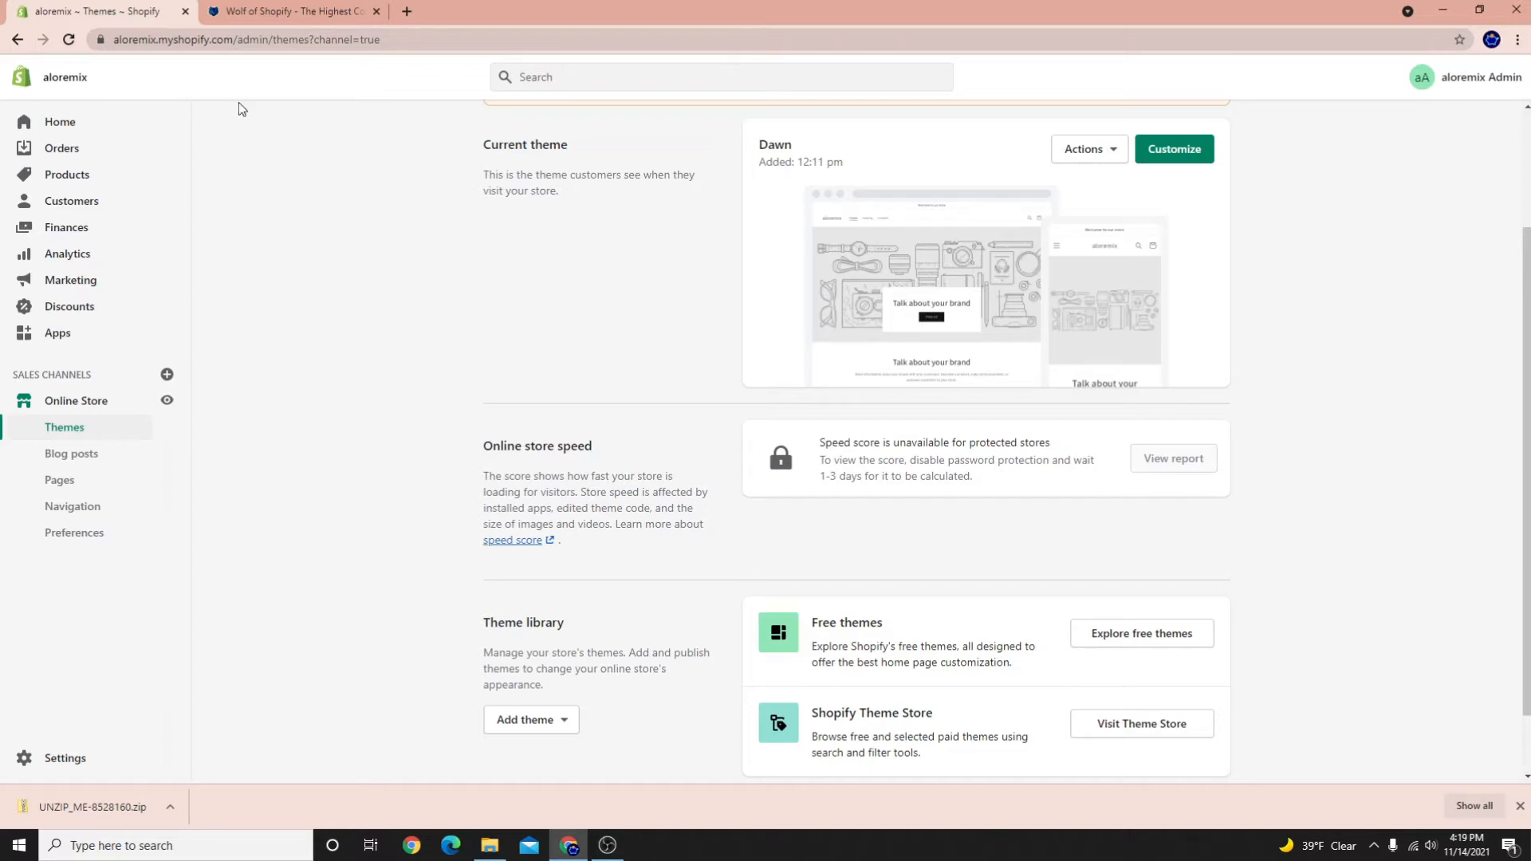
Switch to the Wolf of Shopify site and look over the theme offers on its home page
left_click(280, 14)
scroll(803, 550, "down", 8)
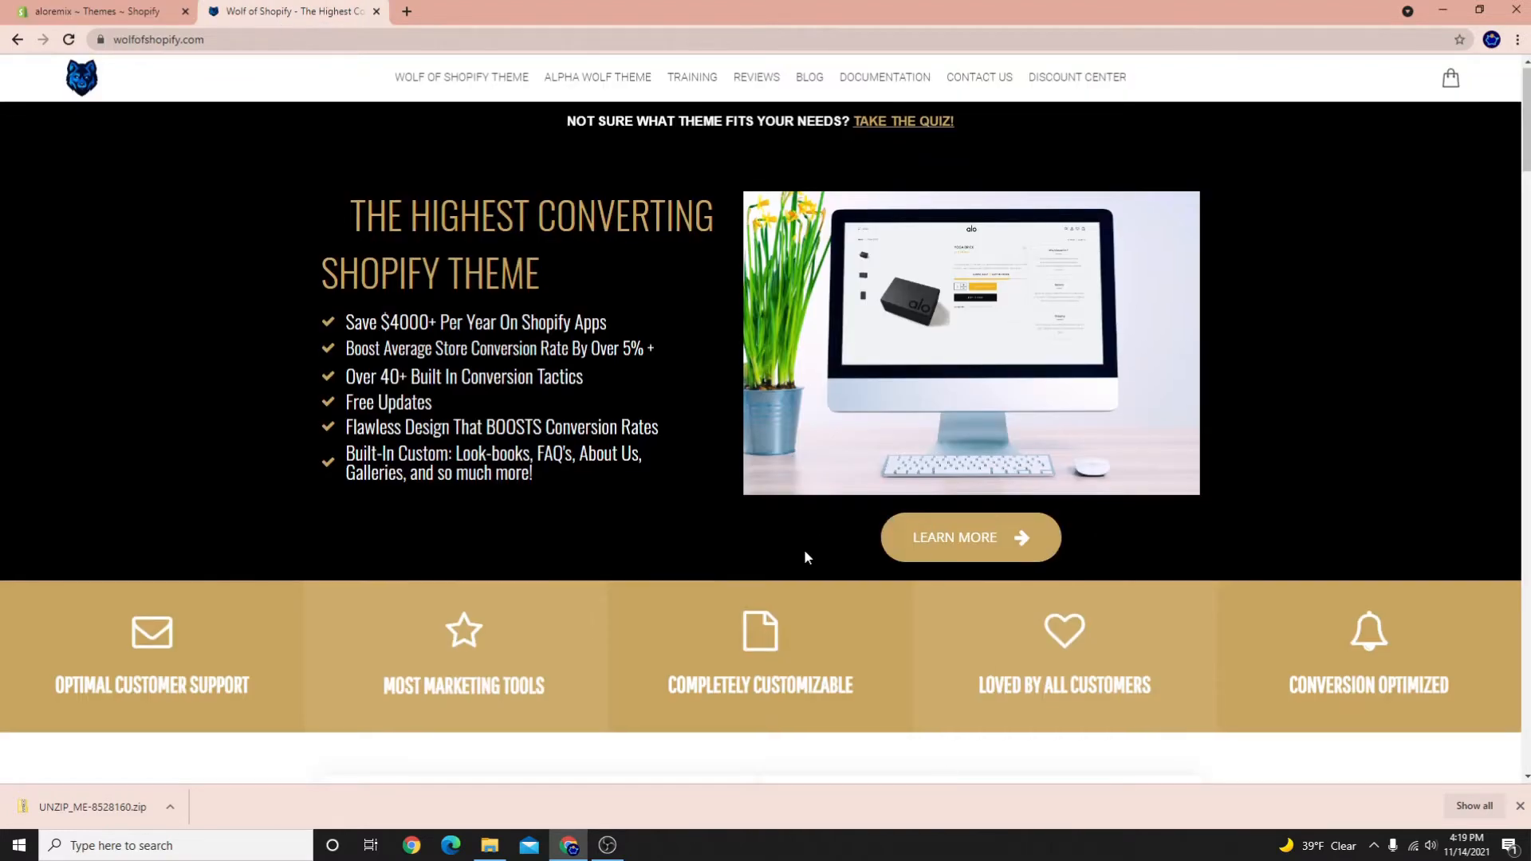
scroll(784, 649, "up", 3)
scroll(784, 649, "down", 3)
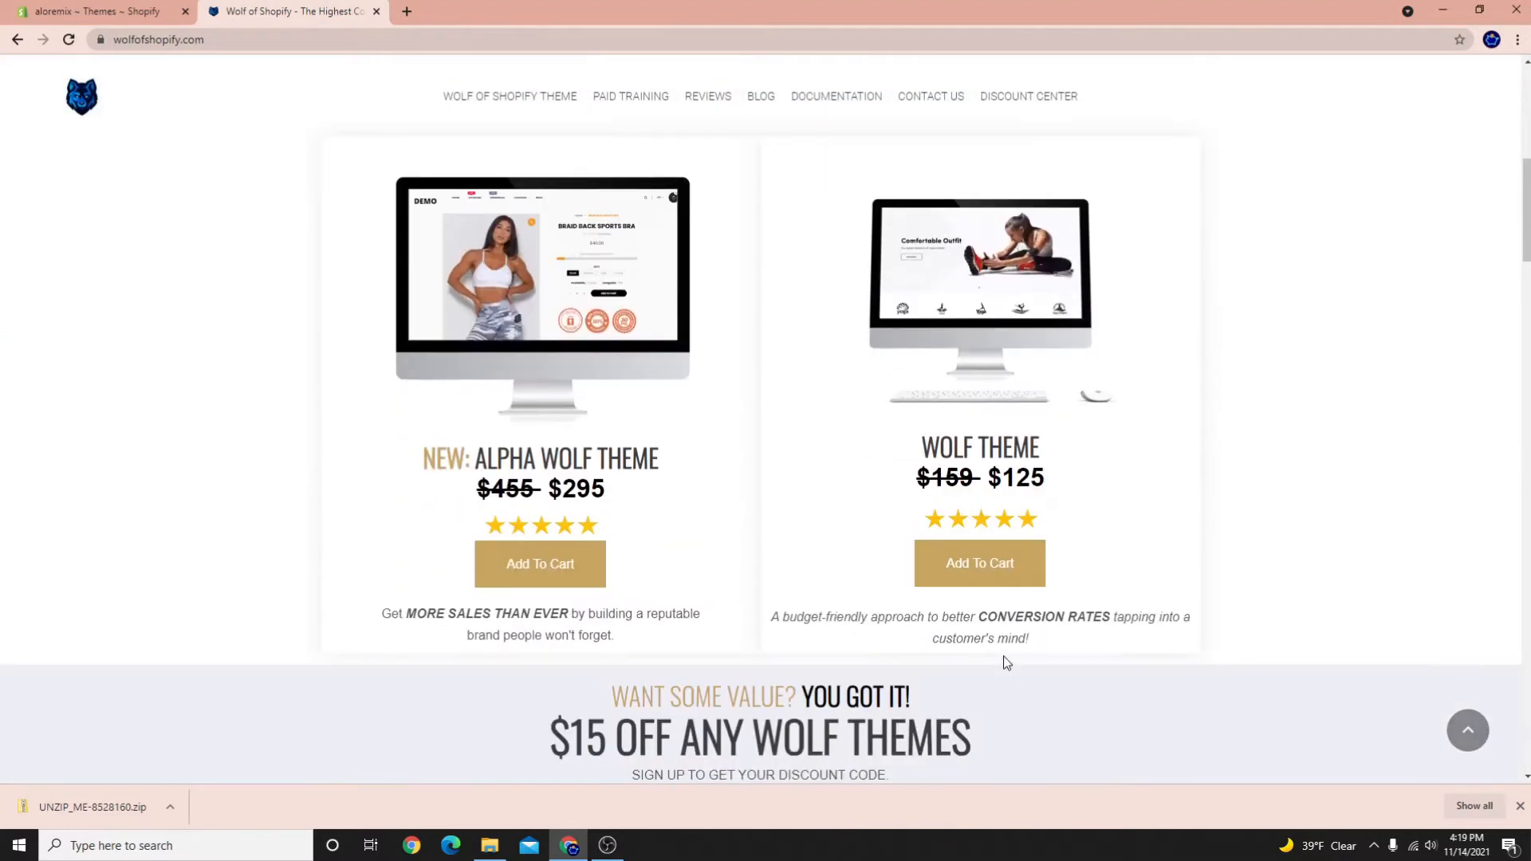
scroll(754, 415, "up", 8)
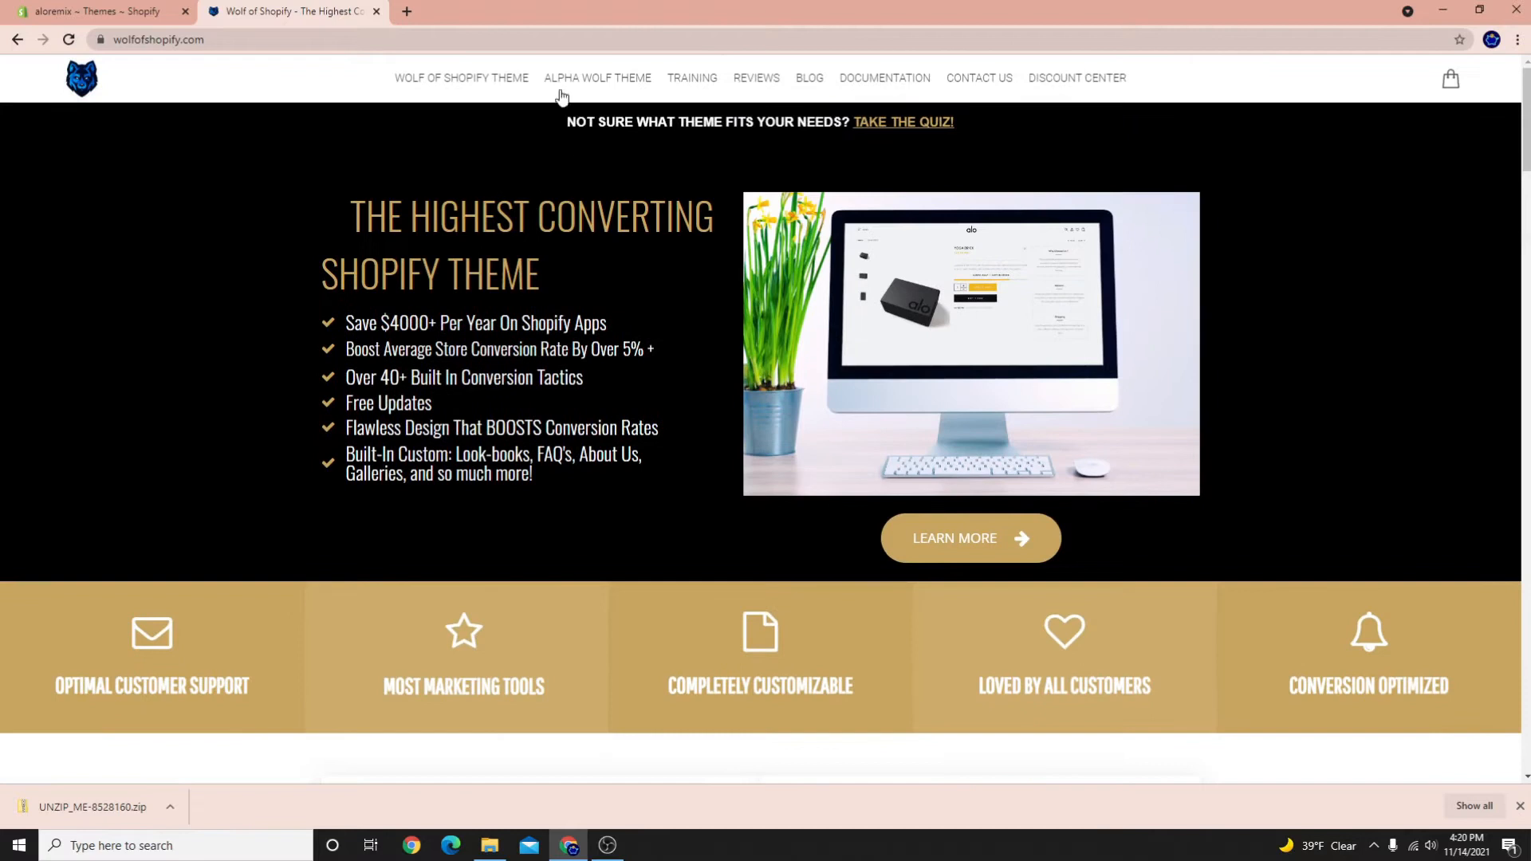
Open the Wolf of Shopify Theme page and review its gallery and feature sections
left_click(491, 75)
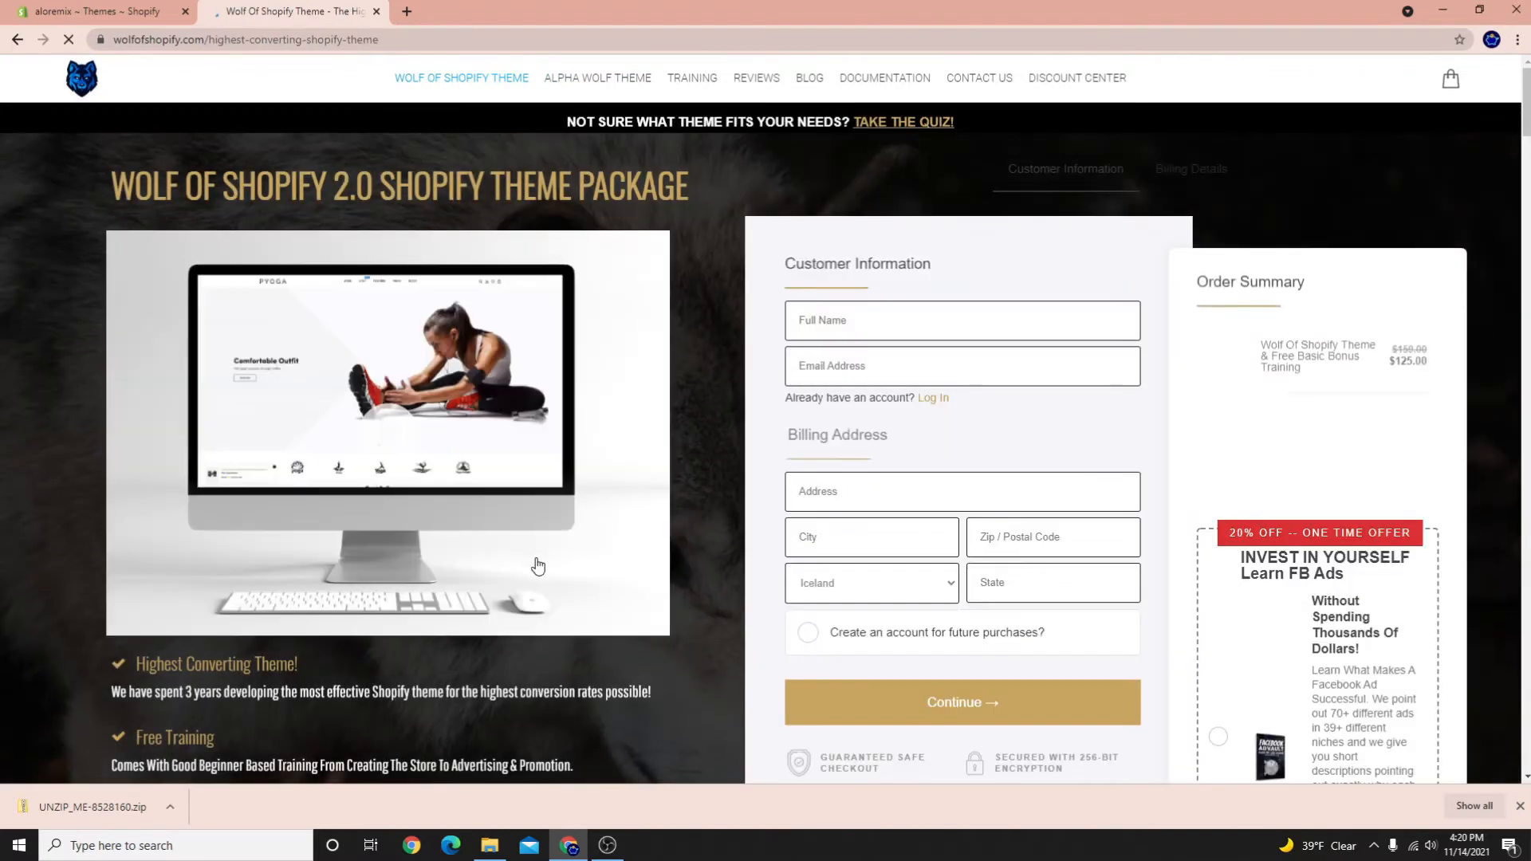
scroll(541, 569, "down", 12)
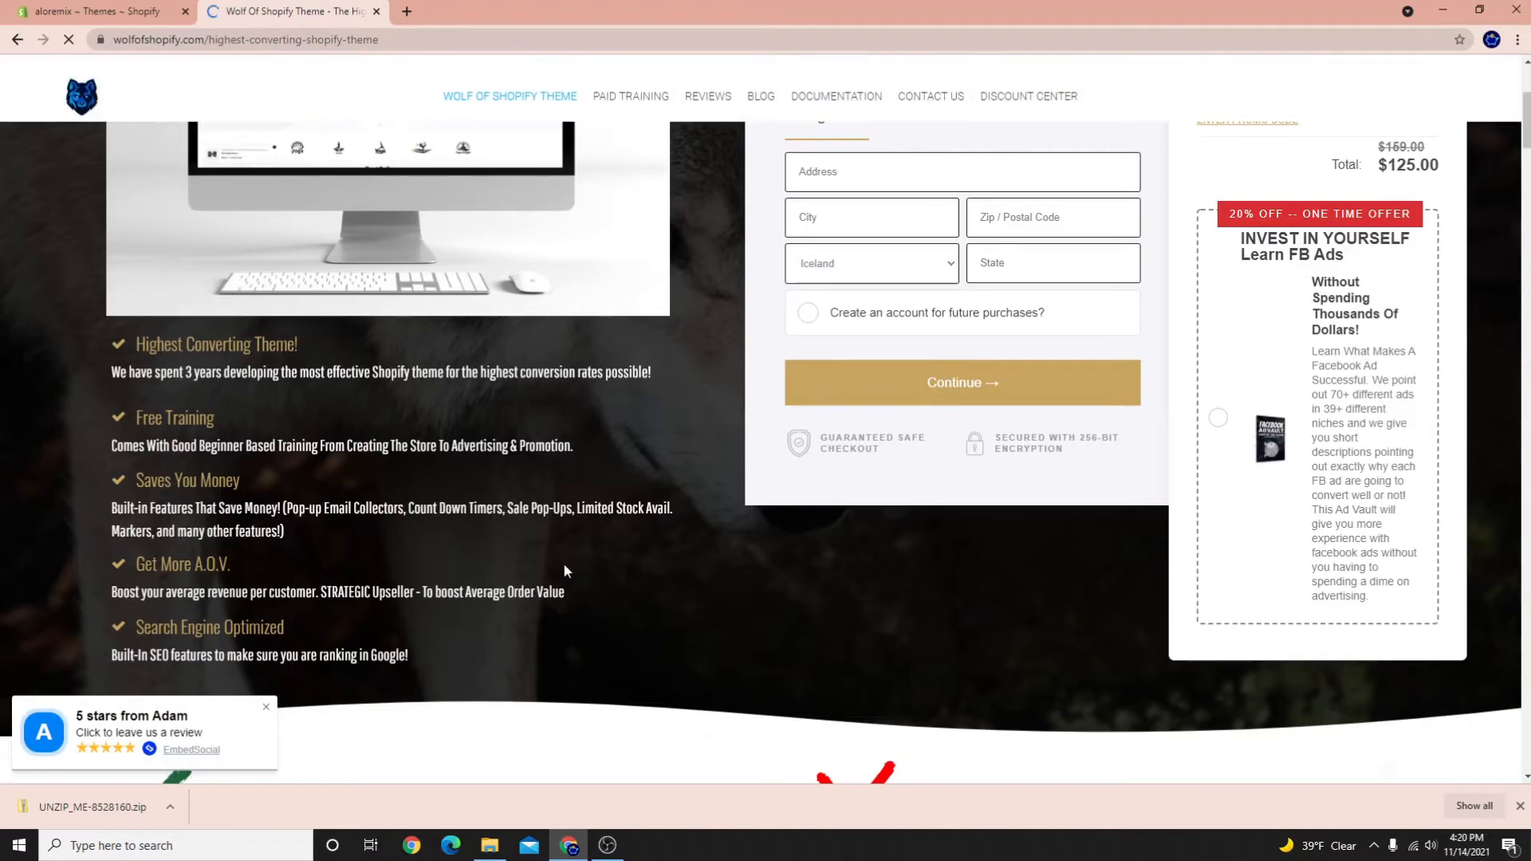
scroll(556, 590, "down", 10)
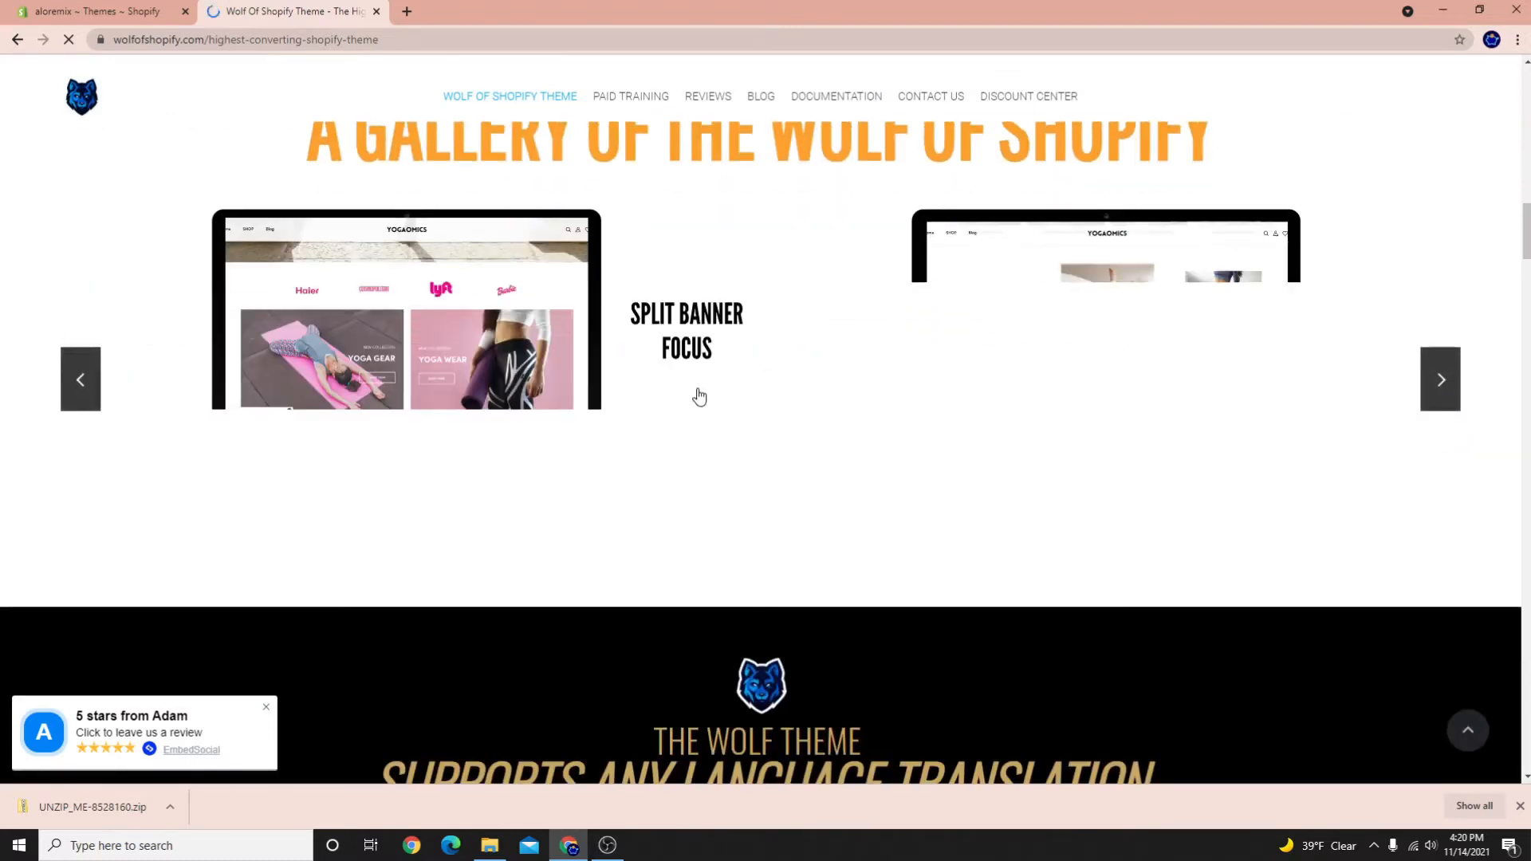
scroll(632, 433, "up", 5)
scroll(630, 461, "down", 4)
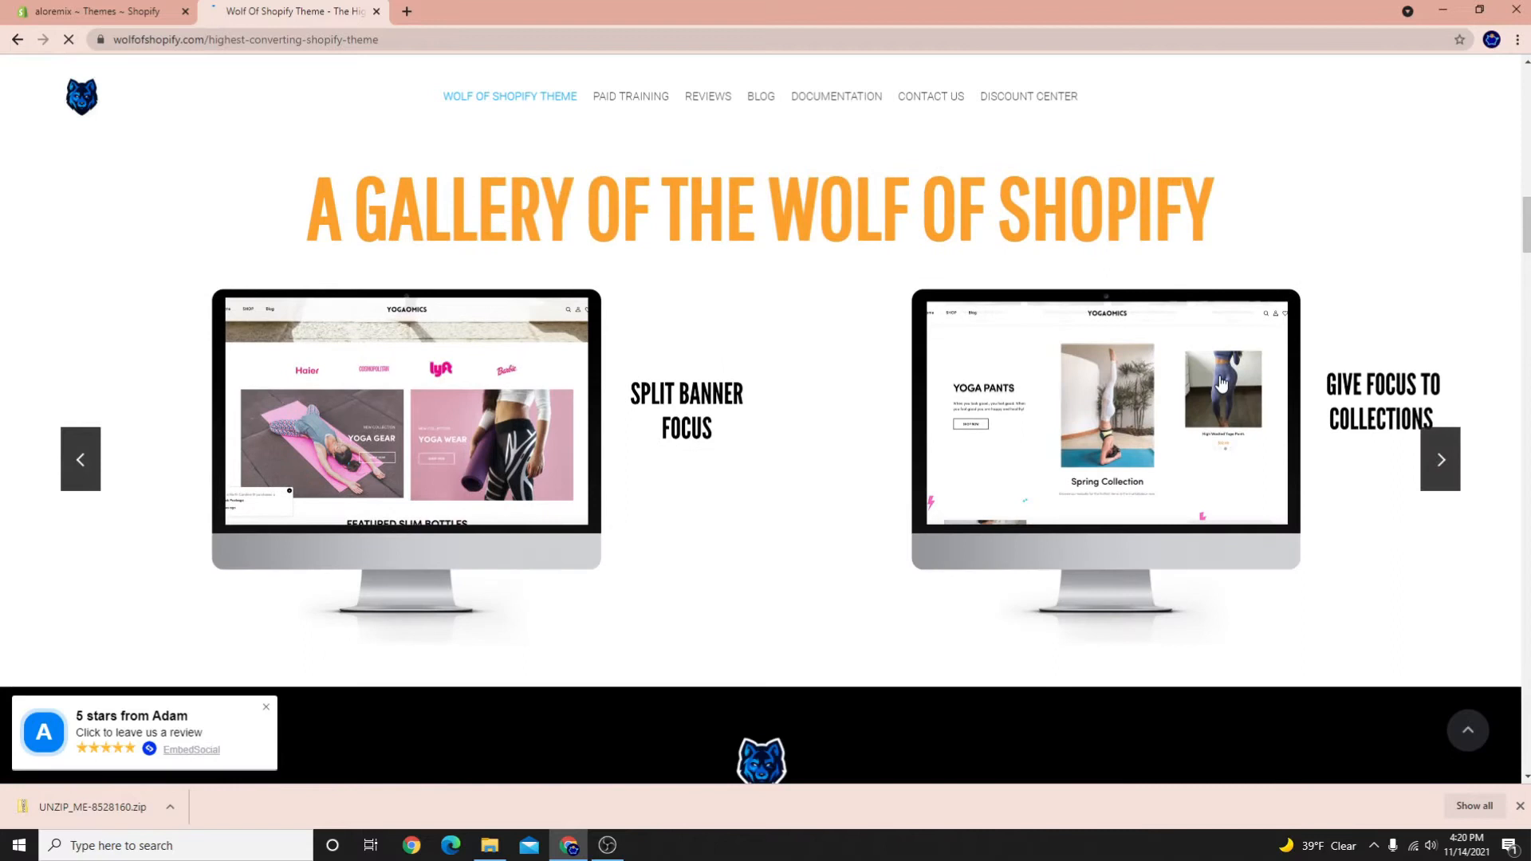
left_click(709, 370)
left_click(1409, 304)
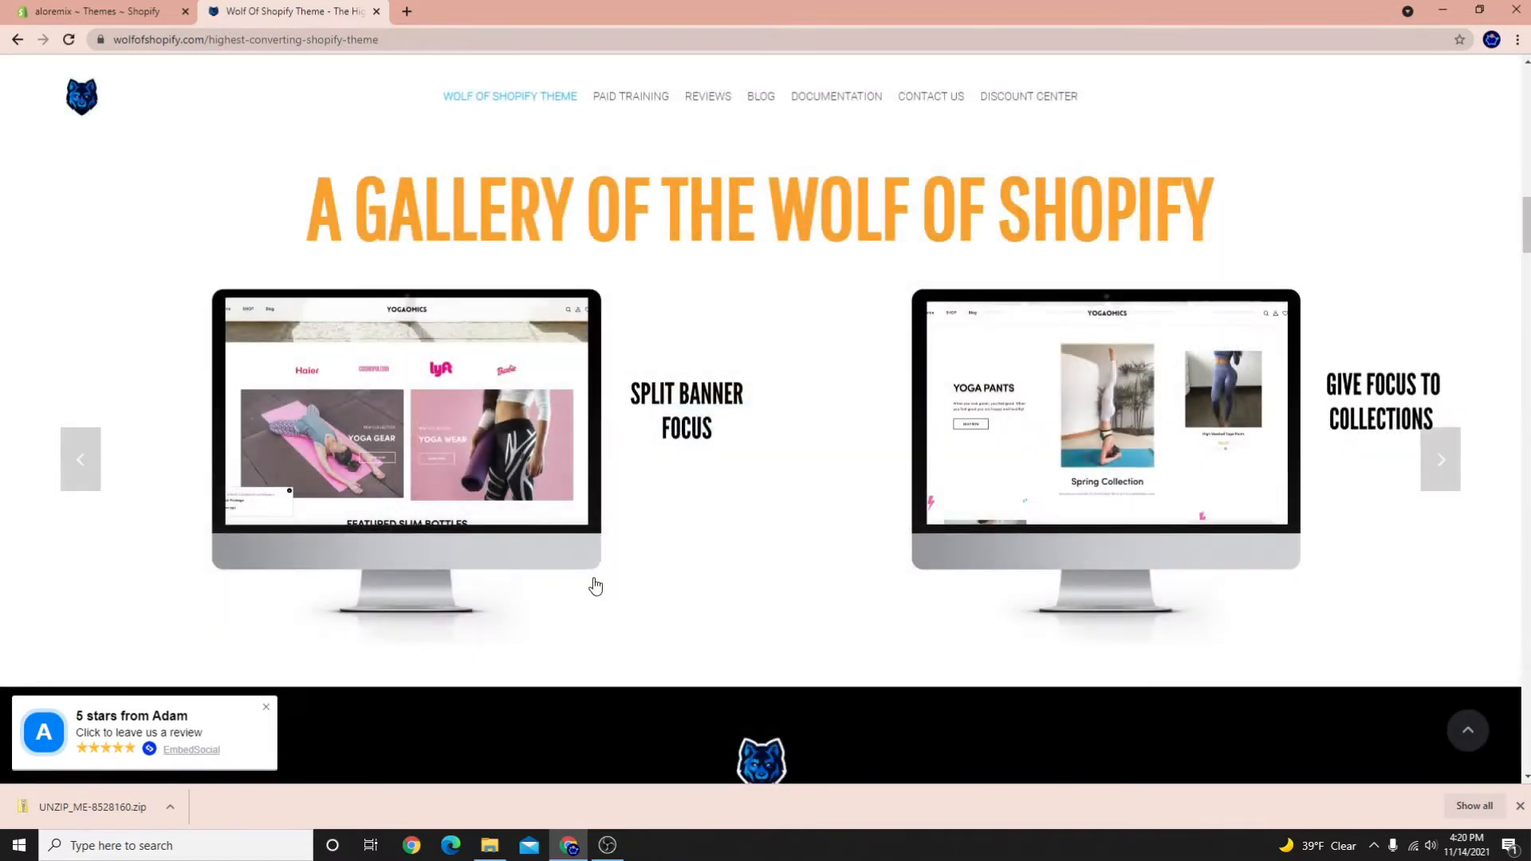
scroll(594, 577, "down", 10)
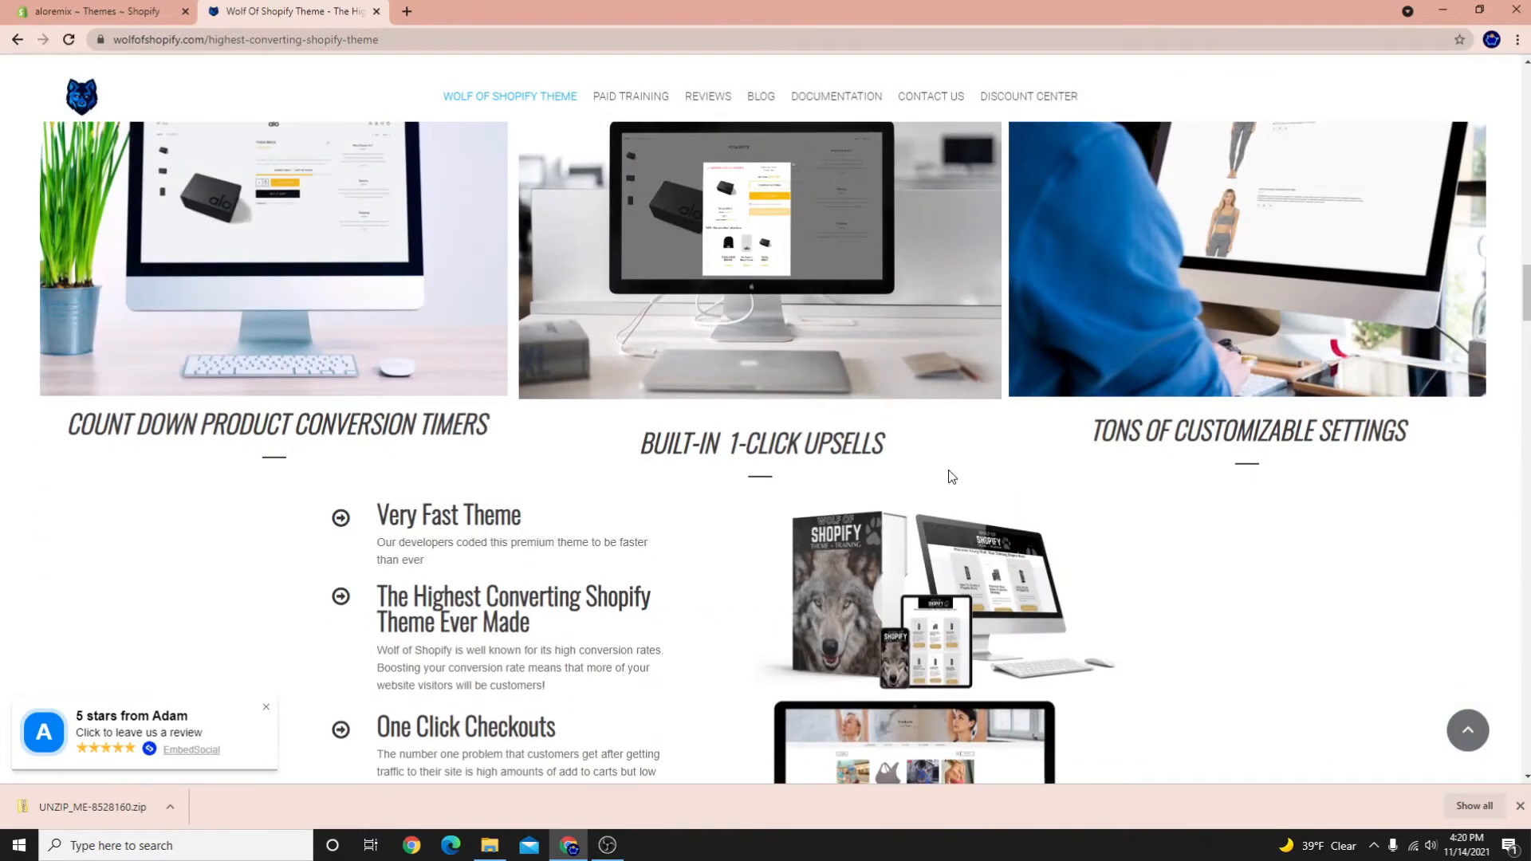
scroll(950, 476, "down", 10)
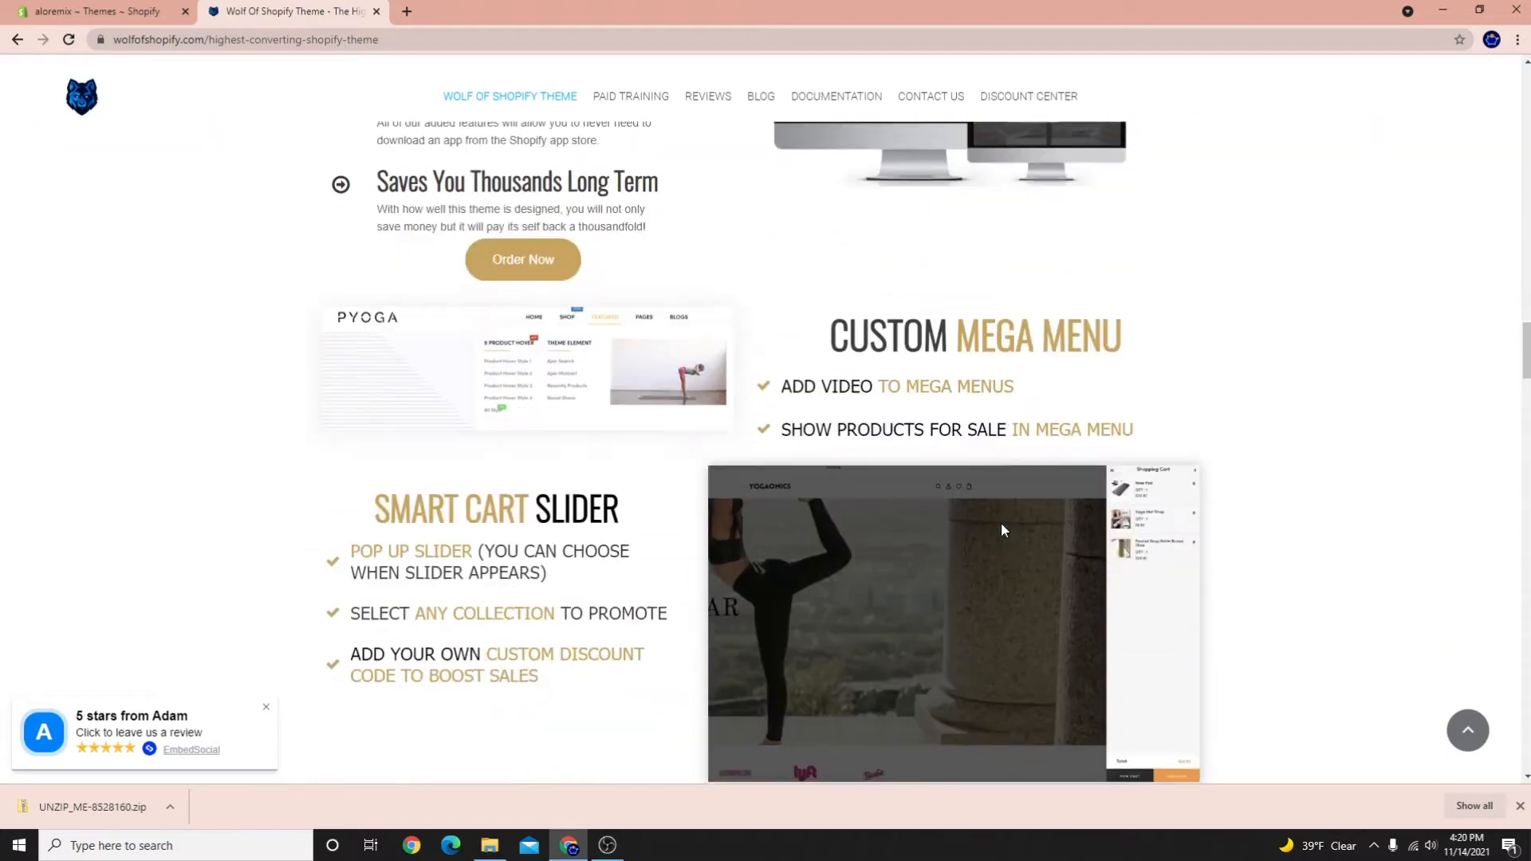
scroll(1002, 524, "down", 15)
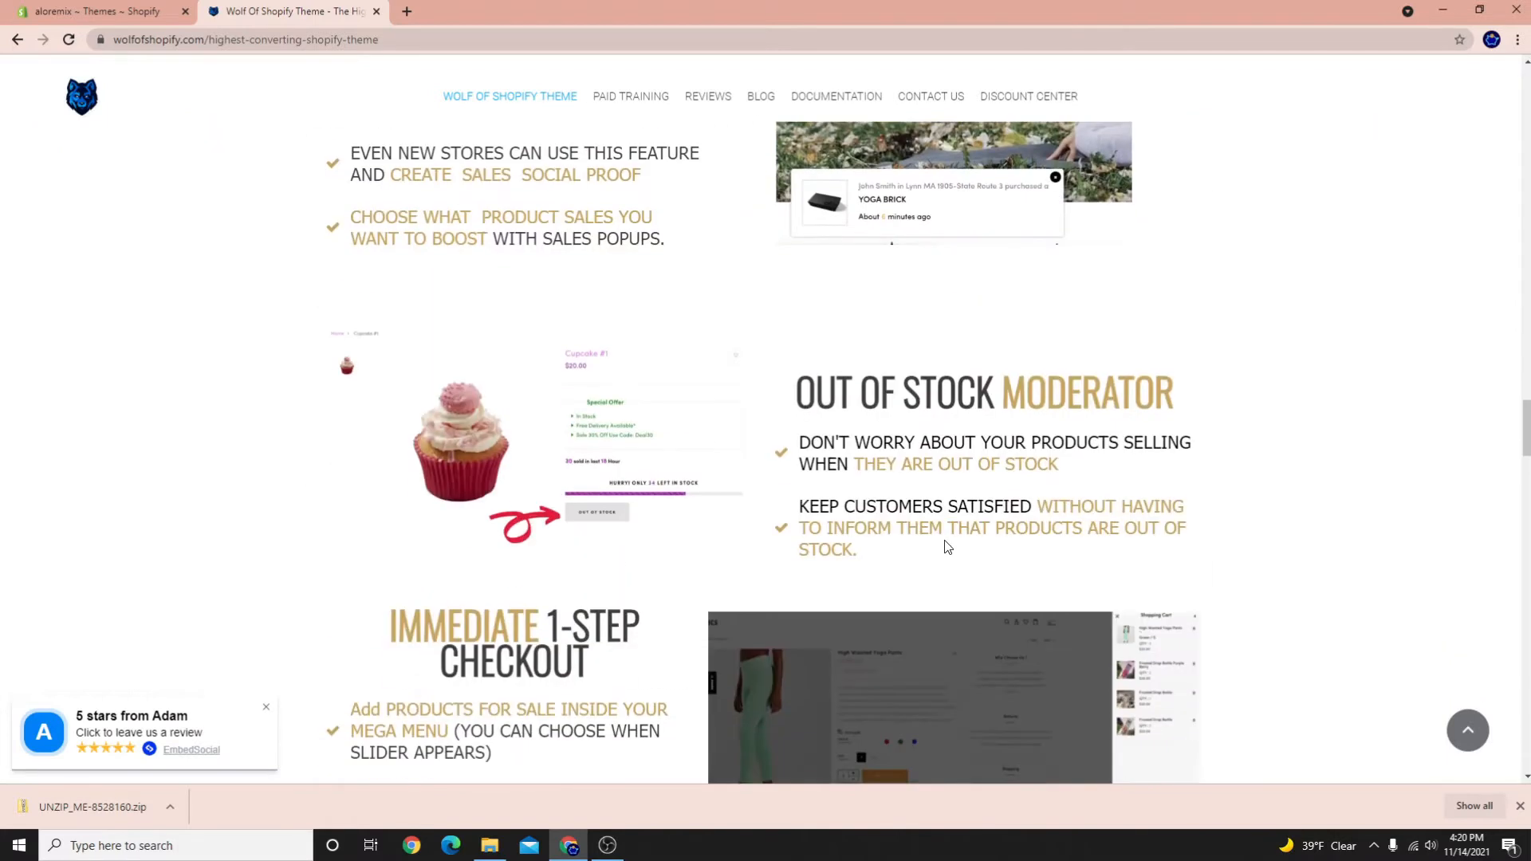
scroll(948, 547, "up", 4)
Return to the Shopify themes page, open the downloaded UNZIP_ME-8528160.zip and extract it to the UNZIP_ME-8528160 folder in Downloads
left_click(80, 10)
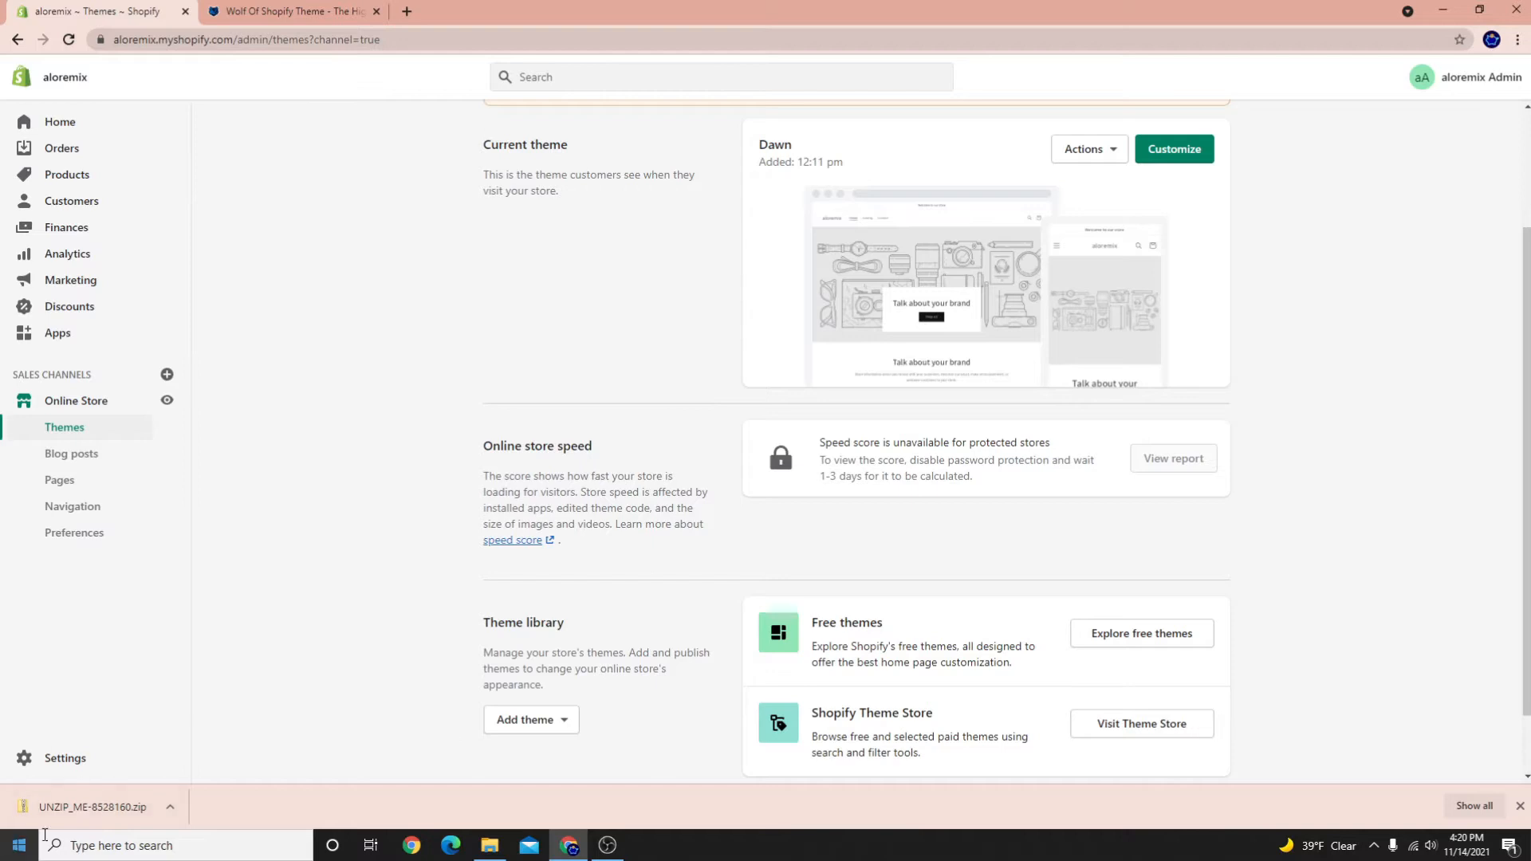
left_click(131, 810)
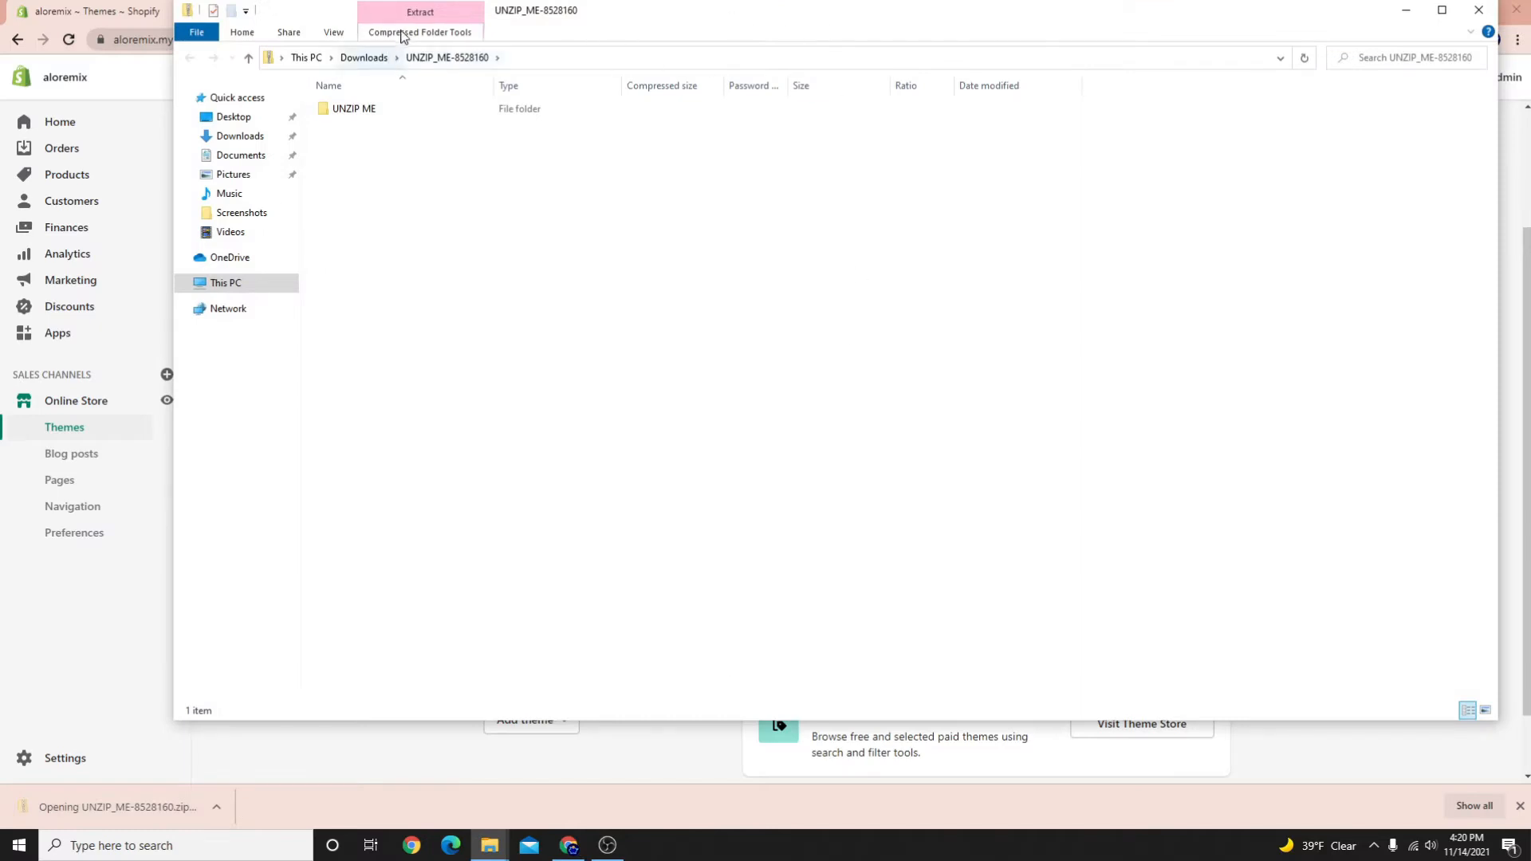
left_click(409, 34)
left_click(438, 94)
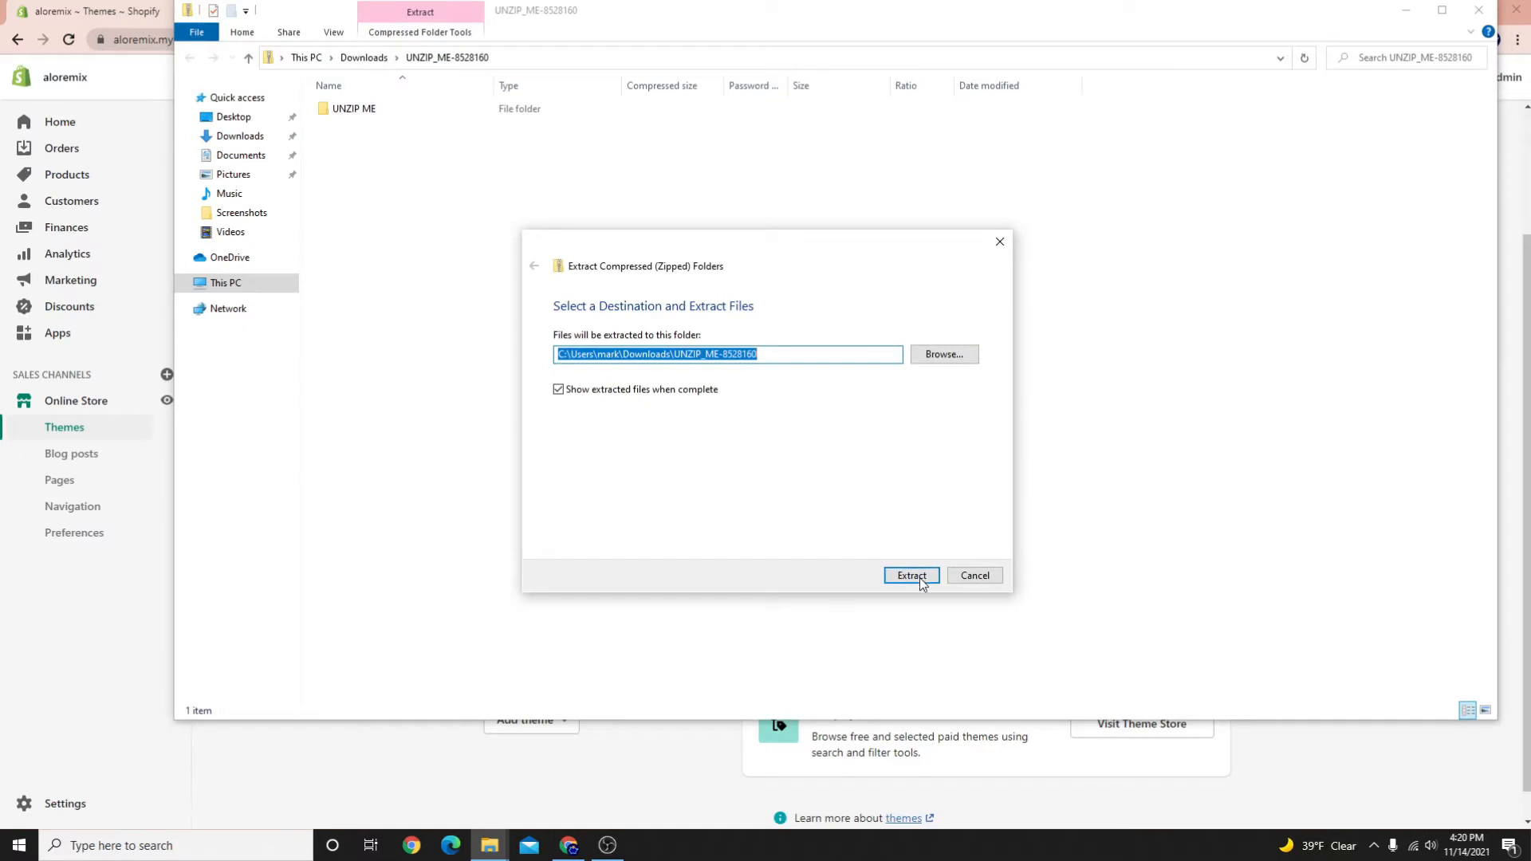
left_click(901, 577)
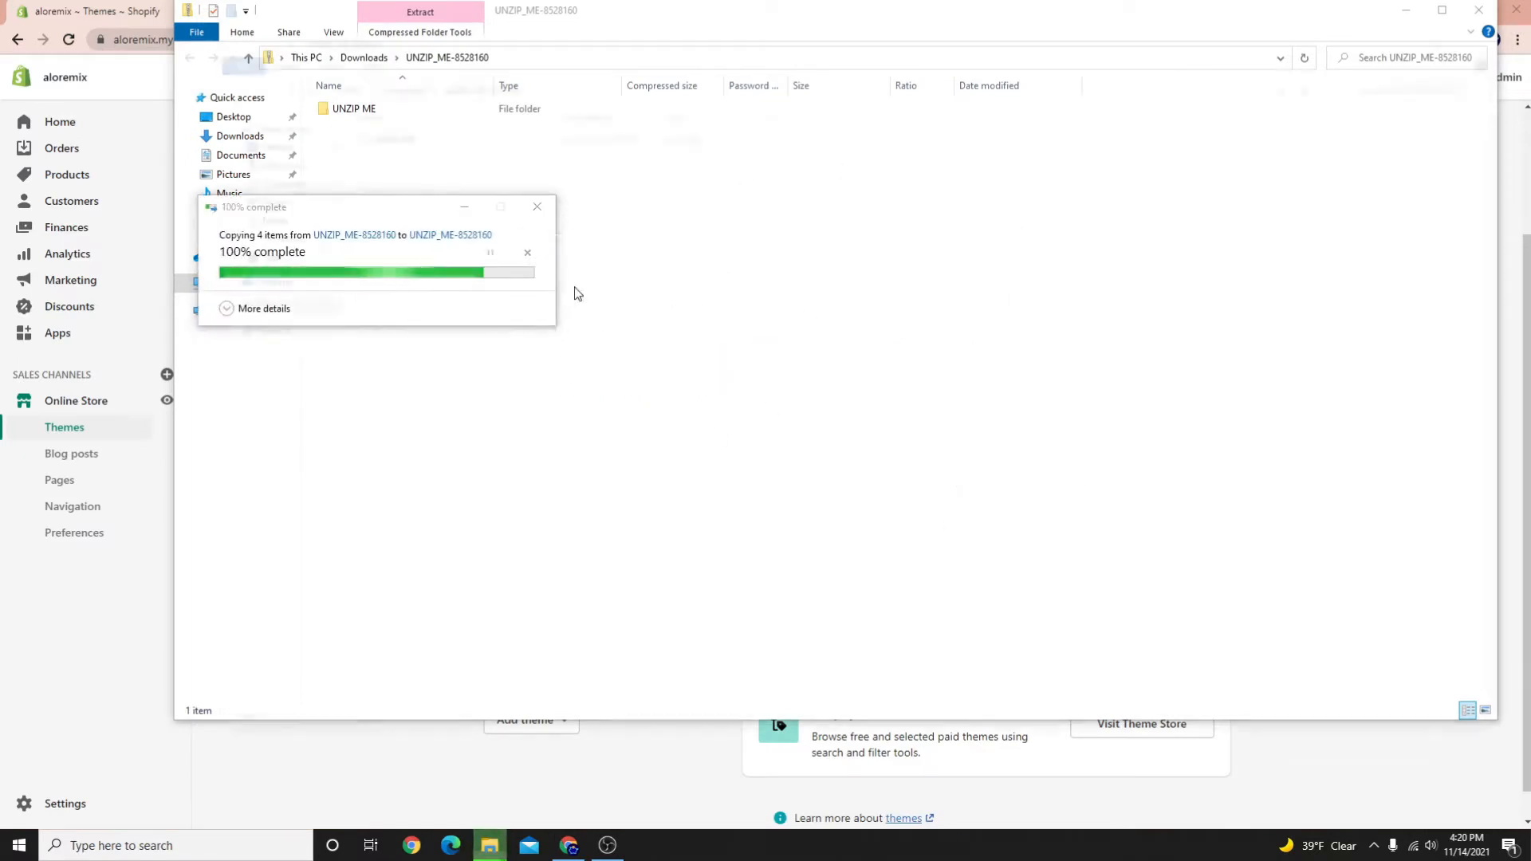
Open the extracted UNZIP ME folder and select the "upload theme into shopify" zip file
double_click(410, 137)
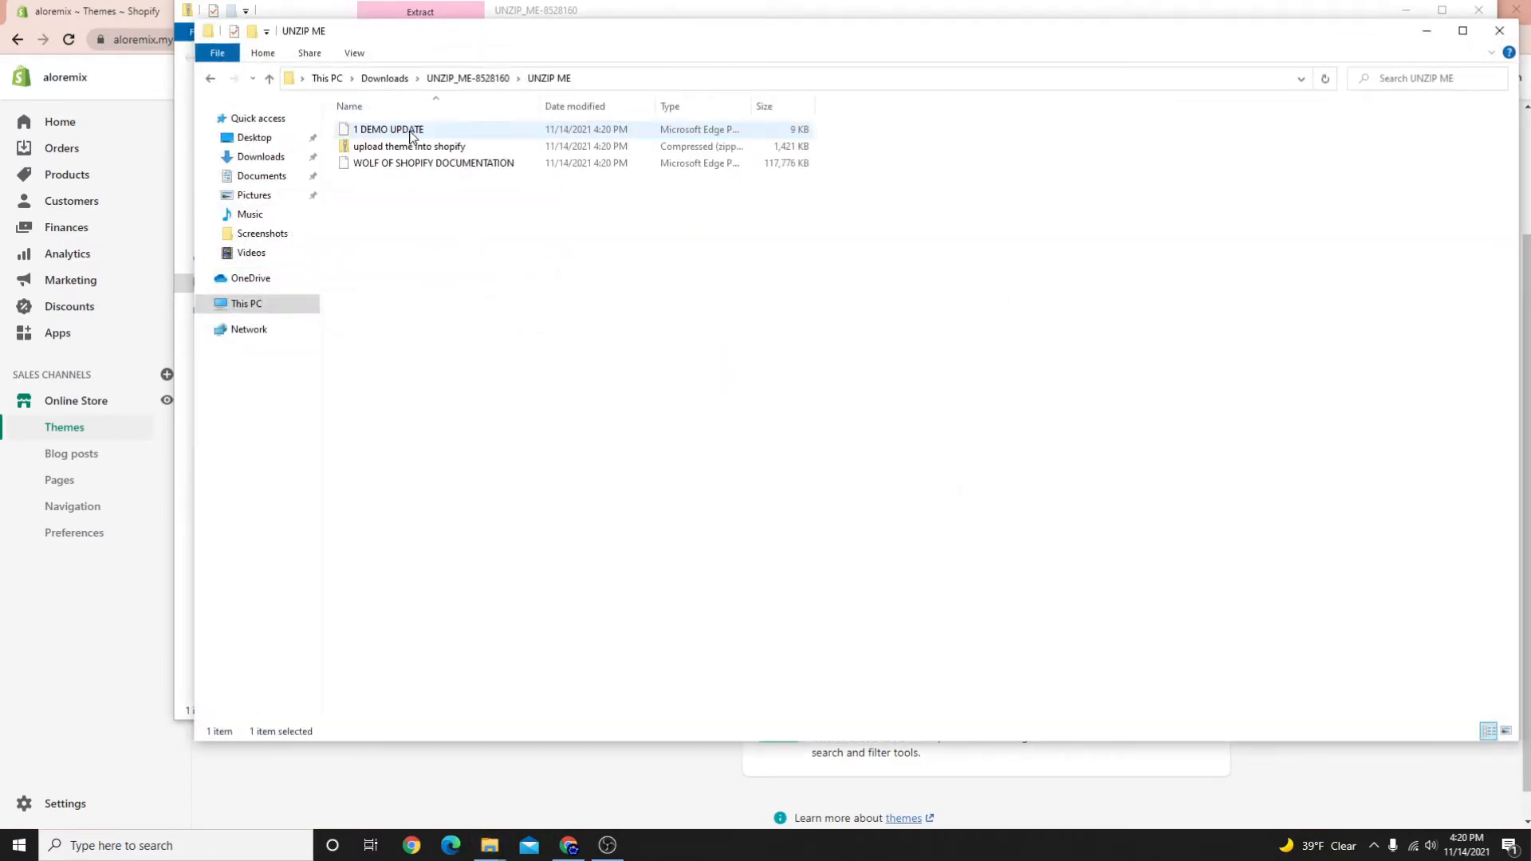
left_click(469, 150)
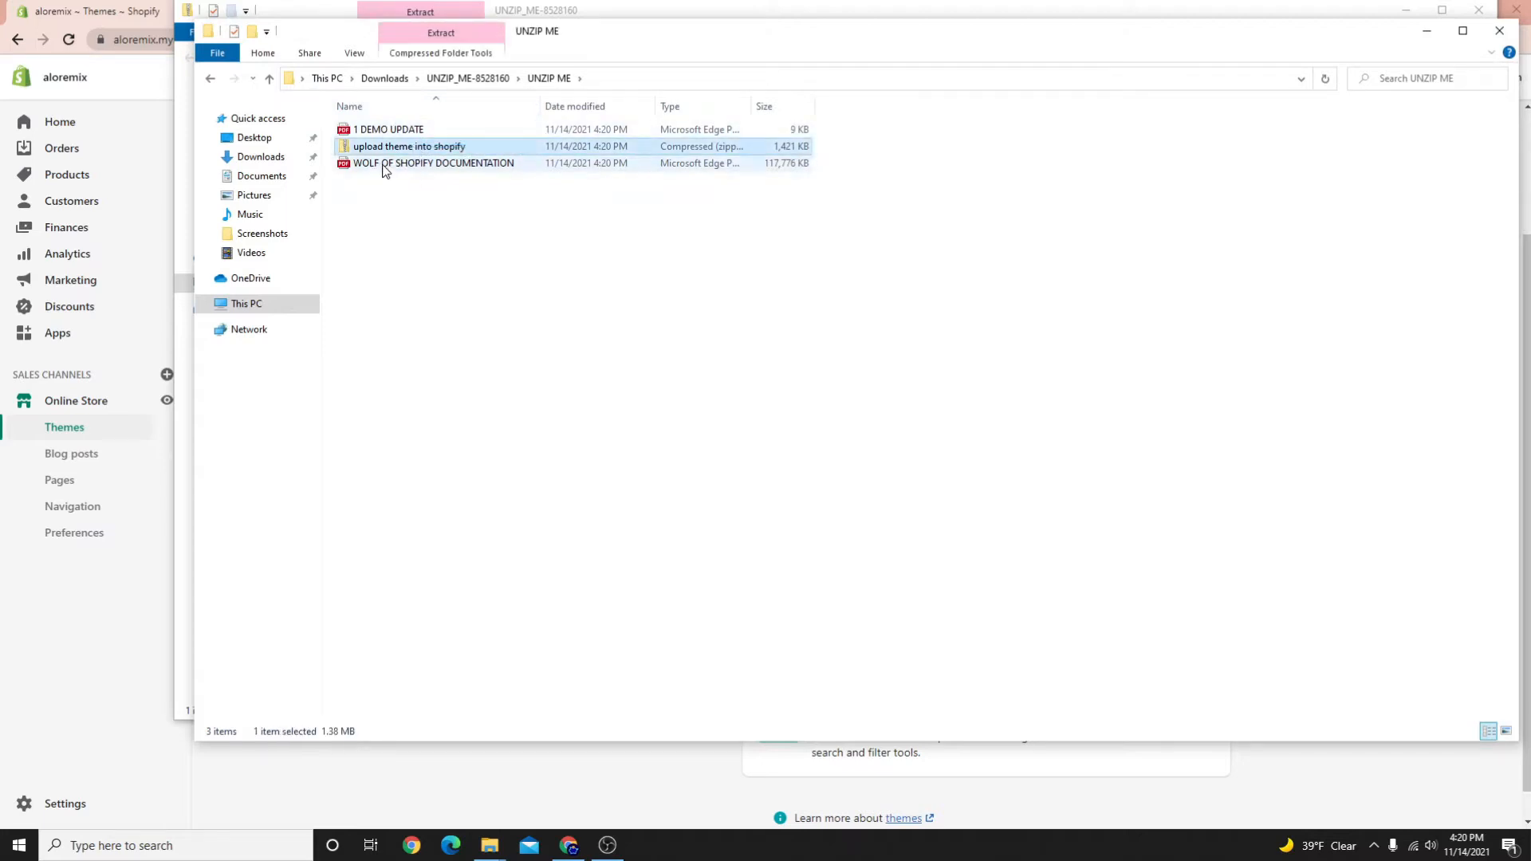
left_click(388, 130)
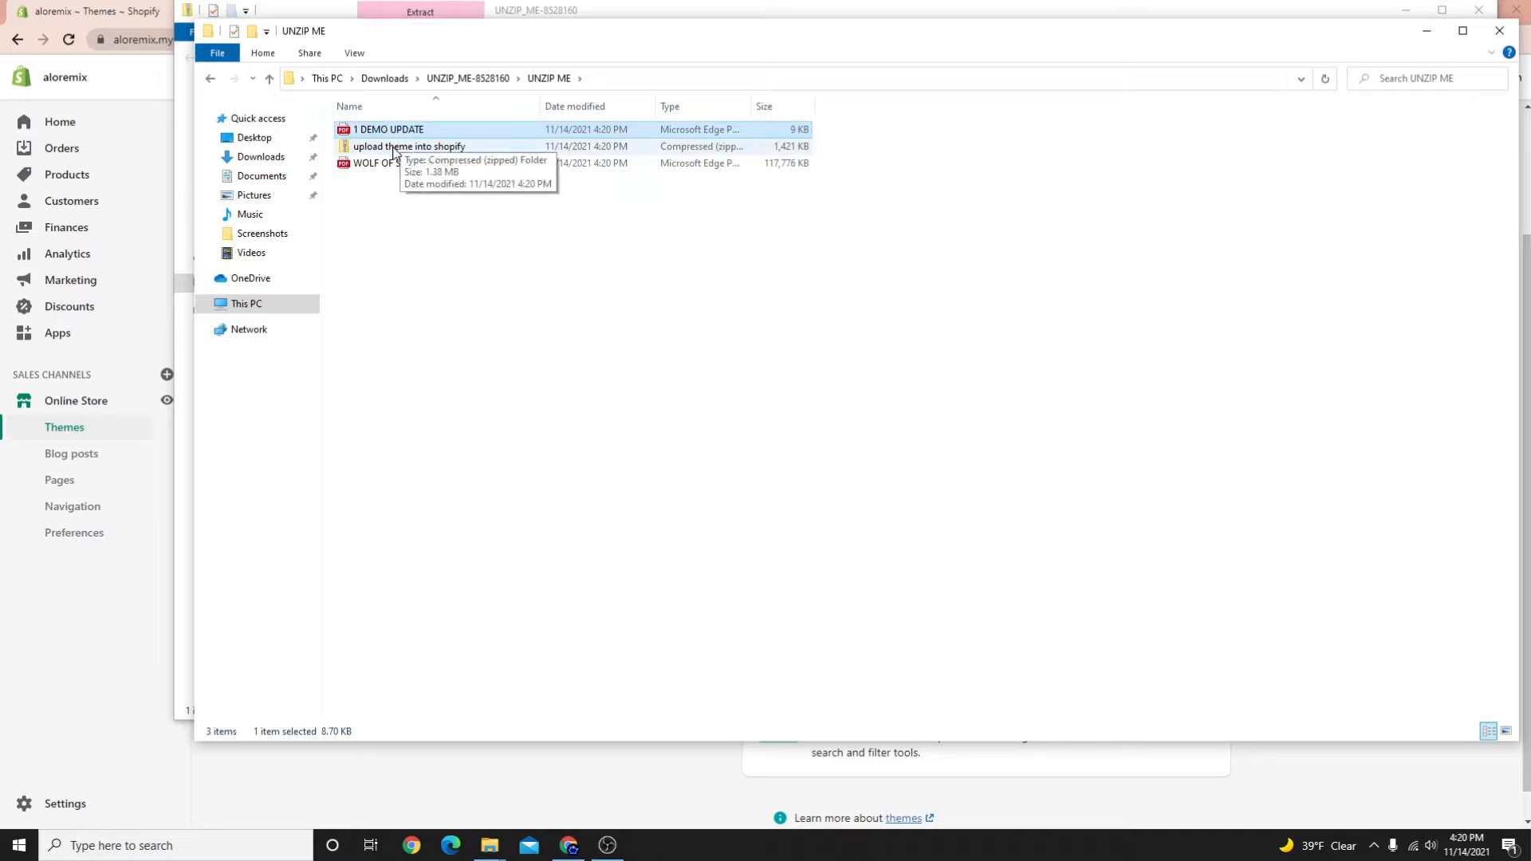
left_click(395, 151)
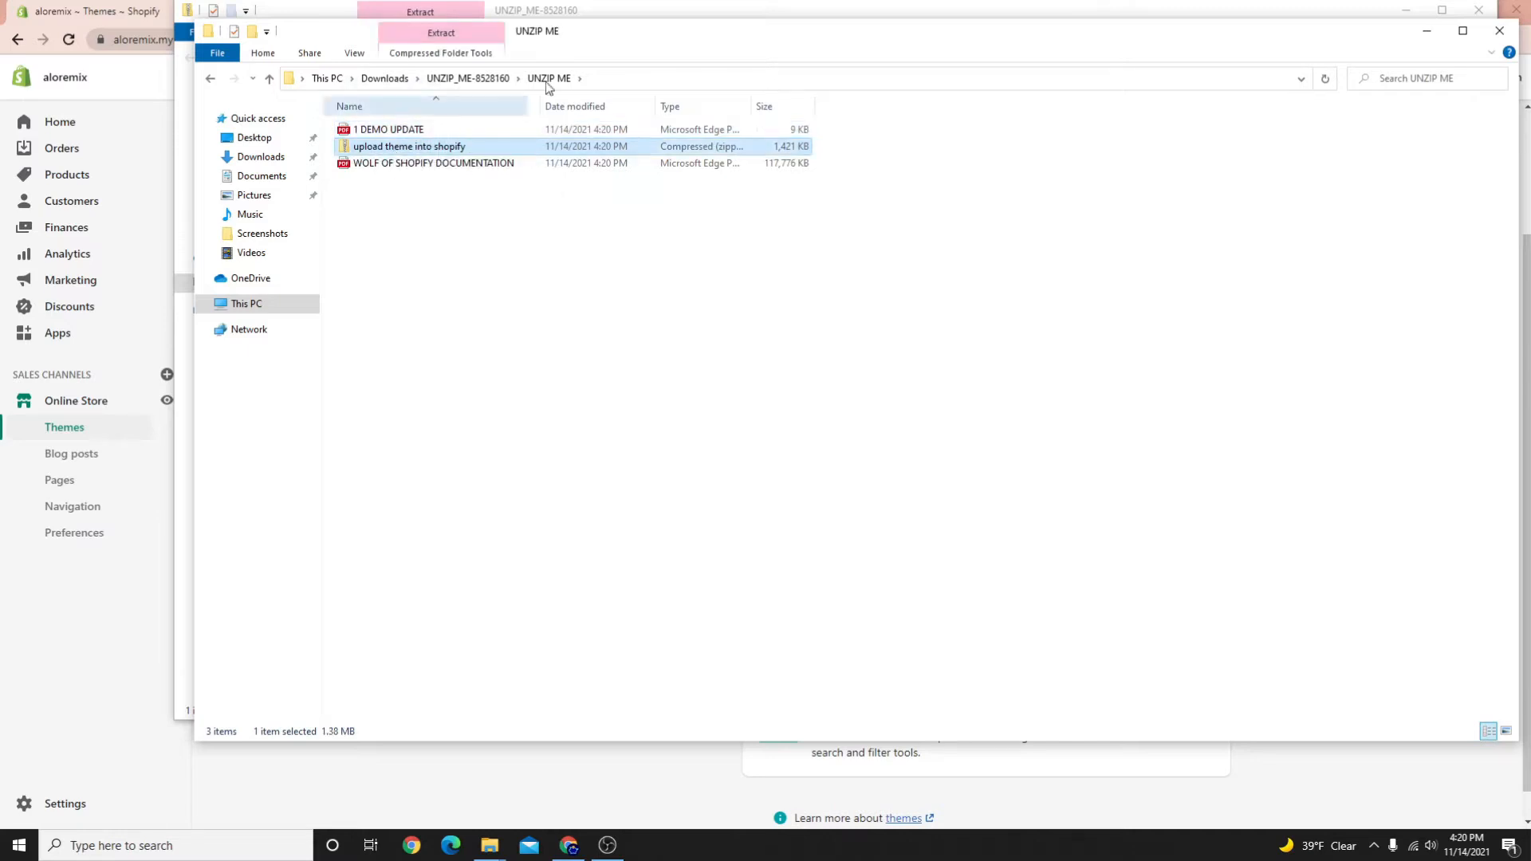
Arrange the screen with the Shopify admin on the left half and the UNZIP ME folder on the right half
left_click_drag(985, 44, 980, 141)
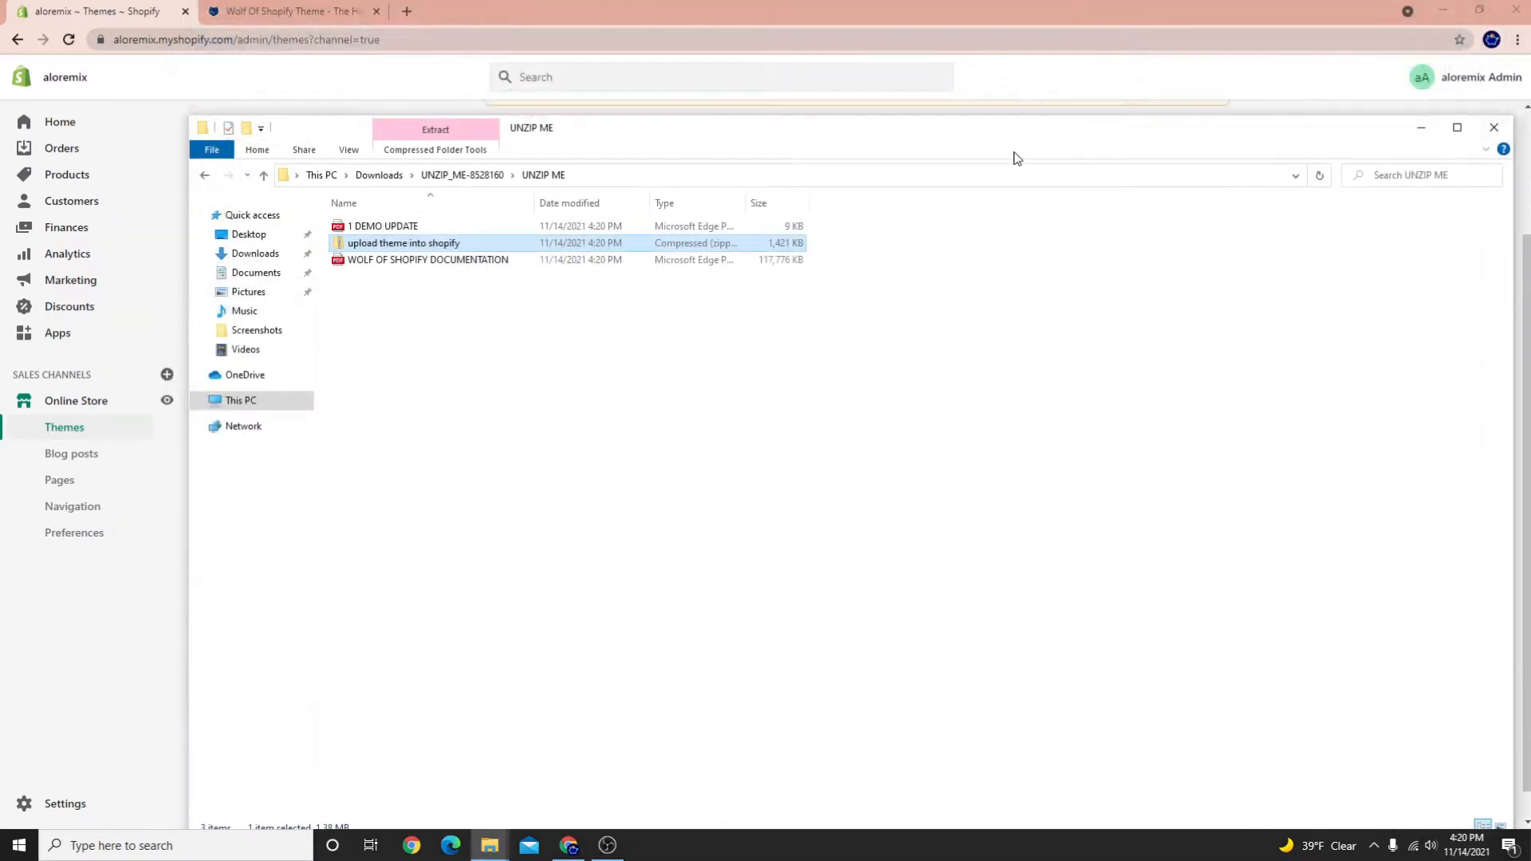
left_click_drag(881, 134, 1405, 337)
left_click_drag(1123, 290, 1529, 327)
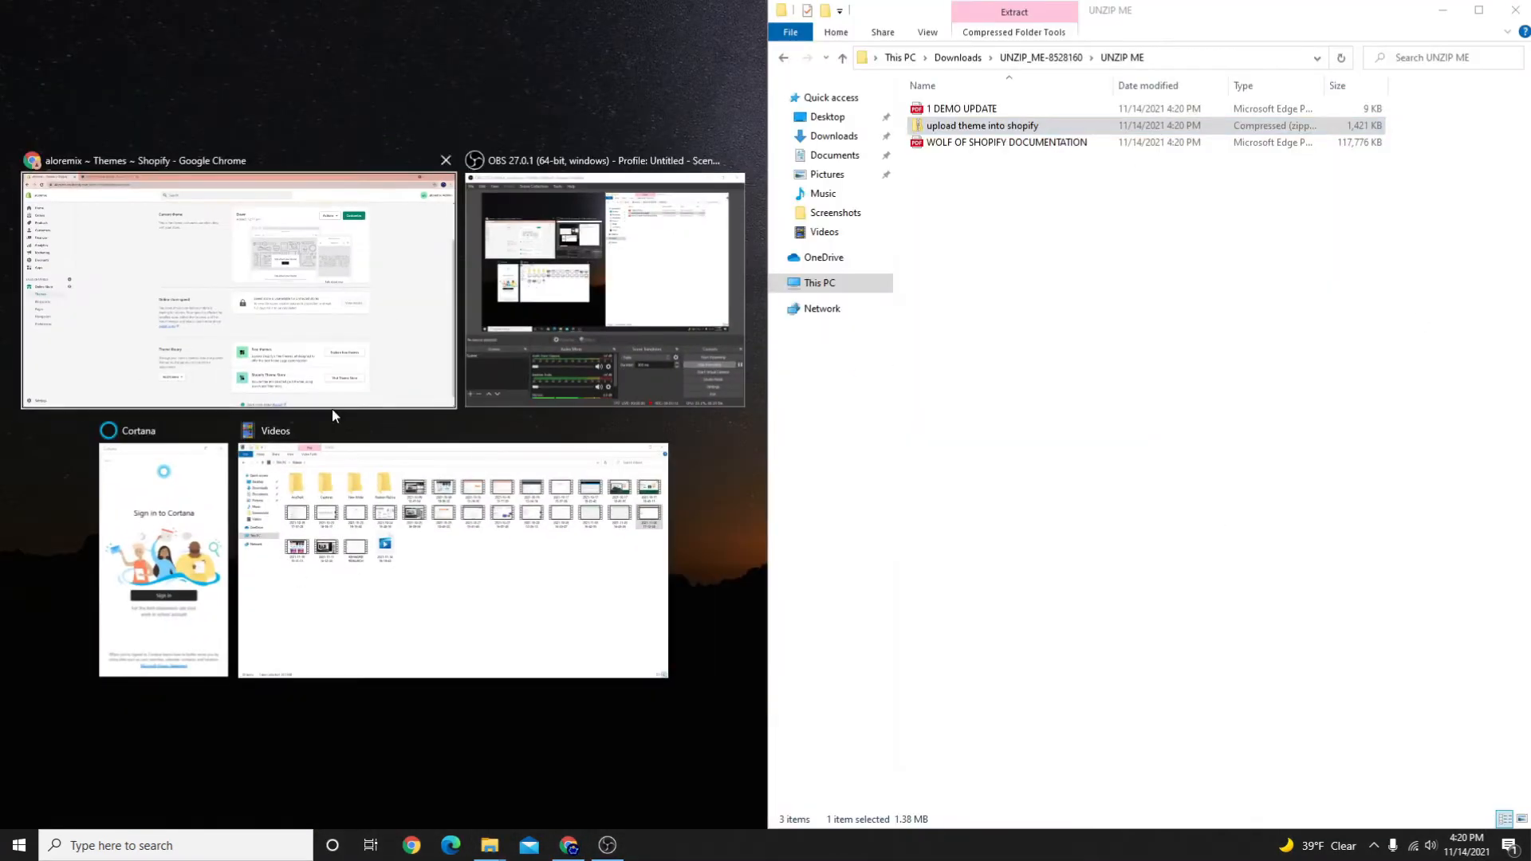
left_click(323, 341)
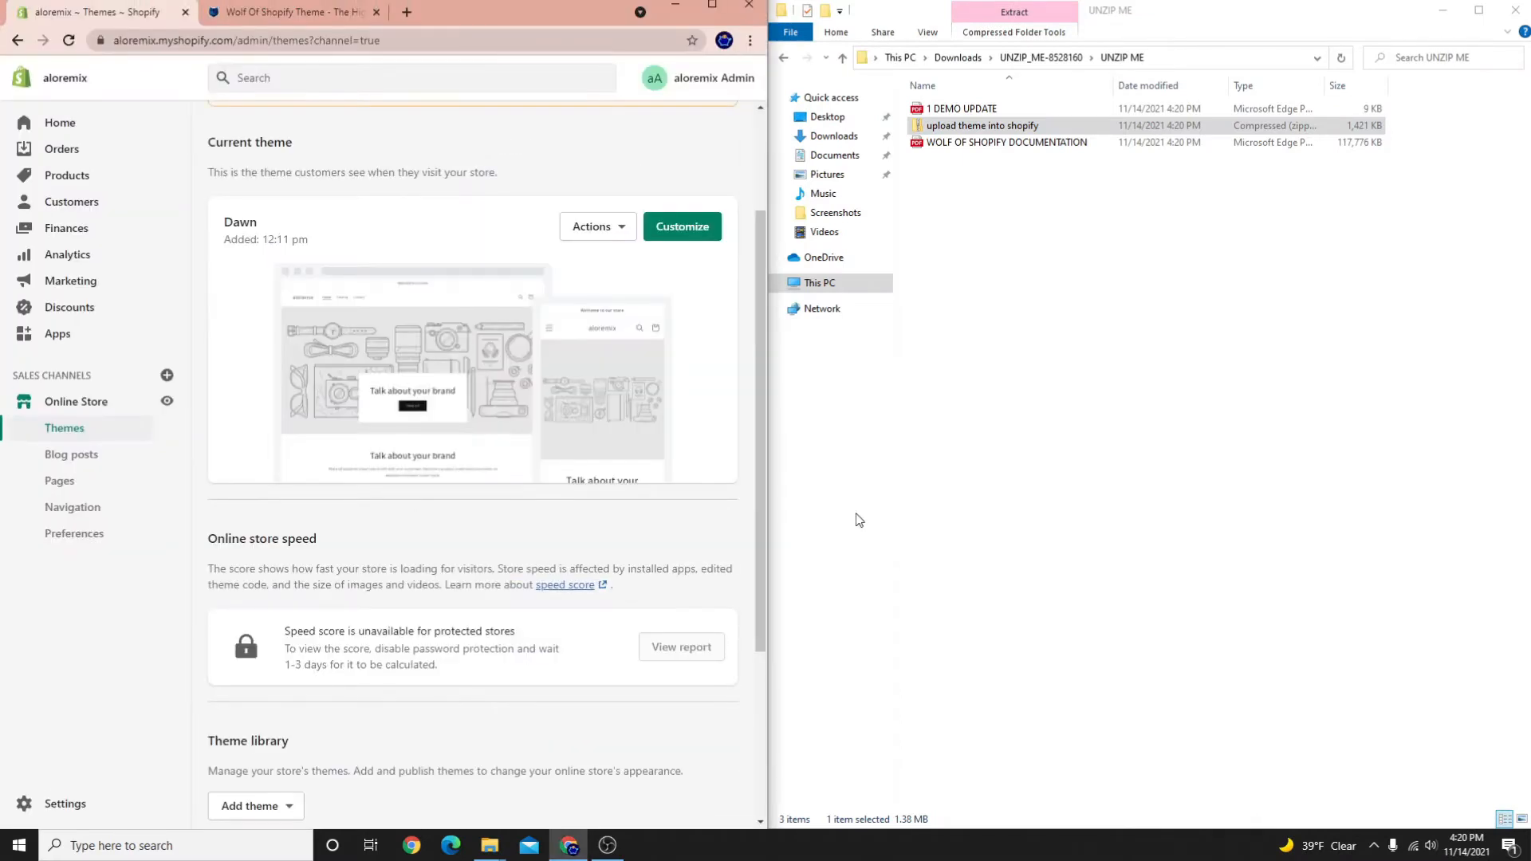
Add a theme to the theme library by uploading the "upload theme into shopify" zip file
scroll(315, 627, "down", 3)
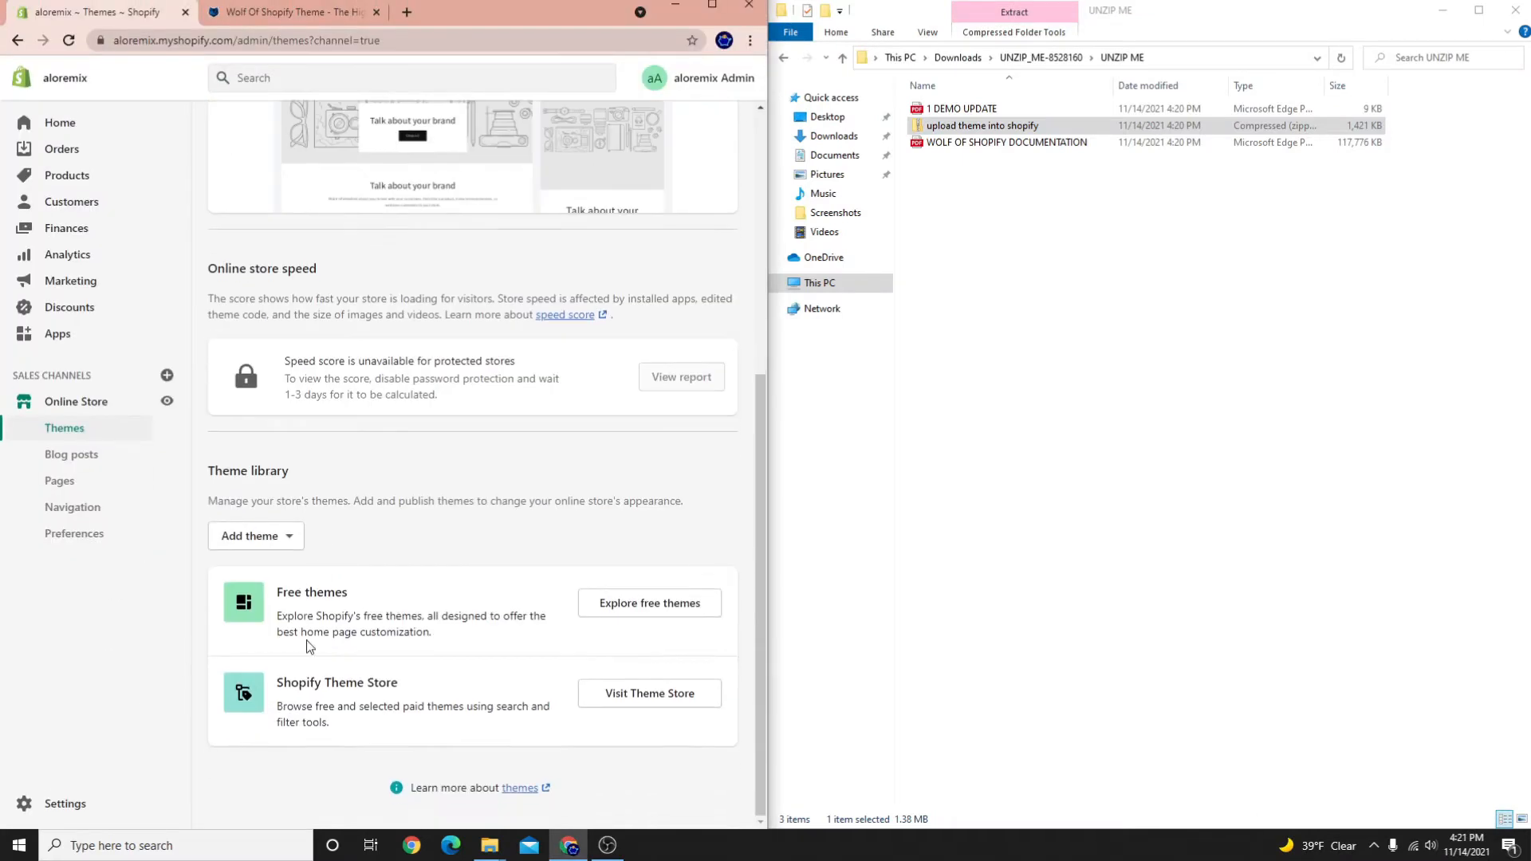
left_click(250, 535)
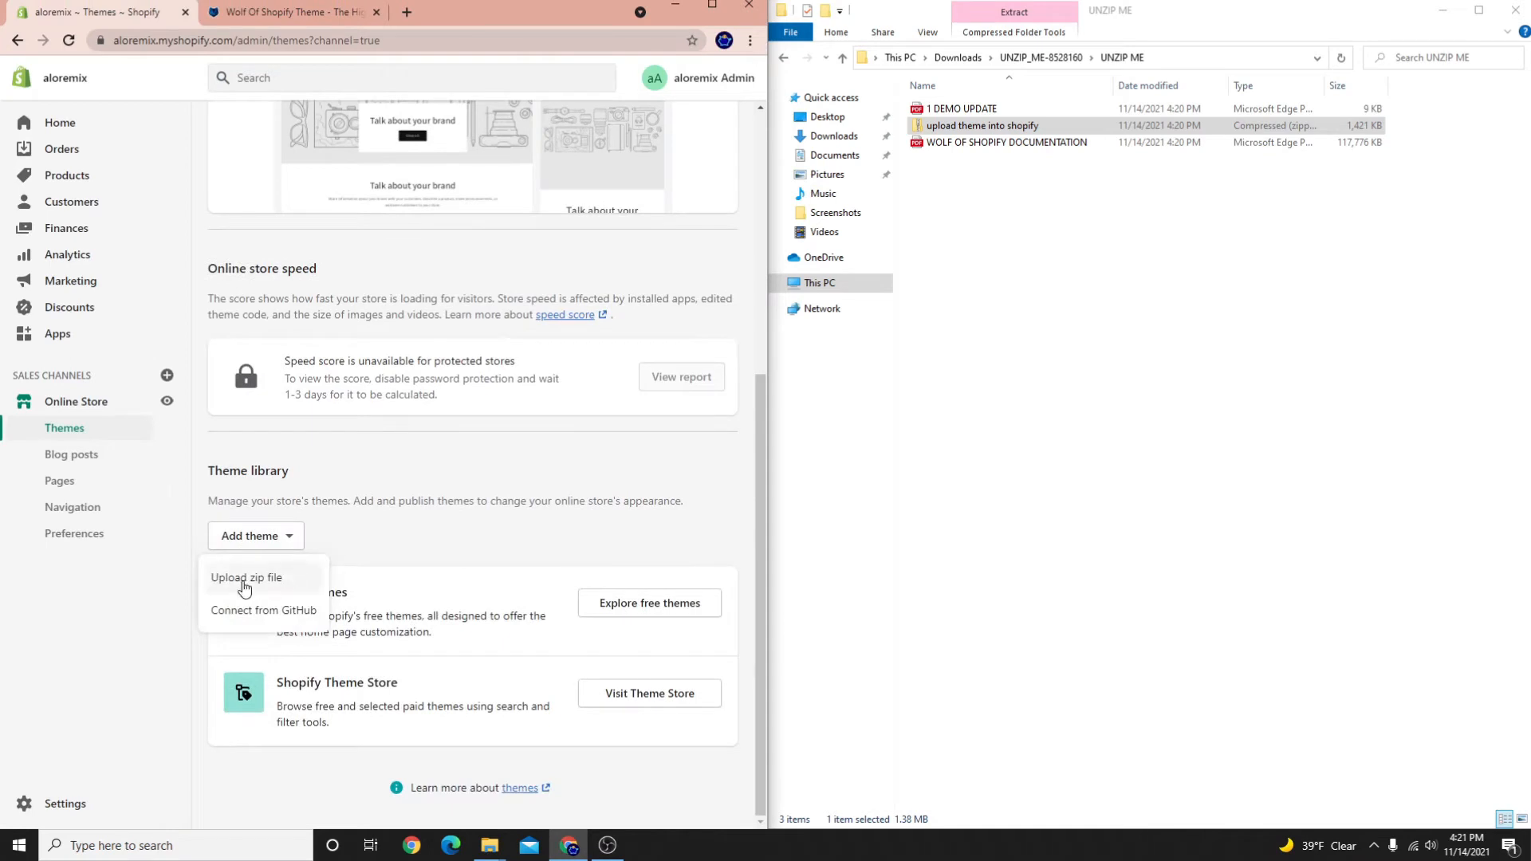
left_click(270, 588)
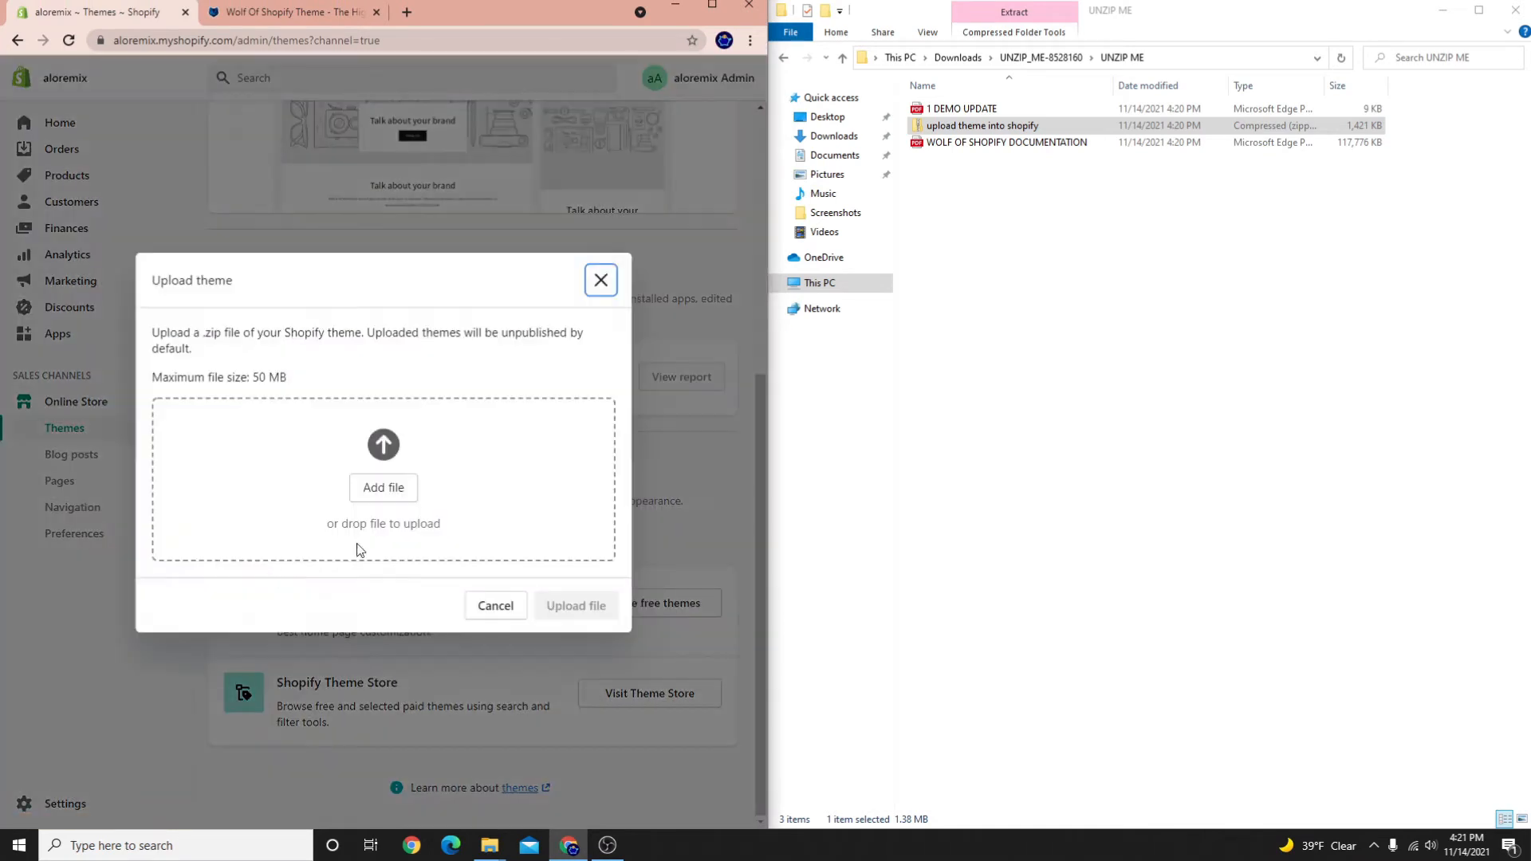
left_click_drag(1127, 132, 348, 499)
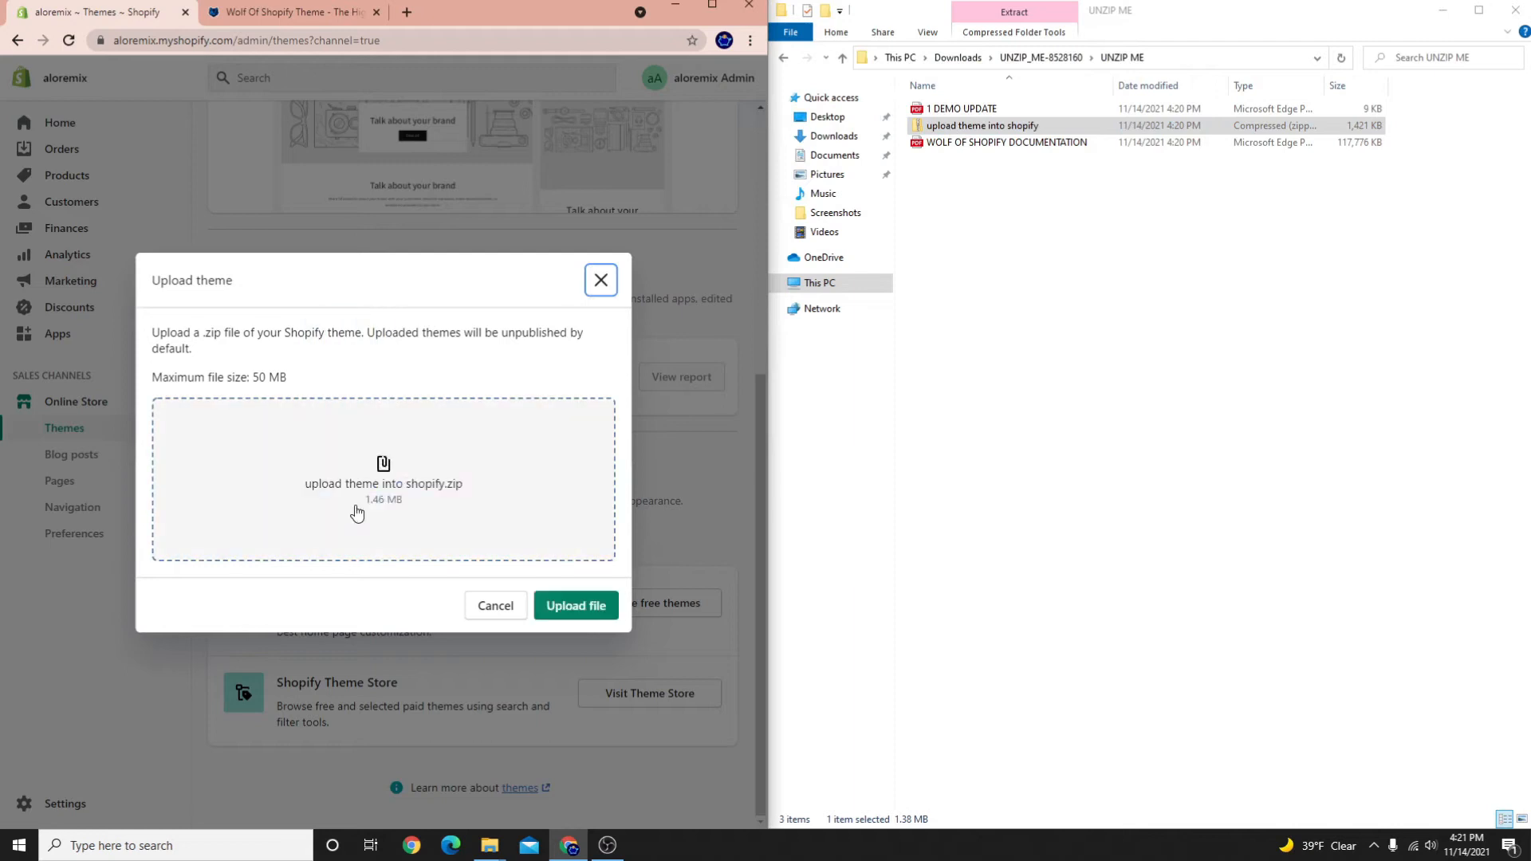
left_click(568, 606)
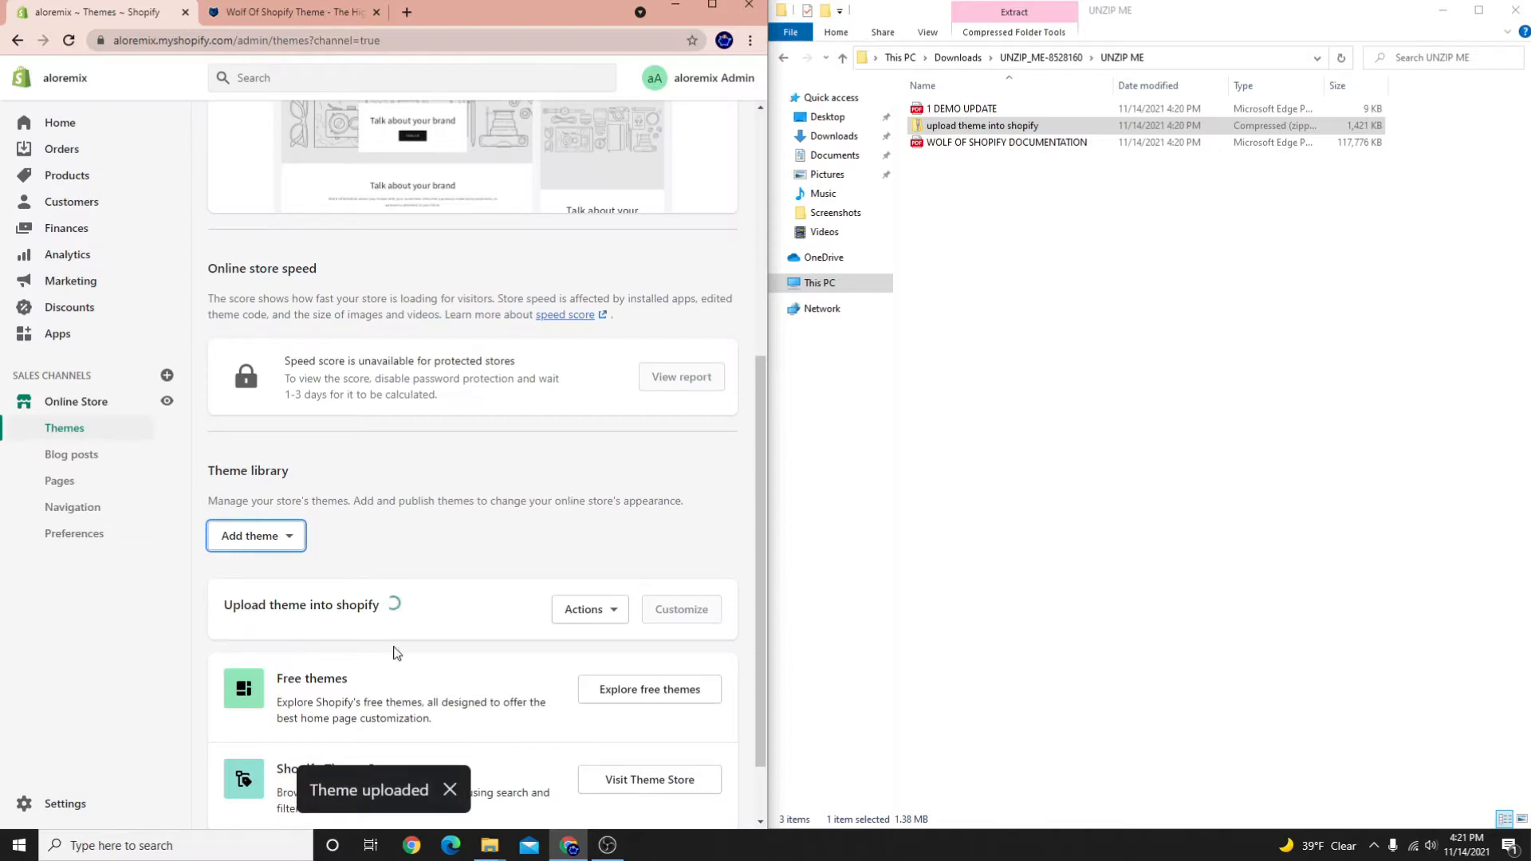
Maximize the browser and rename the uploaded theme in the theme library to WOLF STORE
left_click(712, 5)
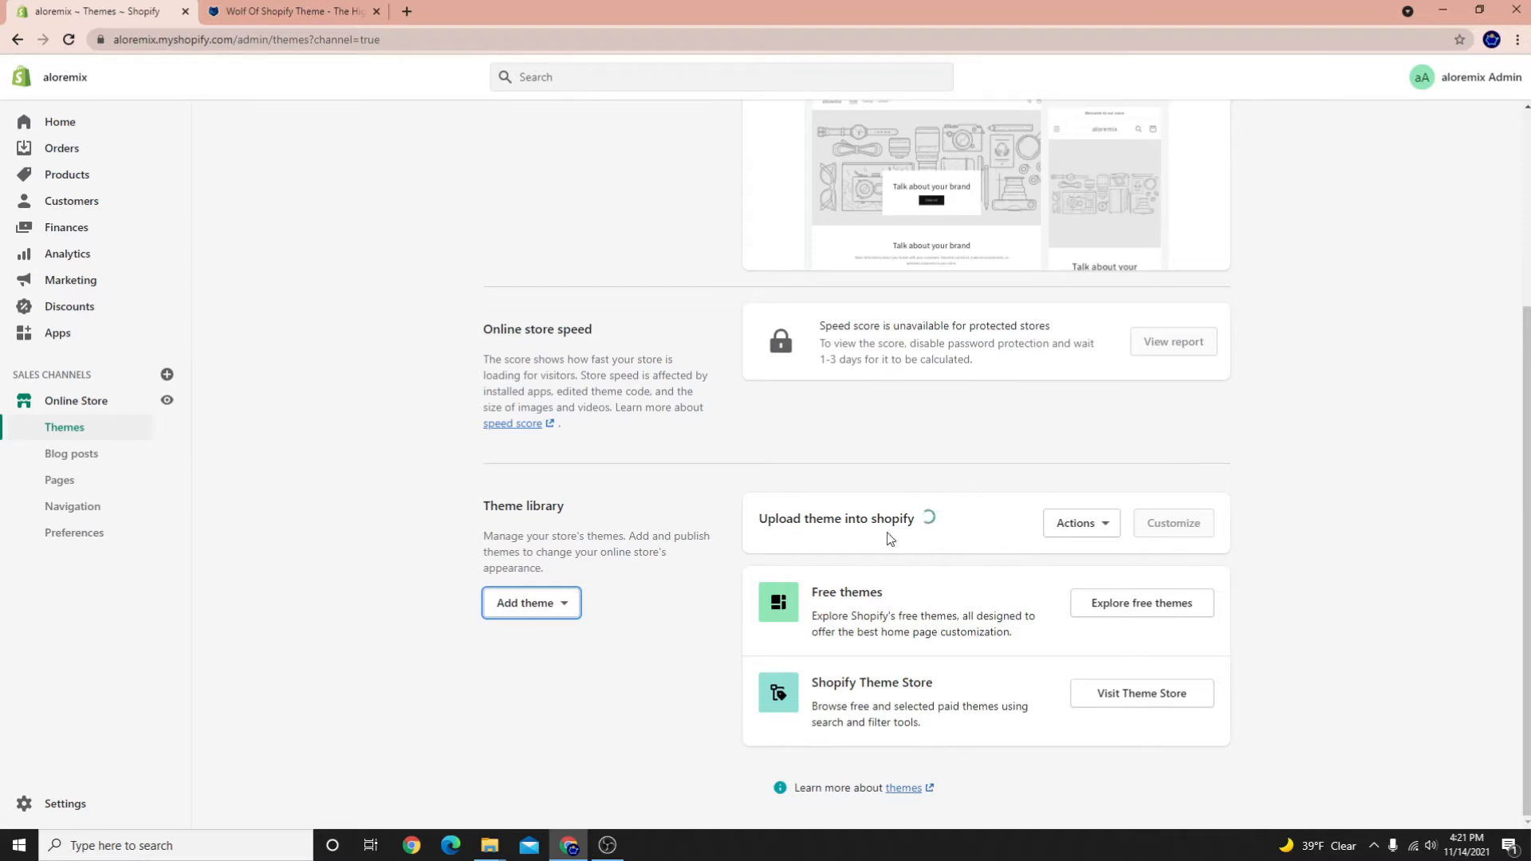
left_click(1104, 527)
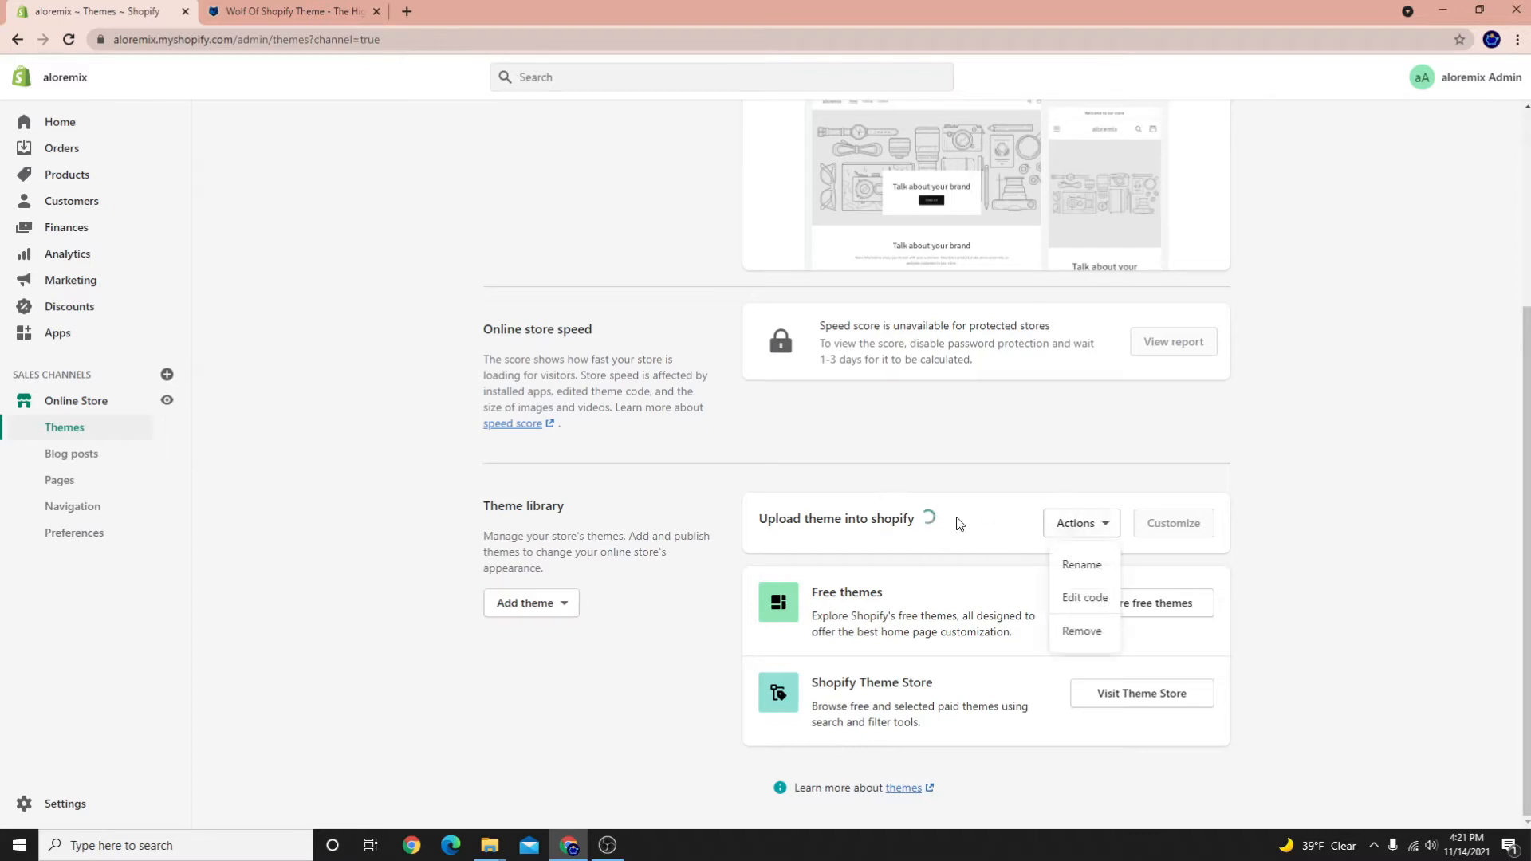
left_click(1082, 562)
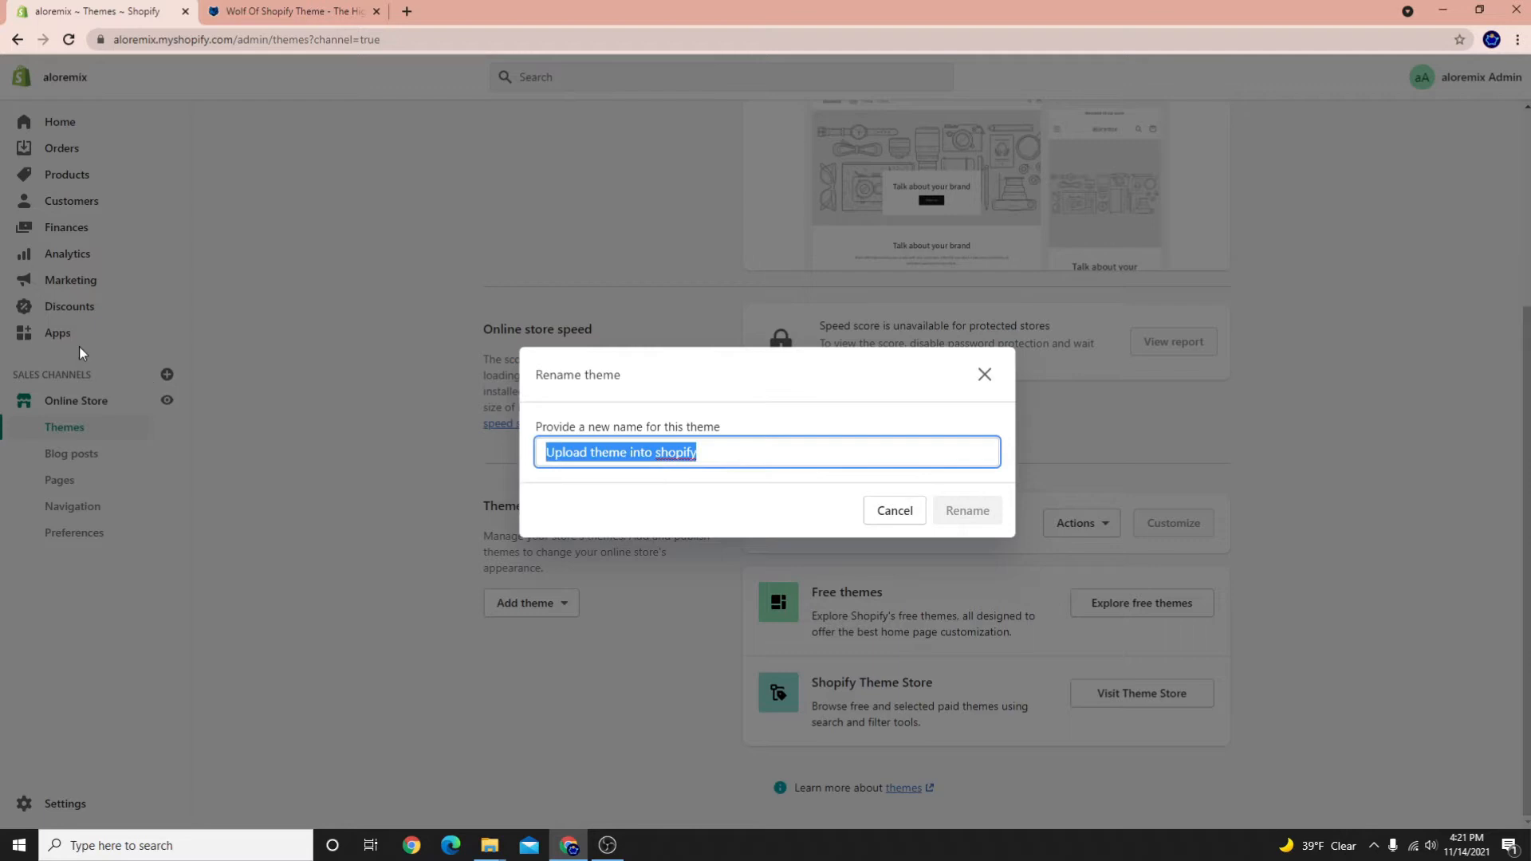
key("BackSpace")
type("WOLF STORE")
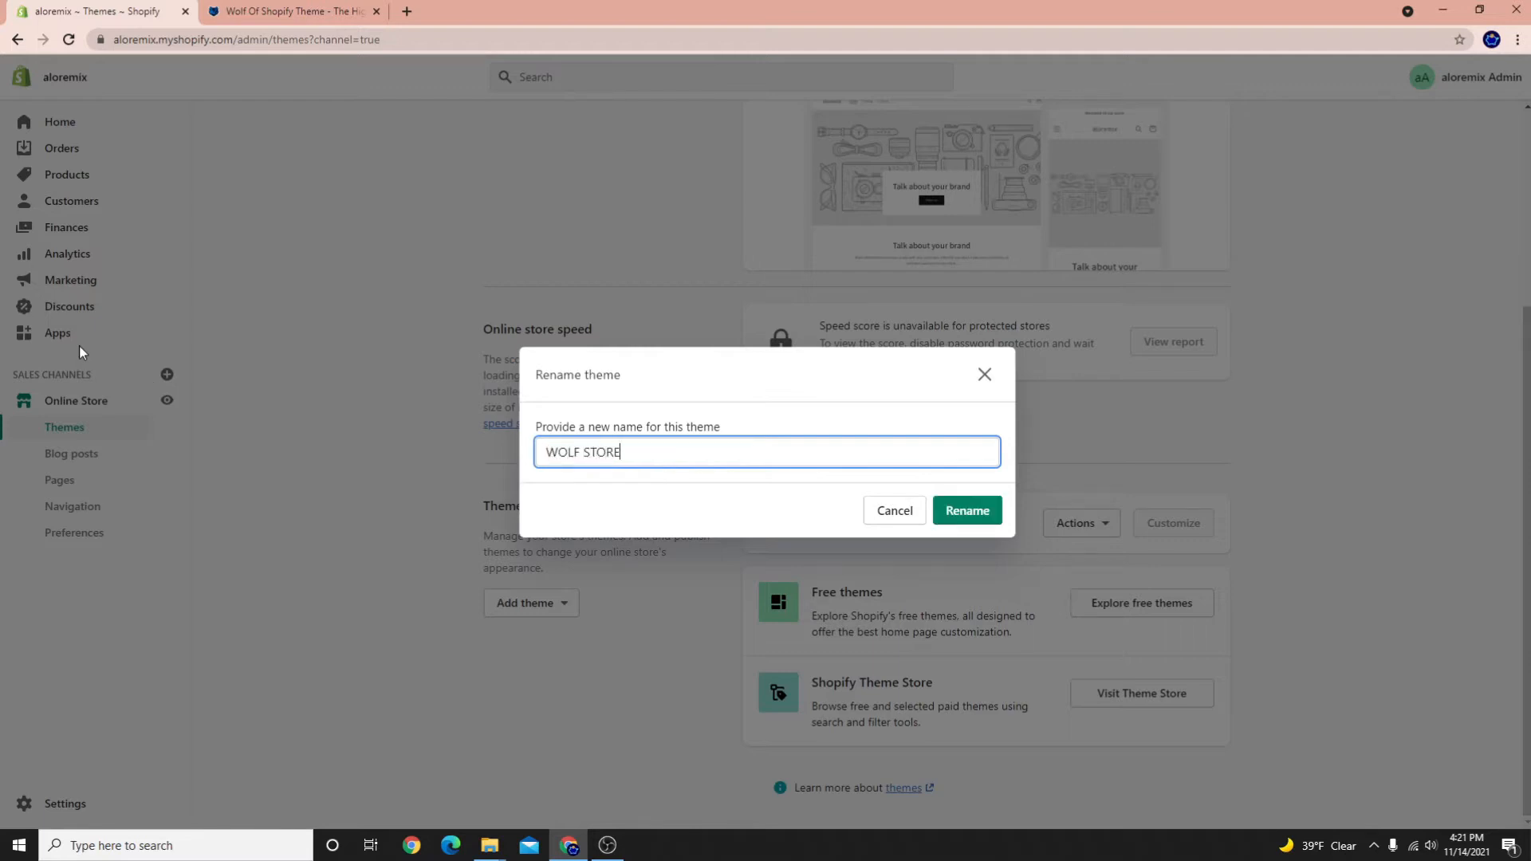
left_click(947, 511)
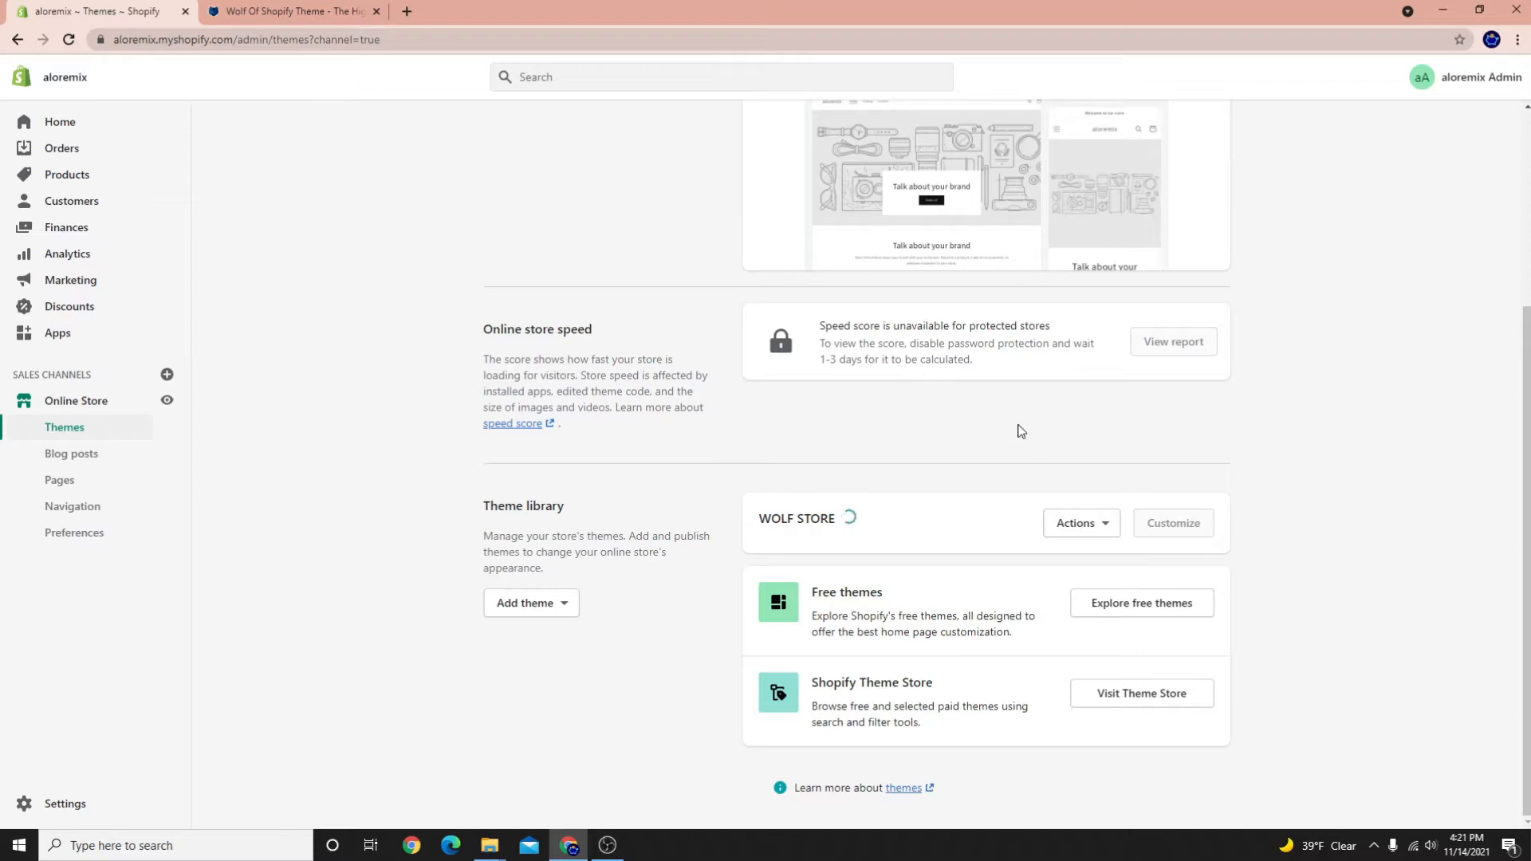
Reload the Themes page and check the WOLF STORE entry in the theme library
right_click(307, 157)
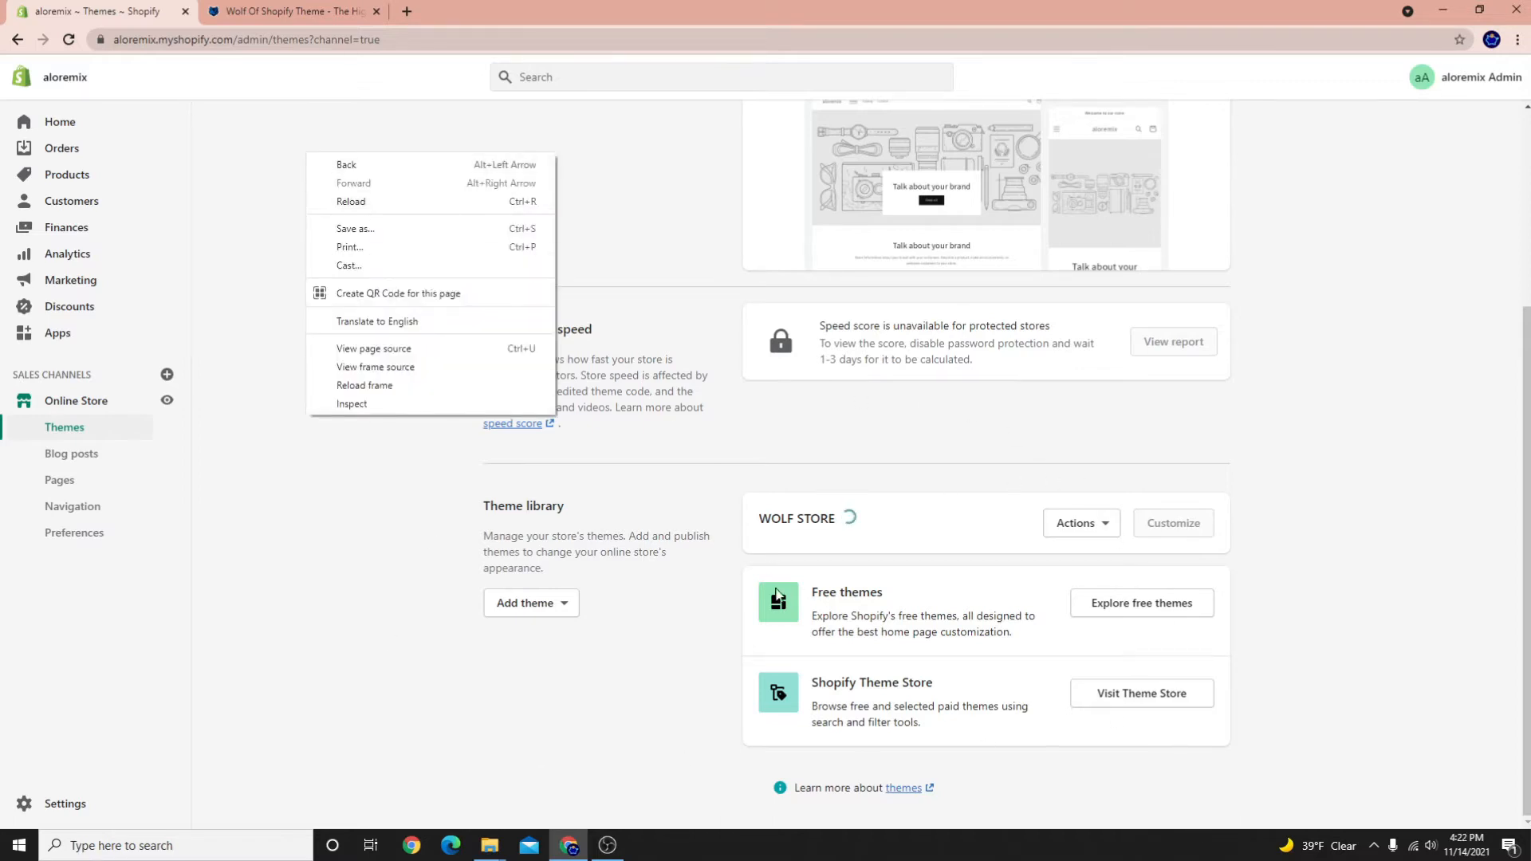
left_click(357, 201)
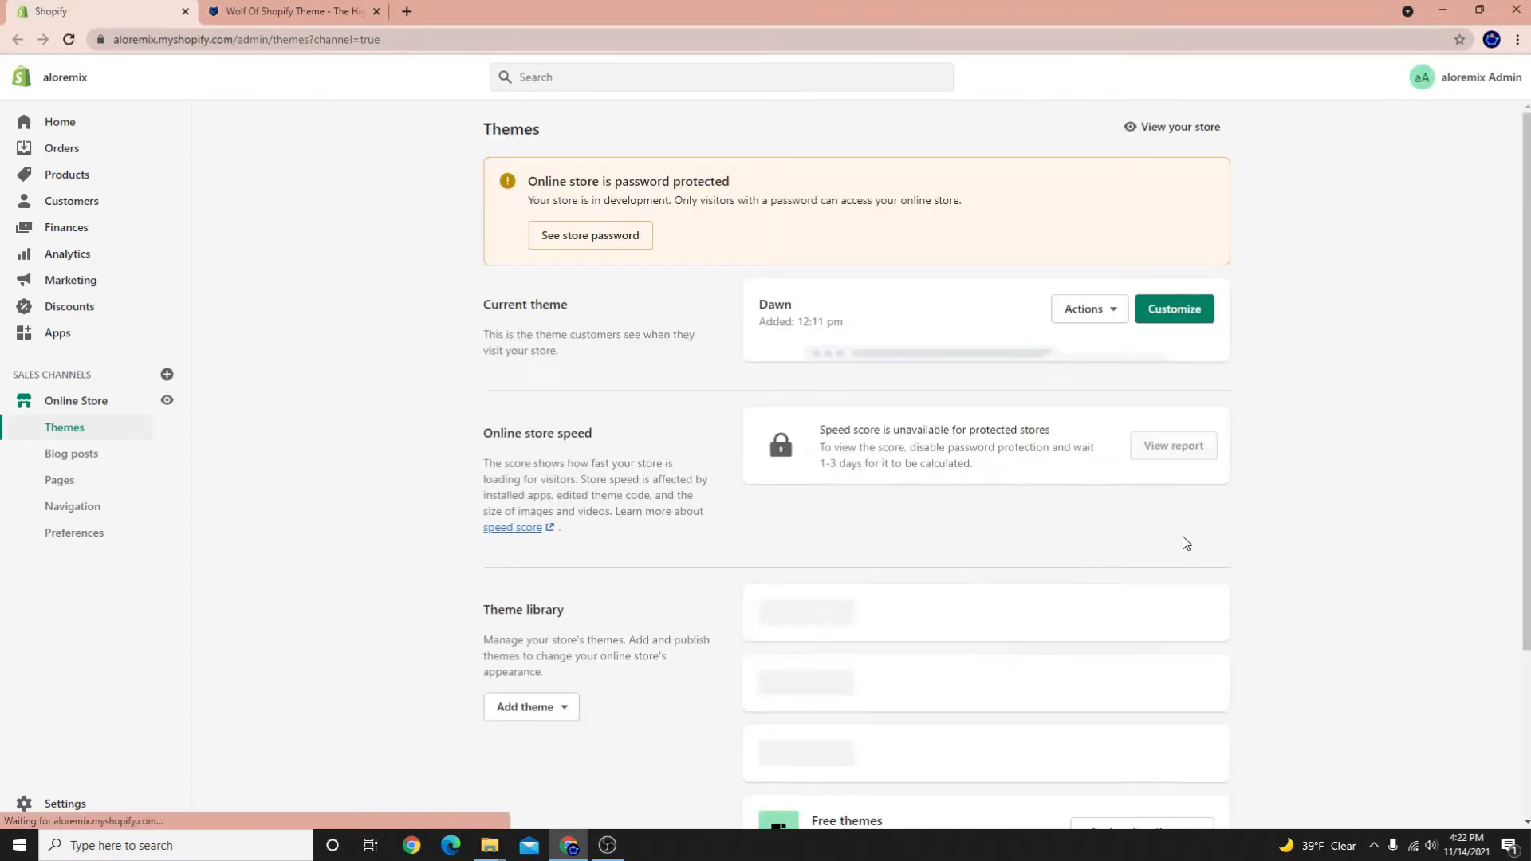
scroll(1123, 644, "down", 2)
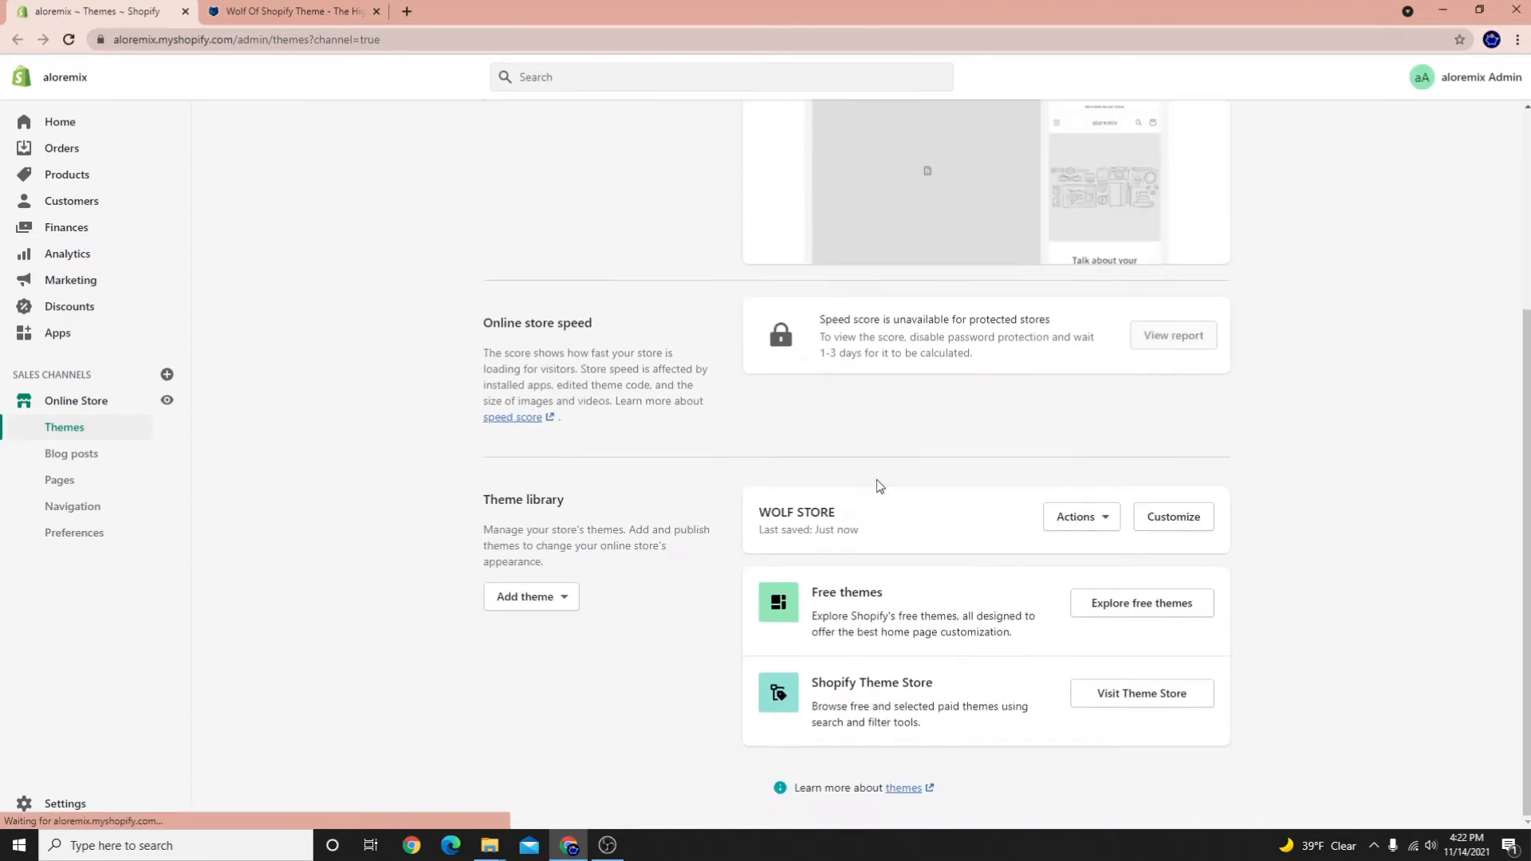
Publish the WOLF STORE theme from the theme library
left_click(1097, 516)
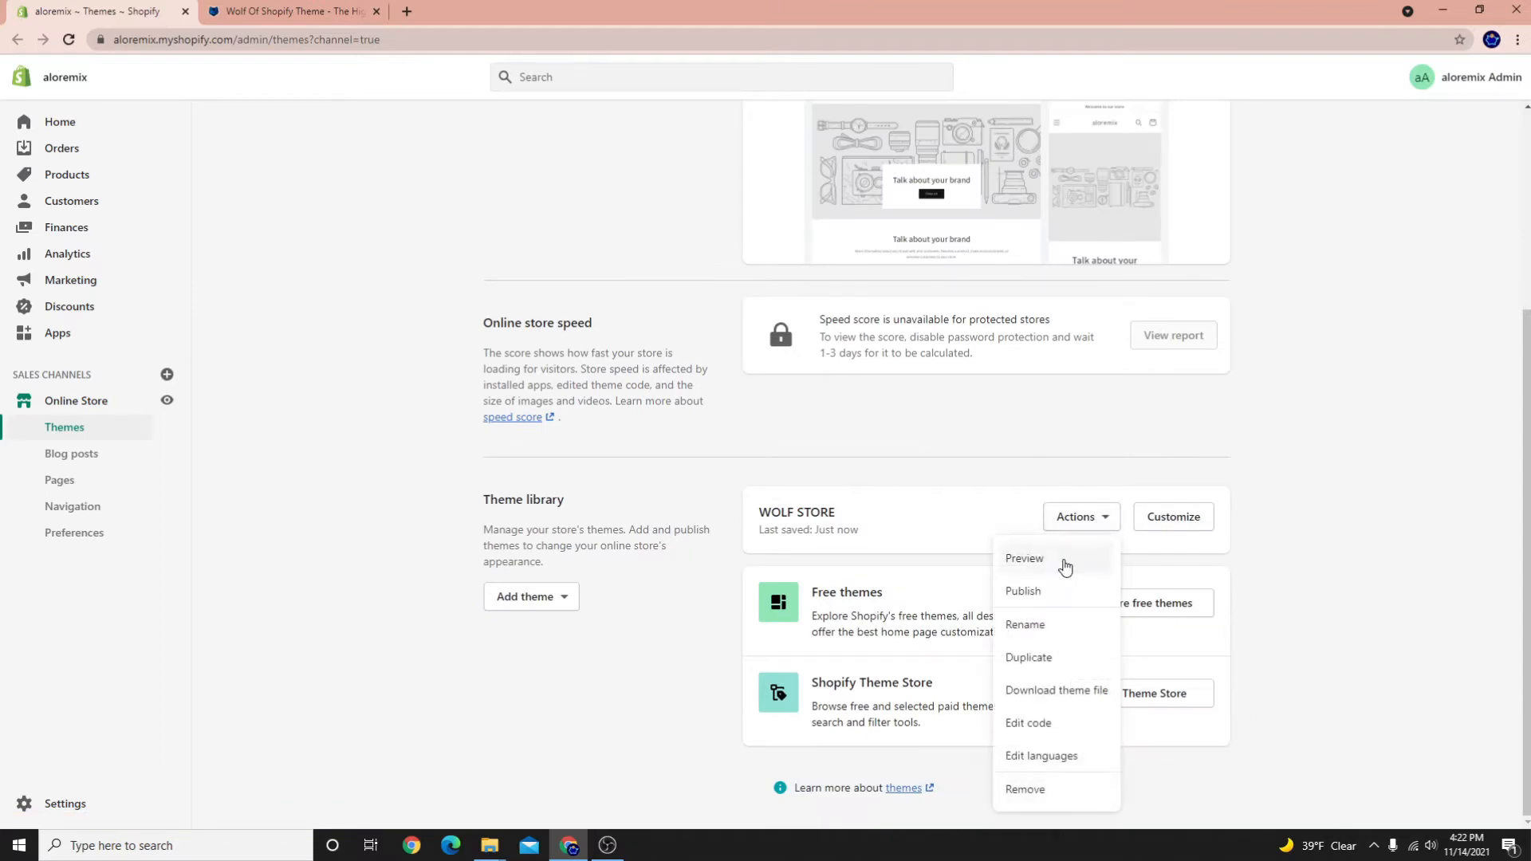
left_click(1025, 588)
left_click(966, 604)
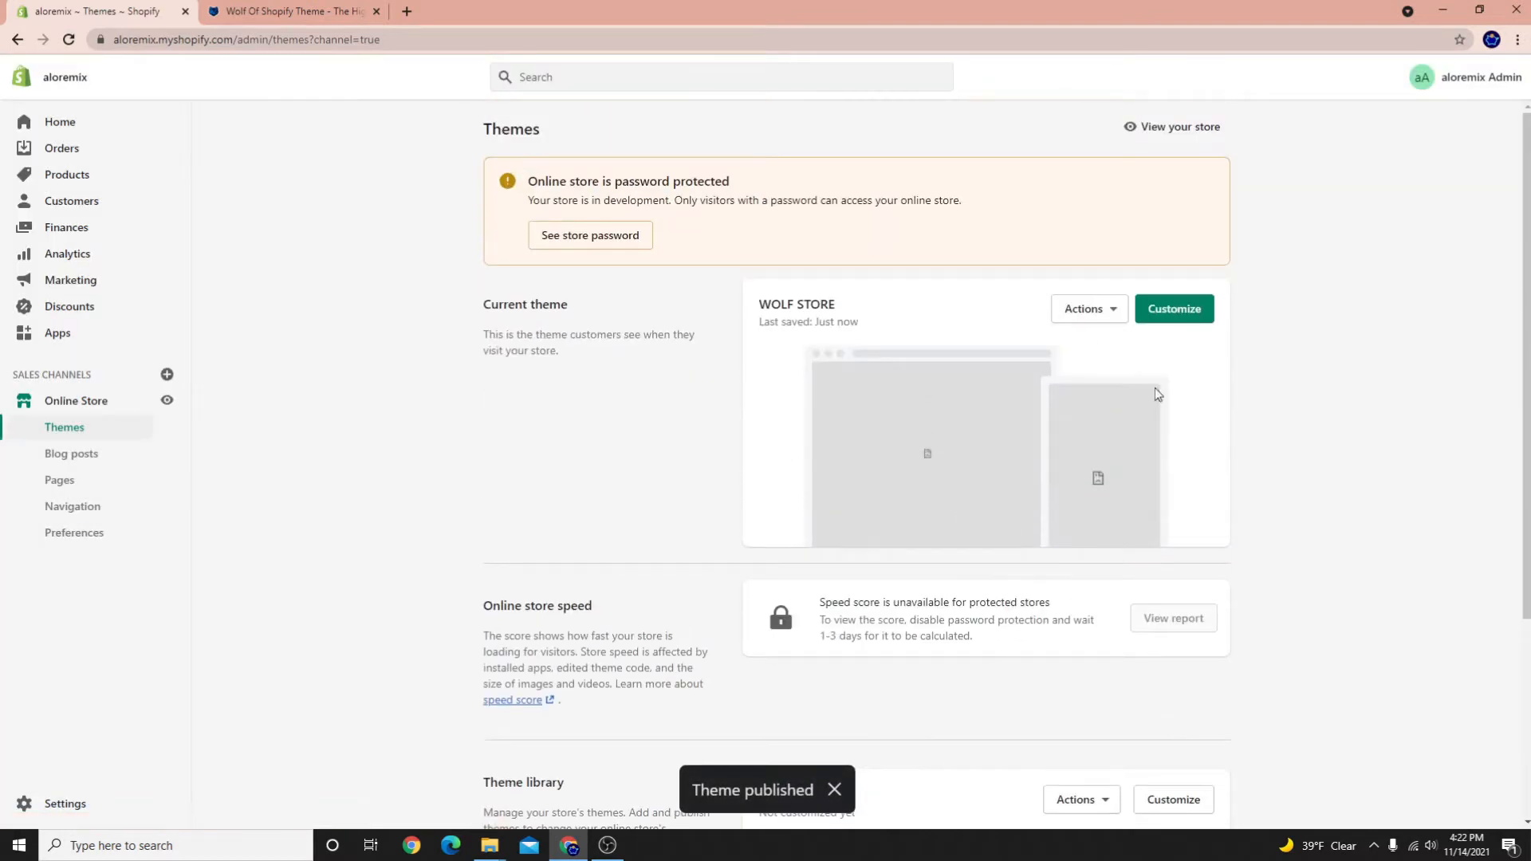
Open the WOLF STORE theme for customization, dismiss the mailing list pop-up, look through the home page preview, and exit the editor
left_click(1171, 309)
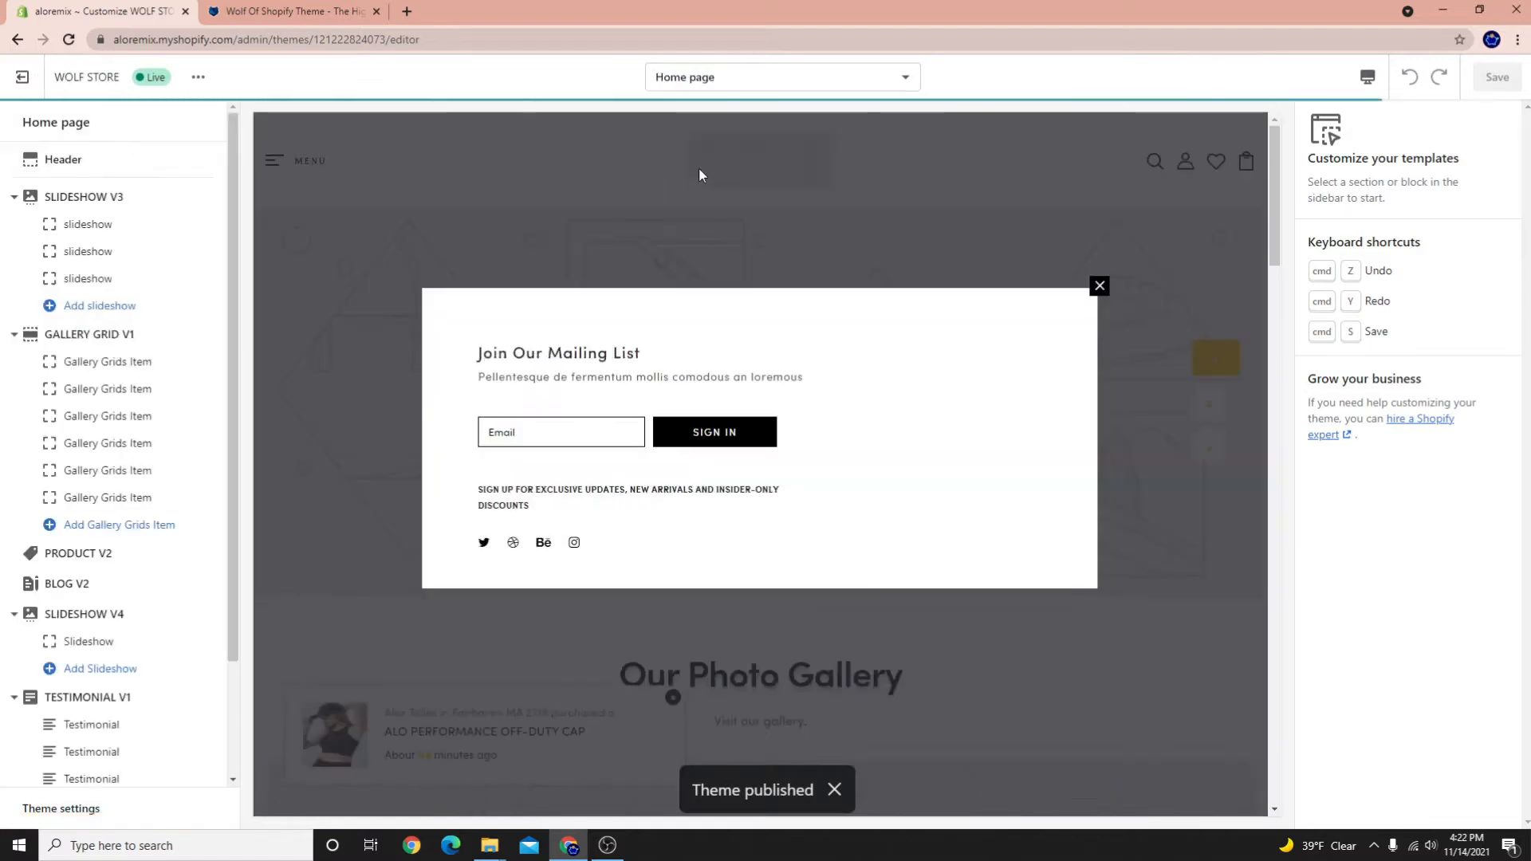
left_click(1099, 285)
scroll(680, 574, "down", 10)
scroll(662, 622, "down", 10)
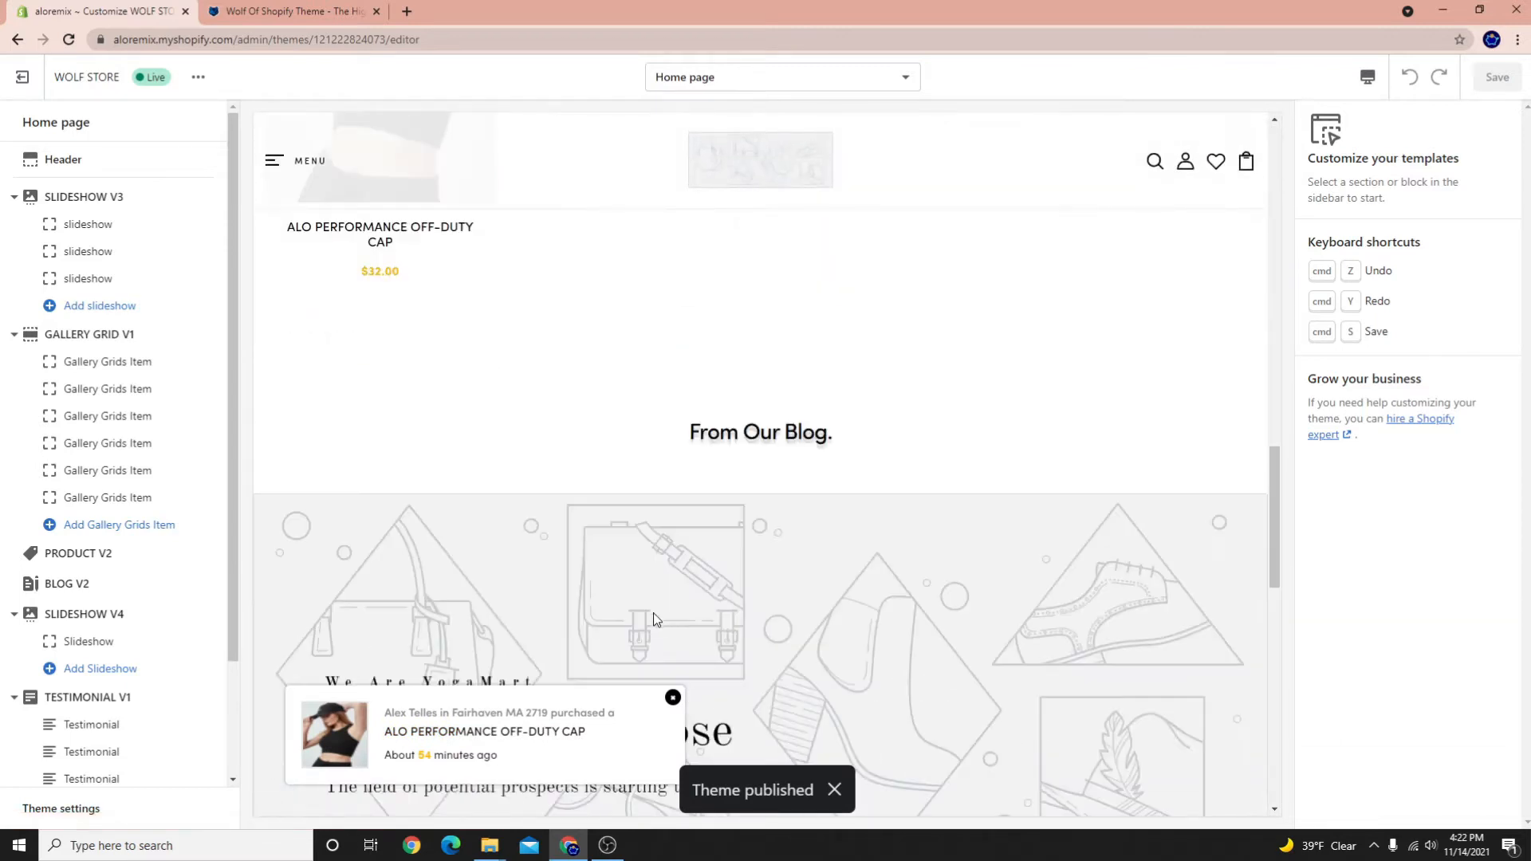
scroll(582, 598, "up", 6)
scroll(562, 590, "up", 5)
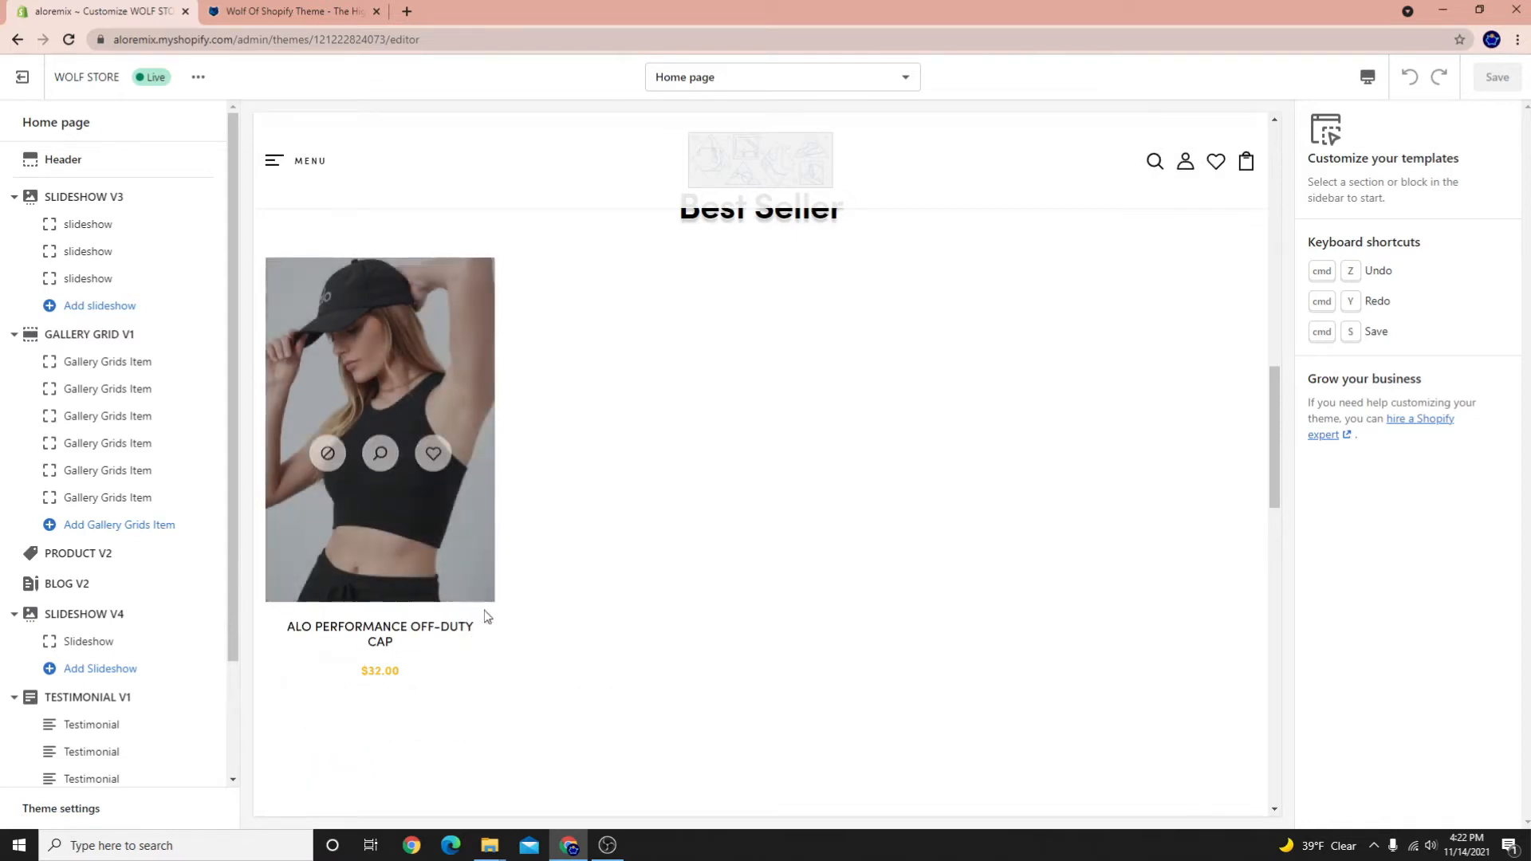
scroll(519, 683, "up", 5)
scroll(519, 678, "up", 5)
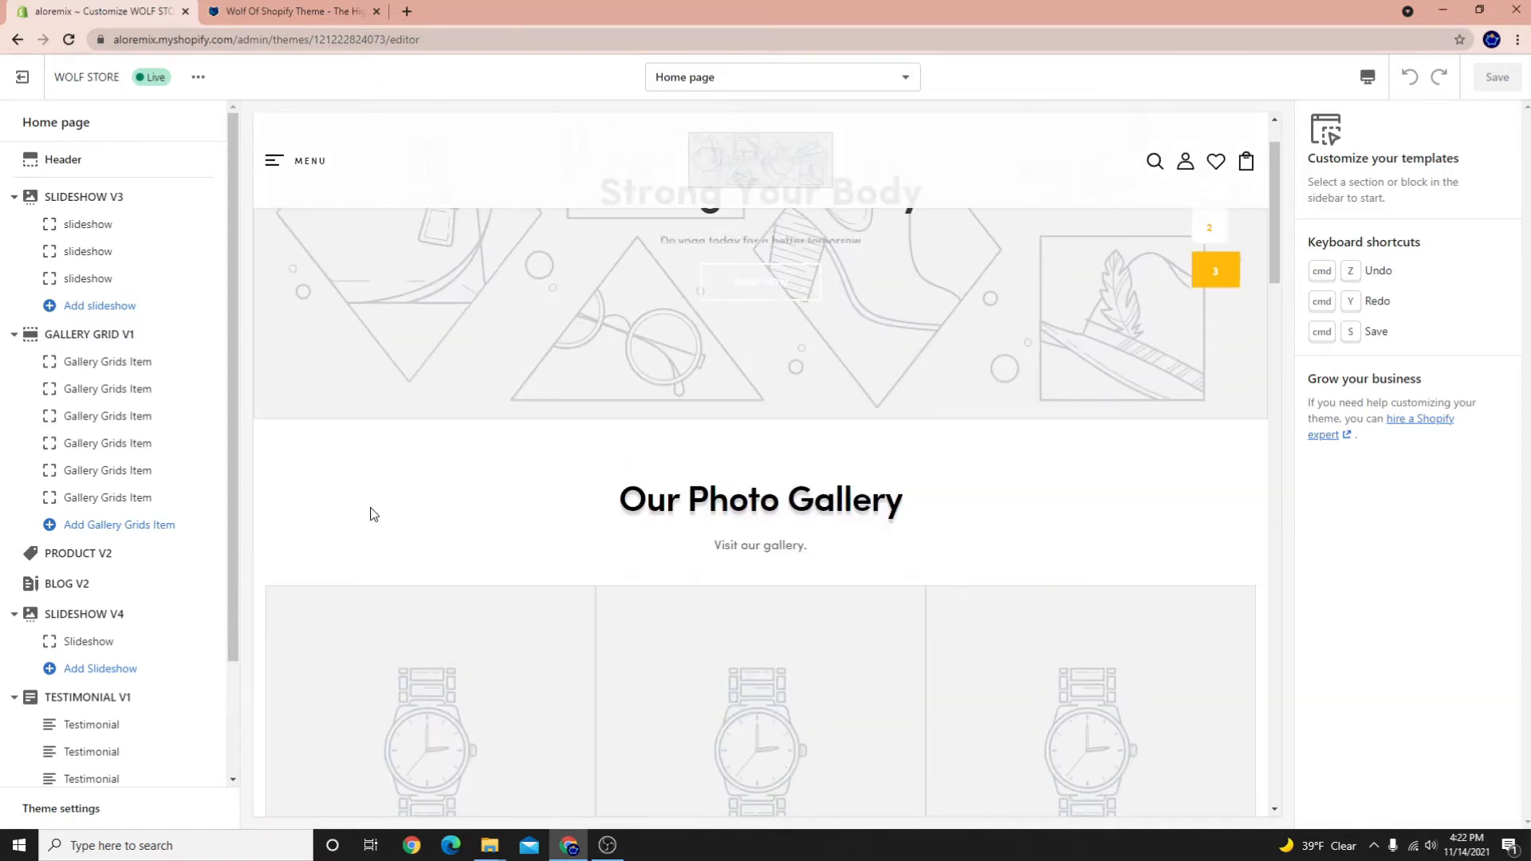
scroll(383, 427, "up", 3)
scroll(849, 641, "down", 3)
scroll(849, 640, "down", 5)
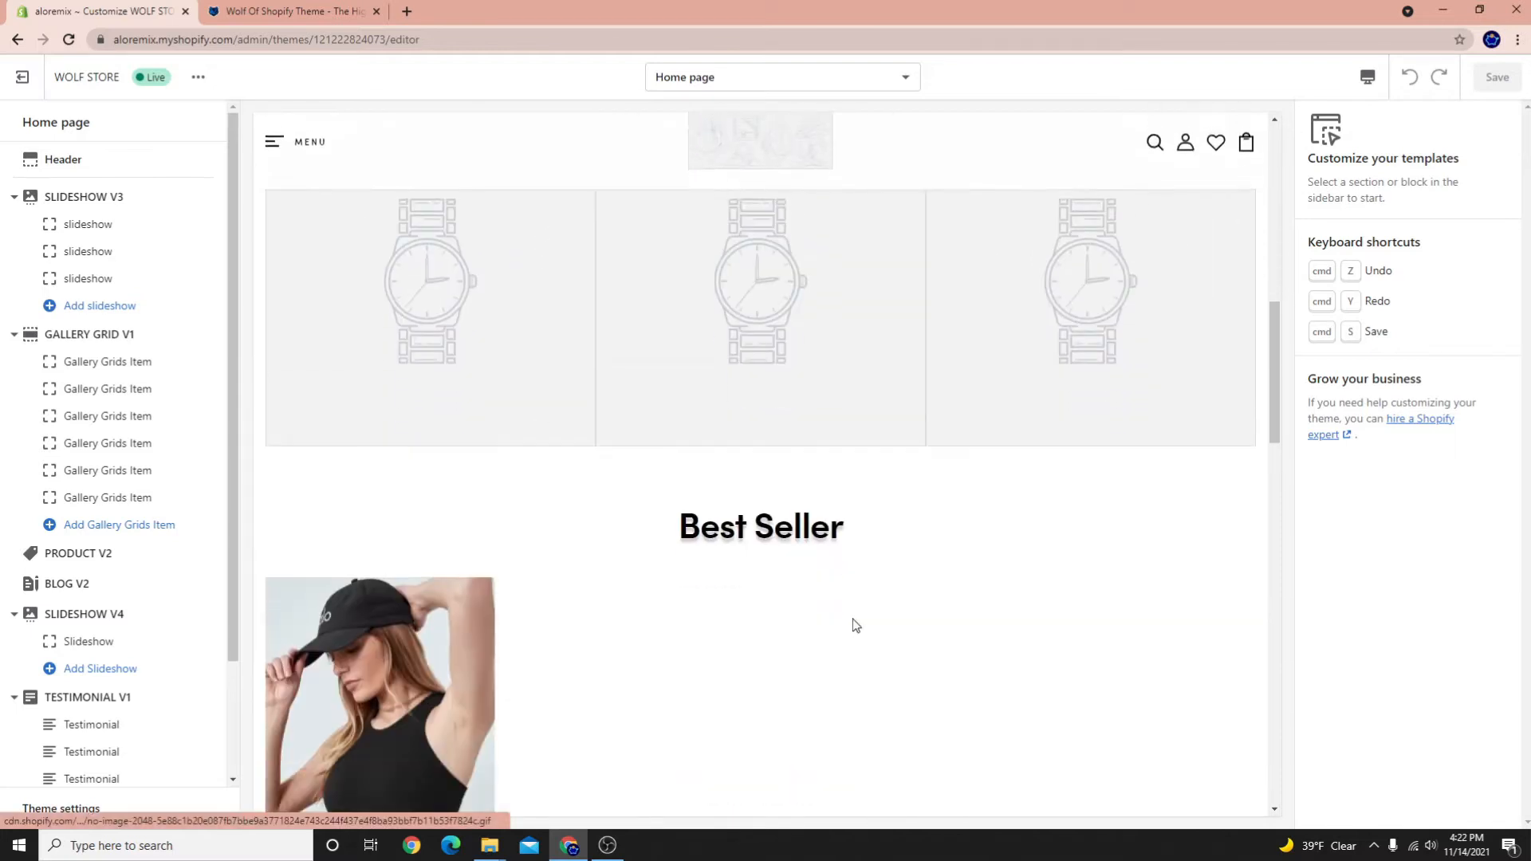
scroll(871, 636, "up", 4)
scroll(871, 636, "up", 4)
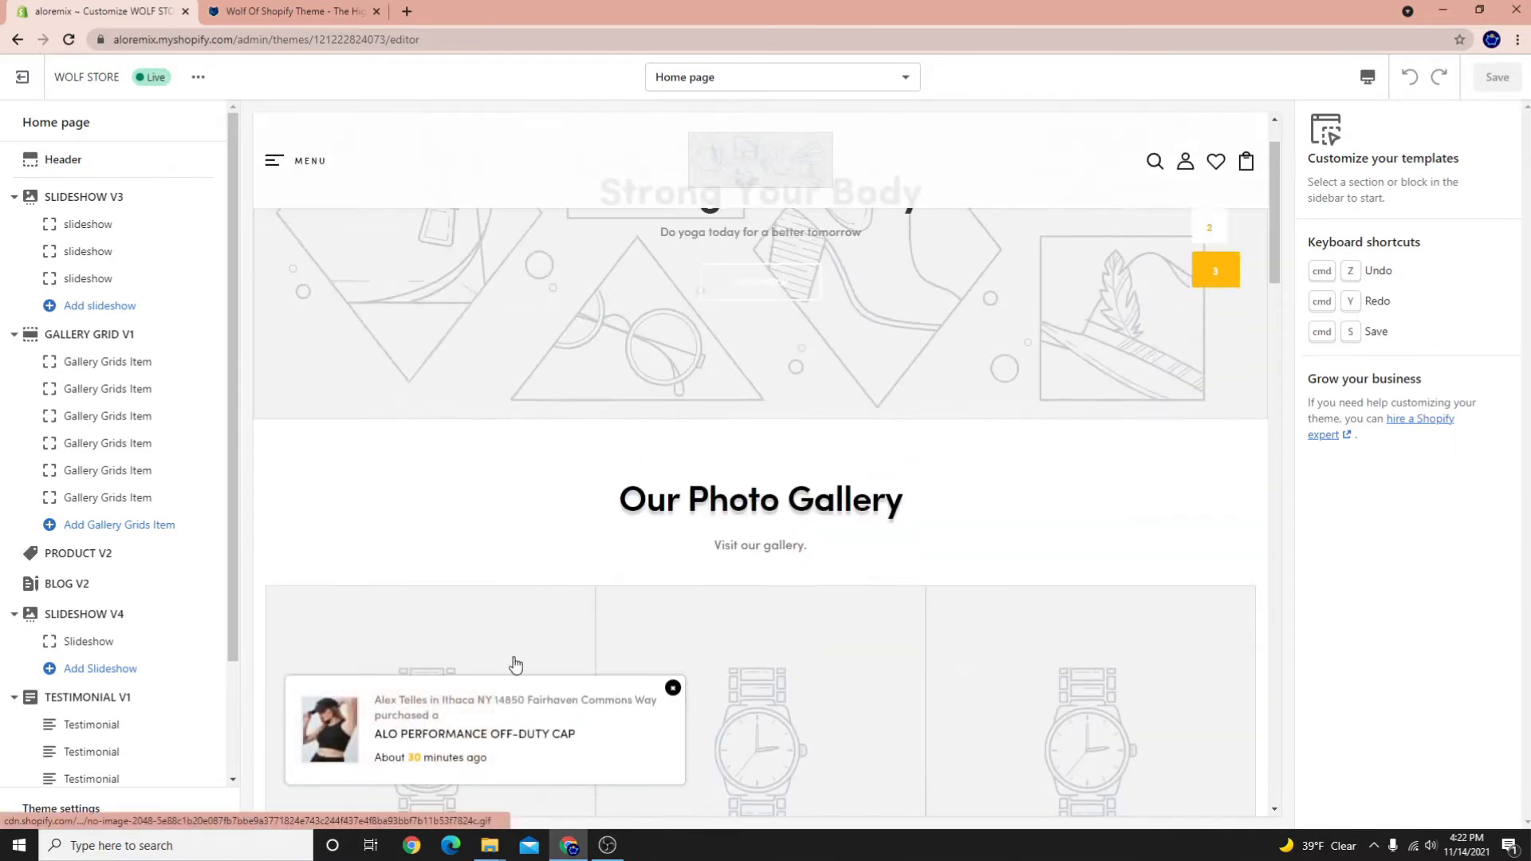
left_click(22, 79)
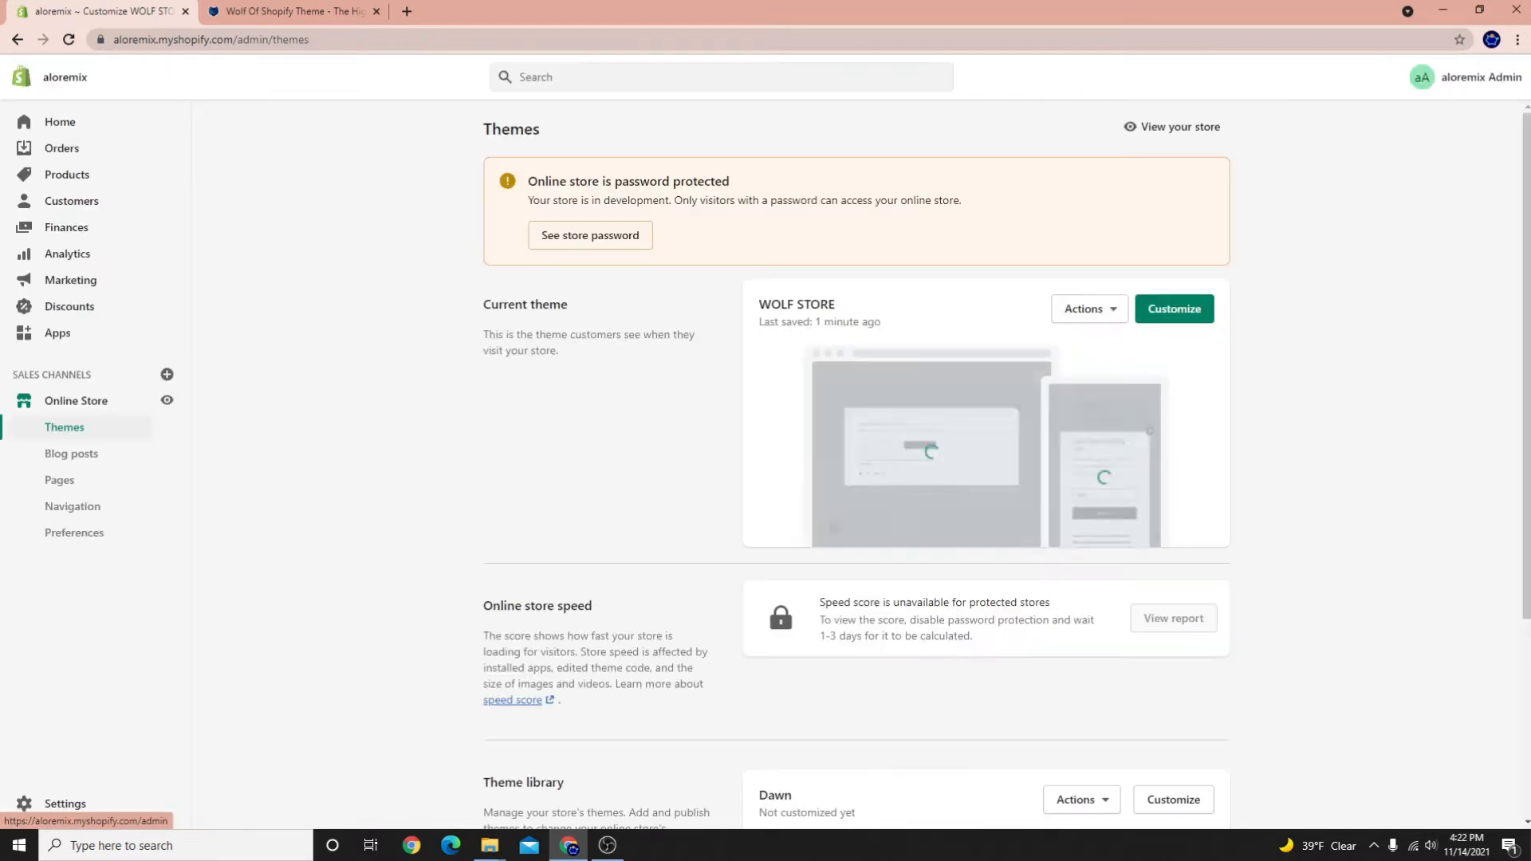
left_click(618, 852)
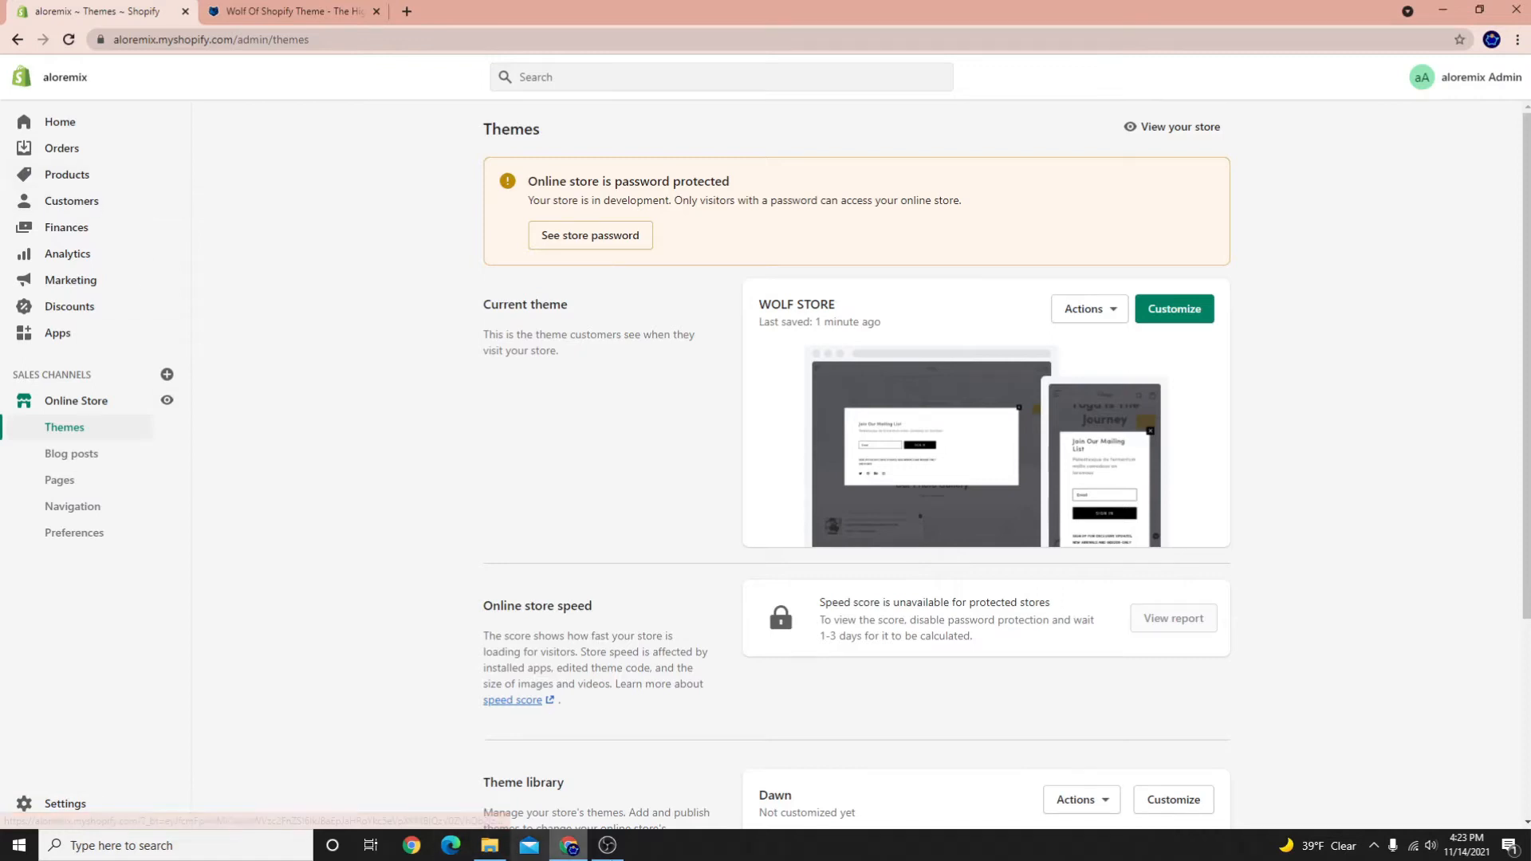
Look through the store's product list and open the AIRBRUSH SUSPENSION BRA product
left_click(51, 177)
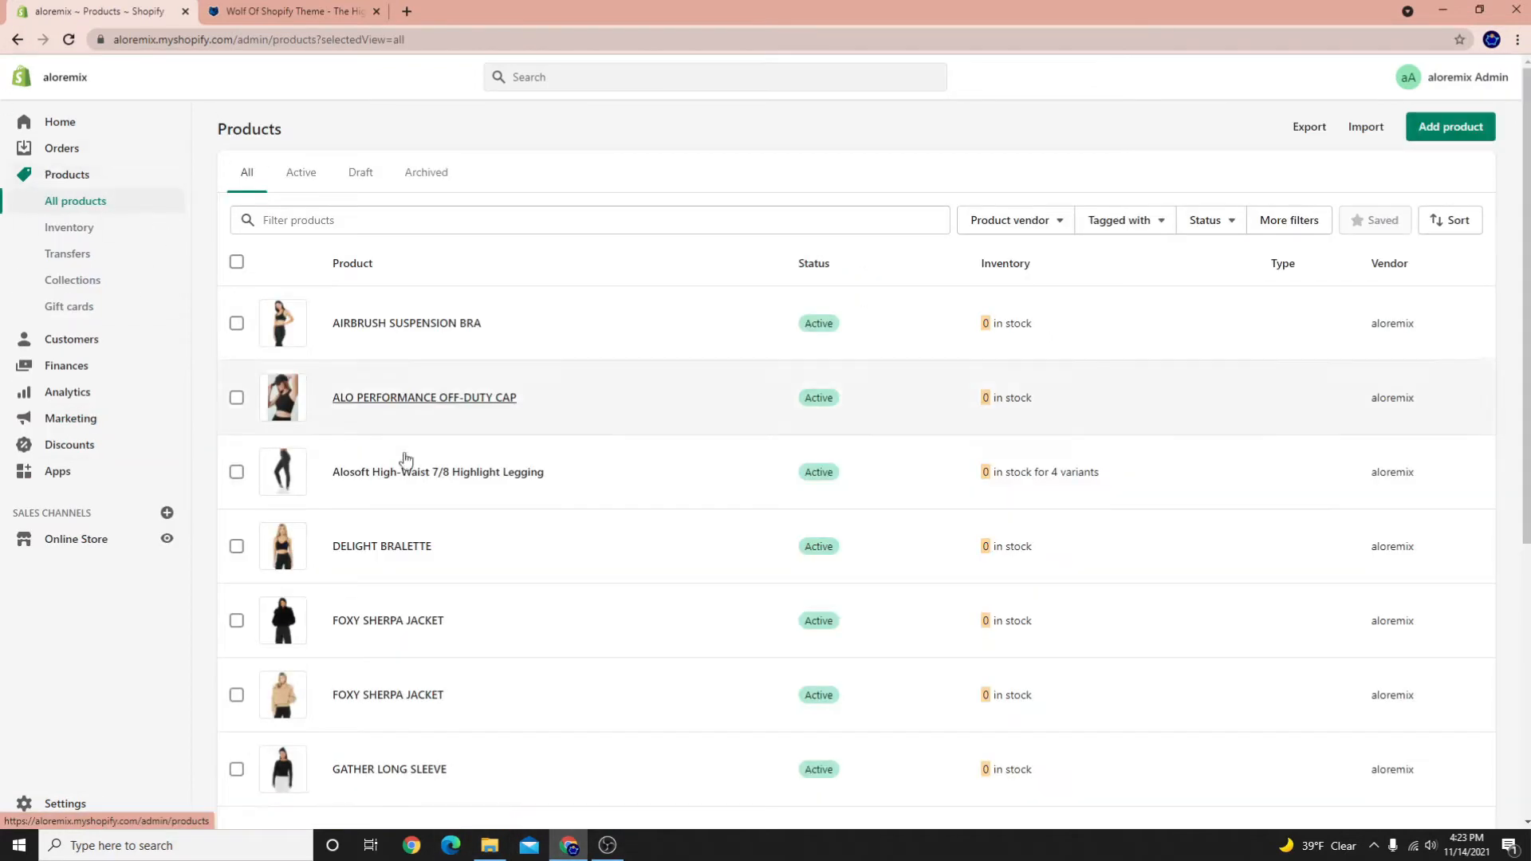
scroll(250, 345, "down", 5)
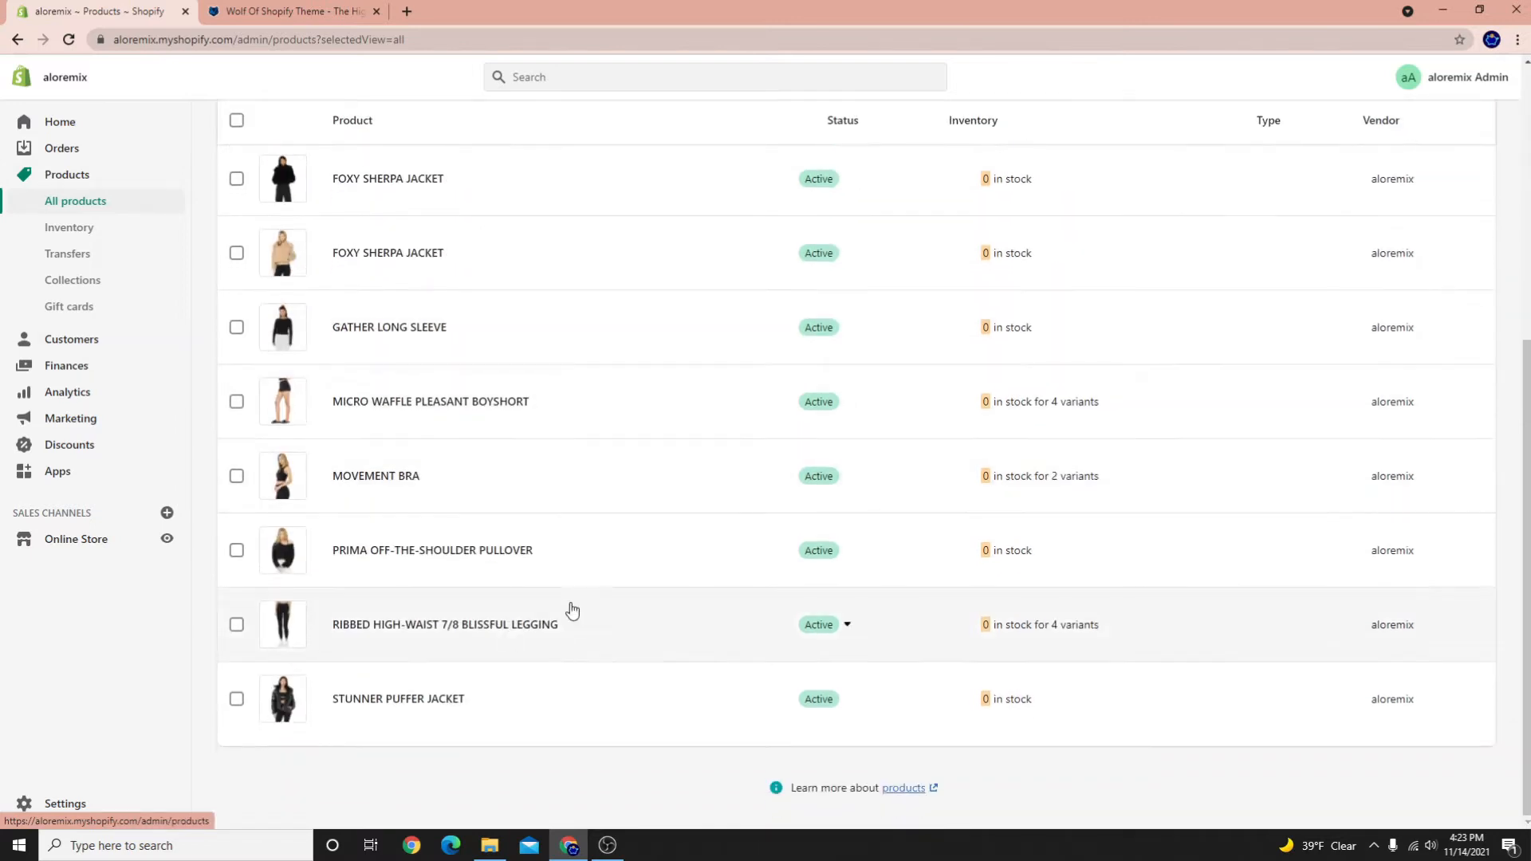
scroll(571, 608, "up", 5)
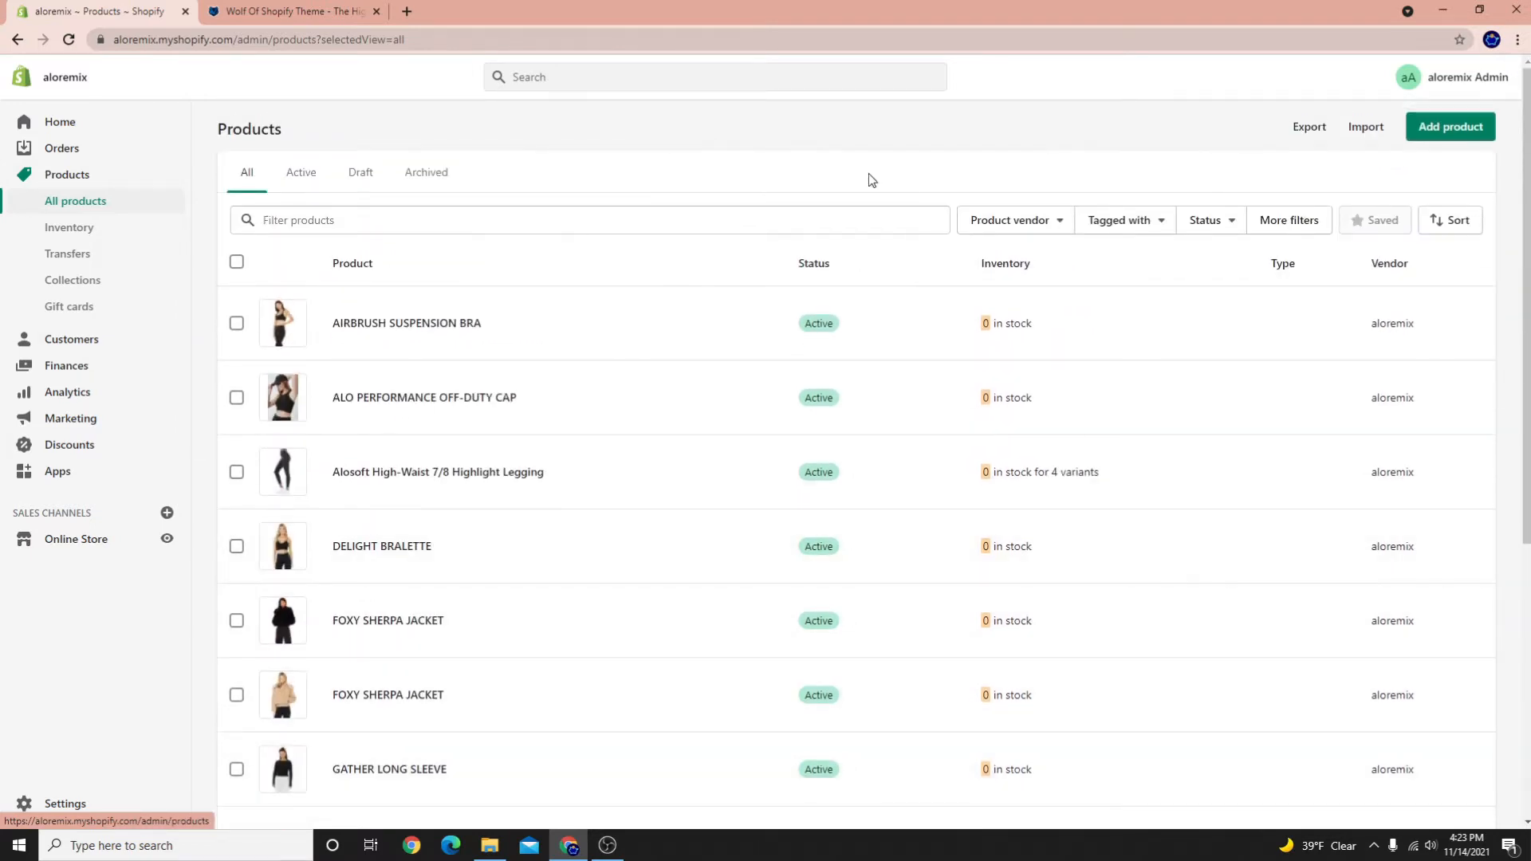
left_click(386, 323)
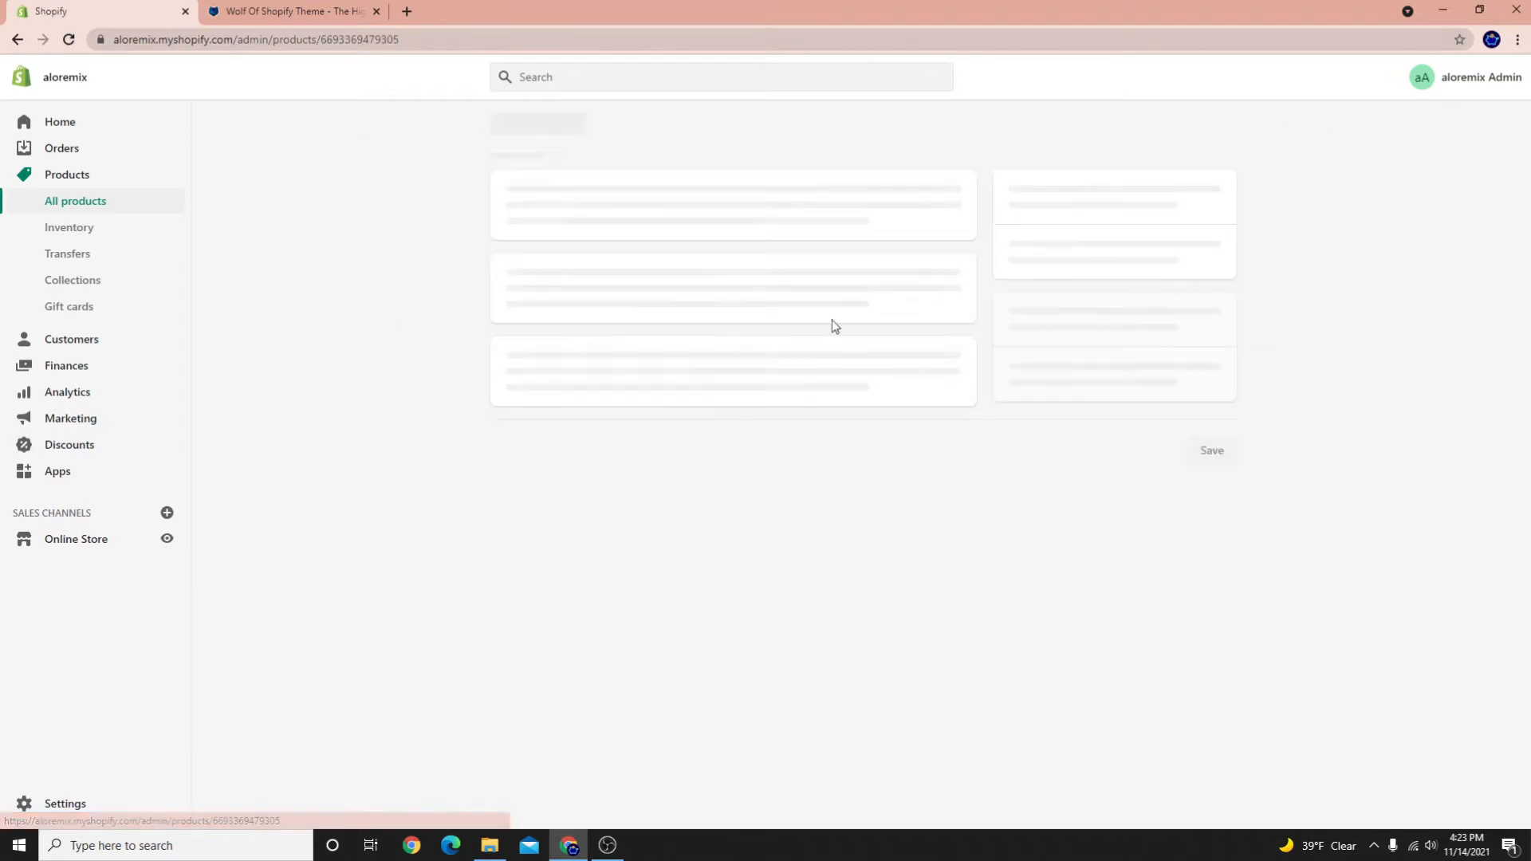
left_click(80, 176)
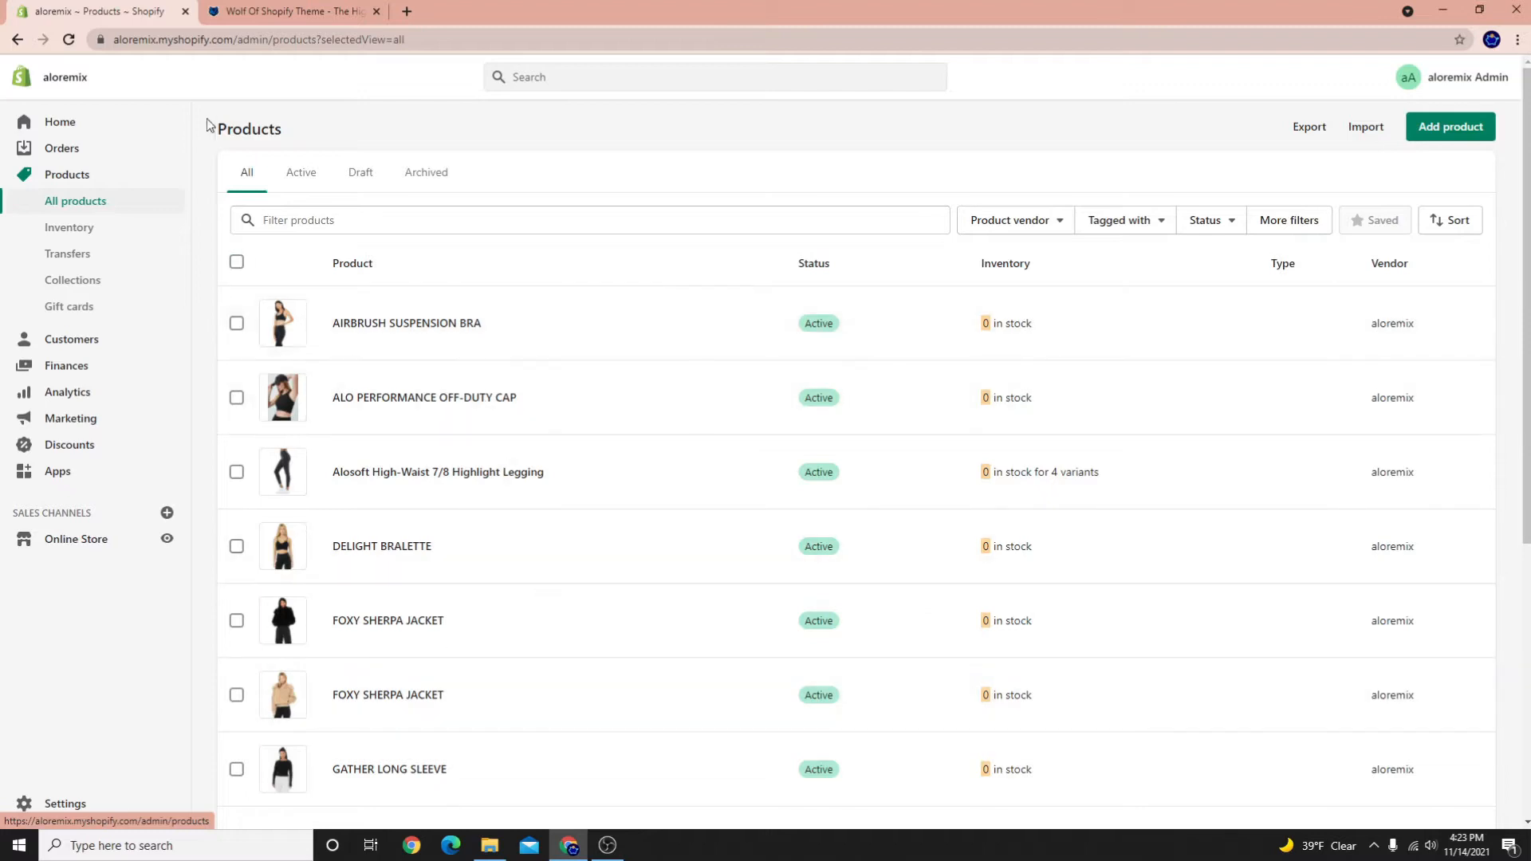
left_click(374, 320)
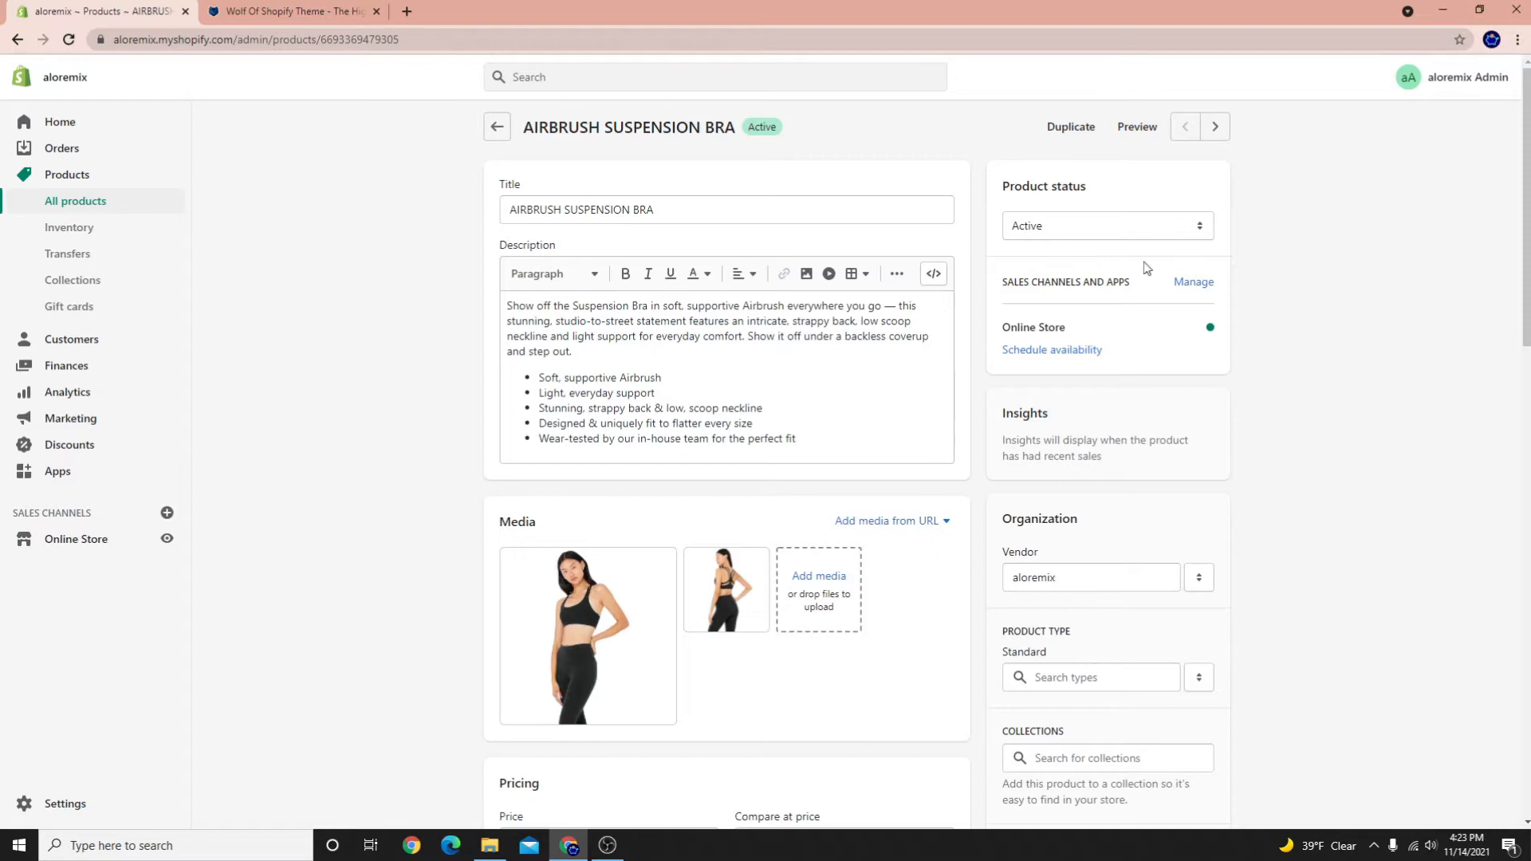
Look over the AIRBRUSH SUSPENSION BRA product page from title and description down through media, pricing and inventory
left_click_drag(710, 209, 465, 203)
left_click_drag(872, 433, 379, 282)
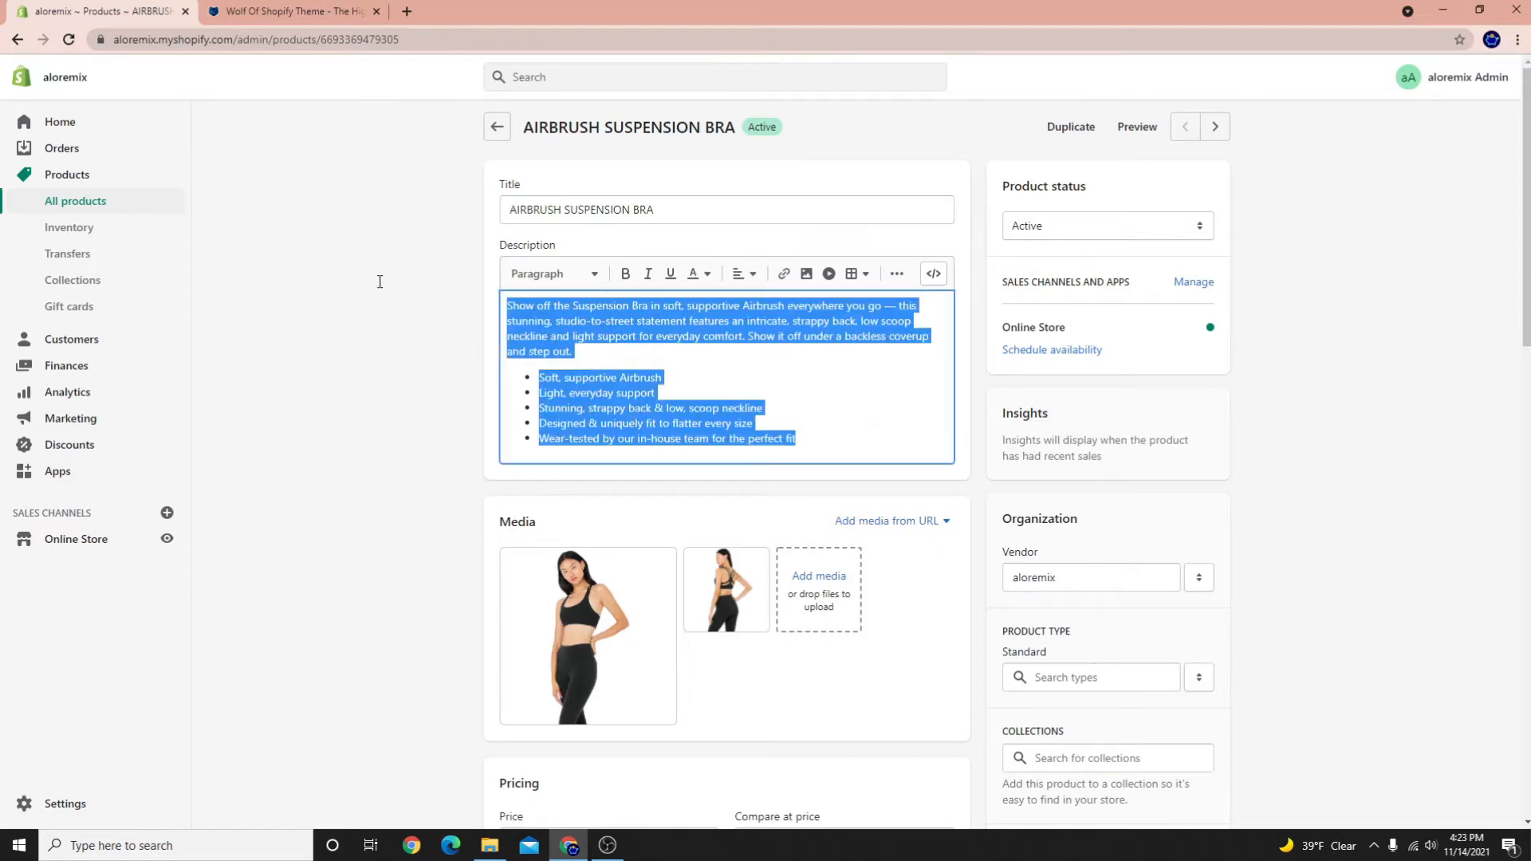
scroll(605, 461, "down", 5)
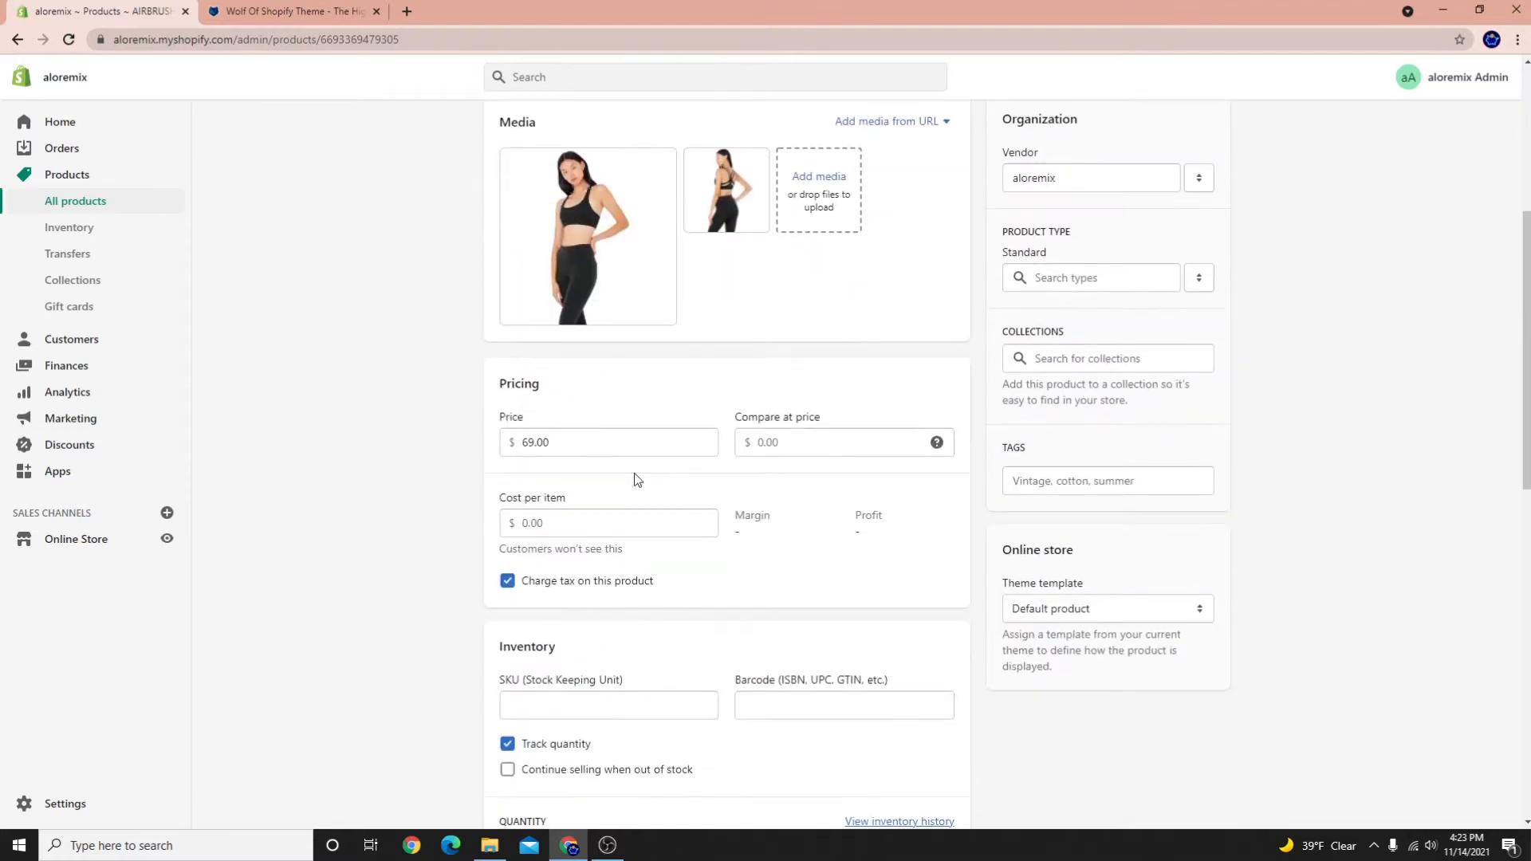
scroll(695, 783, "down", 5)
scroll(642, 695, "up", 10)
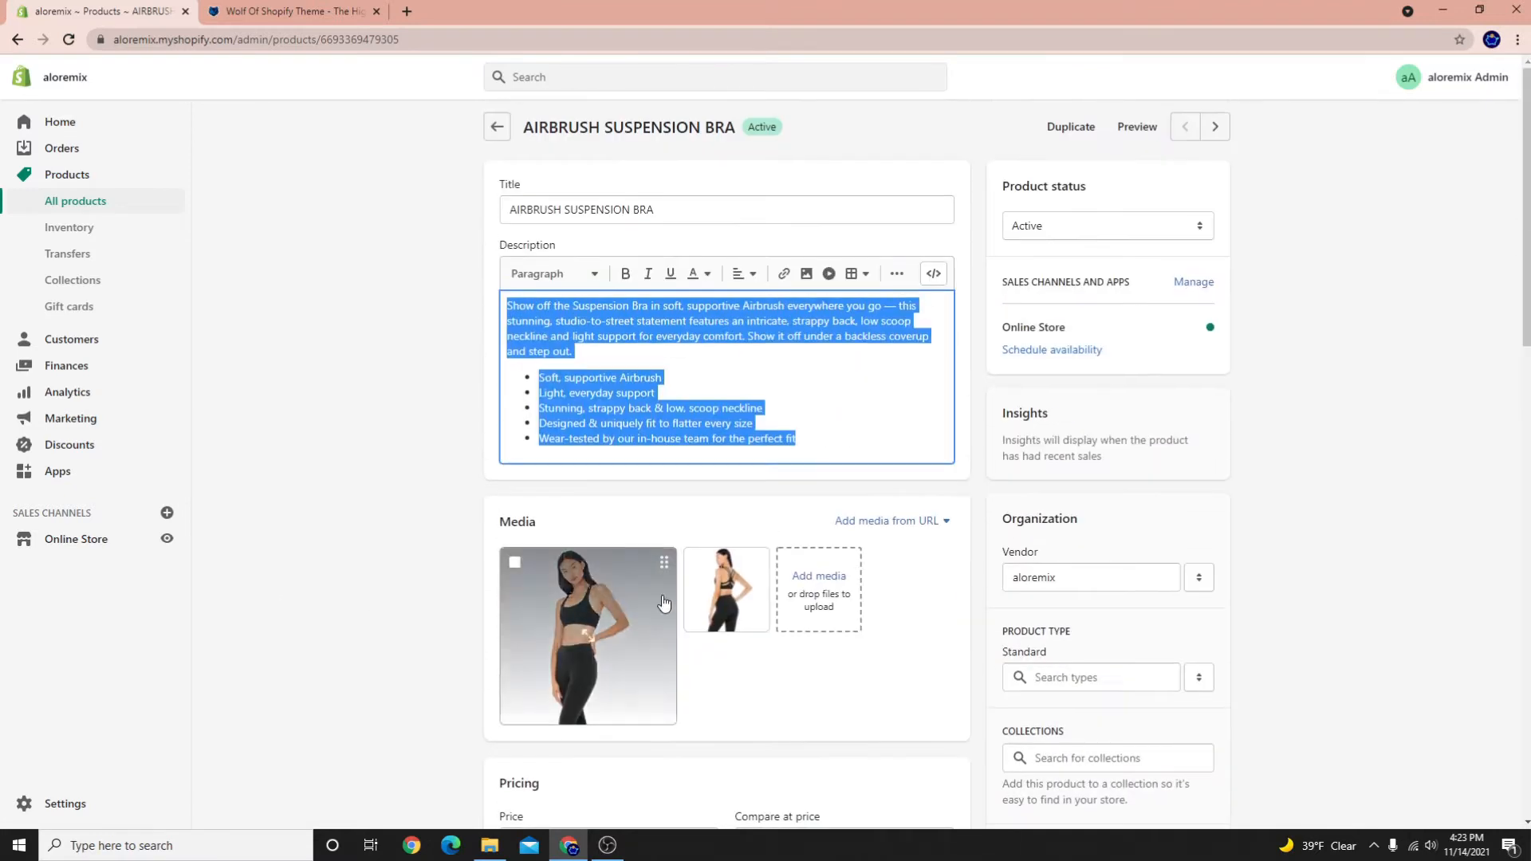
Examine the product's title and full description text, highlighting each one in turn
left_click(412, 201)
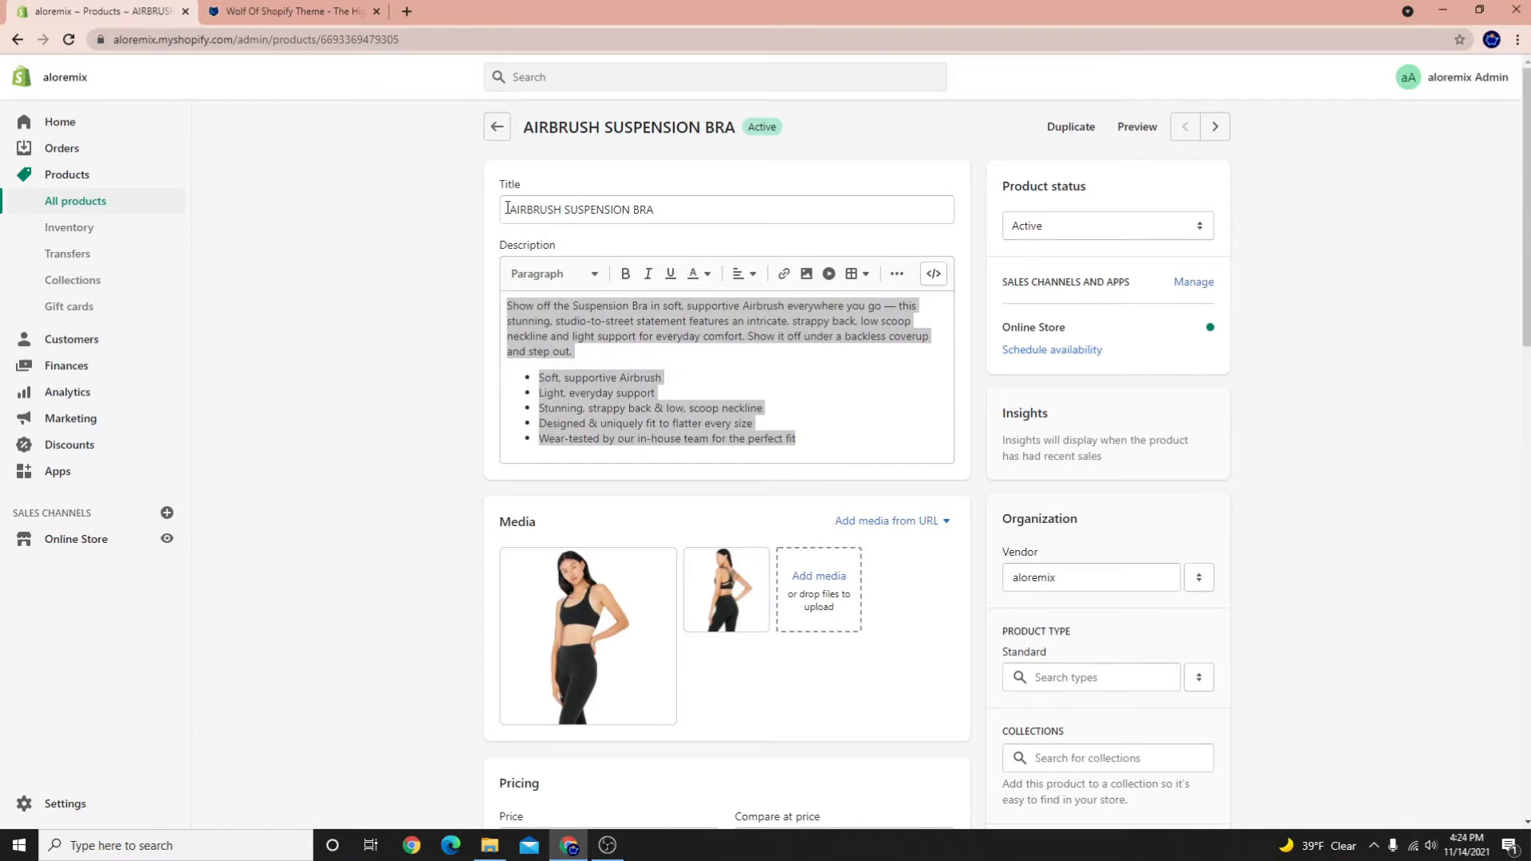
mouse_move(511, 210)
left_mouse_down()
mouse_move(655, 218)
mouse_move(443, 185)
left_mouse_up()
double_click(691, 209)
left_click(398, 197)
left_click(609, 391)
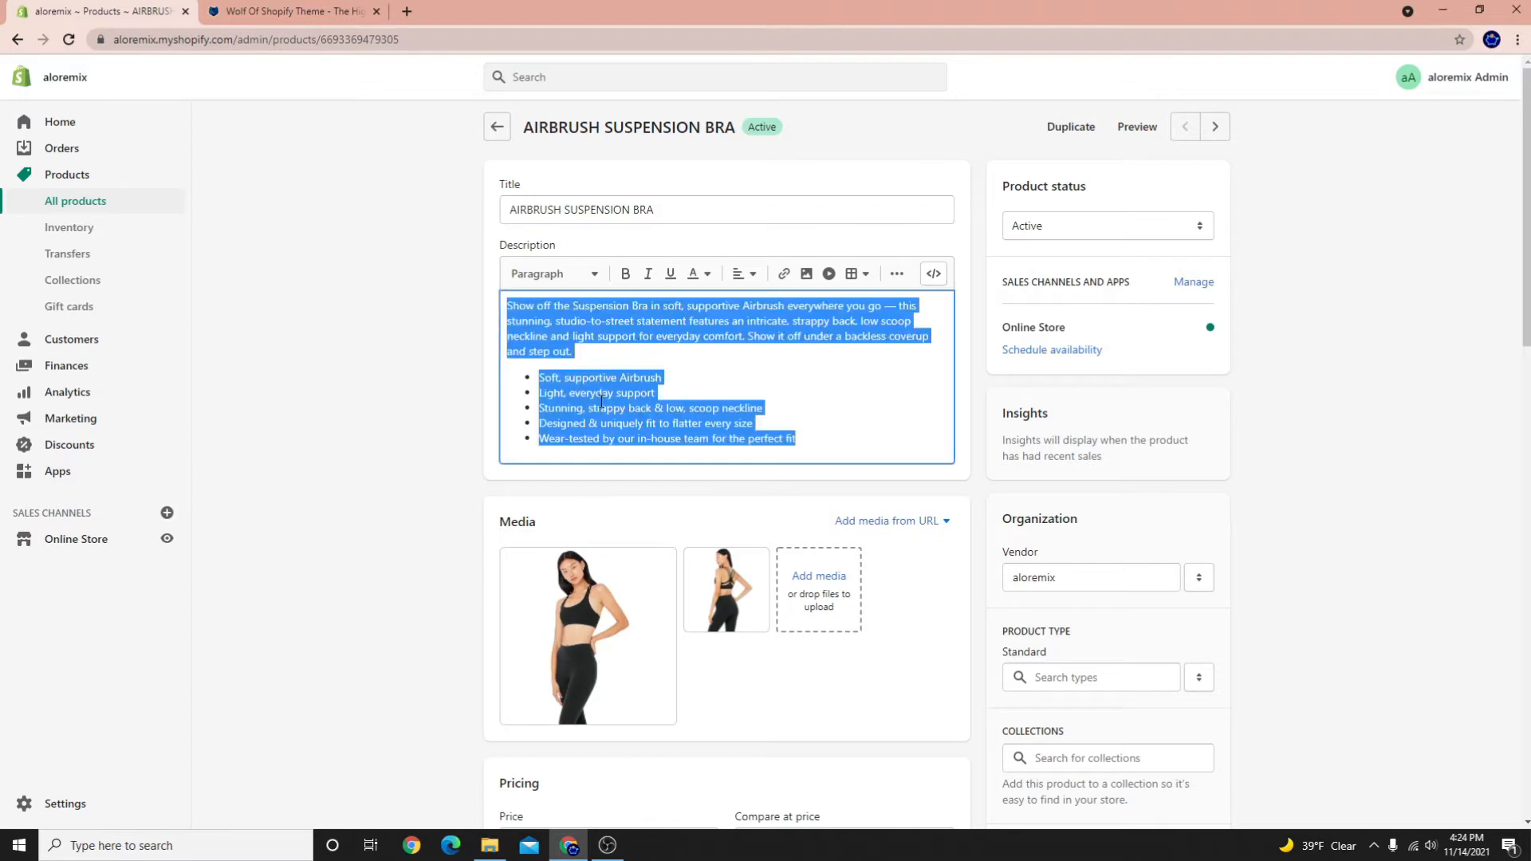
left_click_drag(684, 211, 479, 182)
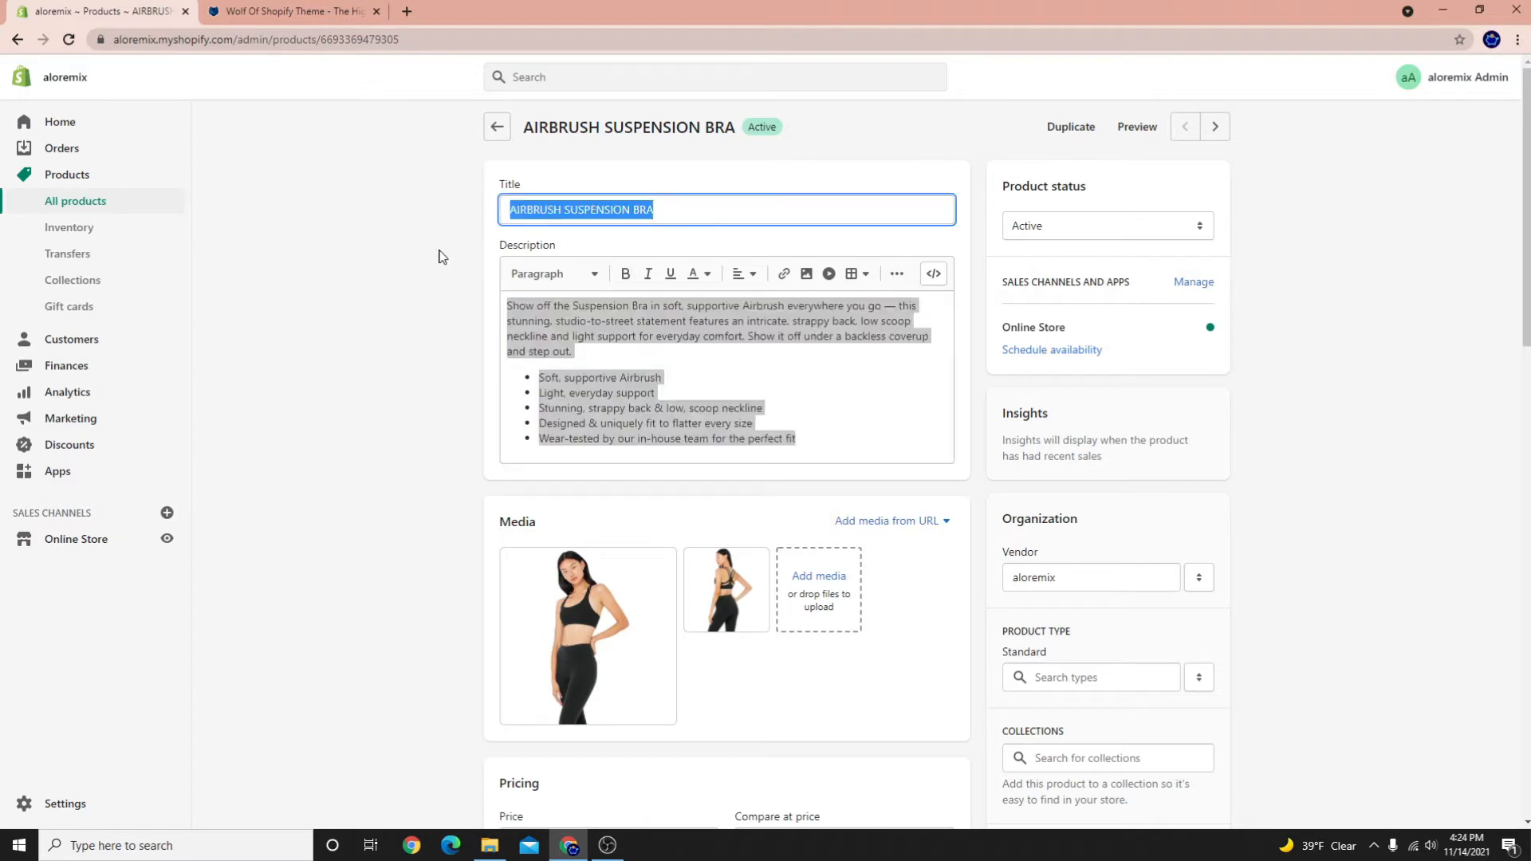
left_click(411, 257)
left_click(559, 343)
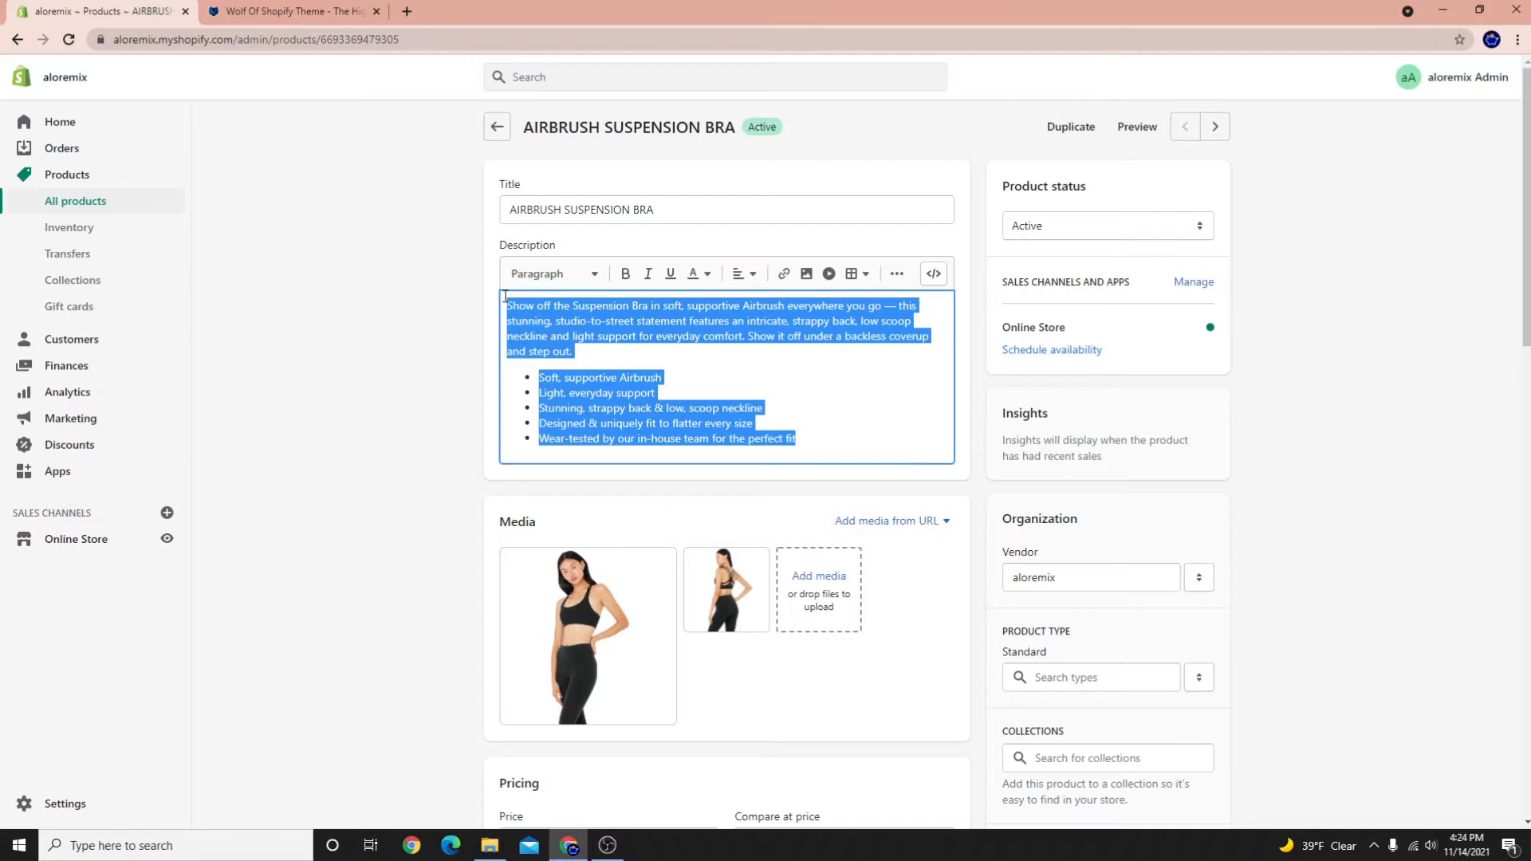
left_click(779, 399)
left_click_drag(830, 438, 466, 298)
left_click(734, 398)
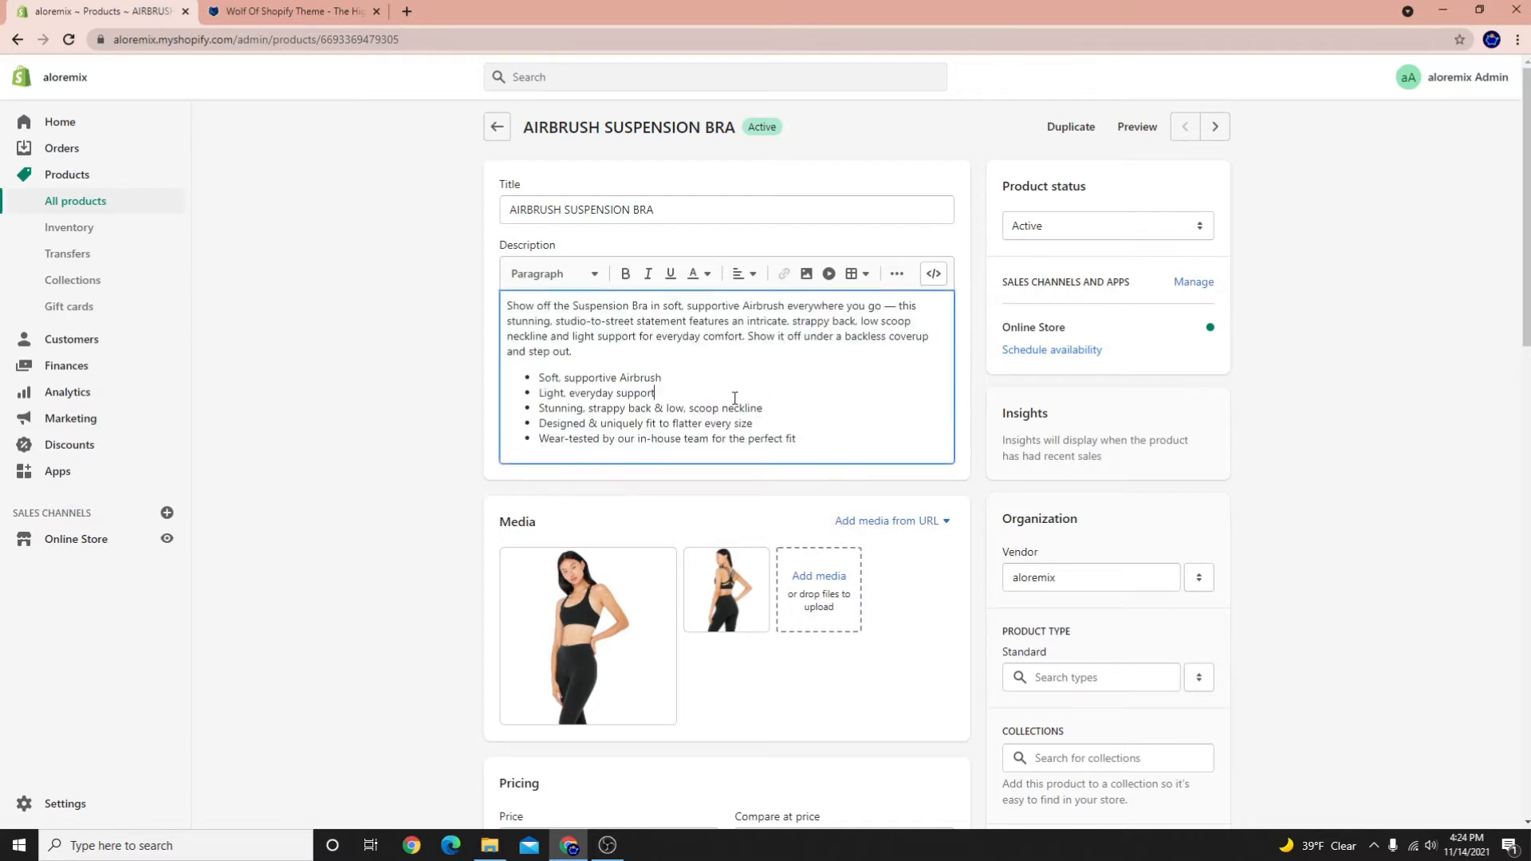
View the product's first image at full size, close it, and highlight the description paragraph and its bullet points
left_click(578, 634)
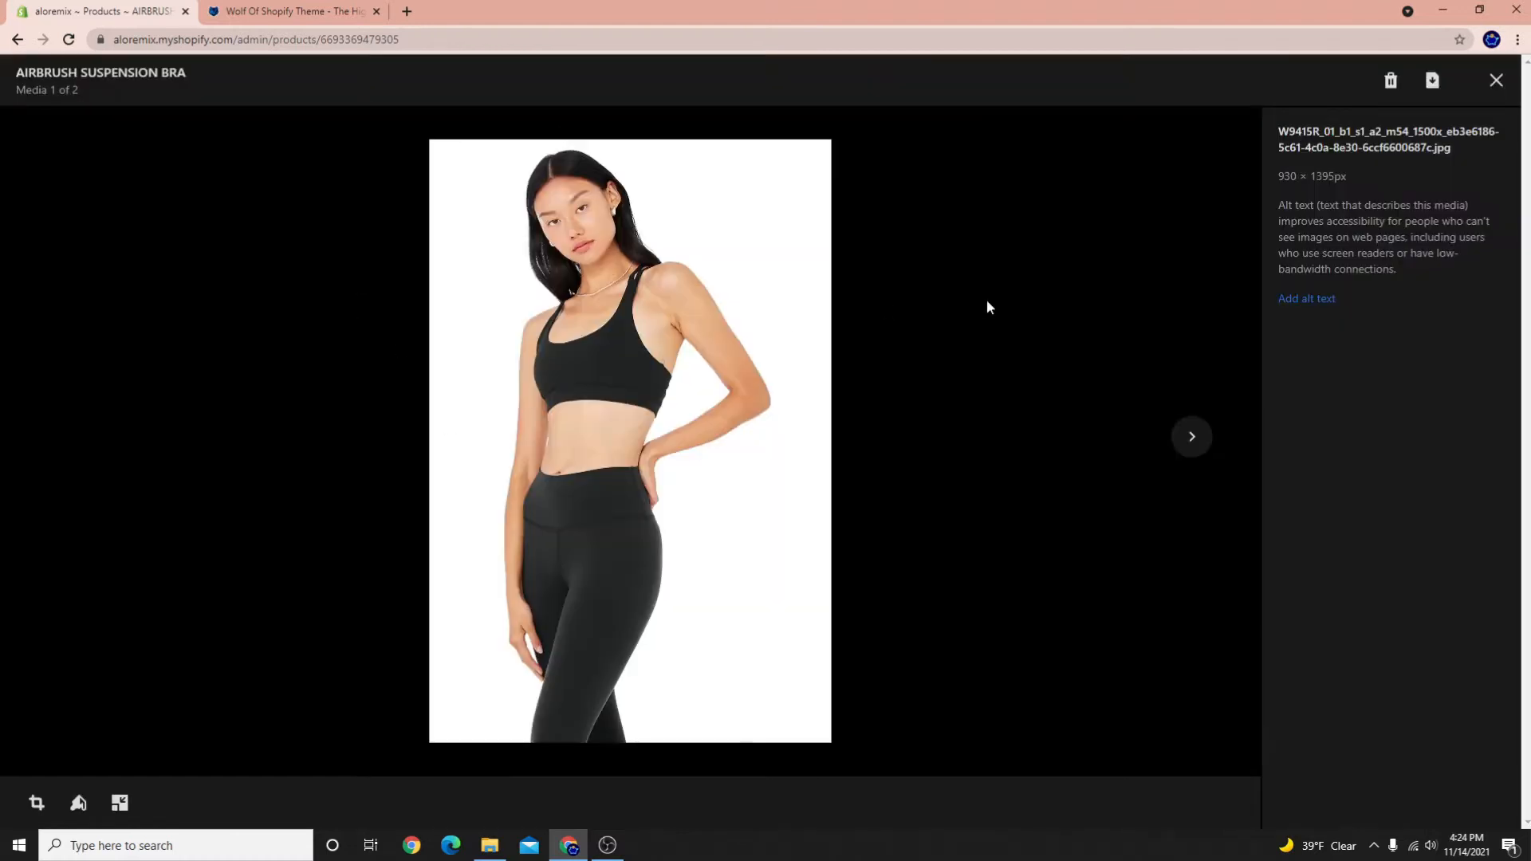
left_click(1496, 80)
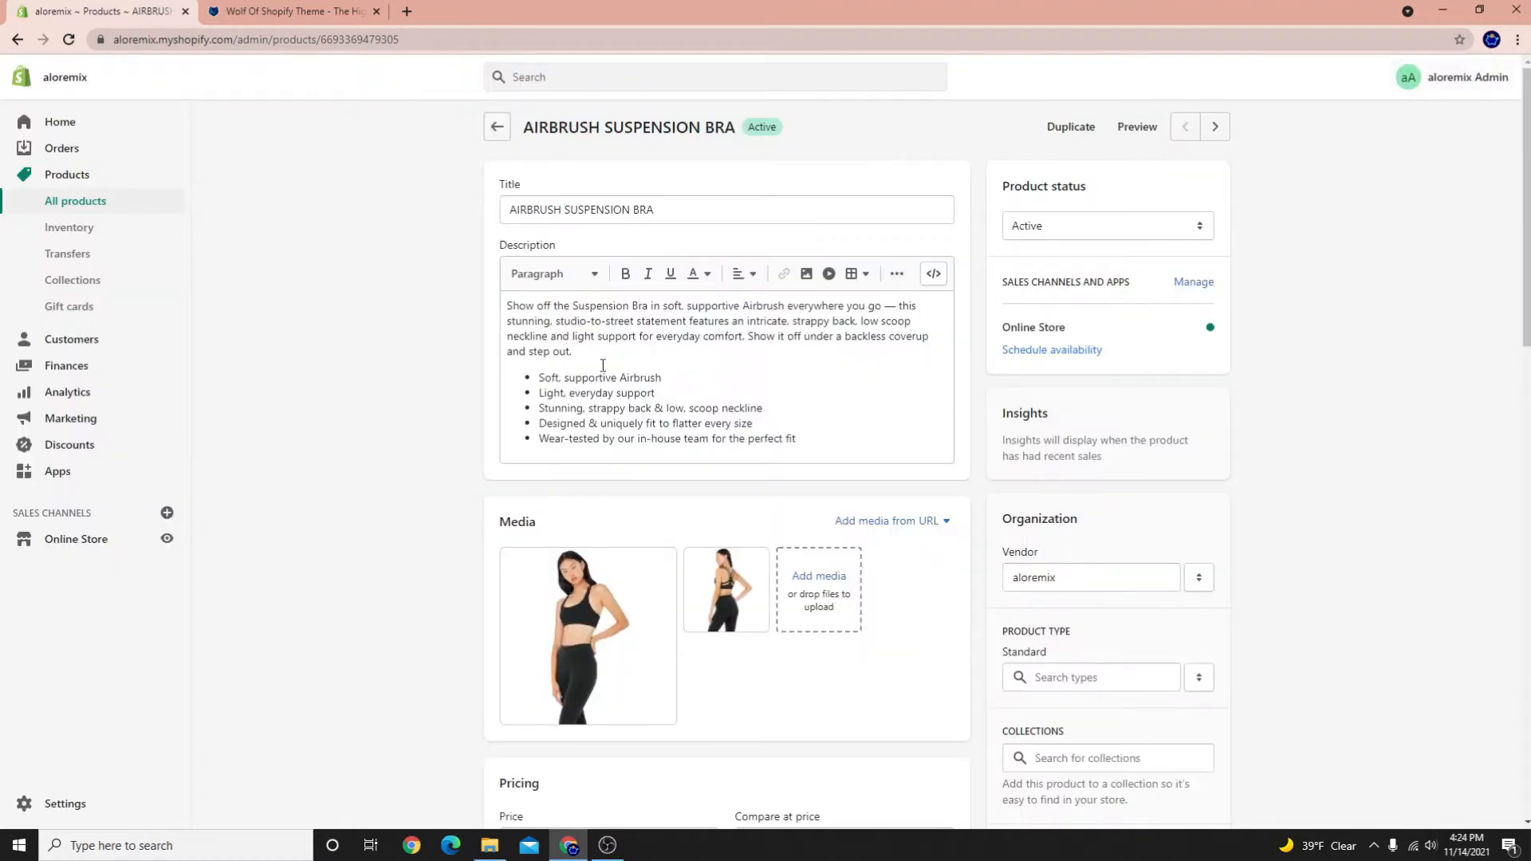
left_click_drag(513, 304, 795, 462)
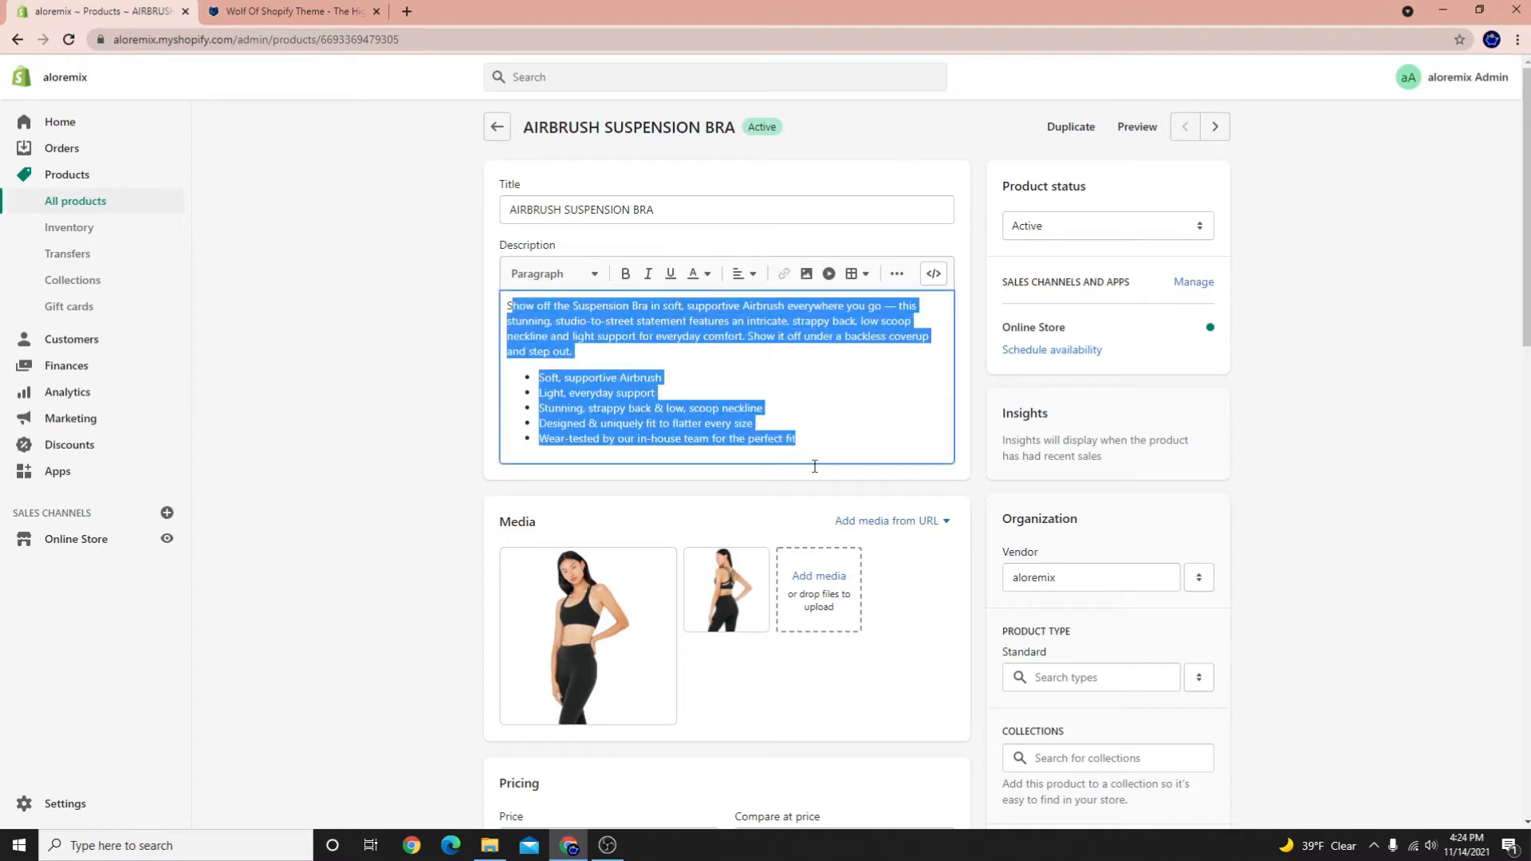
left_click(567, 391)
left_click_drag(540, 393, 620, 377)
left_click_drag(541, 423, 585, 389)
left_click(561, 352)
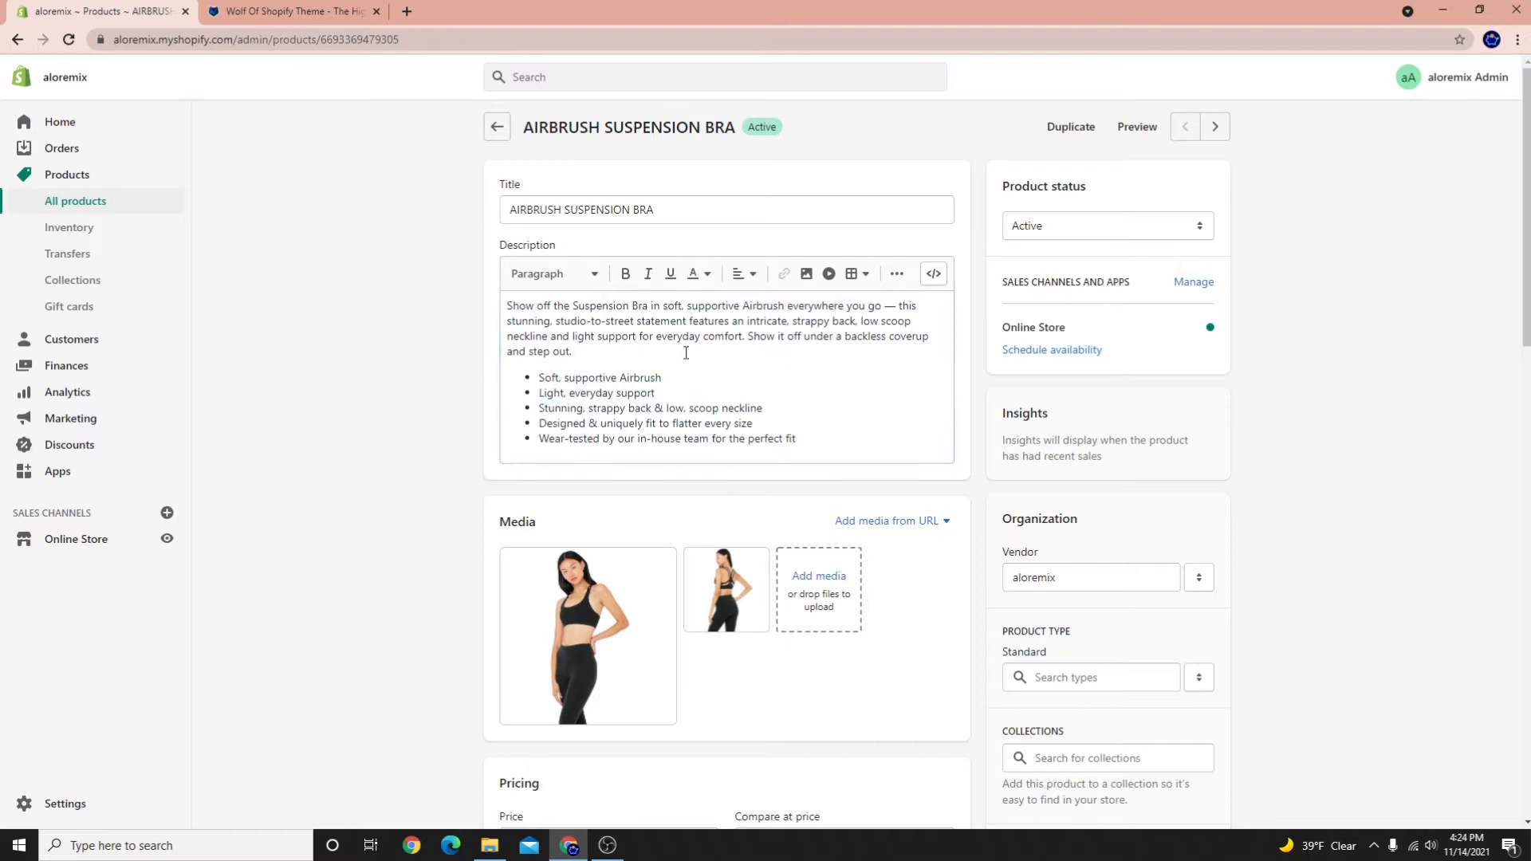
View the product's back and front images in the media viewer, and close the viewer
scroll(682, 510, "down", 4)
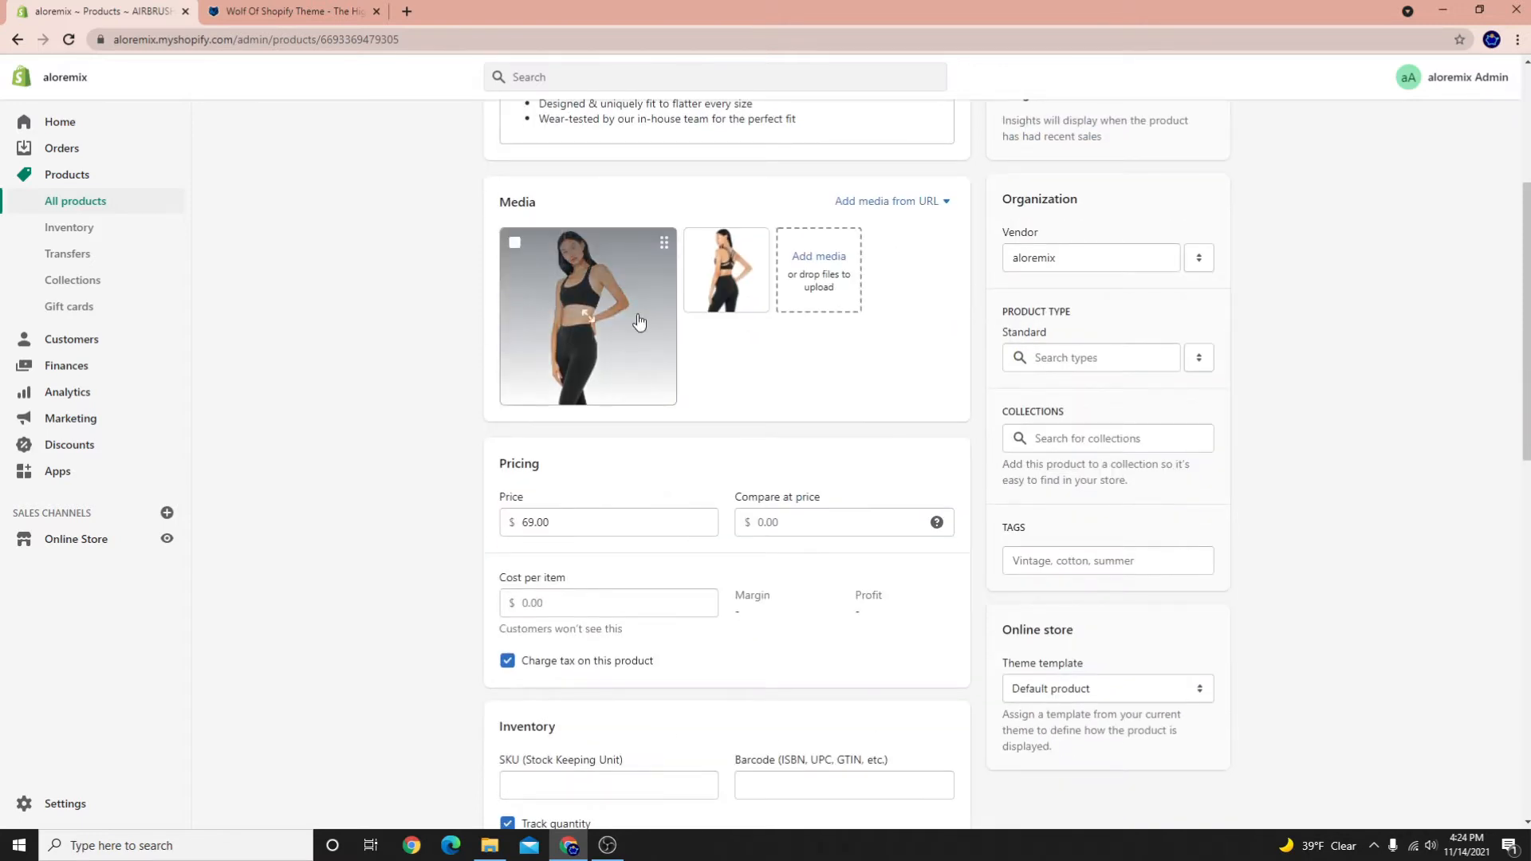
left_click(743, 277)
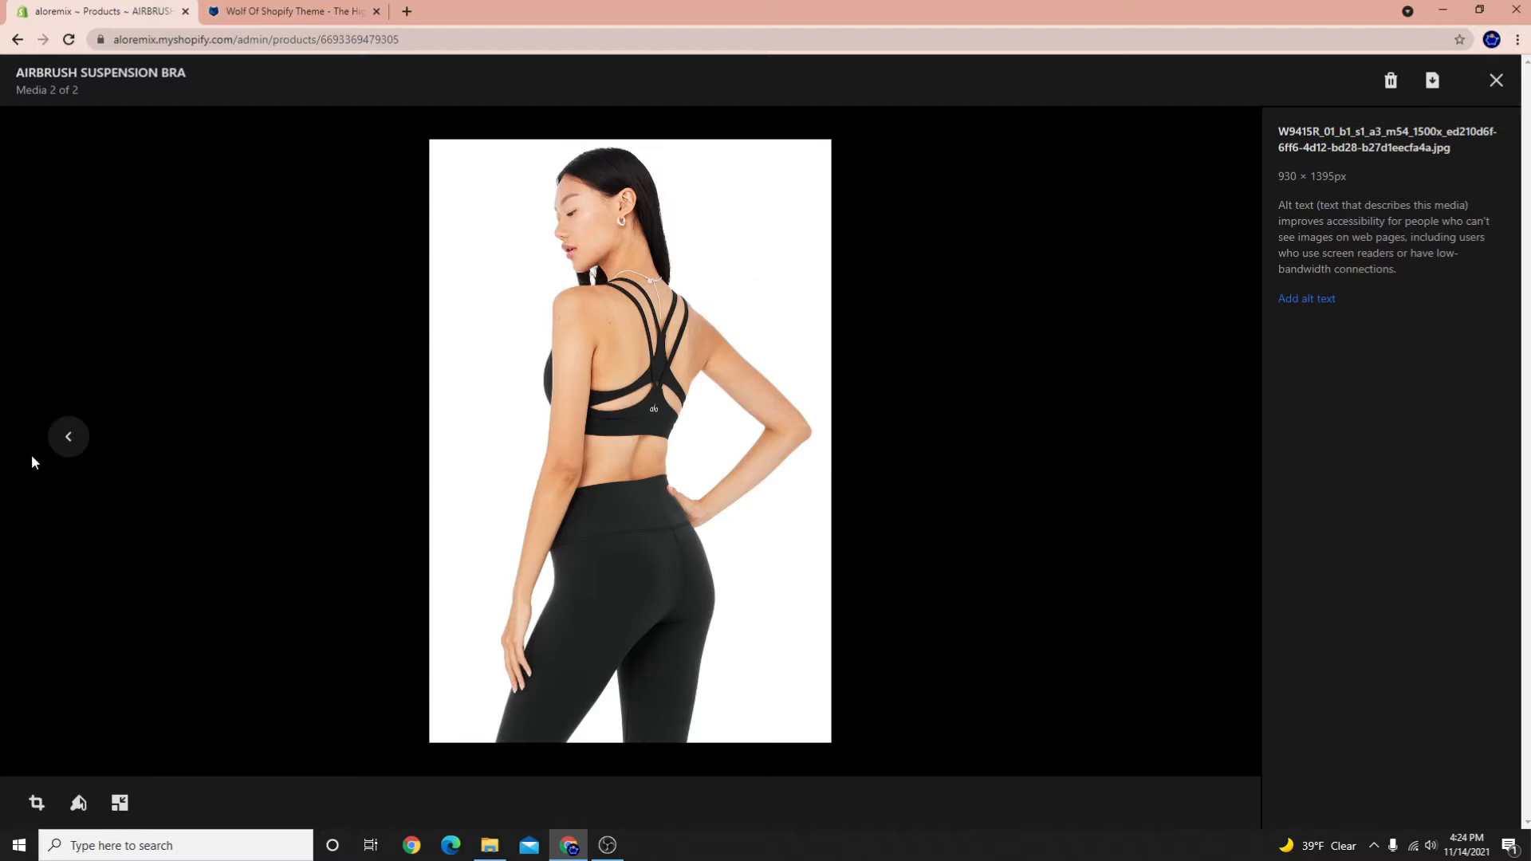
left_click(83, 441)
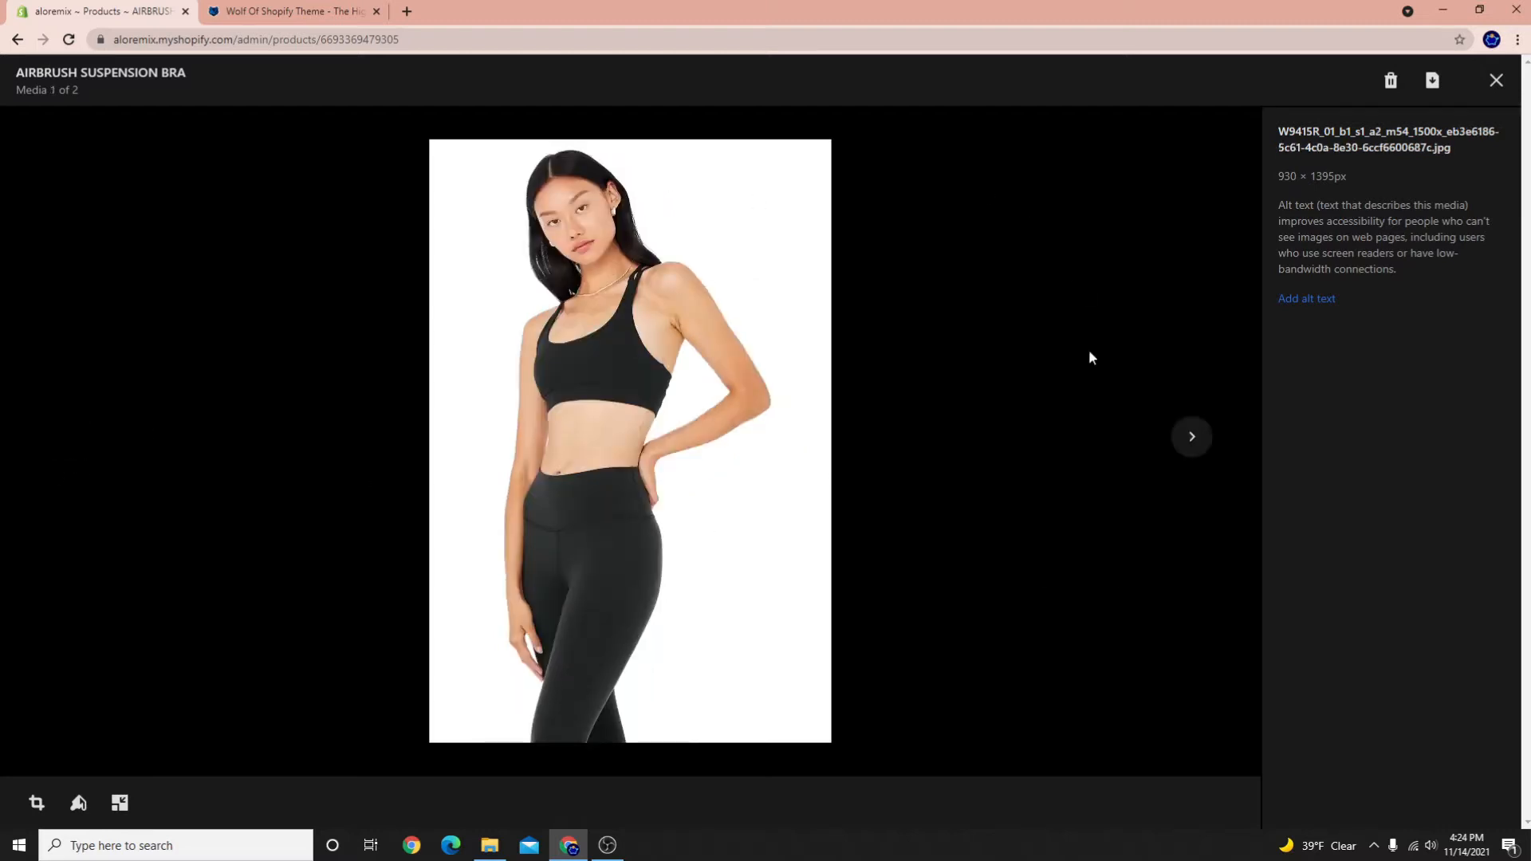
left_click(1191, 436)
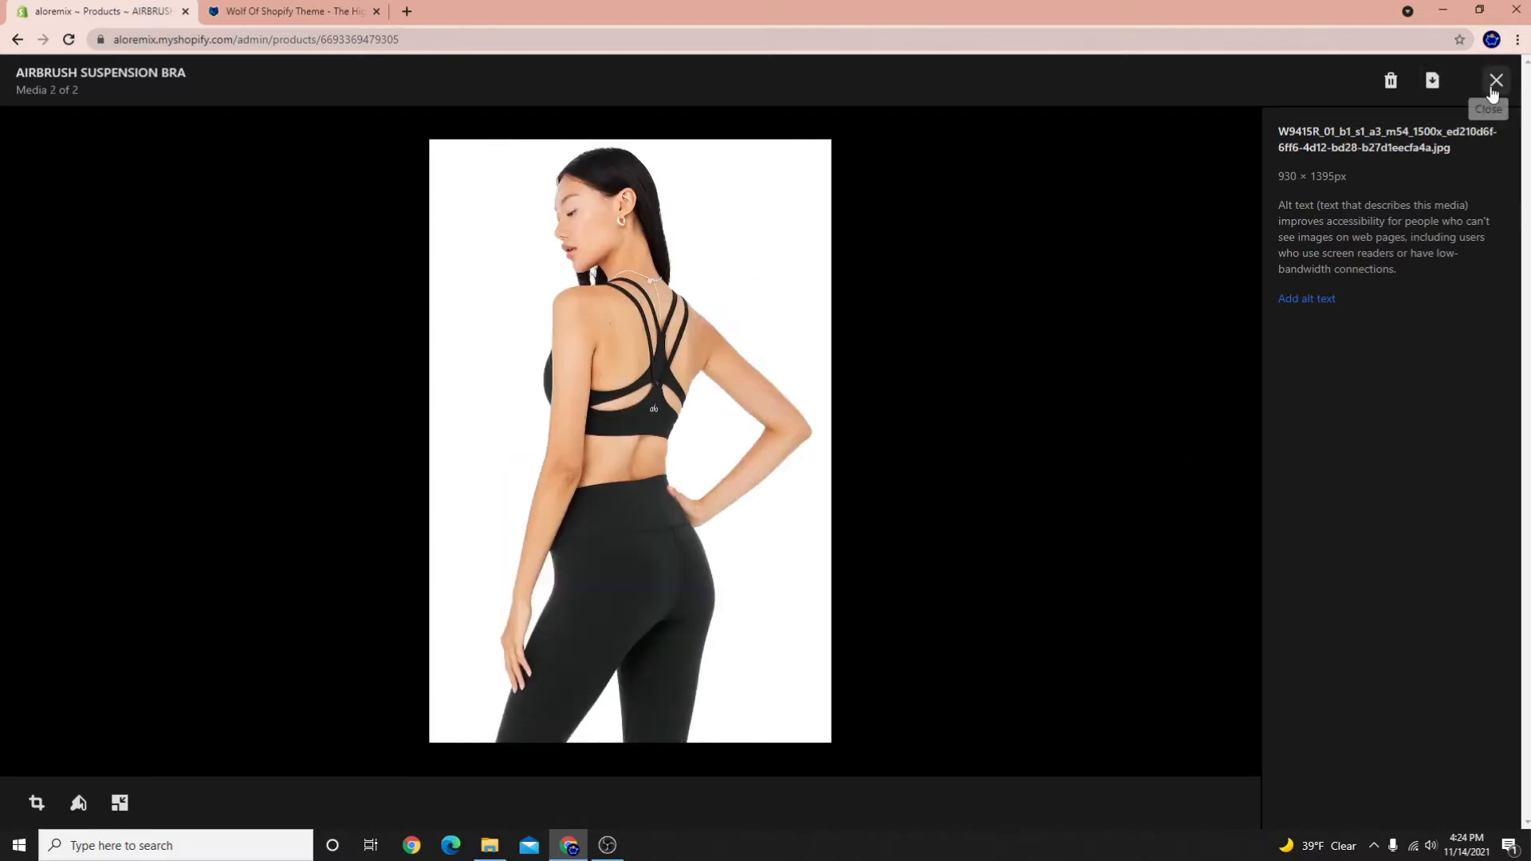
left_click(1496, 80)
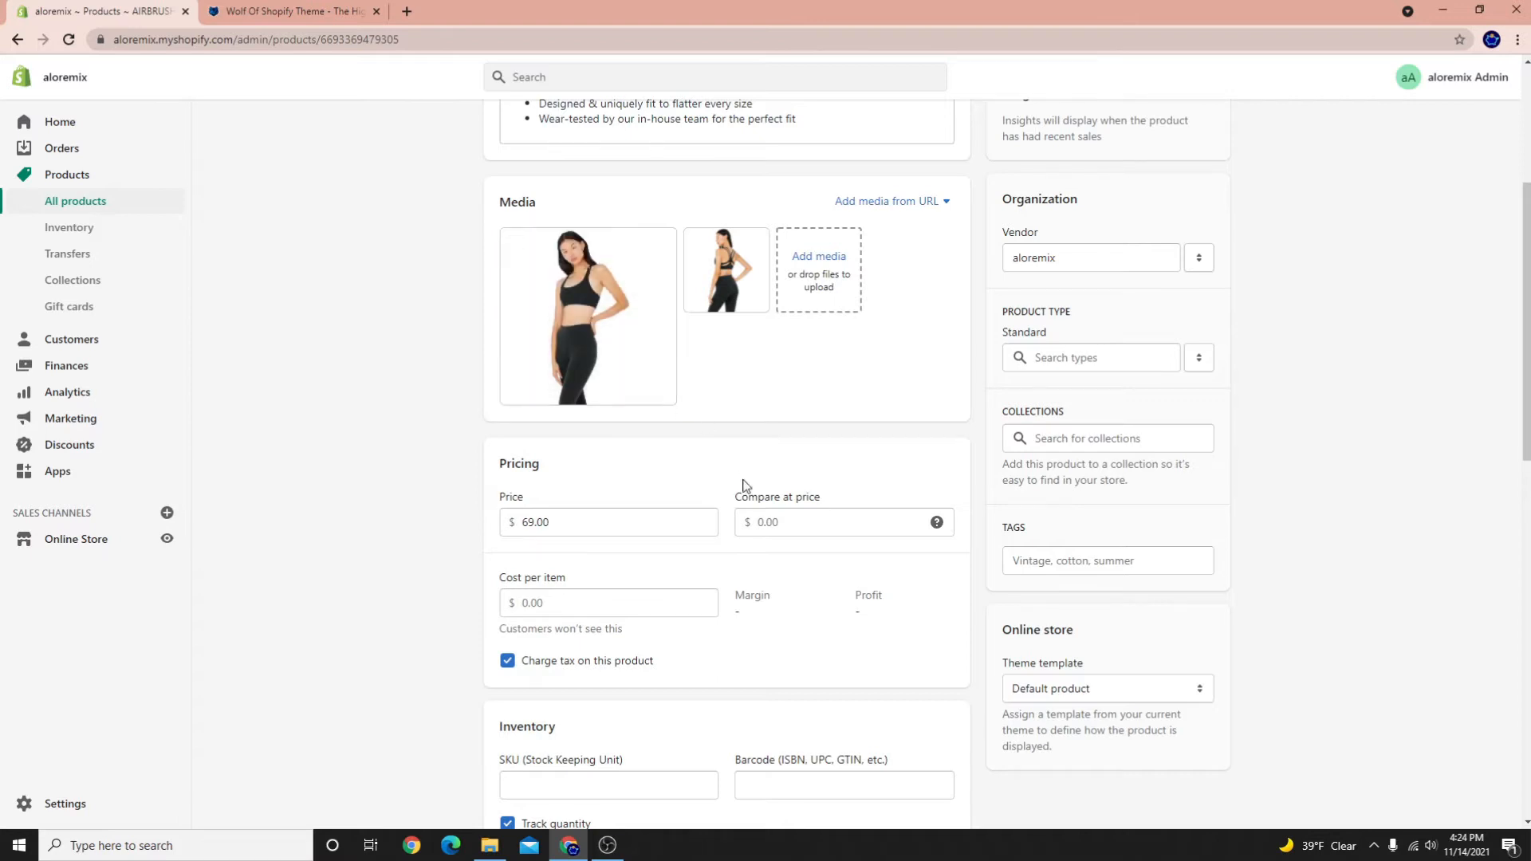
Examine the product's pricing and inventory sections
scroll(587, 705, "down", 3)
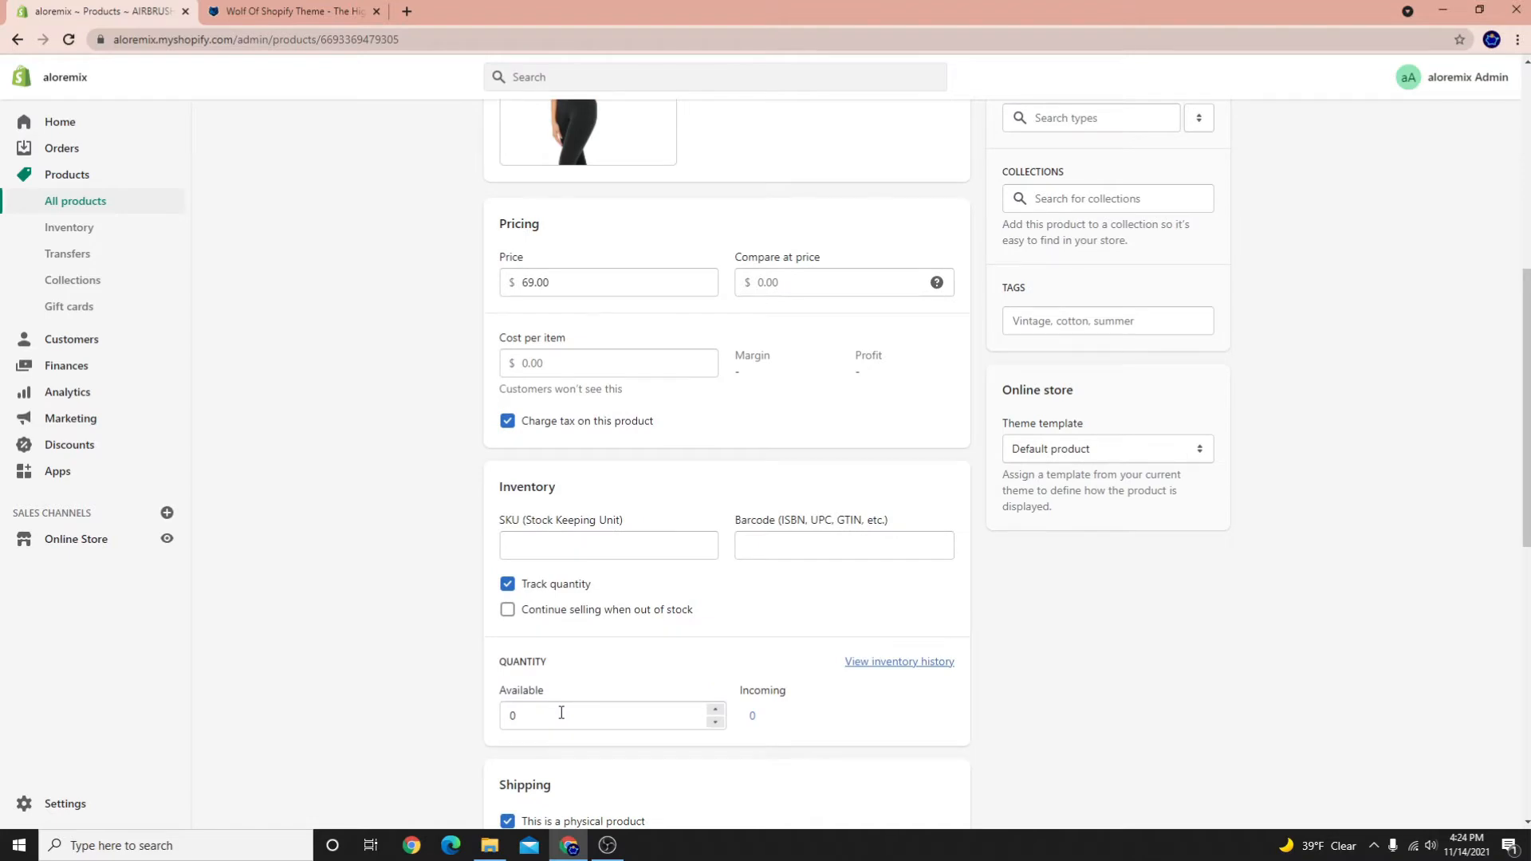
scroll(868, 735, "up", 6)
scroll(797, 737, "down", 6)
scroll(949, 571, "up", 3)
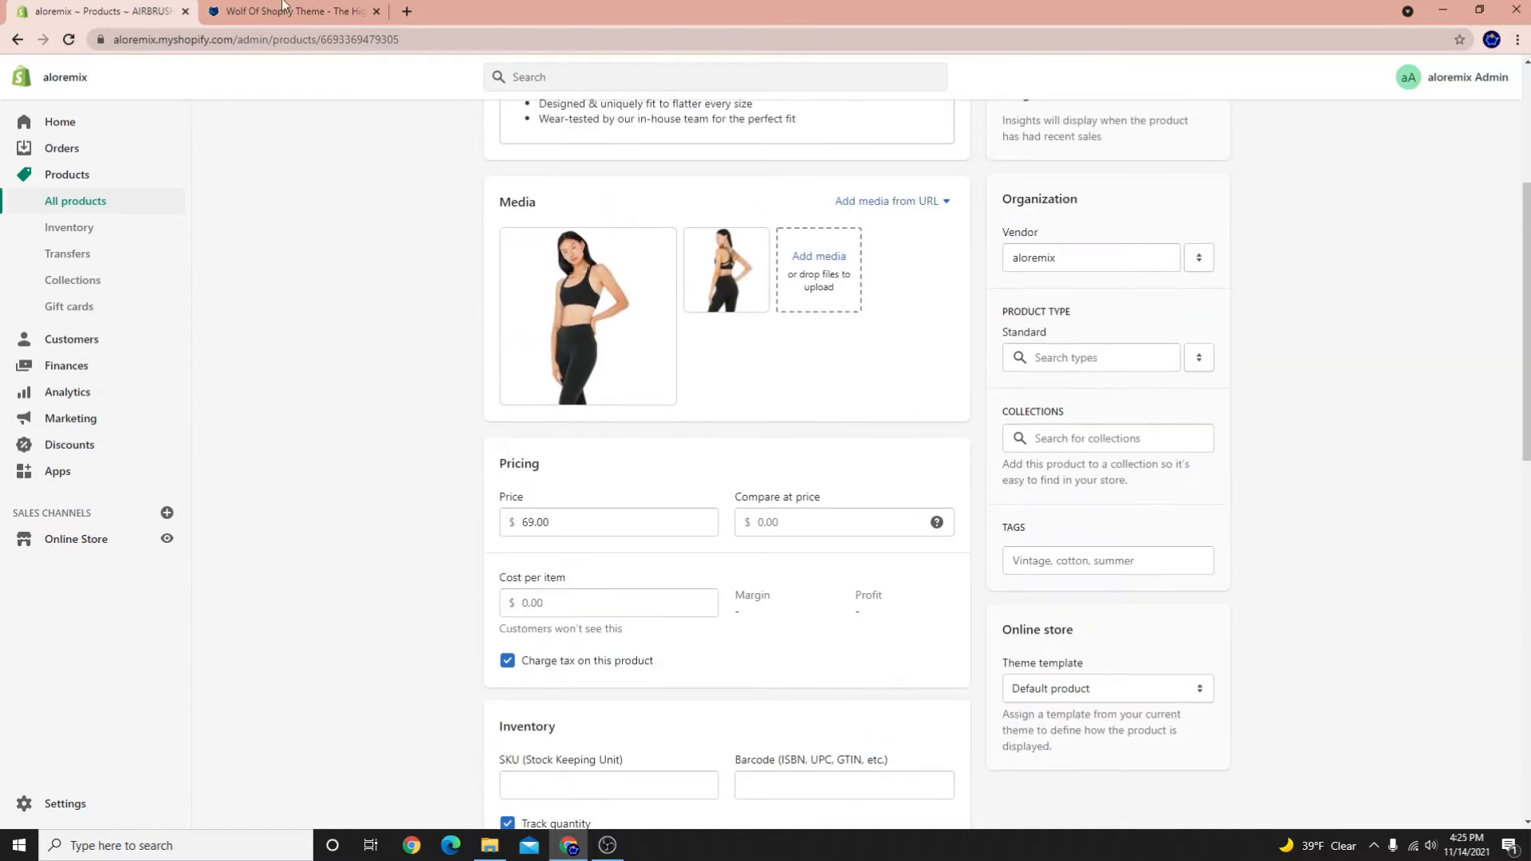
Examine the product's price and compare-at price fields
scroll(359, 471, "down", 1)
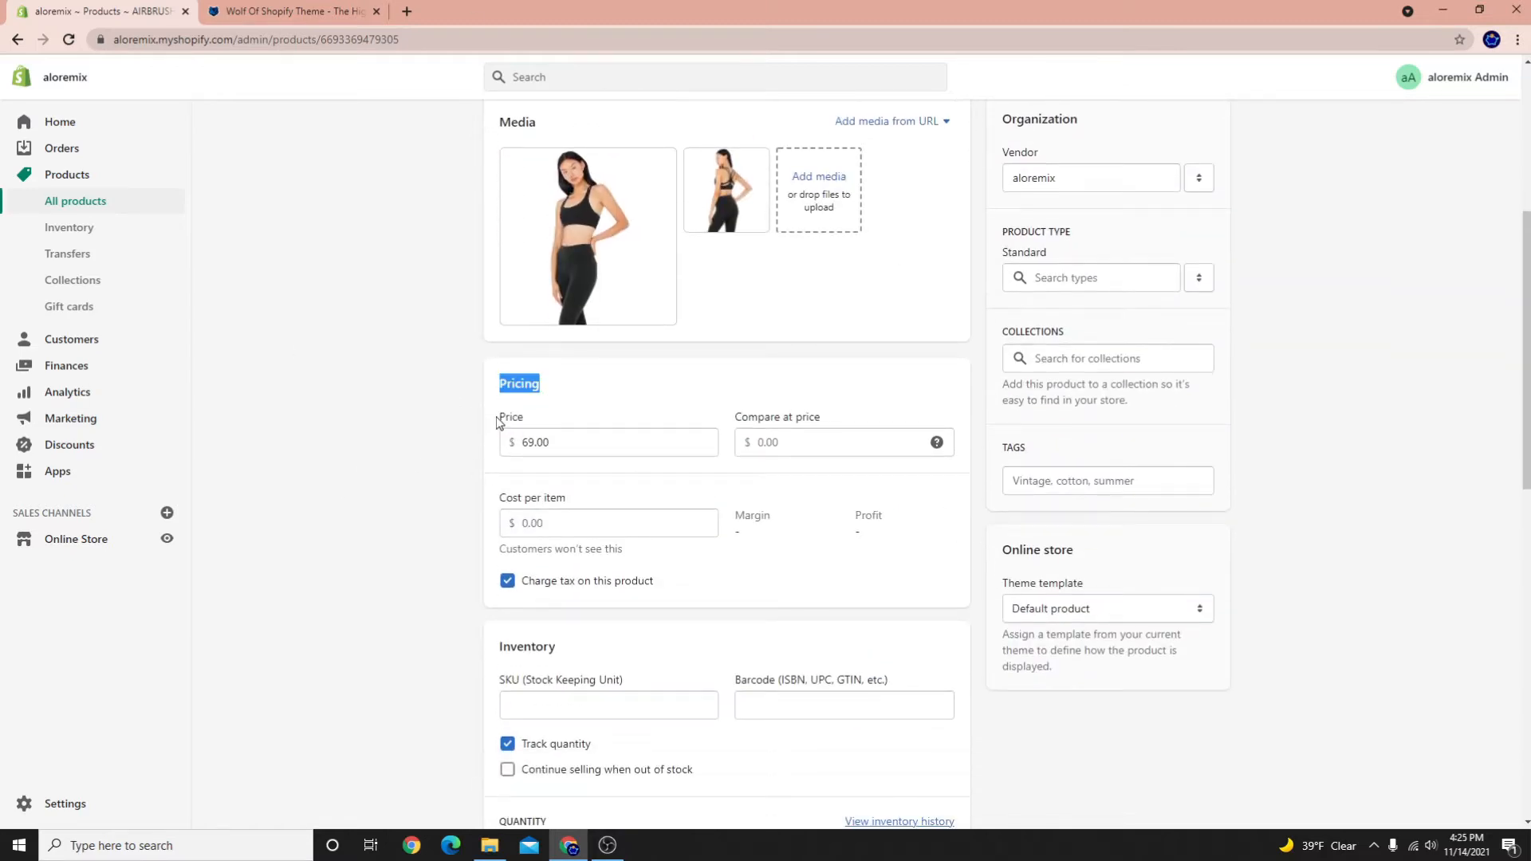
double_click(535, 443)
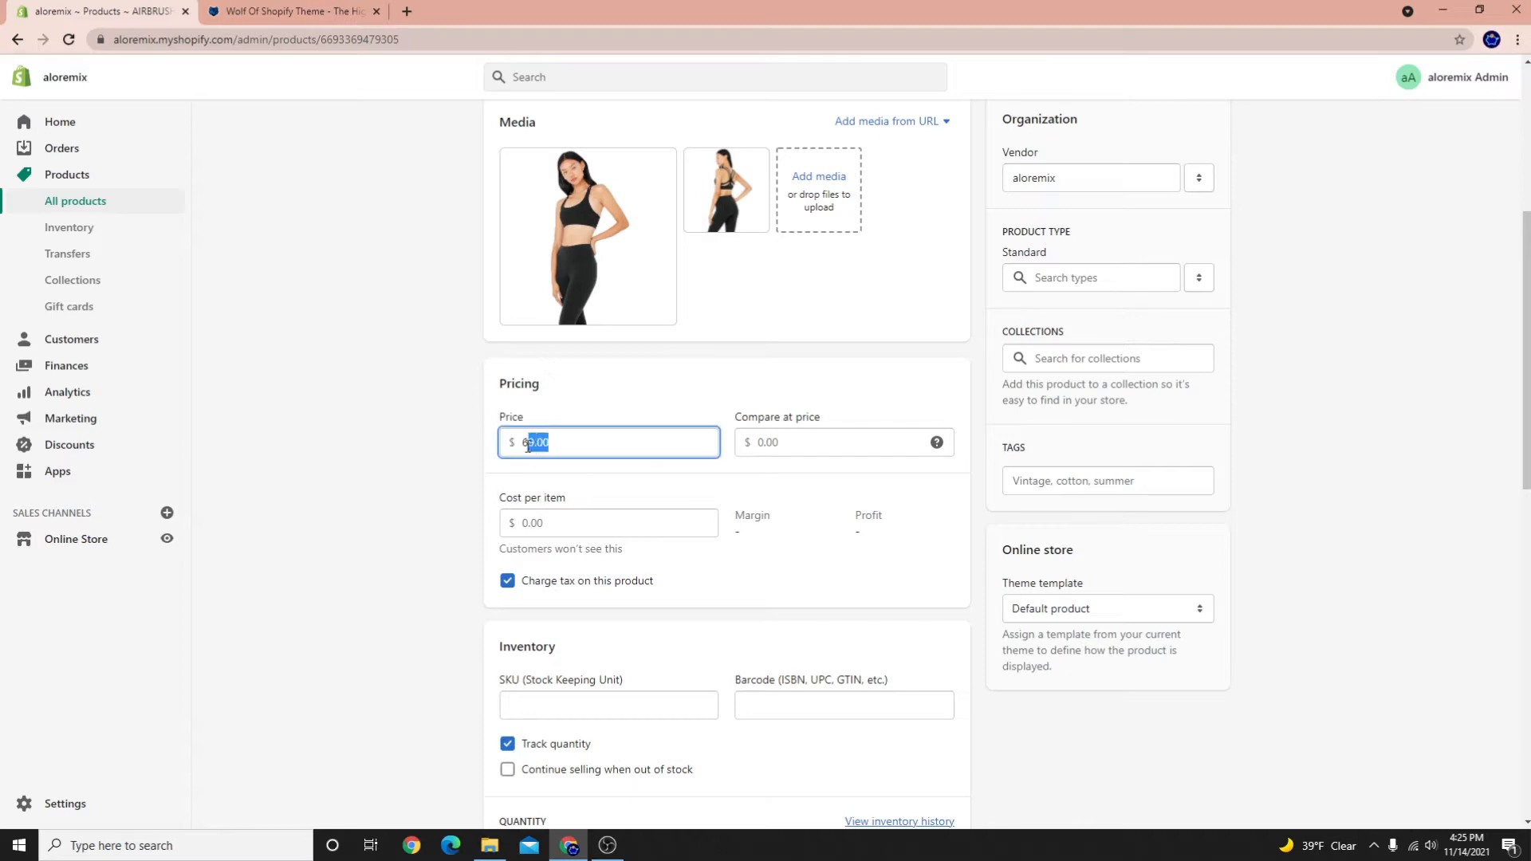
left_click(769, 437)
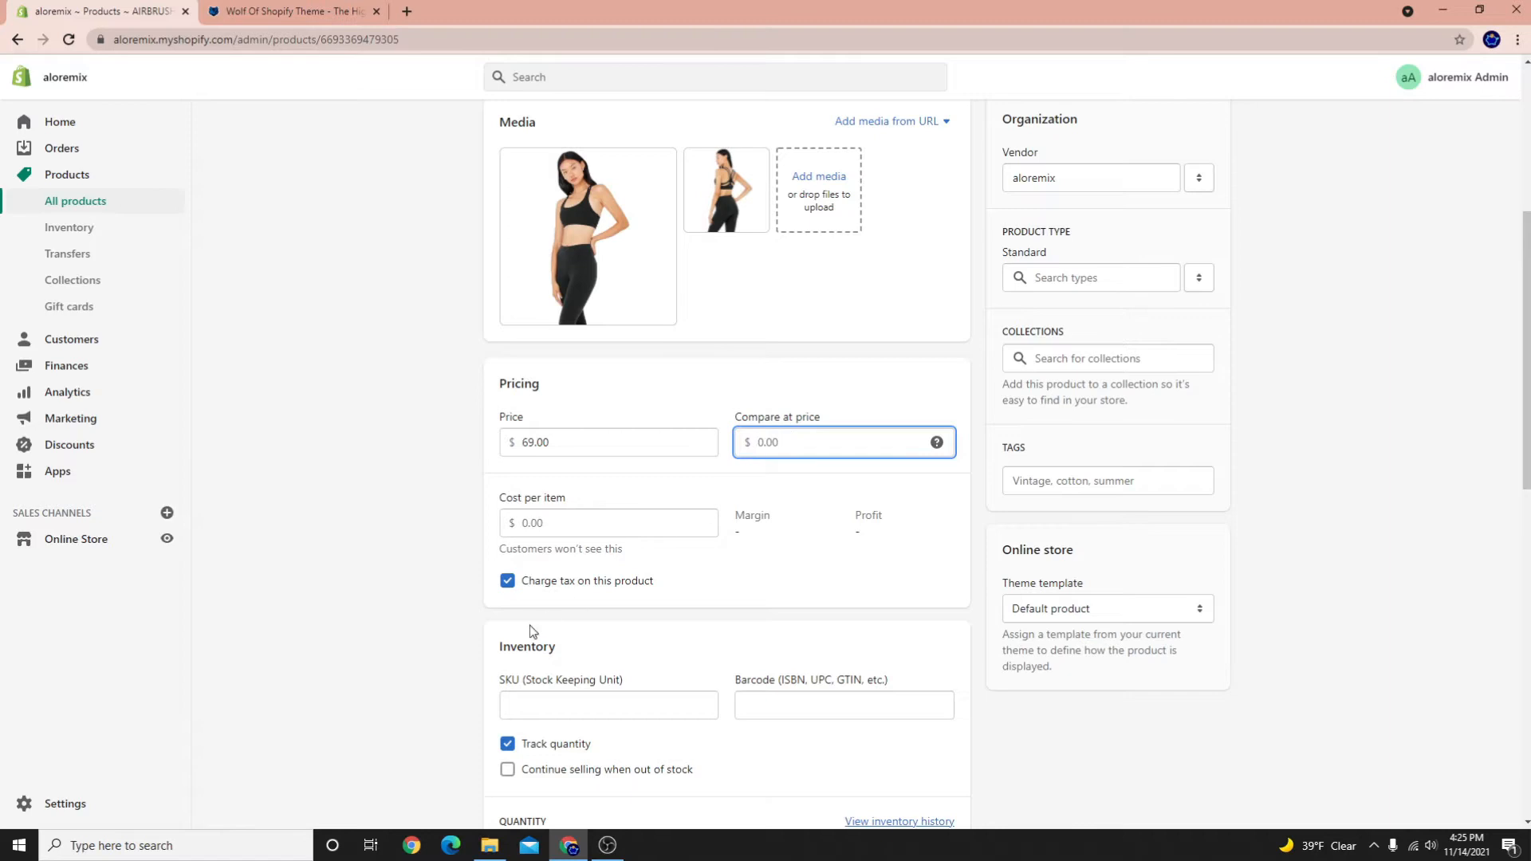
Set the product's cost per item to $20
scroll(519, 564, "down", 2)
left_click(510, 338)
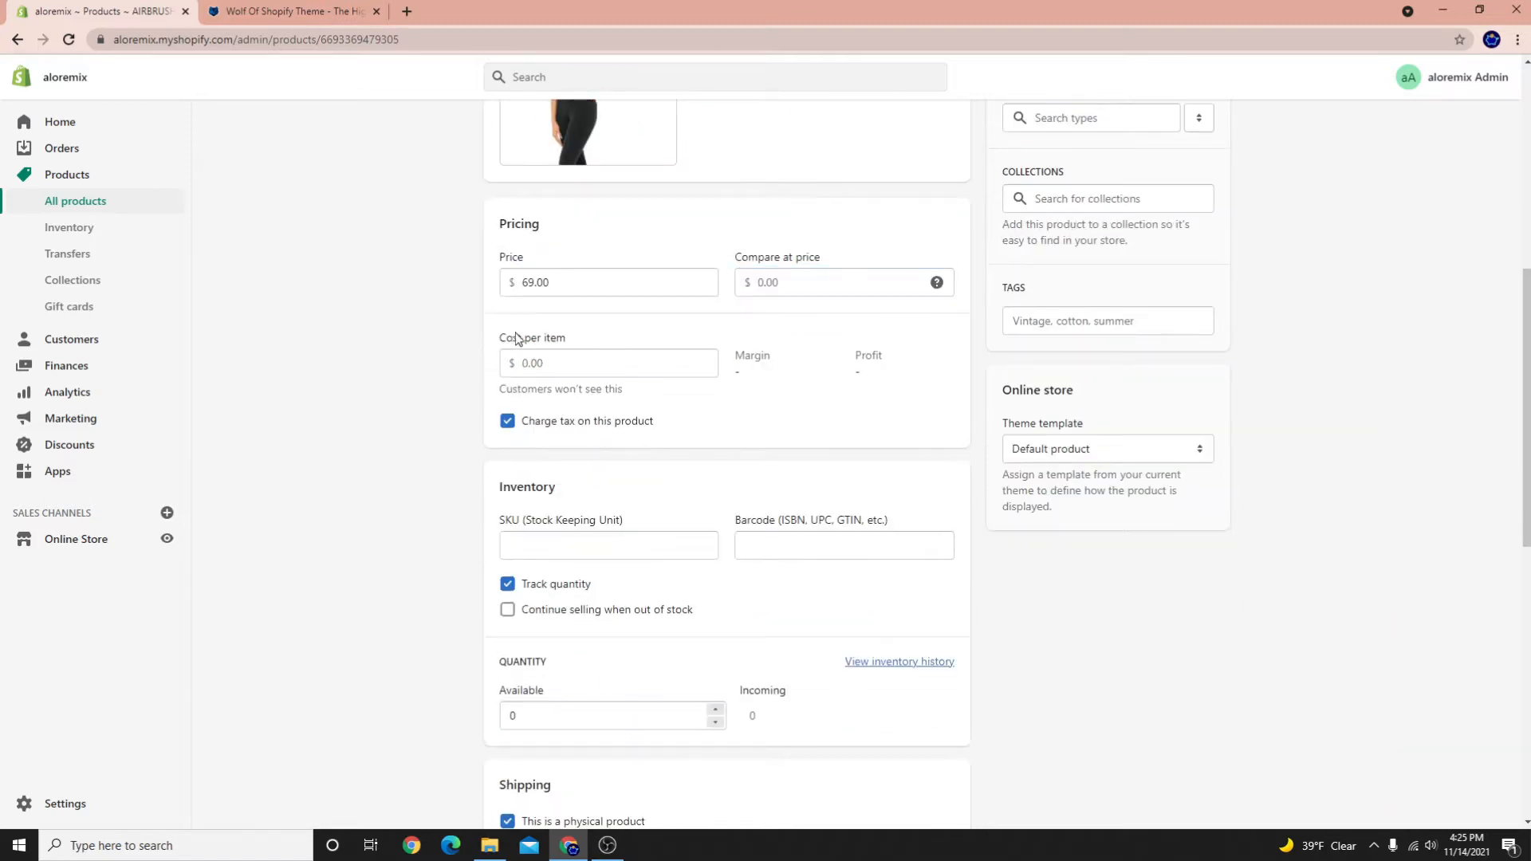
left_click_drag(550, 344, 563, 341)
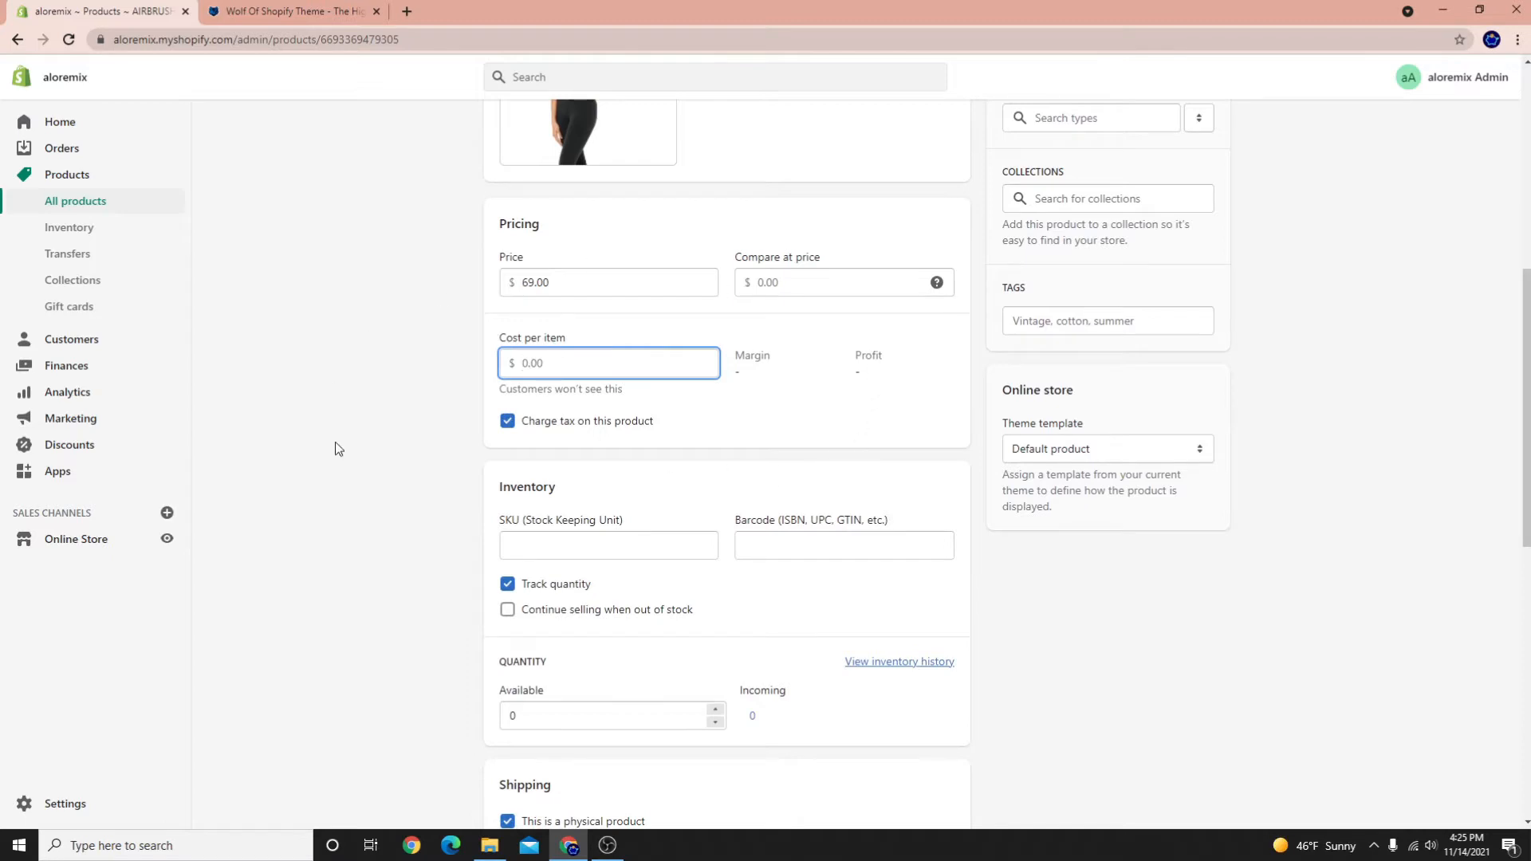
scroll(561, 407, "down", 2)
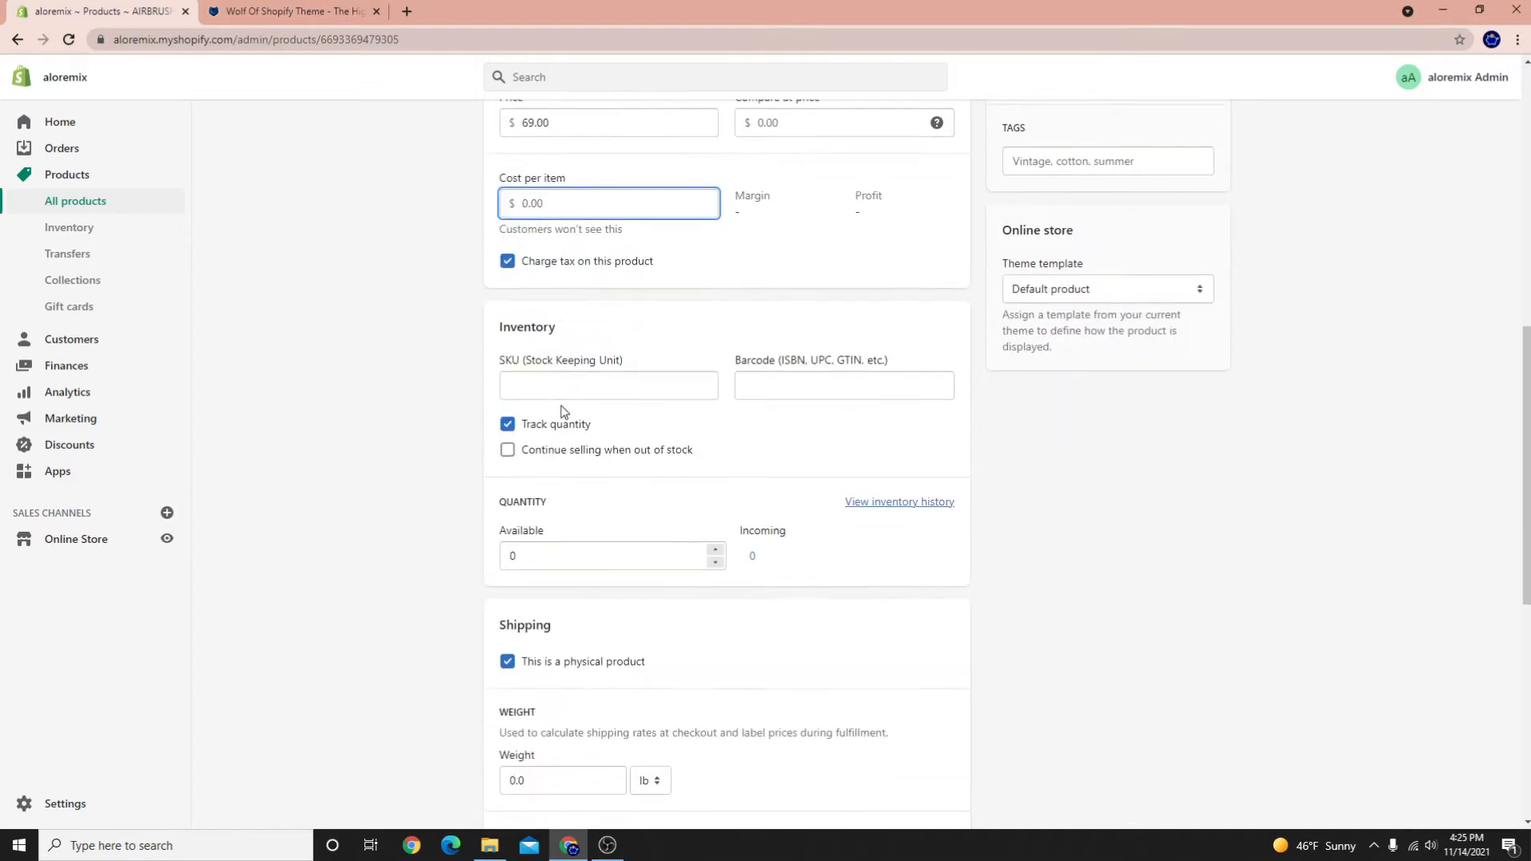
scroll(562, 407, "up", 4)
type("20")
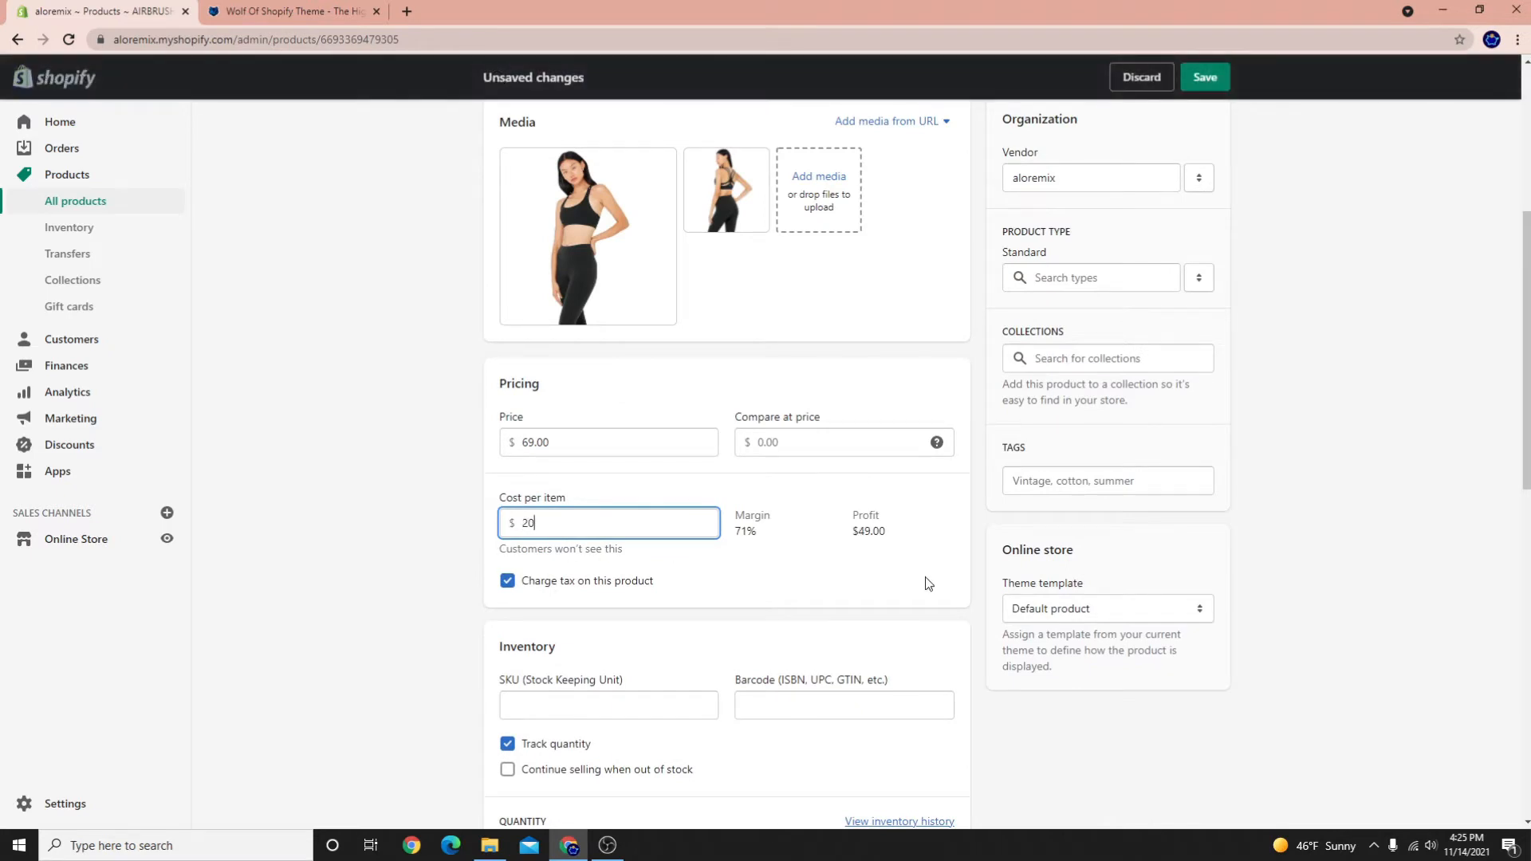
Examine the profit and margin calculated for the product, highlighting each figure
left_click_drag(917, 553, 846, 528)
left_click(847, 527)
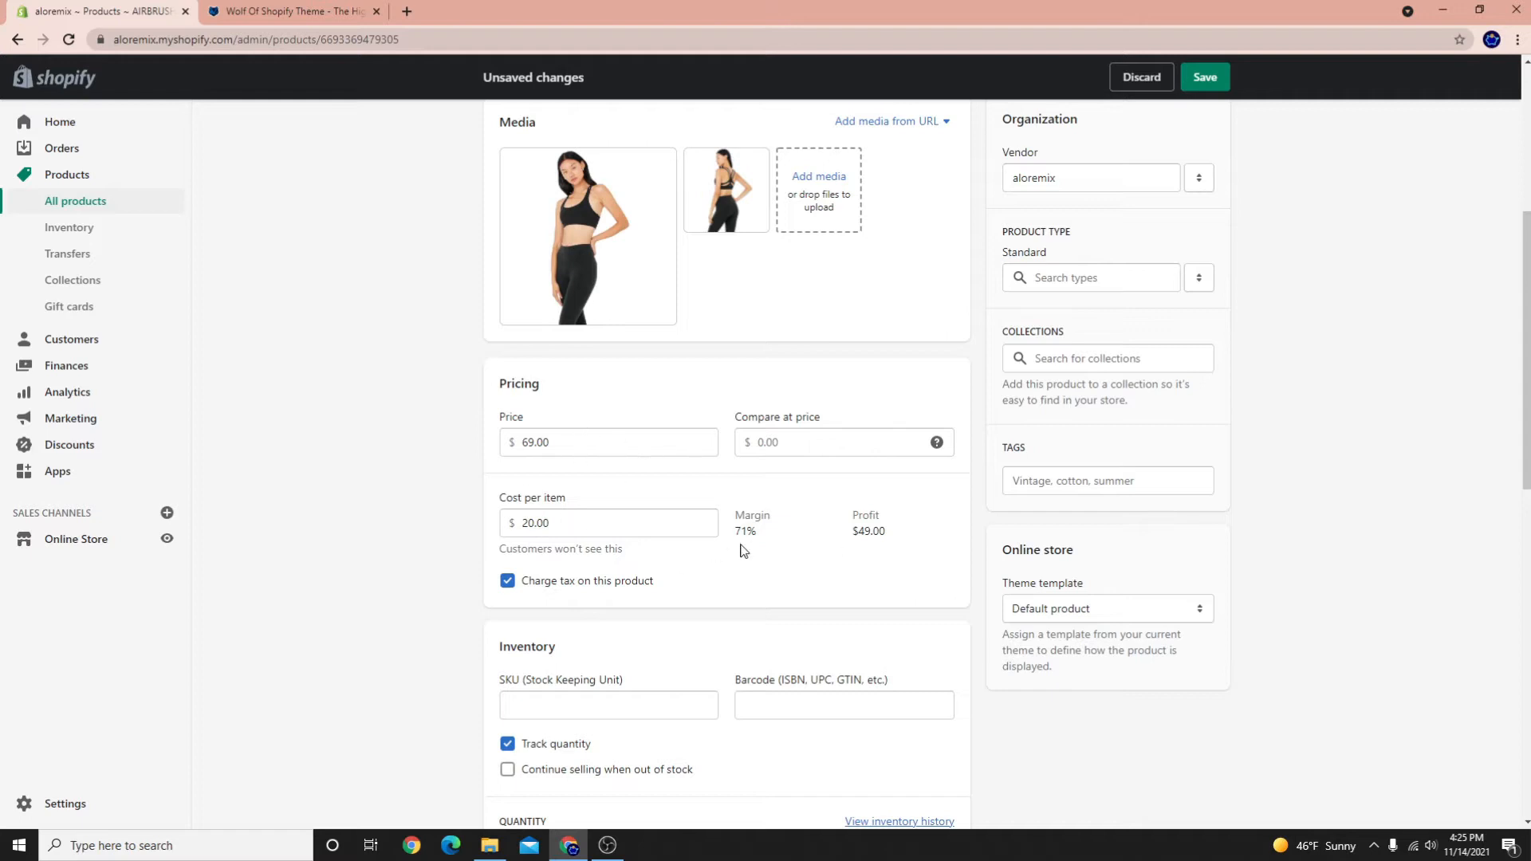
left_click_drag(789, 524, 835, 535)
Switch the product's quantity tracking off and back on in its inventory settings
scroll(683, 701, "down", 2)
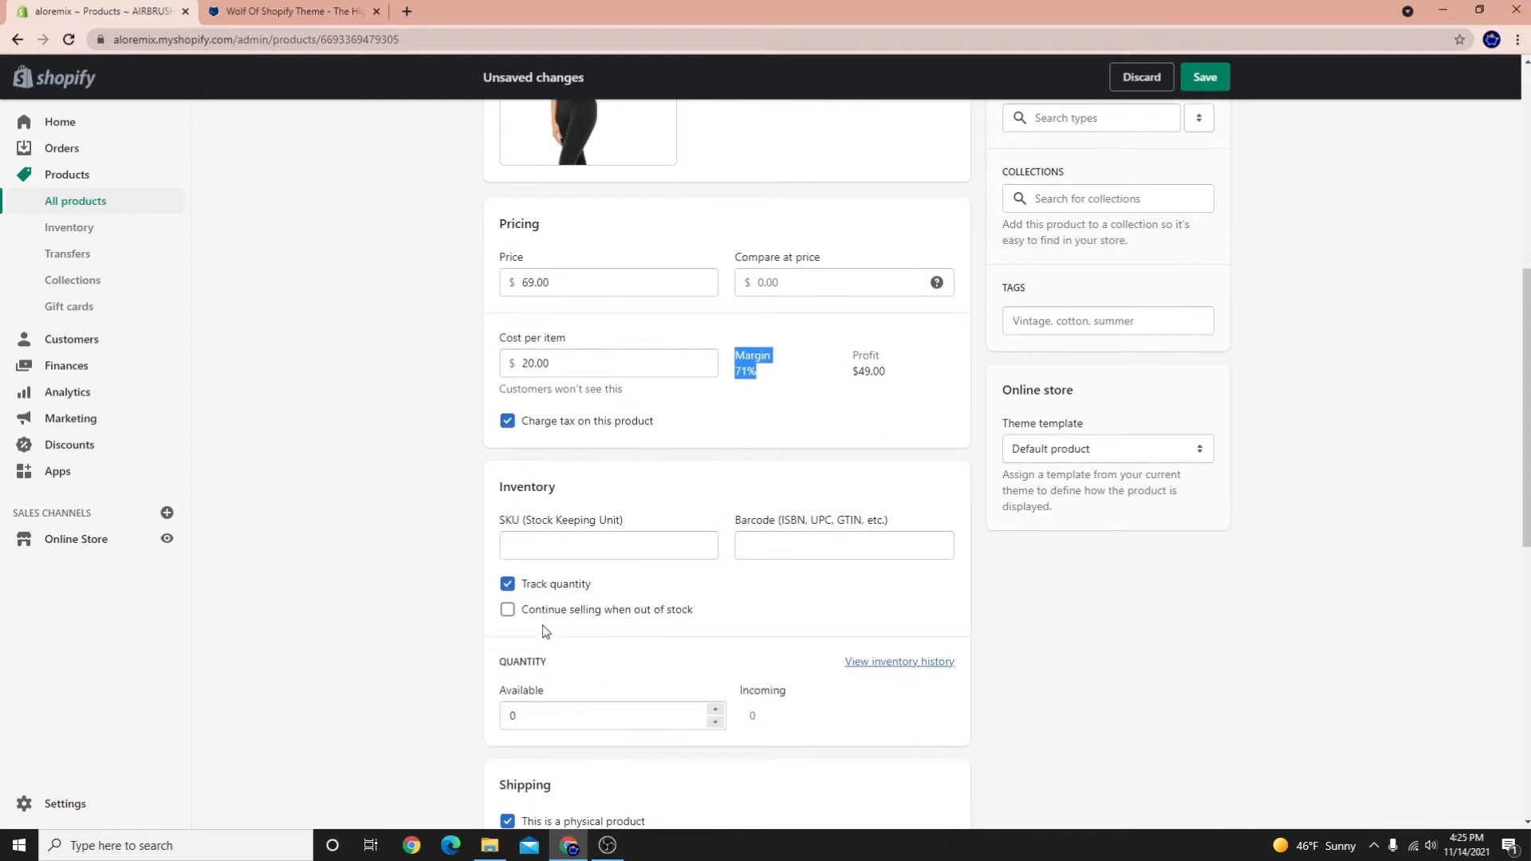
left_click(511, 586)
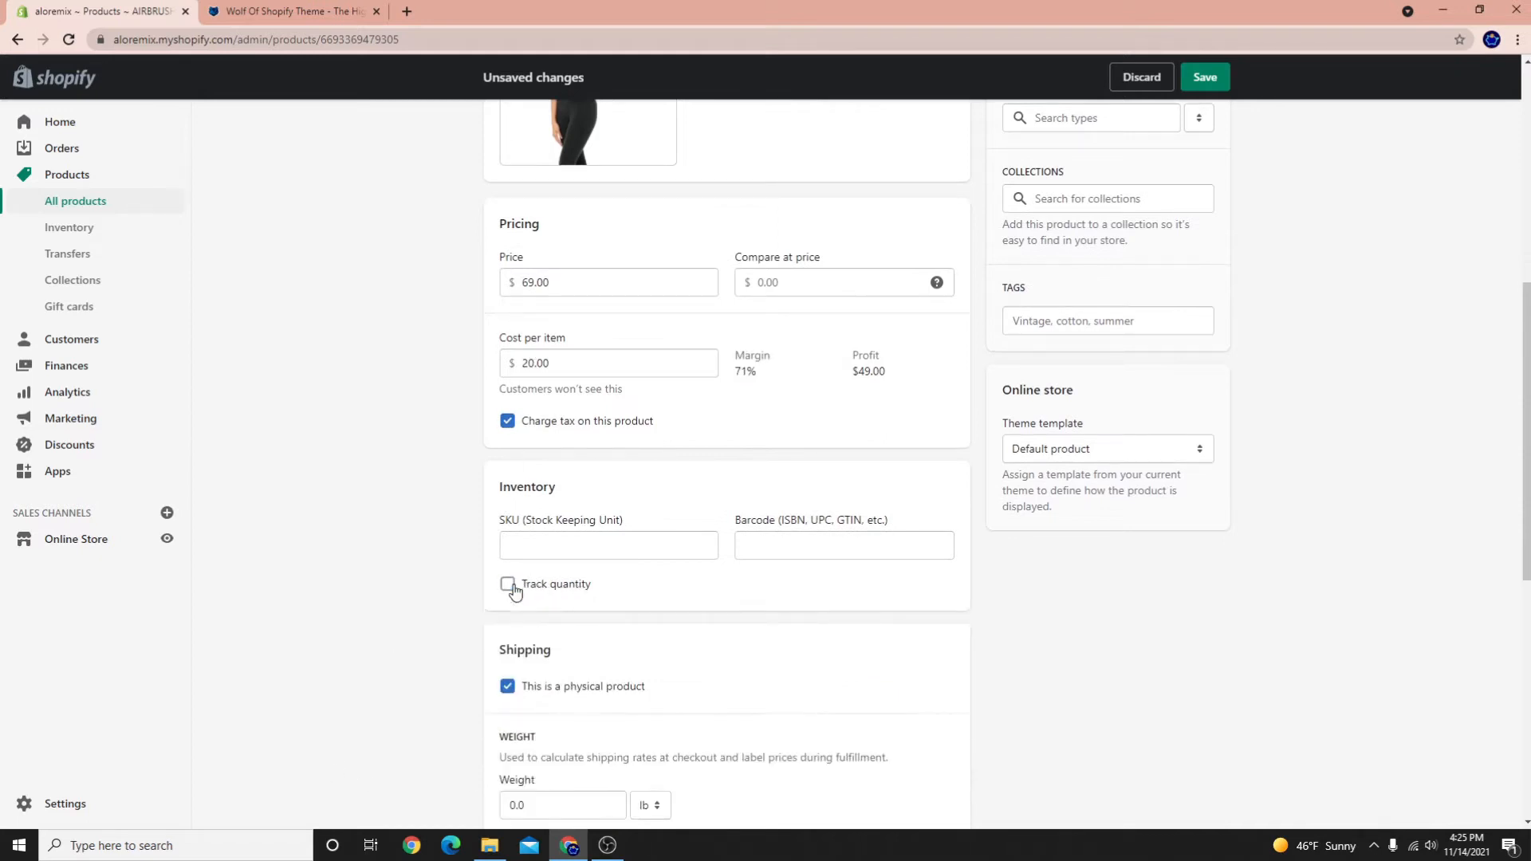
left_click(510, 588)
scroll(515, 622, "down", 2)
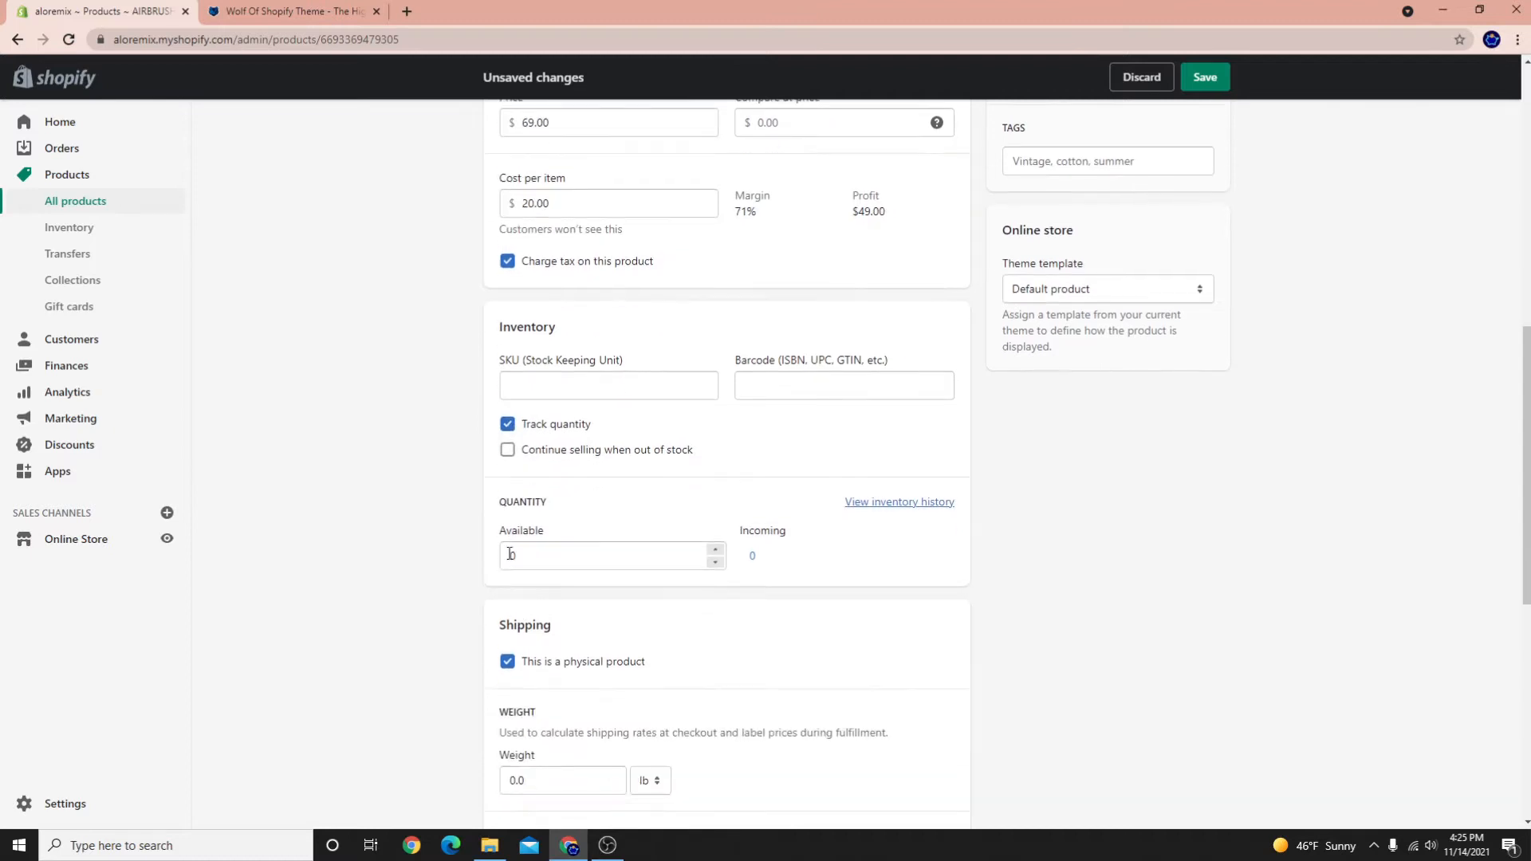
Mark the product as having options and name the first option Size
scroll(677, 720, "down", 3)
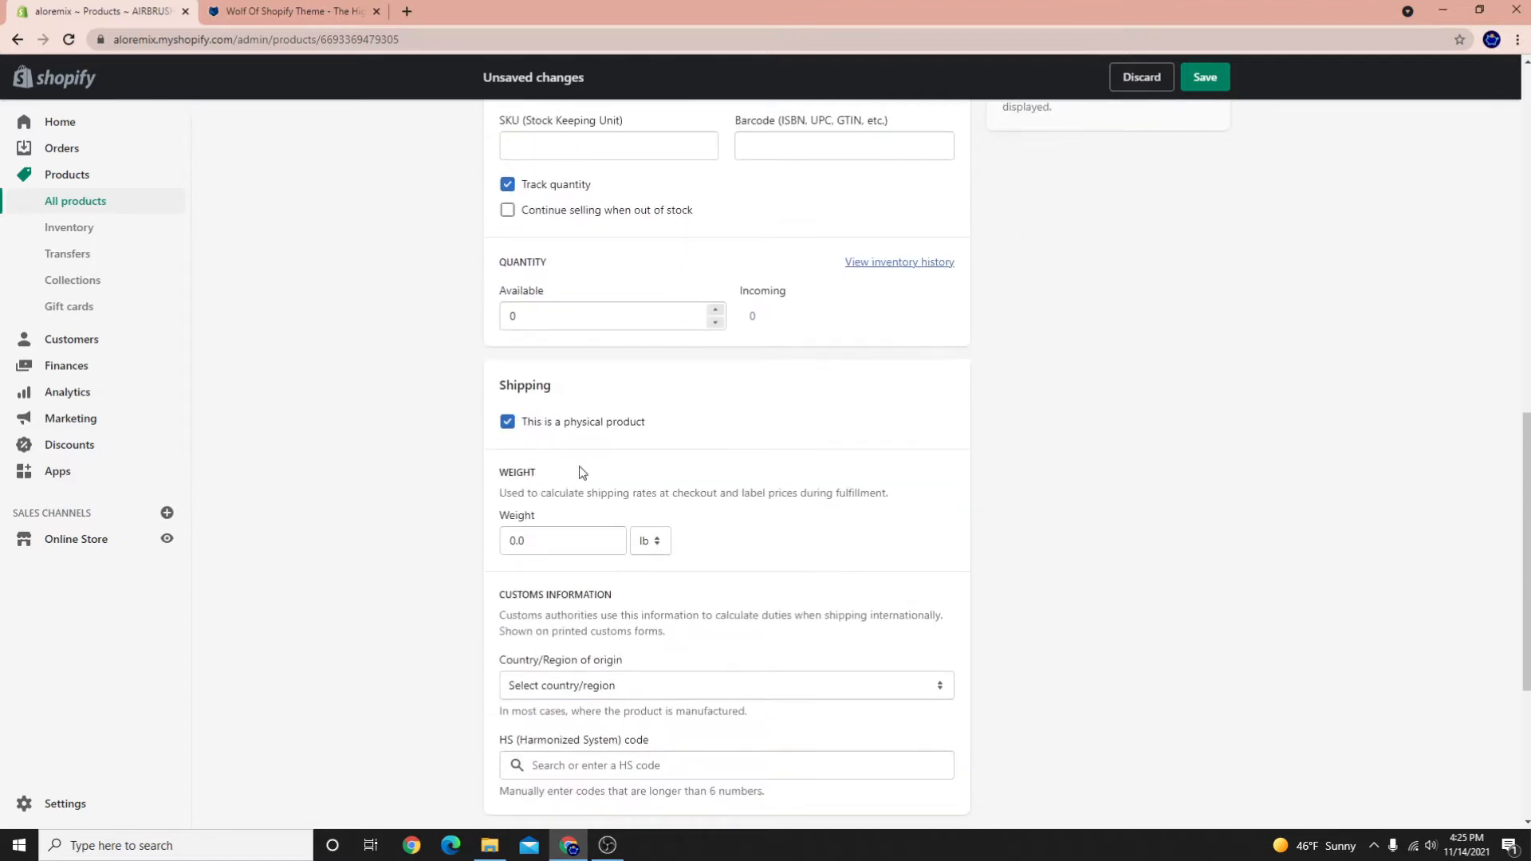
scroll(638, 474, "down", 4)
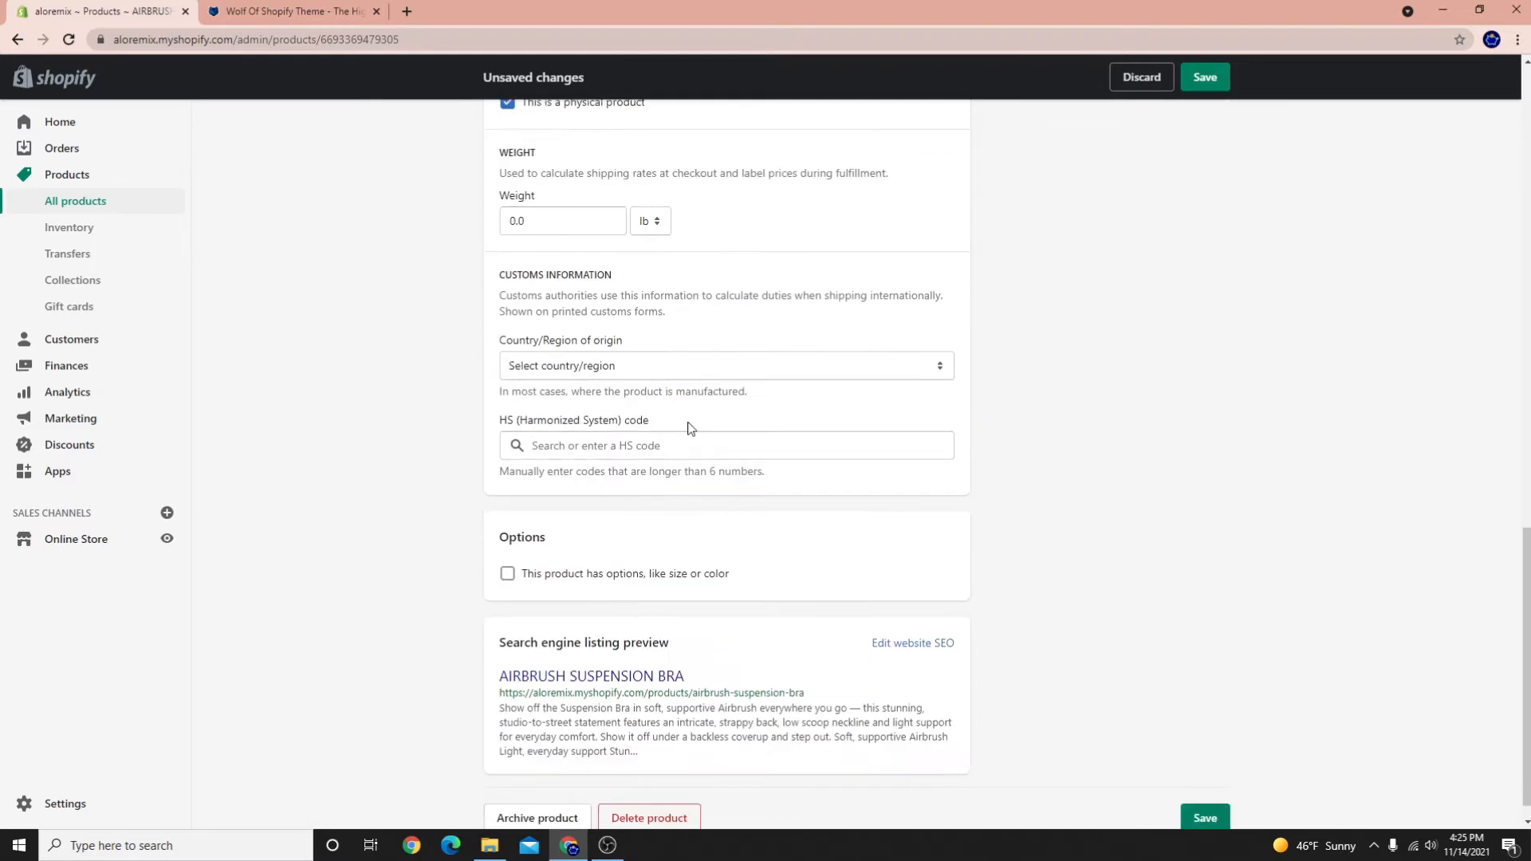
left_click(507, 573)
scroll(478, 498, "down", 3)
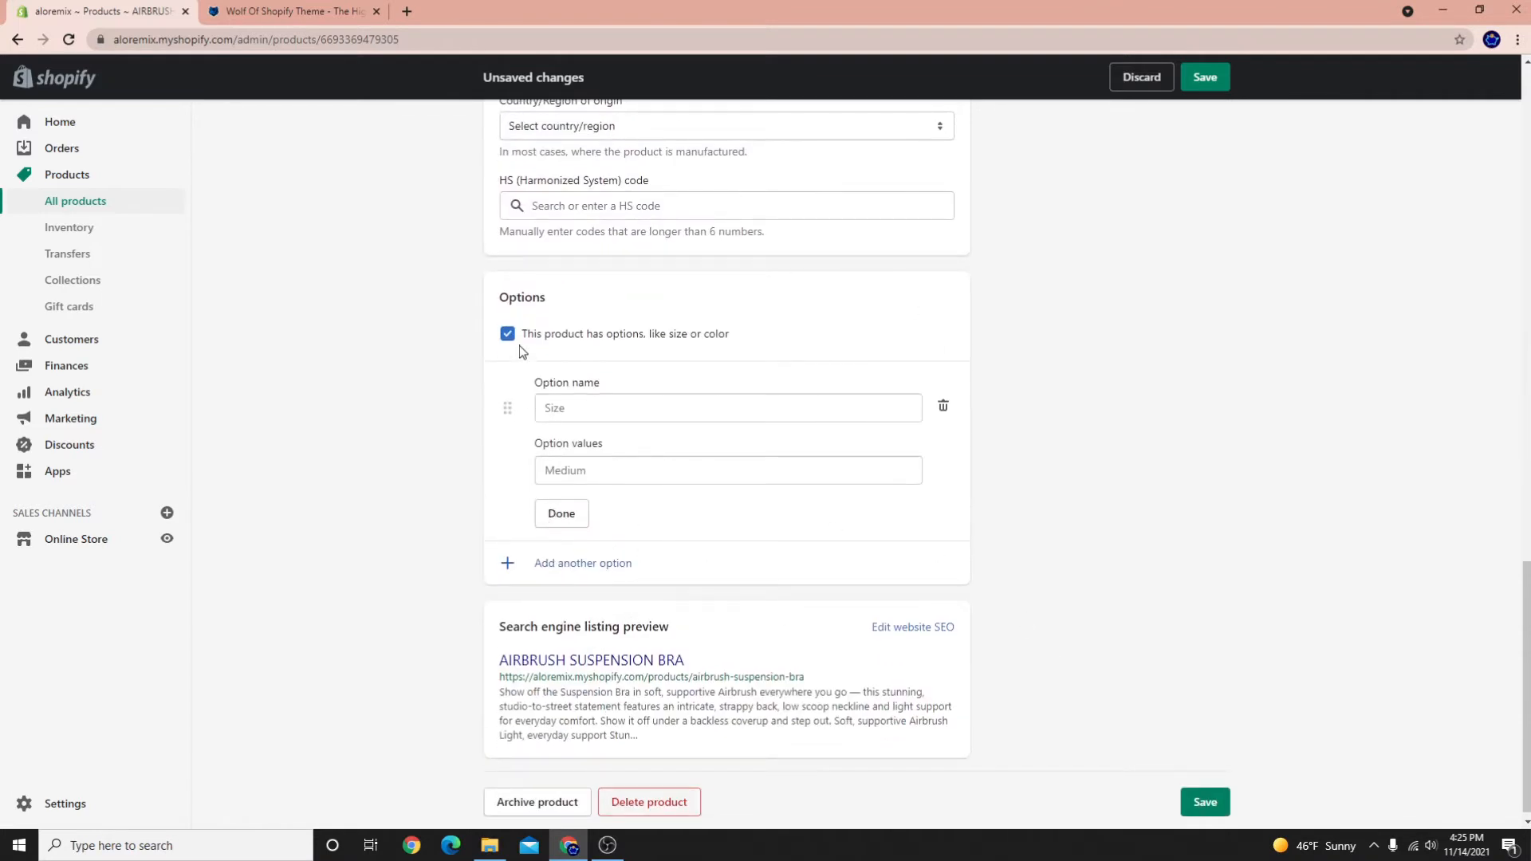
left_click(613, 406)
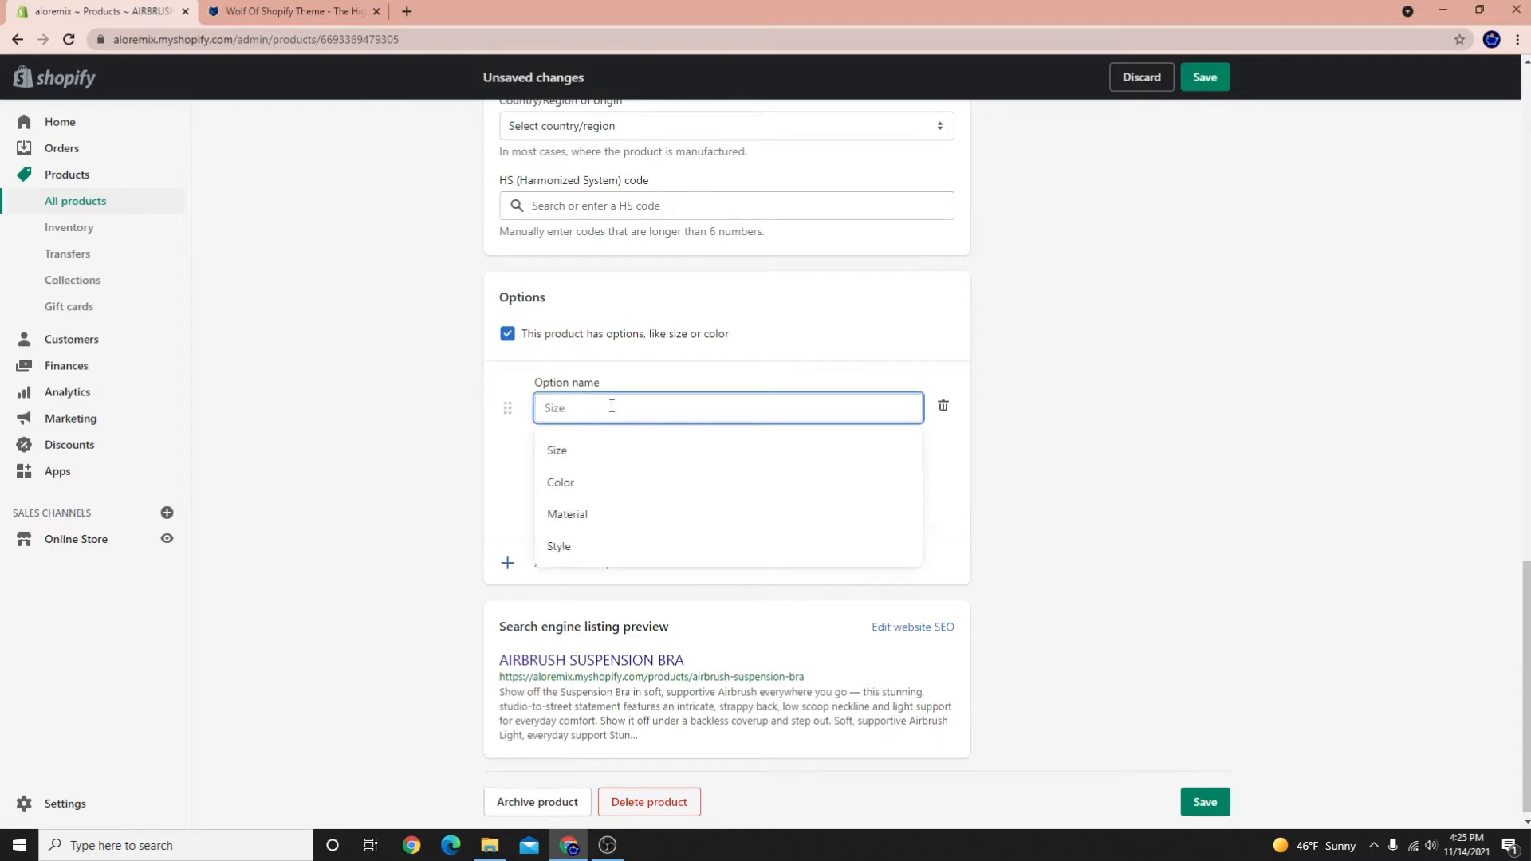
type("Size")
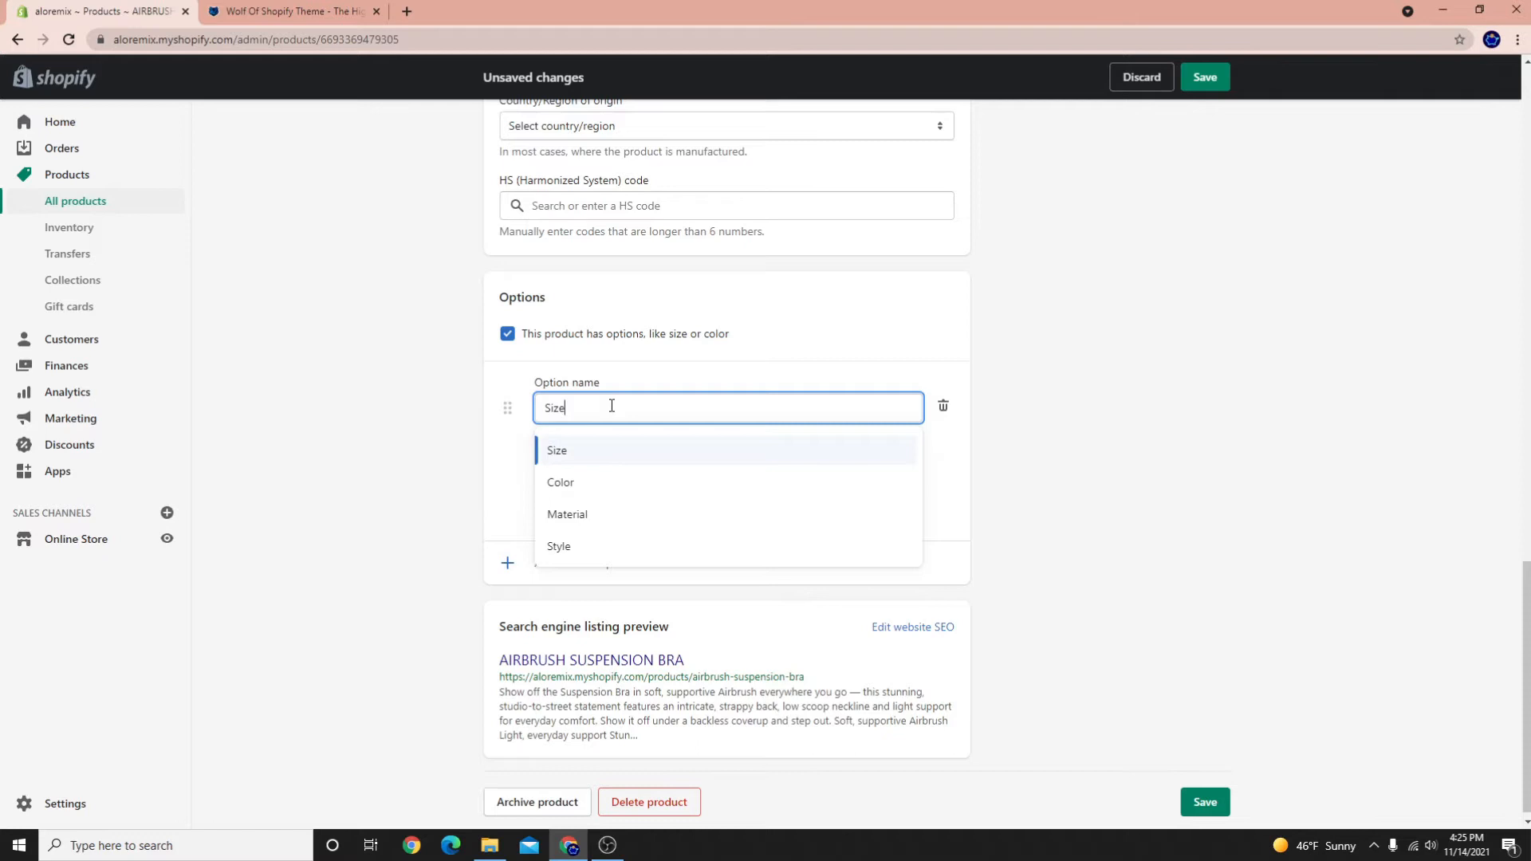
left_click(578, 458)
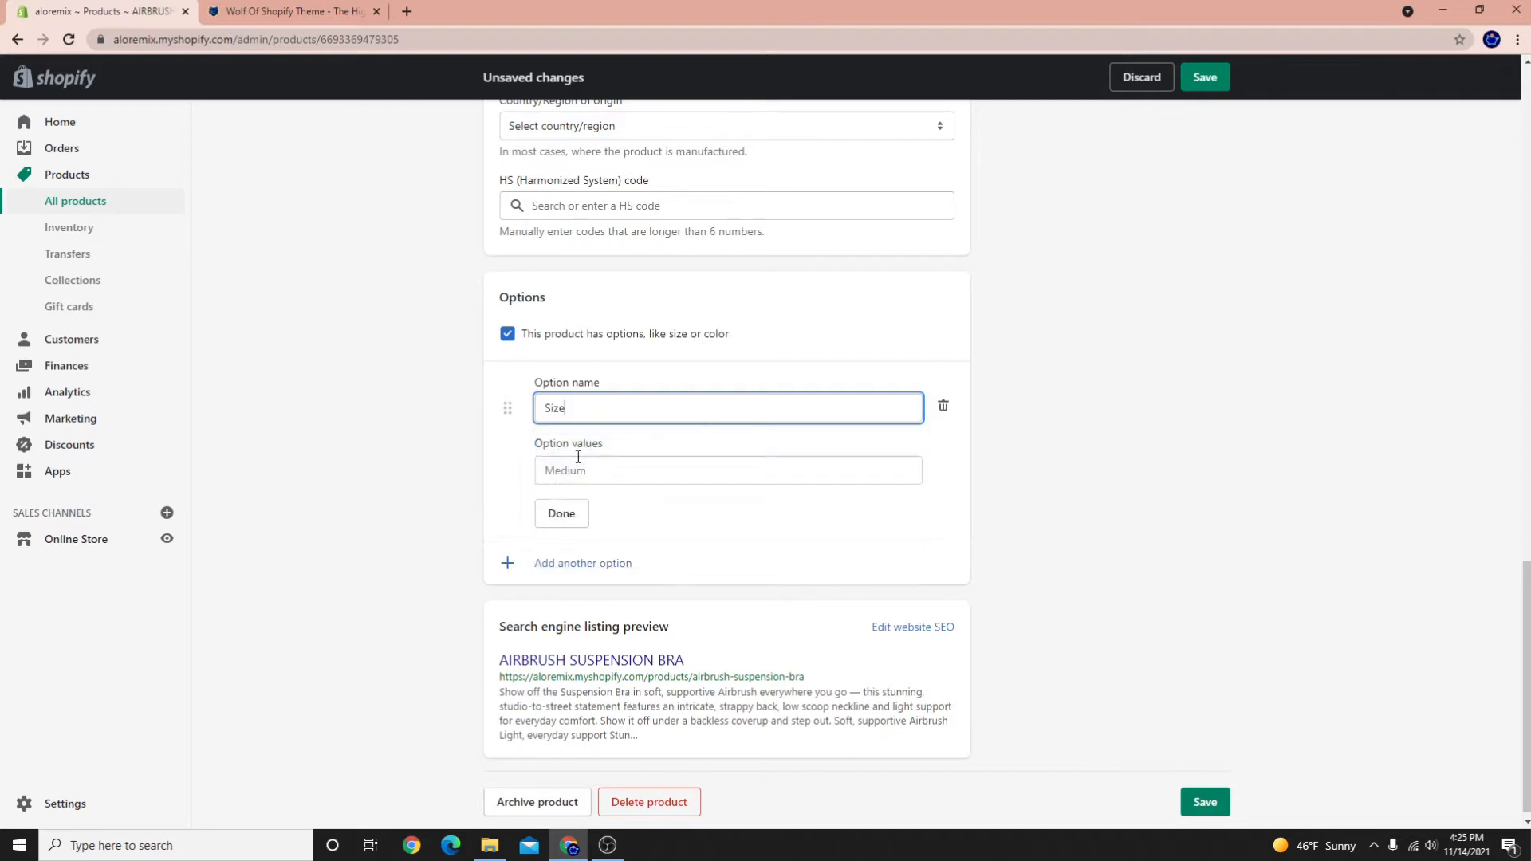
Enter Small, Medium and Large as the values of the Size option and save the product
left_click(582, 469)
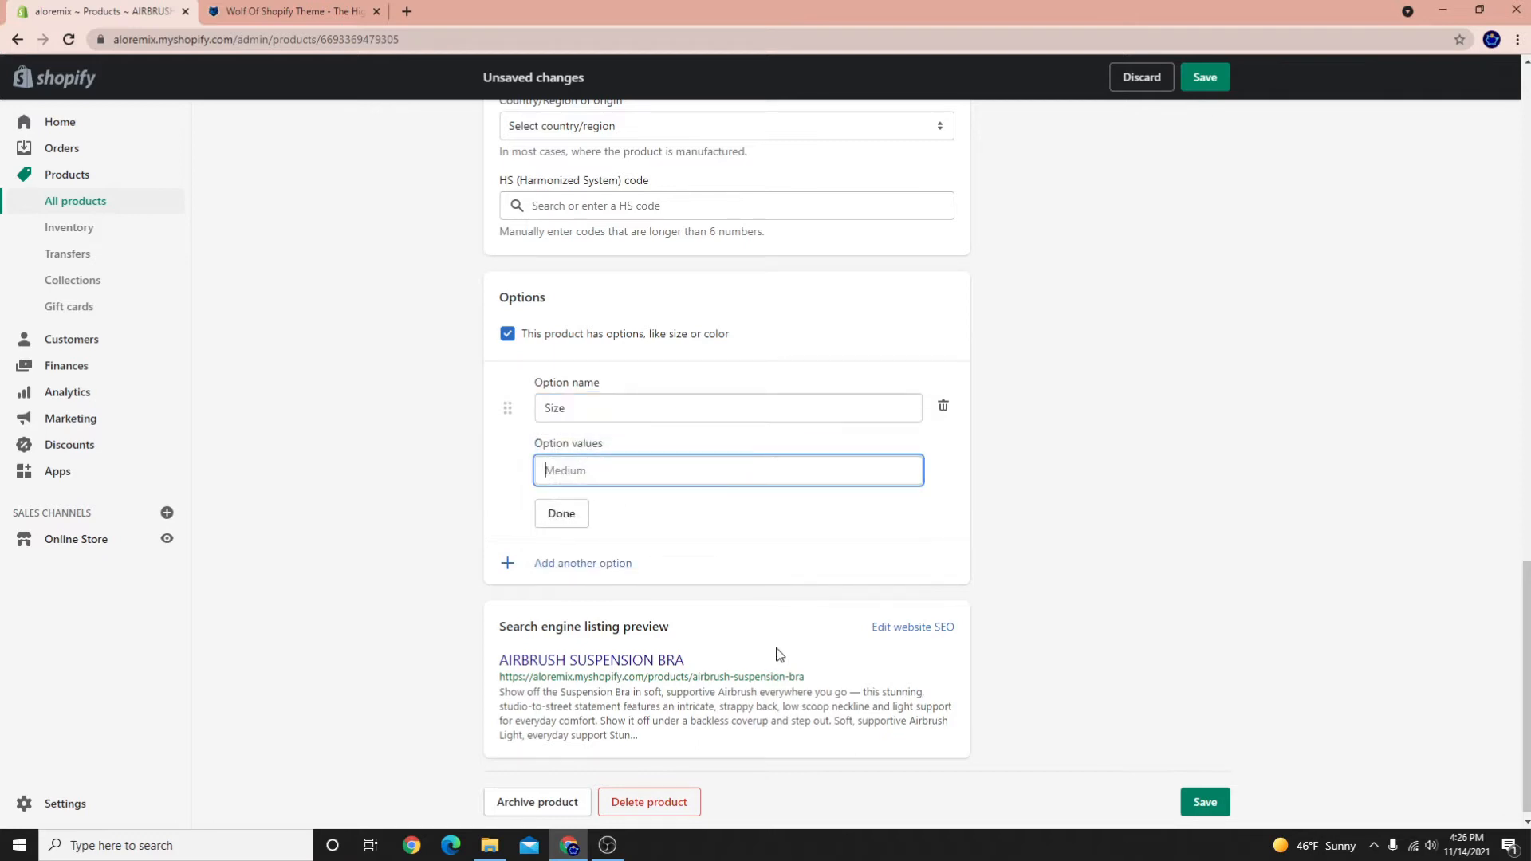
type("Small")
key("Return")
type("Medium")
key("Return")
type("Large")
left_click(1214, 77)
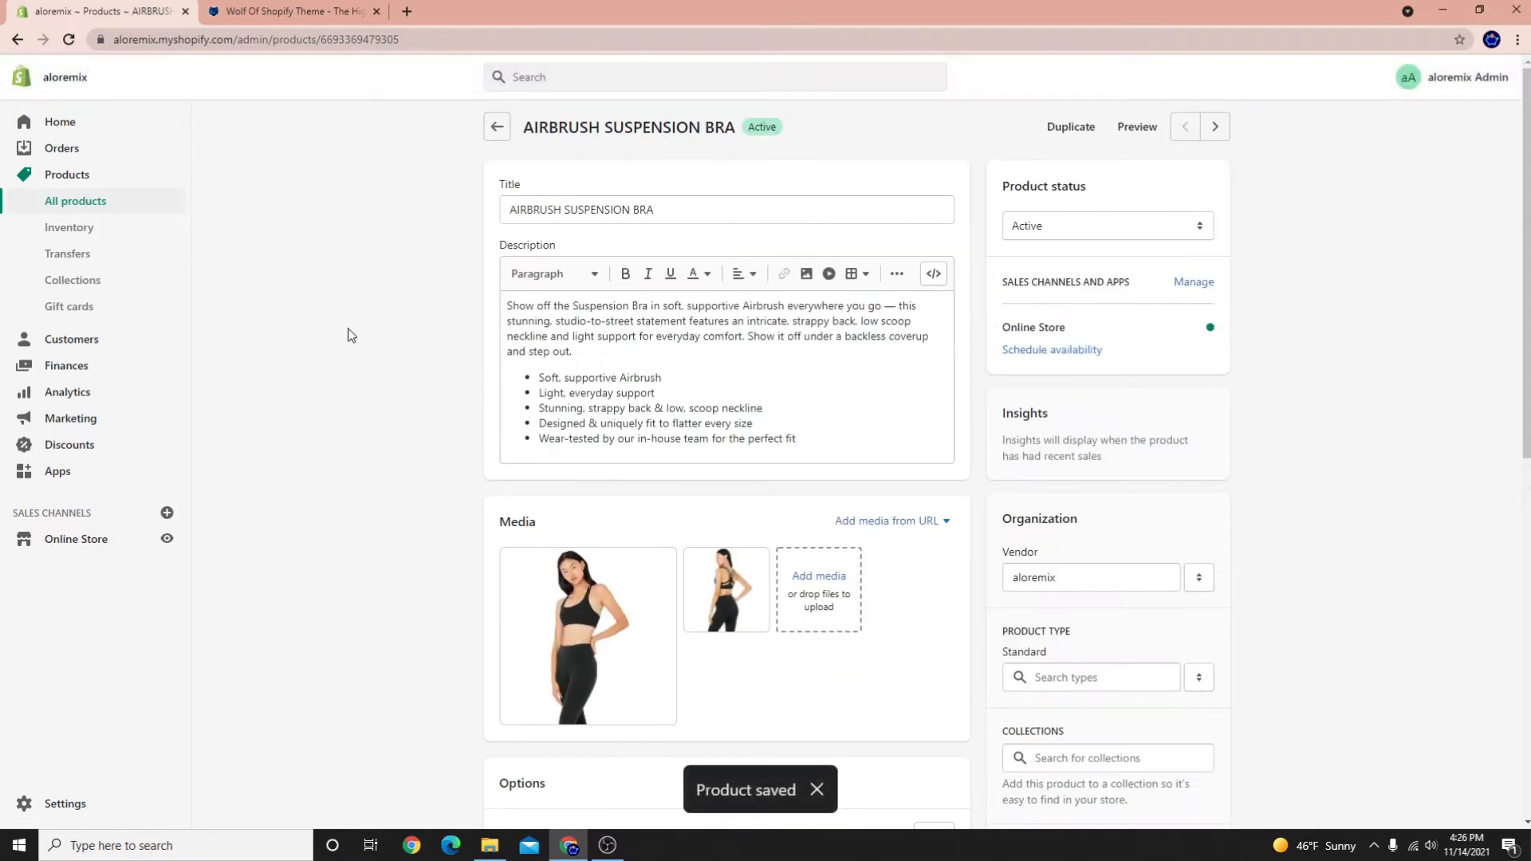
Keep the product's status set to Active and return to the full product list
left_click(1070, 231)
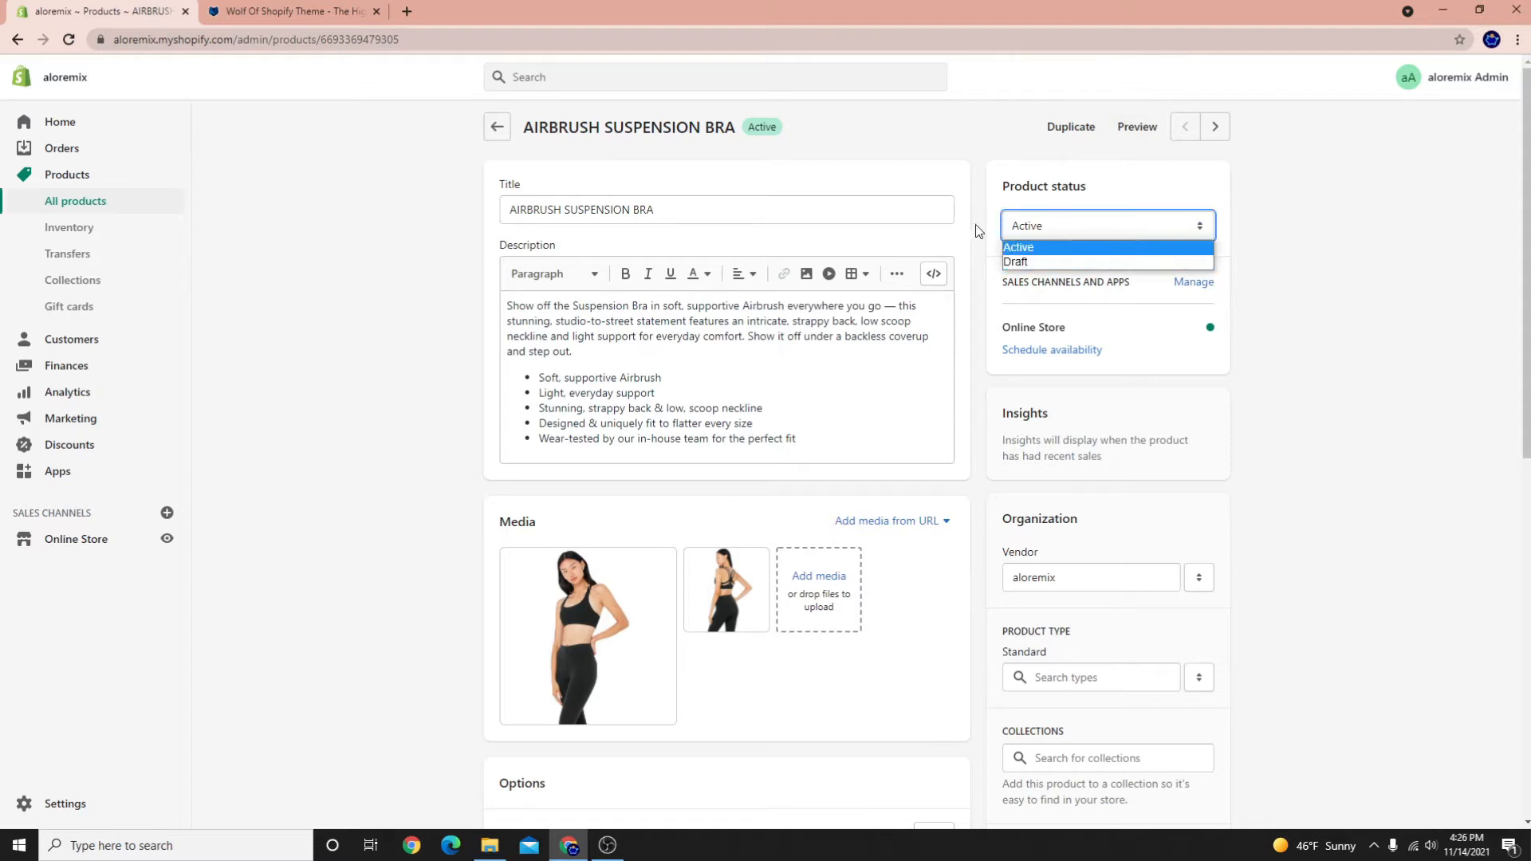
left_click(1016, 248)
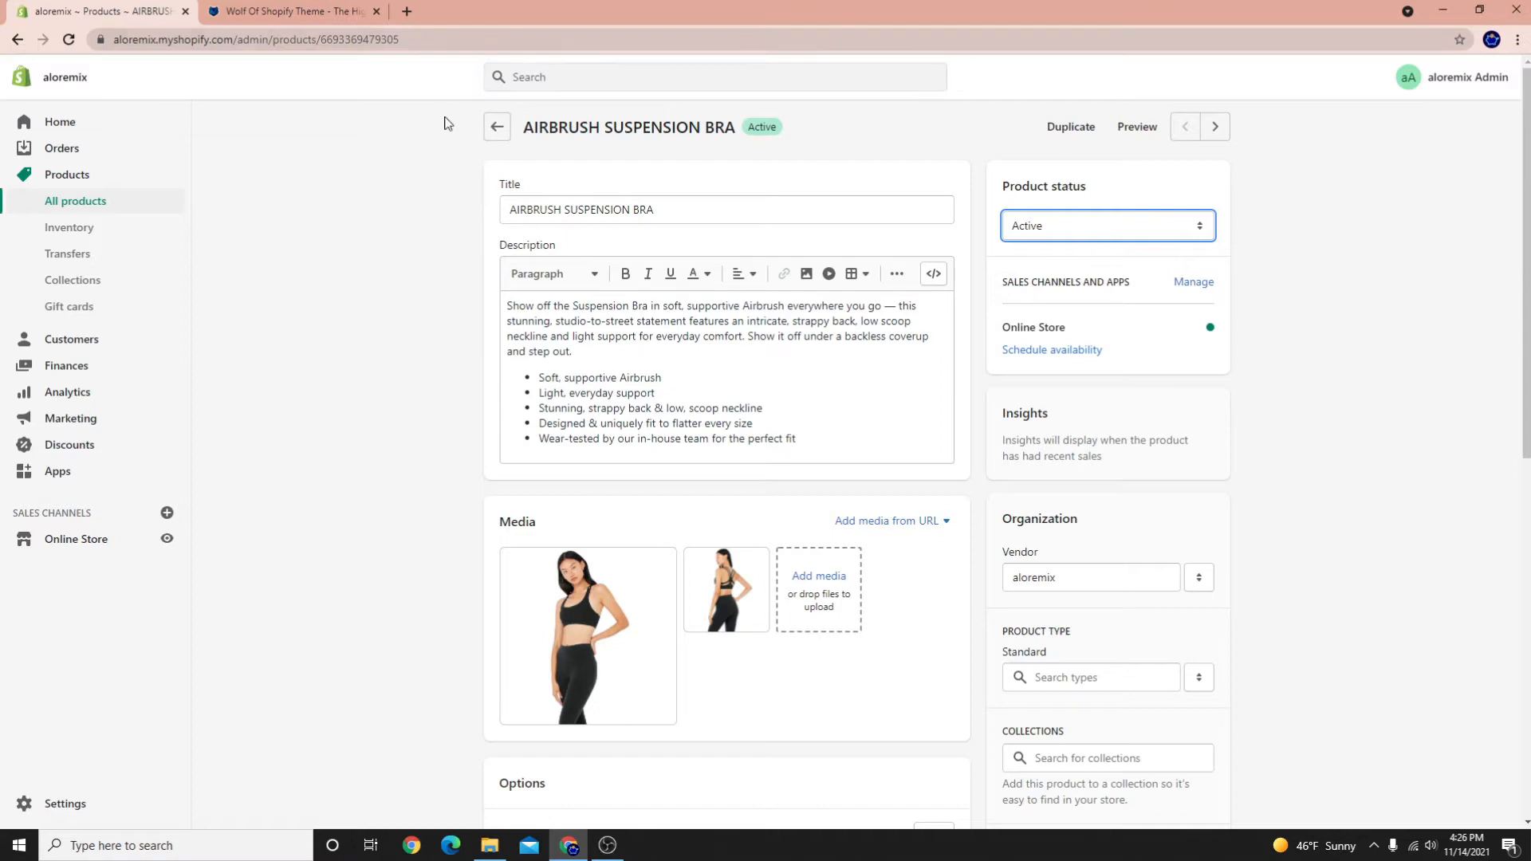
left_click(493, 127)
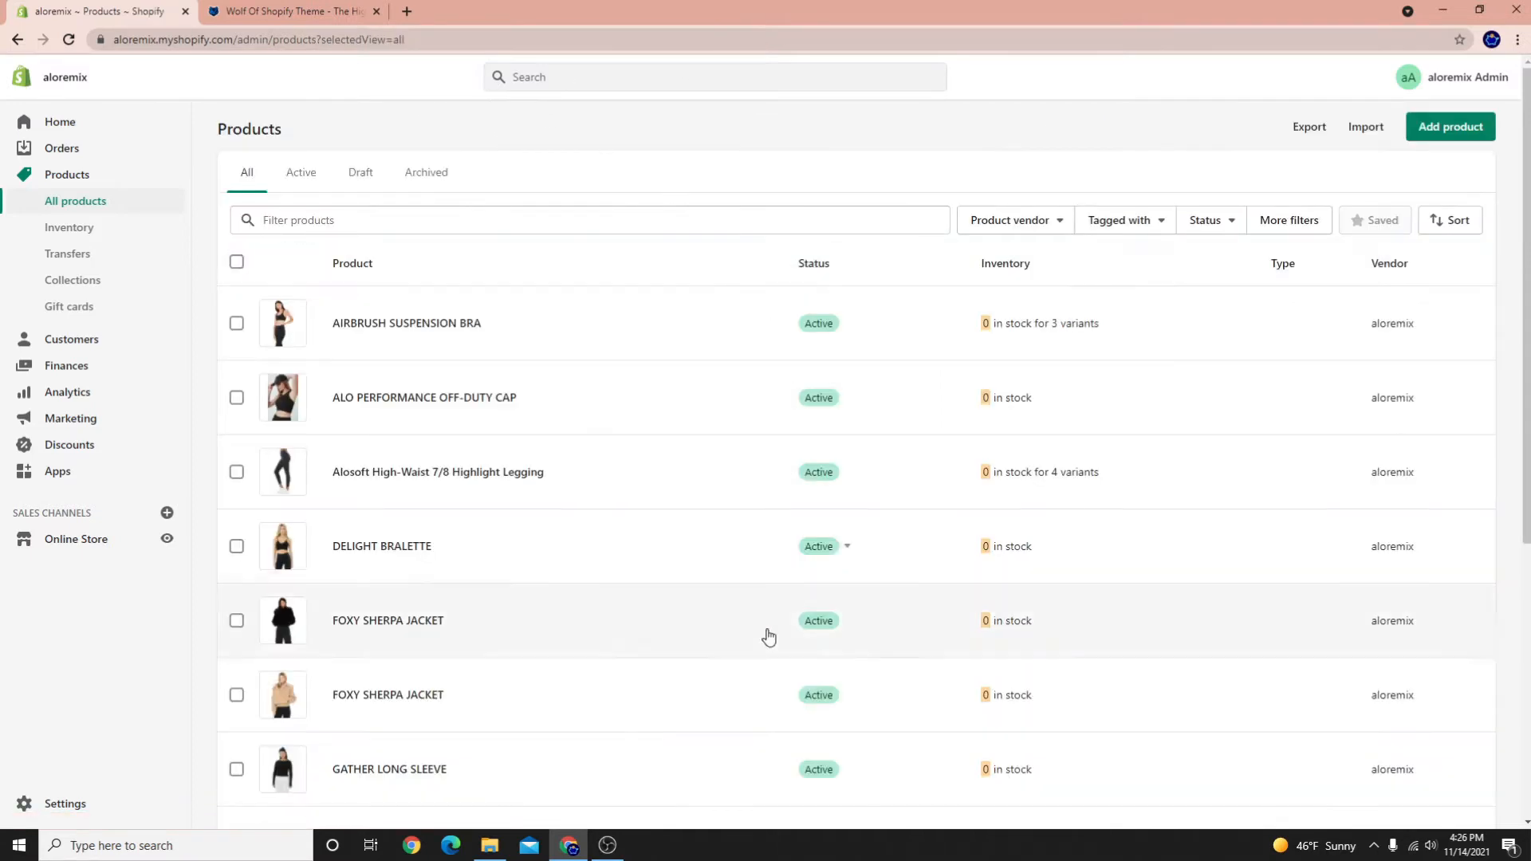
Look through the product list, select all products and open them together in the bulk editor
scroll(766, 678, "down", 5)
scroll(766, 702, "up", 5)
scroll(758, 697, "down", 5)
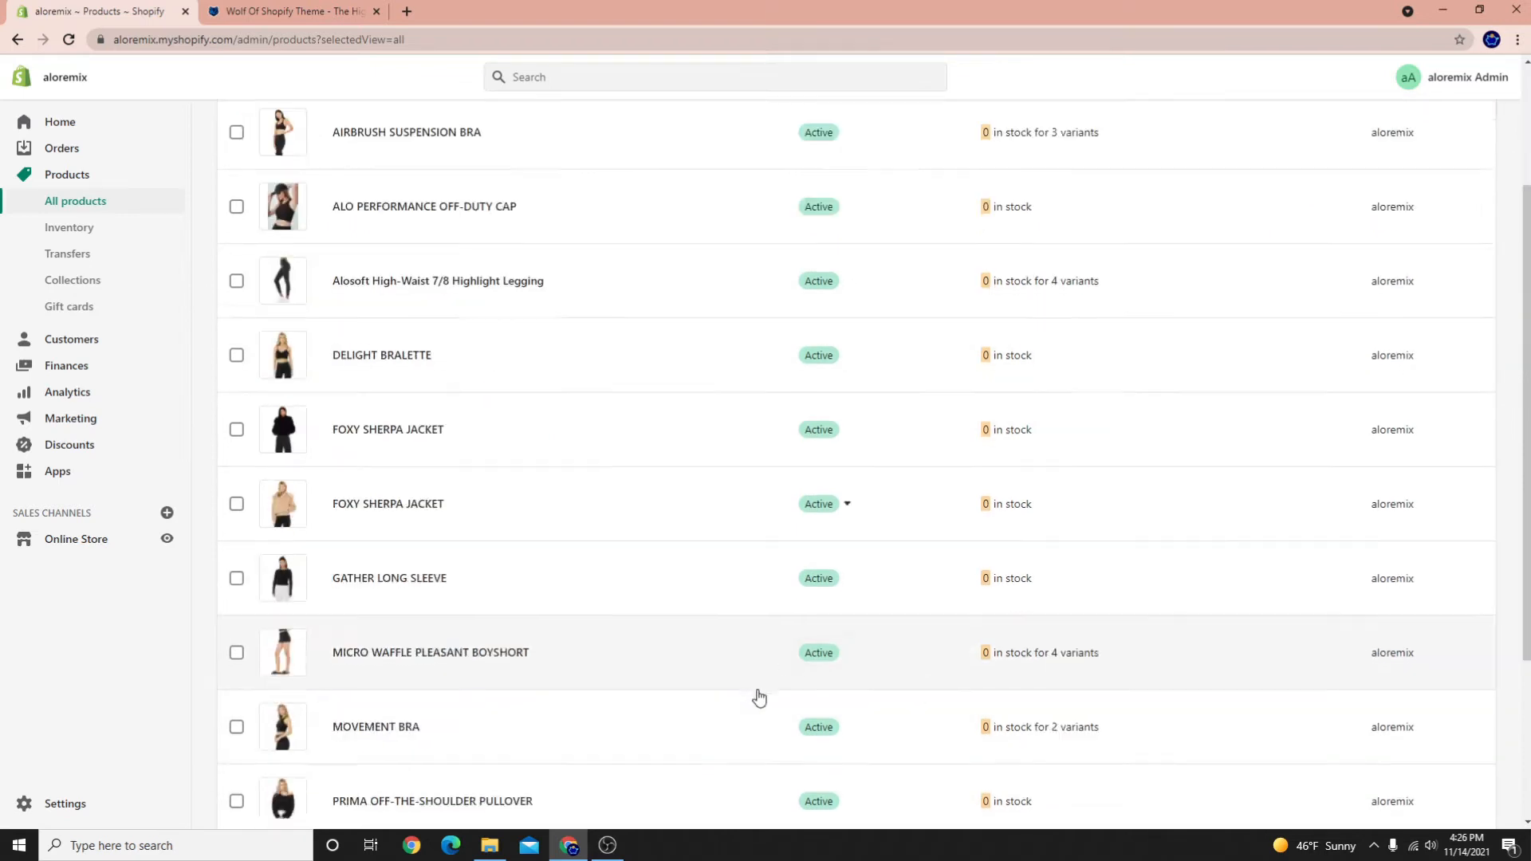
scroll(1037, 598, "up", 5)
scroll(1088, 604, "up", 1)
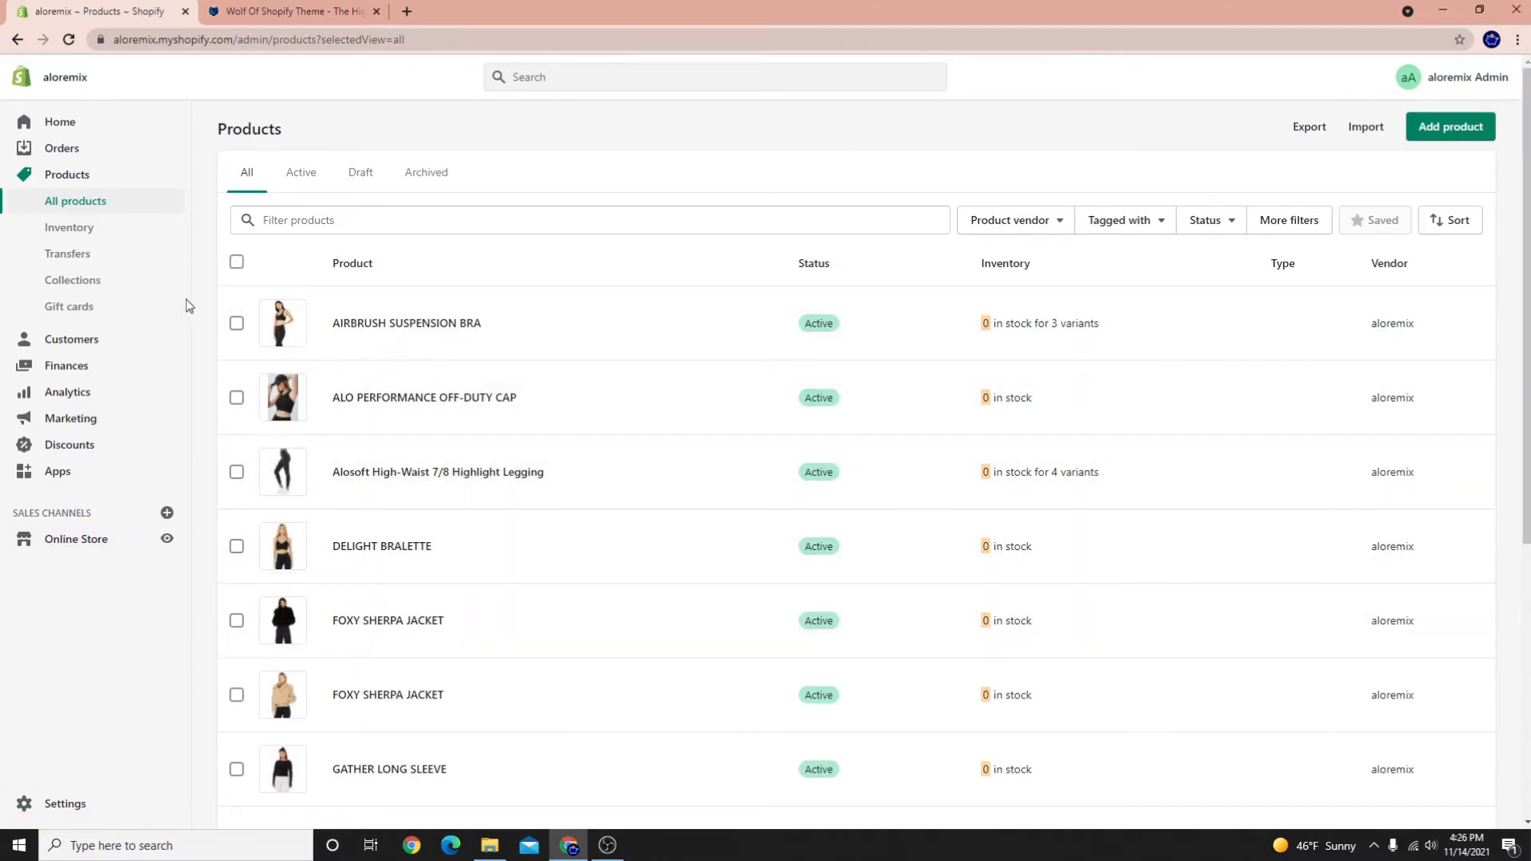
left_click(236, 261)
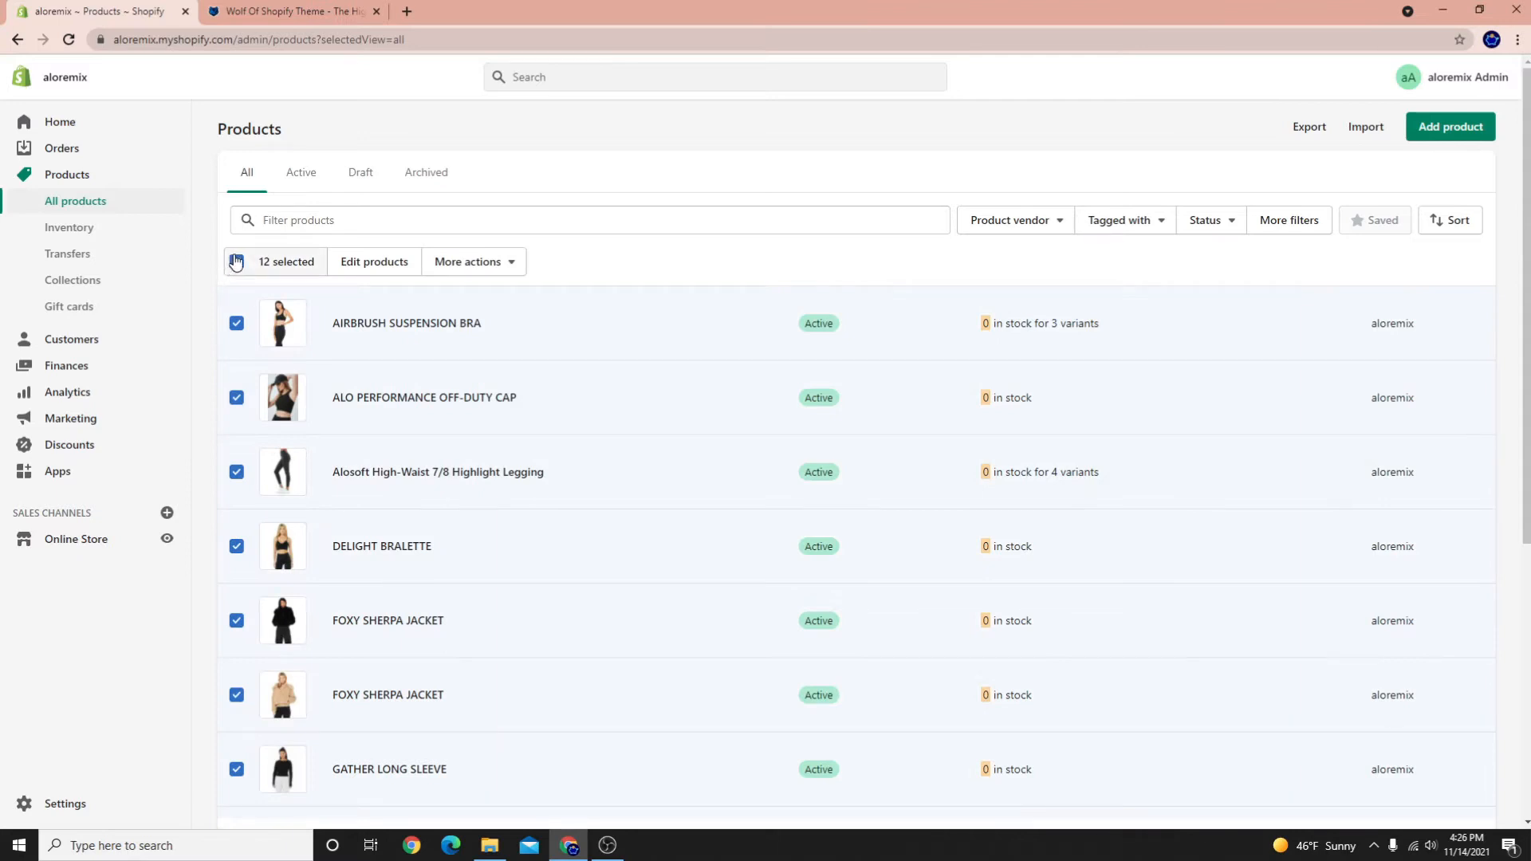
scroll(229, 558, "down", 6)
scroll(284, 722, "up", 6)
left_click(388, 263)
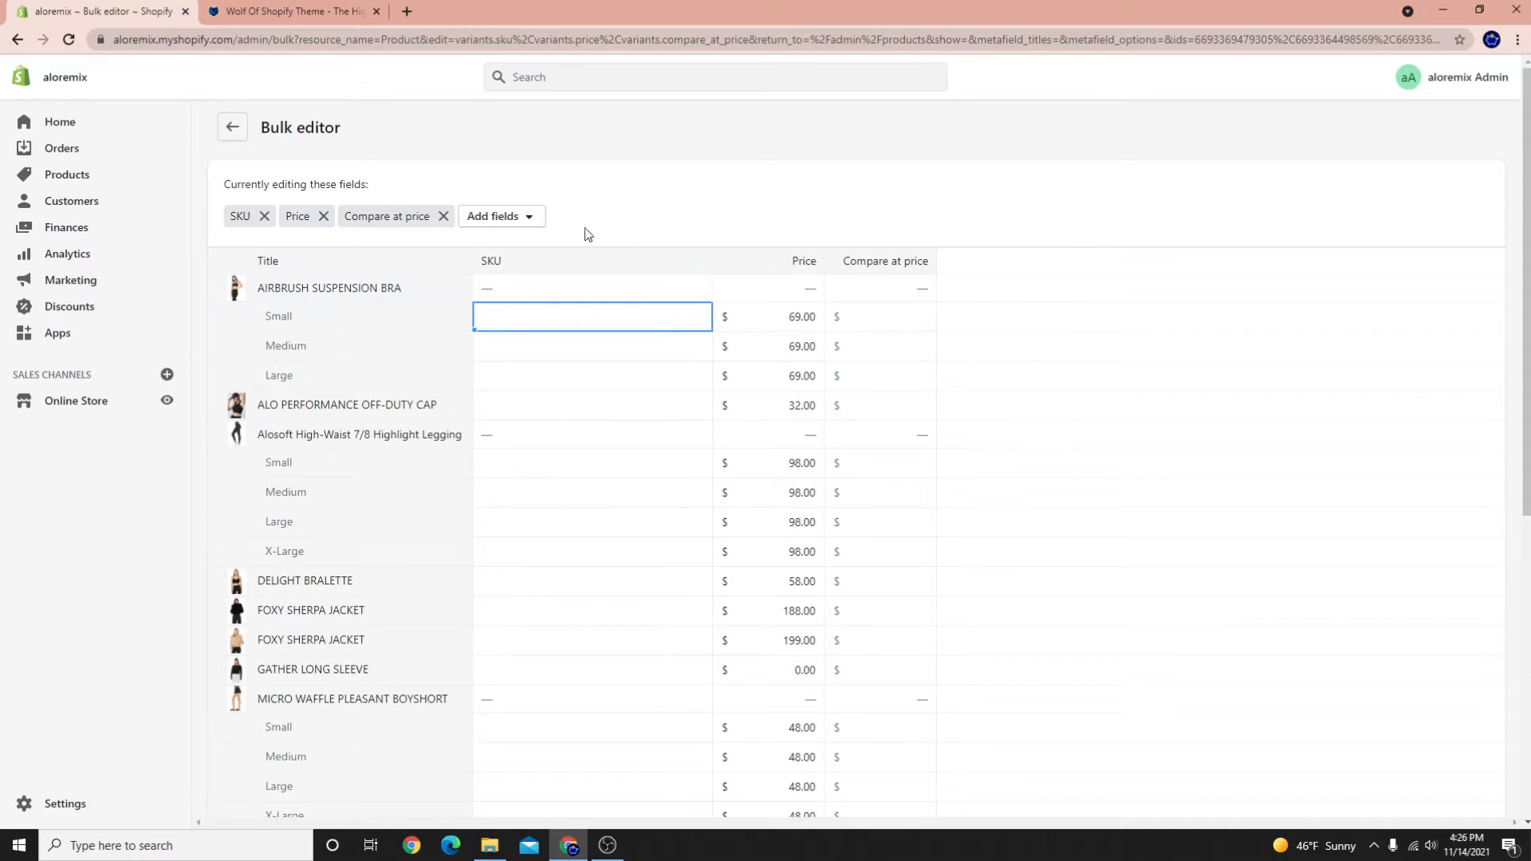
Add the Track quantity field to the bulk editor and set it to Don't track inventory for all products and variants, saving the change
left_click(500, 217)
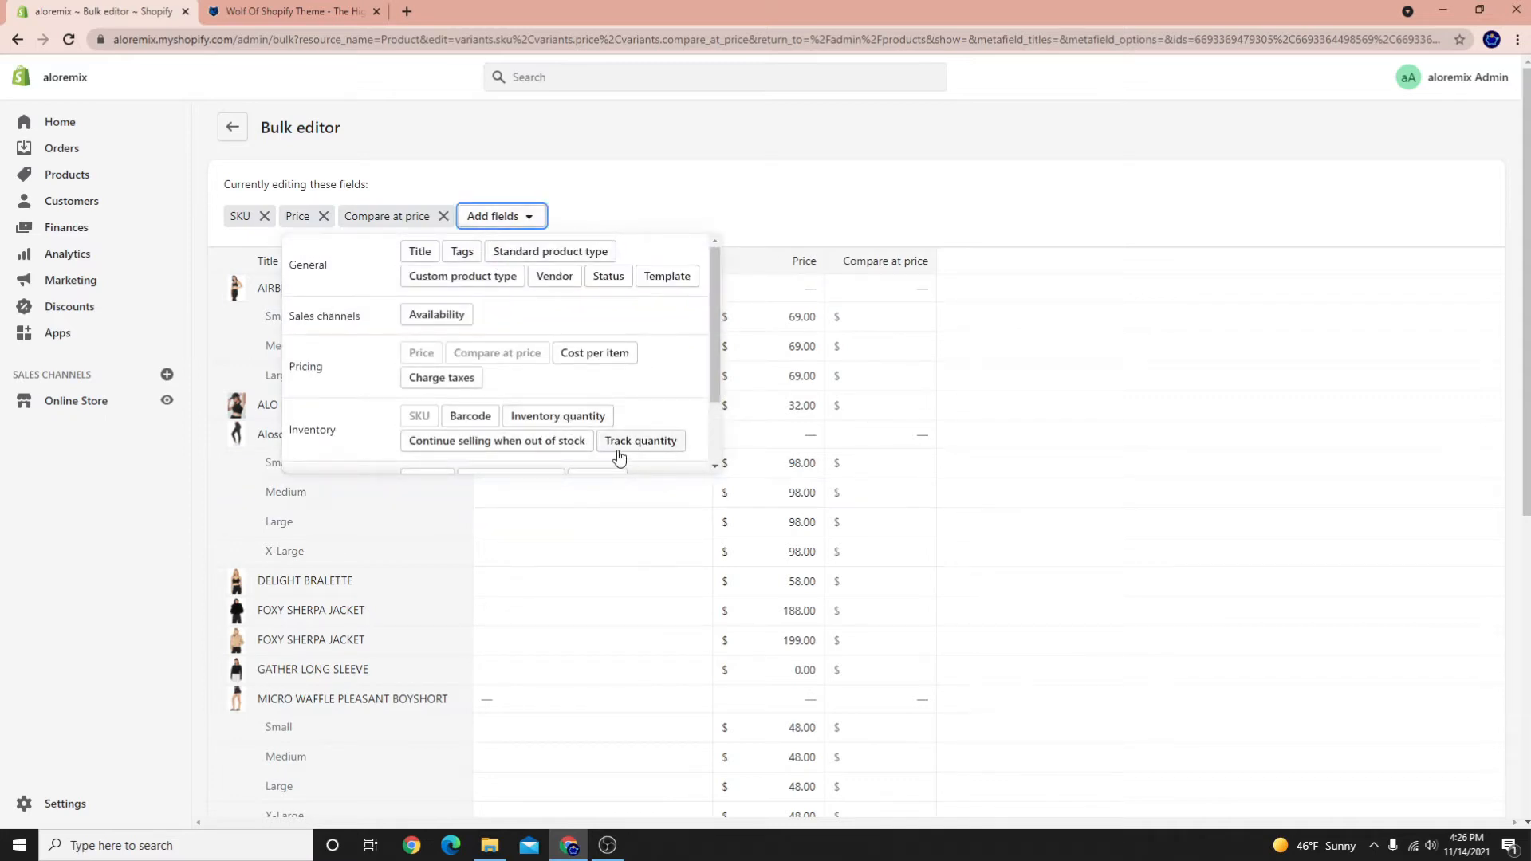
scroll(625, 430, "down", 1)
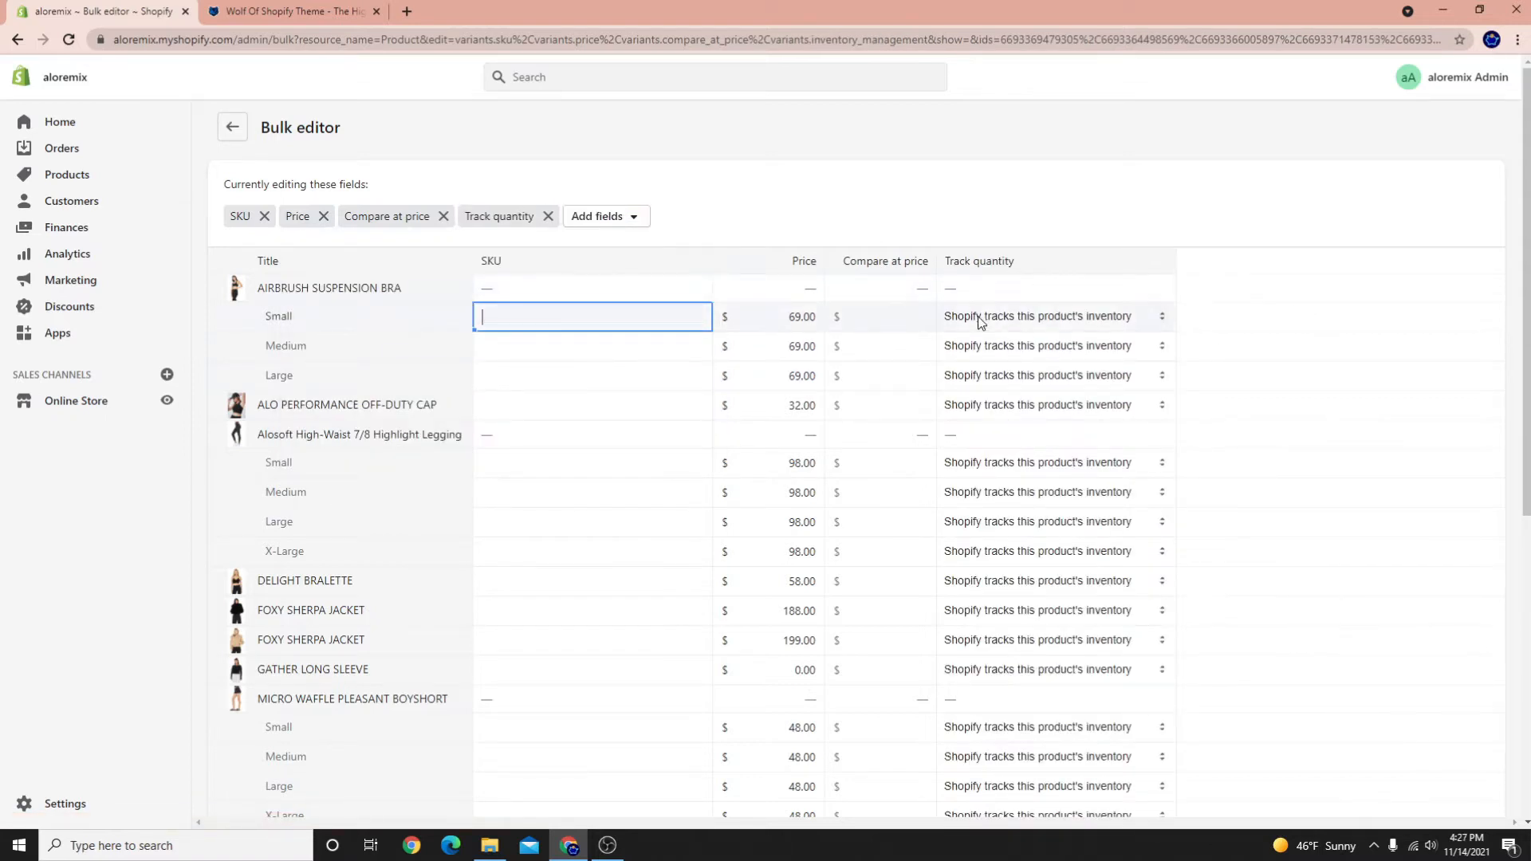
left_click_drag(934, 338, 1017, 606)
scroll(1028, 608, "up", 7)
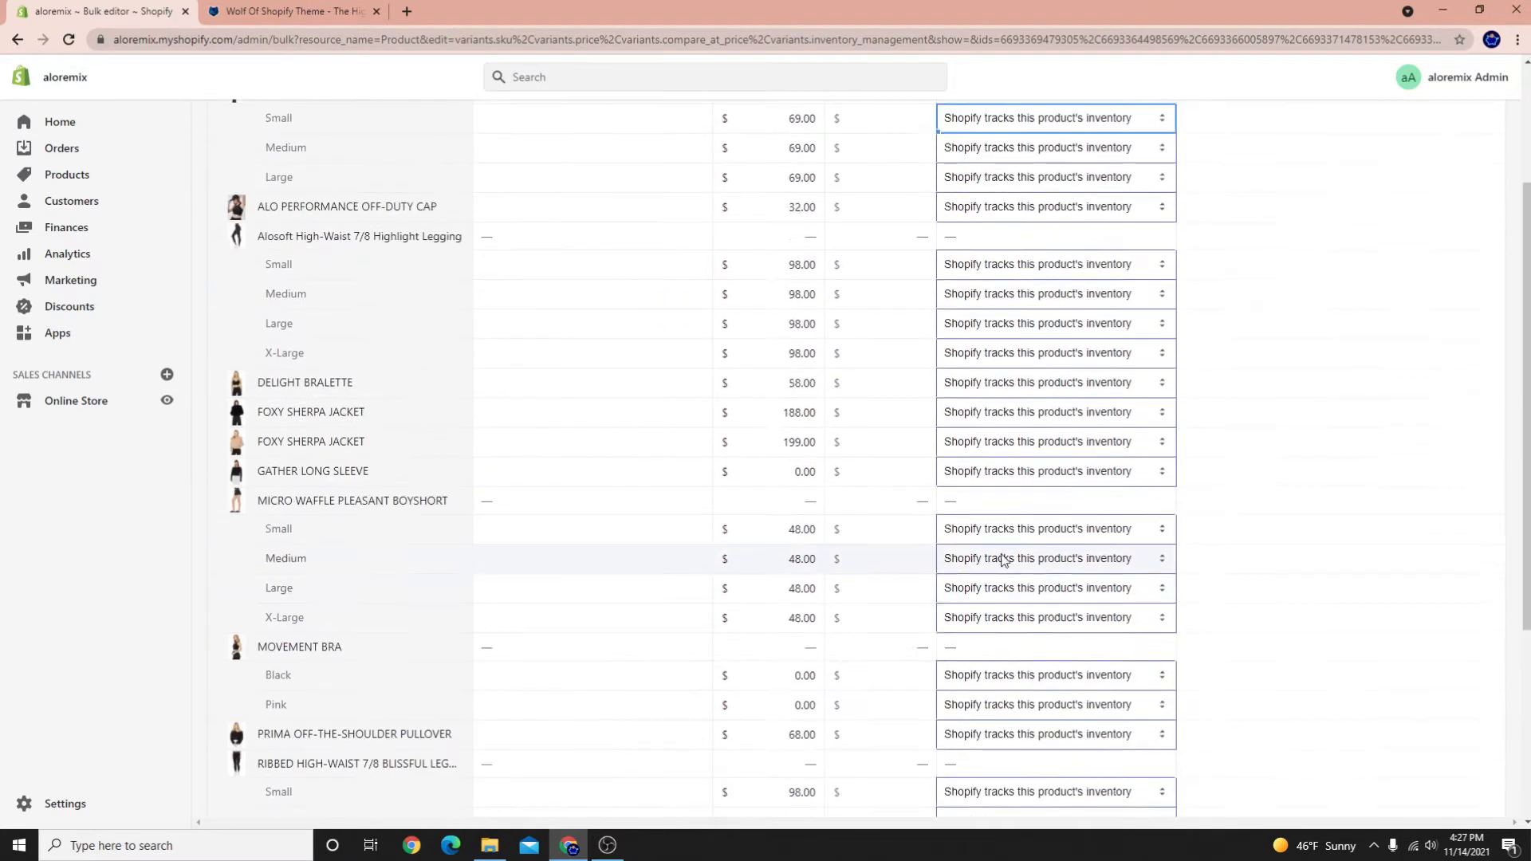
left_click(1088, 317)
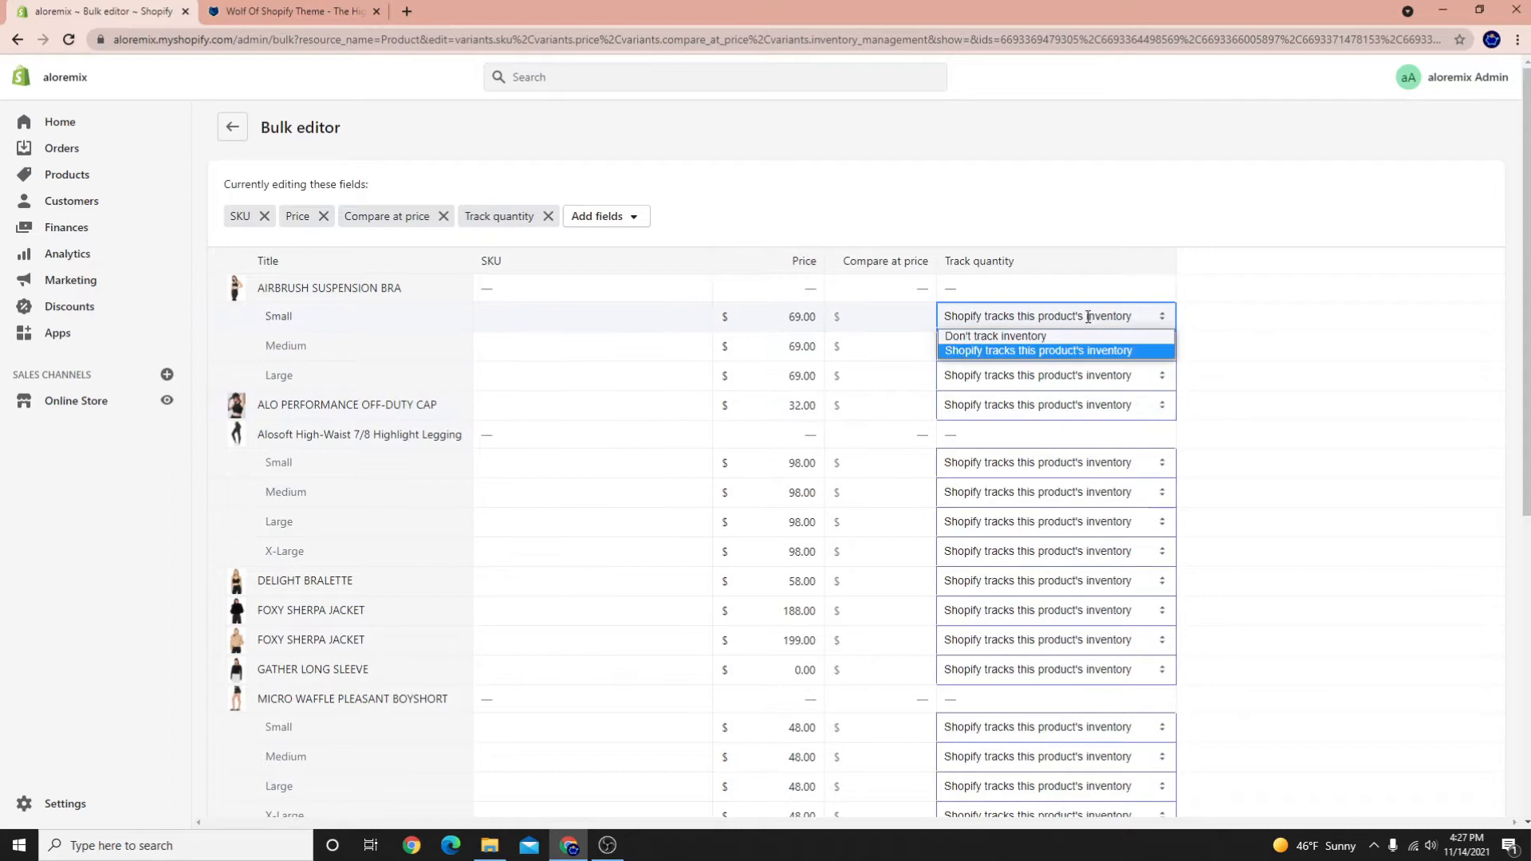
left_click(996, 335)
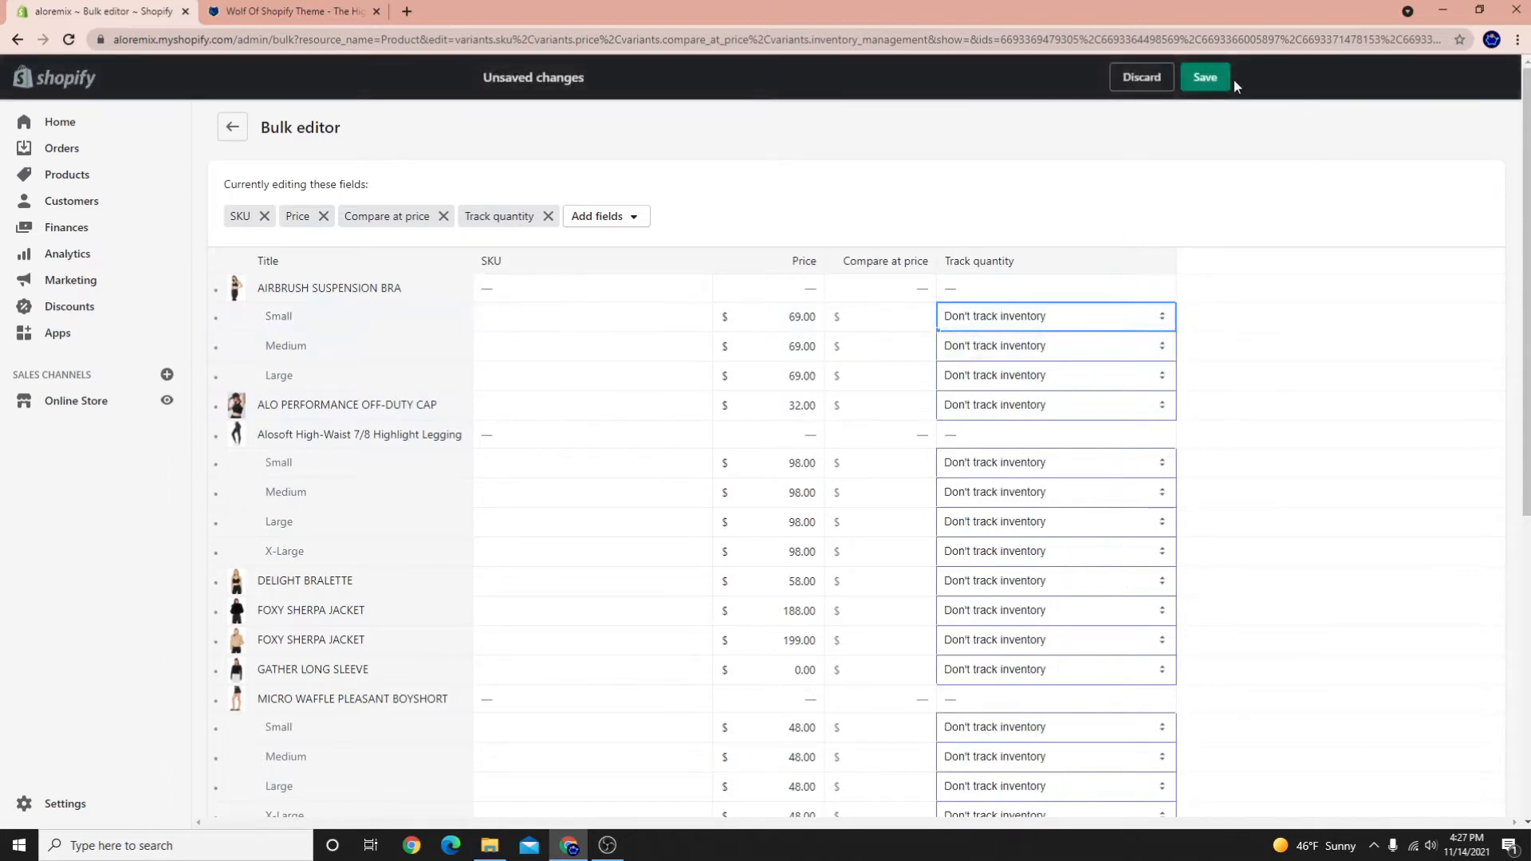
left_click(1209, 75)
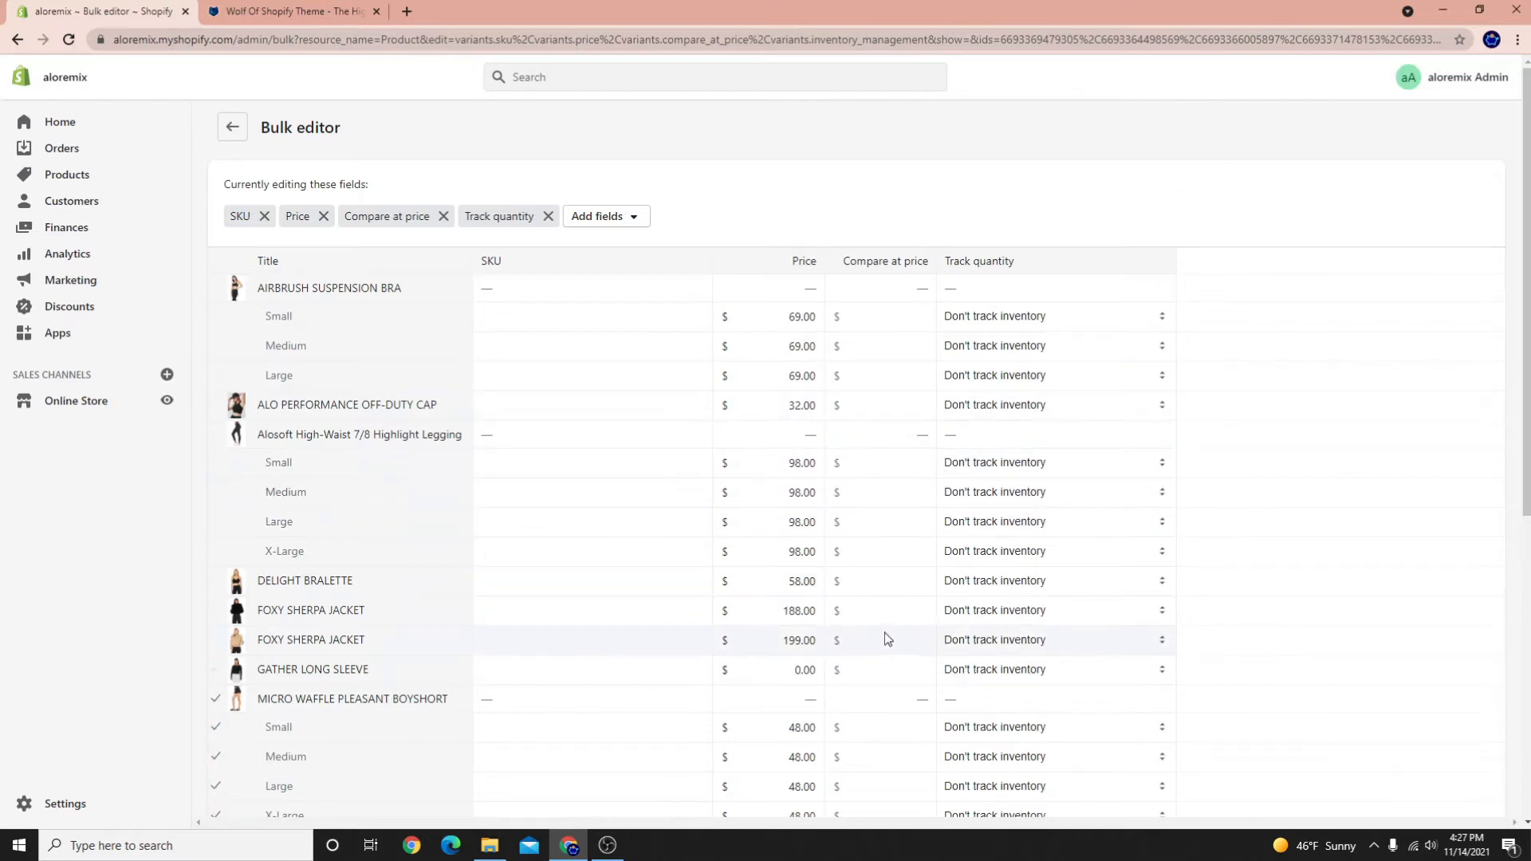
scroll(863, 651, "down", 6)
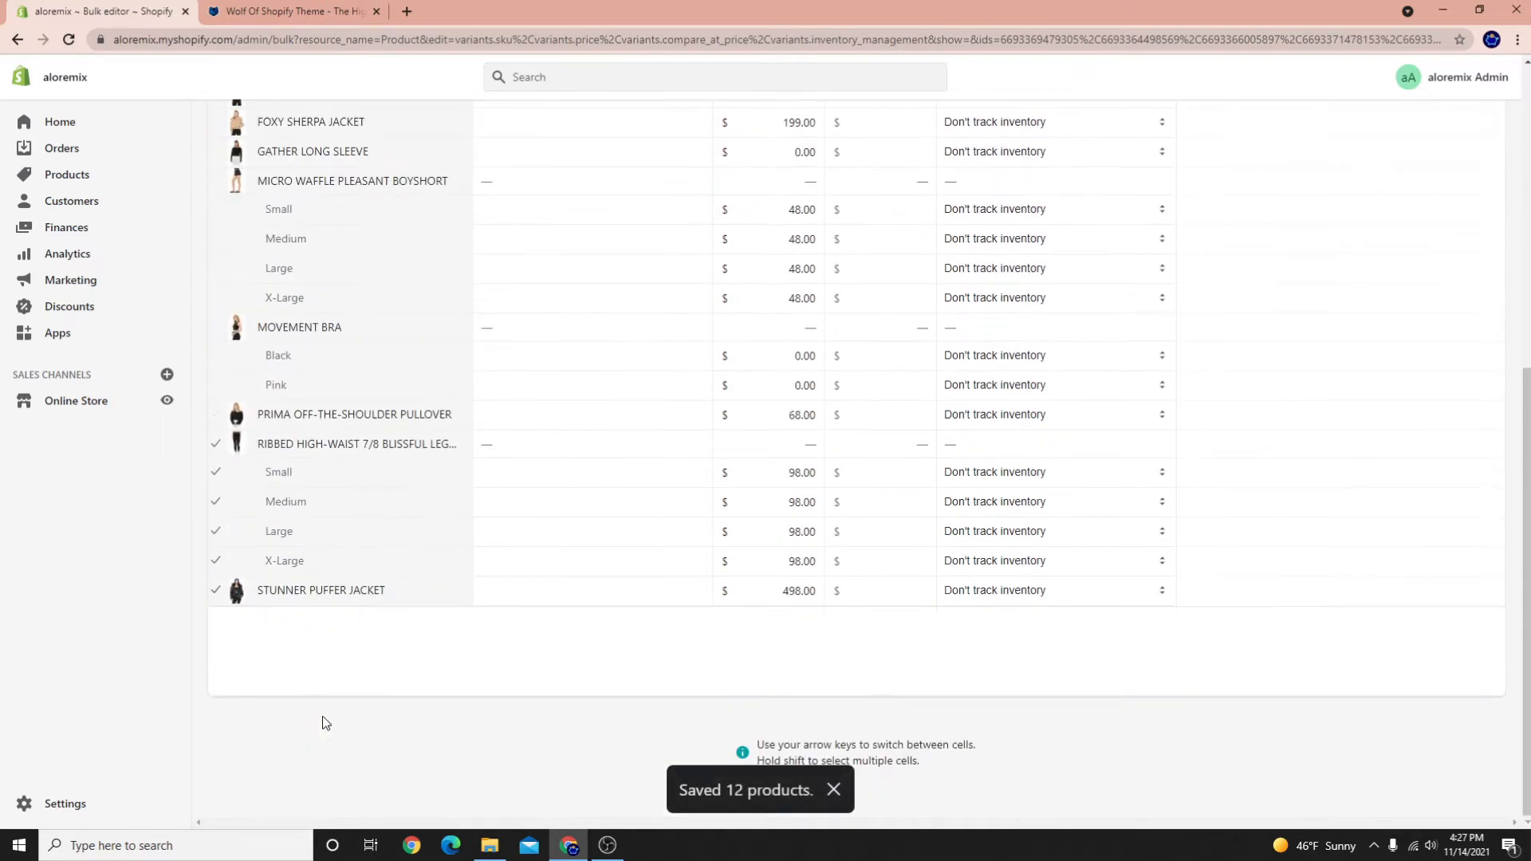
scroll(1031, 650, "up", 7)
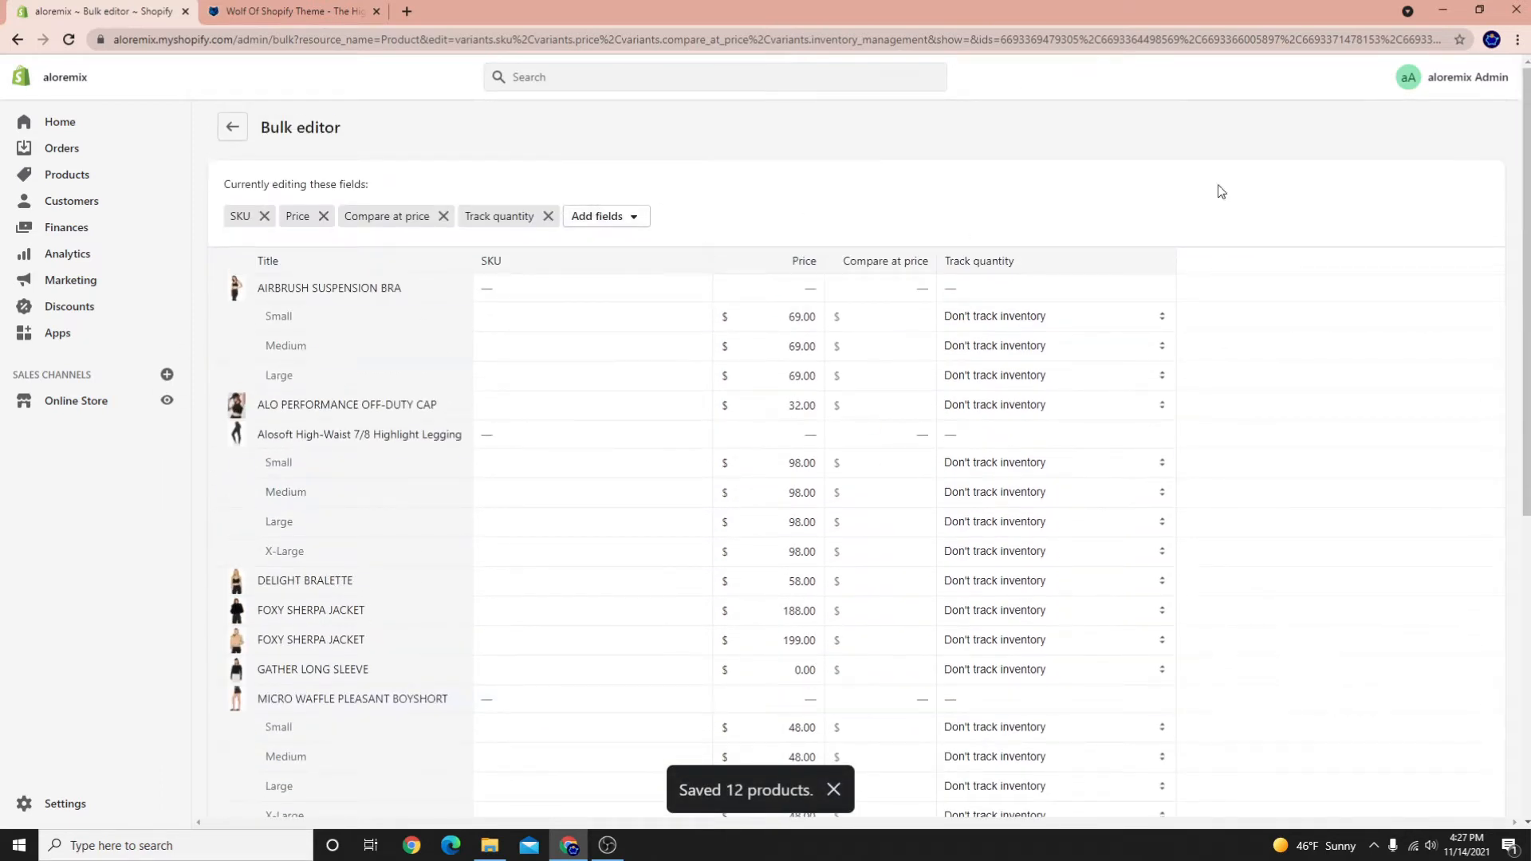
Examine the fields that can be added in the bulk editor, from General through Pricing, Inventory, Shipping and Seo
left_click(632, 220)
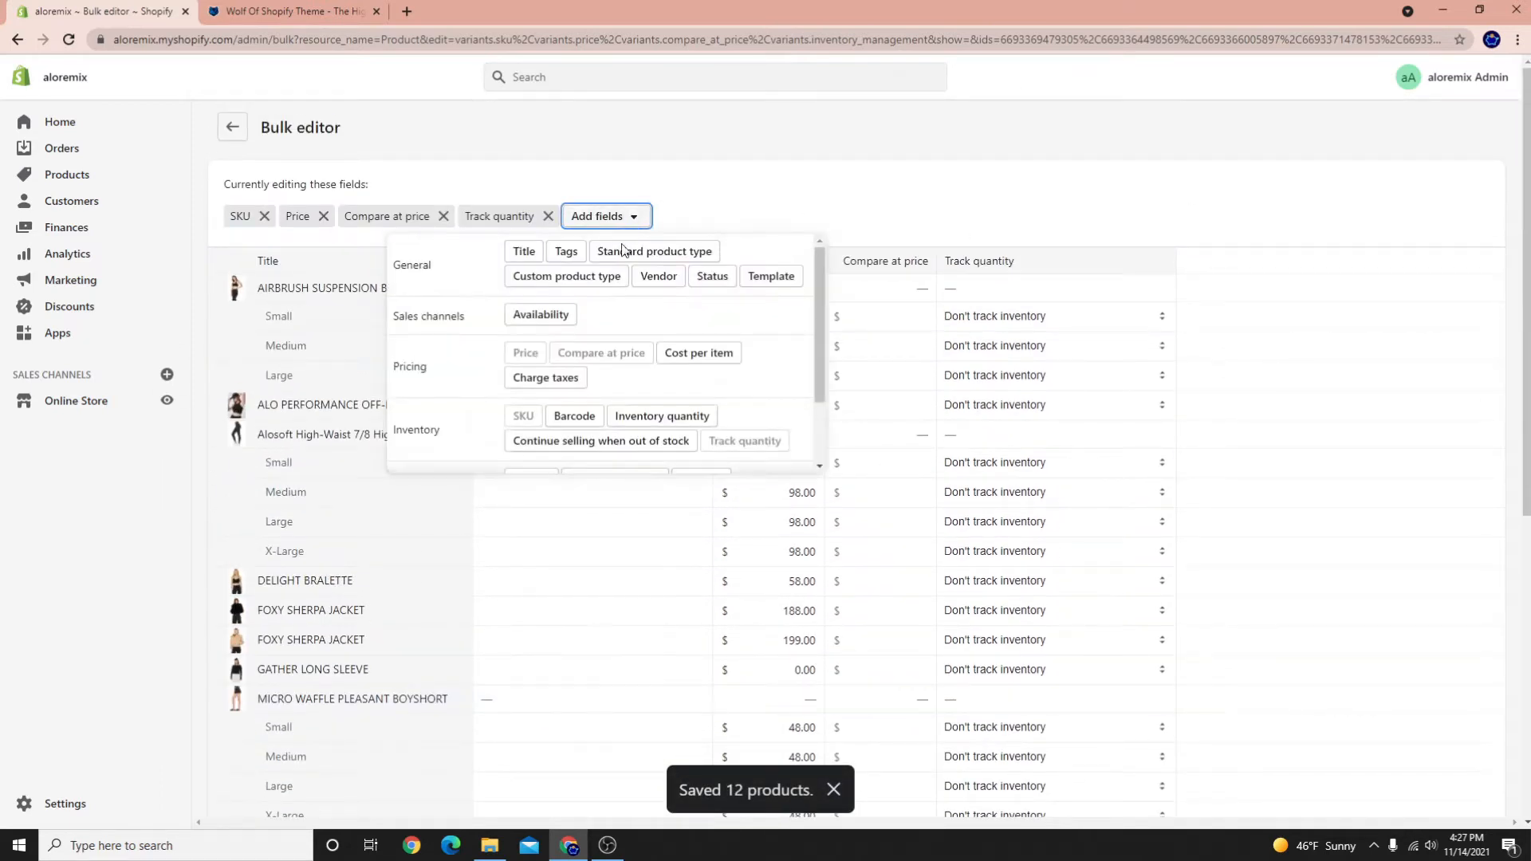
scroll(758, 409, "down", 2)
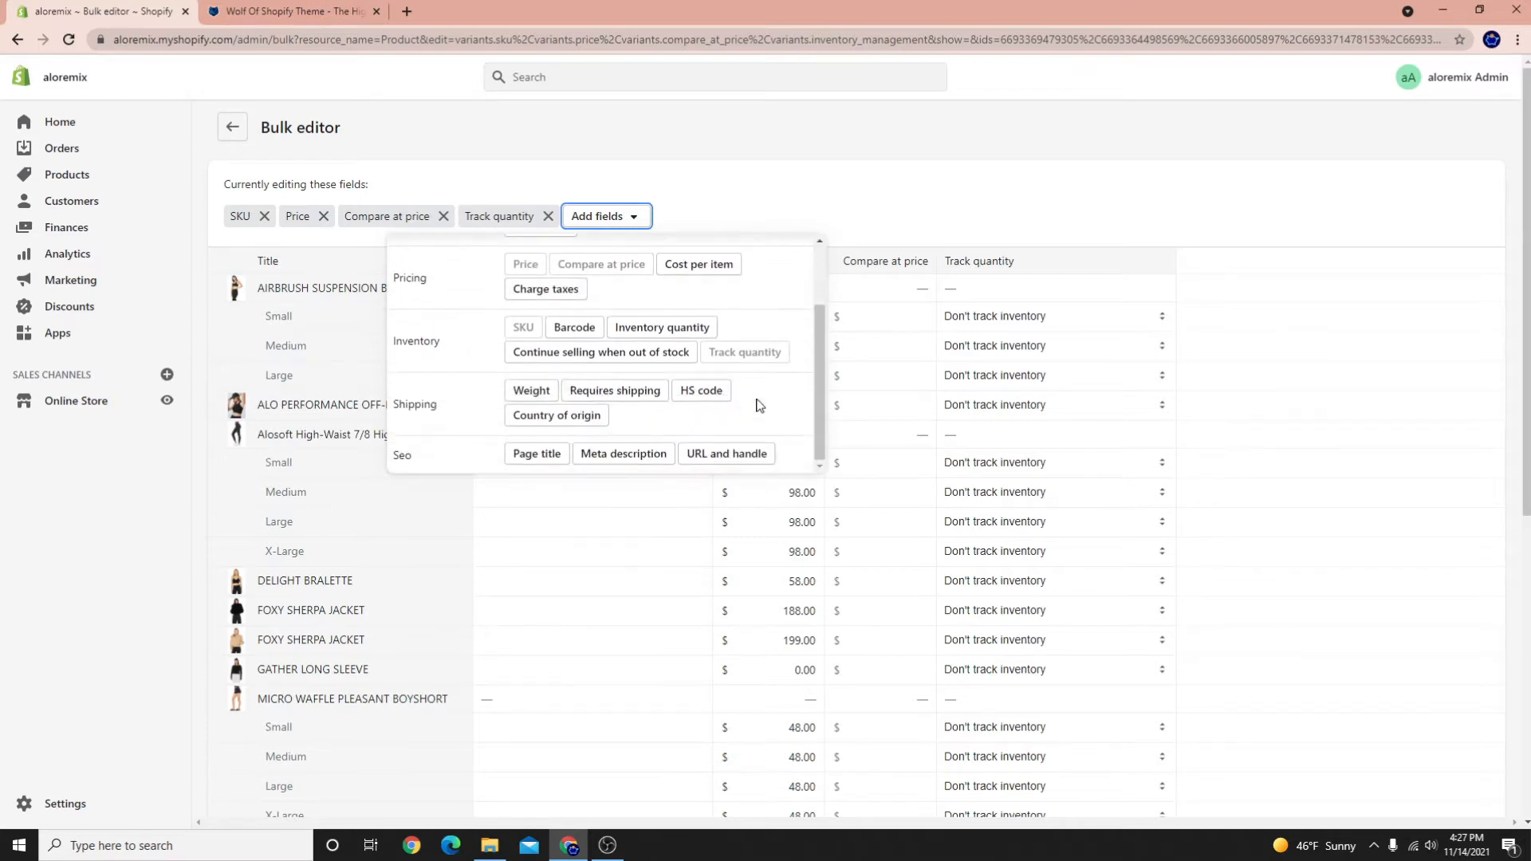
scroll(716, 417, "up", 2)
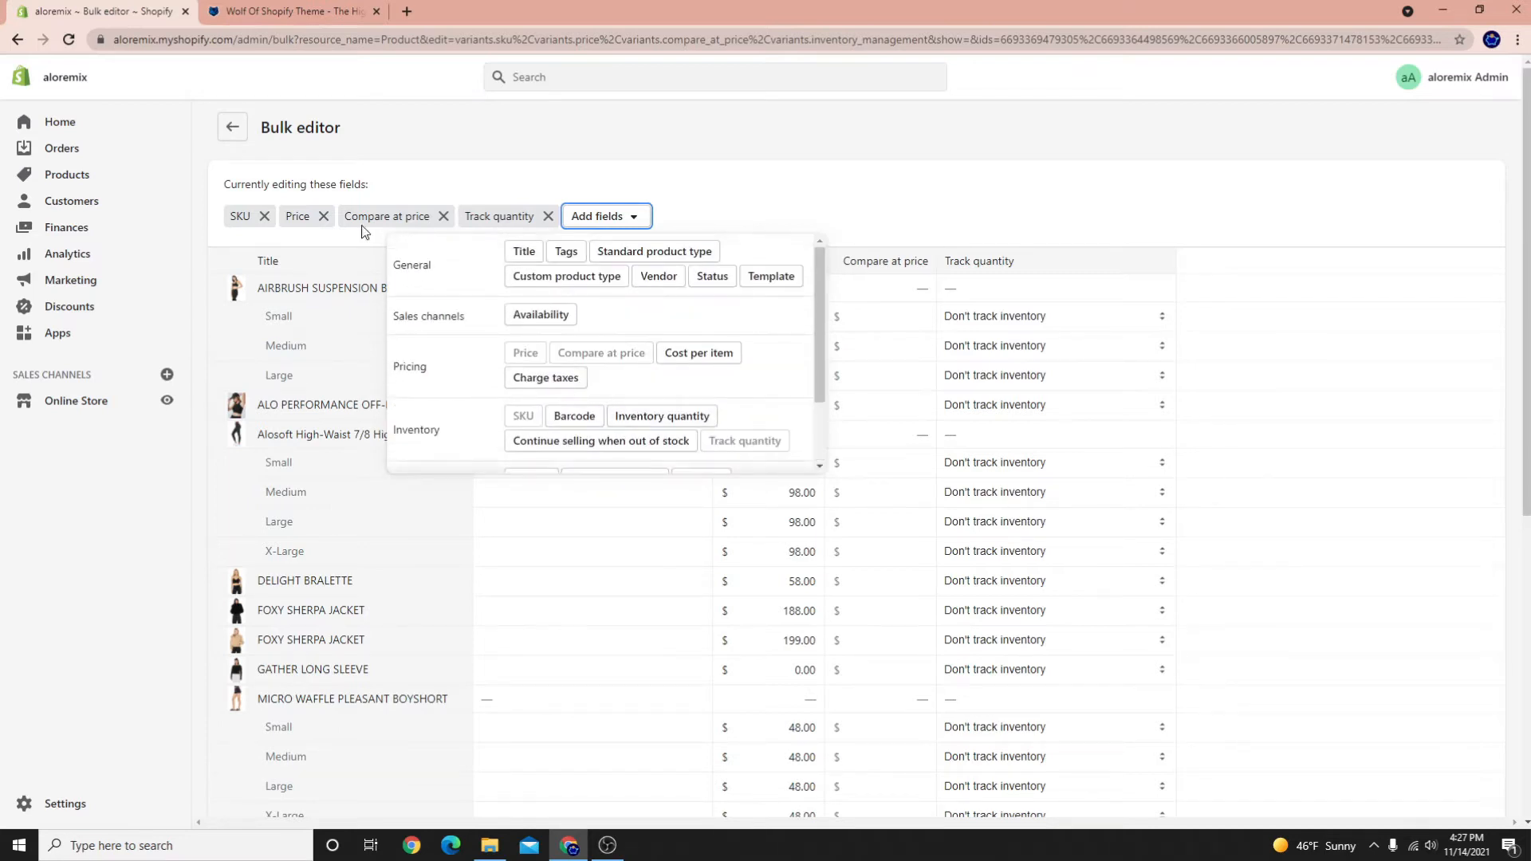
Return to the full product list and check each product's status and inventory tracking
left_click(55, 149)
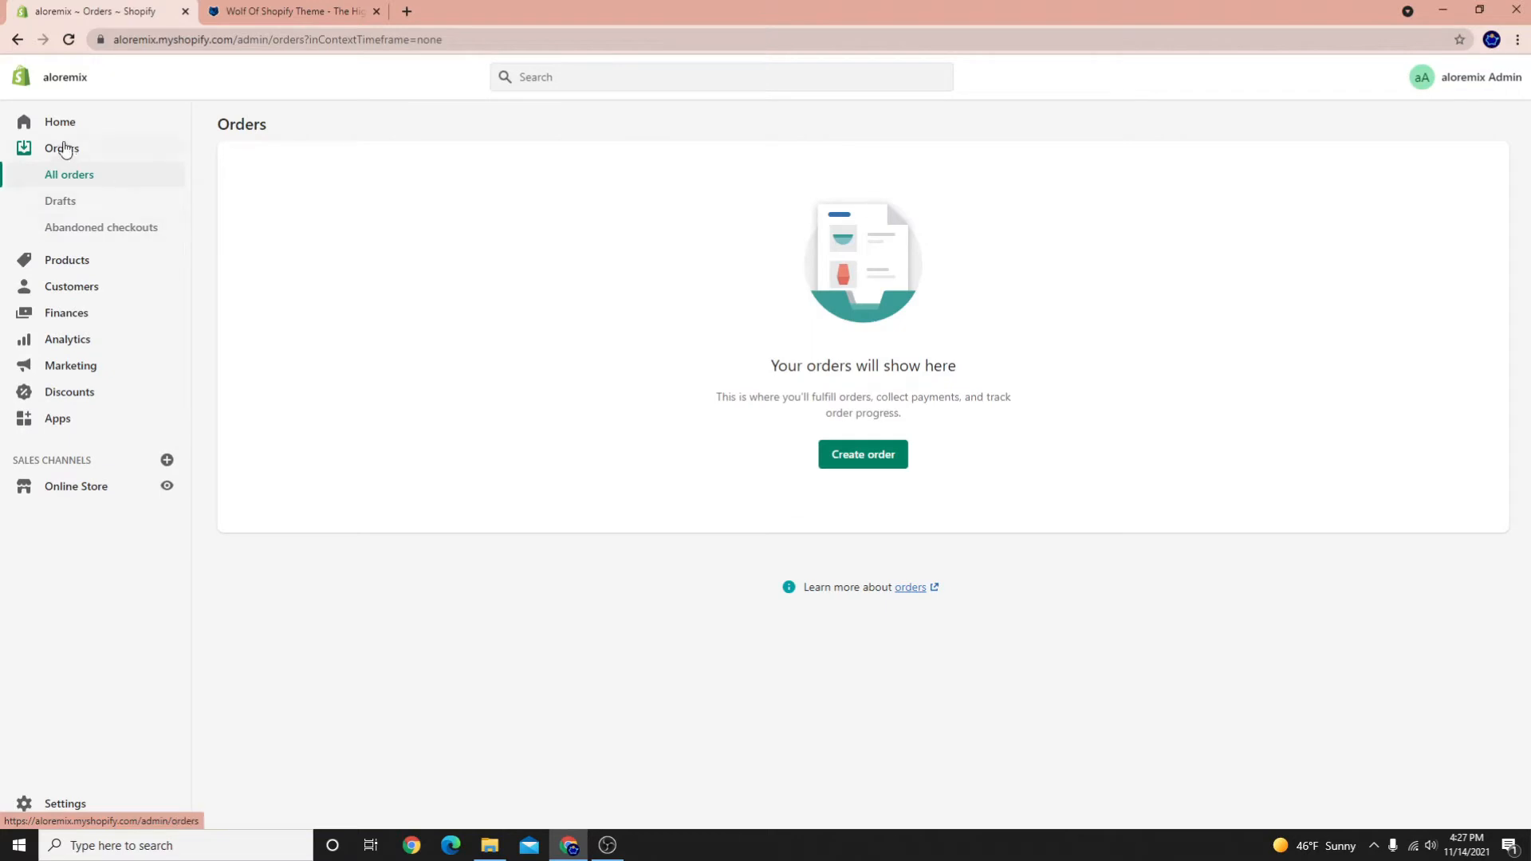
left_click(51, 260)
scroll(974, 383, "down", 5)
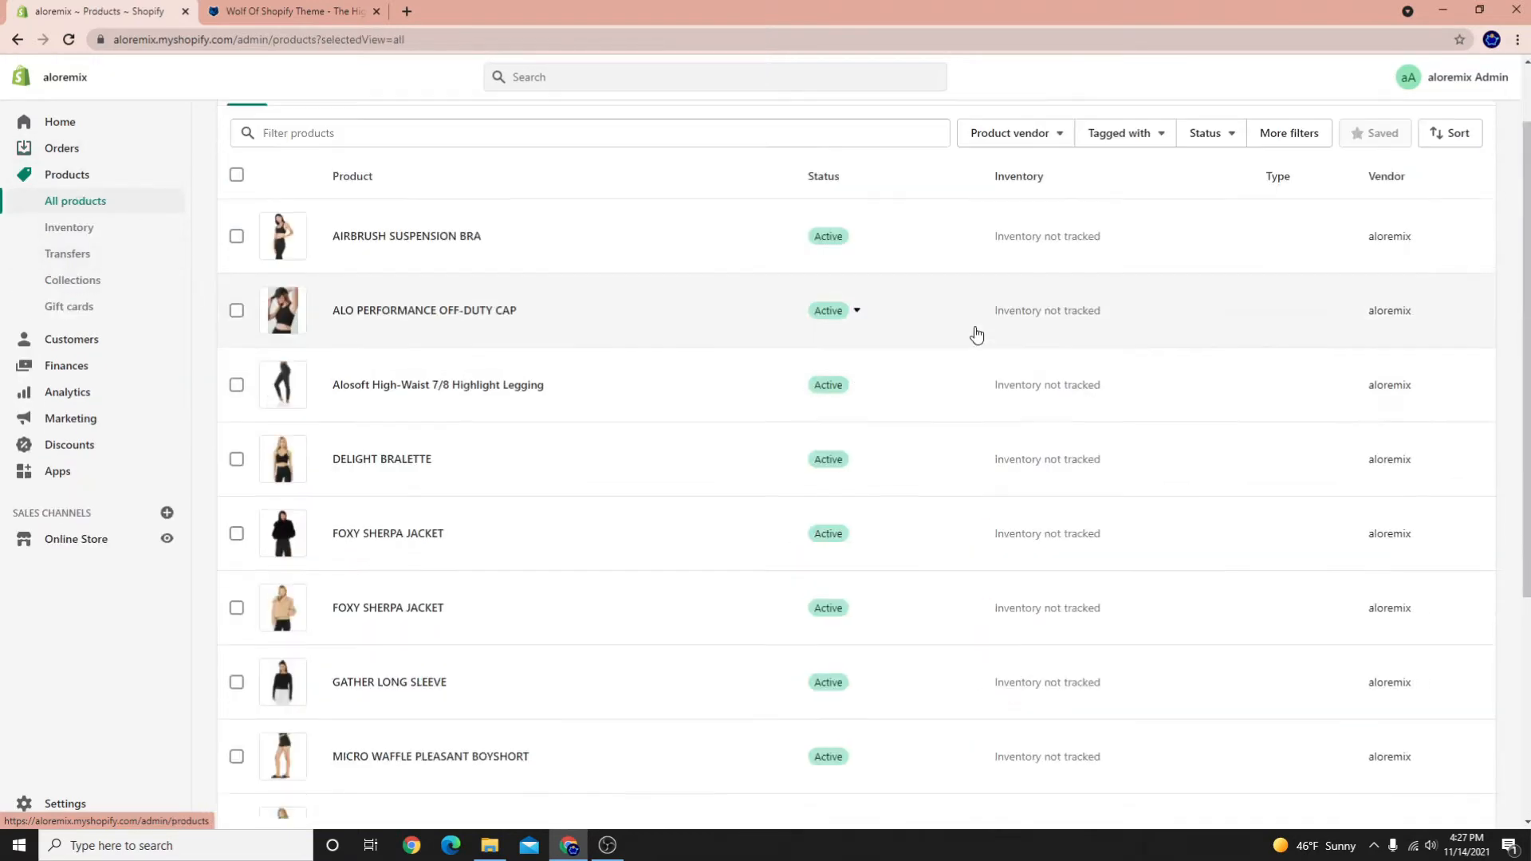
scroll(413, 496, "up", 3)
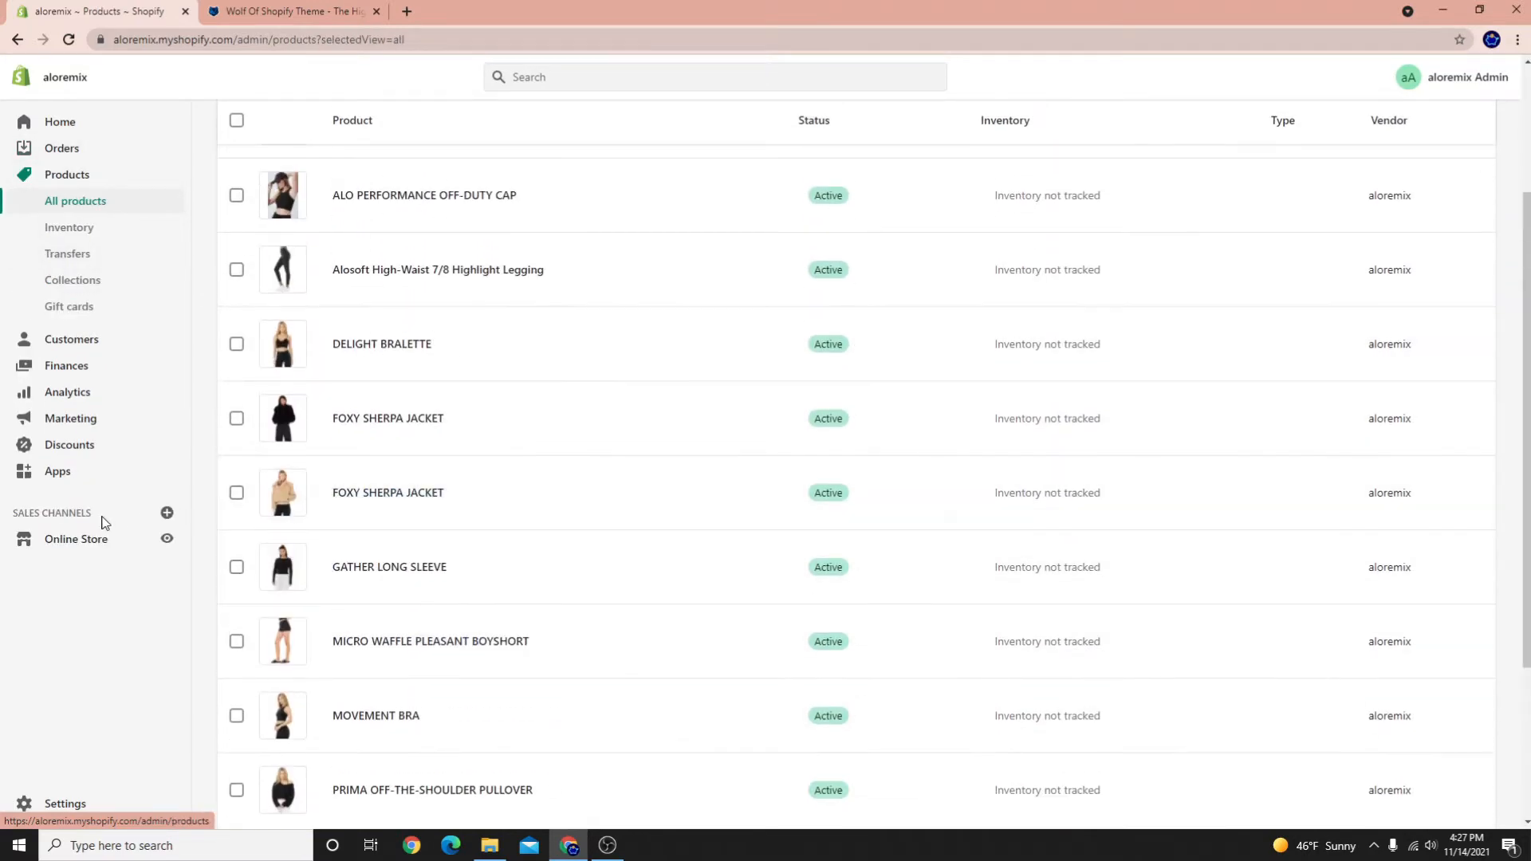
Preview the current WOLF STORE theme of the online store and look over its home page down to the Best Seller section
left_click(89, 549)
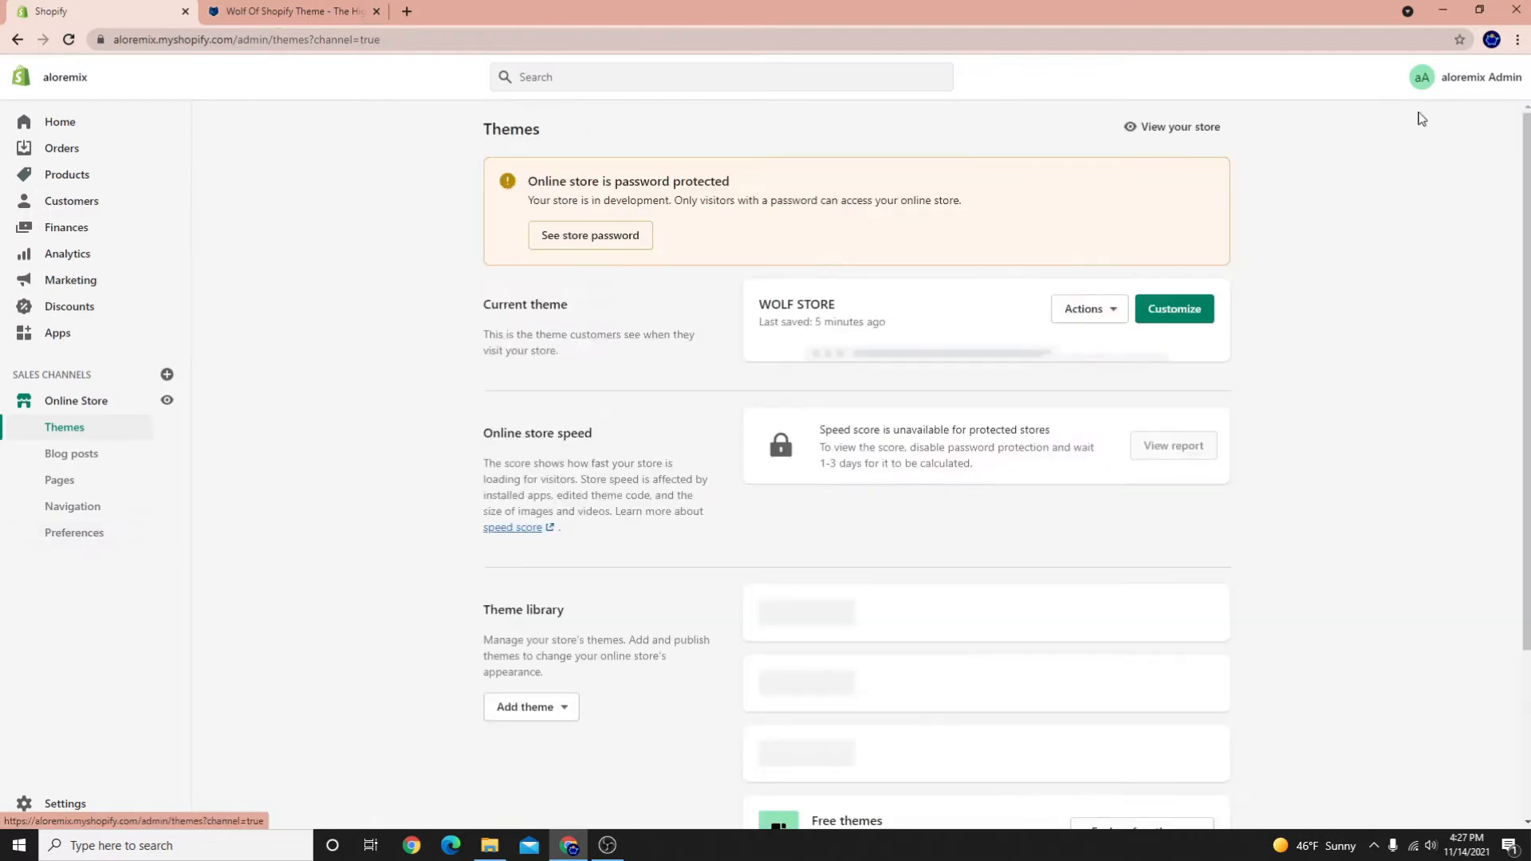
left_click(1092, 313)
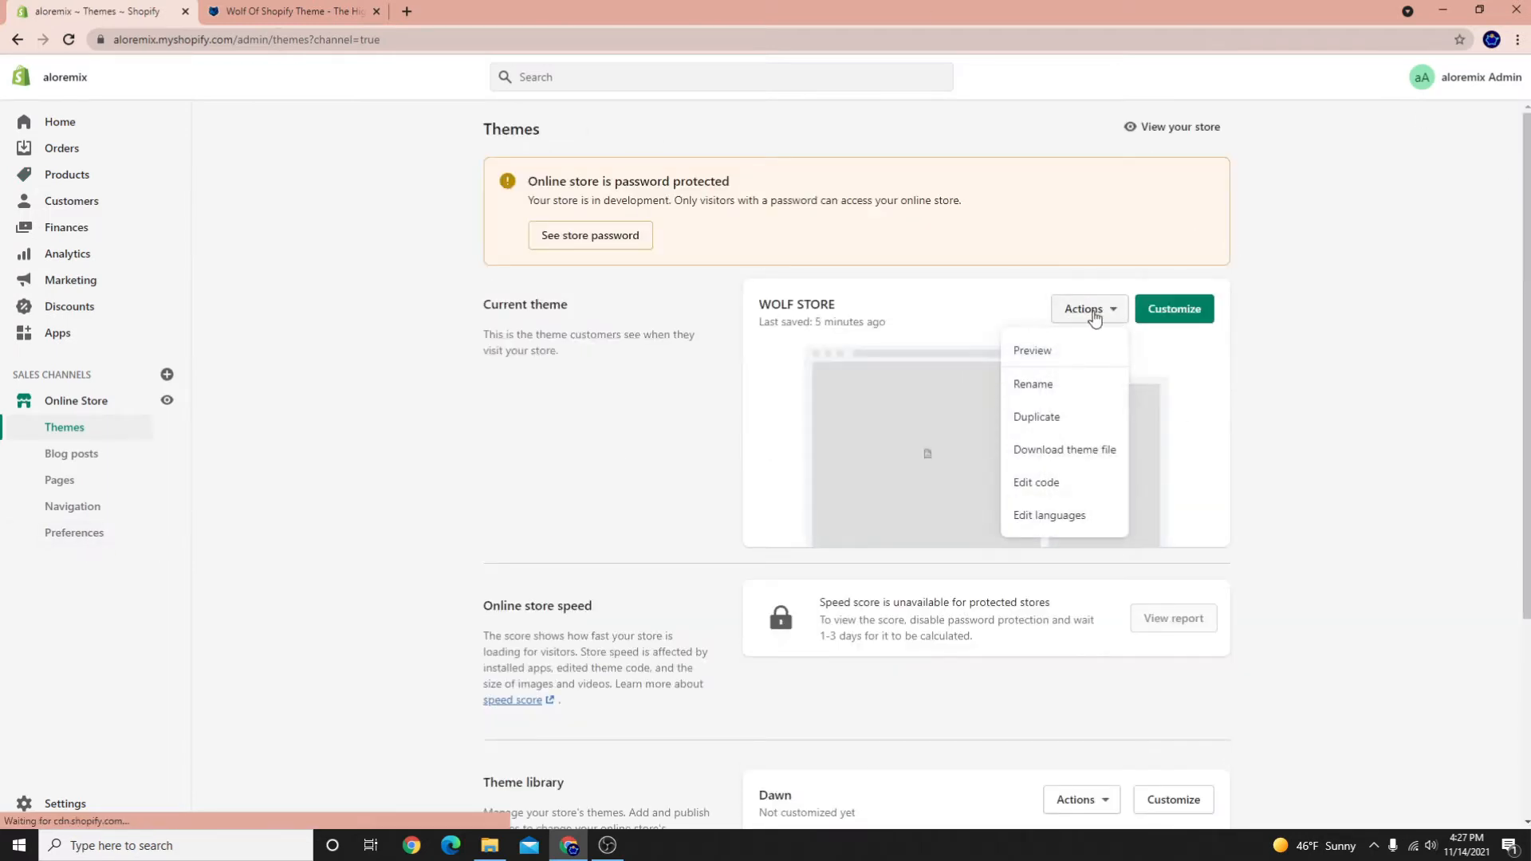
left_click(1031, 352)
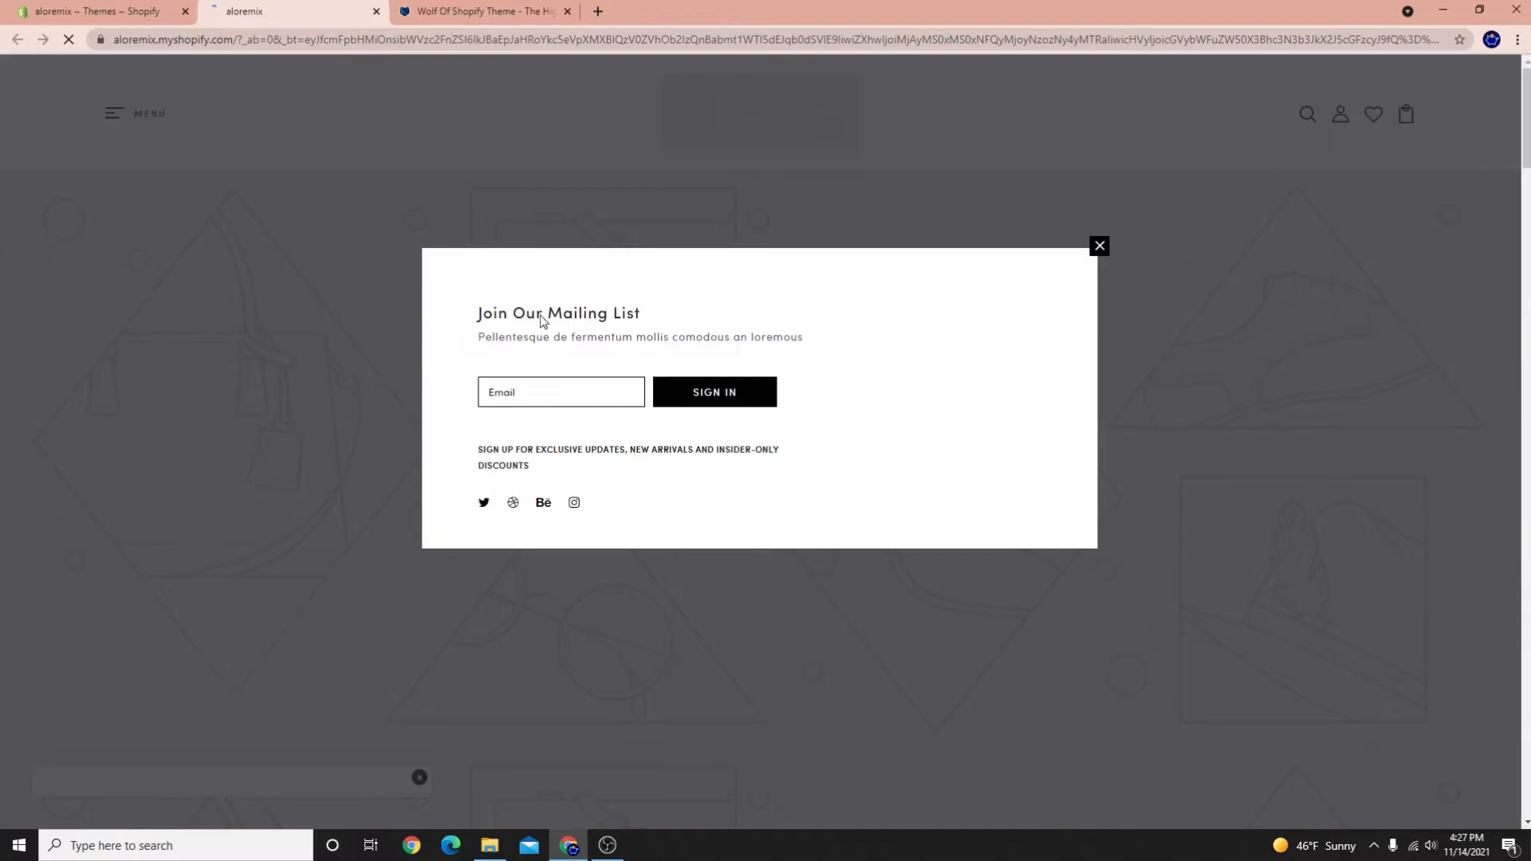
scroll(98, 256, "down", 15)
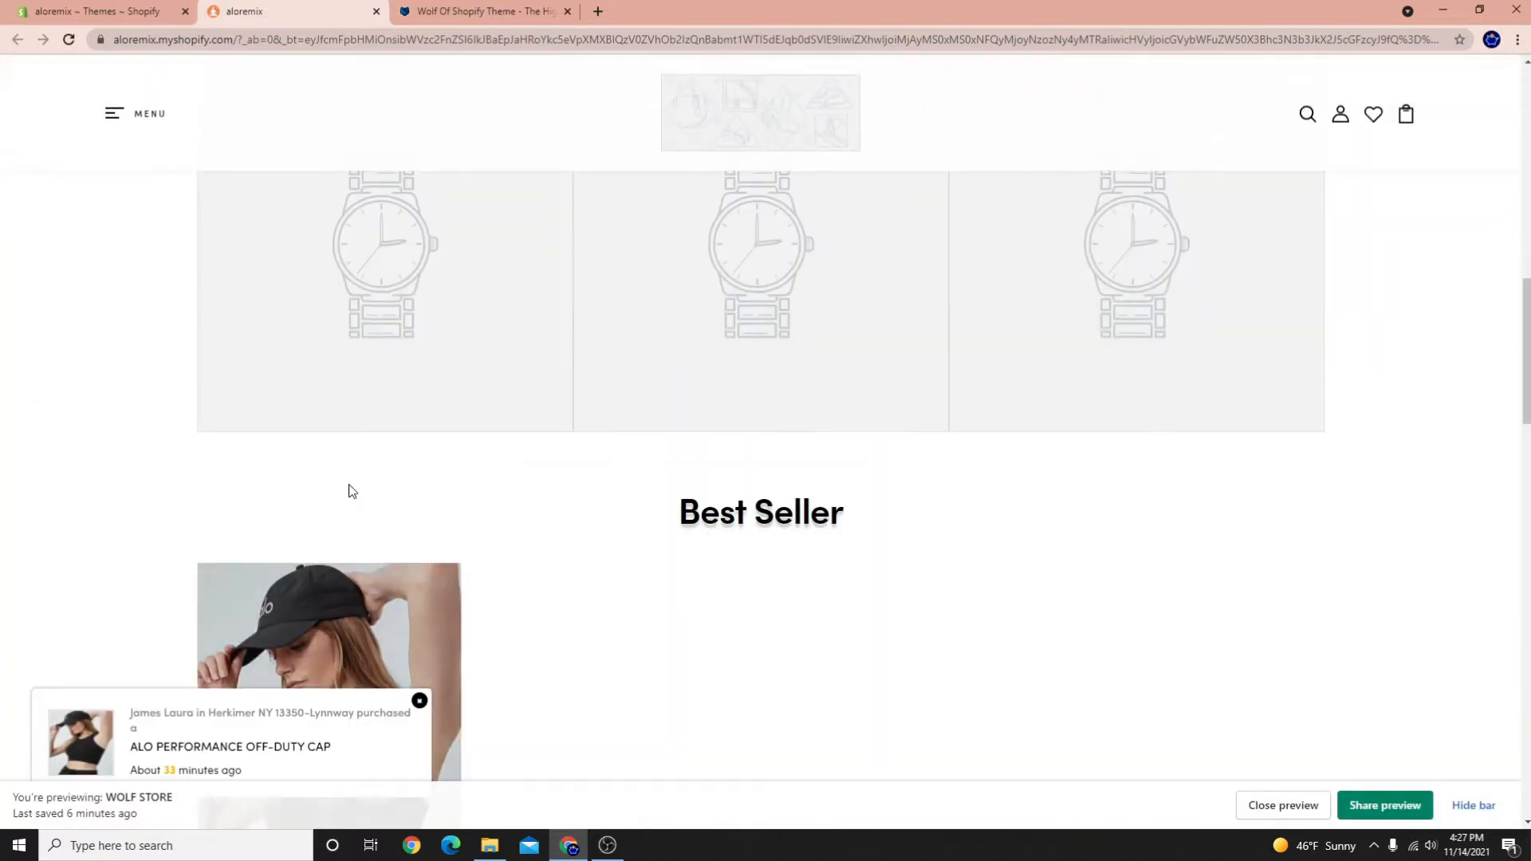
scroll(343, 556, "down", 3)
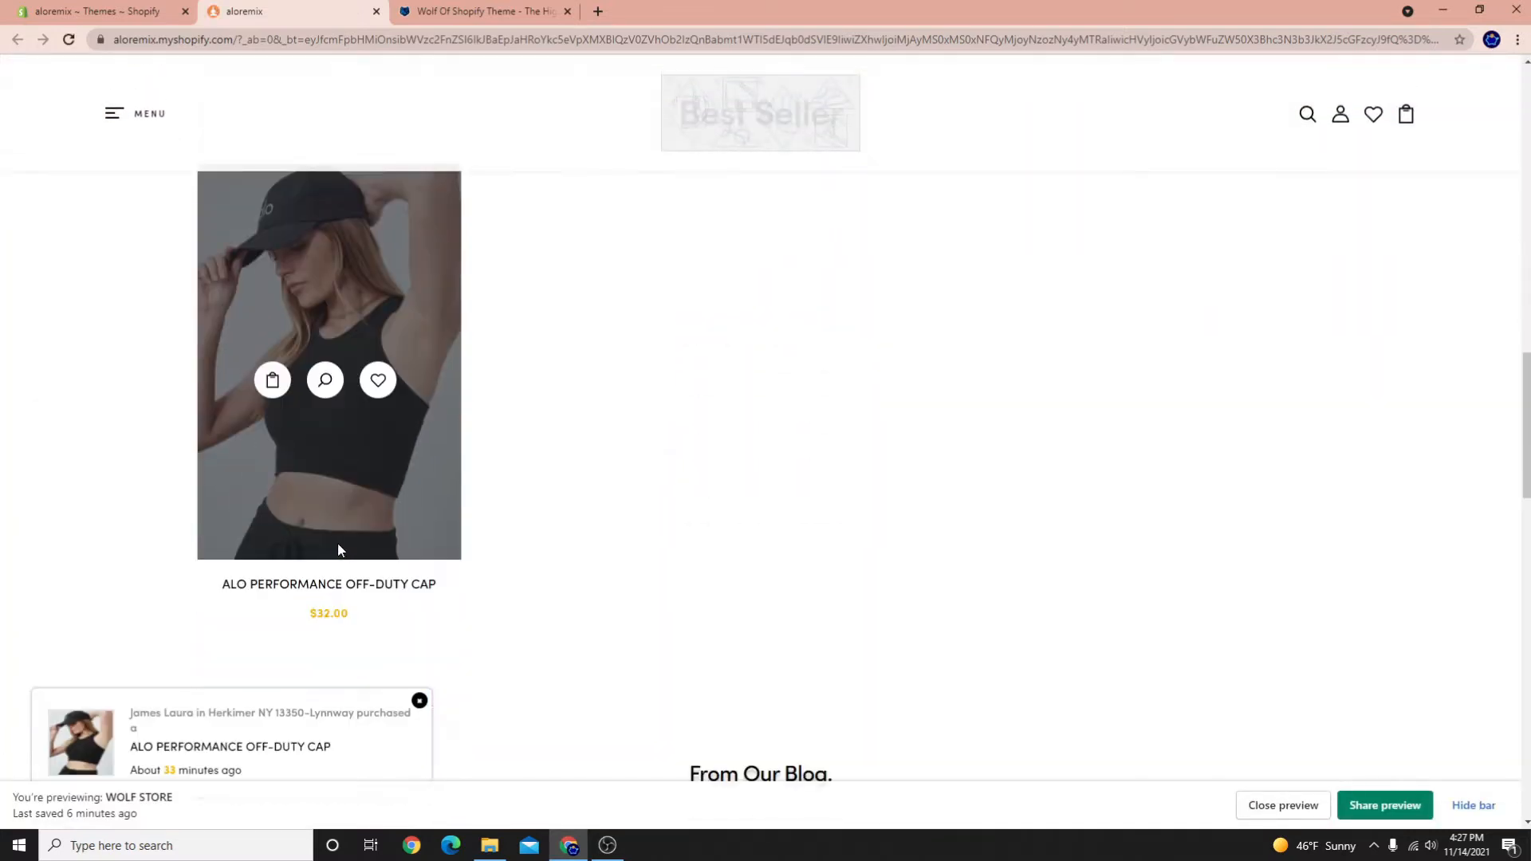
Open the ALO PERFORMANCE OFF-DUTY CAP product page from Best Seller and examine its offer, stock and purchase details
left_click(303, 587)
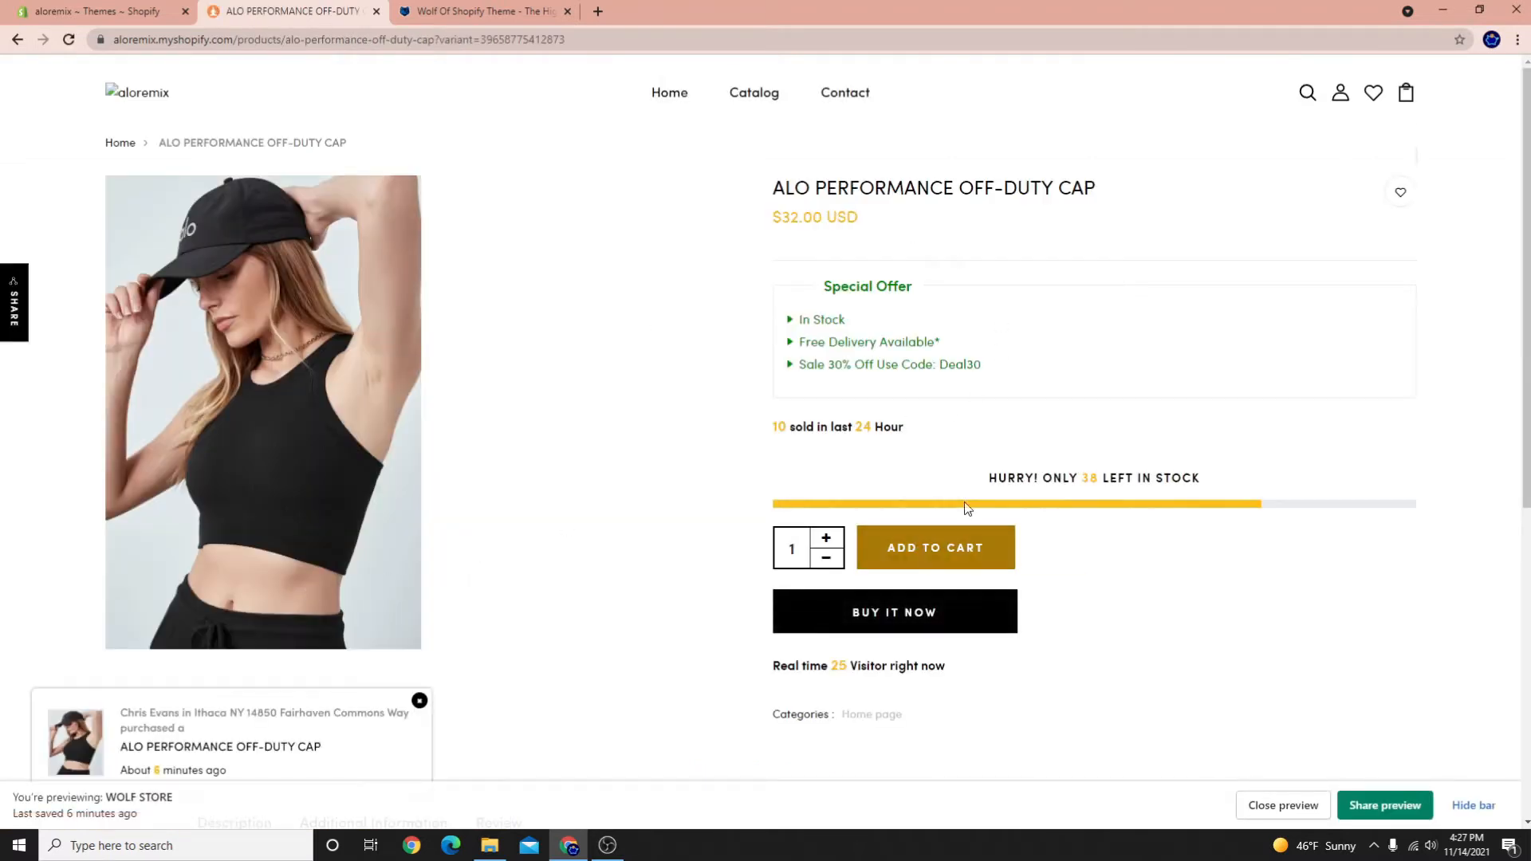
scroll(950, 540, "down", 7)
scroll(779, 240, "up", 5)
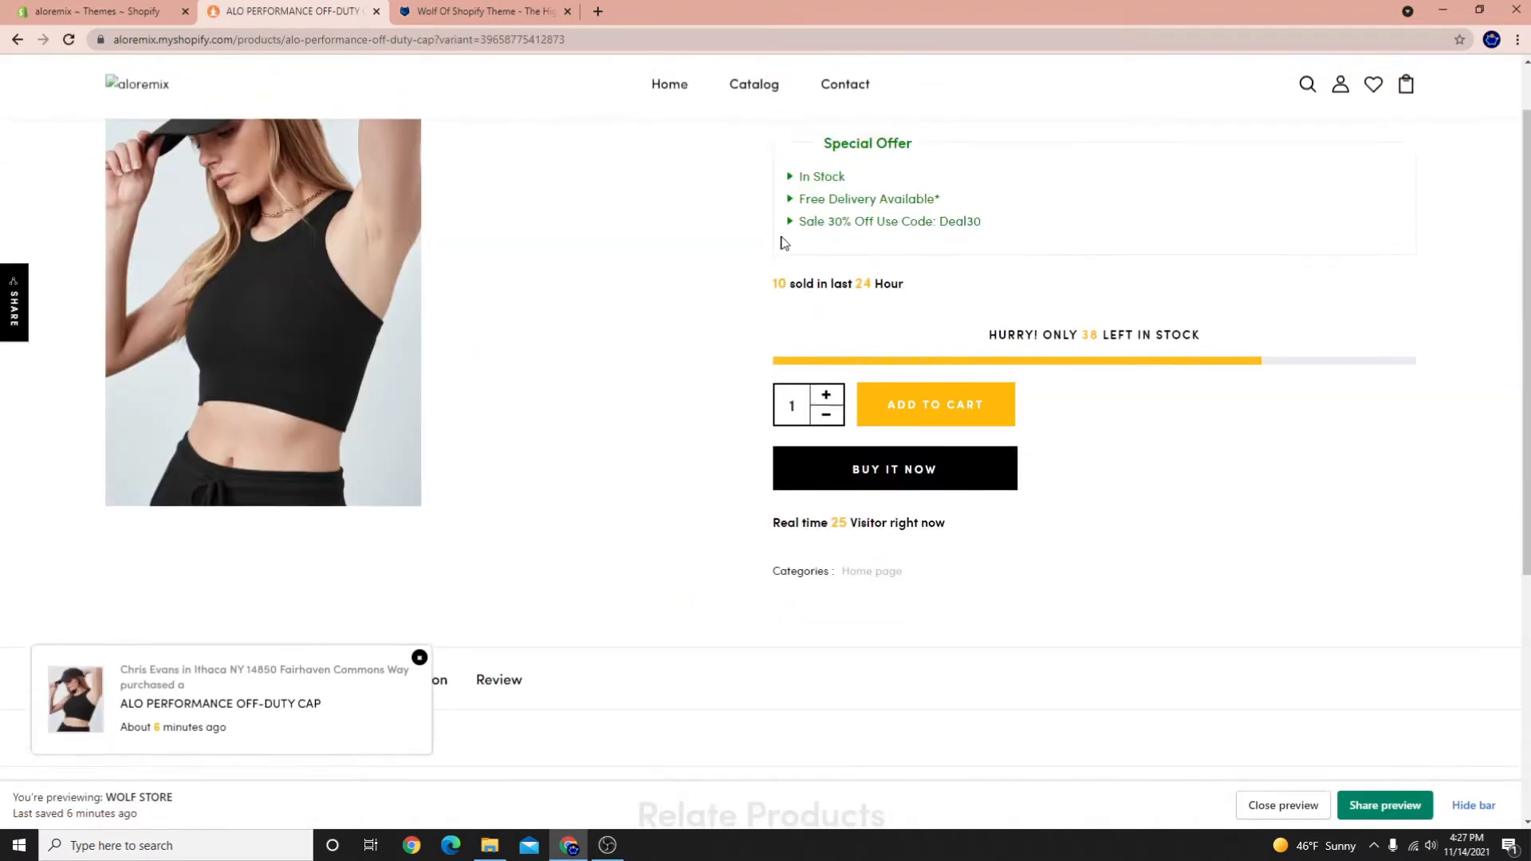
scroll(501, 630, "down", 1)
Open the storefront's Catalog page and look through the listed products and their prices
scroll(501, 632, "up", 3)
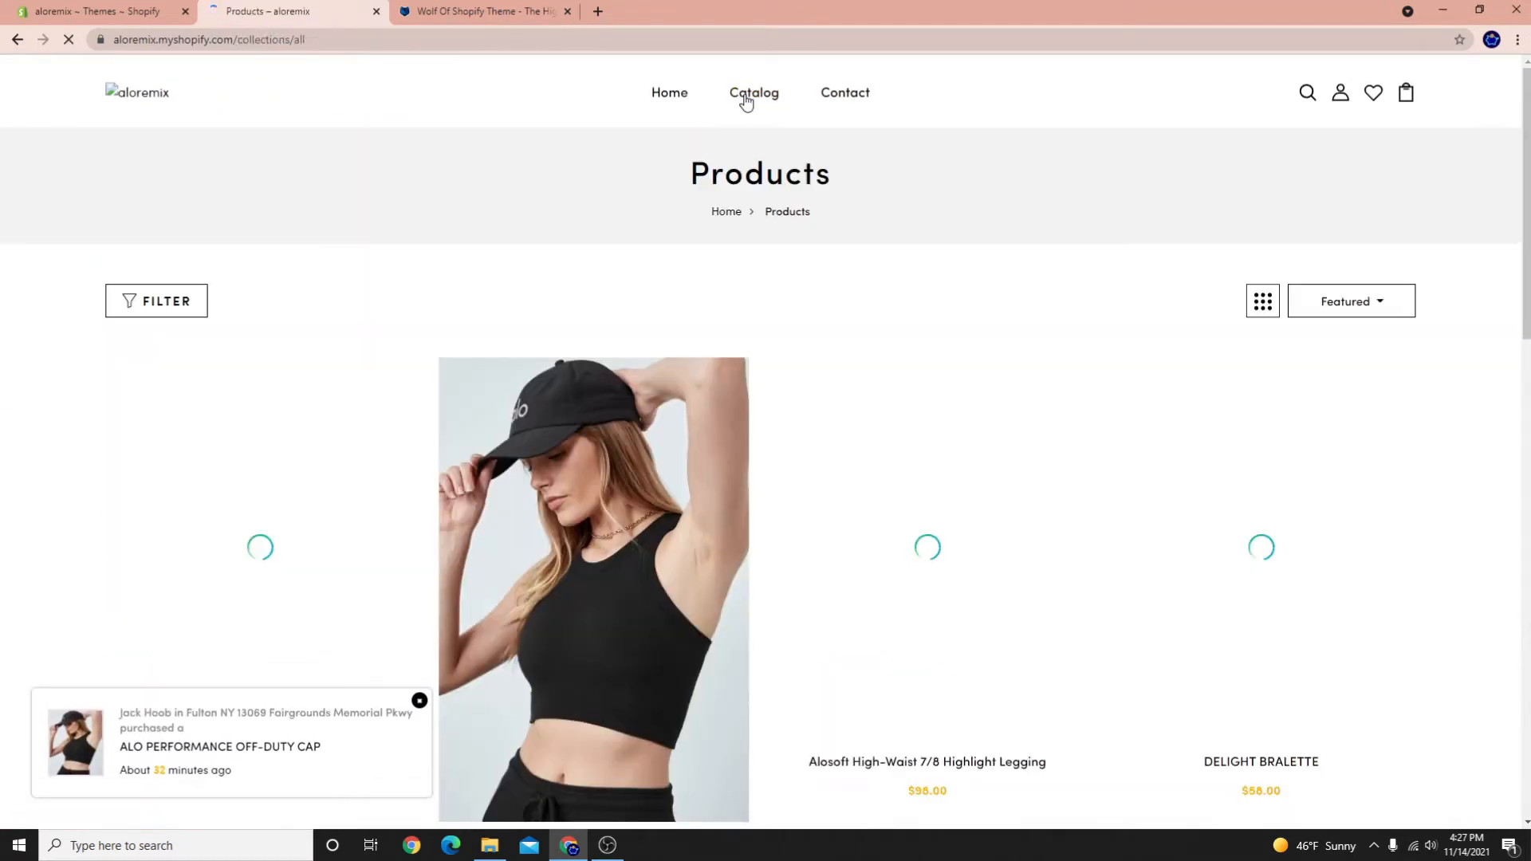
scroll(28, 428, "down", 3)
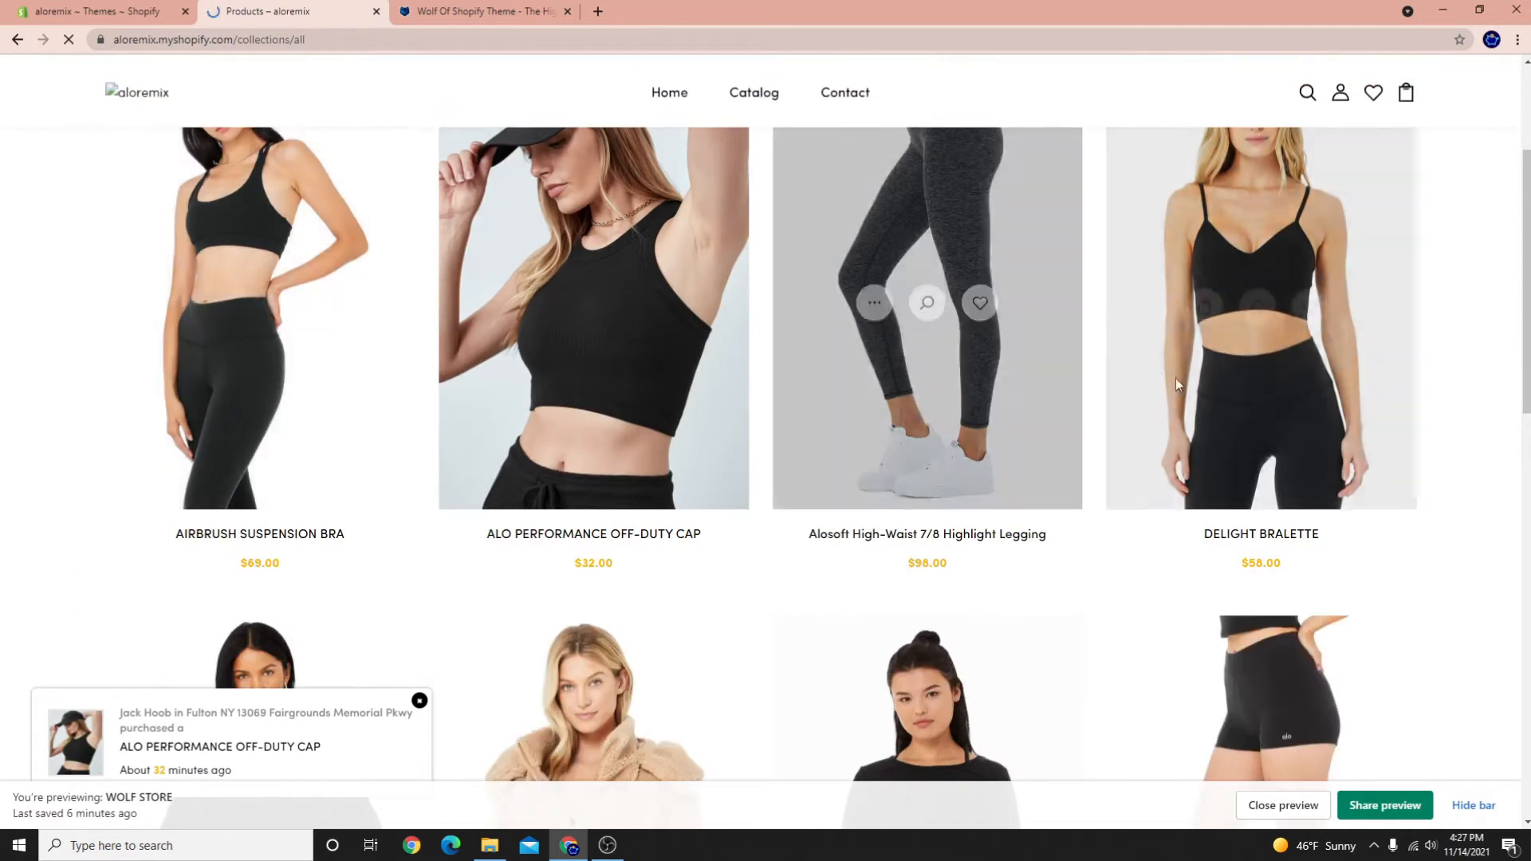
scroll(877, 471, "down", 5)
scroll(814, 469, "down", 5)
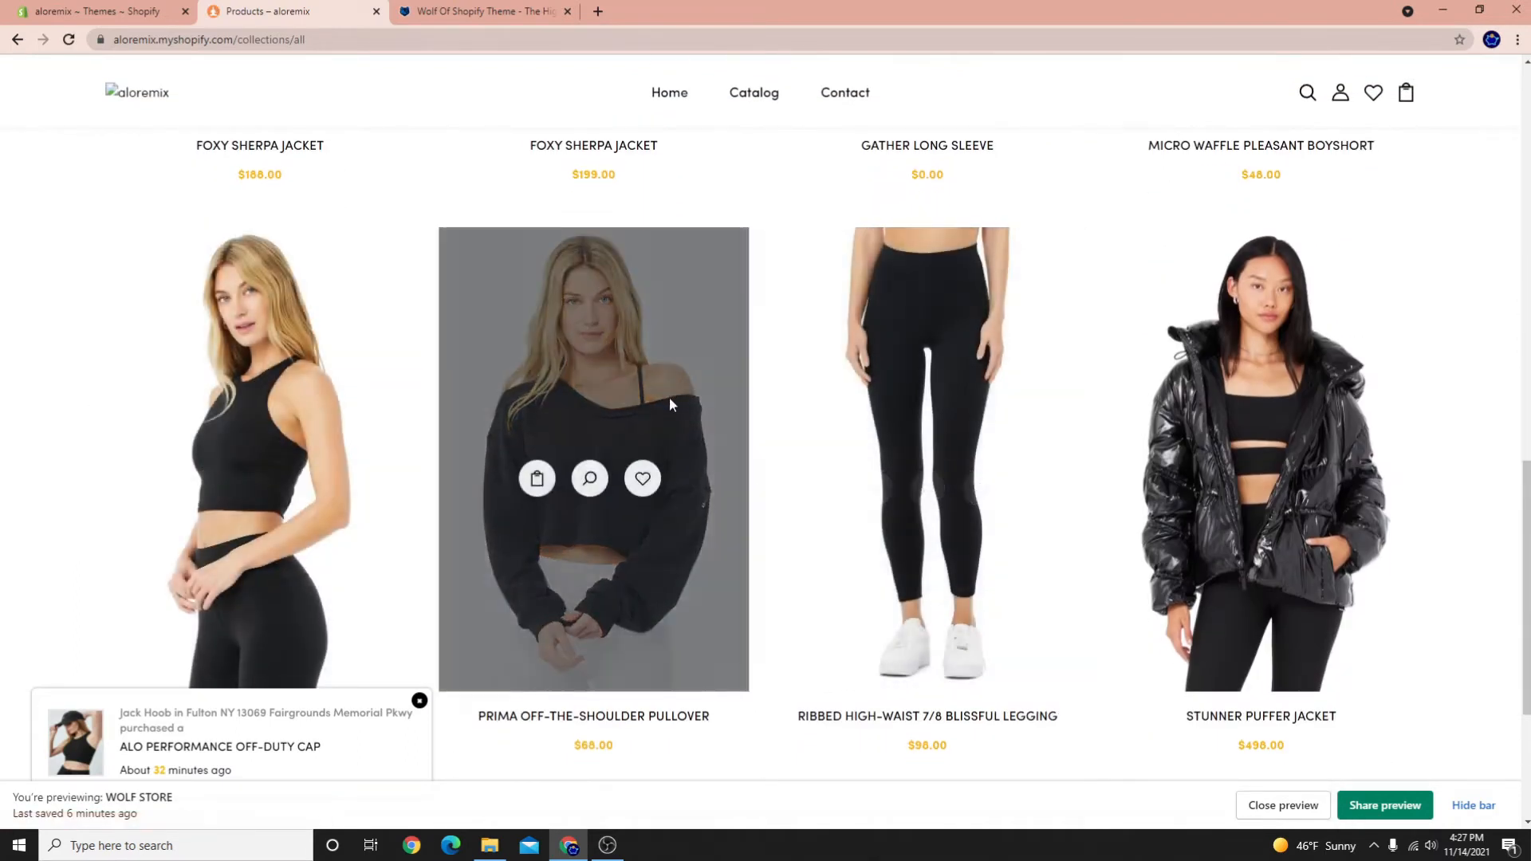
scroll(668, 398, "down", 3)
Open the PRIMA OFF-THE-SHOULDER PULLOVER product page and examine its photos and purchase details
left_click(581, 482)
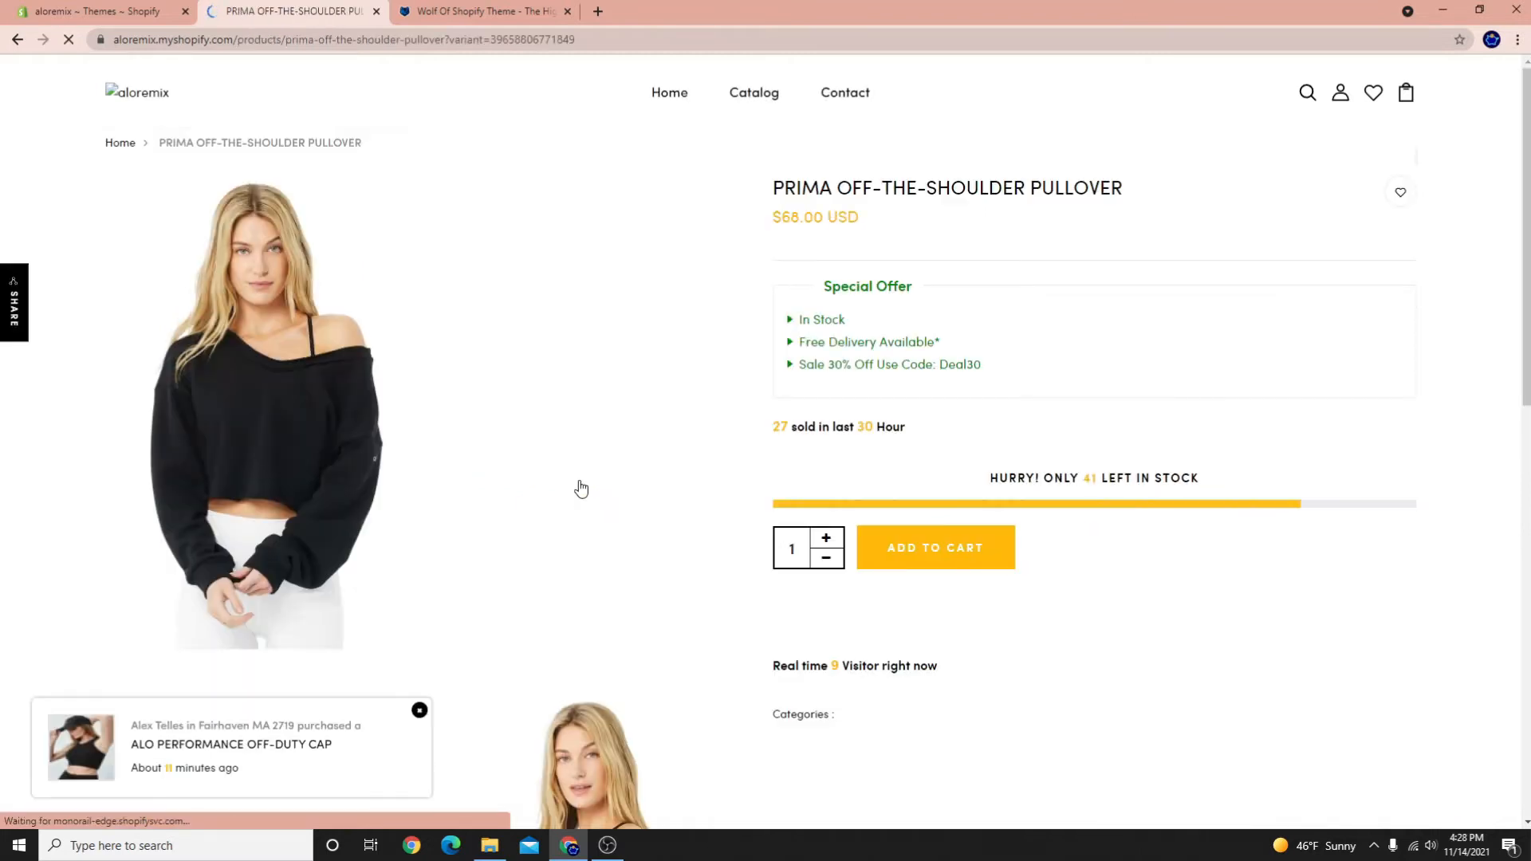
scroll(411, 597, "down", 10)
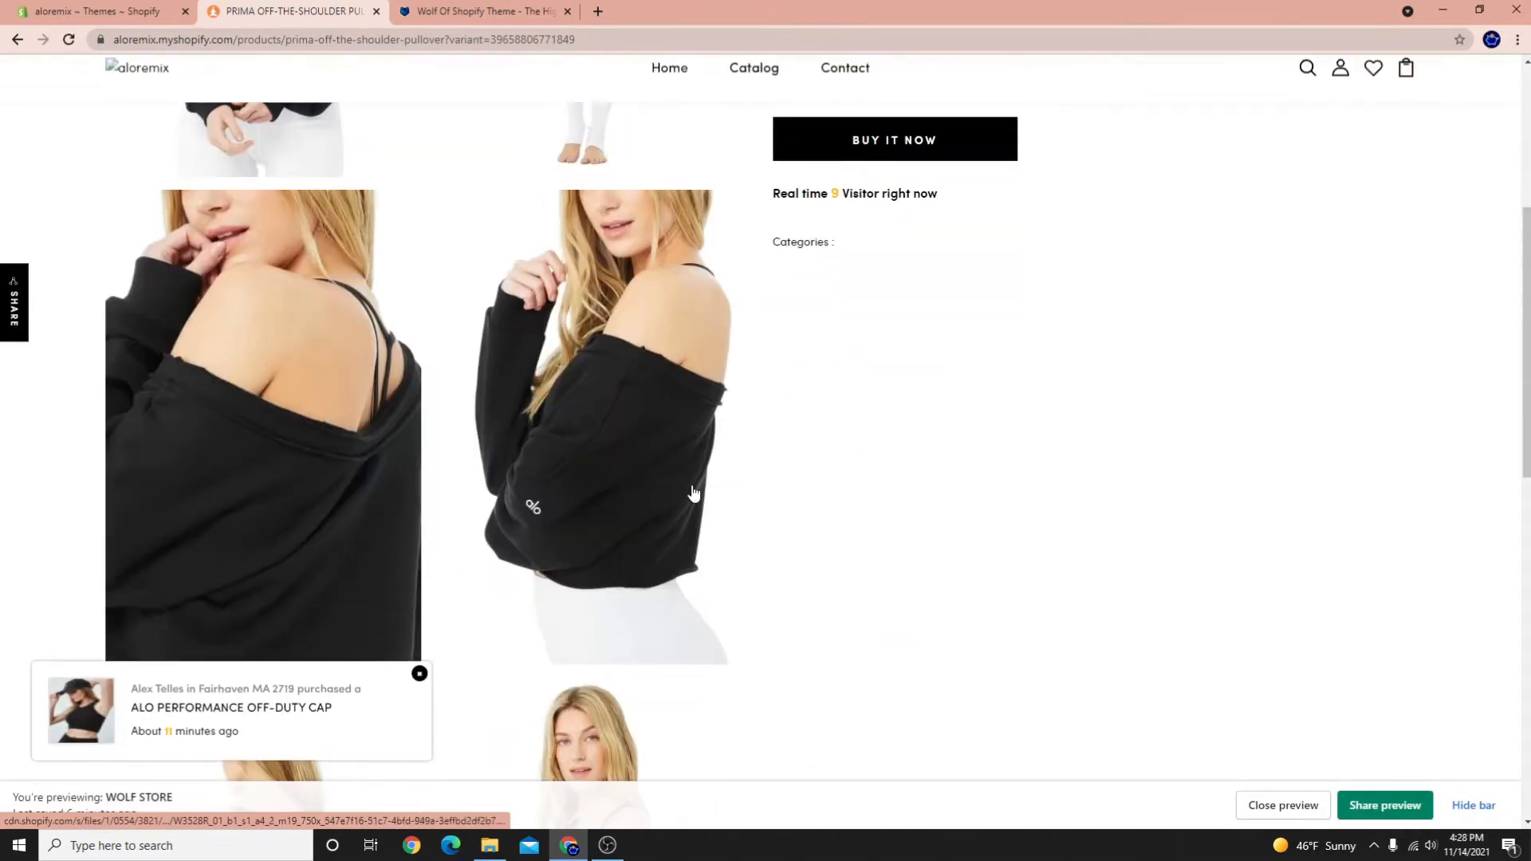
scroll(630, 527, "up", 10)
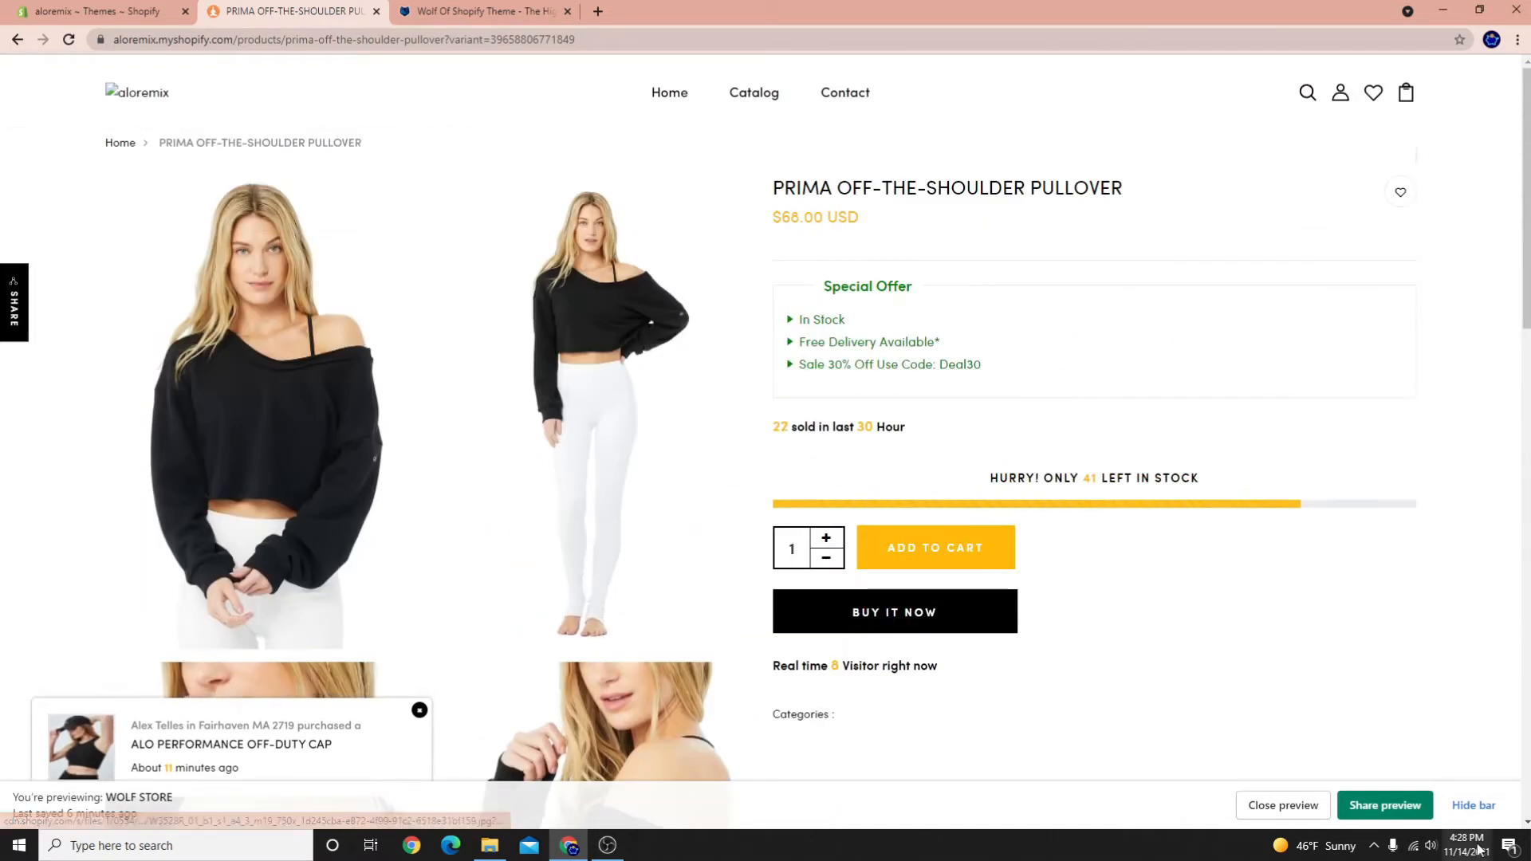
left_click(607, 847)
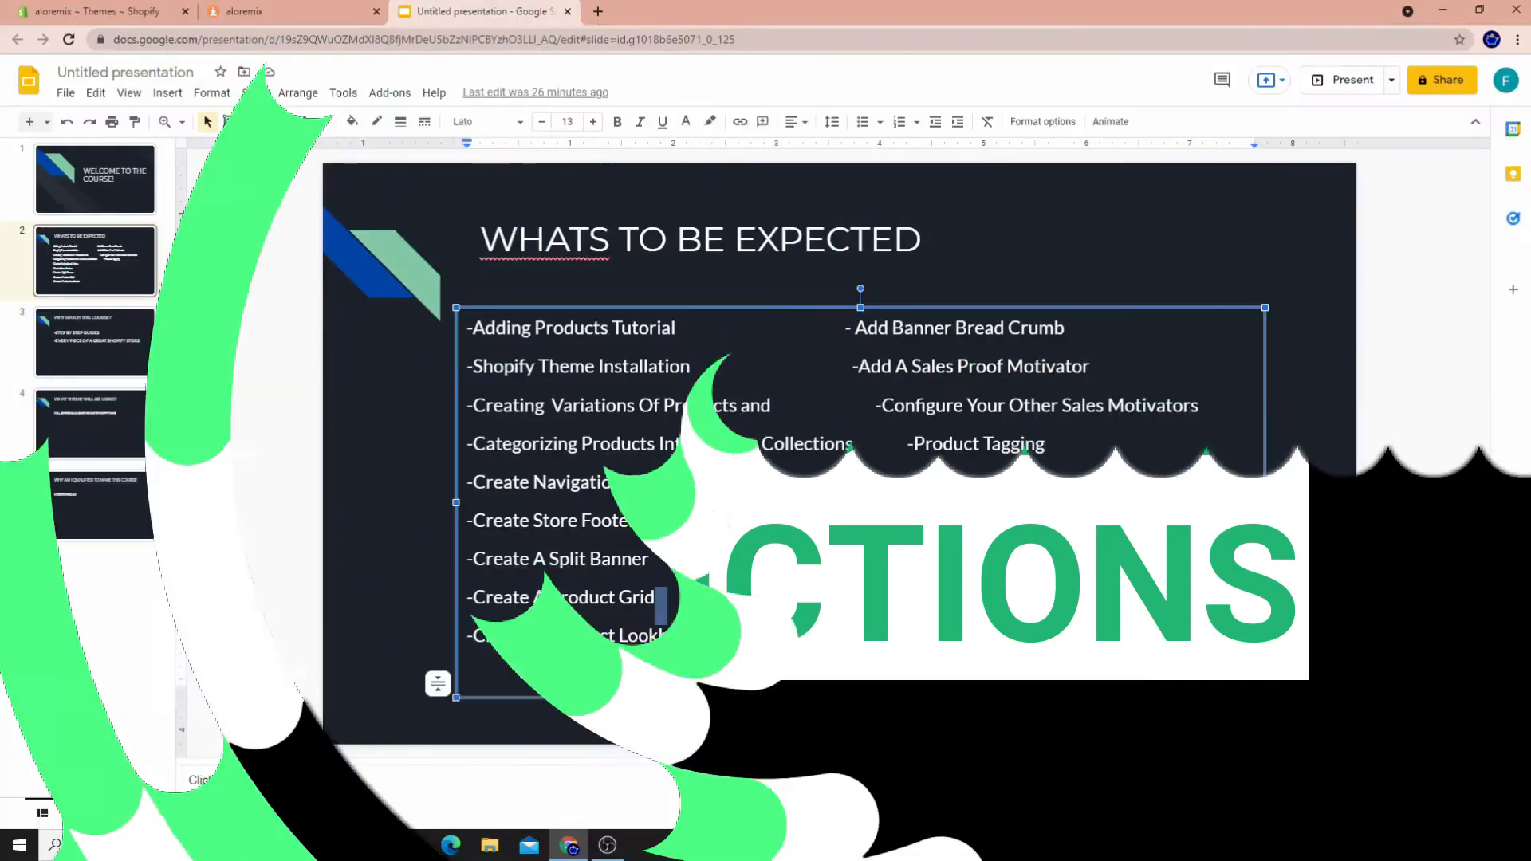
Read the course outline slide and highlight the lines on creating product variations and categorizing products into various collections
left_click(327, 441)
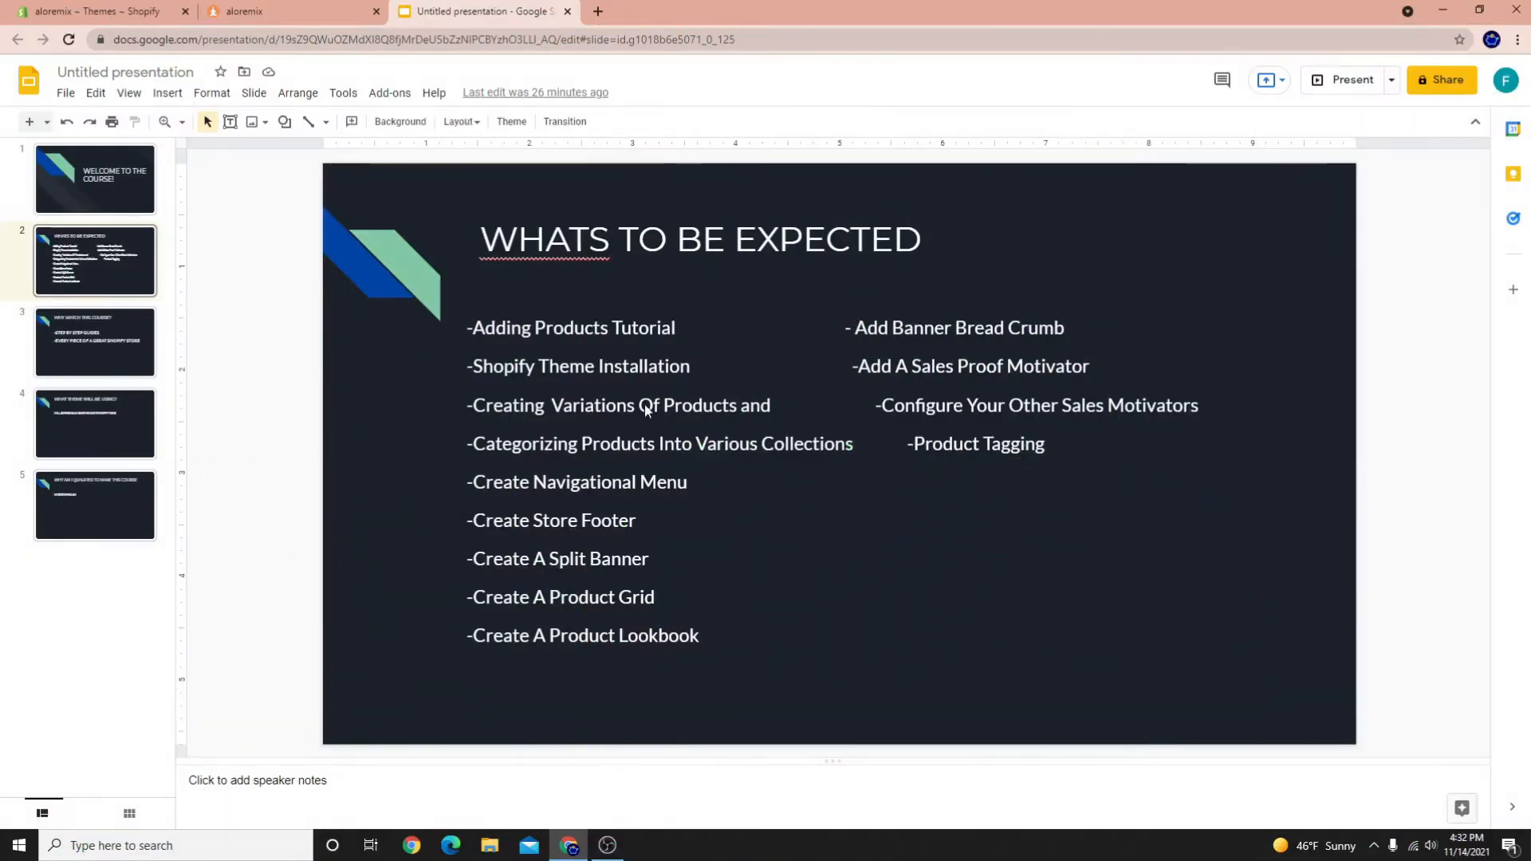
left_click(733, 399)
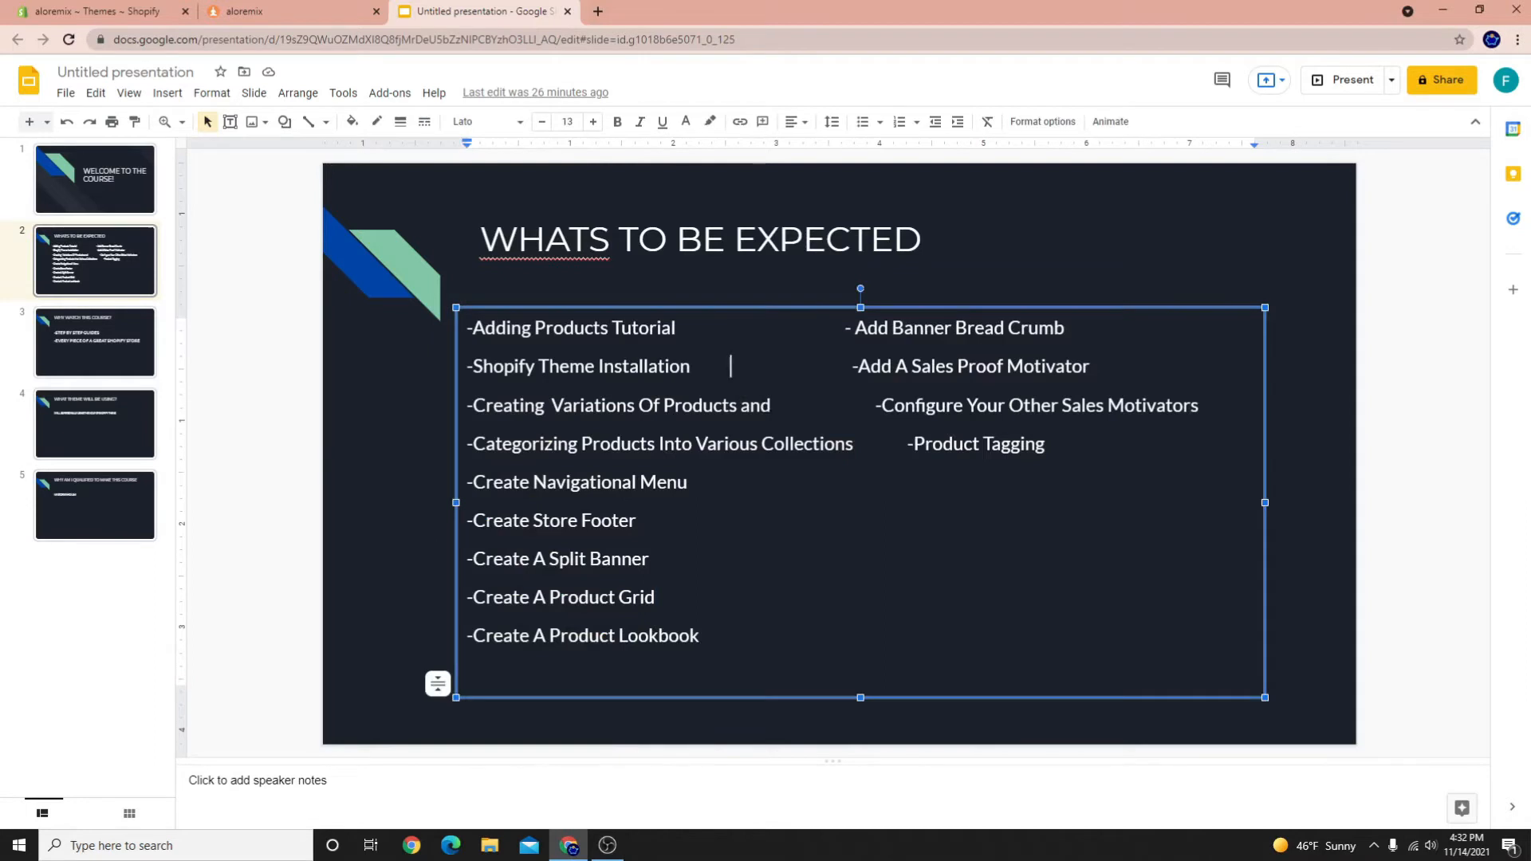
left_click_drag(772, 406, 565, 408)
left_click(485, 443)
left_click_drag(496, 444, 852, 450)
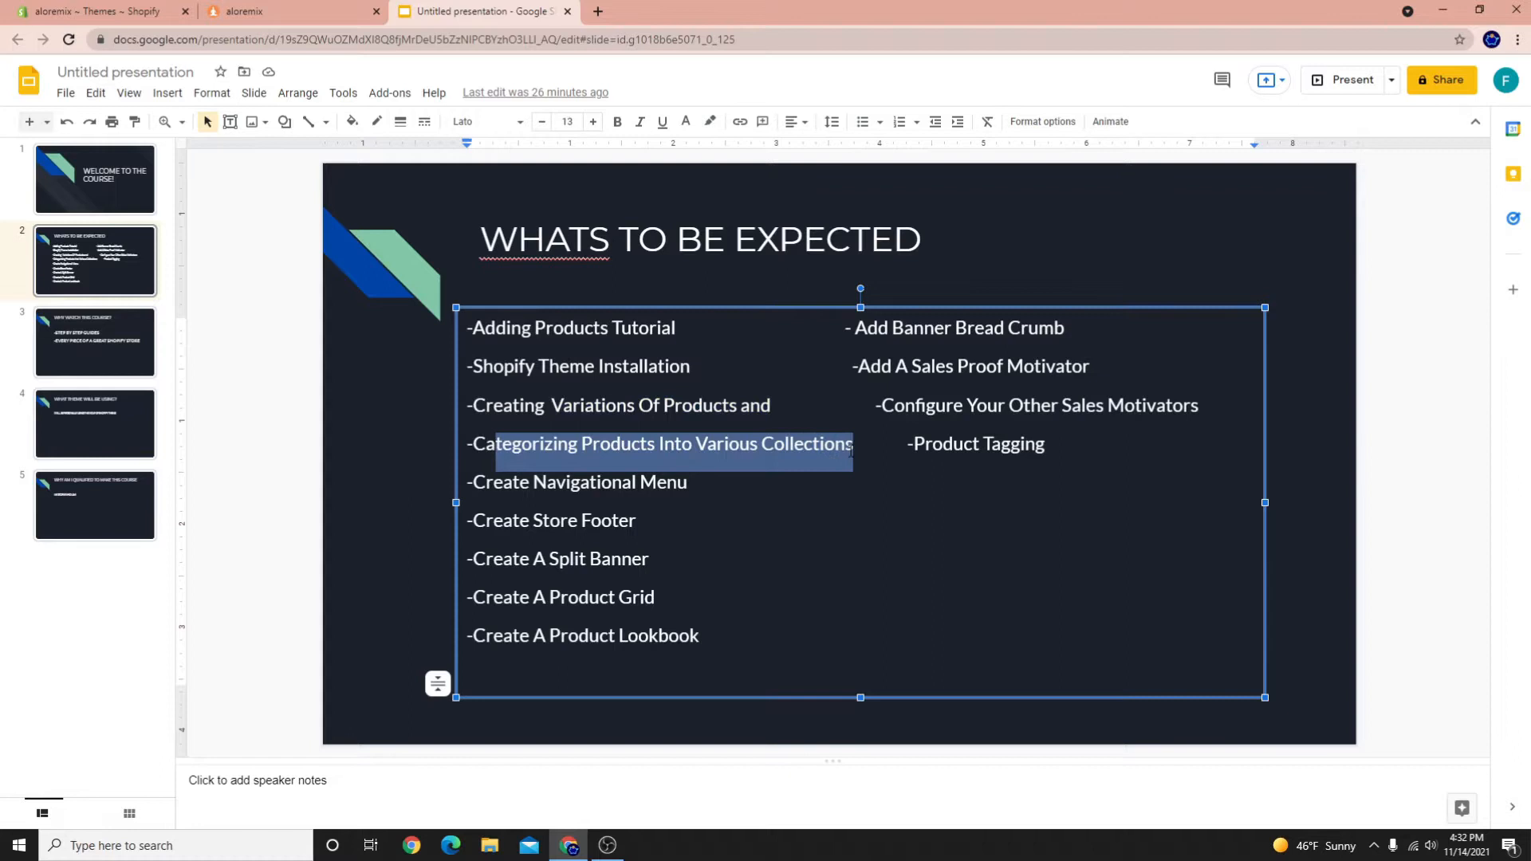
Switch to the store preview, open its Catalog page and examine the first row of products
left_click(274, 12)
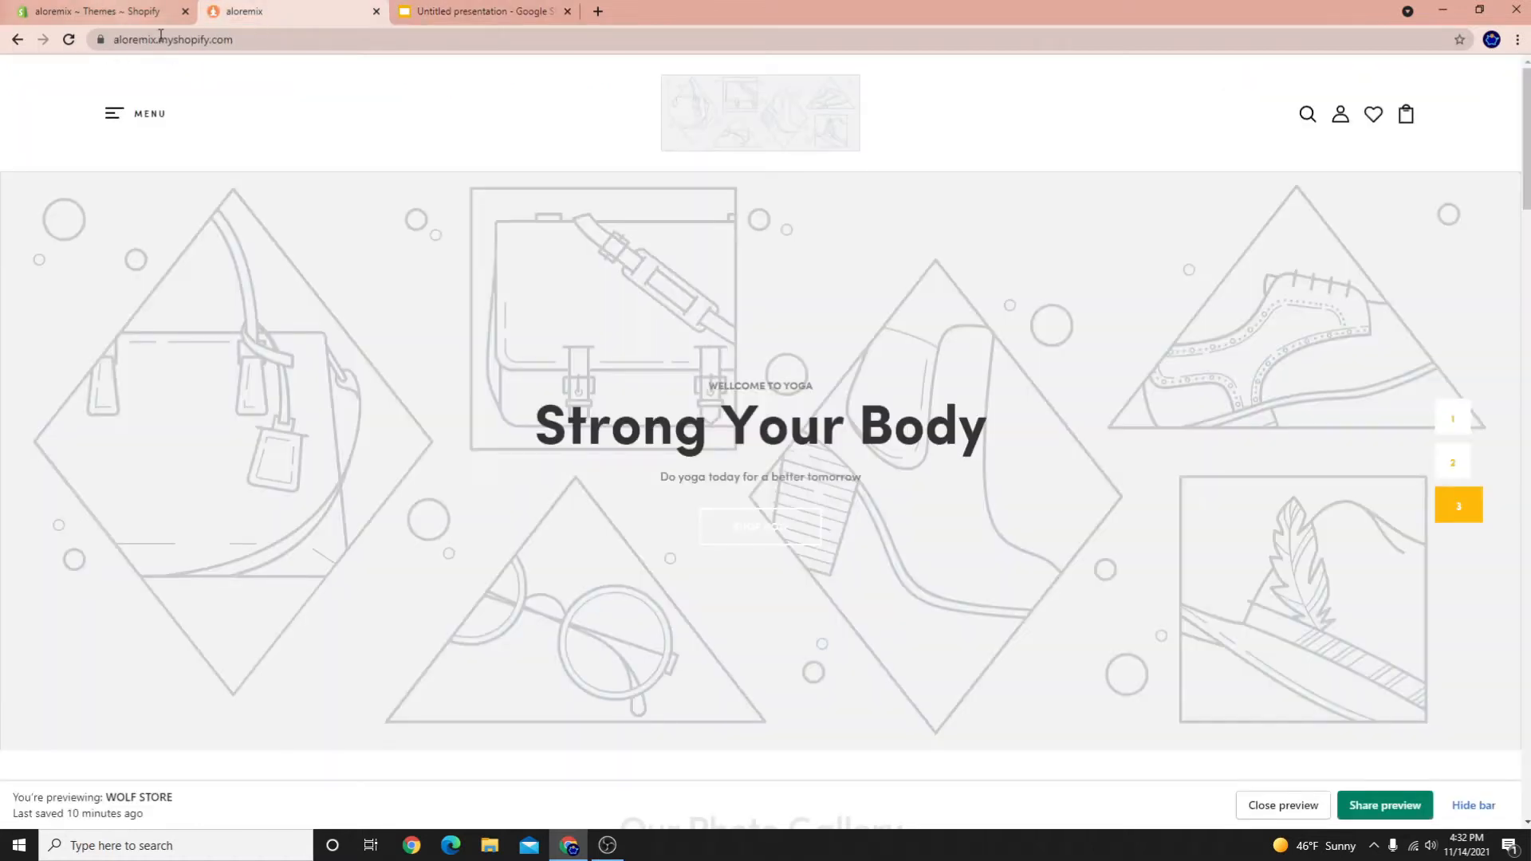
left_click(114, 112)
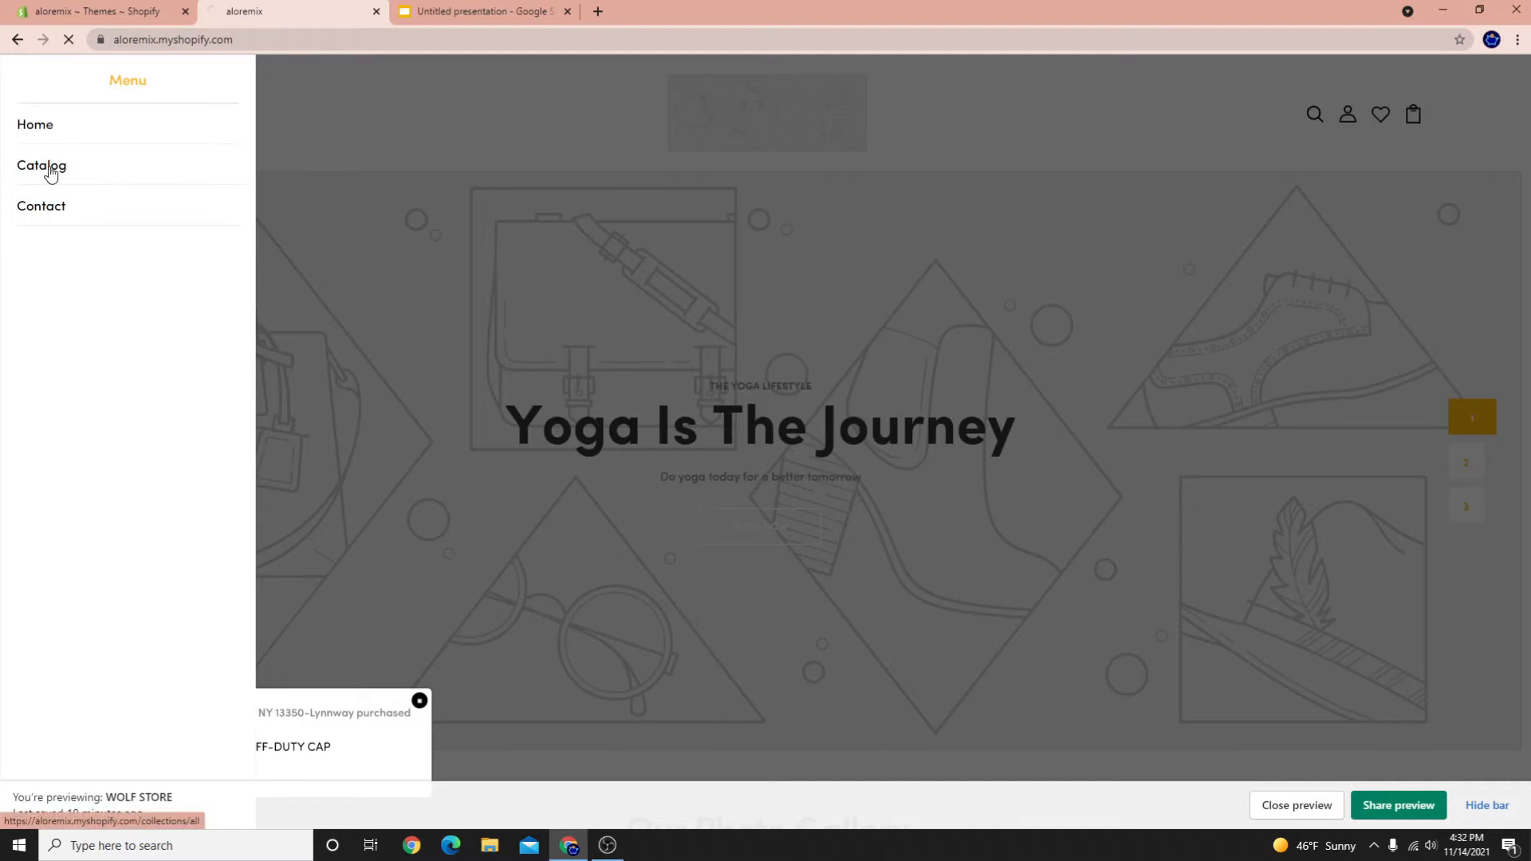
scroll(591, 311, "down", 3)
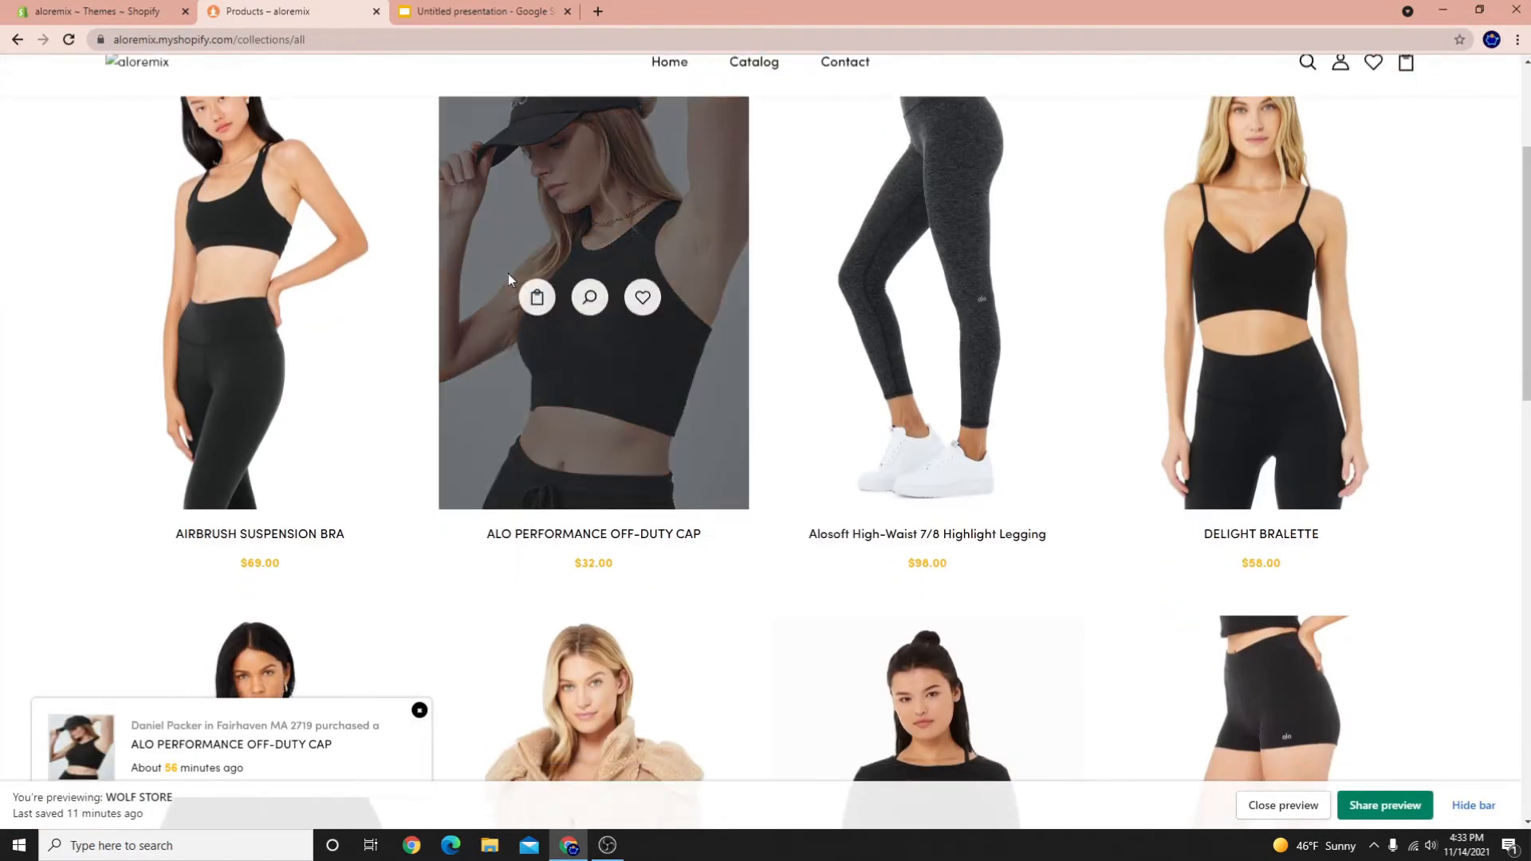
scroll(901, 509, "up", 3)
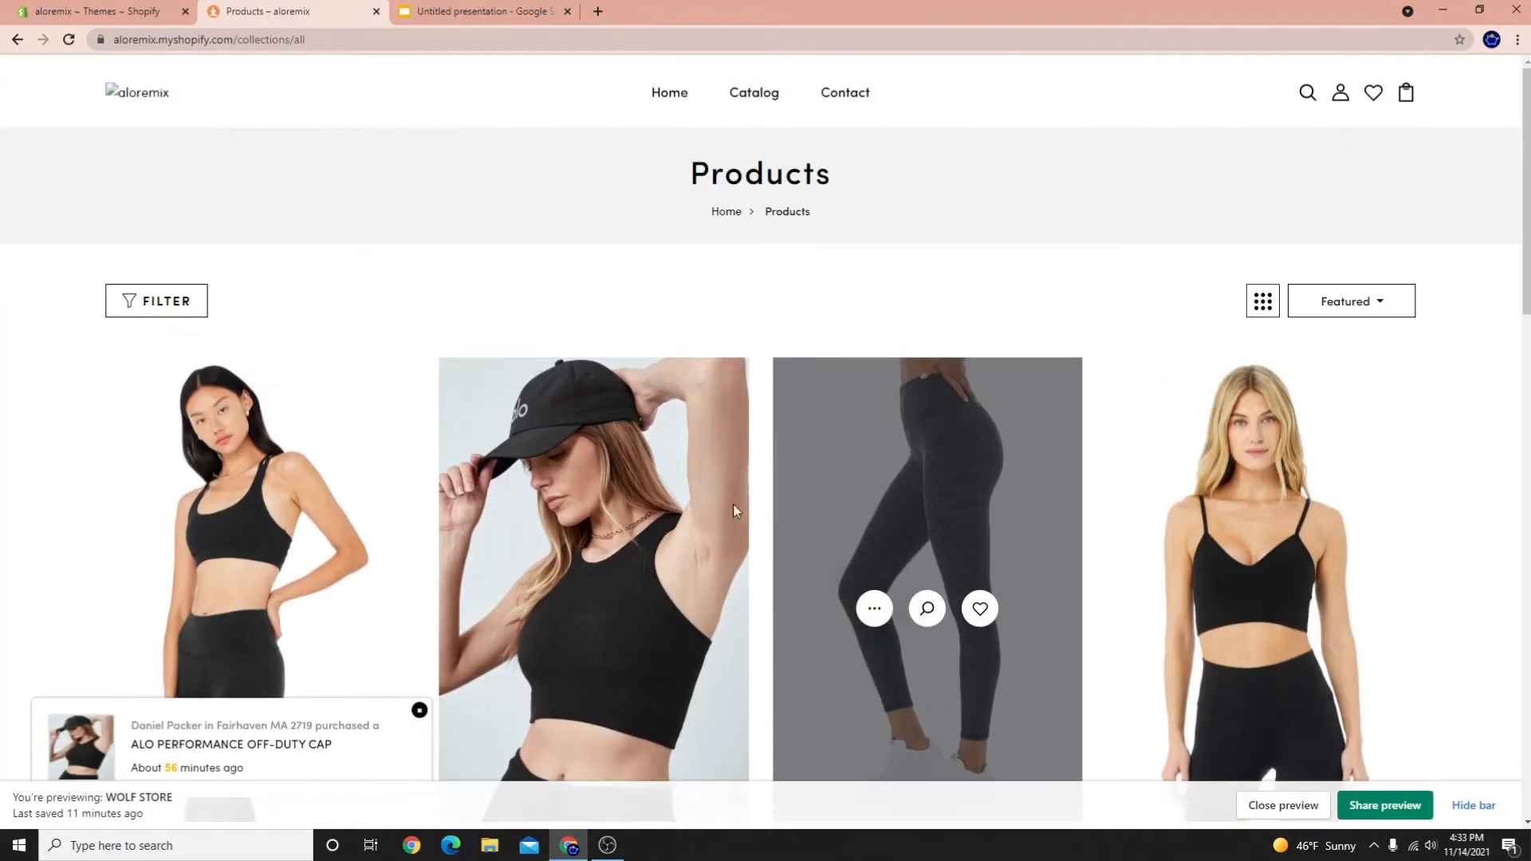
scroll(412, 499, "down", 3)
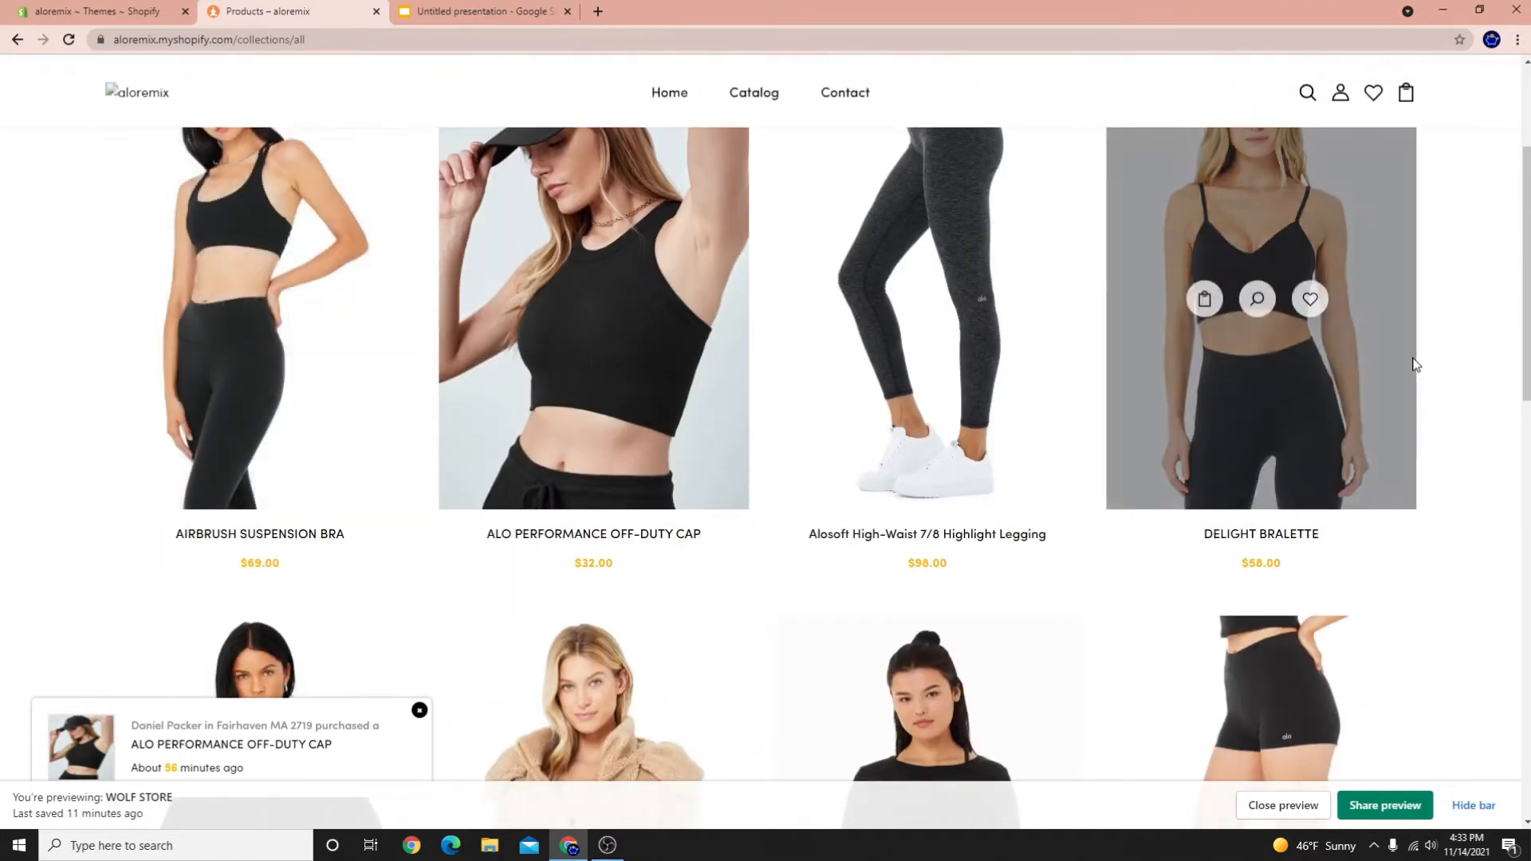
scroll(1418, 410, "up", 2)
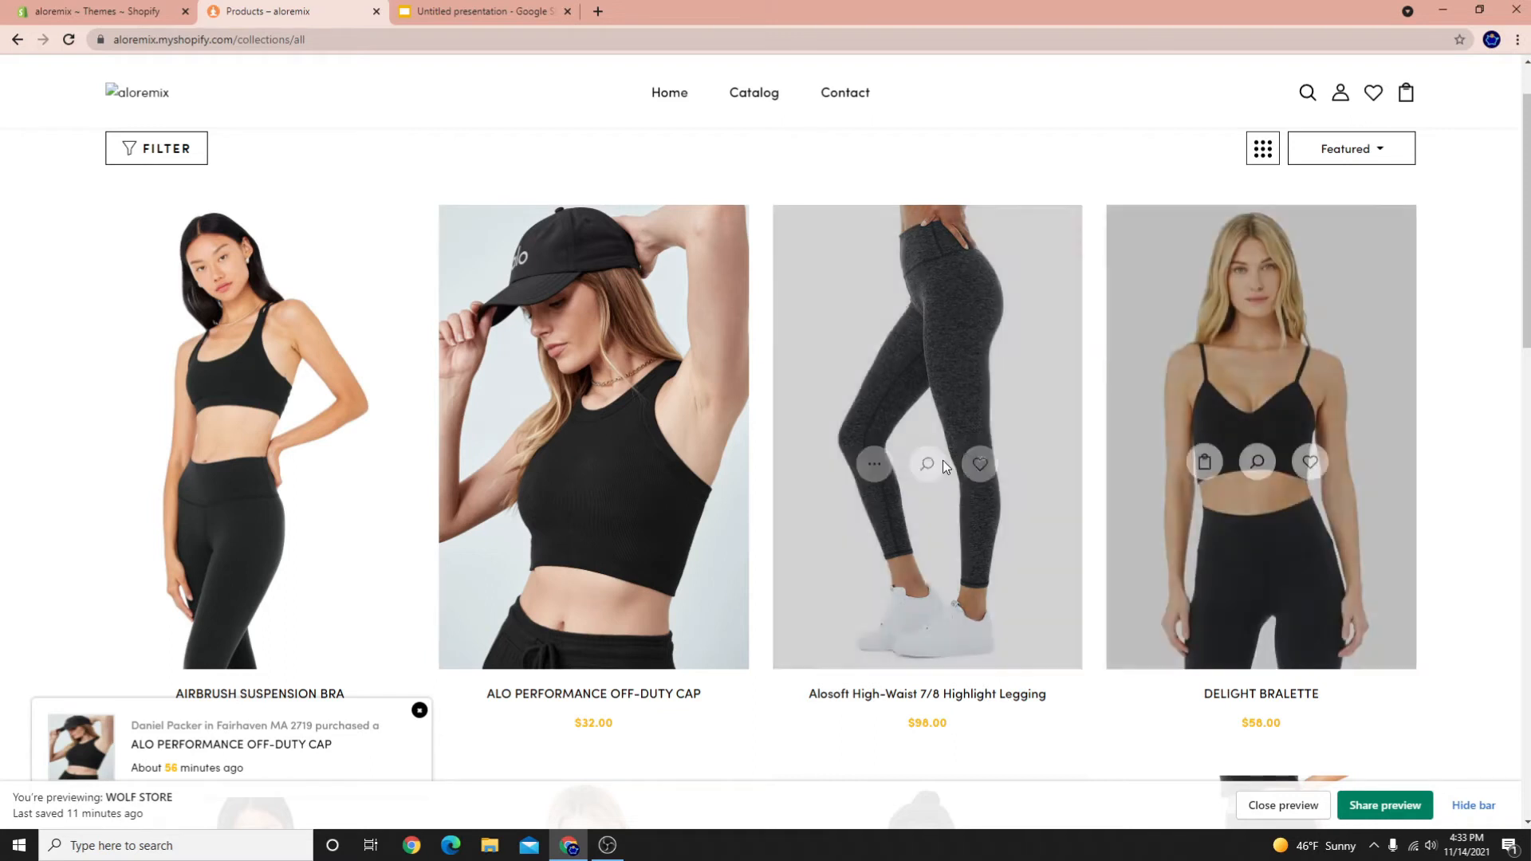
scroll(479, 199, "down", 2)
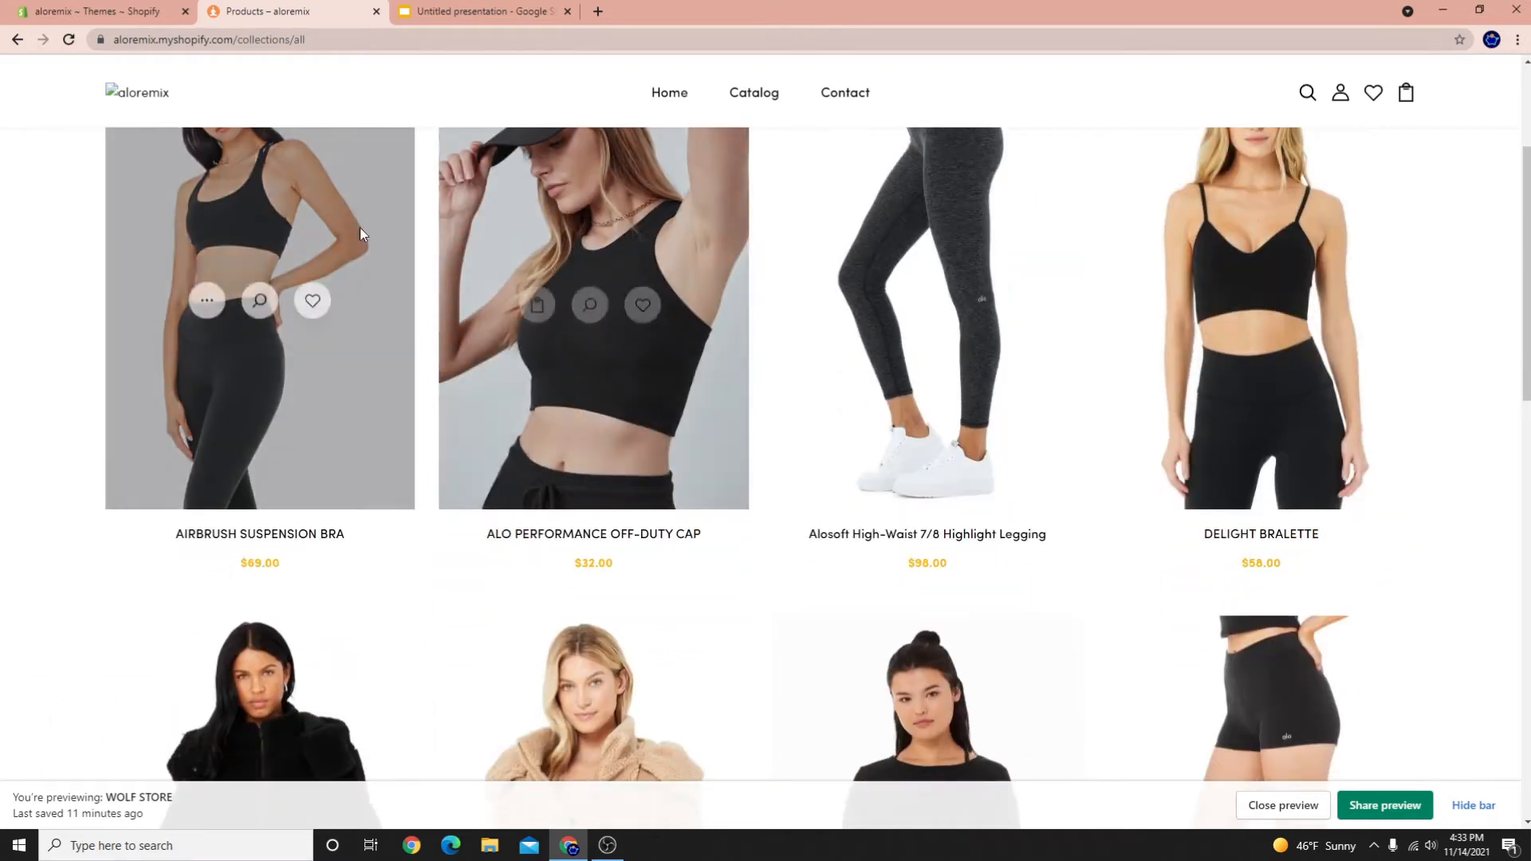
Look through the rest of the catalog down to the footer and back up, comparing the types of products listed
scroll(343, 638, "down", 3)
scroll(470, 764, "down", 3)
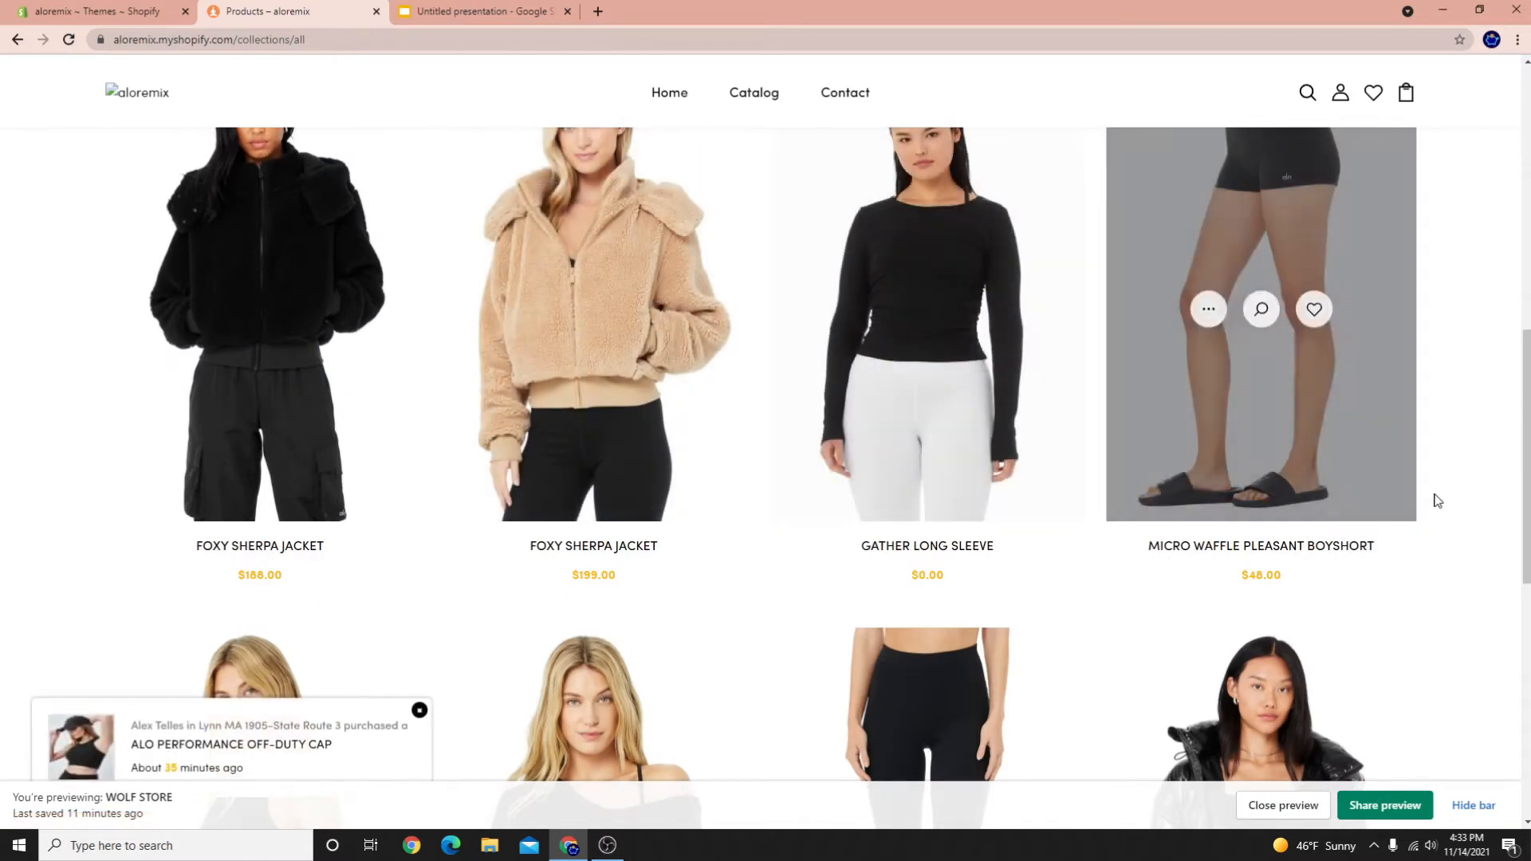
scroll(1184, 399, "down", 1)
scroll(1184, 399, "down", 4)
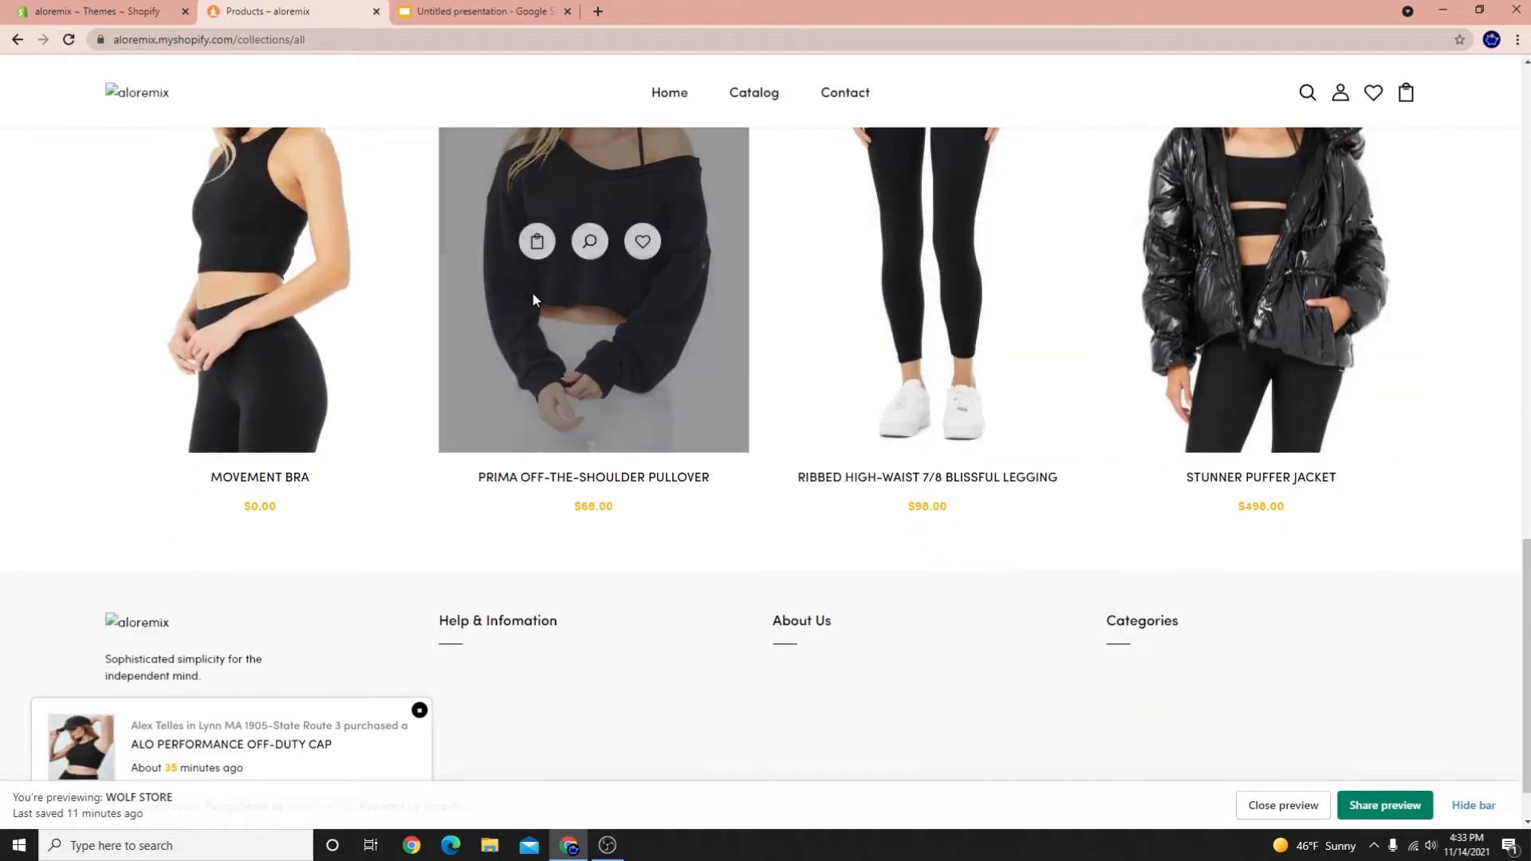
scroll(646, 361, "up", 2)
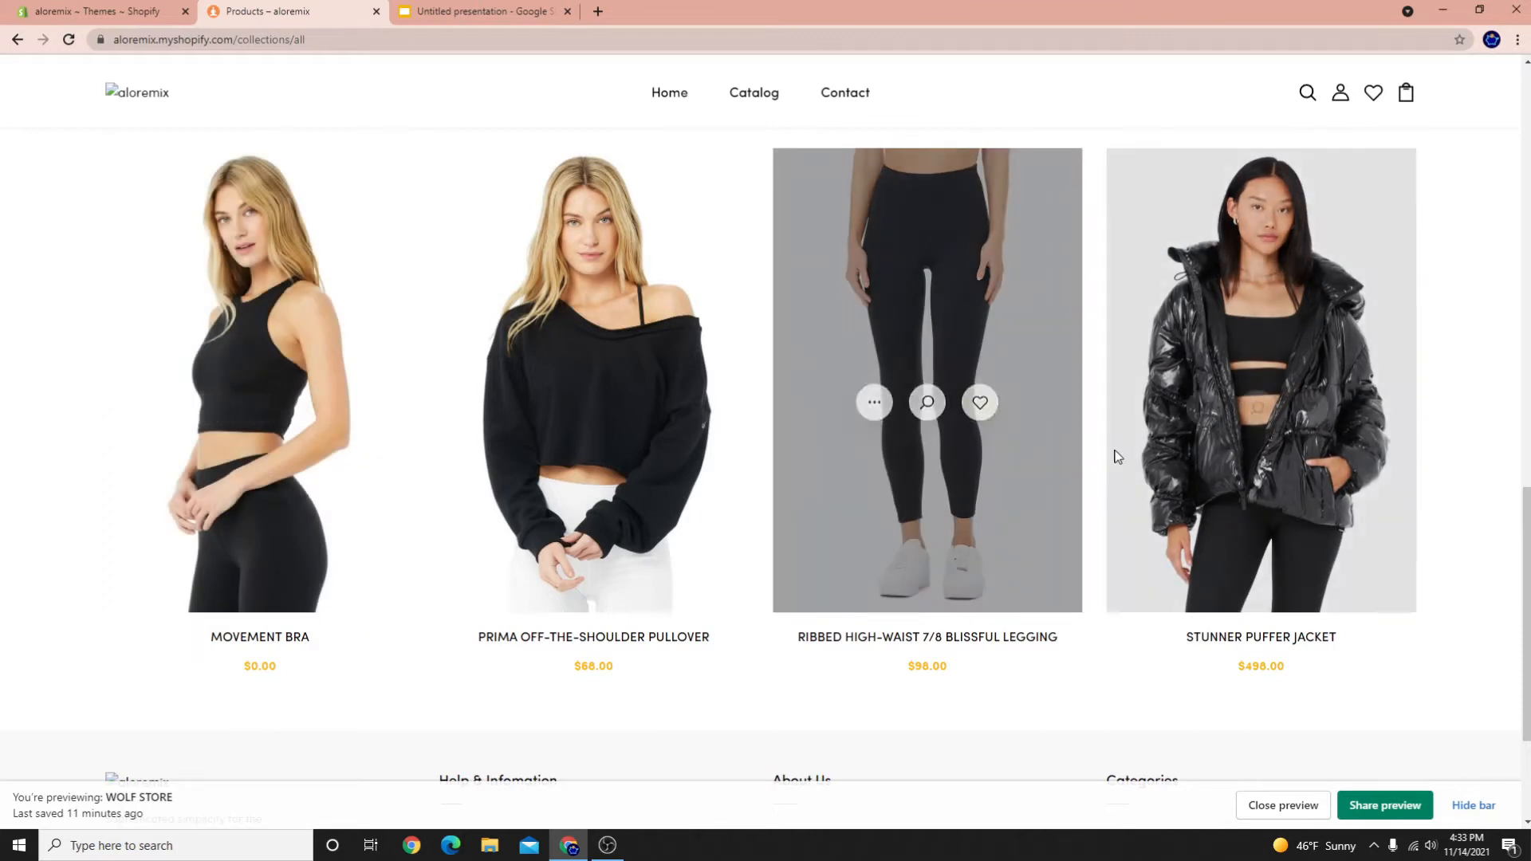
scroll(1169, 620, "up", 3)
scroll(1169, 620, "down", 6)
scroll(1166, 609, "up", 7)
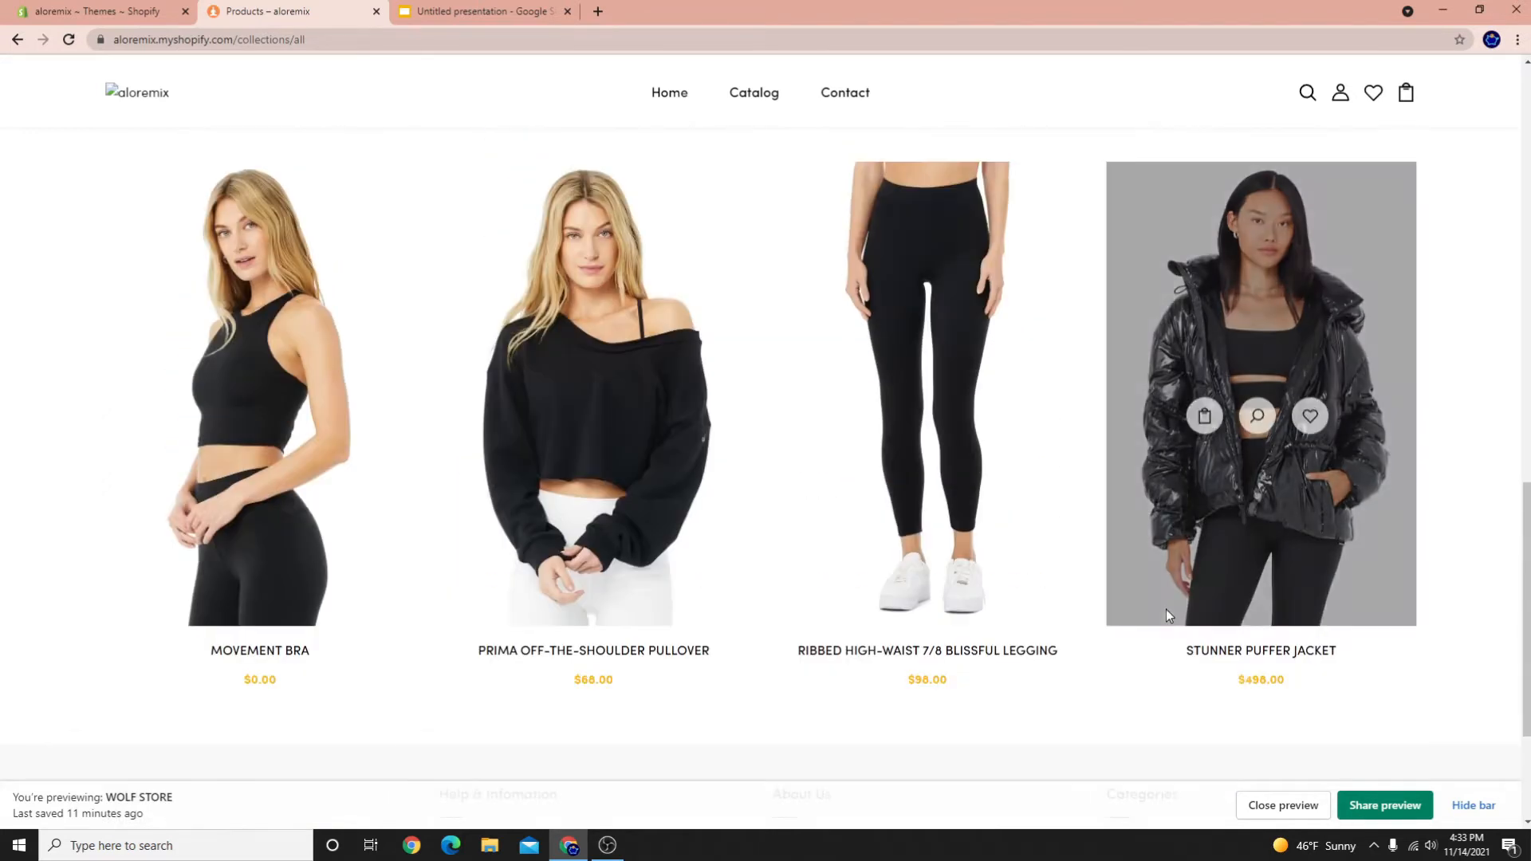
scroll(1165, 604, "up", 7)
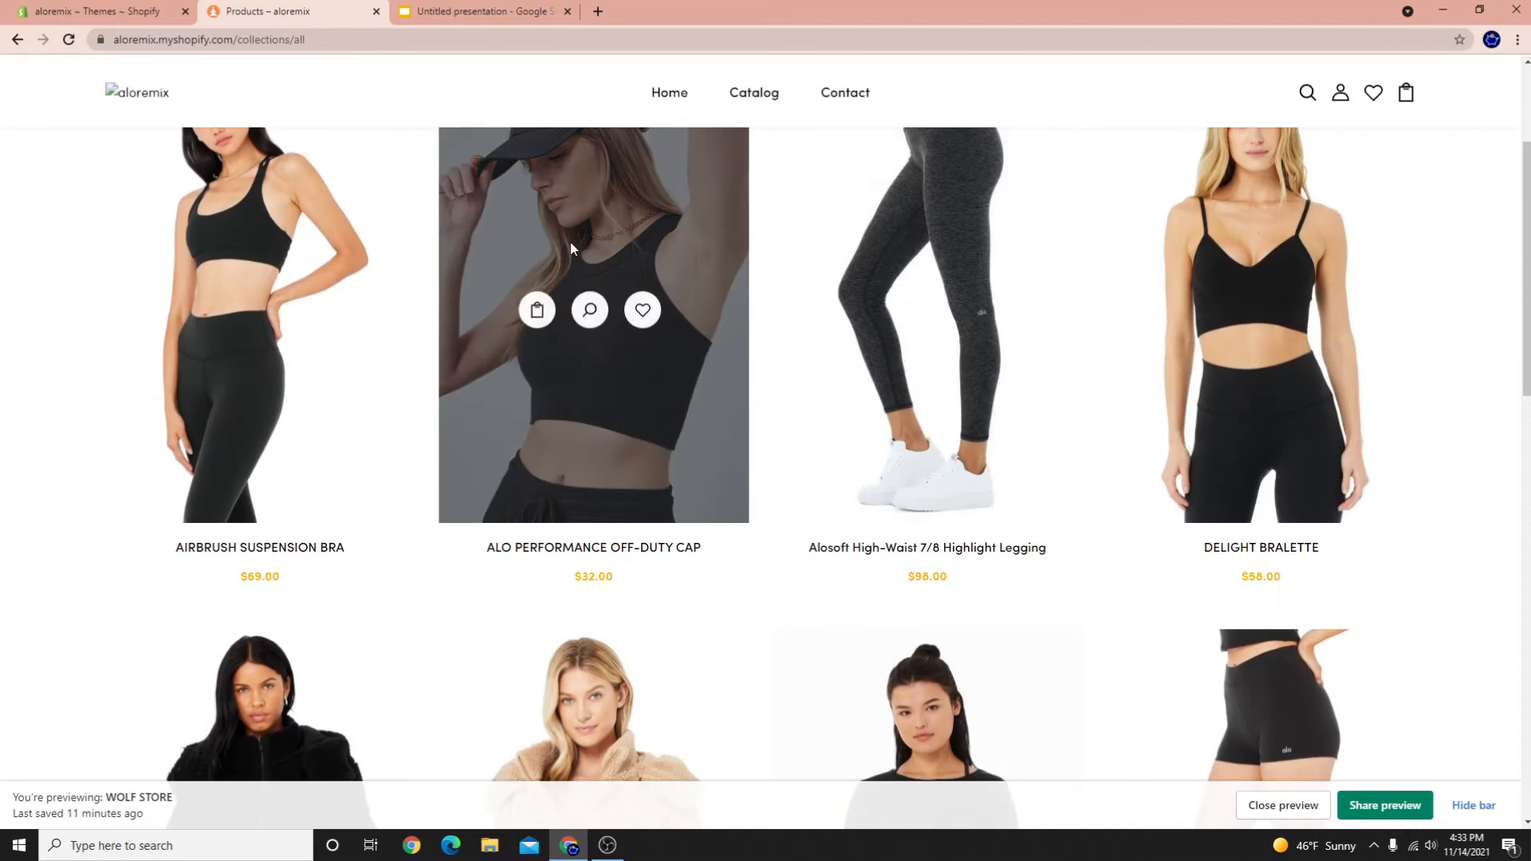
Scan the catalog rows once more to sort the listed clothing into tops and bottoms
scroll(602, 324, "down", 4)
scroll(574, 367, "down", 5)
scroll(659, 561, "up", 5)
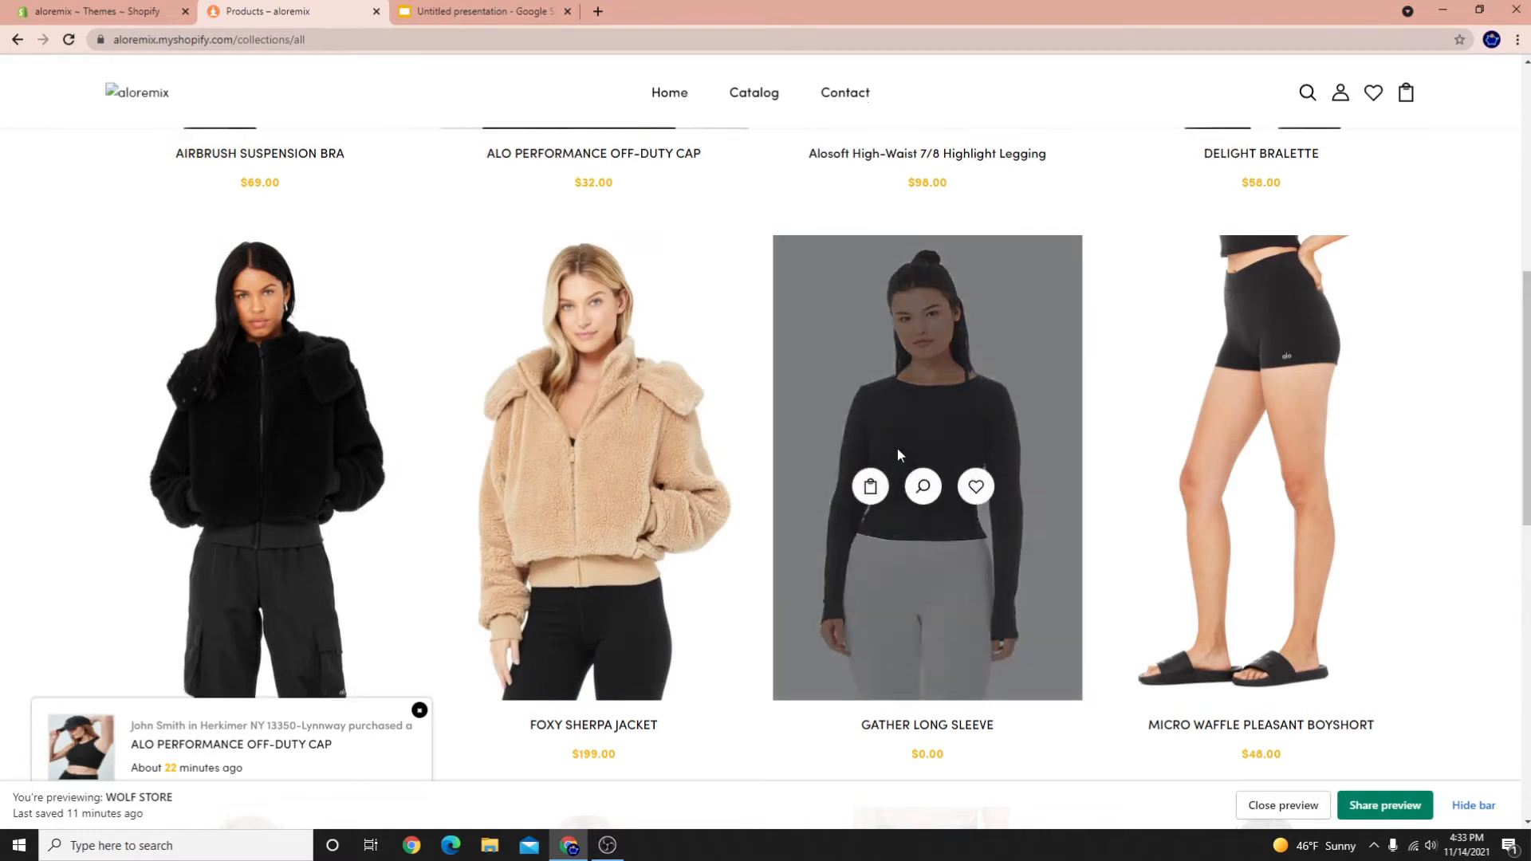
scroll(576, 418, "up", 5)
scroll(1120, 454, "down", 1)
scroll(1080, 406, "down", 5)
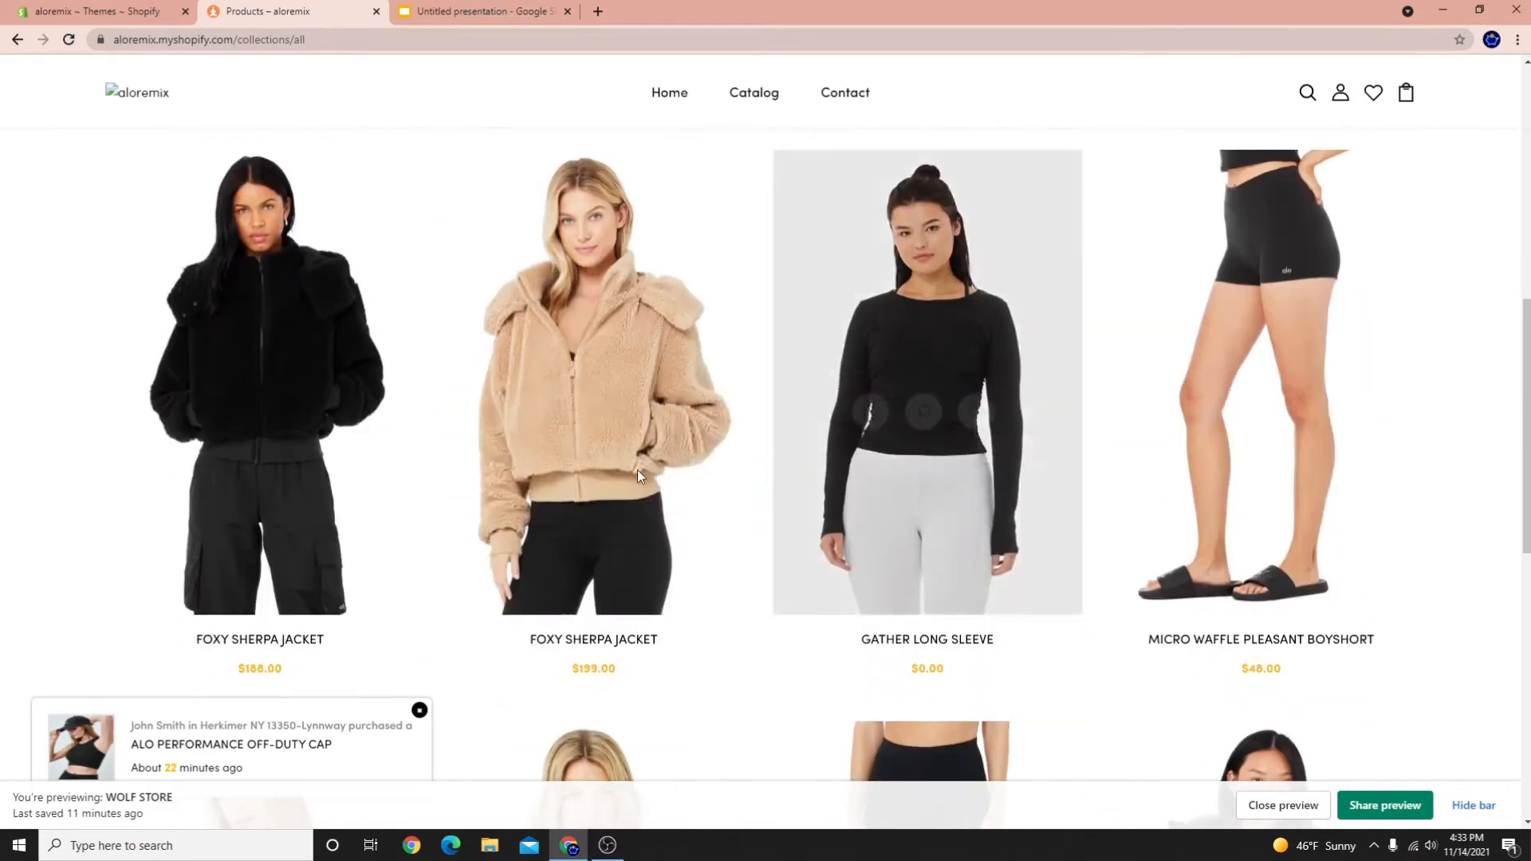
scroll(638, 470, "up", 9)
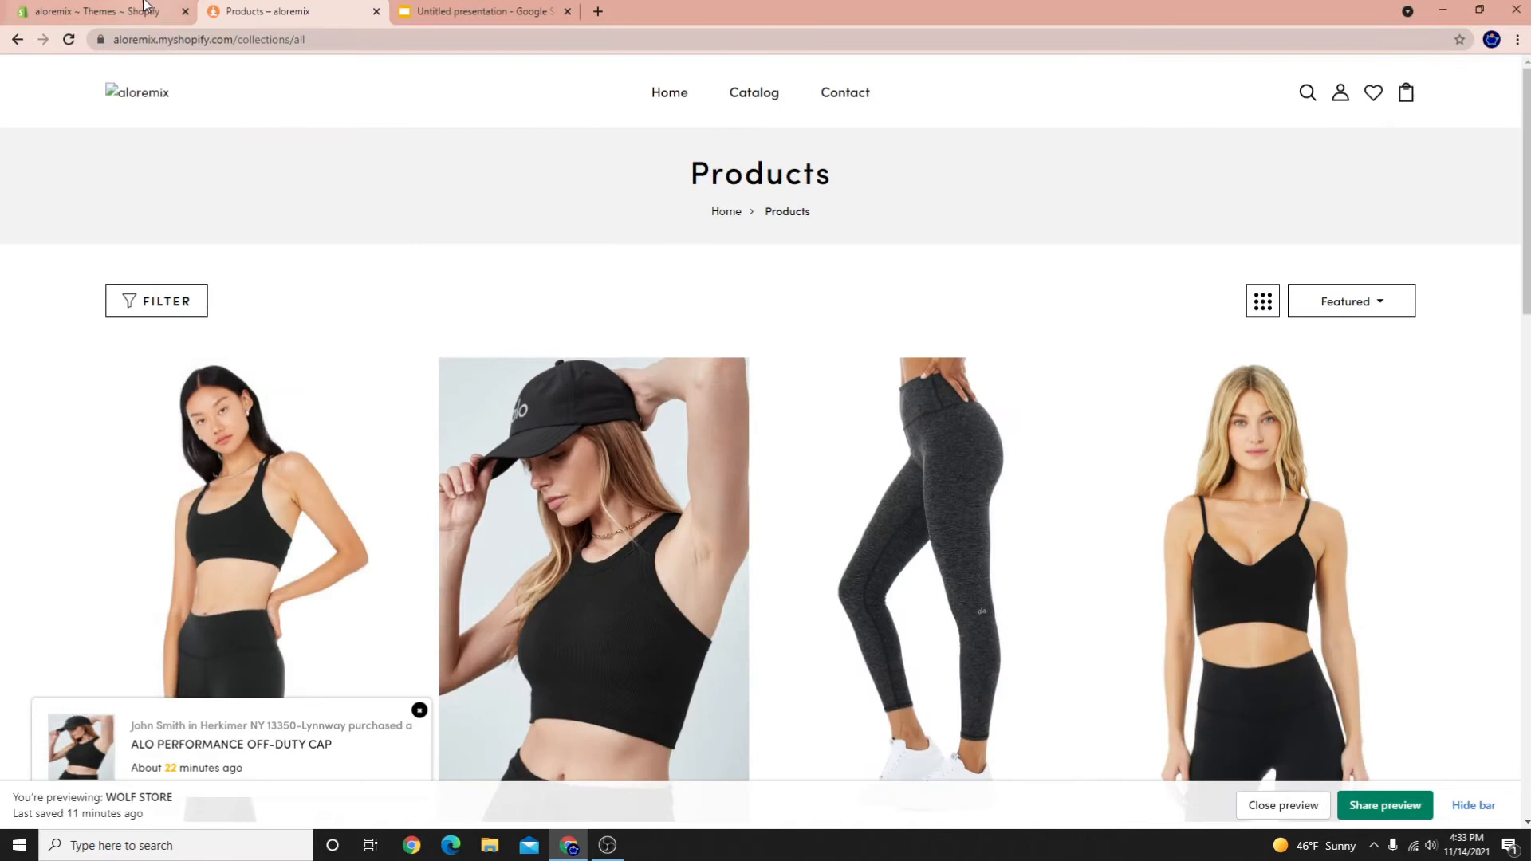
Switch to the store admin and create a manual product collection titled Tops
left_click(139, 9)
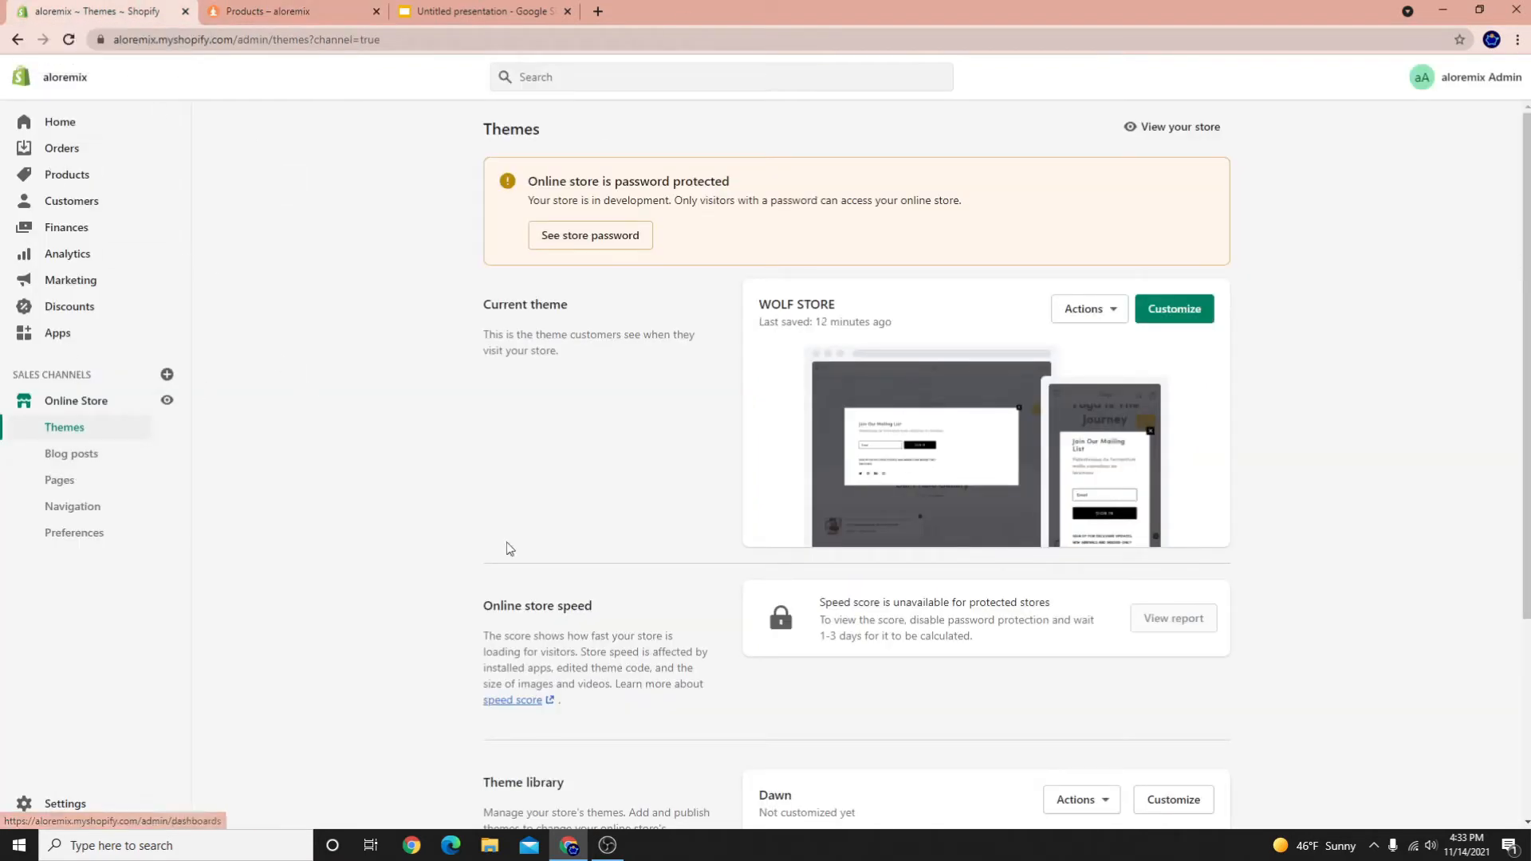
left_click(52, 180)
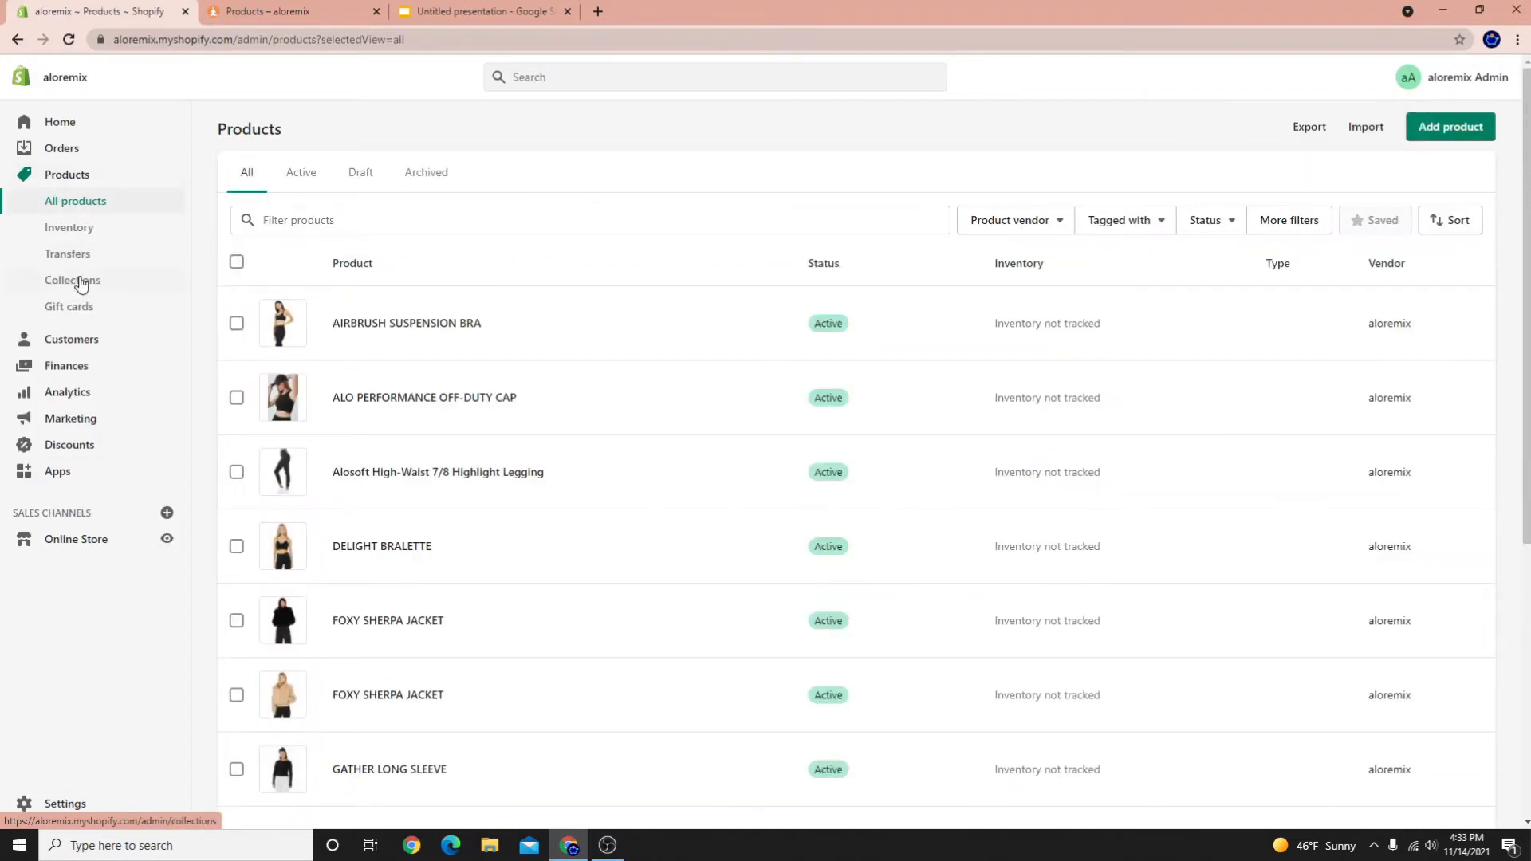
left_click(72, 281)
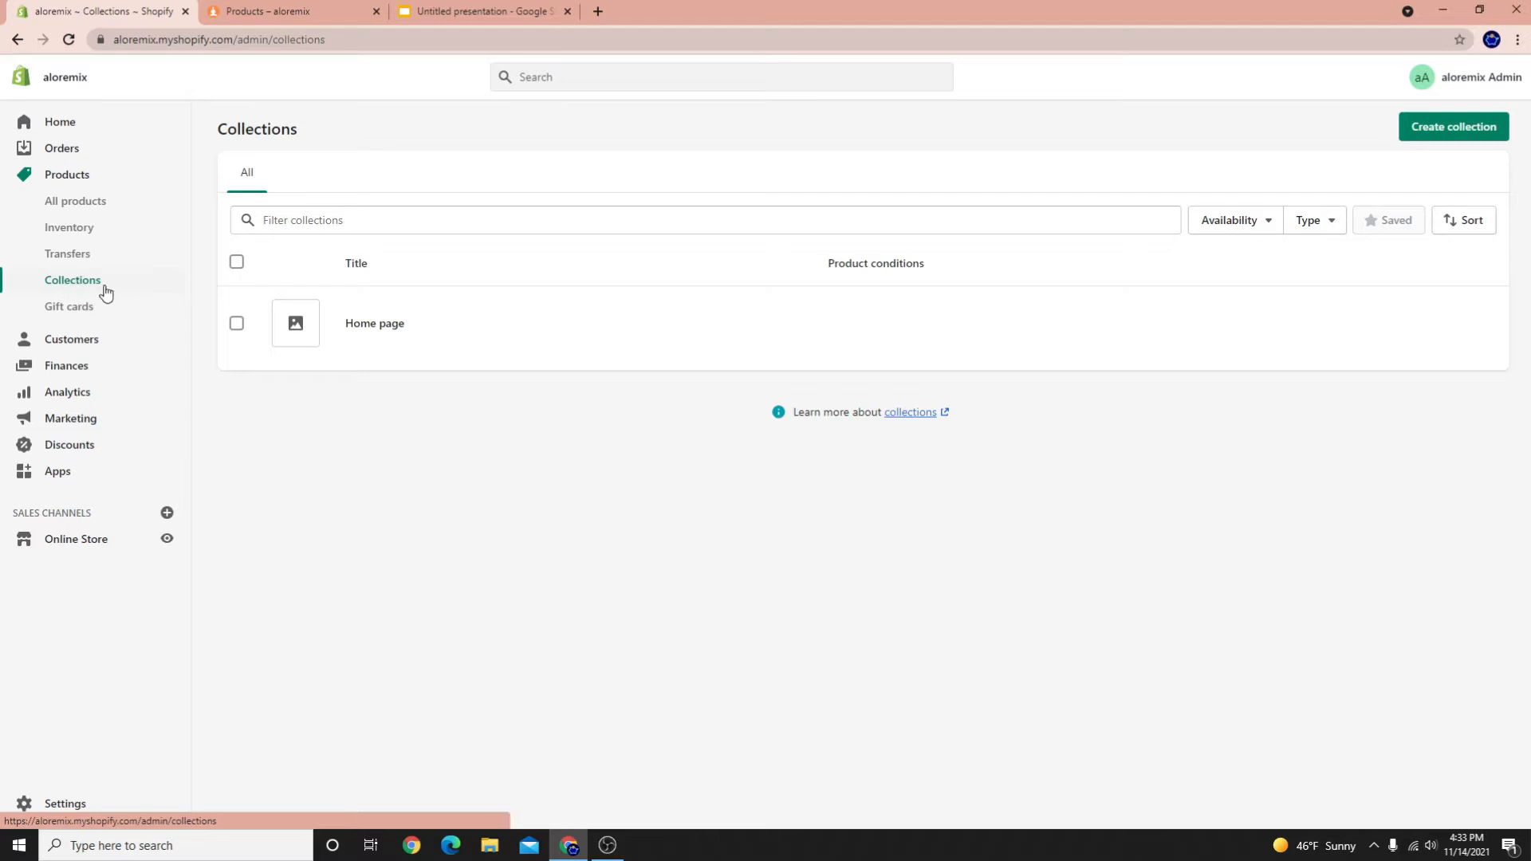
left_click(1457, 129)
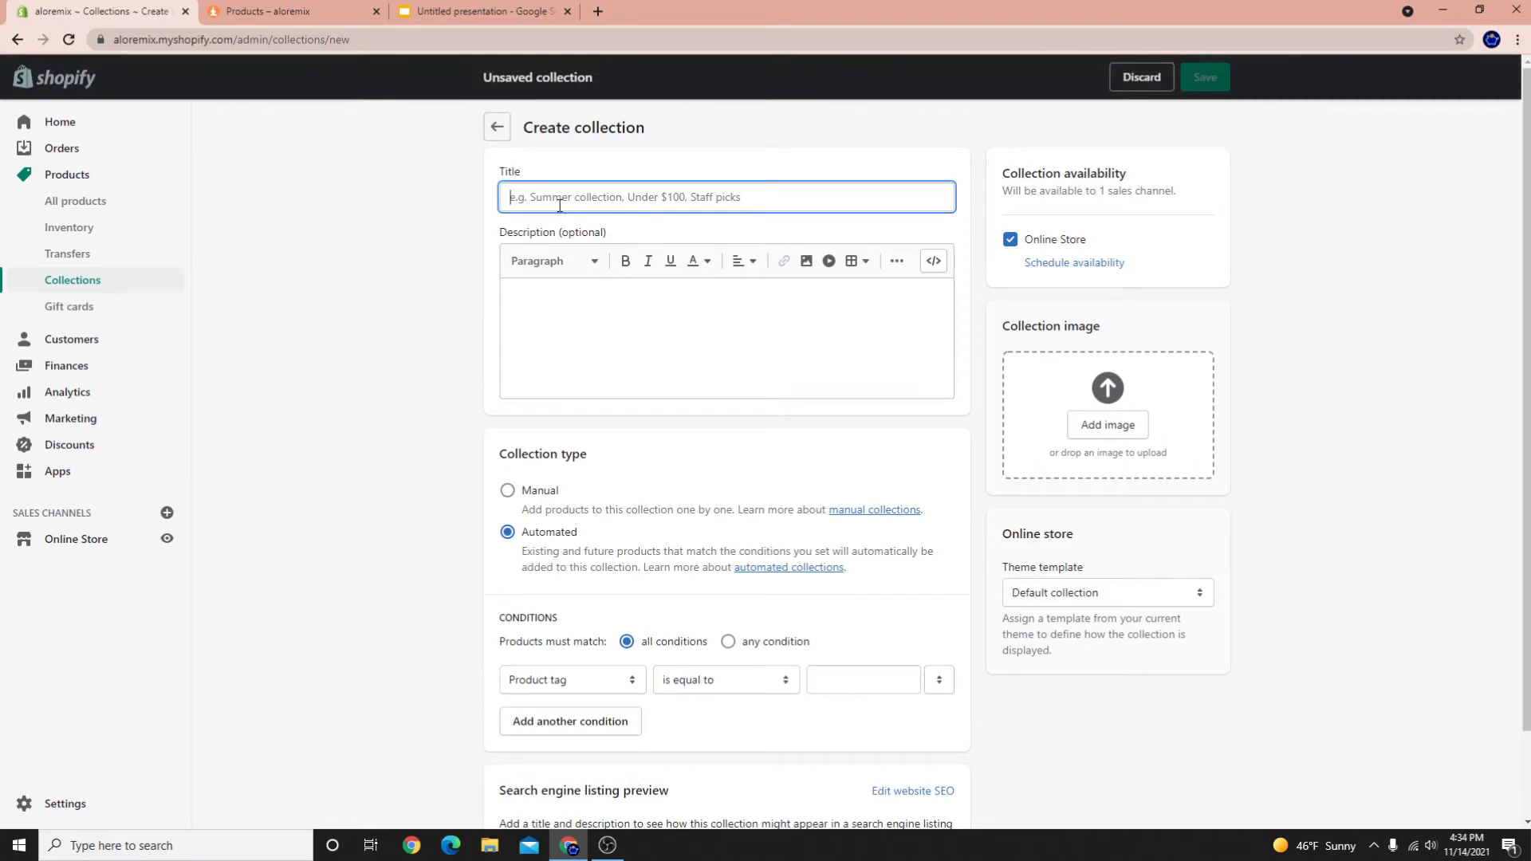
type("Tops")
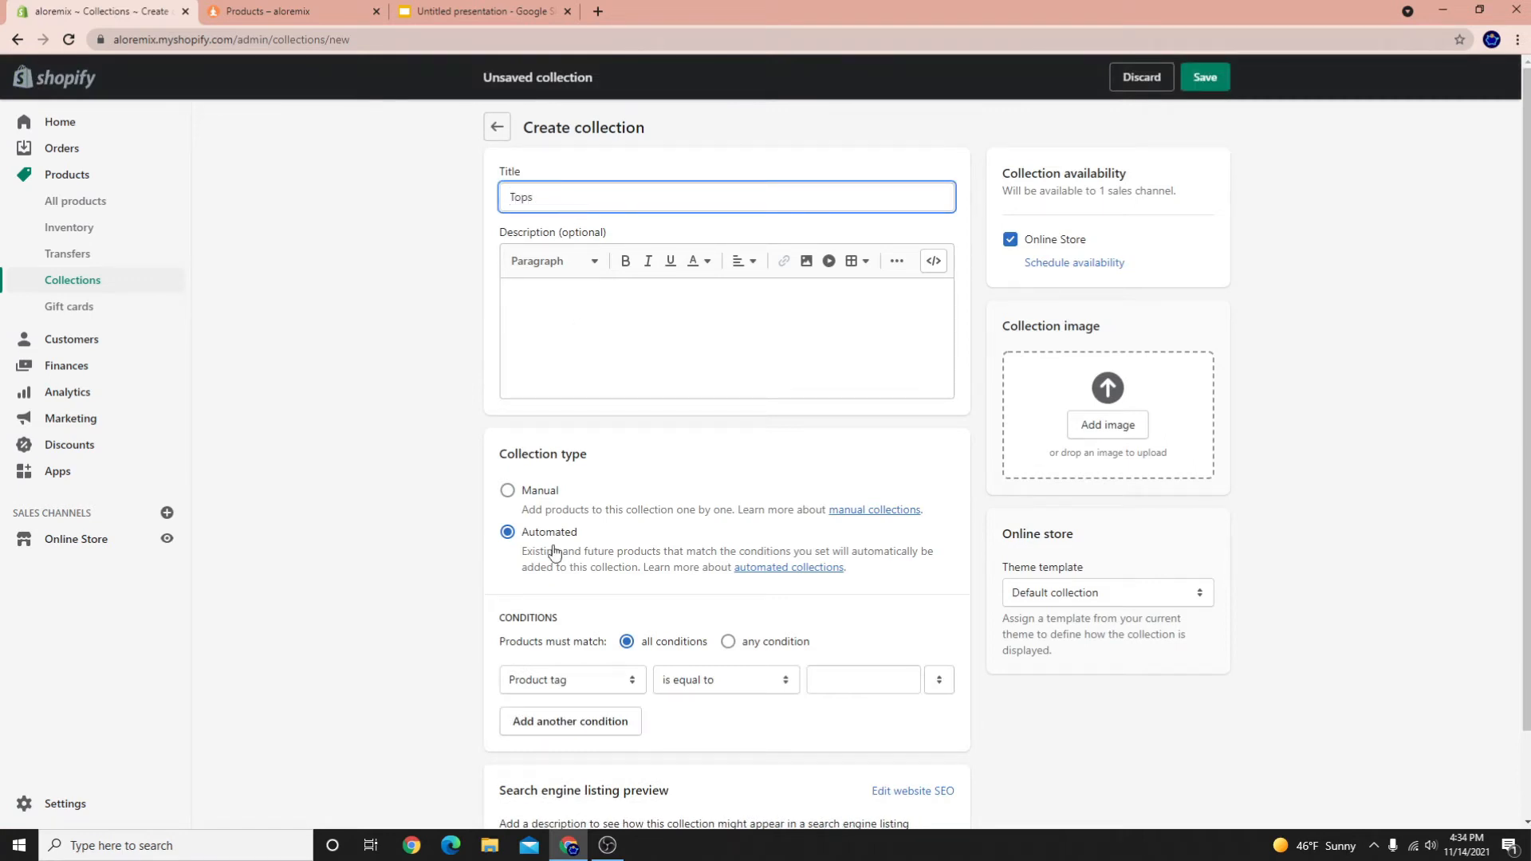
left_click(511, 496)
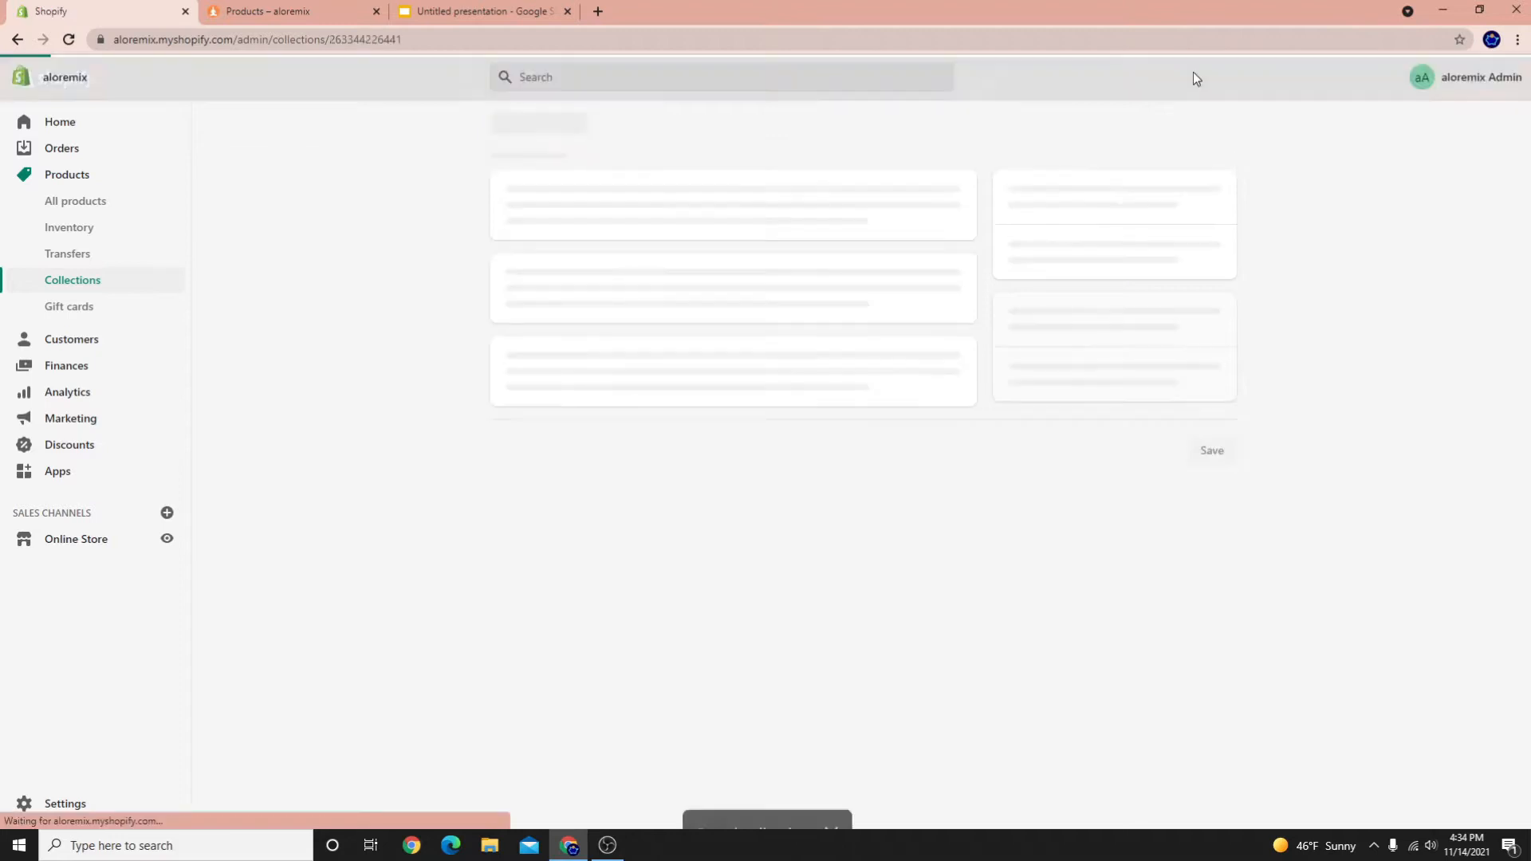
Create another manual collection titled Bottoms and save it
left_click(735, 195)
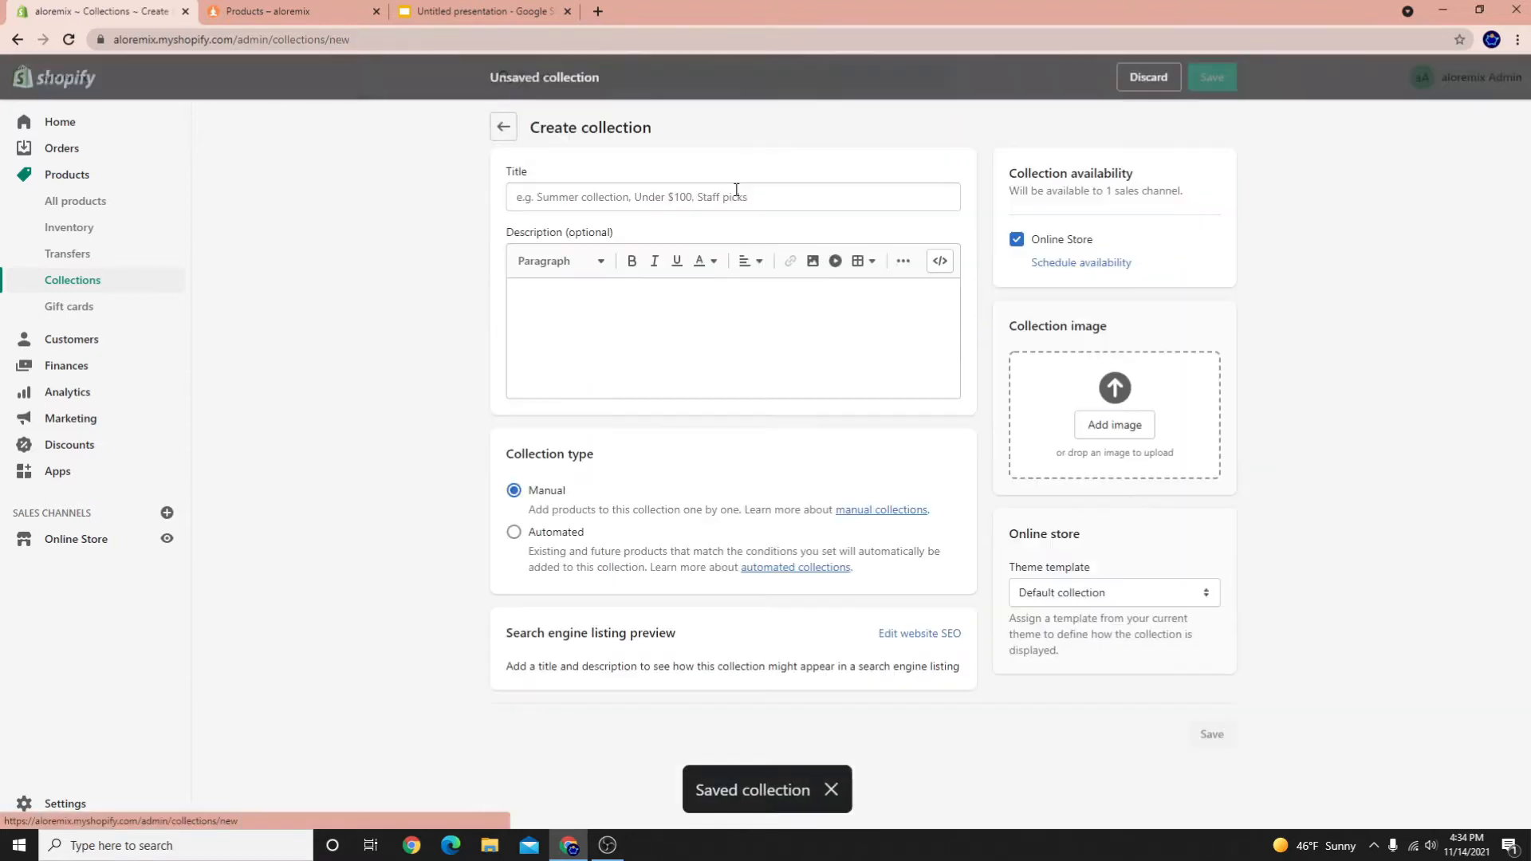
type("Bottoms")
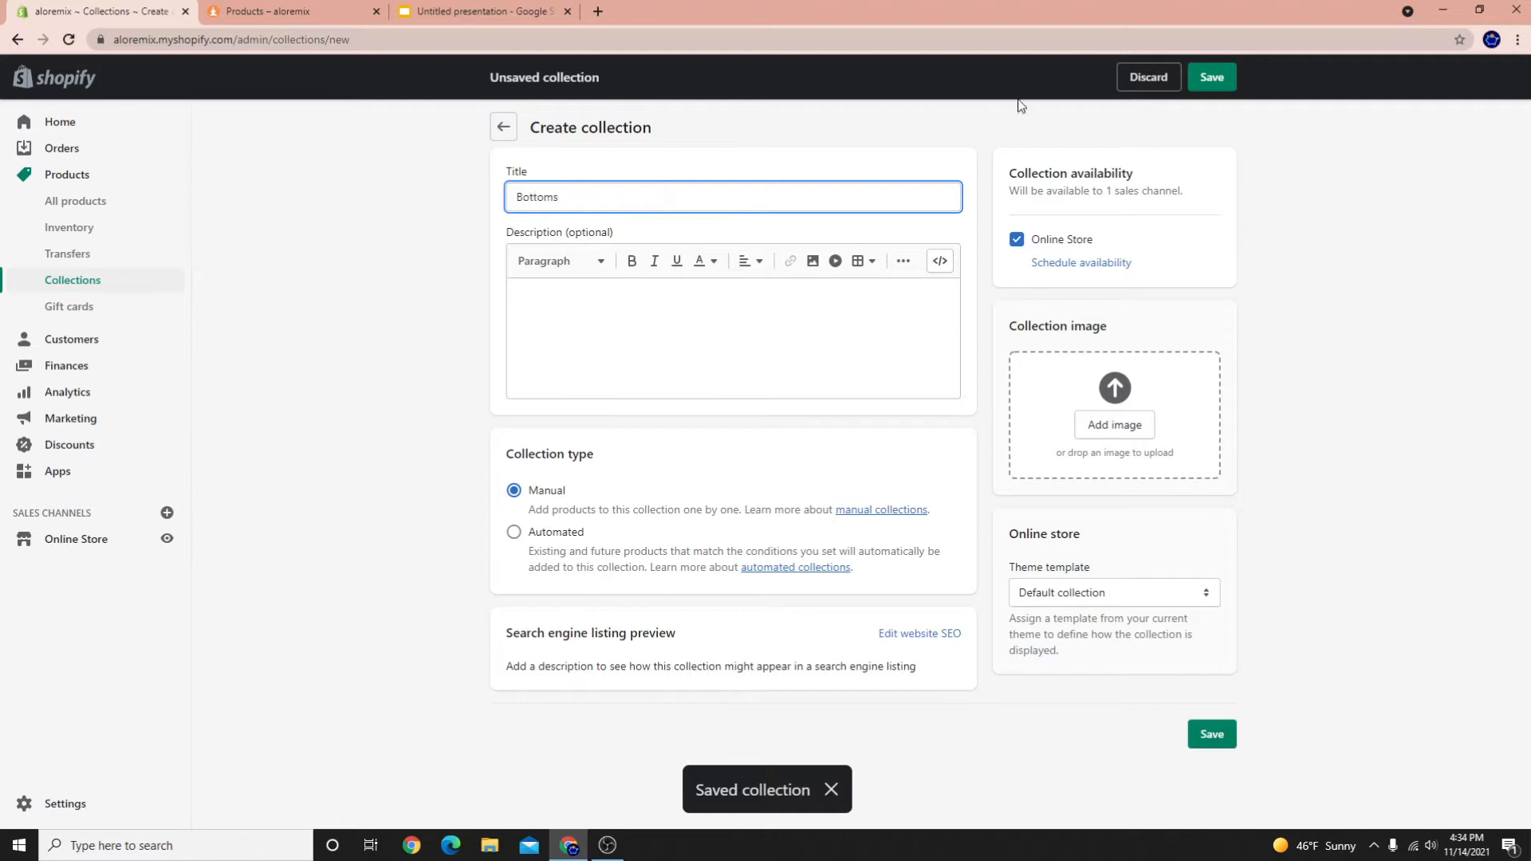
left_click(1204, 75)
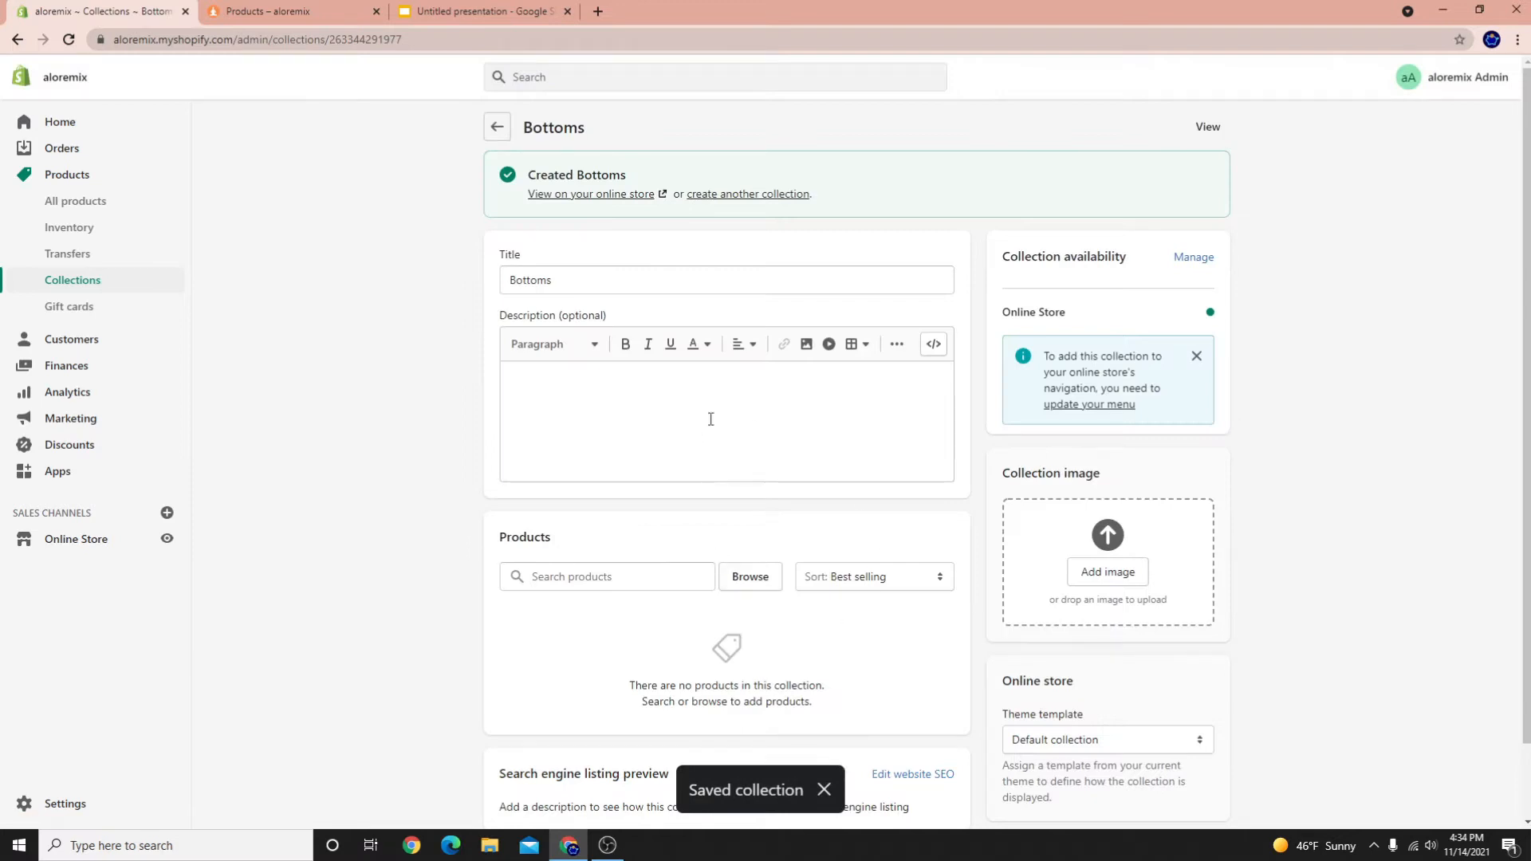
Add the Micro Waffle Pleasant Boyshort, Ribbed High-Waist 7/8 Blissful Legging and Alosoft High-Waist 7/8 Highlight Legging to the Bottoms collection
left_click(750, 579)
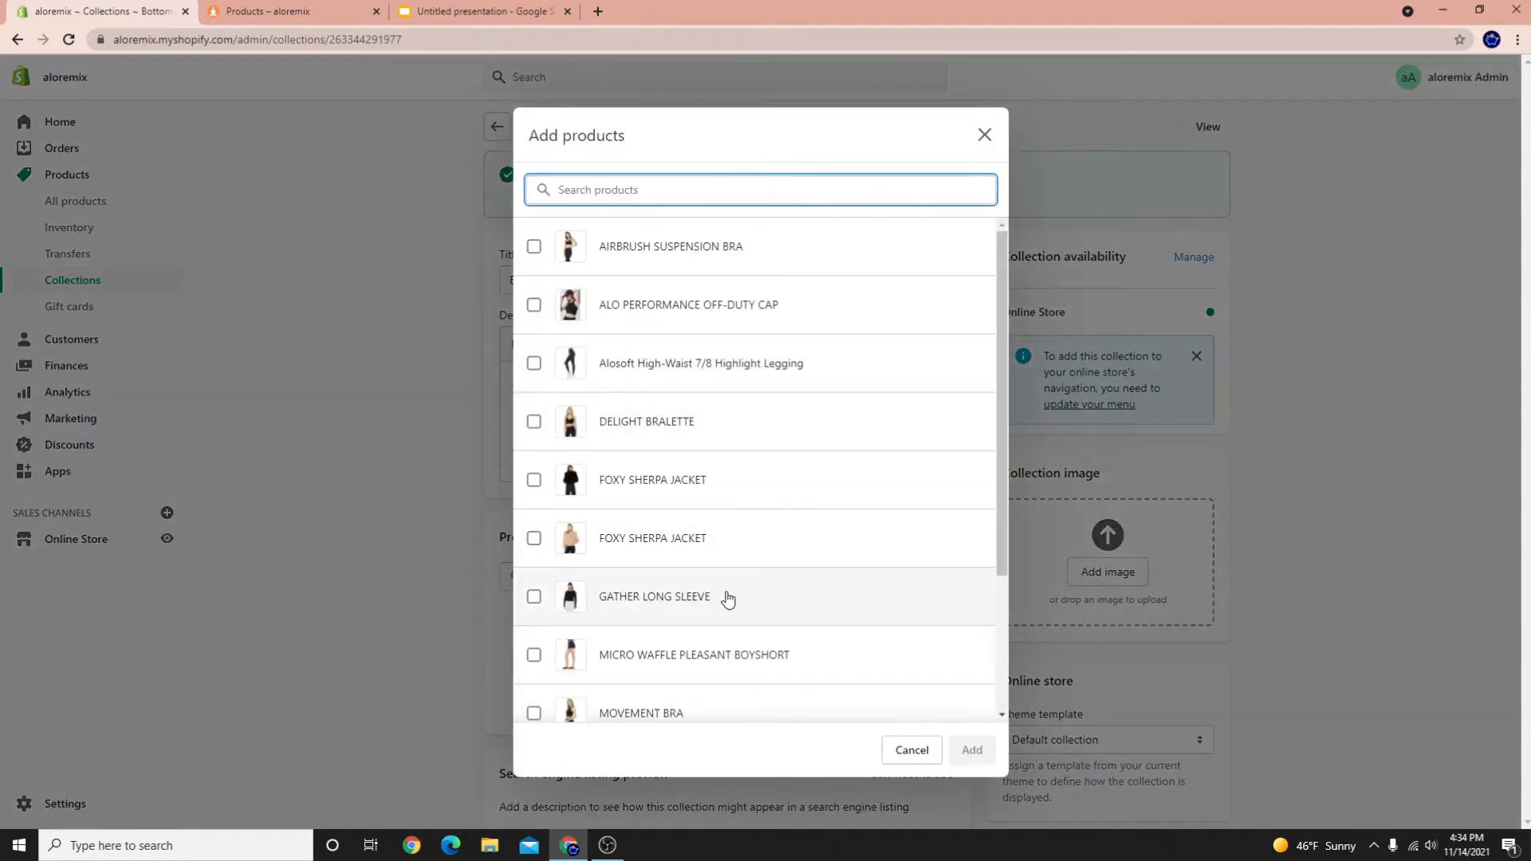
scroll(727, 598, "down", 3)
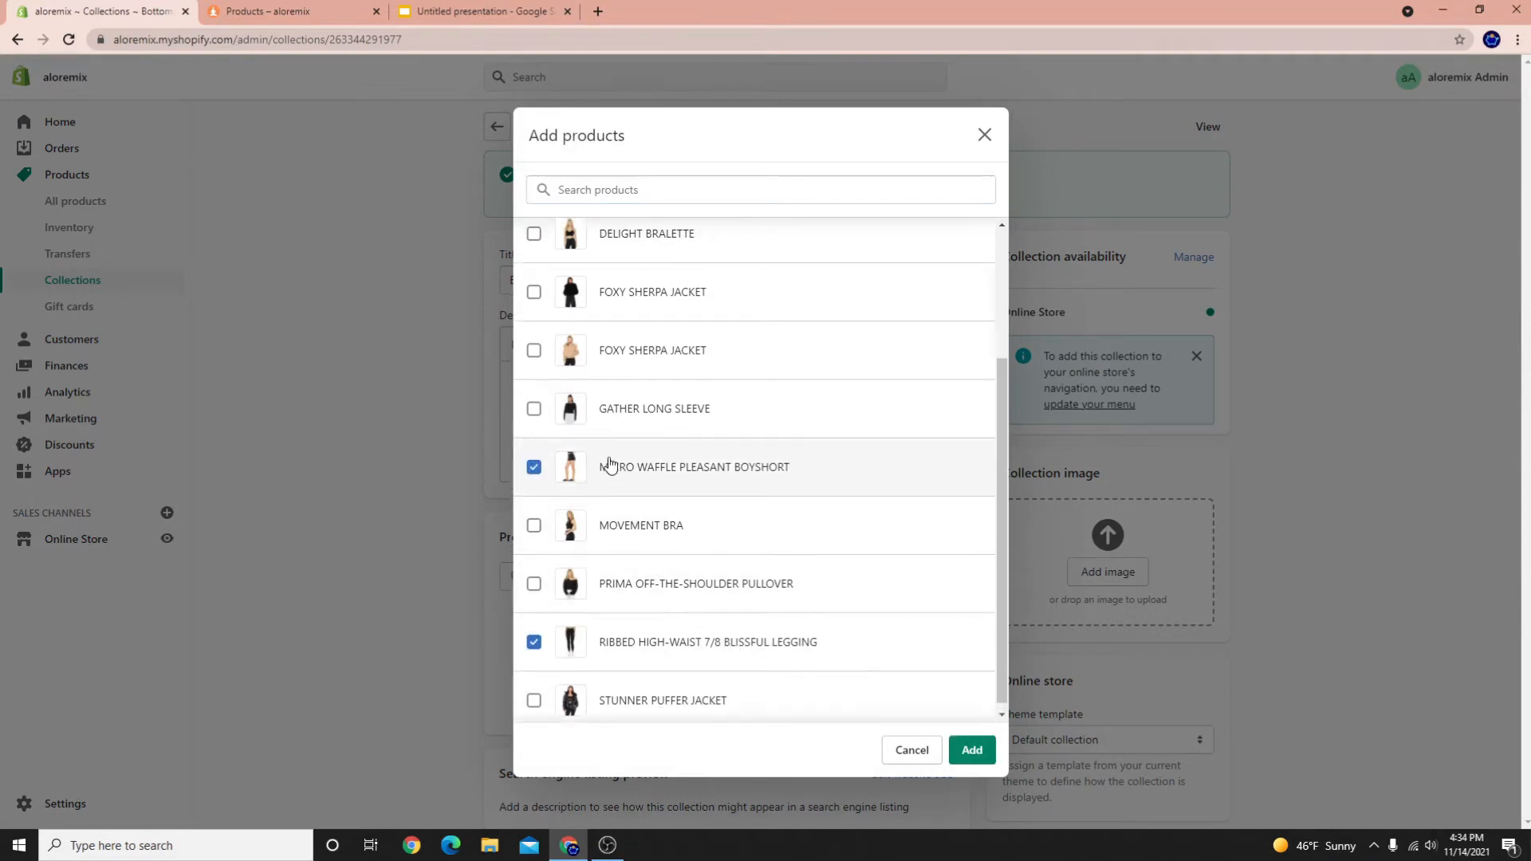
scroll(608, 465, "up", 3)
left_click(648, 381)
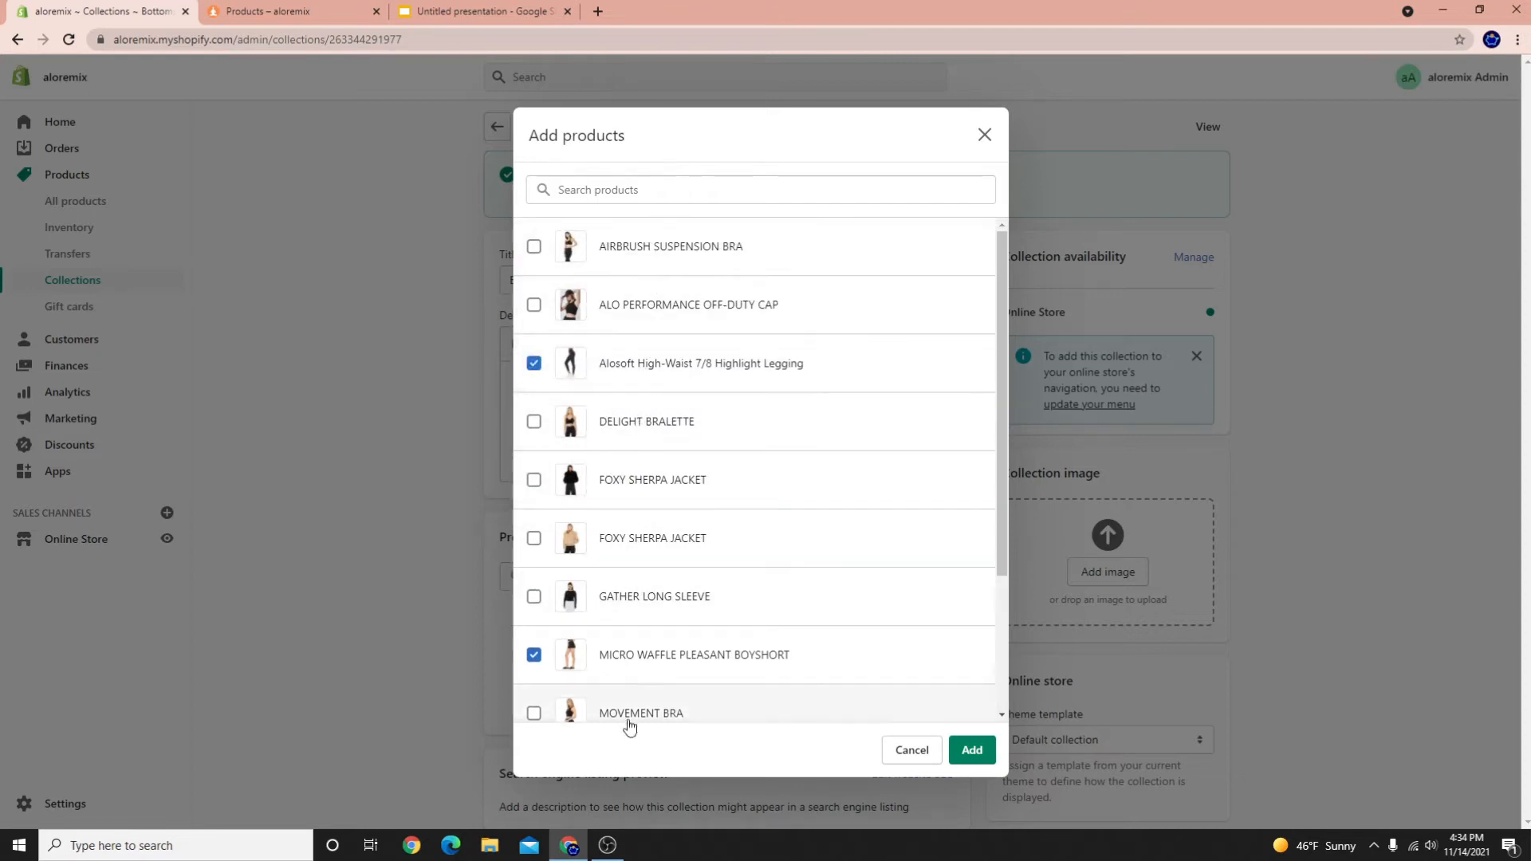
scroll(642, 686, "down", 3)
scroll(745, 713, "up", 3)
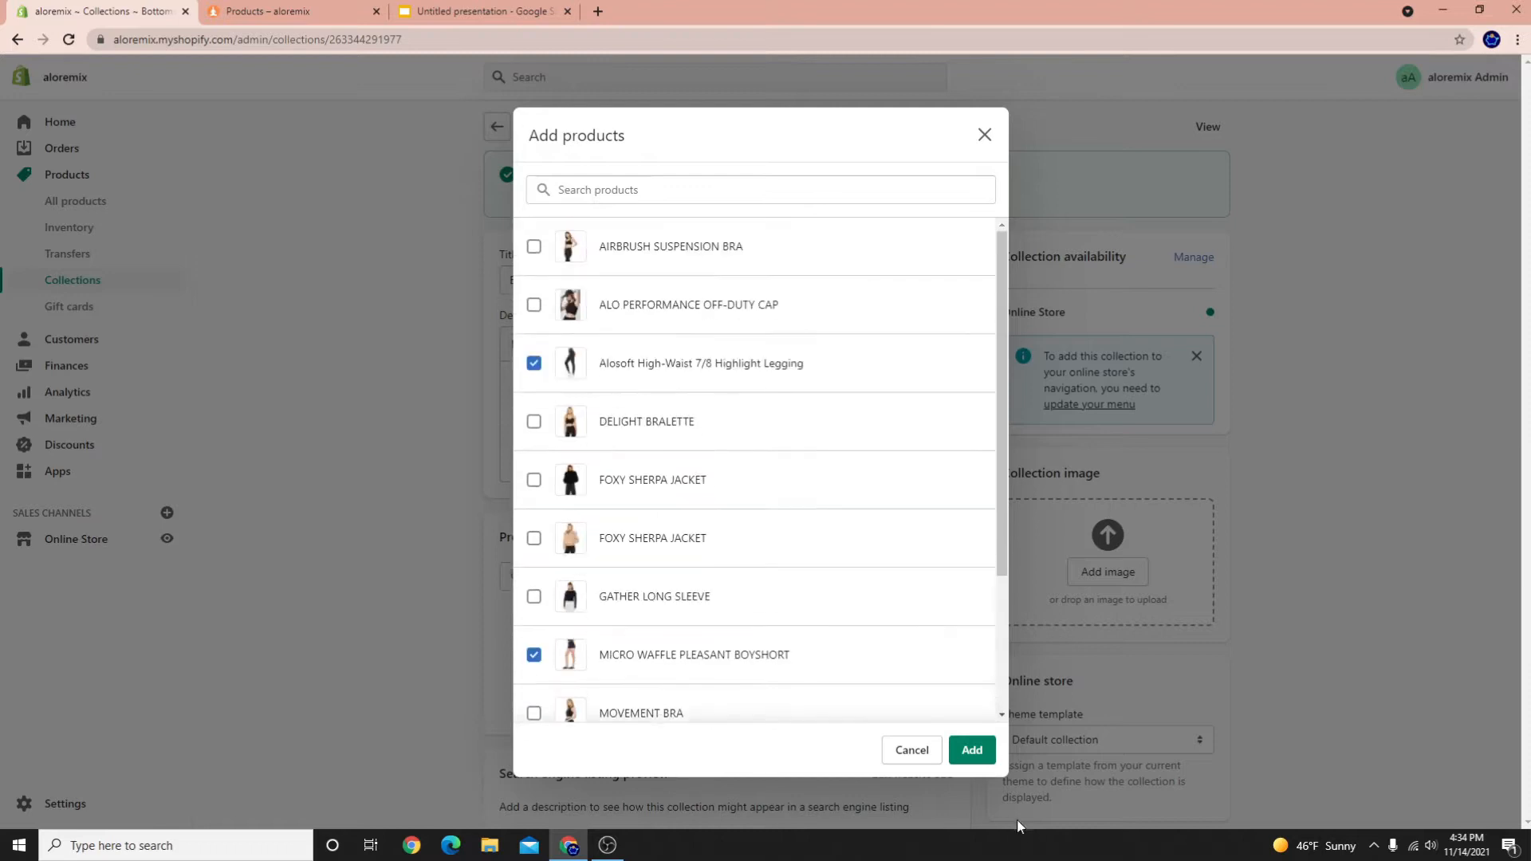
left_click(971, 749)
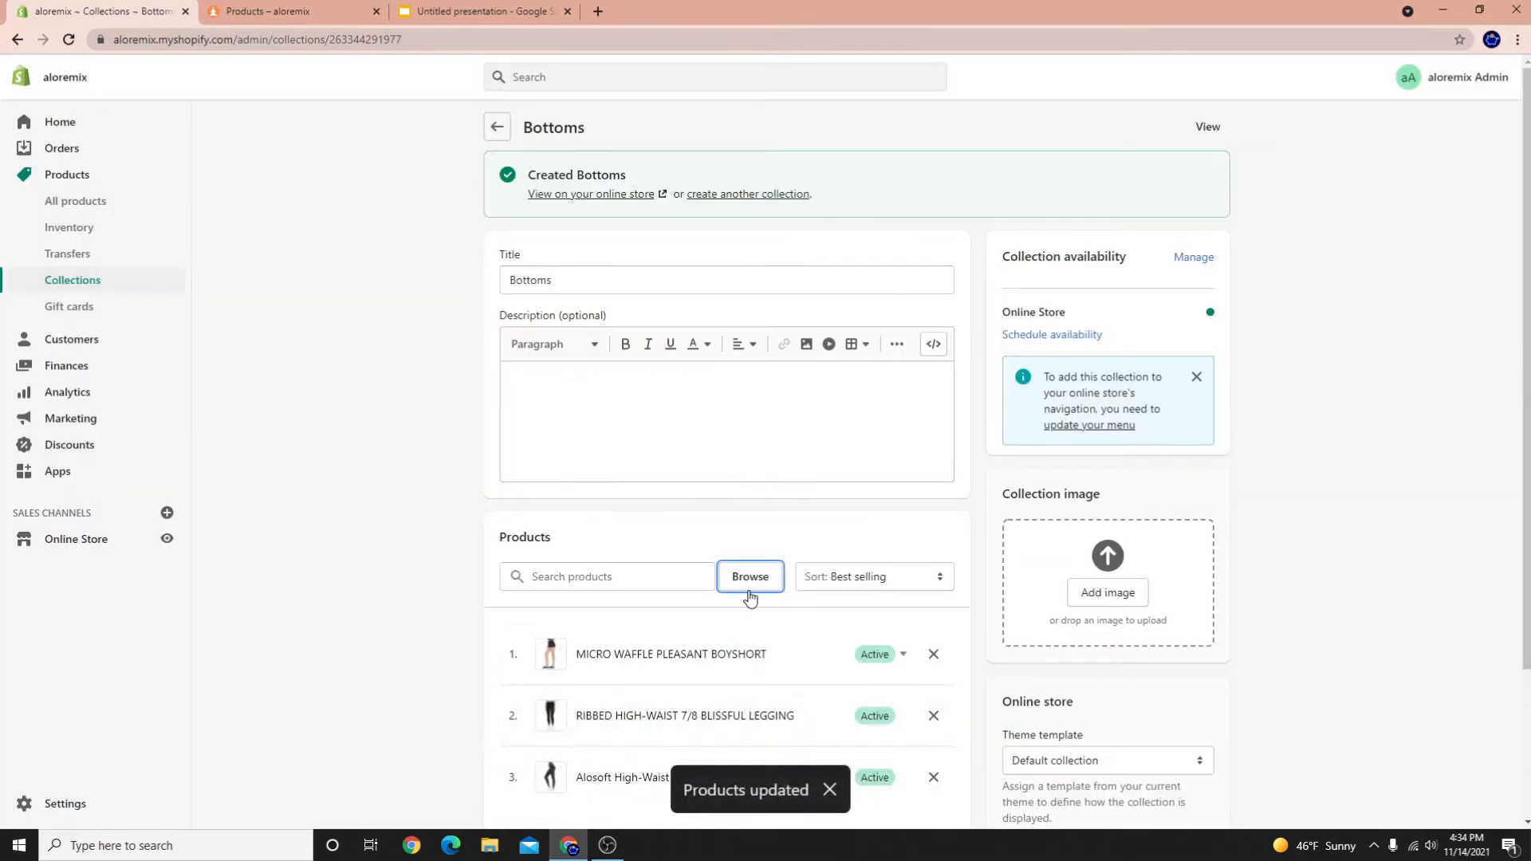
scroll(703, 644, "down", 2)
scroll(662, 590, "up", 2)
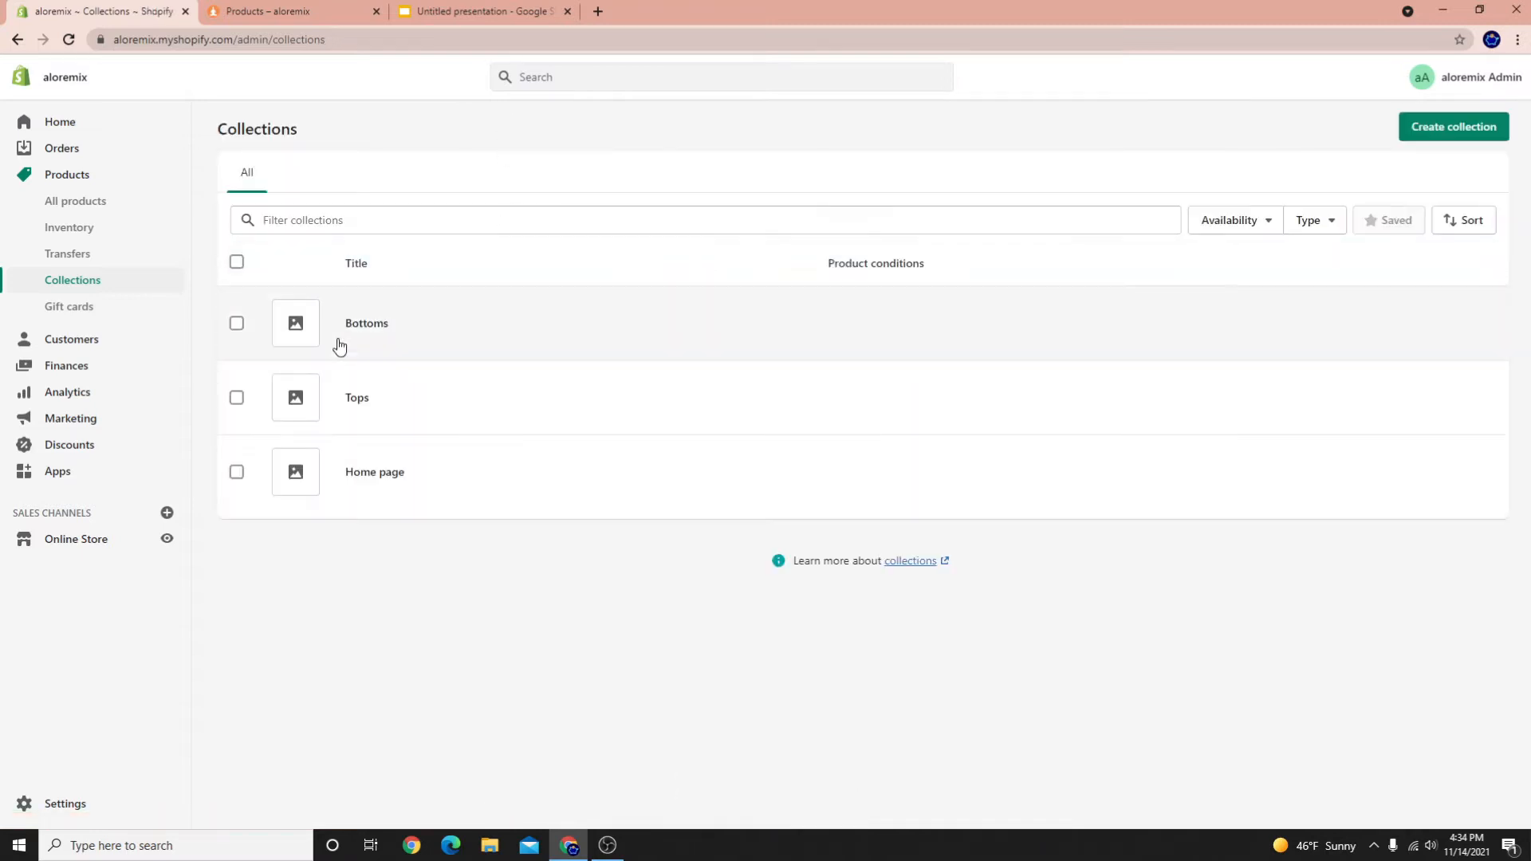
Add the Airbrush Suspension Bra, Delight Bralette, both Foxy Sherpa Jackets, Gather Long Sleeve, Movement Bra, Prima Pullover and Stunner Puffer Jacket to the Tops collection
left_click(345, 399)
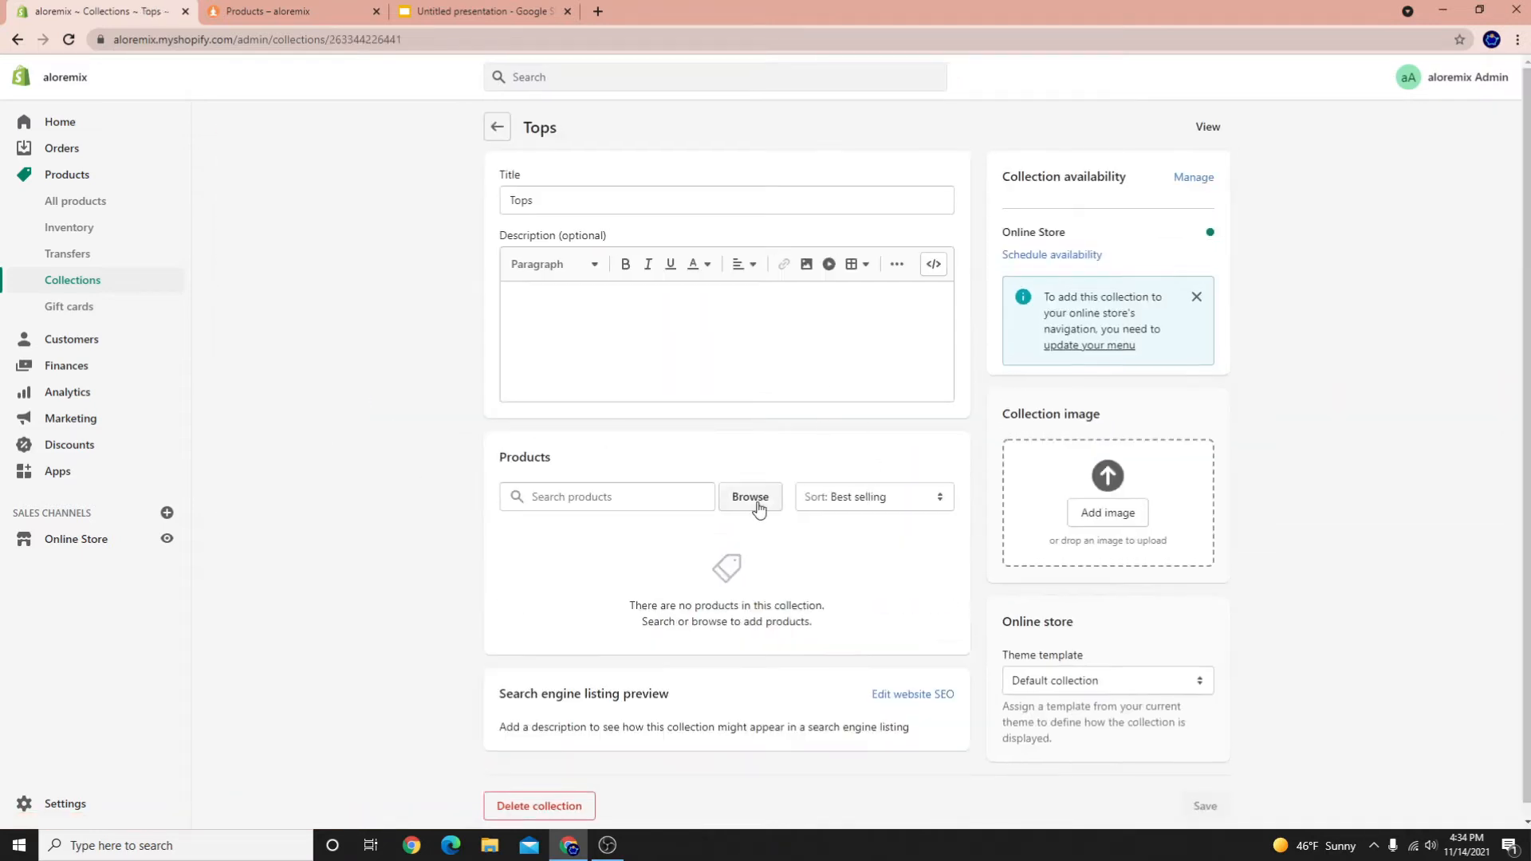
left_click(750, 496)
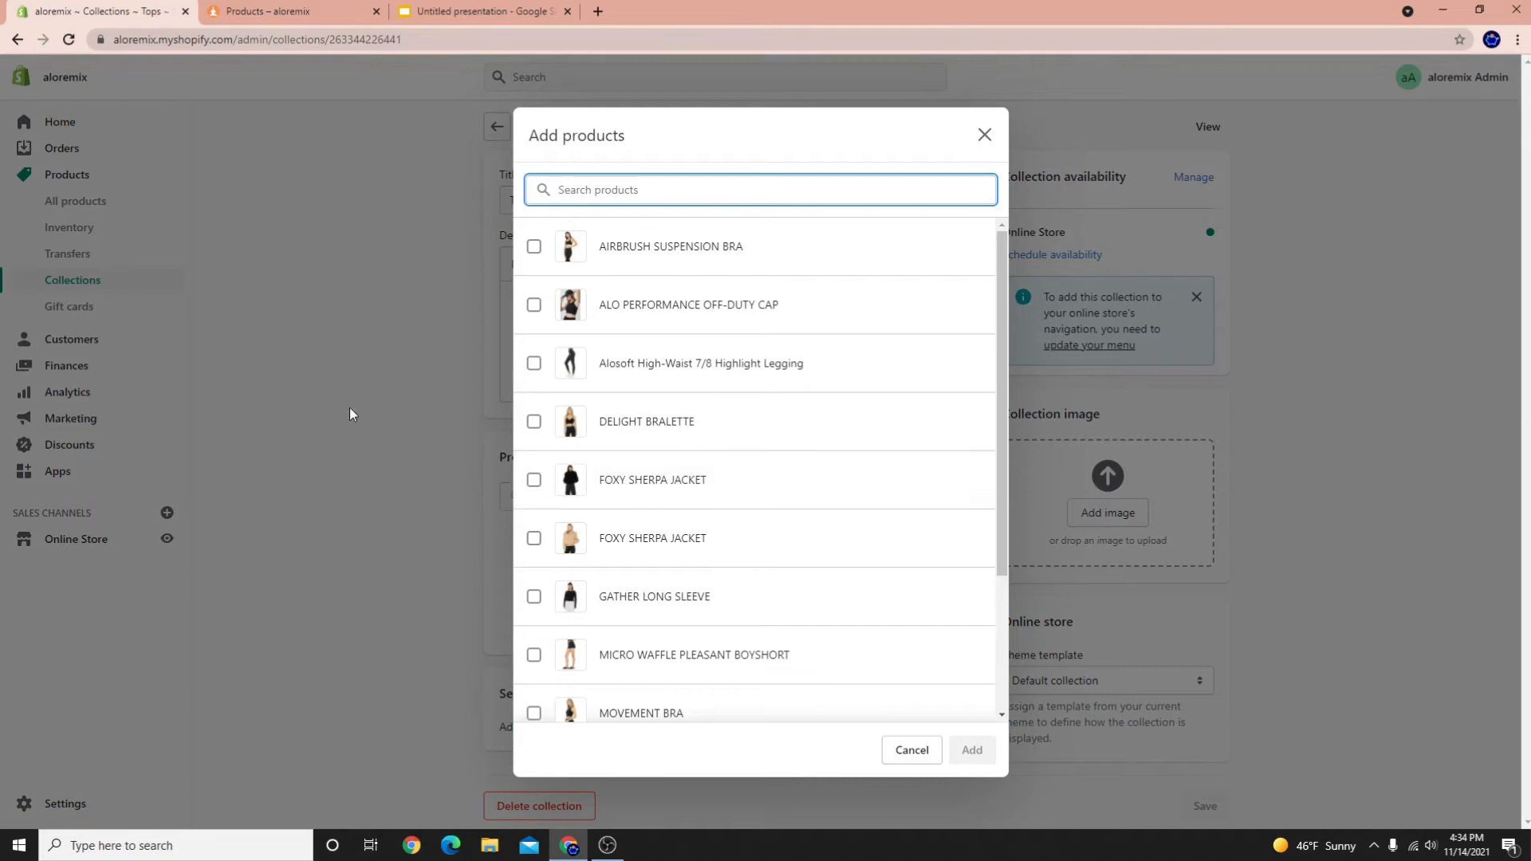
left_click(602, 244)
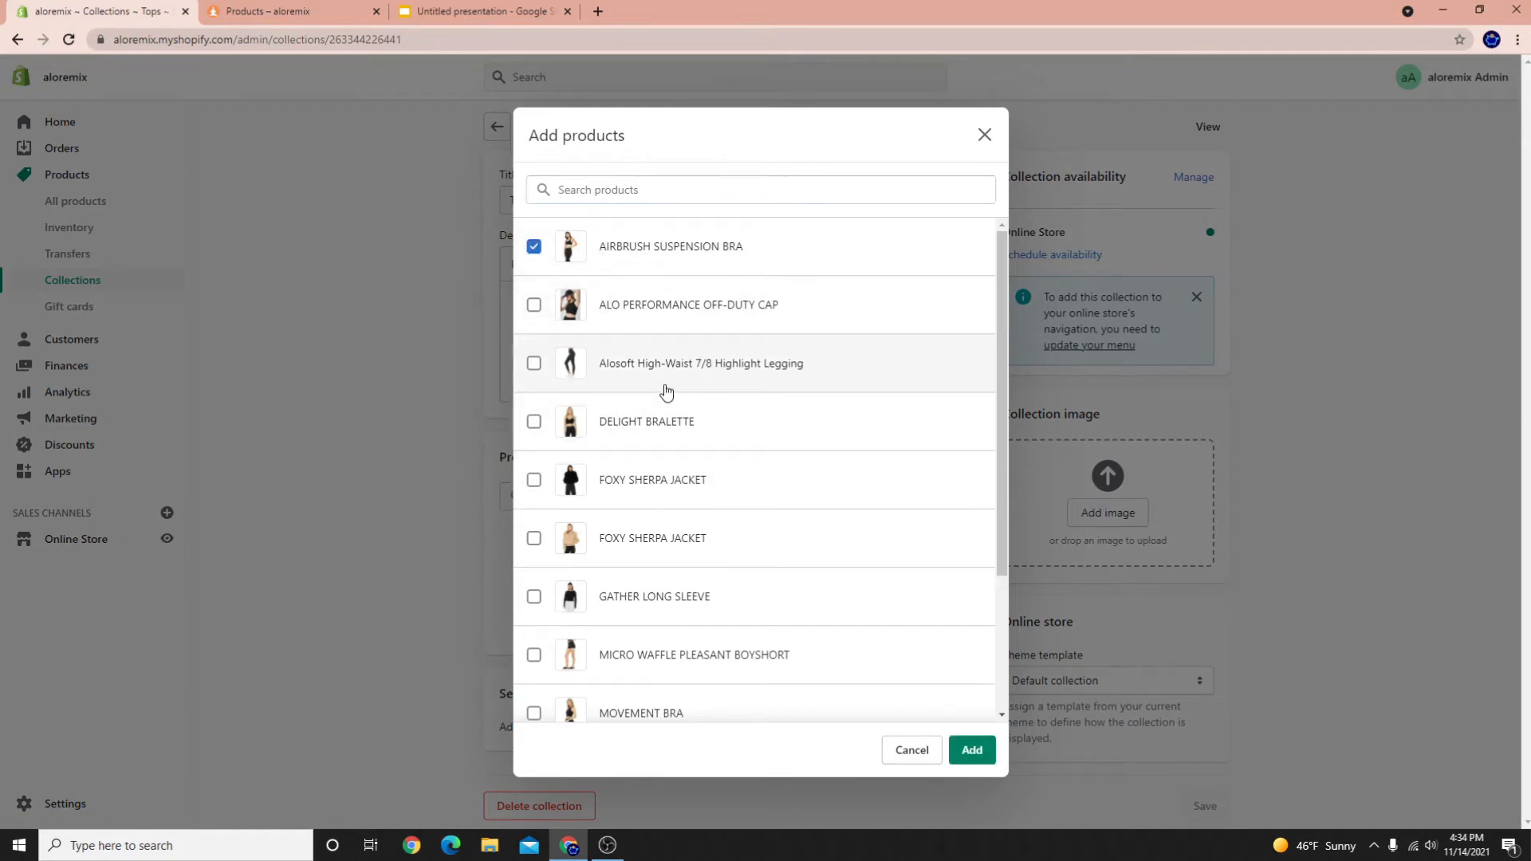
left_click(648, 427)
scroll(643, 517, "down", 1)
scroll(638, 479, "down", 2)
left_click(629, 354)
left_click(643, 296)
left_click(628, 413)
left_click(657, 527)
left_click(694, 590)
left_click(707, 695)
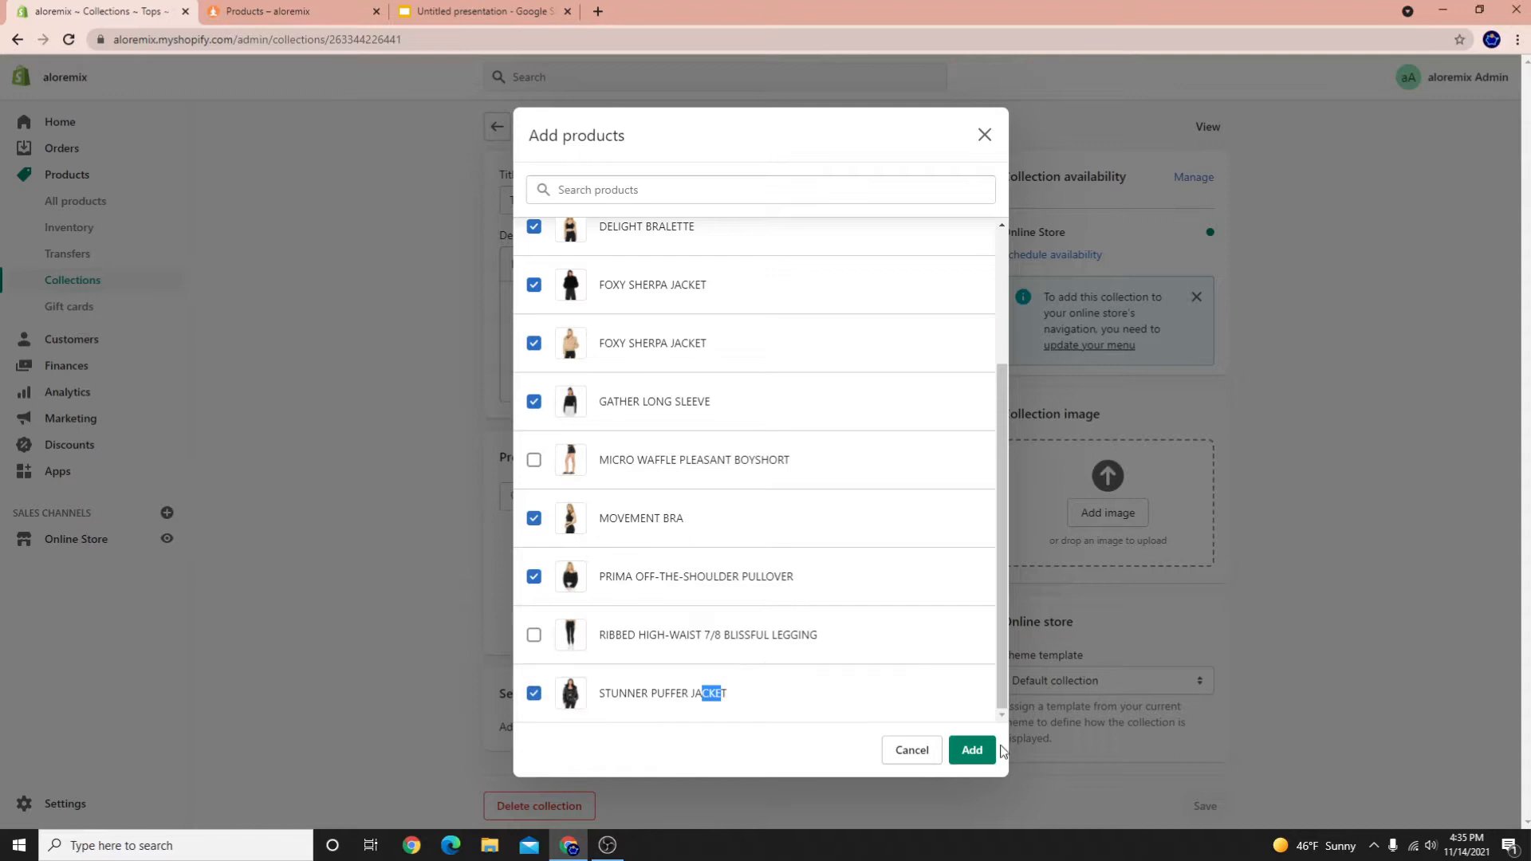
left_click(971, 749)
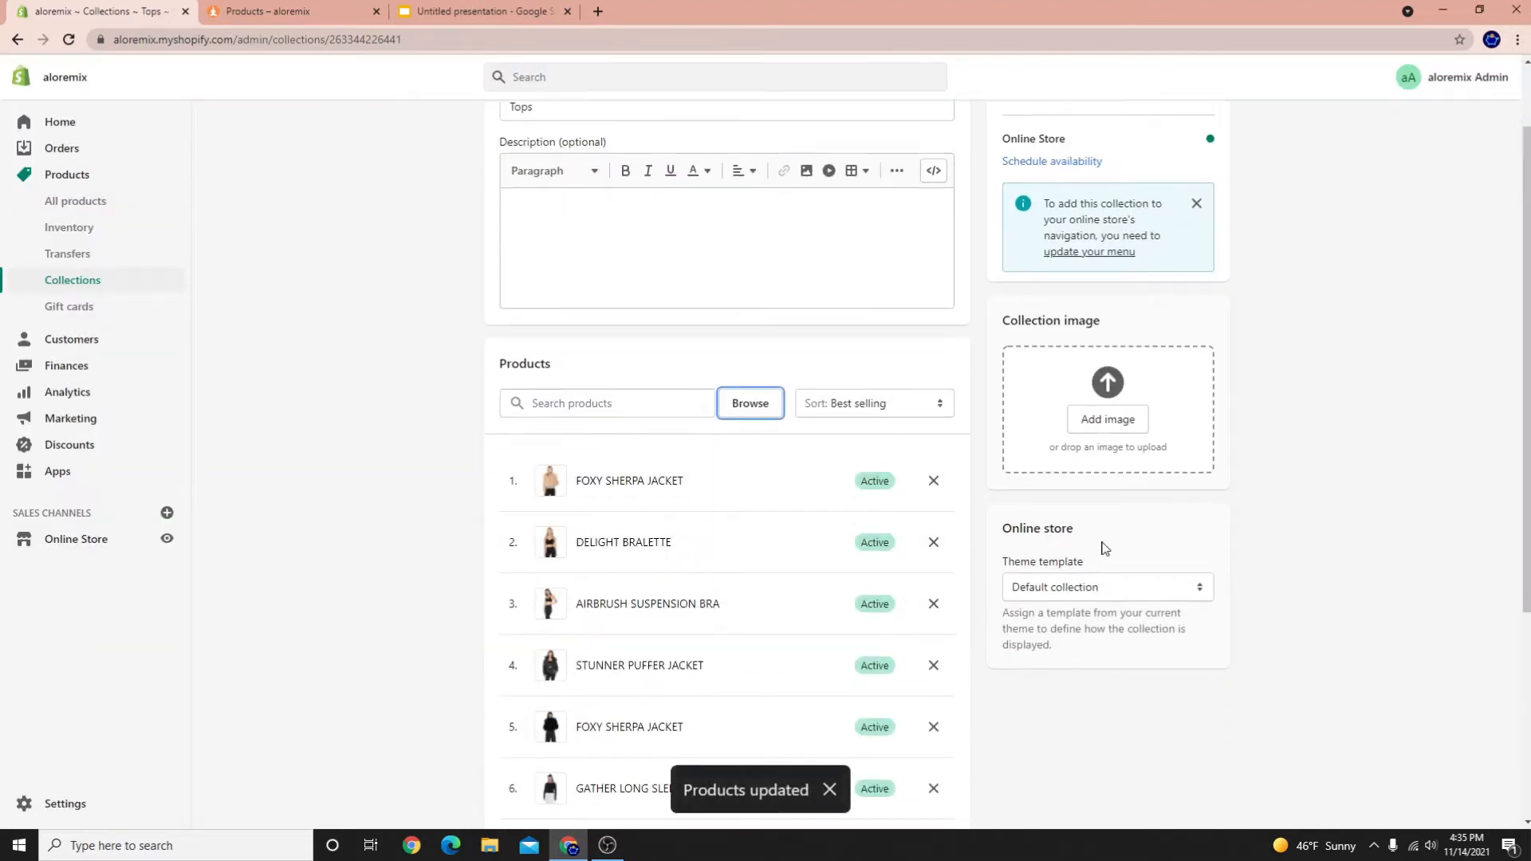
scroll(1121, 417, "down", 5)
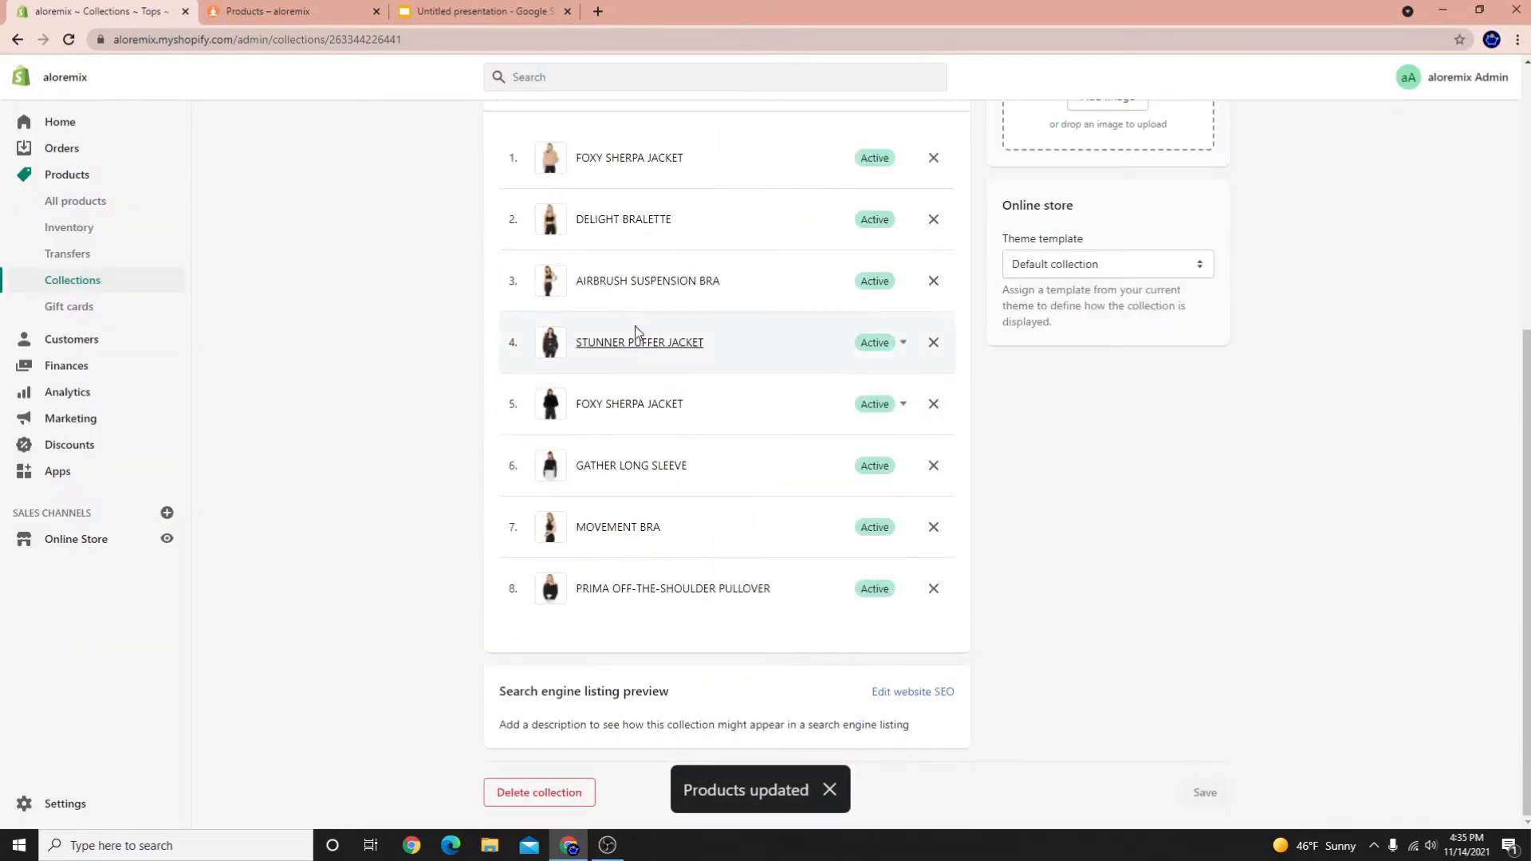
scroll(633, 335, "up", 5)
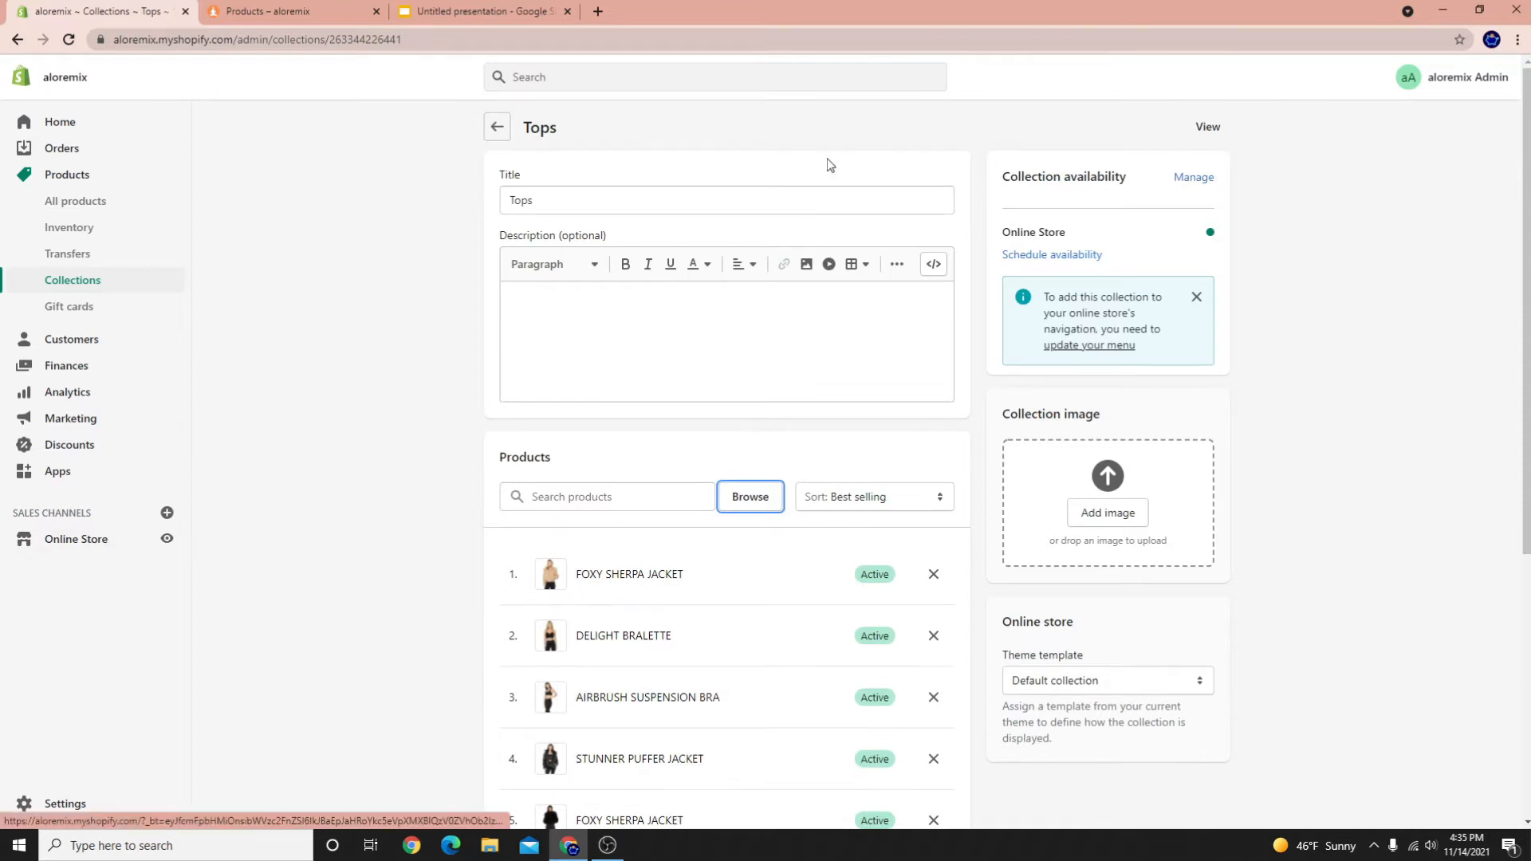
View the Tops collection in the online store, highlight its heading and examine the products listed there
left_click(1208, 126)
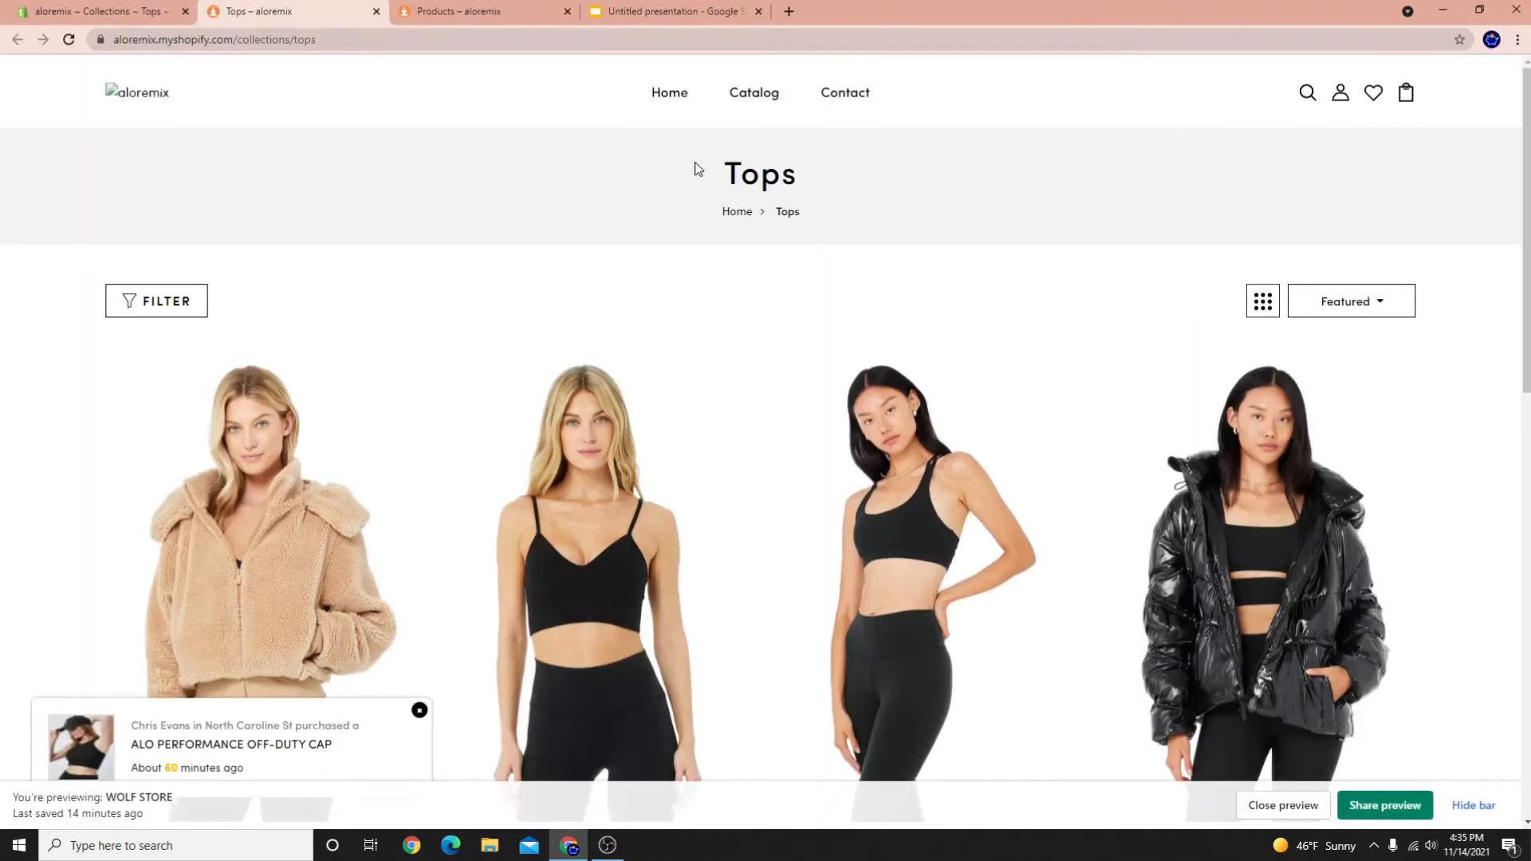
left_click_drag(730, 175, 795, 184)
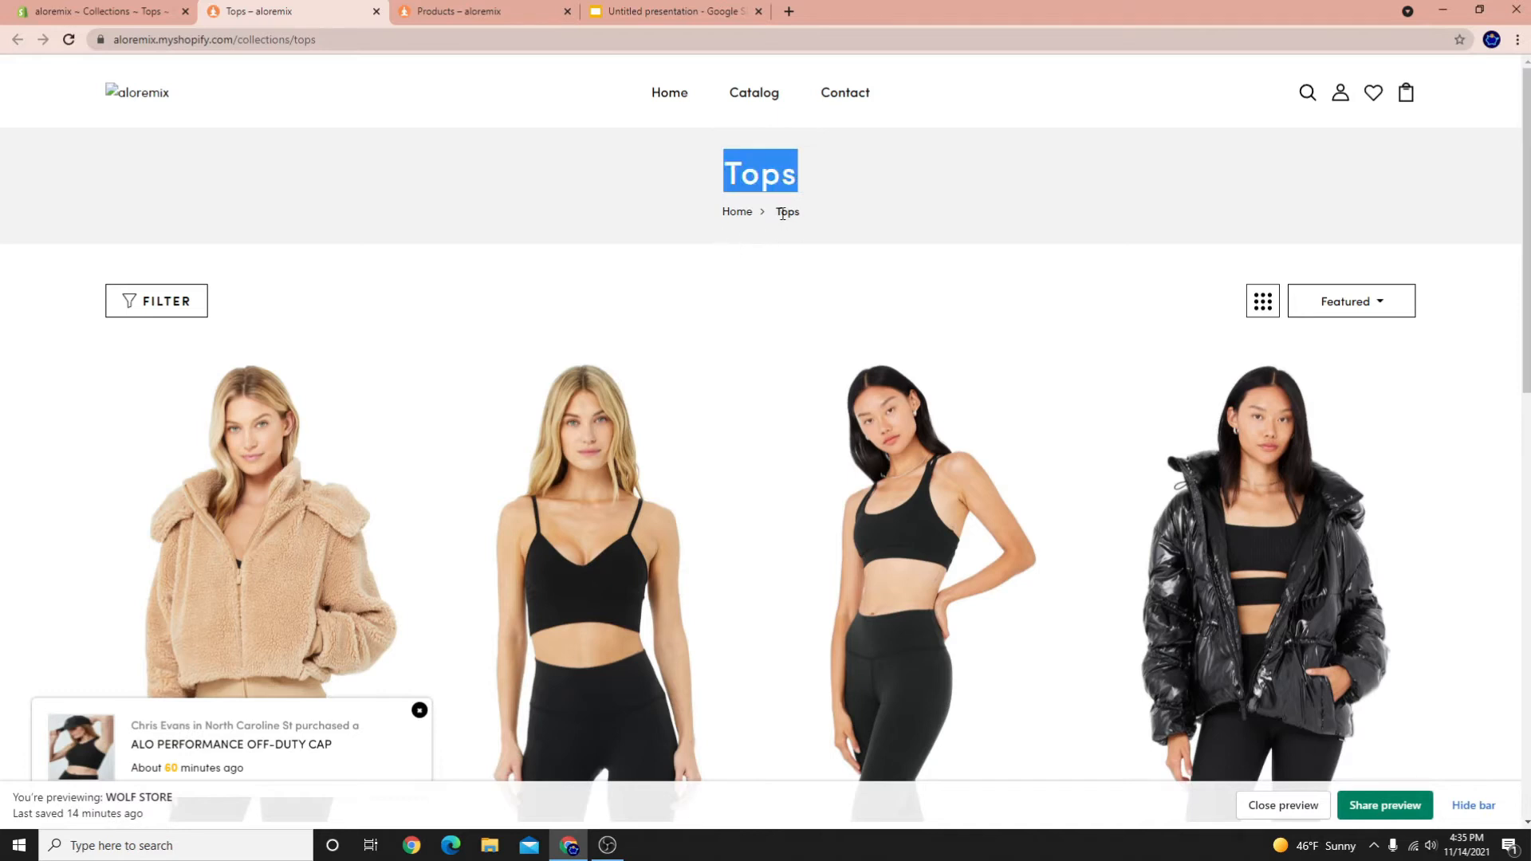
scroll(763, 261, "down", 3)
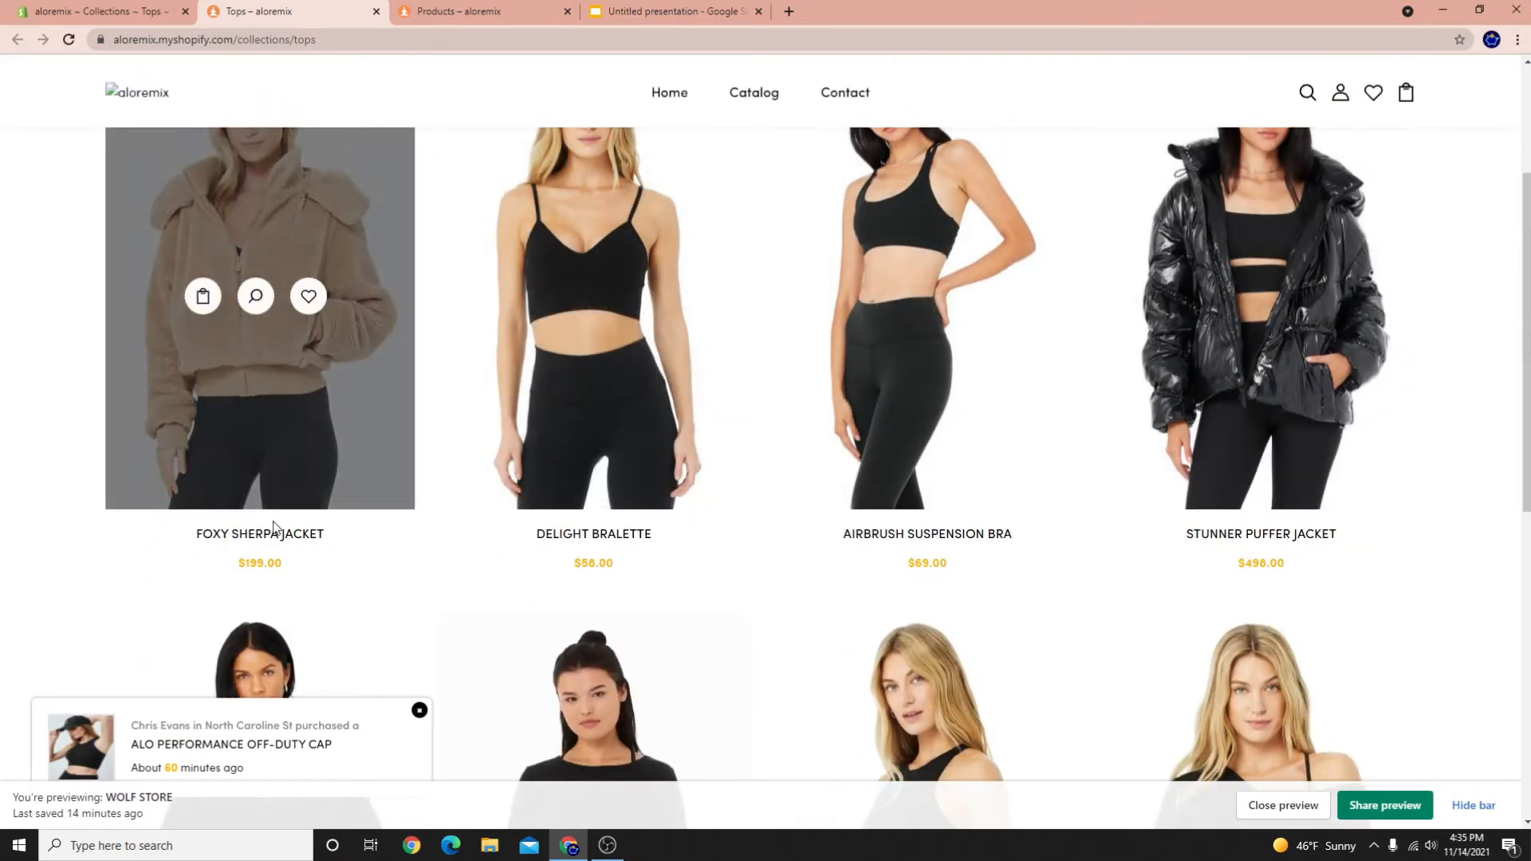
scroll(612, 314, "down", 3)
scroll(968, 435, "down", 3)
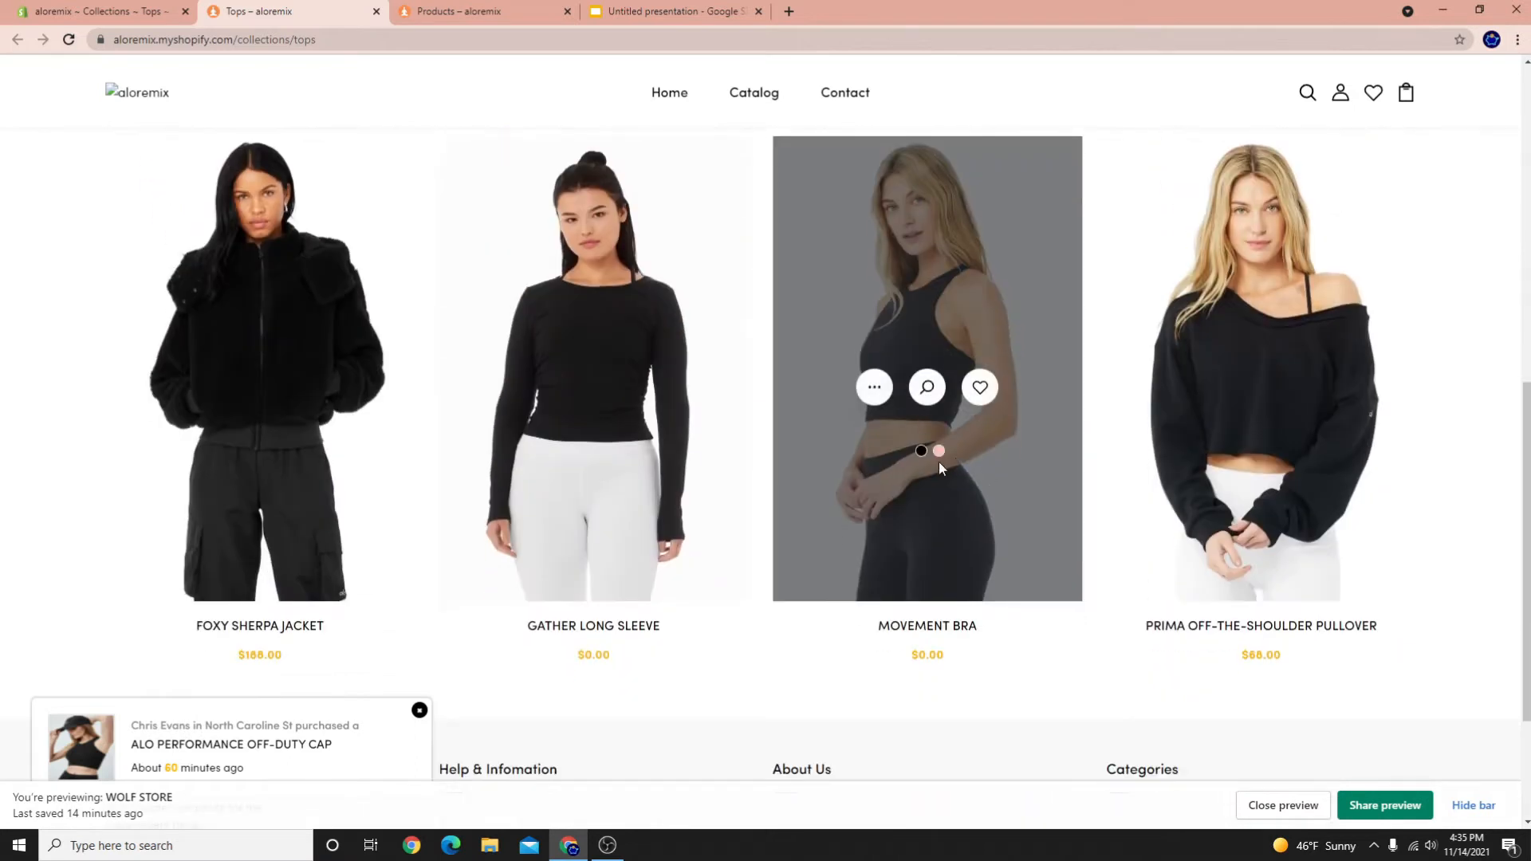
scroll(199, 557, "up", 8)
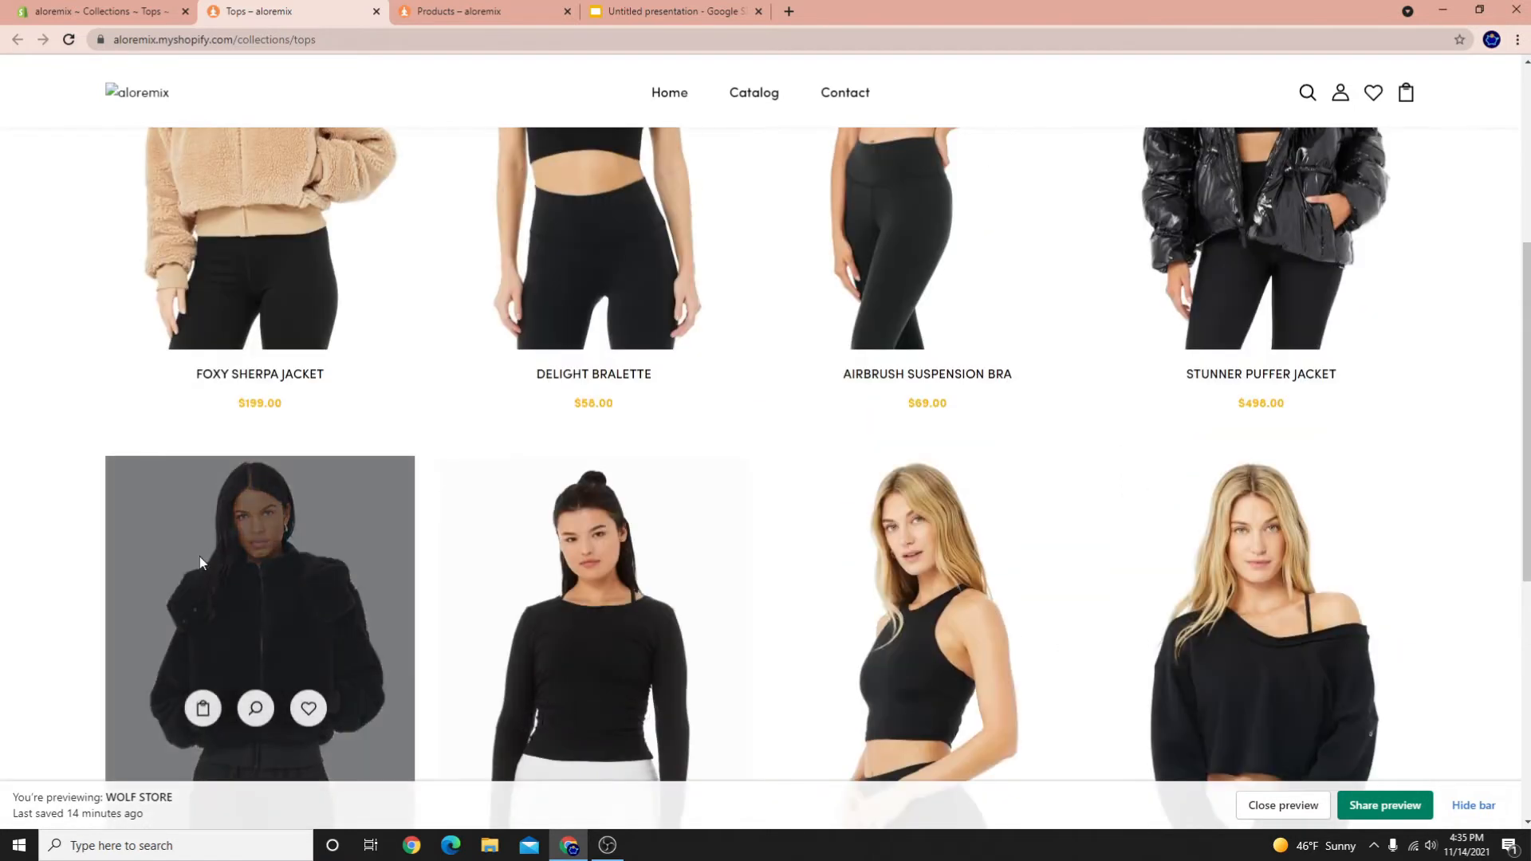
scroll(1249, 538, "down", 5)
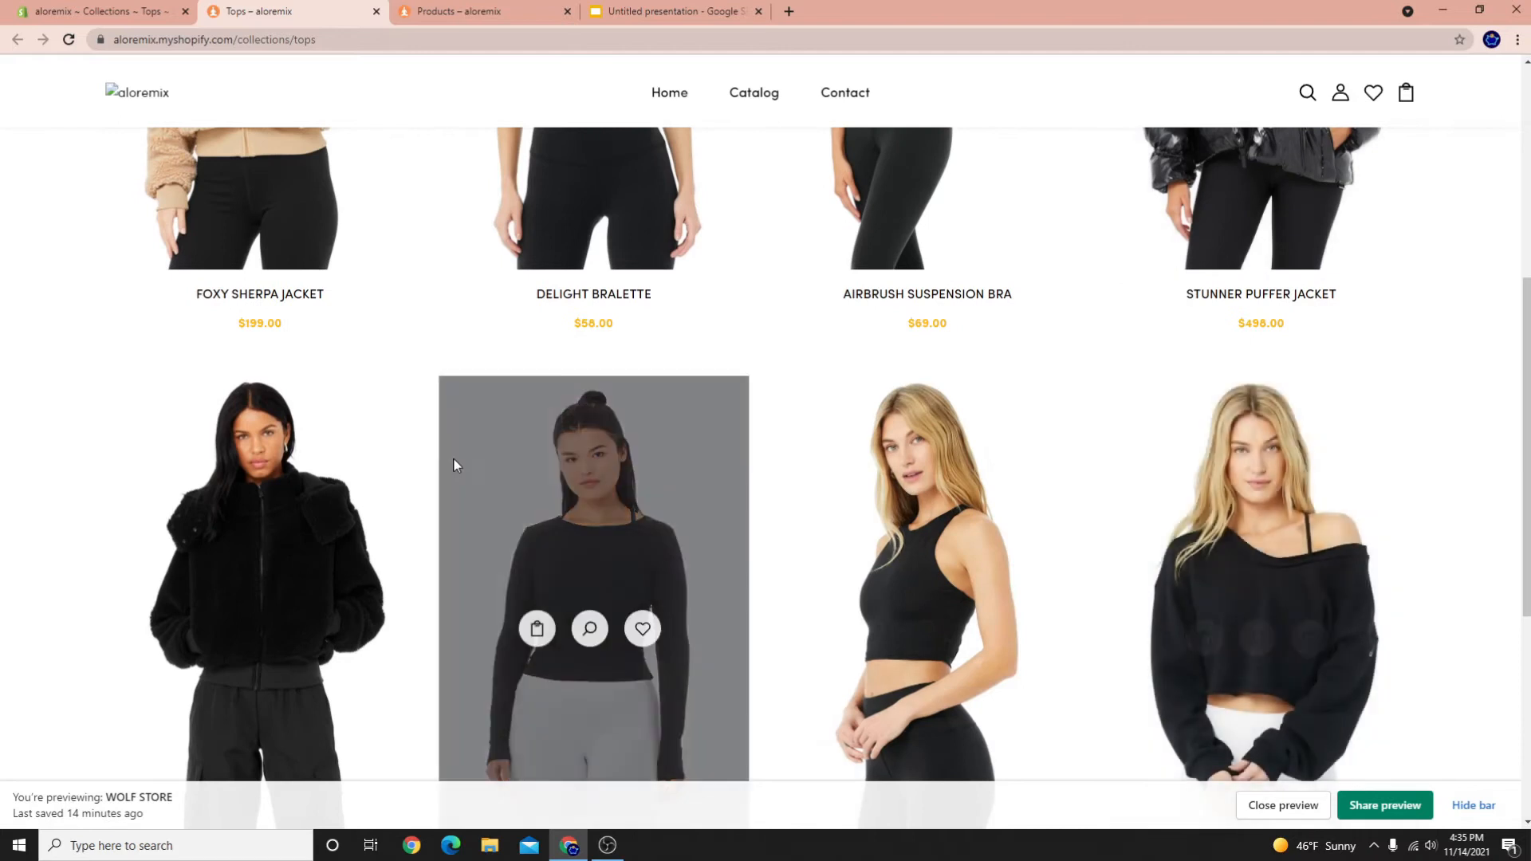
scroll(390, 383, "up", 6)
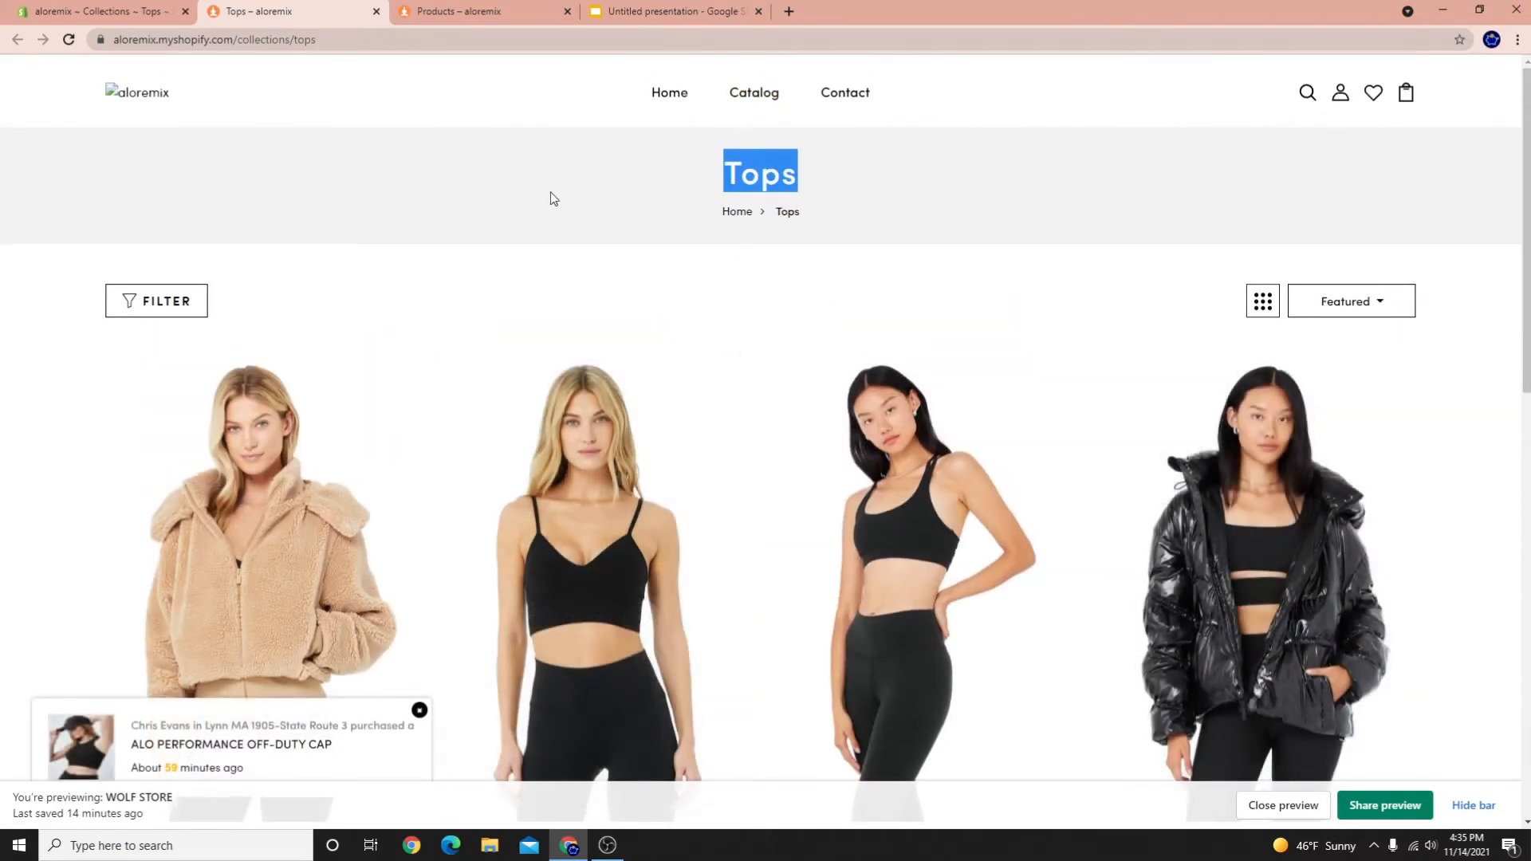
scroll(1136, 402, "down", 3)
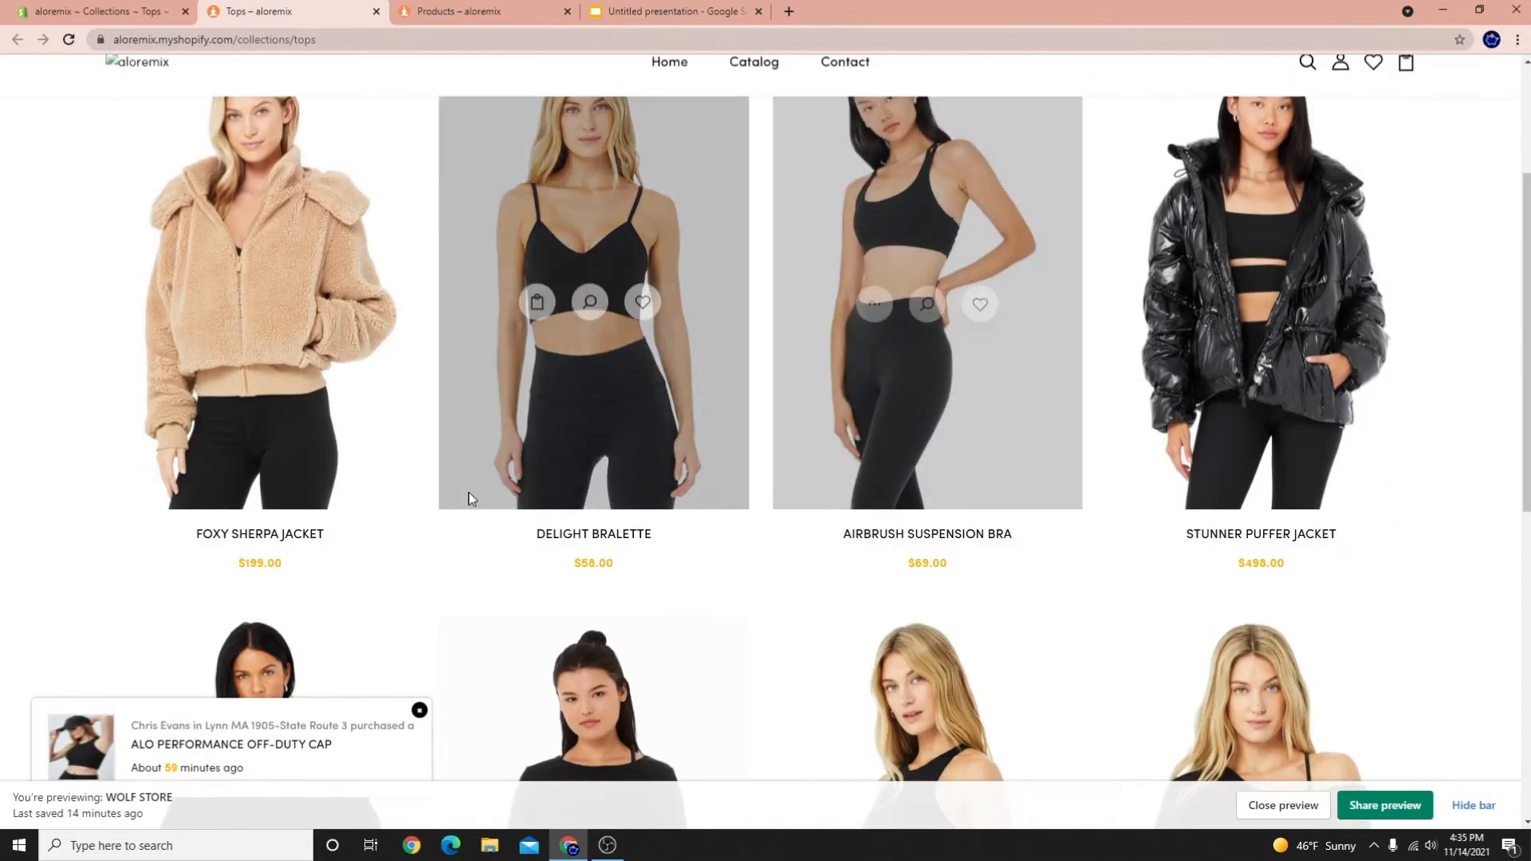
scroll(448, 513, "up", 3)
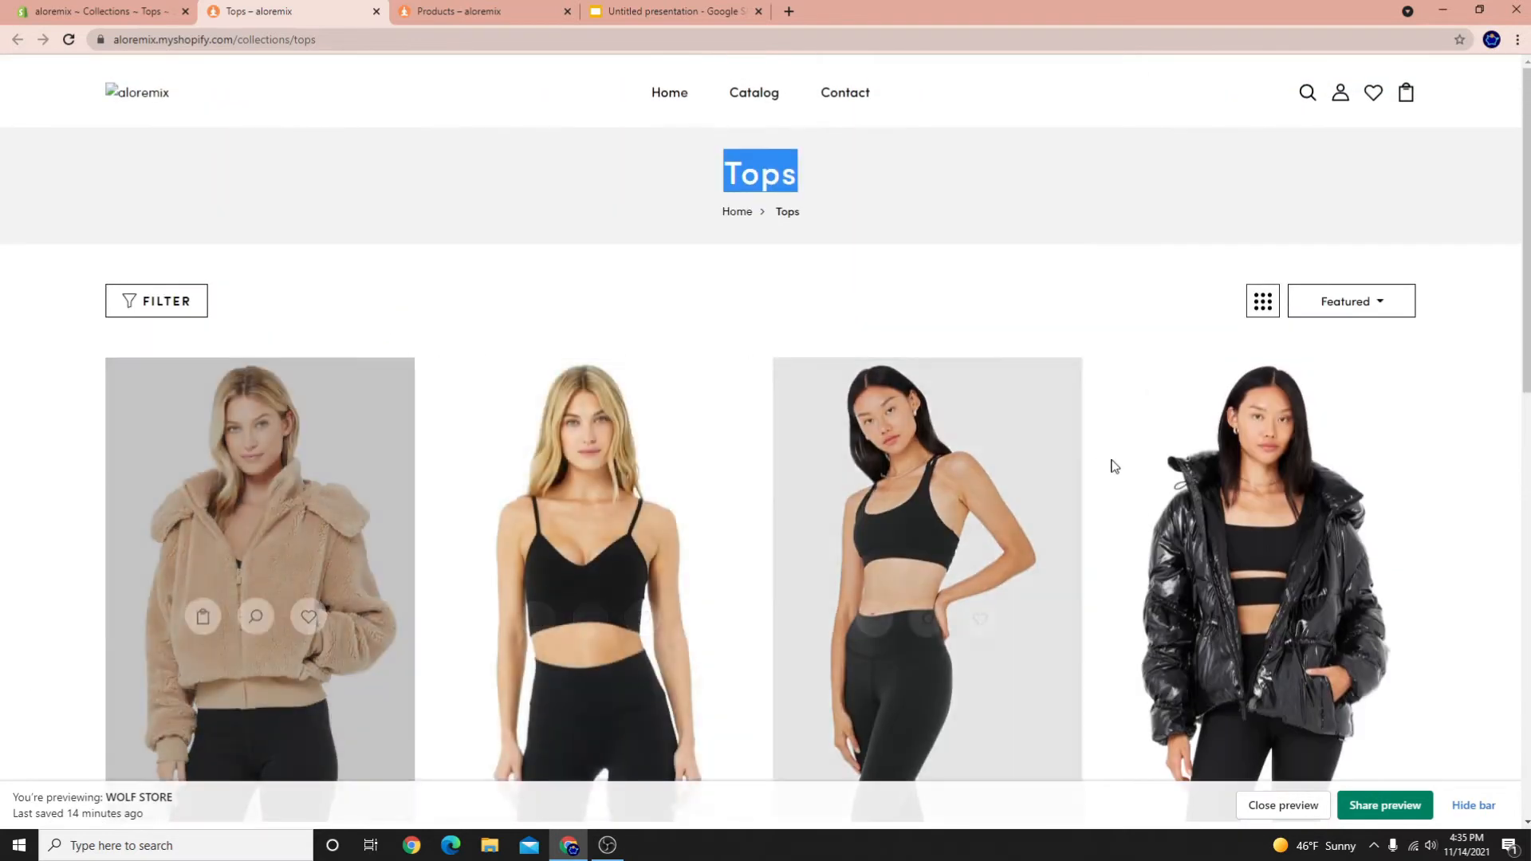
scroll(294, 440, "down", 5)
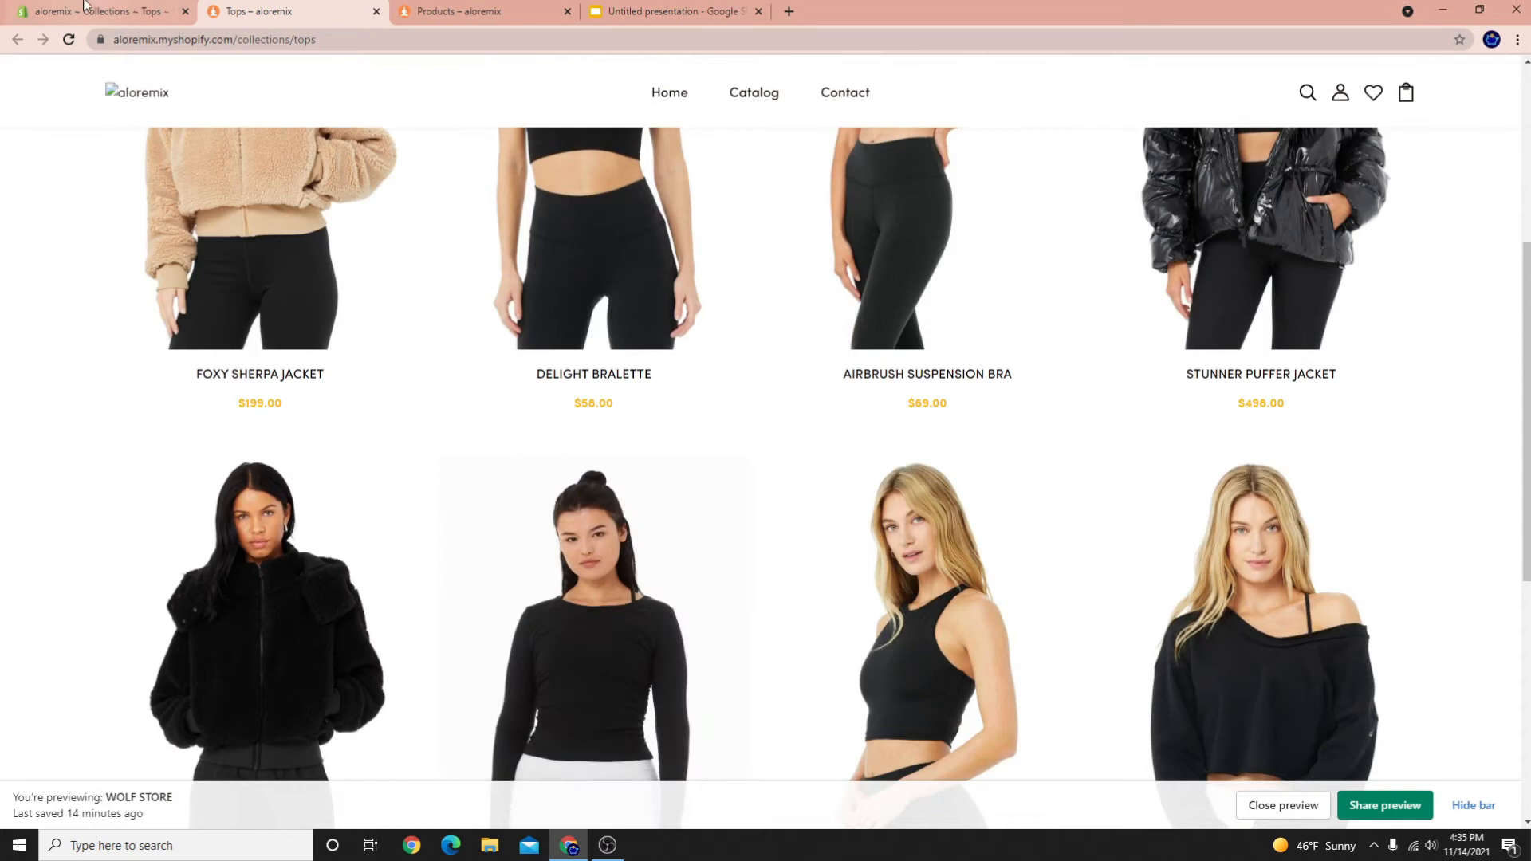
Return to the store admin, create a manual collection titled Jackets and save it
scroll(305, 493, "up", 5)
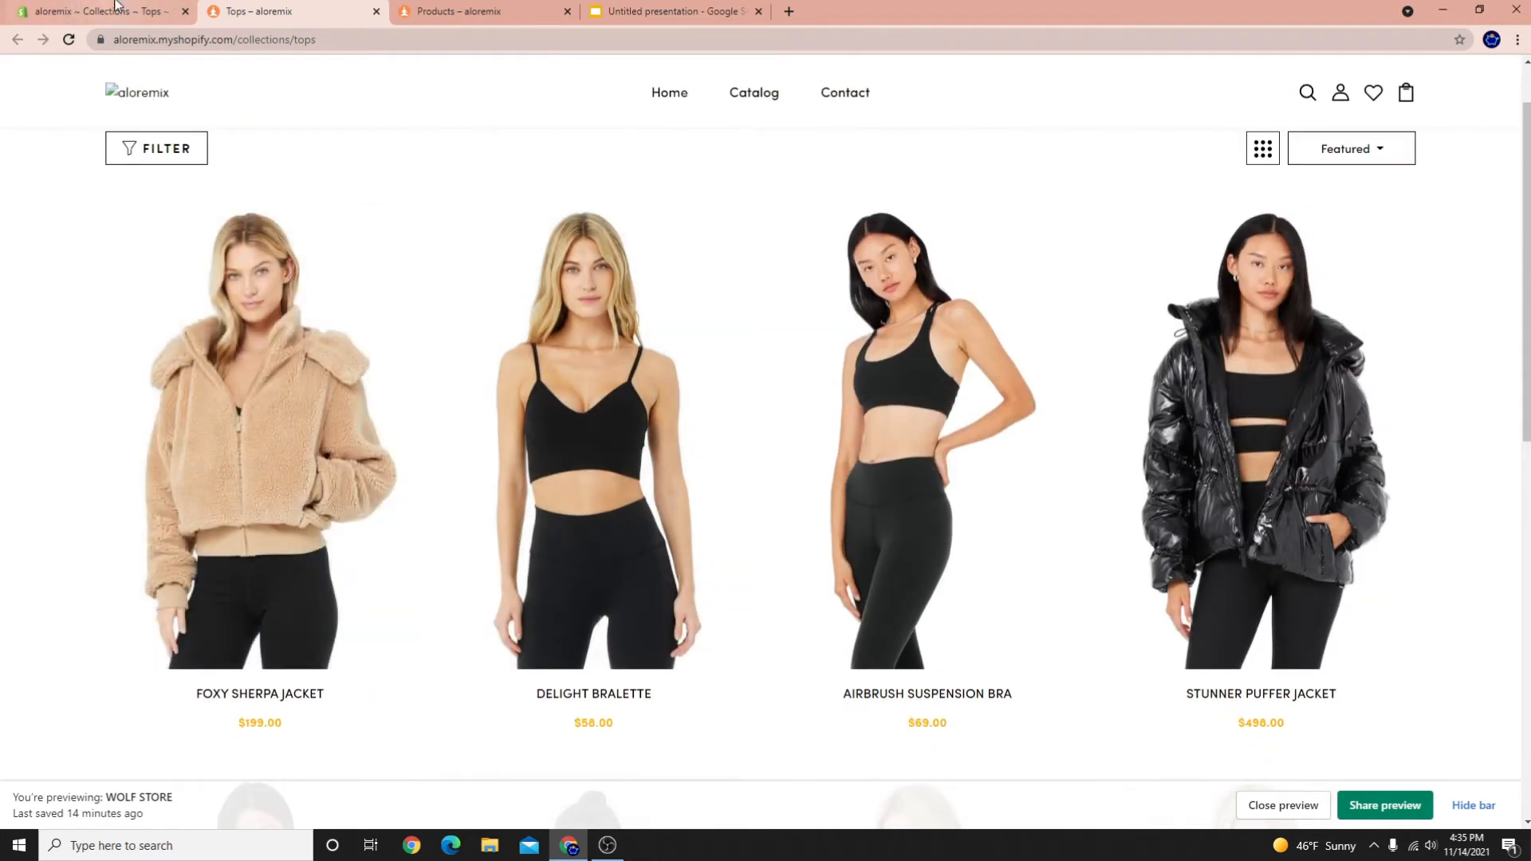
scroll(853, 648, "down", 5)
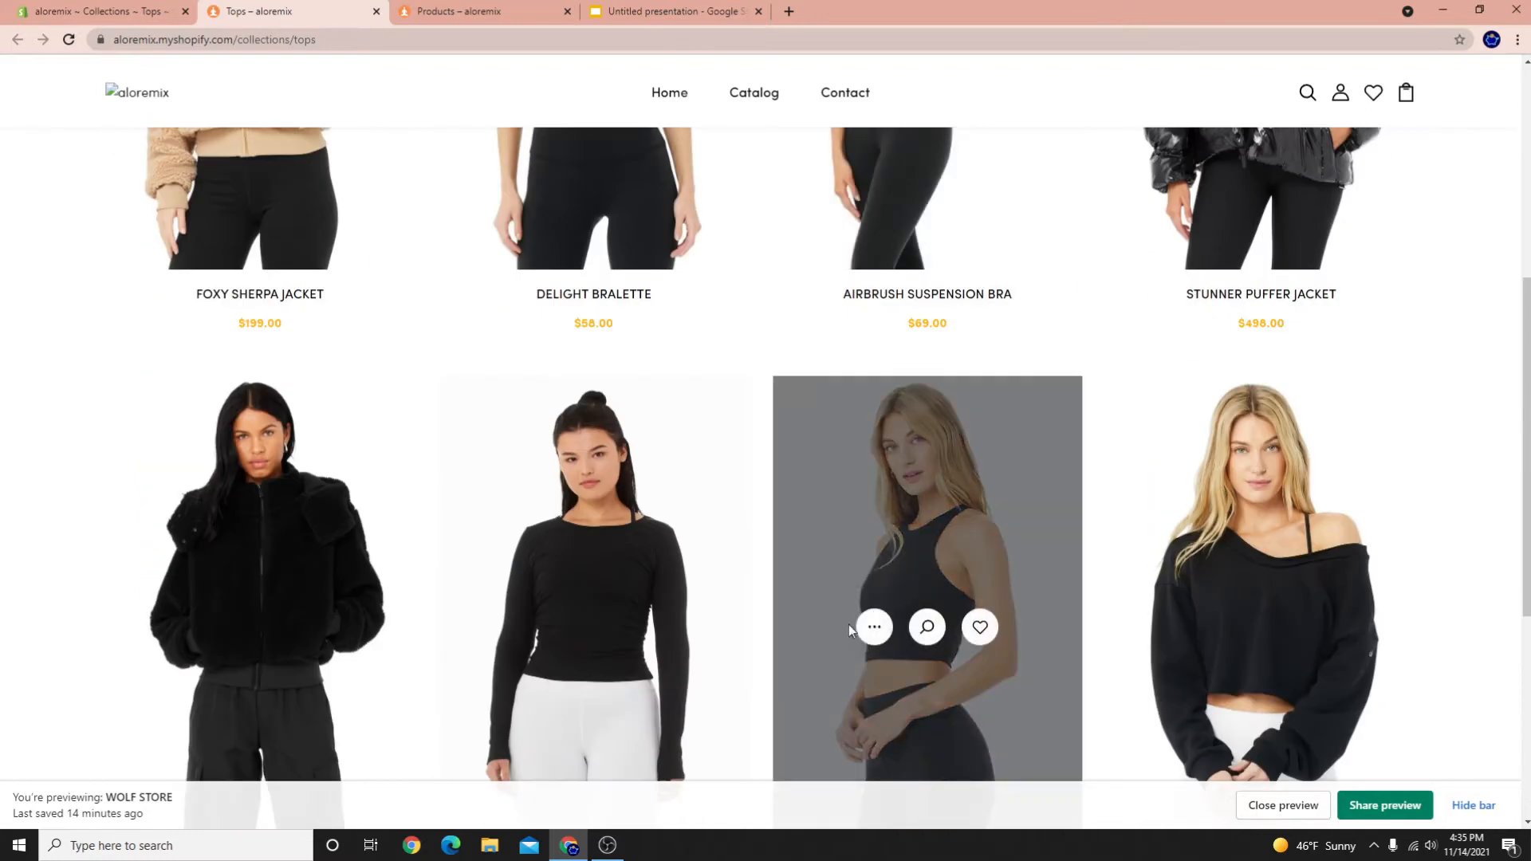
left_click(37, 8)
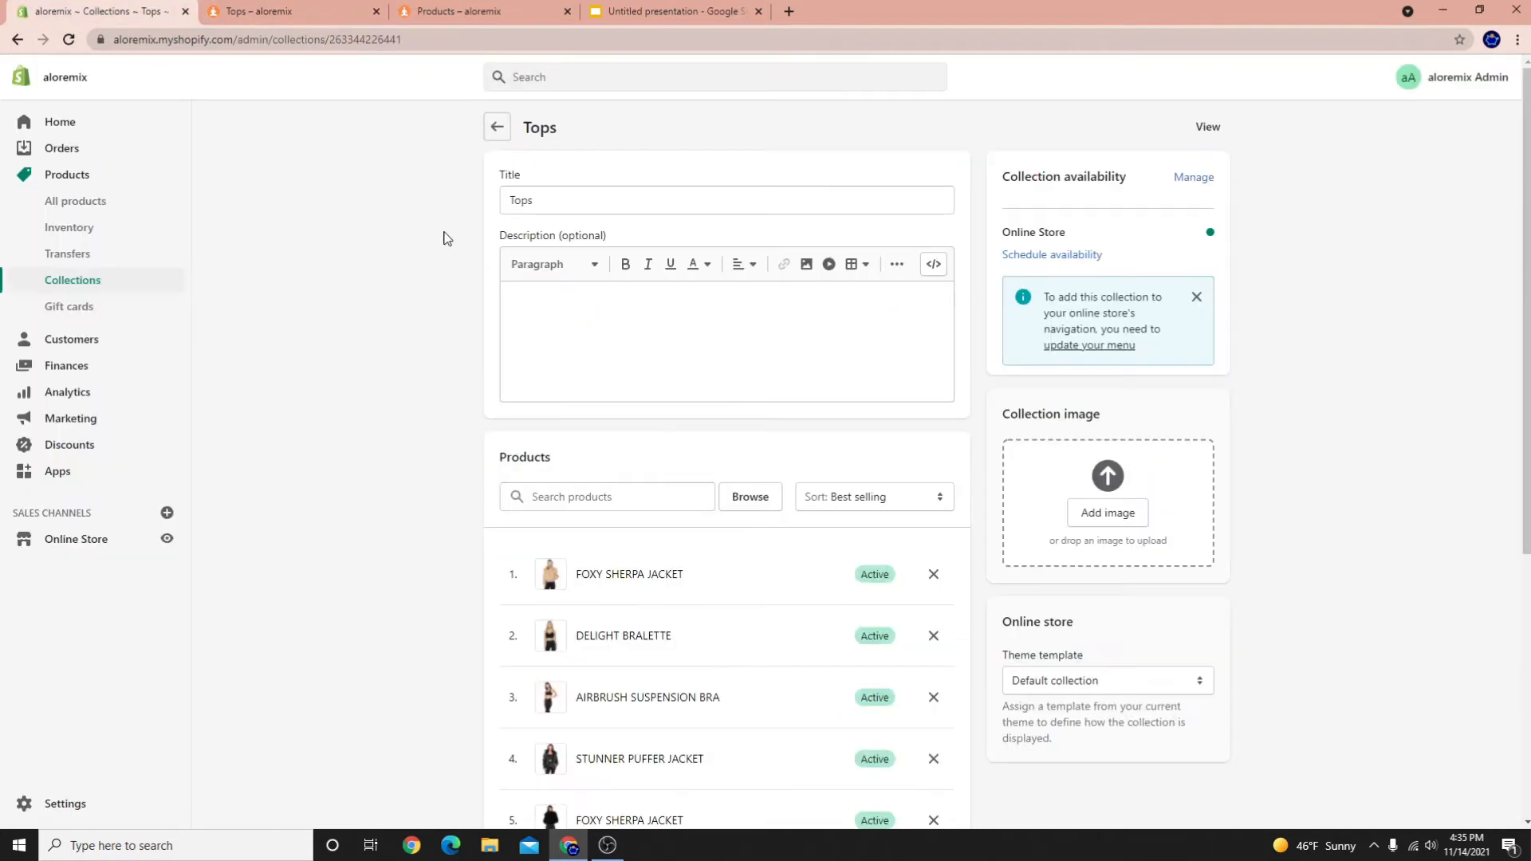
left_click(495, 130)
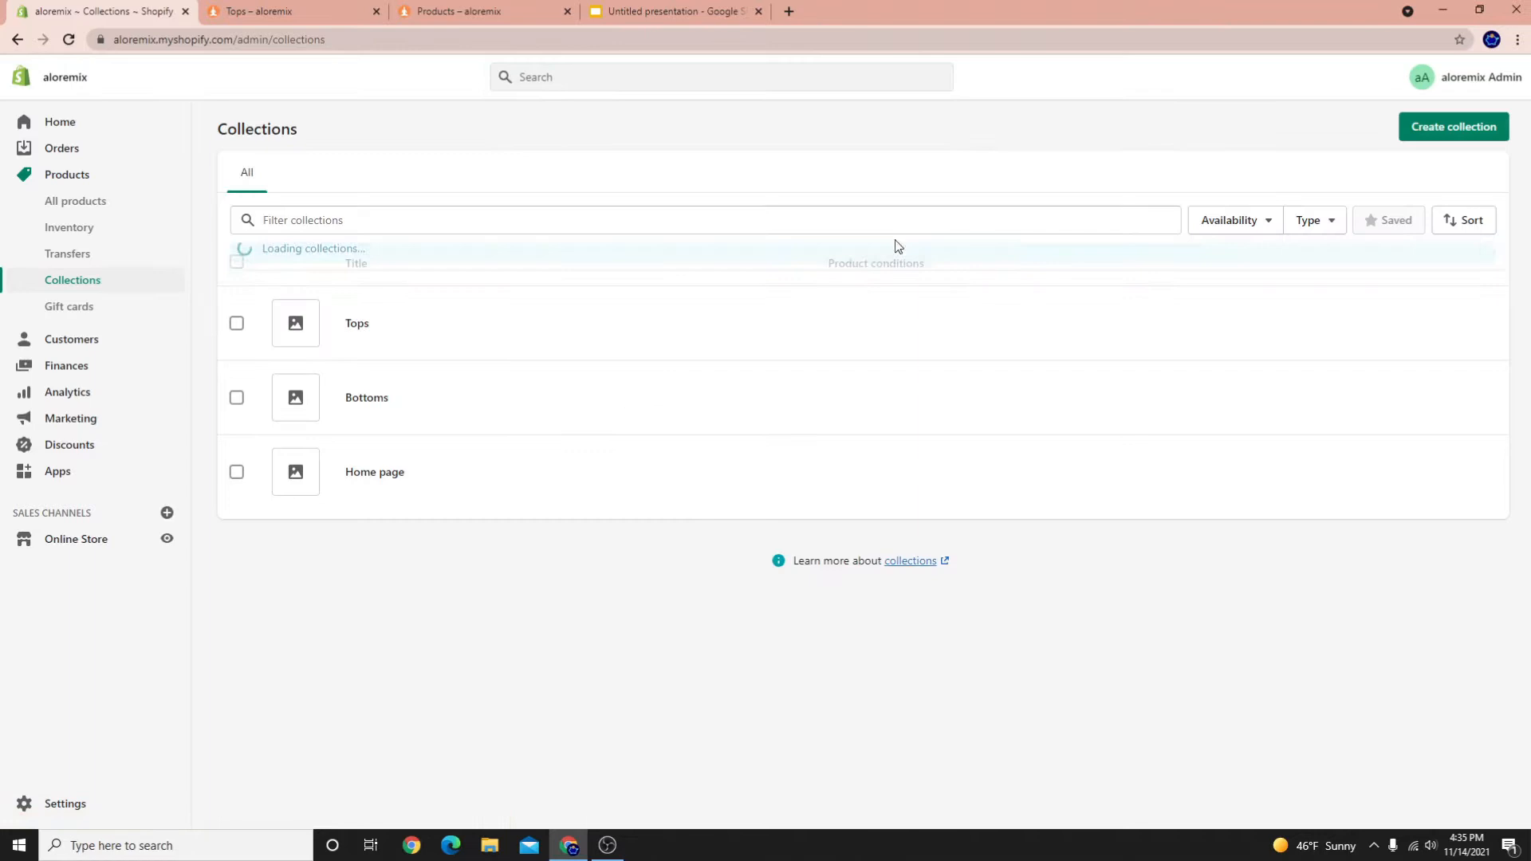
left_click(1463, 131)
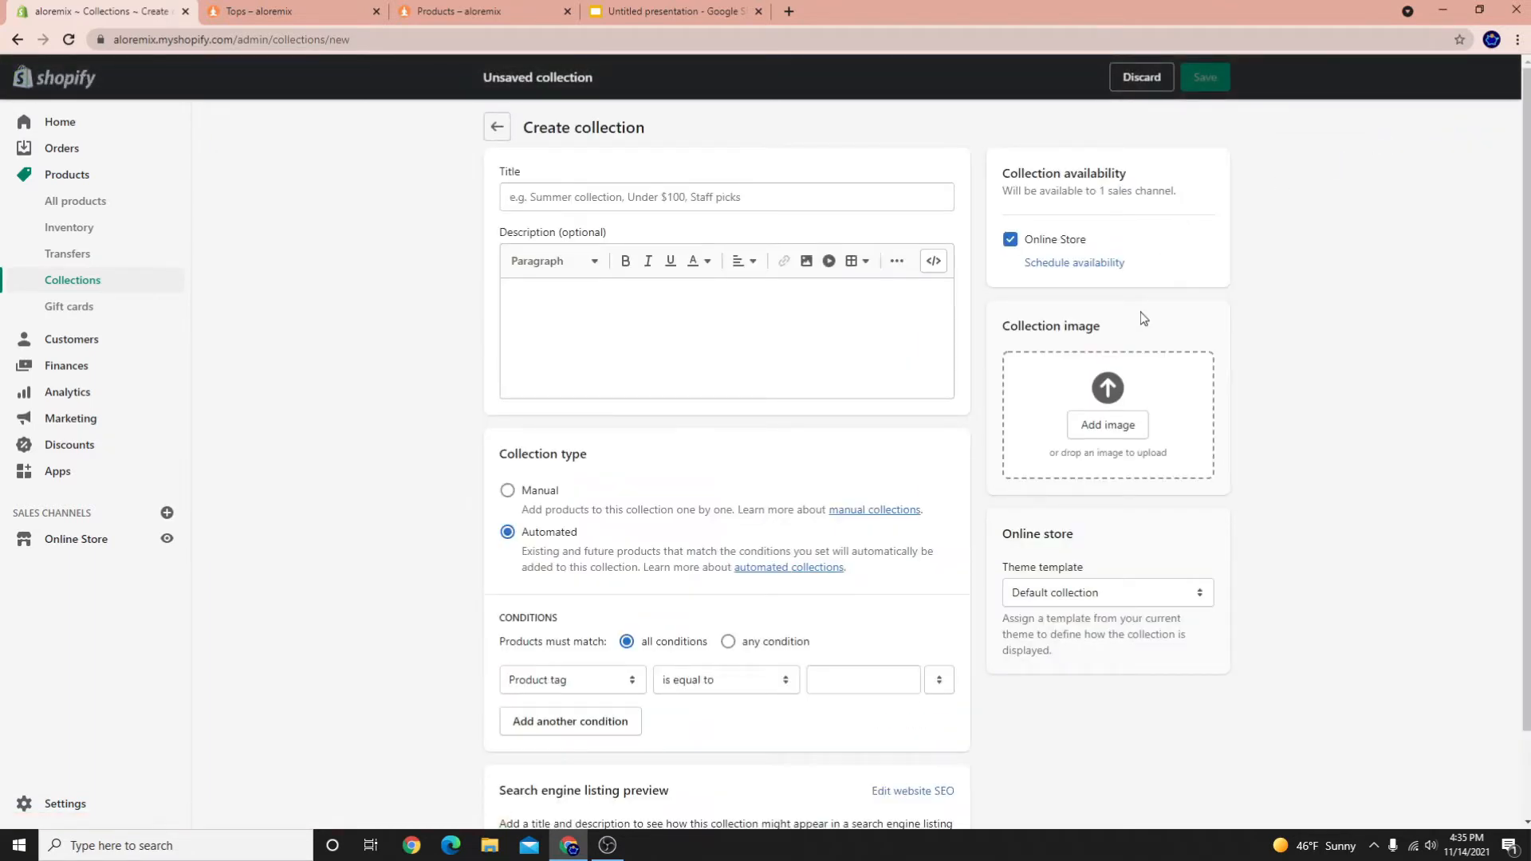
left_click(796, 209)
type("Jackets")
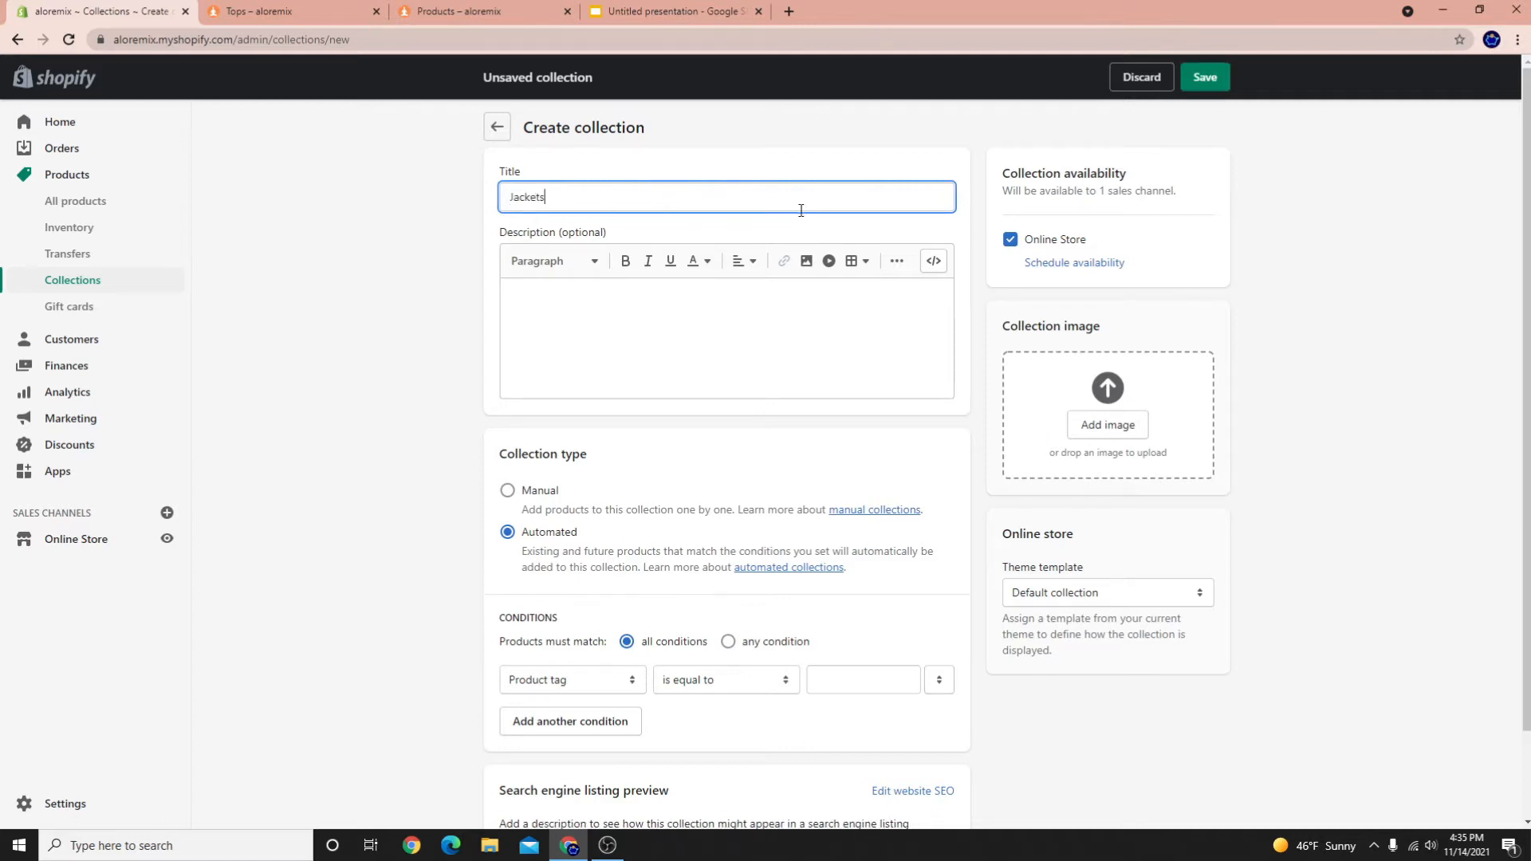
left_click(508, 489)
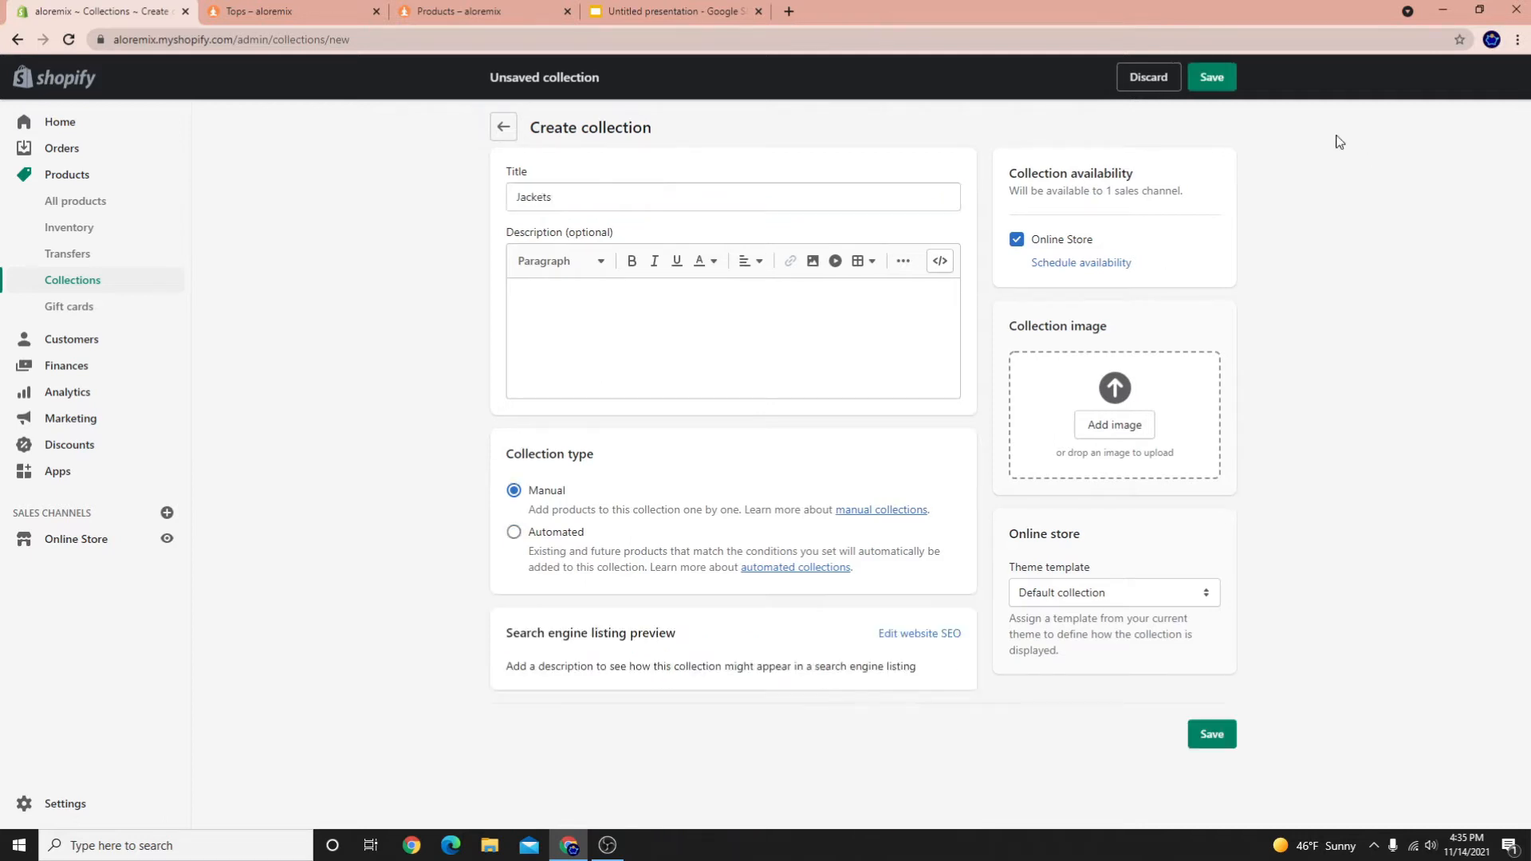
left_click(1227, 76)
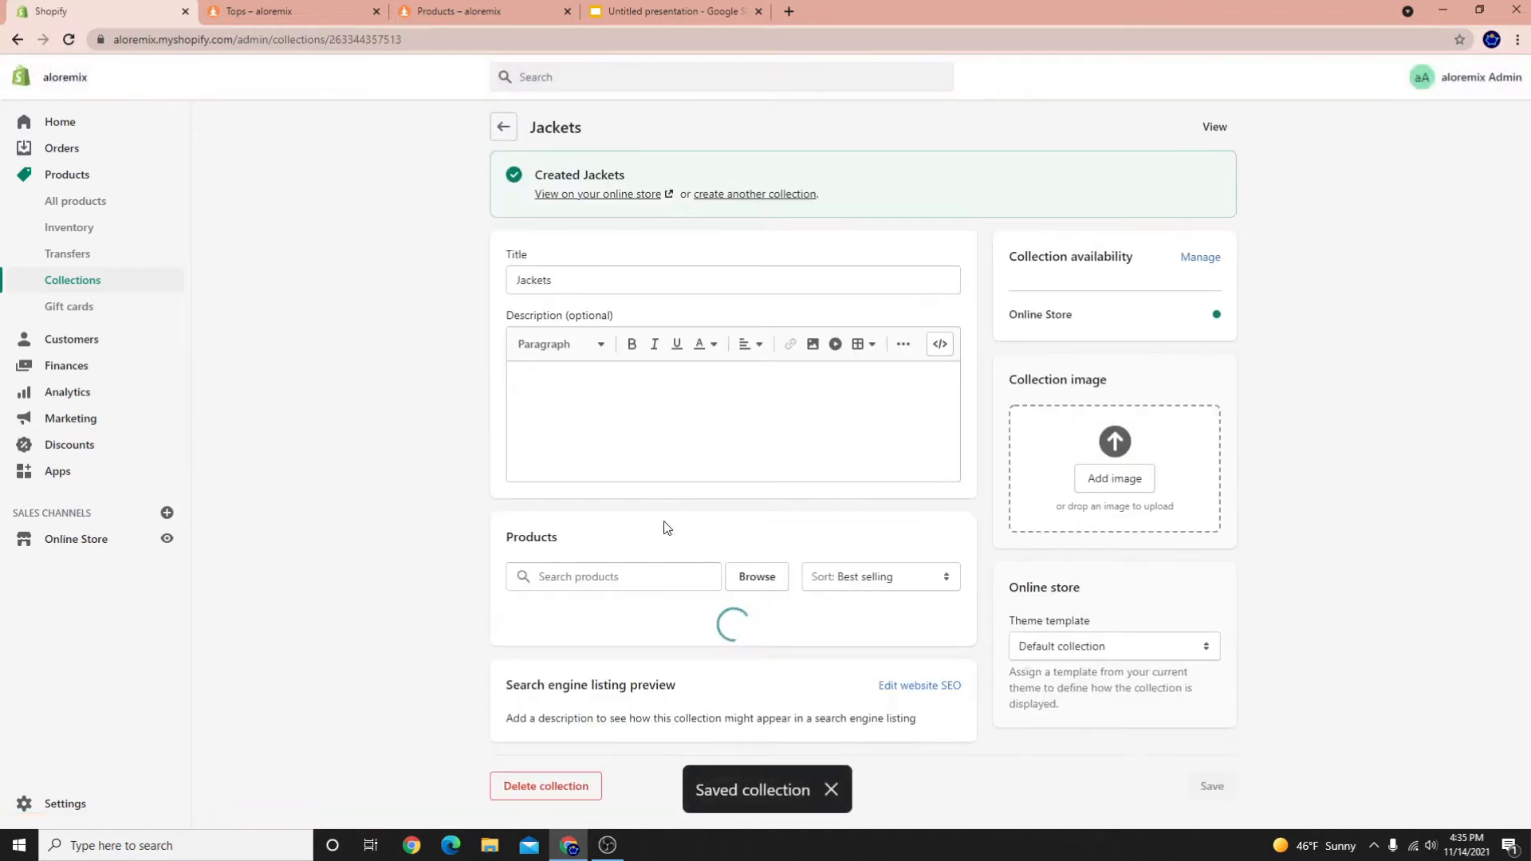
Add the Stunner Puffer Jacket and both Foxy Sherpa Jackets to the Jackets collection
left_click(739, 579)
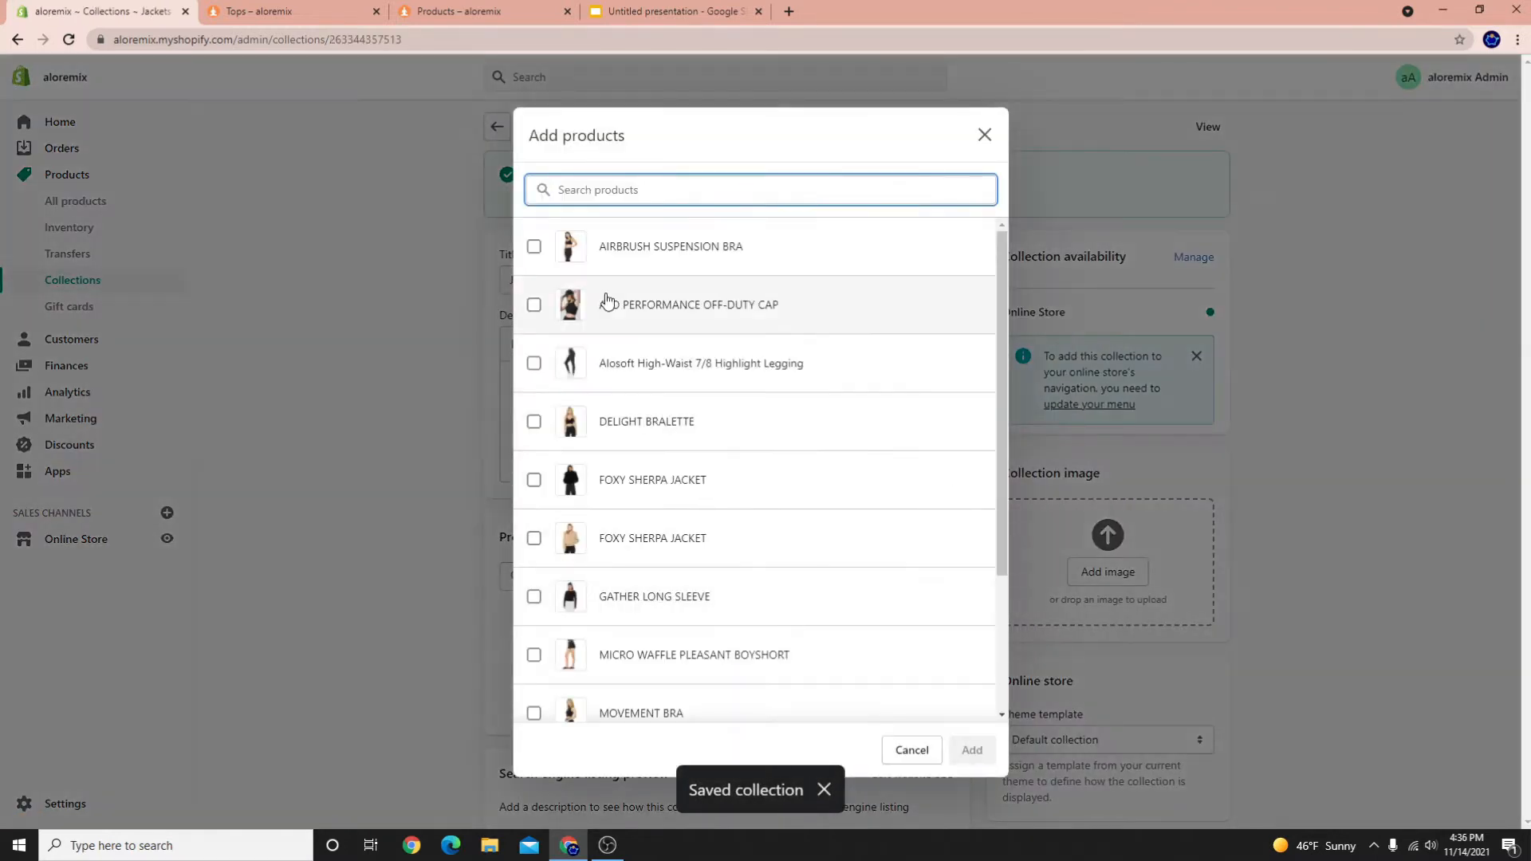
scroll(654, 474, "down", 3)
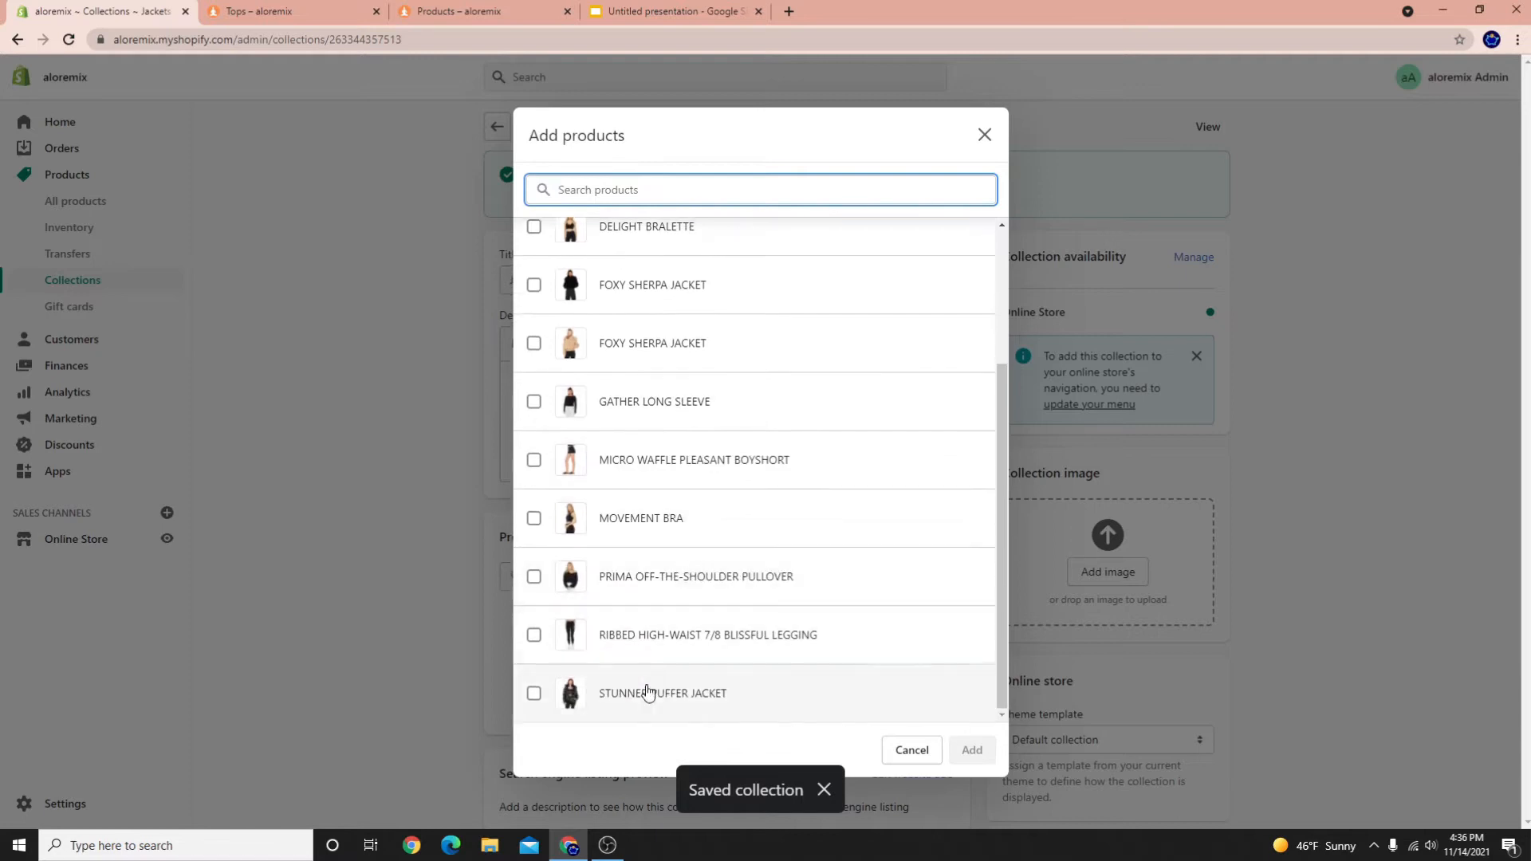
left_click(576, 685)
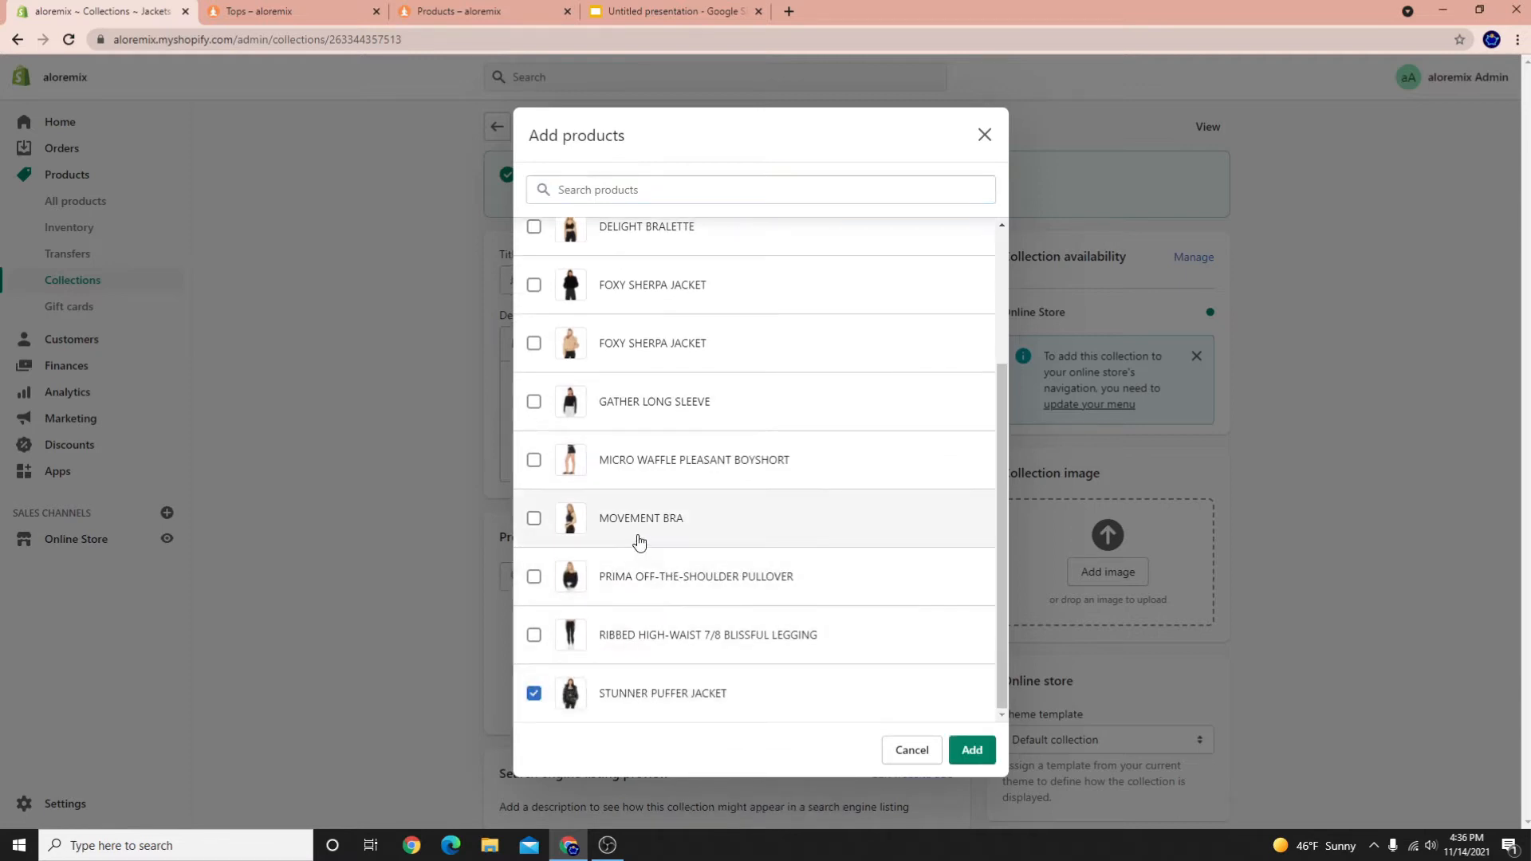
left_click(571, 330)
scroll(598, 415, "up", 3)
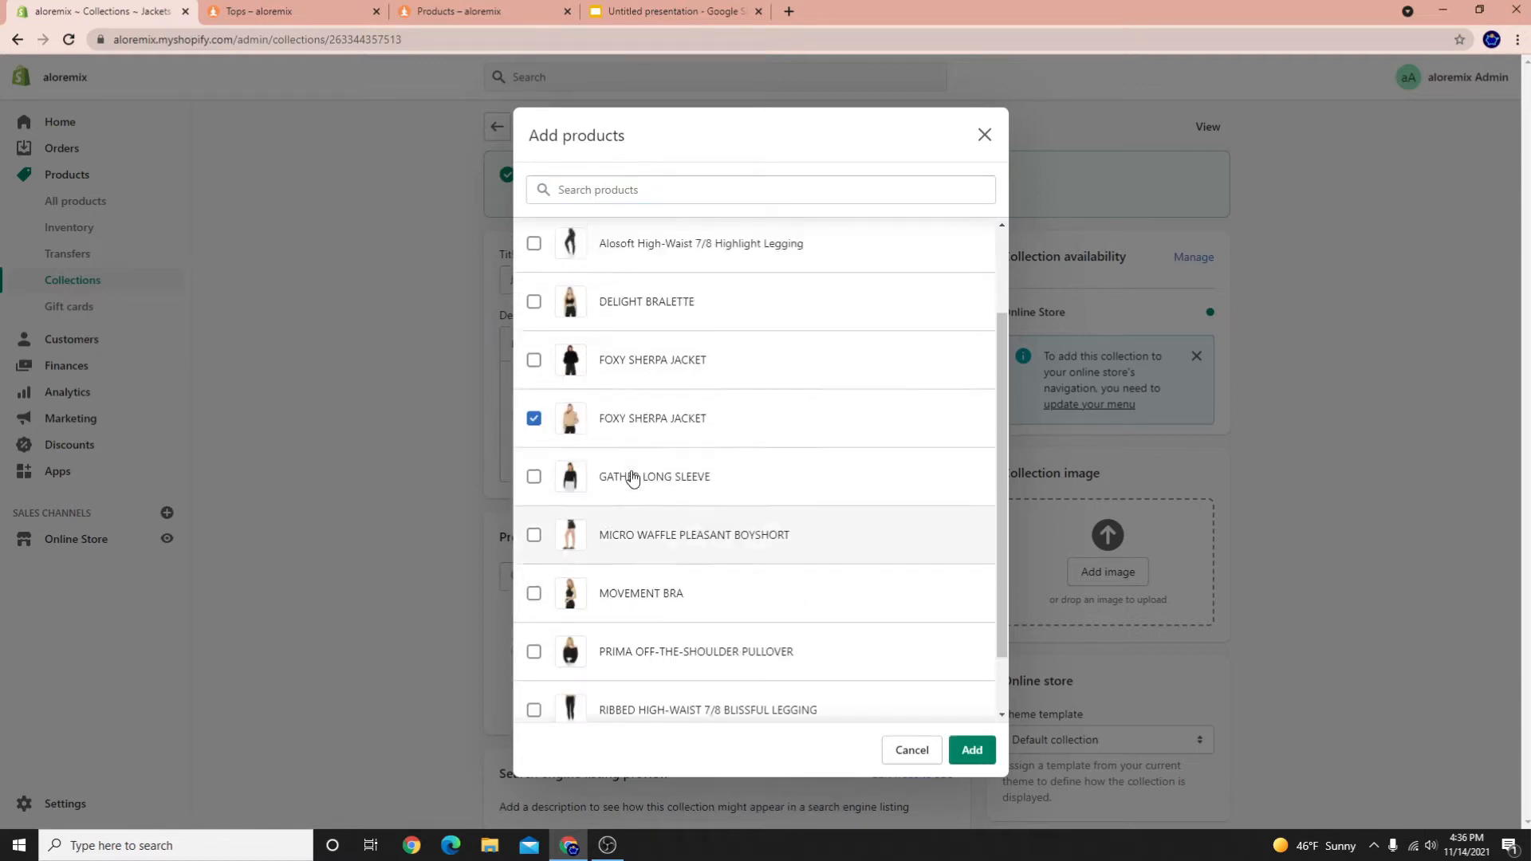
left_click(649, 482)
left_click(970, 747)
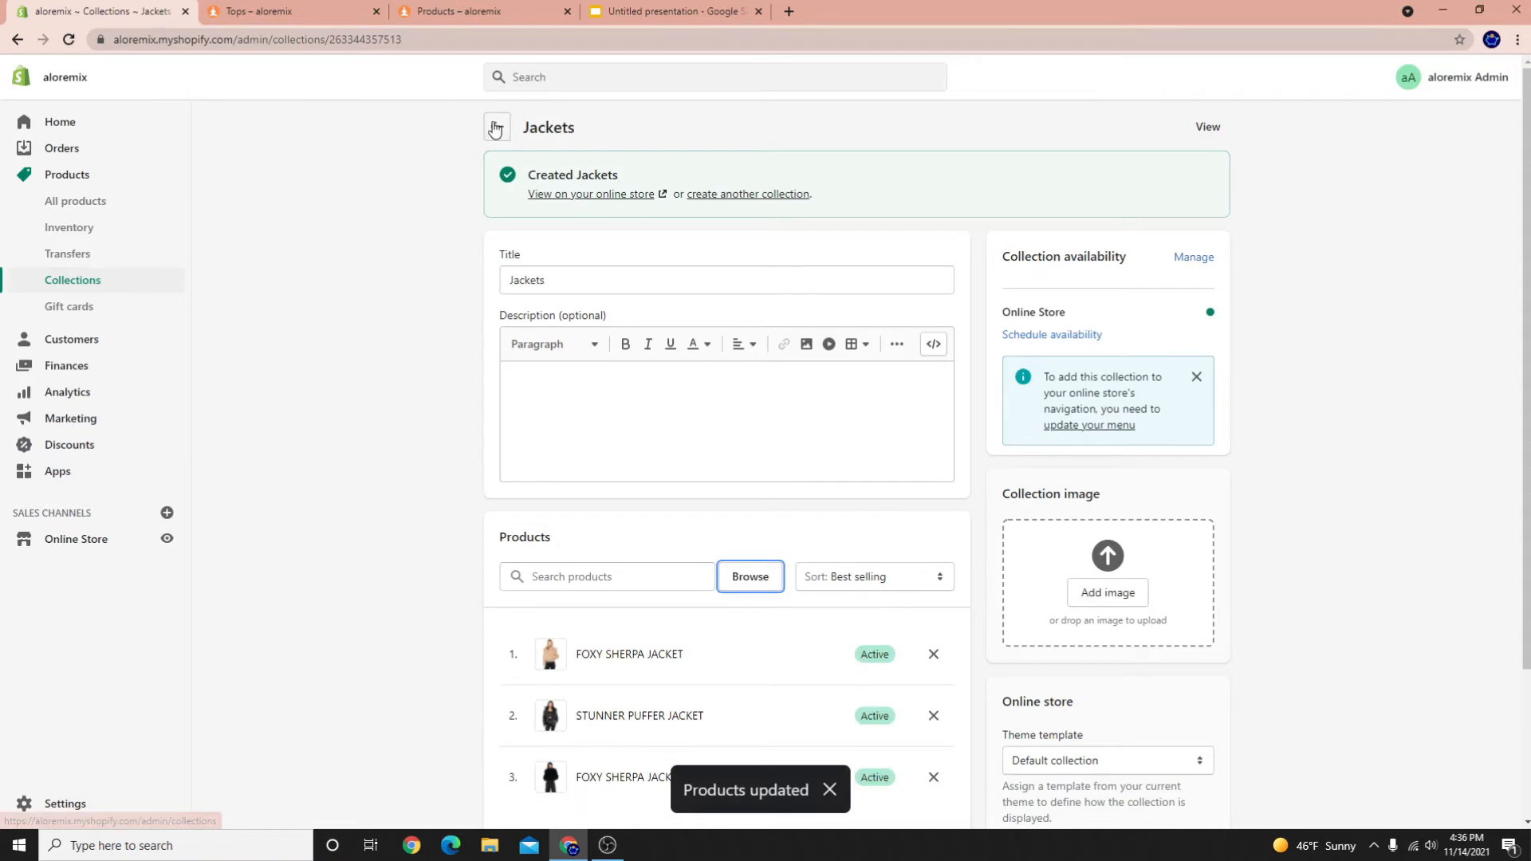
Create another manual collection titled BRA and save it
left_click(729, 194)
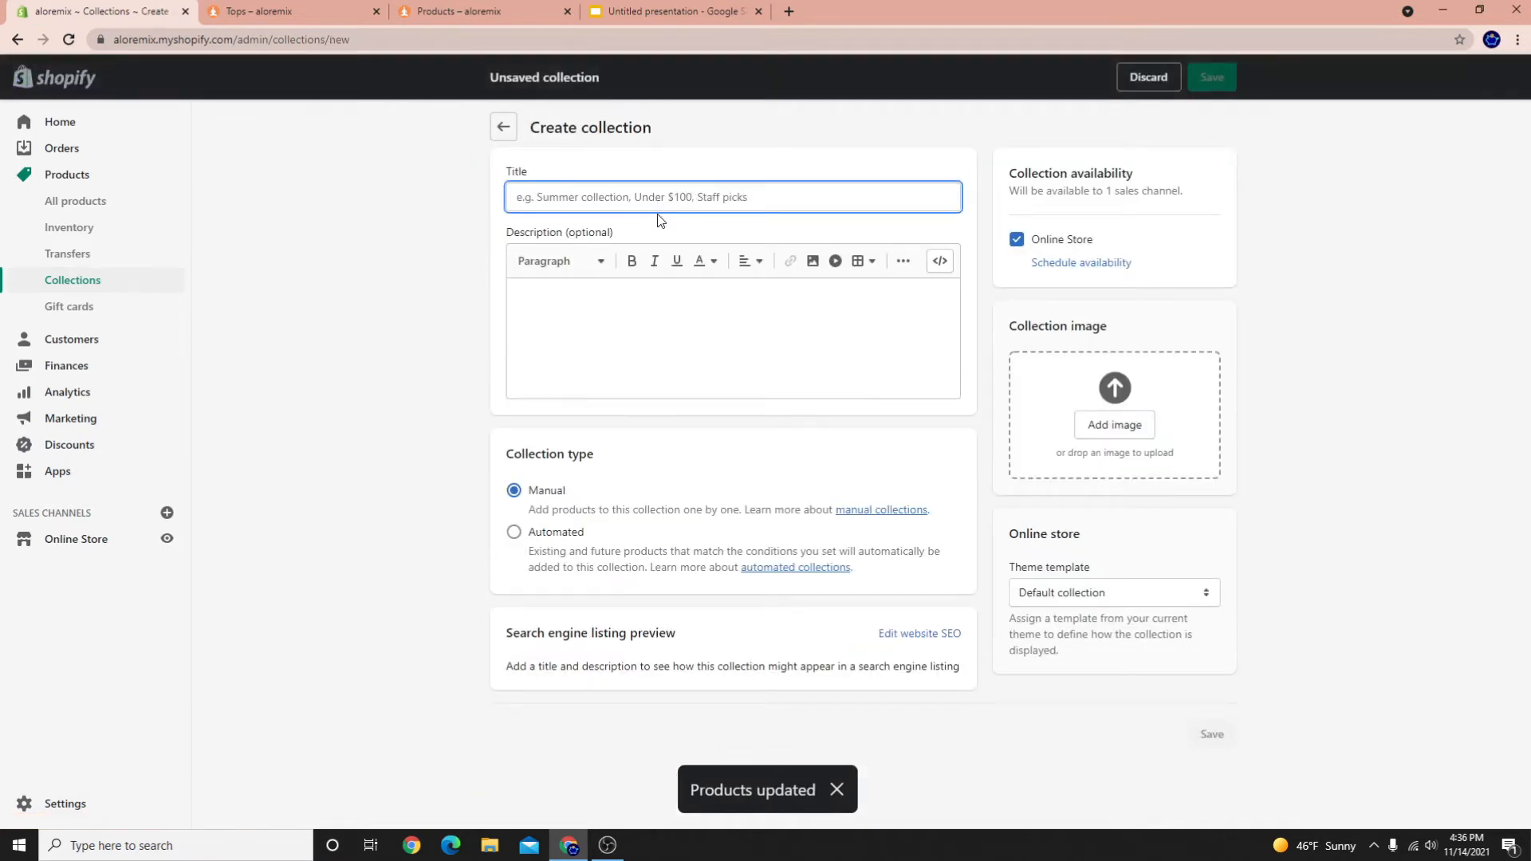
type("BRA")
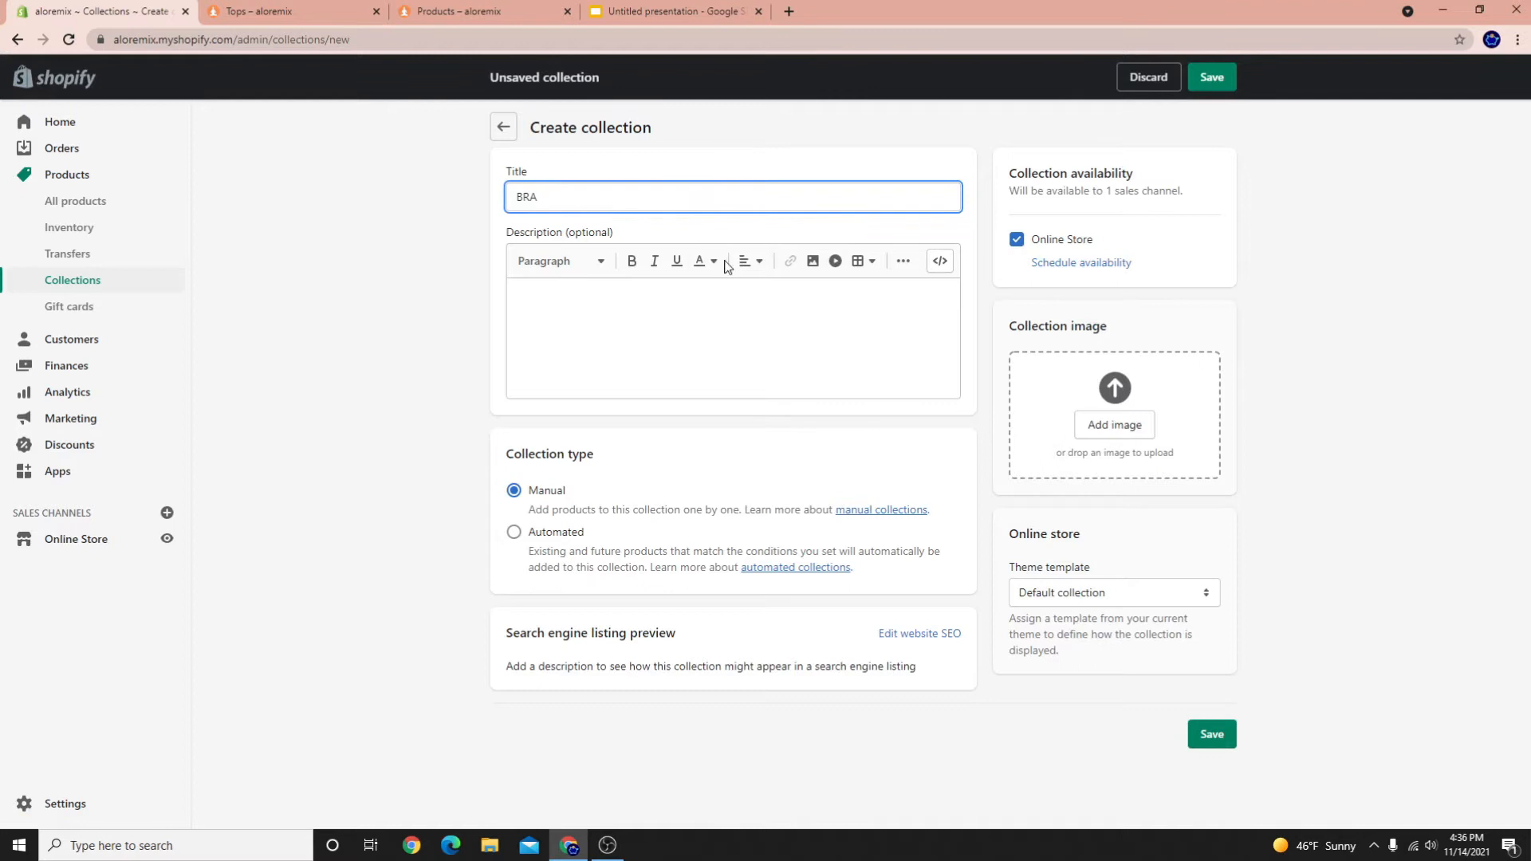
left_click(1200, 75)
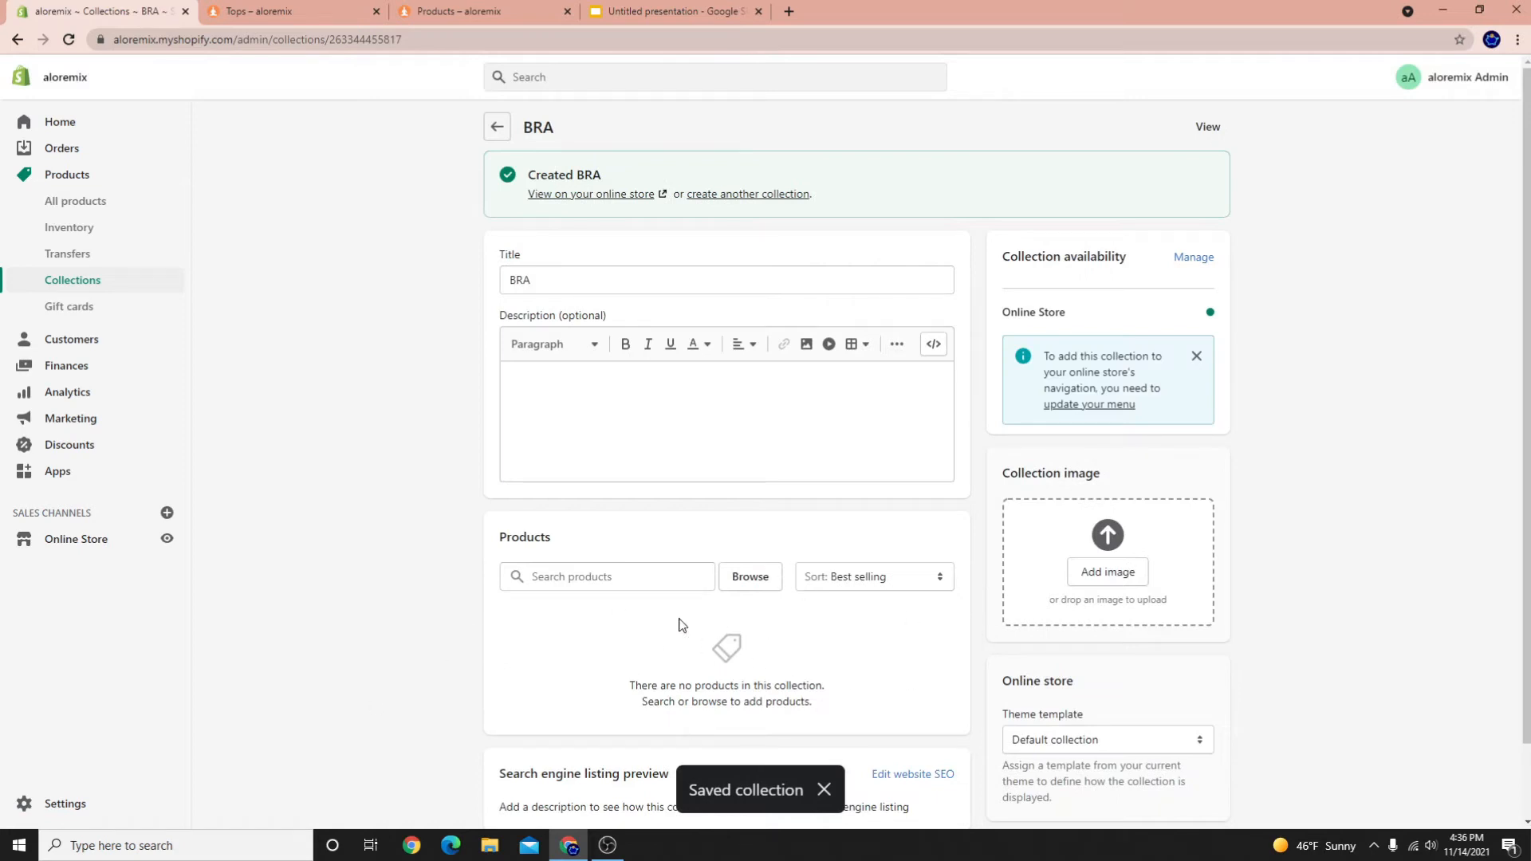
Search the products for BR and add the Movement Bra, Delight Bralette and Airbrush Suspension Bra to the BRA collection
left_click(619, 577)
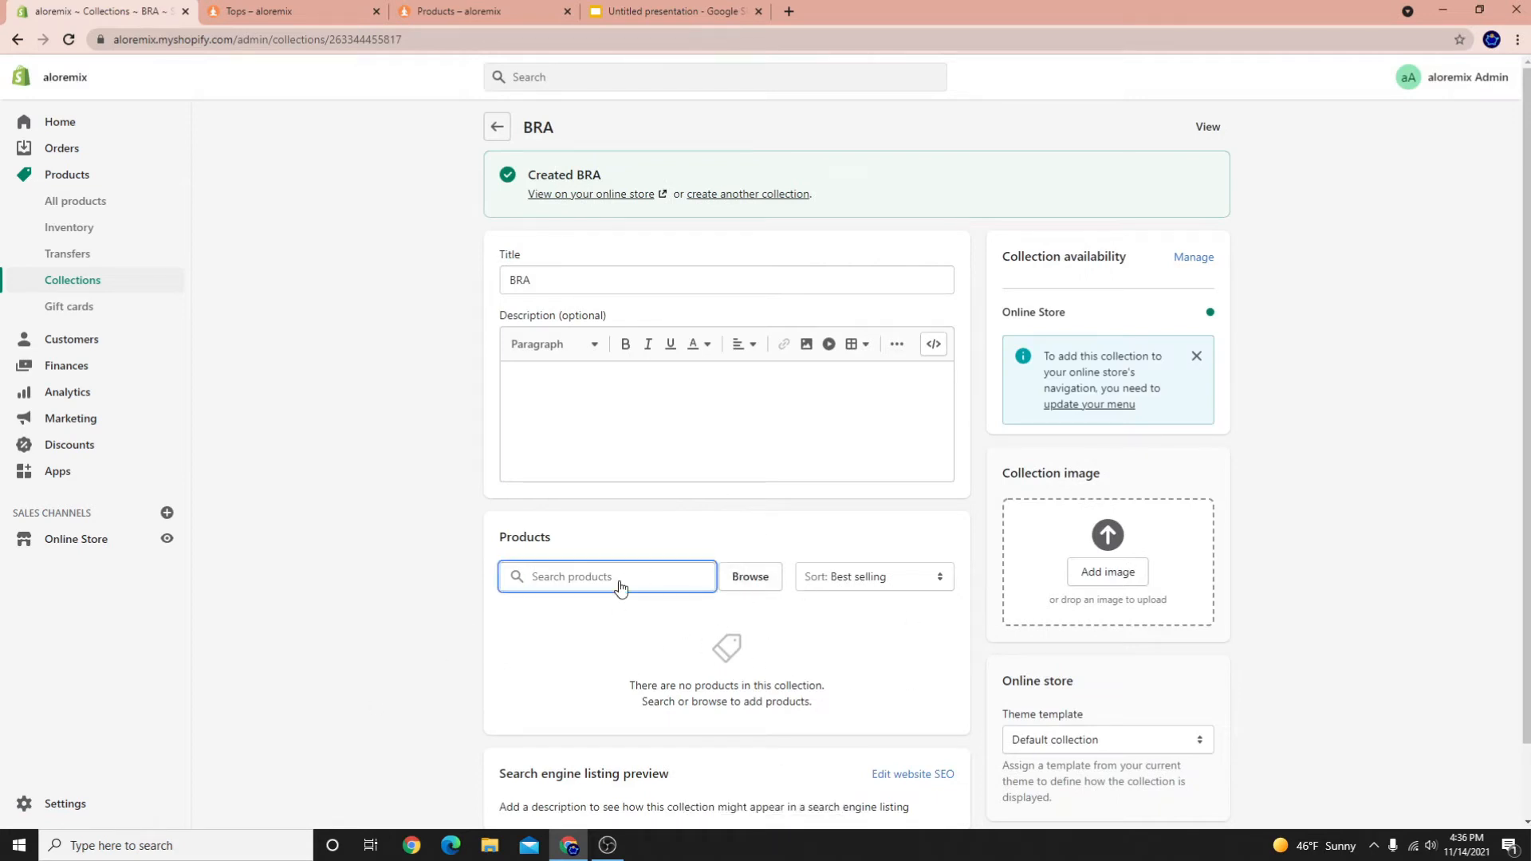
type("BR")
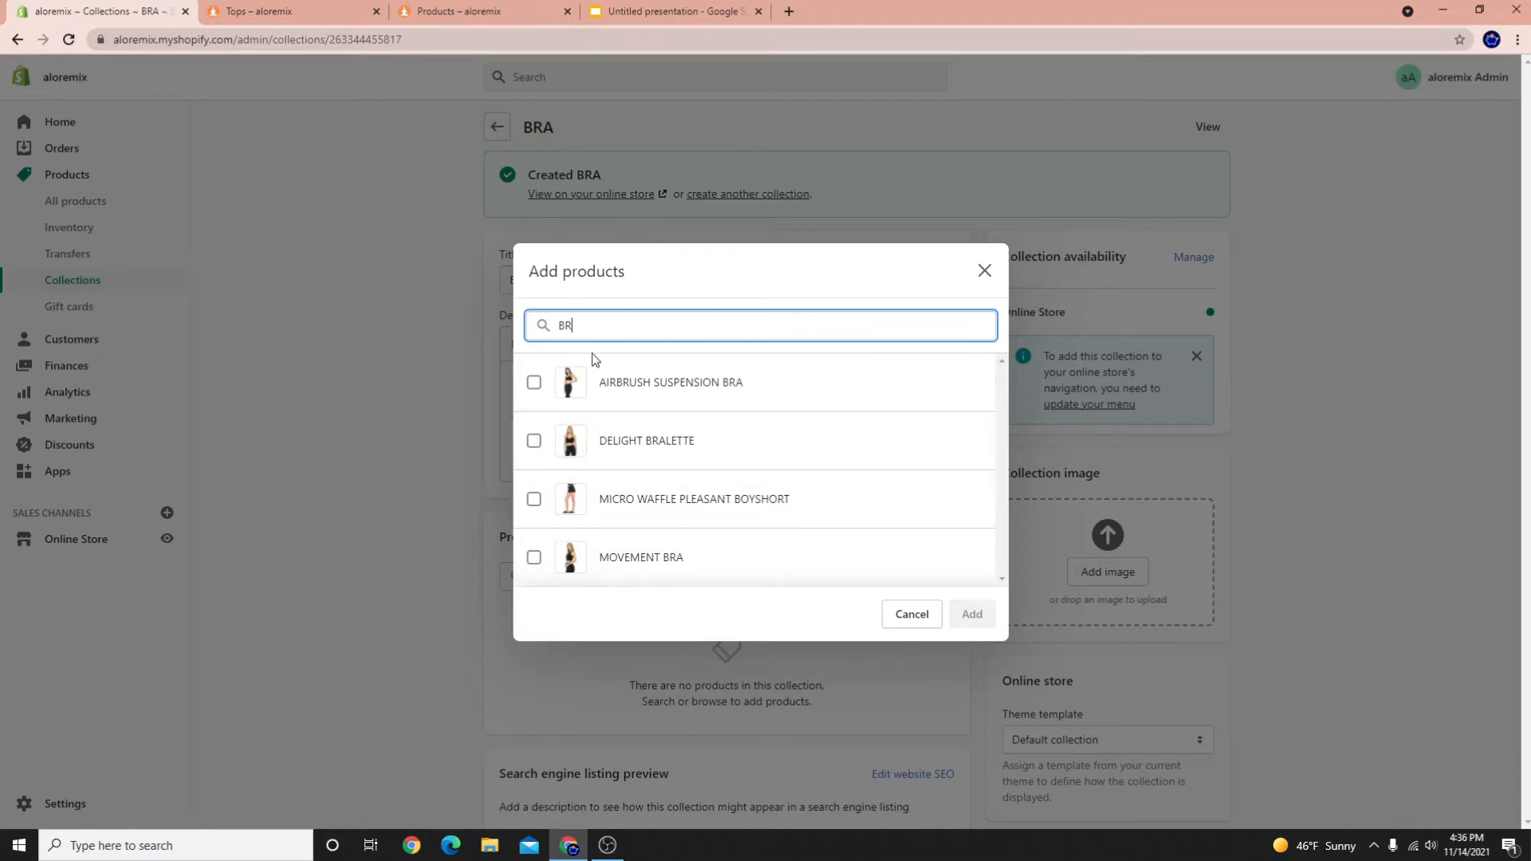
left_click(599, 556)
left_click(591, 441)
left_click(587, 399)
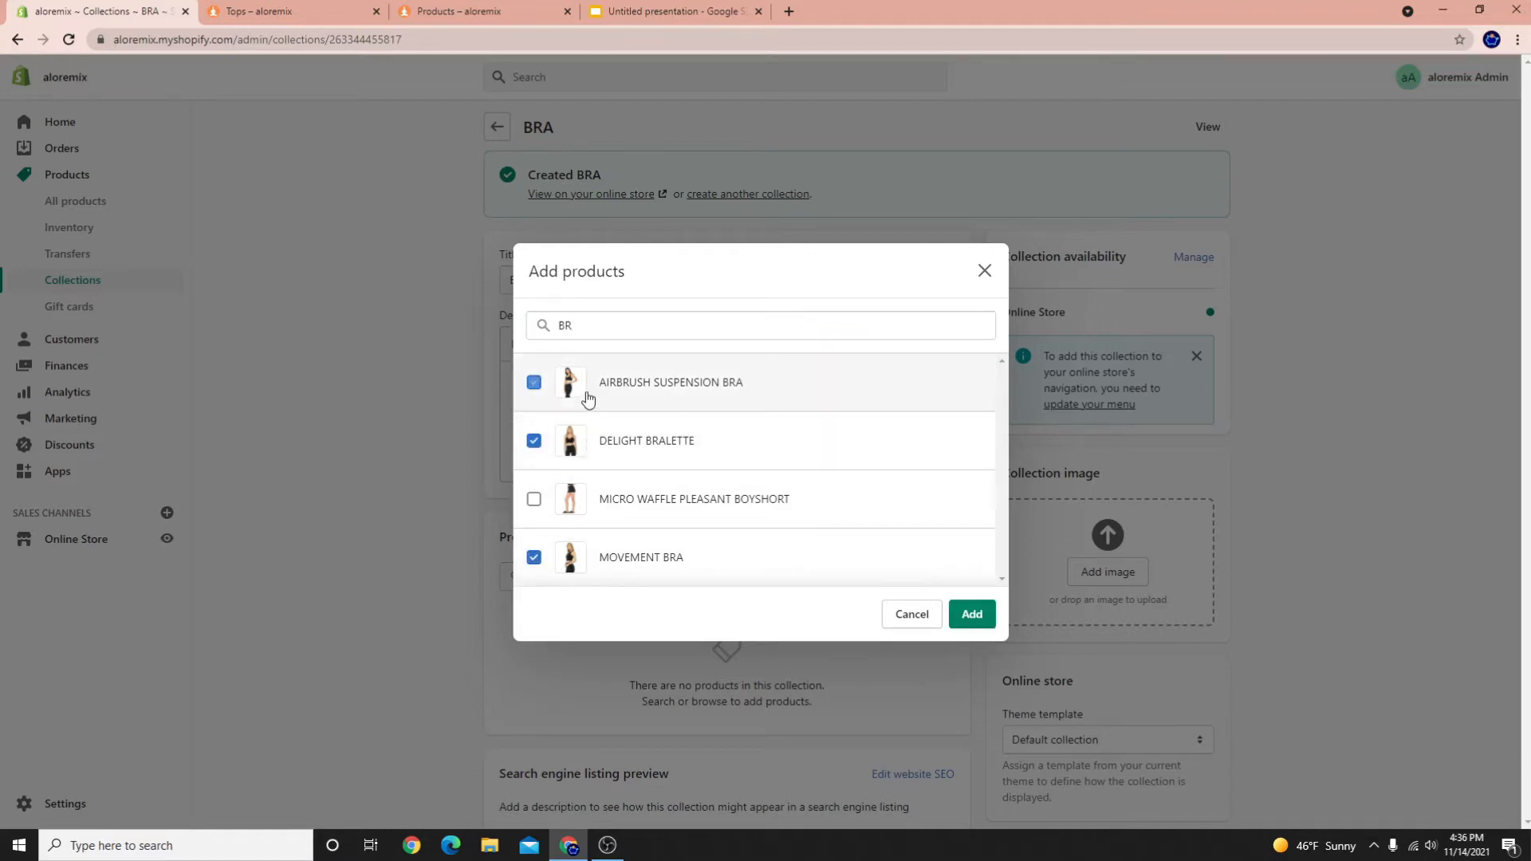
left_click(971, 615)
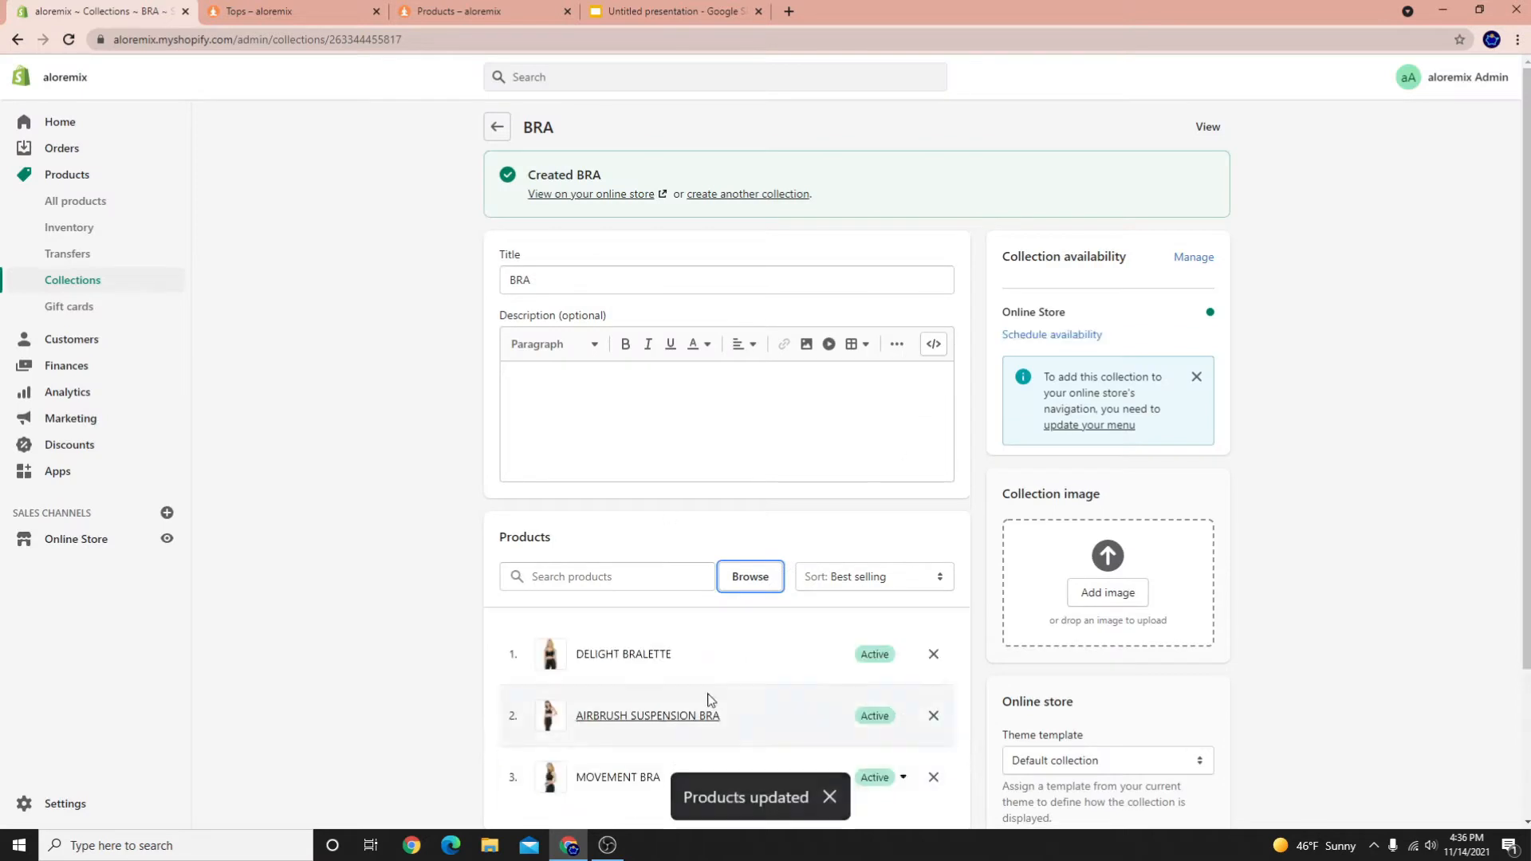
Start another collection titled Leggings and set its collection type to Automated
left_click(743, 194)
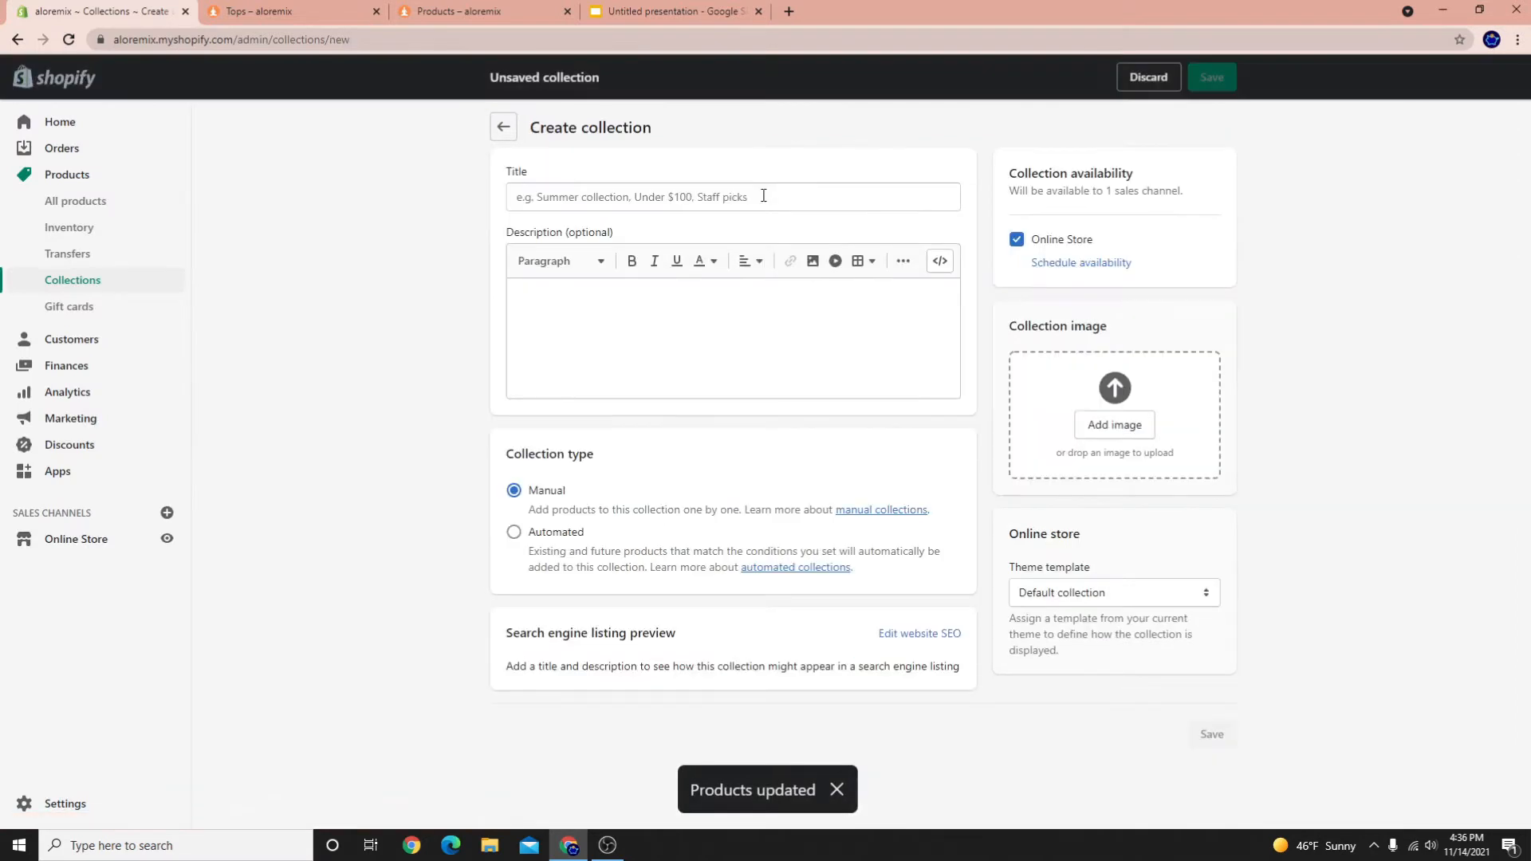
left_click(729, 196)
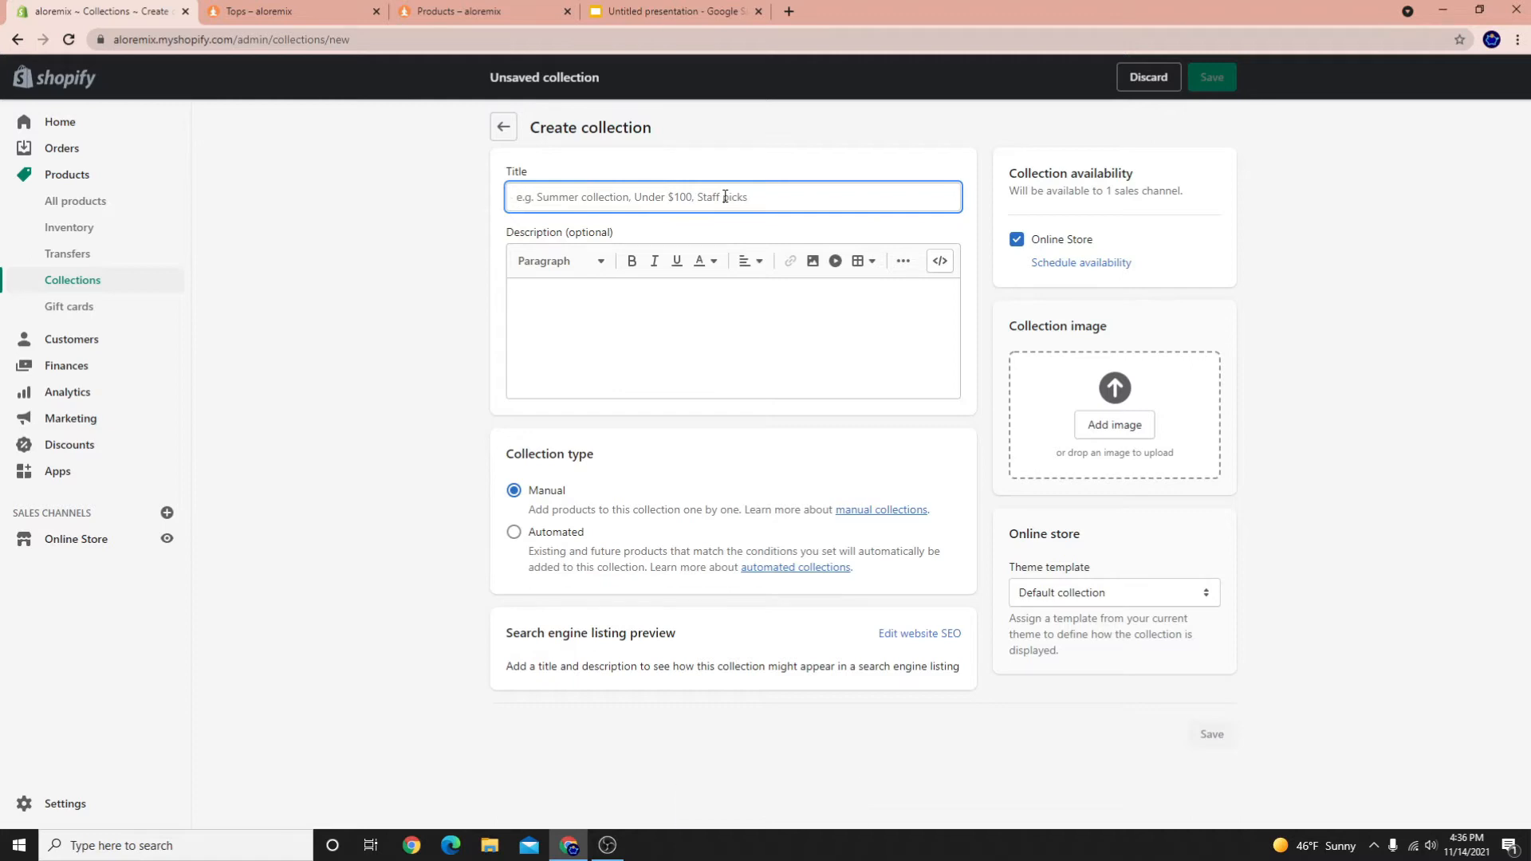
type("Leggings")
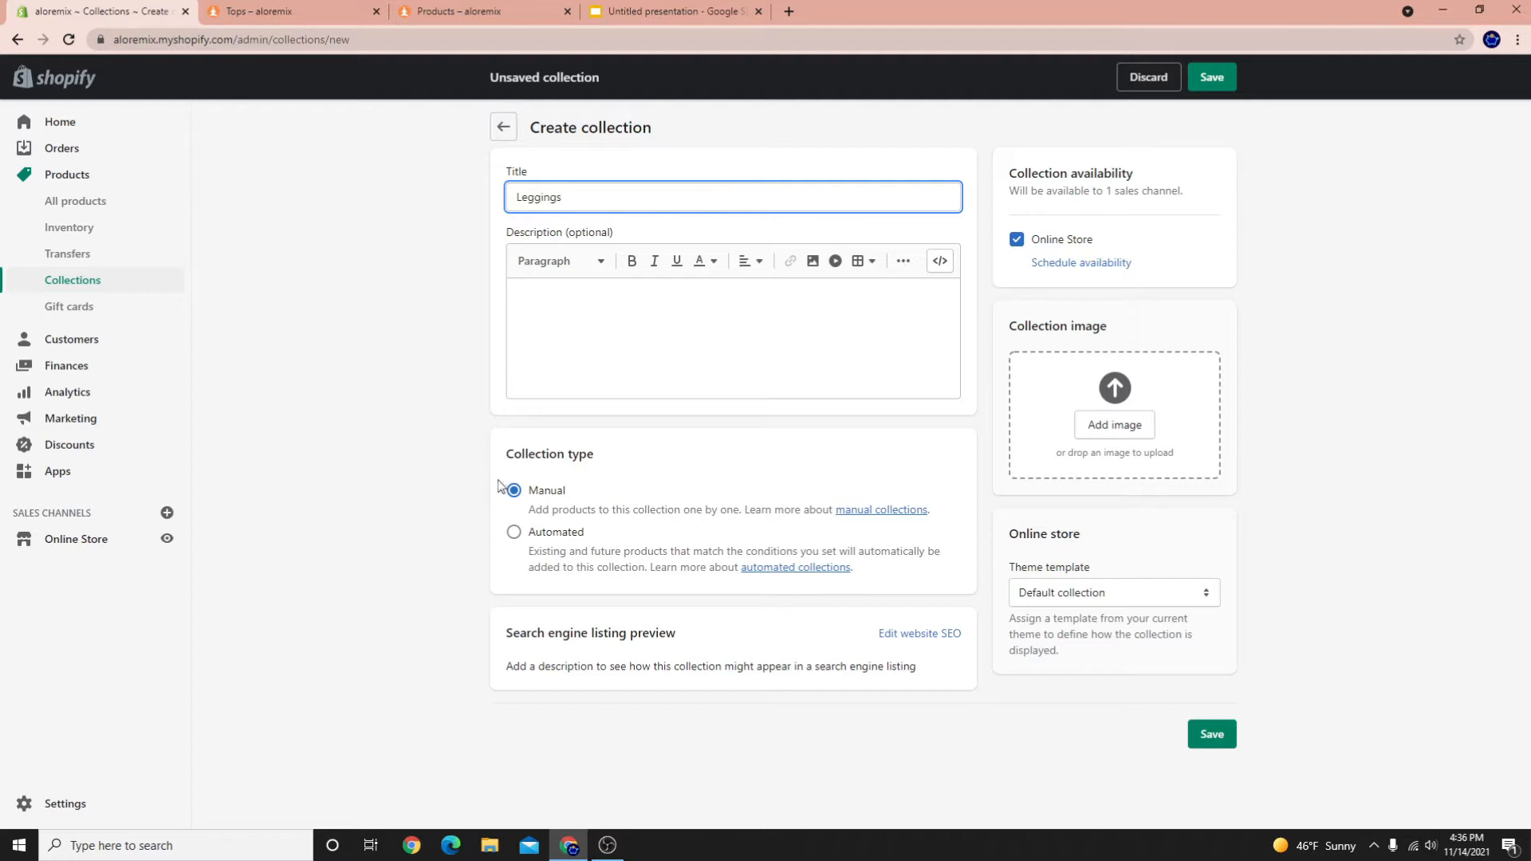
left_click(514, 536)
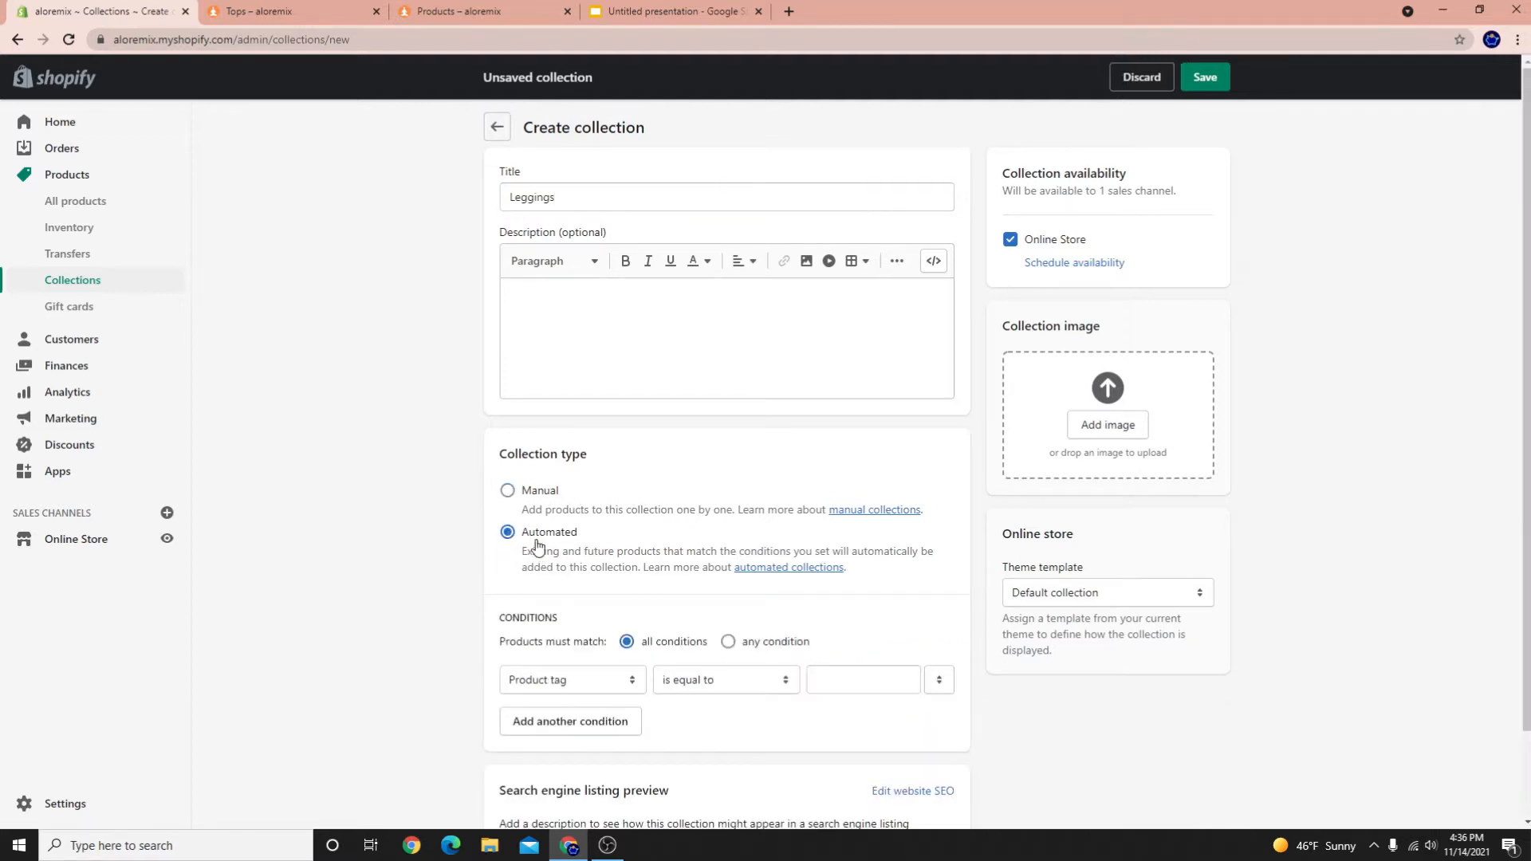
Set the Leggings condition to product title contains "legging", save the collection and review the products it includes
left_click(583, 680)
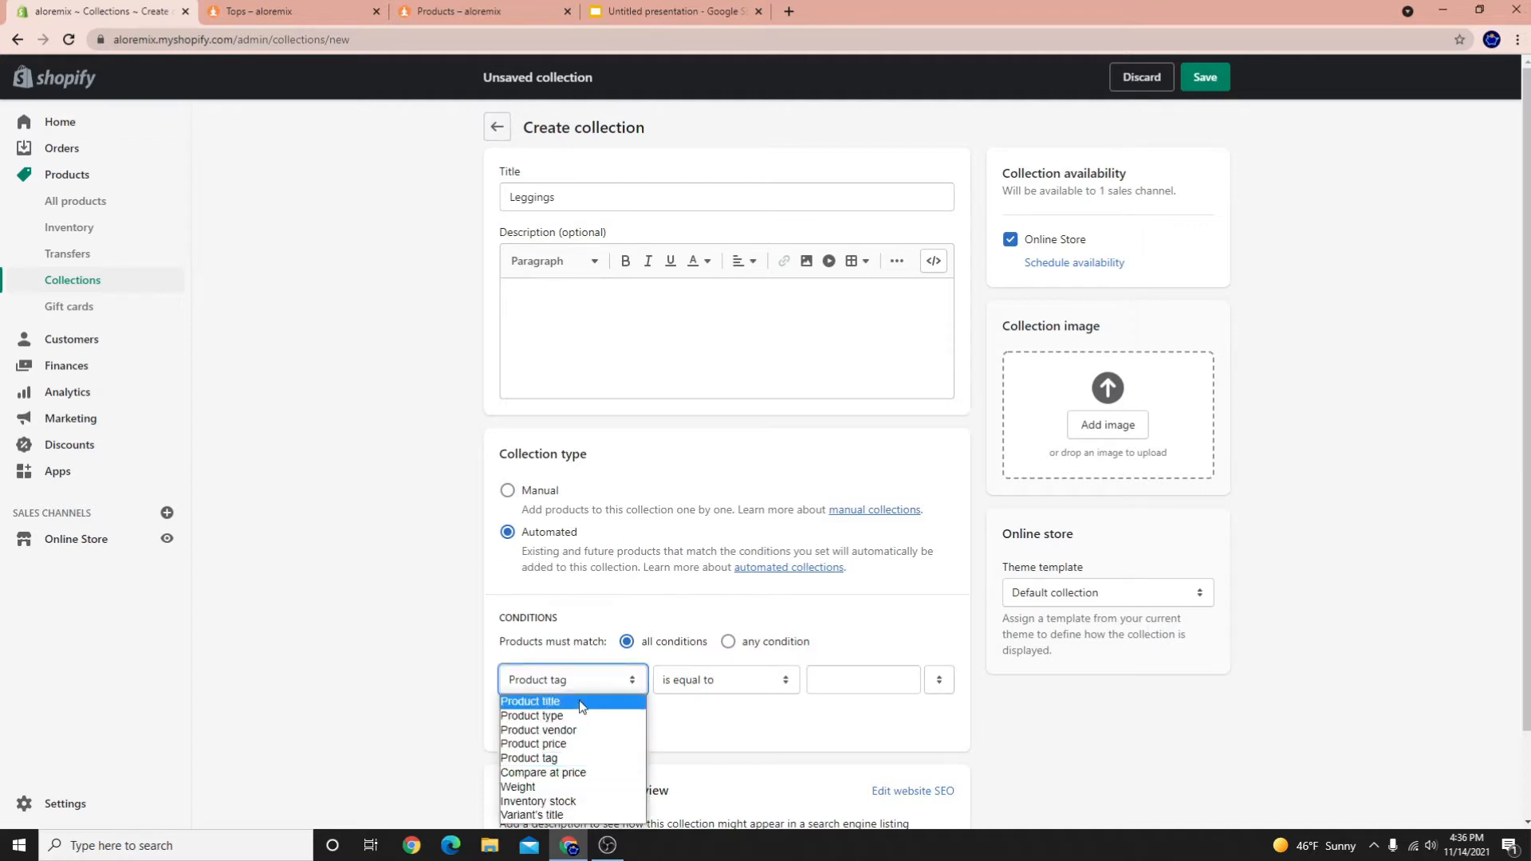
left_click(579, 700)
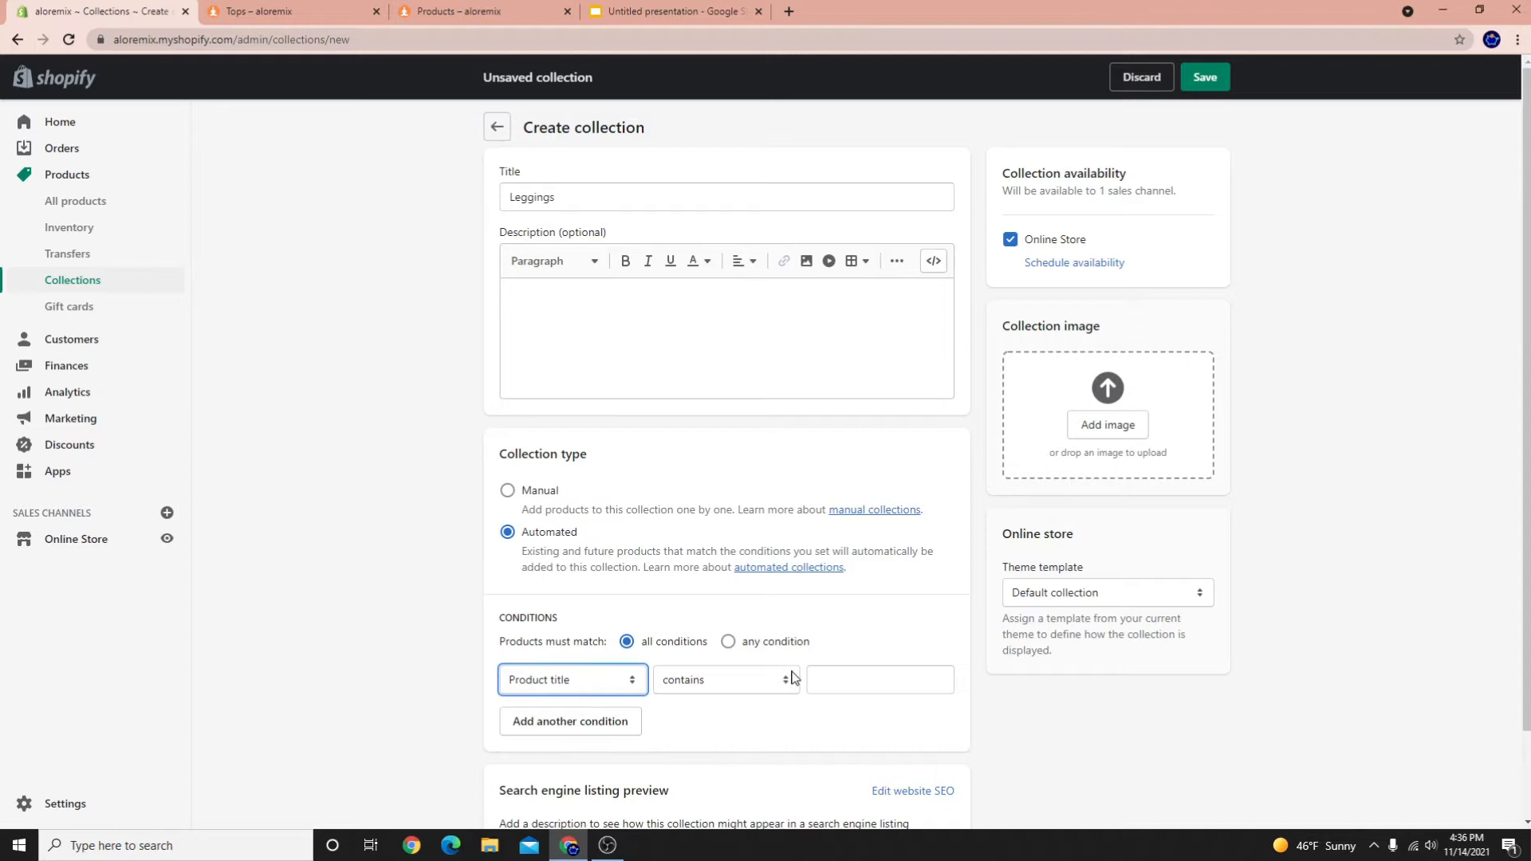
left_click(861, 677)
type("legging")
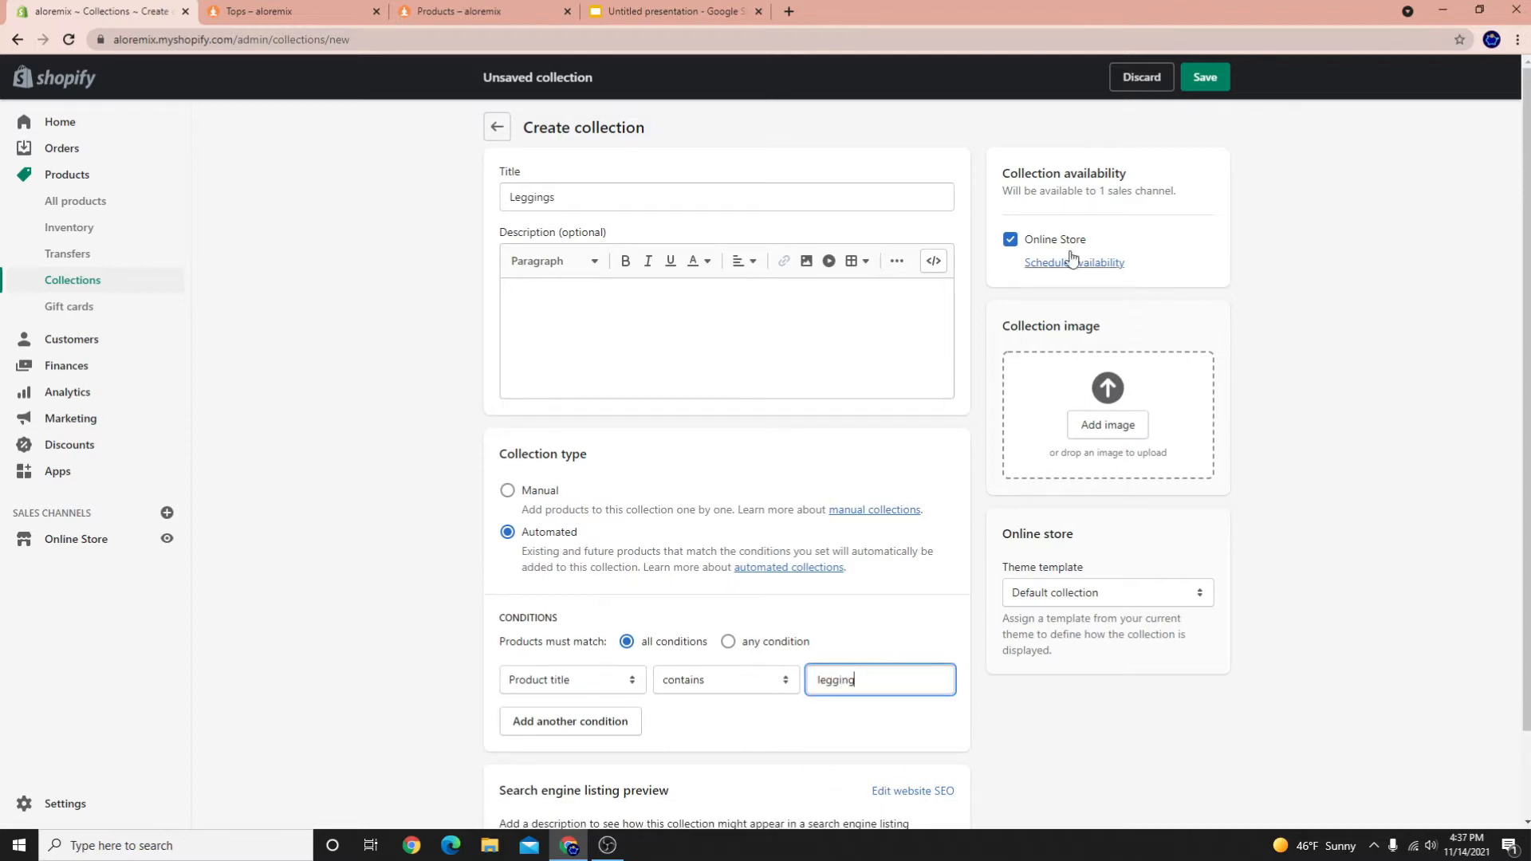
left_click(1209, 77)
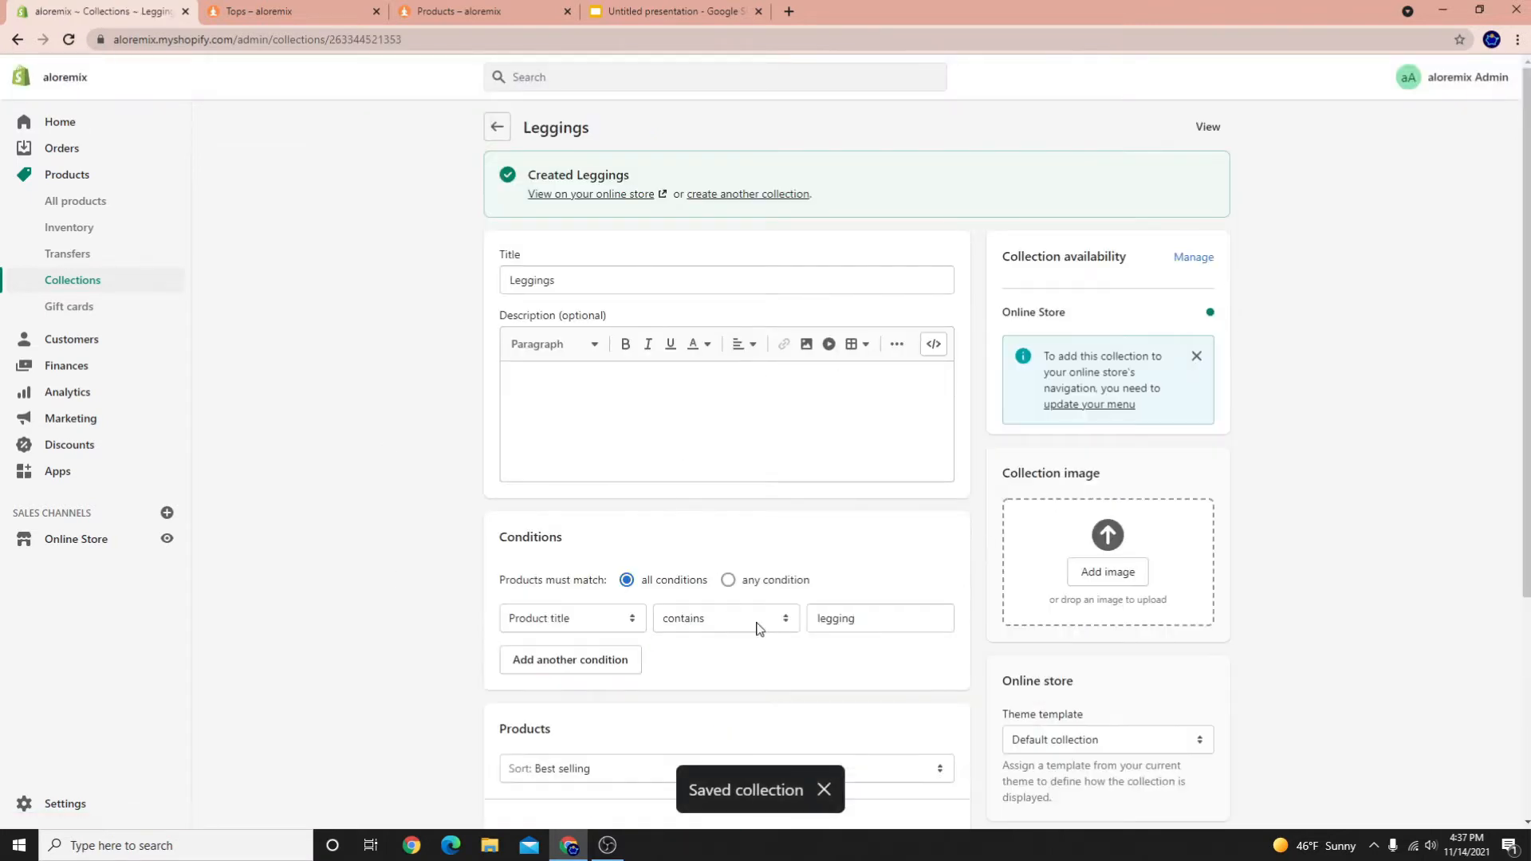
scroll(862, 496, "down", 4)
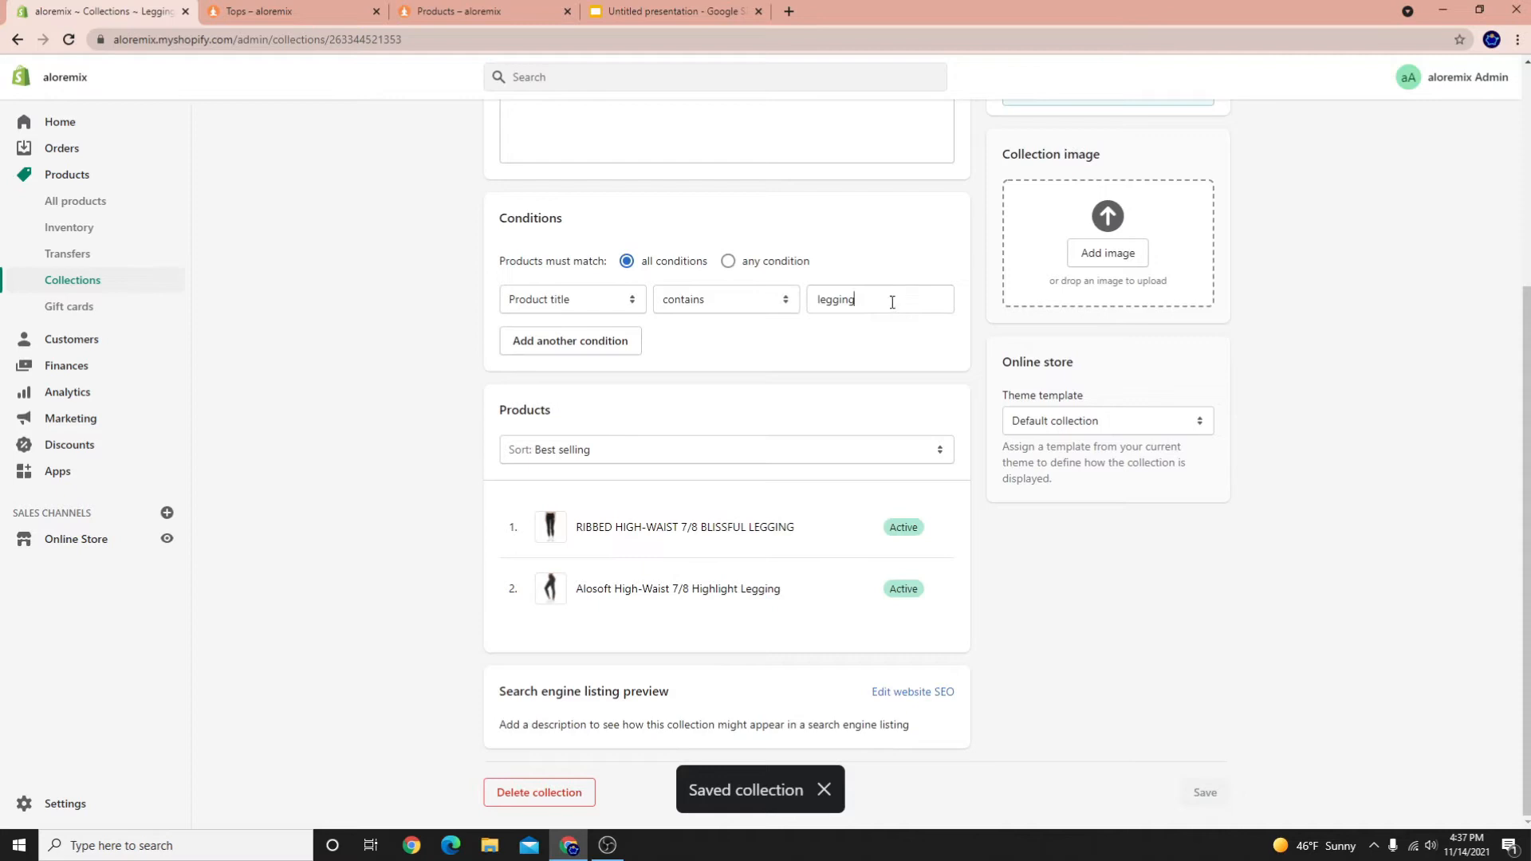
double_click(893, 302)
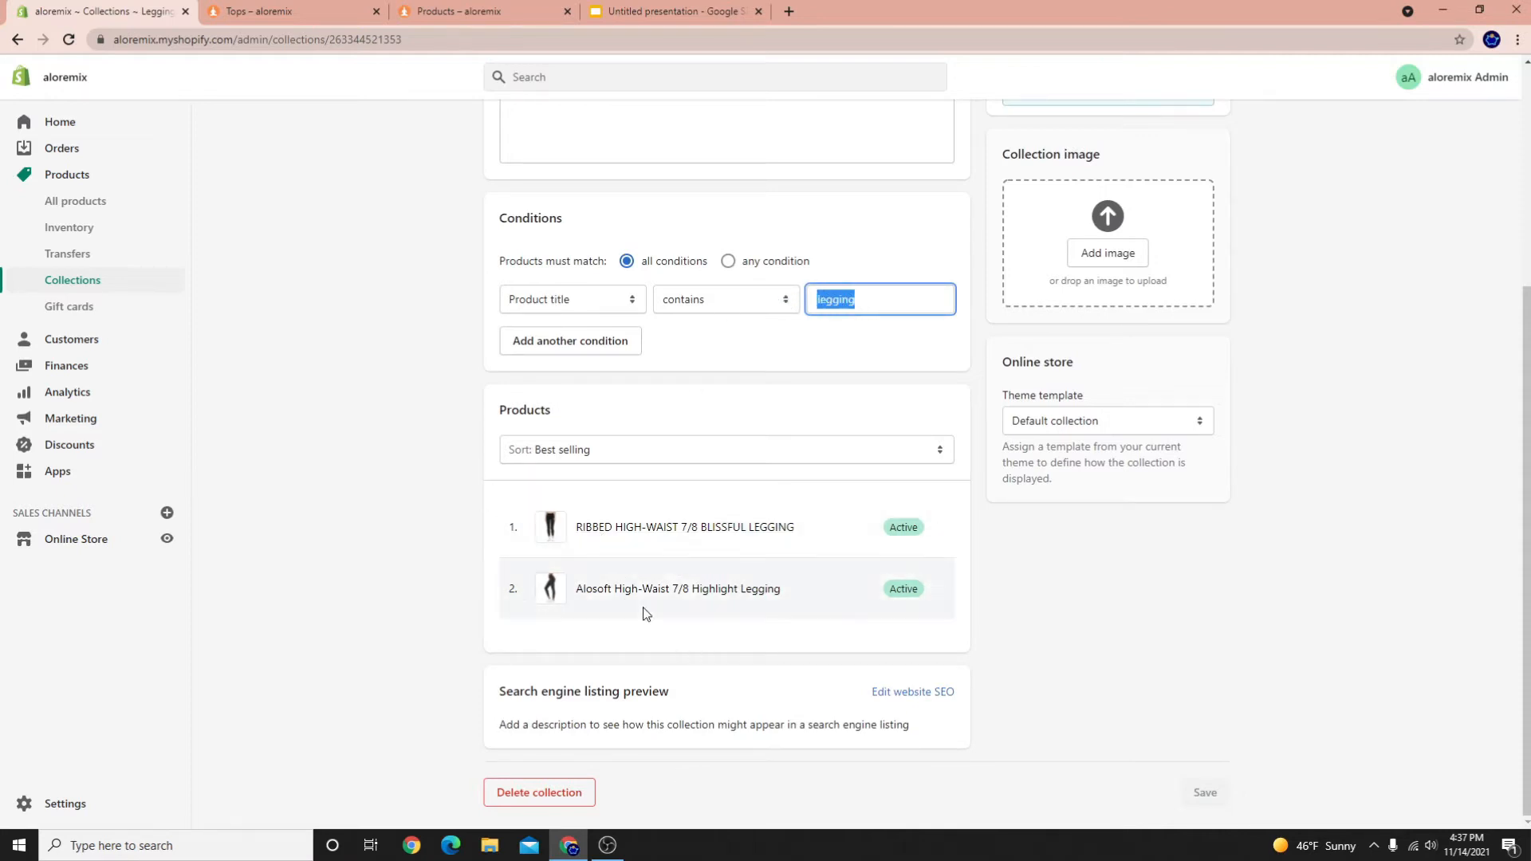
scroll(768, 622, "up", 3)
scroll(772, 610, "up", 1)
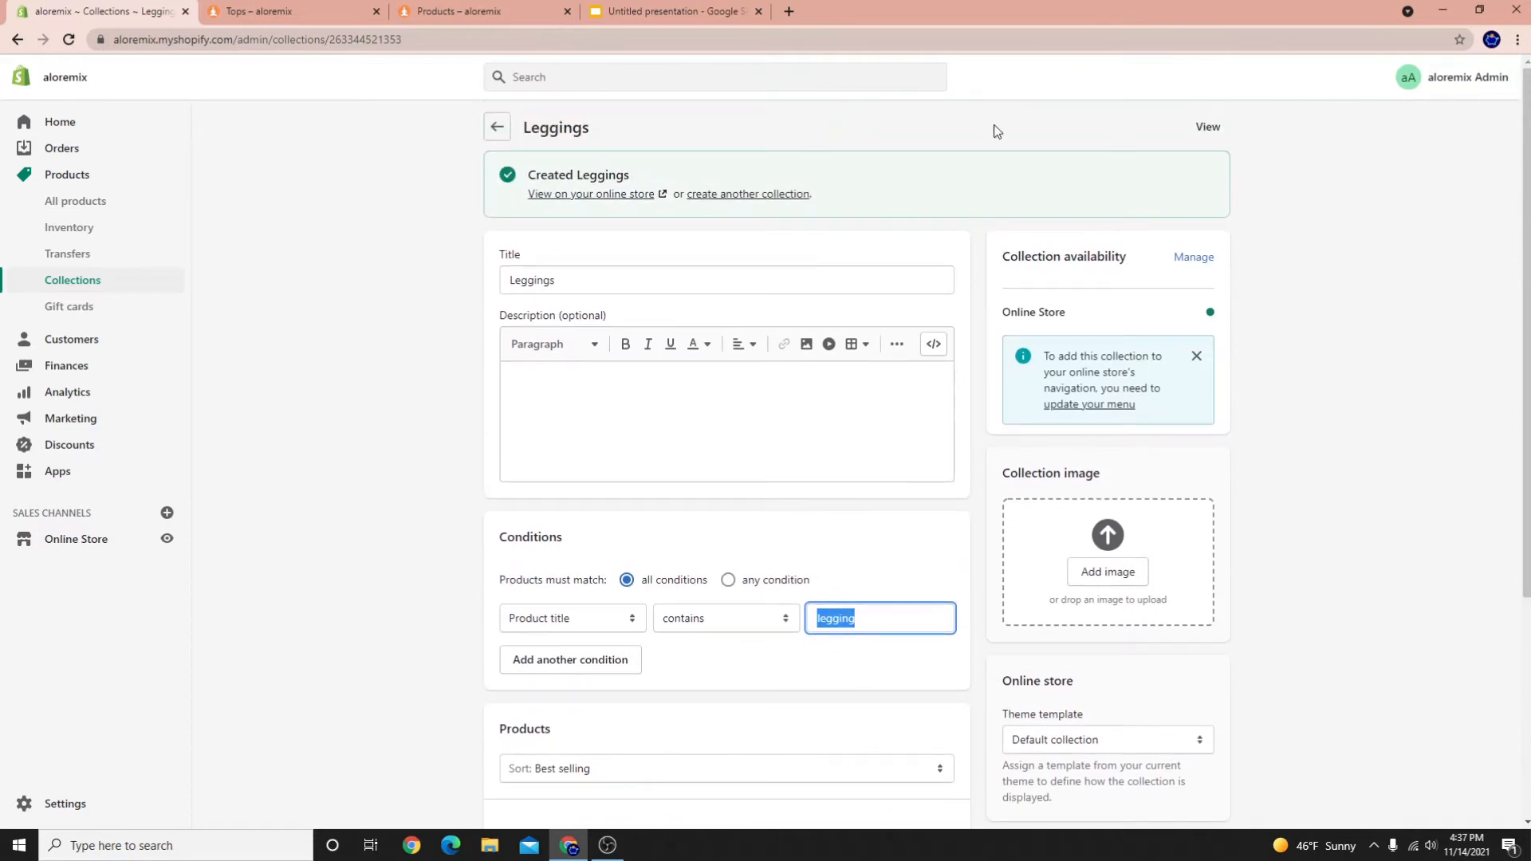
Create another collection titled Shorts, set its collection type to Manual and save it
left_click(785, 194)
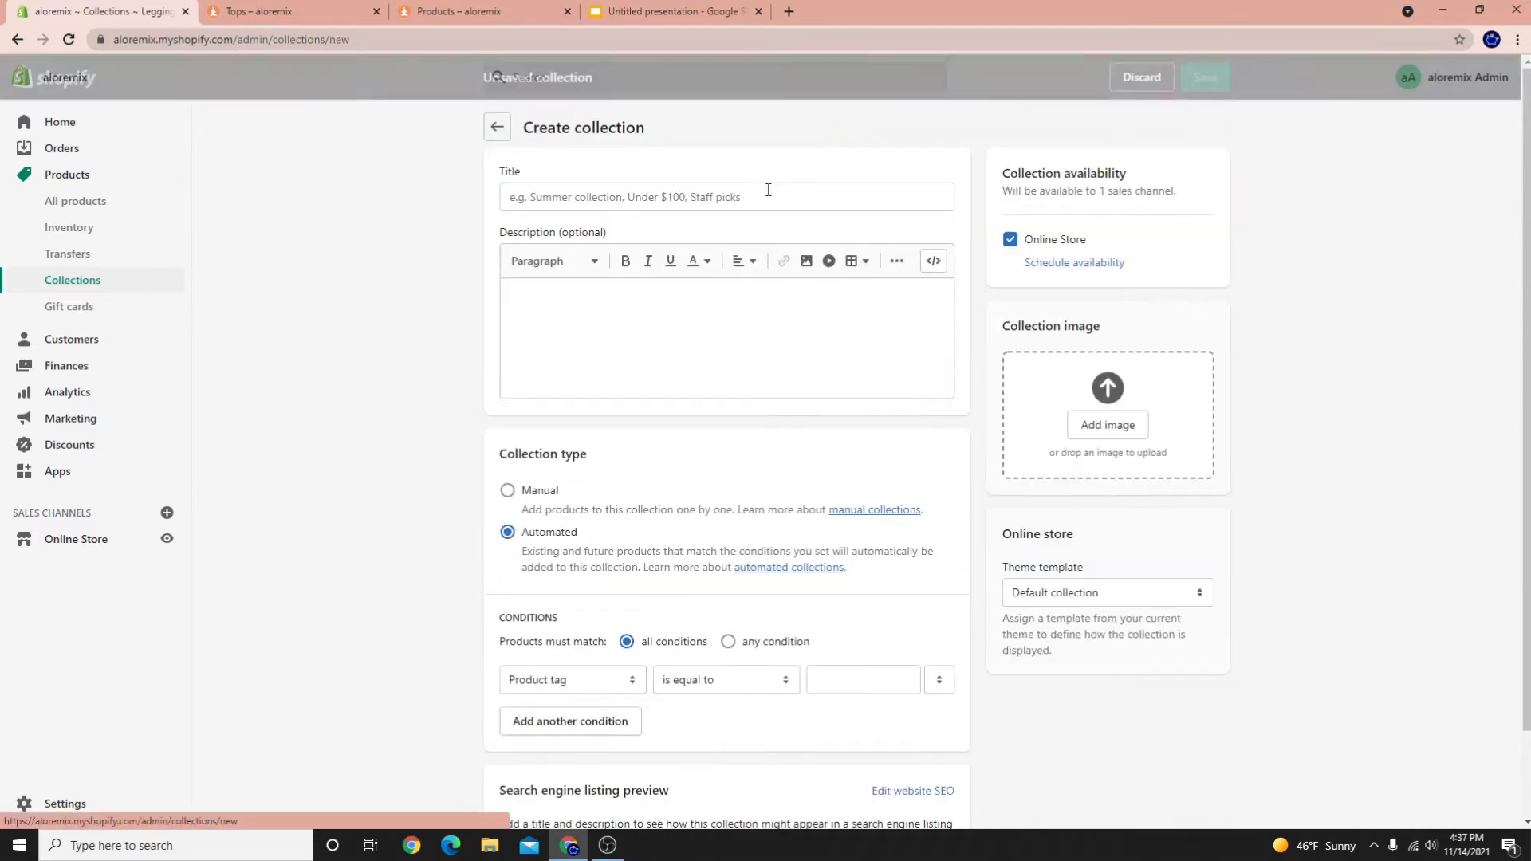
left_click(733, 196)
type("Shorts")
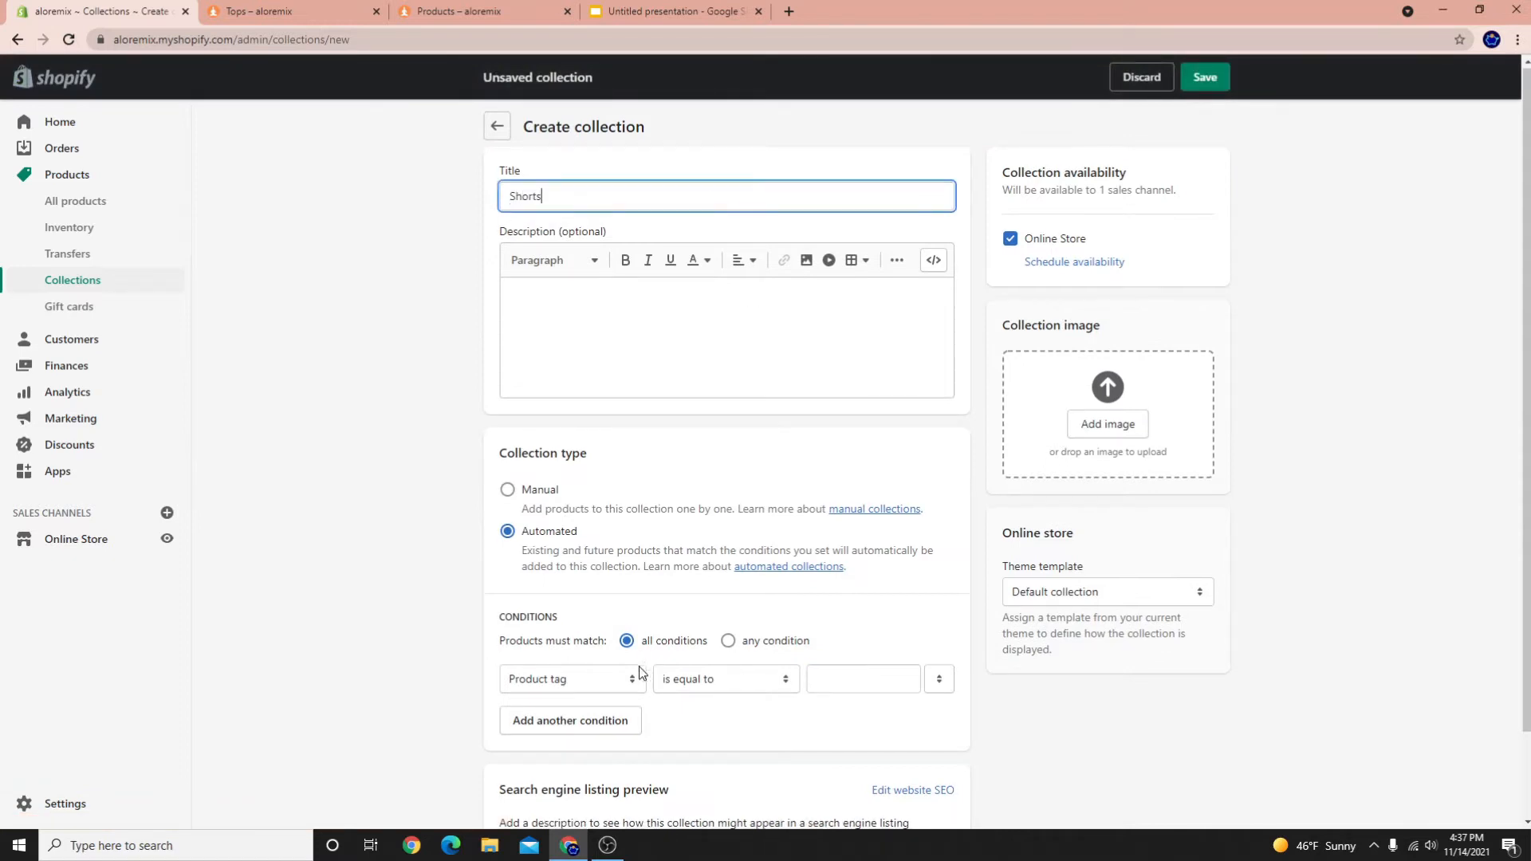
scroll(579, 624, "down", 1)
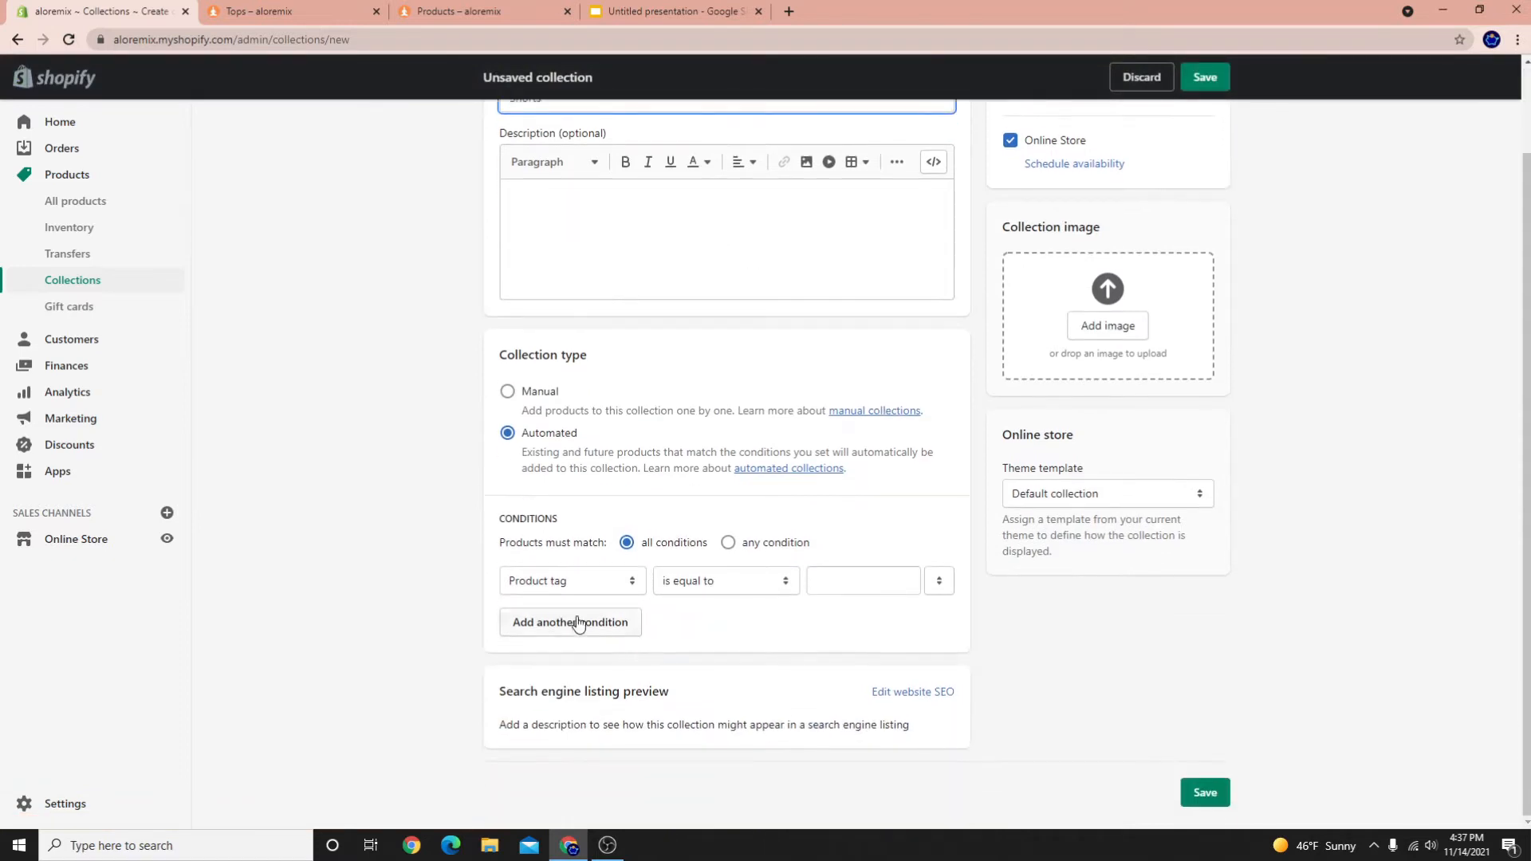
left_click(590, 580)
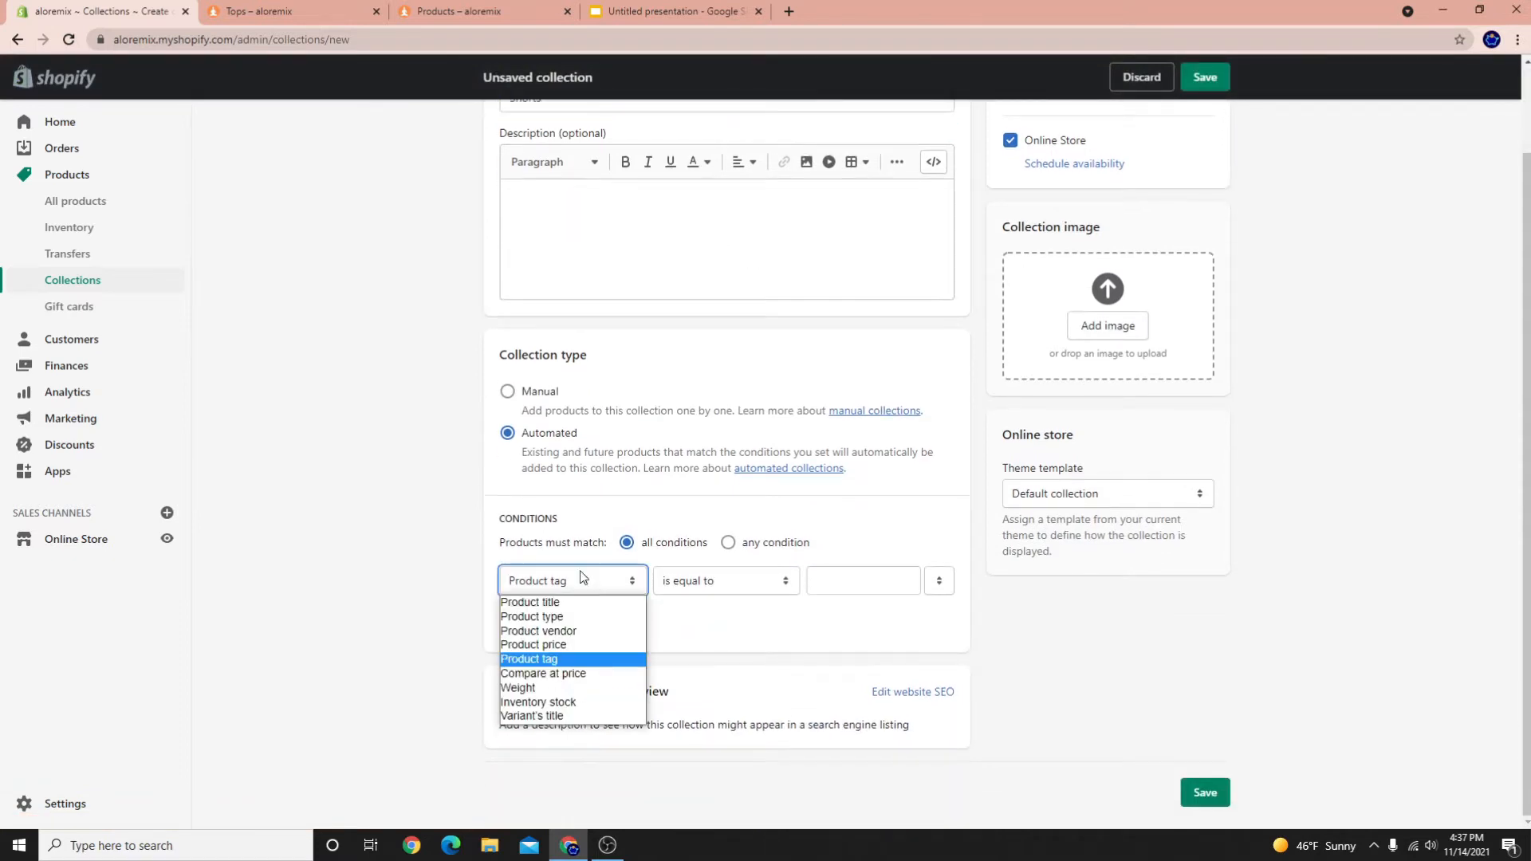
left_click(508, 396)
left_click(509, 397)
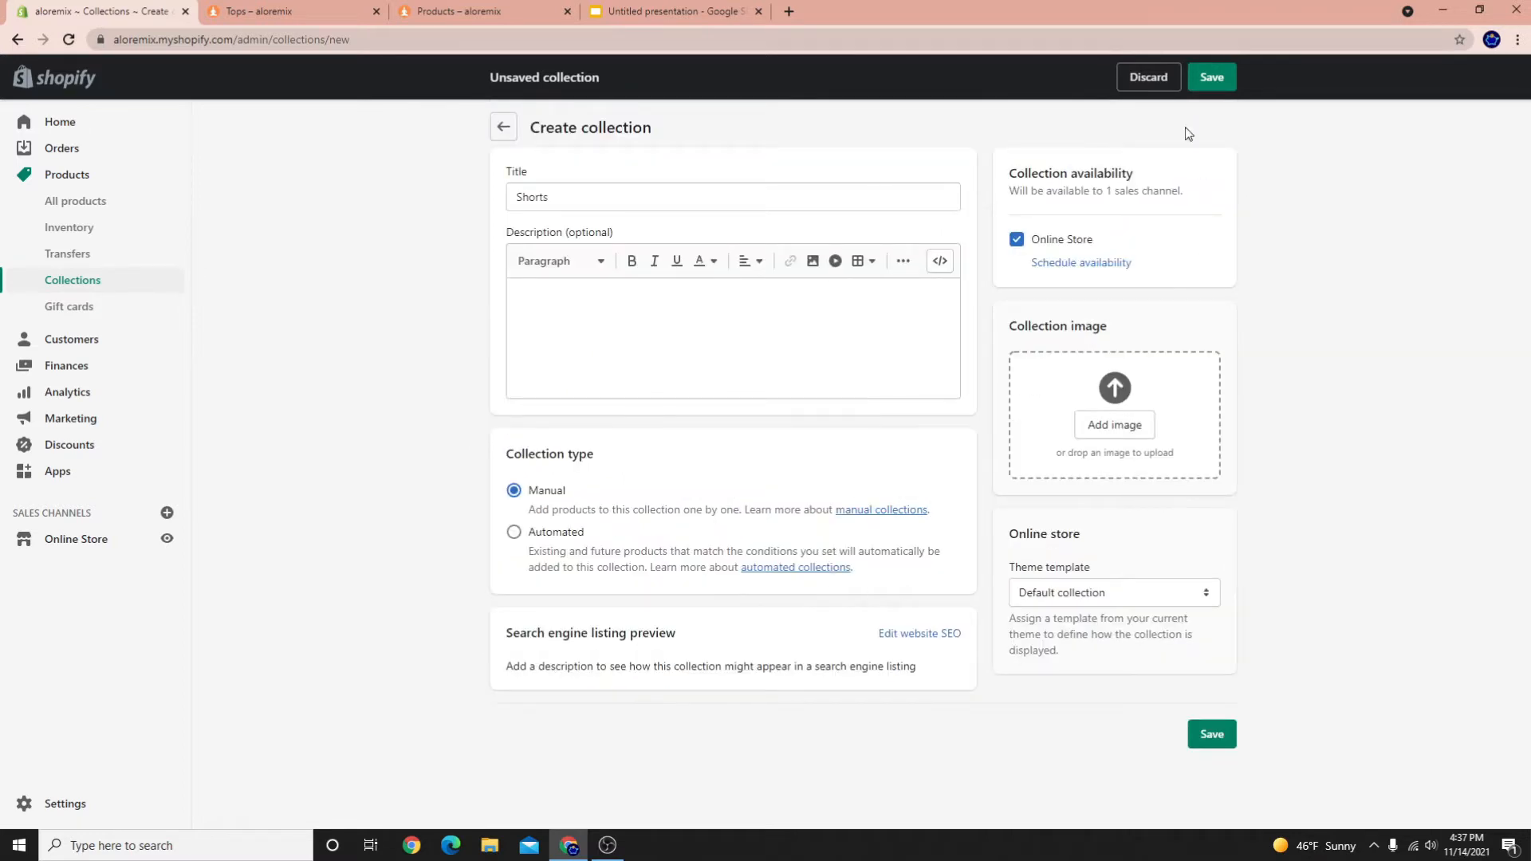
left_click(1201, 83)
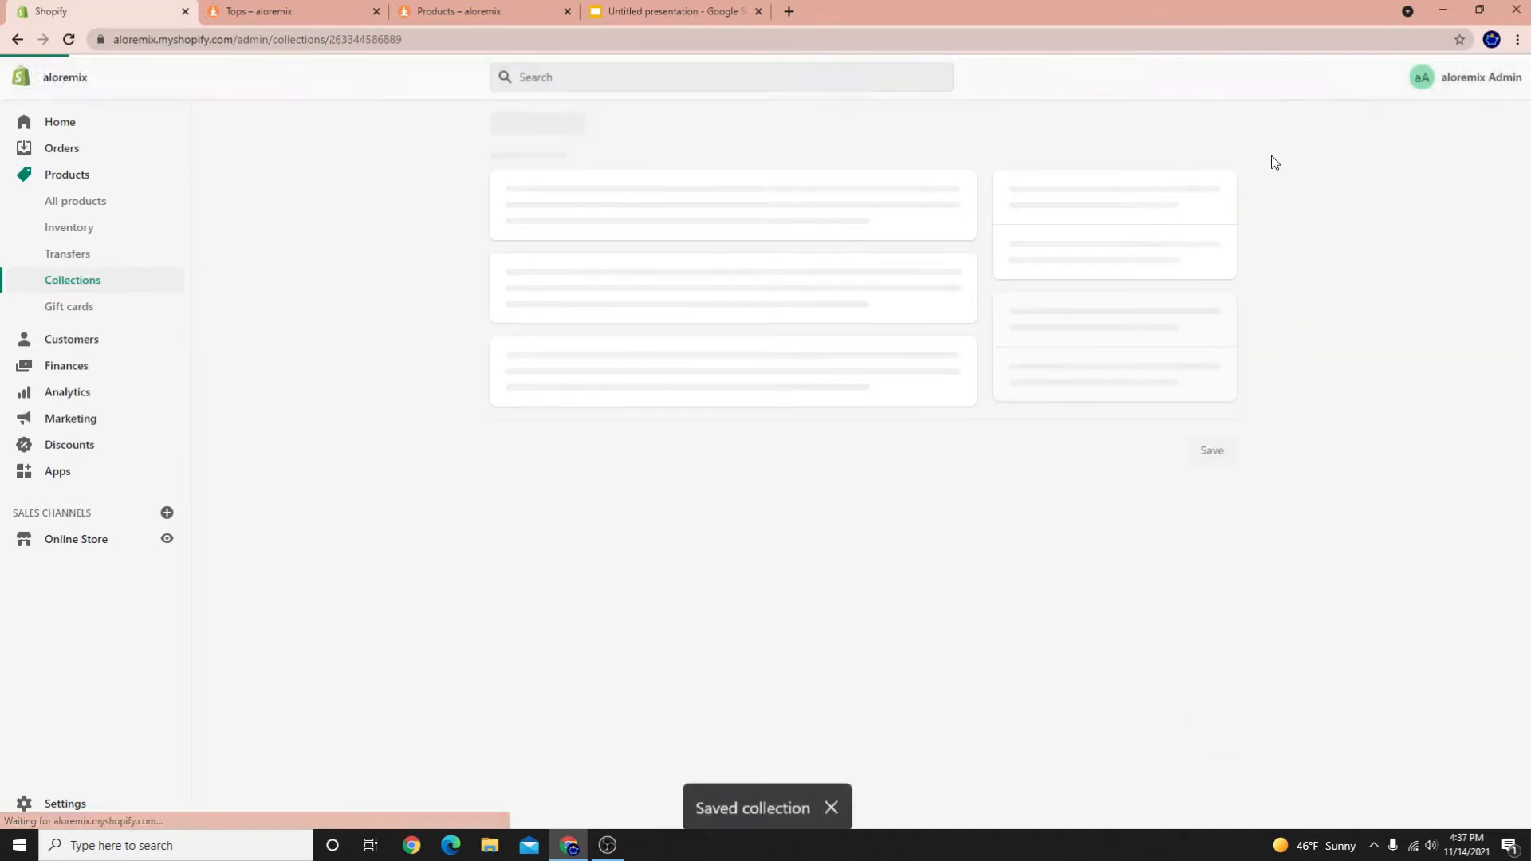
Search the products for Sh and add the Micro Waffle Pleasant Boyshort to the Shorts collection
left_click(582, 586)
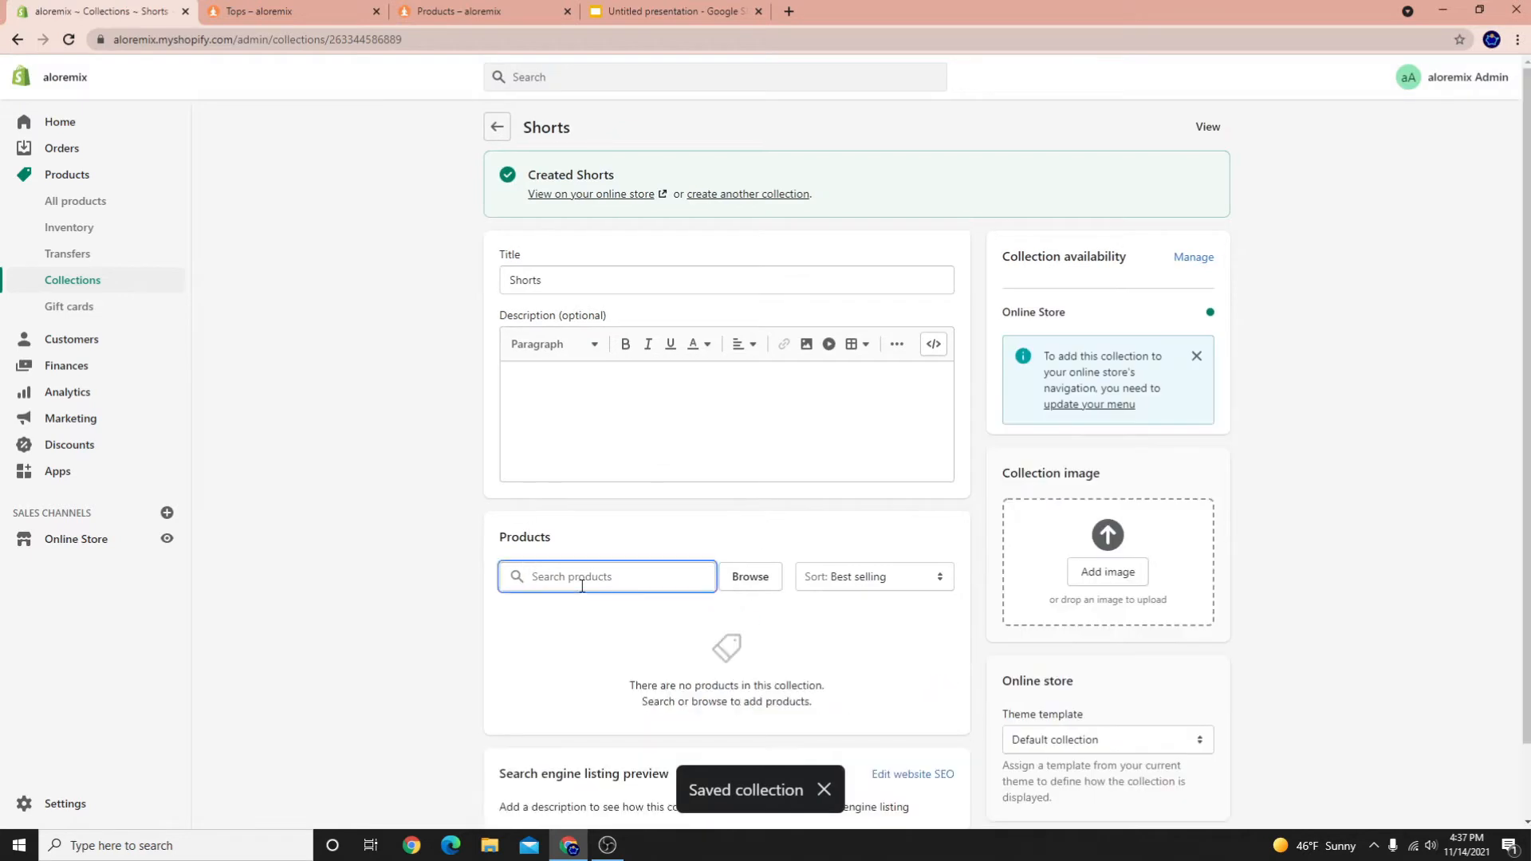
type("Sh")
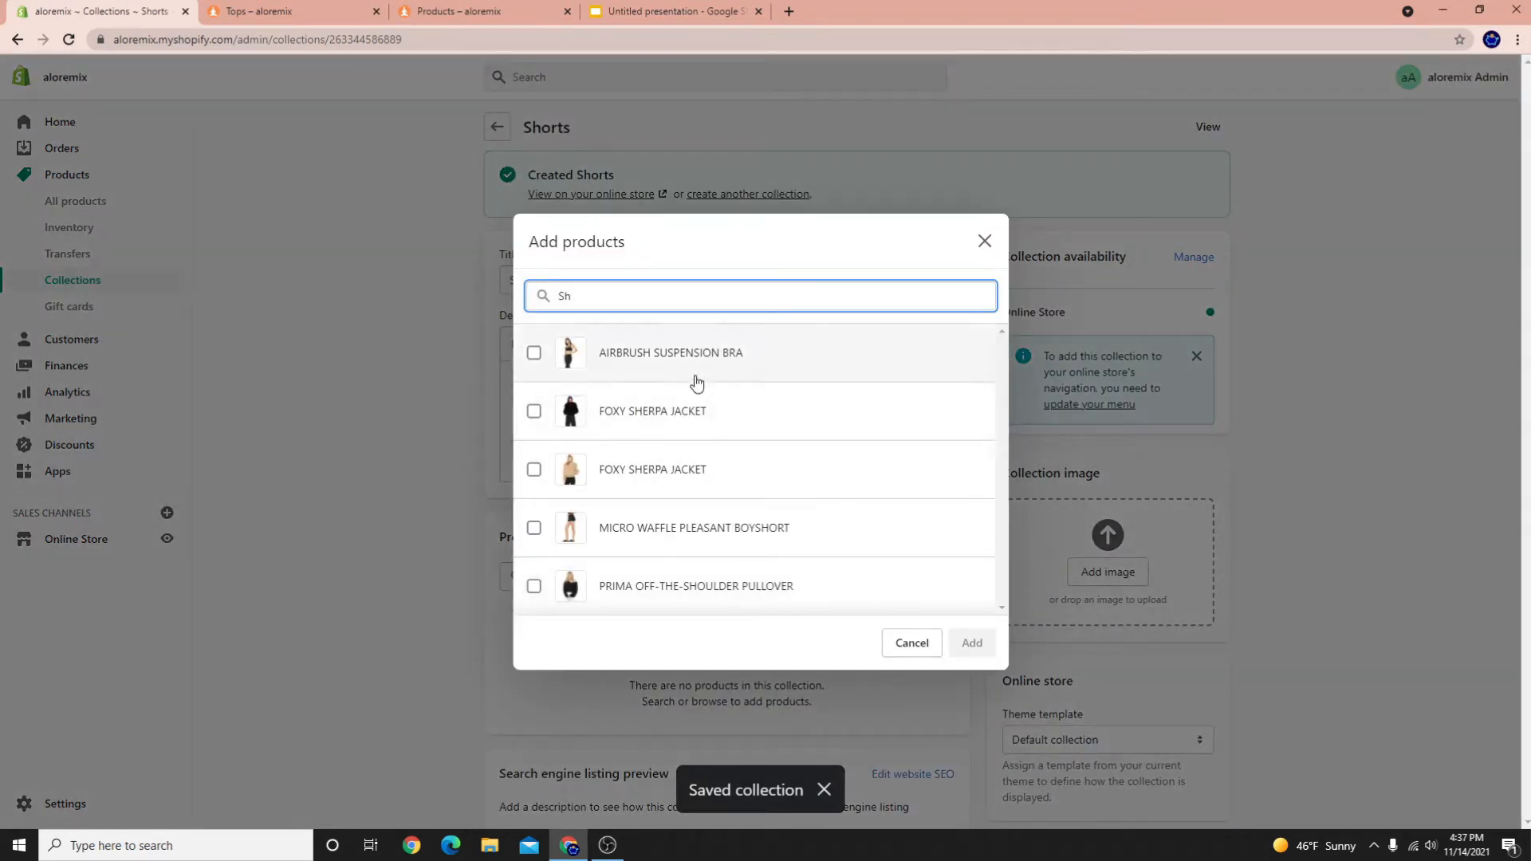
left_click(643, 528)
left_click(906, 642)
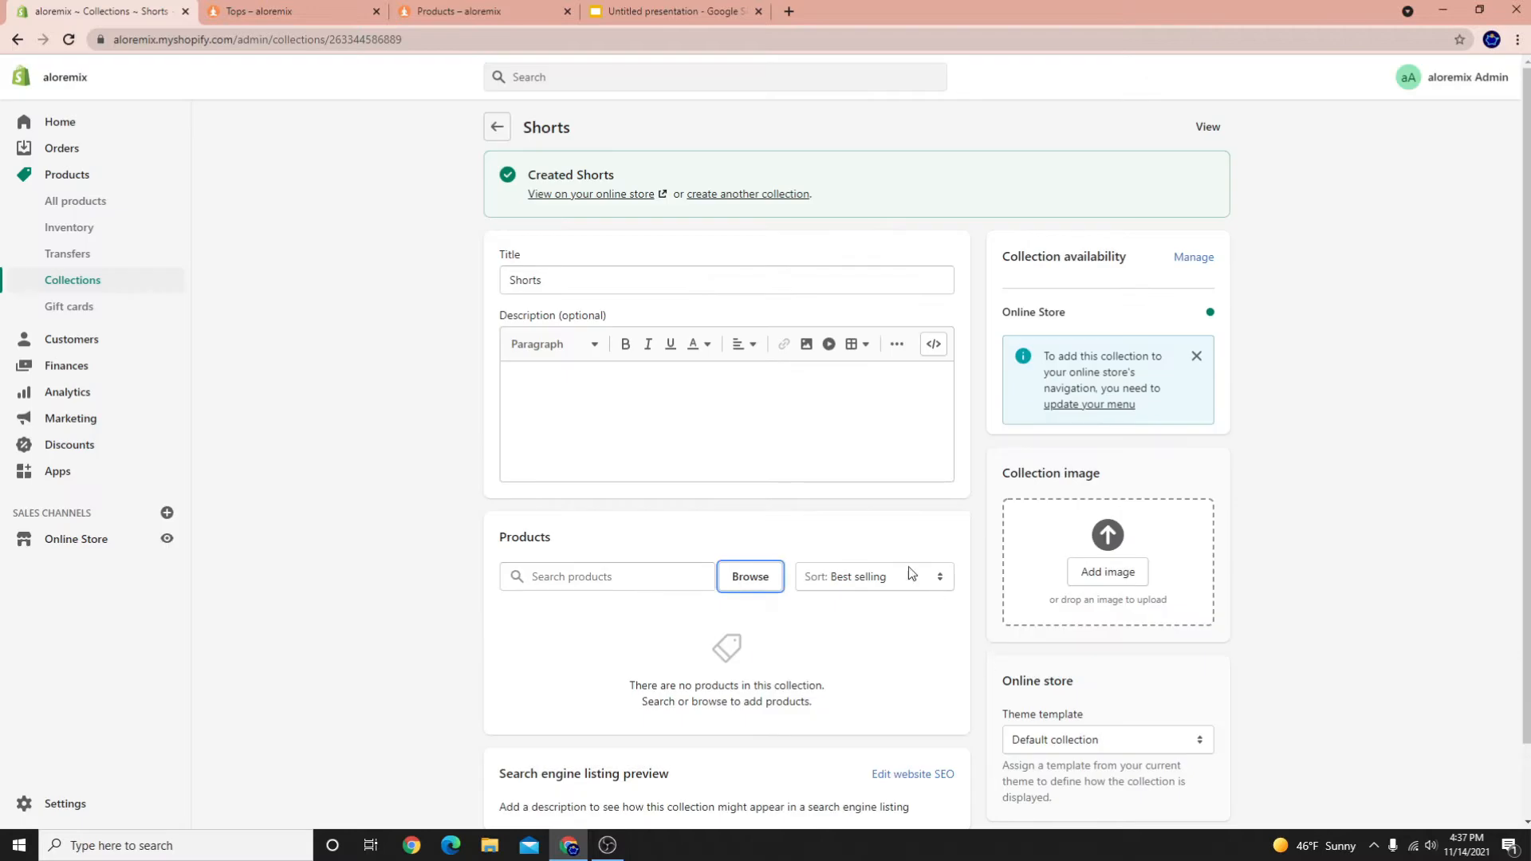
scroll(593, 567, "down", 2)
scroll(638, 510, "up", 2)
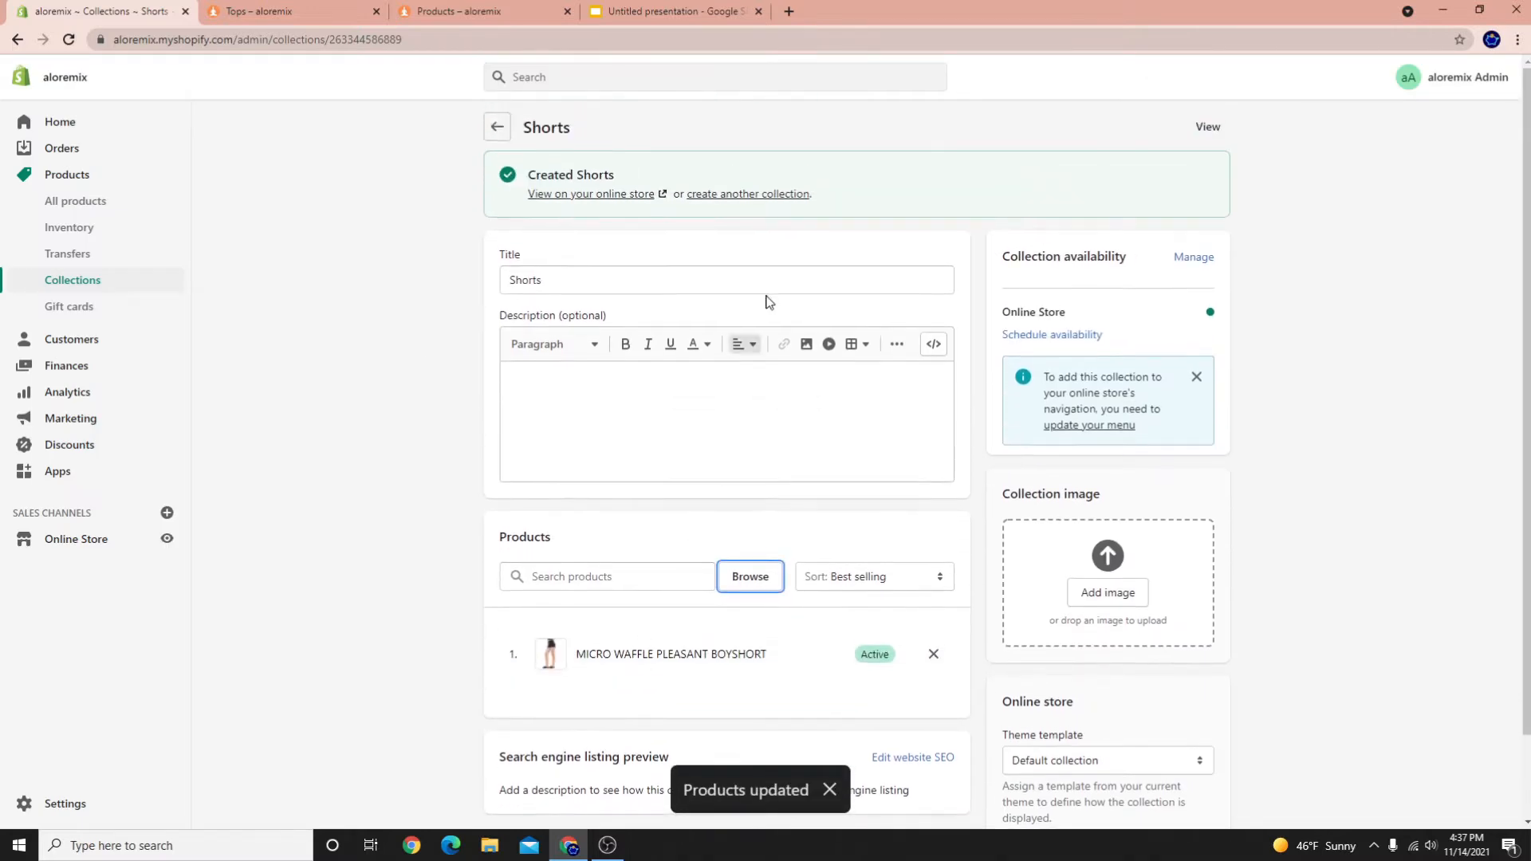
Create another manual collection titled Accessories, correcting the title's spelling, and save it
left_click(733, 196)
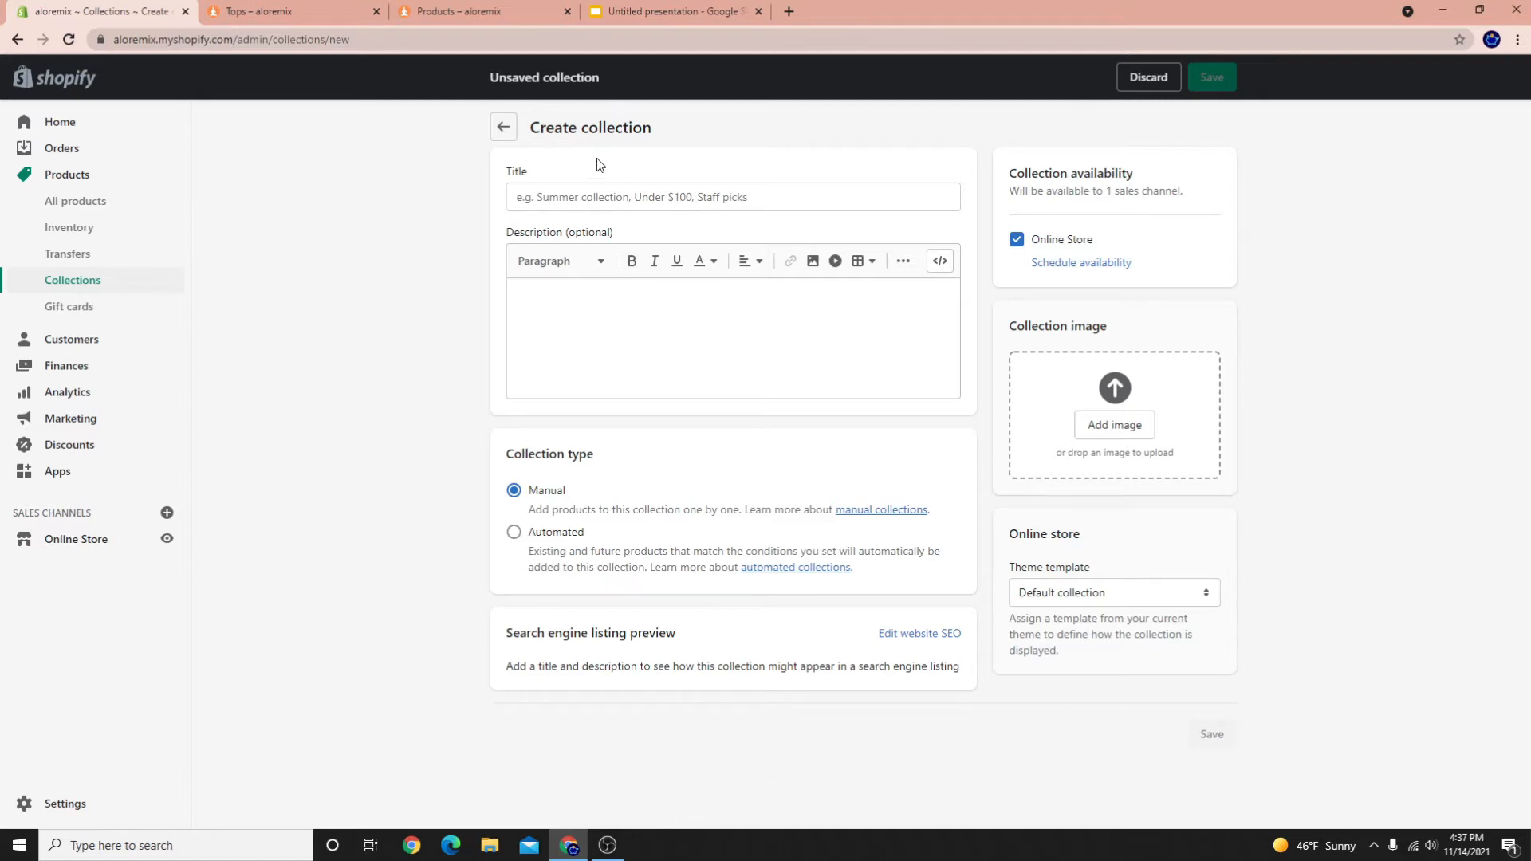
left_click(587, 195)
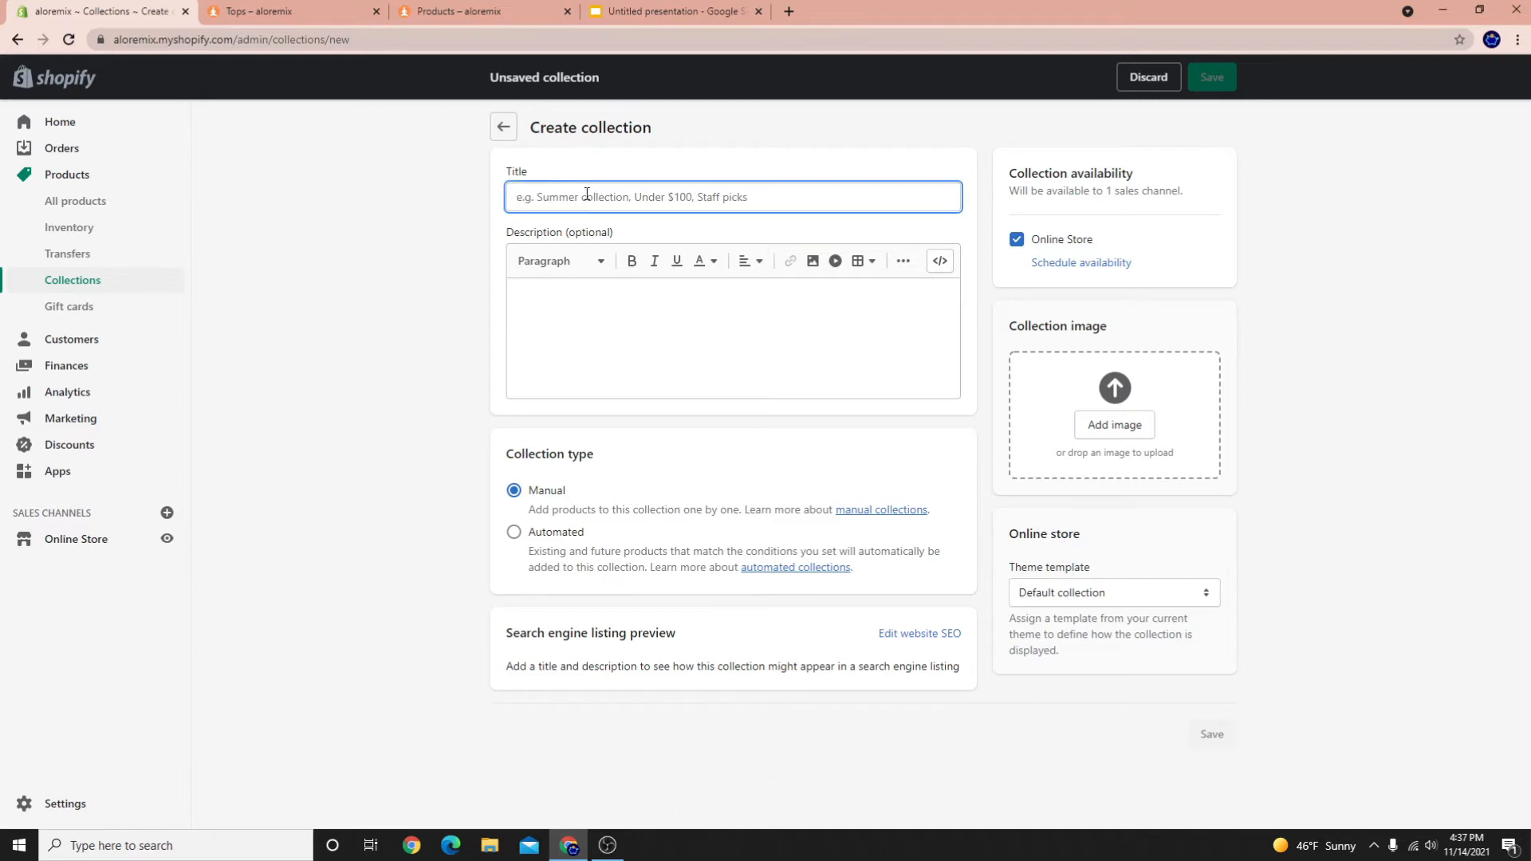
type("Accesories")
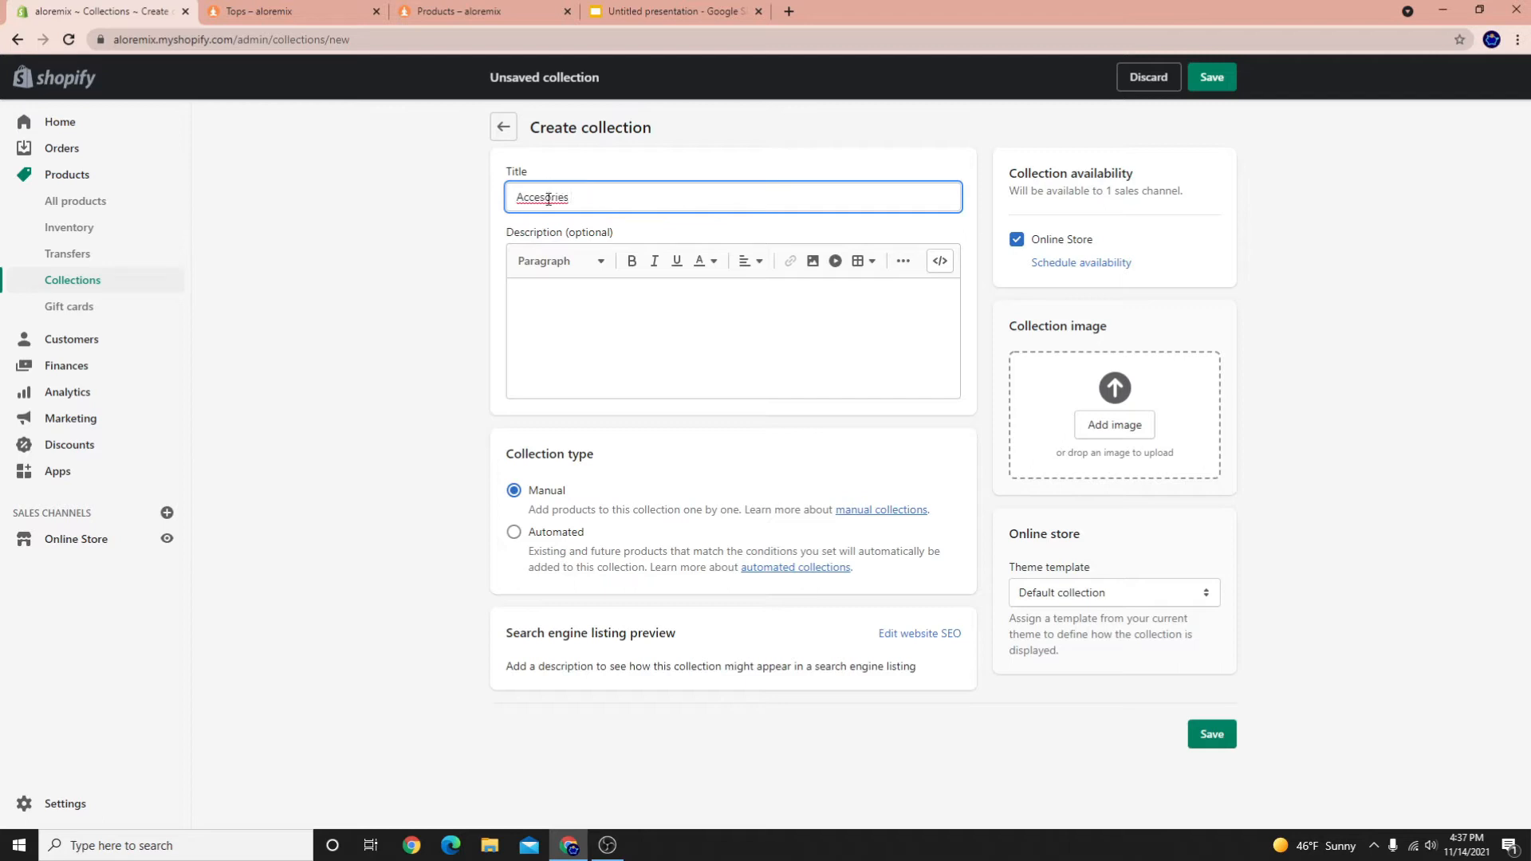
right_click(548, 200)
left_click(567, 210)
left_click(1214, 81)
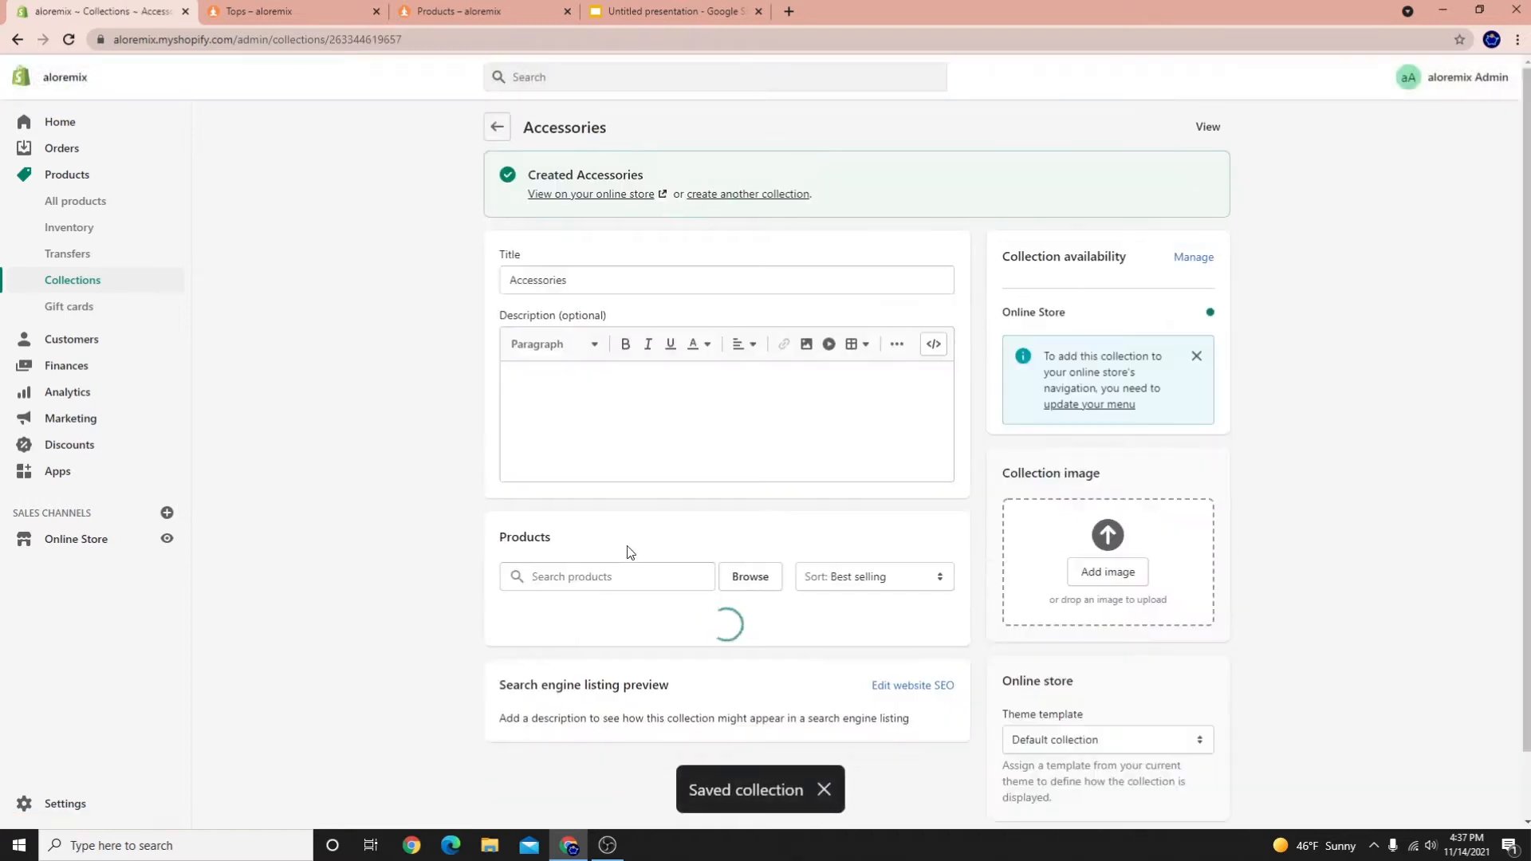
Search the products for cap and add the Alo Performance Off-Duty Cap to the Accessories collection
left_click(618, 586)
type("hat")
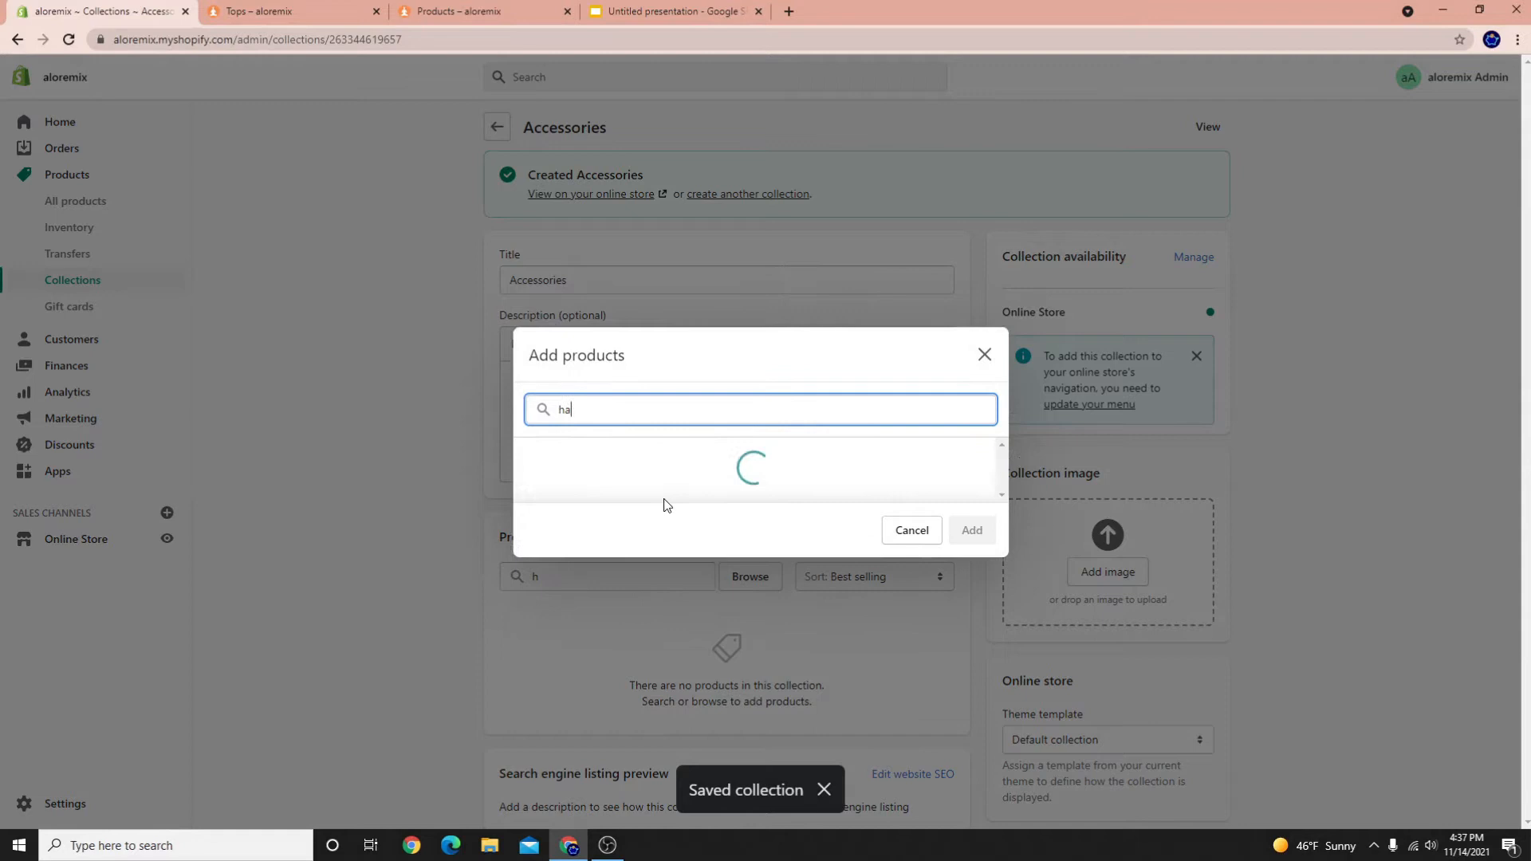
key("BackSpace")
key("BackSpace")
key("BackSpace")
type("cap")
left_click(633, 474)
left_click(971, 529)
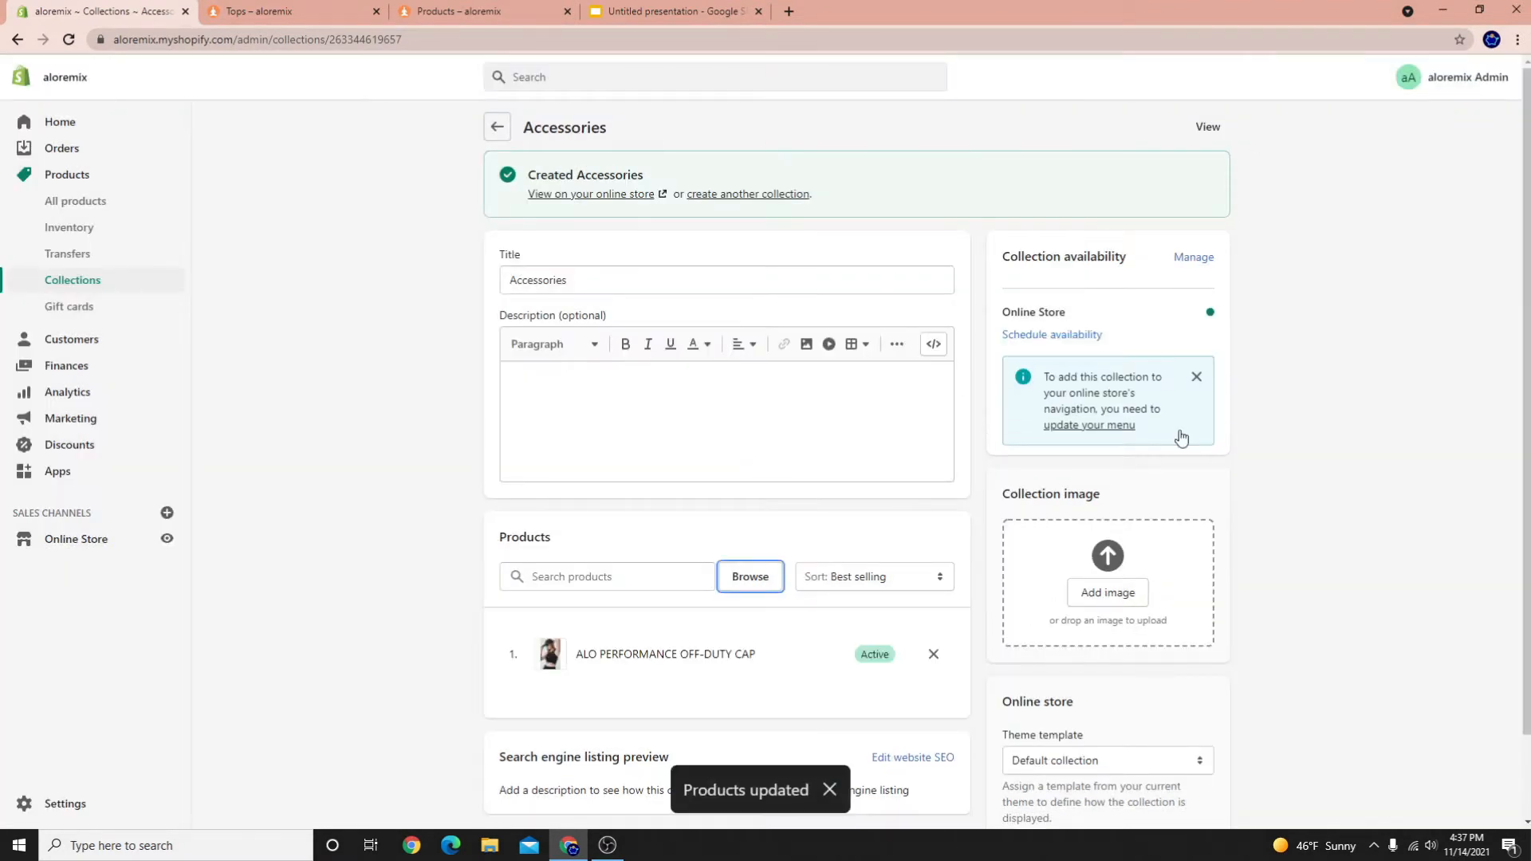
Return to the list of collections and review the ones created so far
left_click(497, 127)
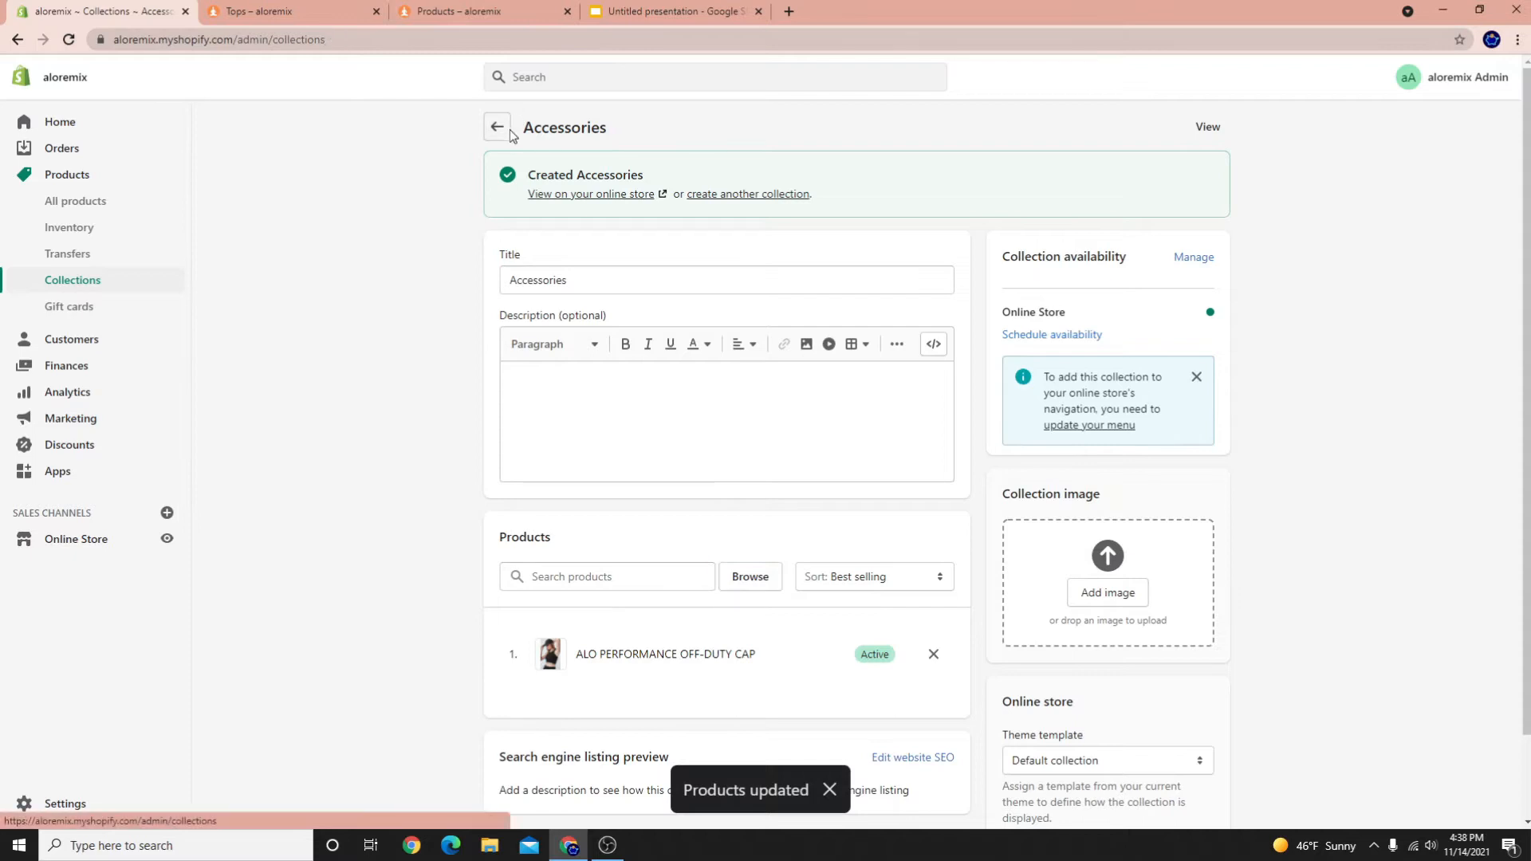
scroll(363, 727, "down", 2)
scroll(362, 727, "down", 1)
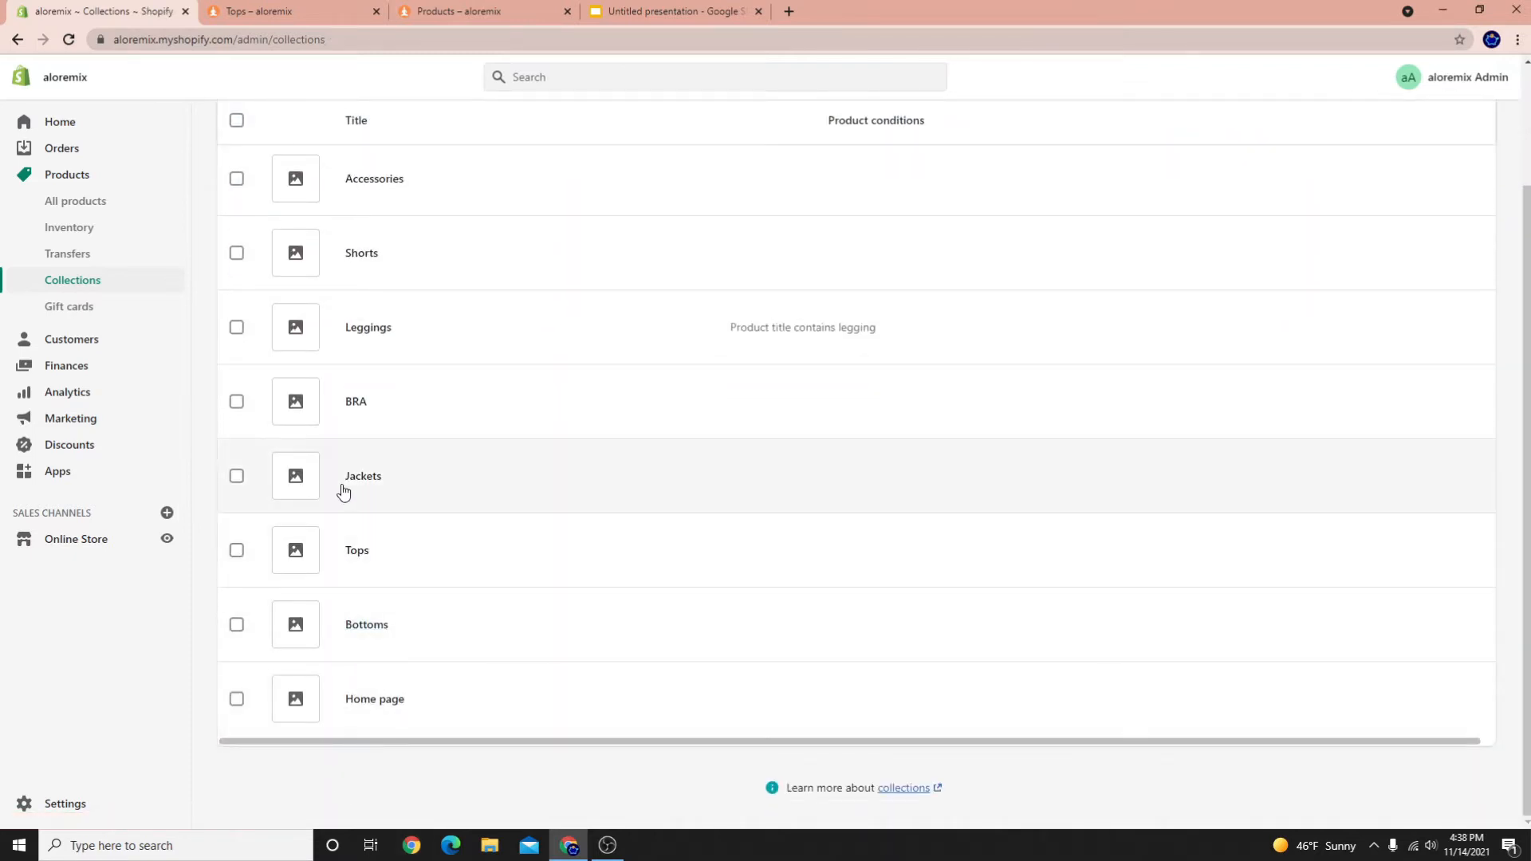
scroll(399, 257, "up", 1)
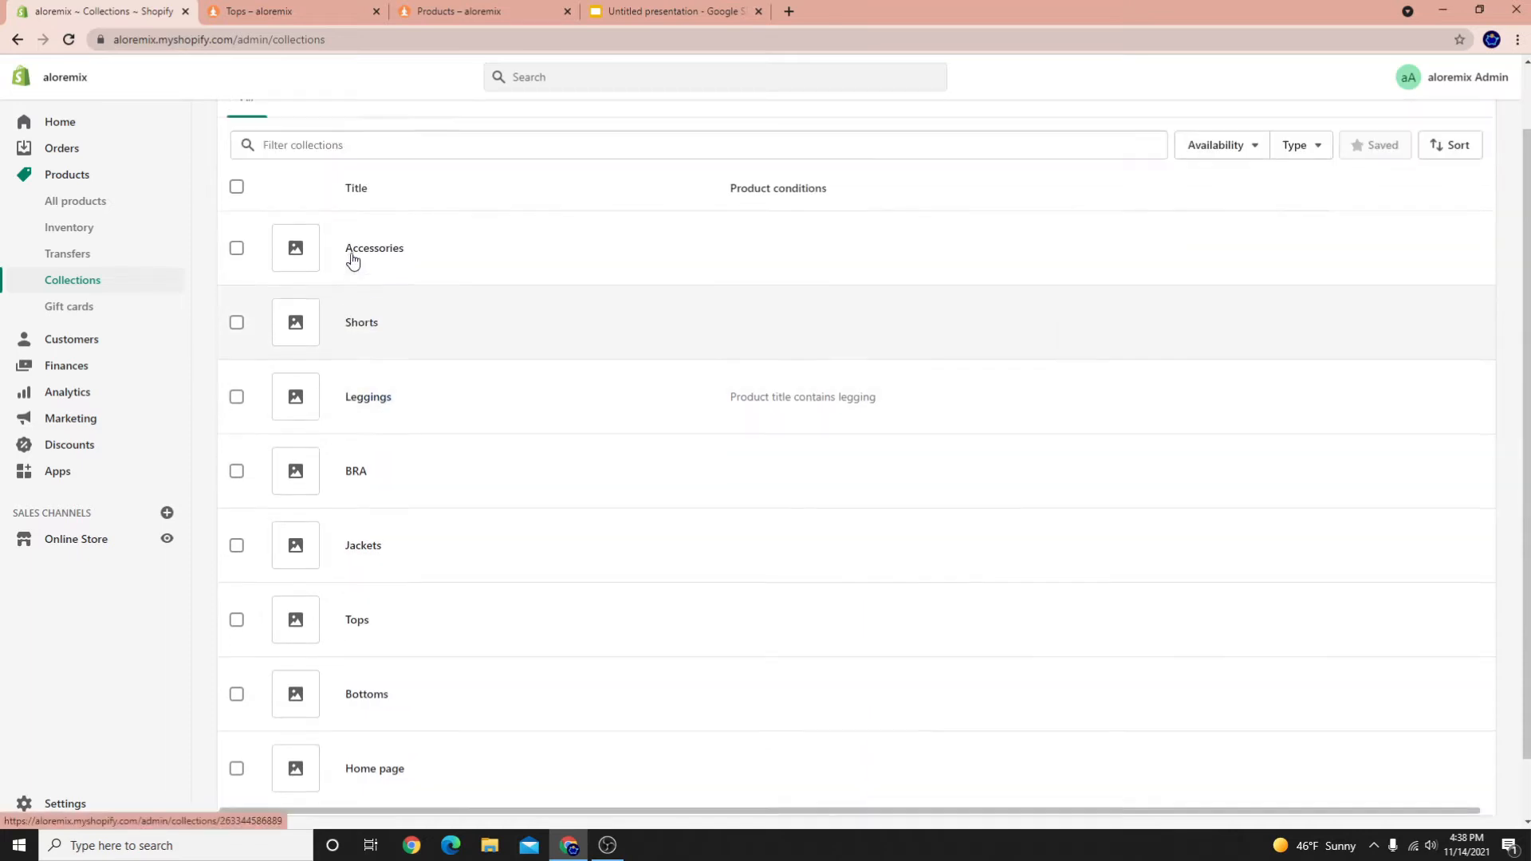
View the live online store and go to its Catalog page
left_click(167, 538)
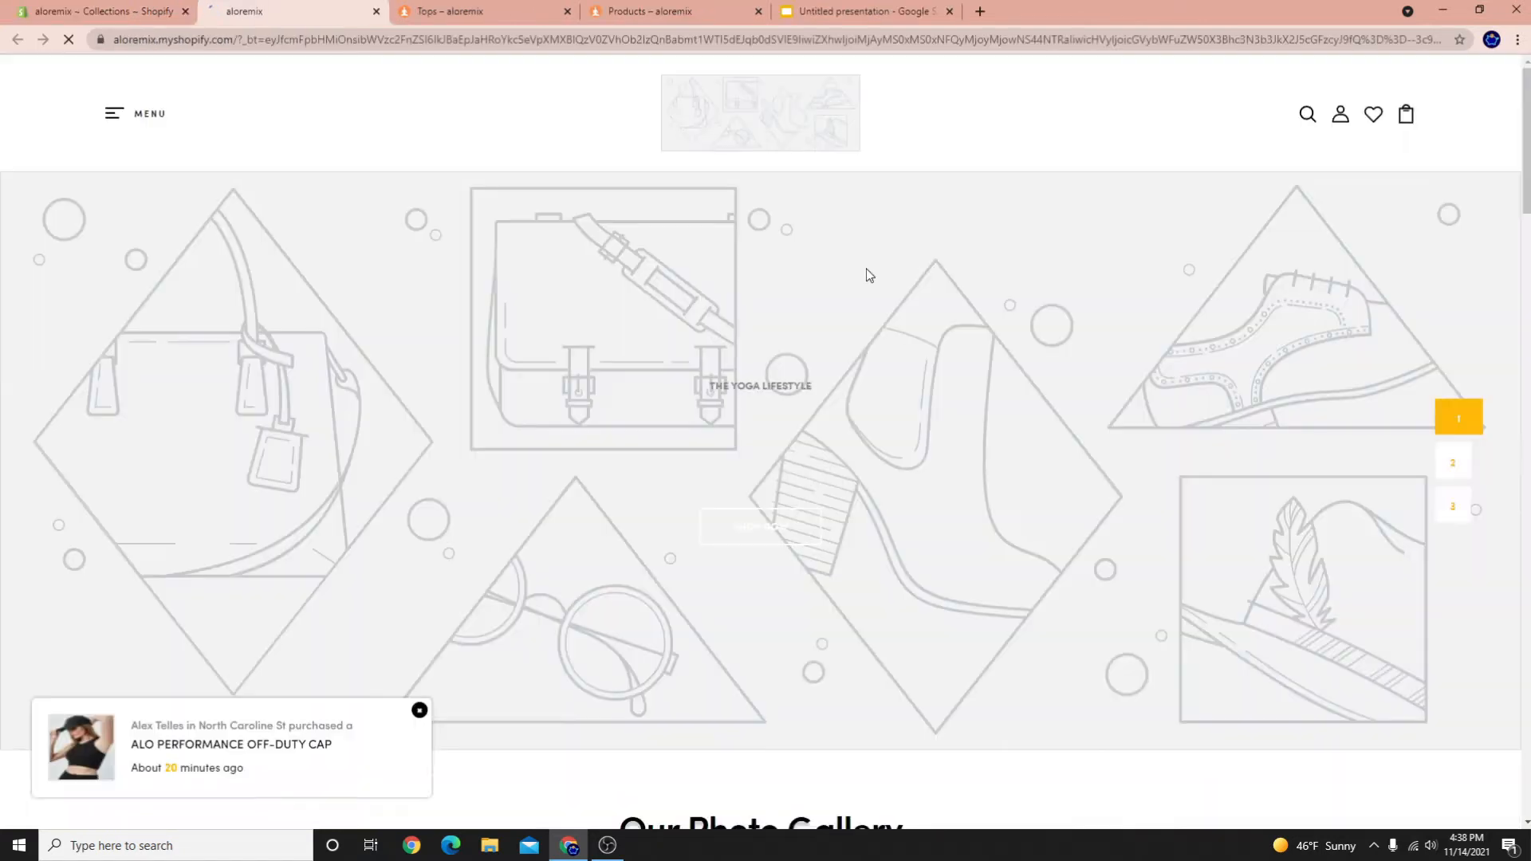
left_click(116, 117)
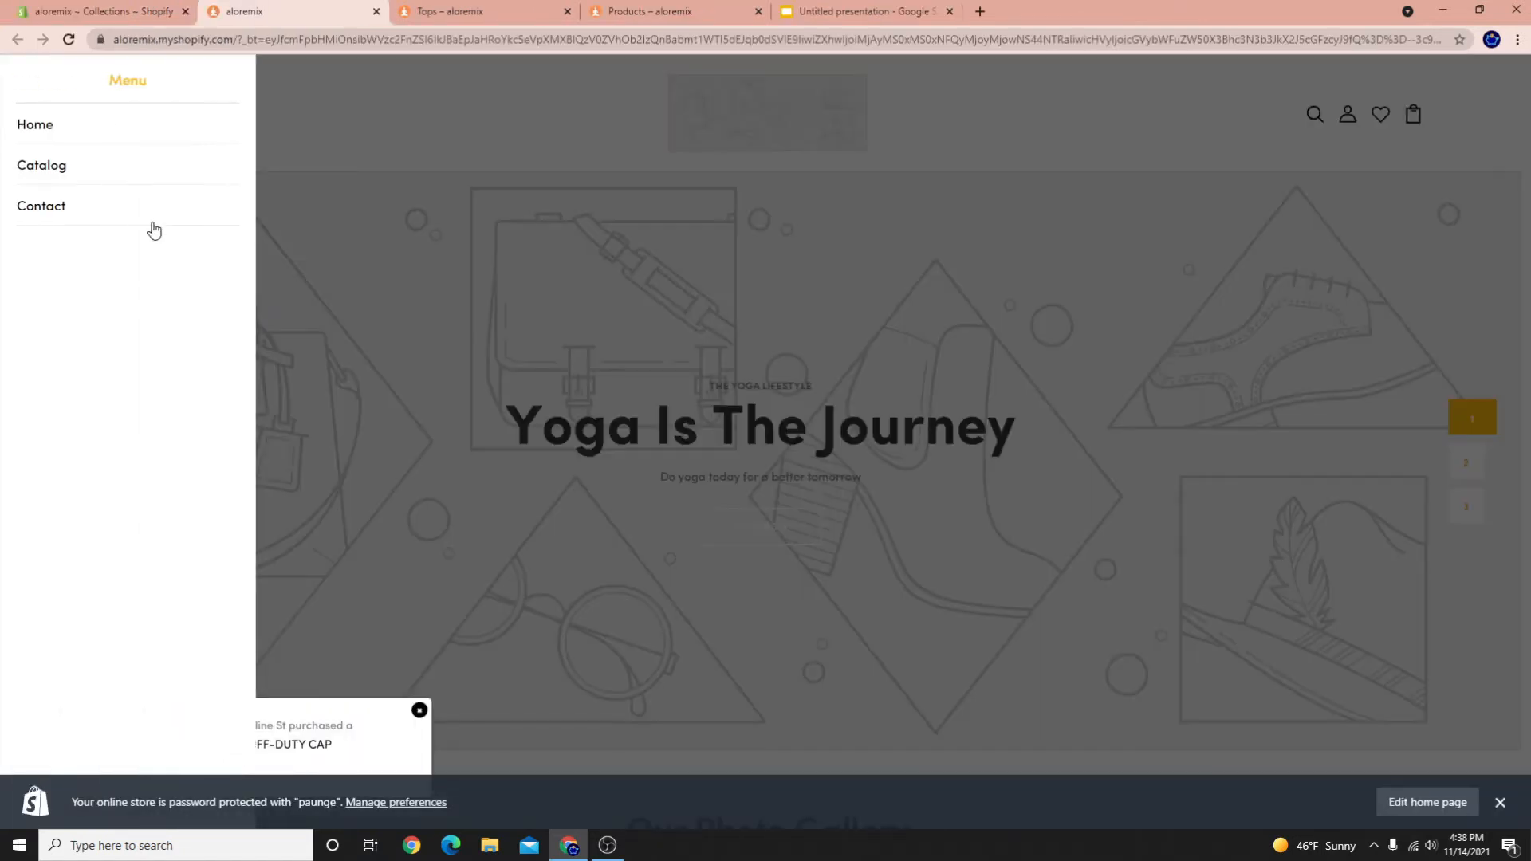
left_click(64, 167)
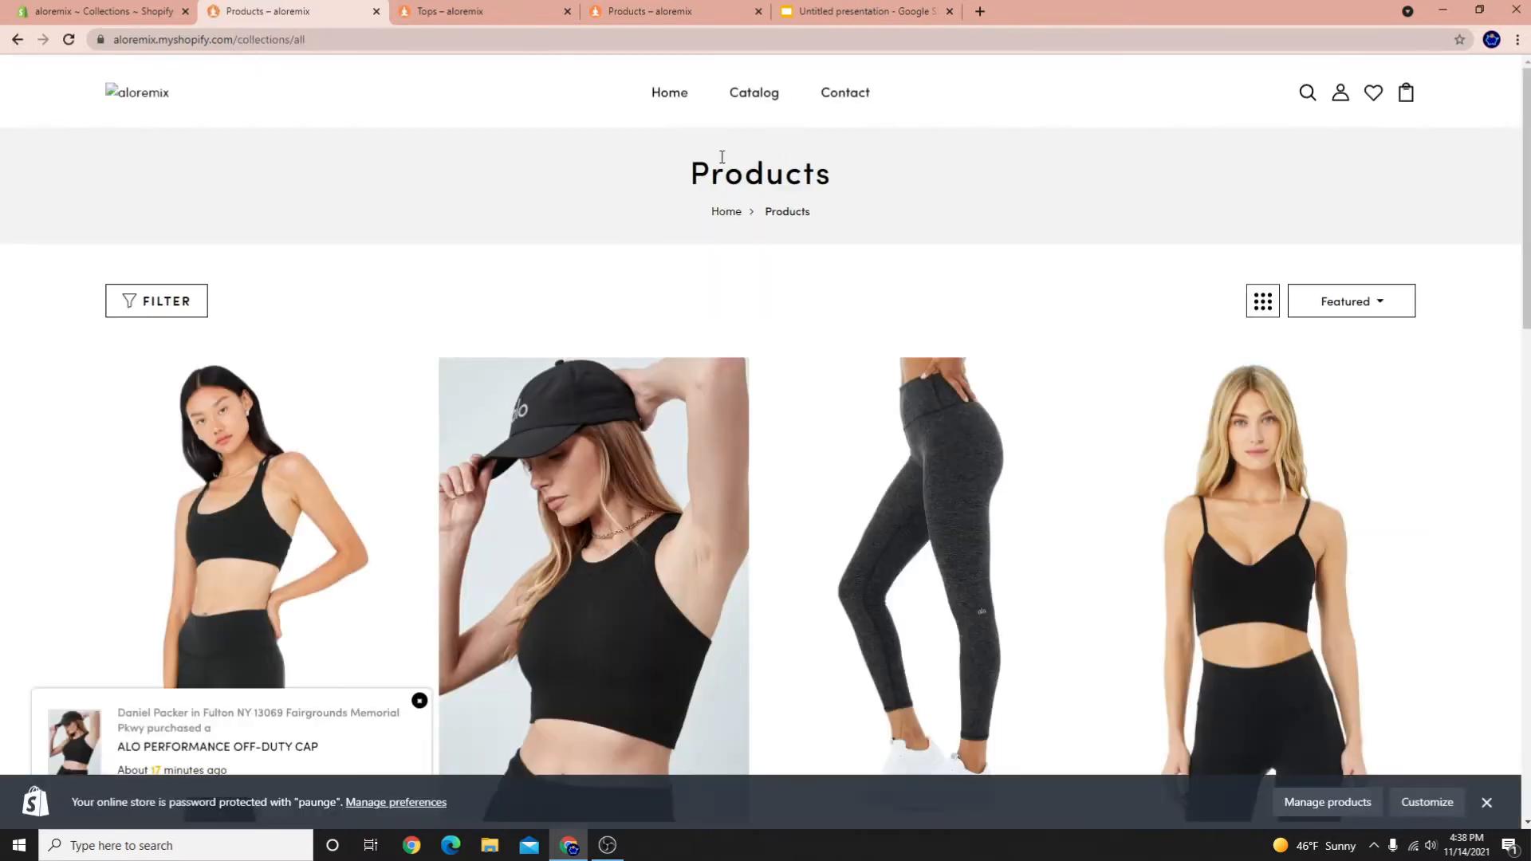
Examine the product images, names and prices across the storefront catalog and dismiss the store preview bar
scroll(1061, 322, "down", 5)
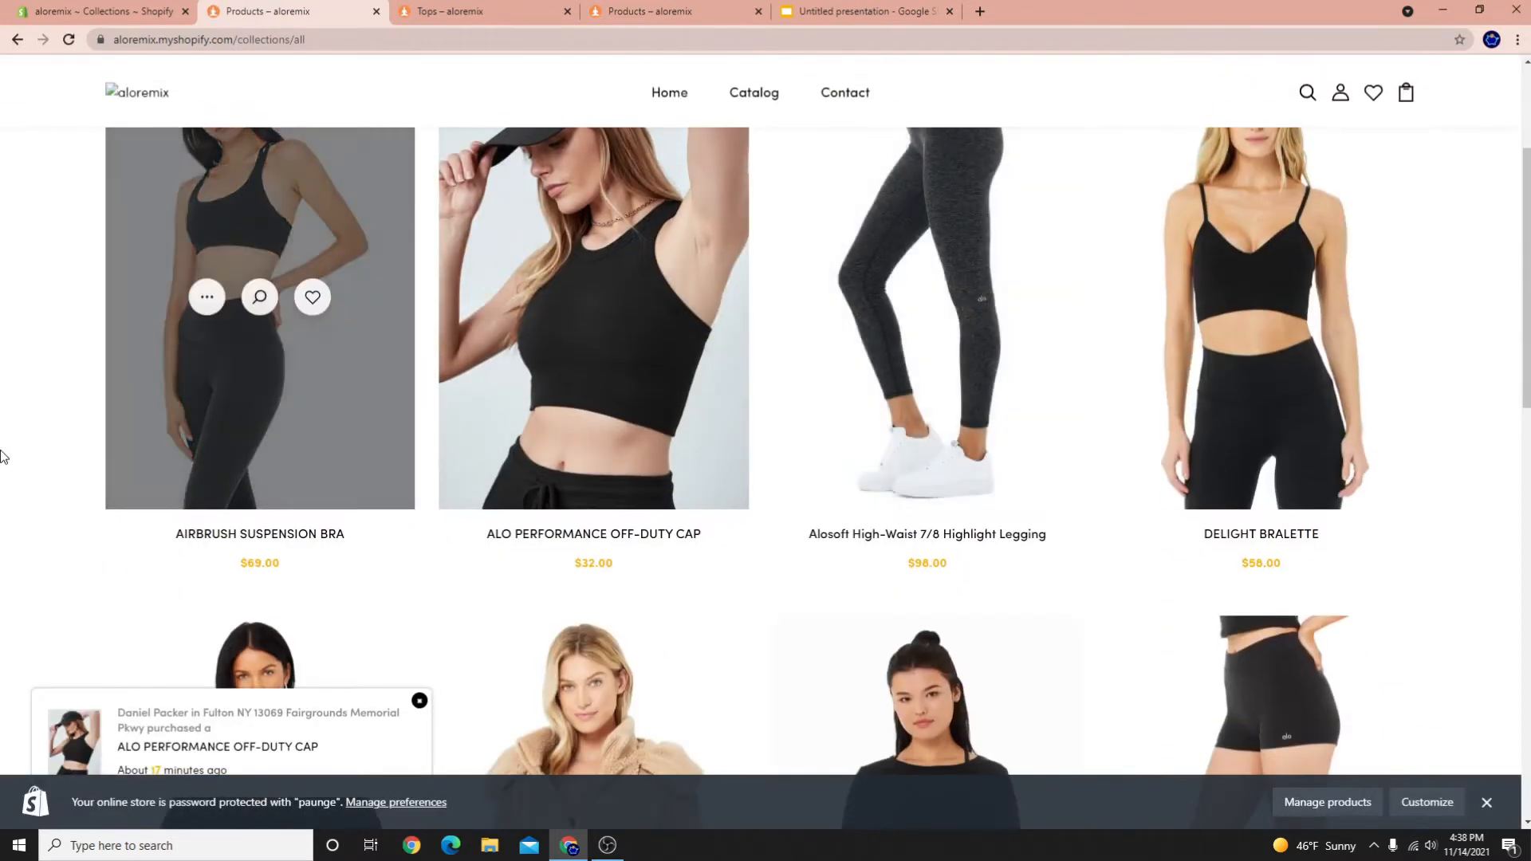
scroll(1198, 397, "up", 5)
scroll(1194, 396, "down", 10)
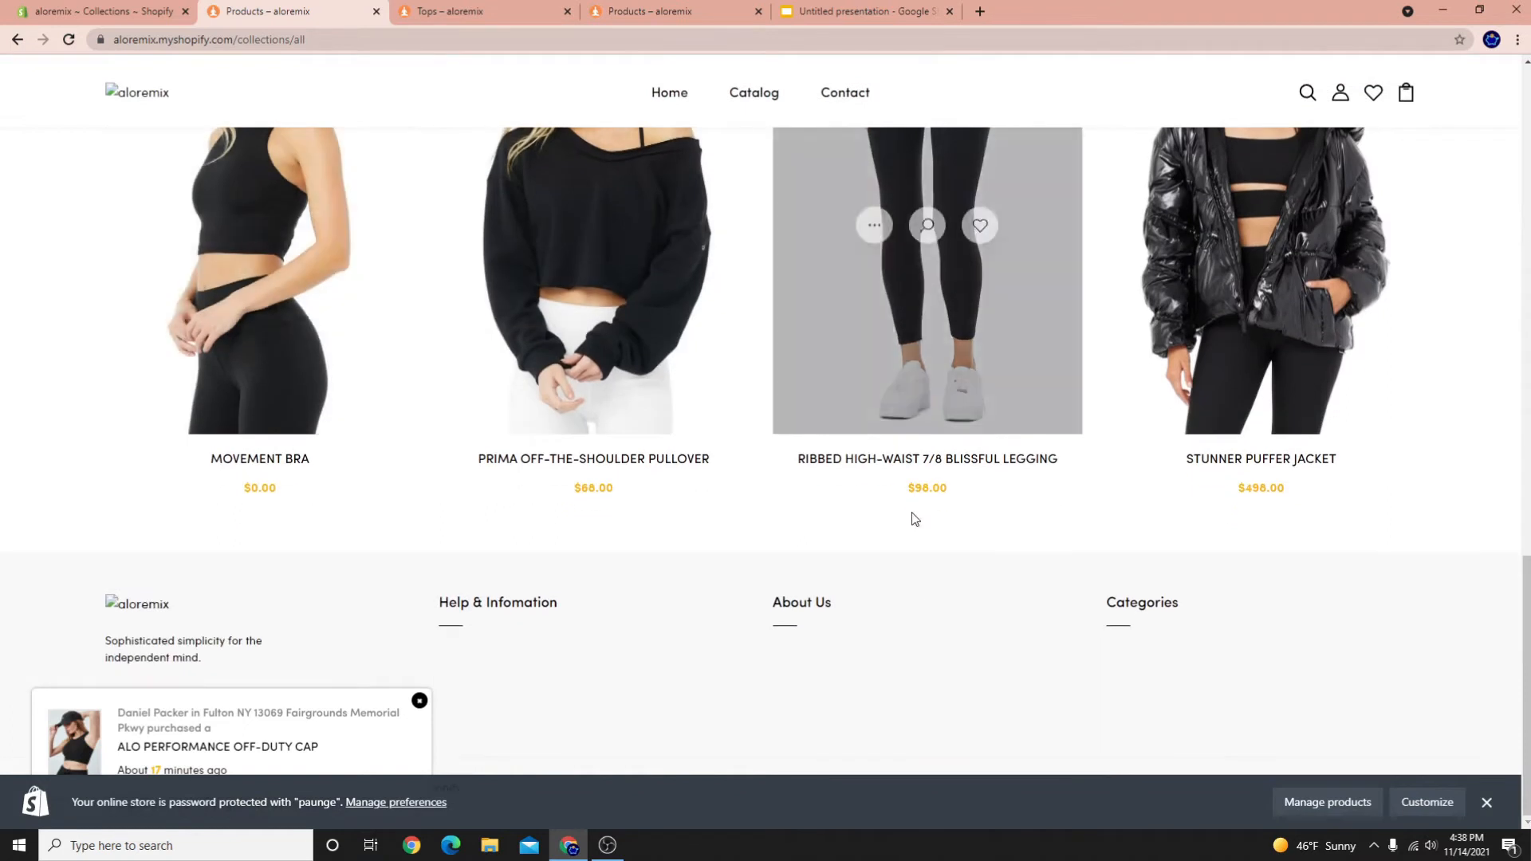
scroll(915, 488, "up", 6)
scroll(518, 335, "up", 12)
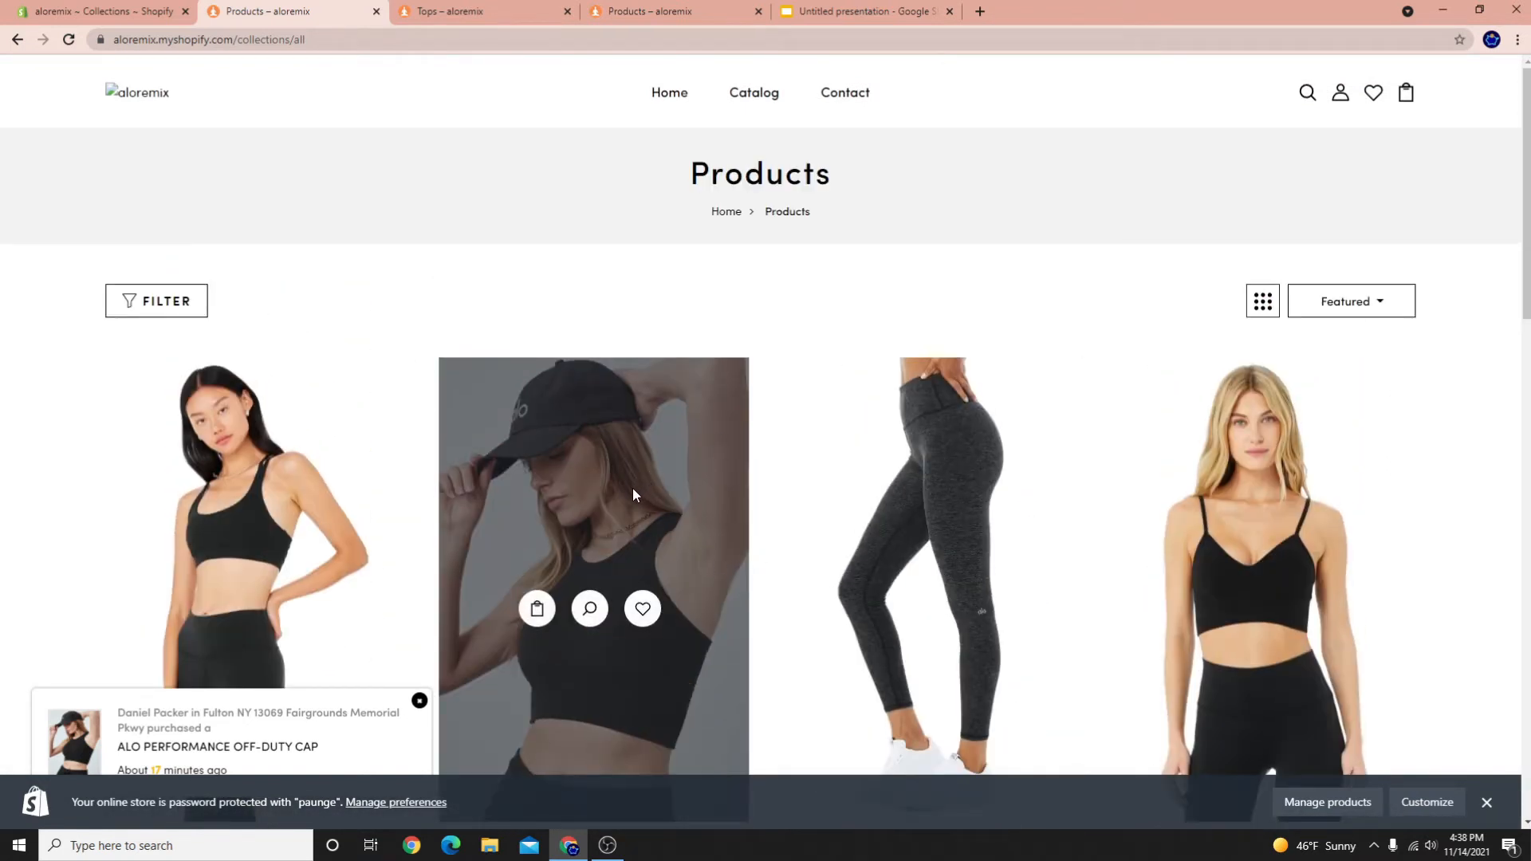
scroll(633, 488, "down", 5)
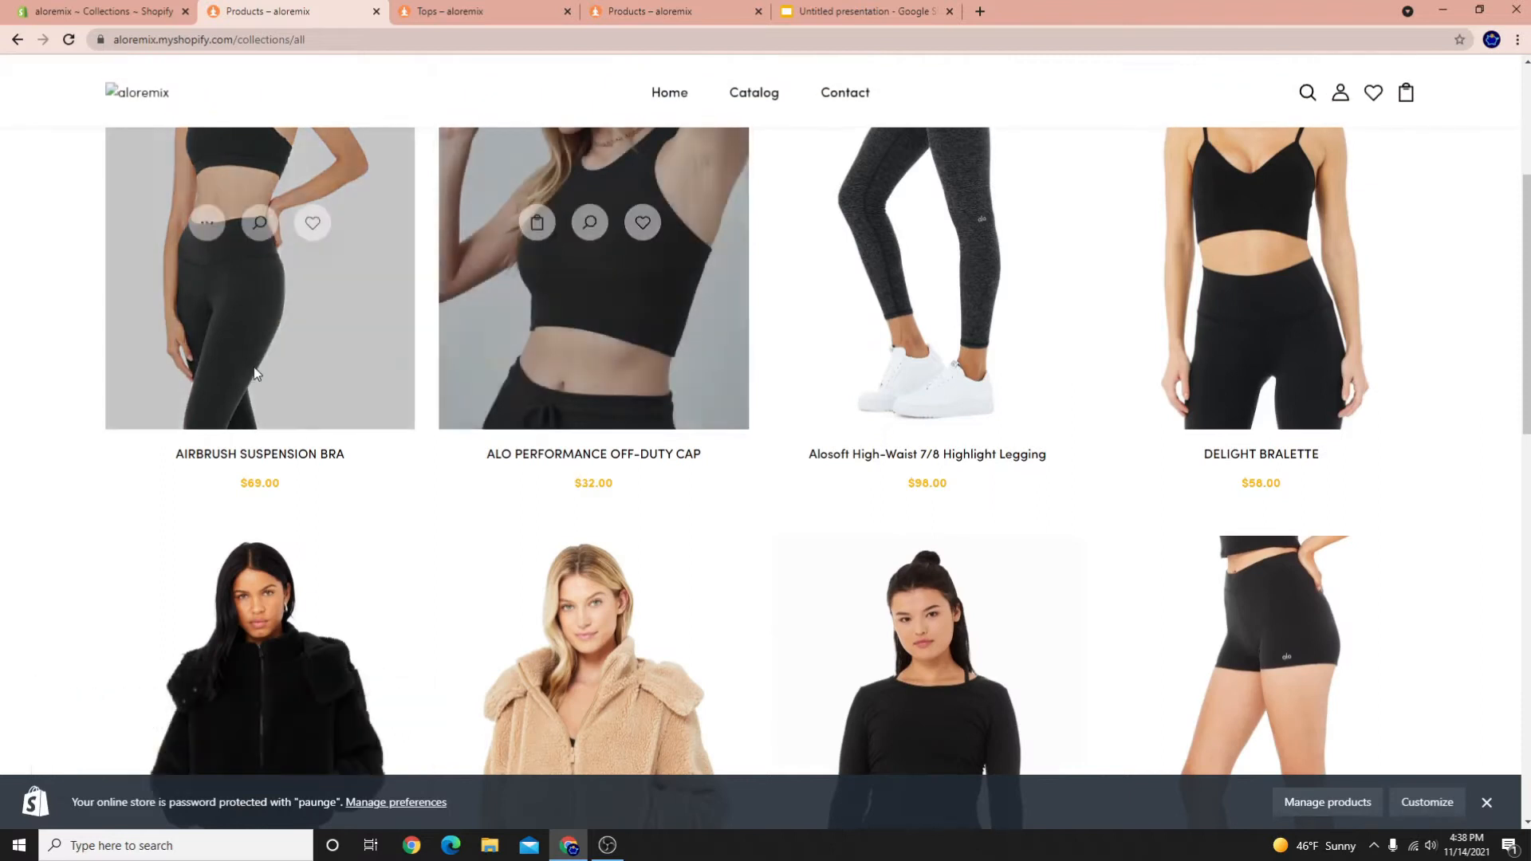
scroll(308, 212, "up", 5)
scroll(745, 506, "down", 6)
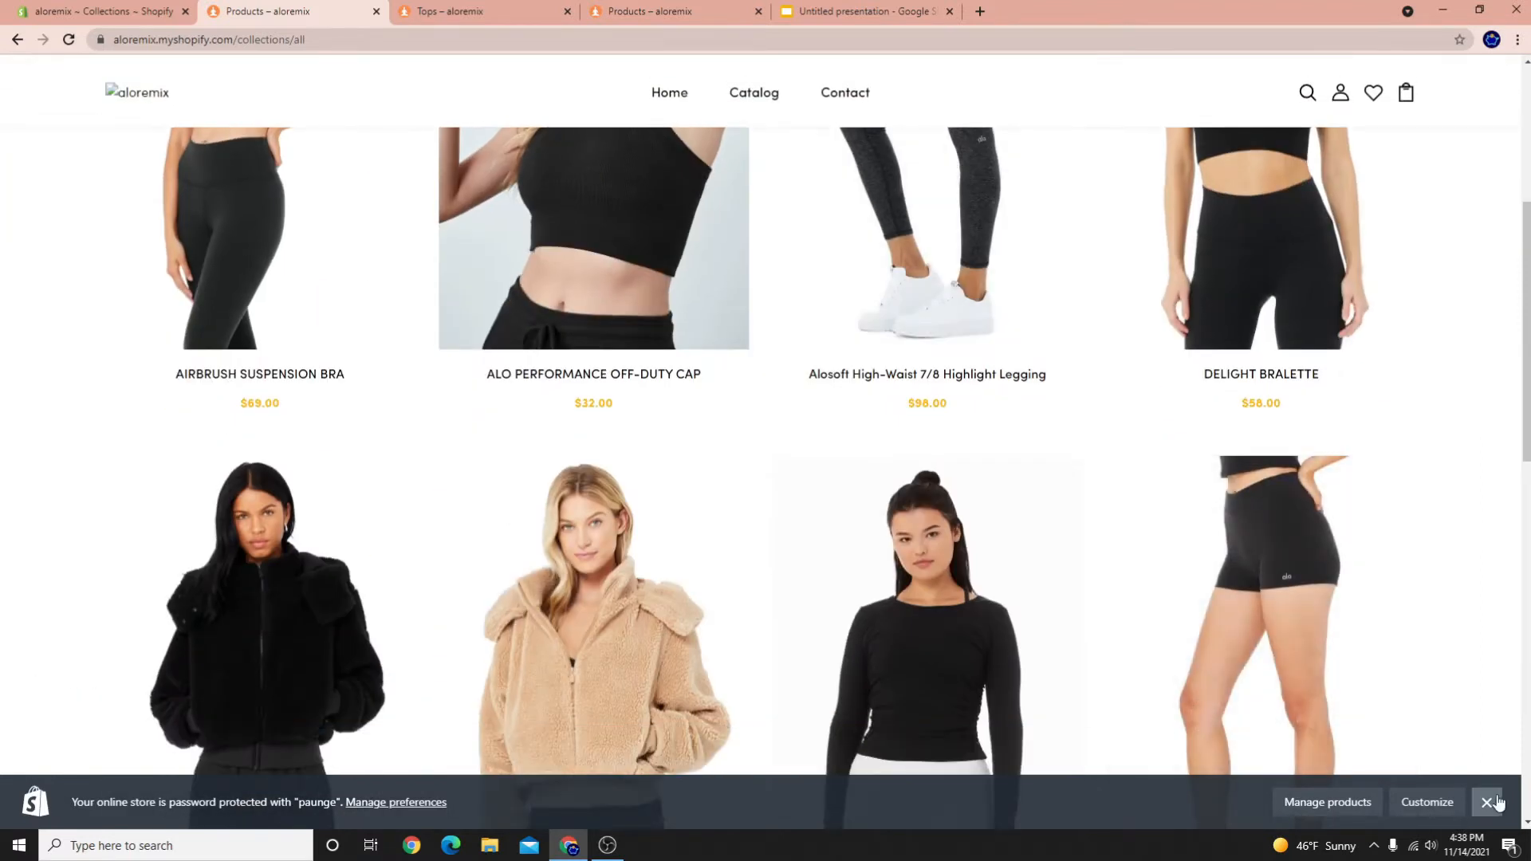
left_click(1486, 802)
scroll(255, 678, "up", 2)
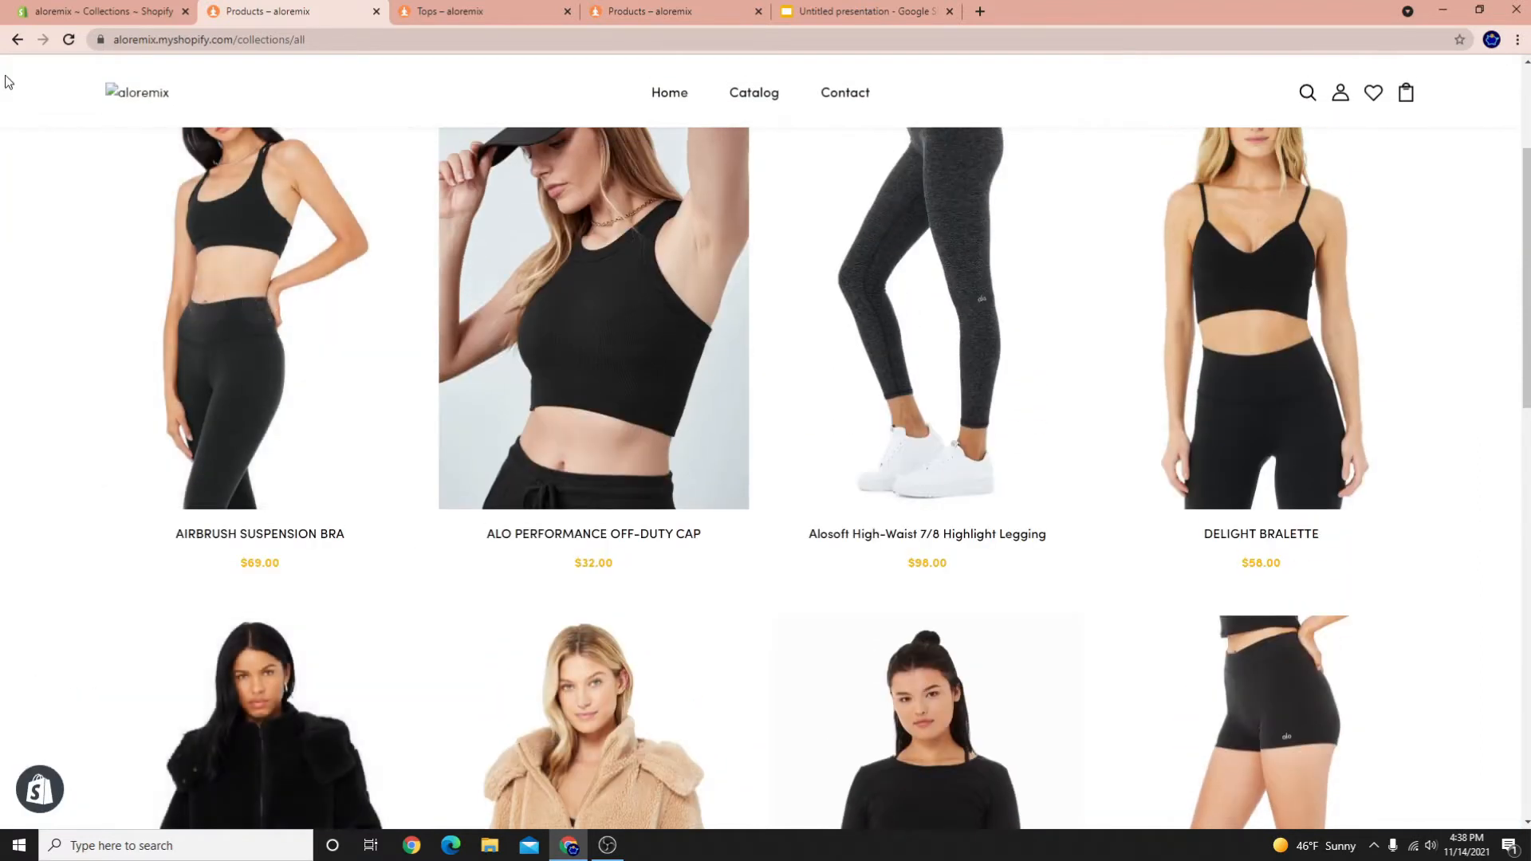
Switch back to the store admin and look over the full list of collections
left_click(121, 16)
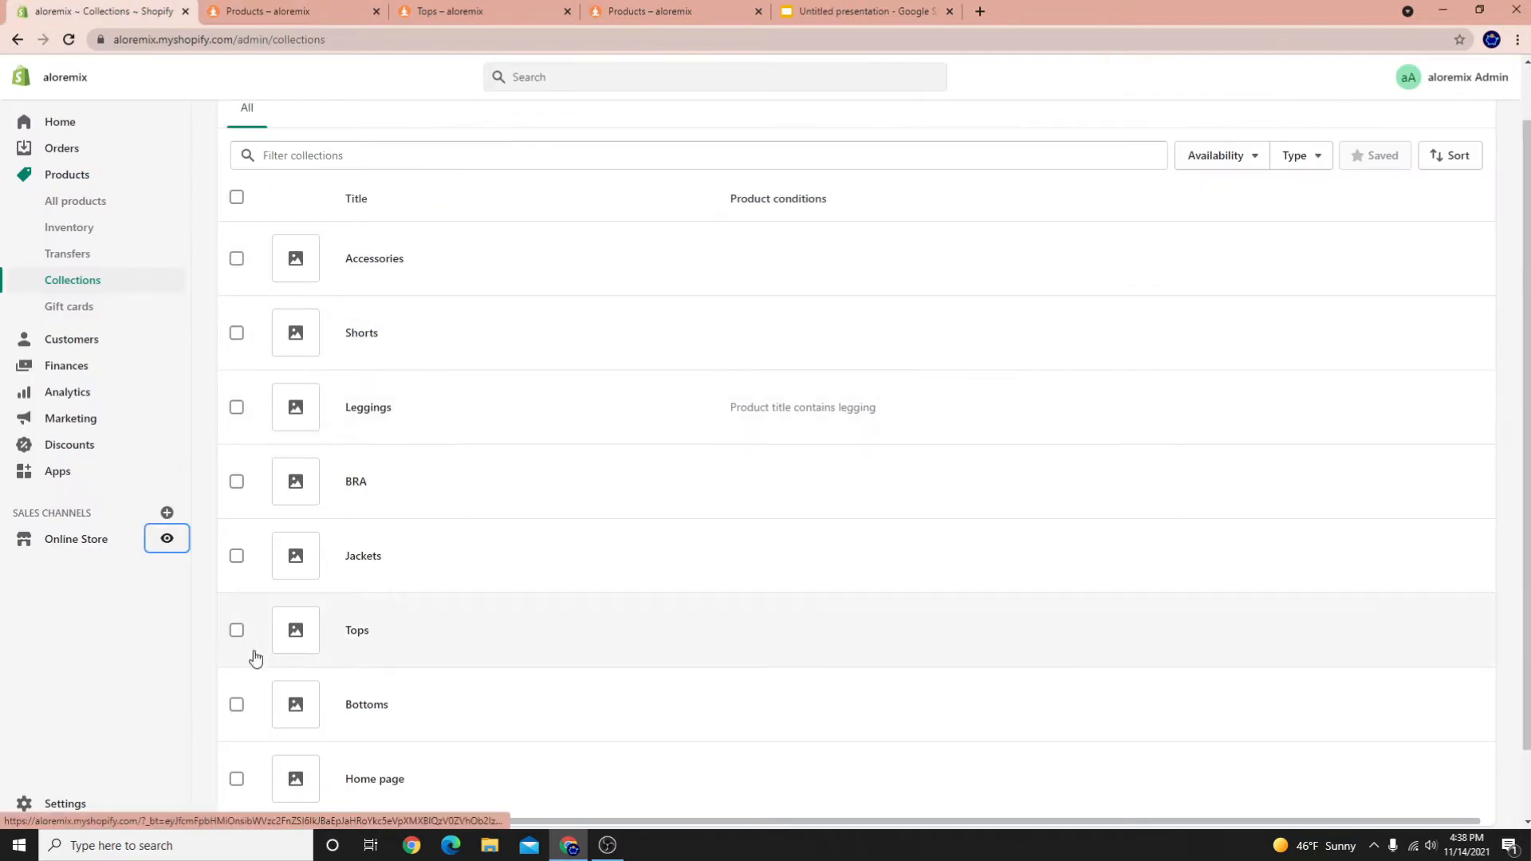
scroll(478, 618, "down", 1)
scroll(465, 633, "up", 2)
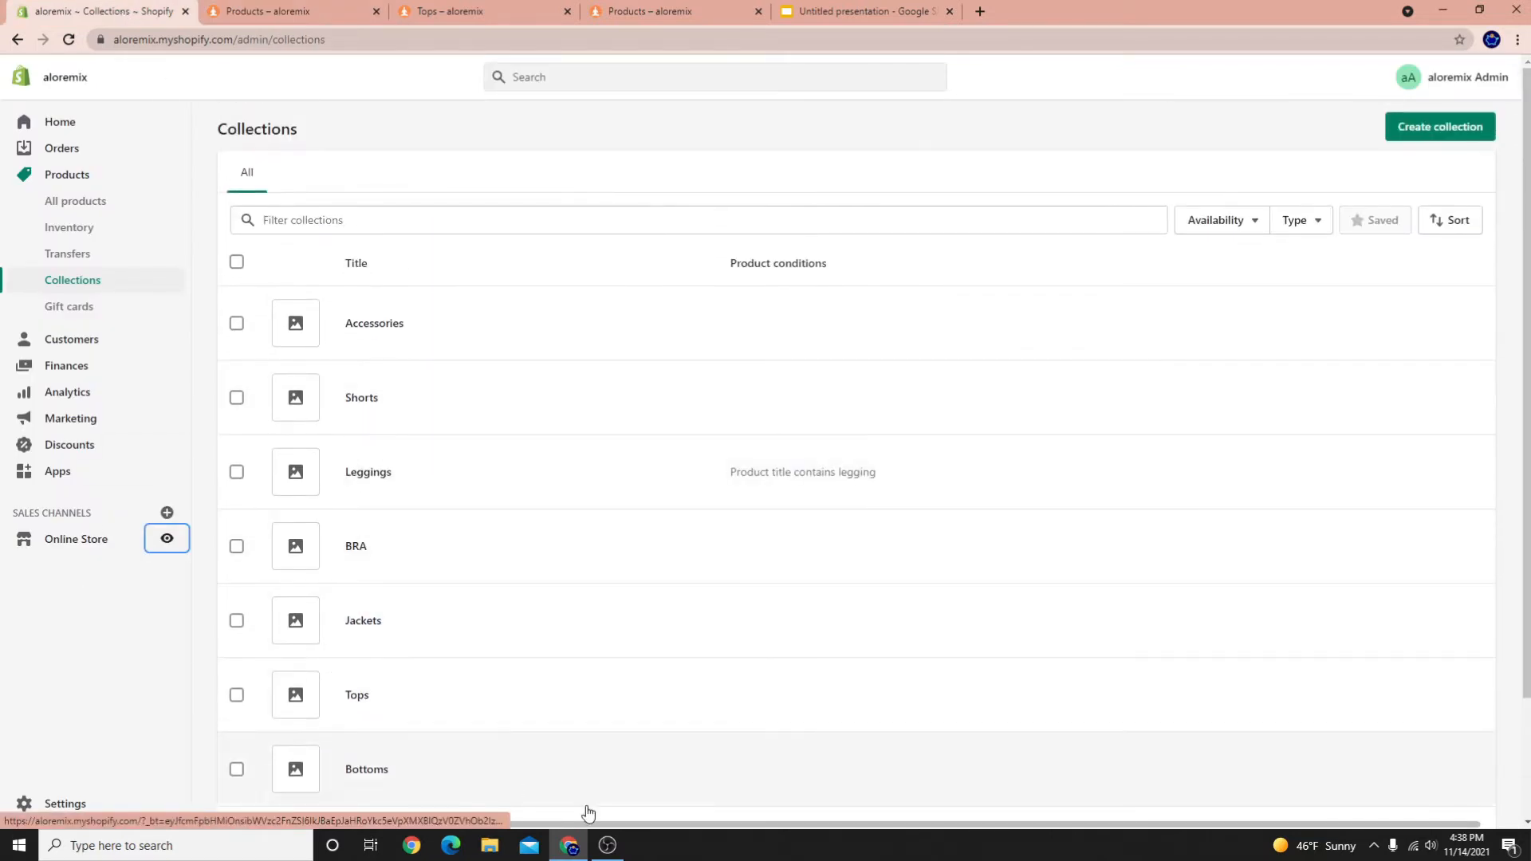
left_click(607, 845)
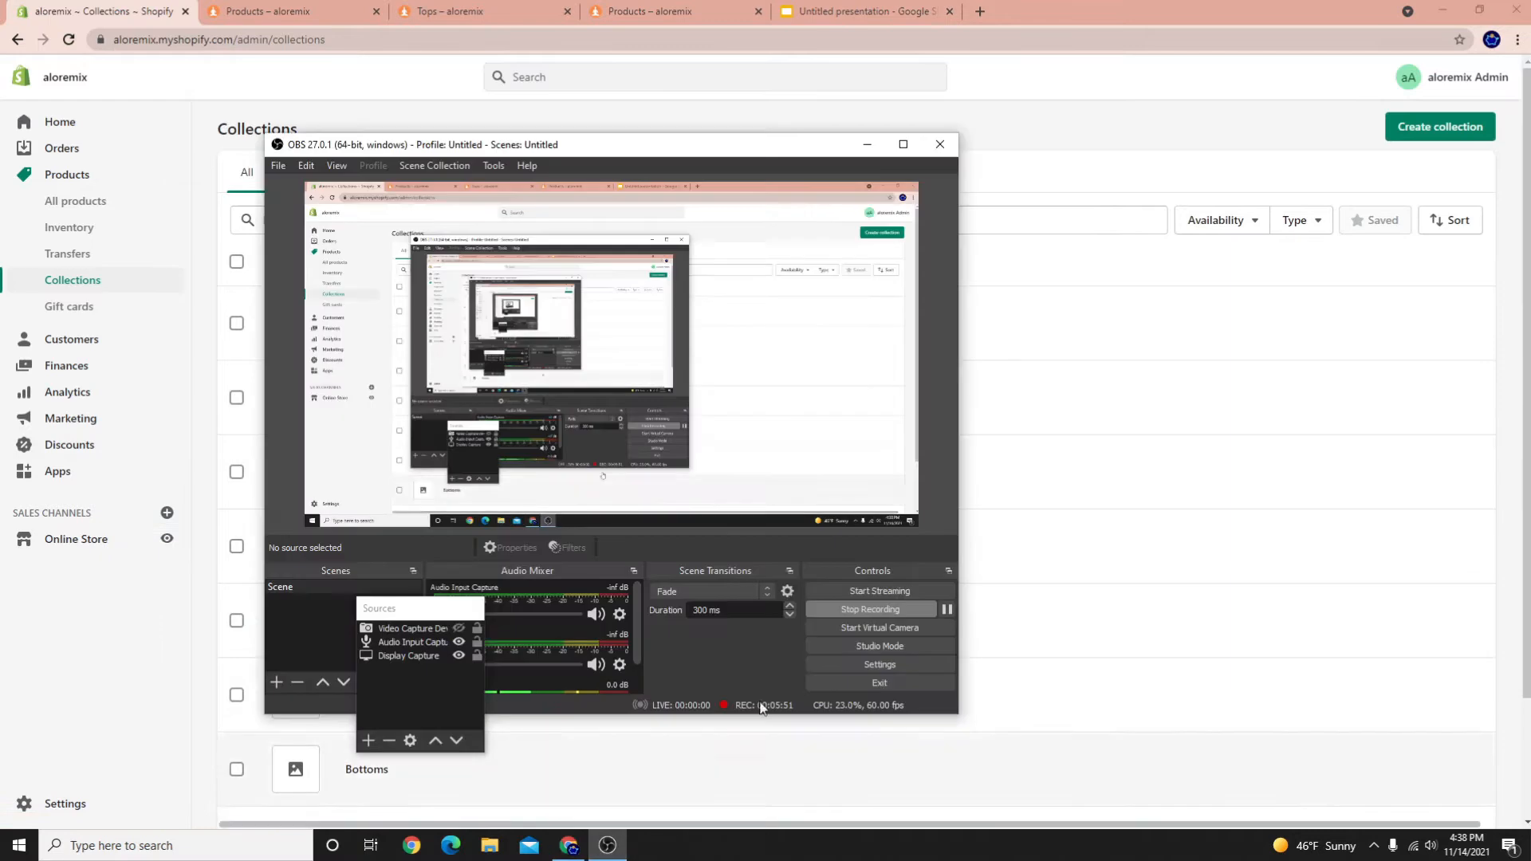
left_click(863, 610)
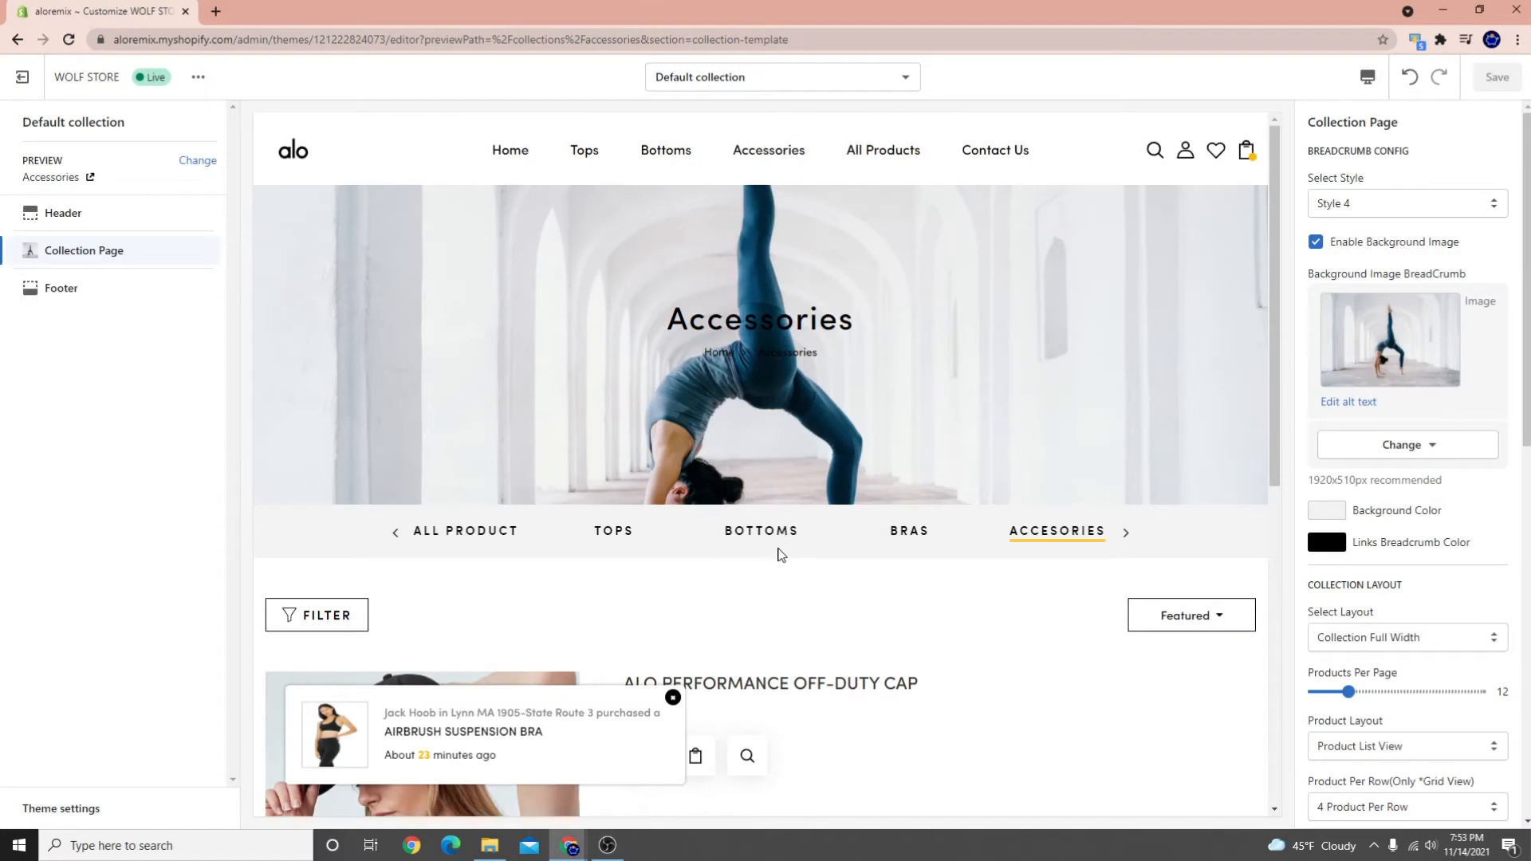
Preview the Accessories collection page in the theme editor and check the available collection layout options
scroll(397, 615, "down", 9)
scroll(878, 618, "up", 5)
scroll(684, 540, "down", 2)
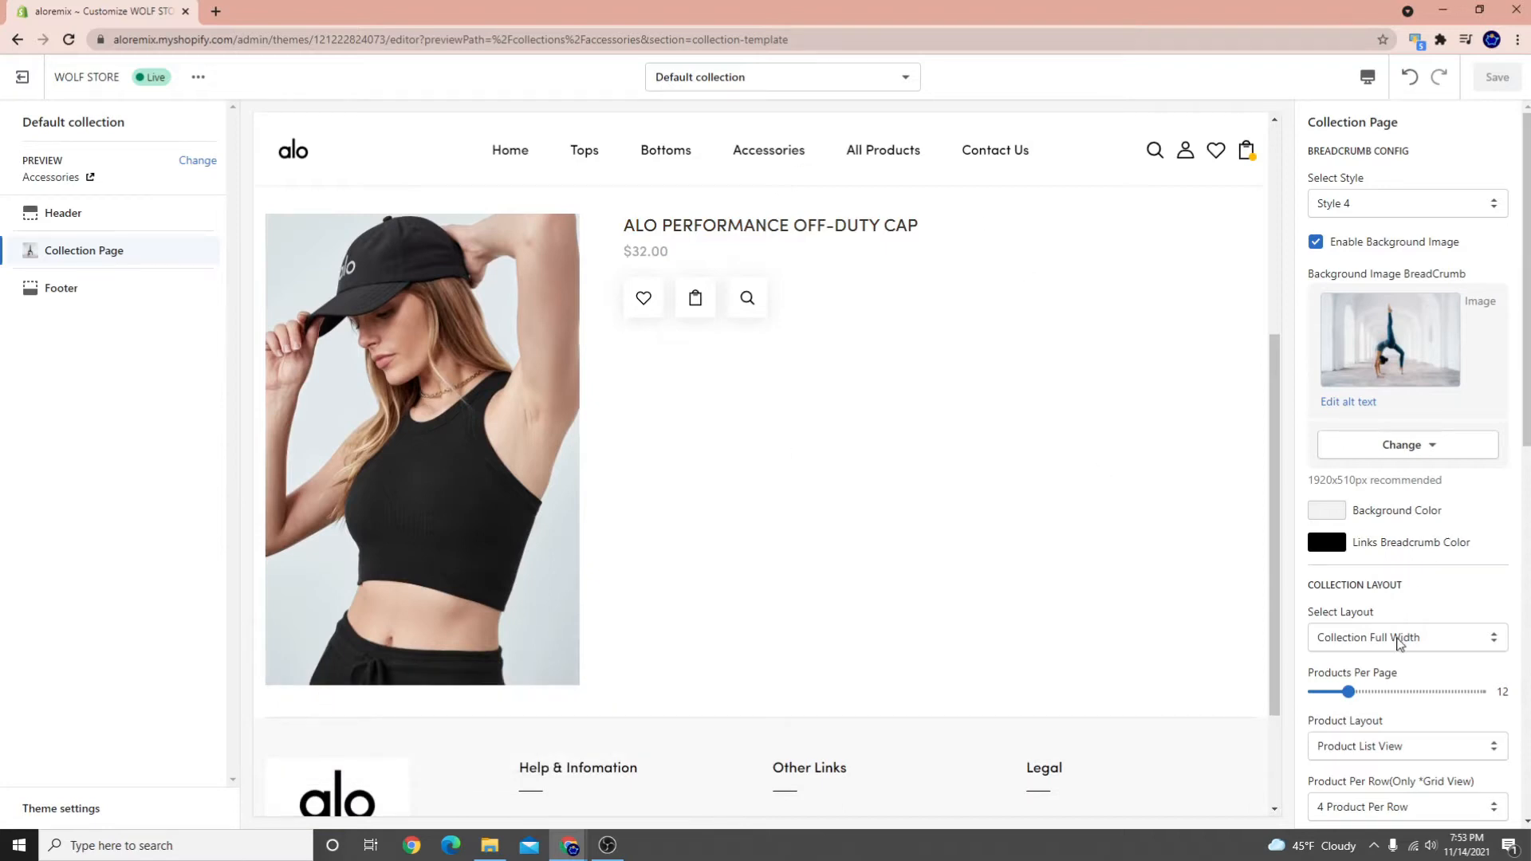
left_click(1398, 644)
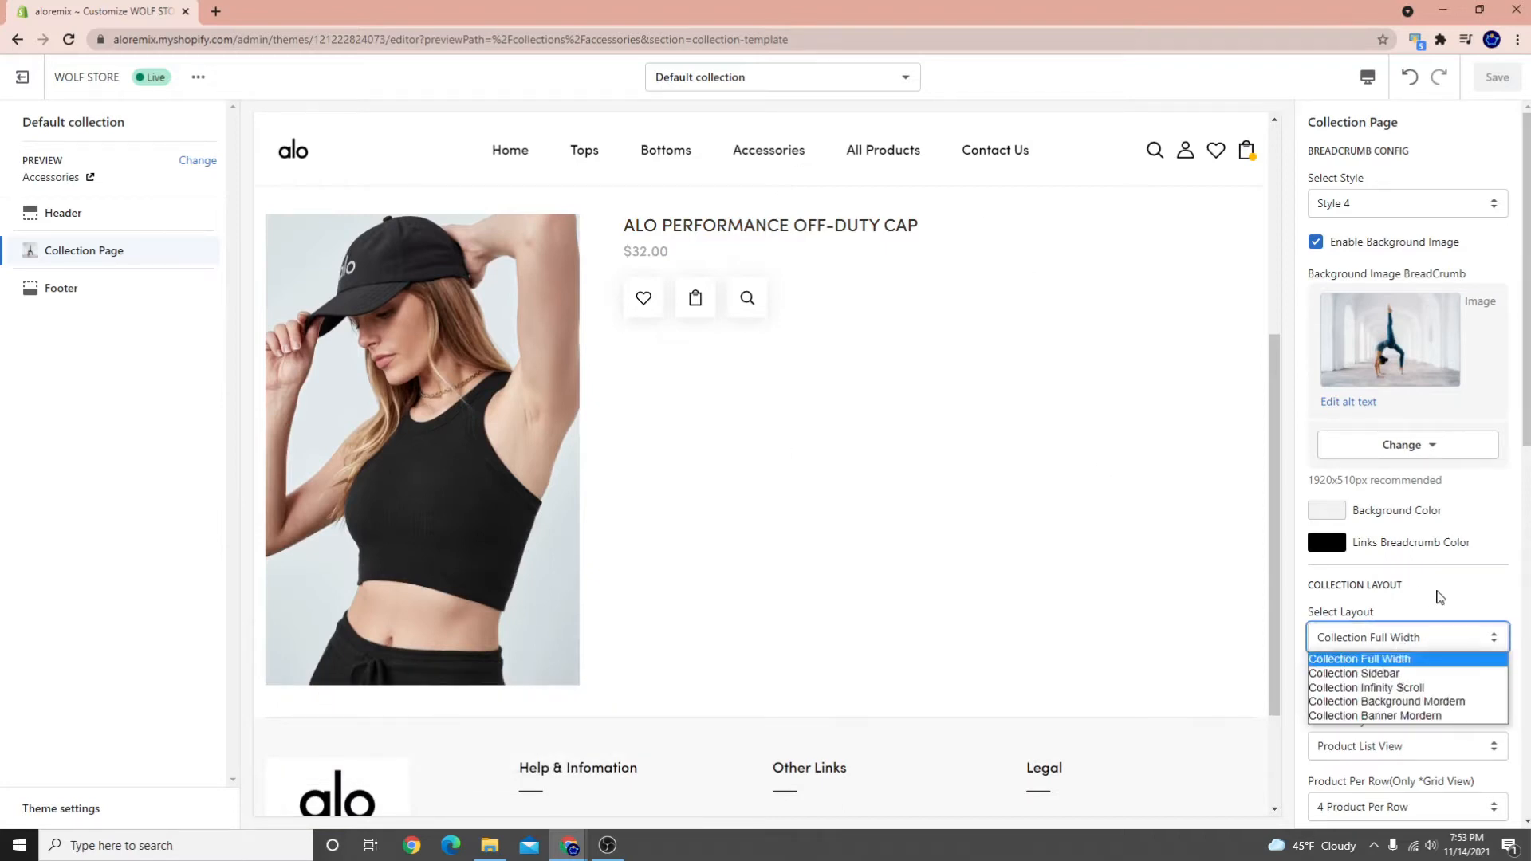
left_click(1440, 596)
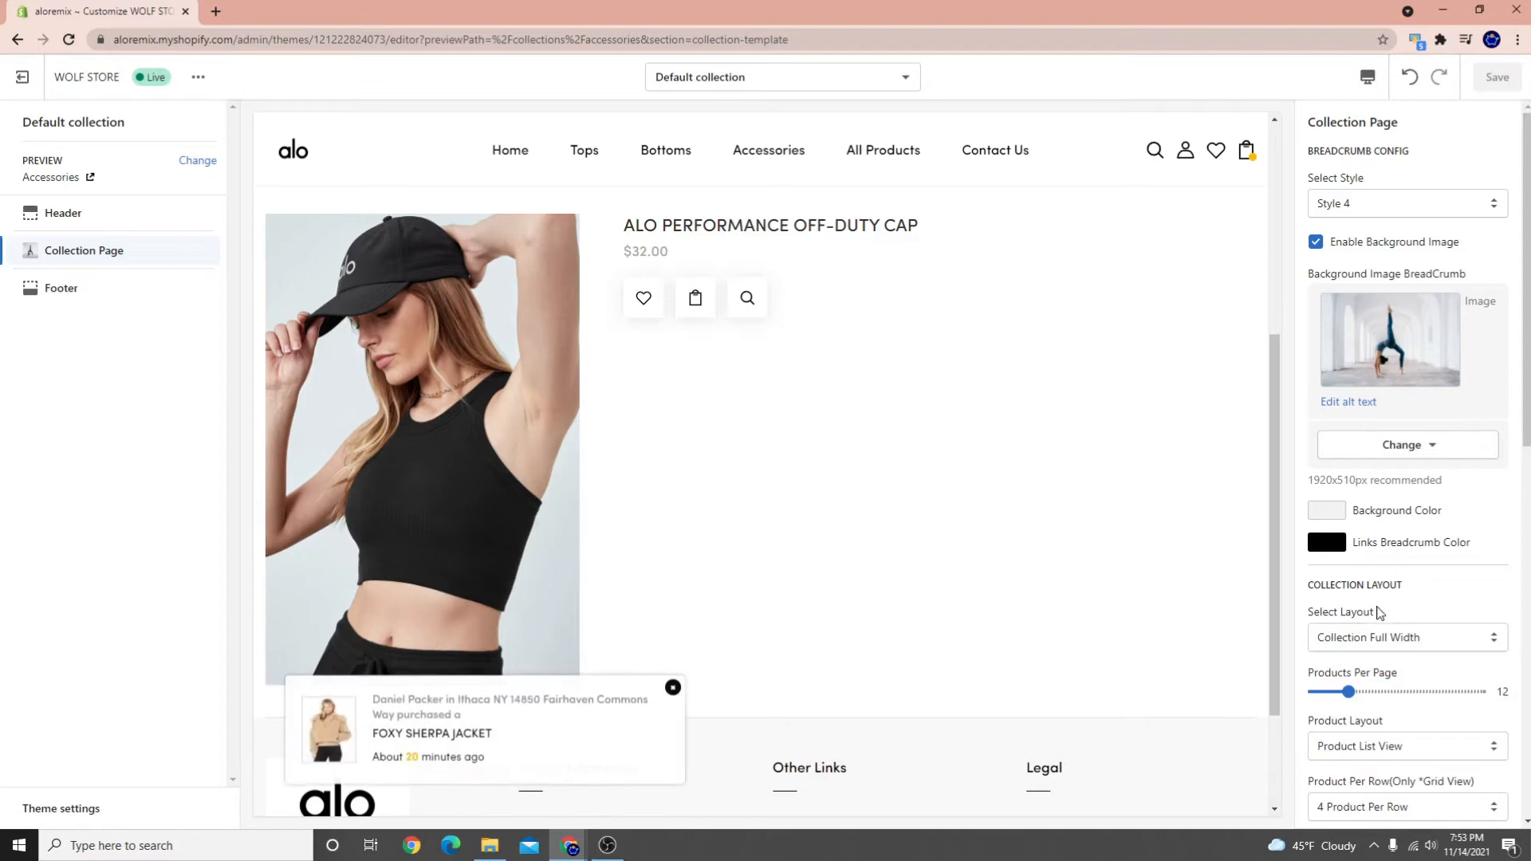
Examine the Collection Page section's layout, sidebar and banner settings alongside the Accessories preview
scroll(1307, 614, "down", 3)
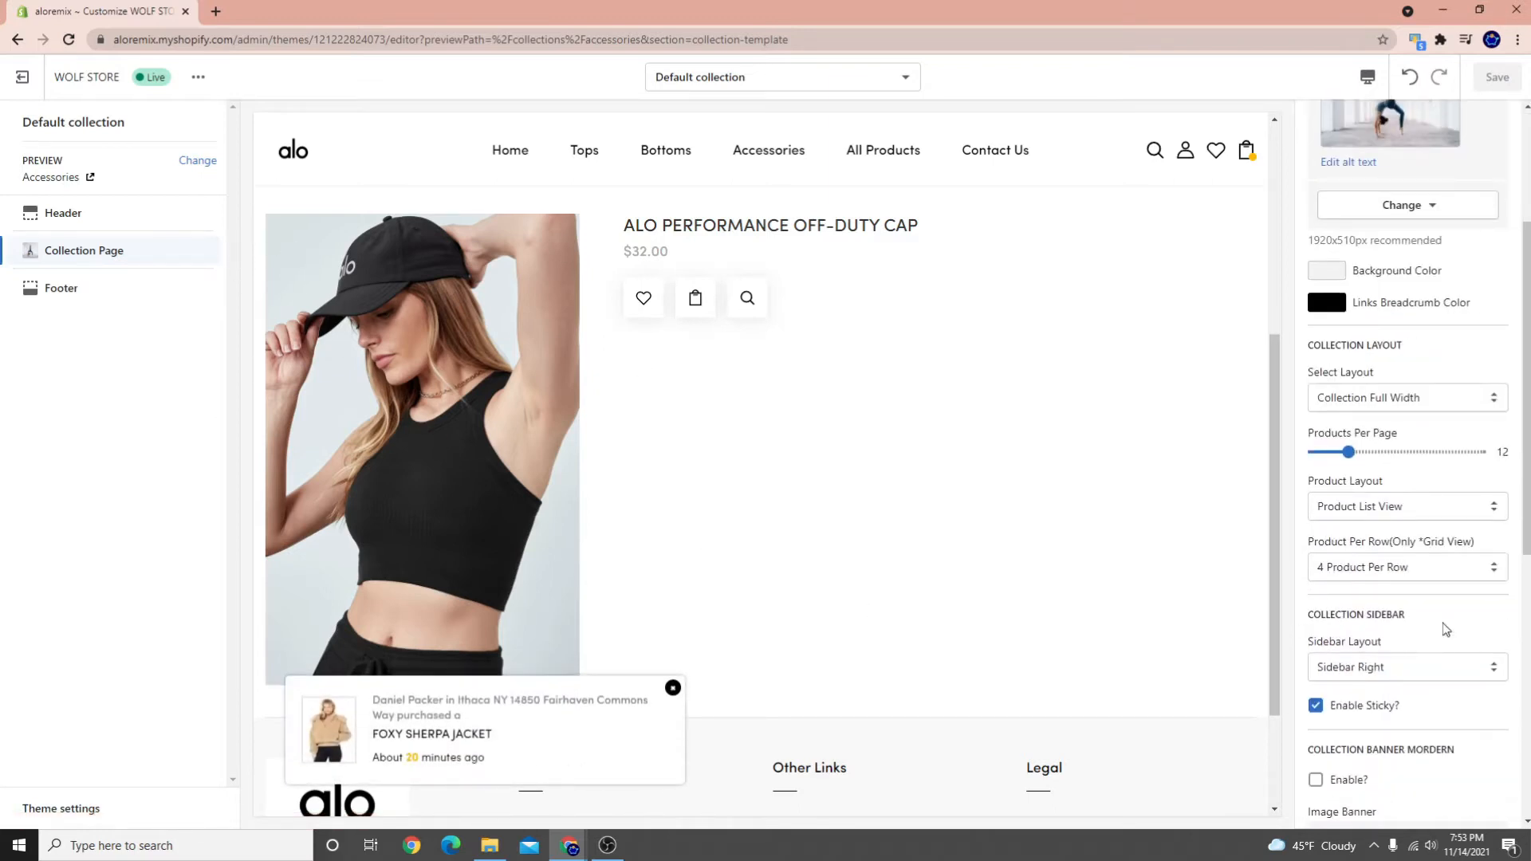
scroll(1445, 629, "up", 2)
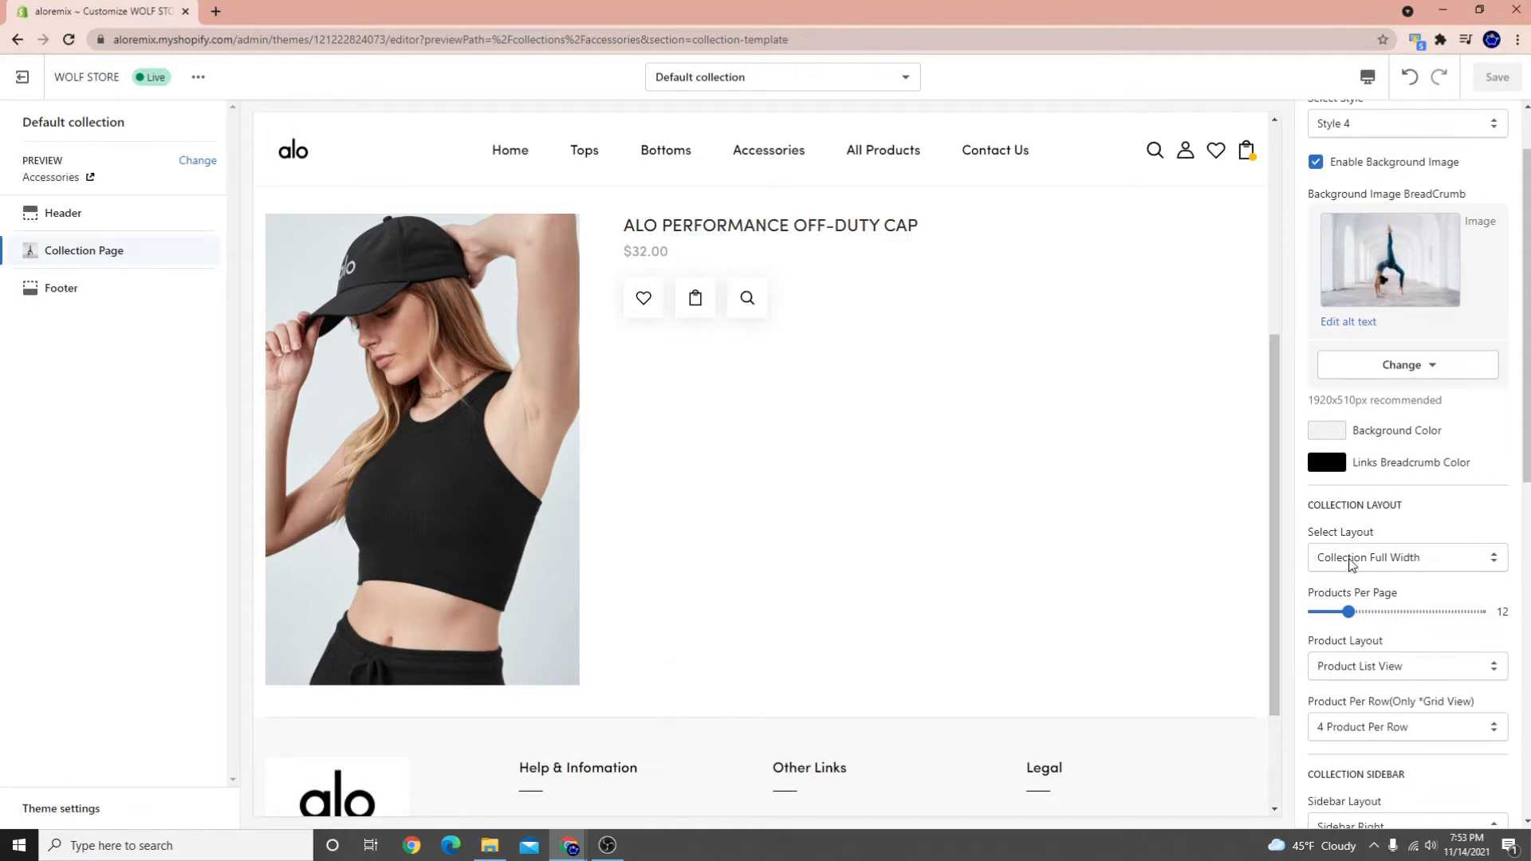
left_click(1370, 556)
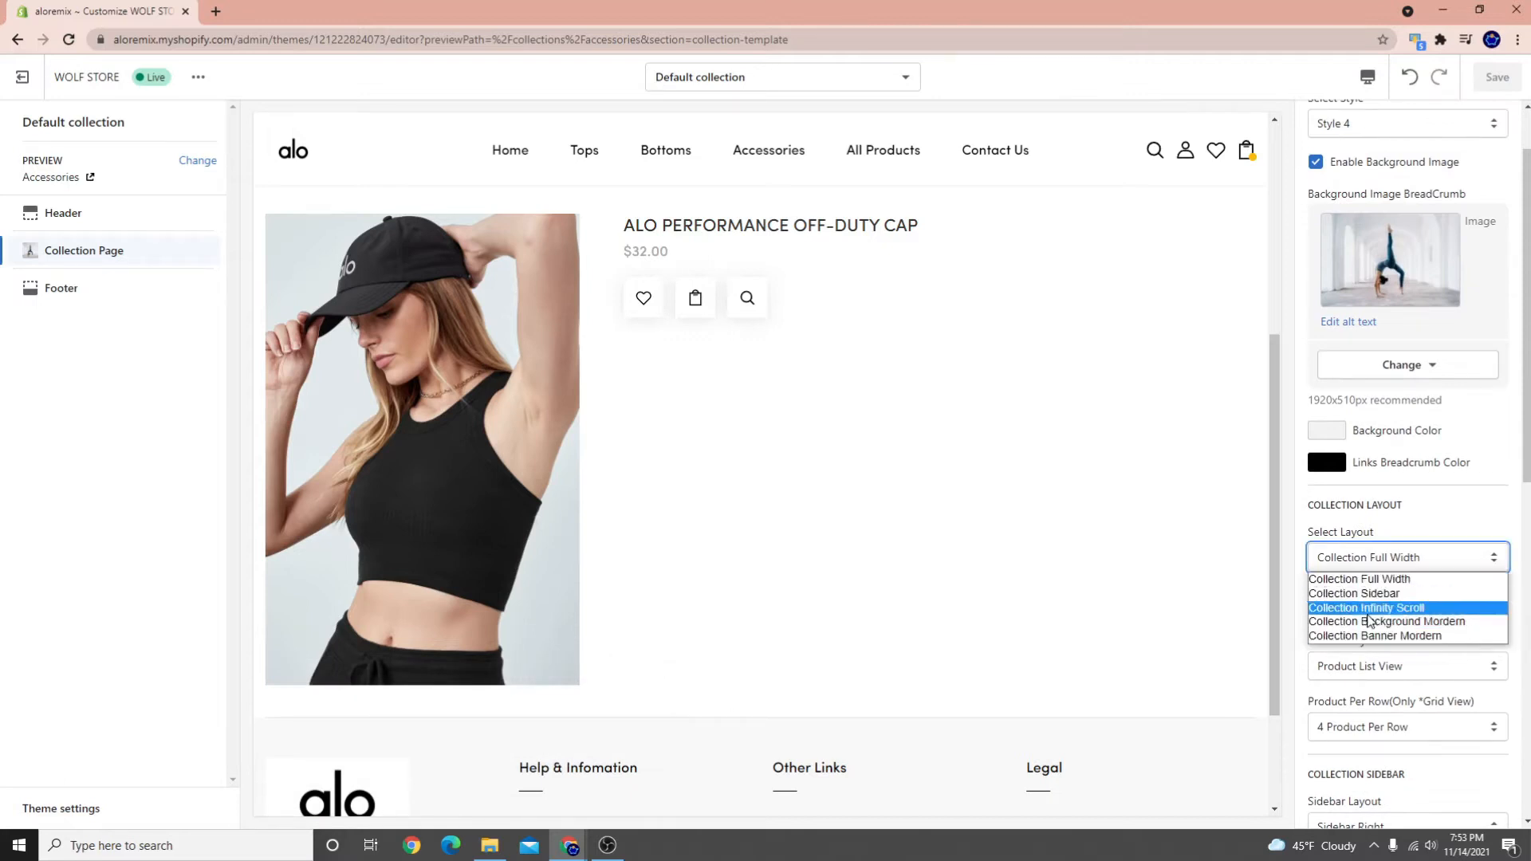
left_click(1431, 534)
scroll(1396, 516, "up", 1)
scroll(348, 517, "up", 2)
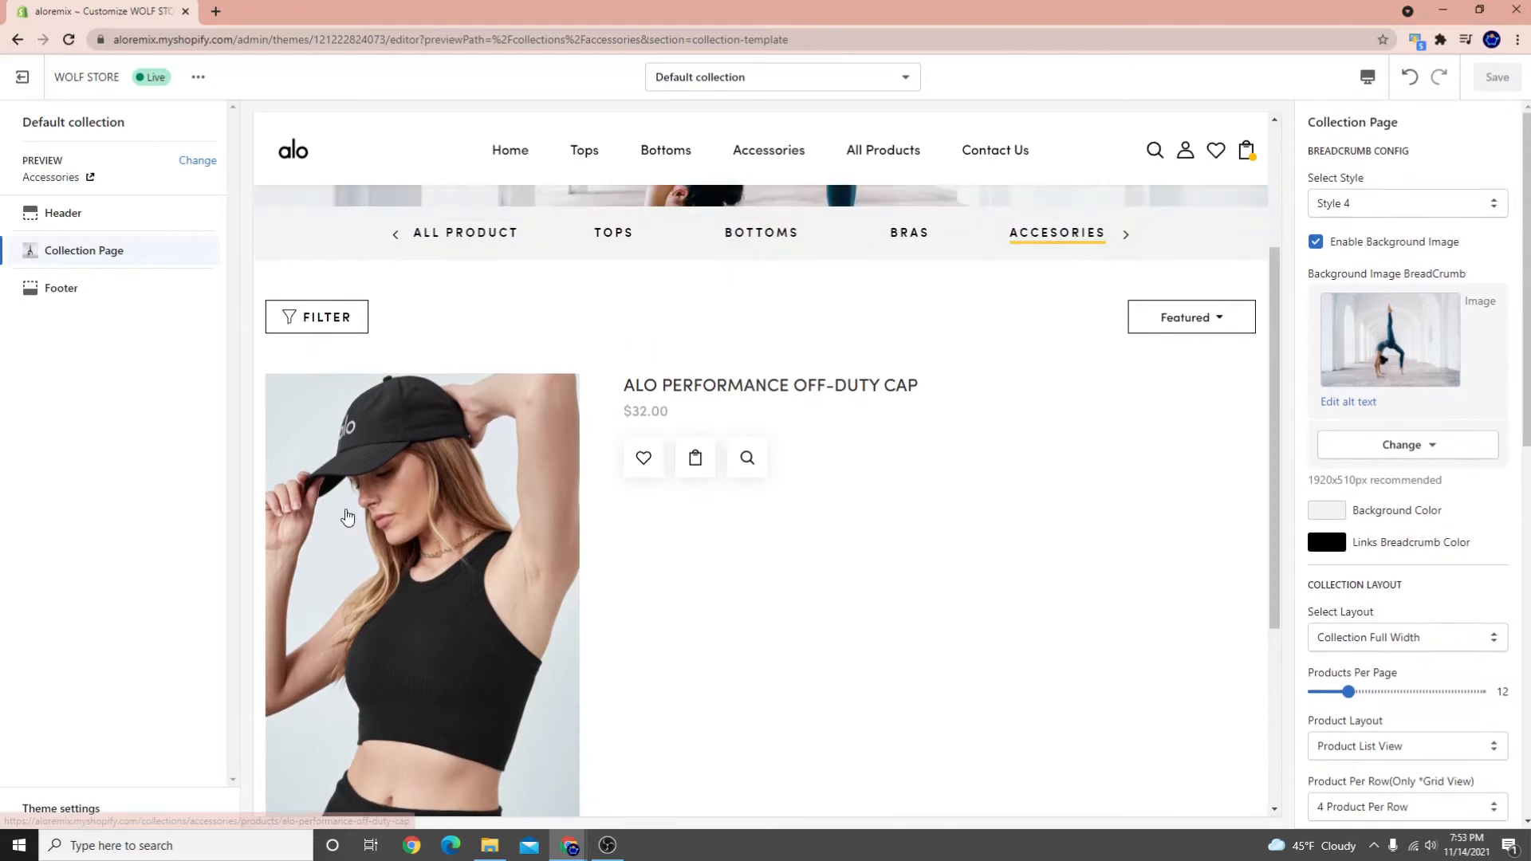
left_click(697, 44)
left_click(692, 79)
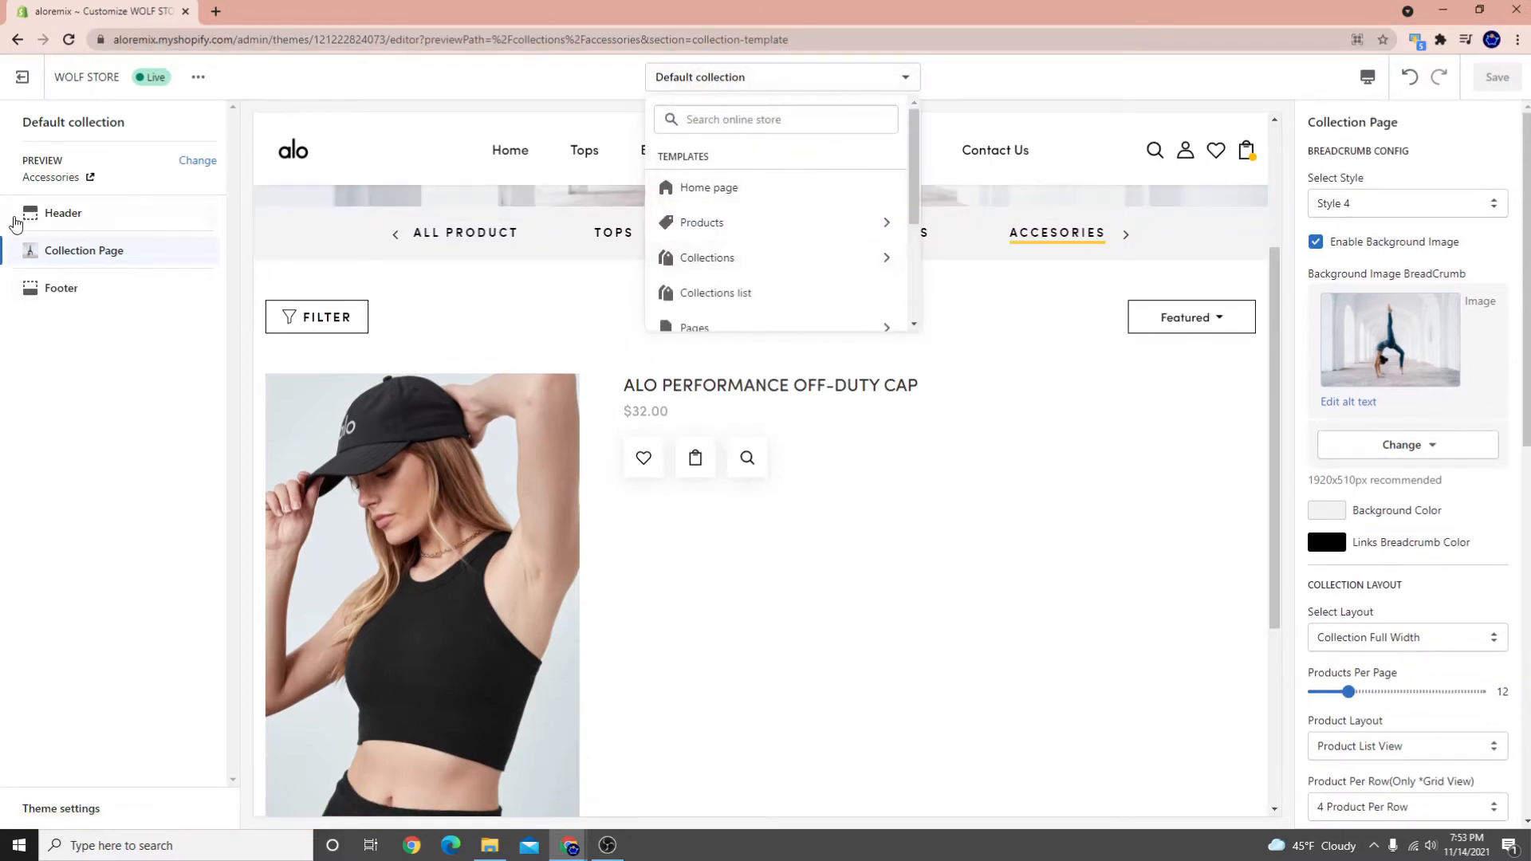
left_click(111, 251)
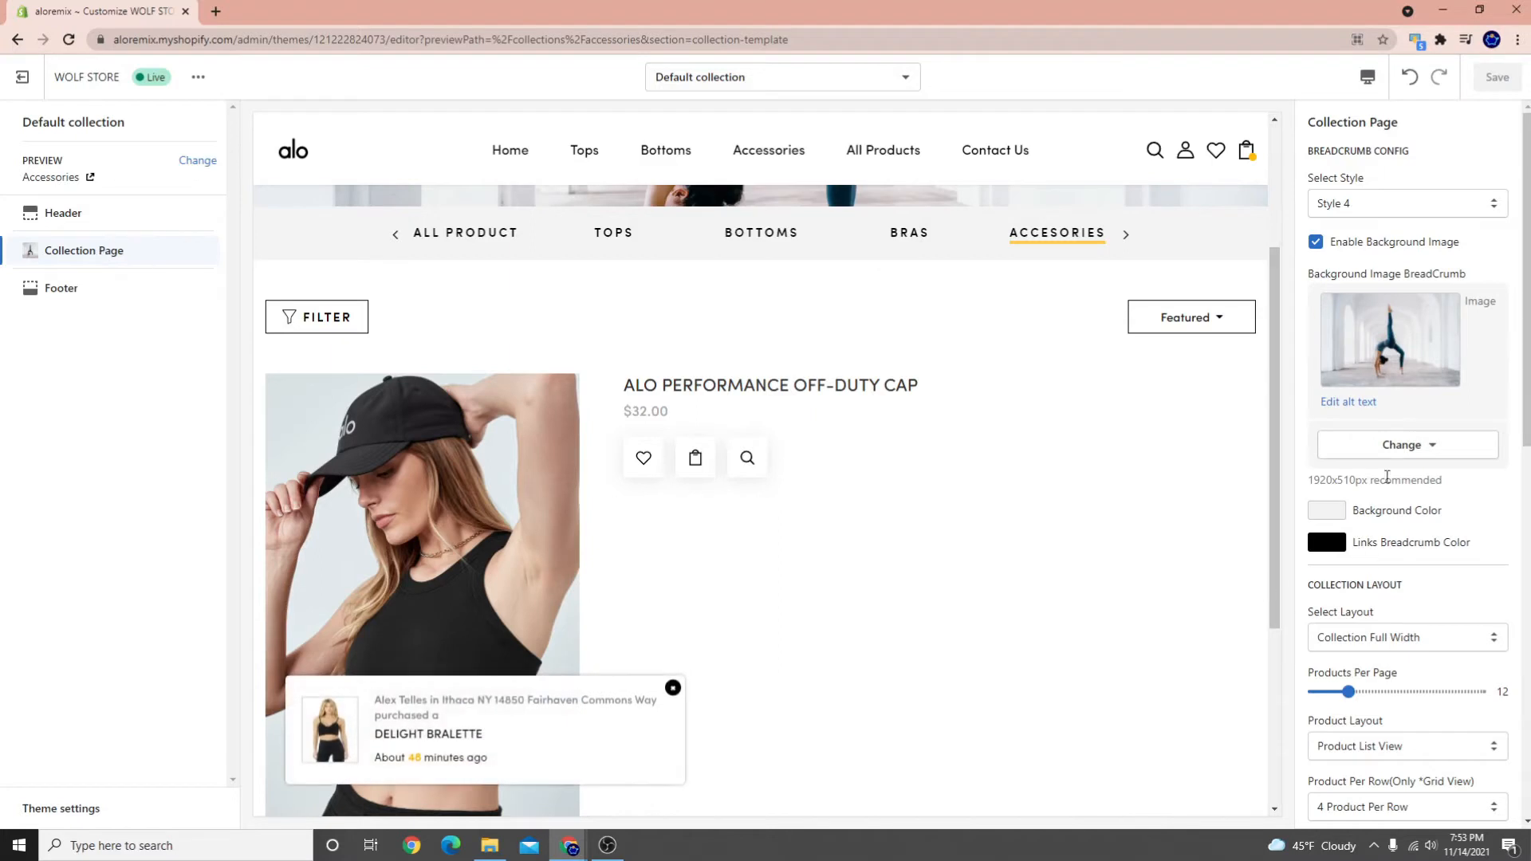
Set the collection layout to Collection Sidebar with the Sidebar Left option and save the theme
scroll(1388, 477, "down", 4)
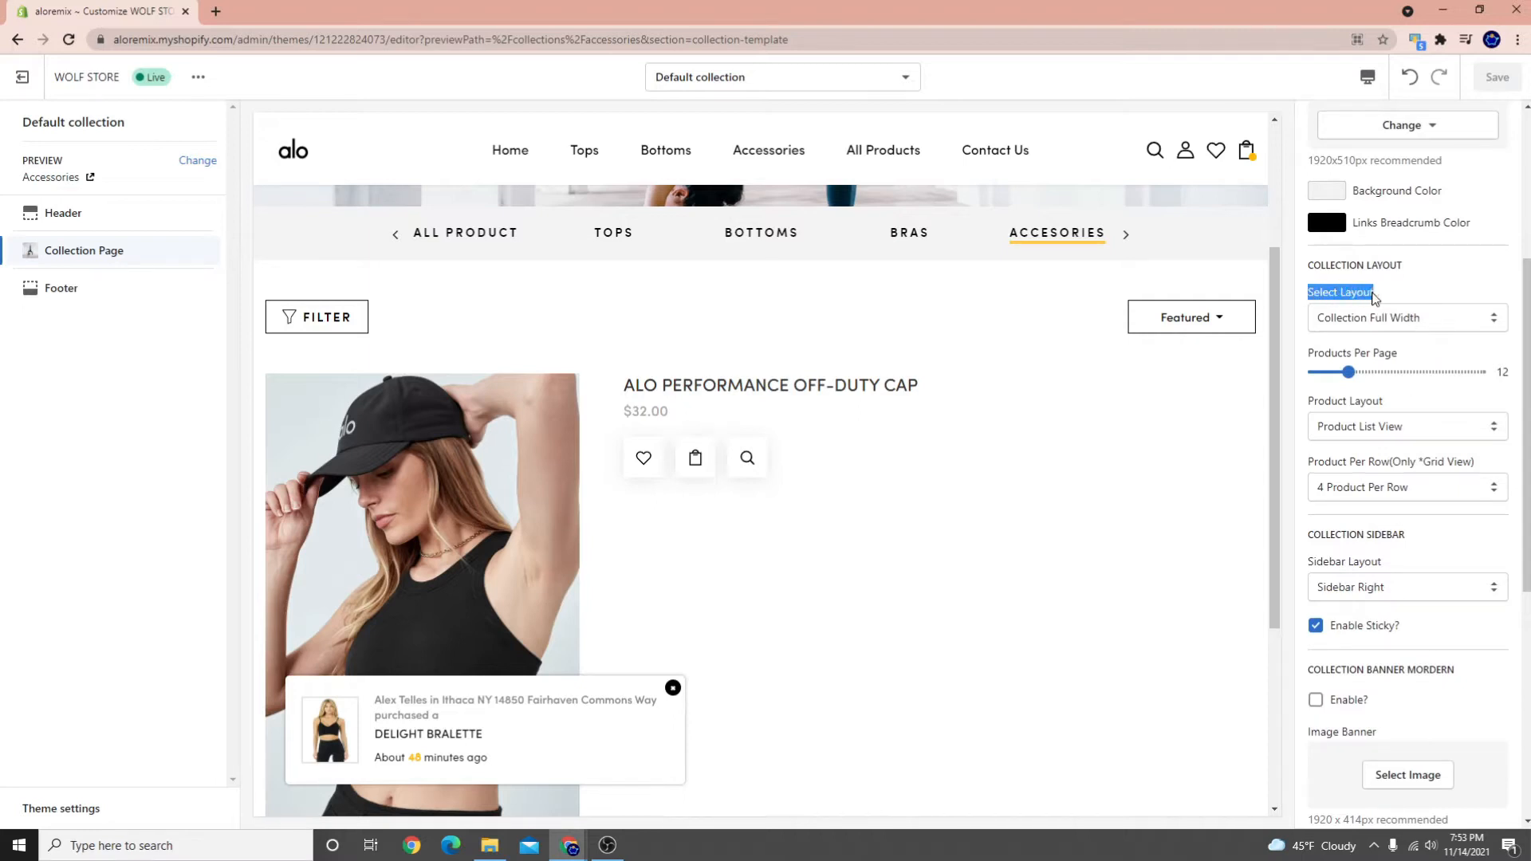
left_click(1397, 323)
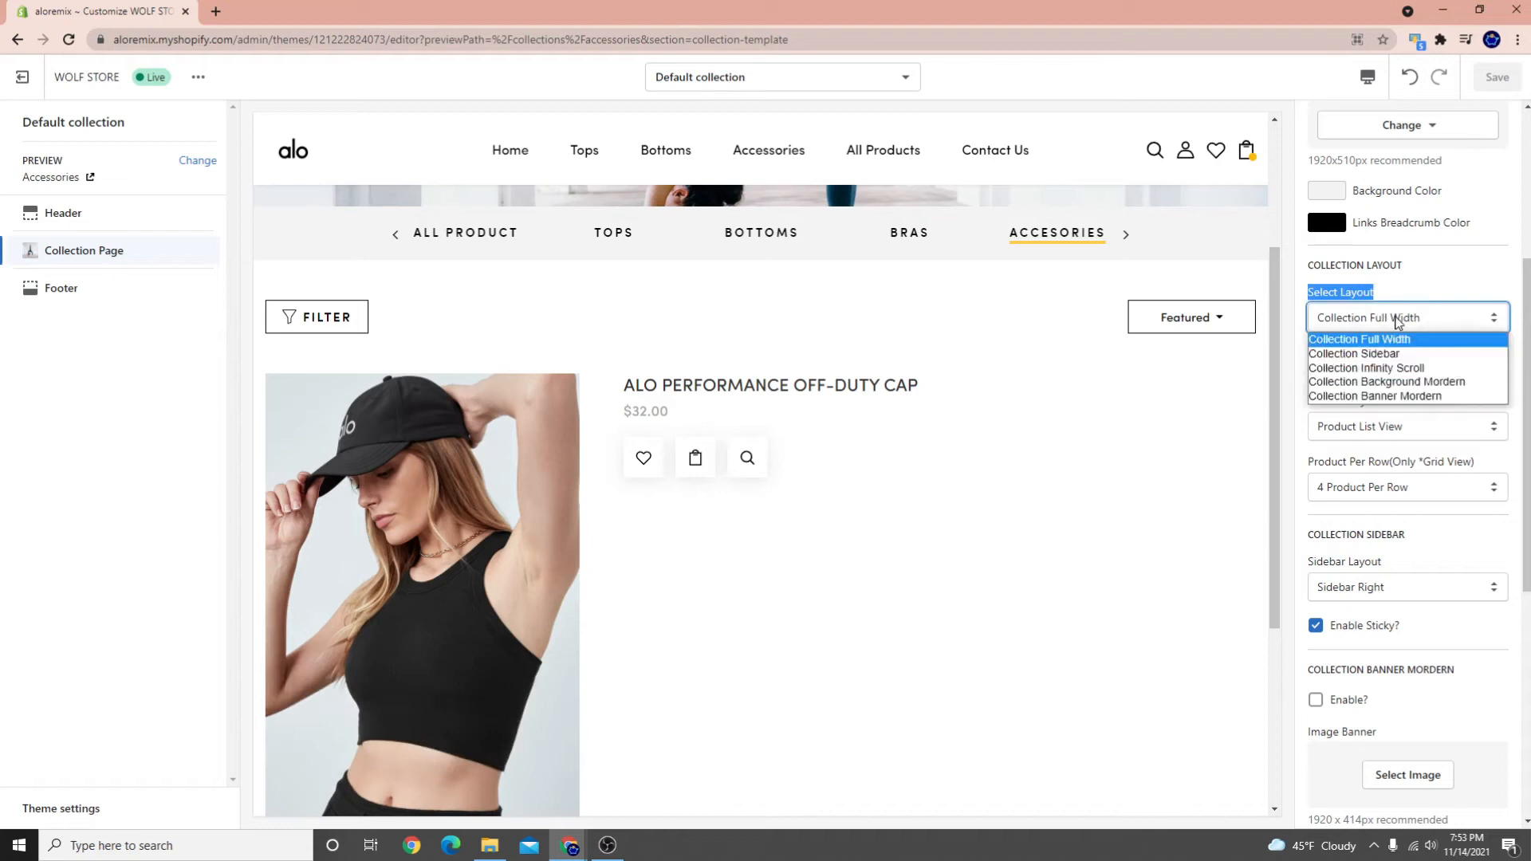
left_click(1360, 354)
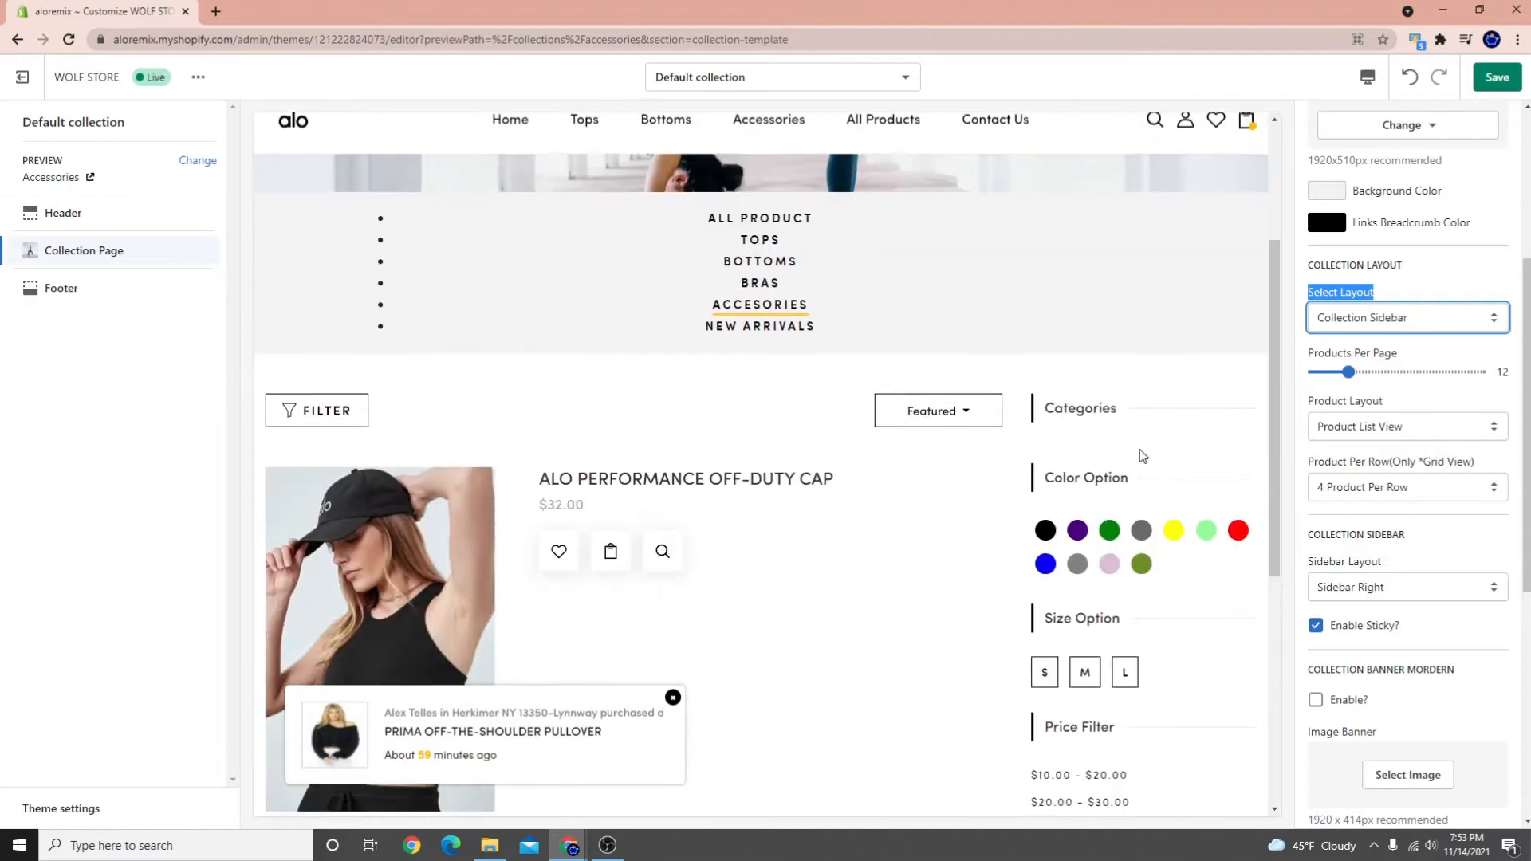
scroll(1171, 601, "down", 2)
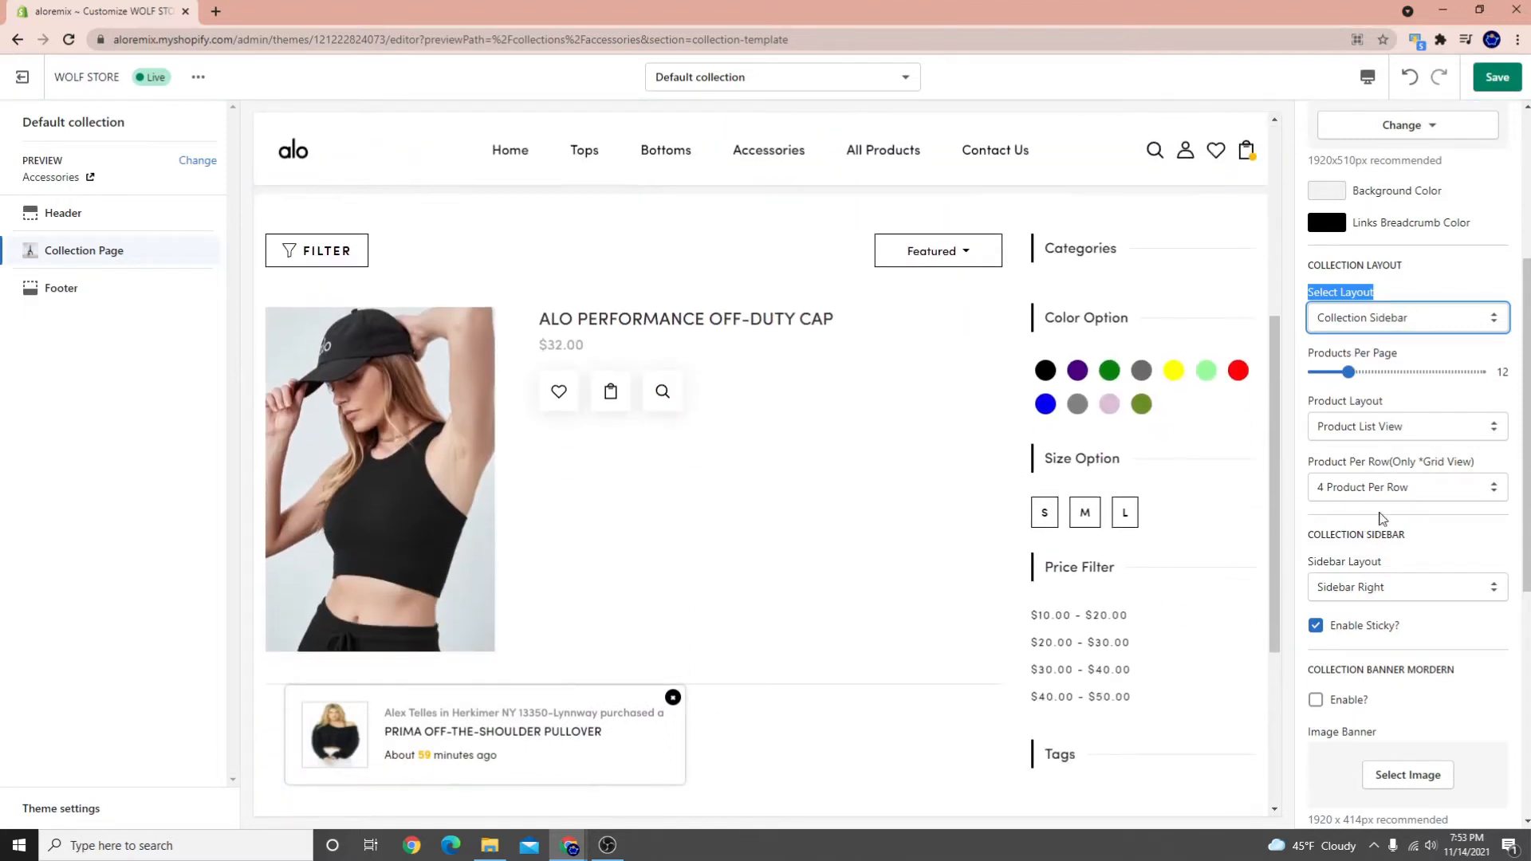
left_click(1364, 587)
left_click(1348, 602)
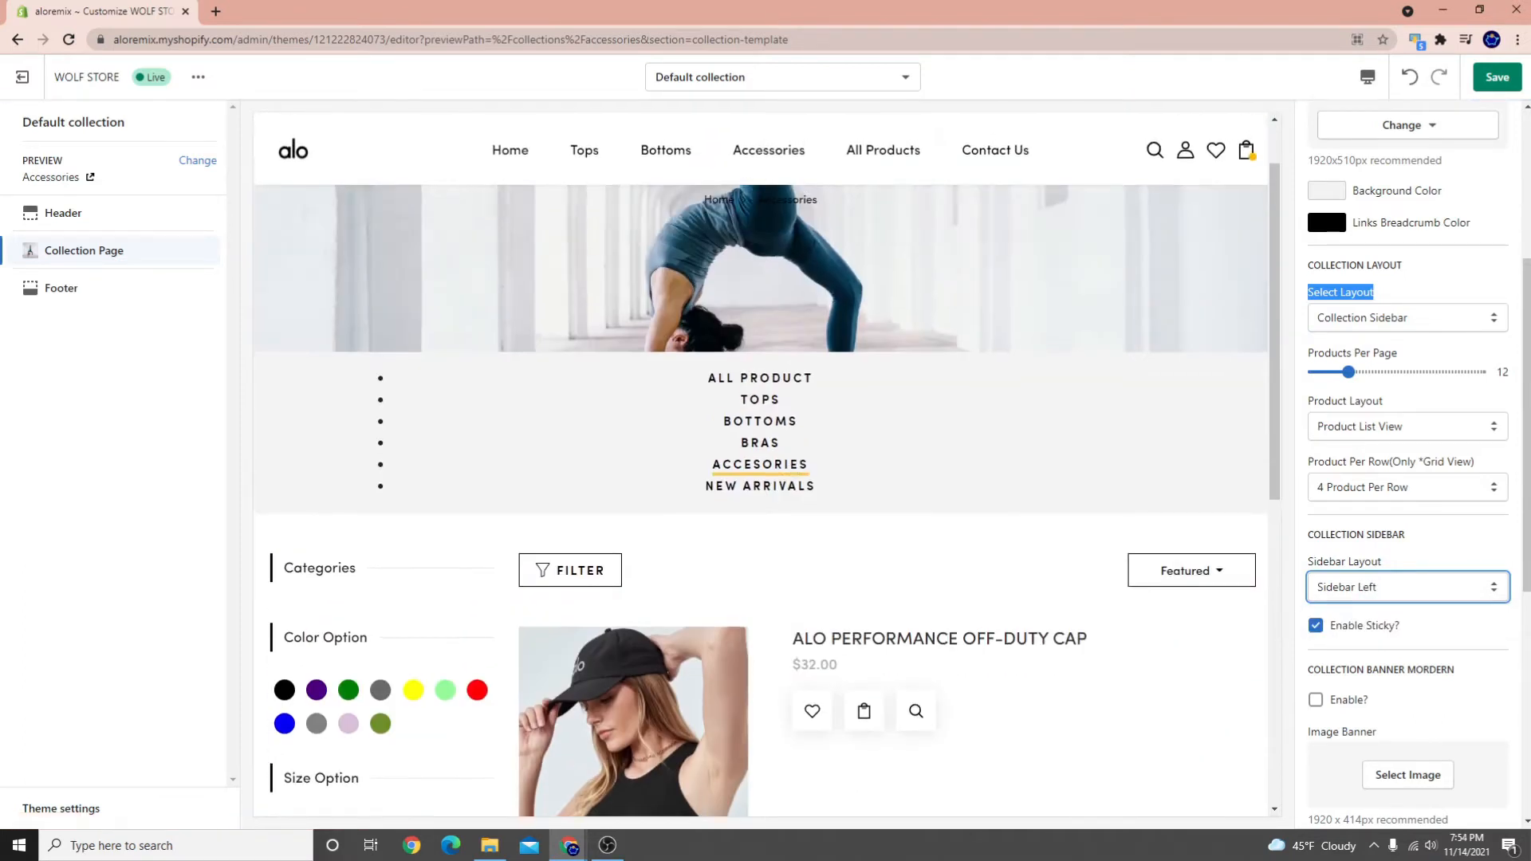
left_click(1496, 78)
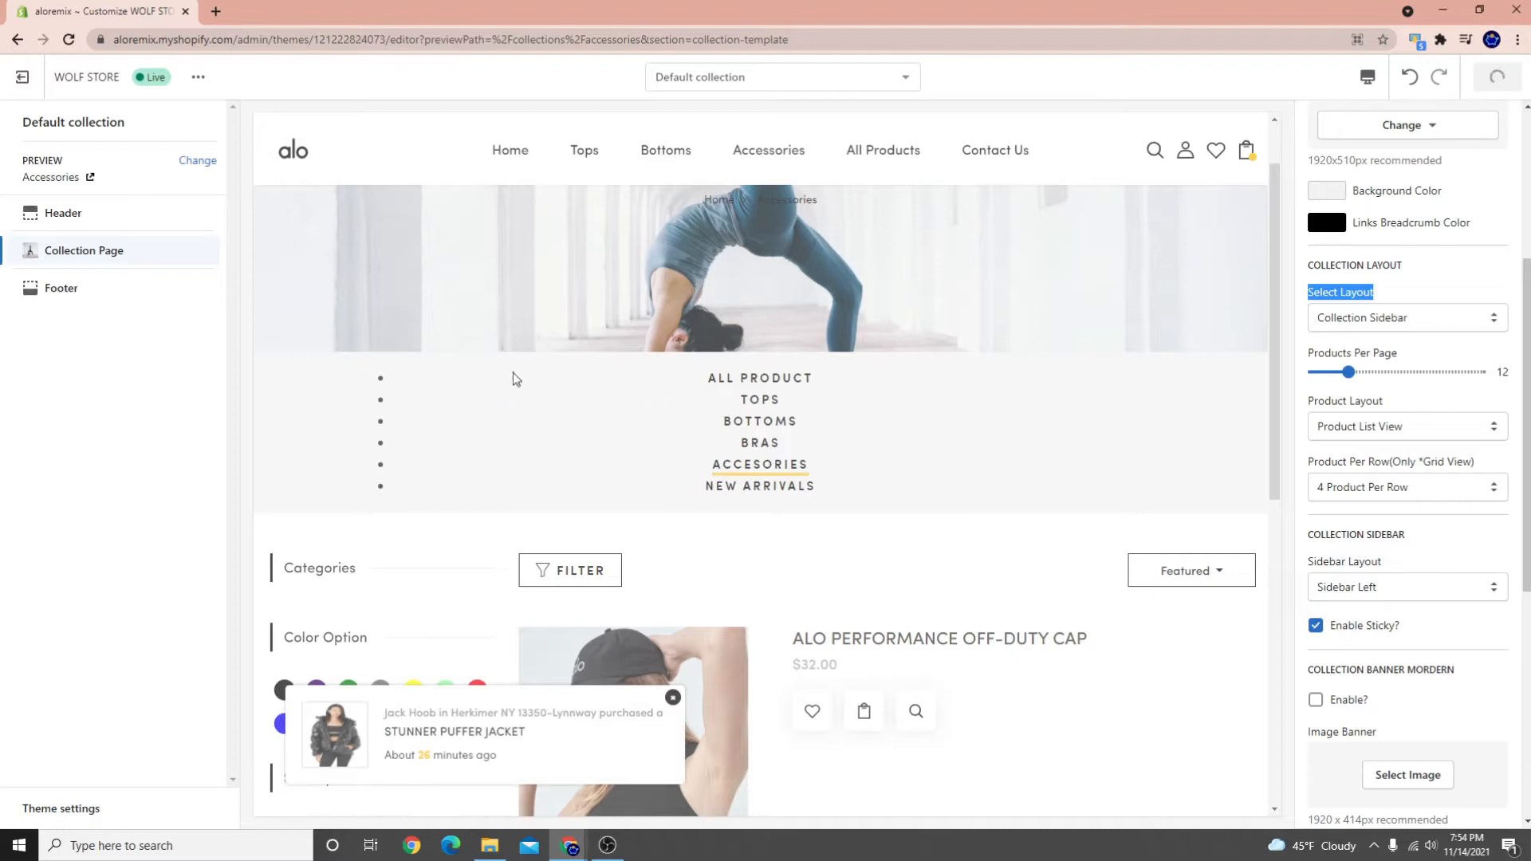
Change the collection page's product layout to Product Grid View and save the theme
scroll(513, 378, "down", 3)
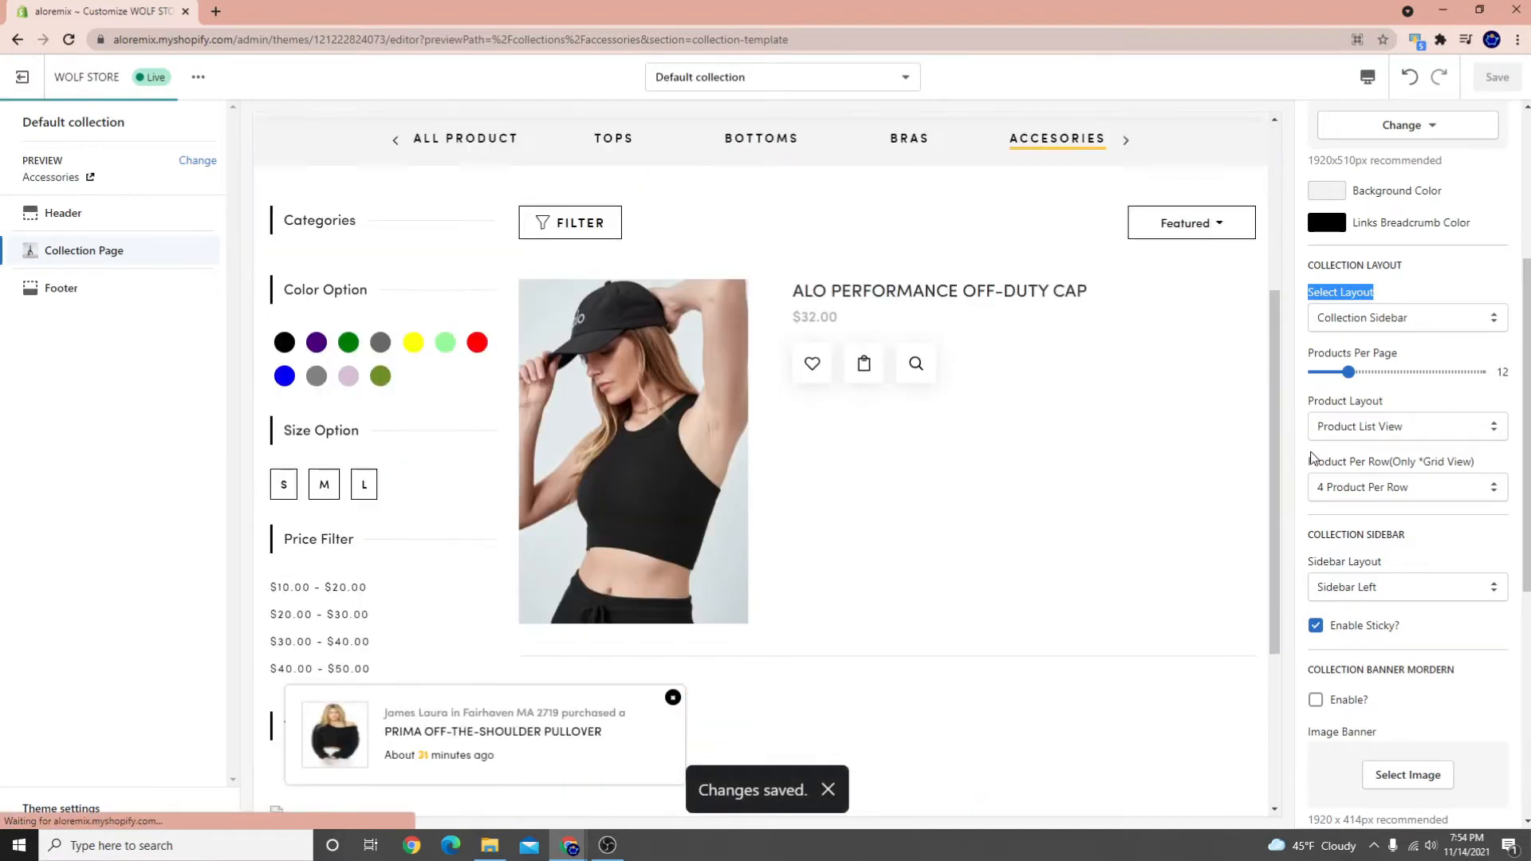
left_click(1401, 427)
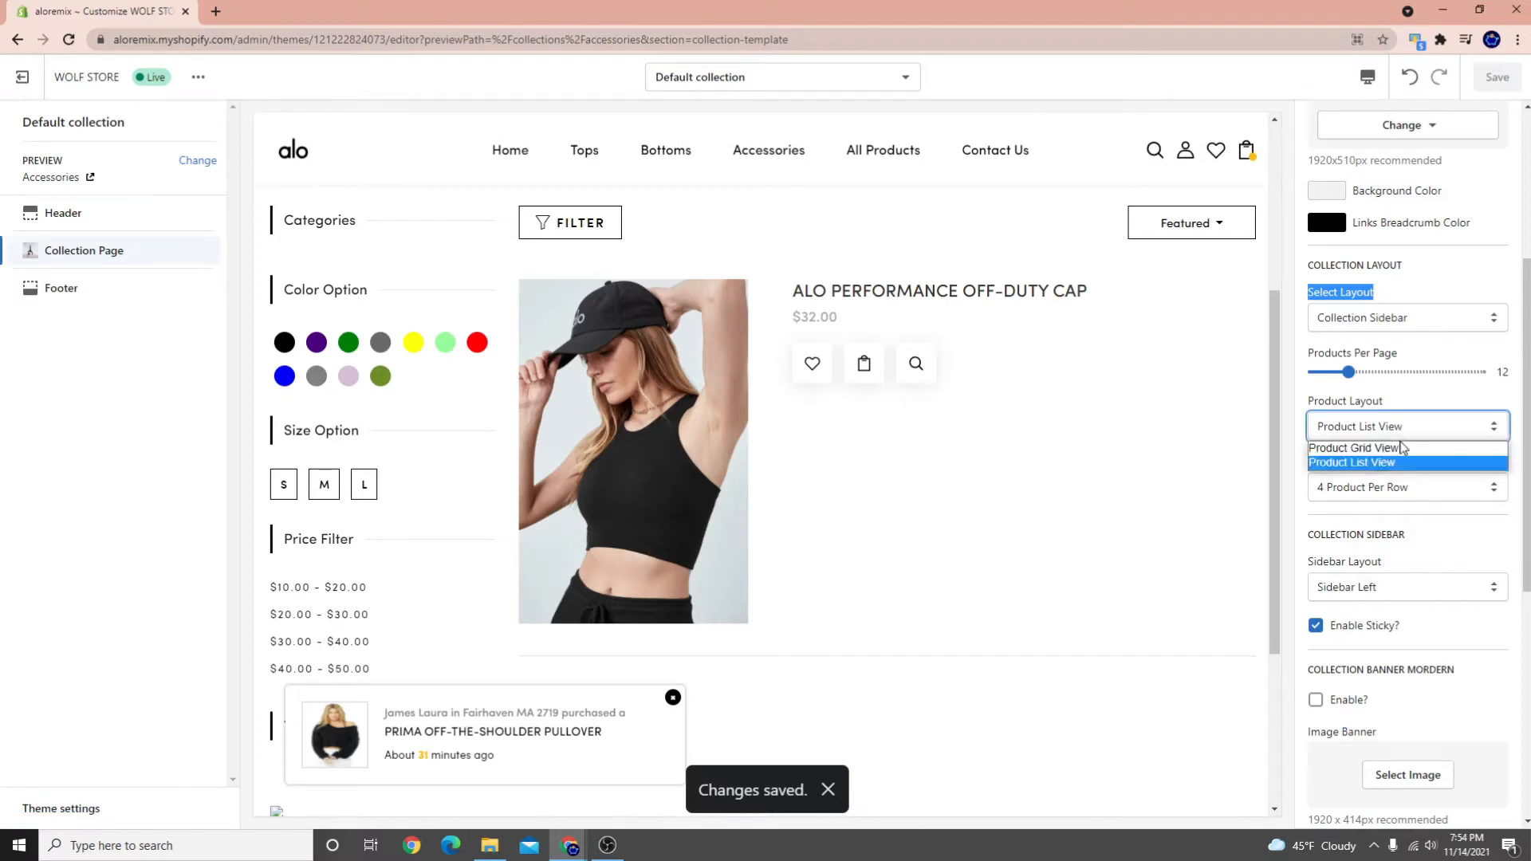
left_click(1405, 443)
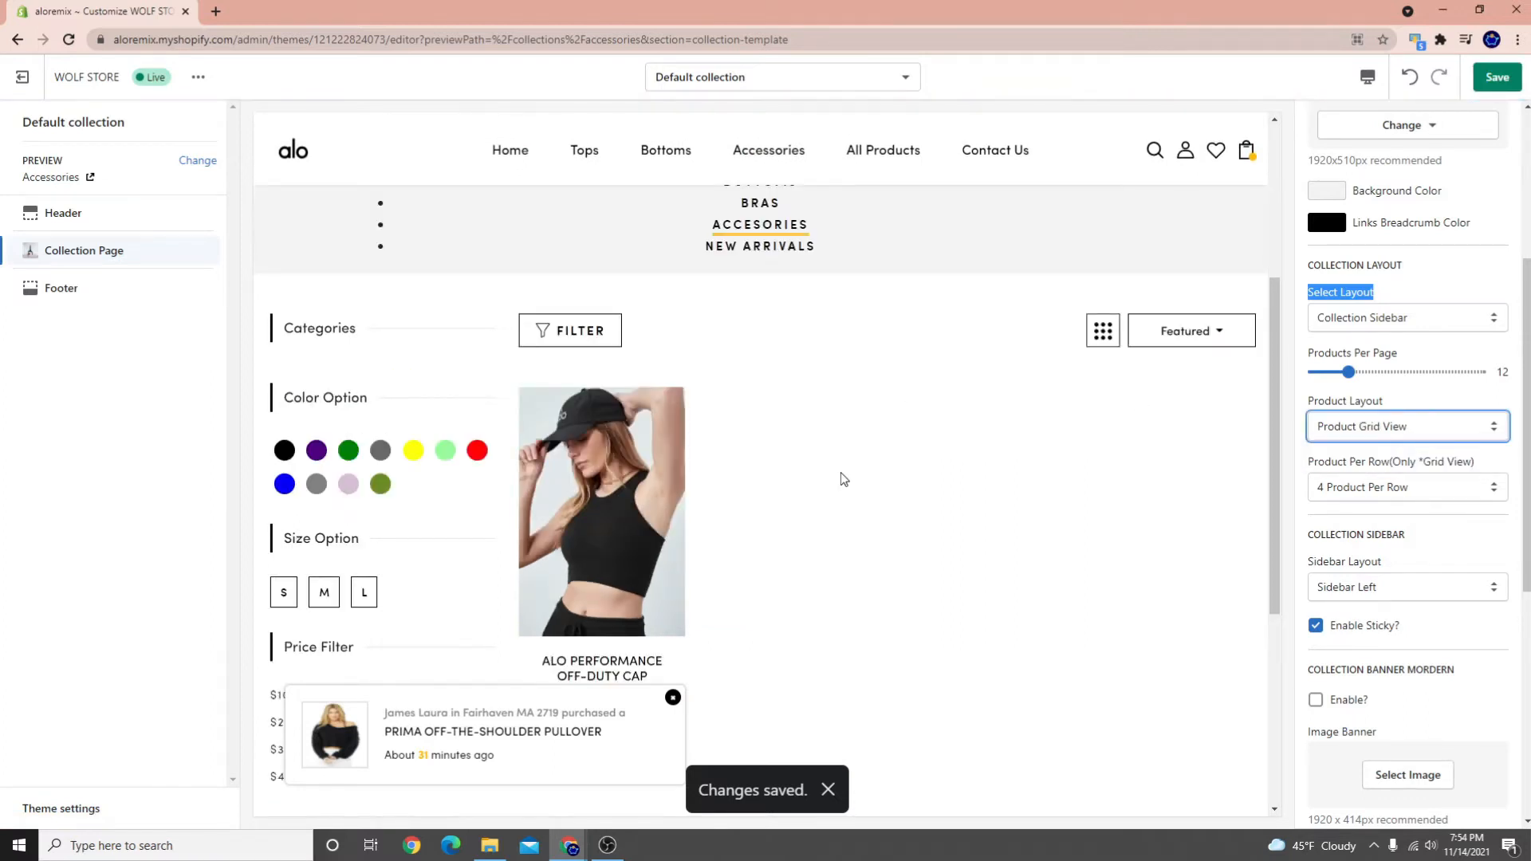
left_click(1504, 80)
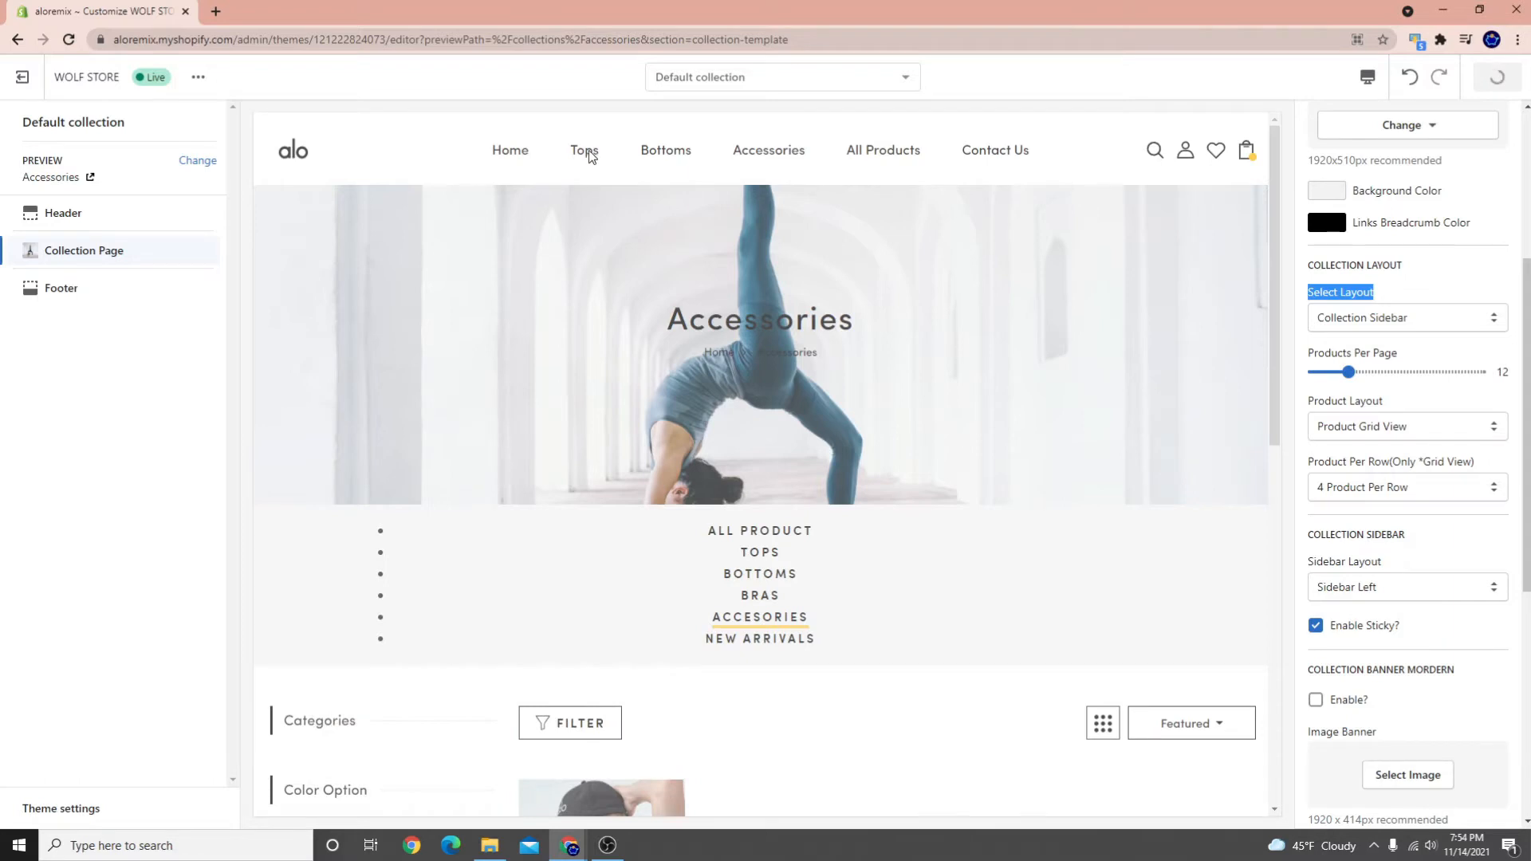
Preview the Tops collection in the theme editor and look over its sidebar and product grid
left_click(588, 151)
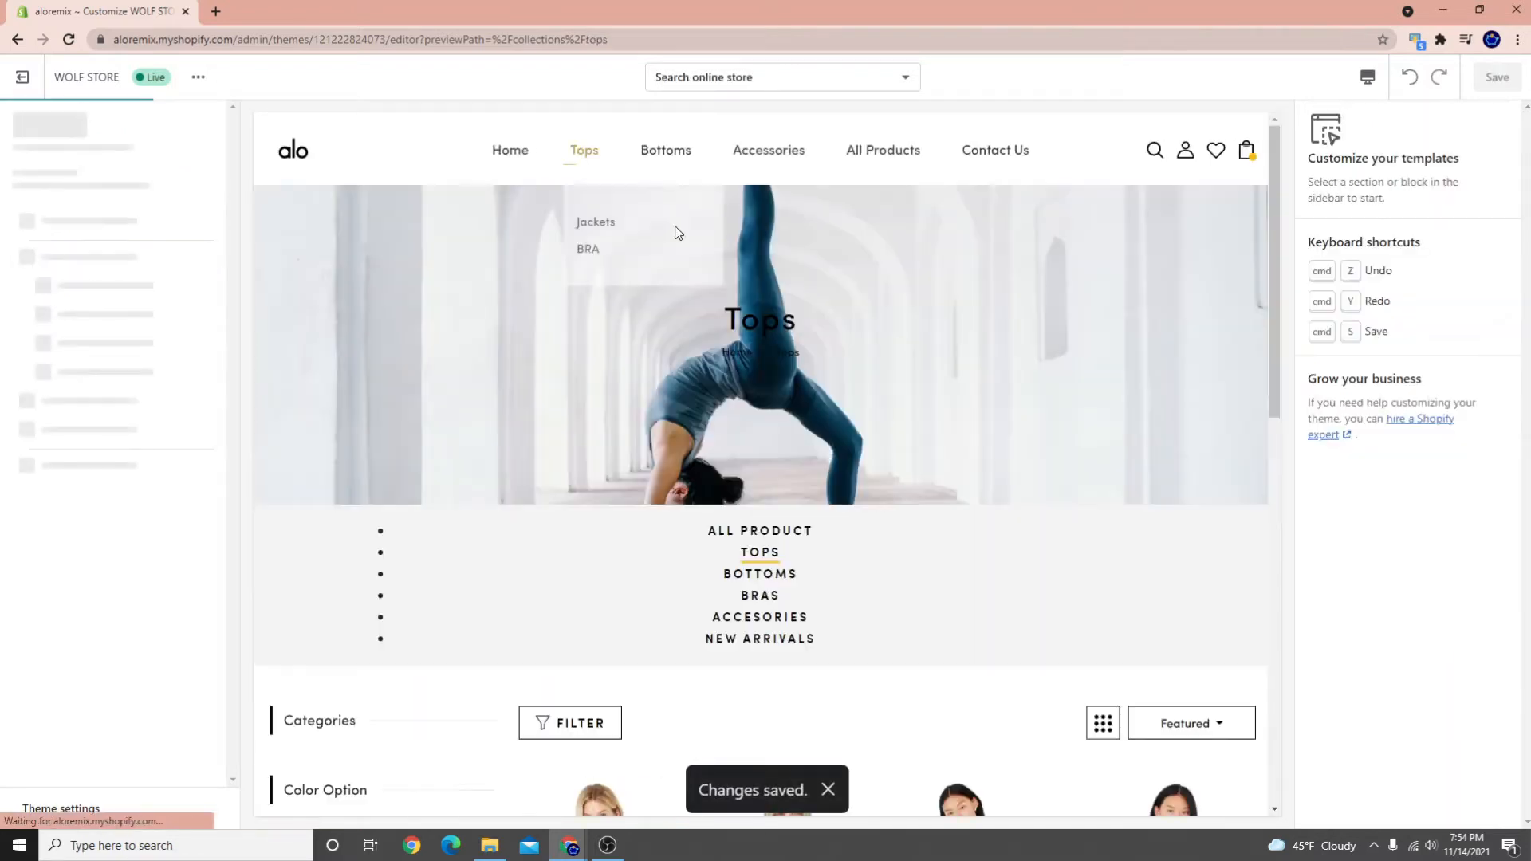
scroll(862, 576, "down", 5)
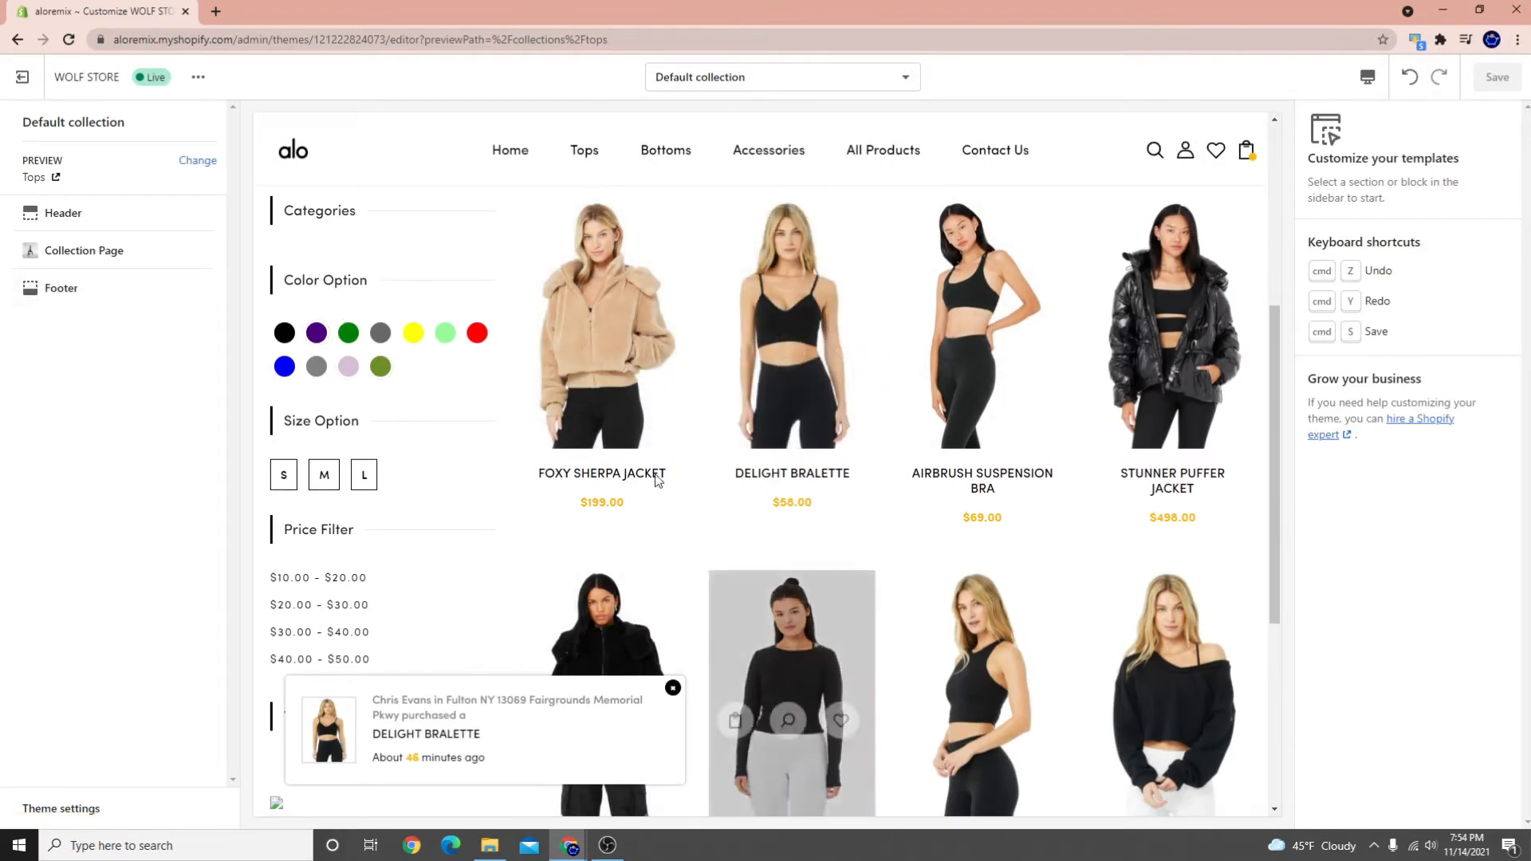
scroll(291, 521, "up", 5)
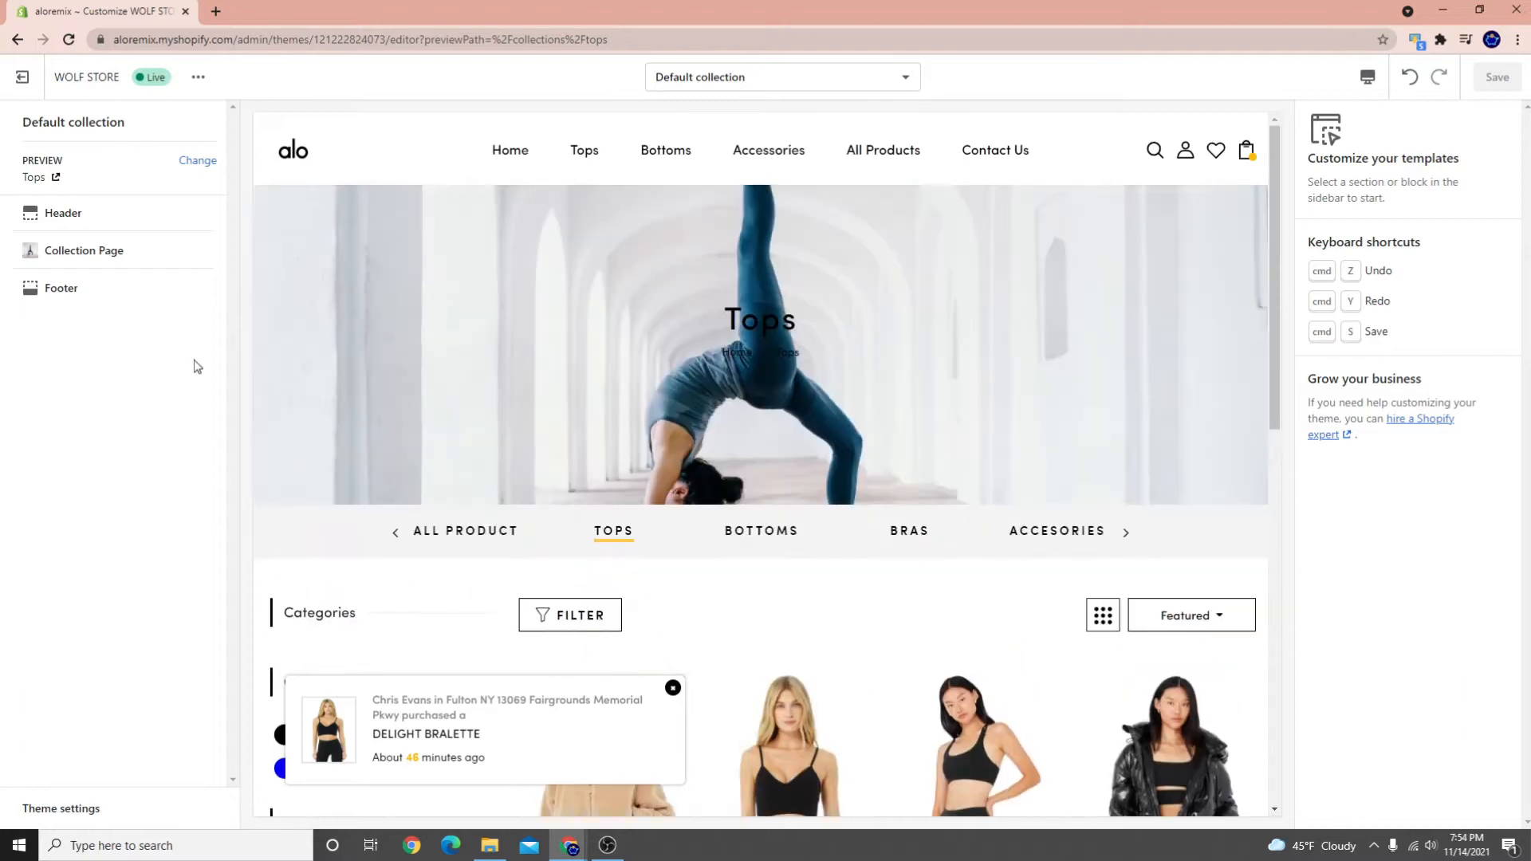
Leave the theme editor and open the AIRBRUSH SUSPENSION BRA product from the product list
left_click(23, 76)
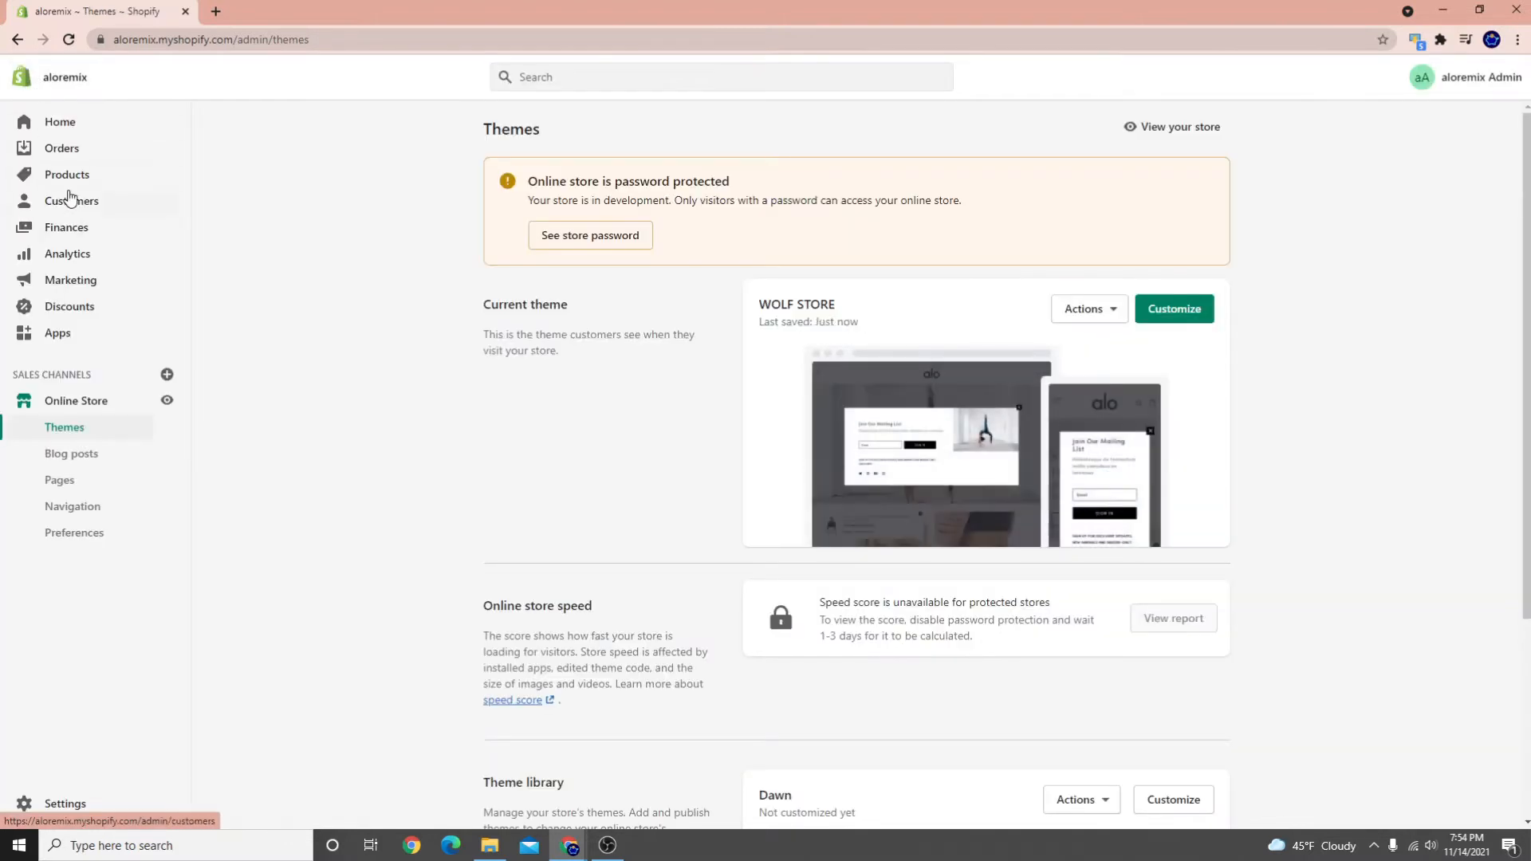
left_click(64, 174)
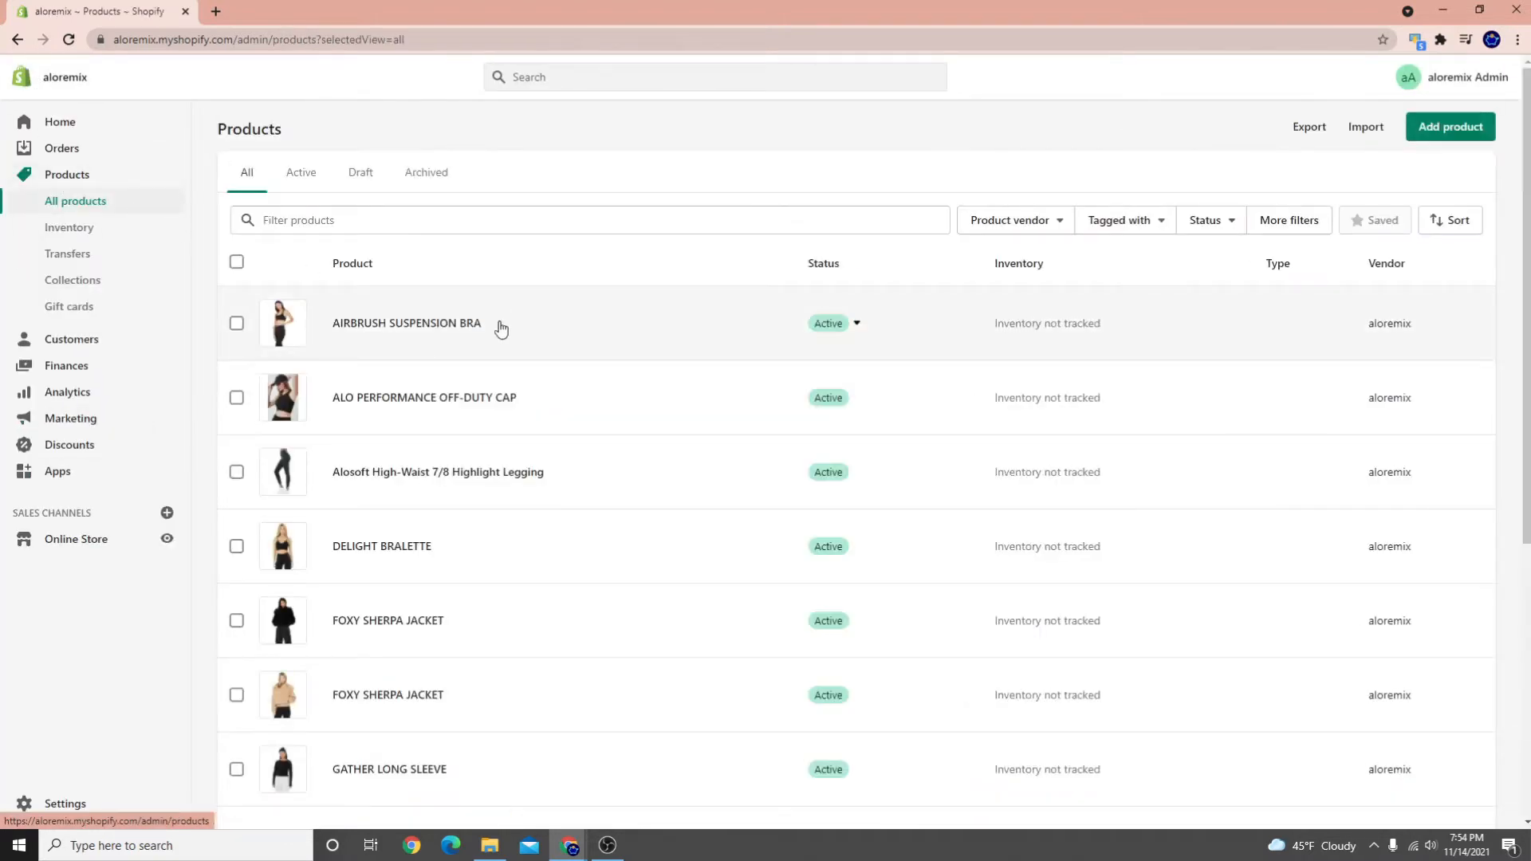
left_click(404, 327)
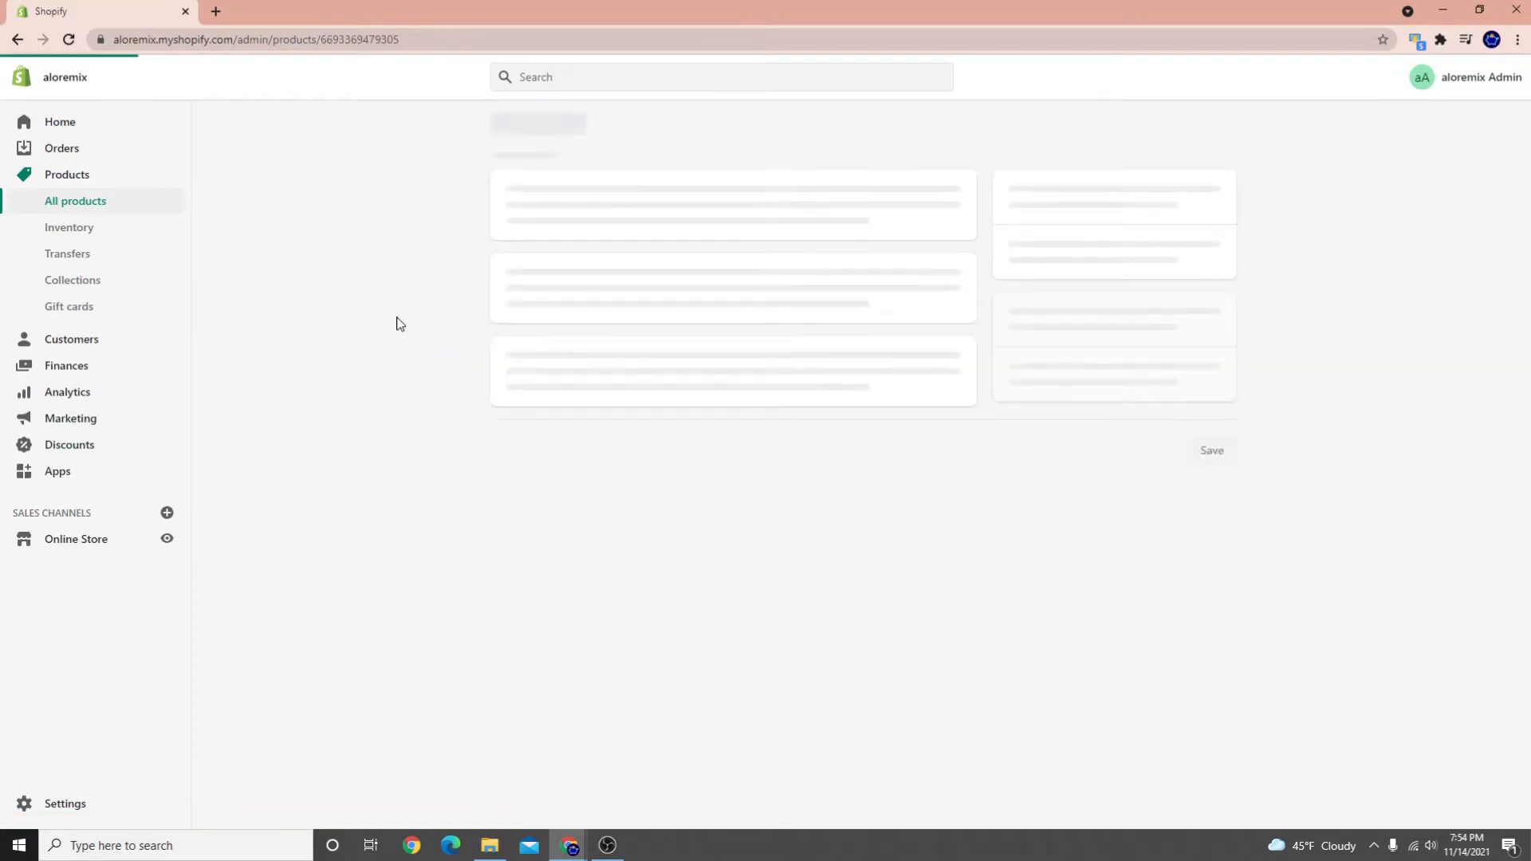
Add the tag Blue to the AIRBRUSH SUSPENSION BRA product and save it
scroll(1058, 574, "down", 3)
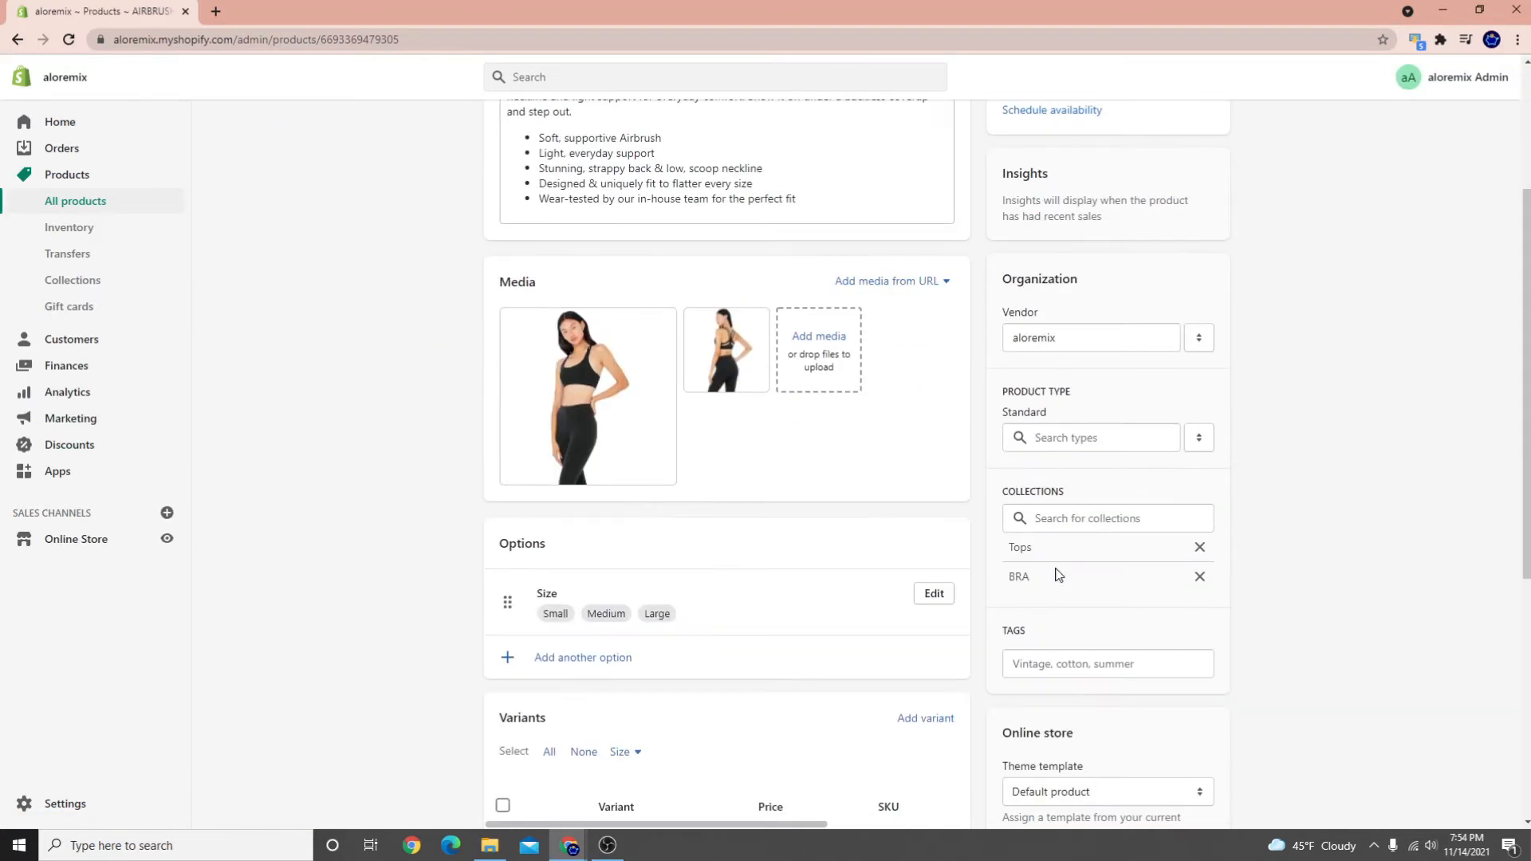
scroll(1062, 663, "down", 5)
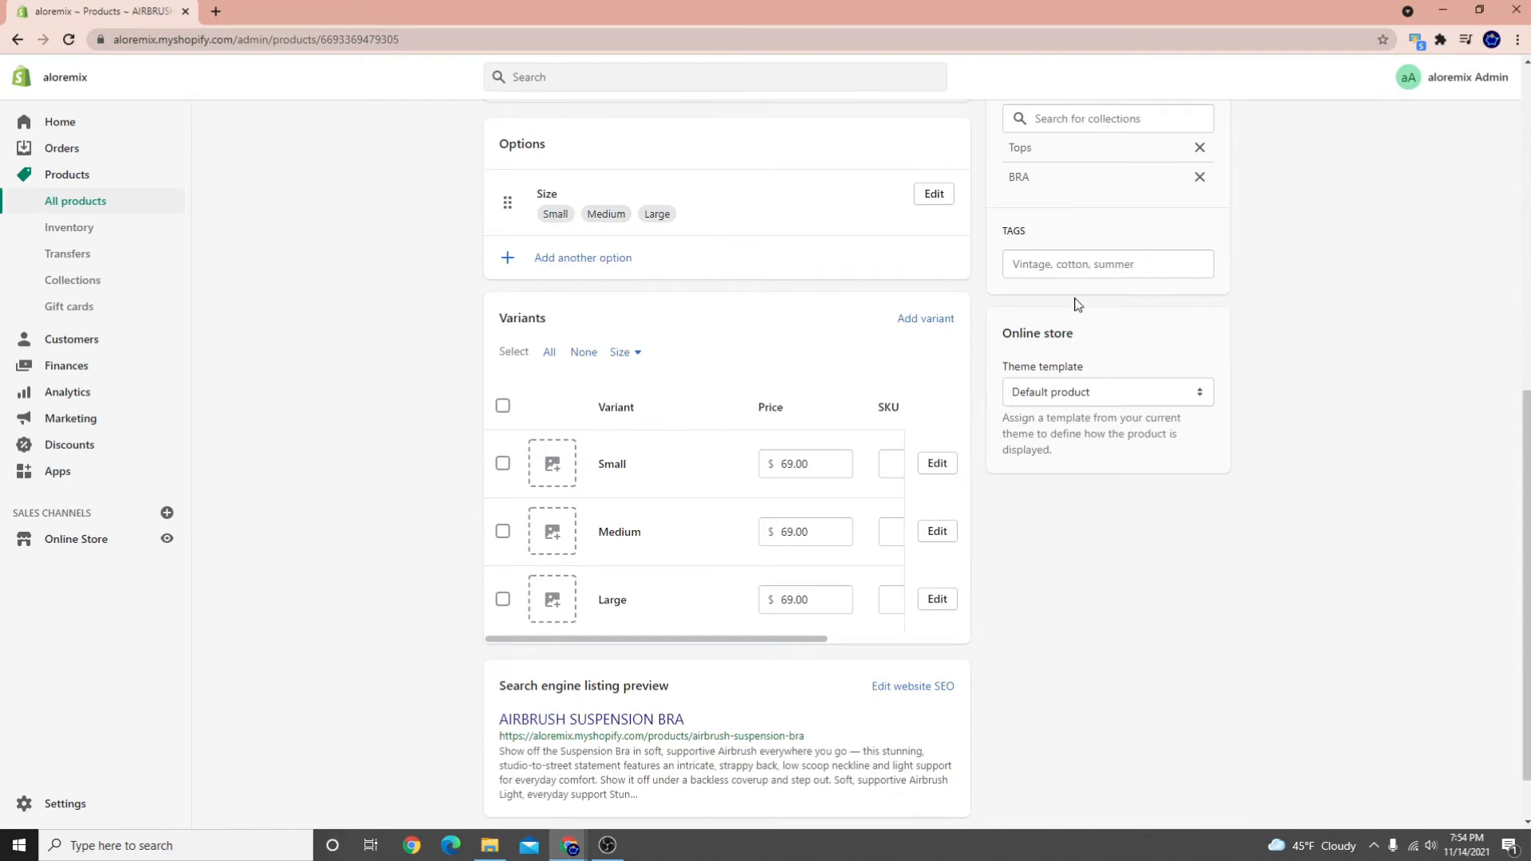
scroll(1053, 323, "up", 1)
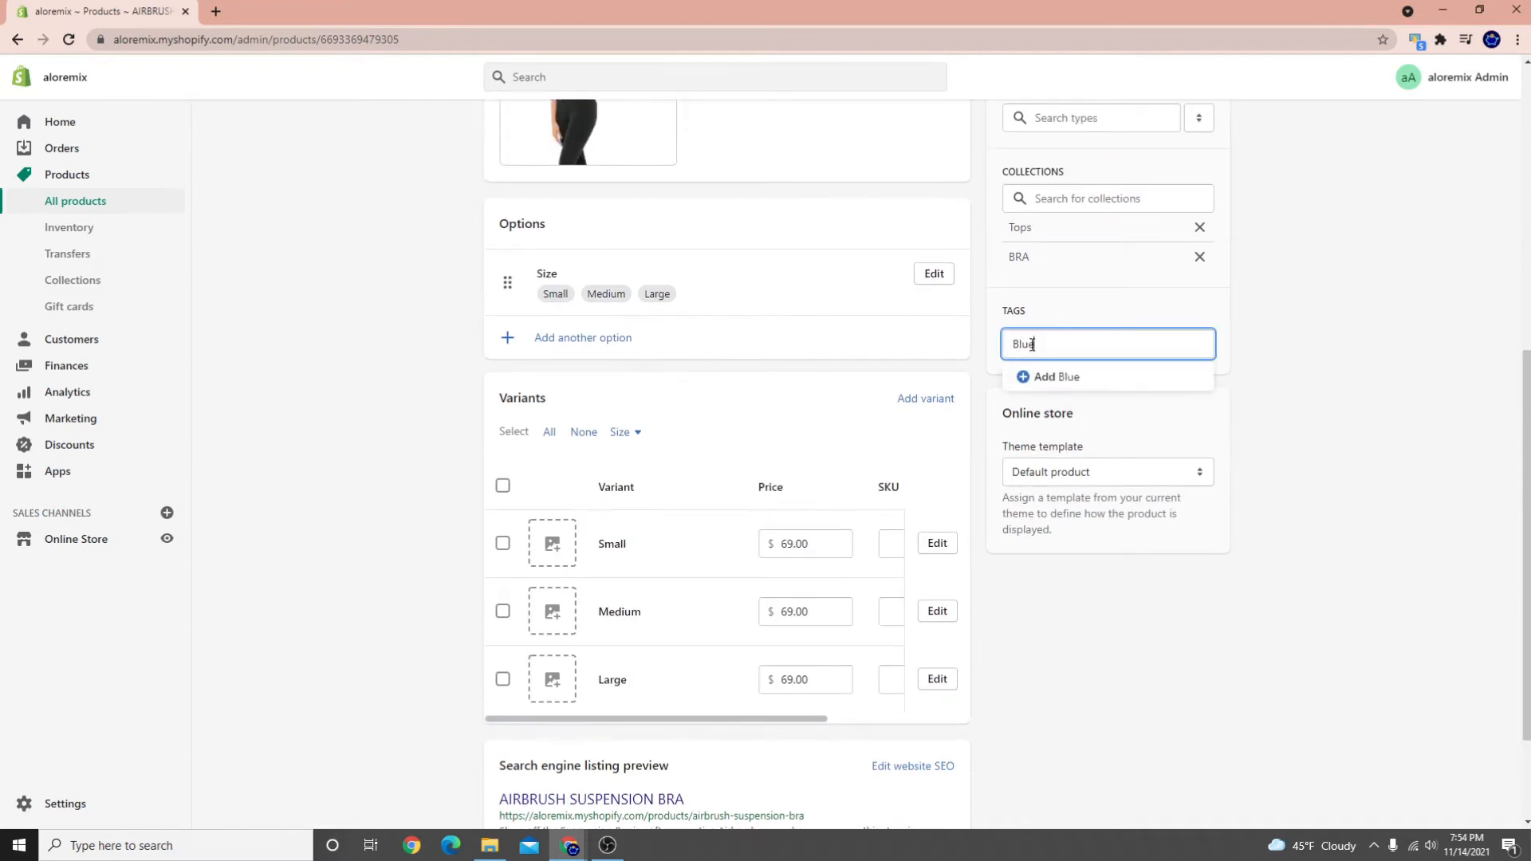
key("Return")
scroll(737, 421, "up", 6)
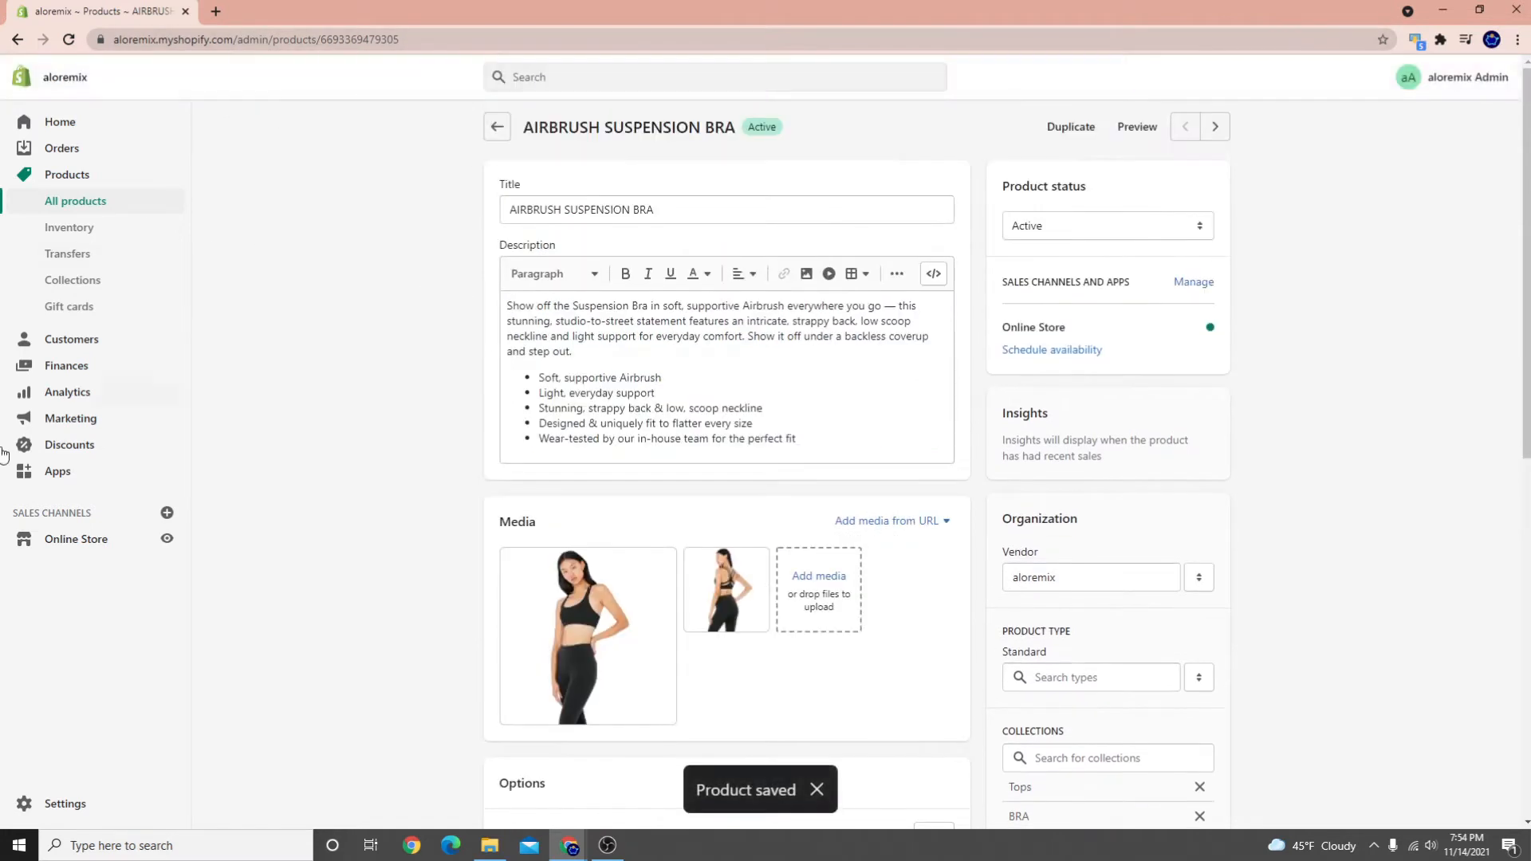
View the live online store and filter the Tops collection by the blue color option
left_click(167, 540)
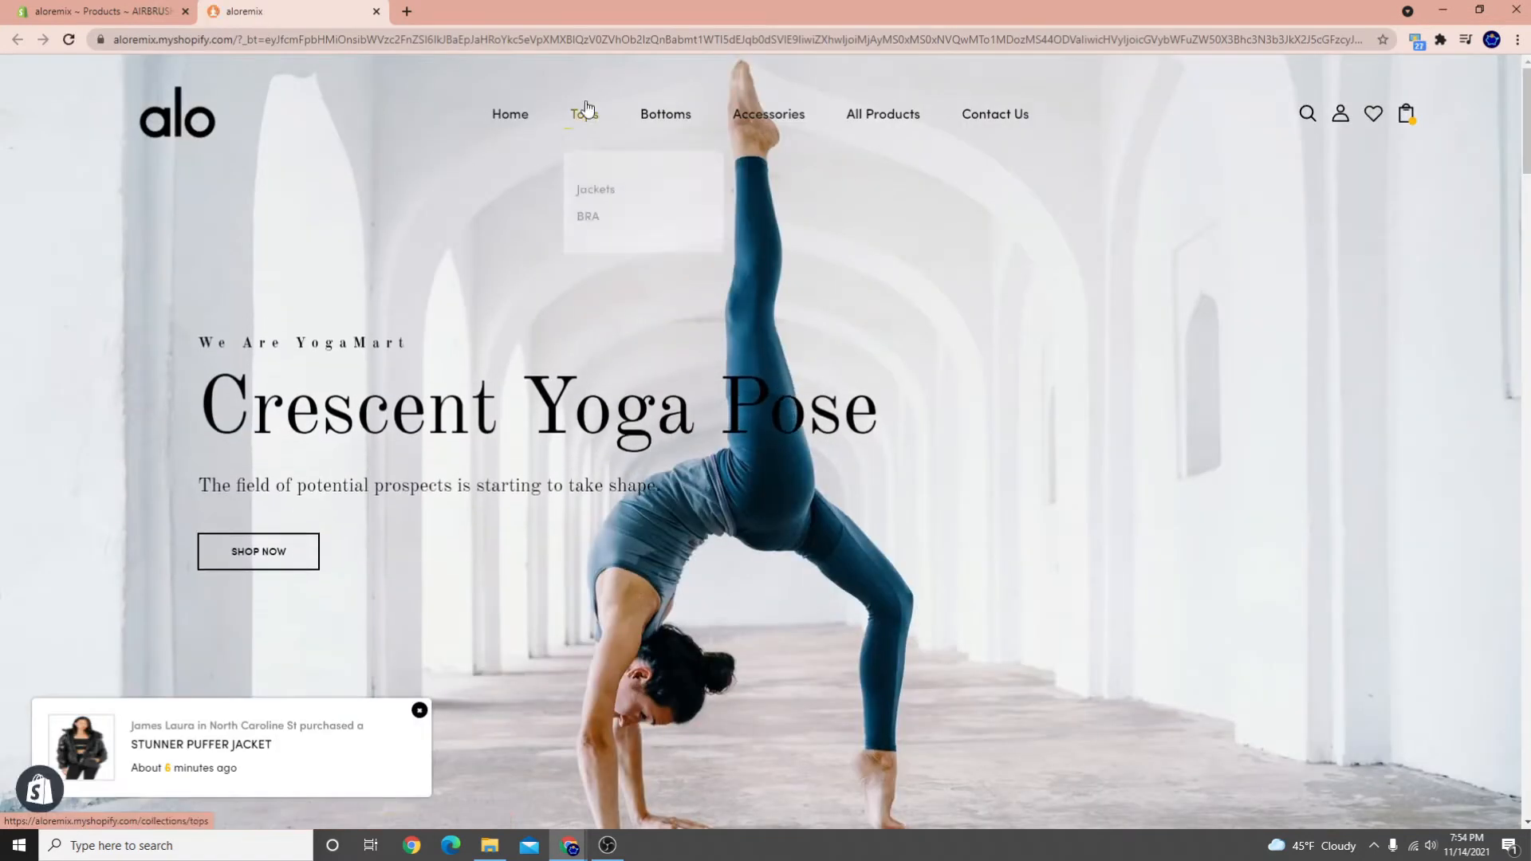
left_click(595, 111)
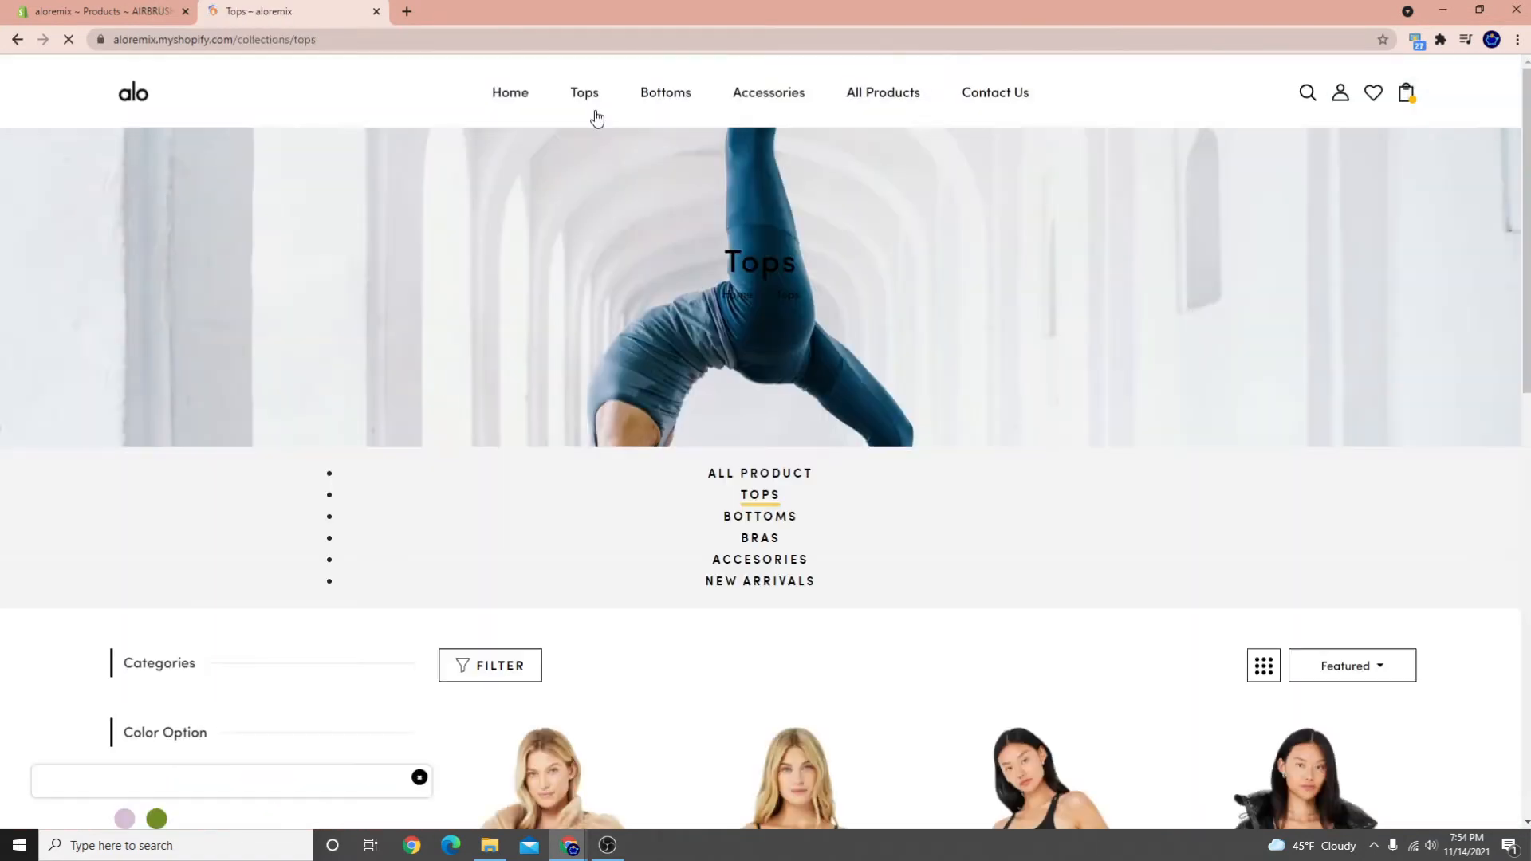
scroll(494, 490, "down", 2)
scroll(498, 489, "down", 3)
left_click(350, 286)
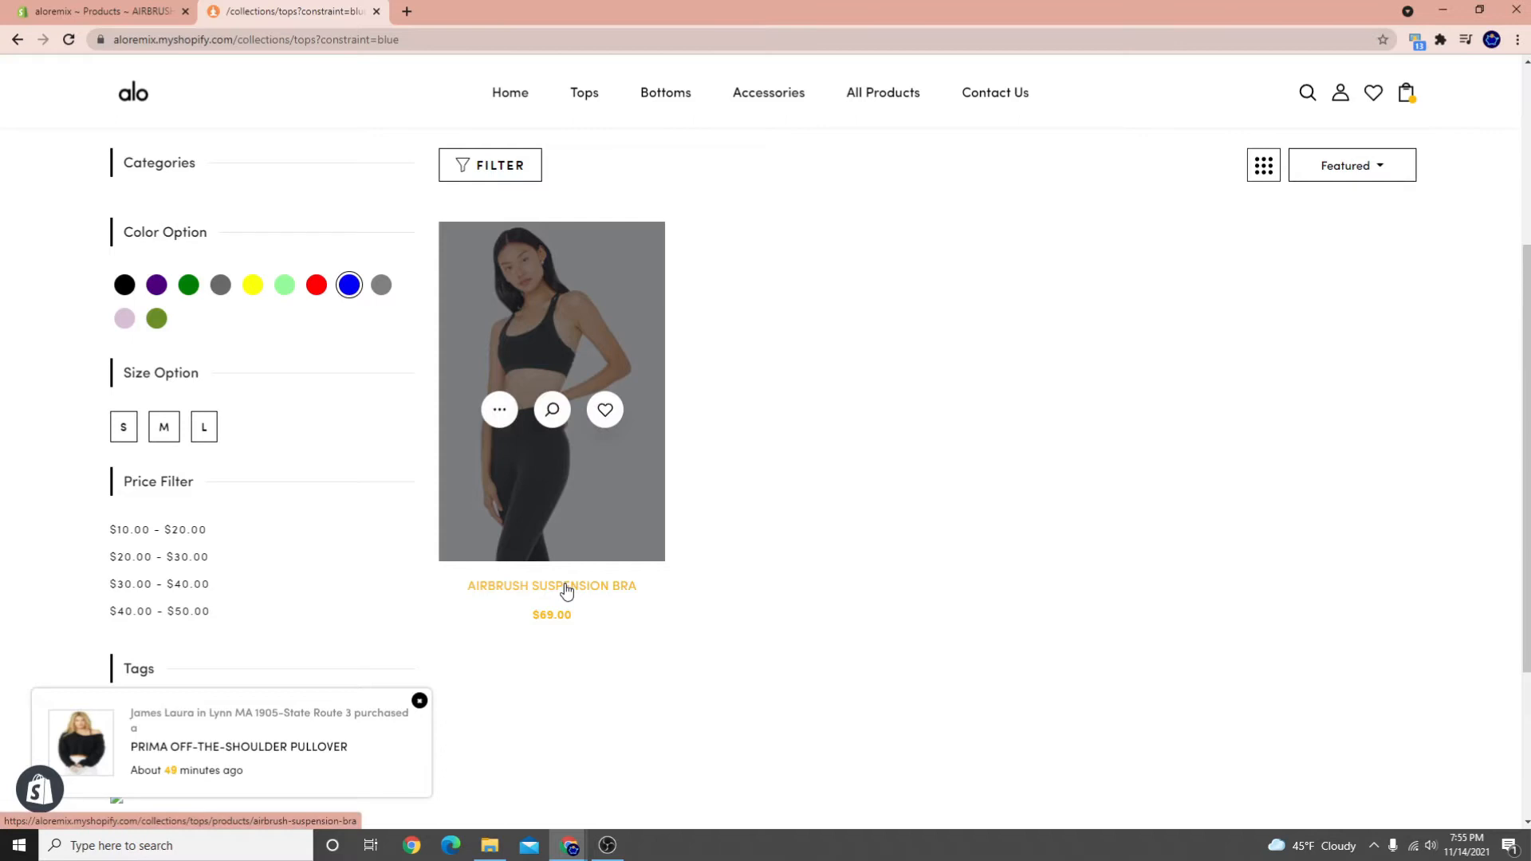
Switch back to the store admin and review the product's collections and tags
left_click(46, 8)
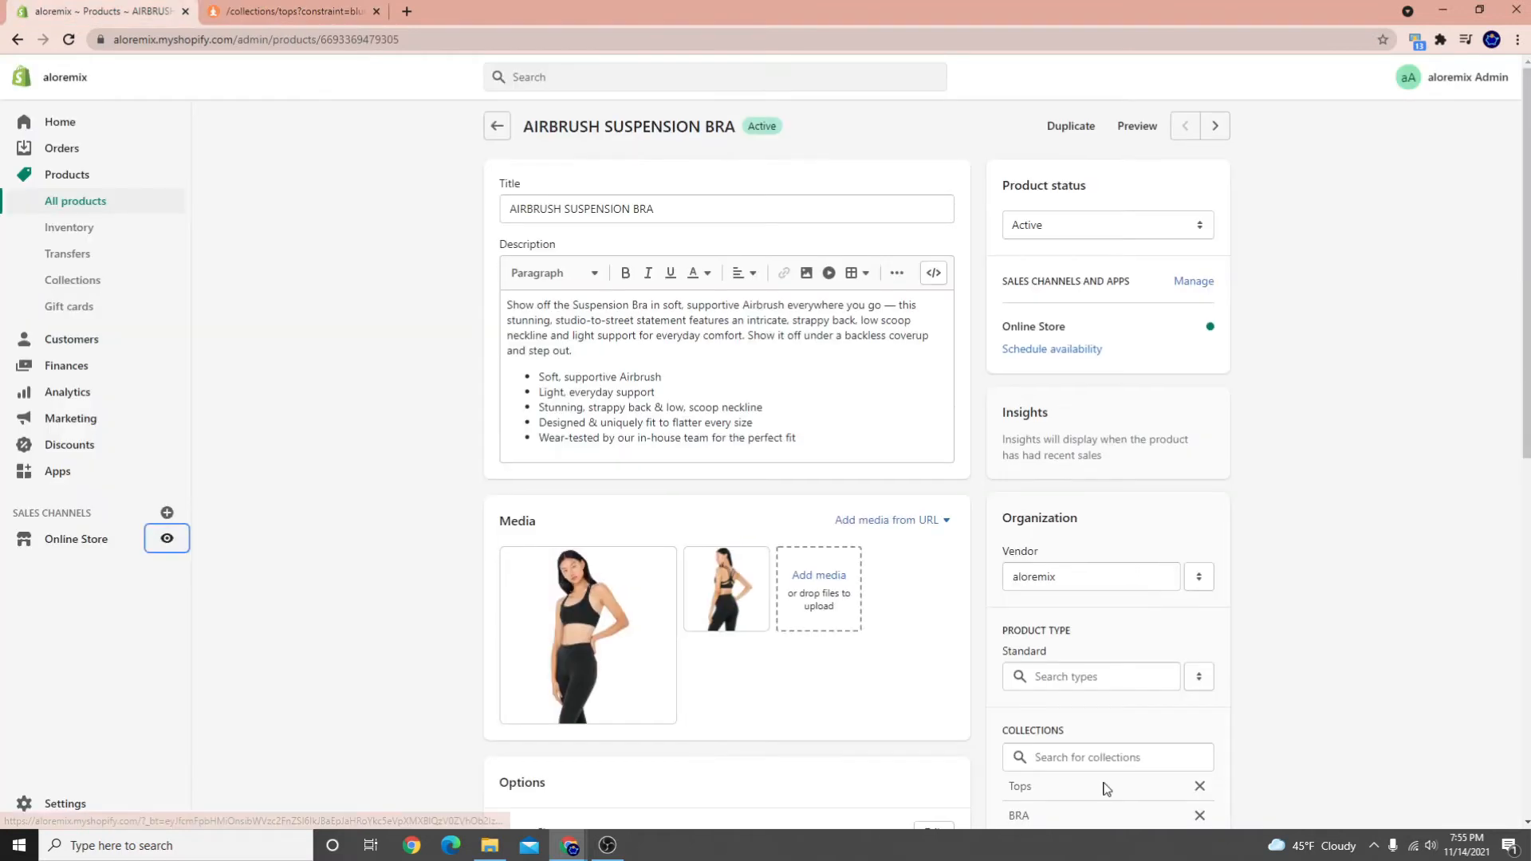
scroll(1045, 634, "down", 5)
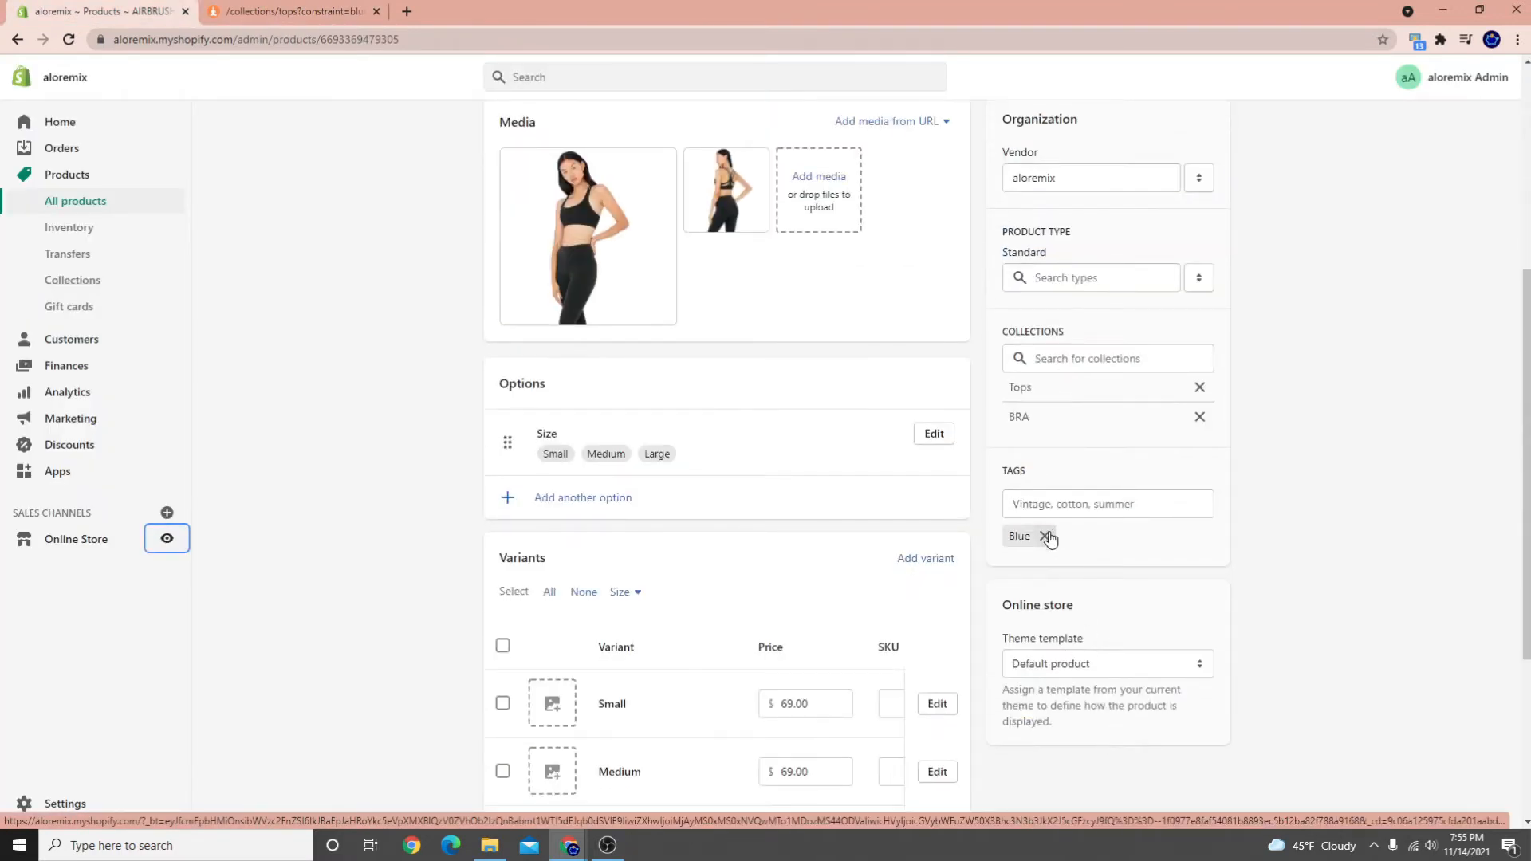
scroll(525, 421, "up", 4)
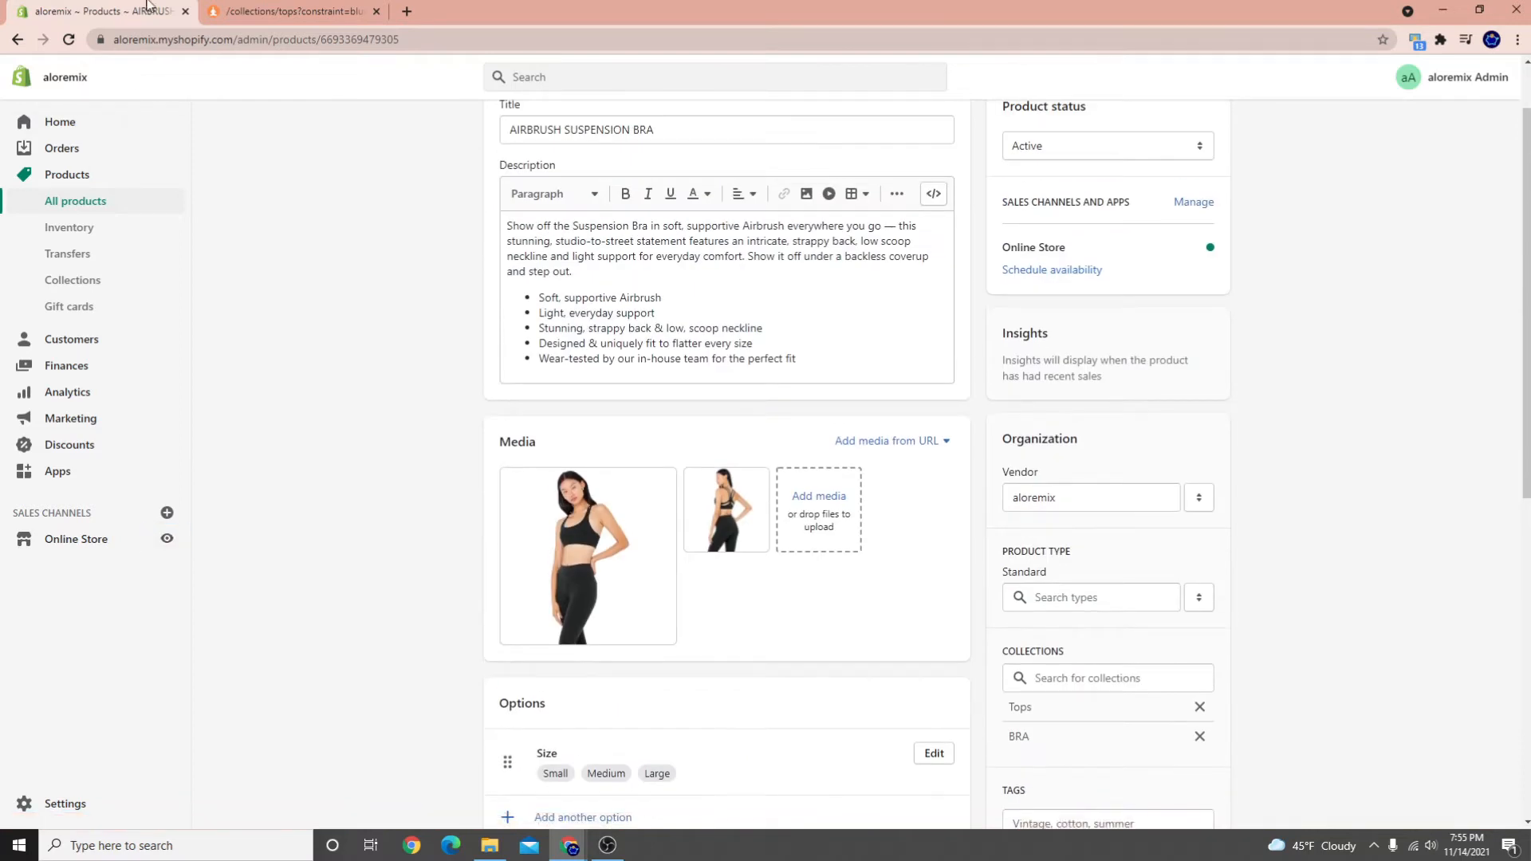
Return to the storefront's filtered Tops page and examine the price, size and color filter options
left_click(228, 10)
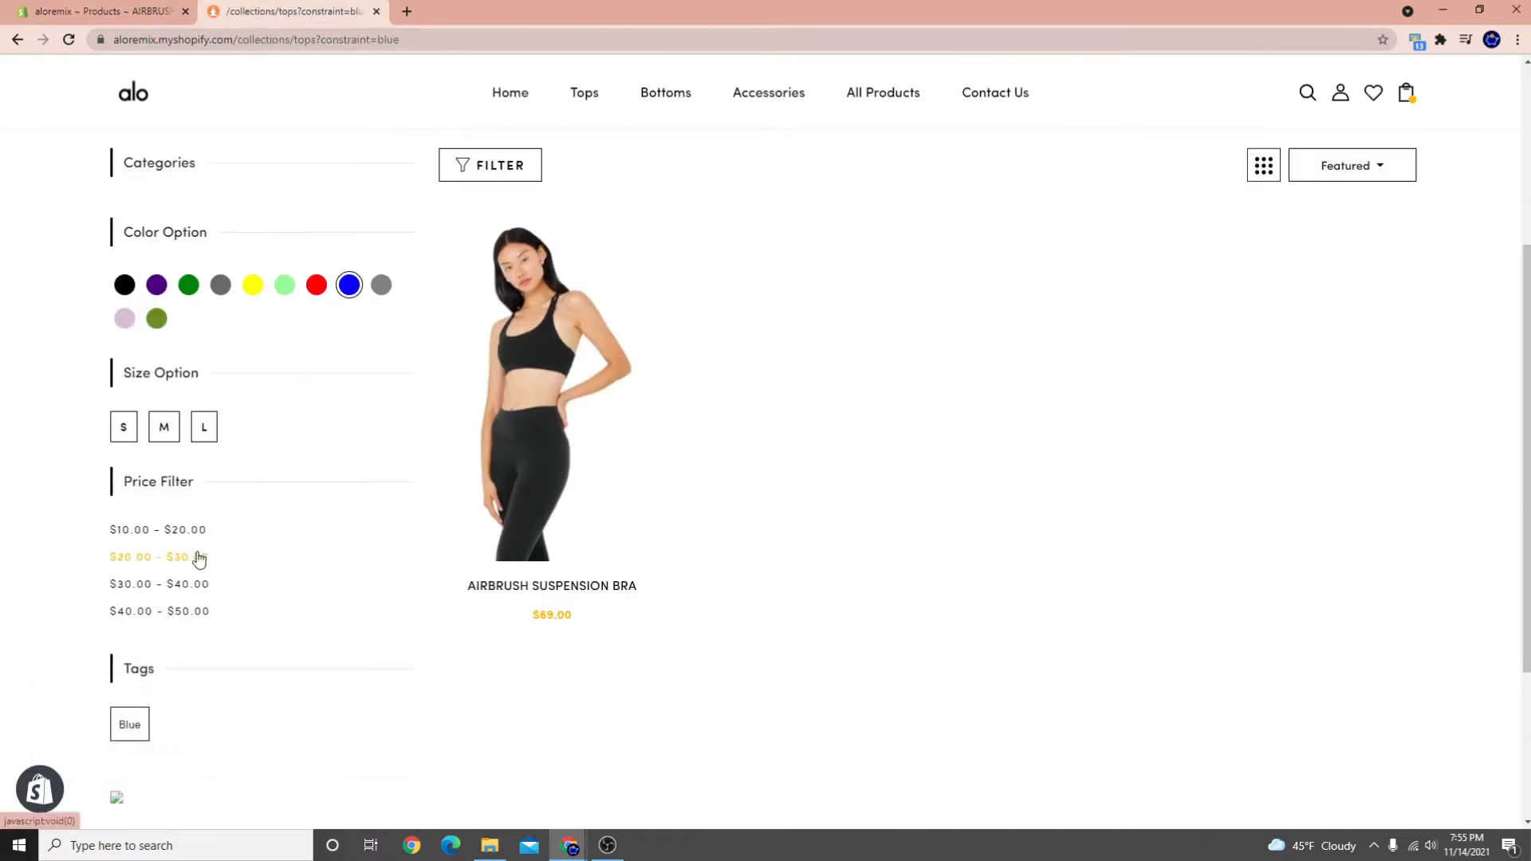
left_click_drag(202, 532, 111, 531)
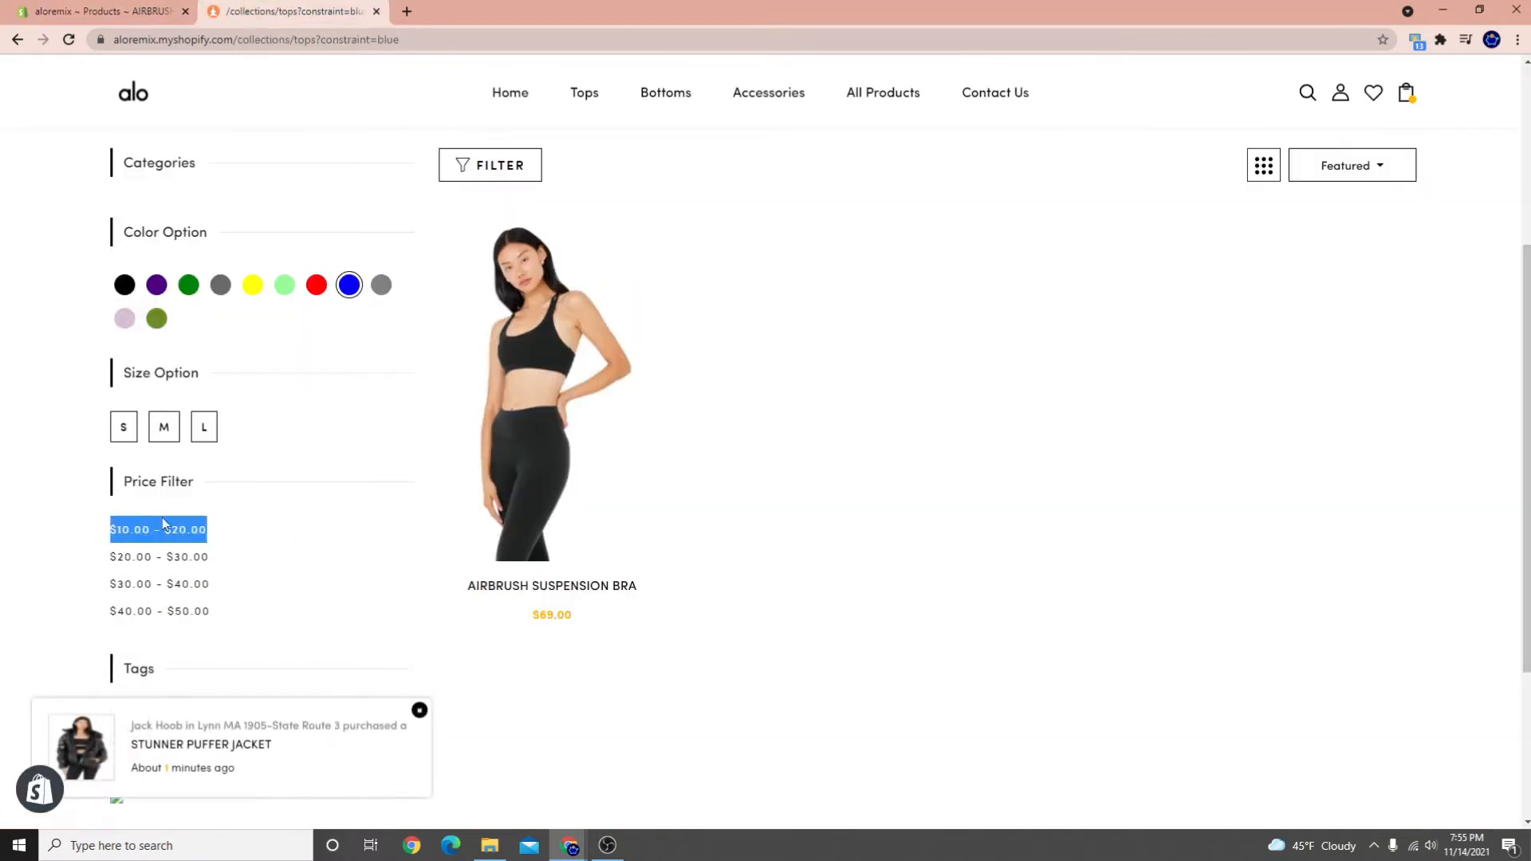
scroll(189, 540, "down", 1)
scroll(190, 541, "up", 3)
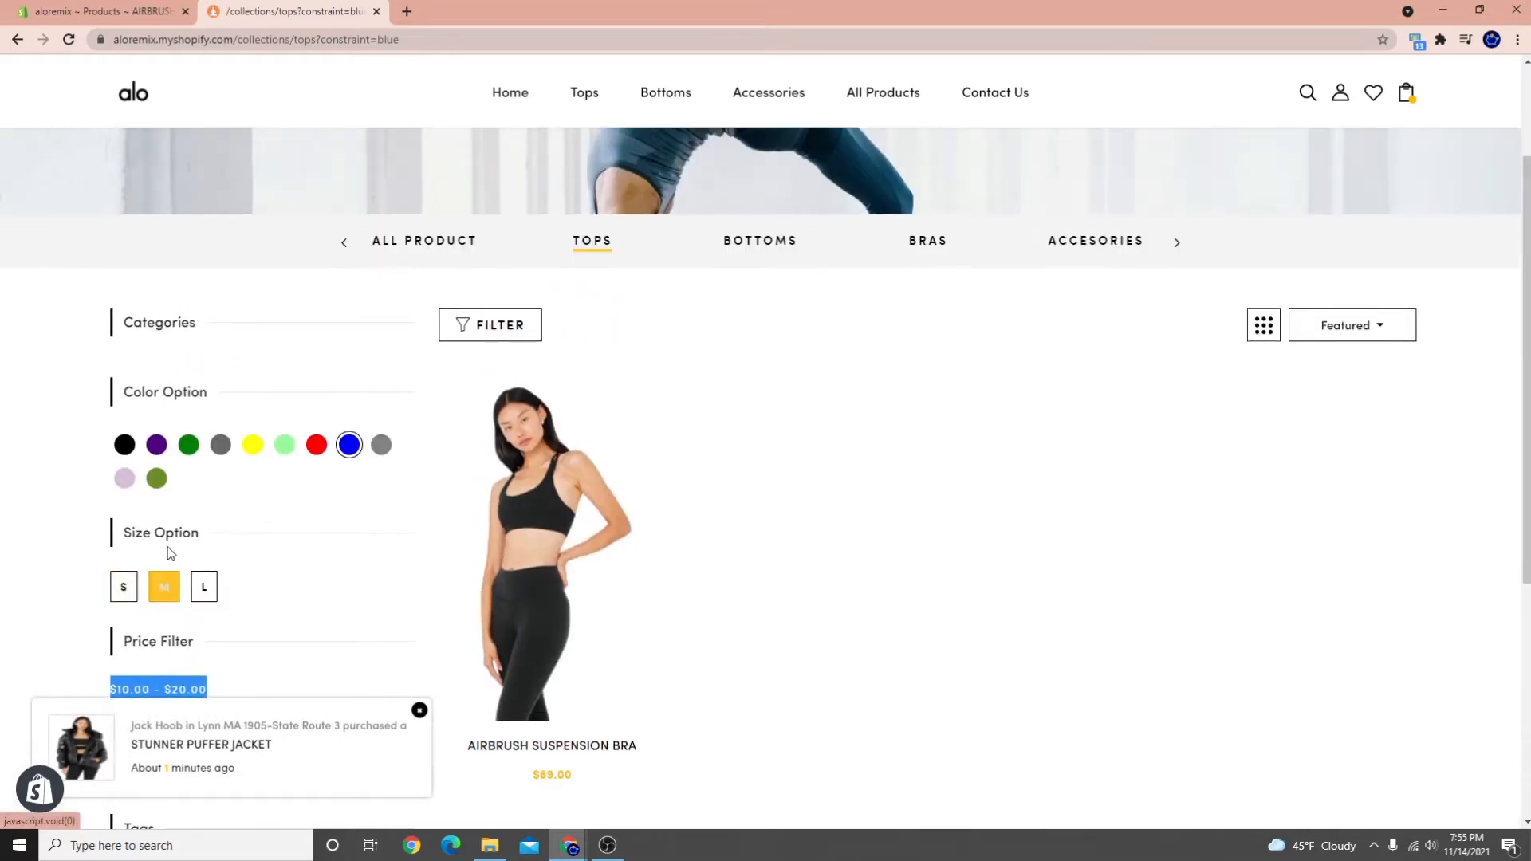
Open the DELIGHT BRALETTE product from the Tops collection in the theme editor preview and open the Product Detail page section's settings
scroll(170, 552, "up", 3)
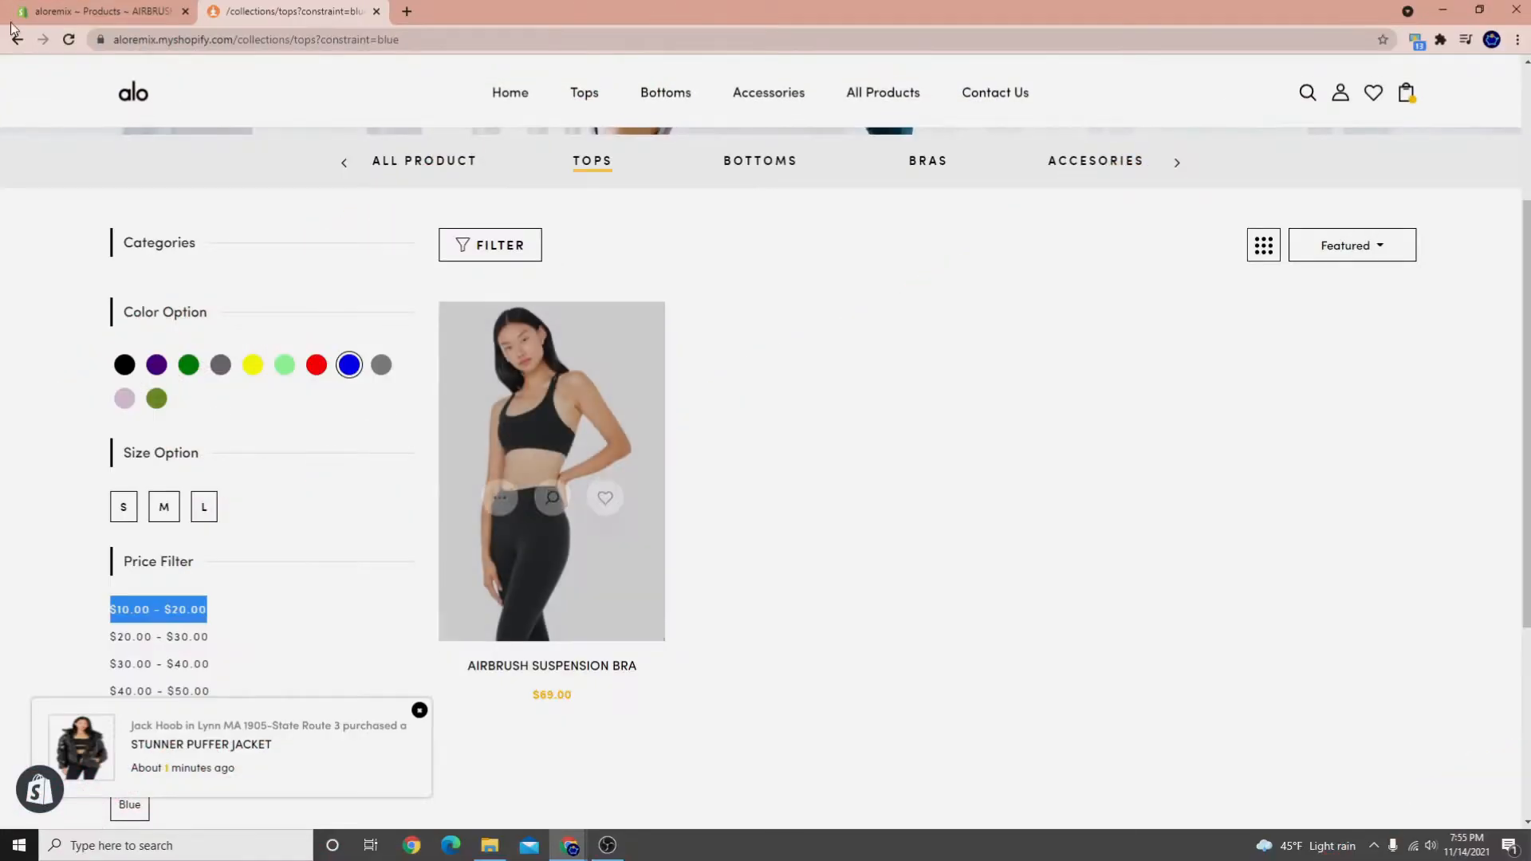
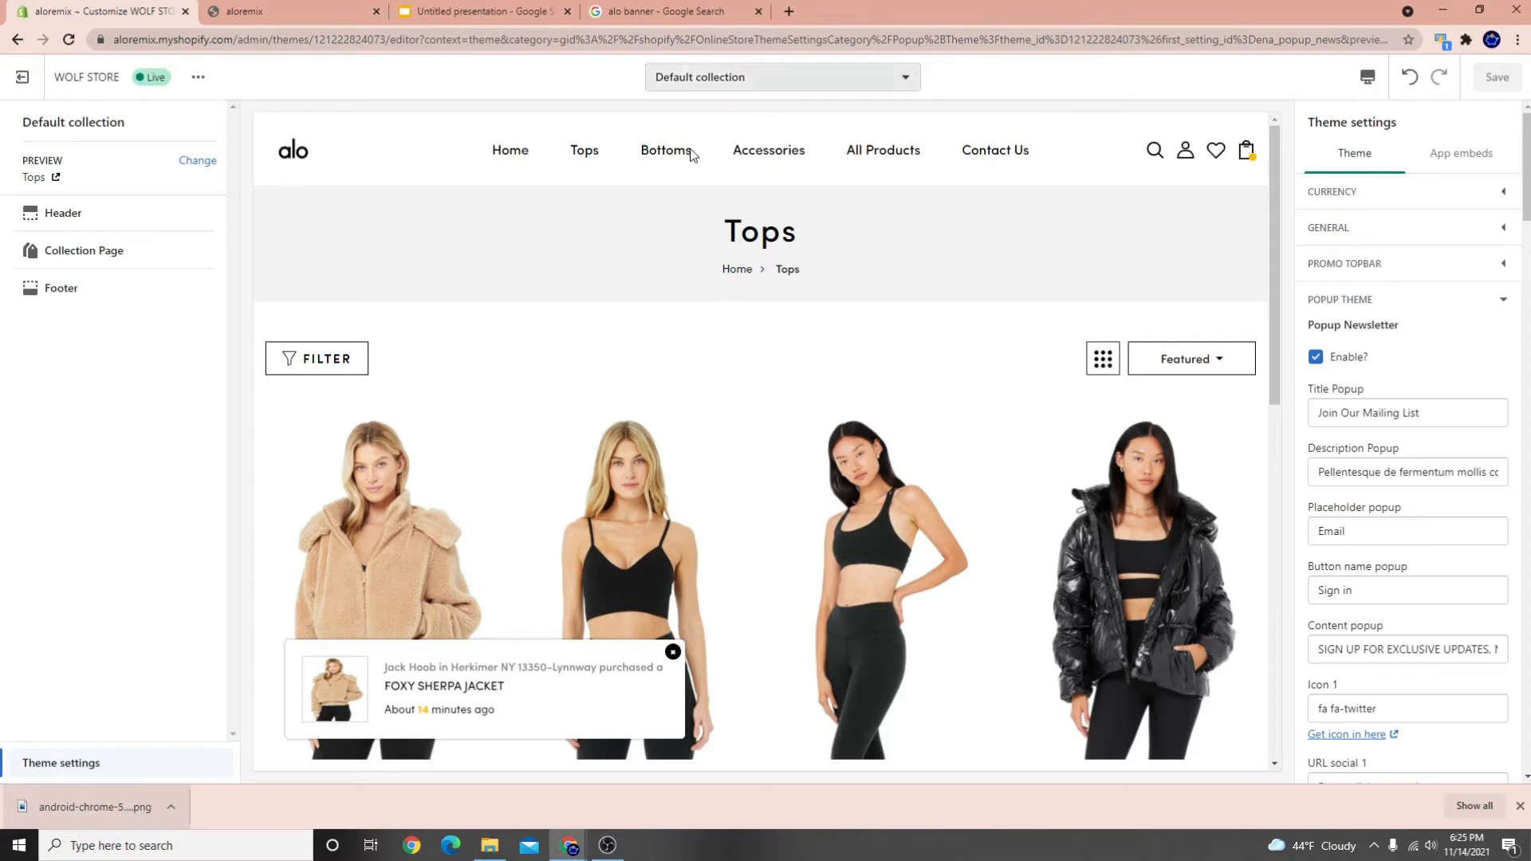
scroll(642, 453, "down", 3)
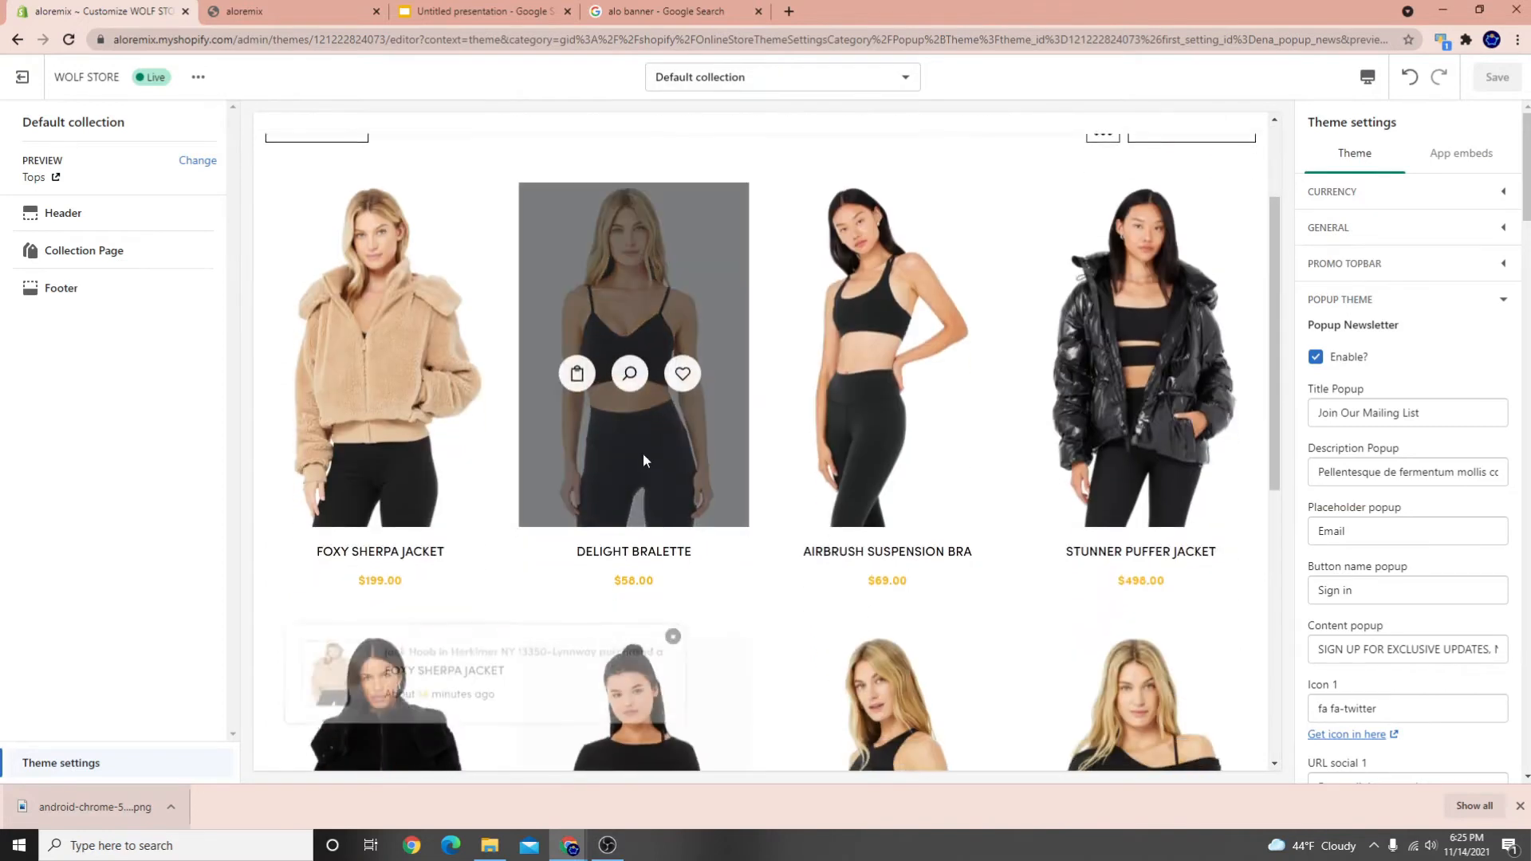
left_click(638, 553)
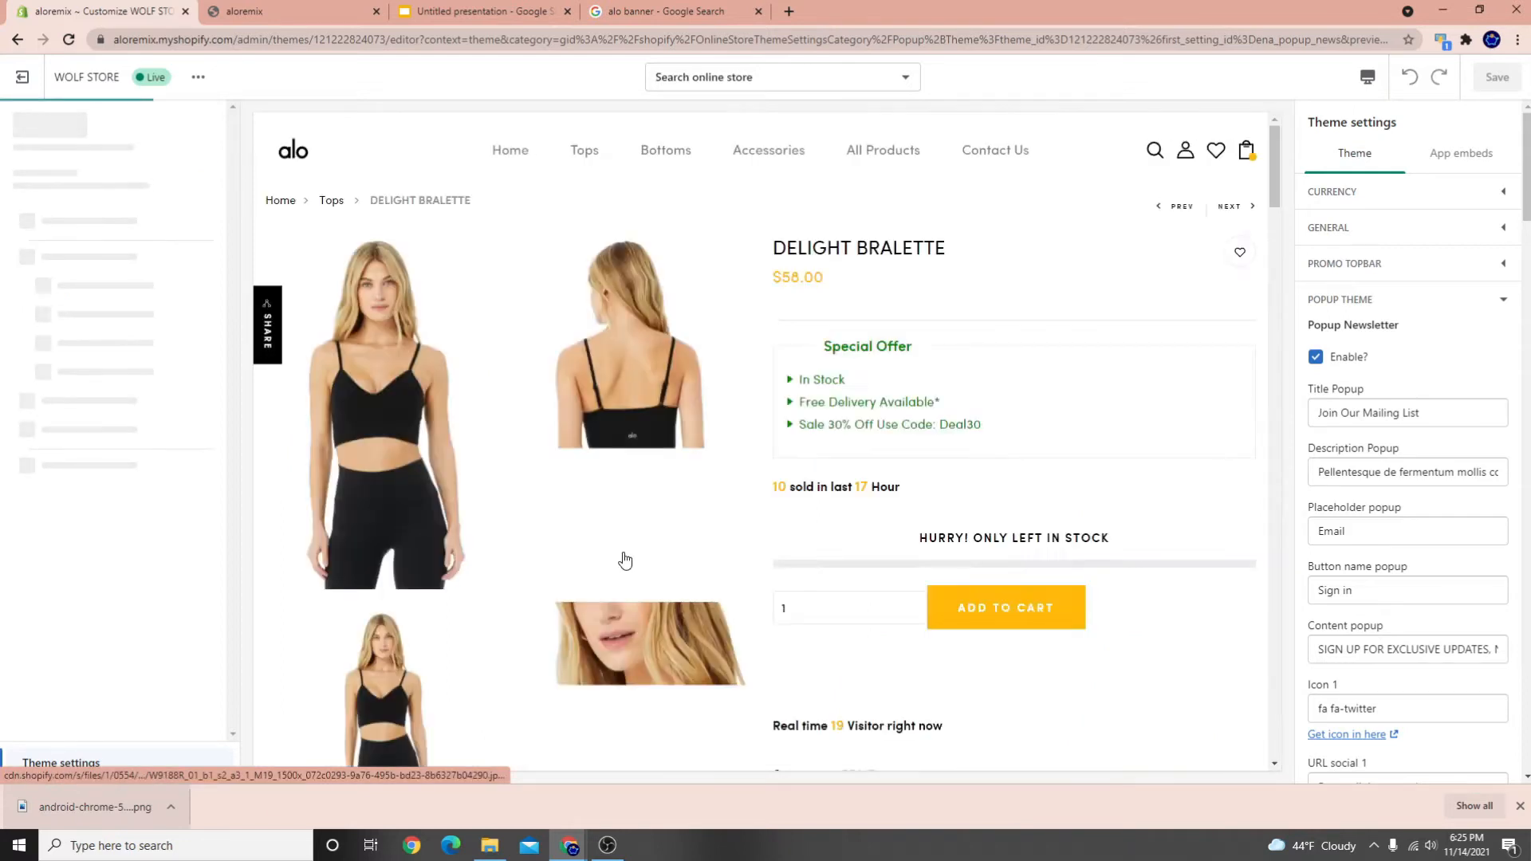
left_click(1520, 806)
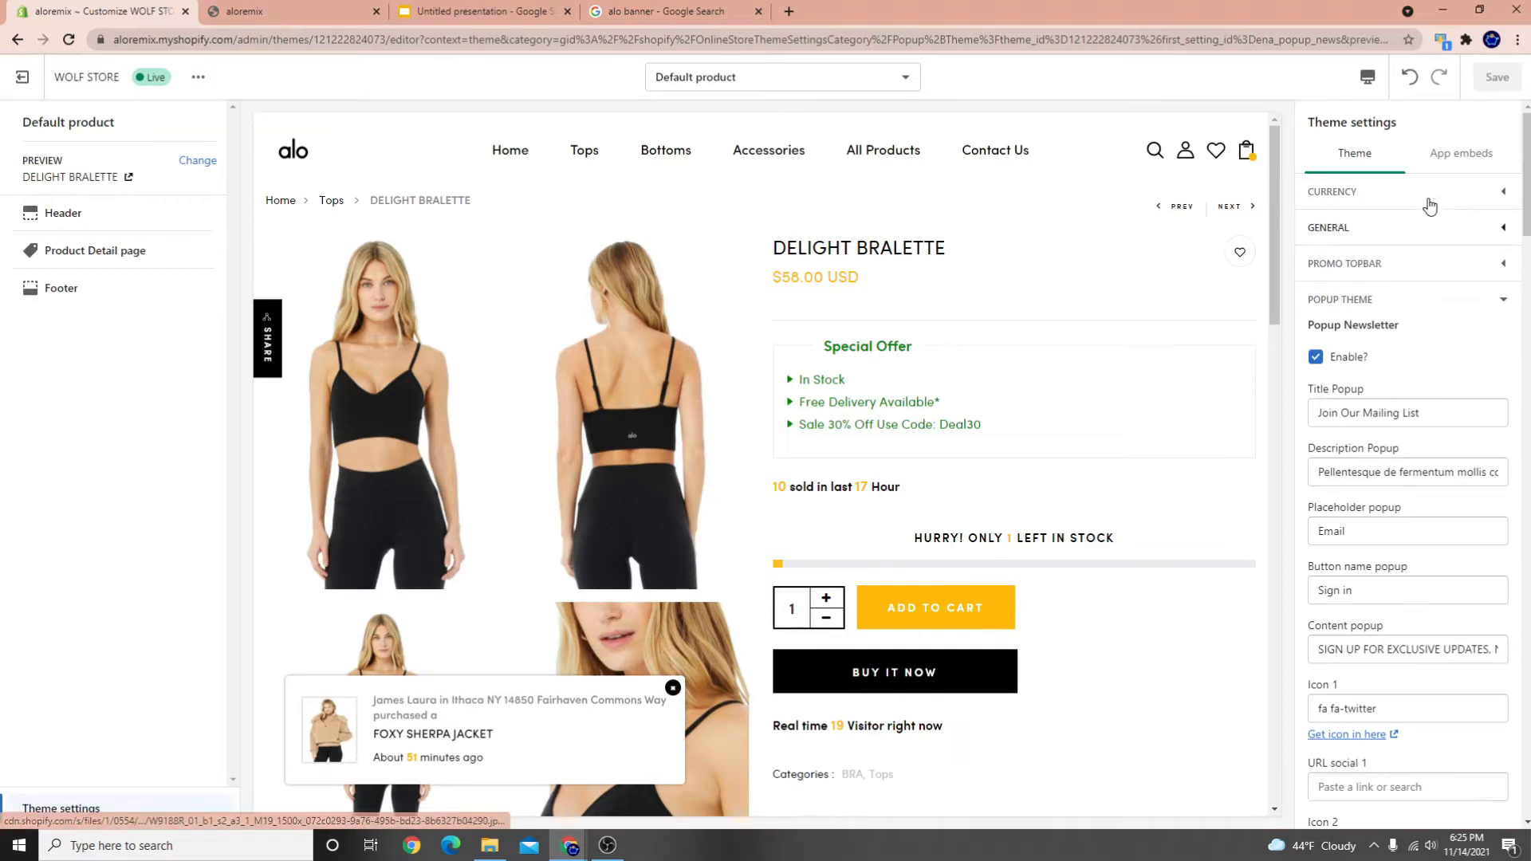
left_click(1501, 301)
scroll(1480, 488, "down", 2)
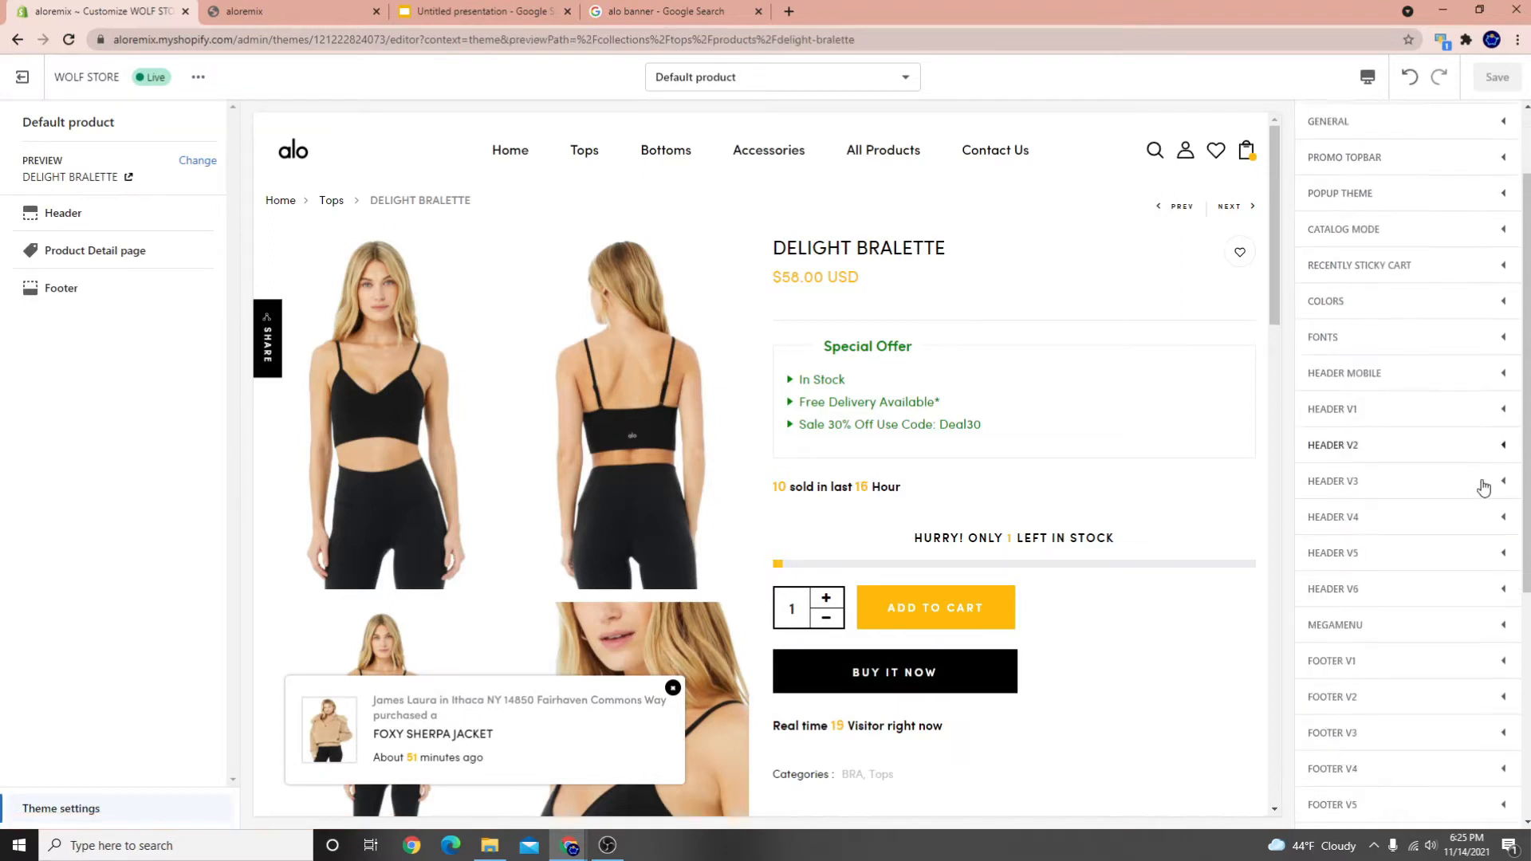
left_click(92, 254)
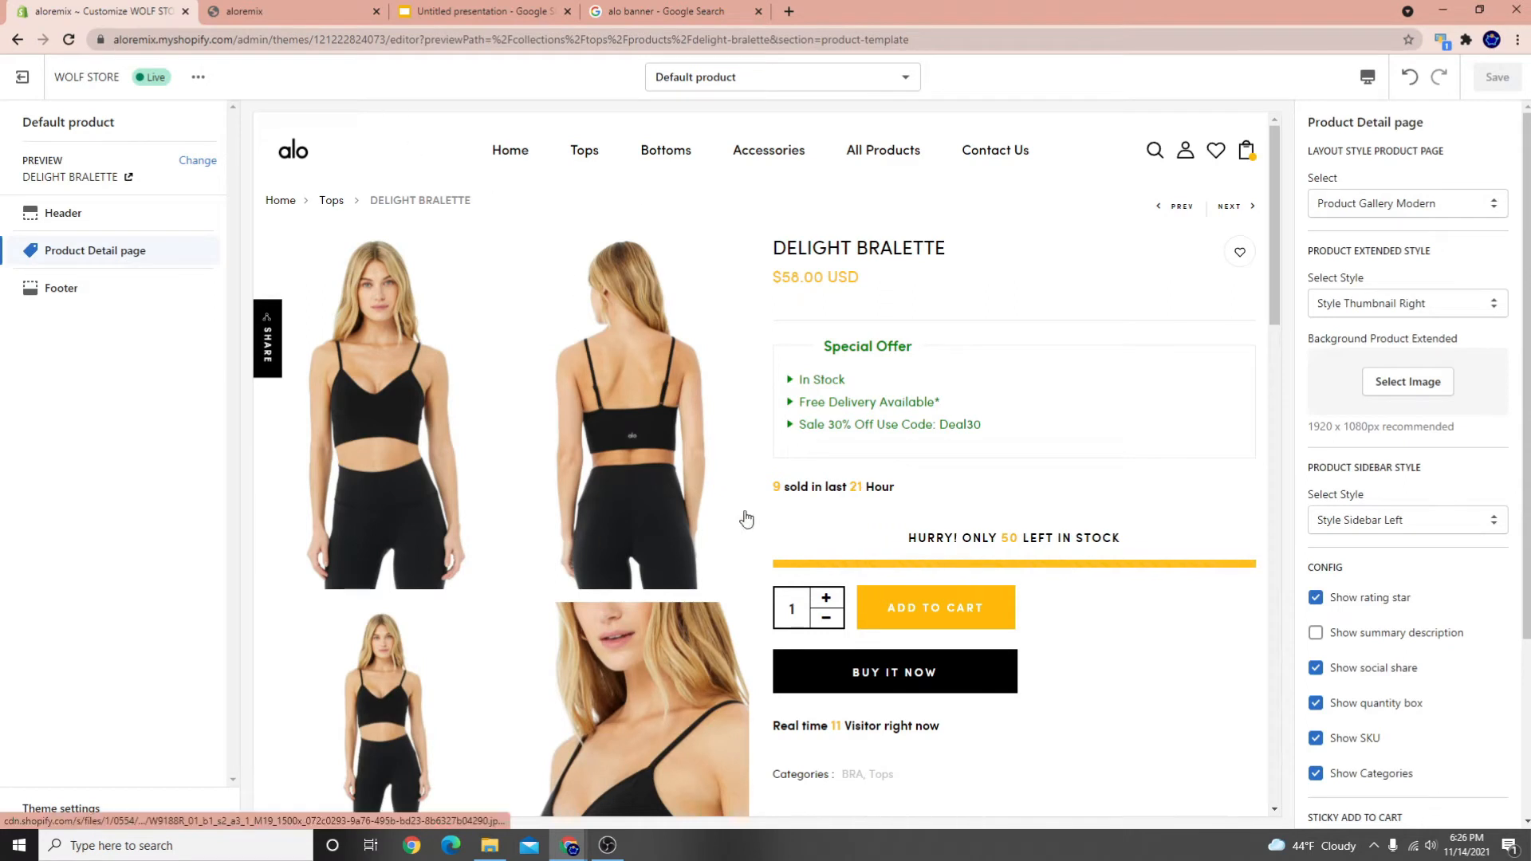
Examine the DELIGHT BRALETTE page in the Product Gallery Modern layout, enlarging several of its gallery photos
scroll(519, 467, "down", 5)
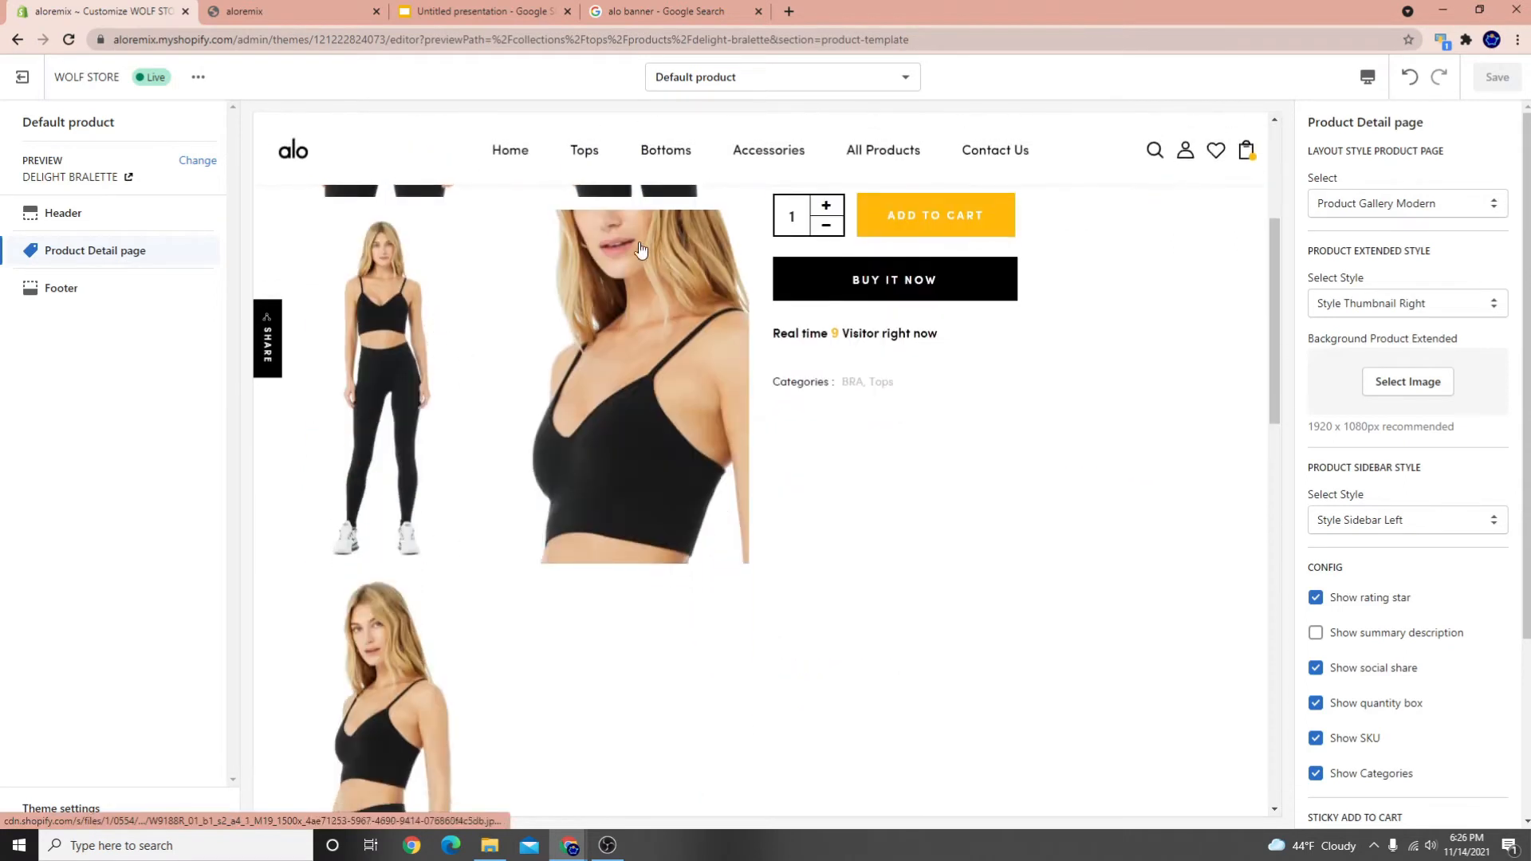
scroll(523, 444, "up", 5)
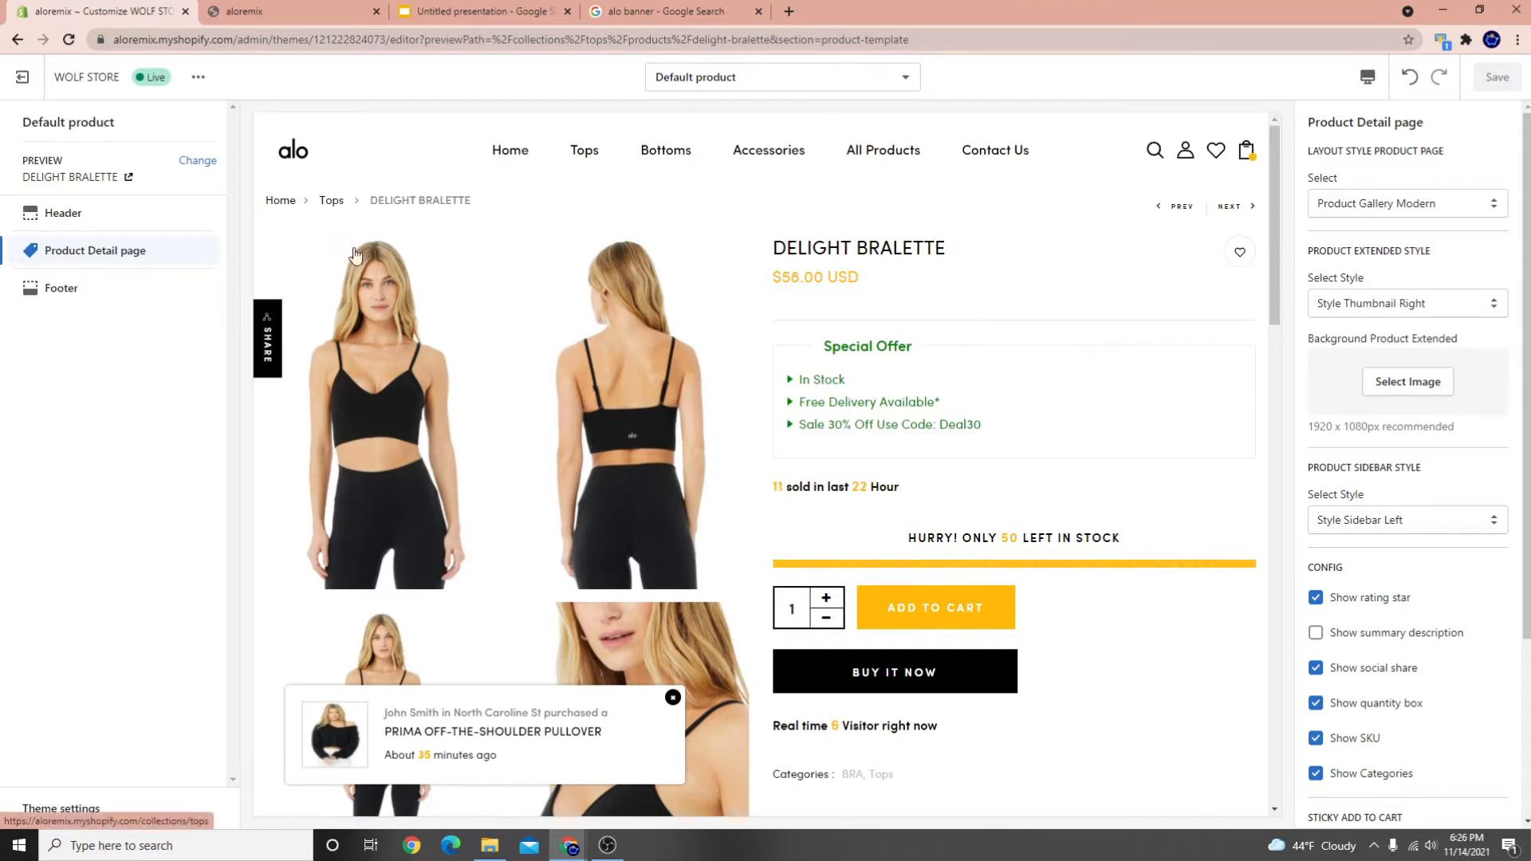
scroll(565, 588, "down", 5)
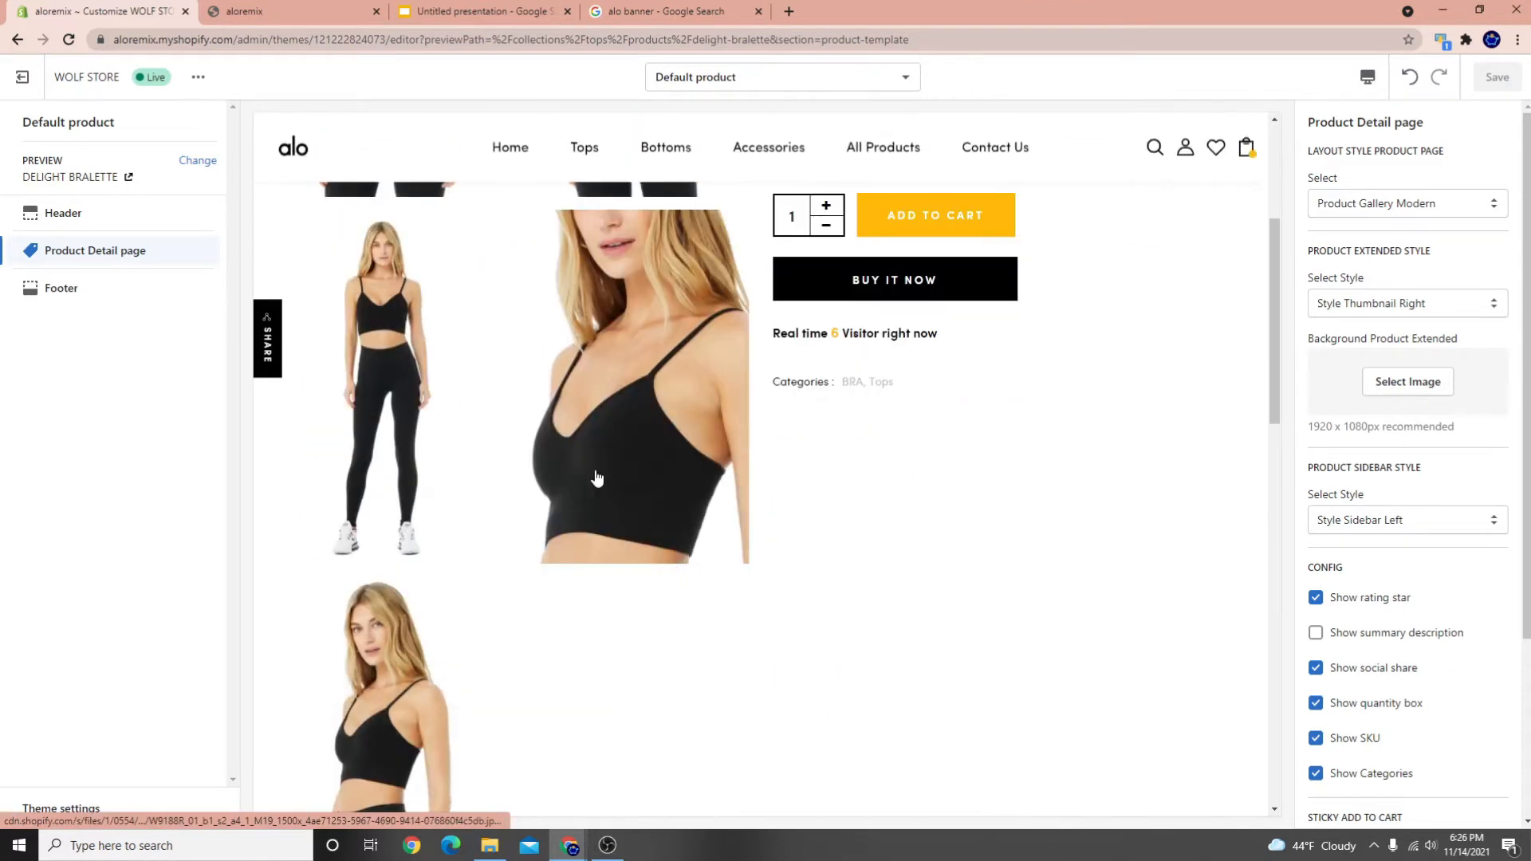
scroll(598, 479, "up", 2)
left_click(660, 529)
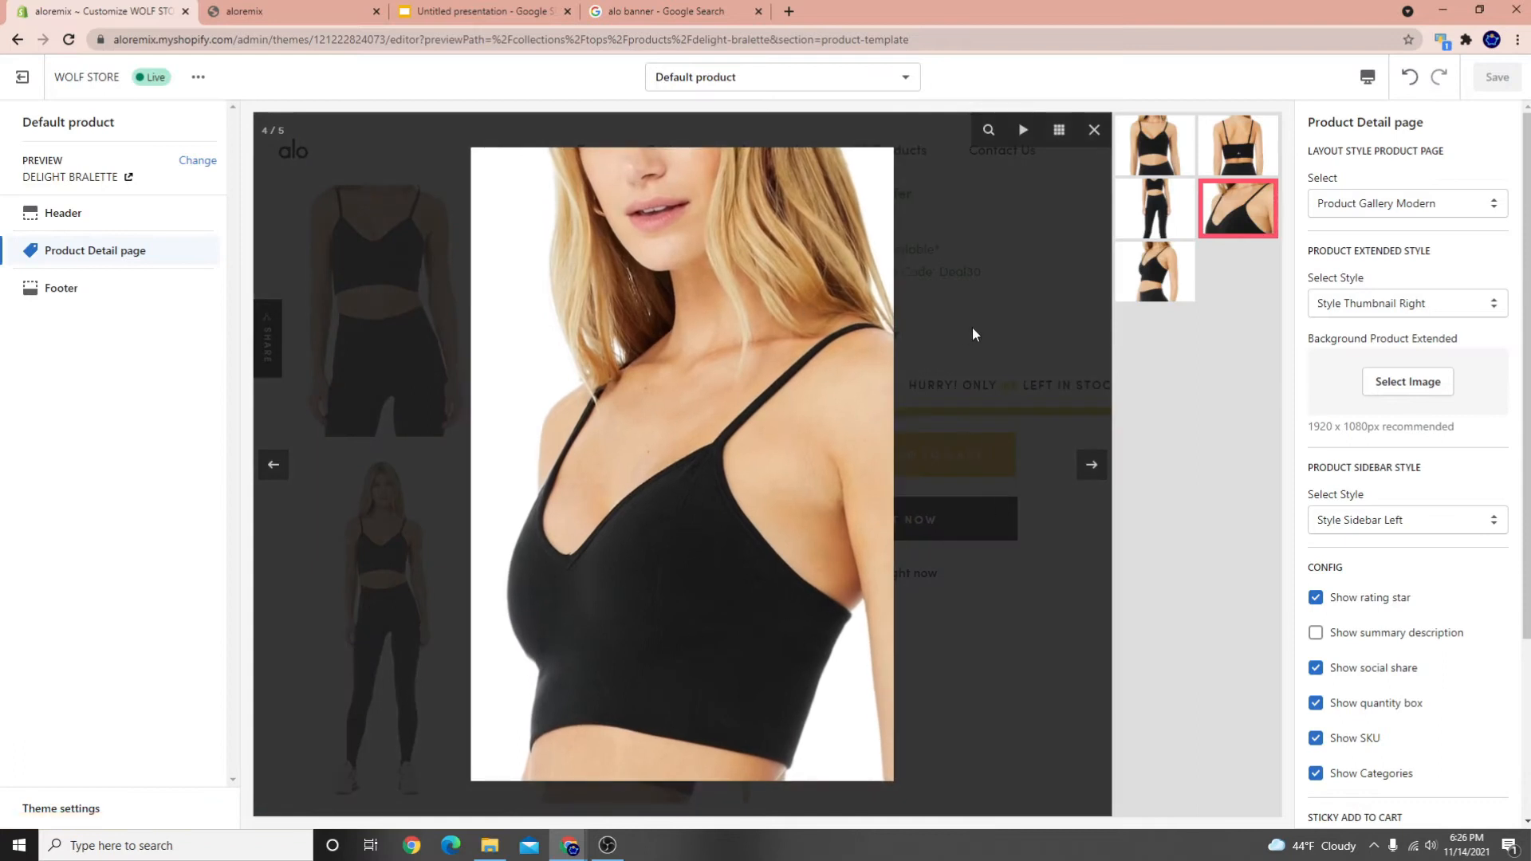
left_click(972, 334)
left_click(420, 547)
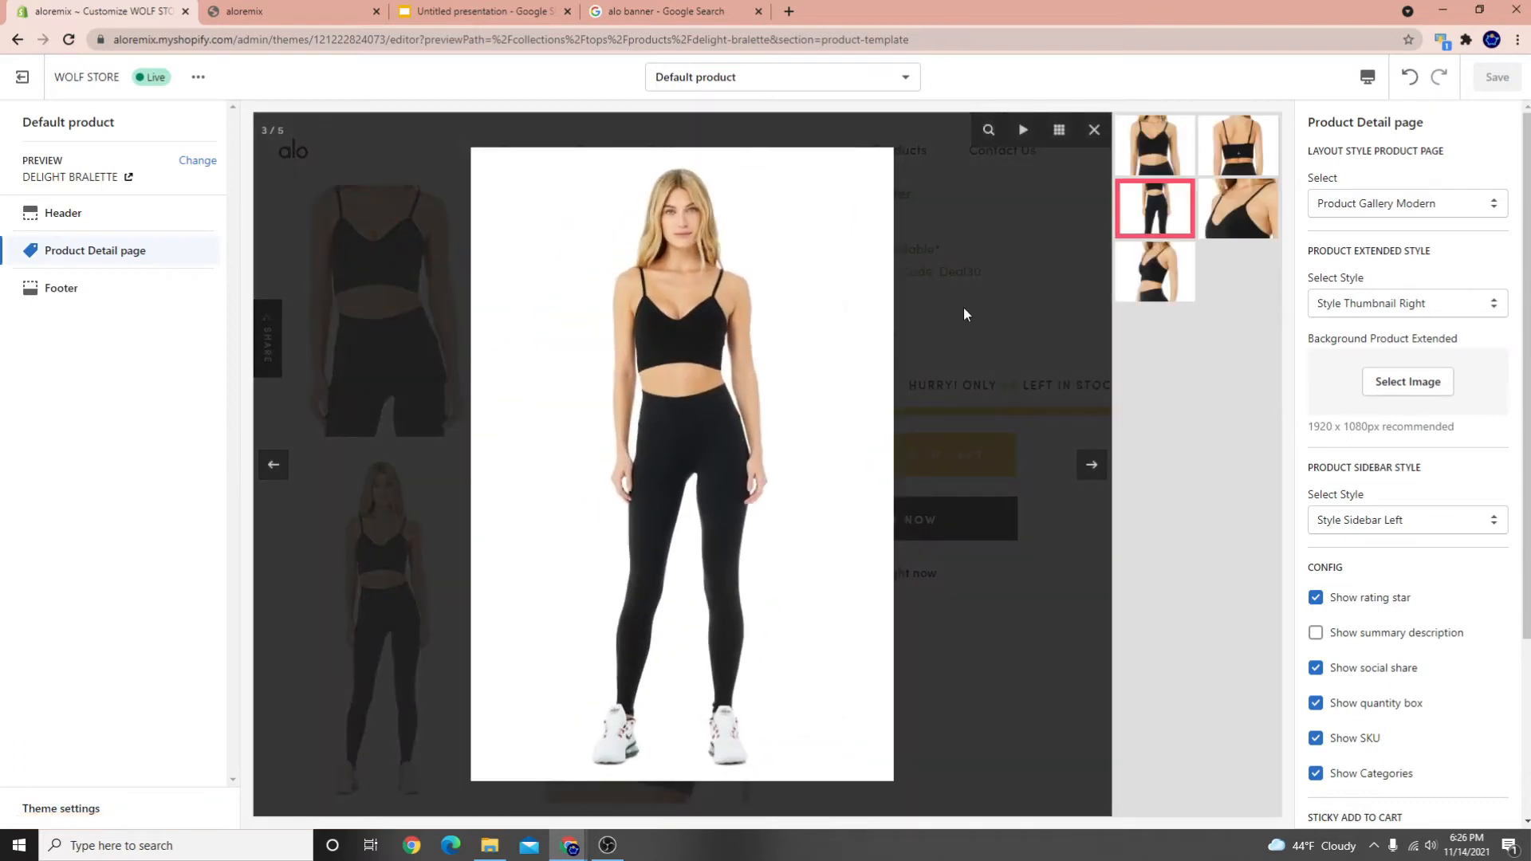
left_click(963, 309)
left_click(393, 323)
left_click(969, 311)
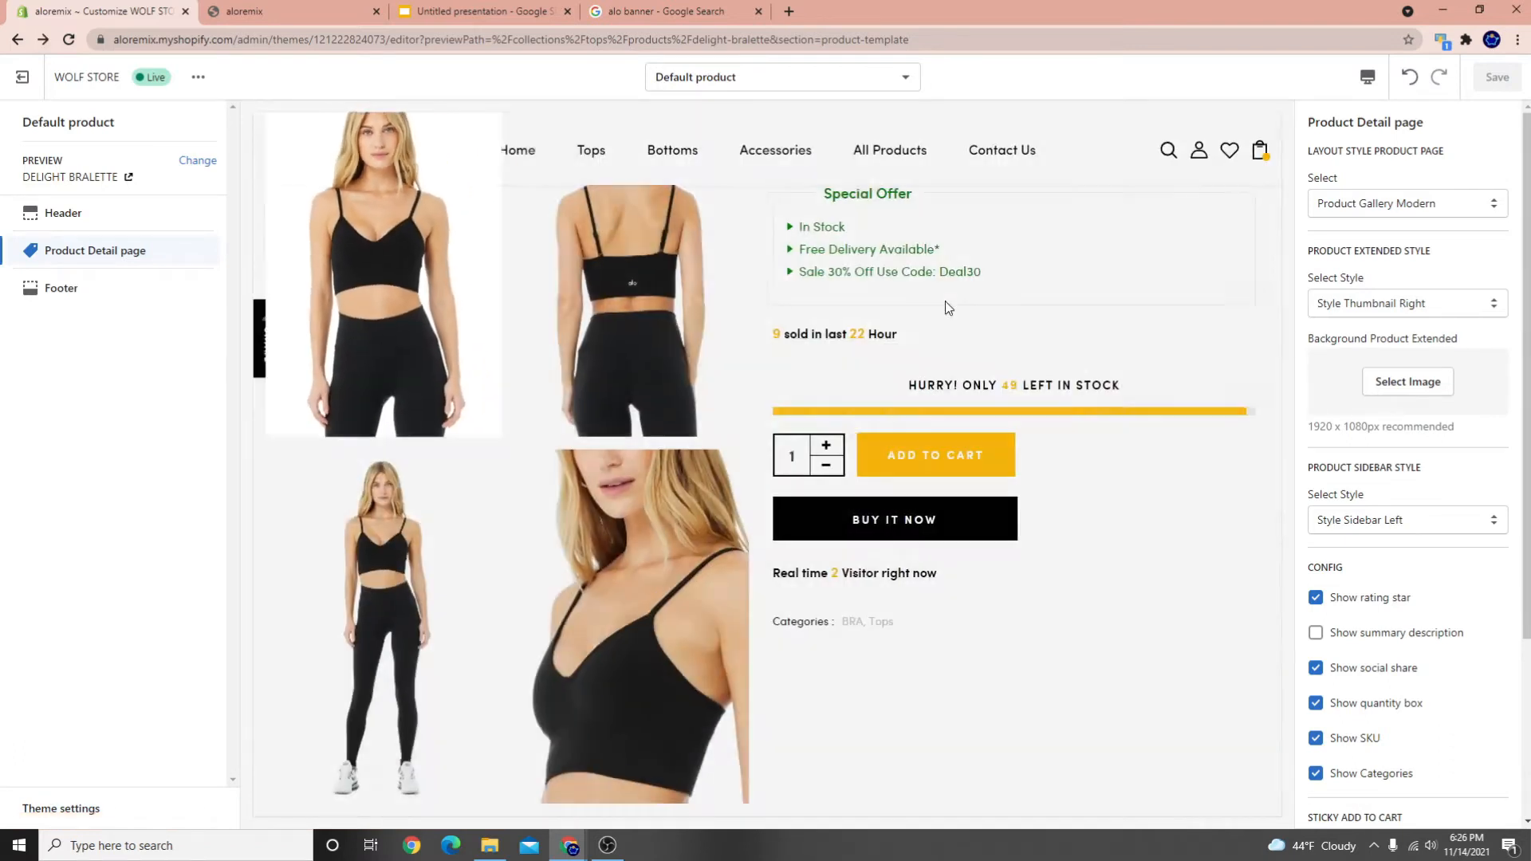
scroll(1015, 355, "up", 2)
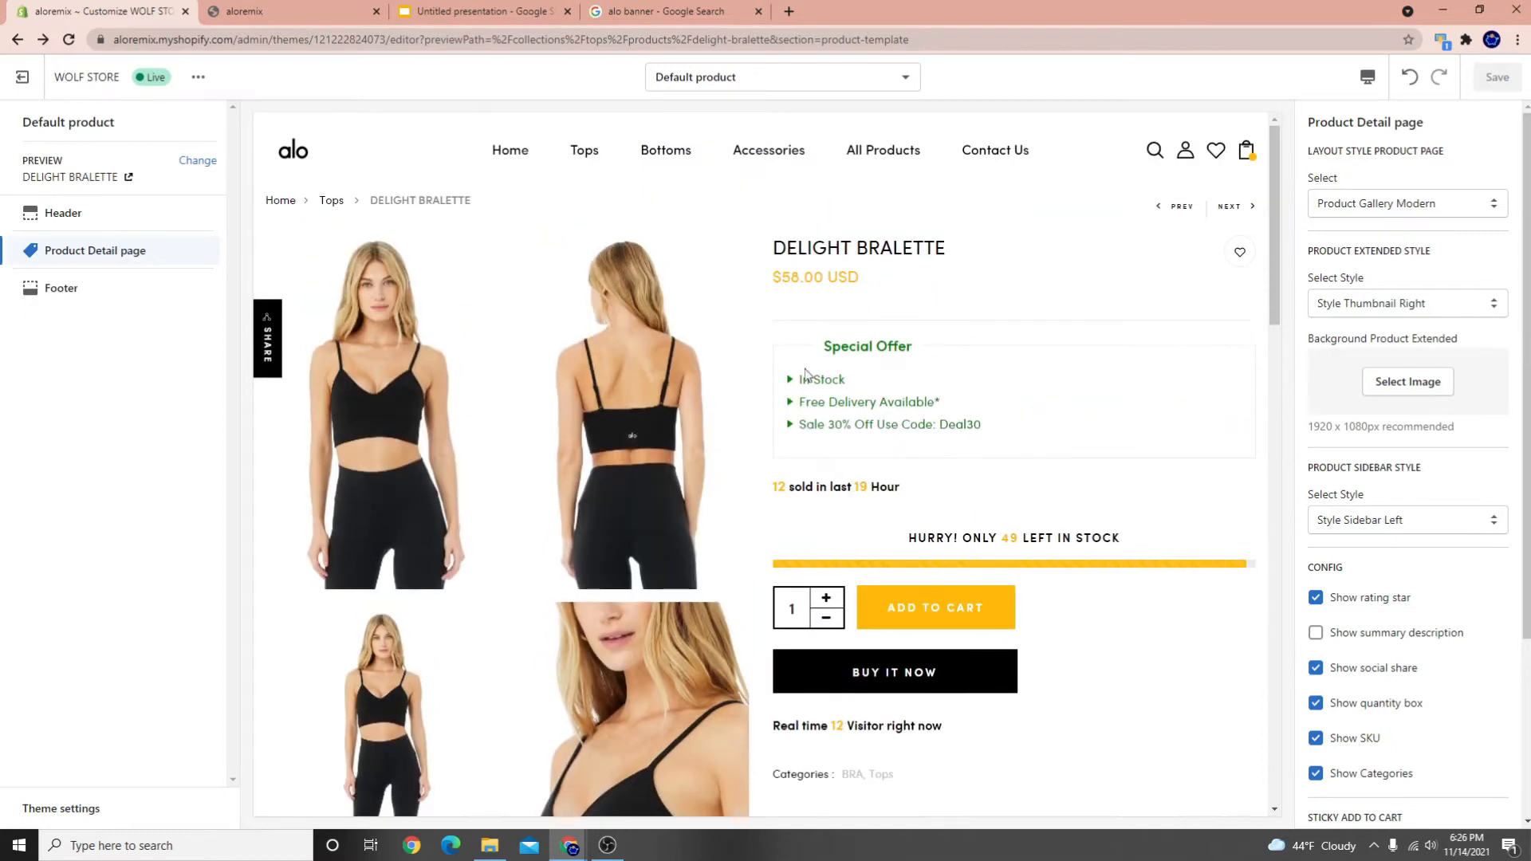
Set the product page layout to Product Extended and look through its images and thumbnails in the preview
left_click(1367, 203)
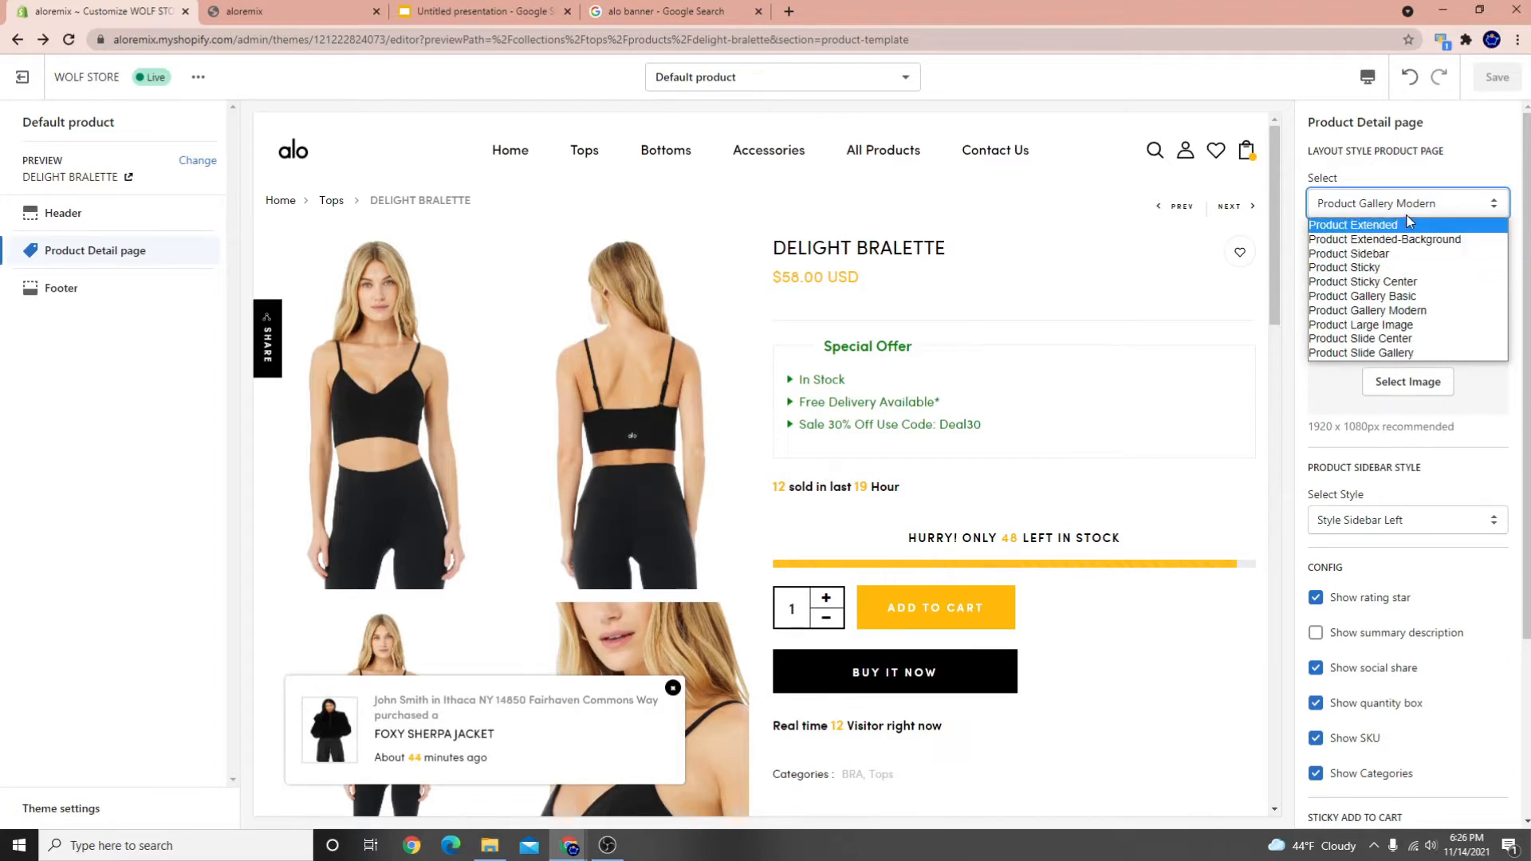
left_click(1425, 169)
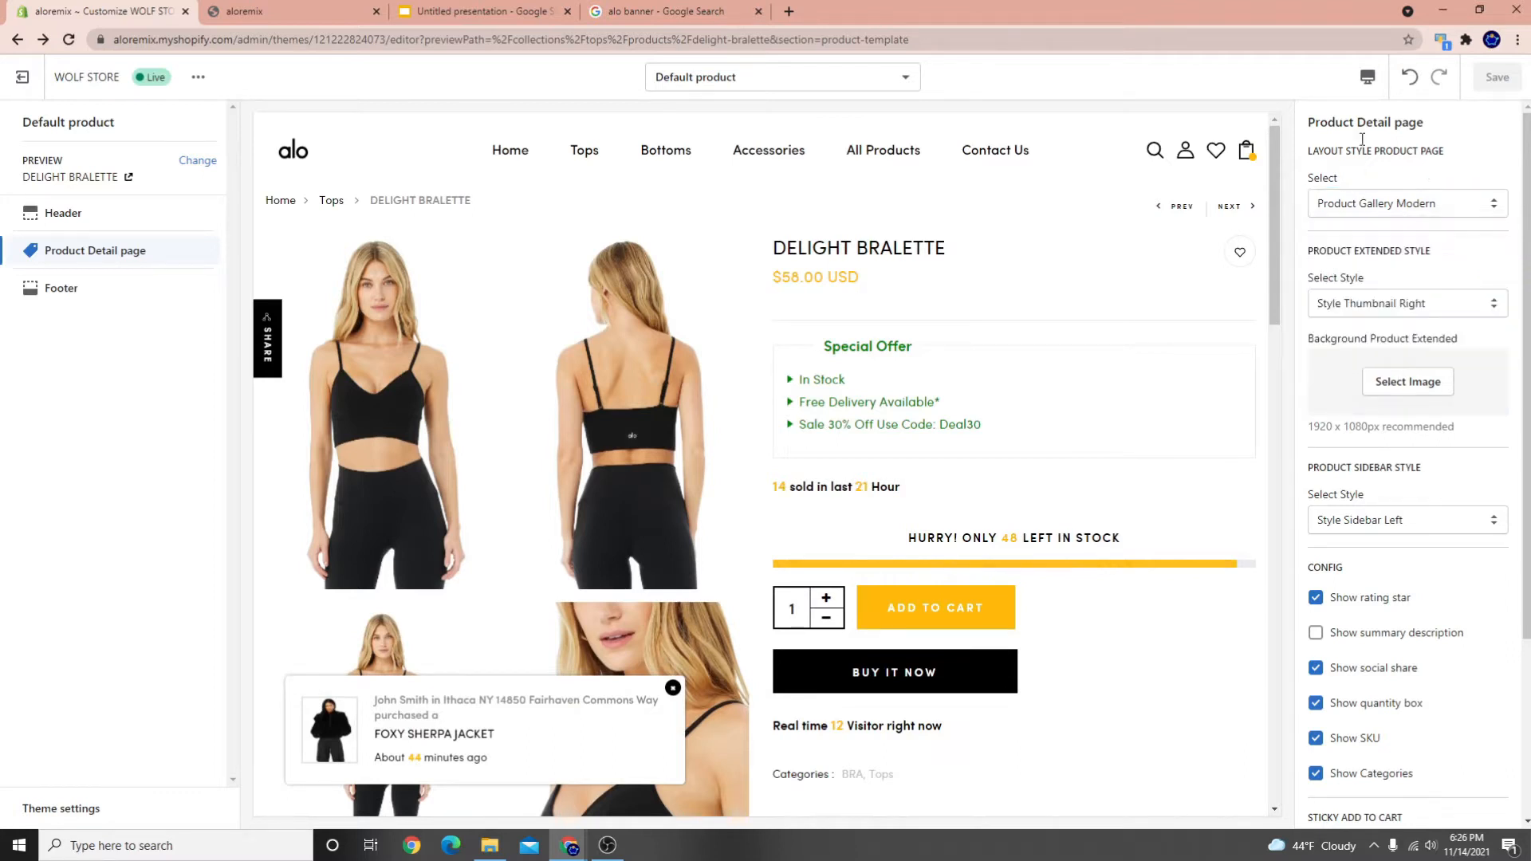
left_click(1358, 209)
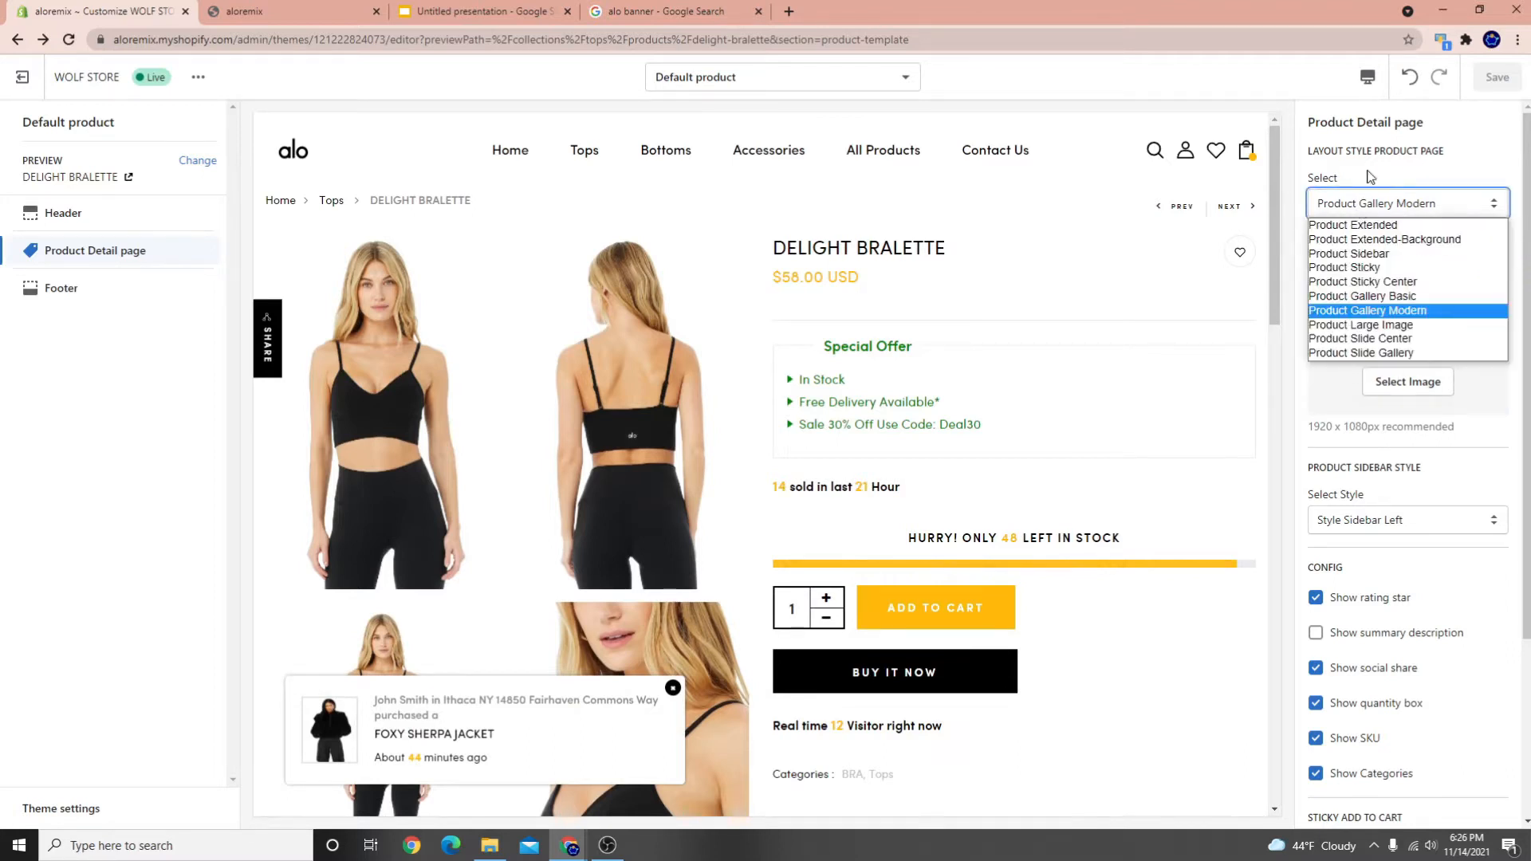
left_click(79, 255)
left_click(1394, 203)
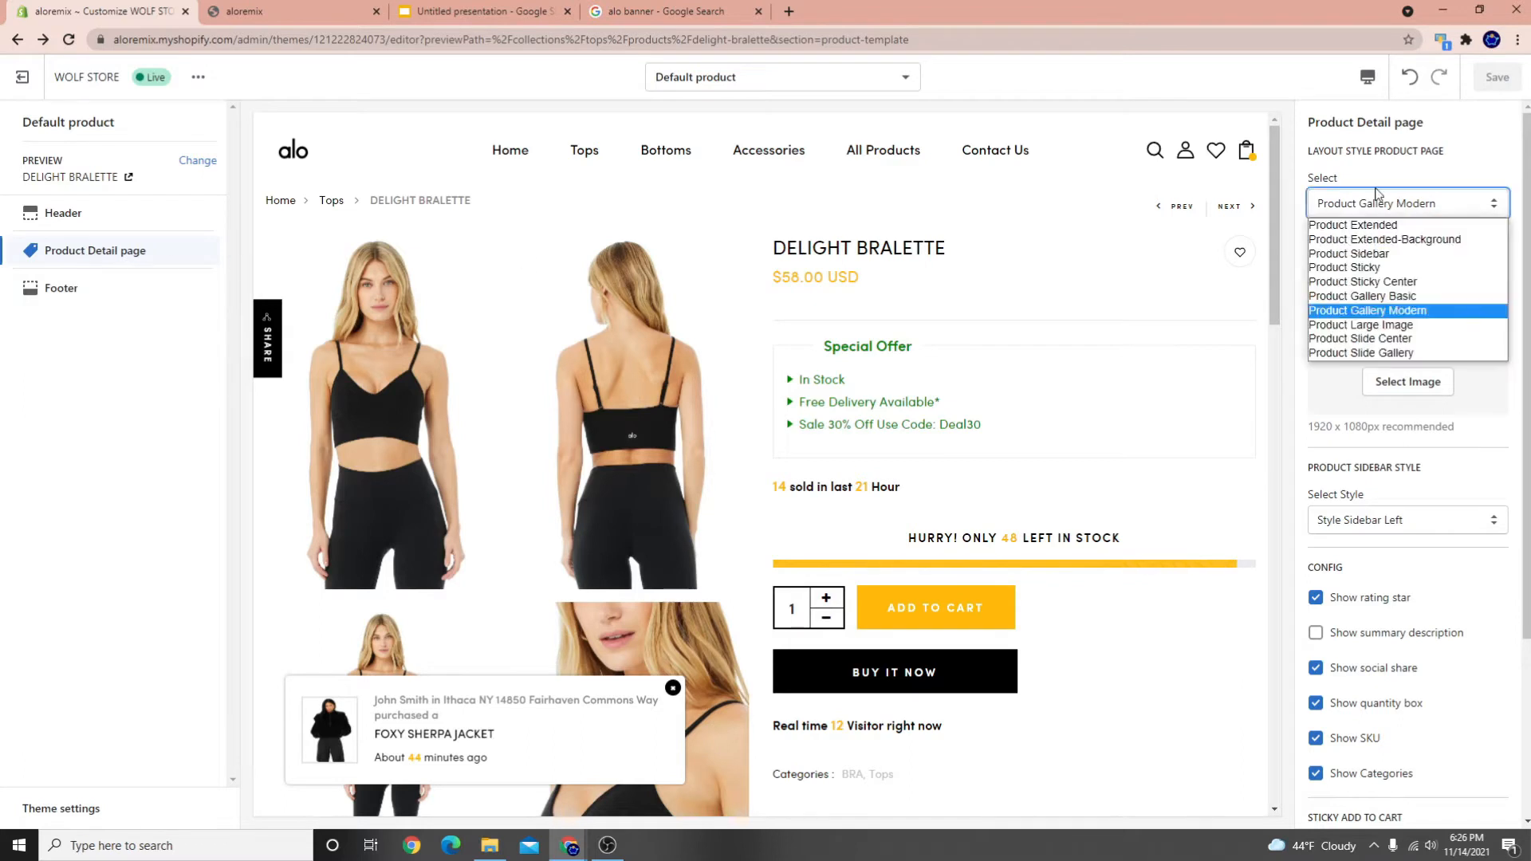
left_click(1410, 227)
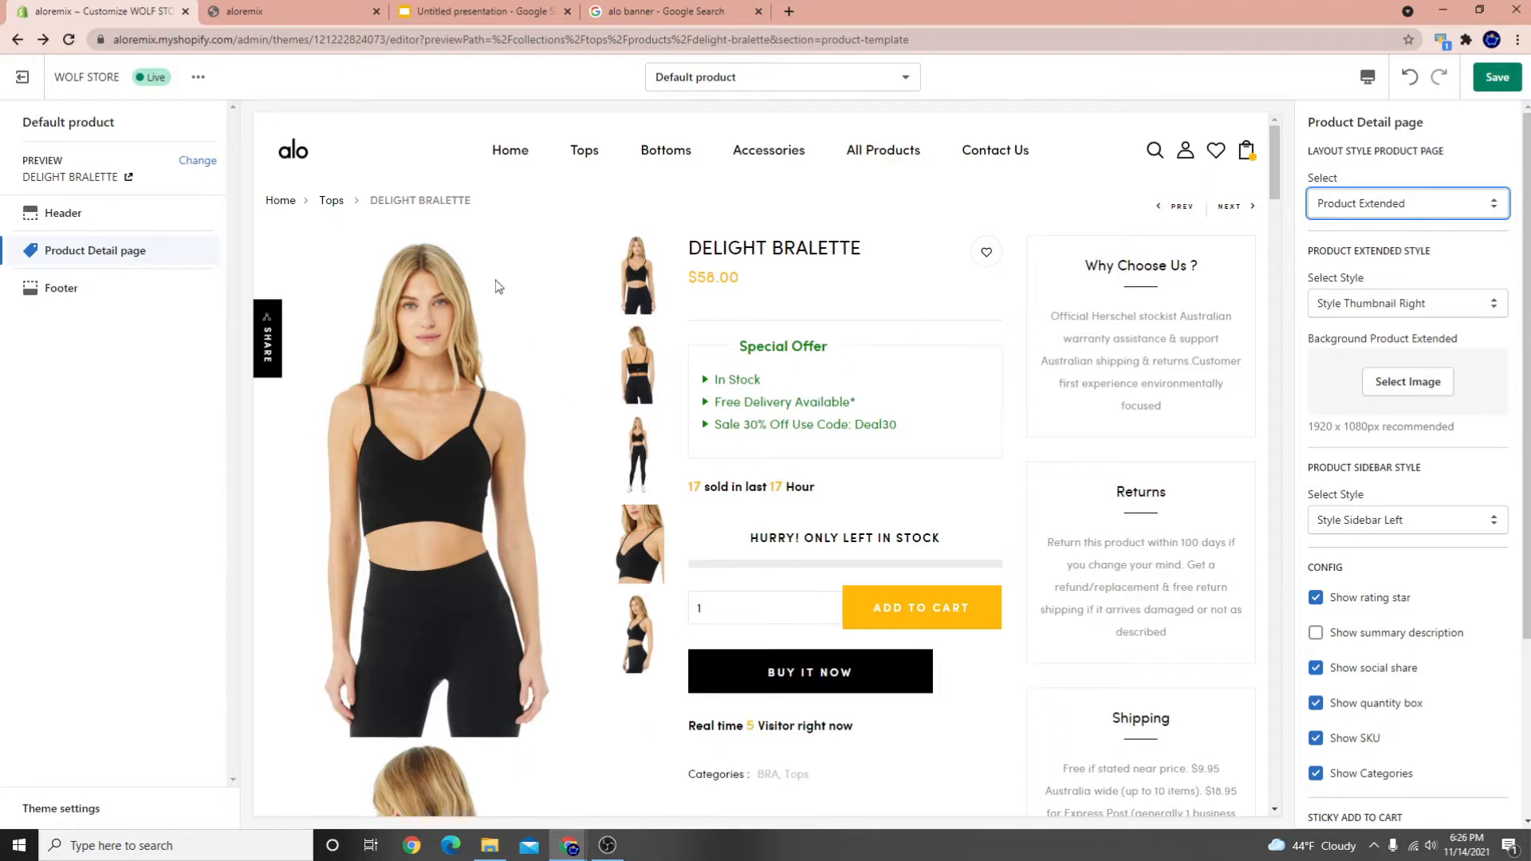
scroll(961, 509, "down", 10)
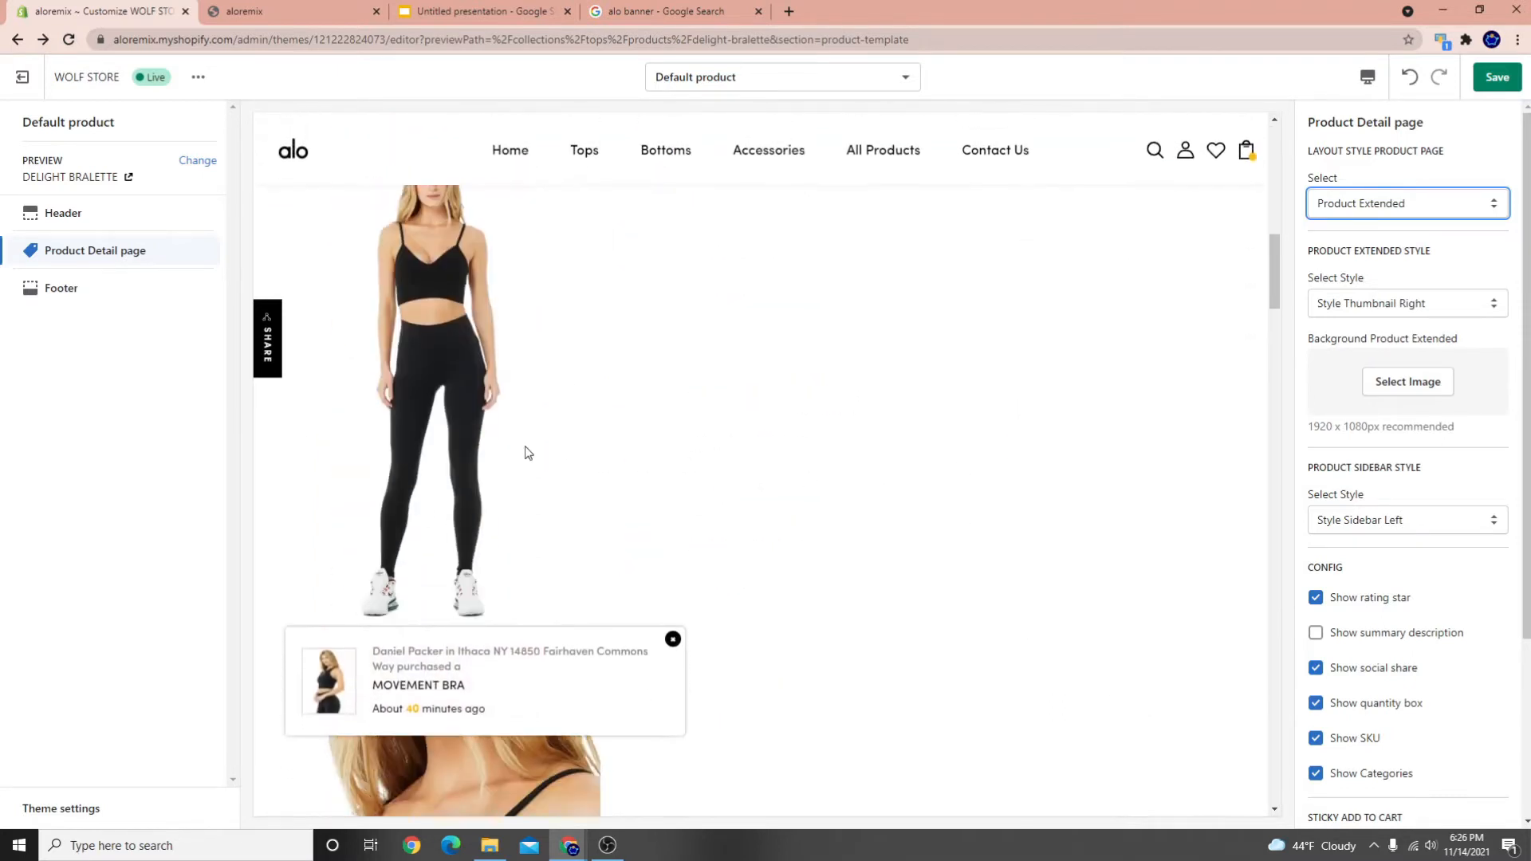
scroll(495, 478, "down", 10)
scroll(518, 574, "up", 6)
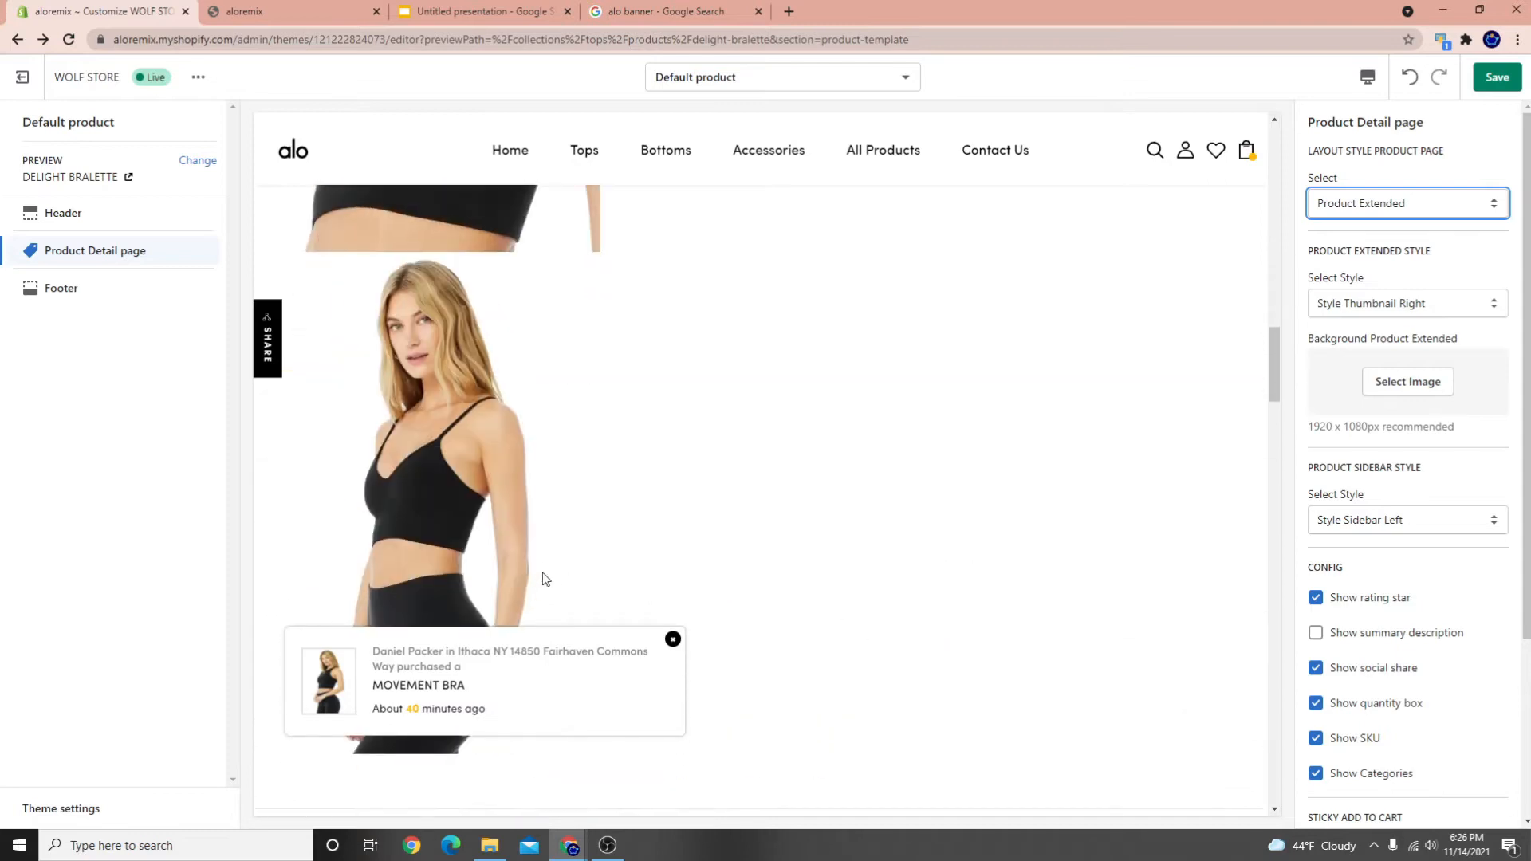
scroll(545, 579, "up", 8)
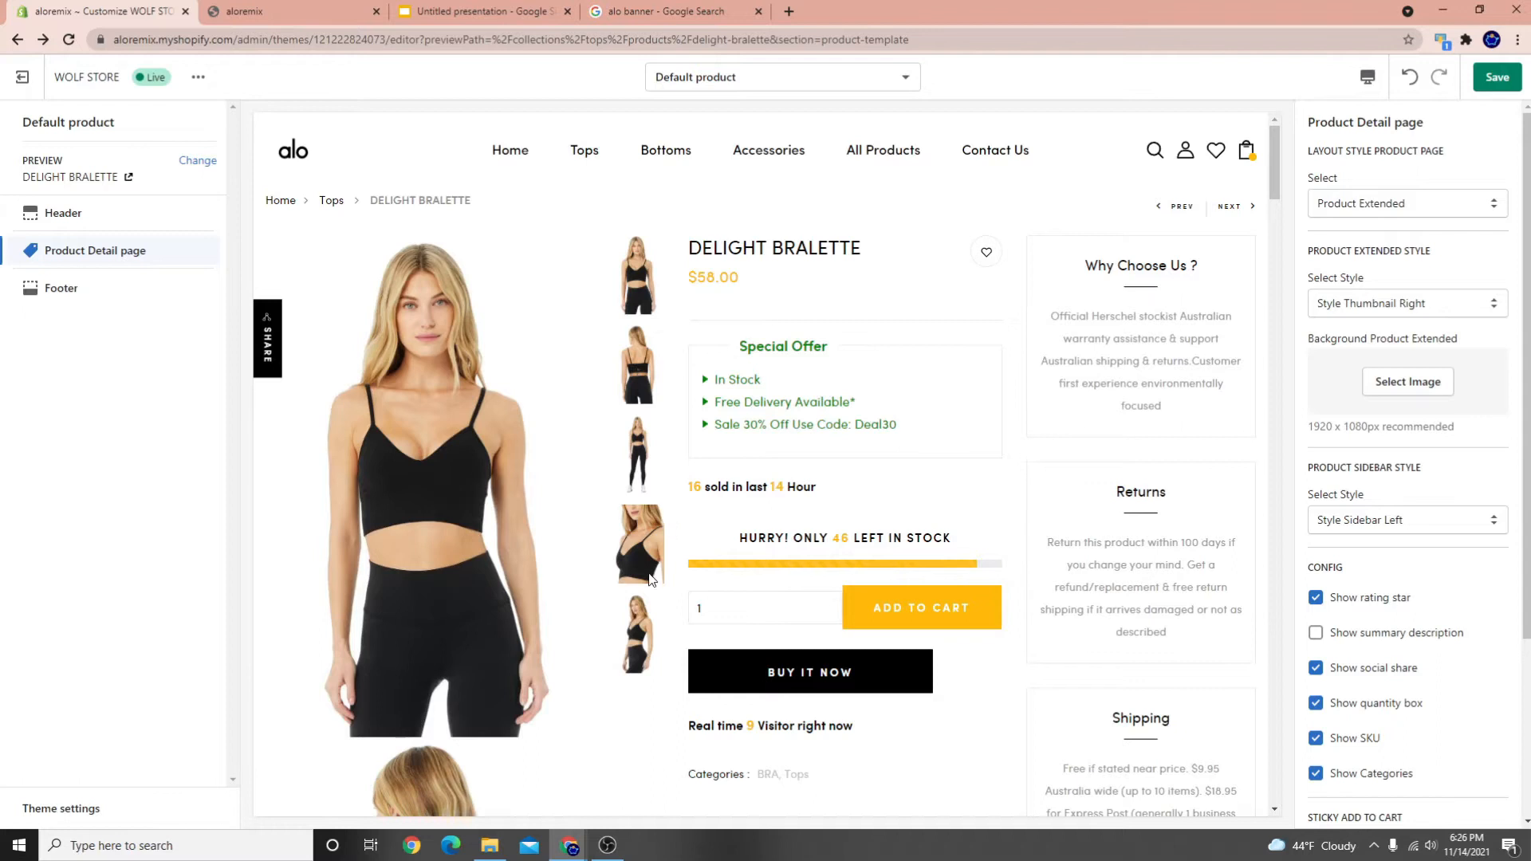
scroll(552, 435, "down", 6)
scroll(590, 526, "up", 6)
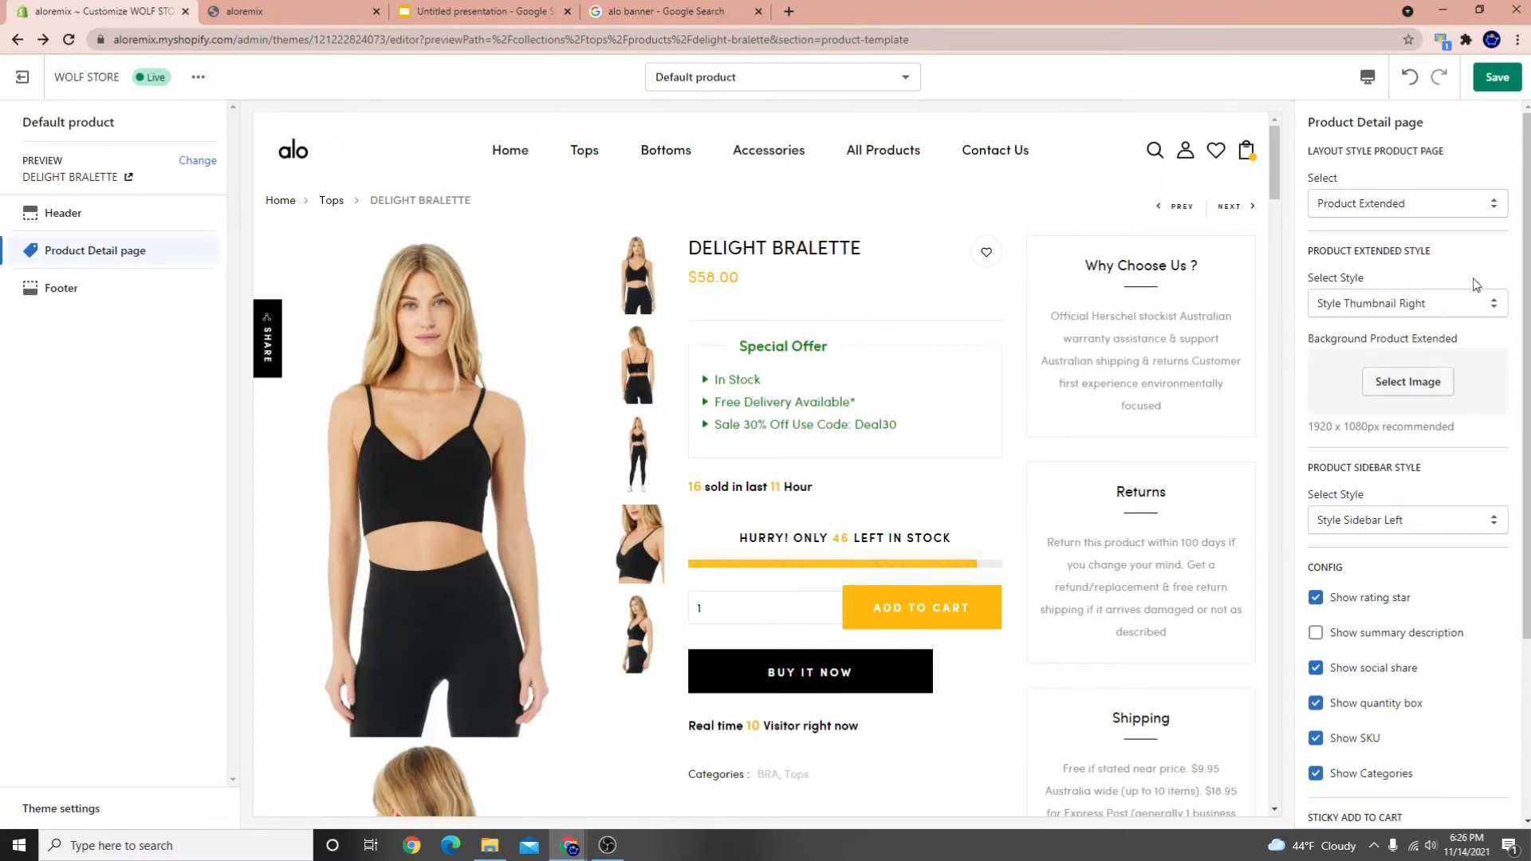
Set the product page layout to Product Extended-Background, save the theme and check the product page preview
left_click(1357, 199)
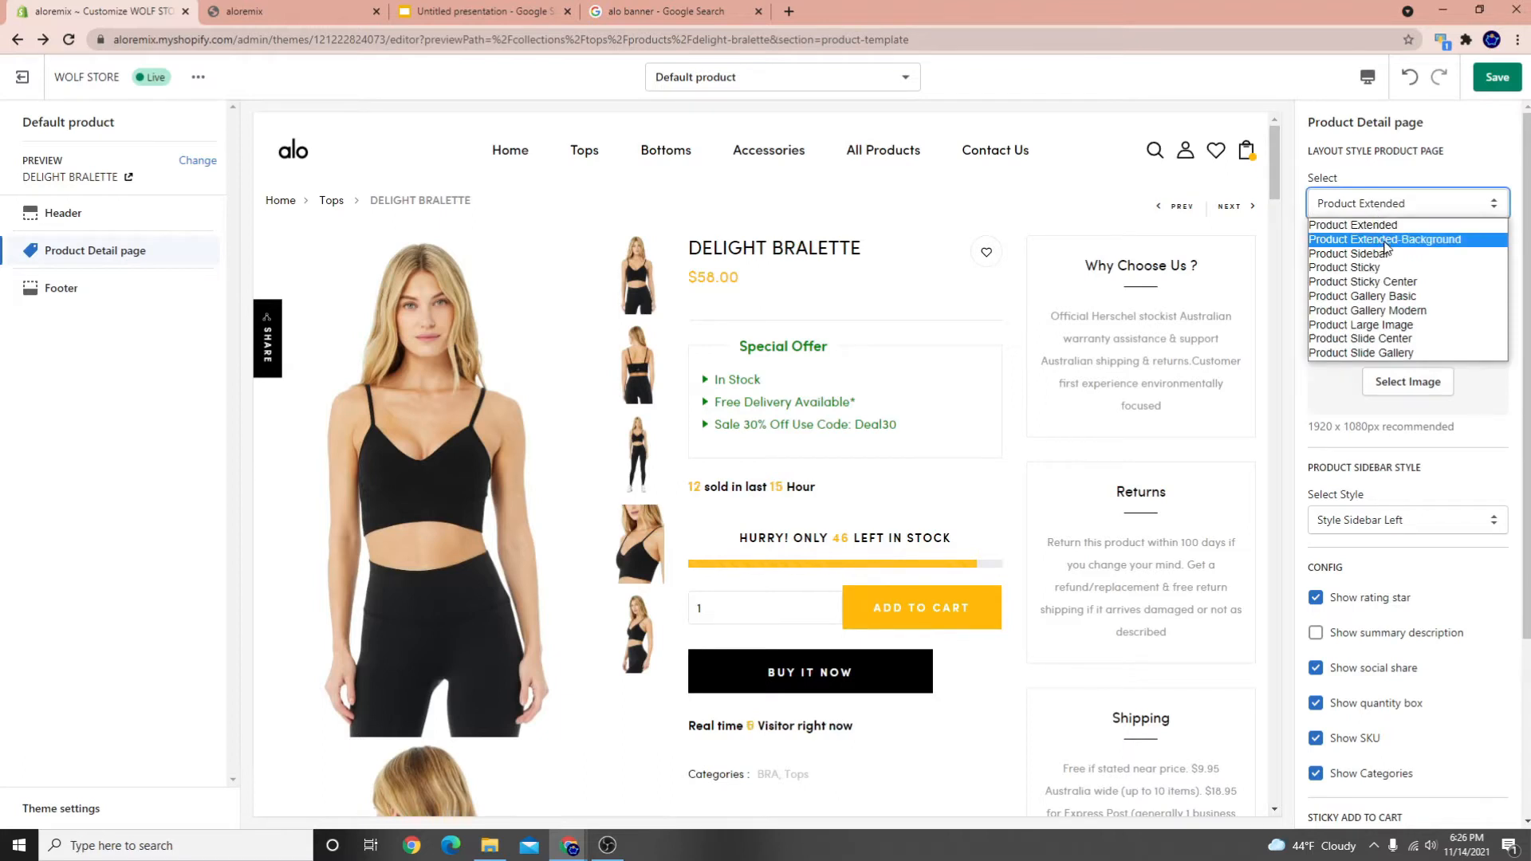
left_click(1386, 241)
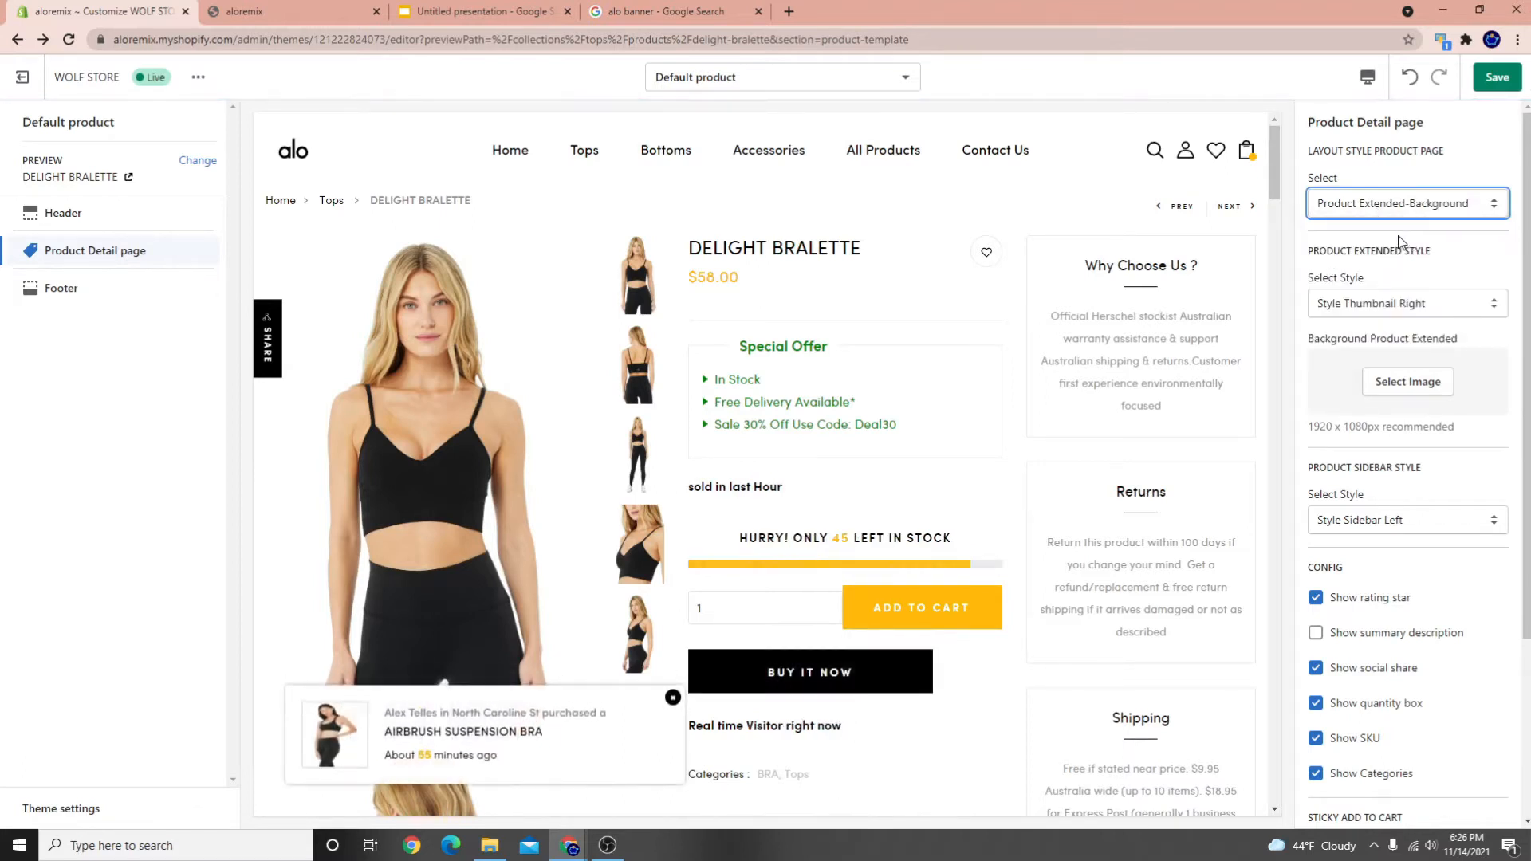
left_click(1499, 80)
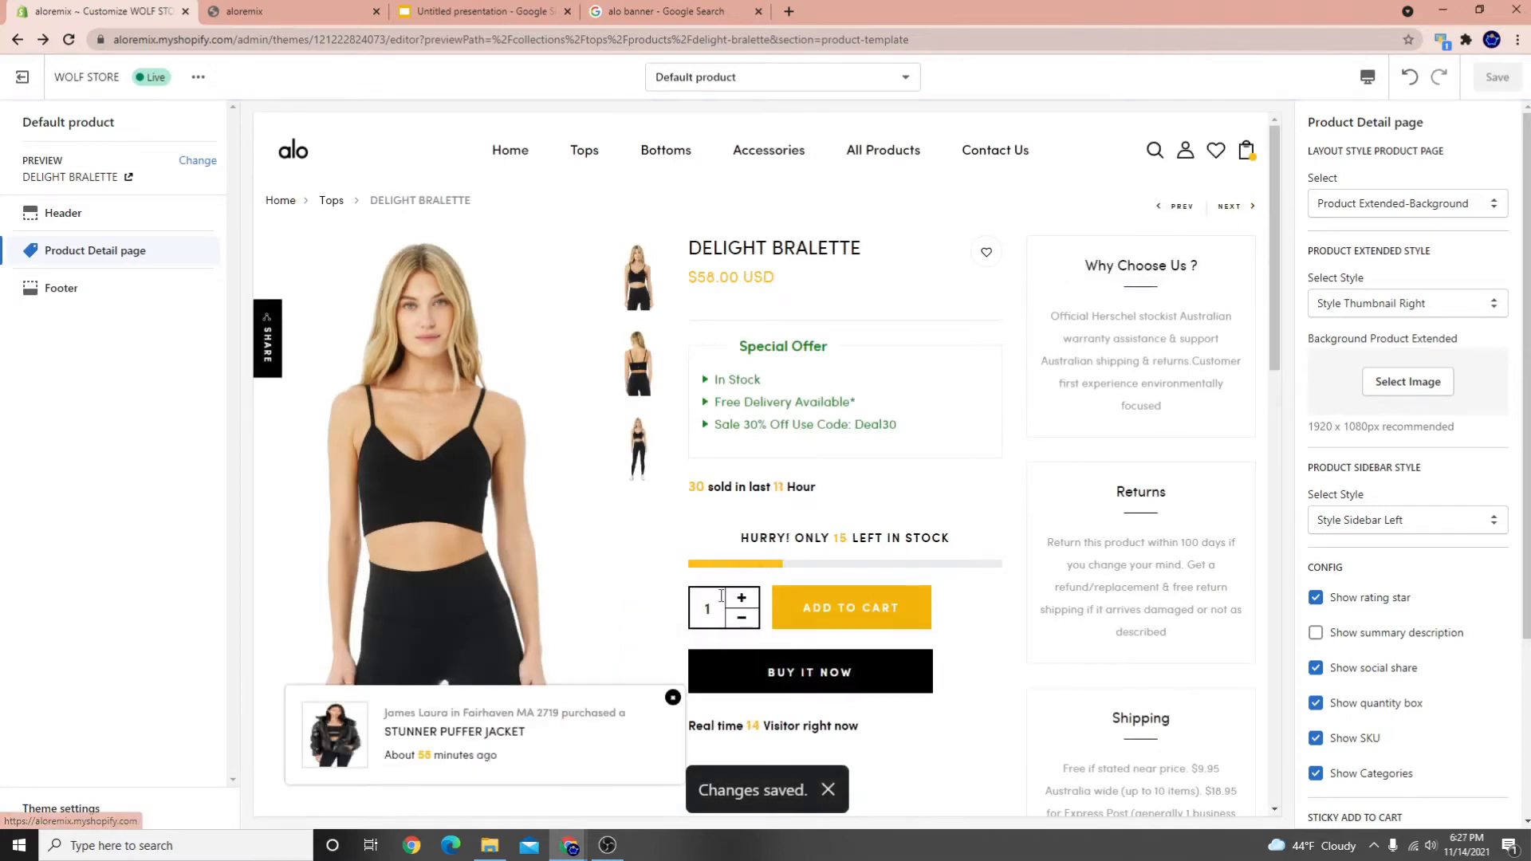
scroll(921, 677, "down", 4)
scroll(949, 558, "up", 4)
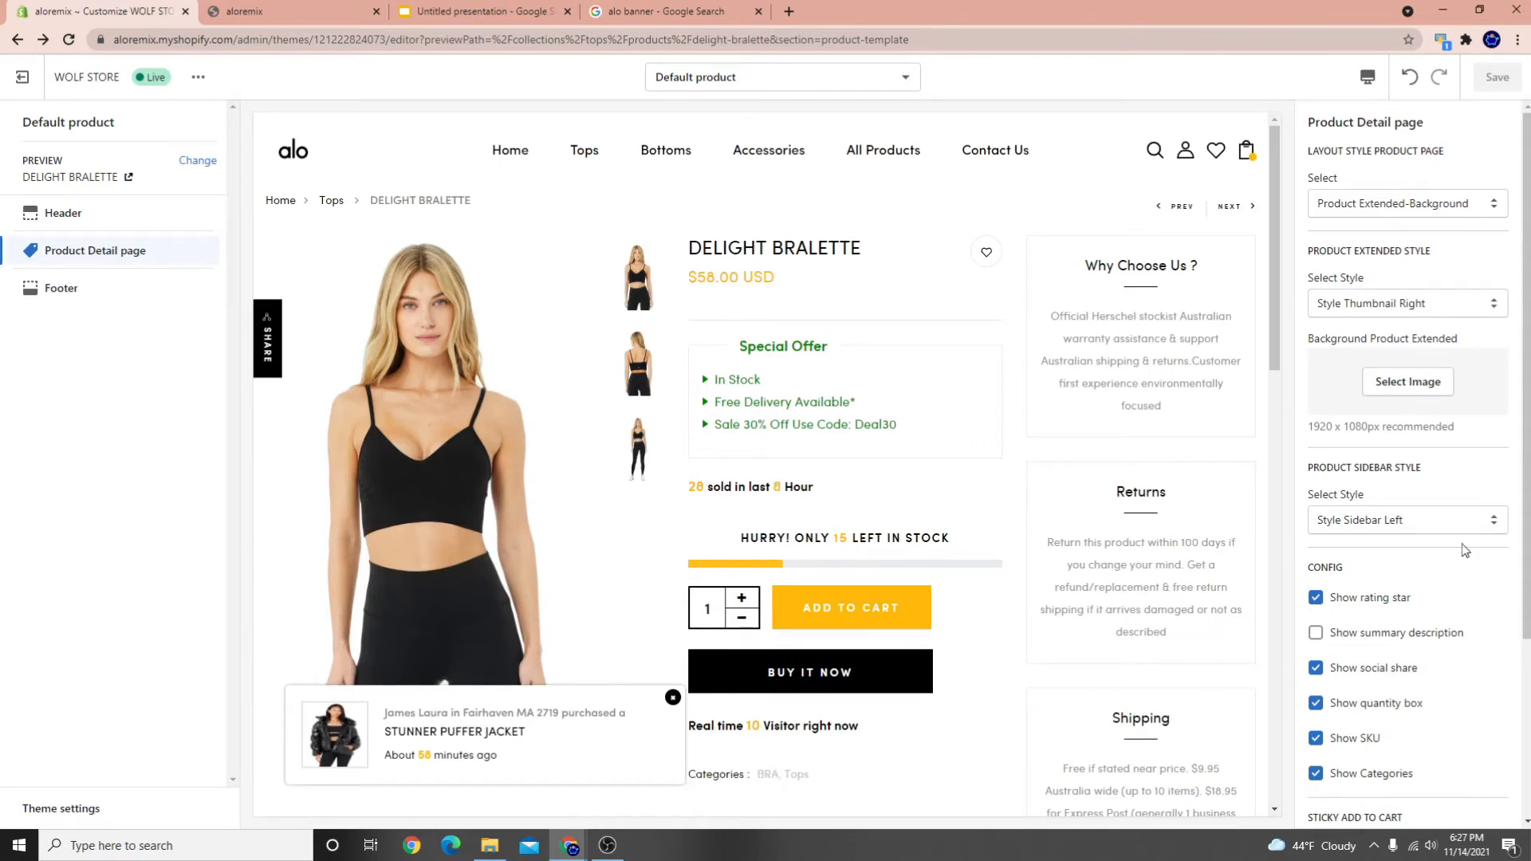
Try the handstand yoga photo as the extended product background and discard it
left_click(1409, 382)
left_click(1352, 378)
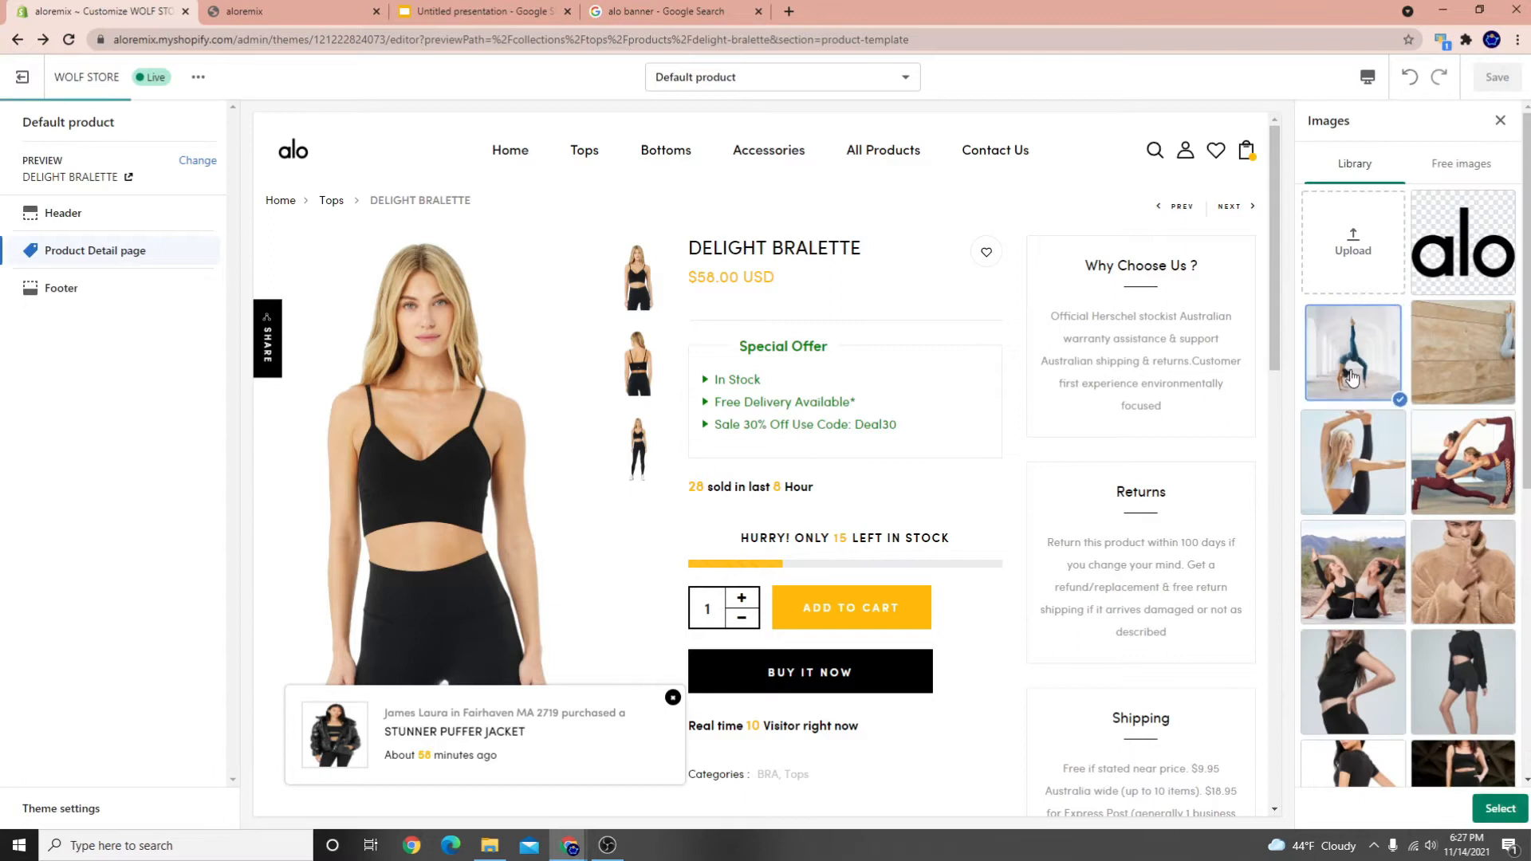
scroll(845, 488, "down", 4)
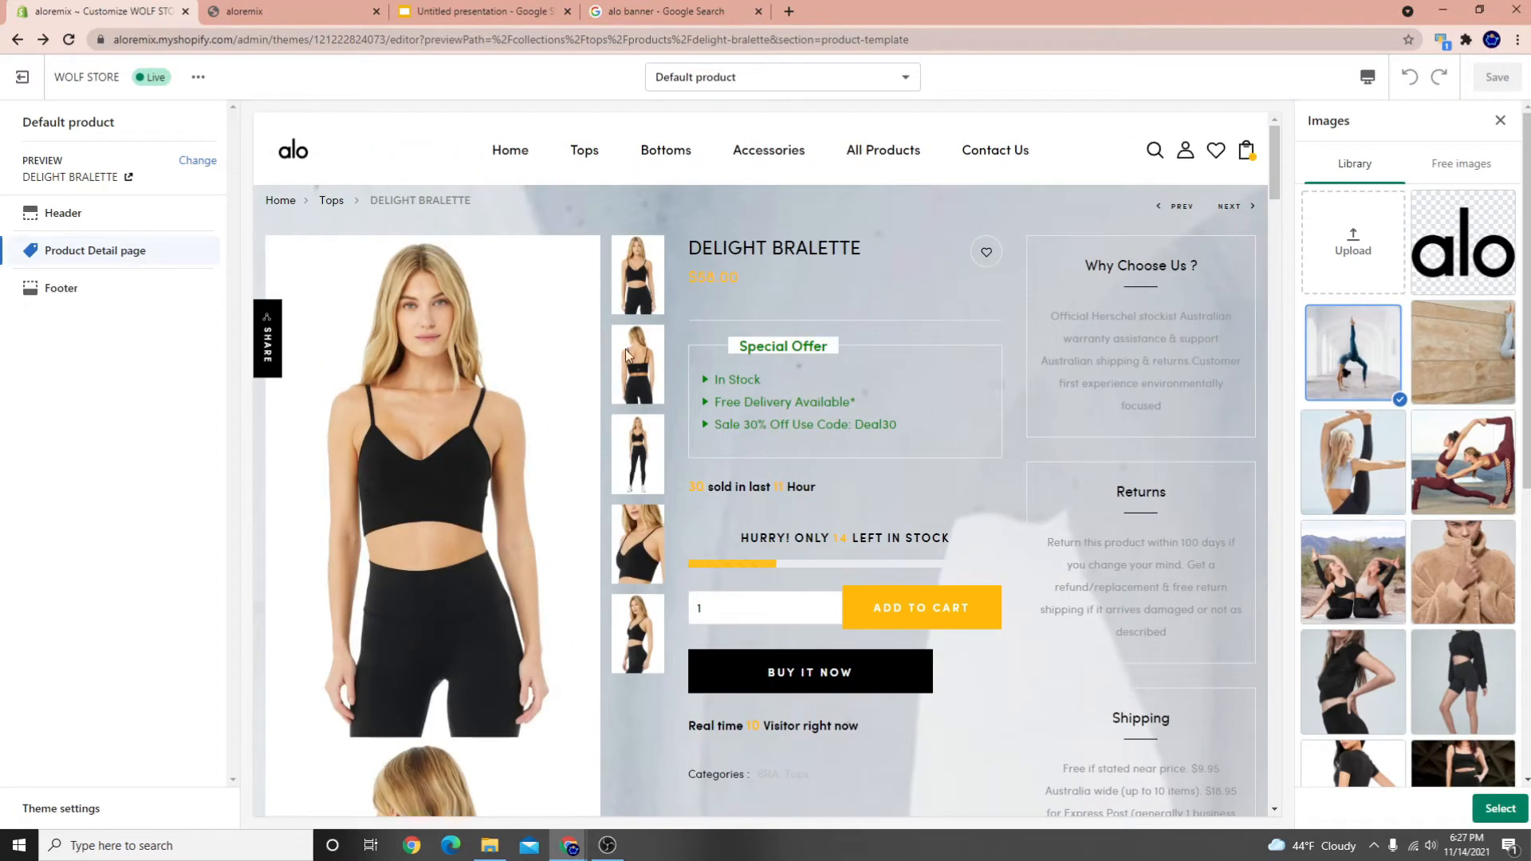
left_click(1500, 120)
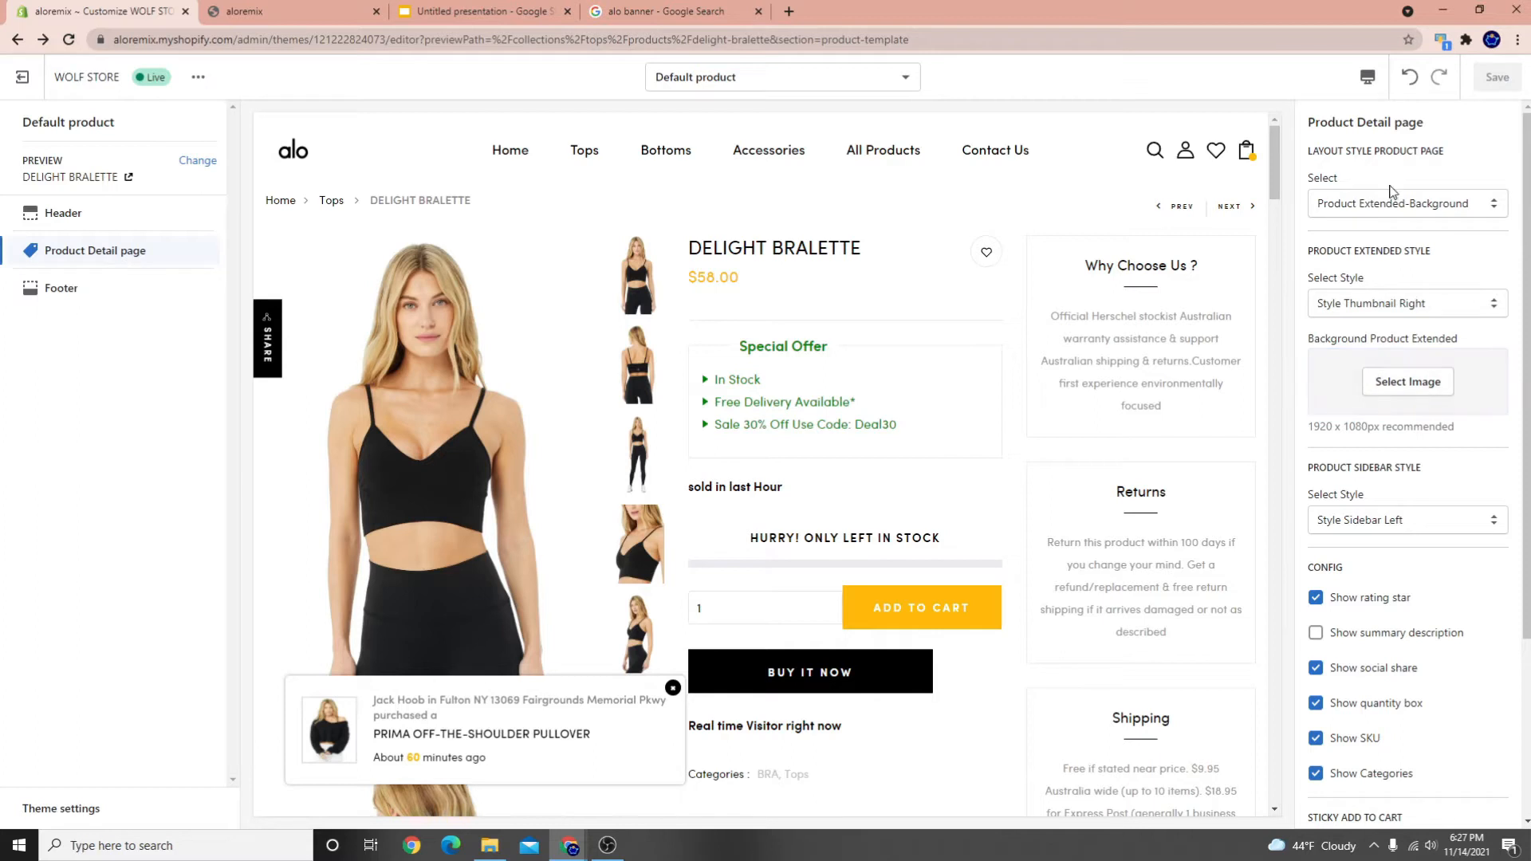
Set the product page layout to Product Sidebar, save the theme and check the product page preview
left_click(1366, 206)
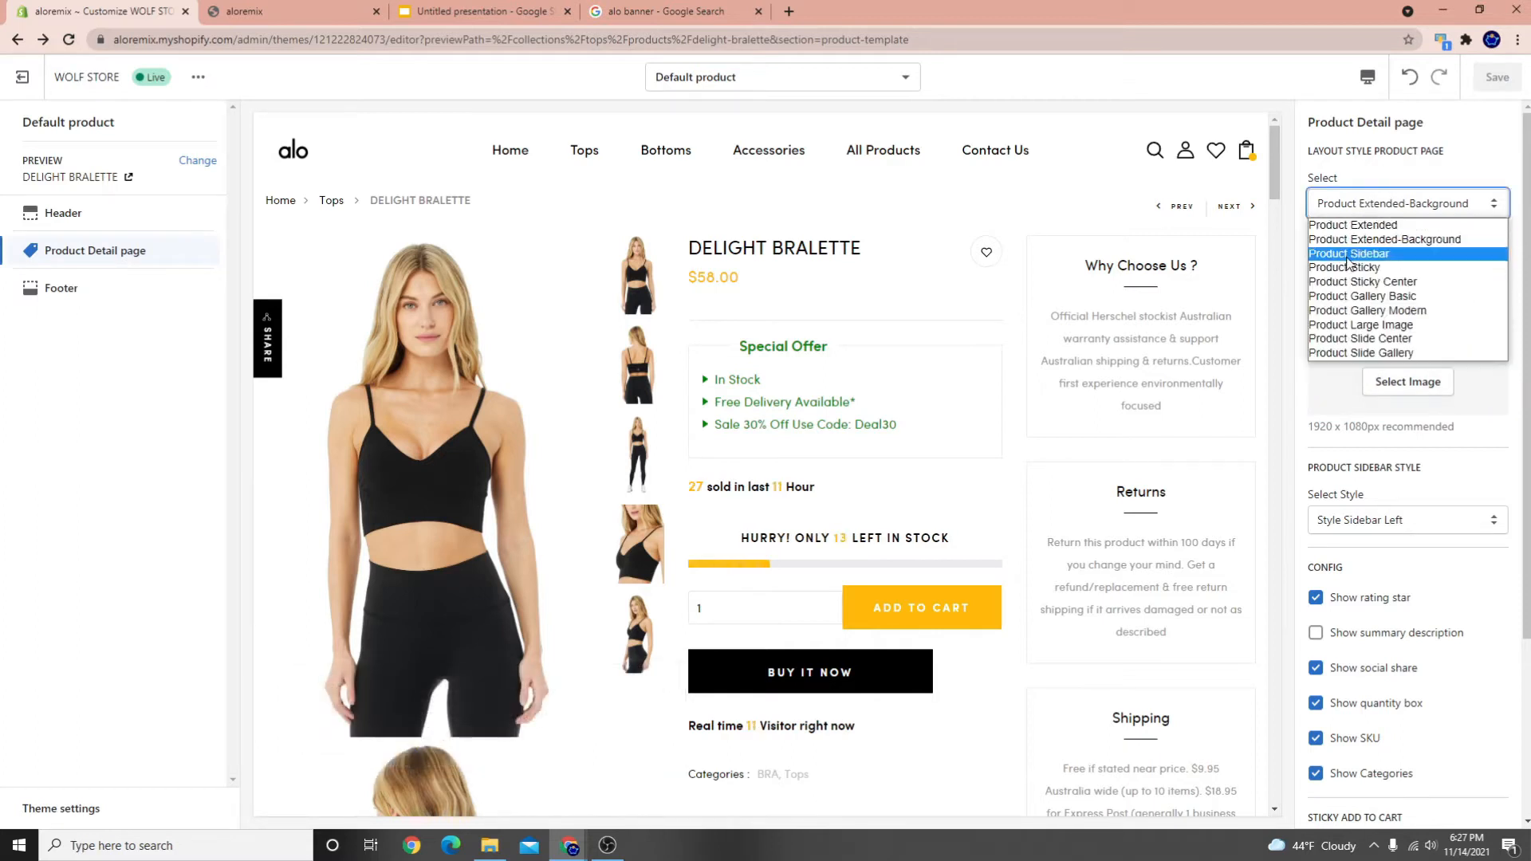
left_click(1348, 254)
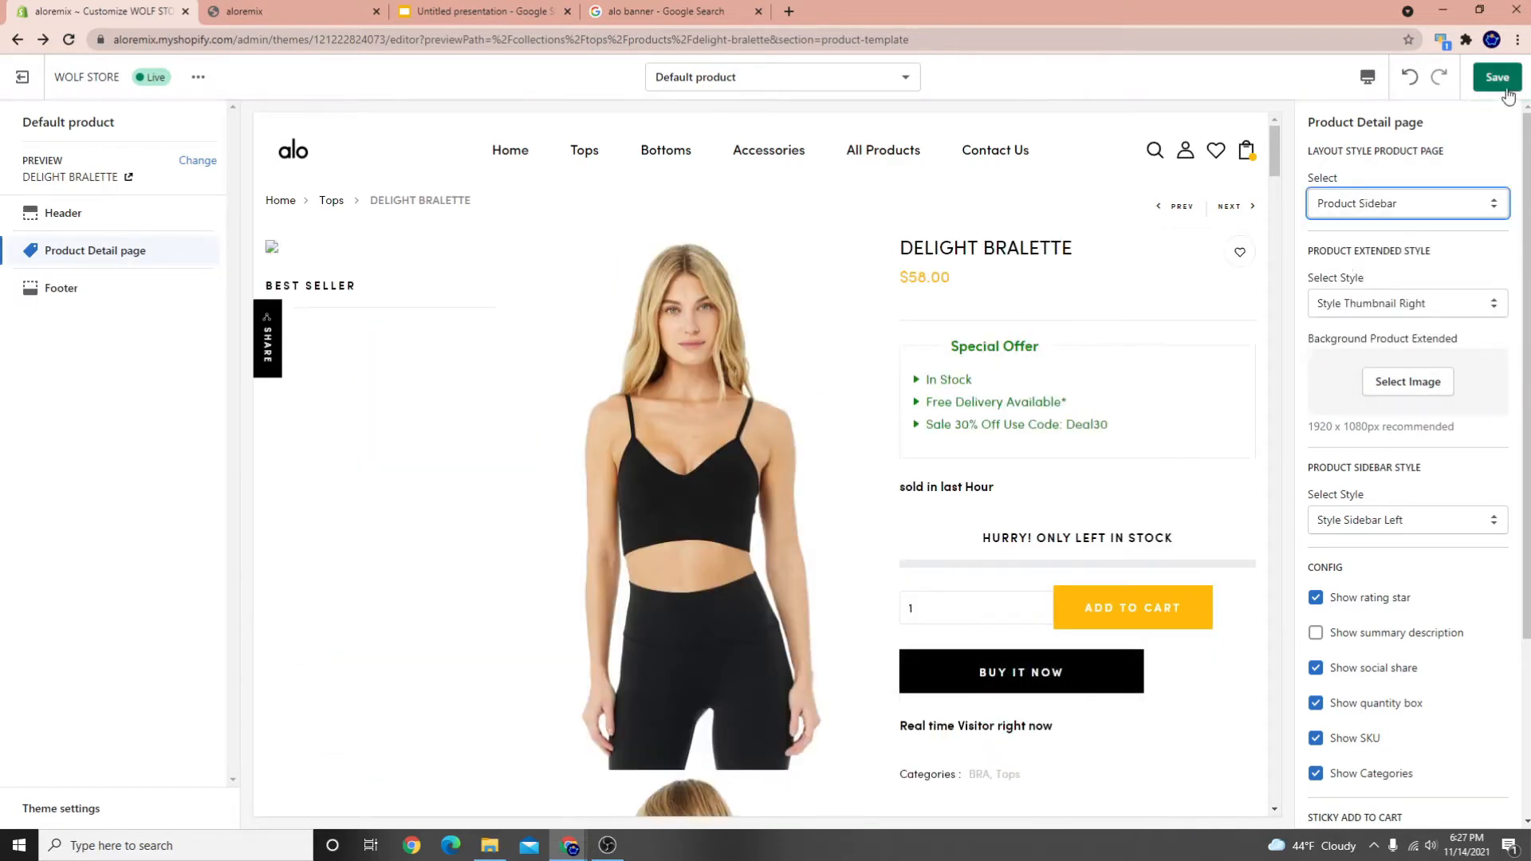
left_click(1499, 79)
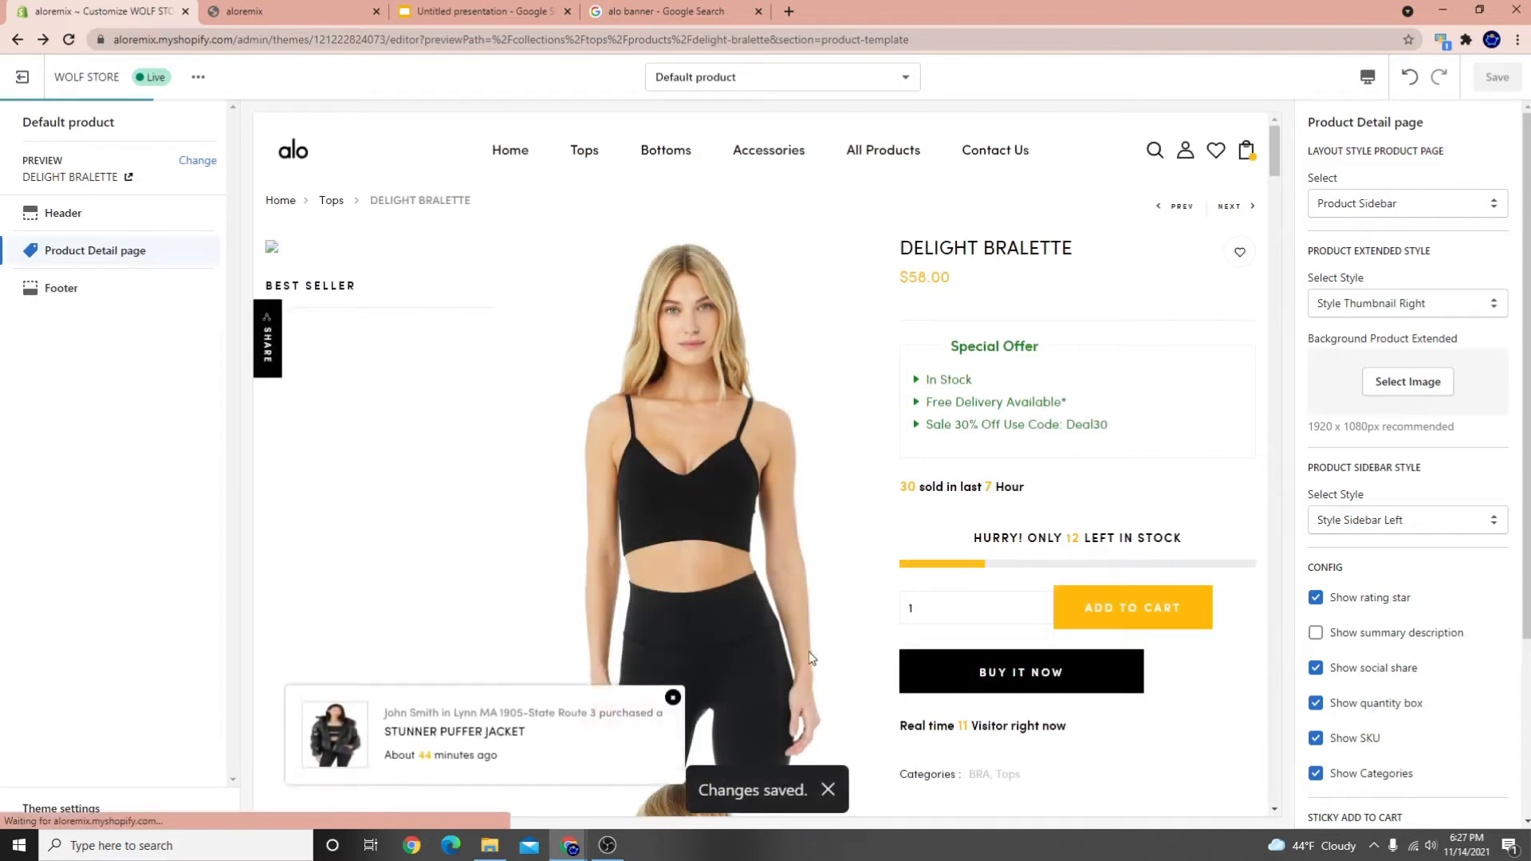
scroll(779, 536, "down", 5)
scroll(804, 552, "up", 12)
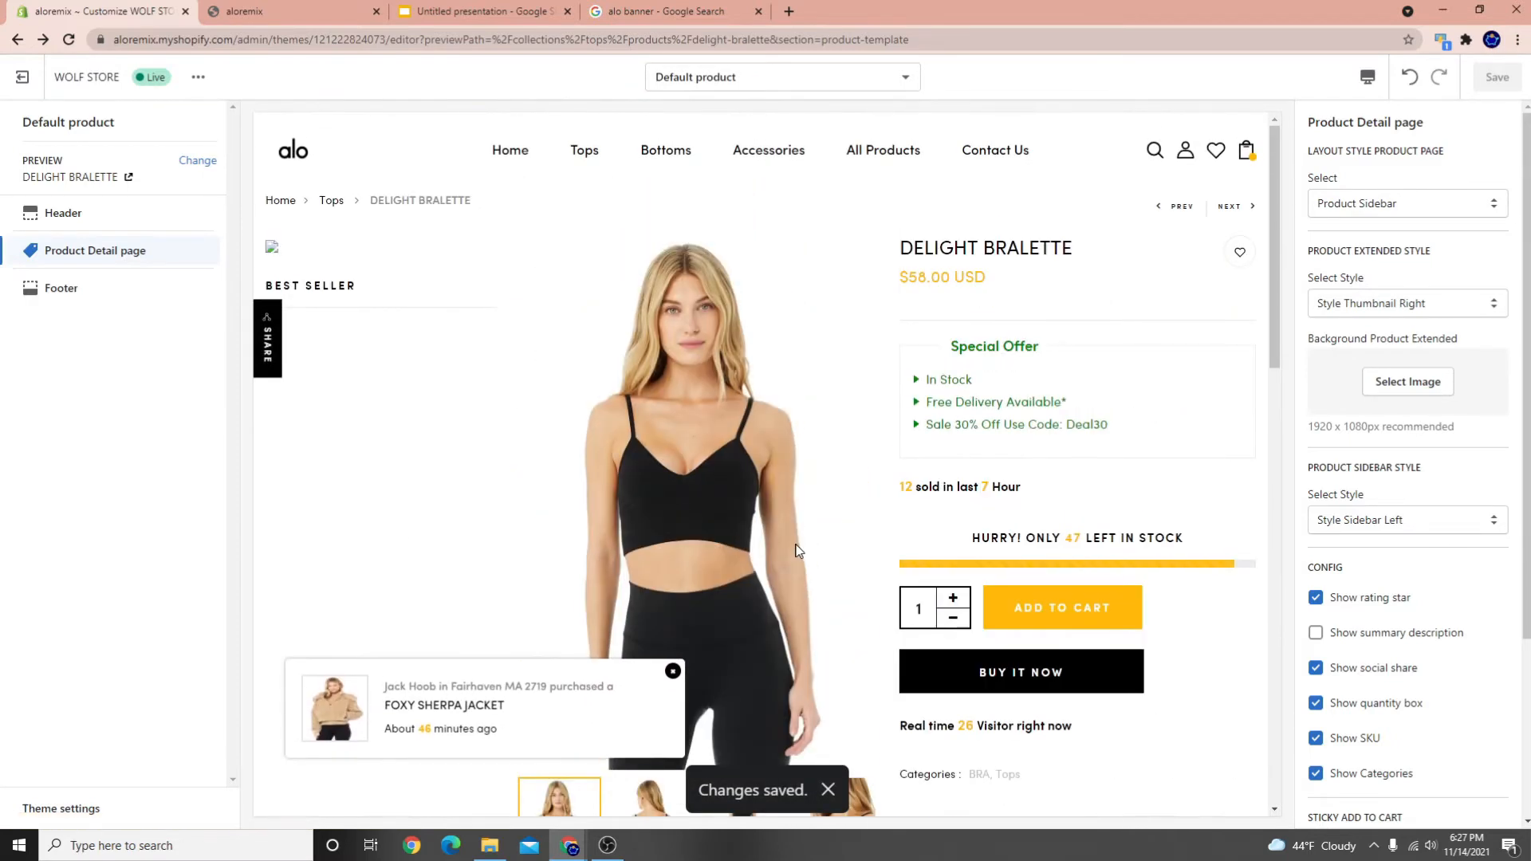
scroll(728, 533, "down", 2)
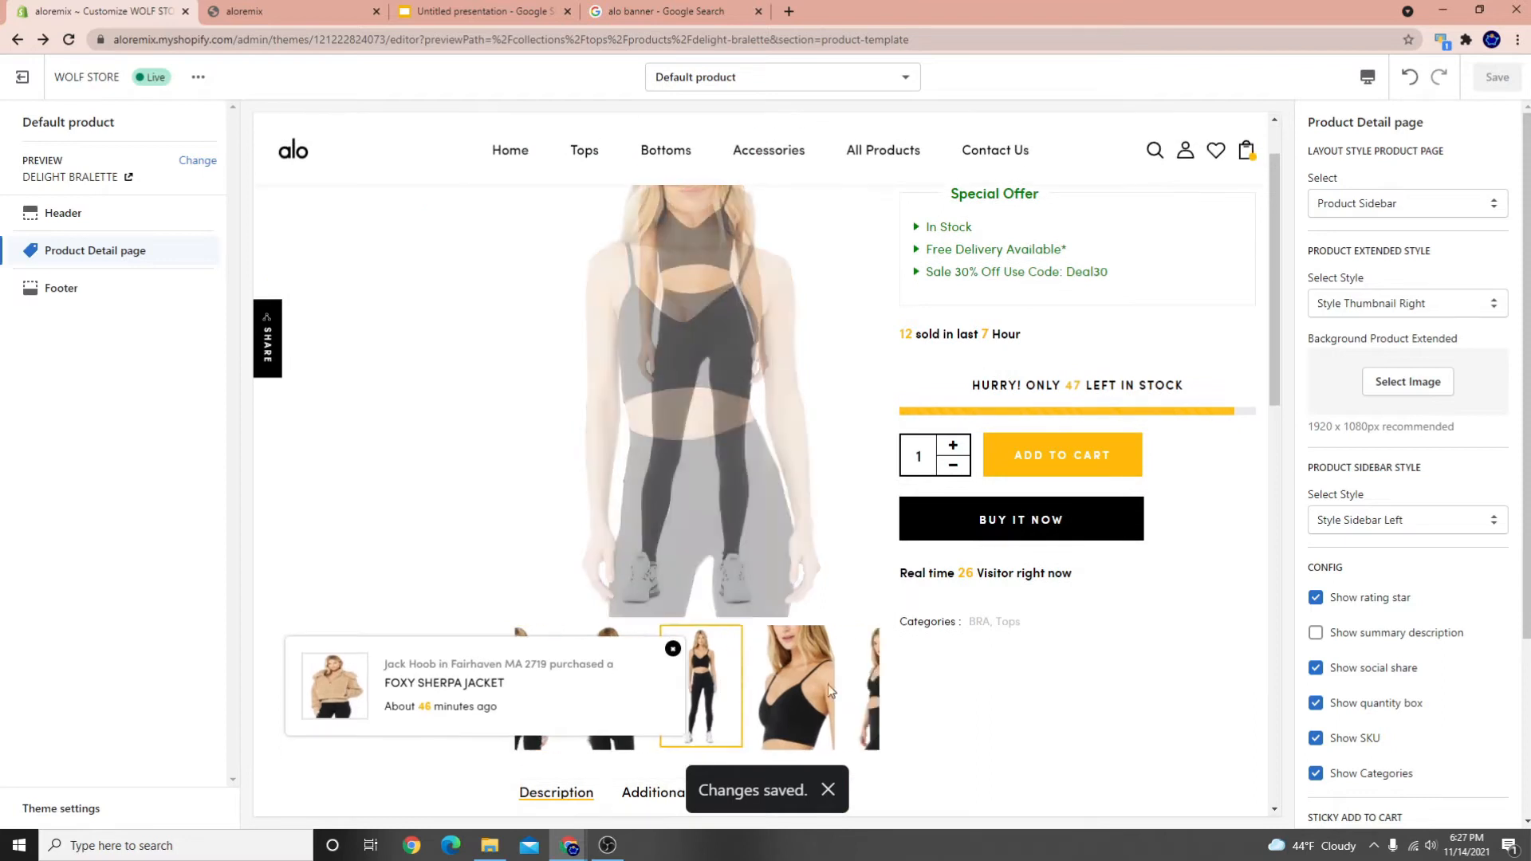
Look over the Product Sidebar layout in the preview, showing the close-up bralette photo from the thumbnails
scroll(813, 722, "down", 3)
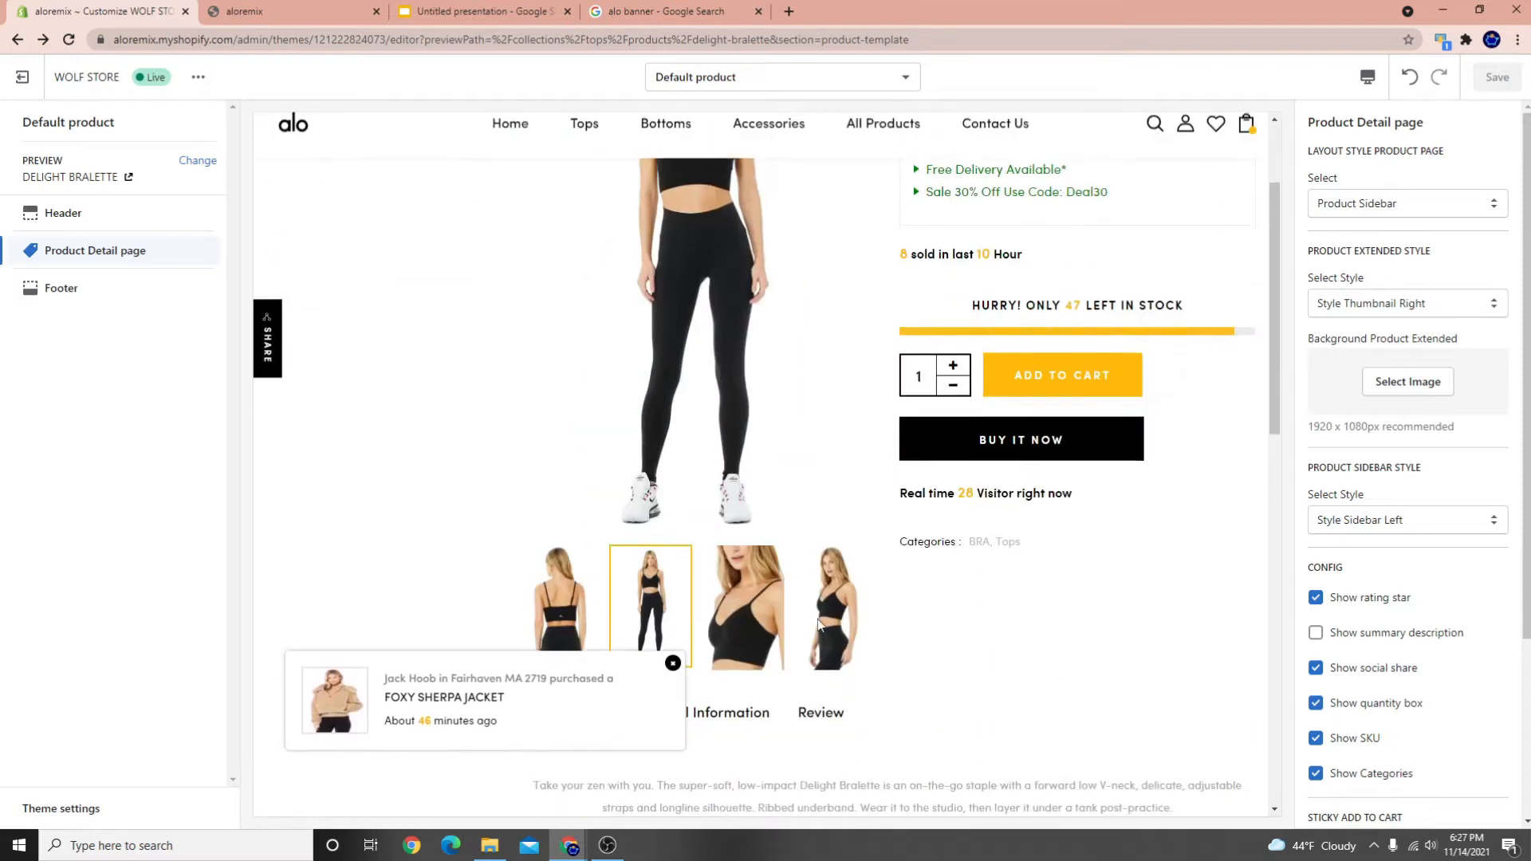
left_click(757, 624)
scroll(431, 468, "up", 3)
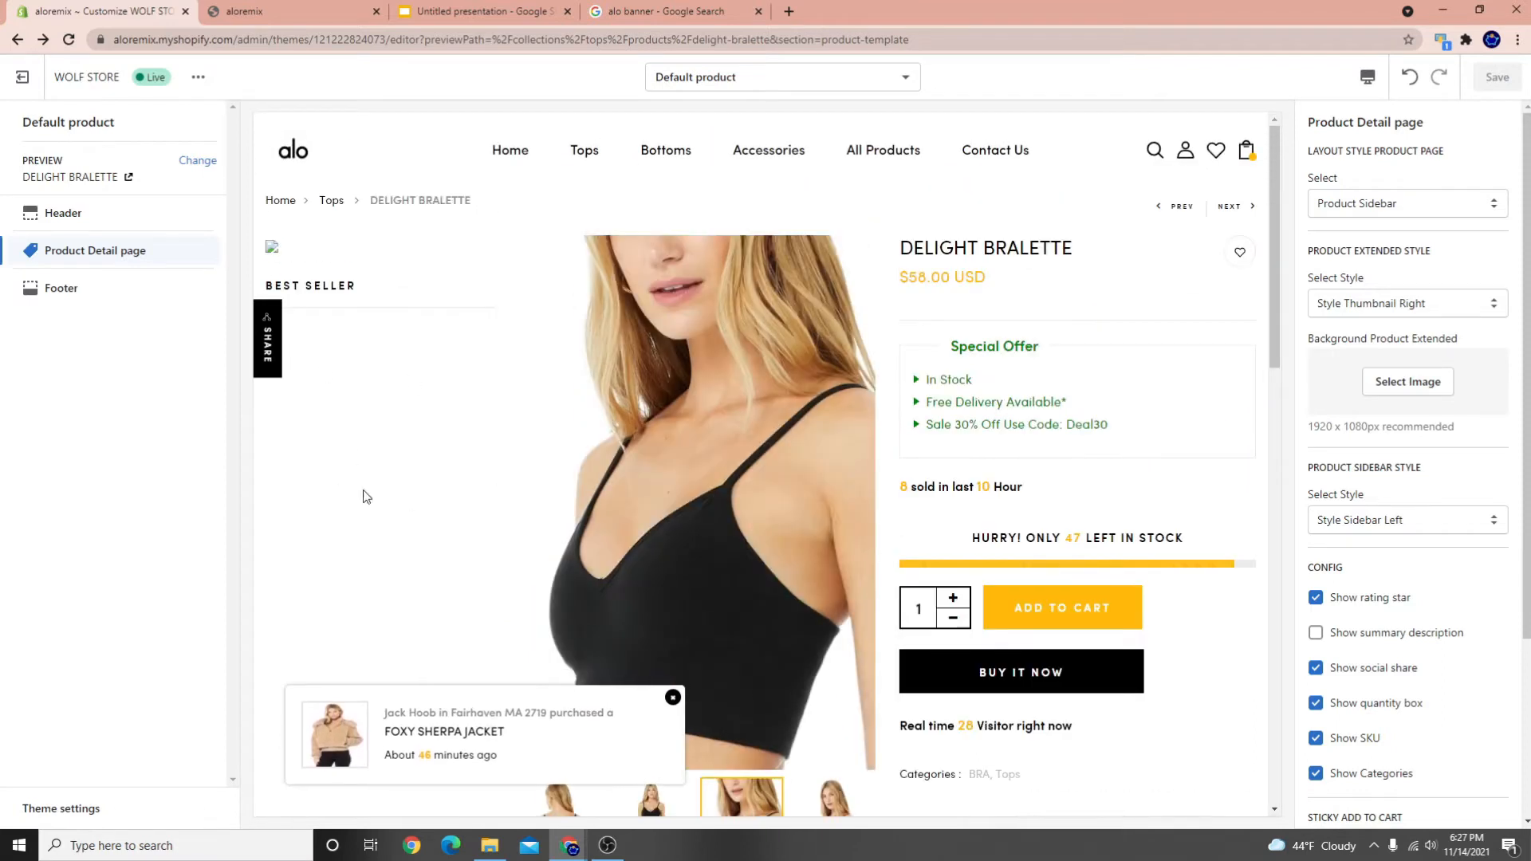
scroll(399, 439, "down", 6)
scroll(341, 406, "up", 6)
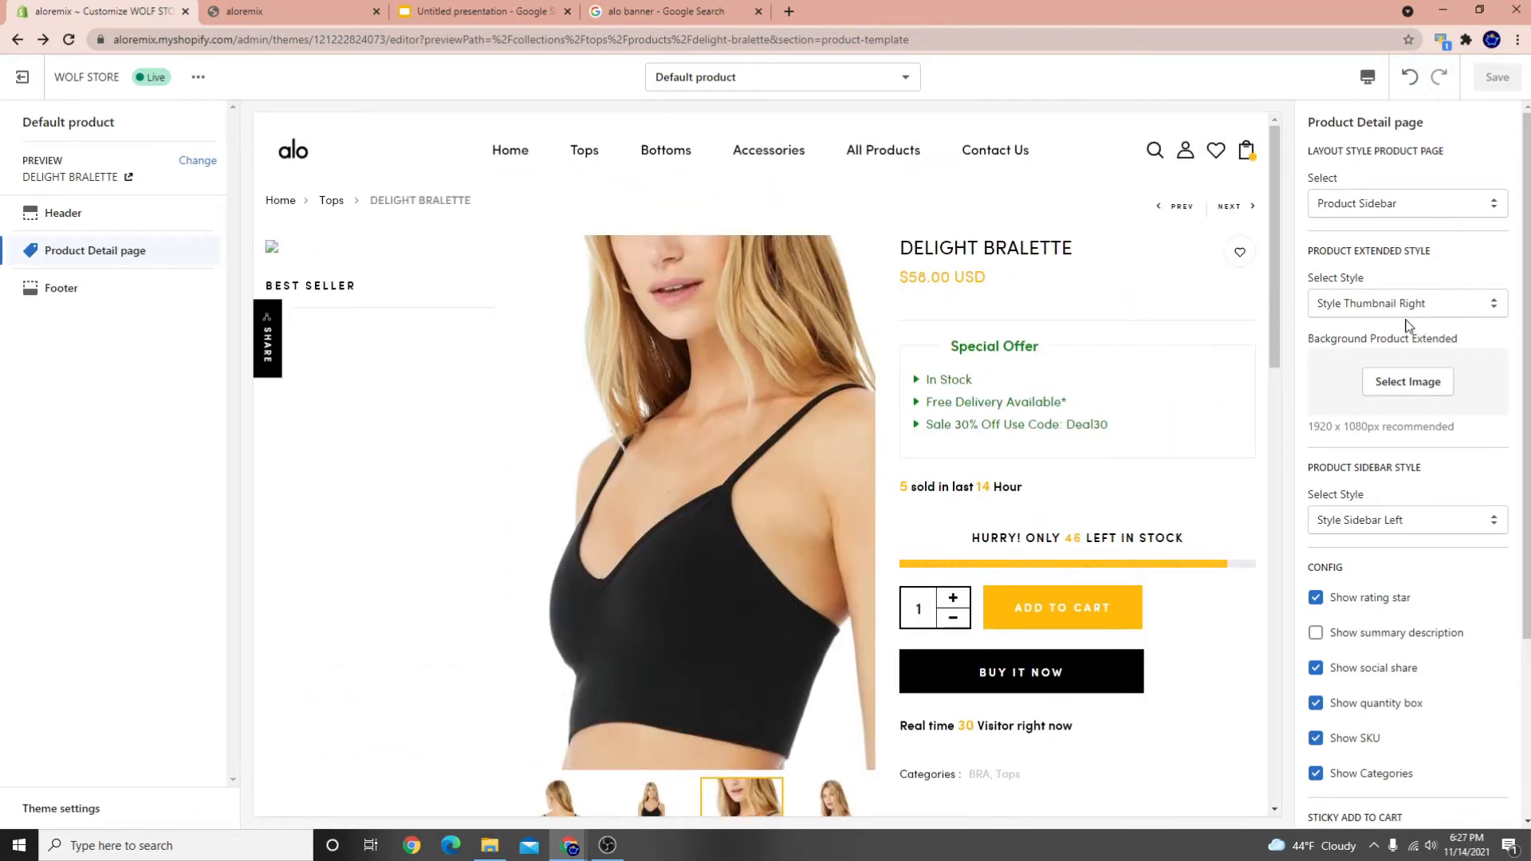
Set the product page layout to Product Sticky, save the theme and look through the product images in the preview
left_click(1430, 302)
left_click(1397, 213)
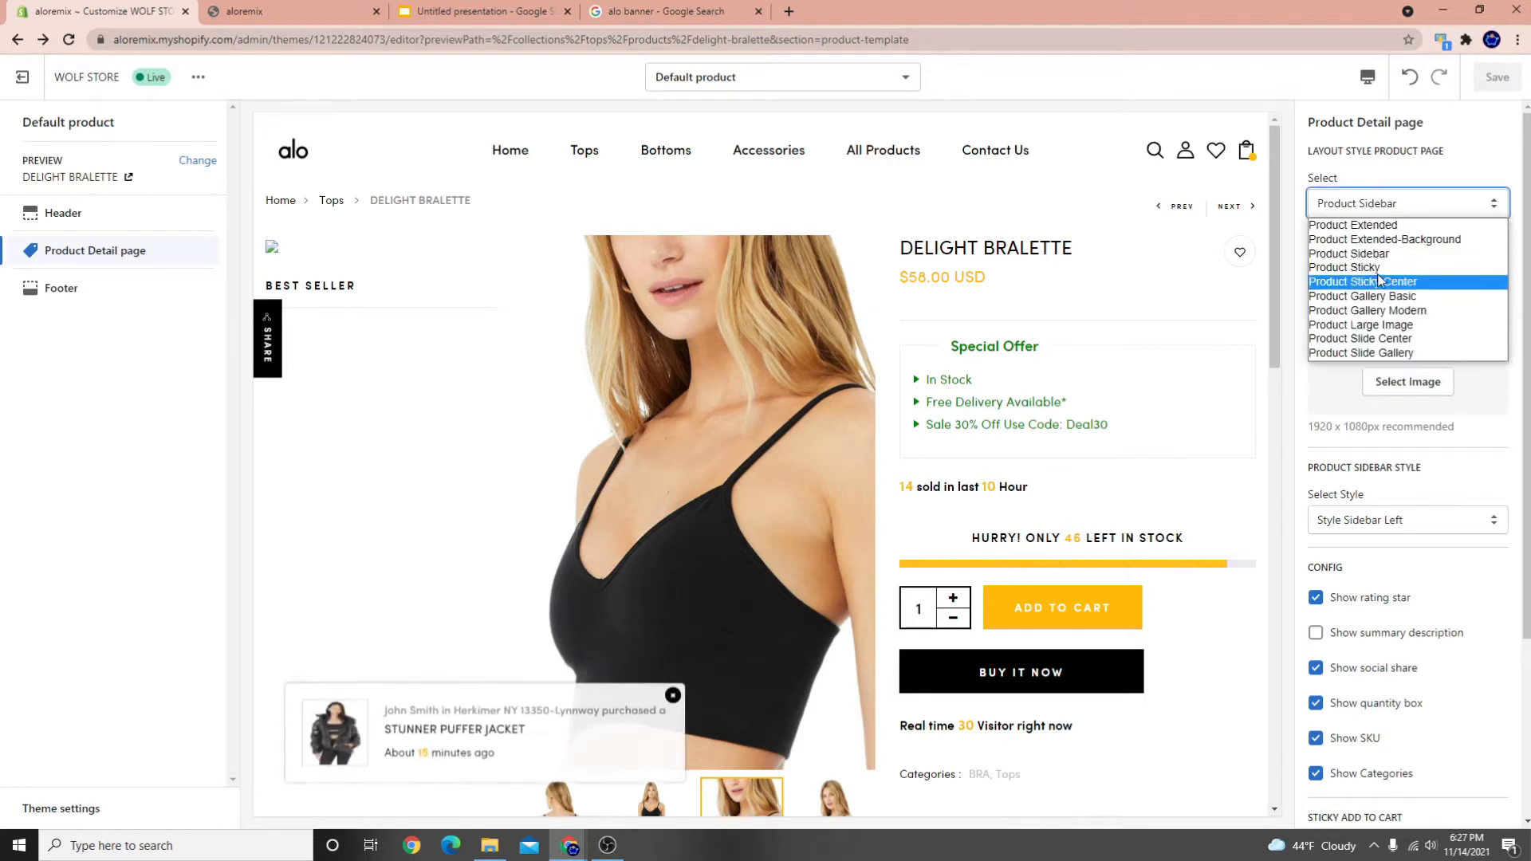
left_click(1356, 268)
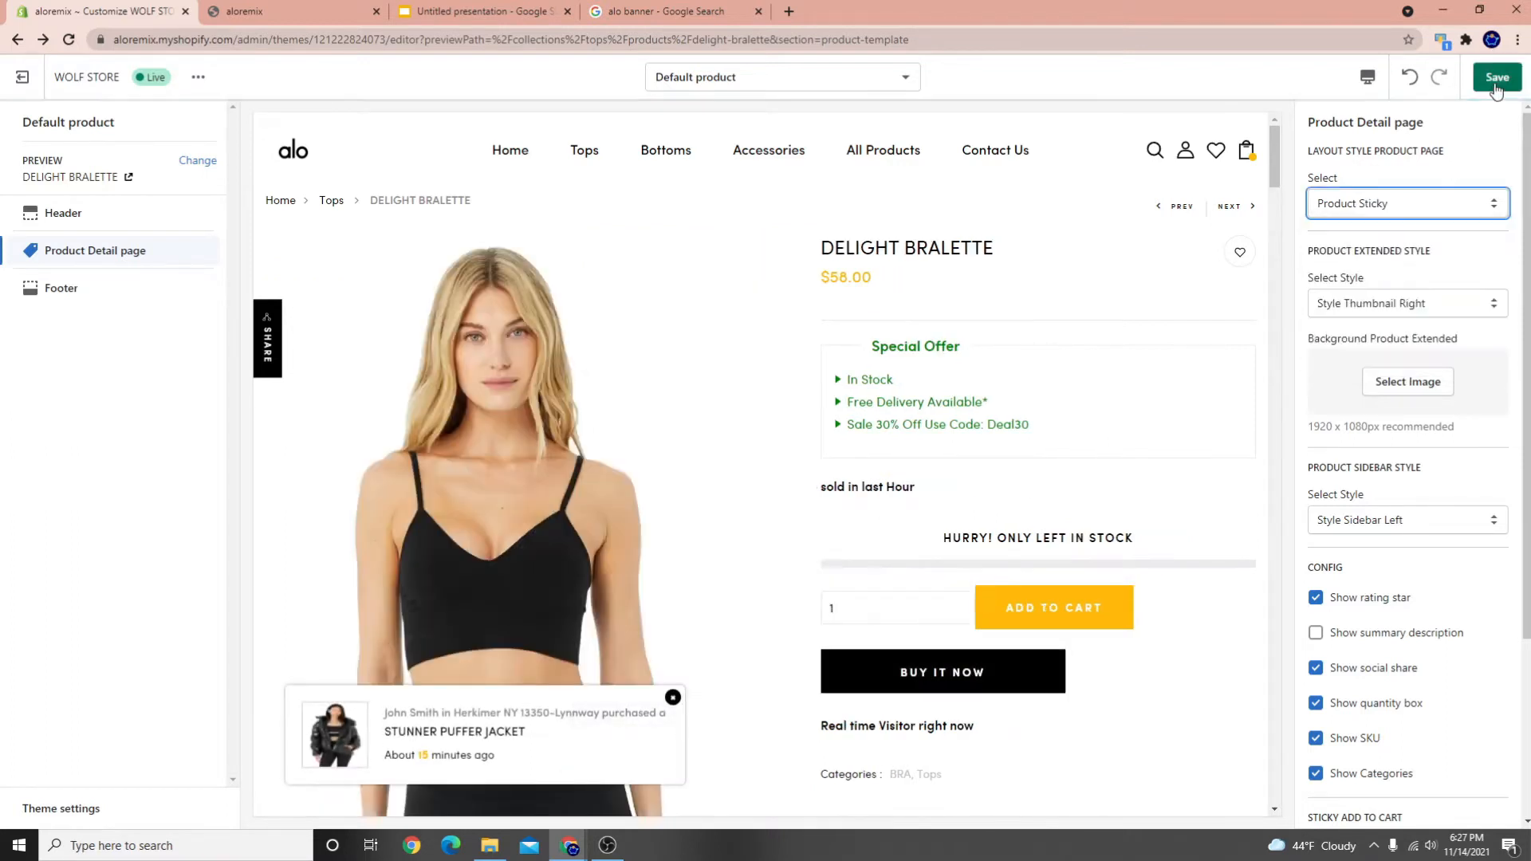
left_click(1496, 79)
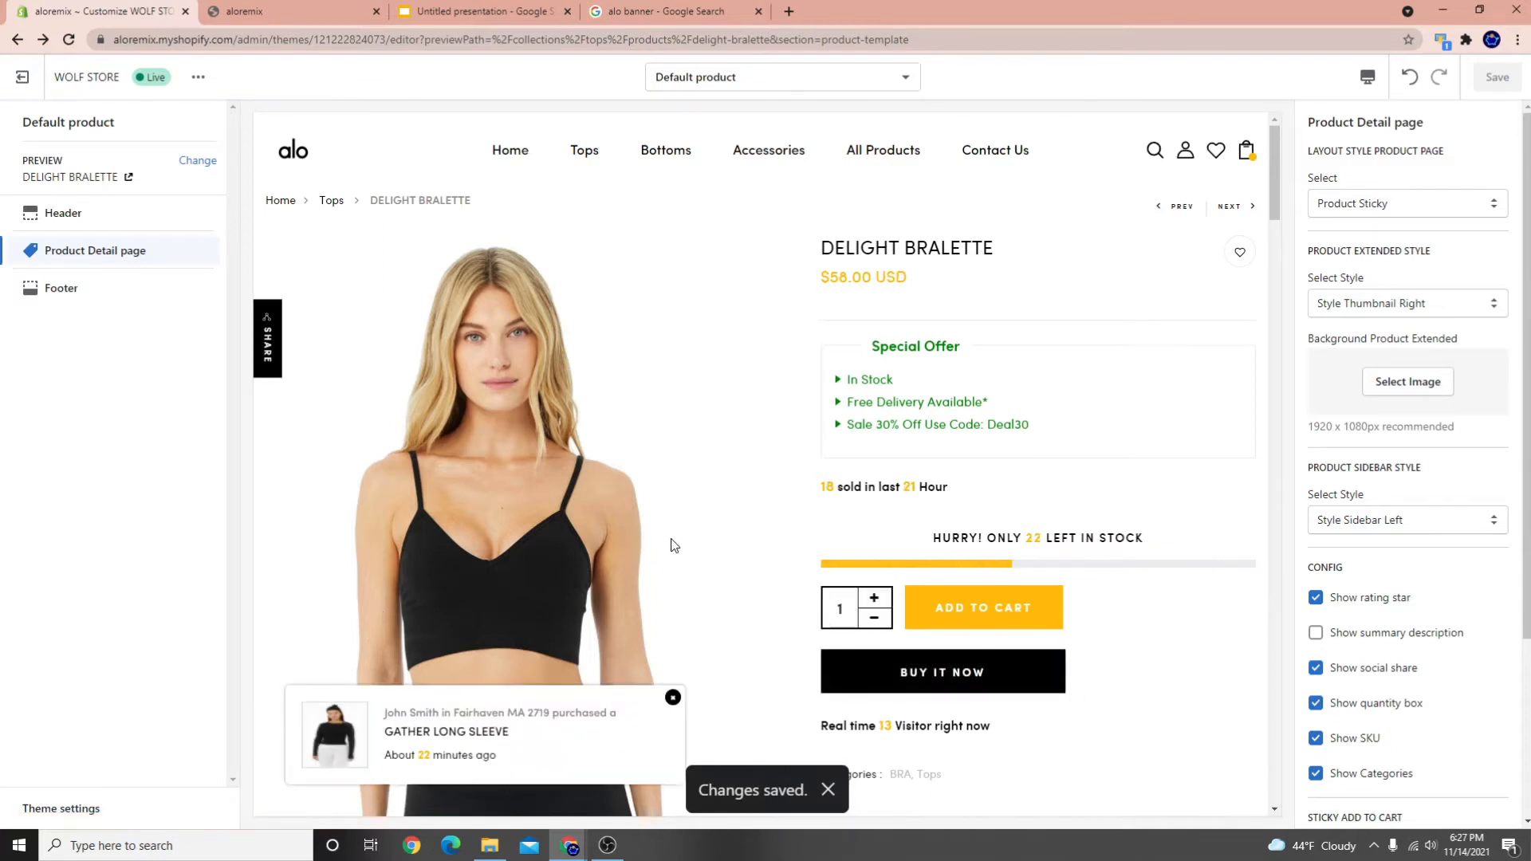
scroll(671, 545, "down", 1)
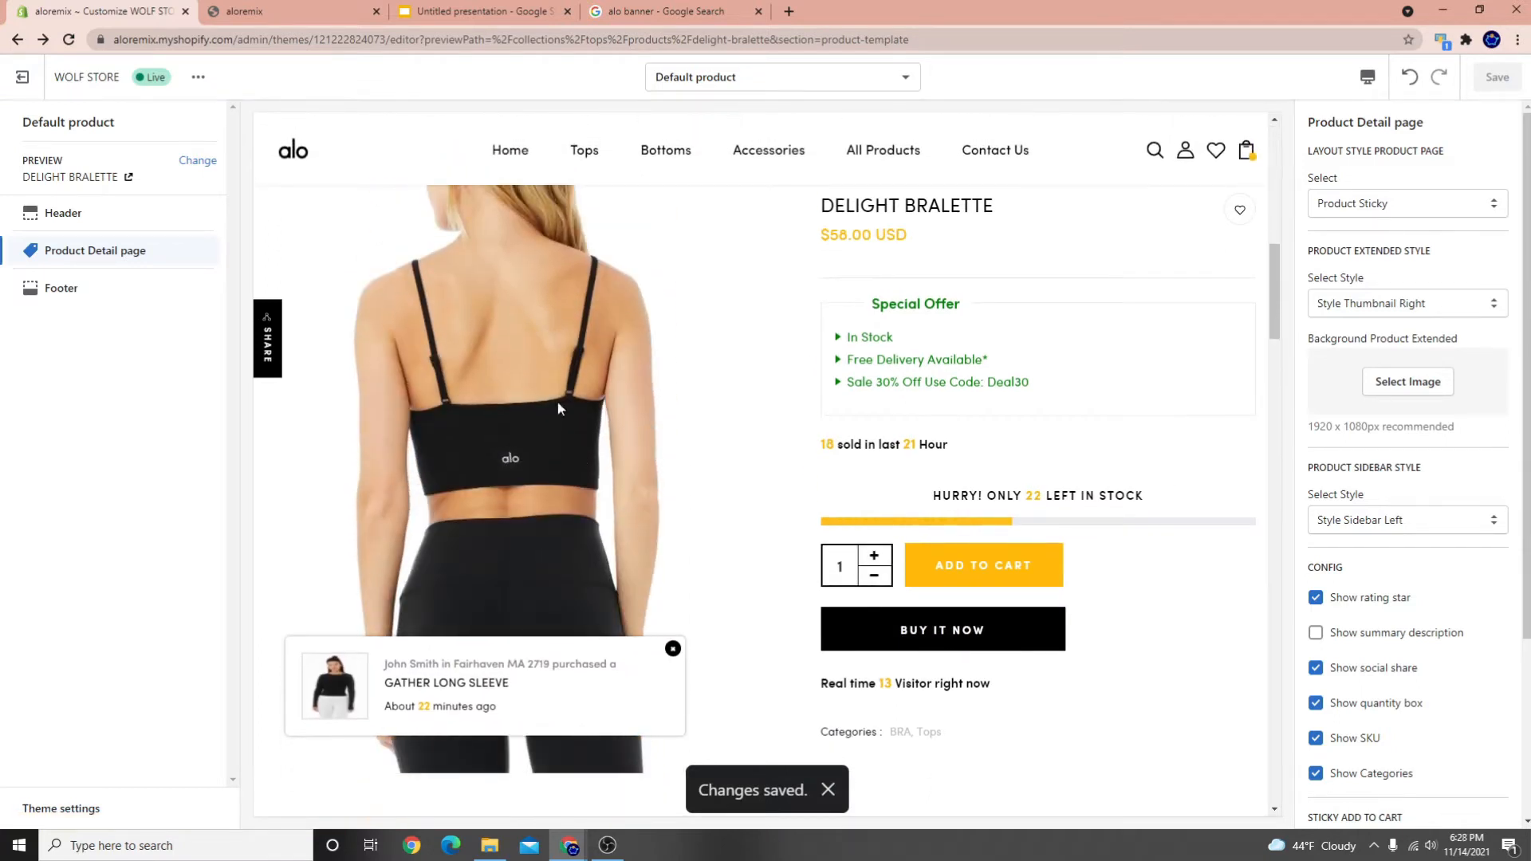
scroll(557, 402, "down", 3)
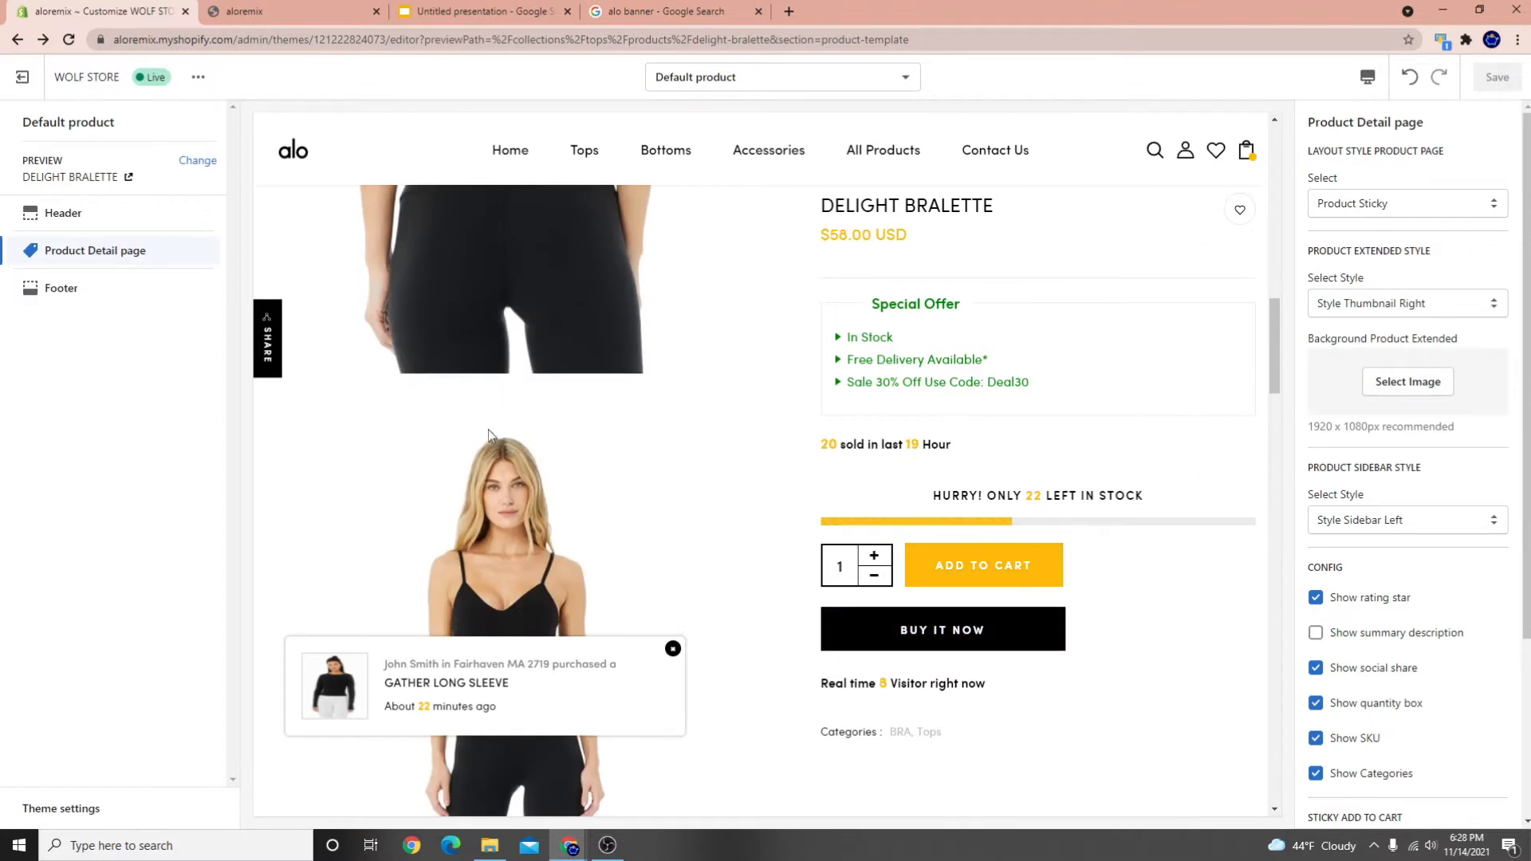
scroll(489, 434, "down", 10)
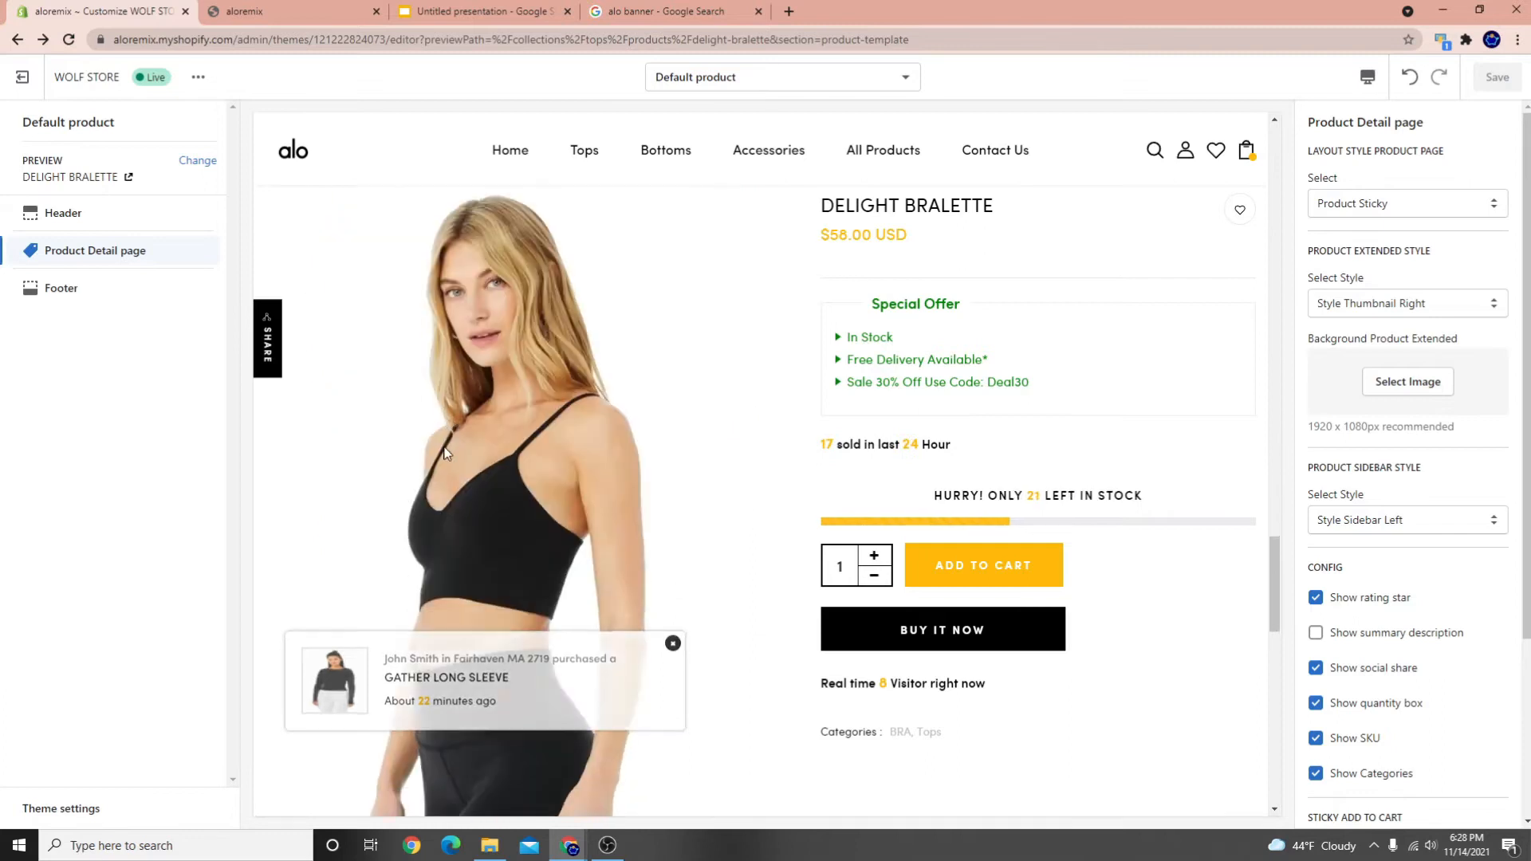
scroll(471, 458, "down", 3)
scroll(495, 466, "up", 10)
scroll(594, 528, "up", 5)
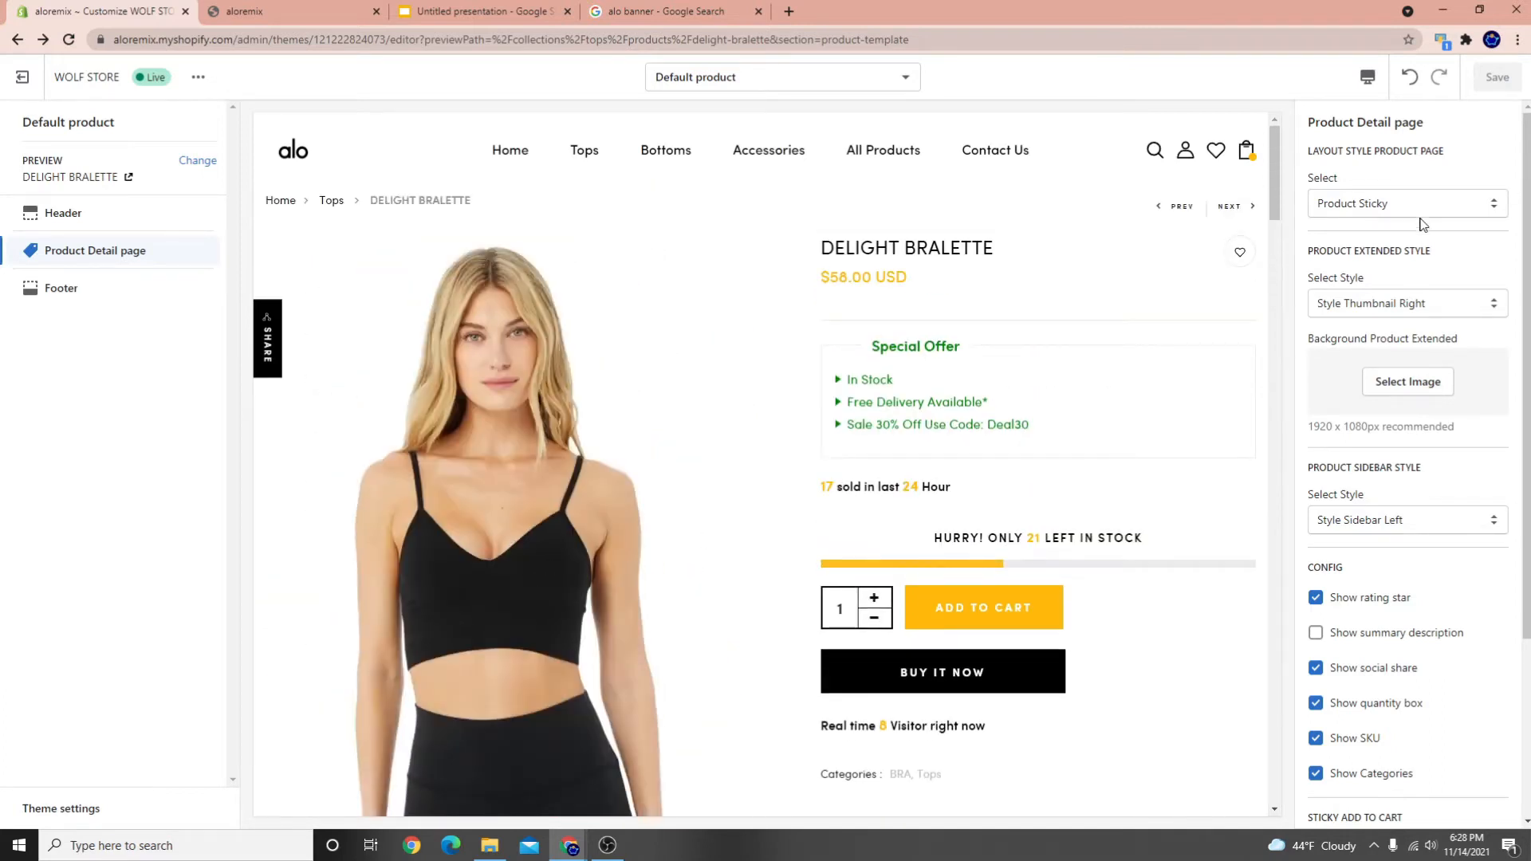
Set the product page layout to Product Sticky Center and look through the product page preview
left_click(1424, 208)
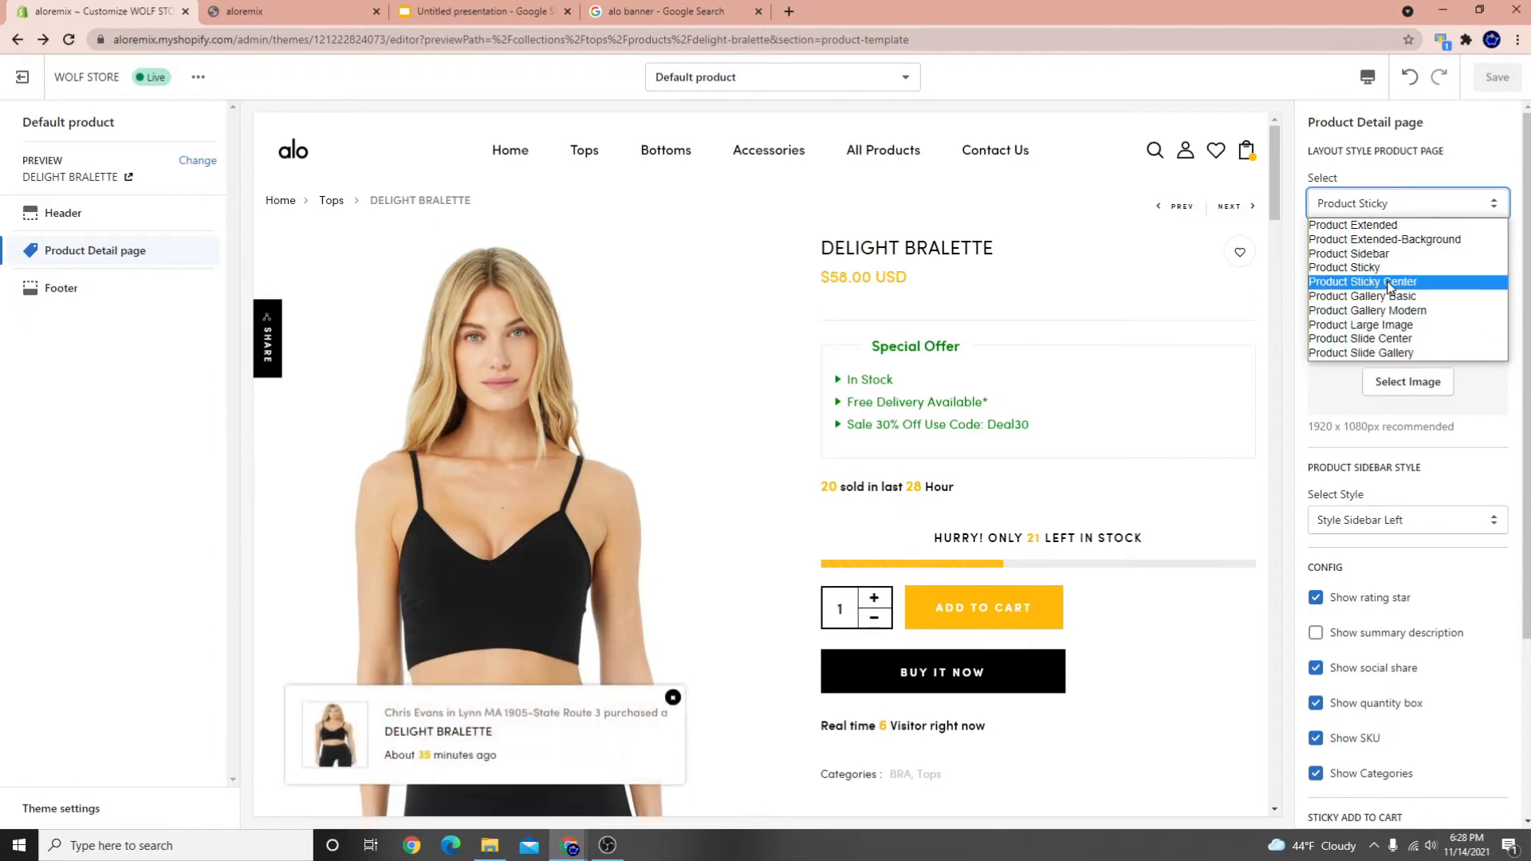
left_click(1388, 283)
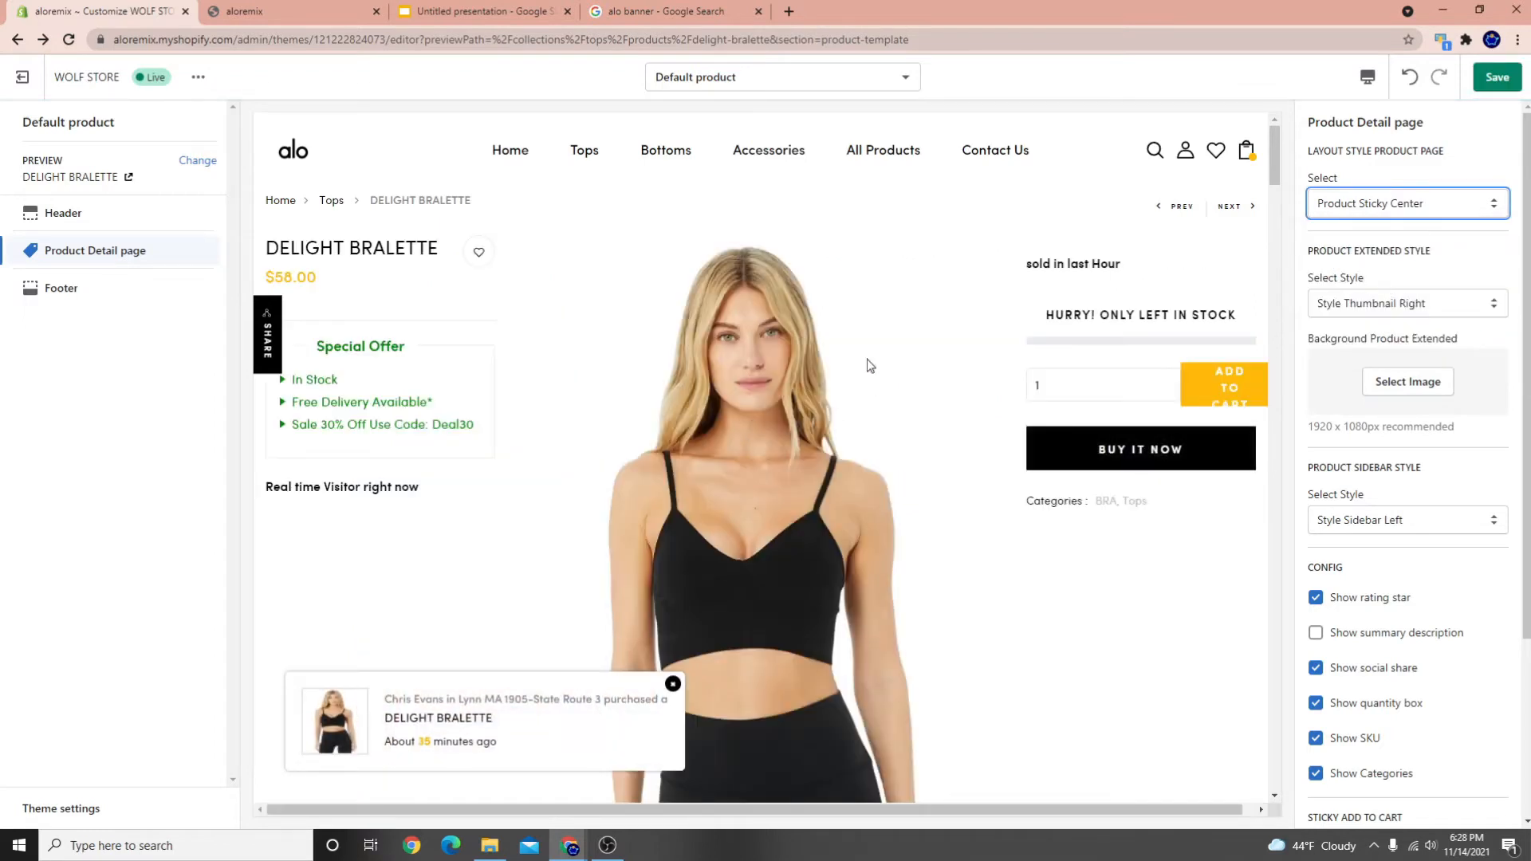
scroll(710, 557, "down", 3)
scroll(707, 550, "up", 2)
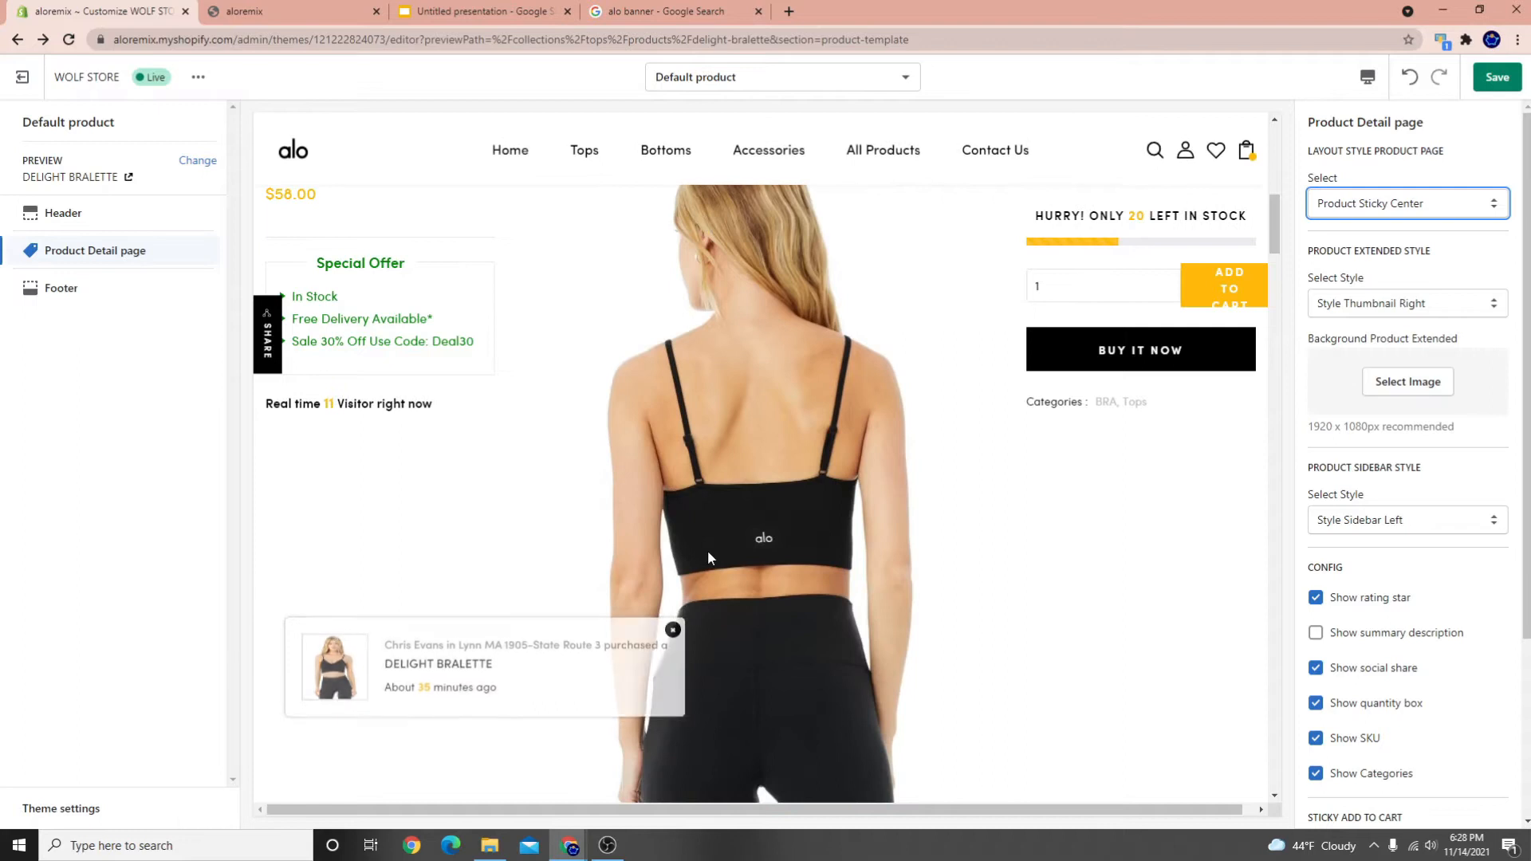
scroll(746, 558, "up", 3)
scroll(922, 468, "down", 3)
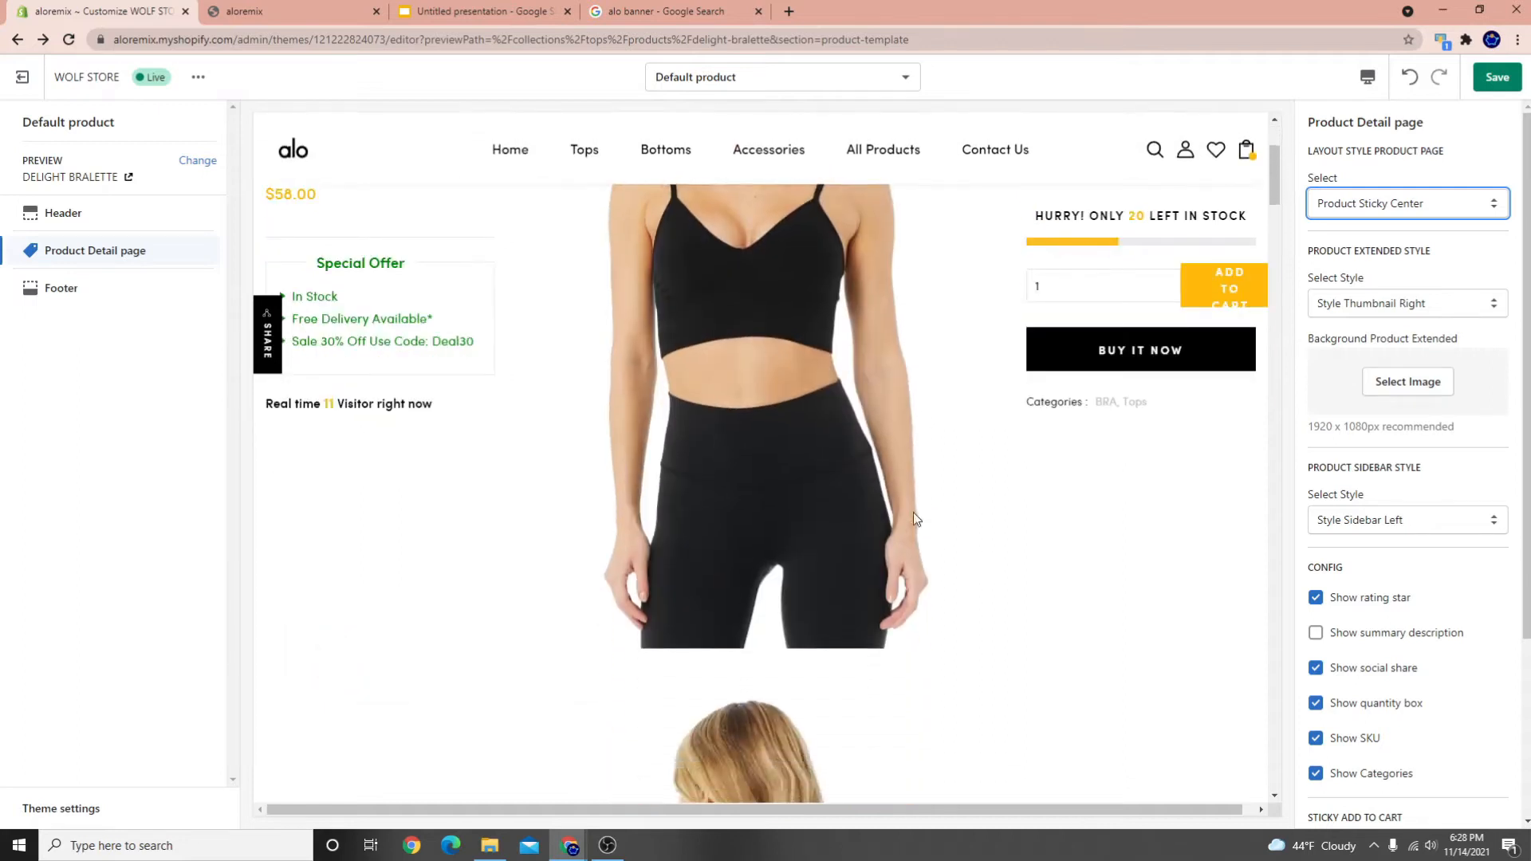
scroll(912, 512, "up", 3)
left_click(1365, 209)
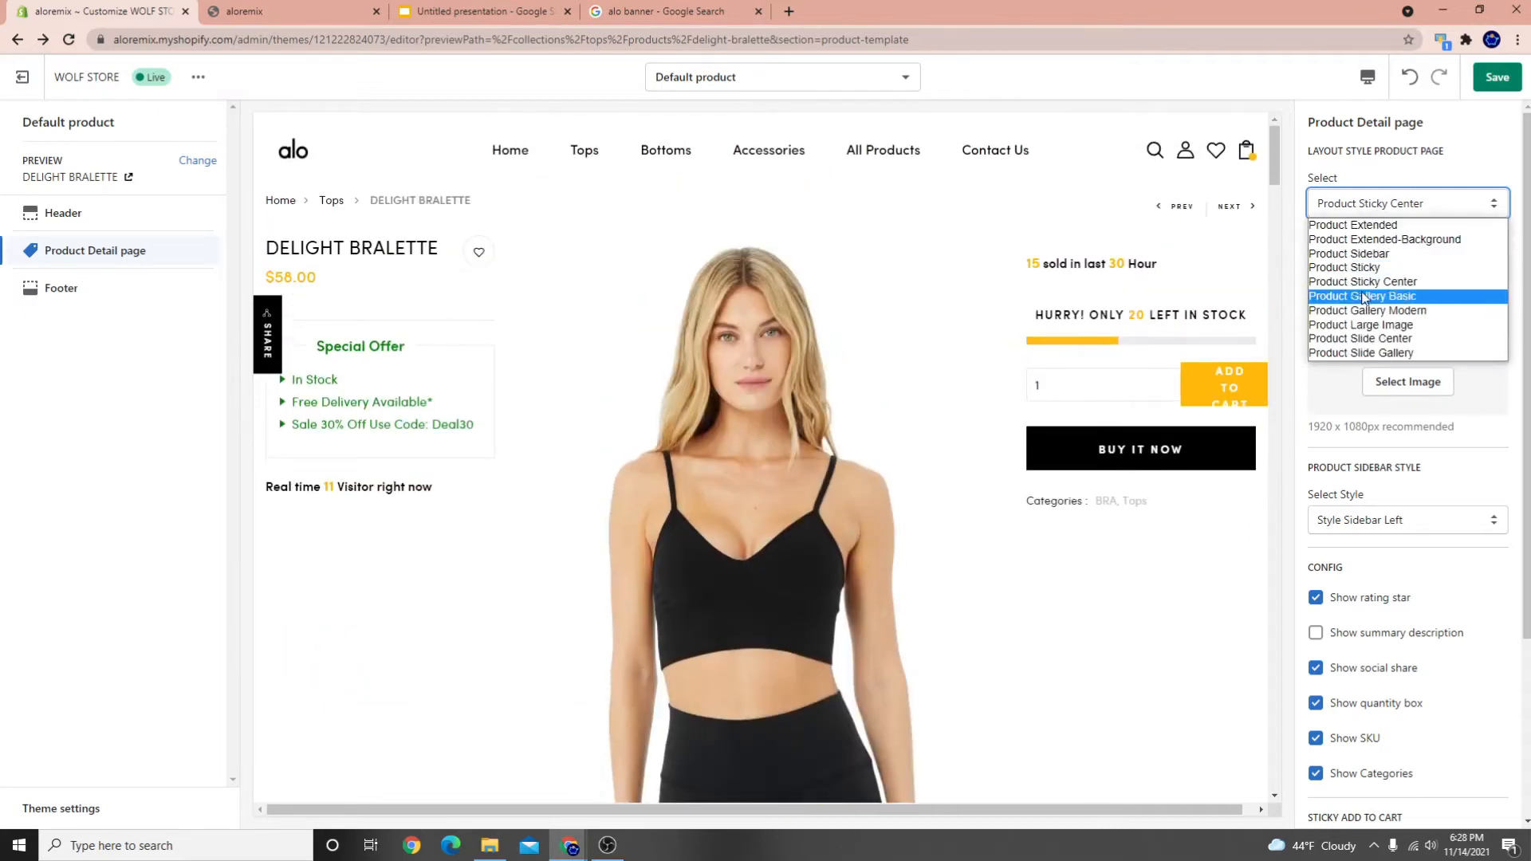
left_click(713, 435)
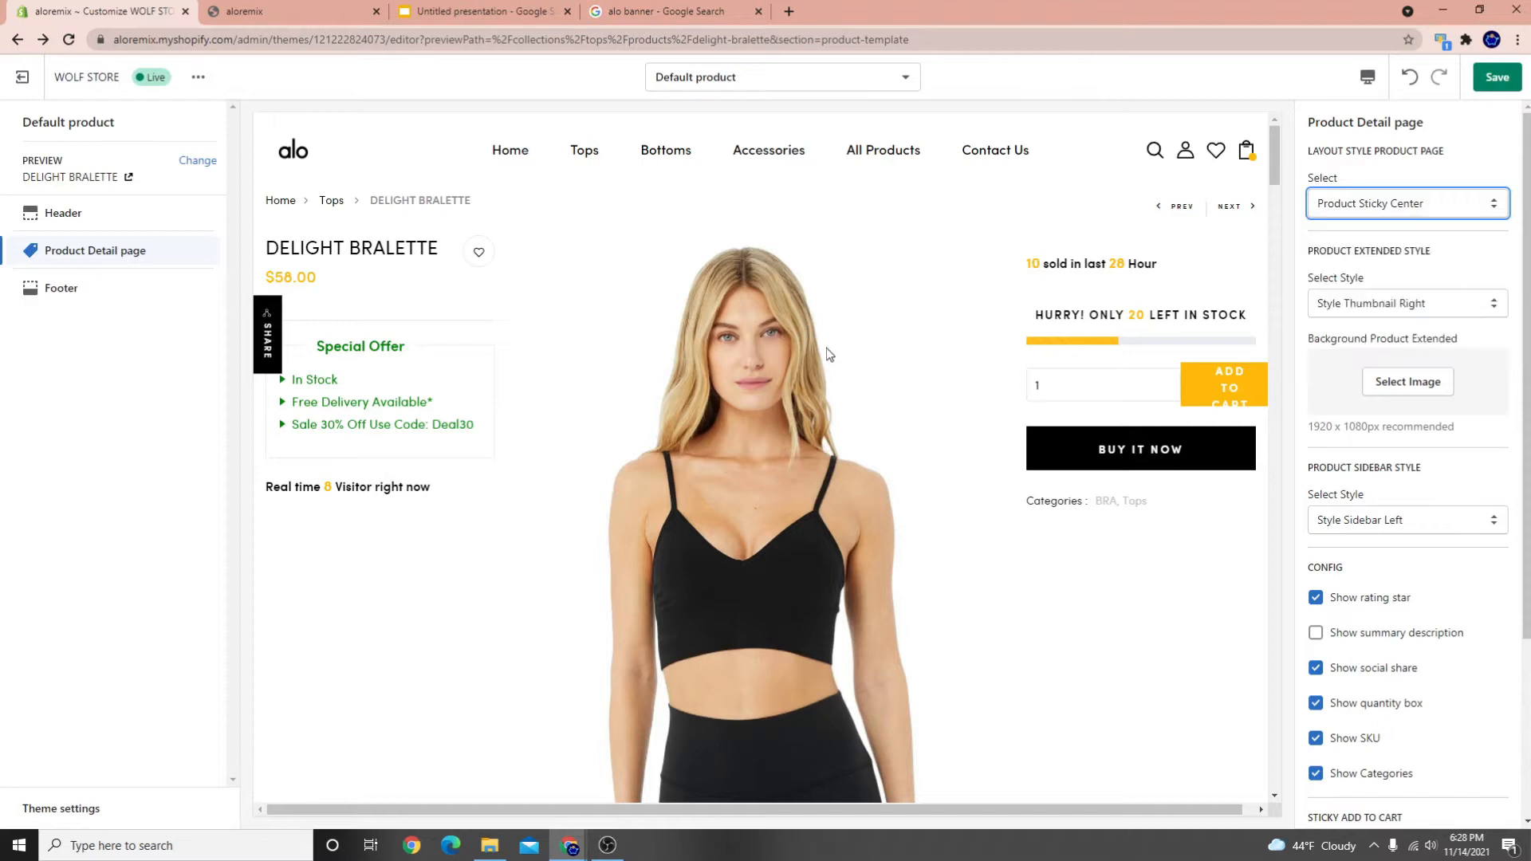
scroll(805, 447, "down", 3)
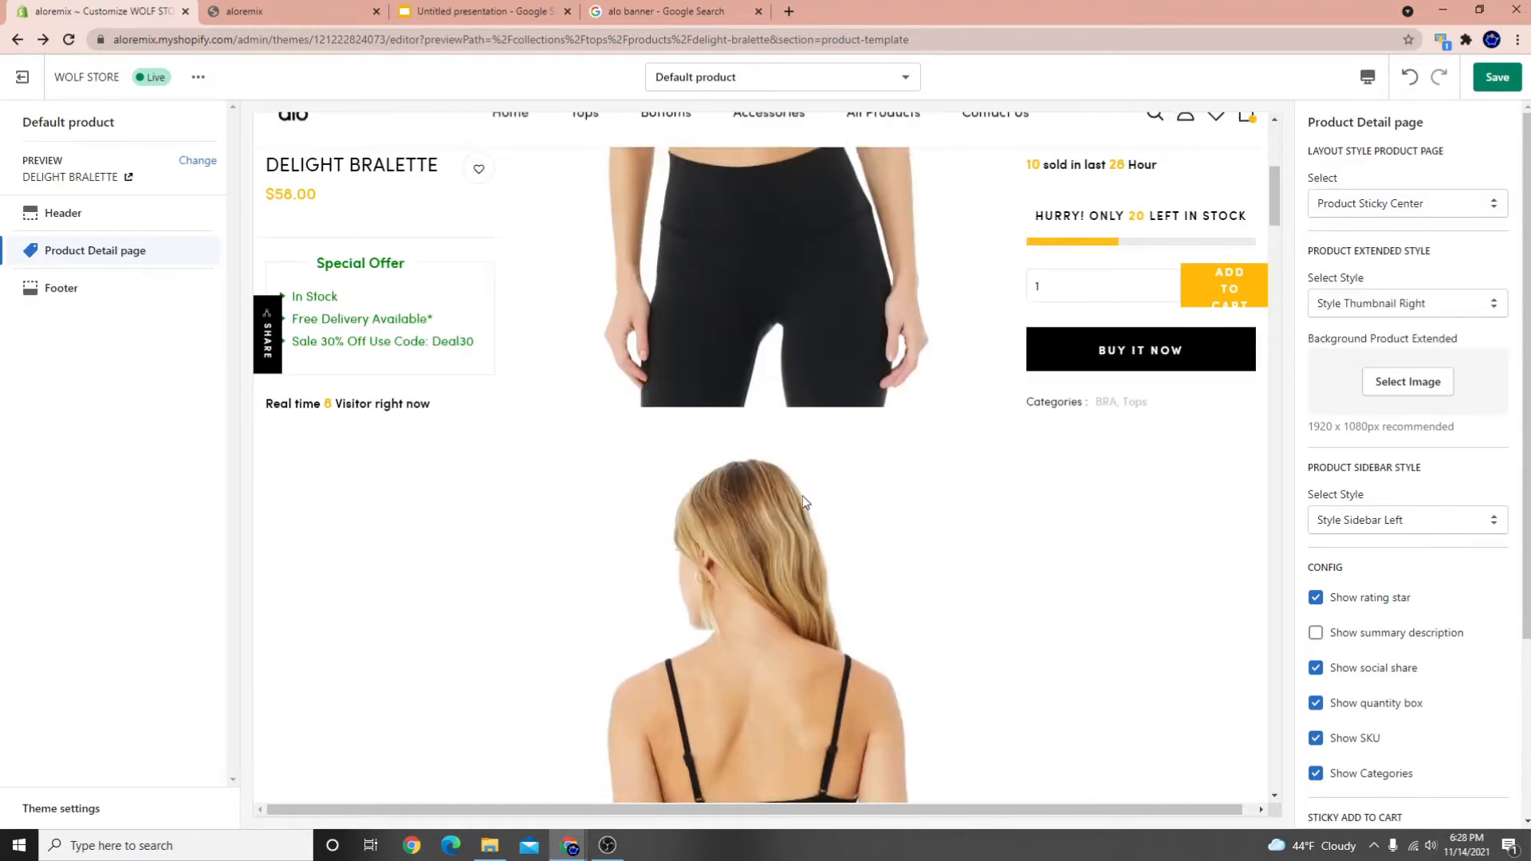
scroll(807, 514, "down", 3)
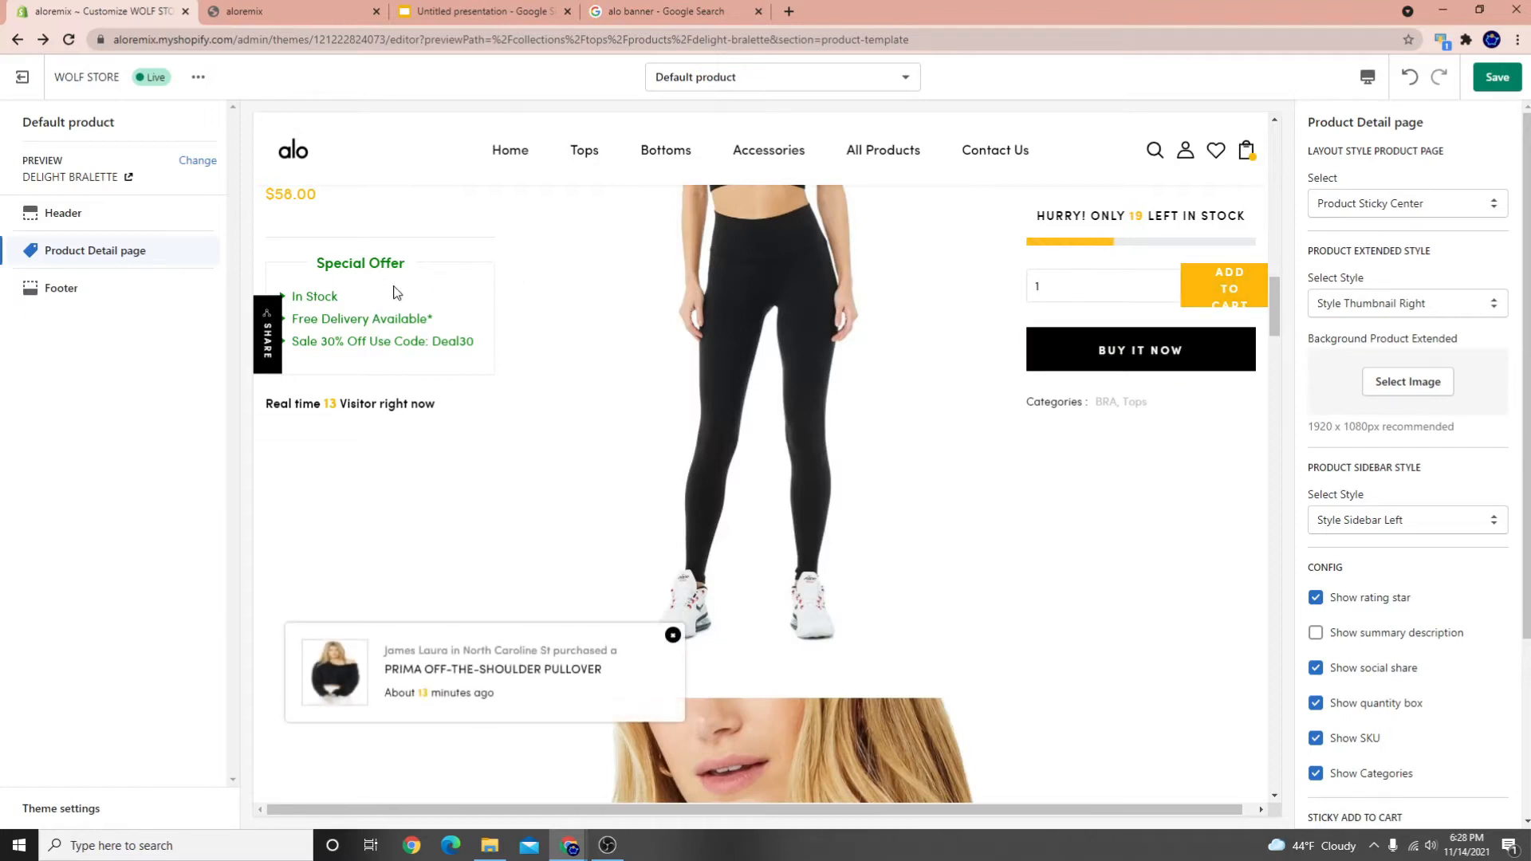
Set the product page layout to Product Gallery Basic, save the theme and look through the image gallery in the preview
left_click(1488, 205)
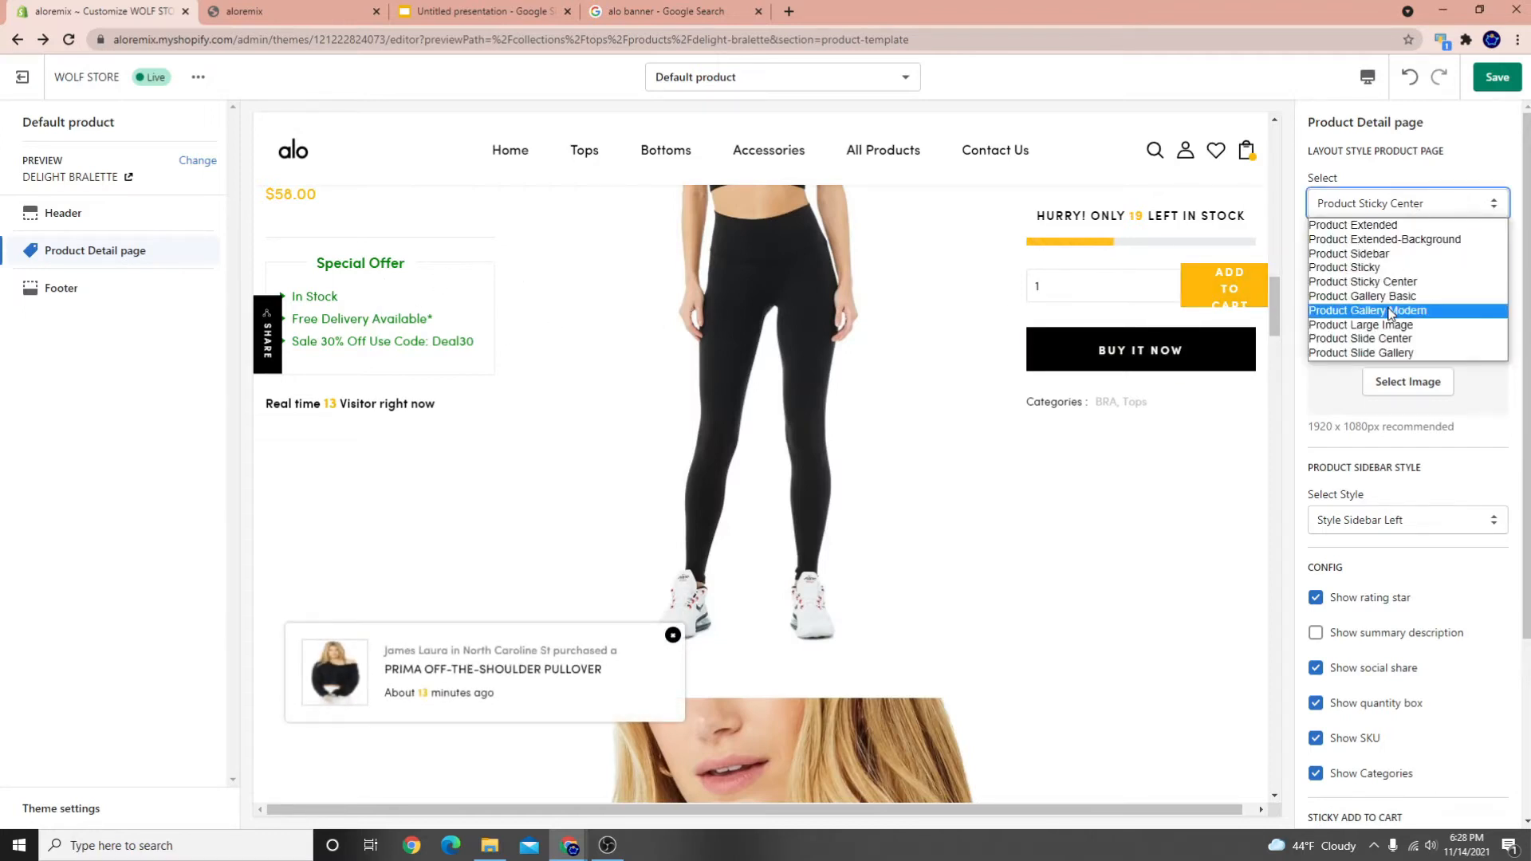
key("Escape")
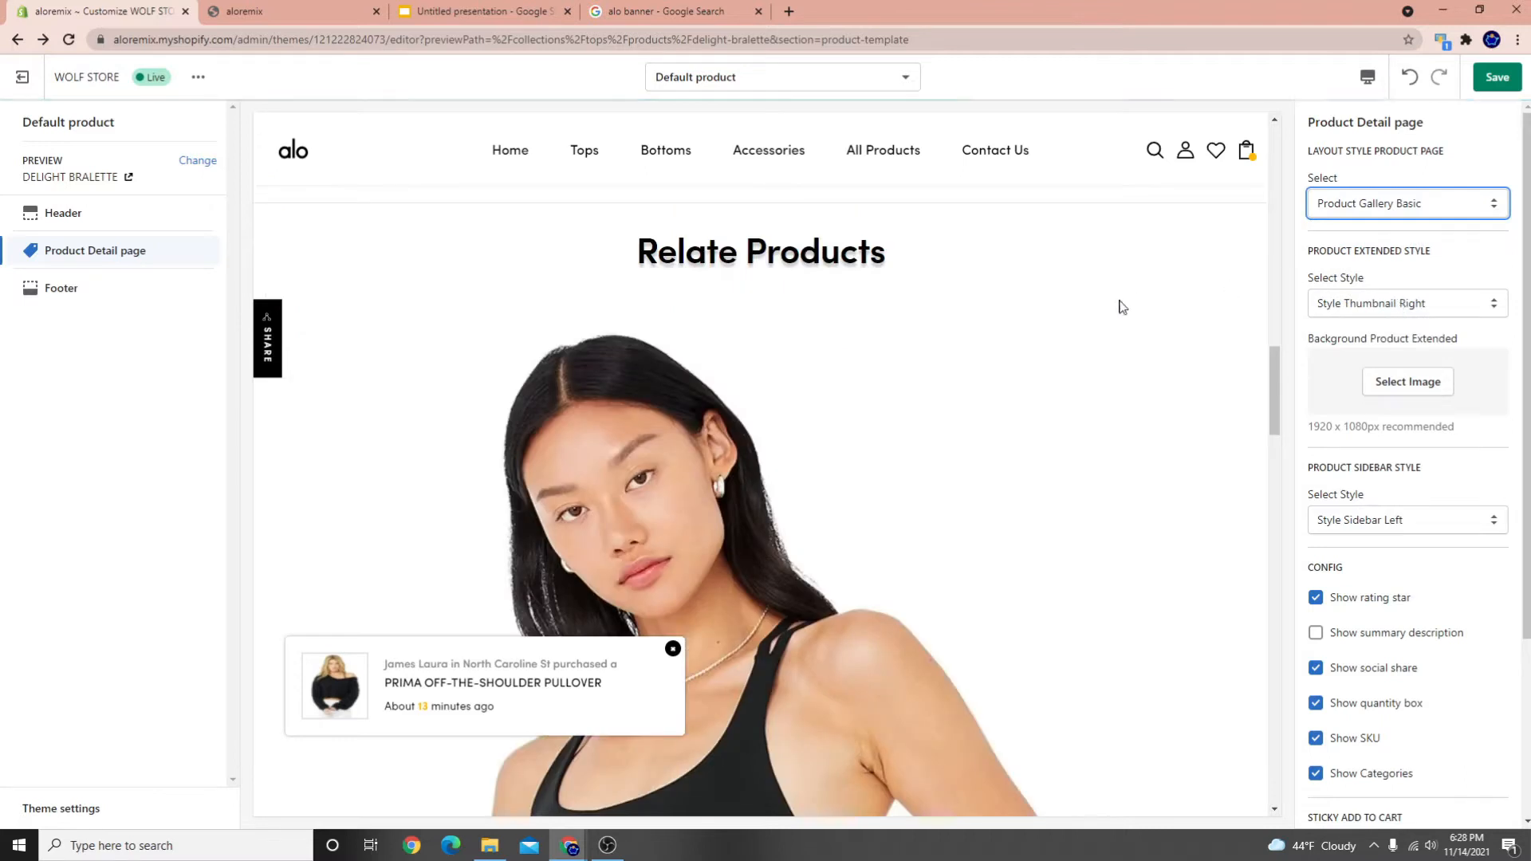
left_click(1519, 82)
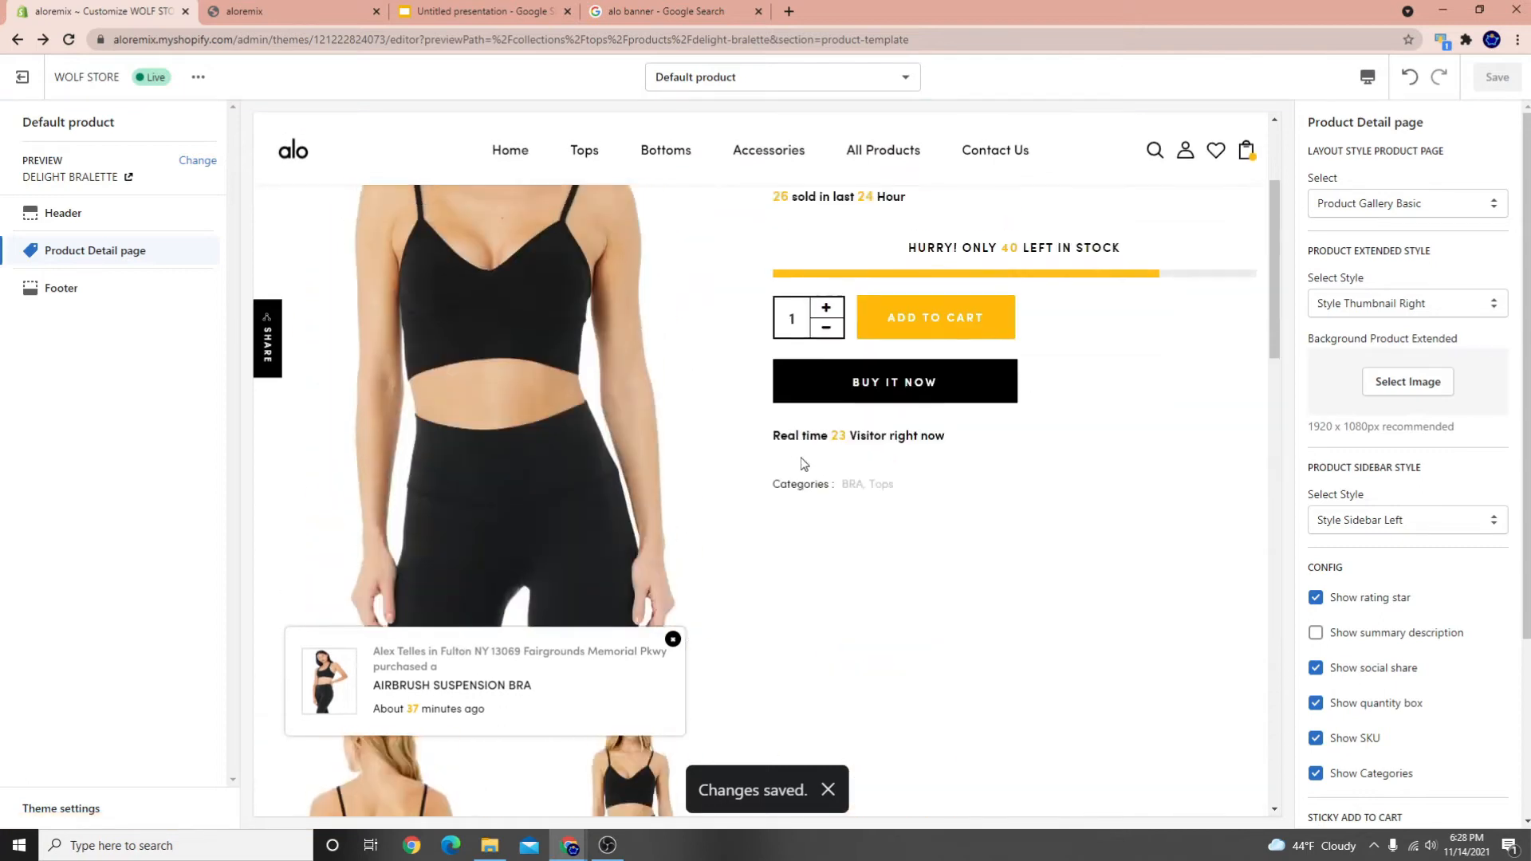
scroll(684, 519, "down", 7)
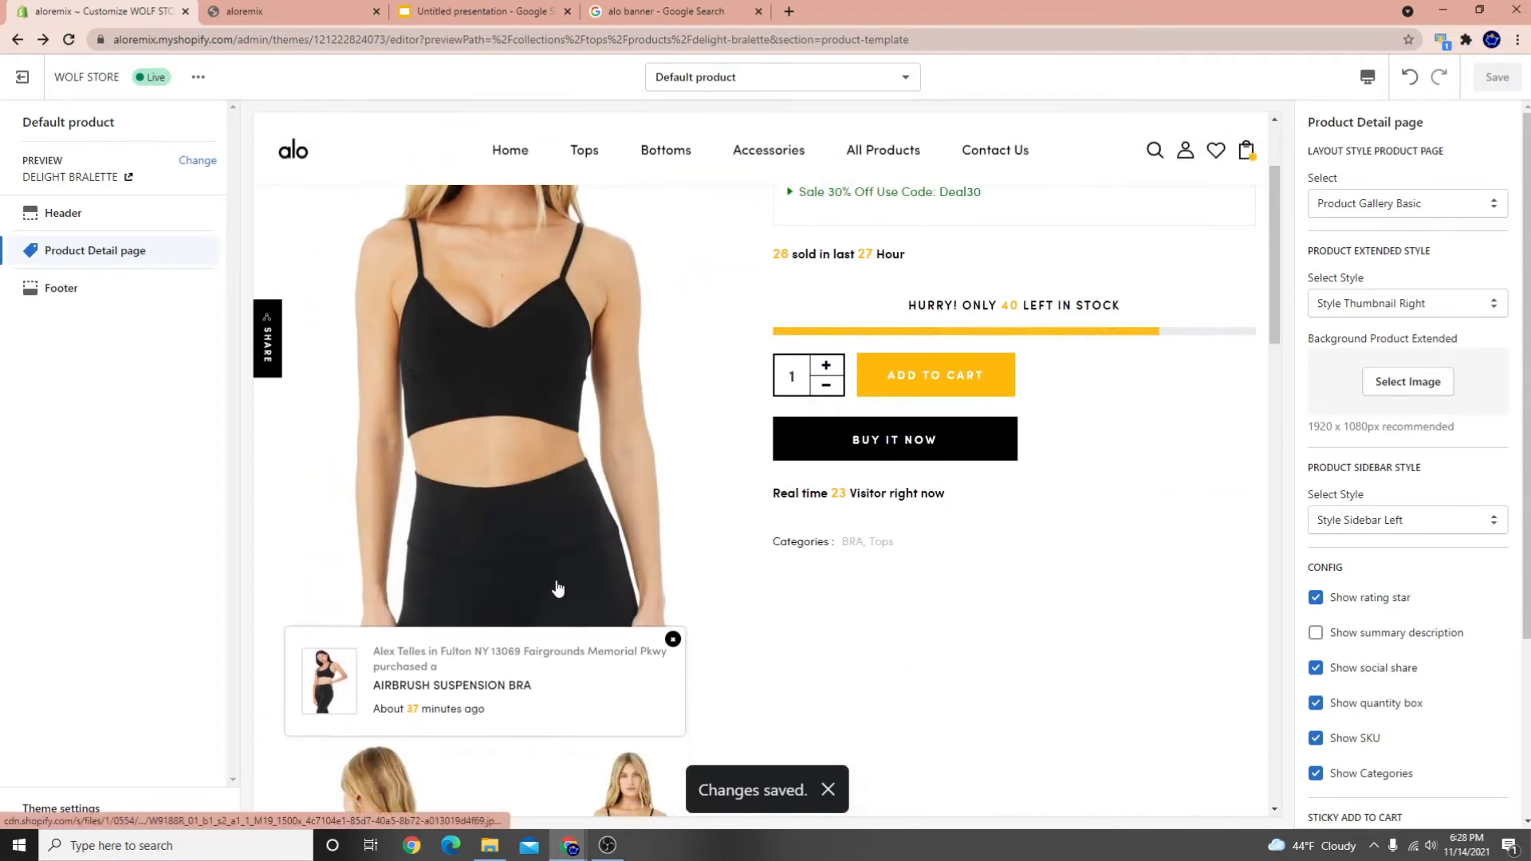
scroll(560, 580, "up", 7)
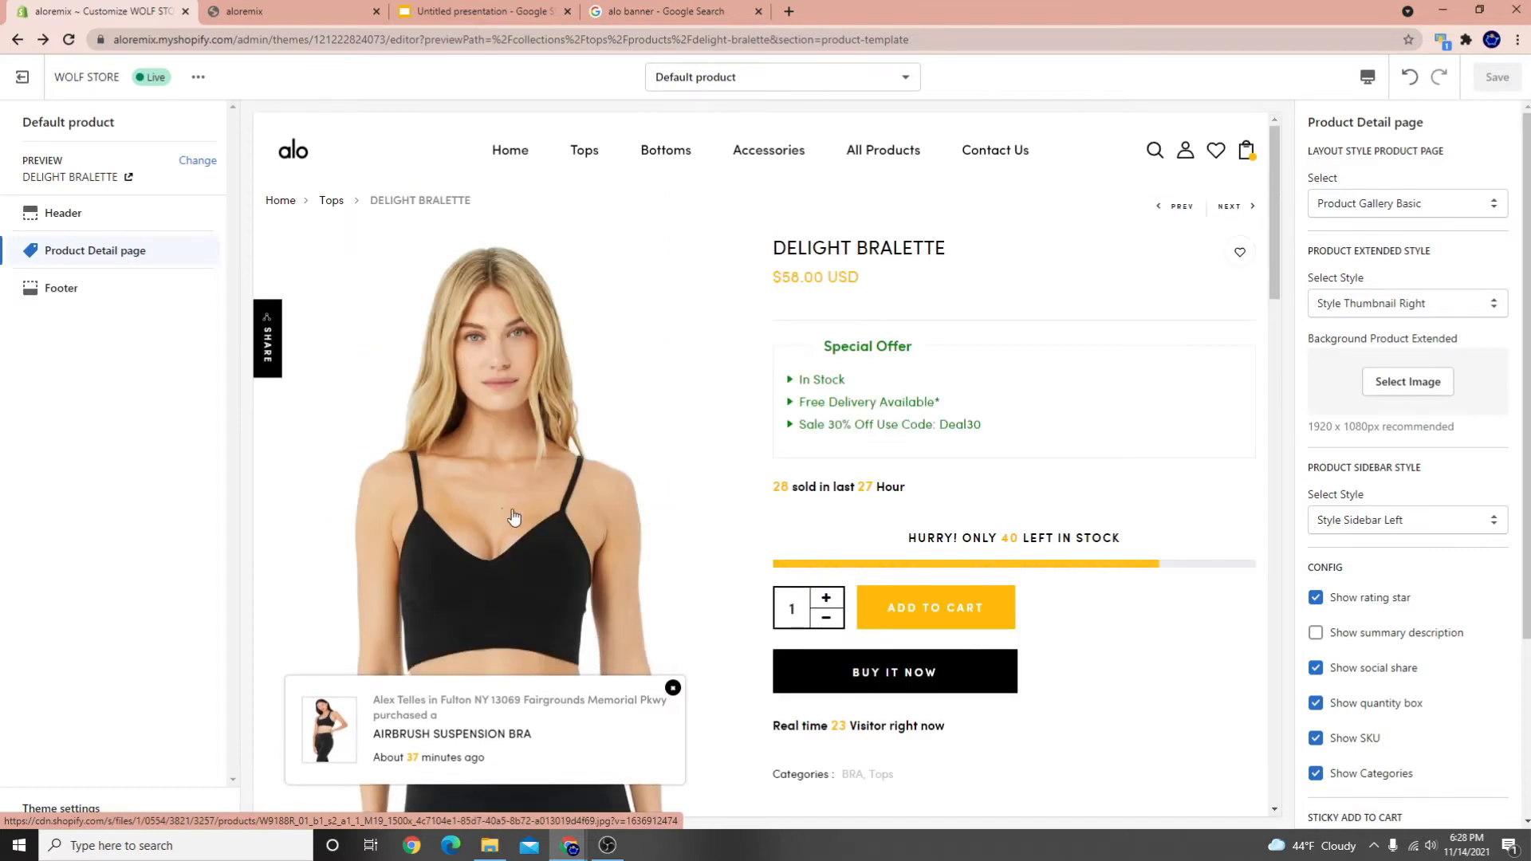
scroll(518, 512, "down", 4)
scroll(526, 515, "down", 7)
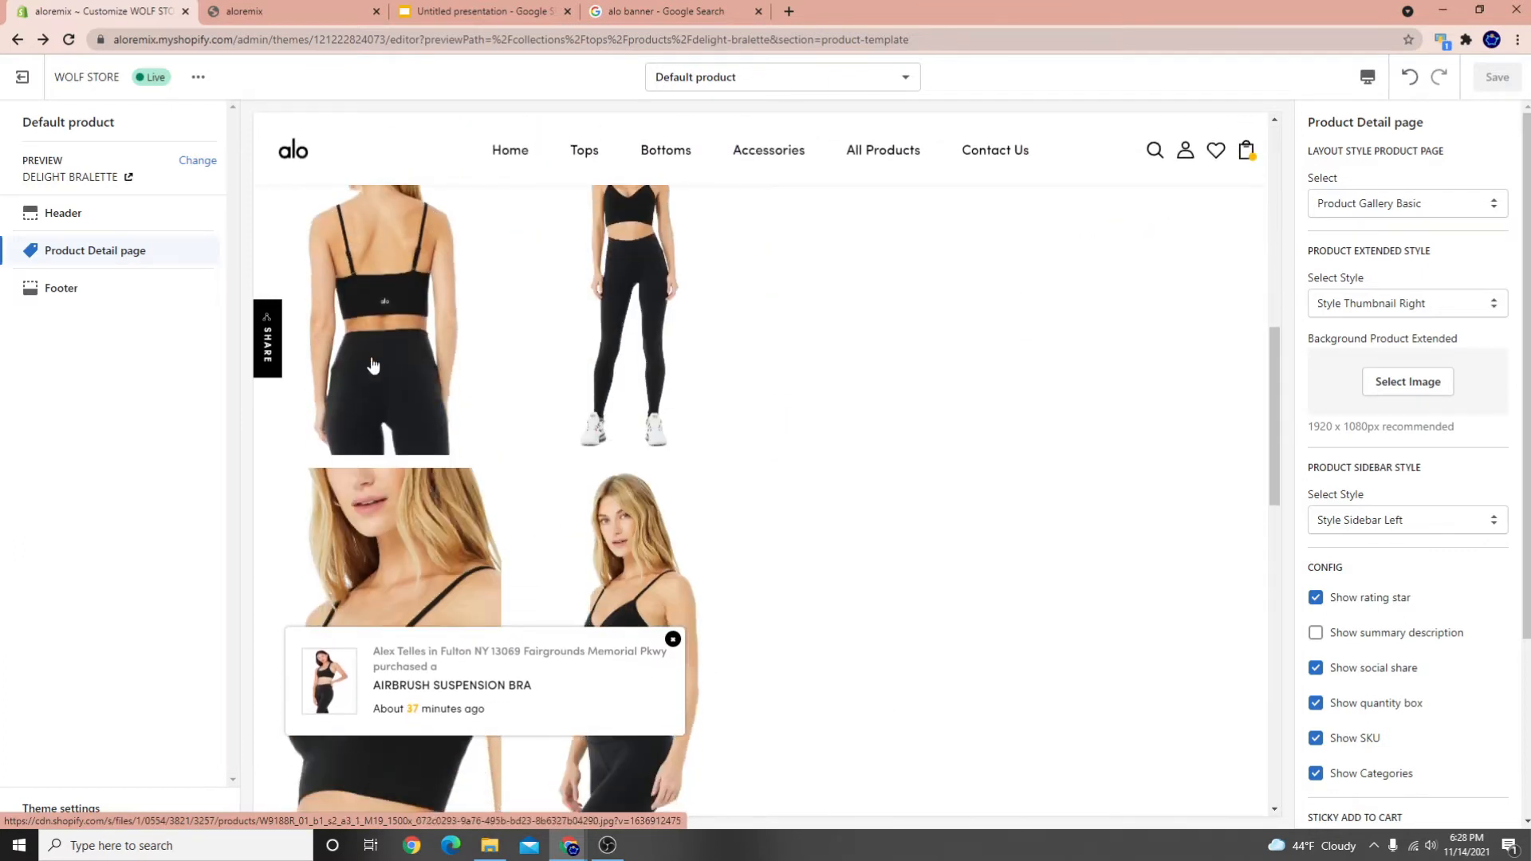
scroll(585, 414, "down", 3)
scroll(584, 413, "up", 14)
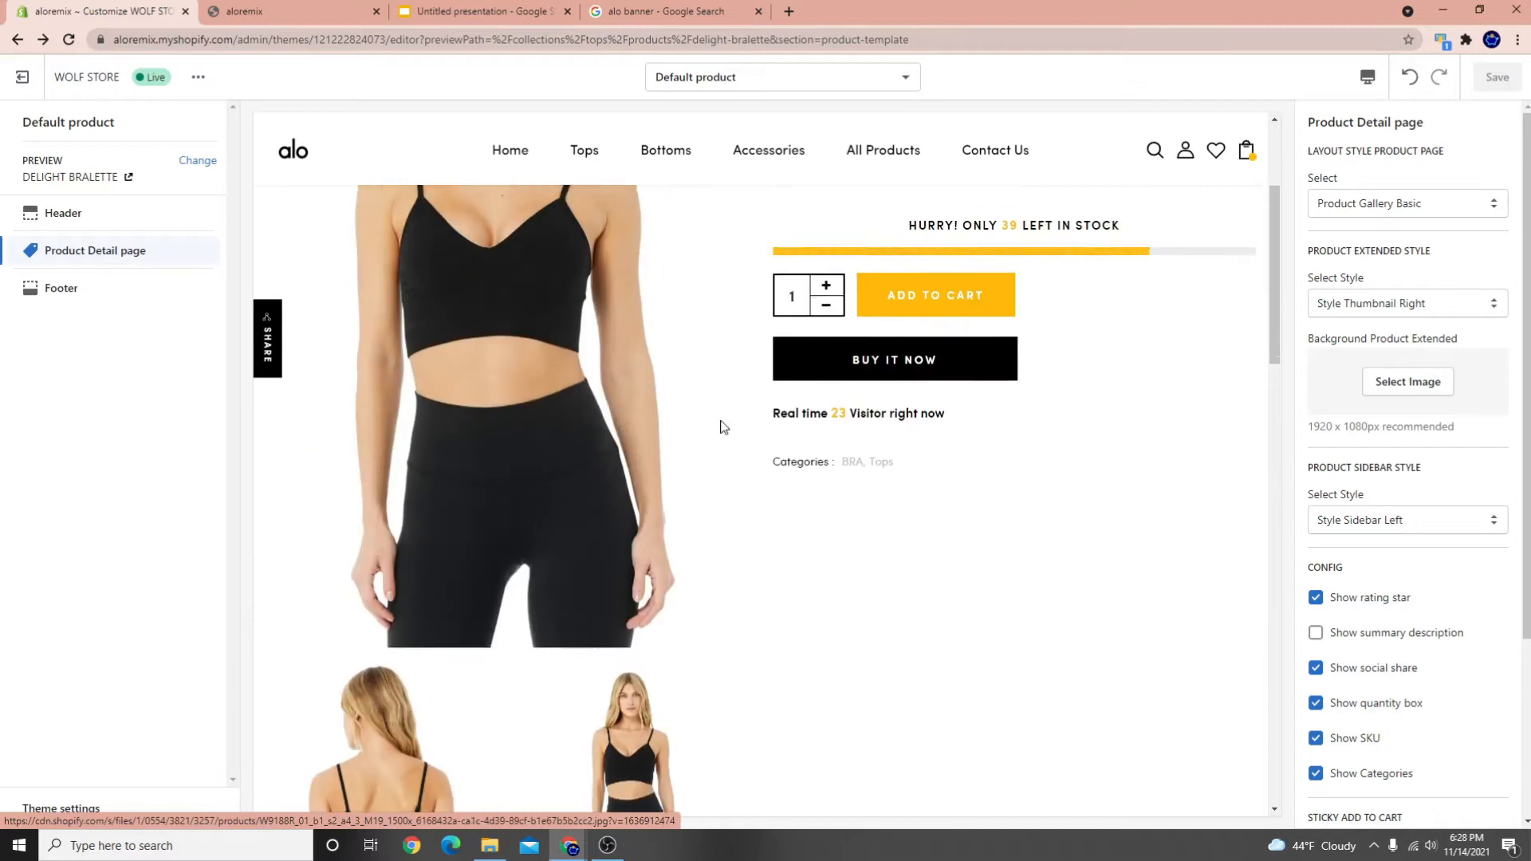
Set the product page layout to Product Gallery Modern, save the theme and look through the image grid in the preview
left_click(1410, 204)
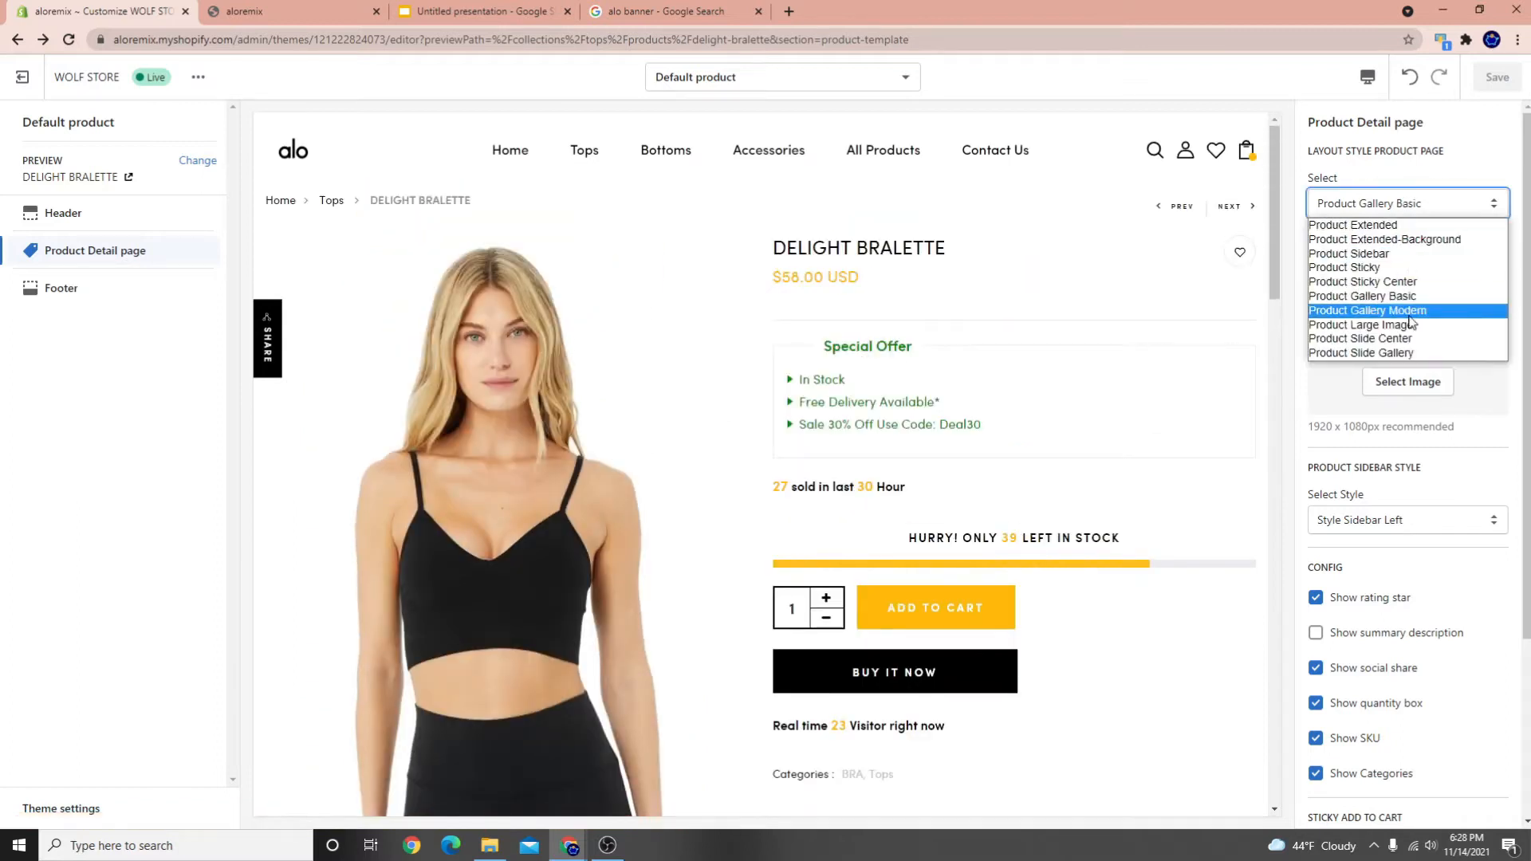
left_click(1417, 312)
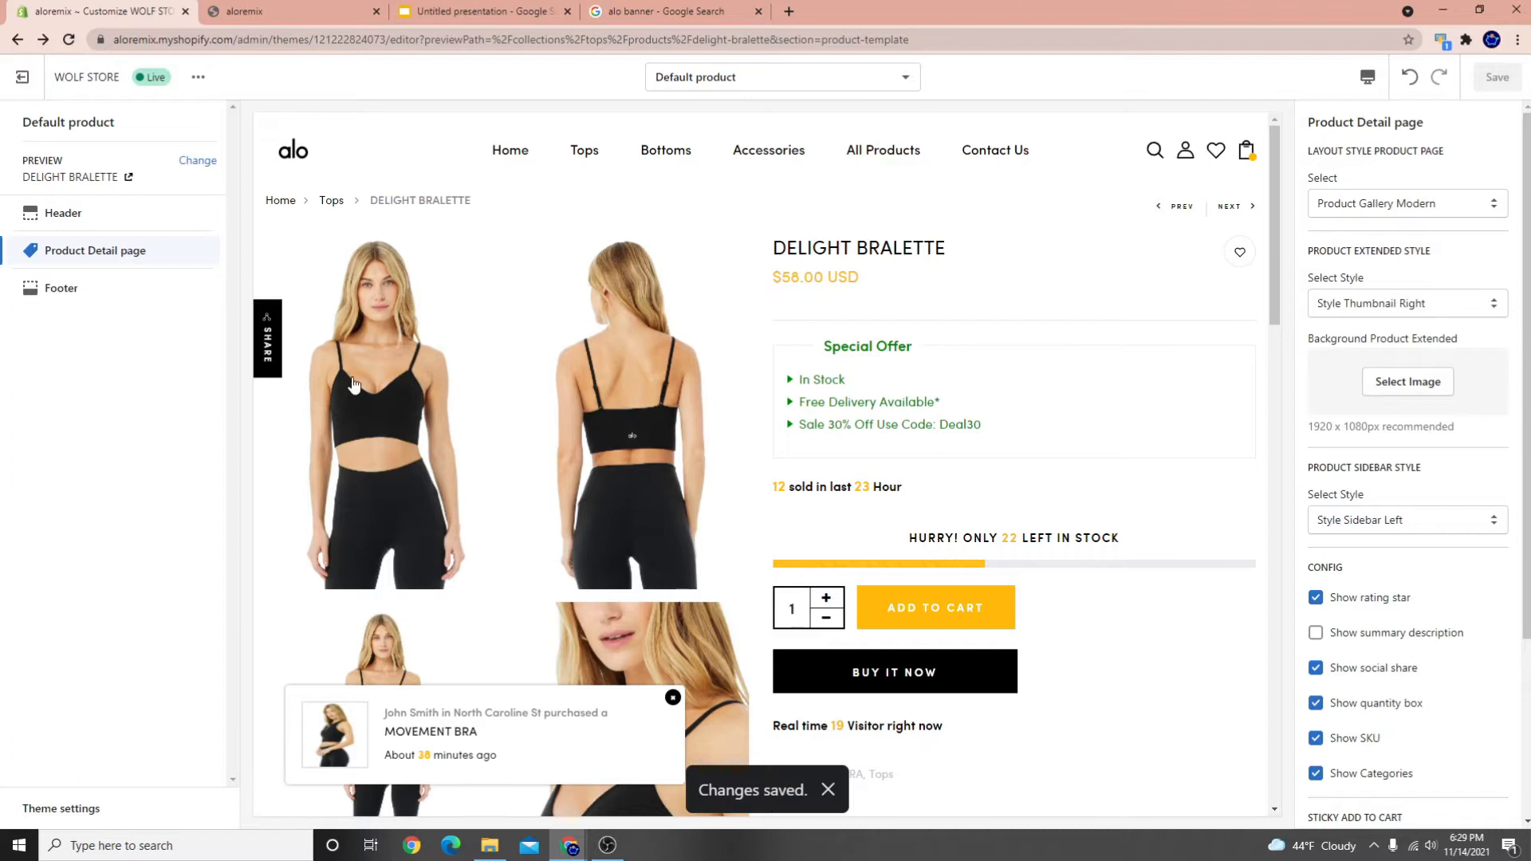
scroll(353, 383, "down", 8)
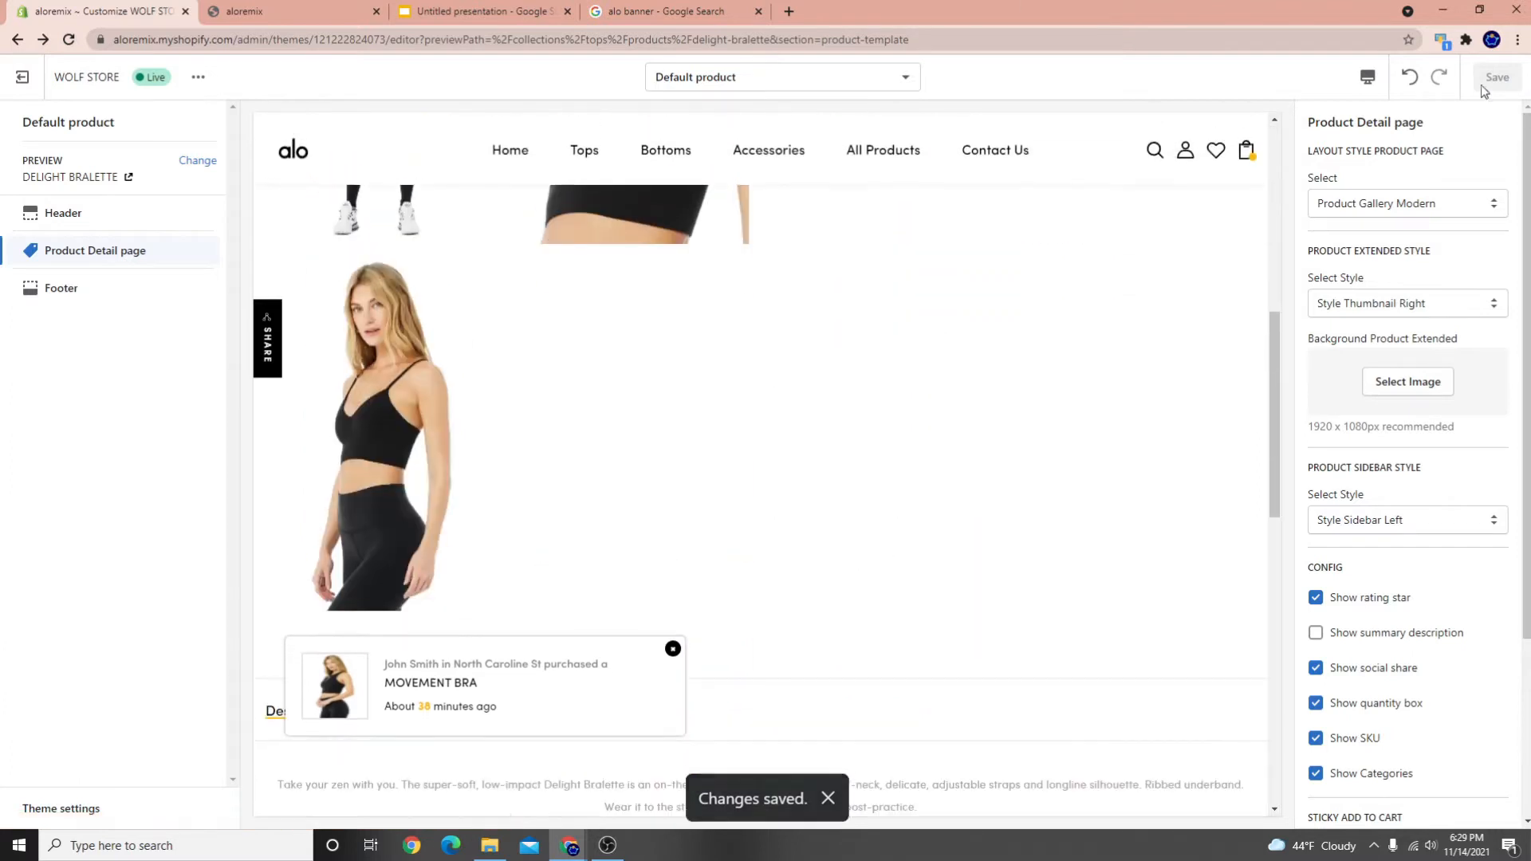
Set the product page layout to Product Large Image, save the theme and page through the product image slider in the preview
left_click(1435, 204)
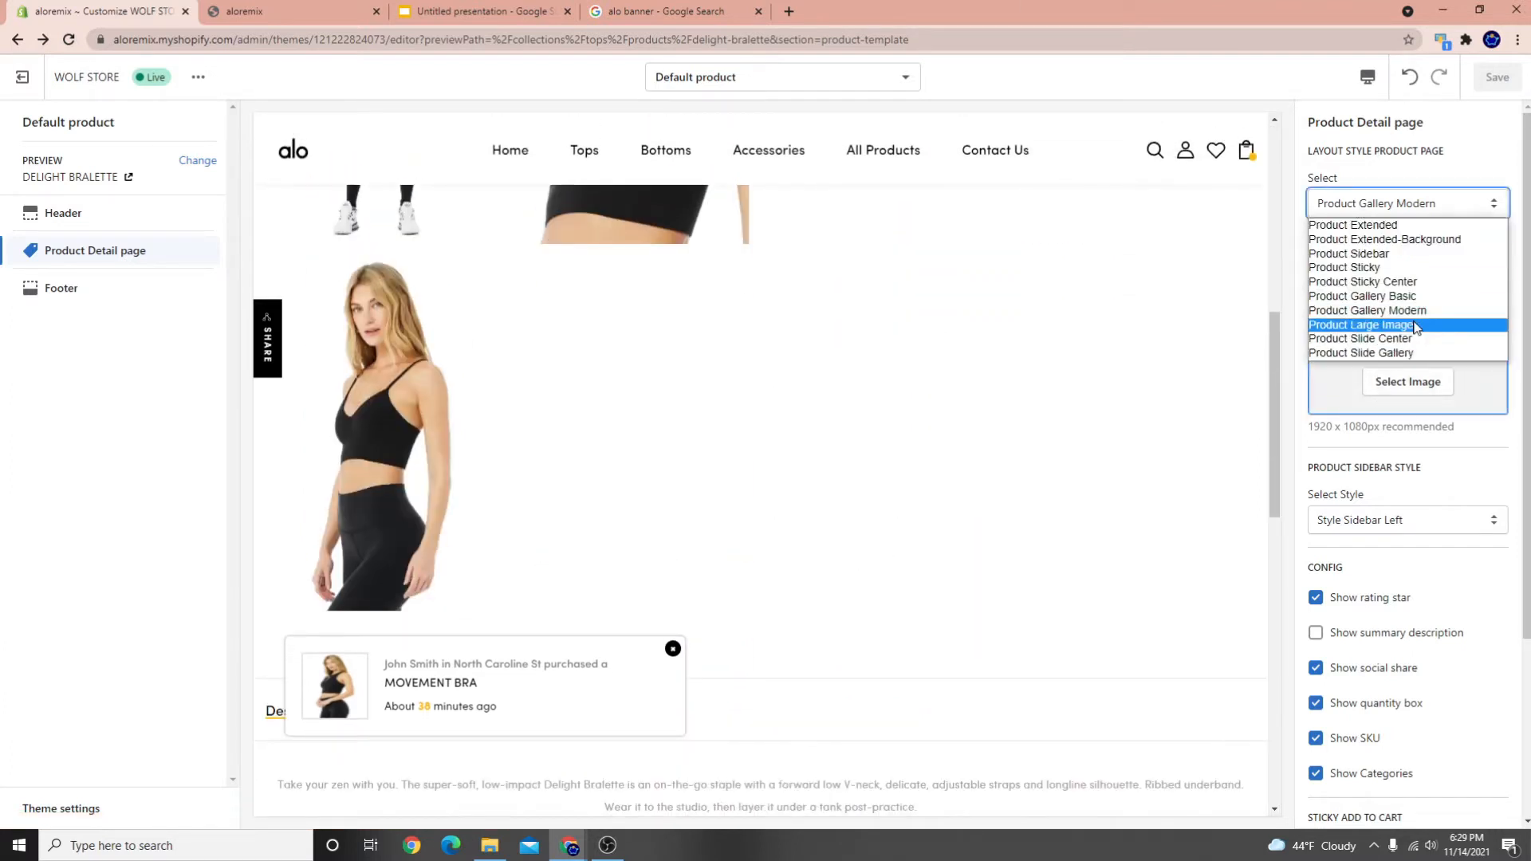
left_click(1413, 325)
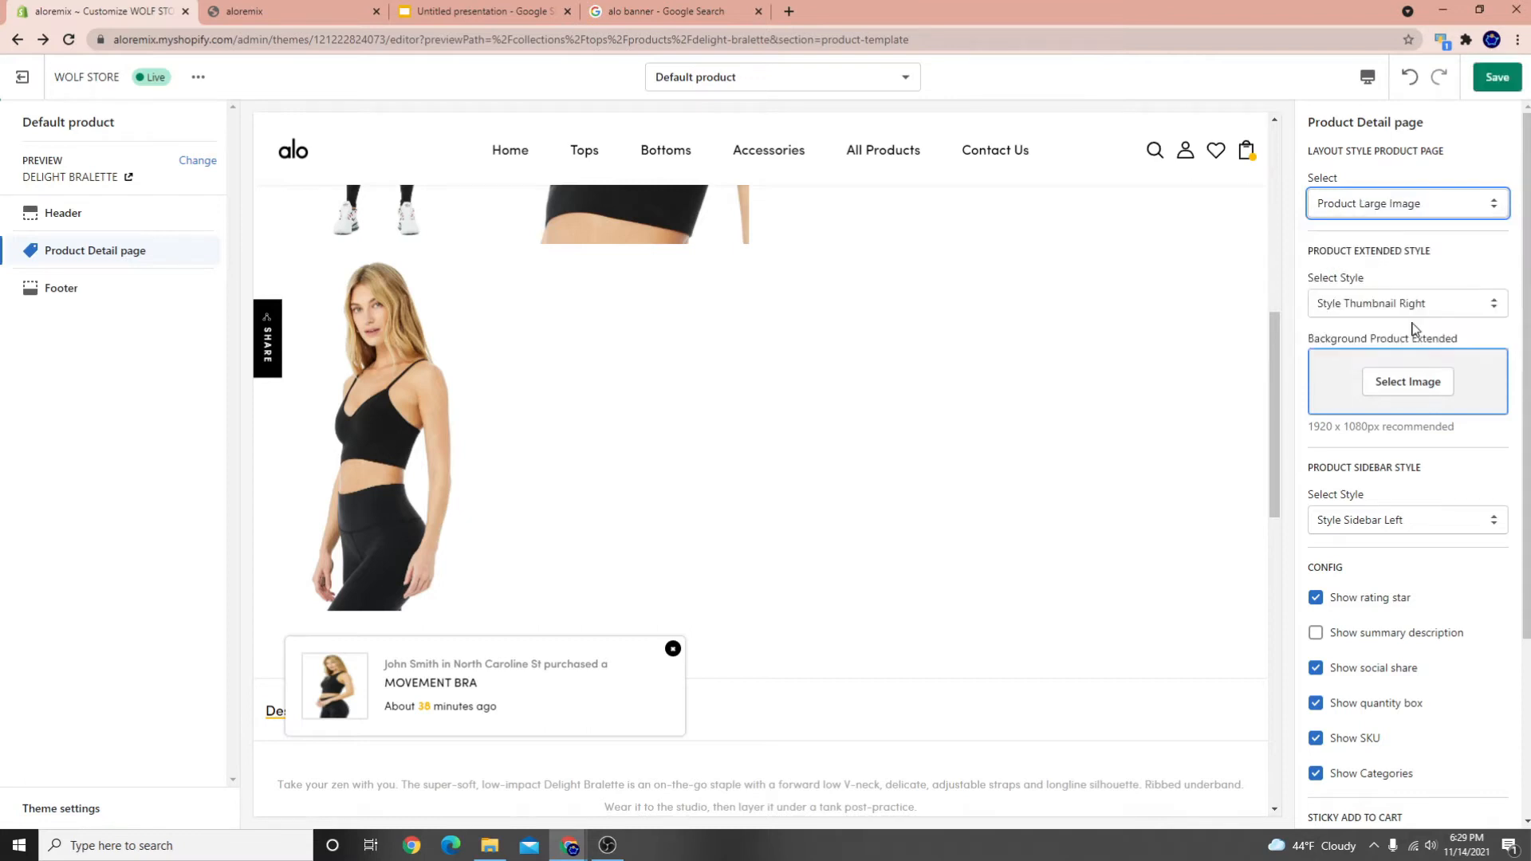
scroll(778, 635, "up", 4)
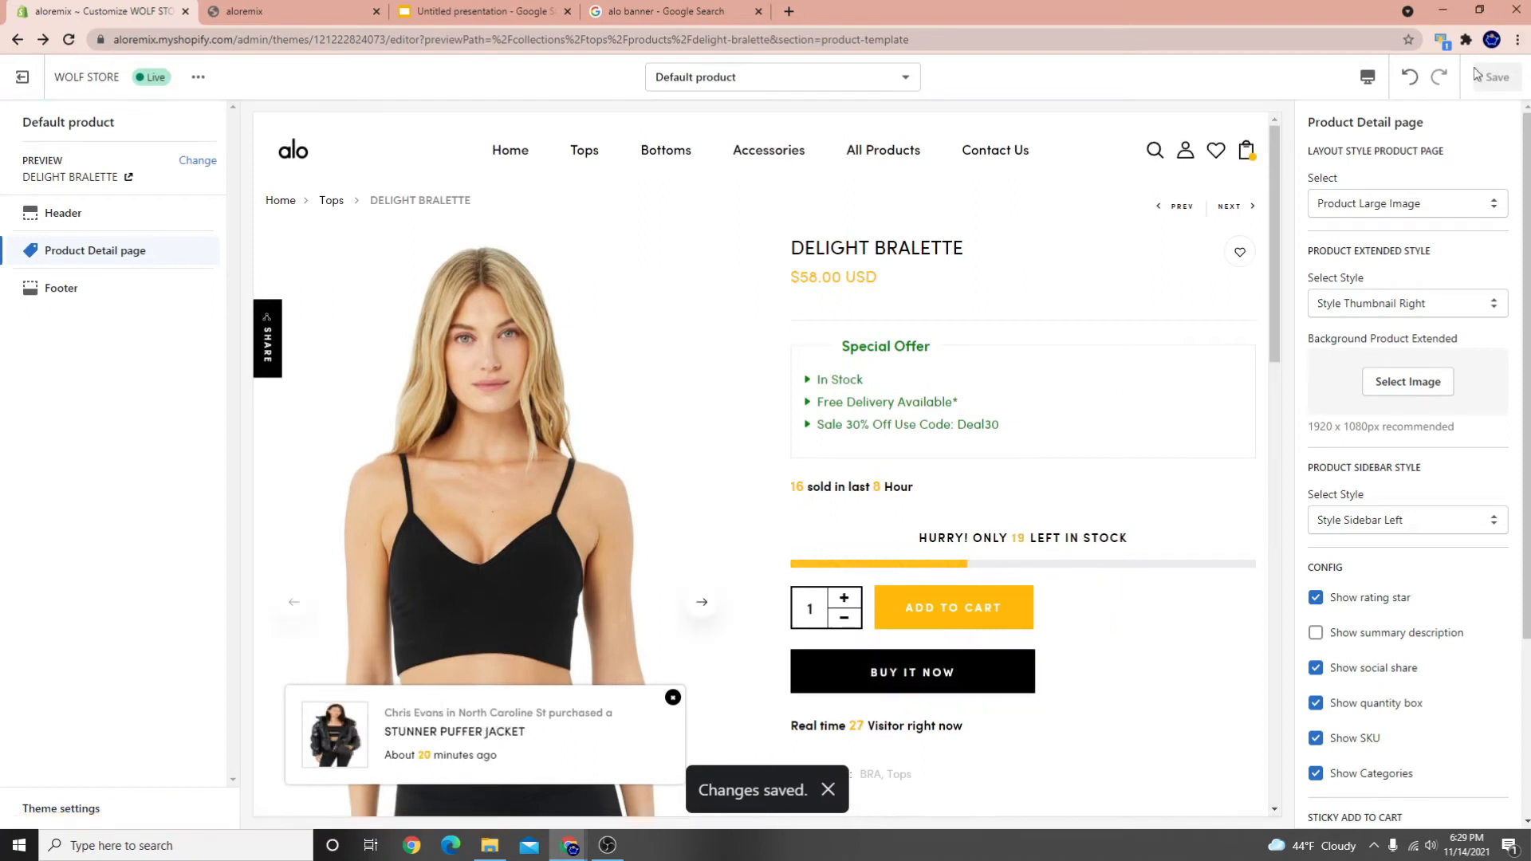
scroll(716, 359, "down", 15)
scroll(666, 524, "up", 10)
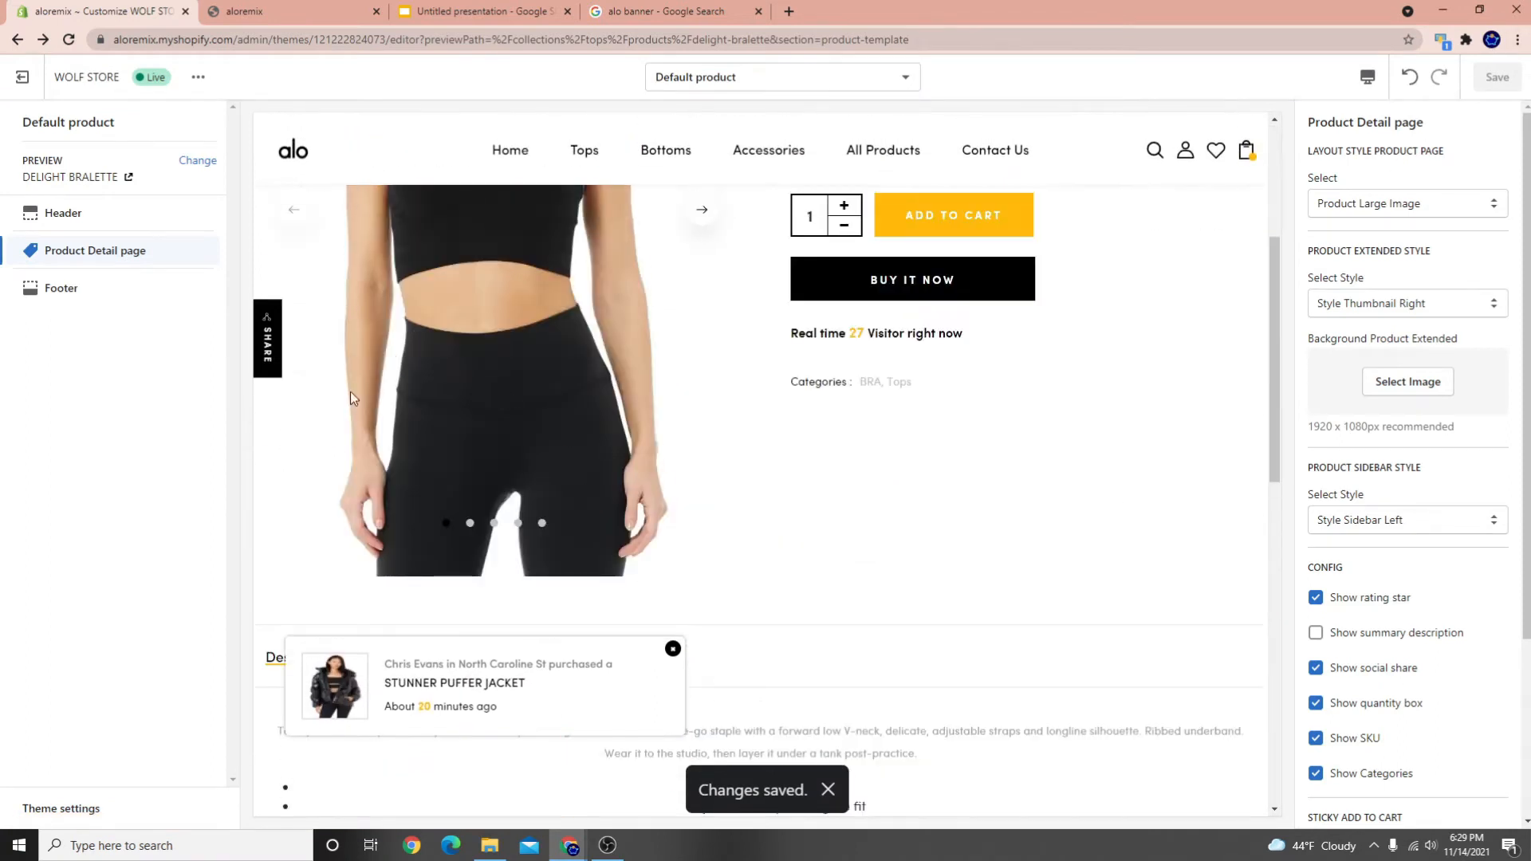
scroll(468, 443, "up", 3)
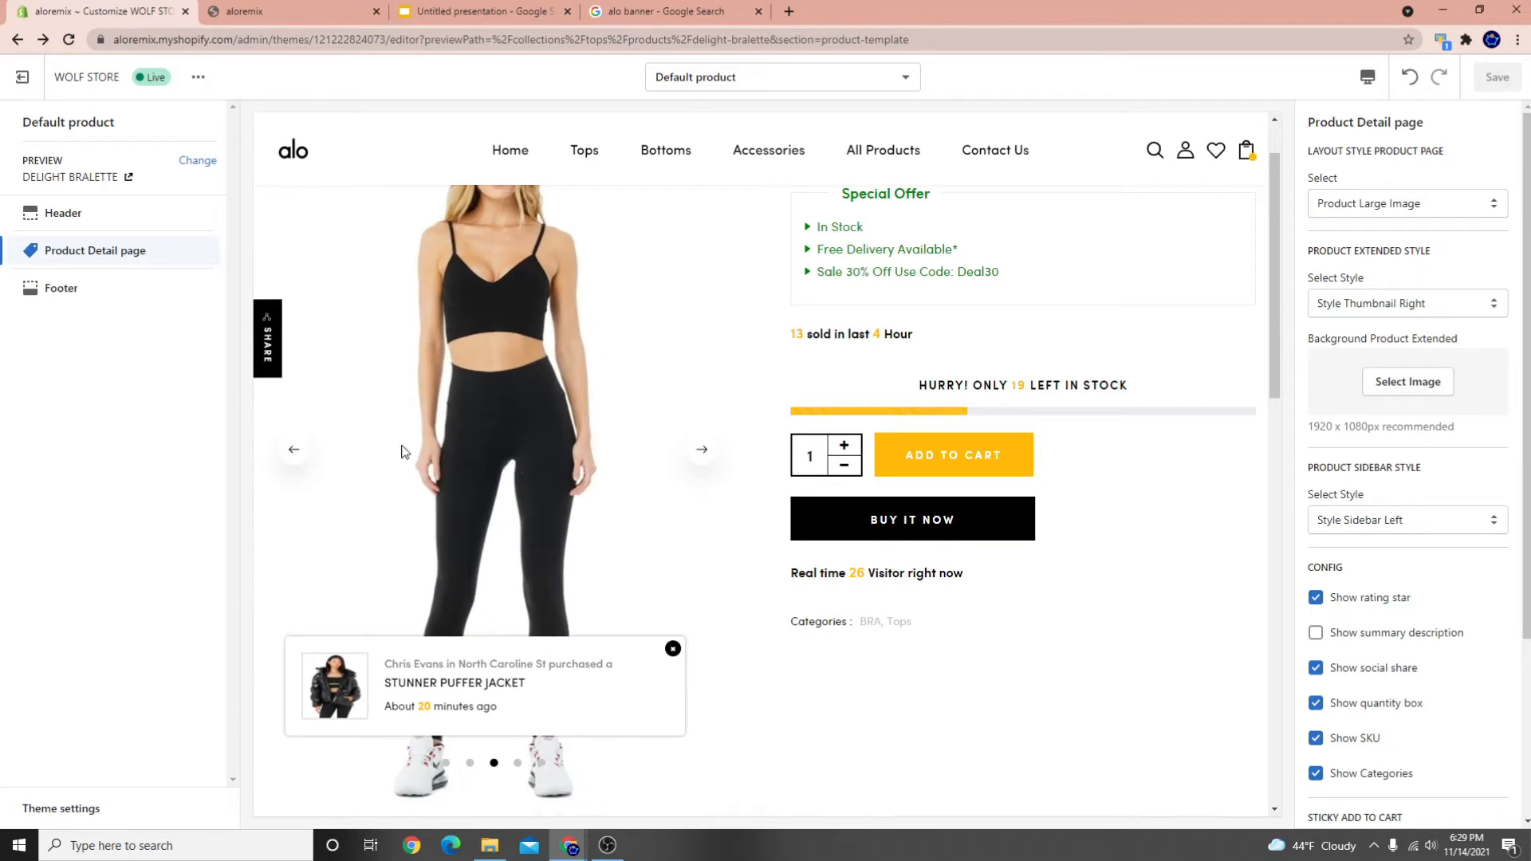
left_click_drag(427, 446, 593, 447)
left_click(700, 448)
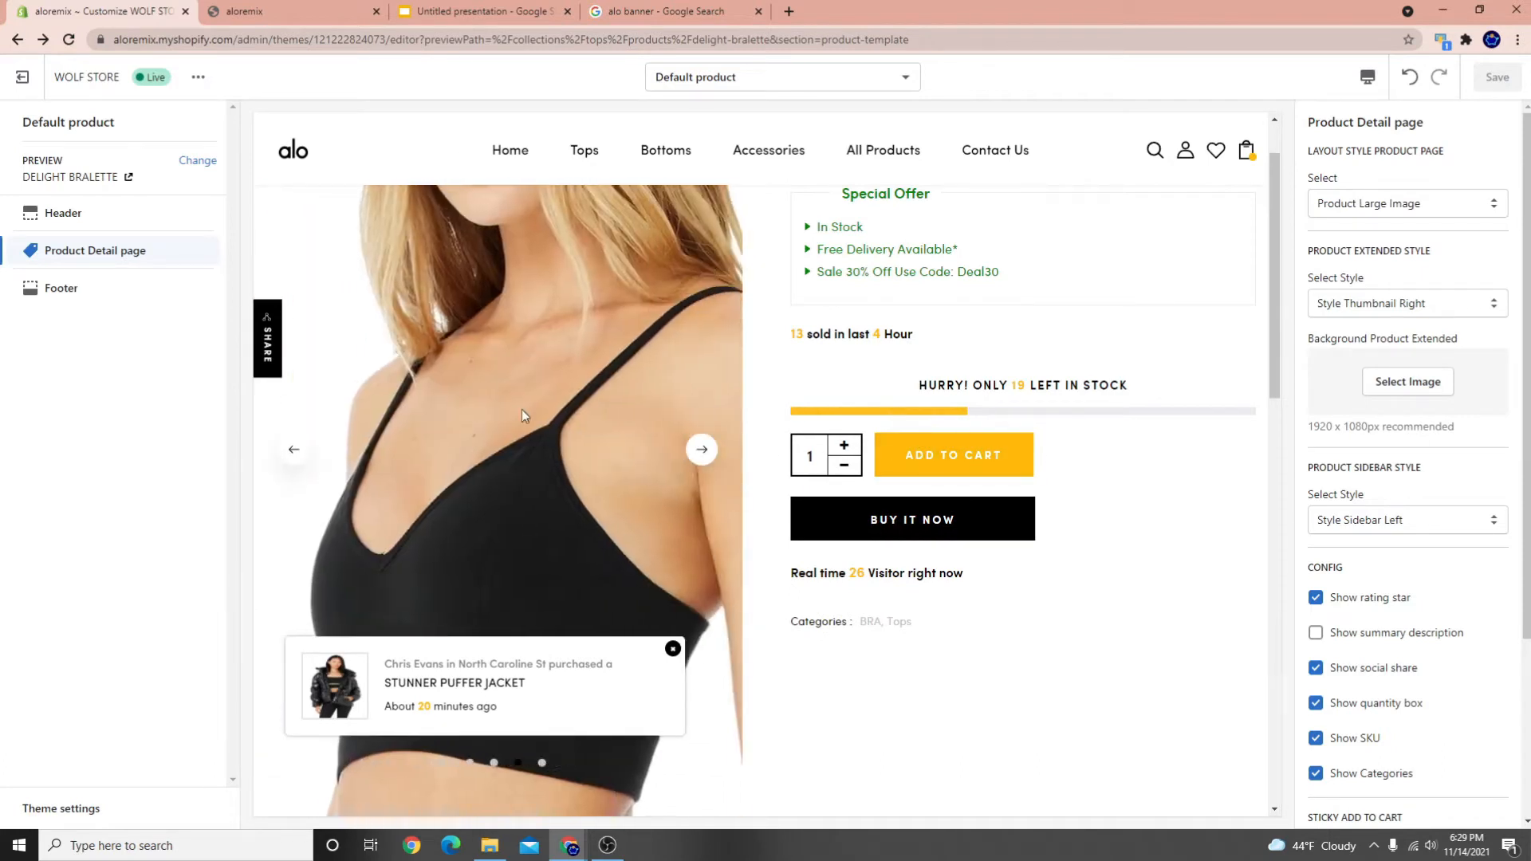
left_click(700, 447)
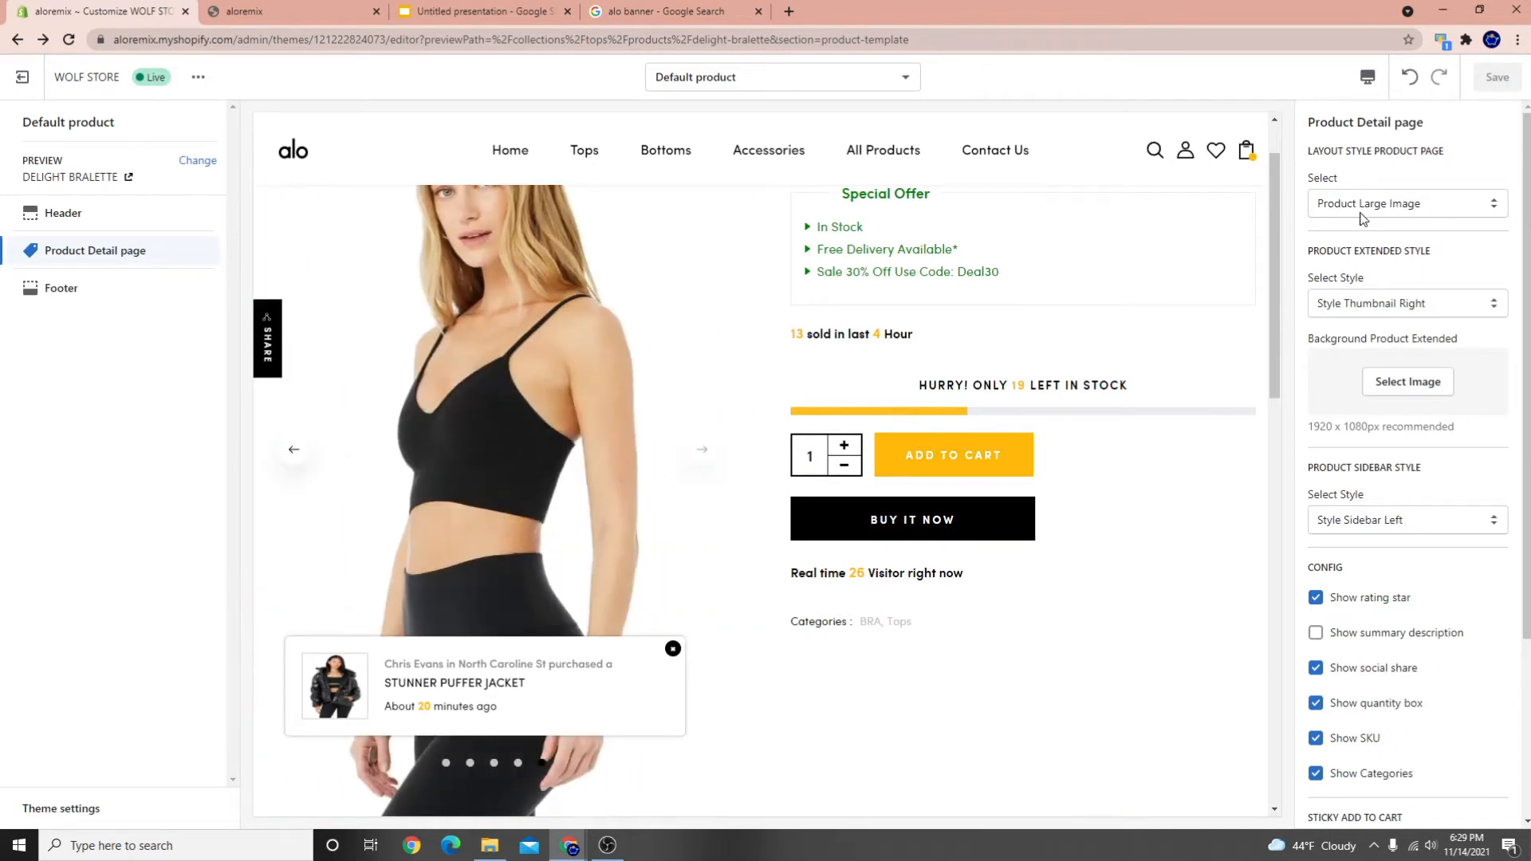
Set the product page layout to Product Slide Center, save the theme and look through the product page preview
left_click(1362, 205)
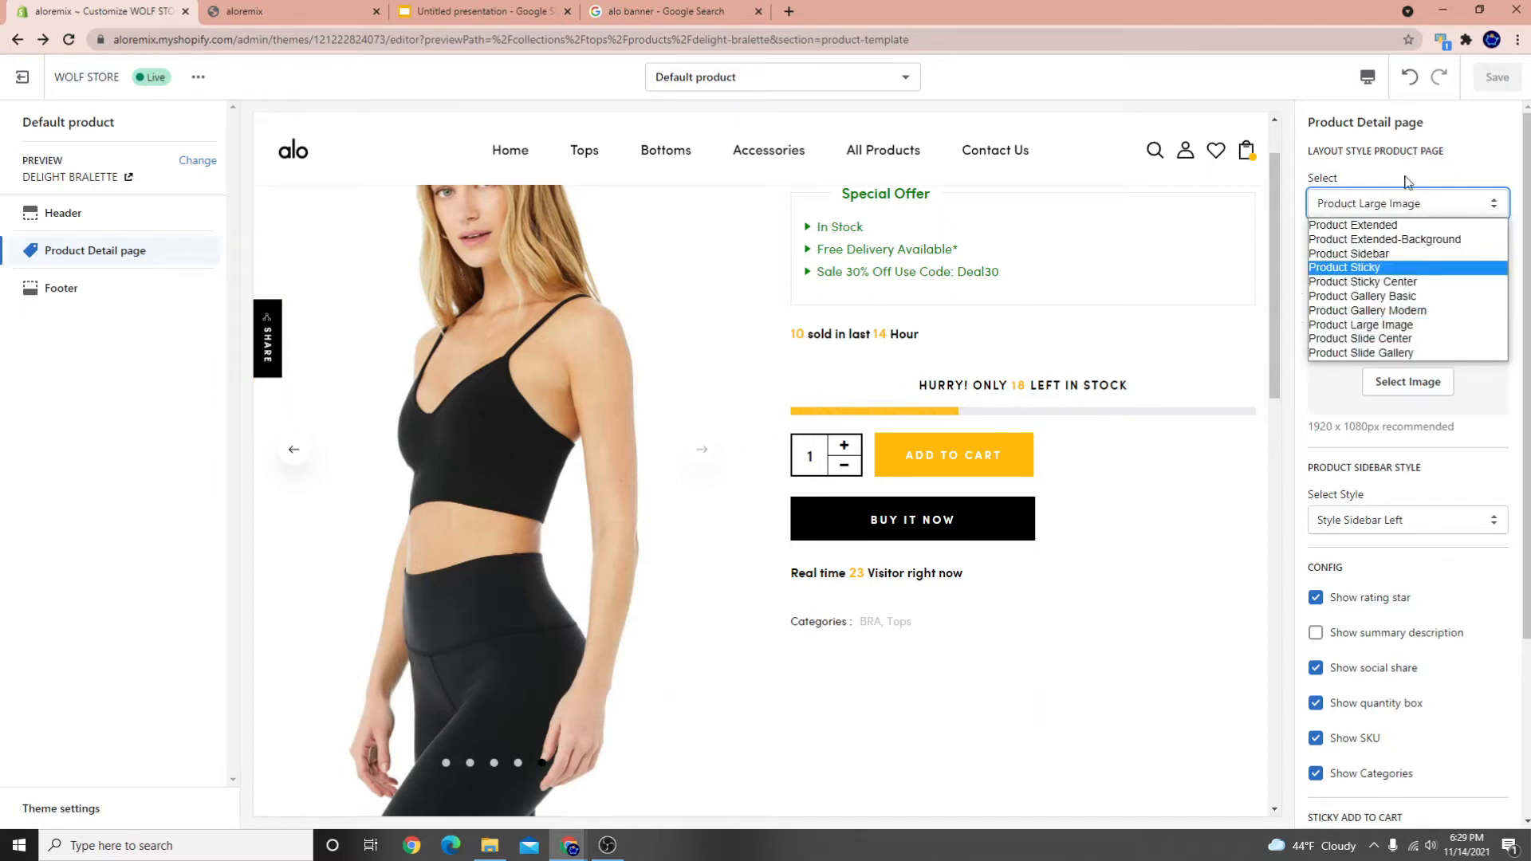
left_click(1392, 341)
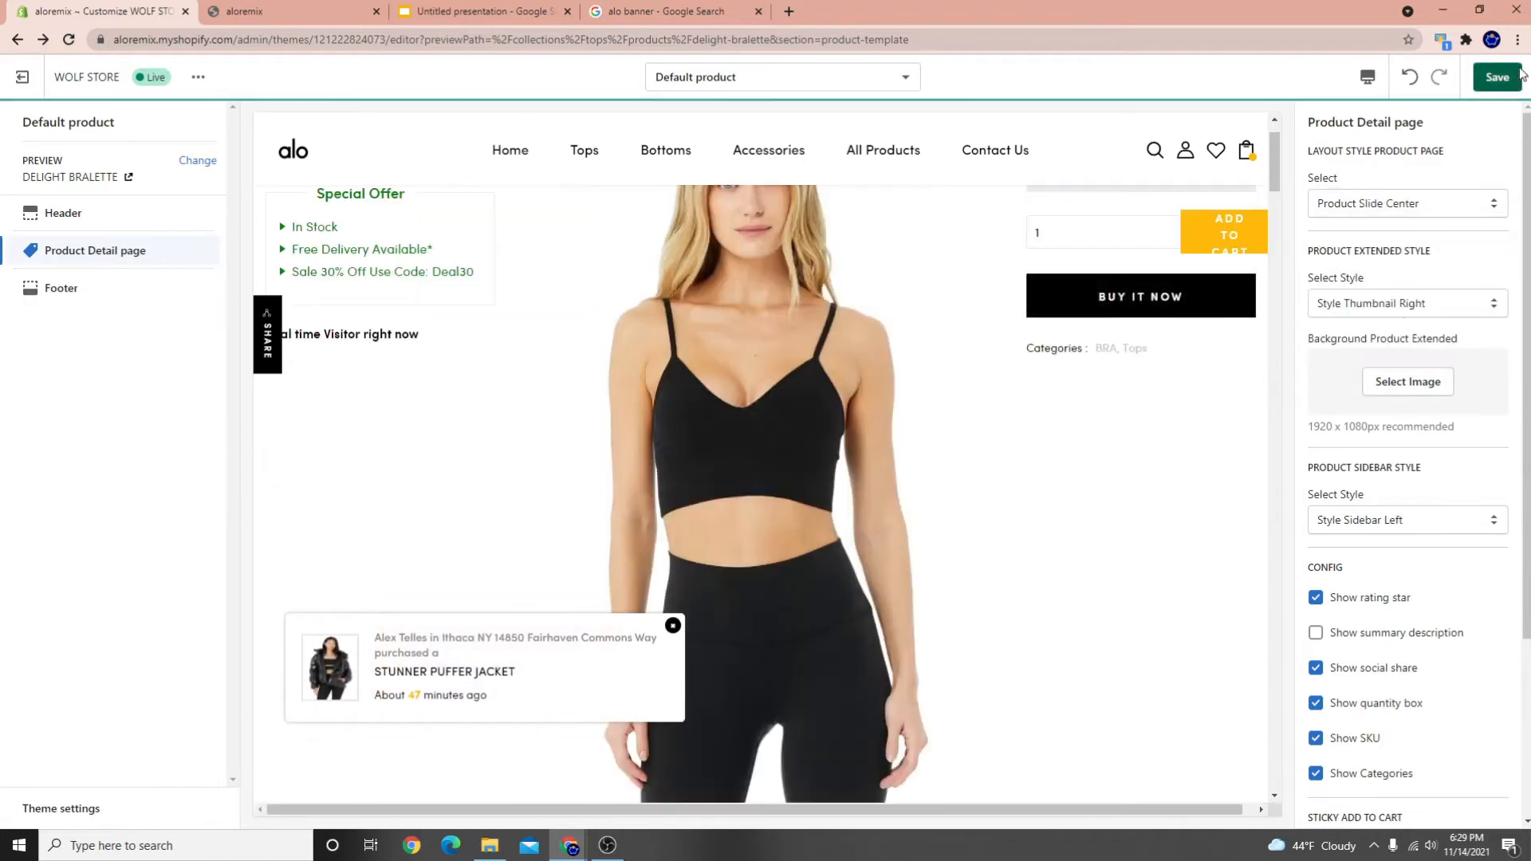
left_click(1518, 75)
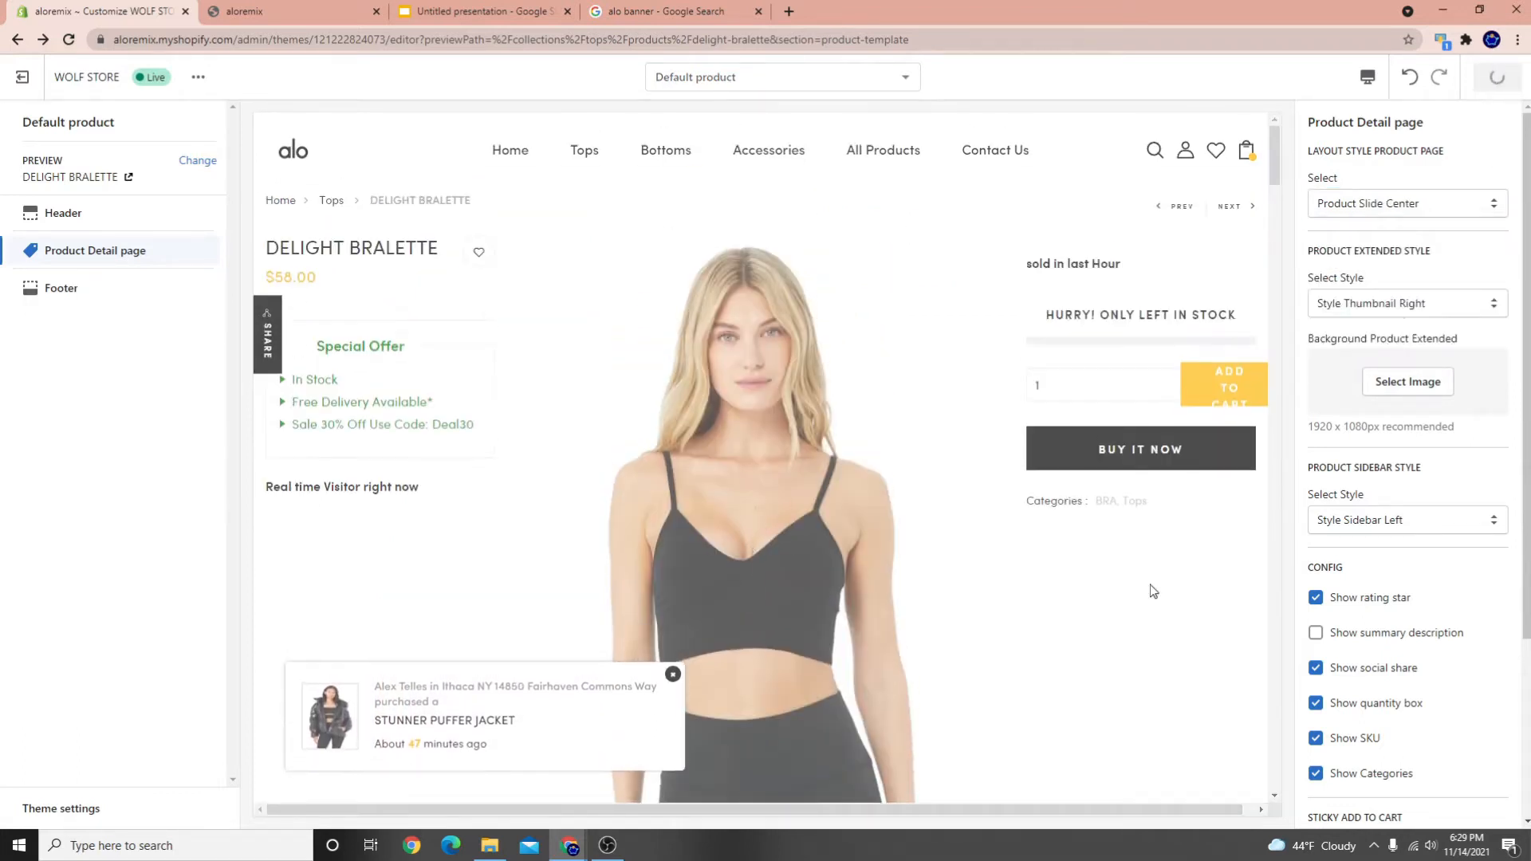
scroll(831, 601, "down", 5)
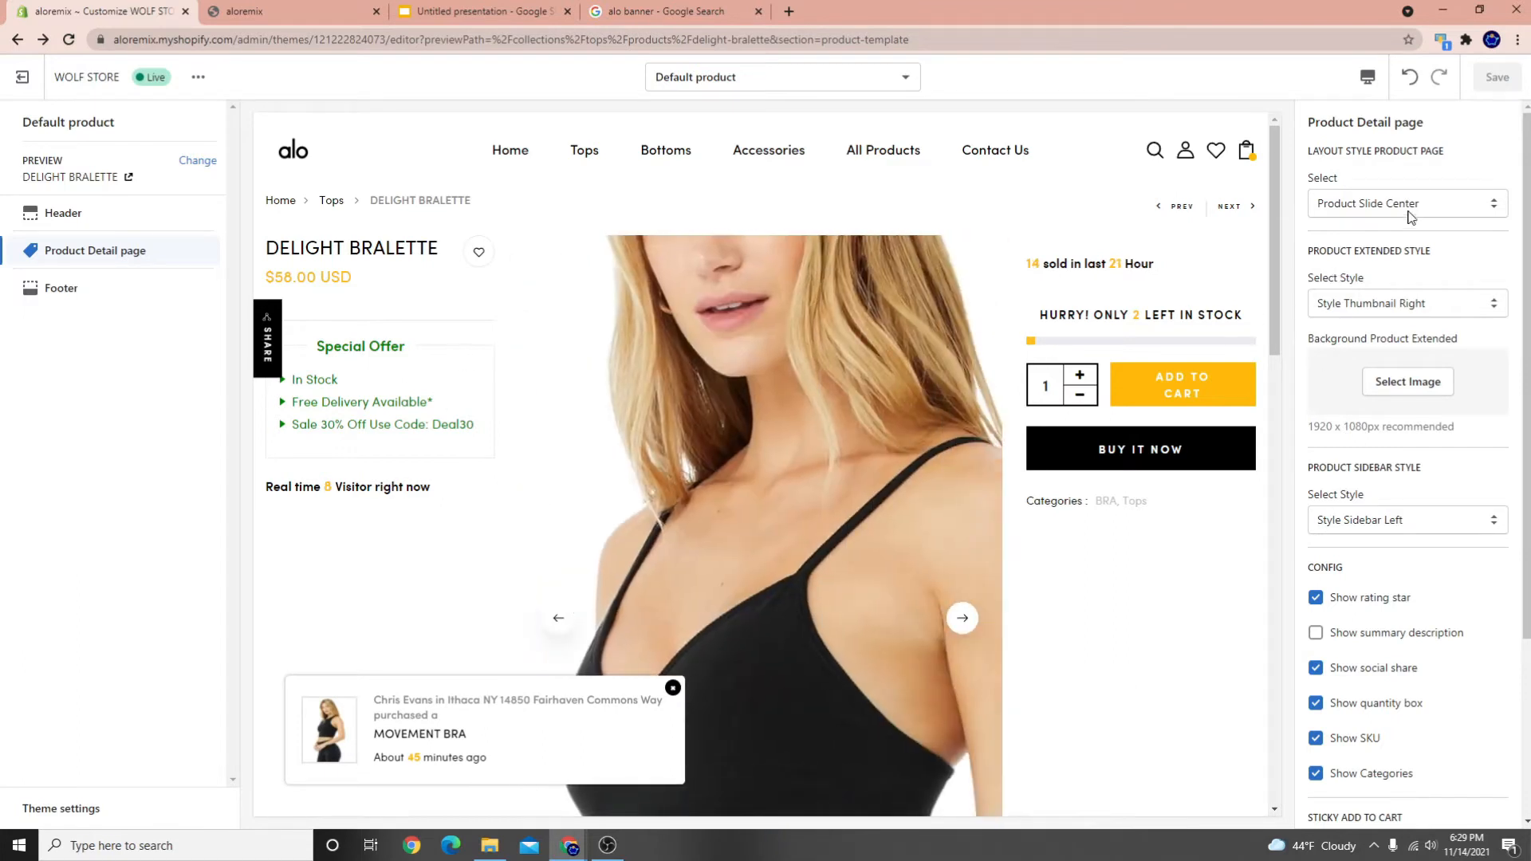
Set the product page layout to Product Slide Gallery and save the theme
left_click(1403, 204)
left_click(1373, 354)
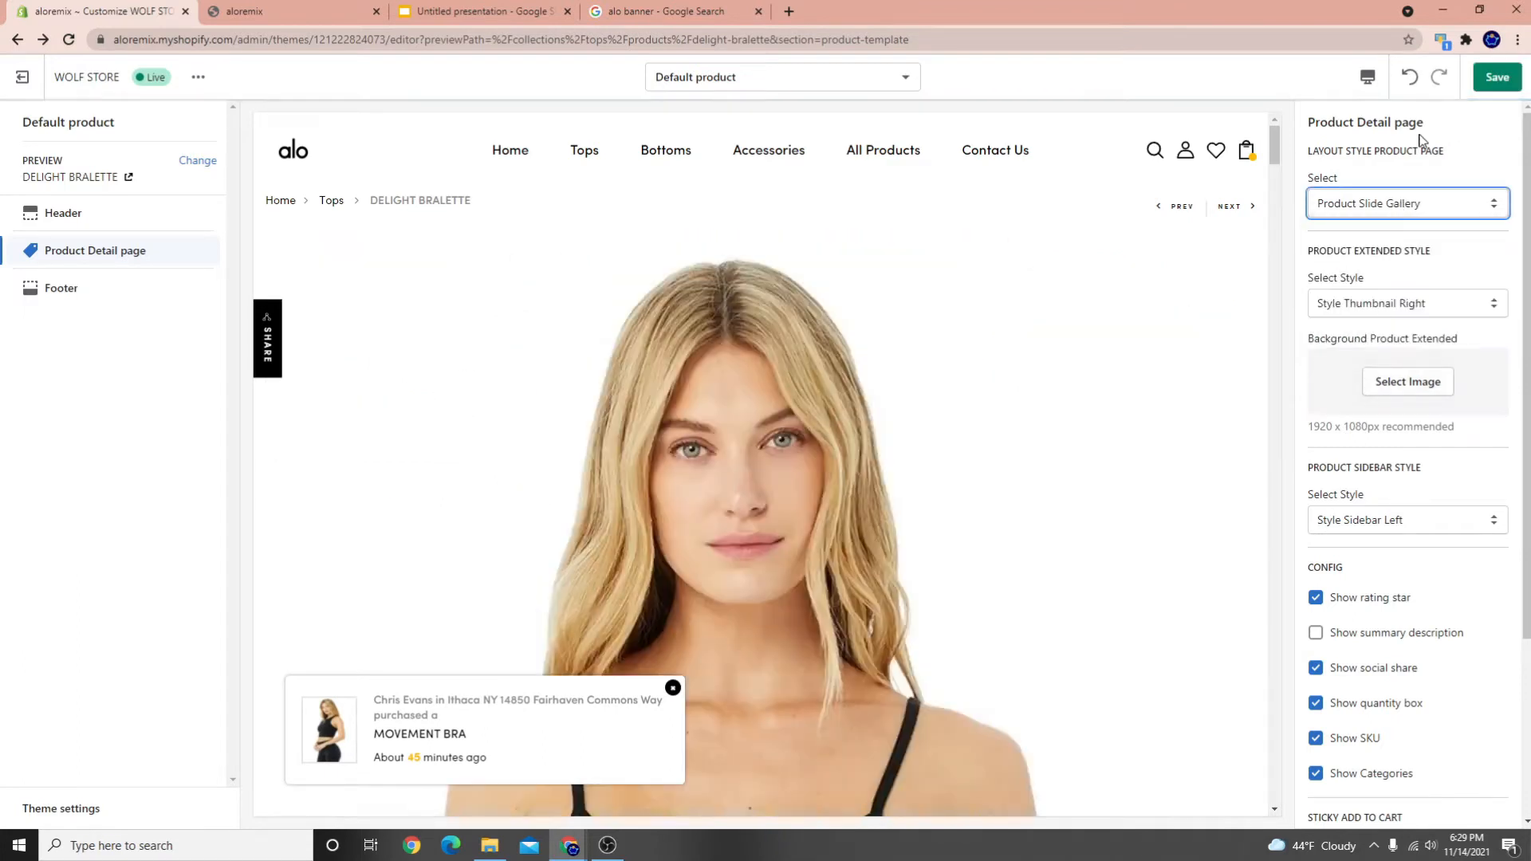
left_click(1496, 86)
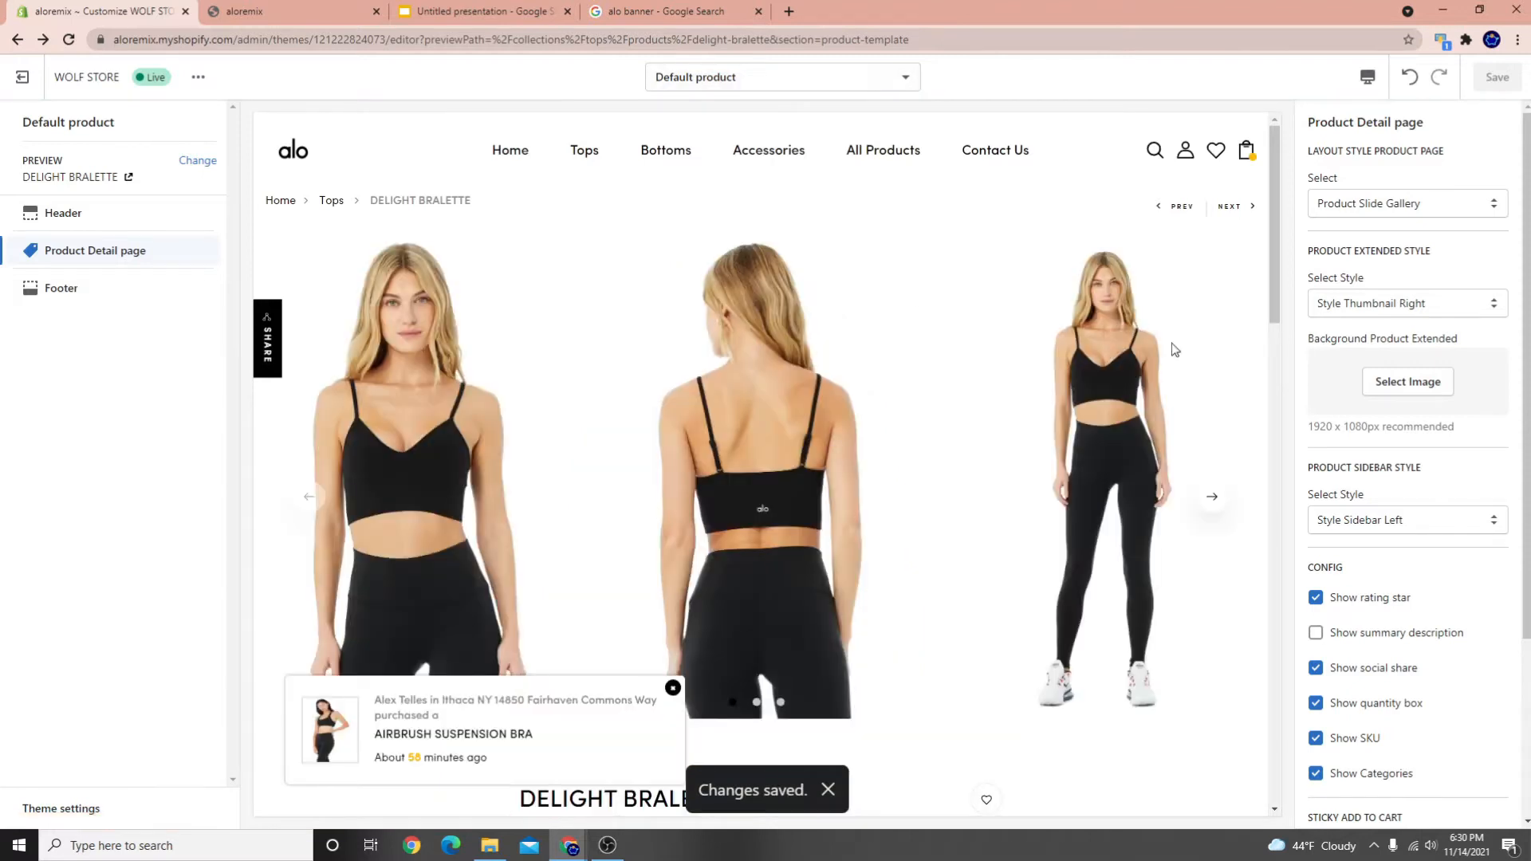
Page through the product image slider in the preview and examine the product details below it
scroll(997, 446, "down", 4)
scroll(899, 381, "up", 4)
left_click_drag(1043, 477, 718, 459)
left_click_drag(885, 456, 437, 468)
left_click_drag(533, 467, 997, 474)
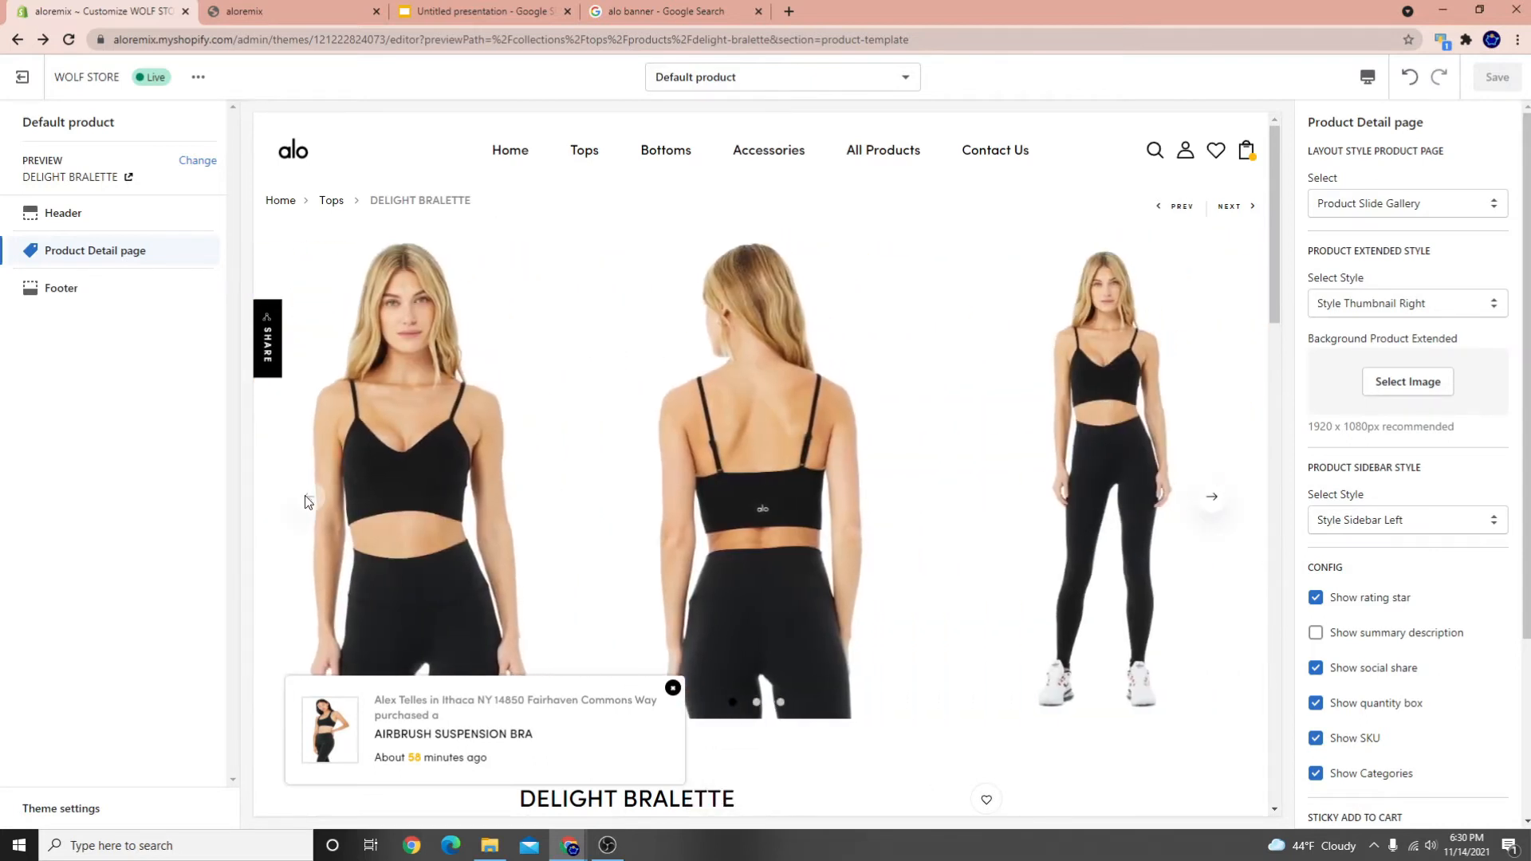
left_click(1212, 496)
left_click(1213, 496)
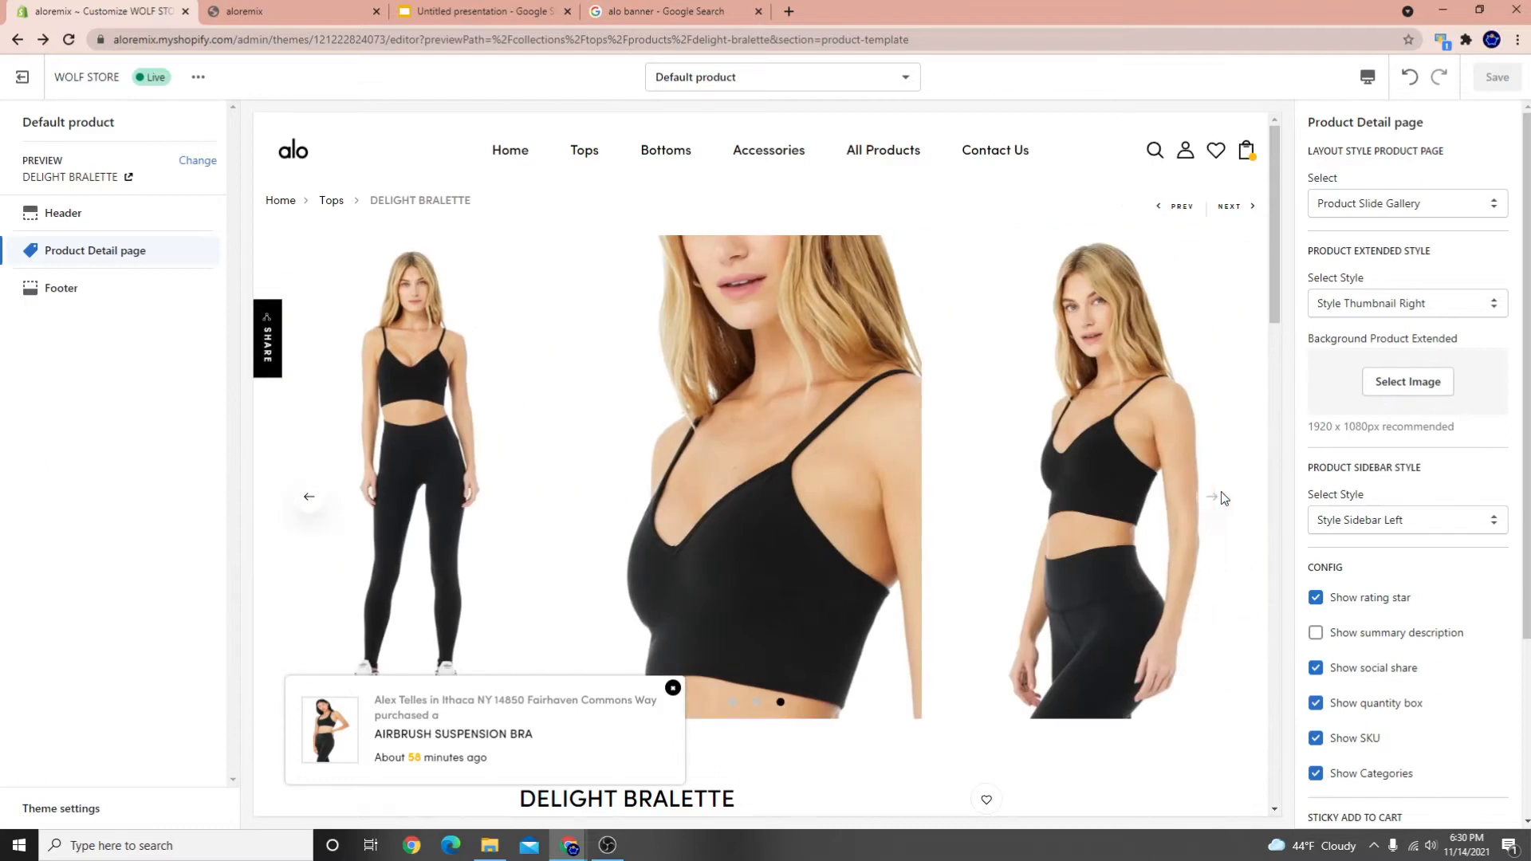
scroll(893, 531, "down", 10)
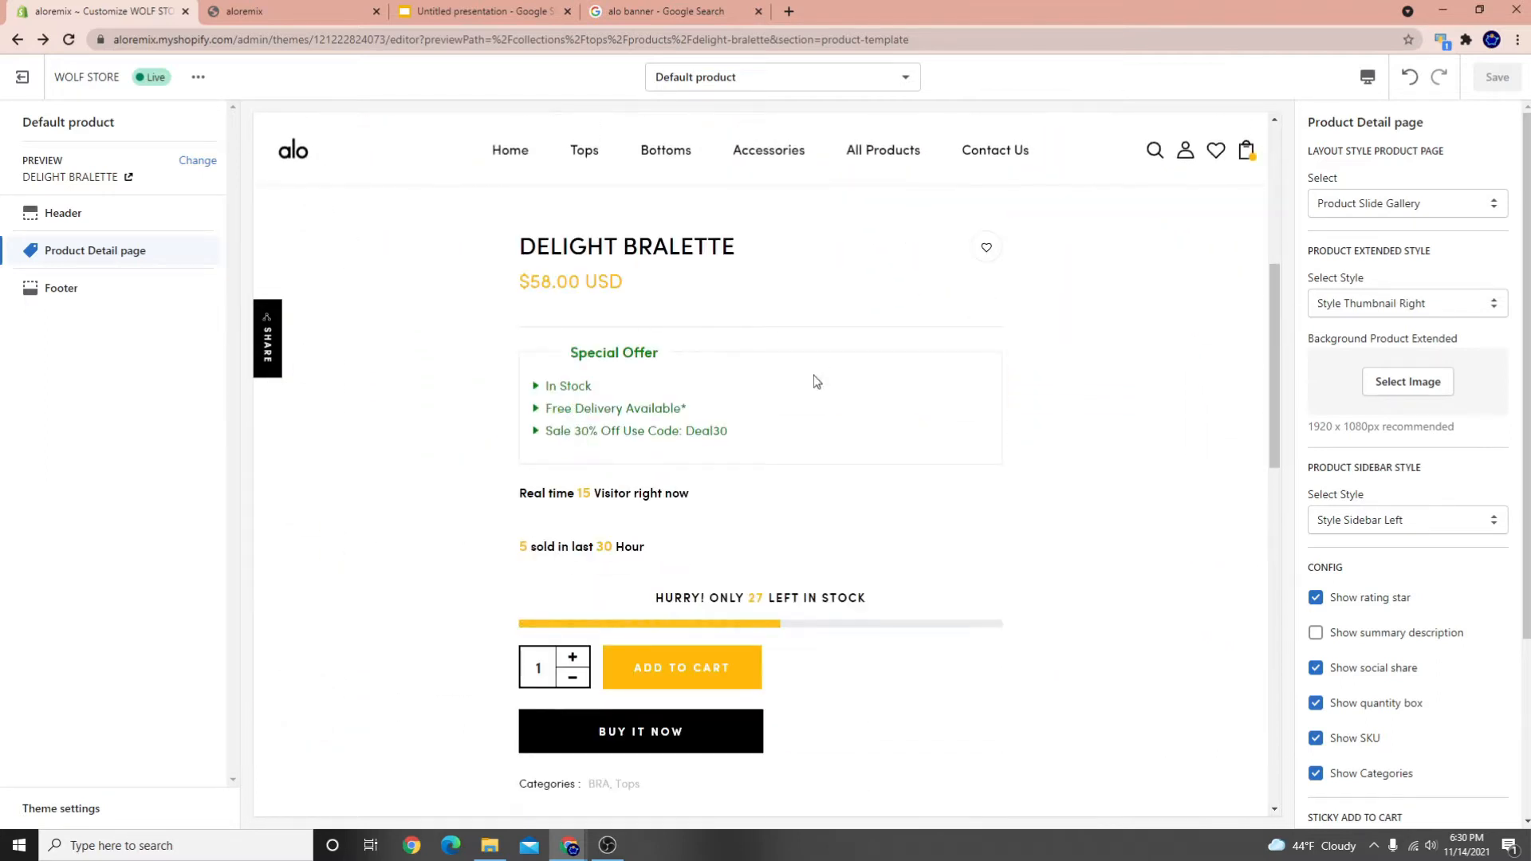
scroll(636, 452, "up", 10)
scroll(1037, 478, "down", 4)
scroll(997, 558, "up", 4)
Set the product page layout back to Product Gallery Basic, save the theme and check the image gallery in the preview
left_click(1387, 205)
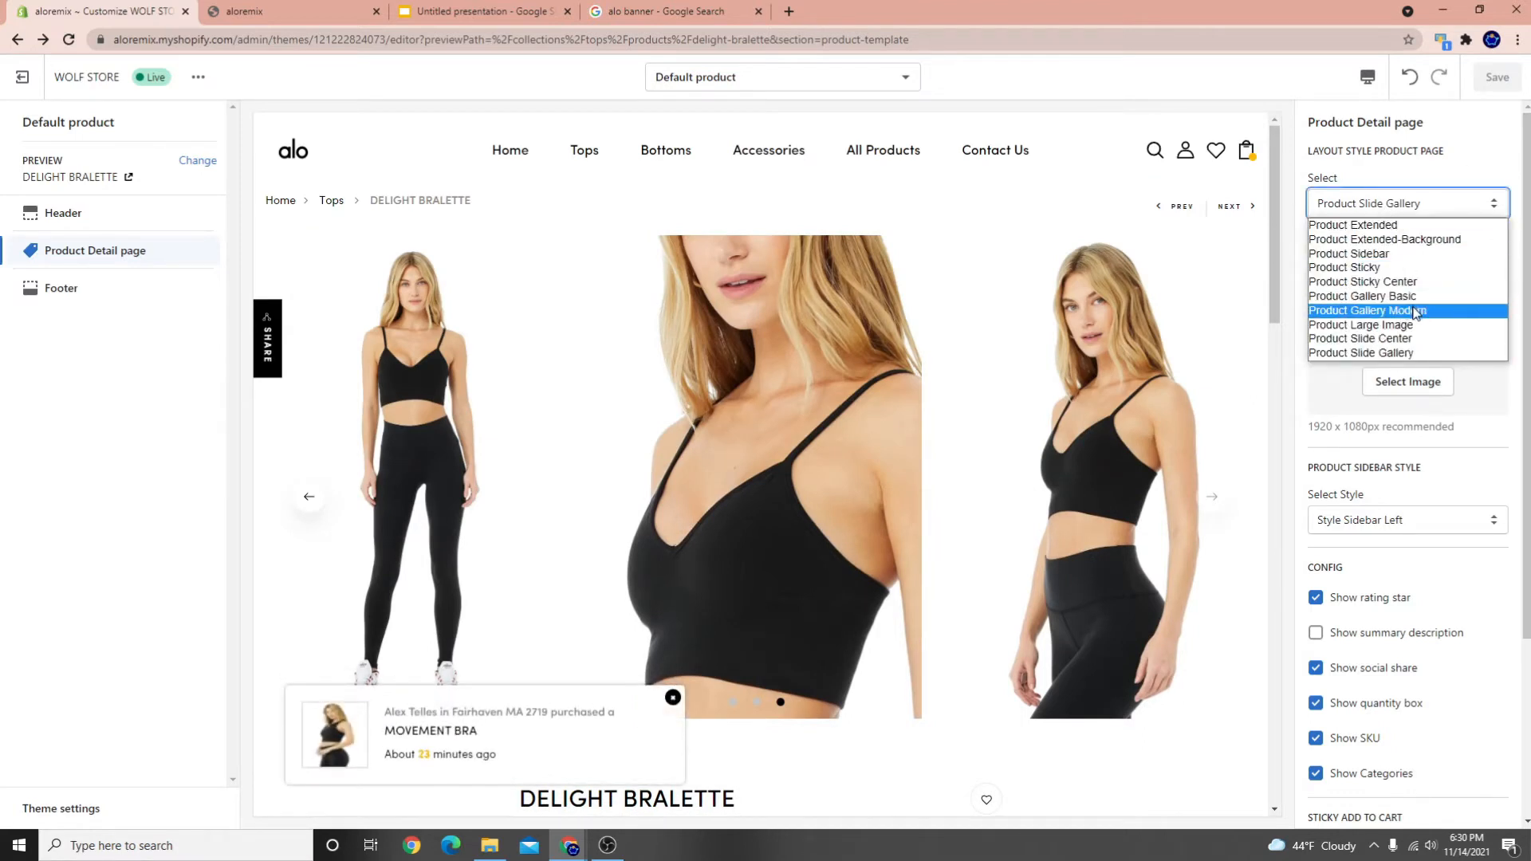
left_click(1387, 296)
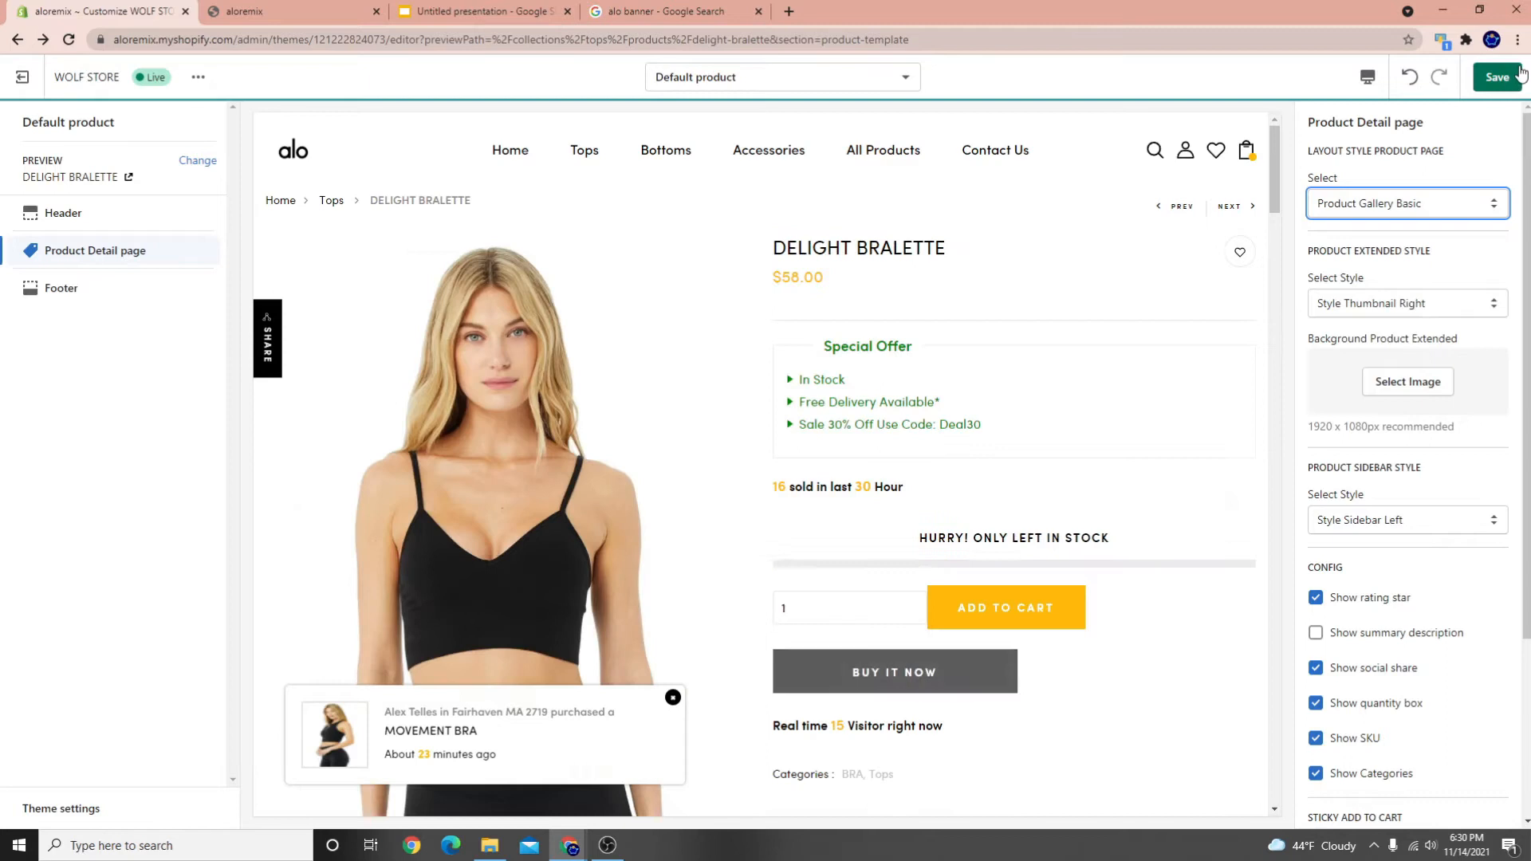
left_click(1510, 80)
scroll(650, 405, "down", 10)
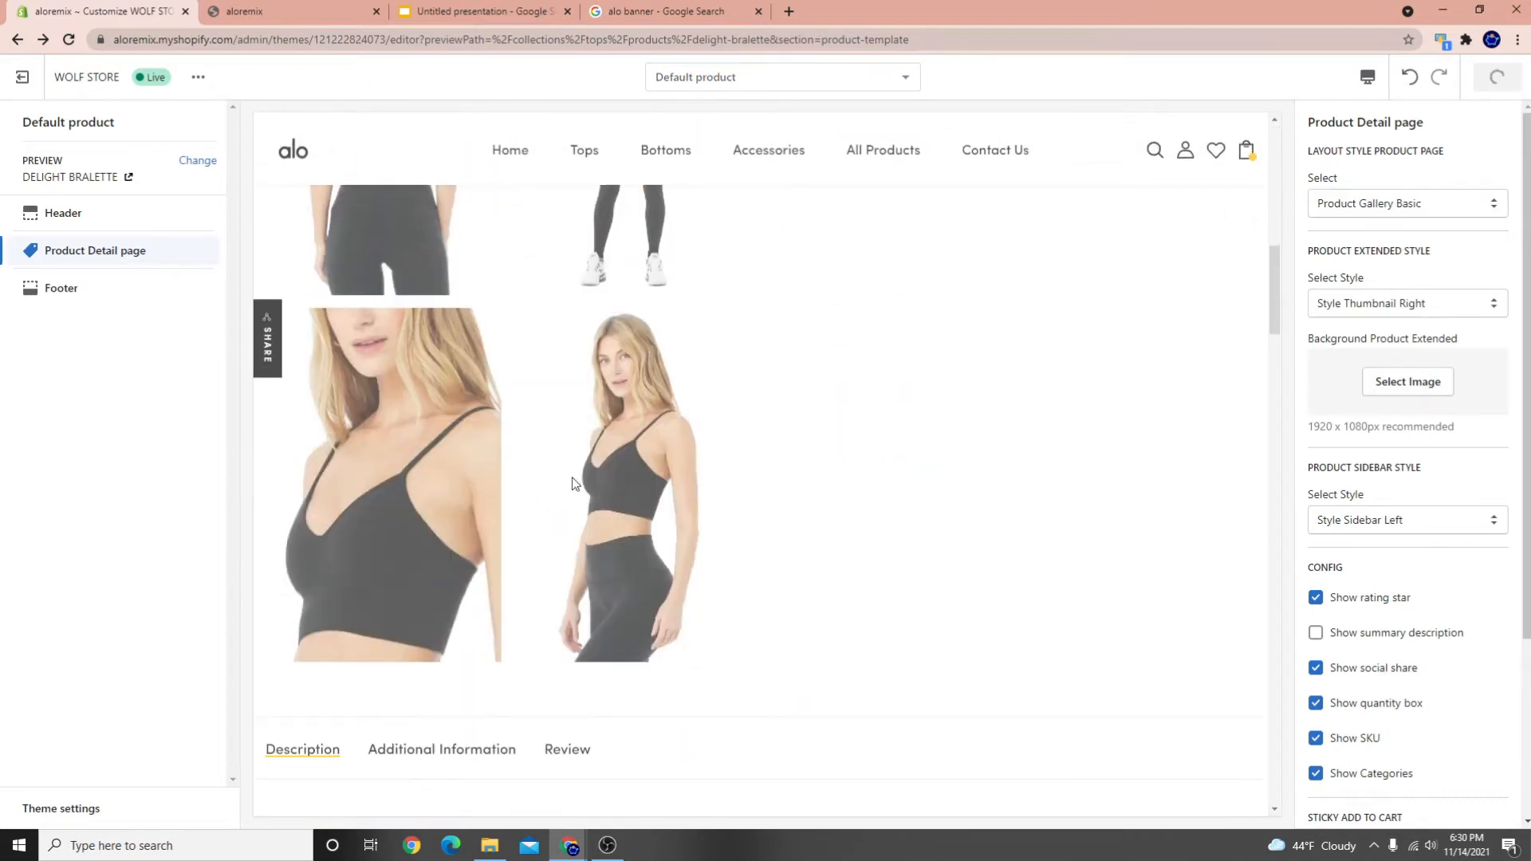
scroll(572, 484, "up", 5)
scroll(720, 474, "up", 2)
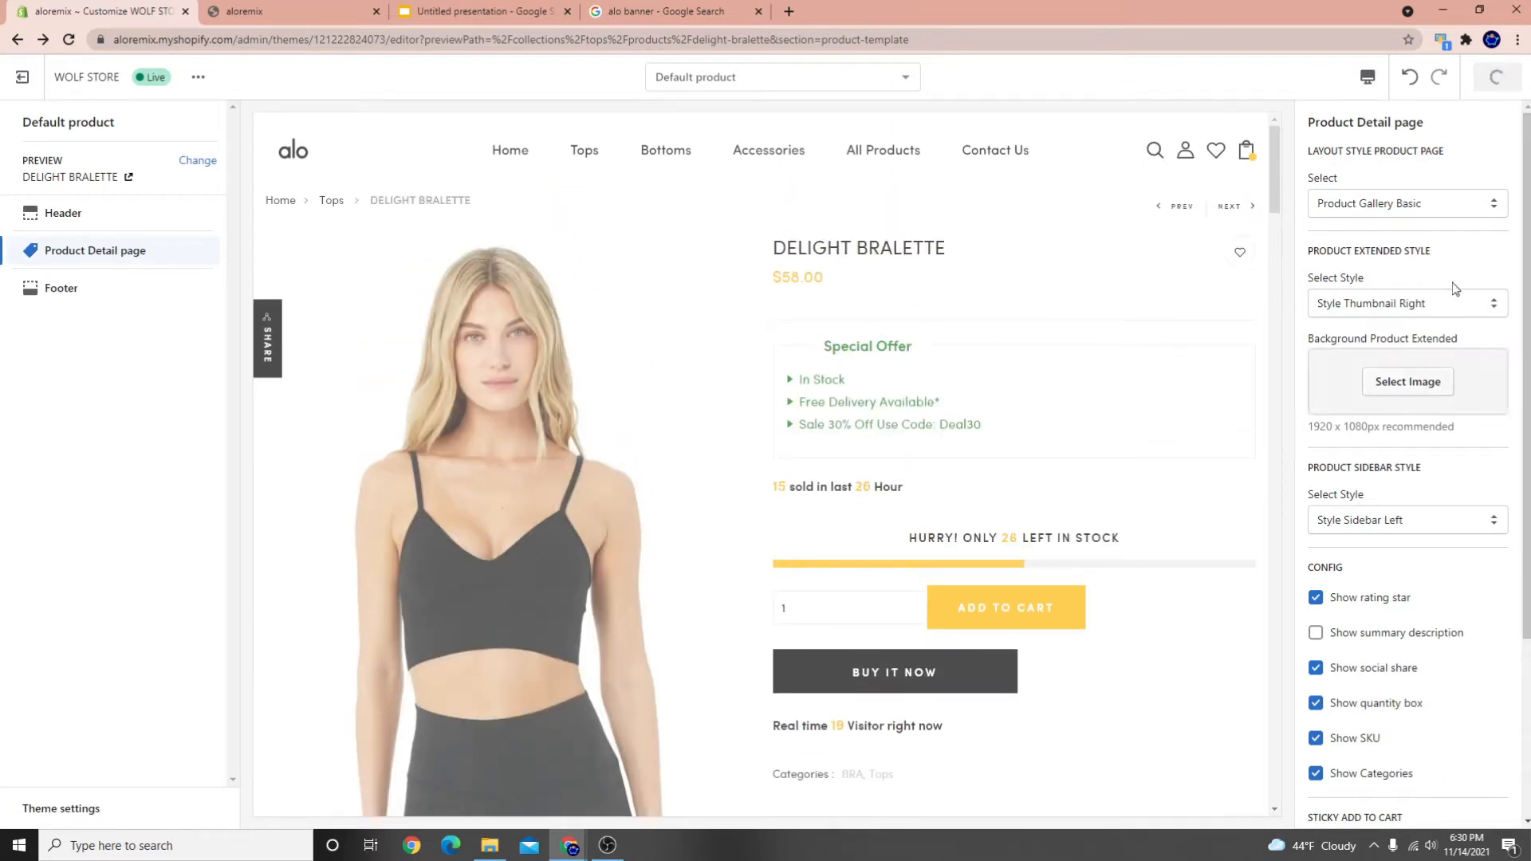
Open the list of layout styles for the product page
left_click(1442, 209)
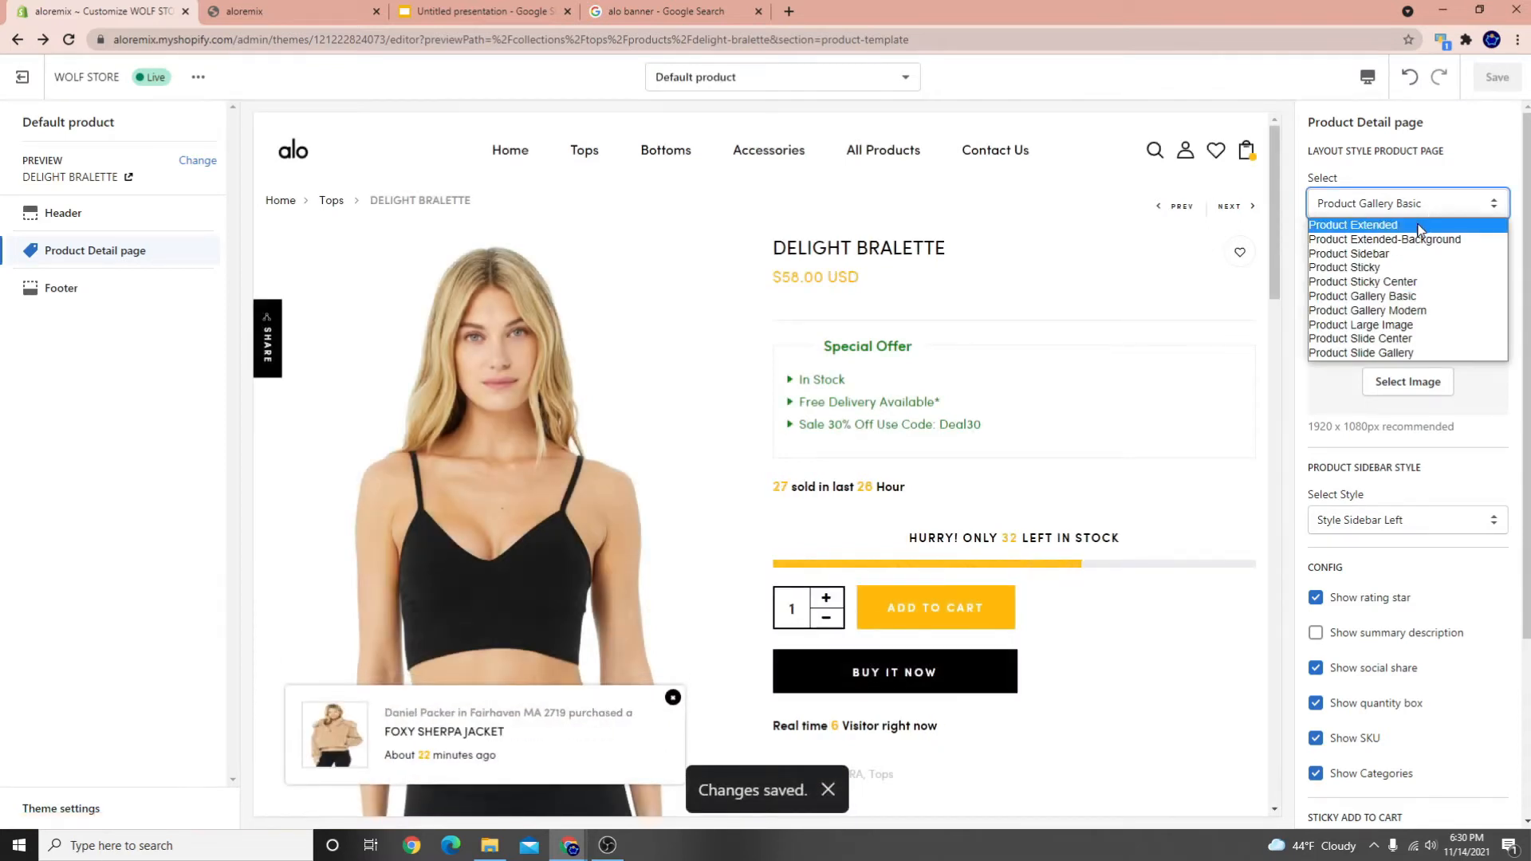
Try the Product Extended layout for the product page and inspect its Why Choose Us, Returns and Shipping boxes
left_click(1418, 226)
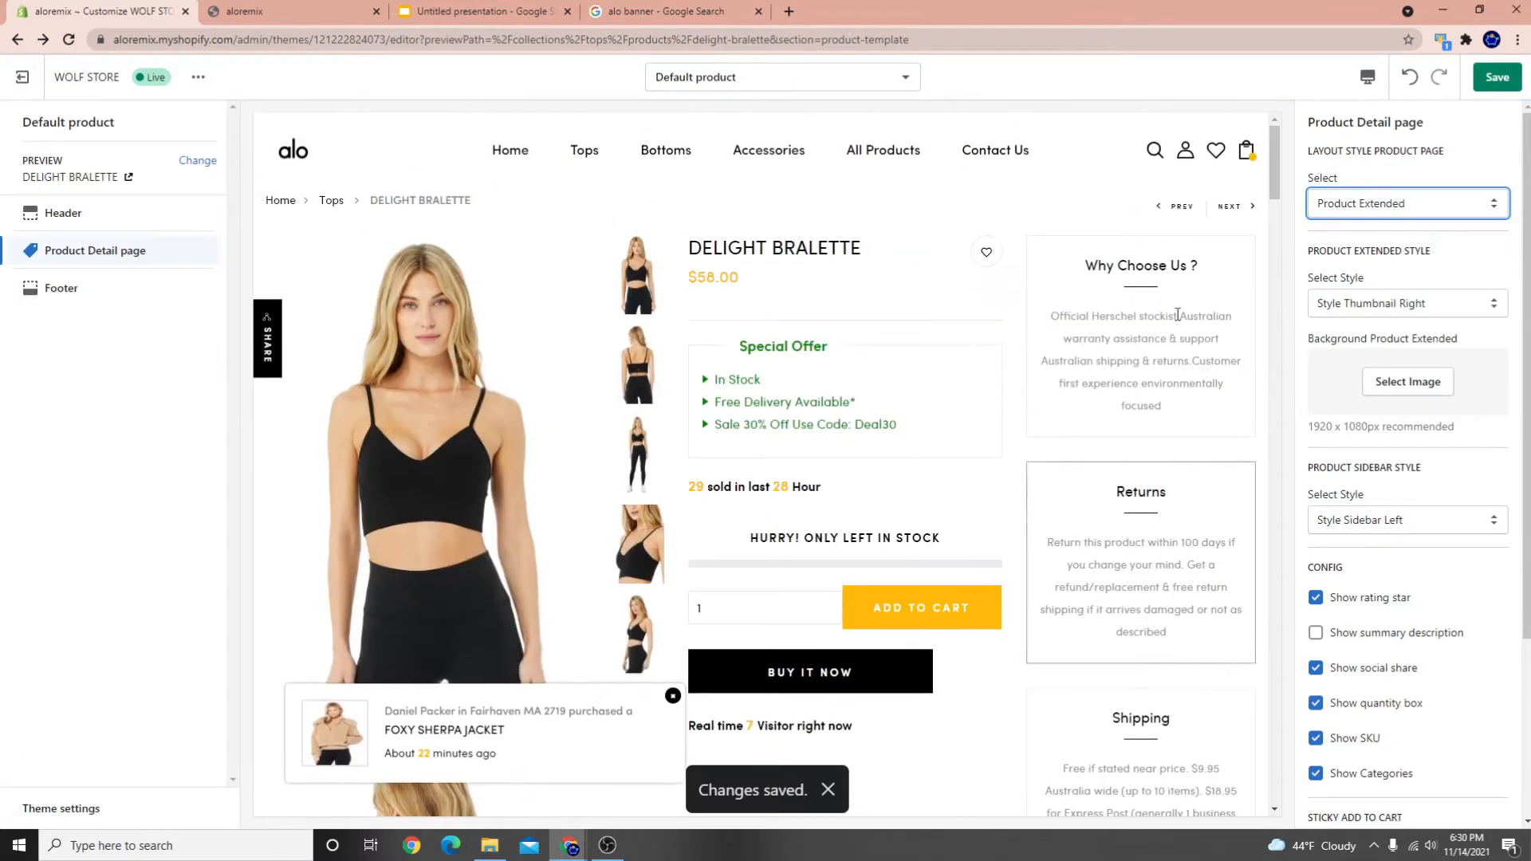
left_click_drag(1099, 261, 1232, 384)
left_click_drag(1125, 492, 1179, 586)
scroll(1133, 629, "down", 3)
left_click_drag(1120, 485, 1191, 560)
scroll(1094, 588, "up", 3)
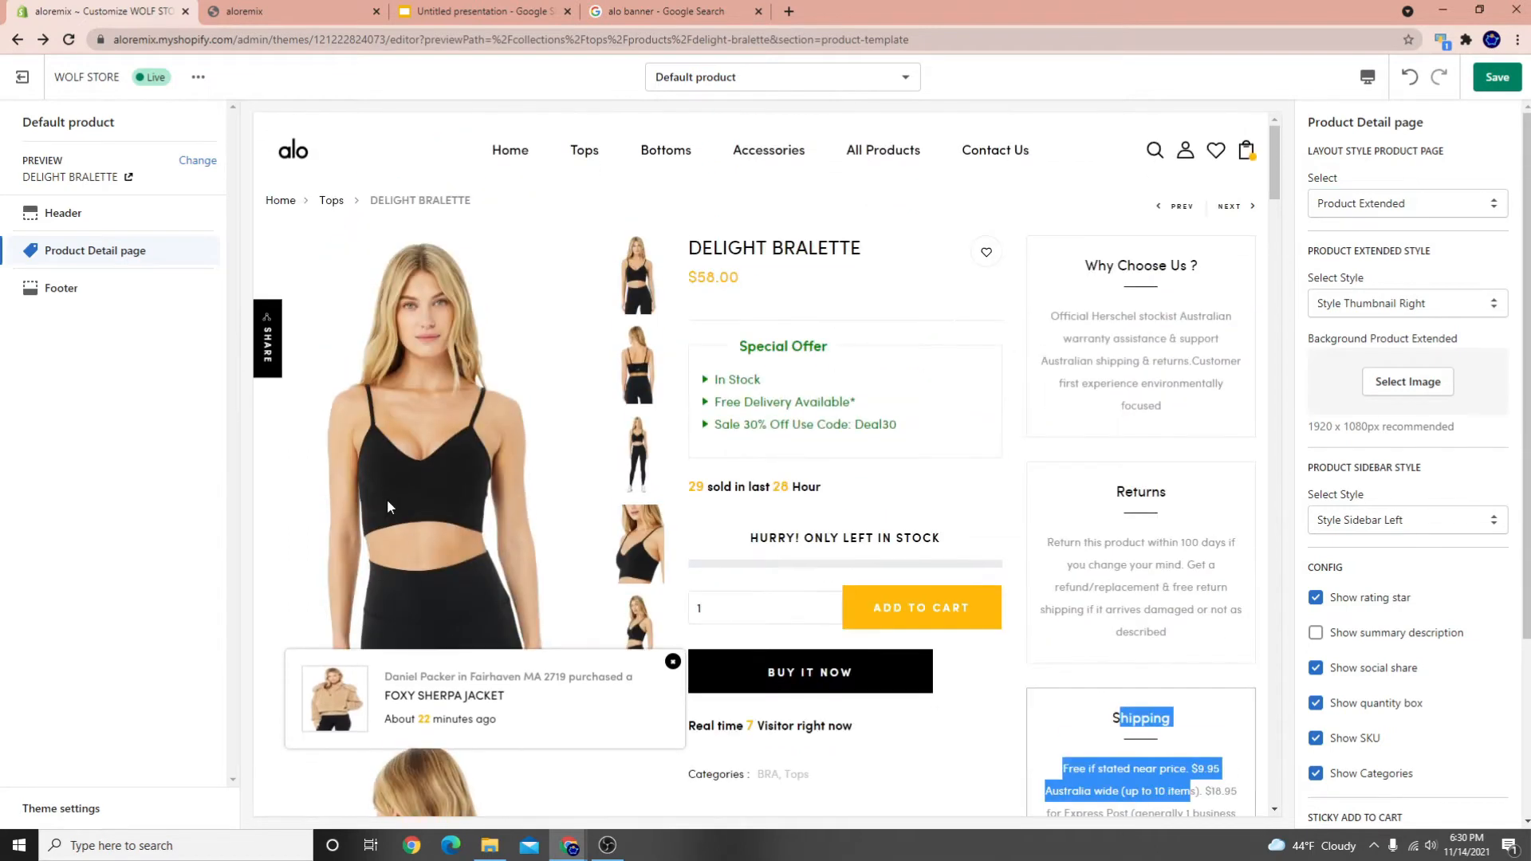
Set the product page layout style to Product Gallery Basic and check the image gallery in the preview
left_click(1406, 203)
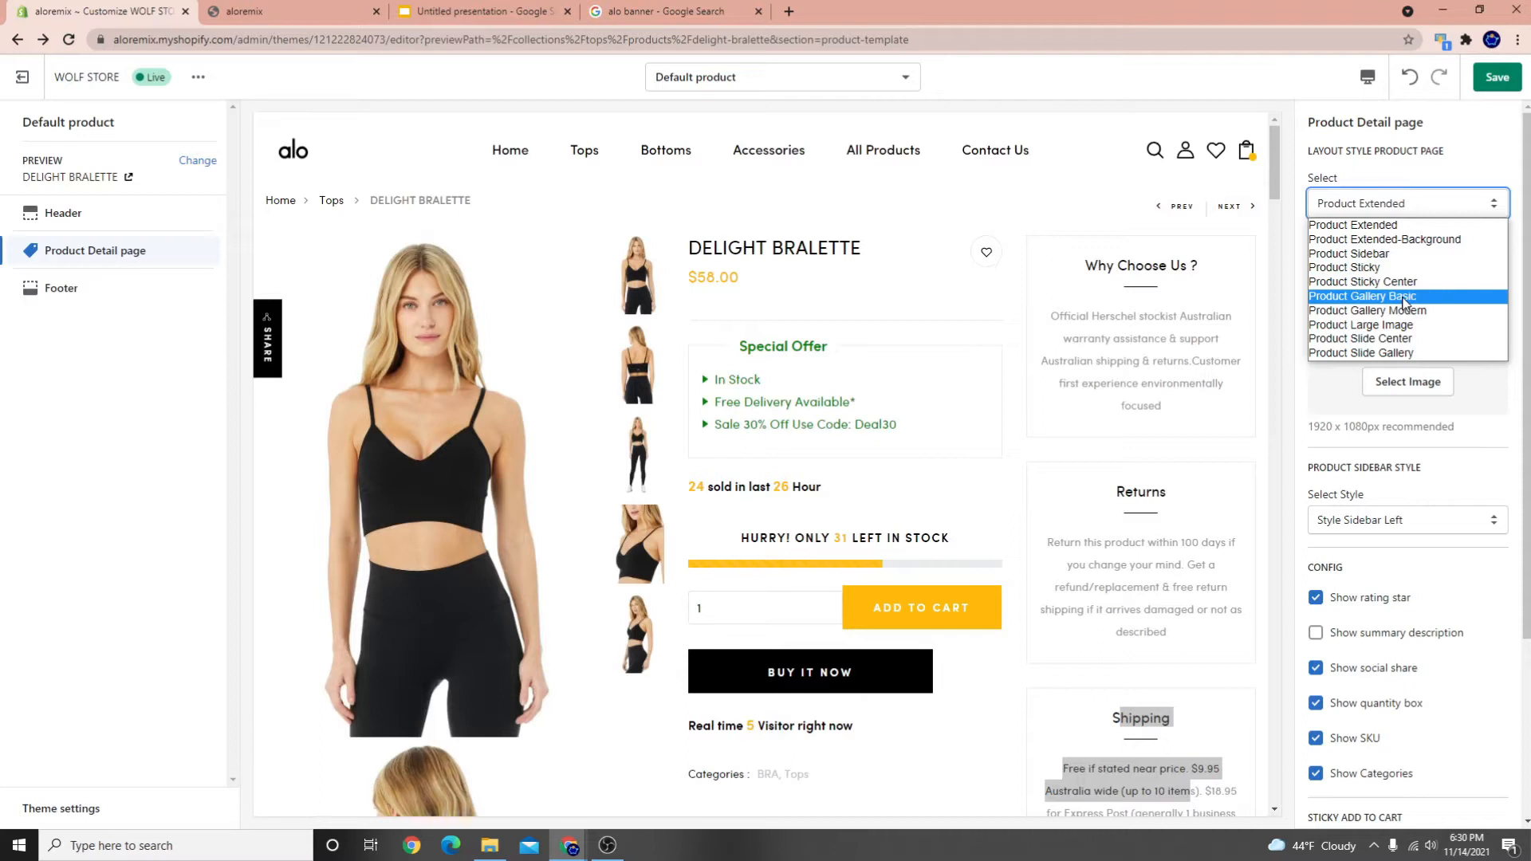
left_click(1403, 300)
scroll(577, 524, "down", 5)
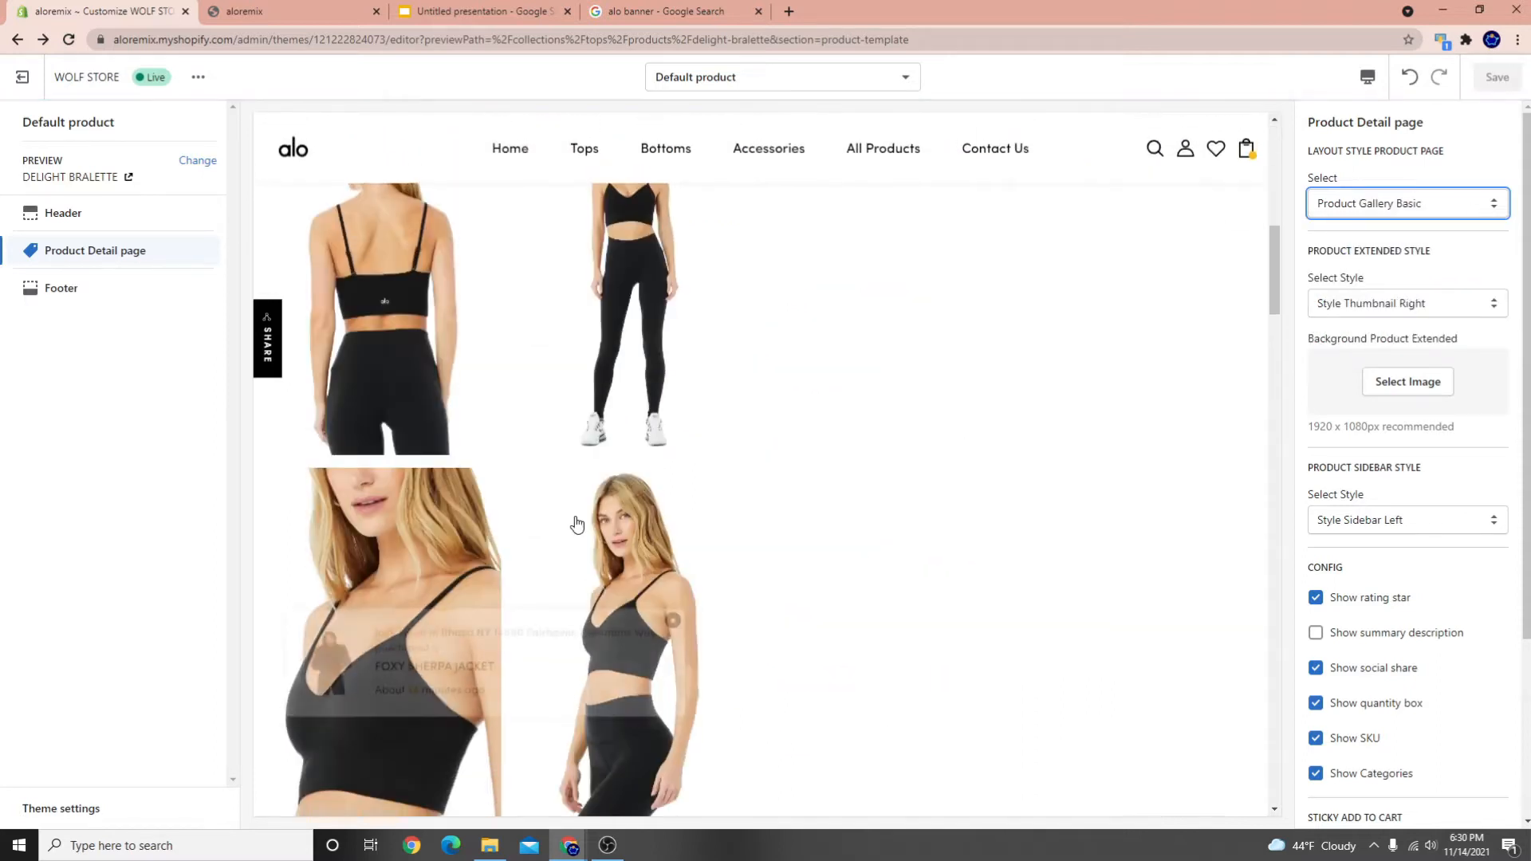
scroll(577, 524, "down", 5)
scroll(659, 478, "up", 10)
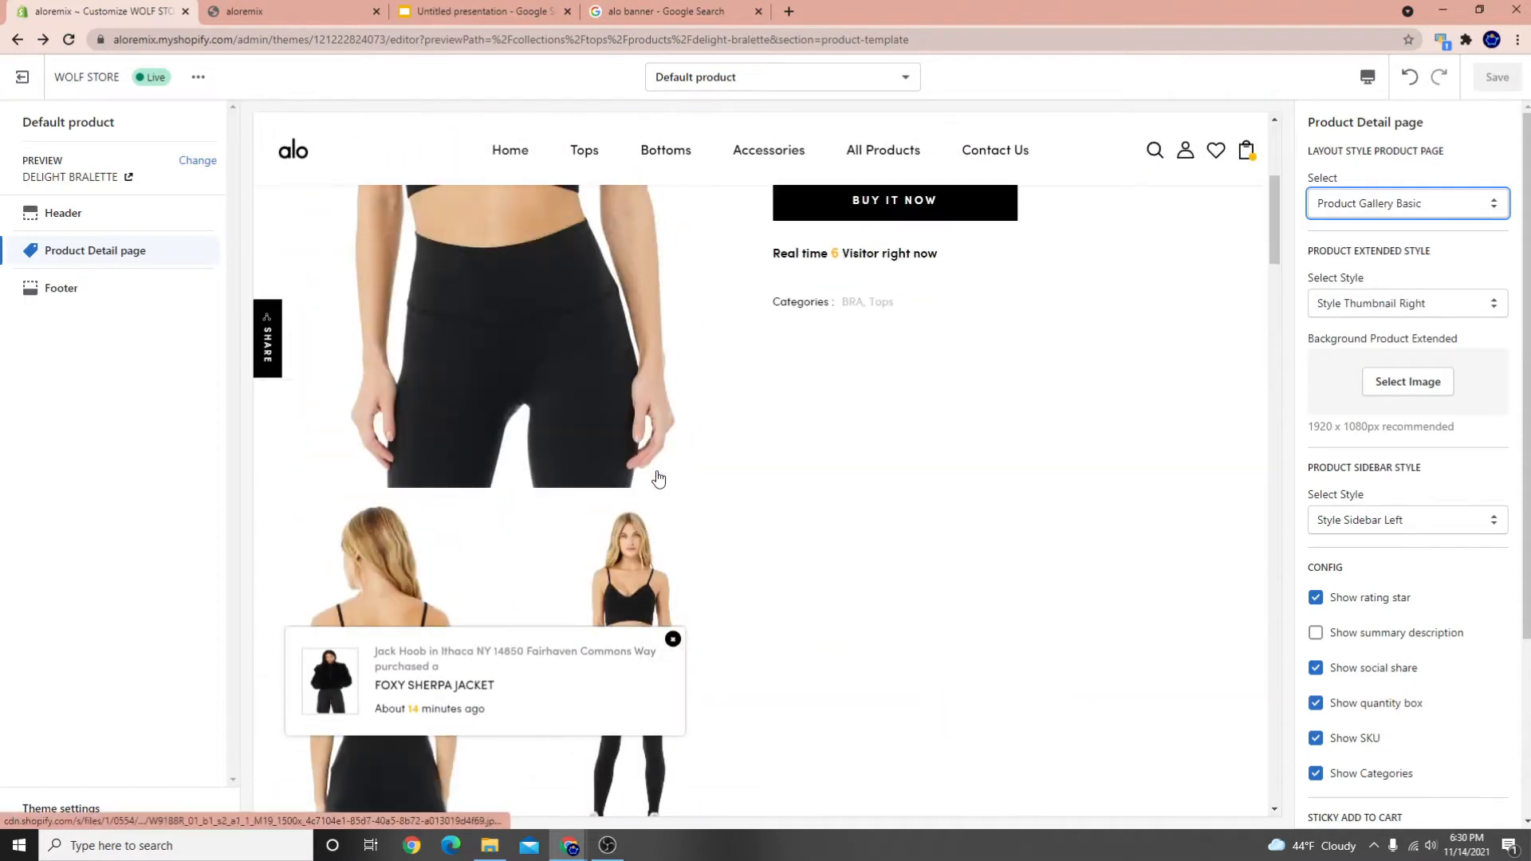
scroll(658, 478, "up", 5)
Examine the available product sidebar styles and product page layout styles, keeping the current selections
scroll(1340, 536, "down", 1)
left_click(1367, 443)
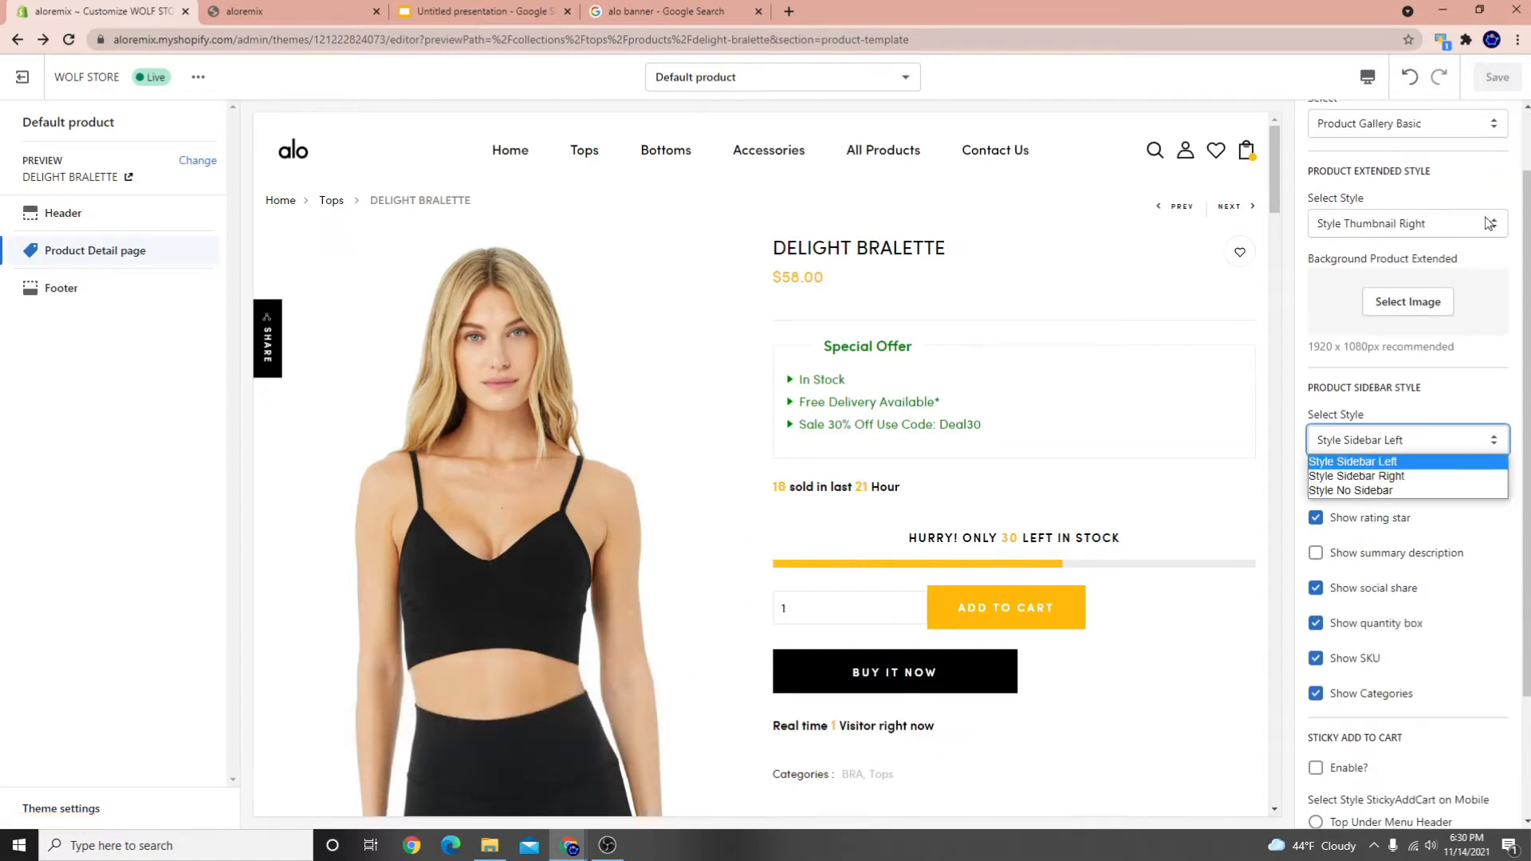
scroll(1431, 323, "up", 1)
left_click(1405, 201)
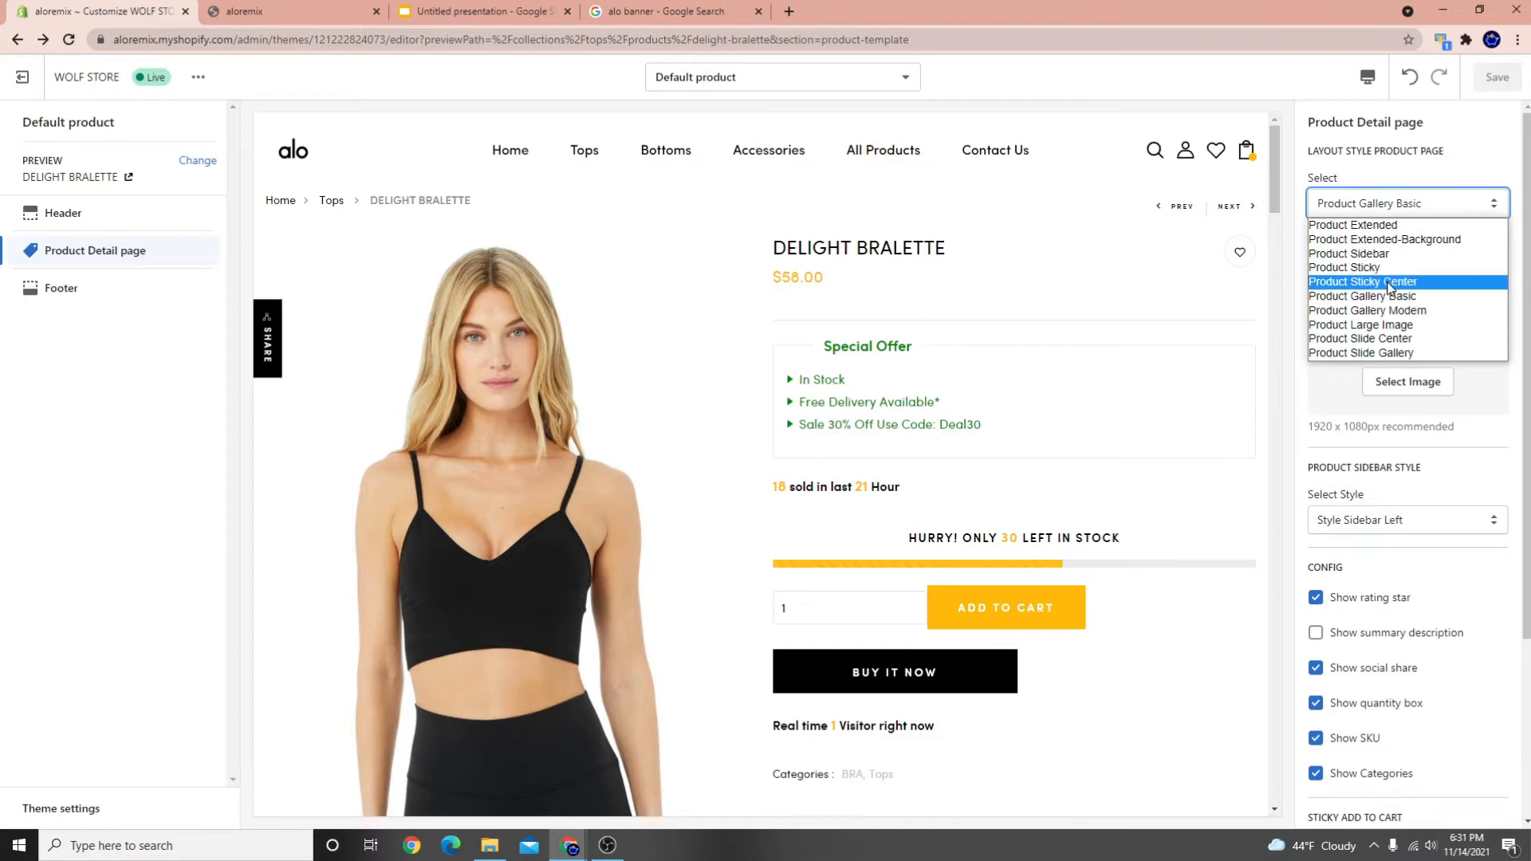
left_click(1469, 120)
scroll(1425, 427, "down", 2)
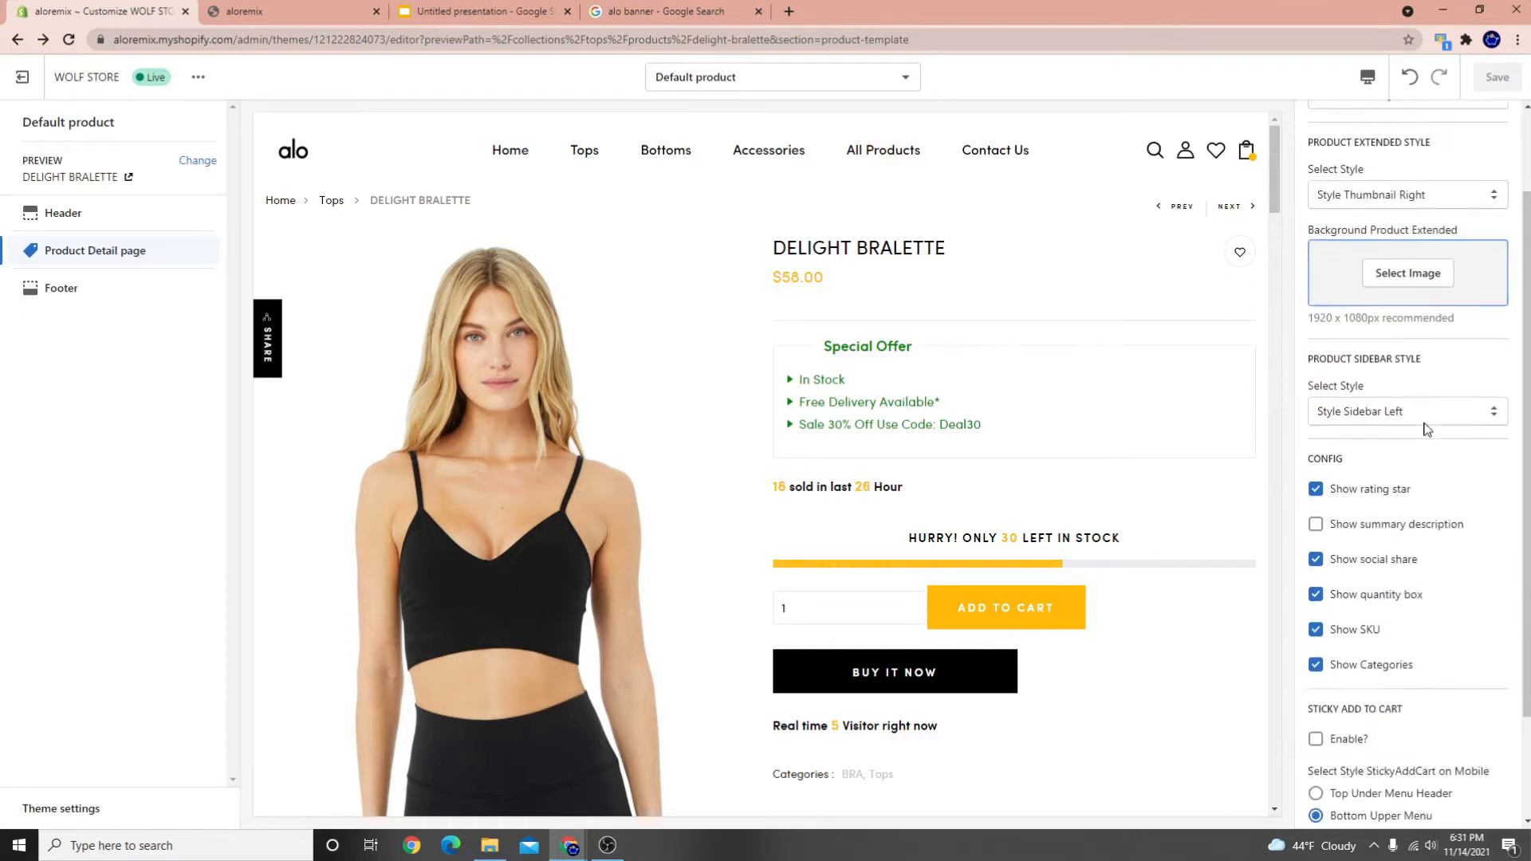
left_click(1412, 369)
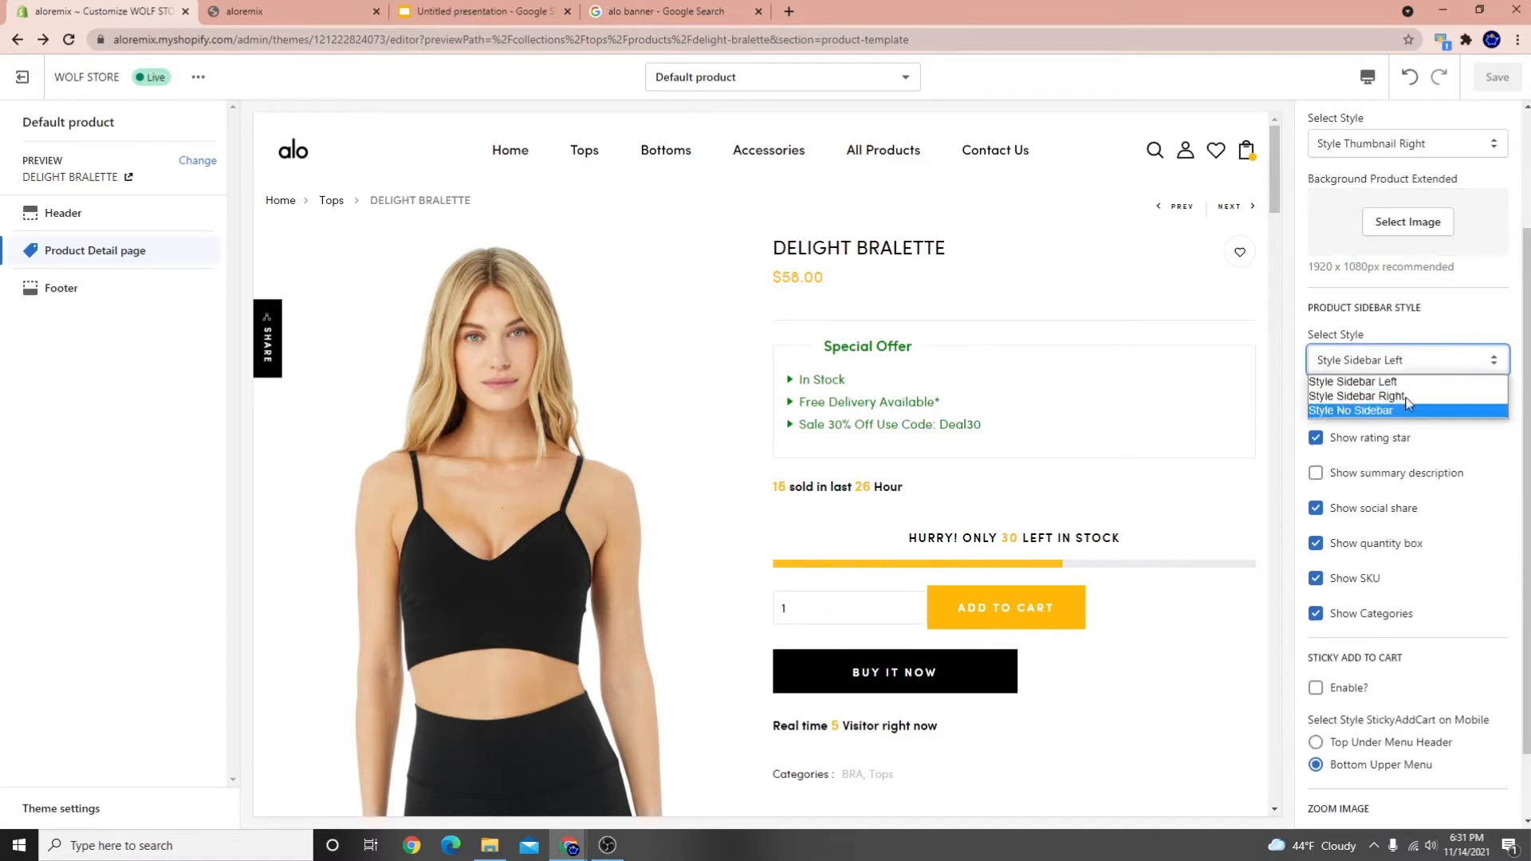
left_click(1476, 356)
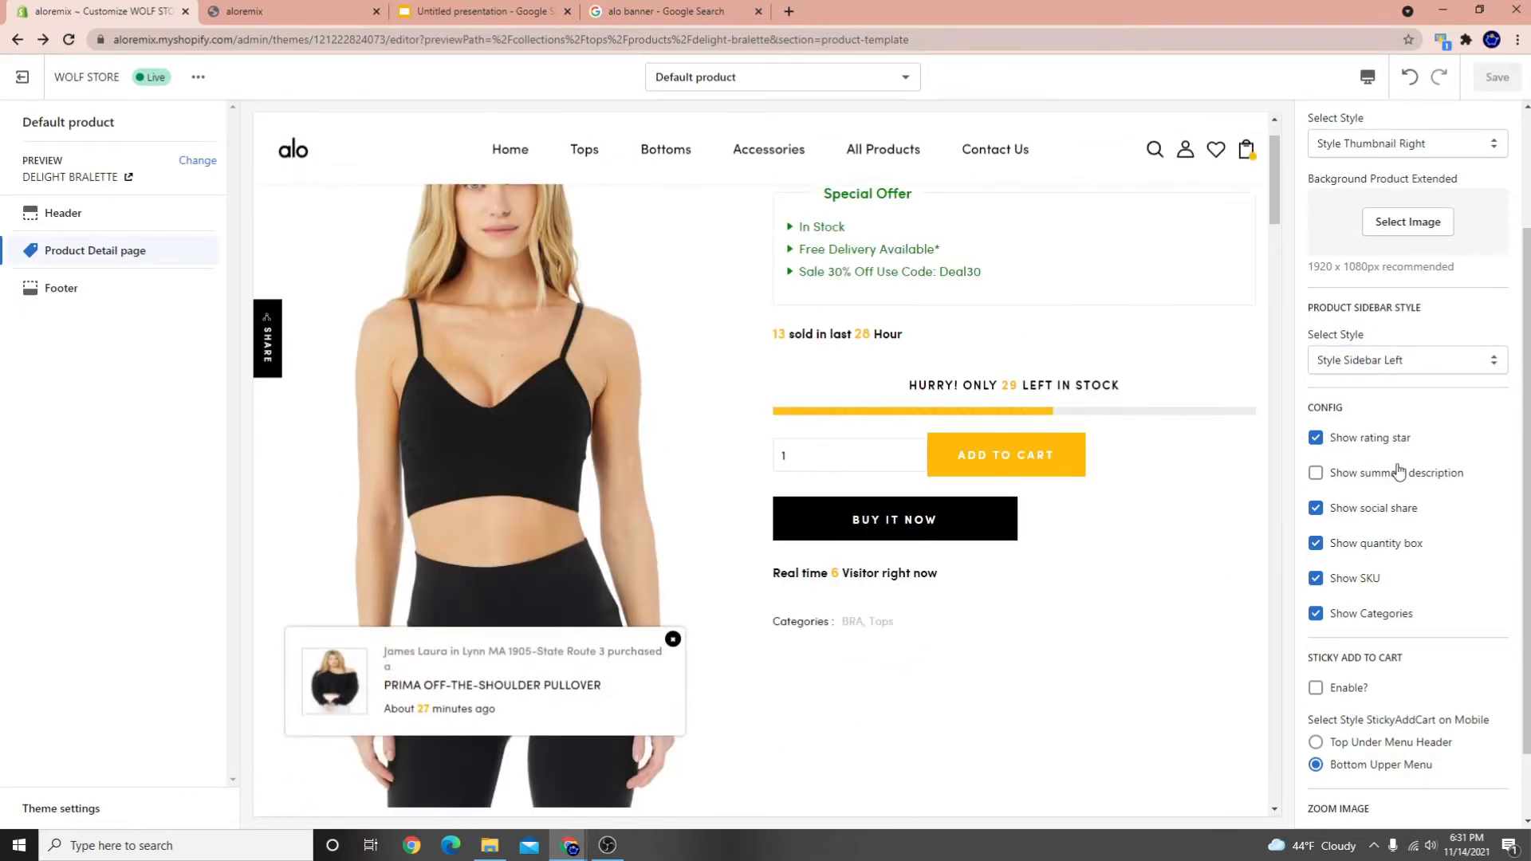
Enable the summary description on the product page and check it in the preview alongside the stock countdown
left_click(1353, 476)
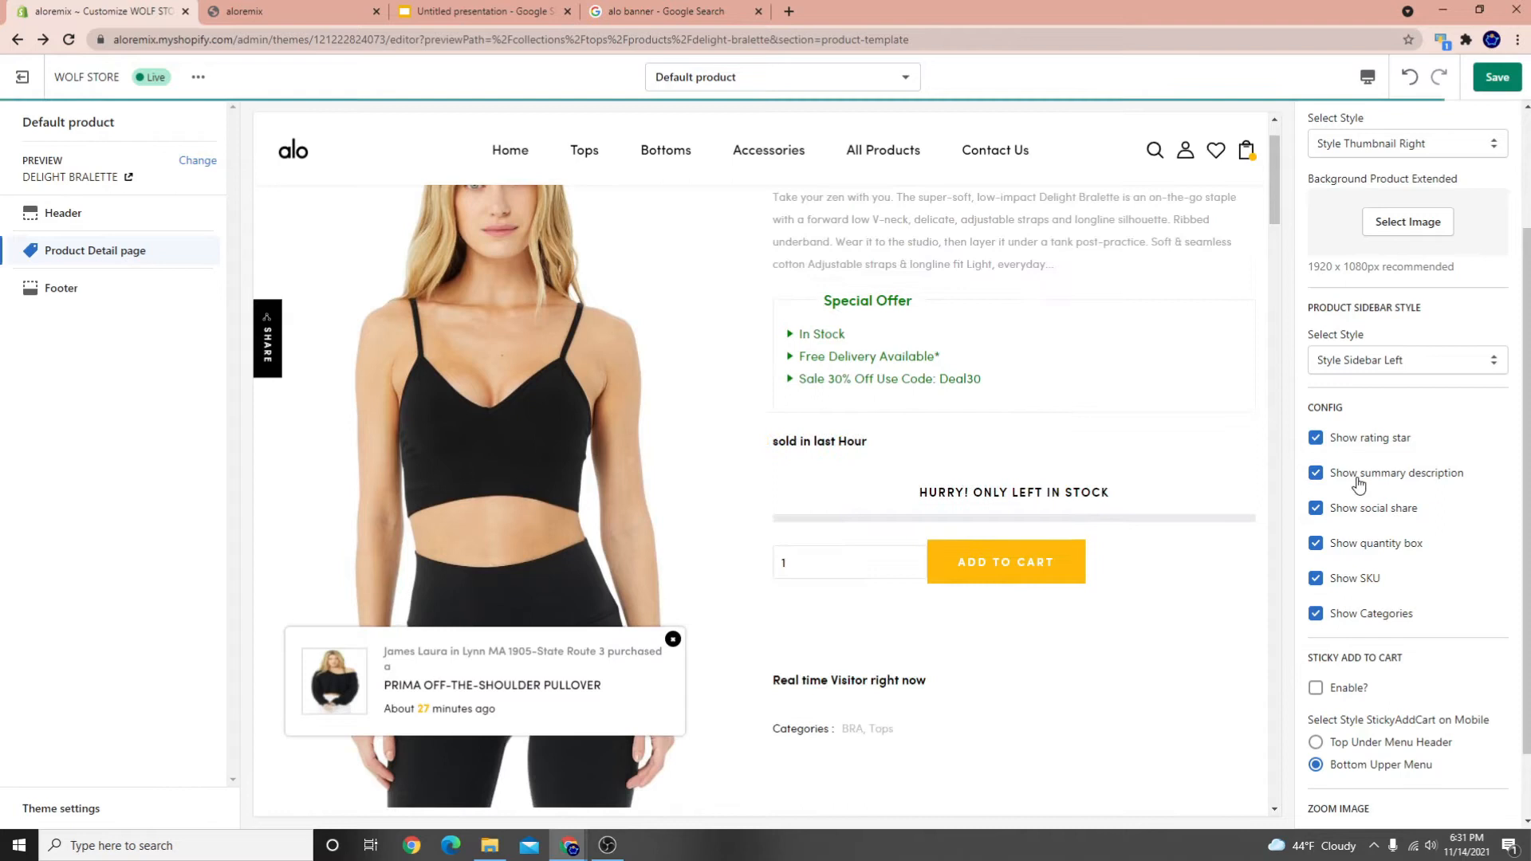
left_click_drag(776, 349, 1054, 417)
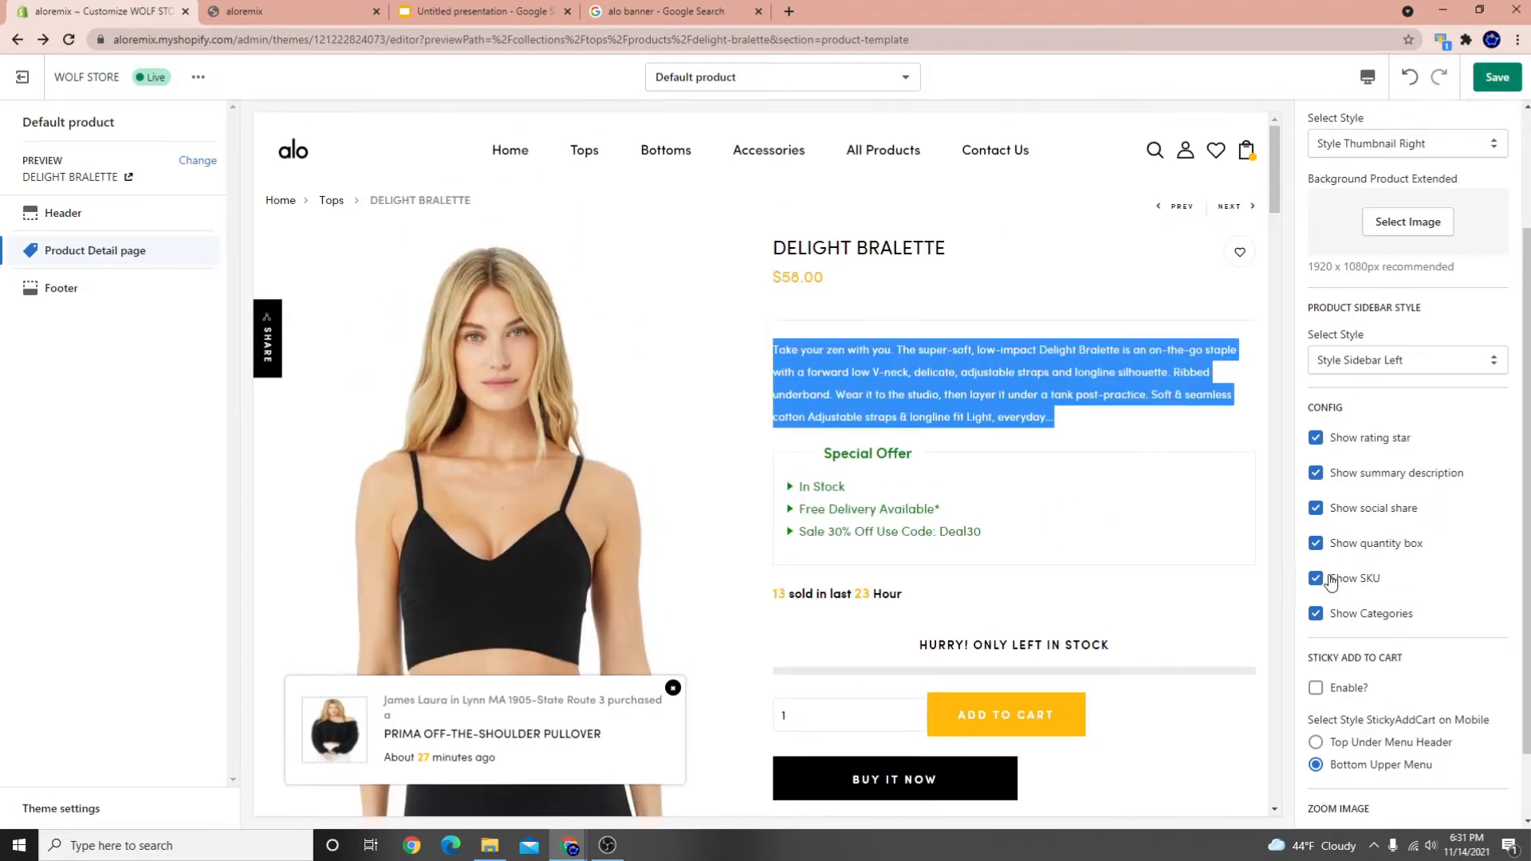
scroll(915, 580, "down", 3)
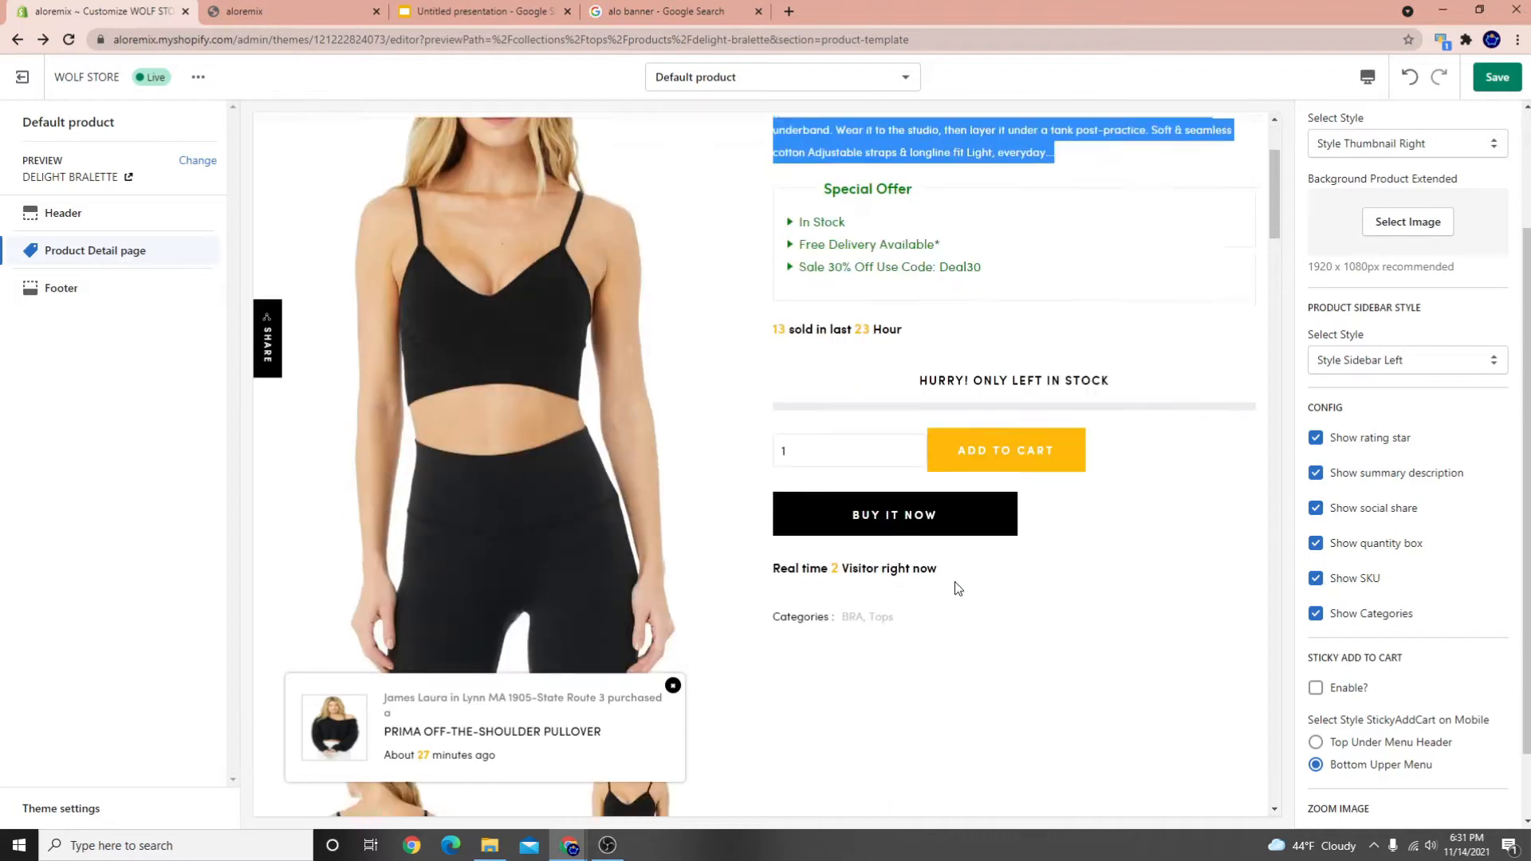
left_click_drag(787, 361, 1090, 416)
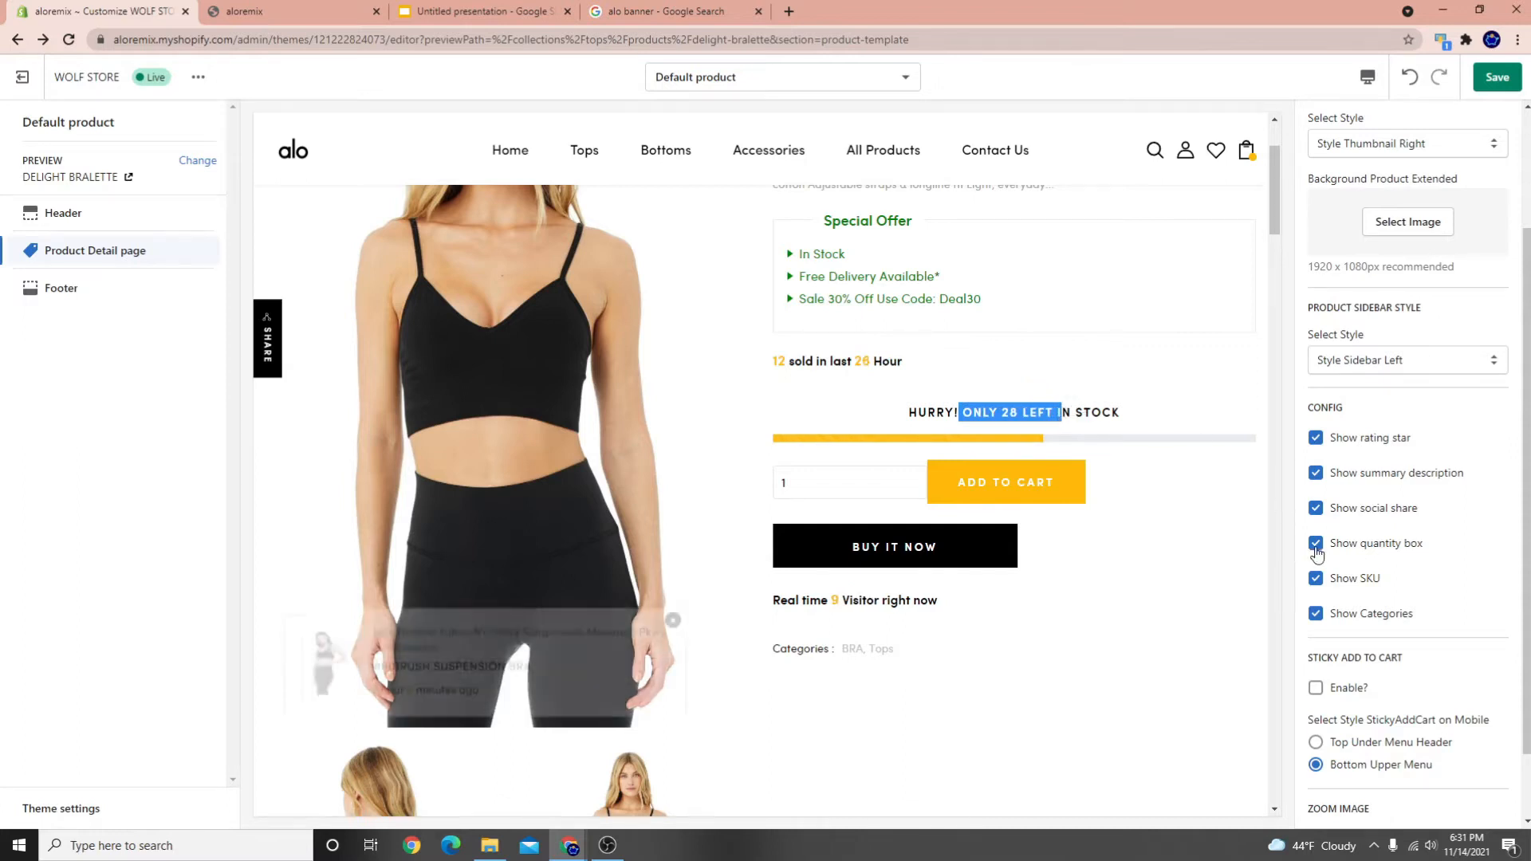
Enable Sticky Add to Cart, save the theme changes, and check the sticky bar on the product page preview
scroll(1314, 568, "down", 1)
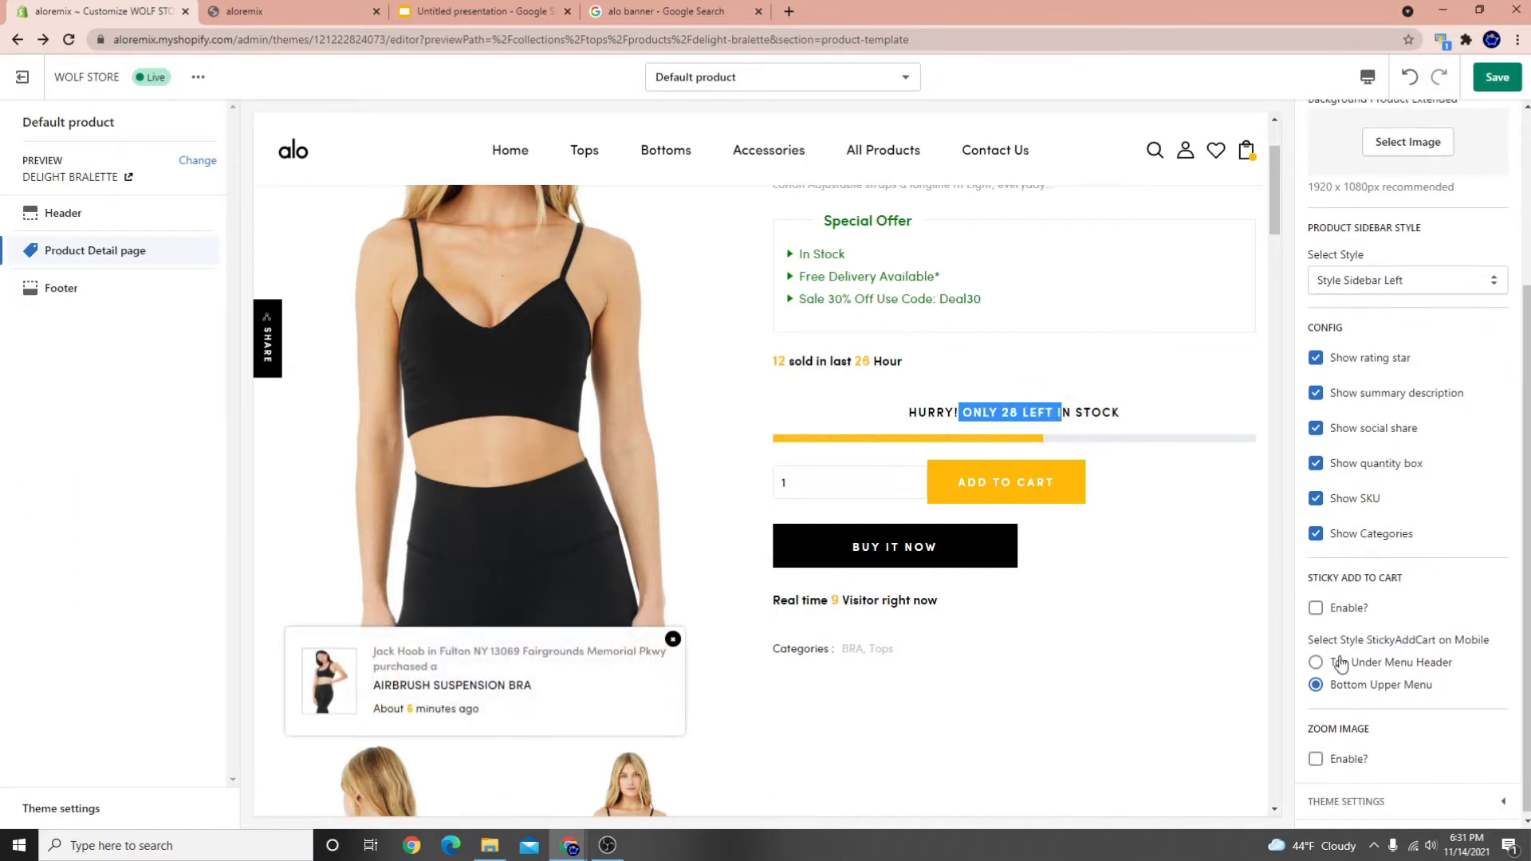
left_click(1316, 610)
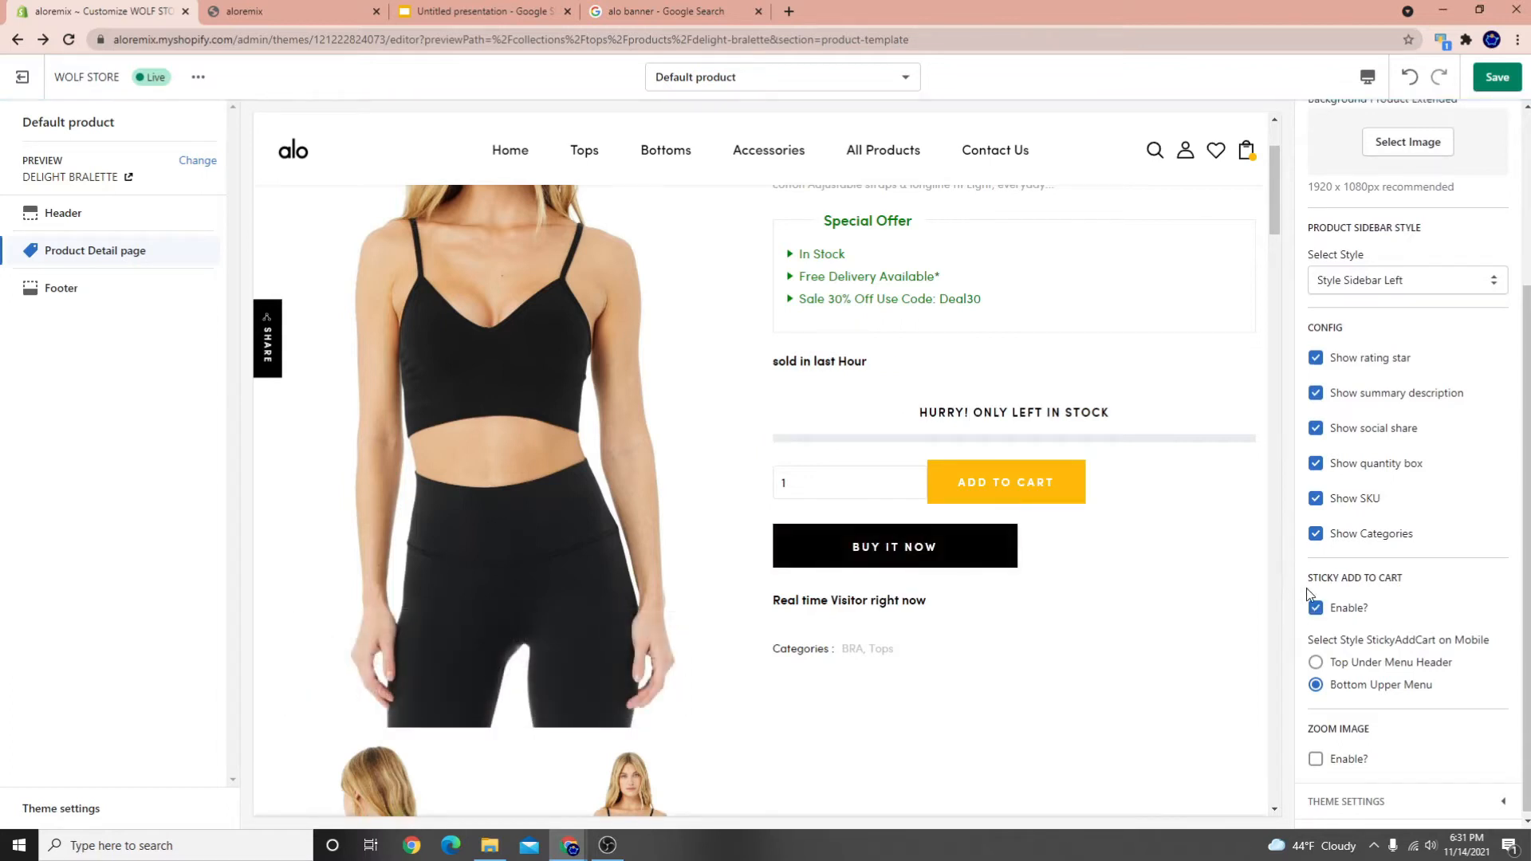
scroll(1379, 608, "up", 2)
scroll(1380, 607, "up", 1)
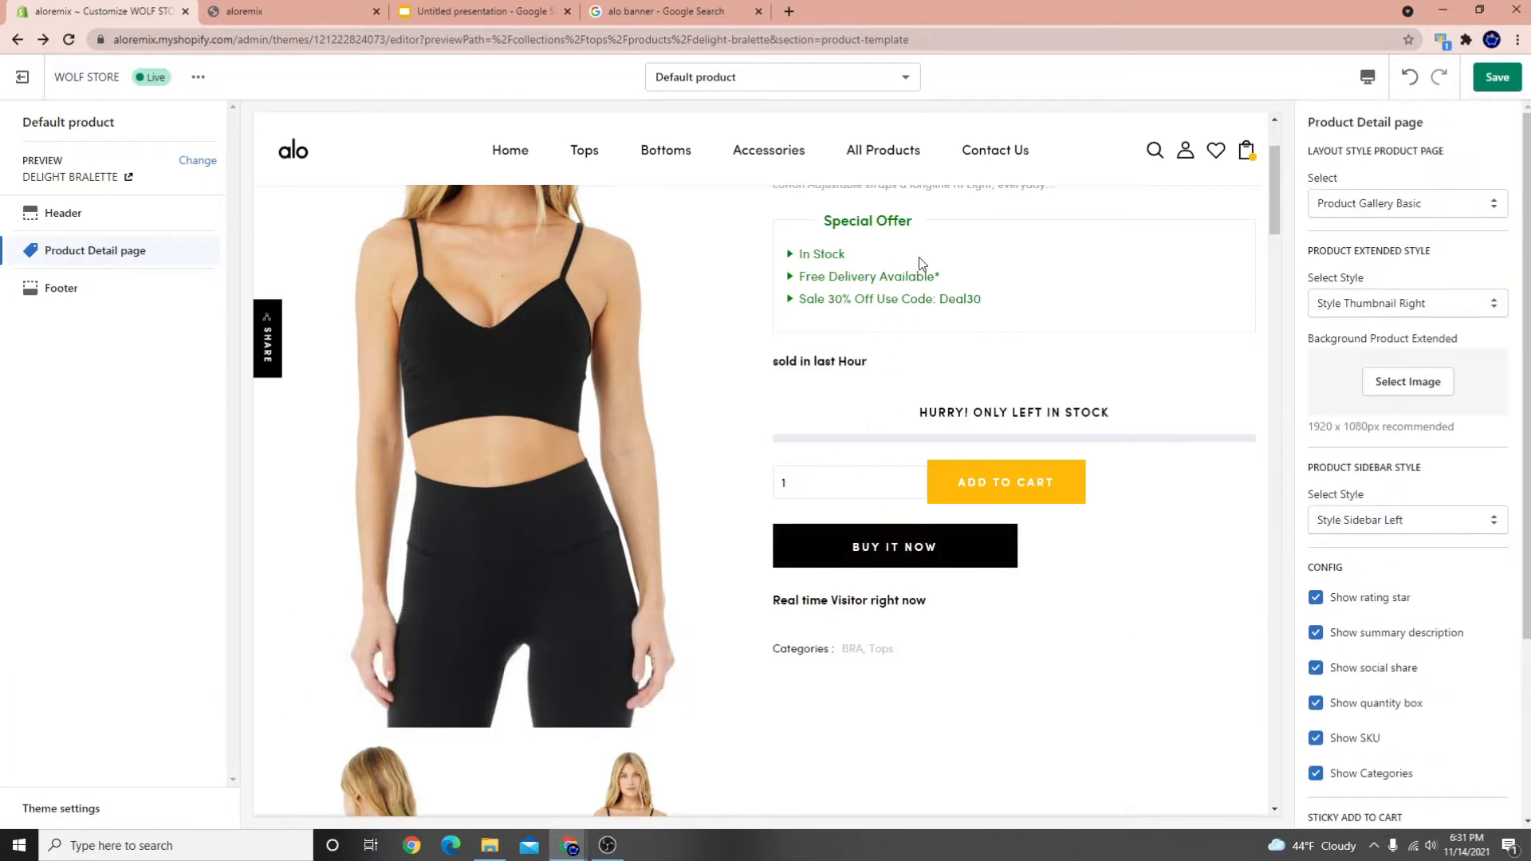
left_click(1495, 76)
scroll(981, 280, "down", 6)
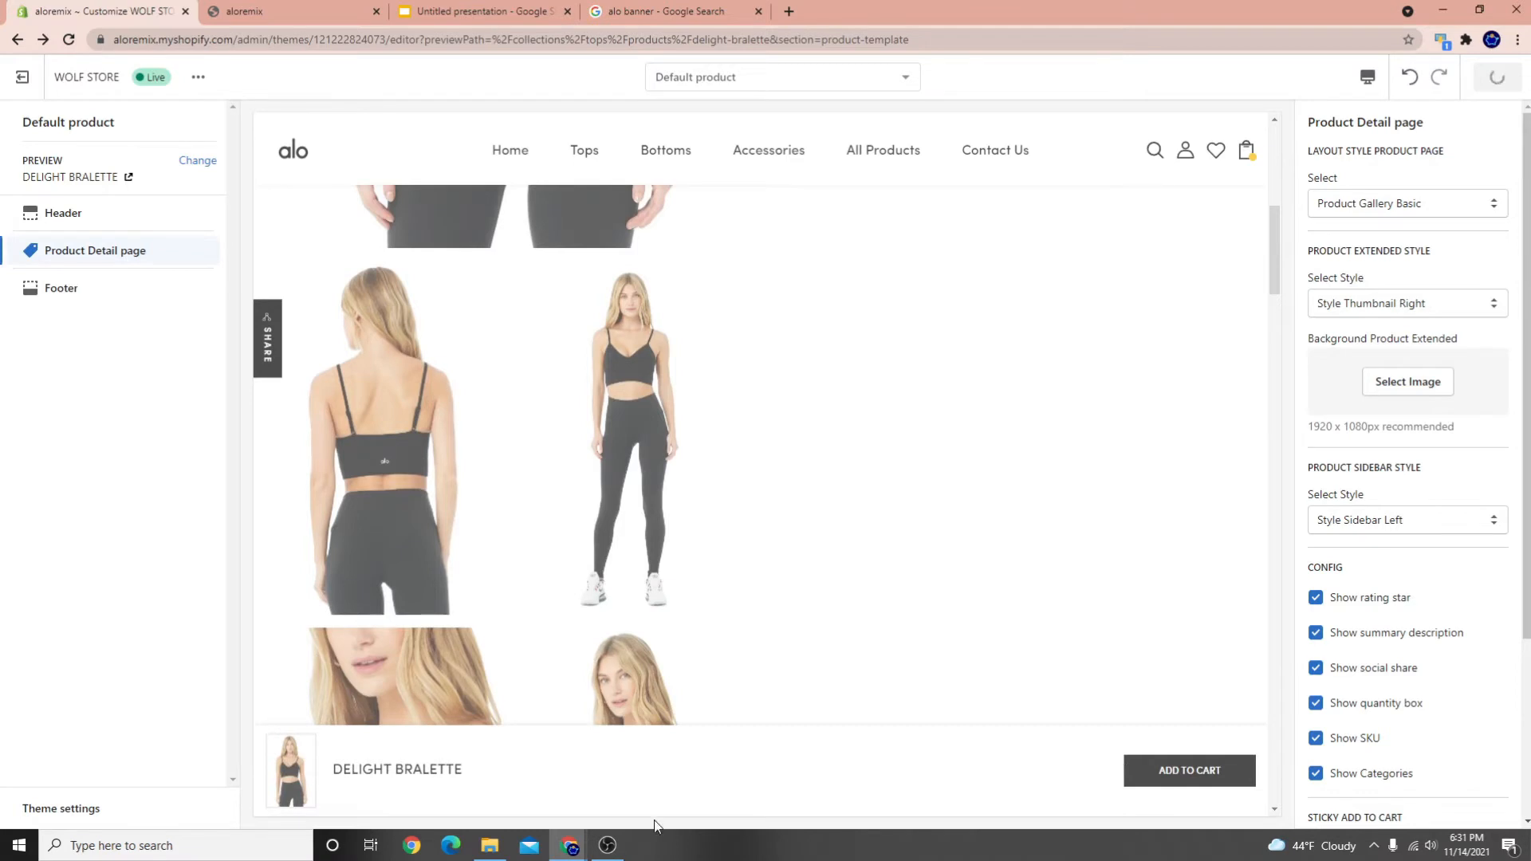
scroll(510, 550, "up", 3)
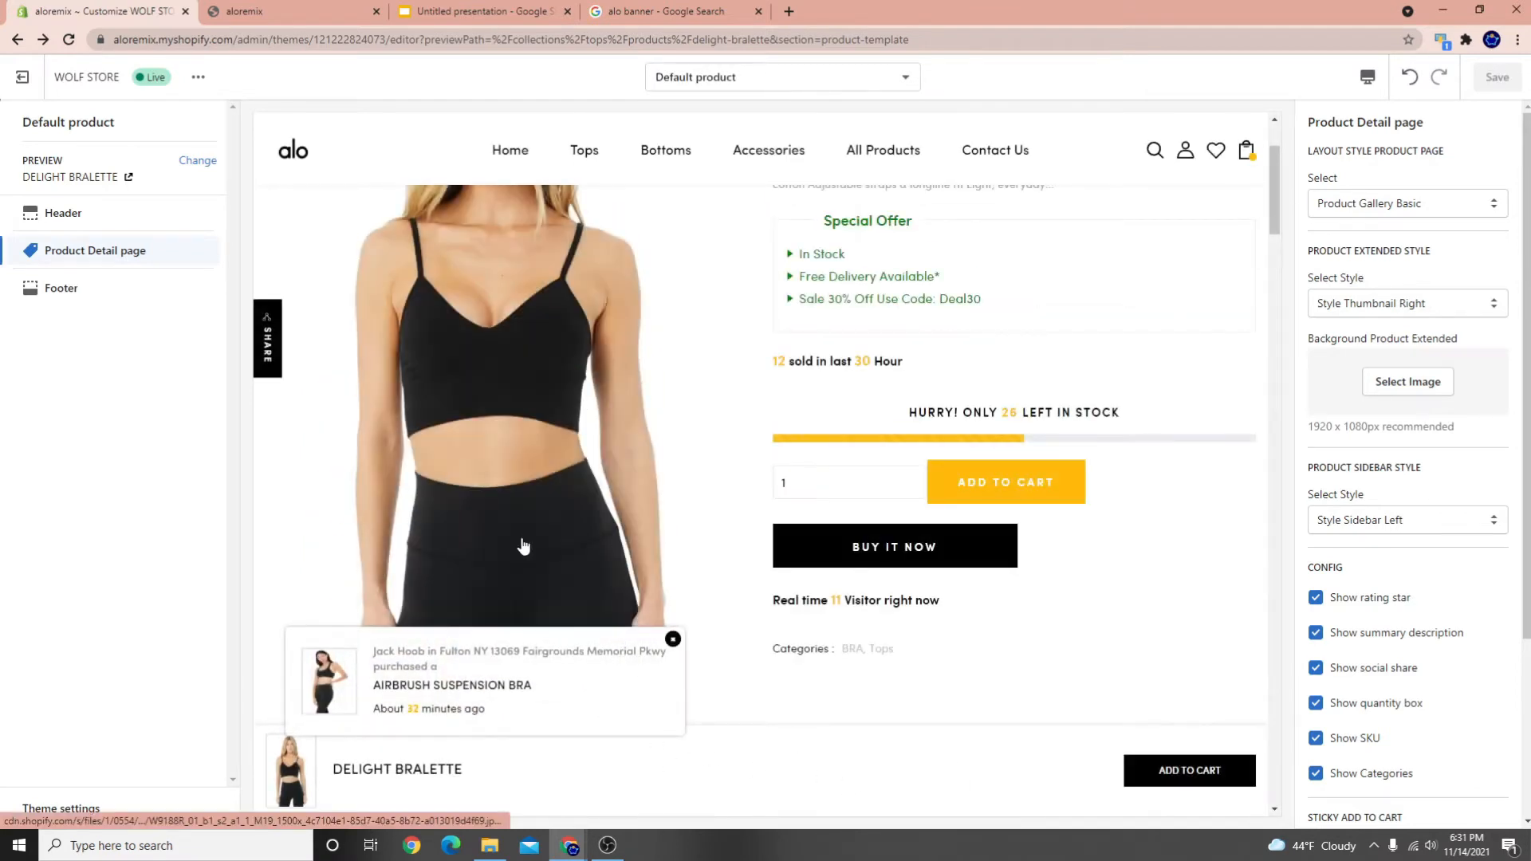
scroll(734, 489, "down", 4)
scroll(762, 404, "down", 8)
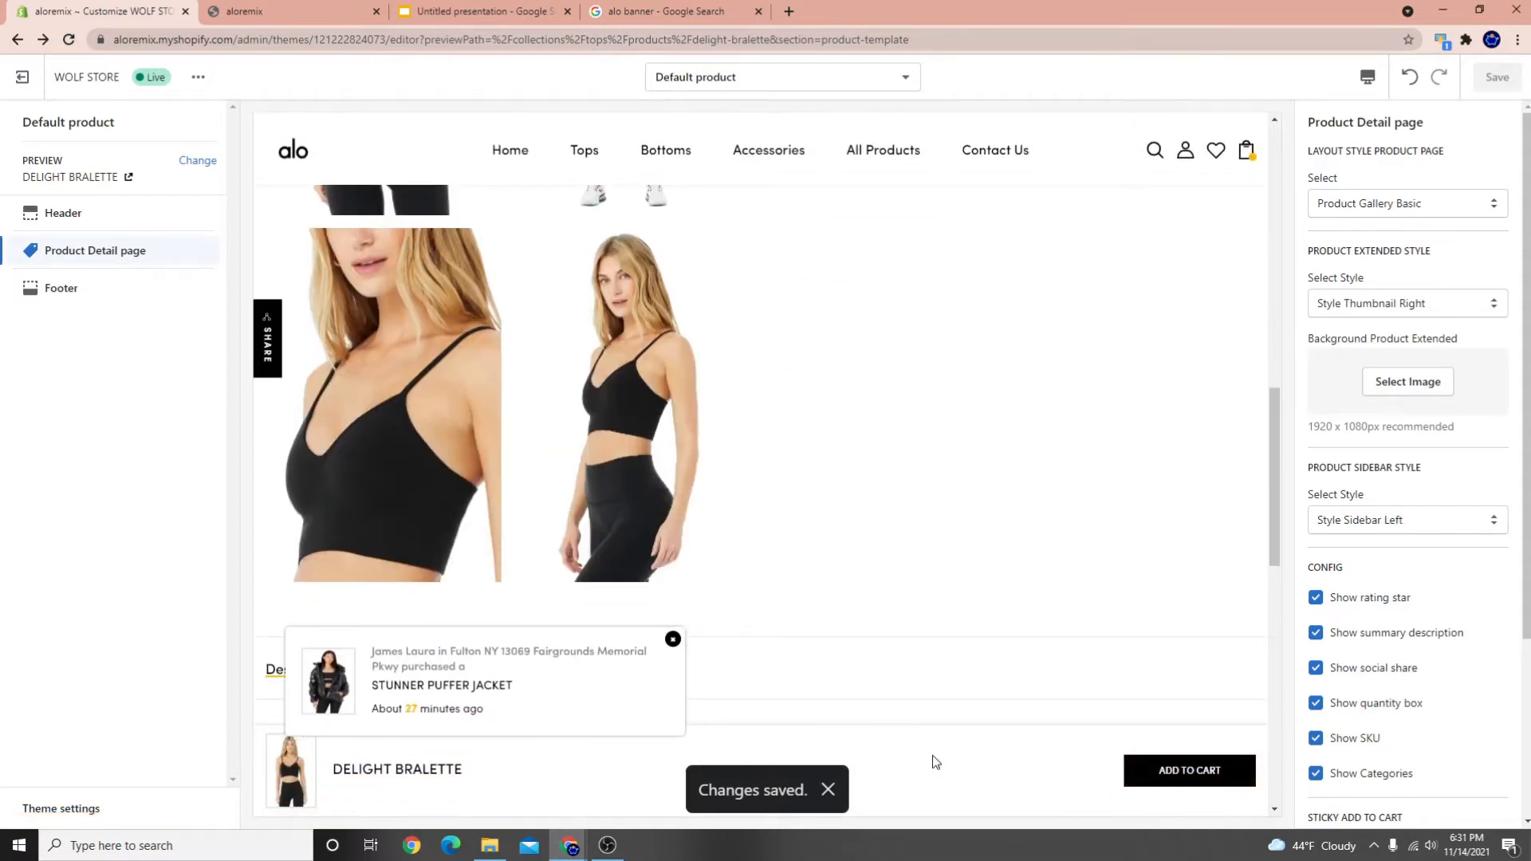
scroll(1483, 669, "down", 3)
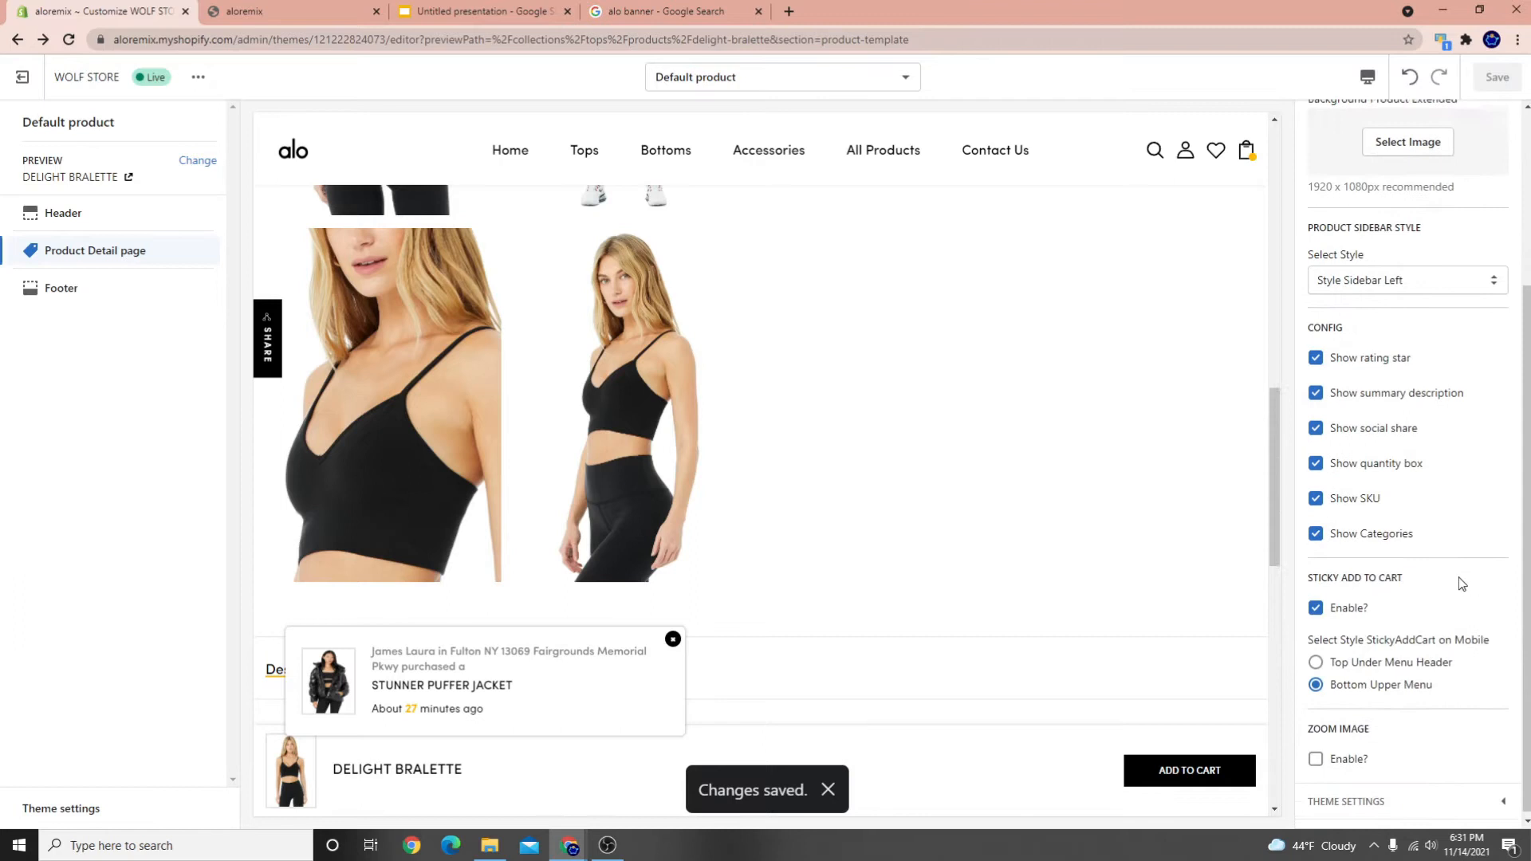
Examine the product page preview, including the description section and the enlarged view of the main product image
scroll(705, 454, "down", 6)
scroll(742, 471, "up", 5)
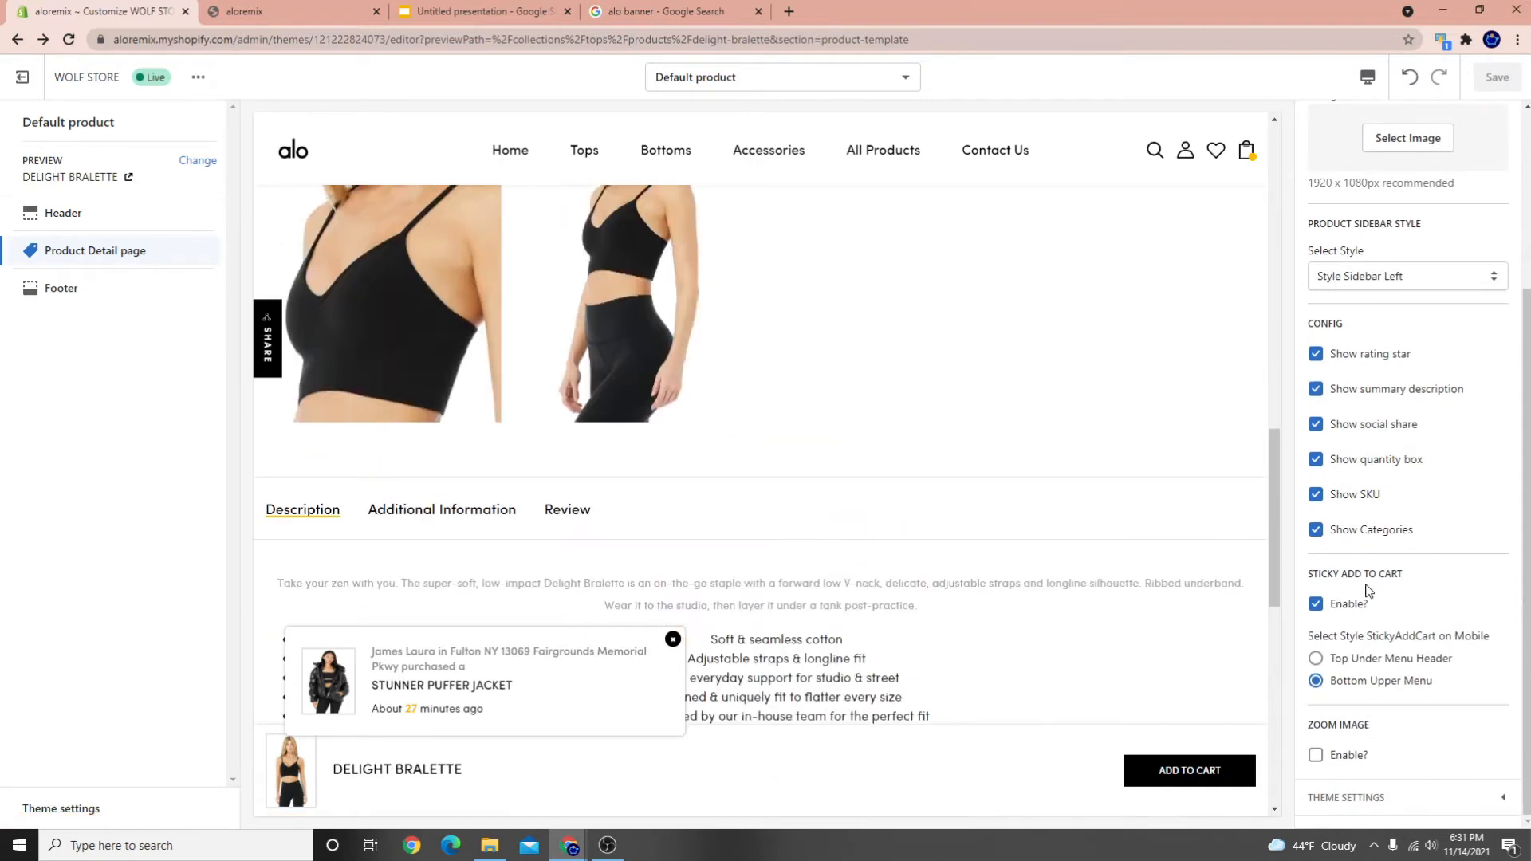
scroll(866, 541, "up", 5)
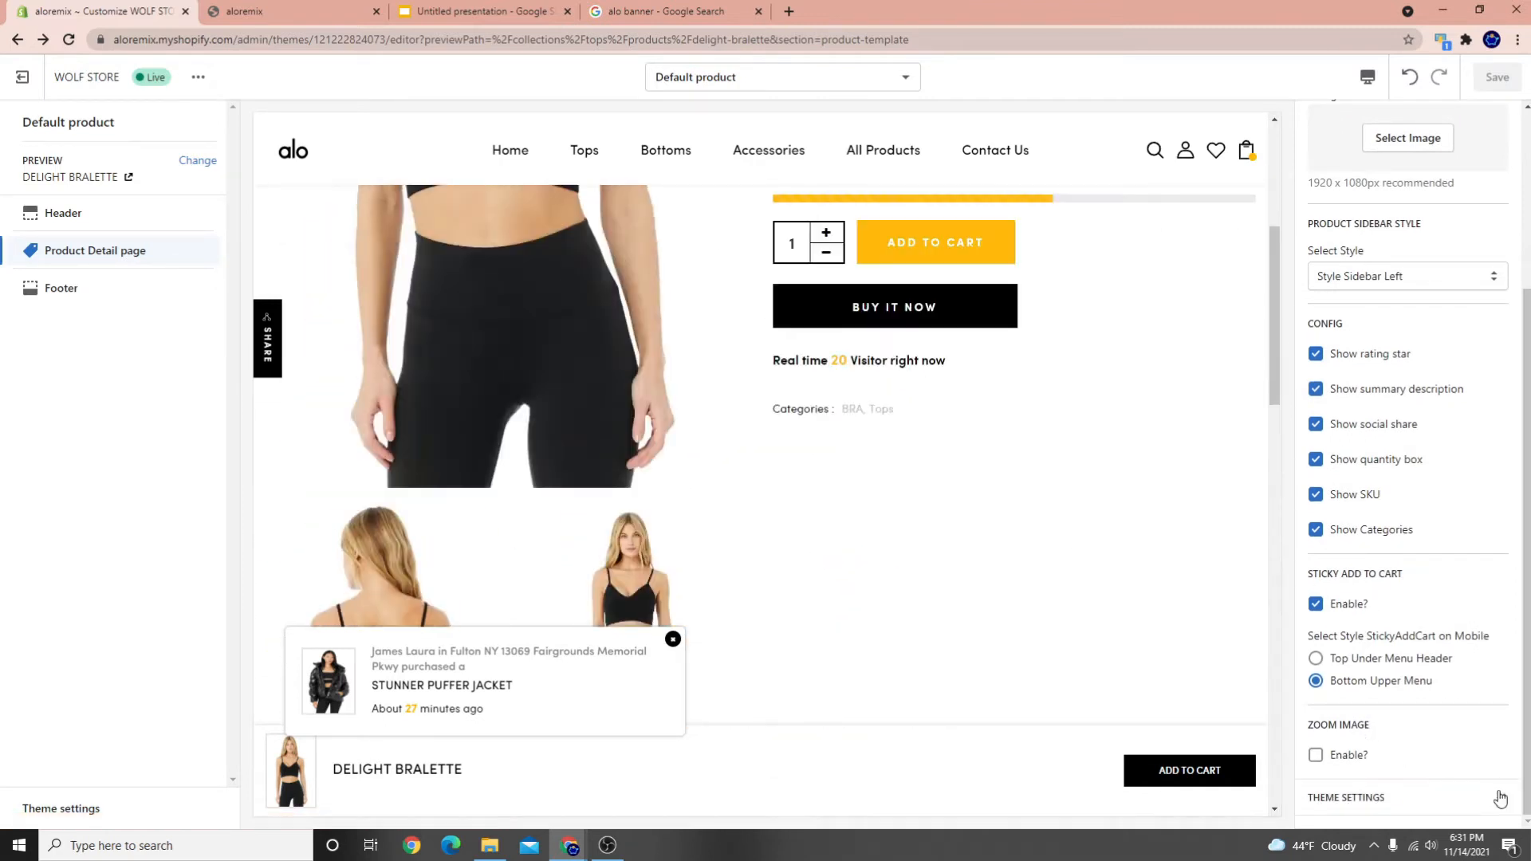
scroll(471, 451, "up", 4)
left_click(469, 452)
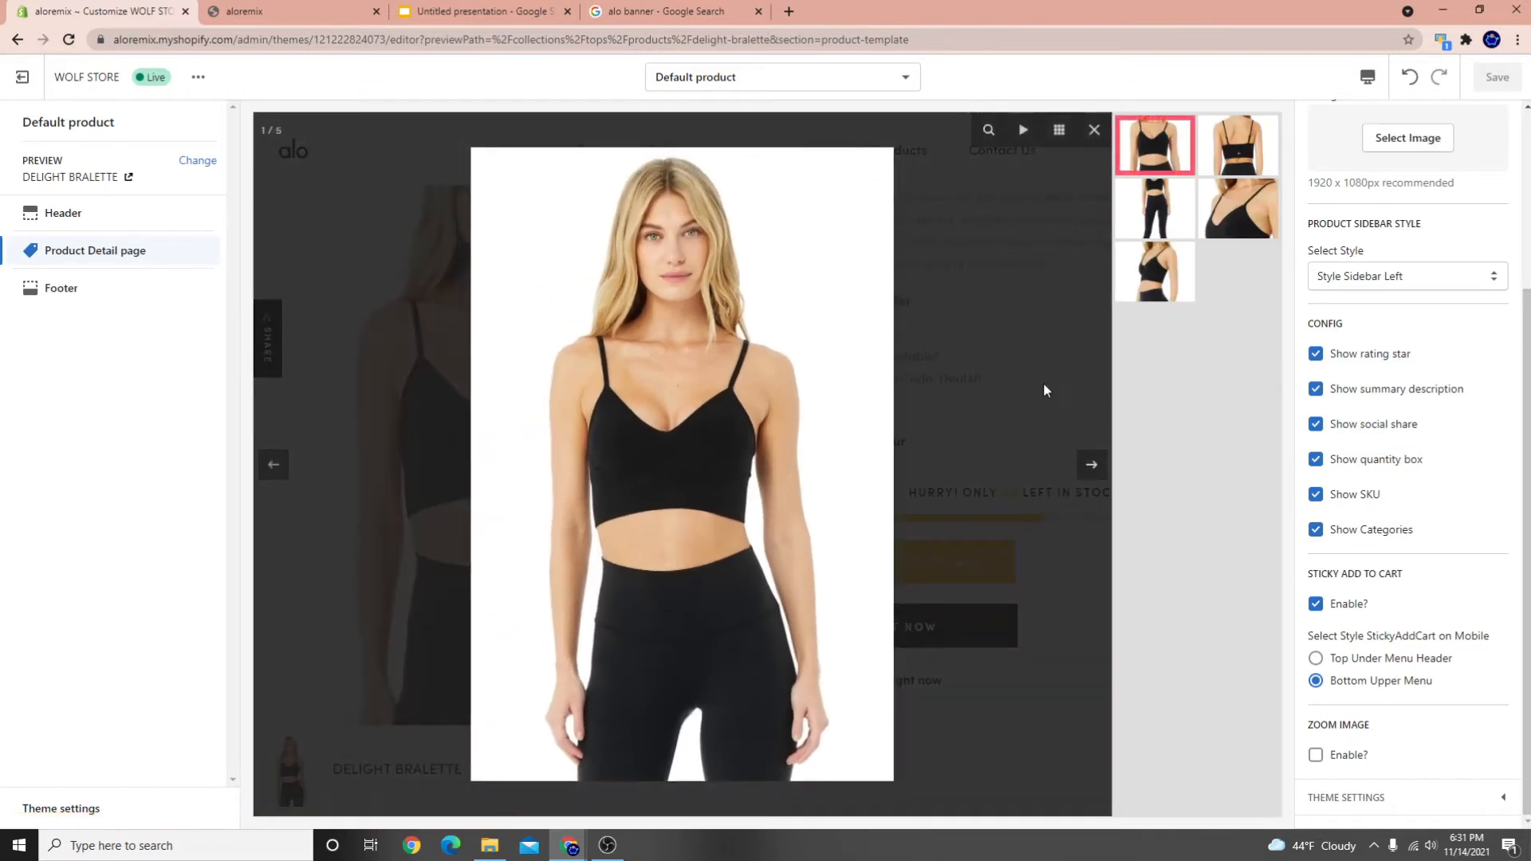
left_click(1045, 389)
left_click(514, 322)
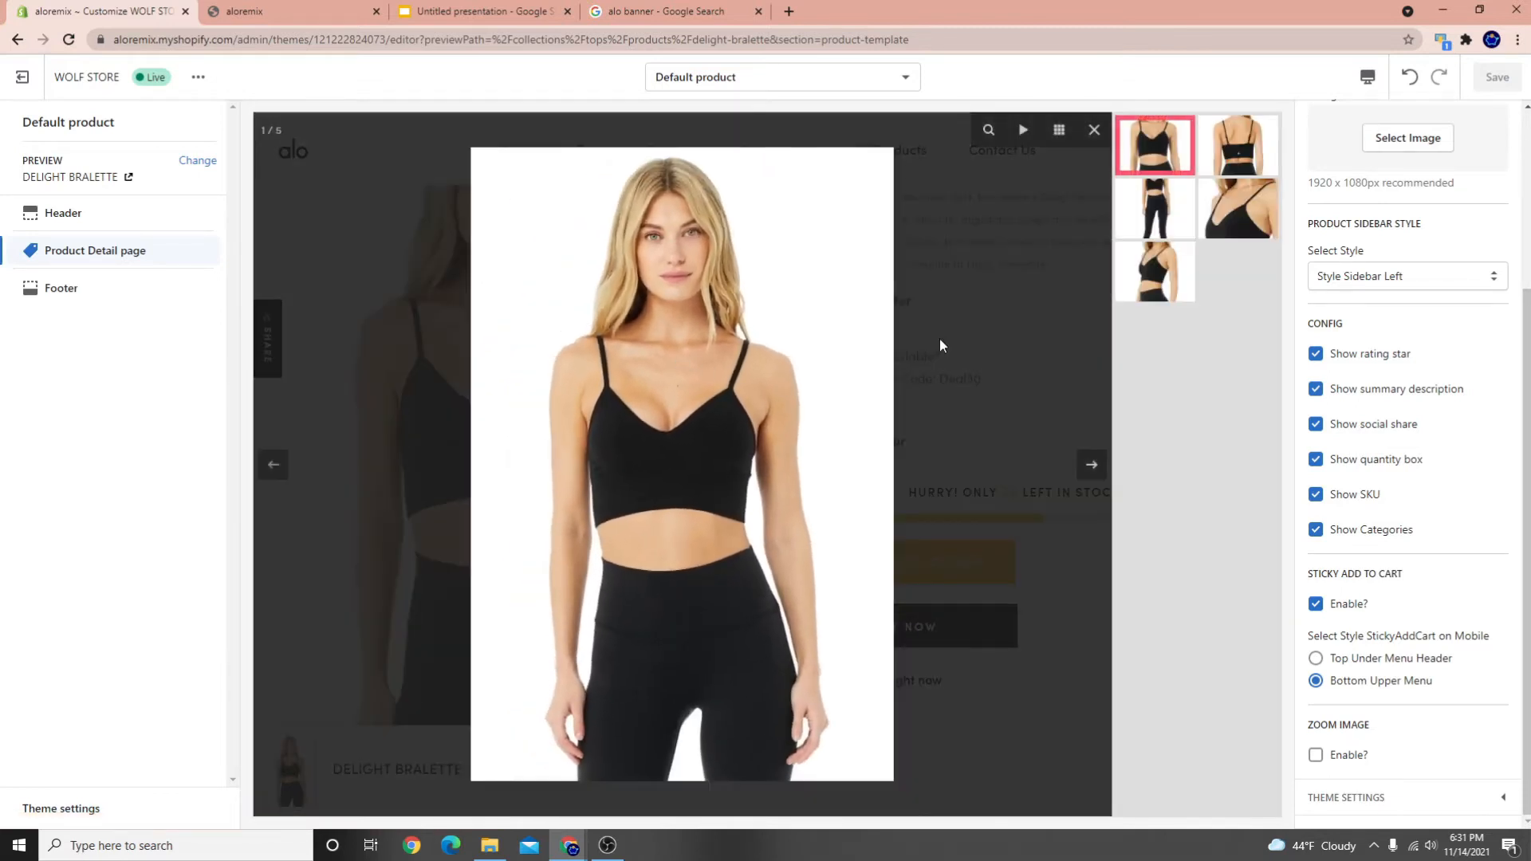
left_click(984, 333)
scroll(590, 410, "up", 2)
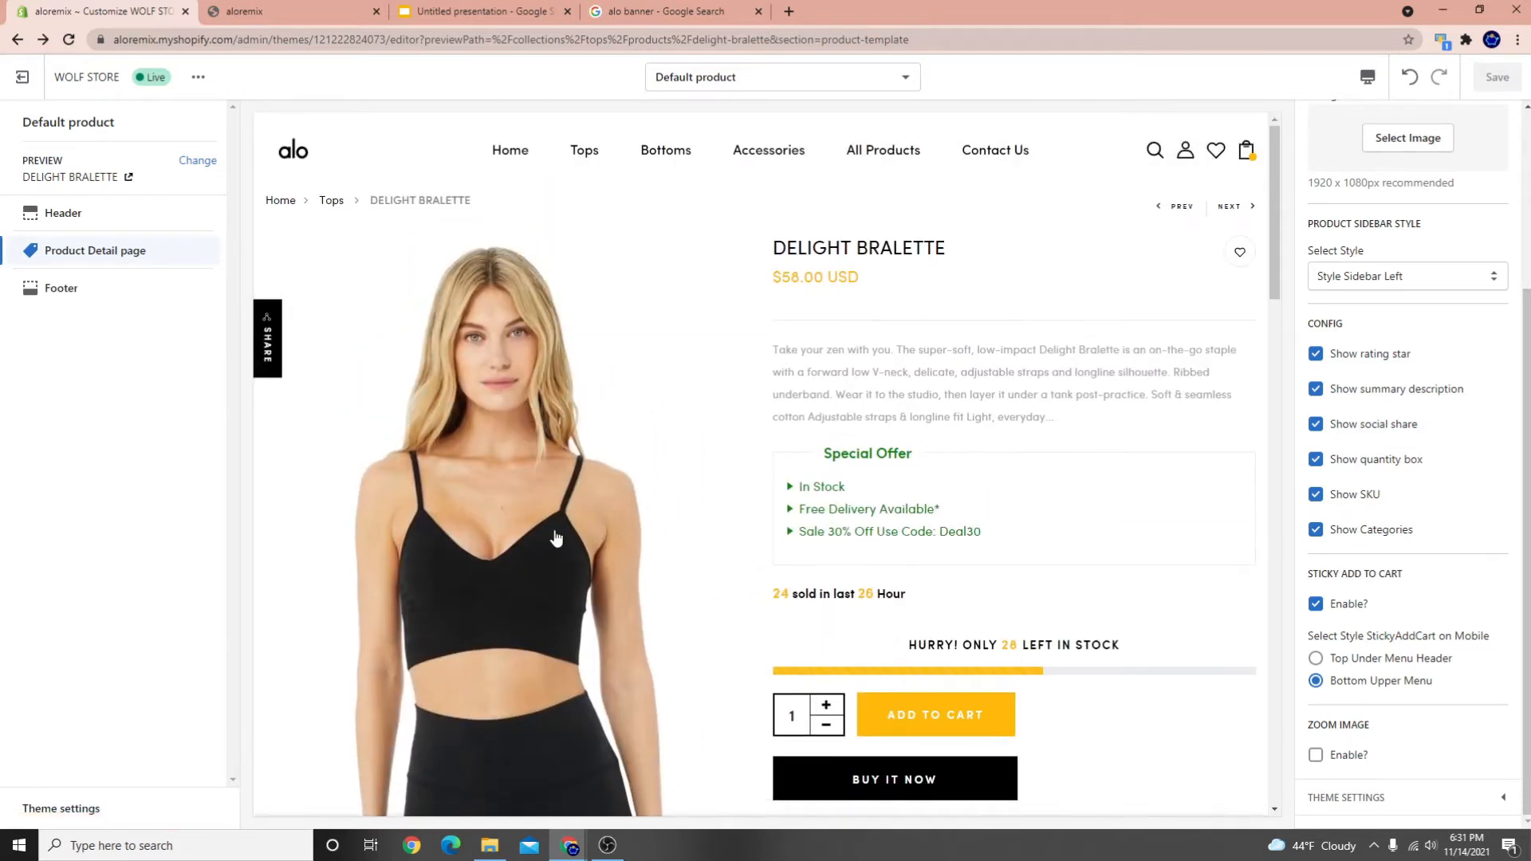
scroll(518, 494, "down", 4)
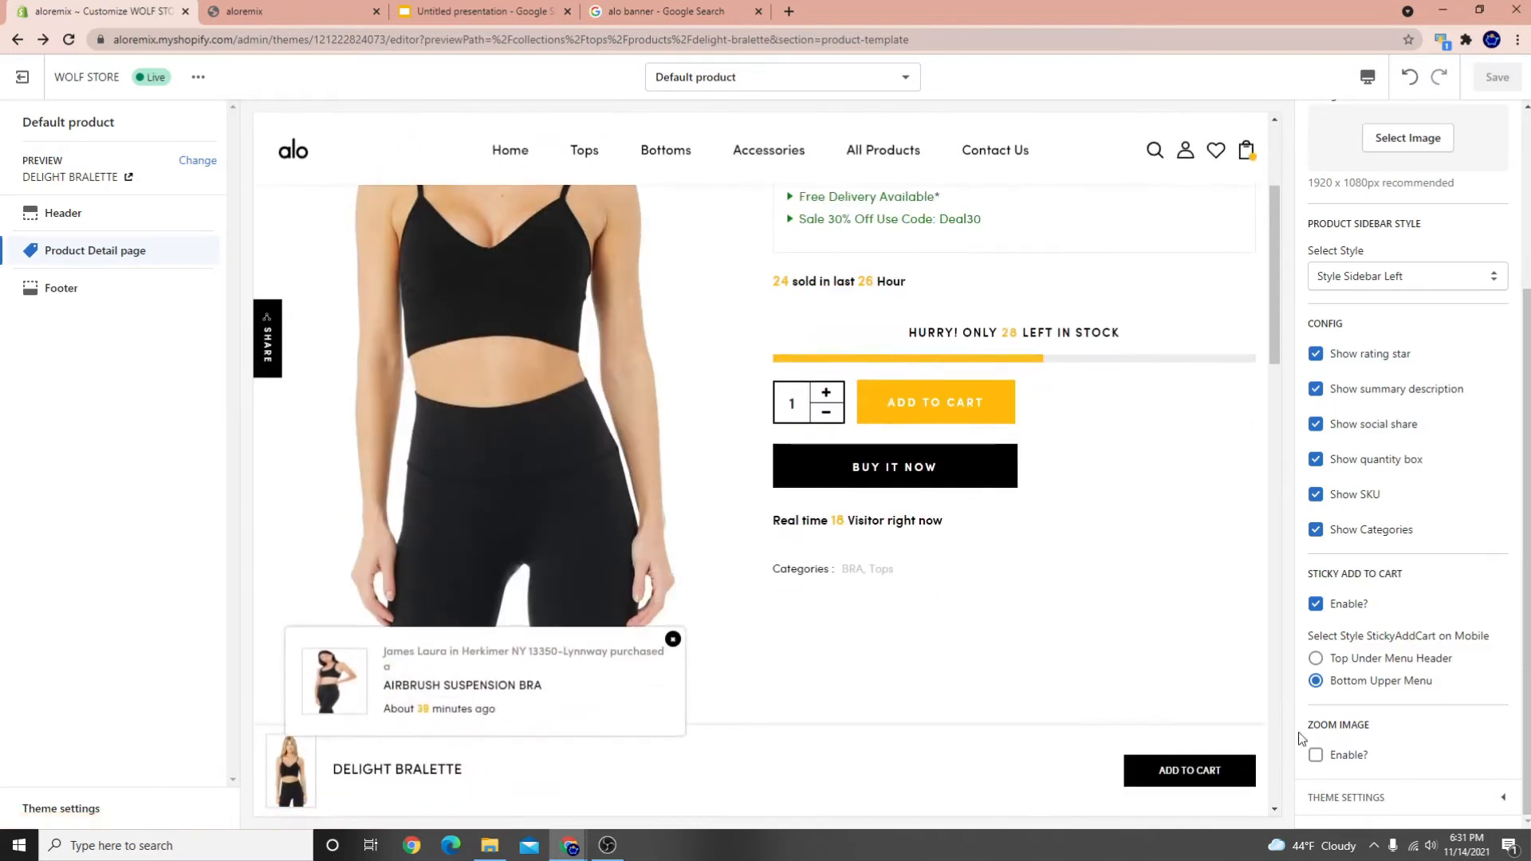
Expand the product page's theme settings and examine the promo text content and the preview's Additional Information section
left_click(1387, 797)
scroll(1402, 670, "down", 4)
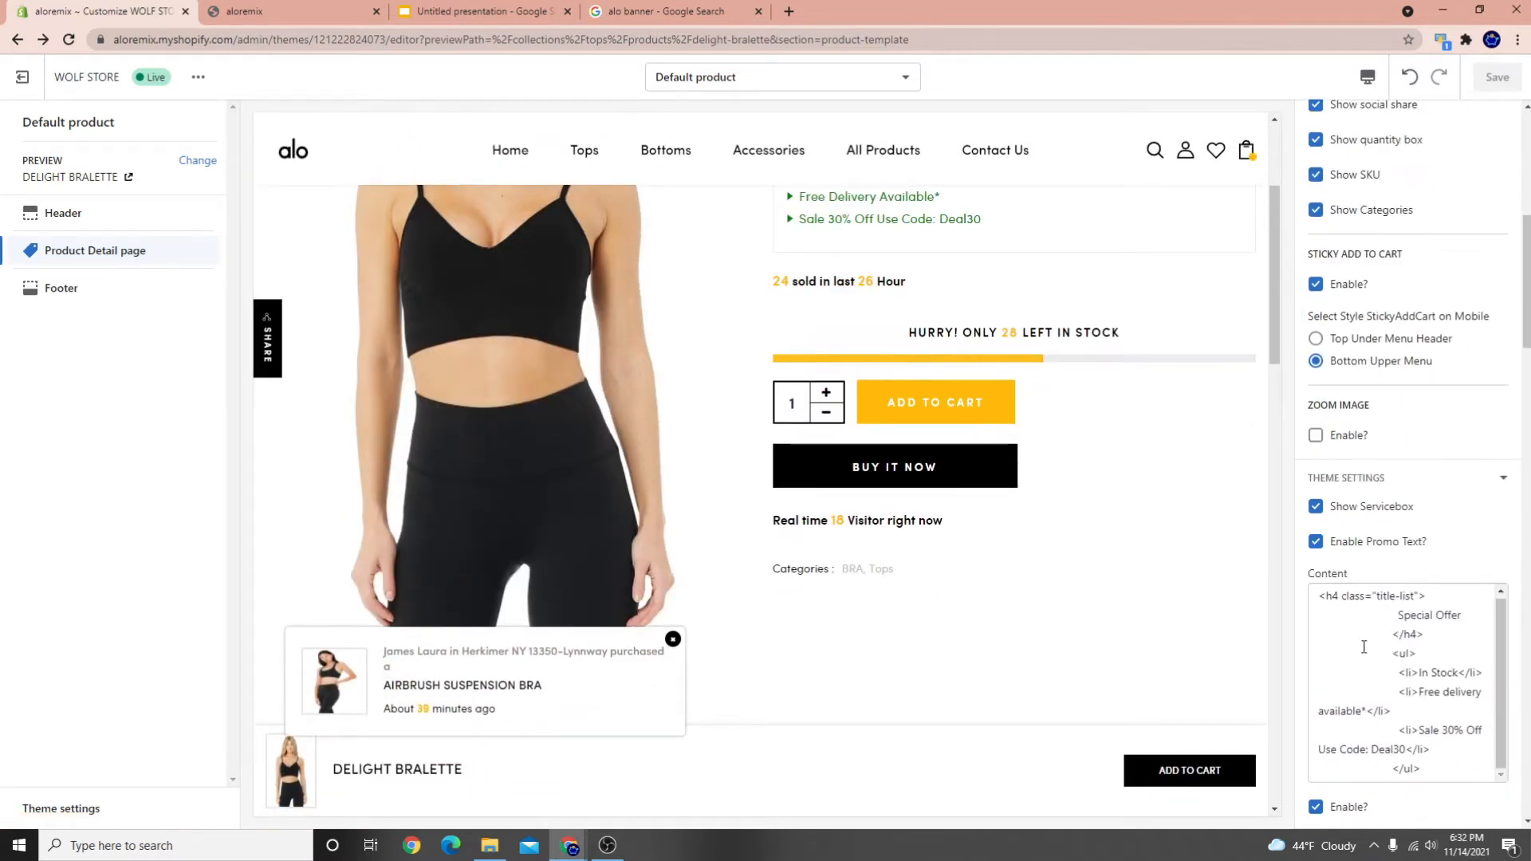
scroll(1364, 647, "down", 3)
scroll(749, 670, "down", 2)
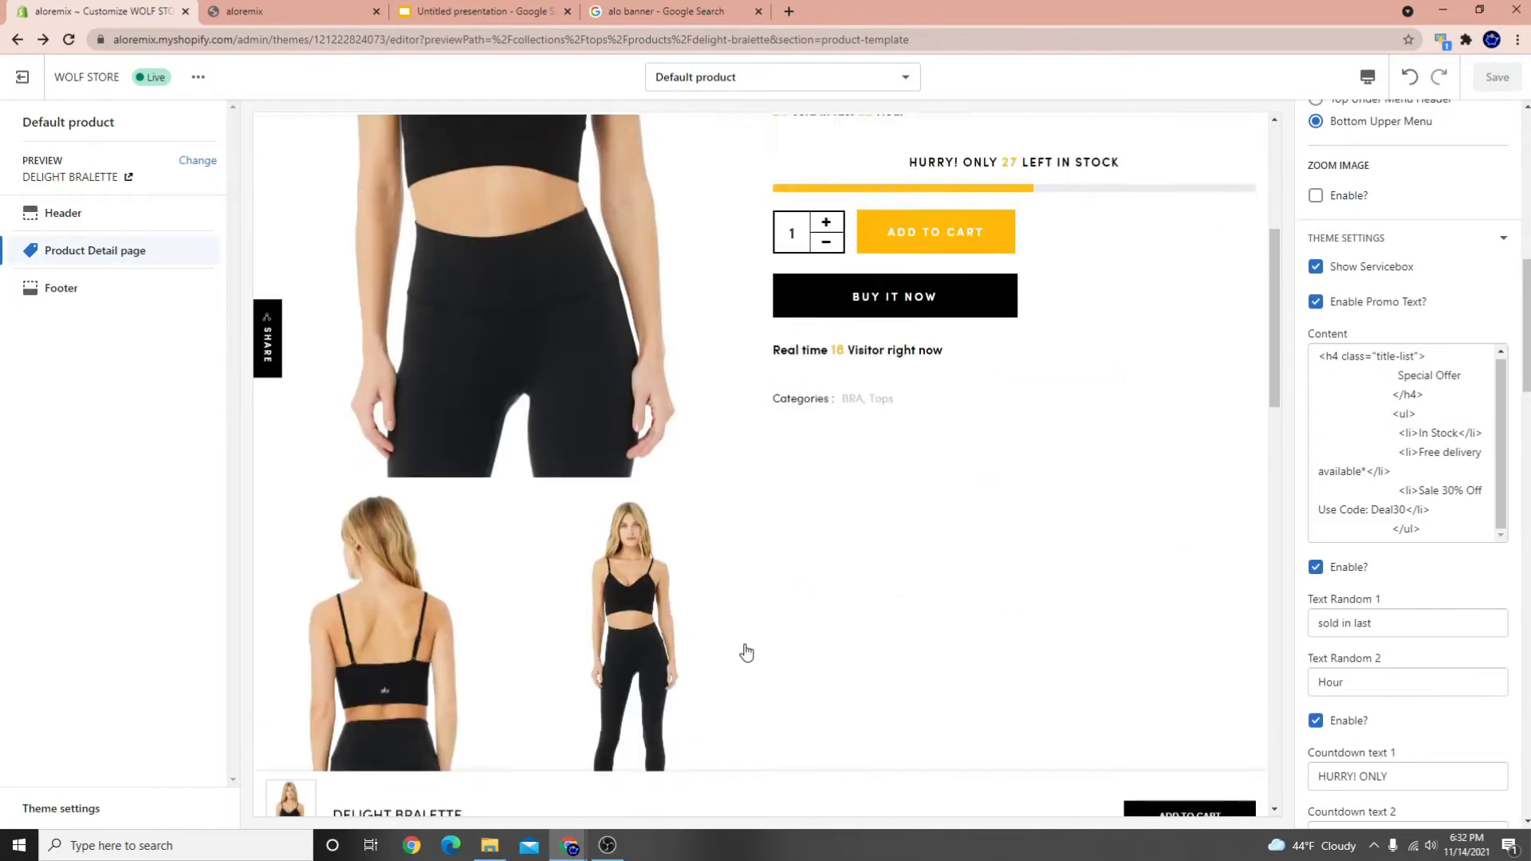
scroll(746, 653, "down", 8)
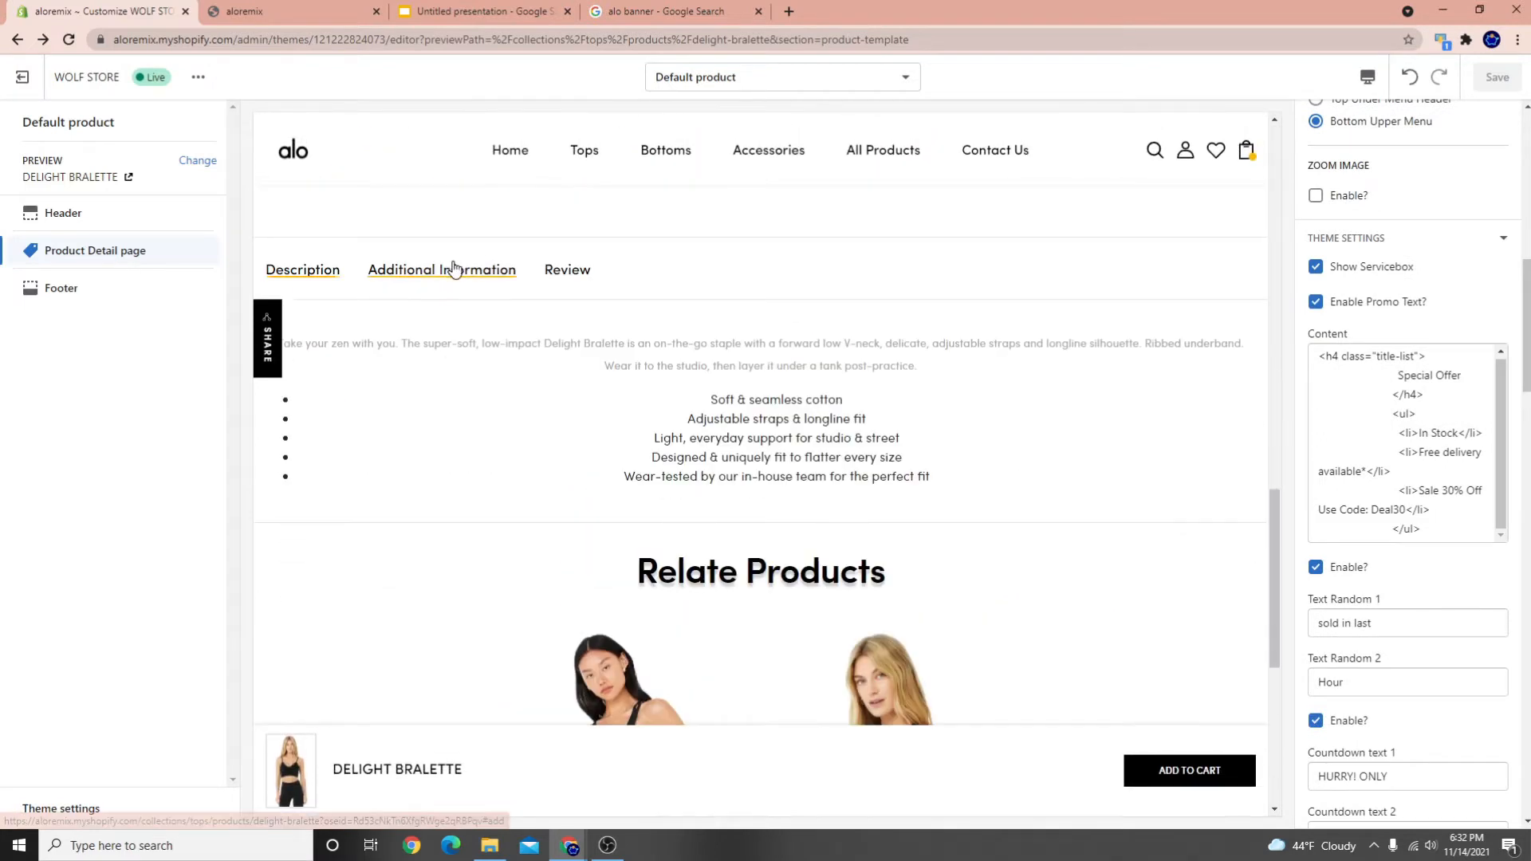
left_click(454, 271)
left_click_drag(1326, 349, 1438, 480)
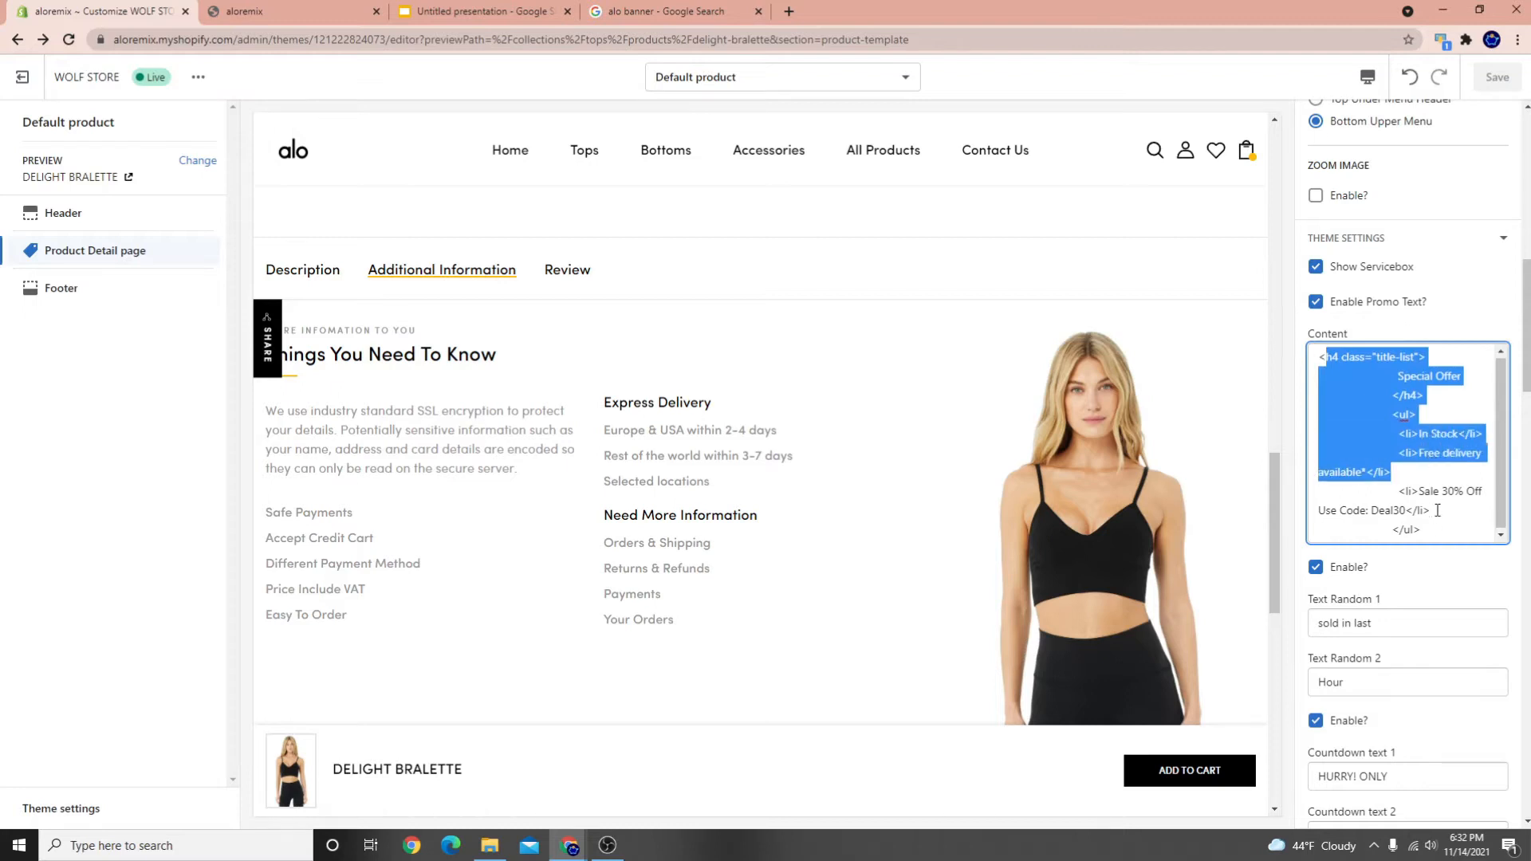
Examine the remaining theme settings and compare the countdown text fields with the stock message in the product preview
scroll(1412, 659, "down", 9)
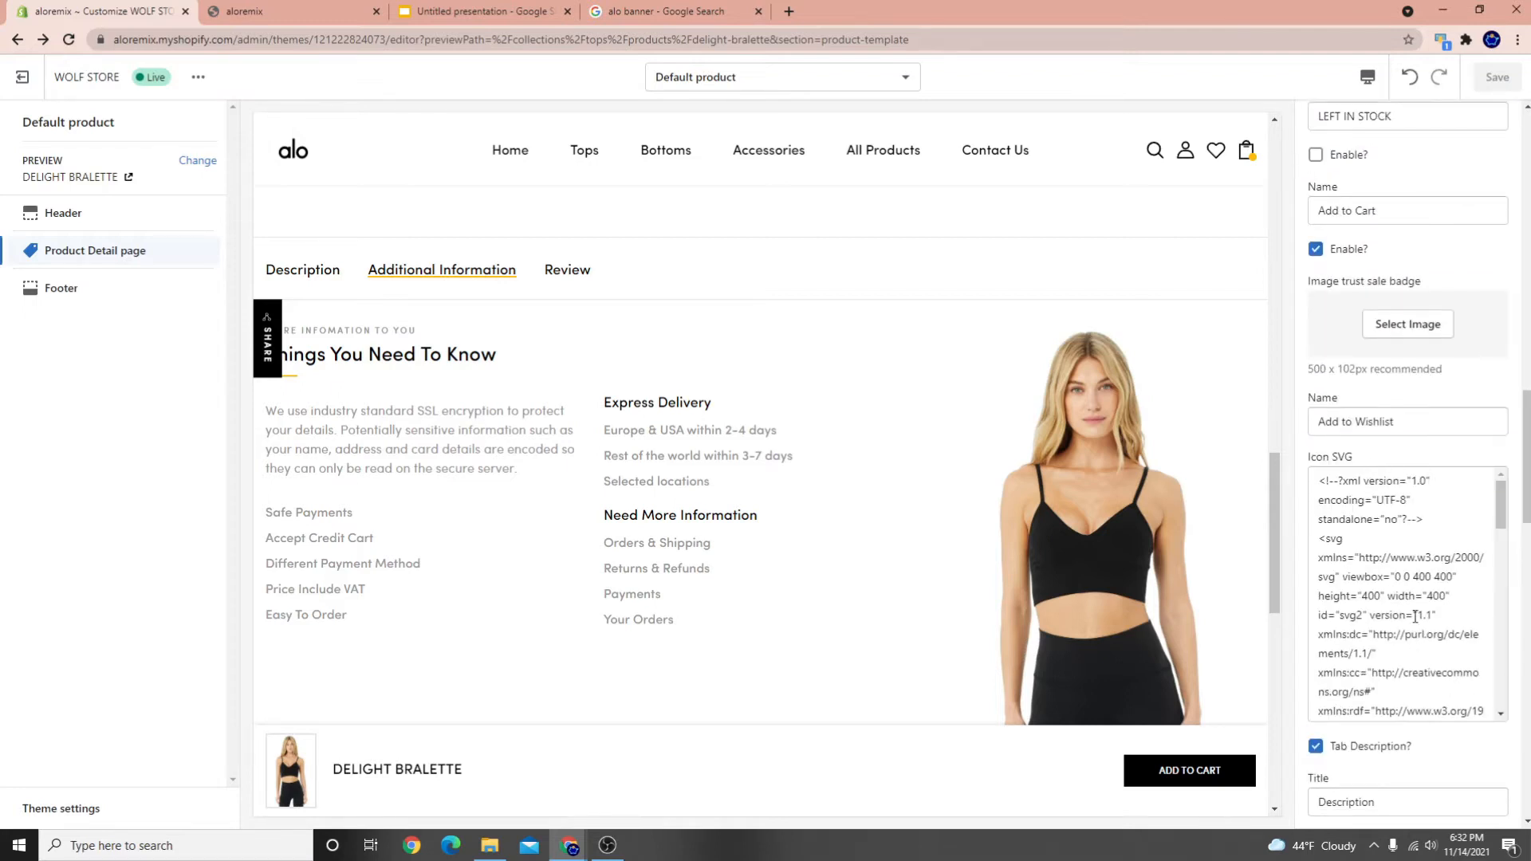
scroll(1422, 629, "up", 8)
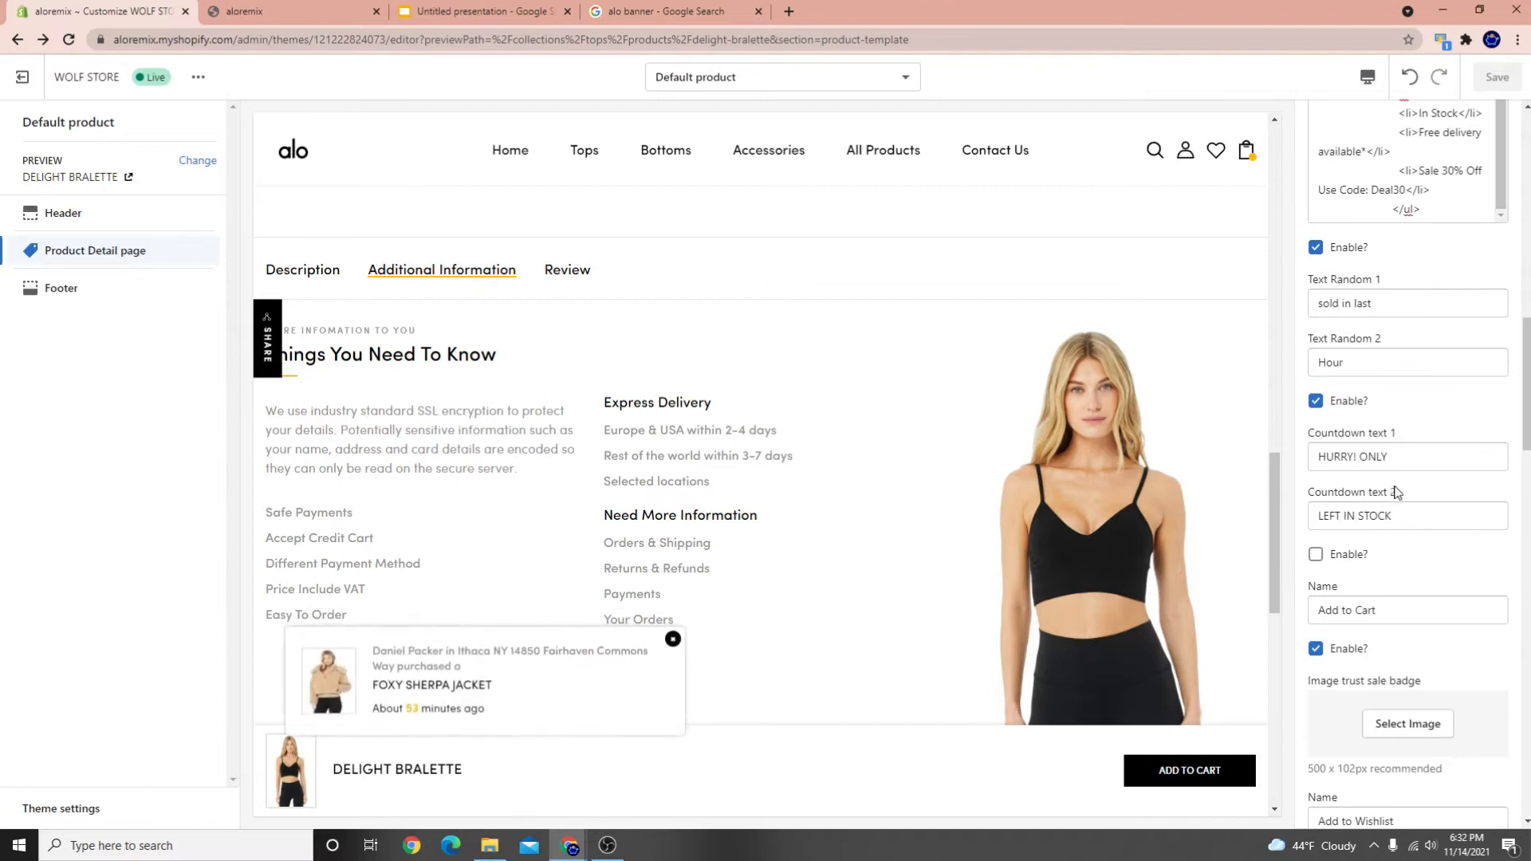
scroll(1390, 580, "down", 2)
scroll(776, 475, "up", 10)
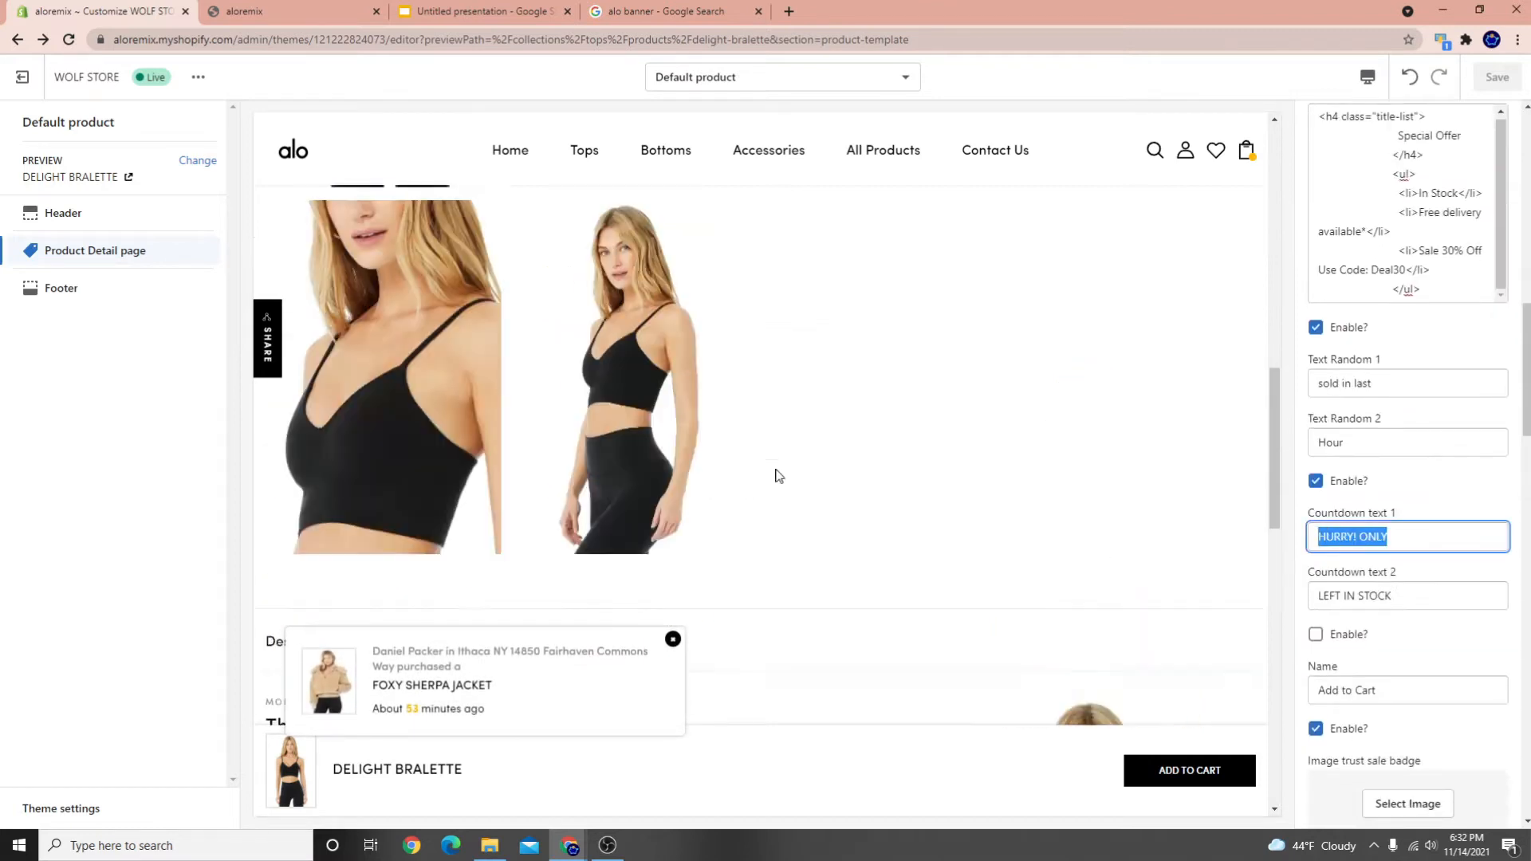
left_click_drag(913, 403, 1058, 407)
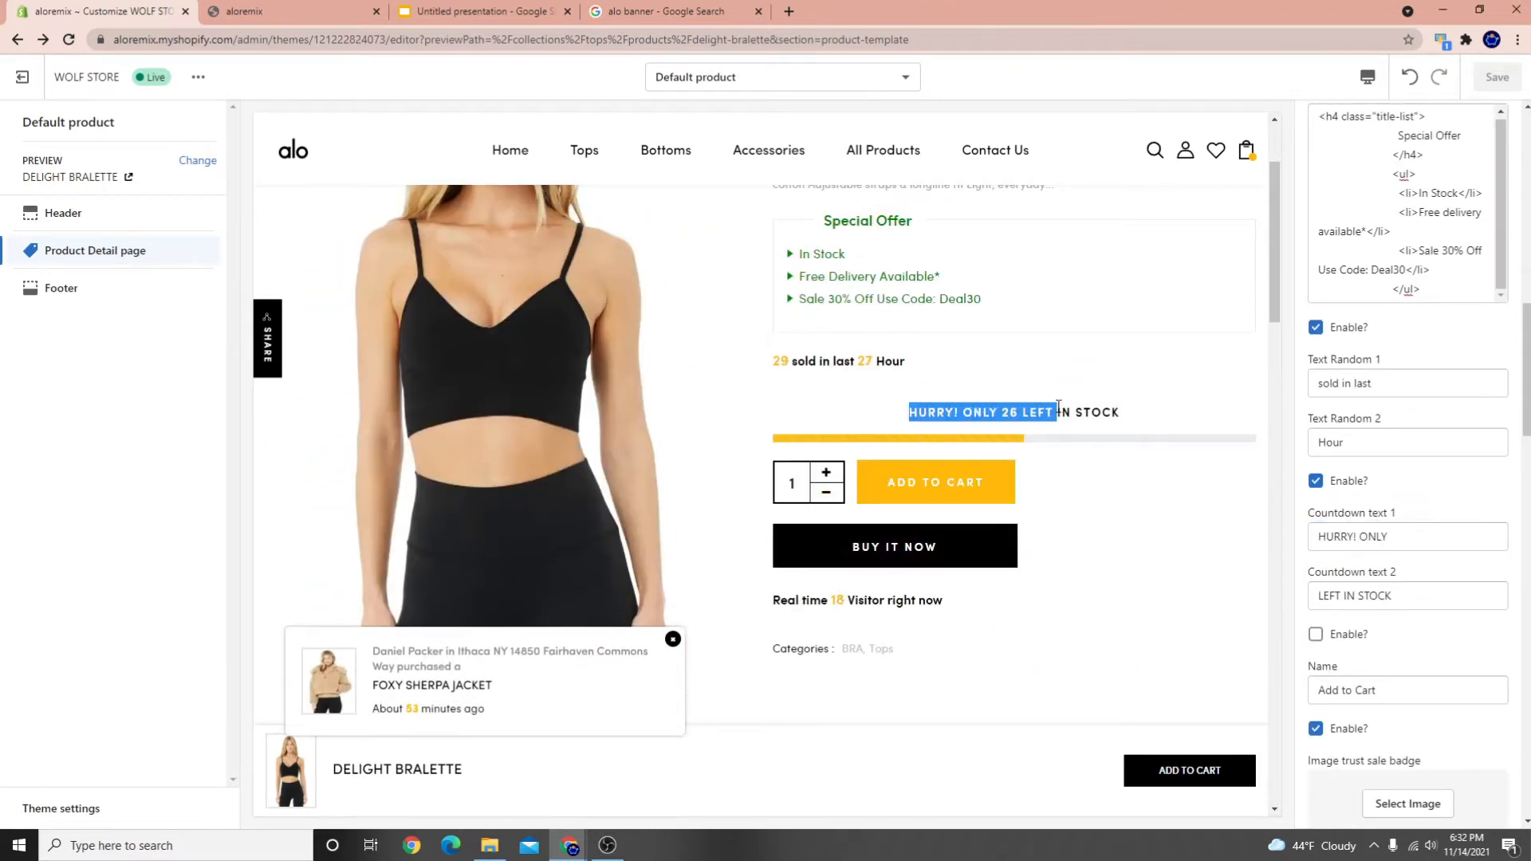
Examine the remaining product page settings, including related products and random sold-item values, and review the preview's product details and Additional Information section
scroll(1074, 484, "down", 3)
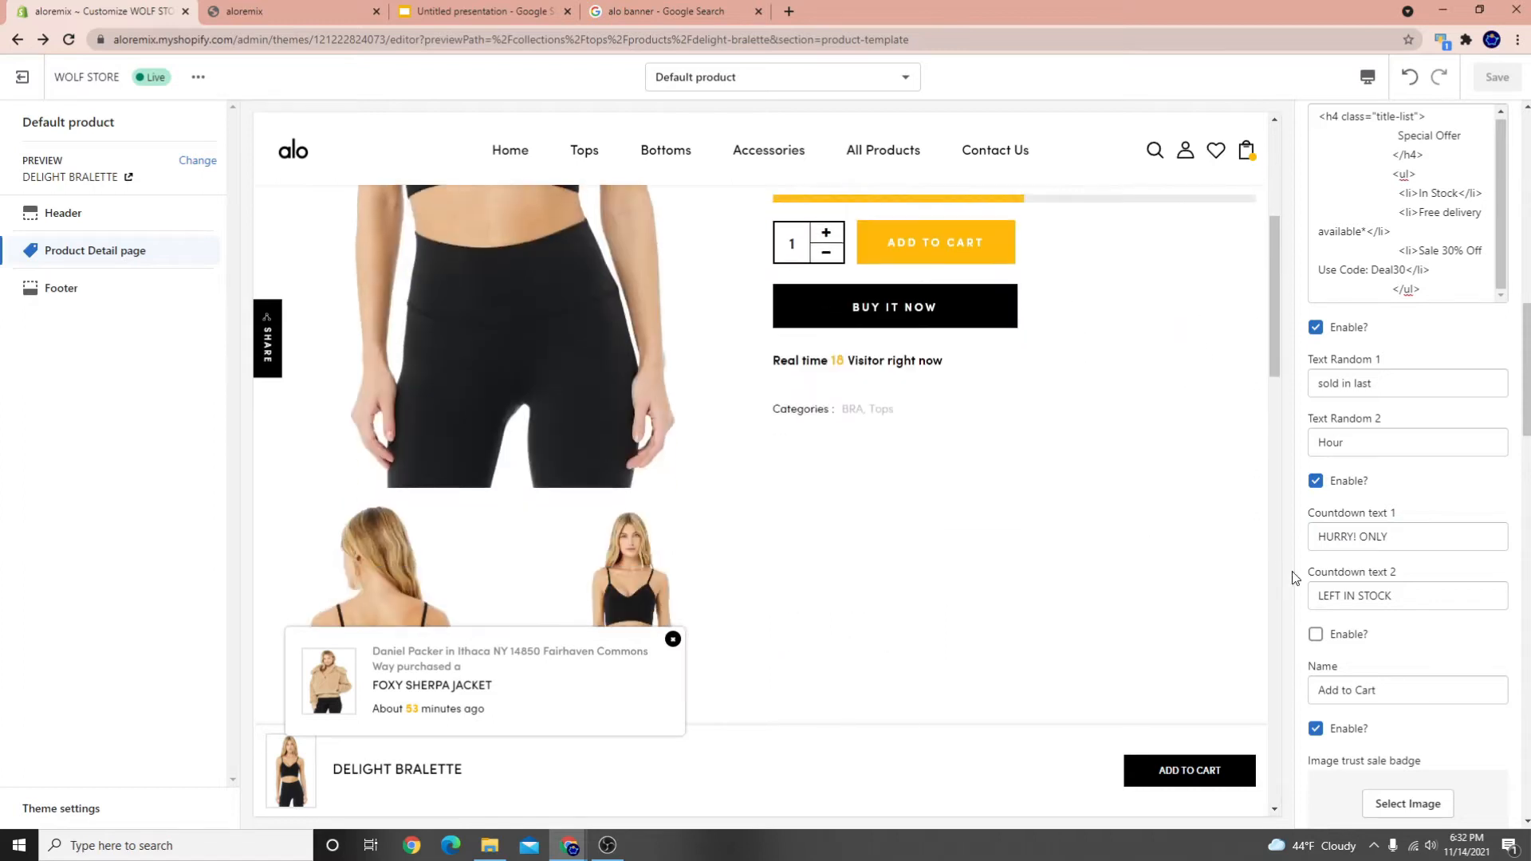
scroll(1403, 415, "down", 5)
scroll(1403, 389, "down", 10)
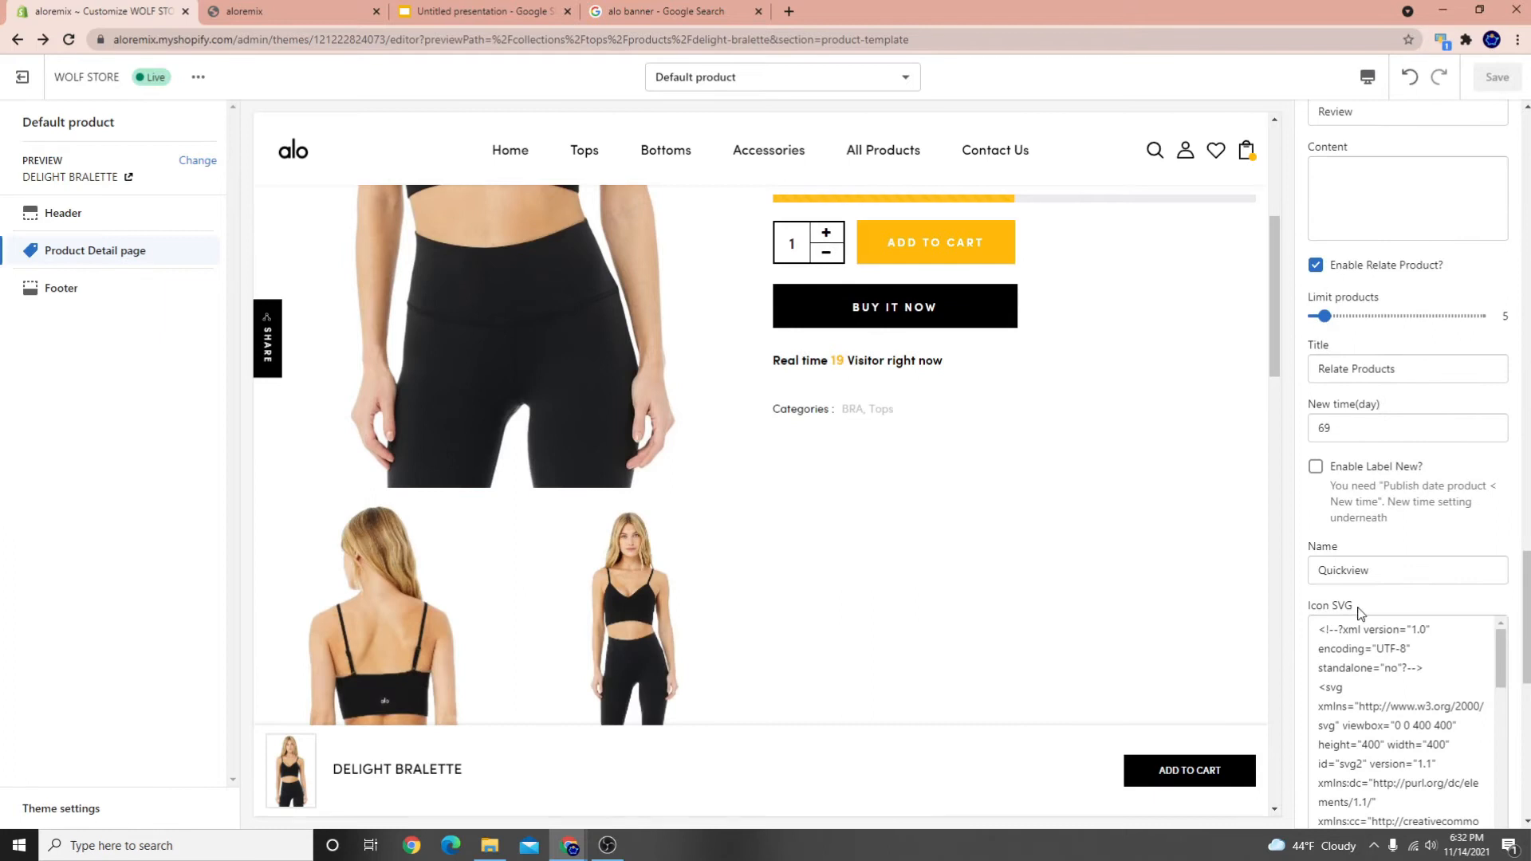
scroll(1384, 649, "down", 10)
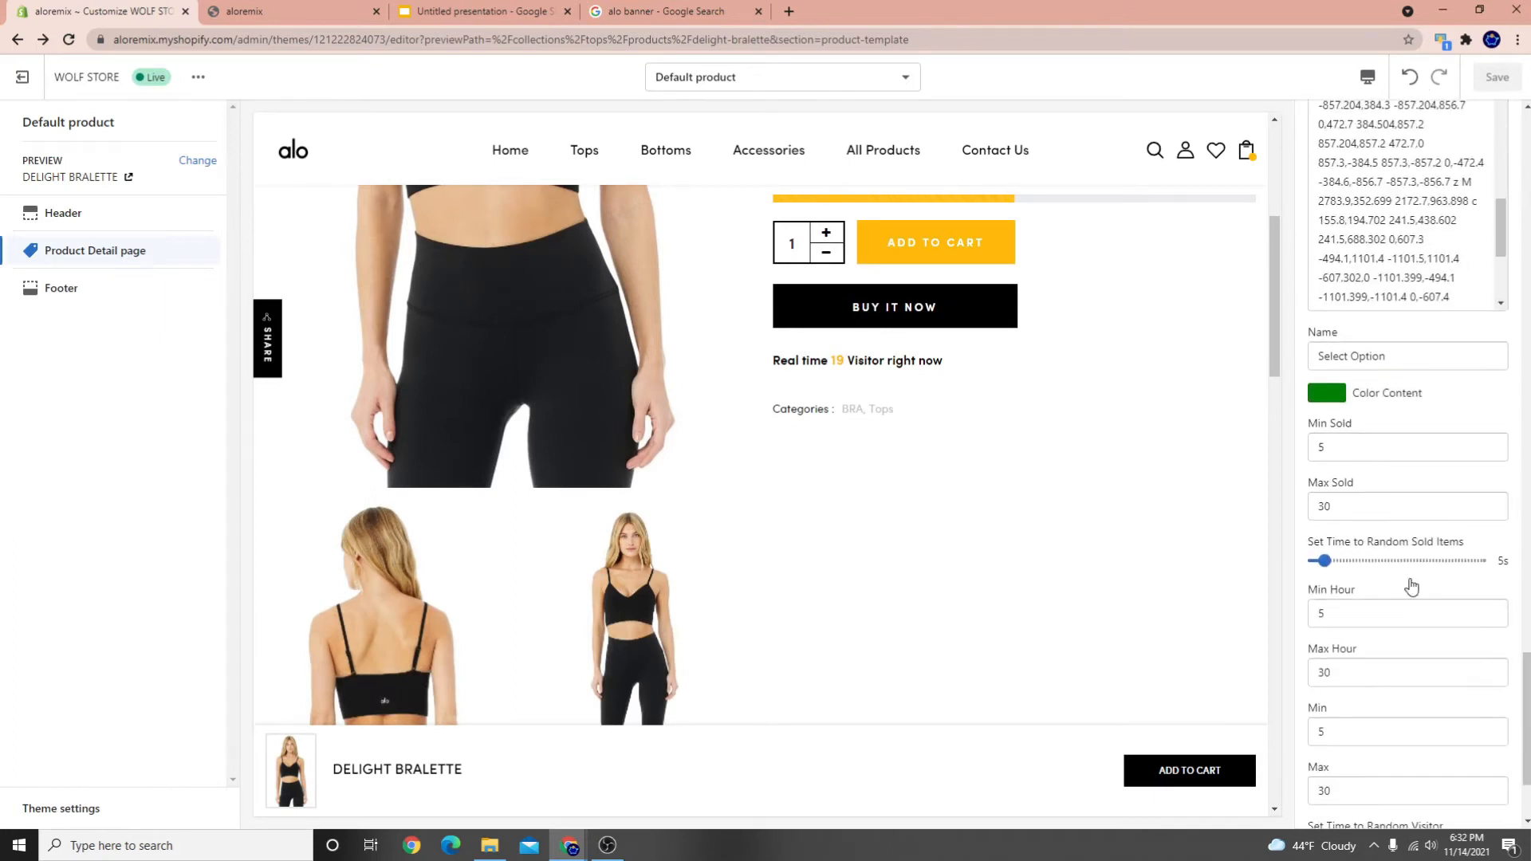
scroll(1398, 448, "up", 4)
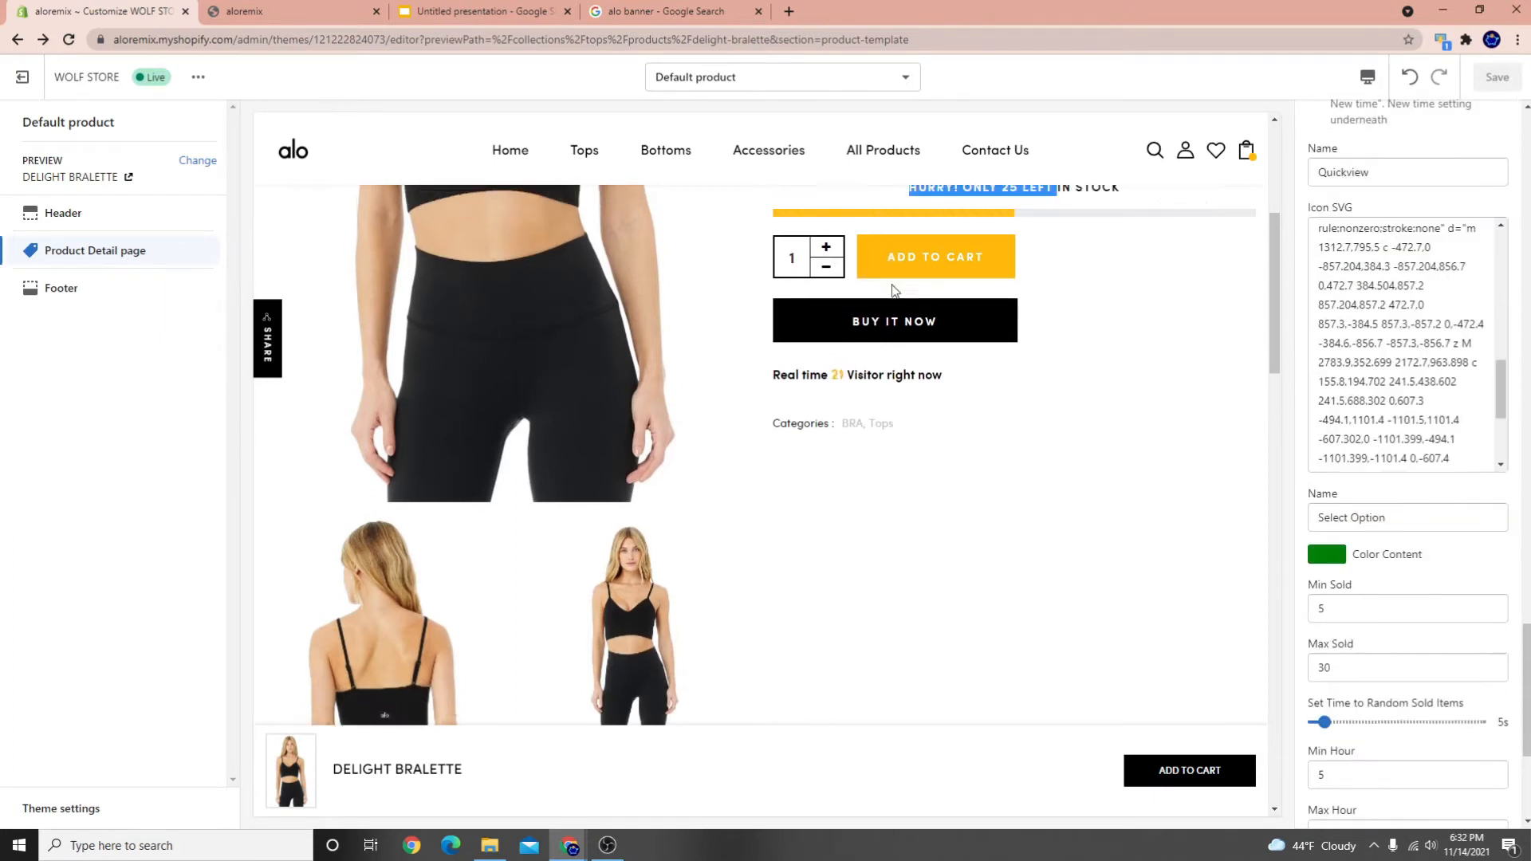
scroll(837, 399, "down", 15)
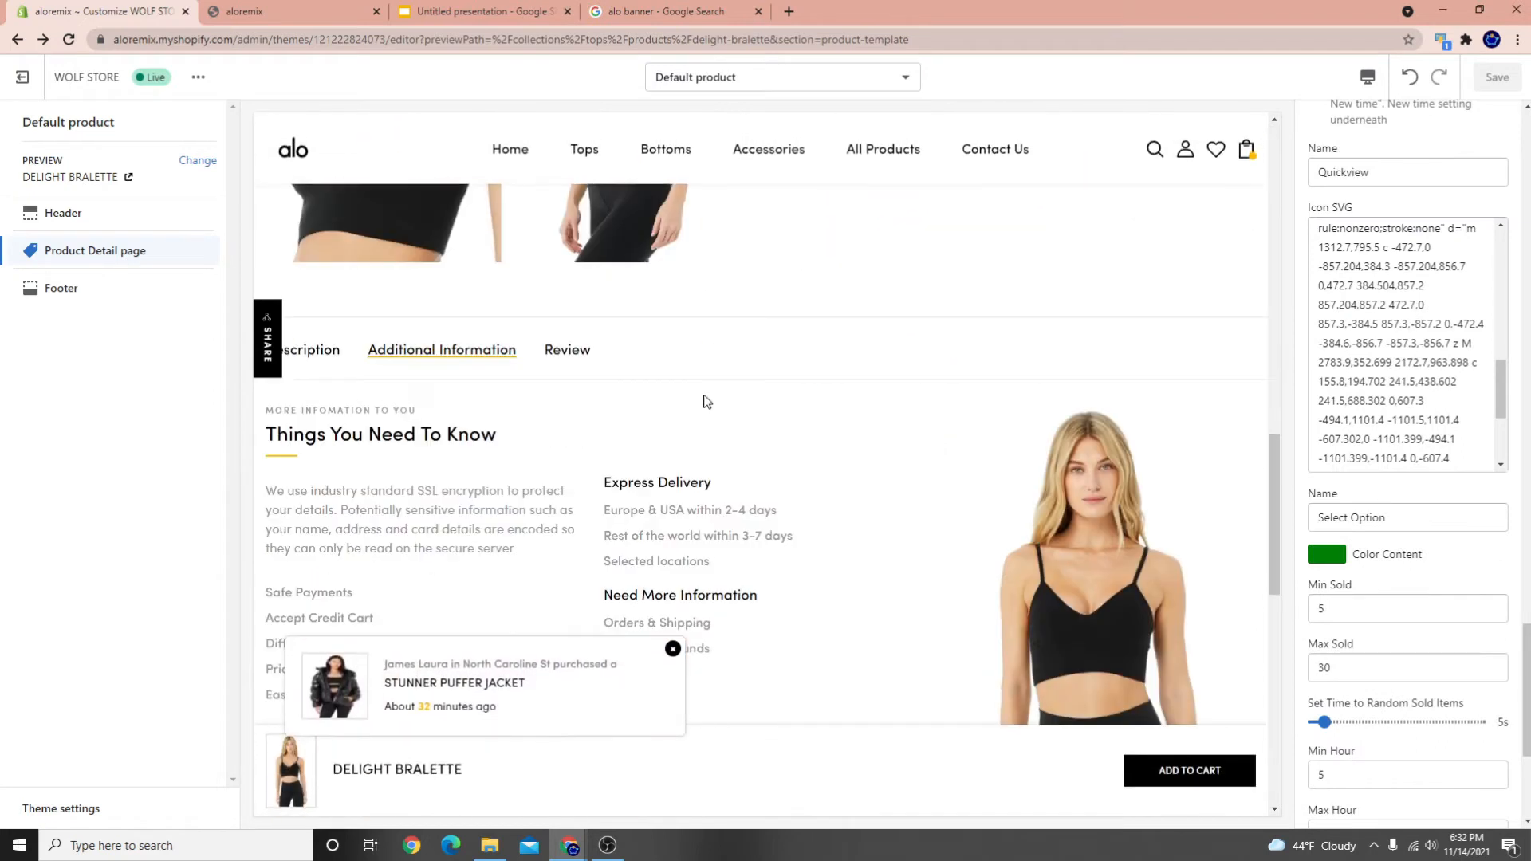
scroll(635, 372, "up", 6)
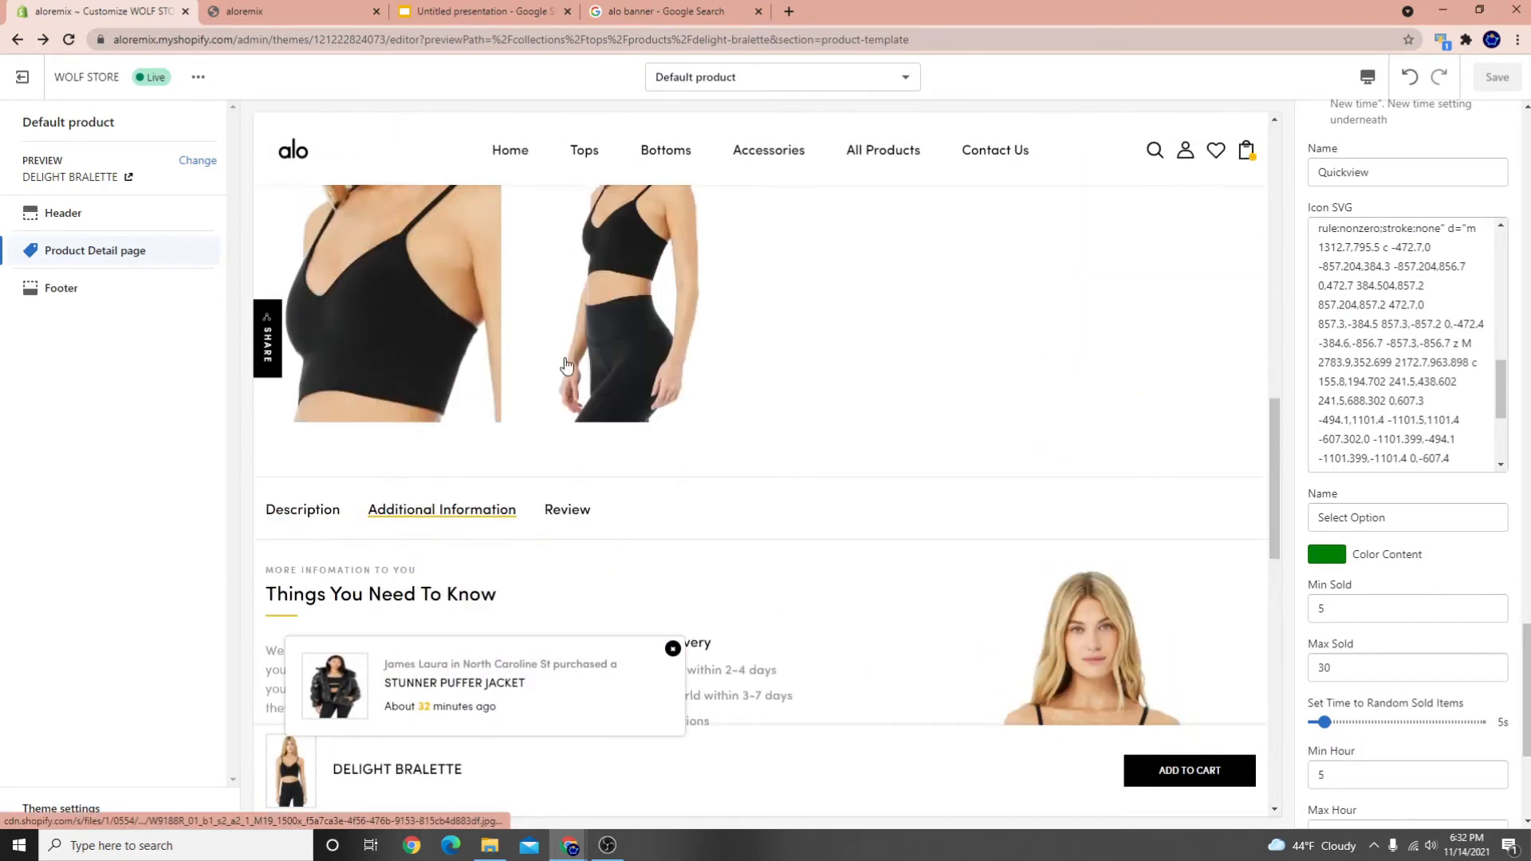
scroll(933, 342, "down", 3)
scroll(752, 314, "up", 3)
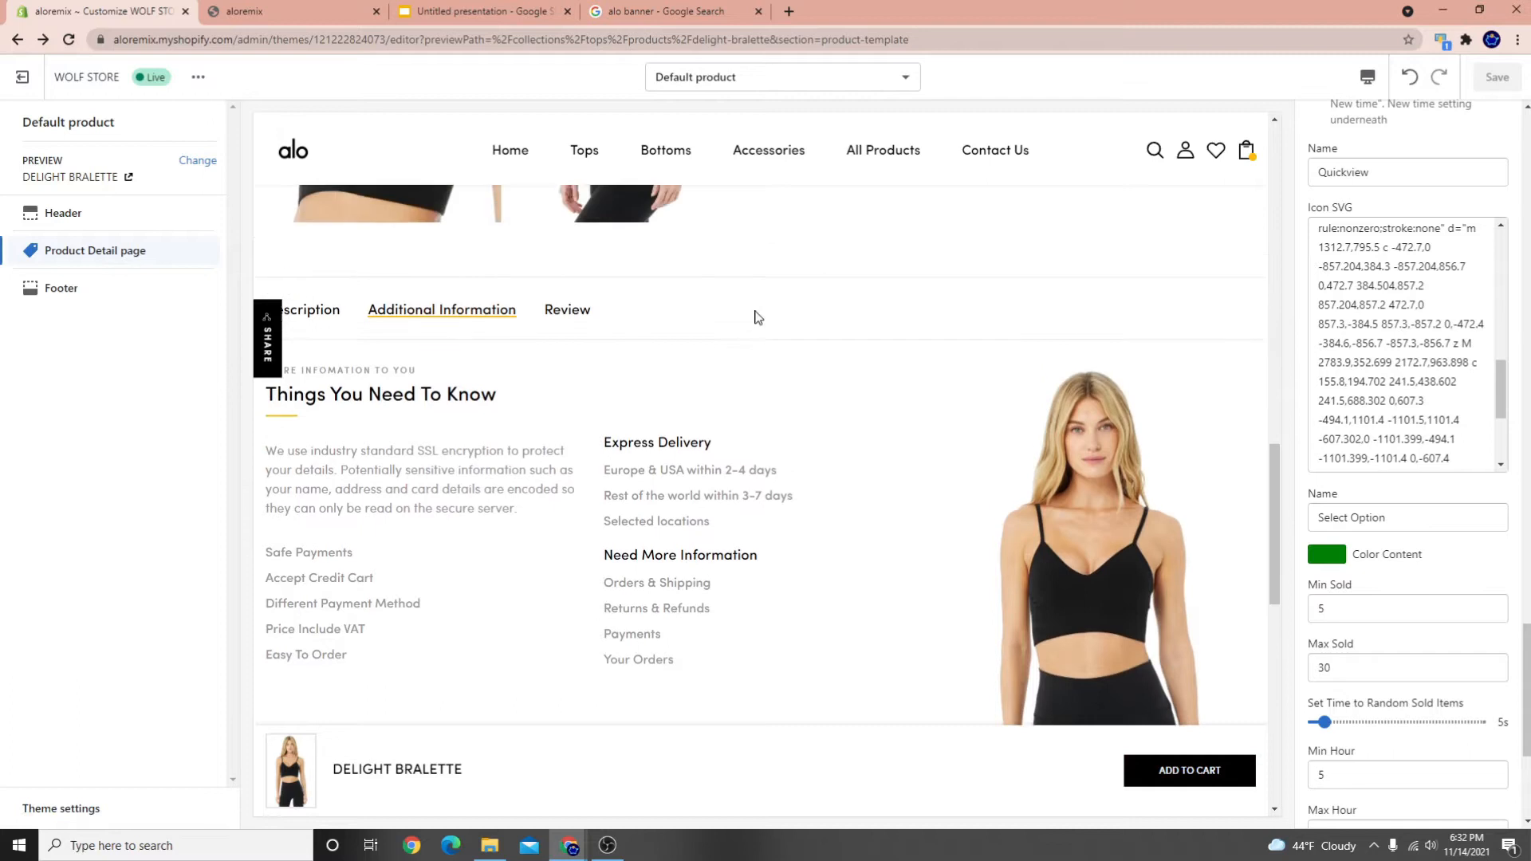
scroll(469, 443, "up", 12)
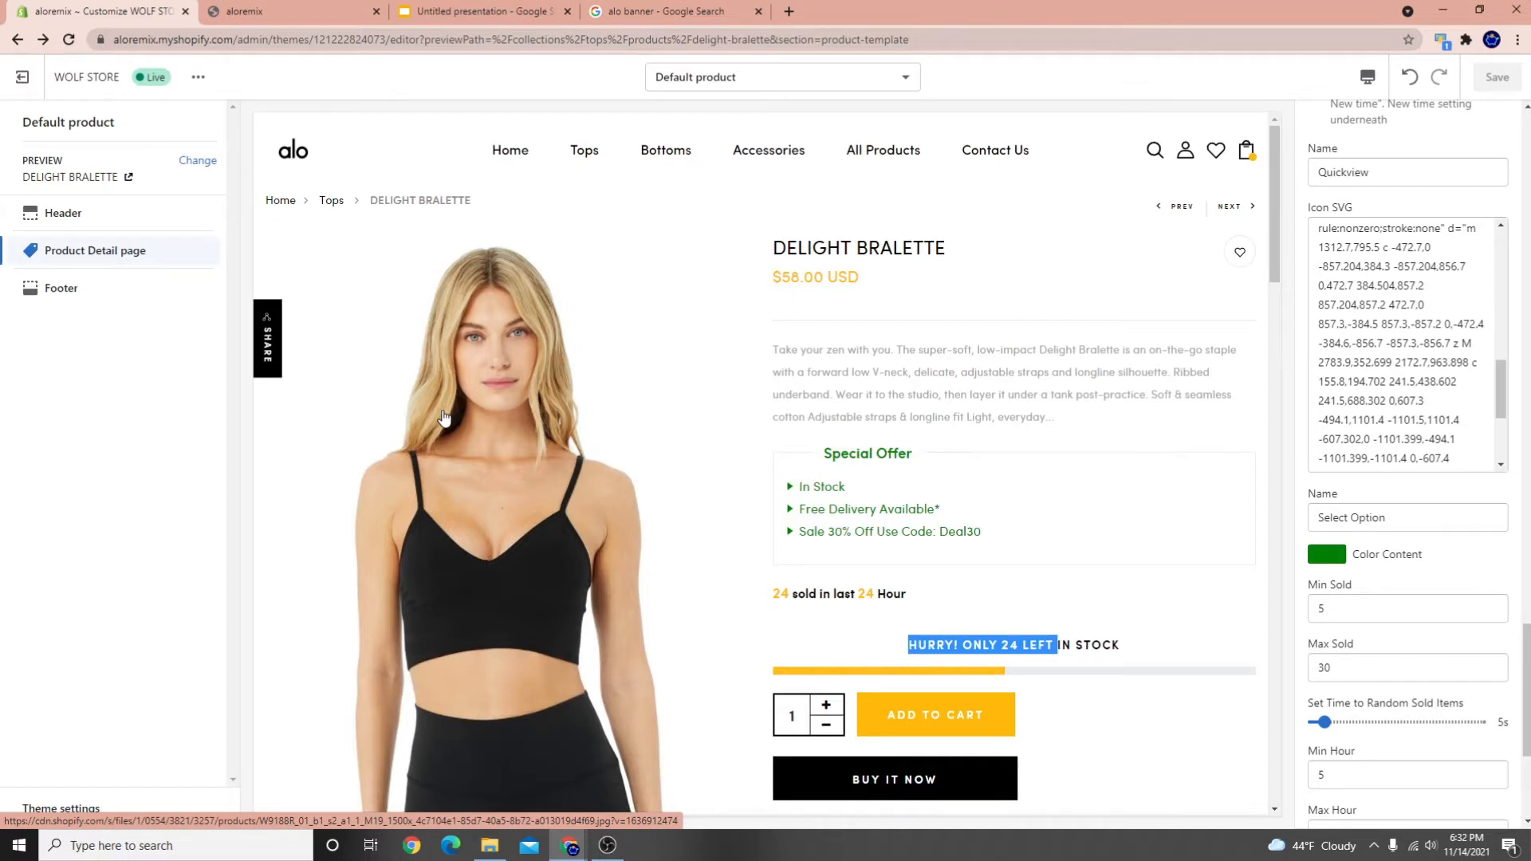
left_click(611, 847)
left_click(1330, 626)
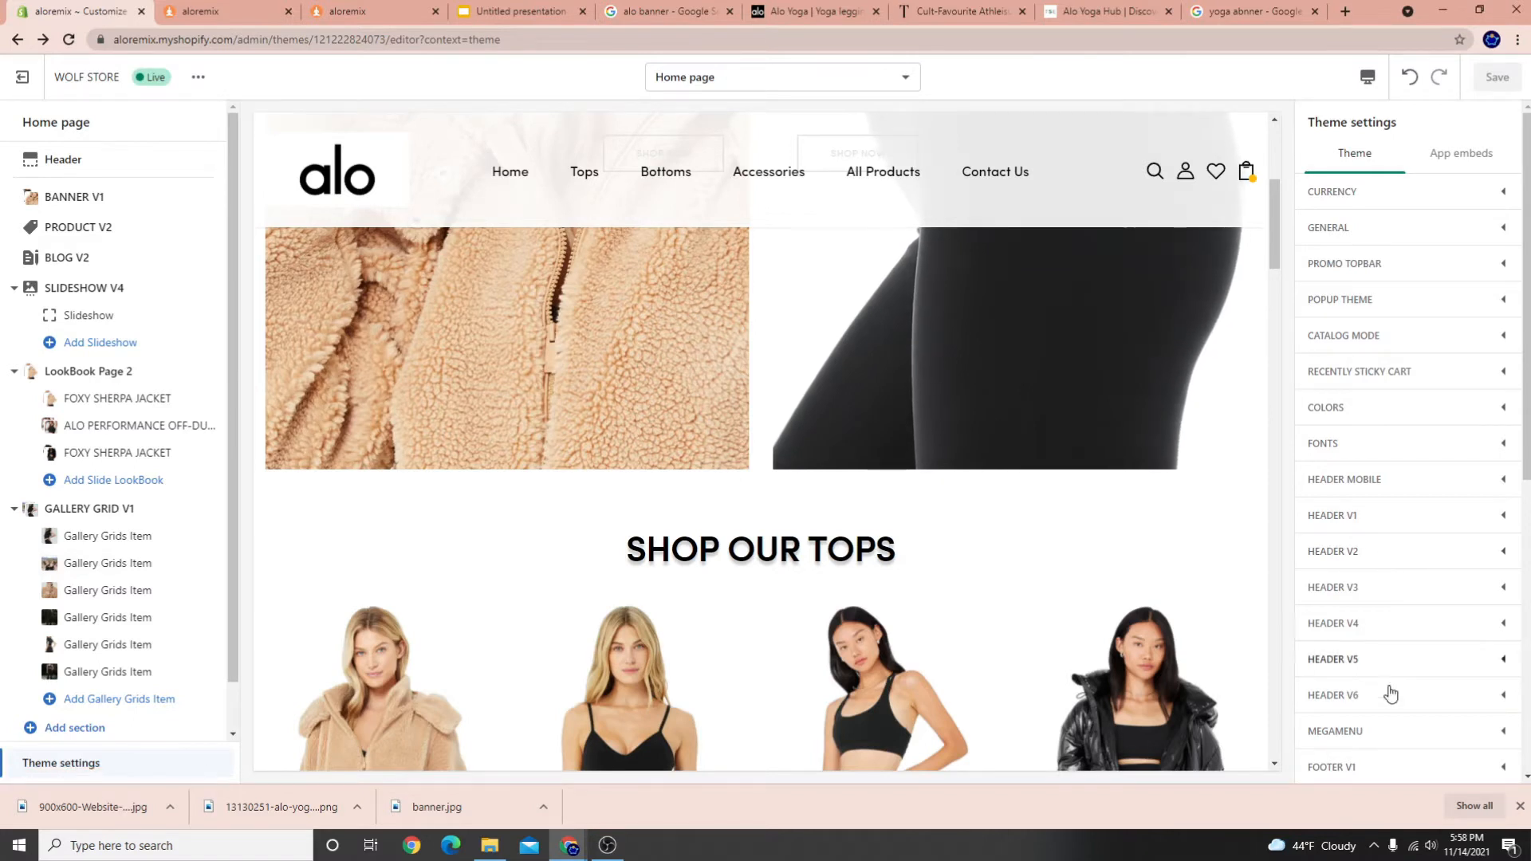
Close the browser's downloads bar and expand the Popup Theme settings as far as the Popup Random Product options
left_click(1519, 806)
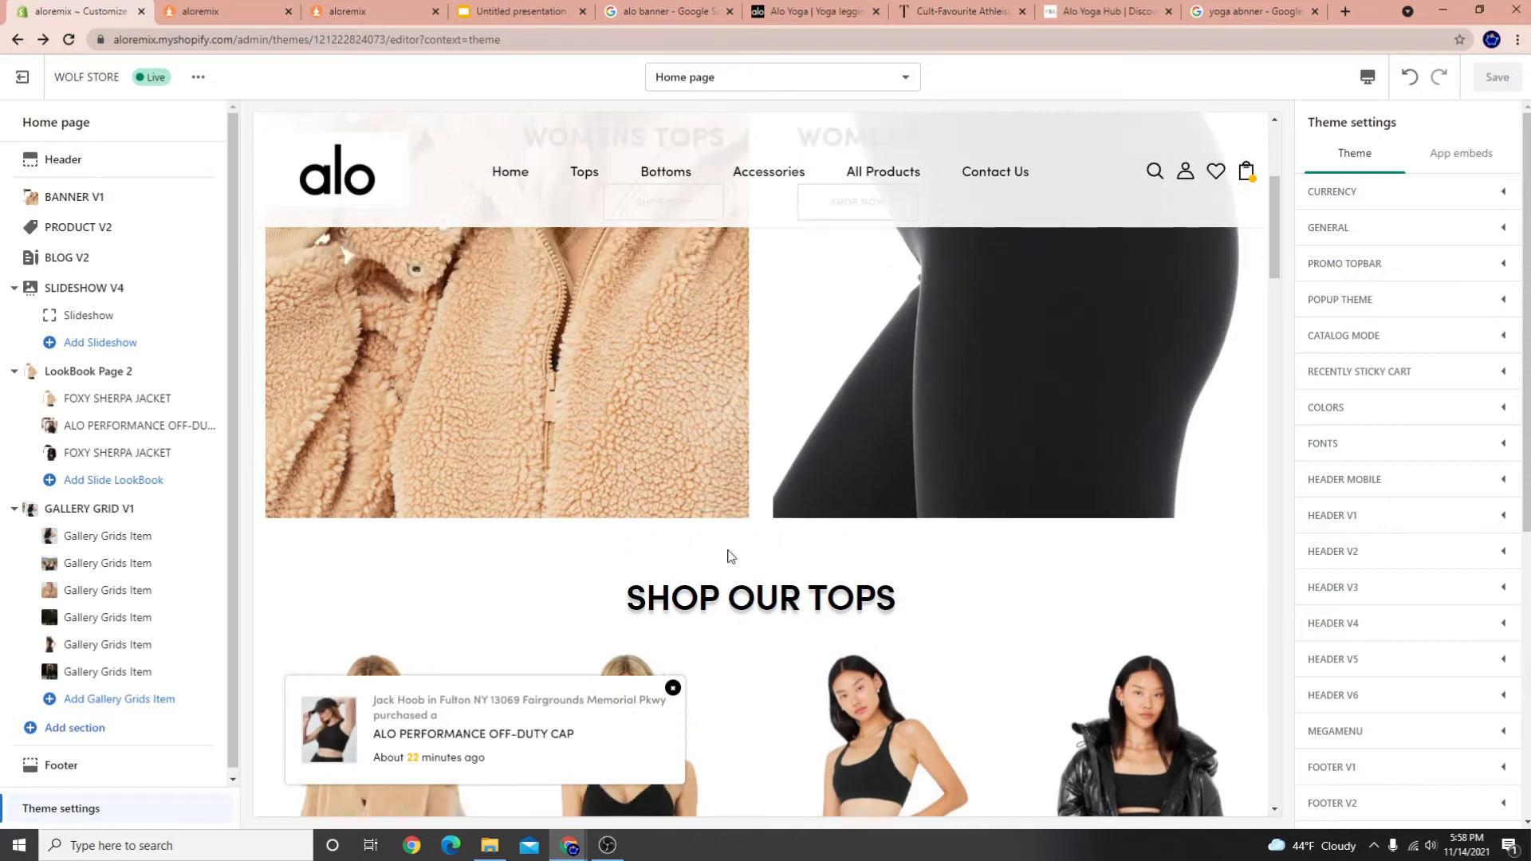
scroll(728, 553, "up", 5)
scroll(640, 558, "down", 4)
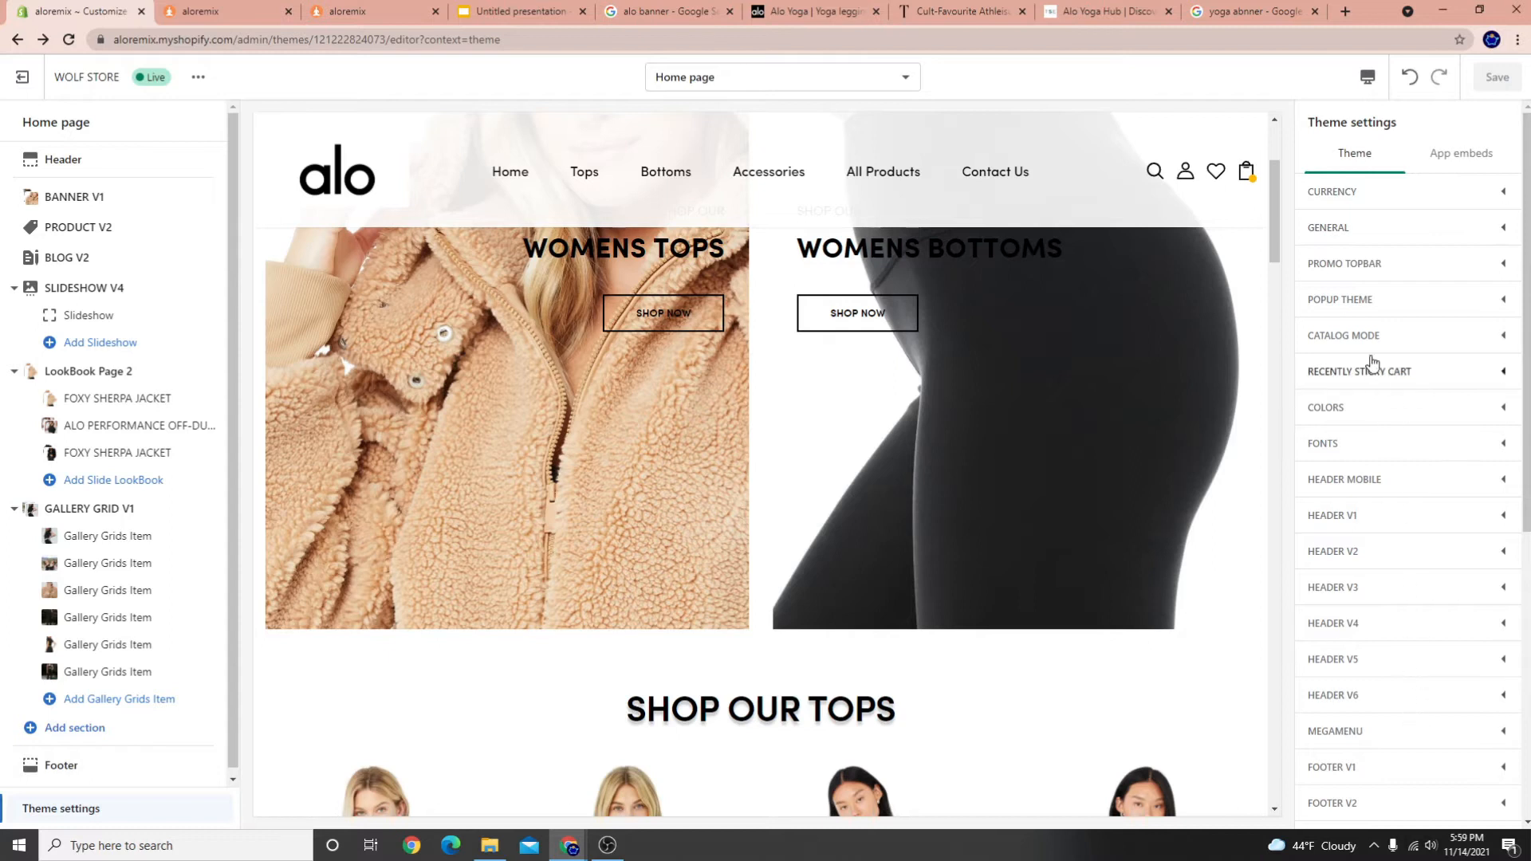
left_click(1379, 300)
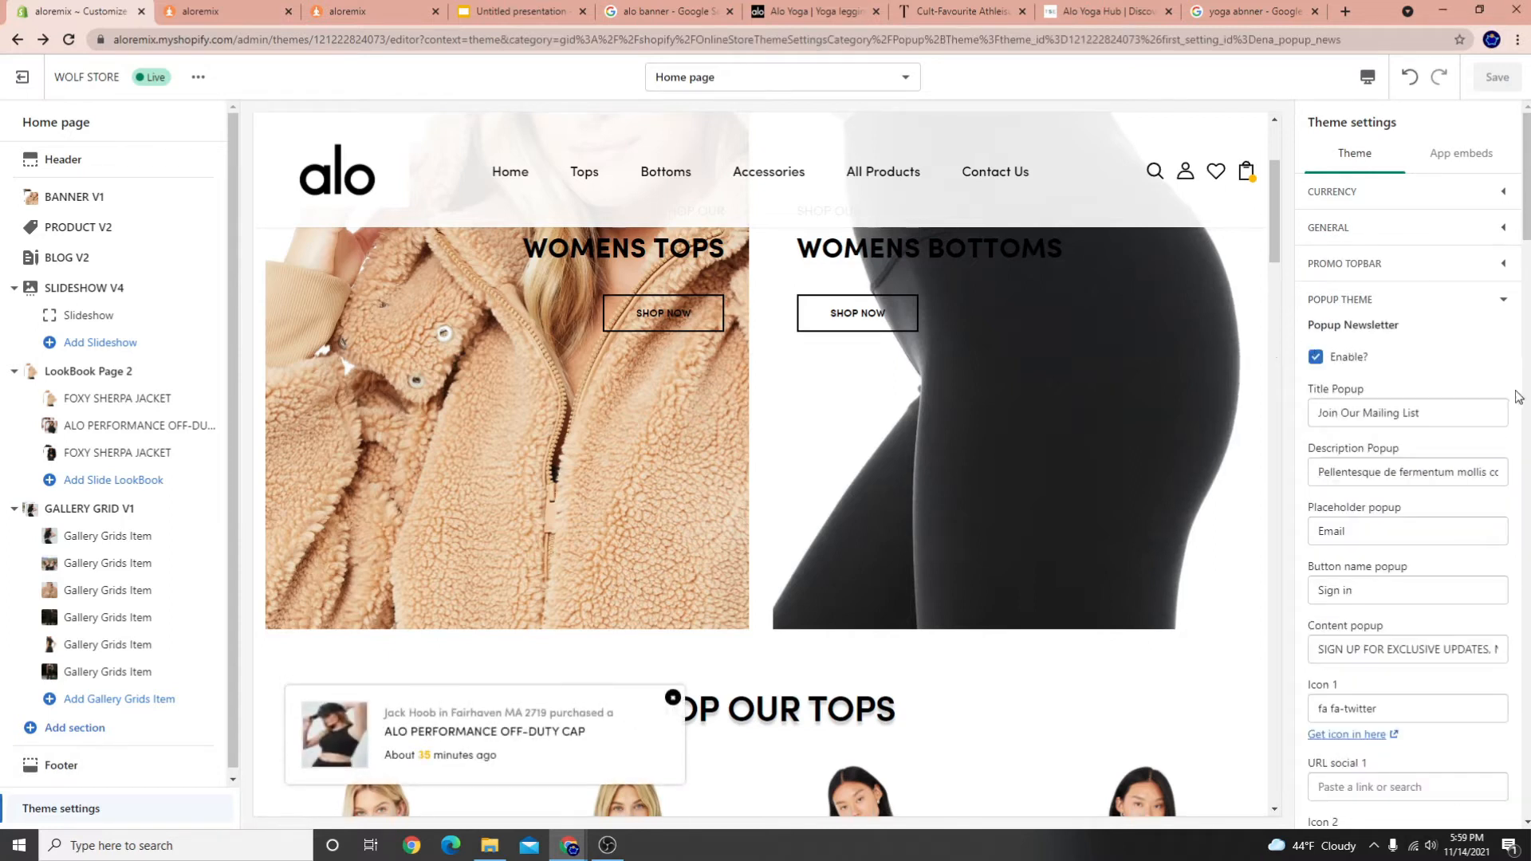
scroll(1387, 447, "down", 6)
scroll(1382, 430, "down", 6)
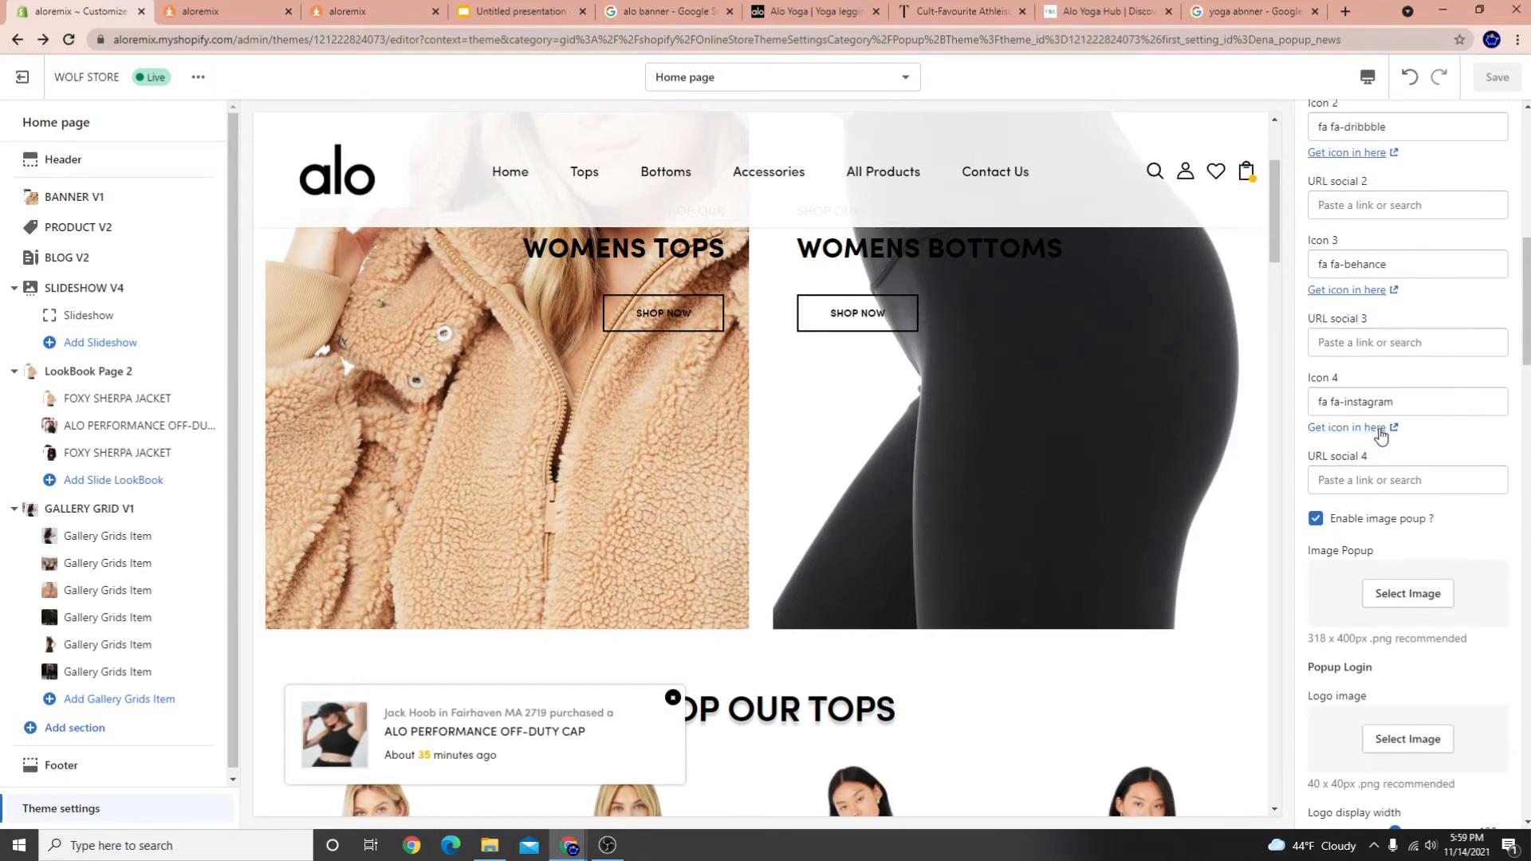
scroll(1430, 259, "down", 7)
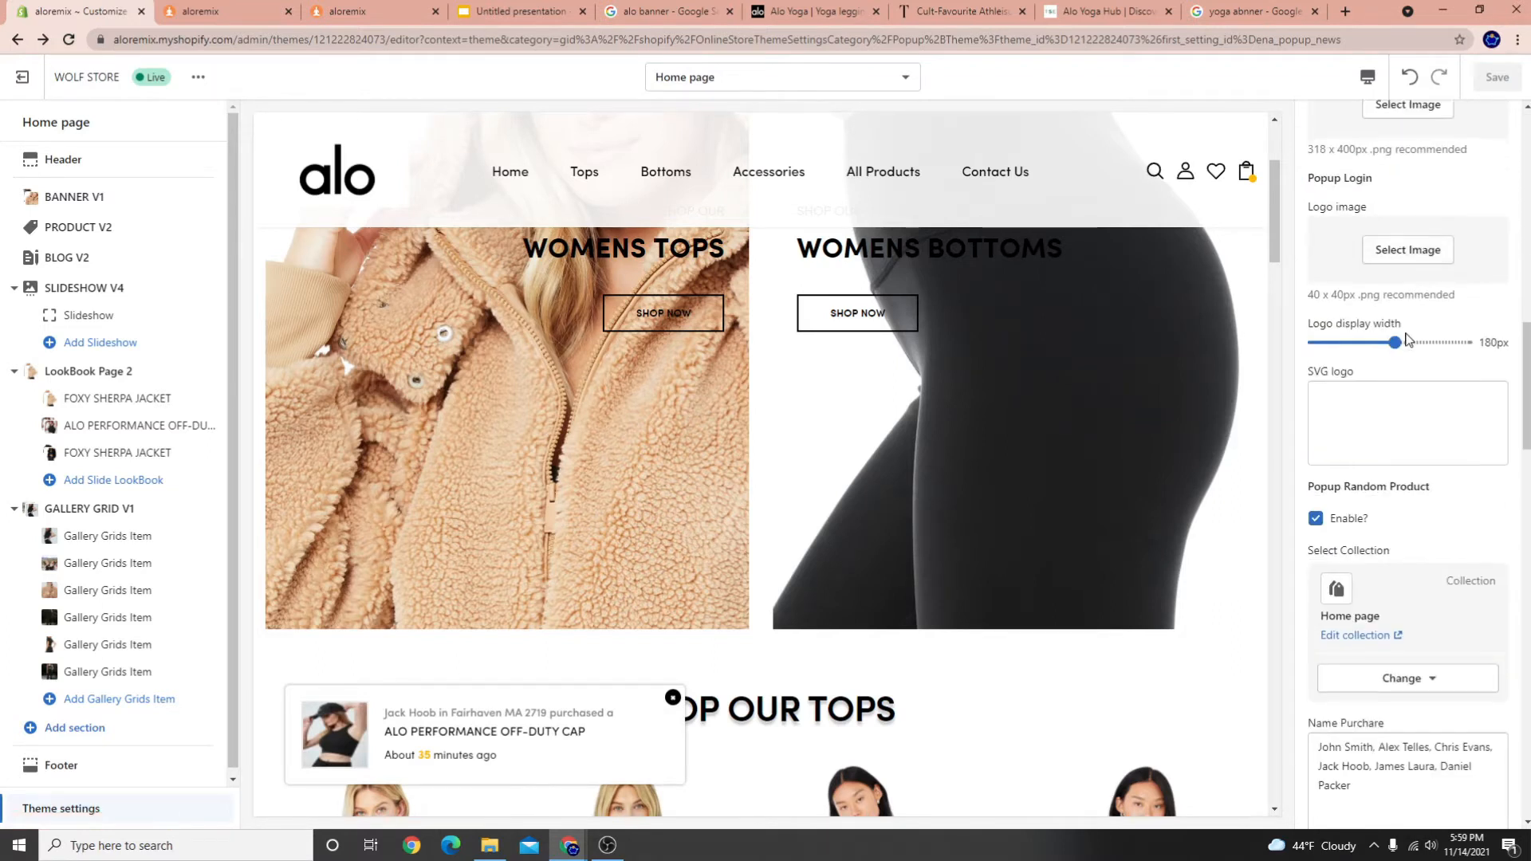
Examine the Popup Random Product options, including Name Purchase, Address Purchase and Left Right Style
left_click_drag(1311, 179, 1424, 177)
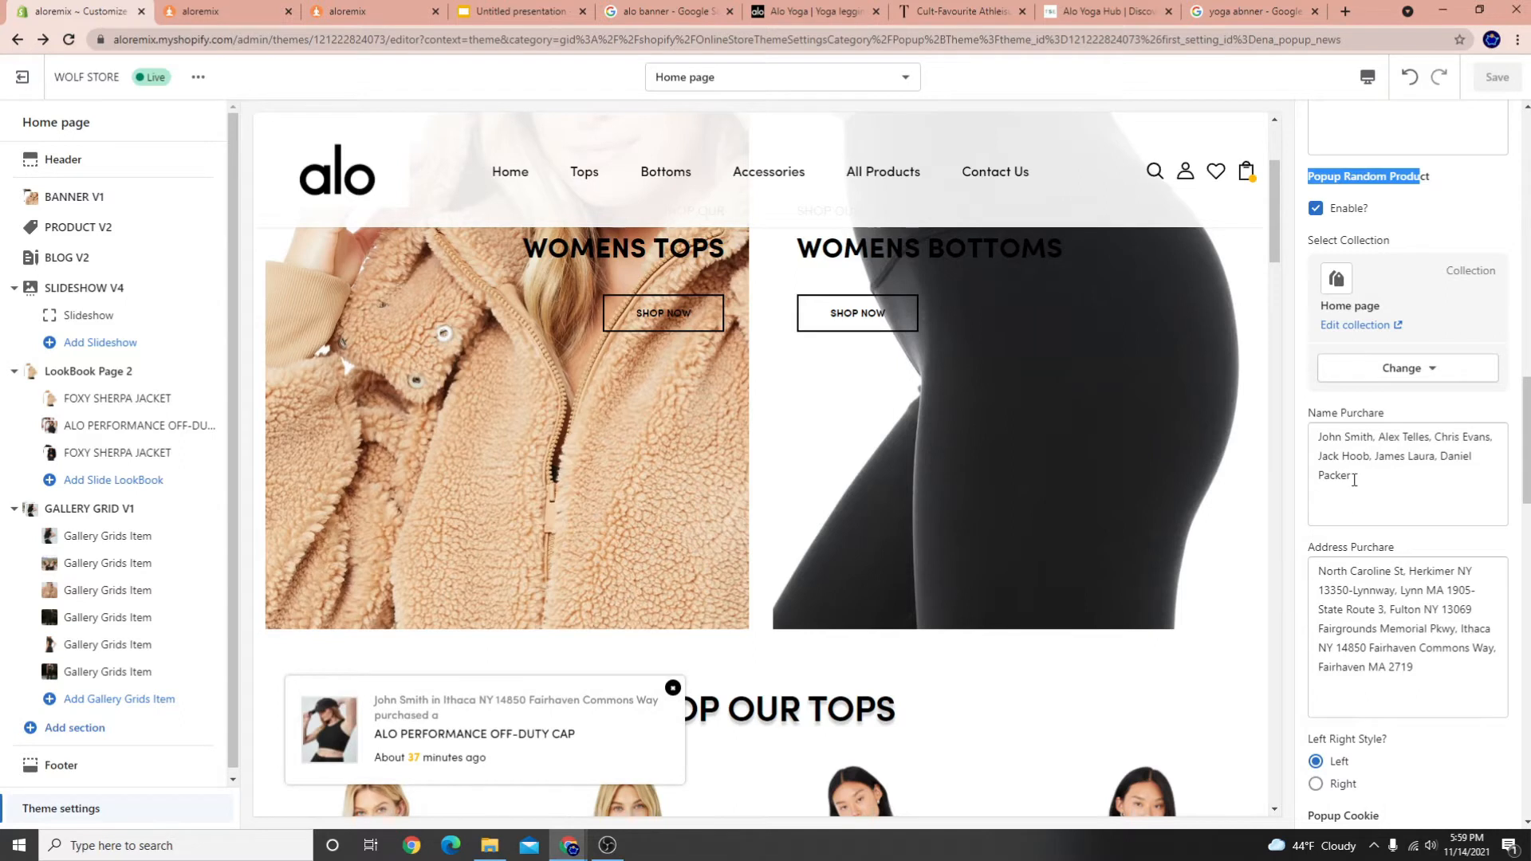
scroll(1354, 478, "down", 2)
left_click_drag(1376, 334, 1330, 274)
left_click_drag(1395, 545, 1303, 413)
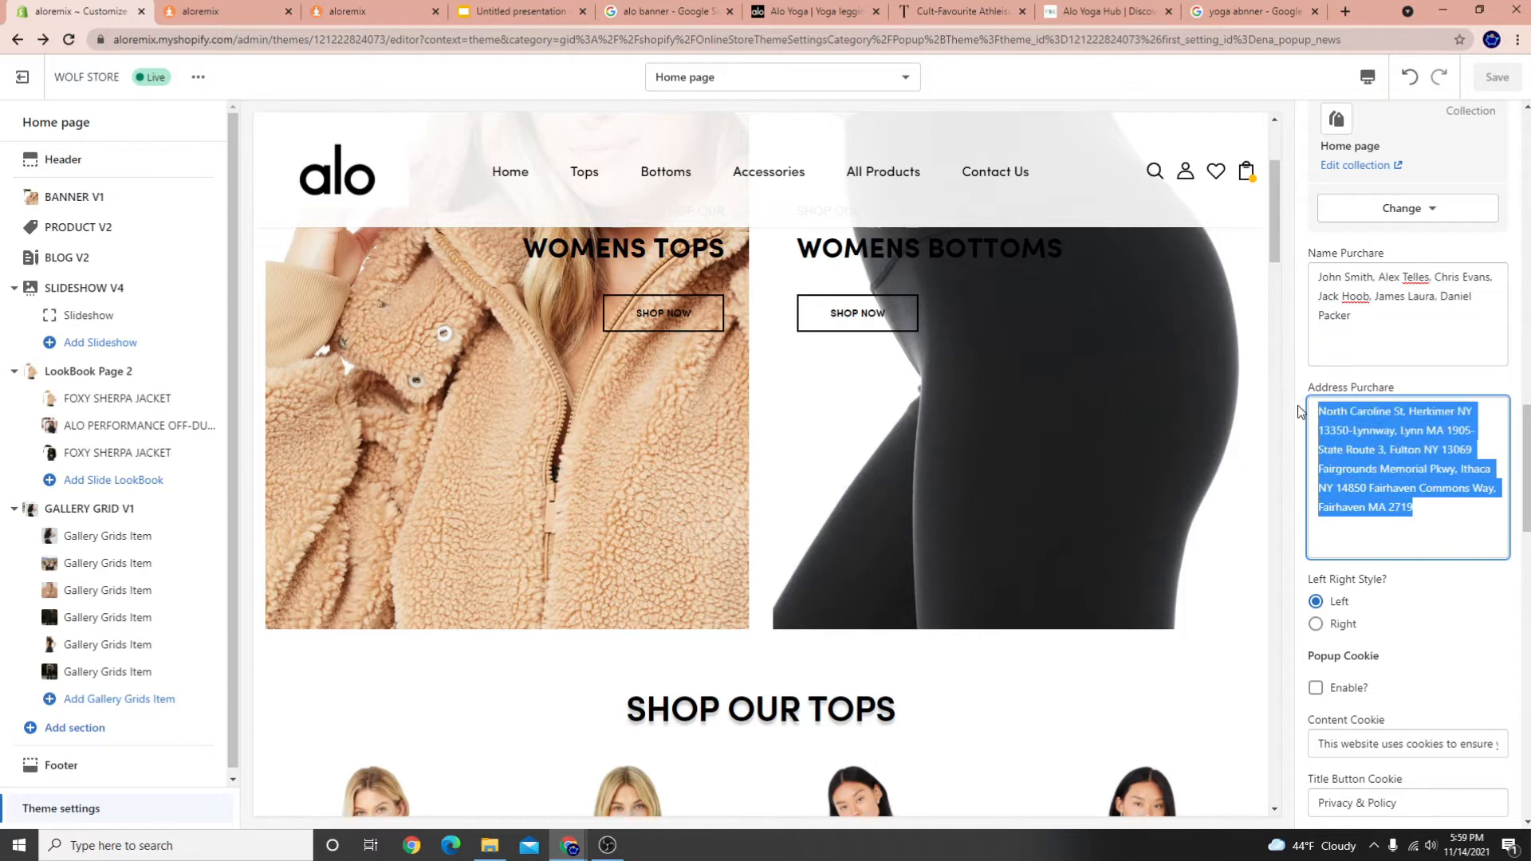
scroll(1404, 547, "down", 4)
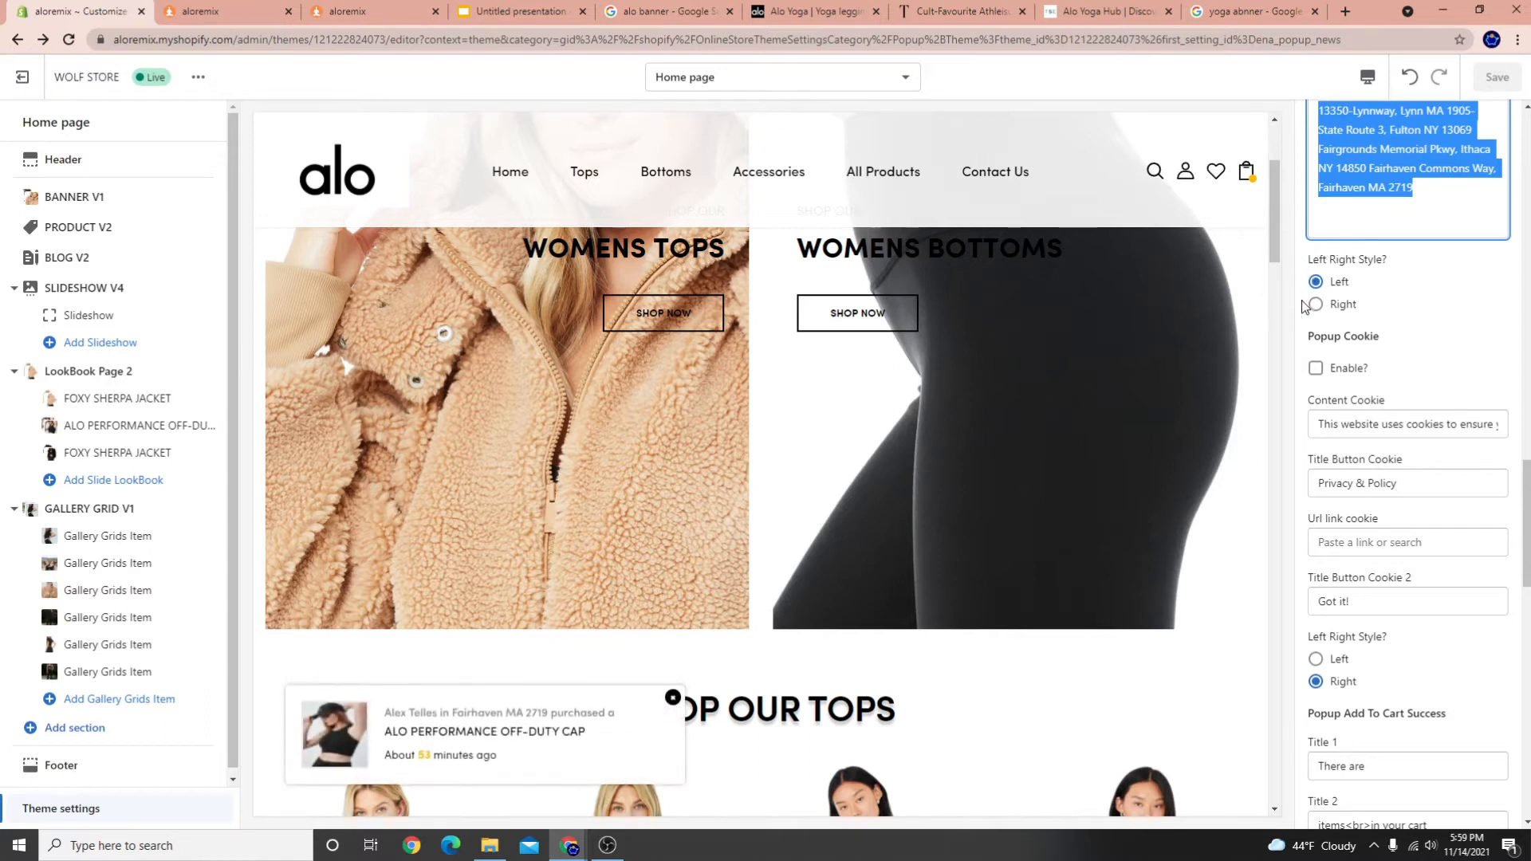
scroll(1417, 595, "up", 6)
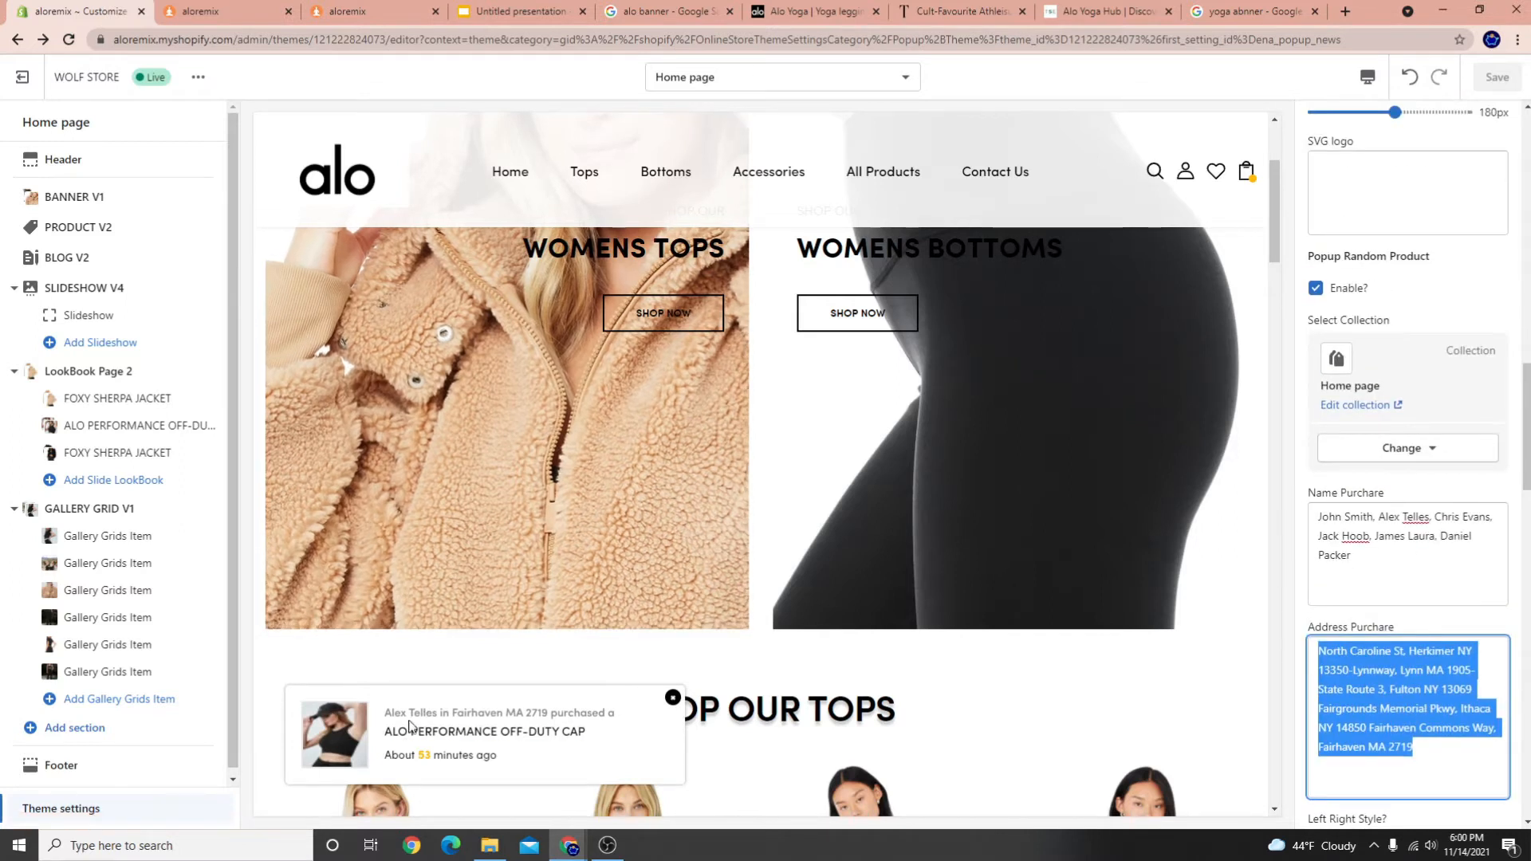
Change the collection used by the Popup Random Product to Tops
left_click(1387, 451)
left_click(1387, 491)
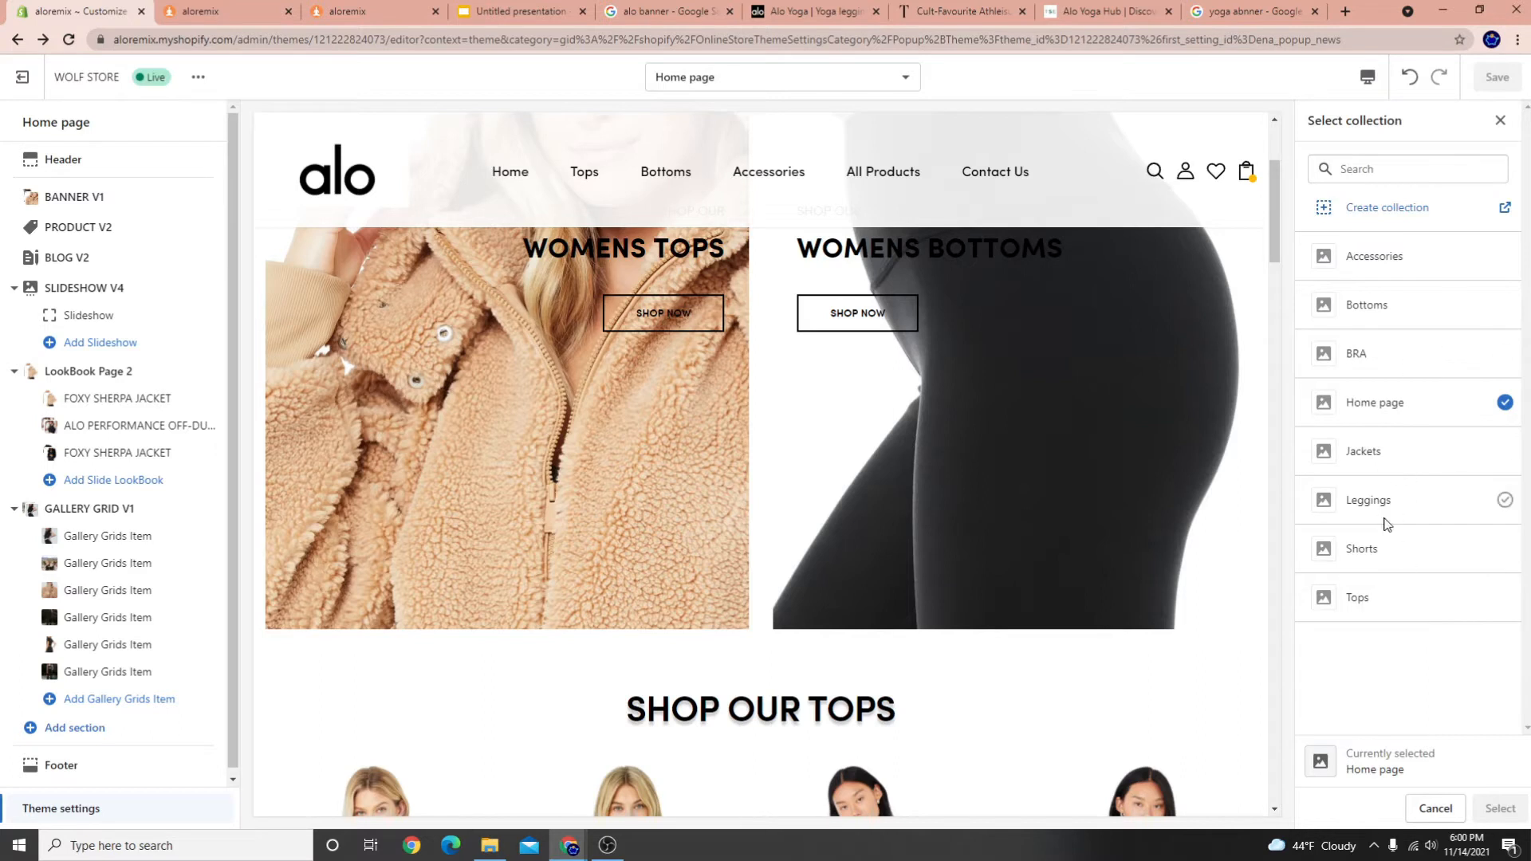
left_click(1373, 598)
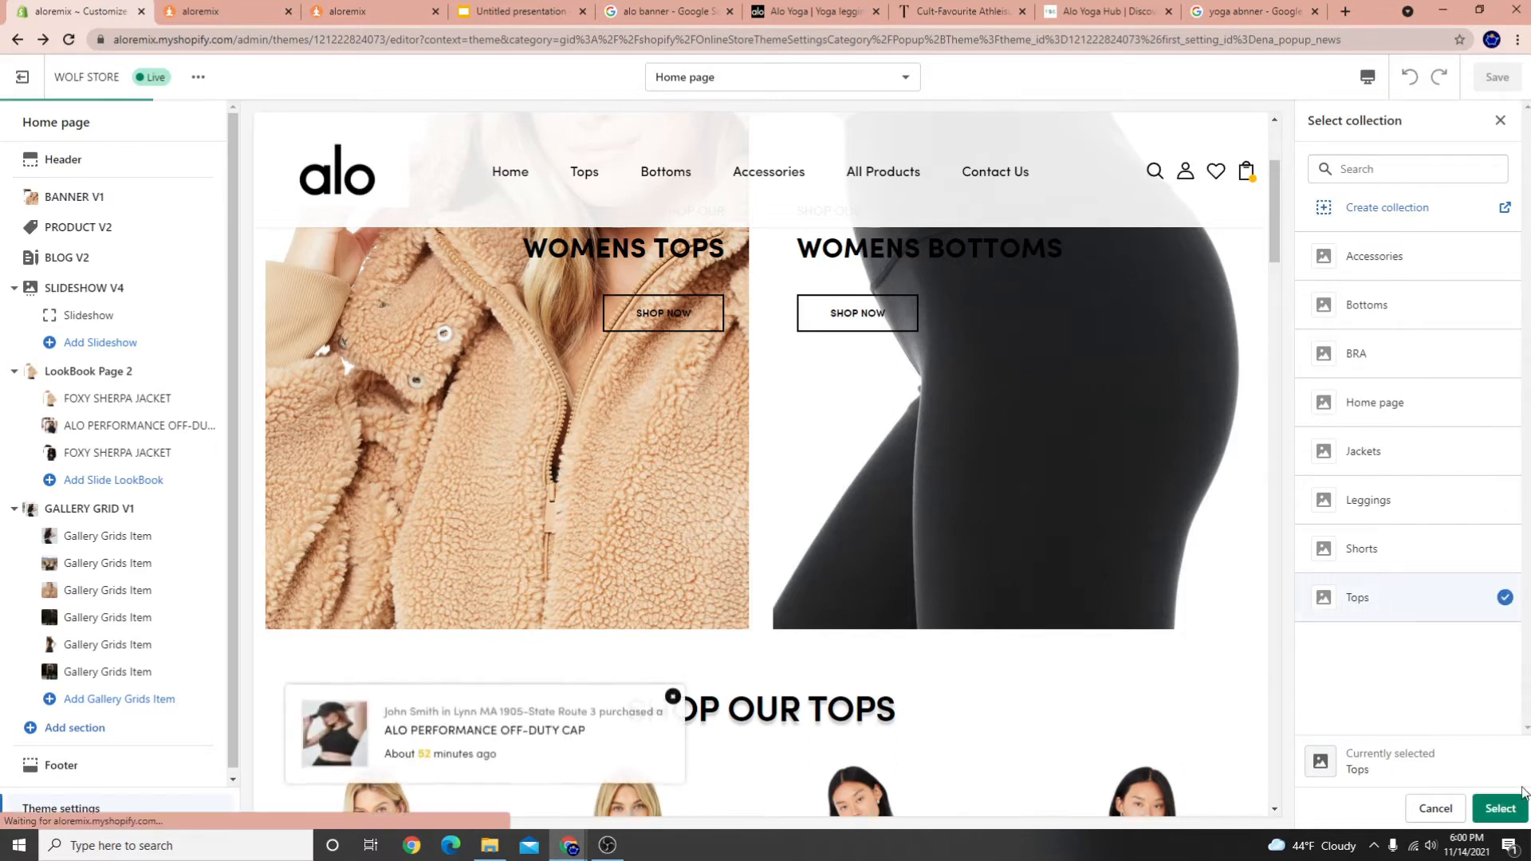
left_click(1501, 808)
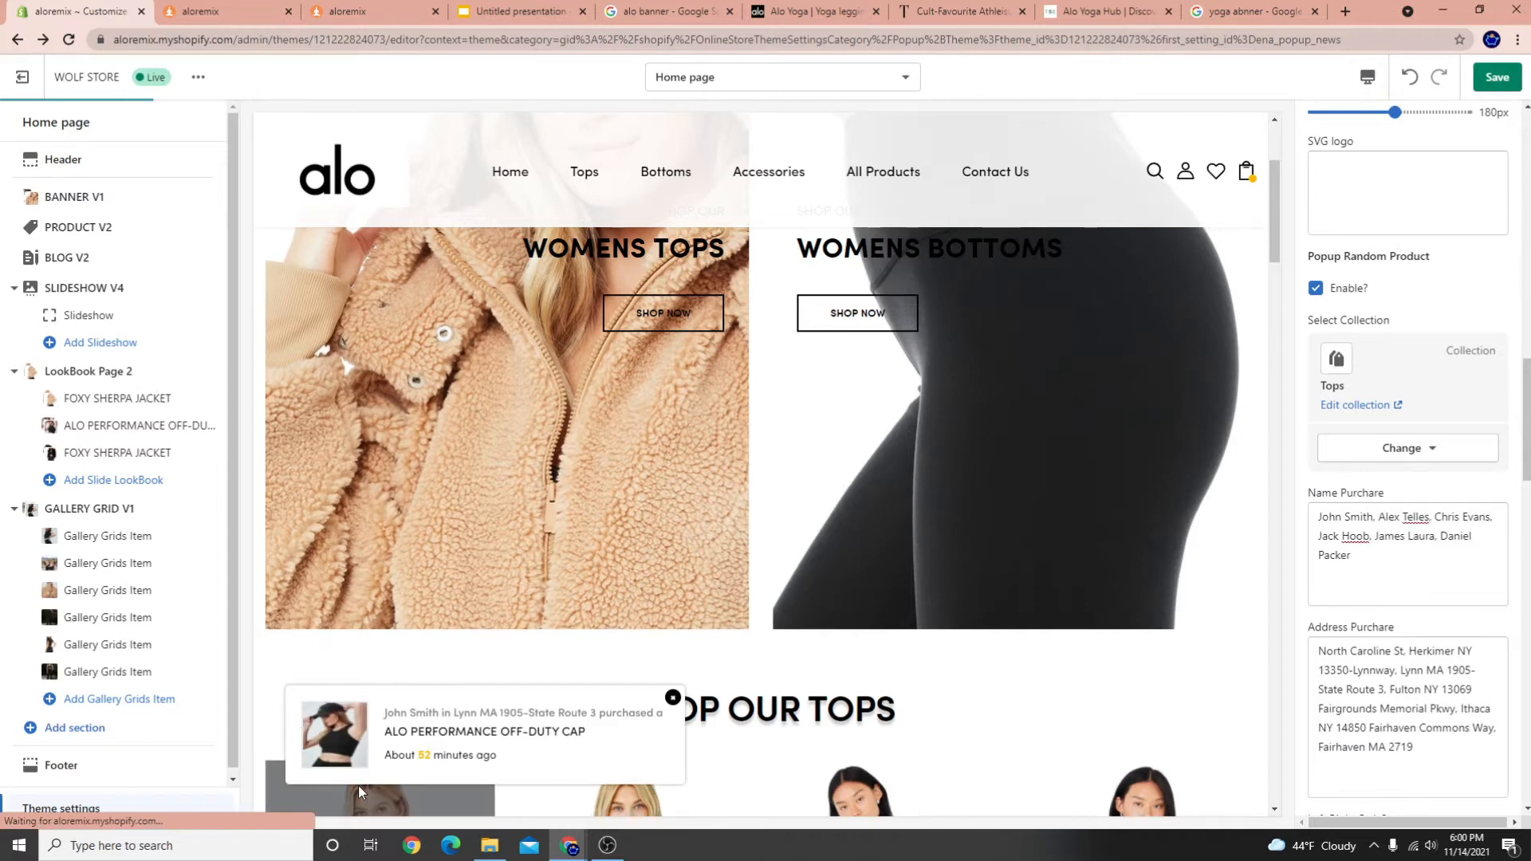
Compare the products shown in the purchase popup with the Shop Our Tops listing in the home page preview
scroll(459, 709, "down", 5)
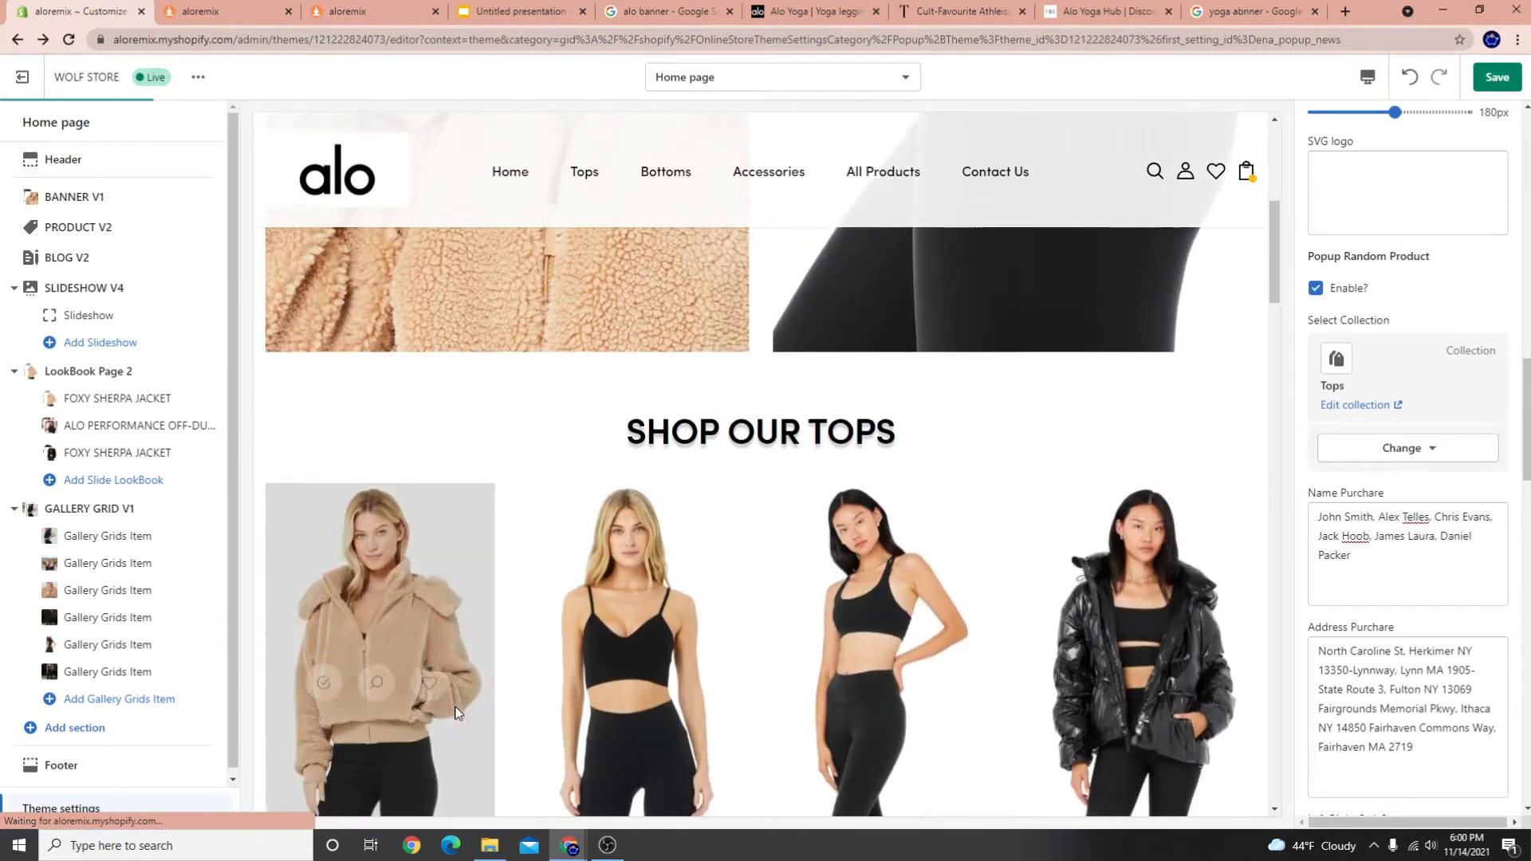
scroll(853, 730, "down", 1)
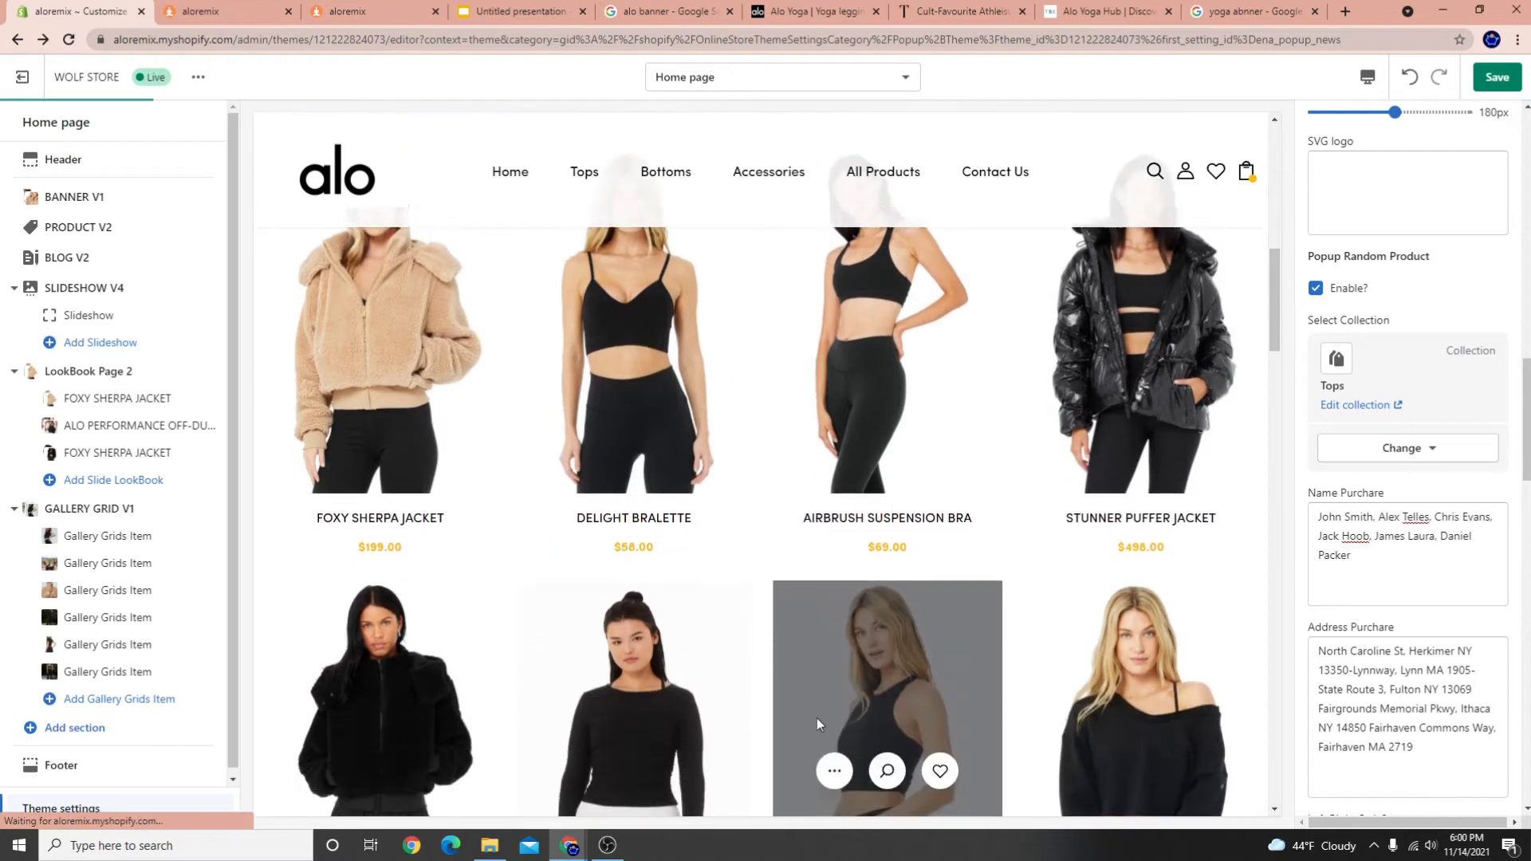
scroll(514, 600, "up", 3)
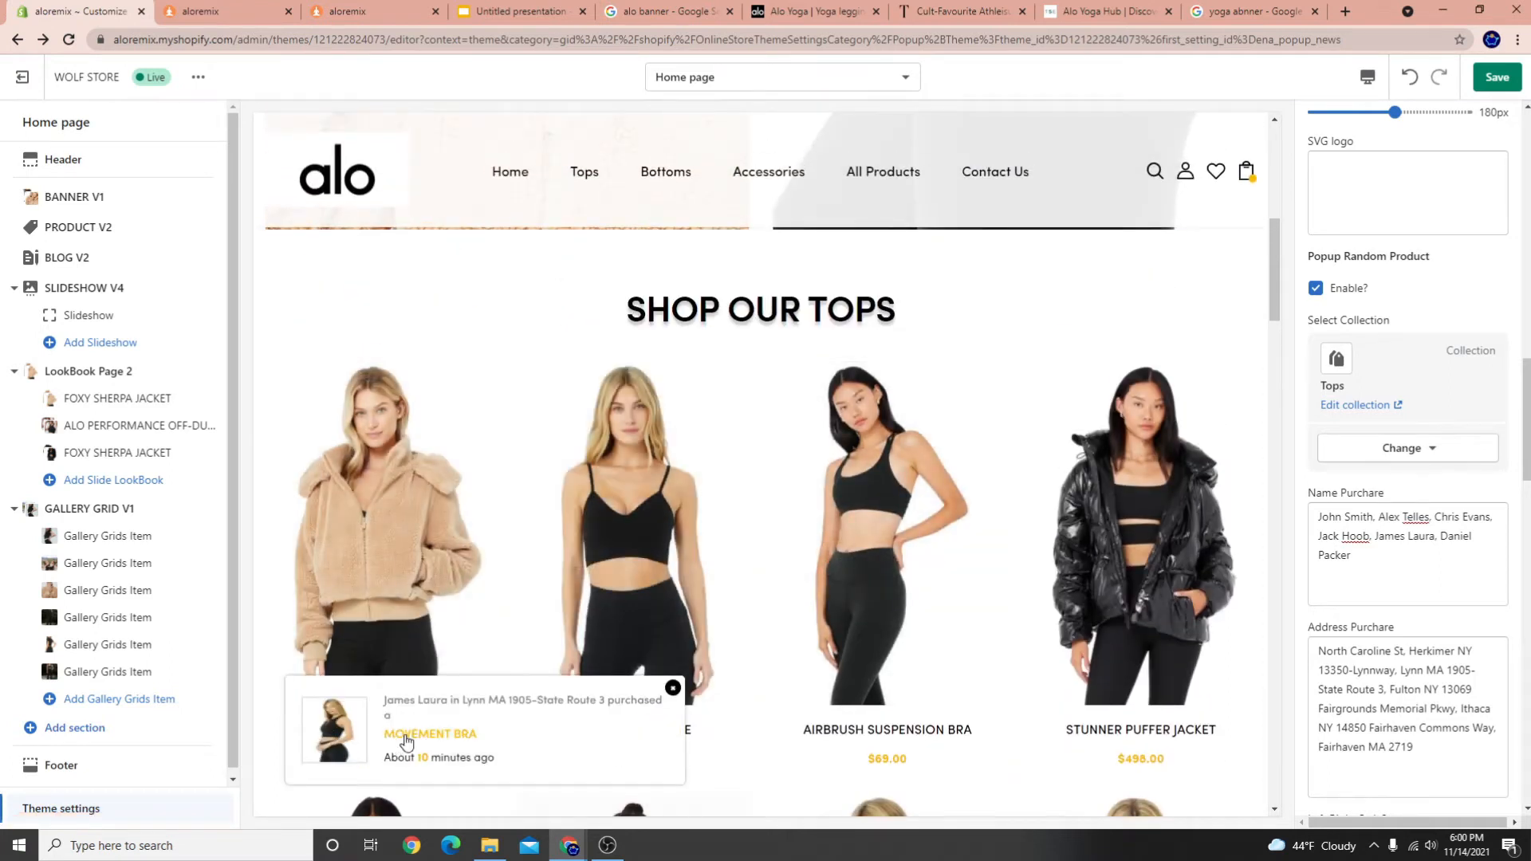
scroll(840, 519, "down", 5)
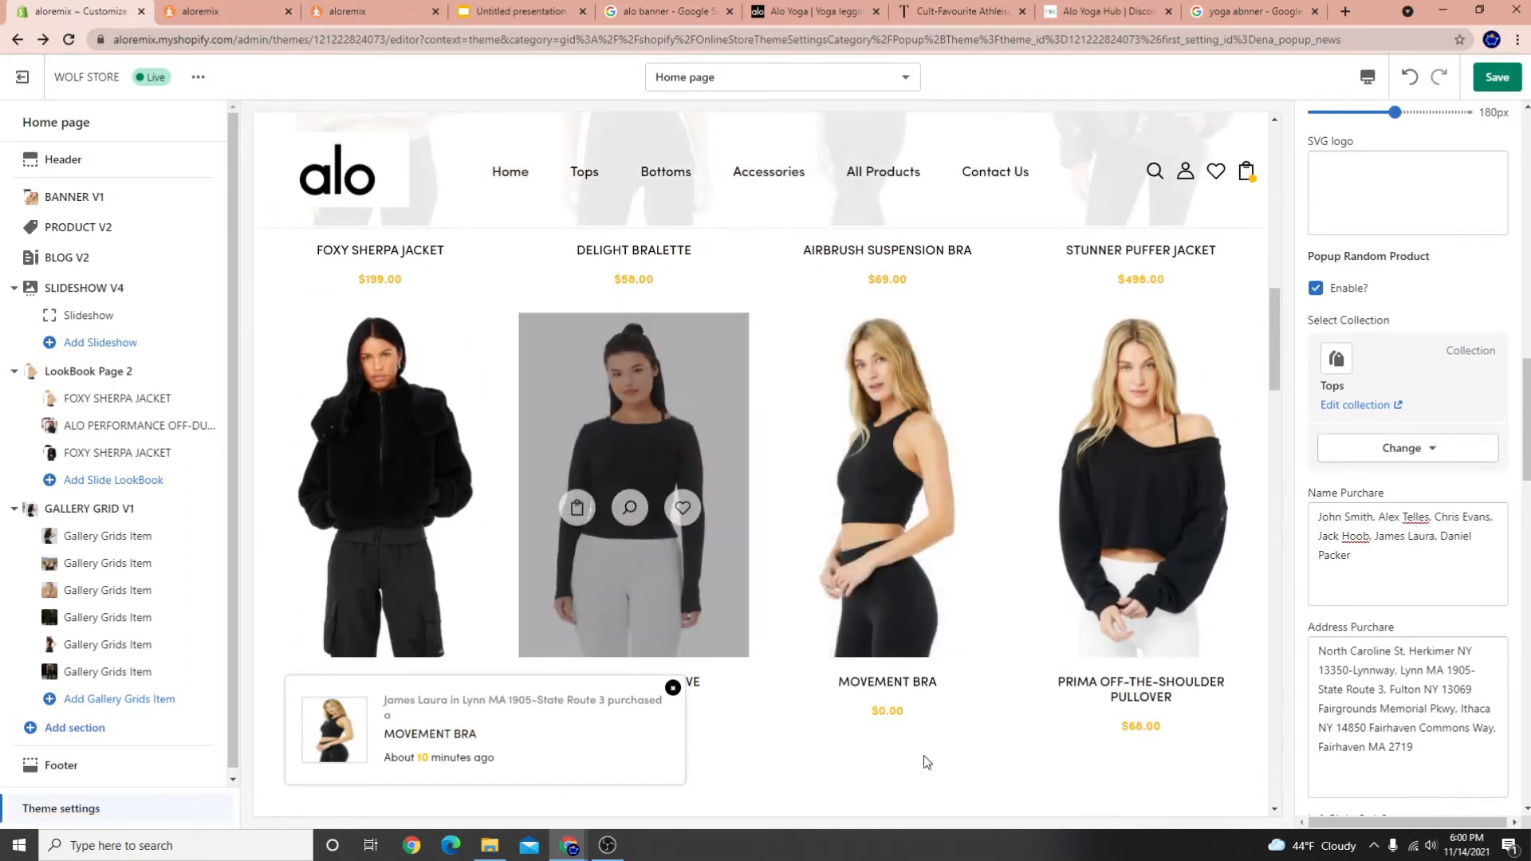
scroll(284, 448, "up", 3)
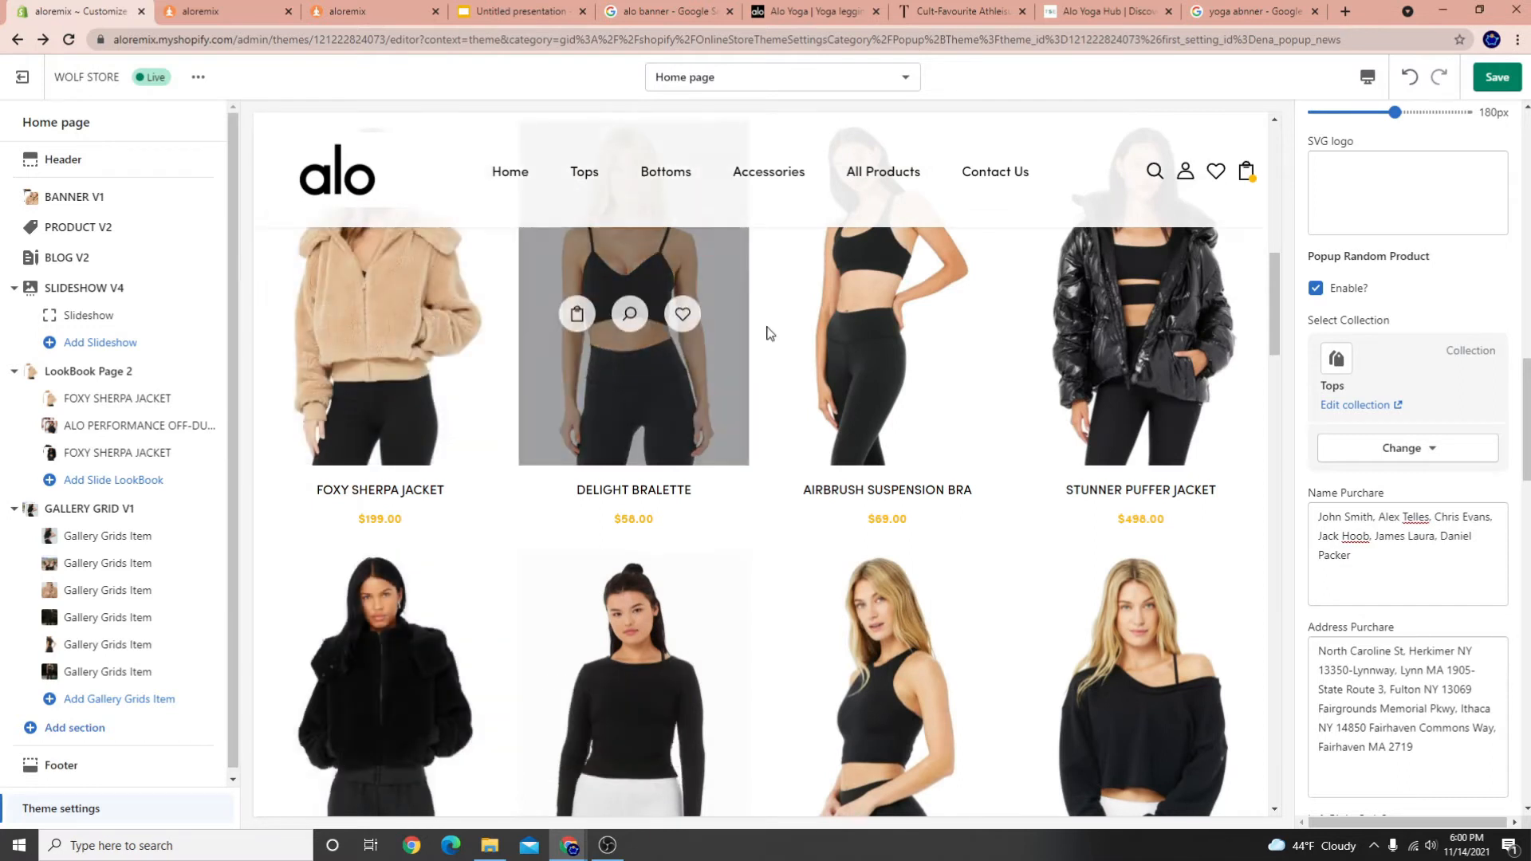
scroll(596, 292, "up", 3)
scroll(931, 526, "down", 4)
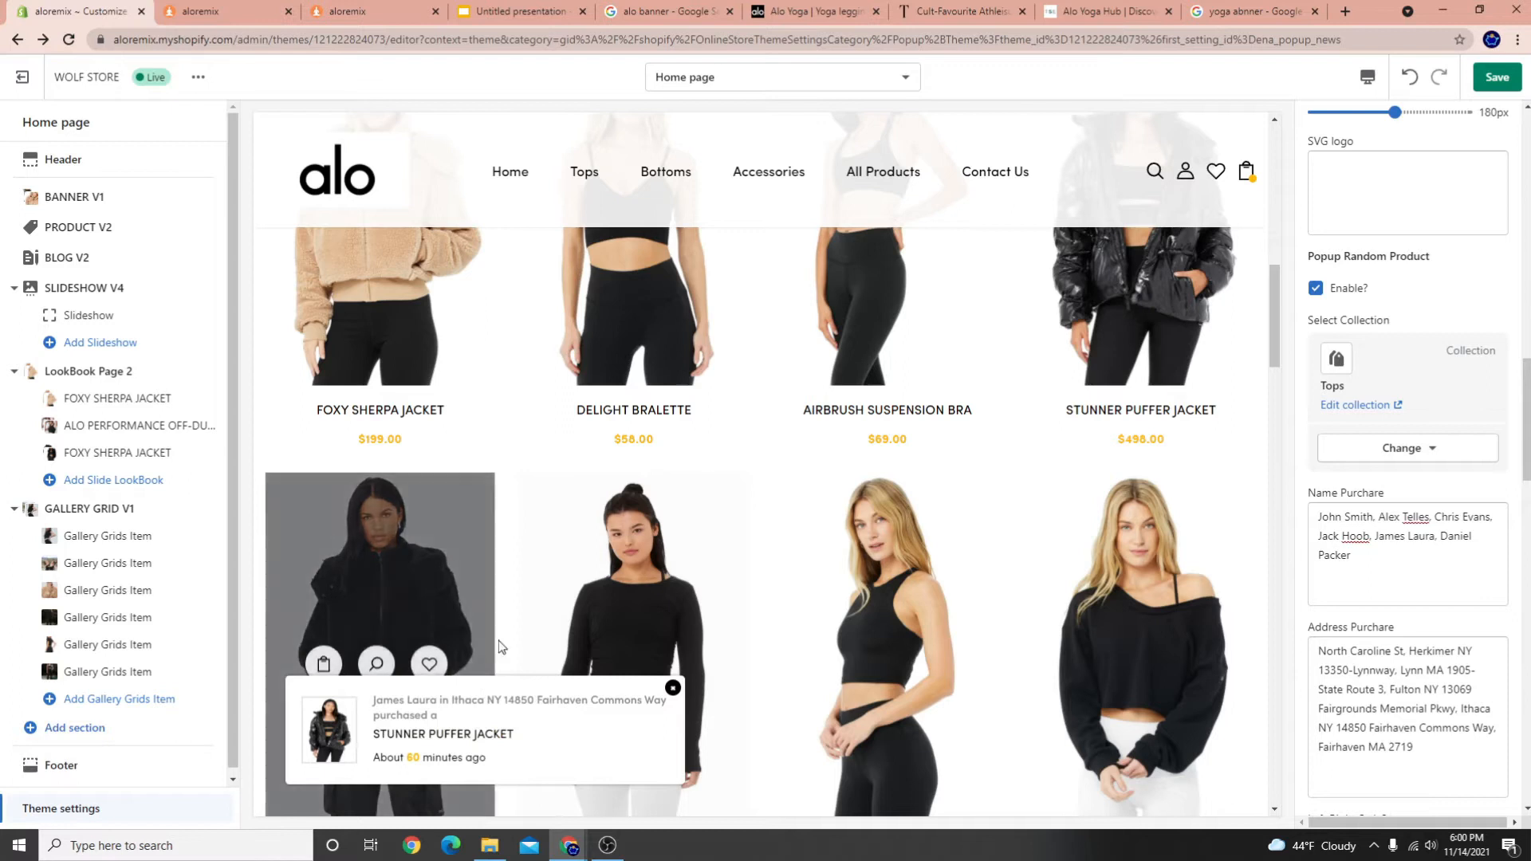
Review the buyer names and addresses listed for the random purchase popup, along with the neighbouring popup options
scroll(1401, 630, "down", 2)
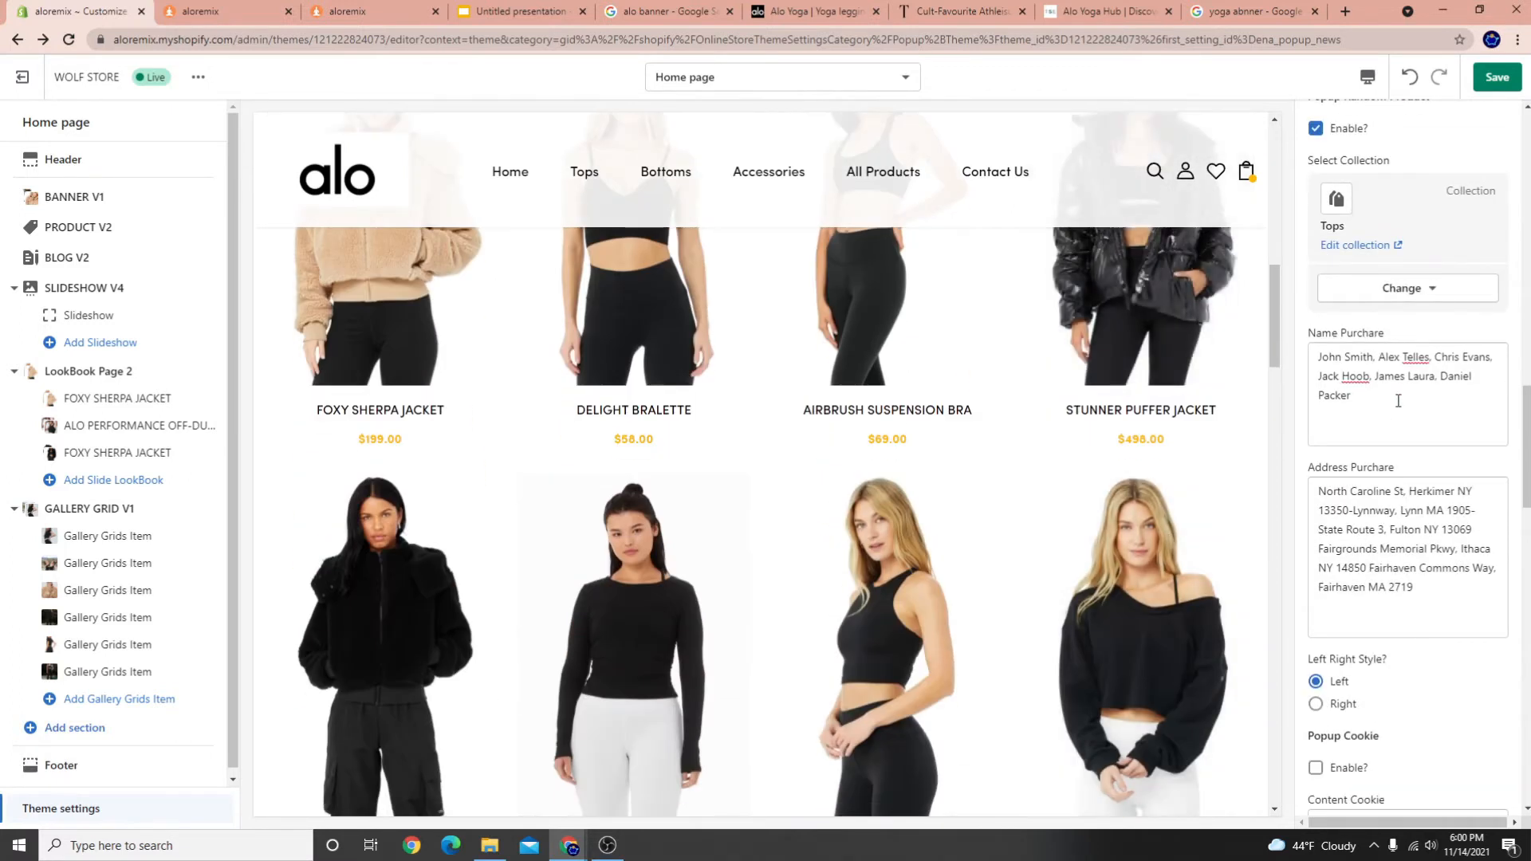
left_click_drag(1398, 401, 1319, 357)
left_click(1352, 404)
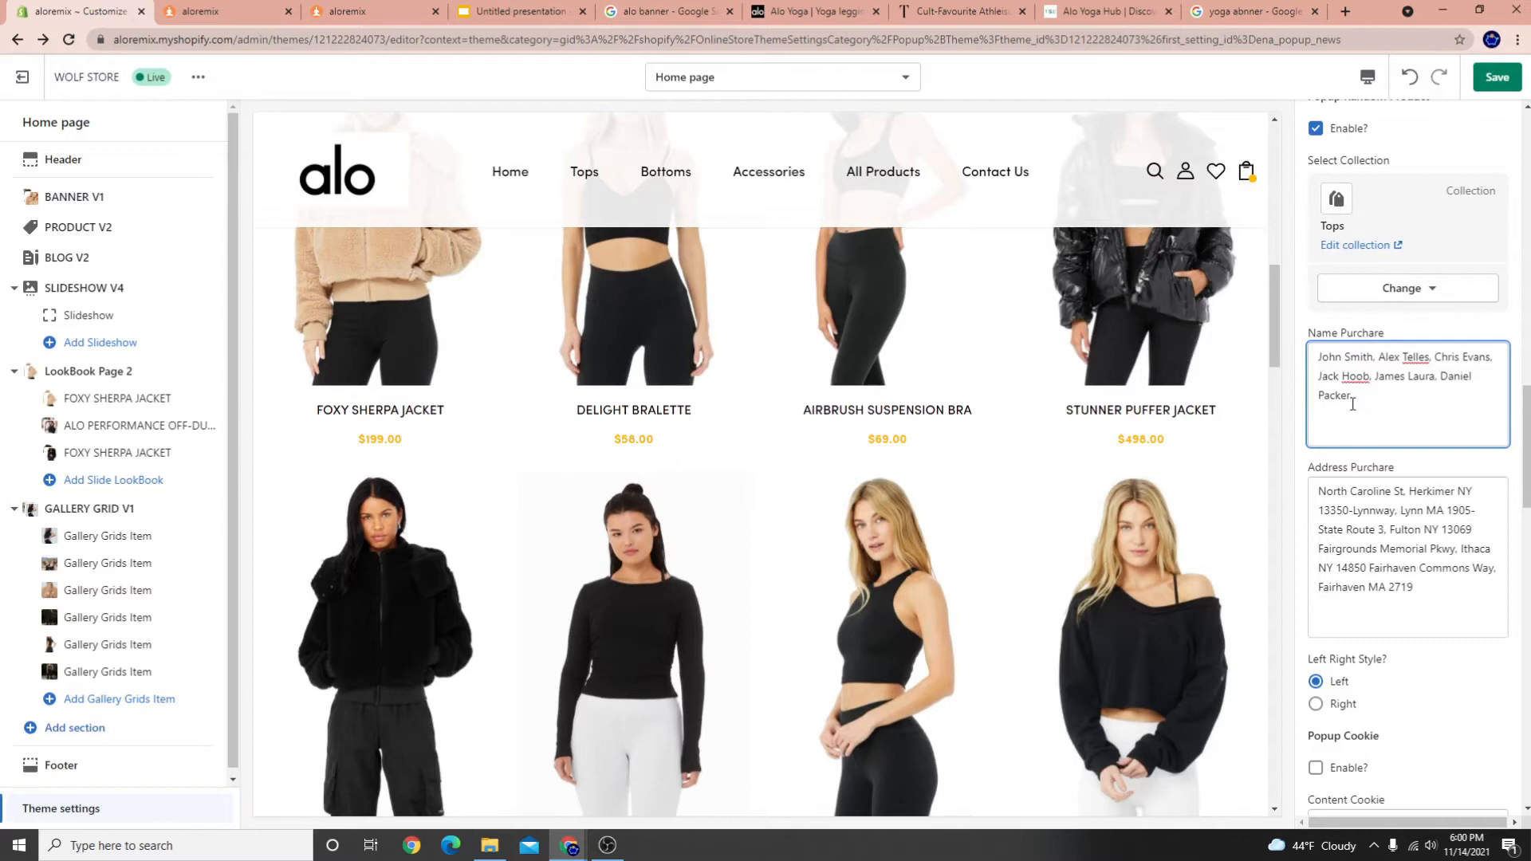
left_click_drag(1442, 600, 1399, 590)
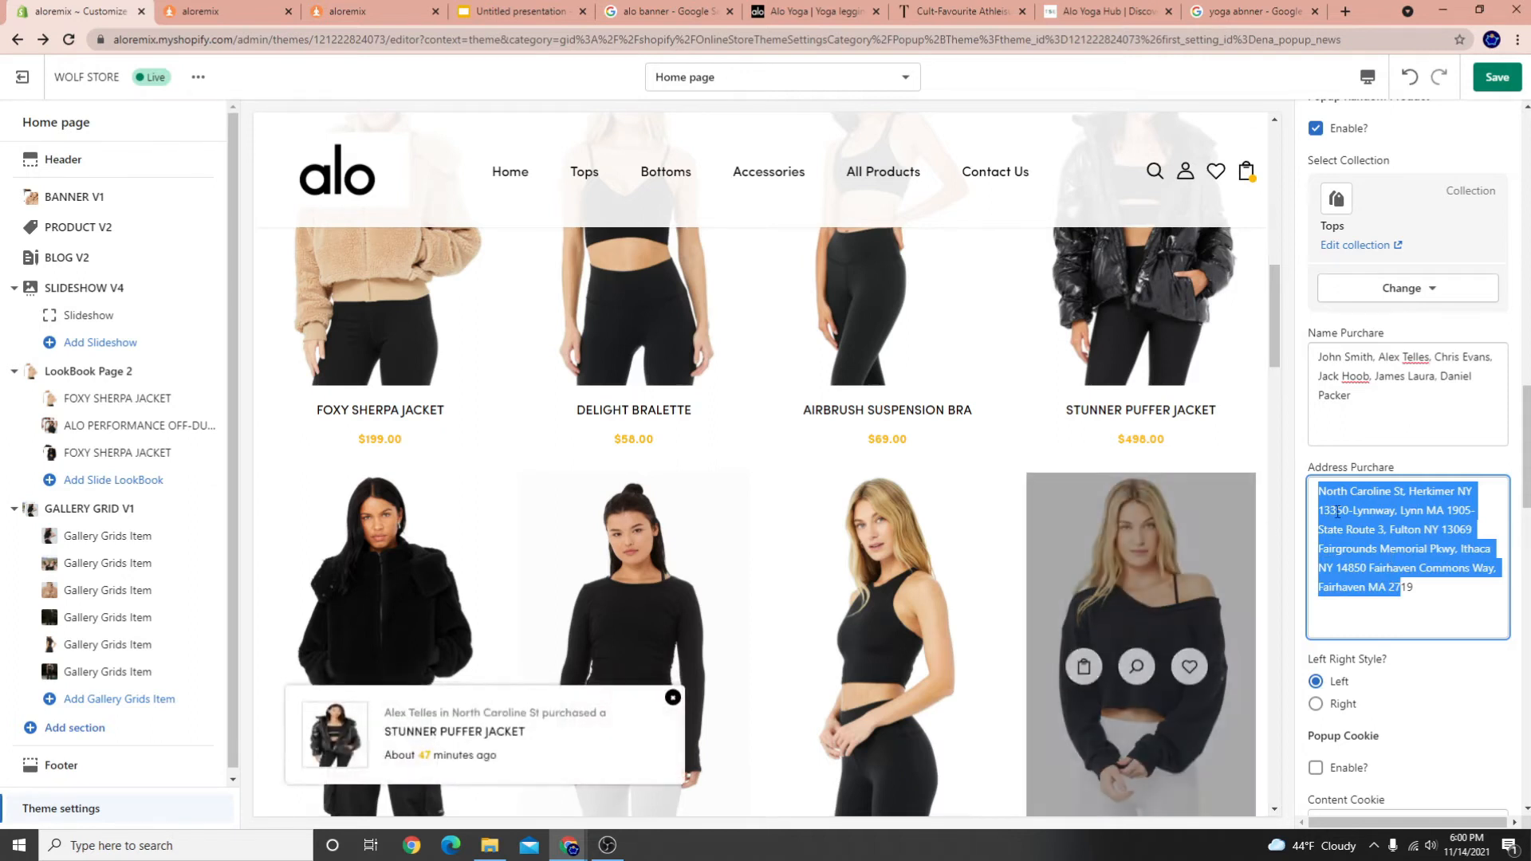
scroll(1370, 594, "down", 1)
scroll(1370, 595, "down", 3)
scroll(1365, 594, "up", 8)
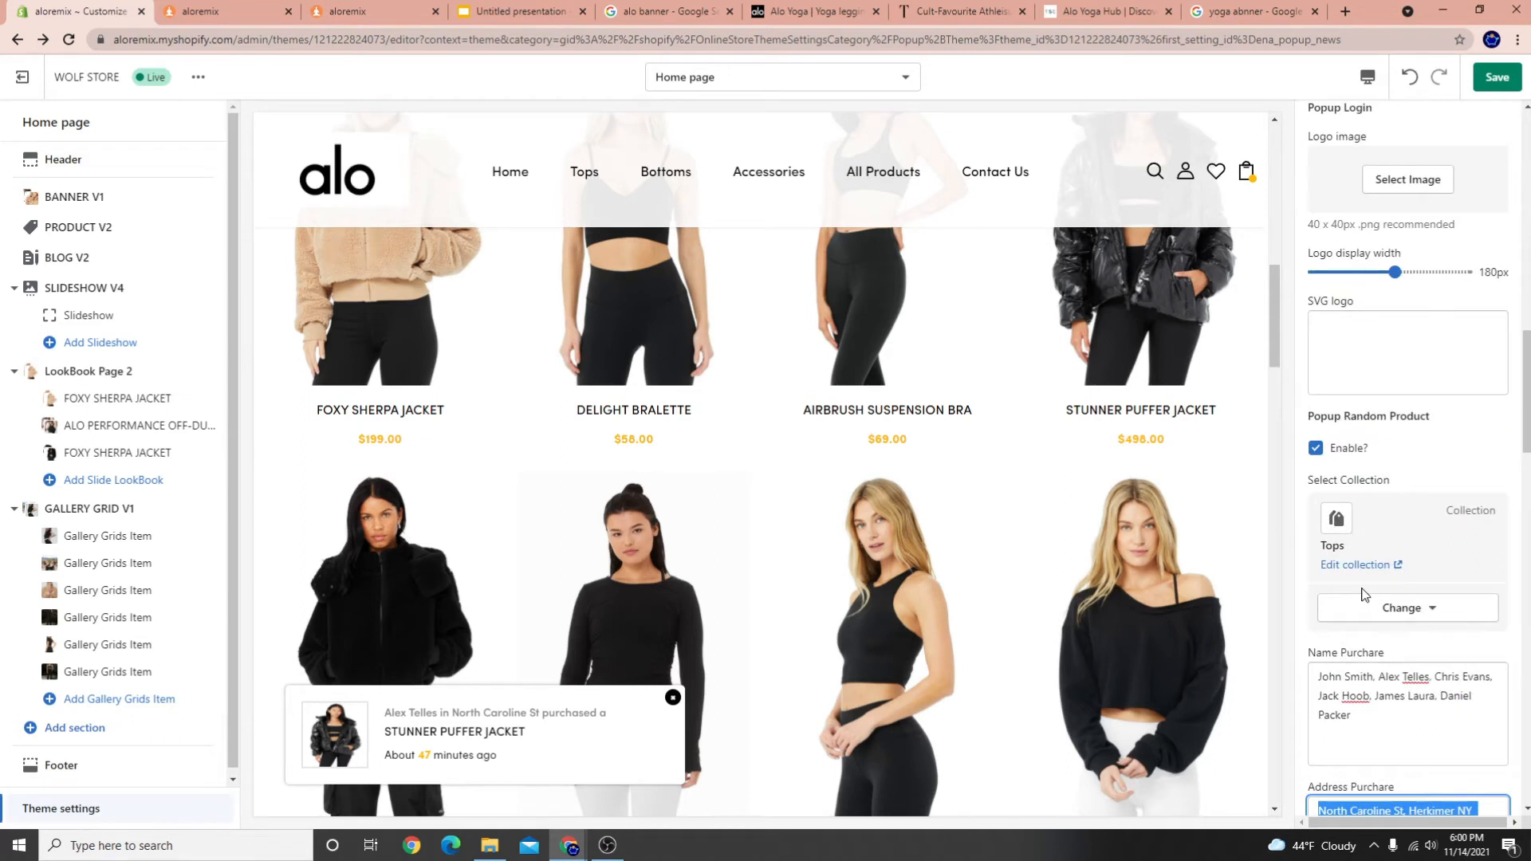
Check the purchase popup over the home page preview and save the theme changes
scroll(1171, 583, "up", 6)
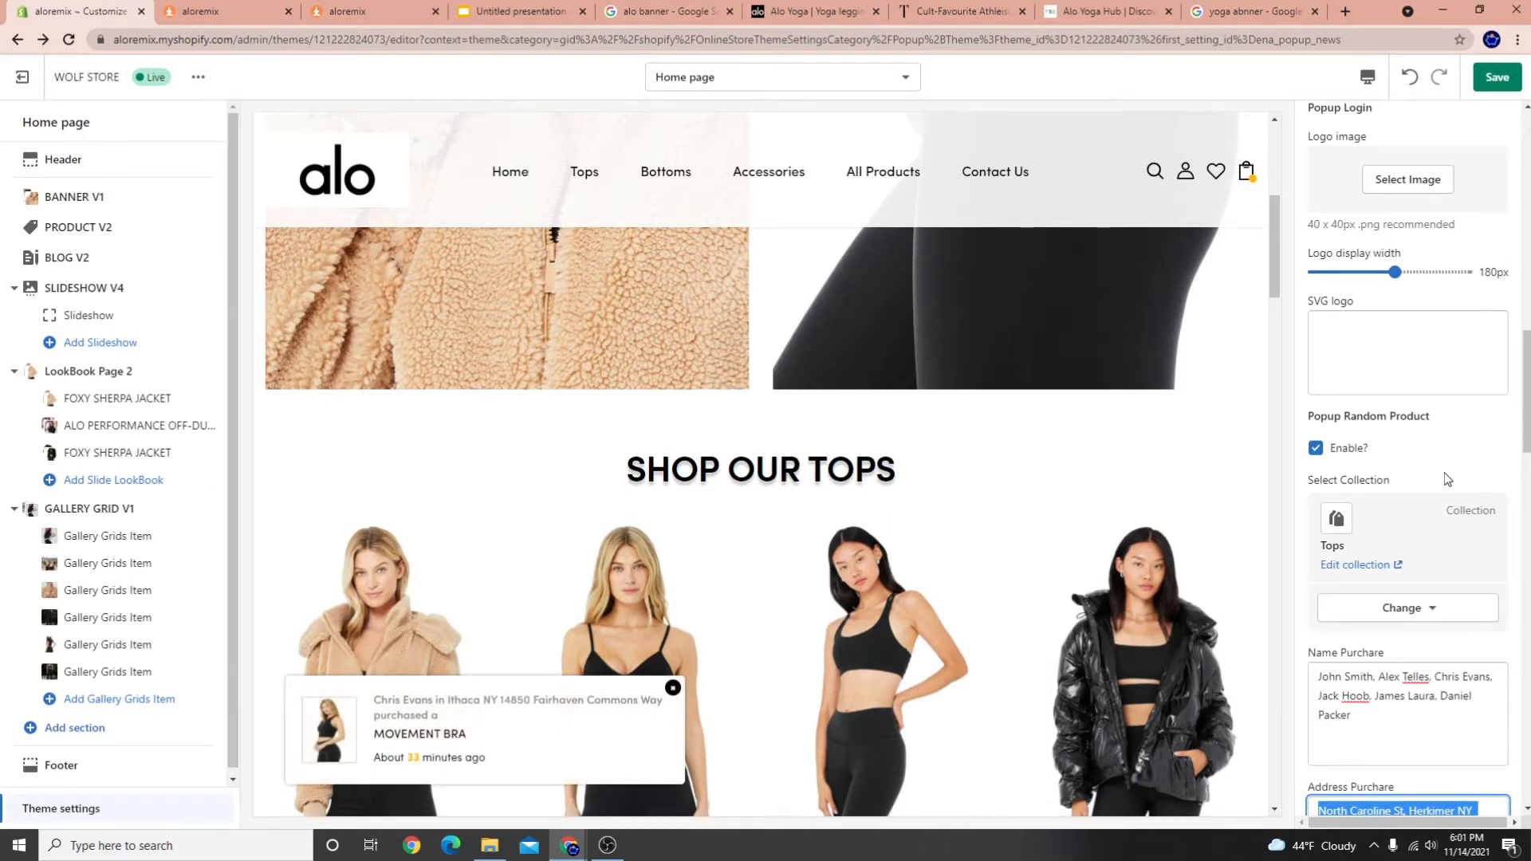
scroll(580, 152, "up", 4)
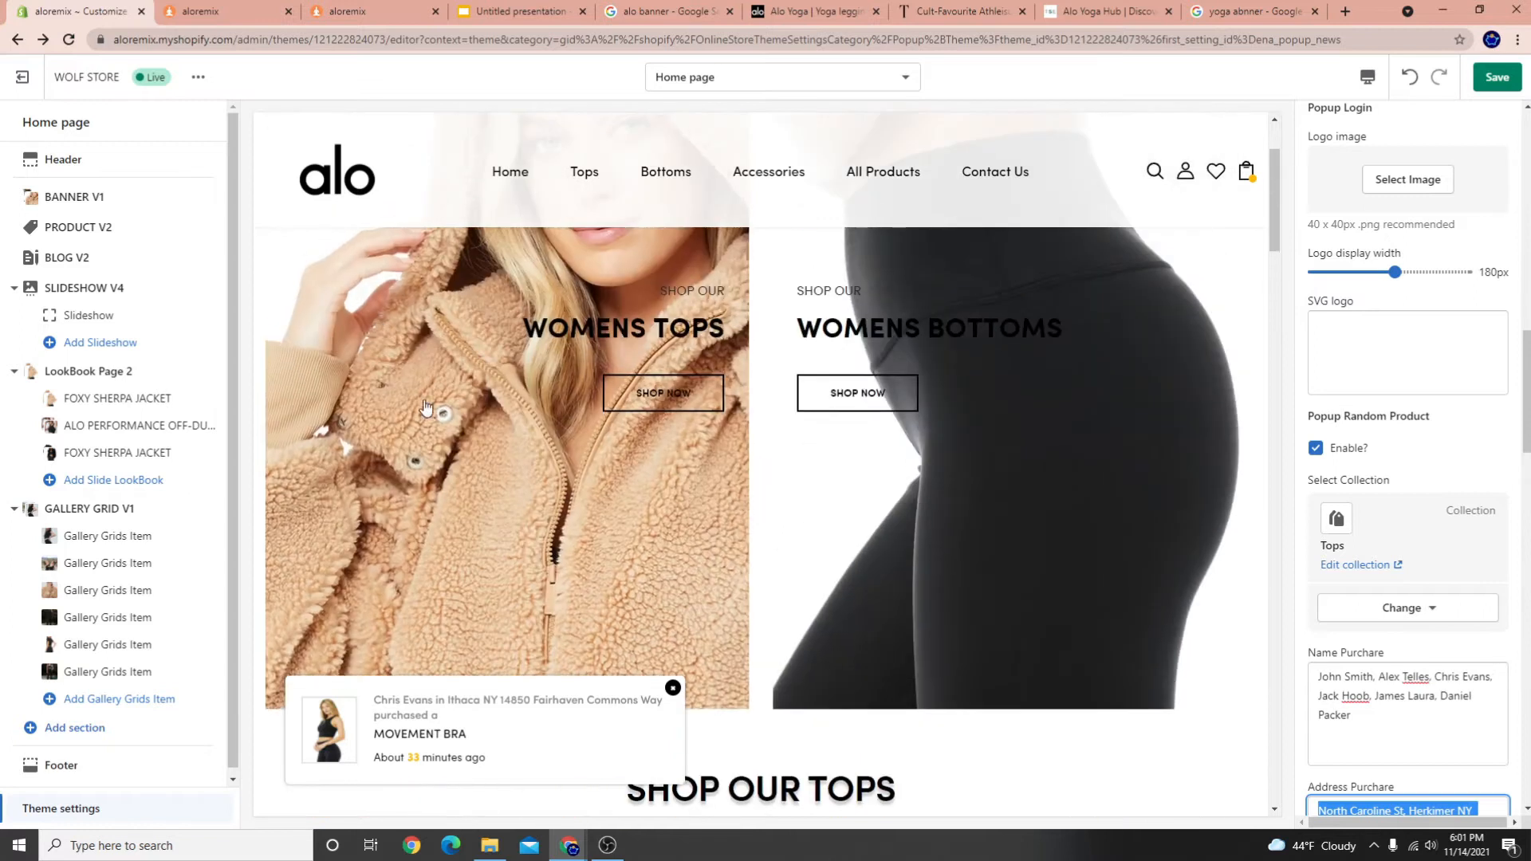
scroll(694, 500, "down", 6)
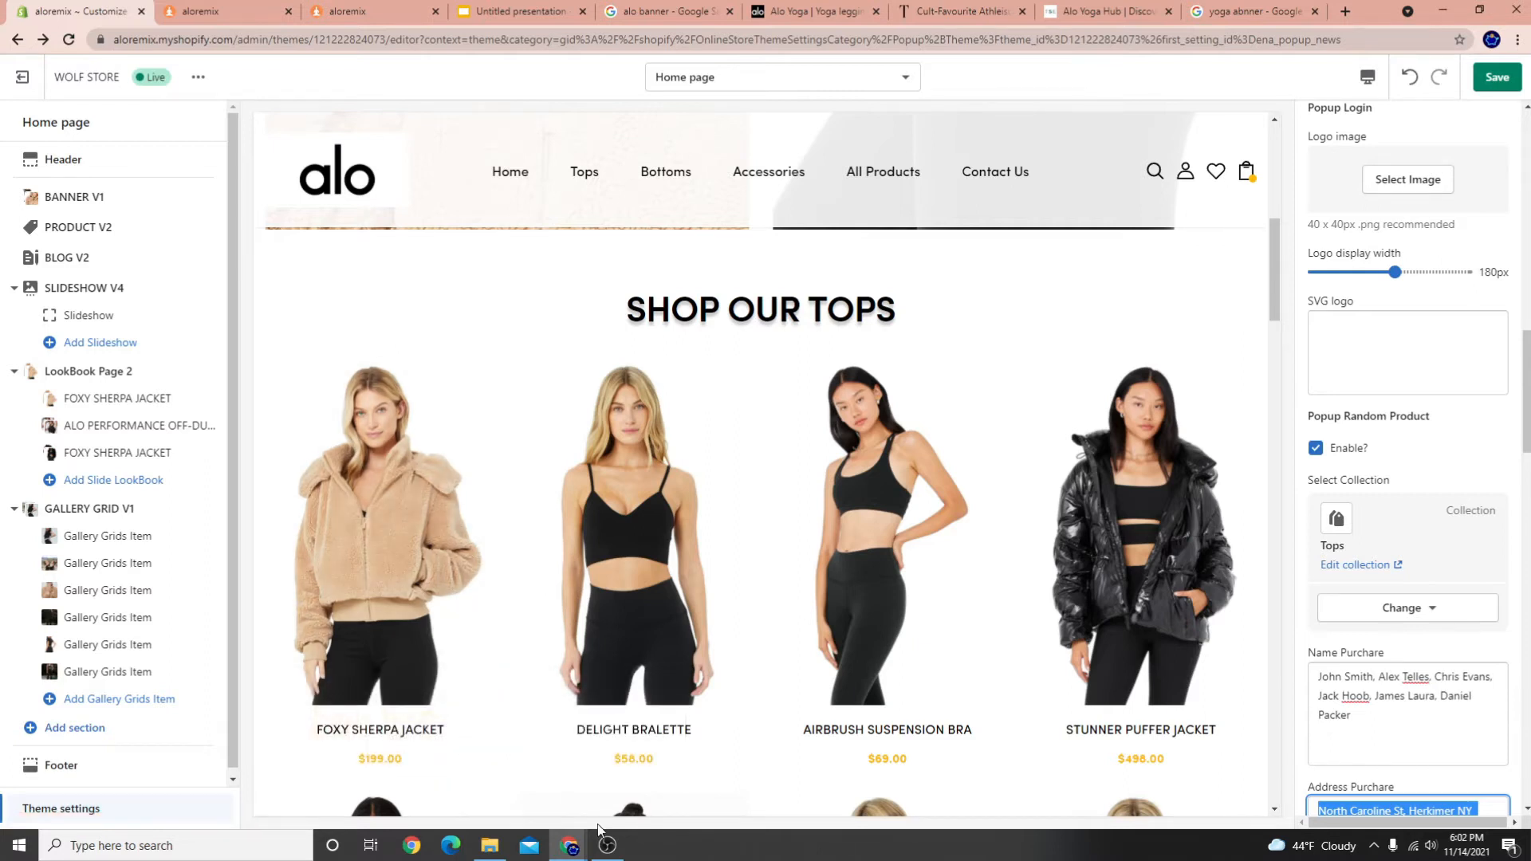
left_click(1507, 85)
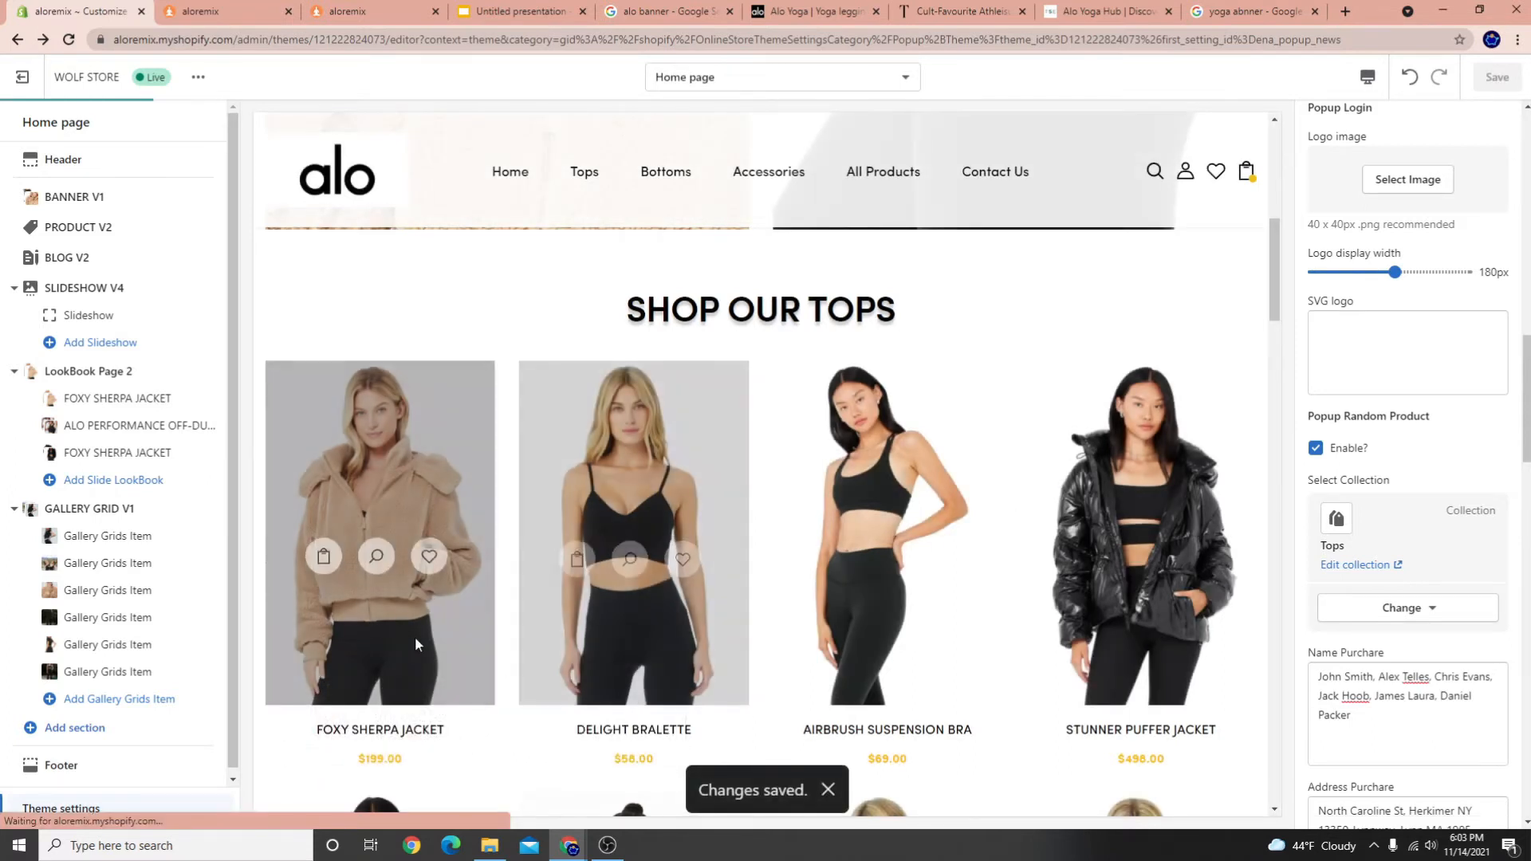
Open the Delight Bralette product page from the Shop Our Tops listing in the preview and look it over
scroll(638, 511, "down", 2)
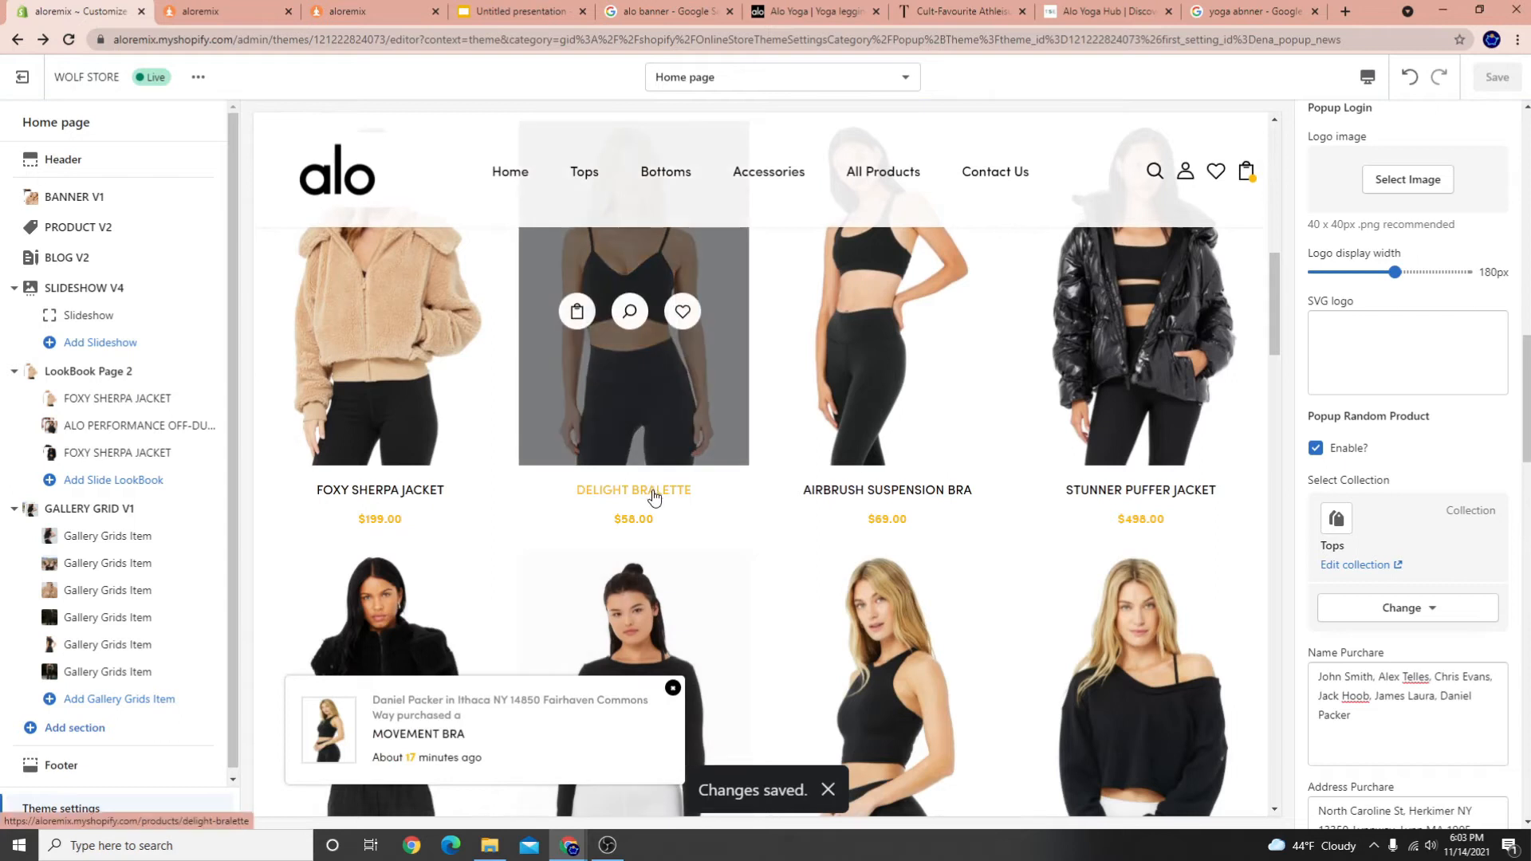
left_click(651, 494)
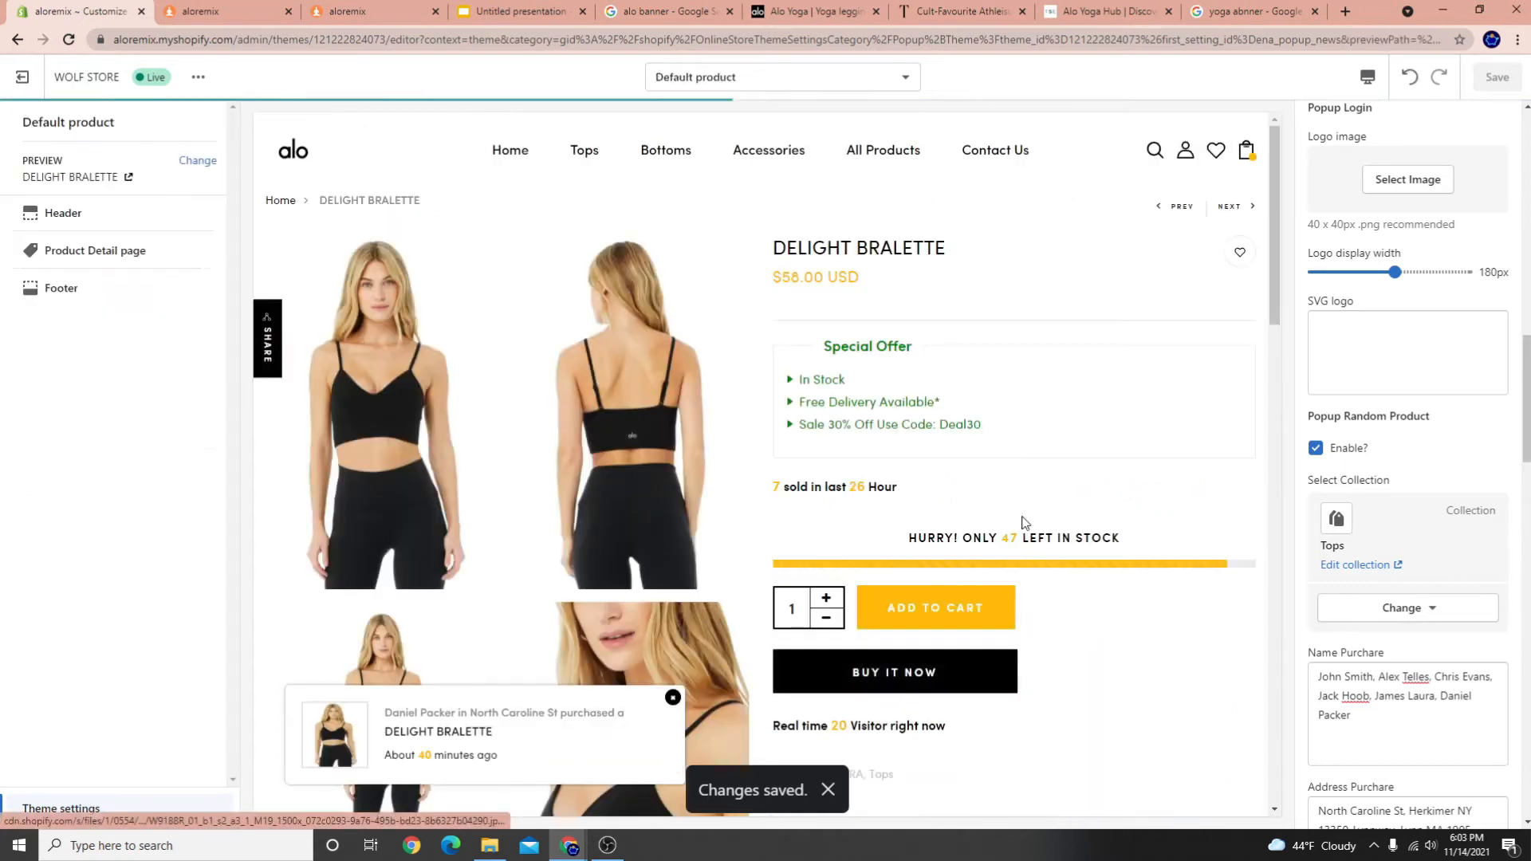
scroll(680, 564, "down", 4)
scroll(680, 564, "up", 4)
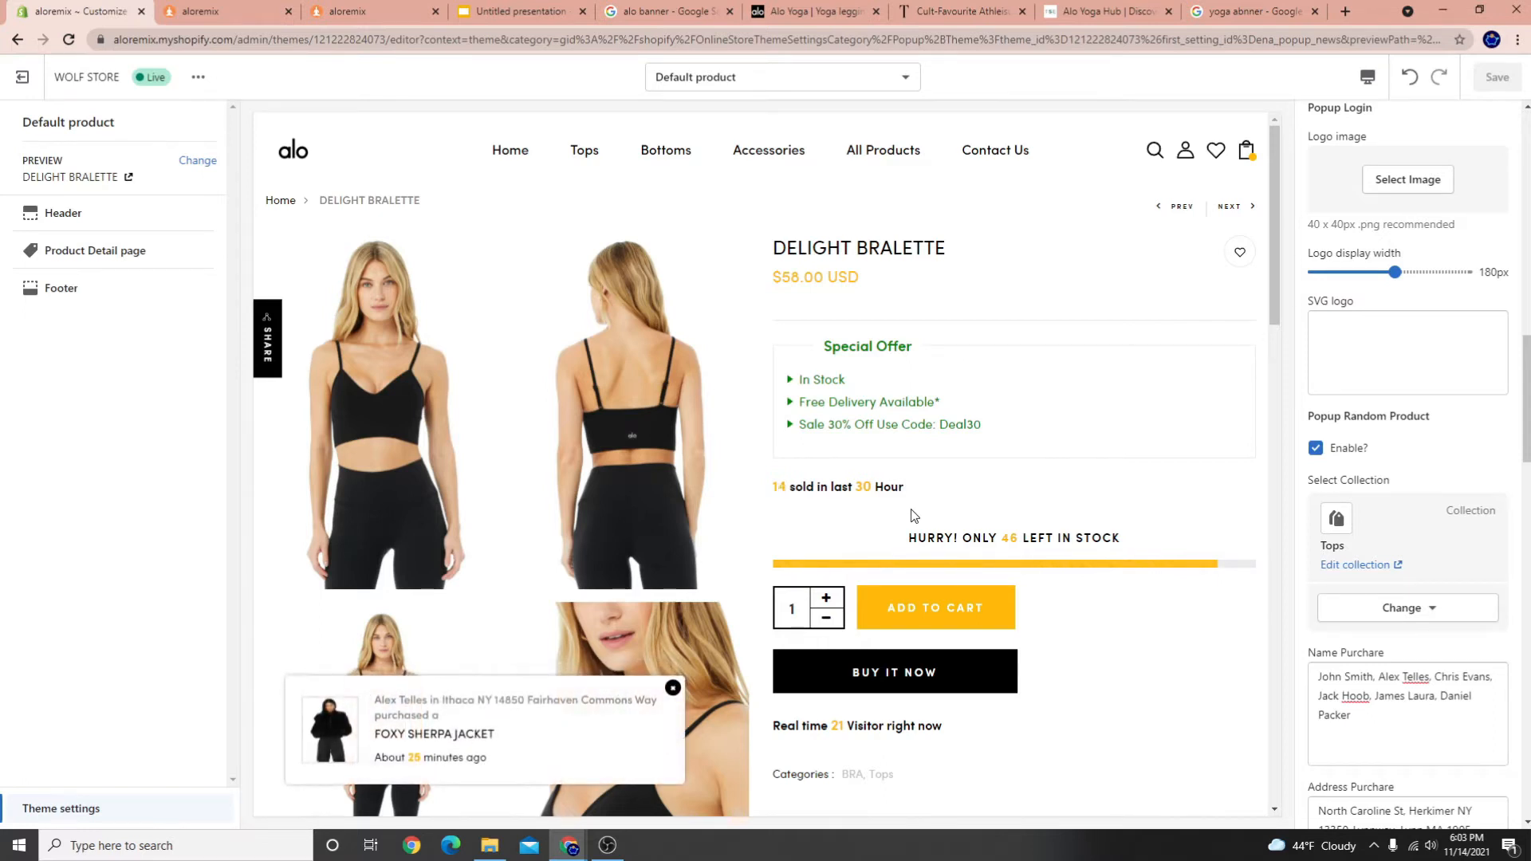
Examine the recent sales, remaining stock and real-time visitor texts on the Delight Bralette product page
left_click_drag(907, 492, 767, 489)
left_click(916, 533)
left_click_drag(916, 533, 1161, 564)
left_click_drag(949, 729, 777, 727)
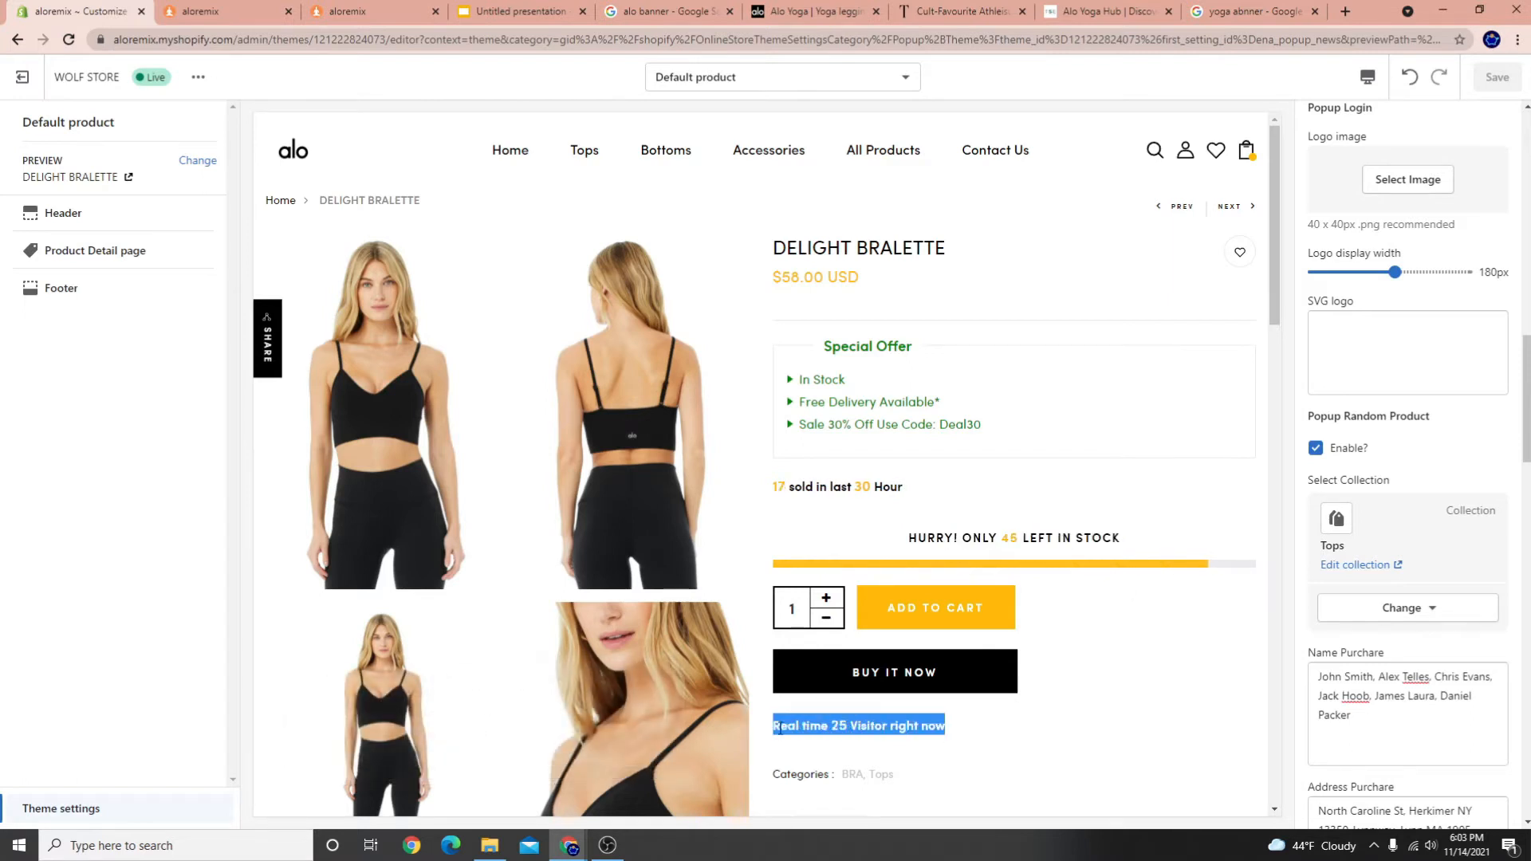
left_click_drag(779, 488, 1091, 539)
left_click_drag(772, 727, 944, 722)
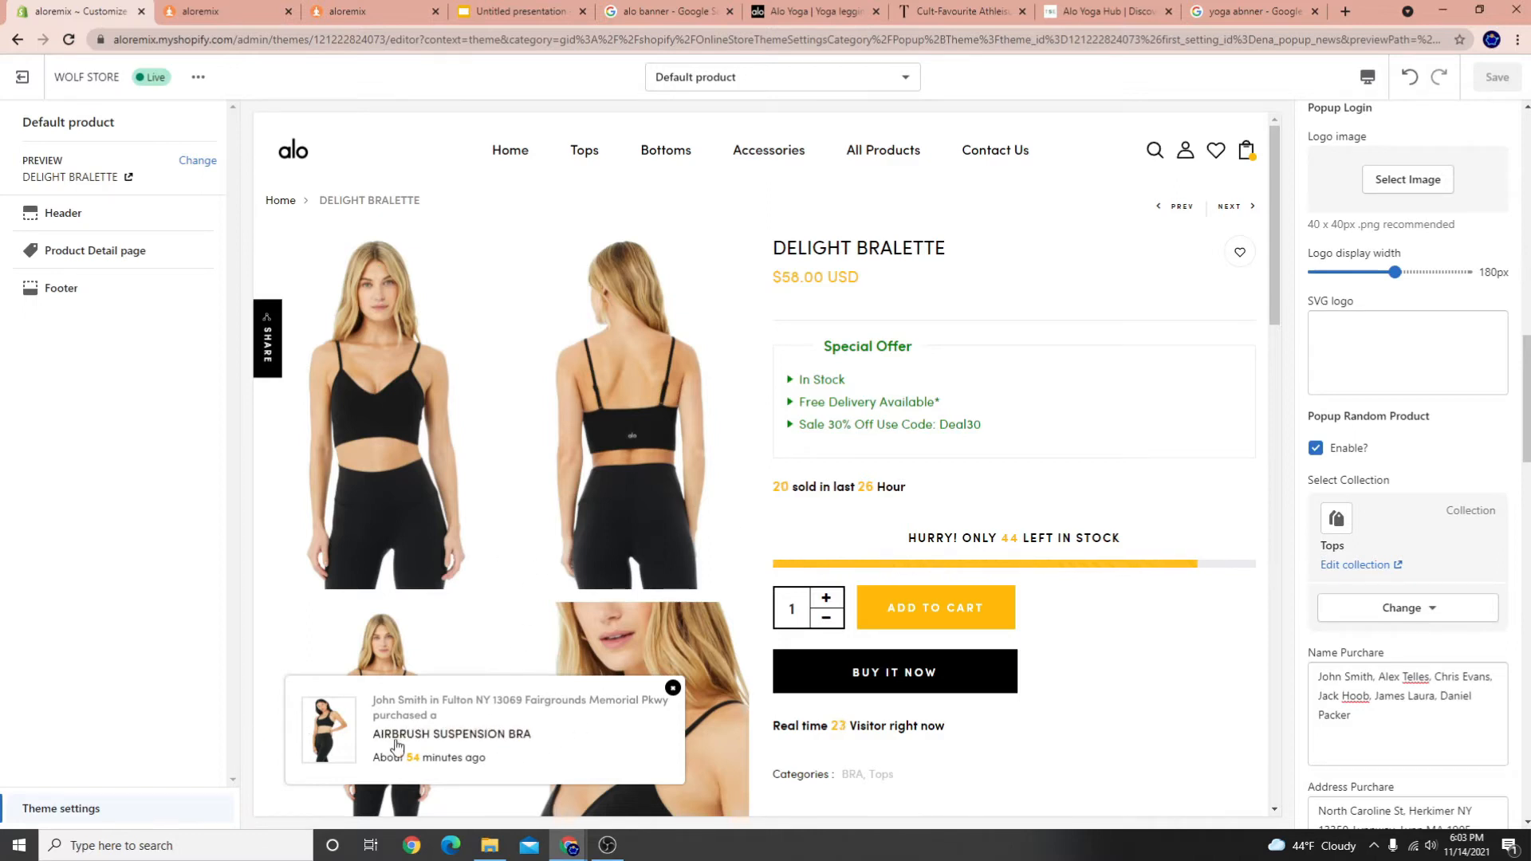
Check the random purchase popup's text over the product page, and view an enlarged product photo before closing it
left_click_drag(386, 702, 415, 701)
left_click_drag(415, 755, 175, 663)
left_click(174, 664)
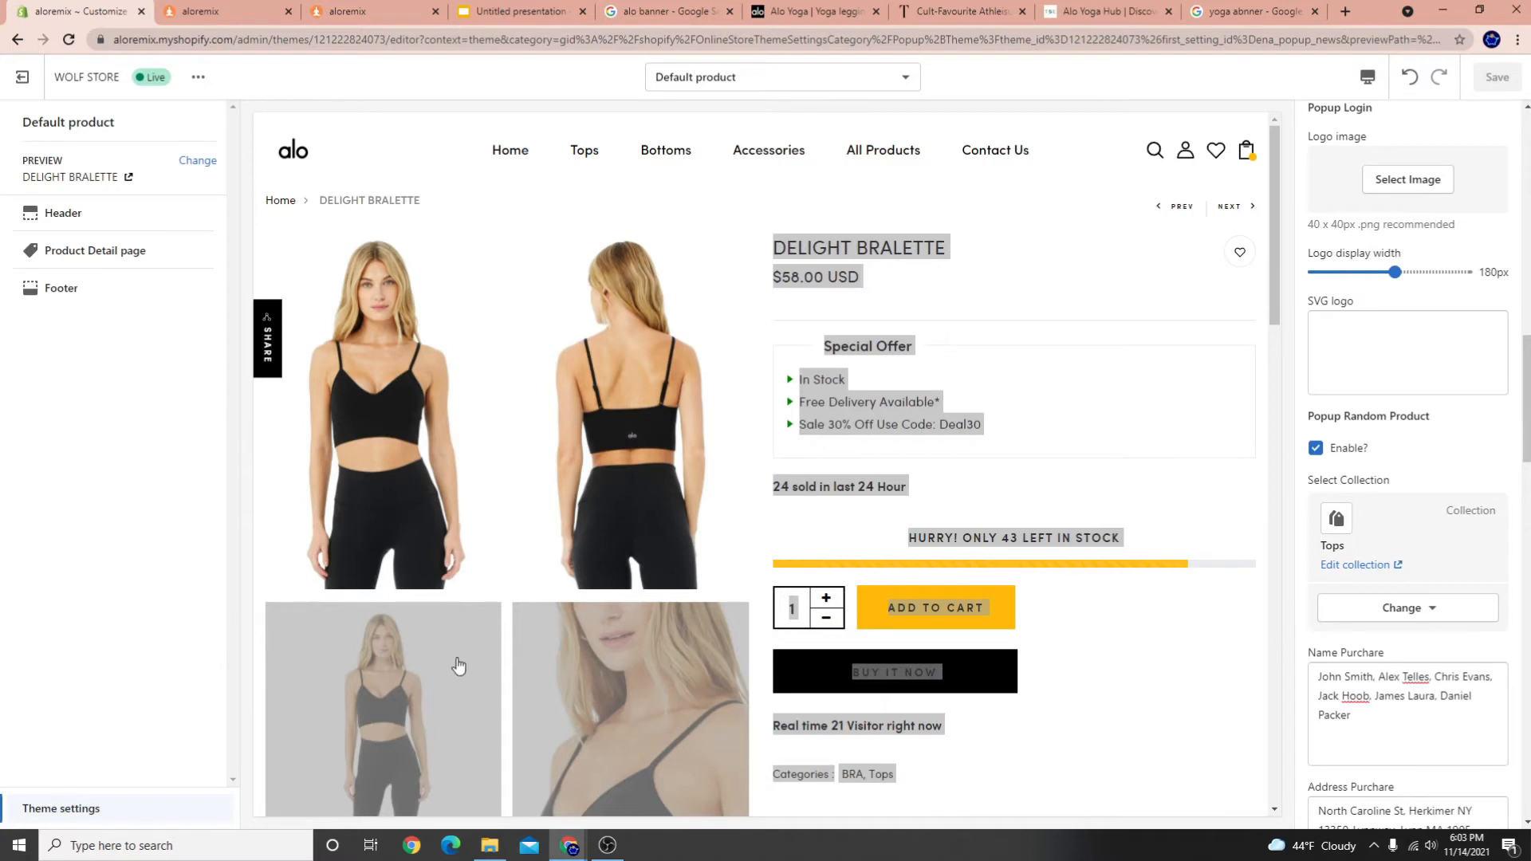
left_click(574, 664)
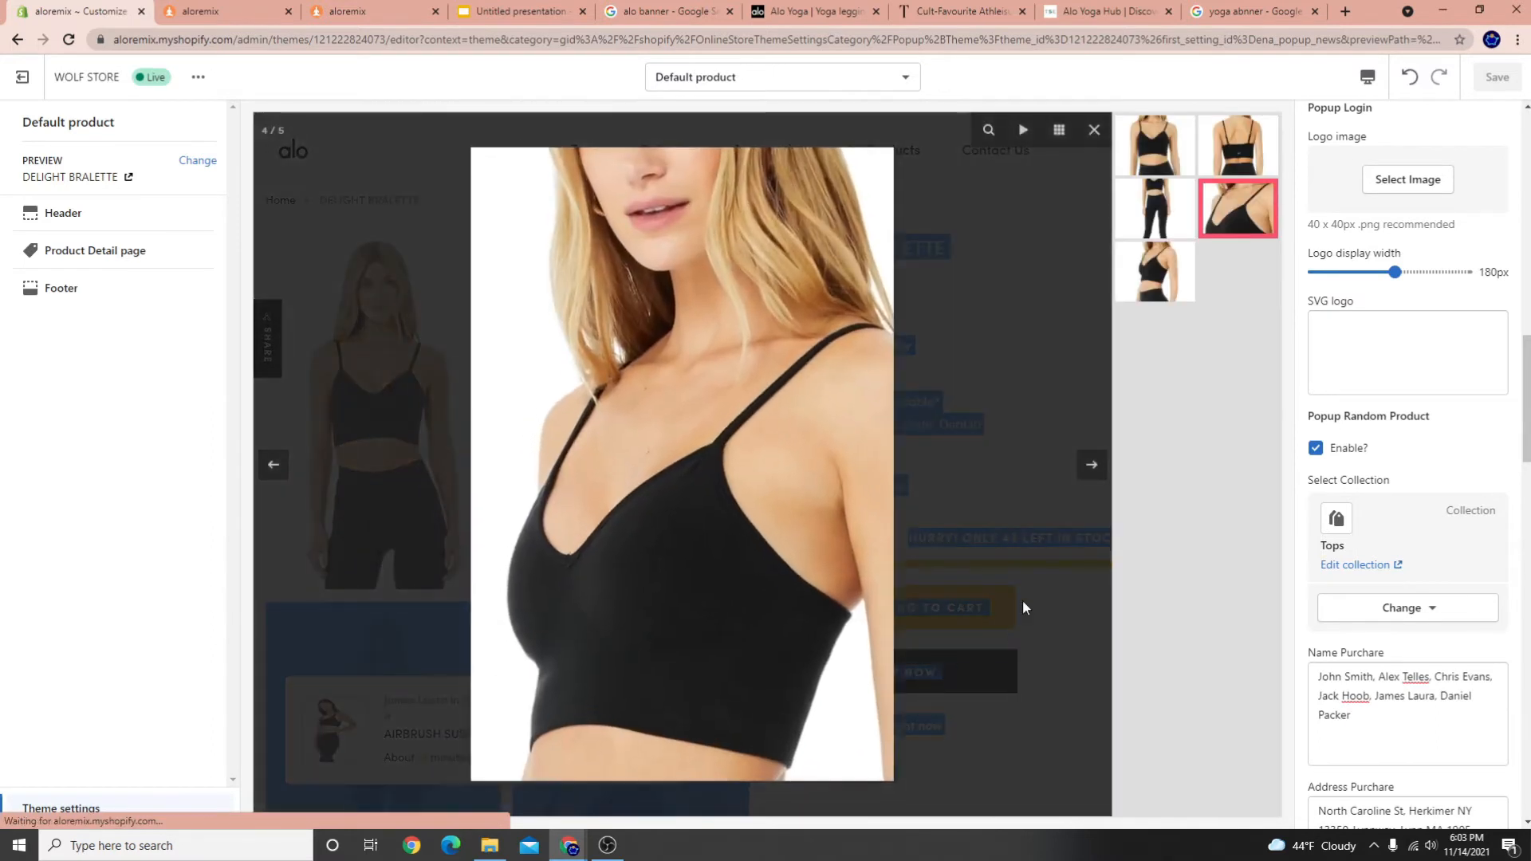
left_click(1021, 597)
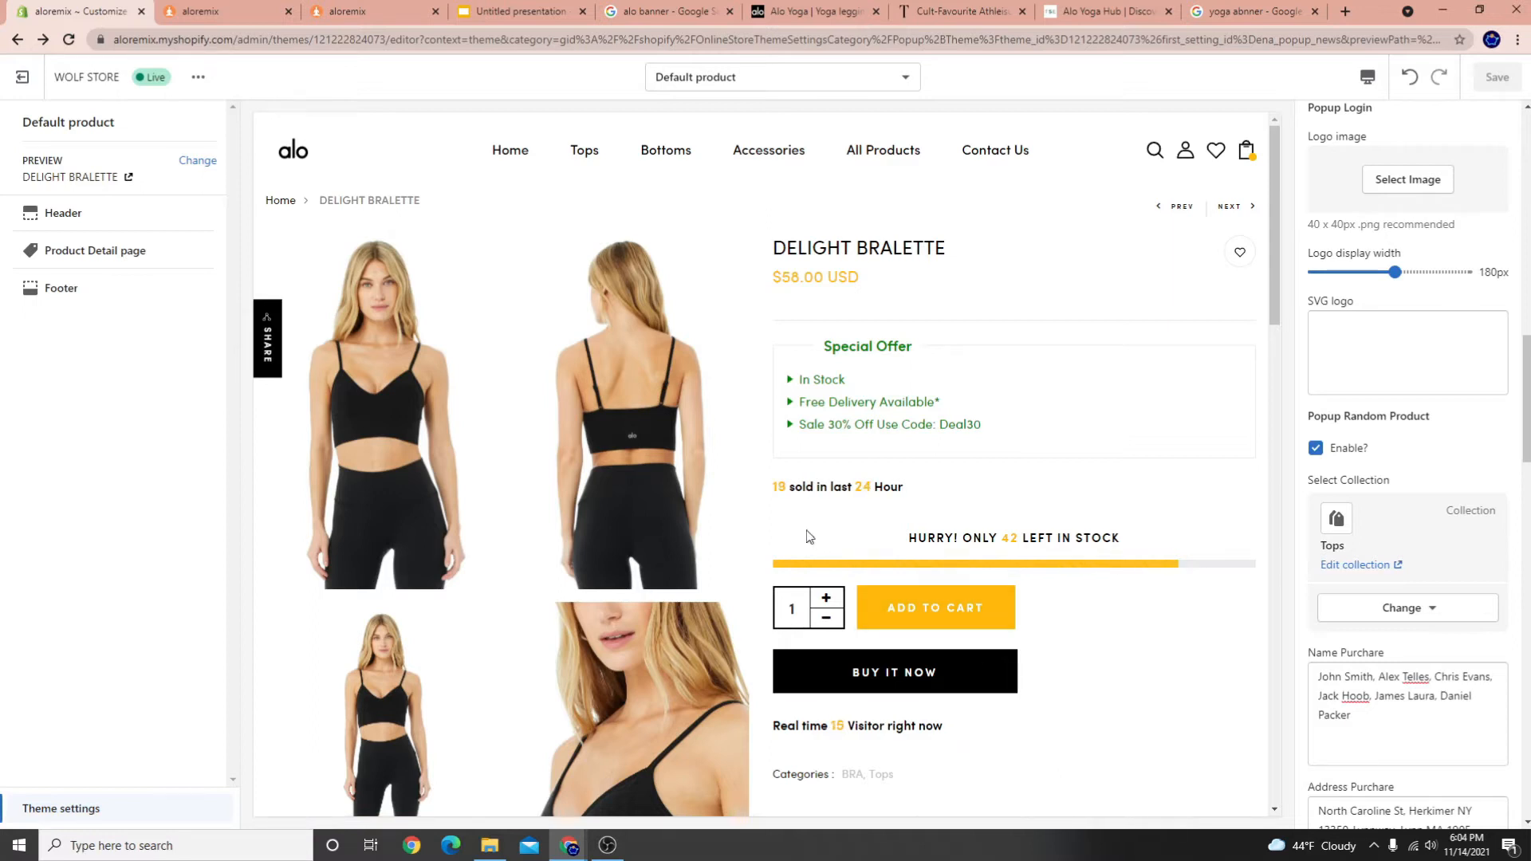
Examine the line on items sold in the last hours below the Special Offer box
double_click(779, 489)
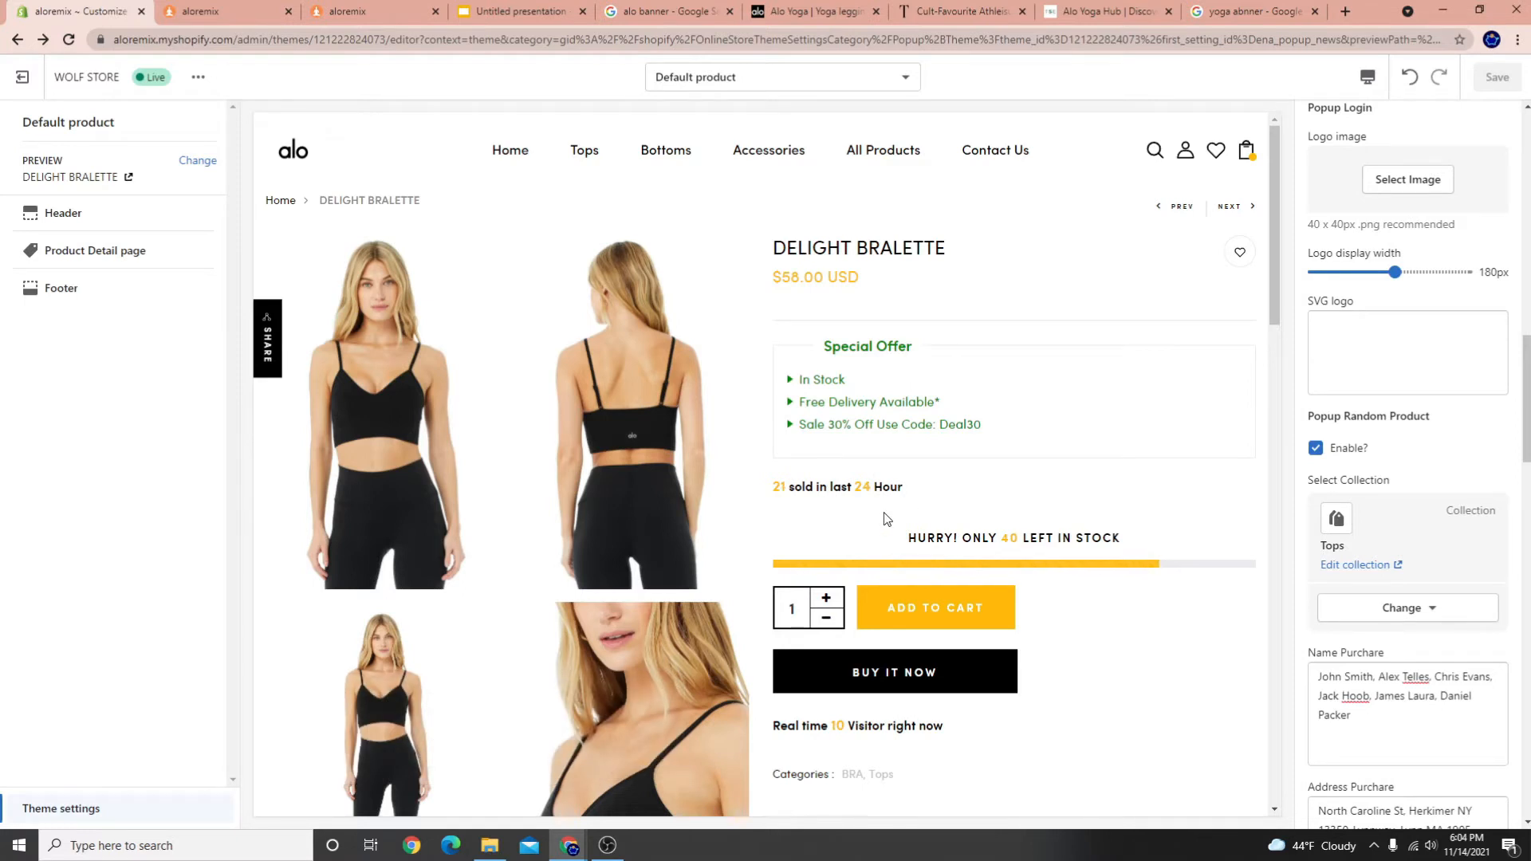
left_click_drag(771, 488, 888, 478)
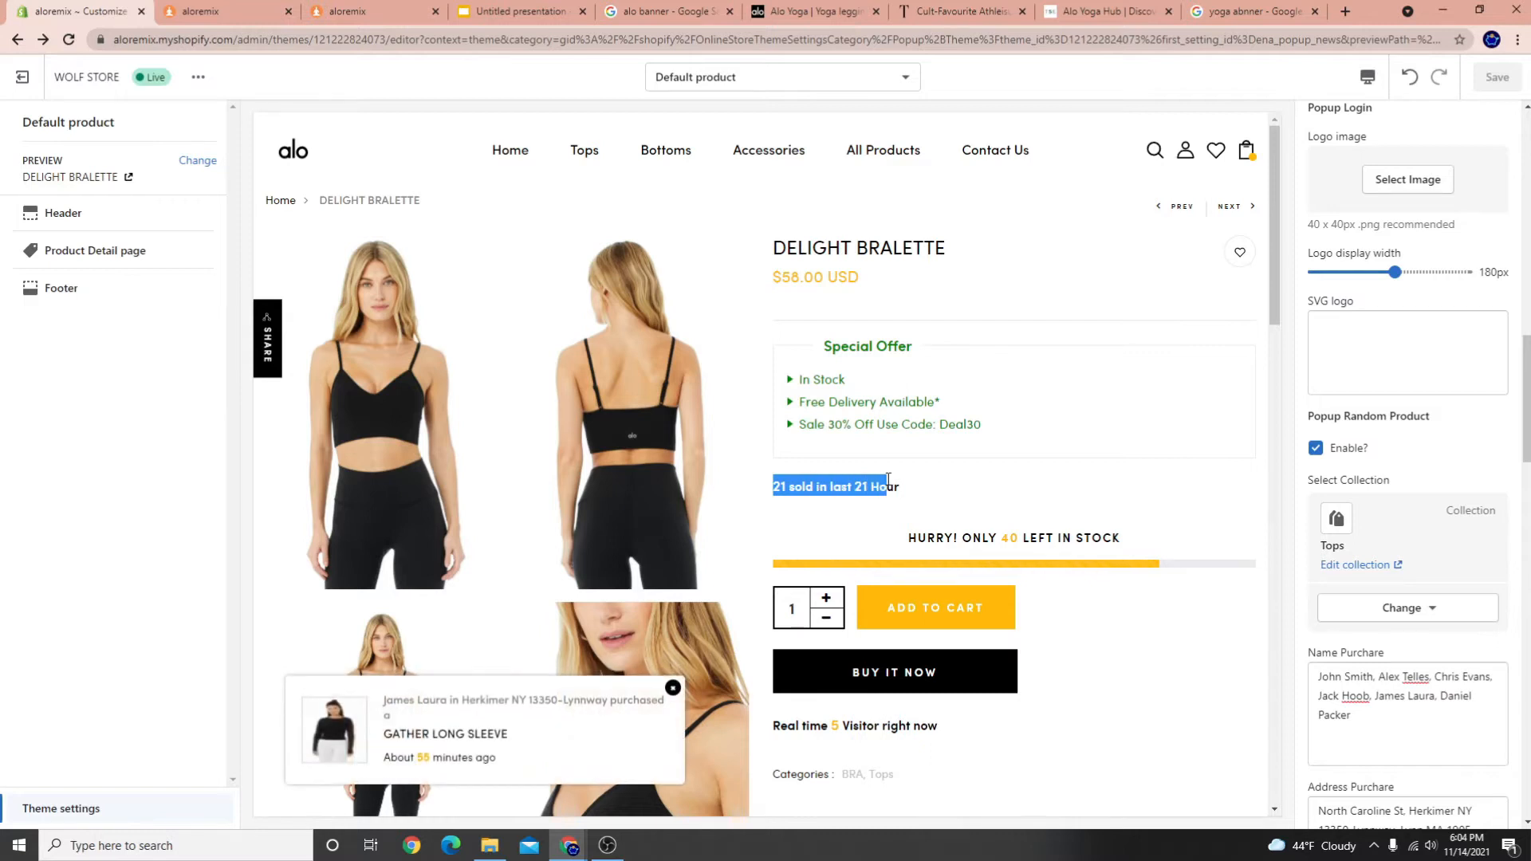
left_click(914, 488)
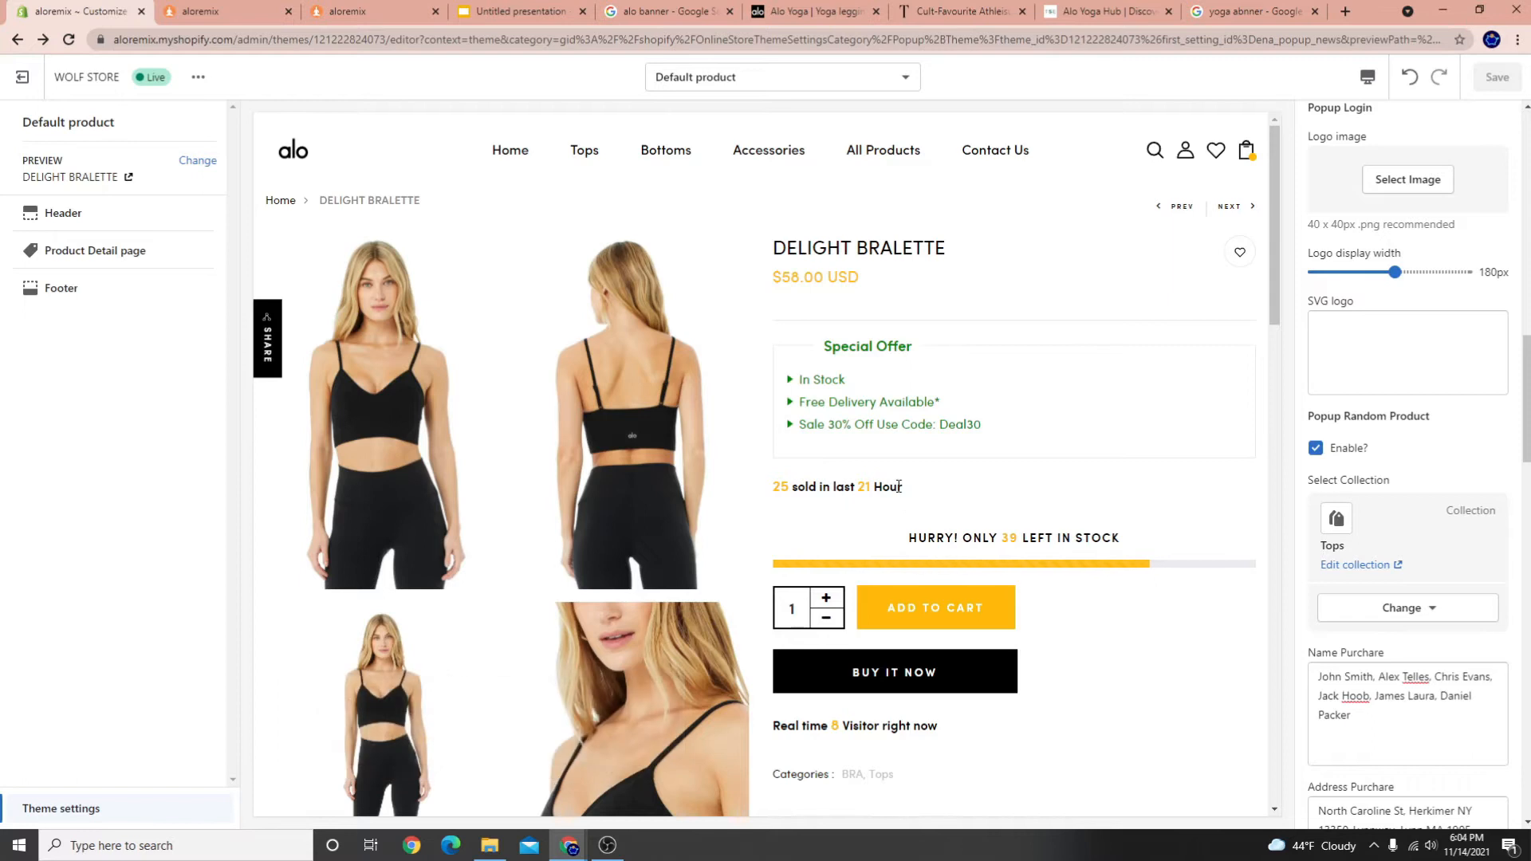
left_click_drag(898, 487, 843, 484)
left_click(817, 492)
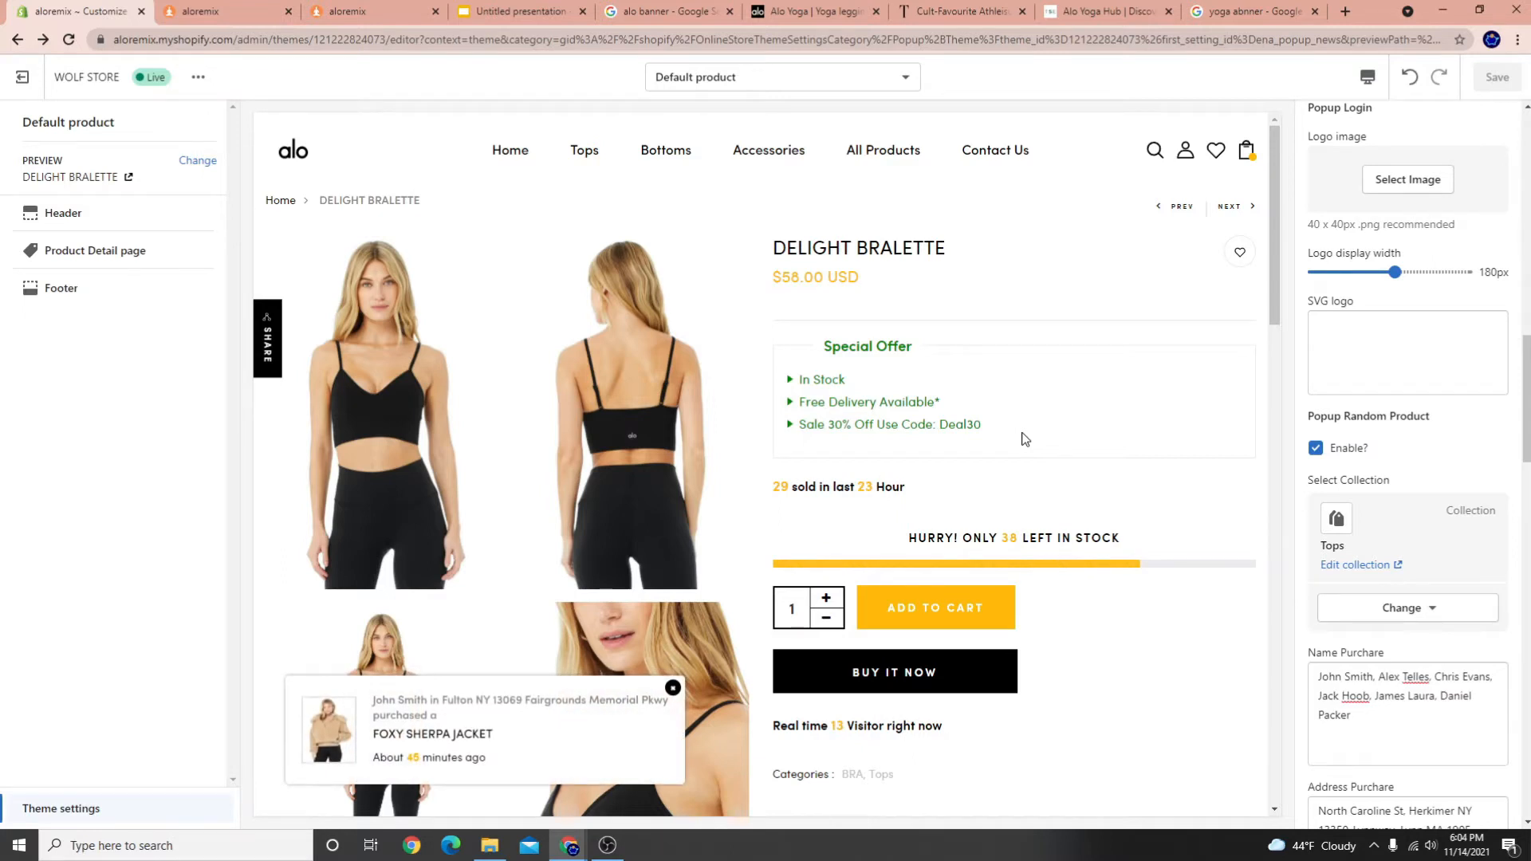
left_click_drag(907, 486, 784, 483)
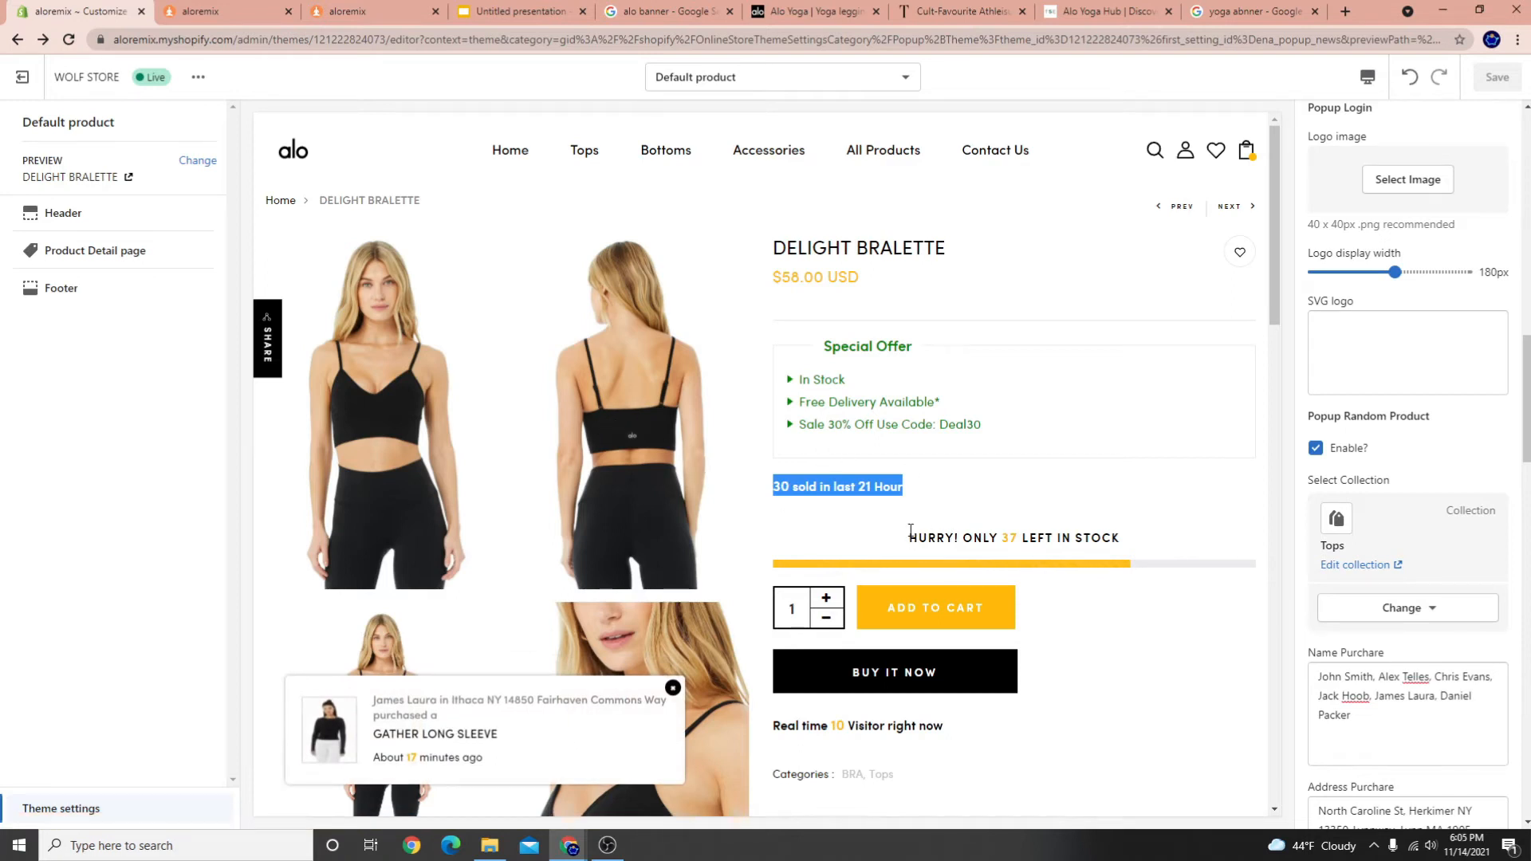
Examine the Hurry remaining-stock message above the stock progress bar on the product page
left_click_drag(909, 534, 1131, 539)
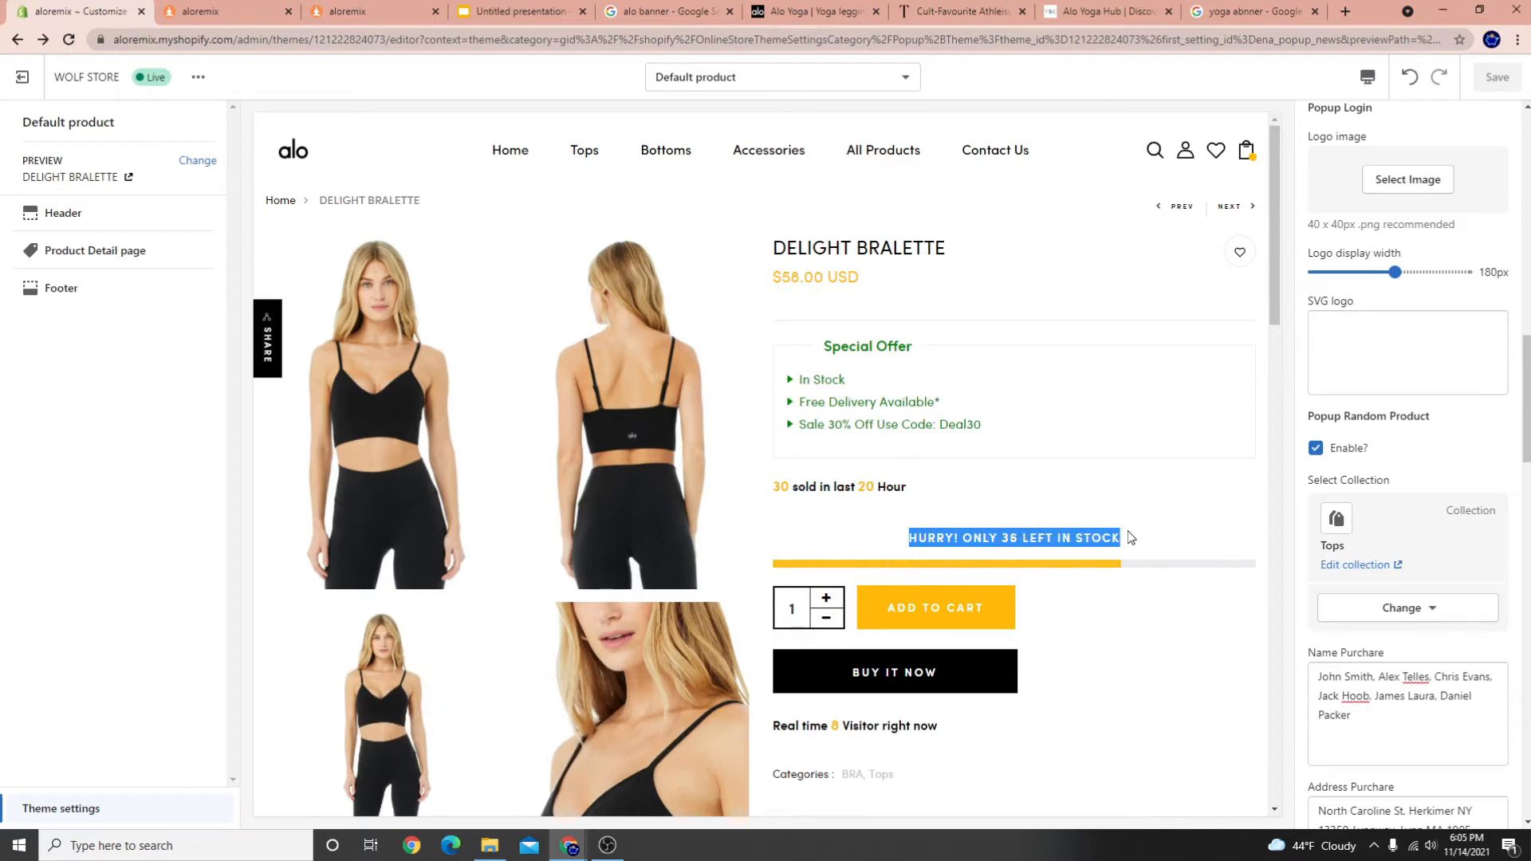
left_click(943, 545)
left_click_drag(910, 535, 1046, 534)
left_click(1077, 535)
mouse_move(910, 534)
left_mouse_down()
mouse_move(1076, 538)
mouse_move(925, 536)
left_mouse_up()
left_click(1089, 536)
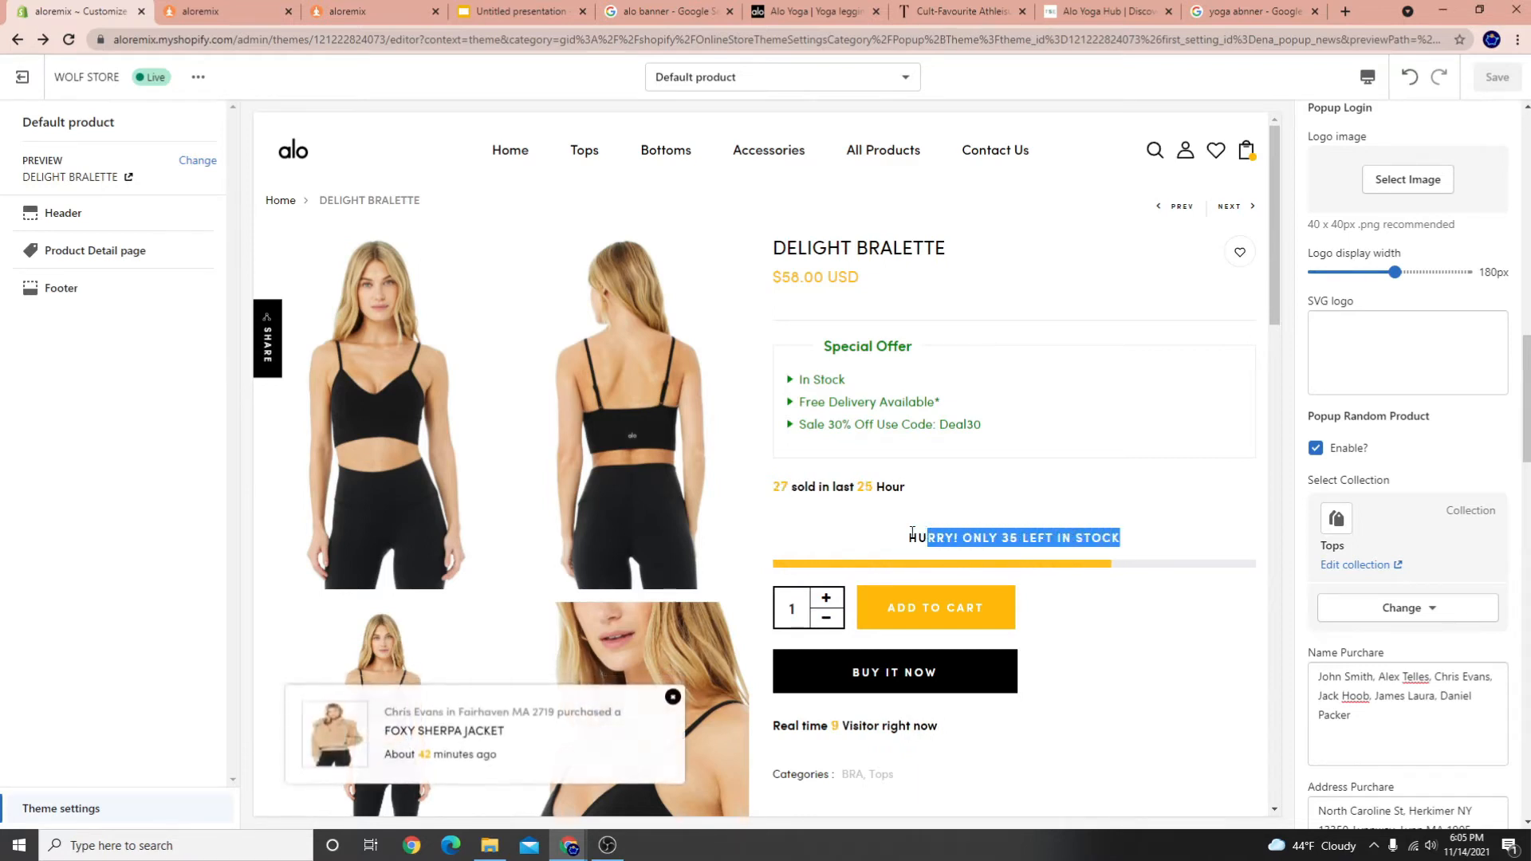
left_click(914, 538)
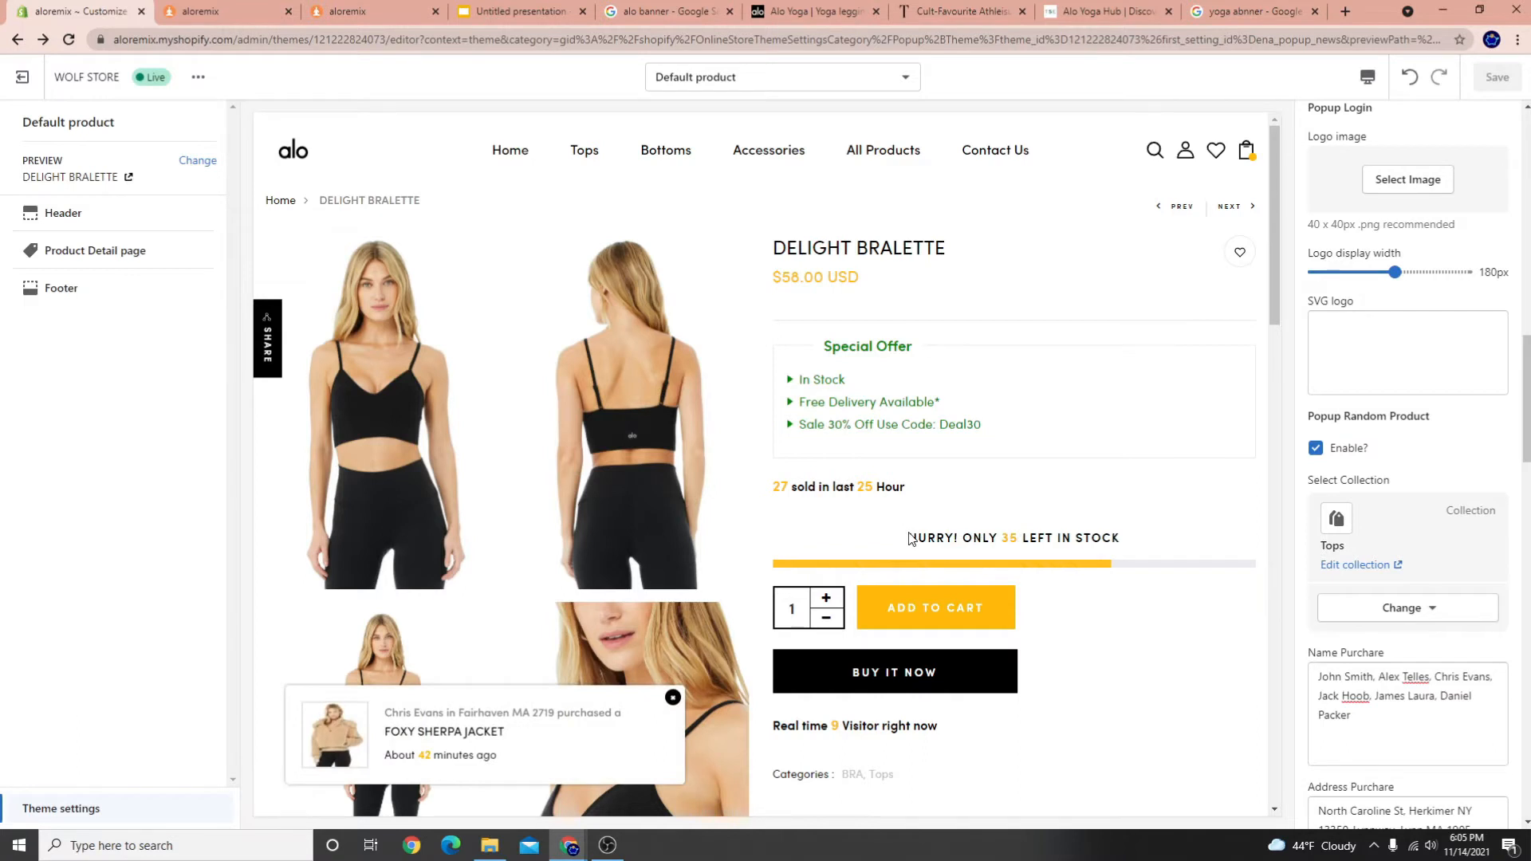
left_click_drag(909, 533, 1122, 557)
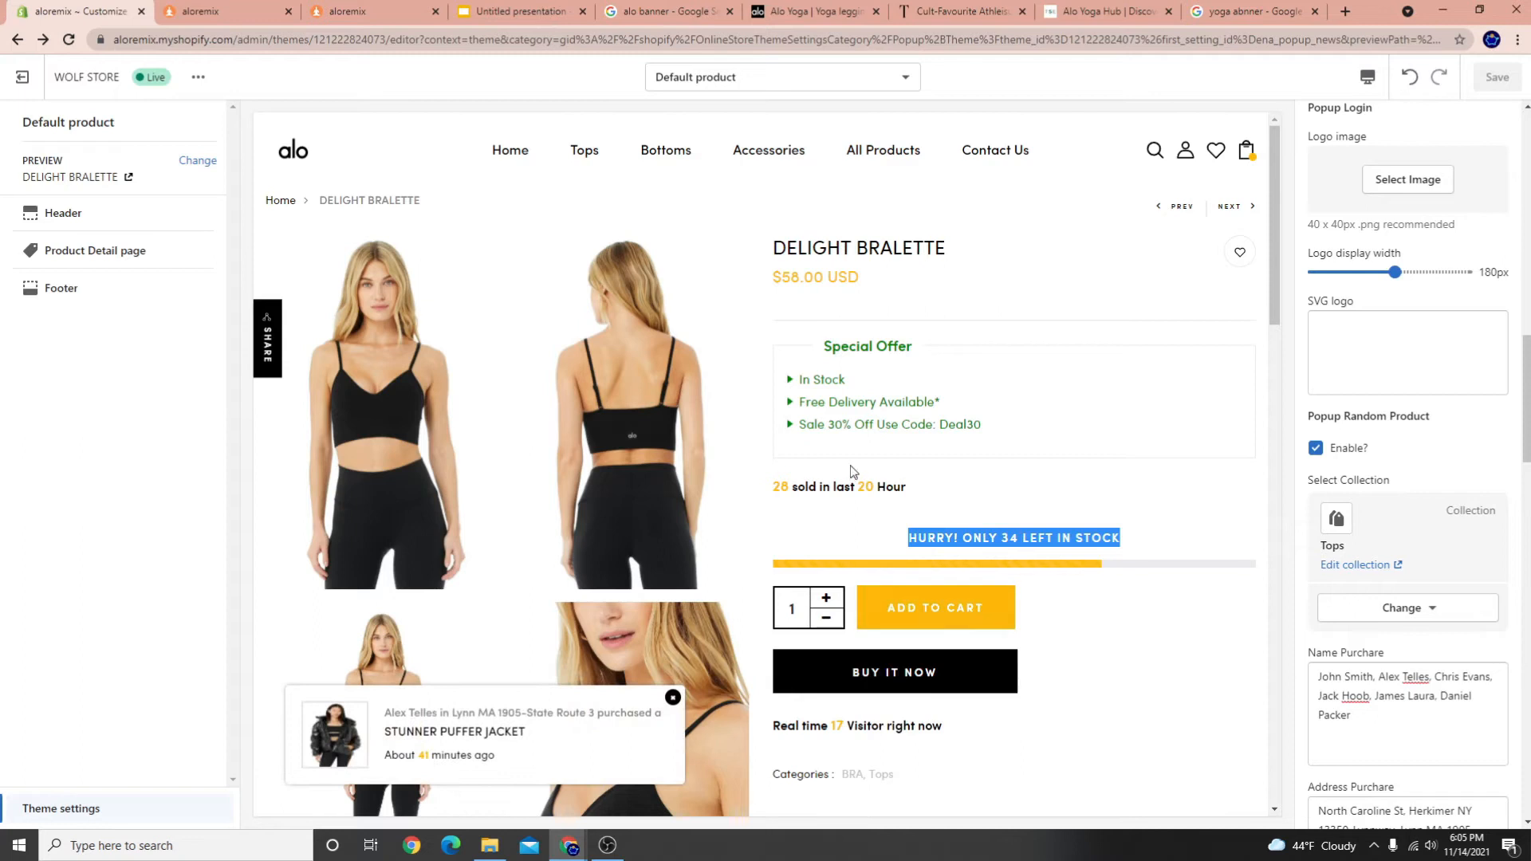
Examine the real-time visitor line on the product page and preview the checkout with the Delight Bralette
scroll(777, 487, "down", 4)
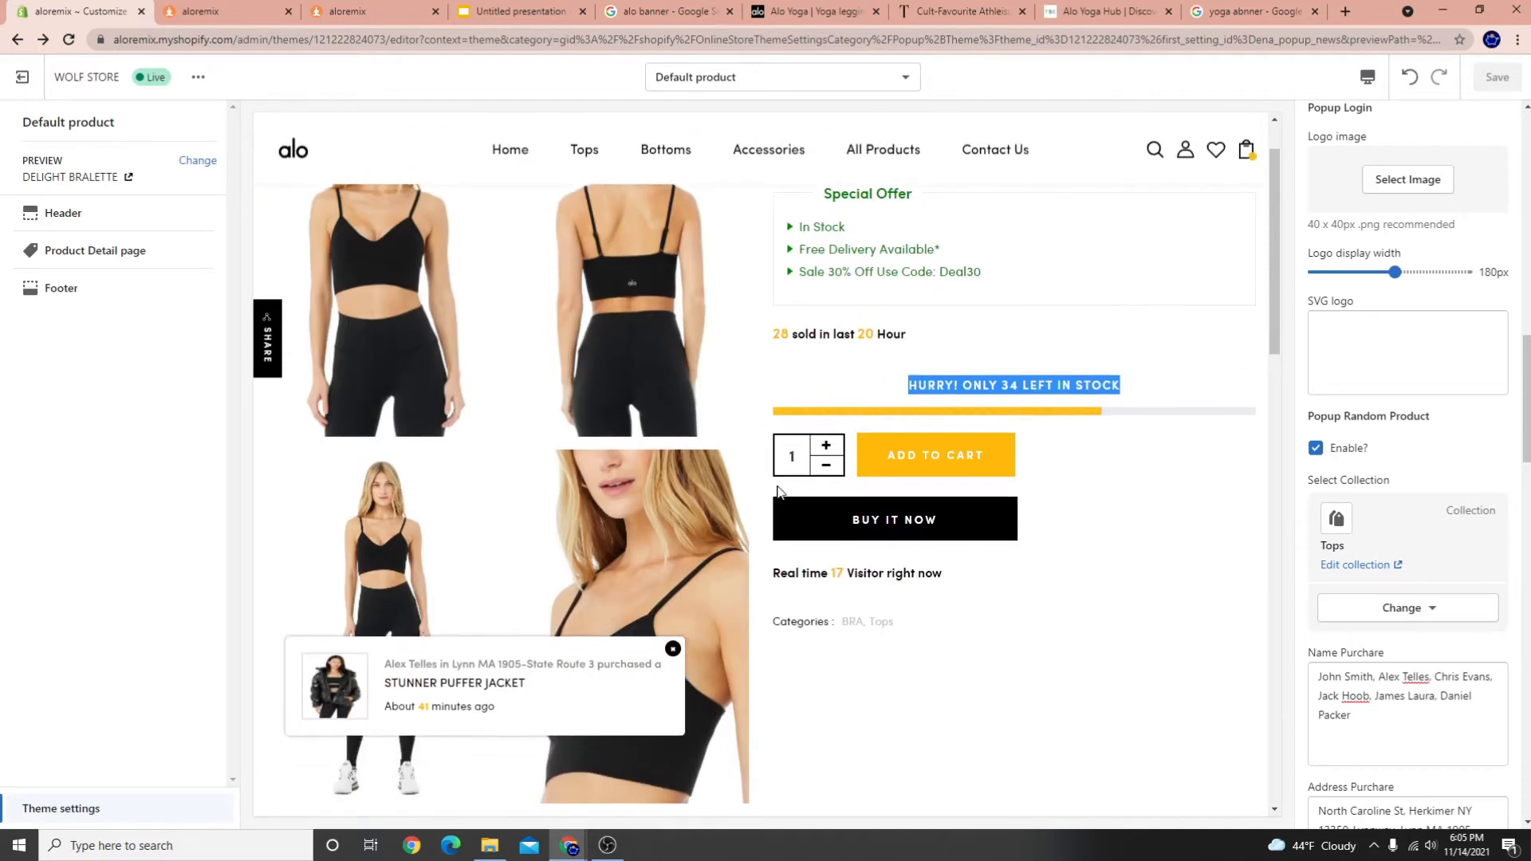
left_click_drag(779, 414, 806, 412)
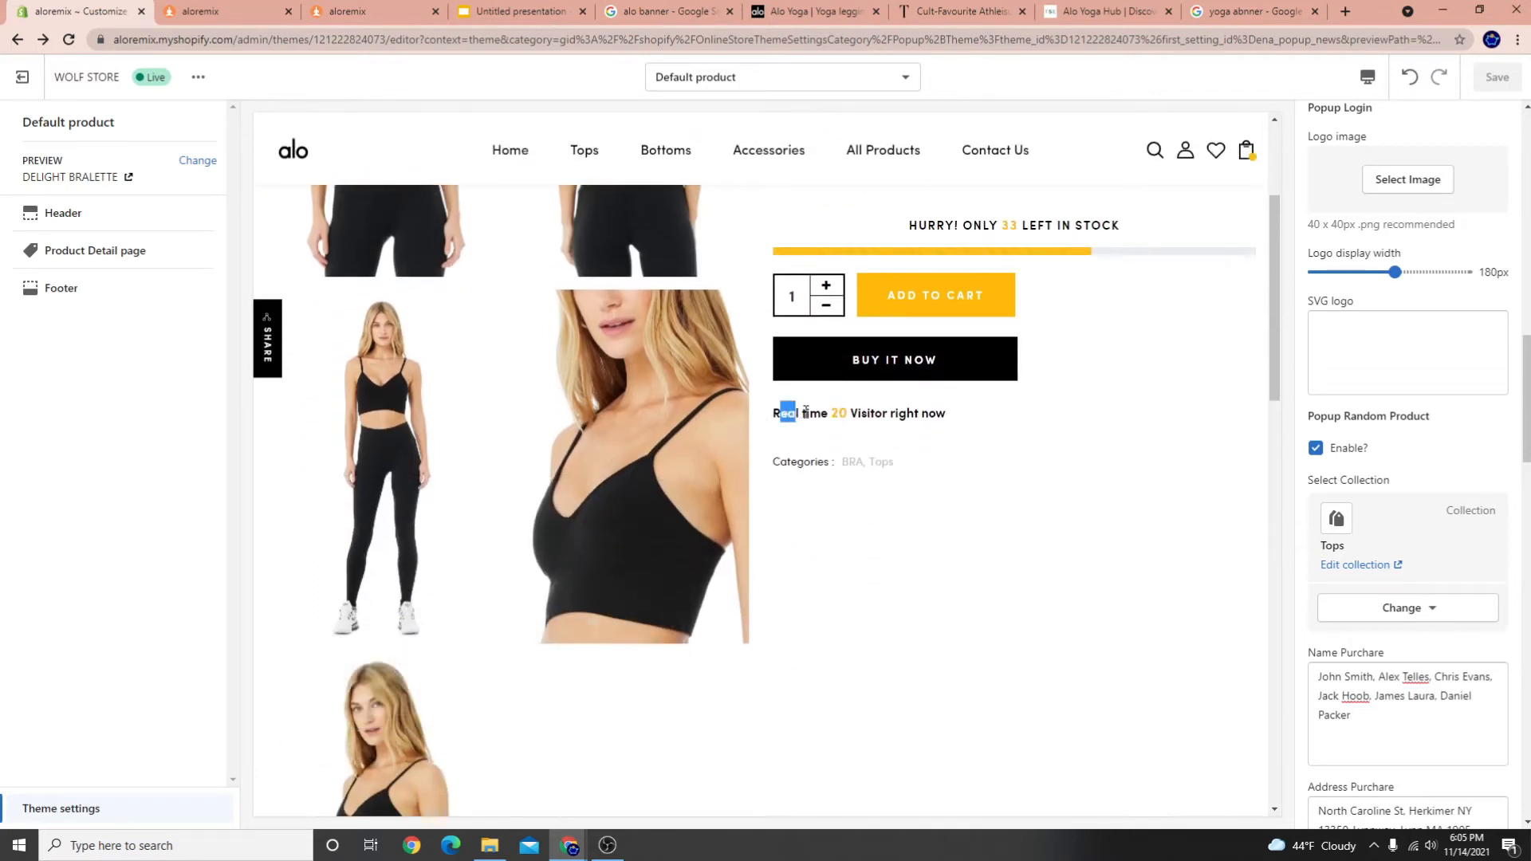
scroll(900, 465, "up", 4)
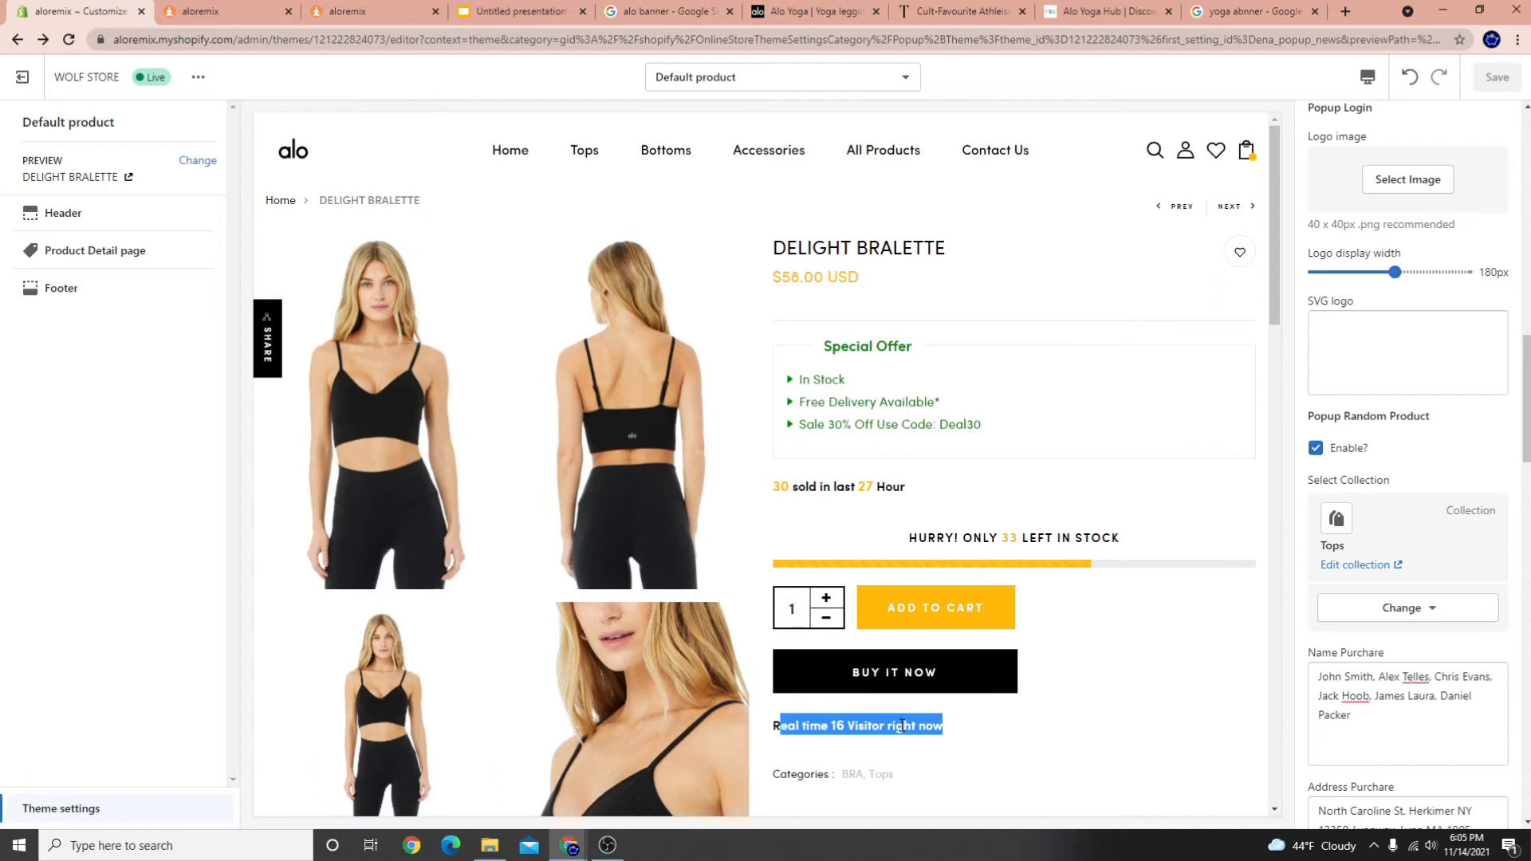
left_click(787, 722)
left_click(879, 724)
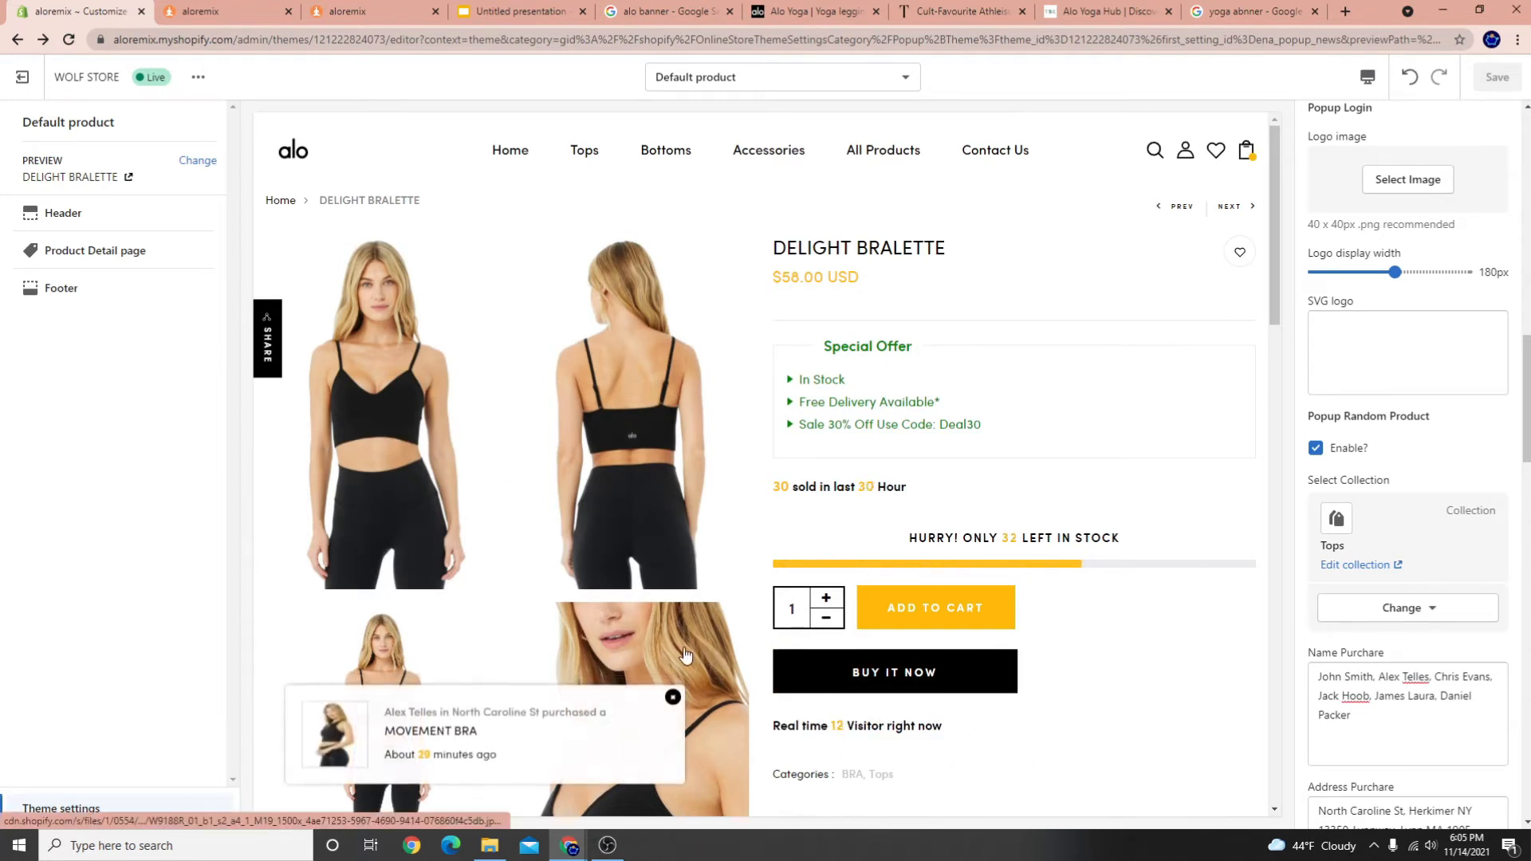
scroll(814, 667, "down", 3)
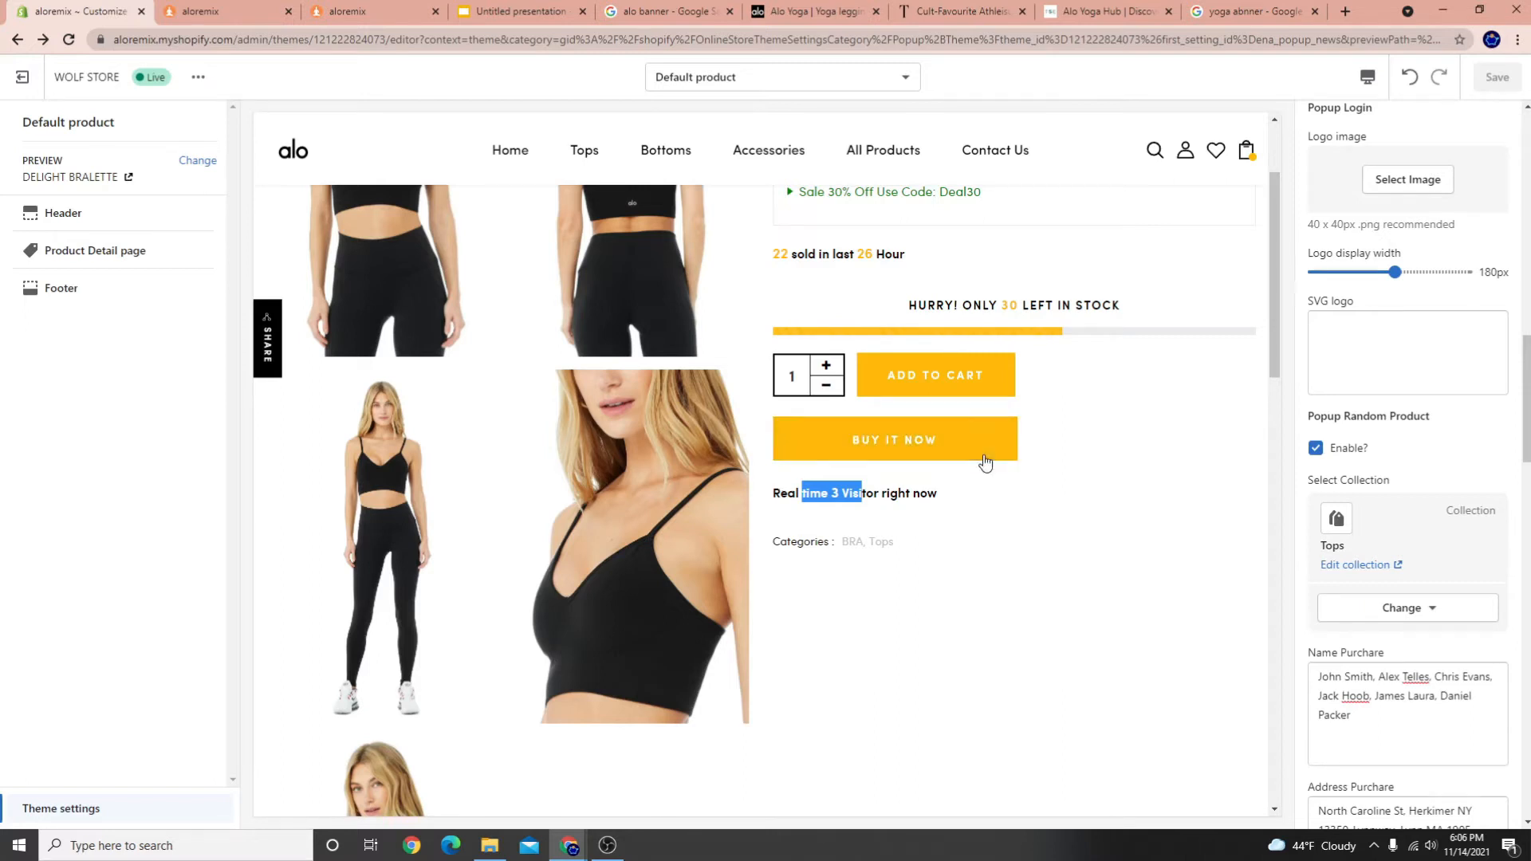
left_click_drag(920, 488, 847, 488)
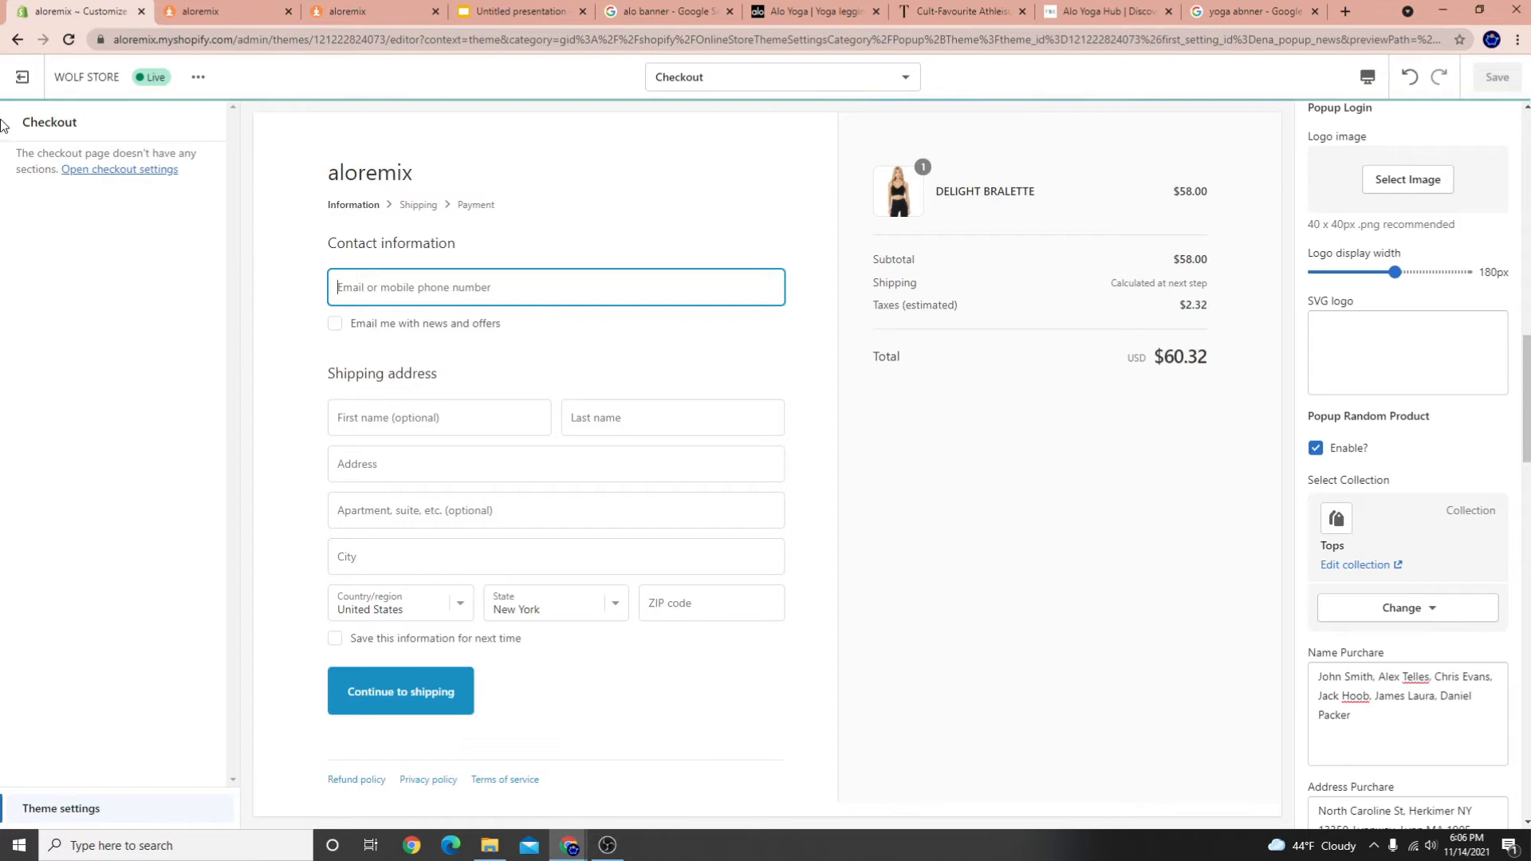
Leave the checkout preview and reopen the WOLF STORE theme for customization
left_click(21, 78)
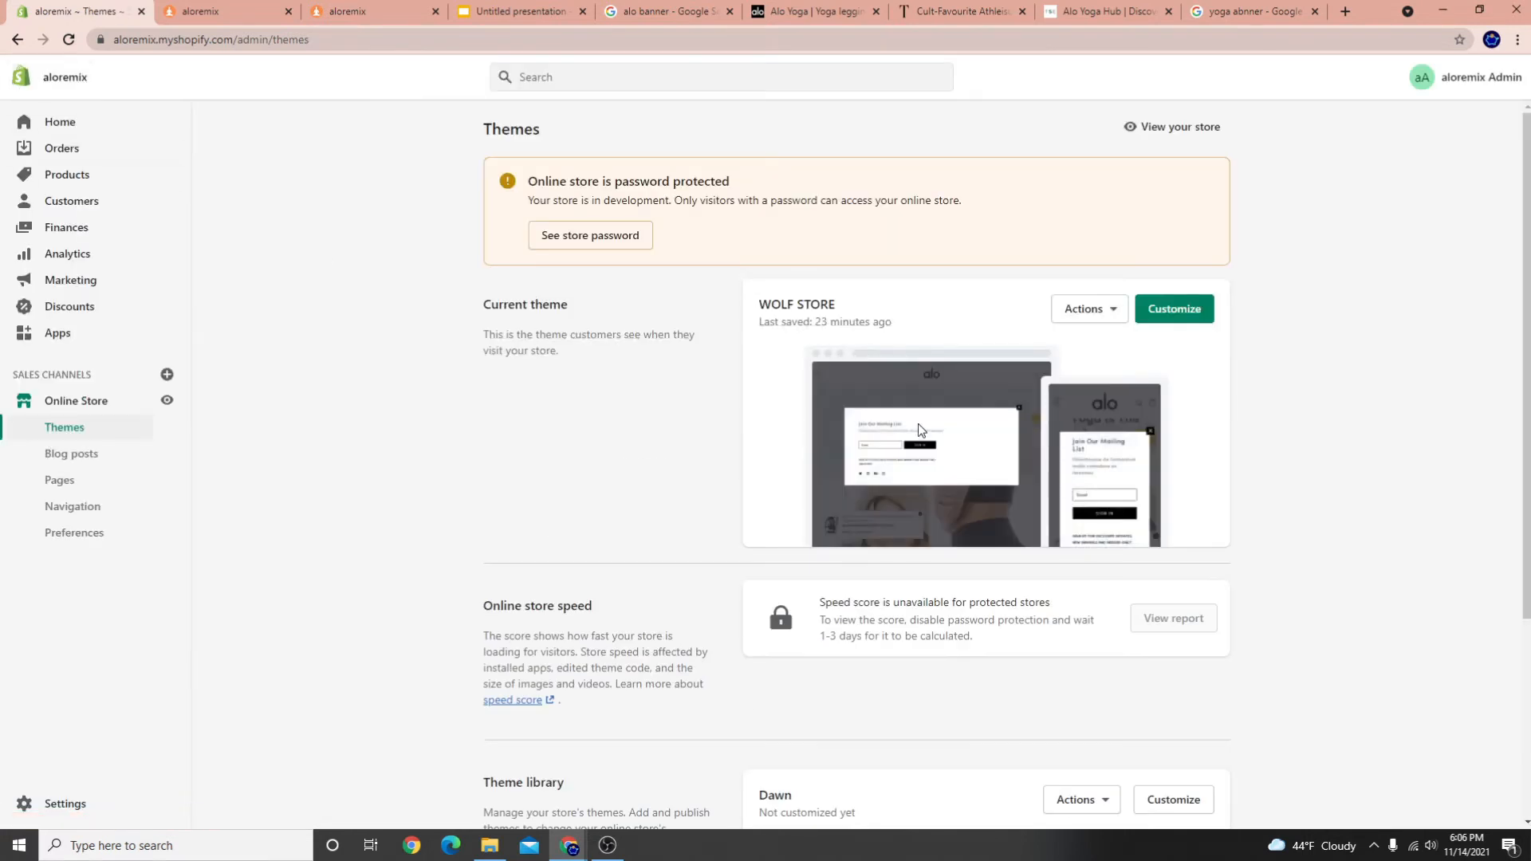
left_click(1169, 309)
left_click(607, 846)
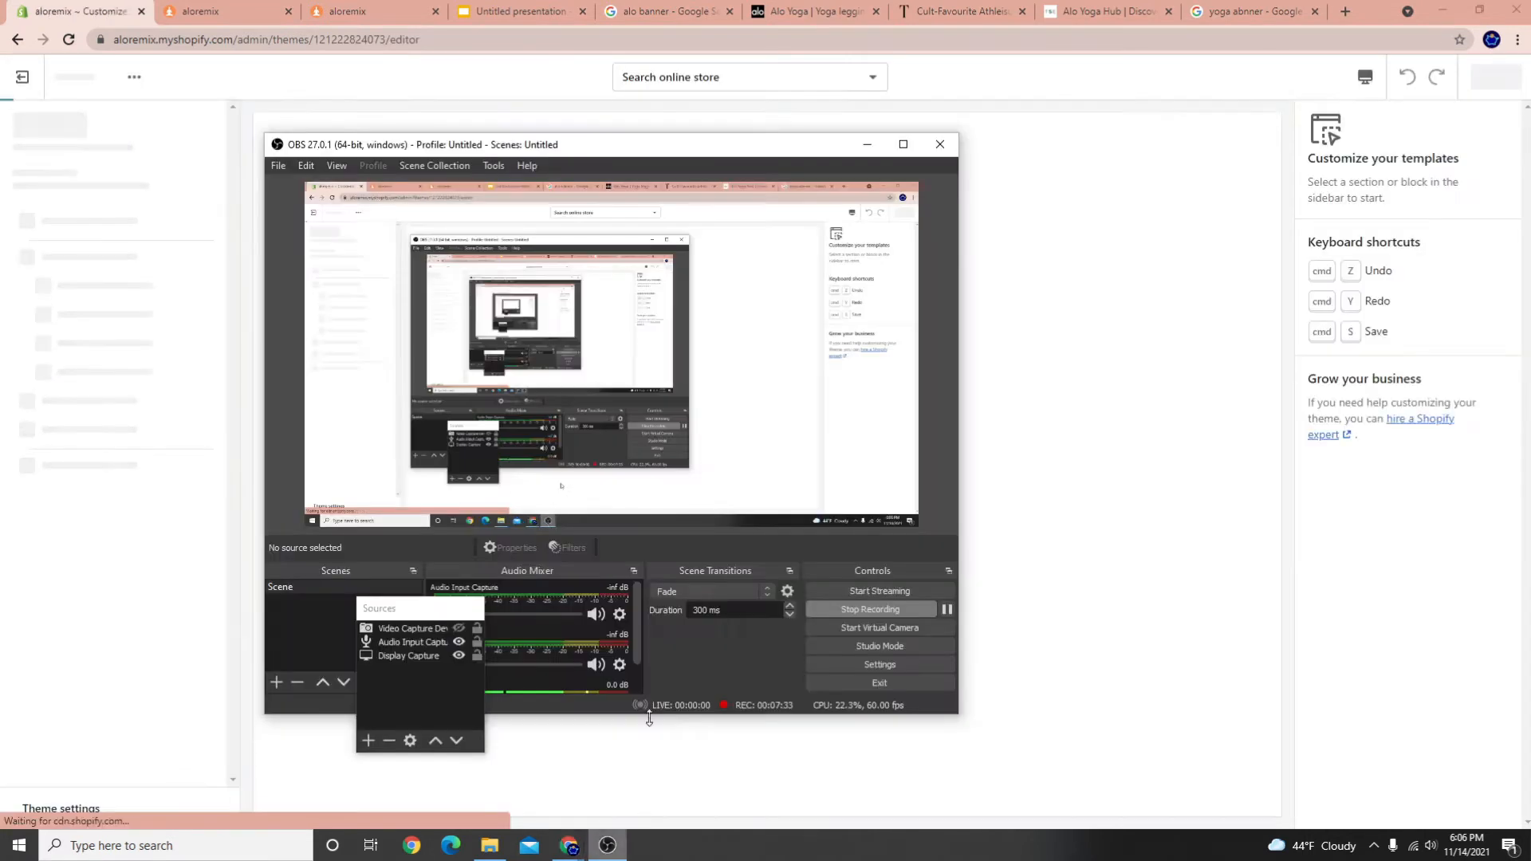
left_click_drag(581, 145, 1041, 162)
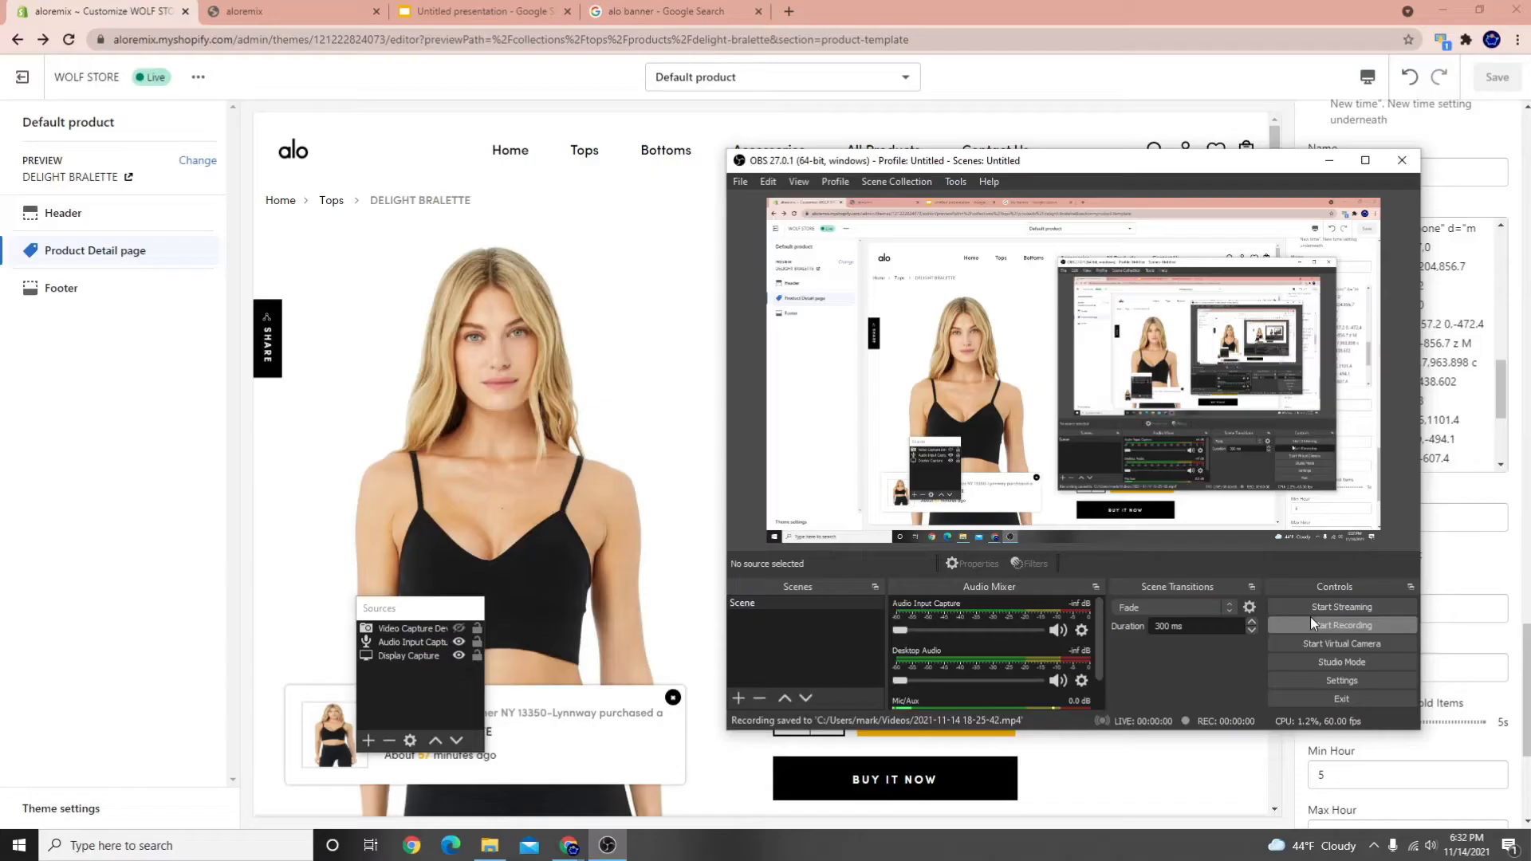
left_click(362, 134)
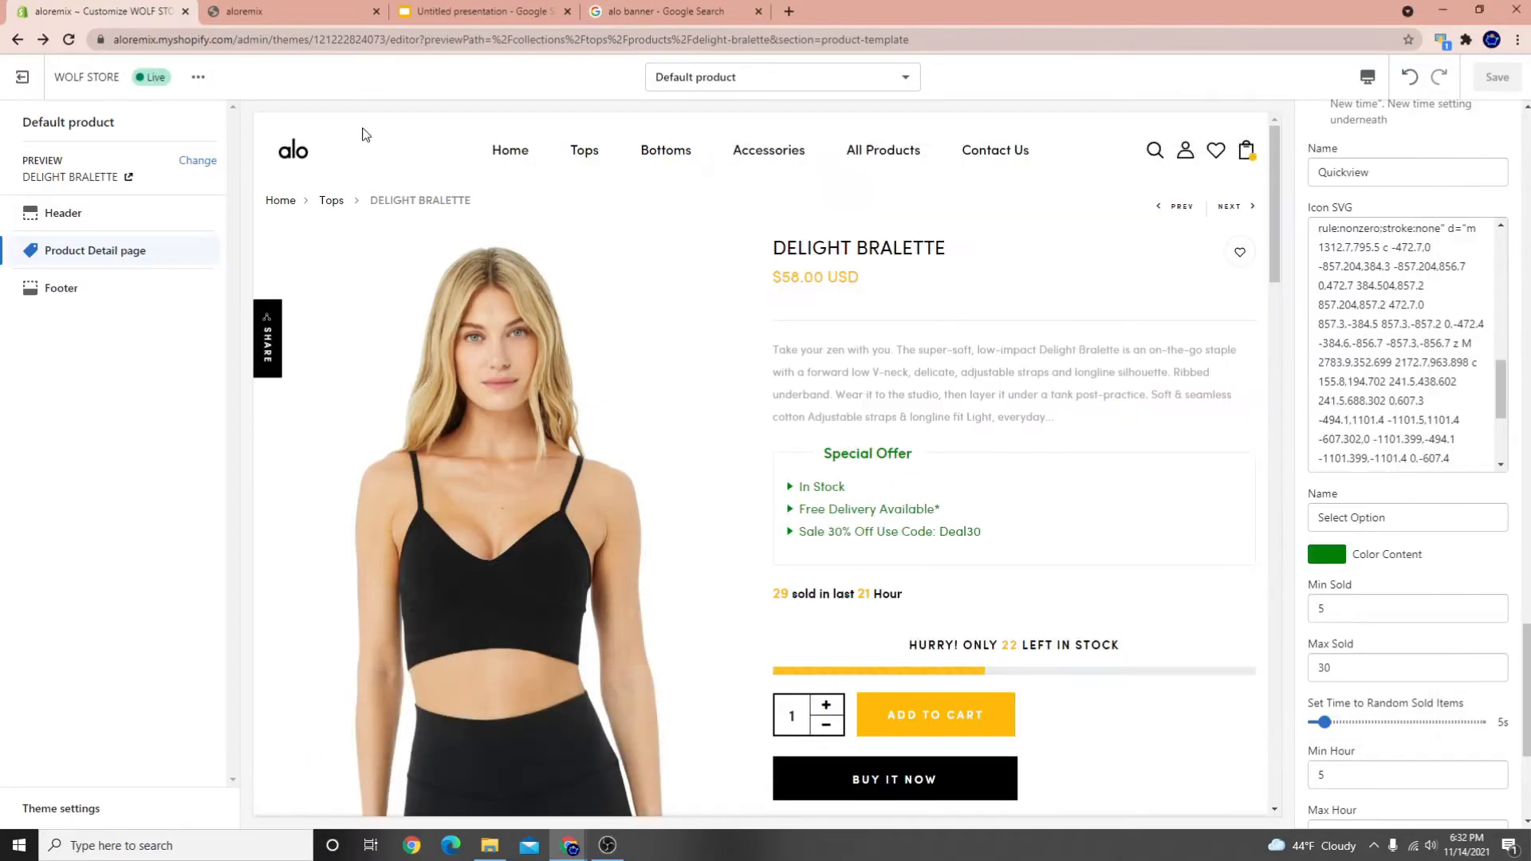
Open the Tops collection in the preview and display its Collection Page section settings
left_click(586, 151)
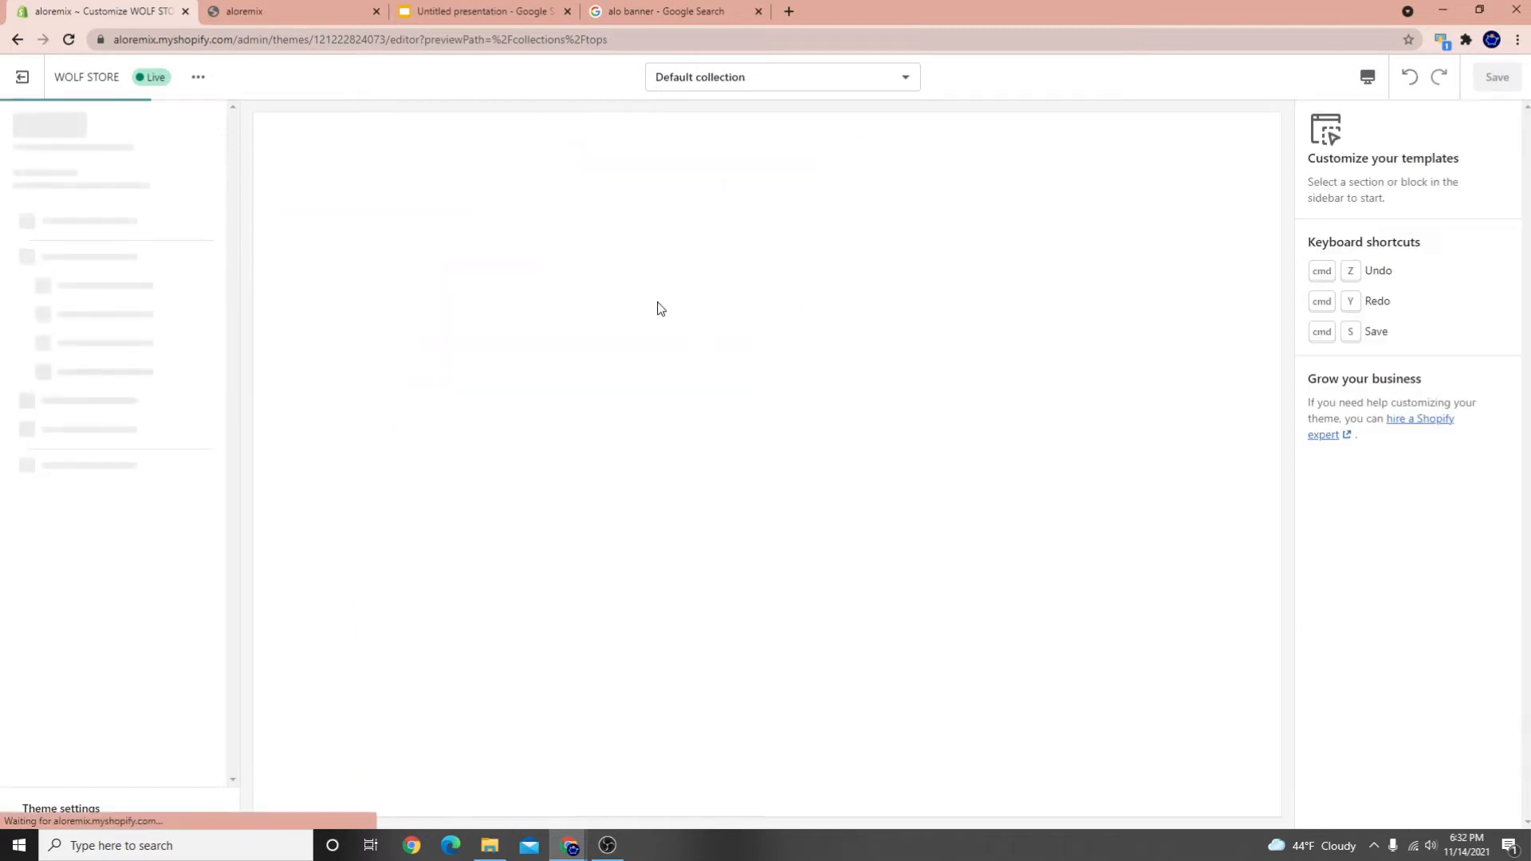
mouse_move(589, 149)
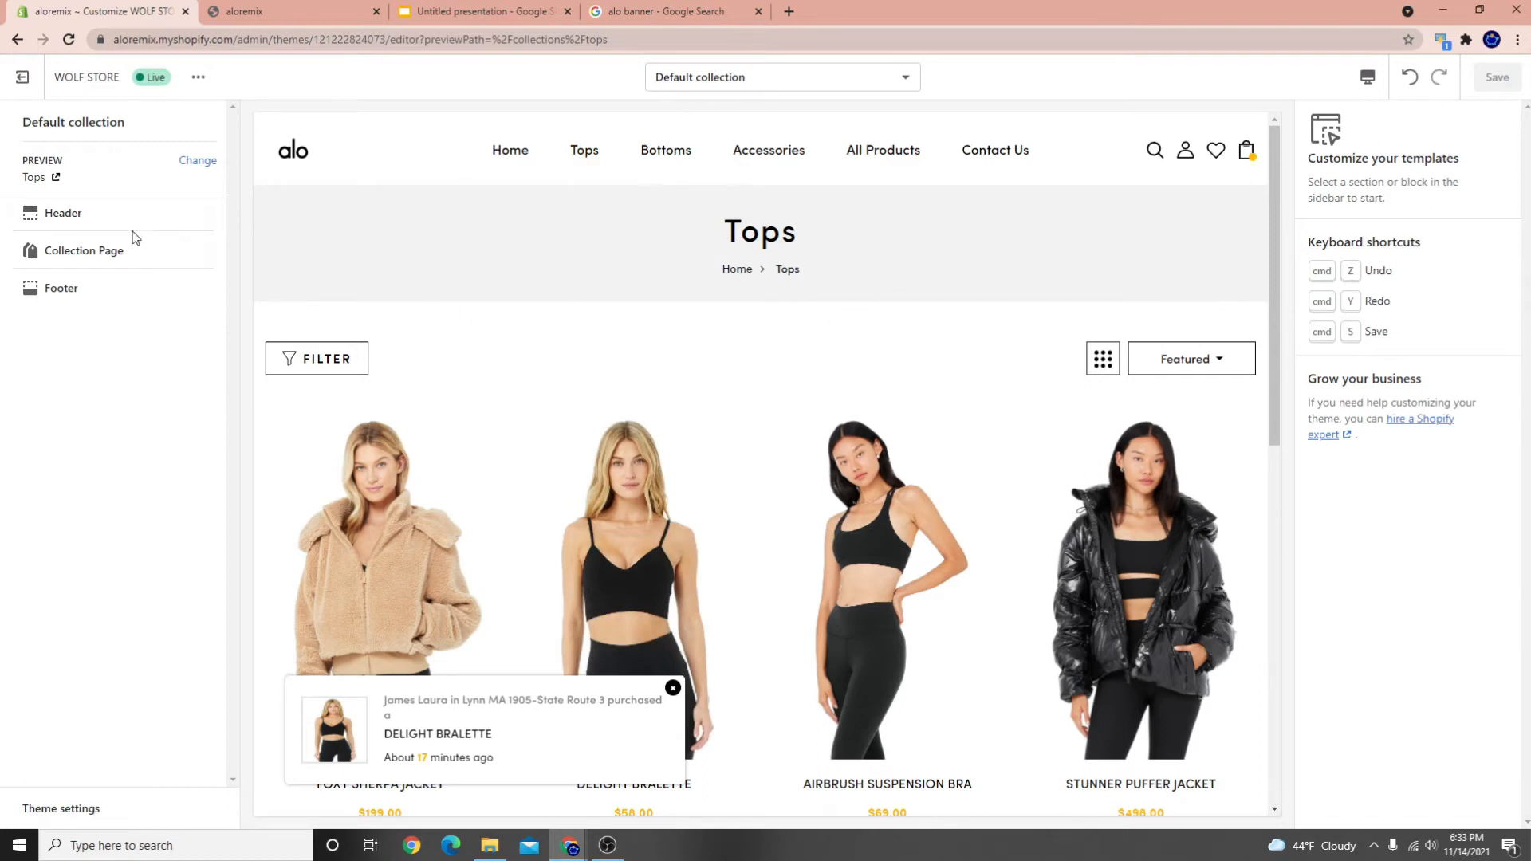
left_click(110, 254)
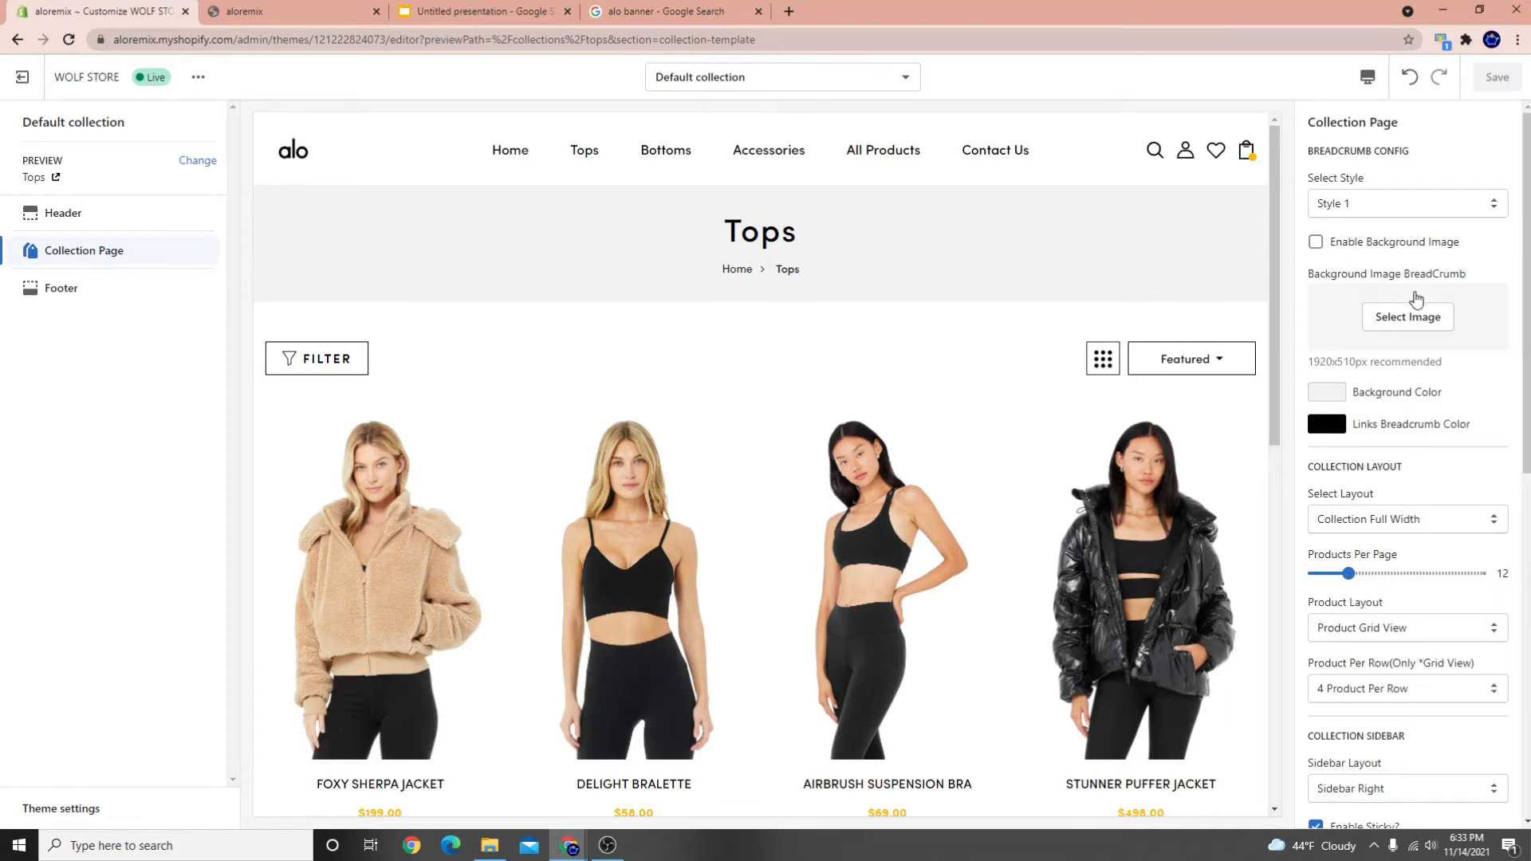
Set the breadcrumb background image of the Collection Page to the library photo of the yoga backbend and save the theme
left_click_drag(1320, 273, 1425, 276)
left_click(1427, 316)
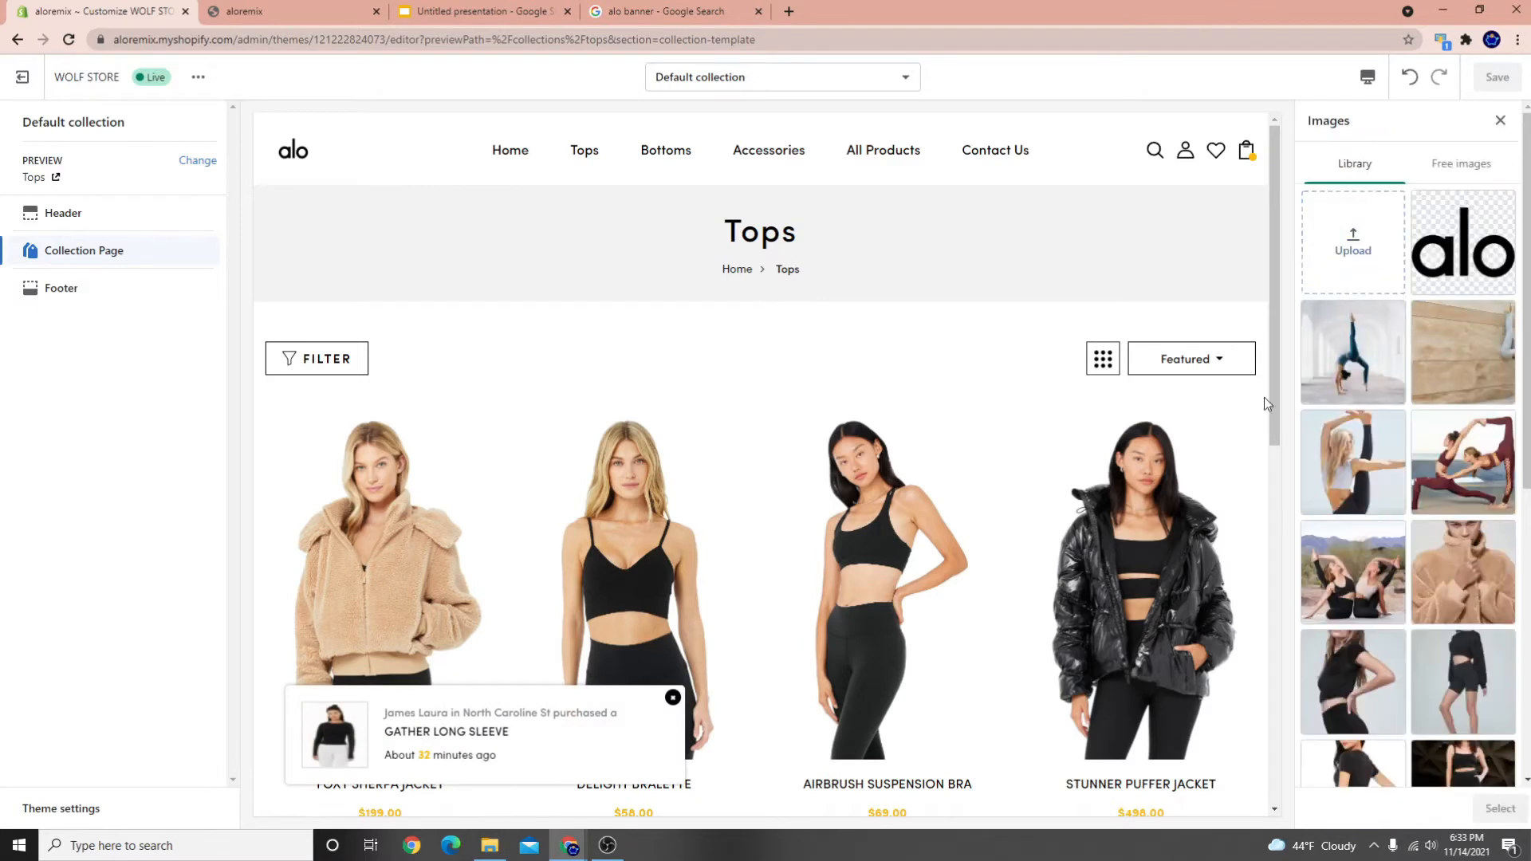
left_click(1346, 327)
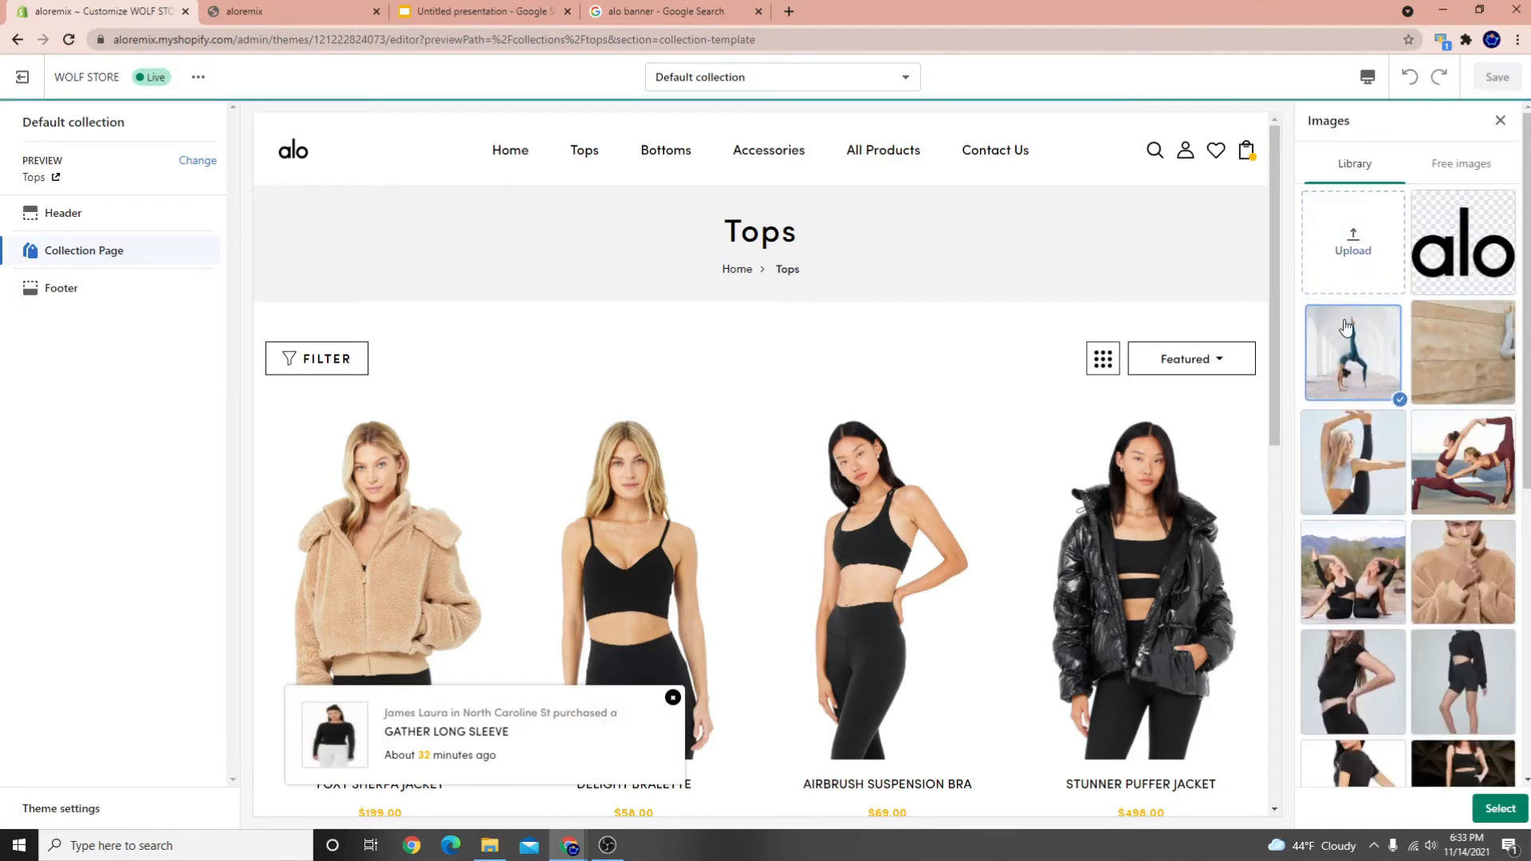
left_click(1497, 807)
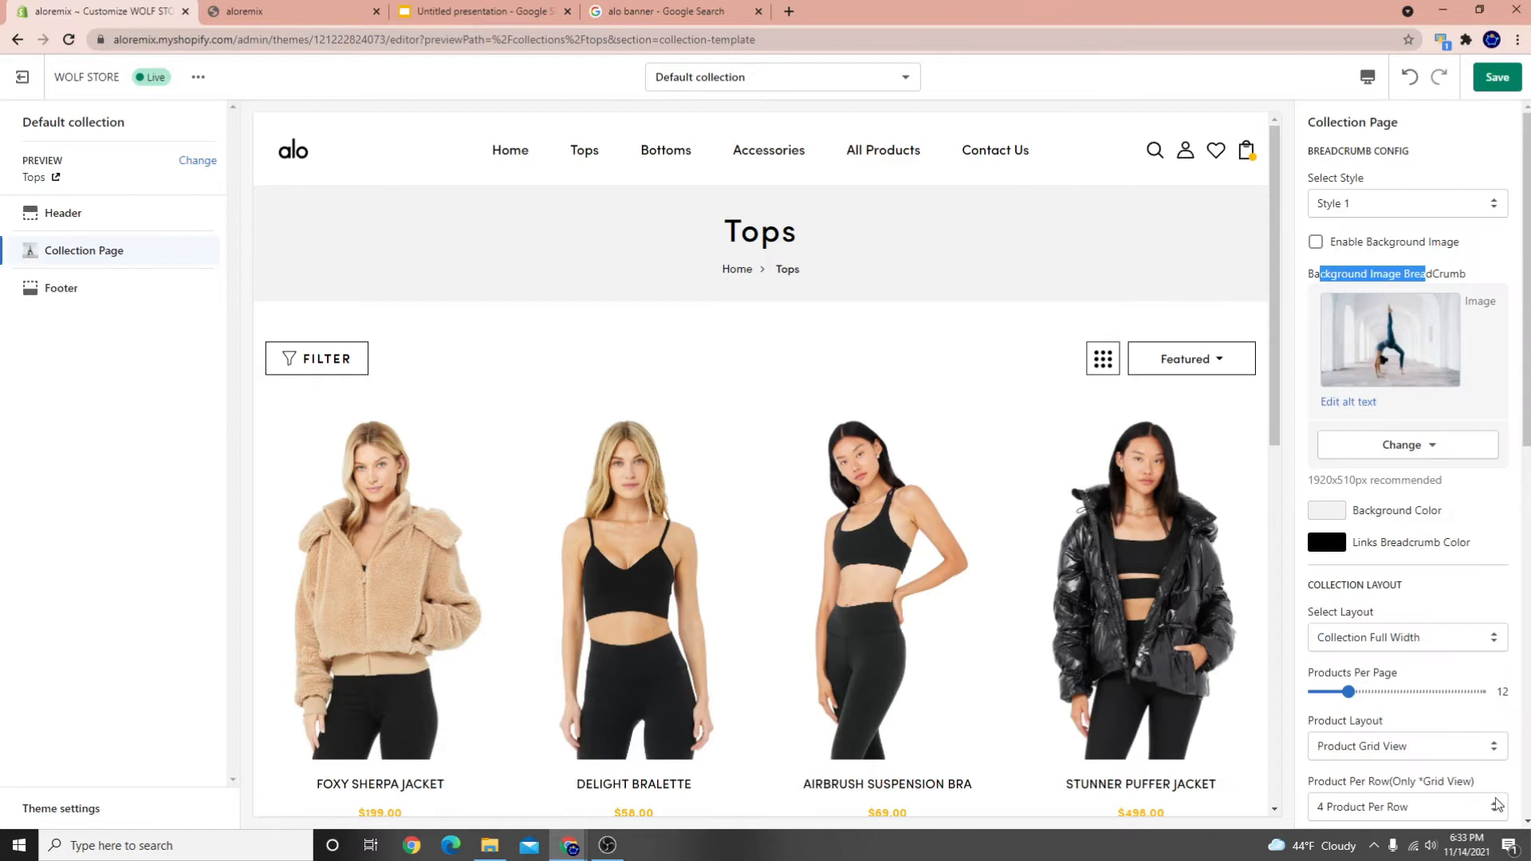
left_click(1497, 78)
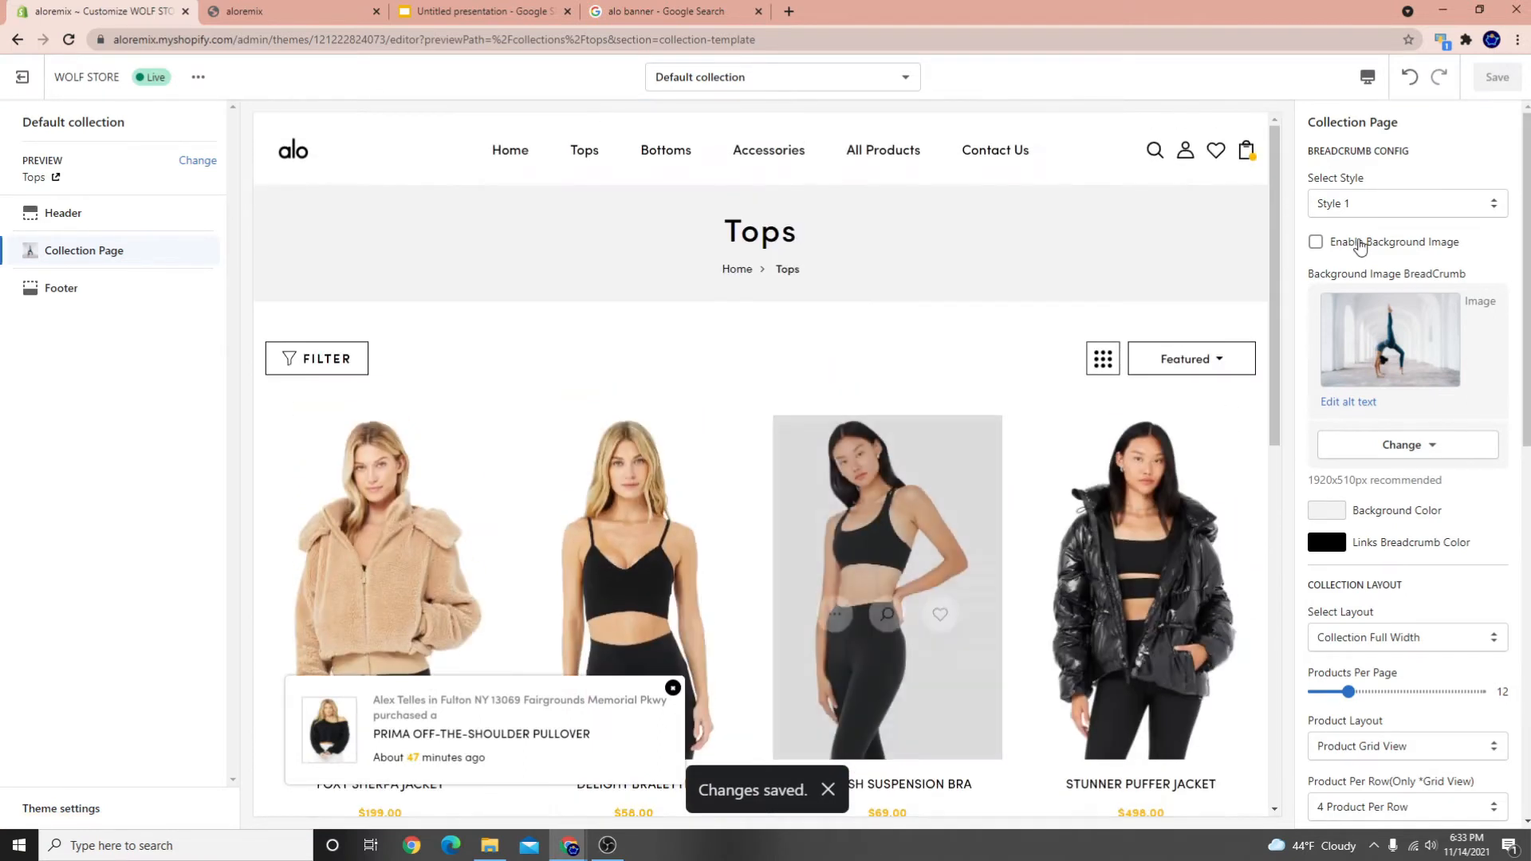
scroll(1407, 395, "down", 6)
scroll(1407, 394, "up", 6)
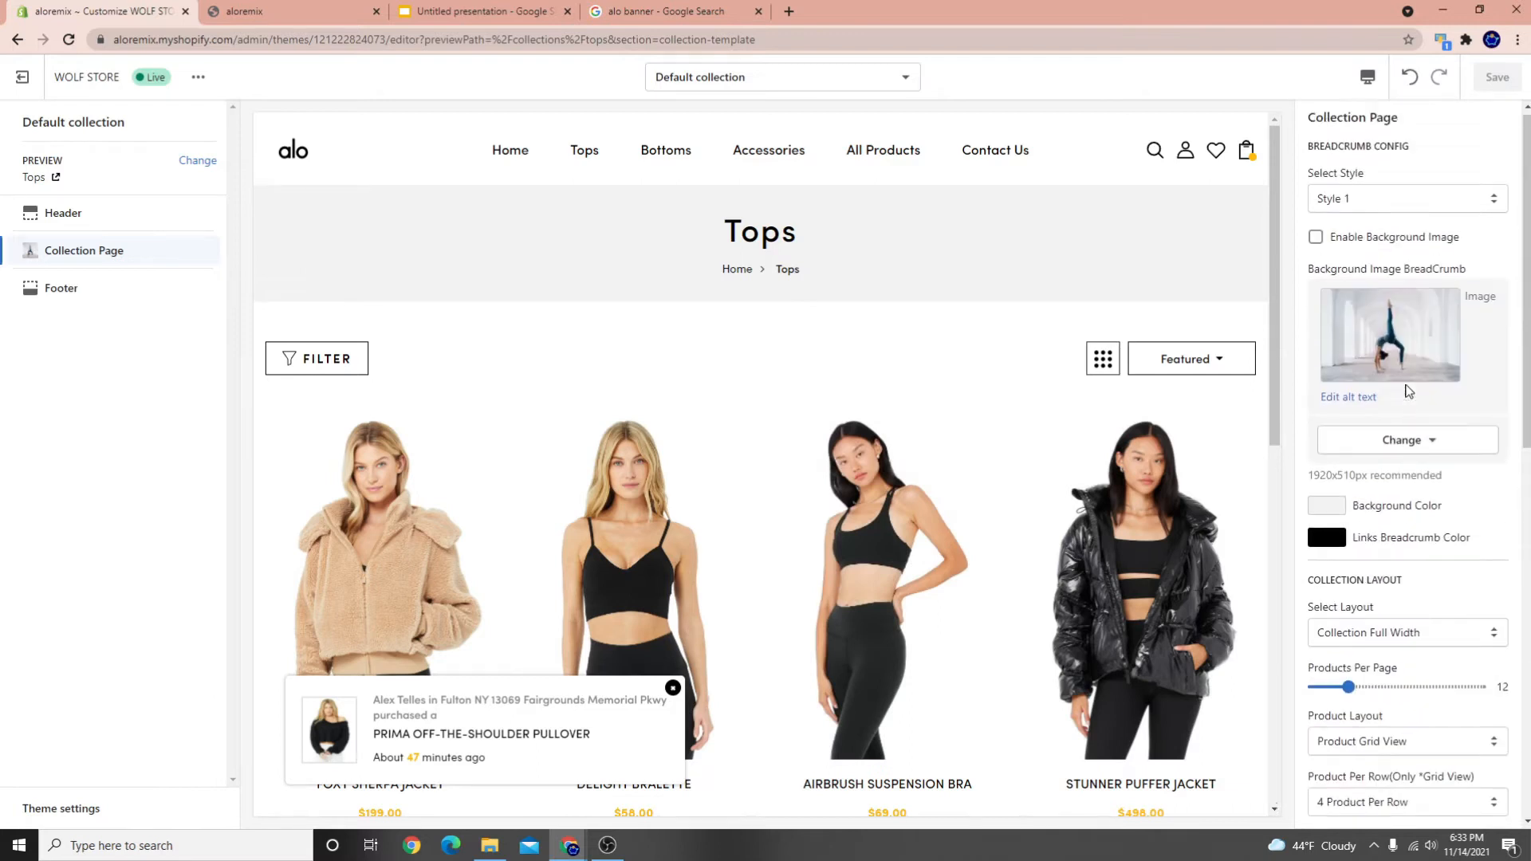
Try the breadcrumb background image on the Tops page with other library photos, including the blonde woman's arm-stretch pose, and turn it off again
left_click(1316, 242)
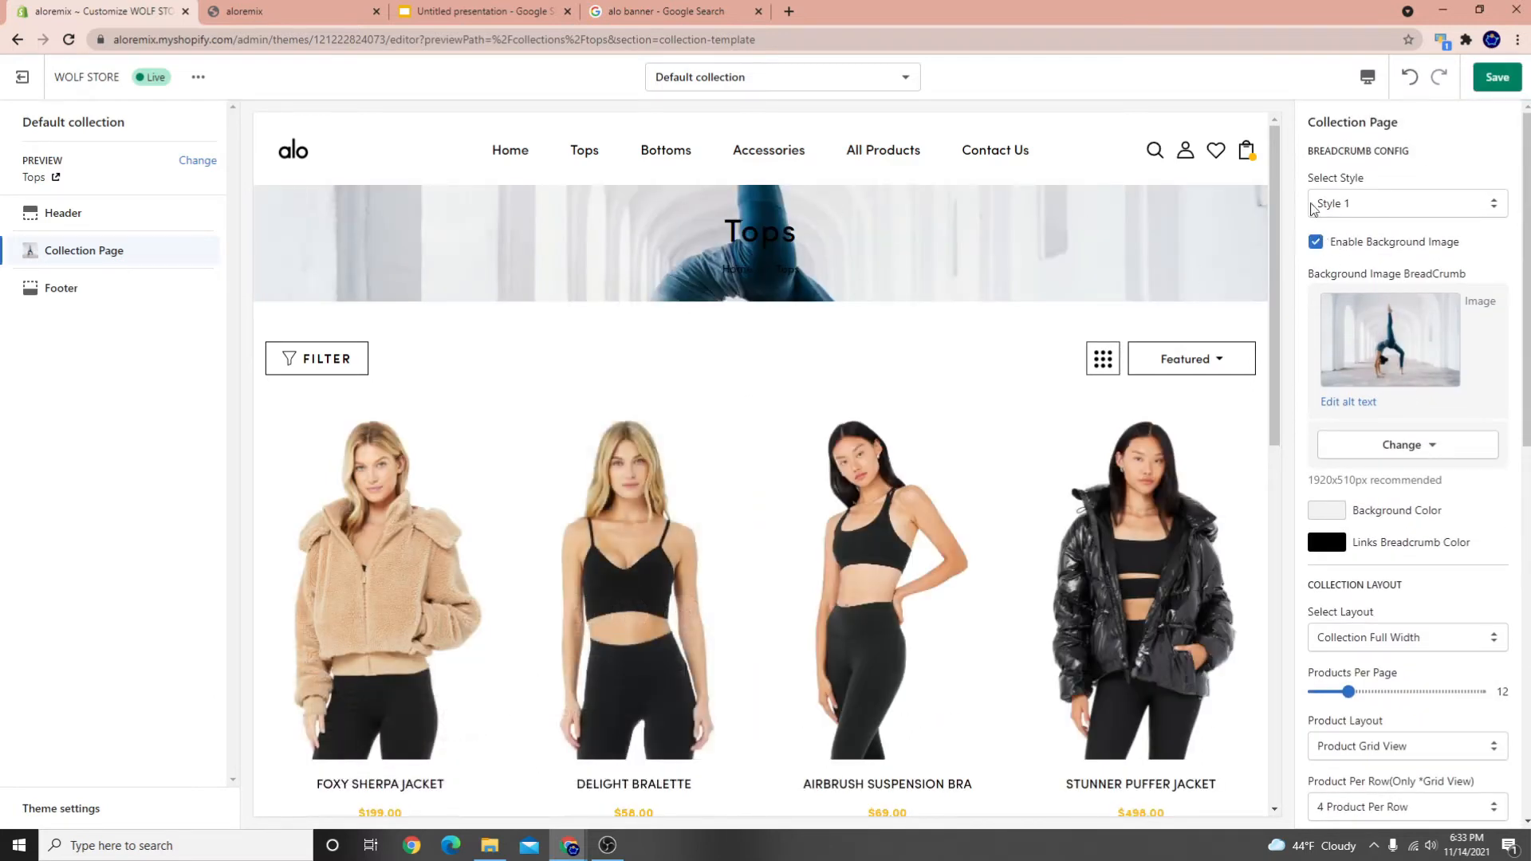
left_click(1404, 363)
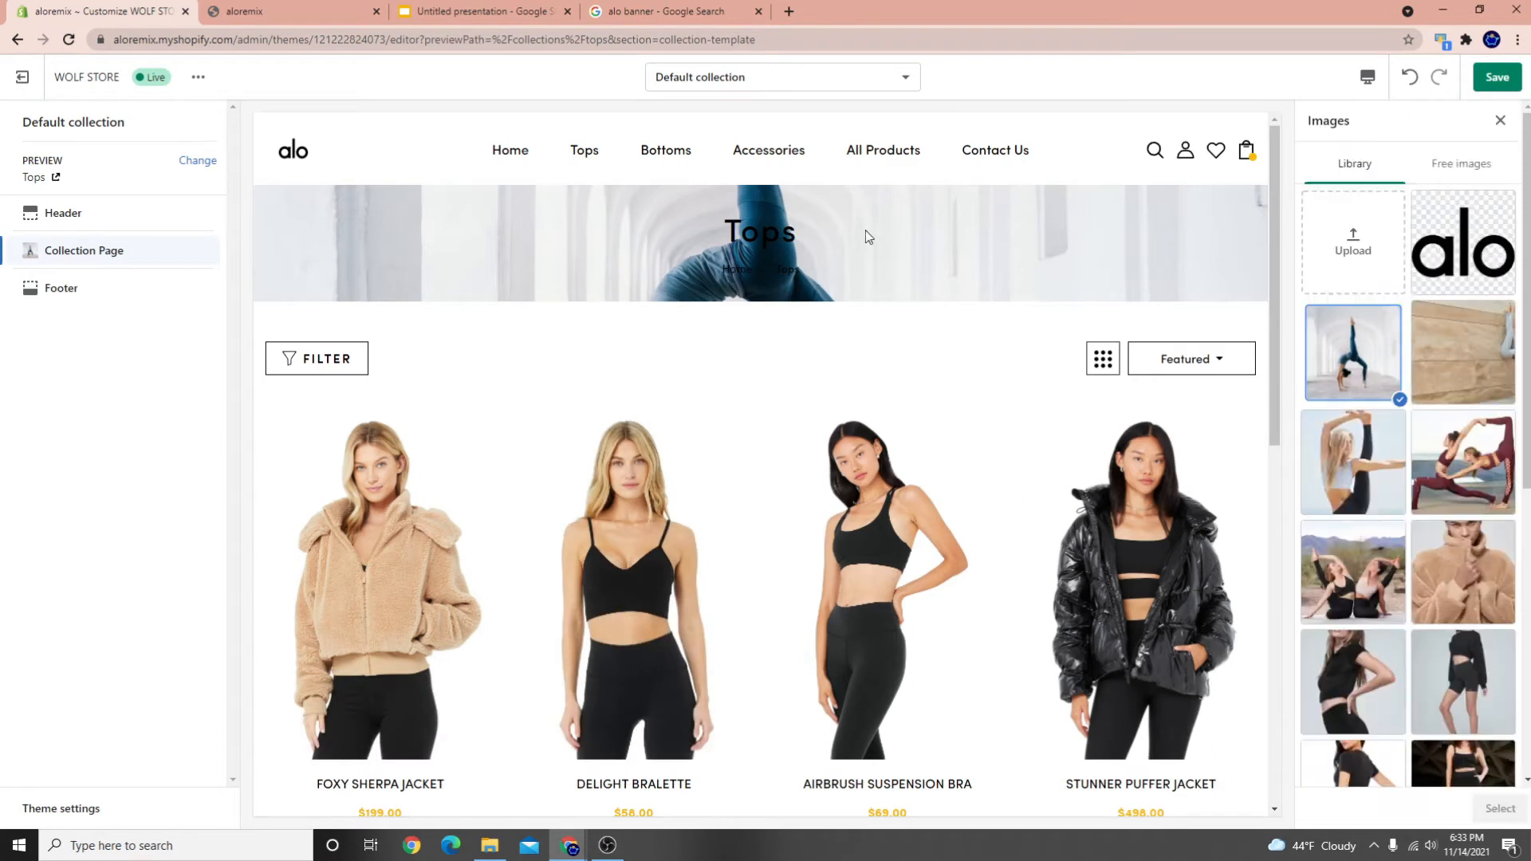
scroll(1403, 590, "down", 5)
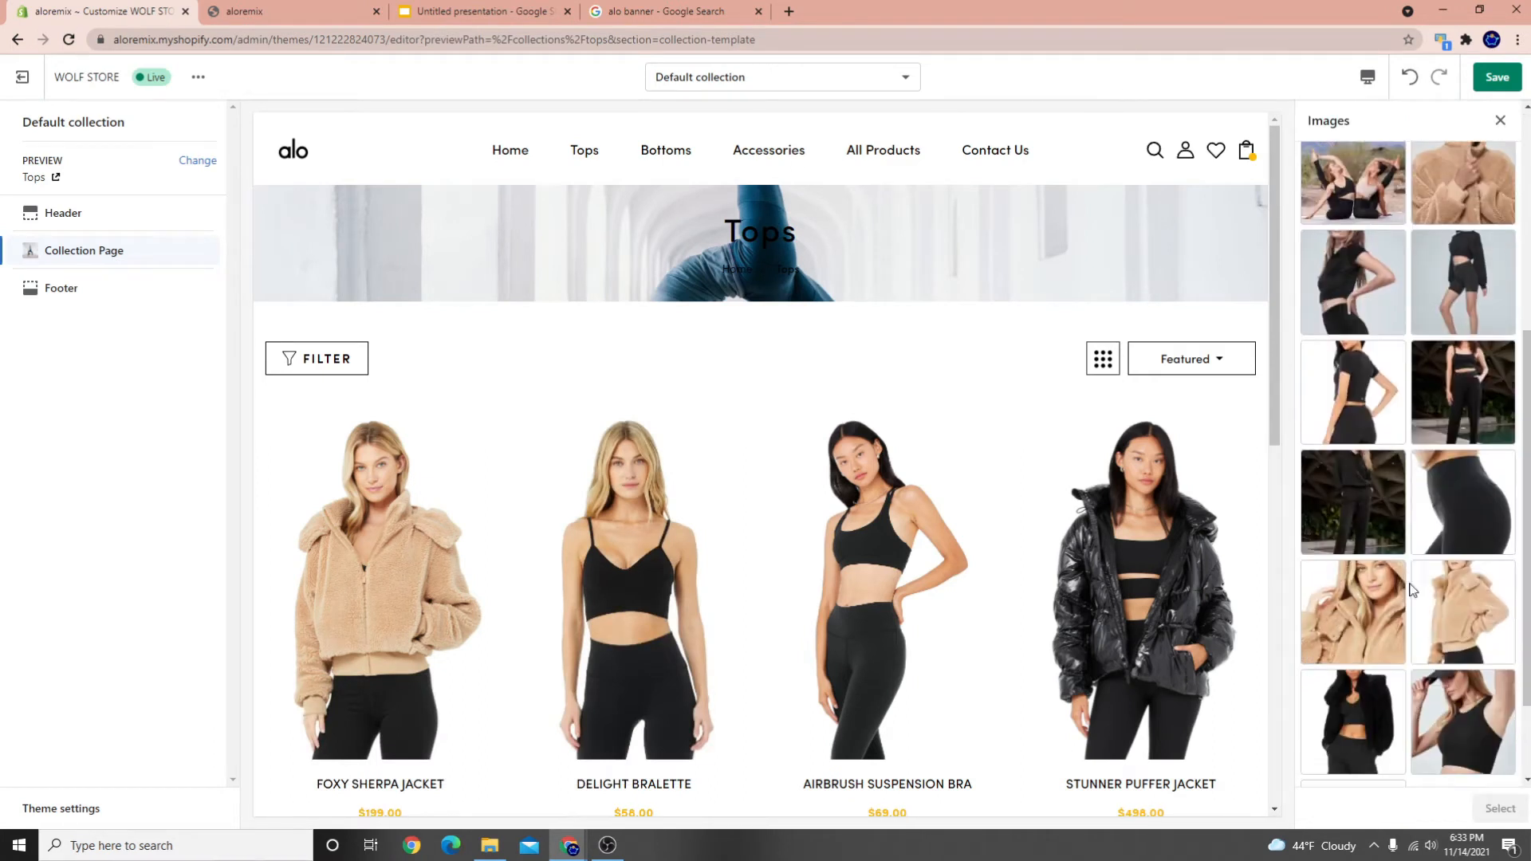
scroll(1413, 590, "down", 2)
scroll(1424, 630, "up", 7)
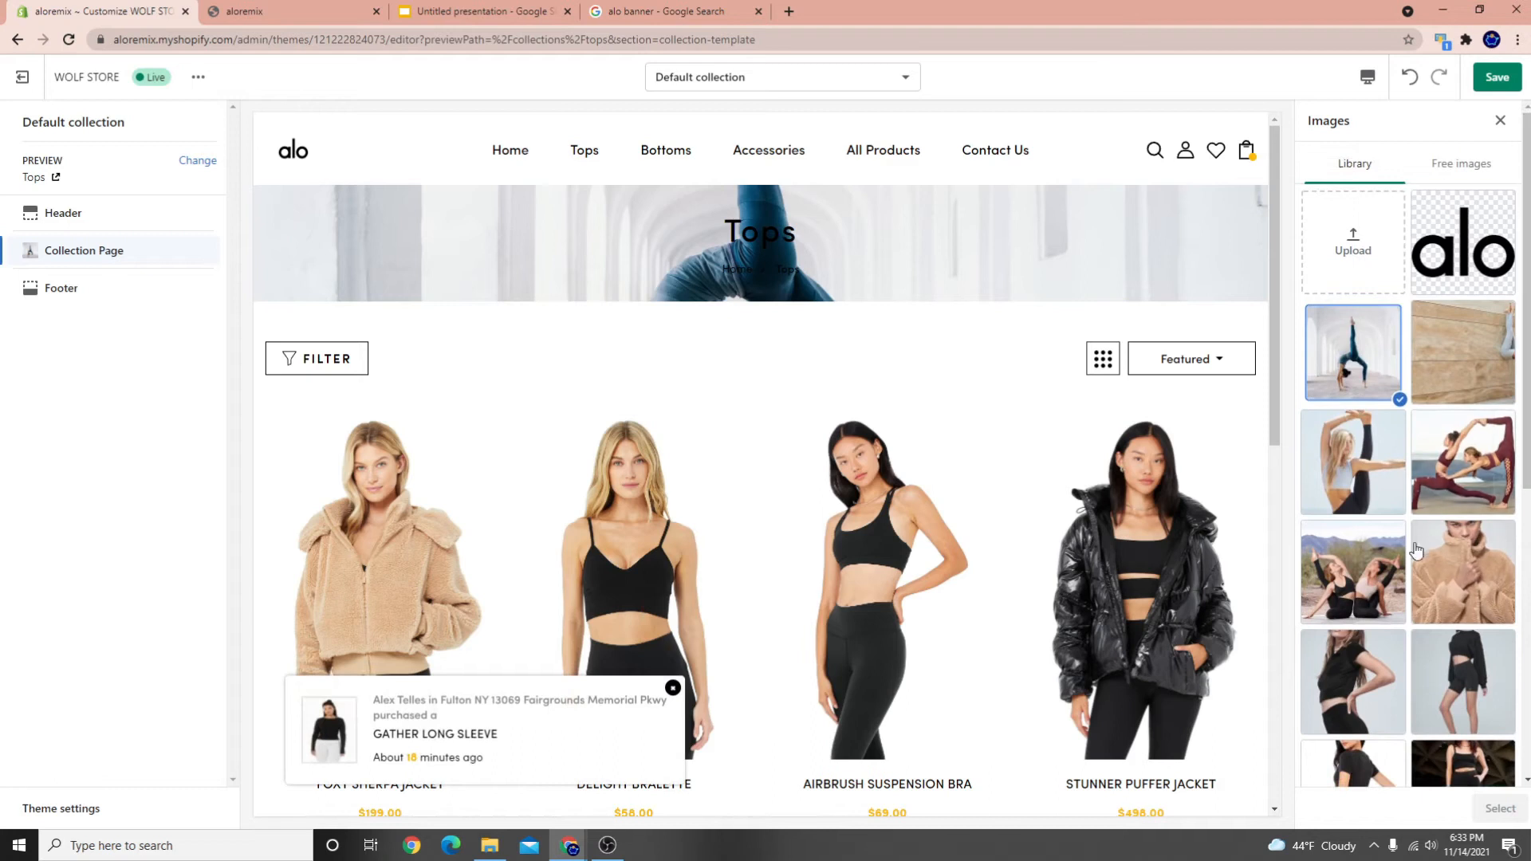
left_click(1435, 466)
left_click(1360, 469)
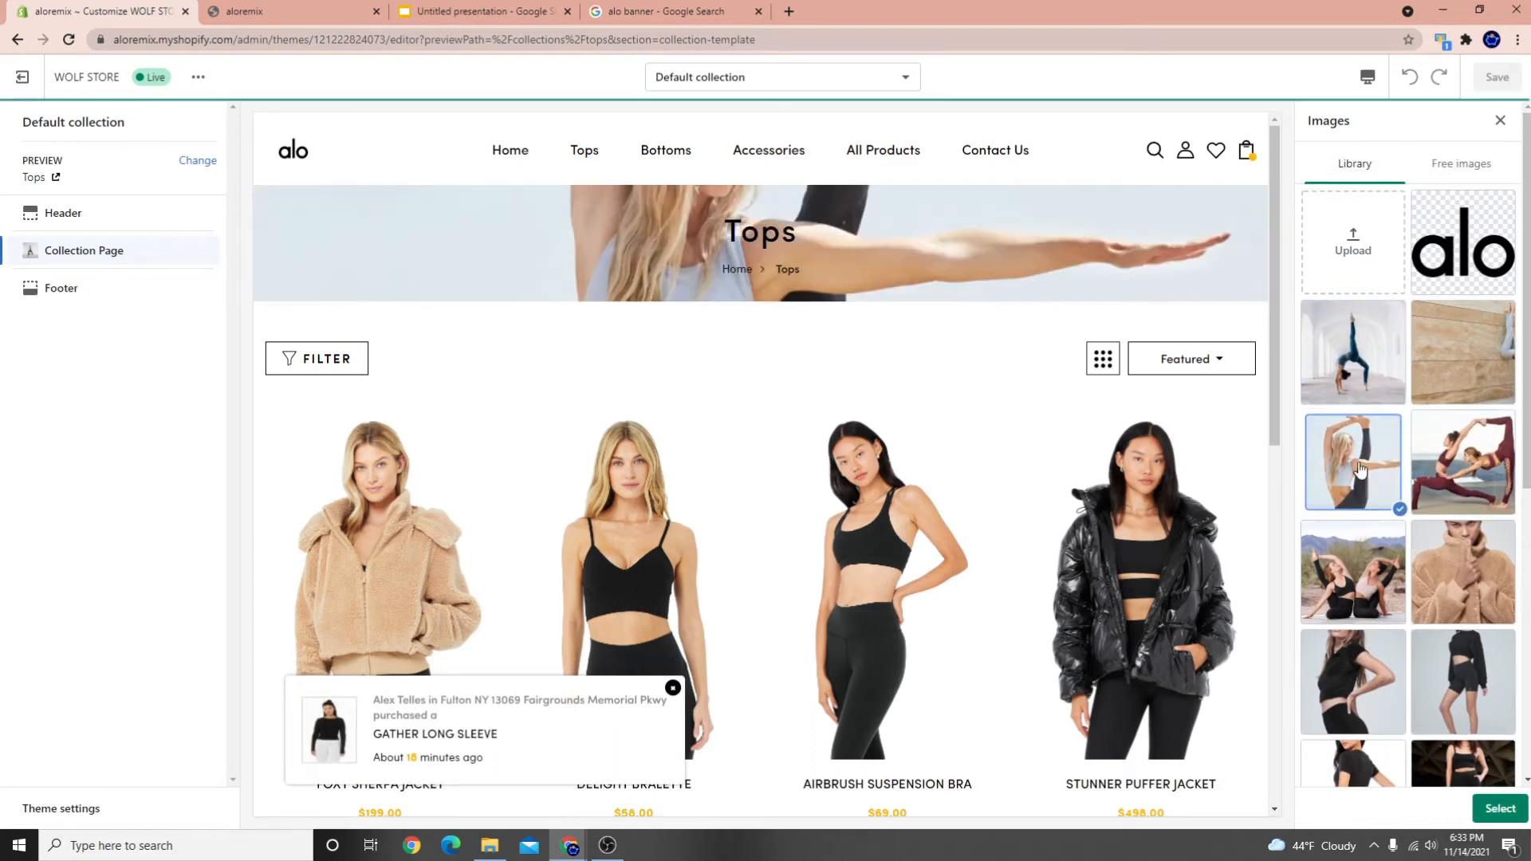
left_click(1465, 248)
left_click(1452, 355)
left_click(1348, 358)
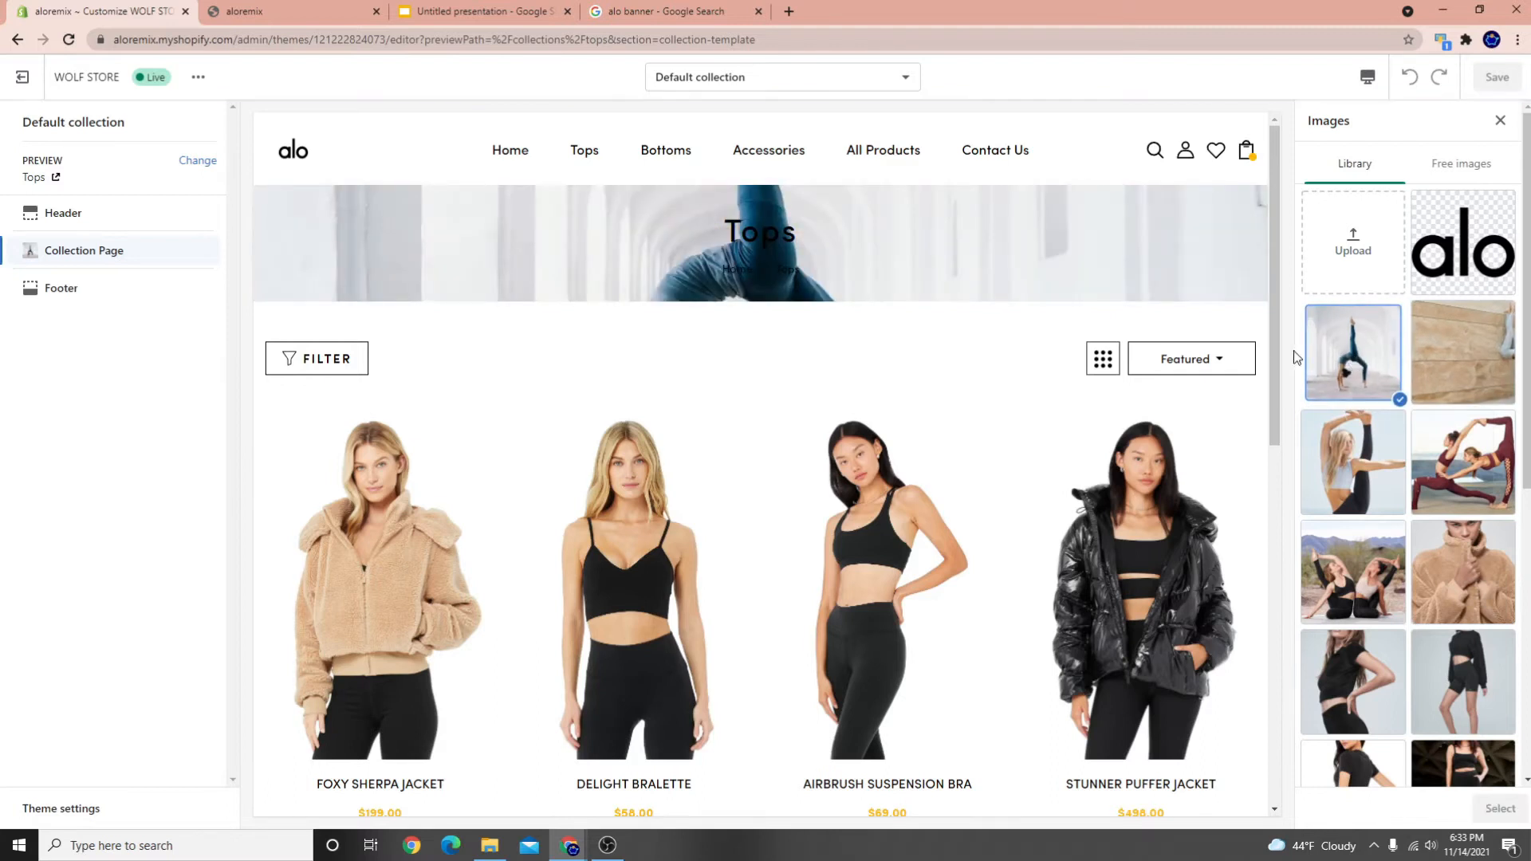
left_click(1500, 120)
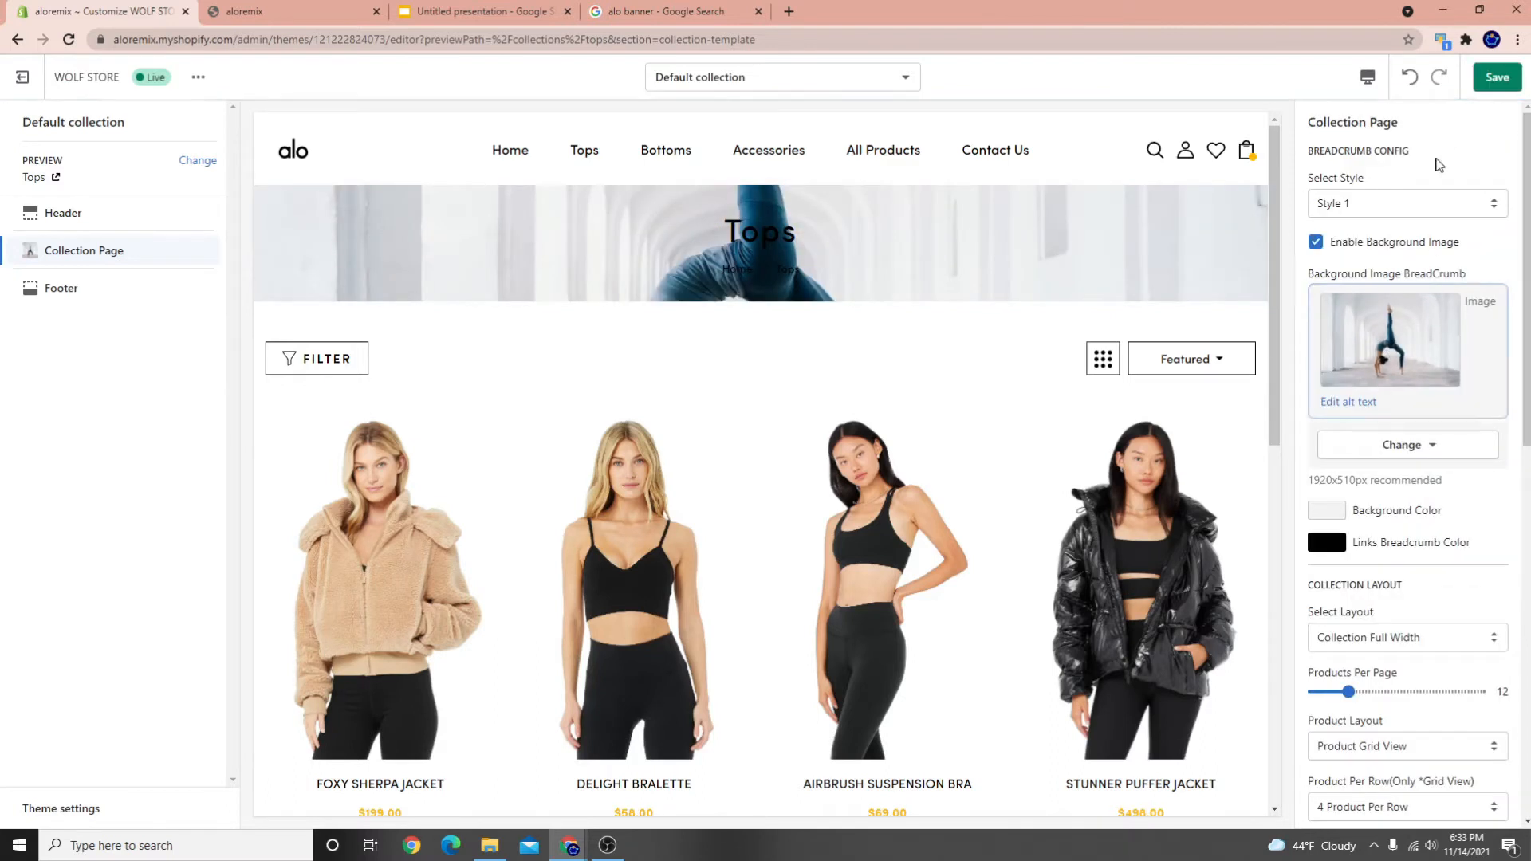
left_click(1316, 243)
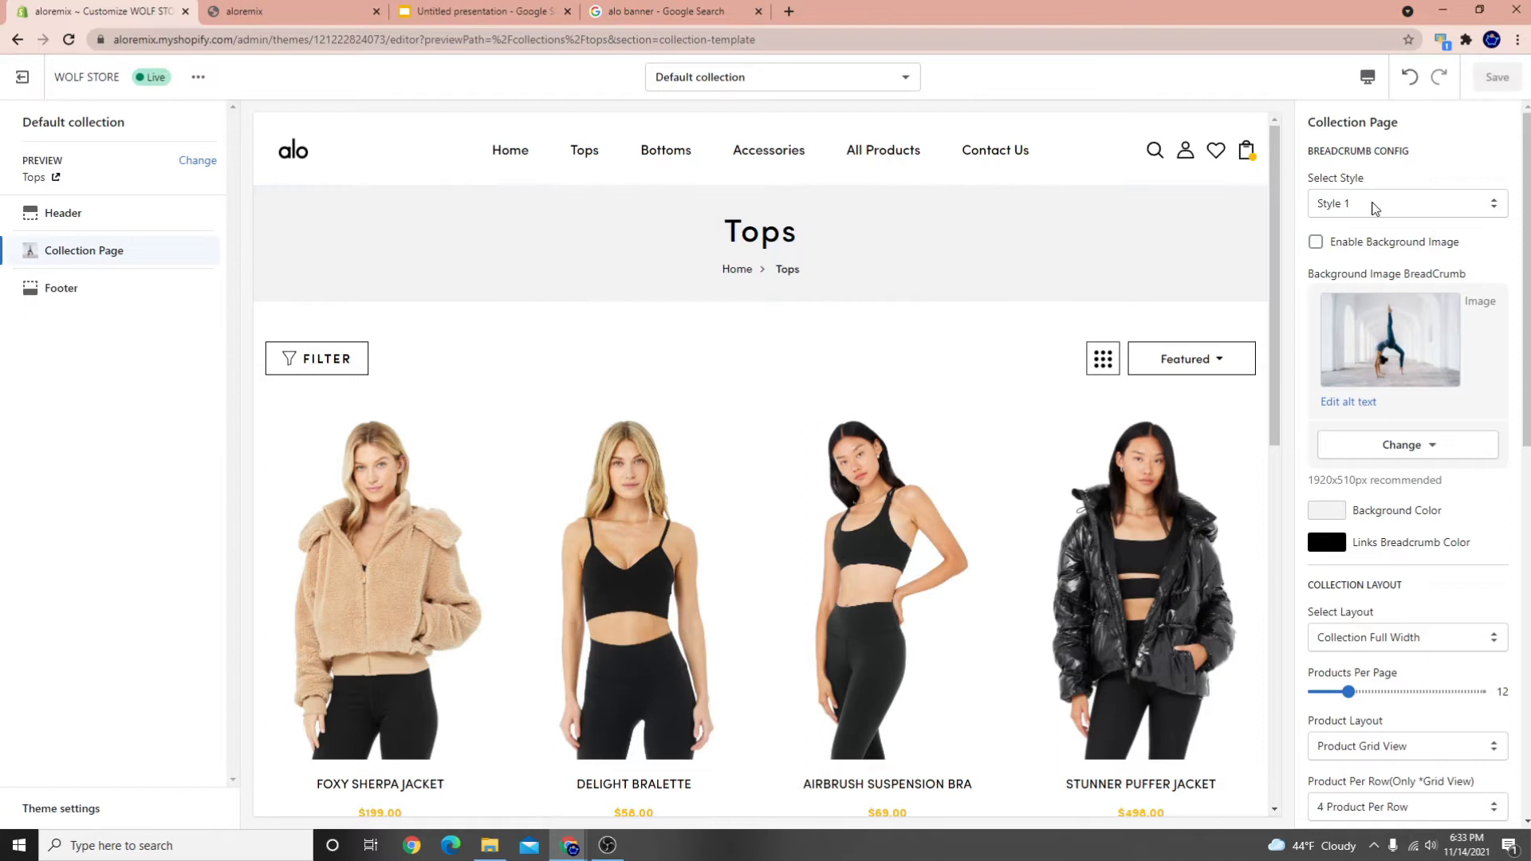
Try breadcrumb Style 2 with the background image enabled, and return to Style 1 with the image disabled
left_click(1375, 205)
left_click(1372, 248)
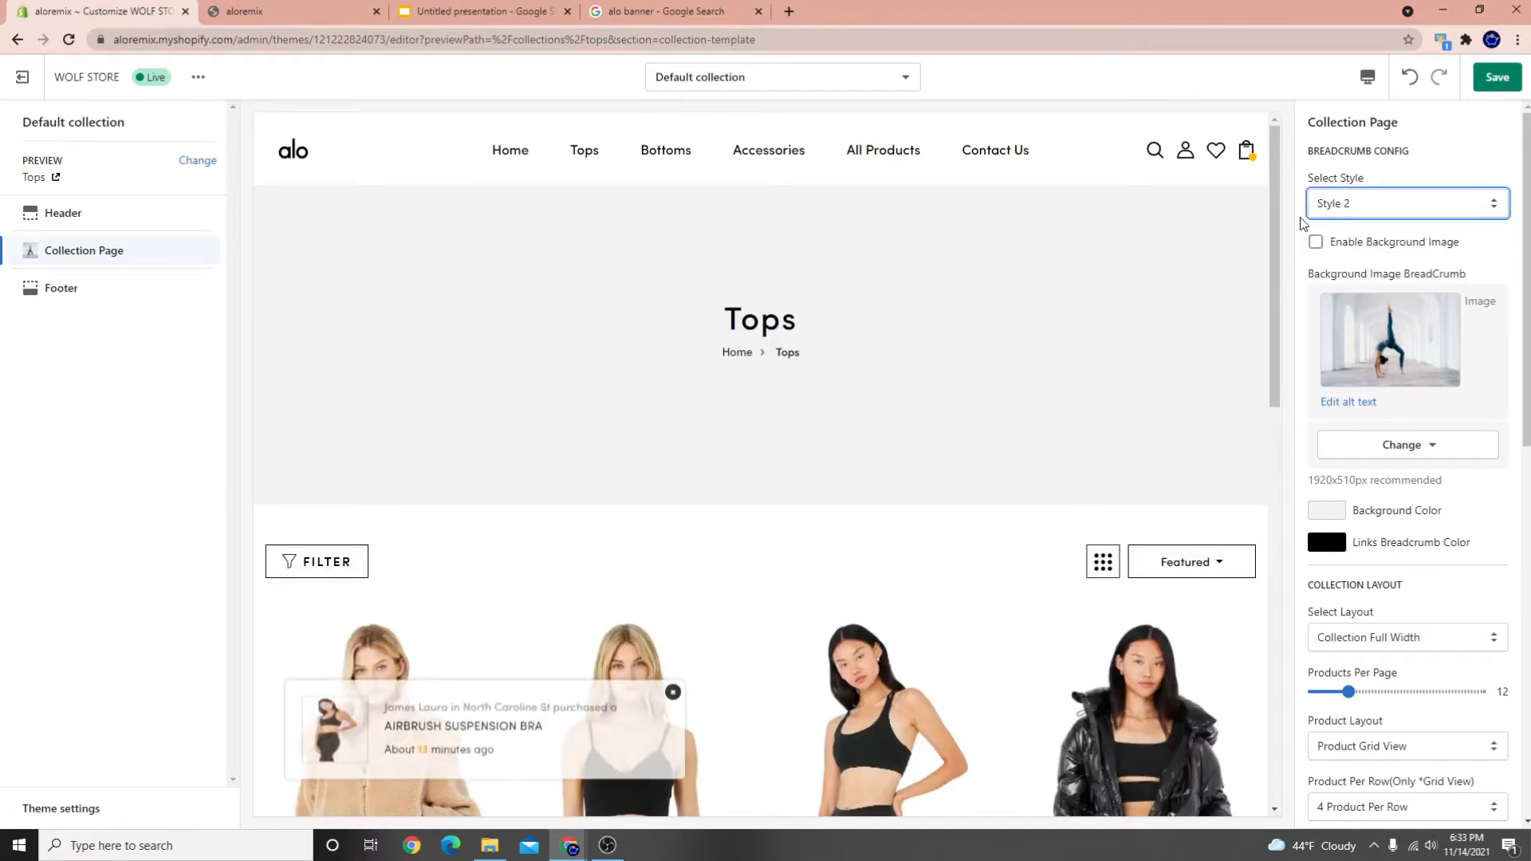
left_click(1362, 205)
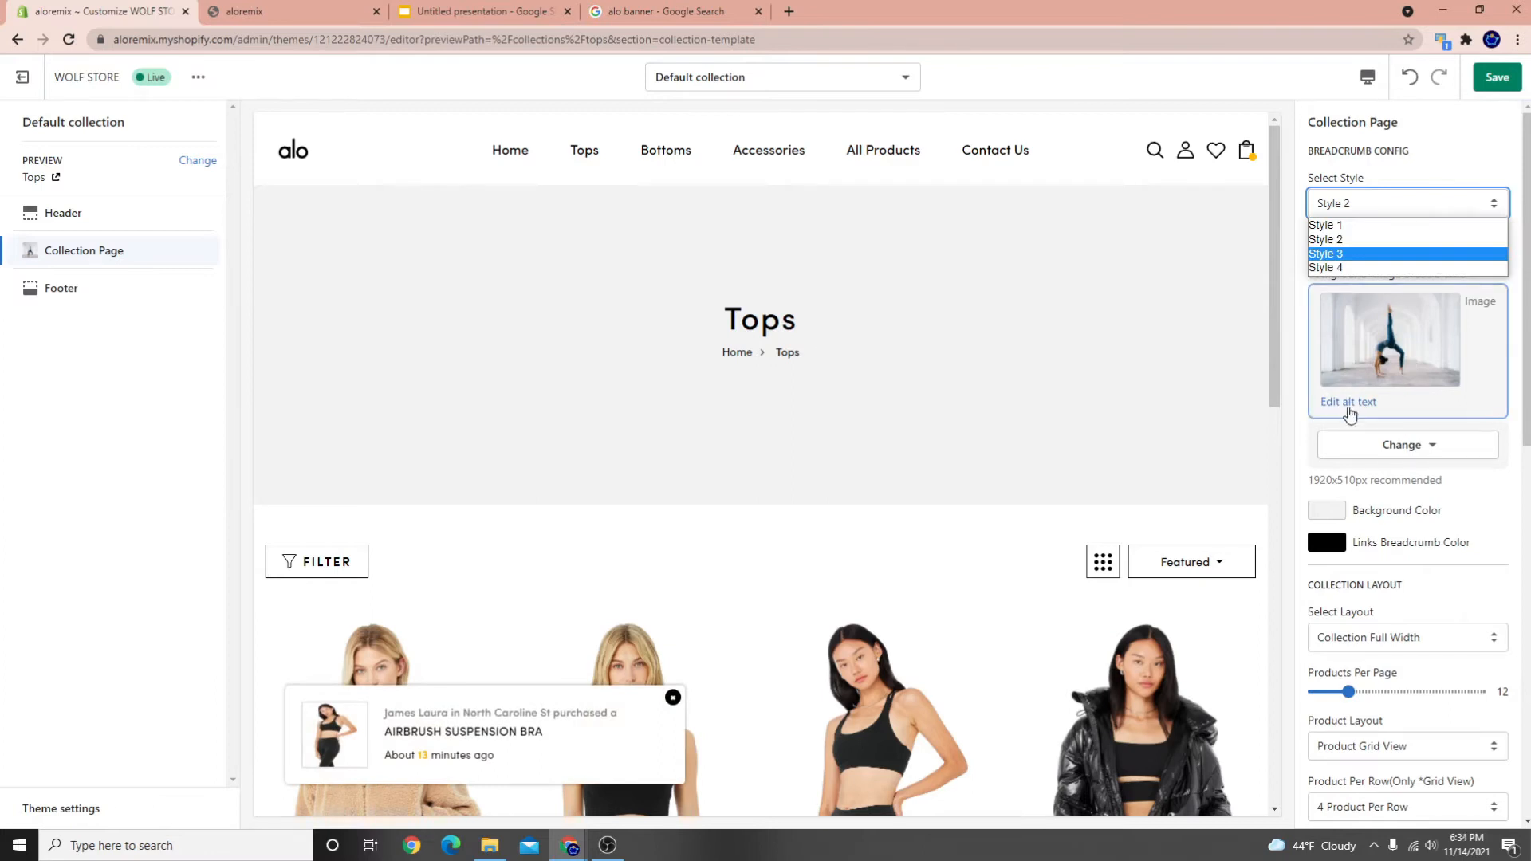
left_click(1287, 333)
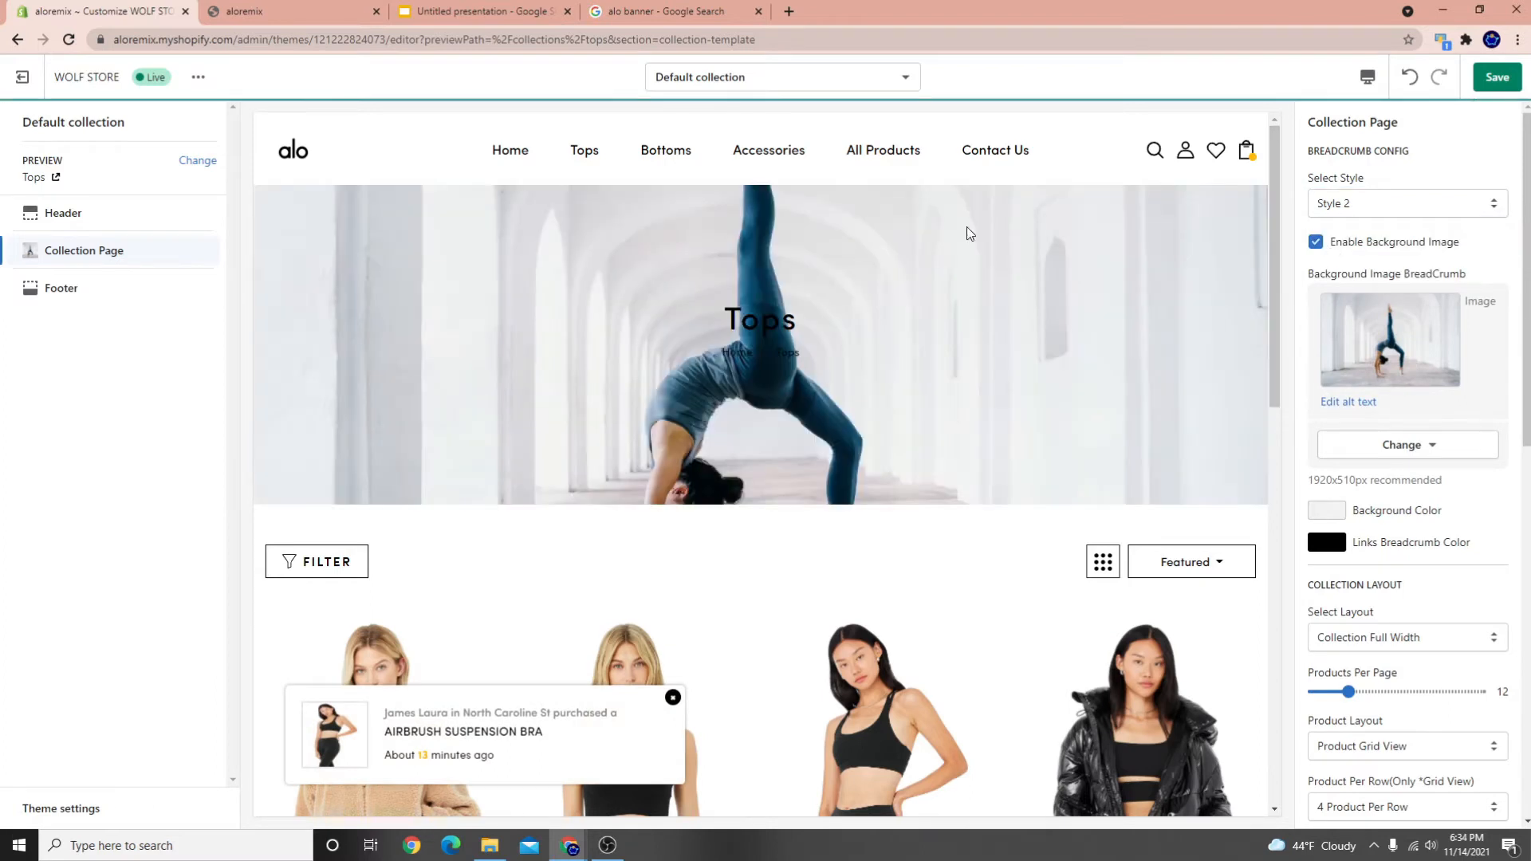
scroll(785, 508, "down", 10)
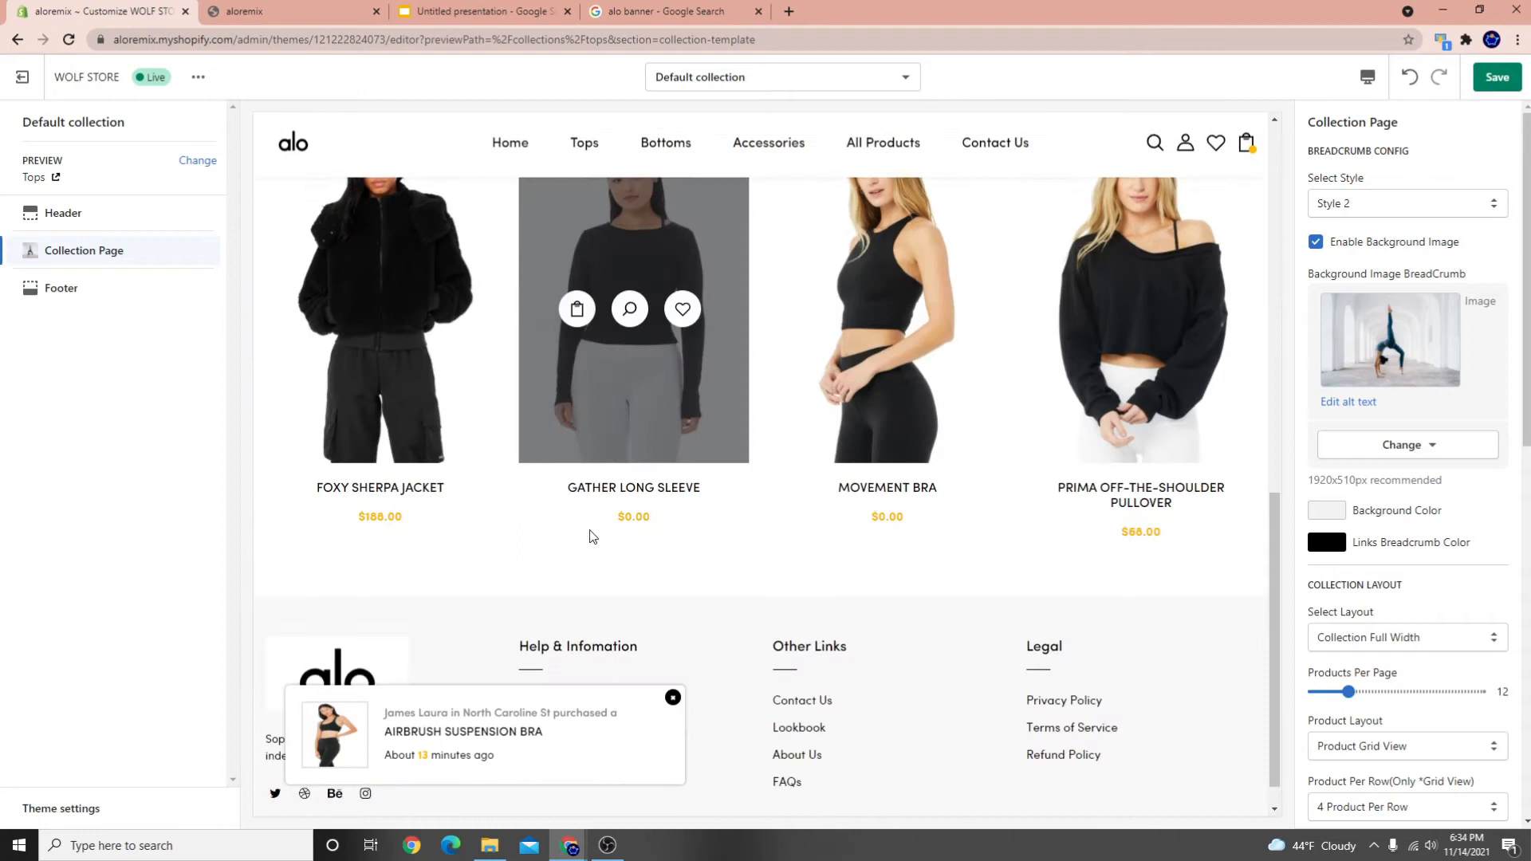
left_click(1359, 206)
left_click(1337, 225)
left_click(1315, 242)
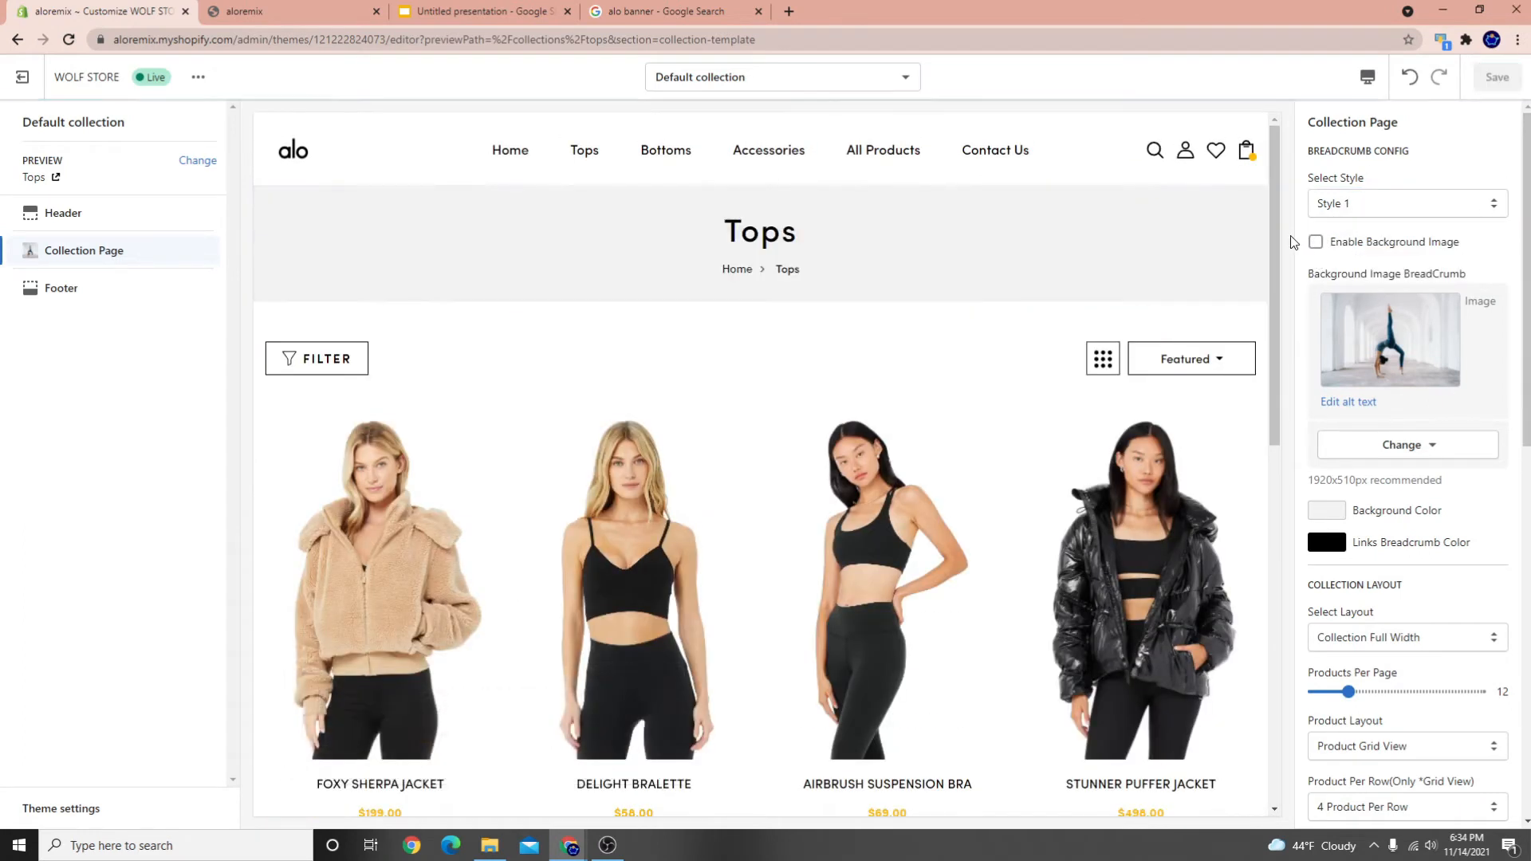
Switch the breadcrumb to Style 2 and enable its background image
left_click(1315, 242)
left_click(1346, 206)
left_click(1352, 239)
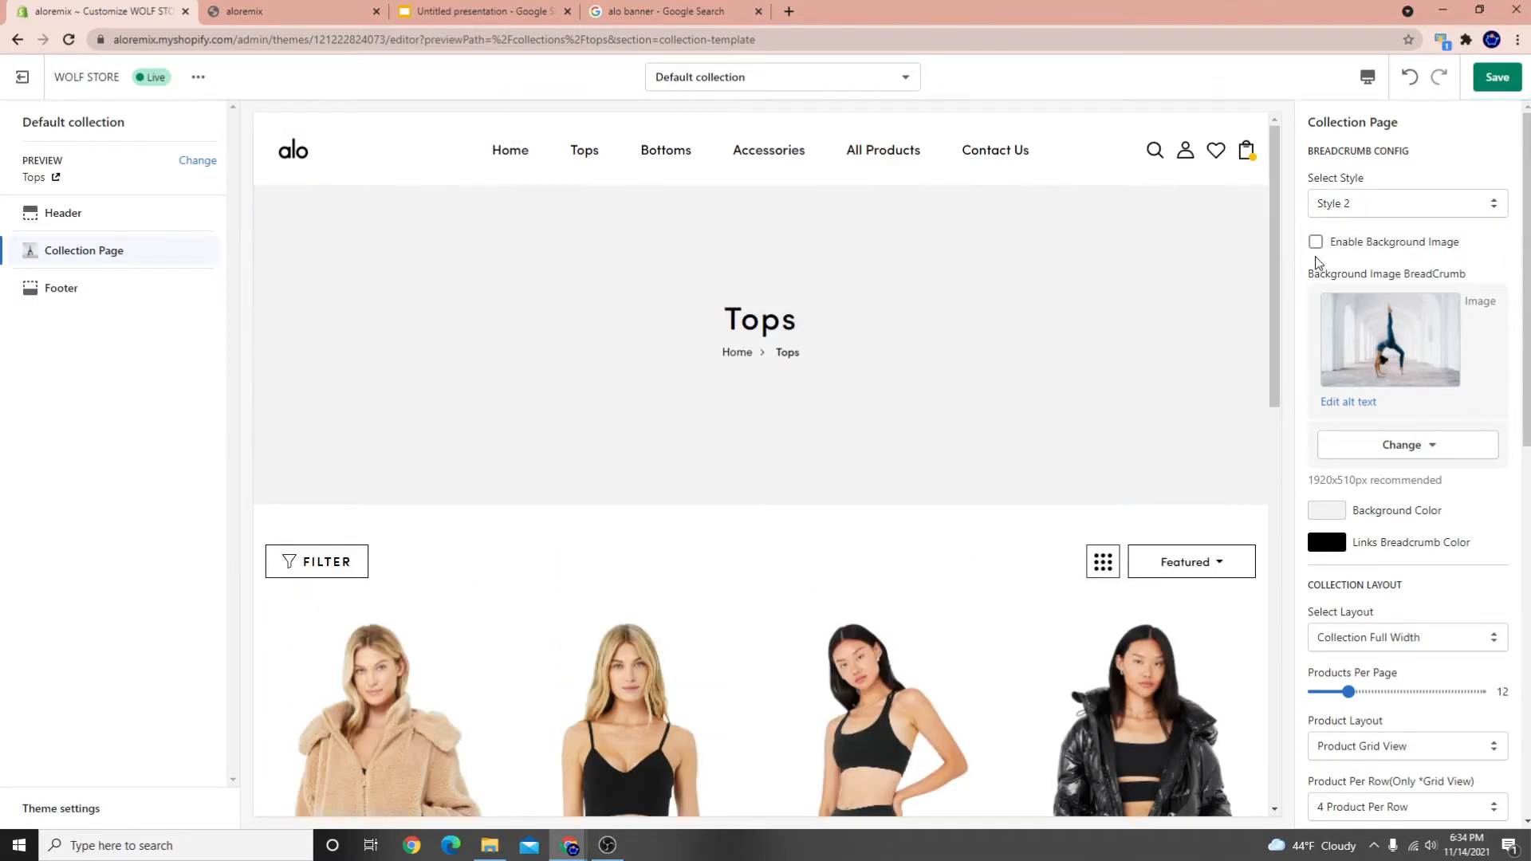
left_click(1315, 242)
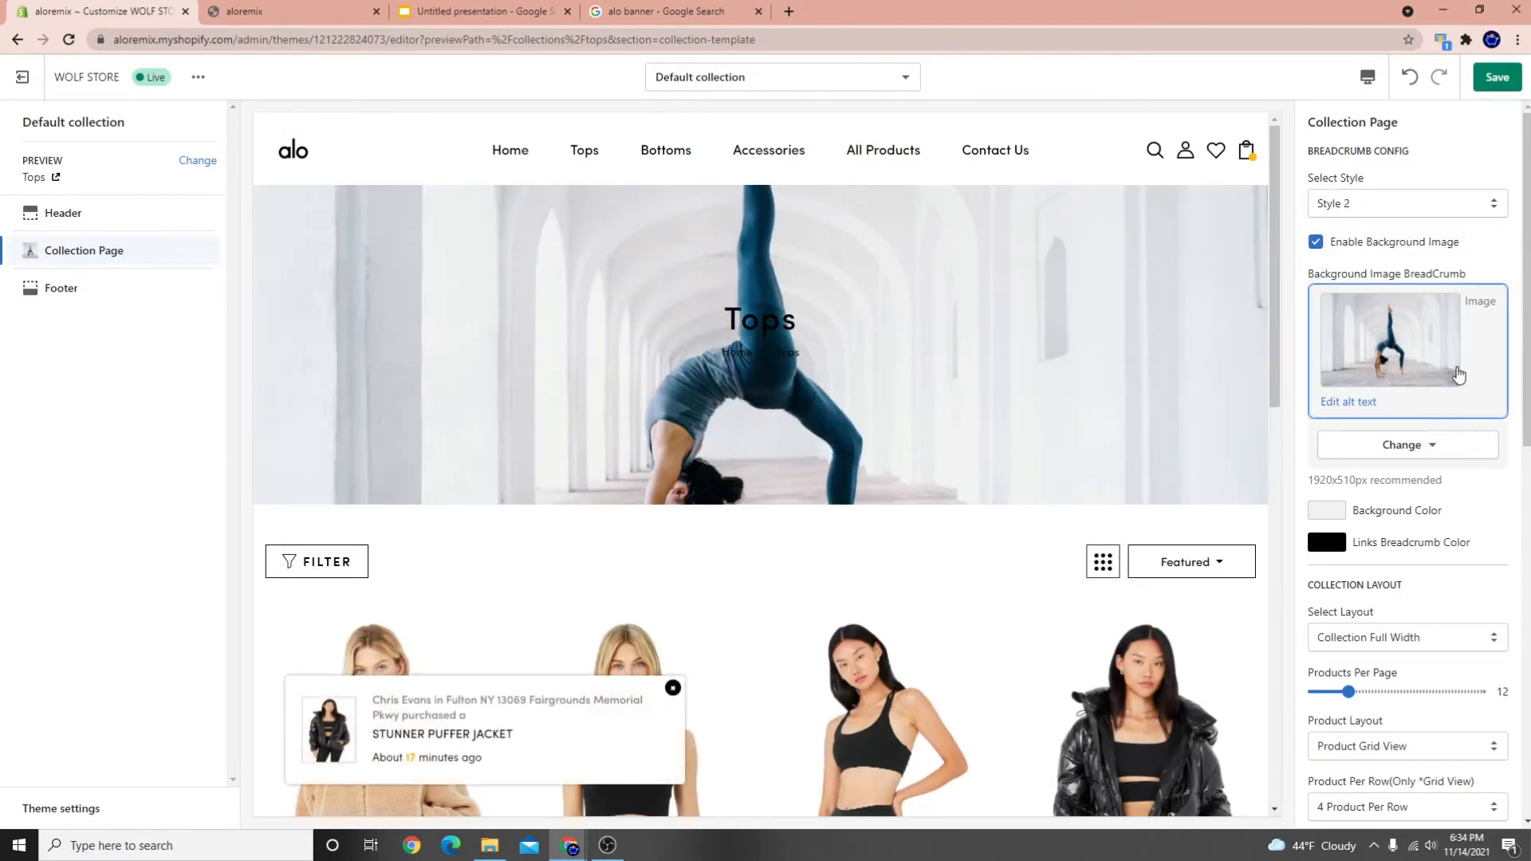
left_click(1316, 241)
left_click(1315, 242)
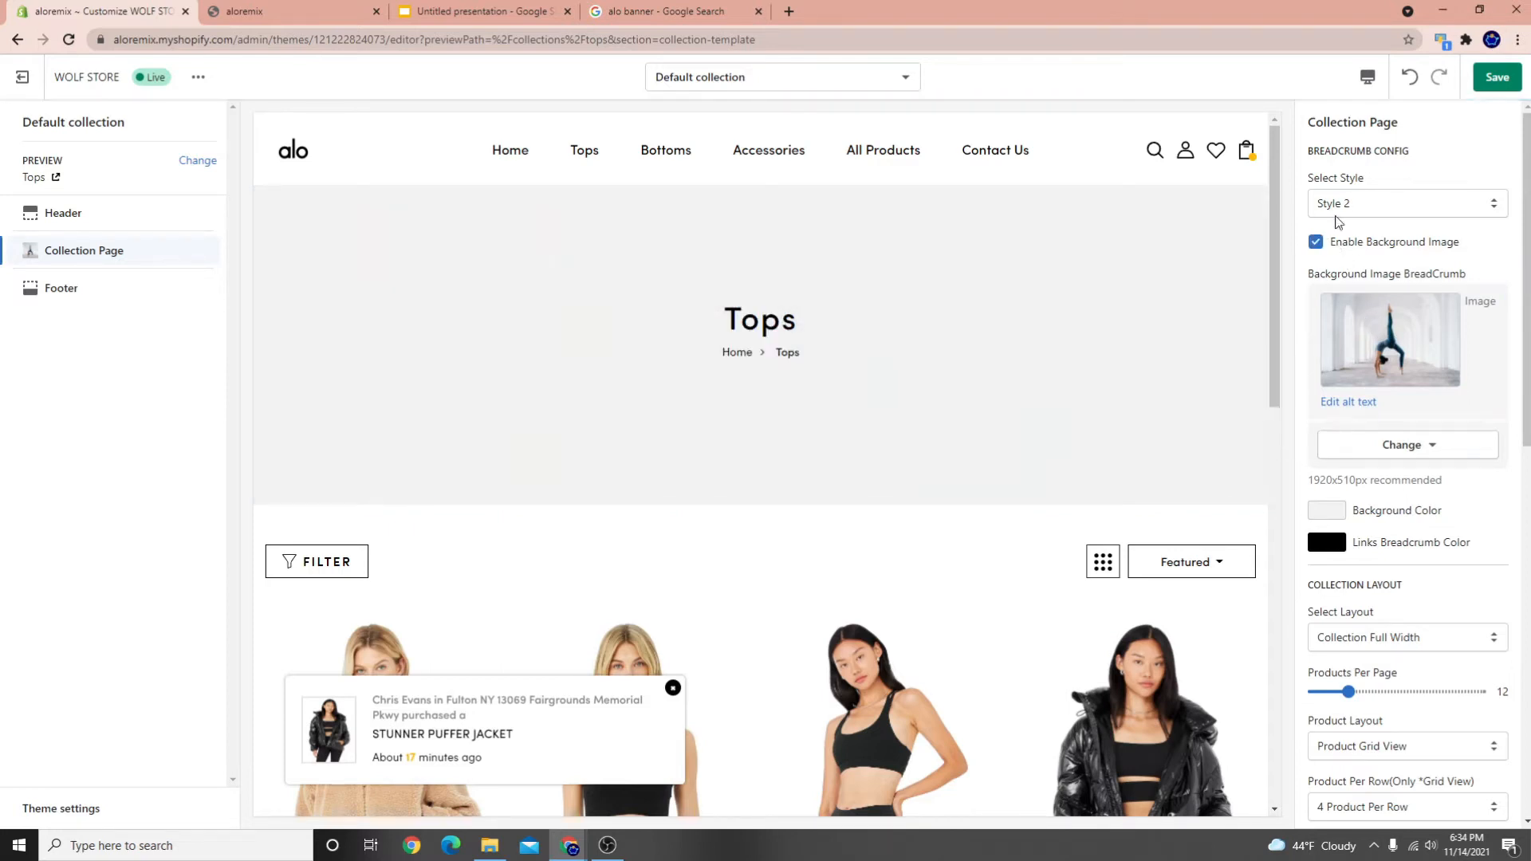
Set the breadcrumb style to Style 3, save the theme and check the collection header in the preview
left_click(1339, 209)
left_click(1348, 253)
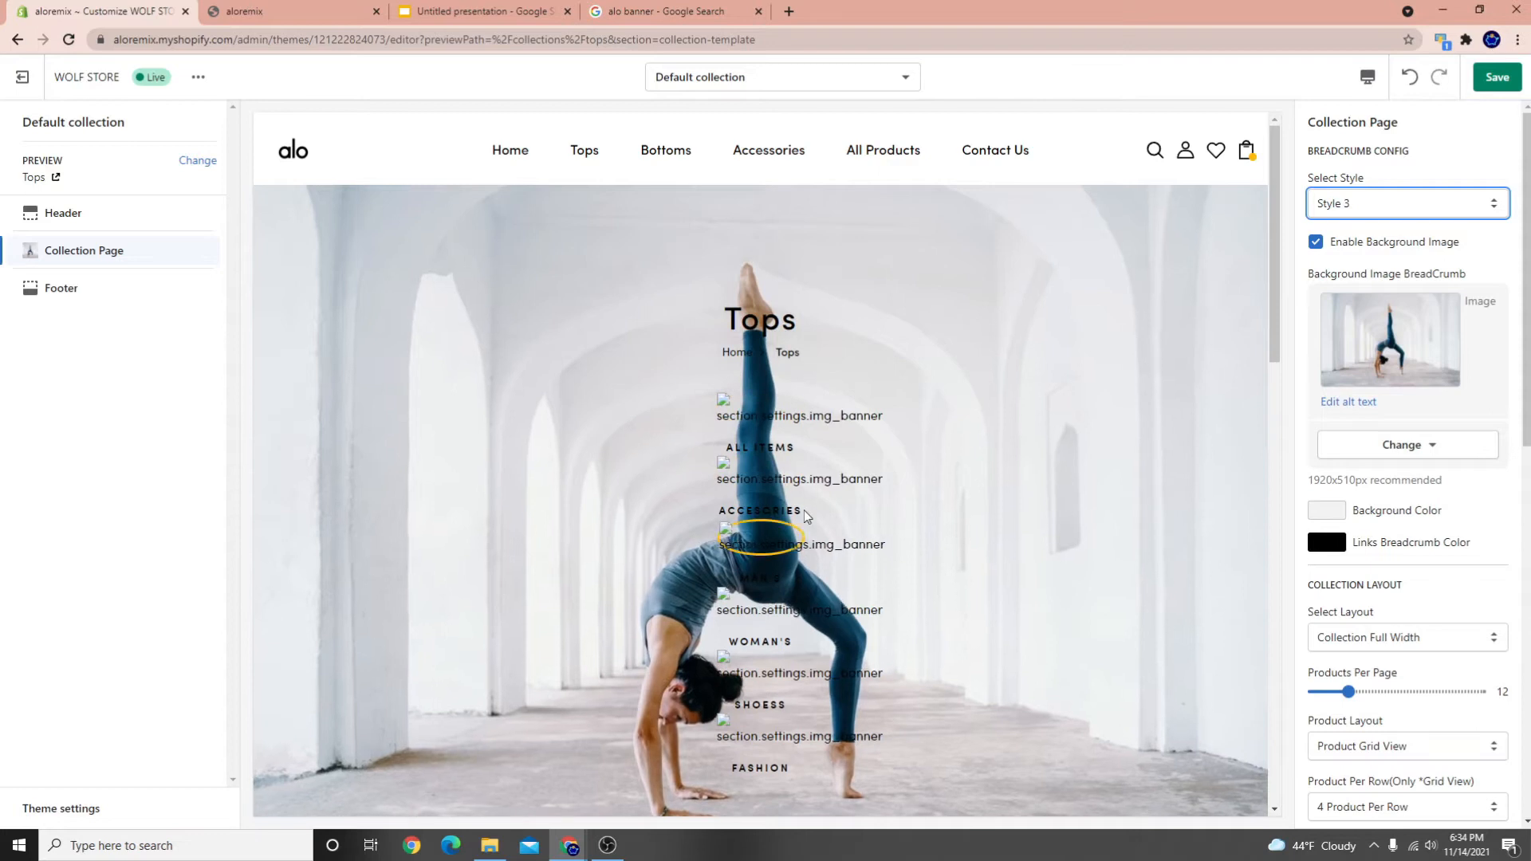
left_click(1496, 78)
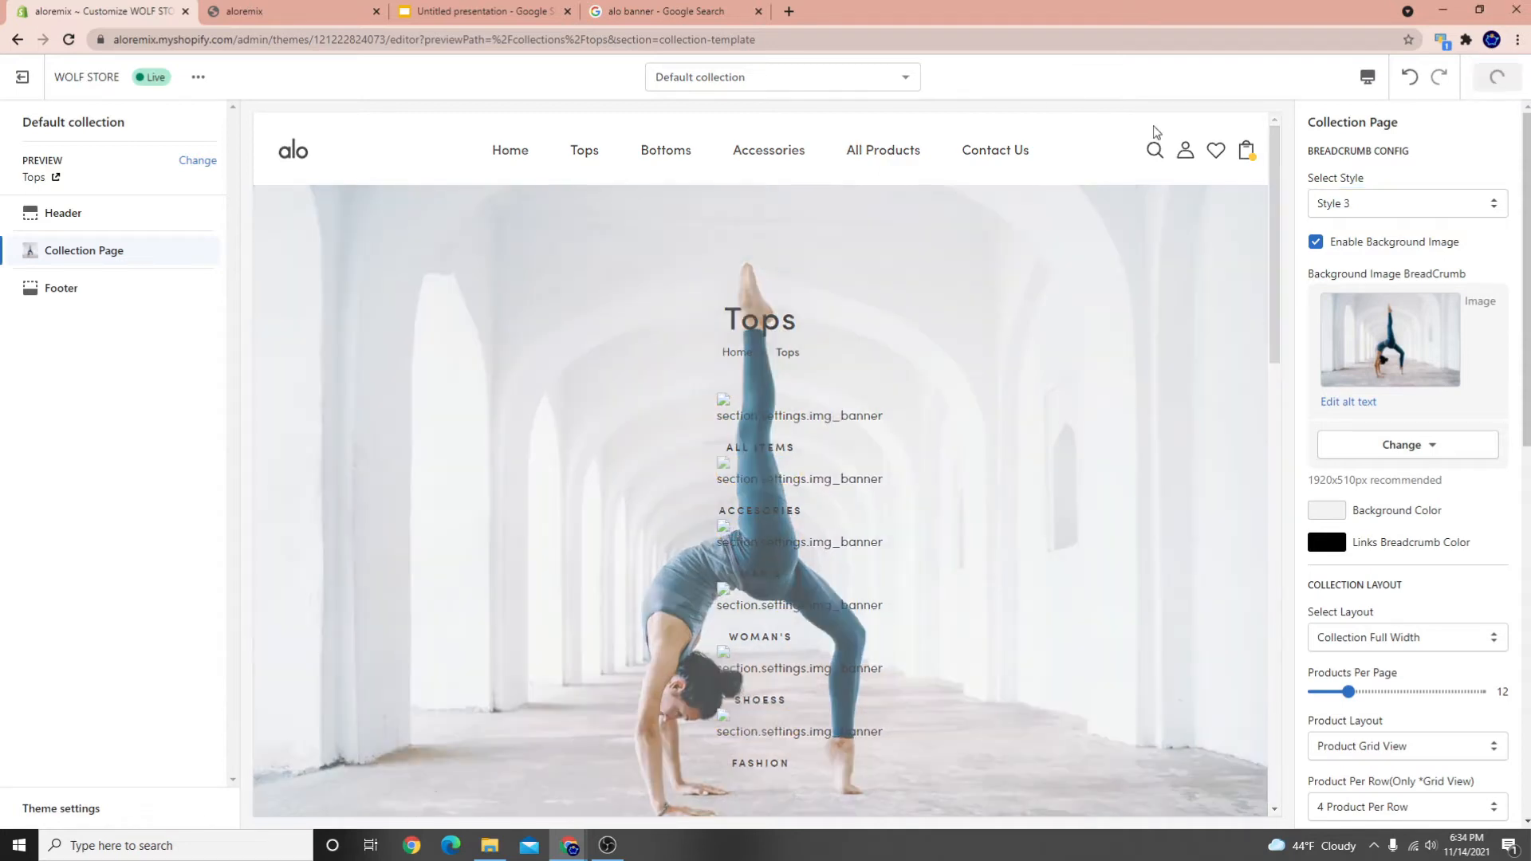
scroll(804, 441, "down", 3)
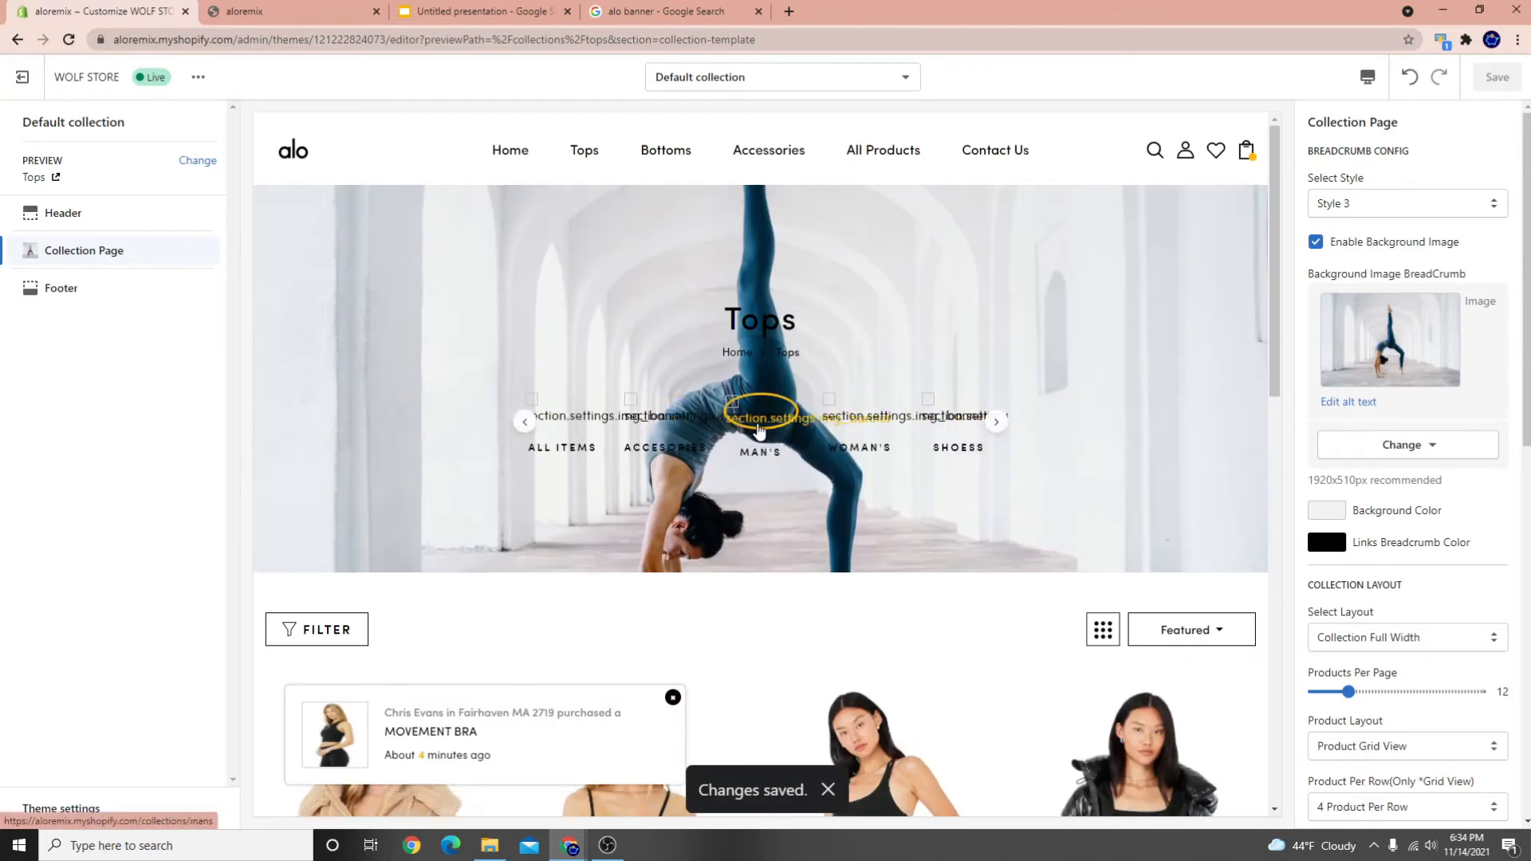
scroll(636, 515, "down", 3)
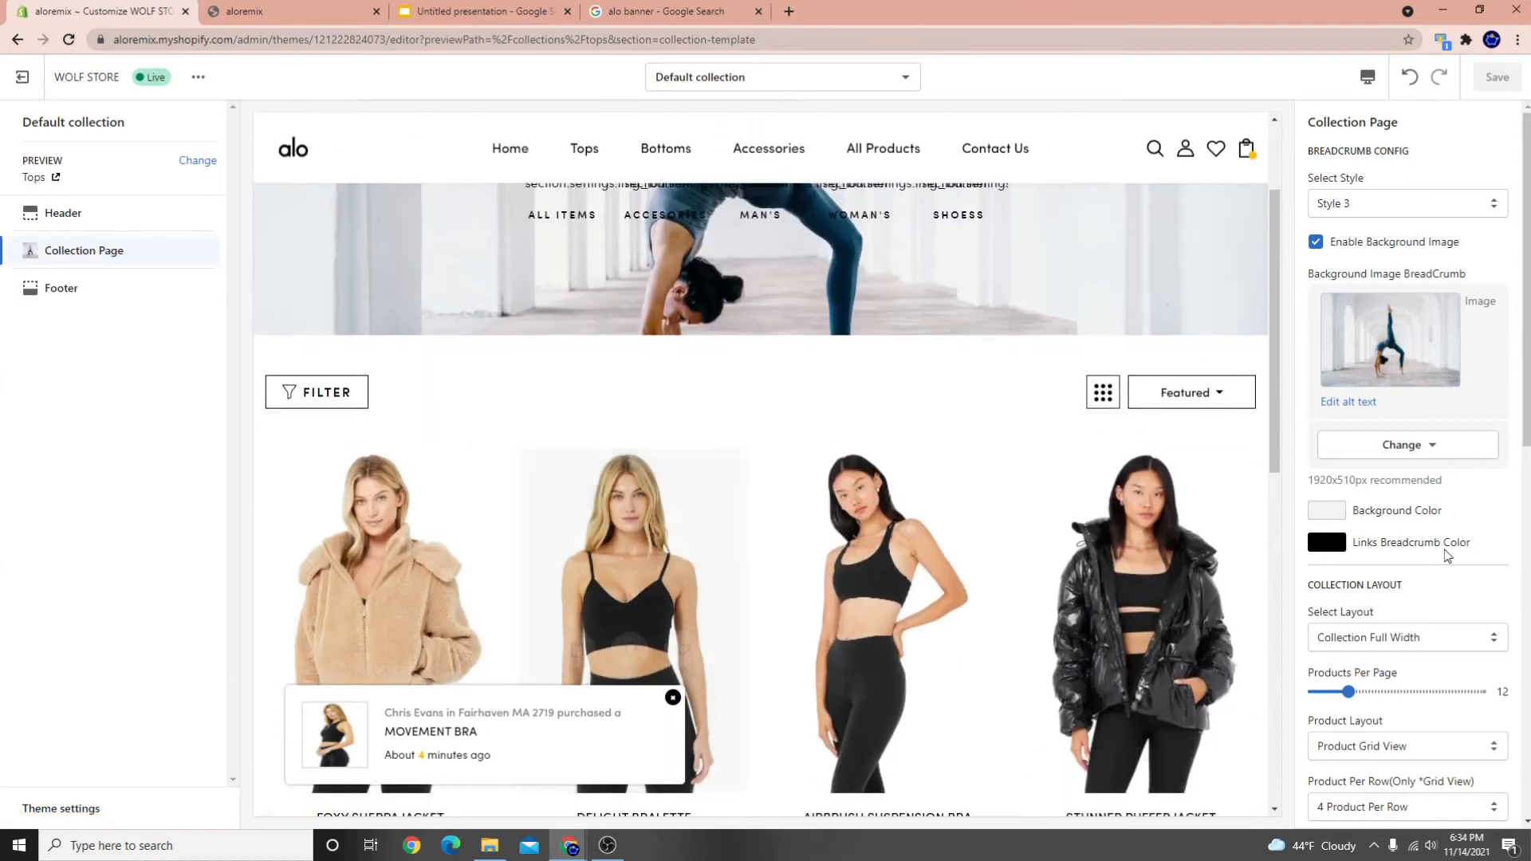
Find the collection items in the Collection Page's theme settings and clear the Url of the Accesories item
scroll(1447, 559, "down", 10)
left_click(1387, 799)
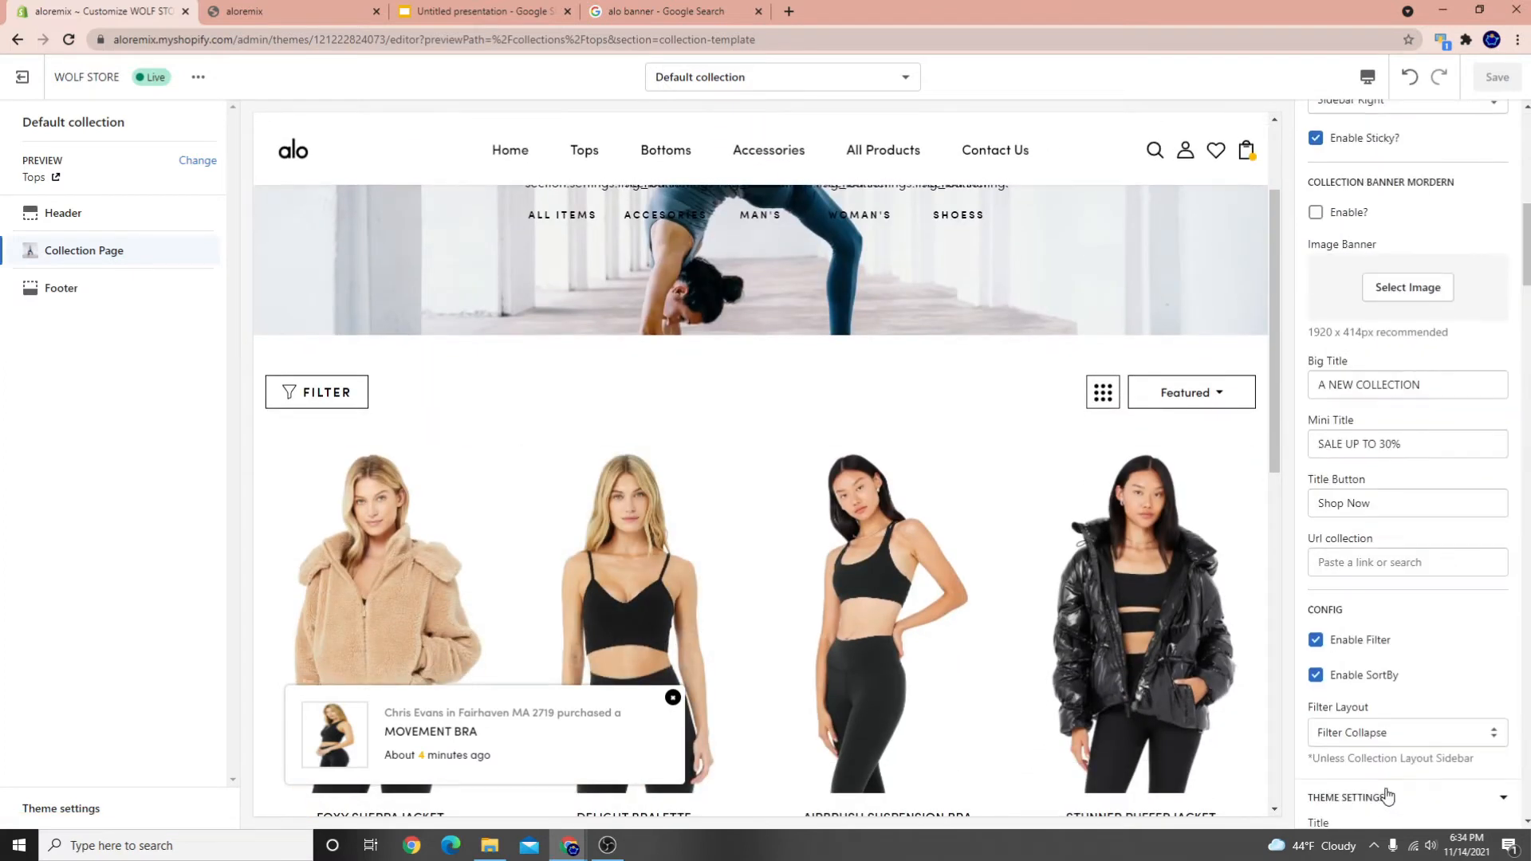
scroll(1385, 603, "down", 10)
scroll(1385, 603, "up", 5)
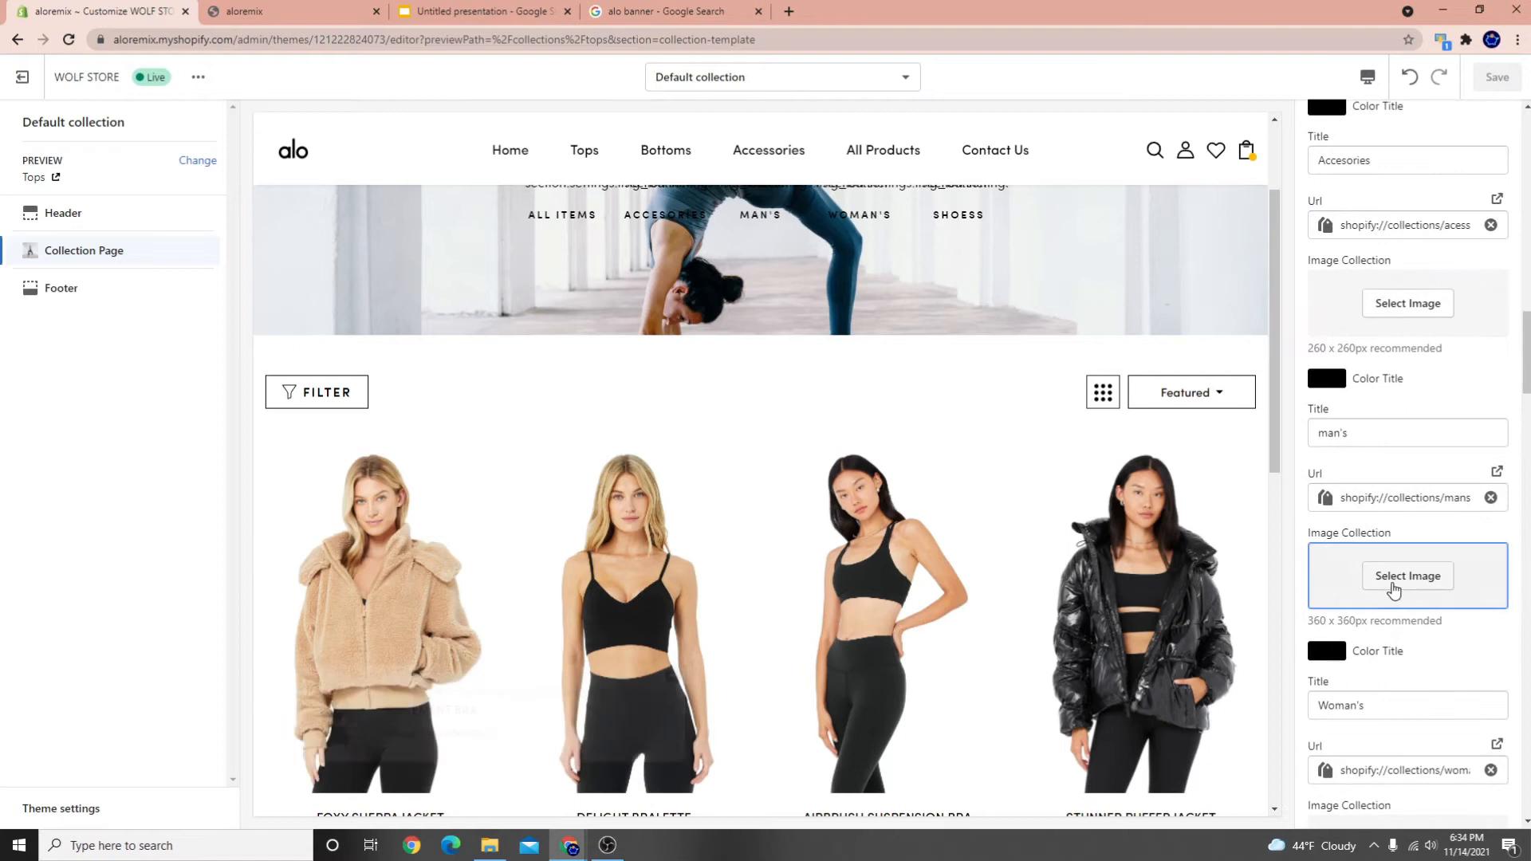
scroll(1488, 499, "up", 5)
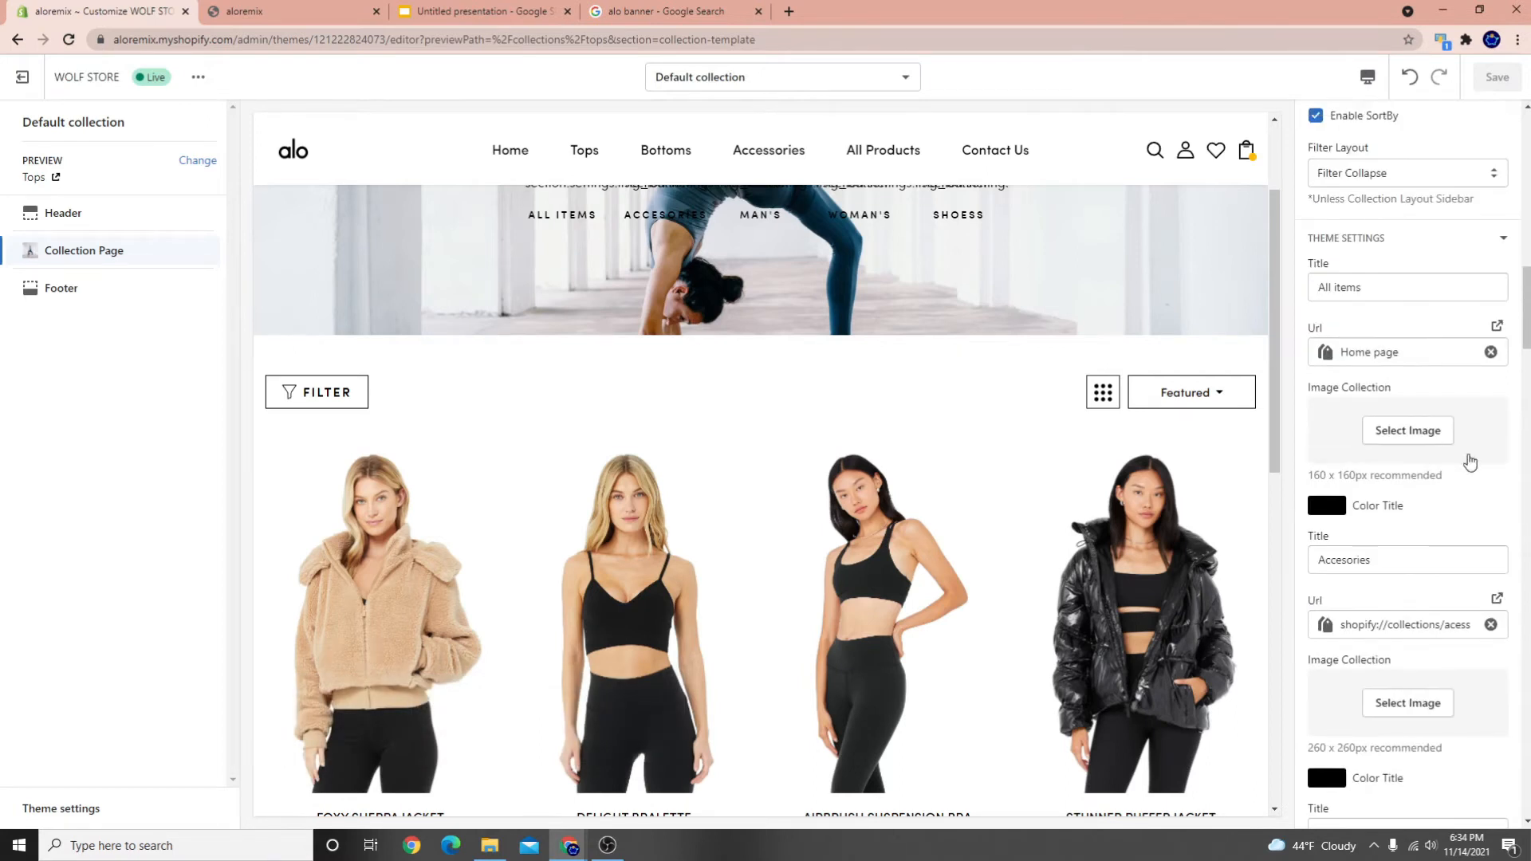
left_click(1490, 625)
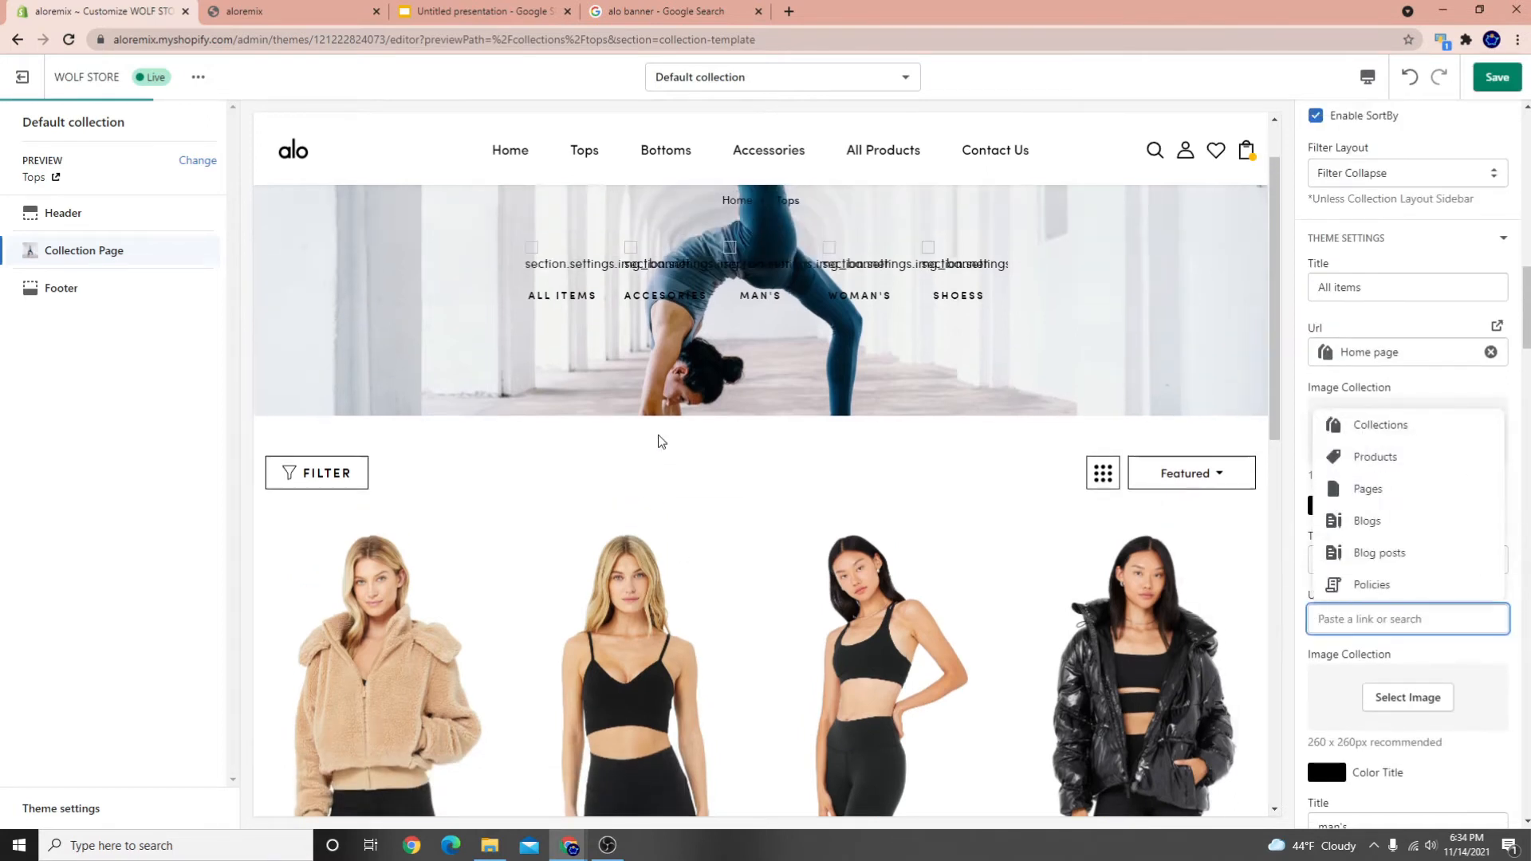
scroll(1467, 619, "down", 2)
scroll(1468, 622, "down", 1)
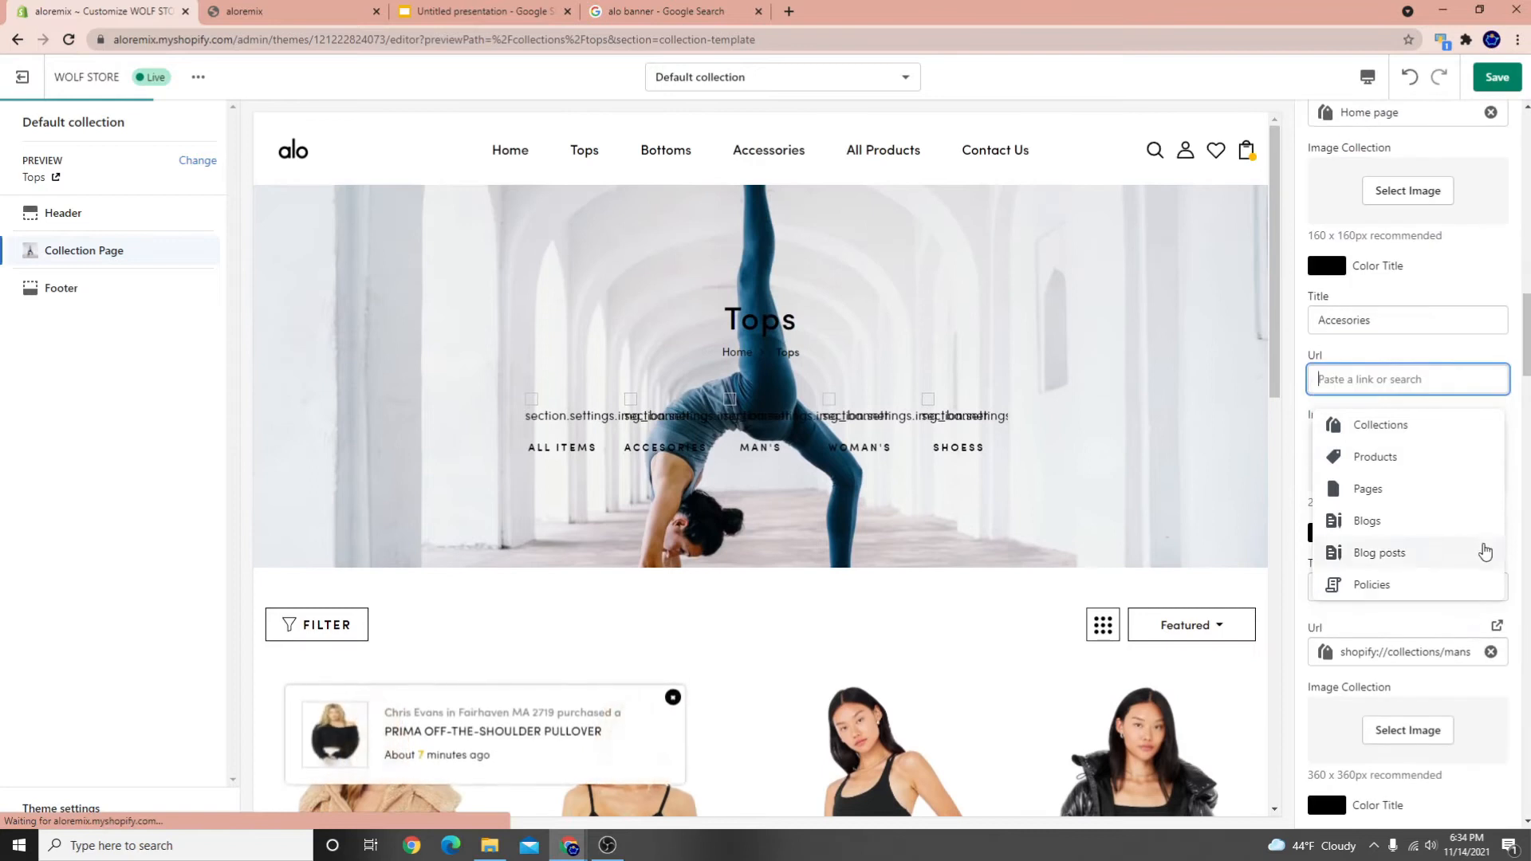
left_click(1518, 621)
Set the Accesories item's collection image to the library photo of the yoga backbend
left_click(1413, 457)
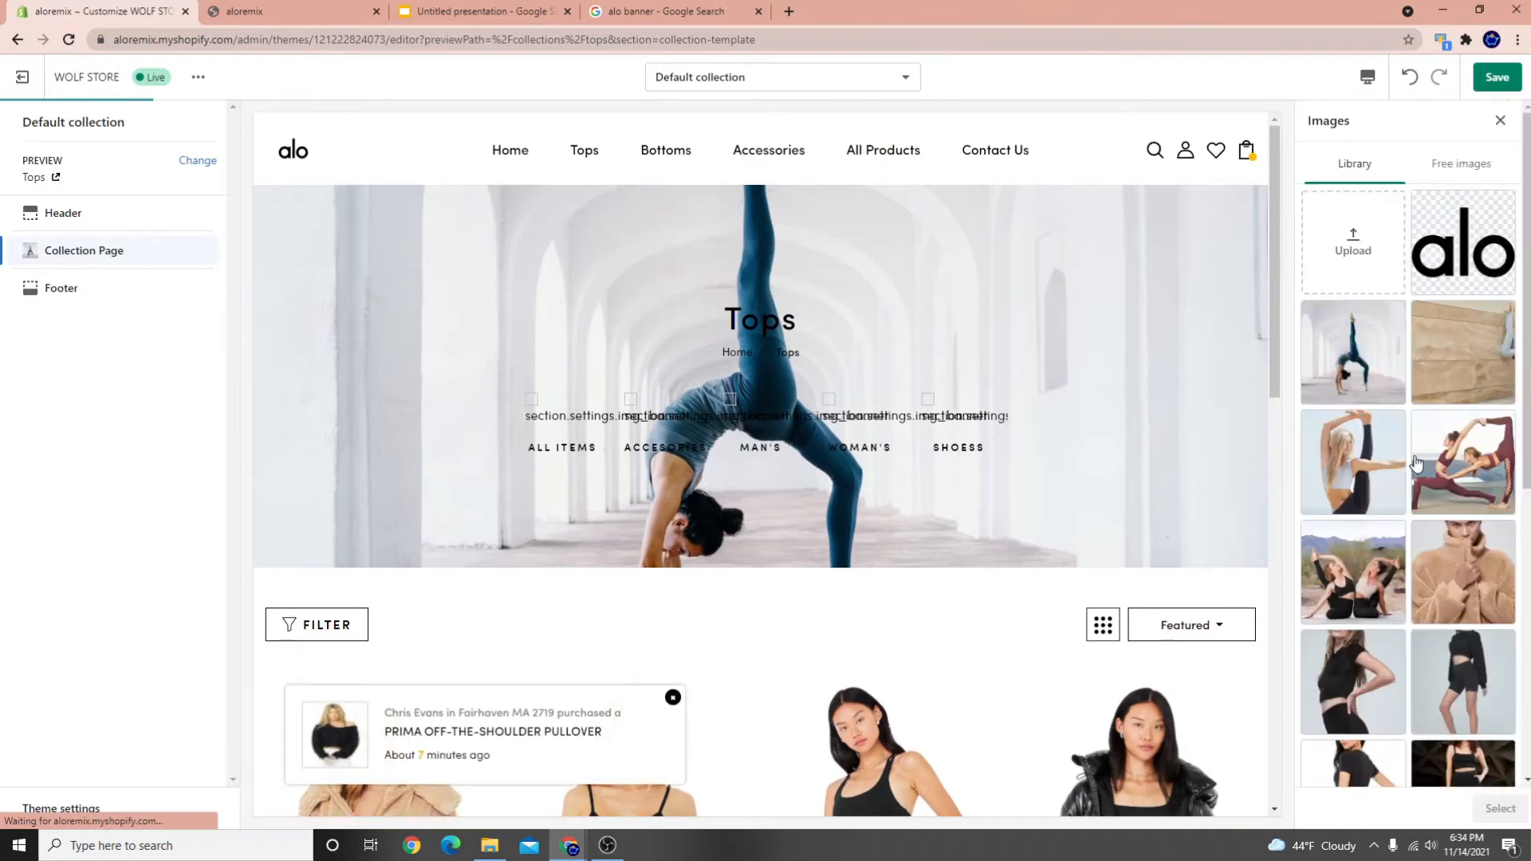
left_click(1354, 351)
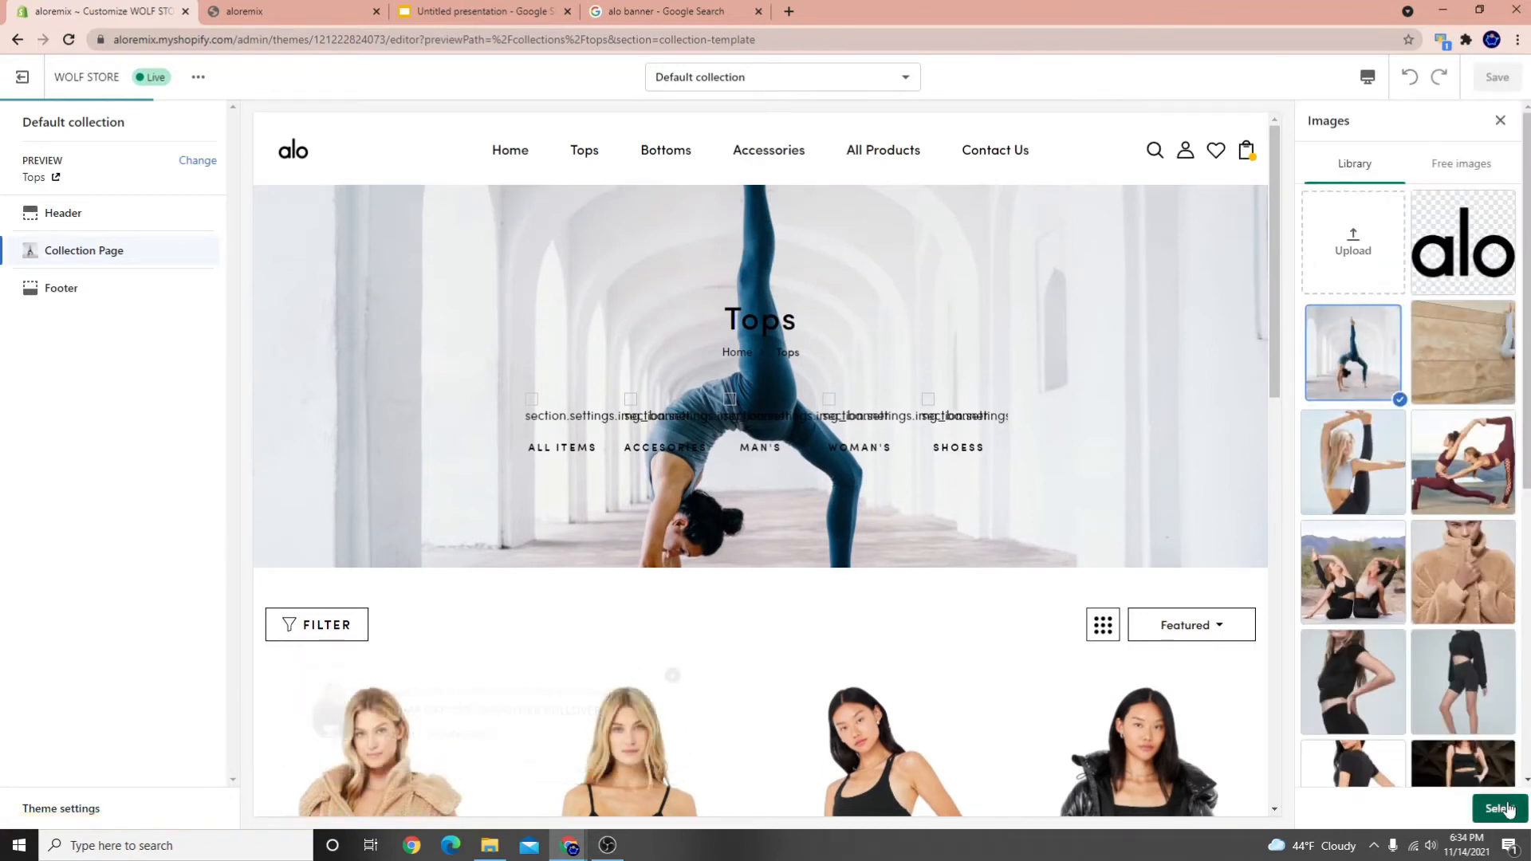
left_click(1501, 808)
Set the All items entry's collection image to the library photo of the blonde woman stretching her arms
scroll(1403, 447, "up", 1)
scroll(1397, 404, "up", 1)
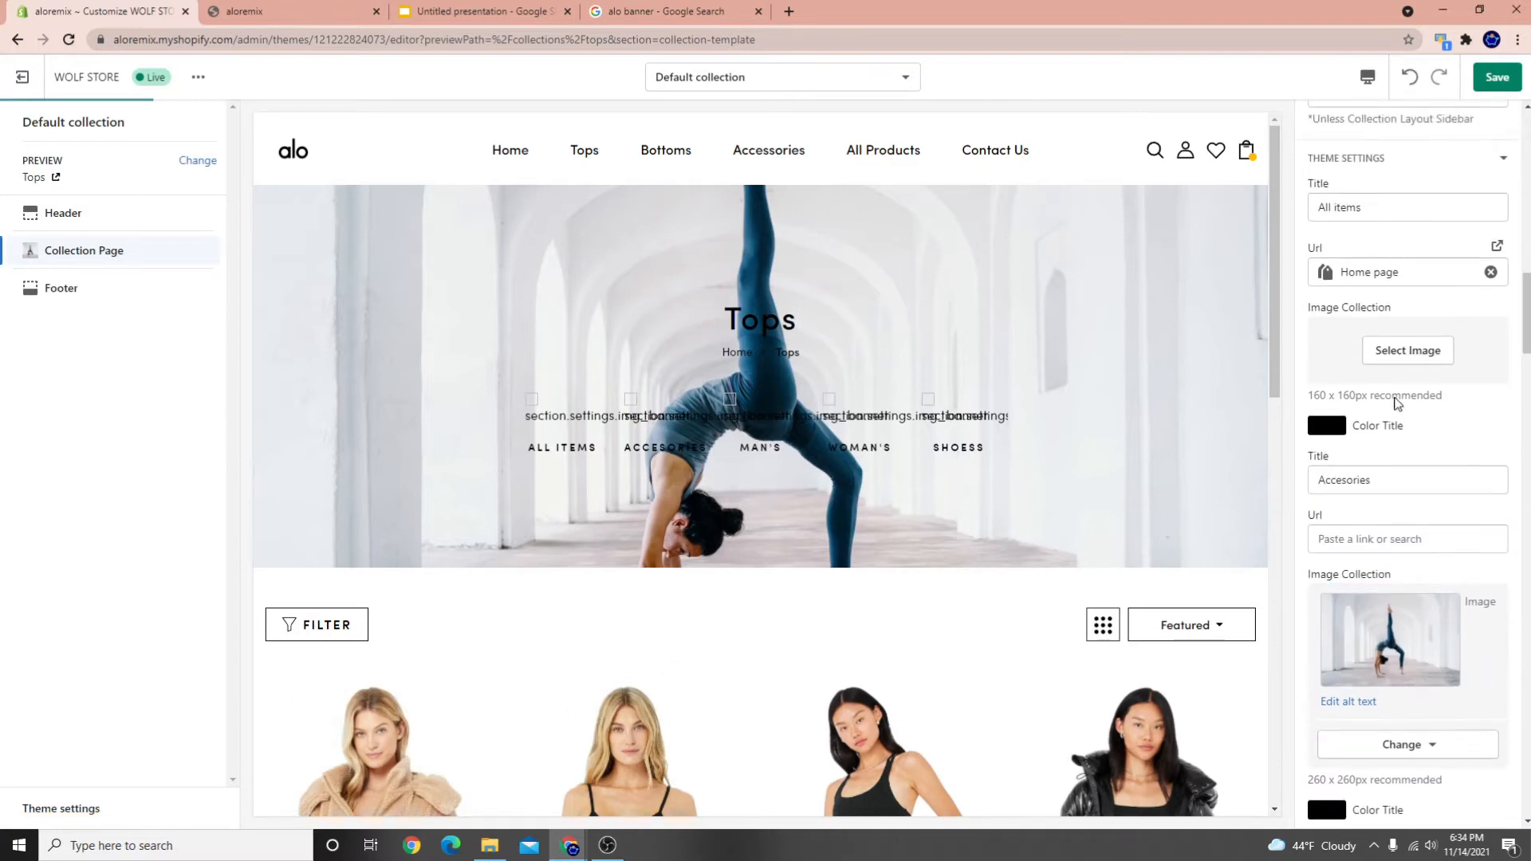
left_click(1391, 351)
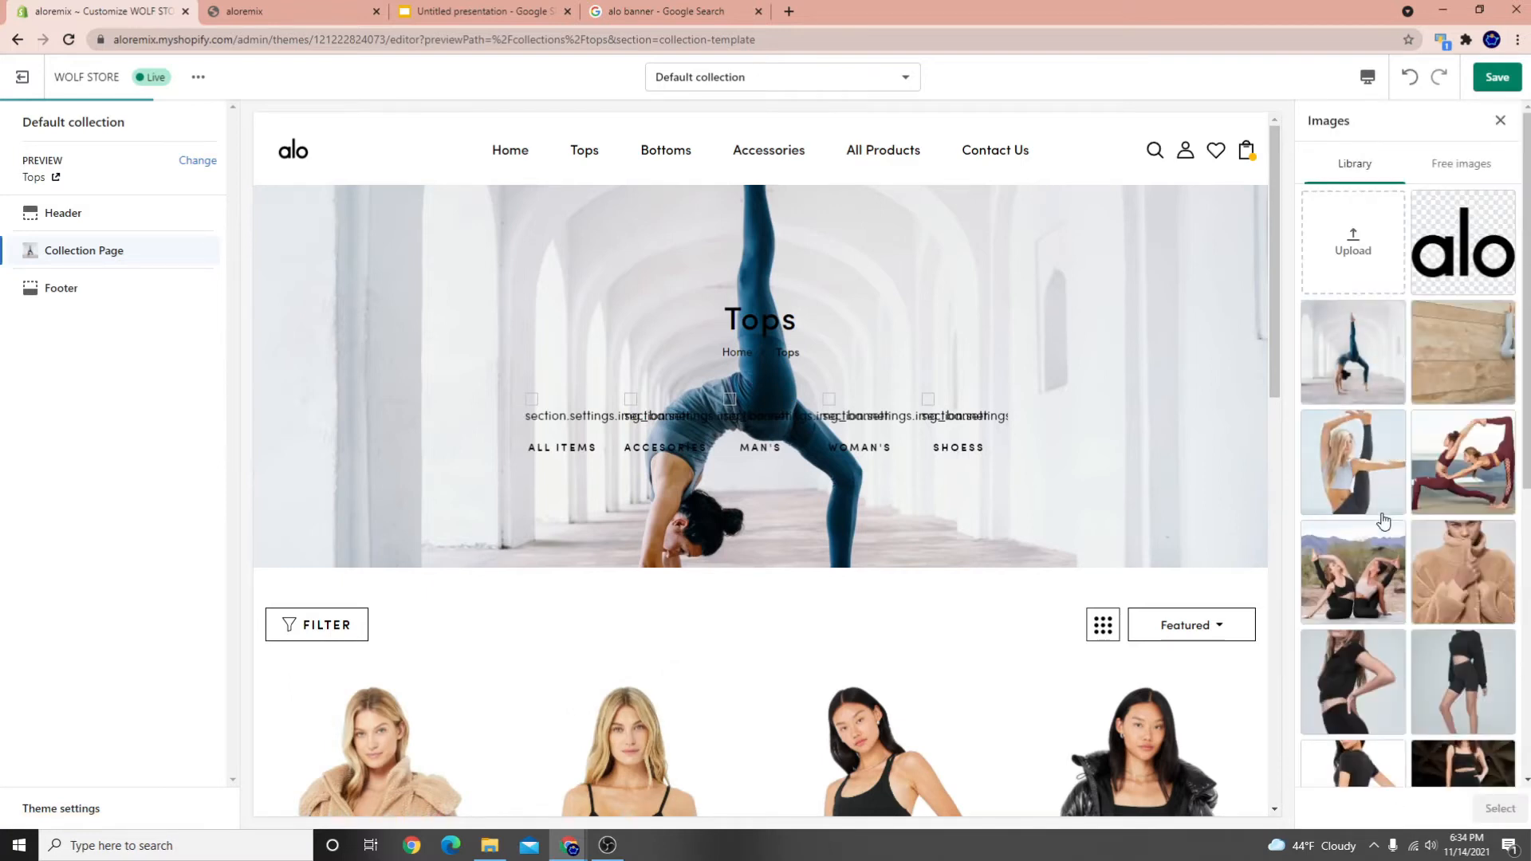
left_click(1353, 461)
left_click(1497, 813)
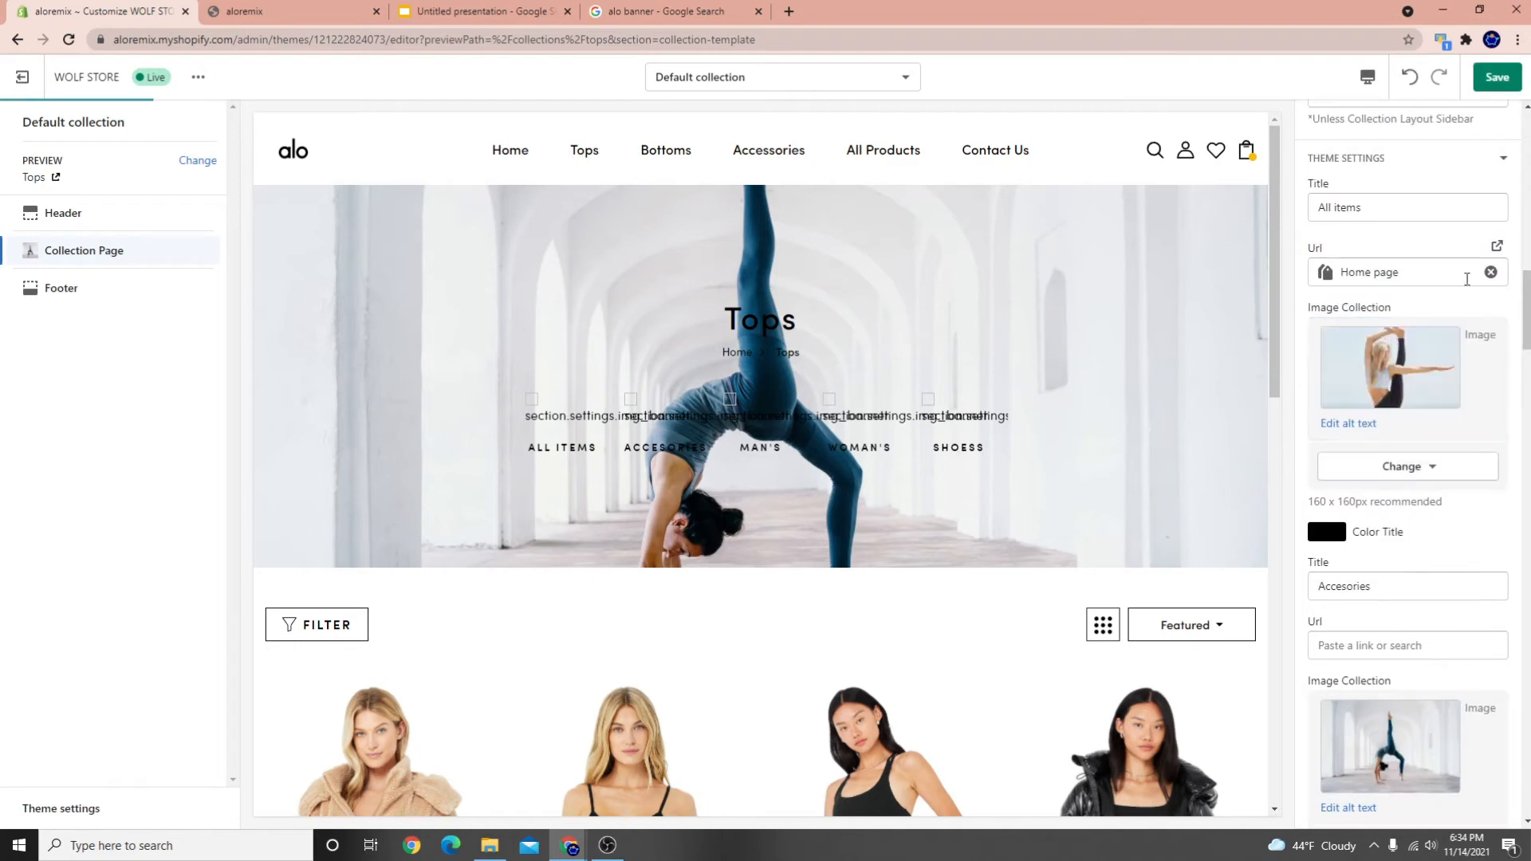
Set the man's item's collection image to the library photo of two women in red outfits doing yoga
scroll(1424, 231, "up", 1)
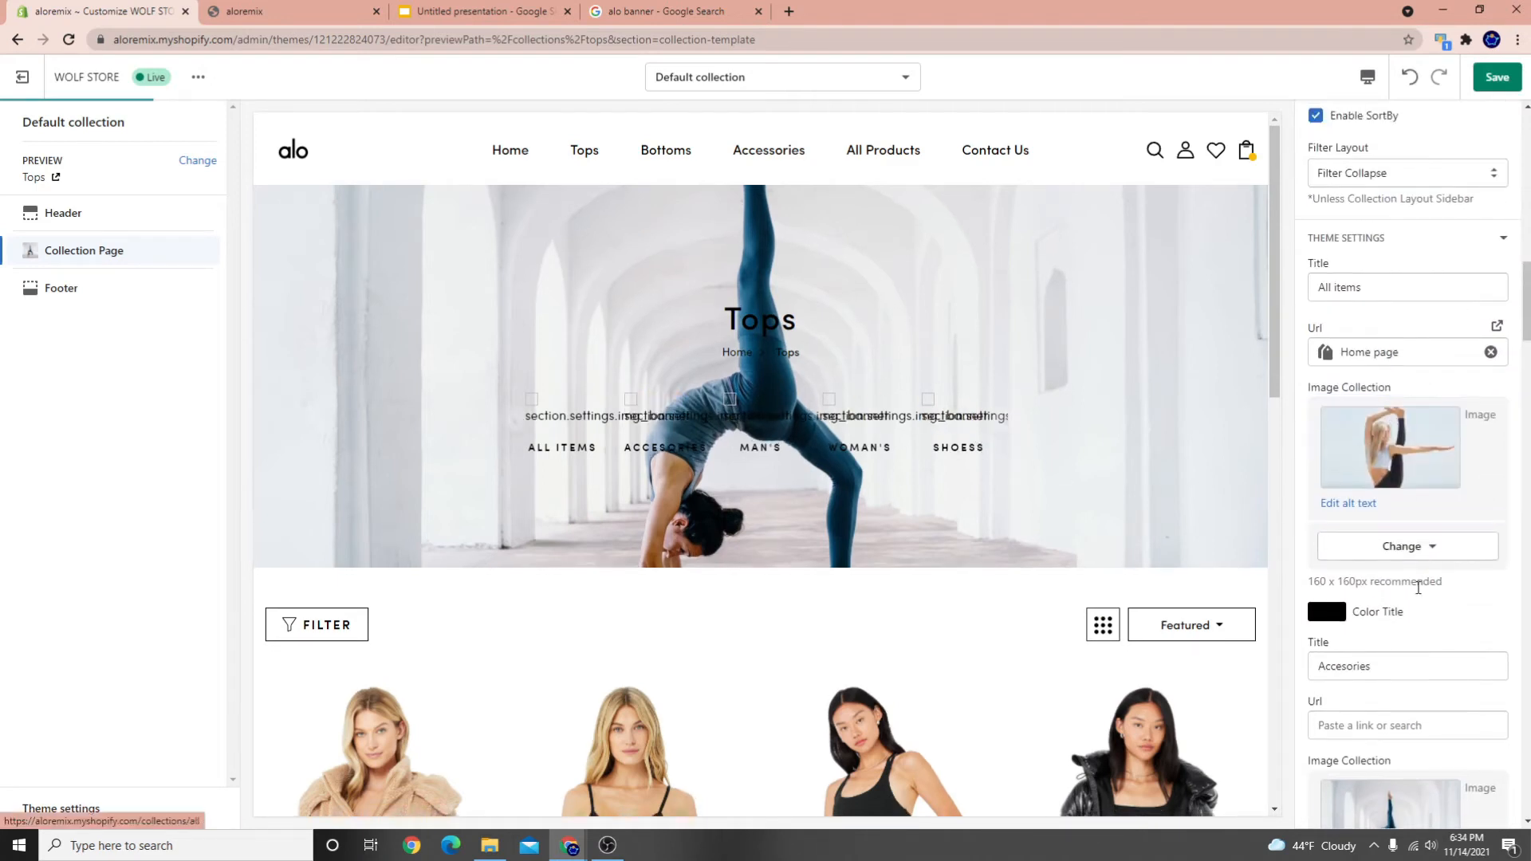
scroll(1419, 450, "up", 6)
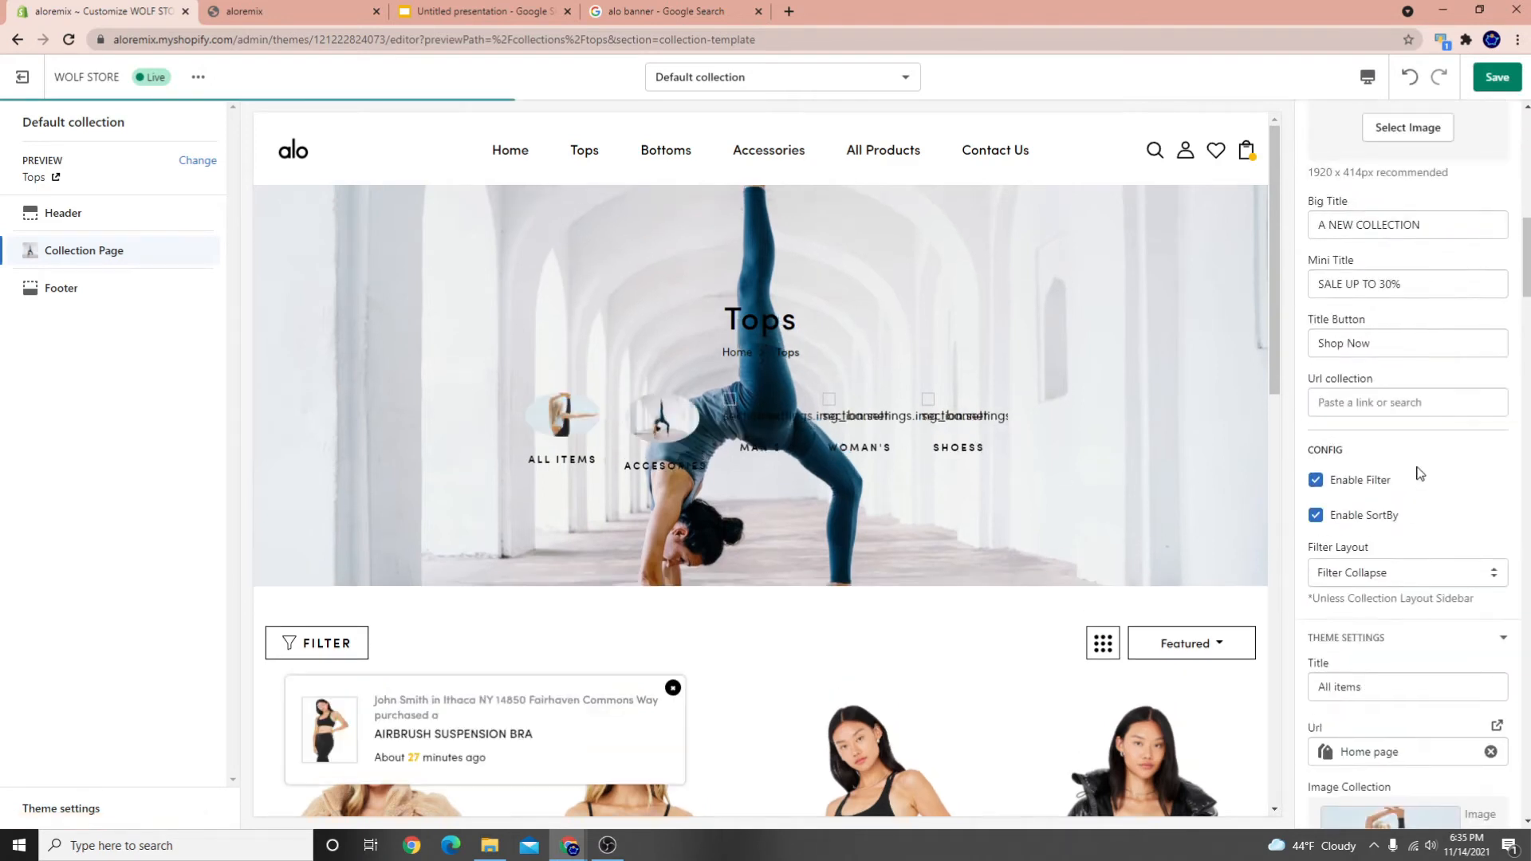
scroll(1416, 478, "down", 4)
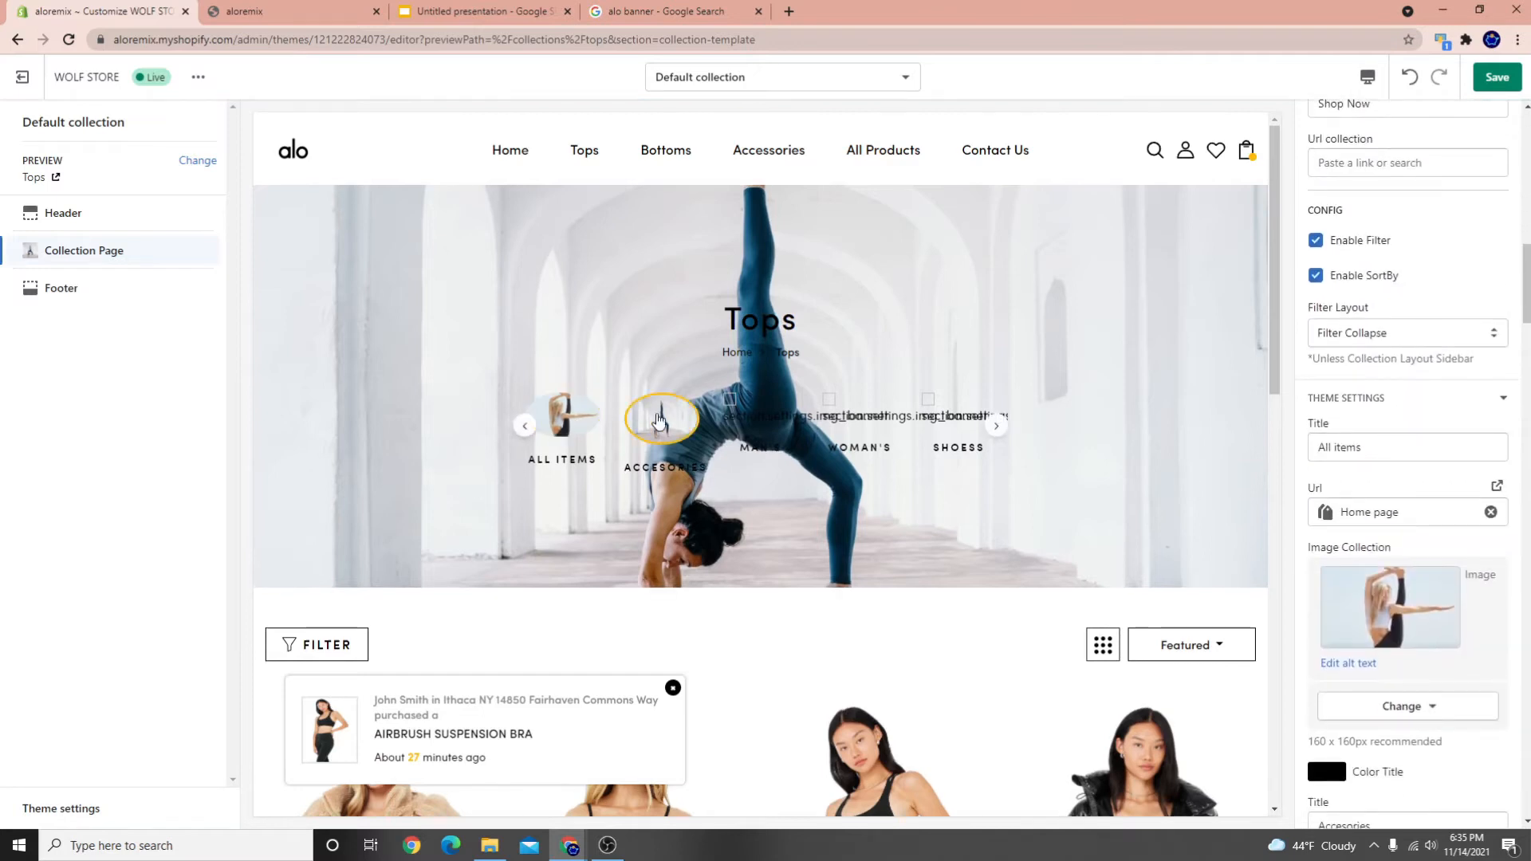
scroll(1456, 630, "down", 10)
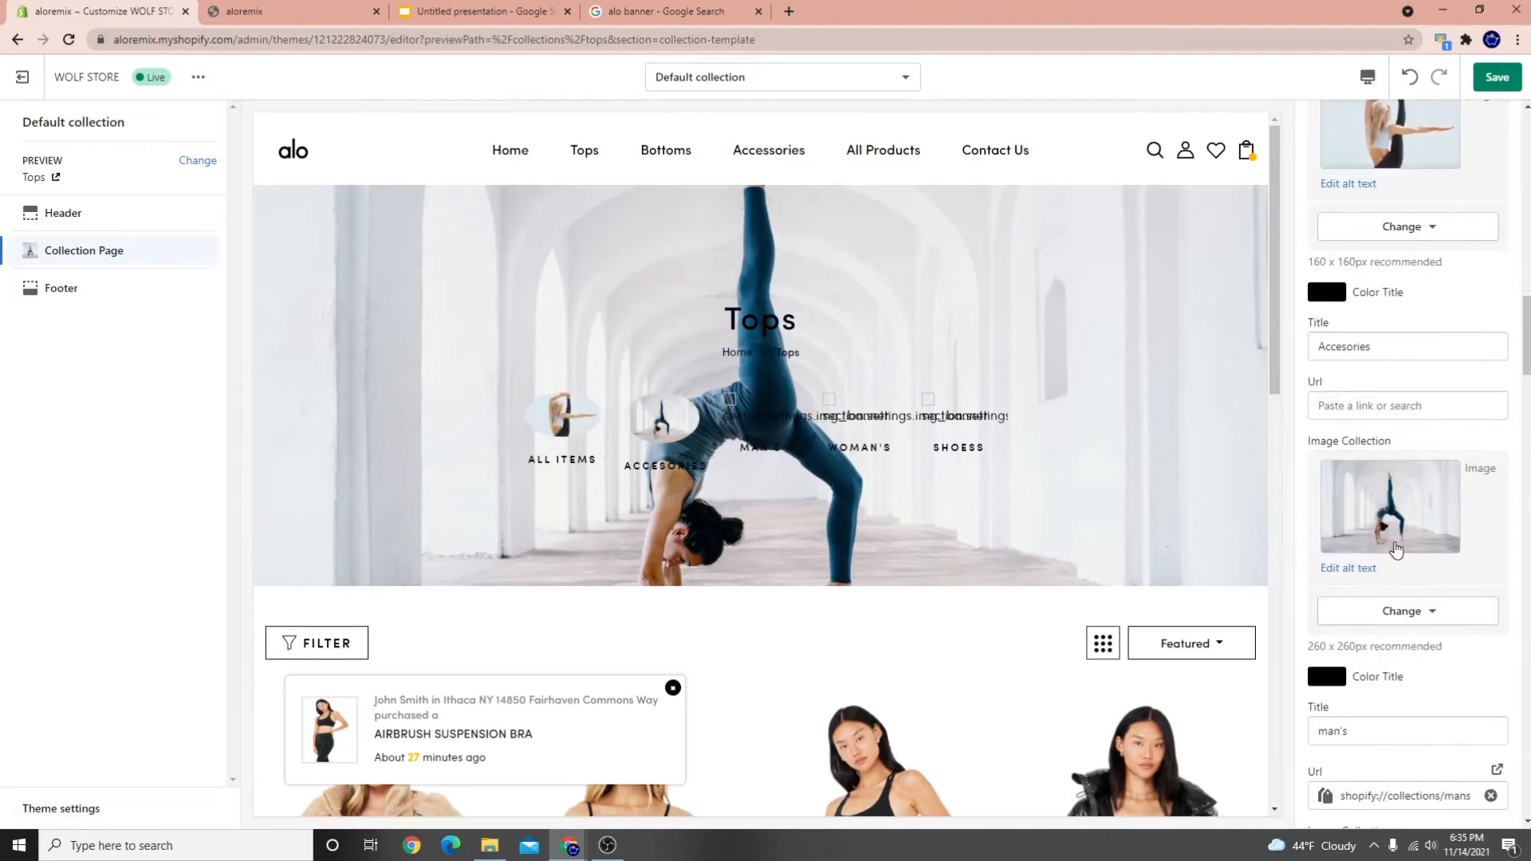
left_click(1408, 475)
left_click(1463, 461)
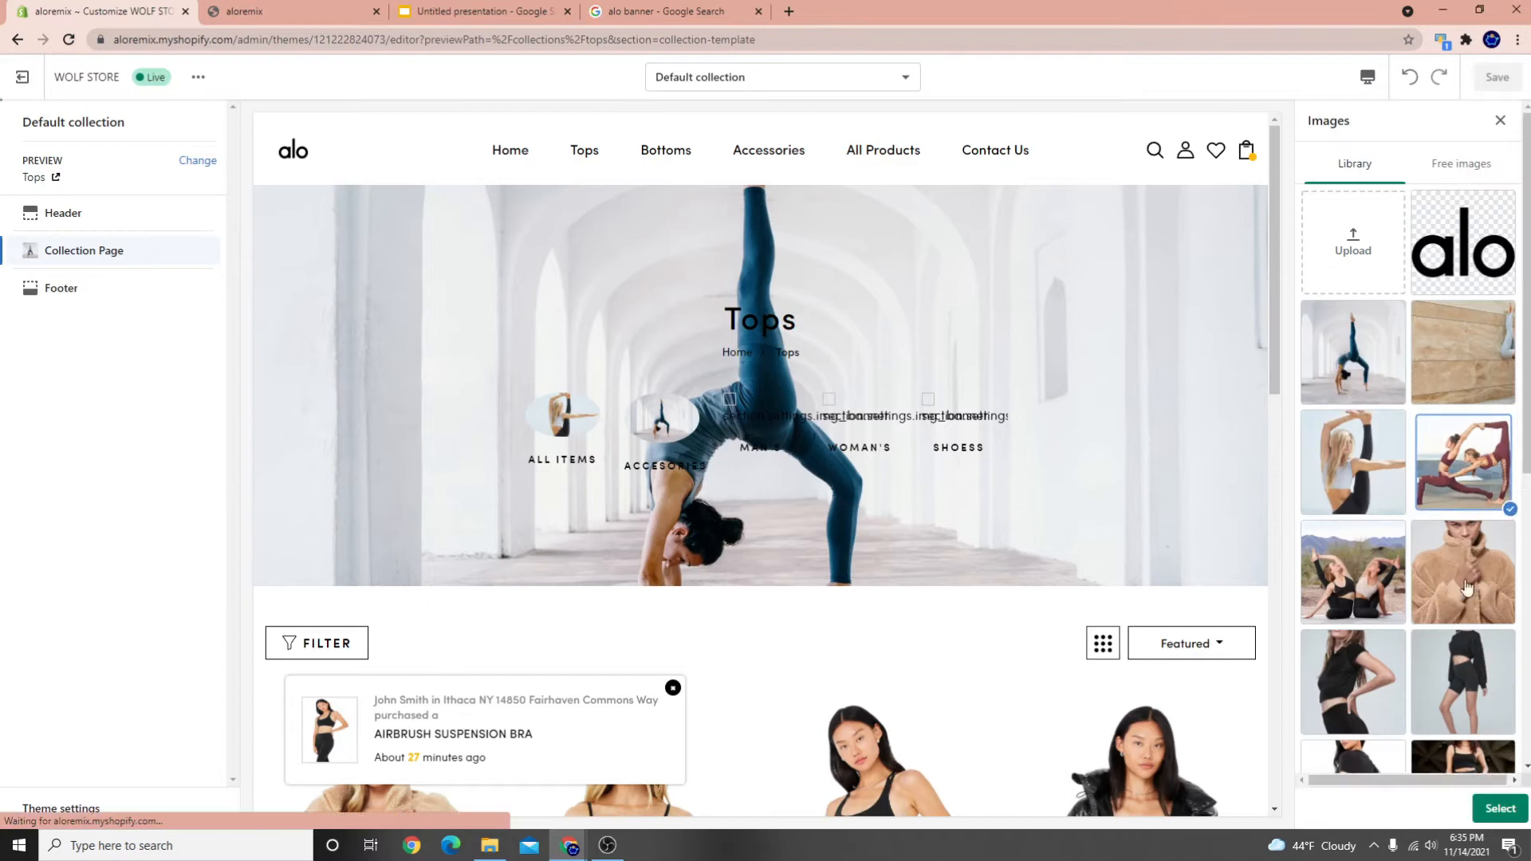
scroll(1475, 582, "down", 1)
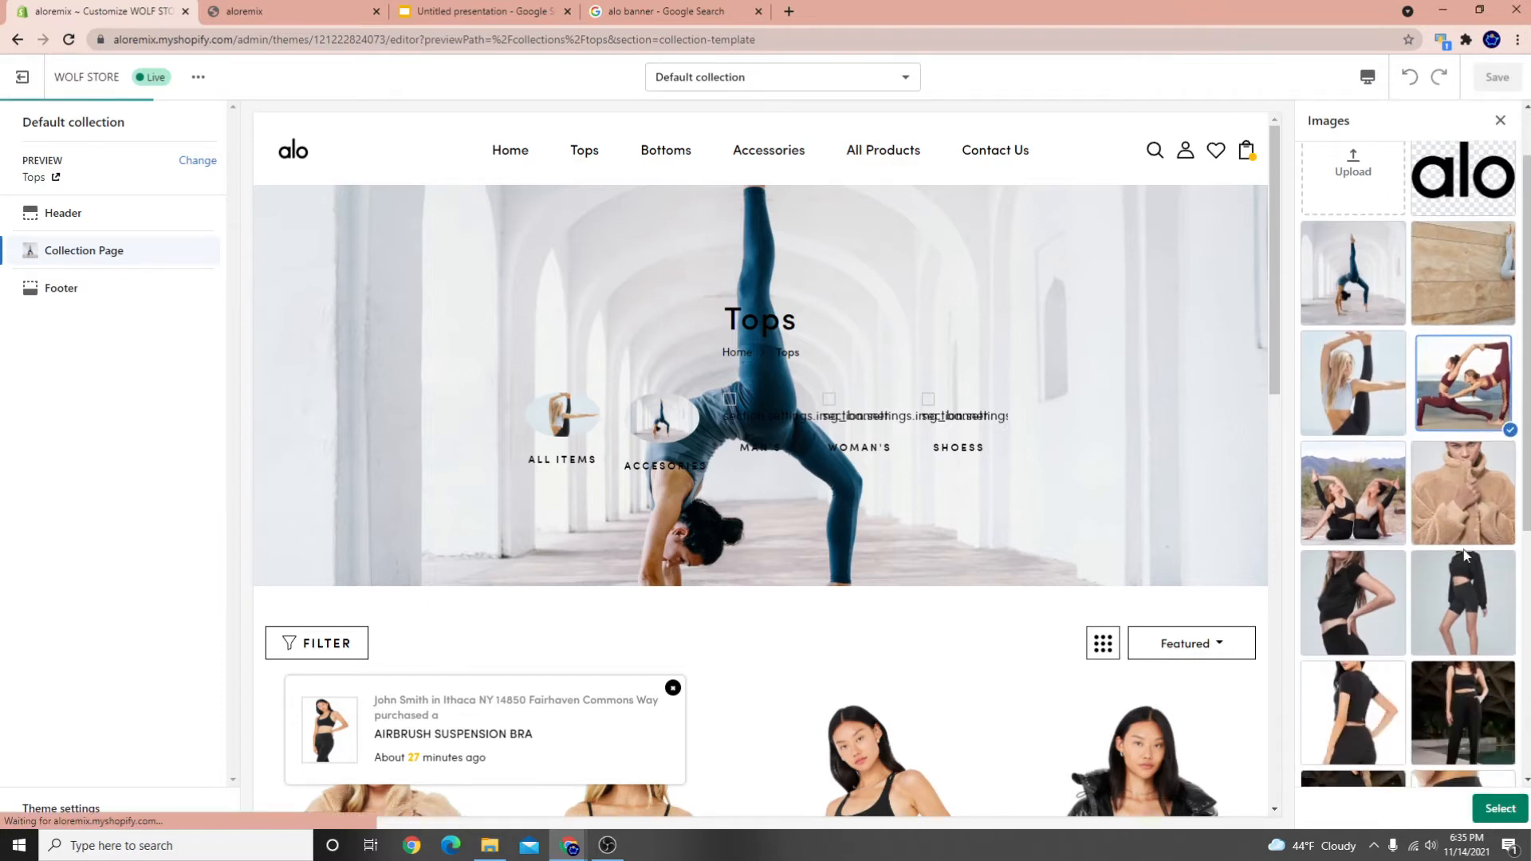
left_click(1500, 809)
Set the Woman's item's collection image to the library photo of the woman in the tan fleece jacket
scroll(1411, 534, "down", 3)
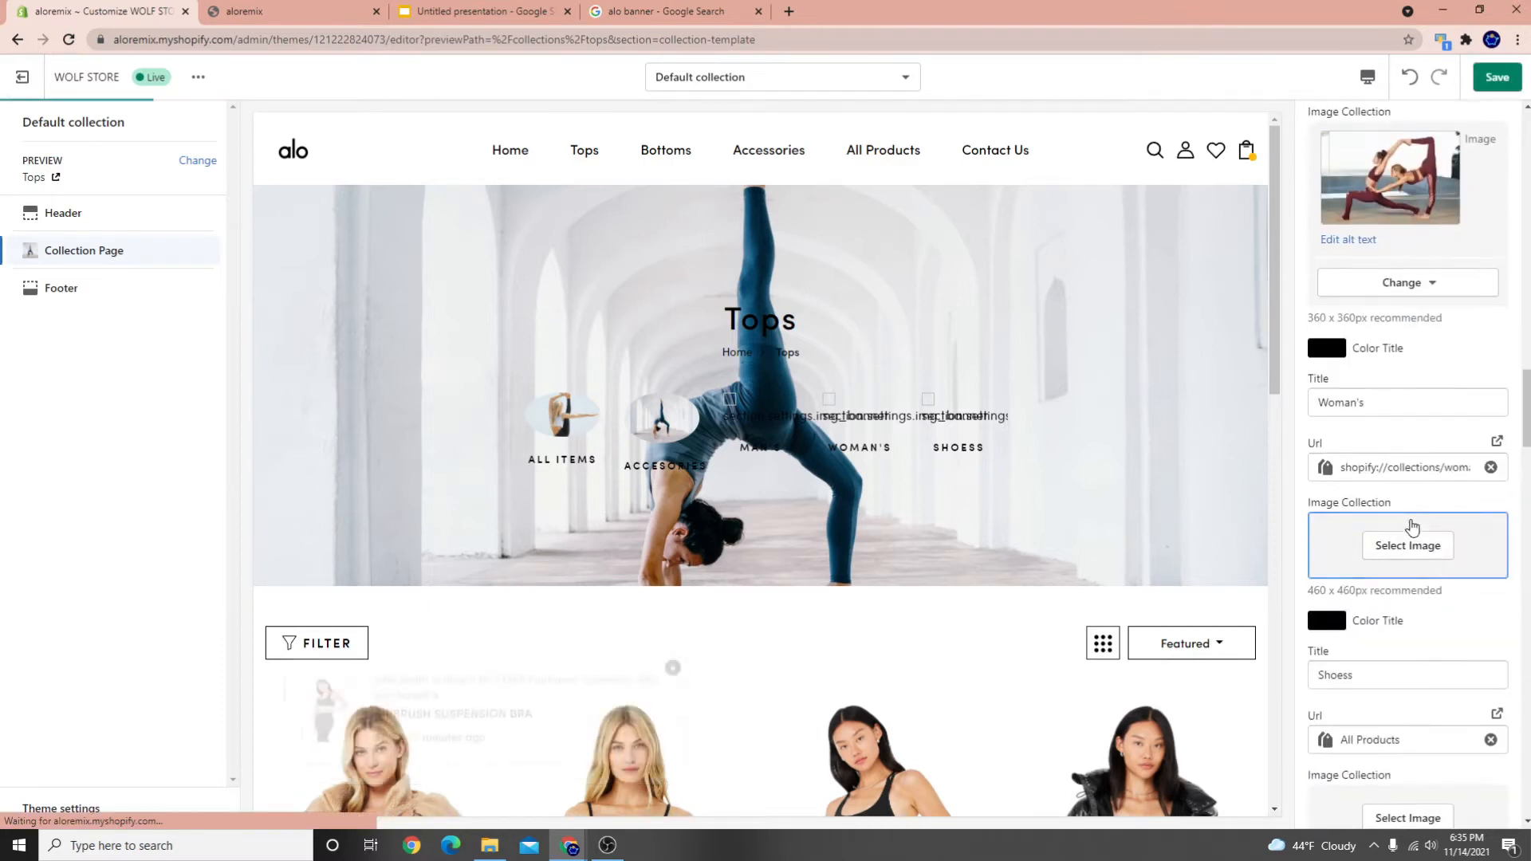
left_click(1409, 539)
left_click(1463, 571)
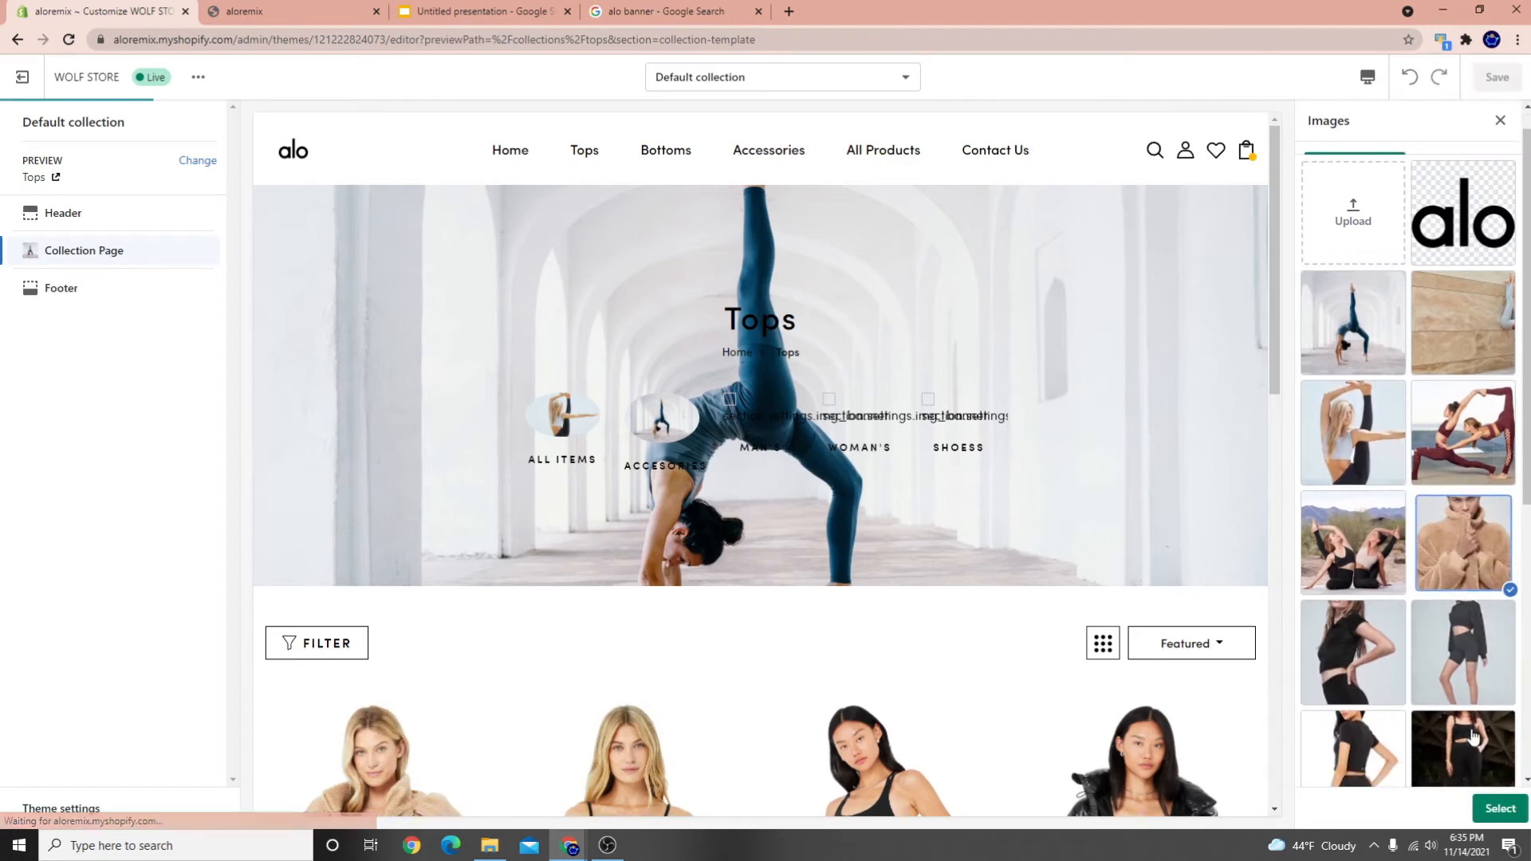
left_click(1500, 808)
Set the Shoess item's collection image to the library photo of the woman in a black sweatshirt and shorts
scroll(1473, 645, "down", 4)
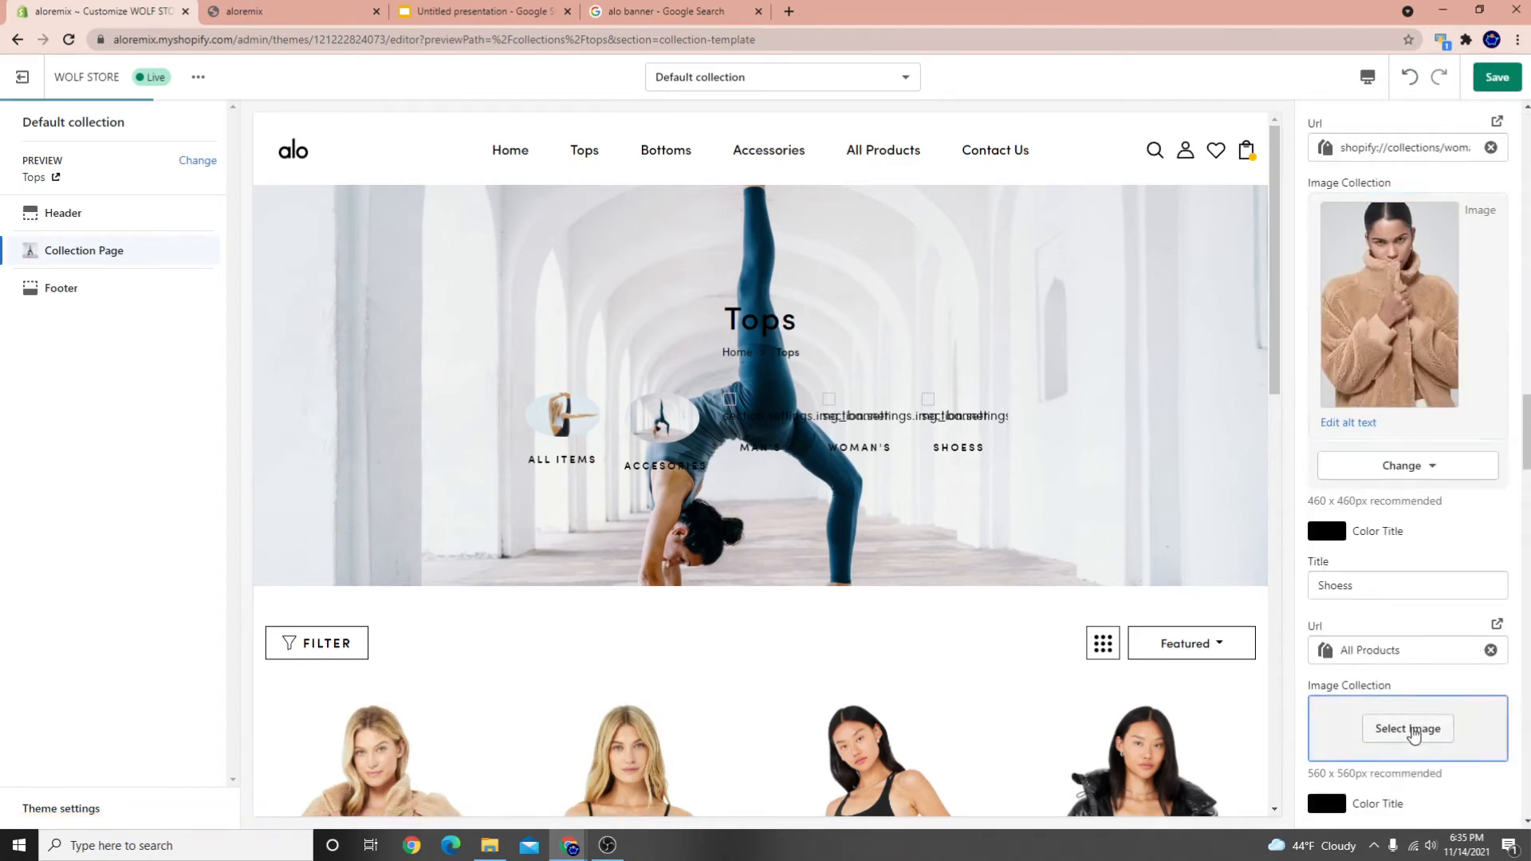
left_click(1408, 728)
scroll(1462, 563, "down", 2)
left_click(1460, 563)
left_click(1500, 809)
Set the Fashion item's collection image to the library photo of the woman in a black T-shirt seen from behind
scroll(1404, 630, "down", 6)
left_click(1423, 676)
scroll(1355, 495, "down", 5)
left_click(1355, 394)
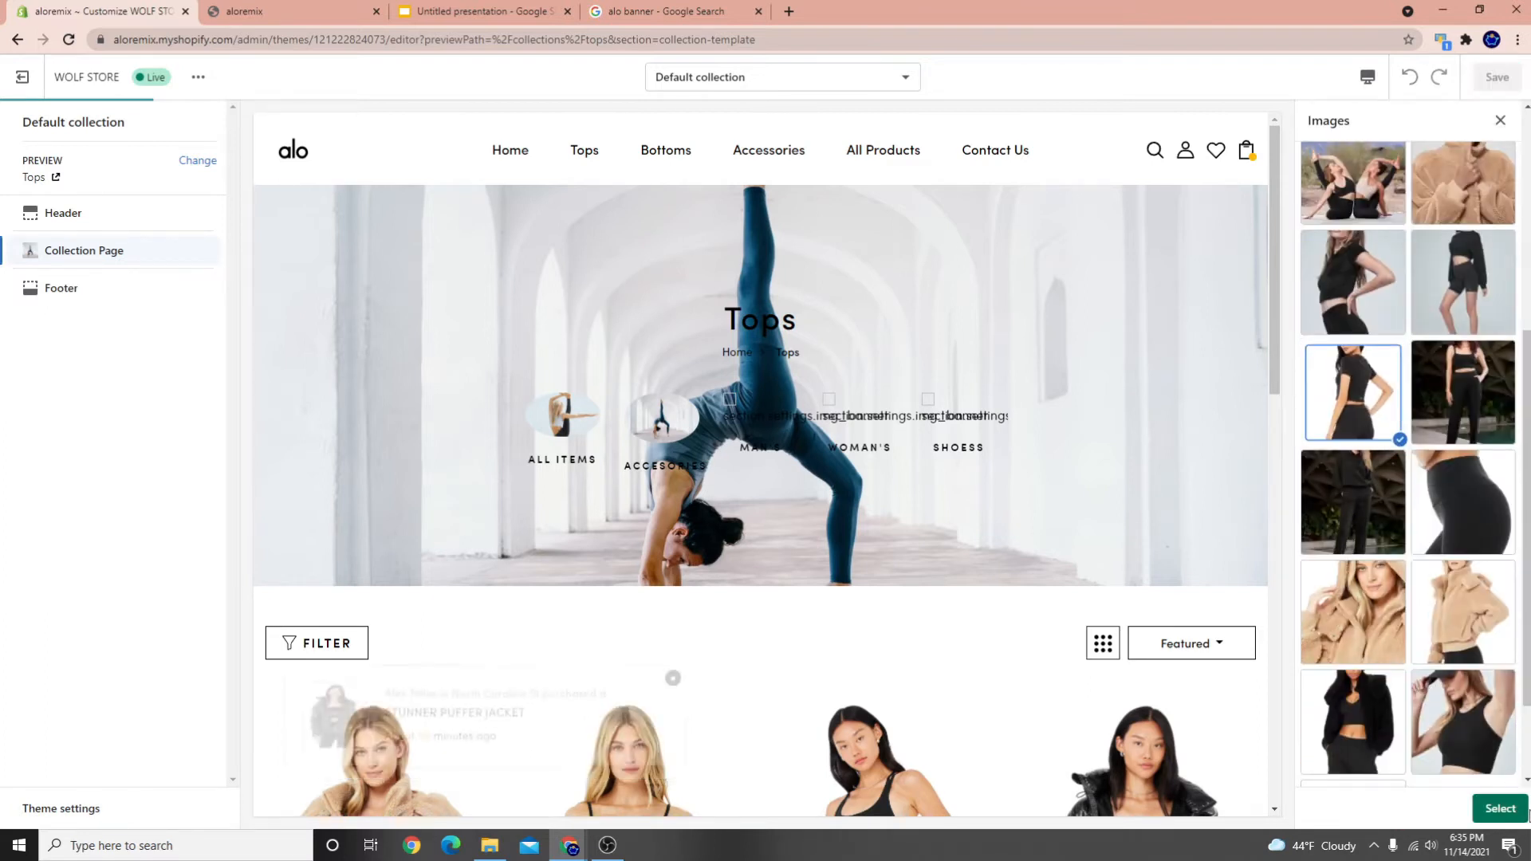
left_click(1487, 806)
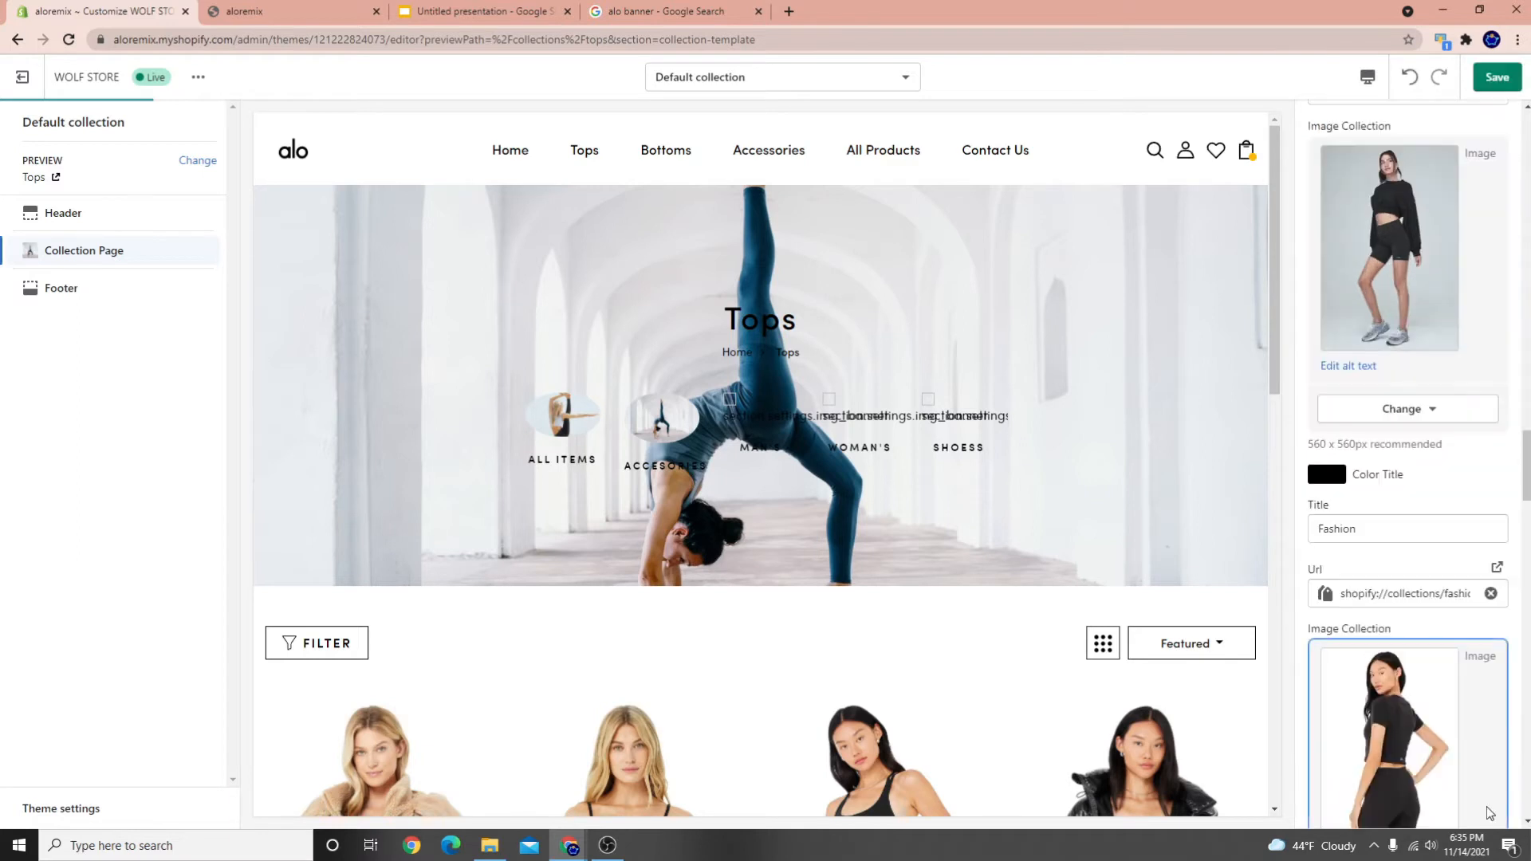
Save the theme and check the collection item images in the preview's Tops header
left_click(1496, 77)
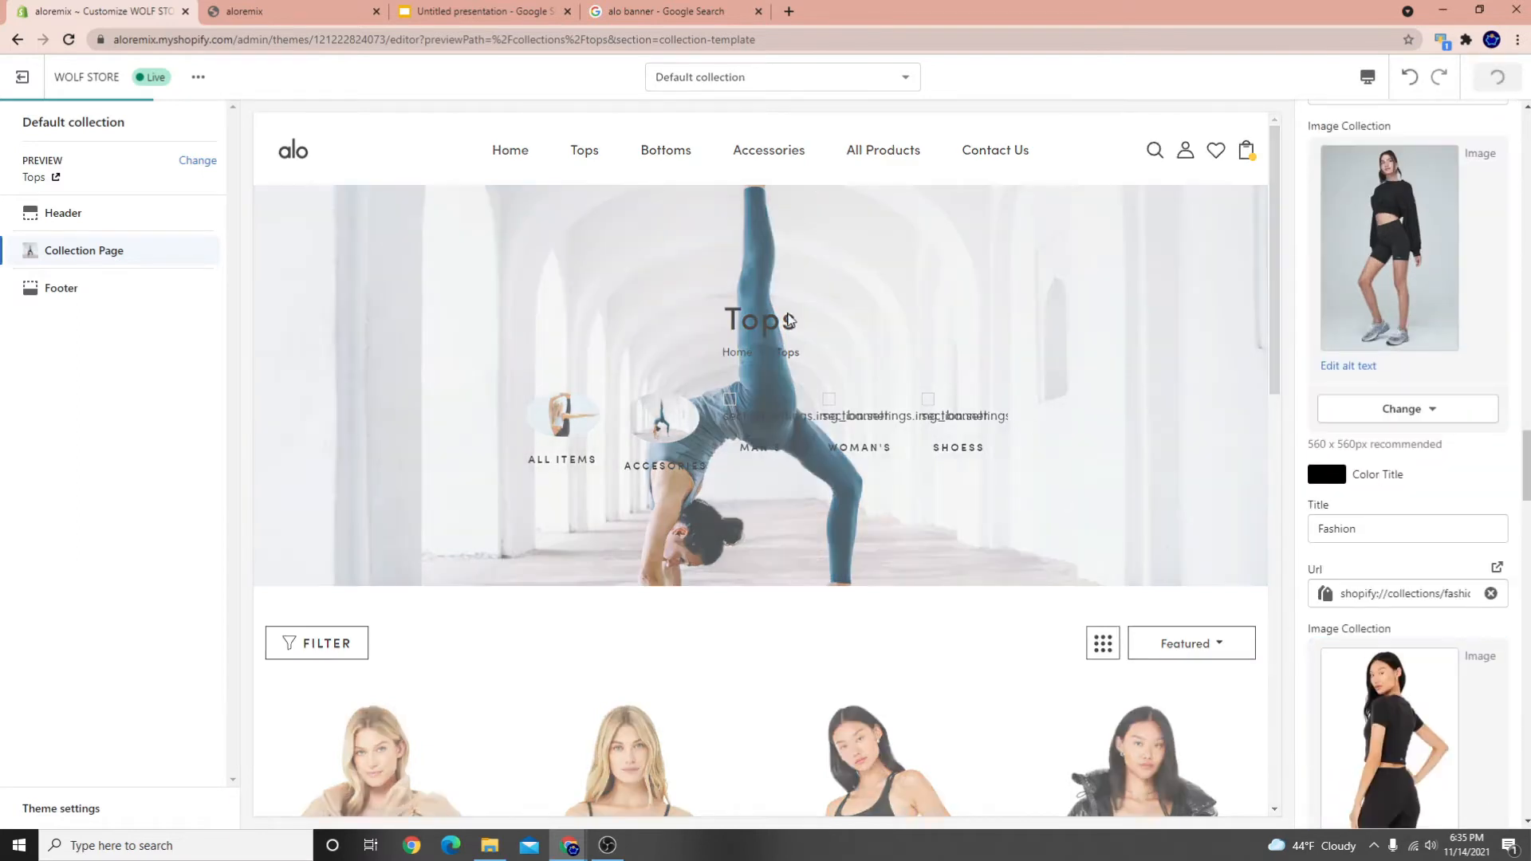
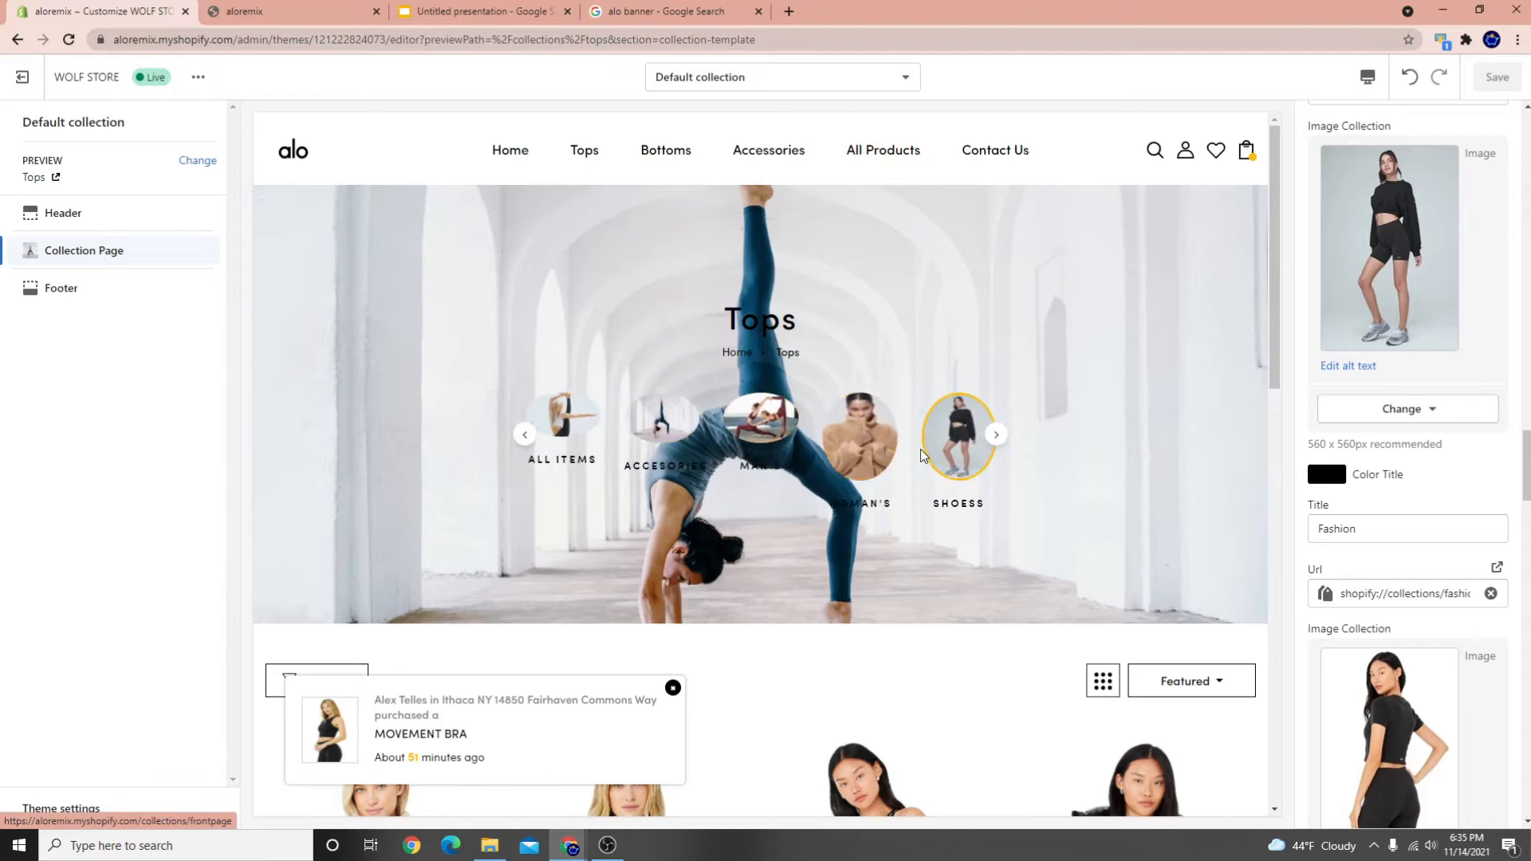
scroll(839, 448, "down", 7)
scroll(616, 375, "up", 4)
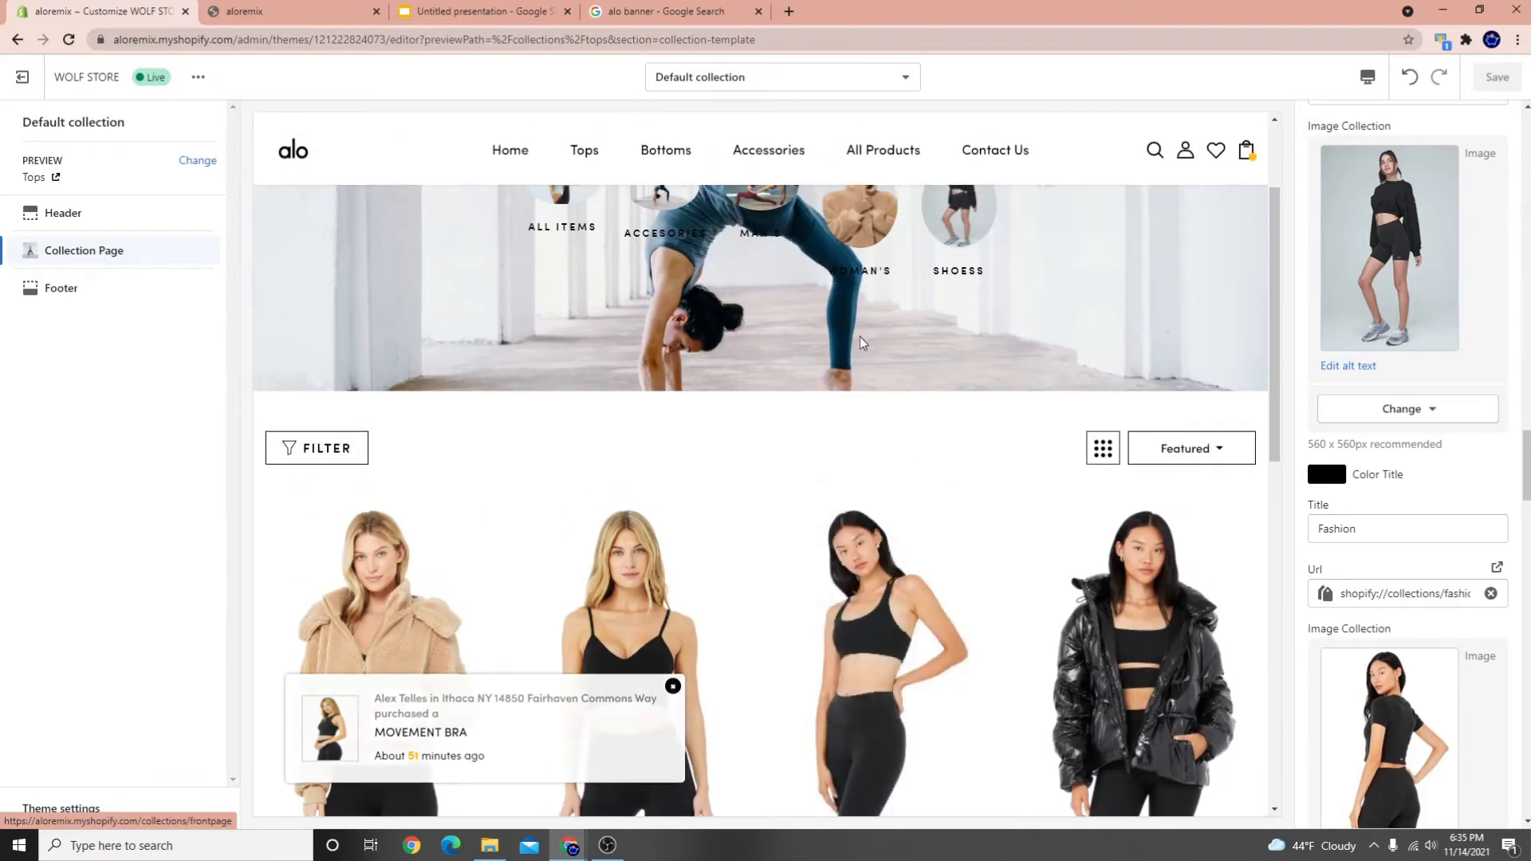
scroll(859, 337, "up", 3)
scroll(1385, 560, "up", 2)
Switch the Collection Page's breadcrumb style to Style 4, save the theme and check the preview
scroll(1385, 561, "up", 15)
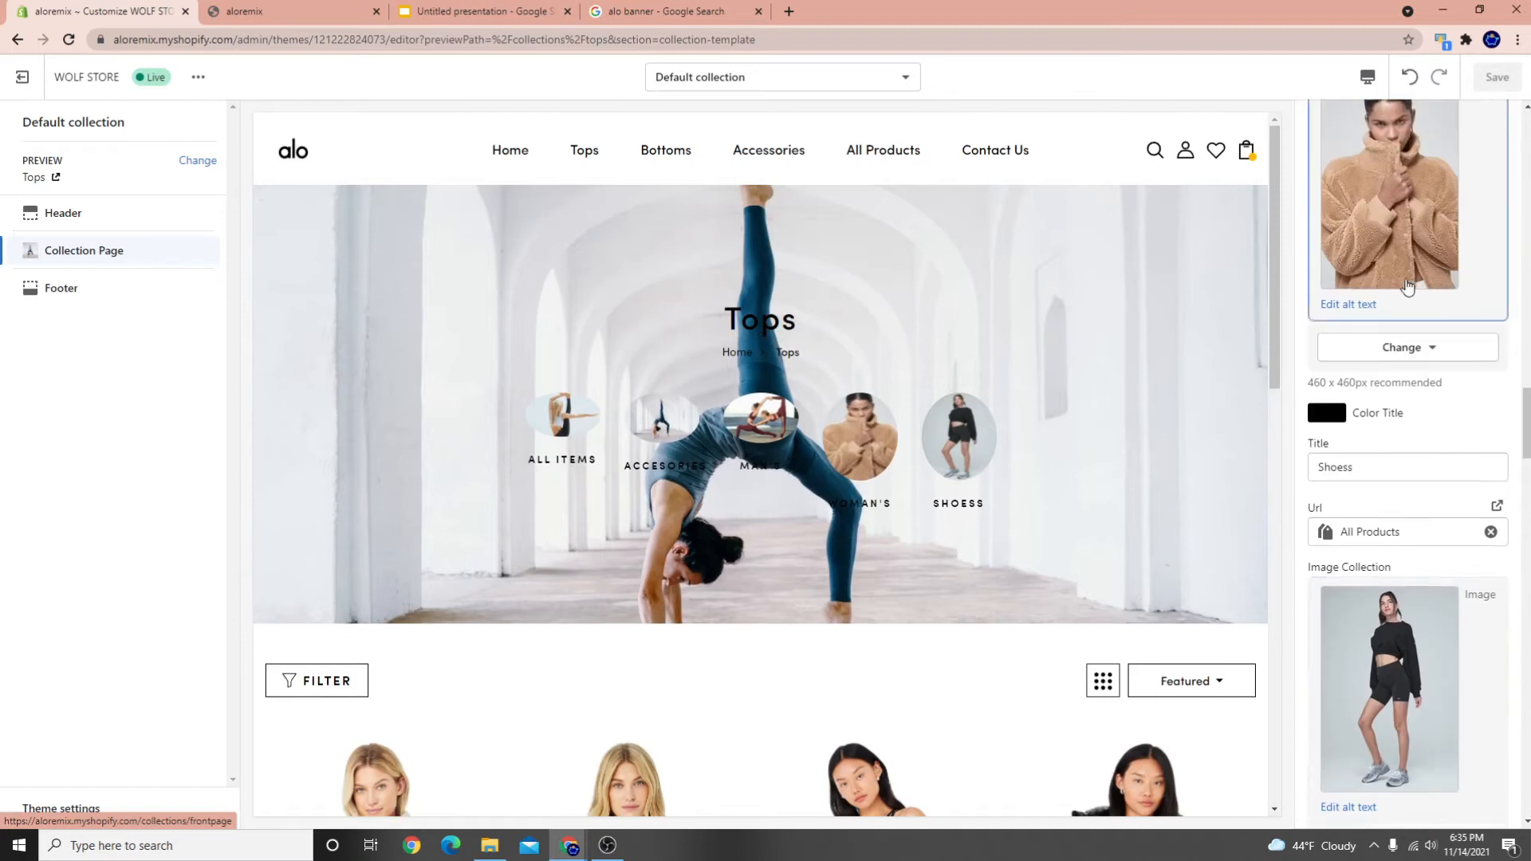
scroll(1361, 318, "up", 10)
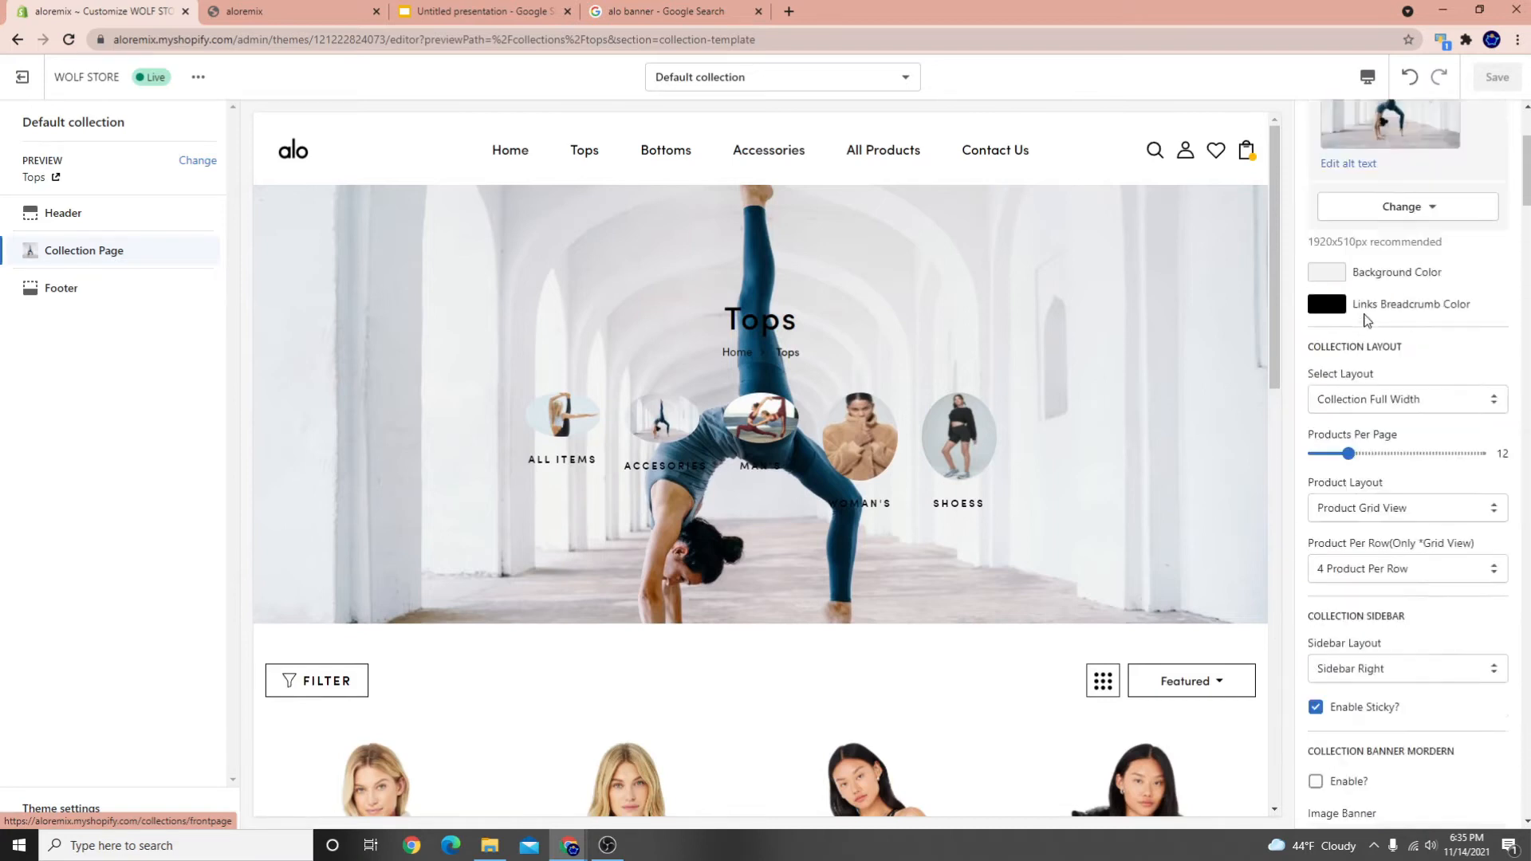
left_click(1367, 204)
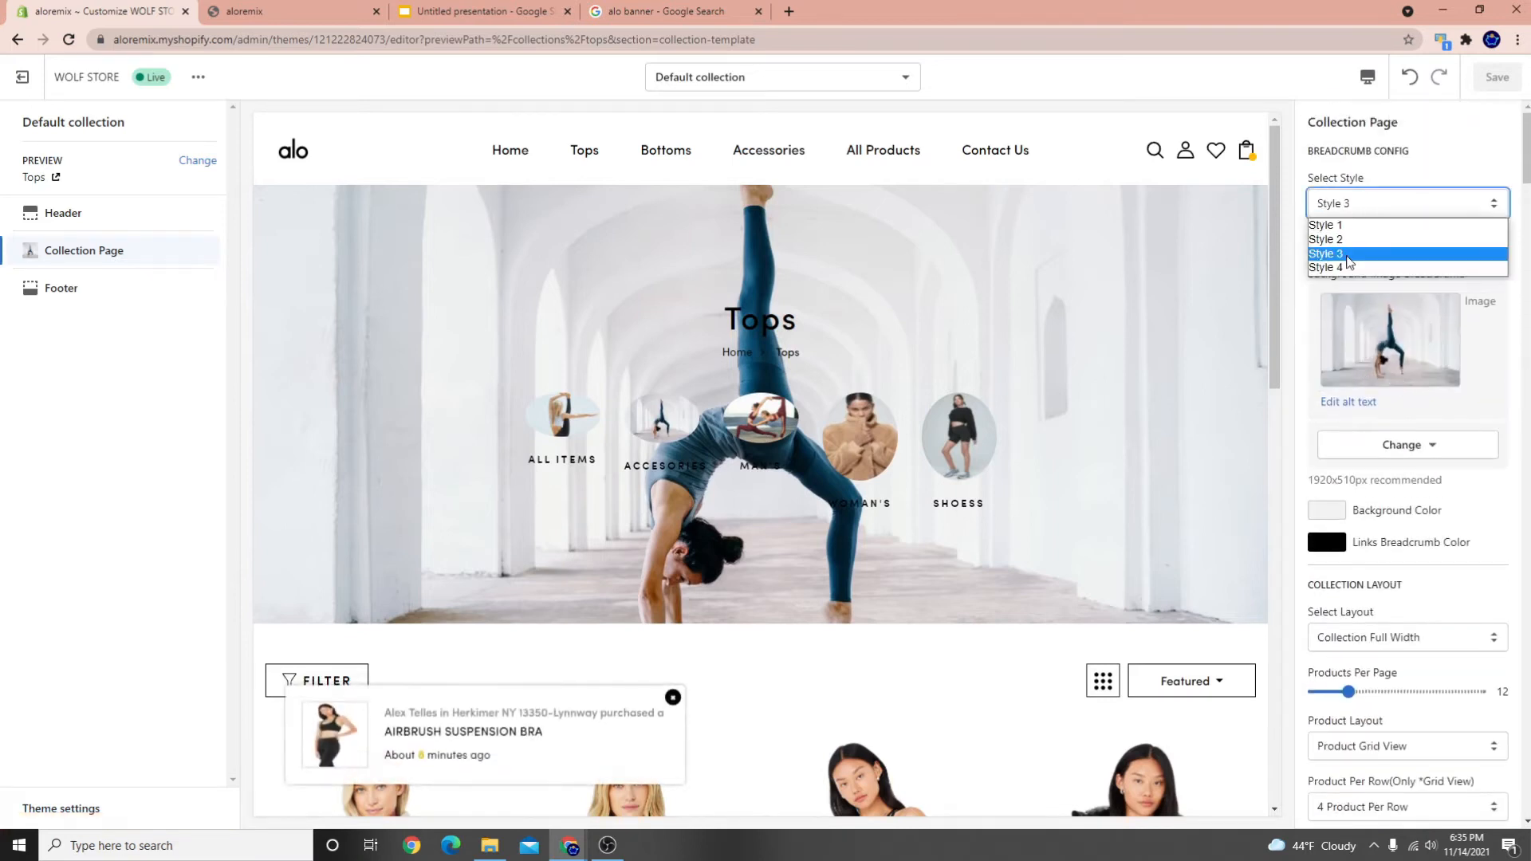
left_click(1340, 267)
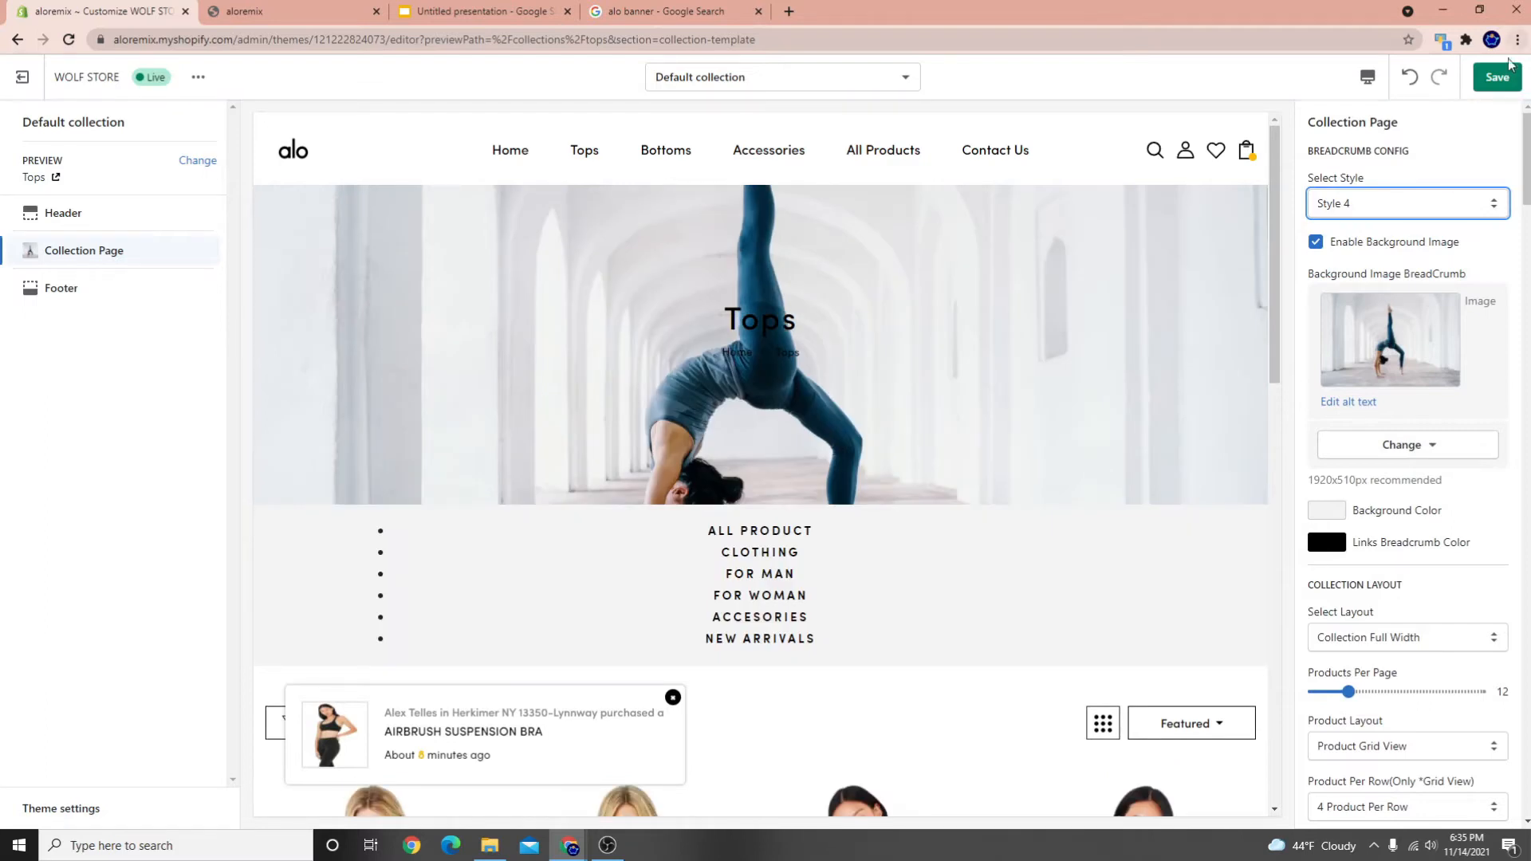
left_click(1507, 67)
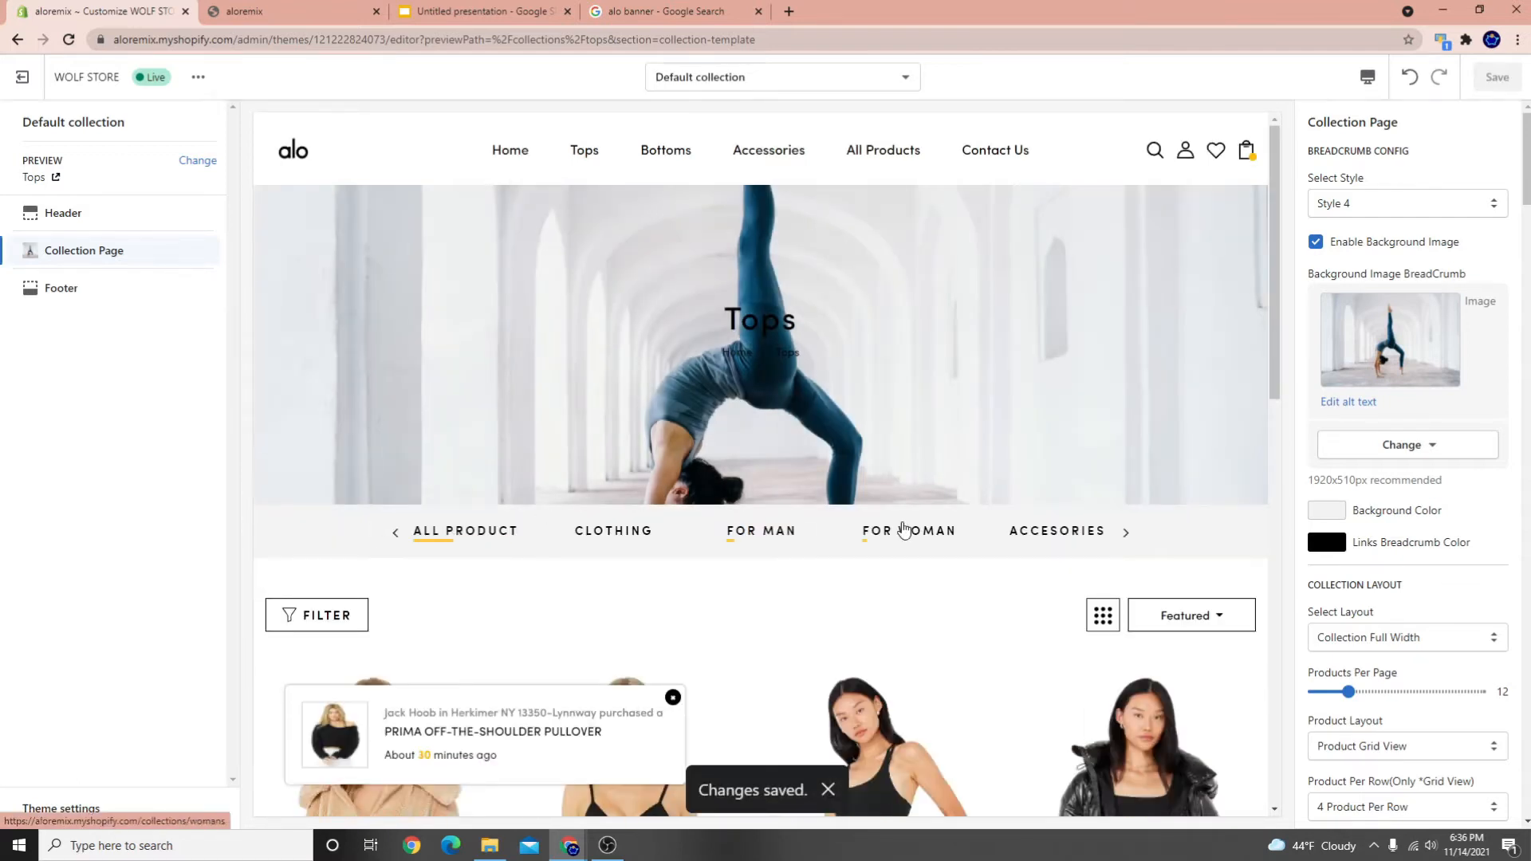
scroll(982, 542, "down", 4)
scroll(893, 558, "up", 4)
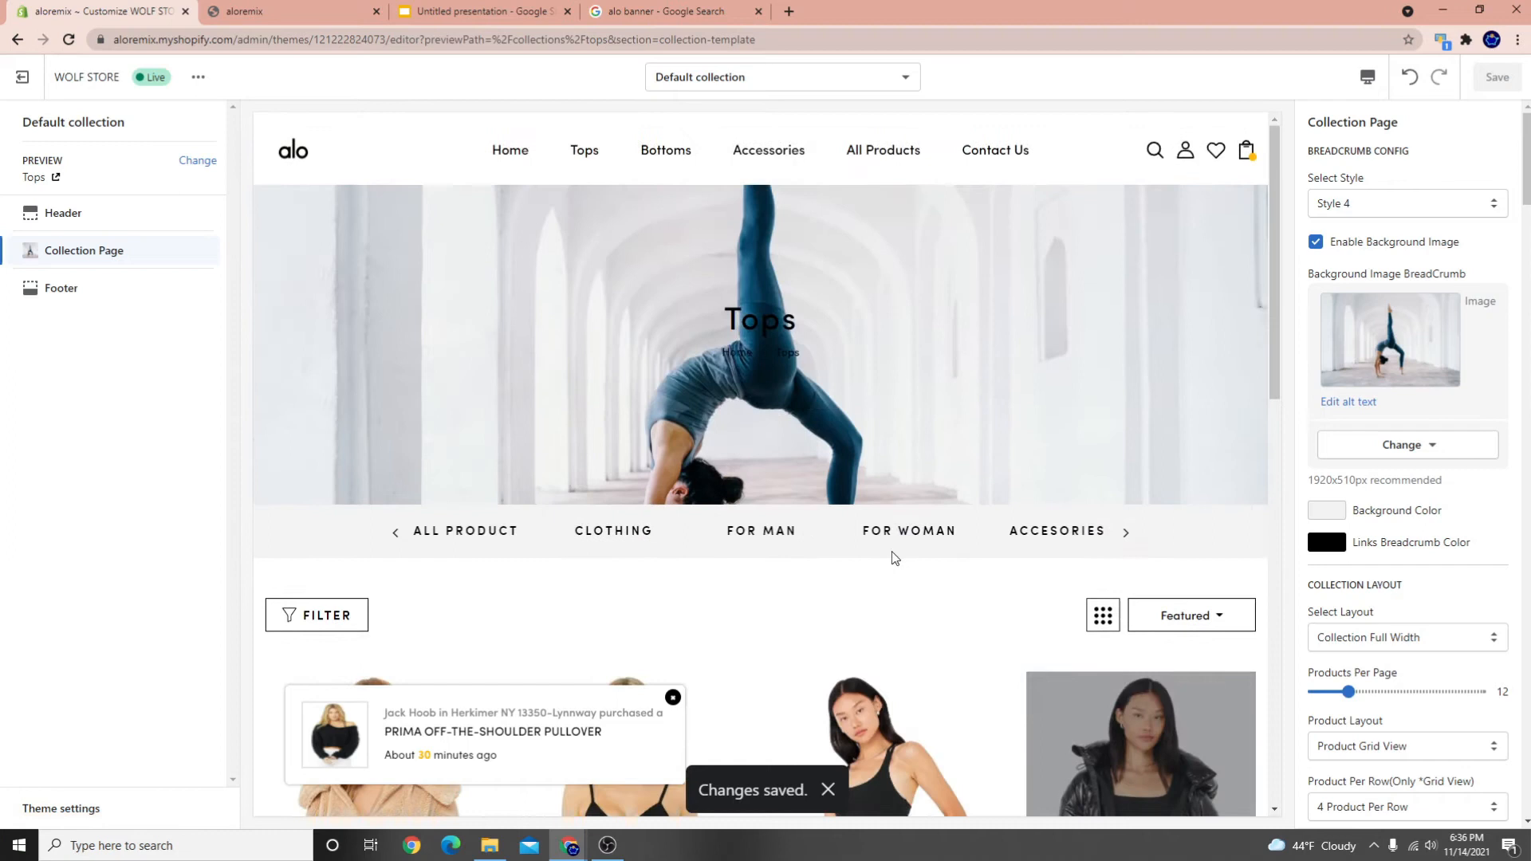
Find the breadcrumb link entries in the Collection Page's theme settings and retitle the Clothing entry TOPS
scroll(1447, 712, "down", 8)
scroll(1376, 702, "down", 15)
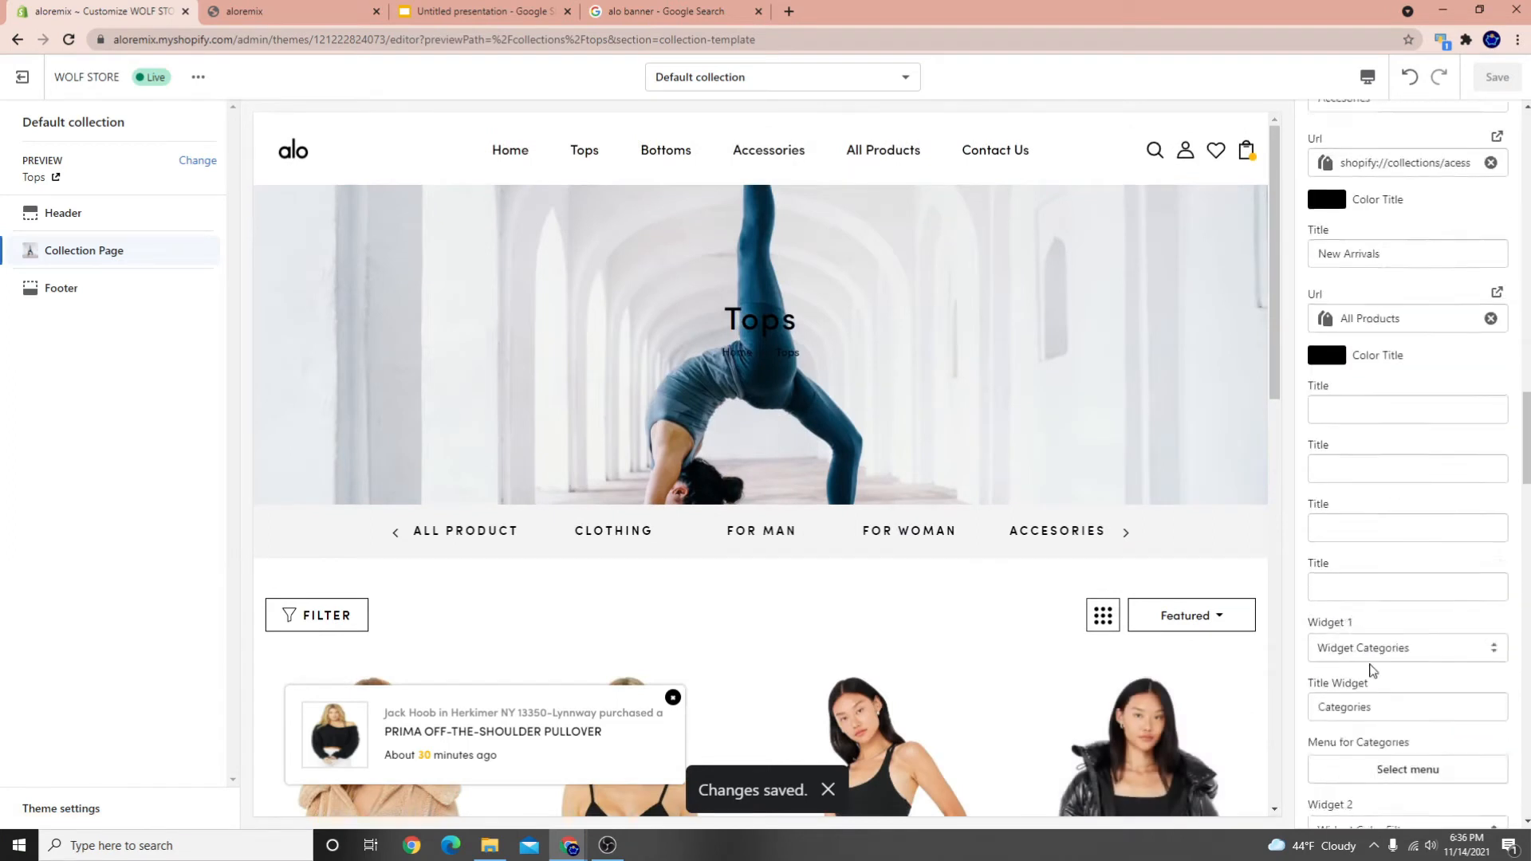
scroll(1394, 576, "up", 3)
scroll(1420, 542, "up", 4)
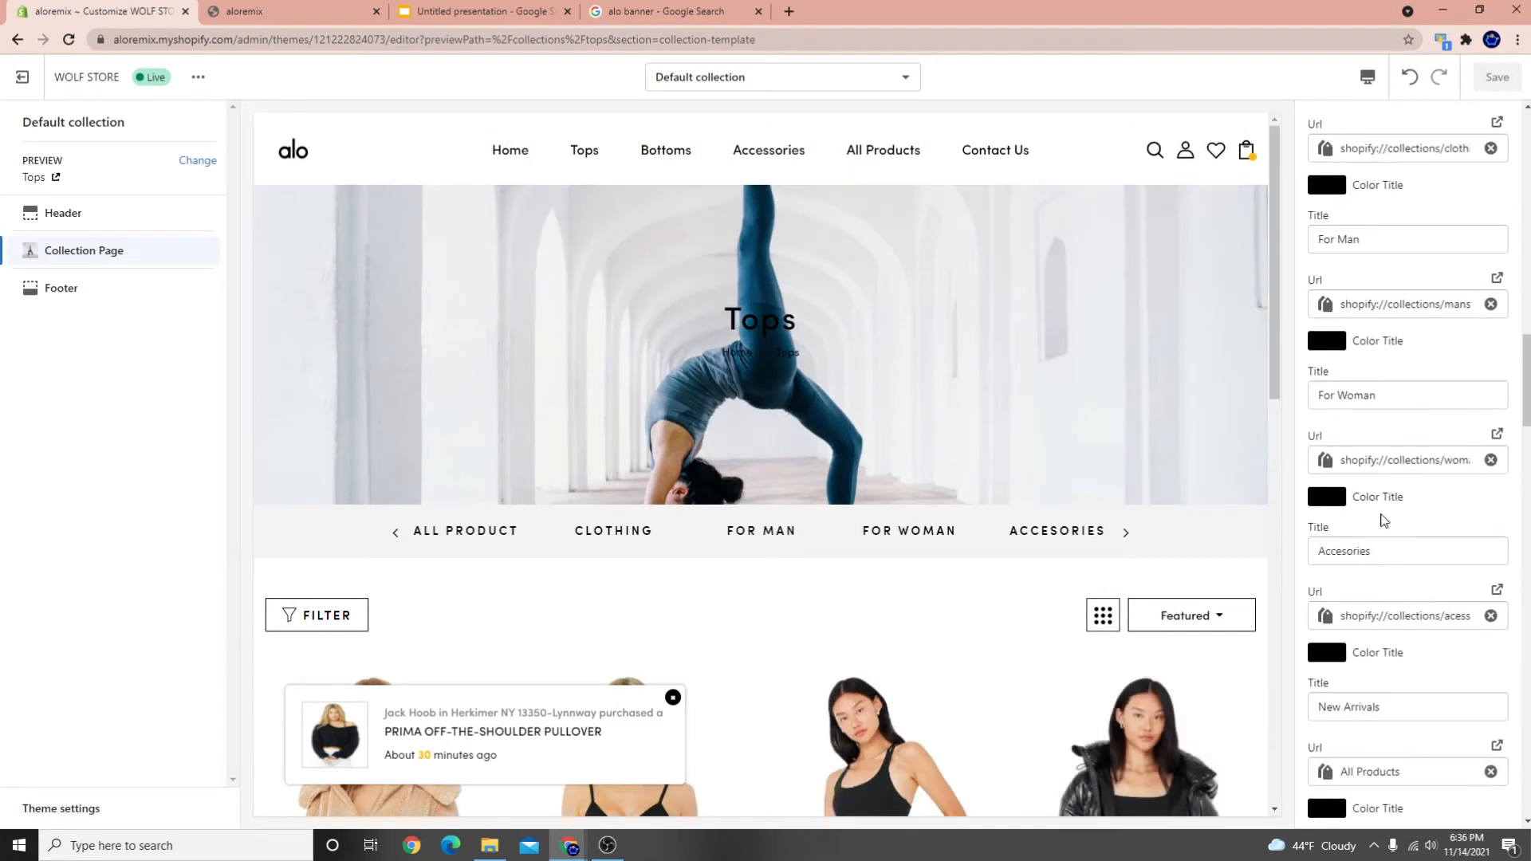
left_click_drag(1424, 402, 1377, 393)
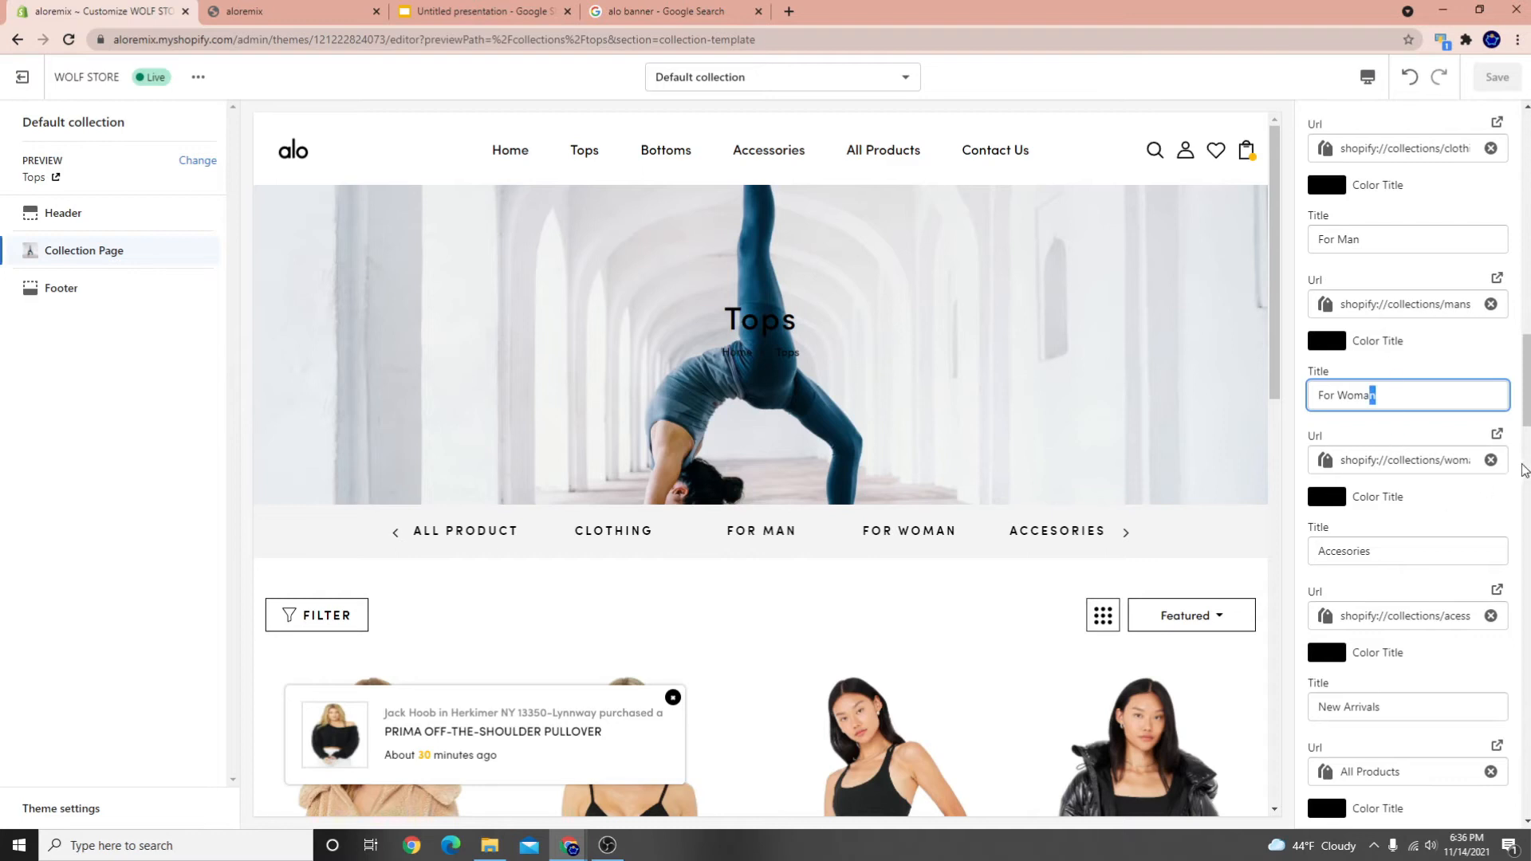
scroll(1487, 463, "up", 5)
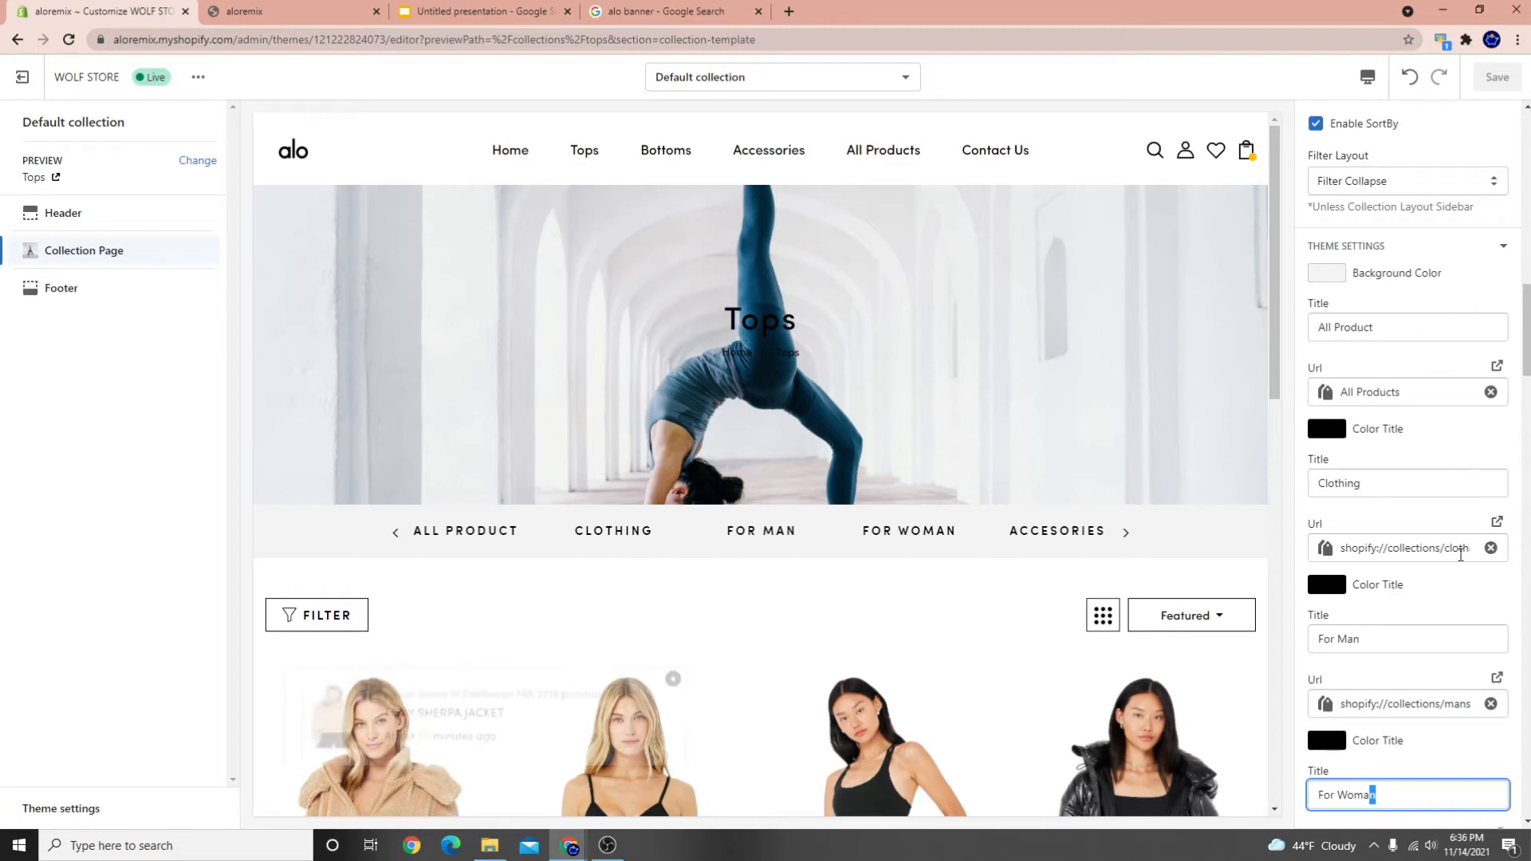
scroll(1462, 526, "down", 1)
double_click(1426, 405)
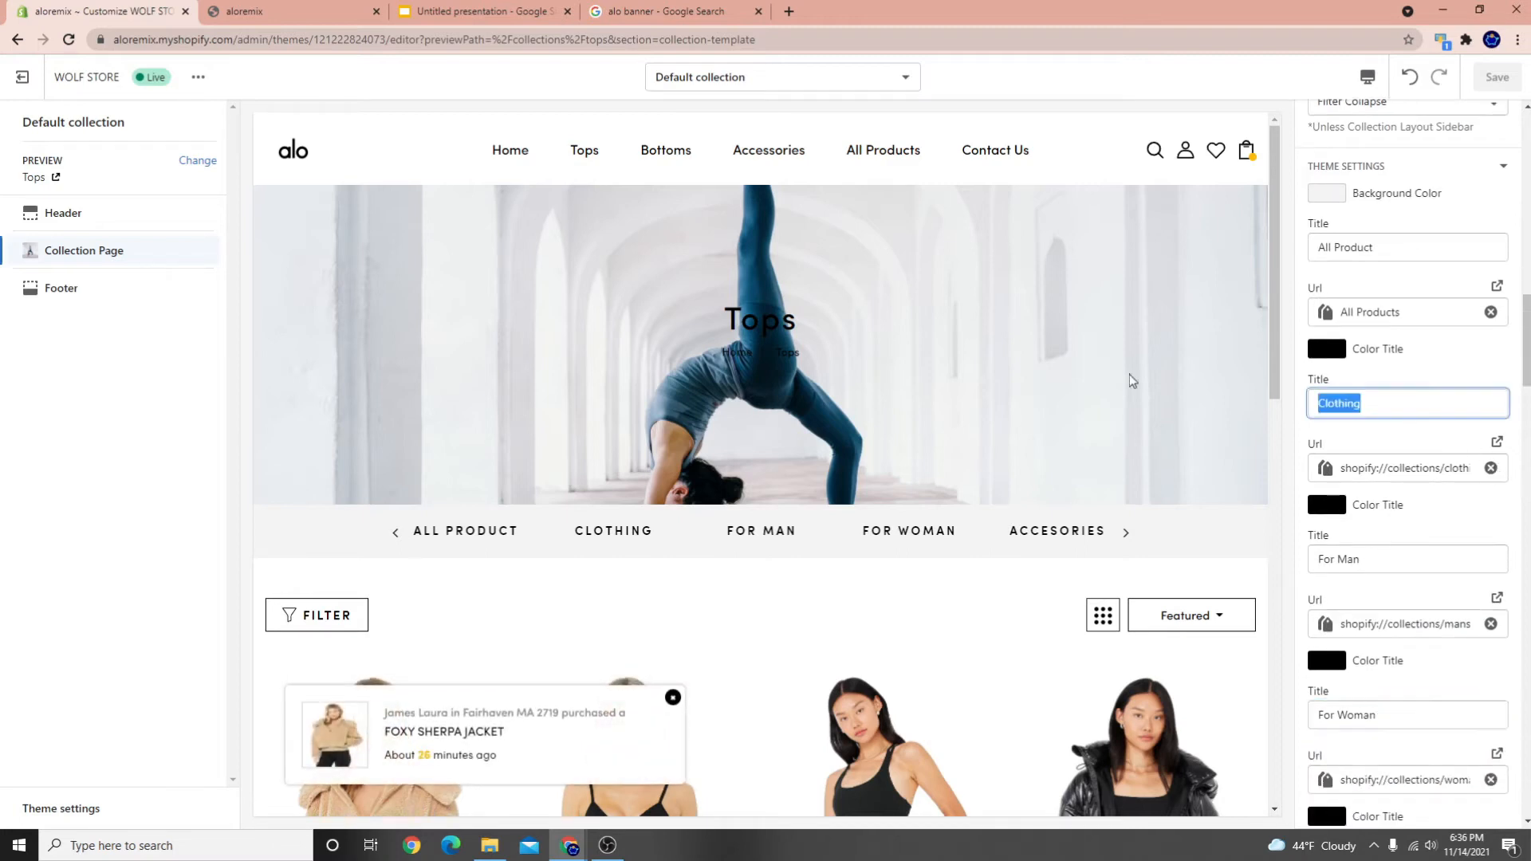
key("BackSpace")
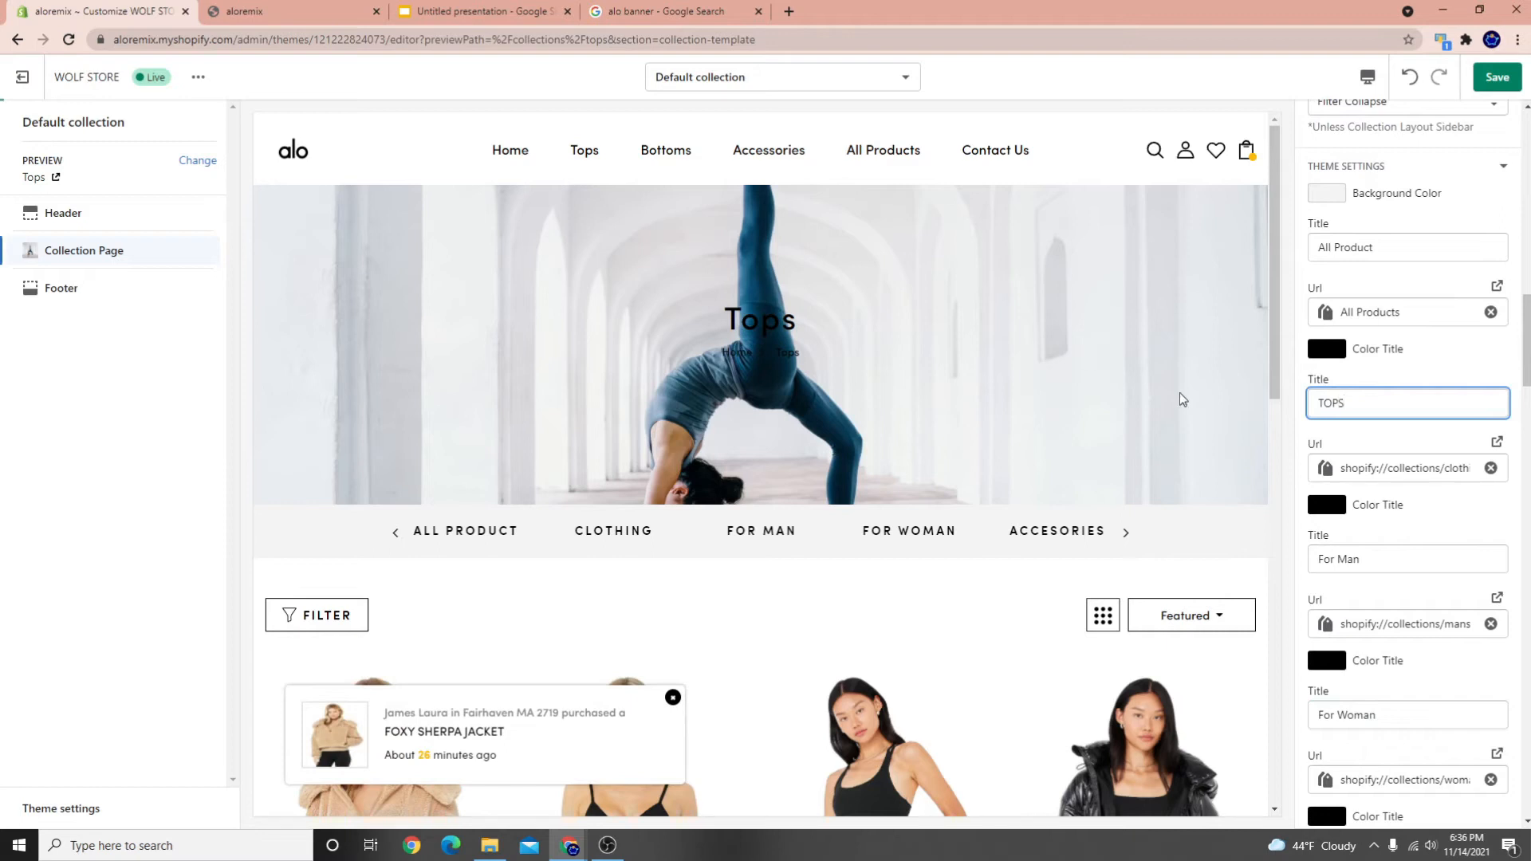
Retitle the For Man entry BOTTOMS and the For Woman entry BRAS
left_click(1391, 564)
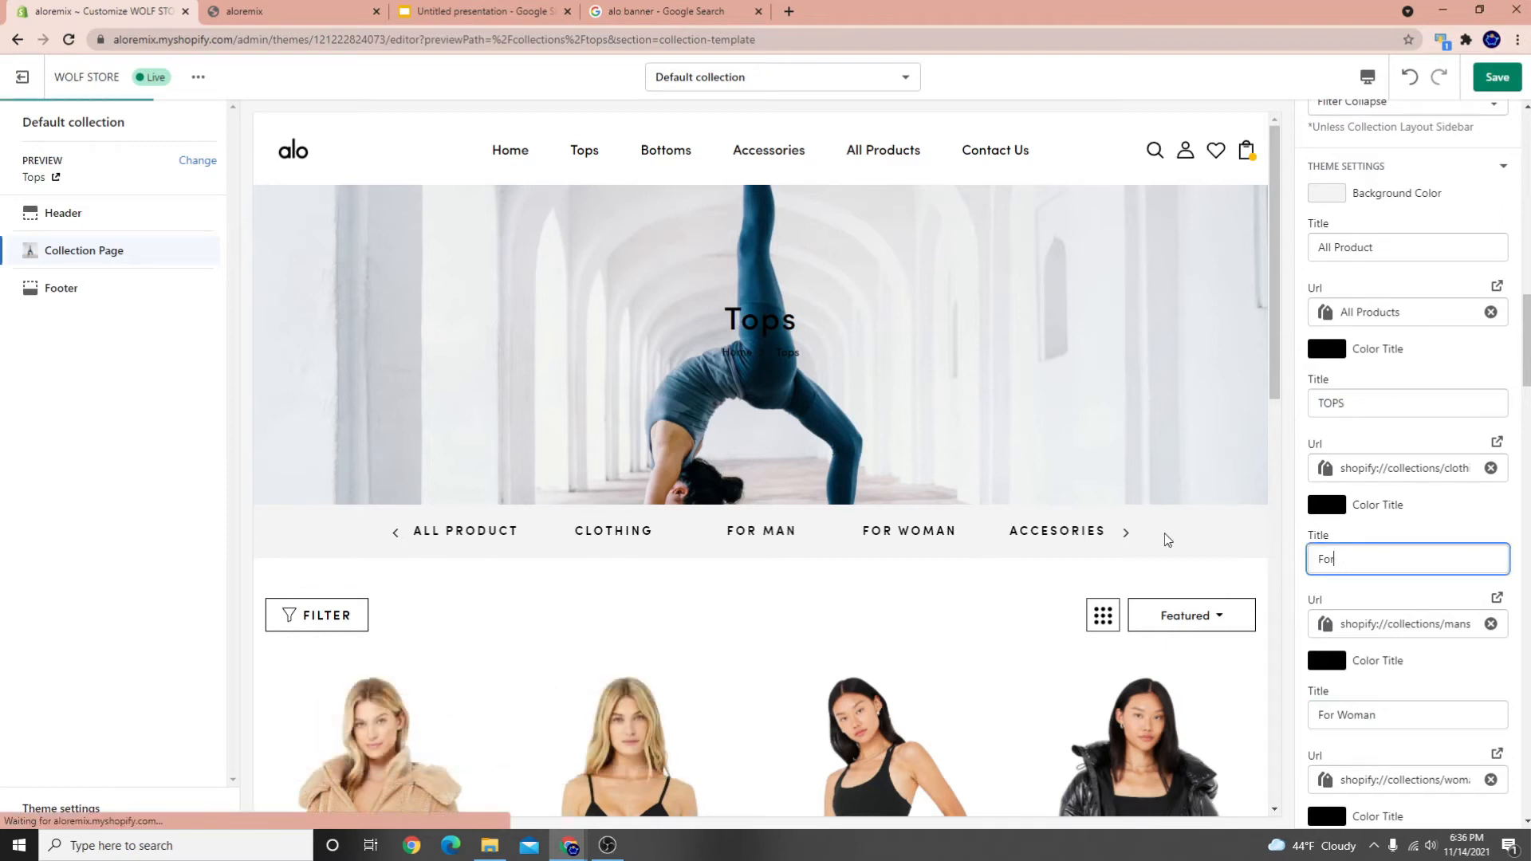
key("BackSpace")
key("BackSpace")
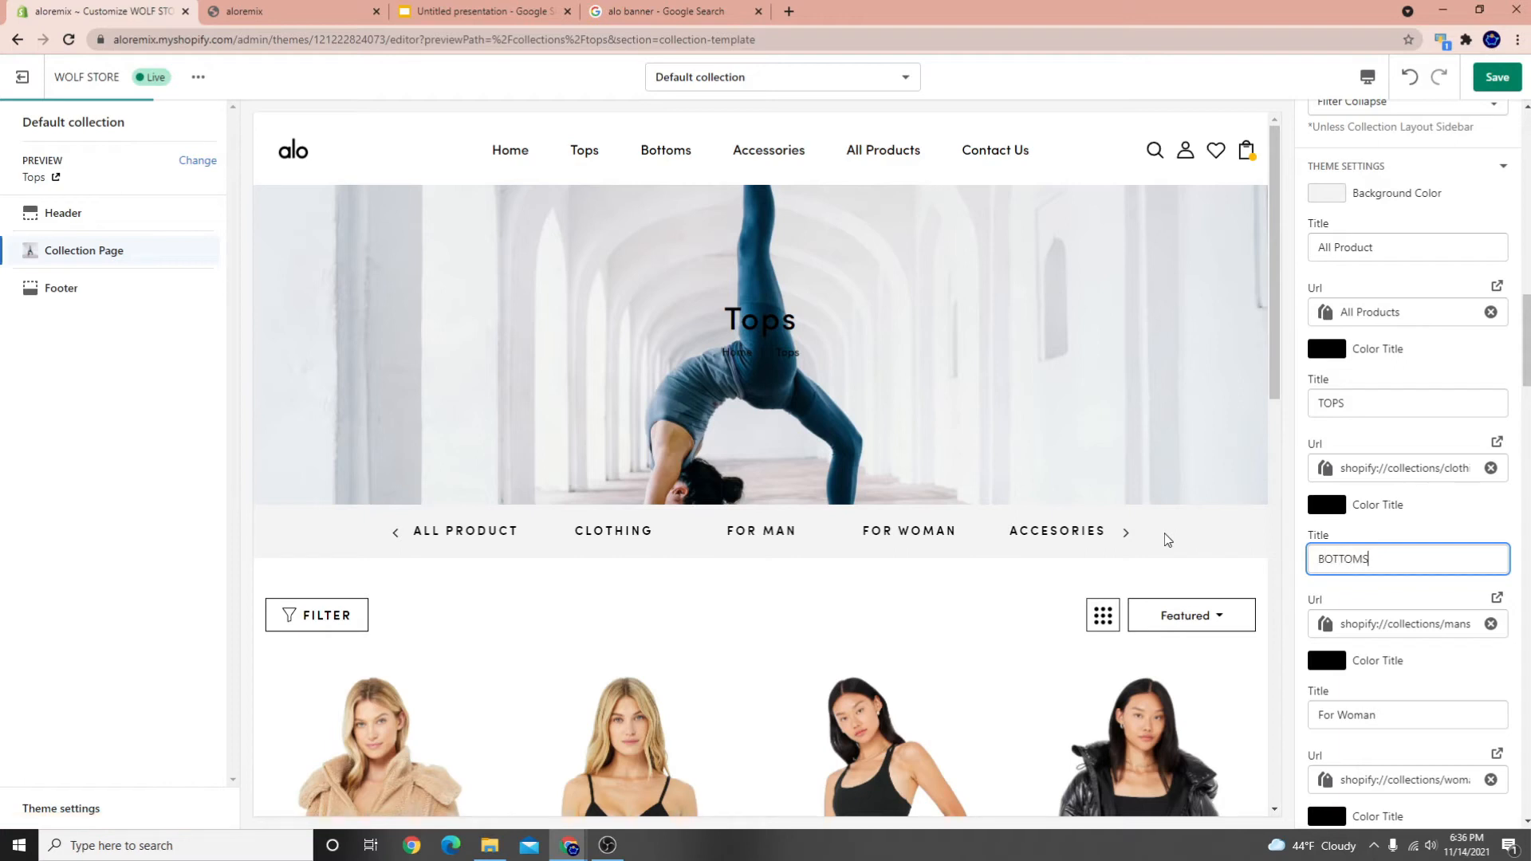
scroll(1401, 609, "down", 2)
left_click_drag(1389, 555, 1180, 524)
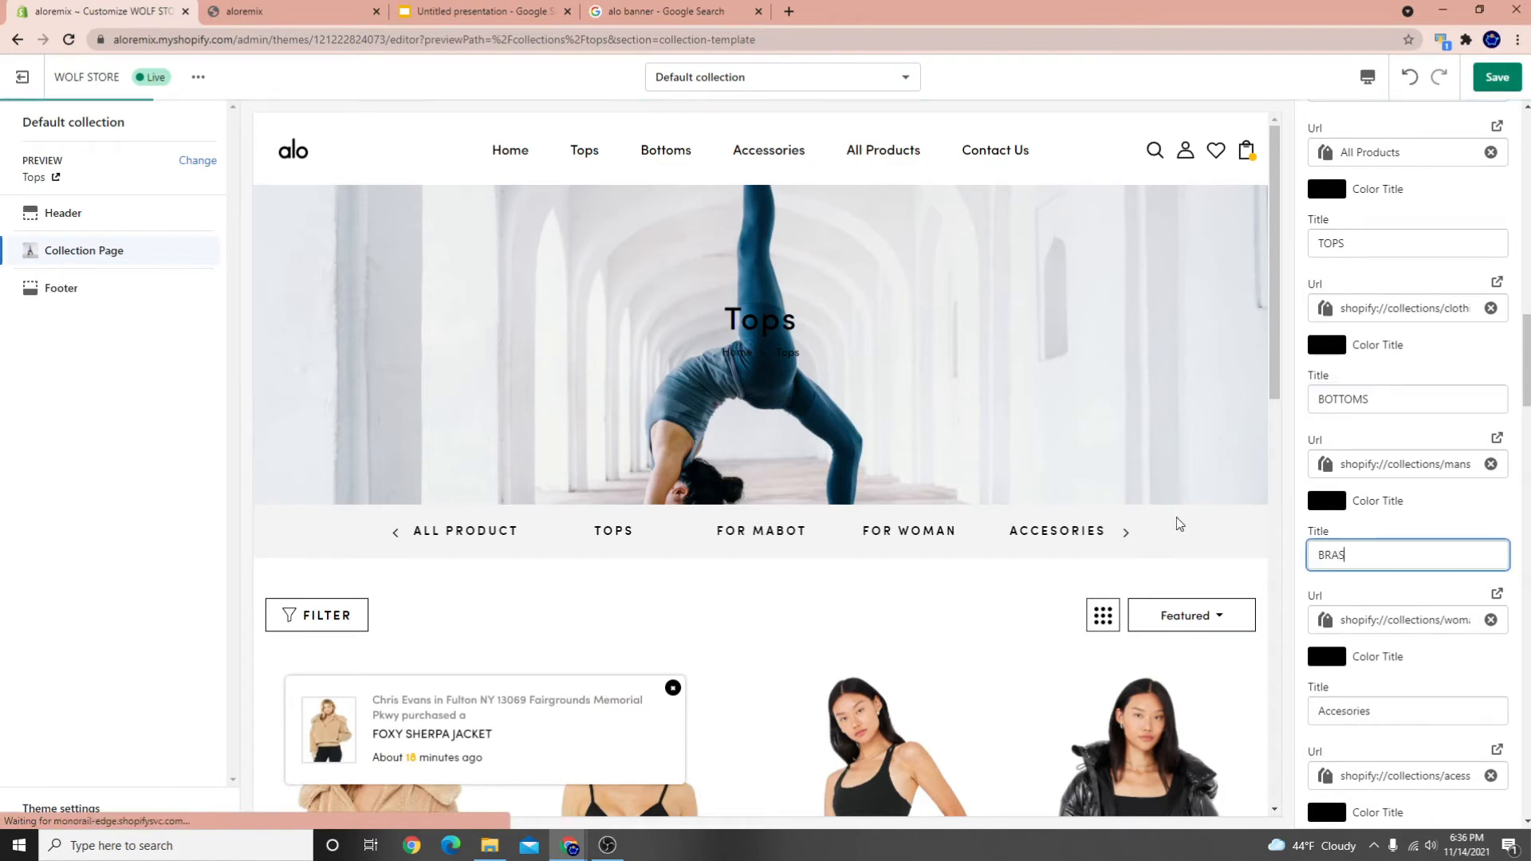
Replace the Accesories entry's Url with a link to the Accessories collection
scroll(1384, 652, "down", 1)
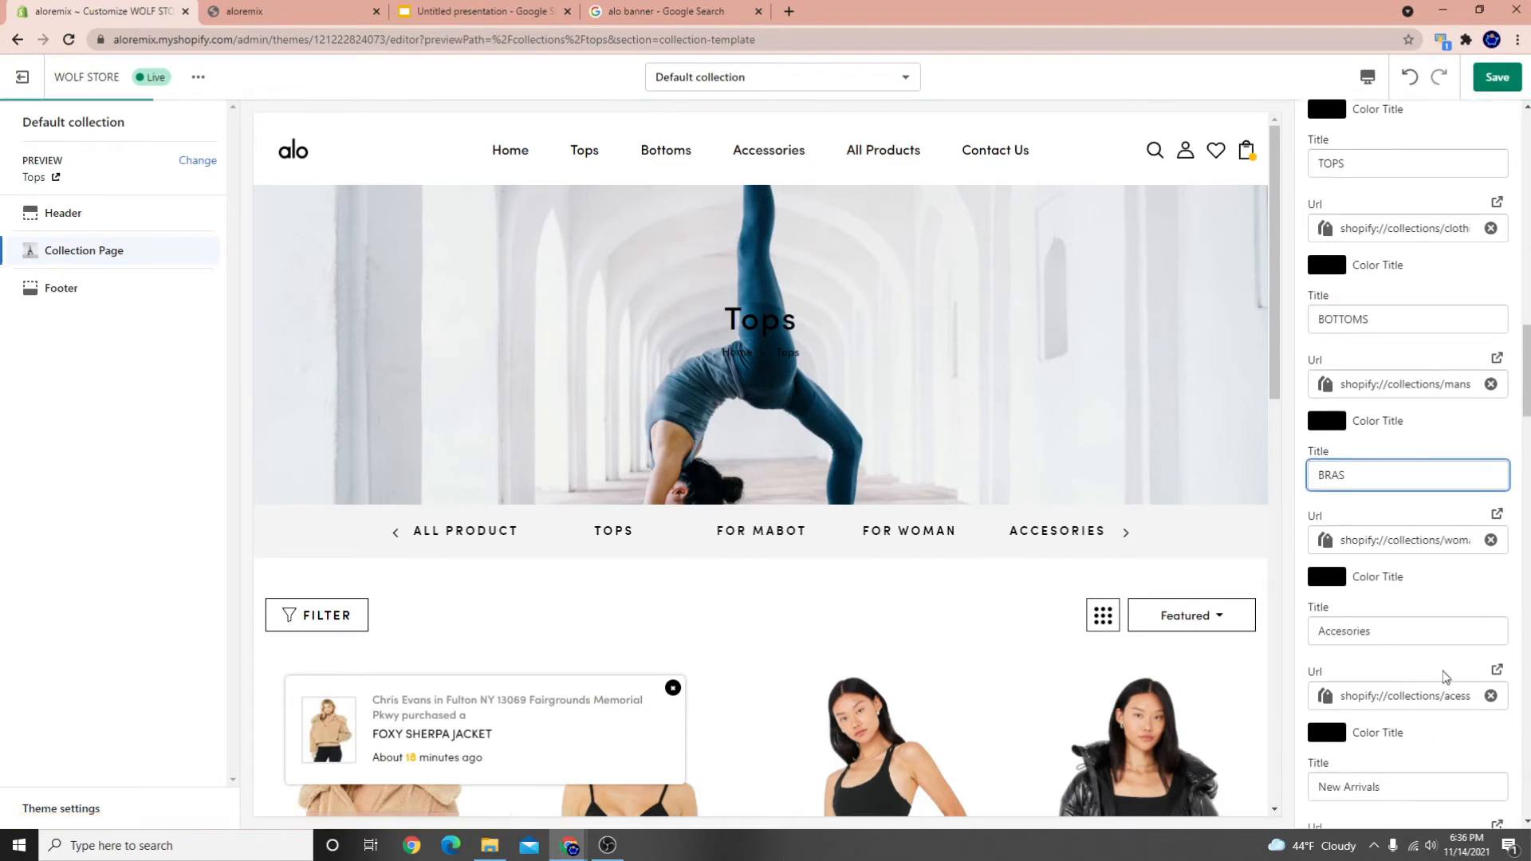
left_click(1491, 696)
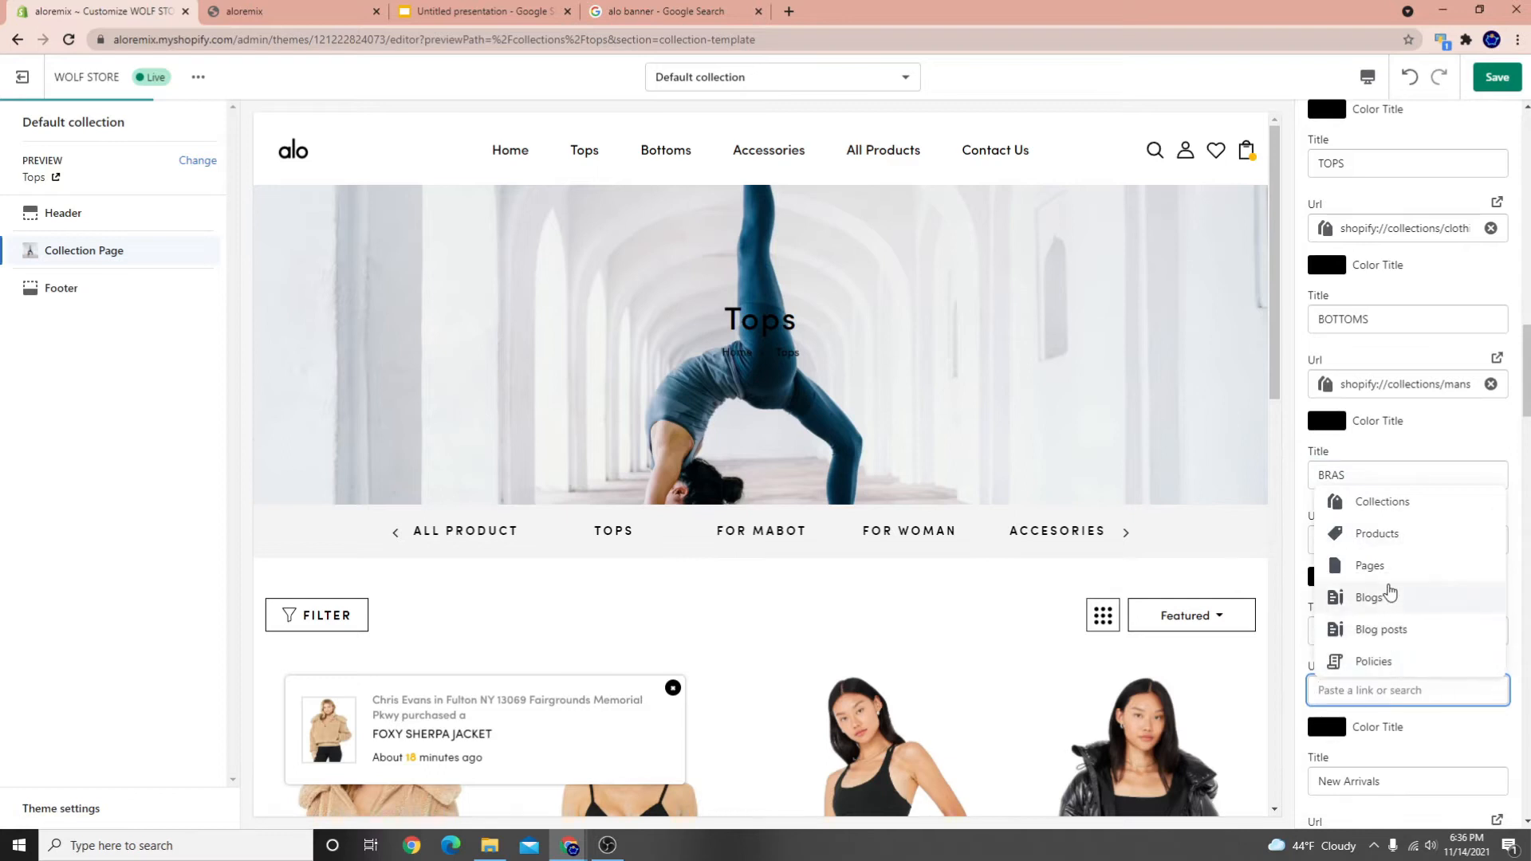
left_click(1384, 505)
scroll(1365, 550, "down", 1)
scroll(1351, 530, "up", 1)
left_click(1363, 518)
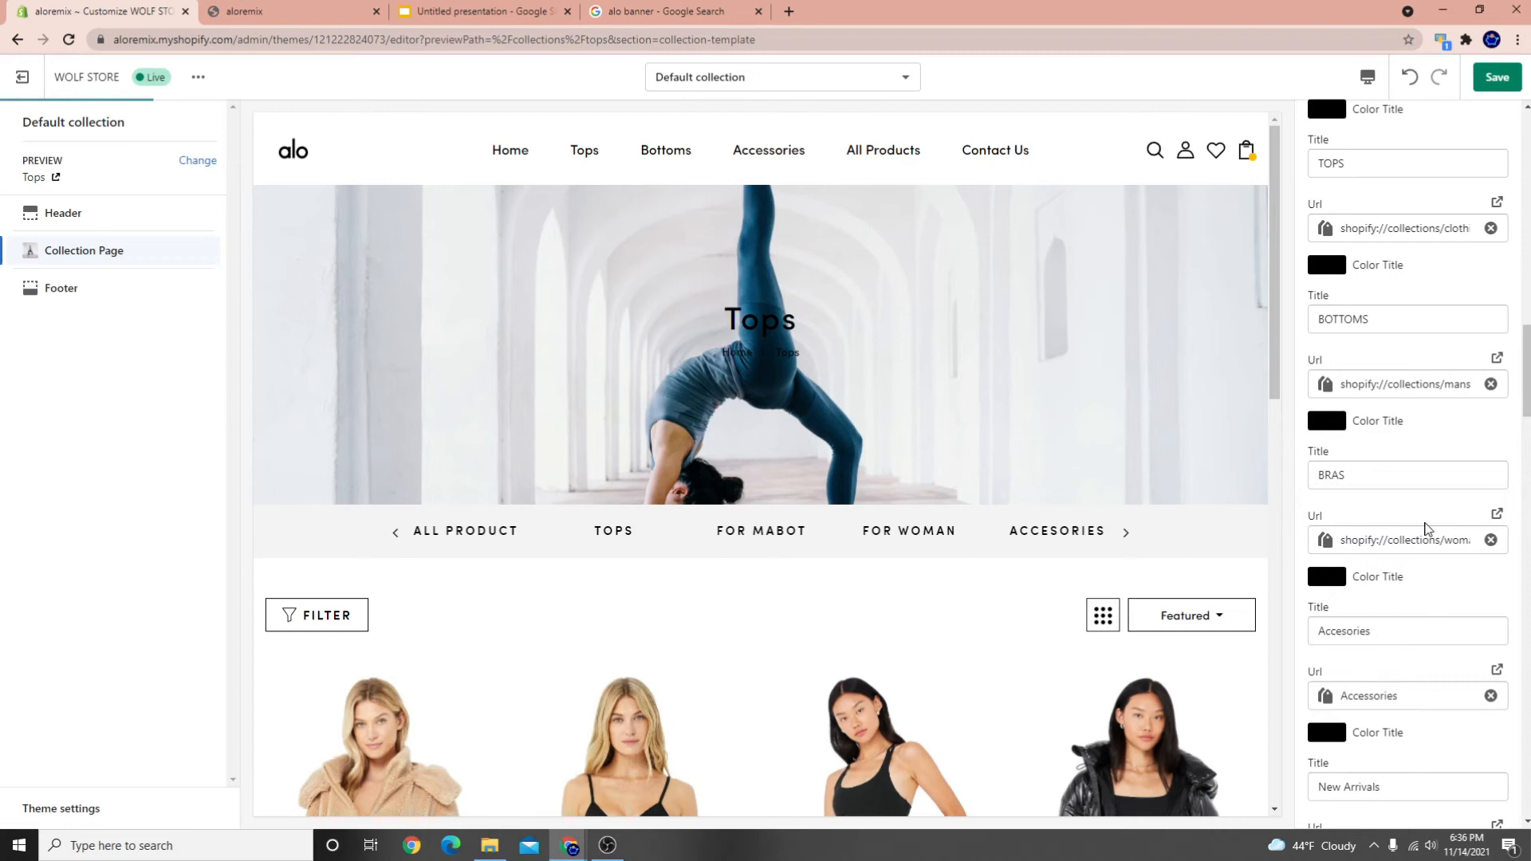
Replace the BRAS entry's Url with a link to the BRA collection
left_click(1491, 541)
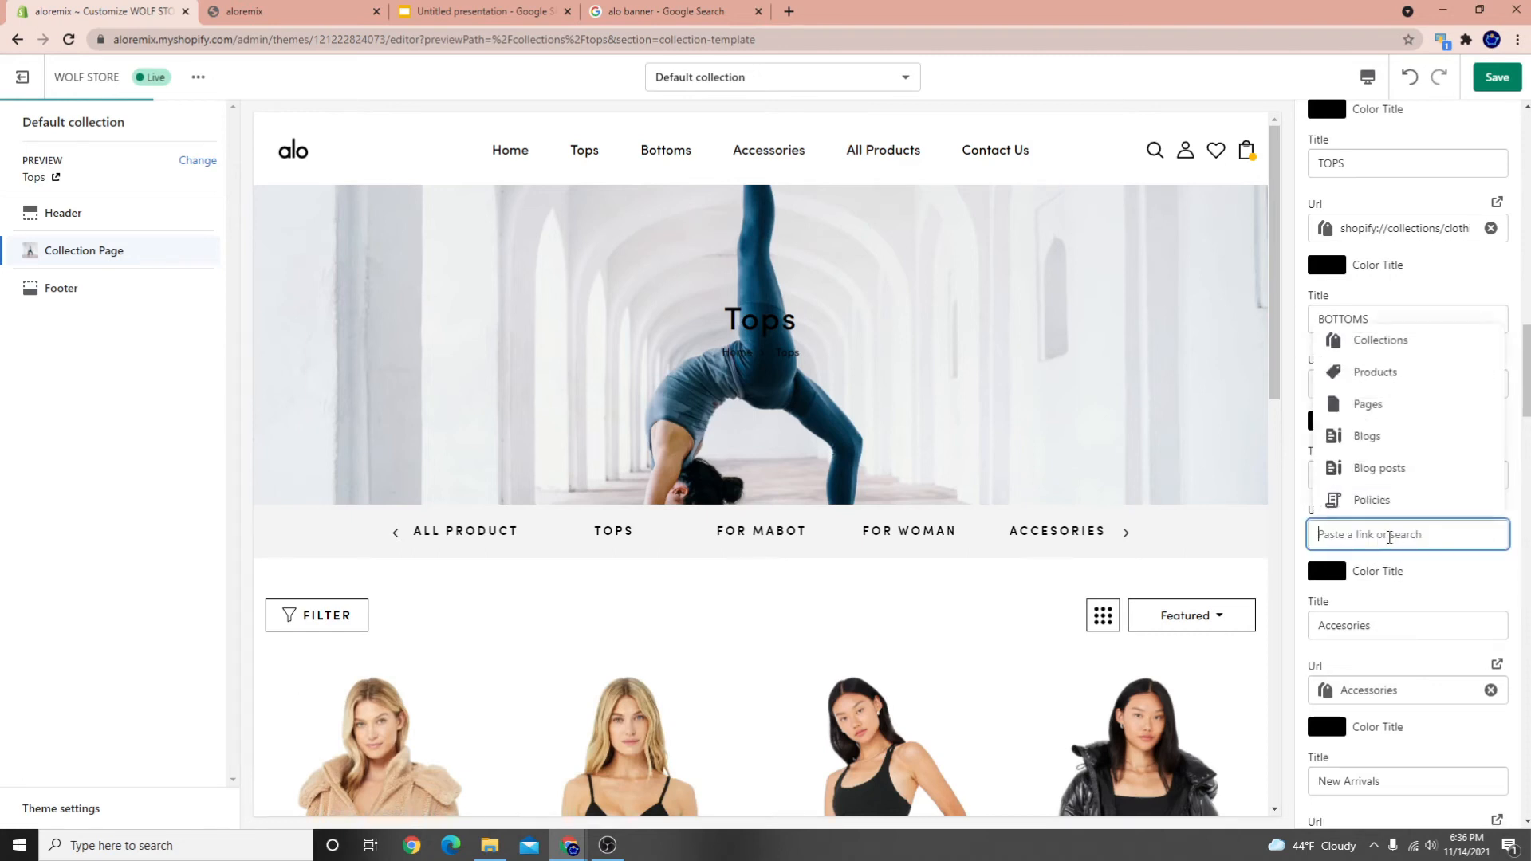
left_click(1380, 341)
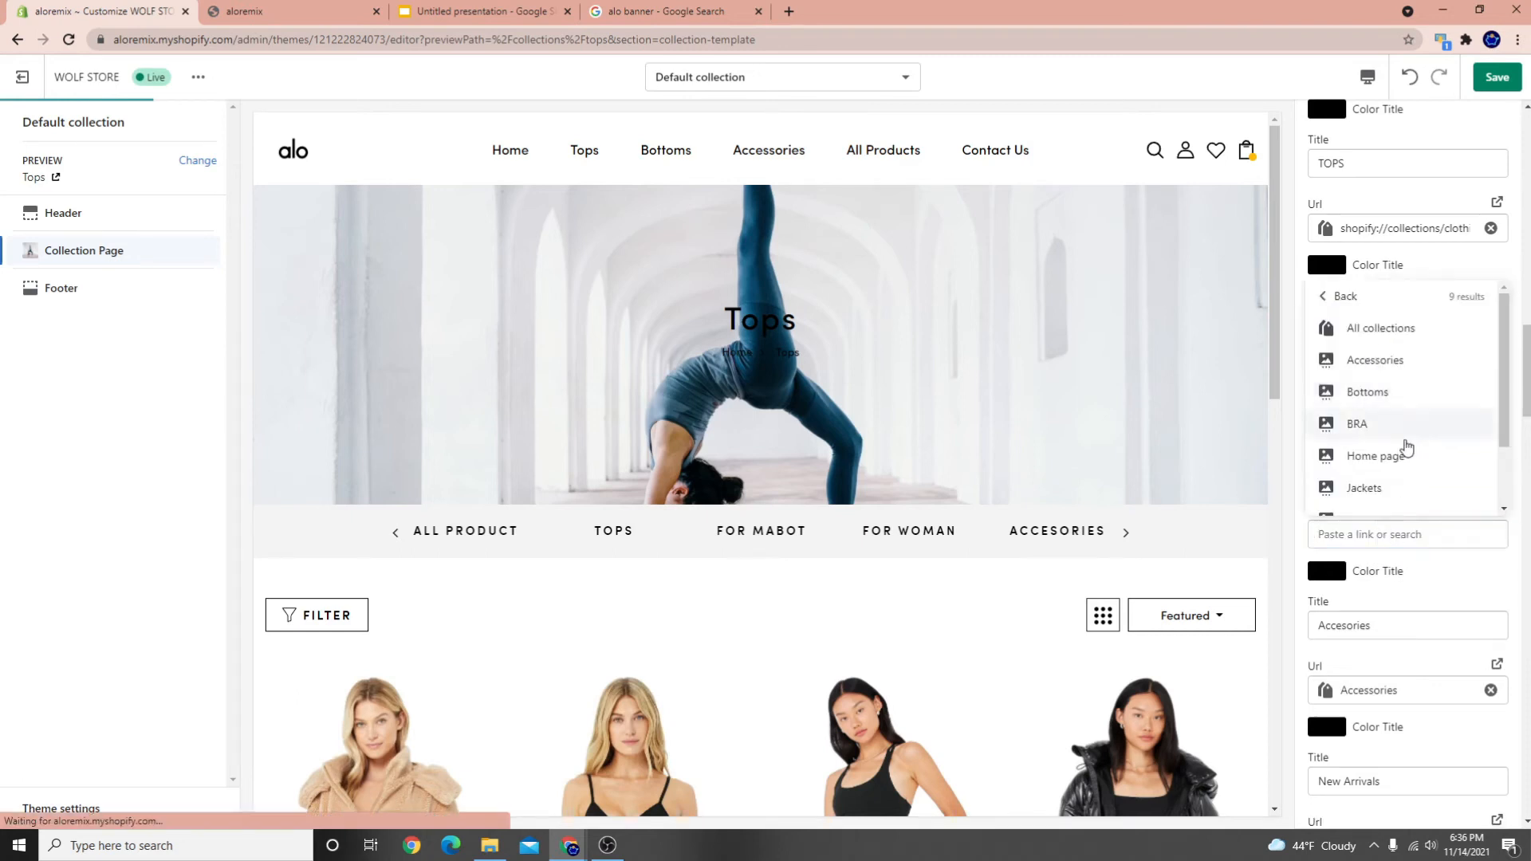
left_click(1395, 421)
Replace the BOTTOMS entry's Url with a link to the Bottoms collection
left_click(1490, 383)
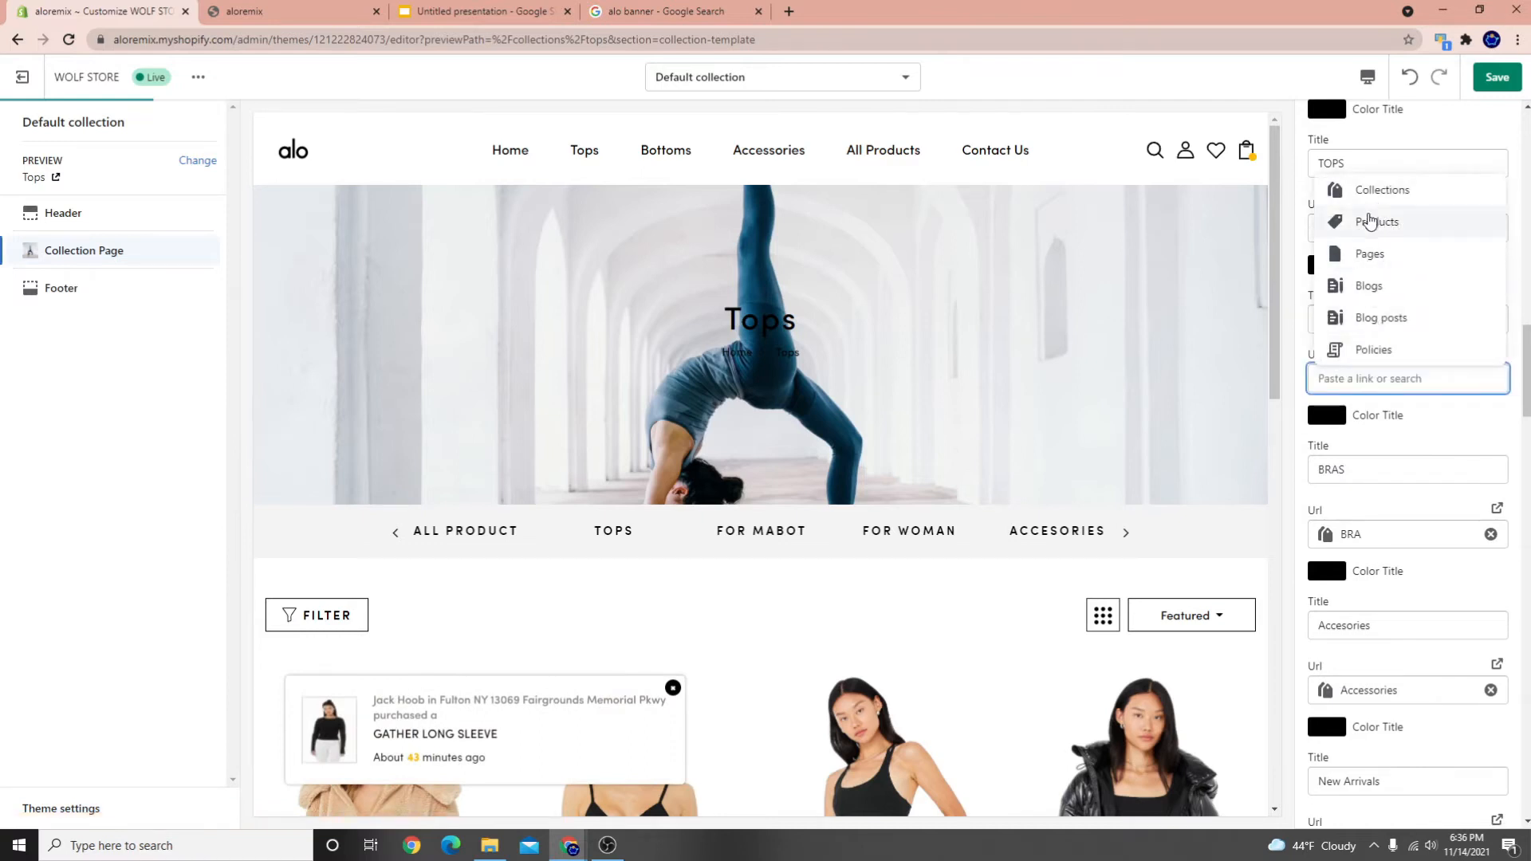
left_click(1377, 191)
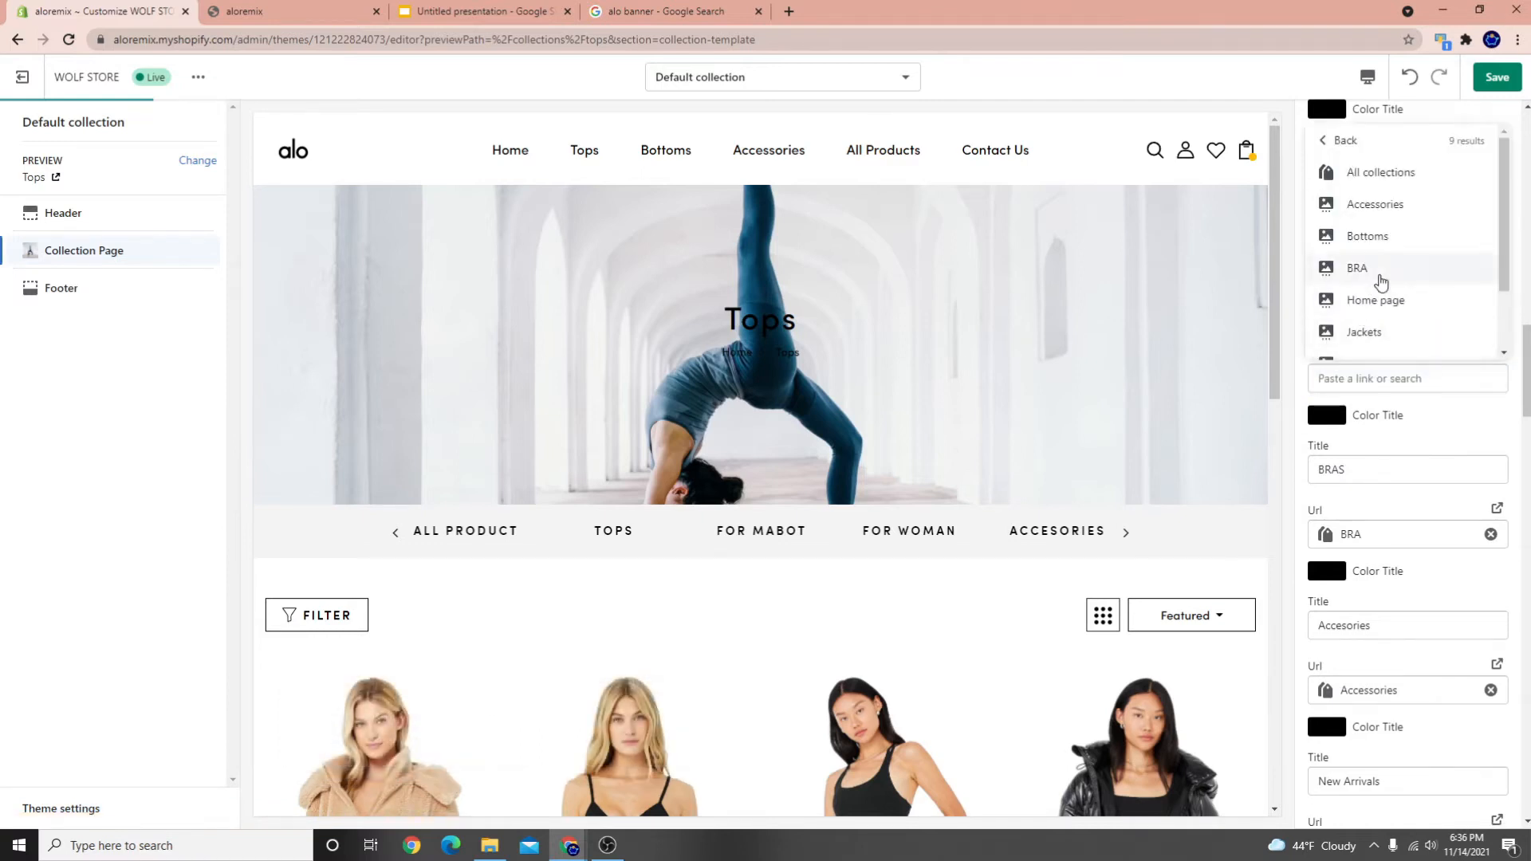
left_click(1368, 236)
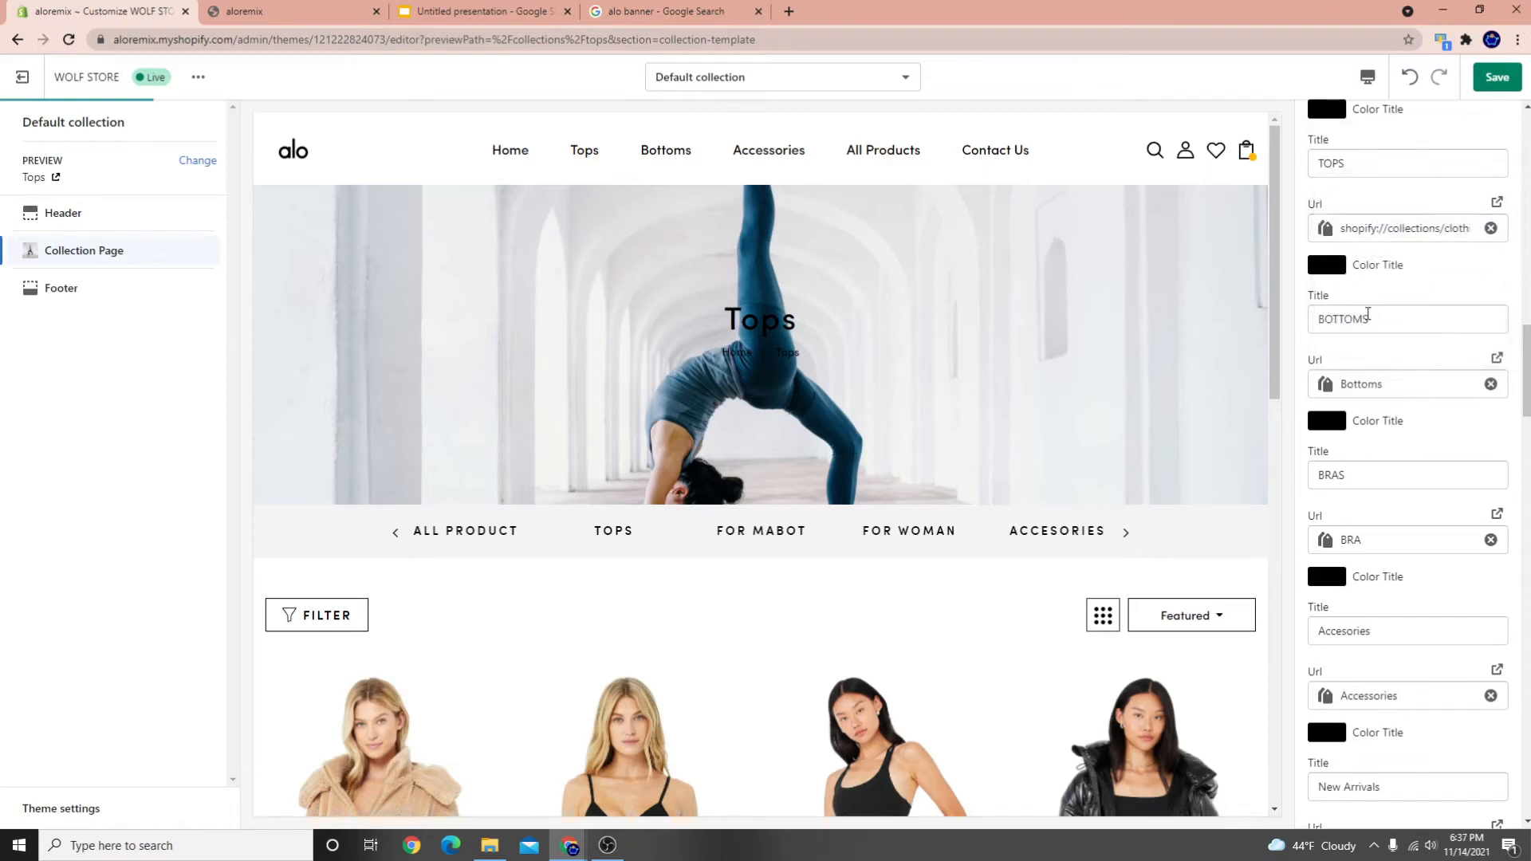
Replace the TOPS entry's Url with a link to the Tops collection and save the theme changes
scroll(1379, 318, "up", 2)
left_click(1490, 389)
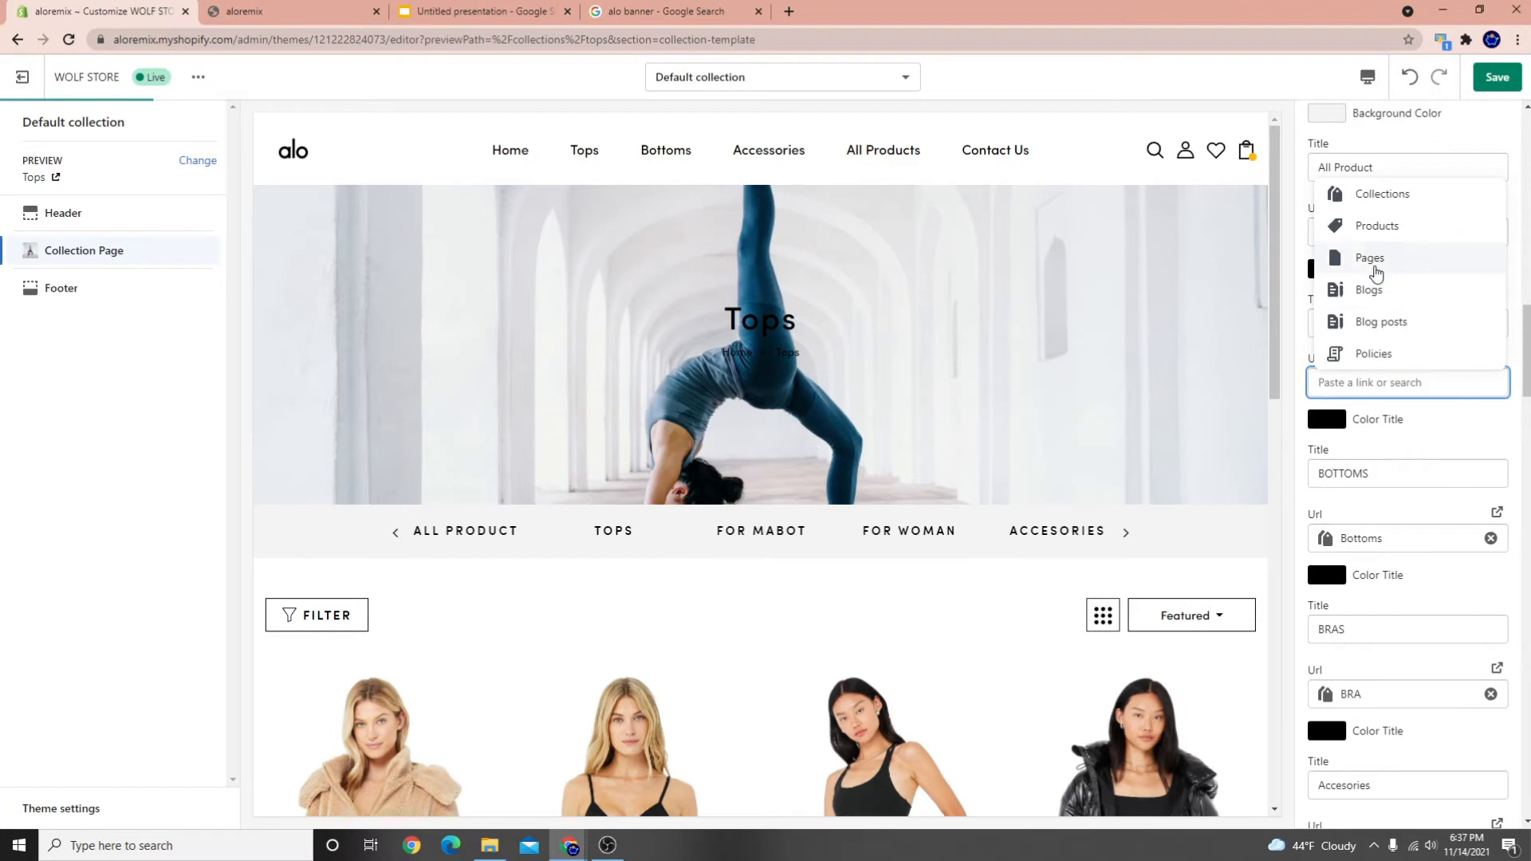
left_click(1382, 199)
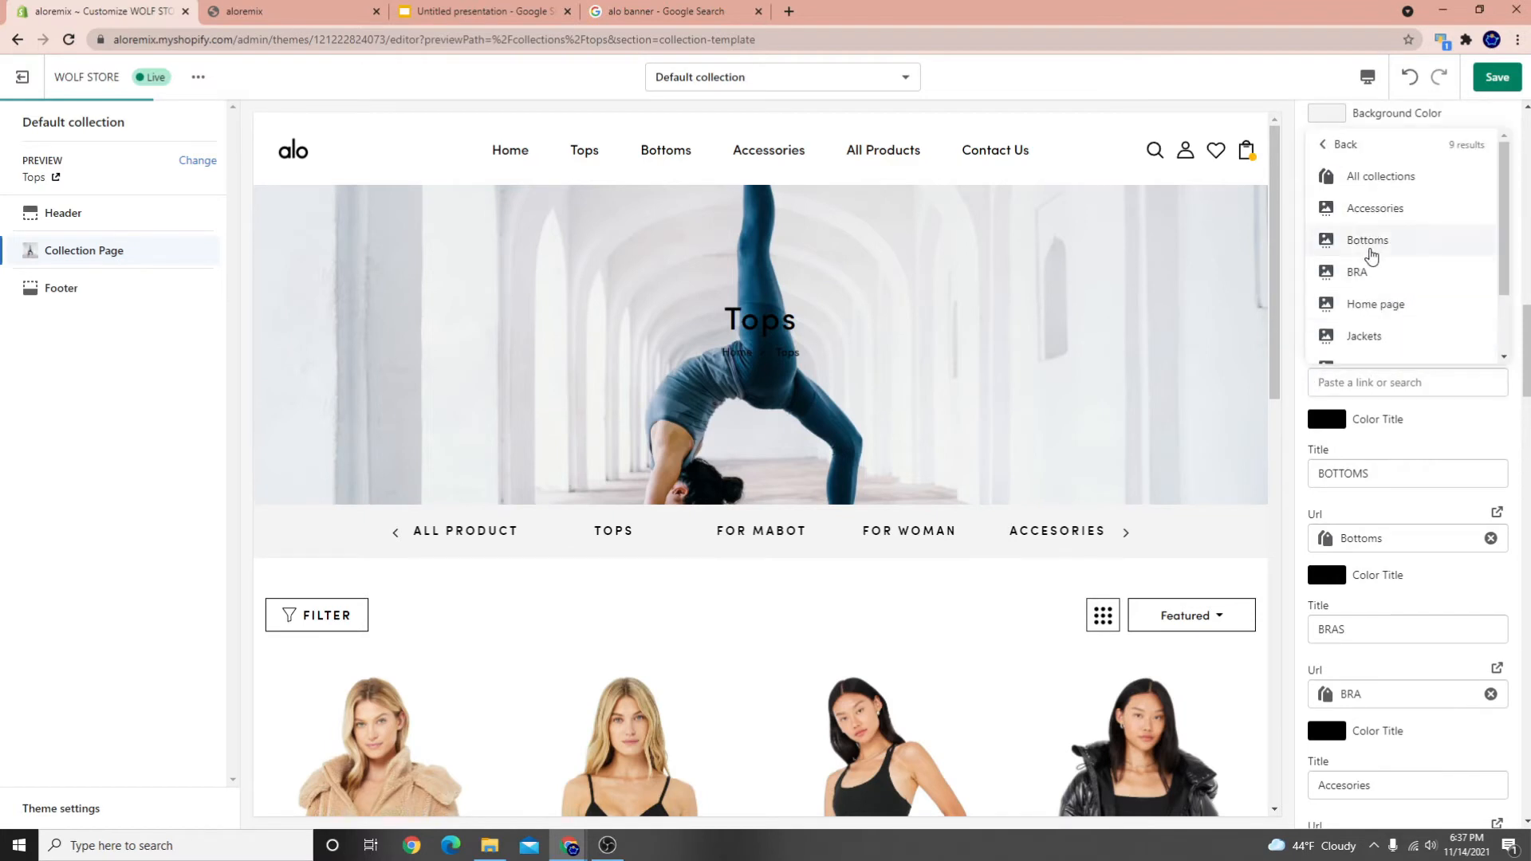
scroll(1376, 271, "down", 2)
left_click(1350, 345)
left_click(1495, 78)
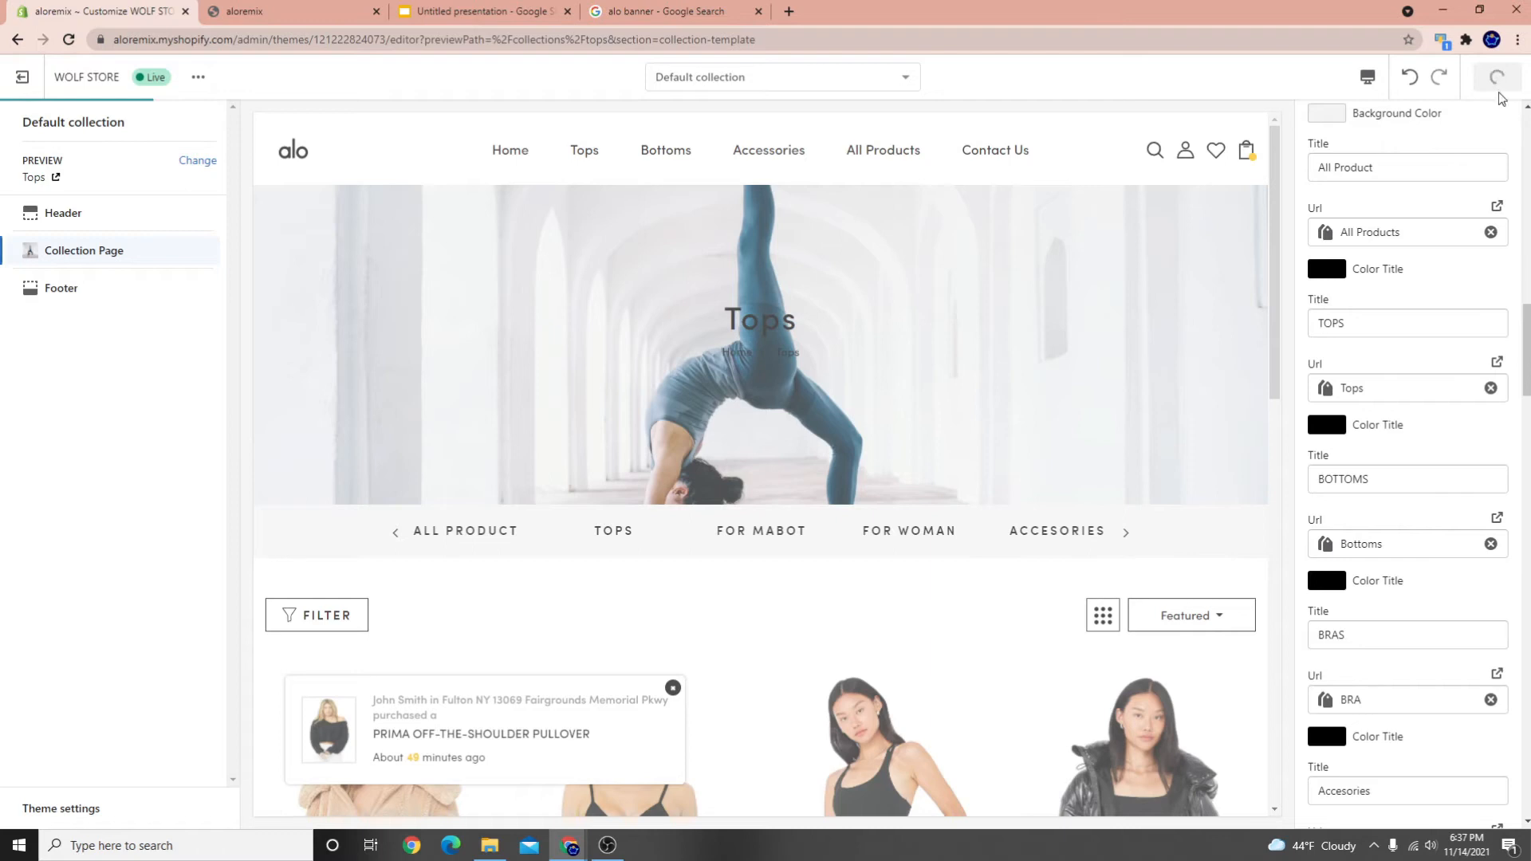
Check the breadcrumb links in the preview by viewing the Tops, Bottoms and All Product collections and their products
scroll(1386, 380, "up", 2)
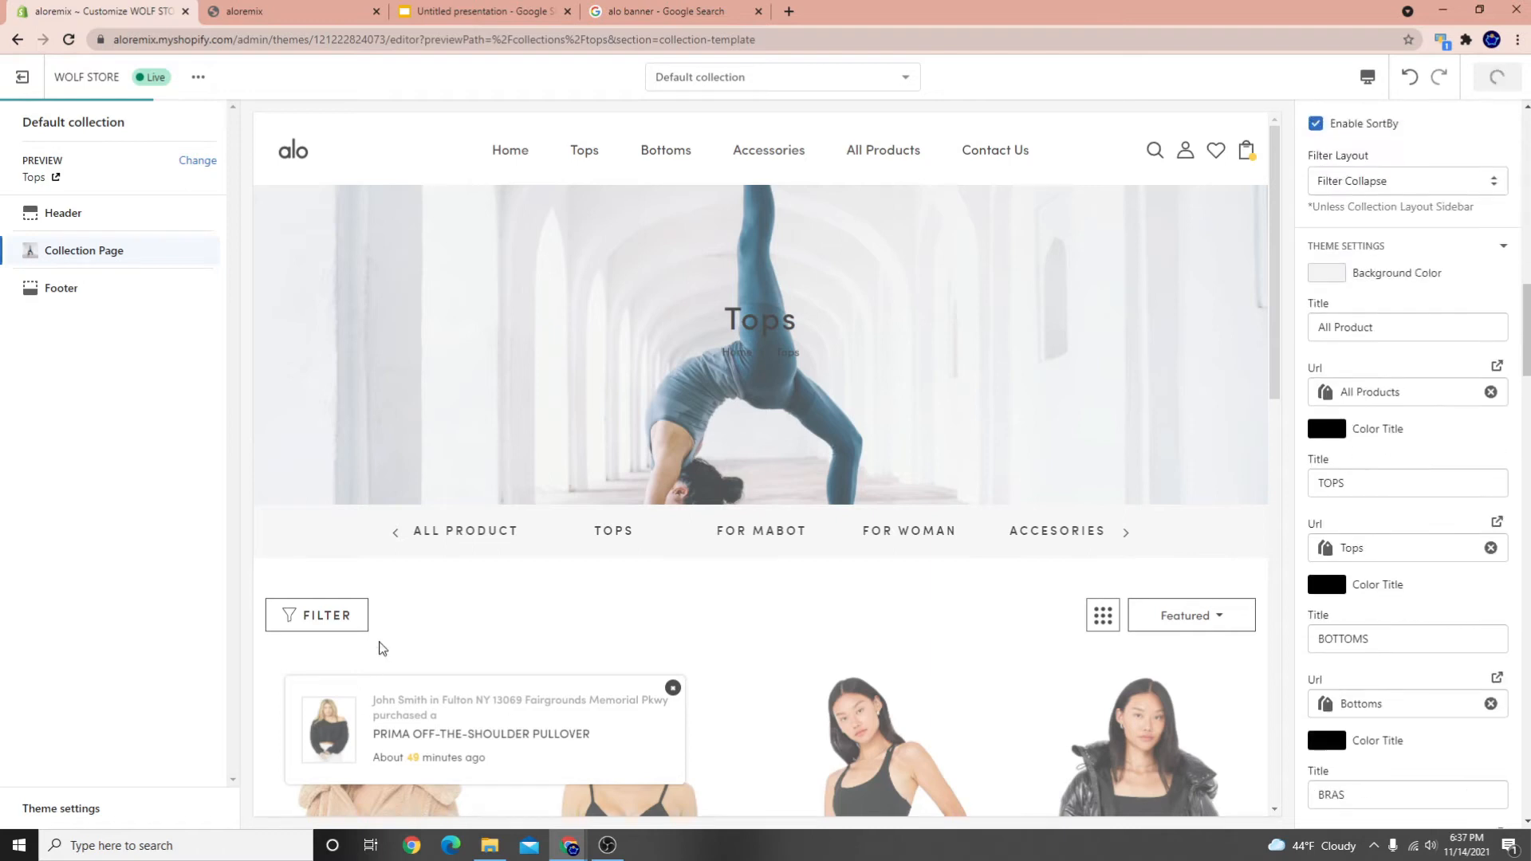
scroll(1369, 615, "down", 2)
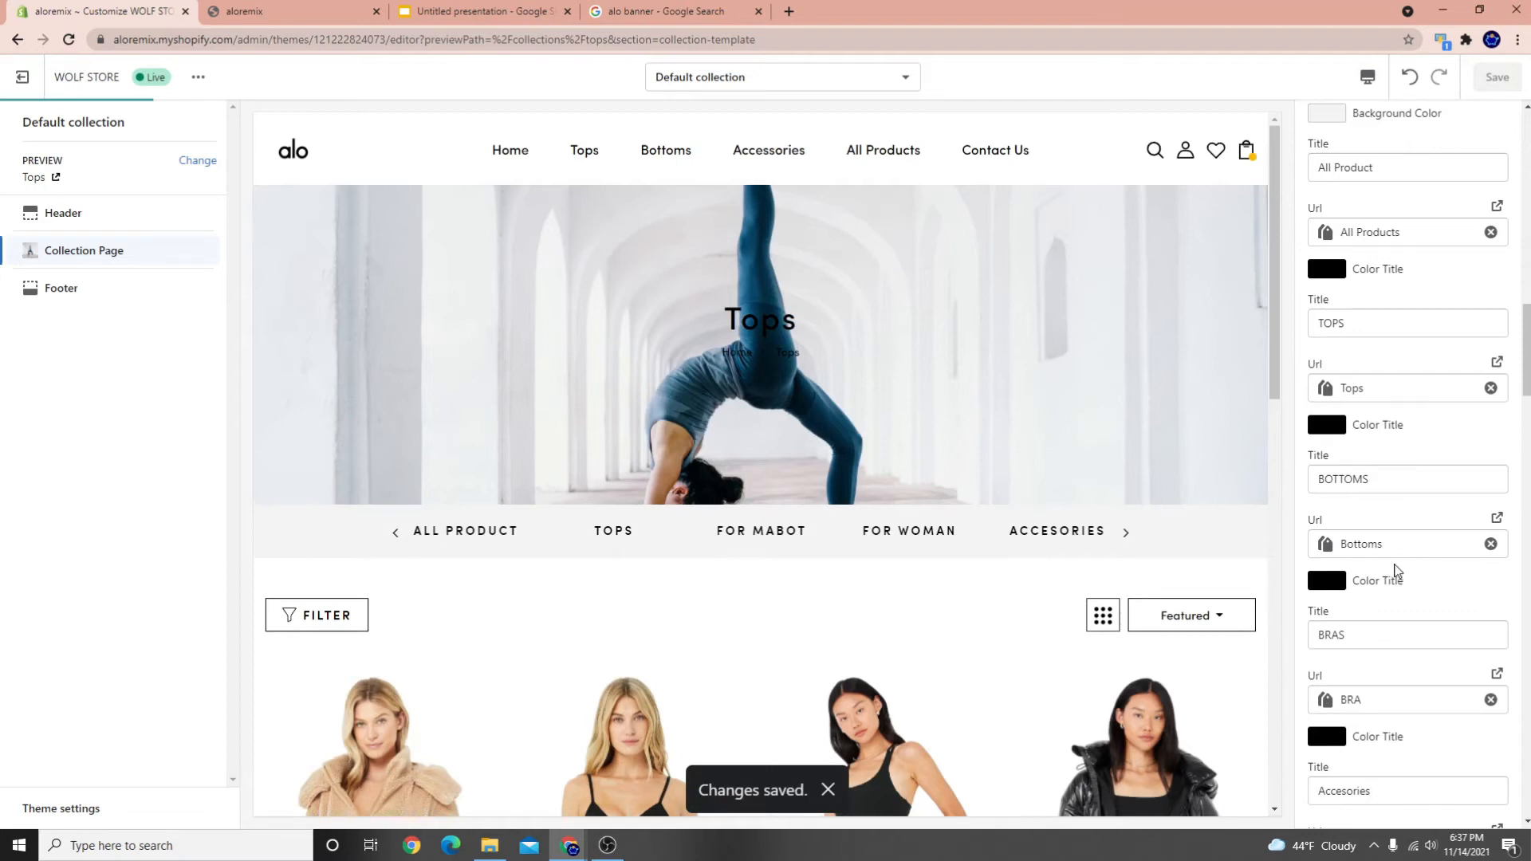
scroll(1400, 571, "down", 7)
scroll(1405, 572, "up", 12)
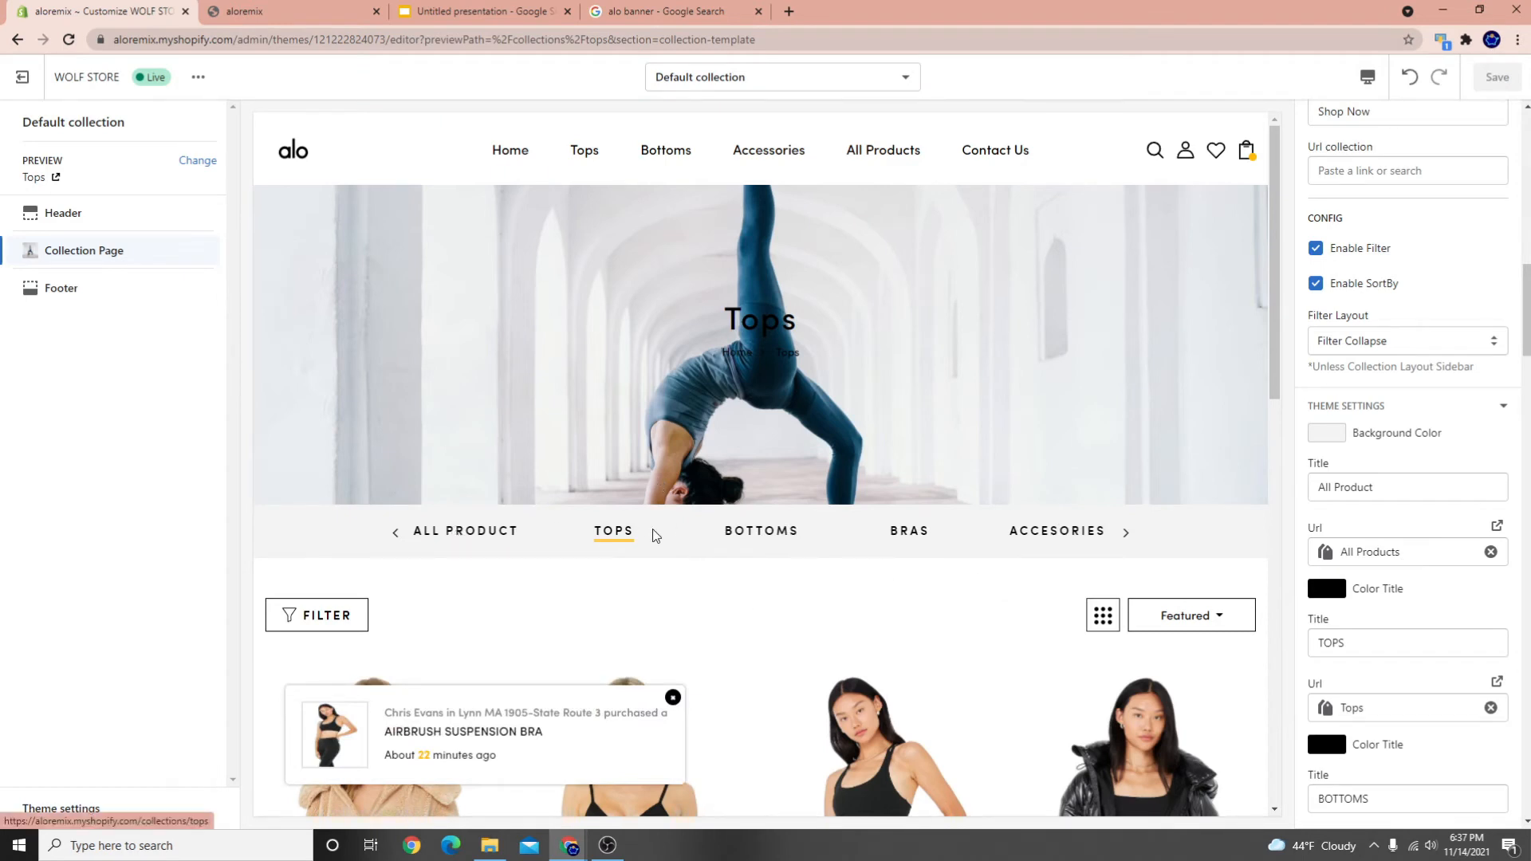
scroll(762, 659, "down", 10)
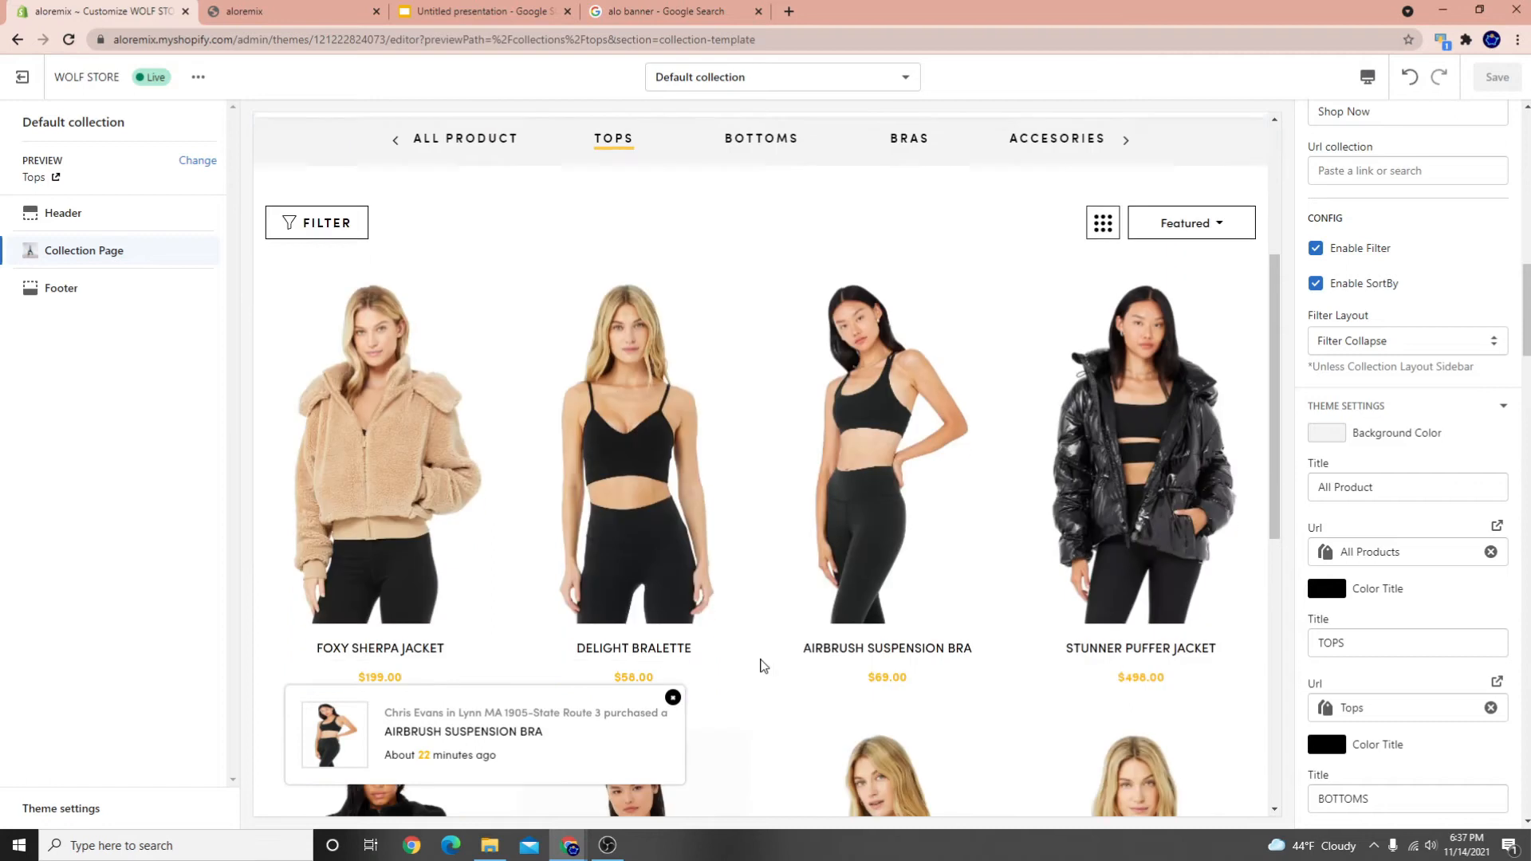
scroll(643, 539, "up", 10)
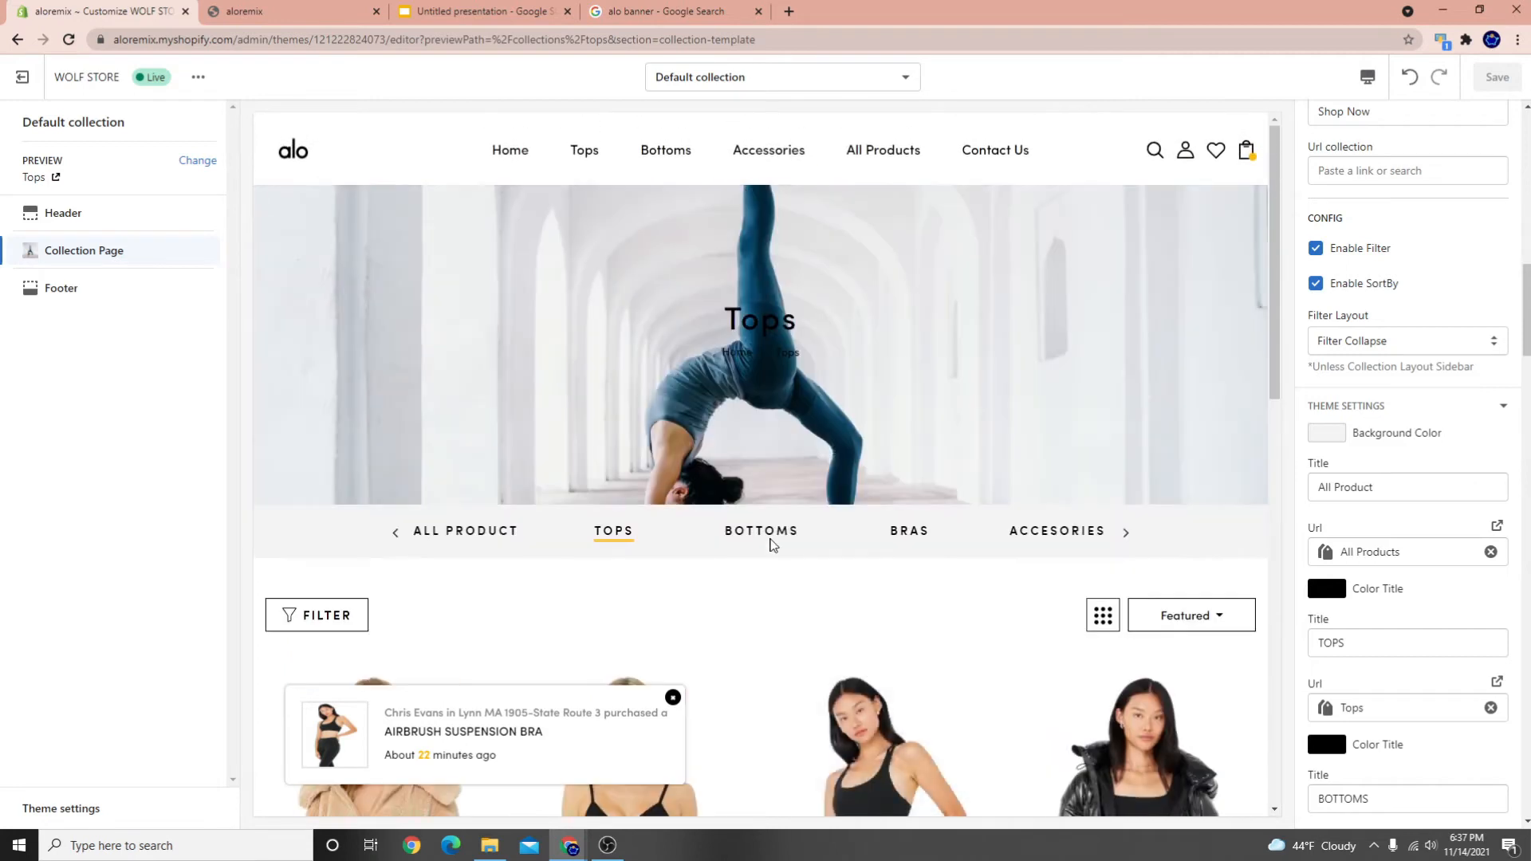
left_click(758, 535)
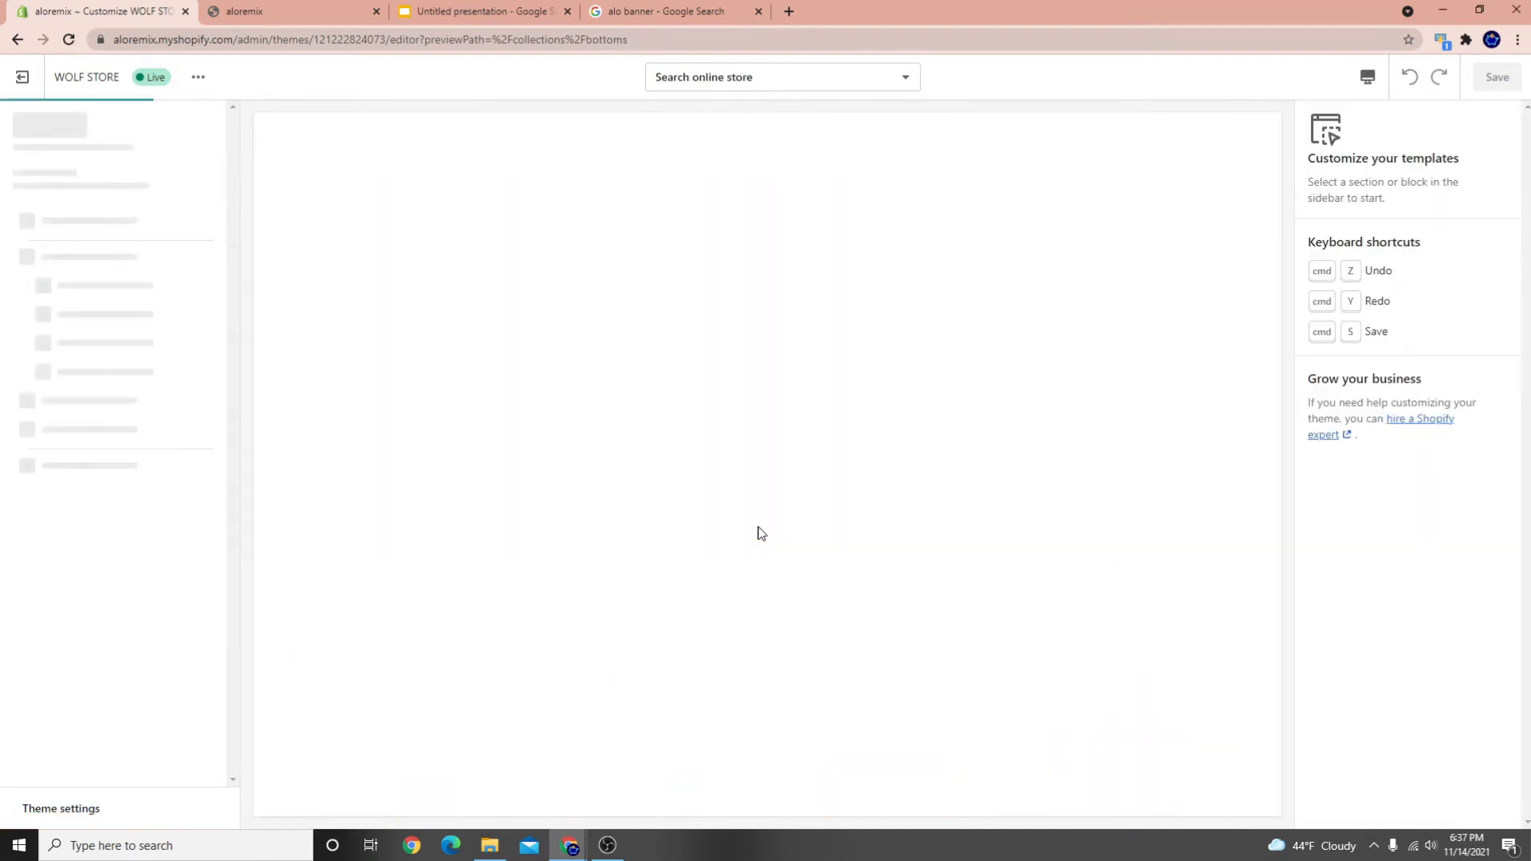
scroll(890, 381, "down", 5)
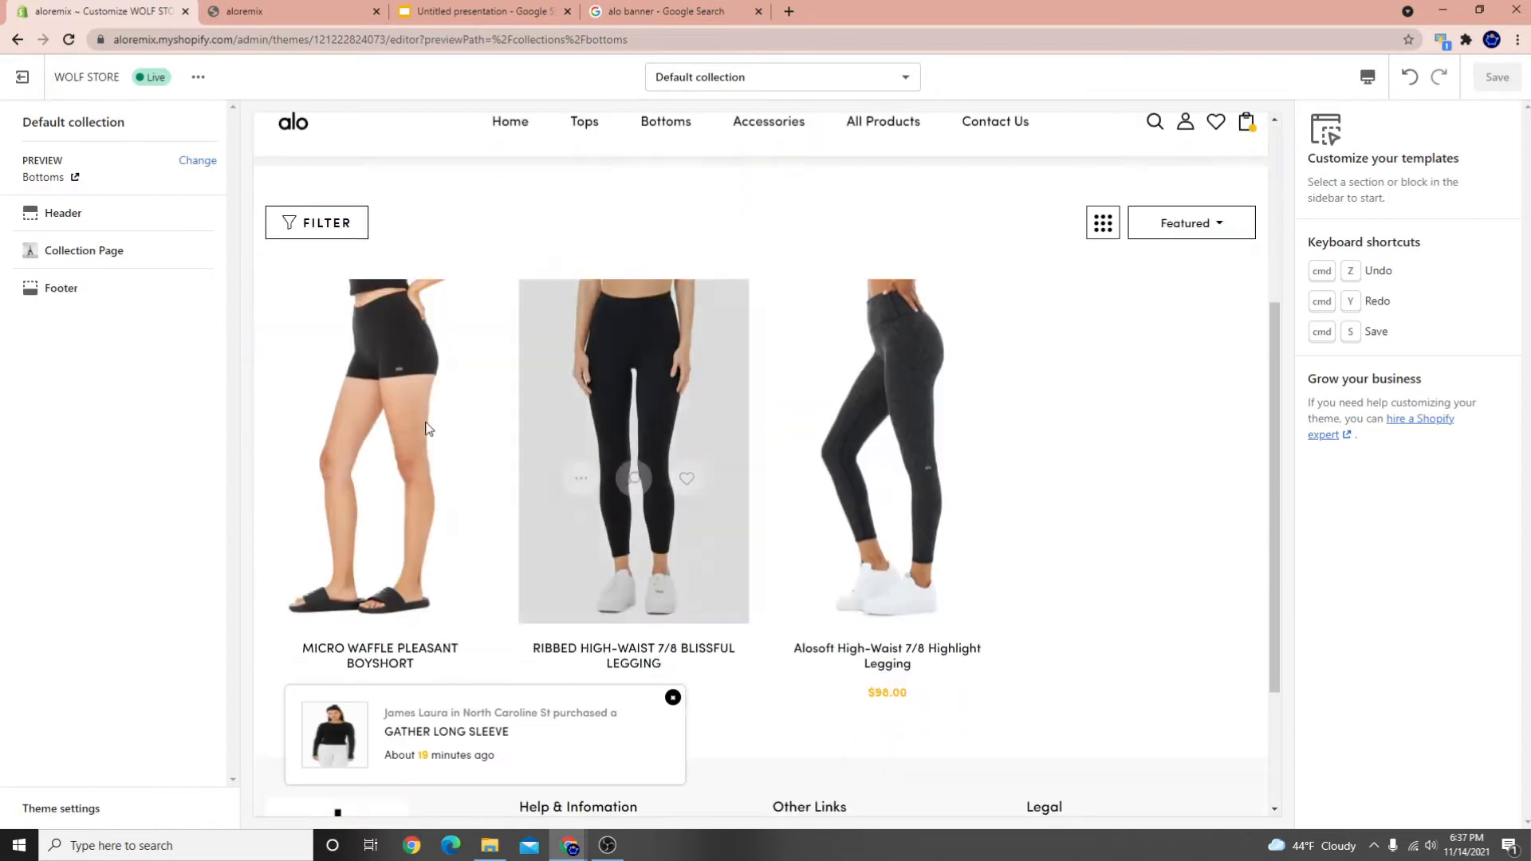
scroll(890, 381, "up", 5)
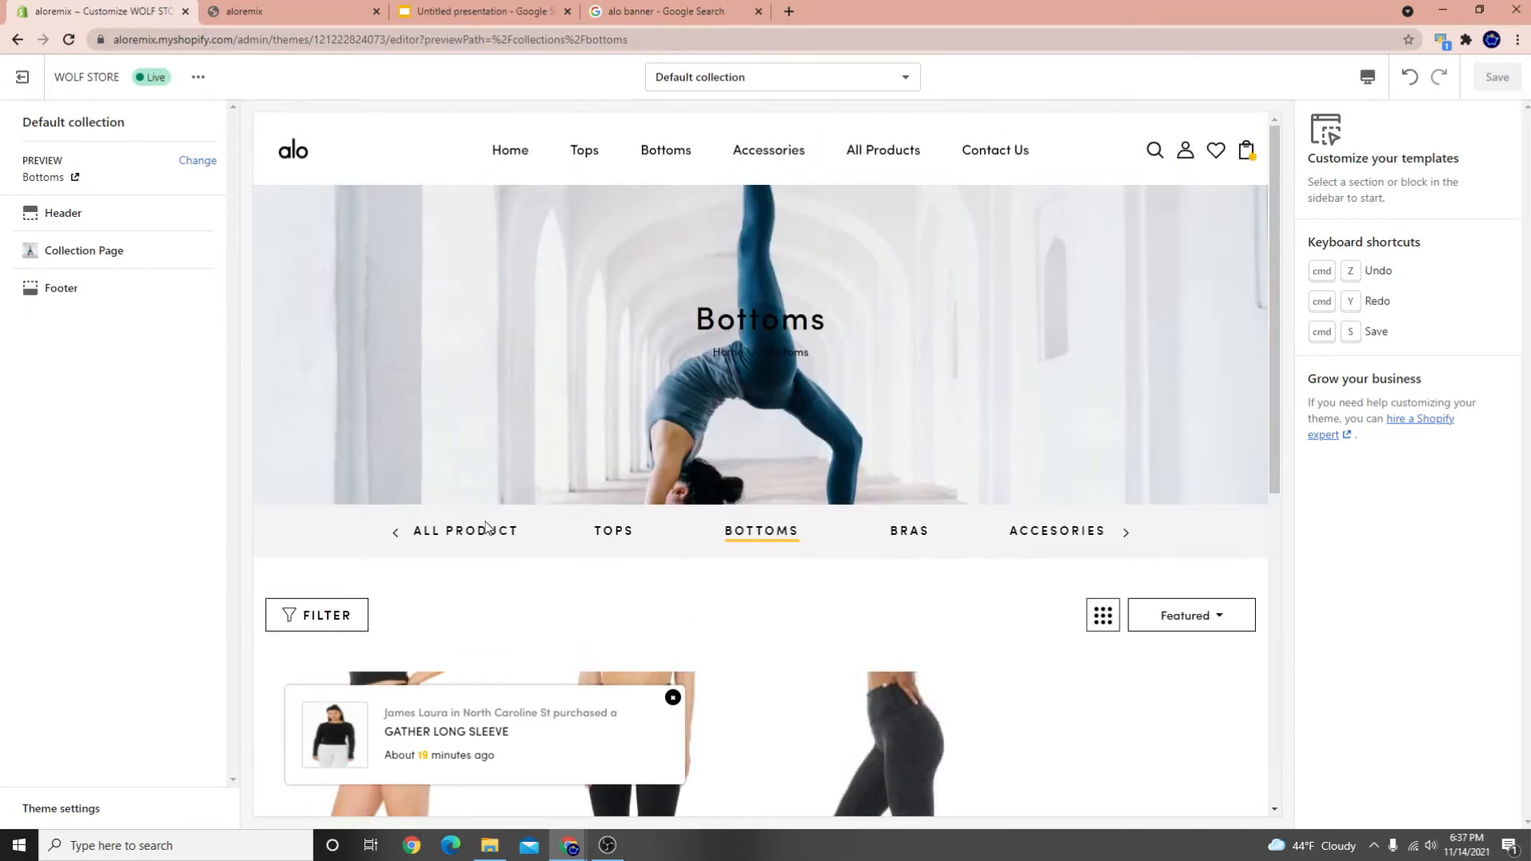
left_click(434, 528)
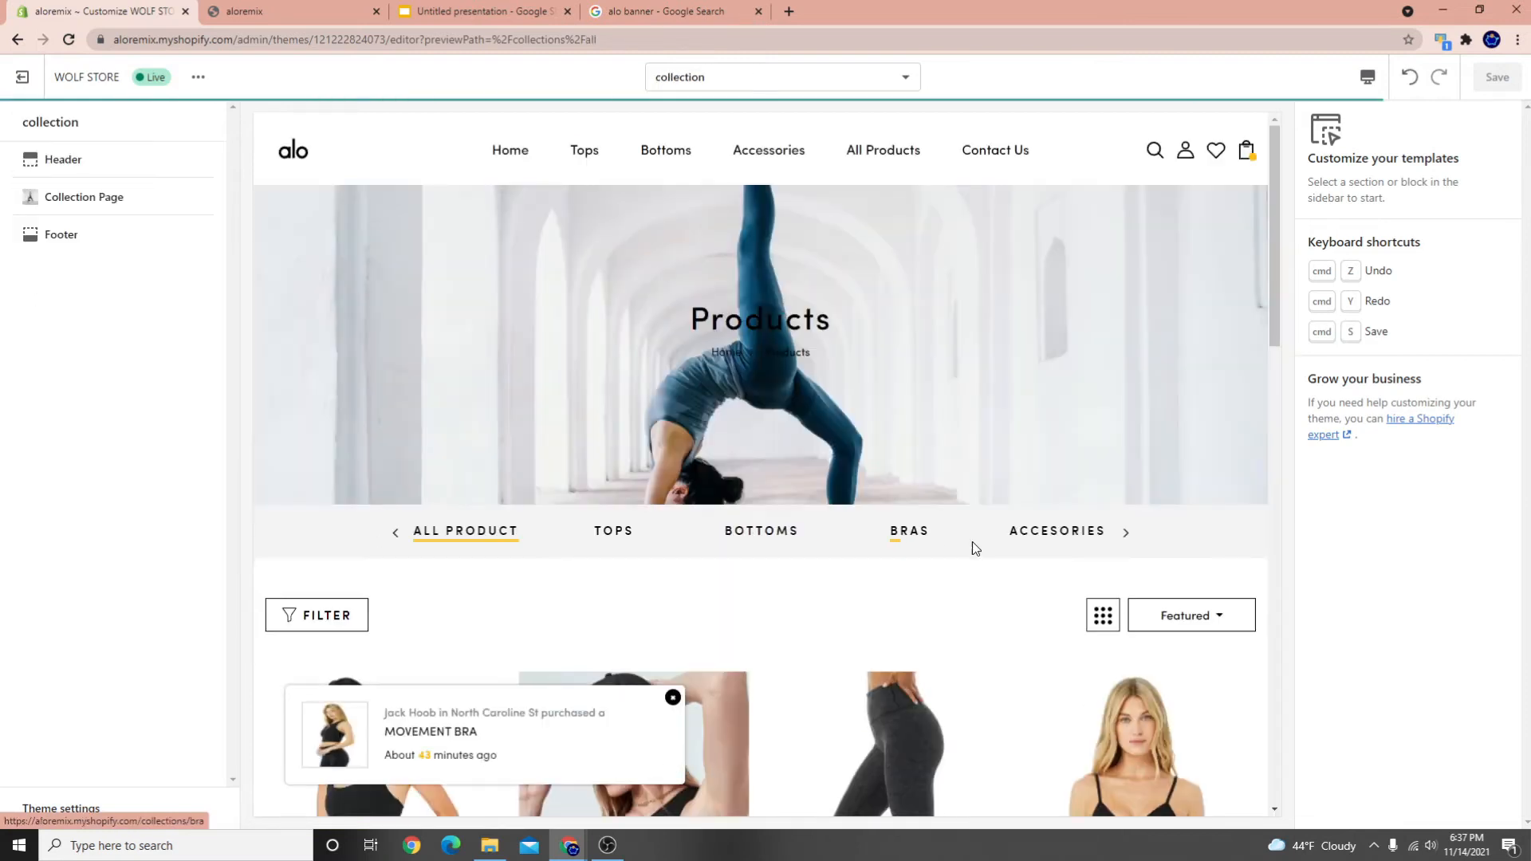
scroll(975, 574, "down", 5)
scroll(975, 594, "up", 5)
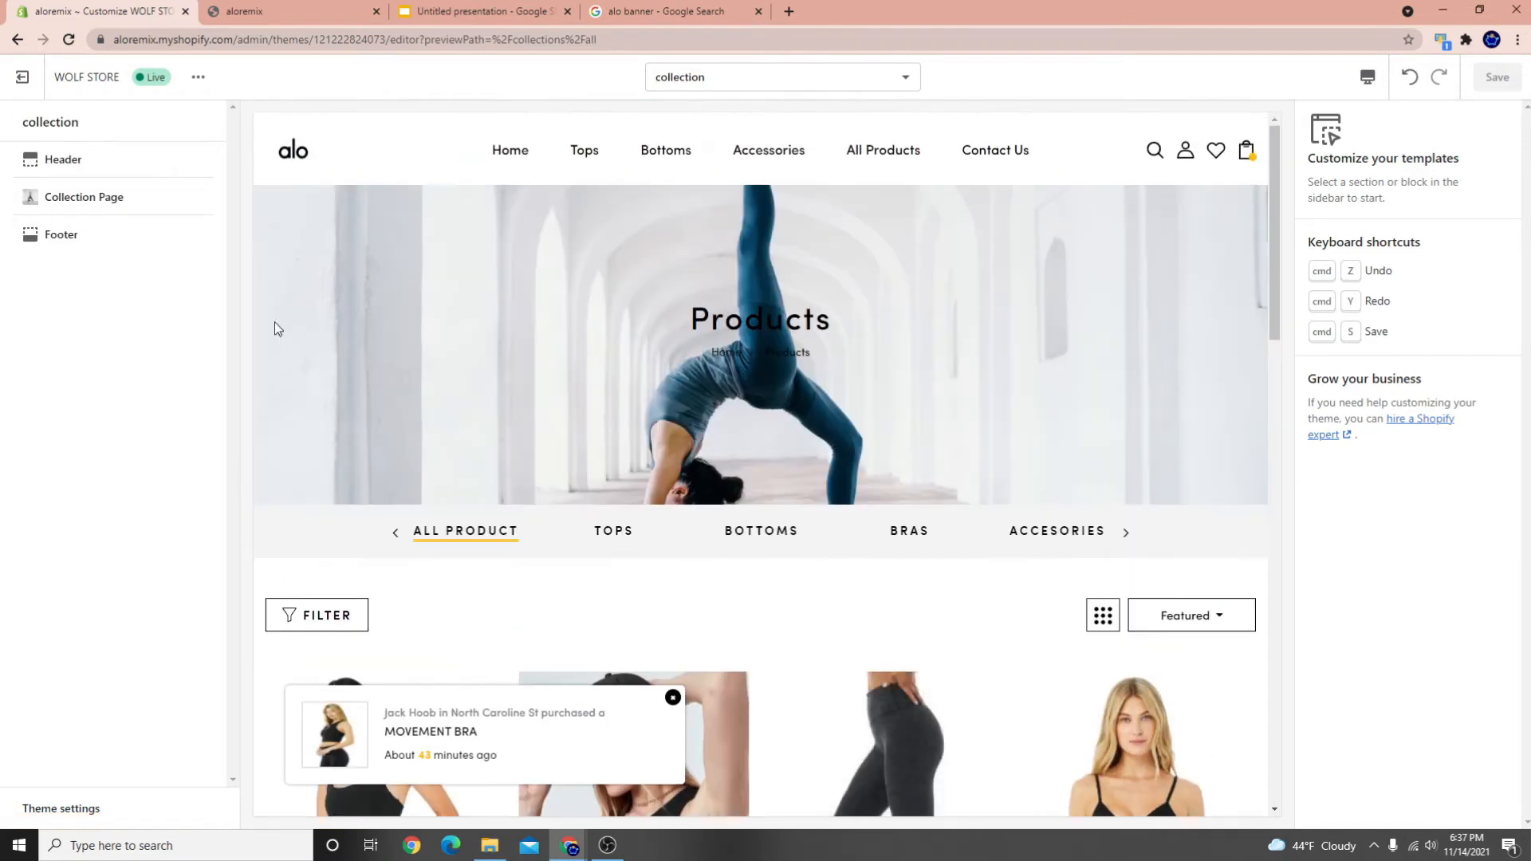
In the Collection Page settings of the all-products page, set the Product Layout to Product List View
left_click(92, 201)
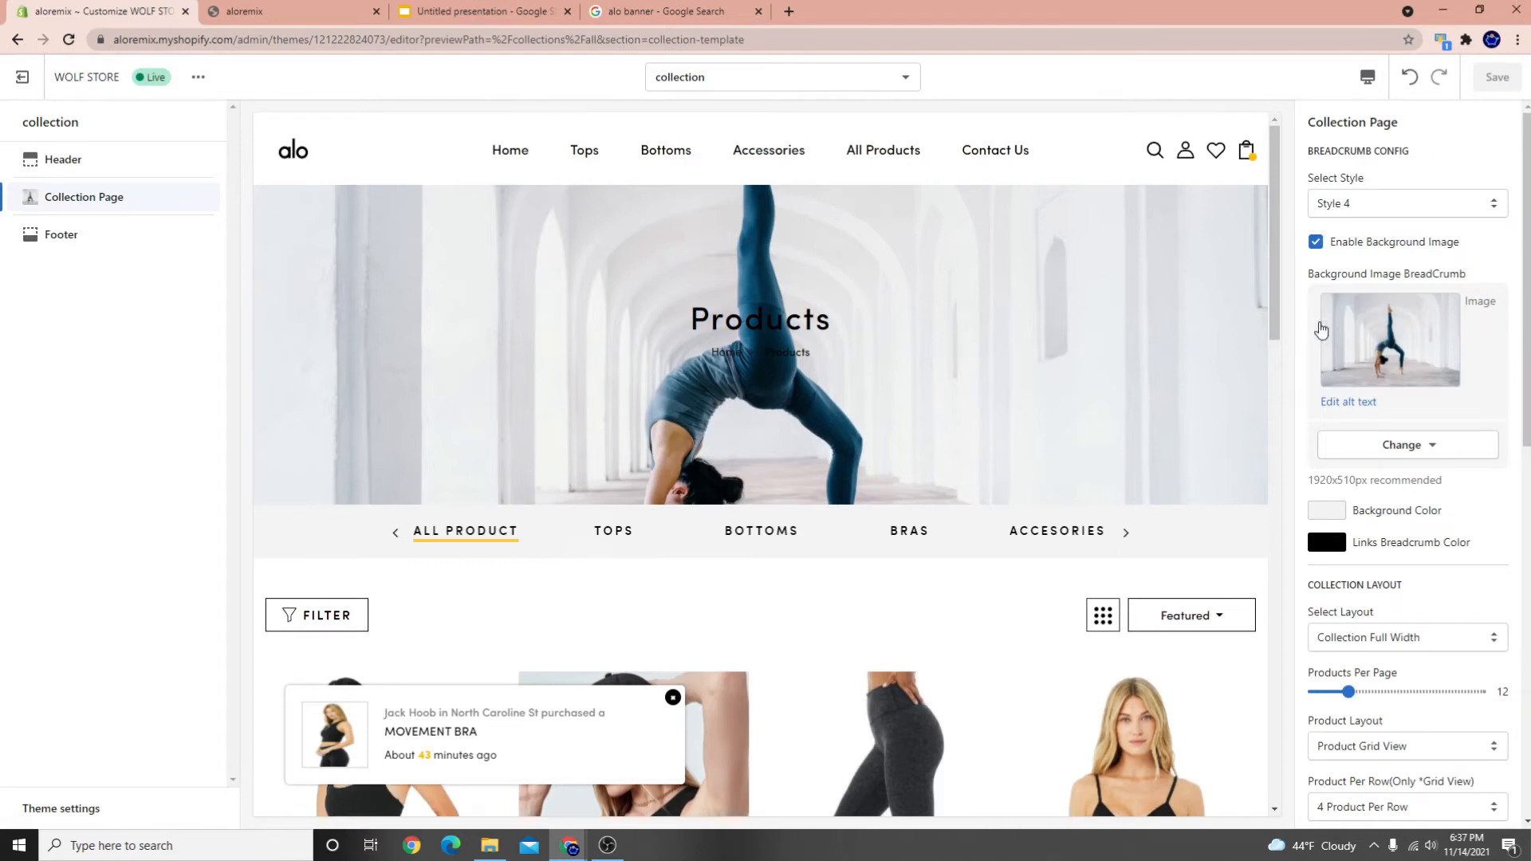
scroll(1428, 495, "down", 4)
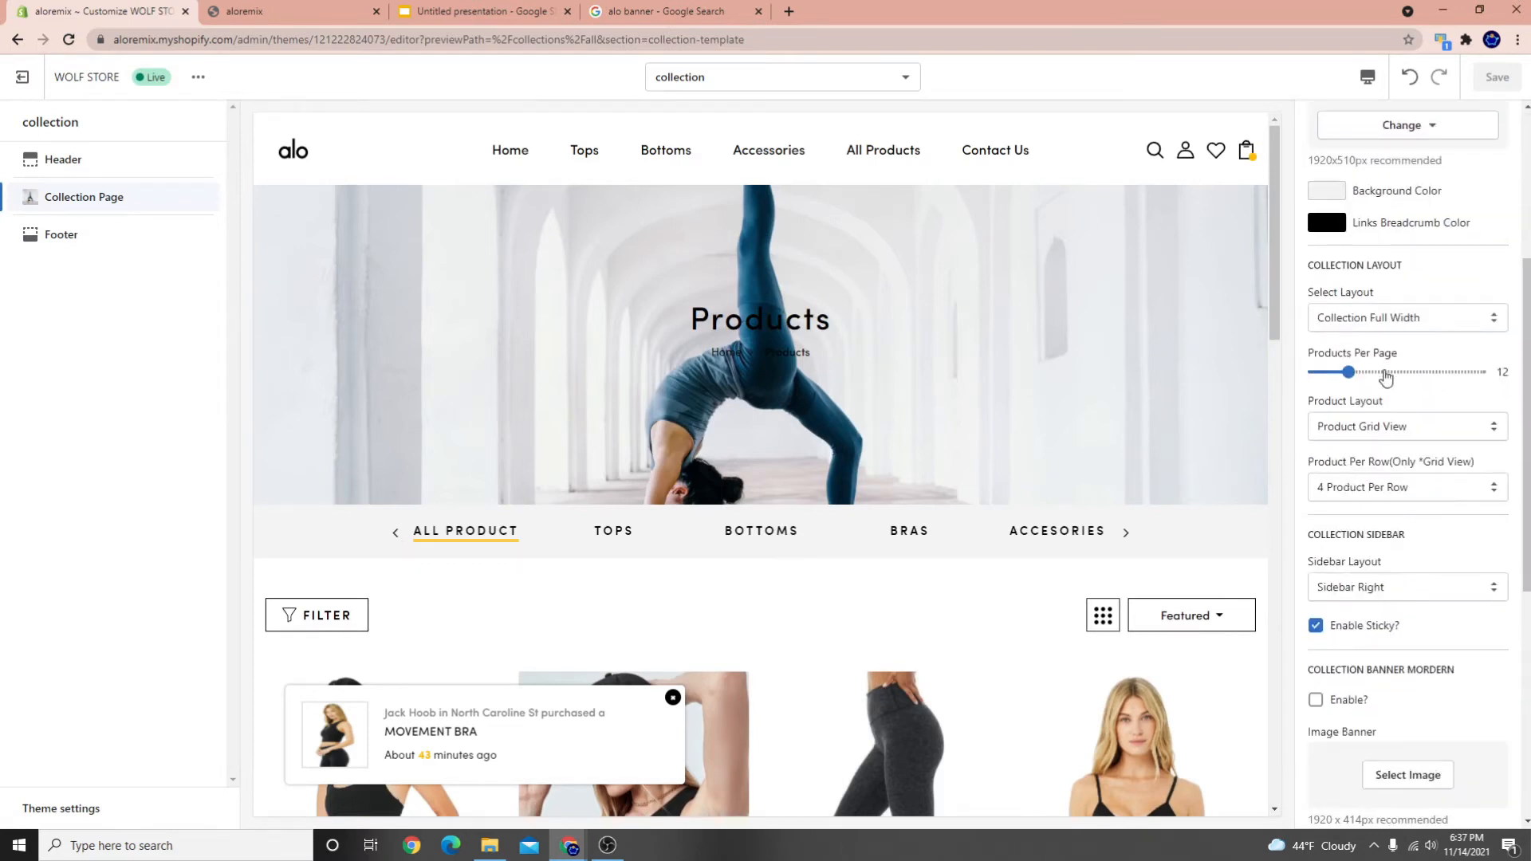
scroll(1385, 378, "down", 1)
scroll(1213, 479, "down", 5)
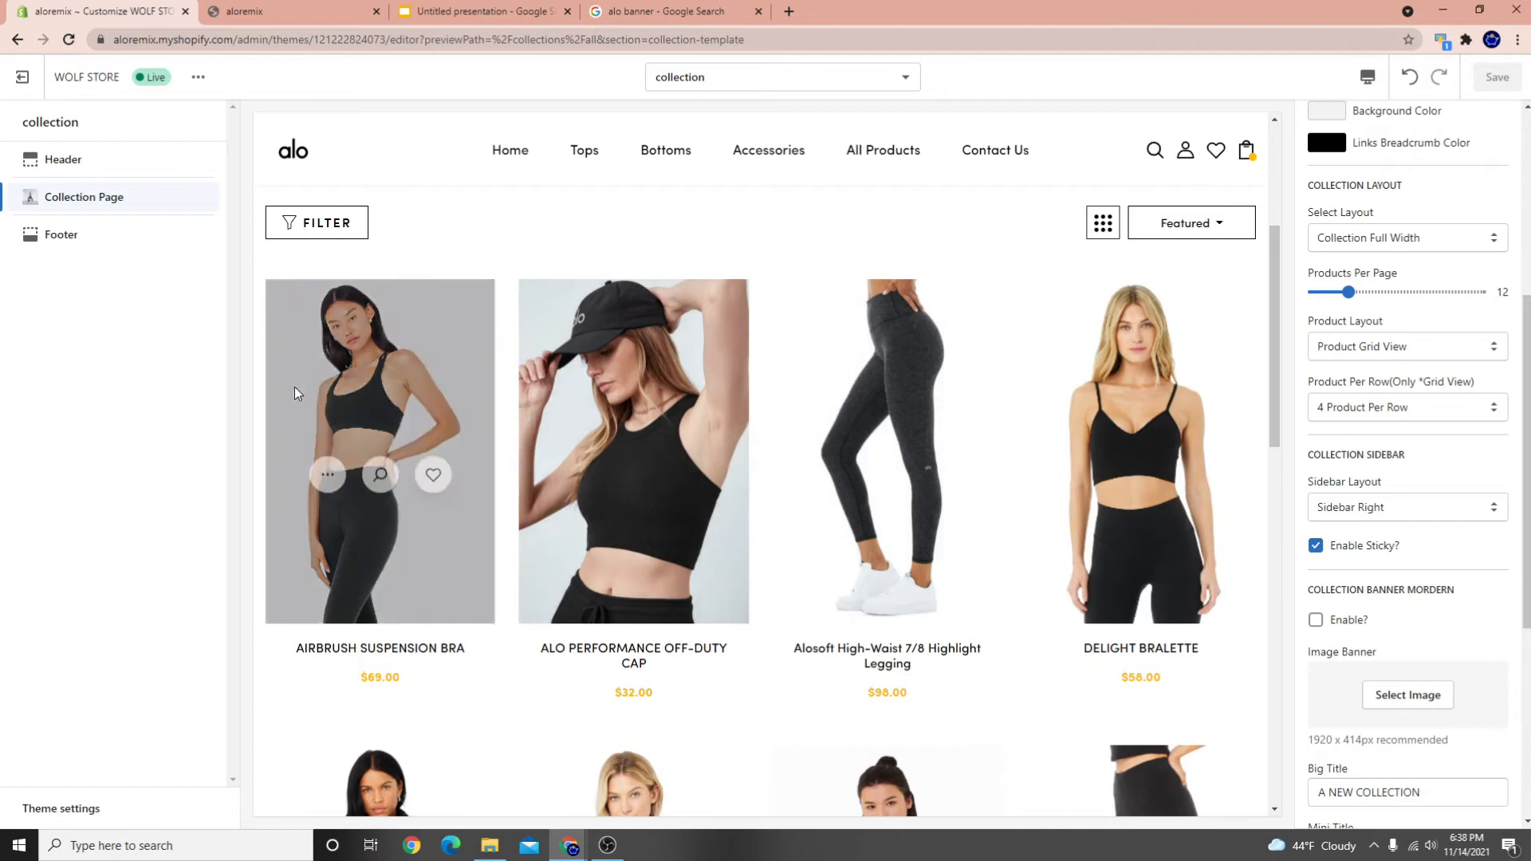
scroll(718, 658, "down", 4)
scroll(680, 574, "up", 5)
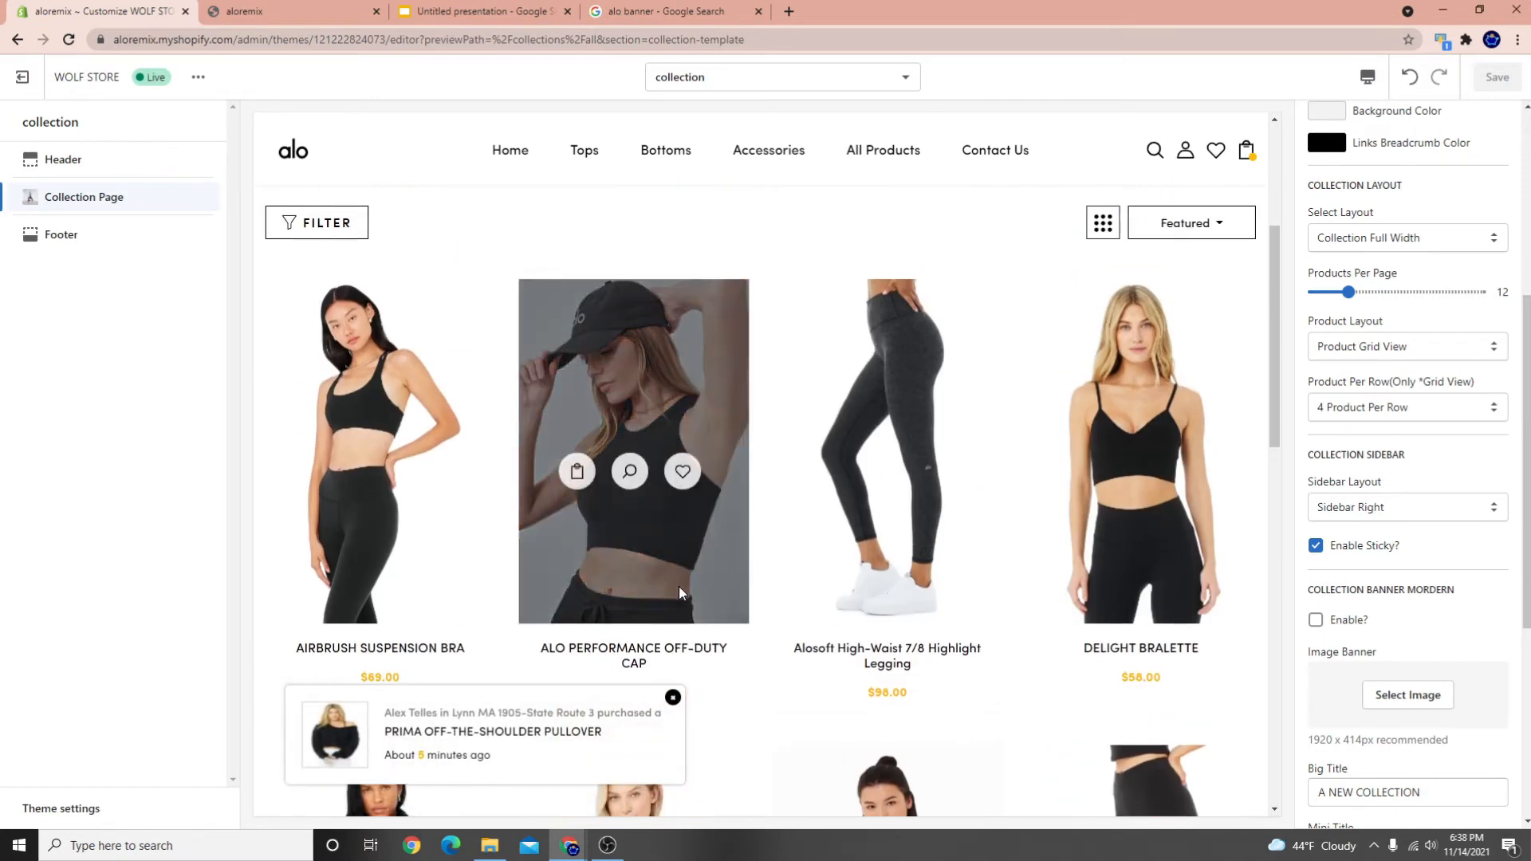
left_click(1386, 358)
left_click(1365, 379)
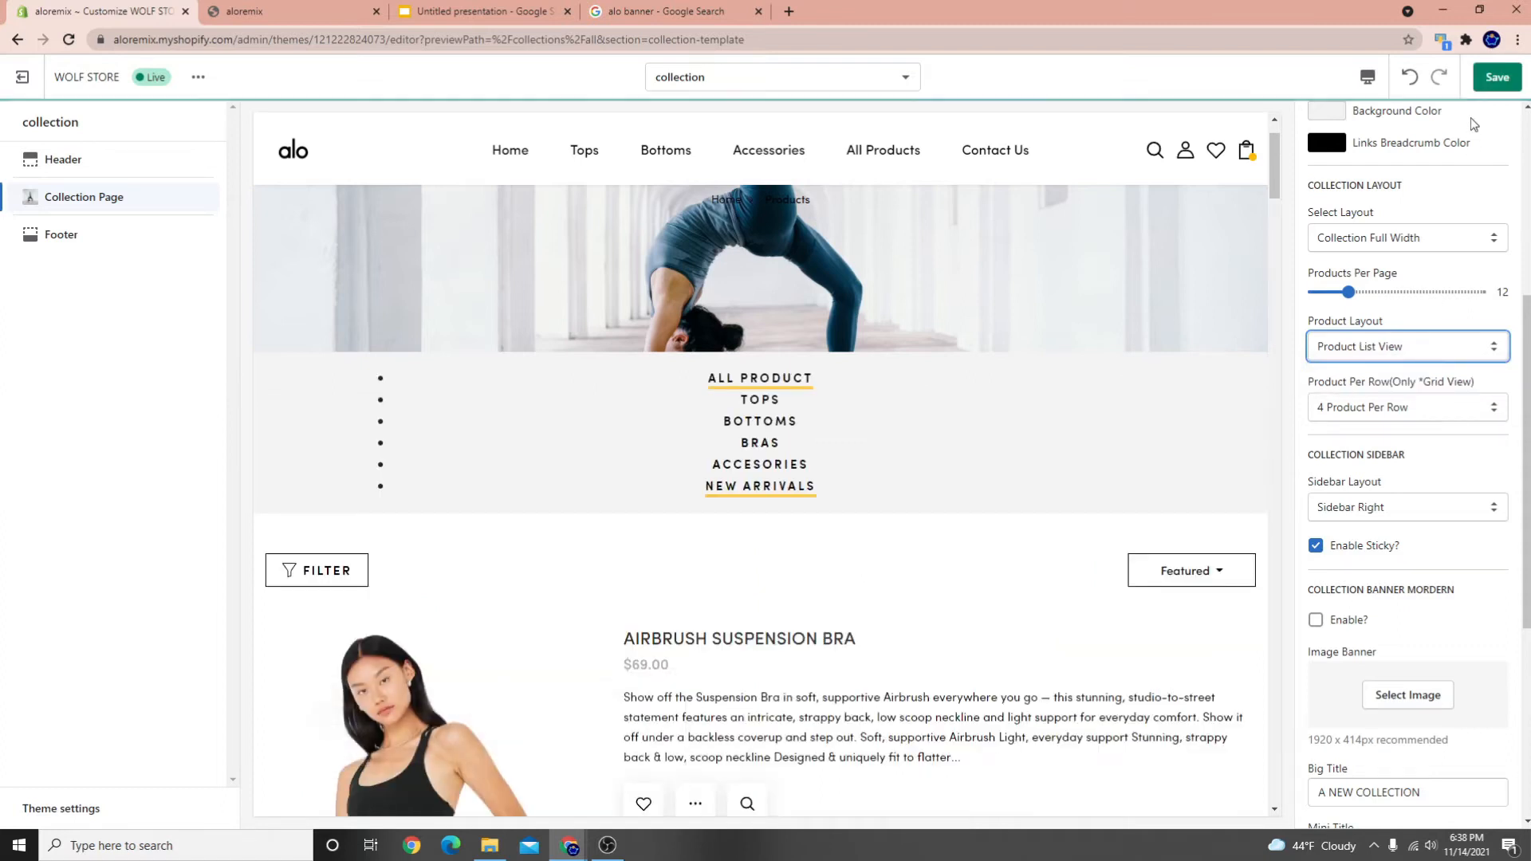
Examine the product images, descriptions and action icons of the list layout down the all-products preview
scroll(614, 512, "down", 3)
scroll(618, 606, "down", 15)
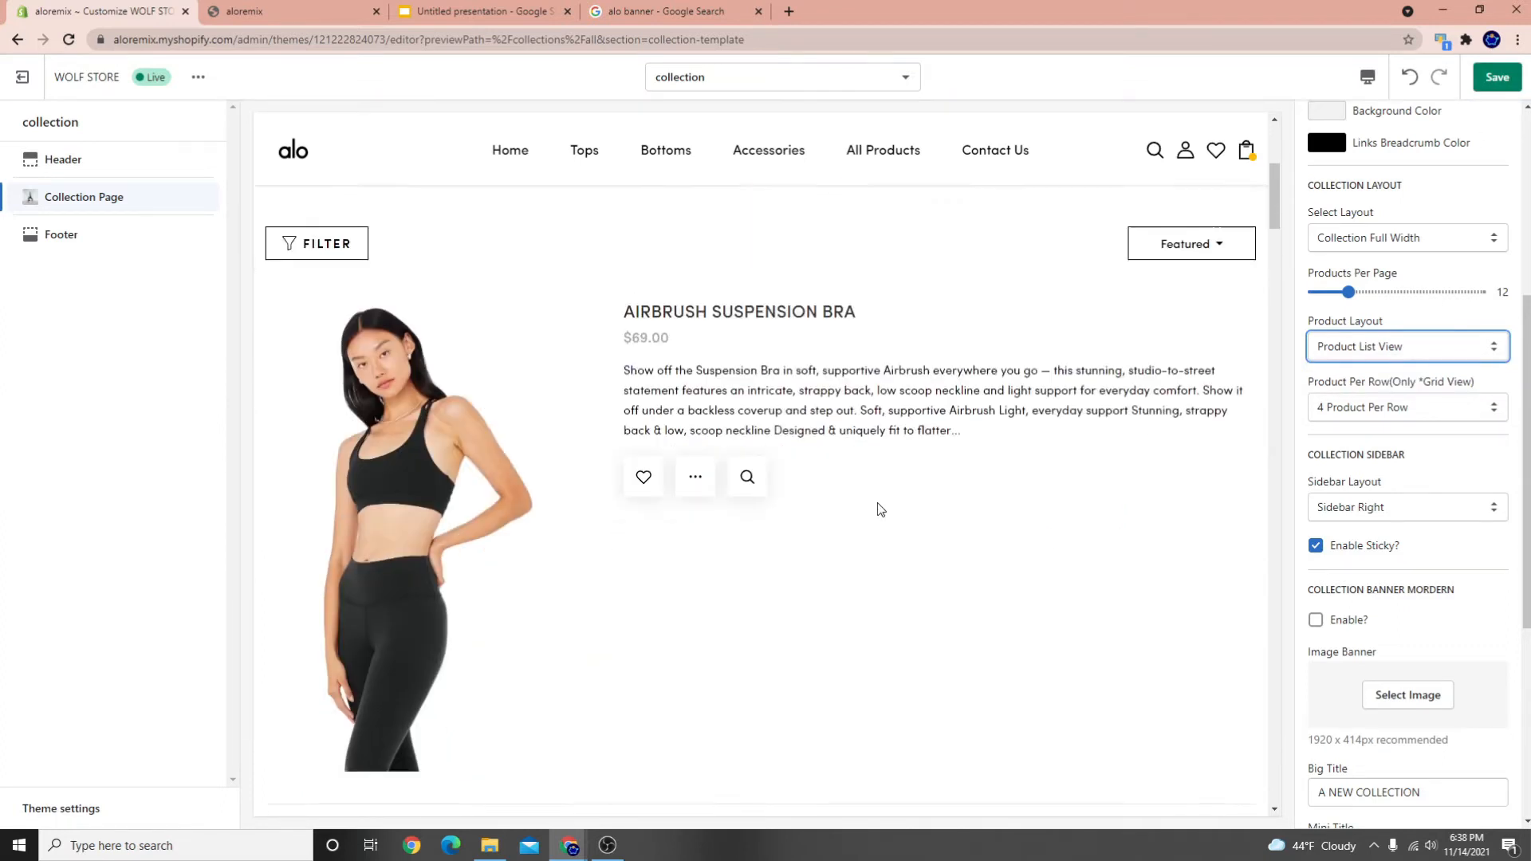
scroll(610, 524, "down", 18)
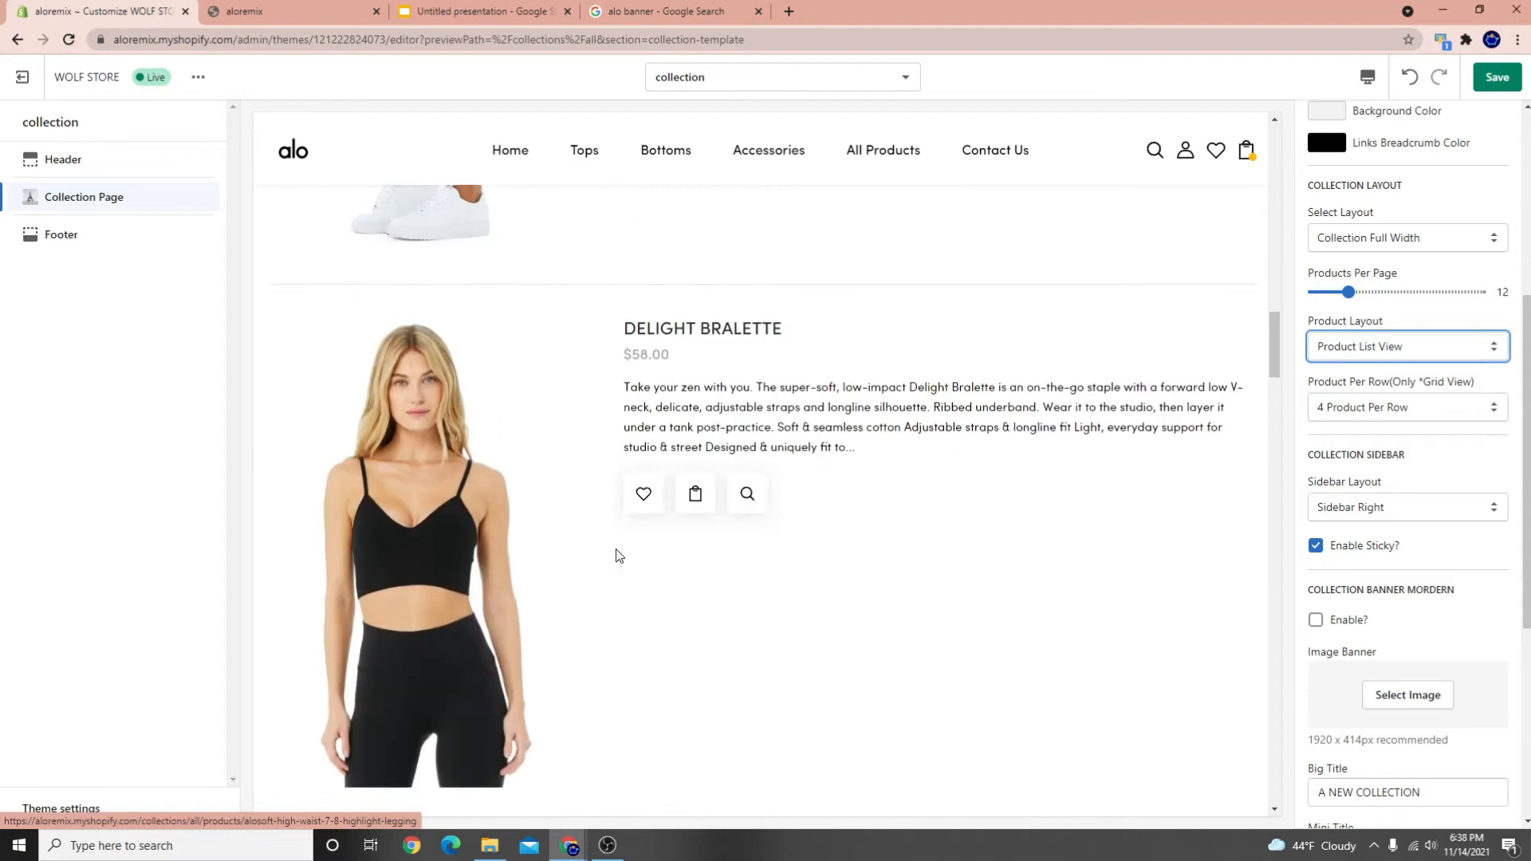
scroll(537, 576, "down", 13)
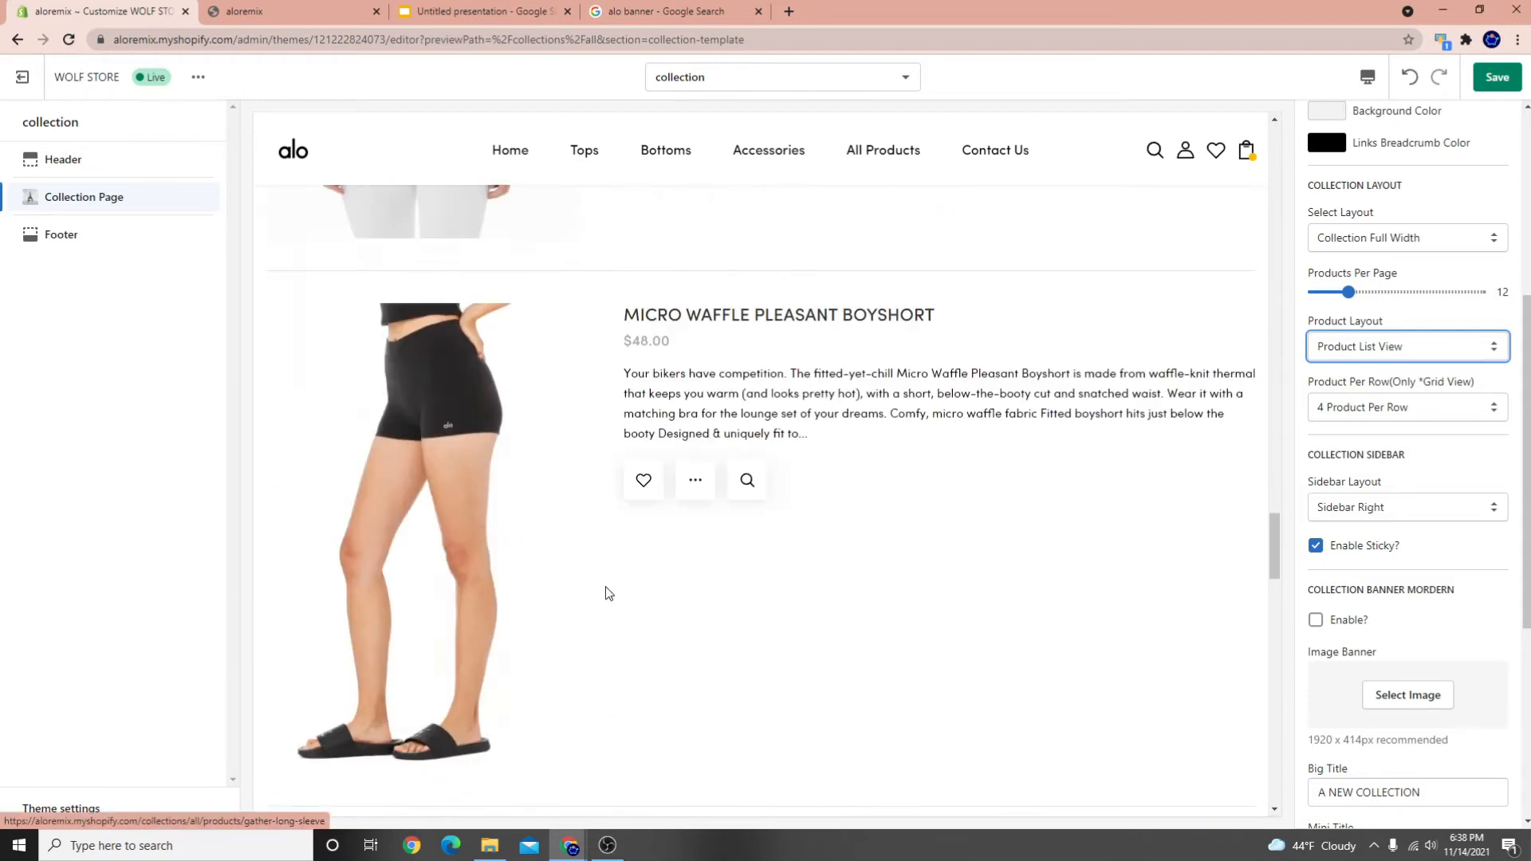
scroll(625, 619, "up", 7)
left_click_drag(638, 373, 858, 422)
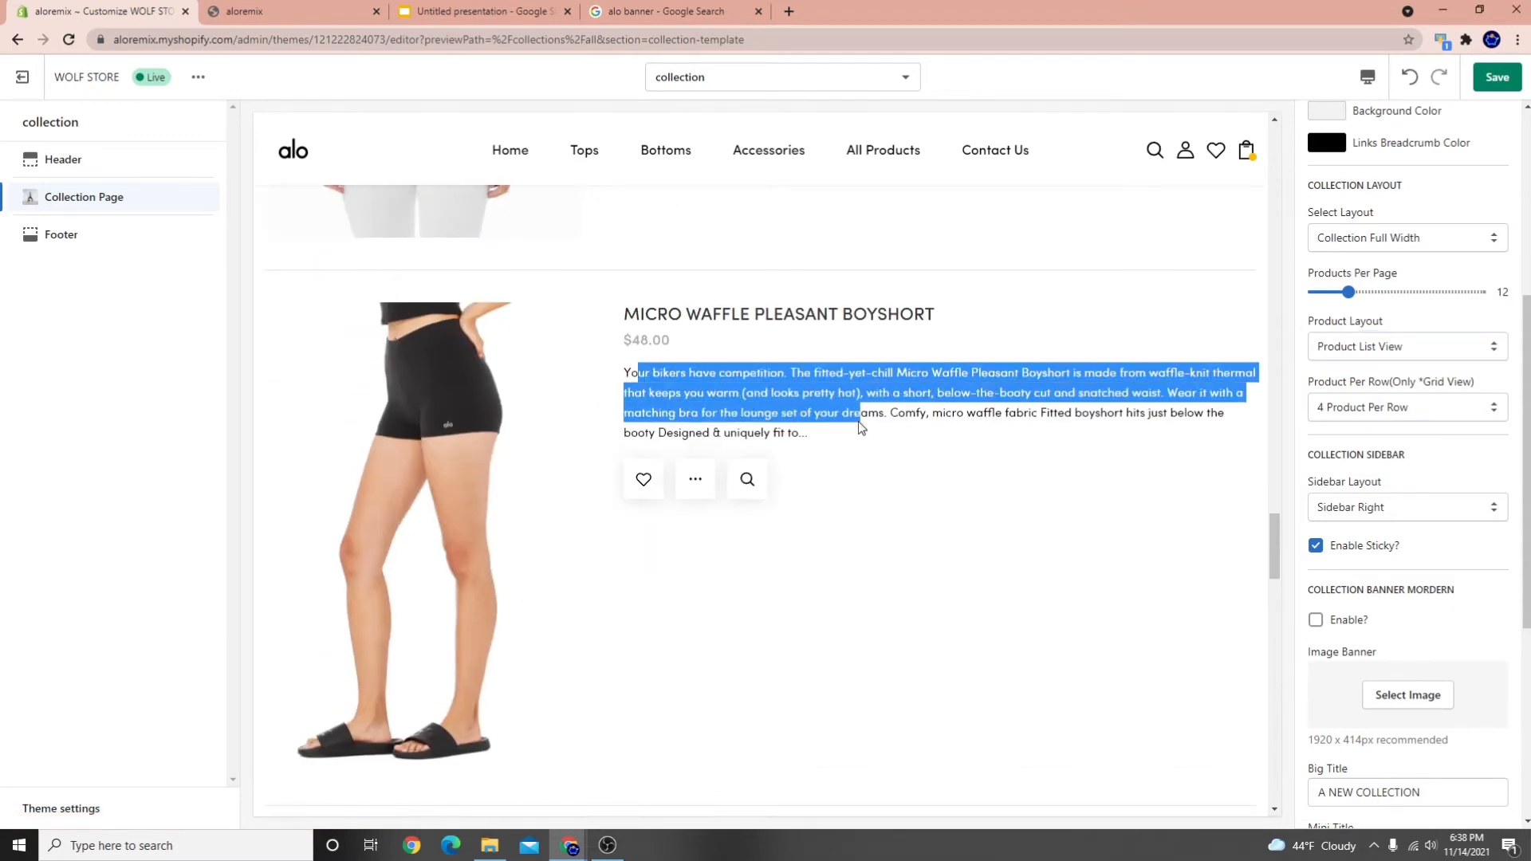
scroll(738, 569, "down", 18)
scroll(659, 612, "down", 5)
scroll(954, 626, "up", 20)
scroll(666, 518, "up", 15)
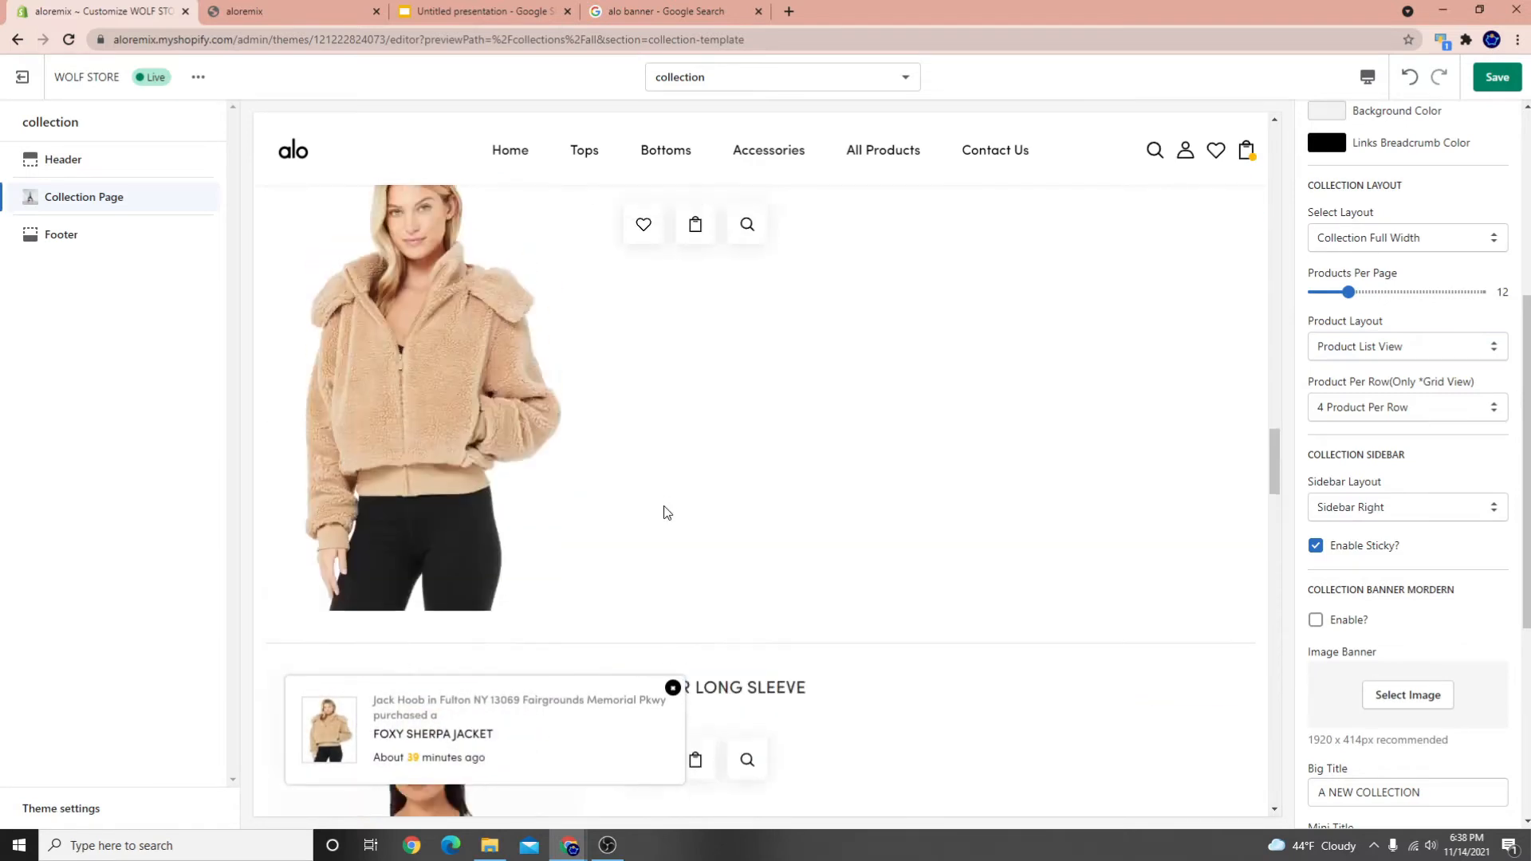
scroll(615, 519, "up", 15)
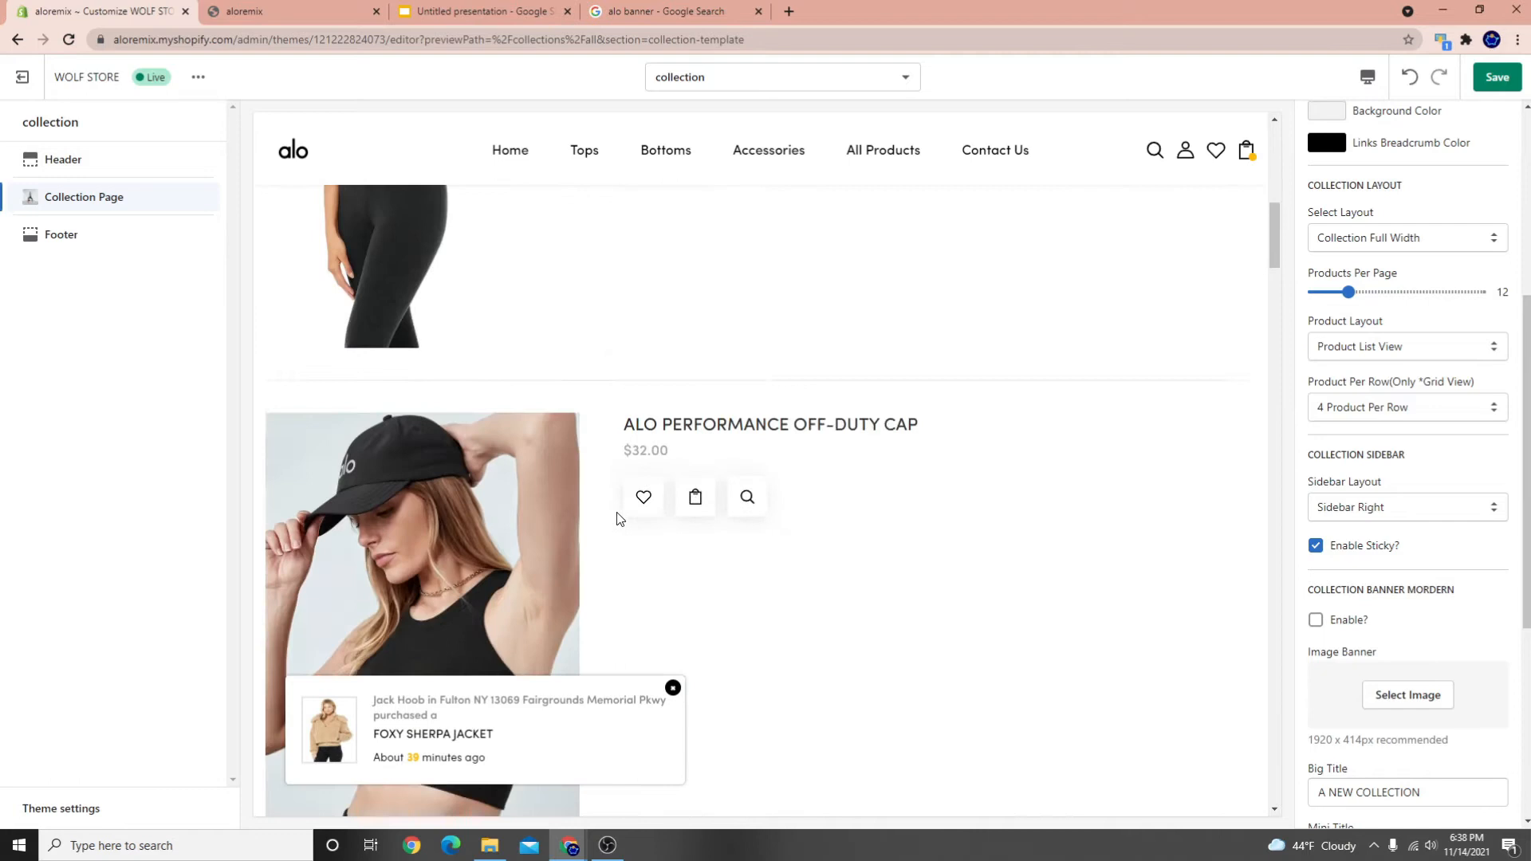
scroll(773, 513, "down", 5)
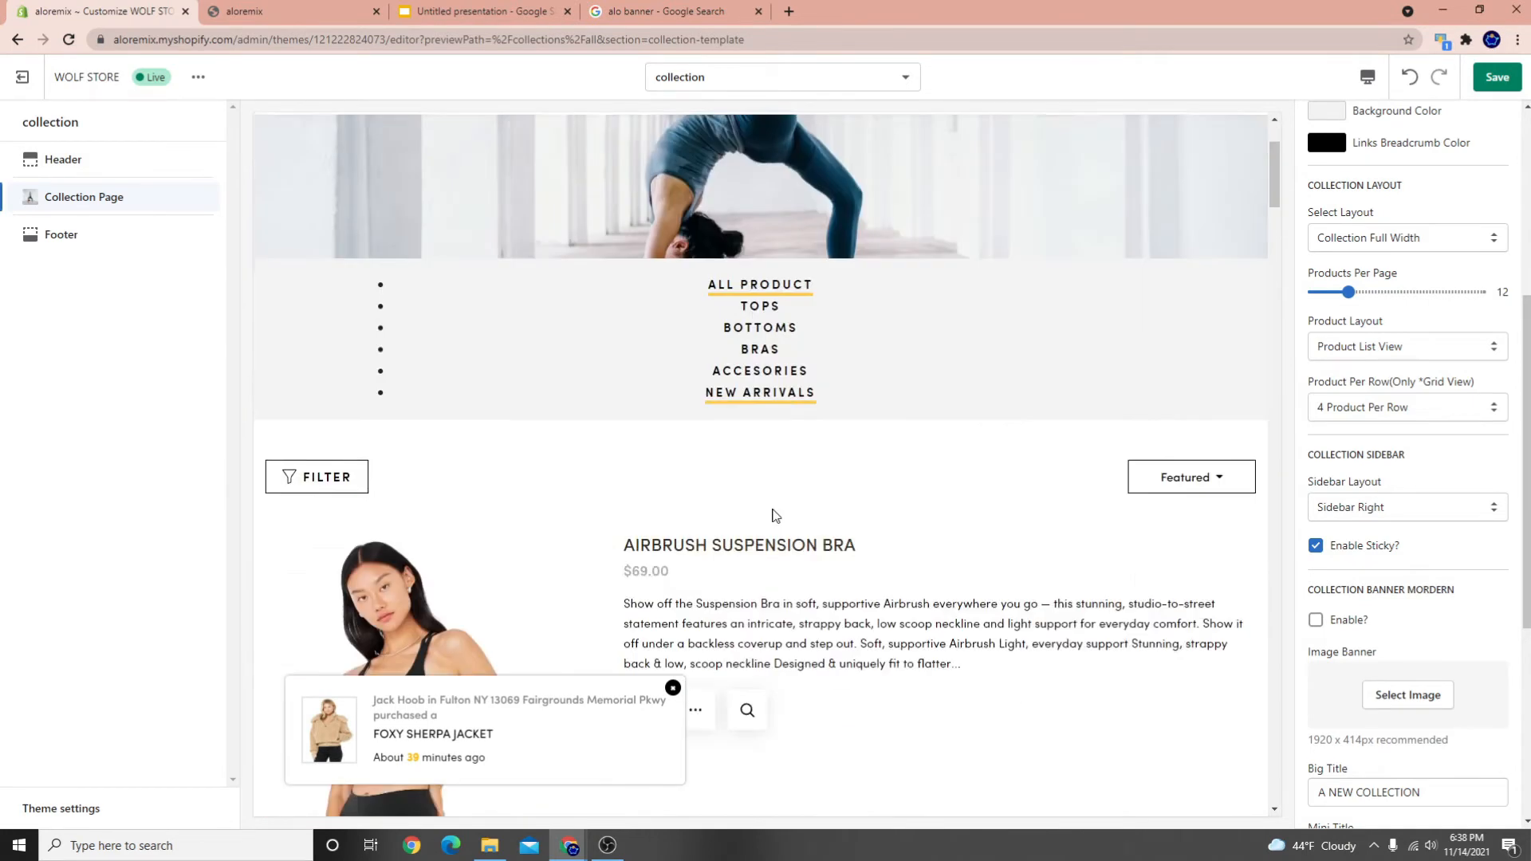
Save the collection page's new product layout
left_click(1488, 75)
scroll(765, 534, "up", 5)
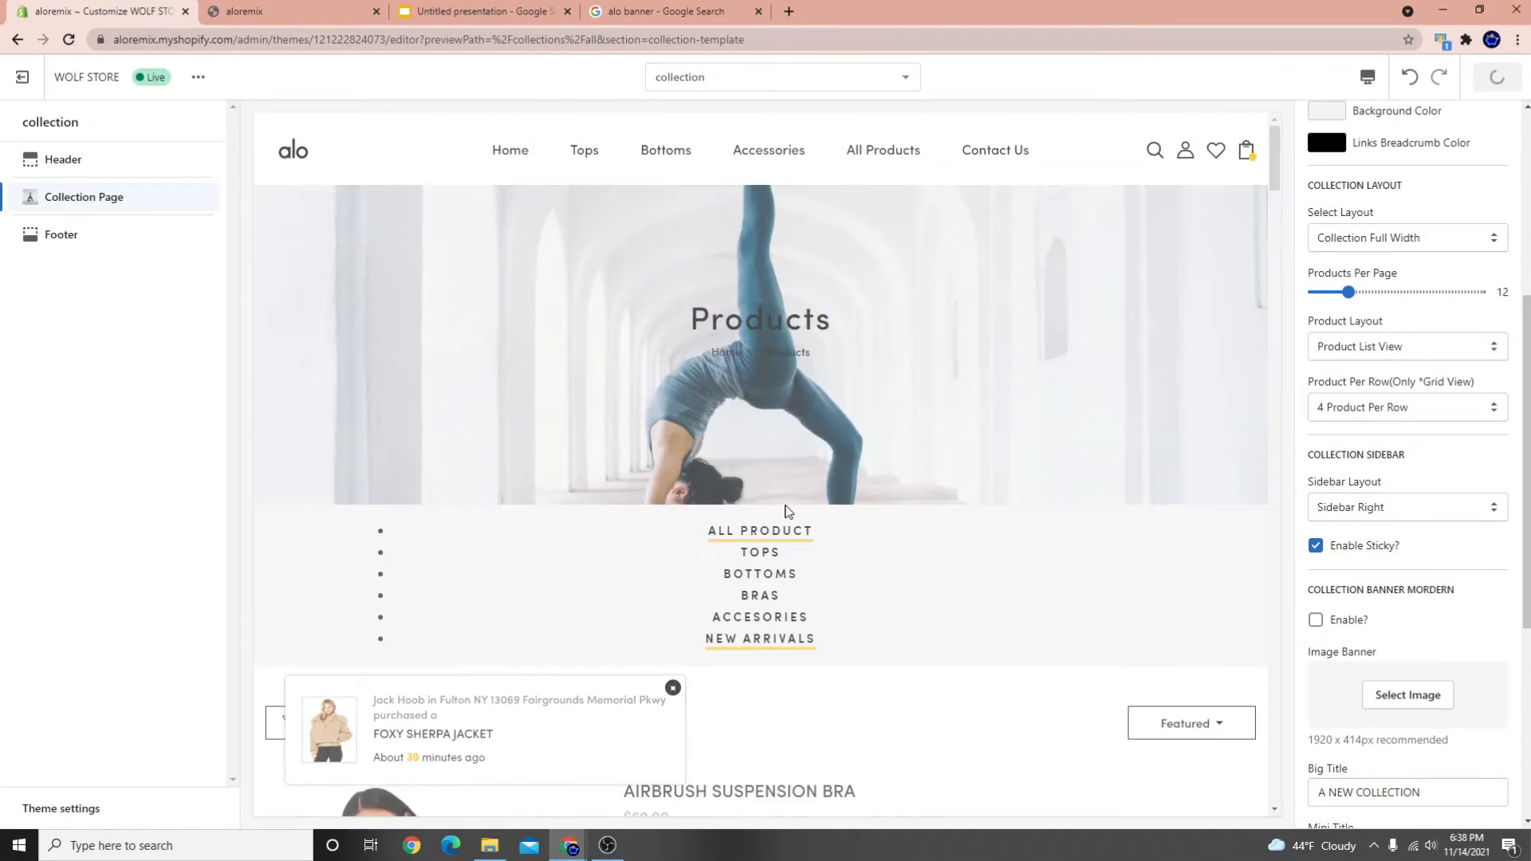
scroll(786, 438, "down", 6)
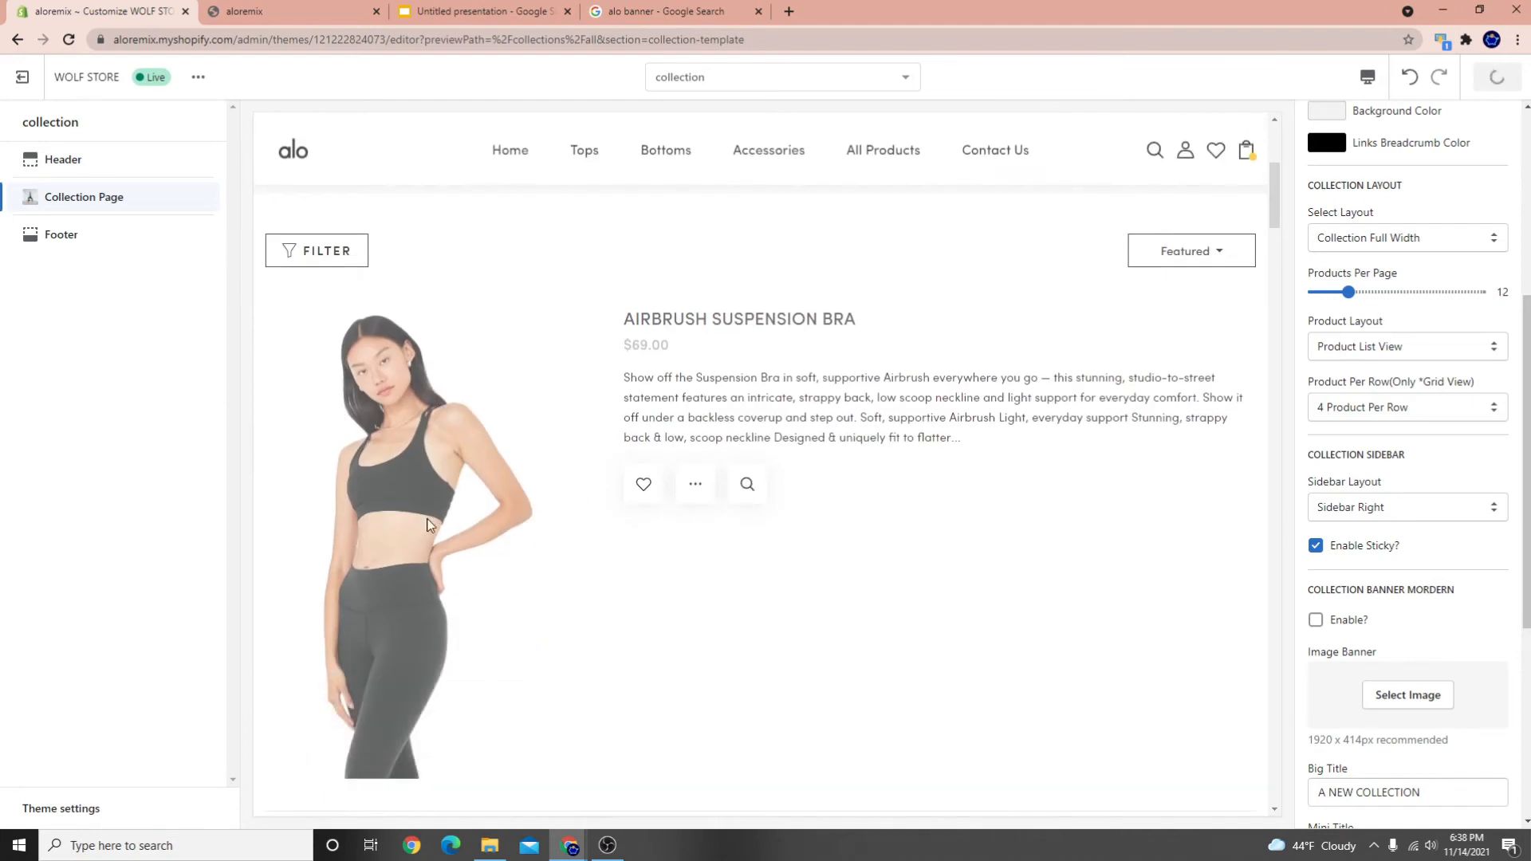
scroll(905, 575, "down", 2)
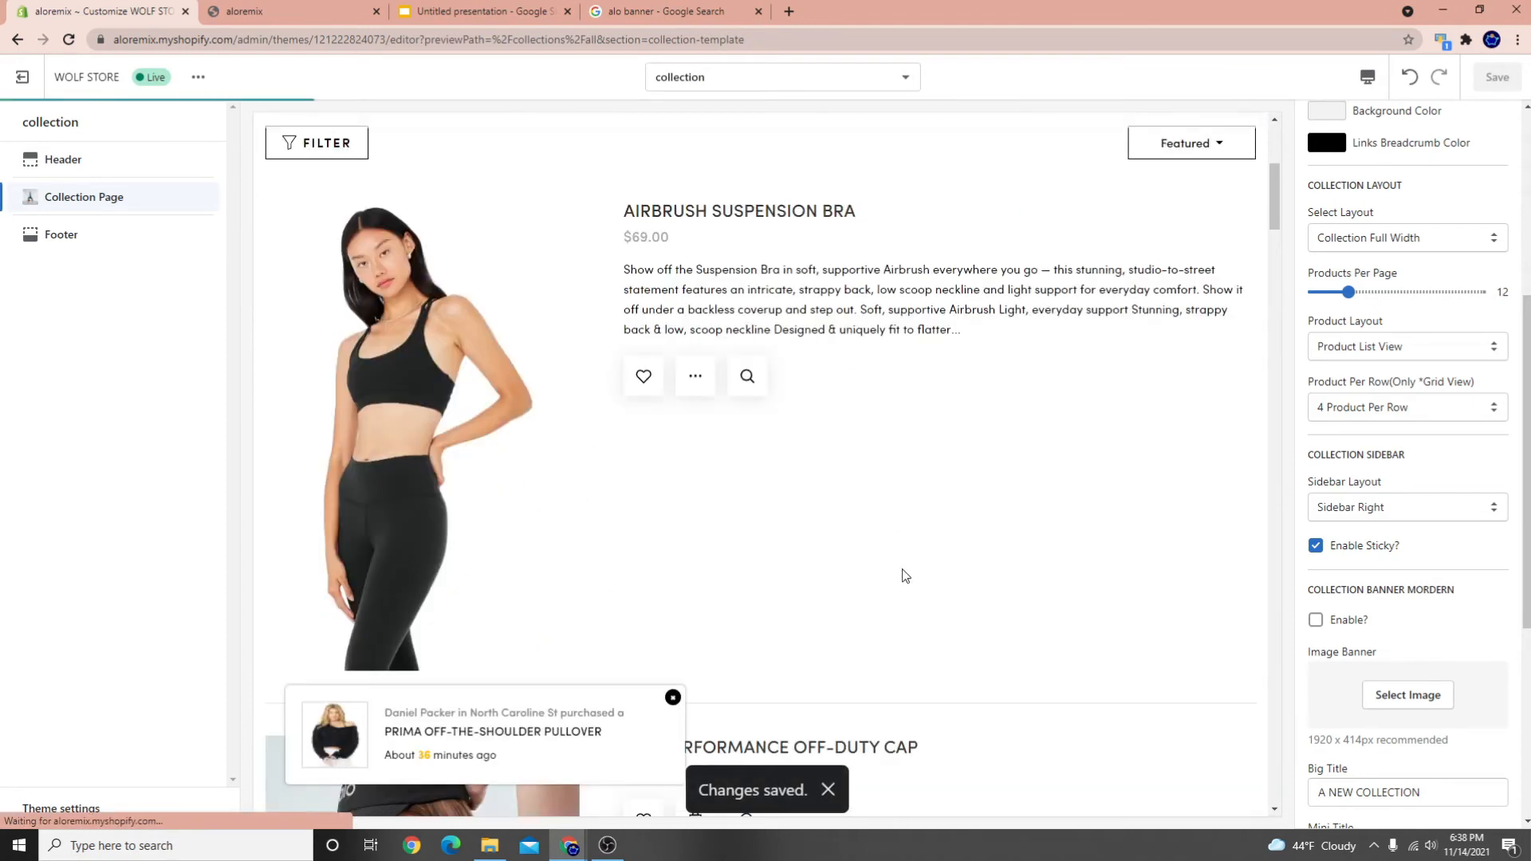
Review the saved product list in the preview, including the product descriptions, and open the Tops collection from the breadcrumb links
scroll(682, 456, "down", 15)
scroll(661, 453, "down", 10)
scroll(654, 453, "up", 4)
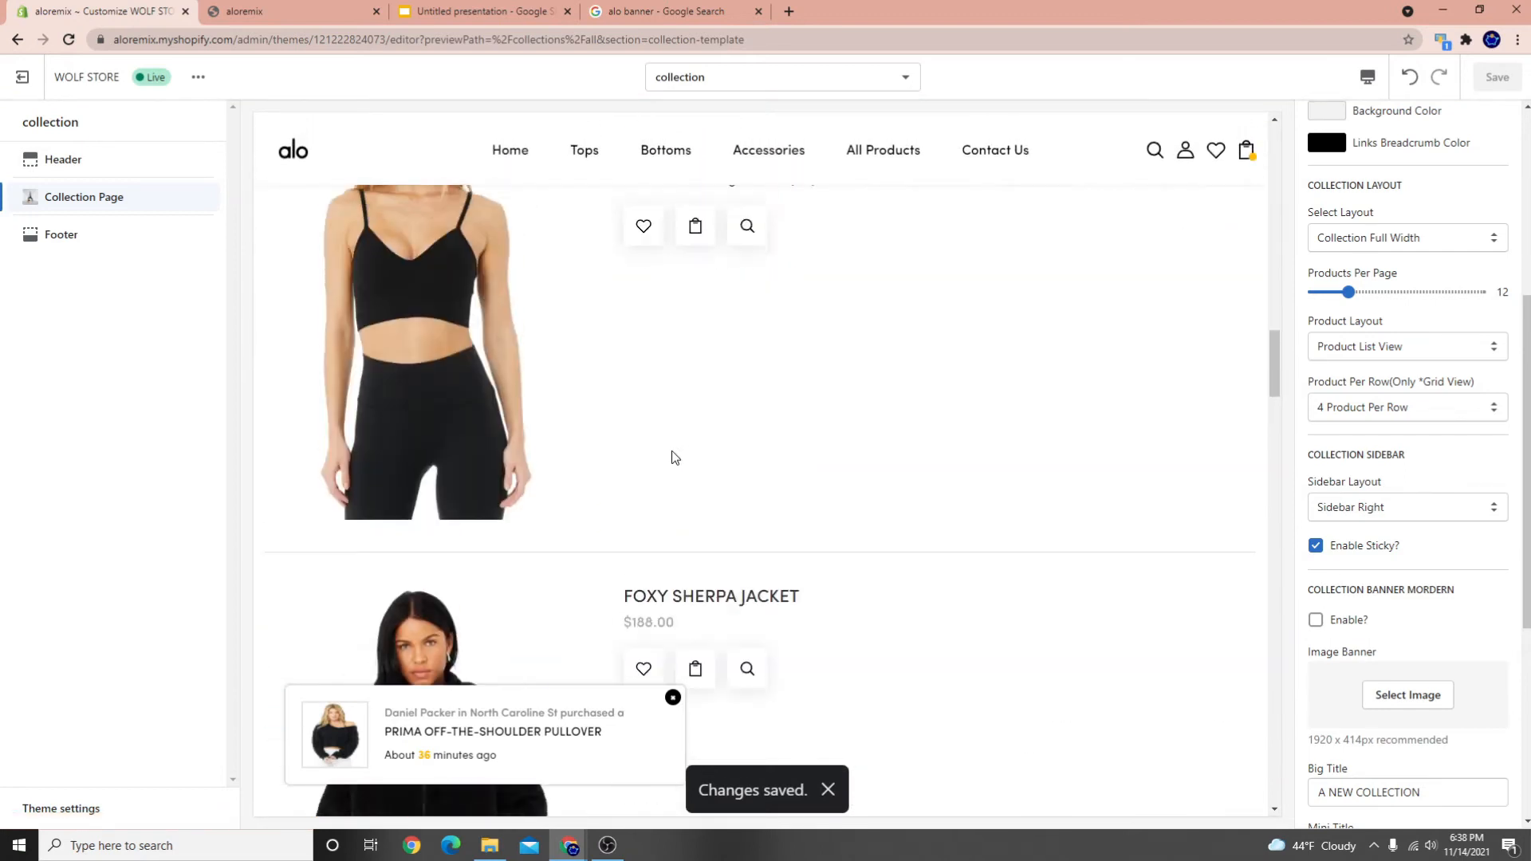
scroll(675, 458, "up", 6)
left_click_drag(634, 595, 834, 637)
scroll(586, 602, "up", 6)
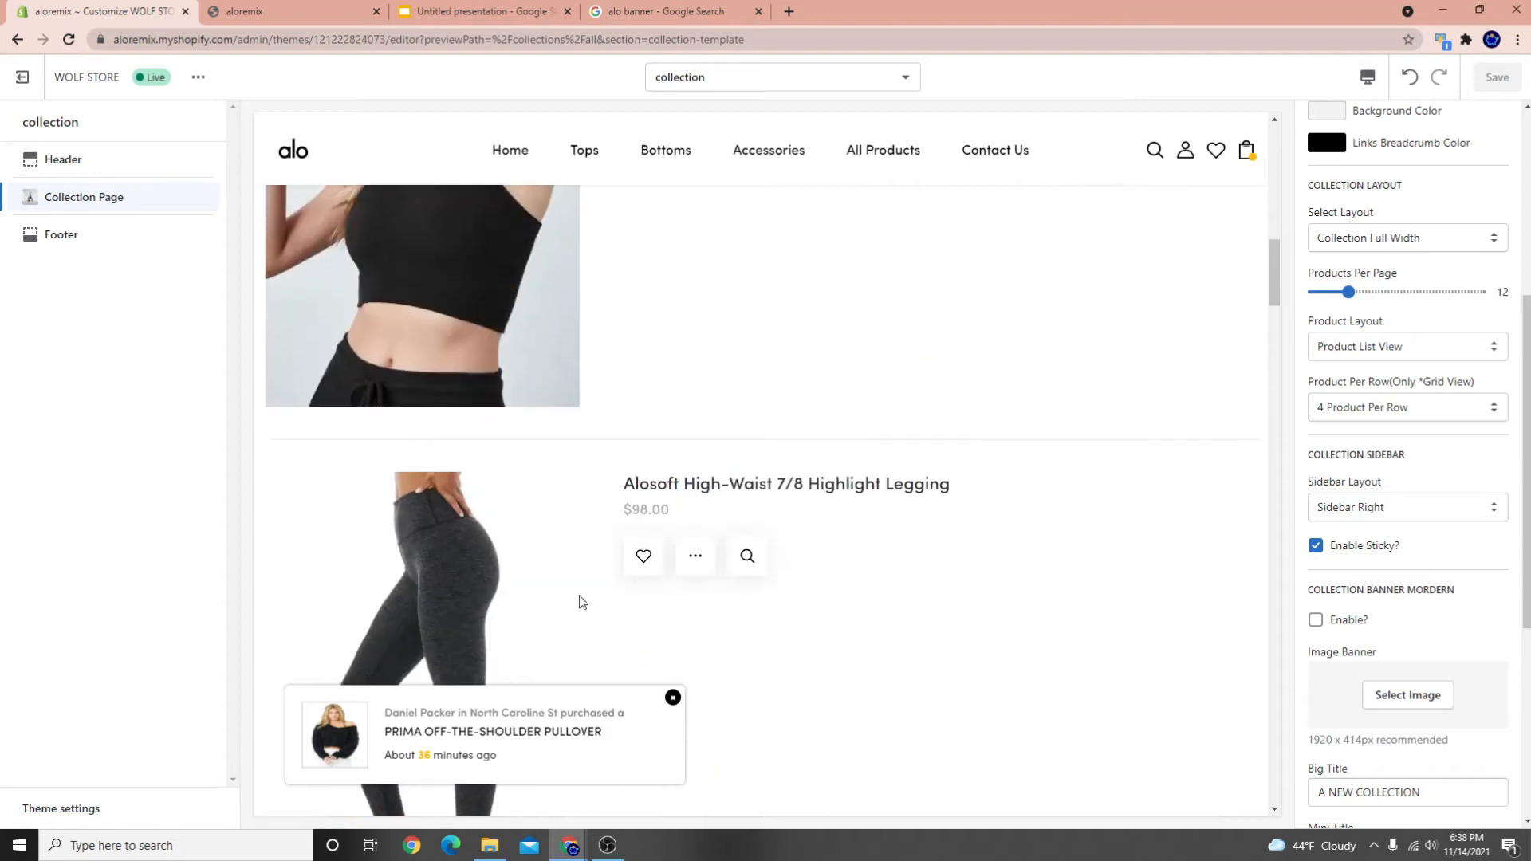
scroll(582, 602, "up", 12)
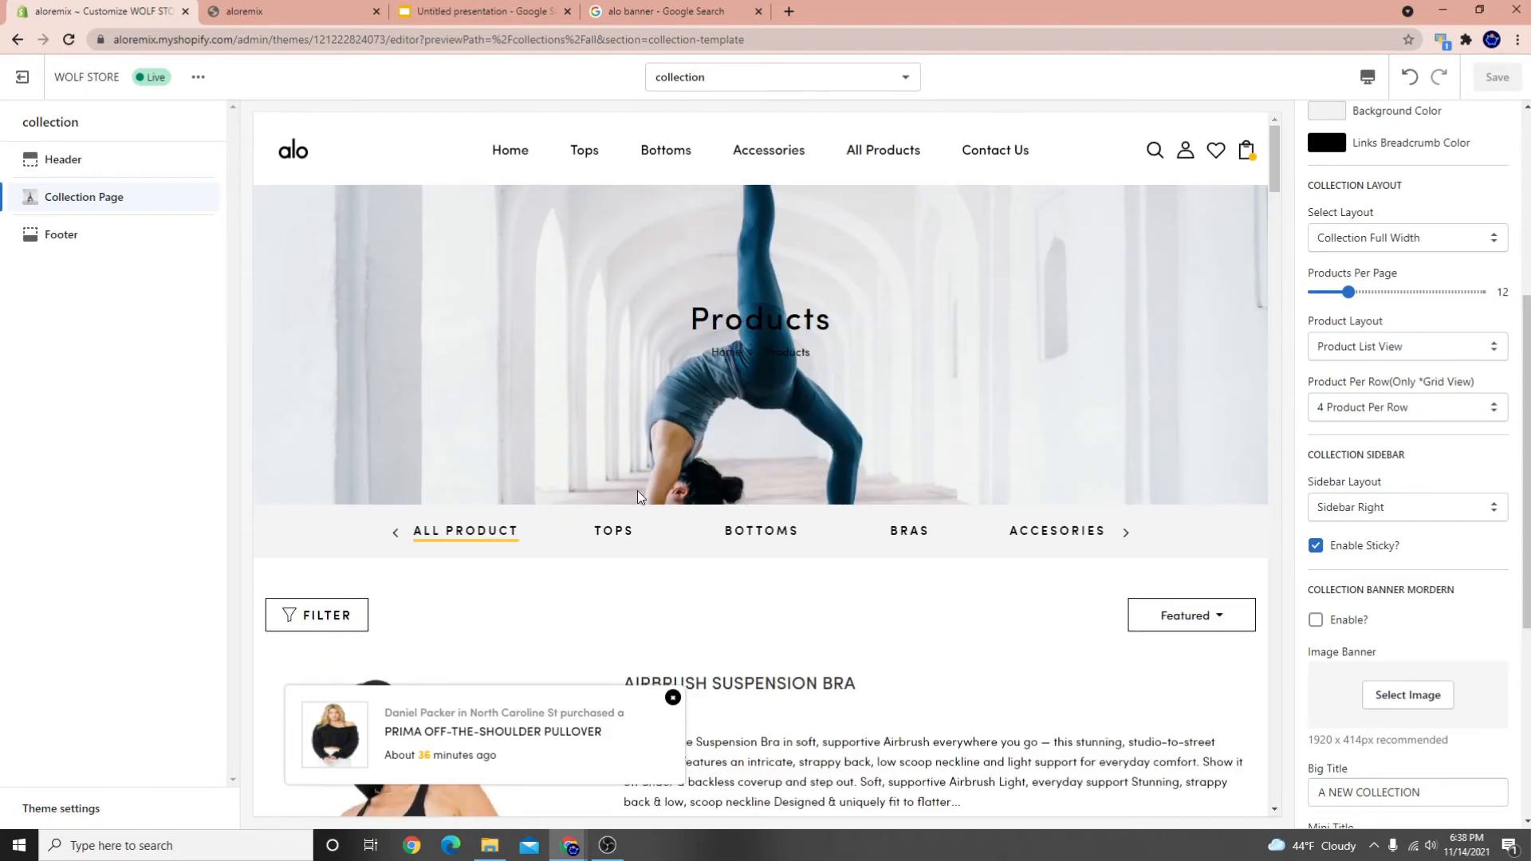
left_click(676, 539)
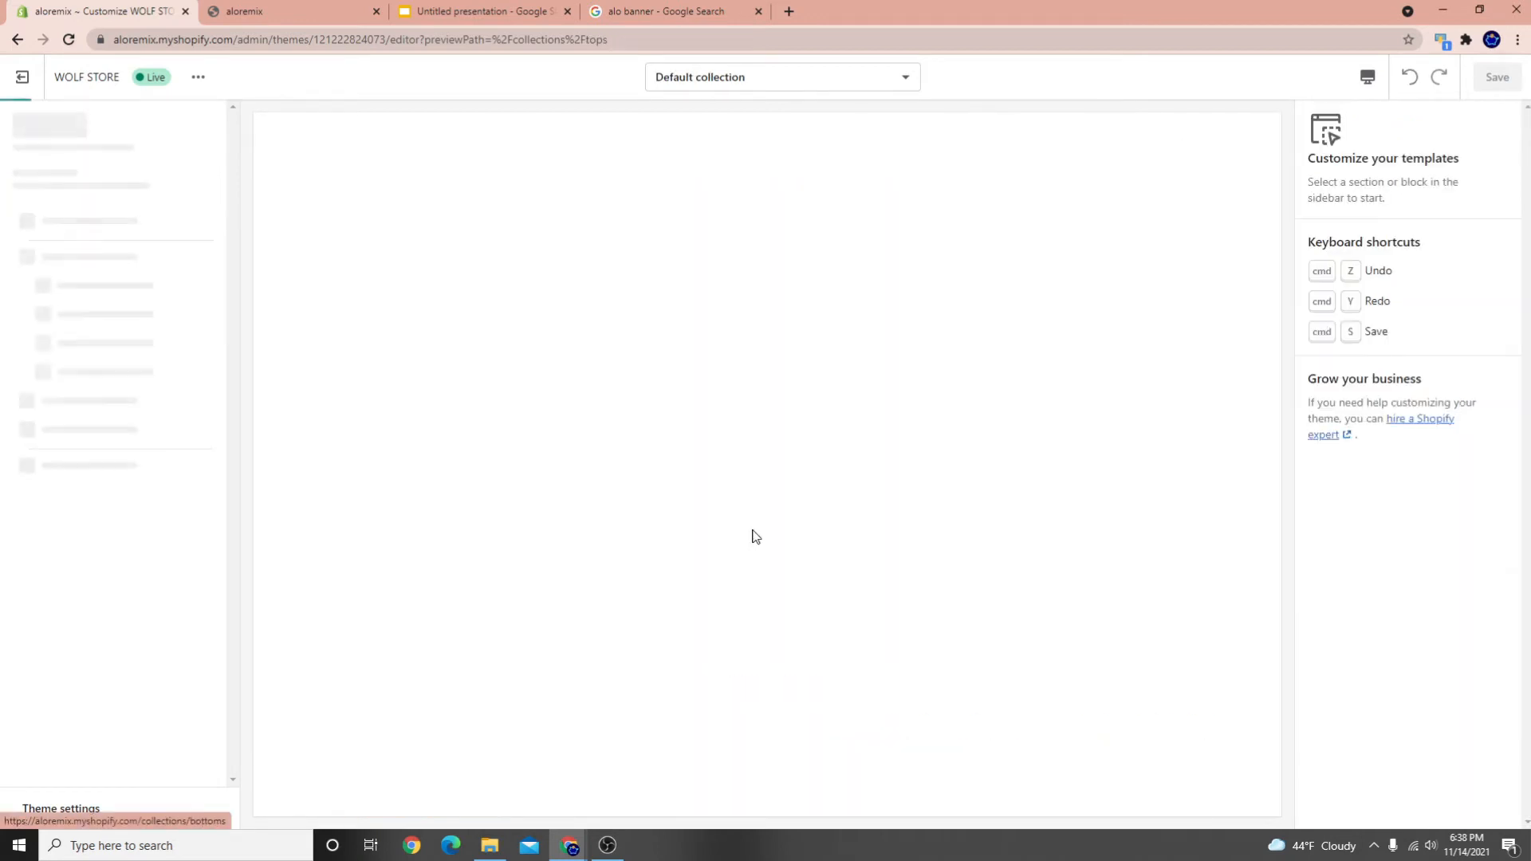
Review the Tops collection's banner, breadcrumb links and product list in the theme preview
scroll(807, 540, "down", 4)
scroll(807, 540, "up", 4)
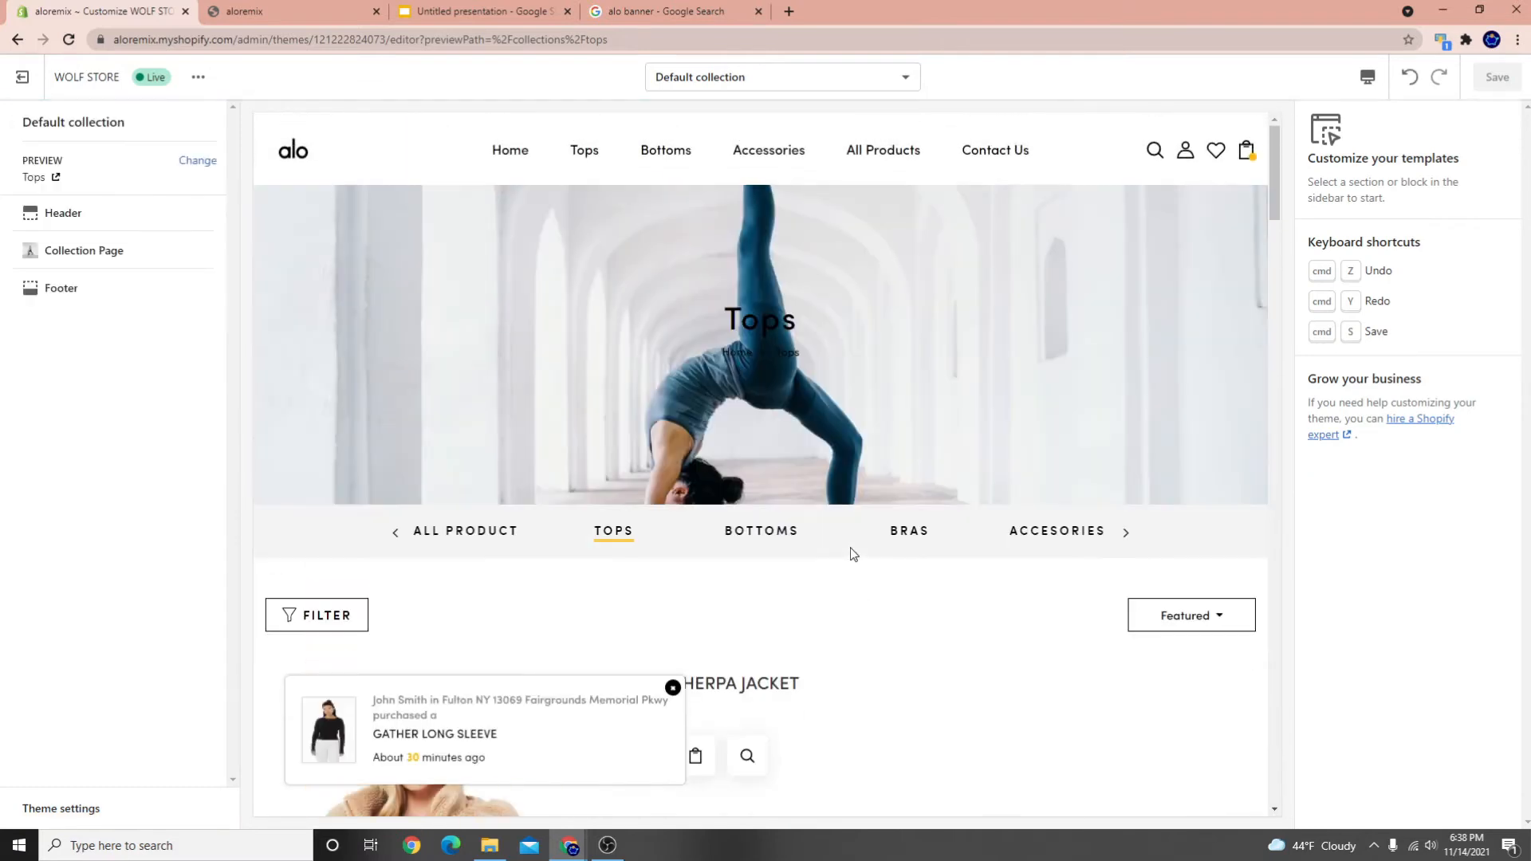
left_click(773, 80)
left_click(970, 342)
scroll(902, 629, "down", 8)
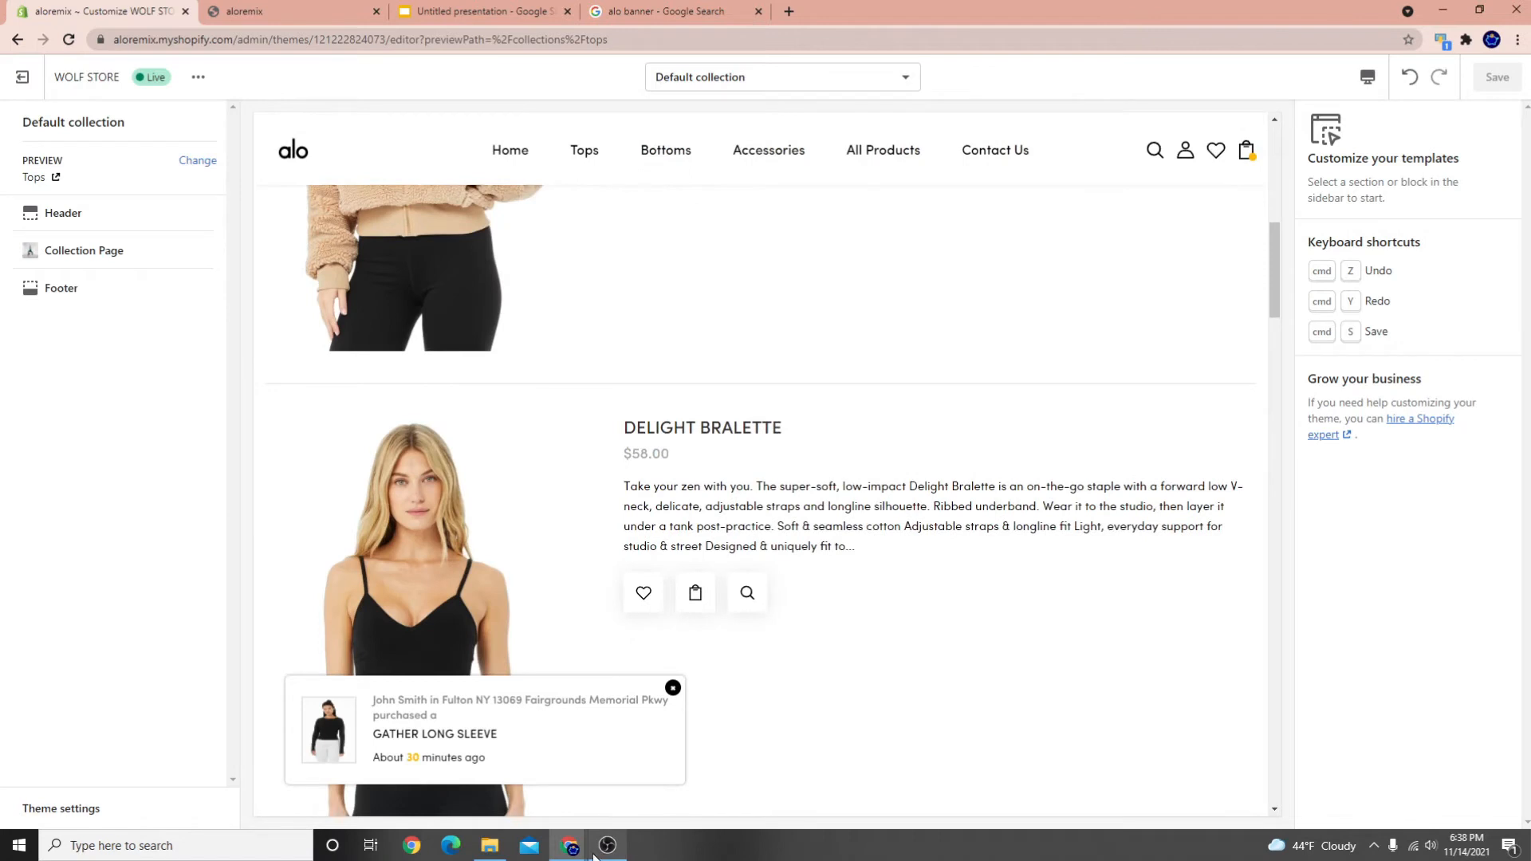
scroll(888, 547, "up", 6)
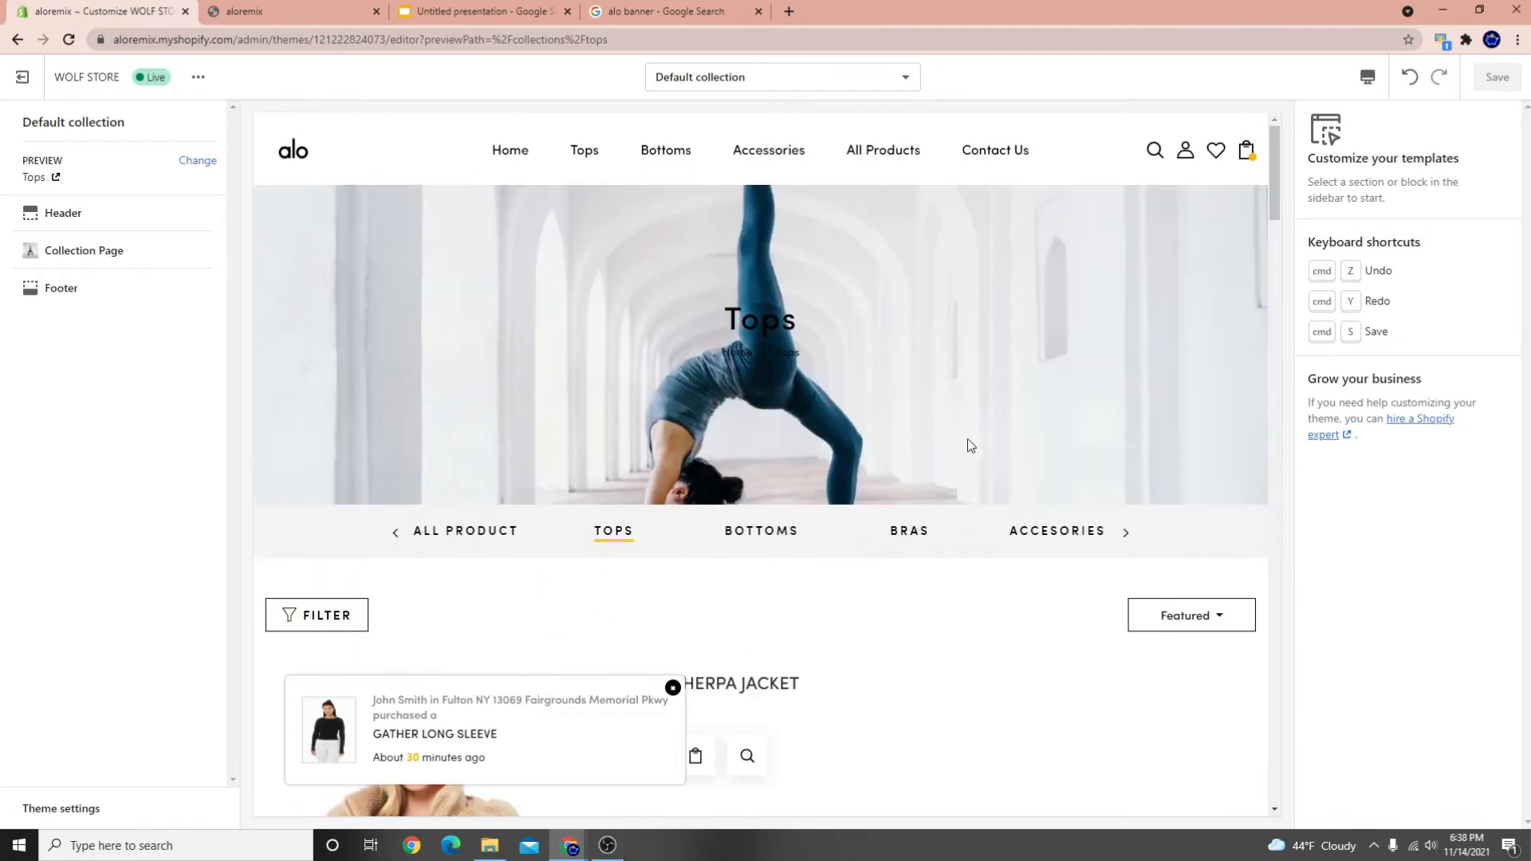
left_click(607, 845)
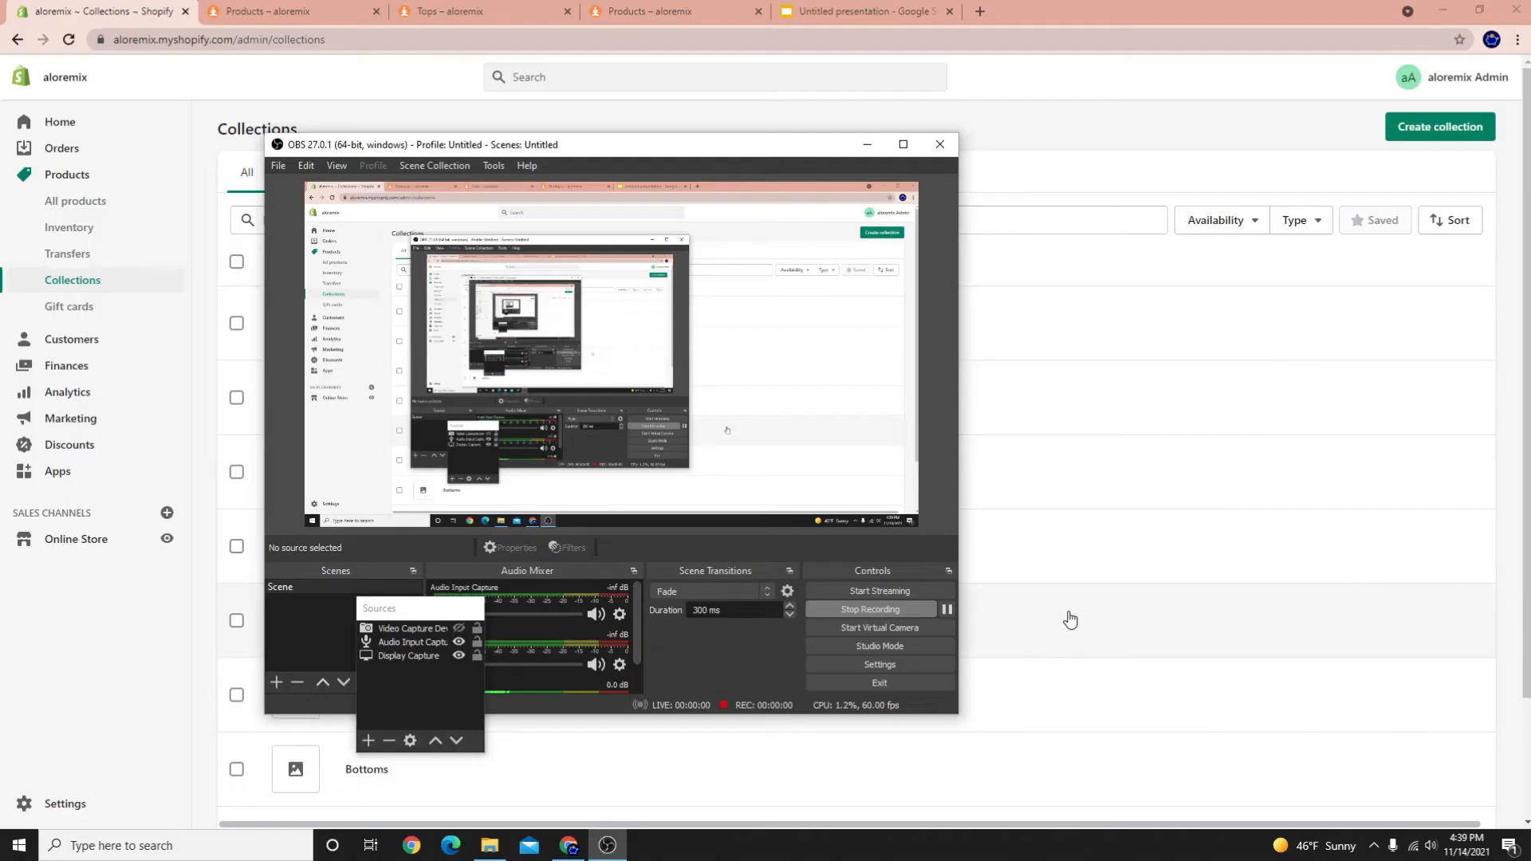
Open the Jackets collection in the admin, and browse the storefront's product grid through to the PRIMA OFF-THE-SHOULDER PULLOVER page
left_click(1094, 619)
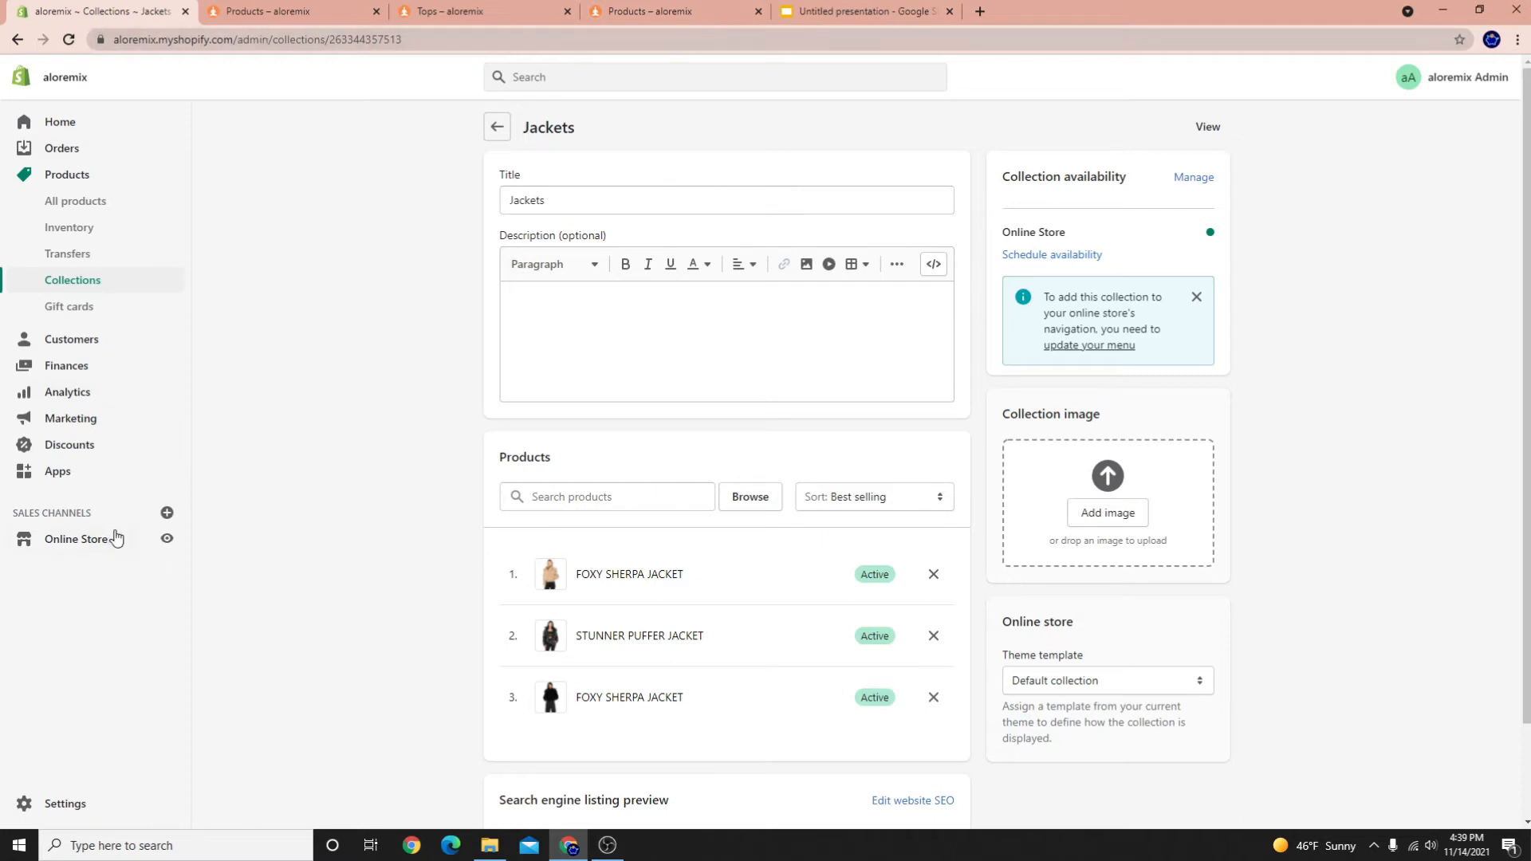
left_click(239, 11)
scroll(118, 267, "up", 3)
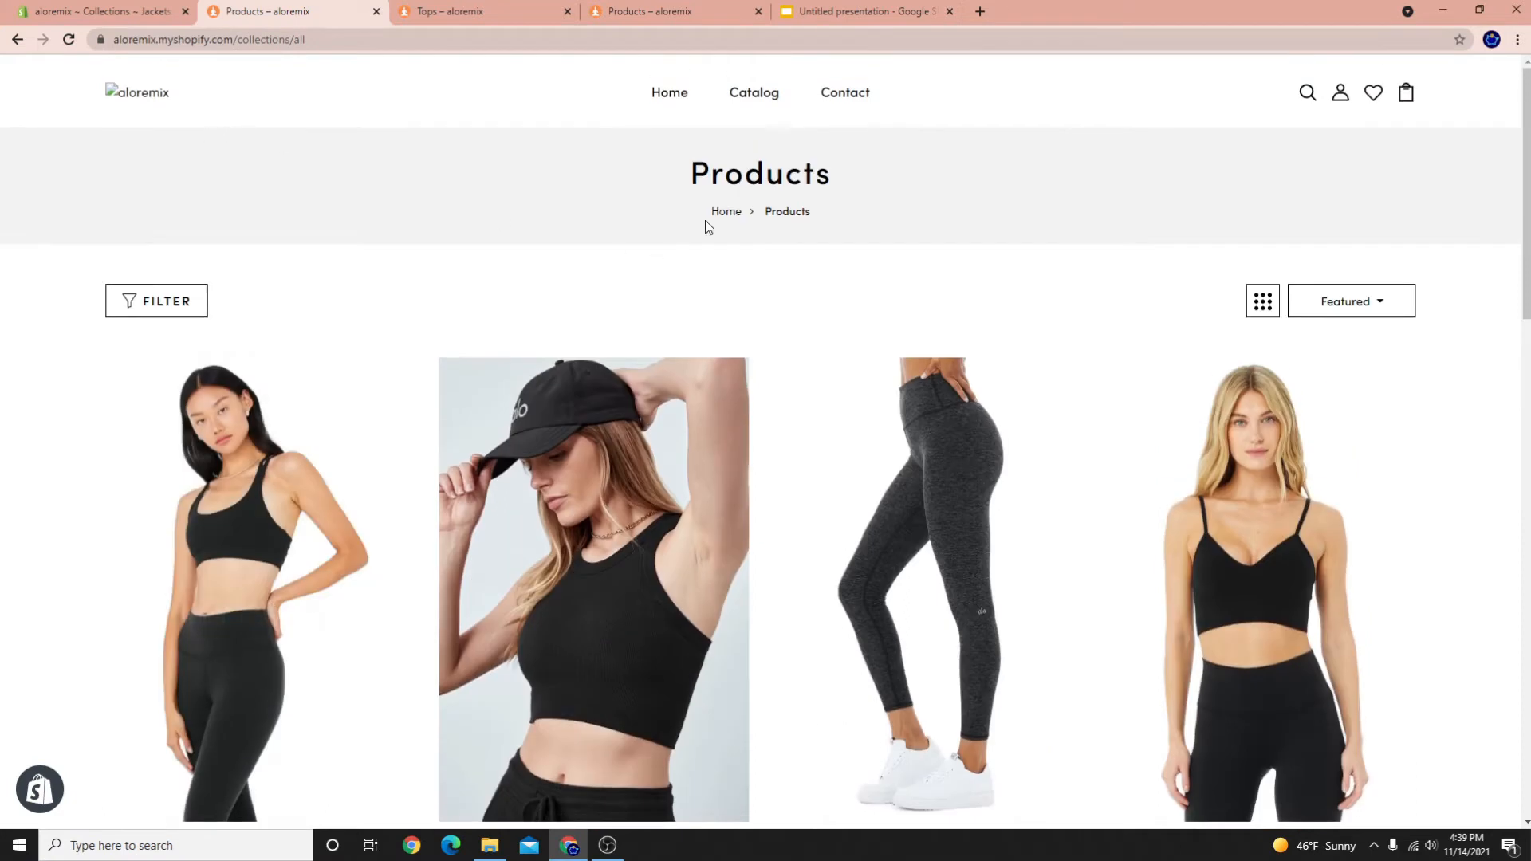
scroll(159, 684, "down", 10)
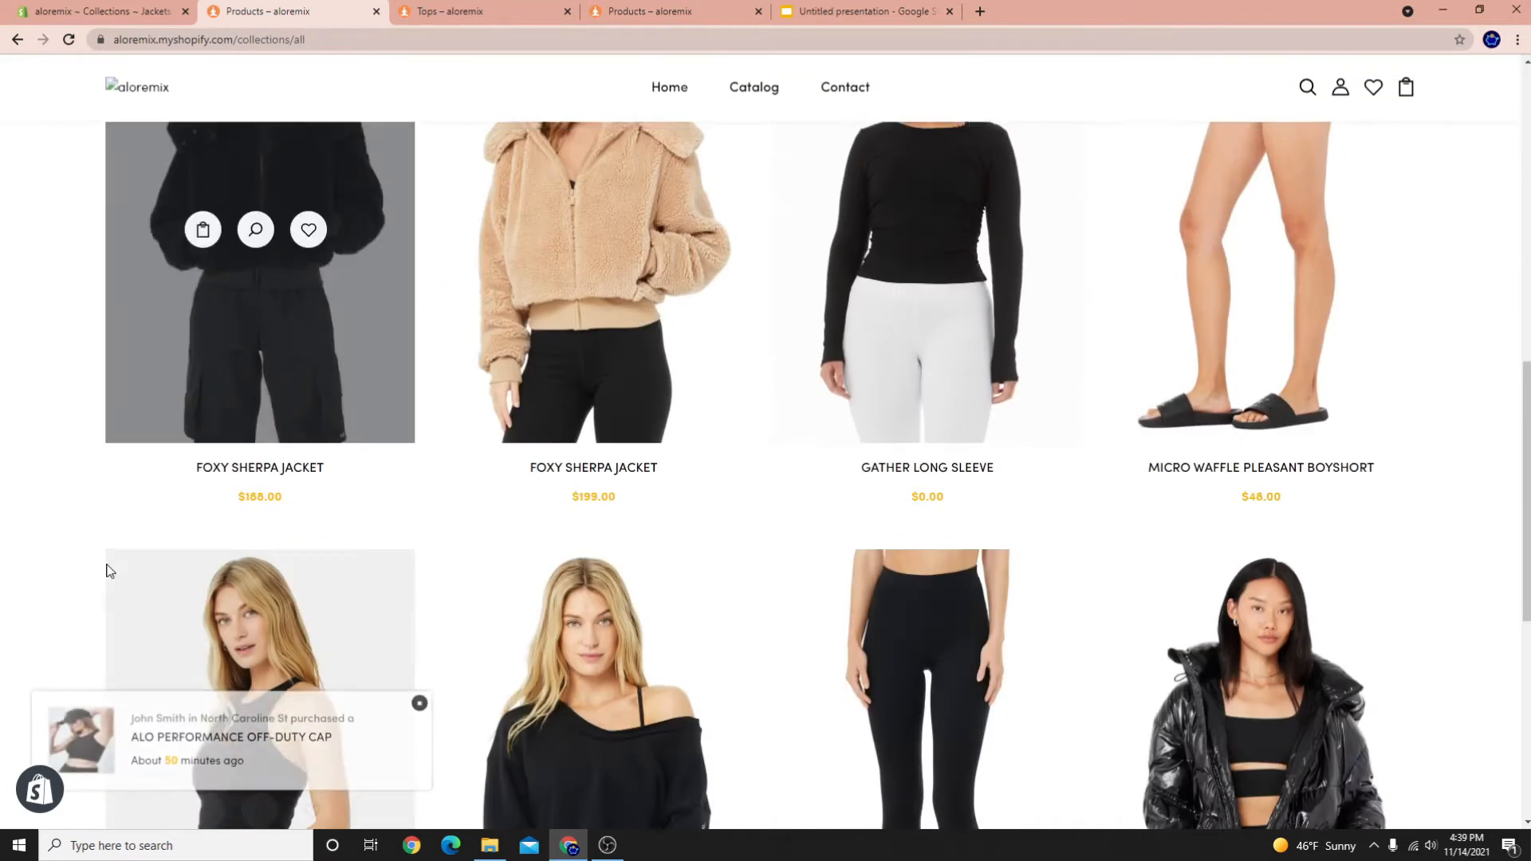
scroll(628, 708, "down", 2)
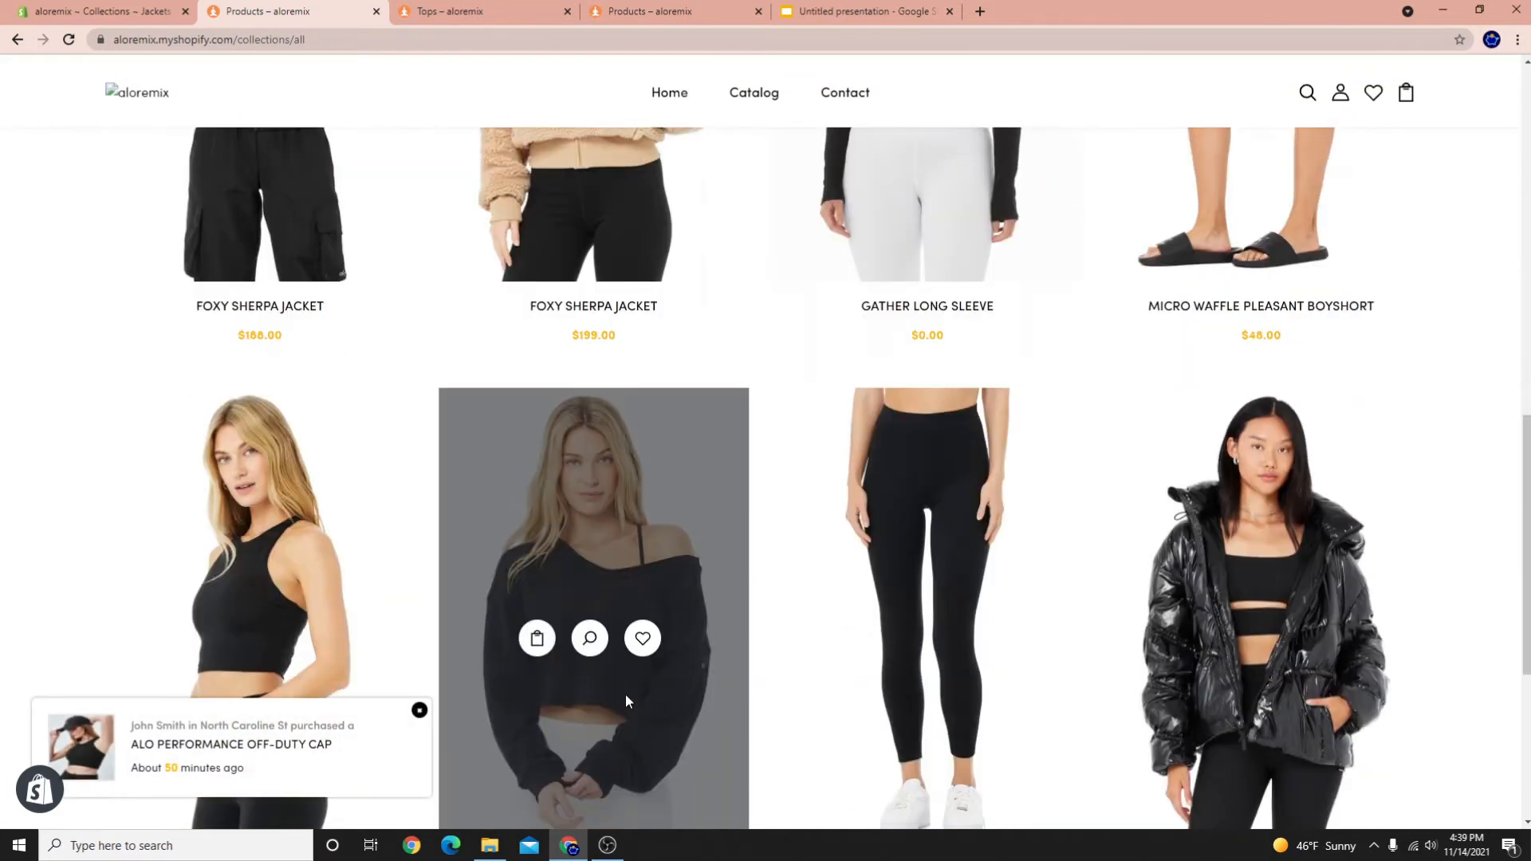
scroll(580, 745, "down", 5)
left_click(598, 481)
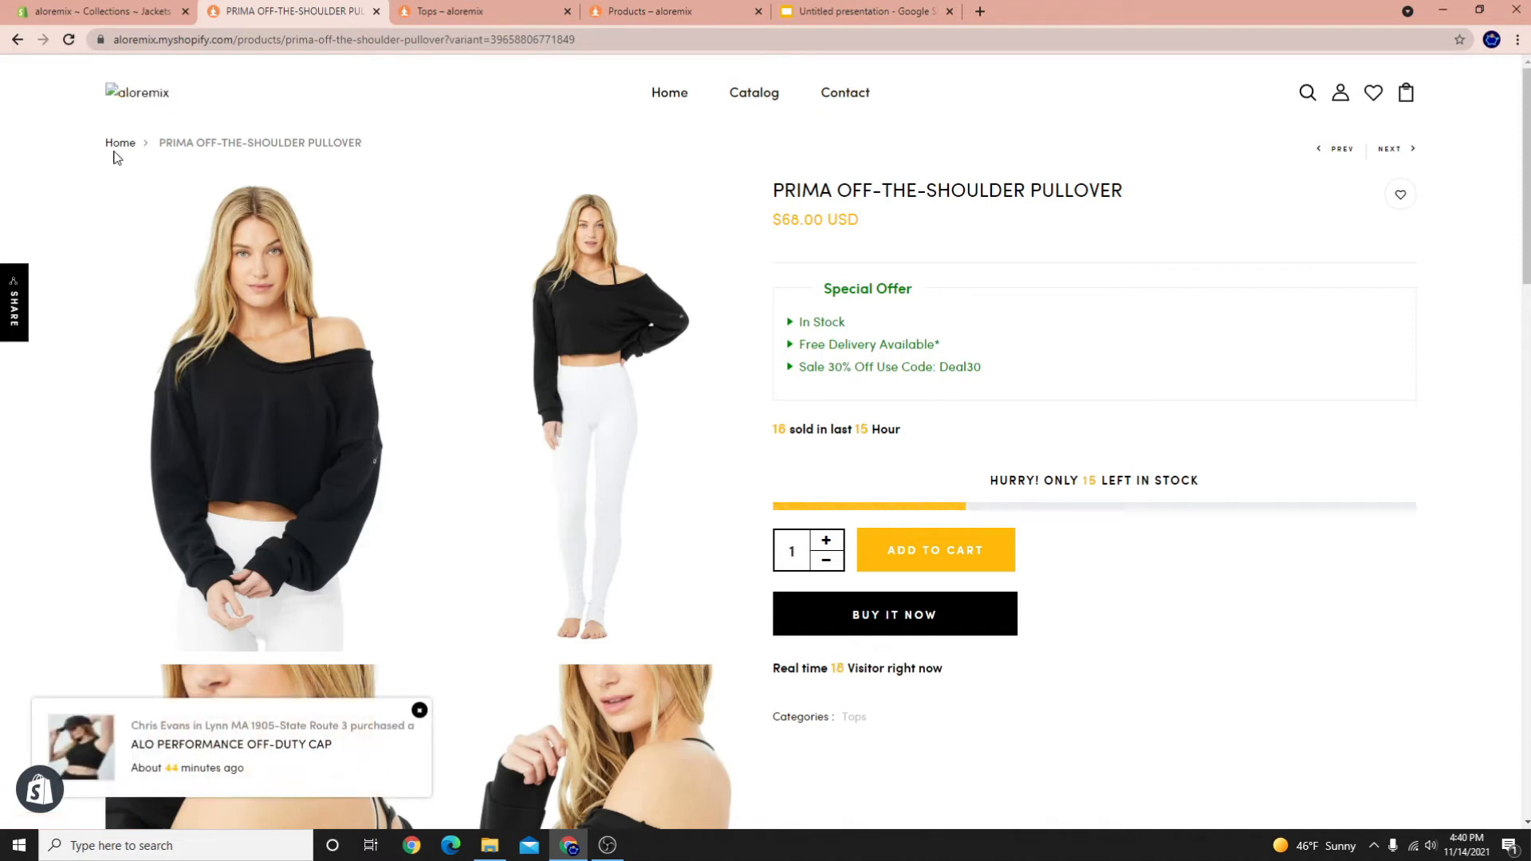
Return to the storefront's home page and view the entries of its navigation menu
left_click(122, 147)
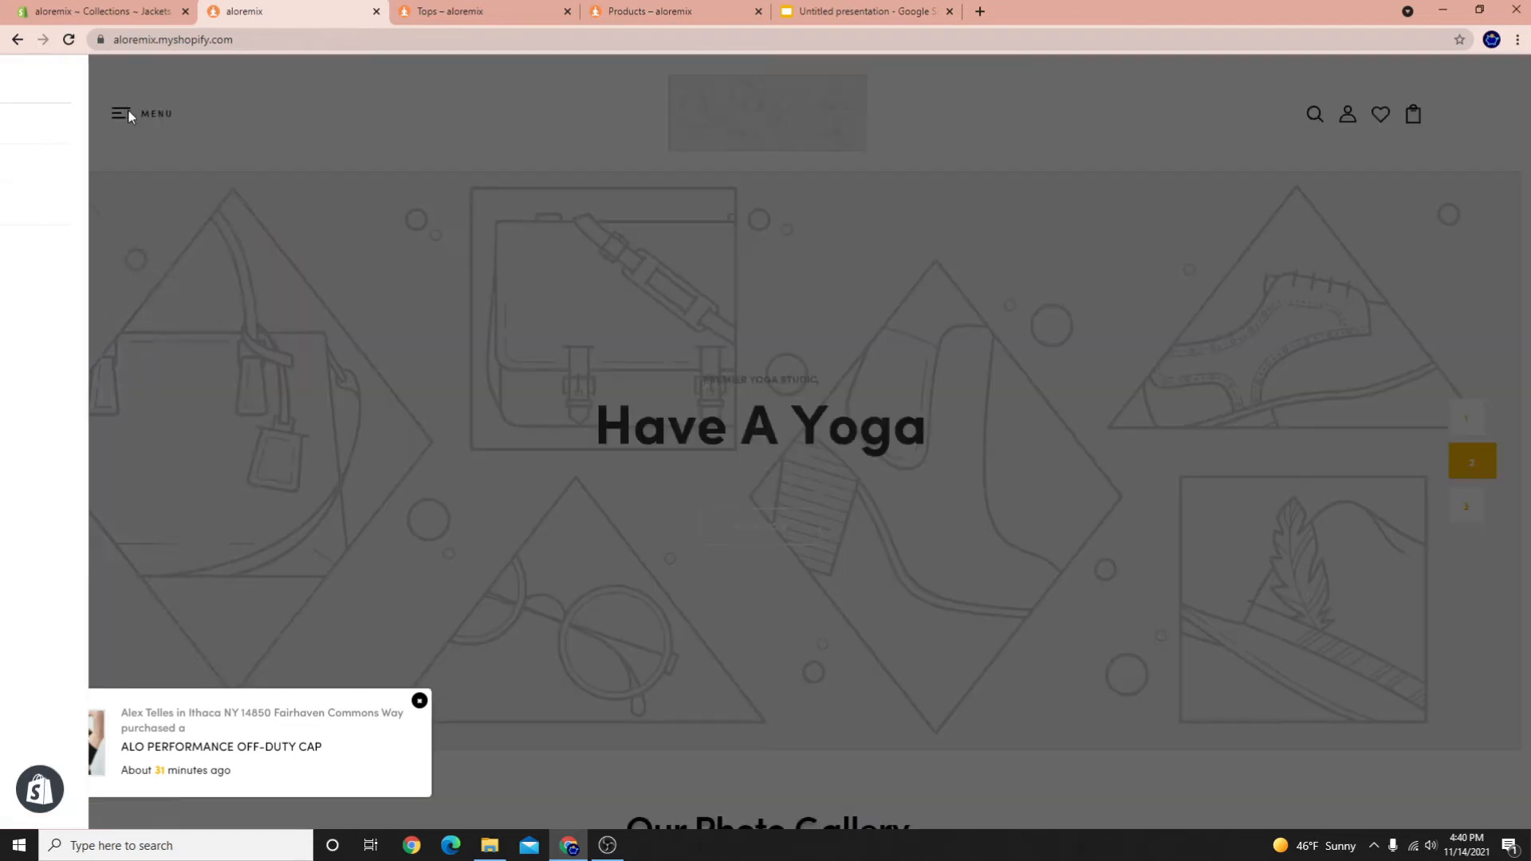
left_click(119, 114)
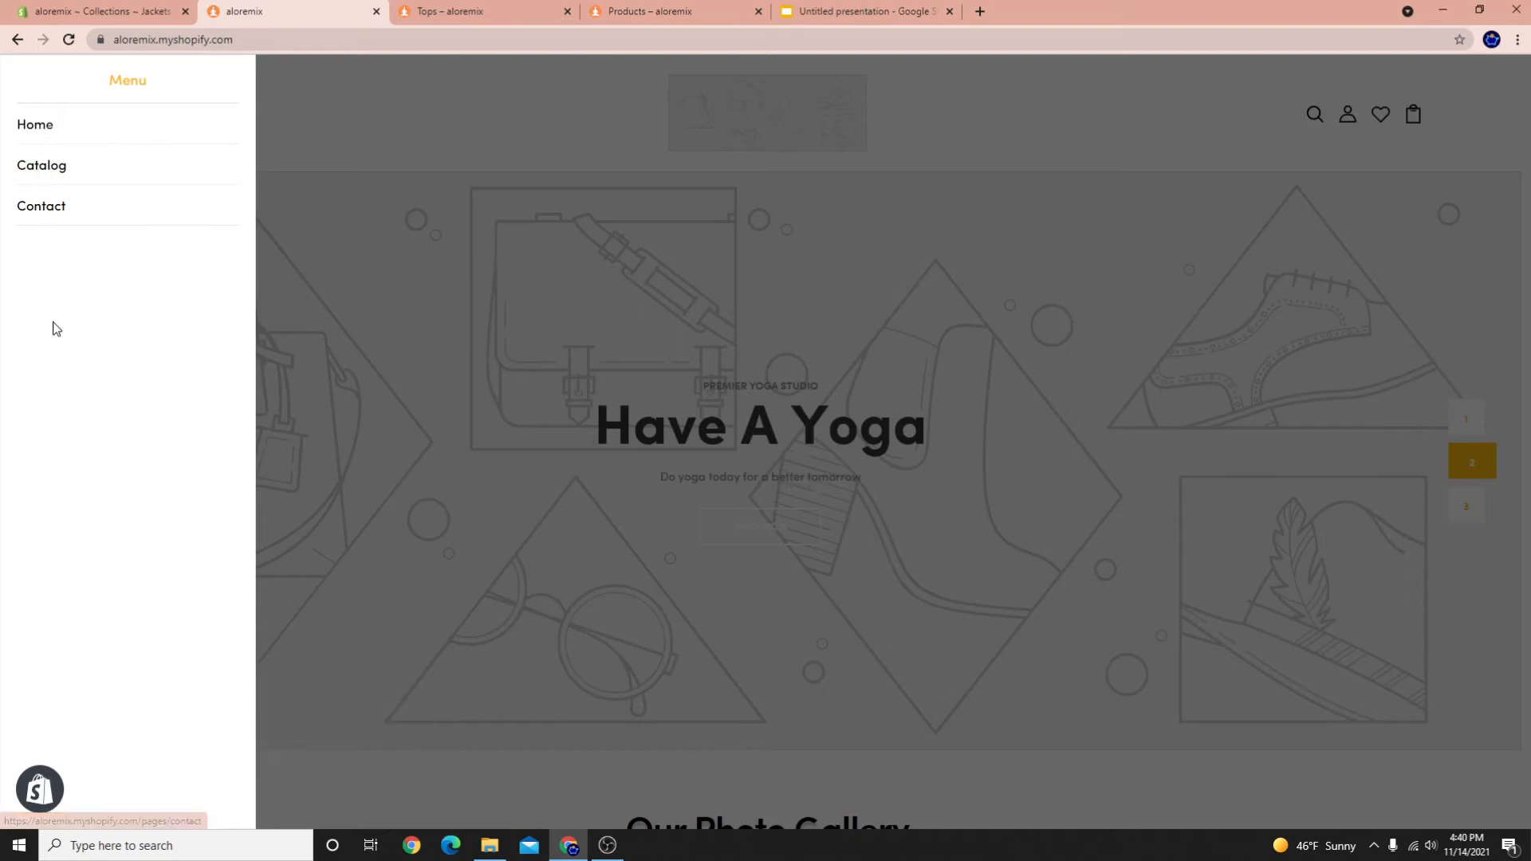
left_click(624, 666)
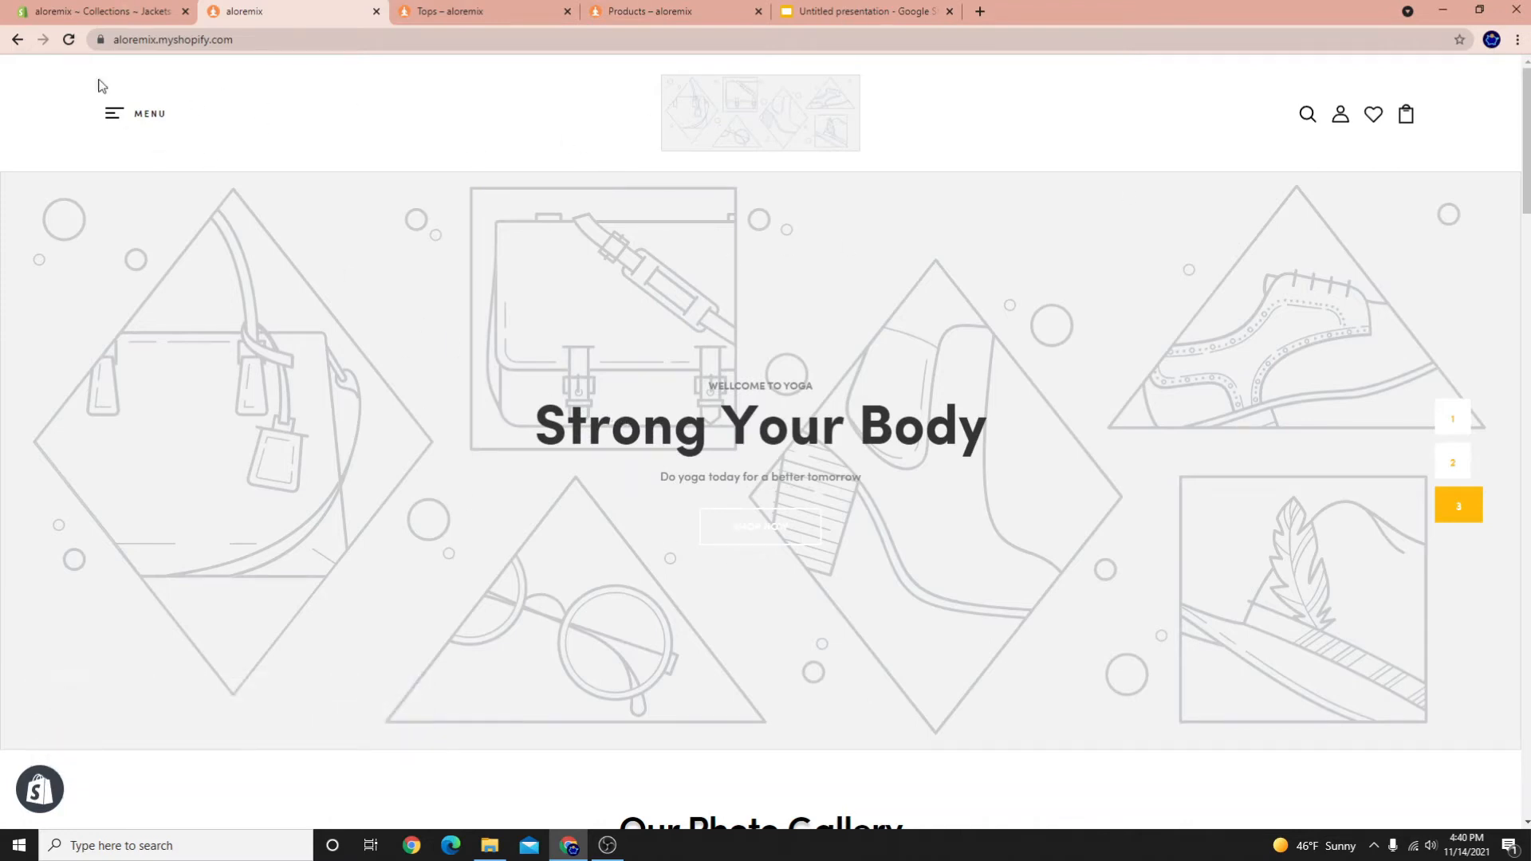
Open the store's Main menu for editing from the Online Store navigation settings in the Shopify admin
left_click(101, 11)
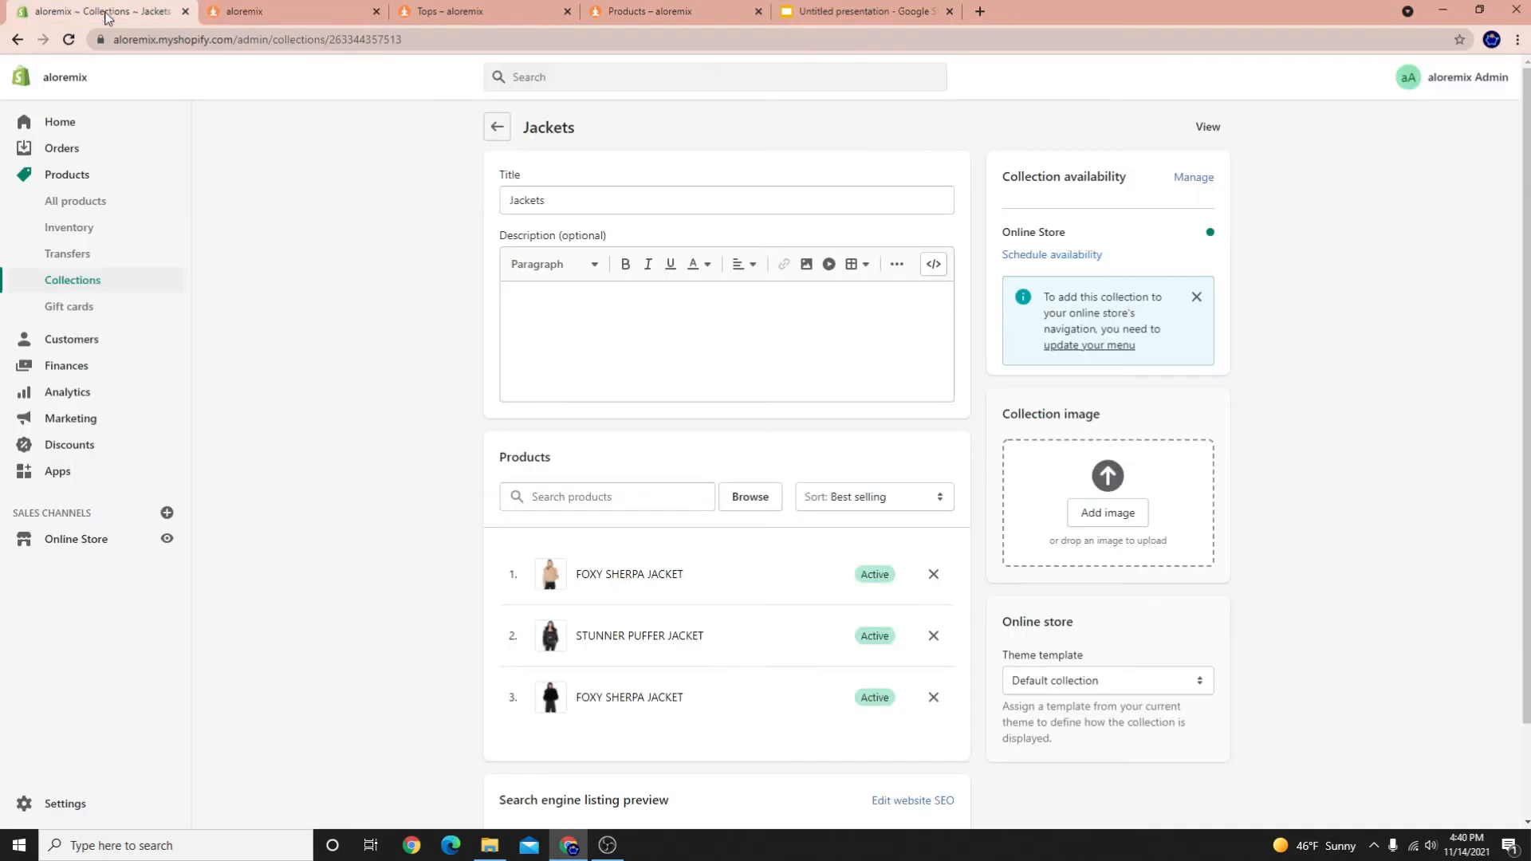
left_click(76, 539)
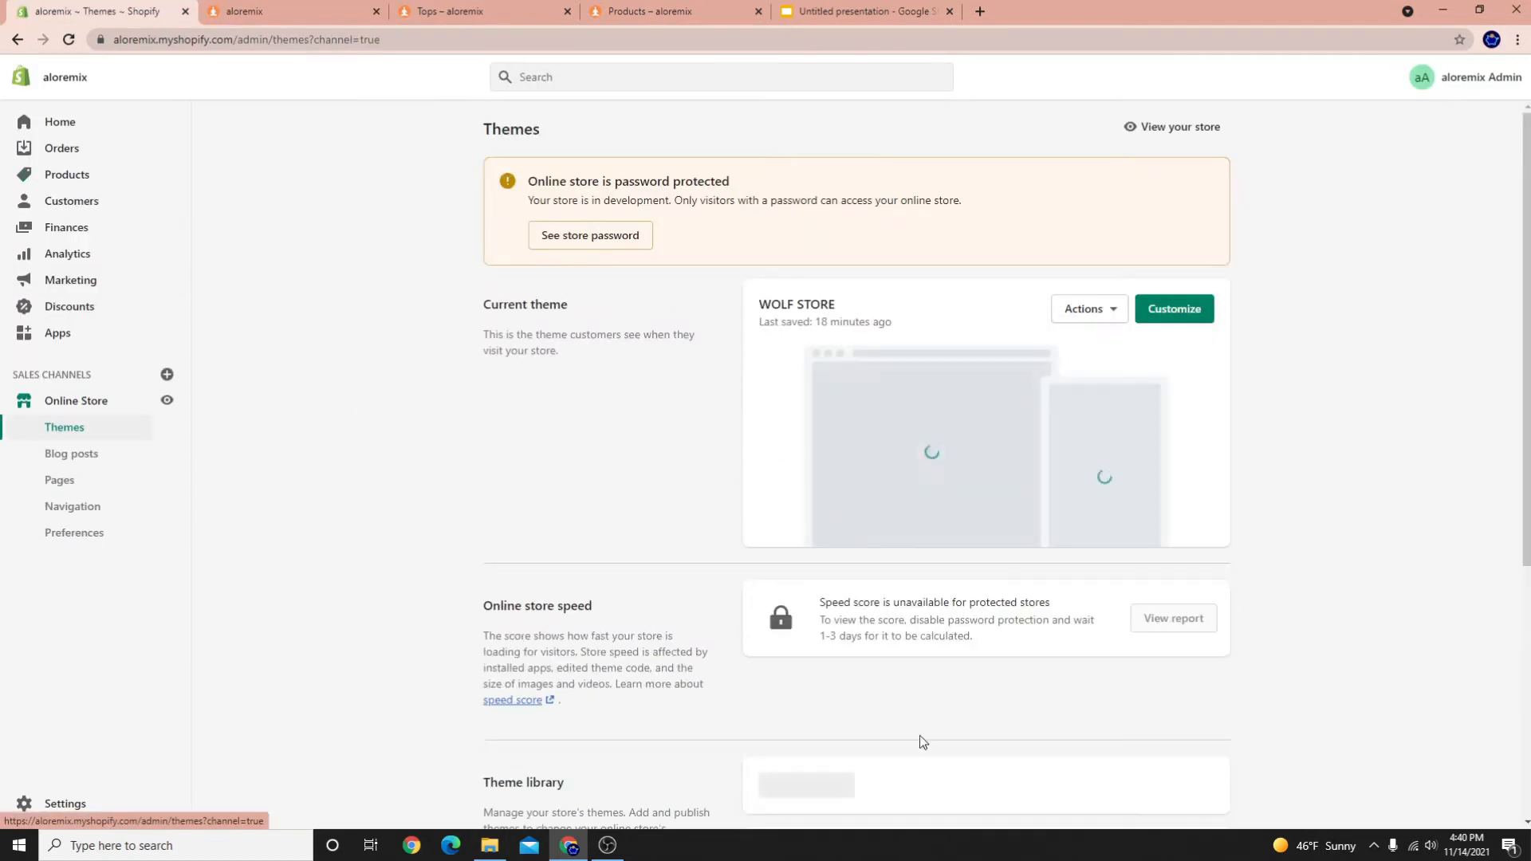
scroll(880, 762, "down", 4)
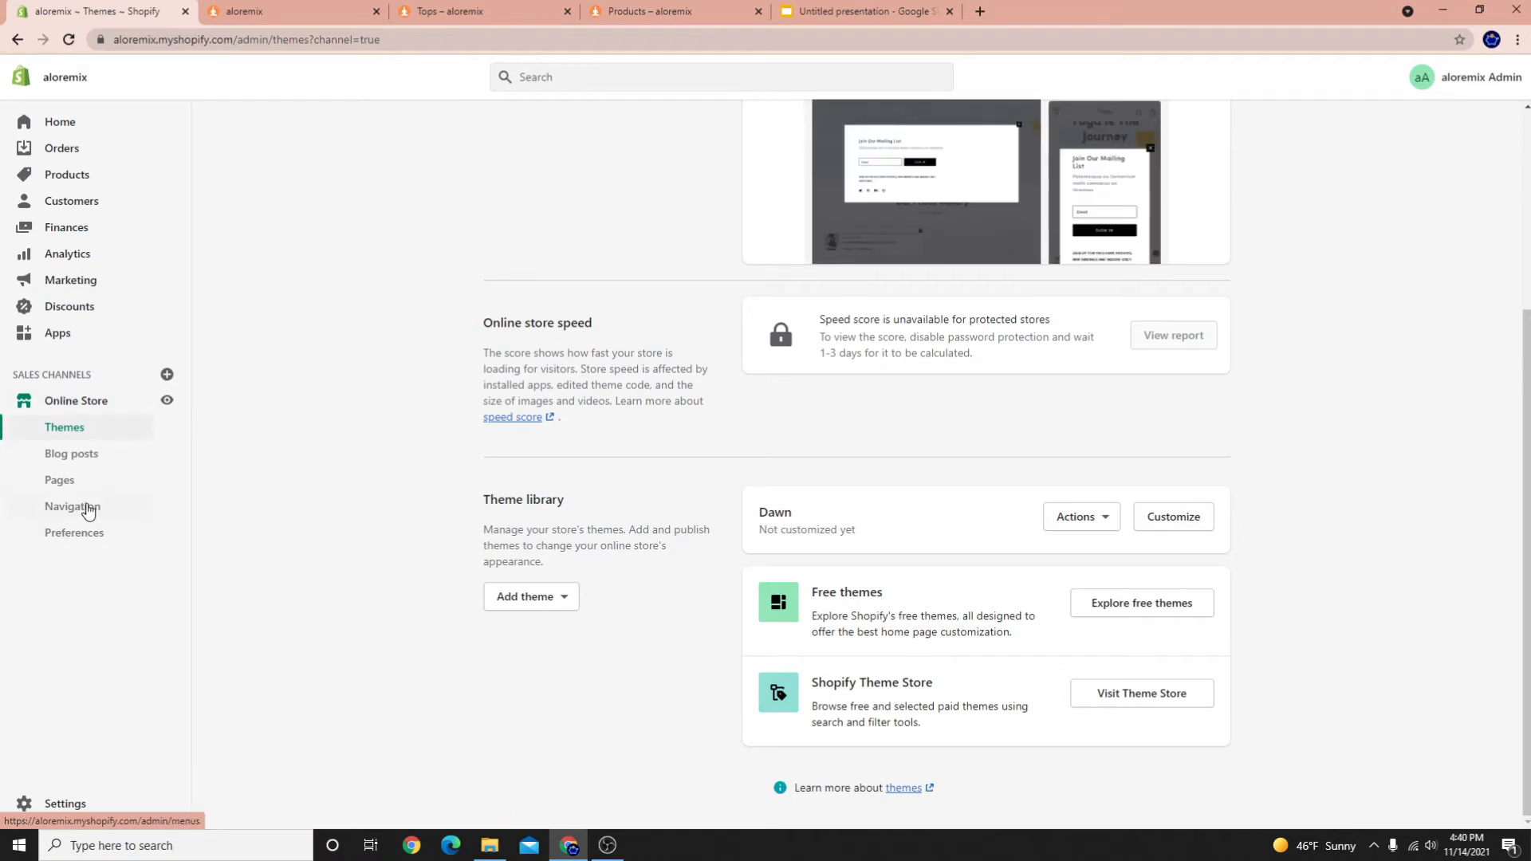
left_click(86, 507)
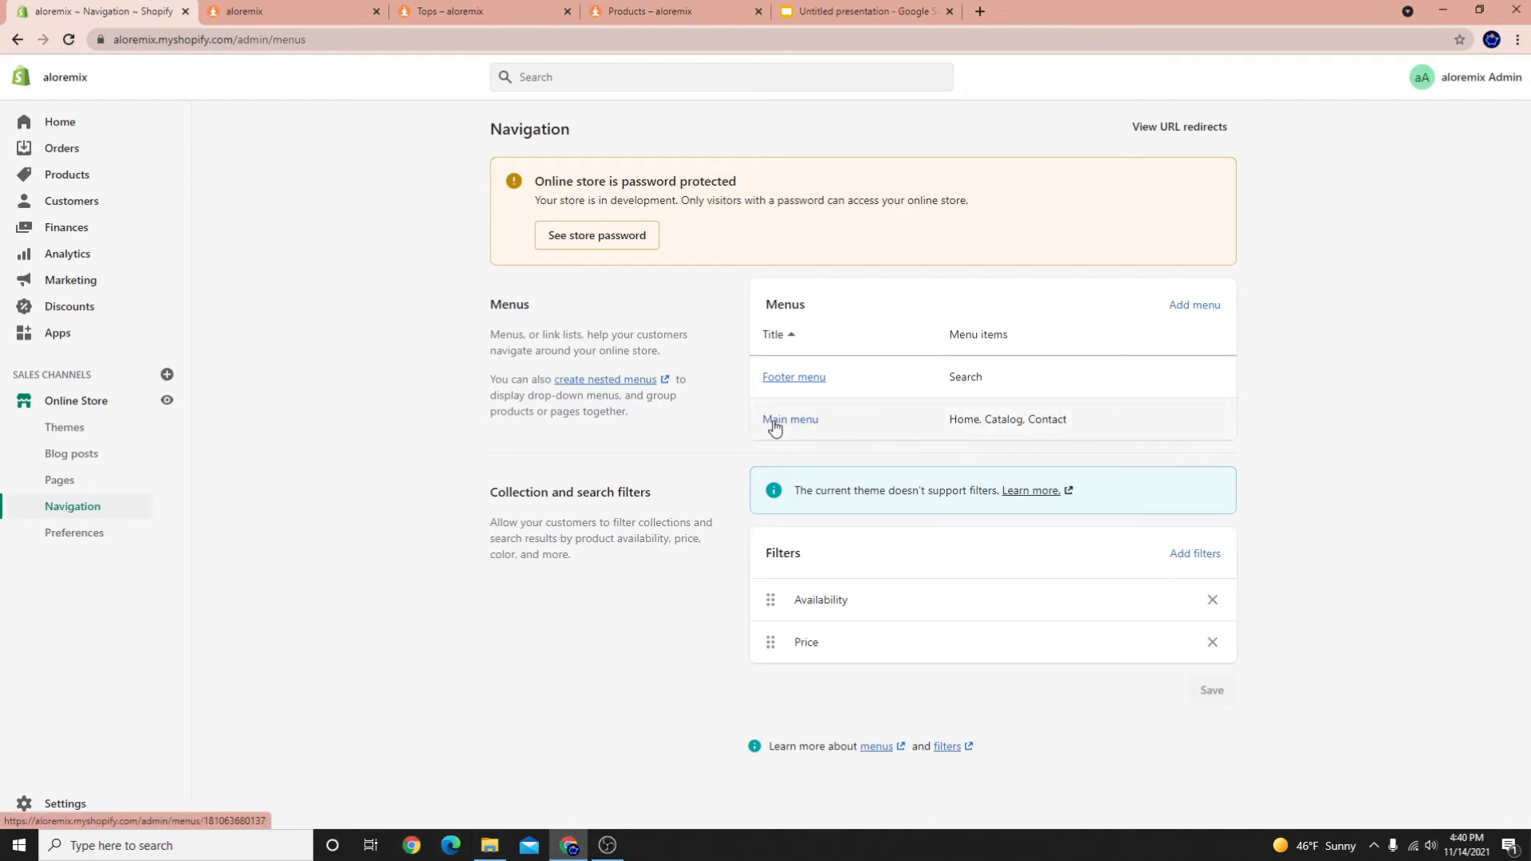
left_click(798, 428)
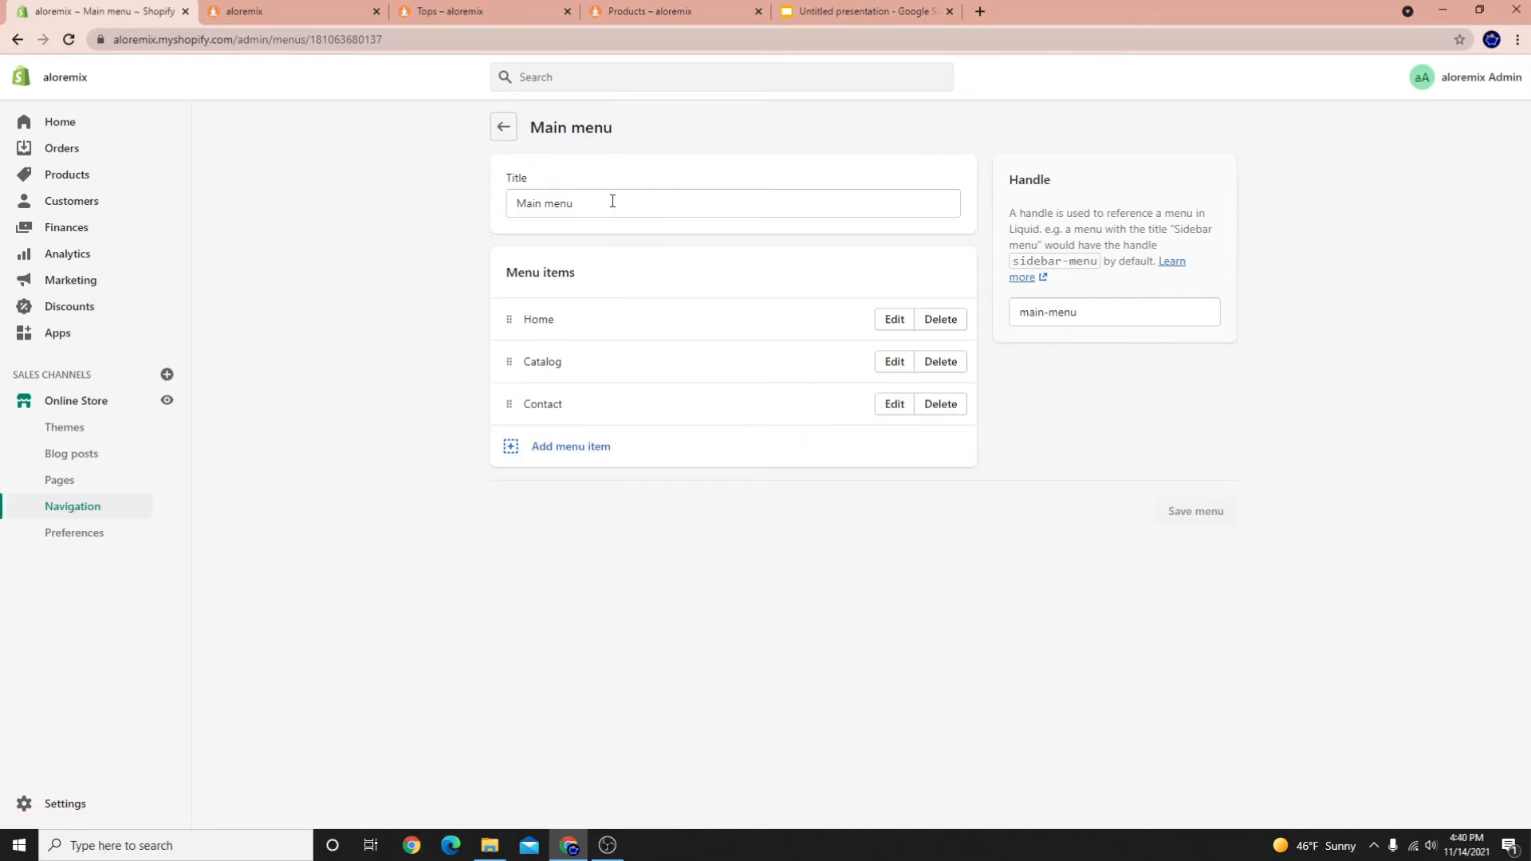
left_click_drag(603, 205, 494, 206)
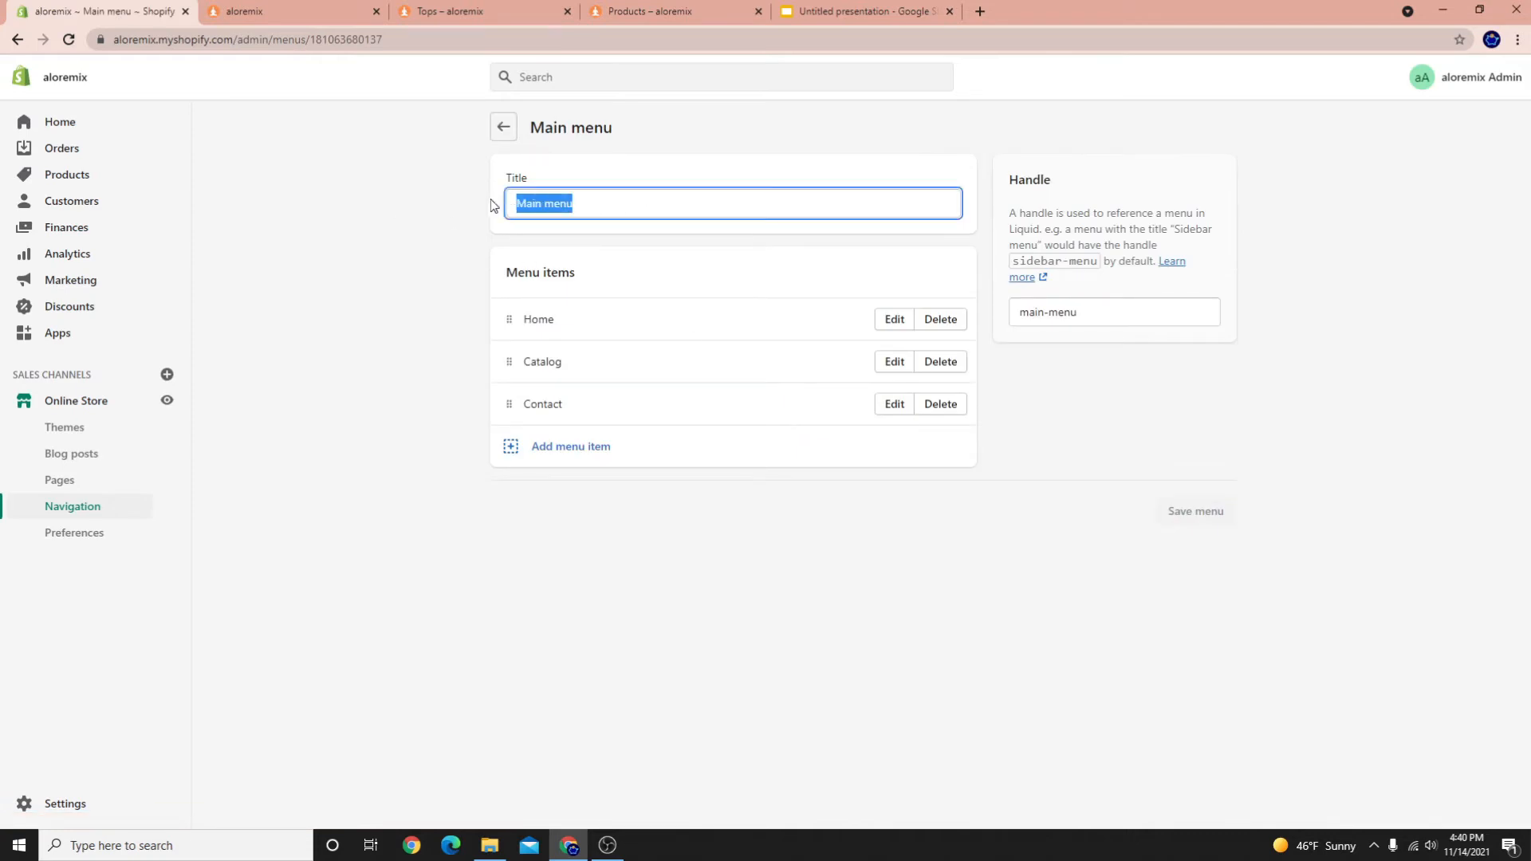
left_click(412, 207)
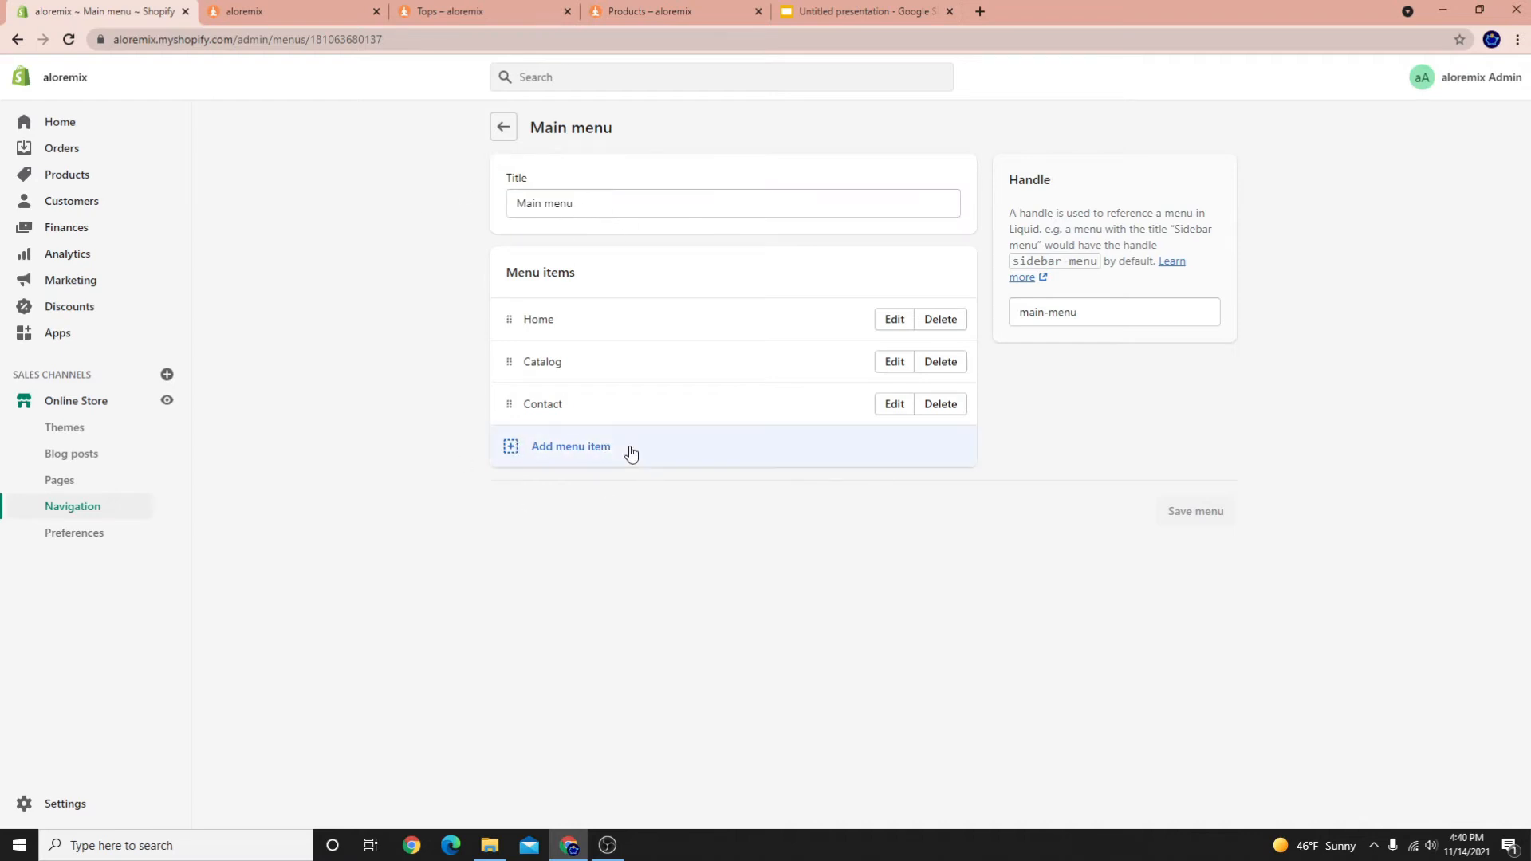
Add an Accessories item to the main menu, linked to the Accessories collection
left_click(585, 448)
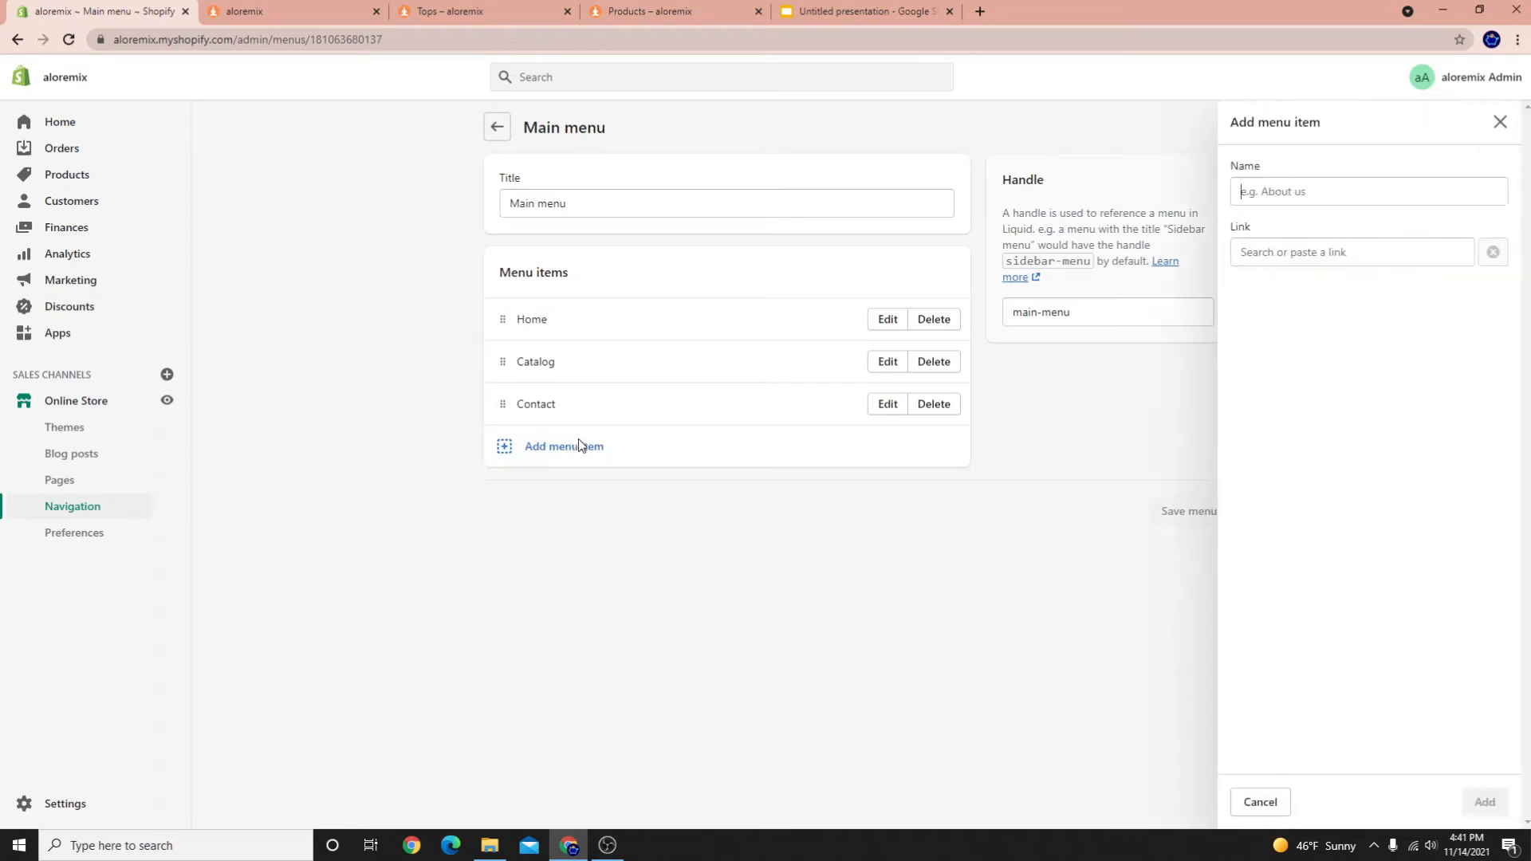
left_click(1320, 255)
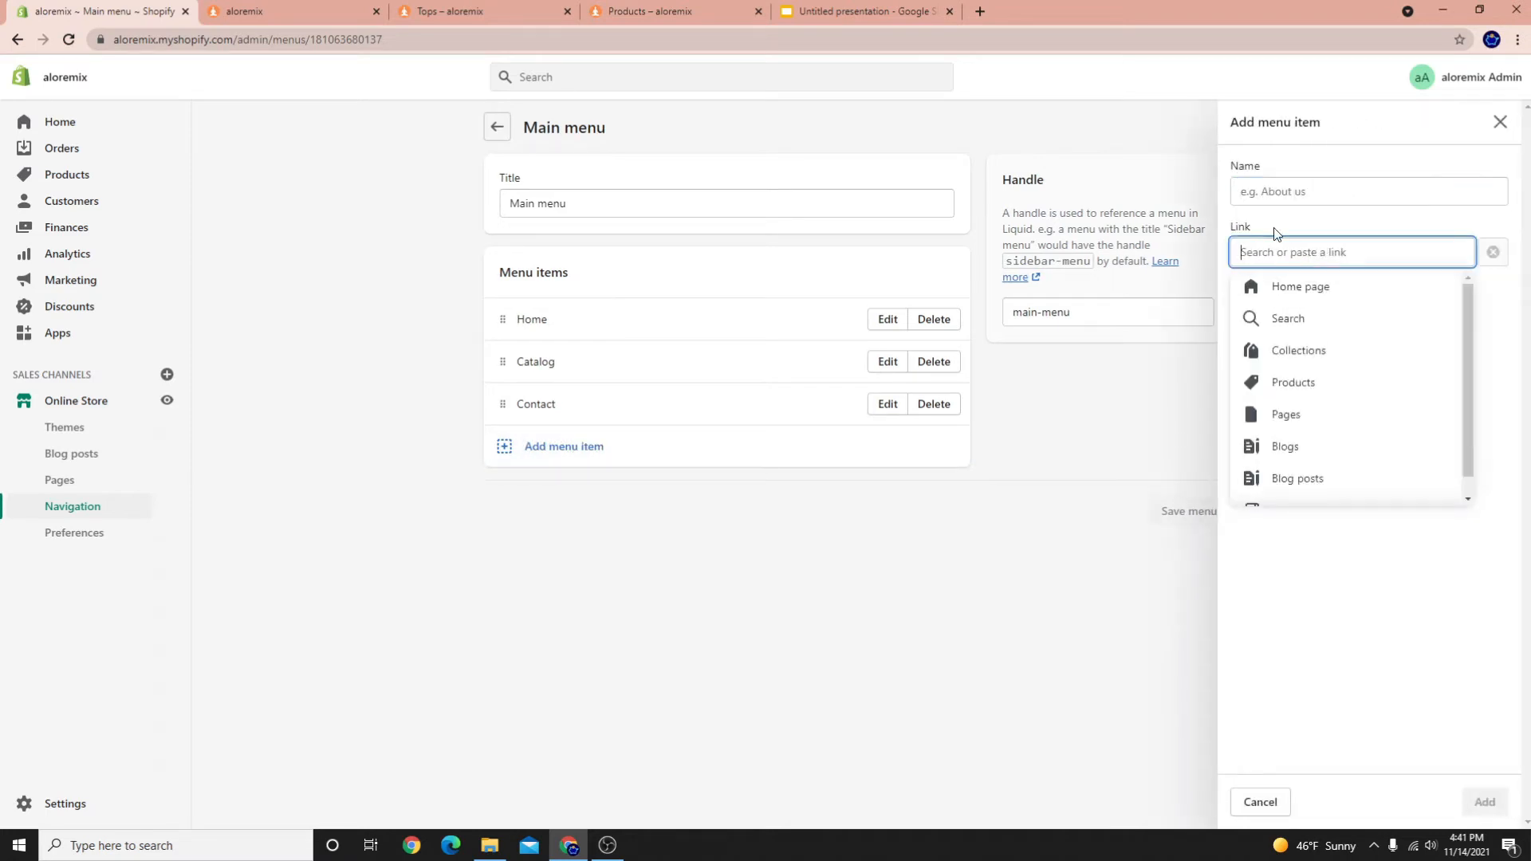
left_click(1268, 192)
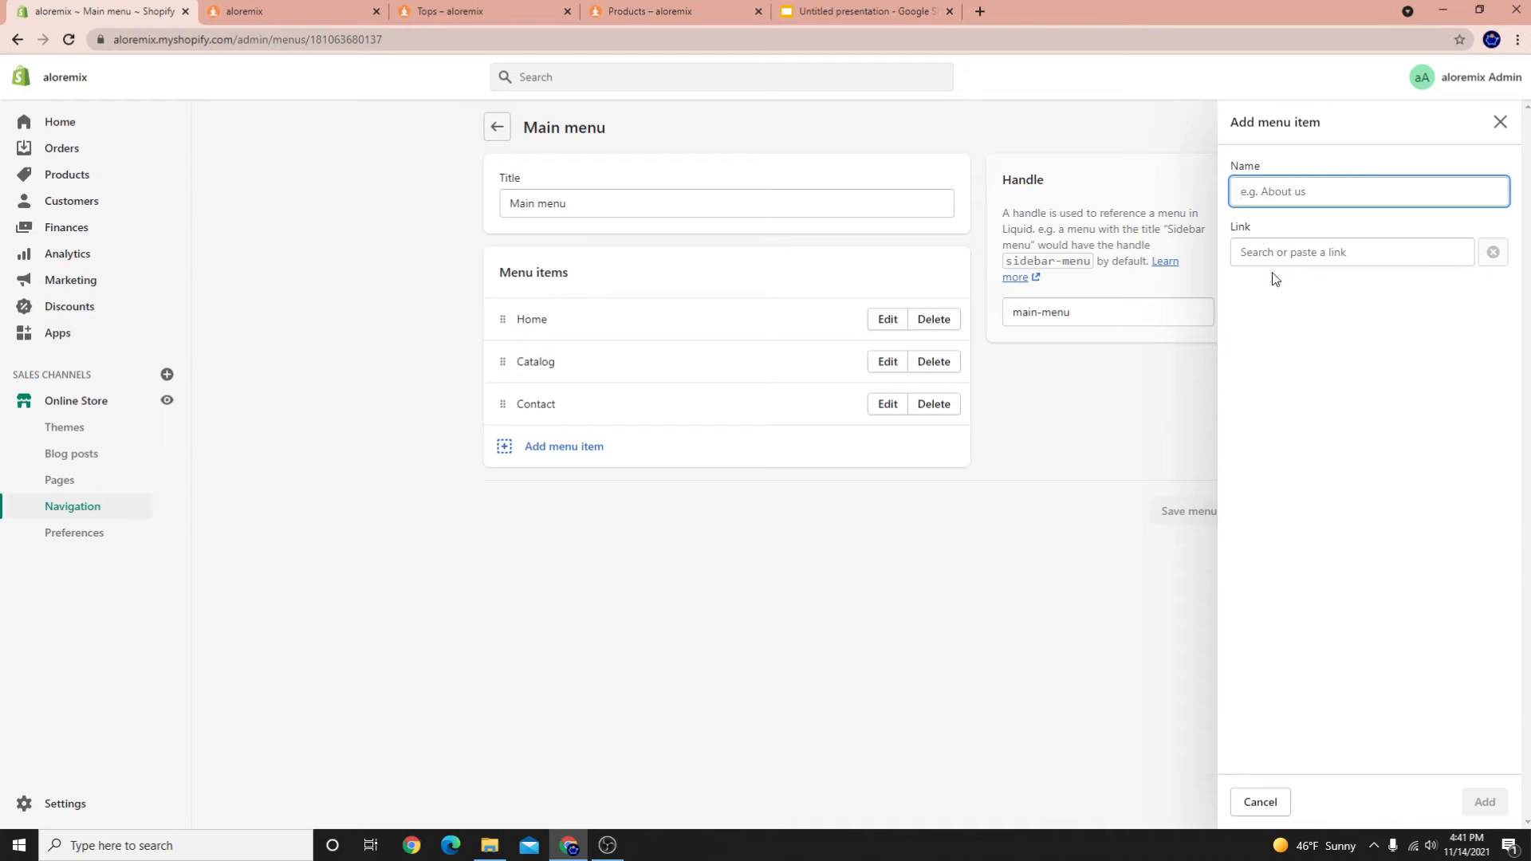
left_click(1290, 247)
left_click(1298, 350)
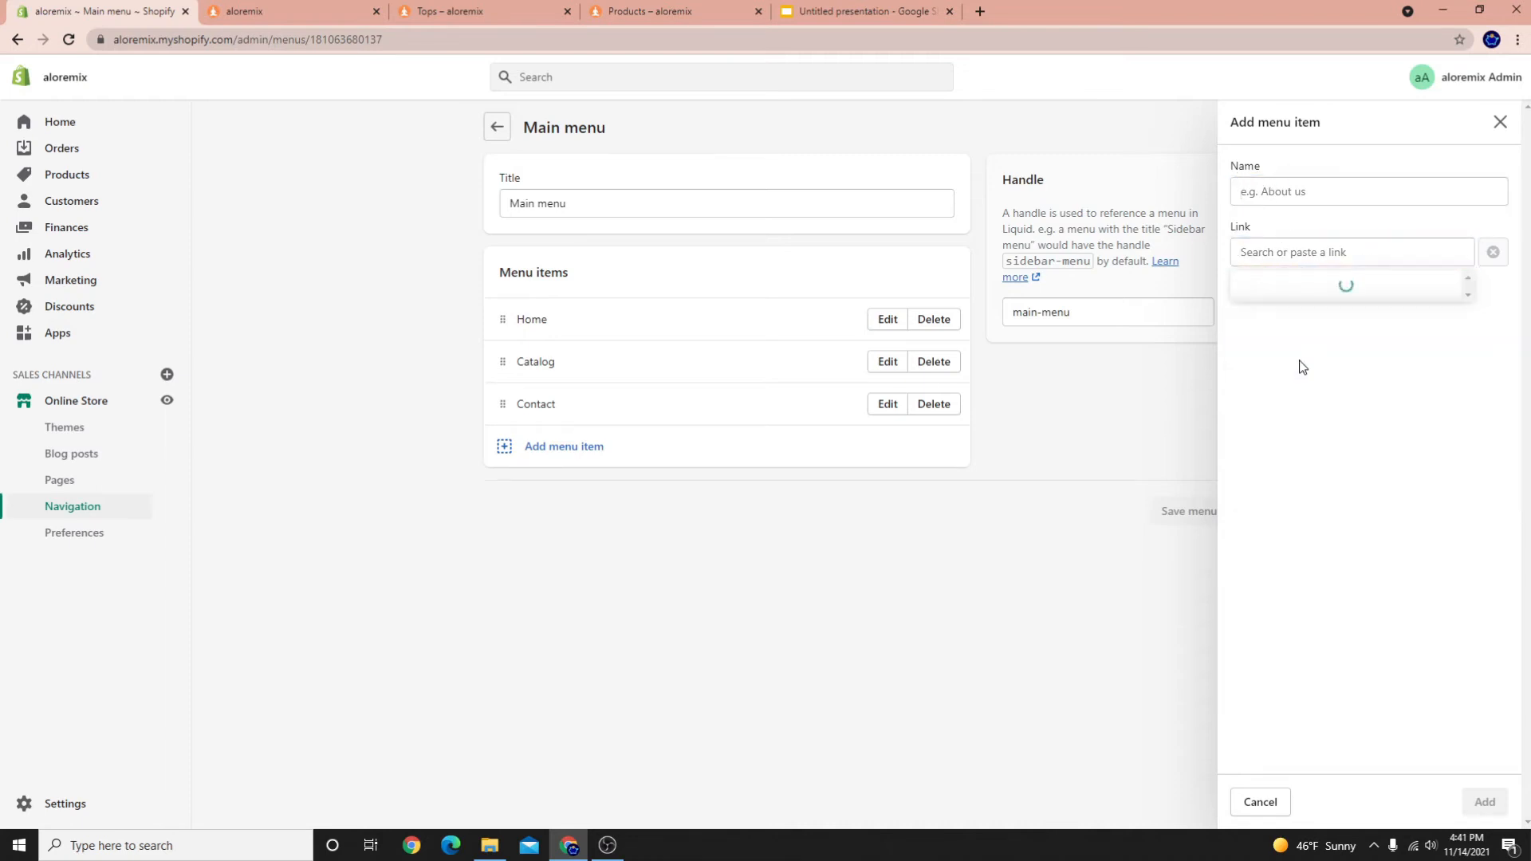
left_click(1315, 358)
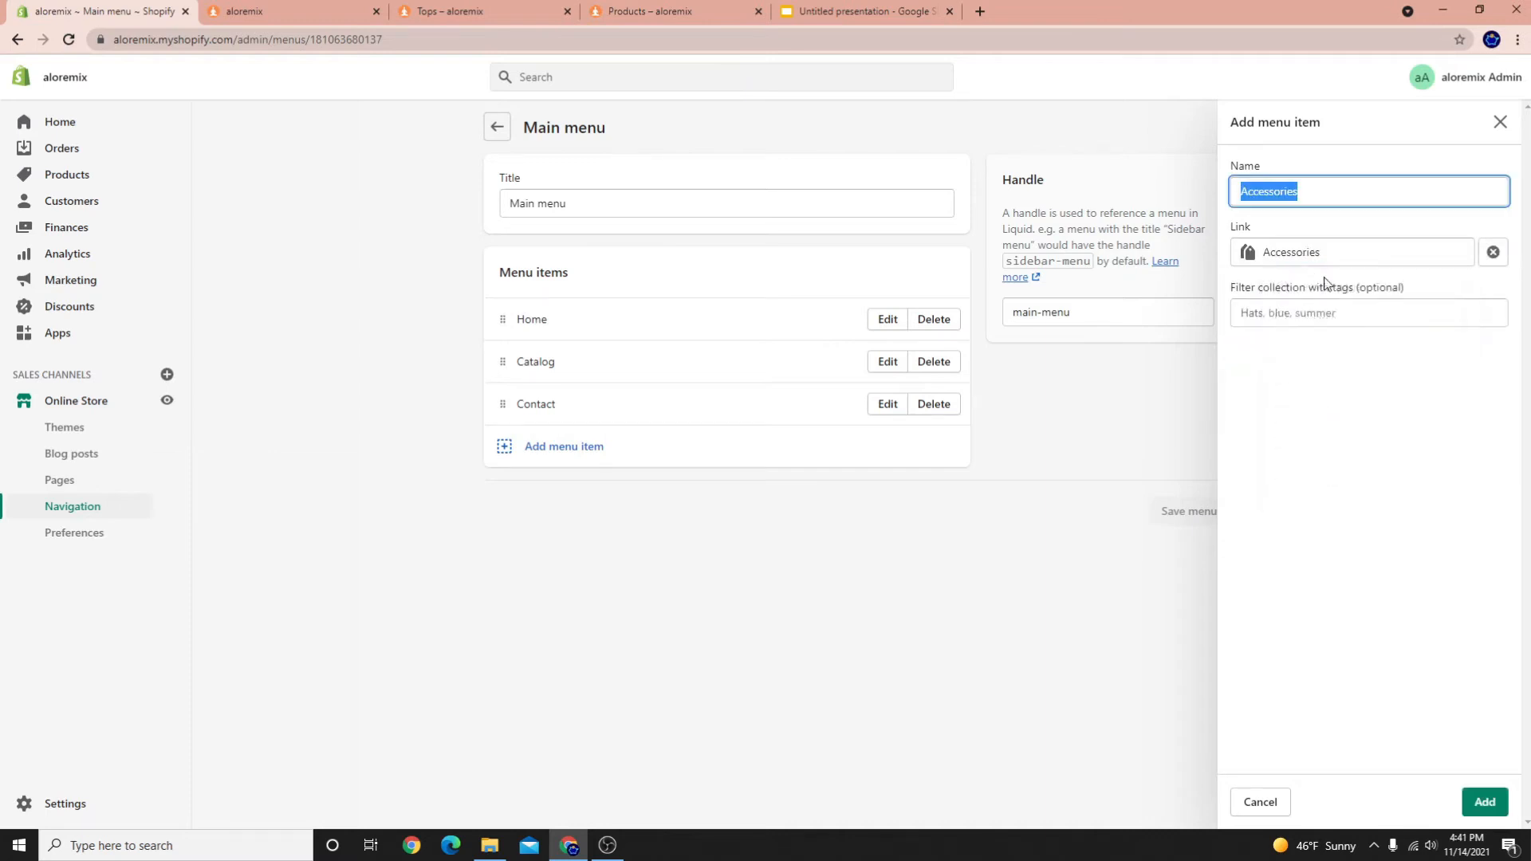
left_click(1483, 801)
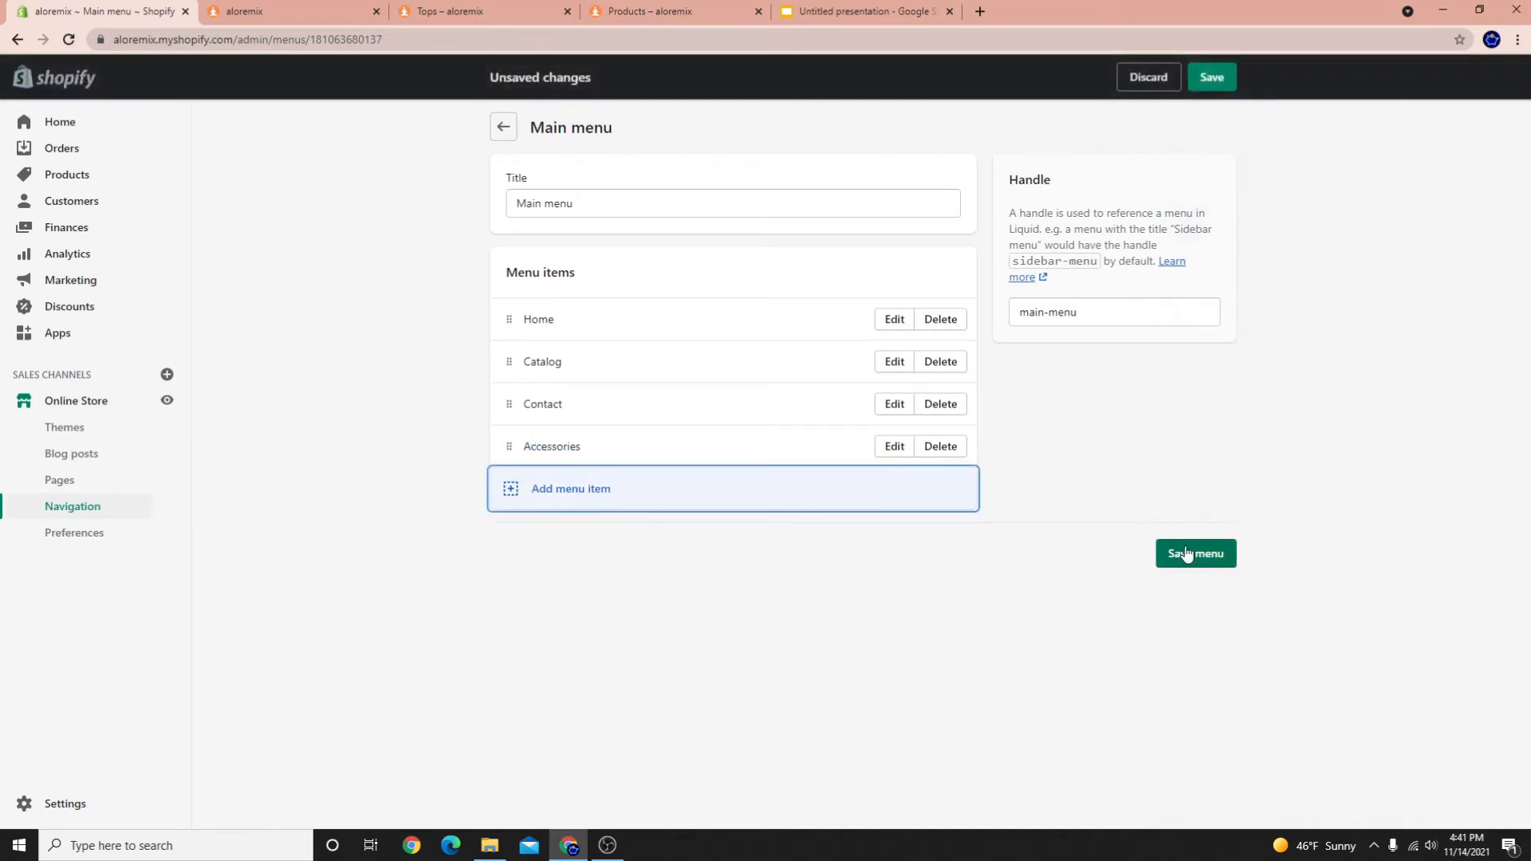
Add a Bottoms item to the main menu, linked to the Bottoms collection
left_click(660, 491)
left_click(1292, 252)
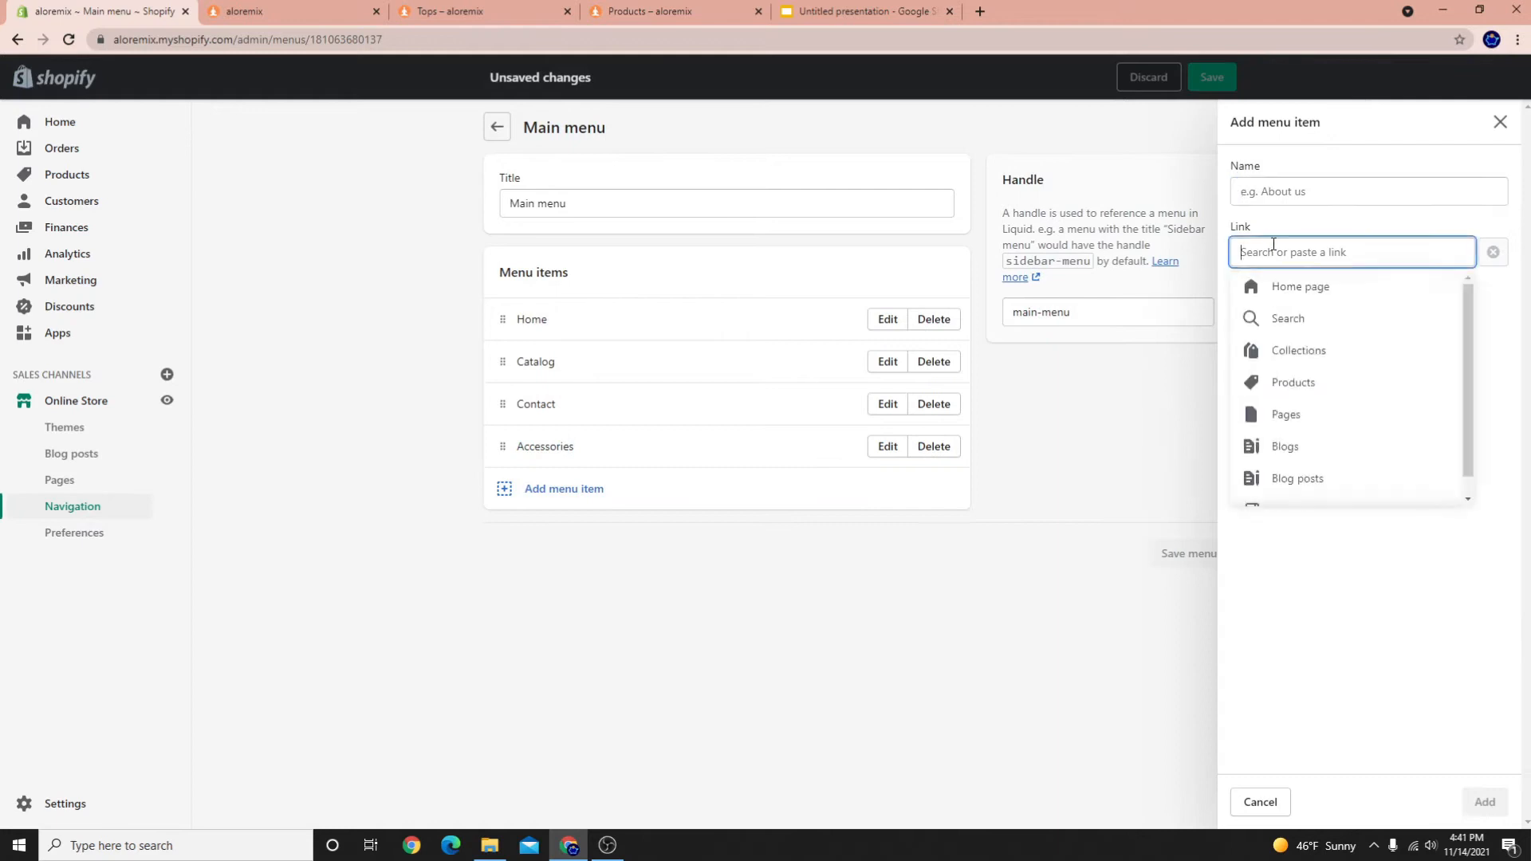
left_click(1273, 360)
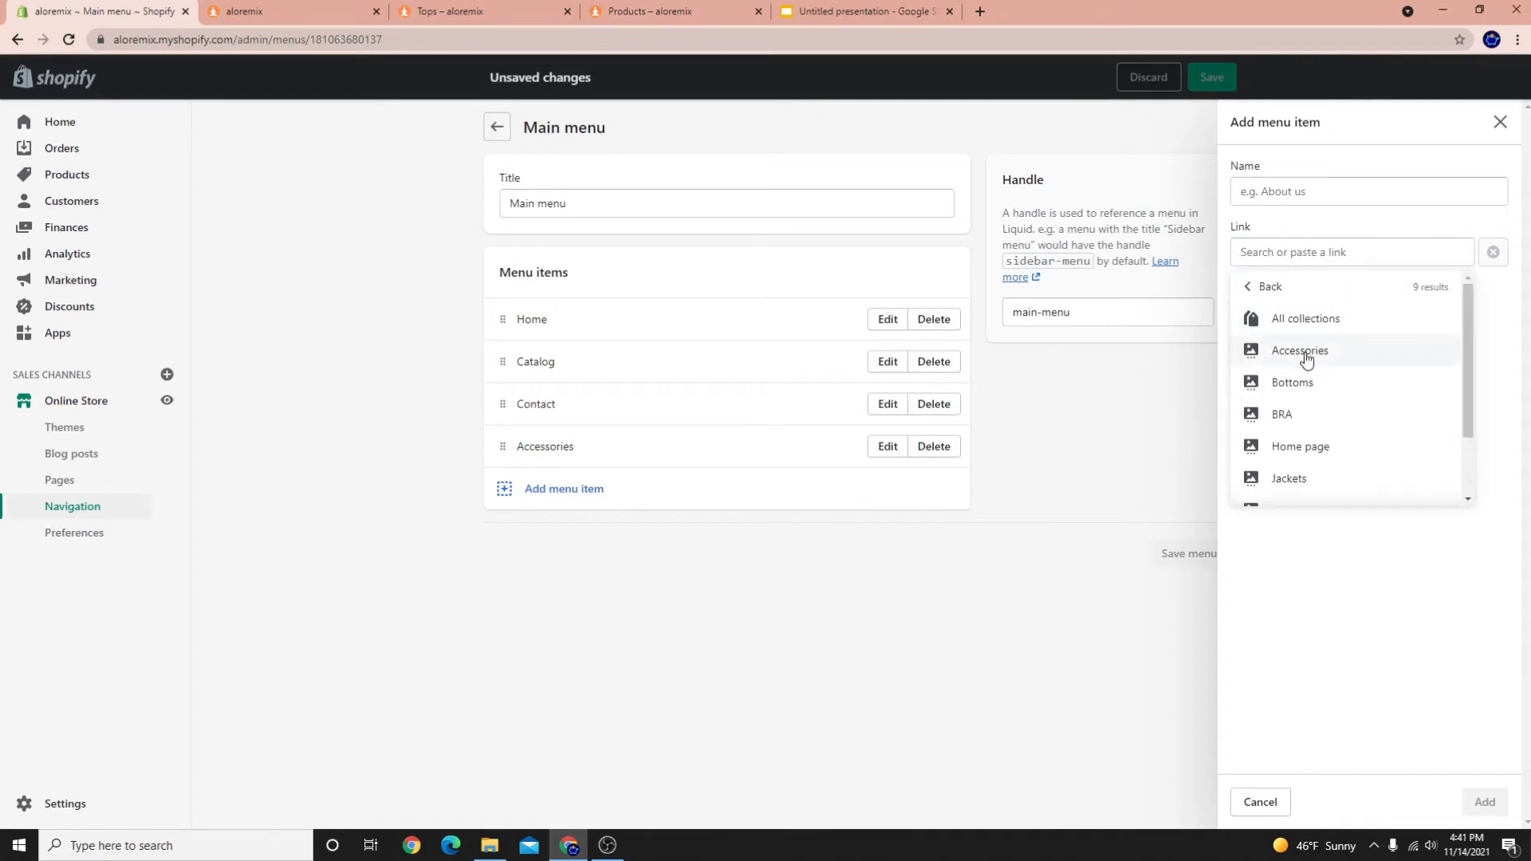
left_click(1293, 382)
left_click(1485, 801)
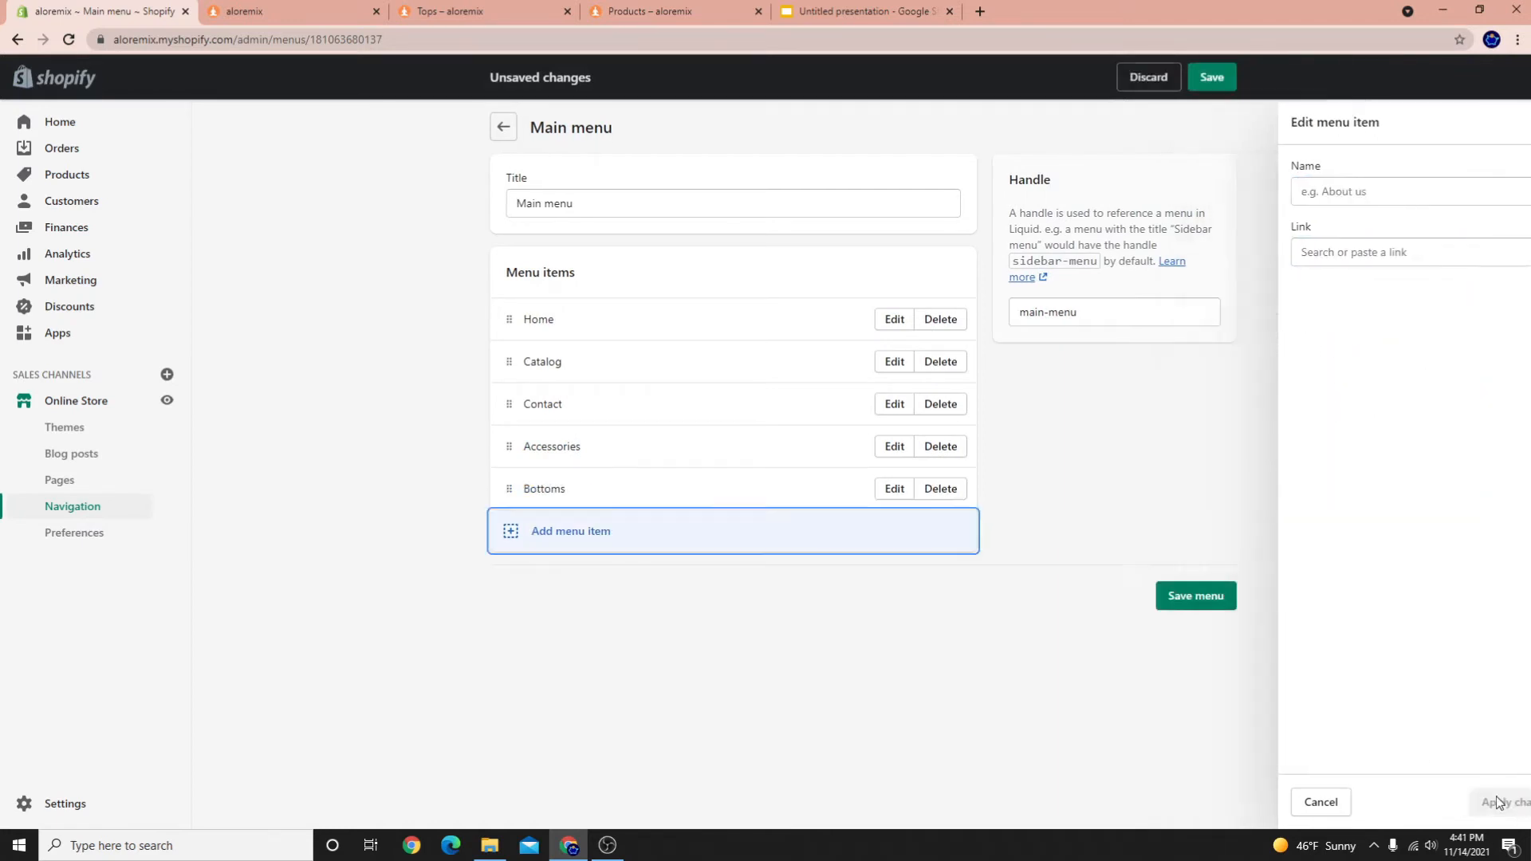
Add a Tops item to the main menu, linked to the Tops collection
left_click(530, 533)
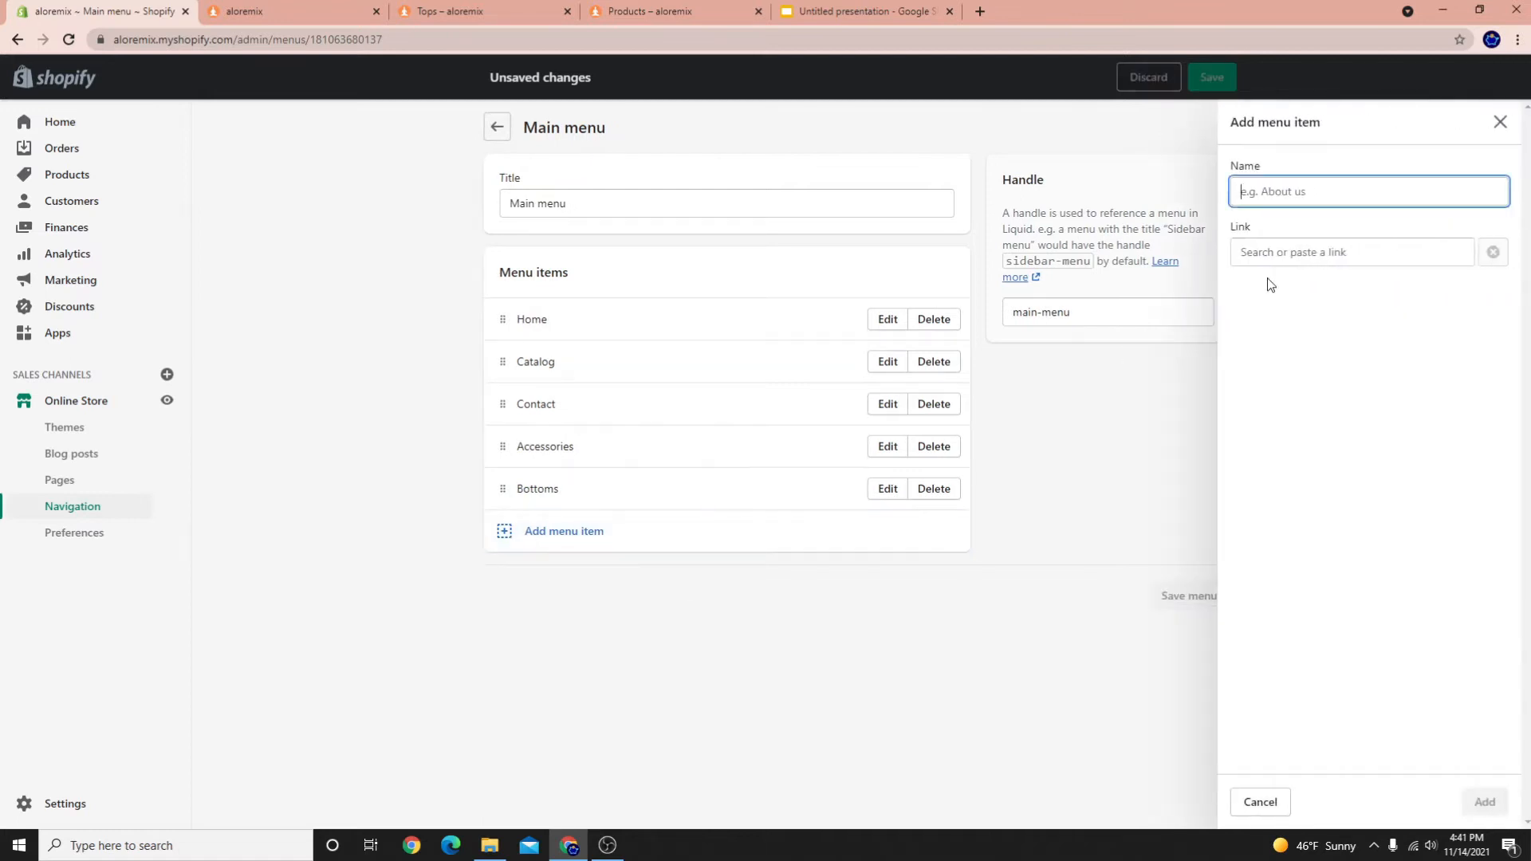
left_click(1248, 253)
left_click(1282, 352)
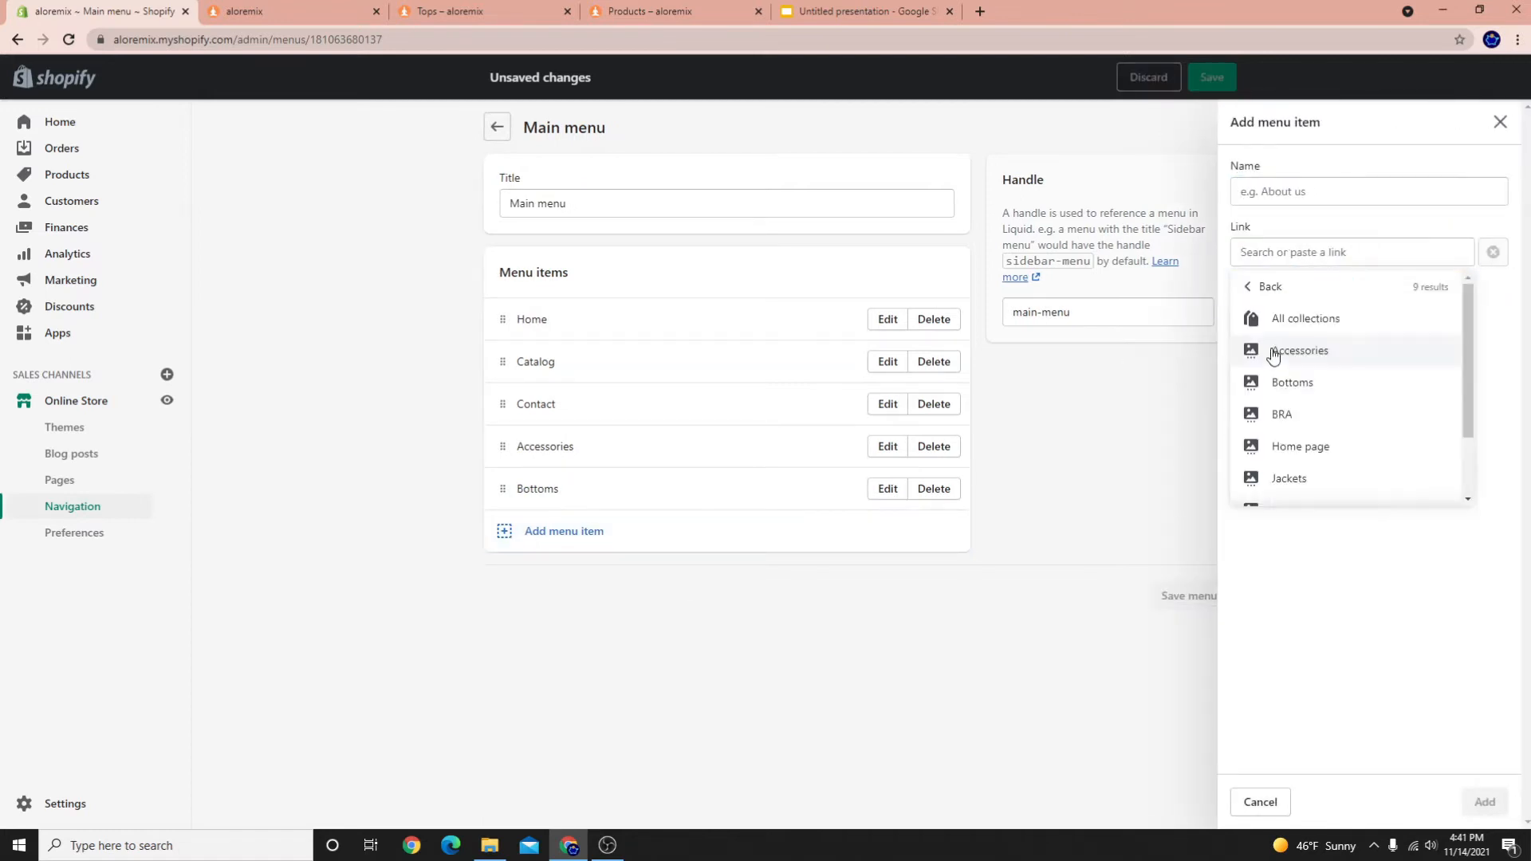
scroll(1295, 479, "down", 2)
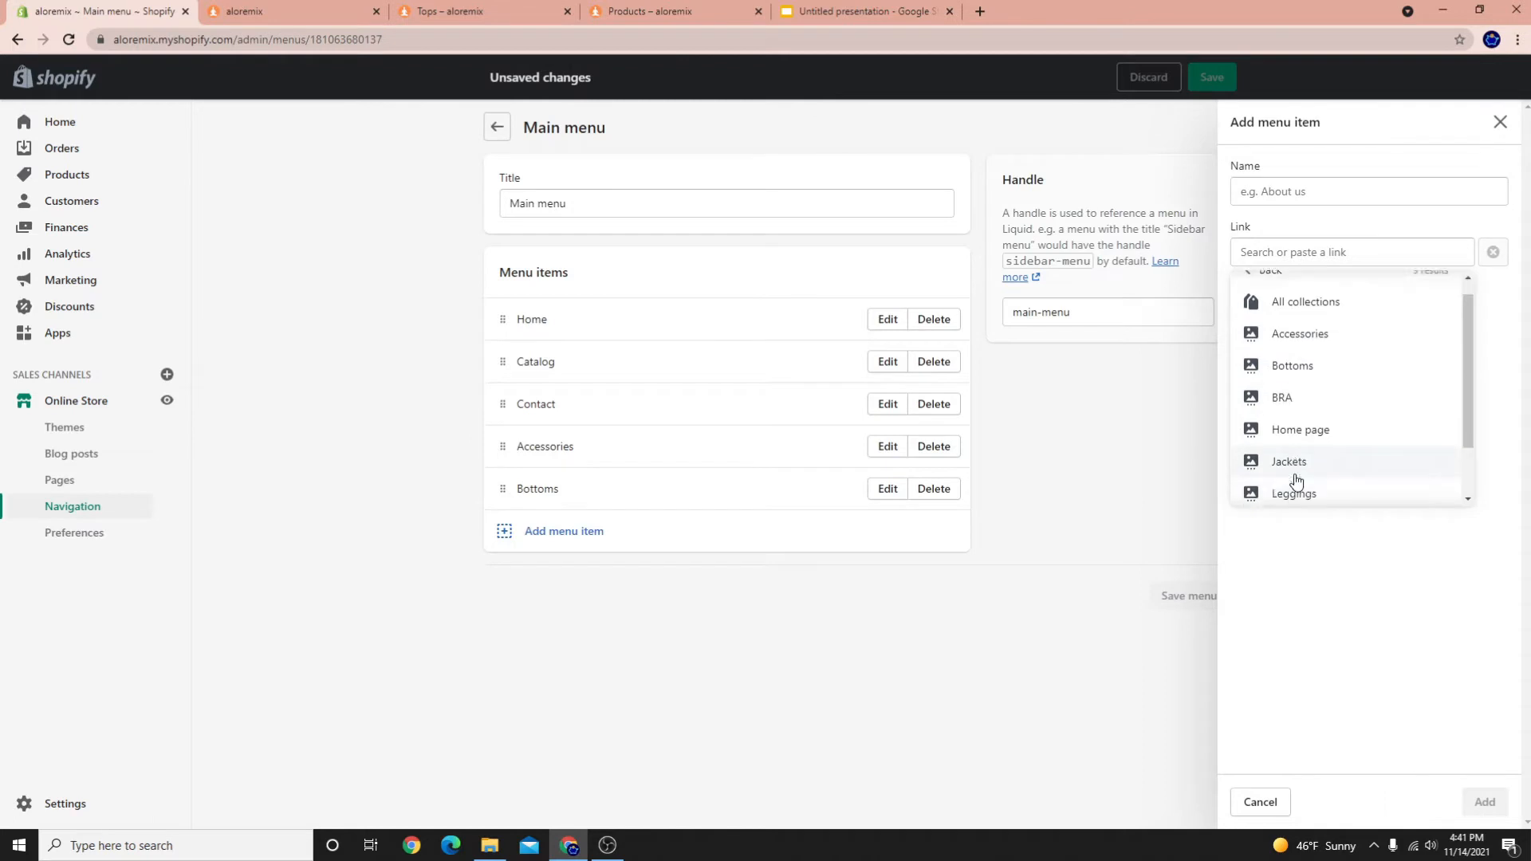
left_click(1293, 488)
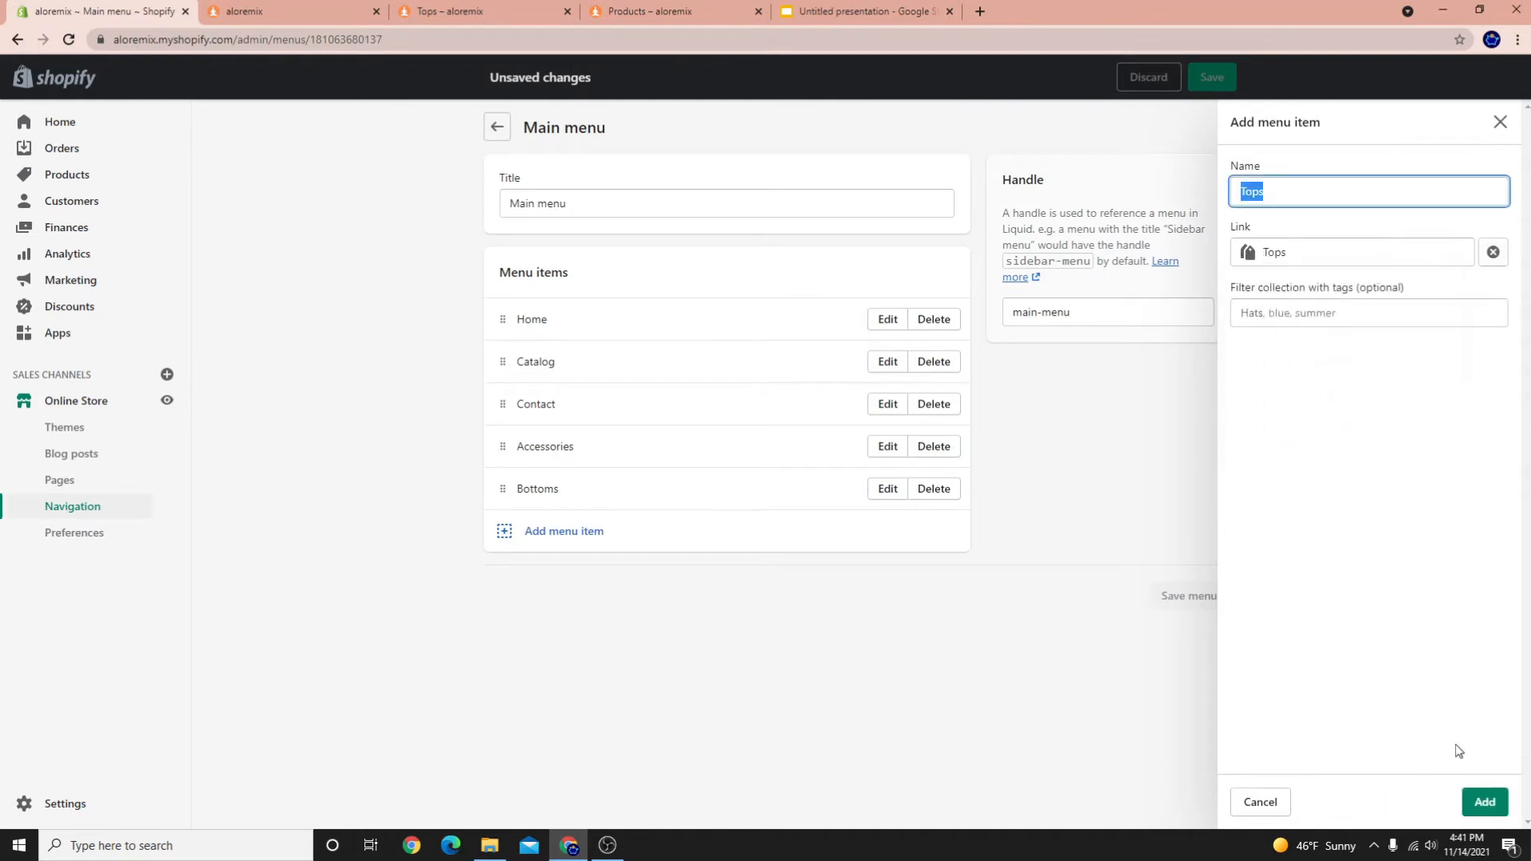
left_click(1484, 801)
Reorder the menu items so that Bottoms comes directly after Home, followed by Tops, ahead of Catalog
left_click(496, 578)
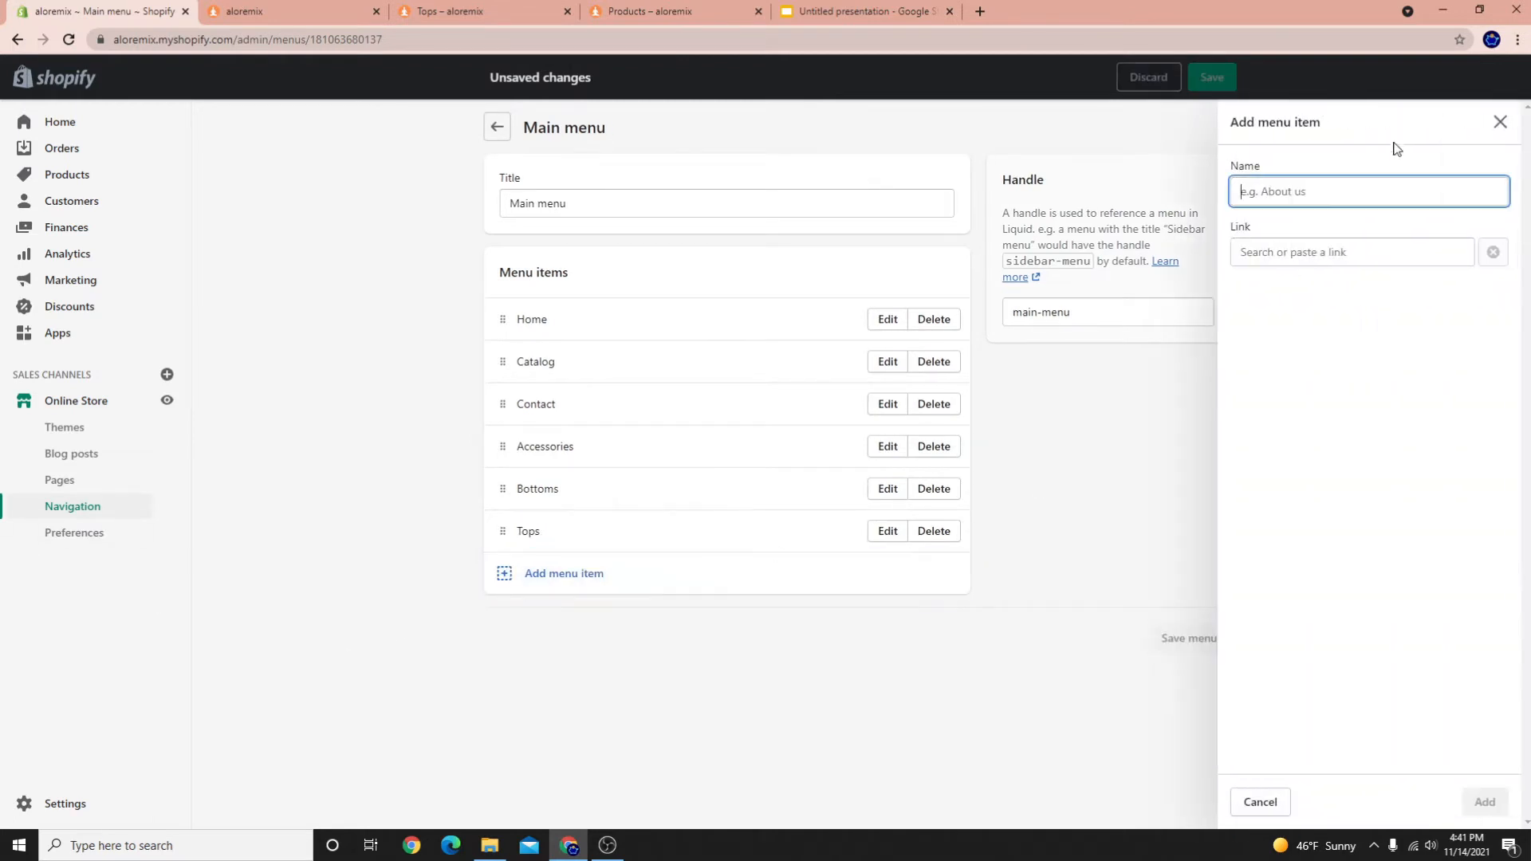
left_click(508, 496)
left_click_drag(509, 491, 513, 368)
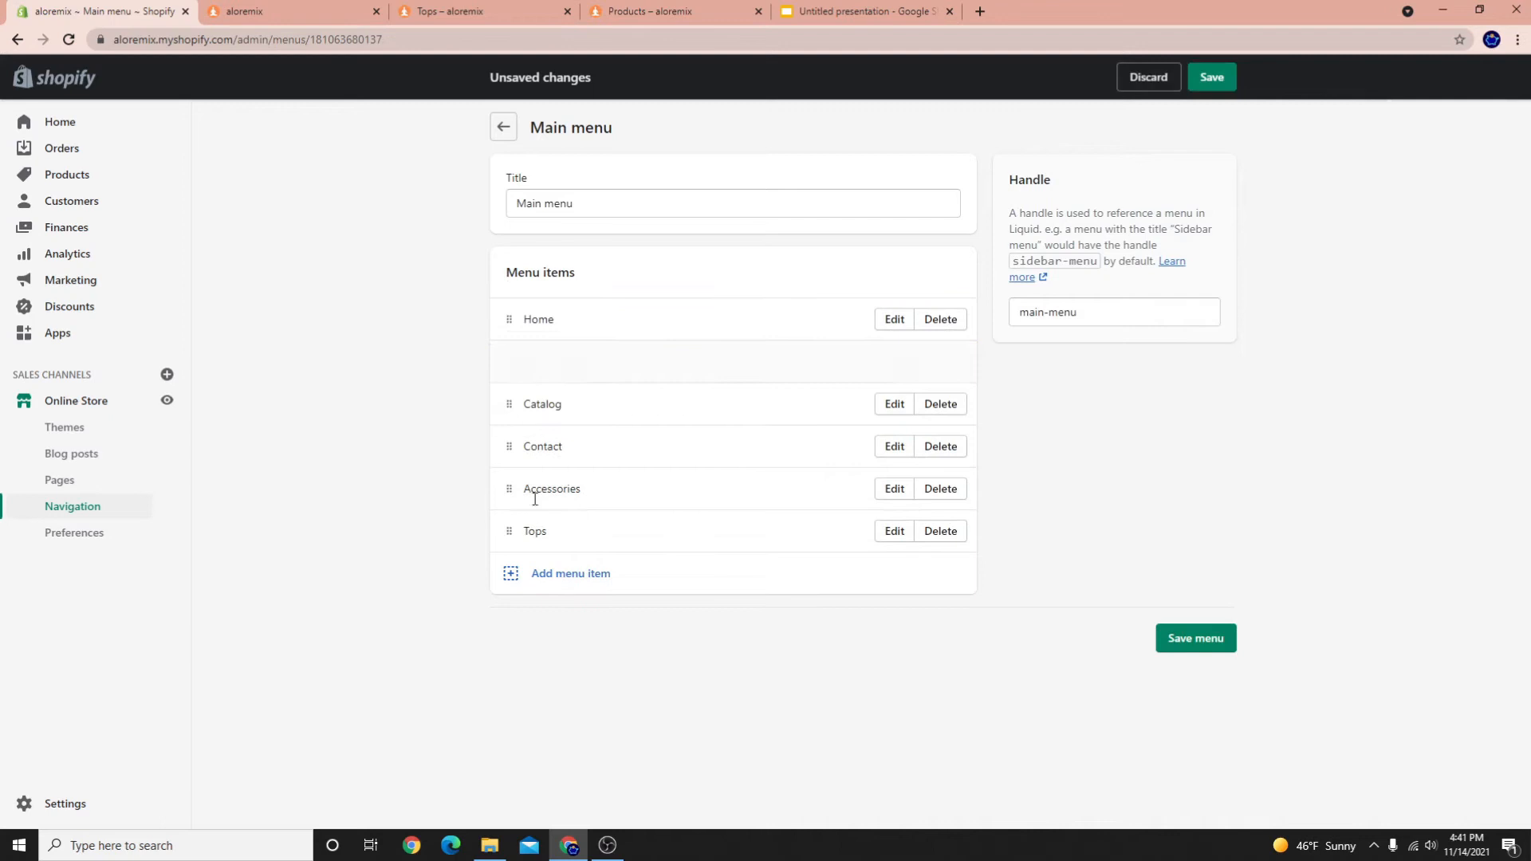
left_click_drag(510, 534, 515, 408)
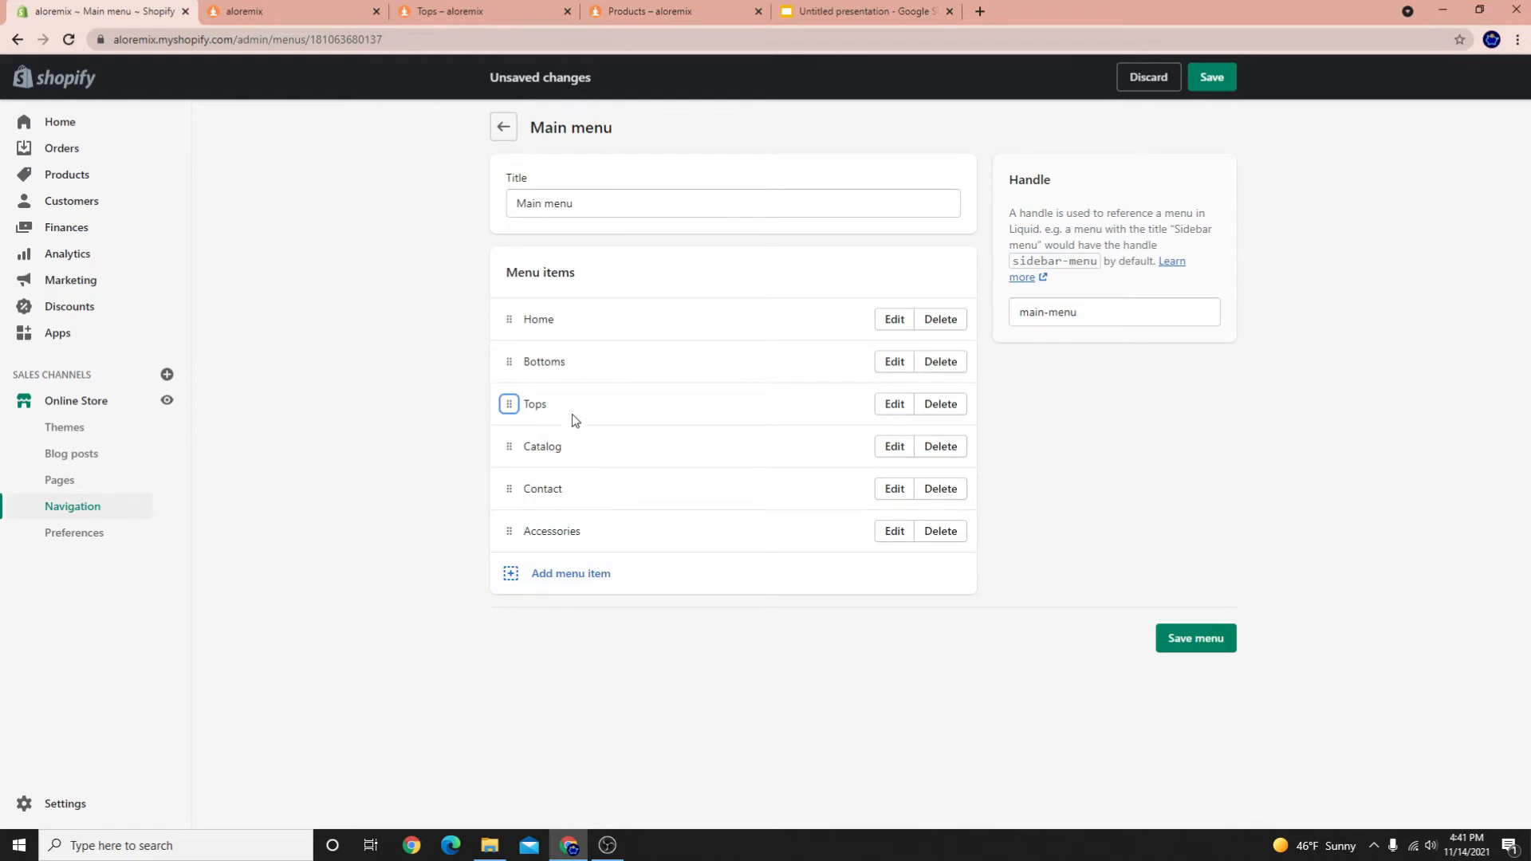
Add a BRA item to the main menu, linked to the BRA collection
left_click(526, 581)
left_click(1293, 254)
left_click(1287, 348)
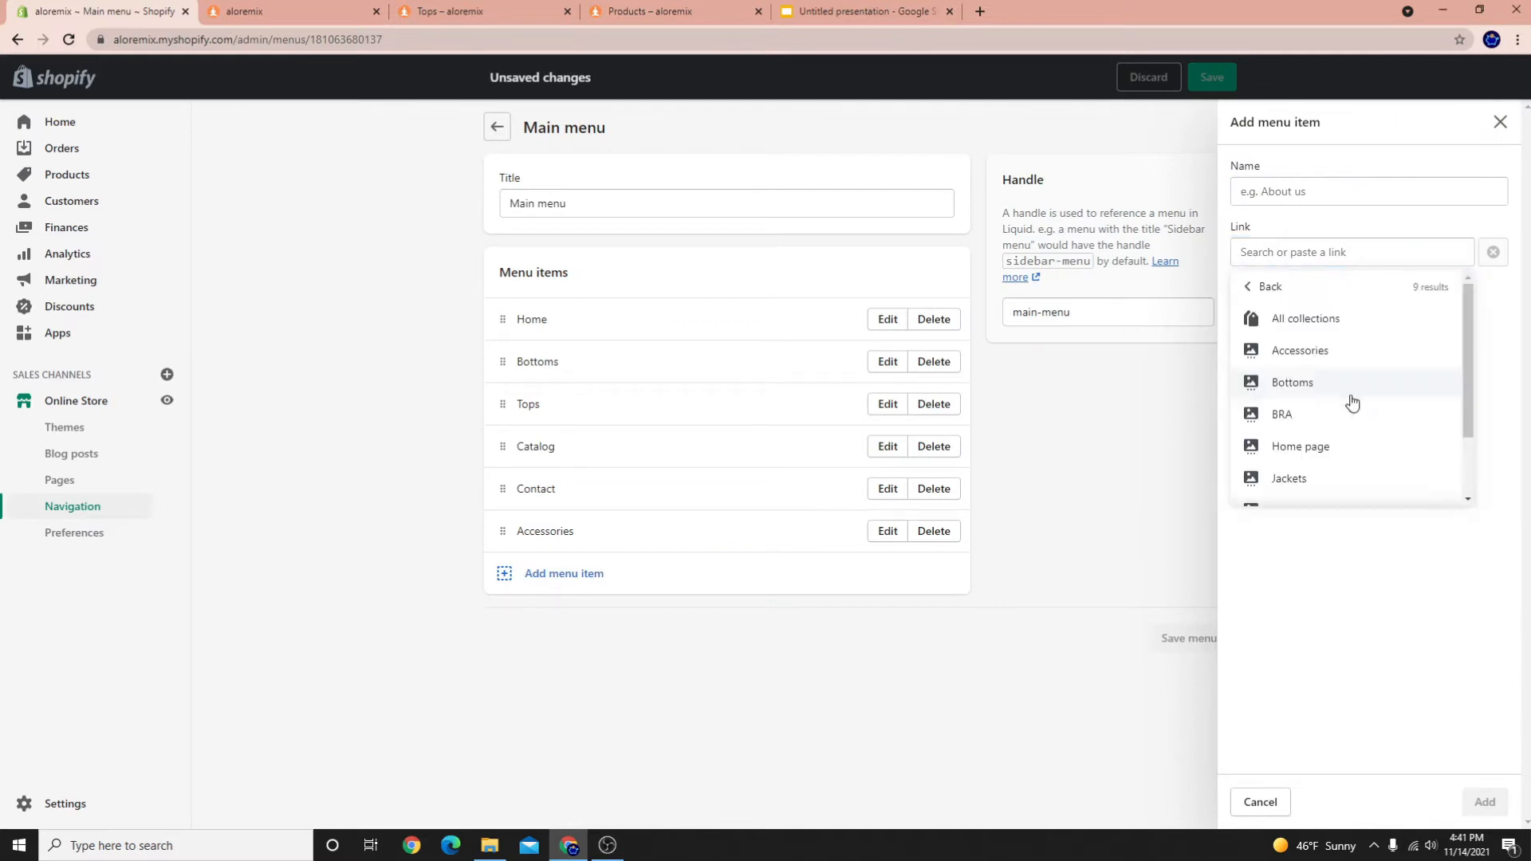
scroll(1284, 384, "down", 2)
left_click(1304, 333)
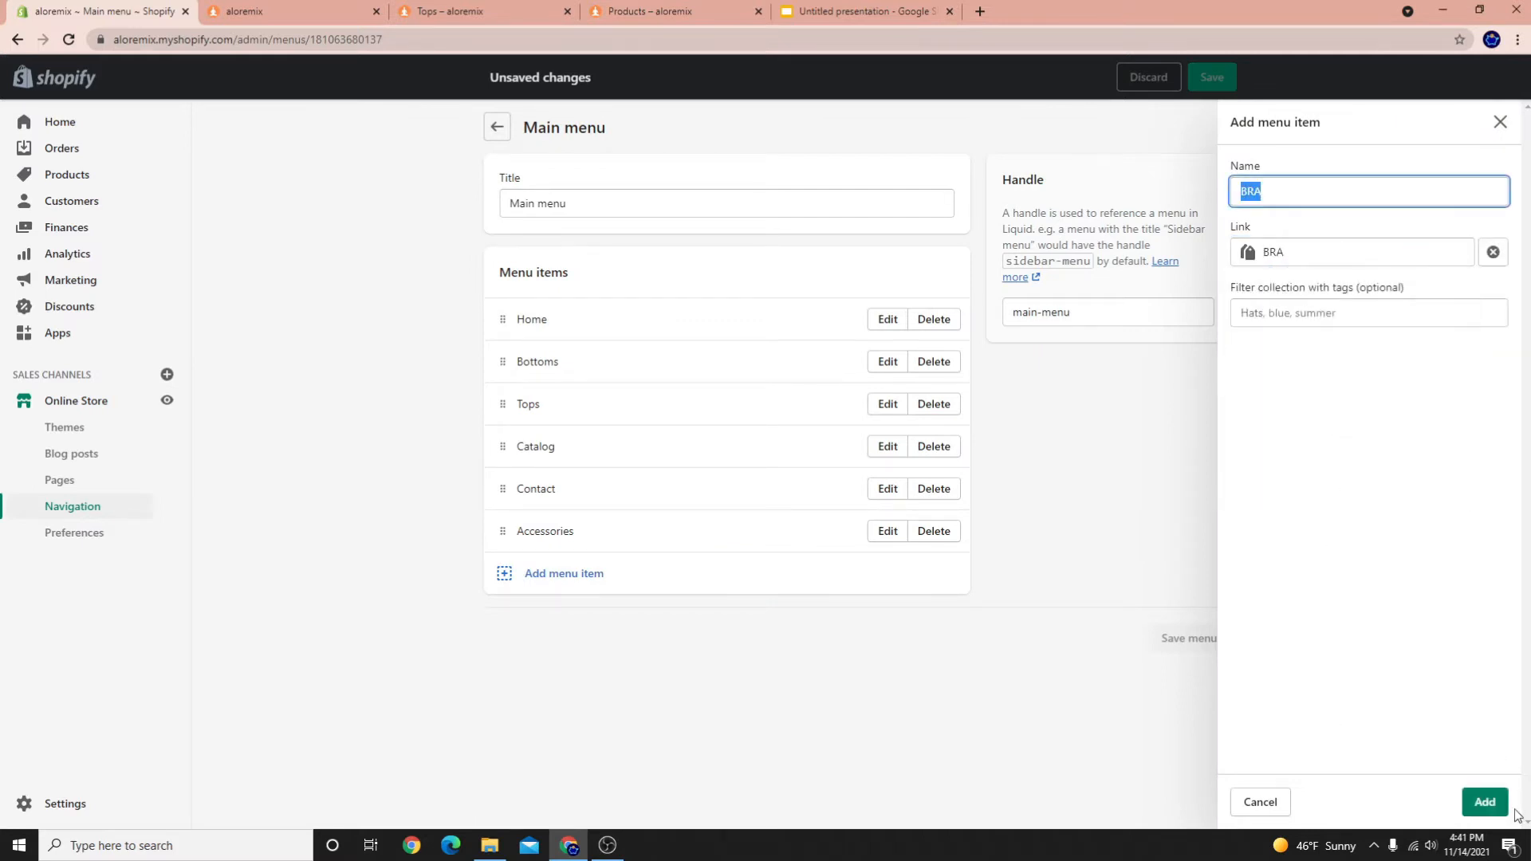
left_click(1485, 802)
Add a Jackets item to the main menu, linked to the Jackets collection
left_click(510, 630)
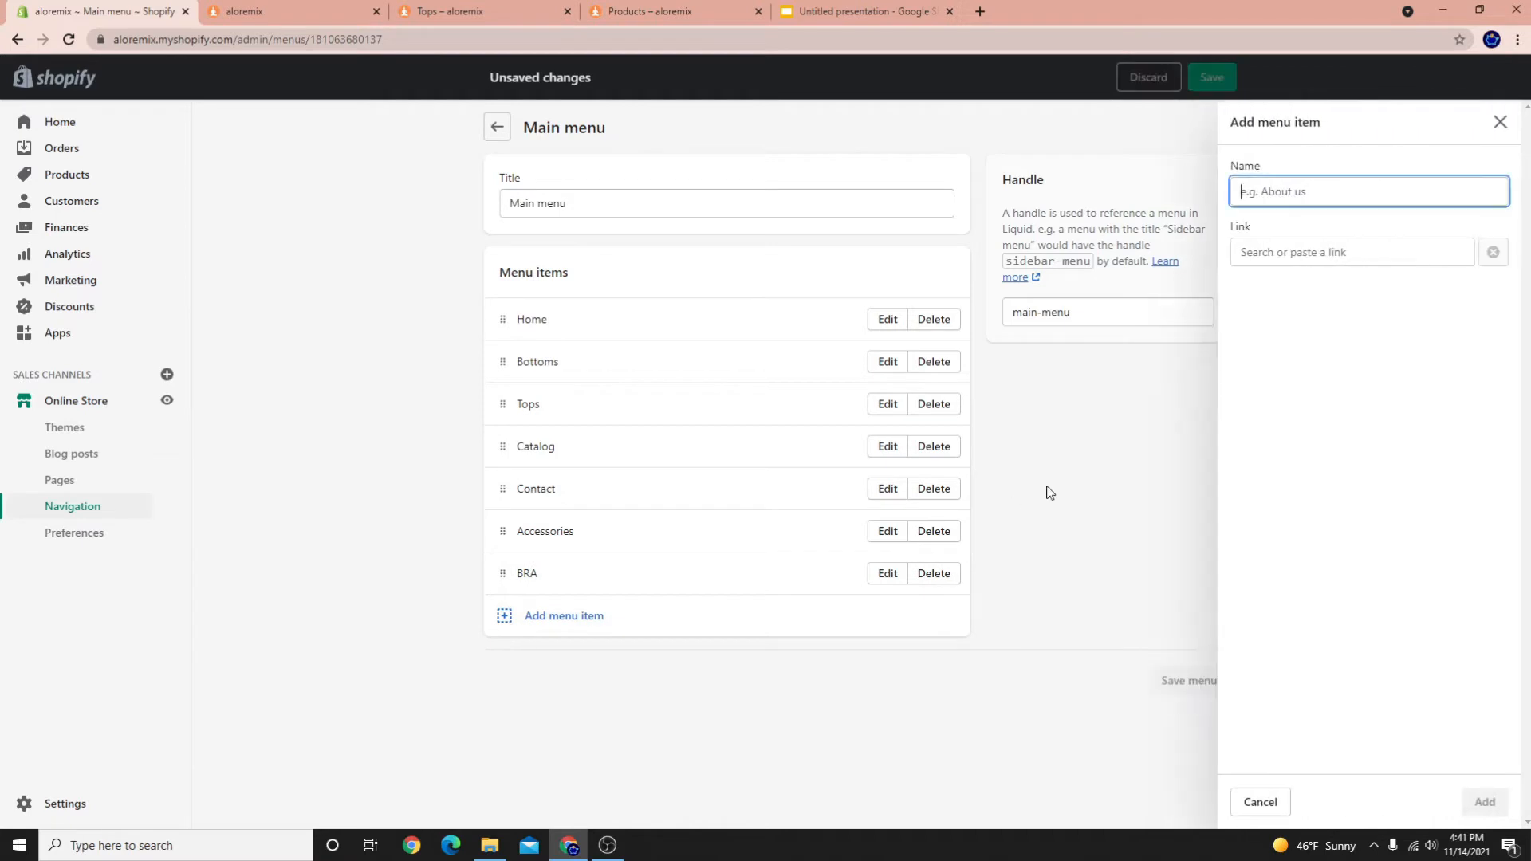
left_click(1293, 253)
left_click(1288, 351)
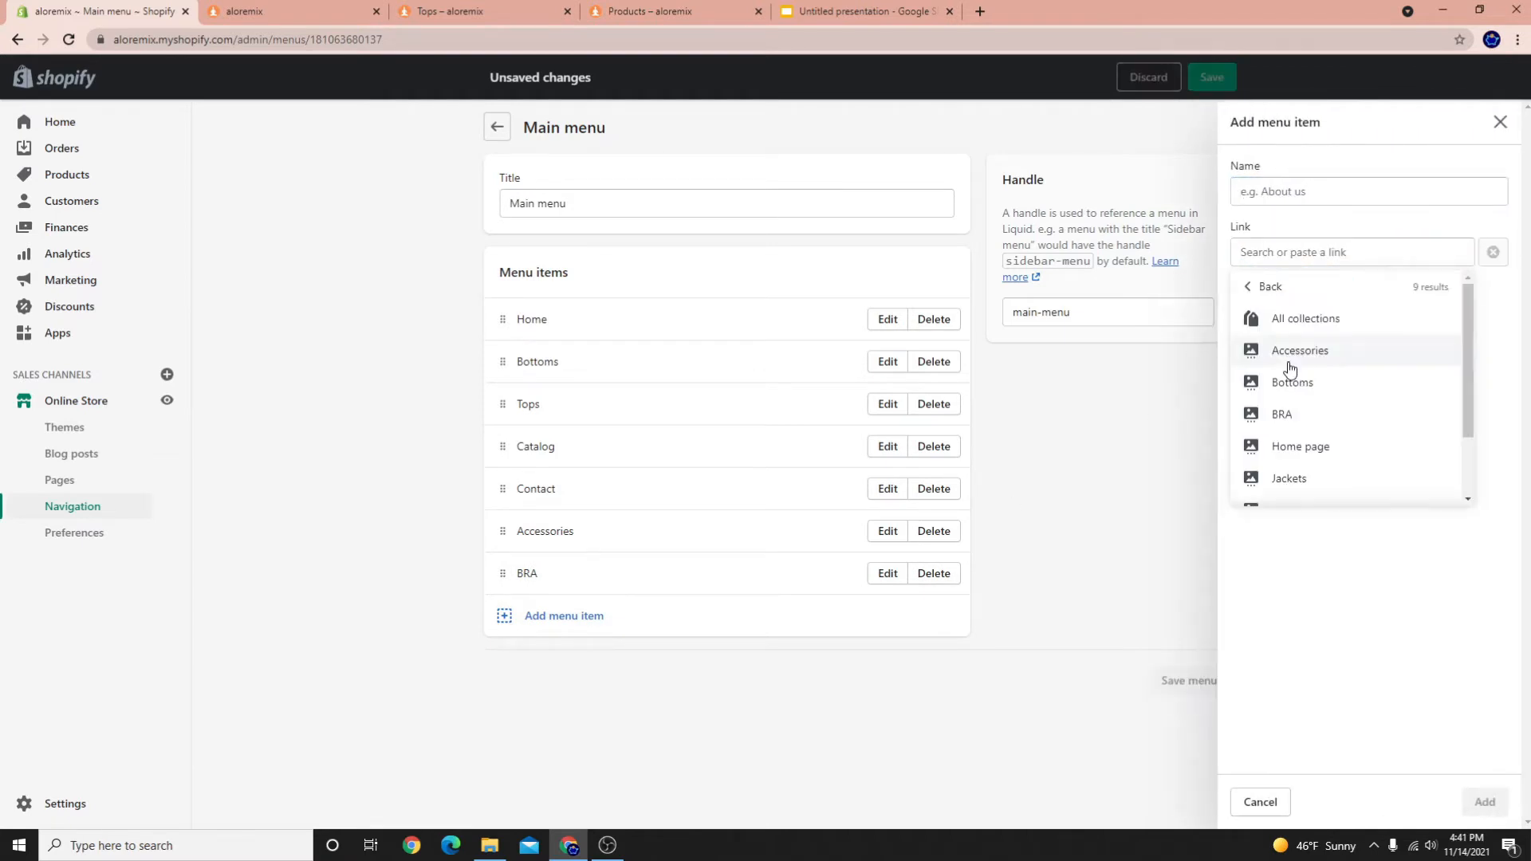
scroll(1281, 457, "down", 1)
left_click(1291, 395)
left_click(1484, 801)
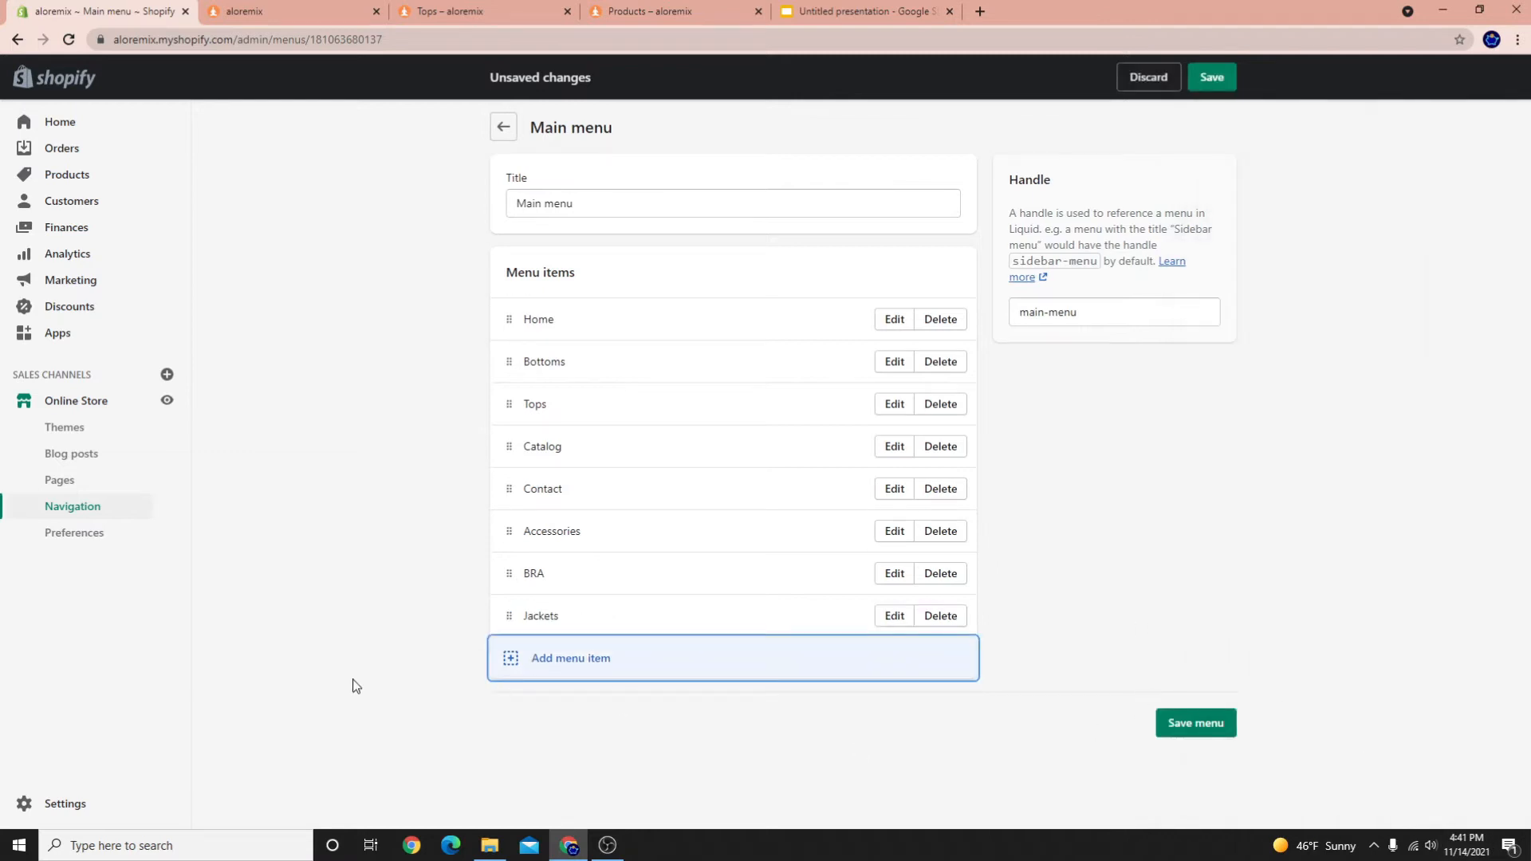
Add a Leggings item to the main menu, linked to the Leggings collection
left_click(566, 668)
left_click(1288, 252)
scroll(1314, 413, "down", 1)
left_click(1296, 331)
scroll(1347, 450, "down", 2)
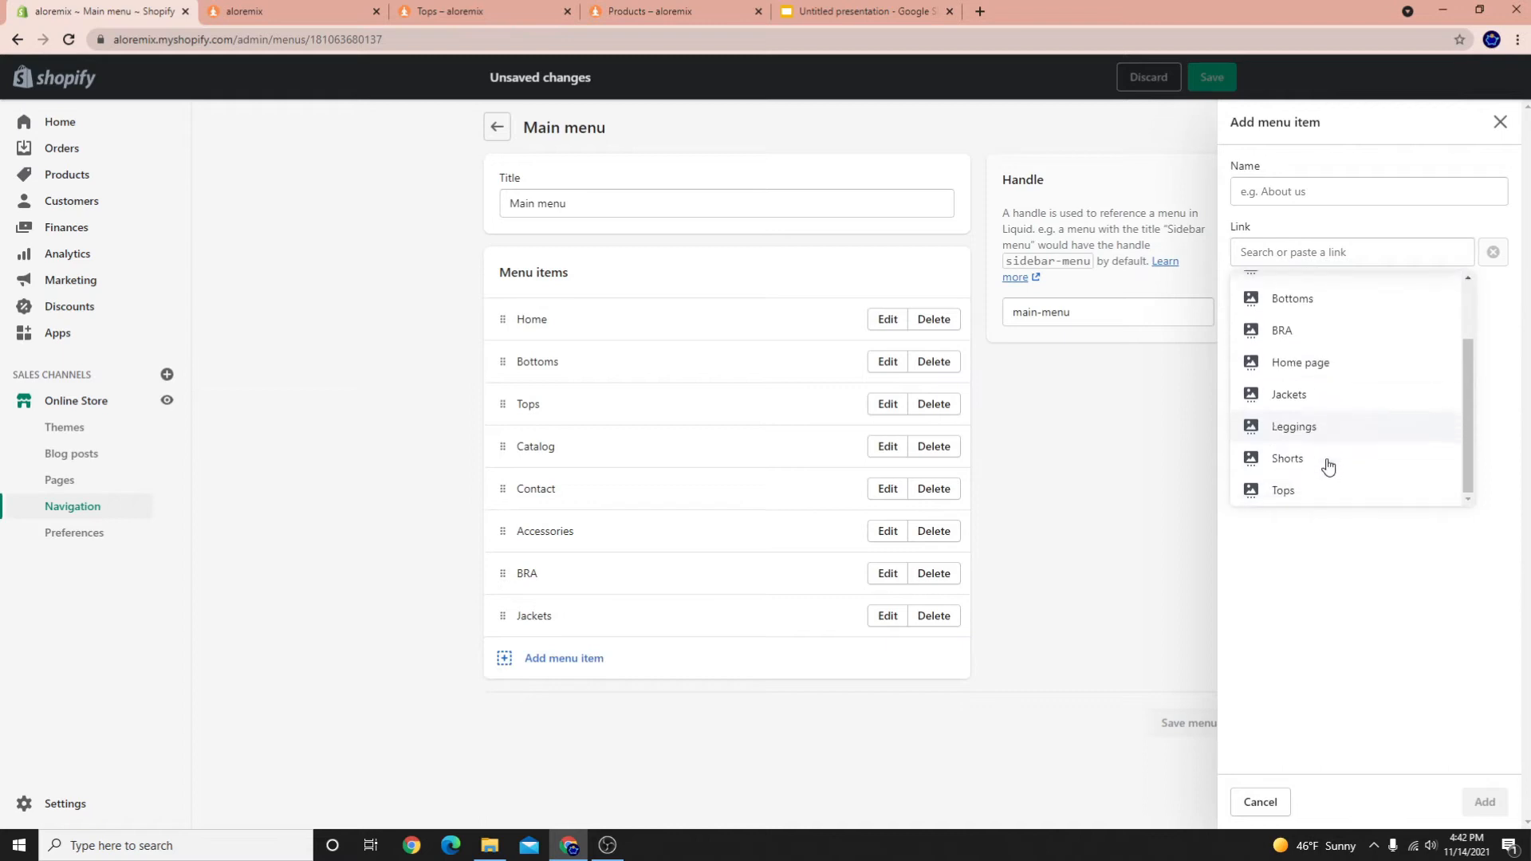
left_click(1293, 427)
left_click(1485, 801)
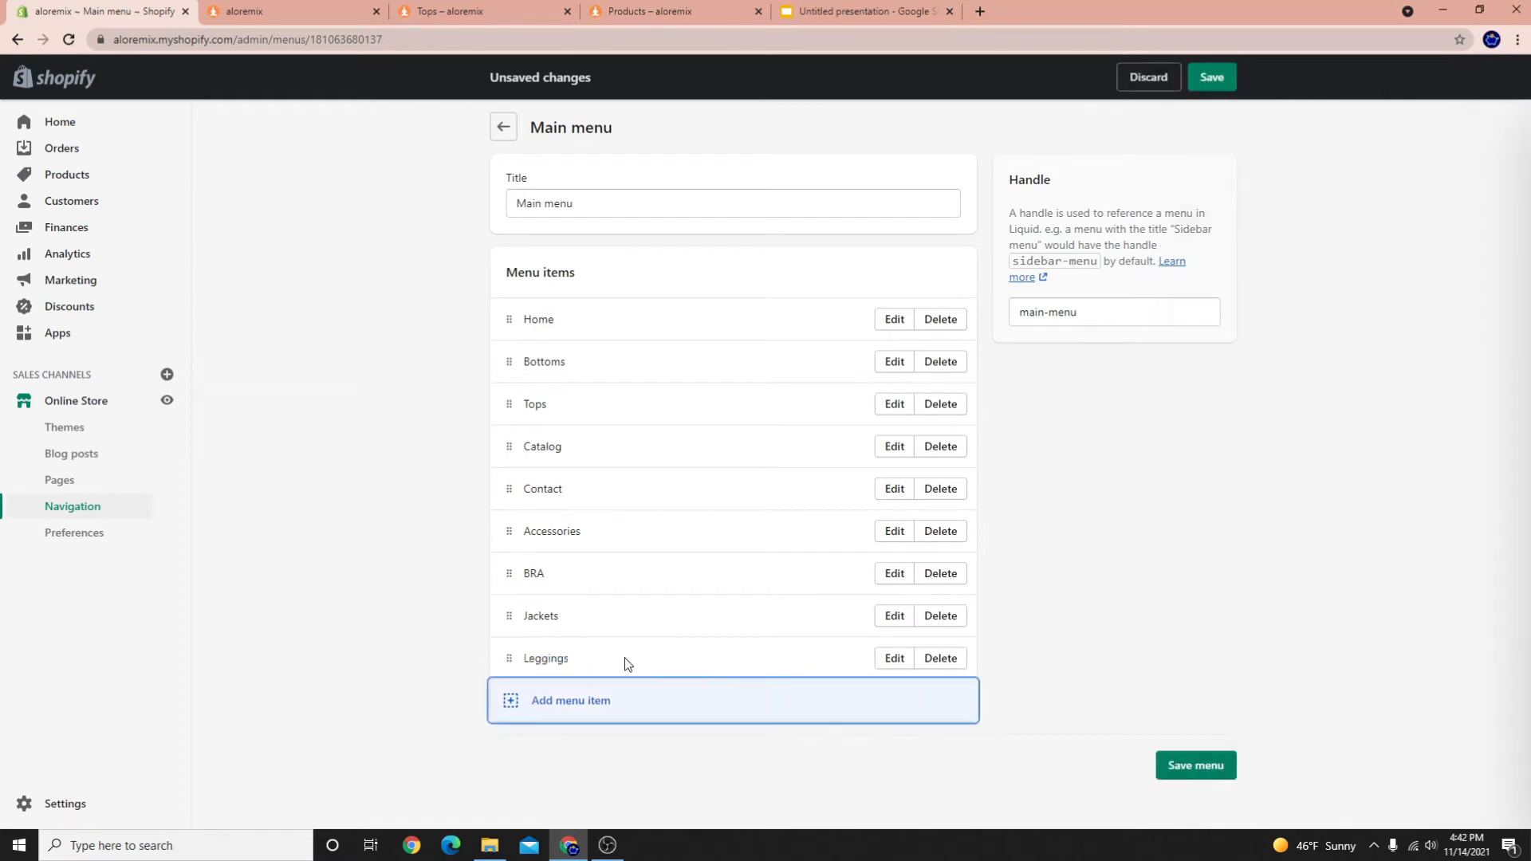
Add a Shorts item to the main menu, linked to the Shorts collection
left_click(564, 703)
left_click(1308, 254)
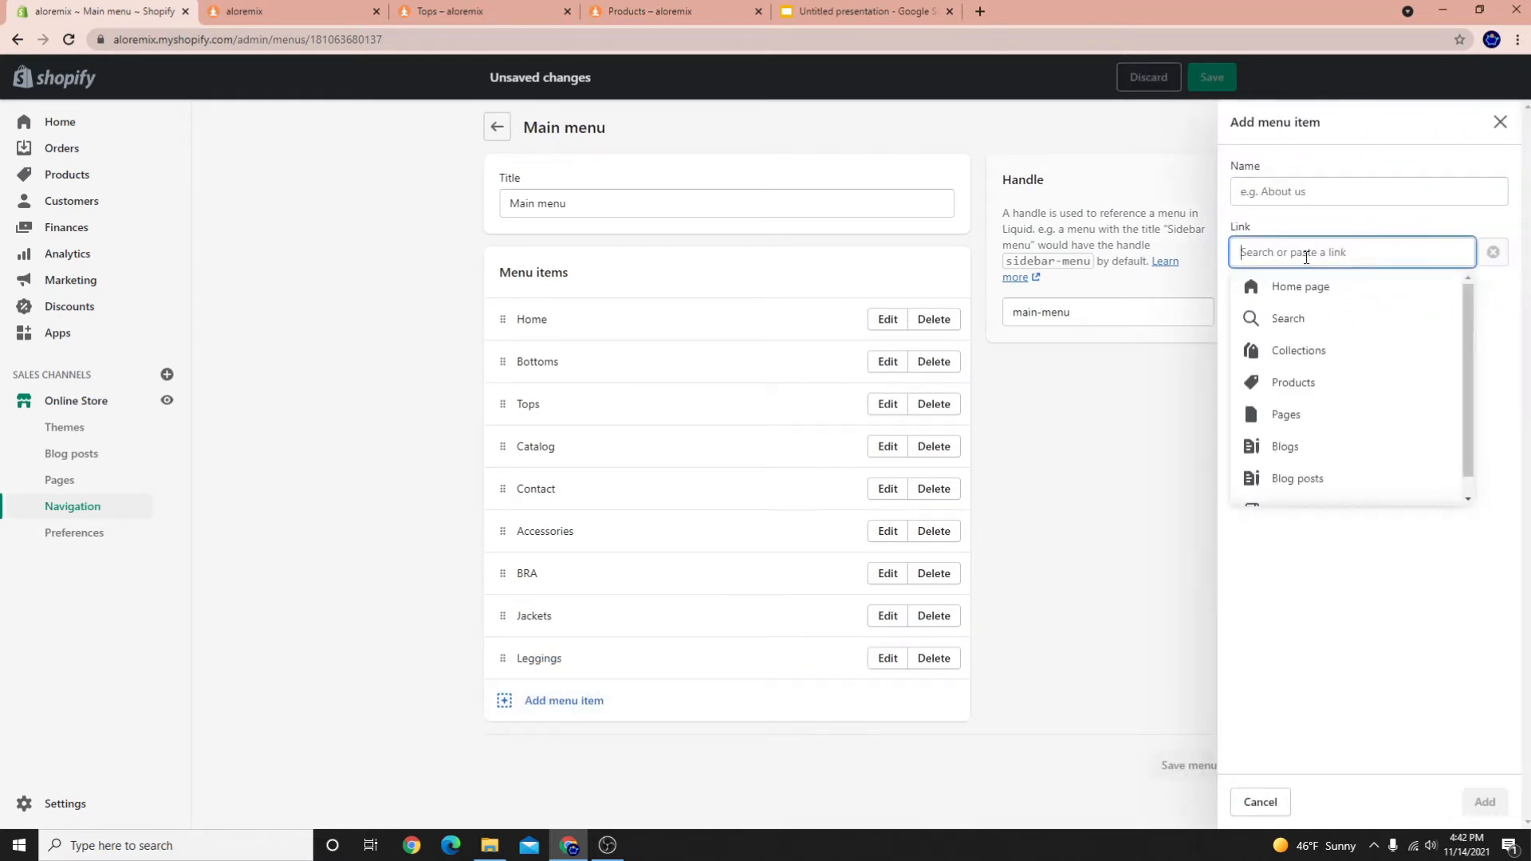
scroll(1323, 427, "down", 1)
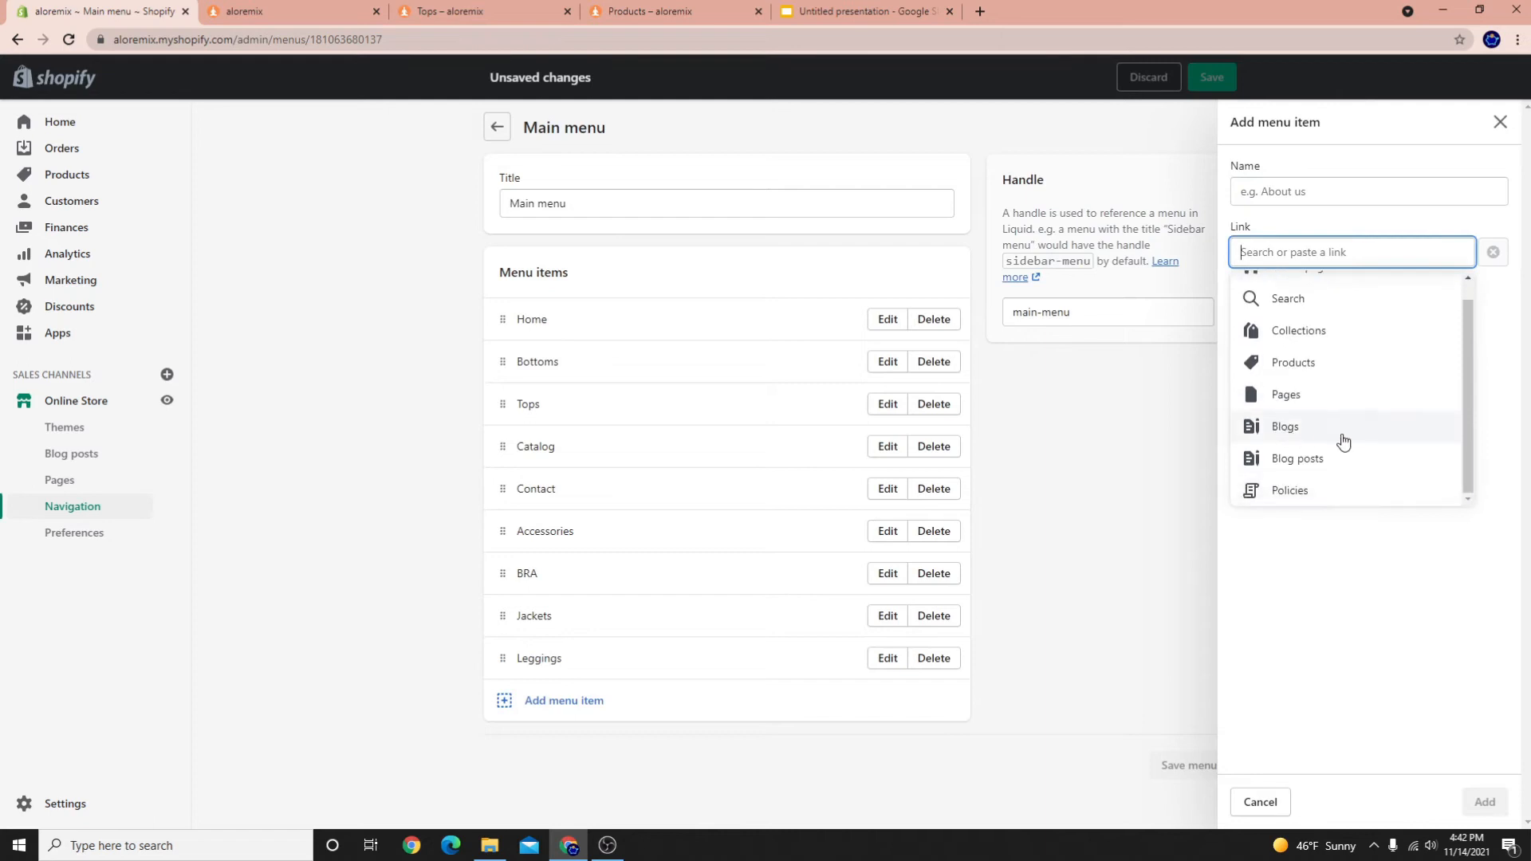
left_click(1299, 339)
scroll(1313, 444, "down", 1)
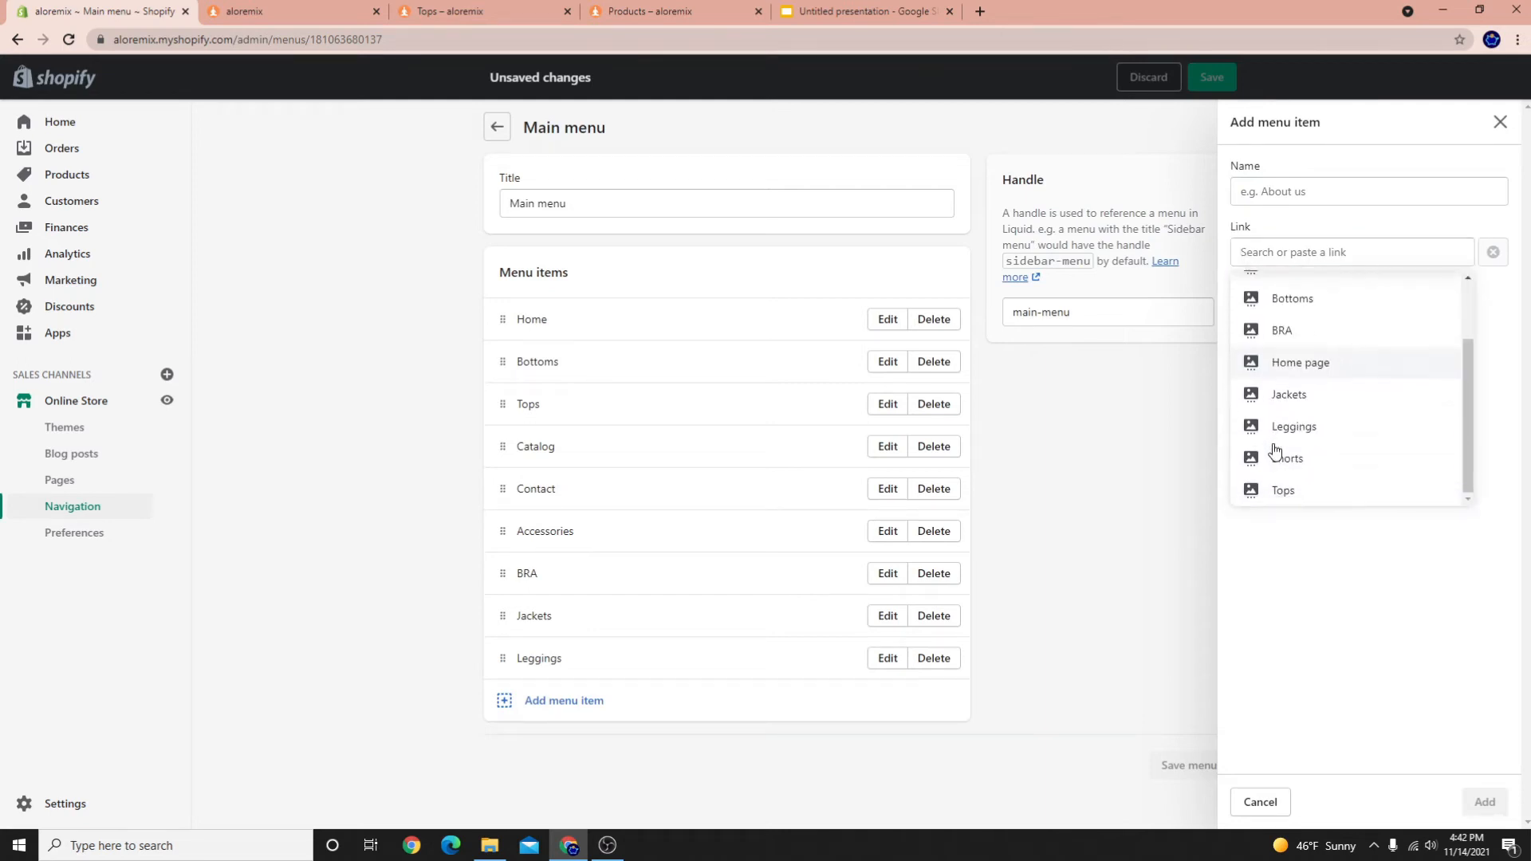
left_click(1276, 460)
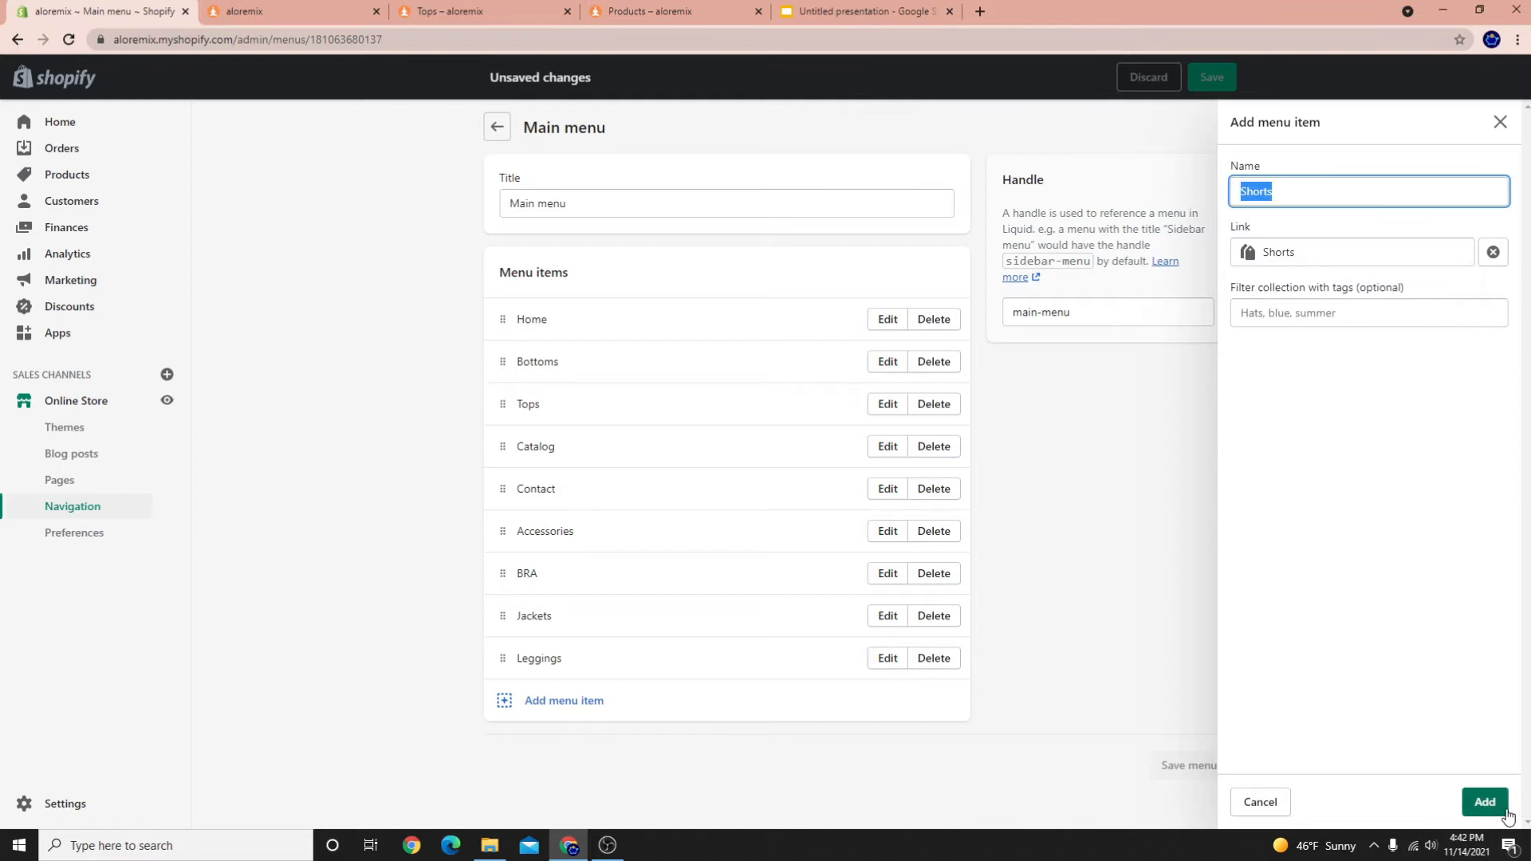
left_click(1485, 802)
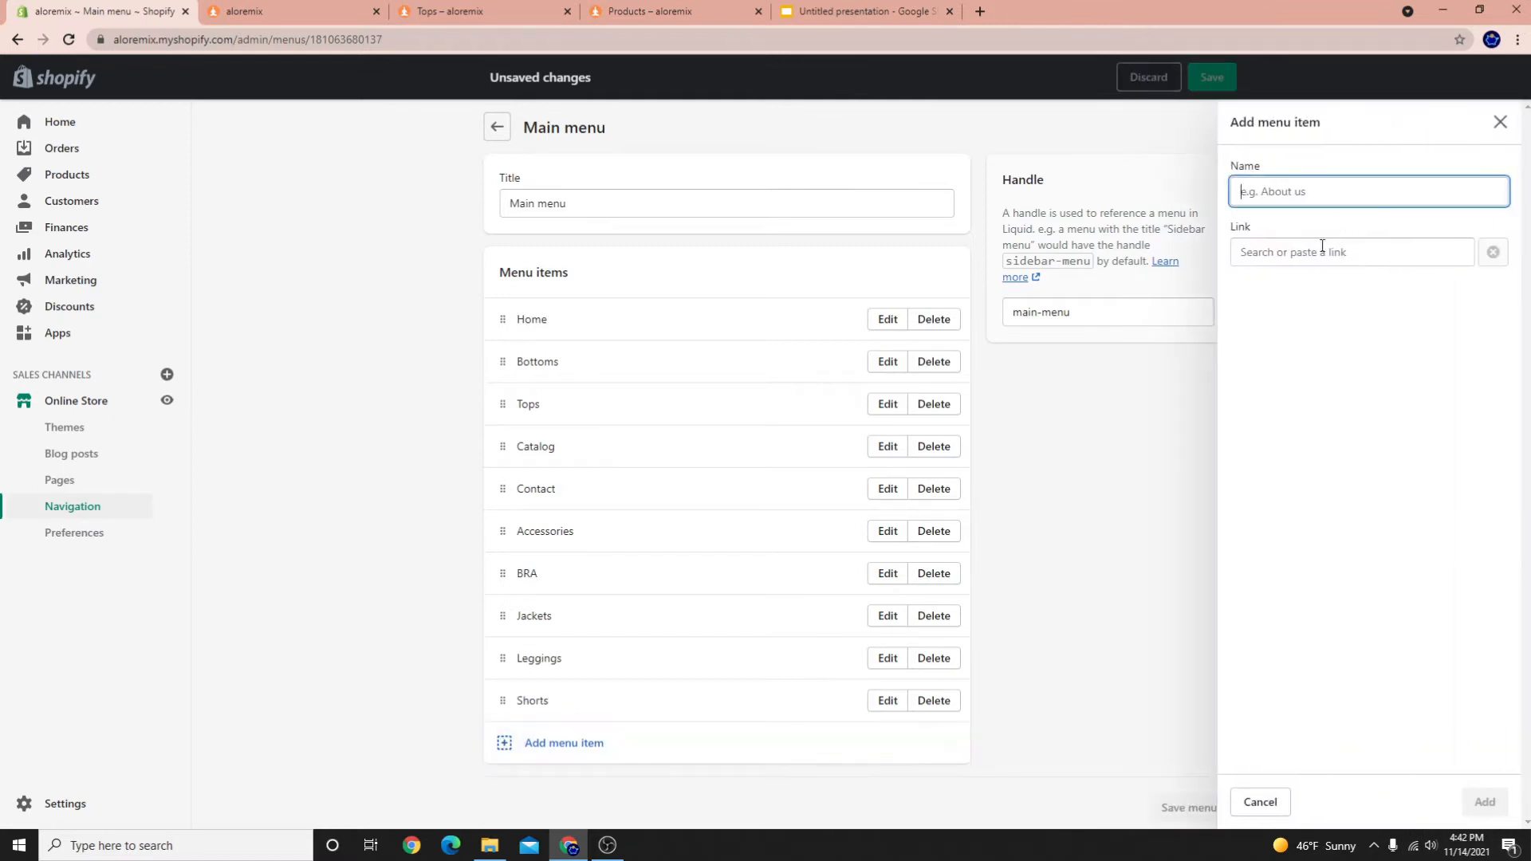
left_click(1316, 250)
left_click(1292, 358)
scroll(1262, 437, "down", 2)
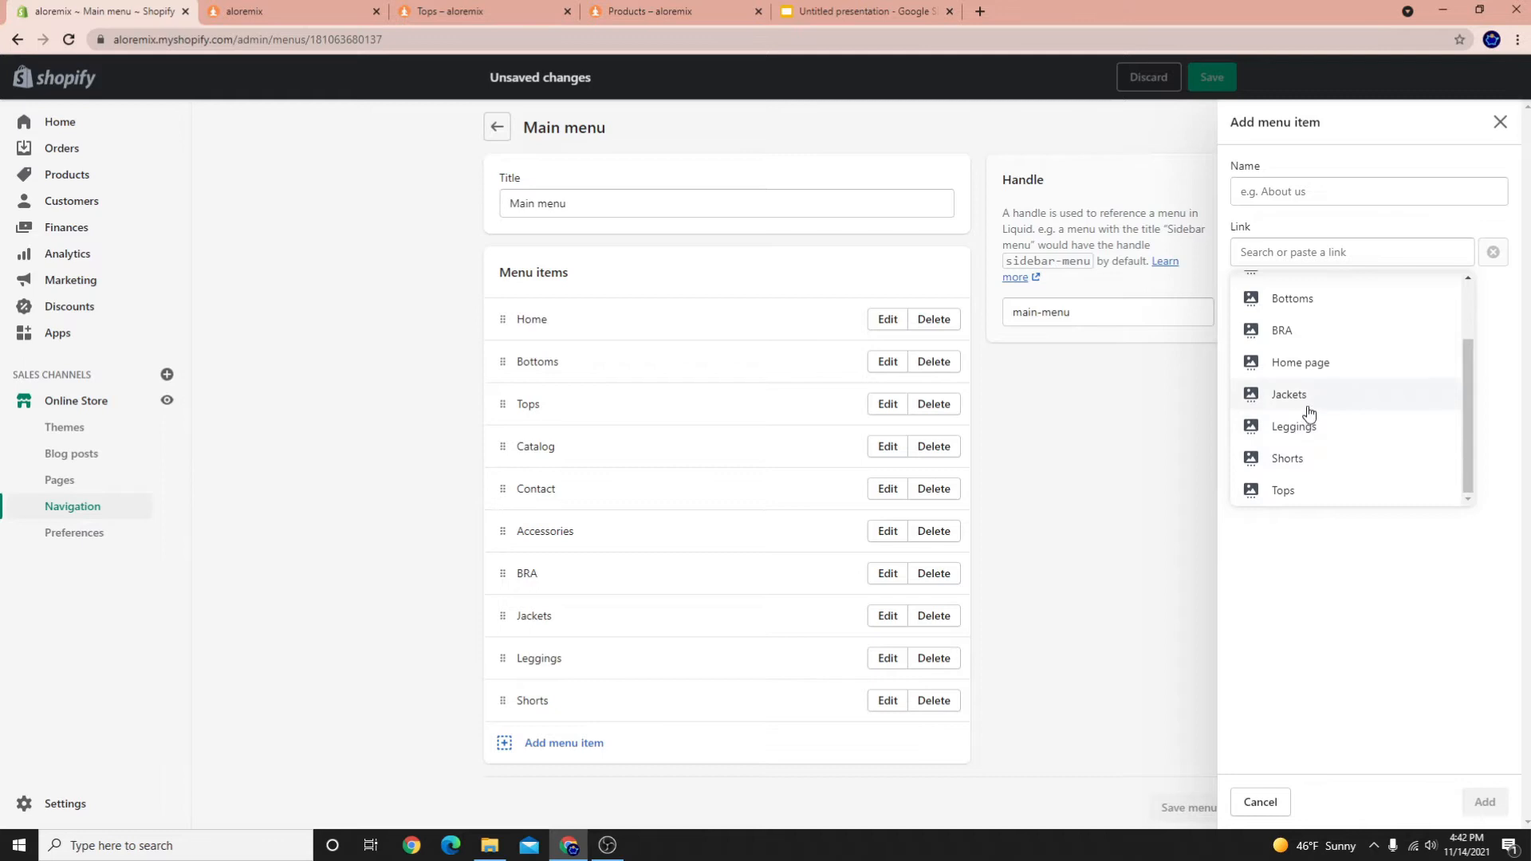
scroll(1307, 399, "up", 1)
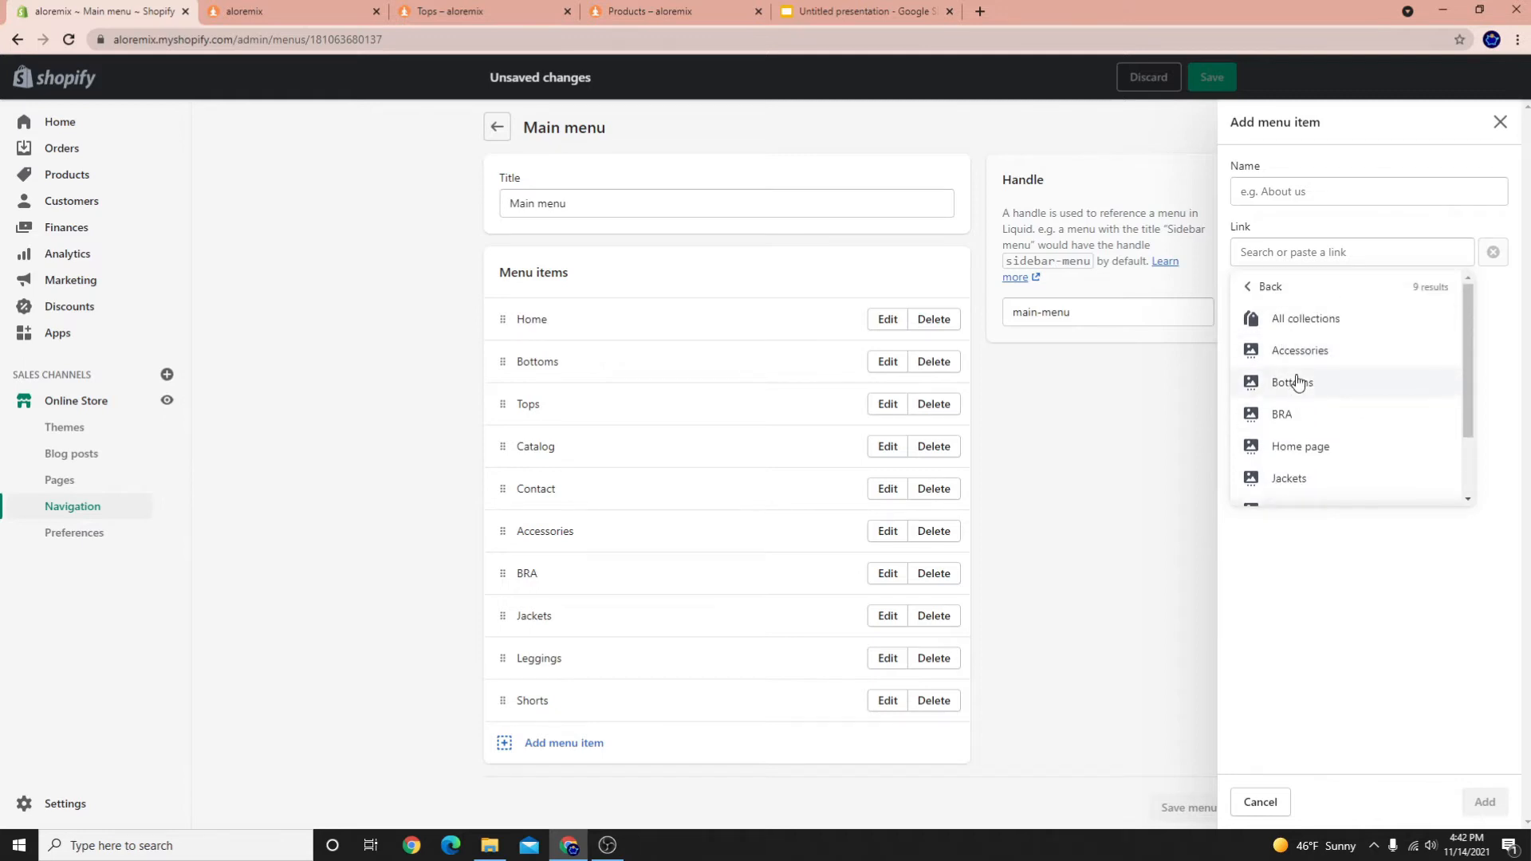
left_click(1134, 475)
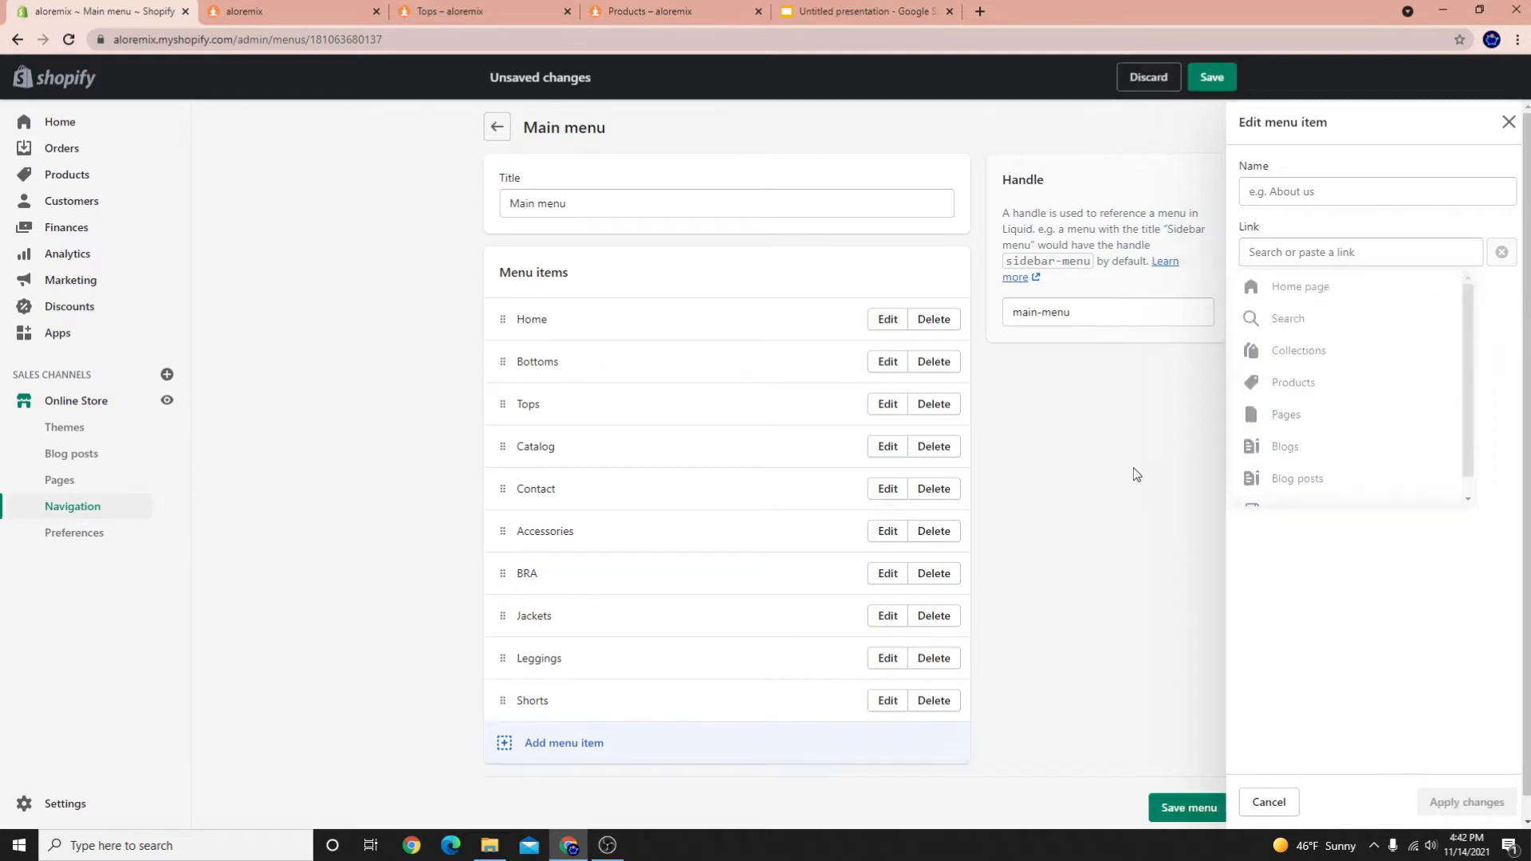
Save the main menu, and reload the already open storefront home page to check its navigation menu
left_click(1204, 809)
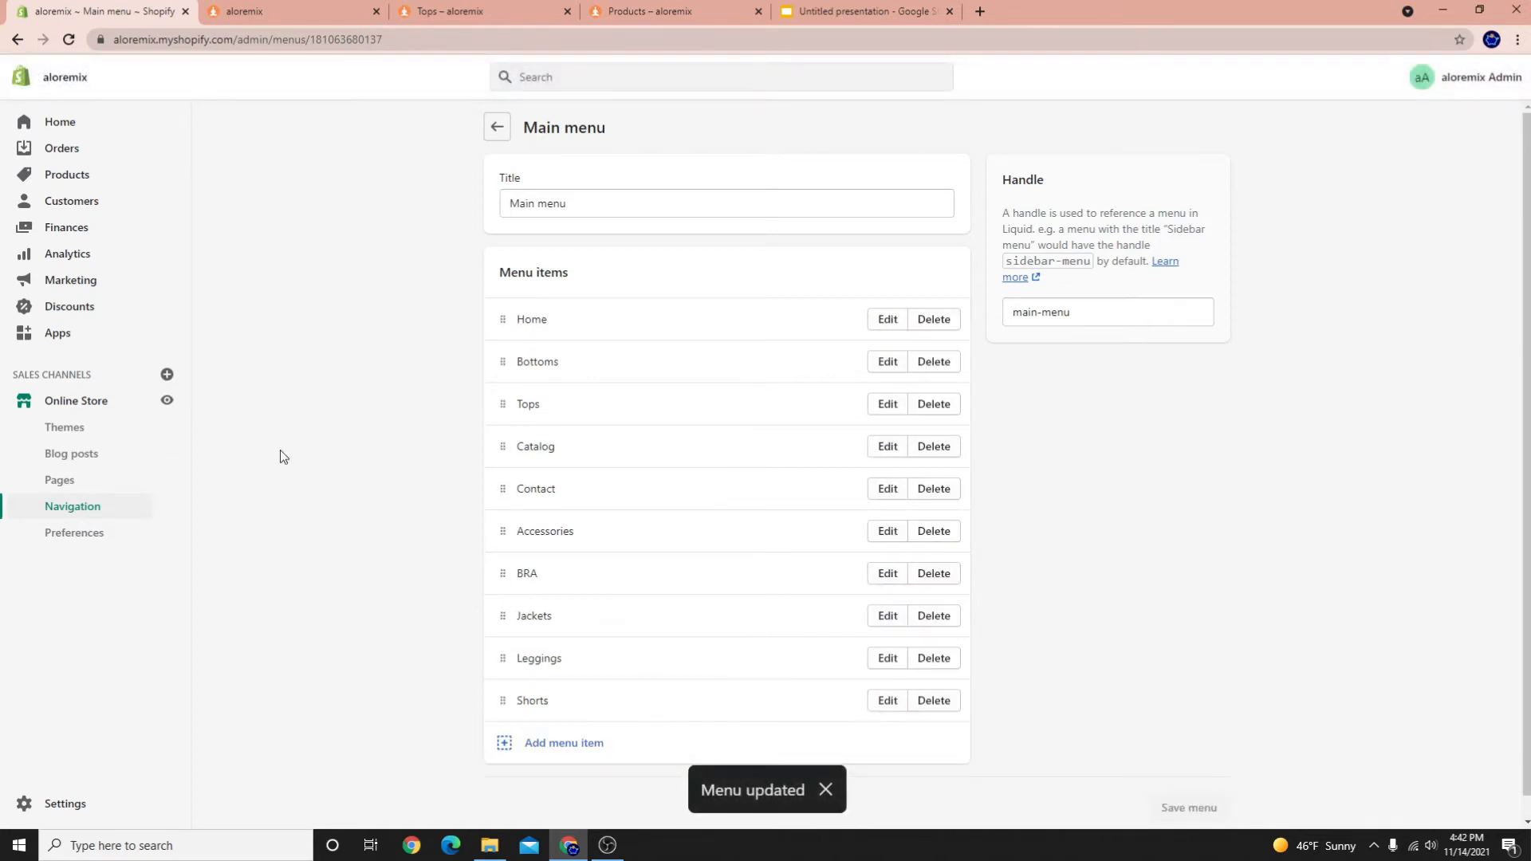
left_click(238, 7)
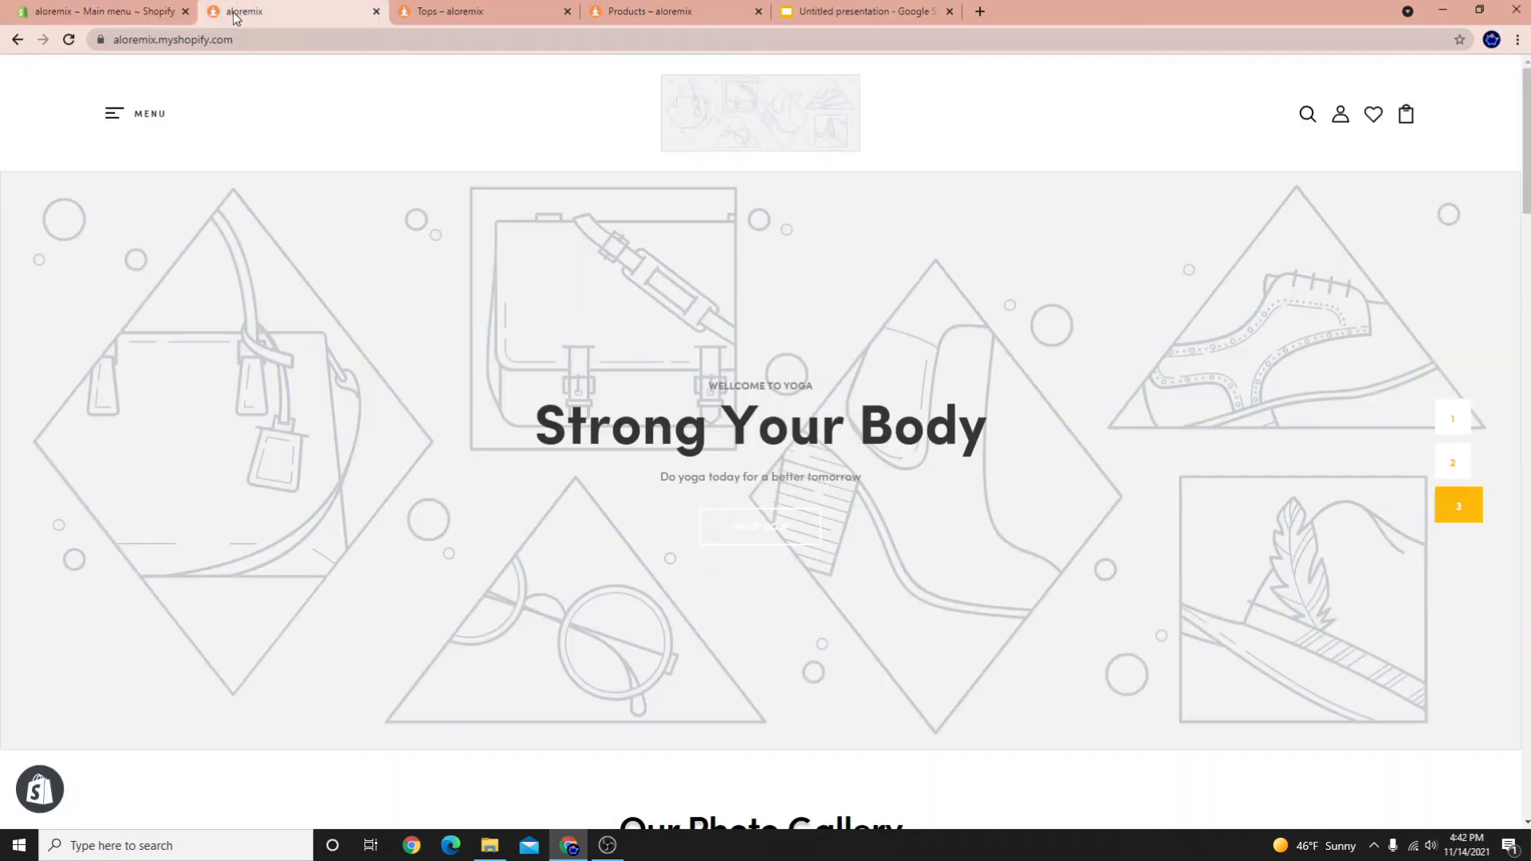
right_click(363, 154)
left_click(418, 198)
left_click(420, 205)
left_click(146, 127)
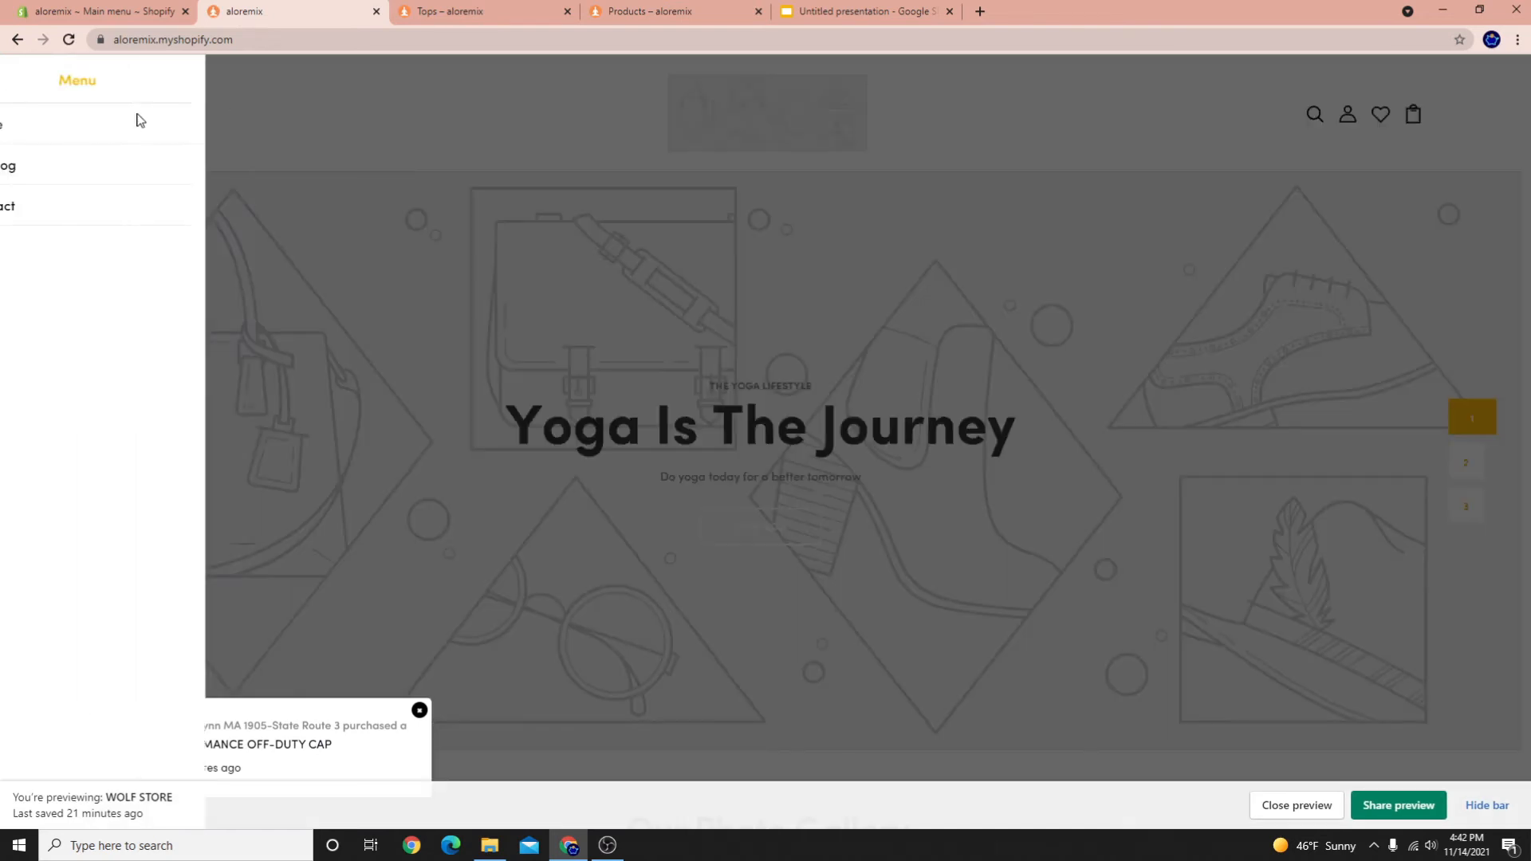
right_click(572, 132)
left_click(611, 184)
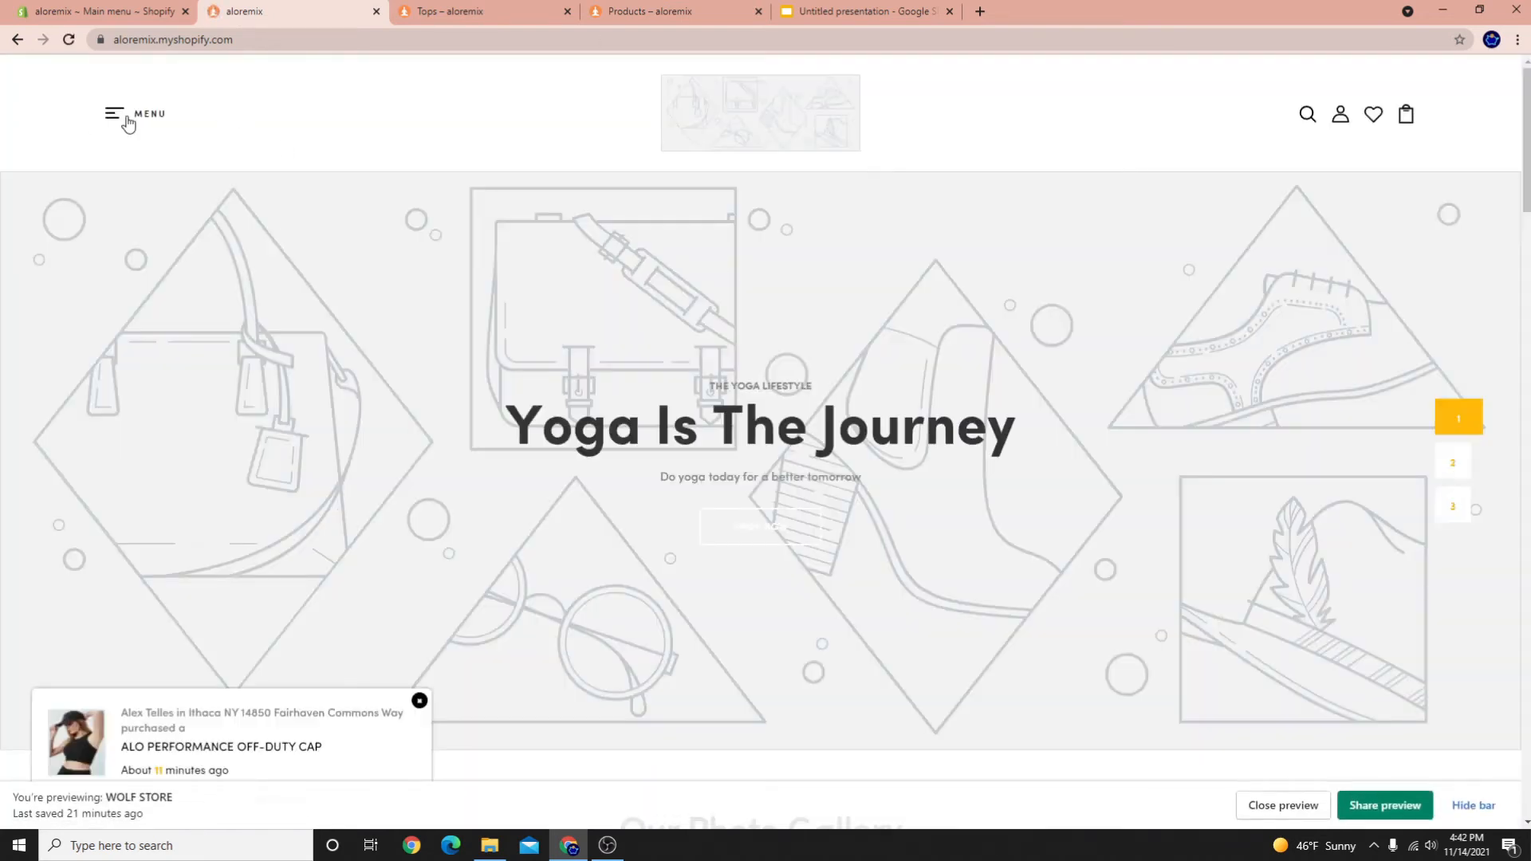
left_click(126, 119)
View the online store from the admin and check its navigation menu, opening the Catalog page
left_click(180, 7)
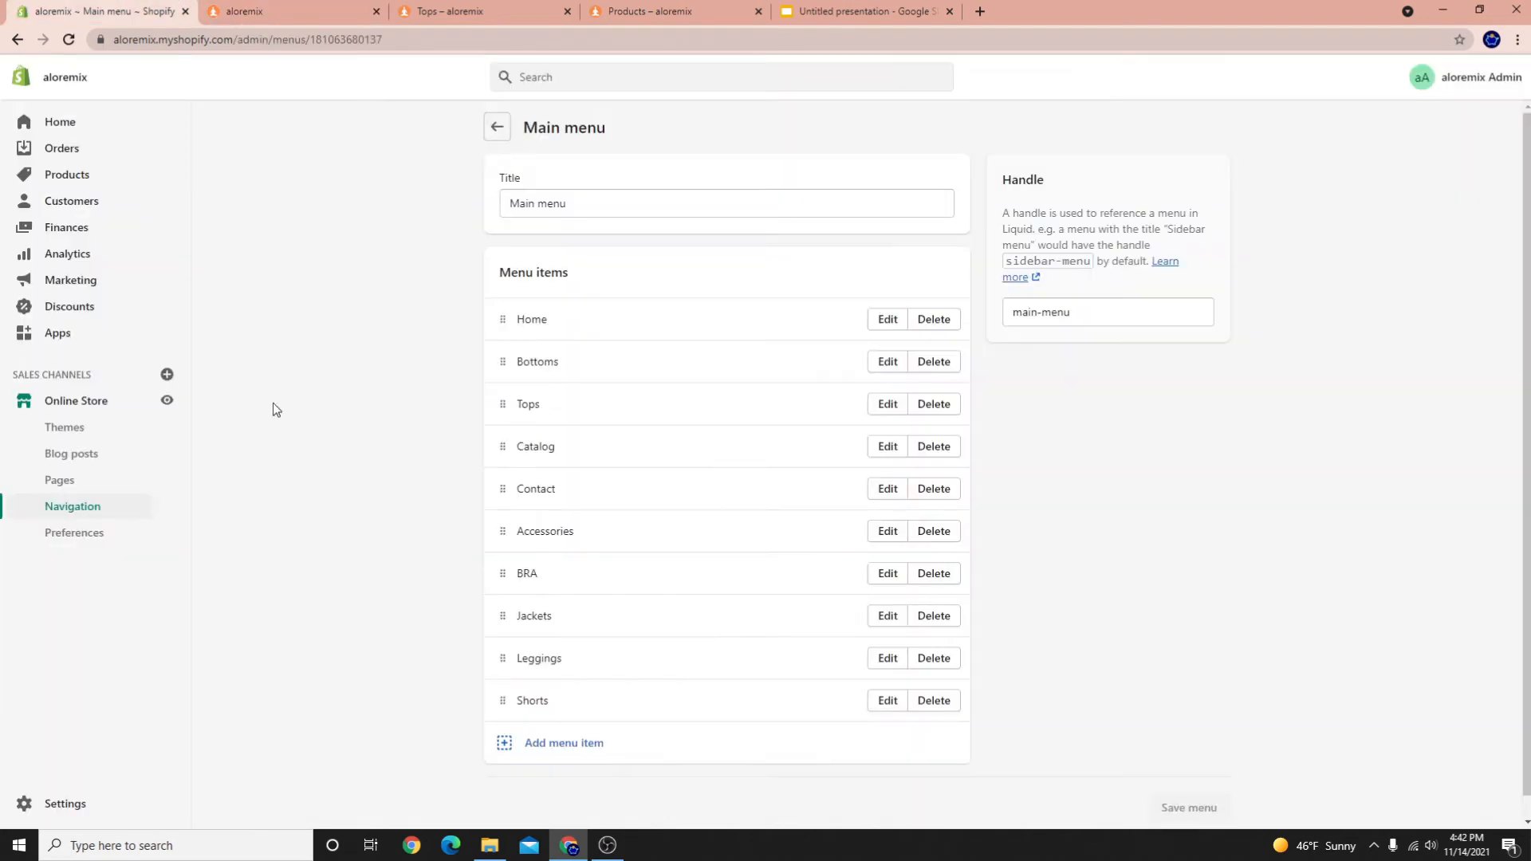
left_click(164, 397)
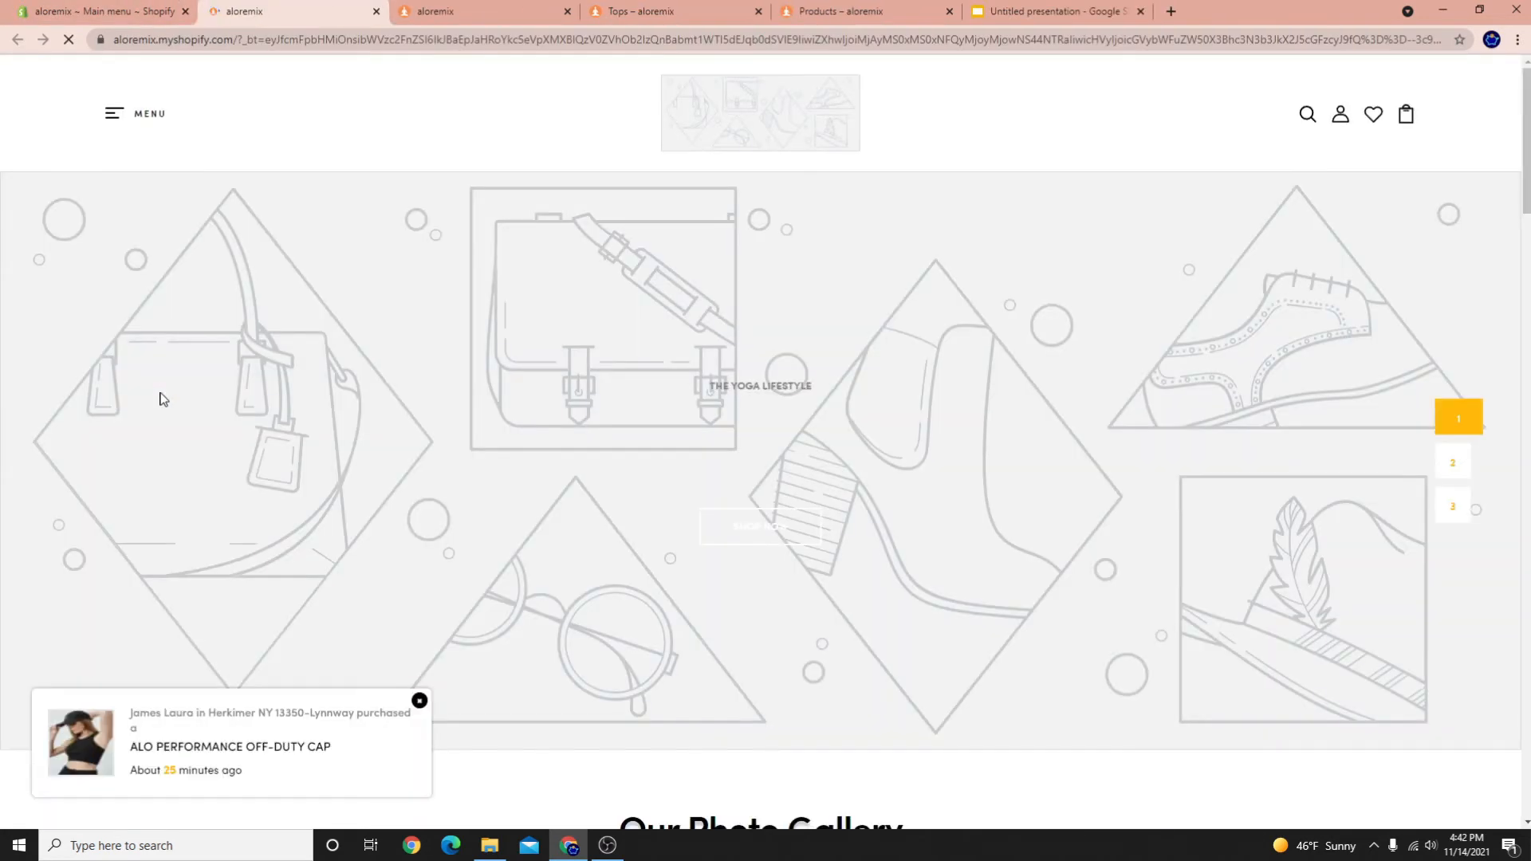
left_click(140, 118)
left_click(63, 185)
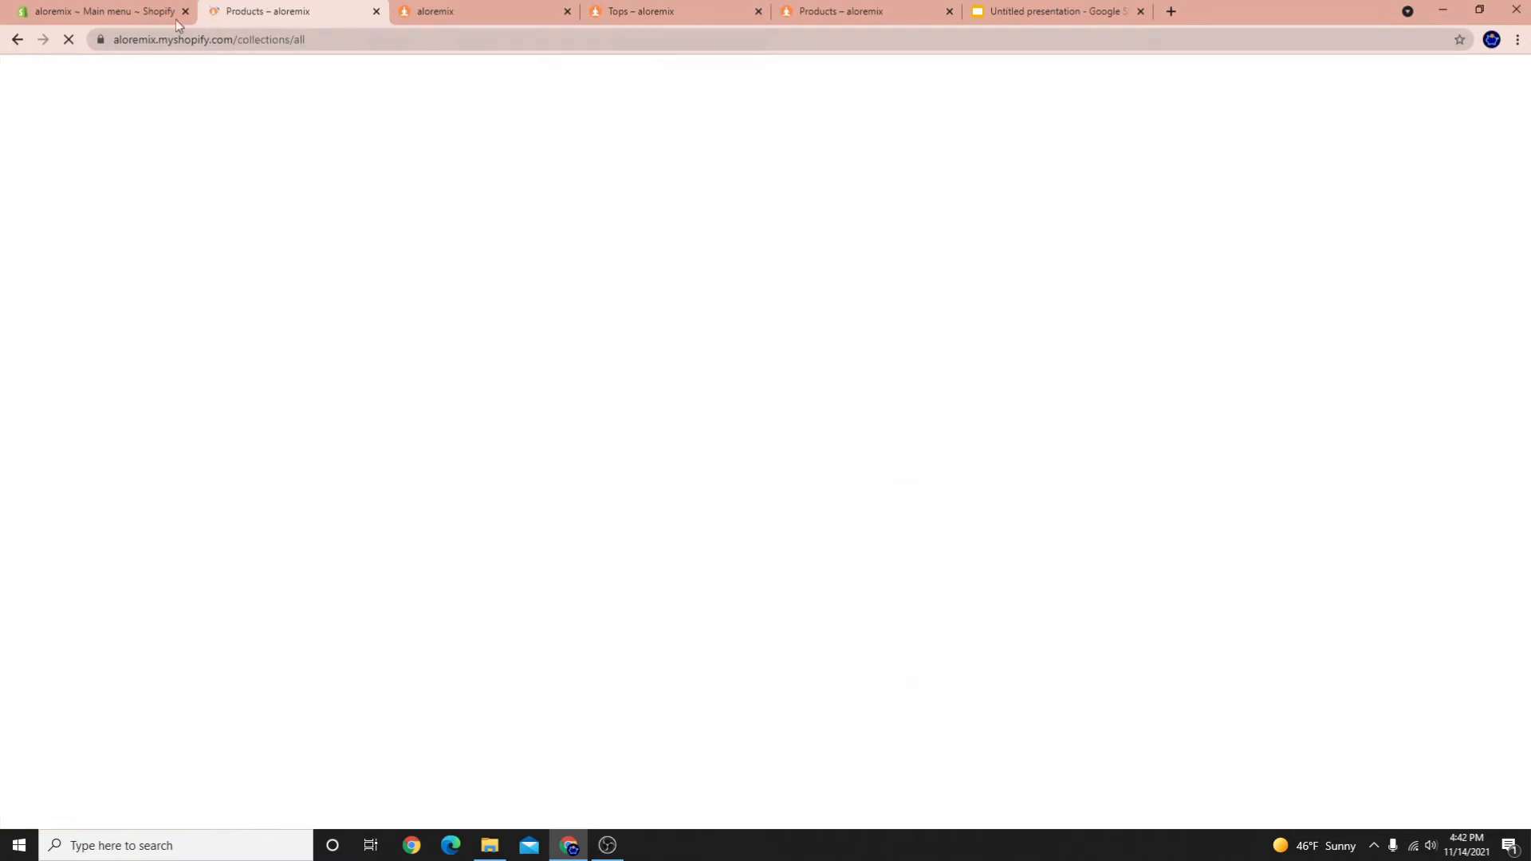
left_click(159, 11)
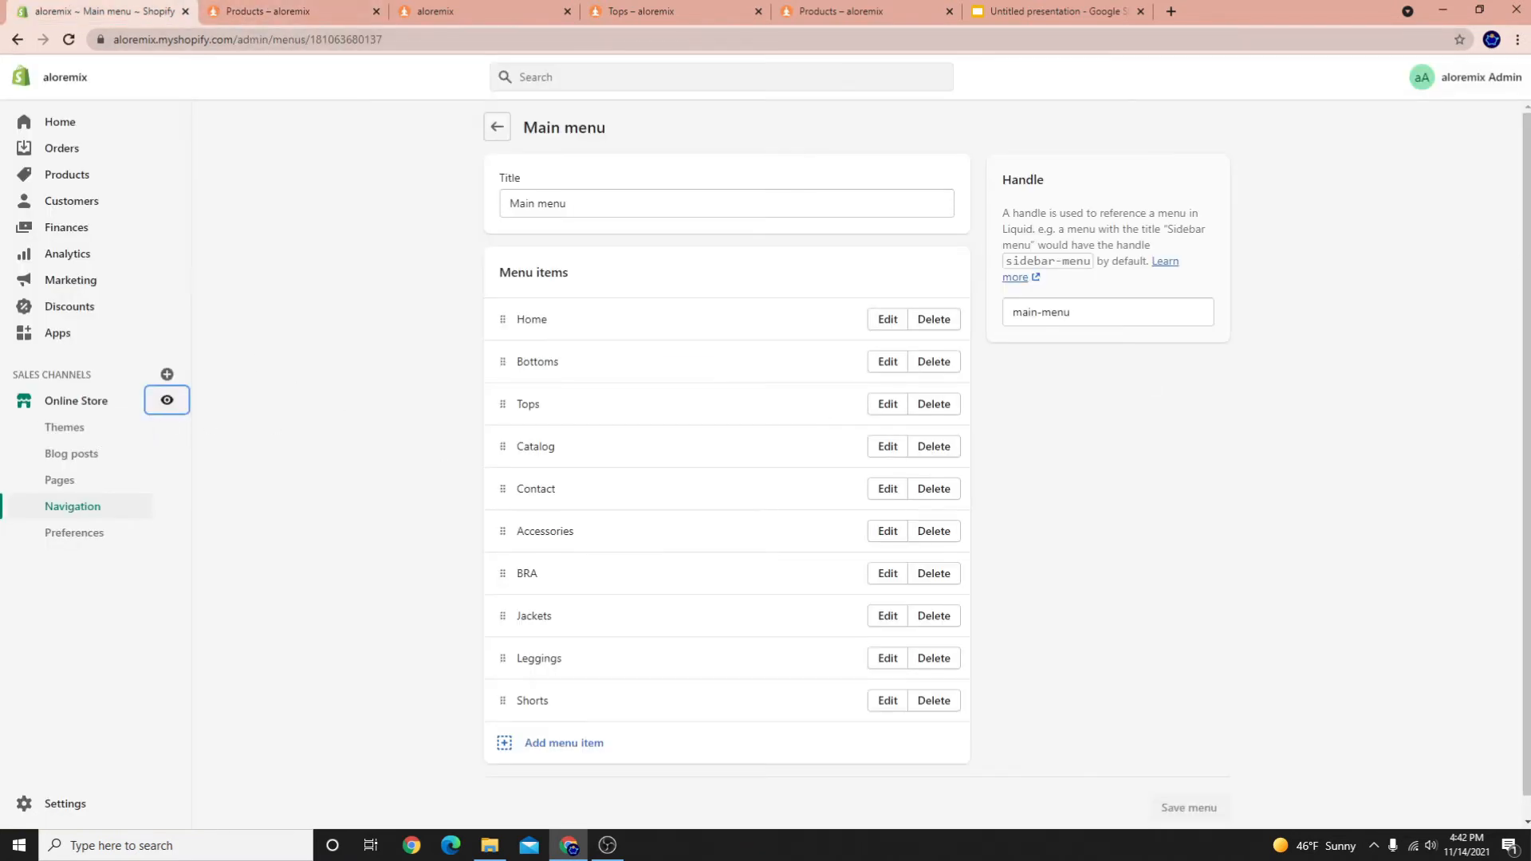
Open a new incognito browser window and shrink it so the store admin stays reachable behind it
left_click(1517, 39)
left_click(1372, 99)
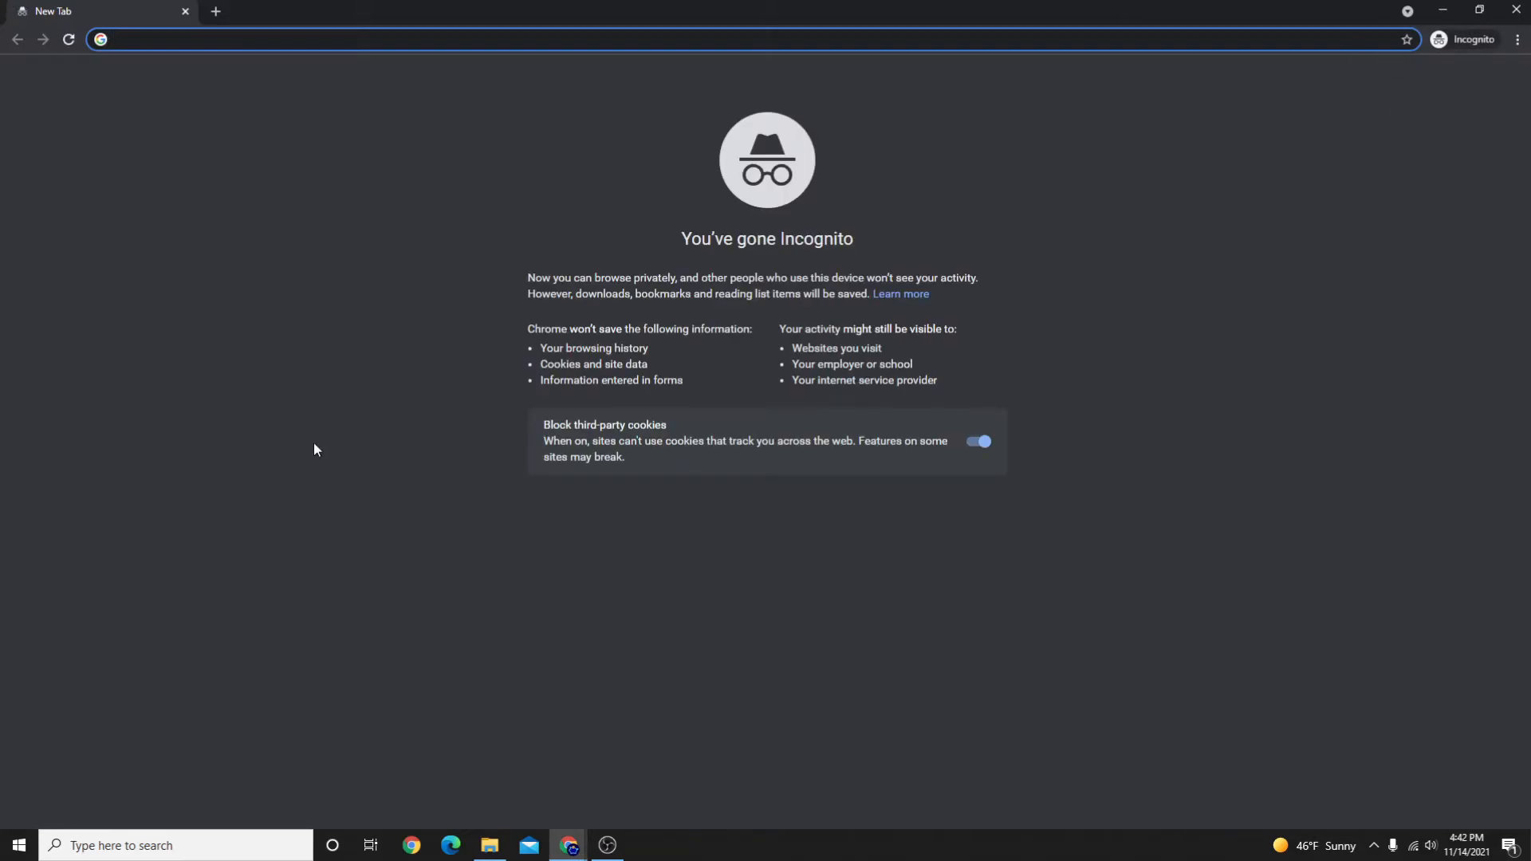
double_click(229, 7)
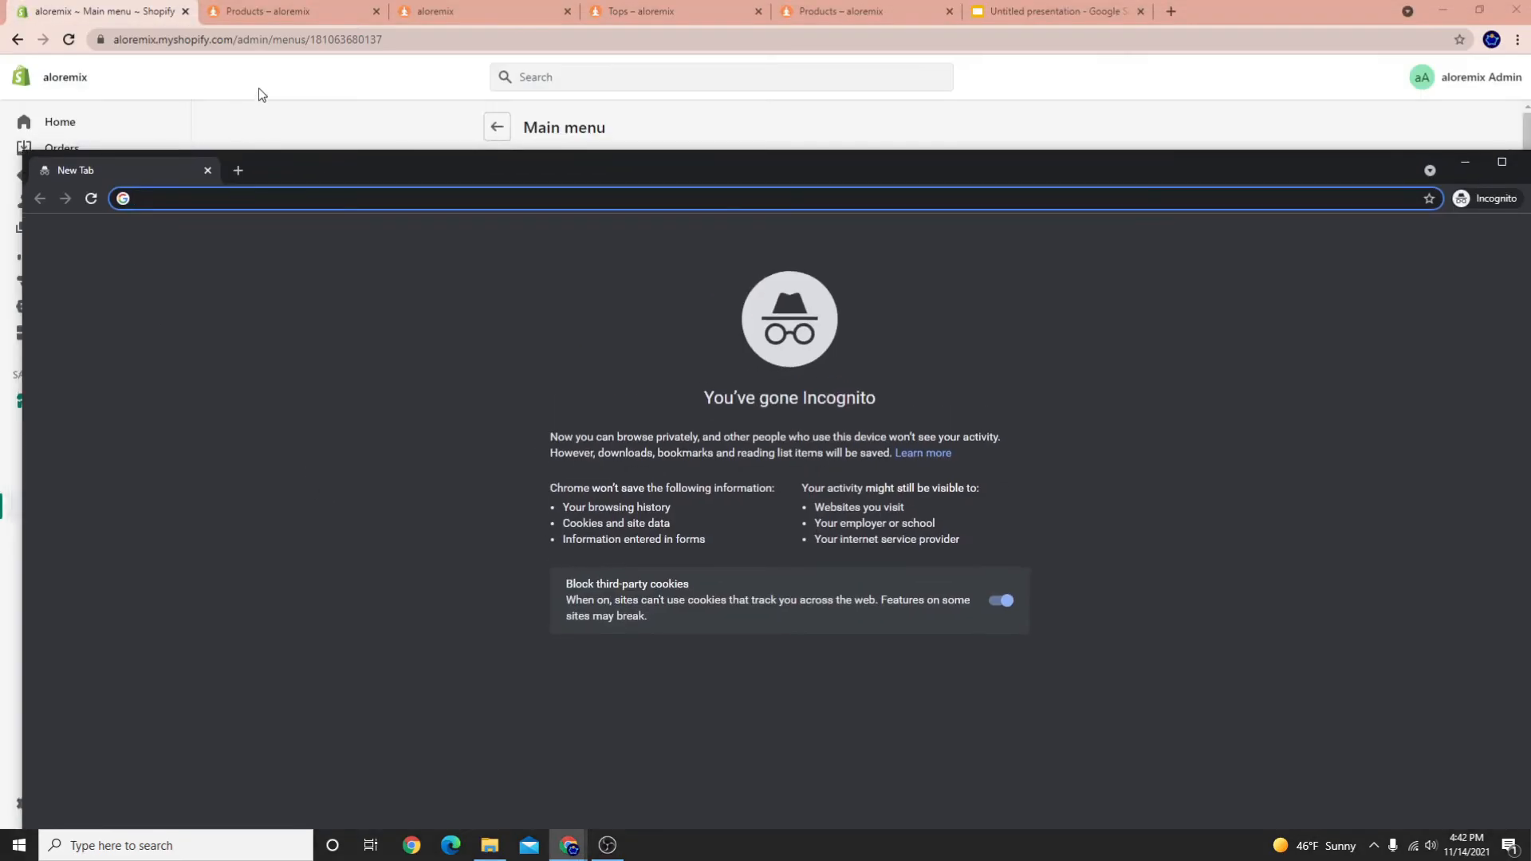
left_click(261, 46)
left_click(237, 38)
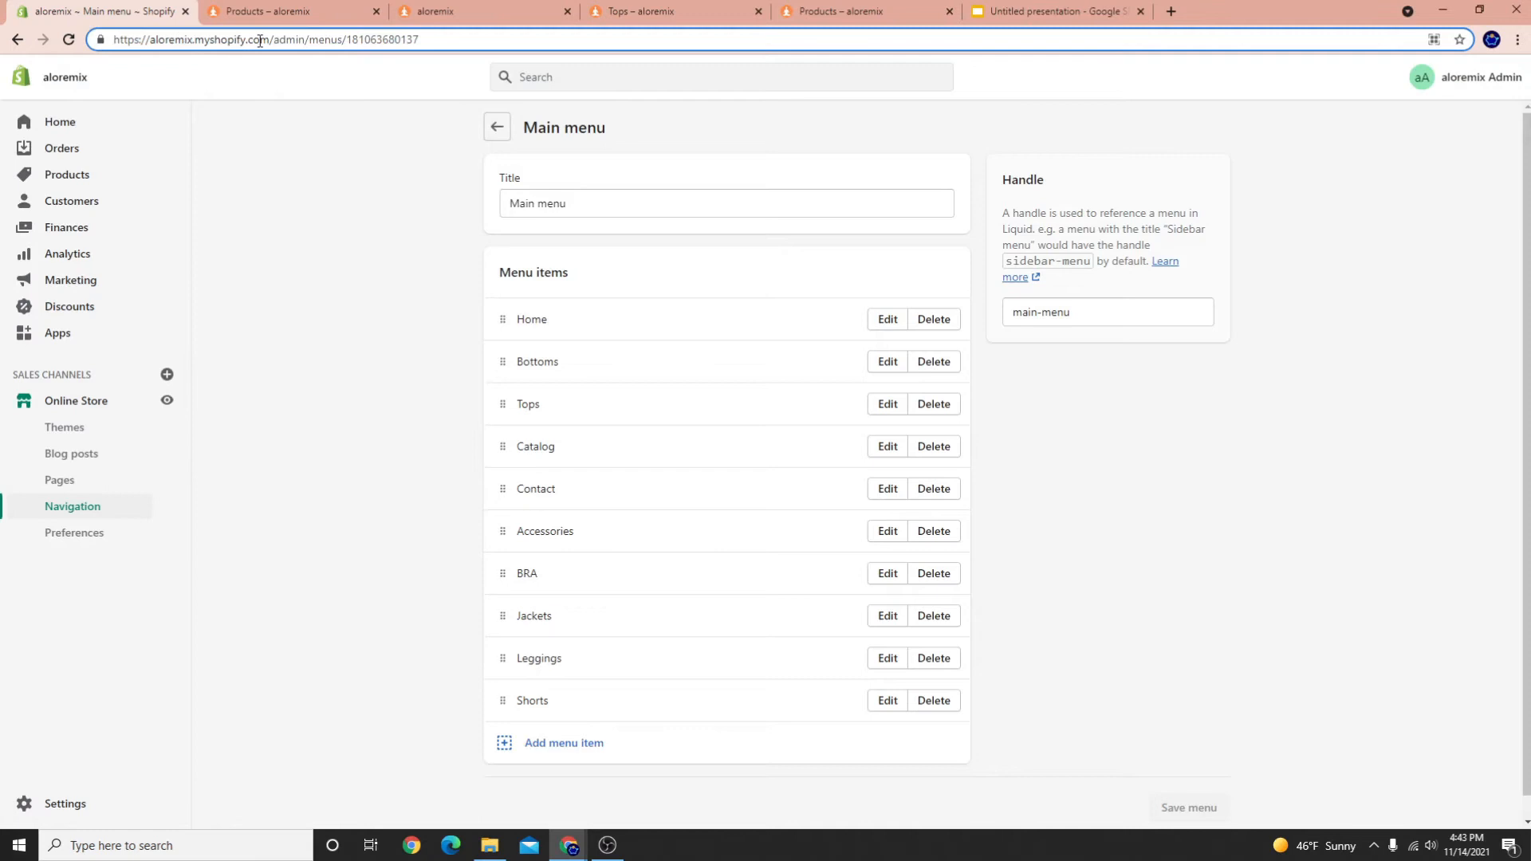
left_click_drag(272, 39, 16, 41)
right_click(177, 46)
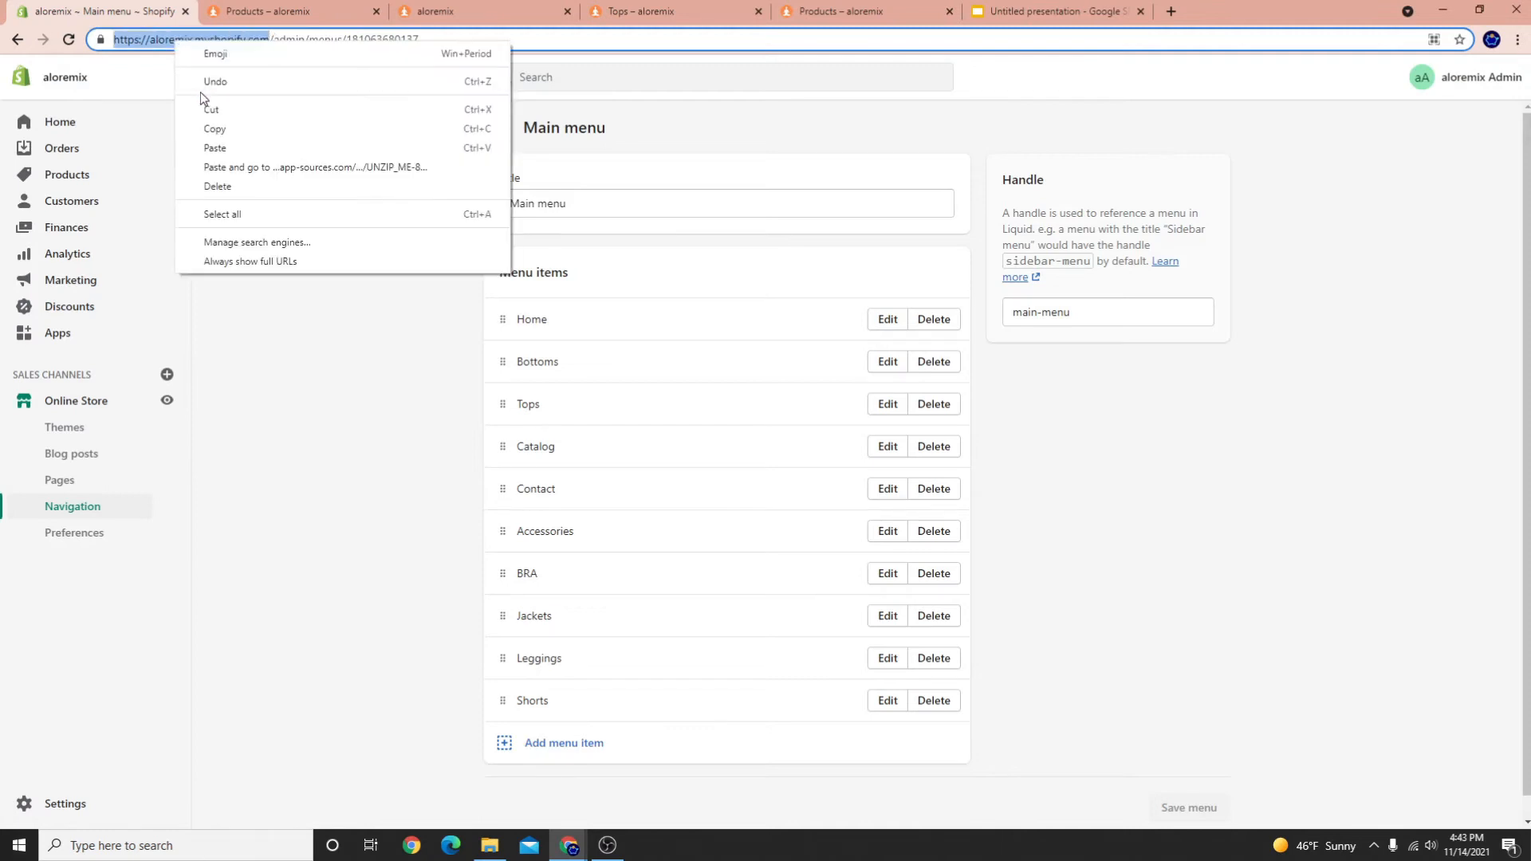
left_click(212, 107)
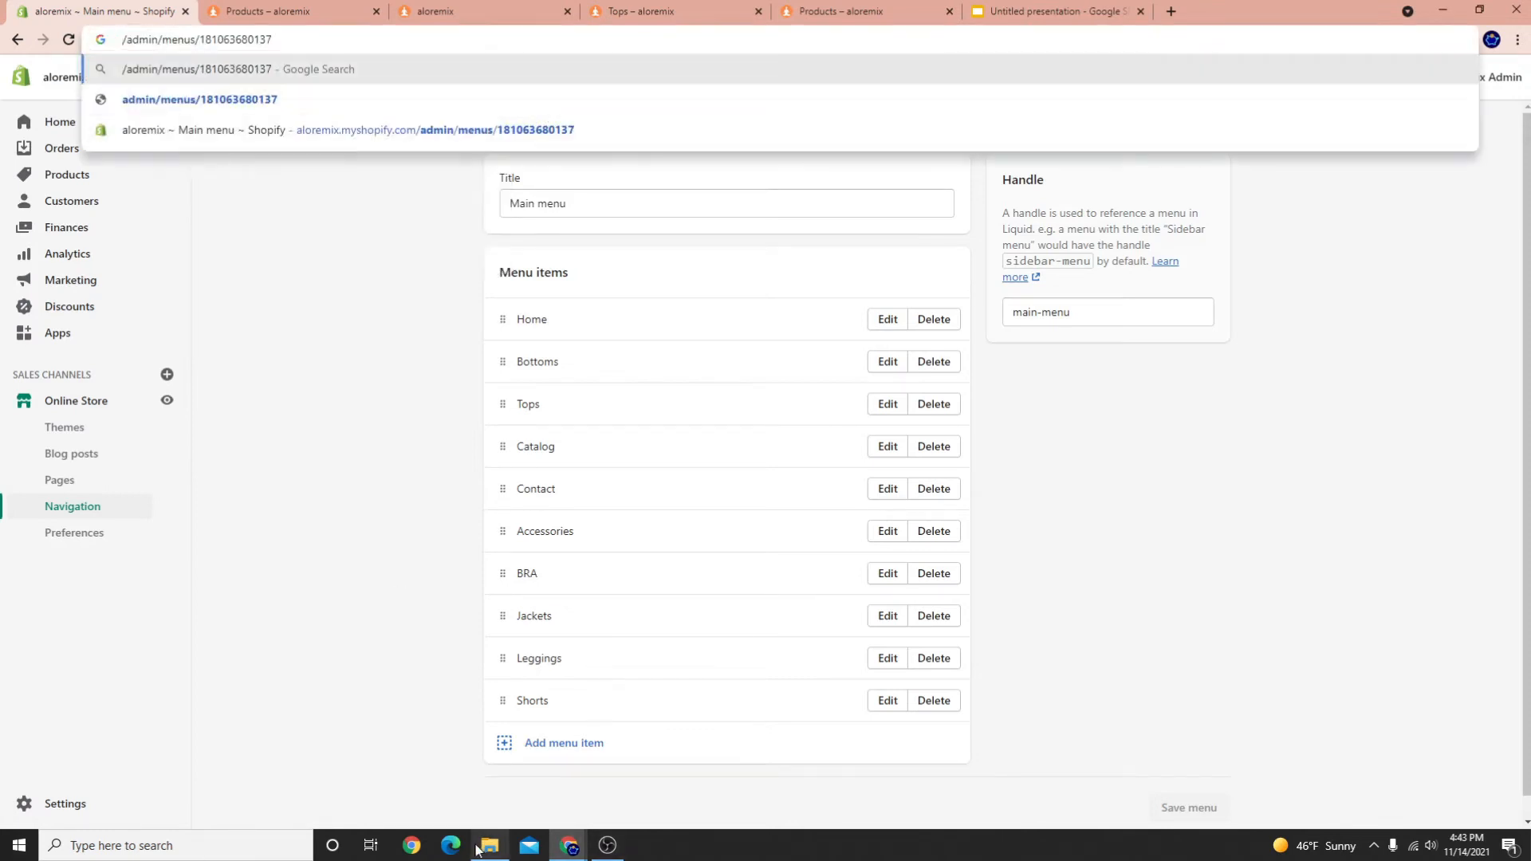
left_click(568, 845)
left_click(612, 783)
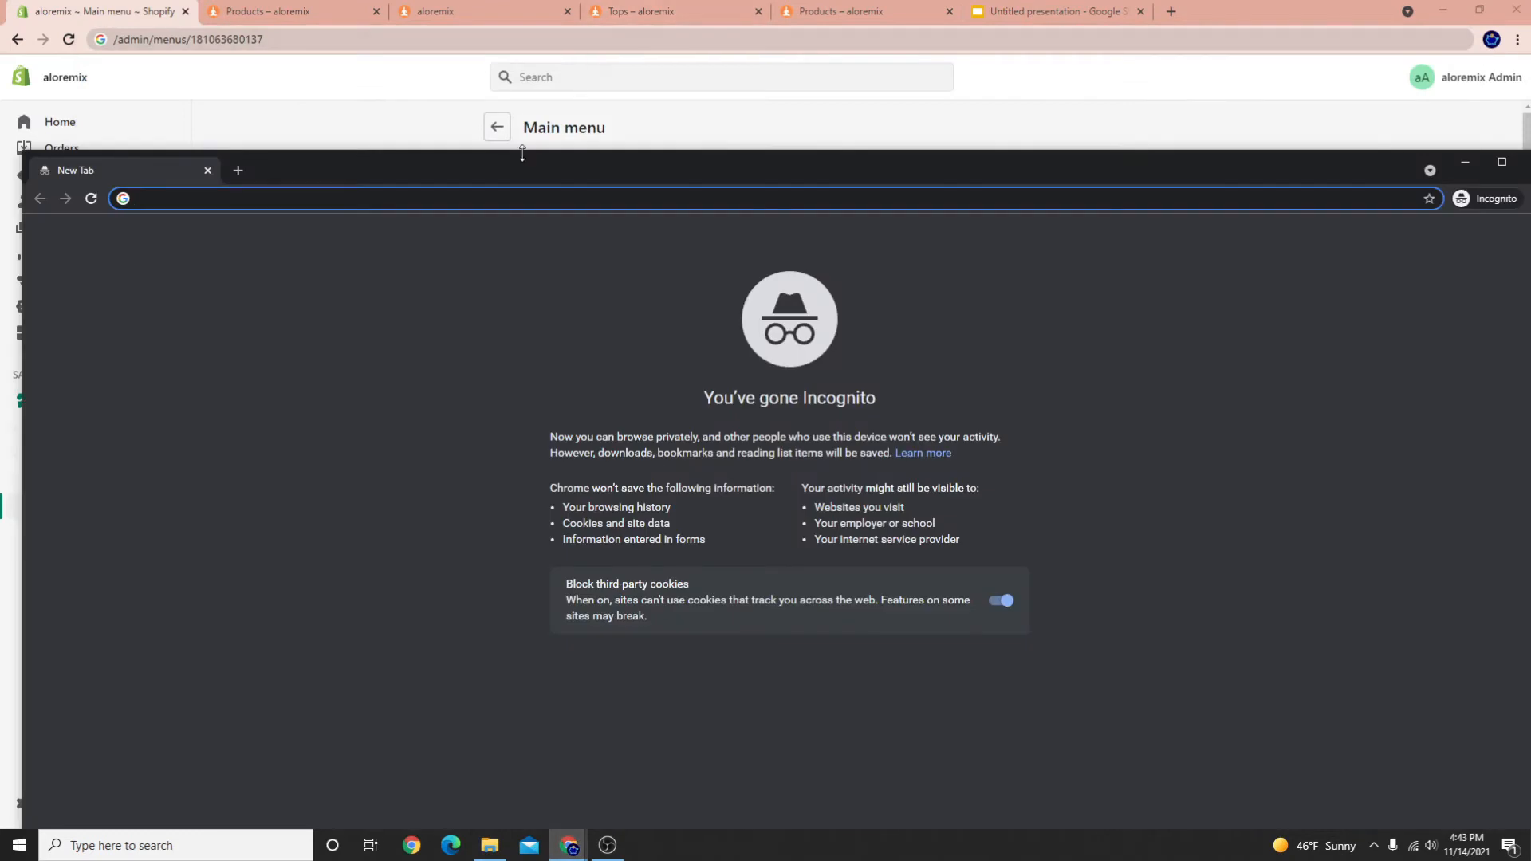
key("ctrl+v")
key("Return")
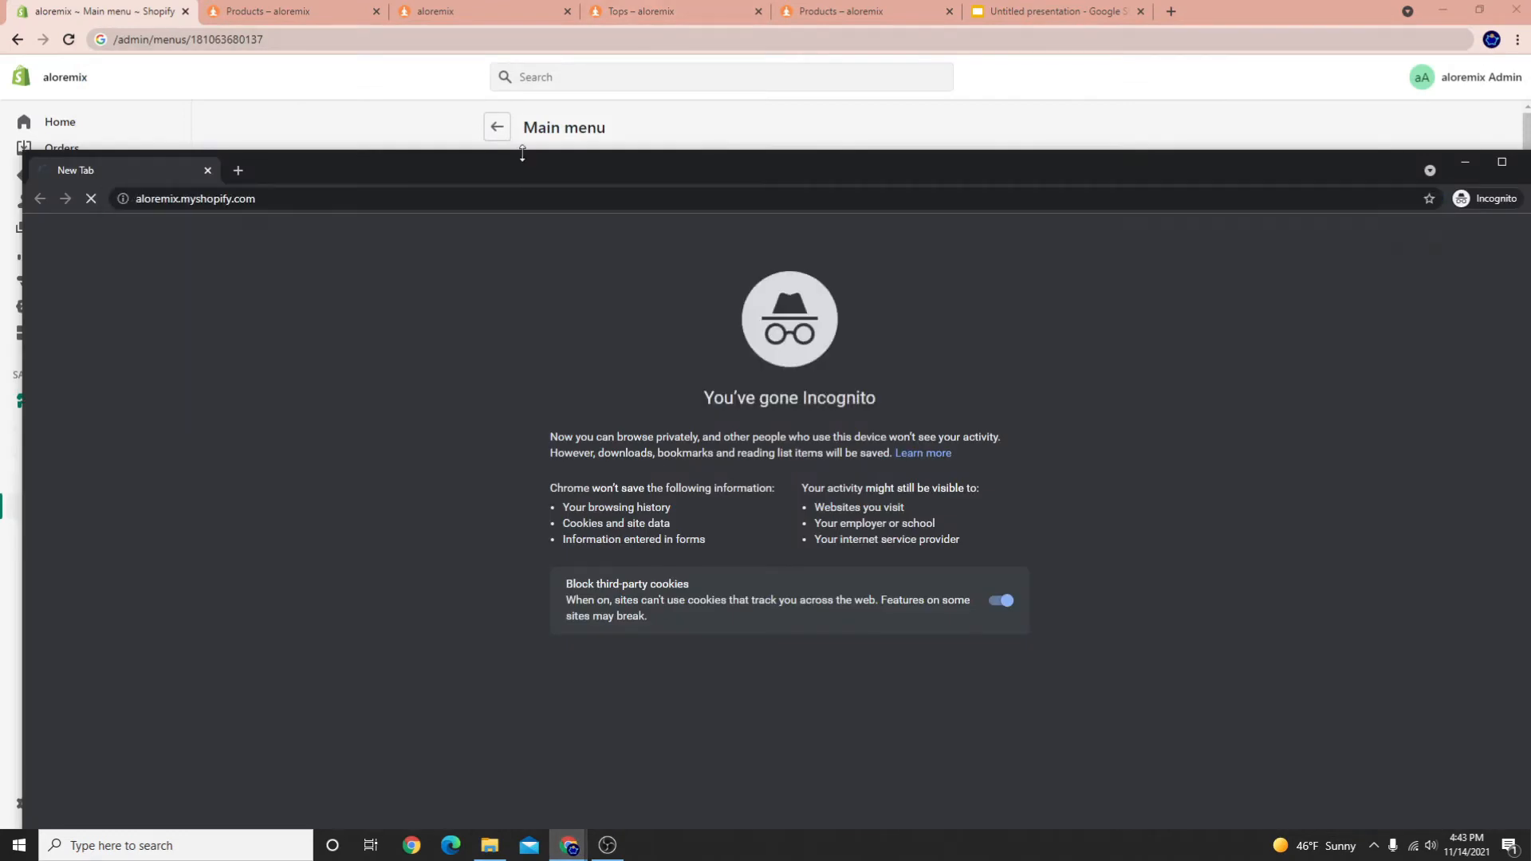
Search the store admin for passw, open the password protection preferences, and copy the online store's password
left_click(776, 122)
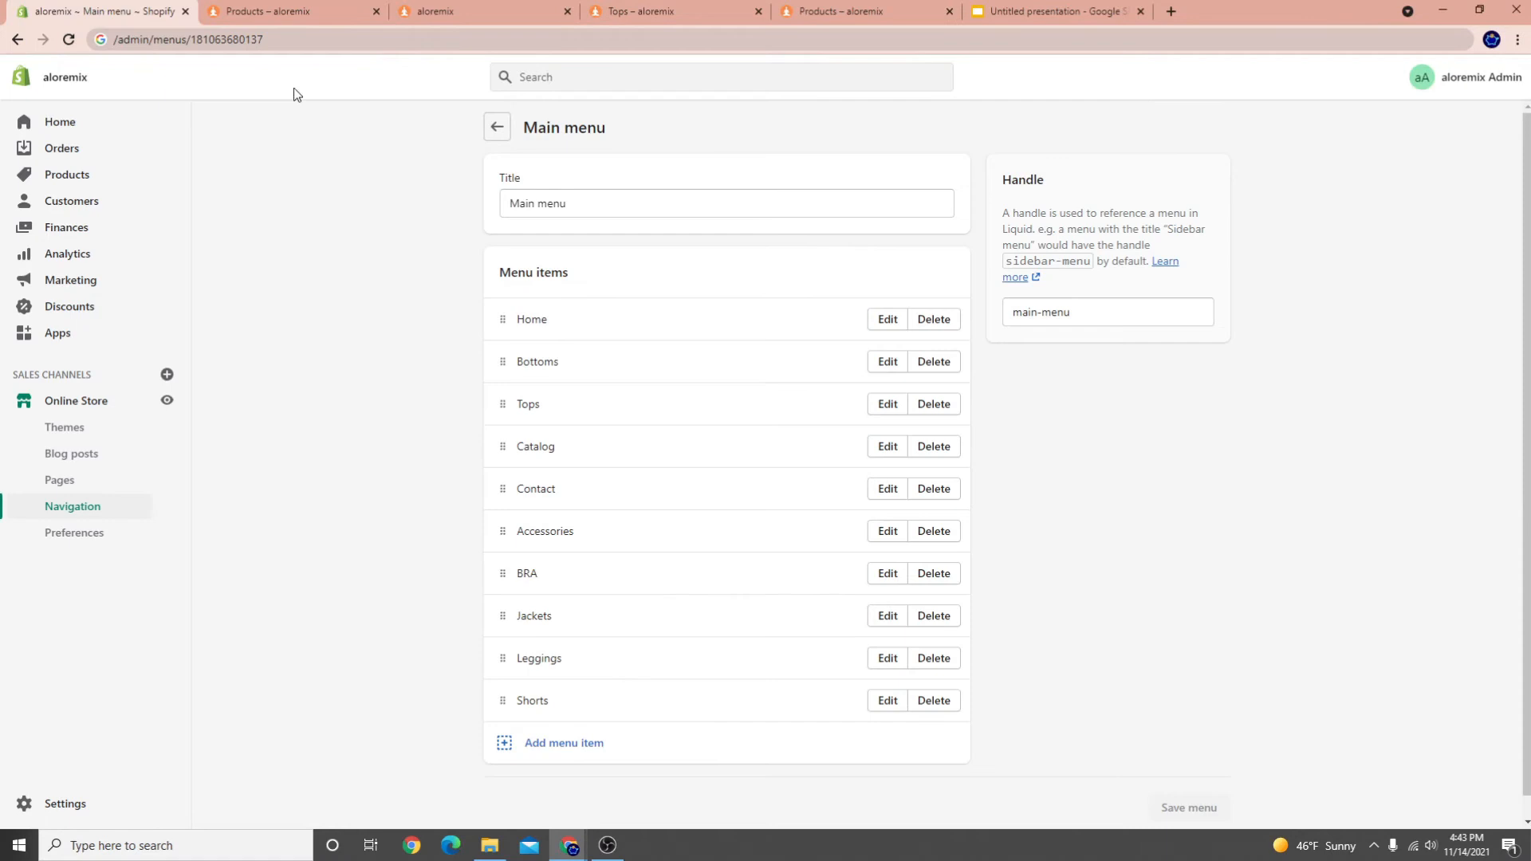
left_click(549, 84)
type("passw")
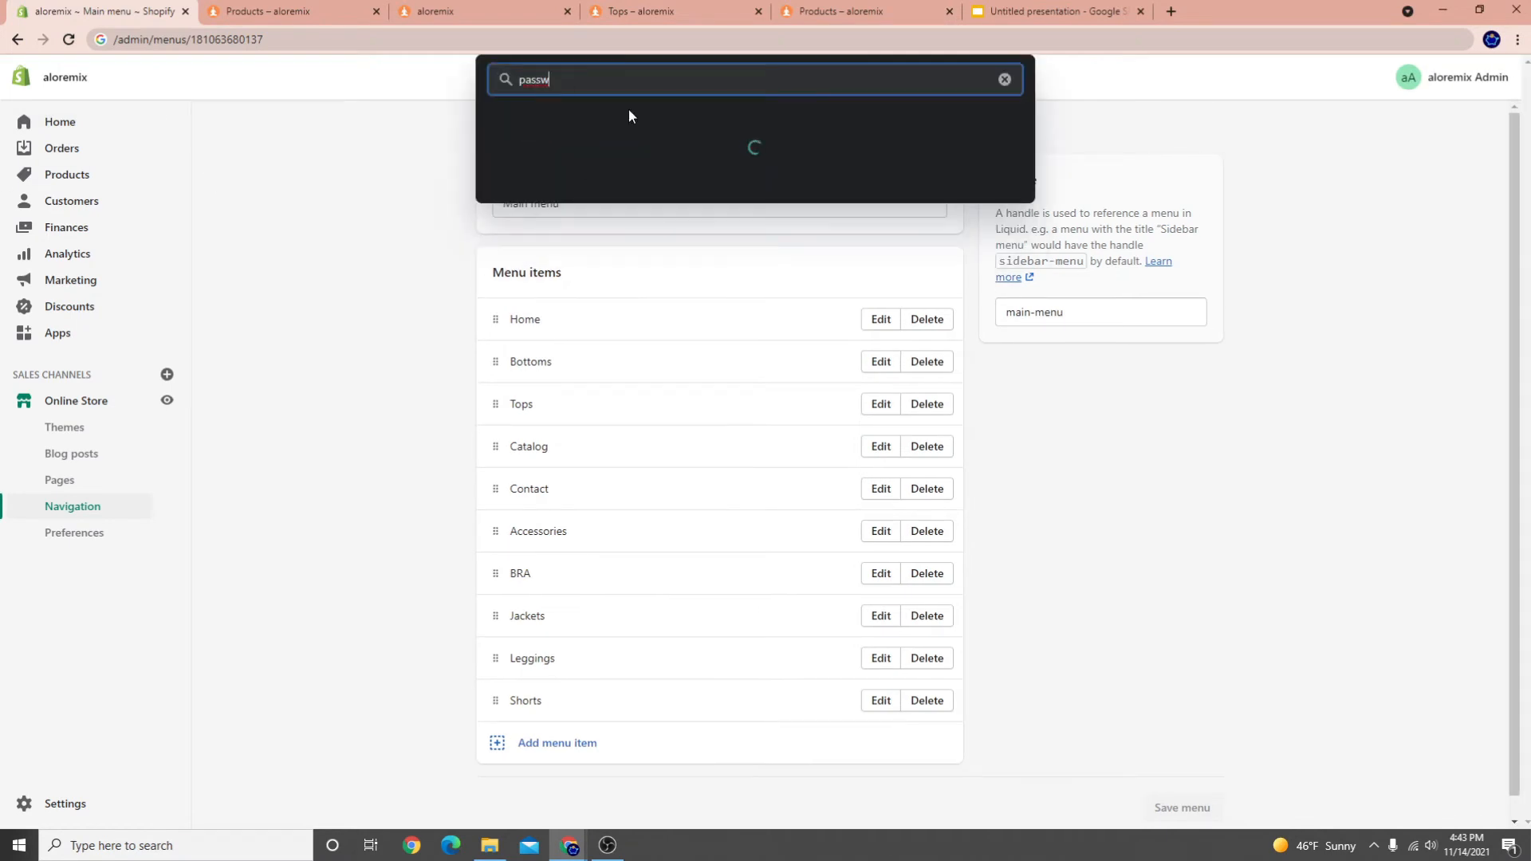
left_click(616, 203)
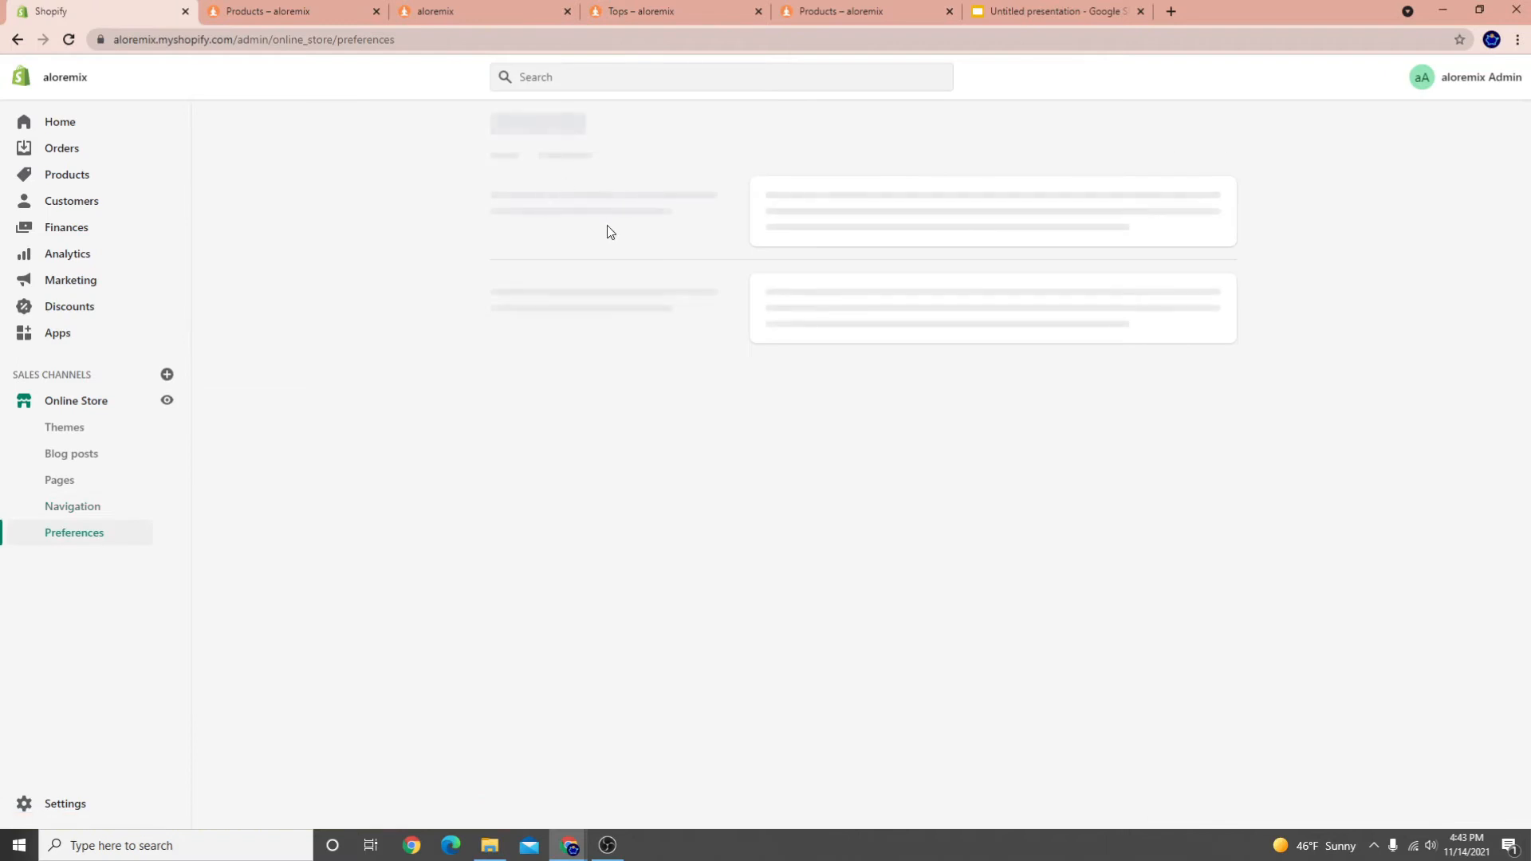
scroll(753, 654, "down", 12)
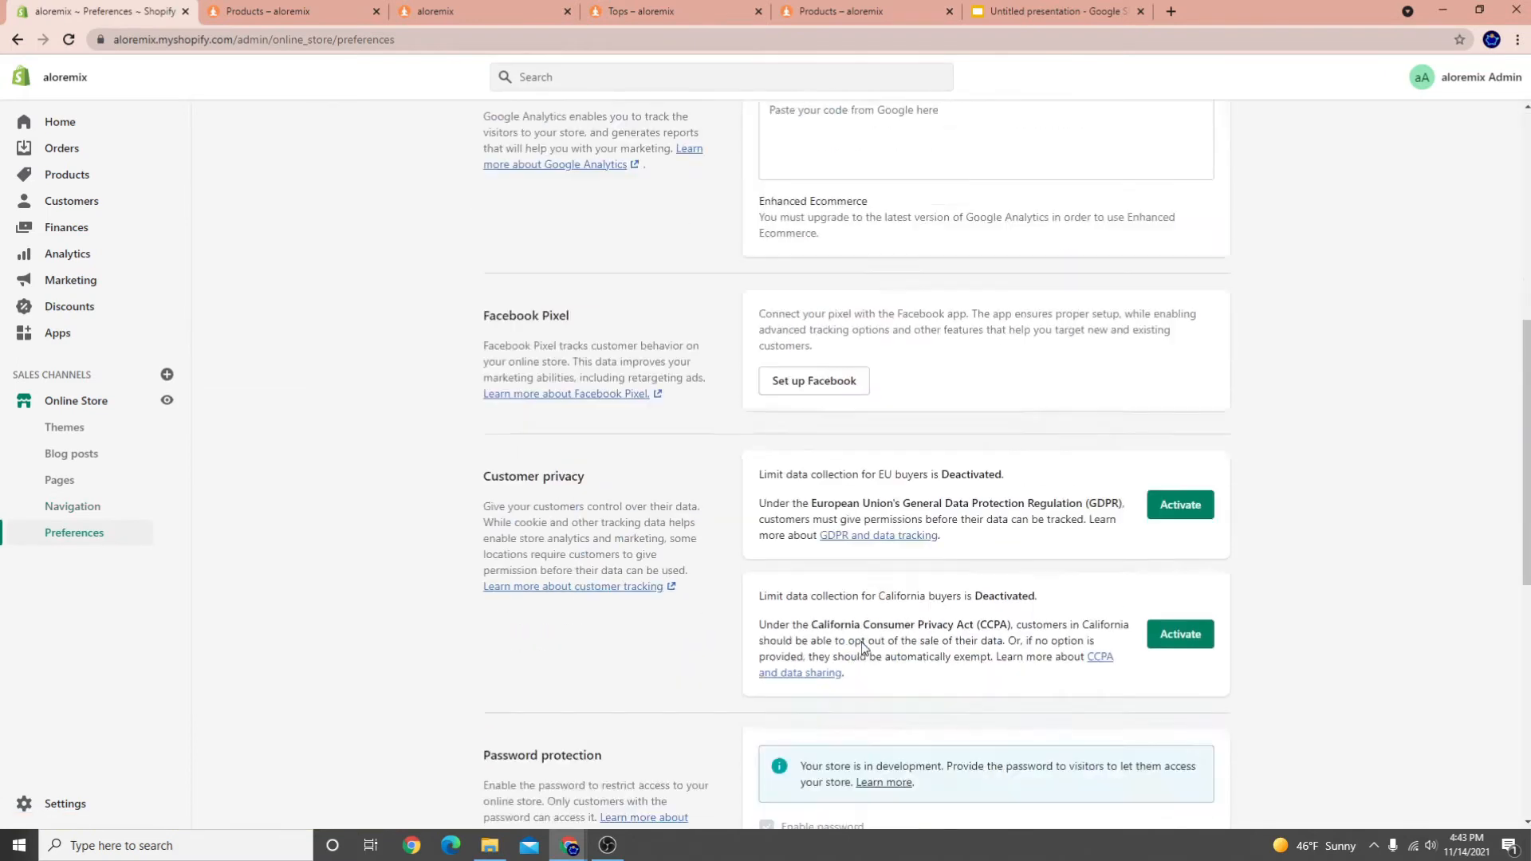
left_click_drag(818, 338, 728, 331)
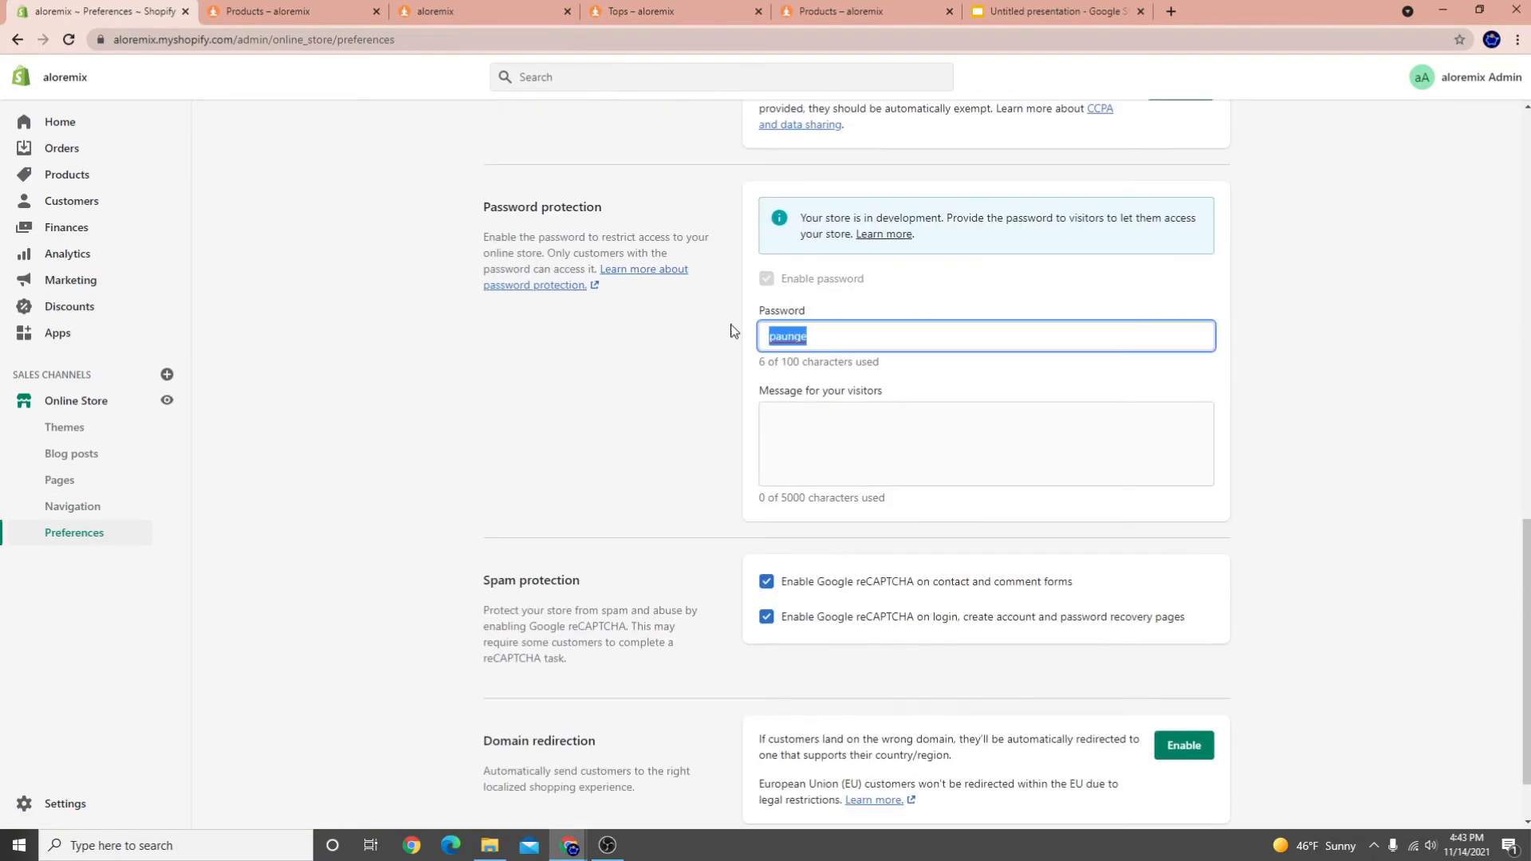
right_click(785, 329)
left_click(714, 363)
double_click(786, 336)
right_click(790, 331)
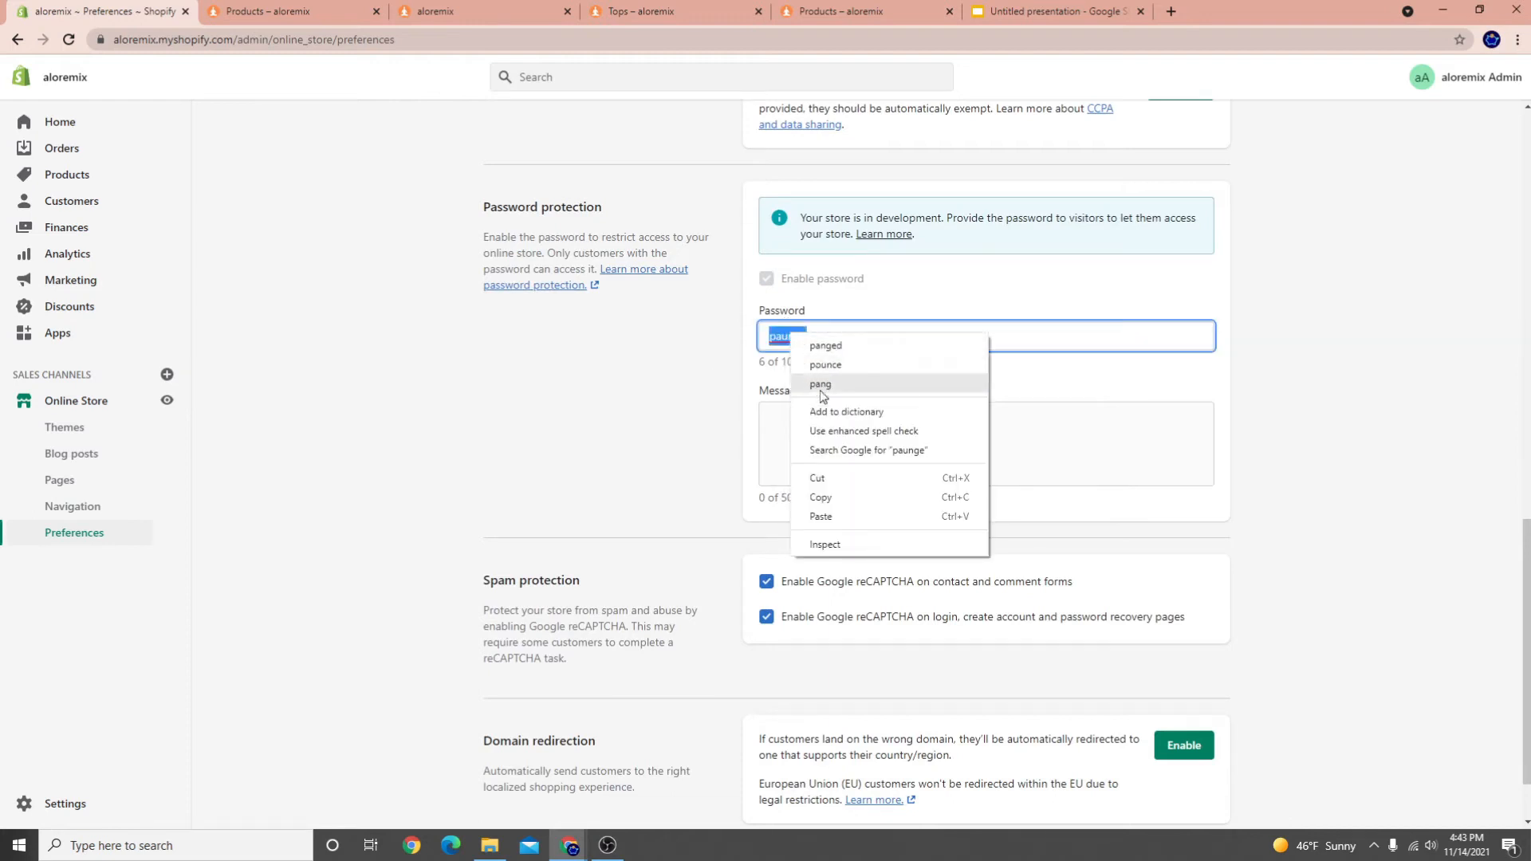
left_click(821, 497)
Switch to the incognito window, enter the copied store password, and submit it to enter the storefront
mouse_move(569, 844)
left_click(599, 821)
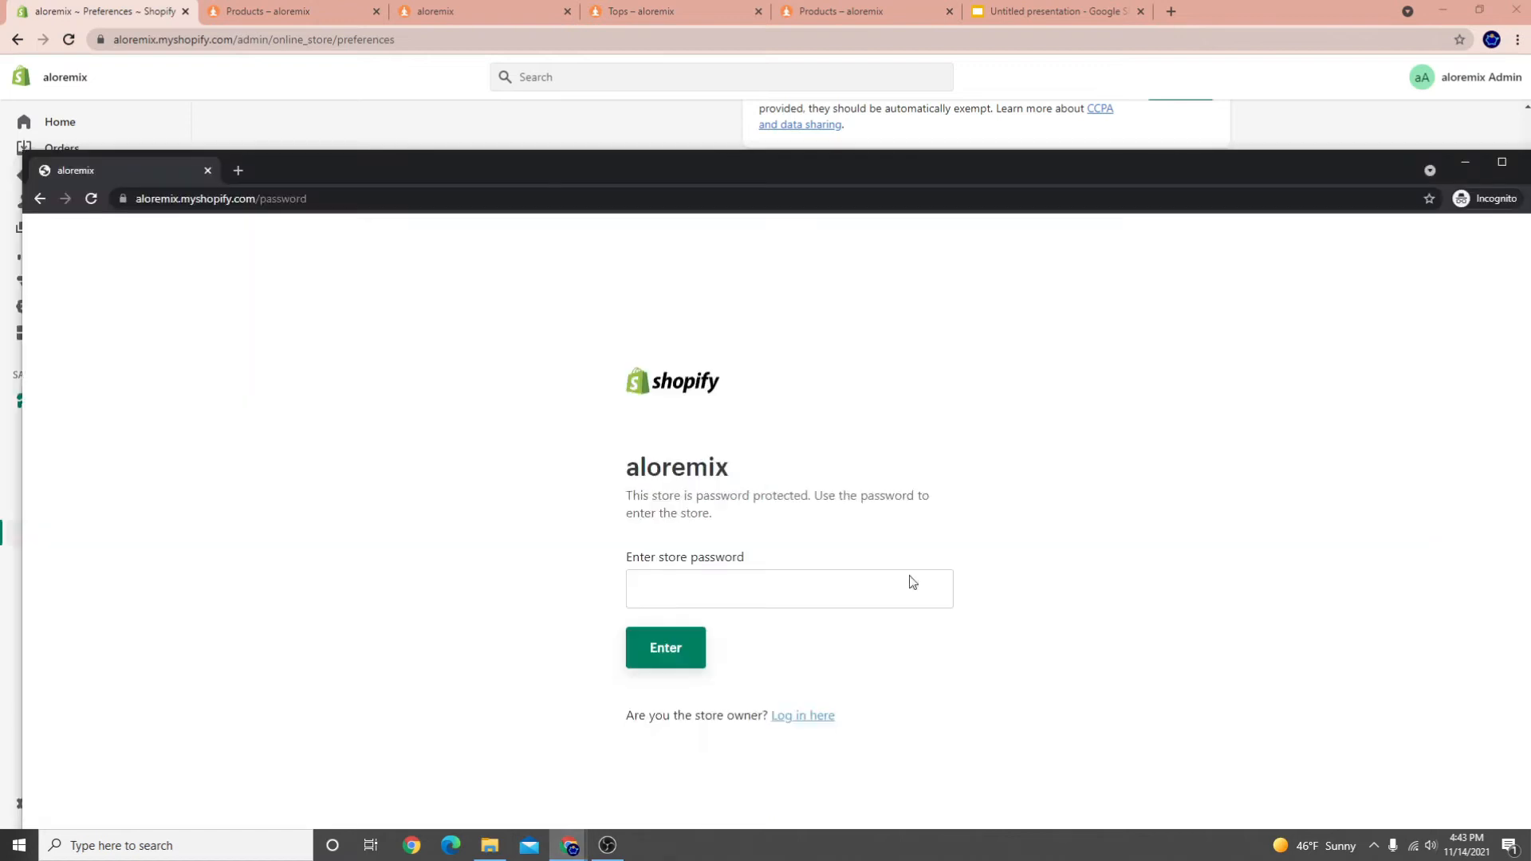
right_click(677, 604)
left_click(718, 468)
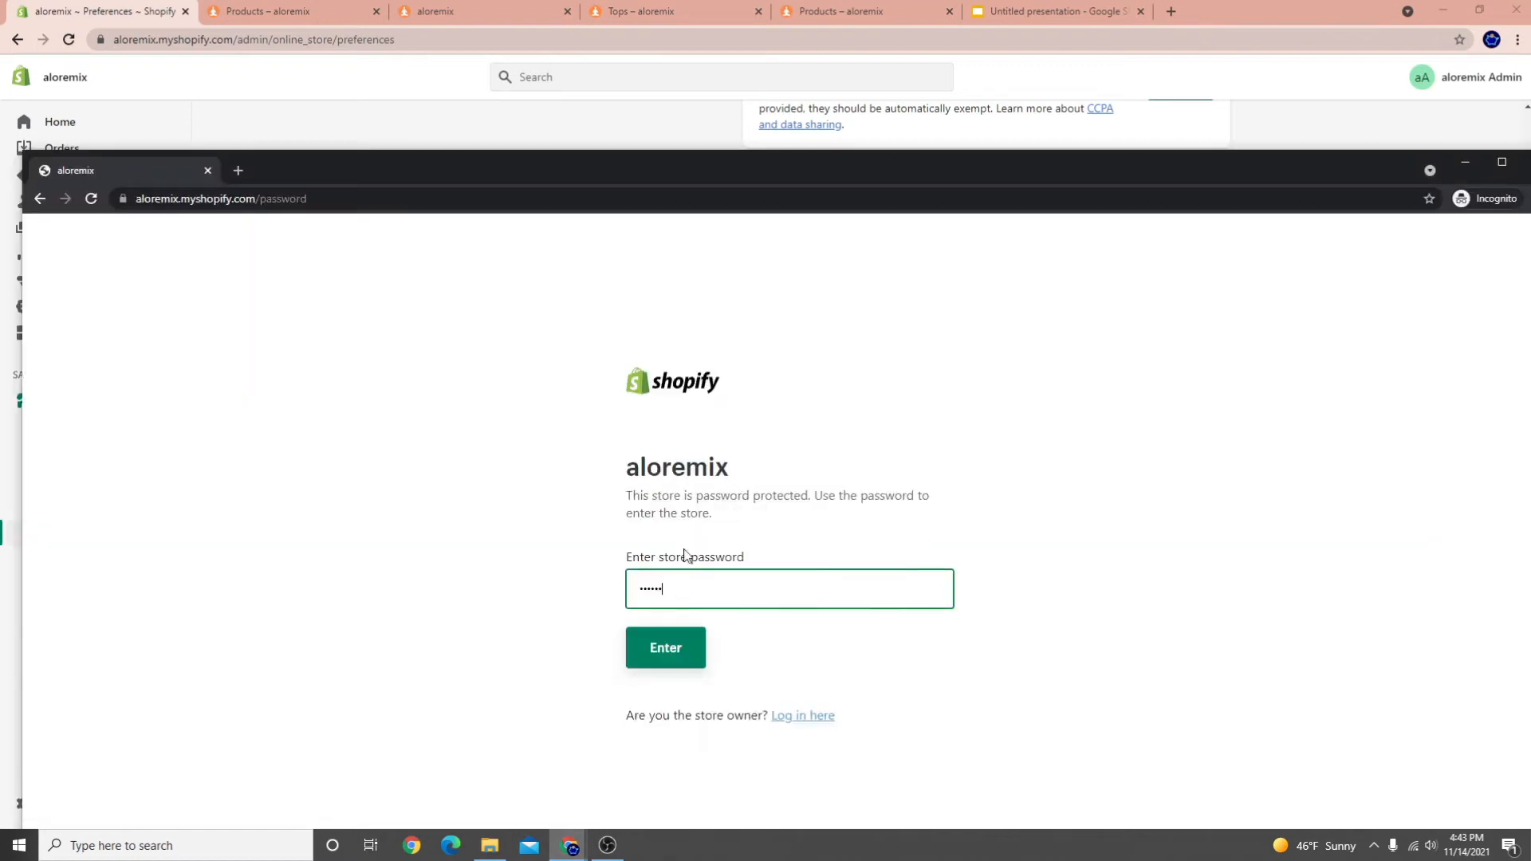
left_click(668, 649)
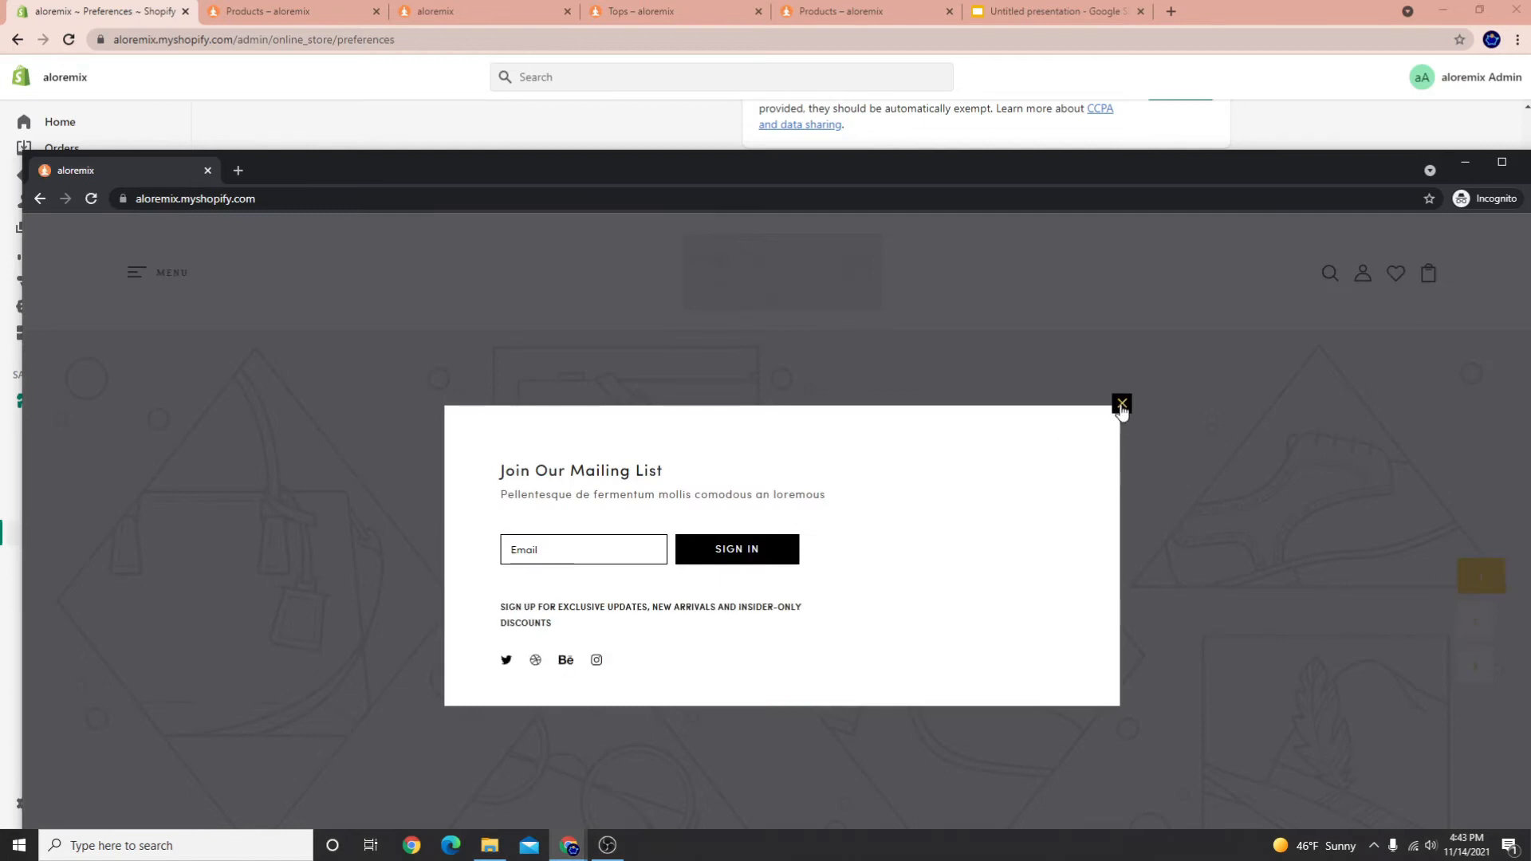
Dismiss the mailing list popup and view the storefront's navigation menu, moving the incognito window aside to reveal the admin sidebar
left_click(1121, 405)
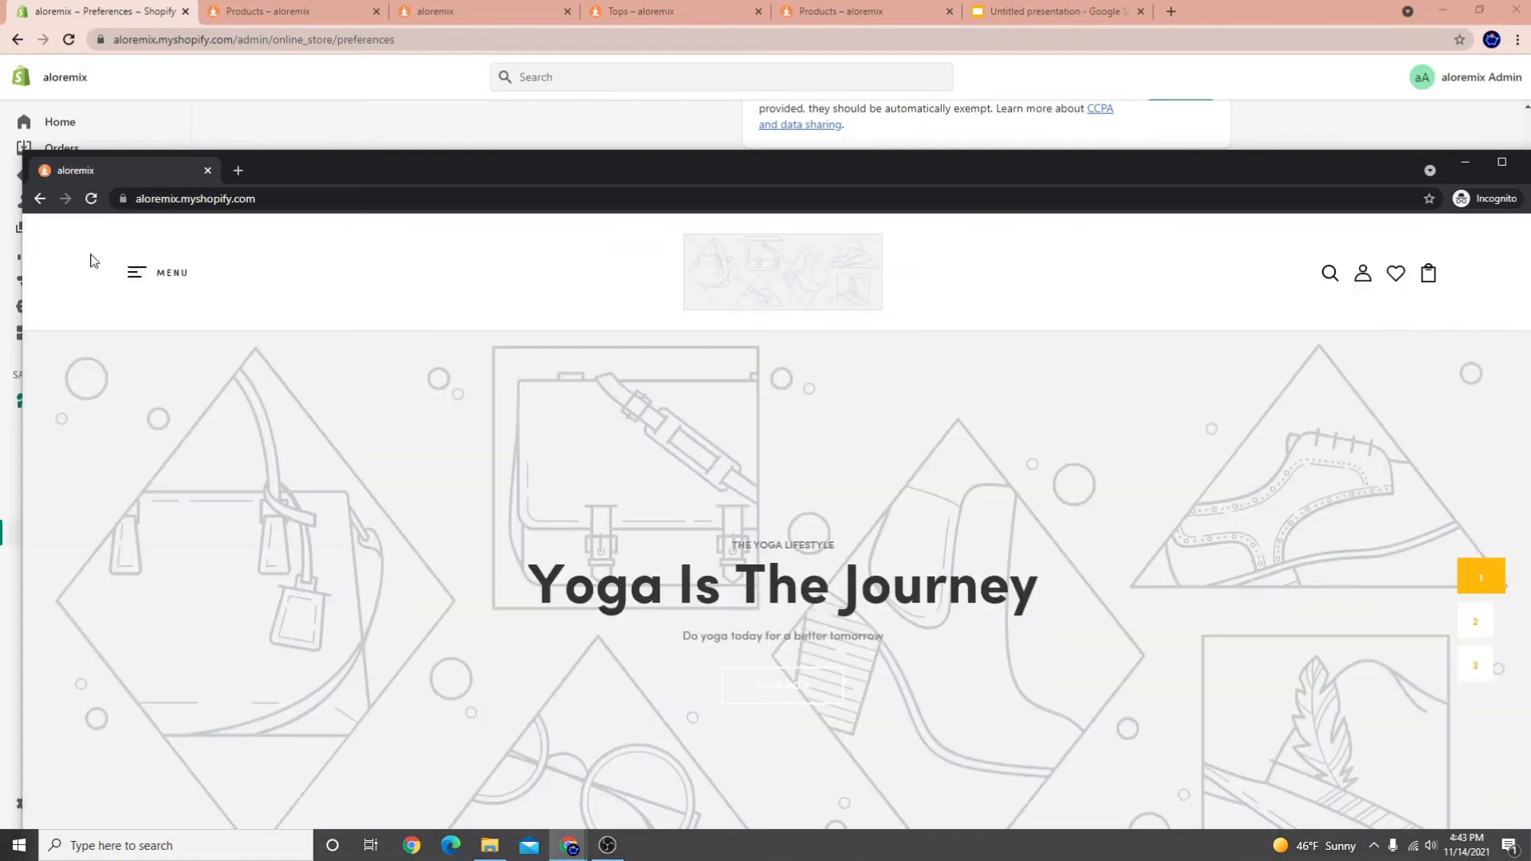
left_click(134, 271)
left_click_drag(265, 159, 637, 58)
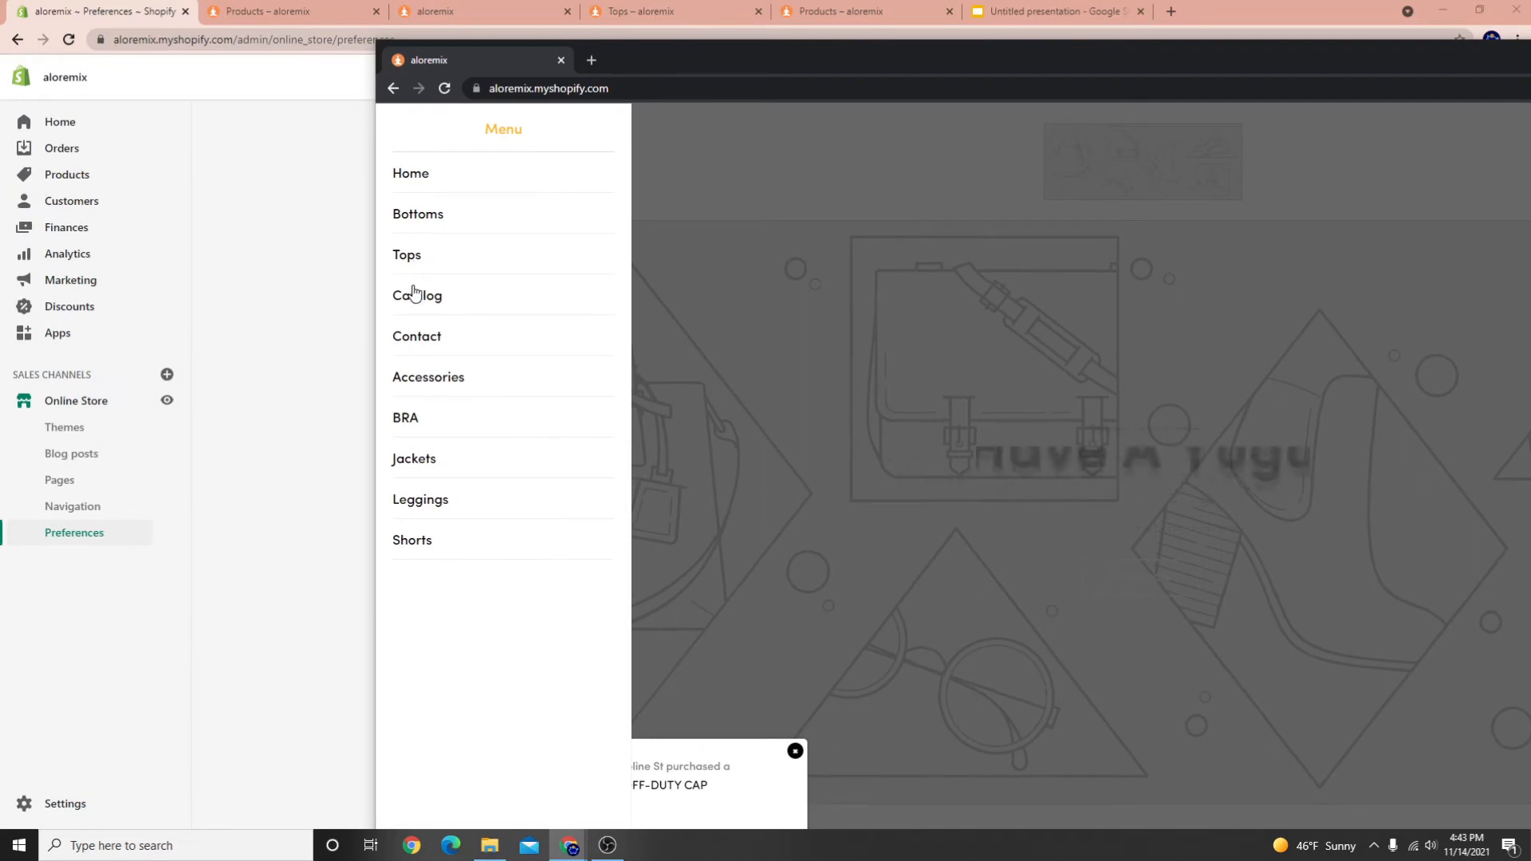
Return to the store admin and open the Main menu from the online store's Navigation page
left_click(280, 244)
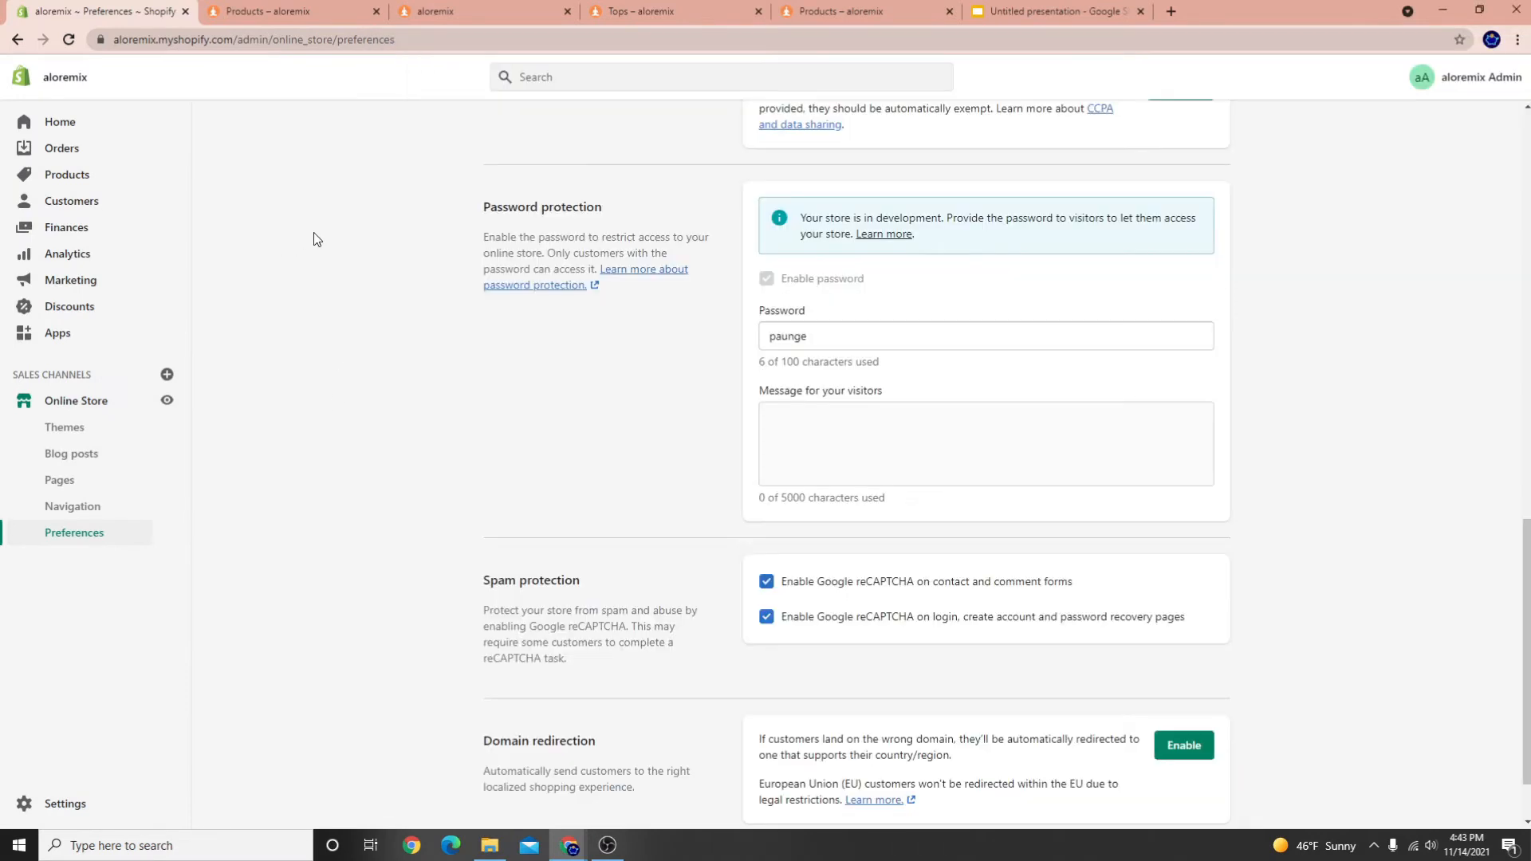
left_click(73, 509)
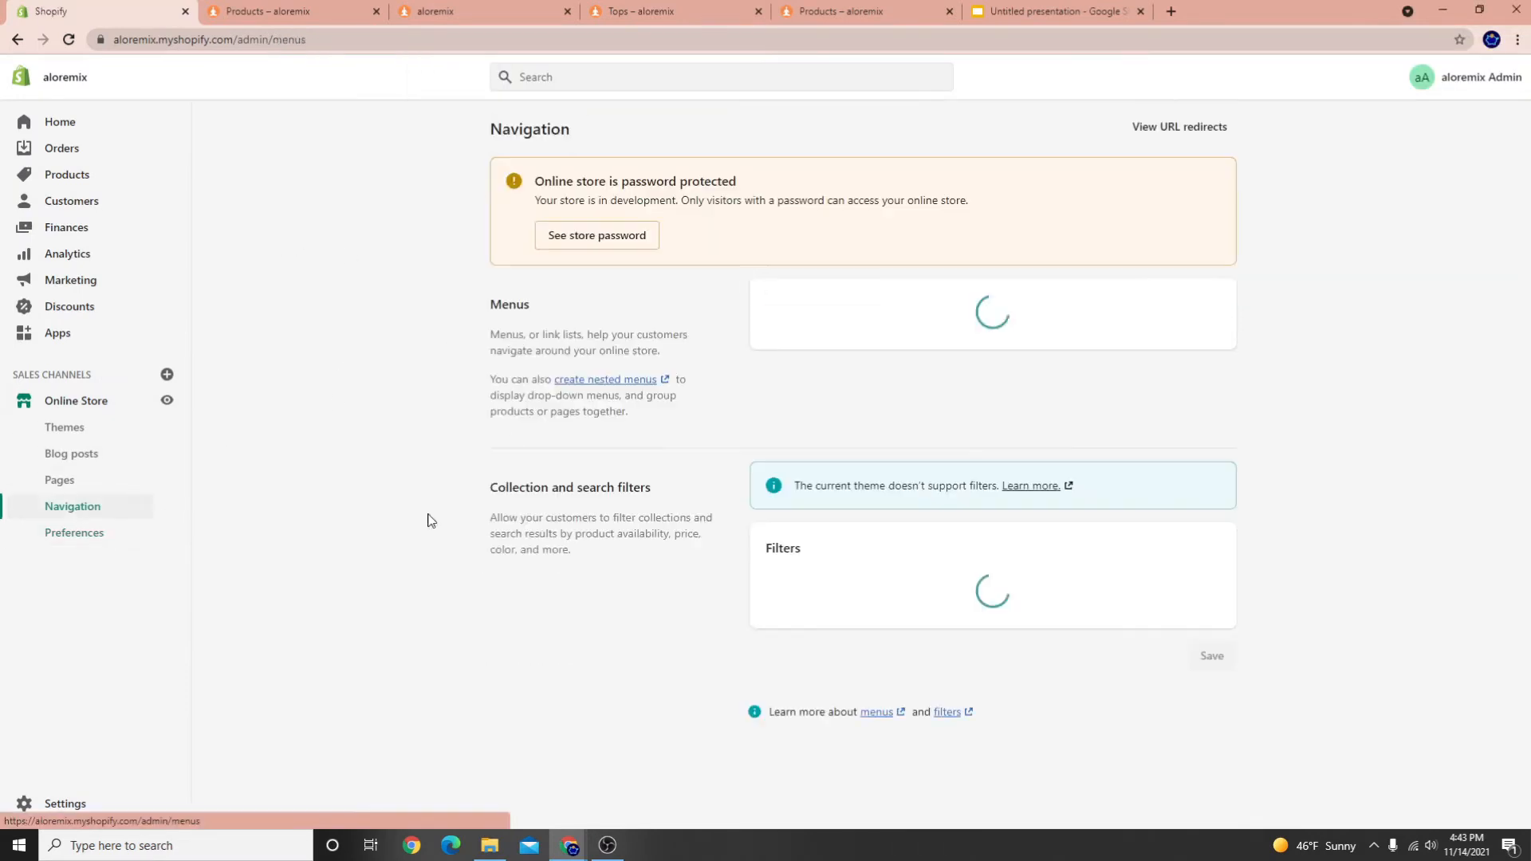
left_click(804, 415)
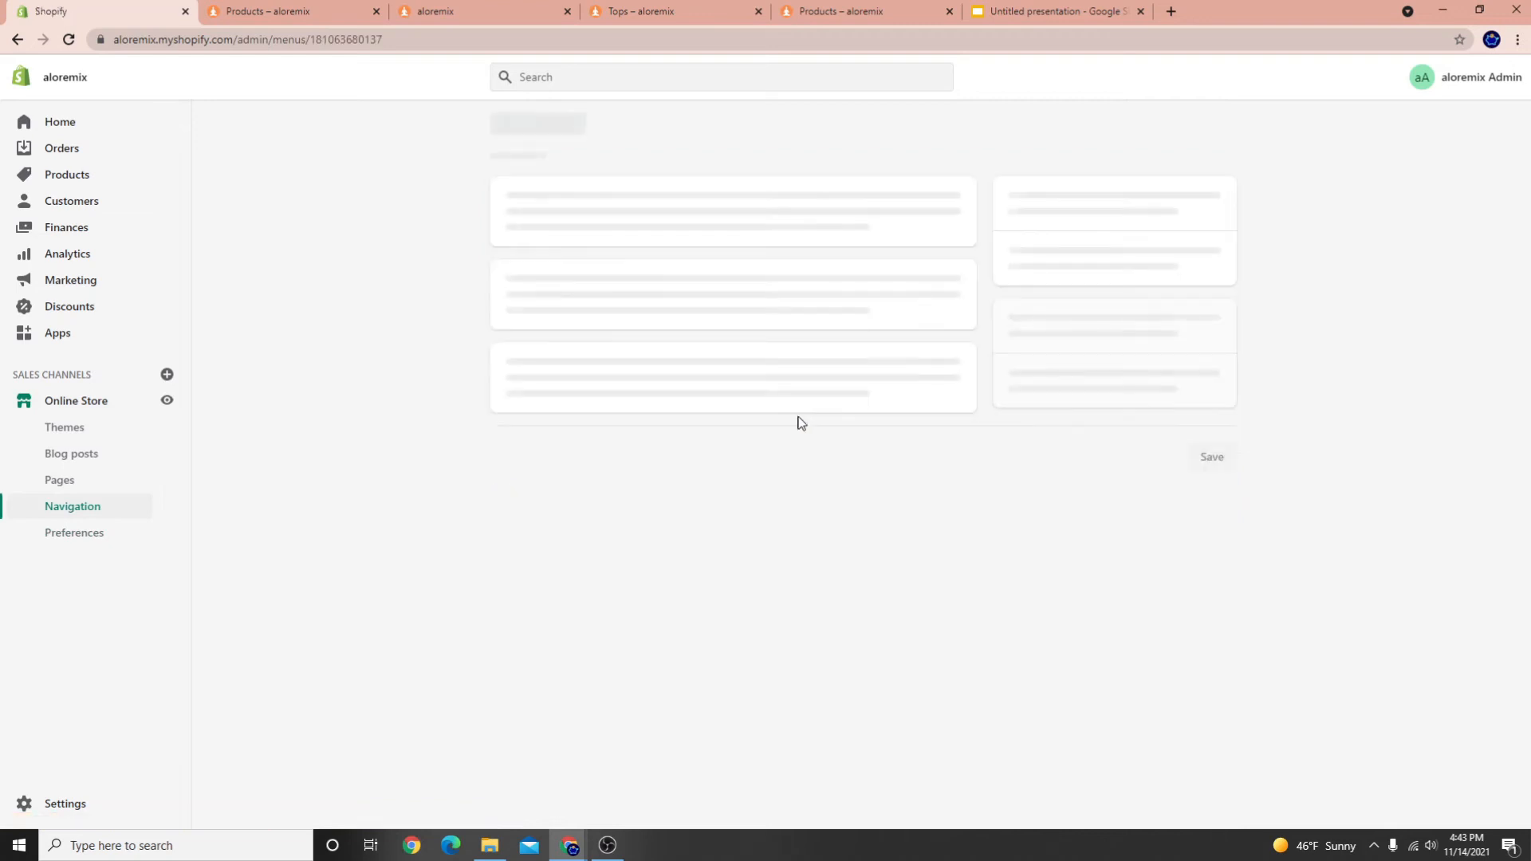
Nest Shorts and Leggings as submenu items under Bottoms, with Leggings first, and collapse the Bottoms group
left_click_drag(504, 410, 533, 424)
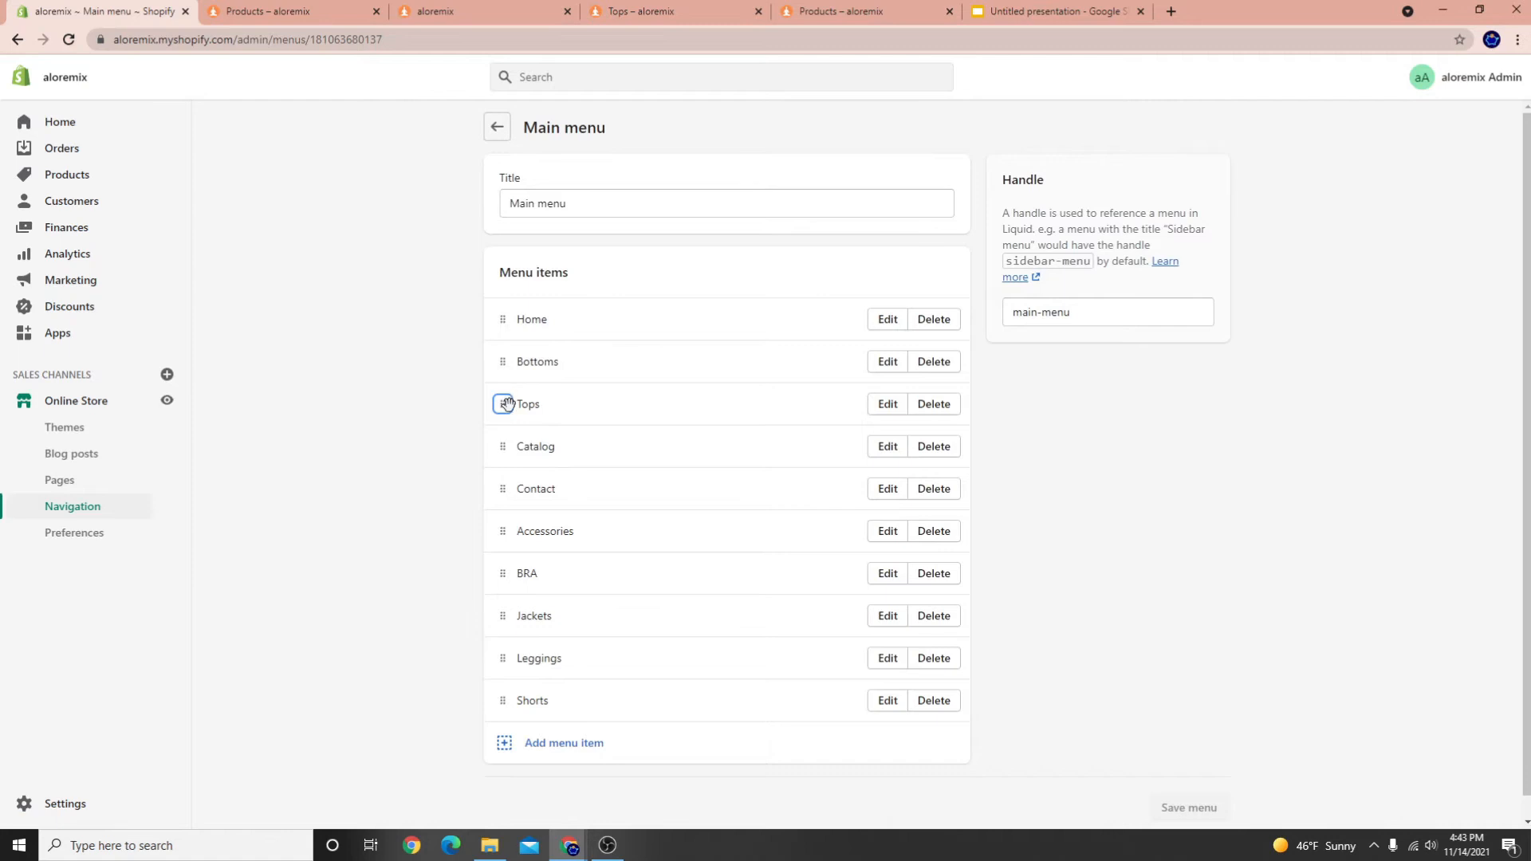
left_click_drag(502, 700, 488, 405)
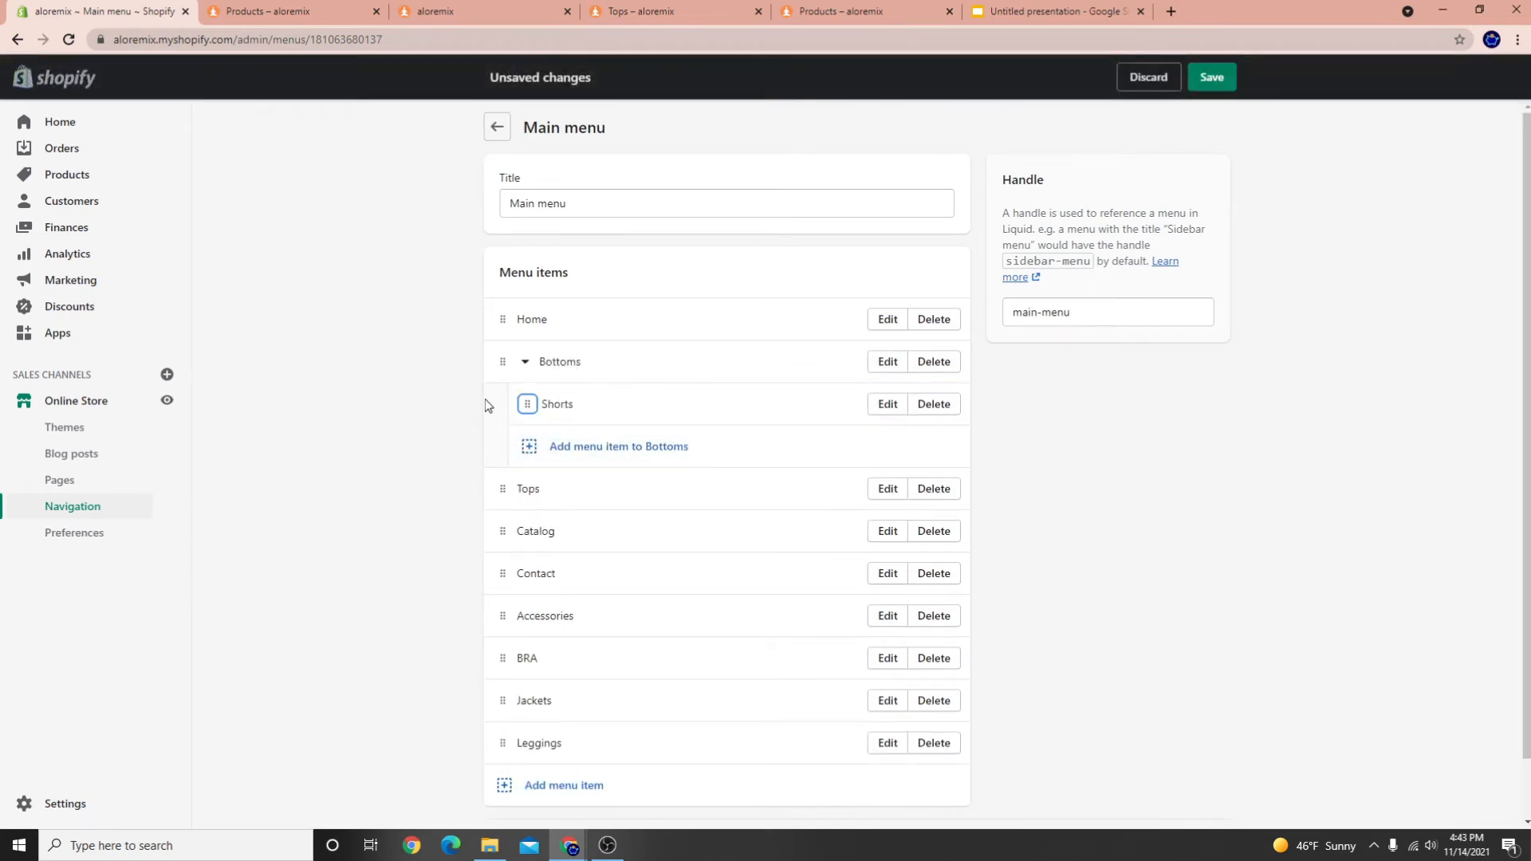
left_click(520, 363)
left_click(533, 365)
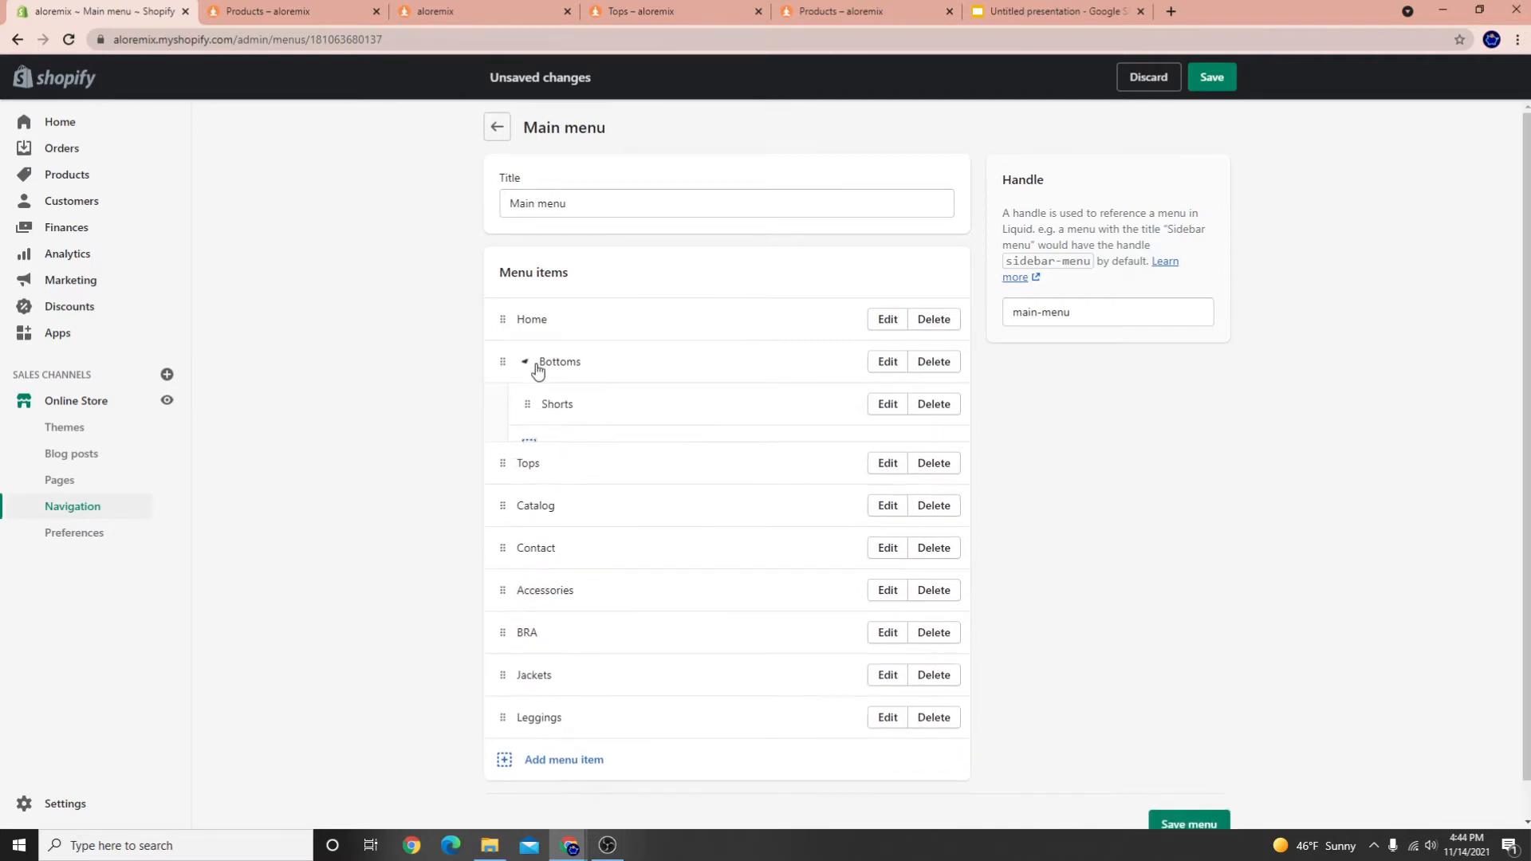
left_click(526, 364)
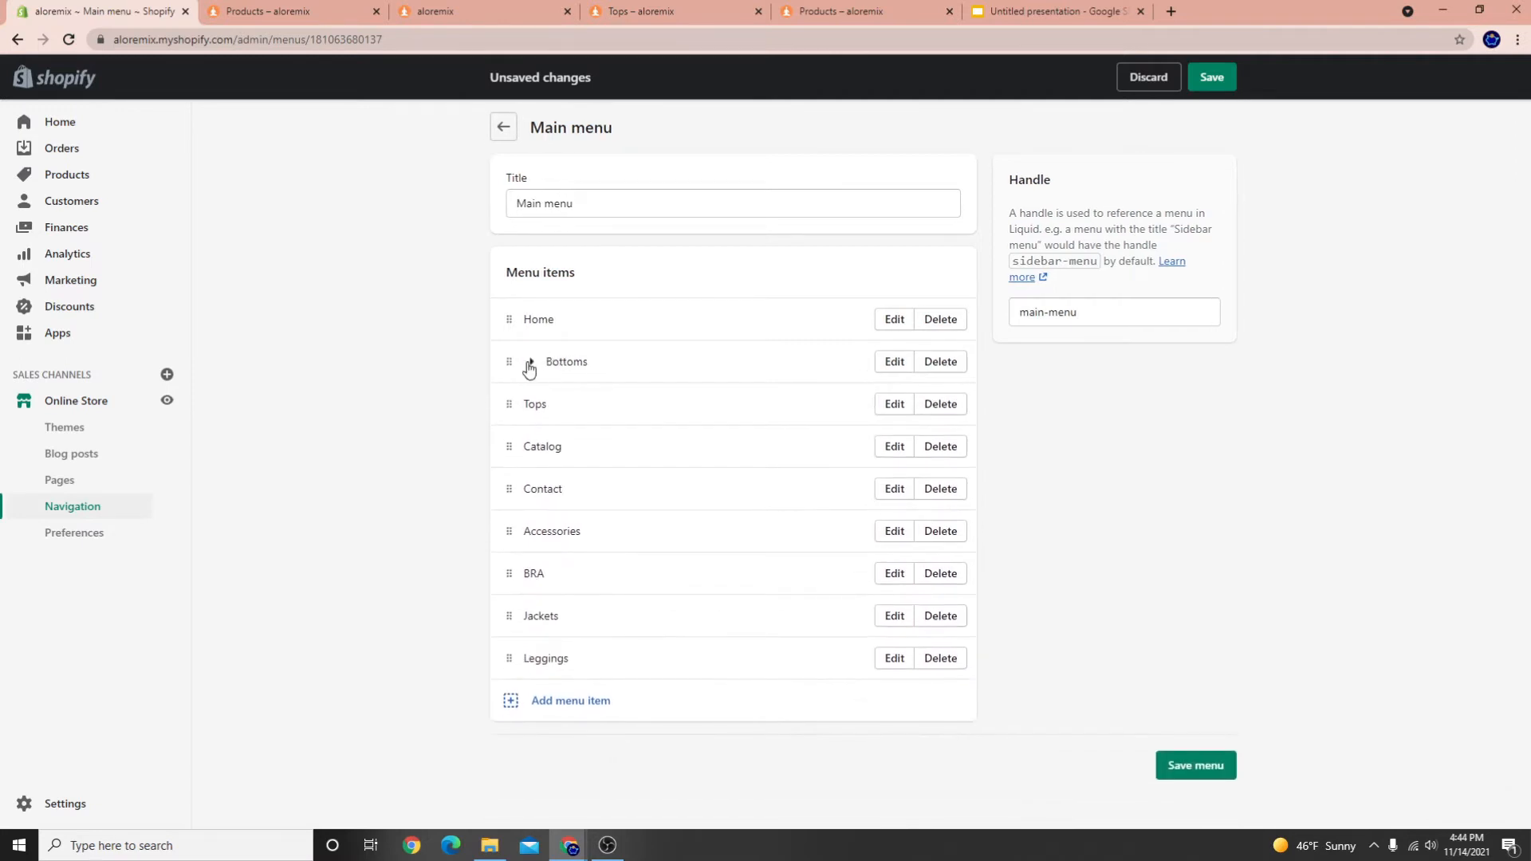
left_click(529, 364)
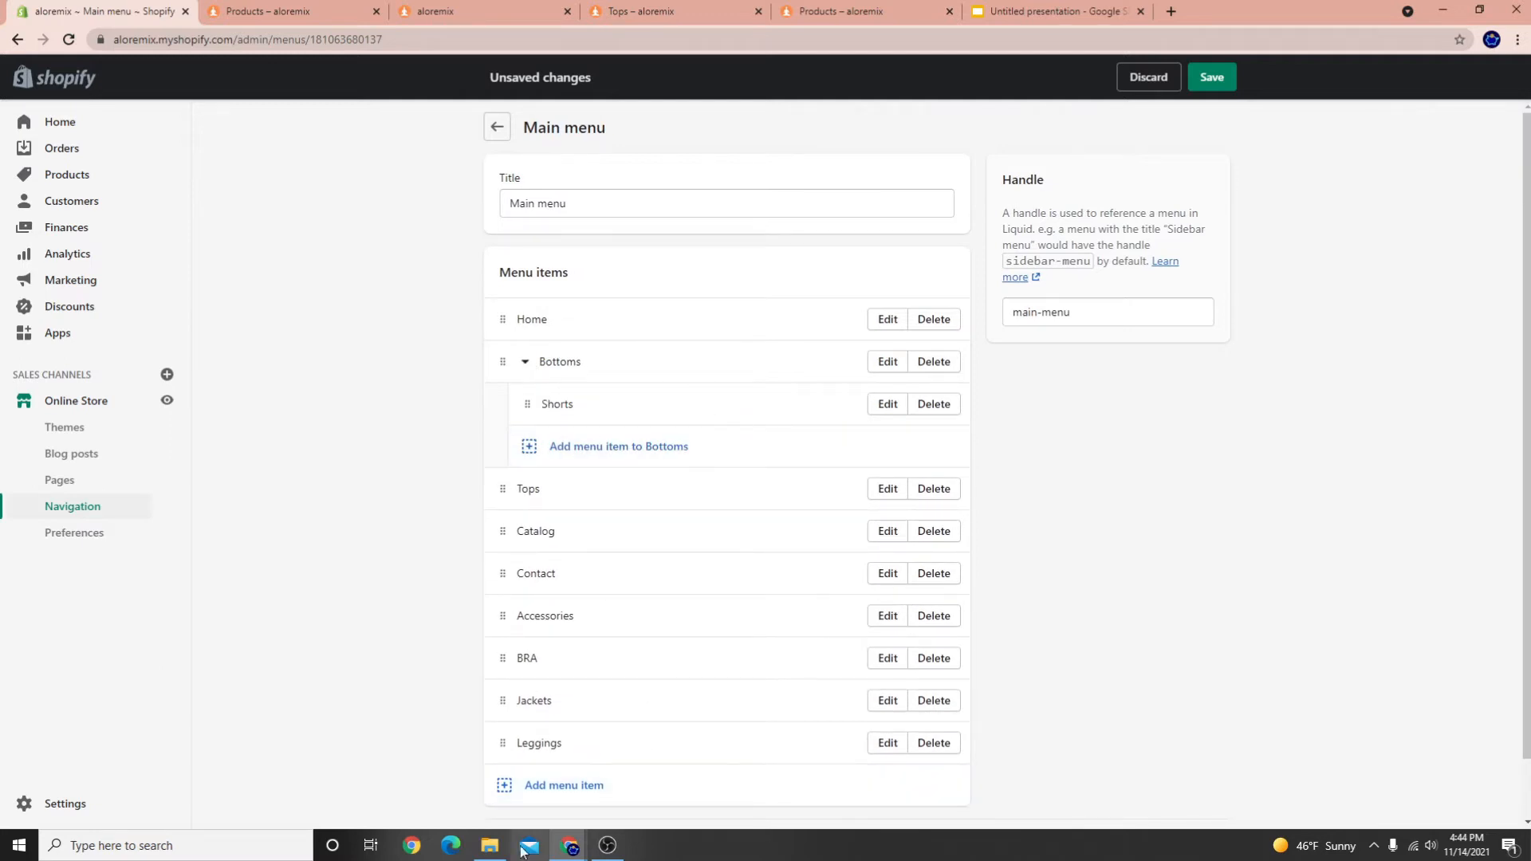
left_click_drag(497, 744, 517, 400)
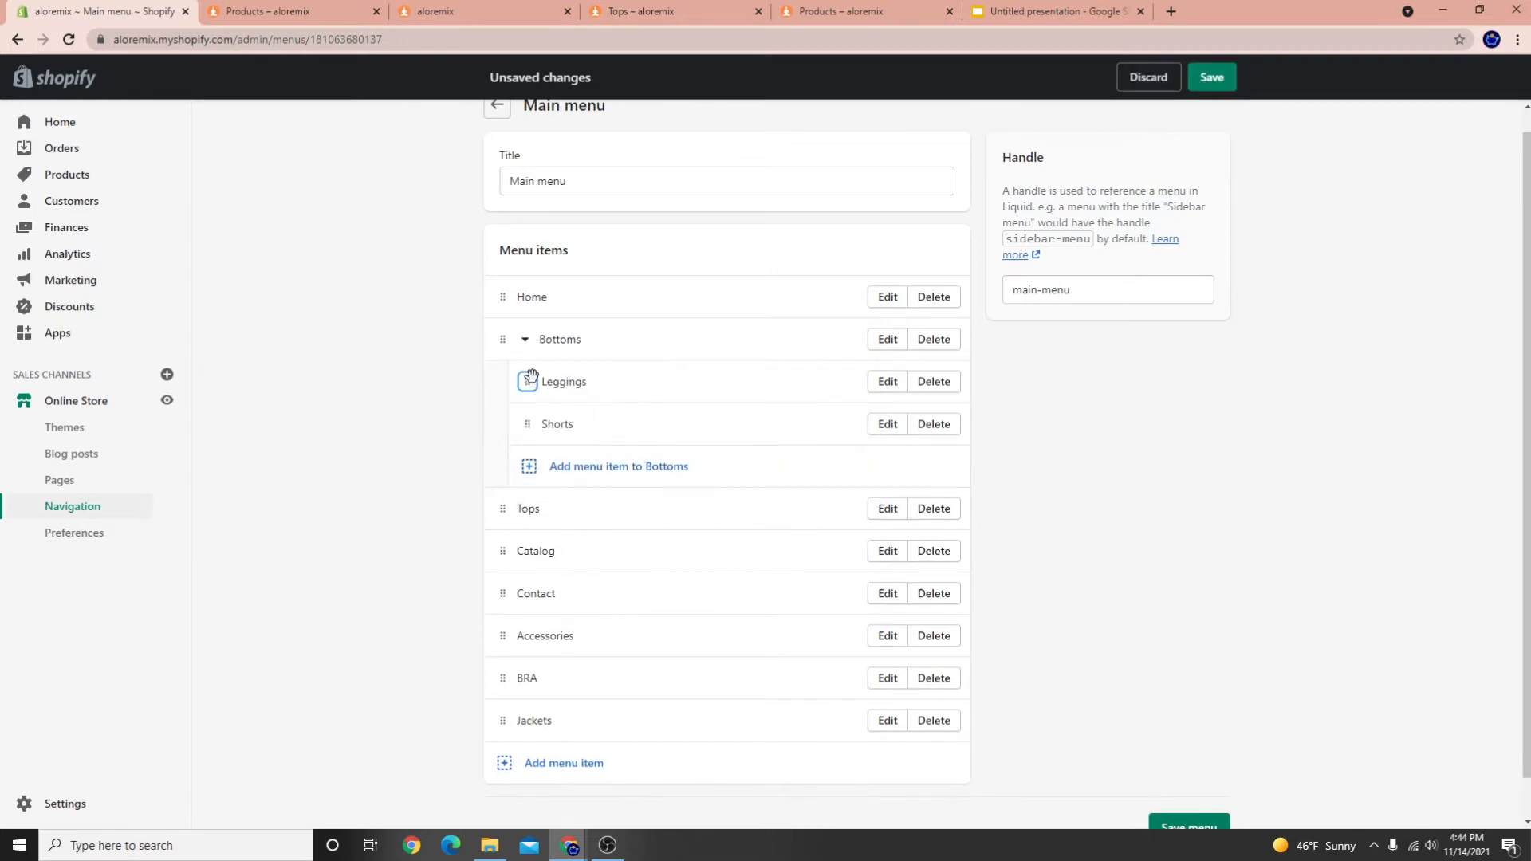
left_click(525, 339)
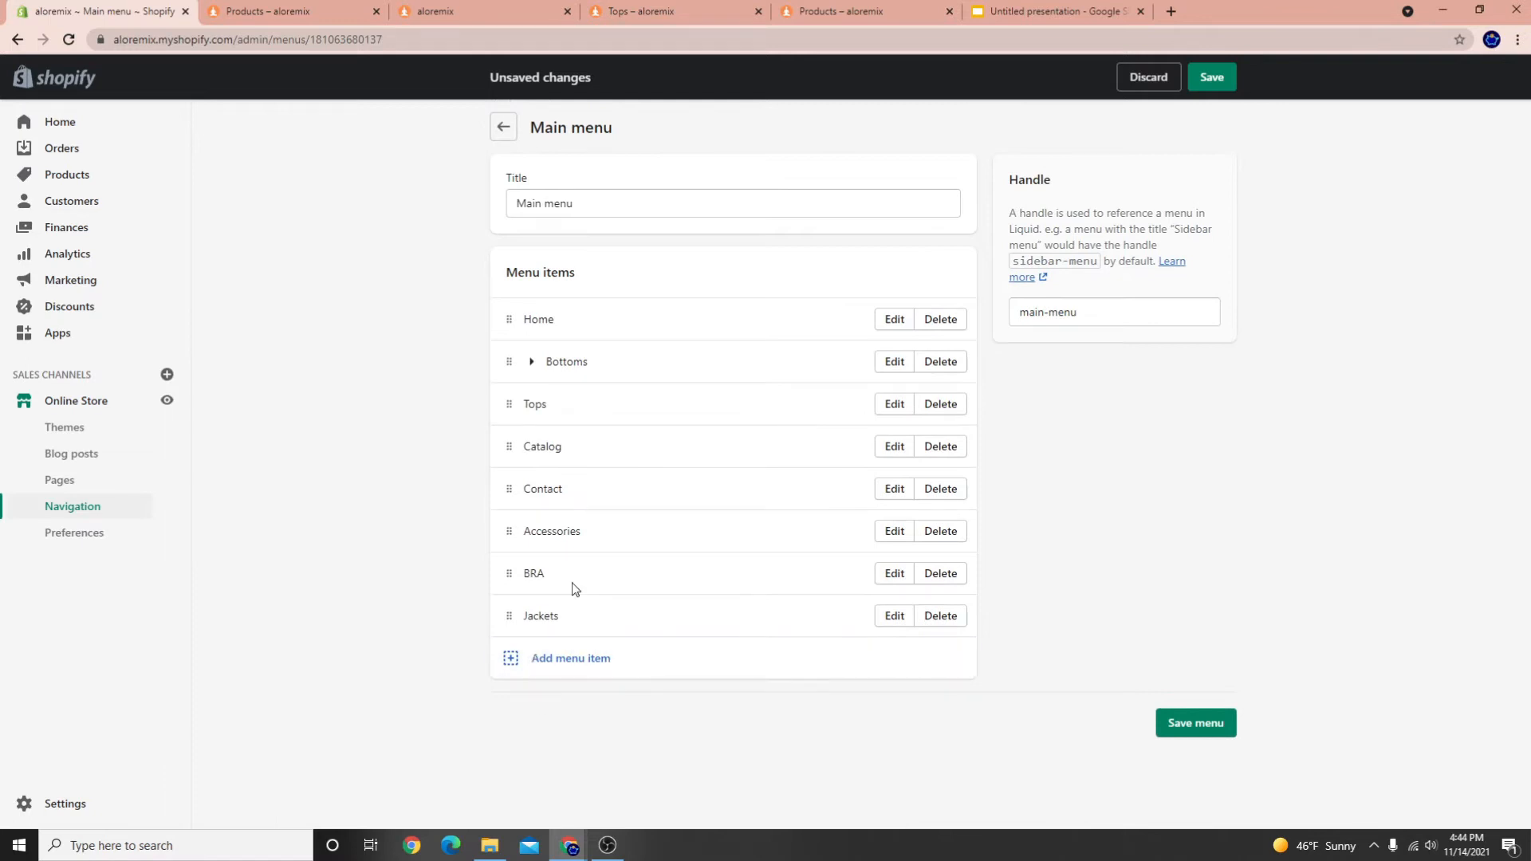
Move BRA and Jackets up beneath Tops and nest both as its submenu items, with Jackets first
left_click_drag(525, 402, 547, 404)
left_click_drag(509, 574, 509, 457)
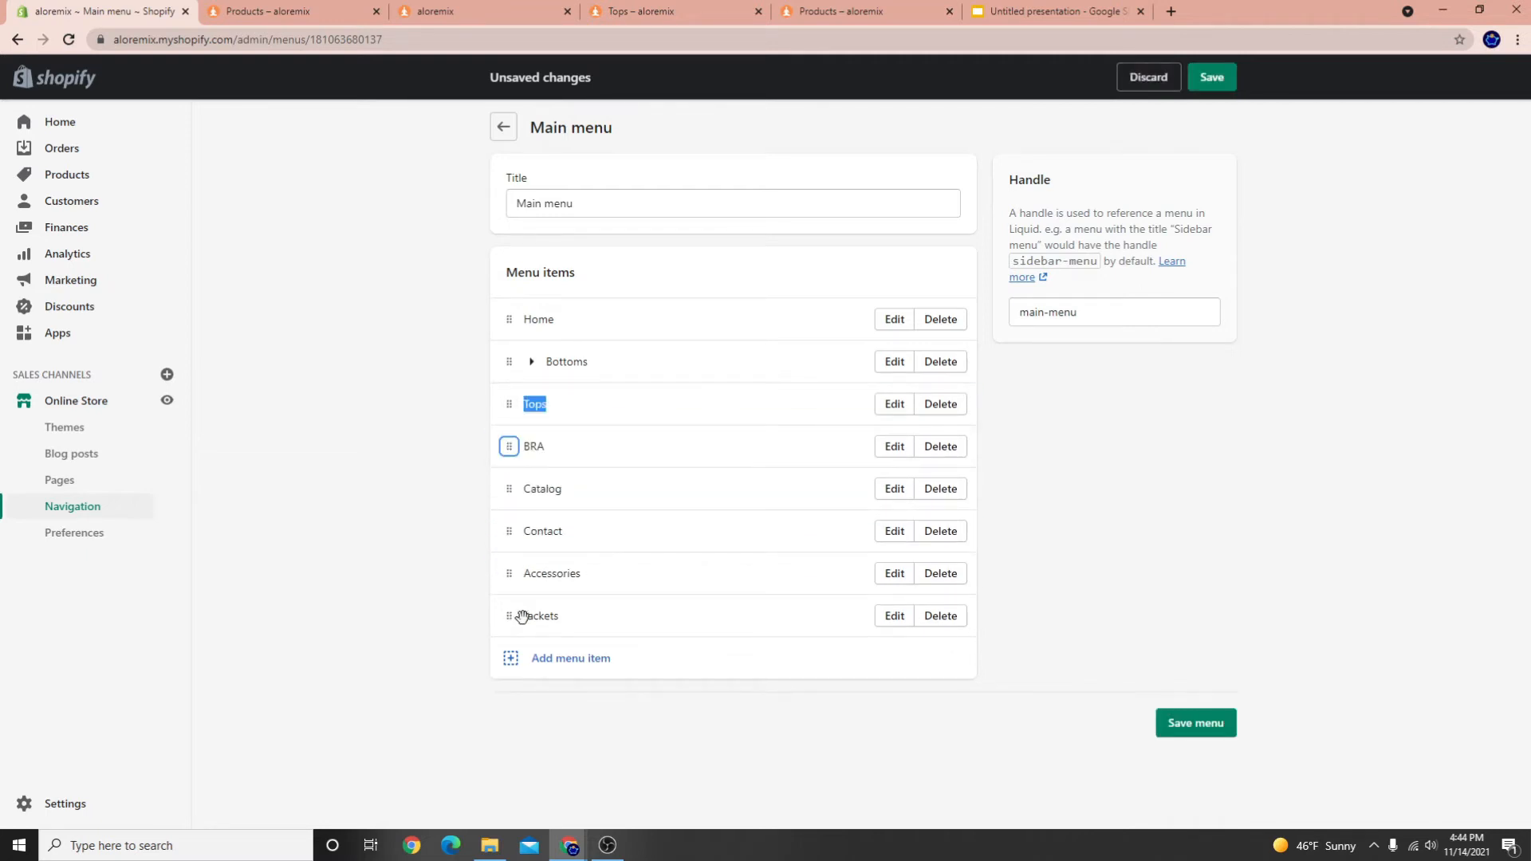
left_click_drag(518, 619, 522, 490)
left_click_drag(505, 445, 550, 448)
left_click_drag(509, 529, 553, 458)
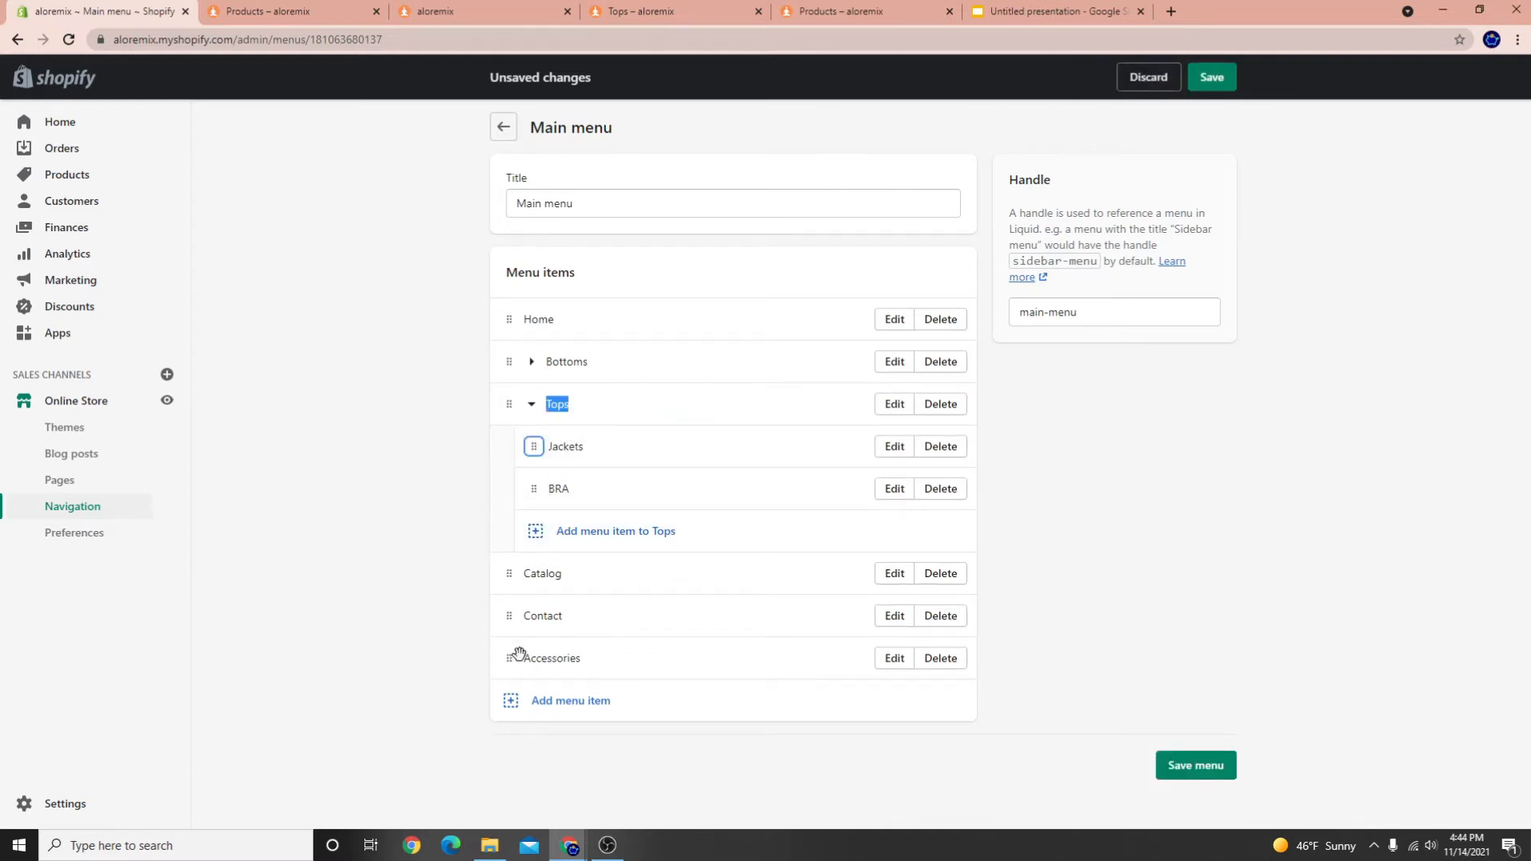
Collapse the Tops group and reorder the menu so Tops, Bottoms and Accessories follow Home, ahead of Catalog
left_click_drag(515, 664, 487, 410)
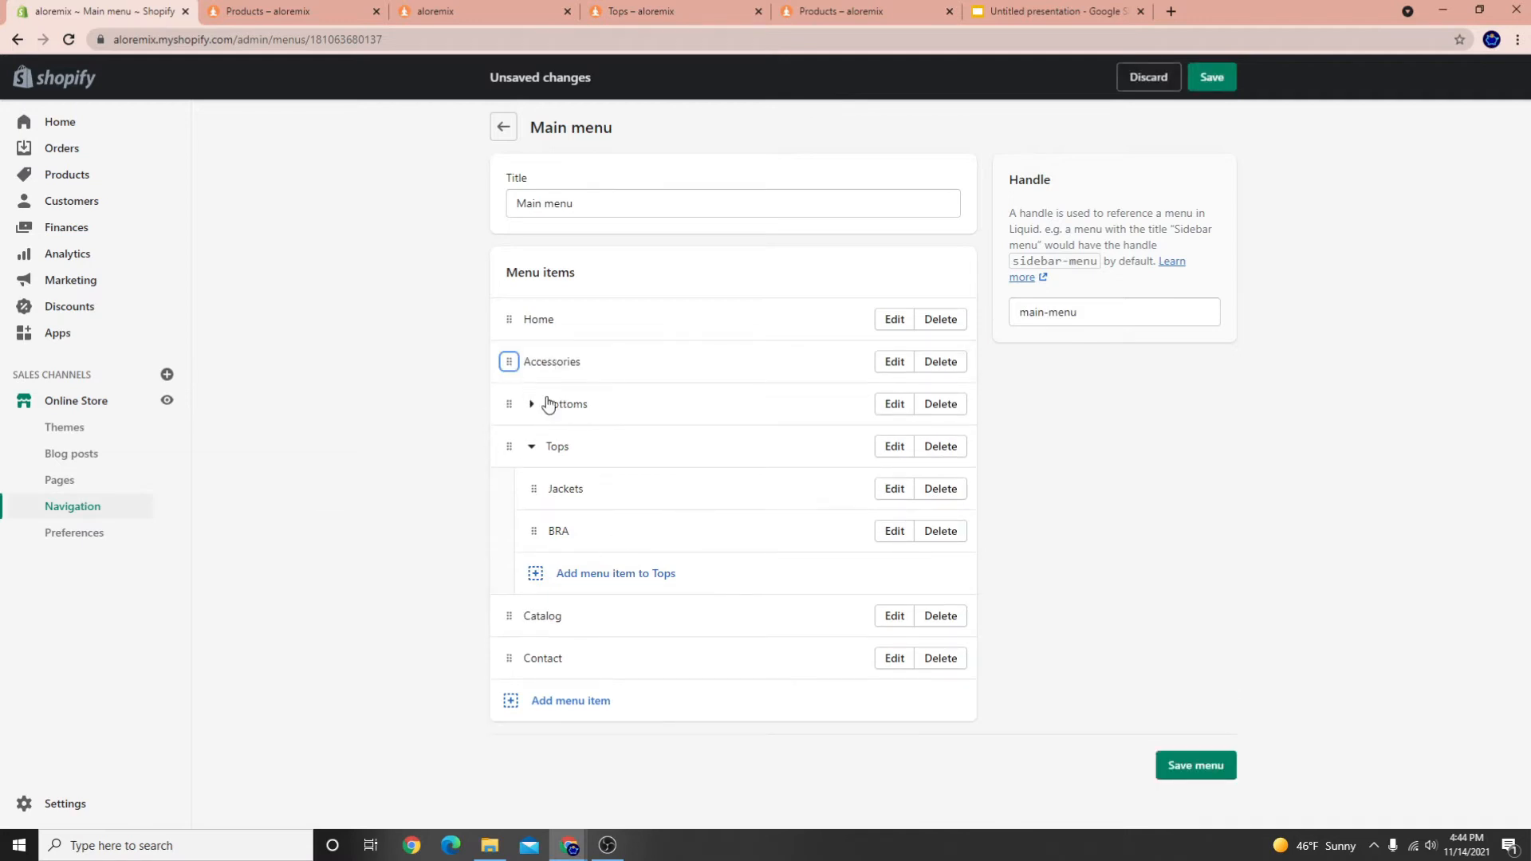
left_click(532, 447)
mouse_move(507, 355)
left_mouse_down()
mouse_move(505, 431)
mouse_move(565, 441)
mouse_move(510, 361)
left_mouse_up()
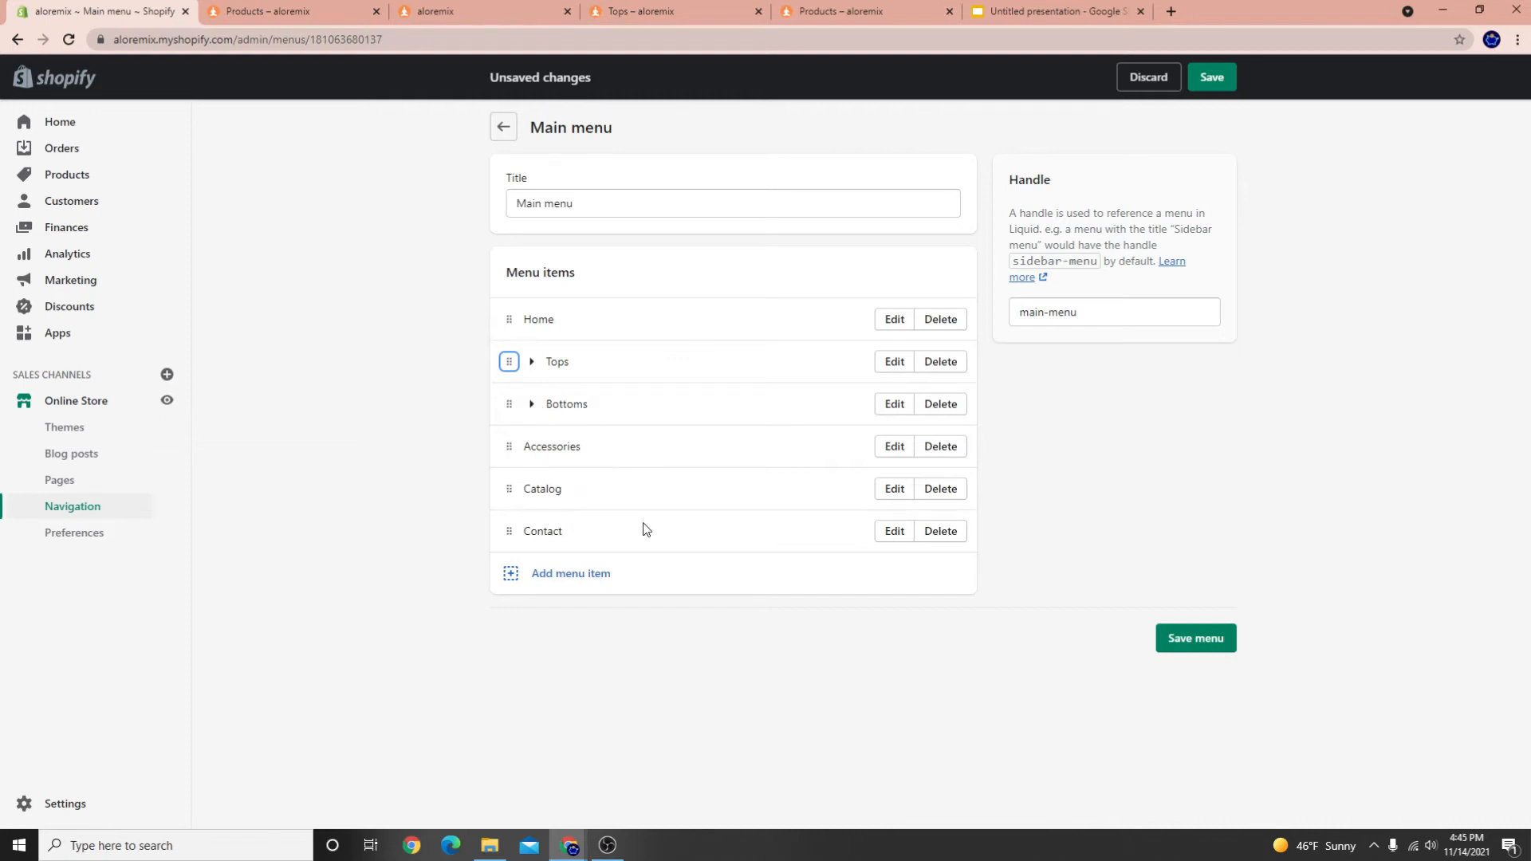
Rename the Catalog menu item to ALL PRODUCTS and apply the change
left_click(894, 489)
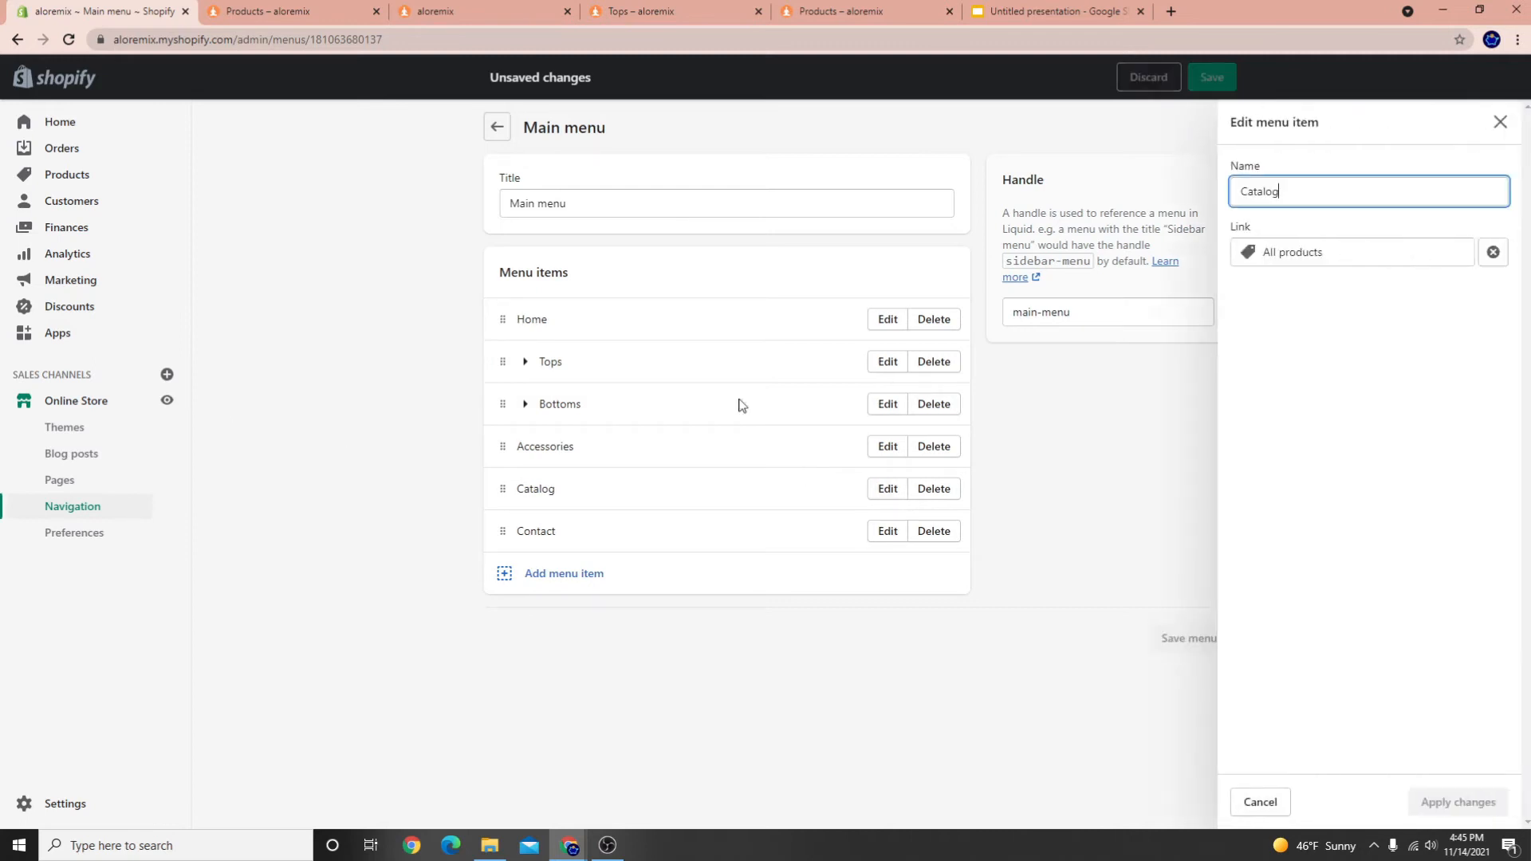
left_click_drag(1297, 206, 1214, 193)
type("LL PRODUCTS")
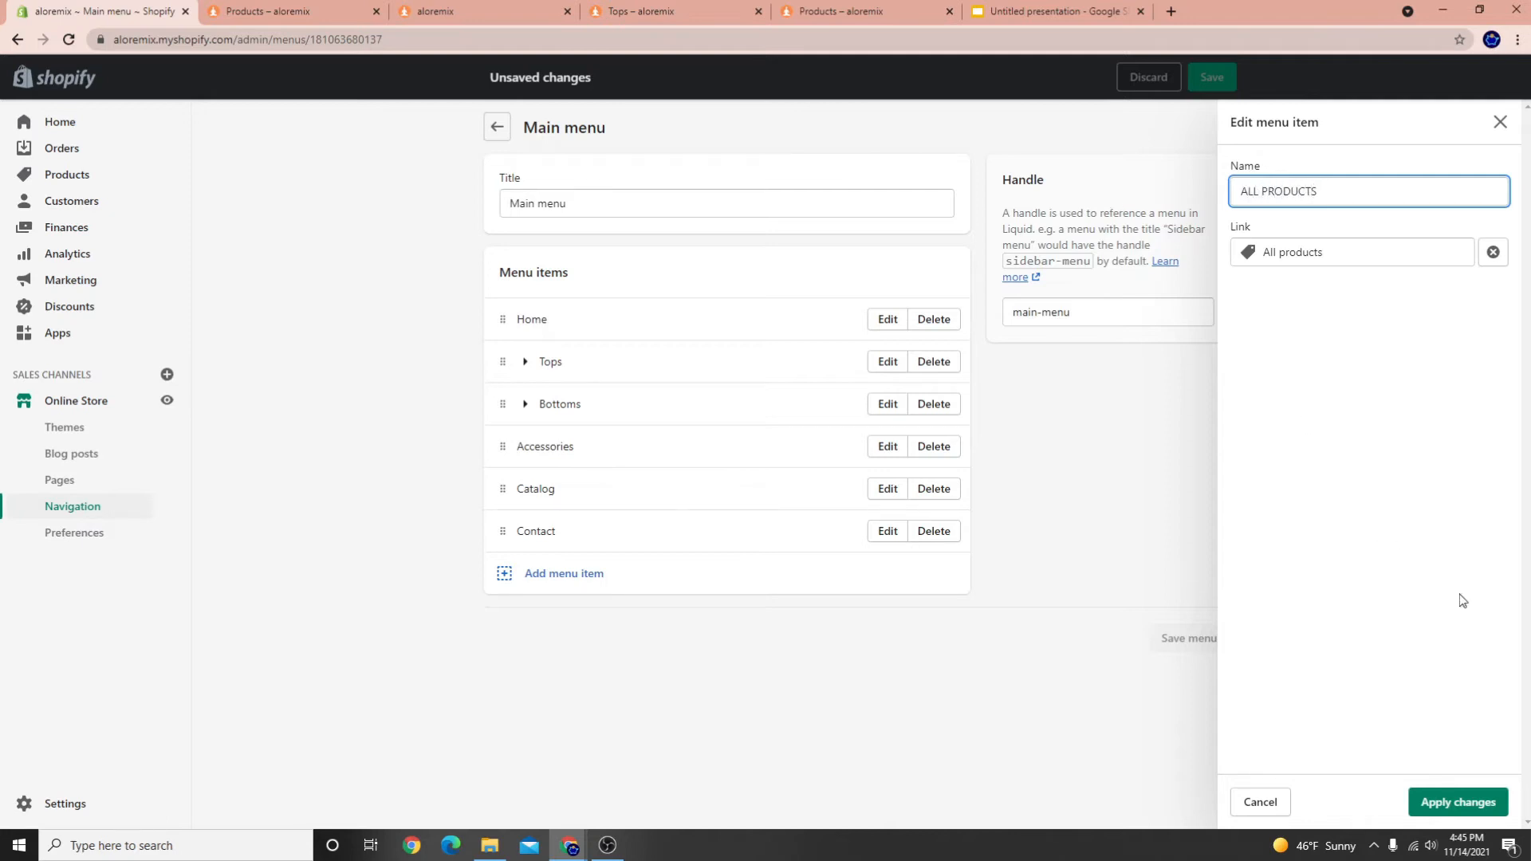
left_click(1471, 803)
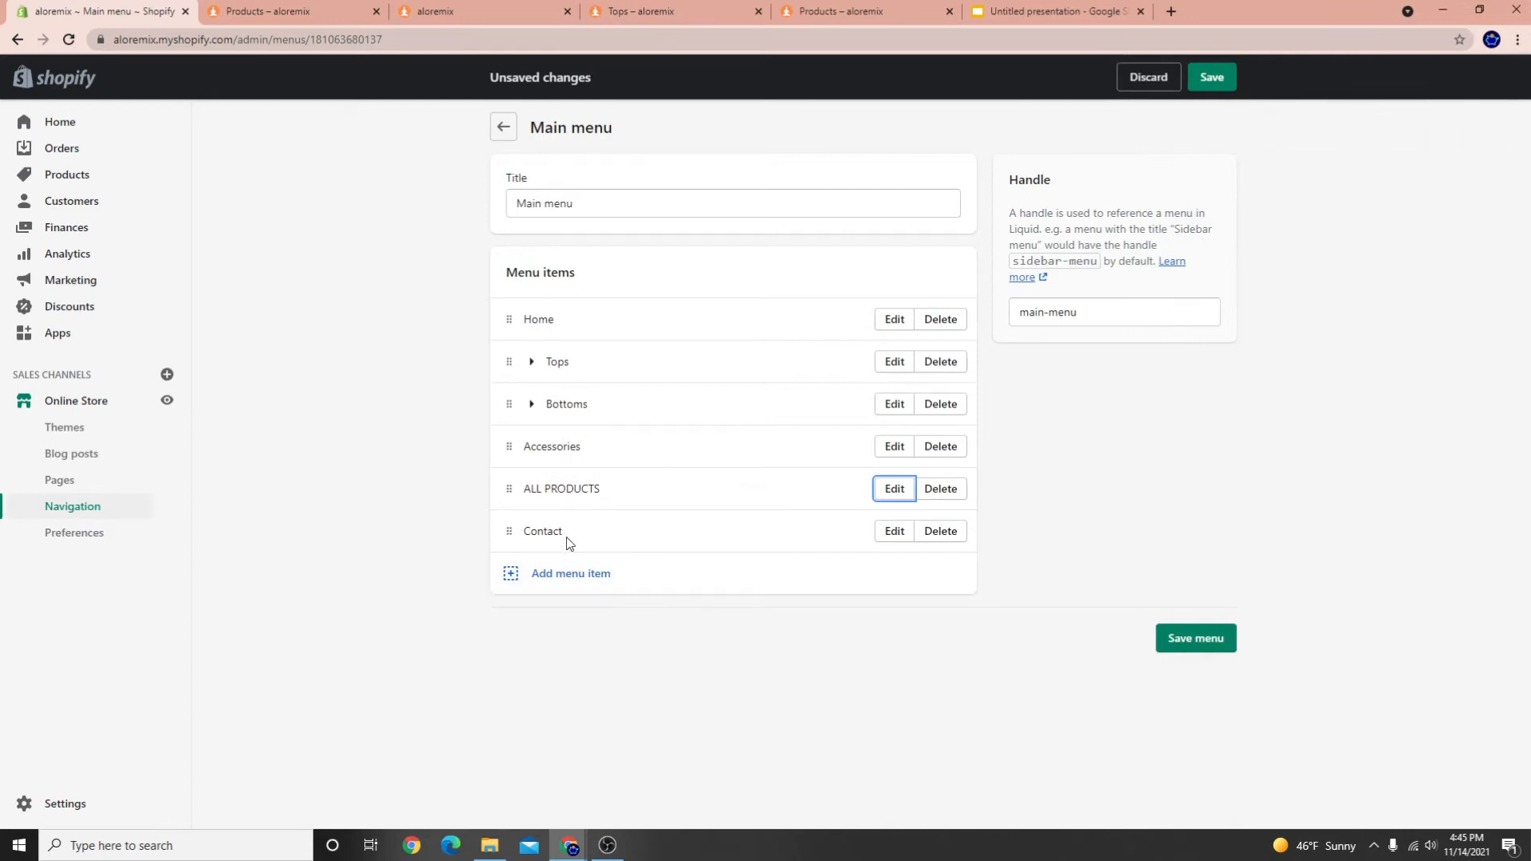
Rename the Contact menu item to Contact US and save the main menu
left_click(885, 534)
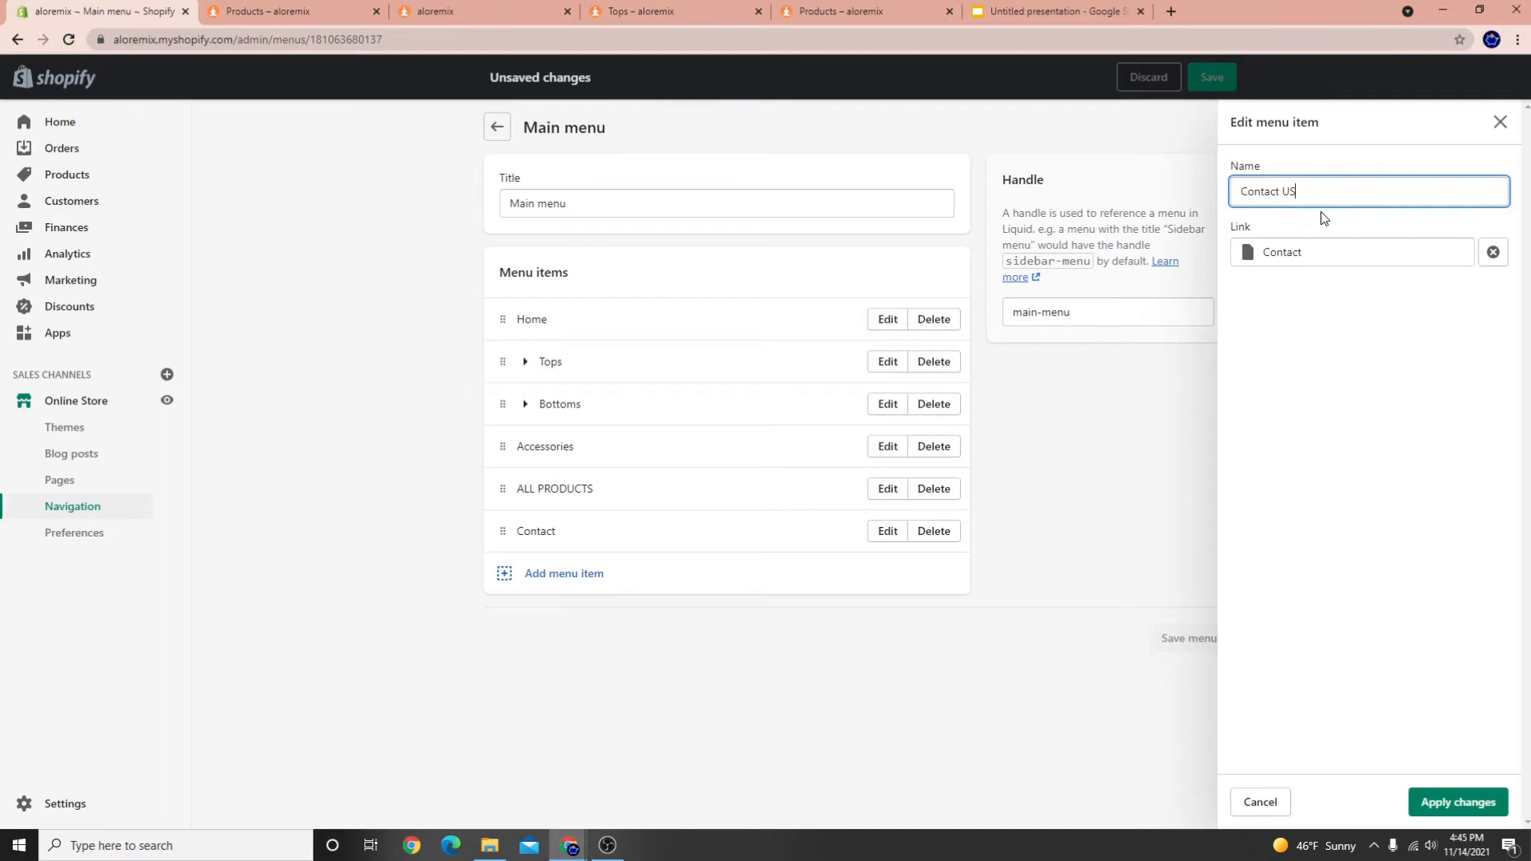
left_click(1461, 802)
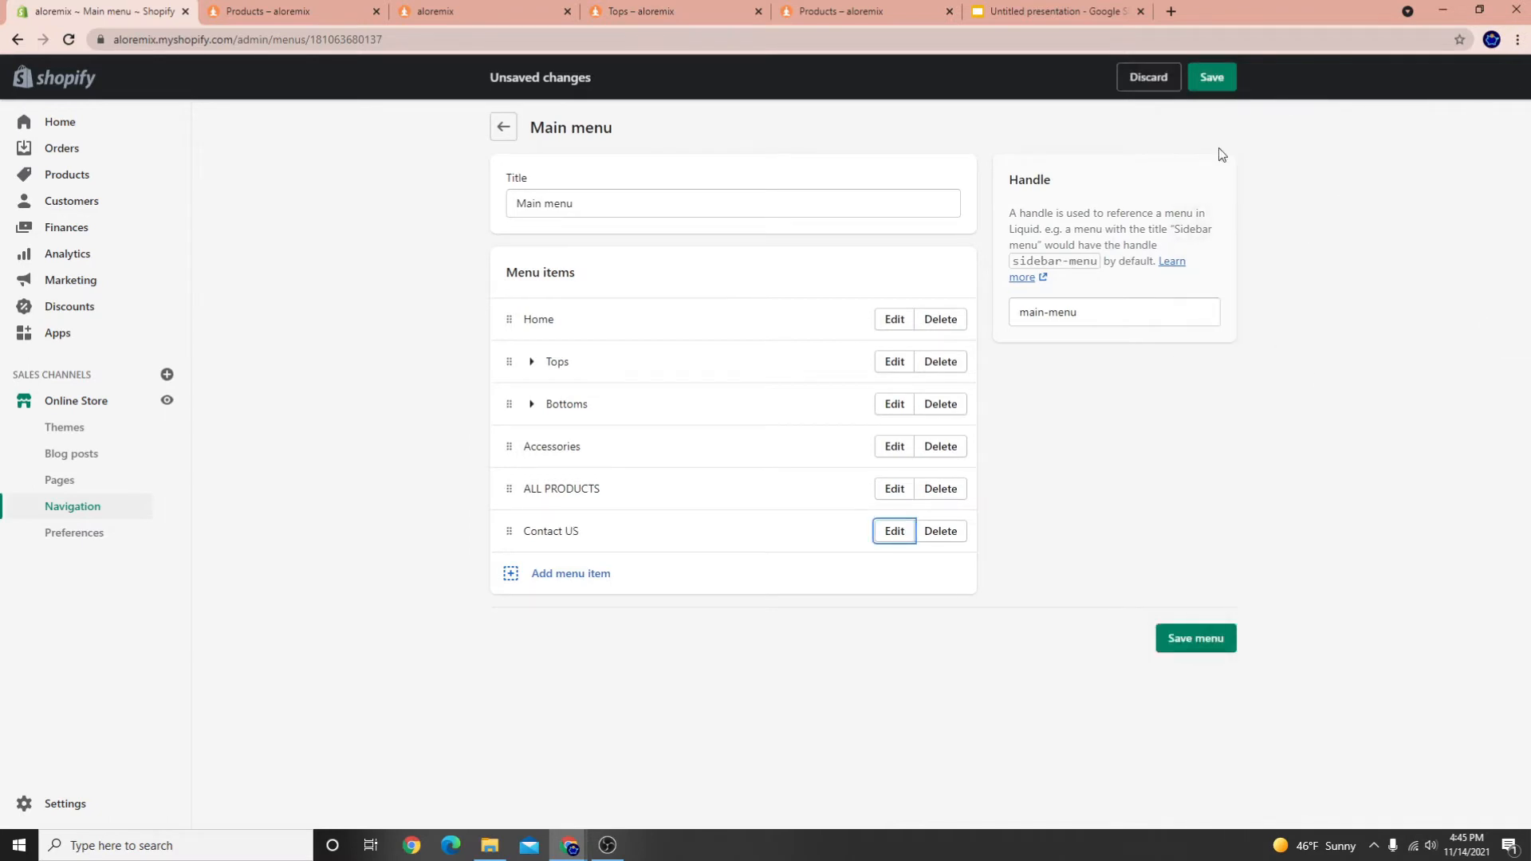
left_click(1212, 77)
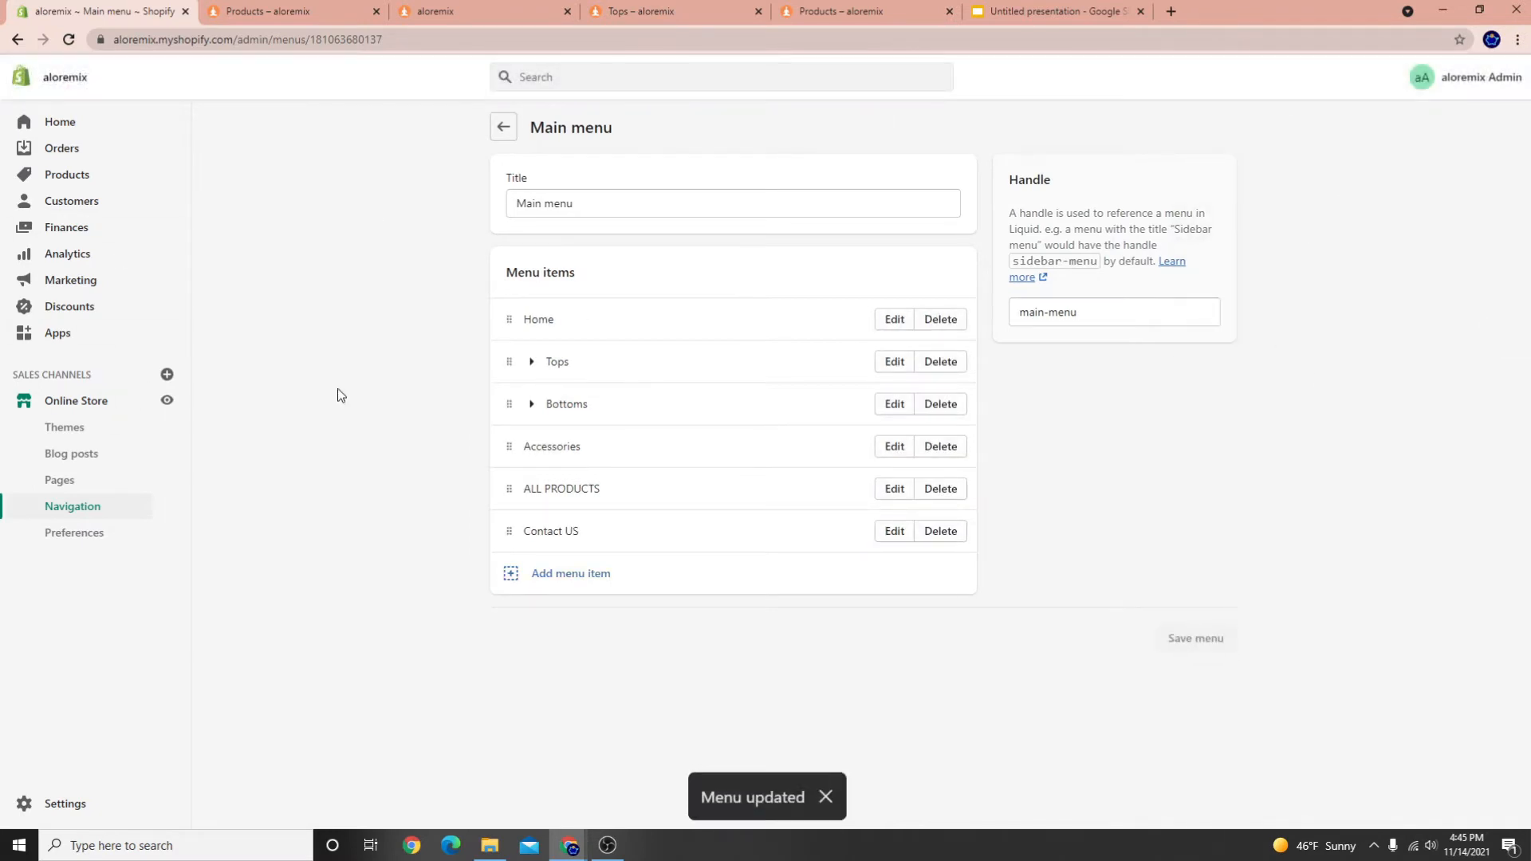
Assign the contactus theme template to the Contact page and save the page
left_click(69, 400)
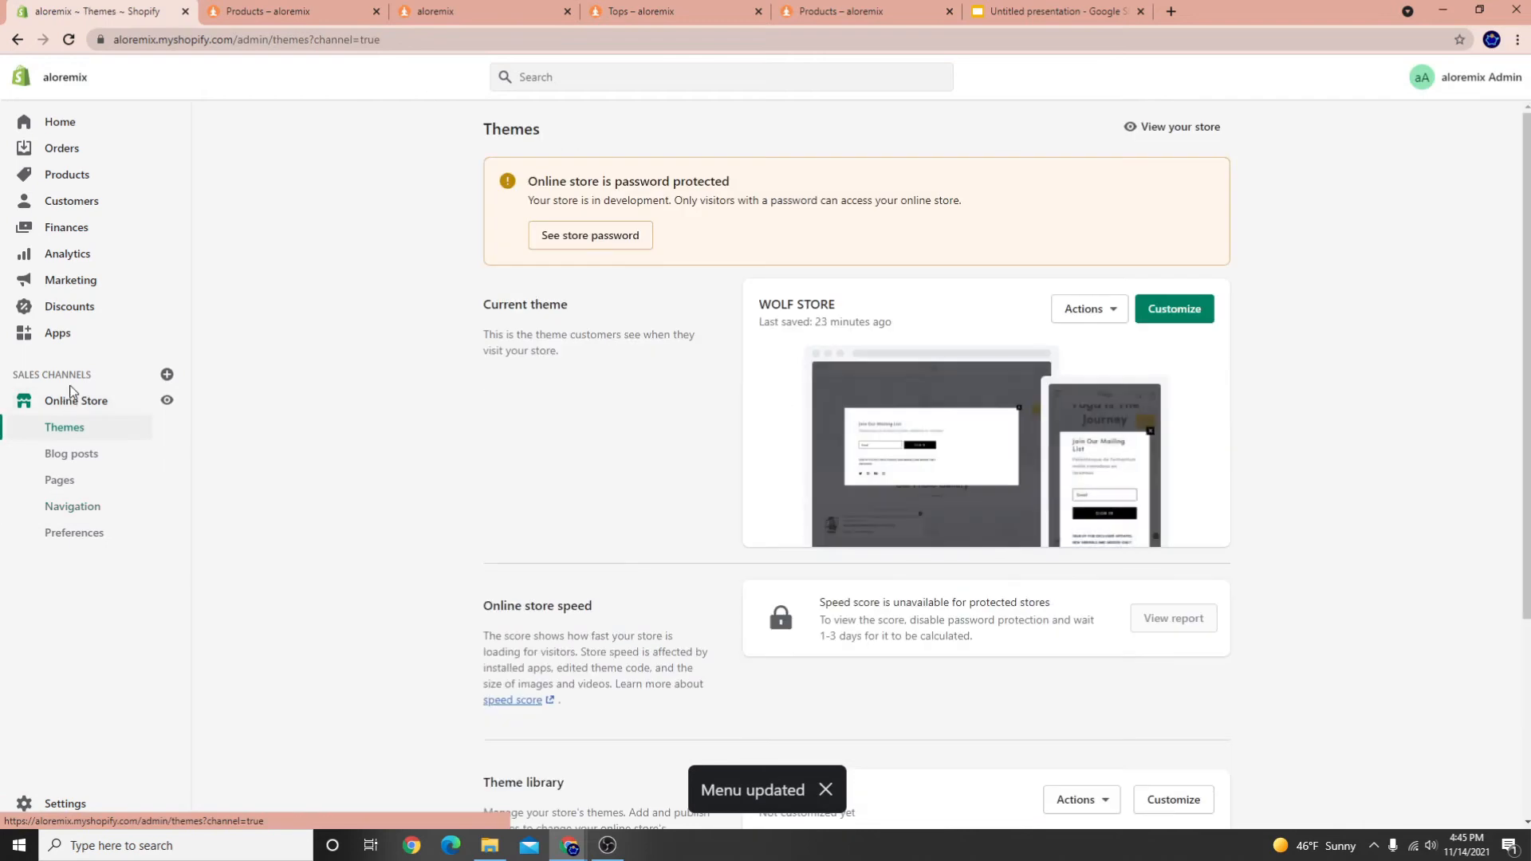
left_click(60, 480)
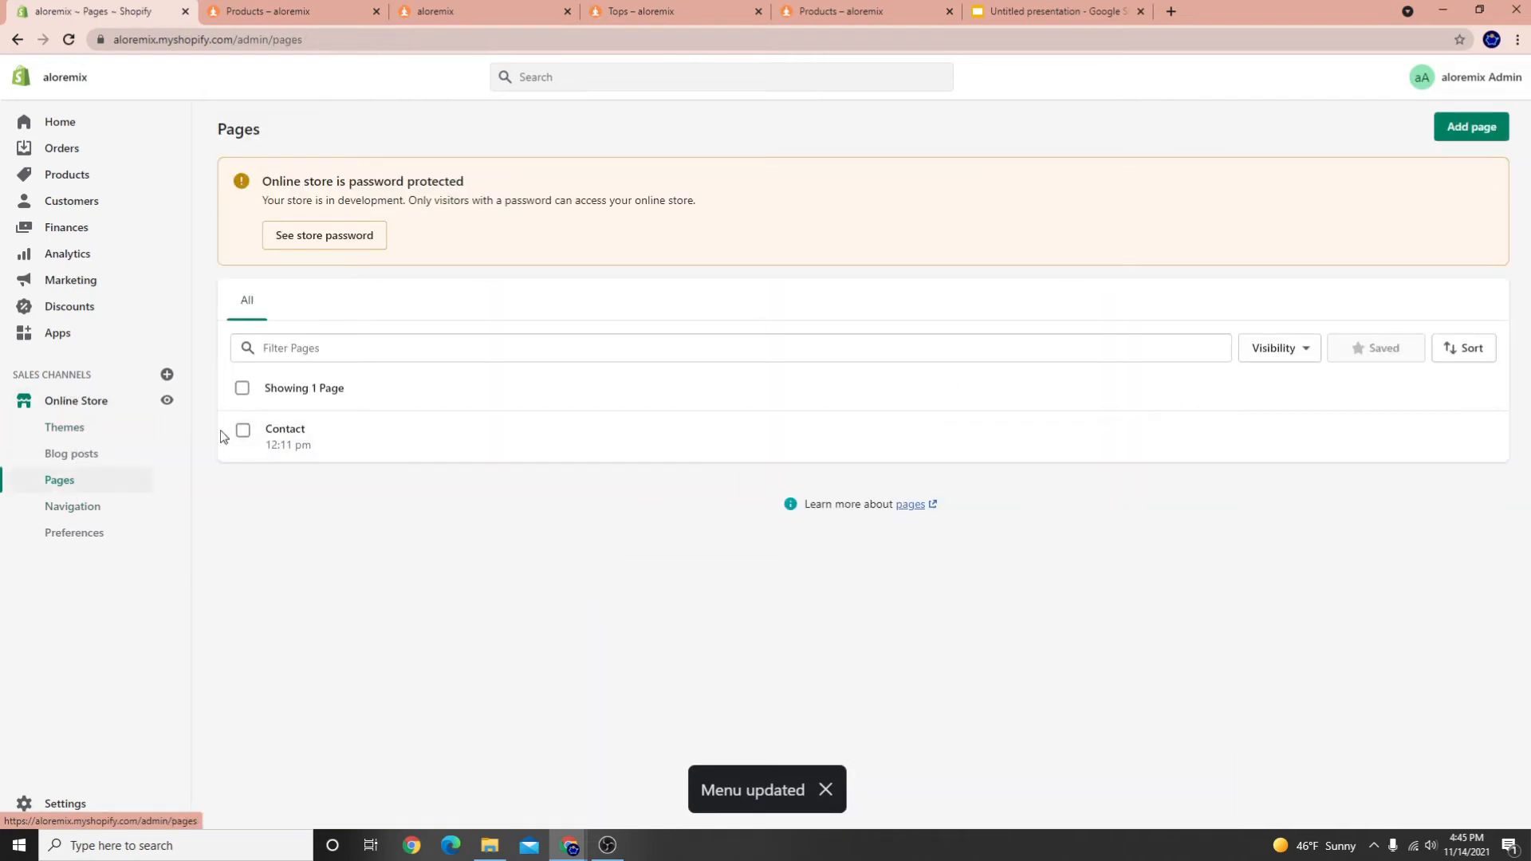
left_click(289, 437)
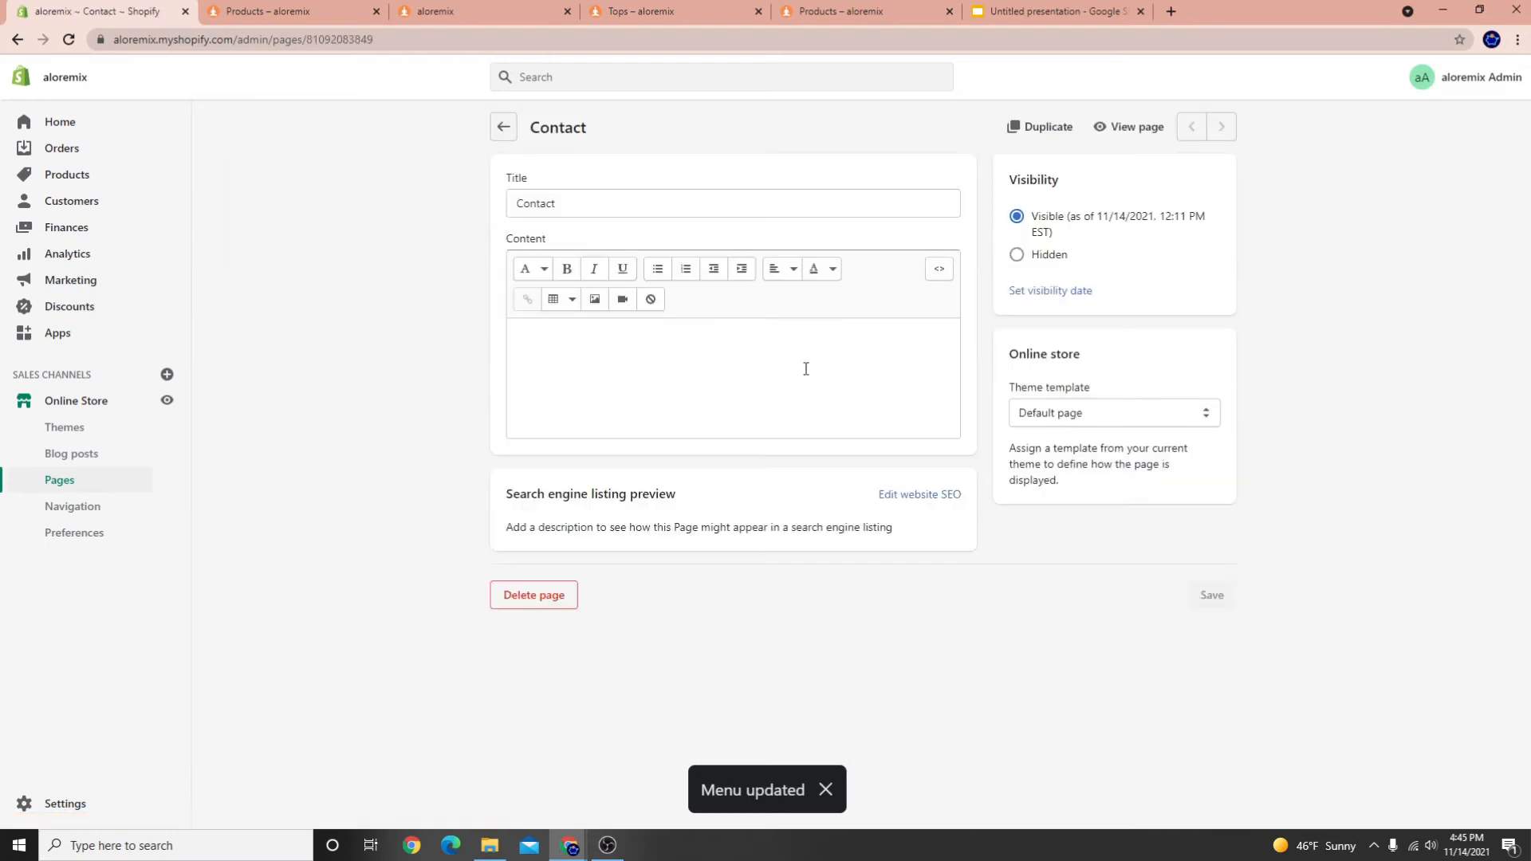
left_click(1131, 415)
left_click_drag(1009, 386, 1124, 385)
left_click(1071, 414)
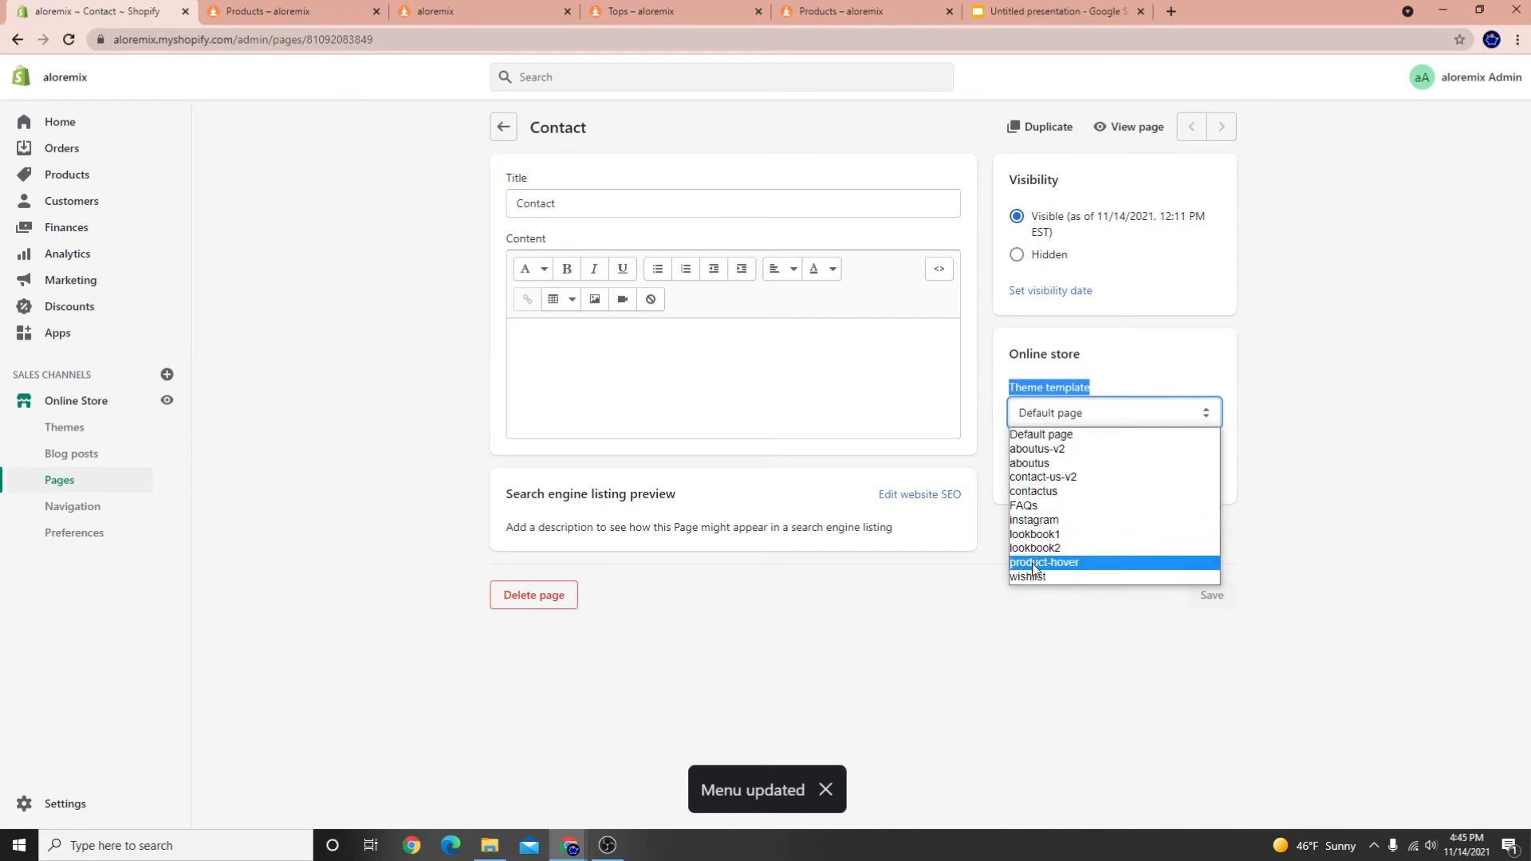
left_click(1051, 491)
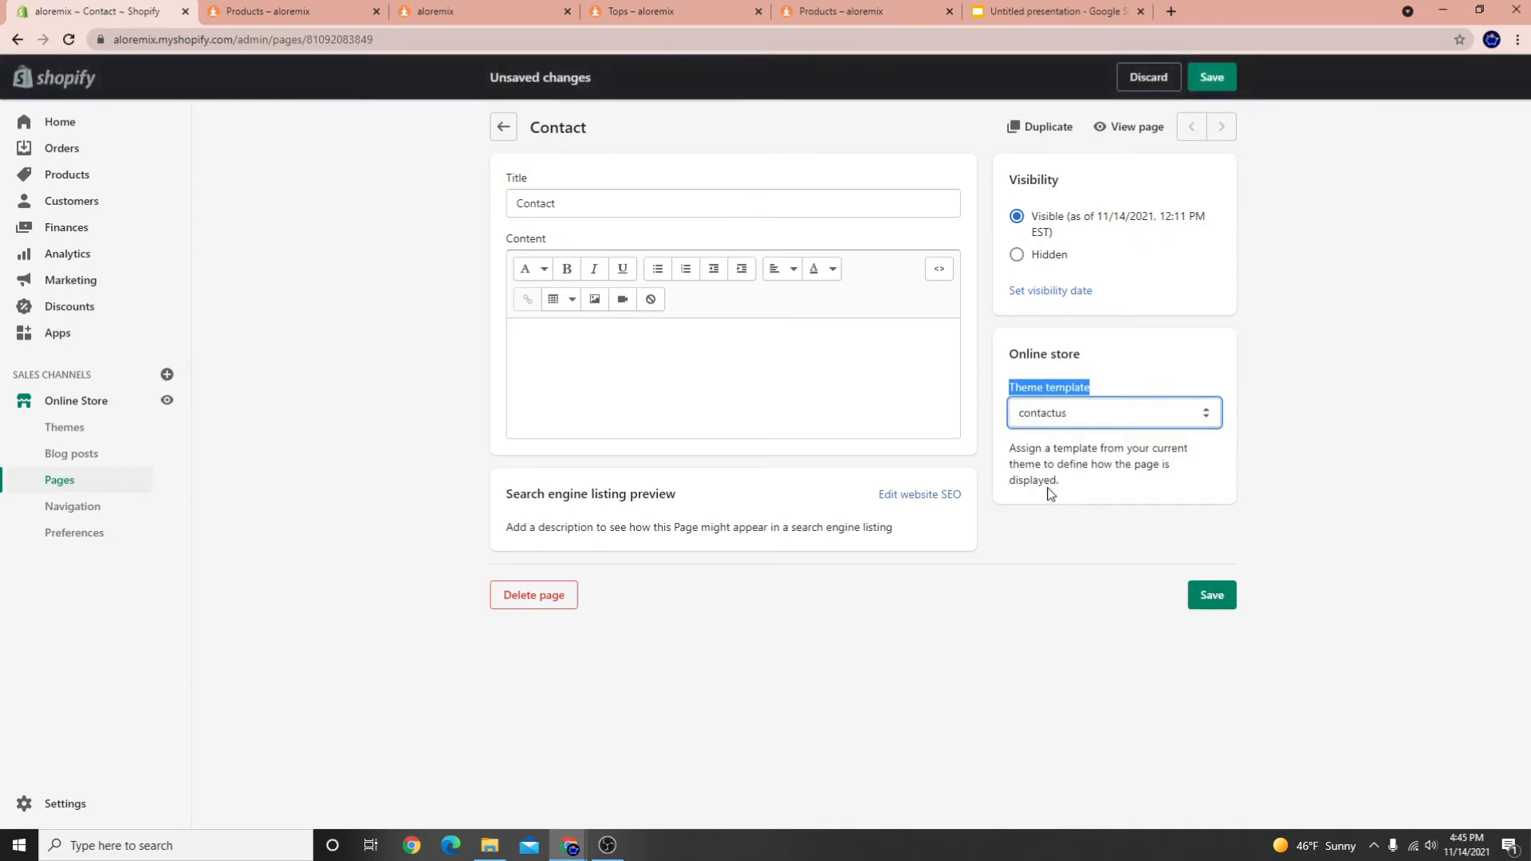
left_click(1213, 79)
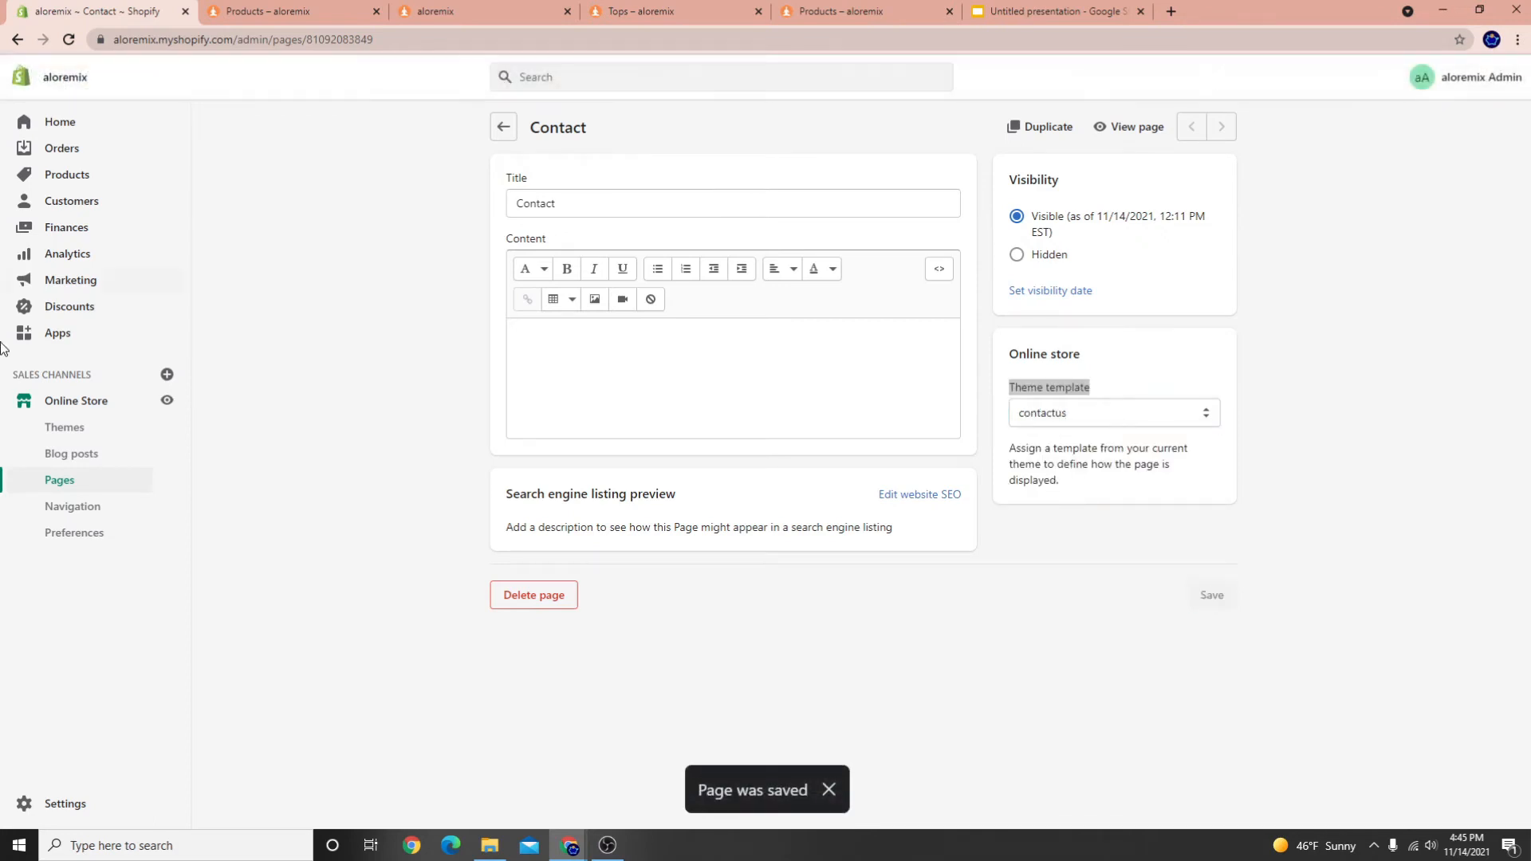
Check which page the Contact US item in the main menu links to, leaving the item unedited
left_click(72, 506)
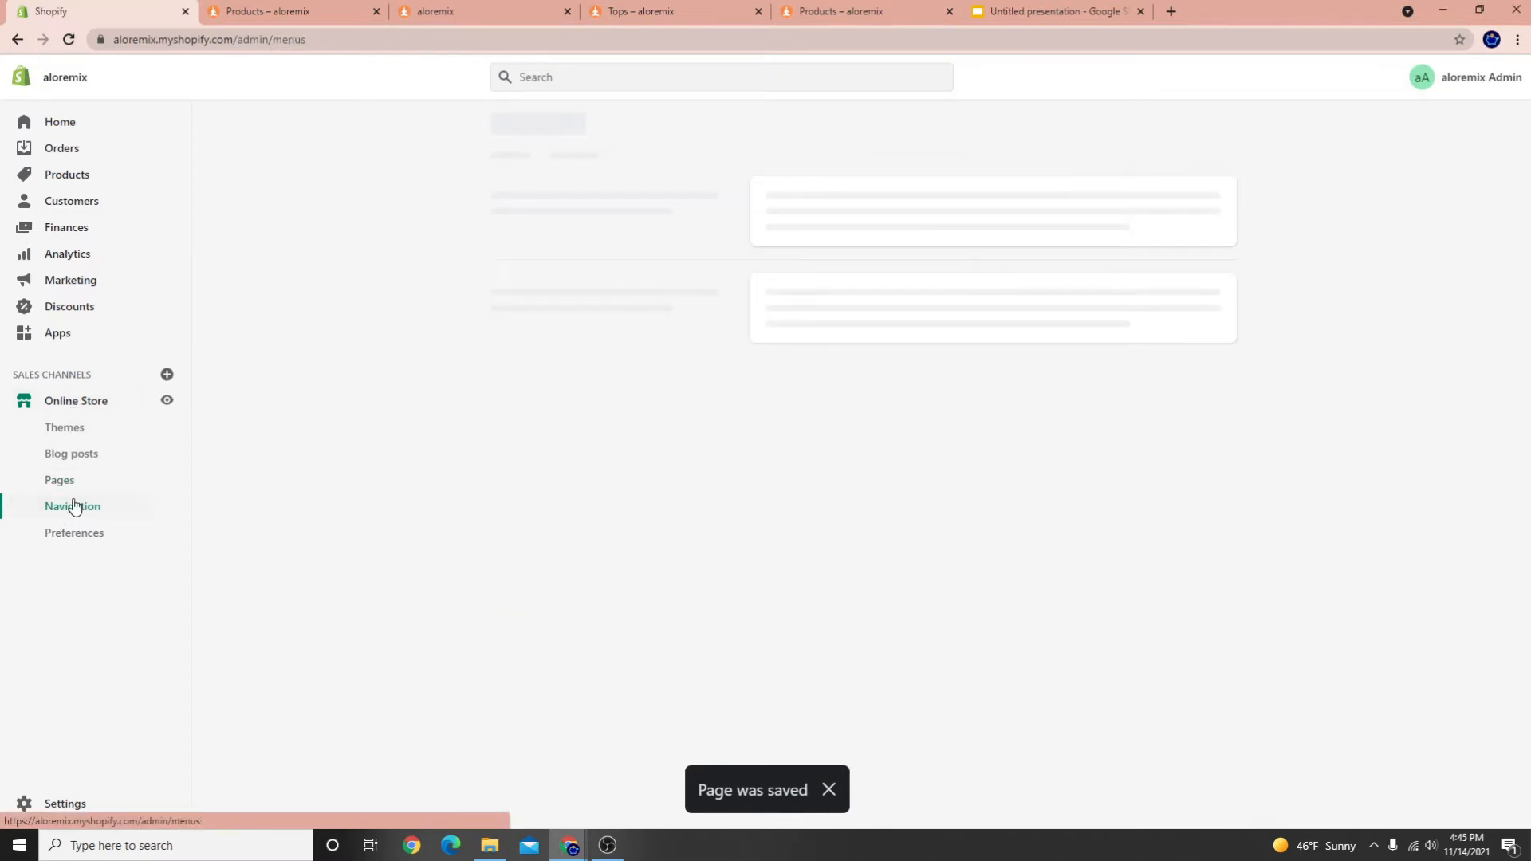
left_click(790, 420)
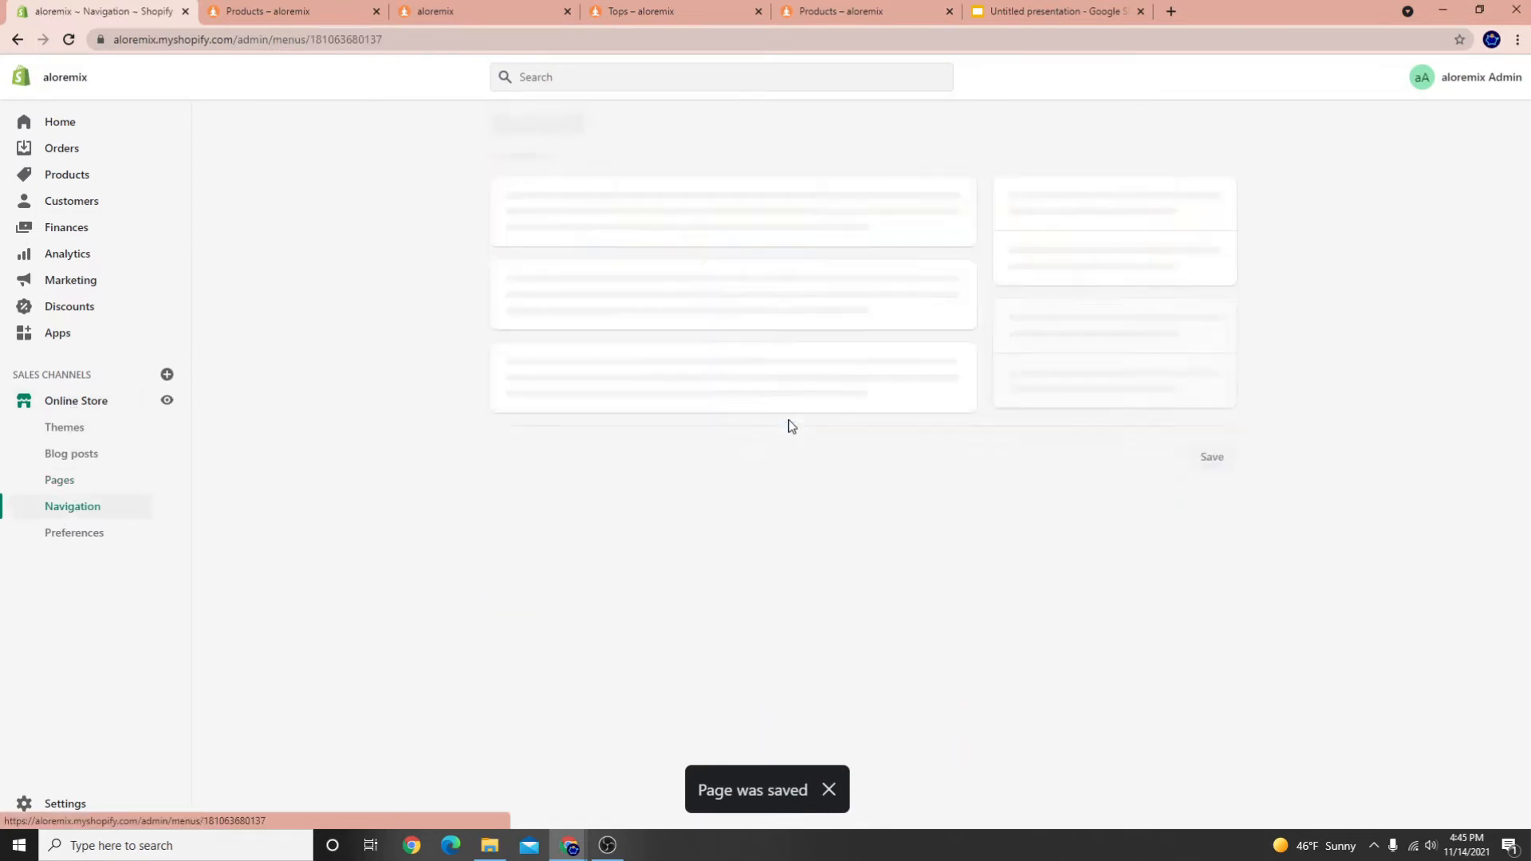
left_click(890, 531)
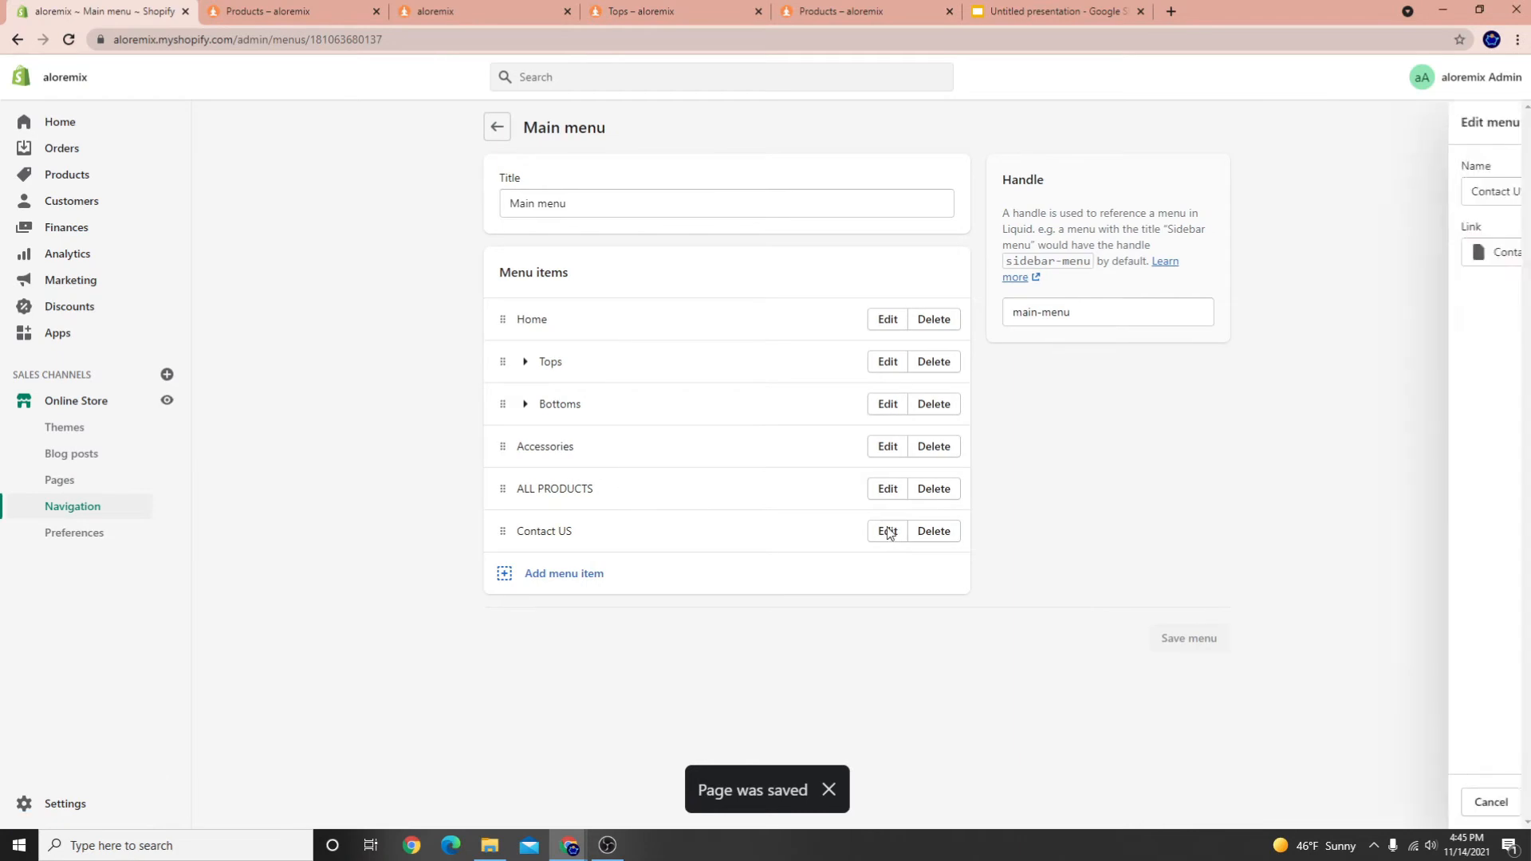
left_click(1340, 274)
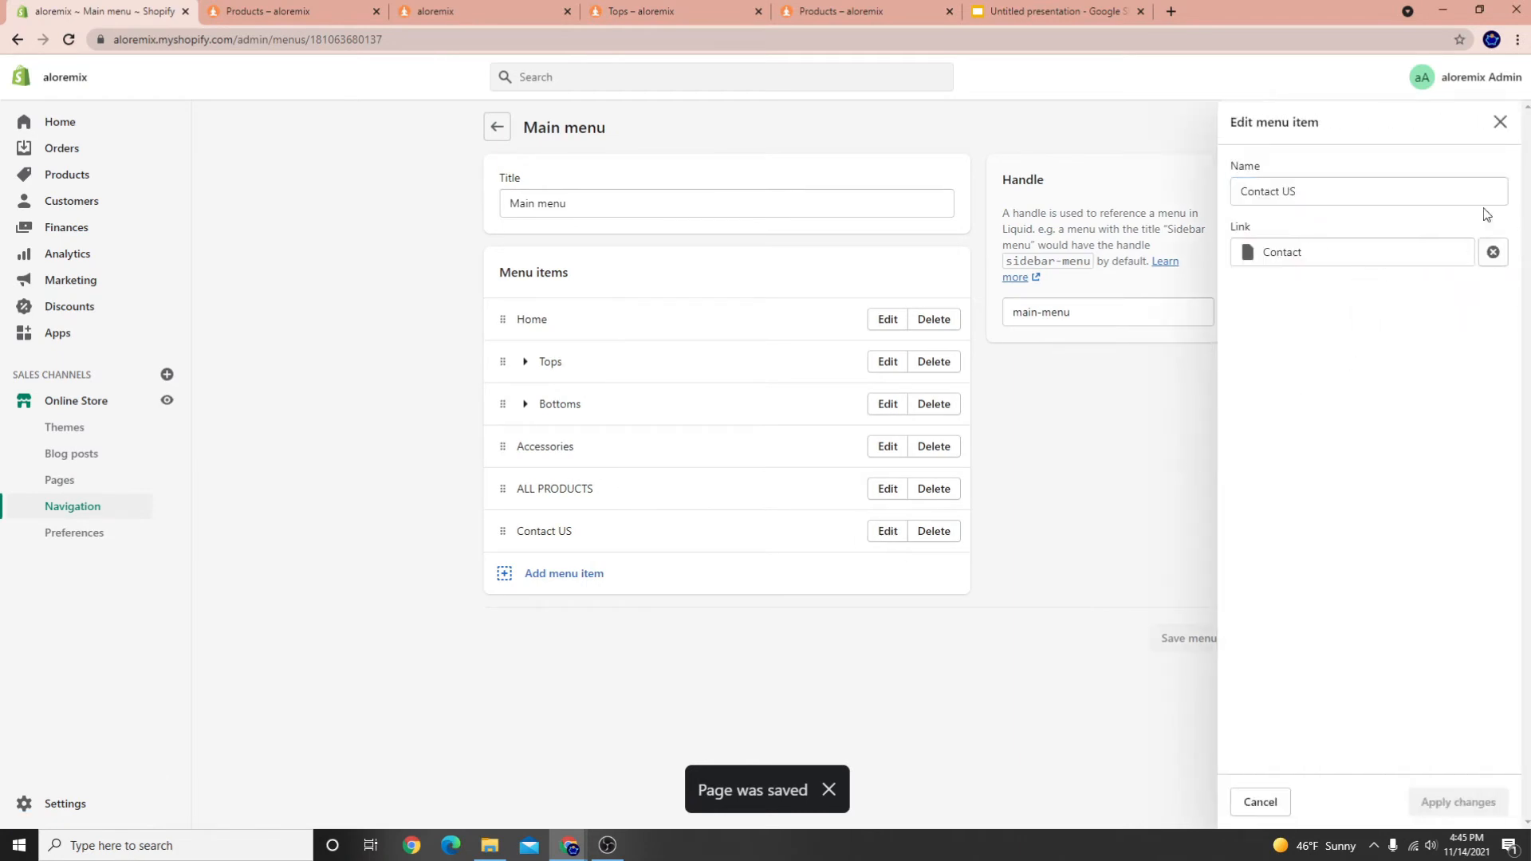
left_click(760, 666)
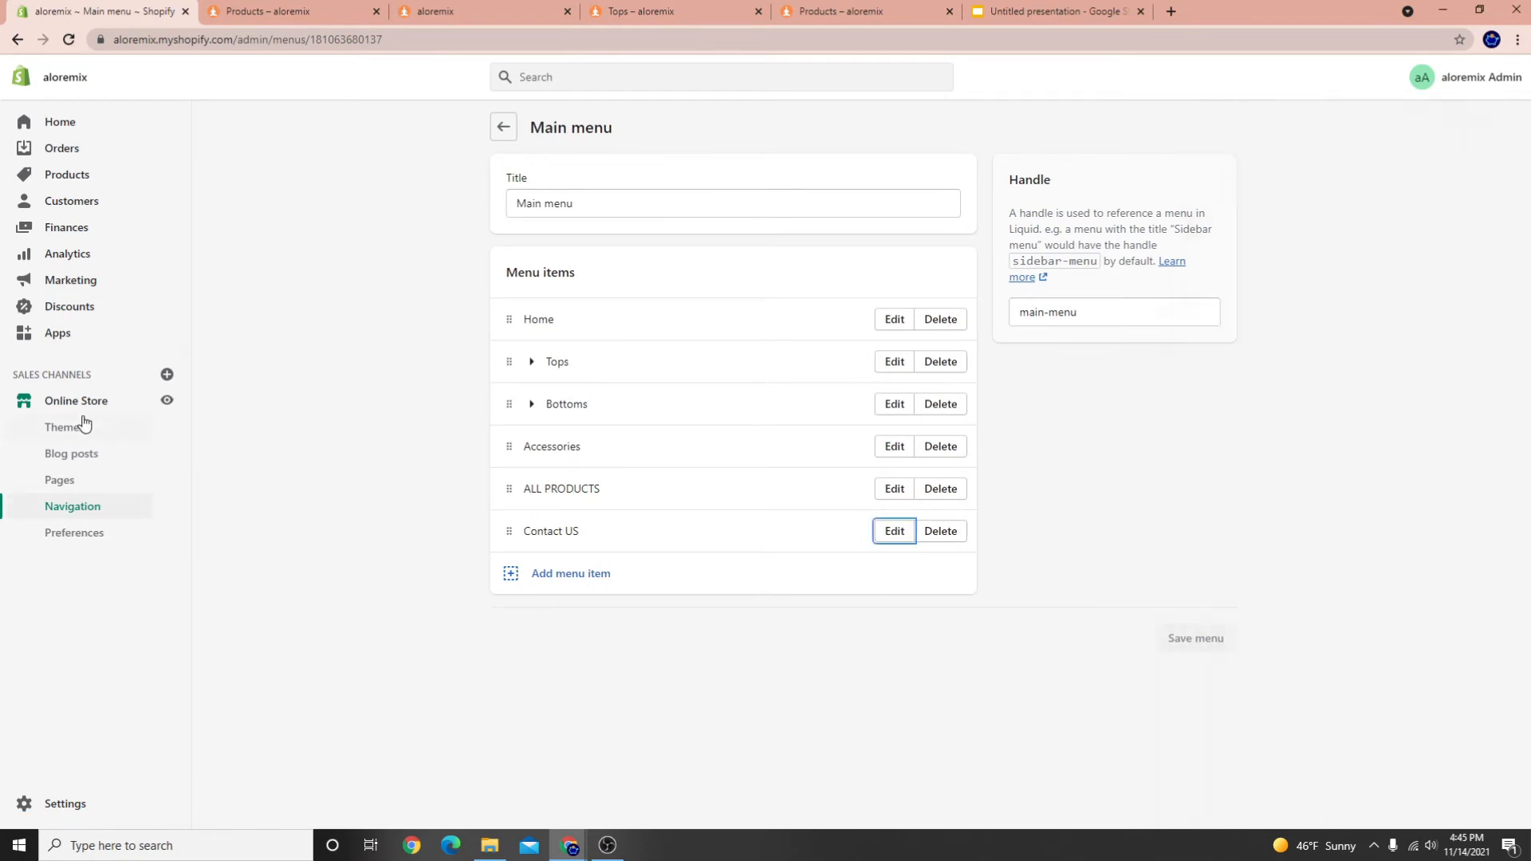
Preview the storefront menu in the WOLF STORE theme editor, open its Tops collection, and exit the editor
left_click(80, 426)
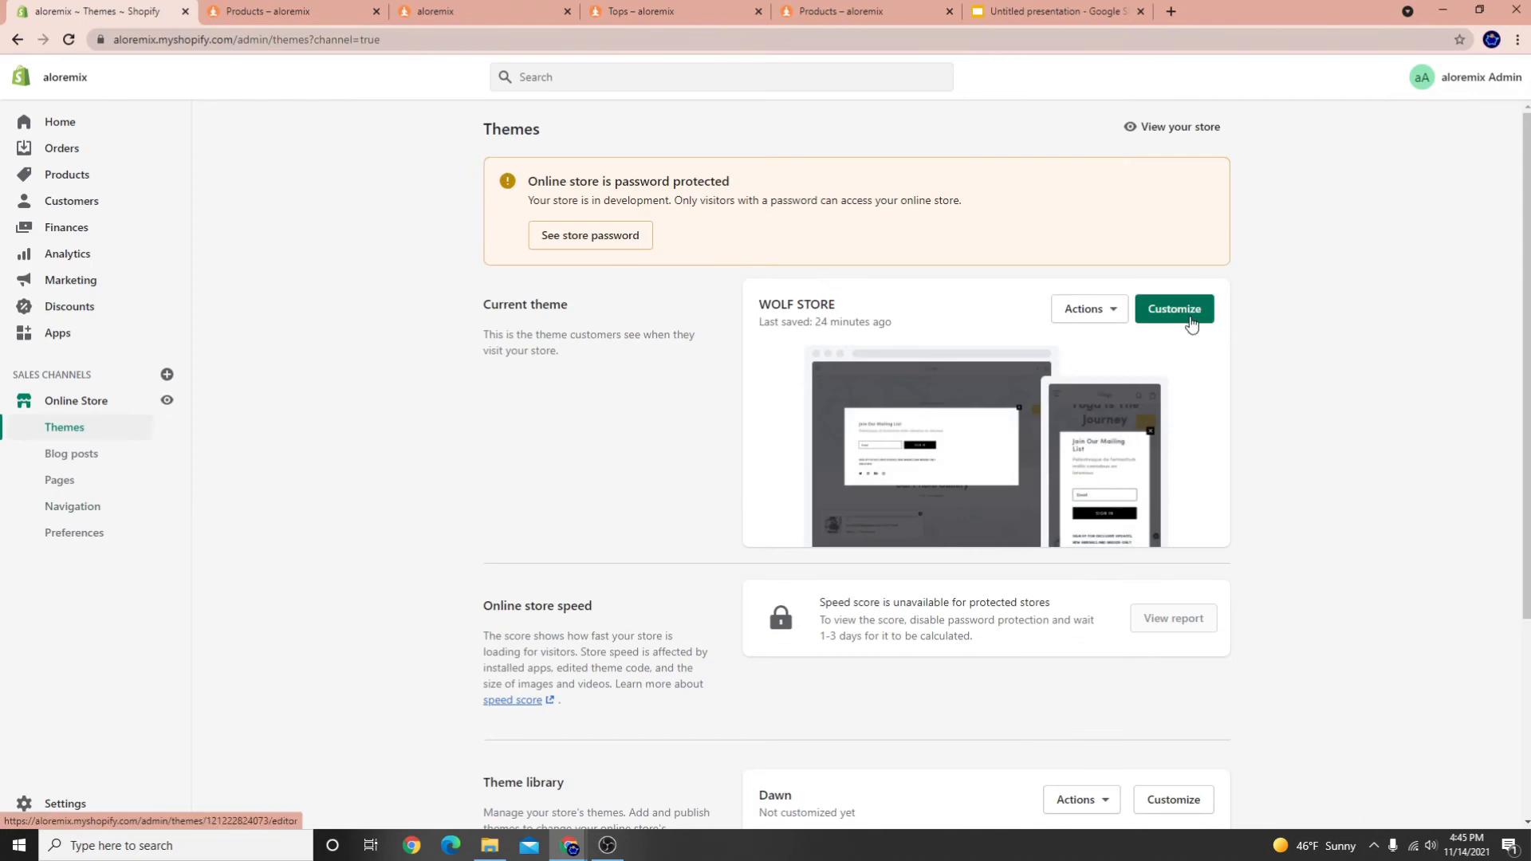
left_click(1173, 311)
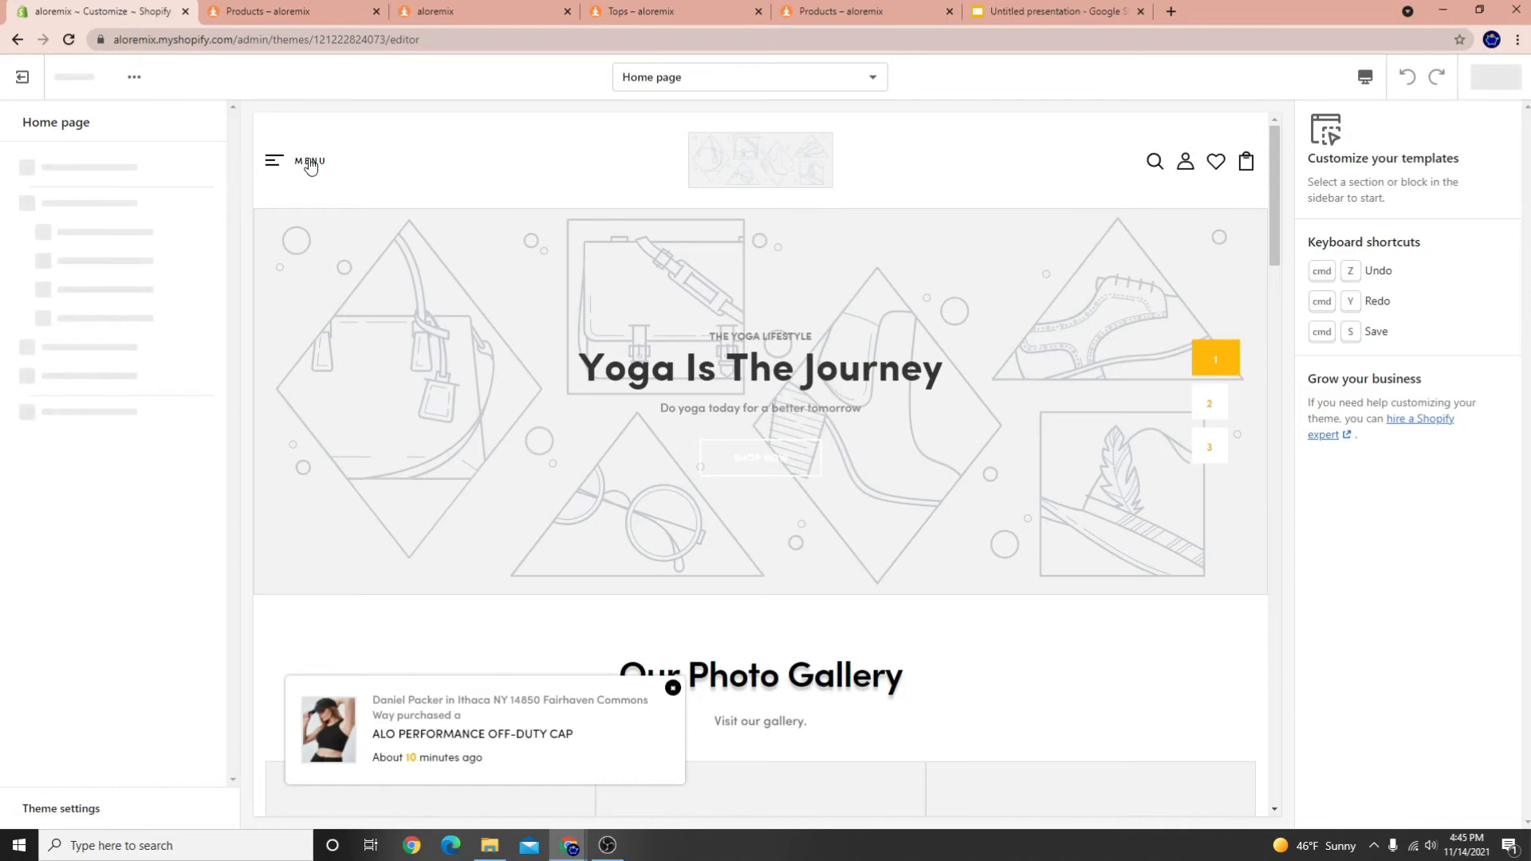
left_click(309, 158)
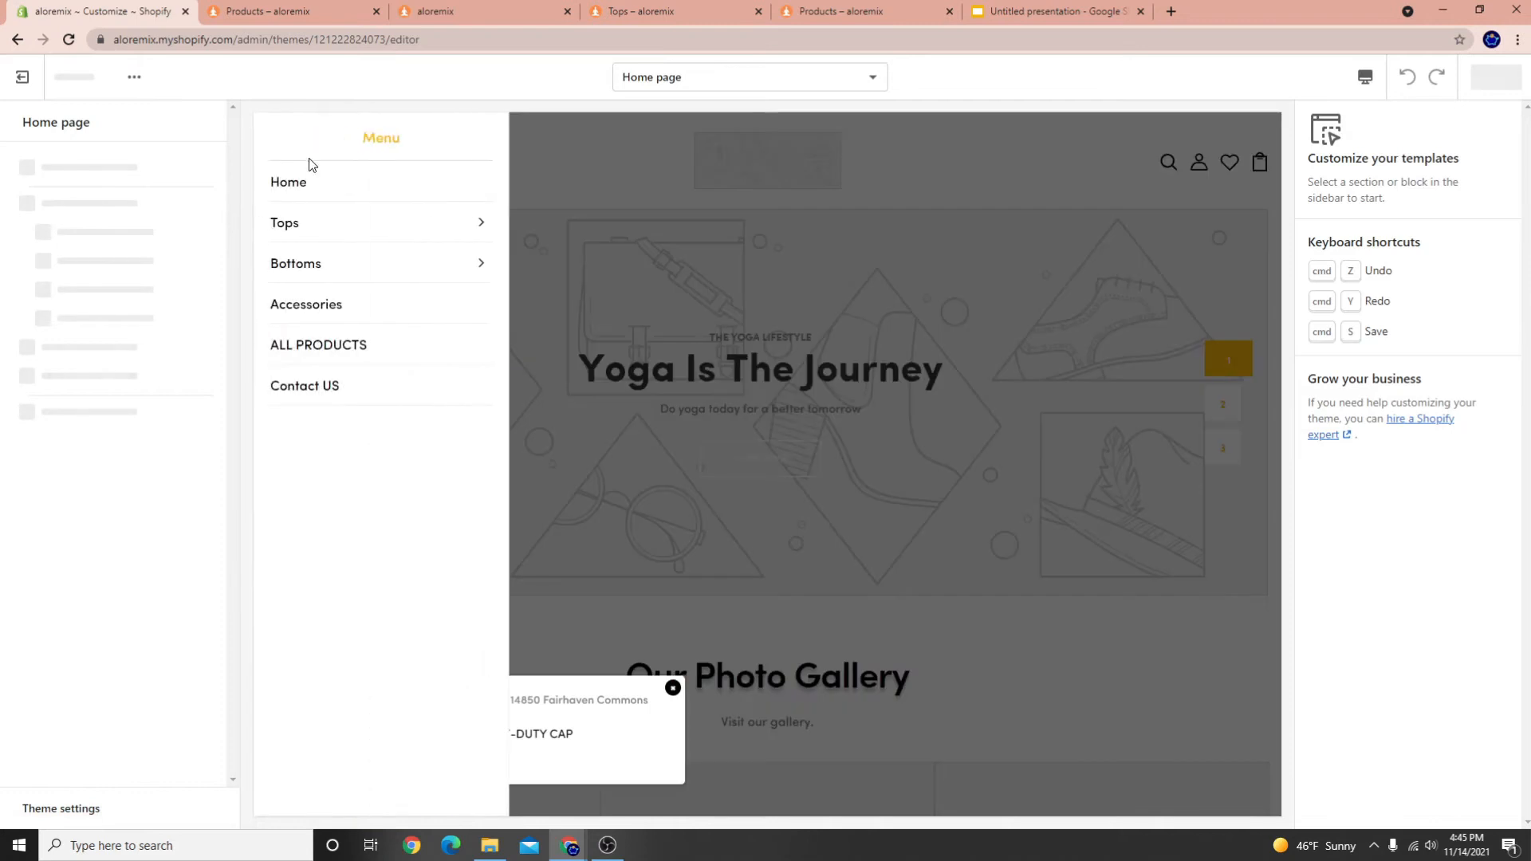
left_click(322, 231)
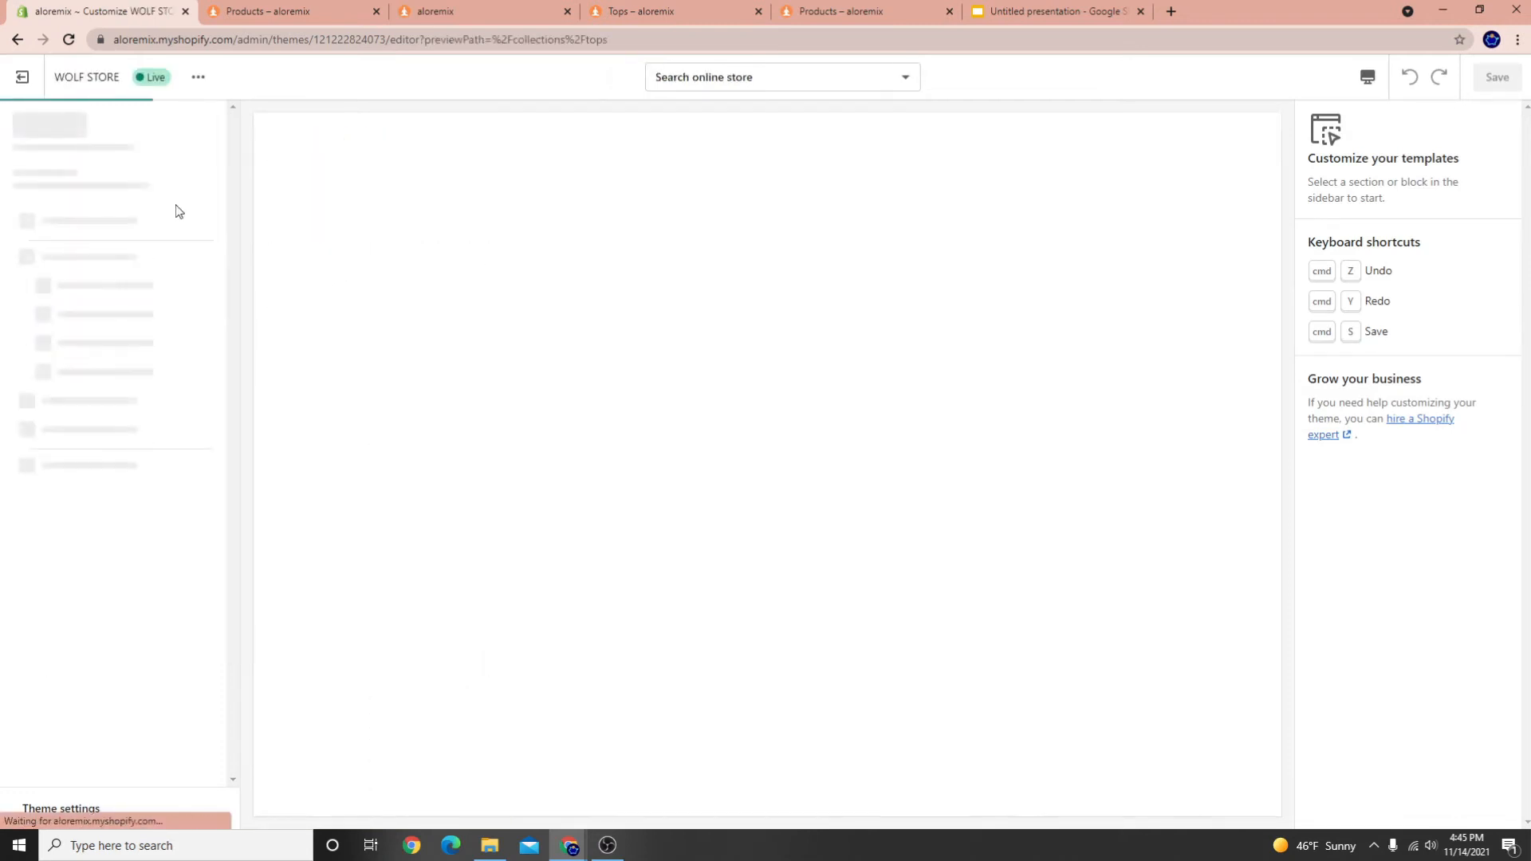
left_click(17, 83)
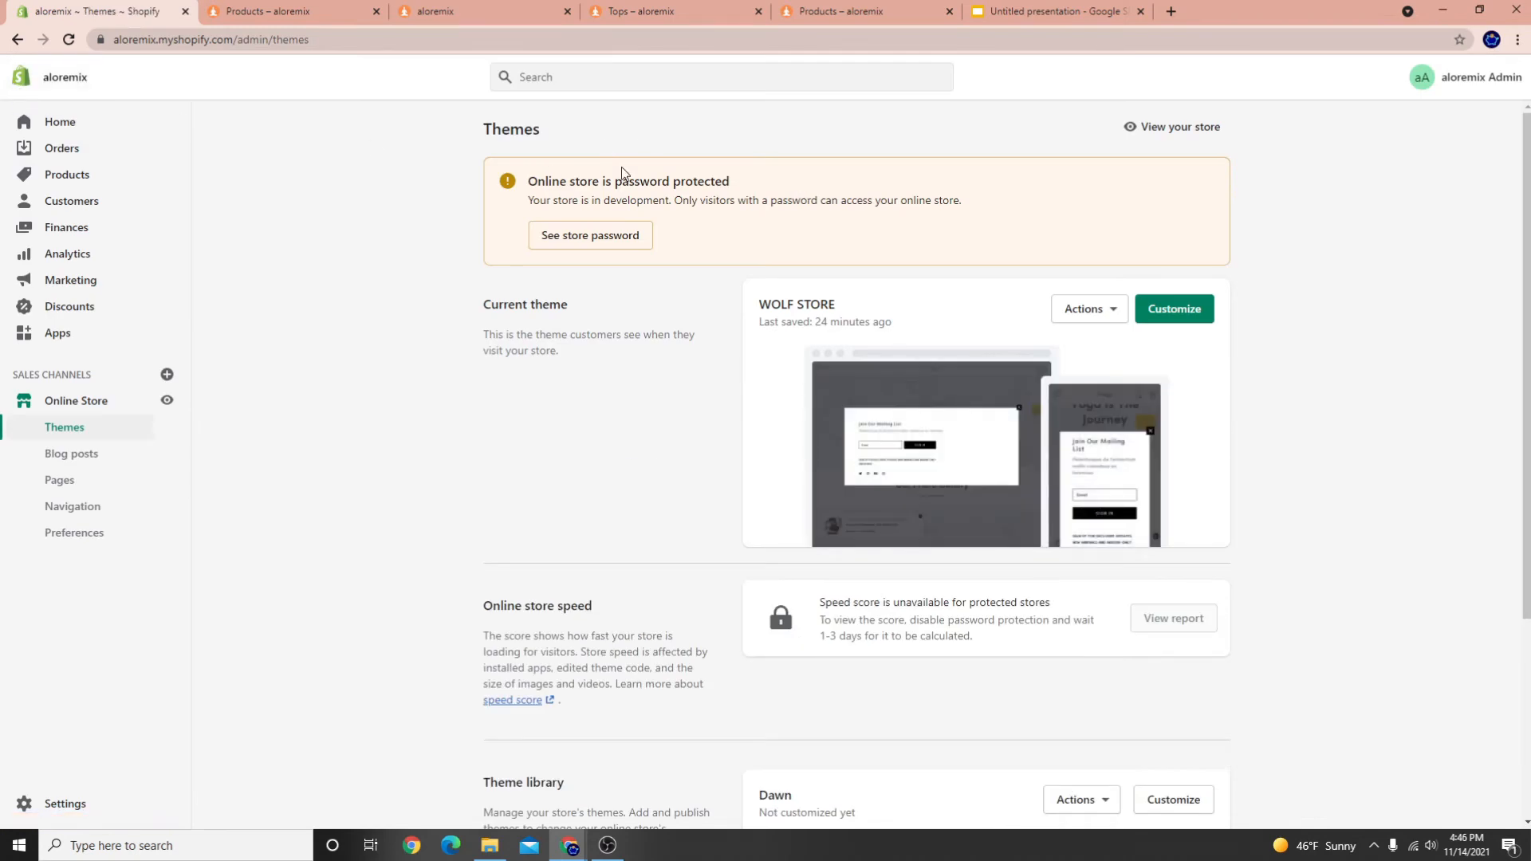
Reopen the WOLF STORE theme editor and inspect the Bottoms and Tops submenus in the storefront menu before exiting
left_click(1174, 307)
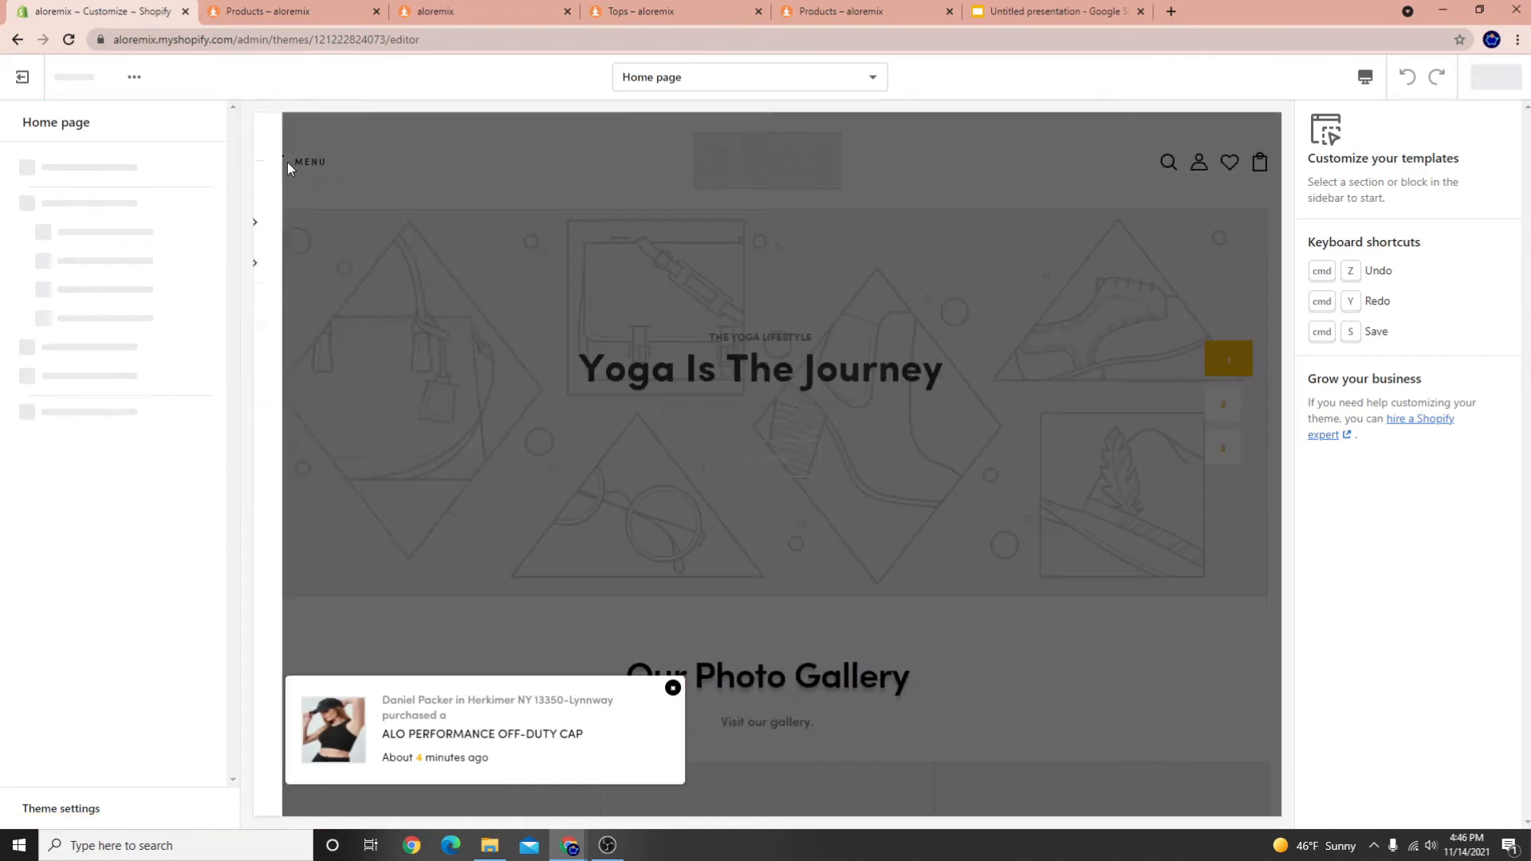
left_click(289, 164)
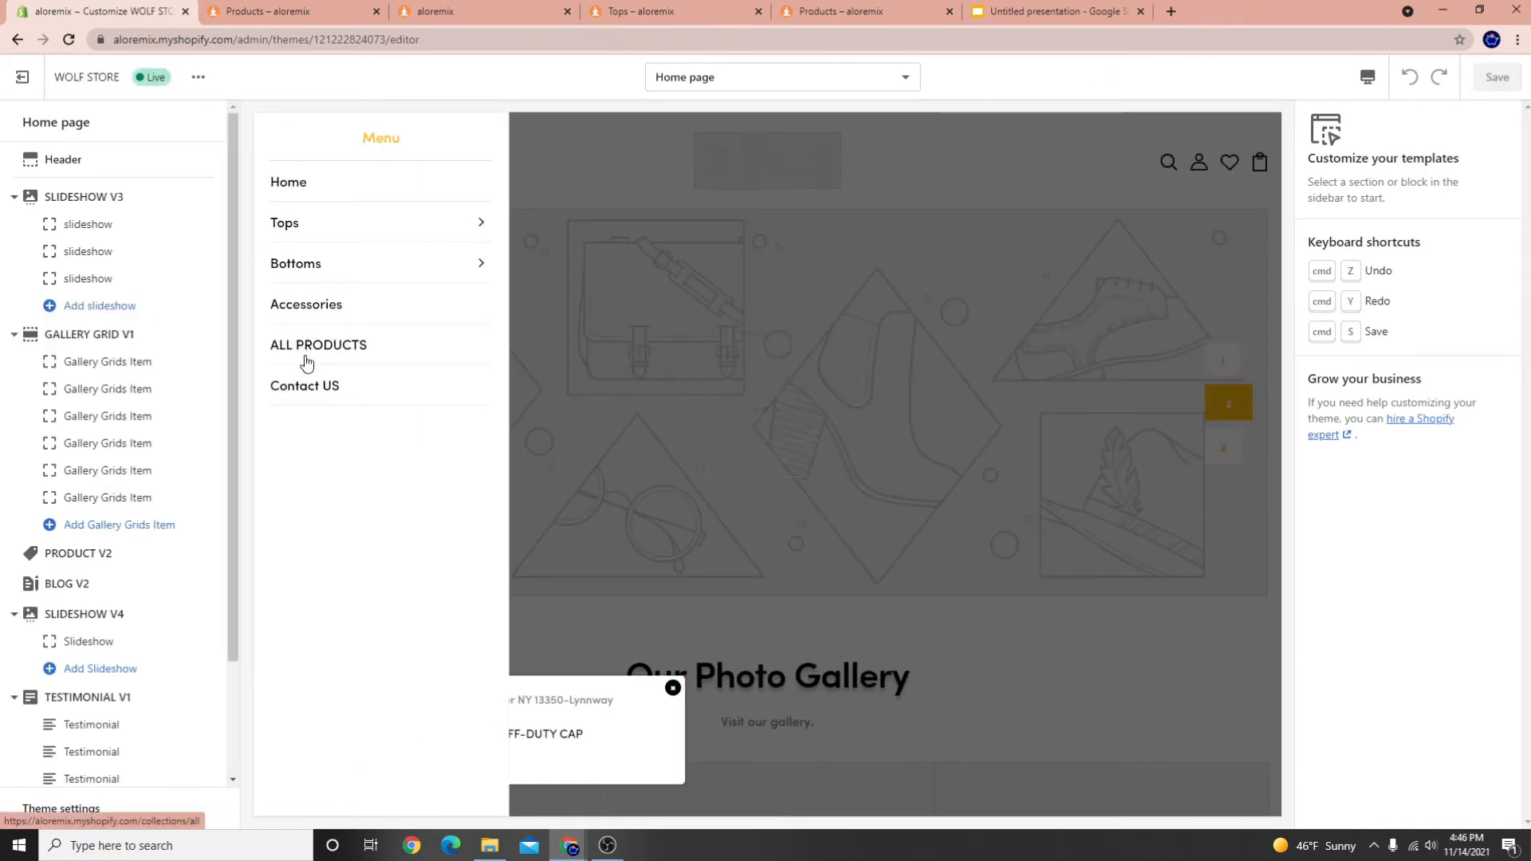
left_click(482, 265)
left_click(274, 138)
left_click(909, 147)
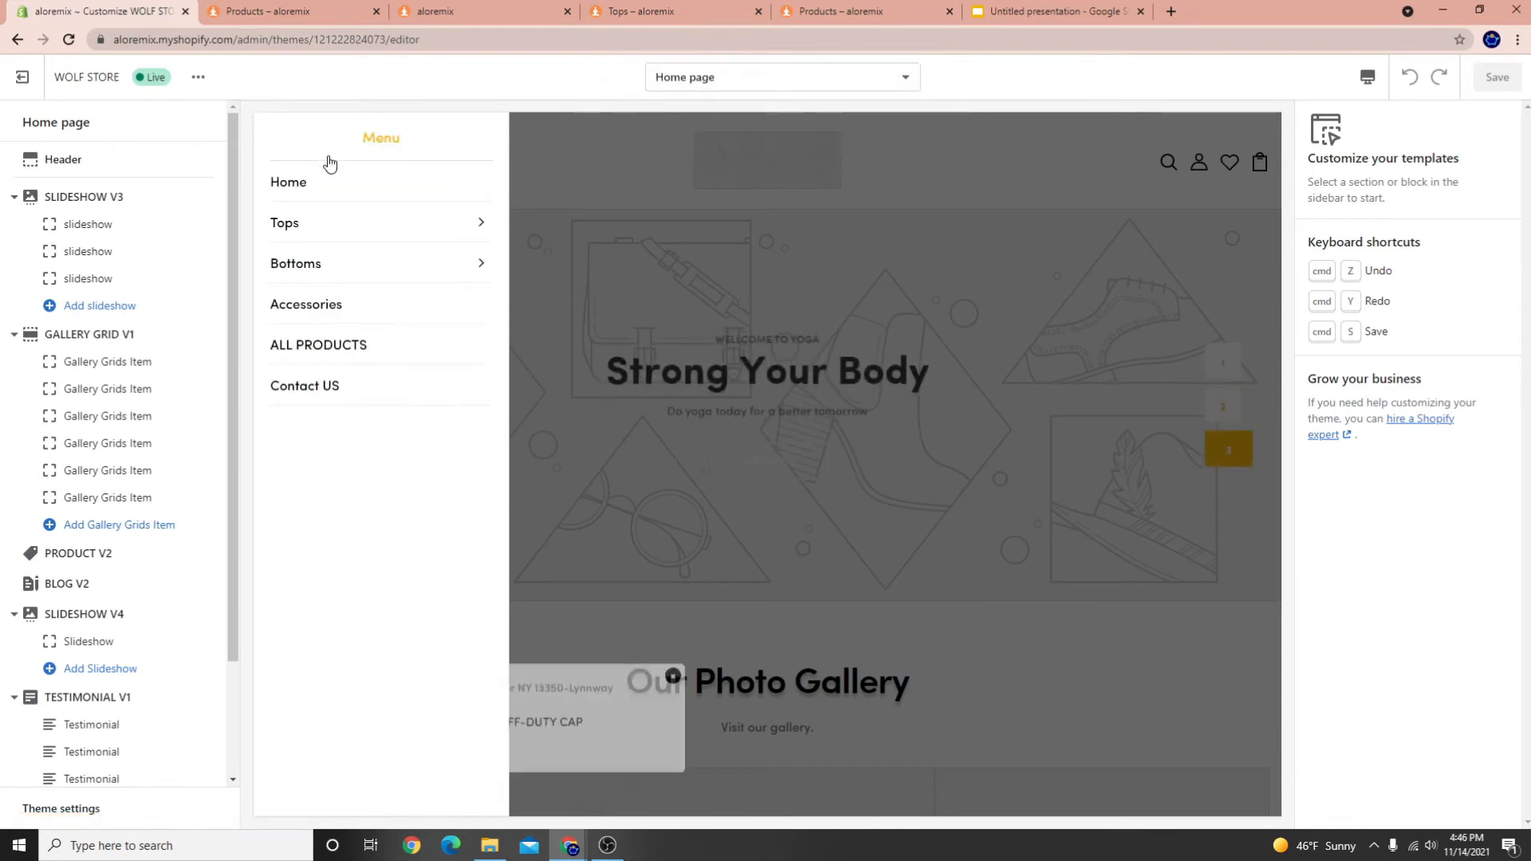
left_click(478, 227)
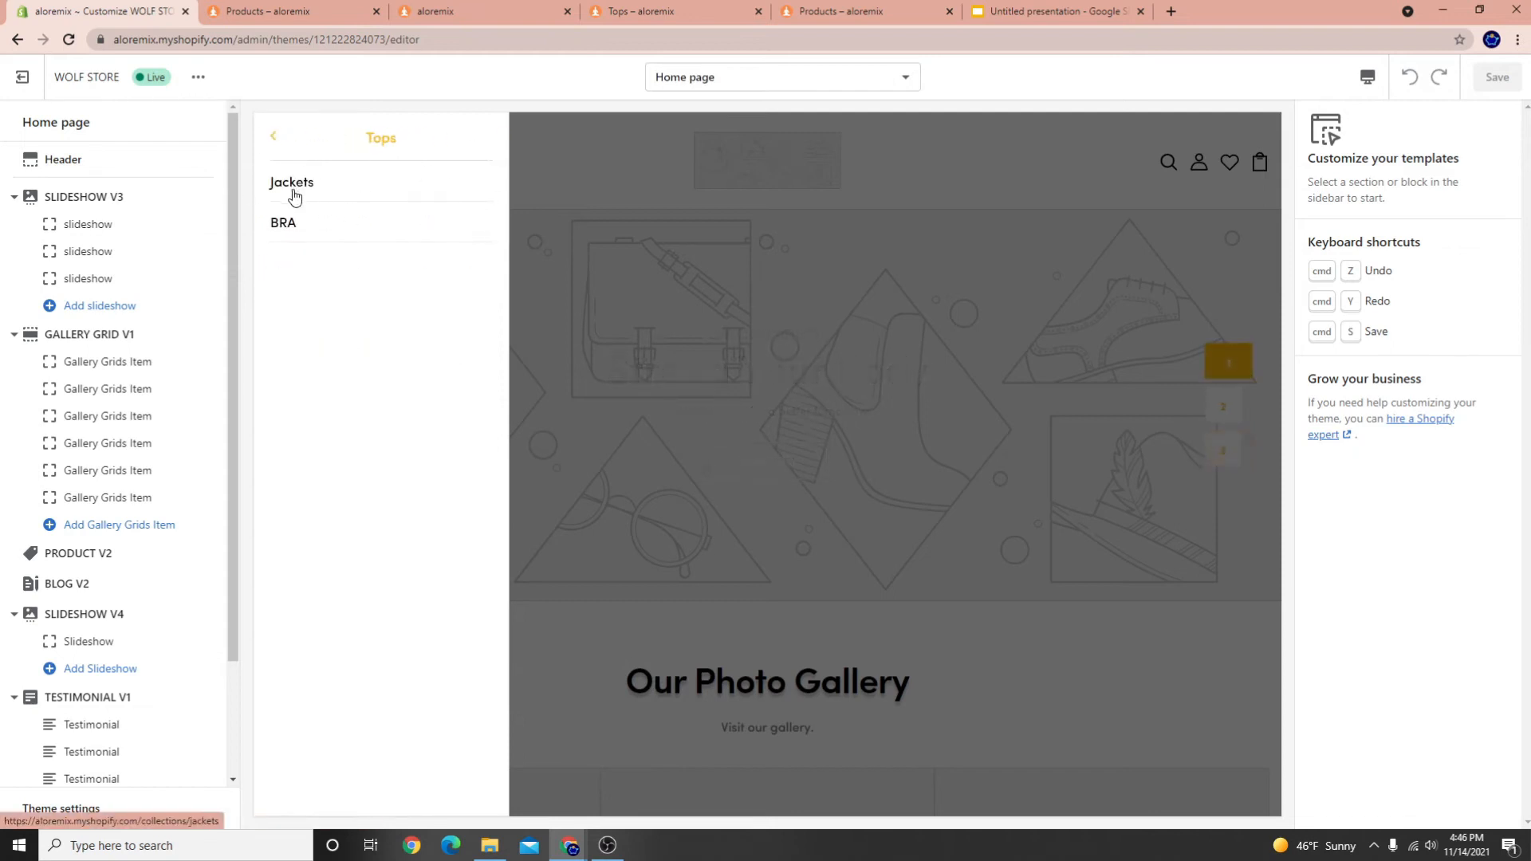
left_click(275, 139)
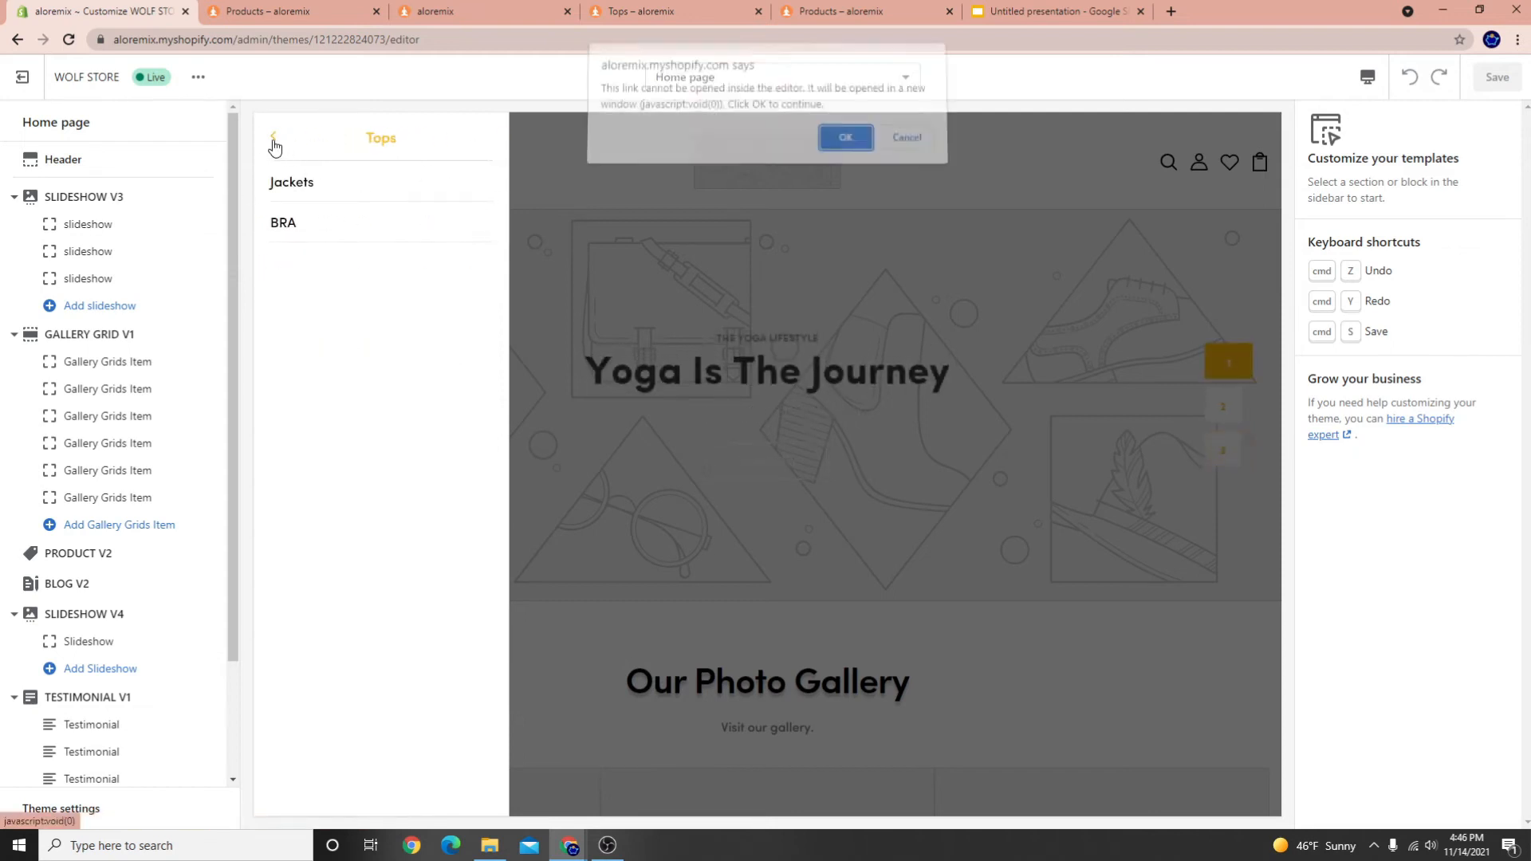
left_click(906, 145)
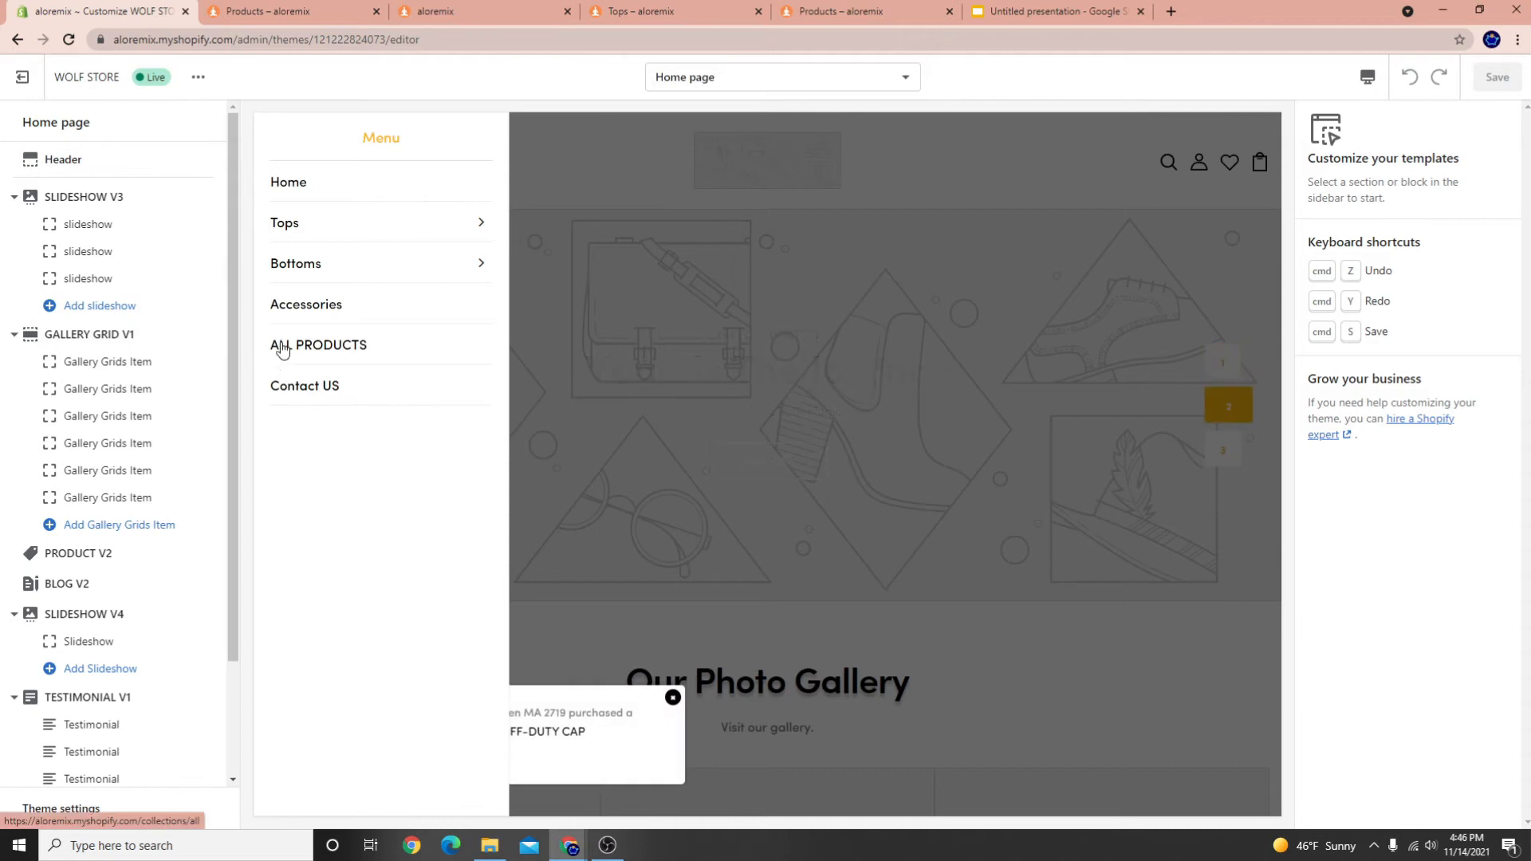
left_click(23, 76)
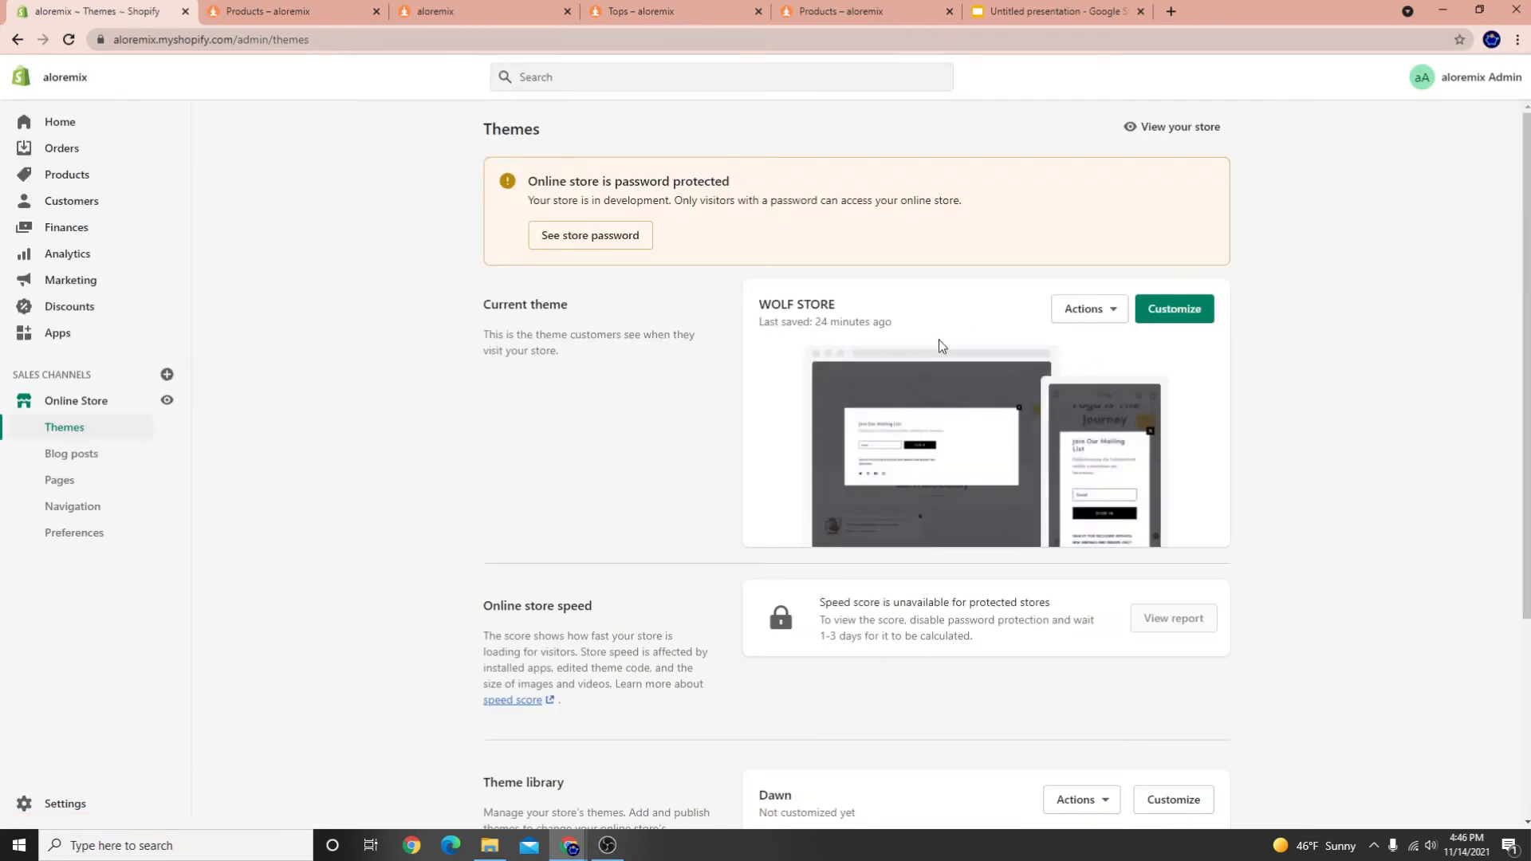
Rename the main menu's ALL PRODUCTS item to All Products and save the menu
left_click(73, 507)
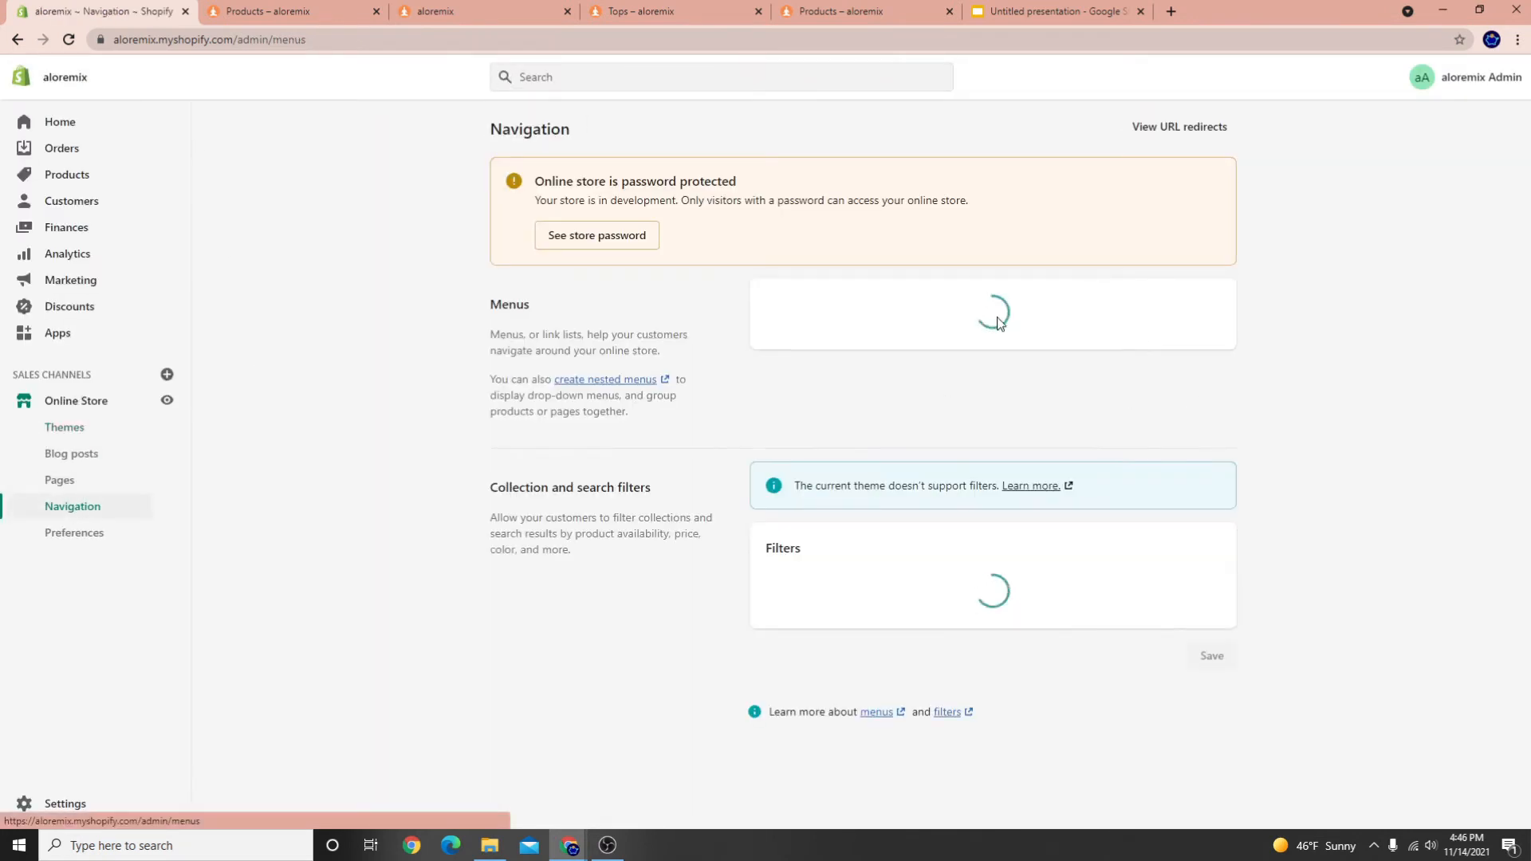
left_click(794, 418)
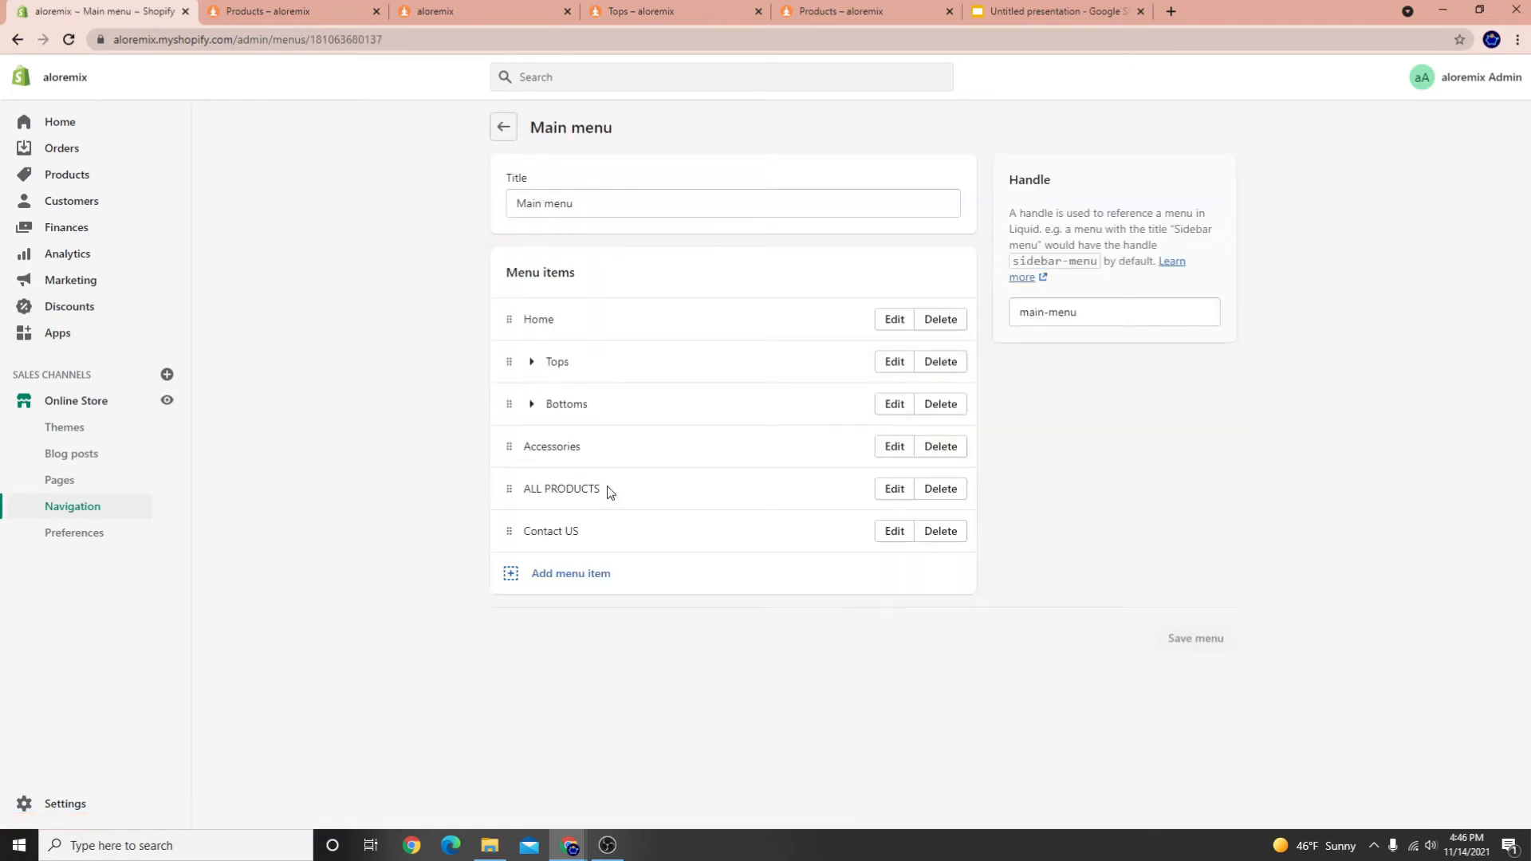
left_click(890, 489)
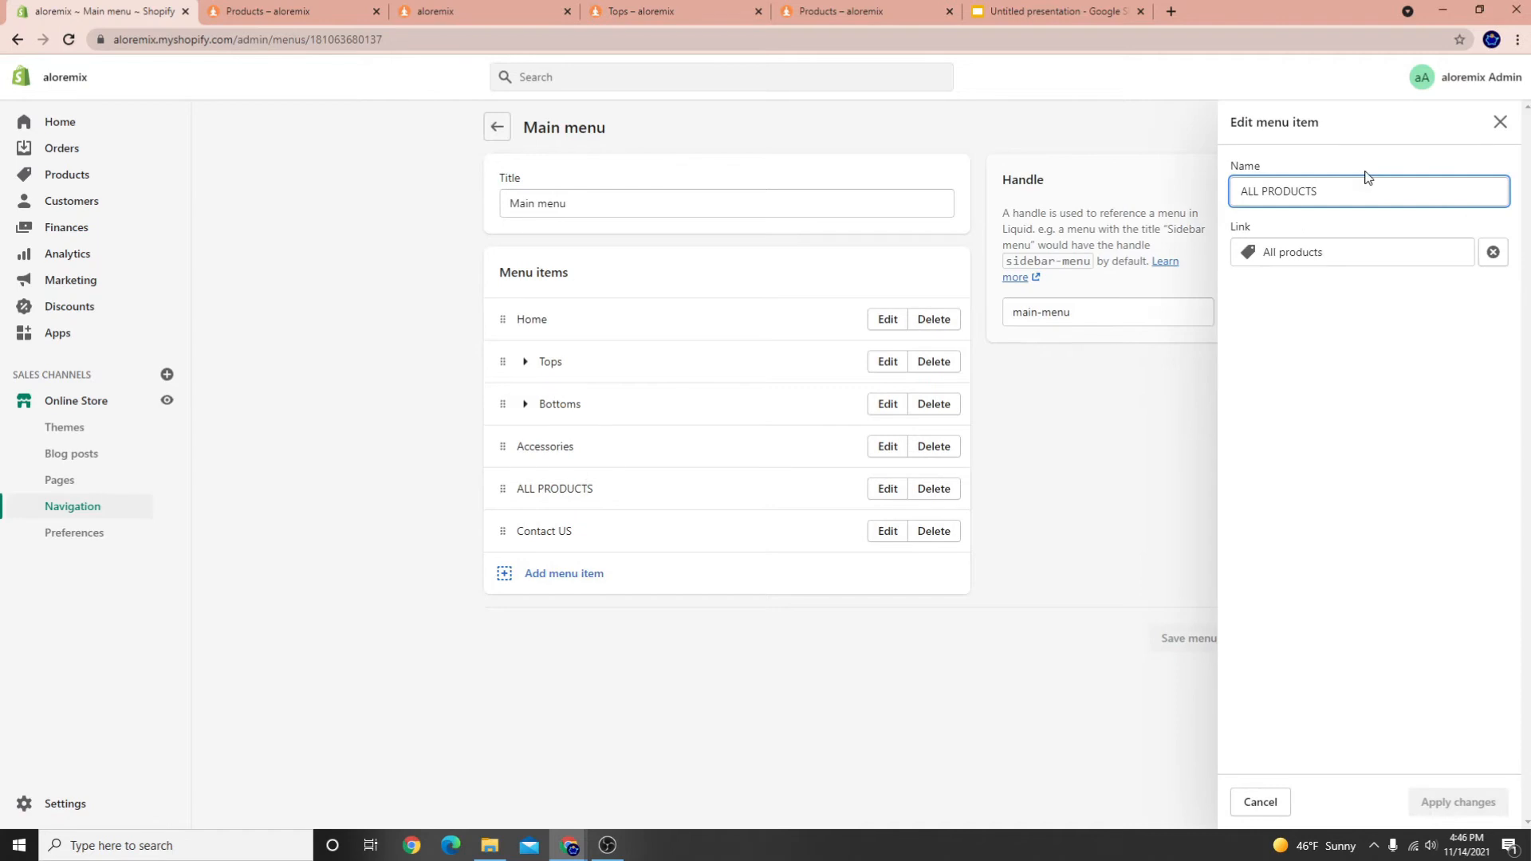
type("=")
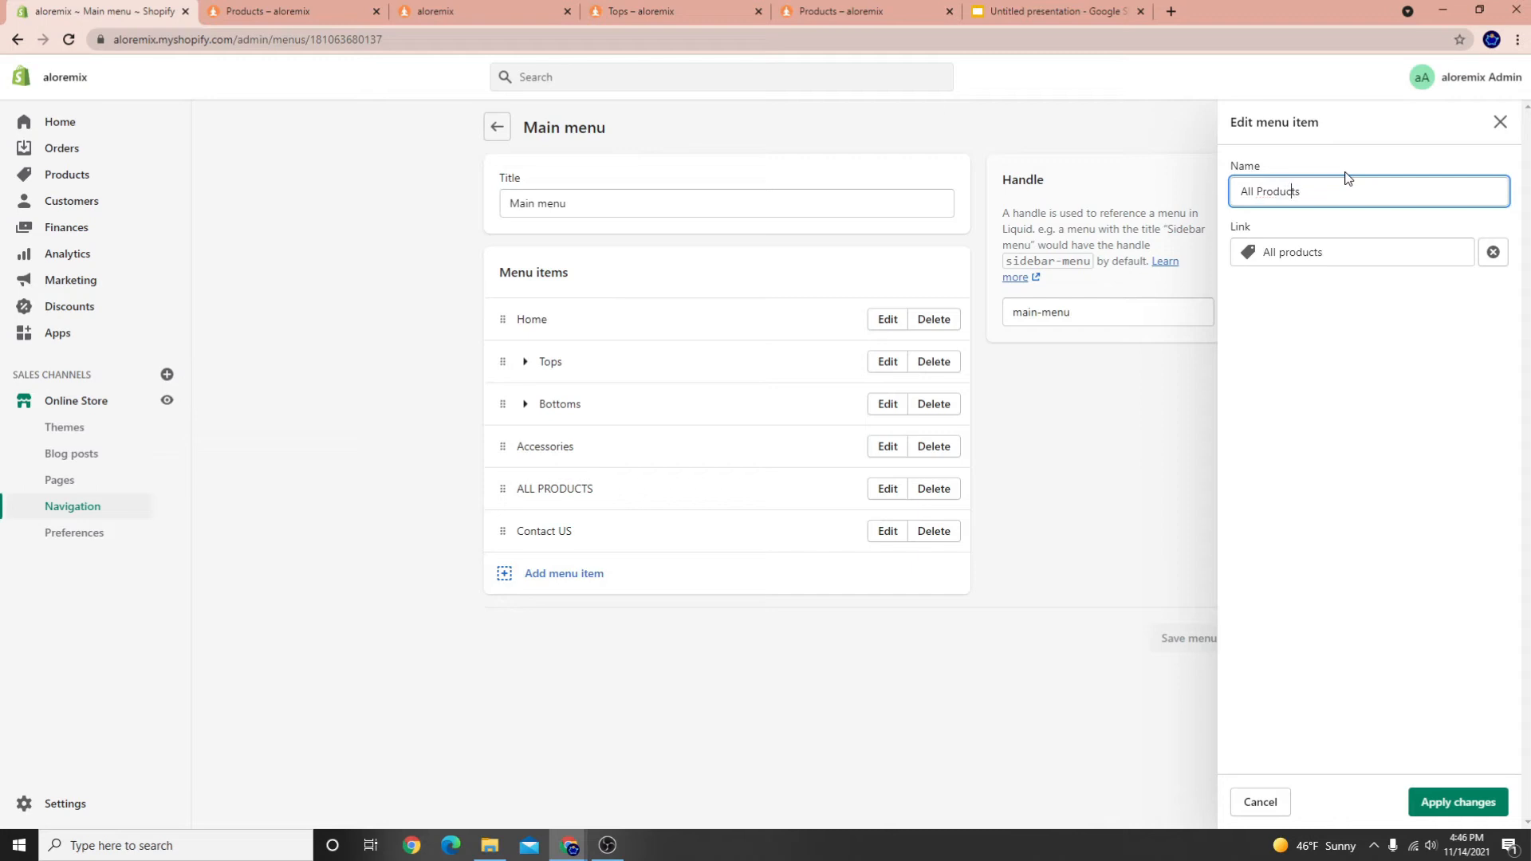
left_click(1480, 791)
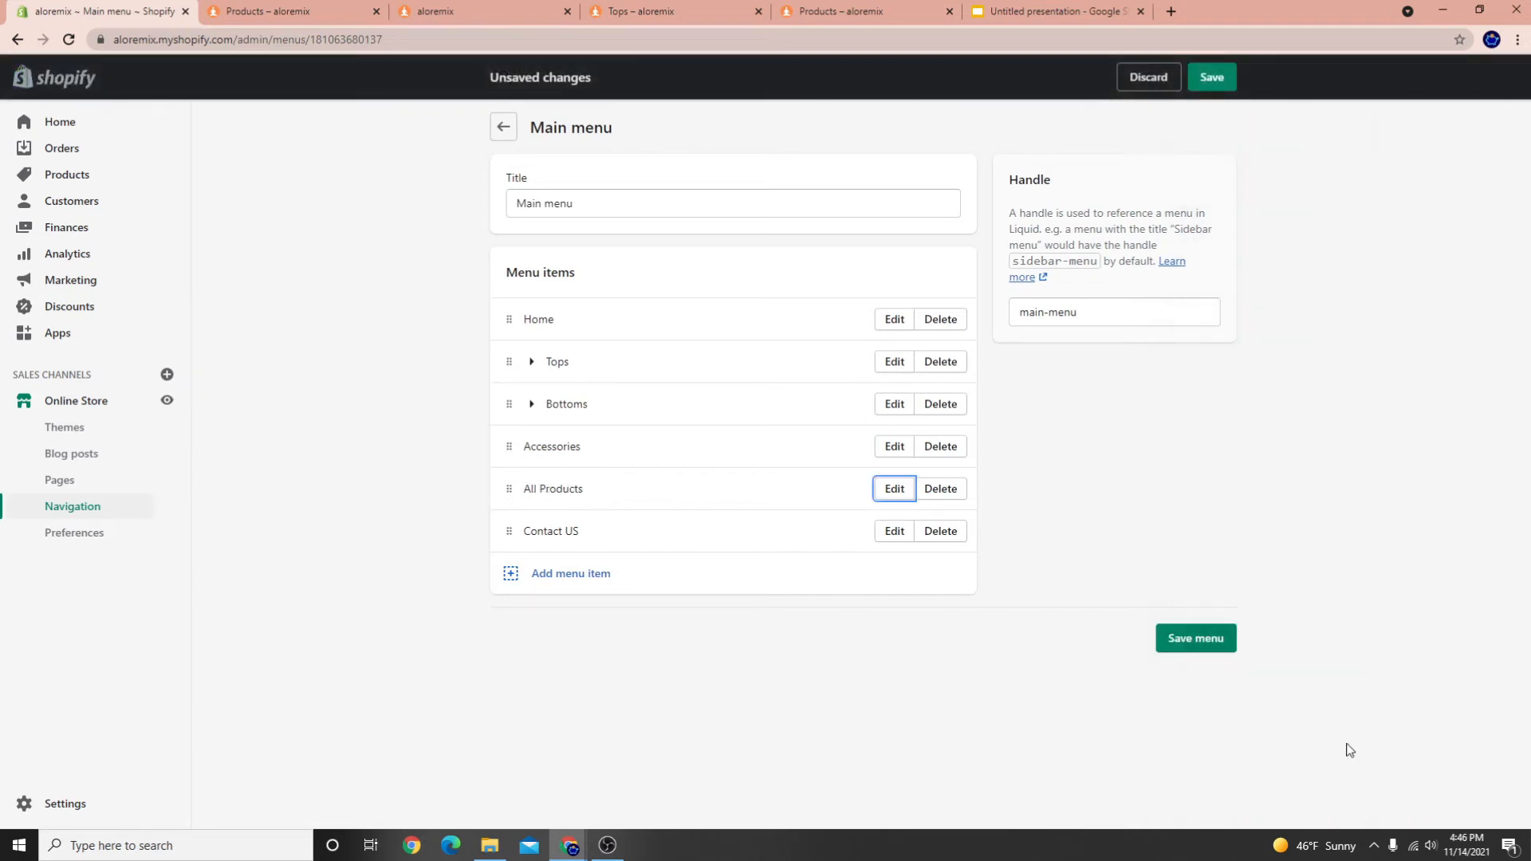
left_click(1200, 639)
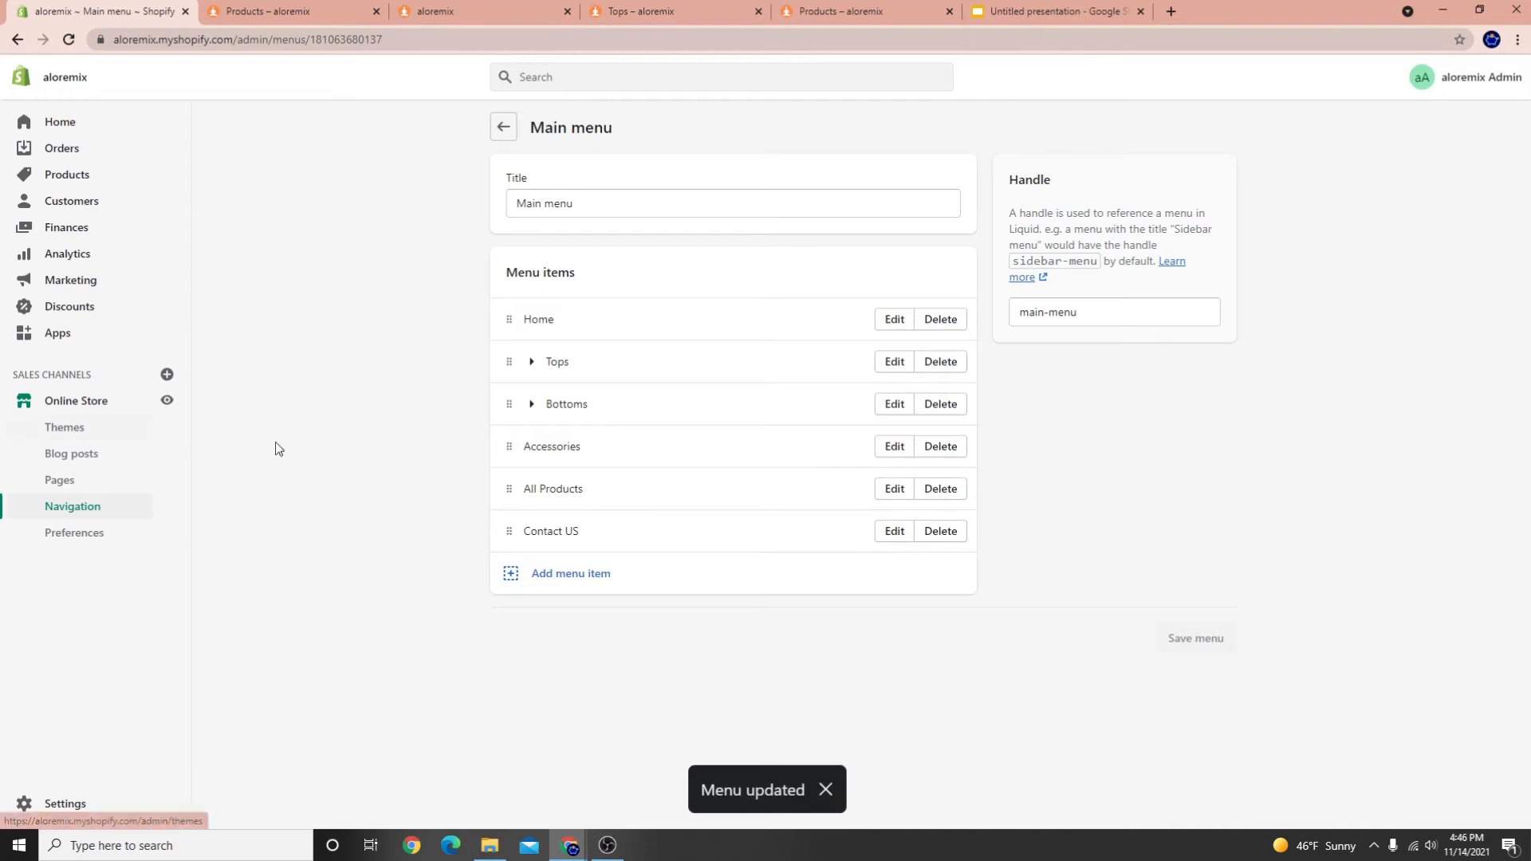
Rename the Contact US menu item to Contact Us and save the menu
left_click(895, 531)
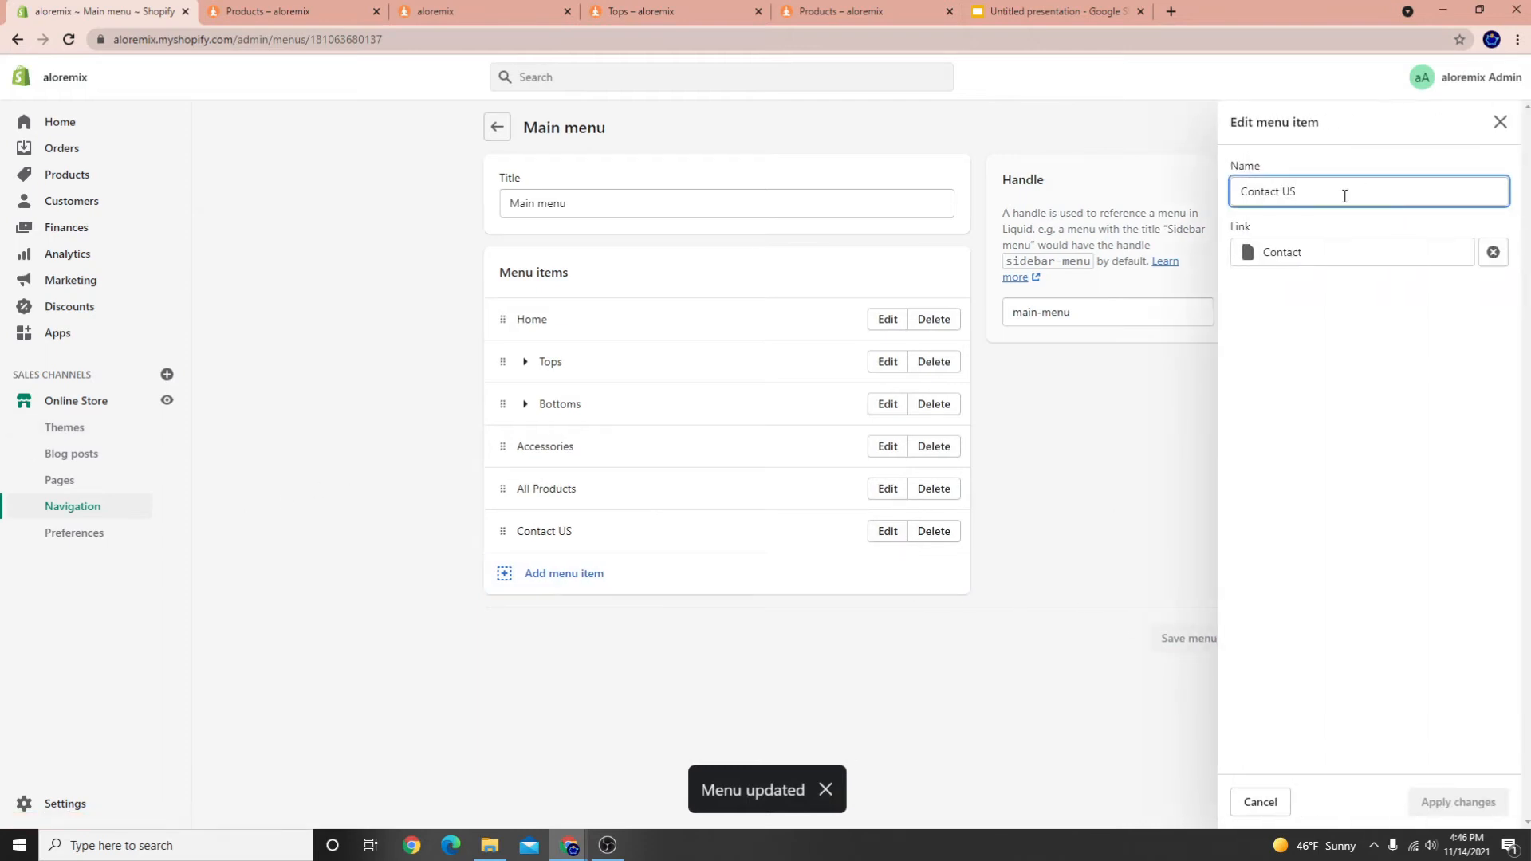
key("BackSpace")
type("s")
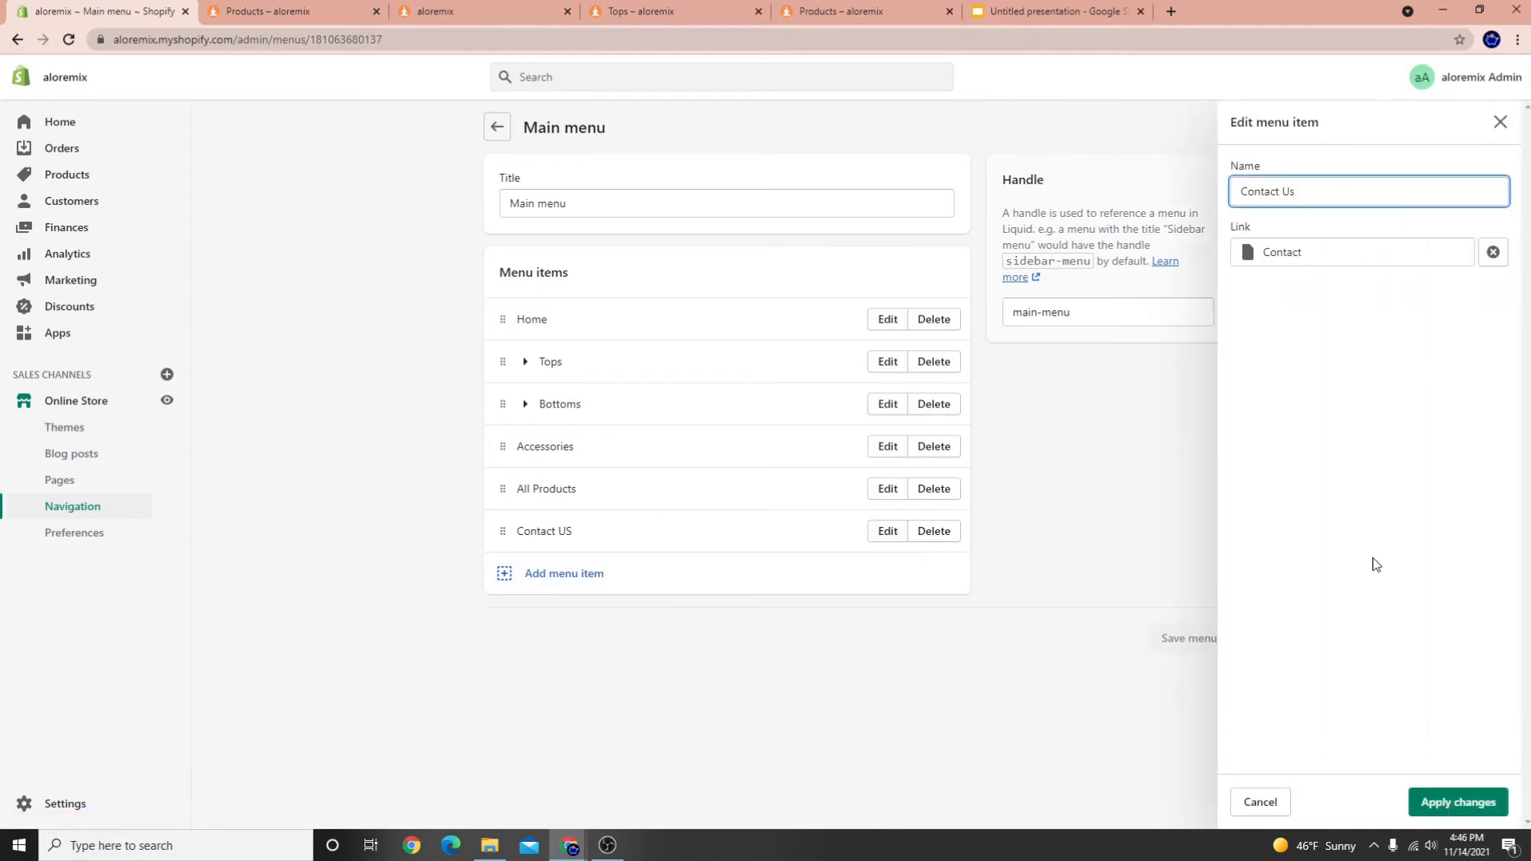
left_click(1458, 801)
left_click(1213, 88)
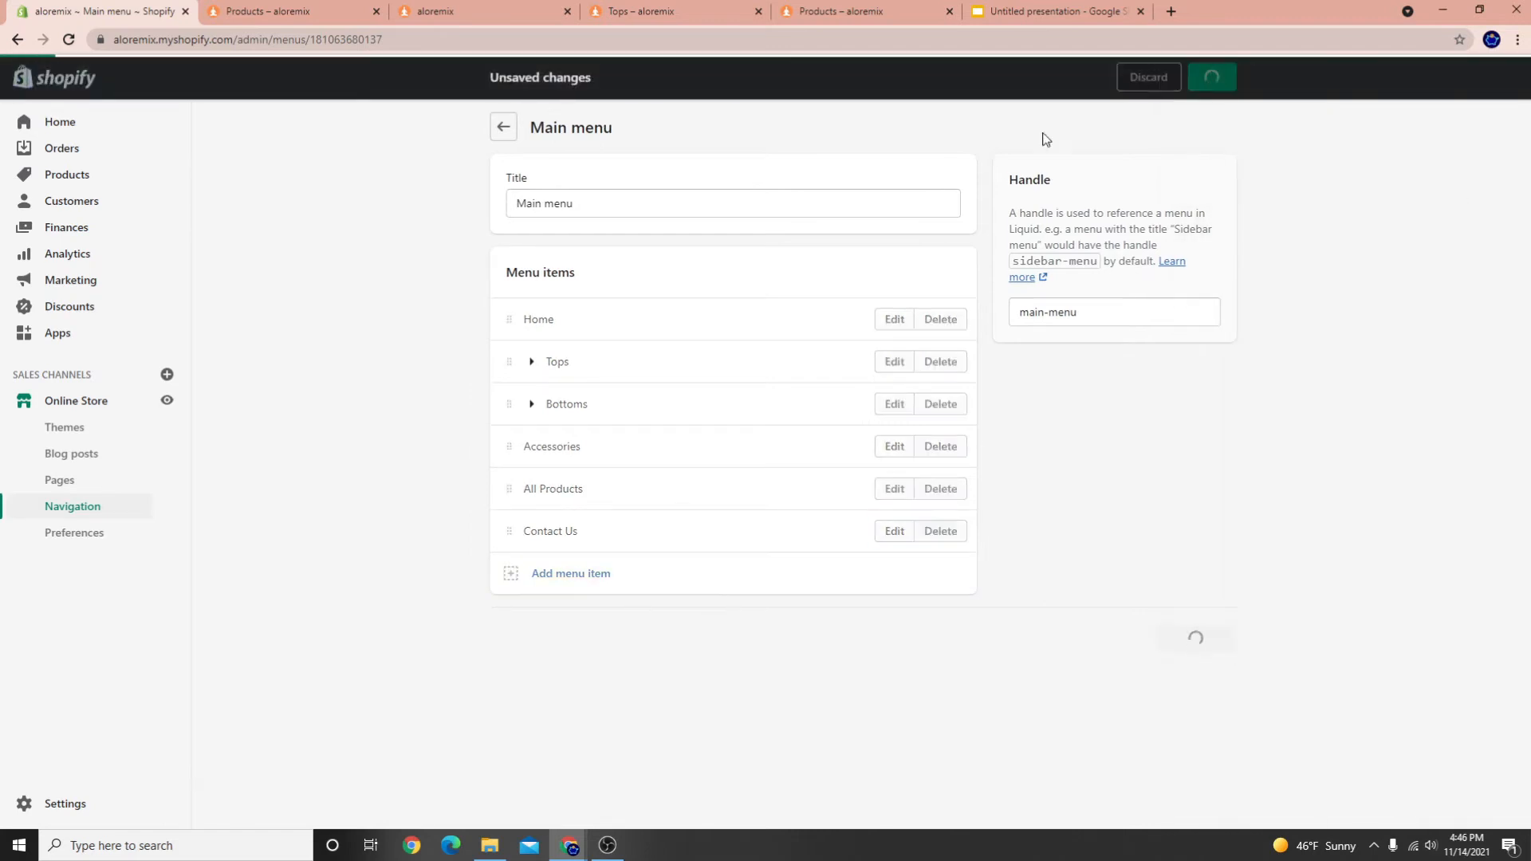
Check the storefront menu in the WOLF STORE theme editor and open the Tops collection page
left_click(156, 403)
left_click(1182, 313)
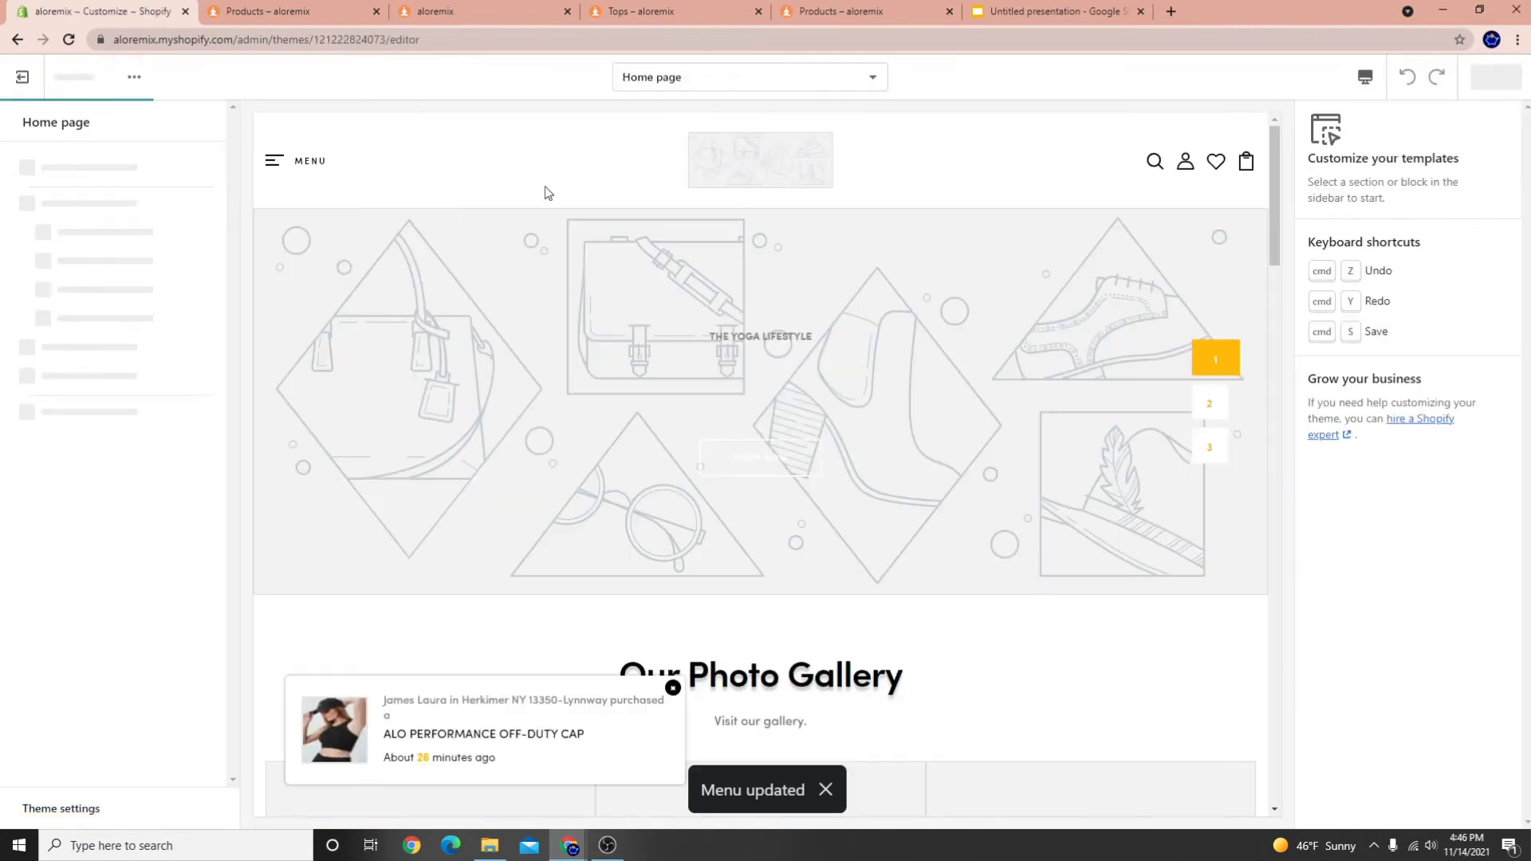
left_click(288, 161)
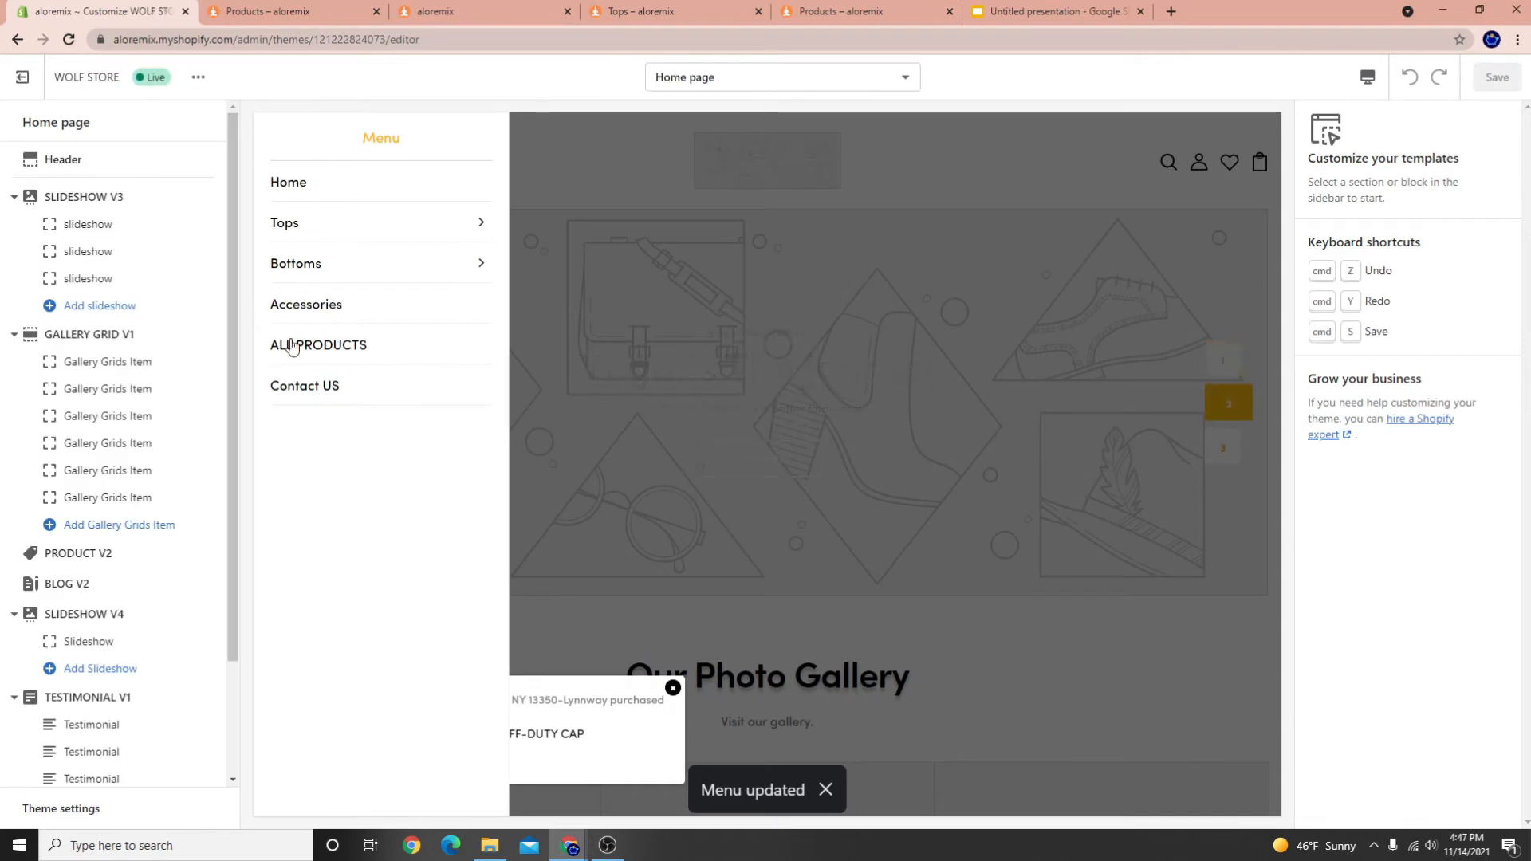
left_click(339, 234)
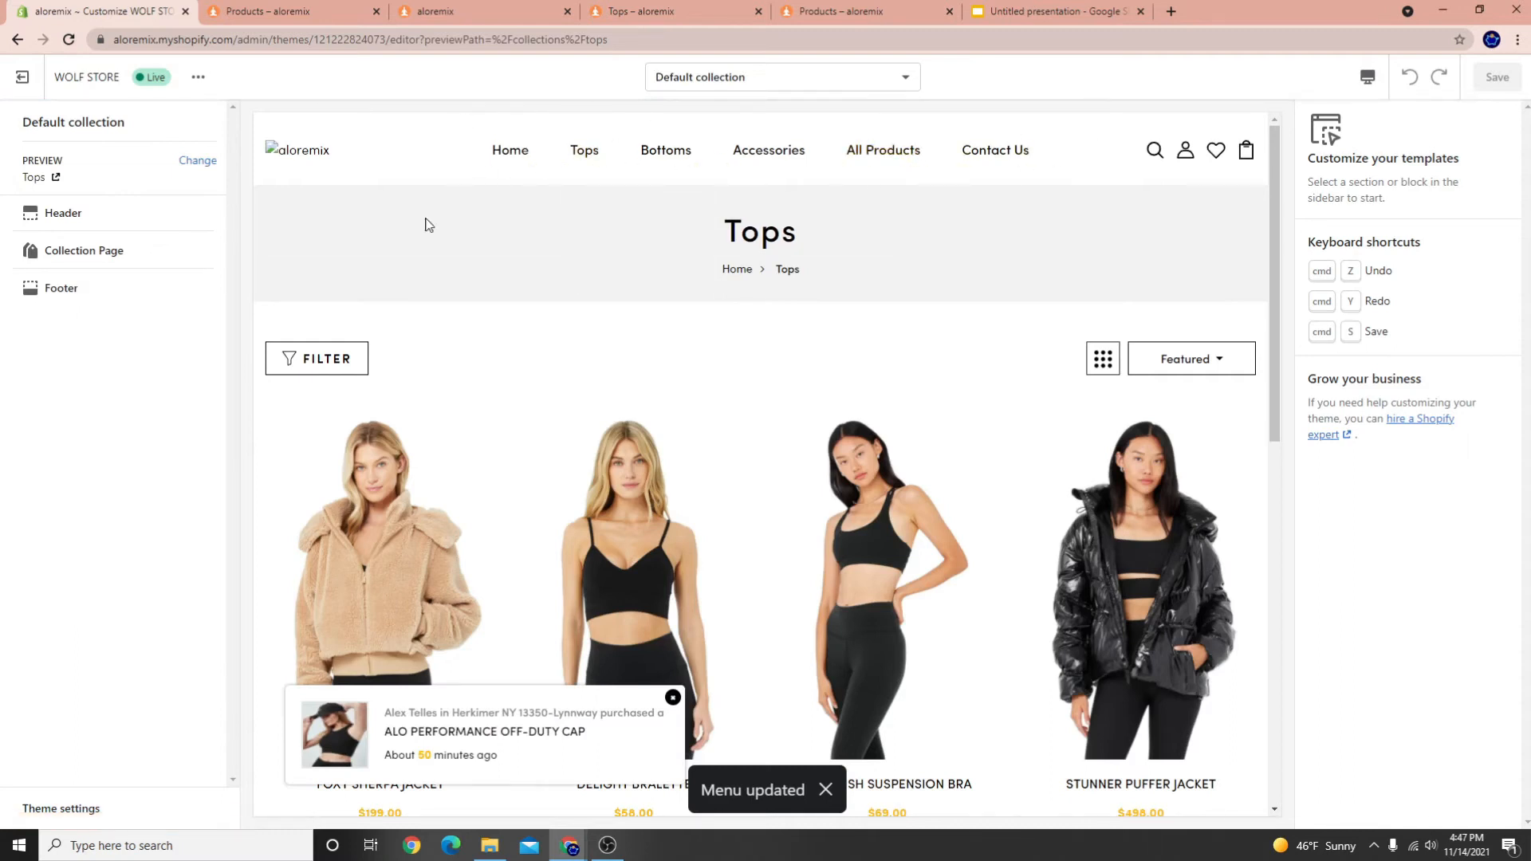
mouse_move(622, 155)
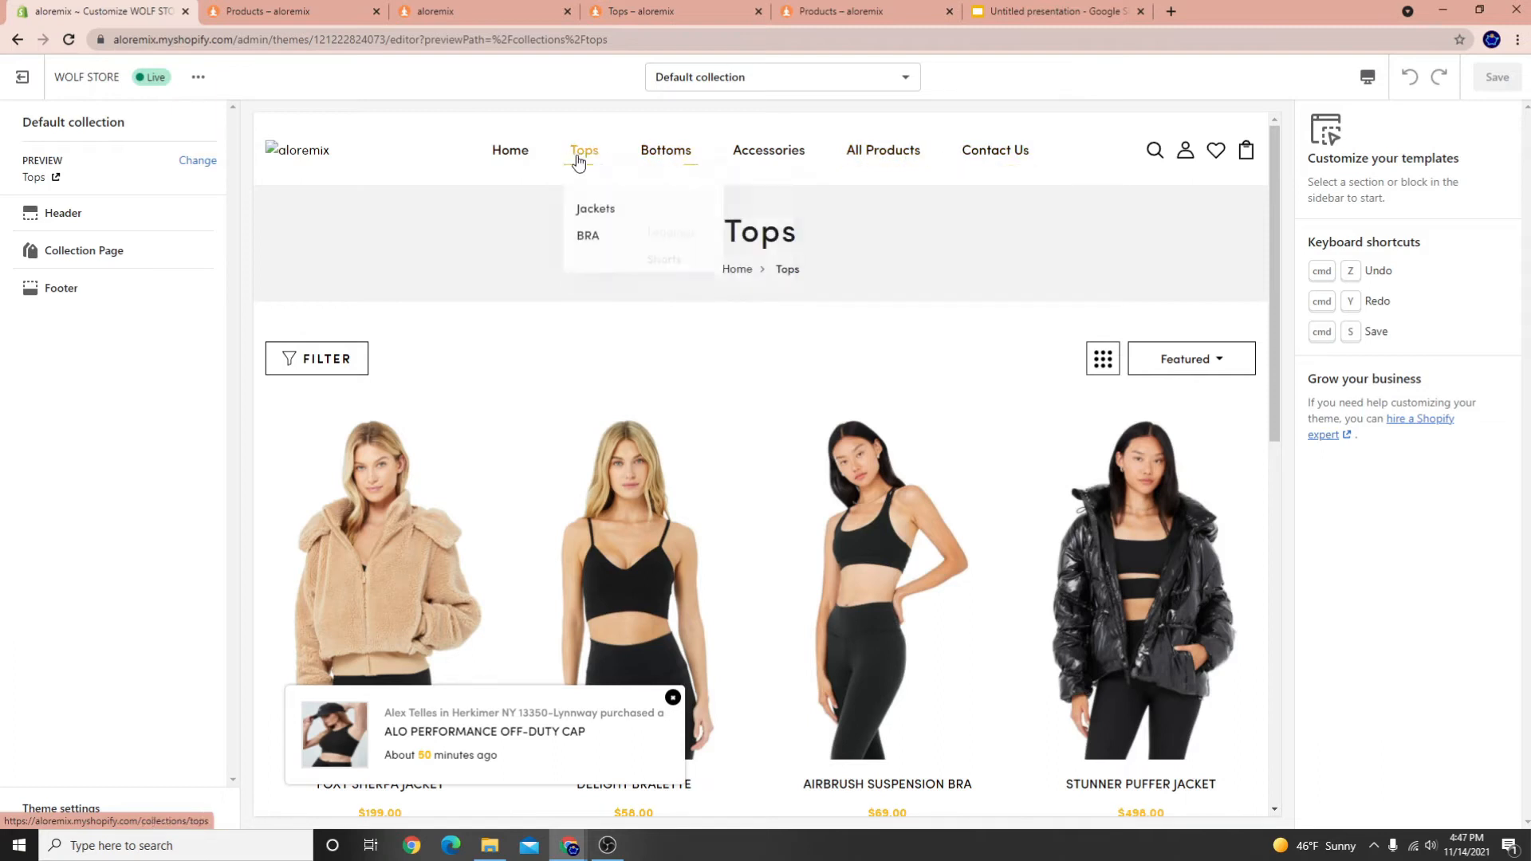
mouse_move(966, 716)
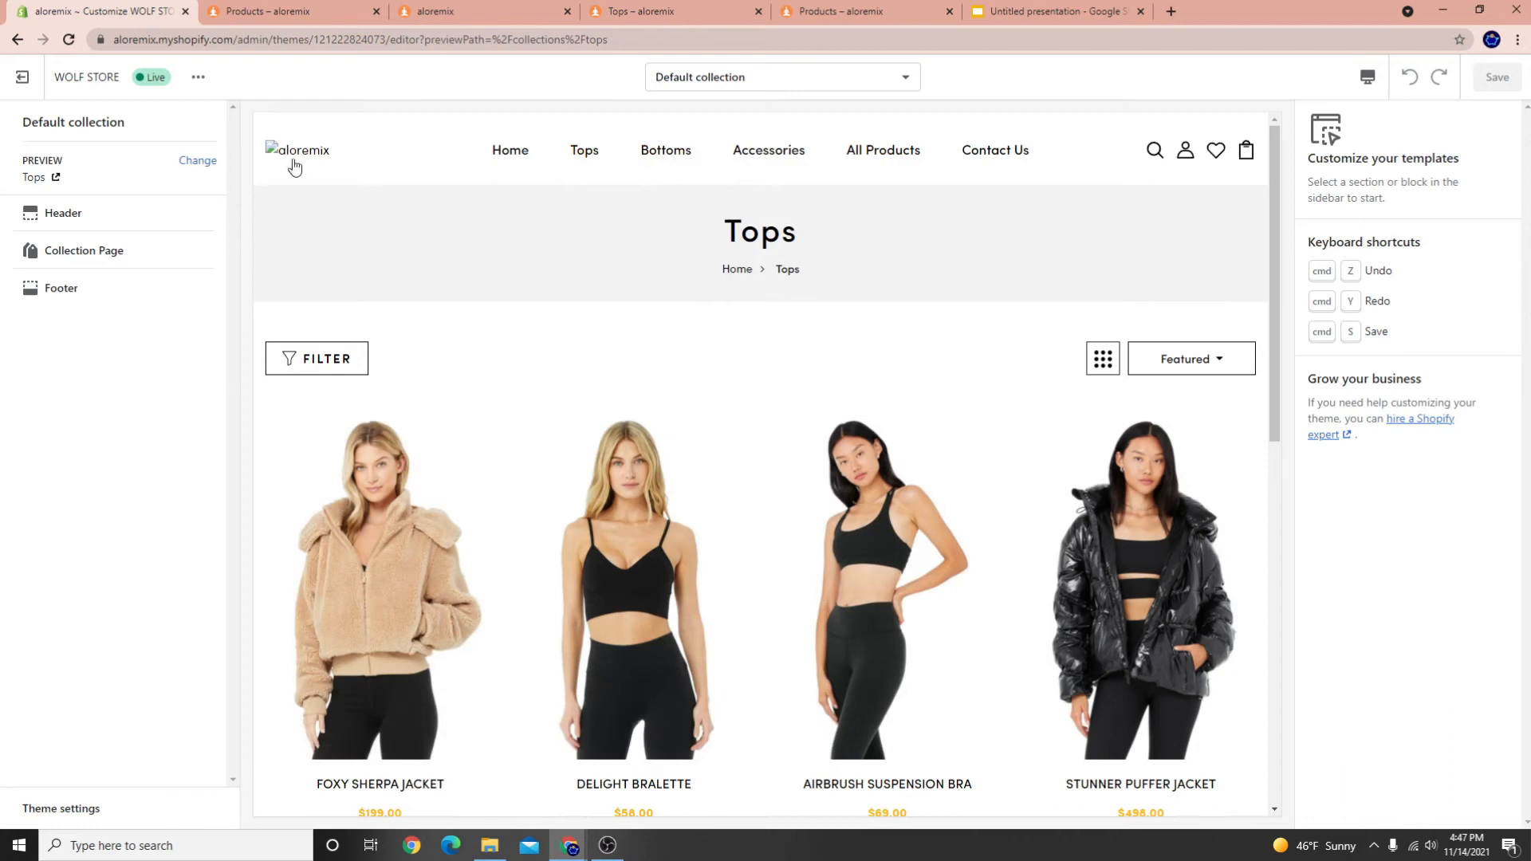
left_click(608, 845)
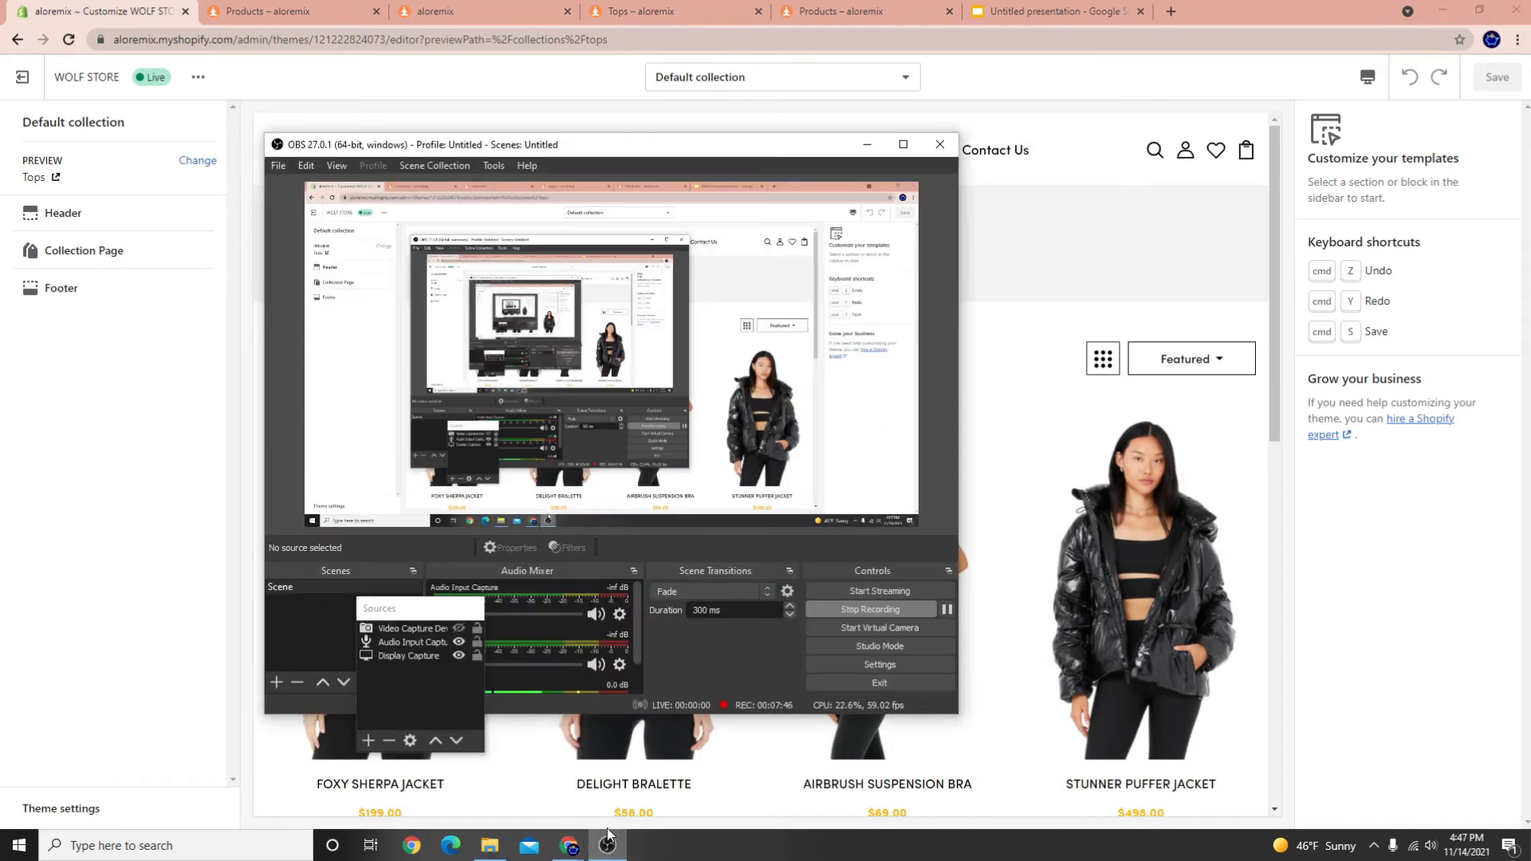
left_click(873, 612)
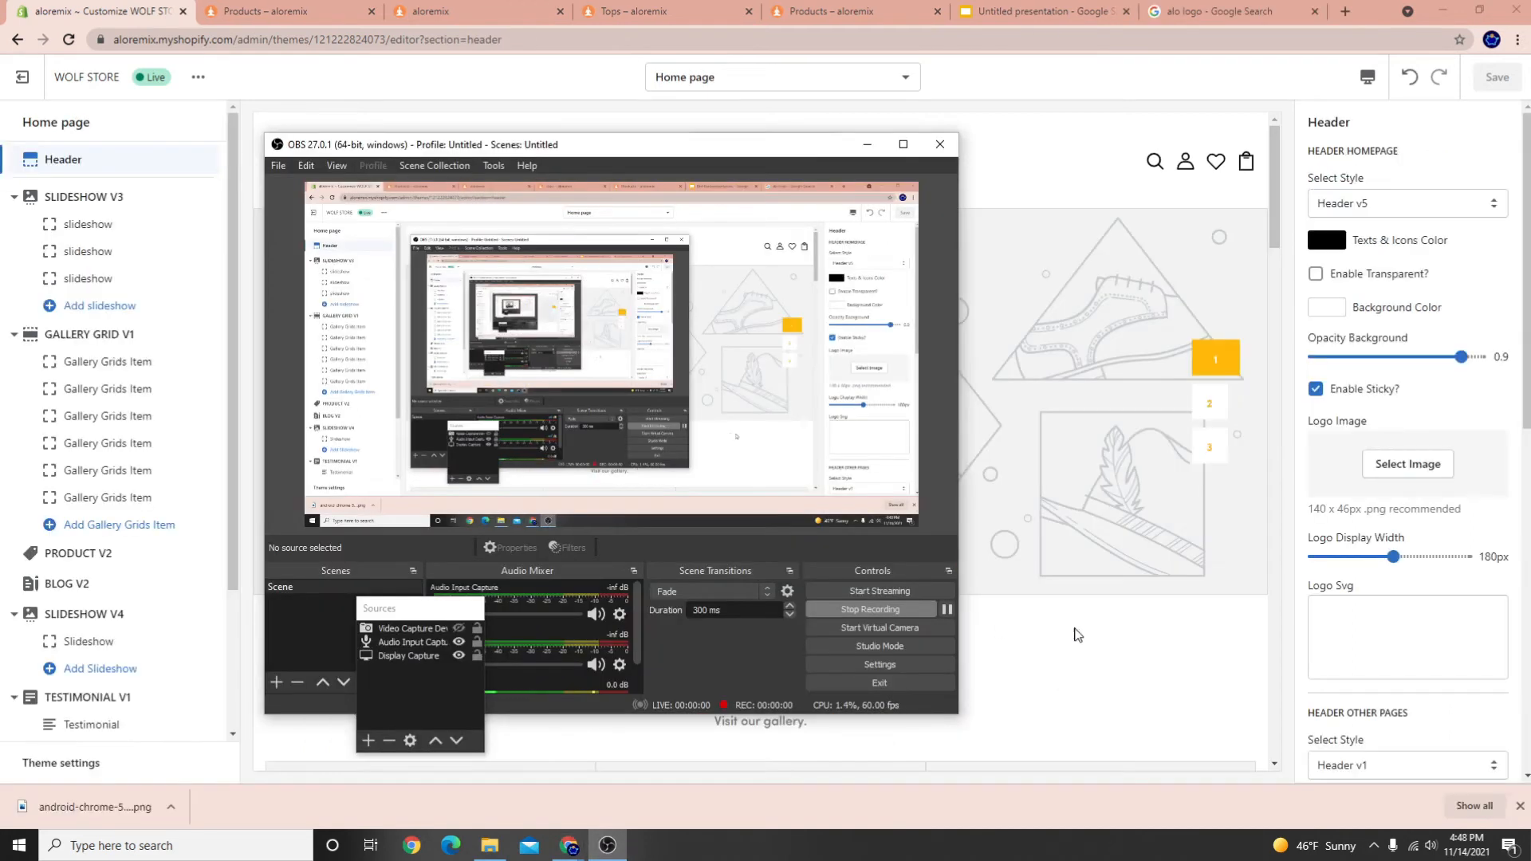
left_click(1077, 634)
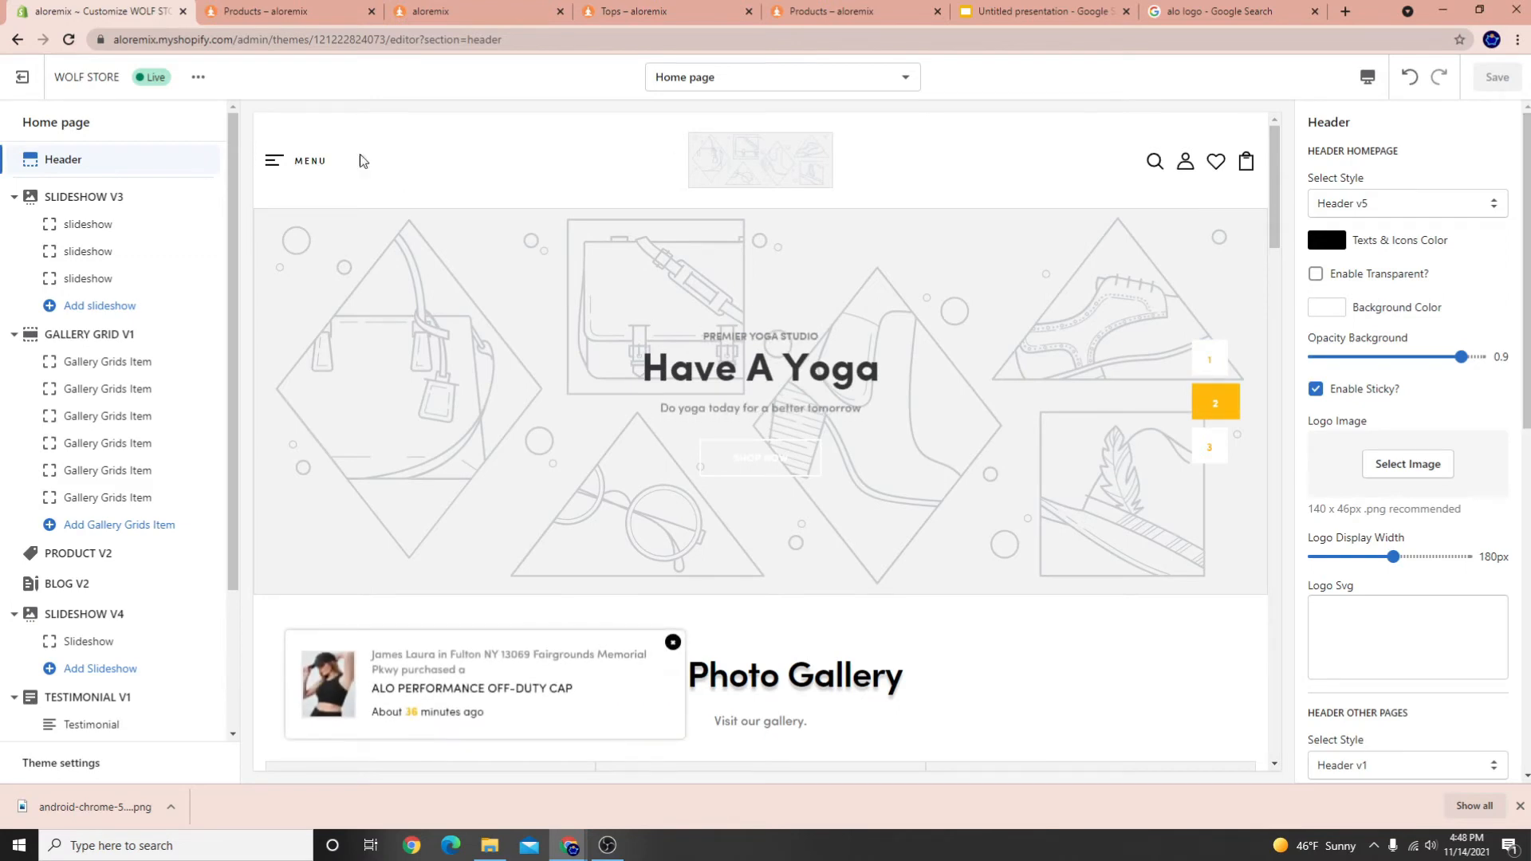
Look through the home page's section list and the theme settings categories, including the header versions
left_click(74, 195)
left_click(62, 159)
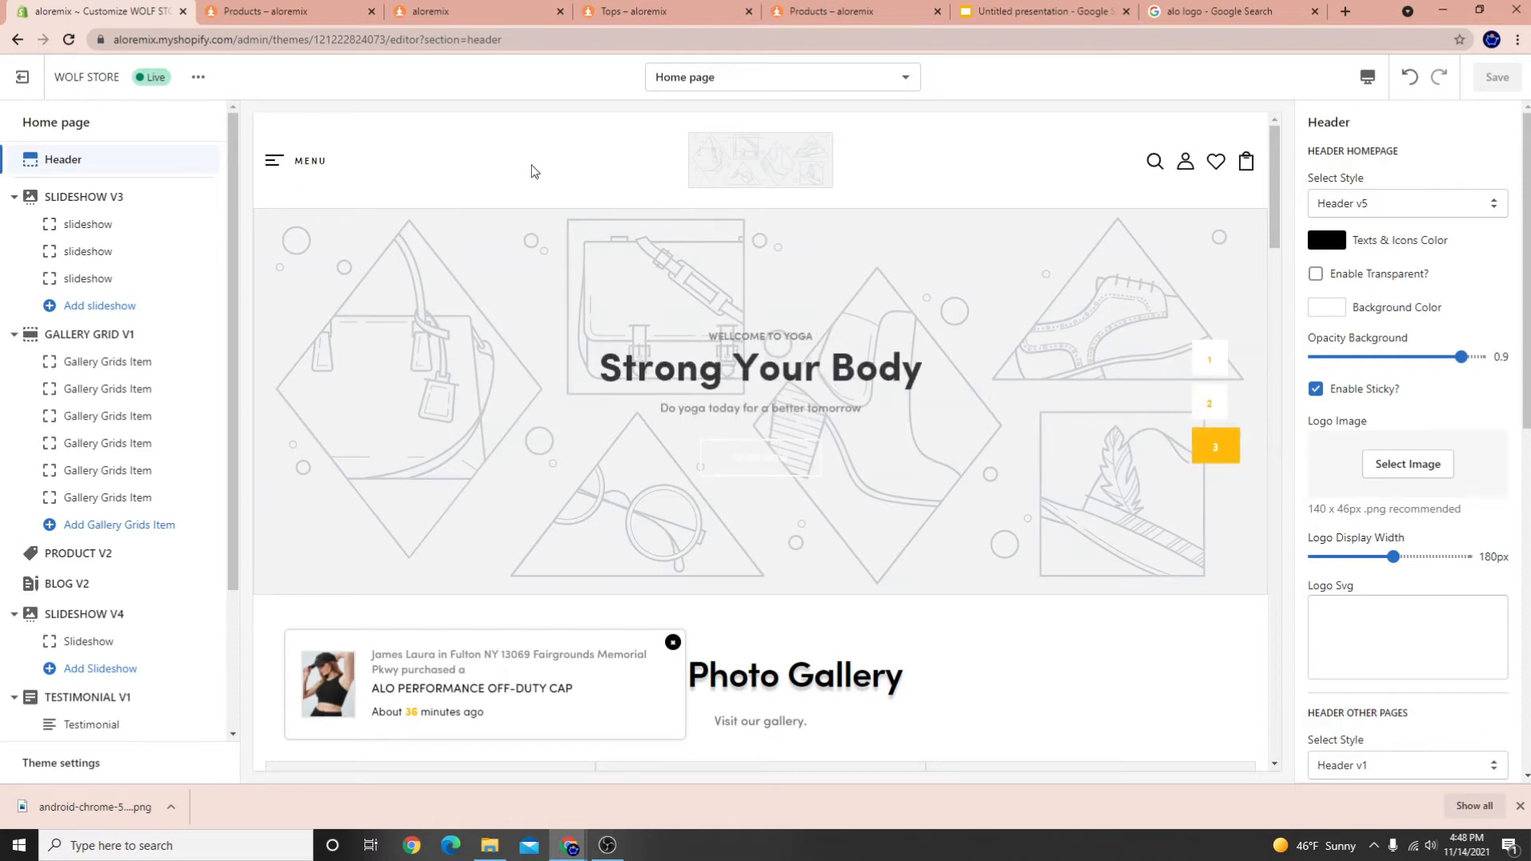
scroll(103, 718, "down", 3)
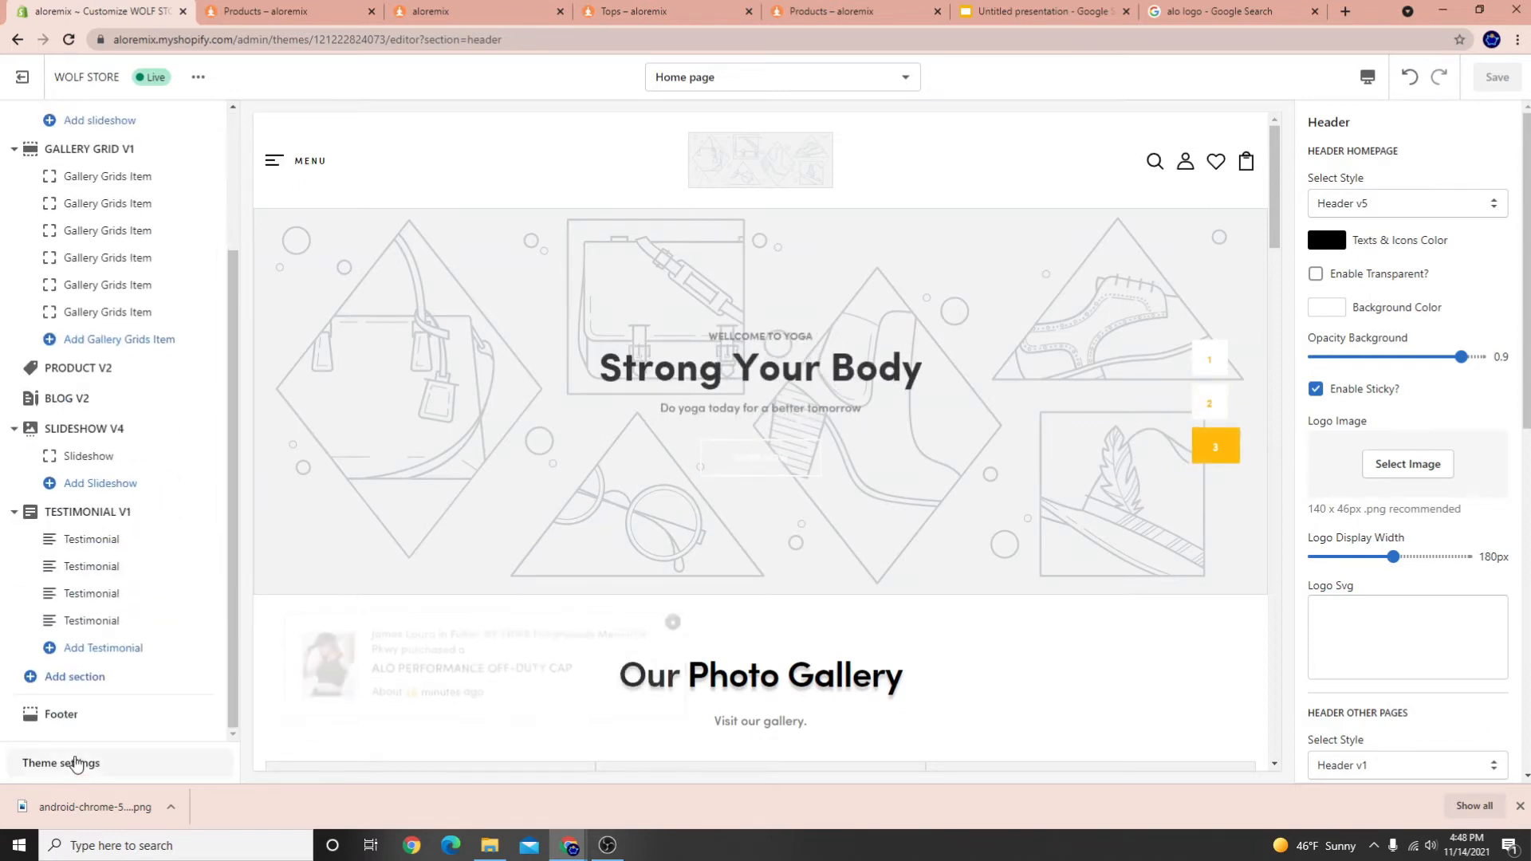
left_click(75, 763)
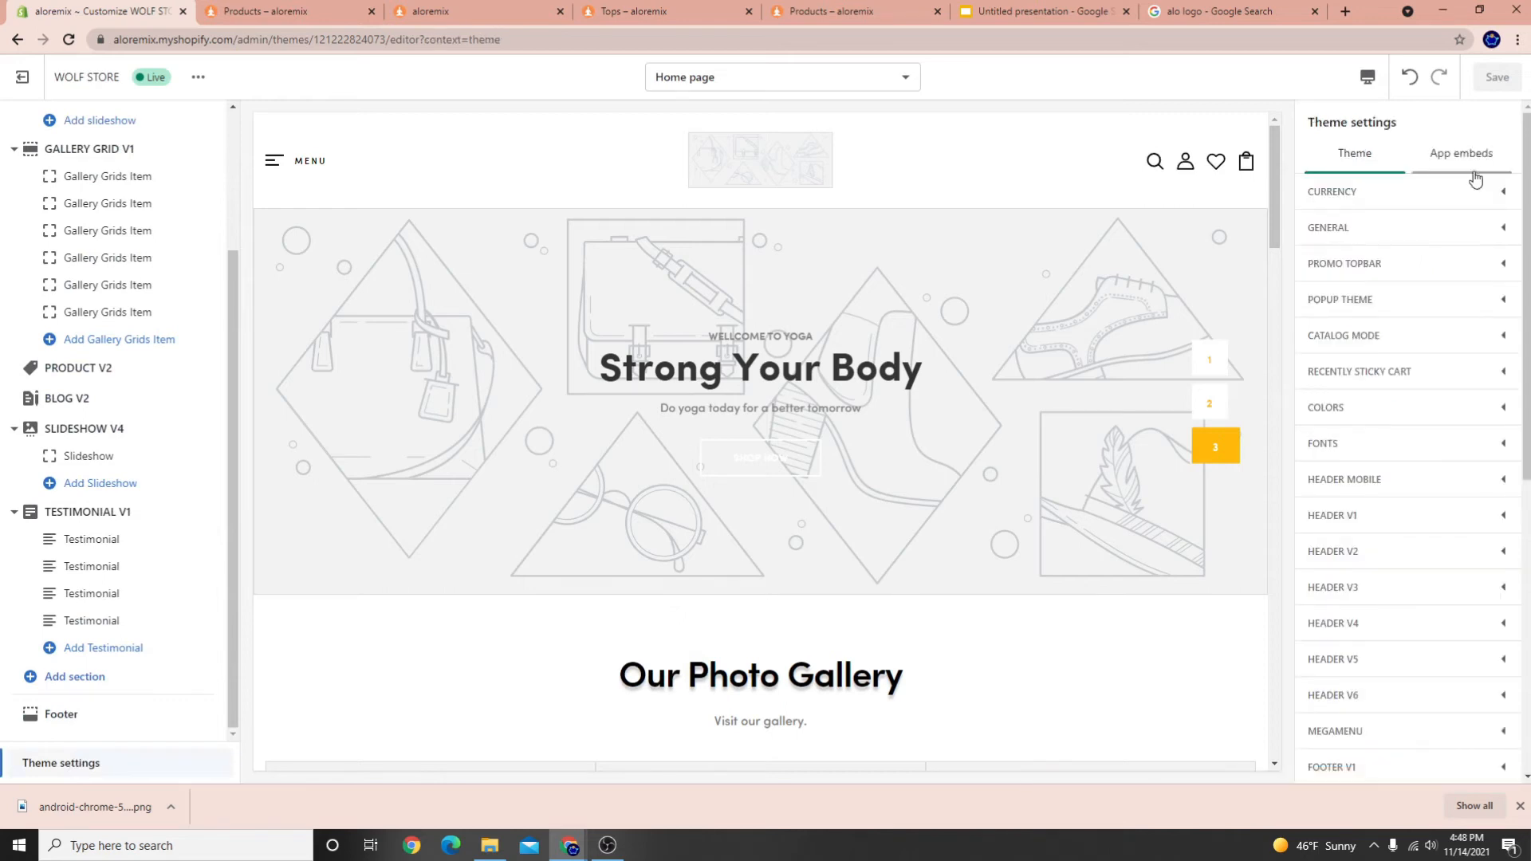
scroll(1399, 403, "down", 3)
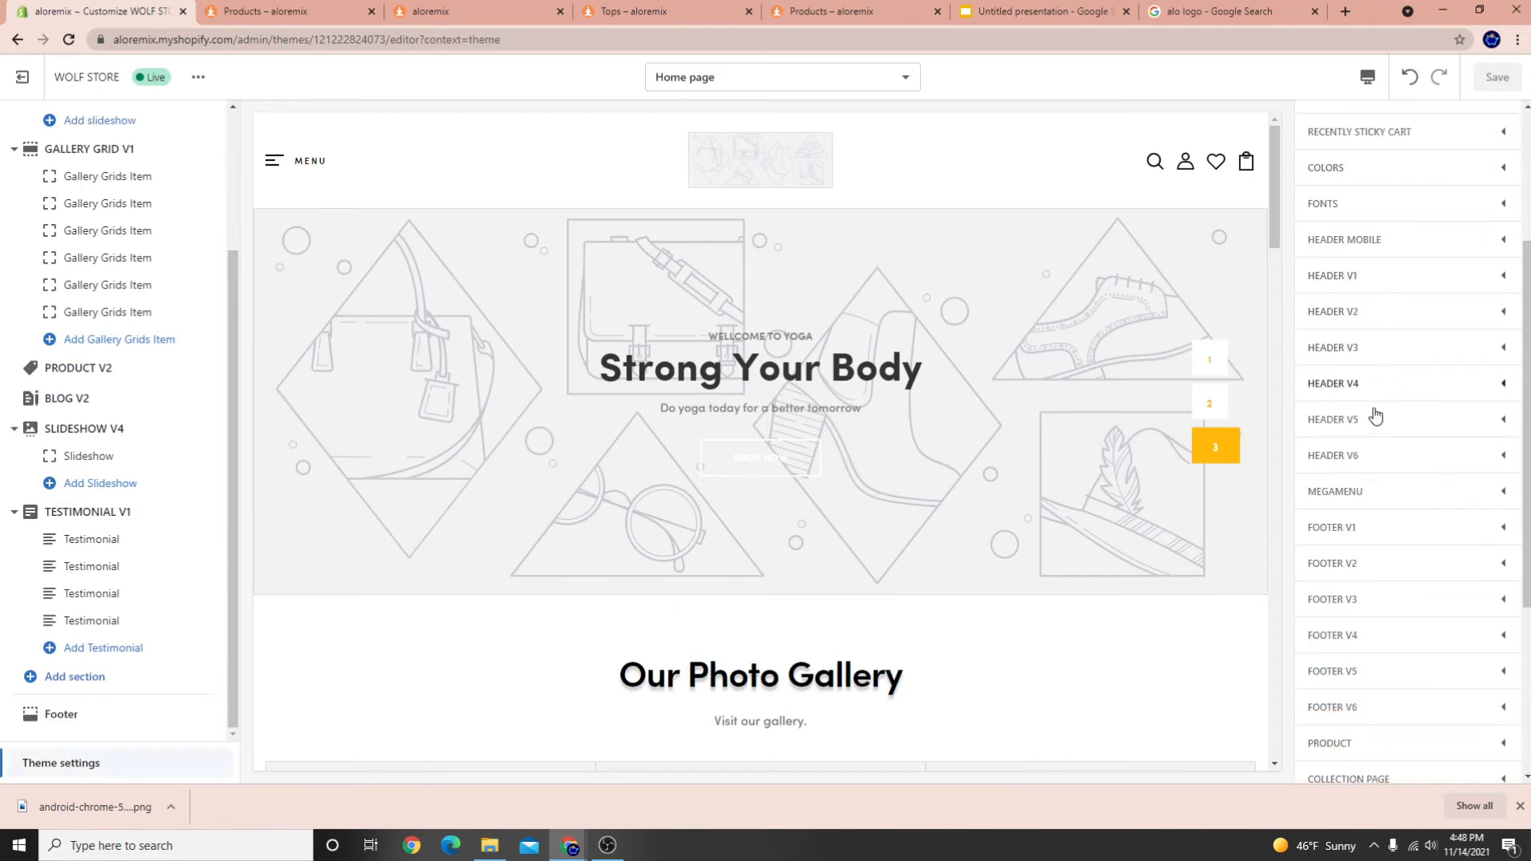
scroll(1368, 415, "up", 3)
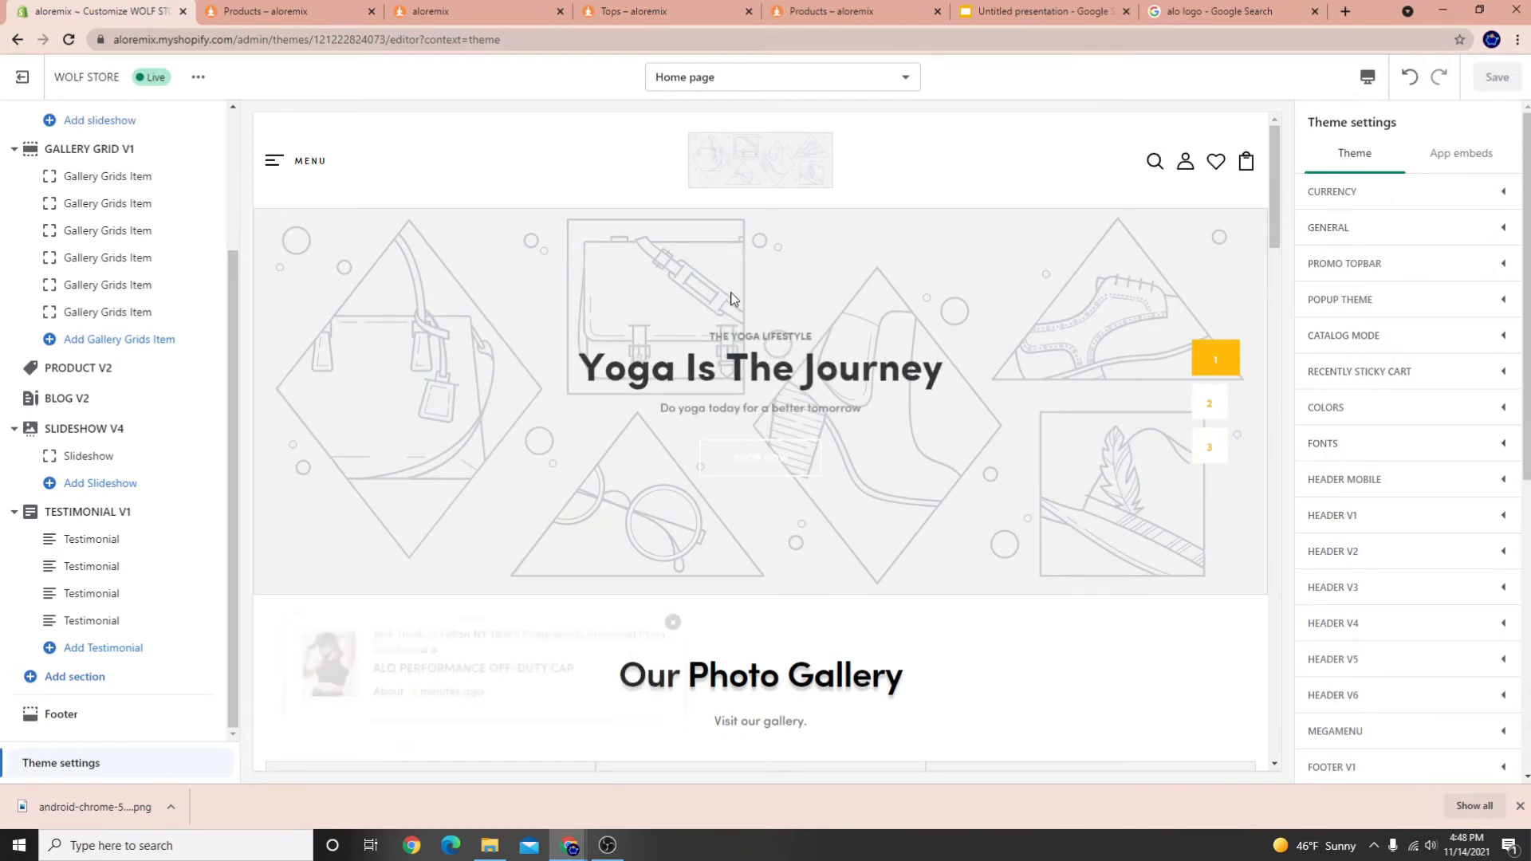
scroll(24, 472, "up", 2)
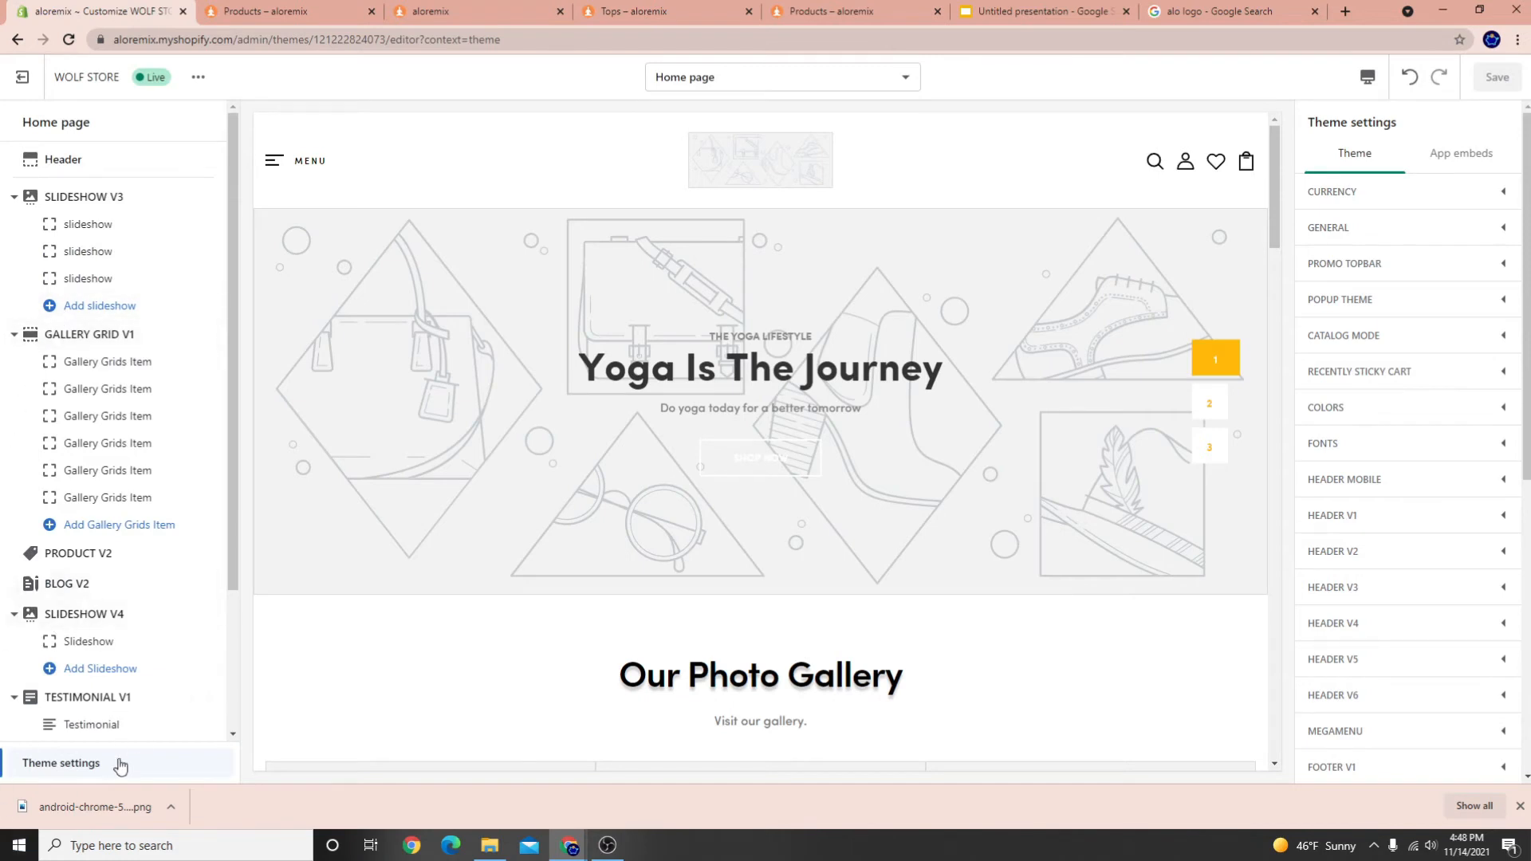
Set the alo image from the library as the logo of the Header's homepage version and save the theme
left_click(68, 169)
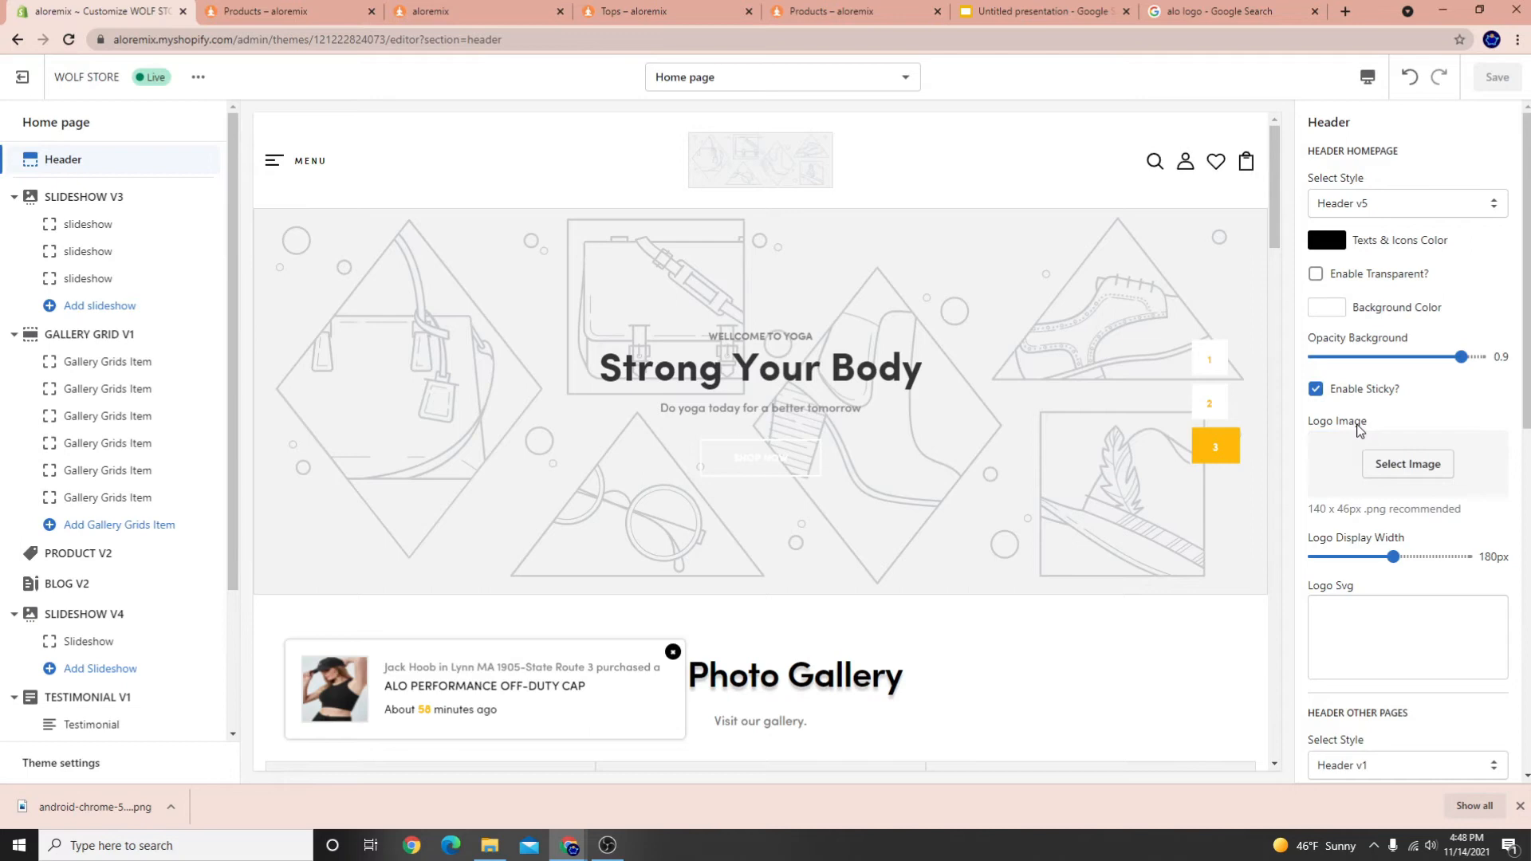
left_click_drag(1402, 152, 1323, 150)
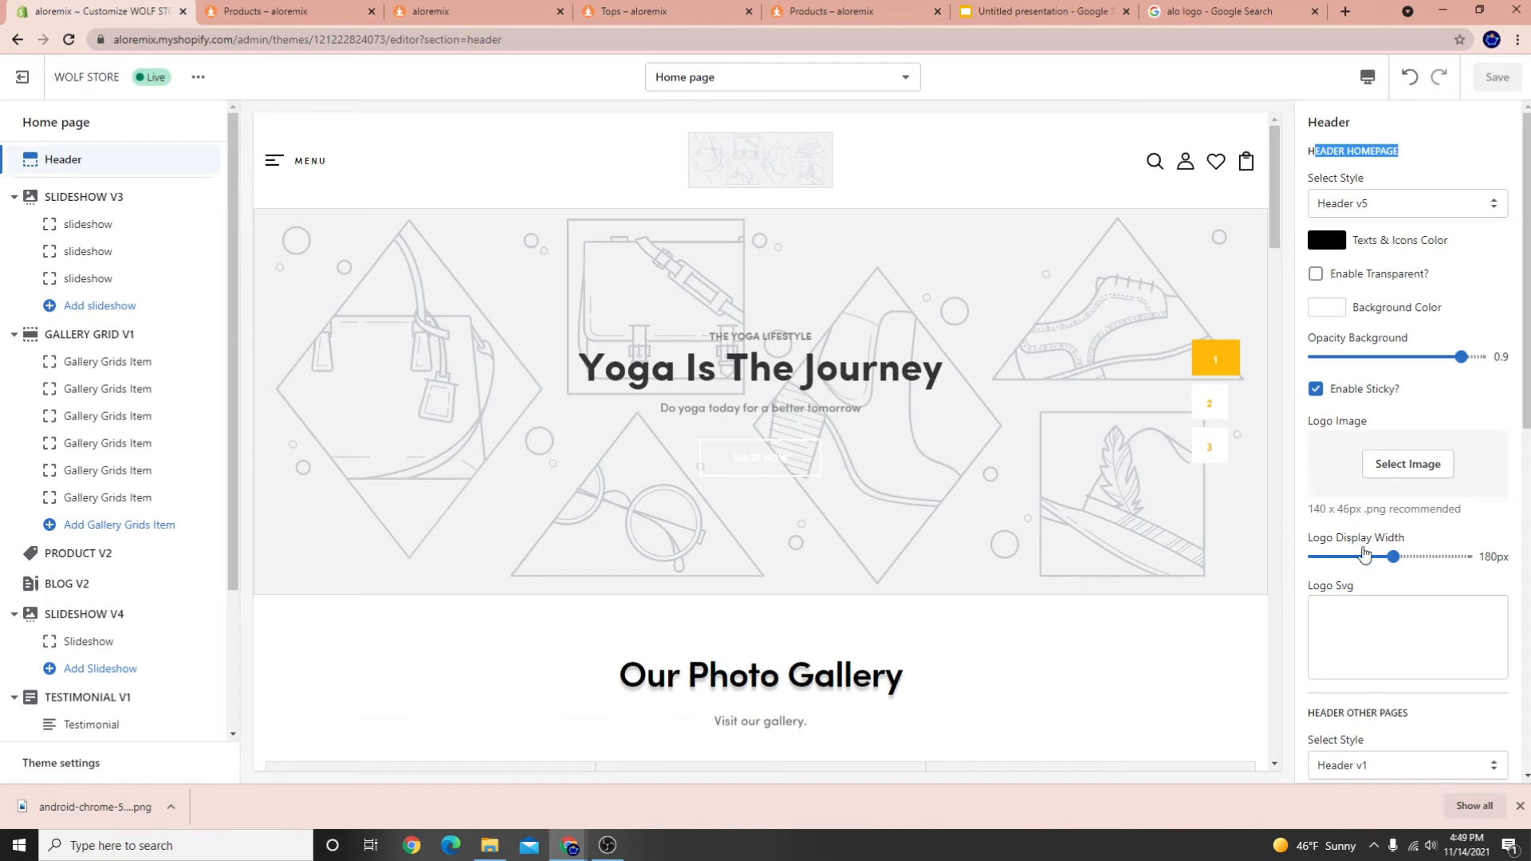
left_click(1408, 465)
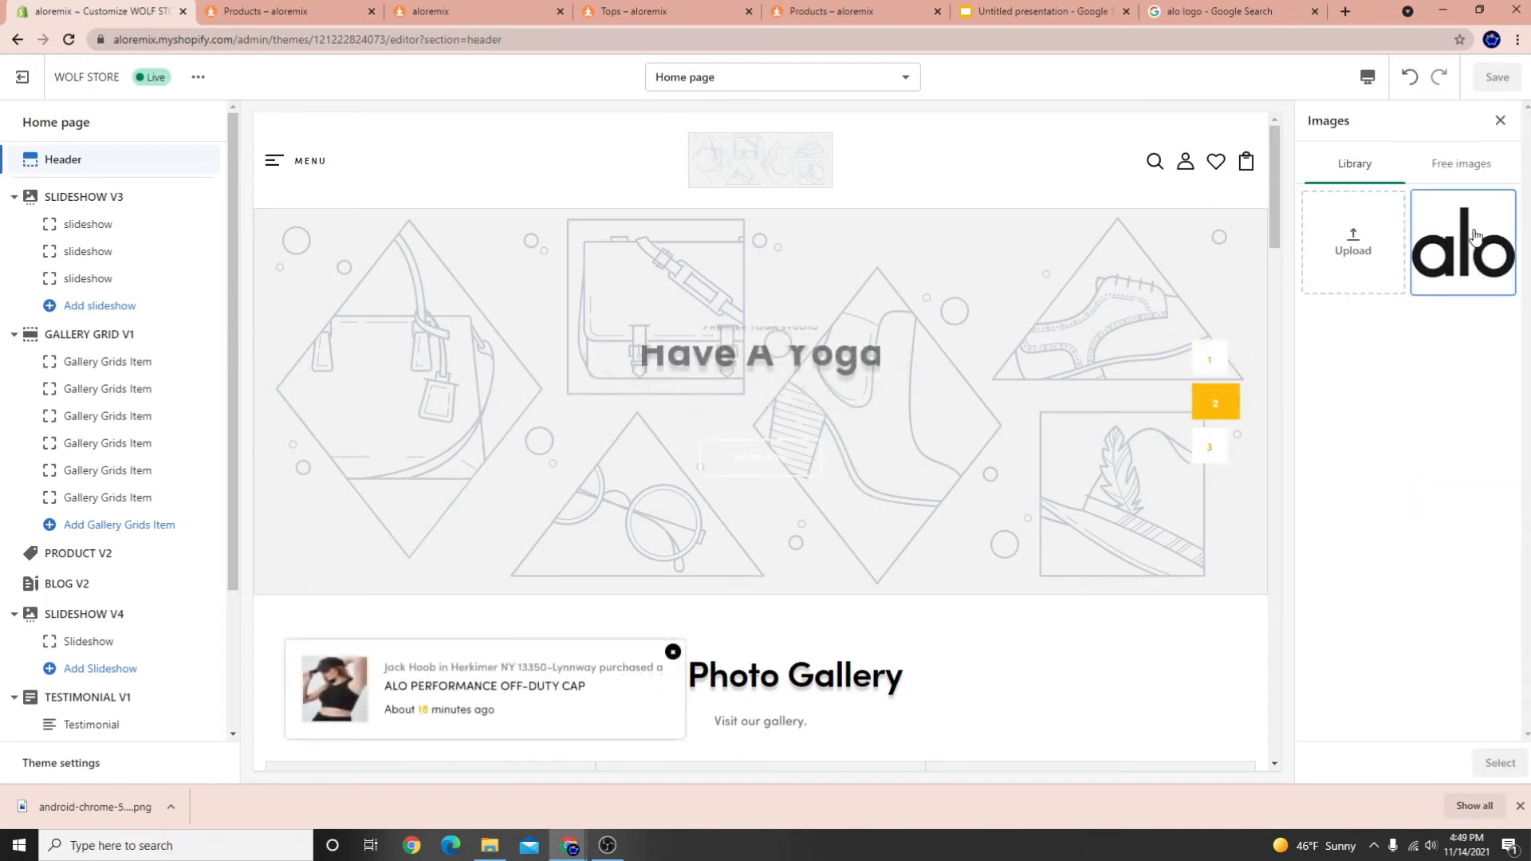
left_click(1500, 762)
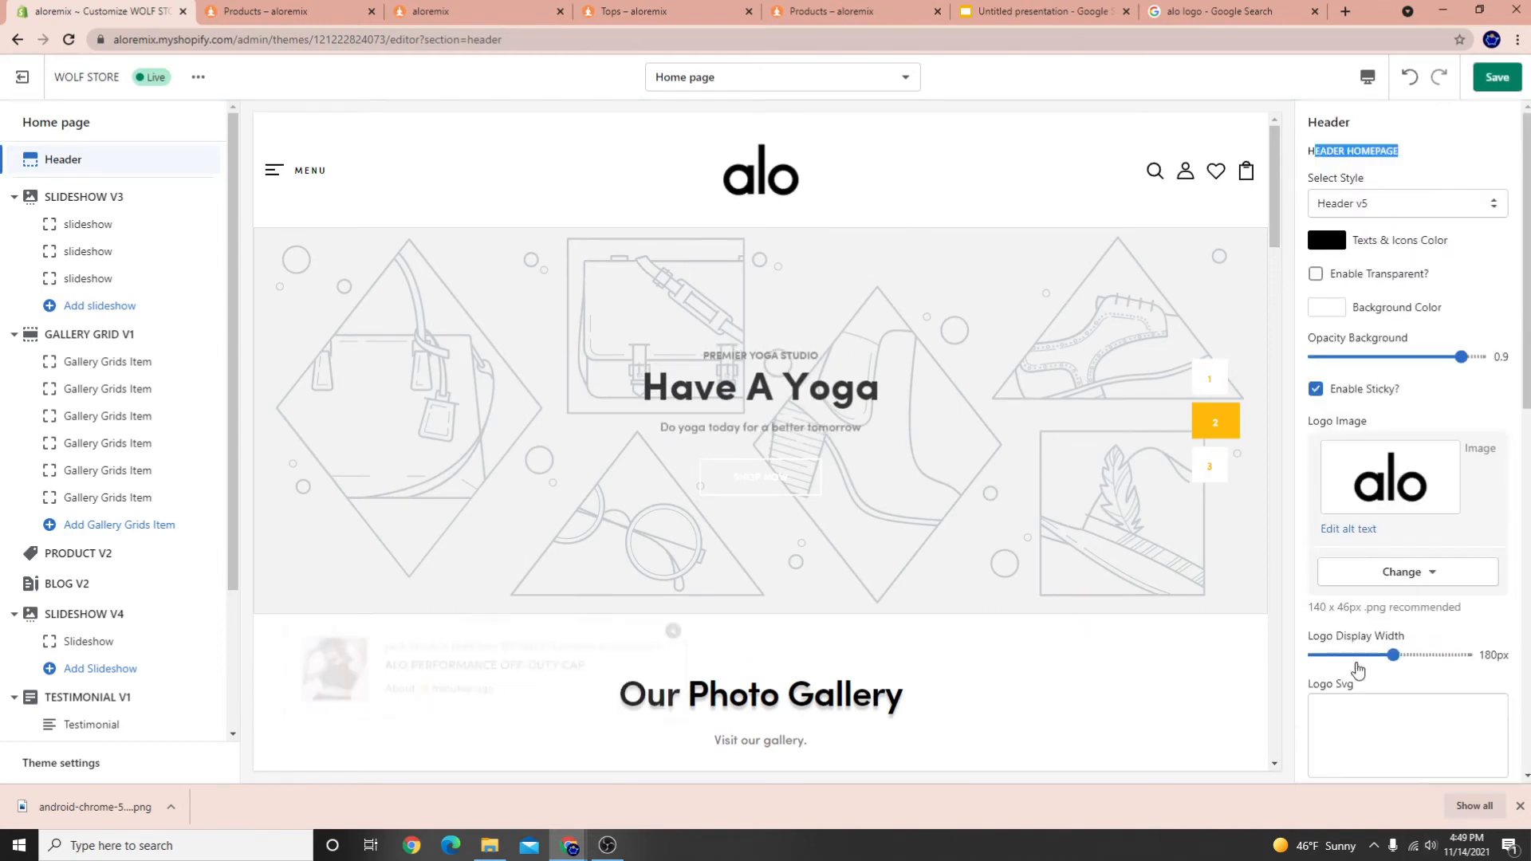
scroll(1400, 620, "down", 9)
scroll(1403, 622, "down", 1)
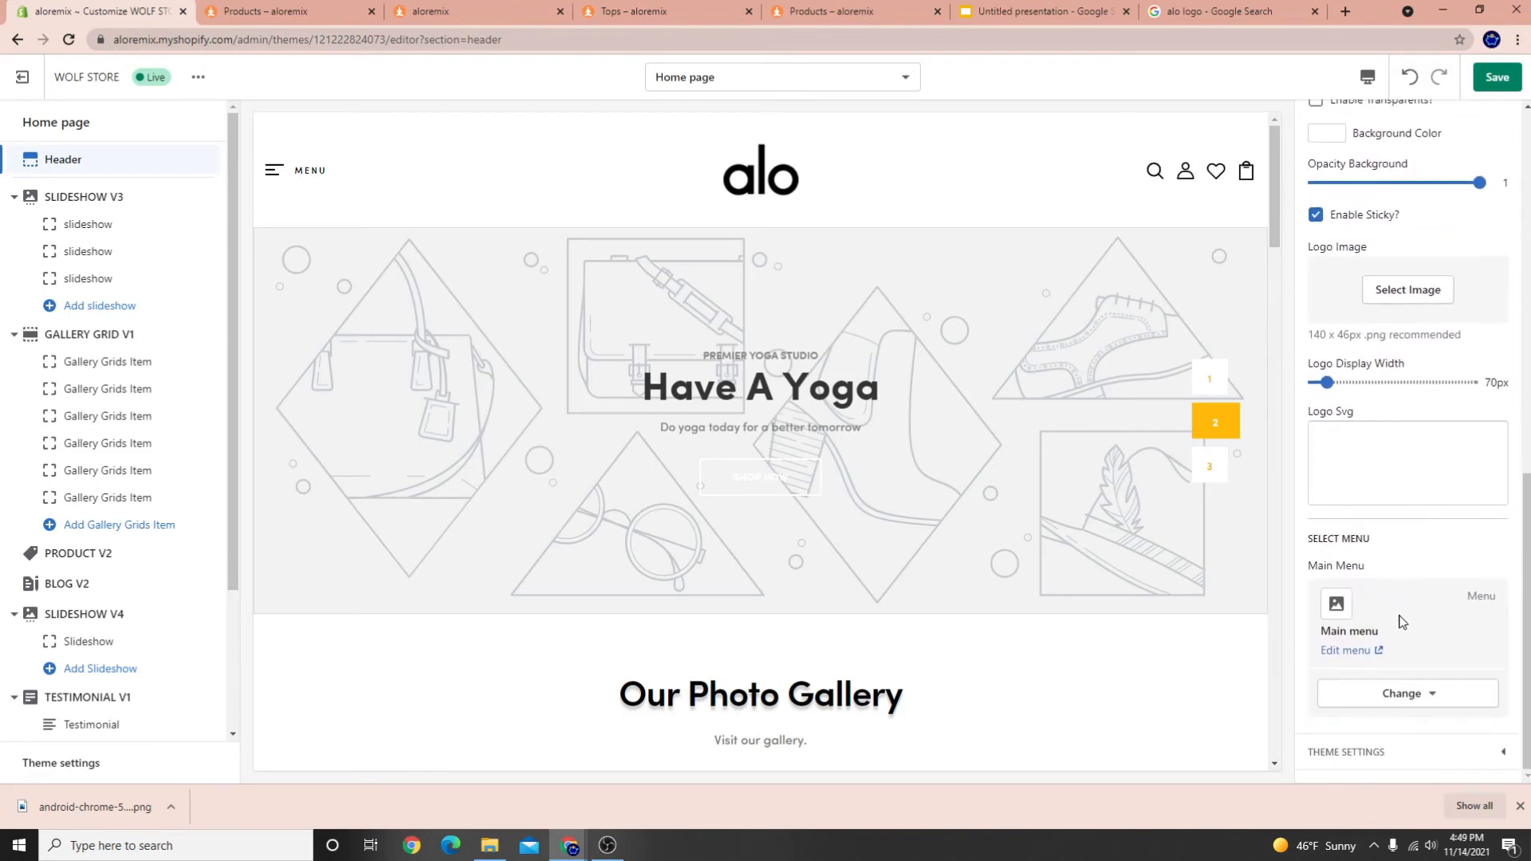
scroll(1402, 620, "up", 2)
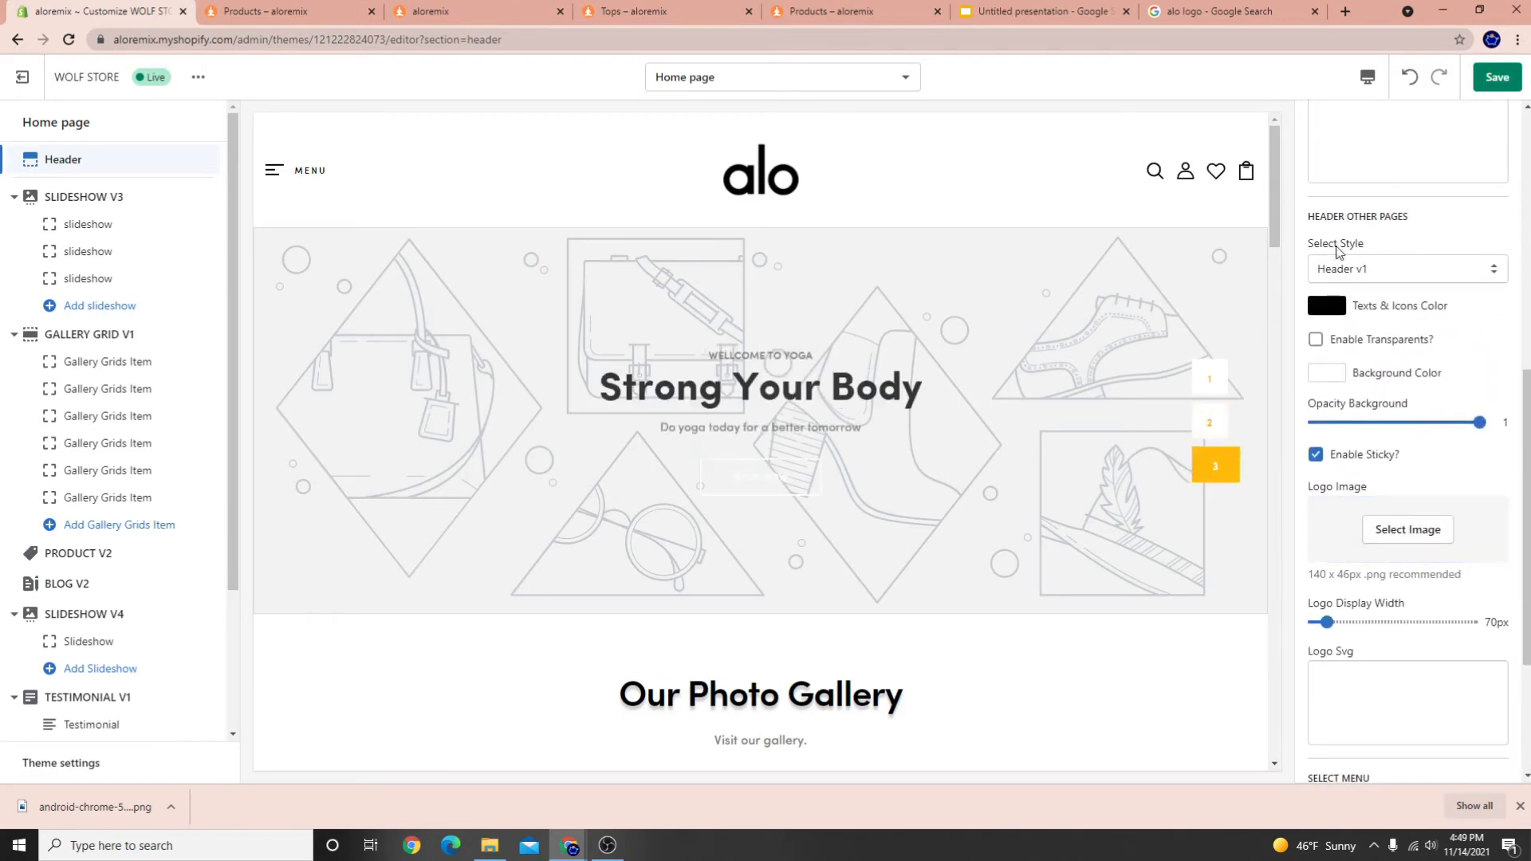
left_click_drag(1317, 215, 1416, 216)
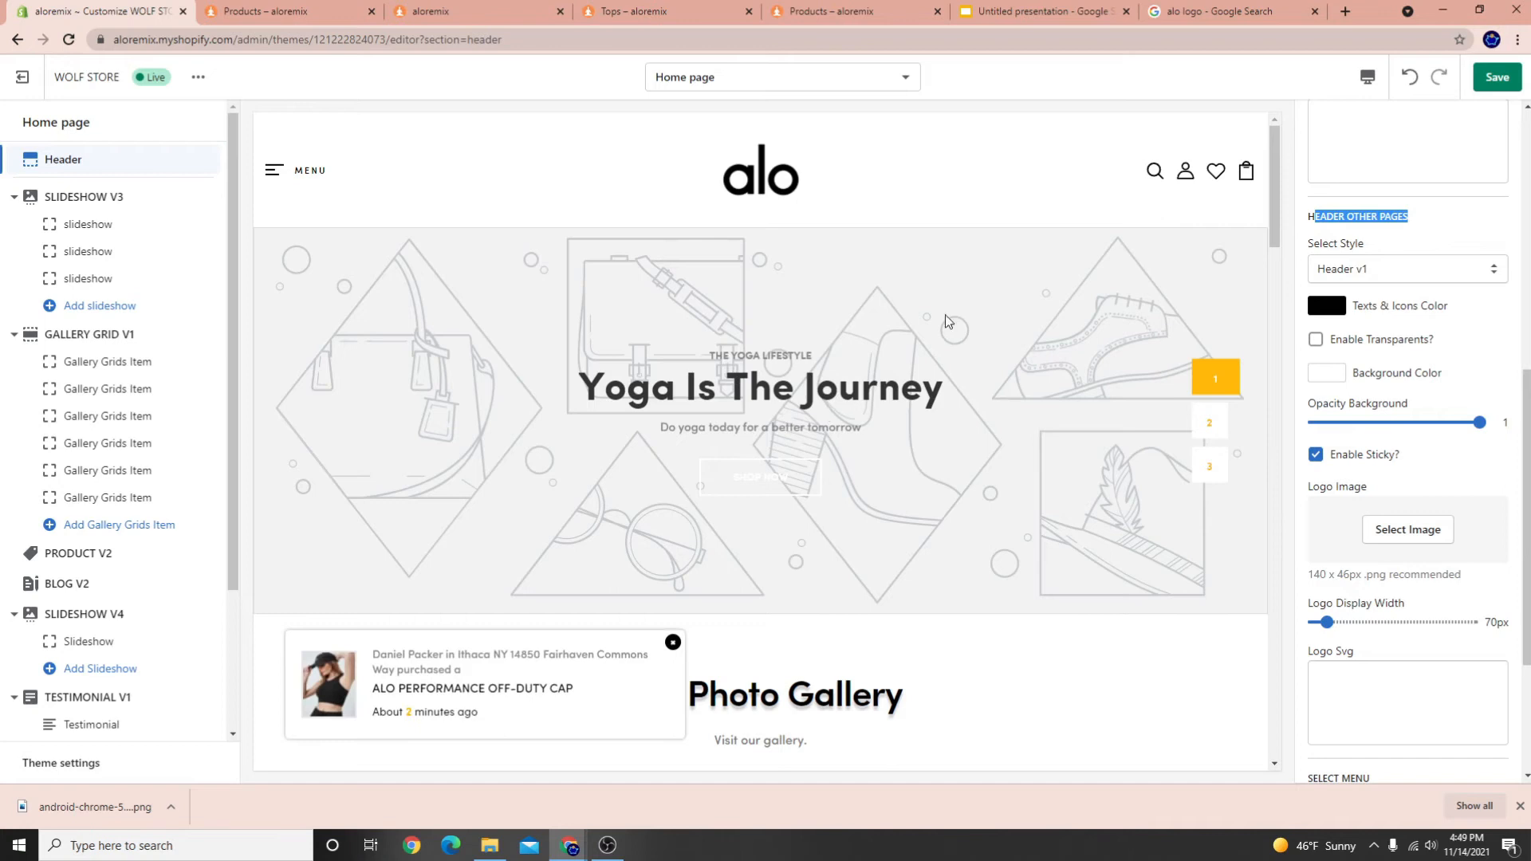
left_click(1488, 76)
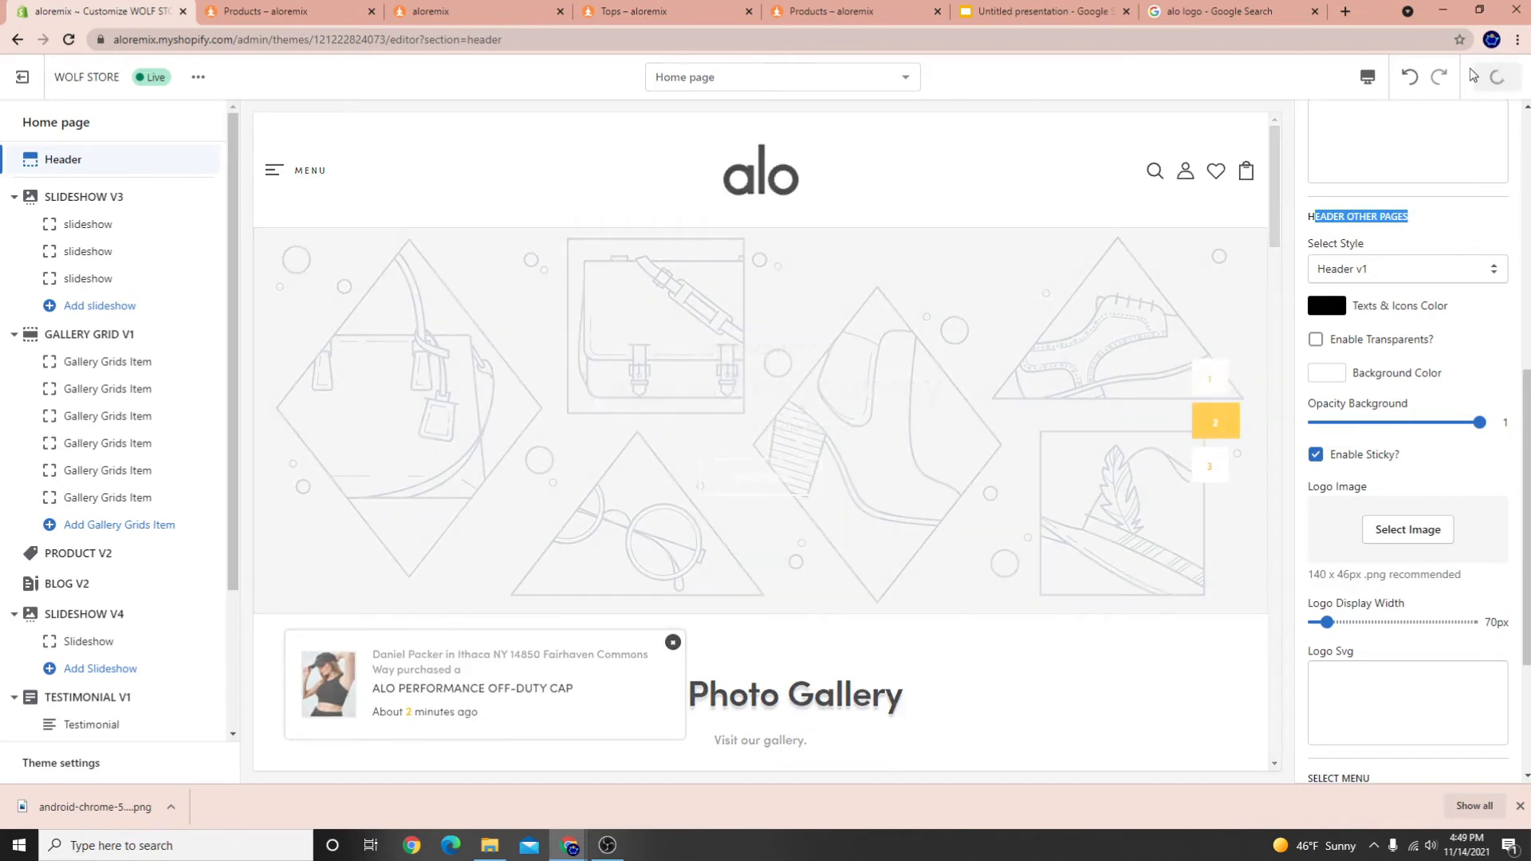
Set the alo library image as the logo image under Header Other Pages and save the theme
left_click(1382, 539)
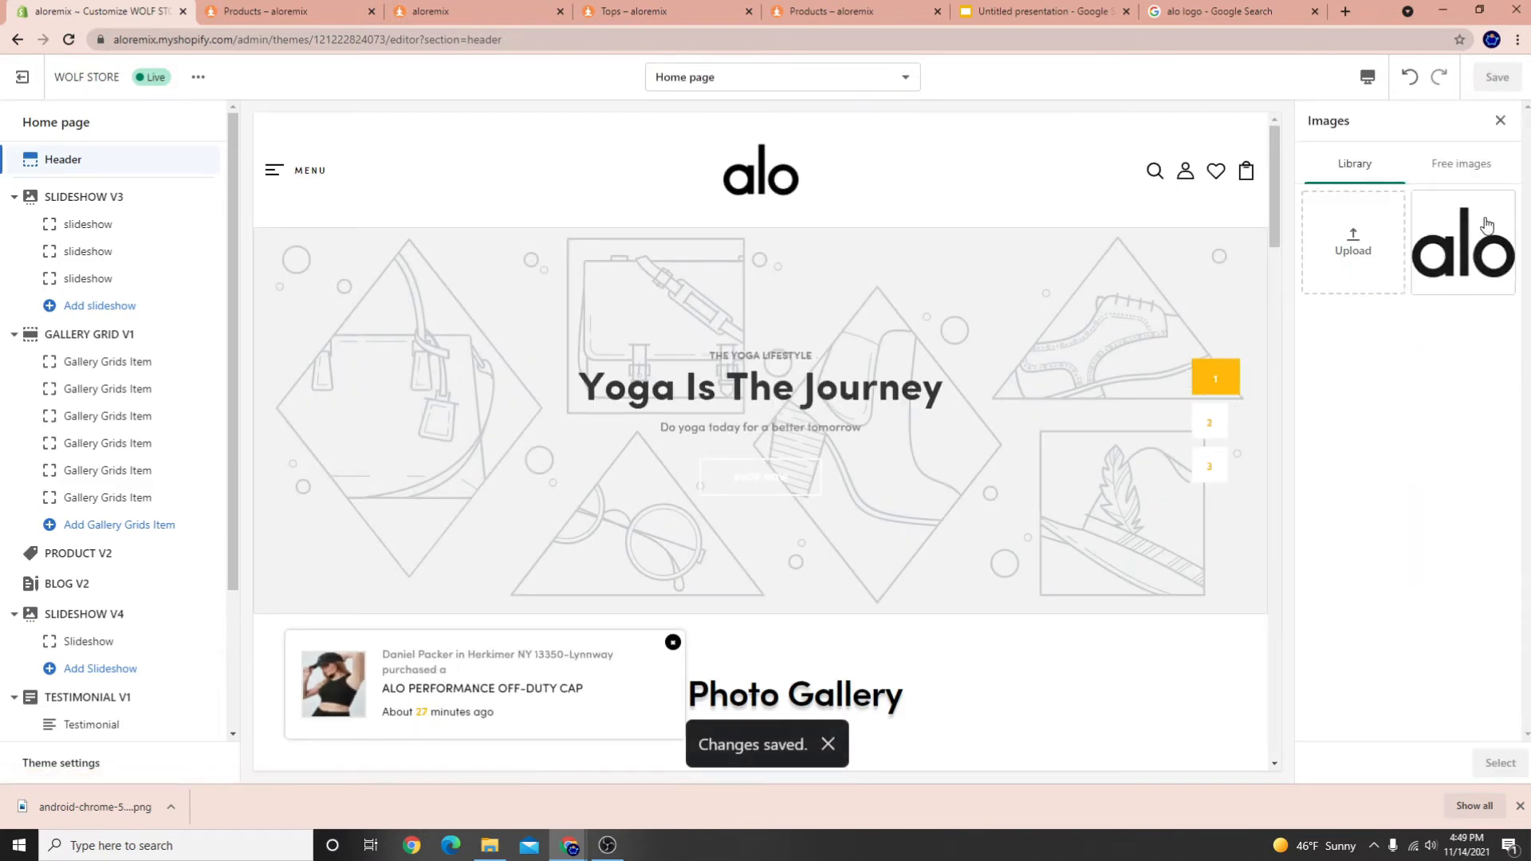
left_click(1424, 223)
left_click(1504, 763)
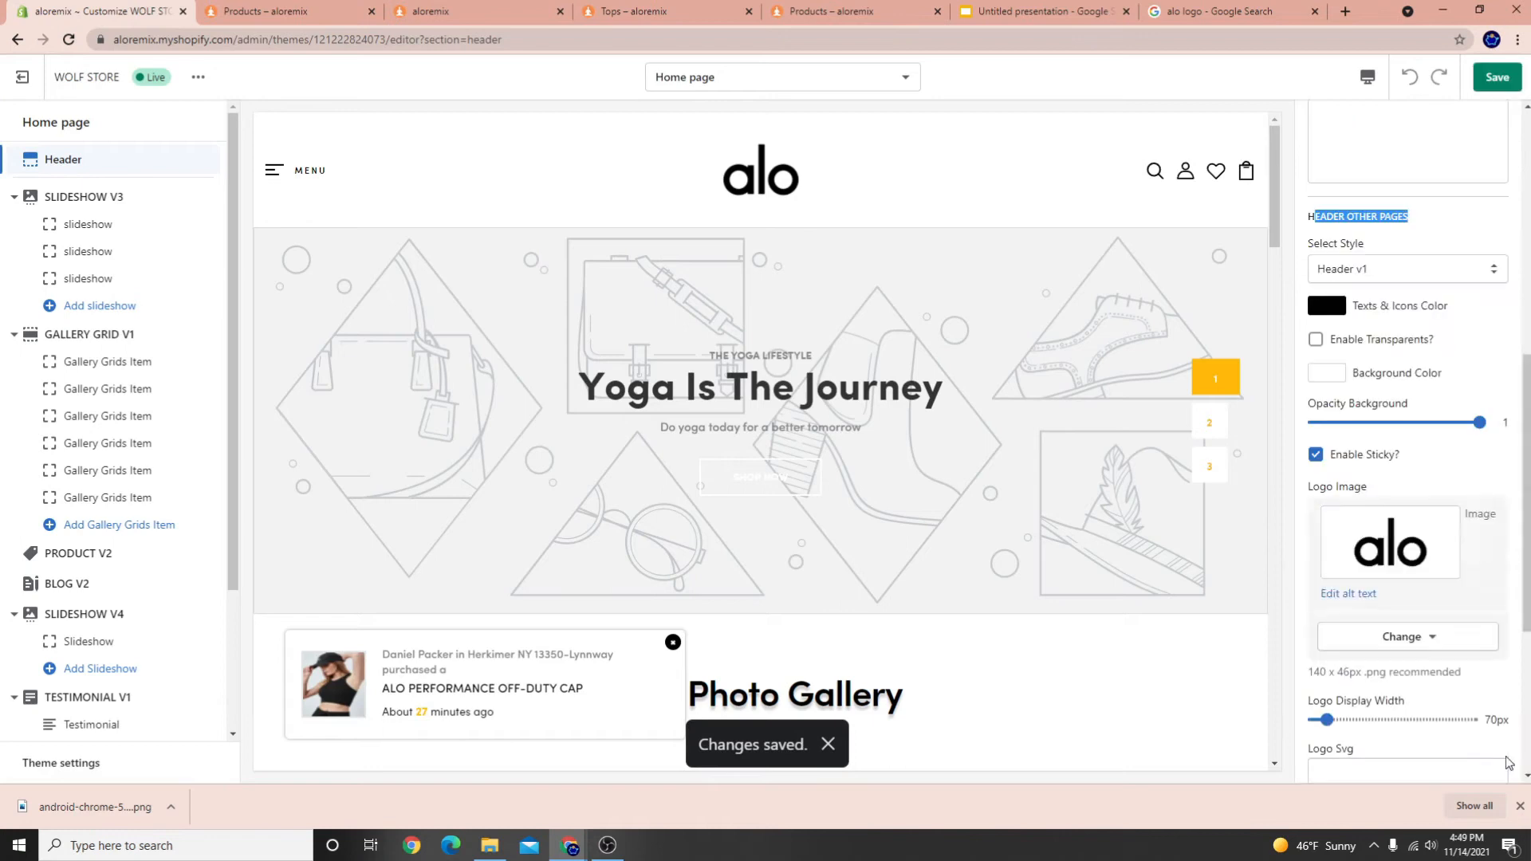
left_click(1499, 82)
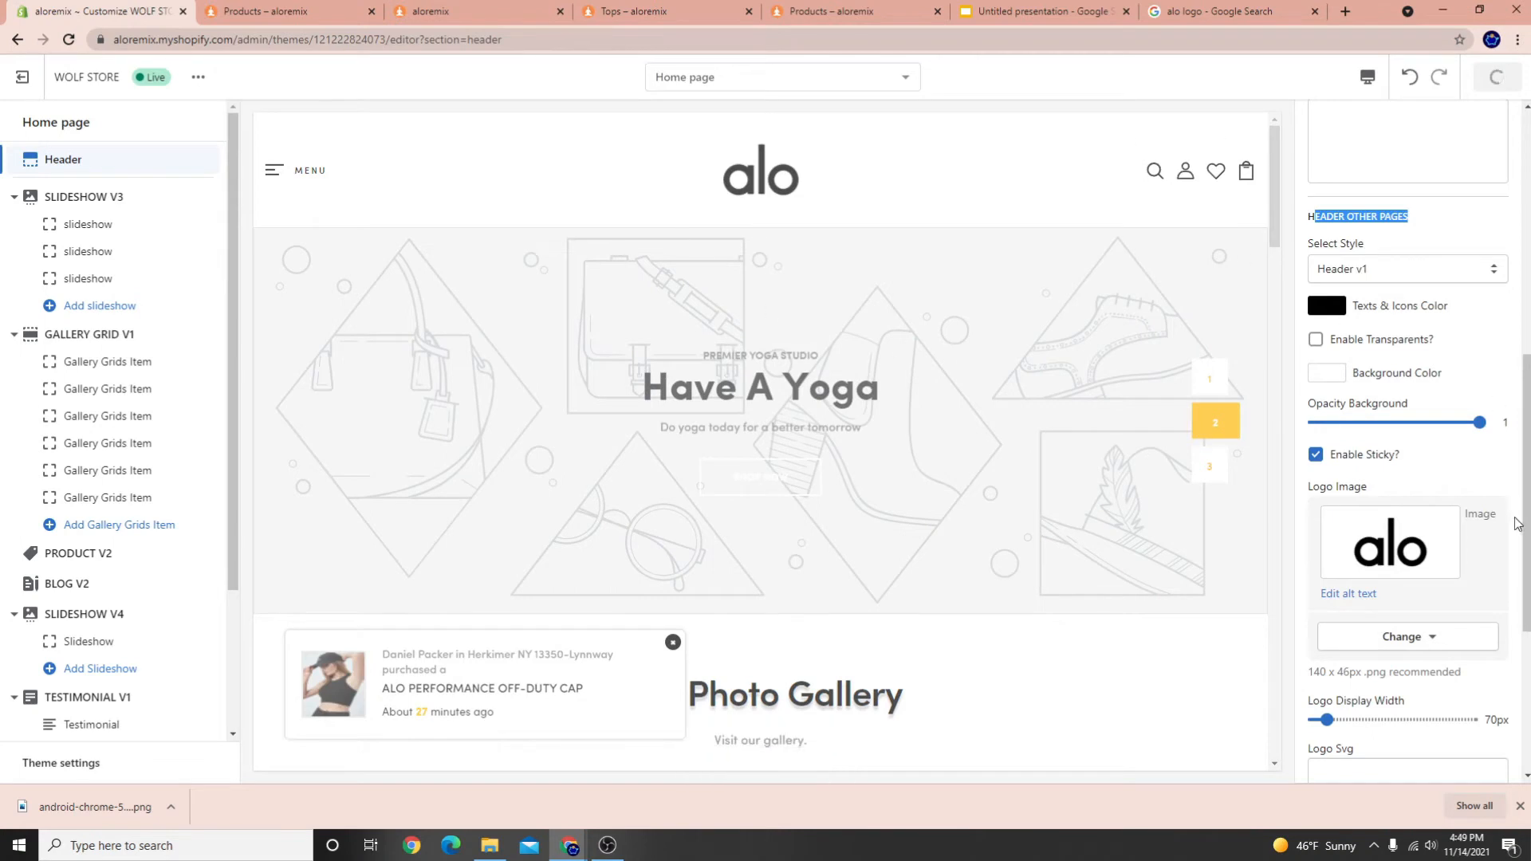
scroll(1516, 524, "up", 5)
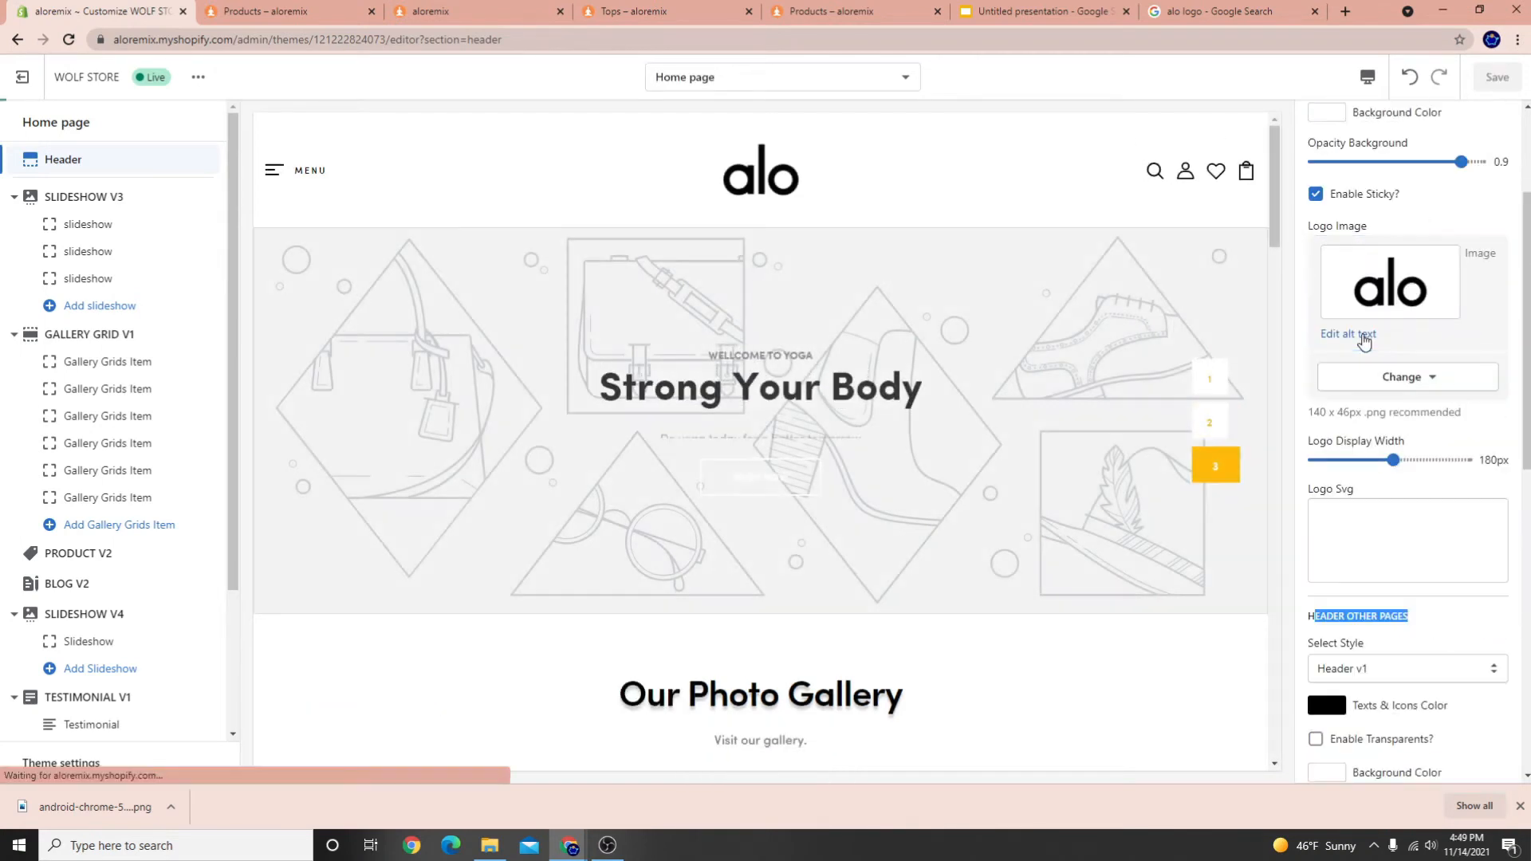
scroll(1364, 342, "down", 4)
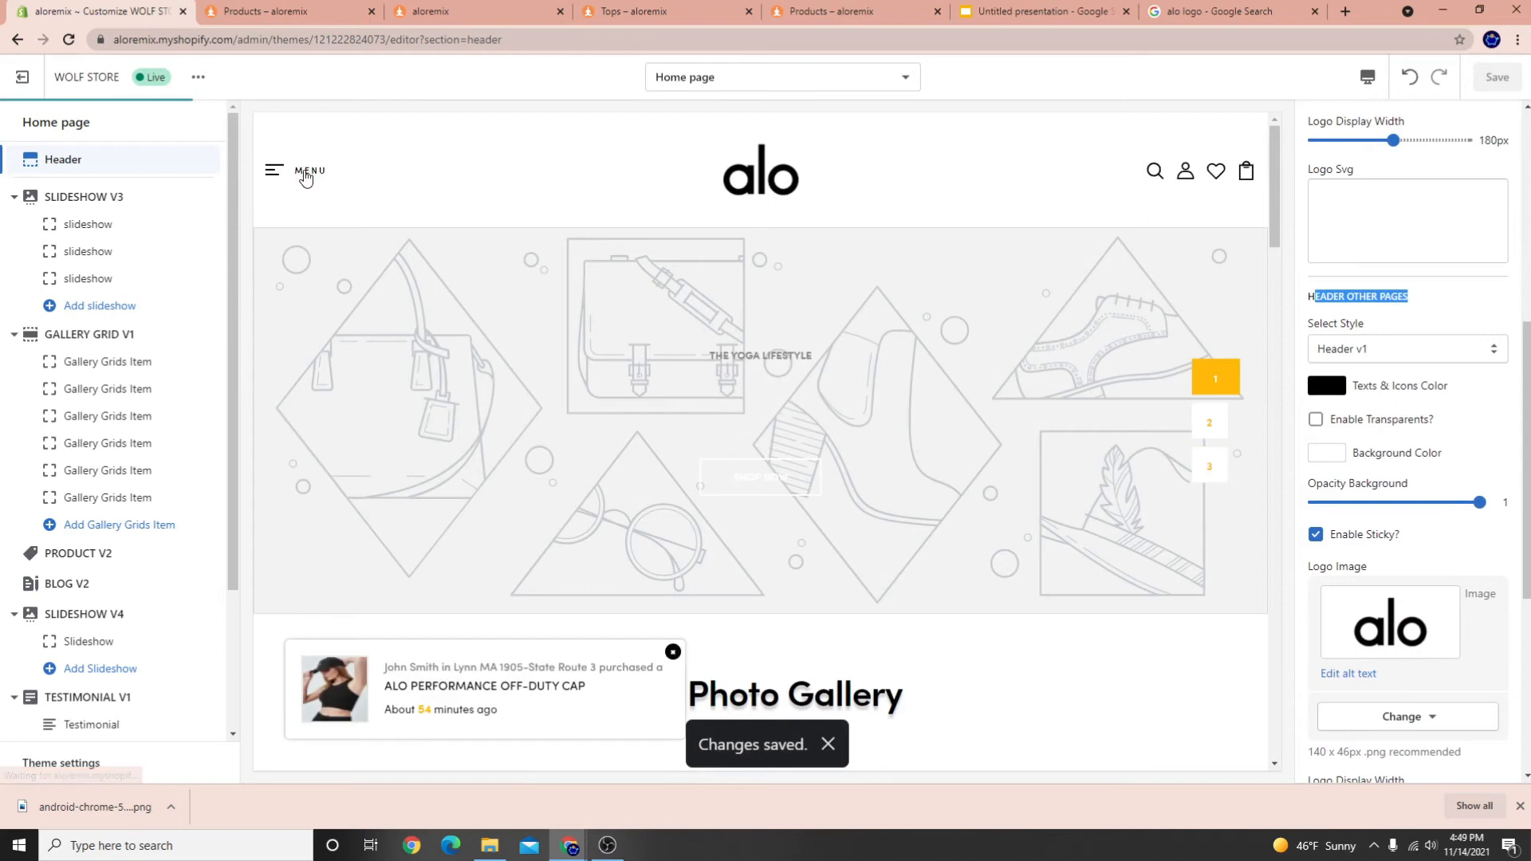
Open the ALO PERFORMANCE OFF-DUTY CAP product page in the theme preview and look over its layout
scroll(543, 600, "down", 8)
left_click(456, 691)
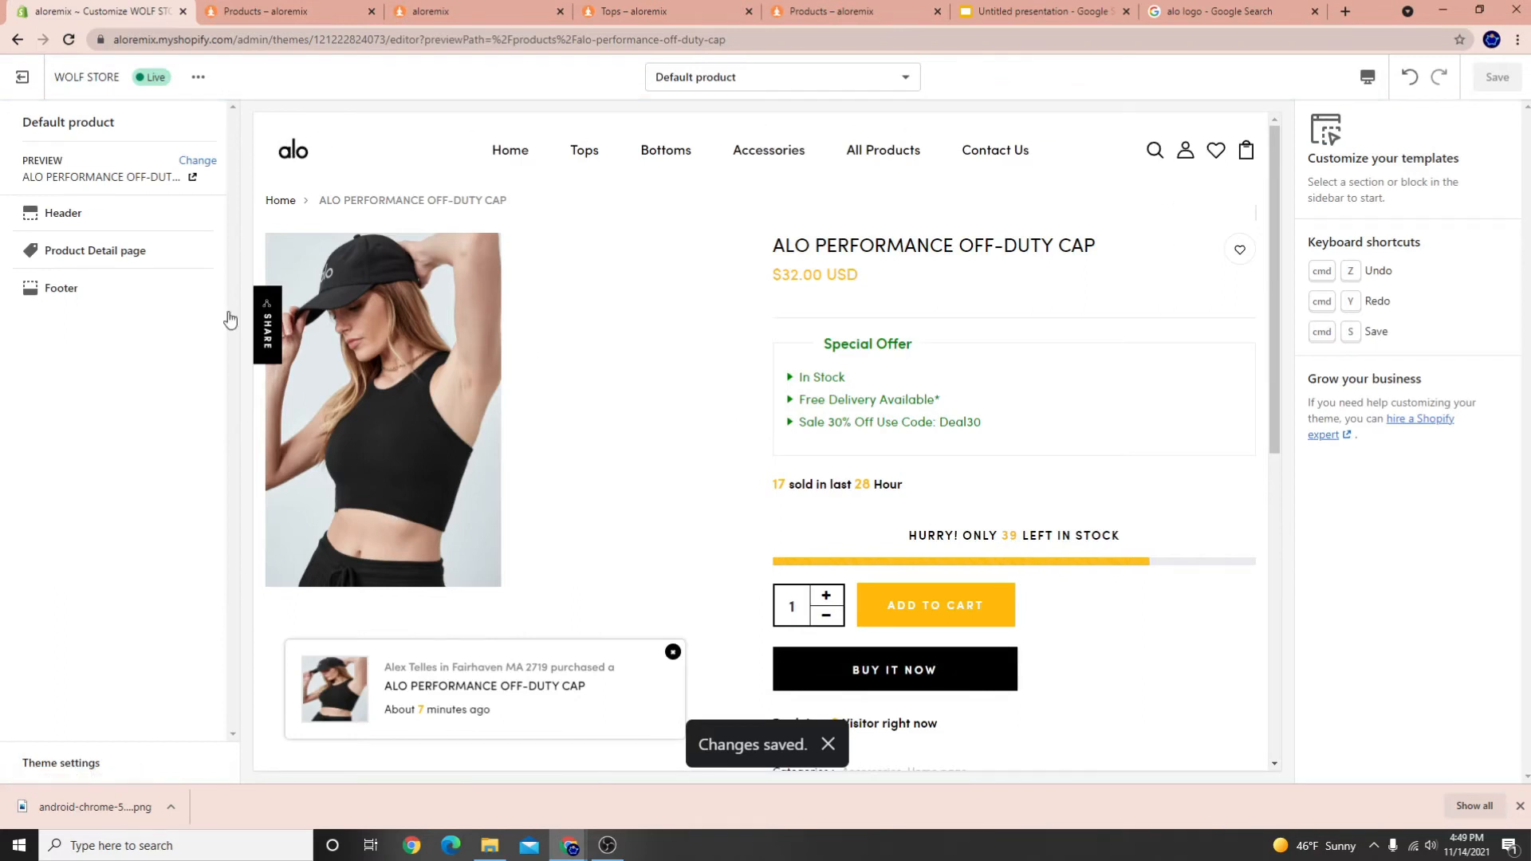
scroll(352, 455, "down", 5)
scroll(378, 463, "up", 3)
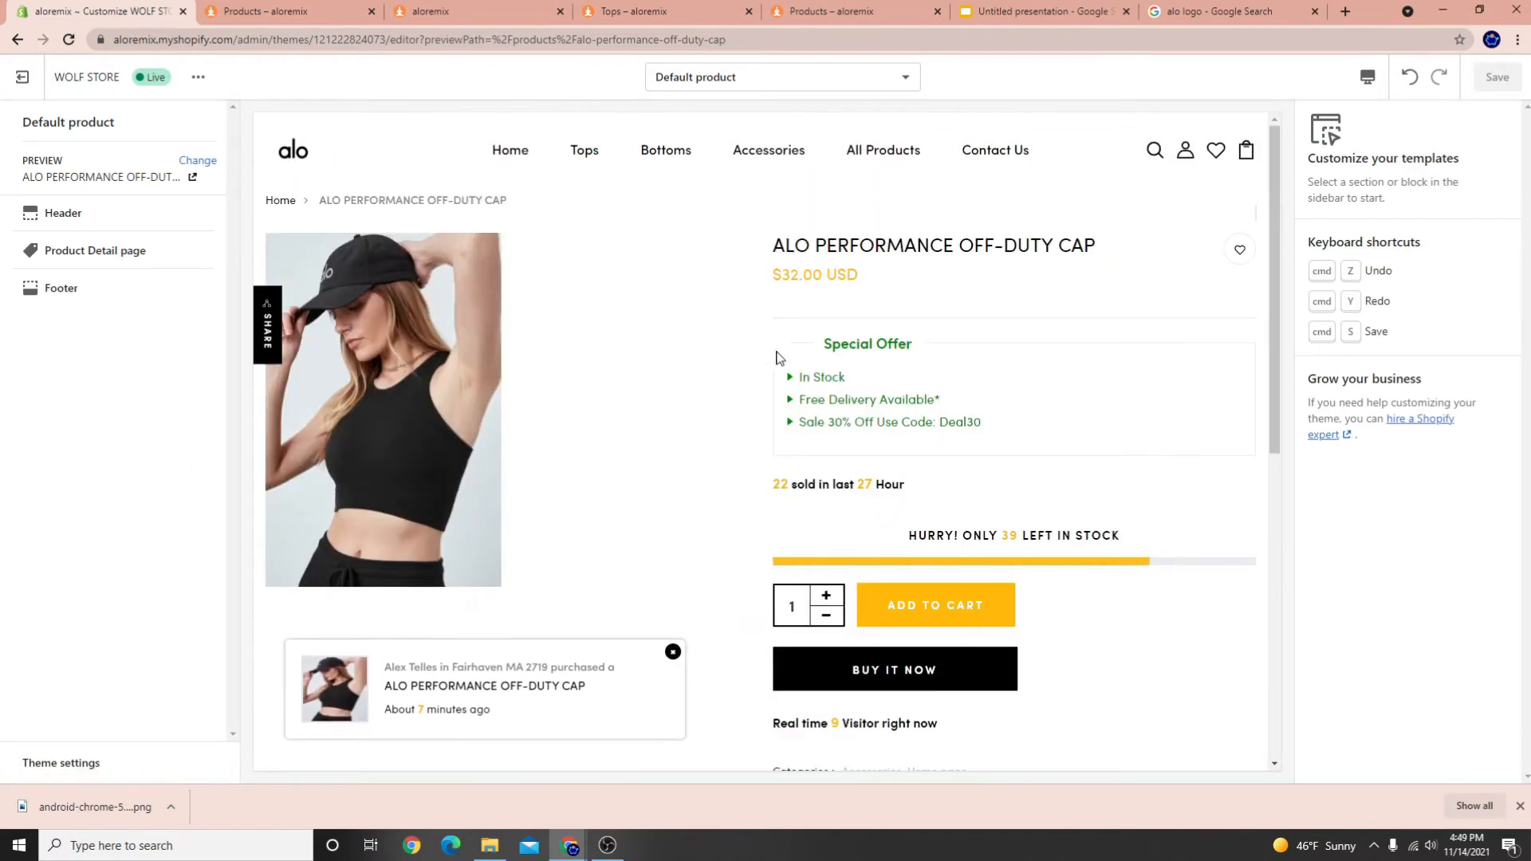
Check the header logo on the product page in the mobile preview and return to the desktop preview
left_click(1370, 79)
left_click(1399, 119)
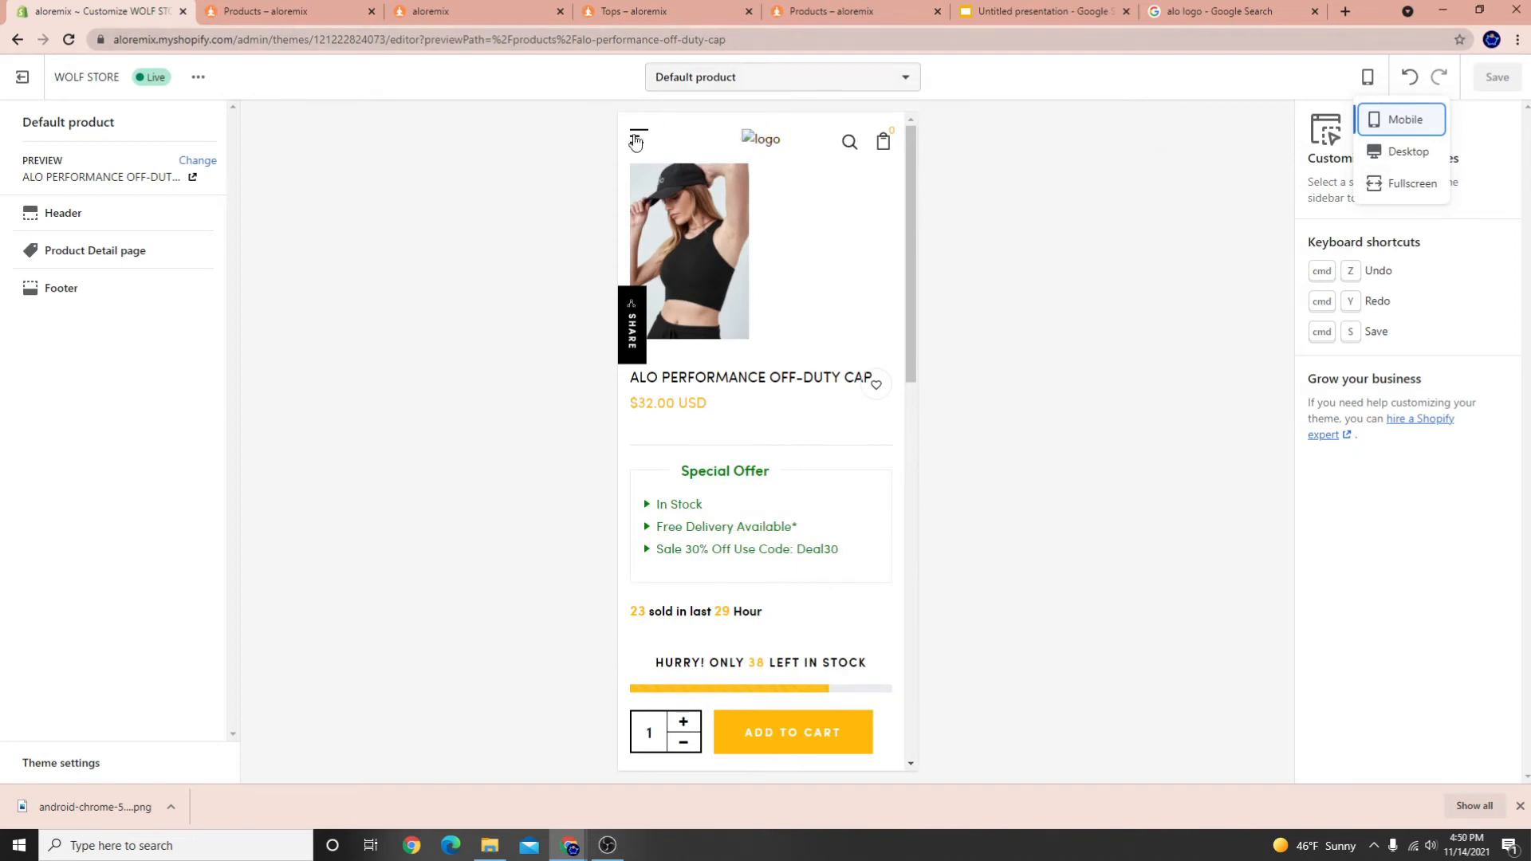
left_click(1373, 150)
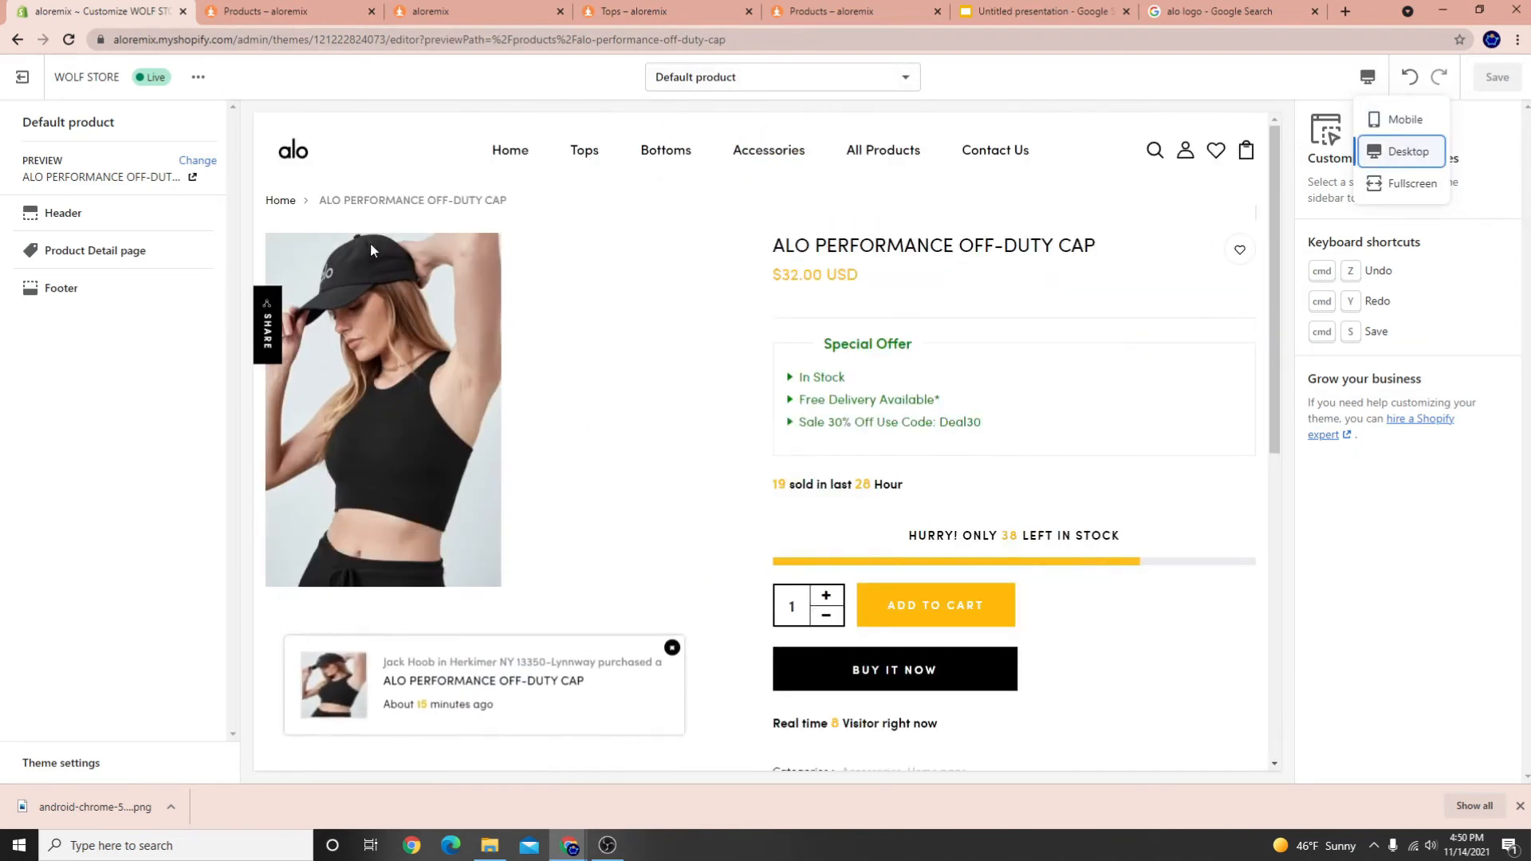
Set the Header Logo Mobile image in the theme settings to the alo logo from the library and save
left_click(66, 766)
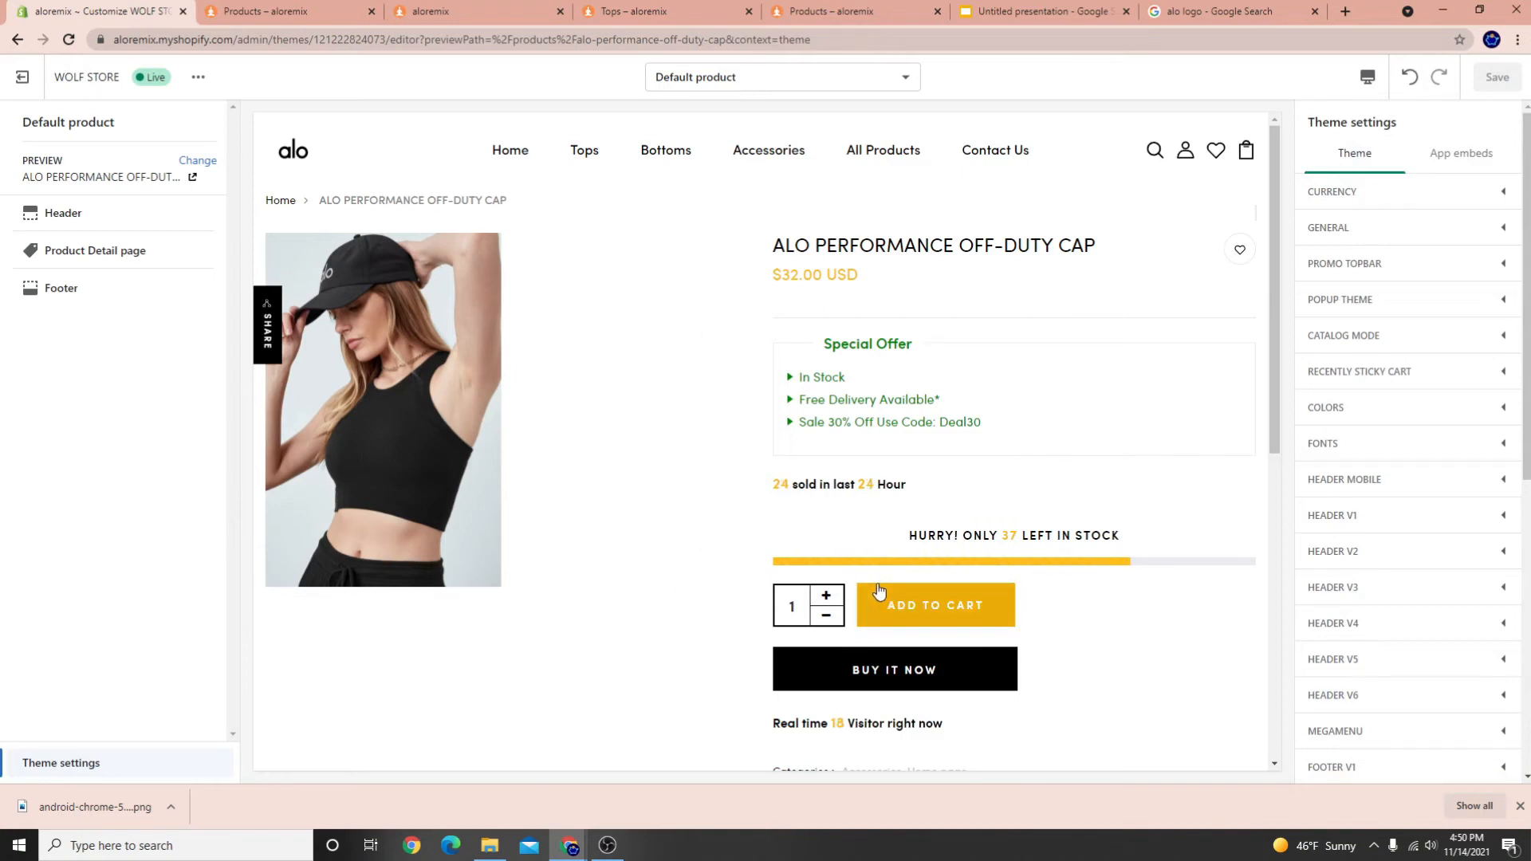
scroll(857, 542, "down", 5)
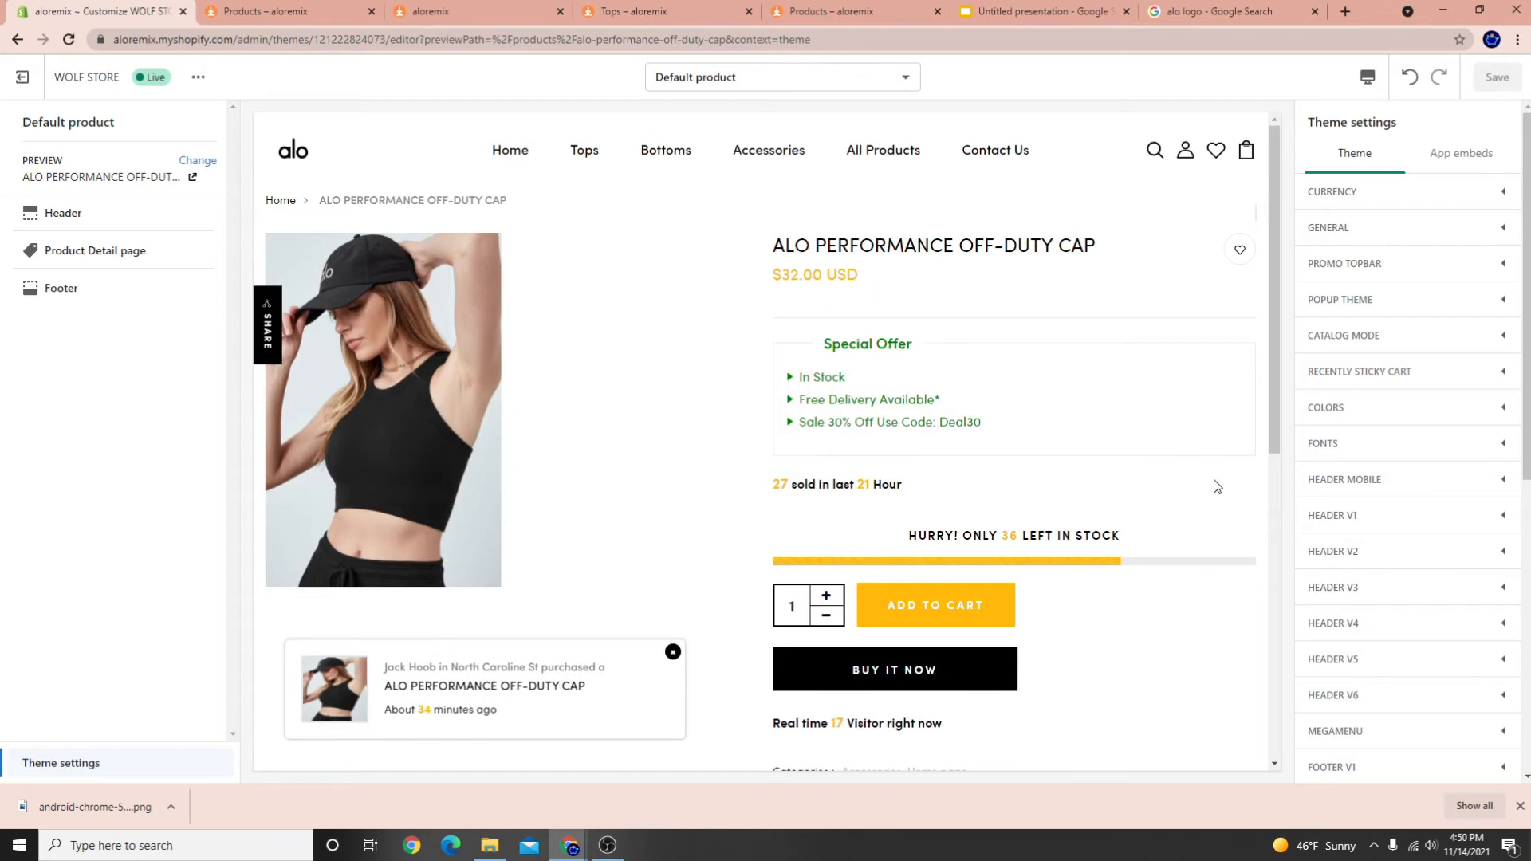
left_click(1364, 488)
scroll(1391, 567, "down", 10)
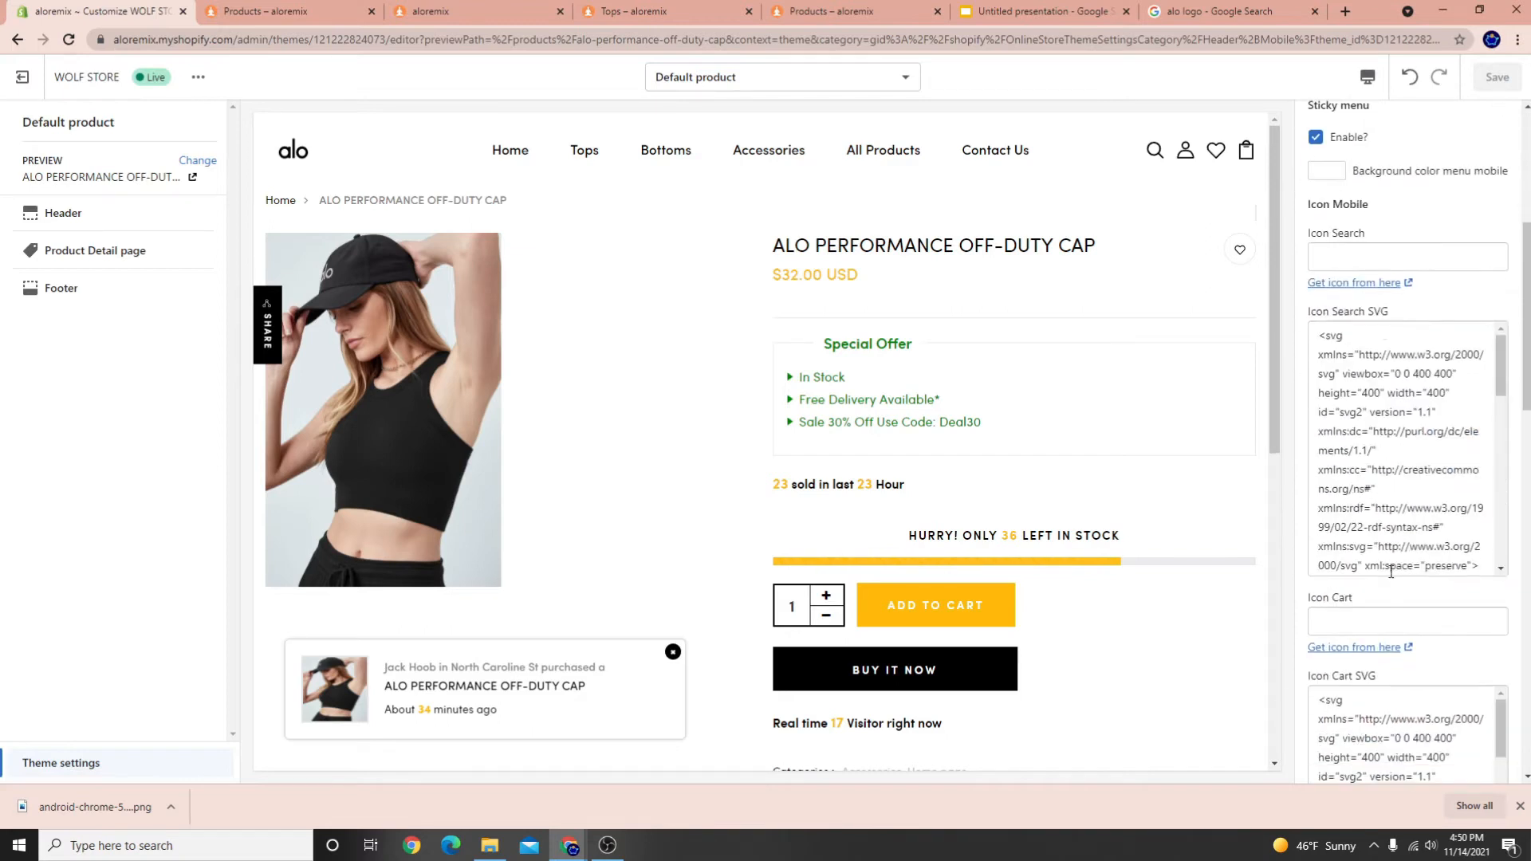
scroll(1372, 630, "down", 6)
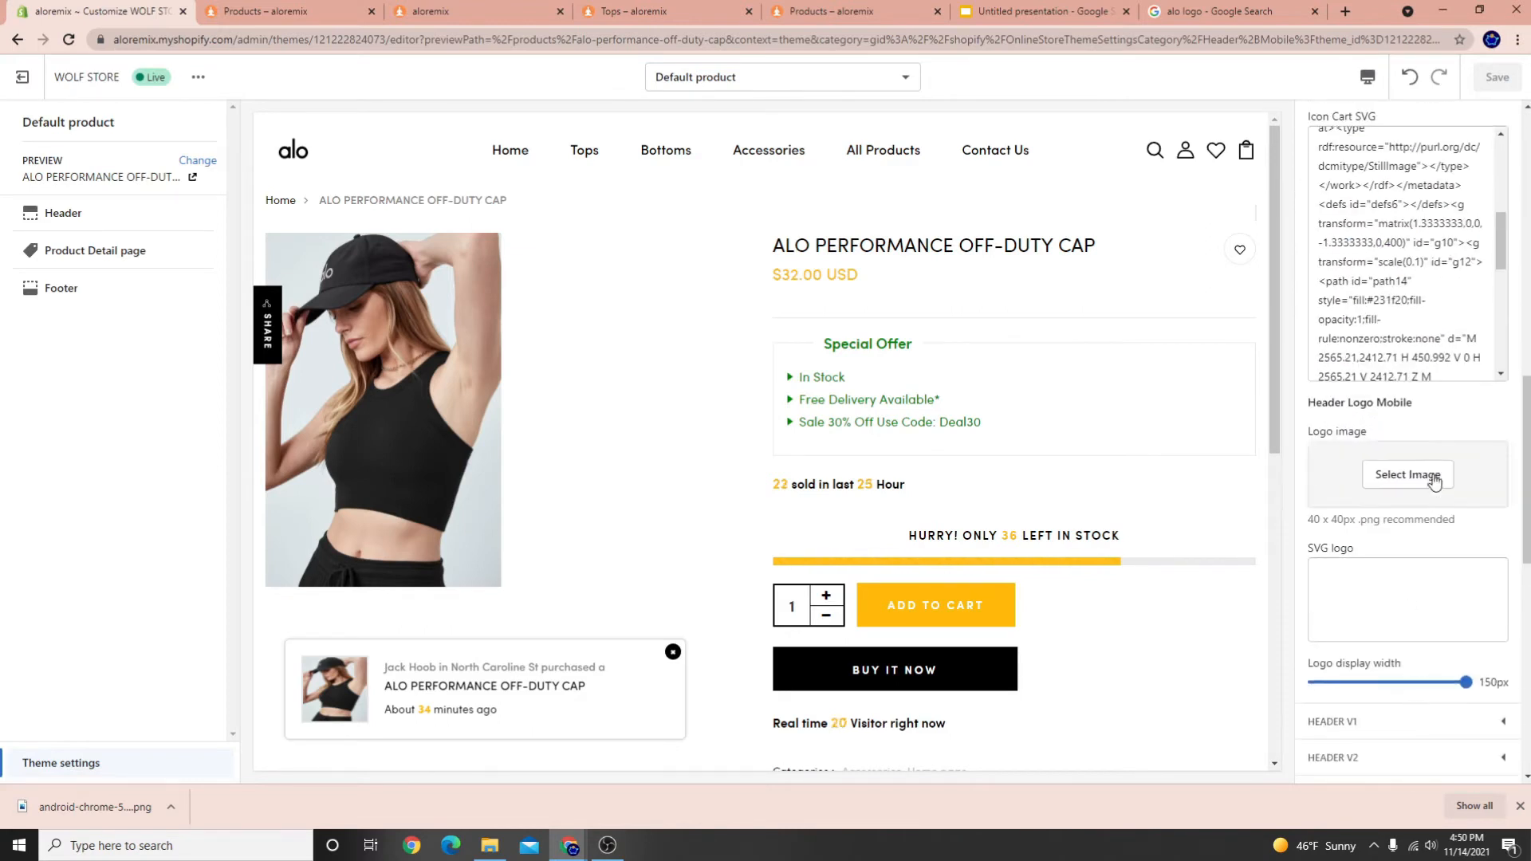
left_click_drag(1334, 403, 1363, 402)
left_click(1407, 475)
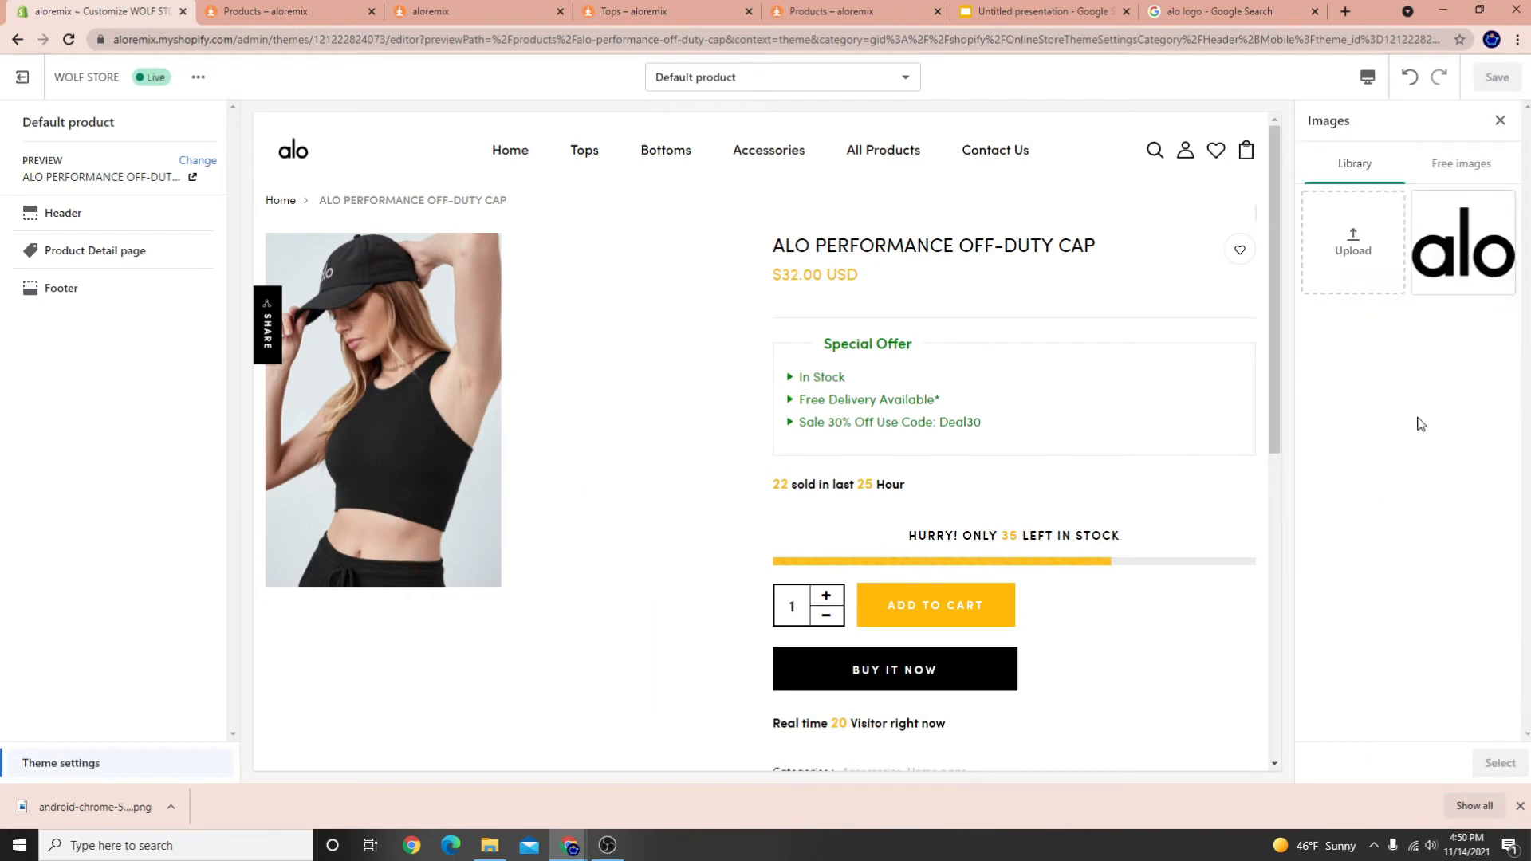
left_click(1466, 271)
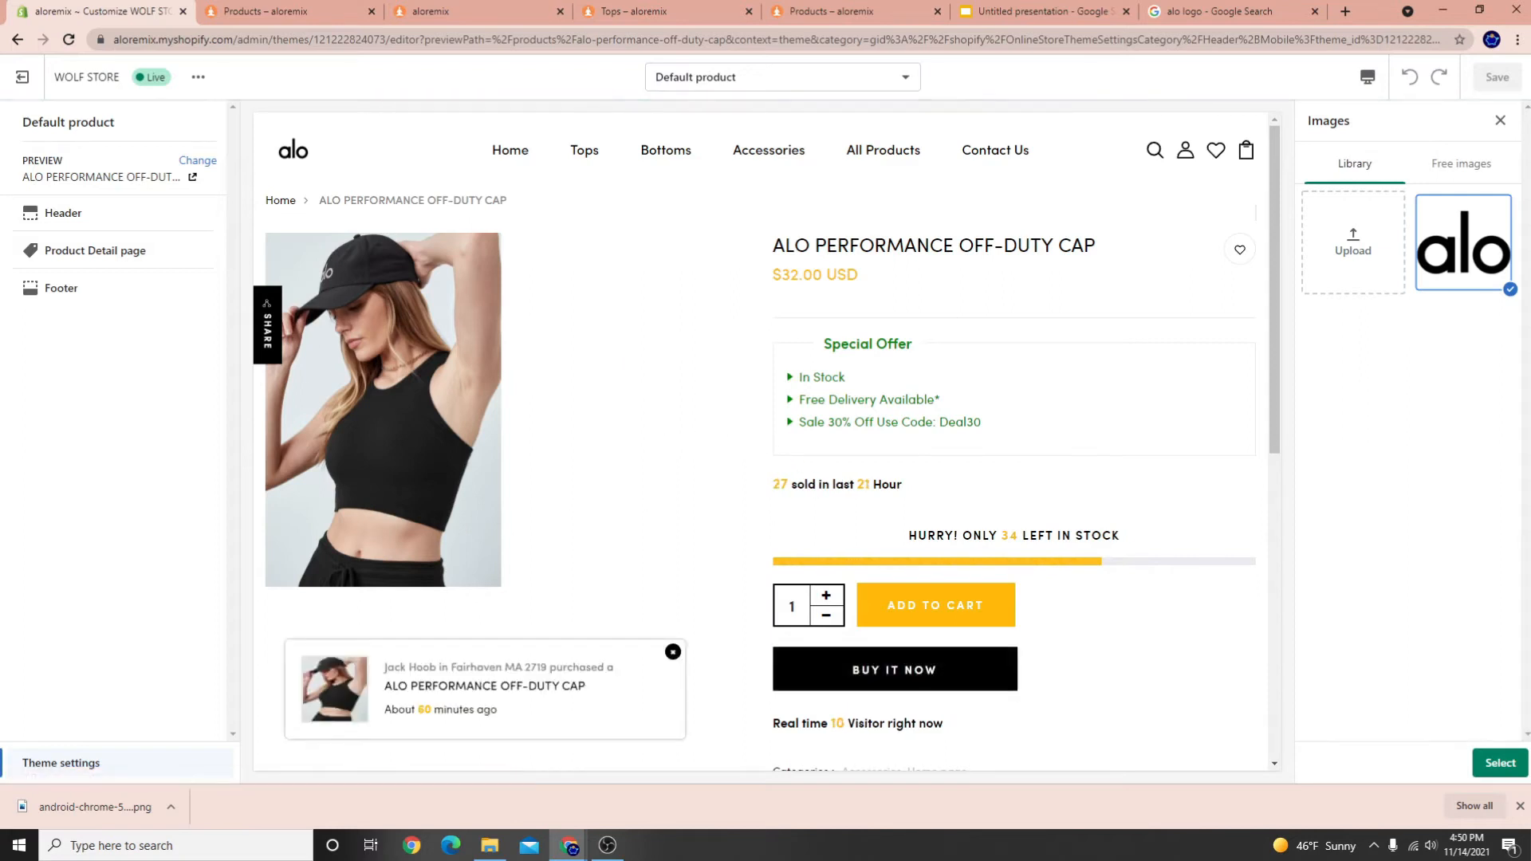
left_click(1498, 763)
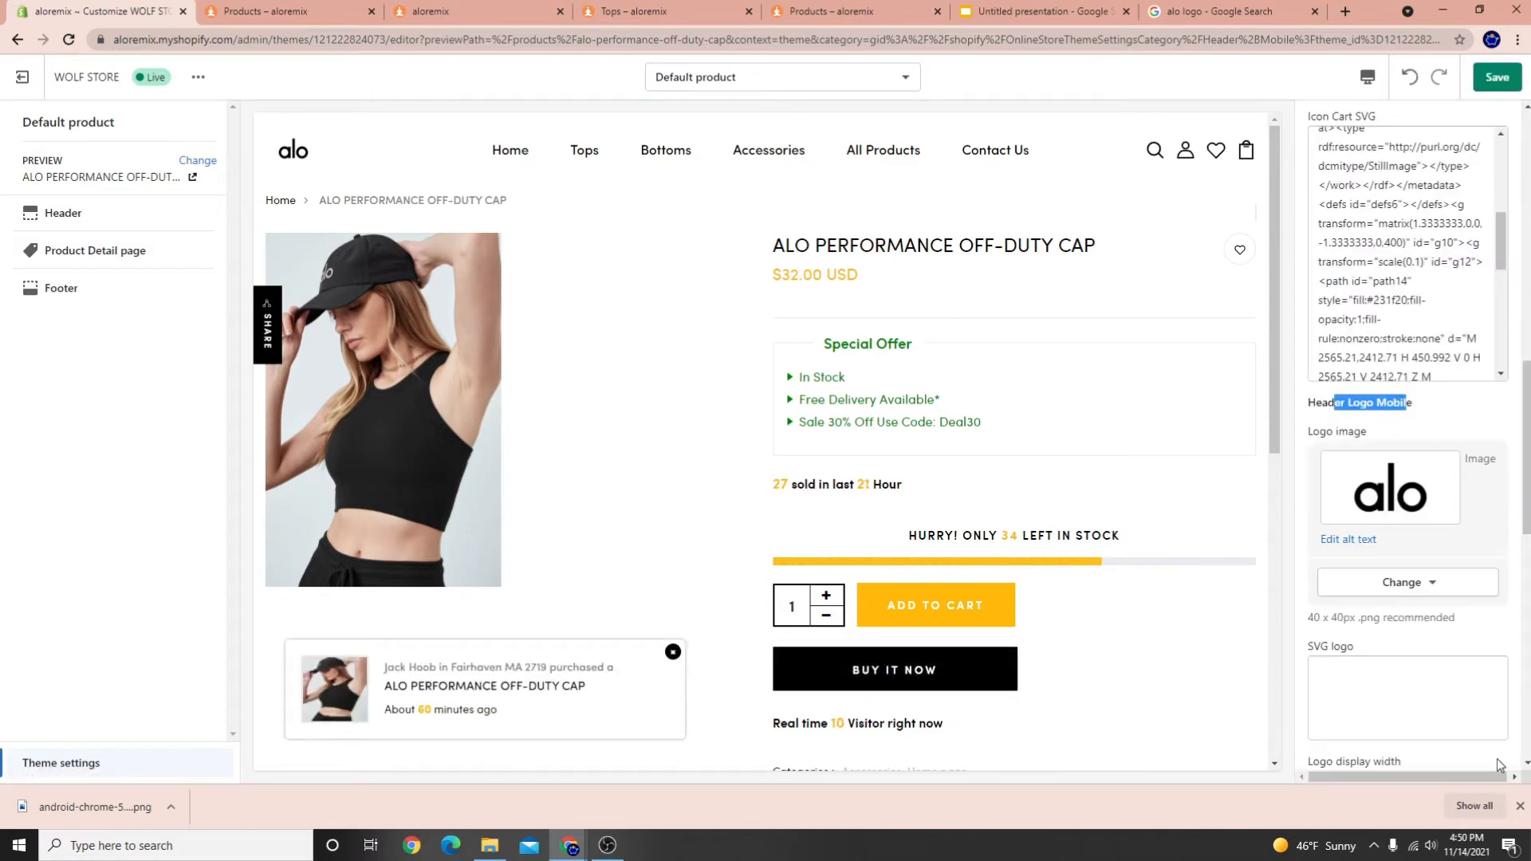
left_click(1497, 83)
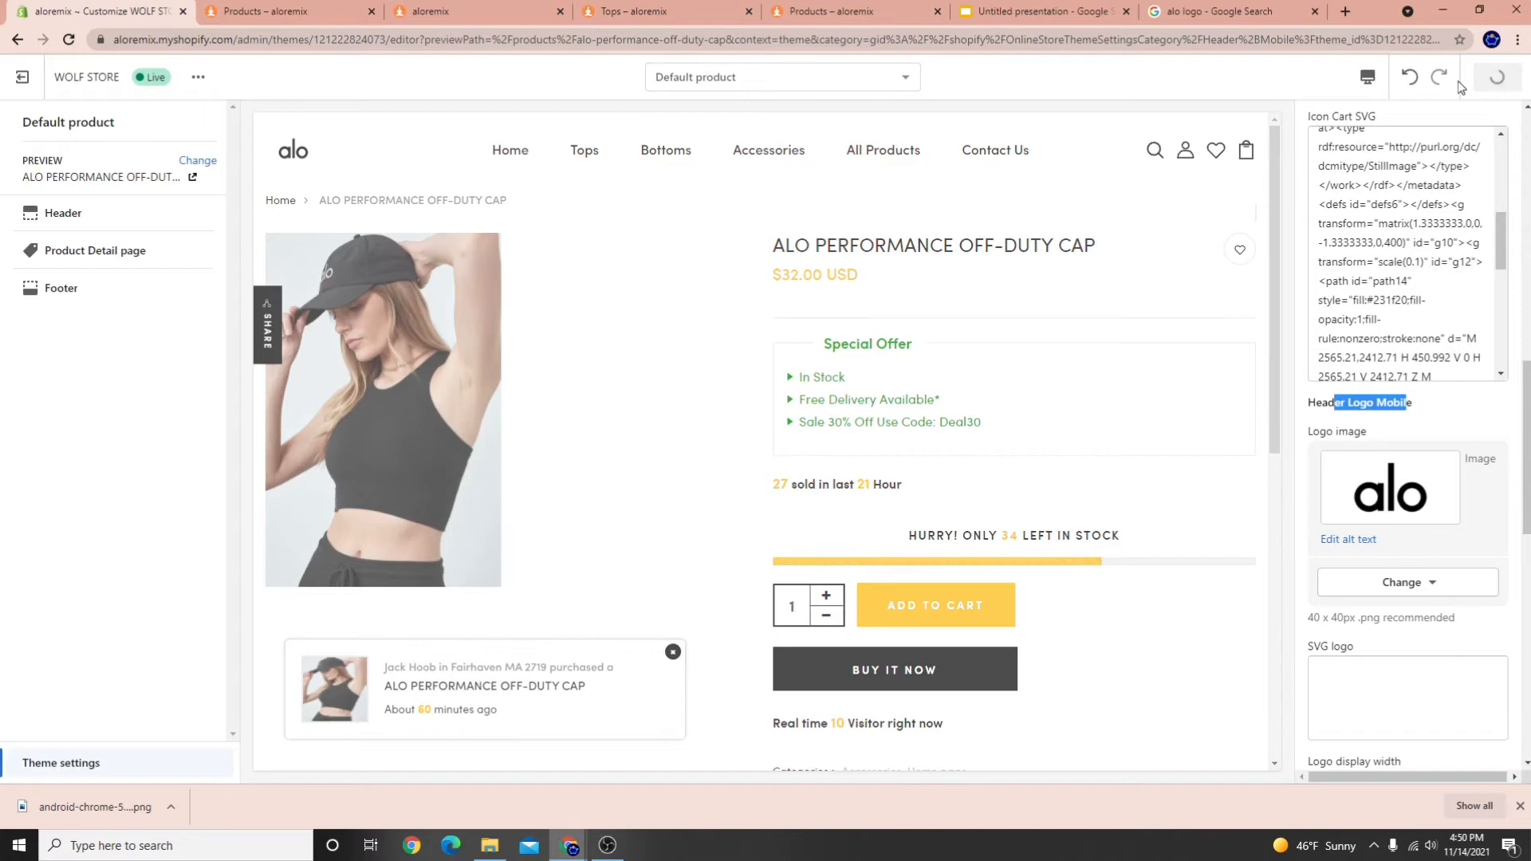
Preview the product page at mobile size with the new mobile logo and switch back to desktop size
left_click(1369, 79)
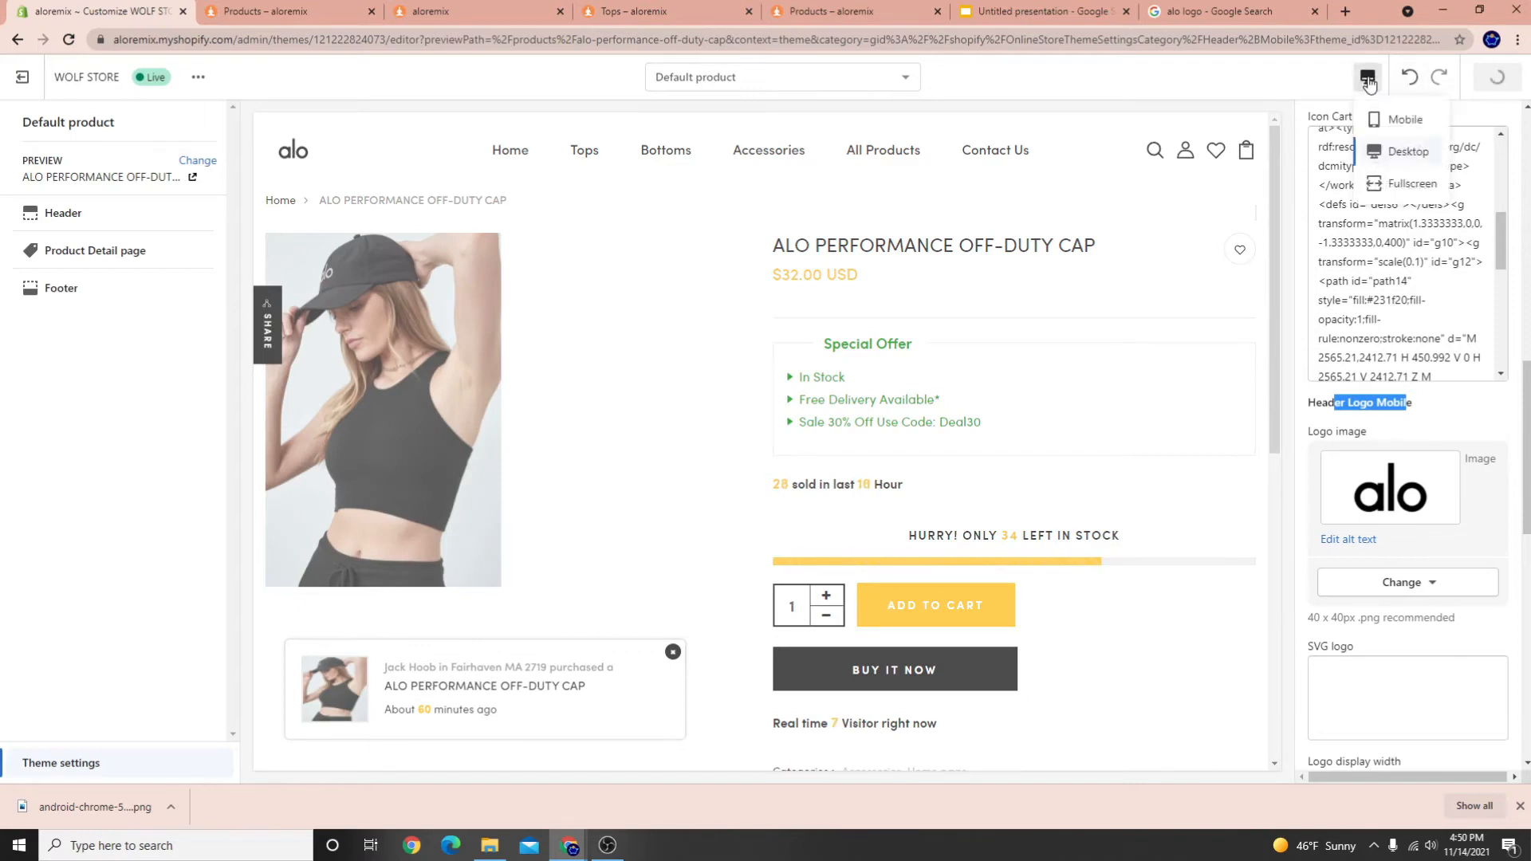
left_click(1399, 127)
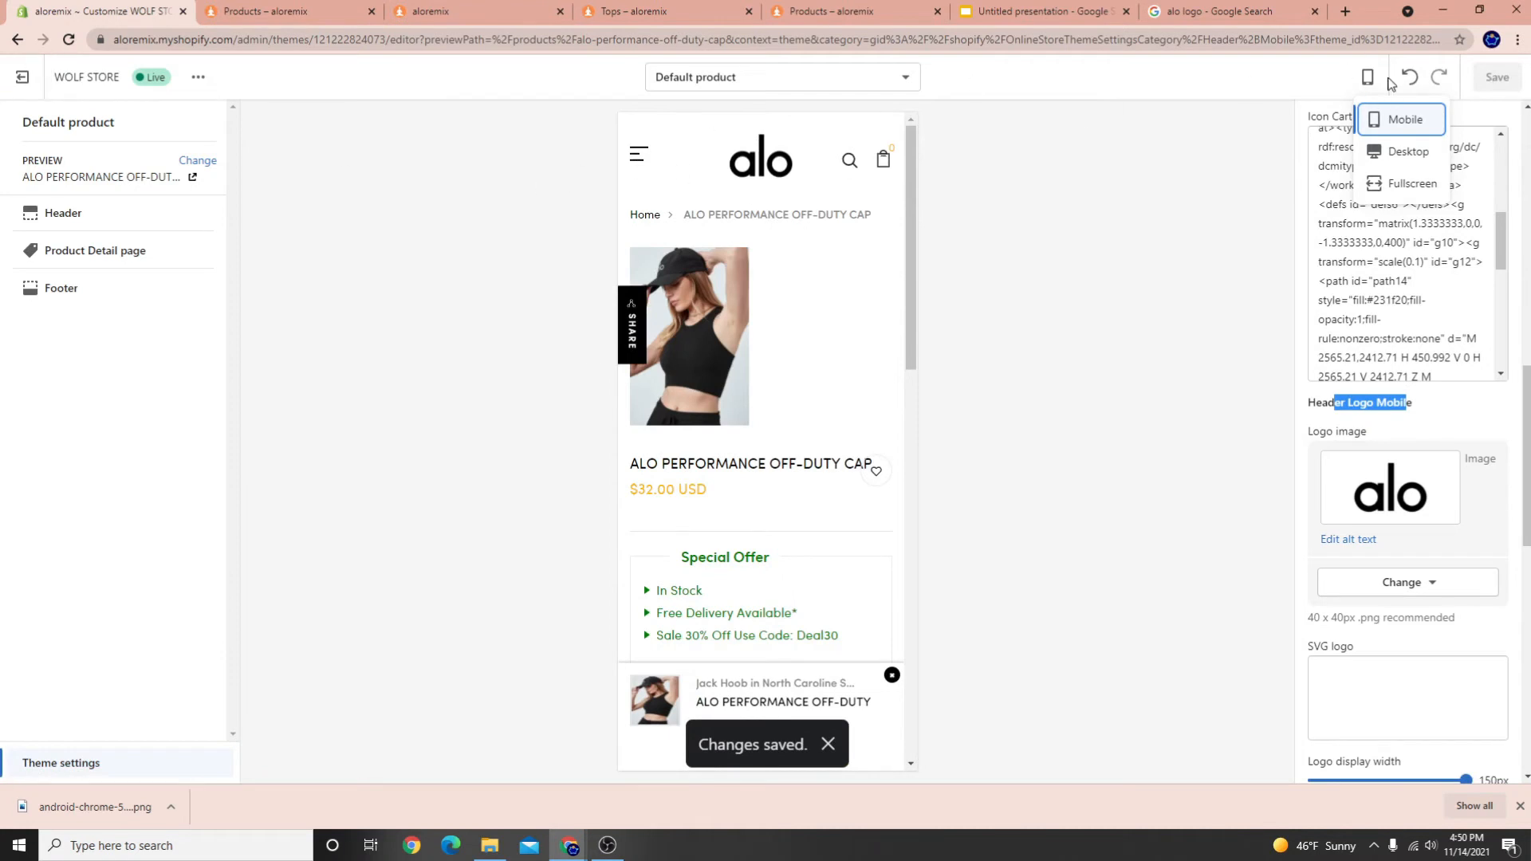
left_click(1383, 149)
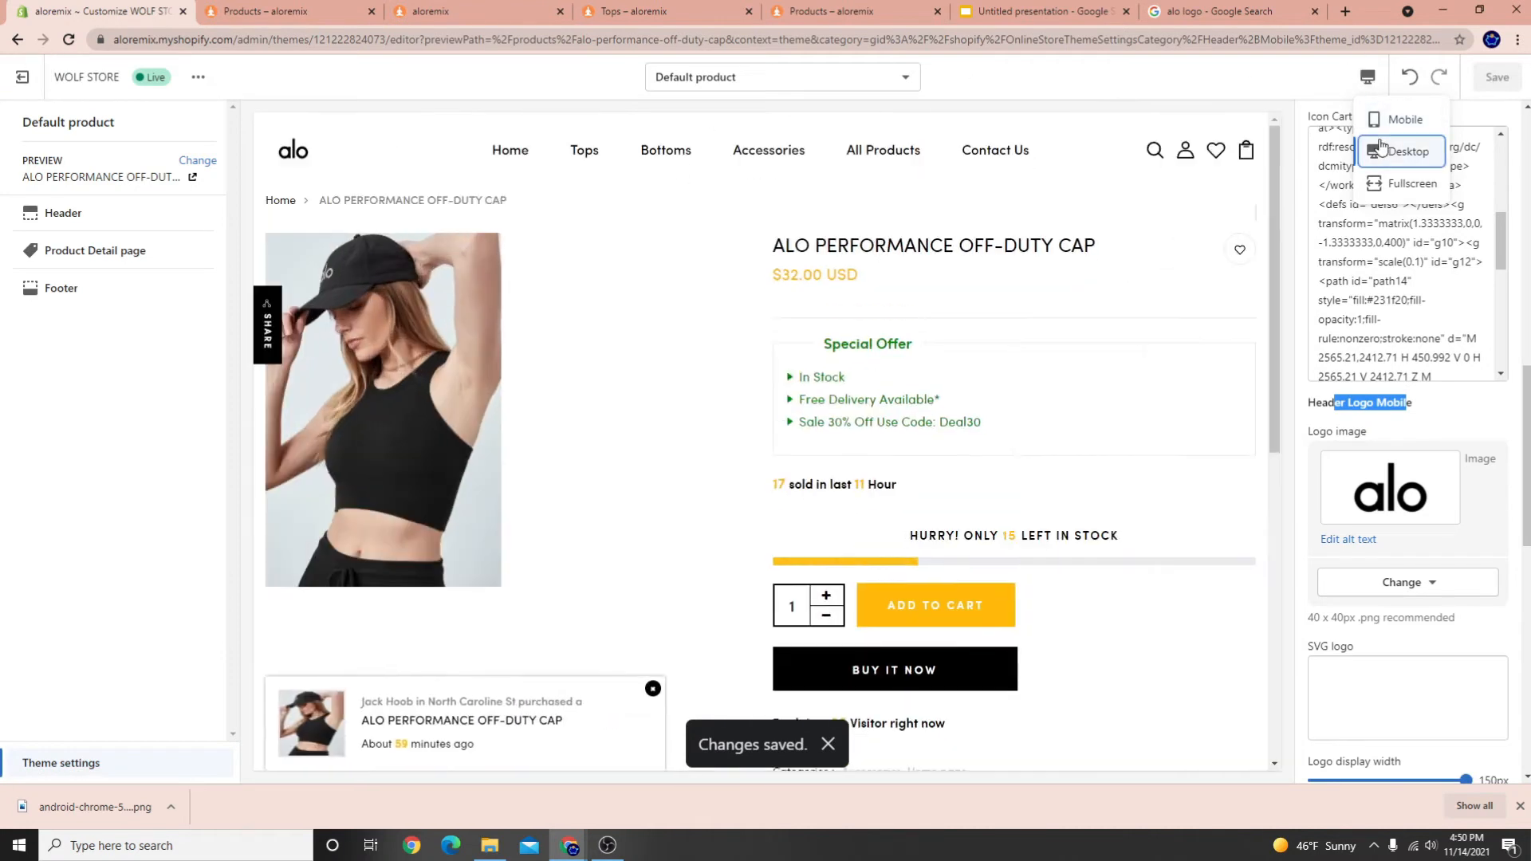
Open the product page's header settings and try the Header v2 style for other pages
left_click(102, 227)
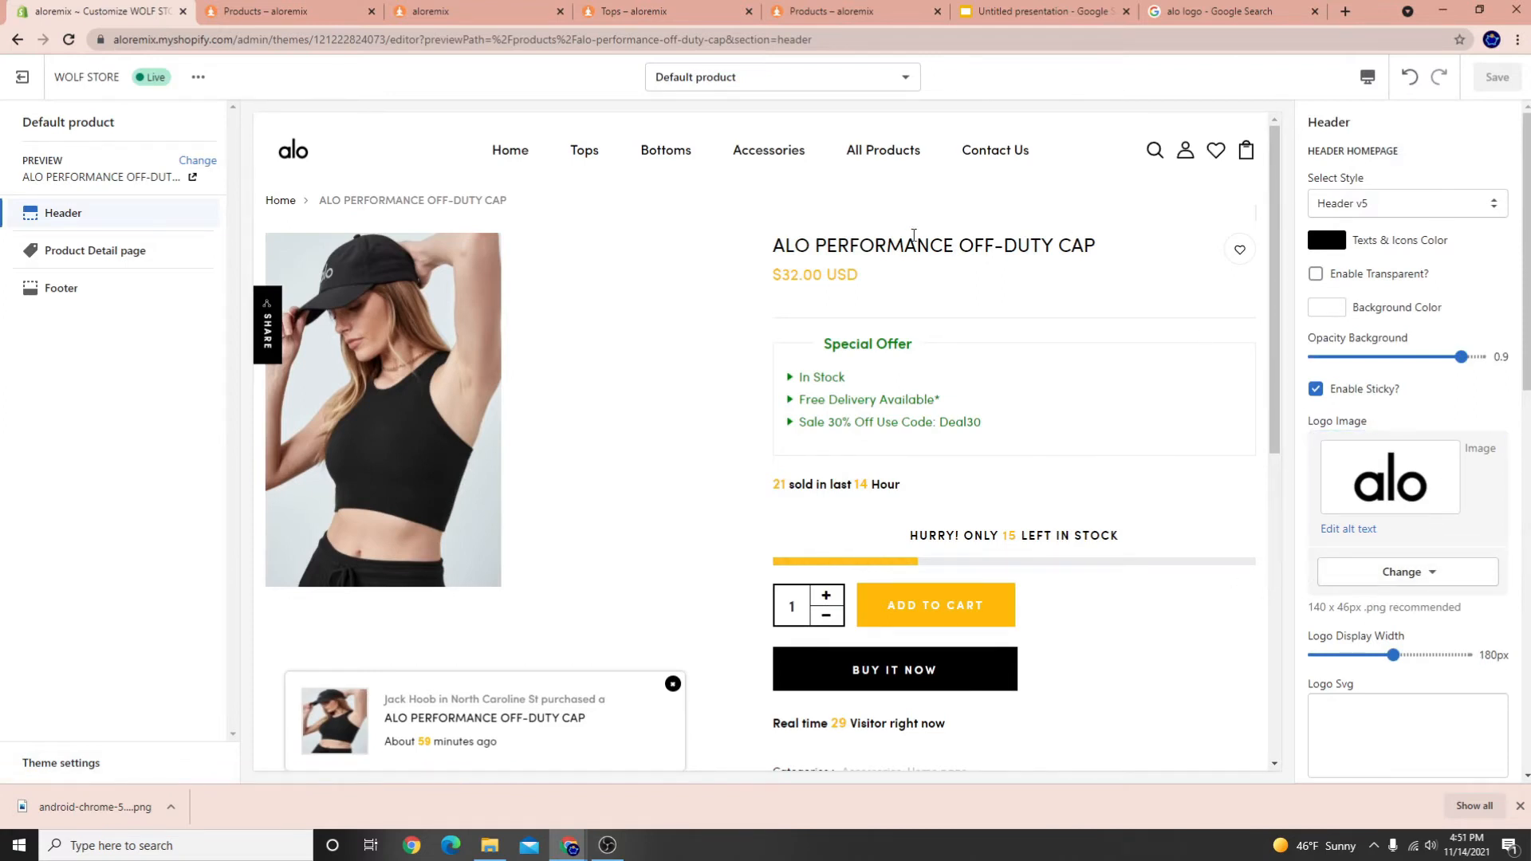
scroll(813, 606, "down", 4)
scroll(681, 502, "up", 3)
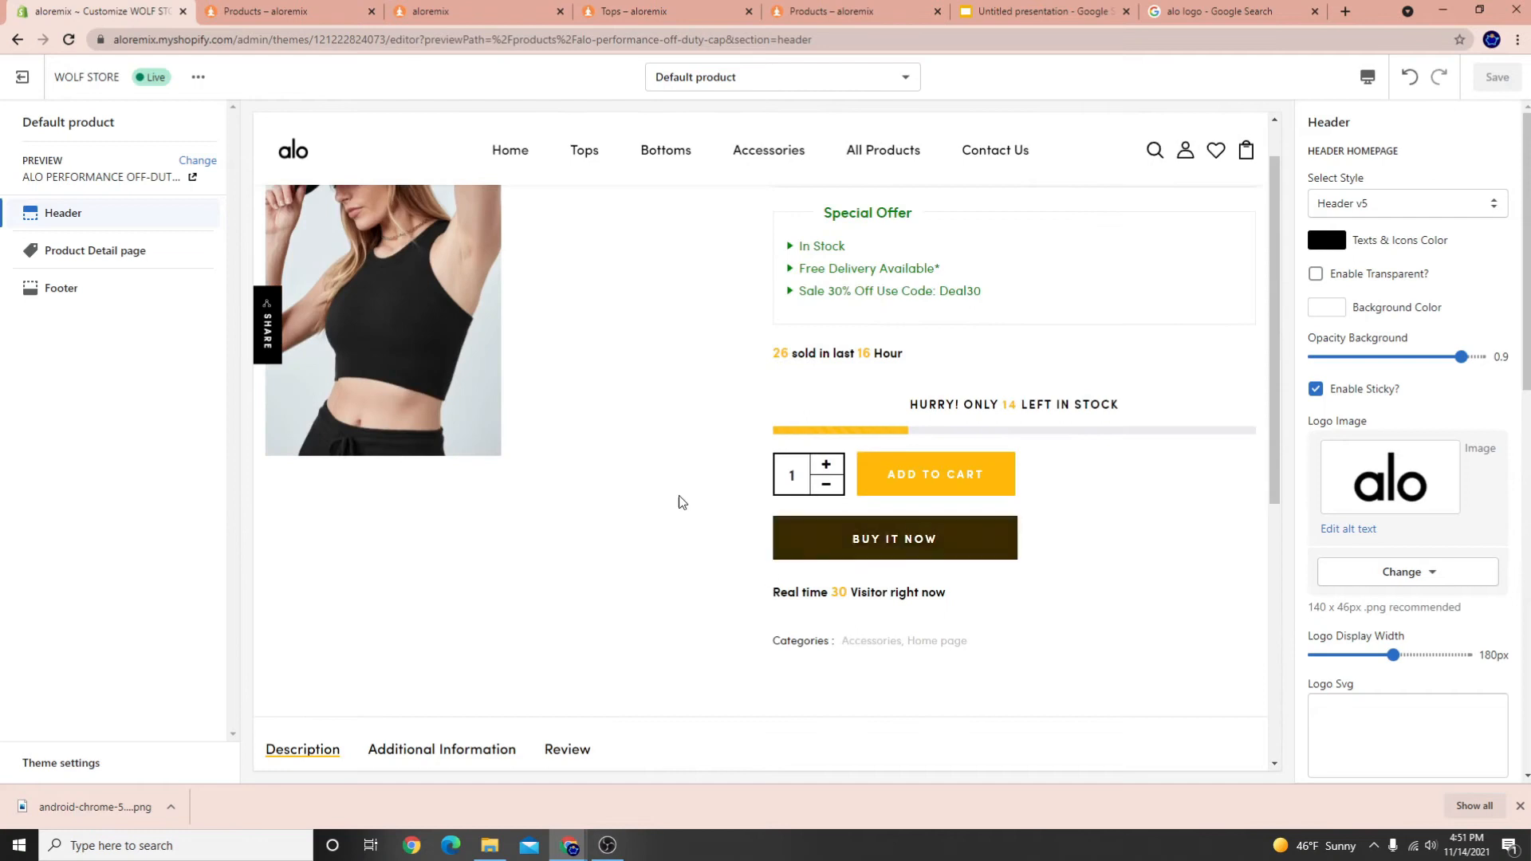
scroll(681, 502, "up", 1)
scroll(1411, 542, "down", 9)
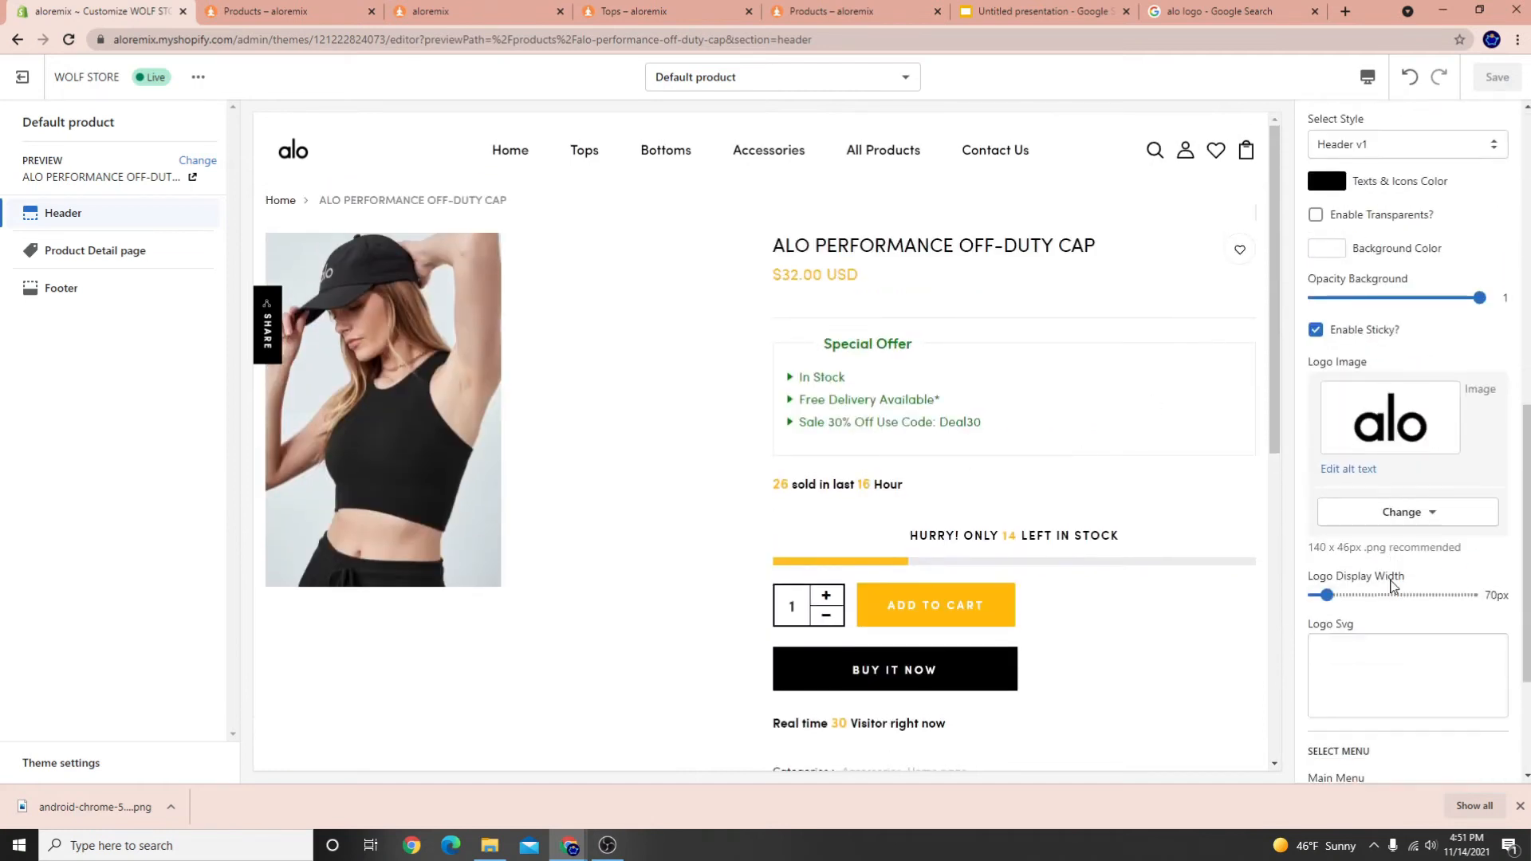
scroll(1387, 576, "up", 4)
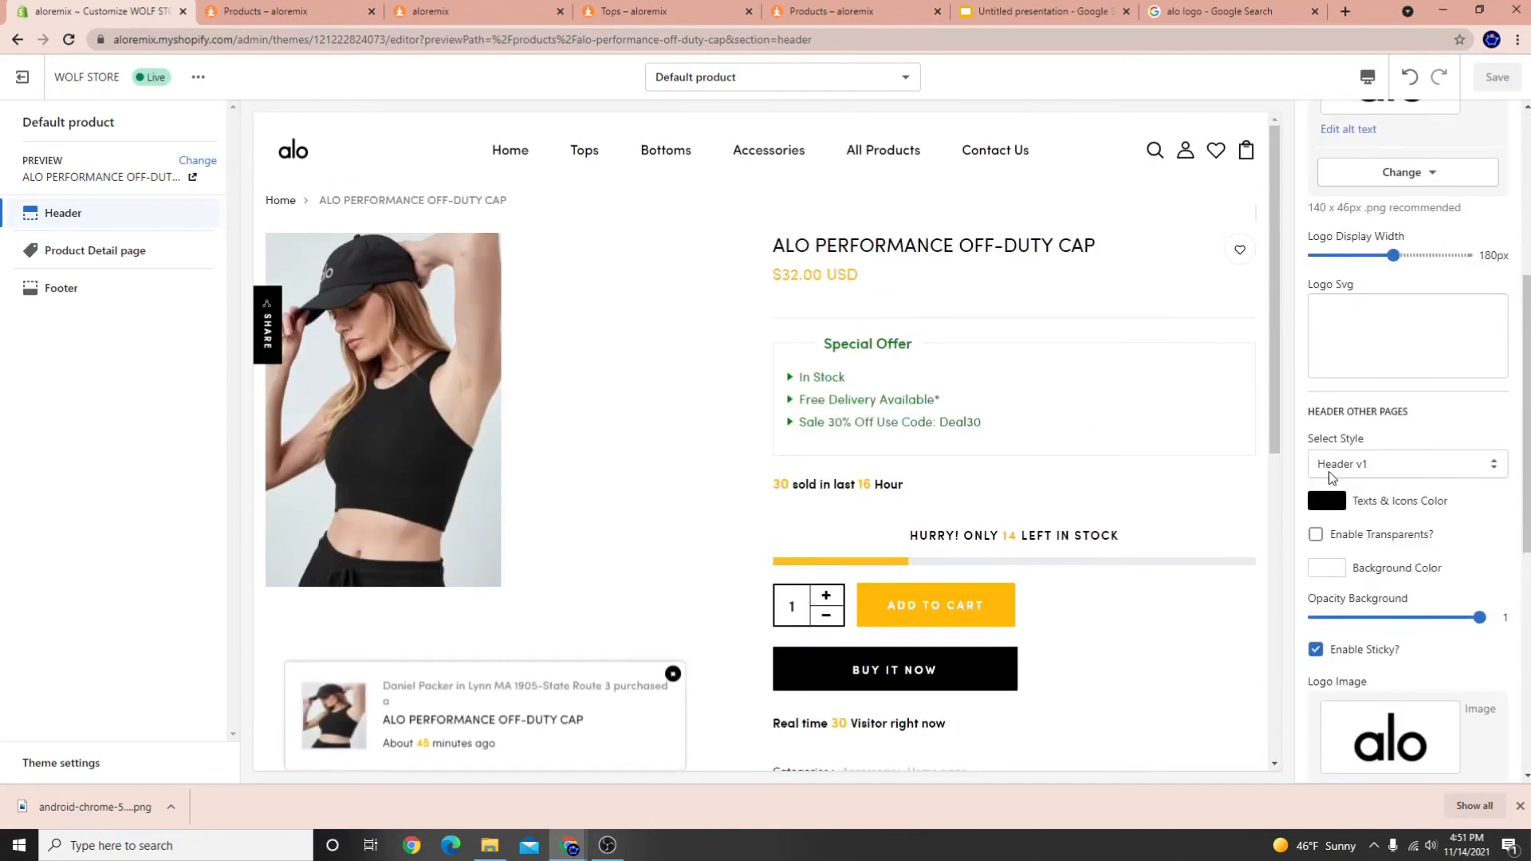
left_click(1369, 465)
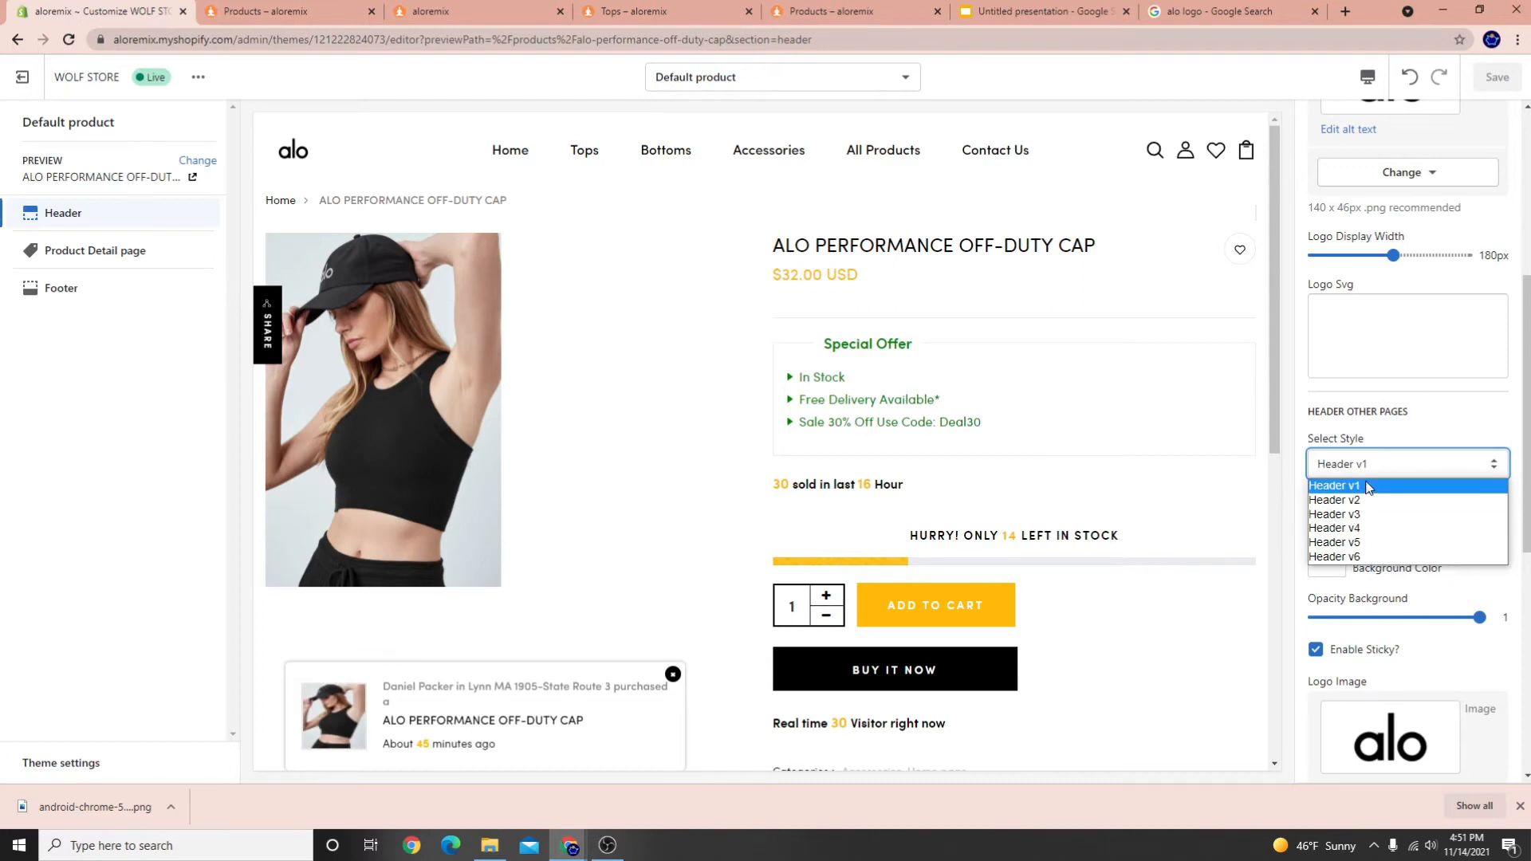
left_click(1367, 486)
left_click(1368, 472)
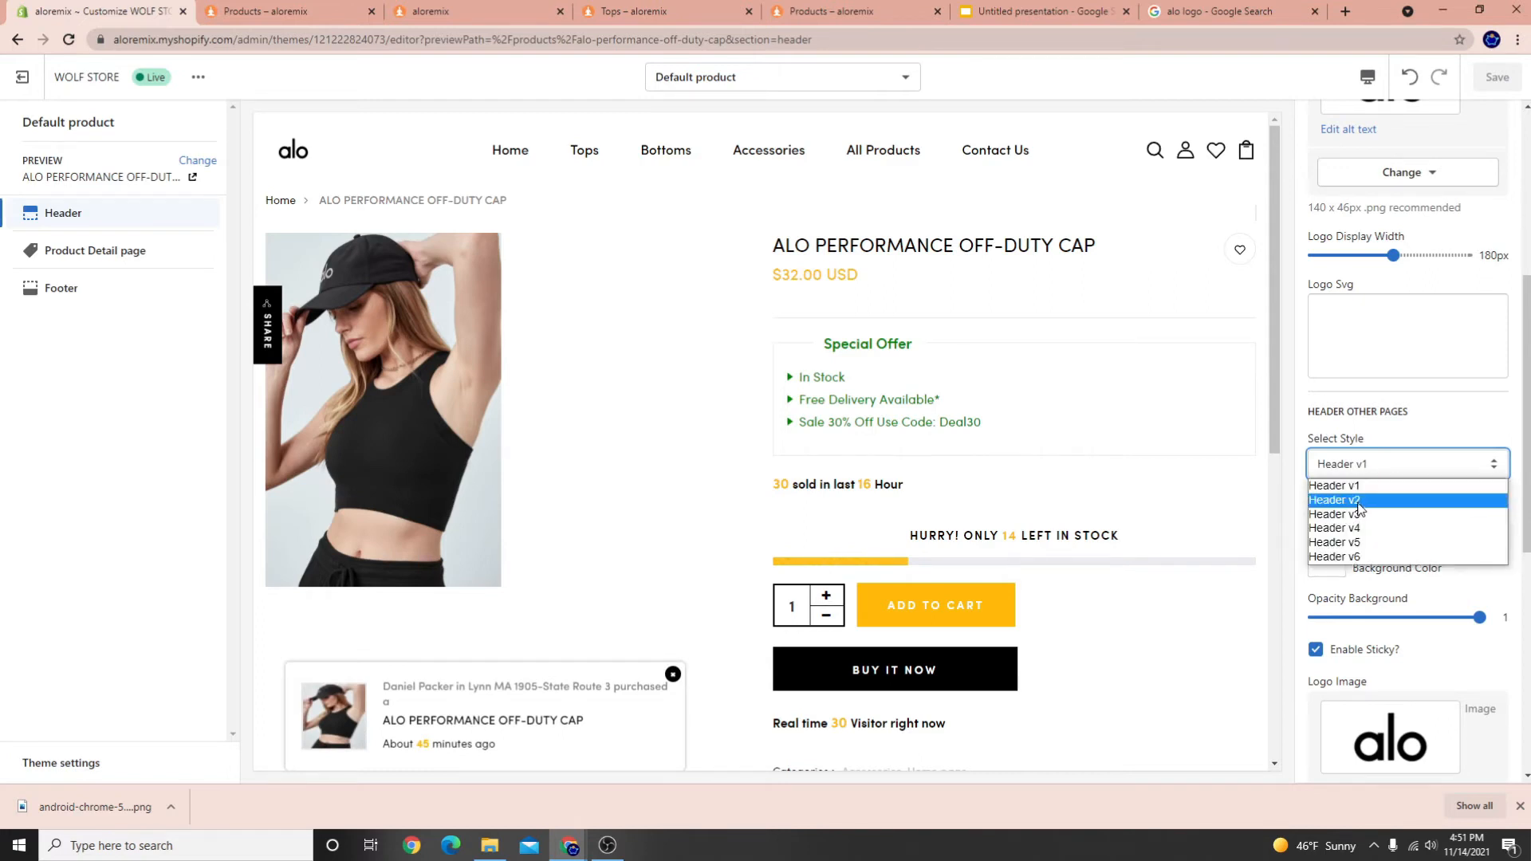
left_click(1361, 506)
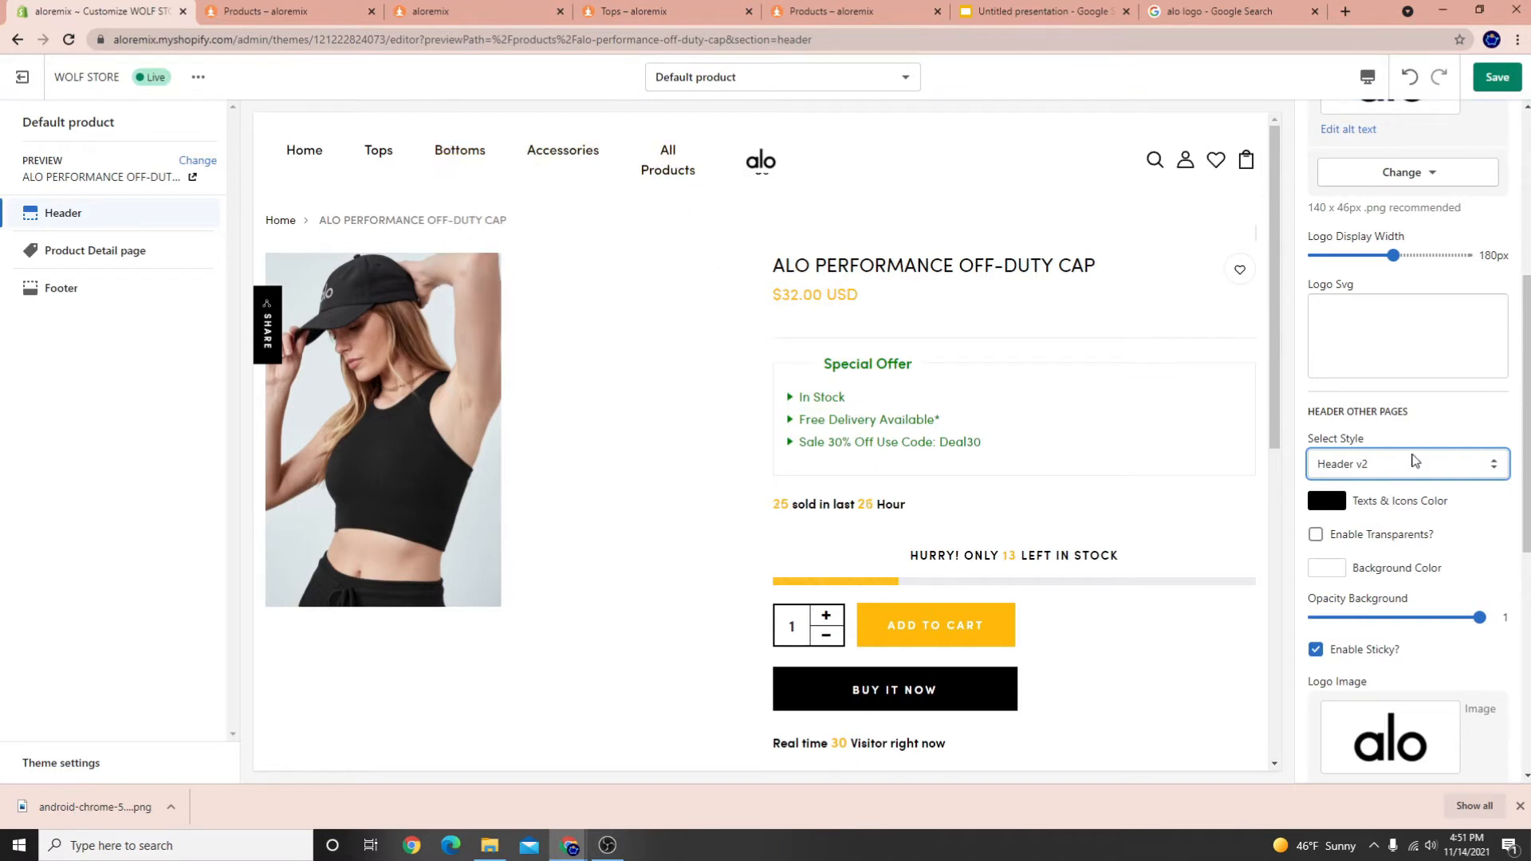
Try the Header v3, v4, v5 and v6 styles for other pages in turn and go back to Header v1
left_click(1403, 466)
left_click(1334, 513)
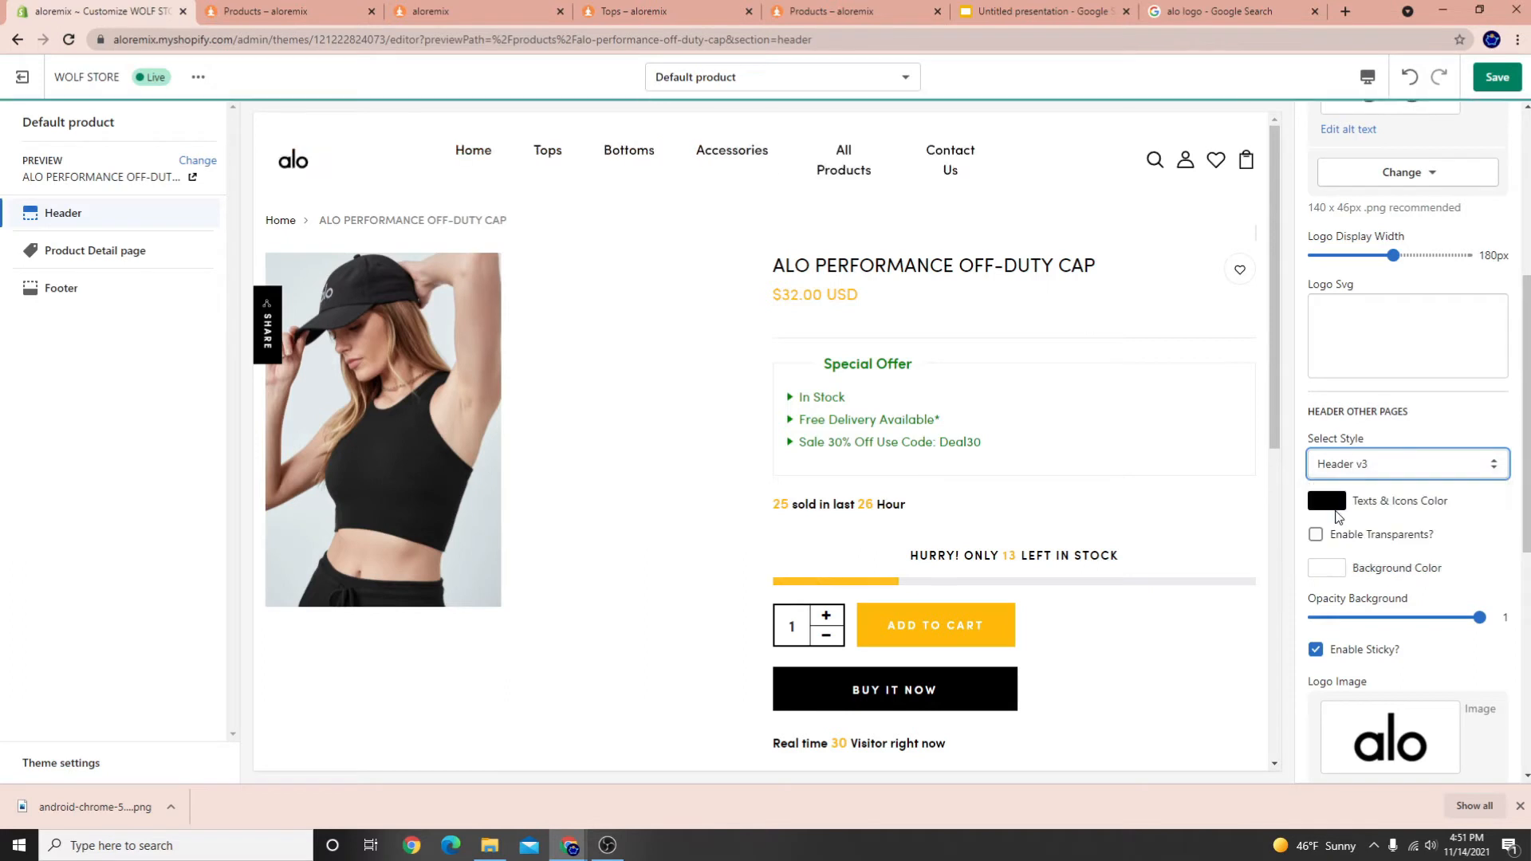
left_click(1372, 471)
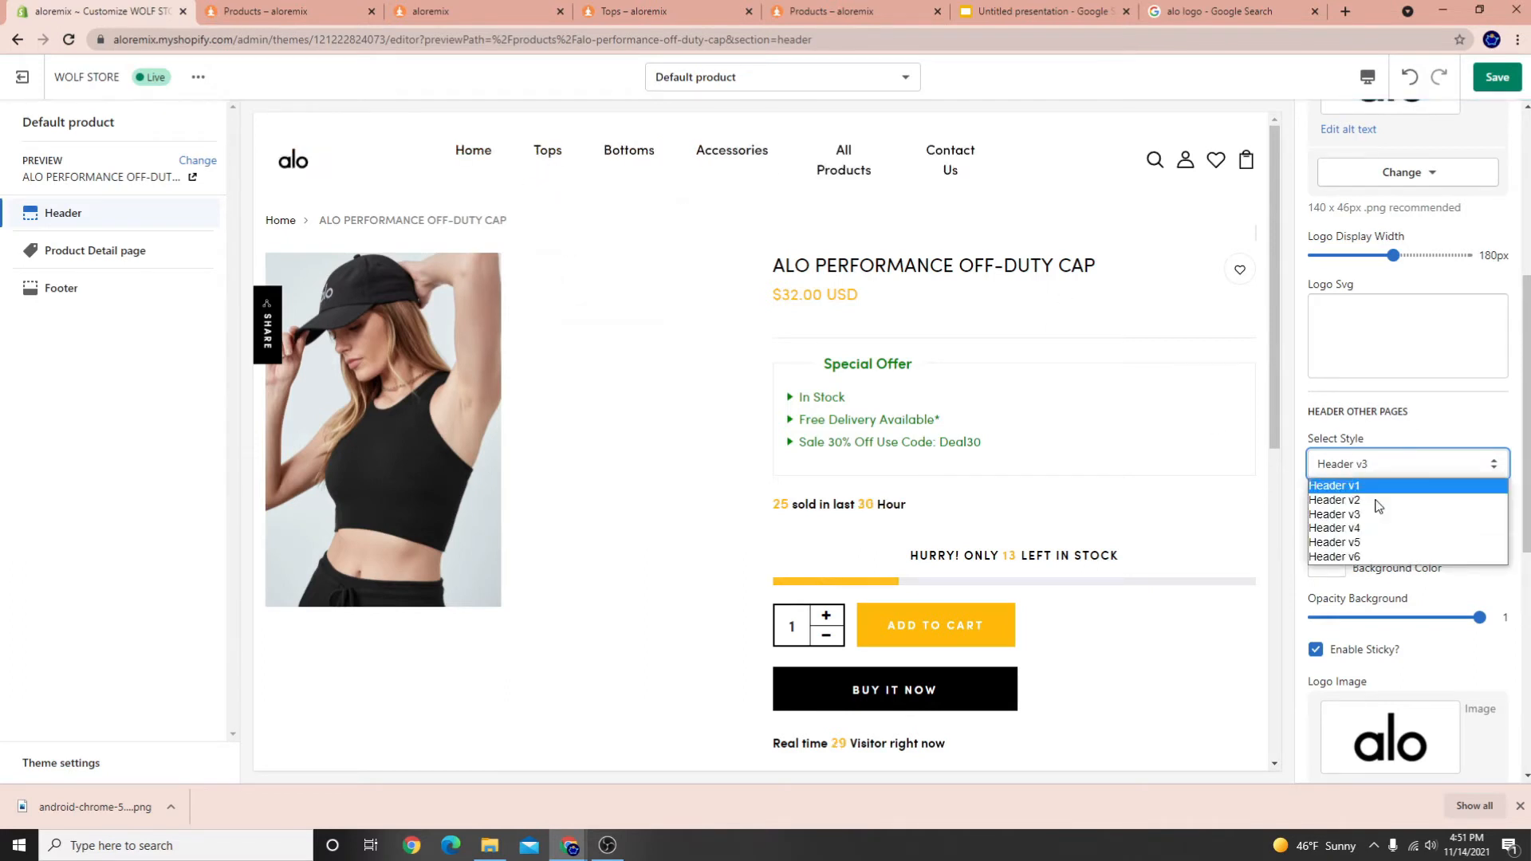
left_click(1360, 528)
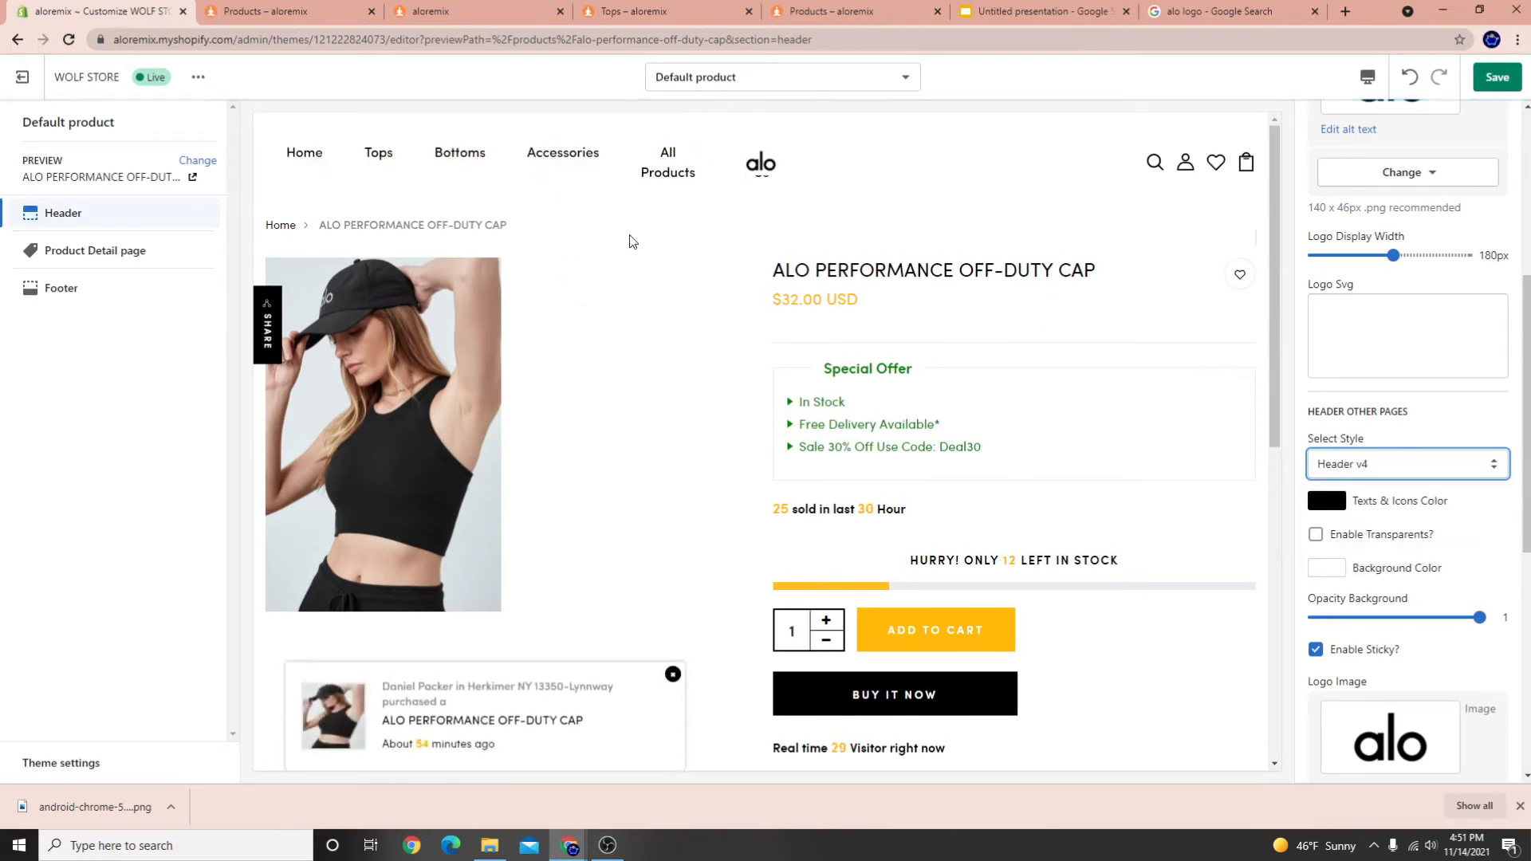
left_click(1365, 477)
left_click(1357, 547)
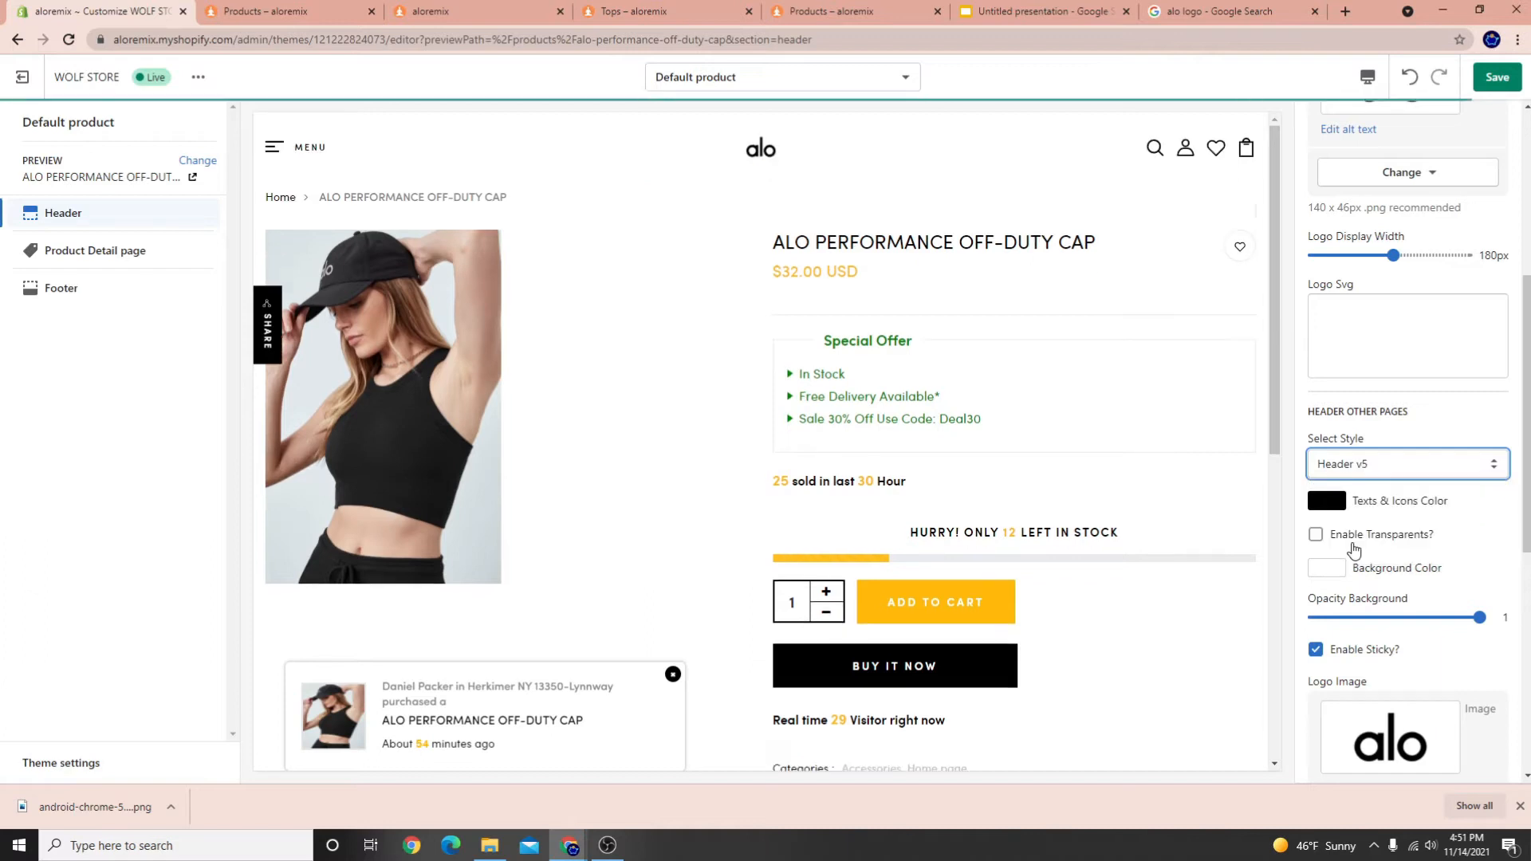
left_click(1338, 461)
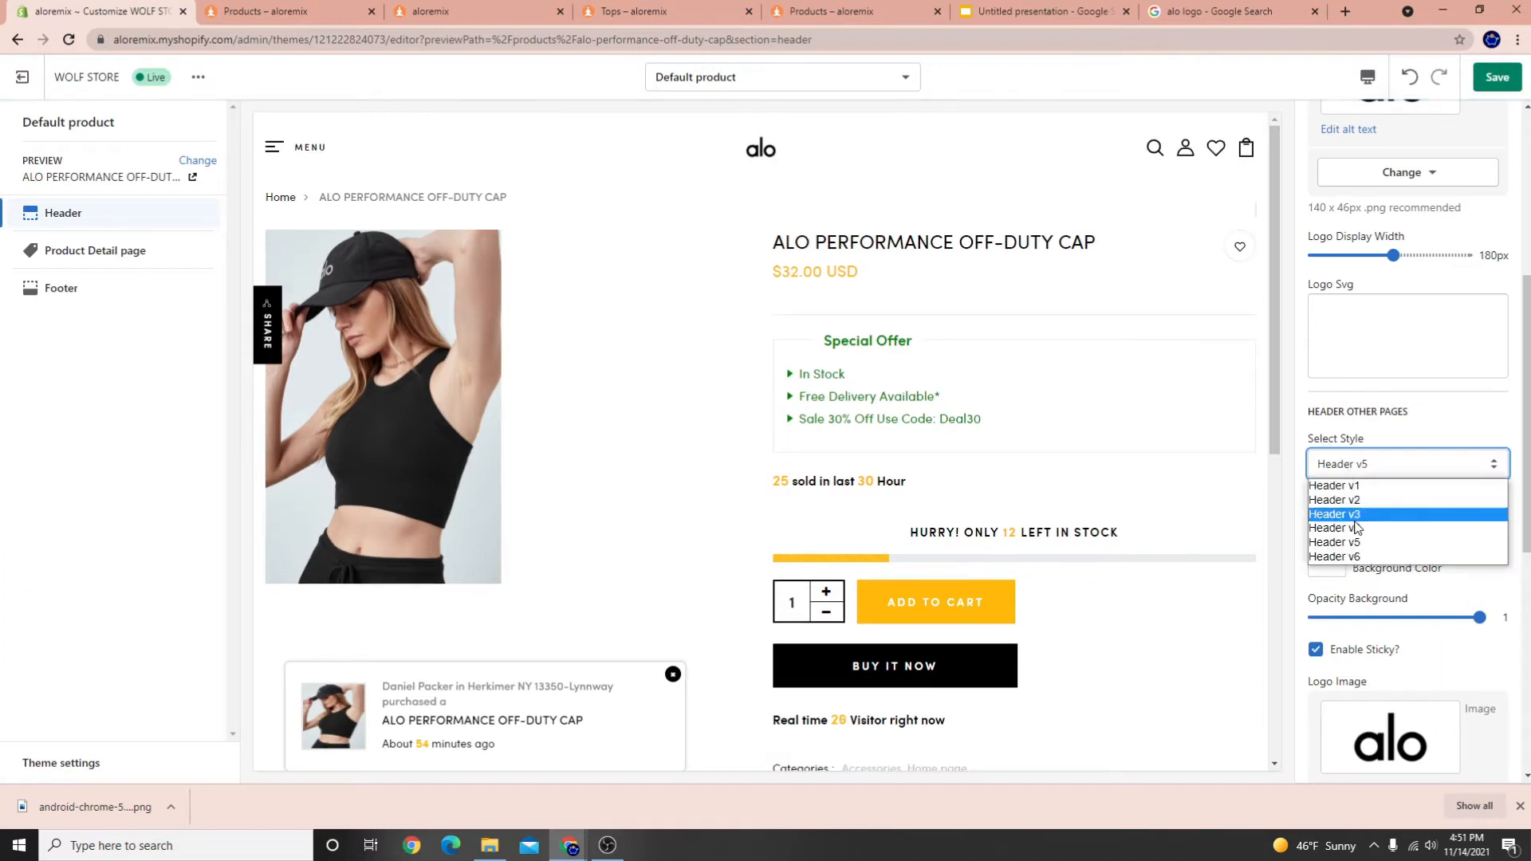
left_click(1356, 565)
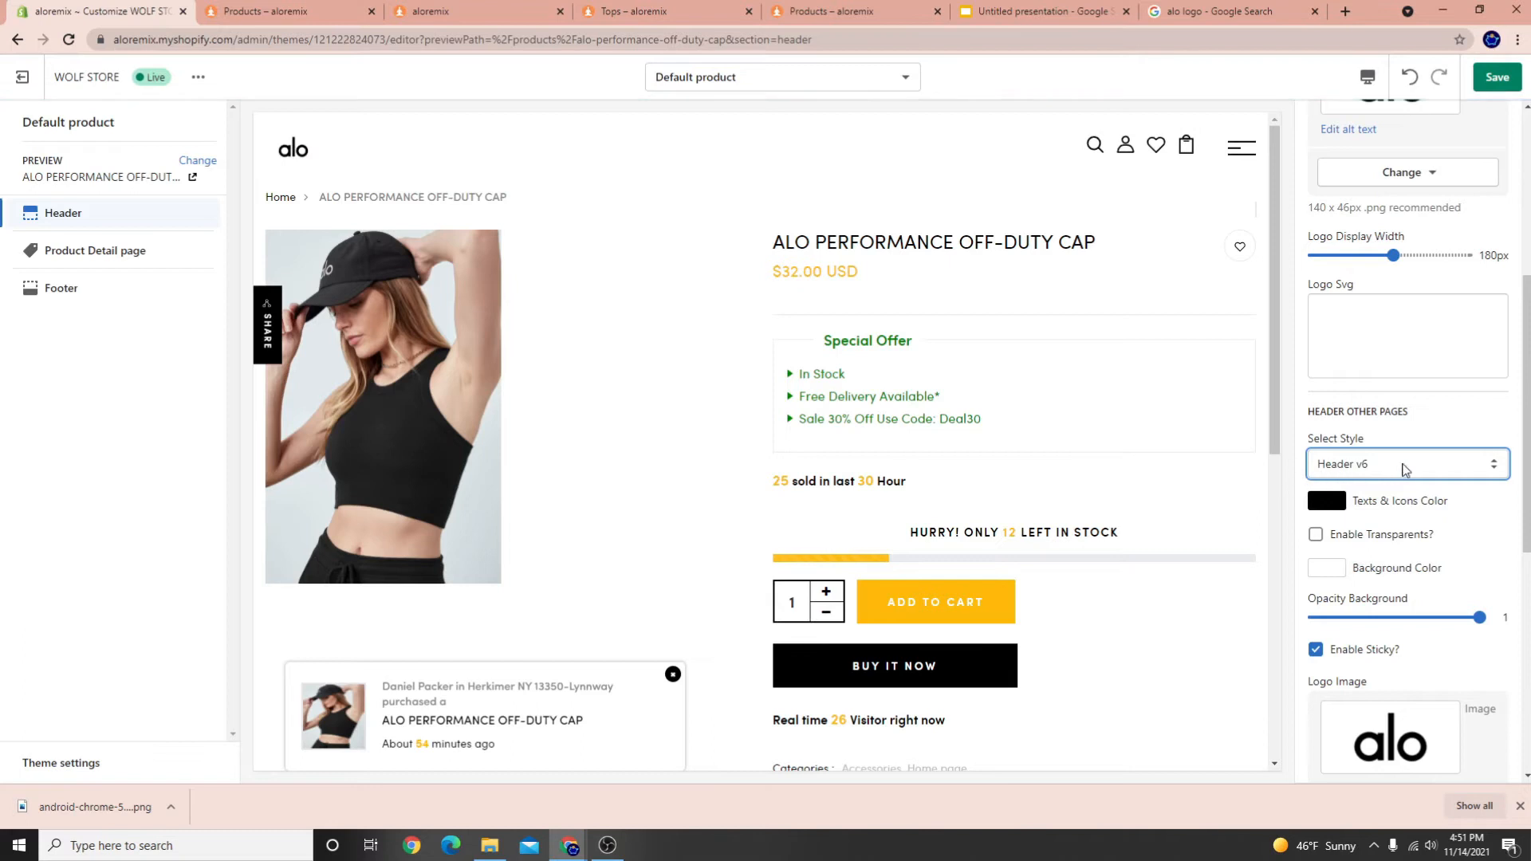
left_click(1405, 465)
left_click(1361, 483)
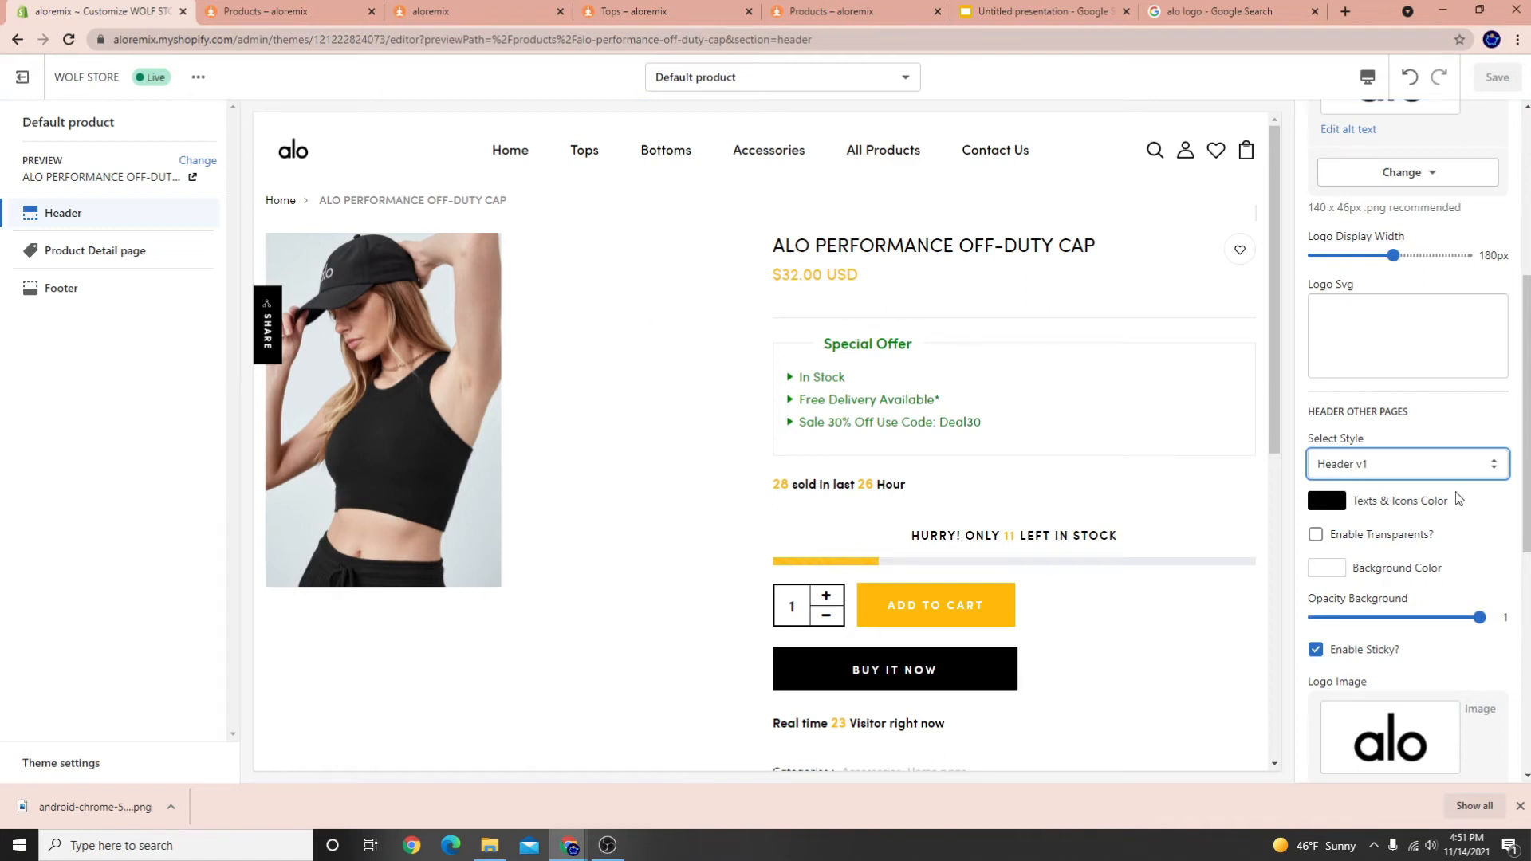
Return to the home page, set its homepage header style to Header v1 and save
scroll(1403, 470, "up", 5)
left_click(293, 147)
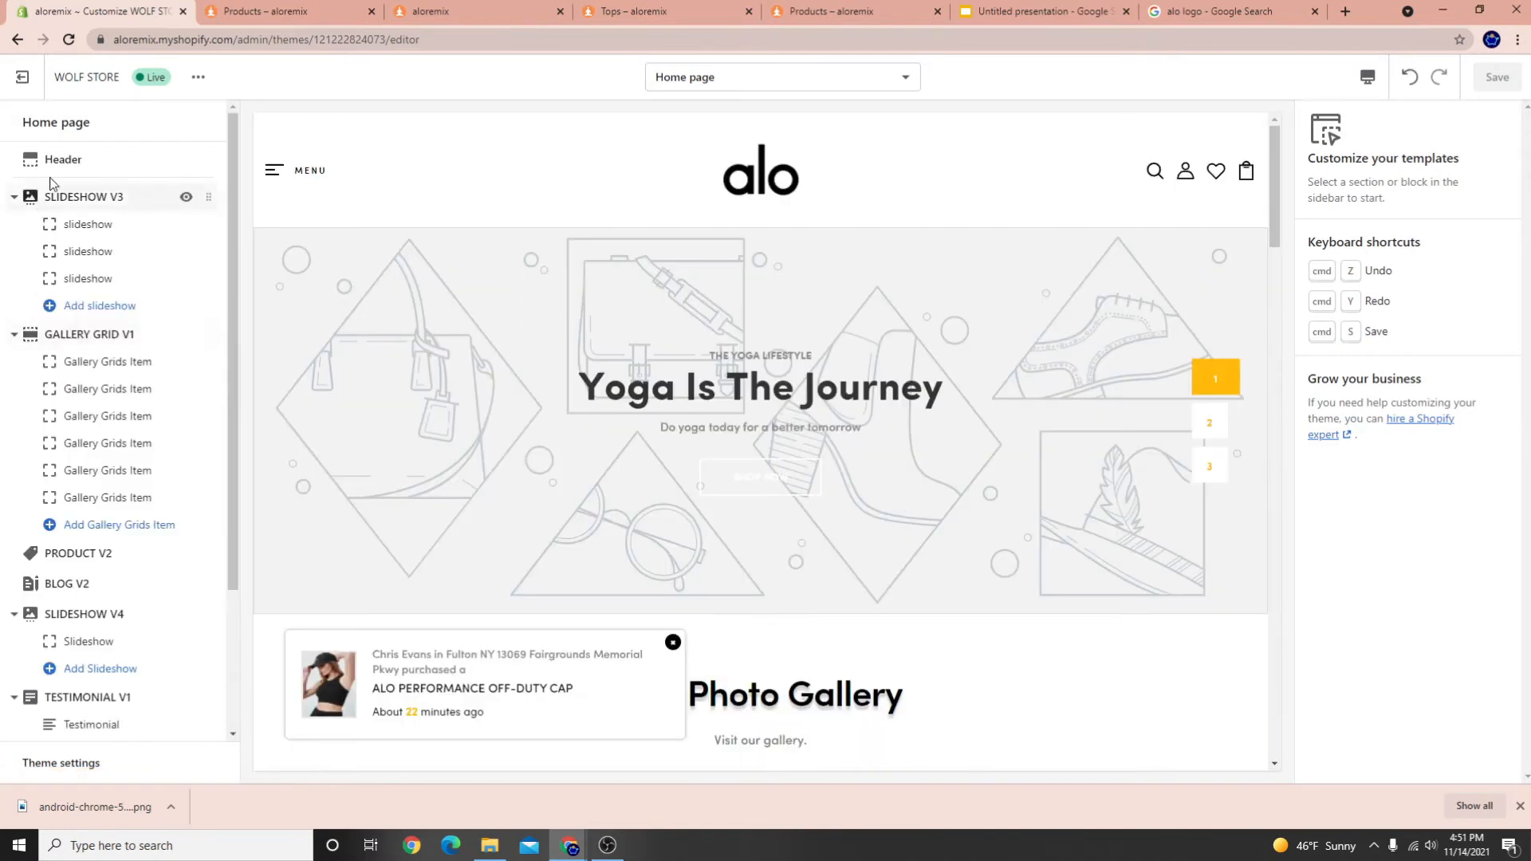
left_click(62, 160)
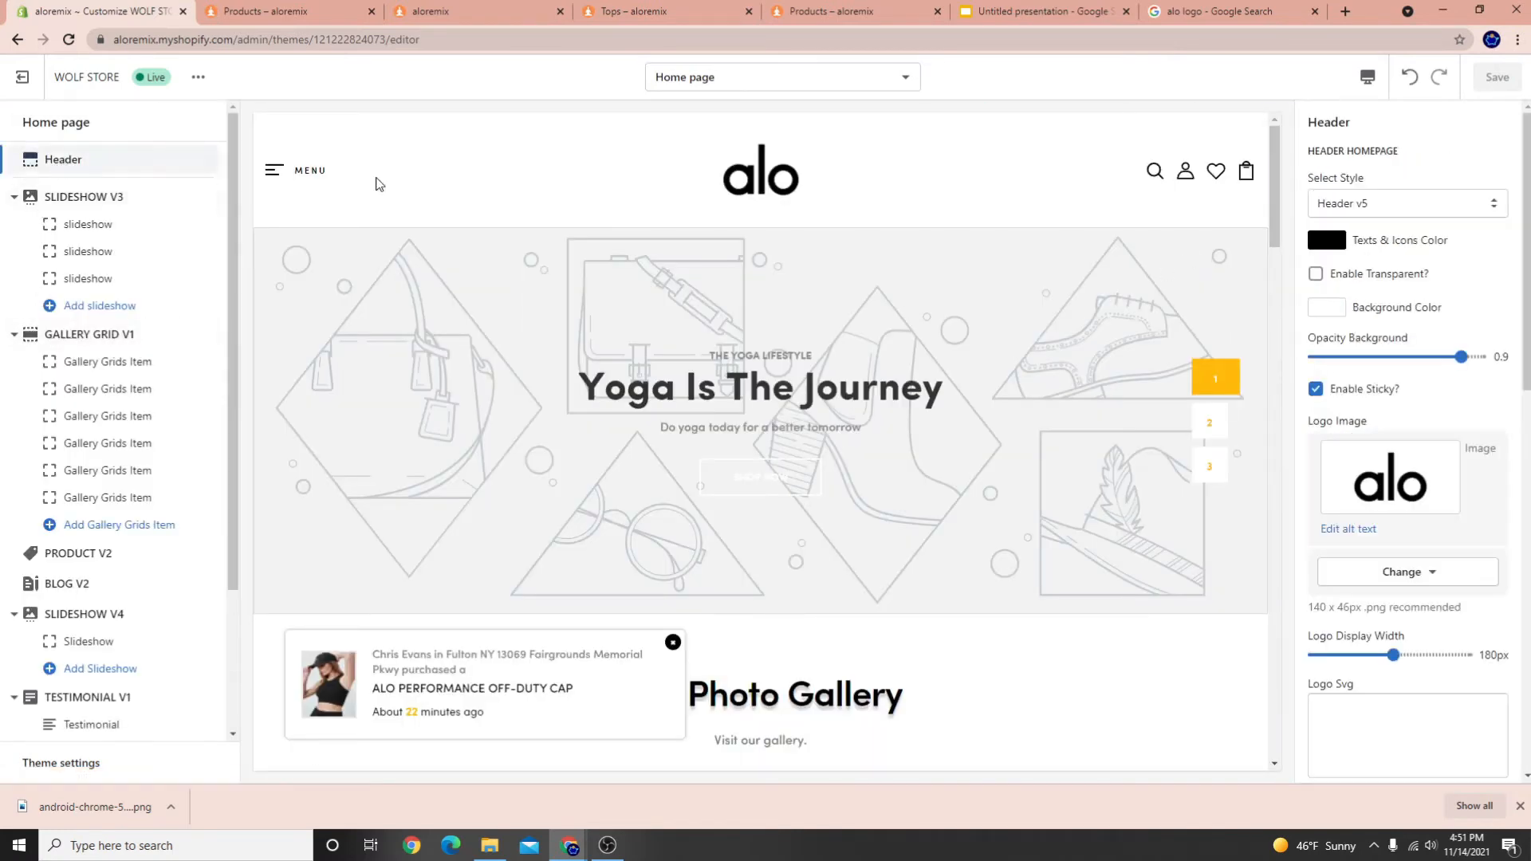
left_click(1413, 214)
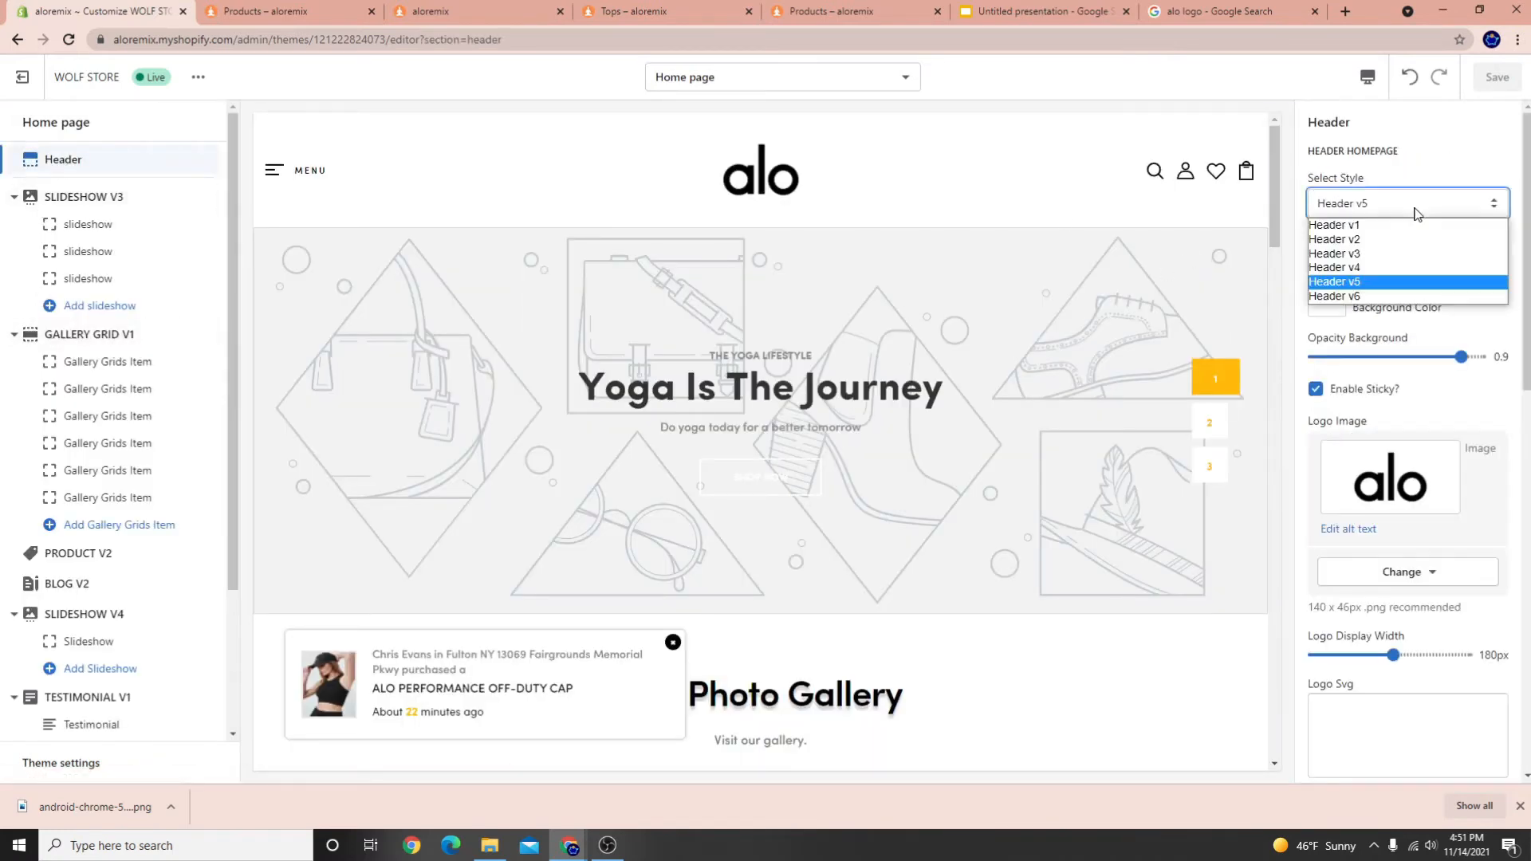
left_click(1379, 226)
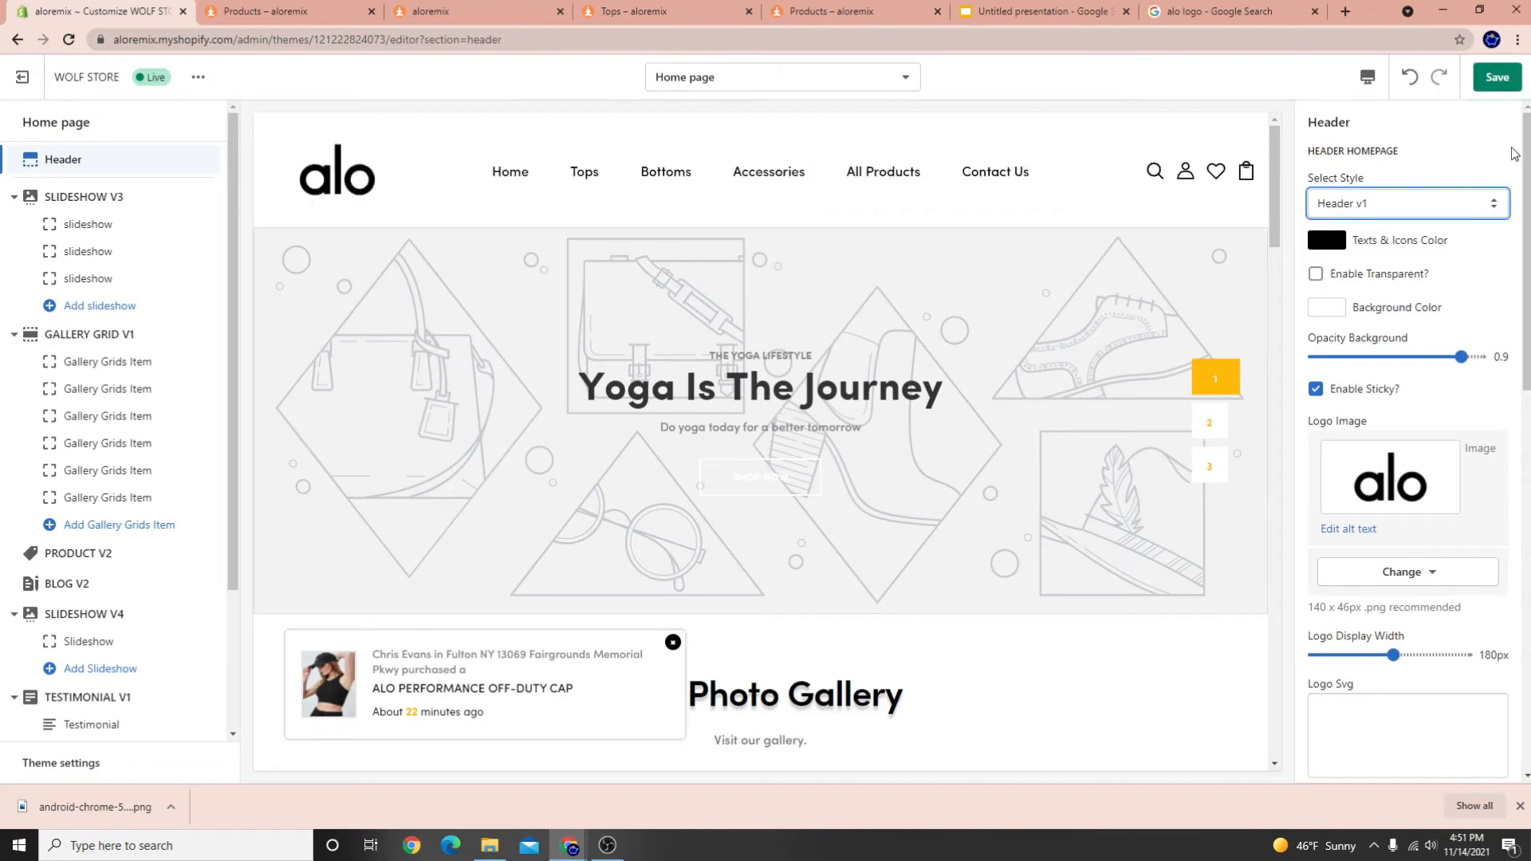
left_click(1493, 74)
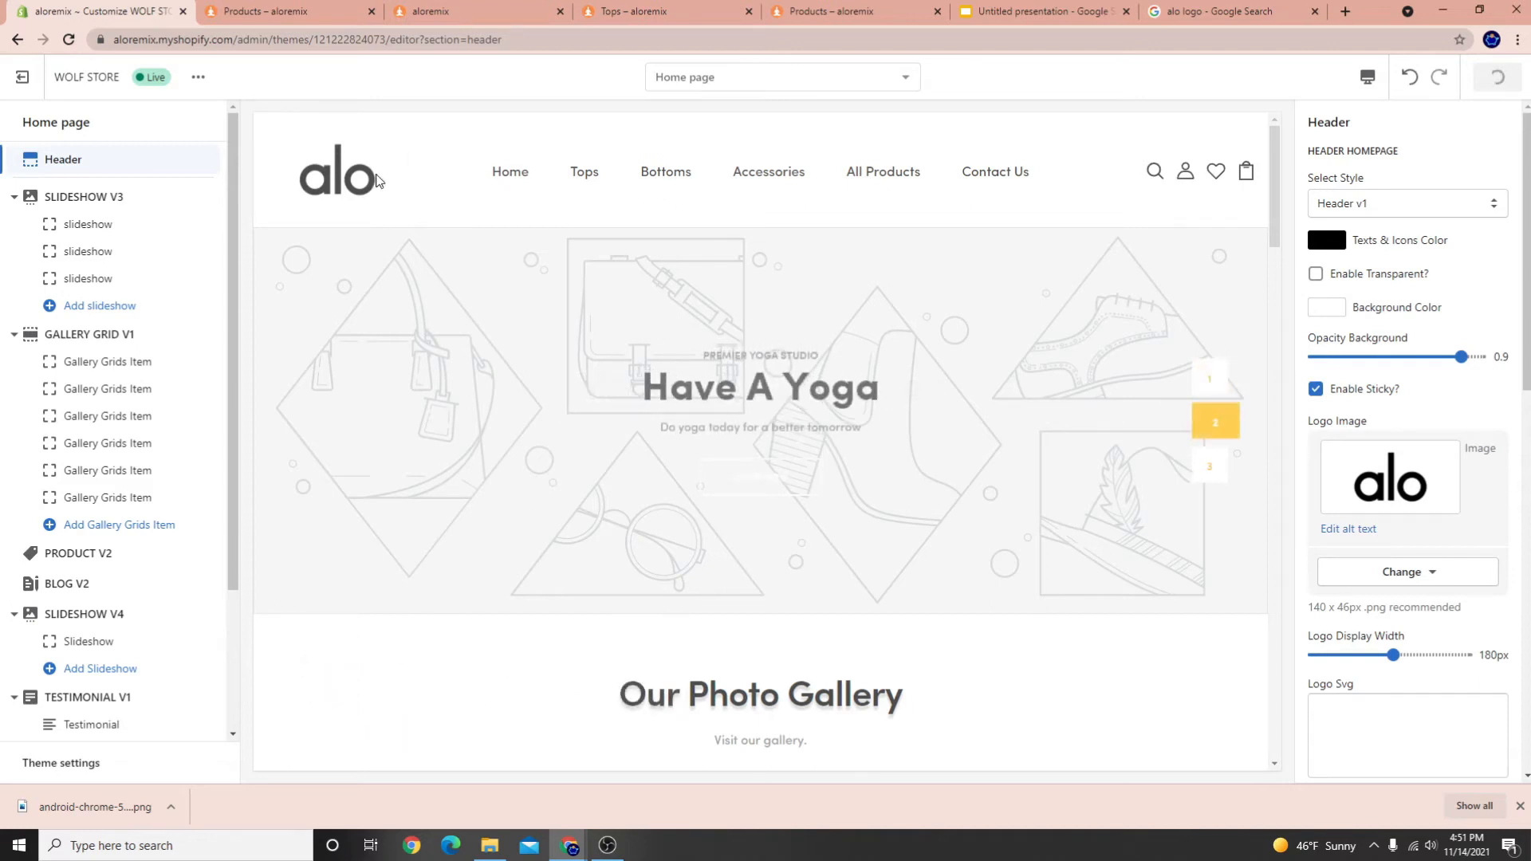
scroll(901, 625, "down", 1)
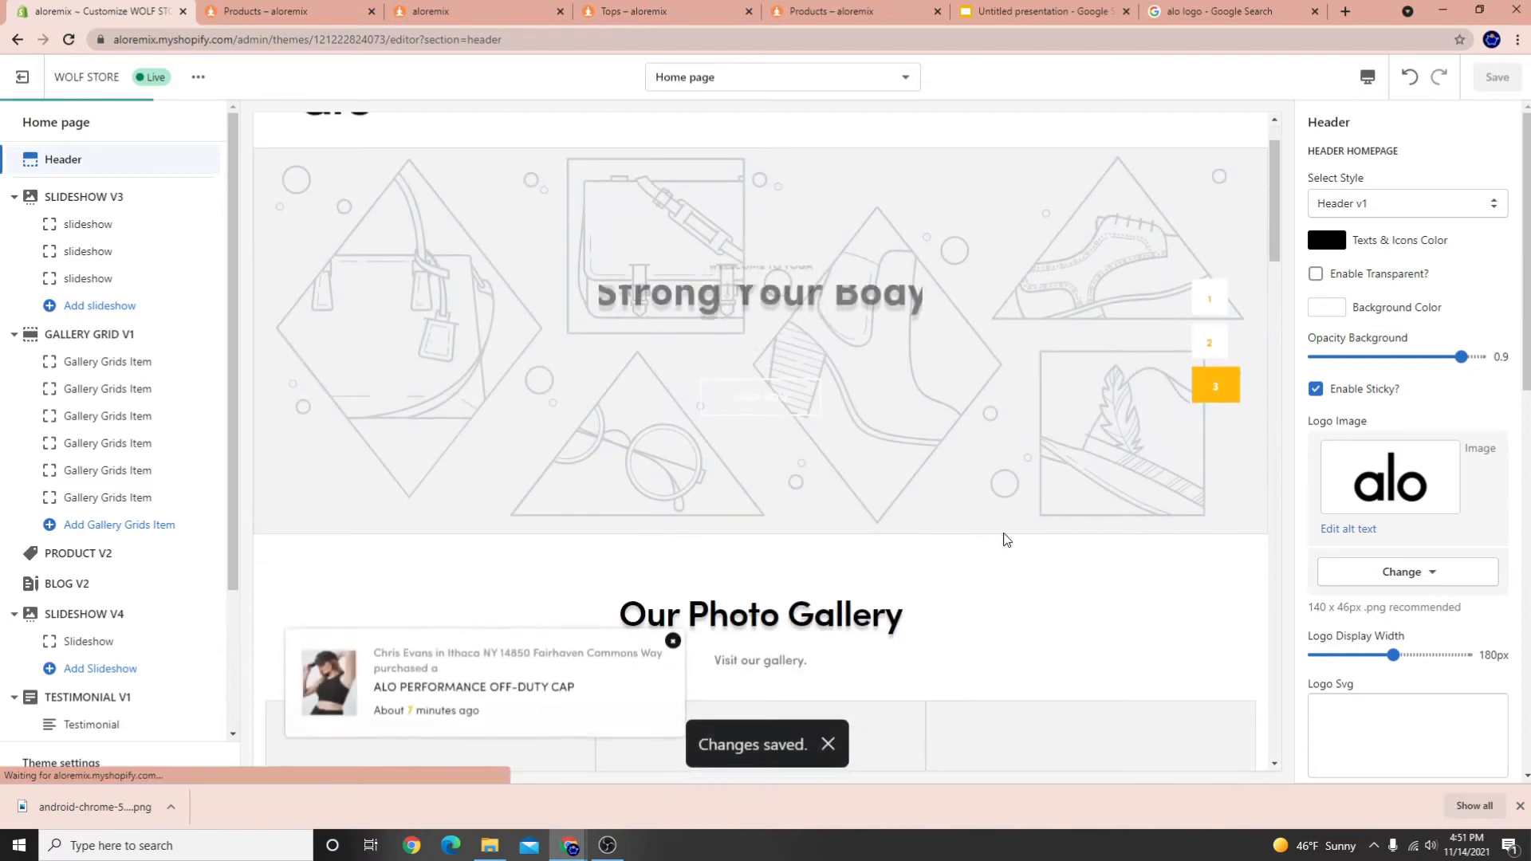
Check the home page's header and its Tops and Bottoms submenus, and open the ALO PERFORMANCE OFF-DUTY CAP product page from the sales popup
scroll(437, 301, "up", 1)
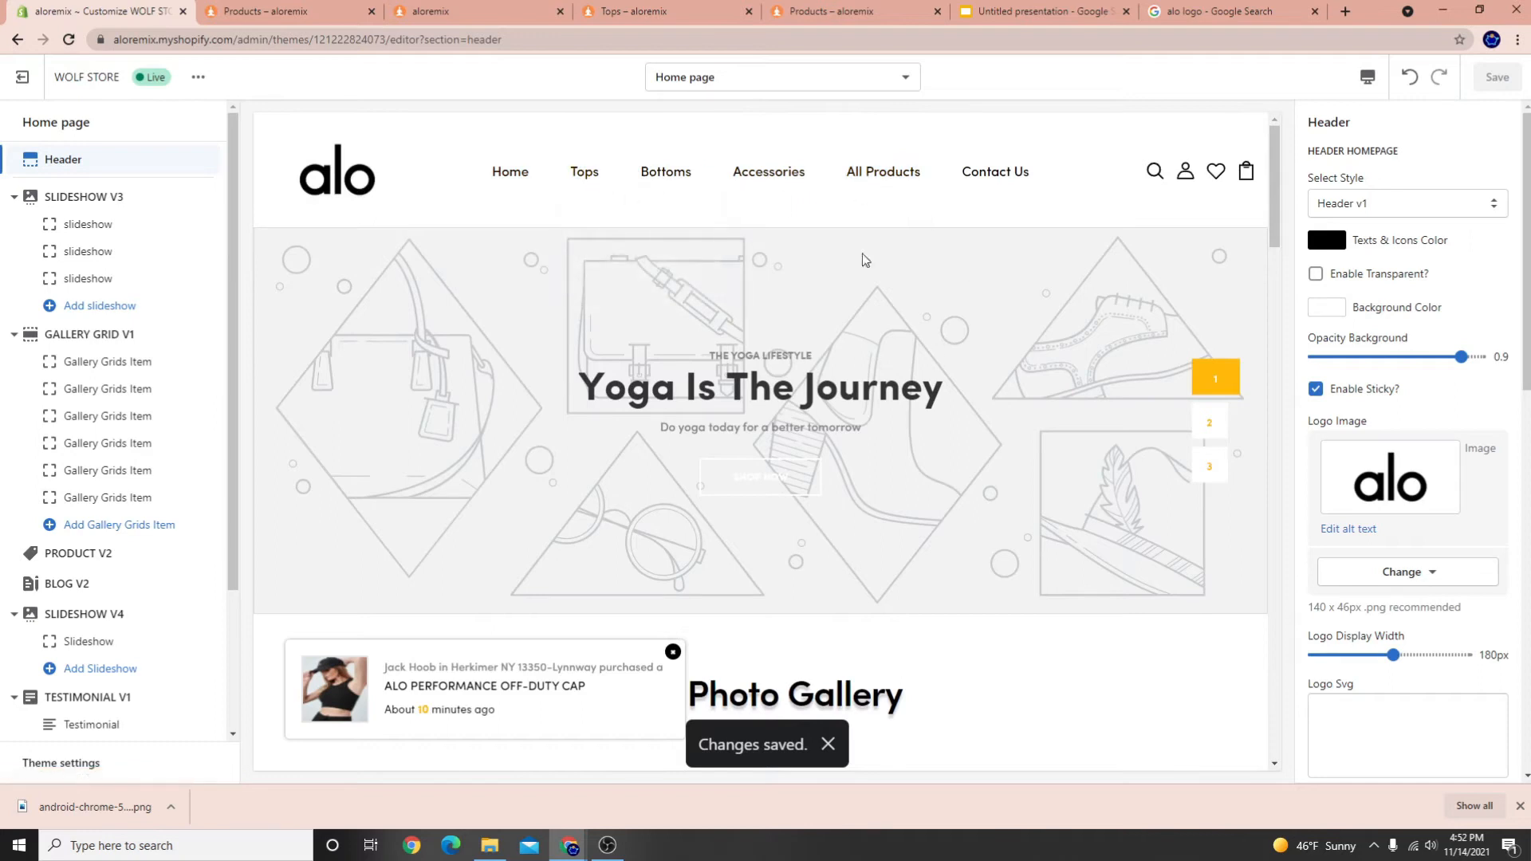
mouse_move(583, 186)
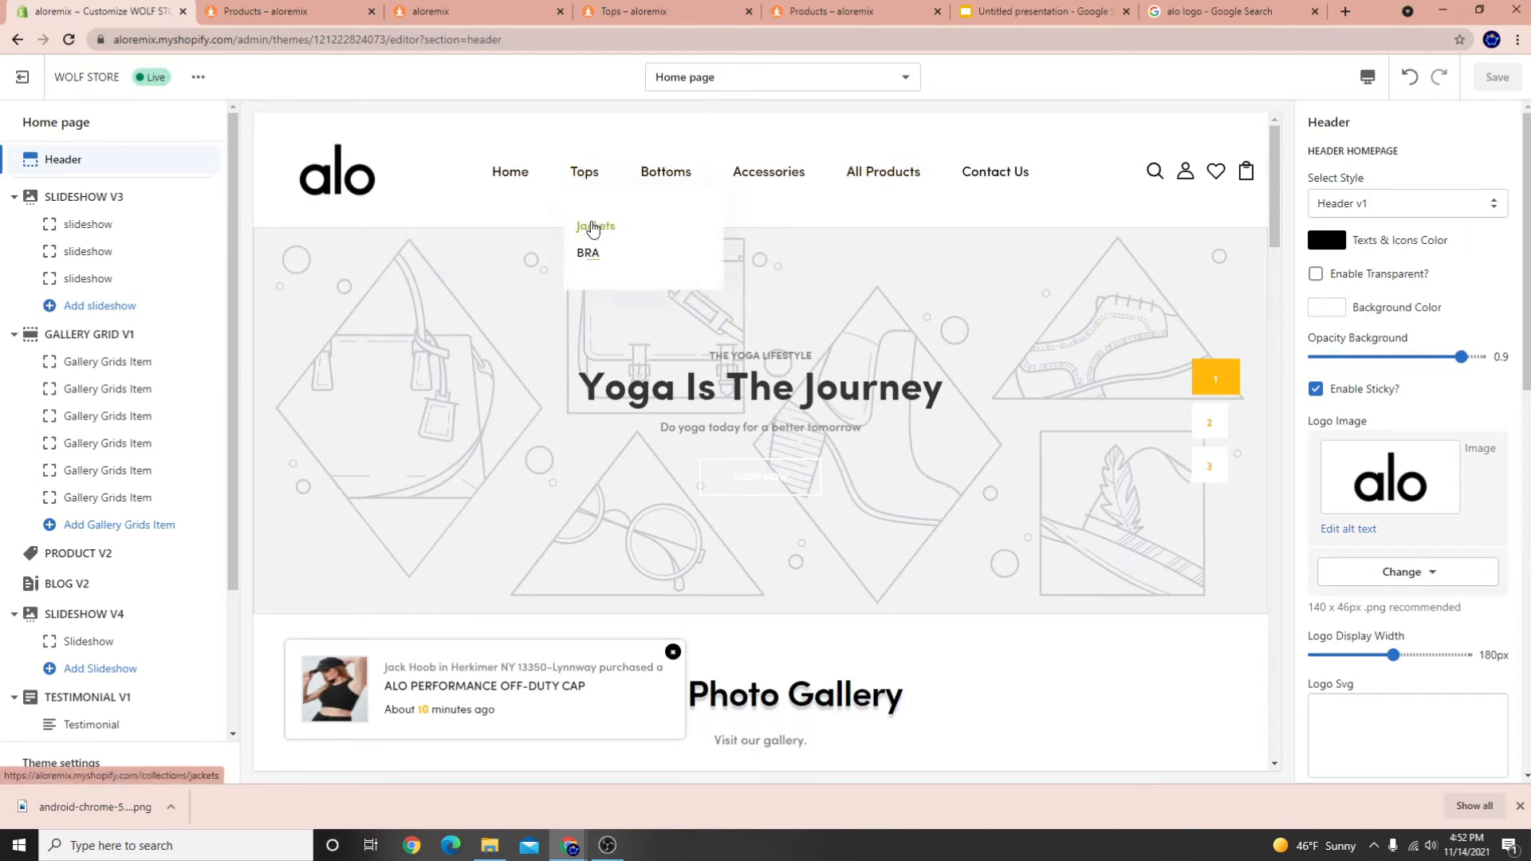
mouse_move(667, 181)
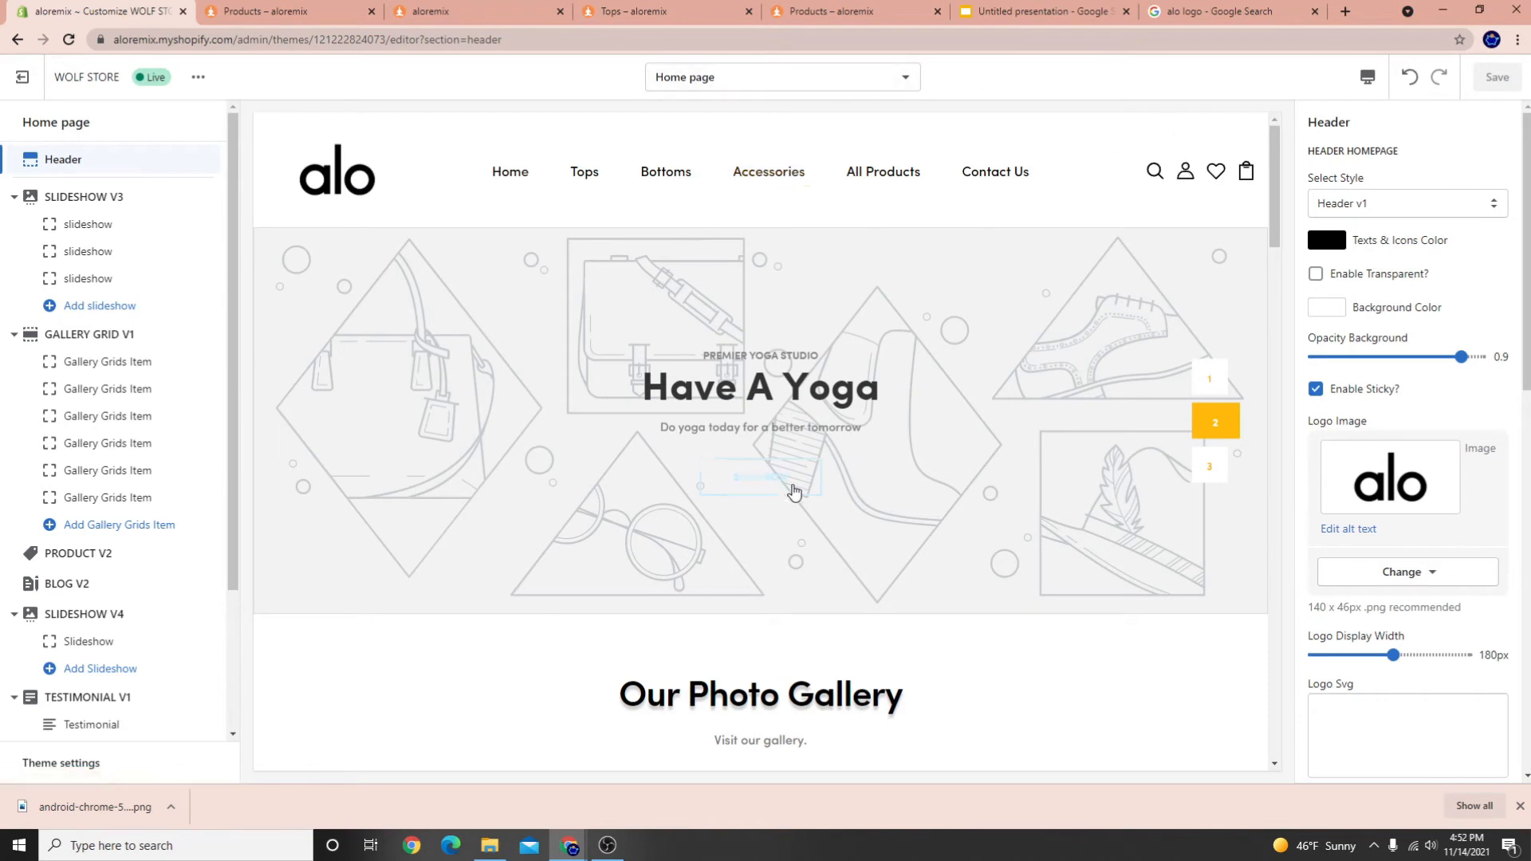
scroll(793, 489, "down", 5)
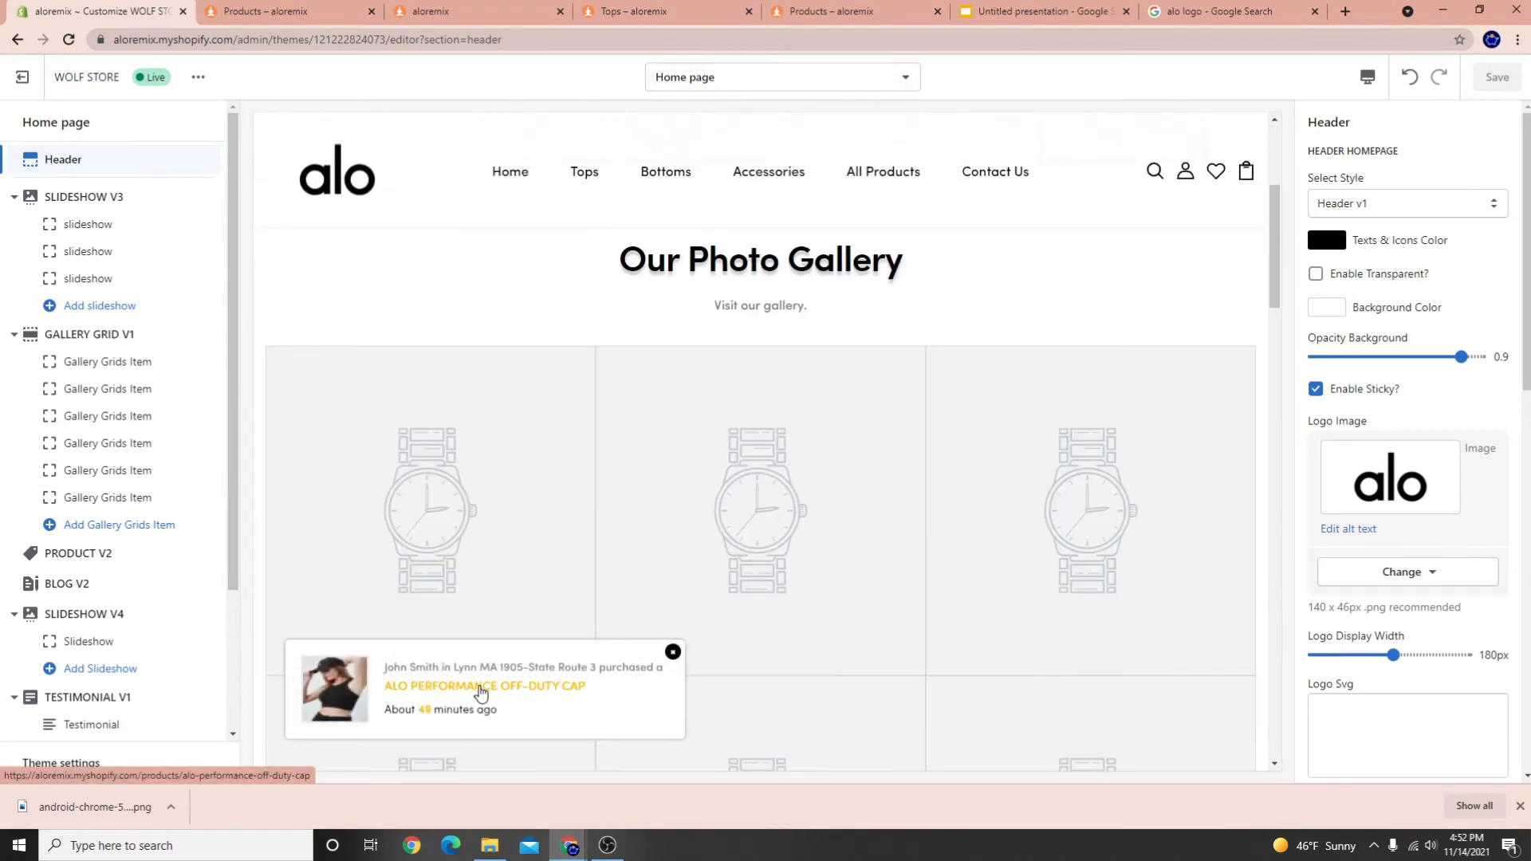
left_click(477, 684)
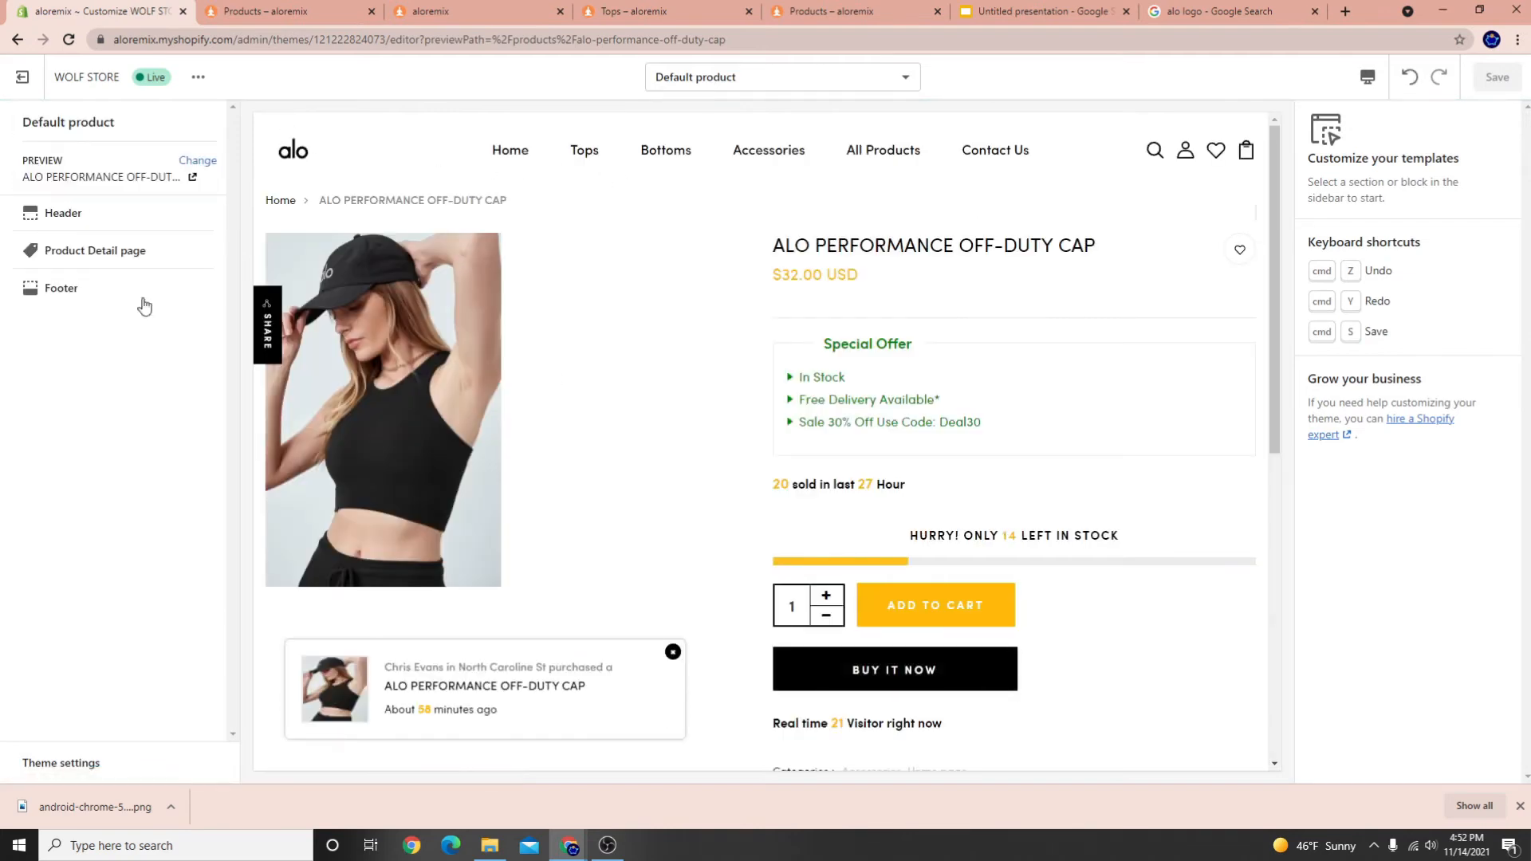
left_click(608, 845)
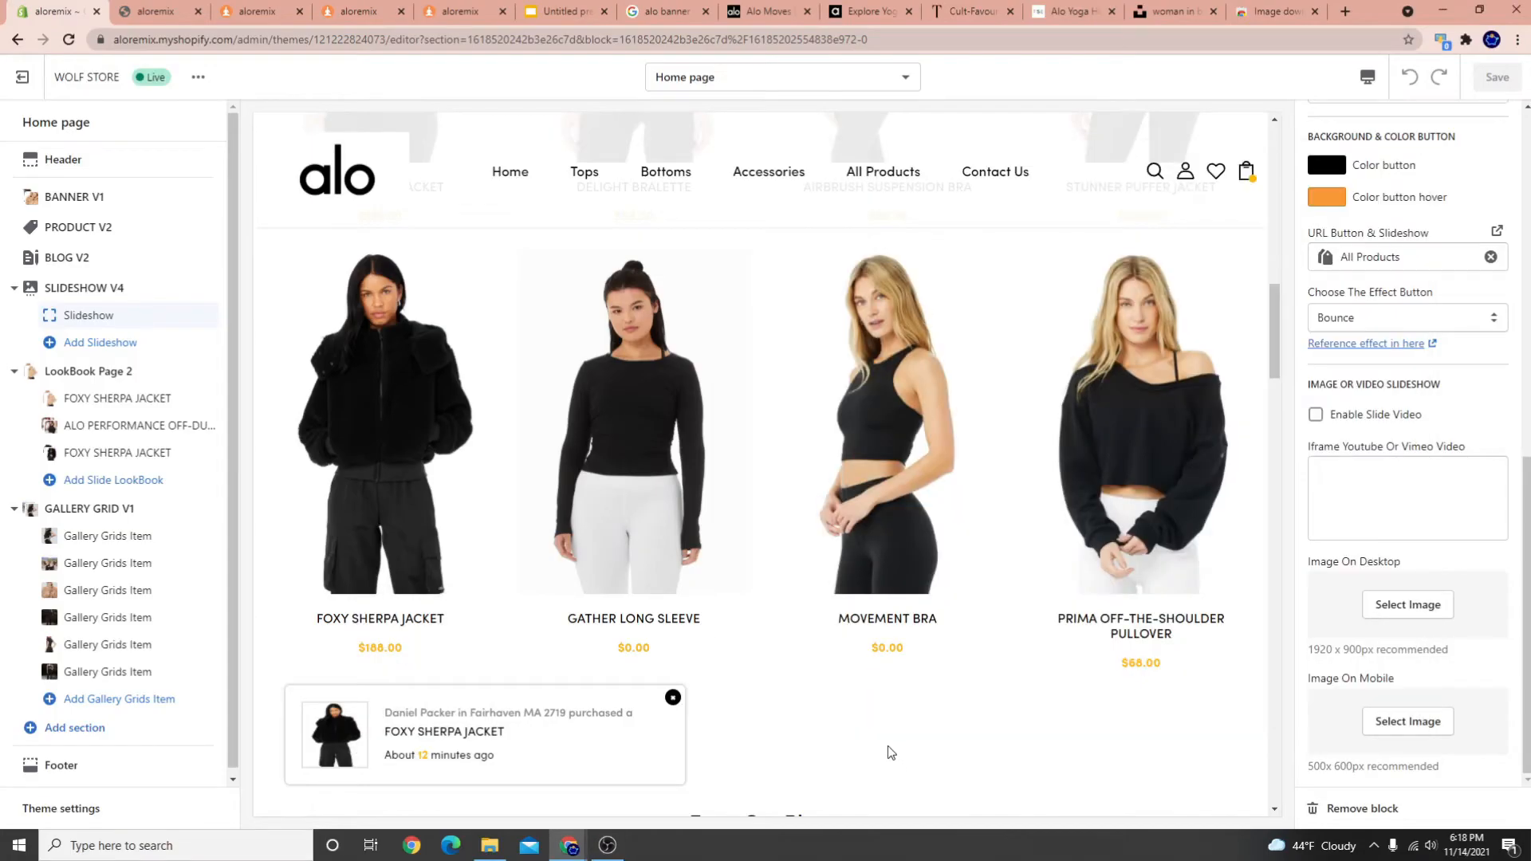
Look over the home page preview from the split banner through the product grid and blog to the slideshow
scroll(741, 434, "up", 5)
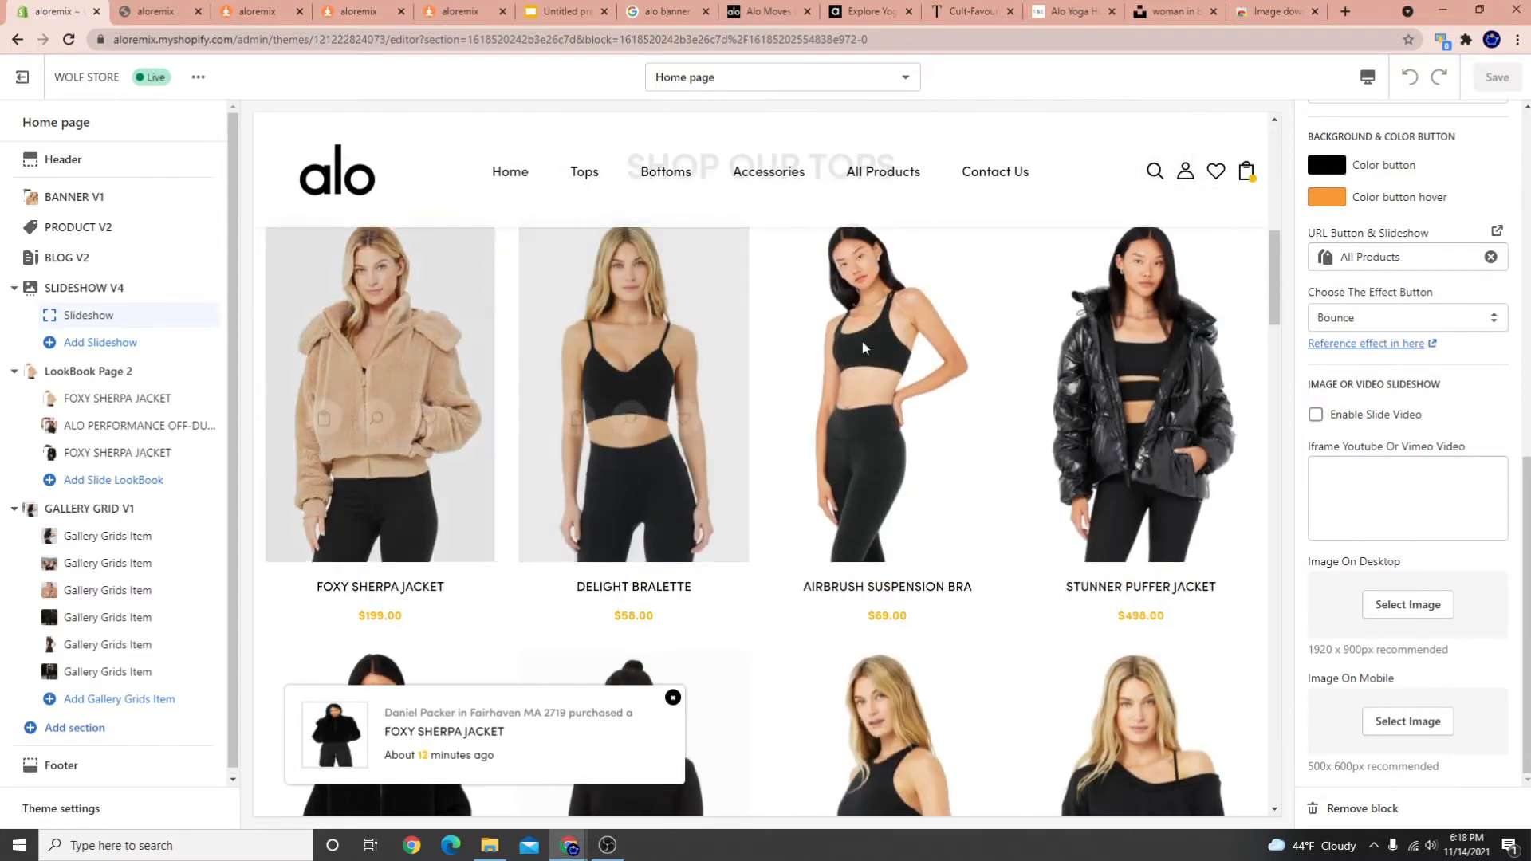
scroll(939, 532, "up", 8)
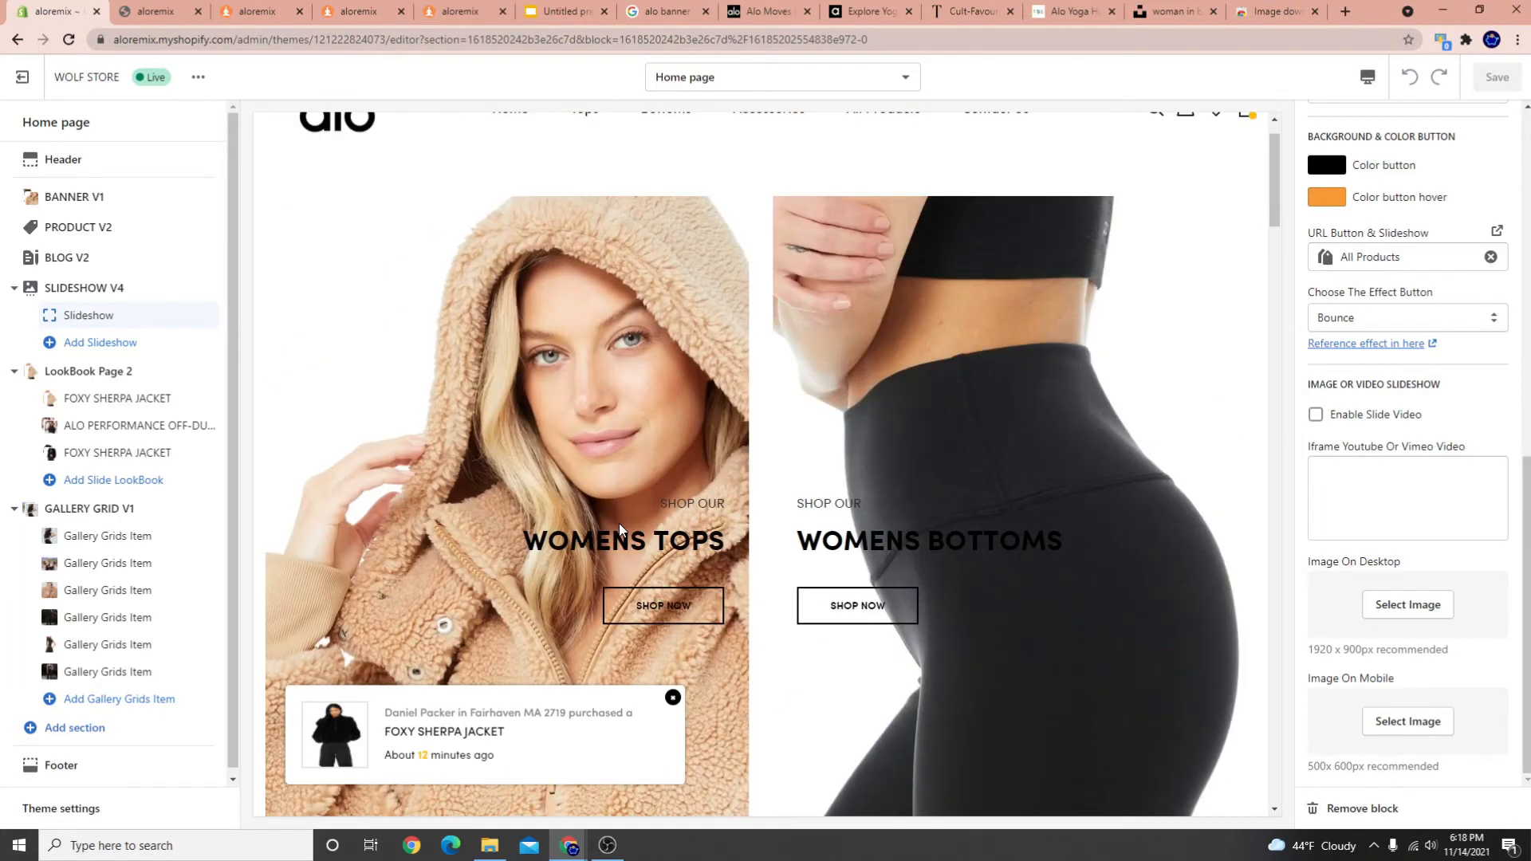
scroll(619, 525, "up", 1)
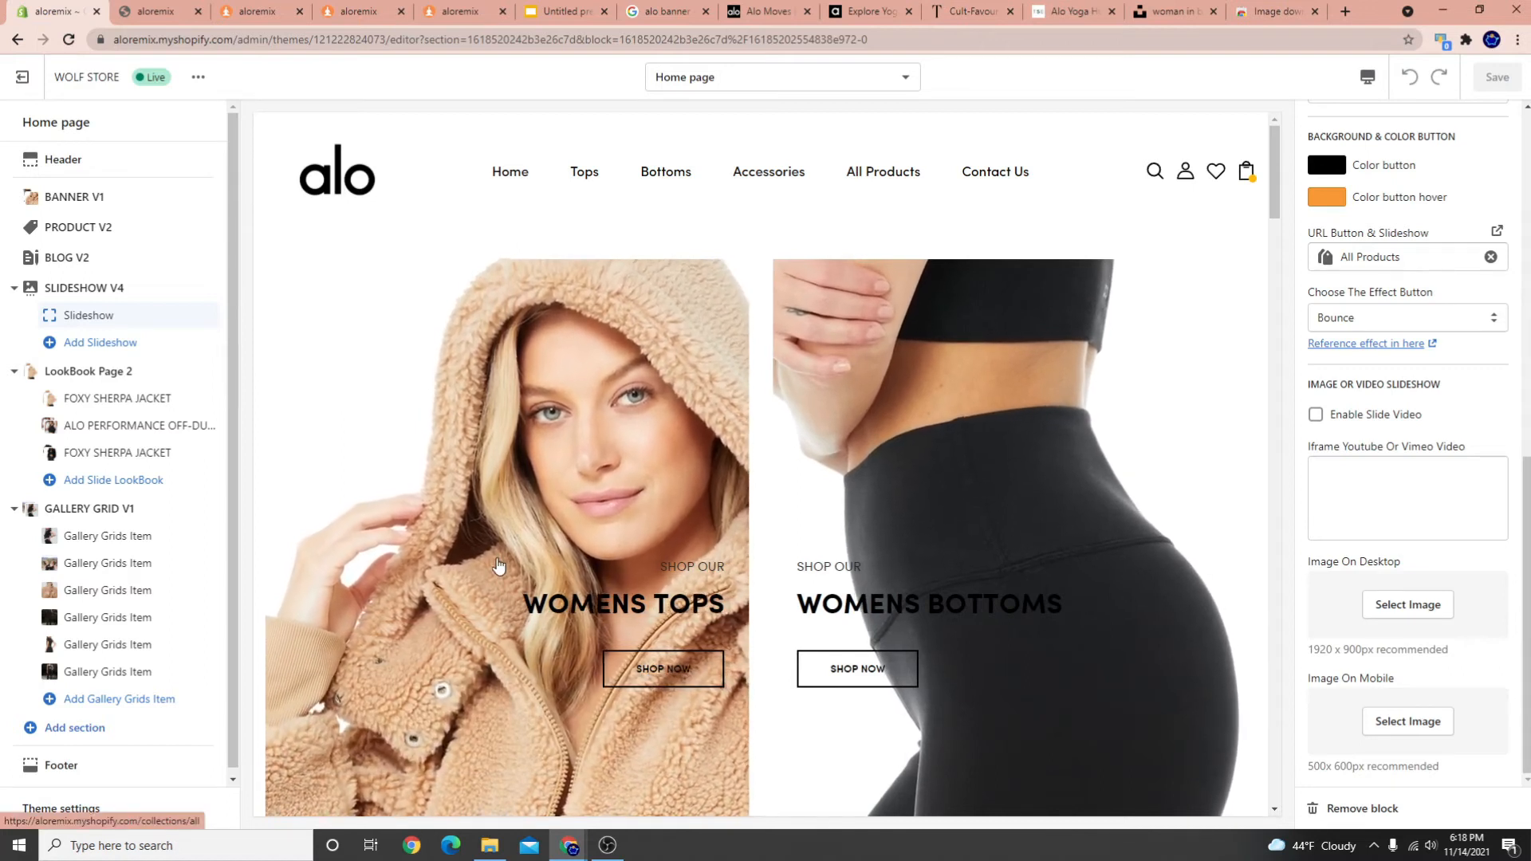
scroll(764, 571, "down", 10)
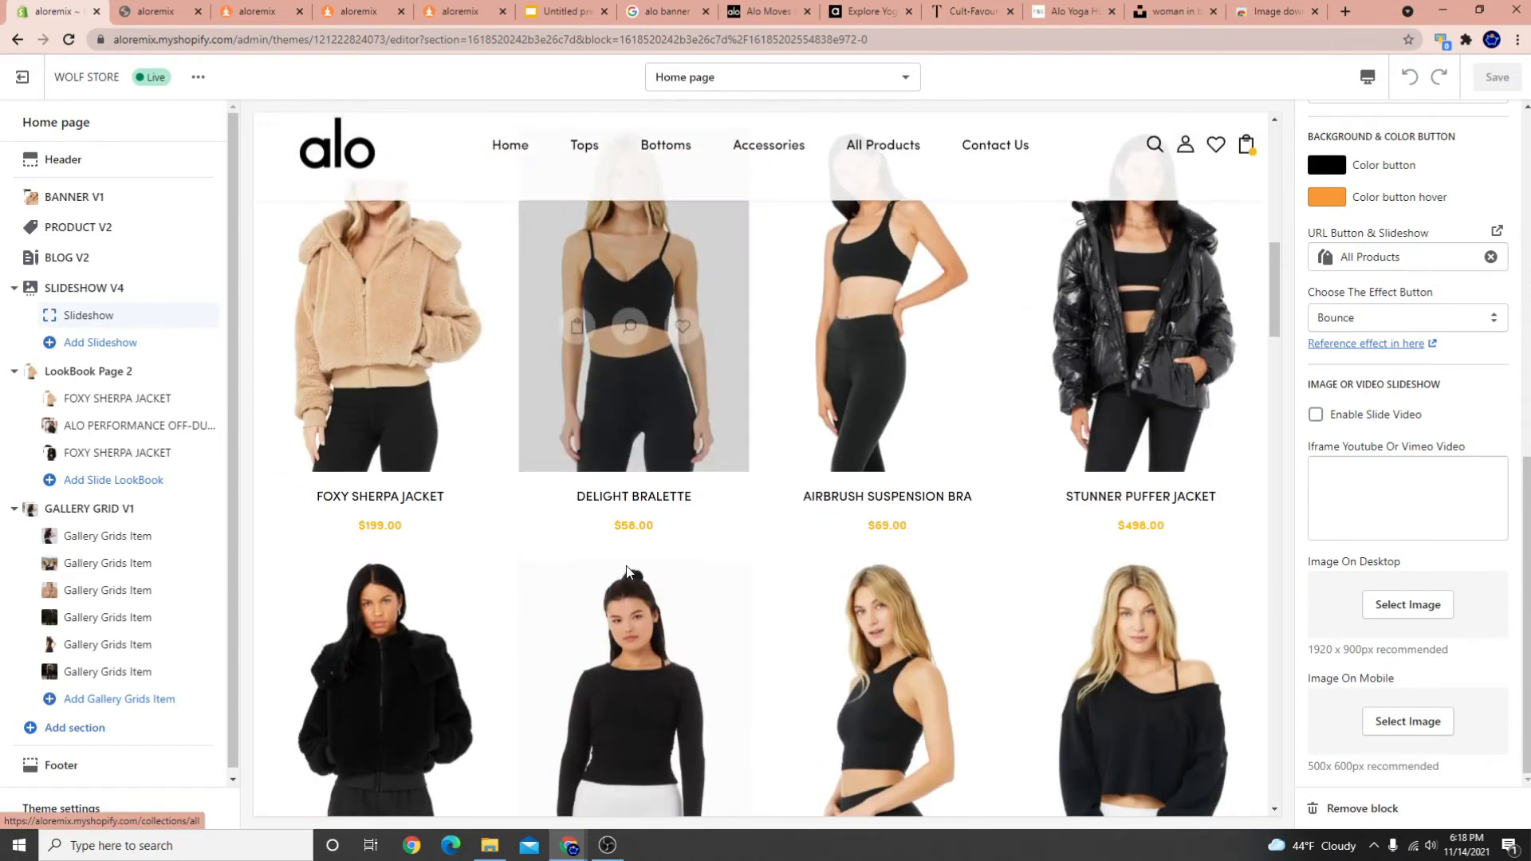
scroll(619, 574, "down", 5)
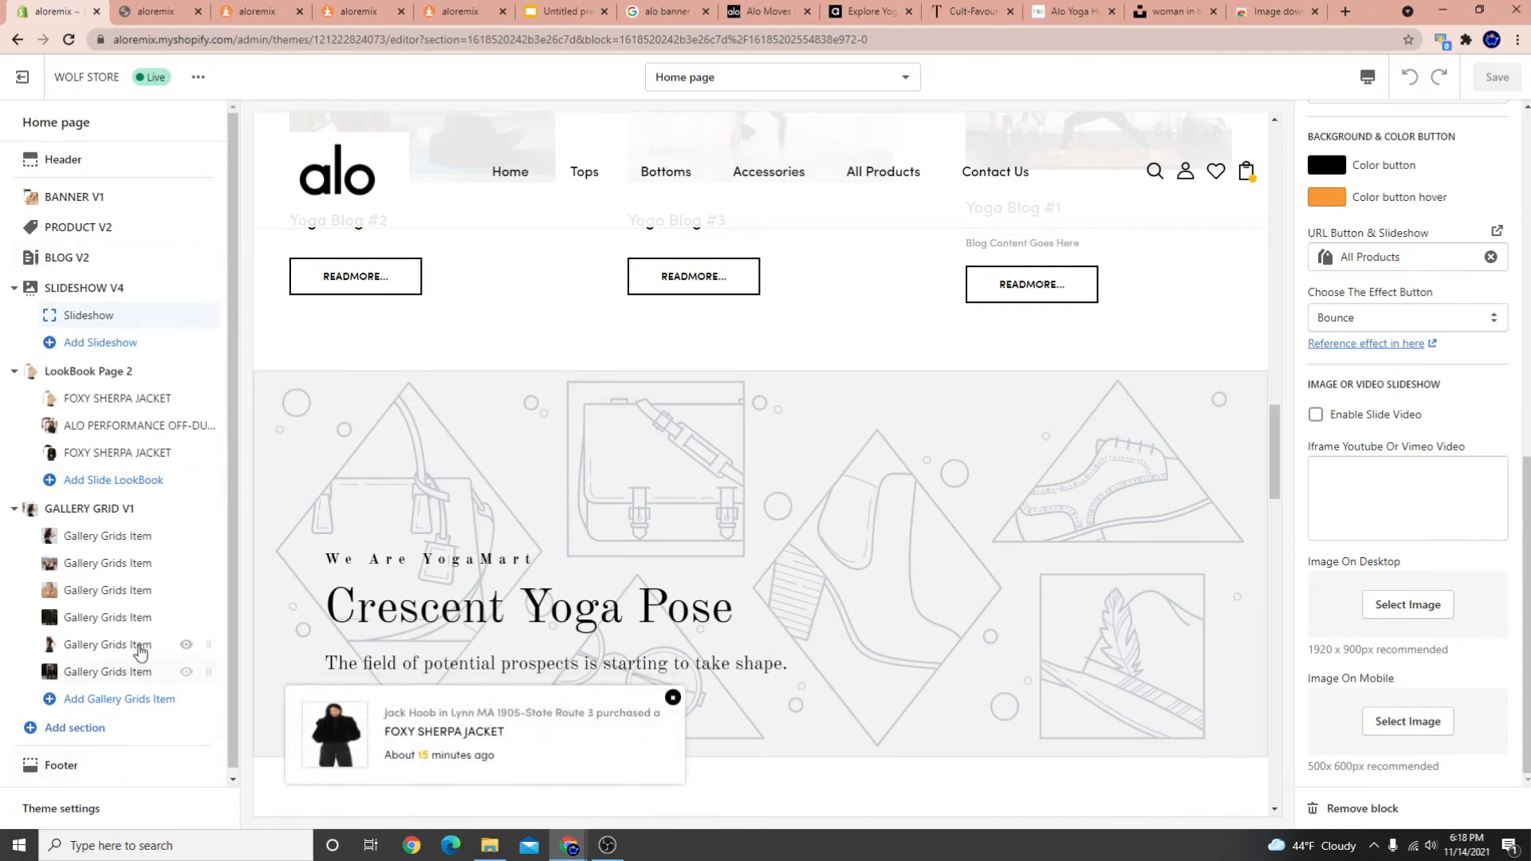
Browse the full list of theme sections available for the home page and close it without adding one
scroll(32, 770, "down", 1)
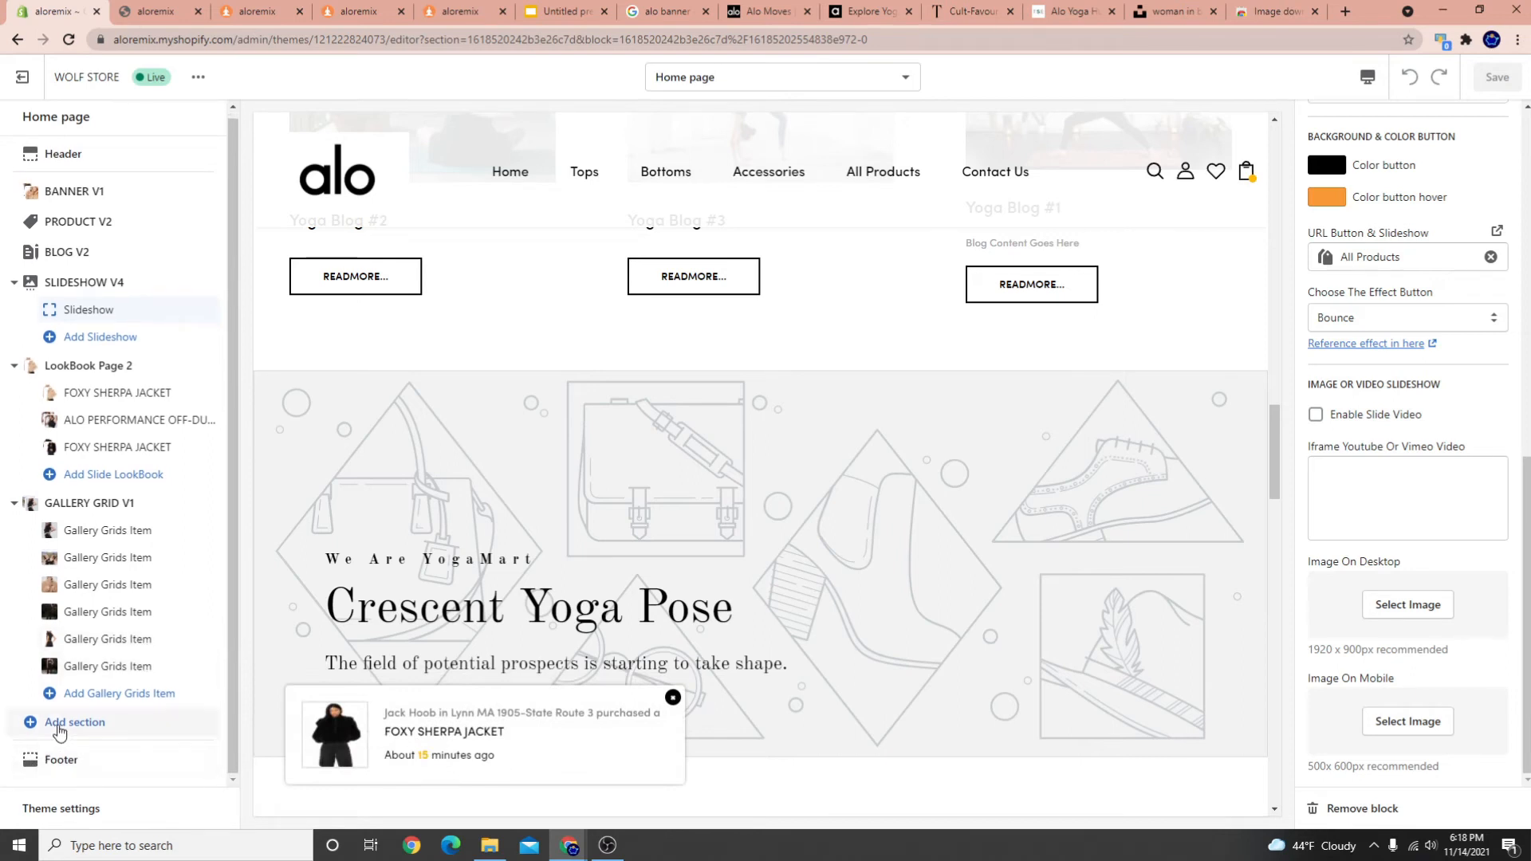
left_click(48, 725)
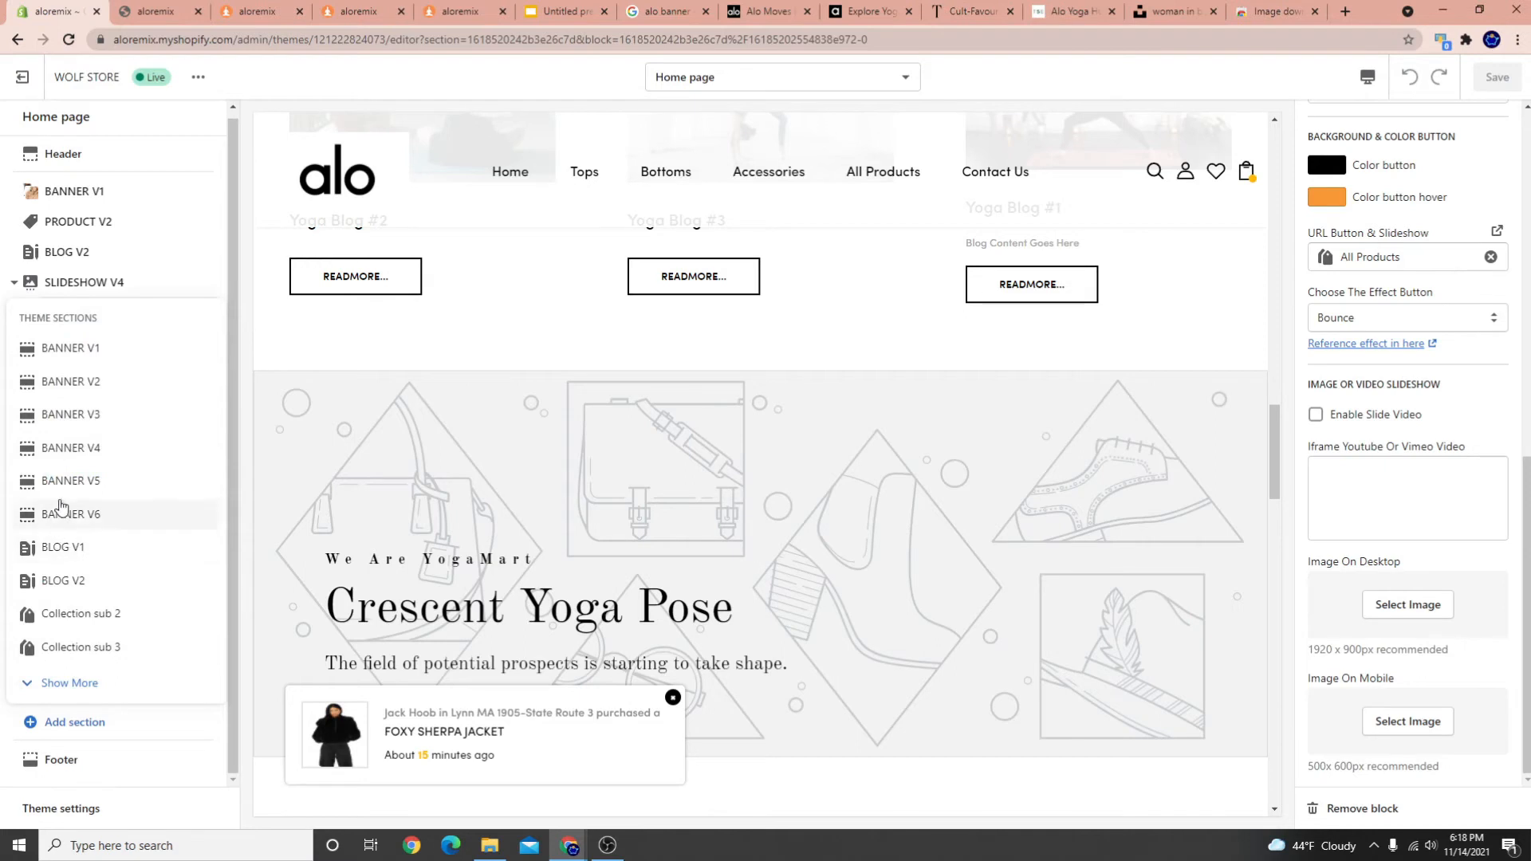
left_click(60, 684)
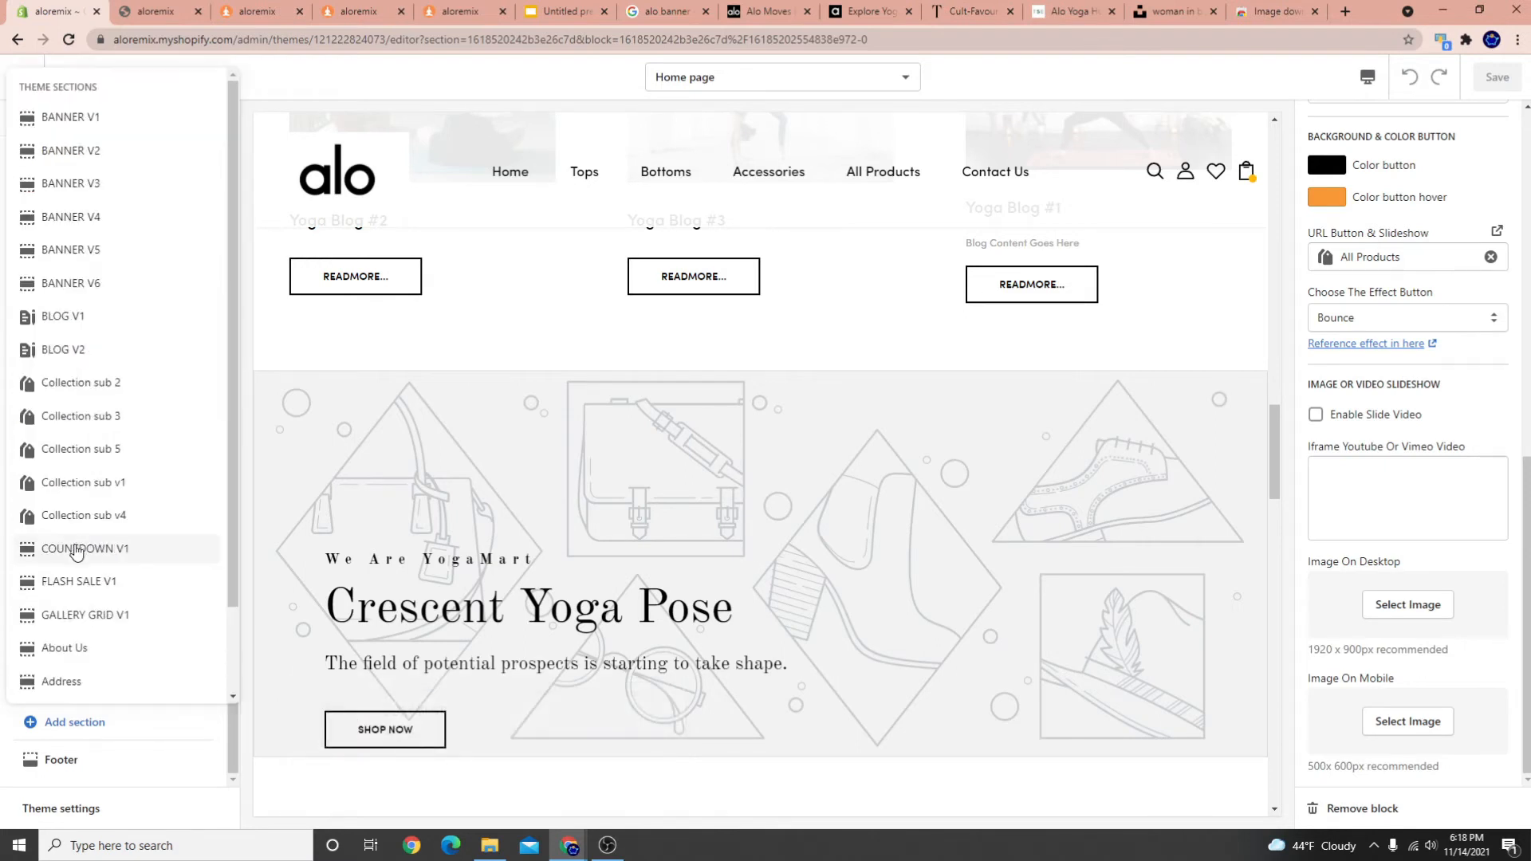
scroll(104, 630, "down", 2)
left_click(66, 685)
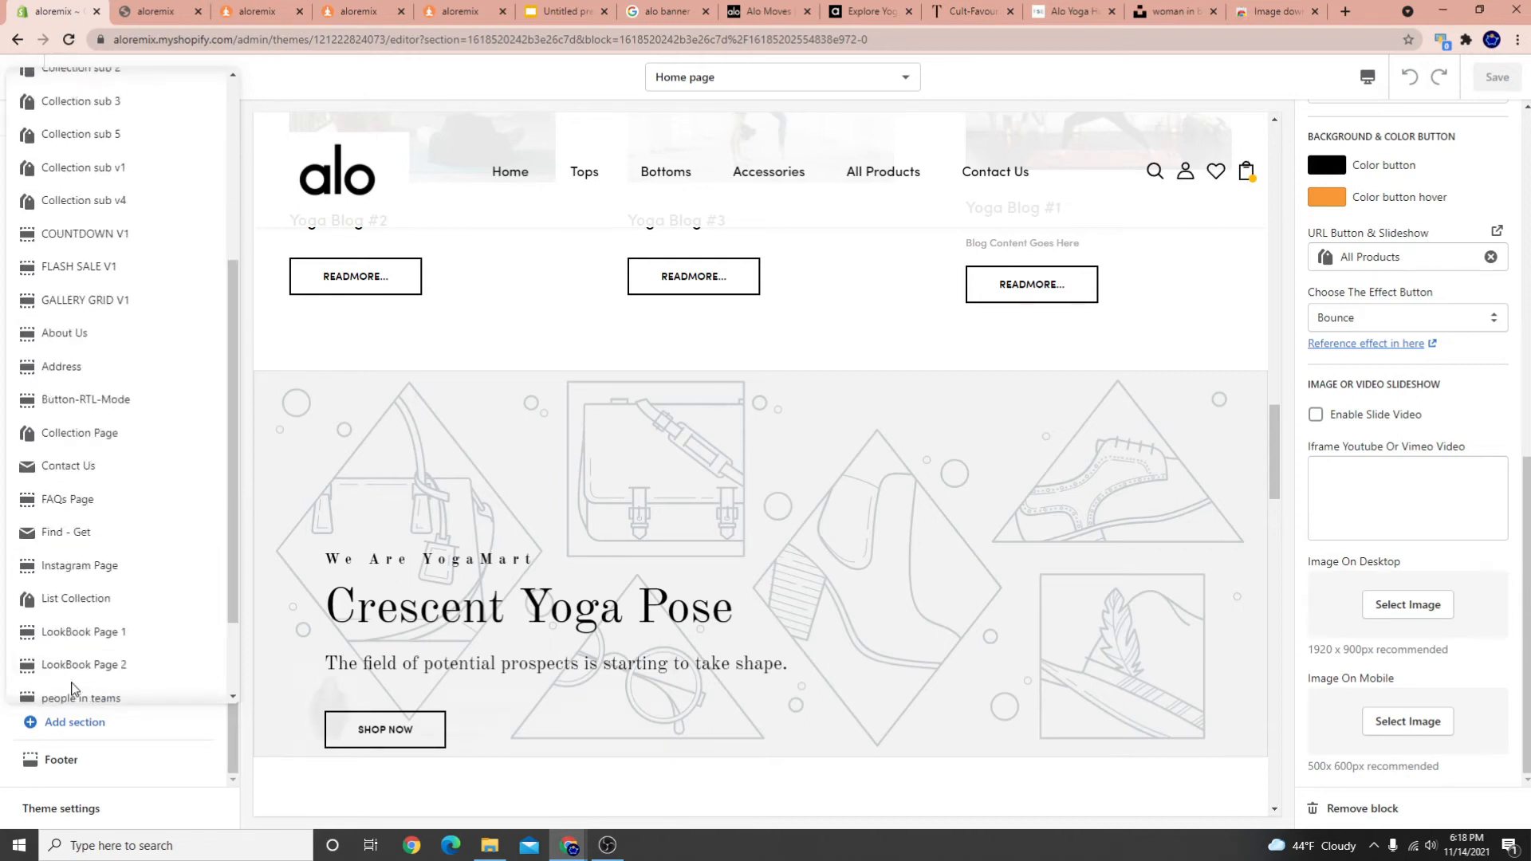
left_click(44, 684)
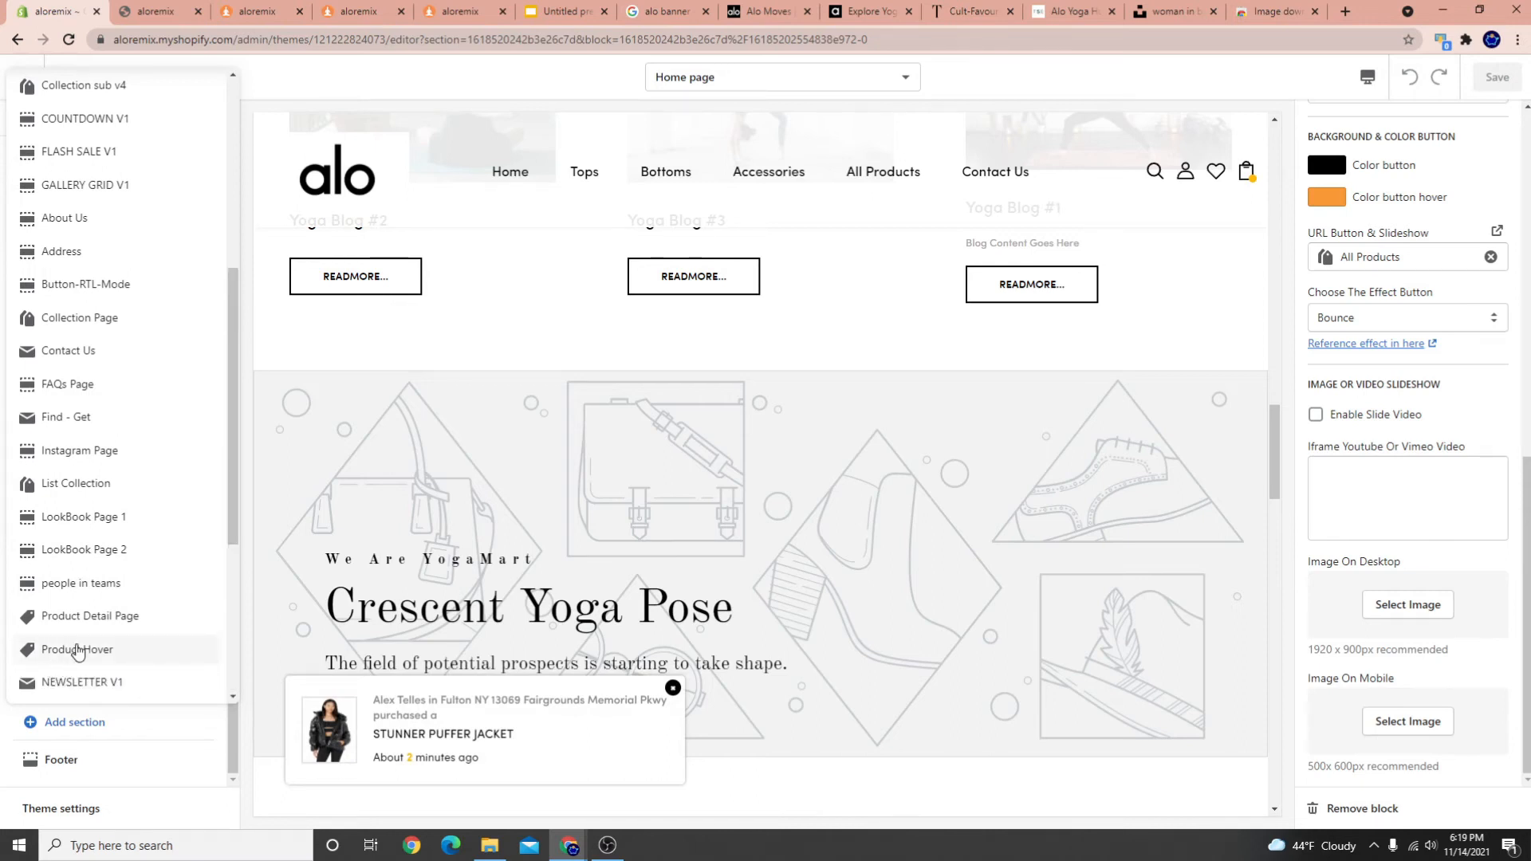
scroll(77, 651, "down", 4)
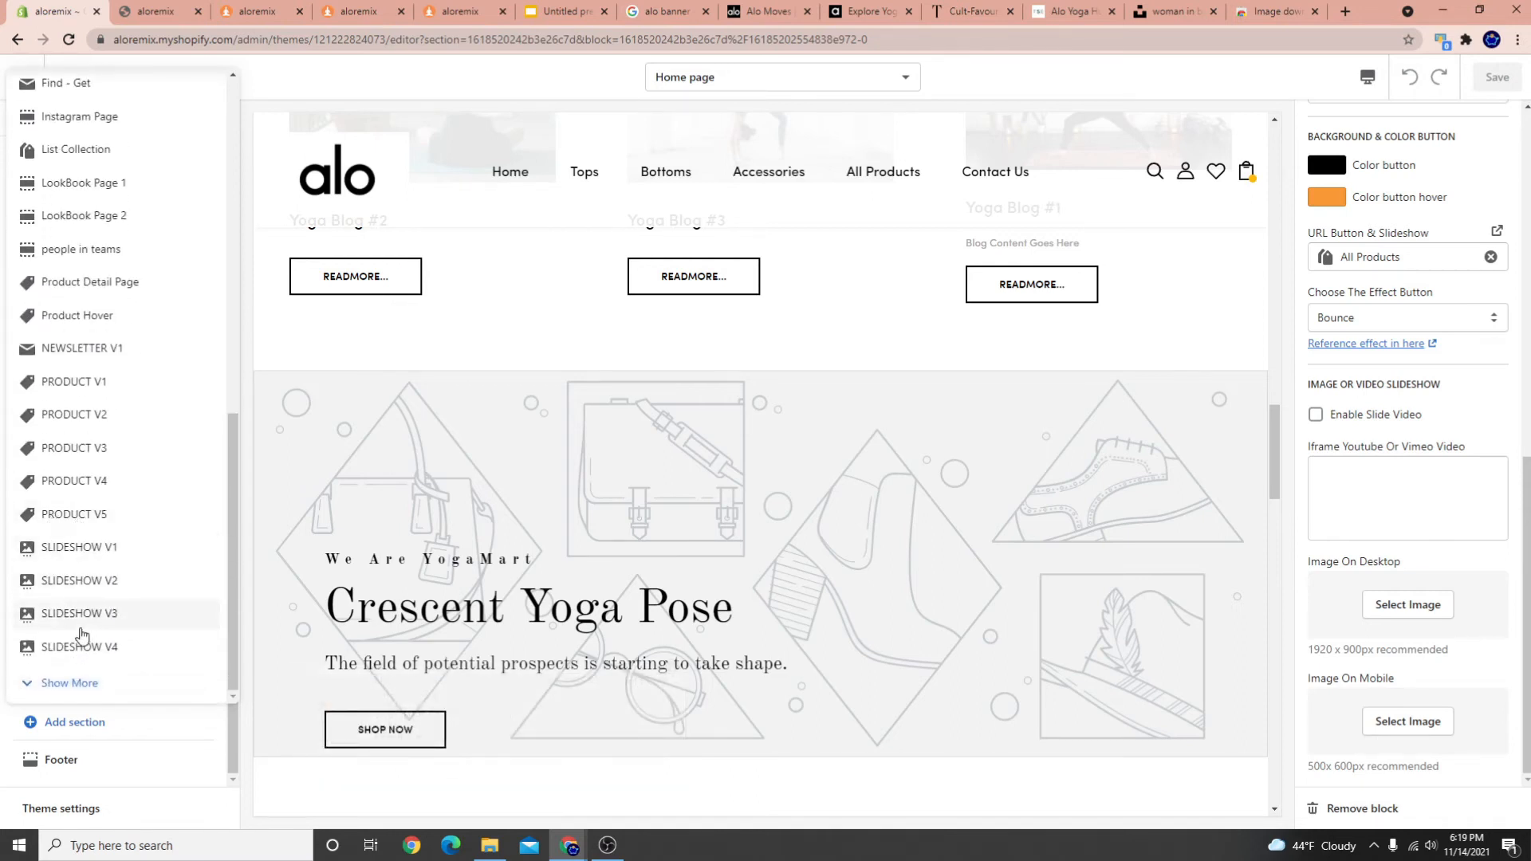
left_click(56, 684)
scroll(26, 271, "up", 8)
scroll(48, 247, "up", 3)
scroll(96, 478, "down", 8)
scroll(109, 553, "down", 2)
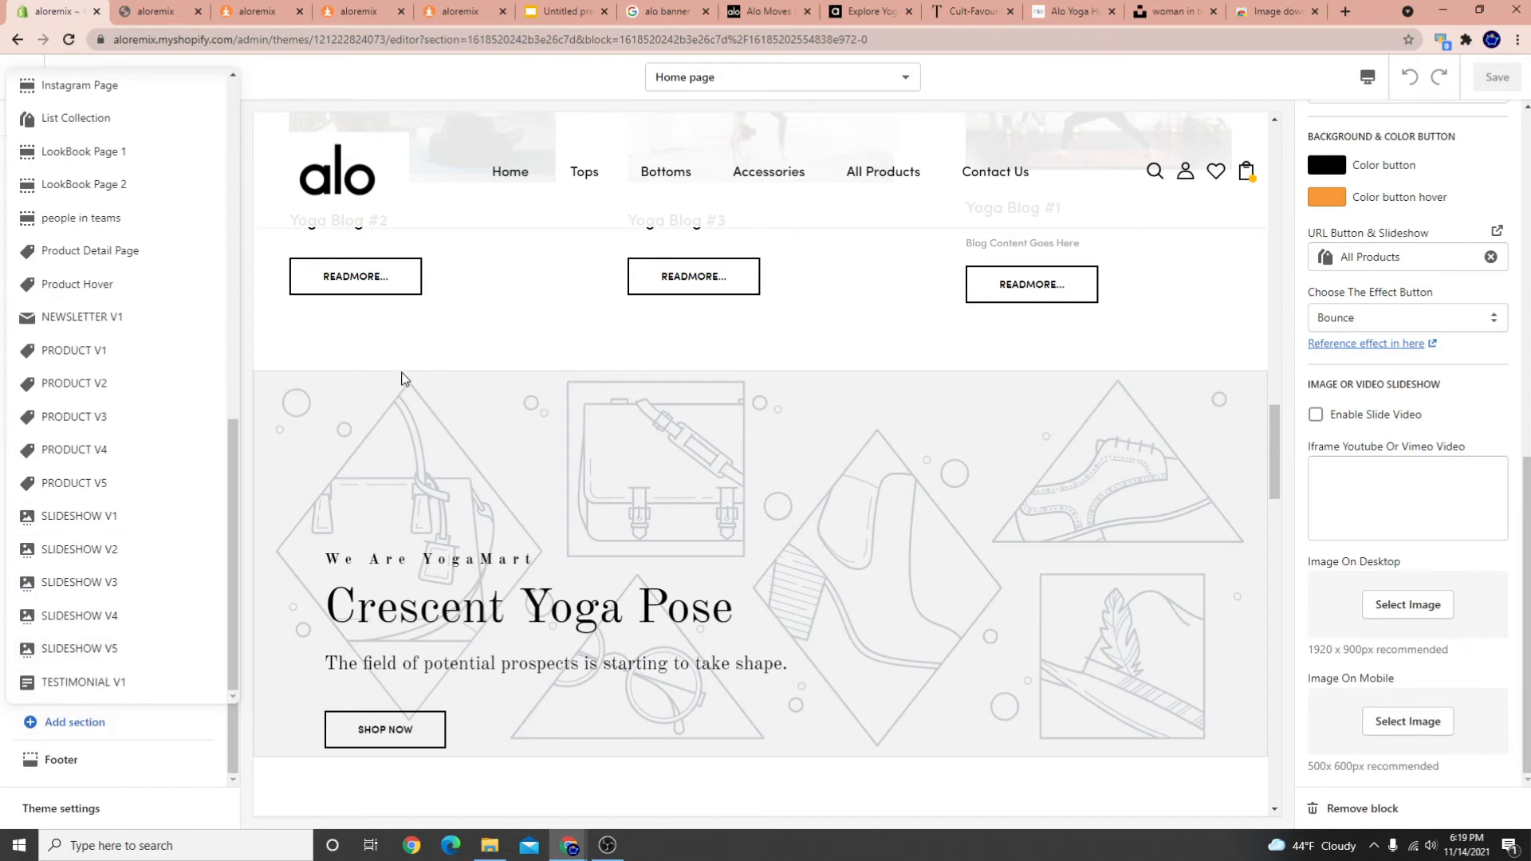
left_click(463, 344)
Set the library picture of the woman in a one-legged yoga backbend as the SLIDESHOW V4 slide's desktop image and save
scroll(640, 419, "down", 2)
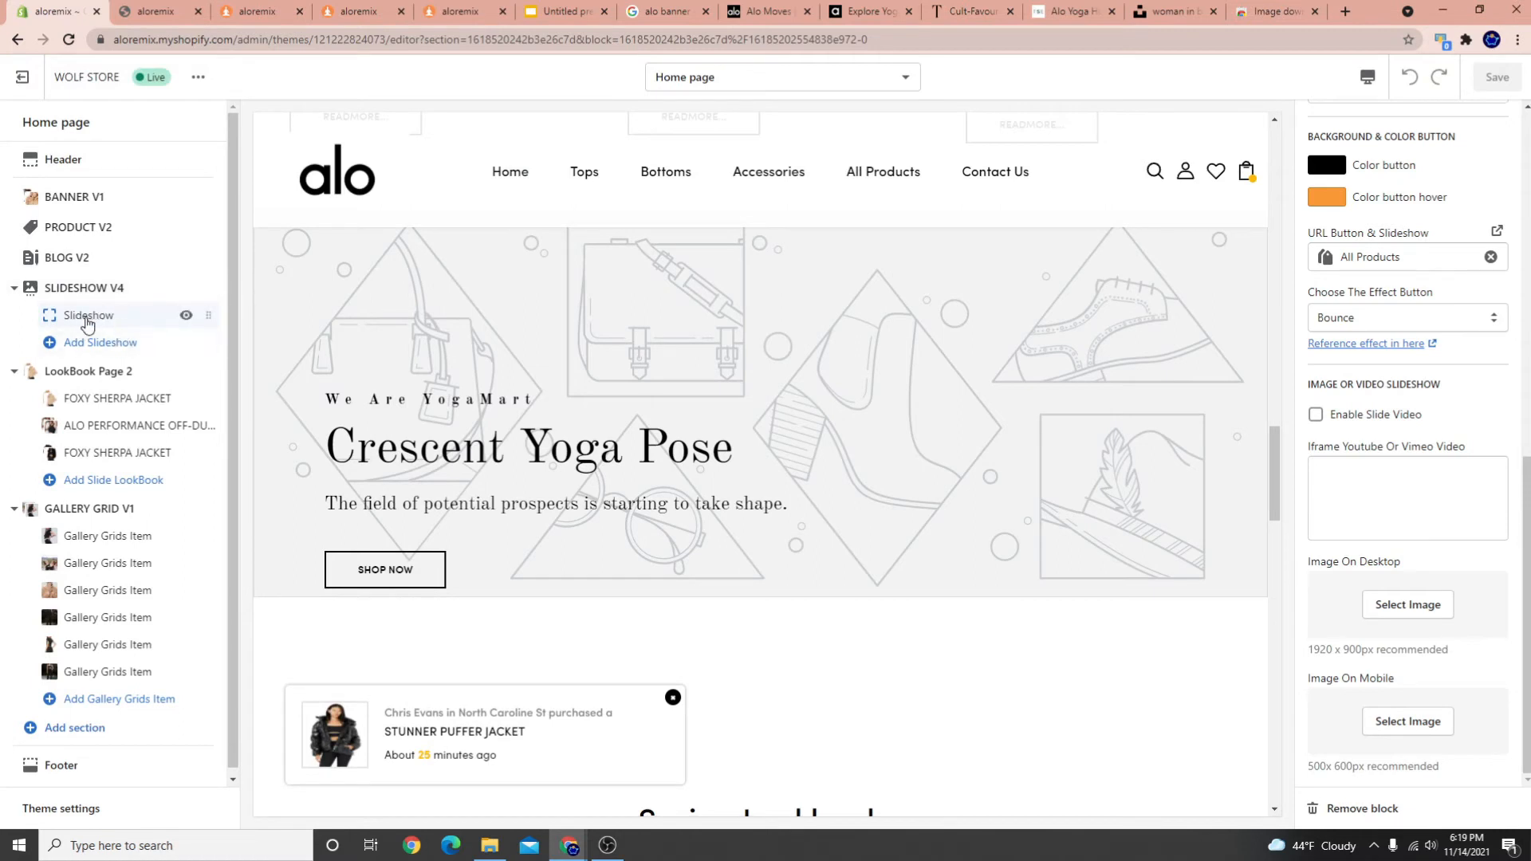
left_click_drag(323, 399, 356, 459)
mouse_move(958, 428)
left_mouse_down()
mouse_move(752, 447)
mouse_move(968, 447)
left_mouse_up()
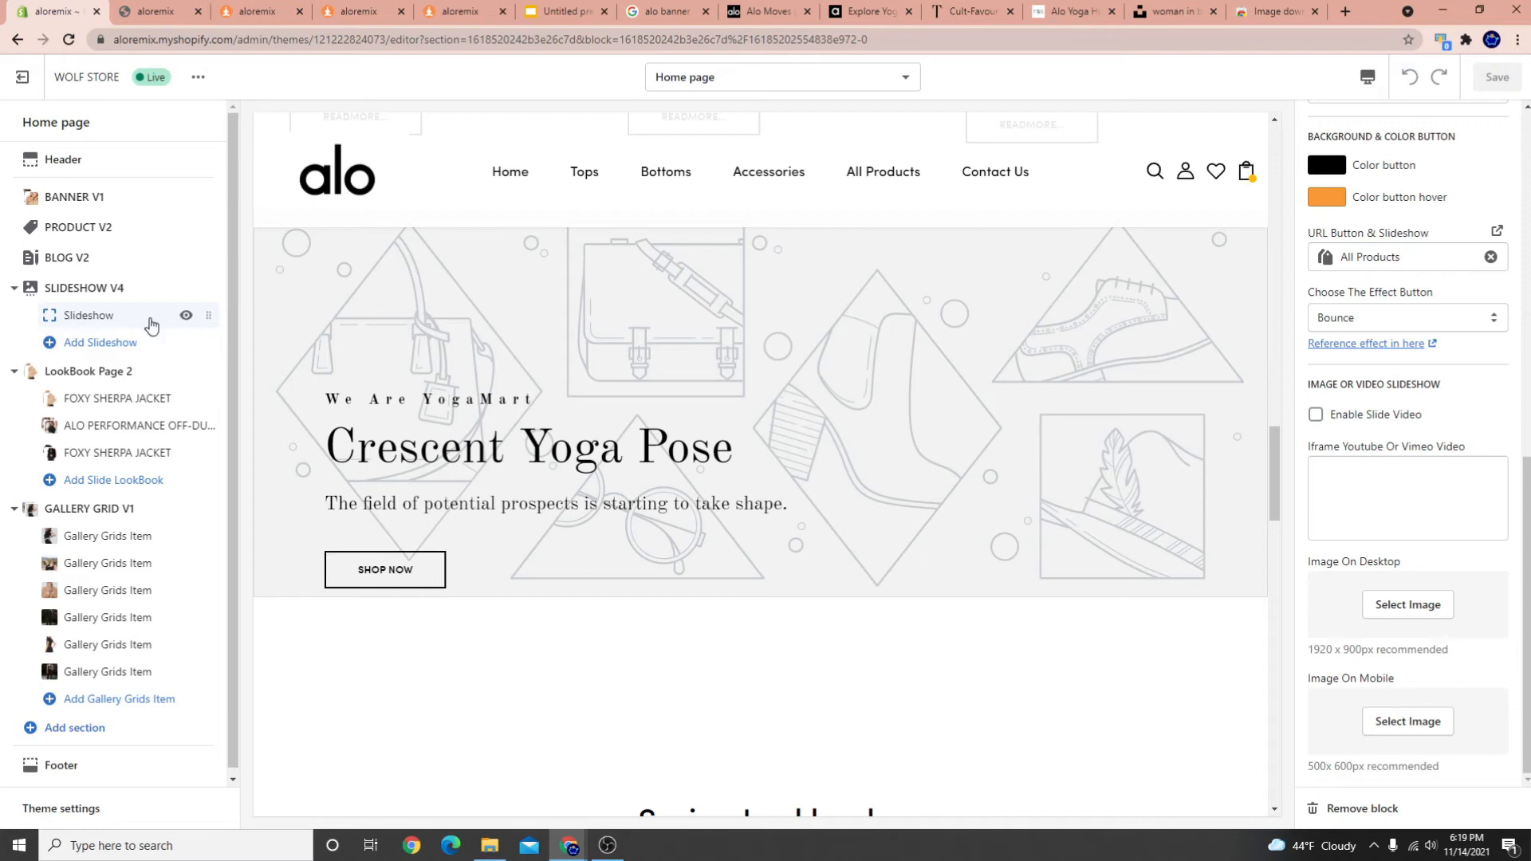
scroll(1462, 453, "up", 10)
scroll(1407, 494, "down", 10)
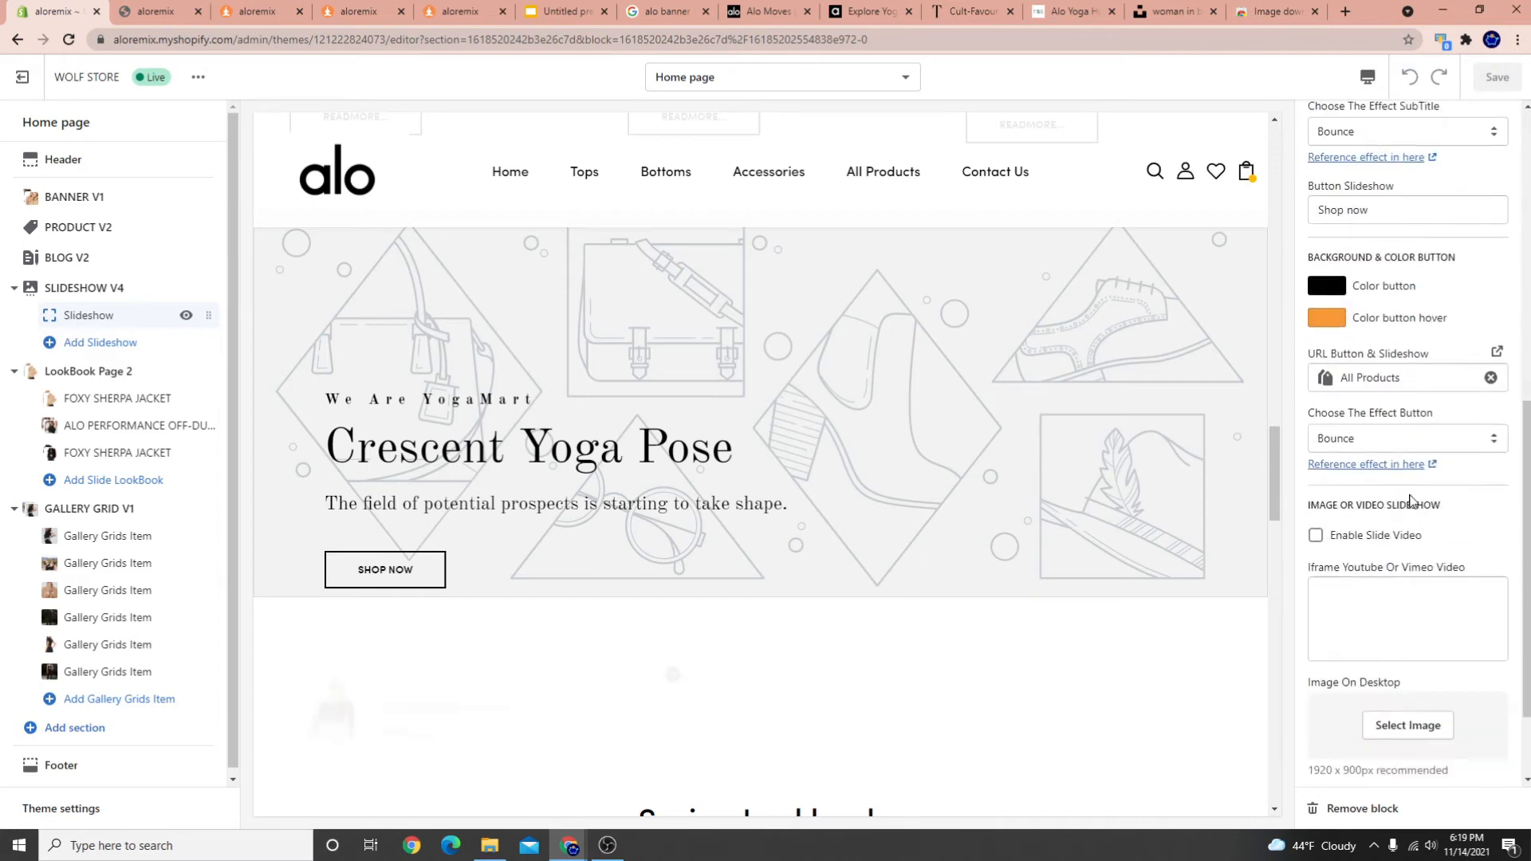
left_click(1385, 614)
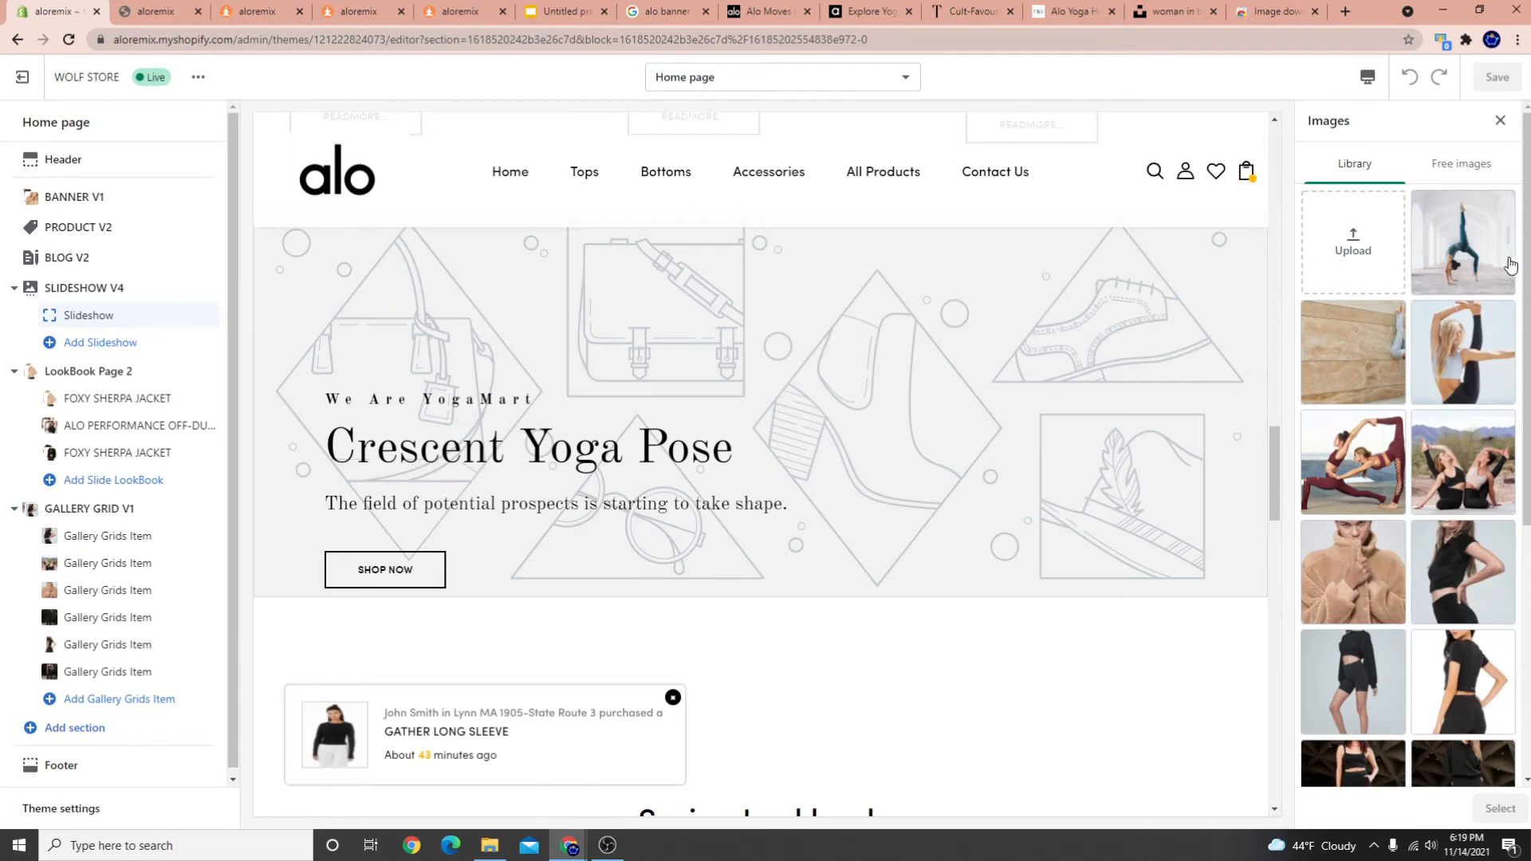
left_click(1483, 257)
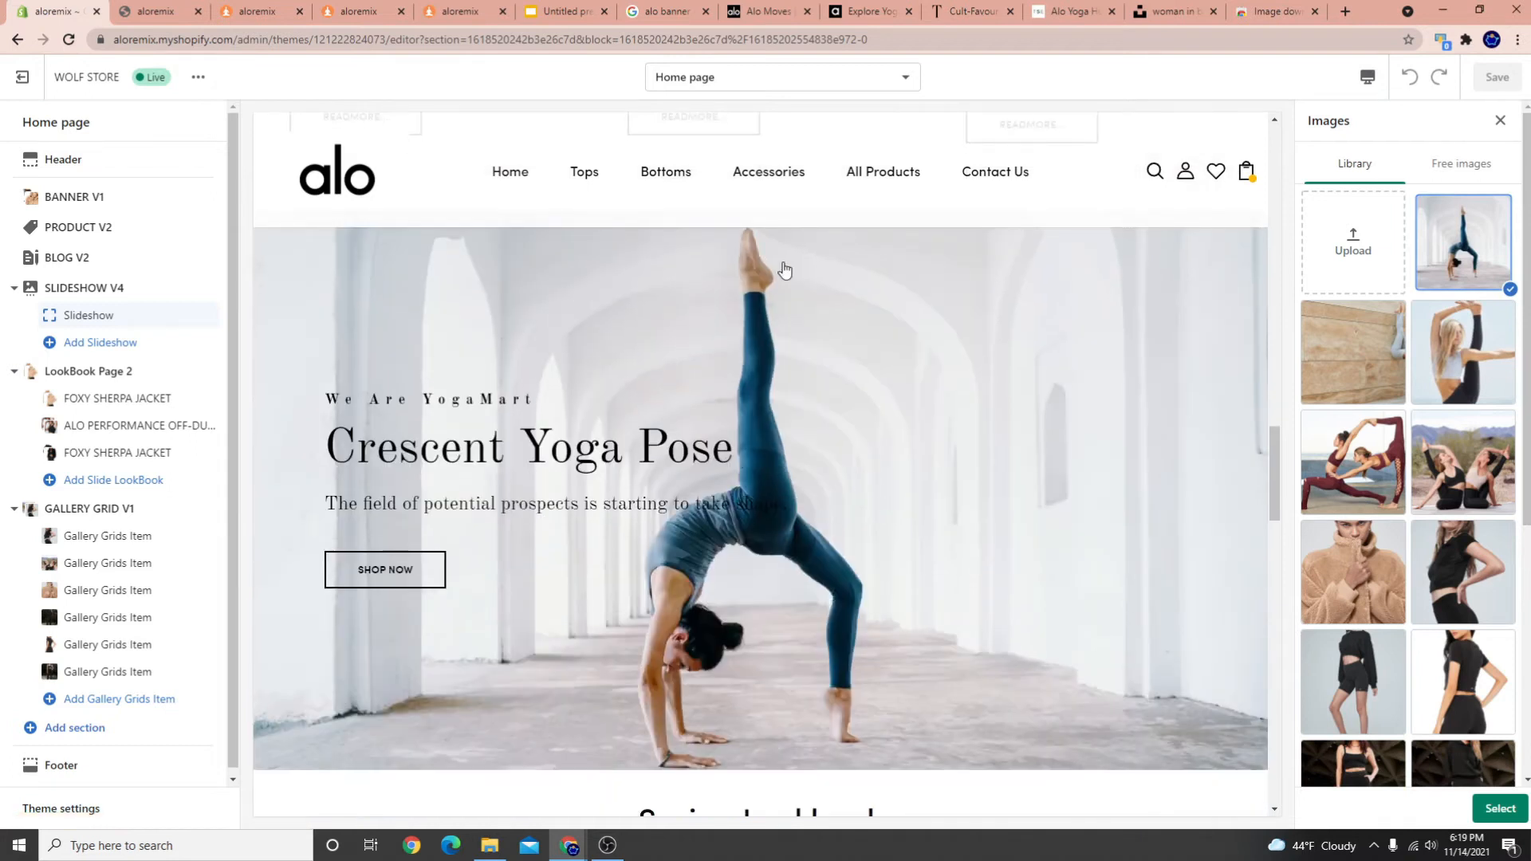
left_click(1500, 810)
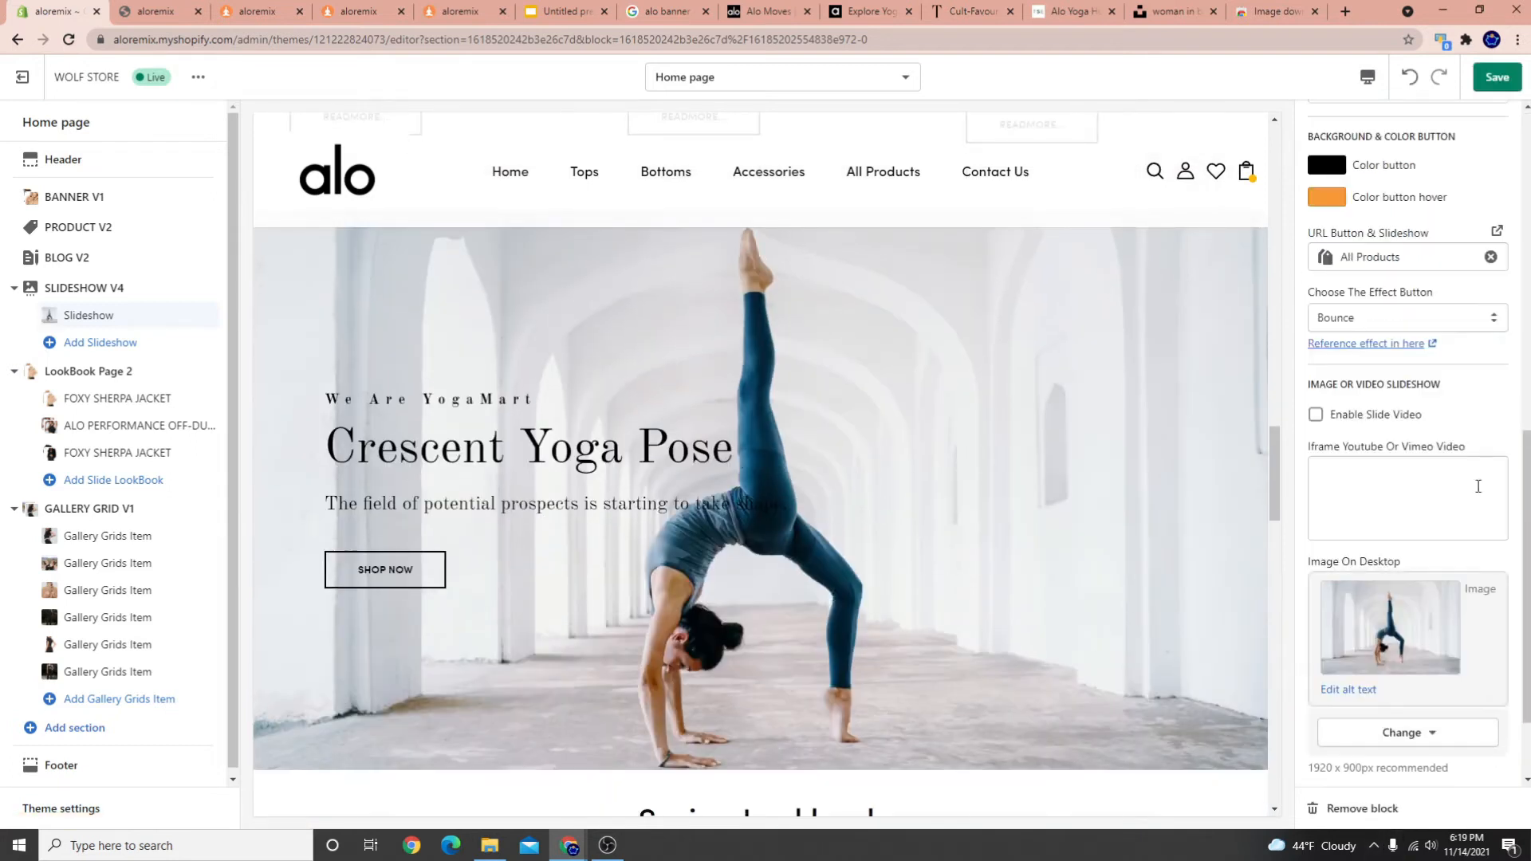
left_click(1491, 76)
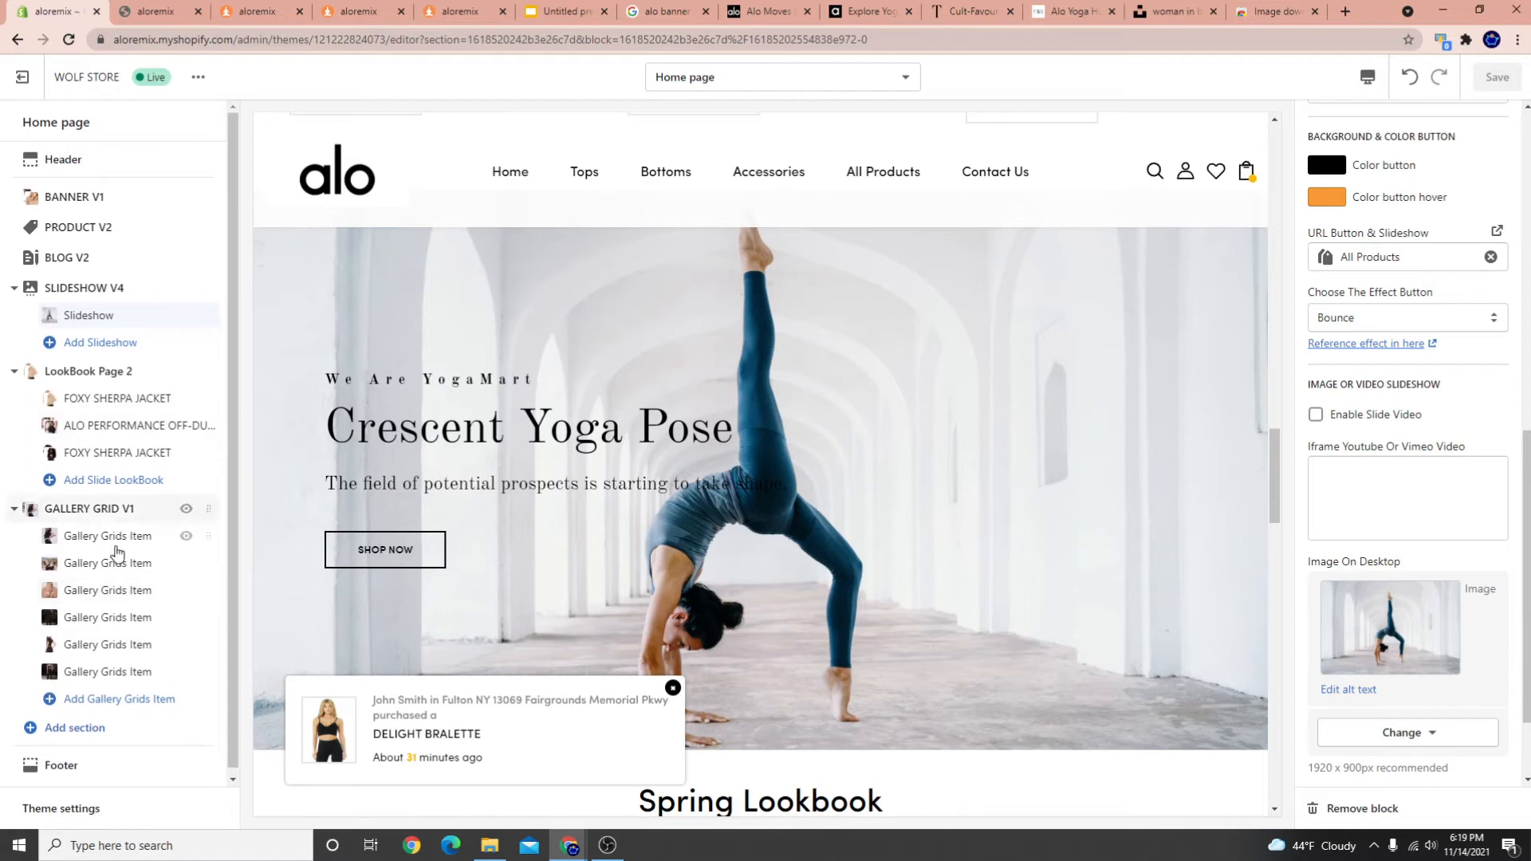
Move the SLIDESHOW V4 section directly below the header, enable transparency for the homepage header and save
left_click_drag(208, 288, 210, 172)
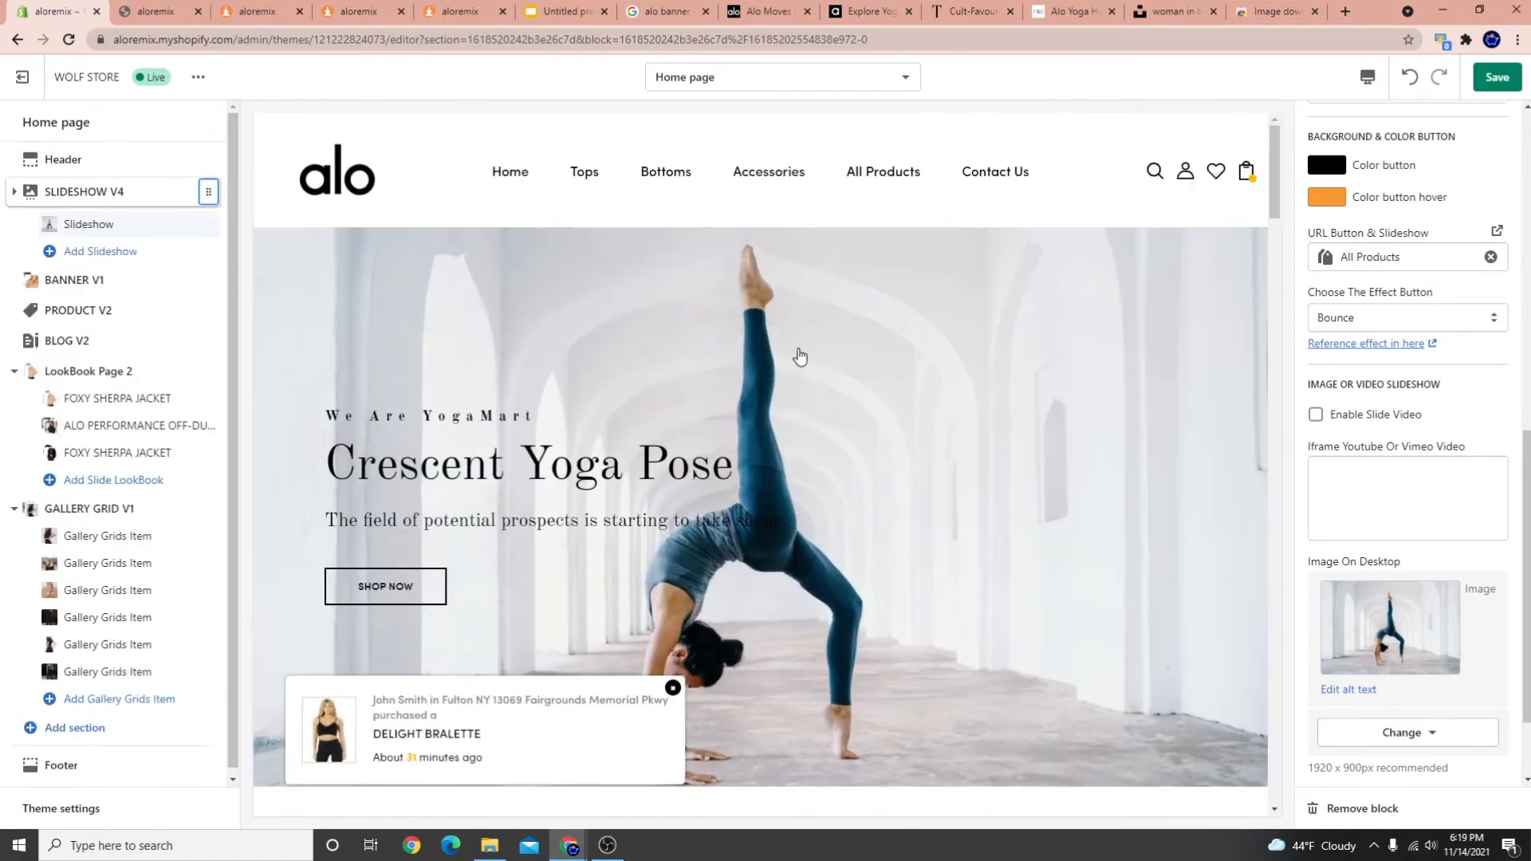
left_click(82, 159)
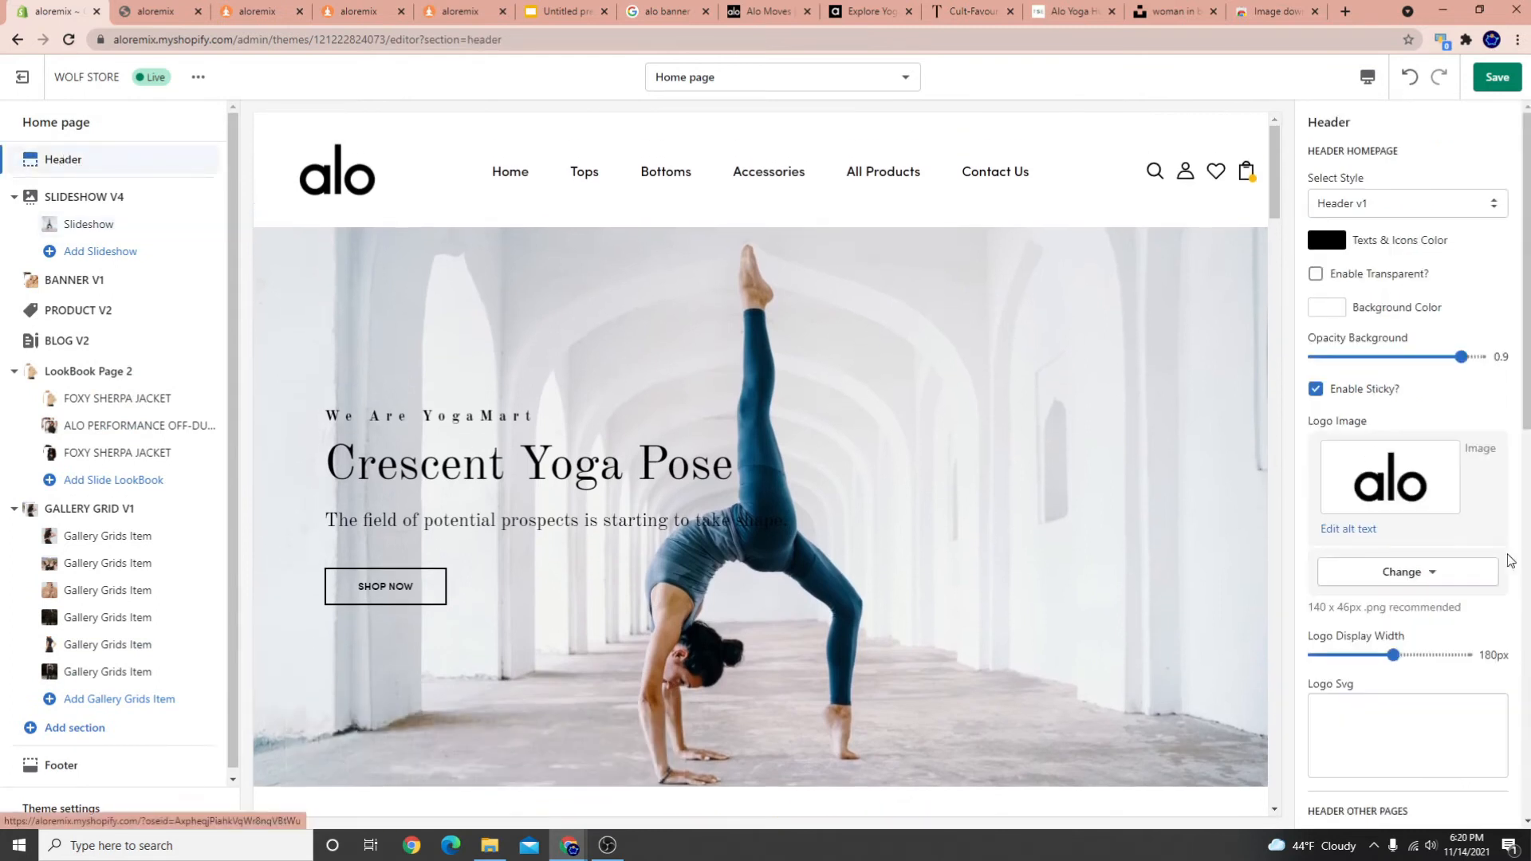
scroll(1510, 561, "down", 6)
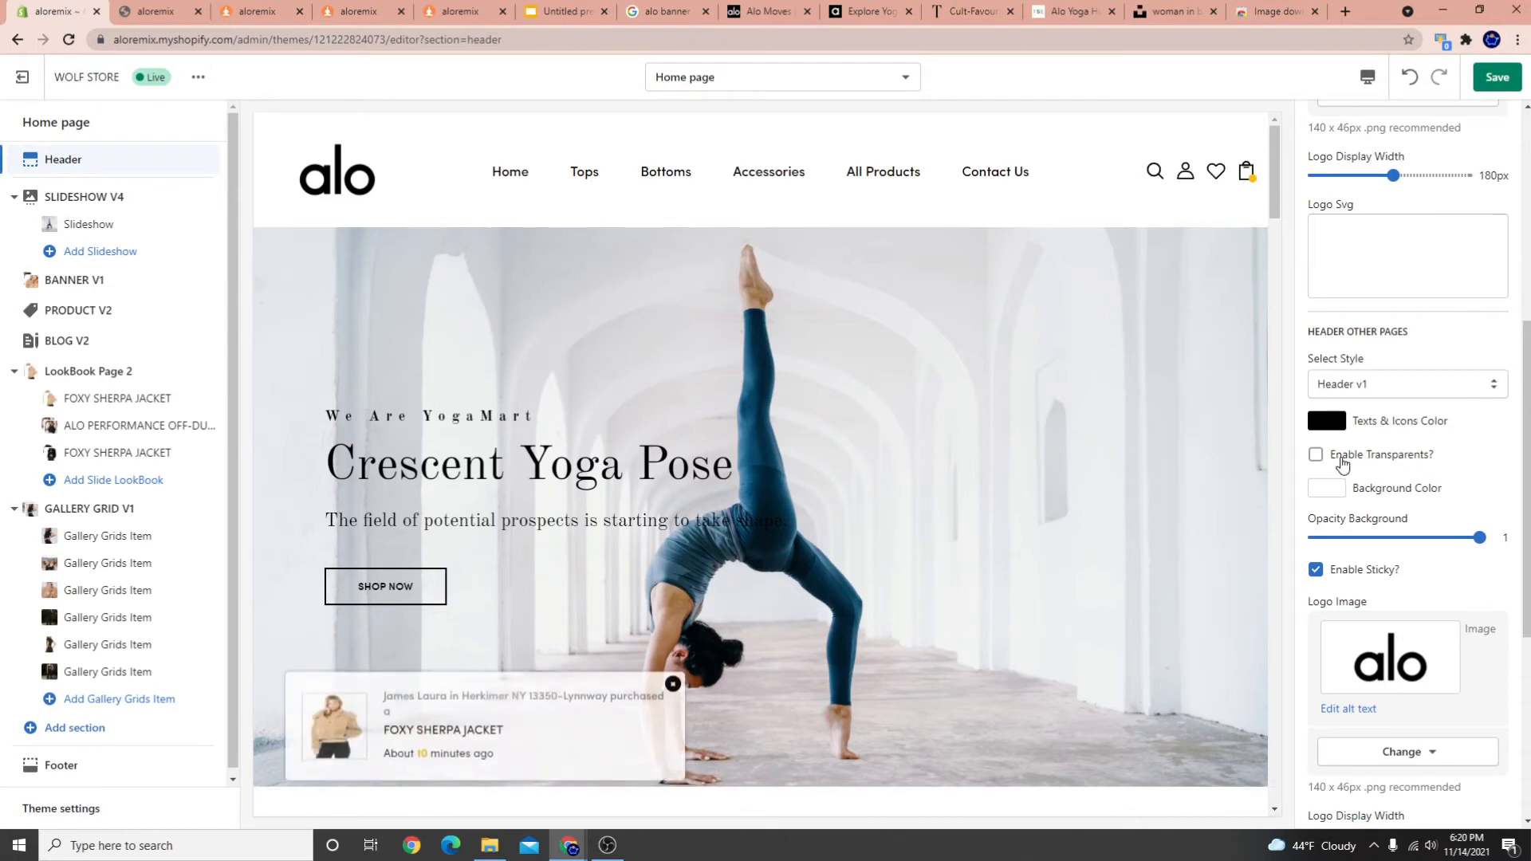
scroll(1420, 508, "up", 6)
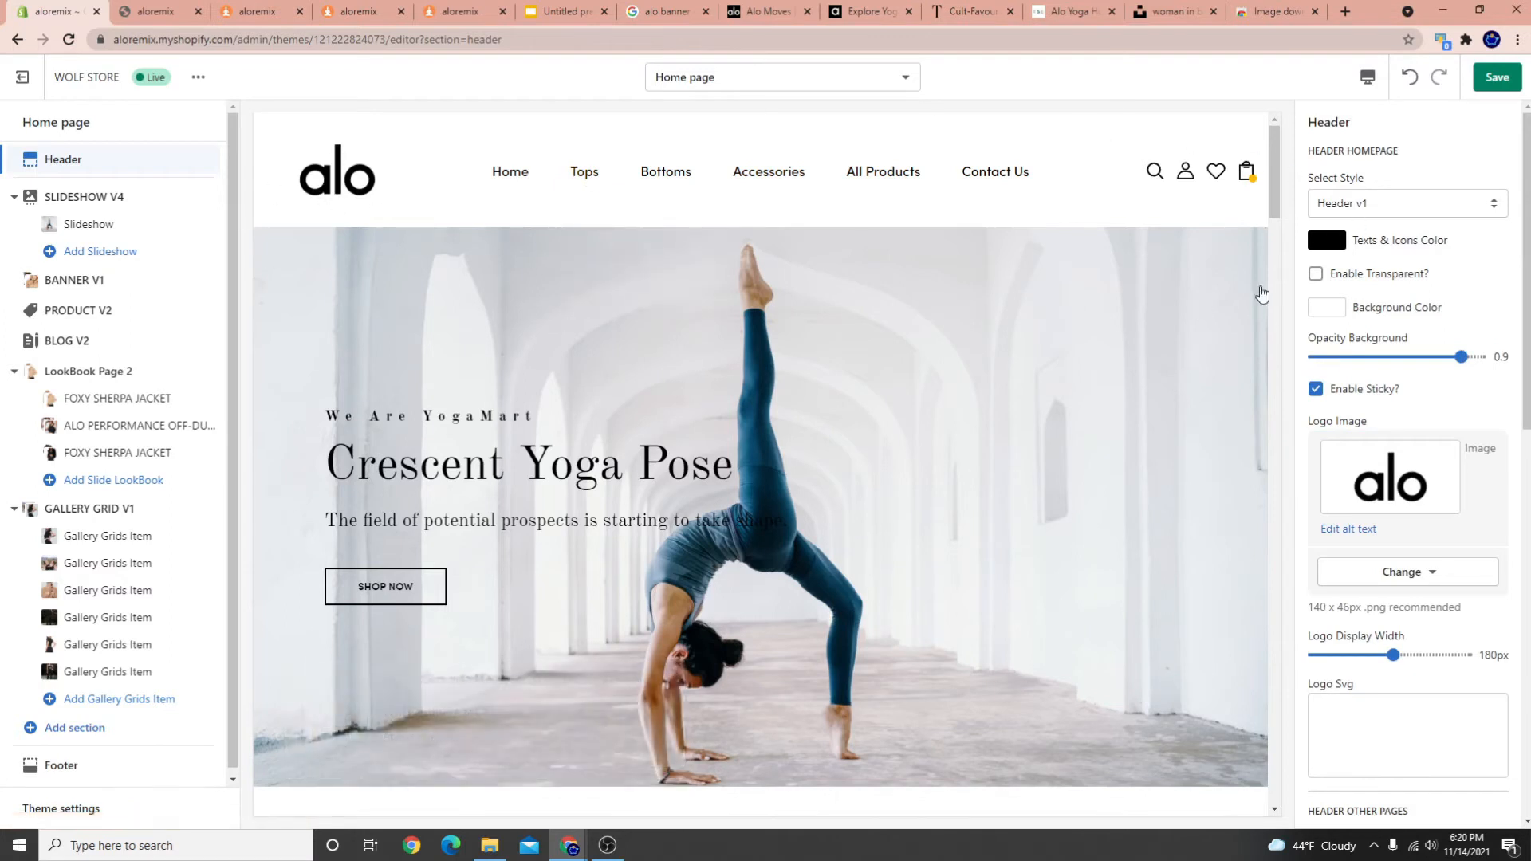
left_click(1317, 277)
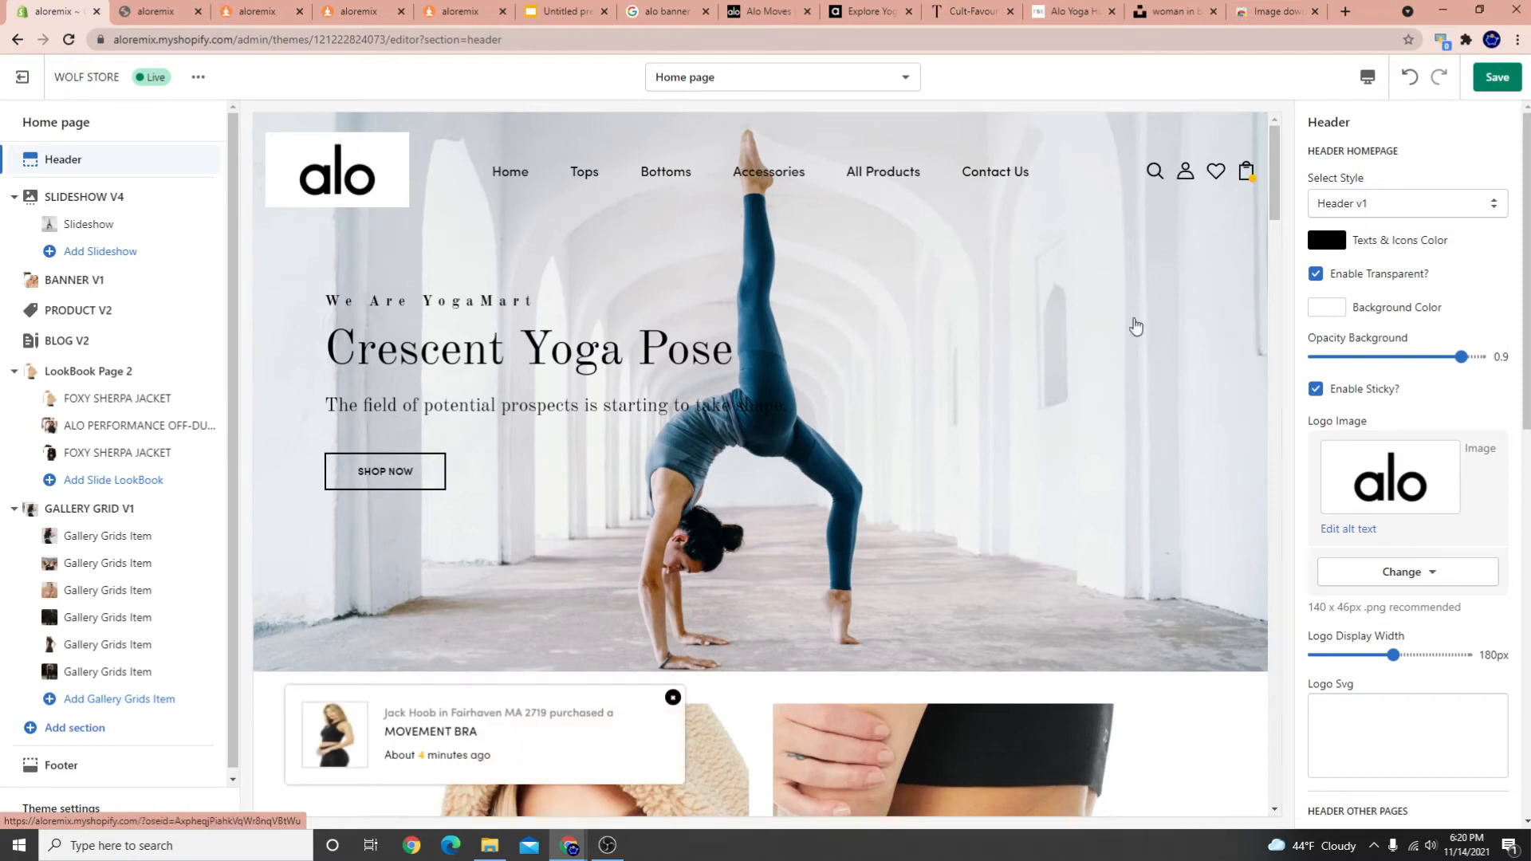
left_click(1497, 77)
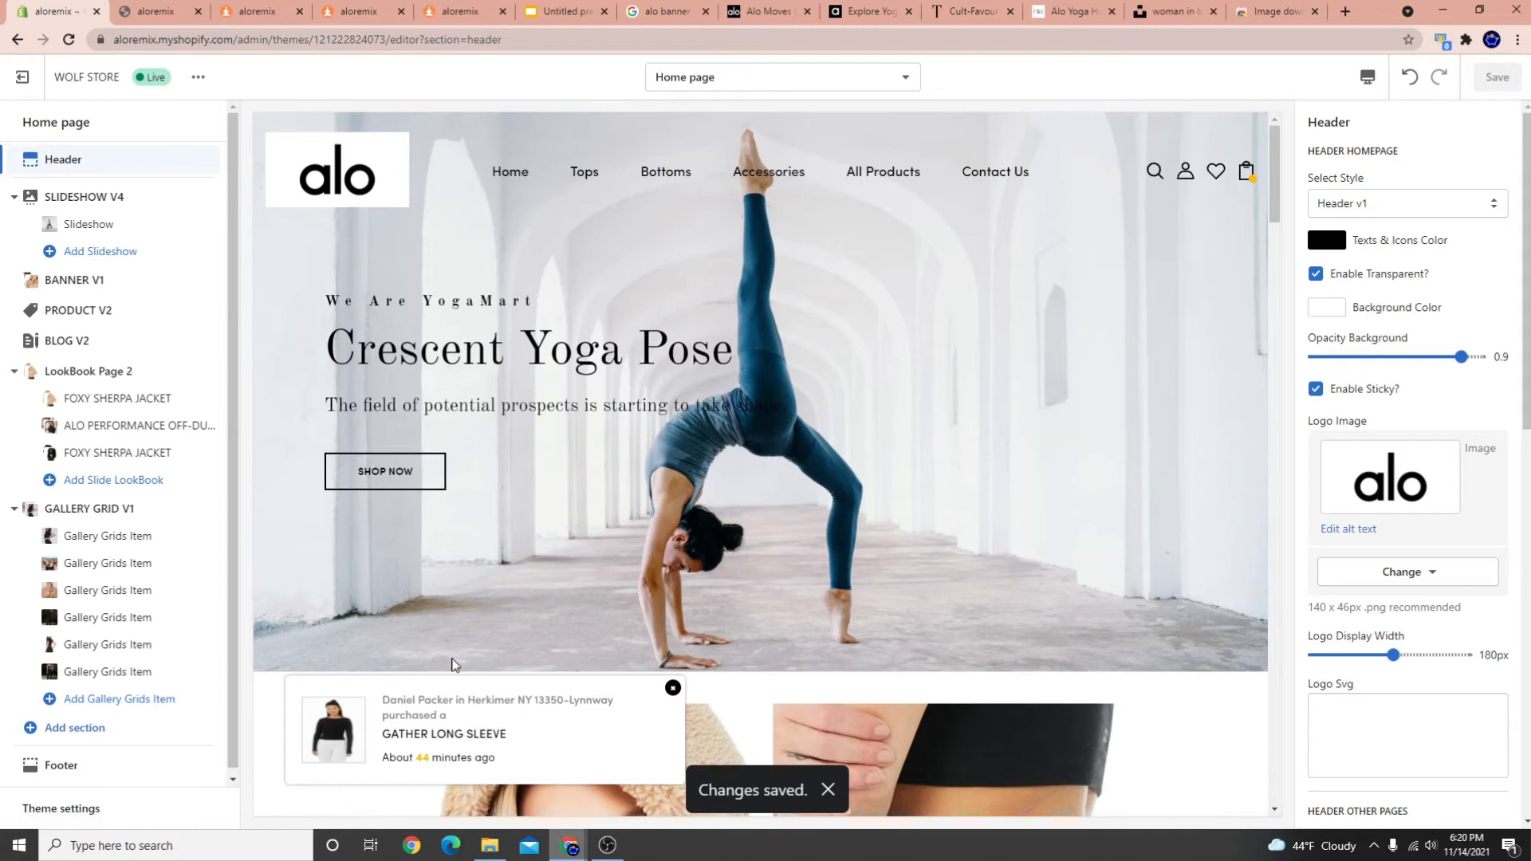
Switch to the Google Slides presentation, check the "Create A Split Banner" item in the course outline and return to the Shopify theme editor
left_click(608, 845)
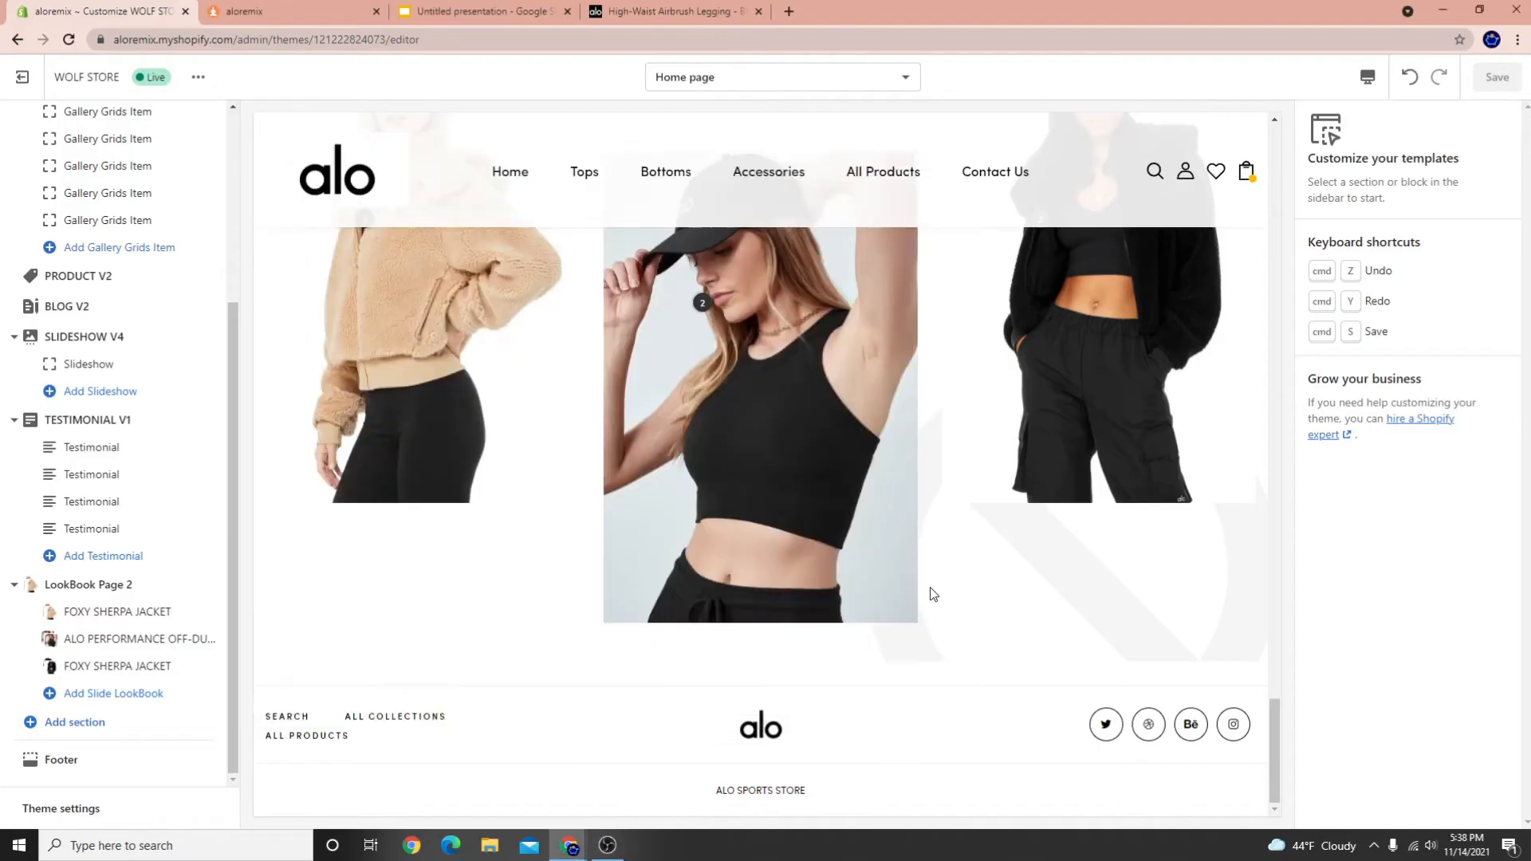
left_click(478, 11)
left_click(574, 522)
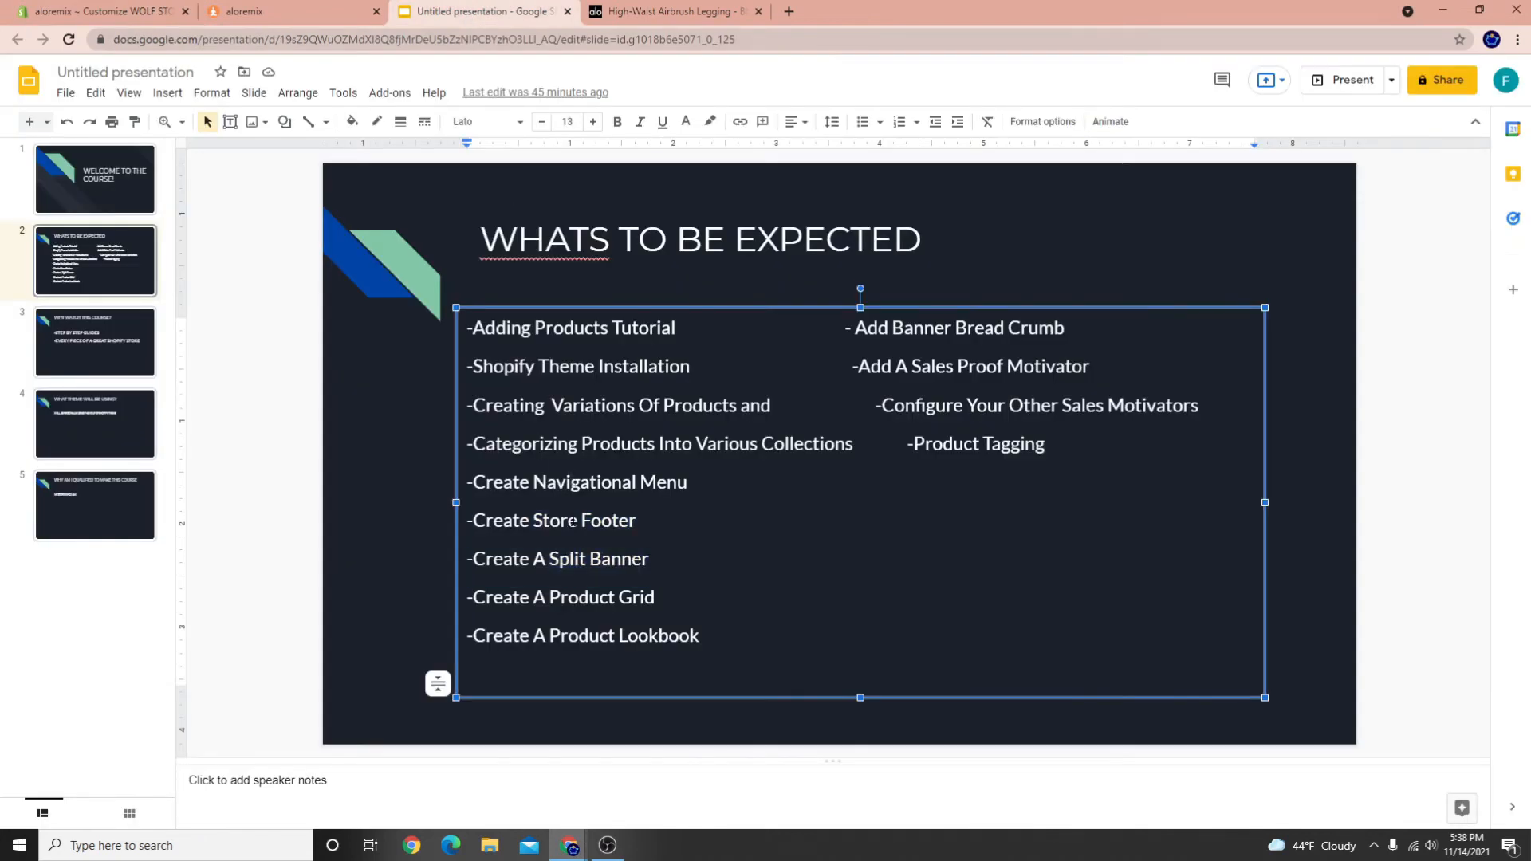
left_click_drag(650, 559, 474, 558)
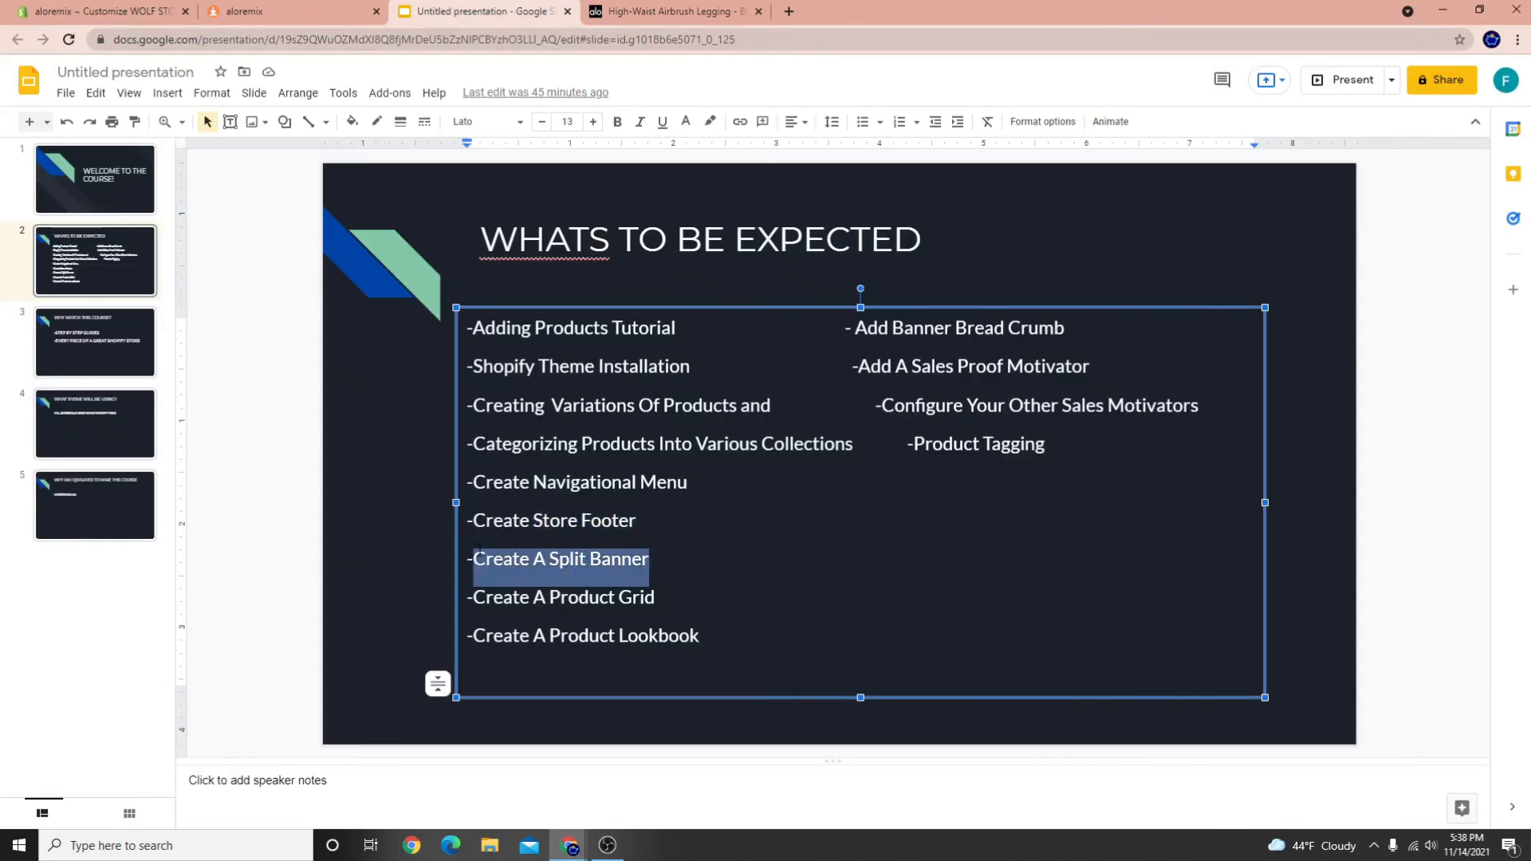
left_click(124, 10)
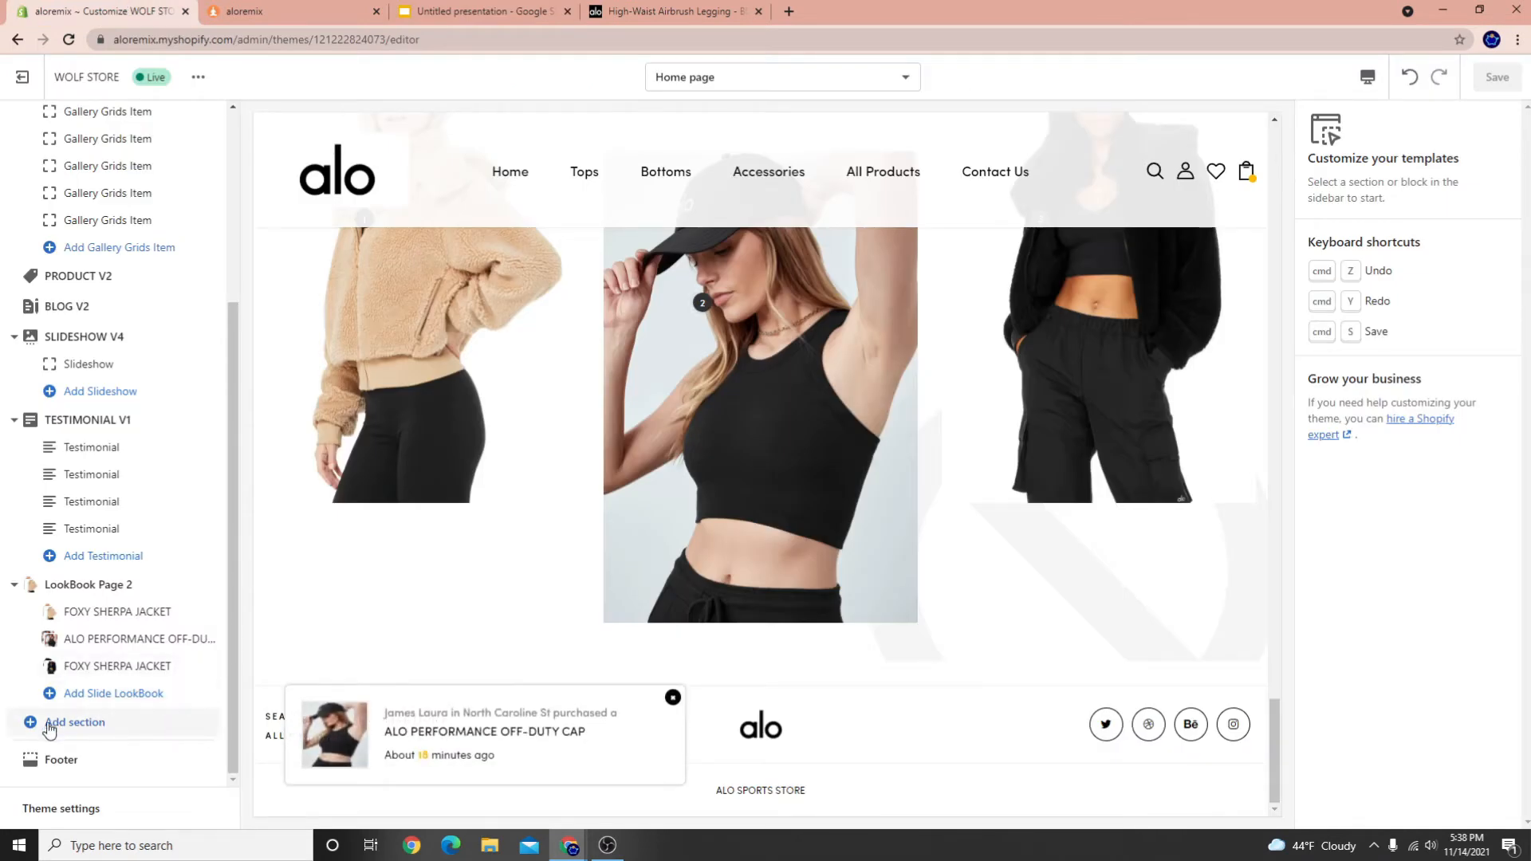
Add a BANNER V1 section to the home page and move it directly below SLIDESHOW V3
left_click(74, 726)
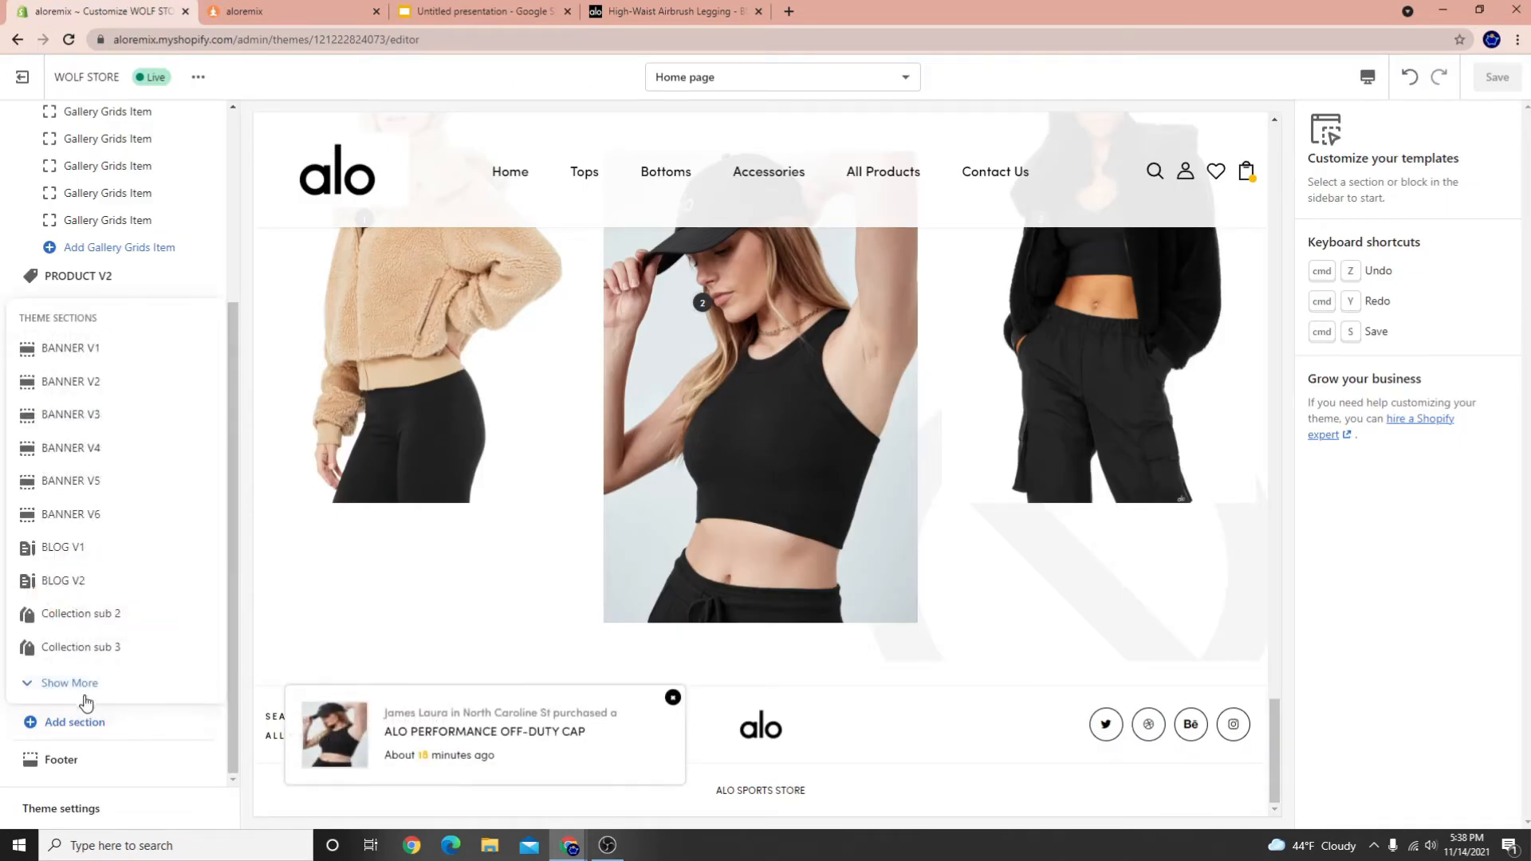
left_click(84, 691)
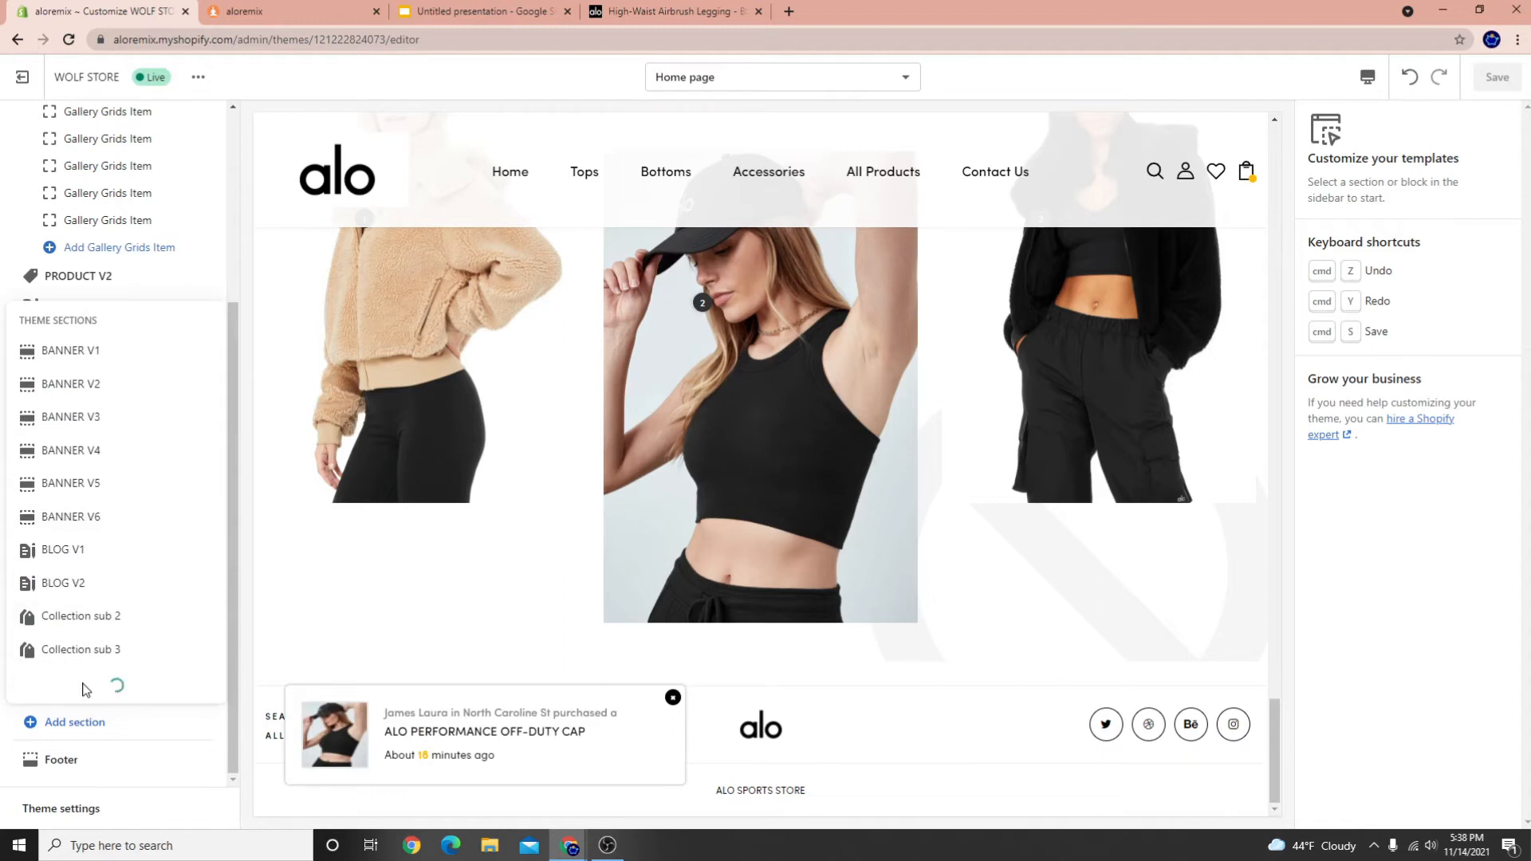
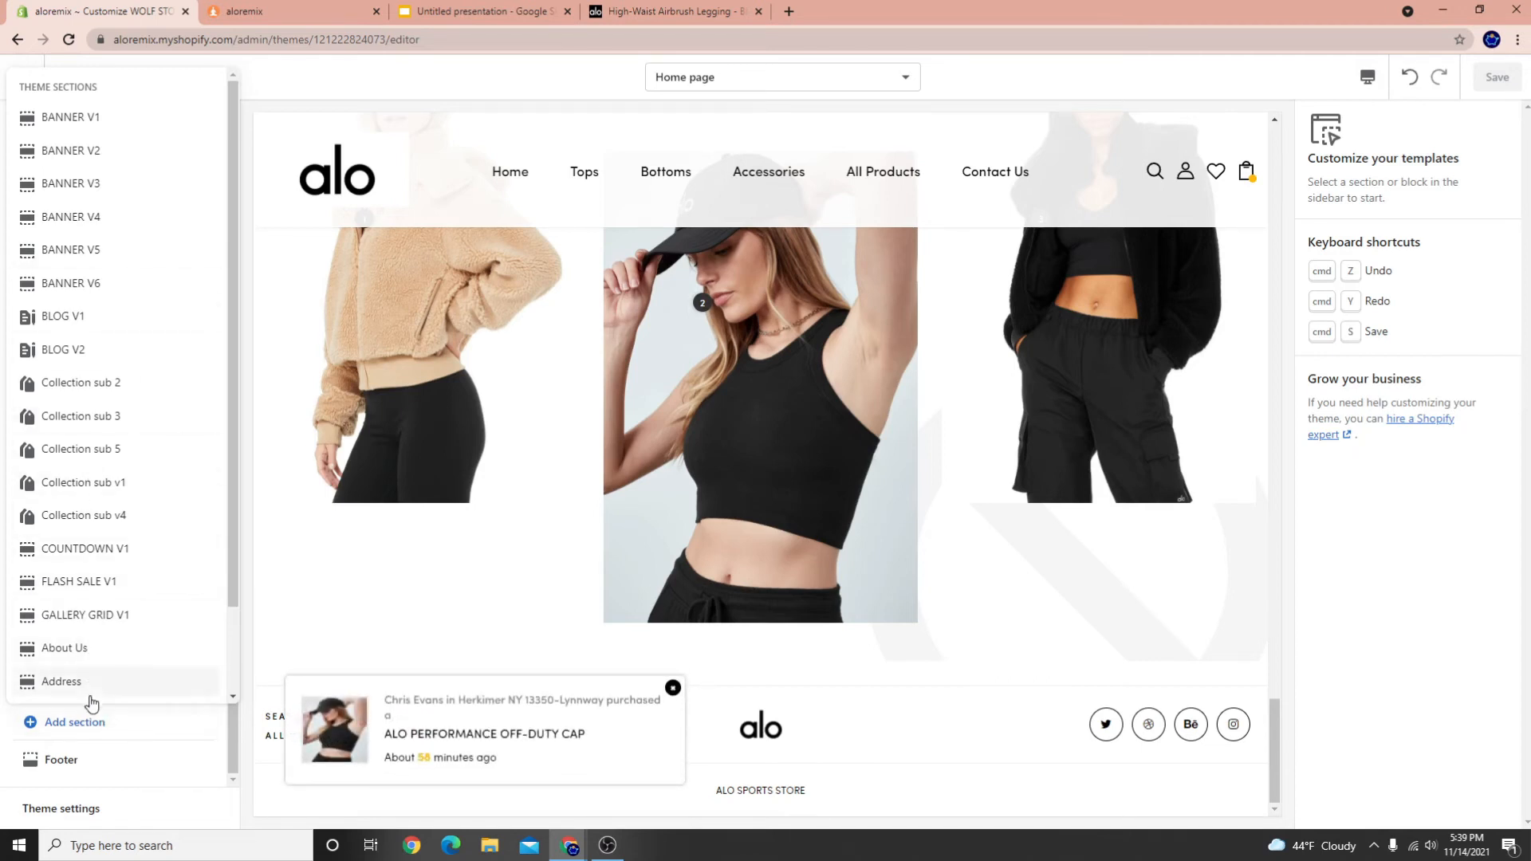
left_click(71, 119)
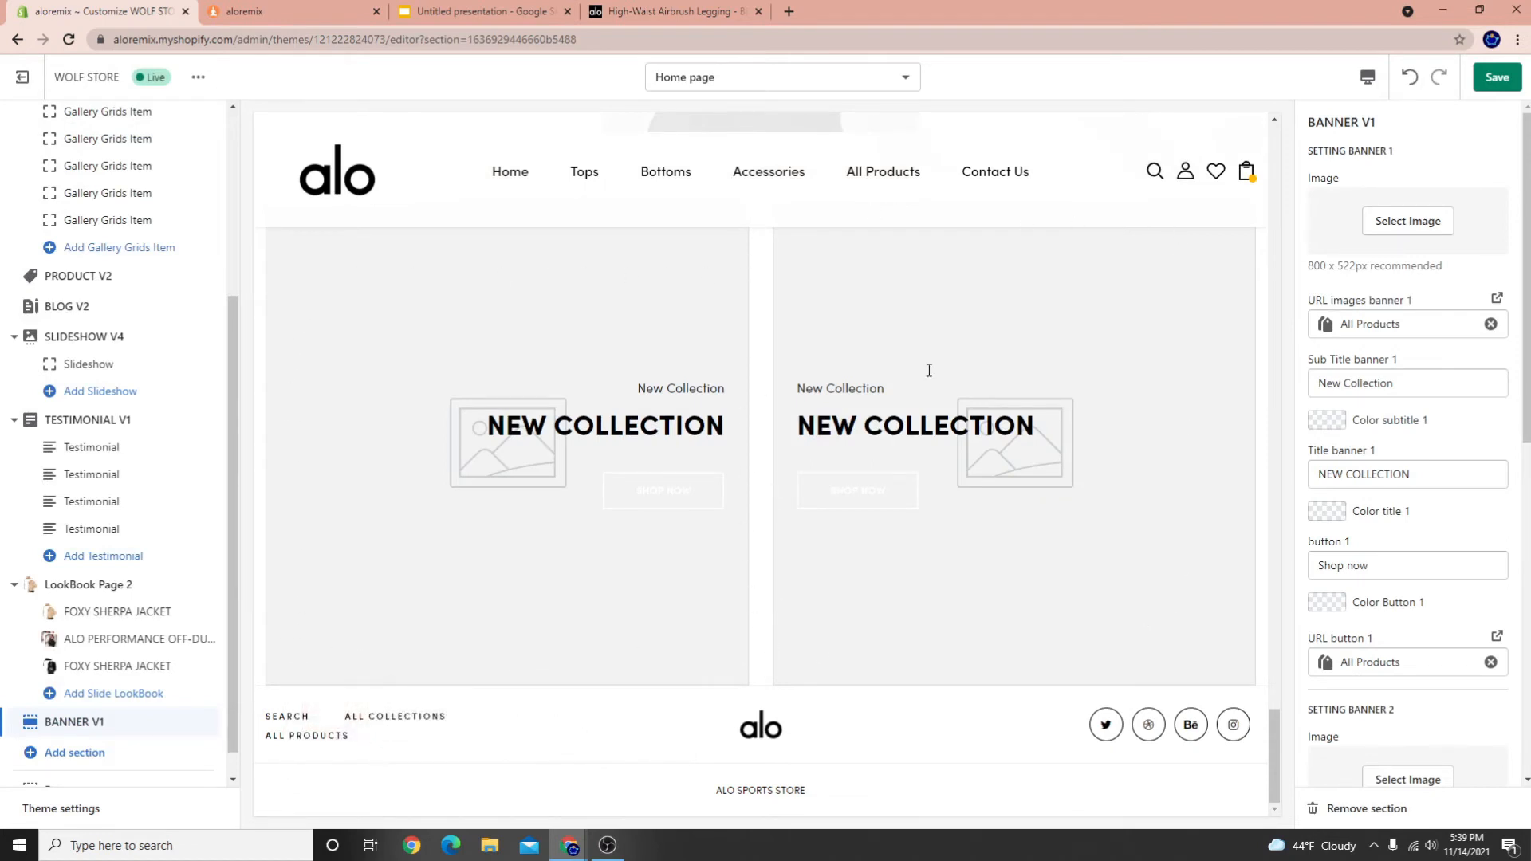
scroll(151, 661, "down", 1)
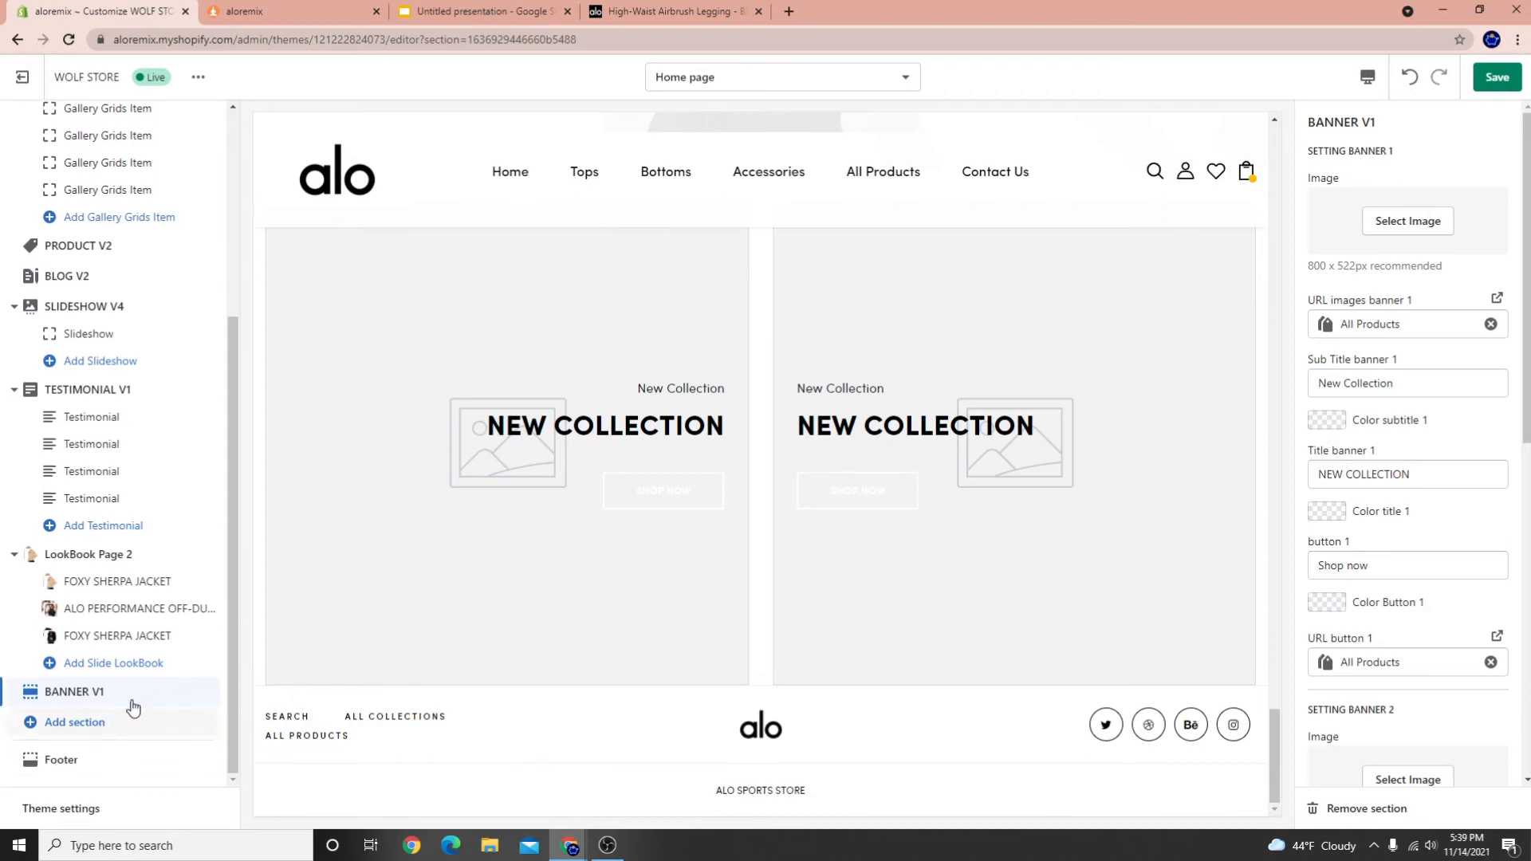
left_click_drag(212, 690, 277, 266)
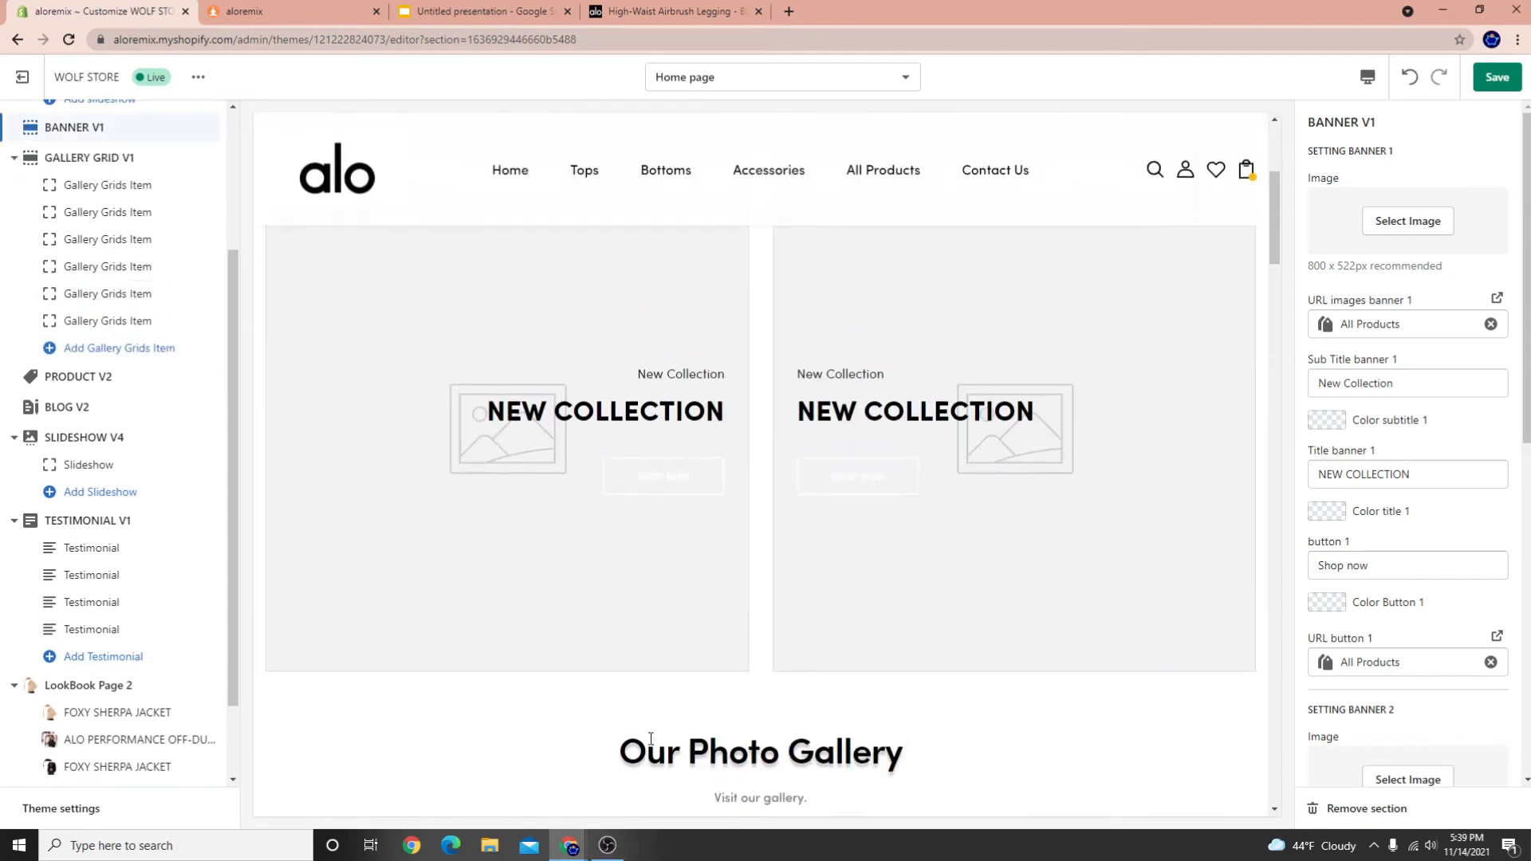
Check the photo gallery in the home page preview and move the GALLERY GRID V1 section below LookBook Page 2
scroll(642, 686, "down", 15)
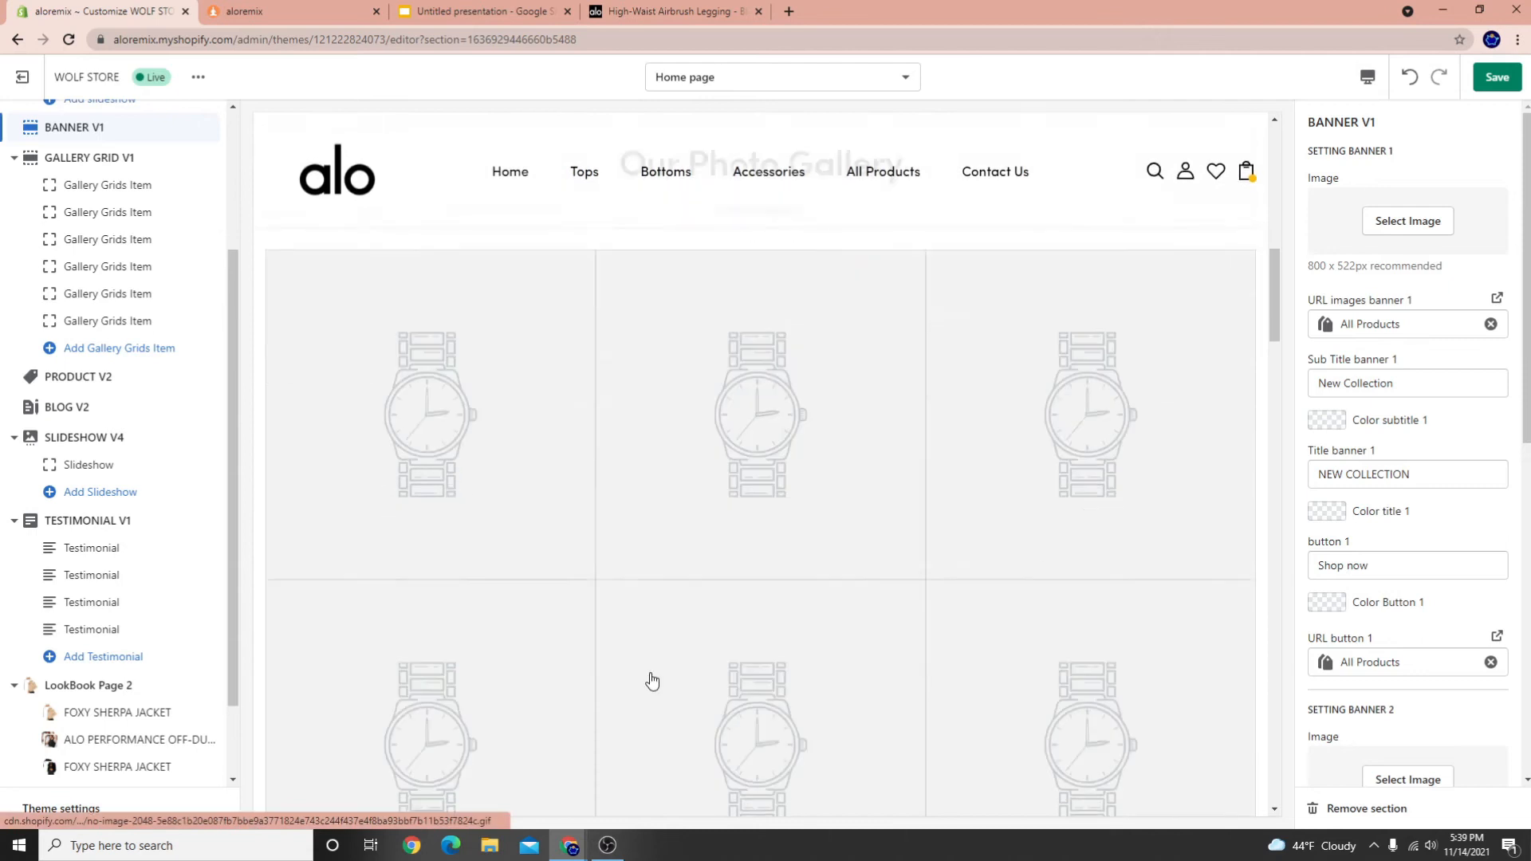
scroll(550, 572, "up", 12)
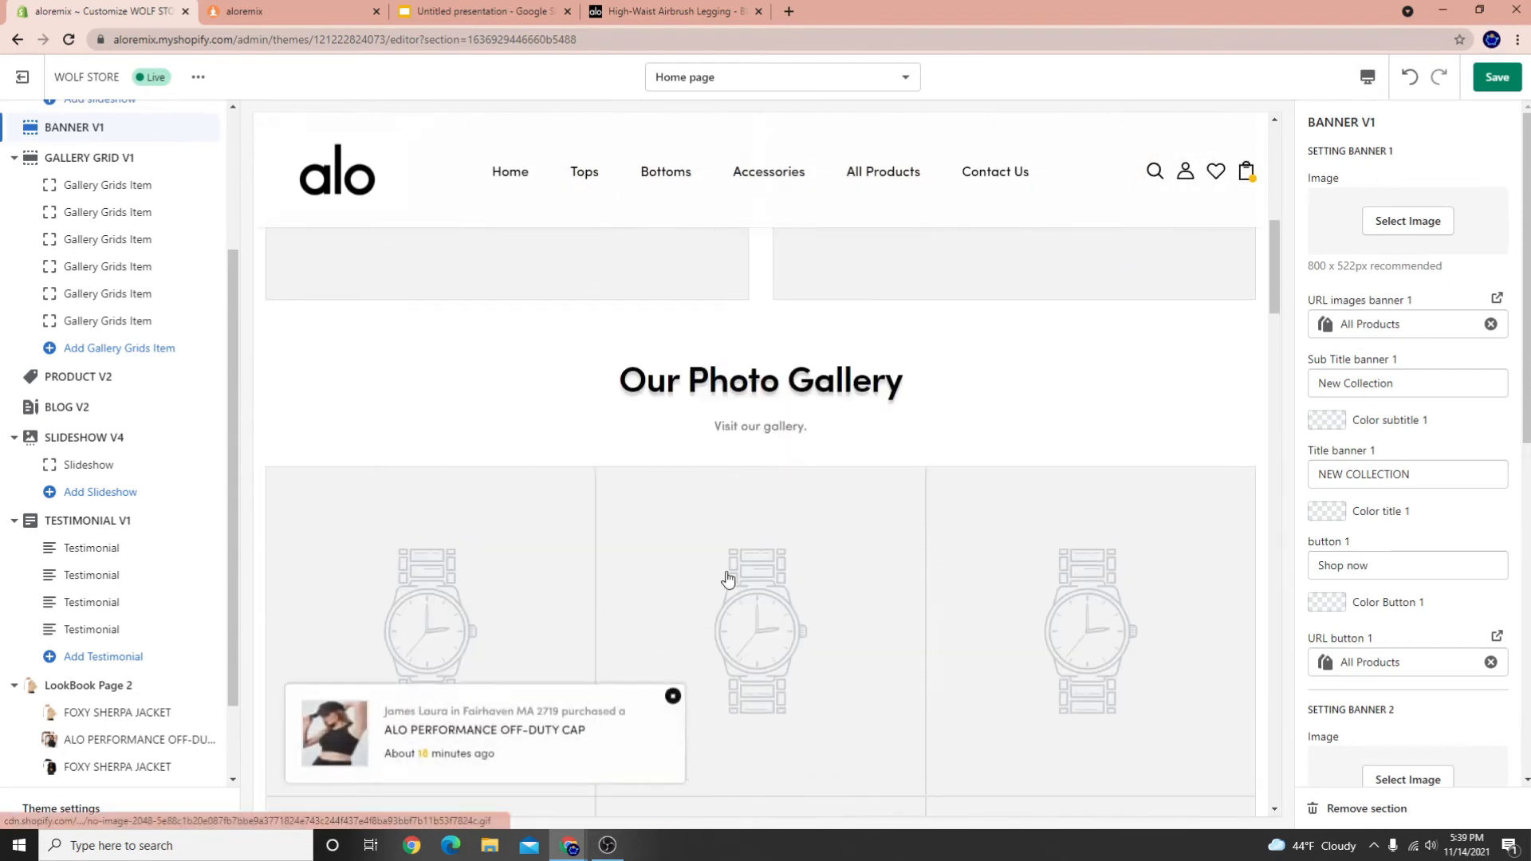
scroll(196, 462, "up", 3)
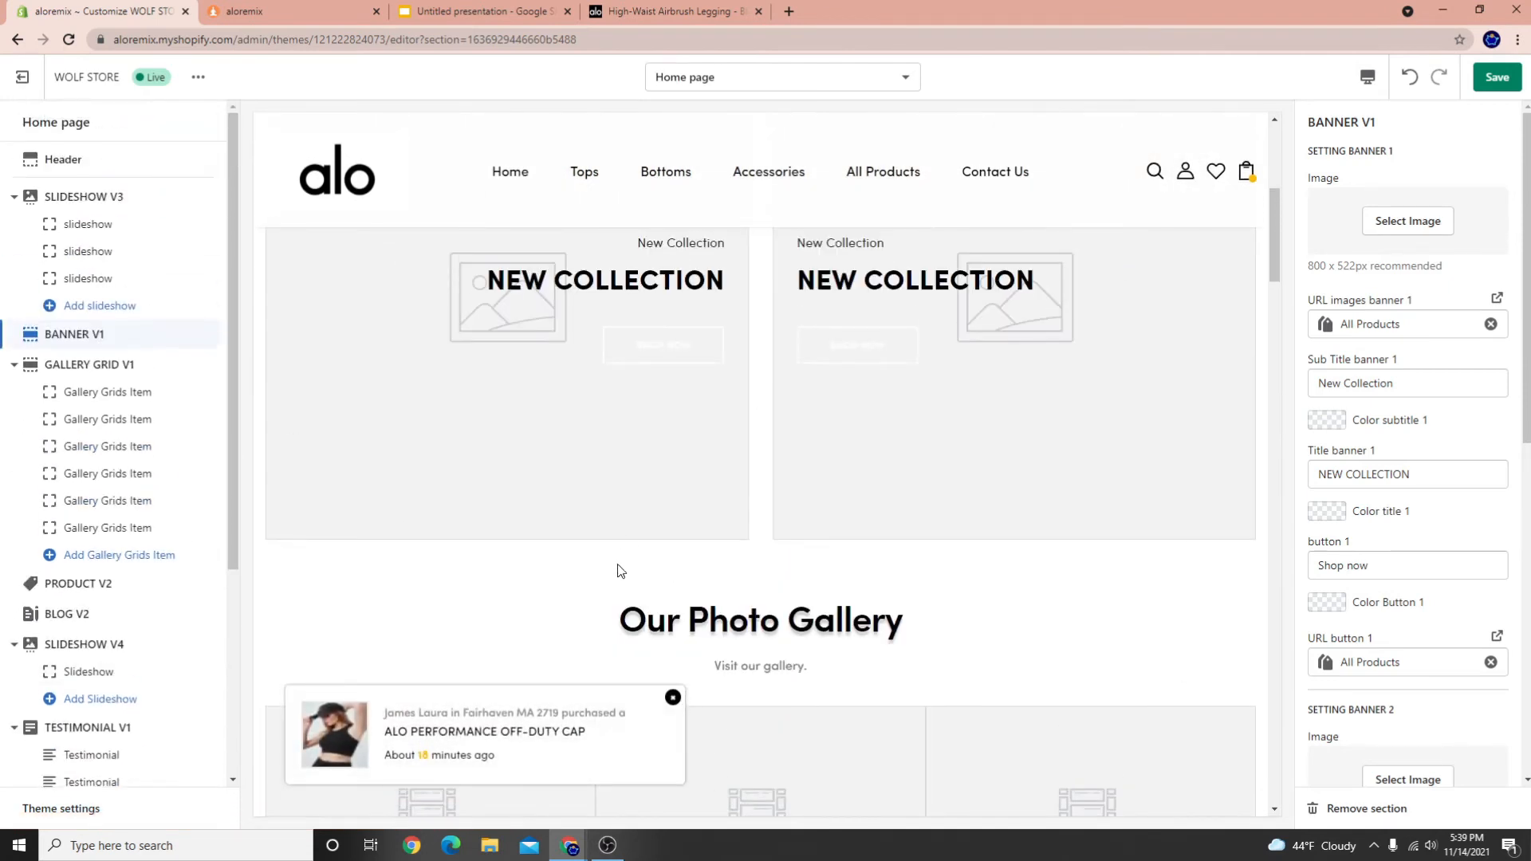
left_click_drag(209, 365, 205, 692)
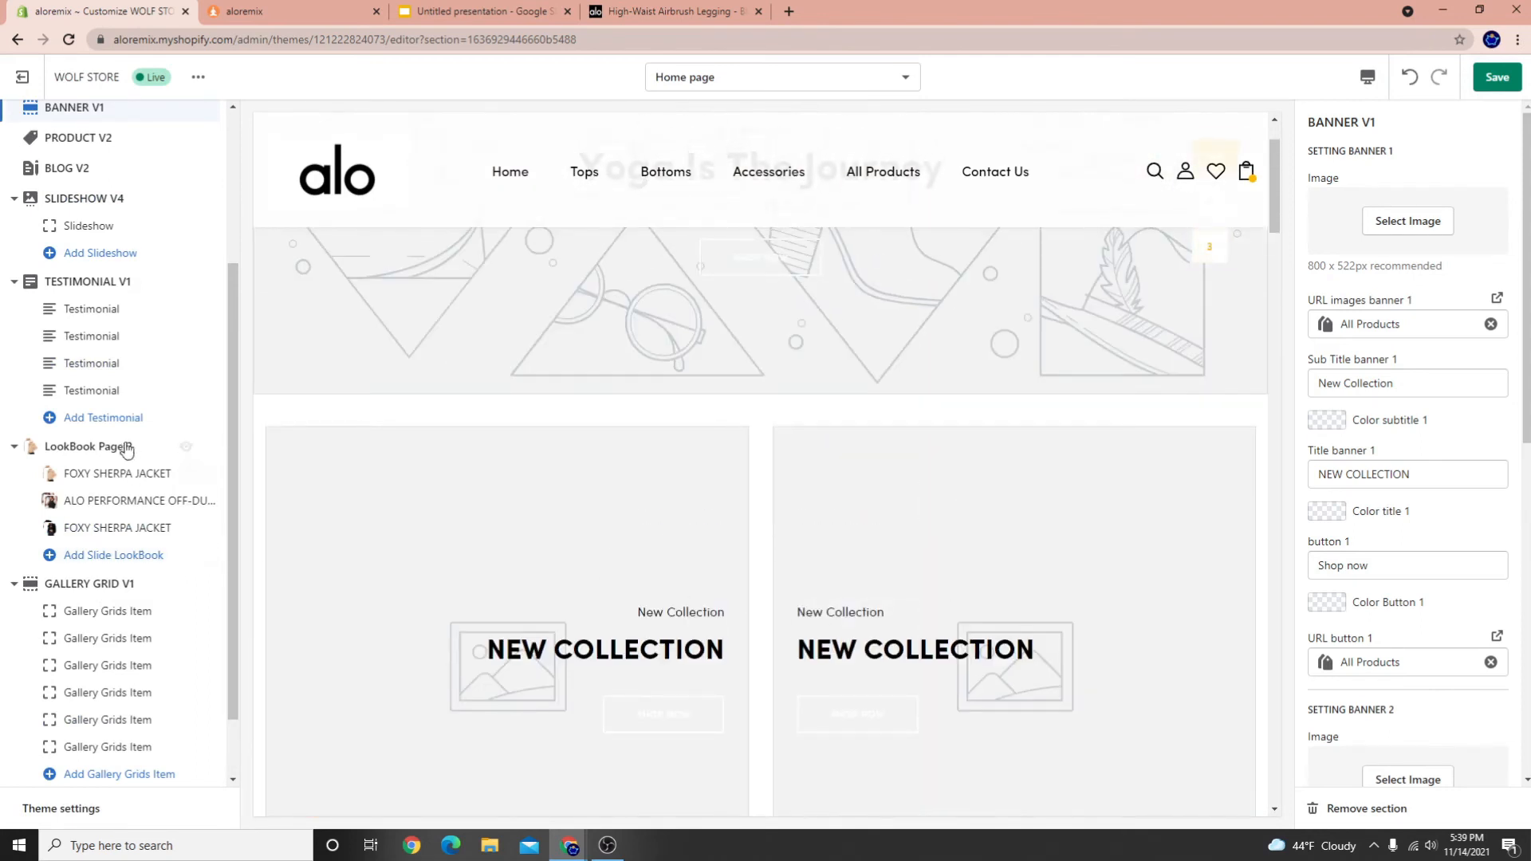
scroll(124, 455, "up", 3)
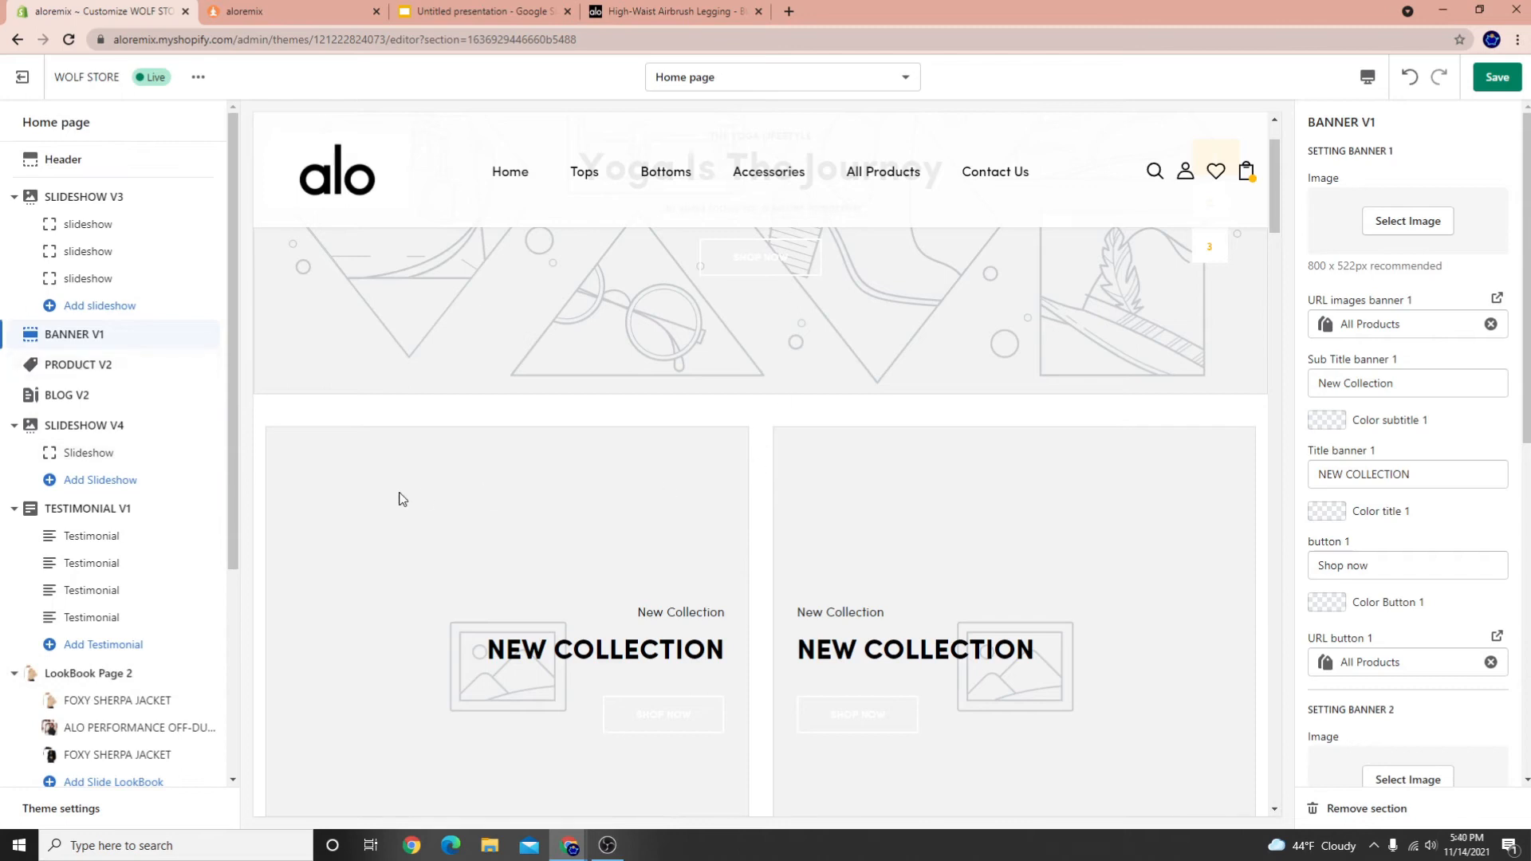
Set the close-up library picture of the woman in the tan sherpa jacket as BANNER V1's banner 1 image
left_click(99, 335)
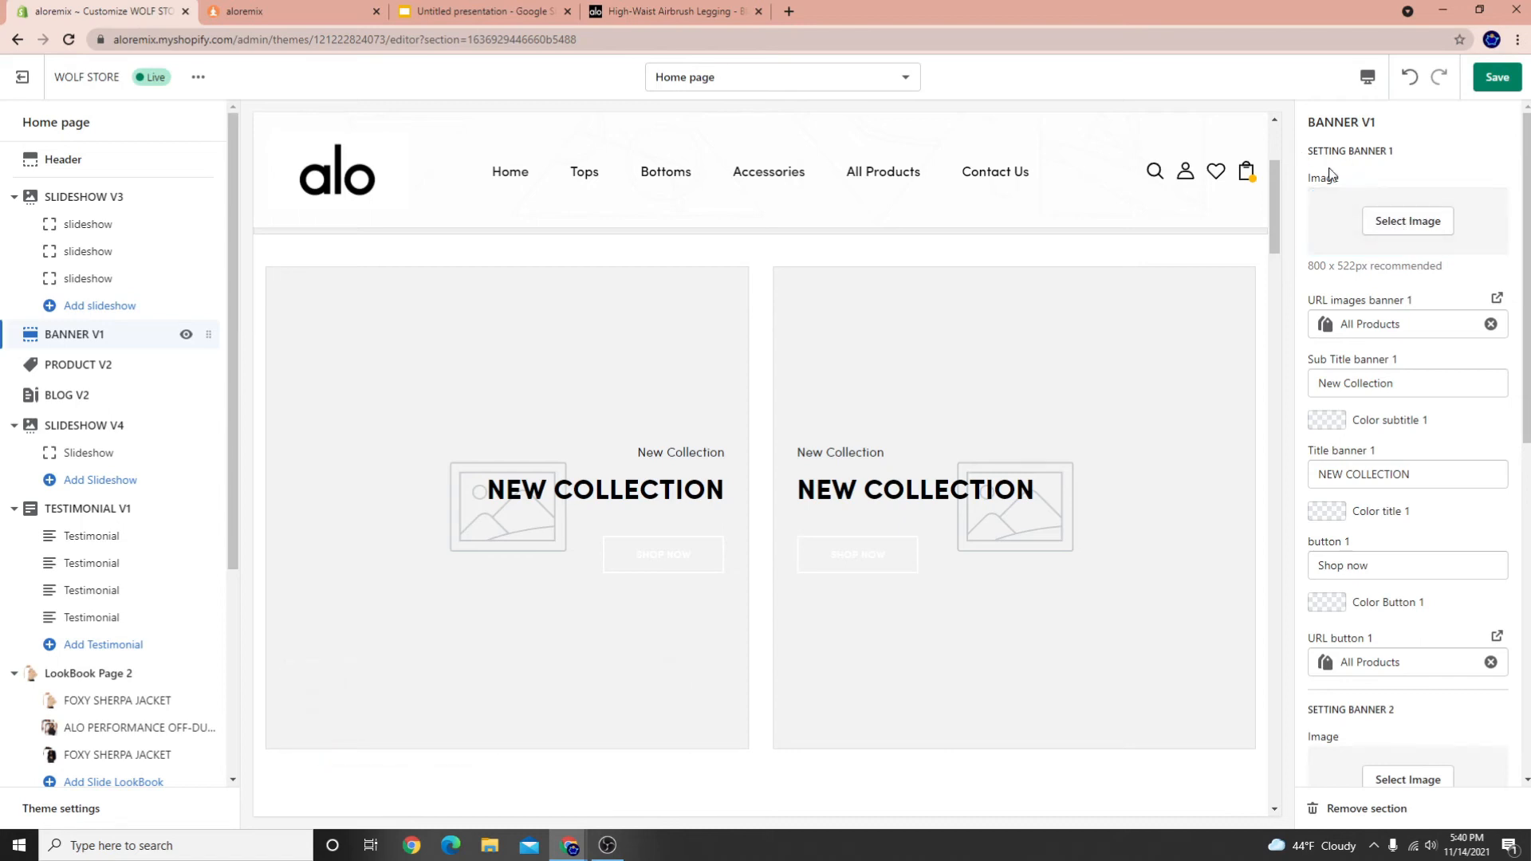
scroll(1471, 401, "down", 3)
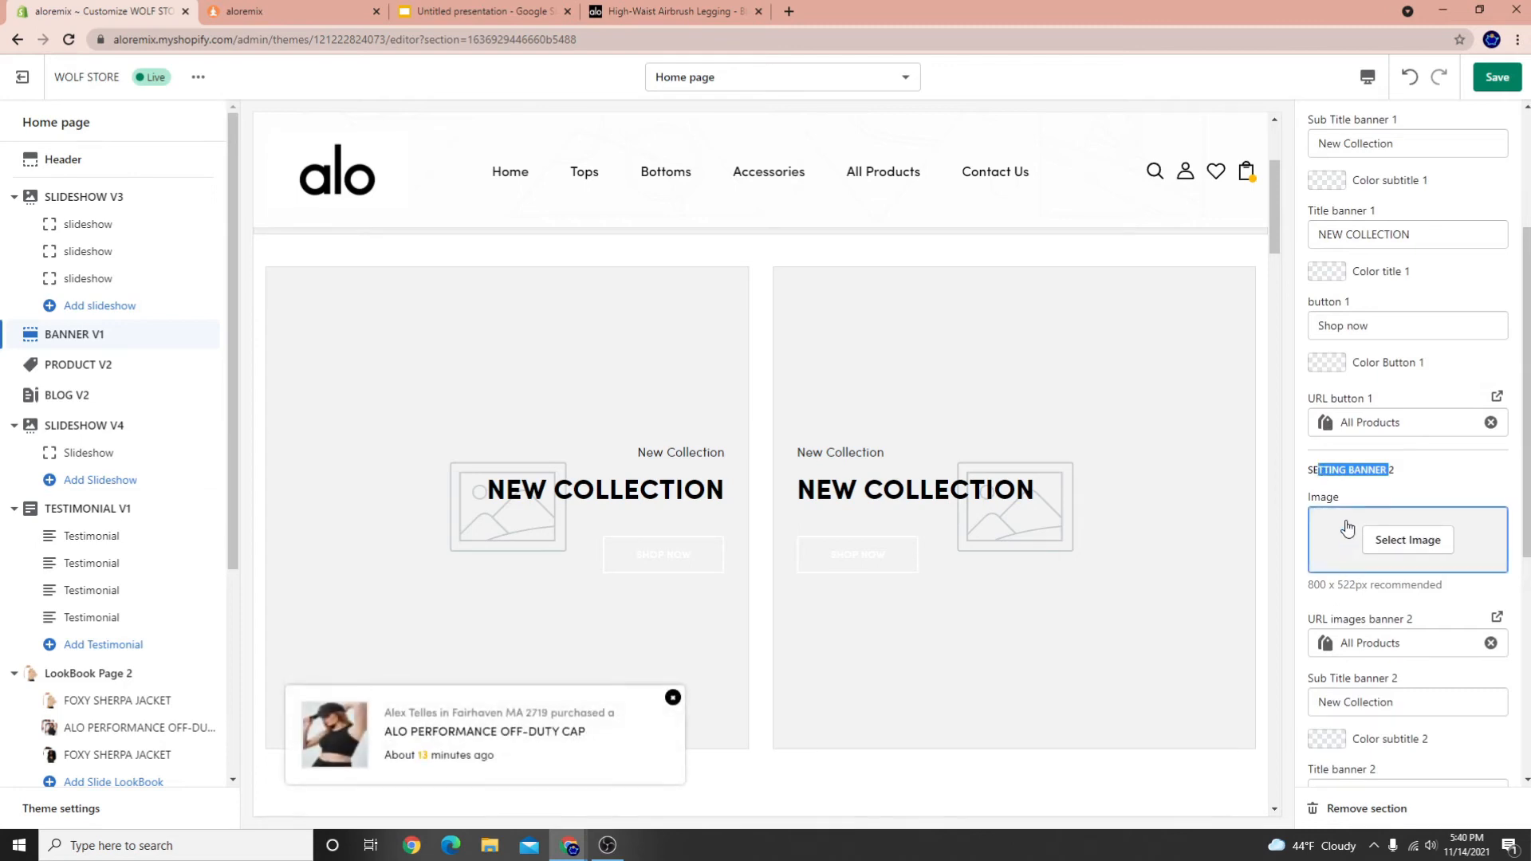
scroll(1351, 523, "up", 3)
left_click(1405, 232)
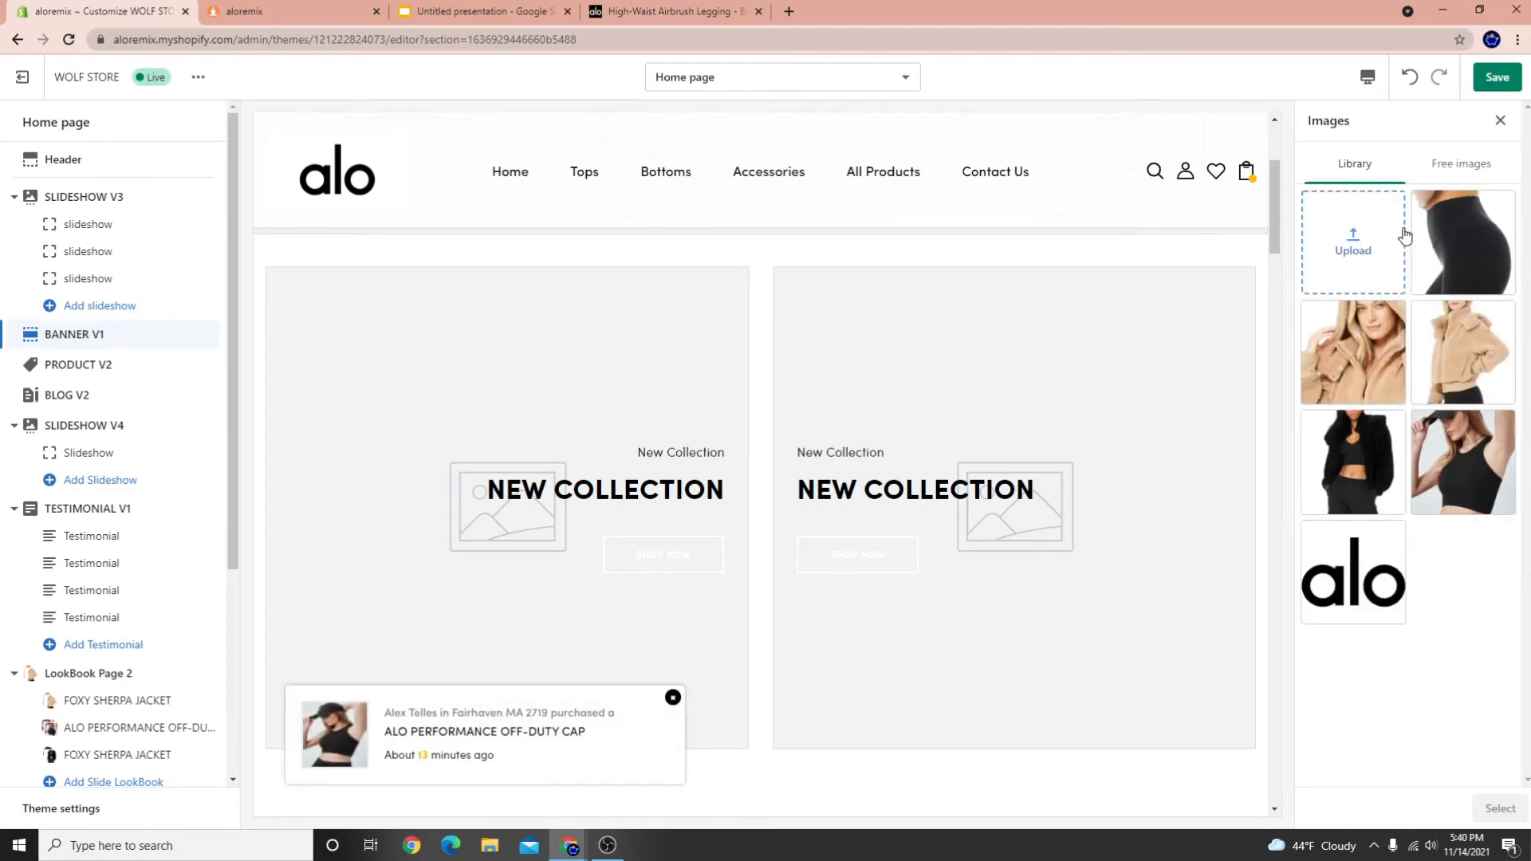
left_click(1353, 351)
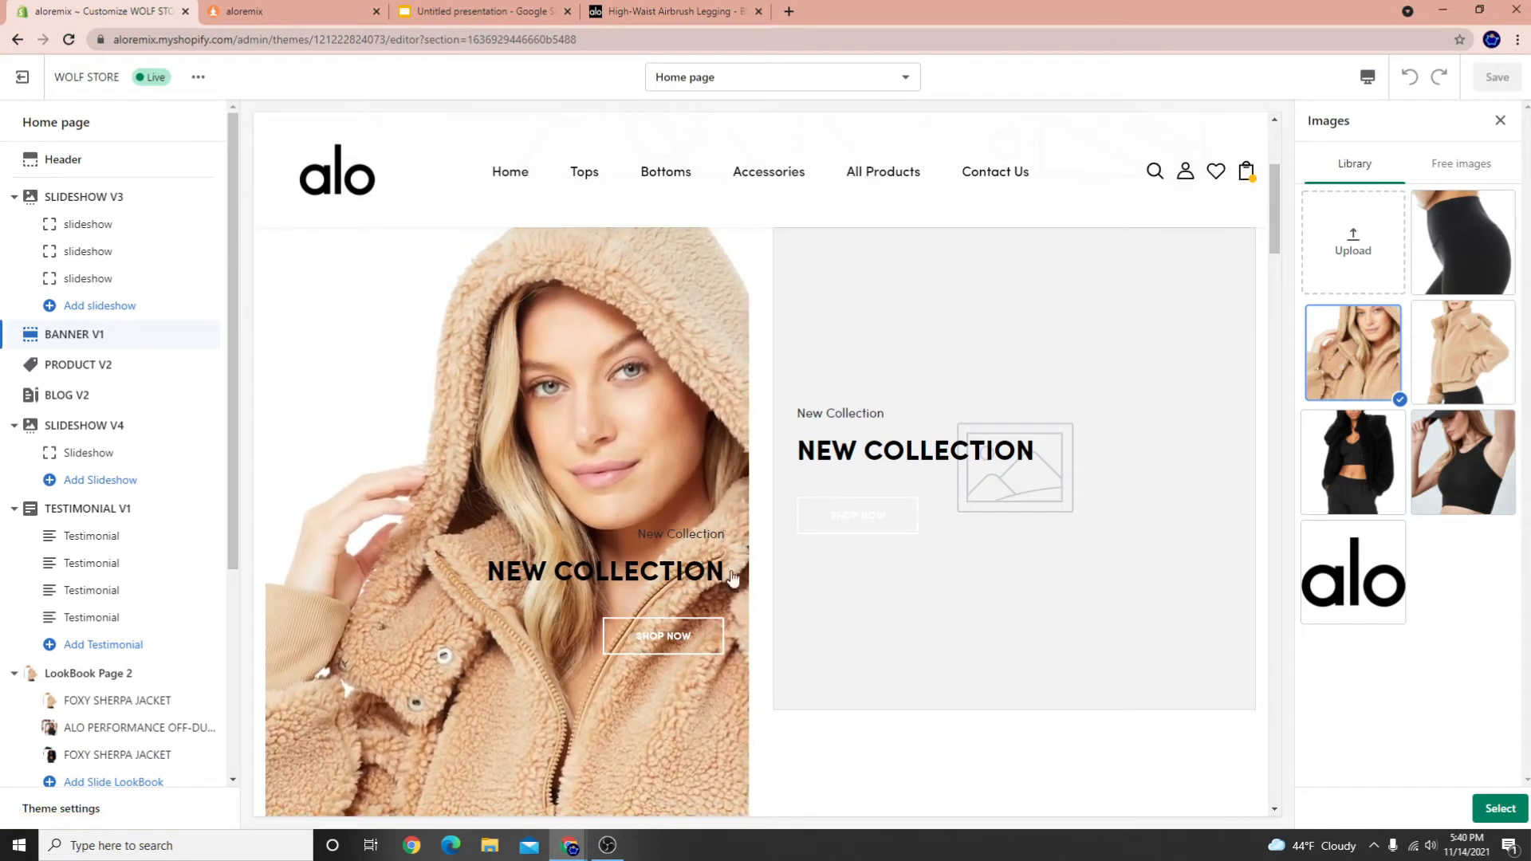
left_click(1484, 807)
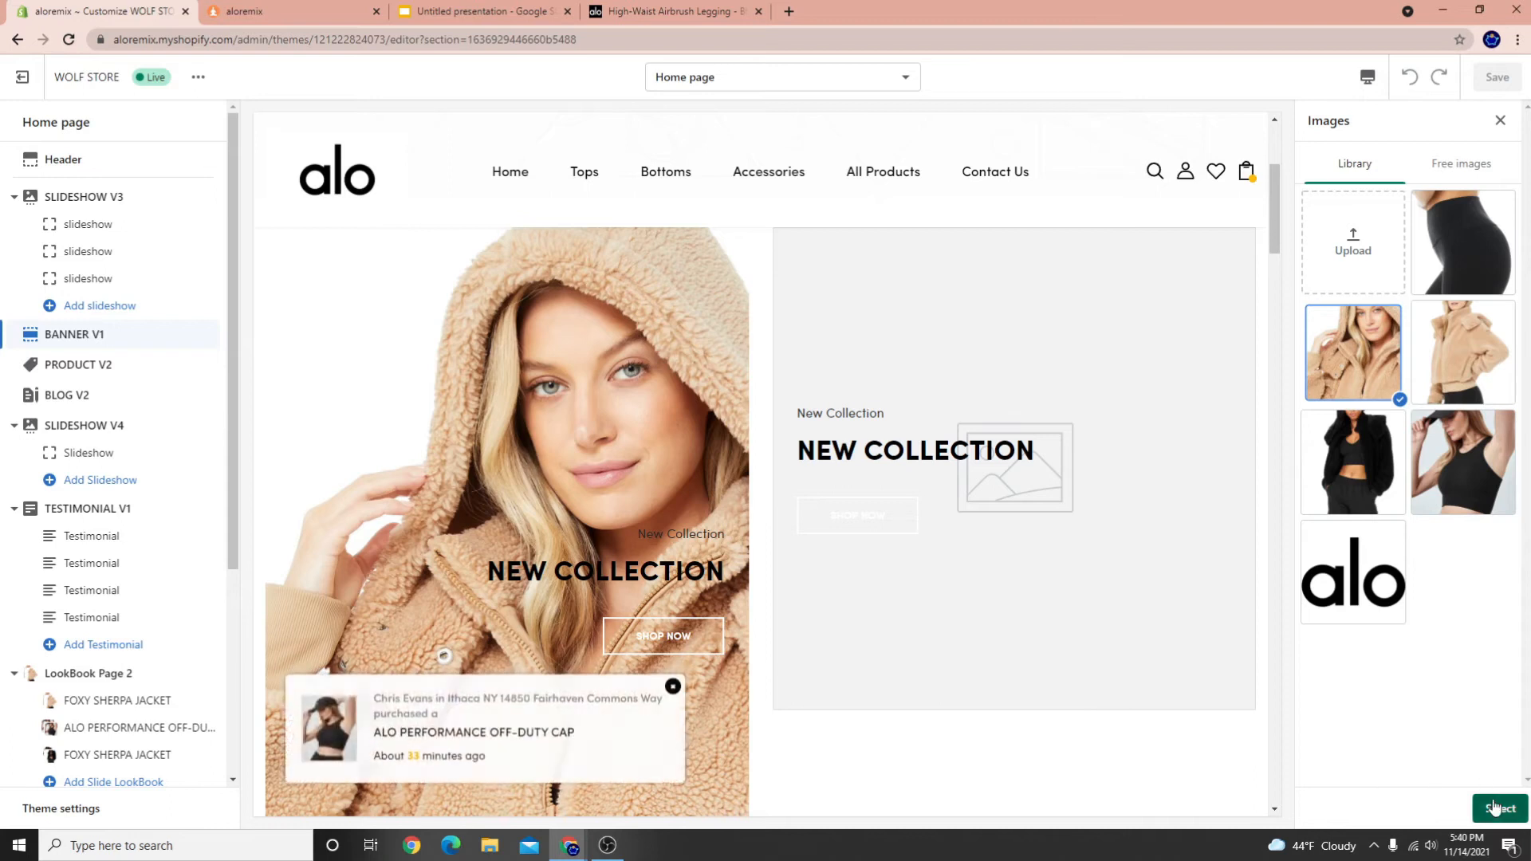
Set the library picture of the black high-waist leggings as BANNER V1's banner 2 image
scroll(1446, 677, "down", 1)
scroll(1446, 678, "down", 4)
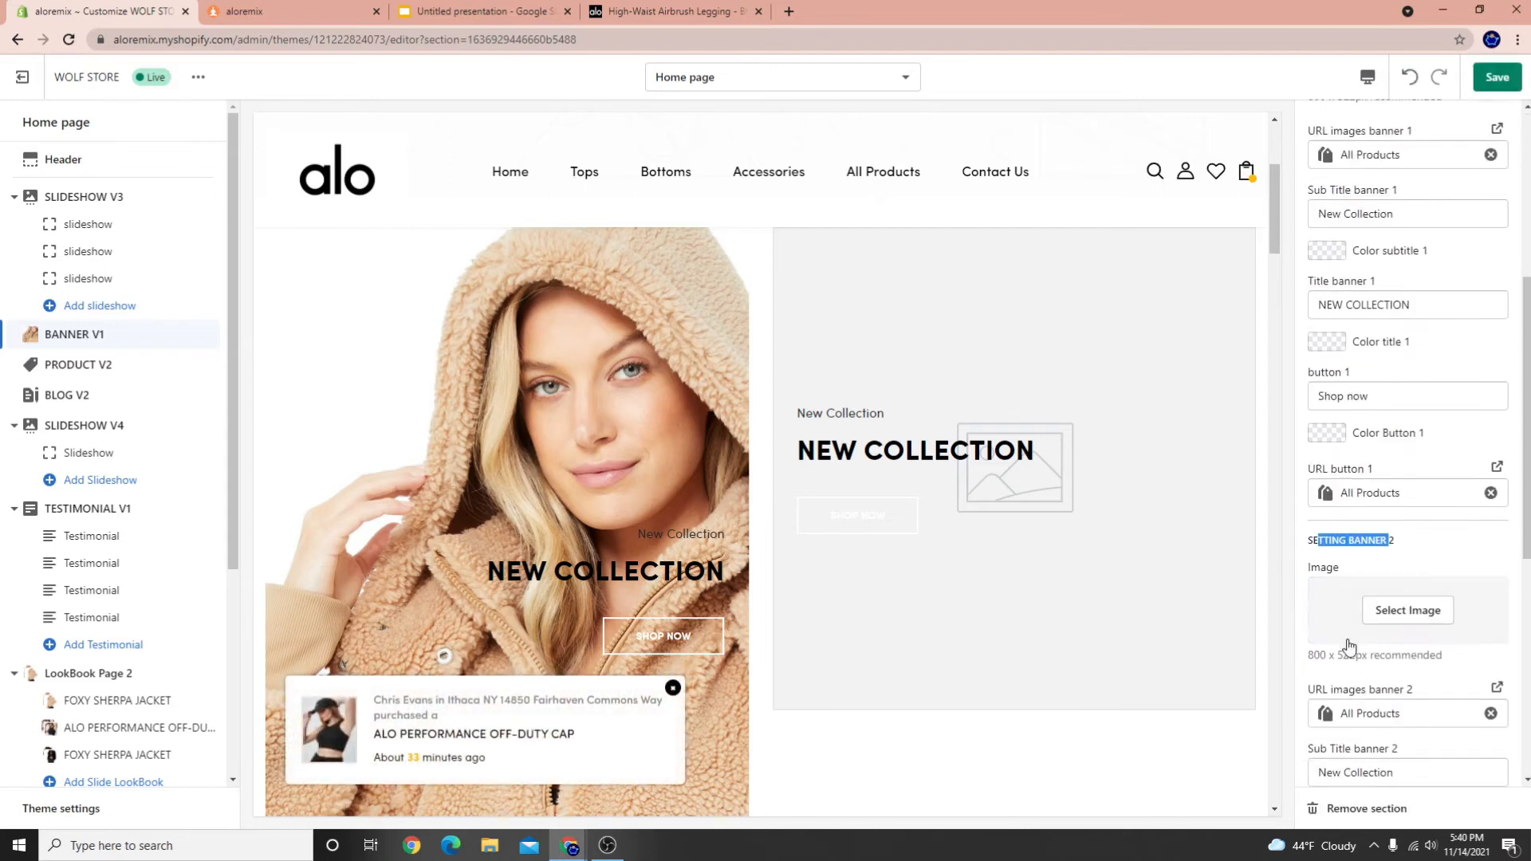
left_click(1383, 612)
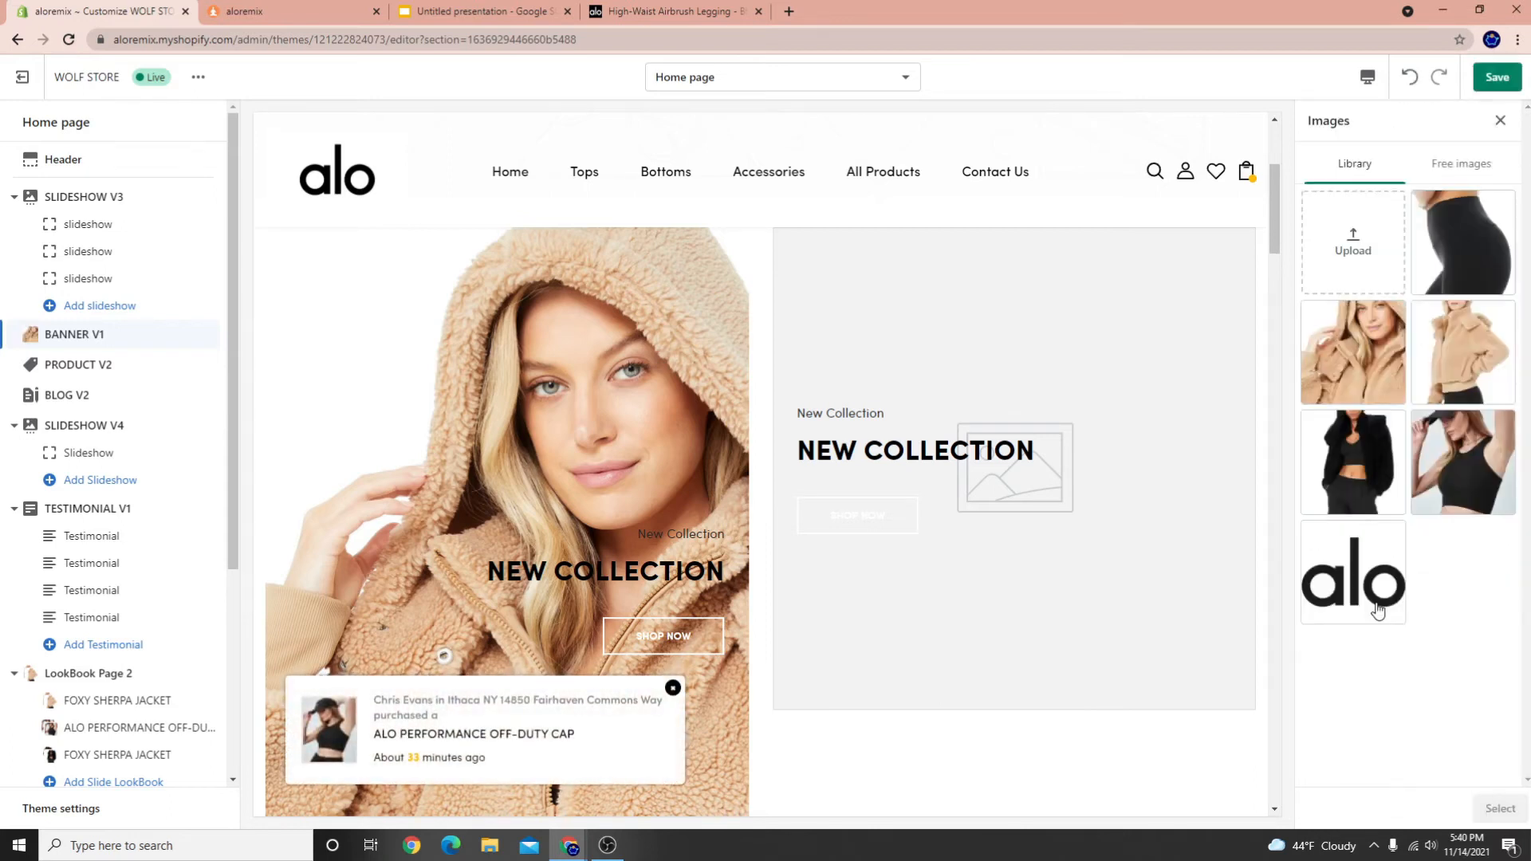
left_click(1447, 255)
left_click(1499, 808)
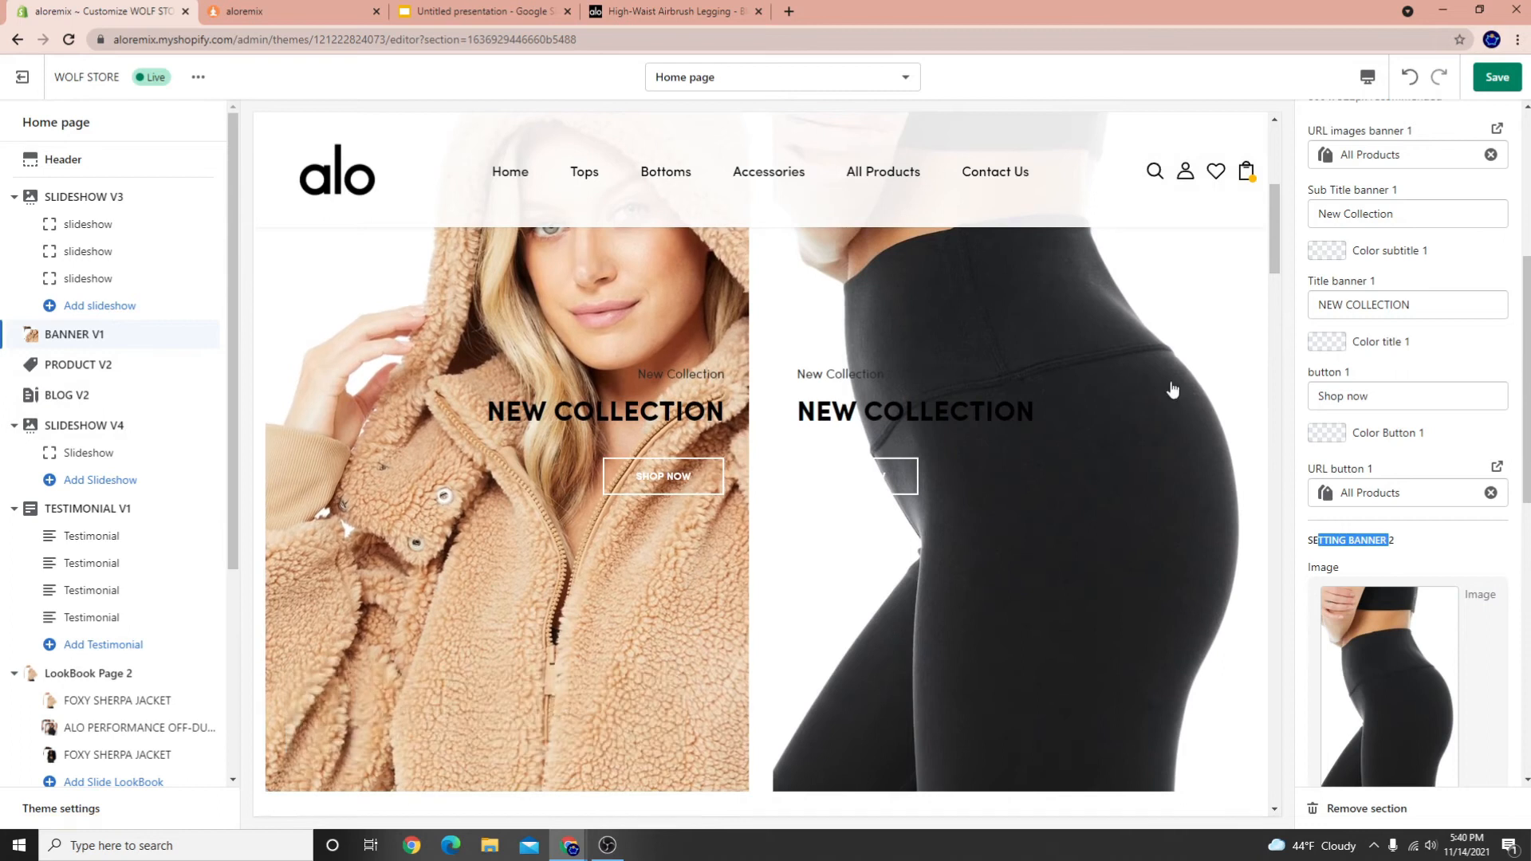
Set banner 1's subtitle to "SHOP OUR" and its title to "WOMENS BOTTOMS"
scroll(1311, 382, "up", 4)
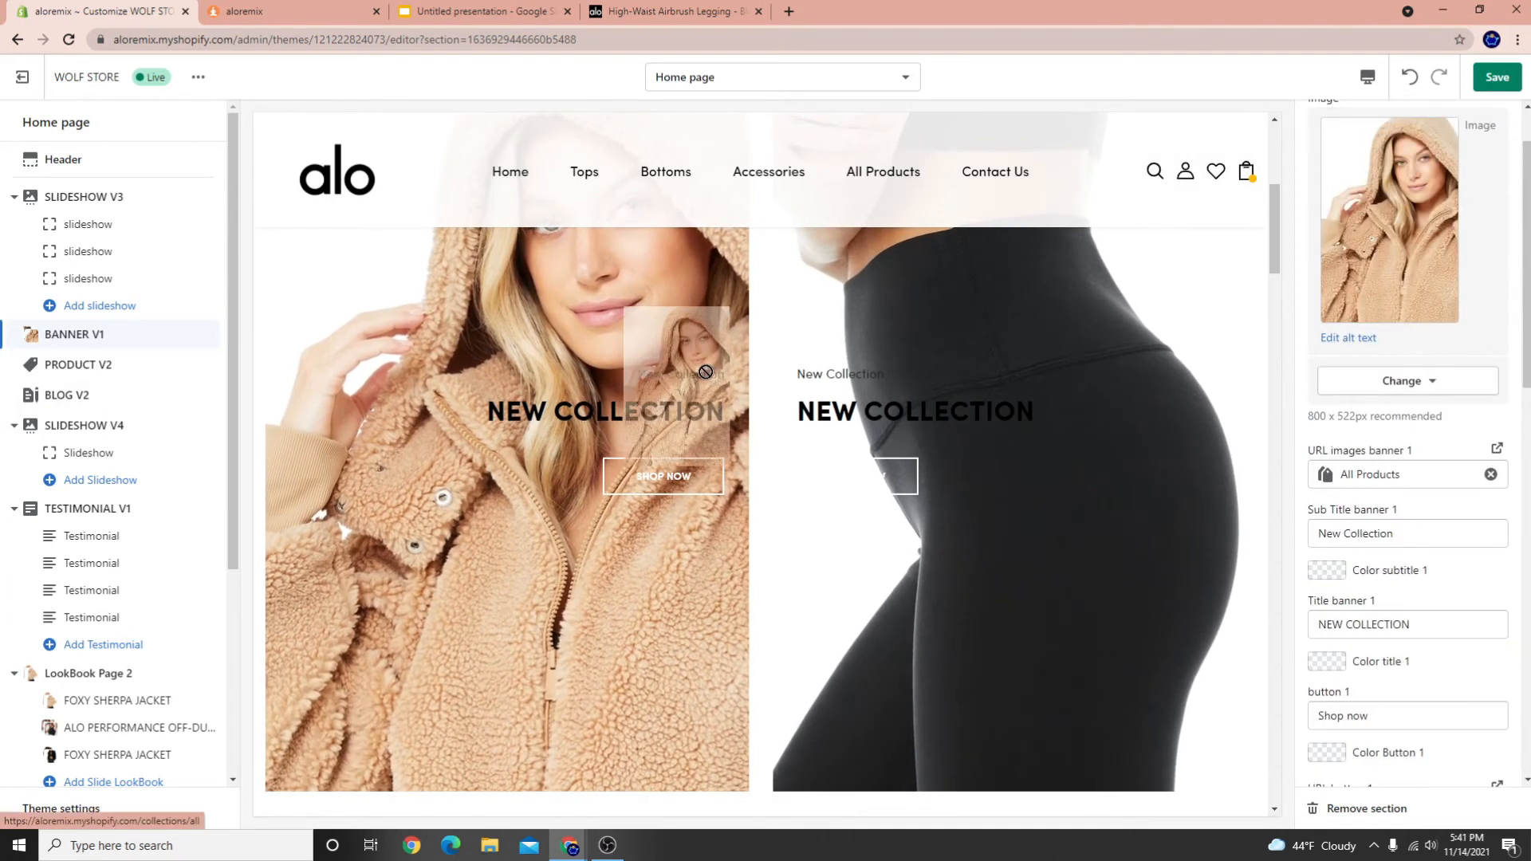
left_click_drag(717, 374, 684, 371)
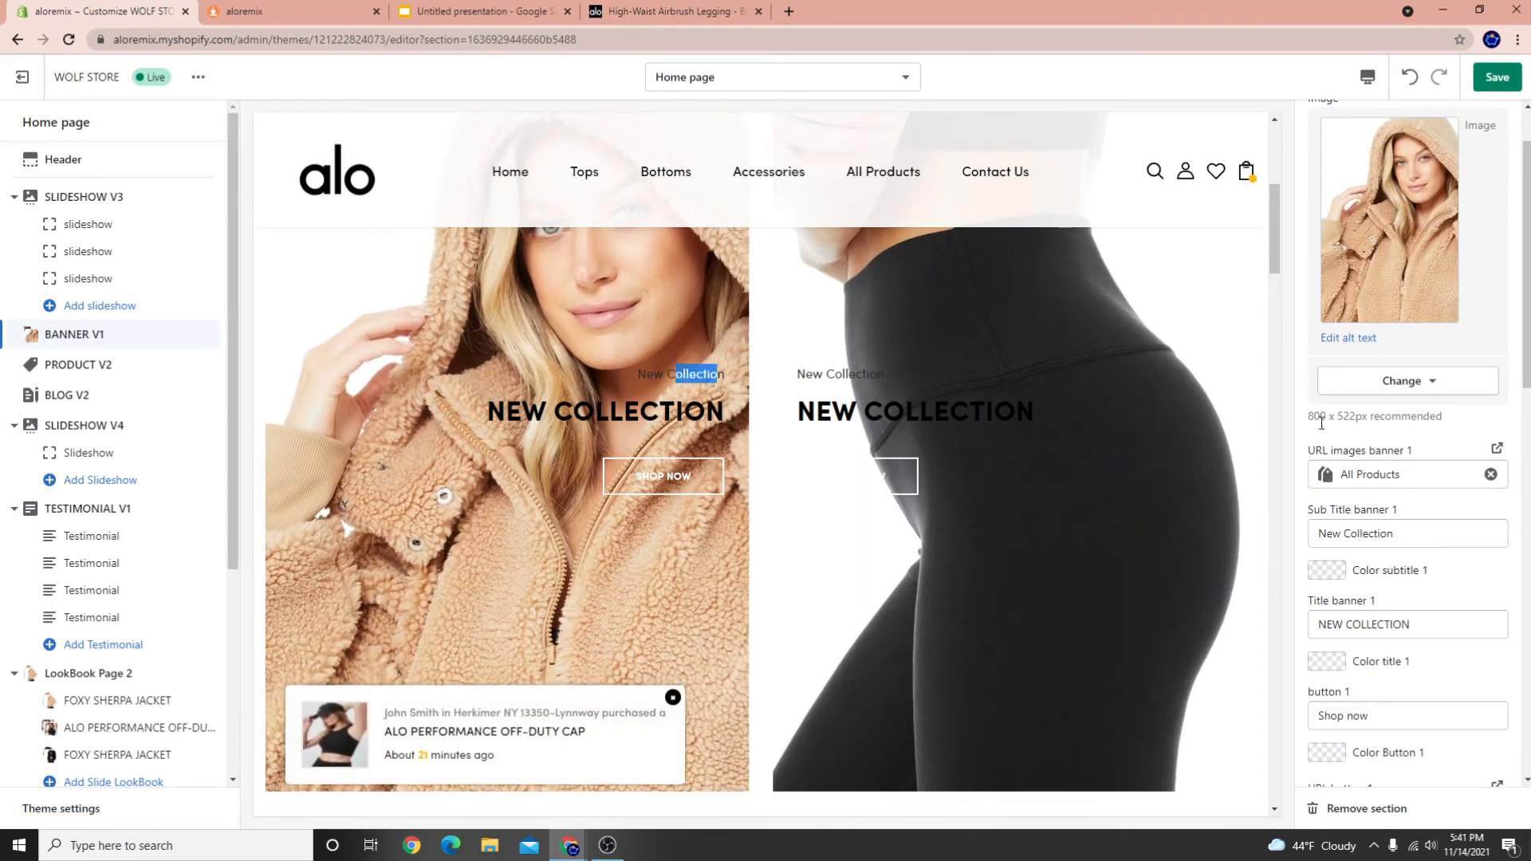
key("ctrl+a")
type("SH")
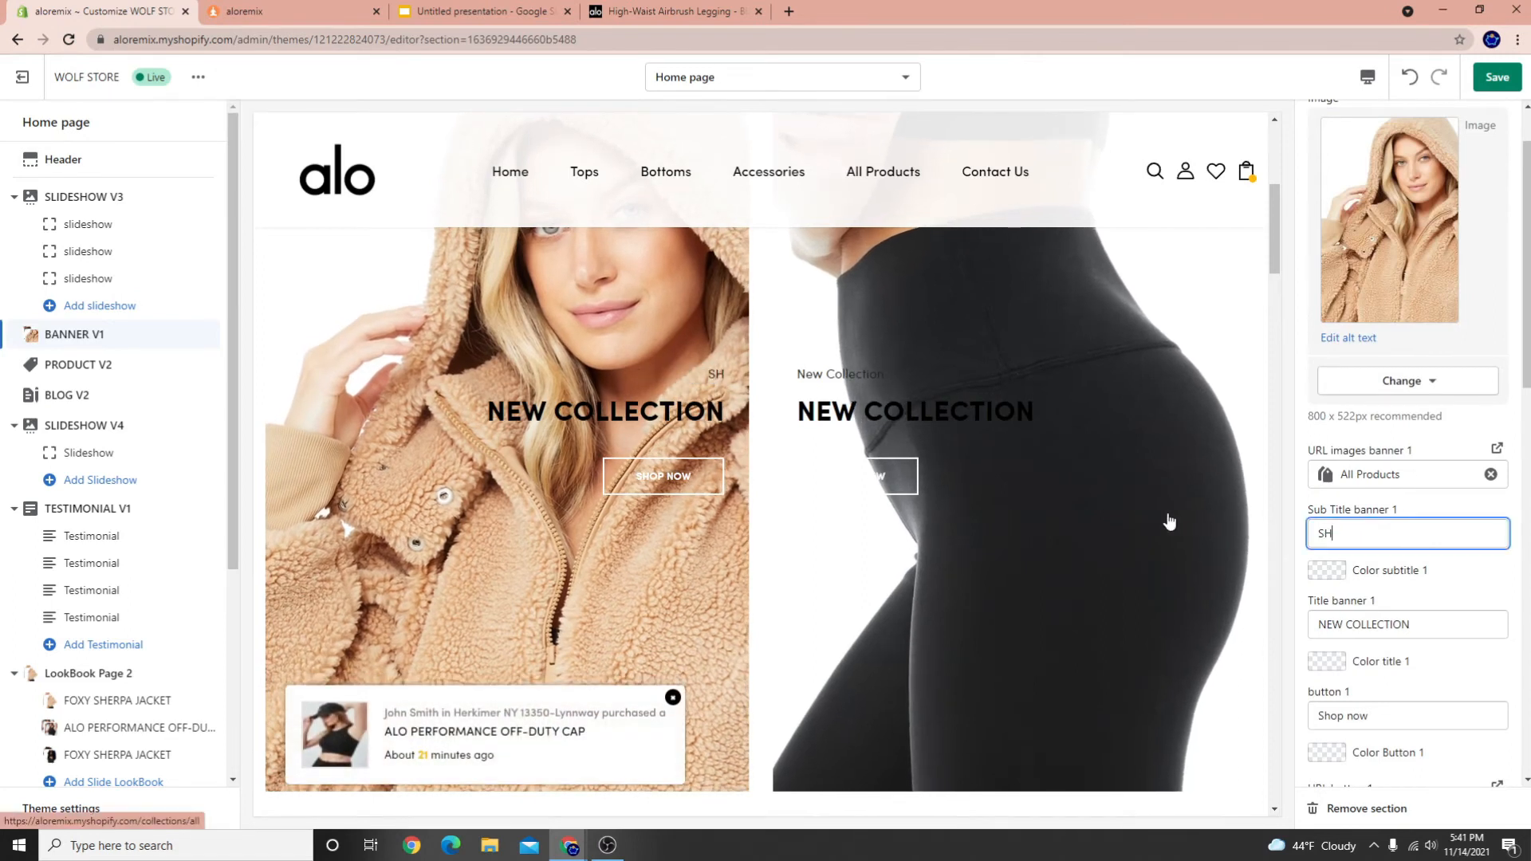
type("OP NOW")
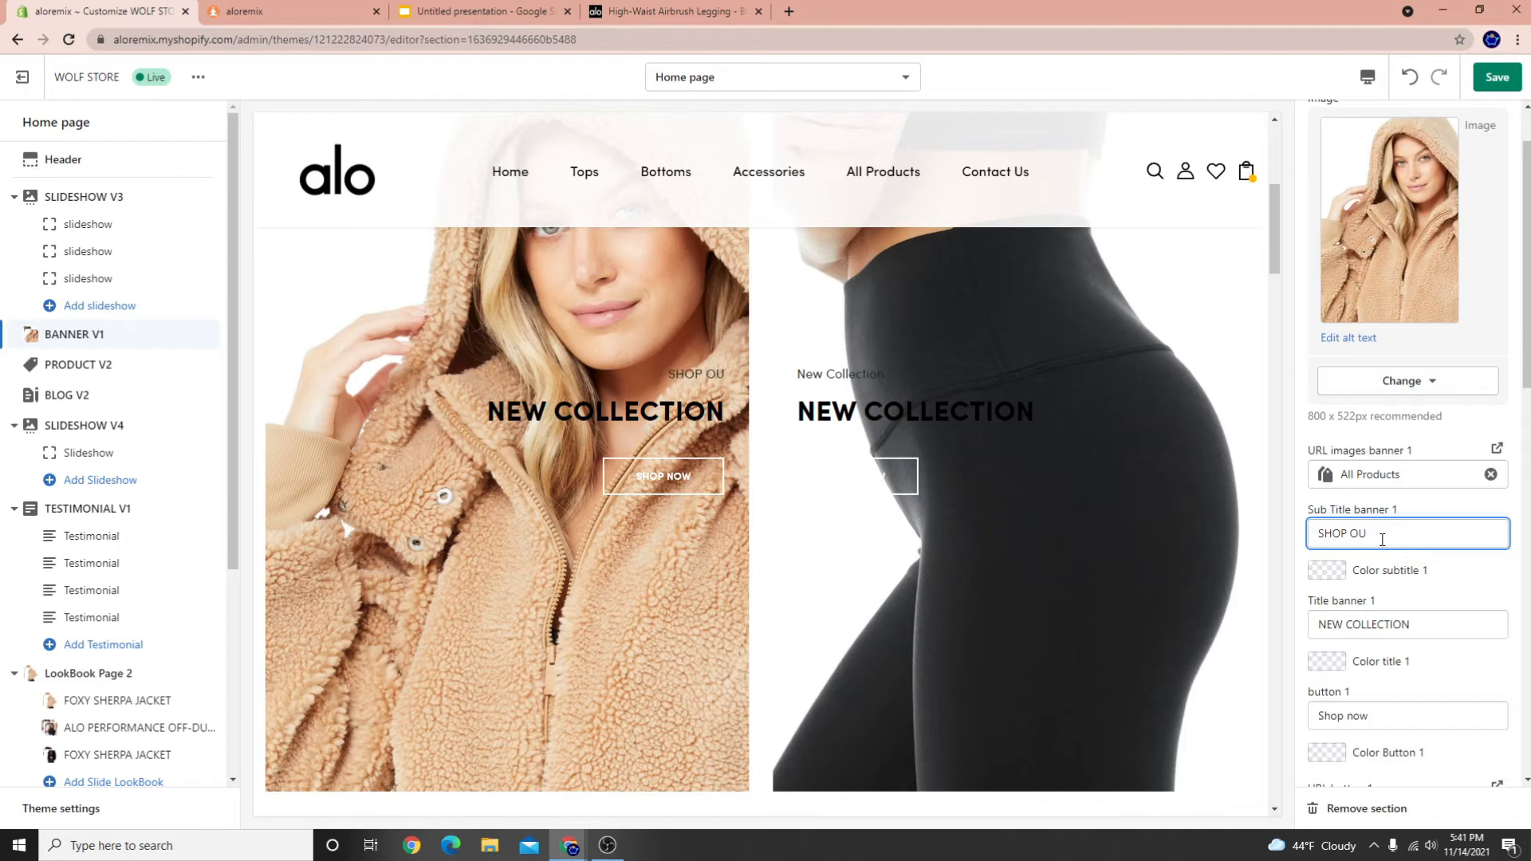
left_click(1415, 632)
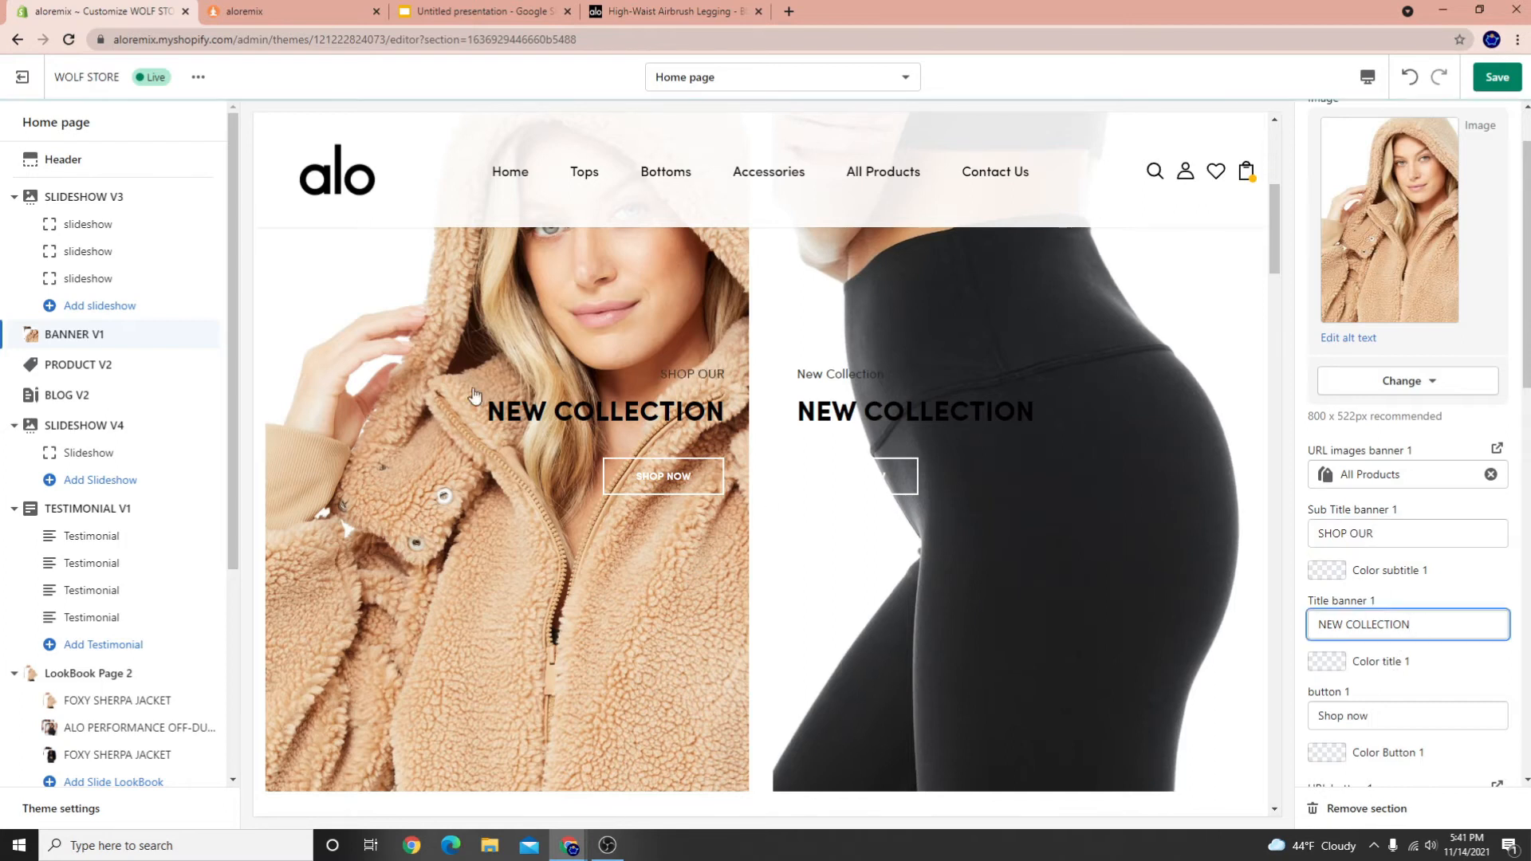
key("ctrl+a")
key("BackSpace")
type("BOTTOMS")
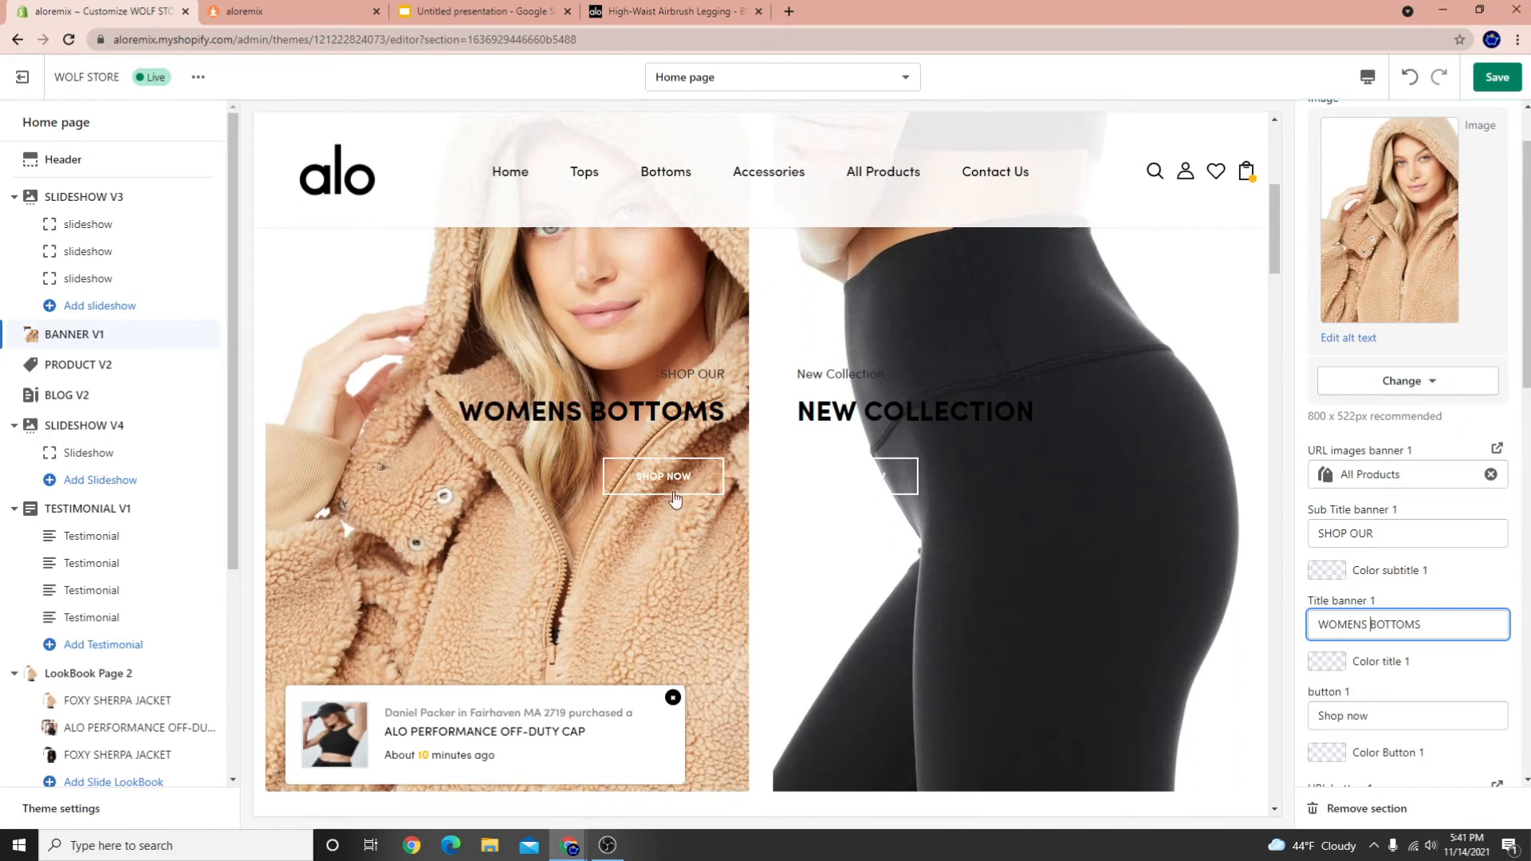
Set banner 2's subtitle to "SHOP OUR" and its title to "WOMENS BOTTOMS"
scroll(1425, 687, "down", 1)
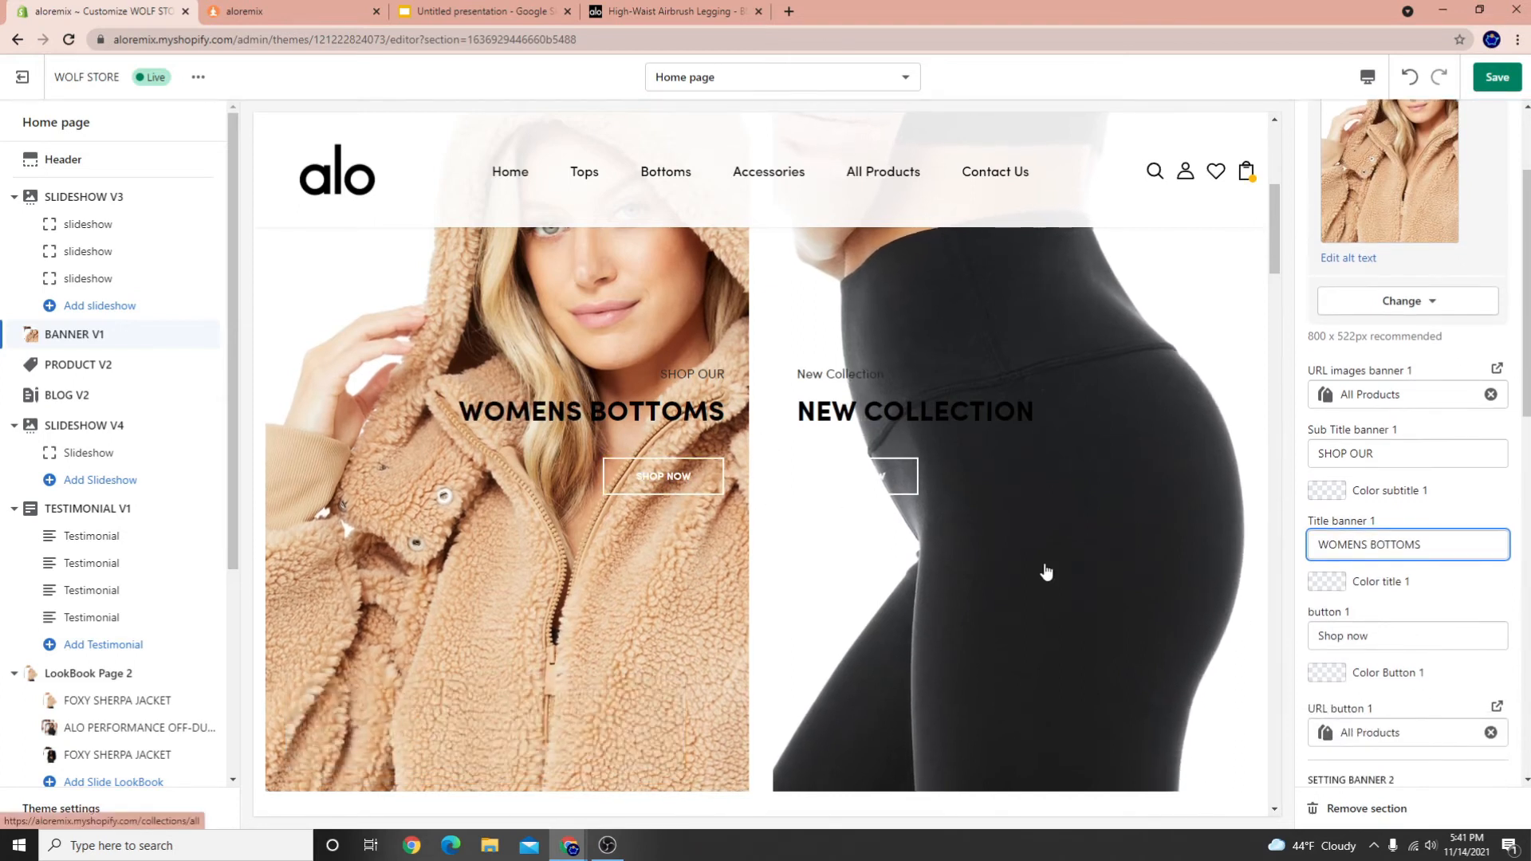
scroll(1337, 575, "down", 1)
scroll(1379, 535, "down", 9)
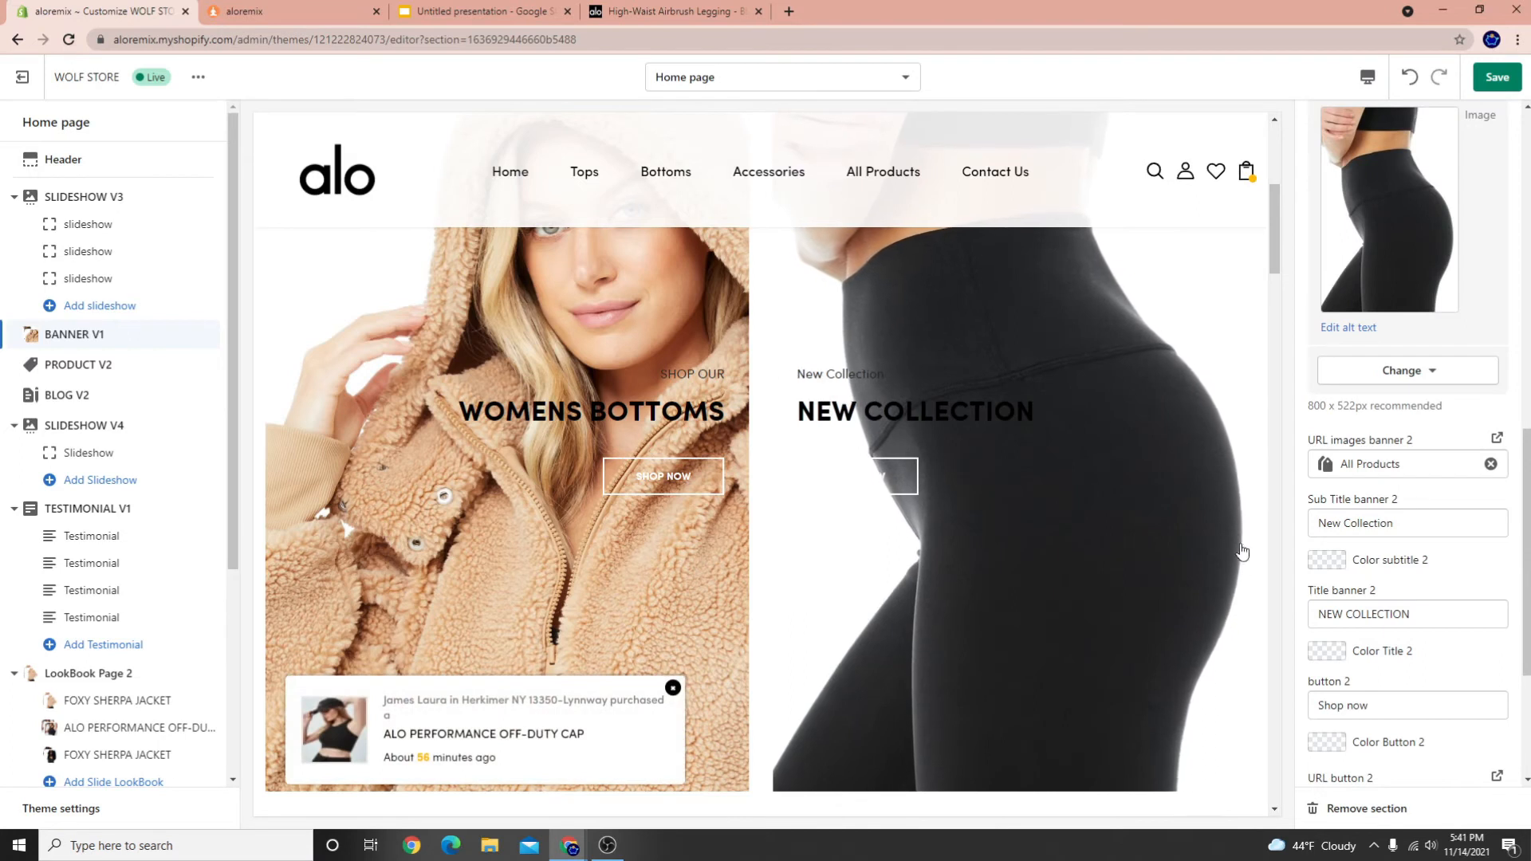
triple_click(1427, 511)
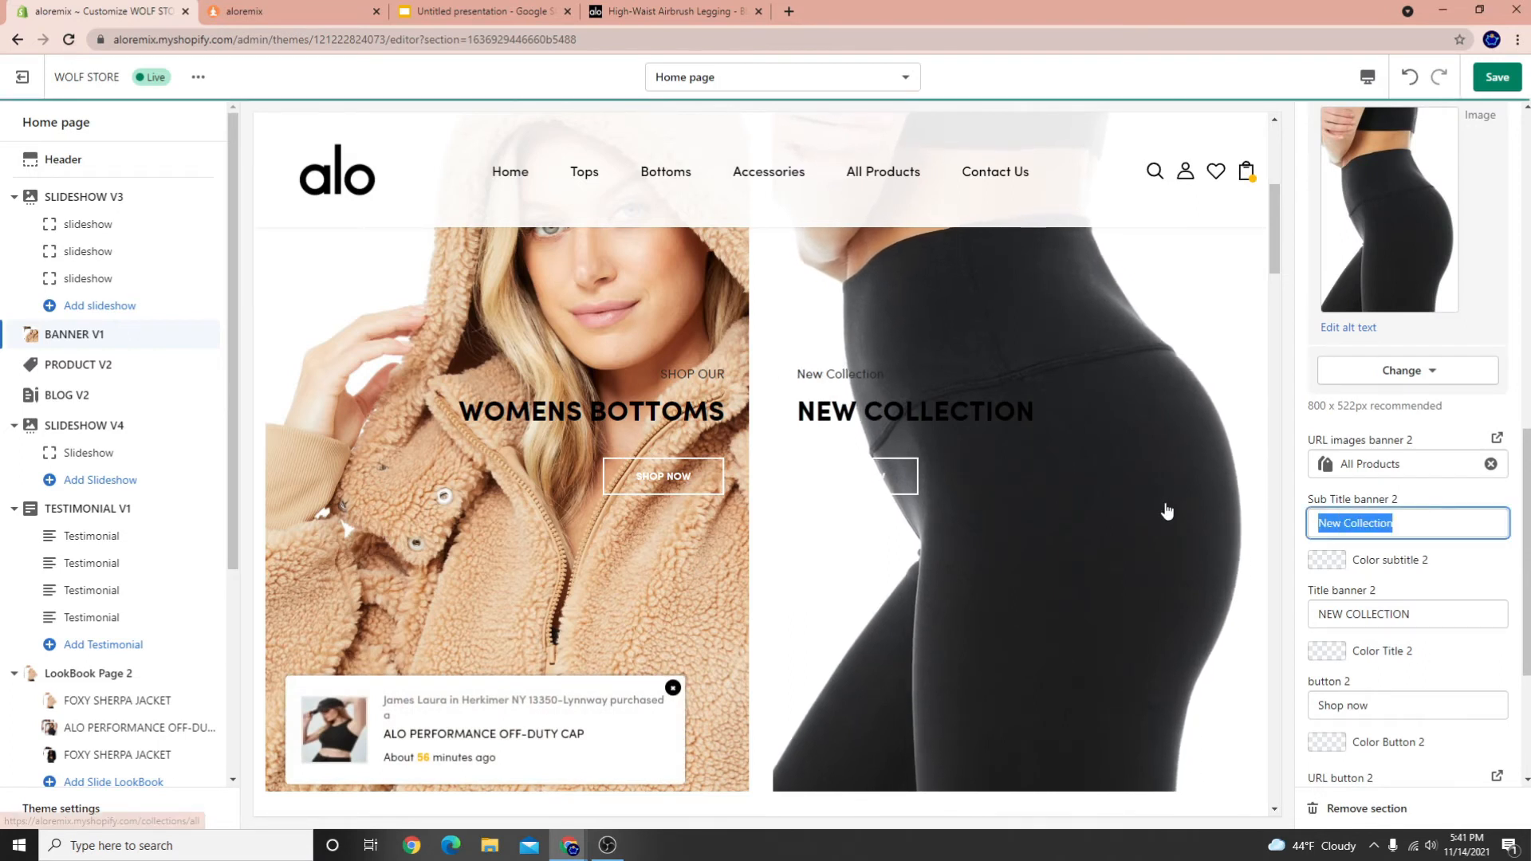
key("BackSpace")
type("SHOP OUR")
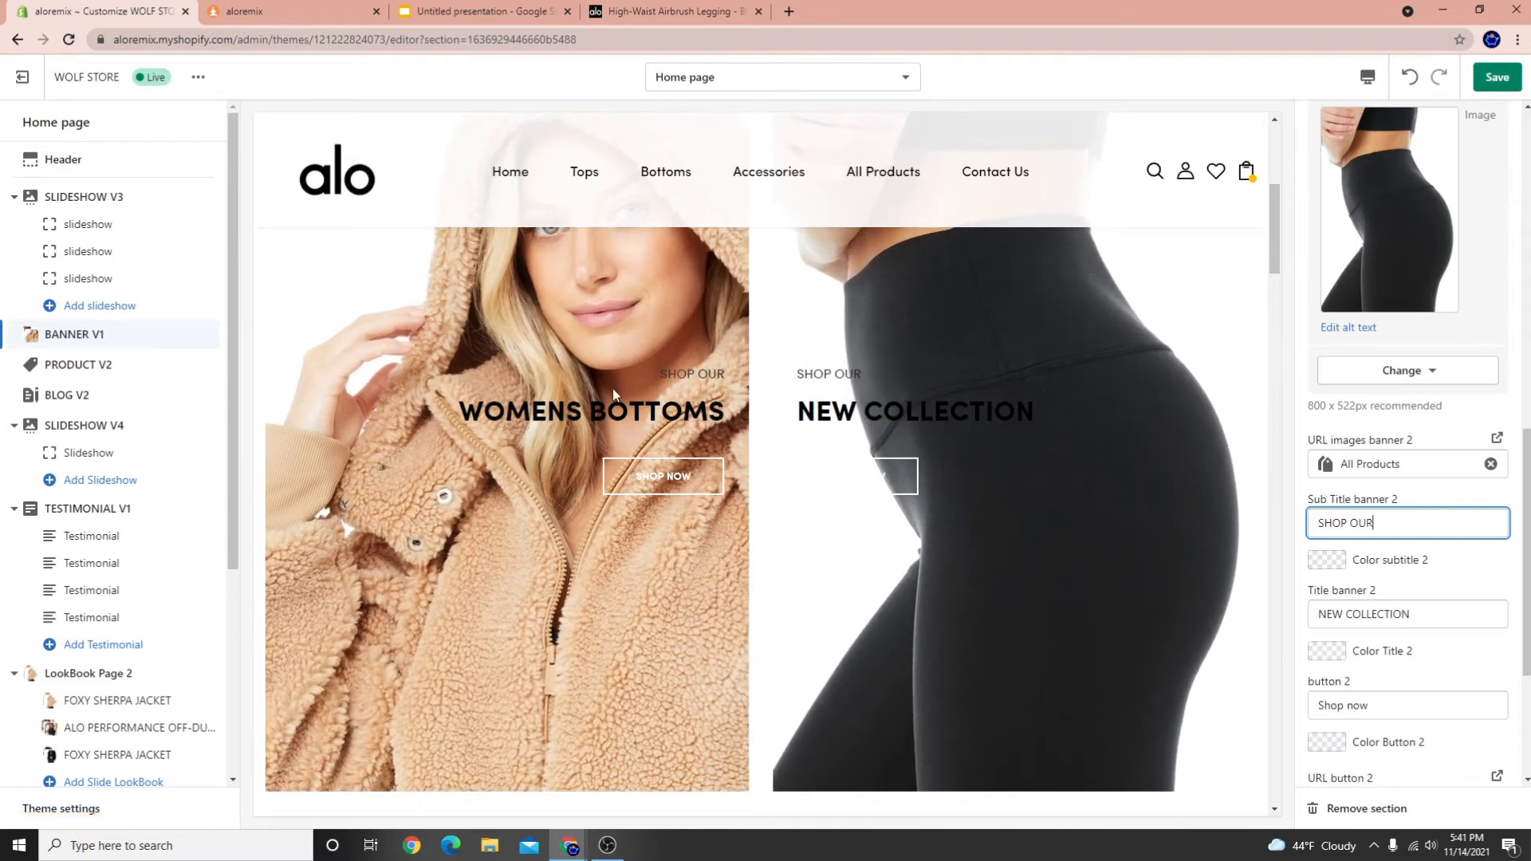
key("Tab")
key("Tab")
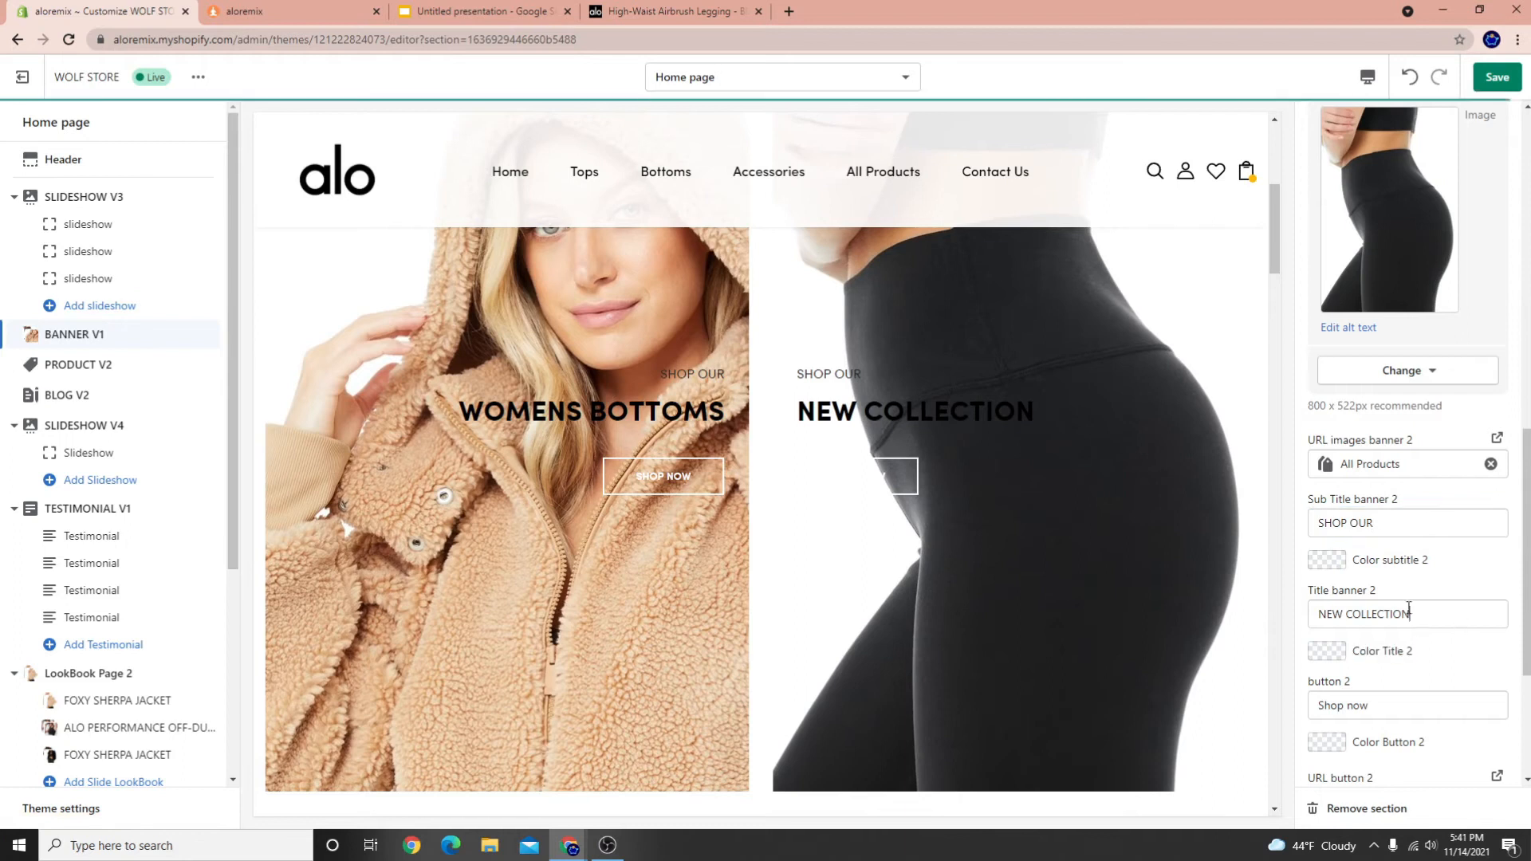
type("WOM")
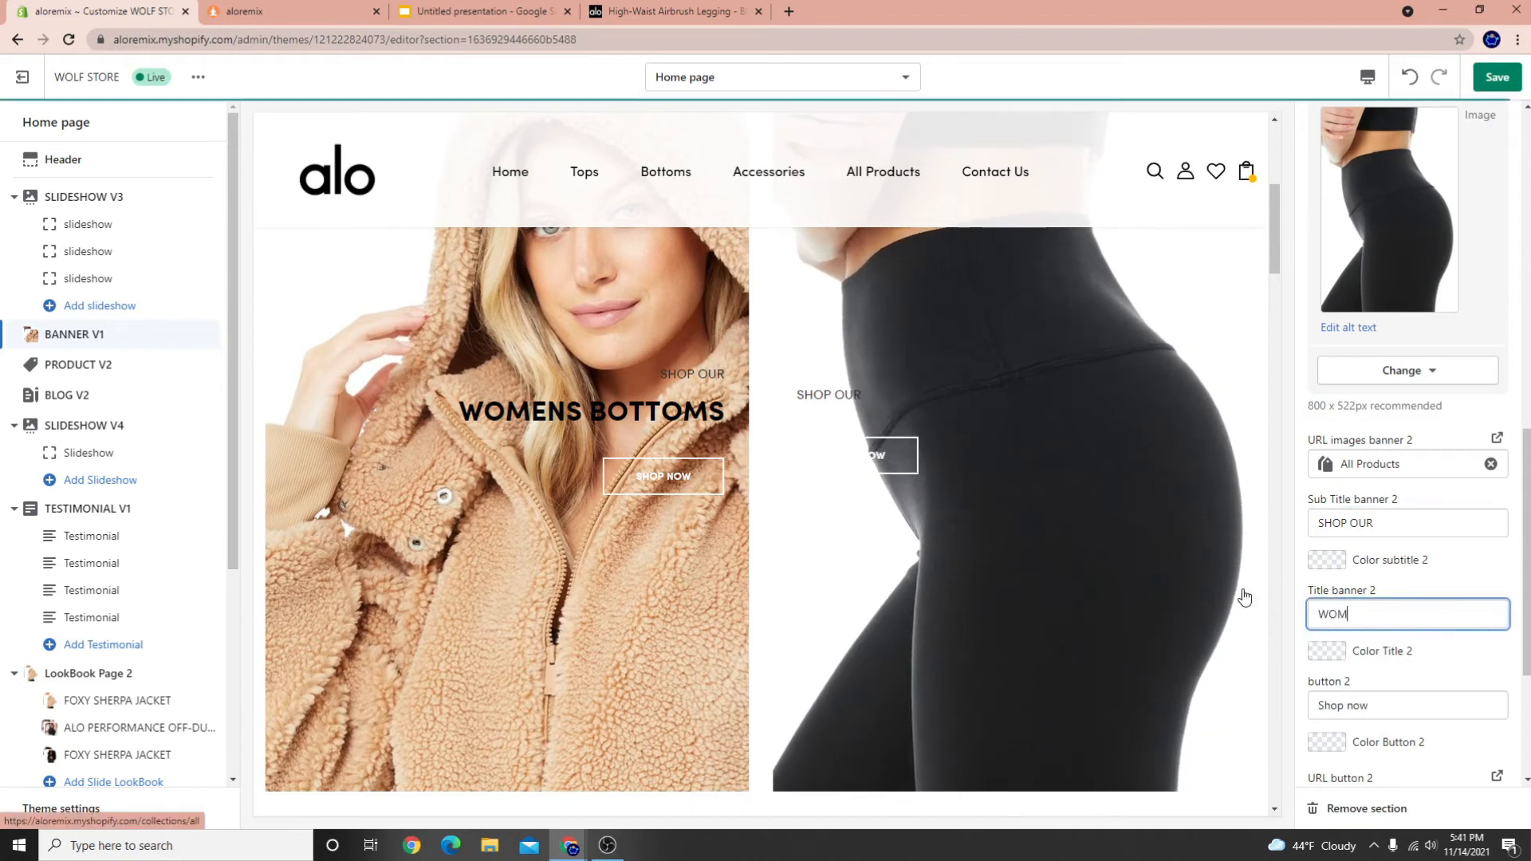
type("ENS BOTTOMS")
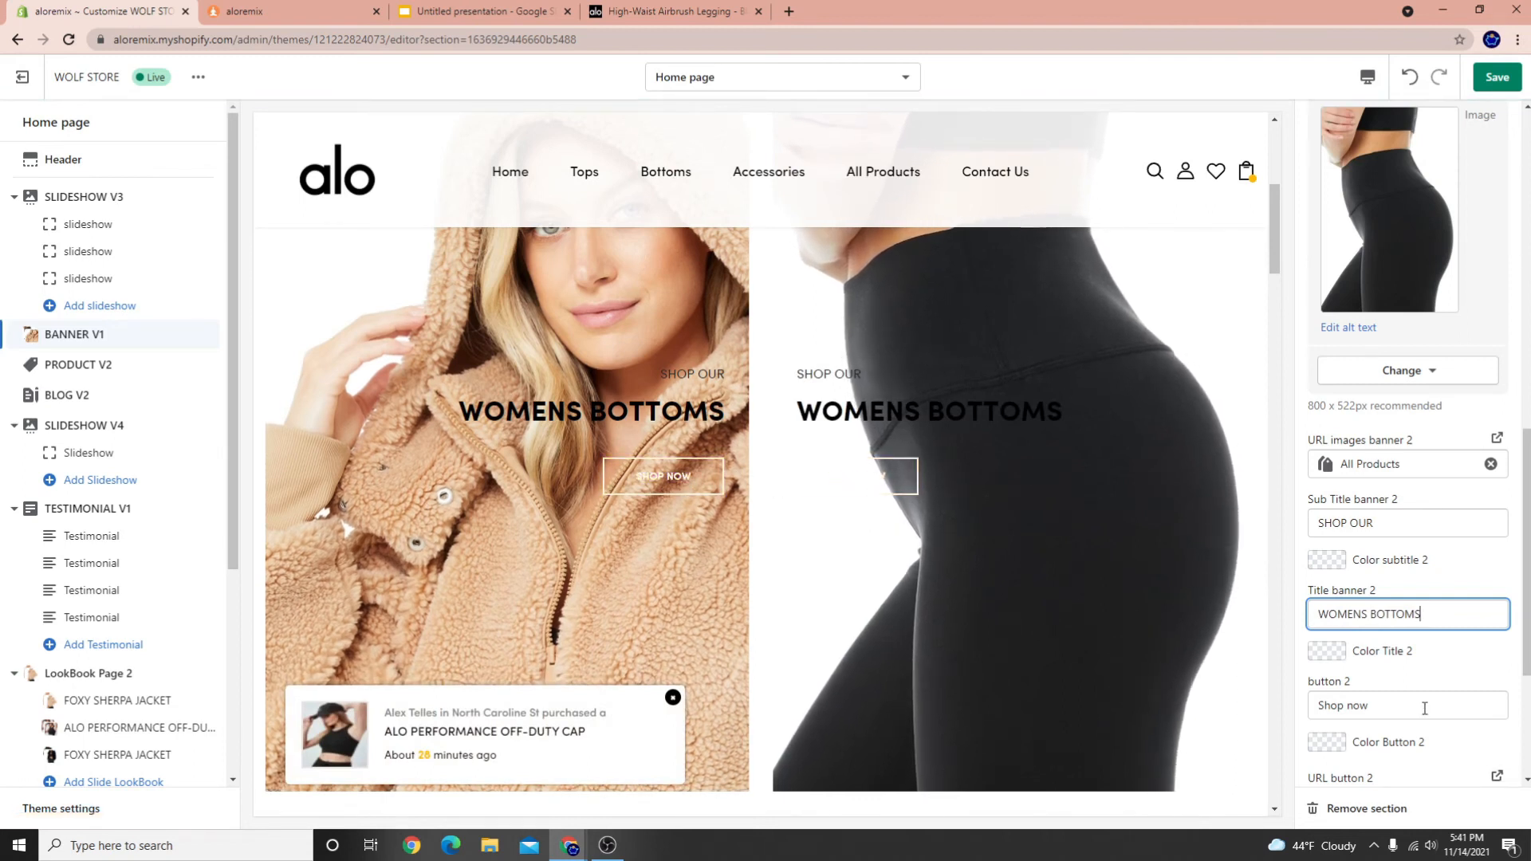
Set banner 2's button color to black (#000000)
scroll(1424, 709, "down", 2)
left_click(1344, 583)
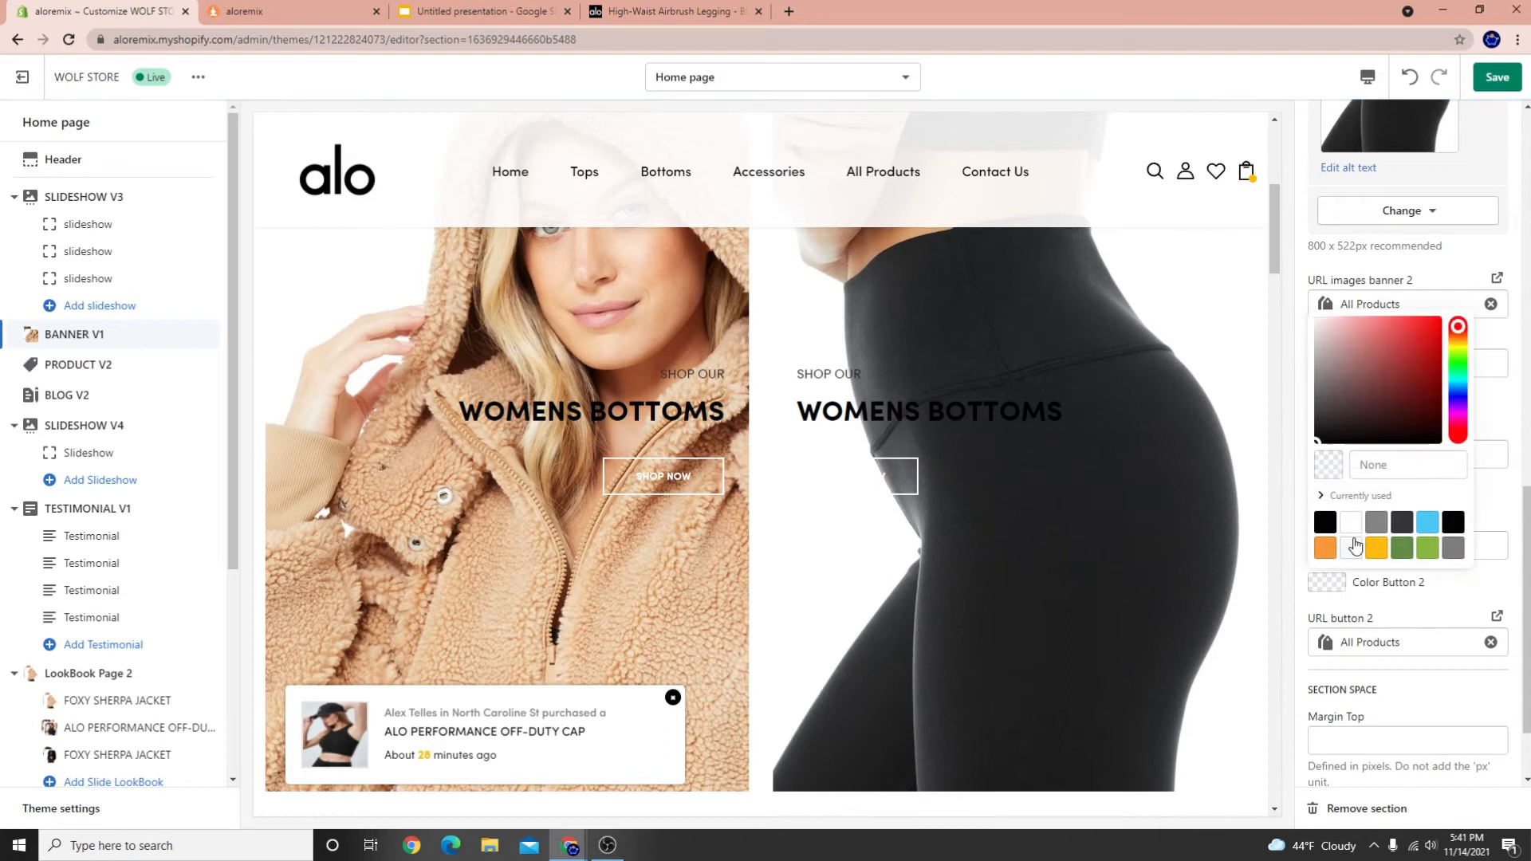
left_click(1325, 524)
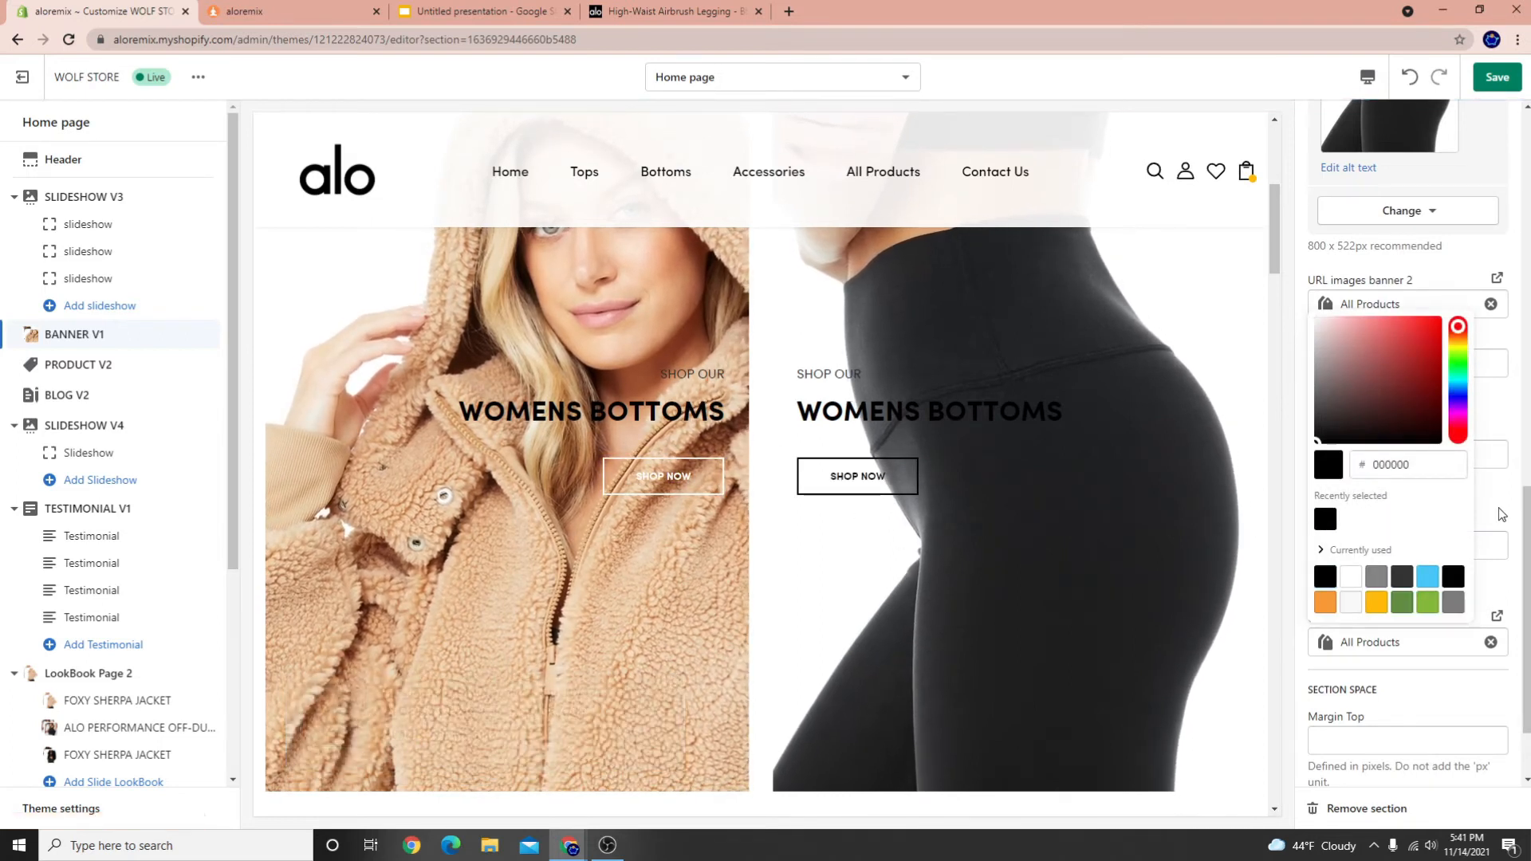
left_click(695, 457)
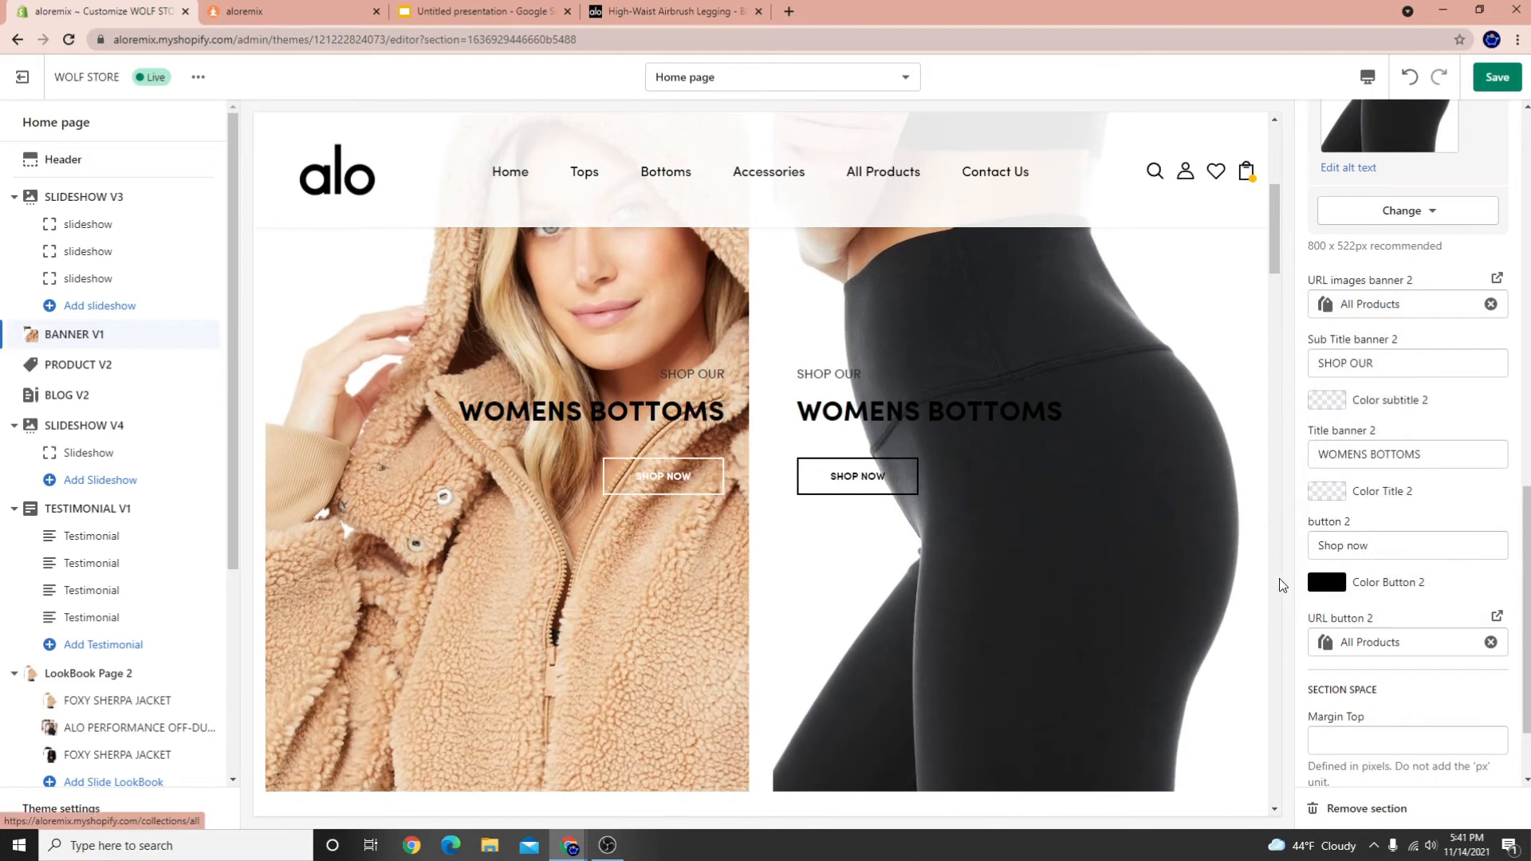
Set the button color of BANNER V1's banner 1 to black (#000000)
scroll(1408, 590, "up", 1)
scroll(1408, 590, "up", 7)
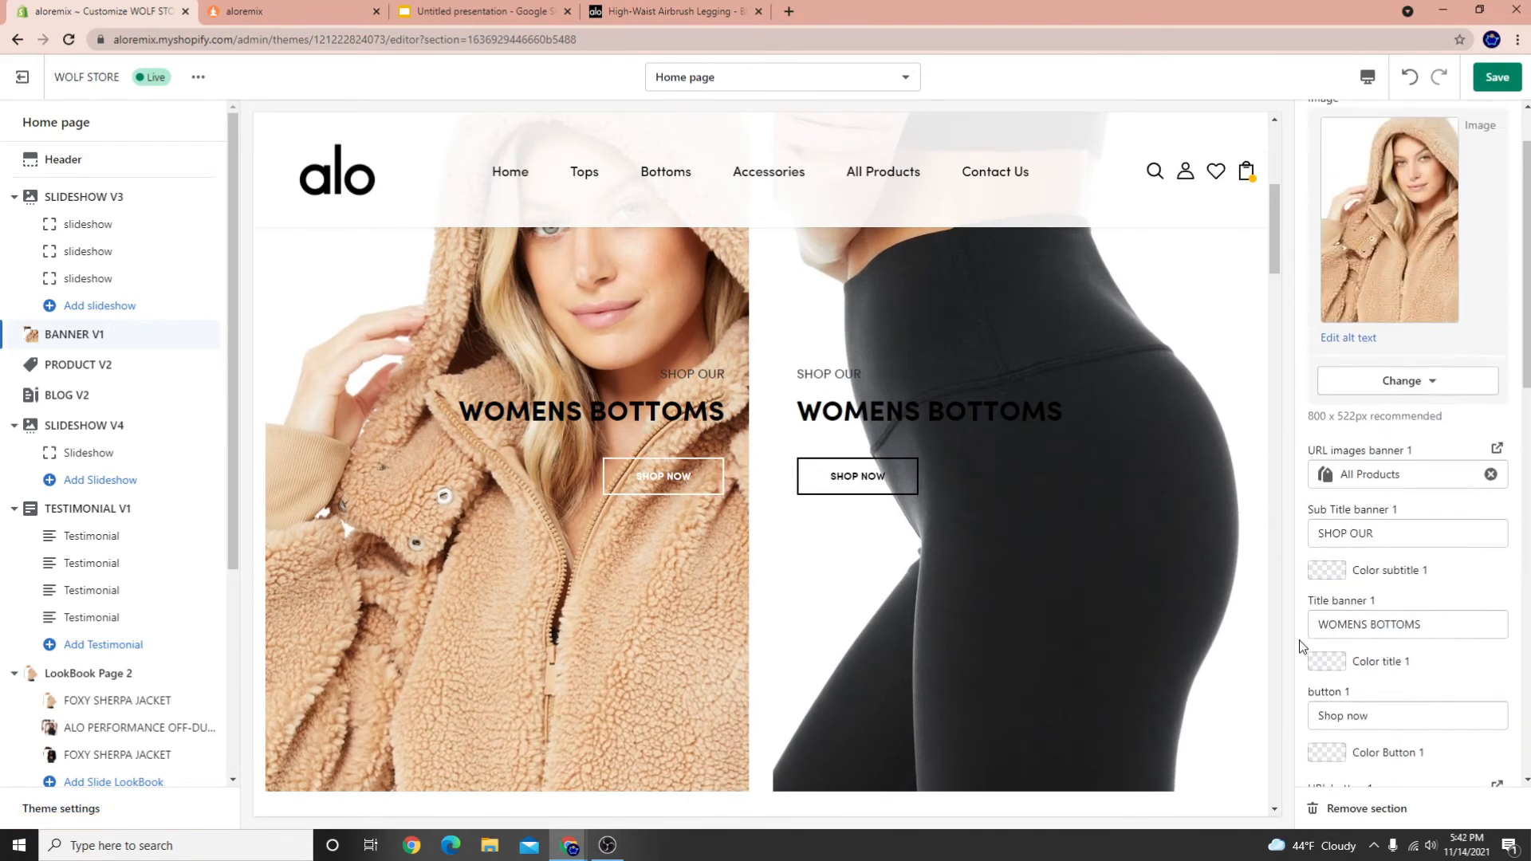
scroll(1344, 638, "down", 3)
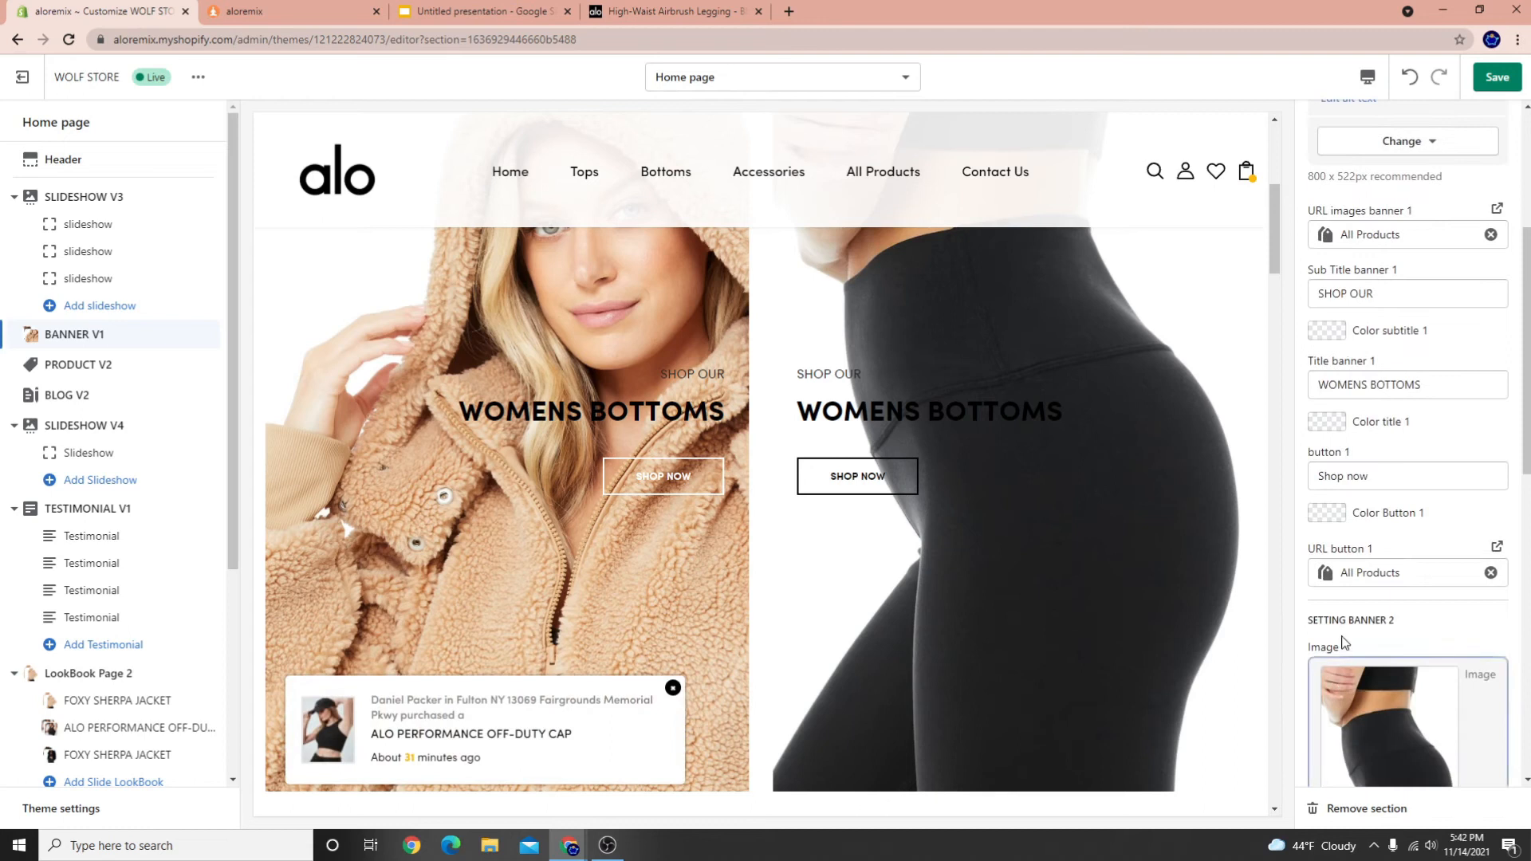
left_click(1328, 513)
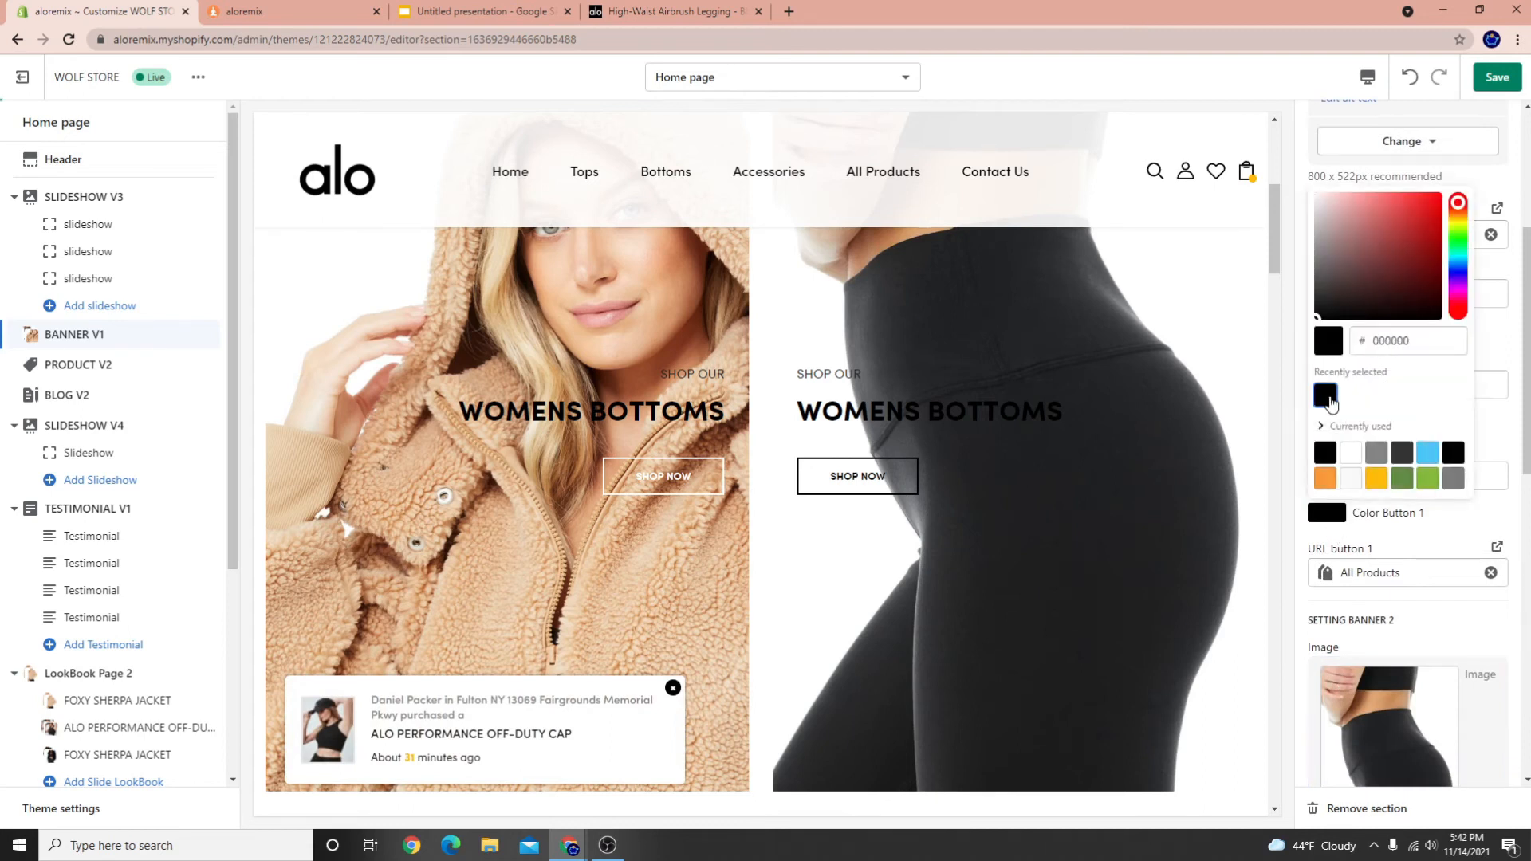
scroll(586, 568, "up", 2)
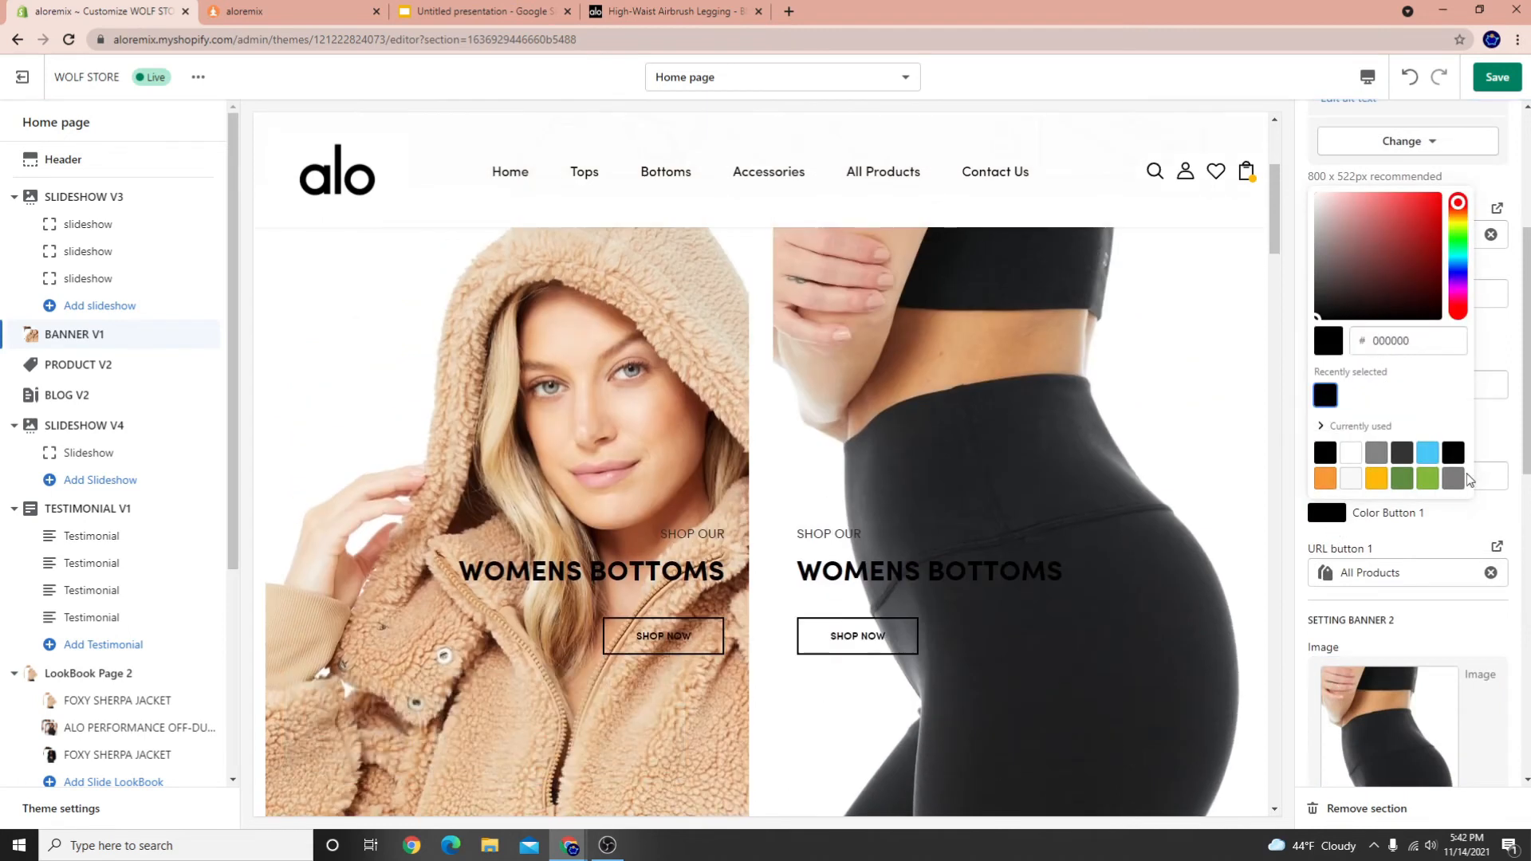
left_click(1499, 429)
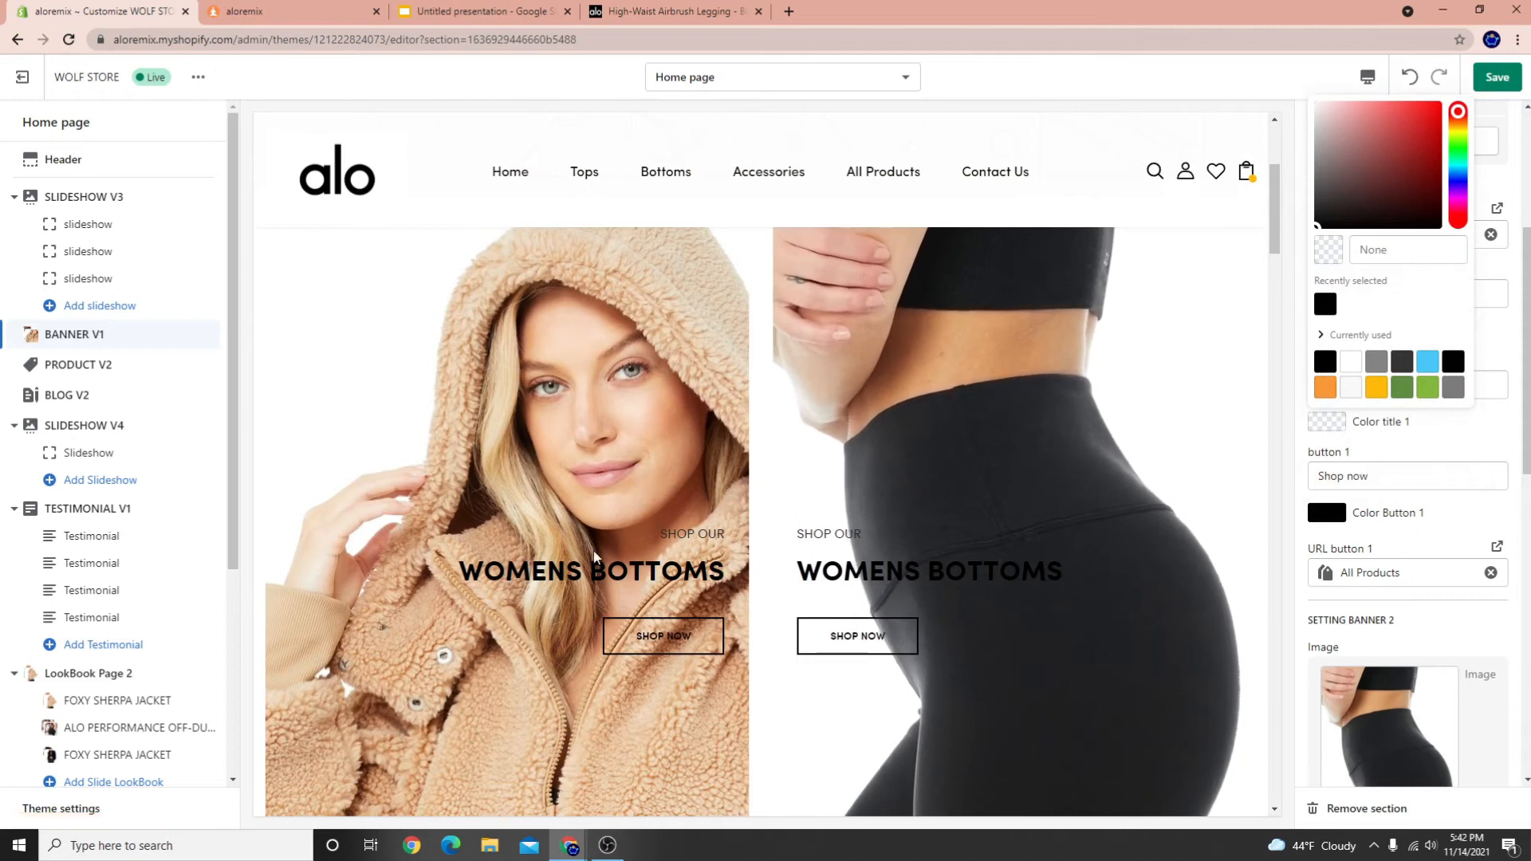
left_click_drag(614, 560, 645, 569)
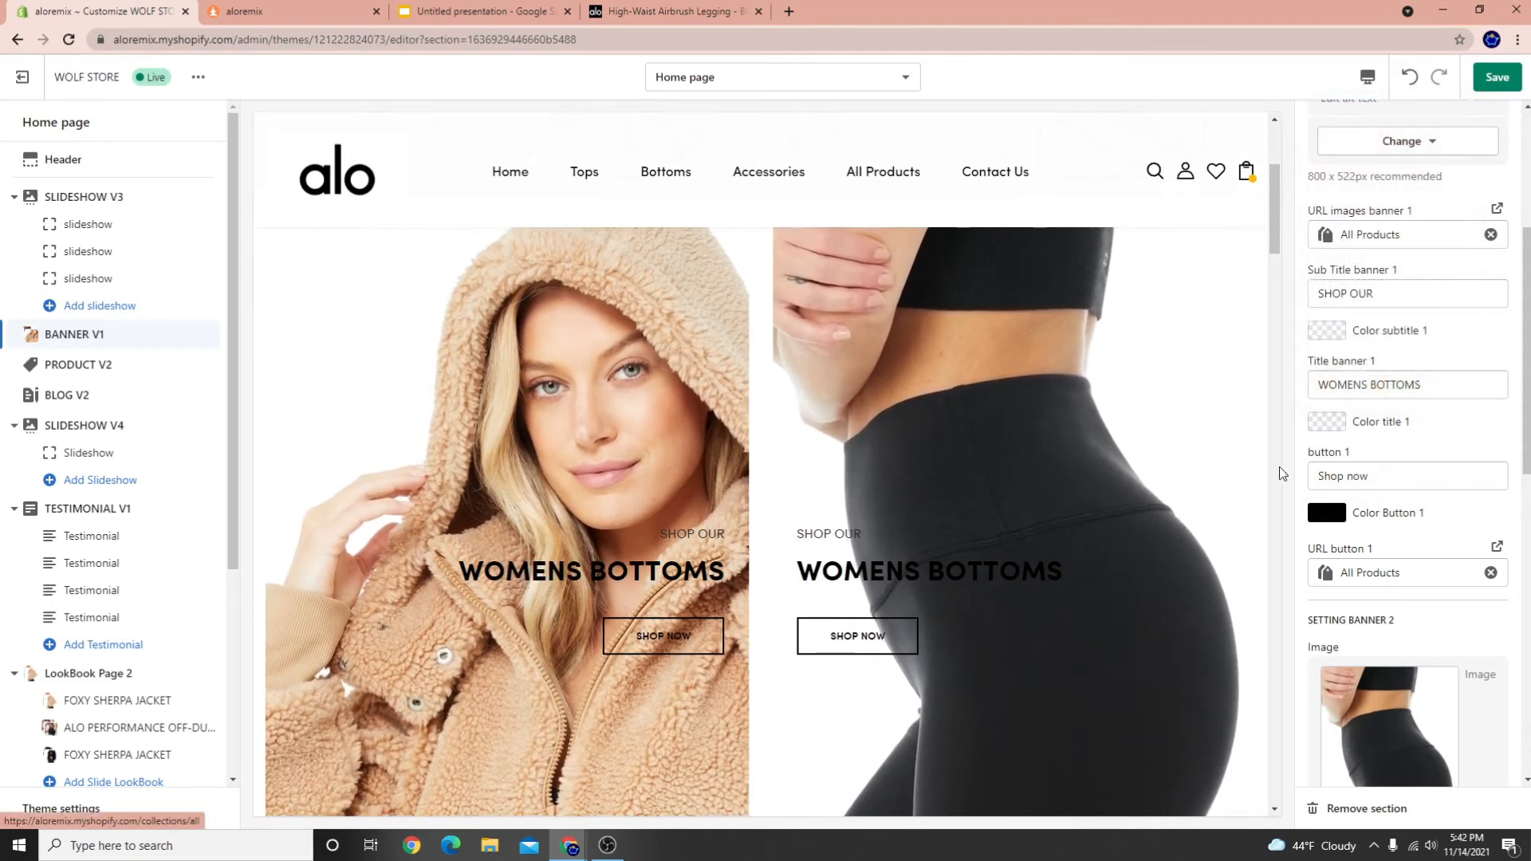
Change banner 1's title in BANNER V1 to "WOMENS TOPS"
scroll(1439, 428, "up", 1)
scroll(1439, 428, "up", 2)
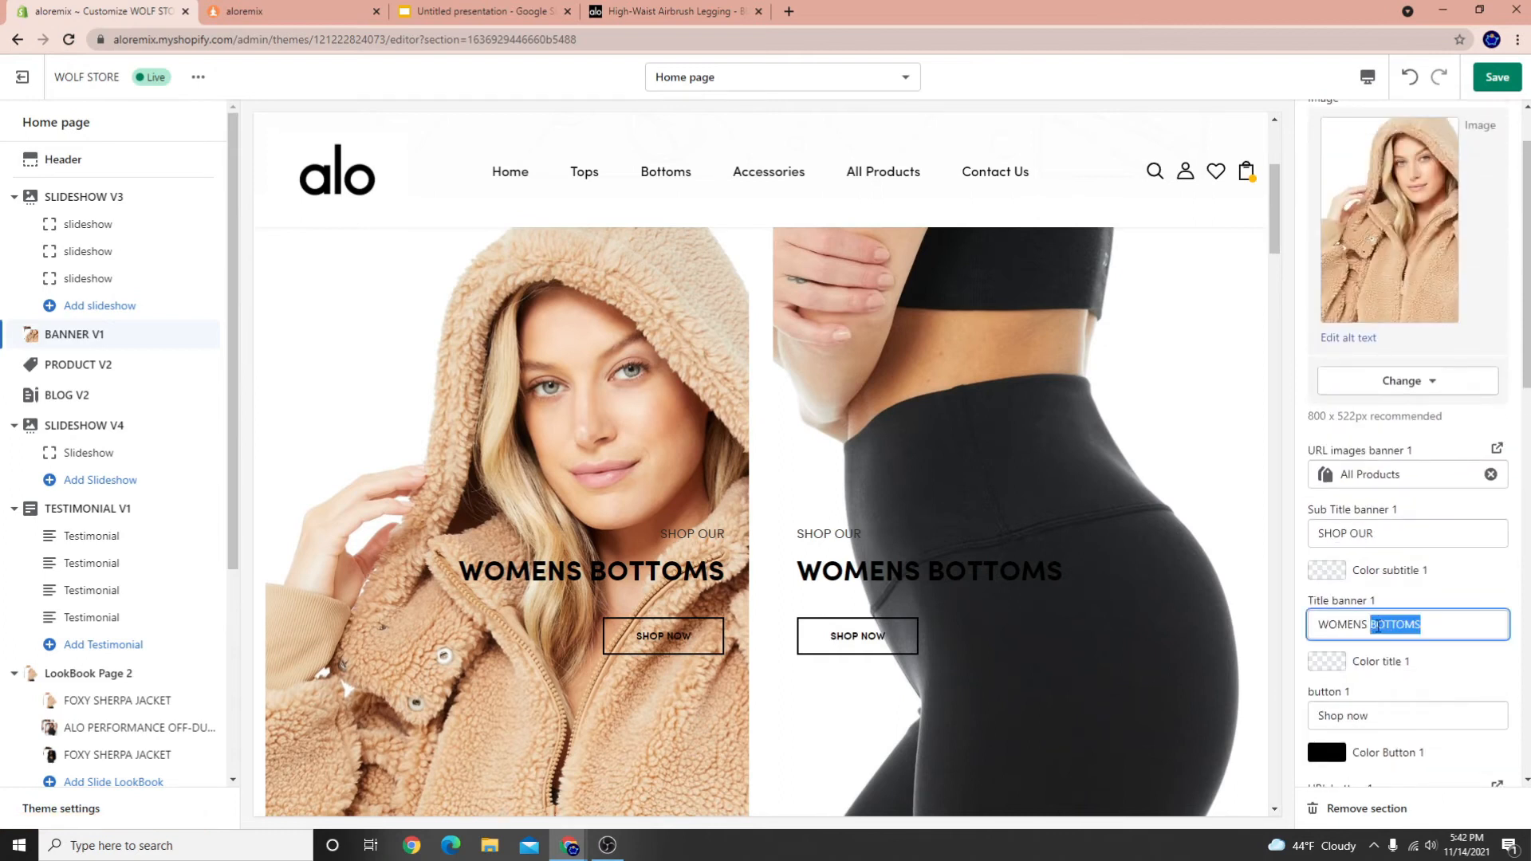
scroll(1403, 502, "down", 5)
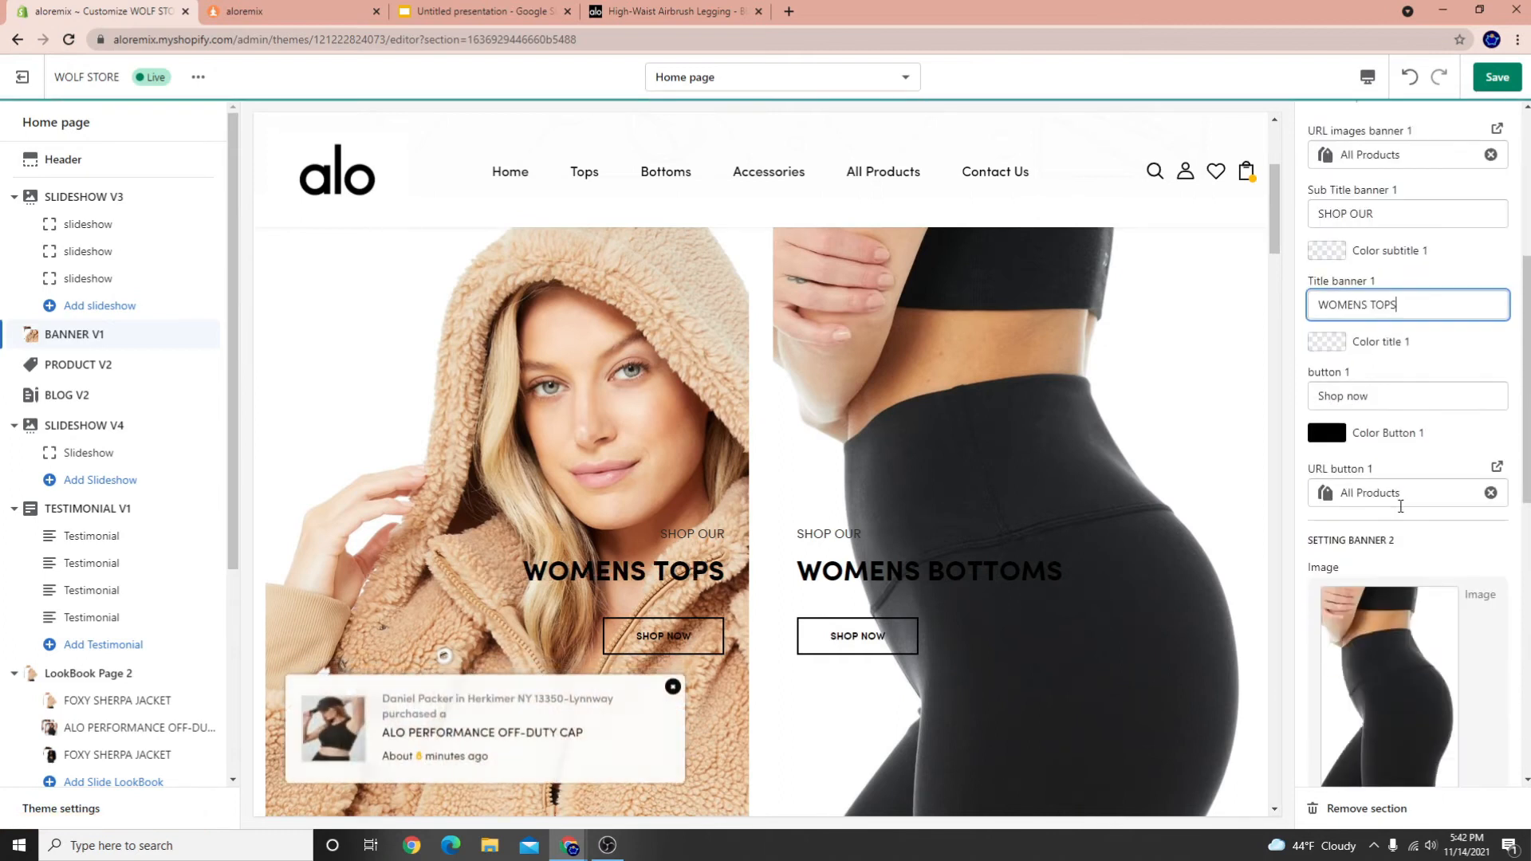
Review the remaining BANNER V1 settings and check both banners' texts and buttons in the home page preview
scroll(1466, 621, "down", 5)
scroll(620, 609, "down", 4)
scroll(673, 432, "up", 4)
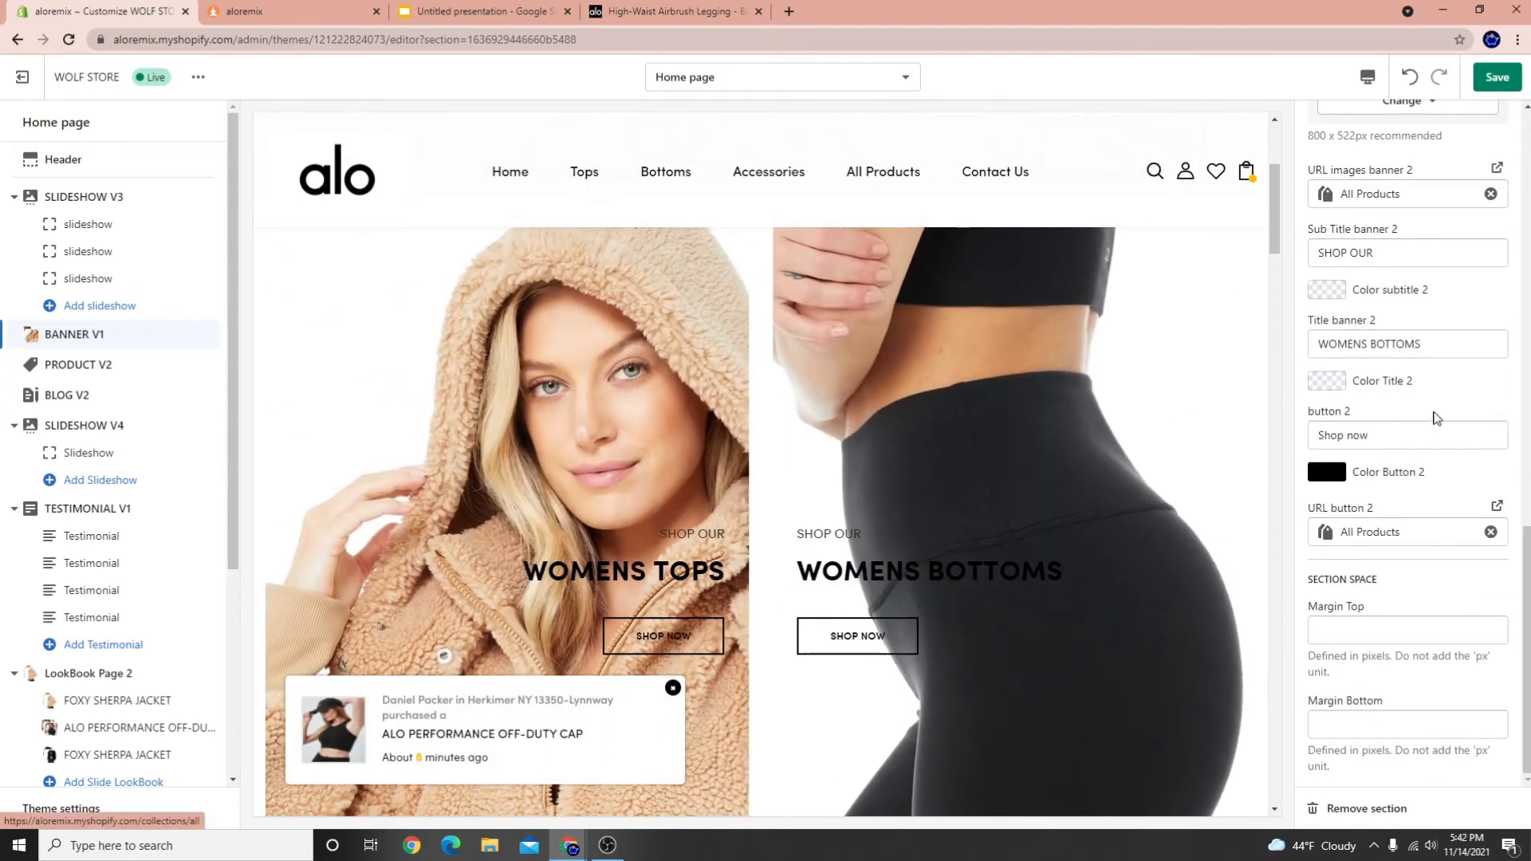
scroll(612, 503, "up", 6)
scroll(603, 501, "down", 9)
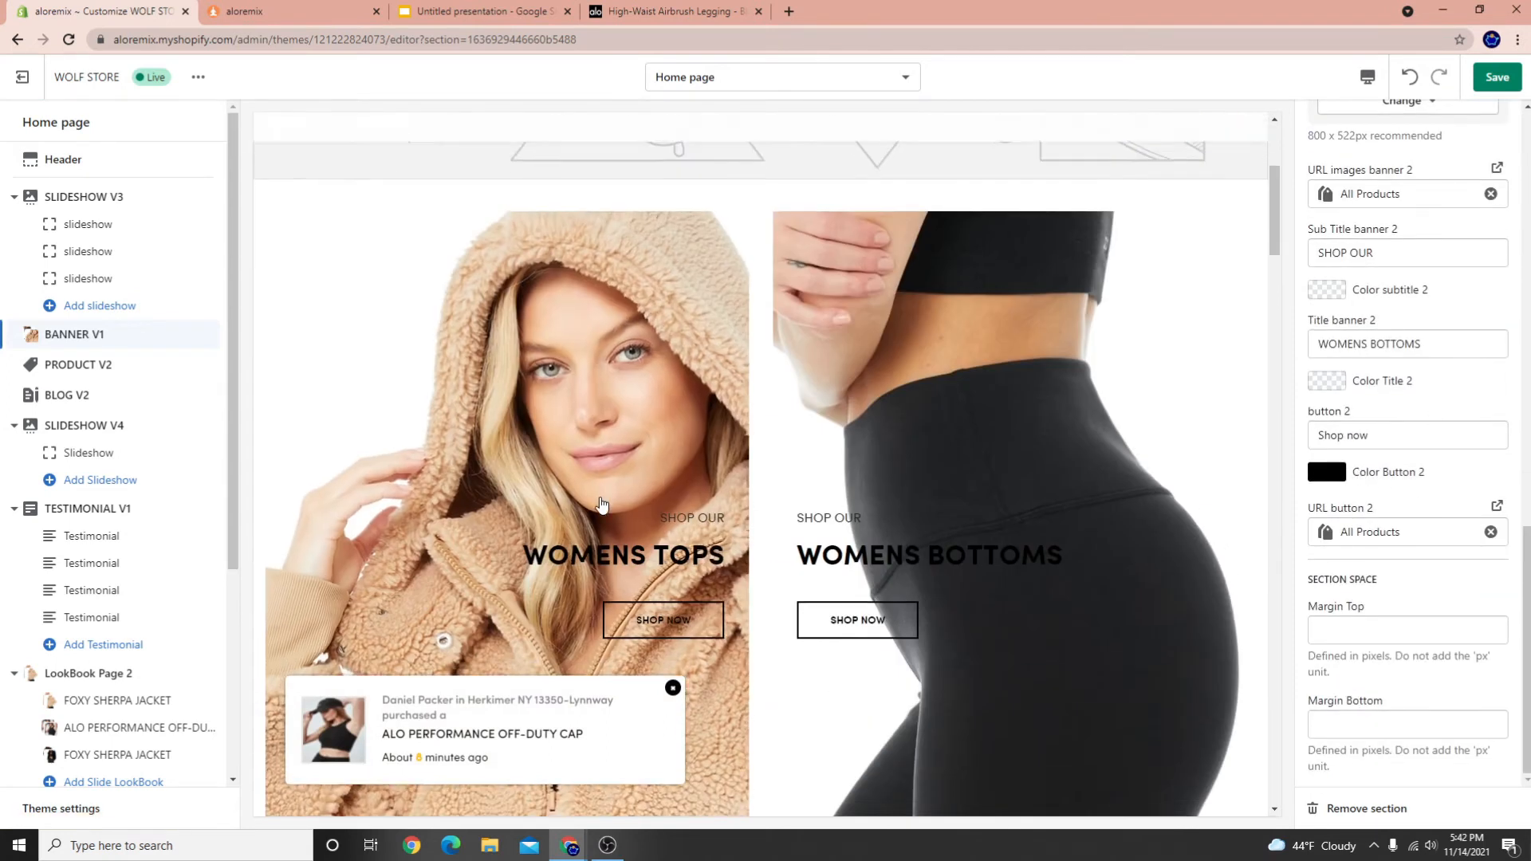
scroll(638, 507, "up", 3)
scroll(654, 508, "up", 1)
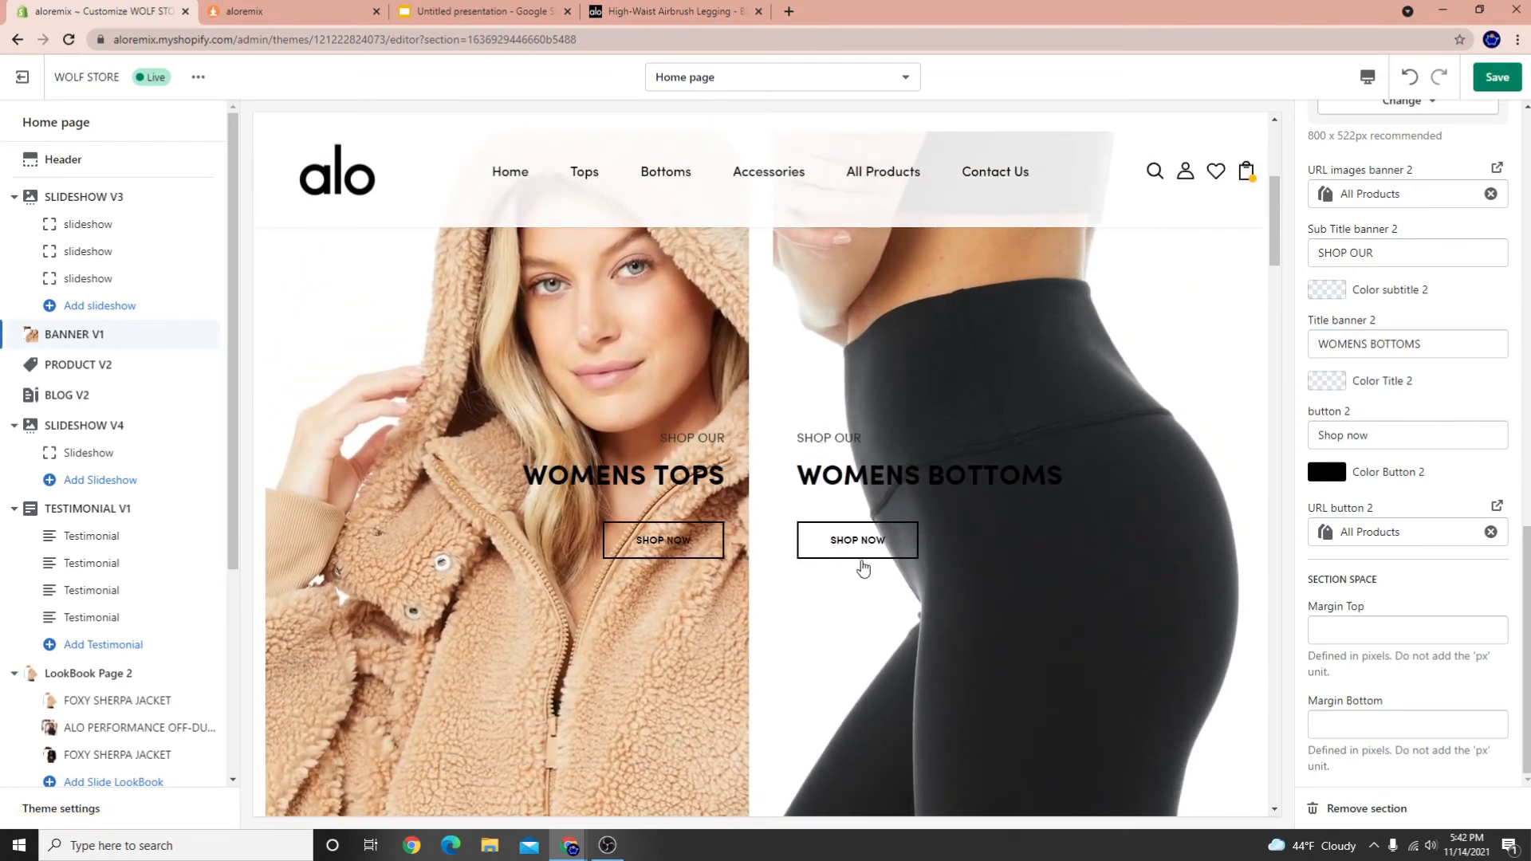
Replace banner 1's button link with the Tops collection
scroll(1324, 568, "up", 9)
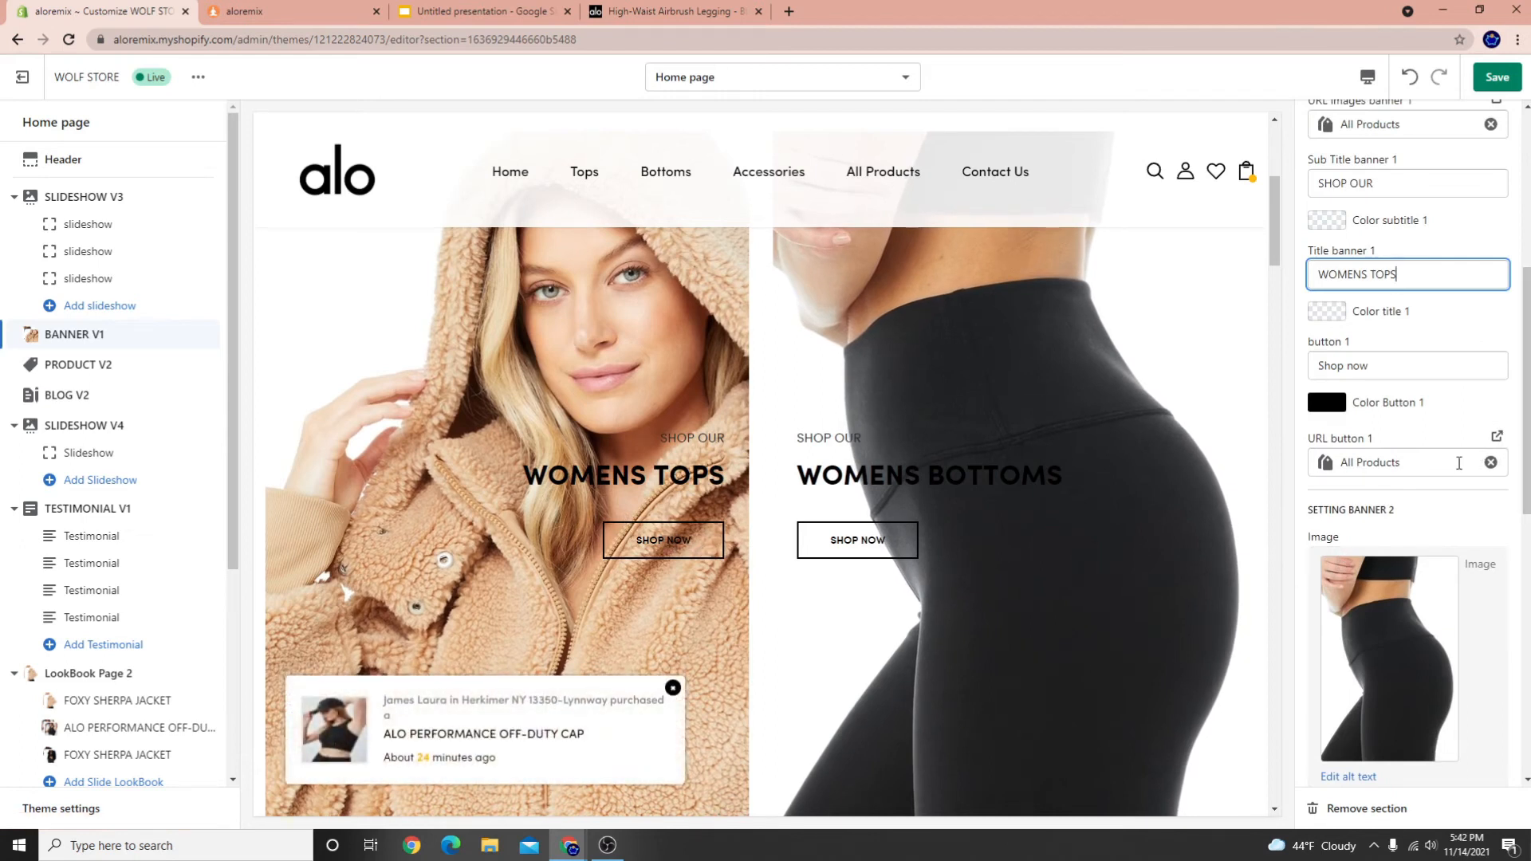
scroll(1458, 462, "up", 3)
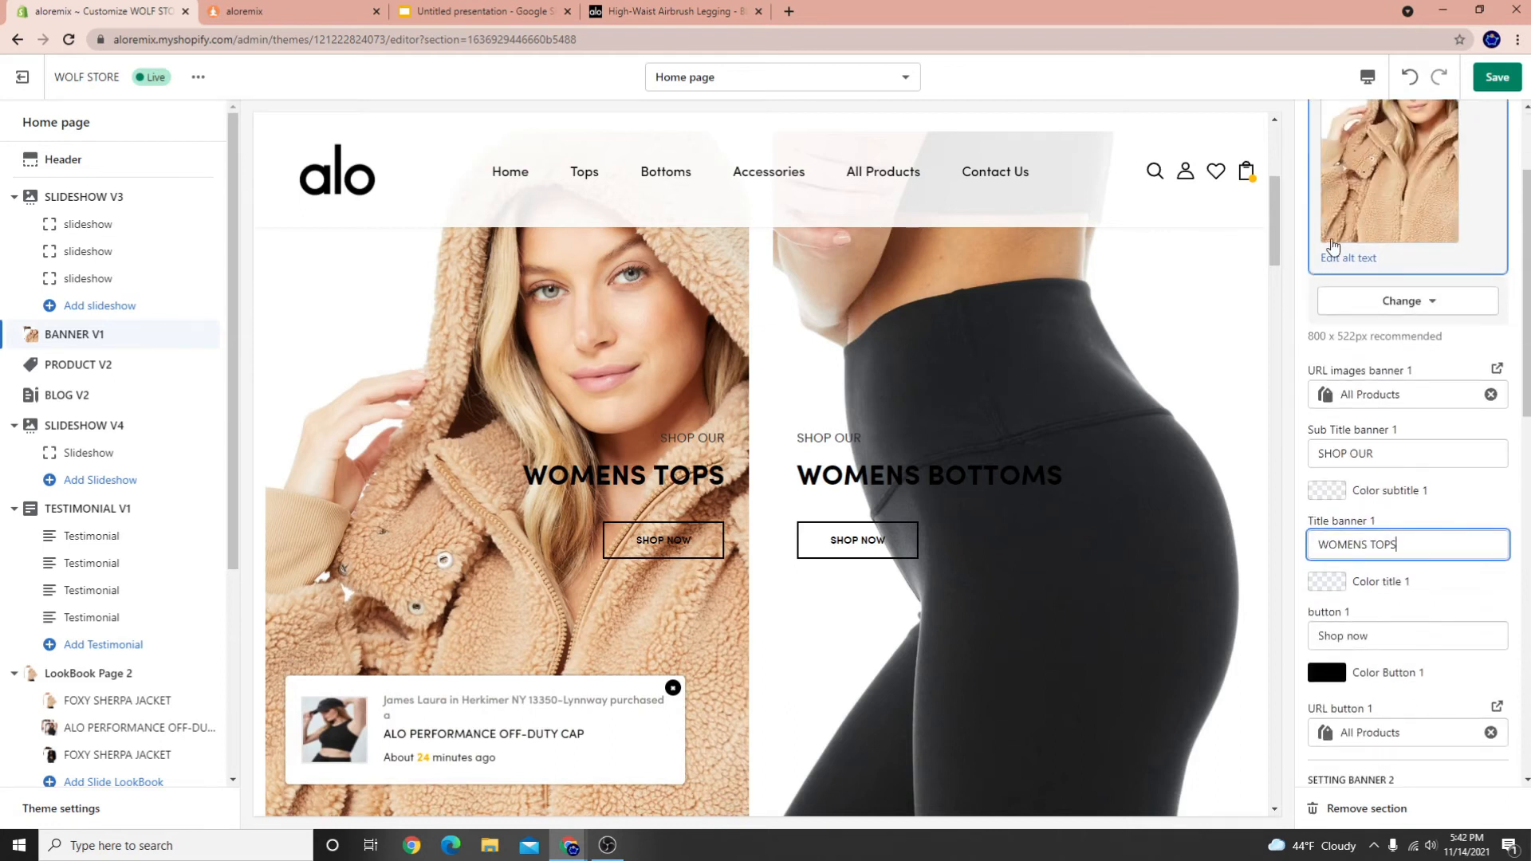
scroll(1383, 558, "down", 2)
left_click_drag(1317, 555, 1373, 555)
left_click(1490, 574)
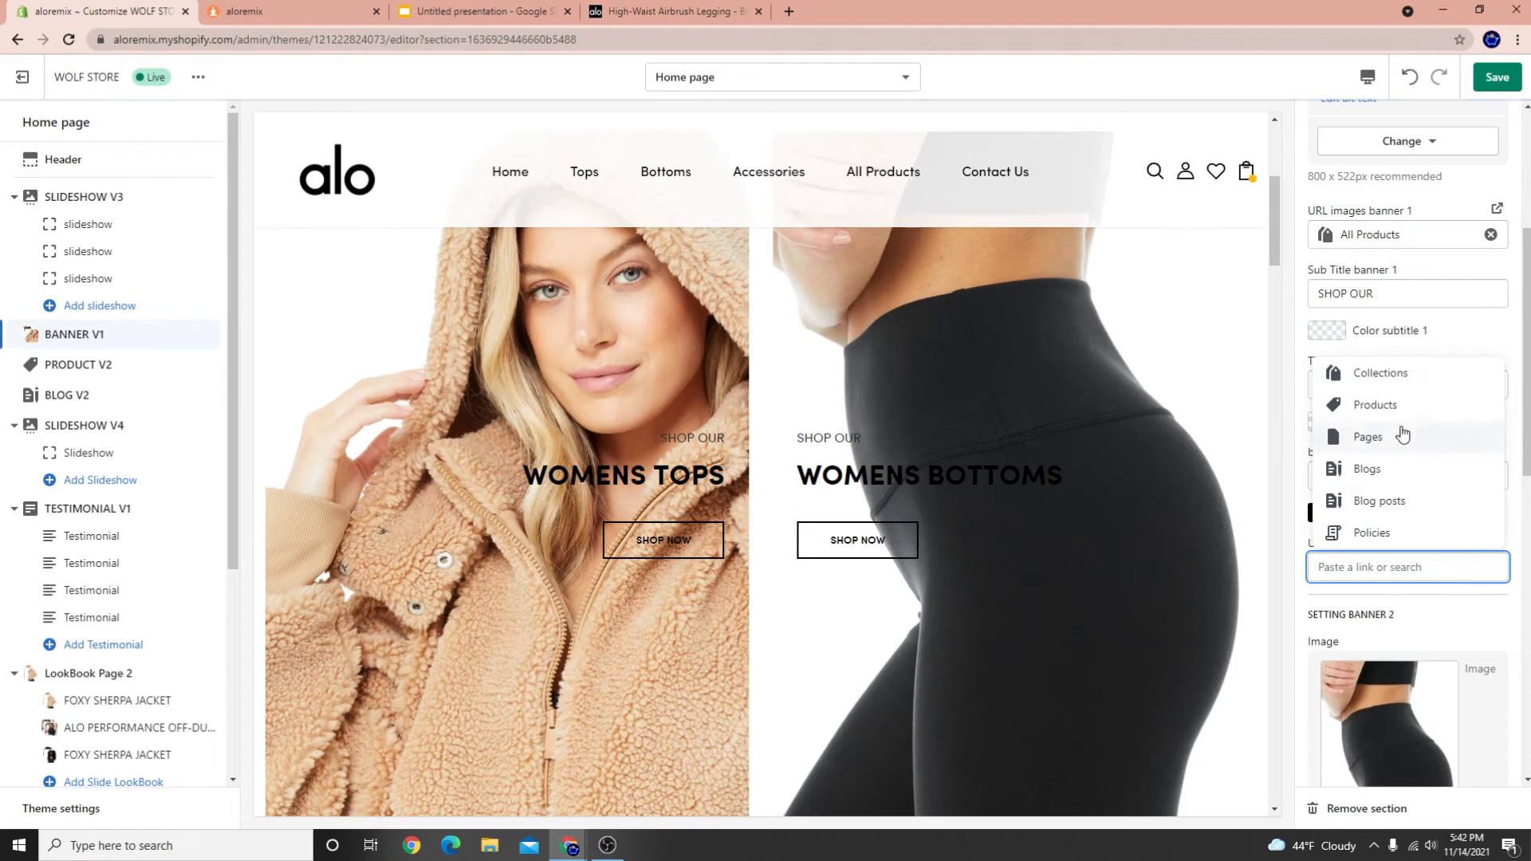
left_click(1399, 373)
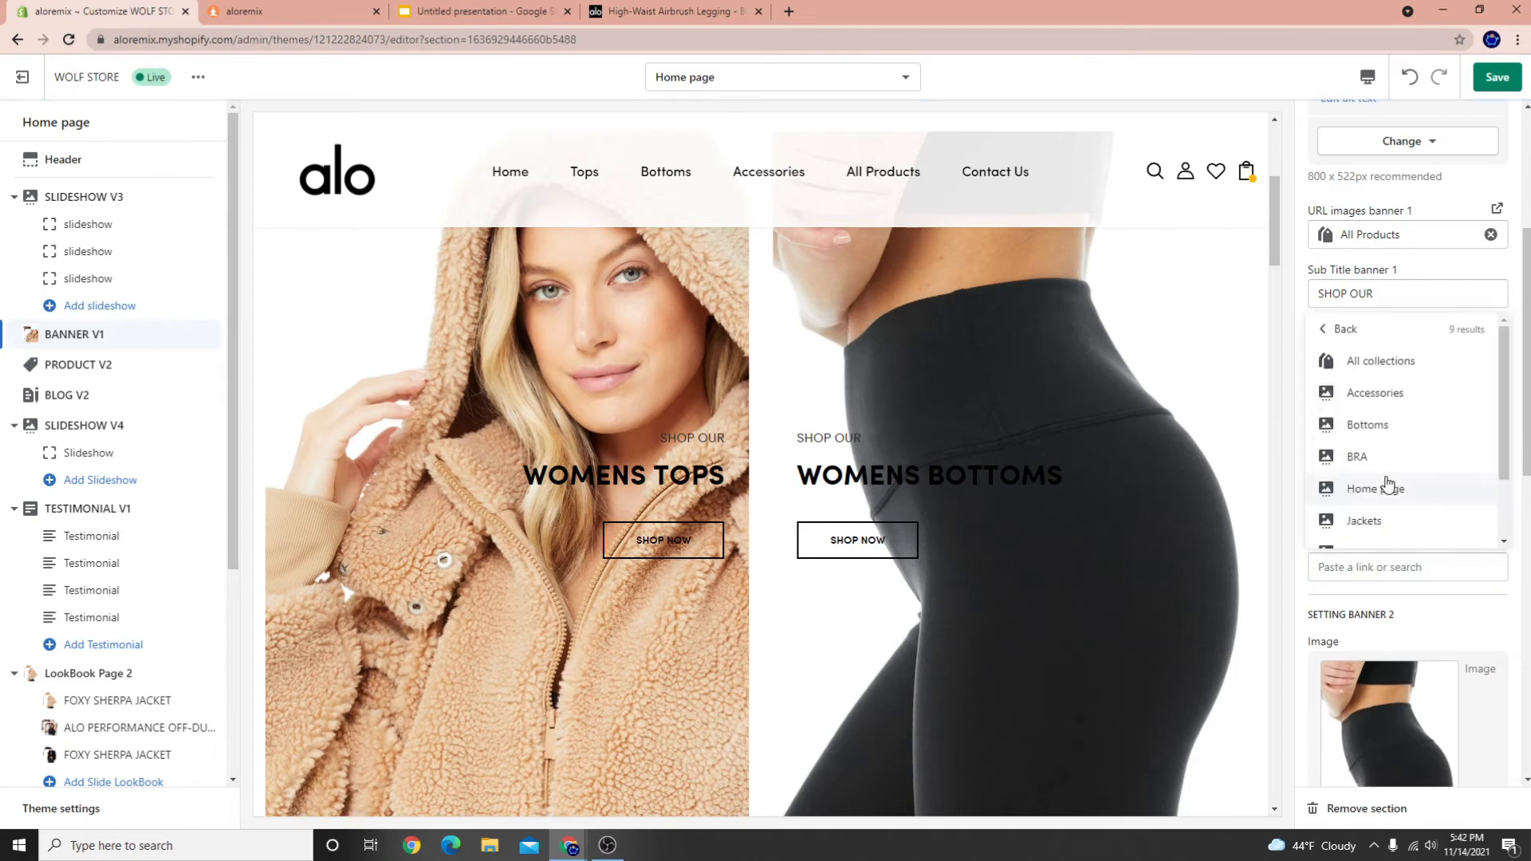
scroll(1365, 489, "down", 2)
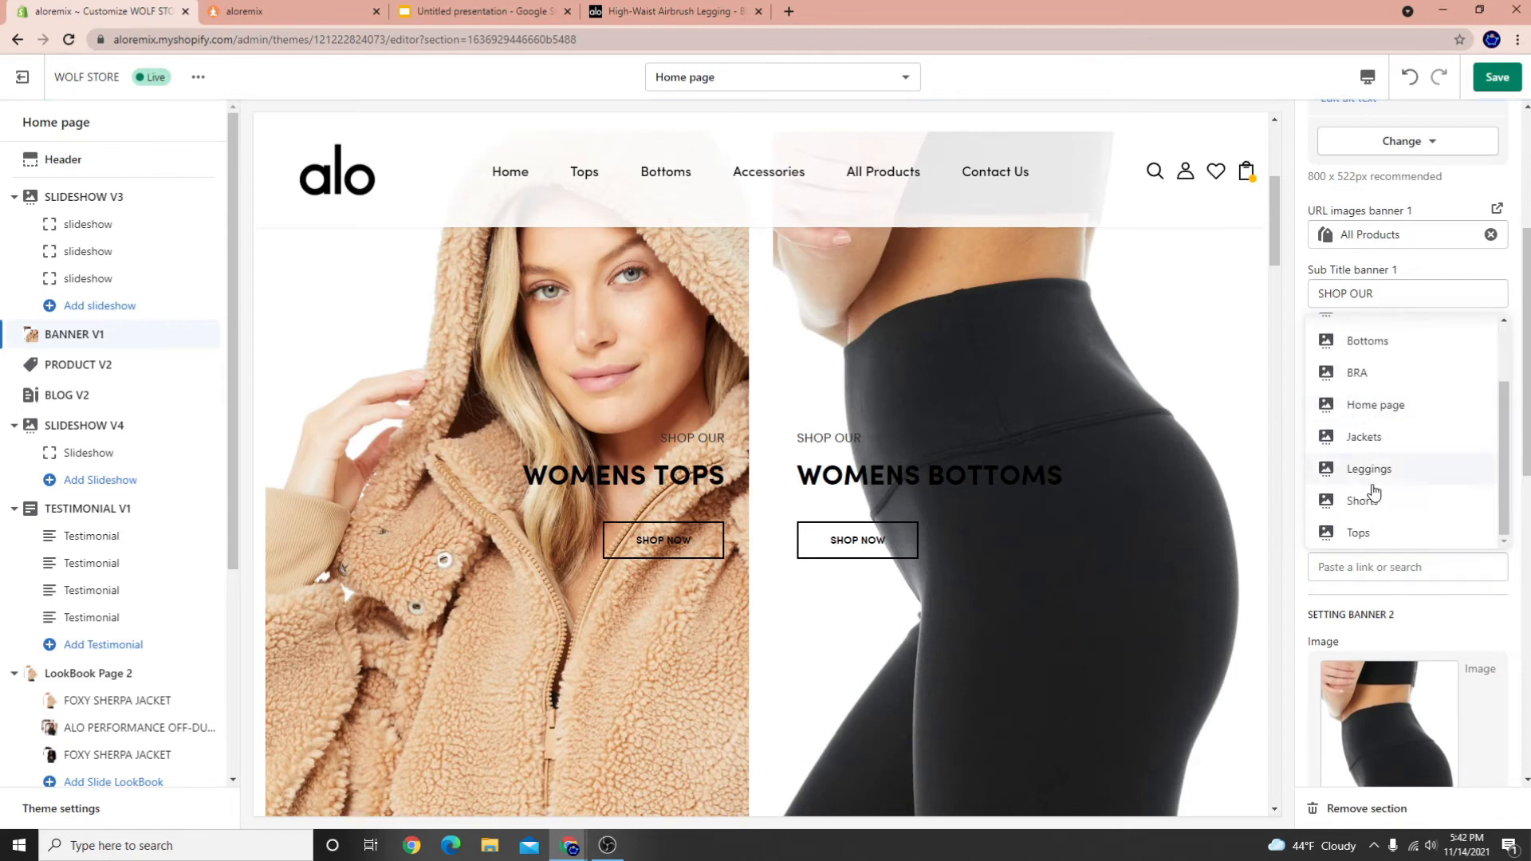
left_click(1367, 532)
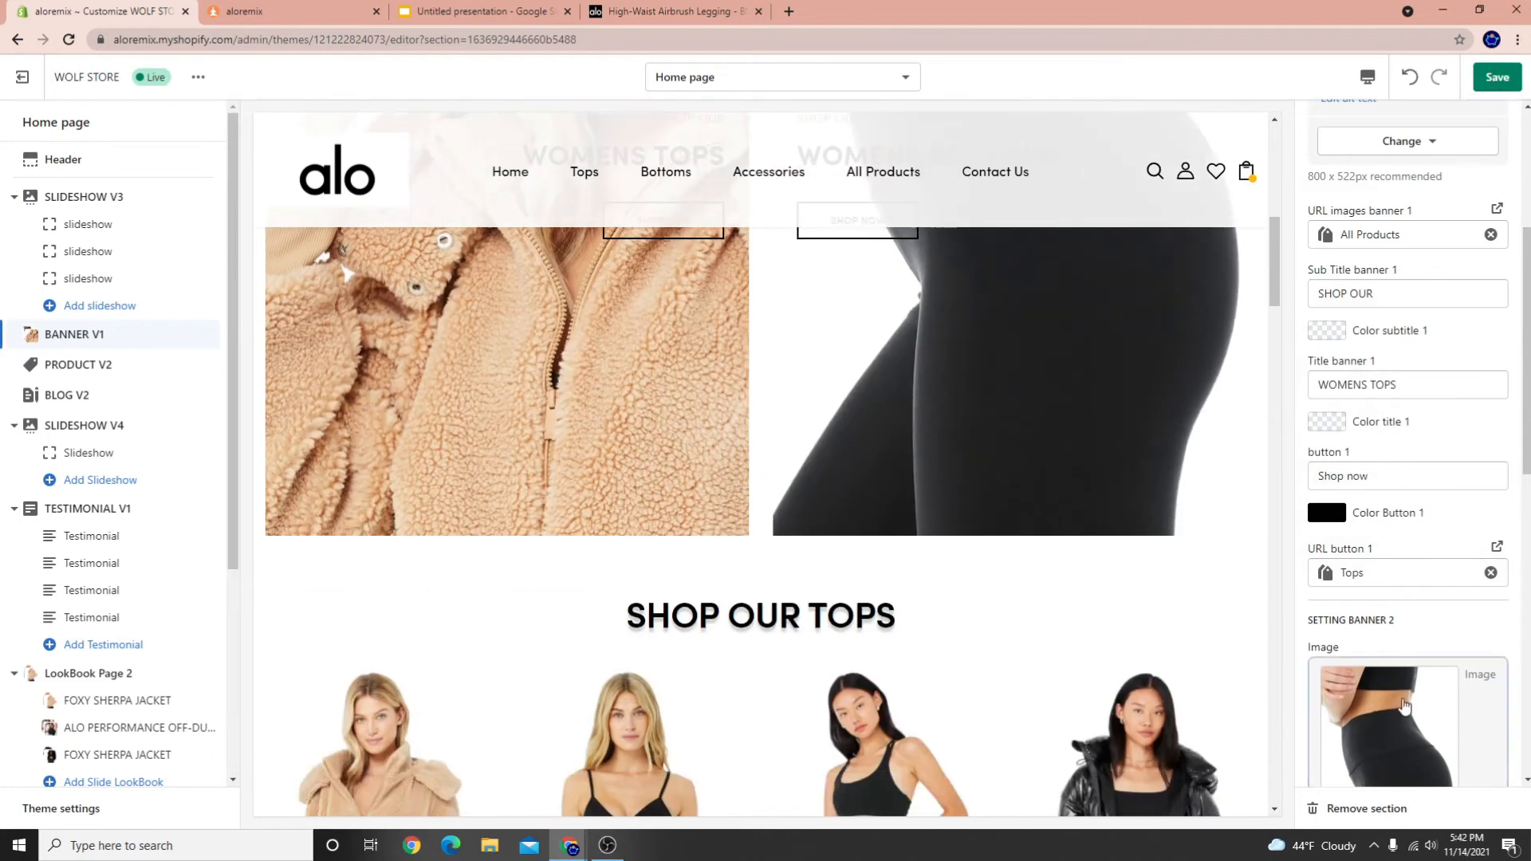
Replace banner 2's button link with the Bottoms collection and save the theme changes
scroll(1472, 285, "down", 6)
scroll(1358, 672, "down", 4)
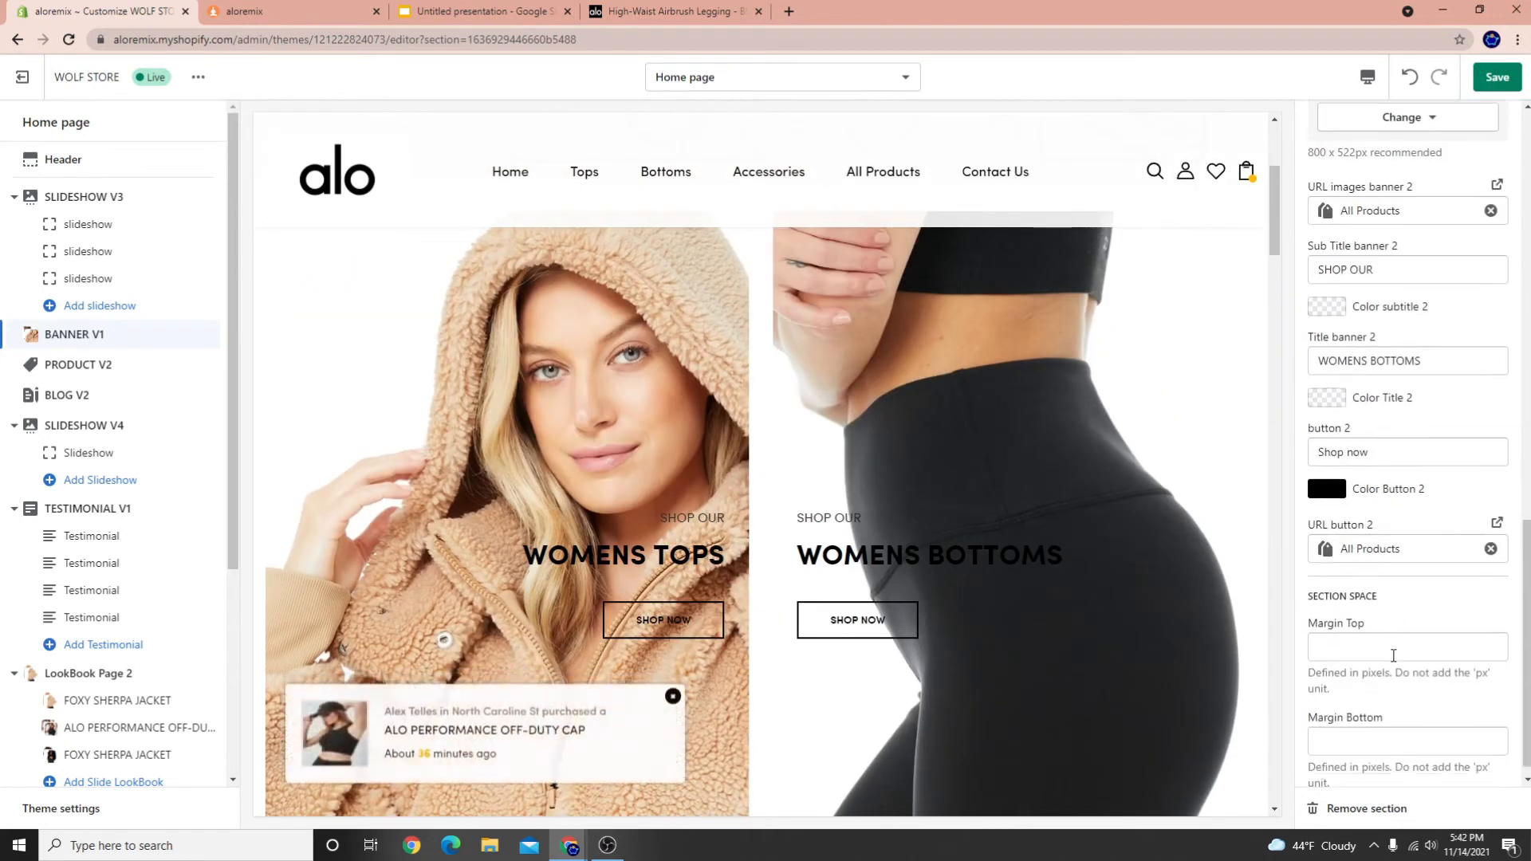
left_click(1491, 532)
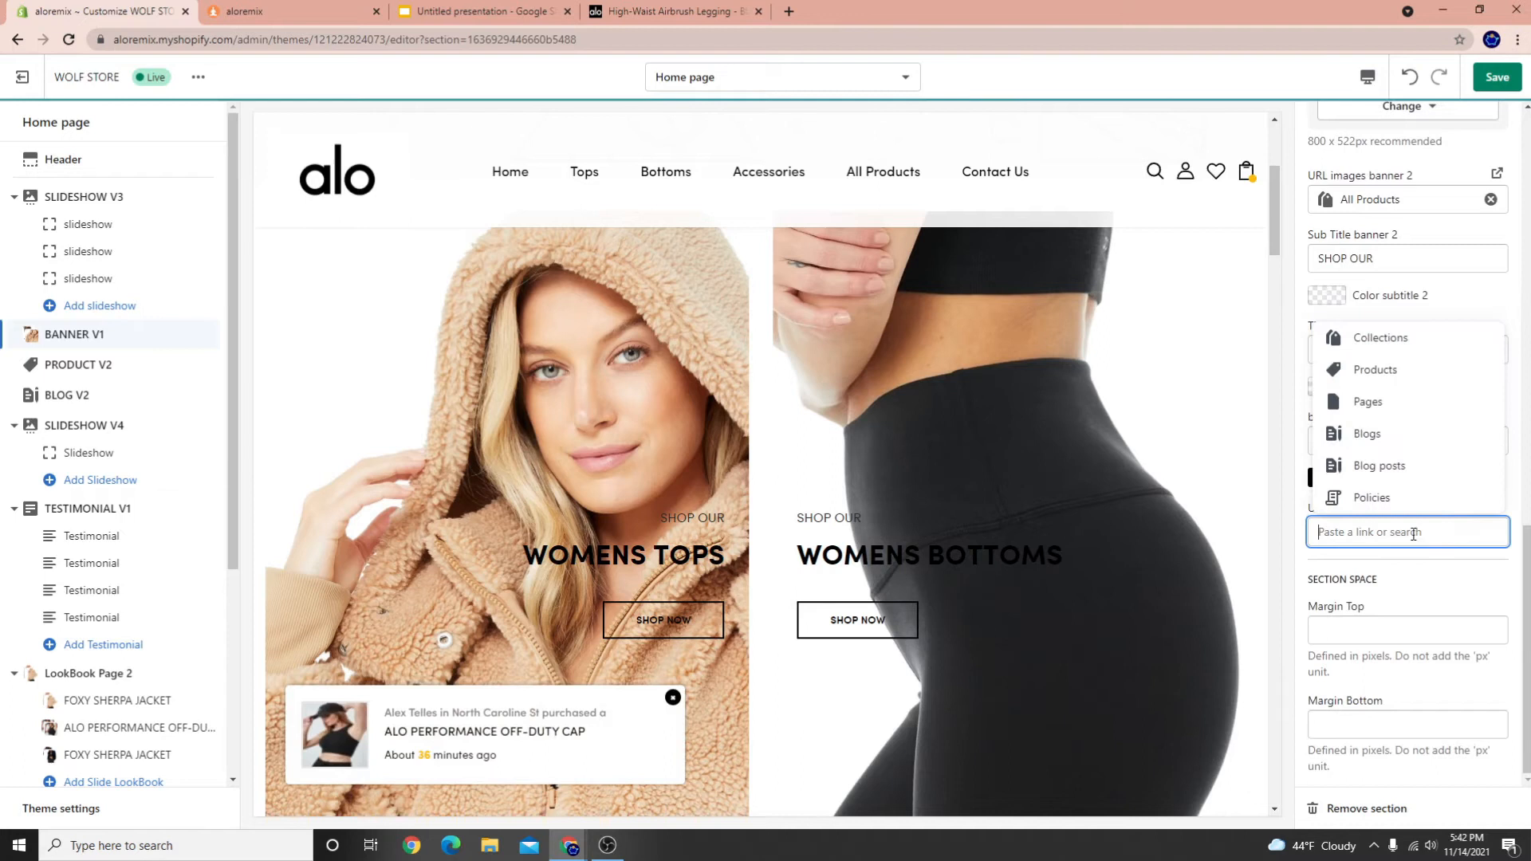
left_click(1354, 343)
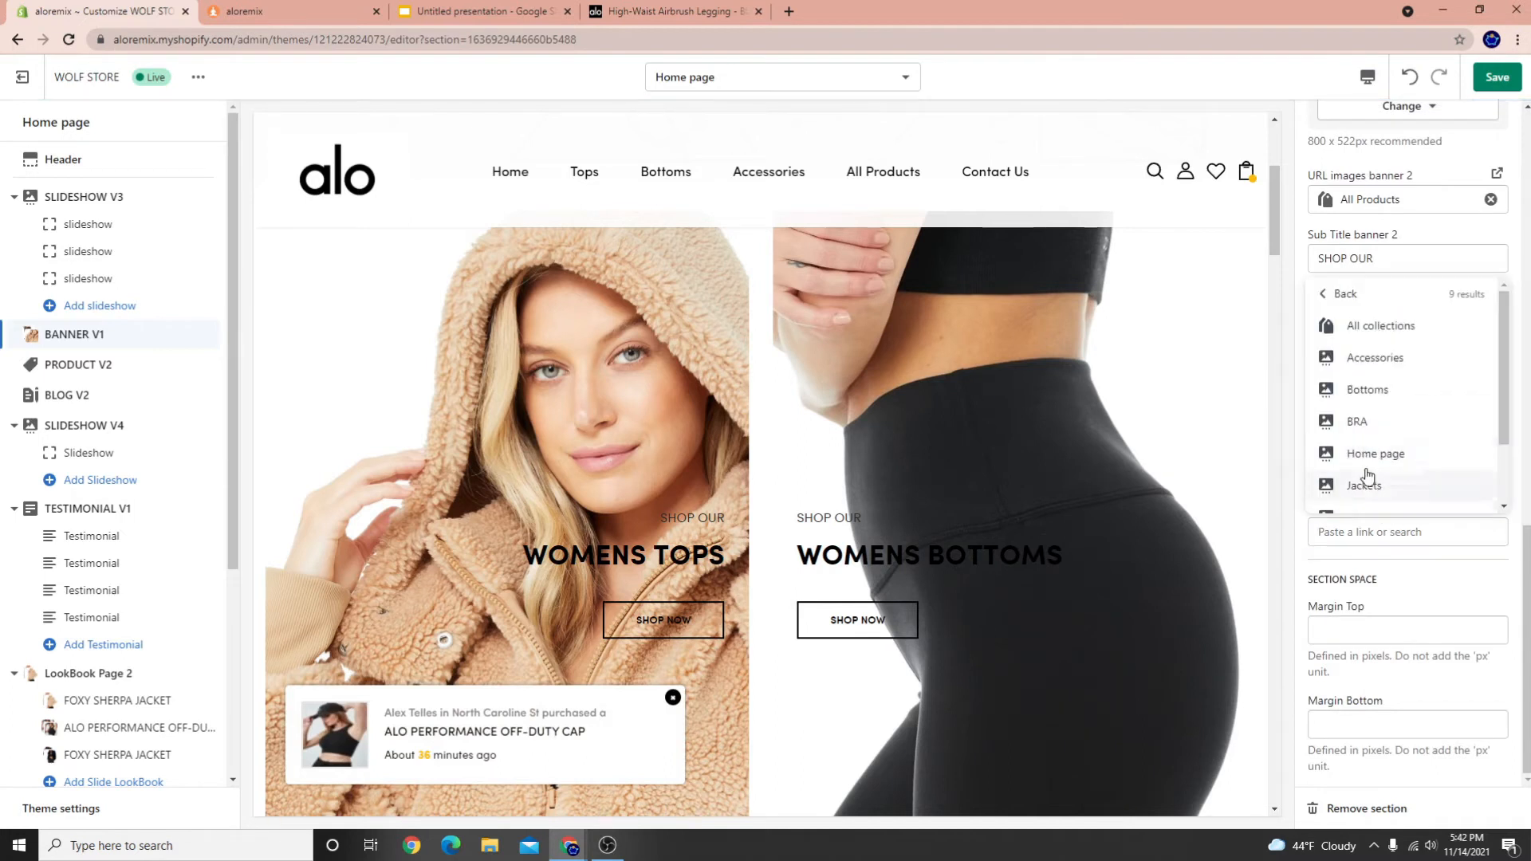
left_click(1378, 386)
left_click(1483, 78)
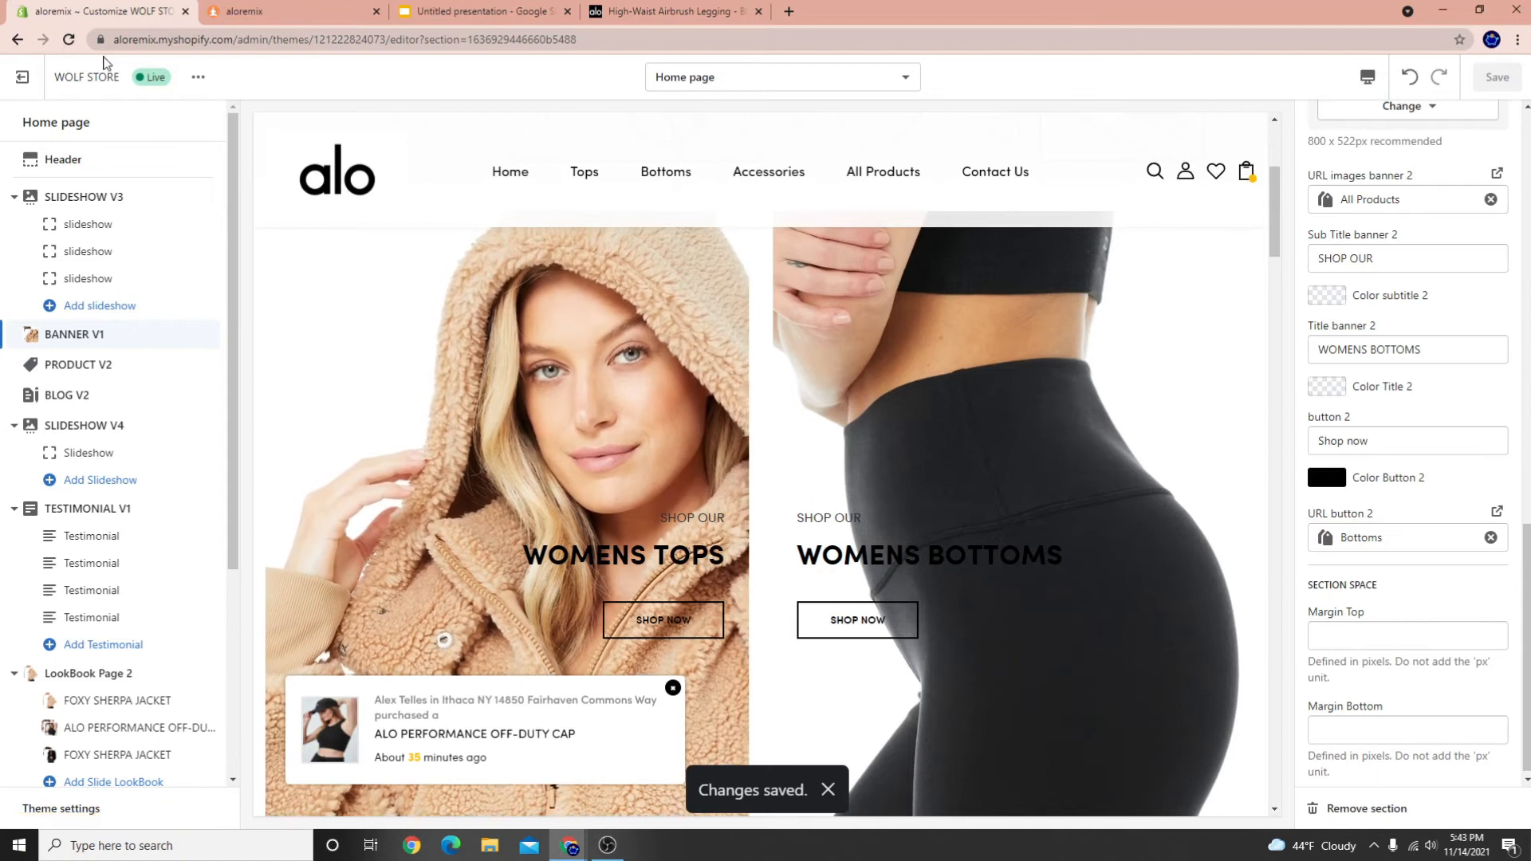
Leave the theme editor, view the online store, and follow the WOMENS TOPS banner's button to examine its collection page
left_click(8, 77)
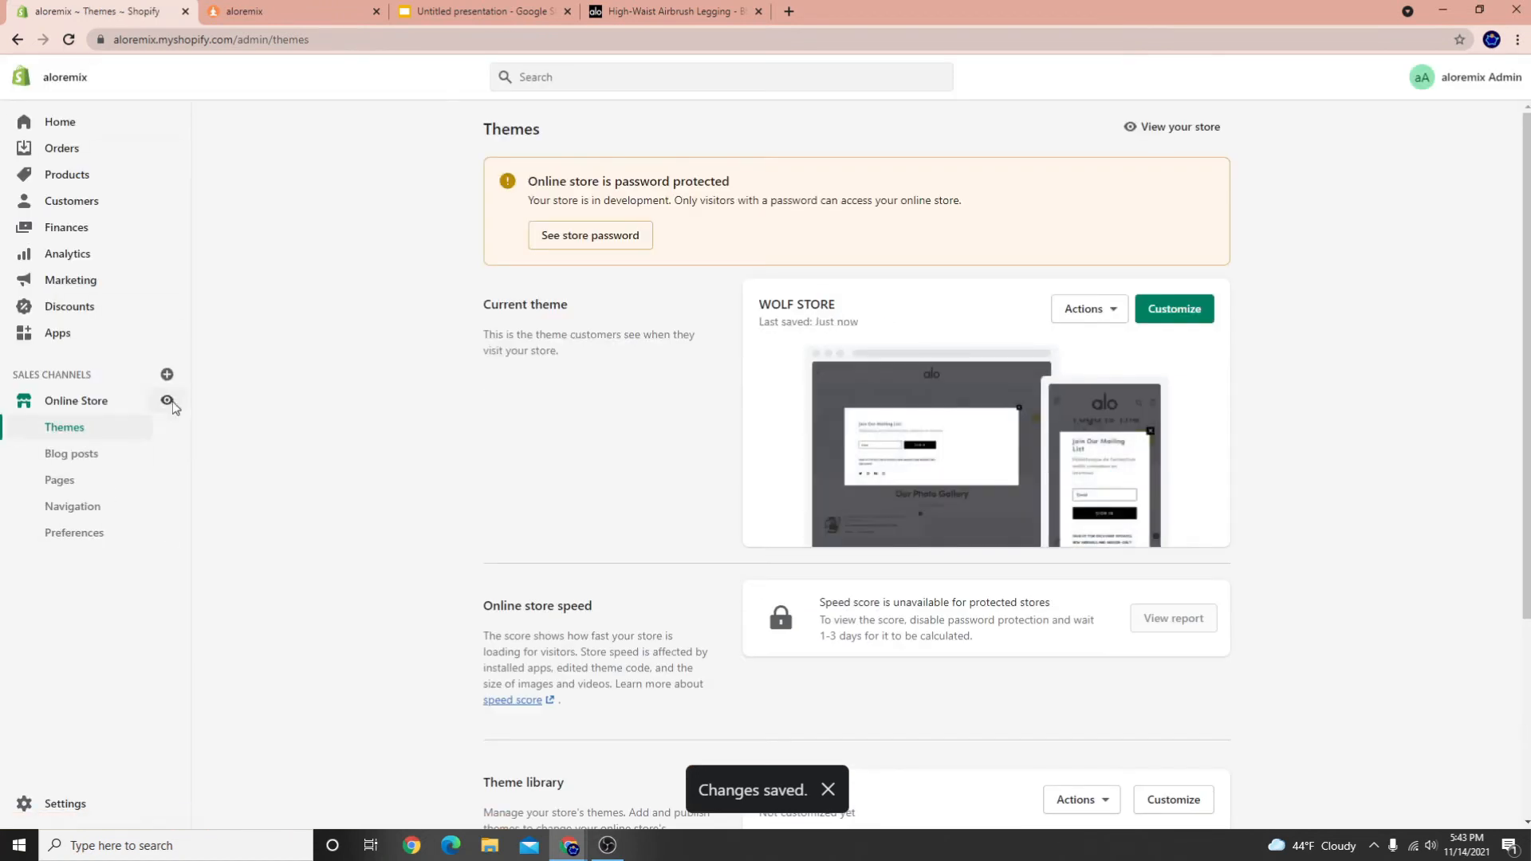
left_click(170, 401)
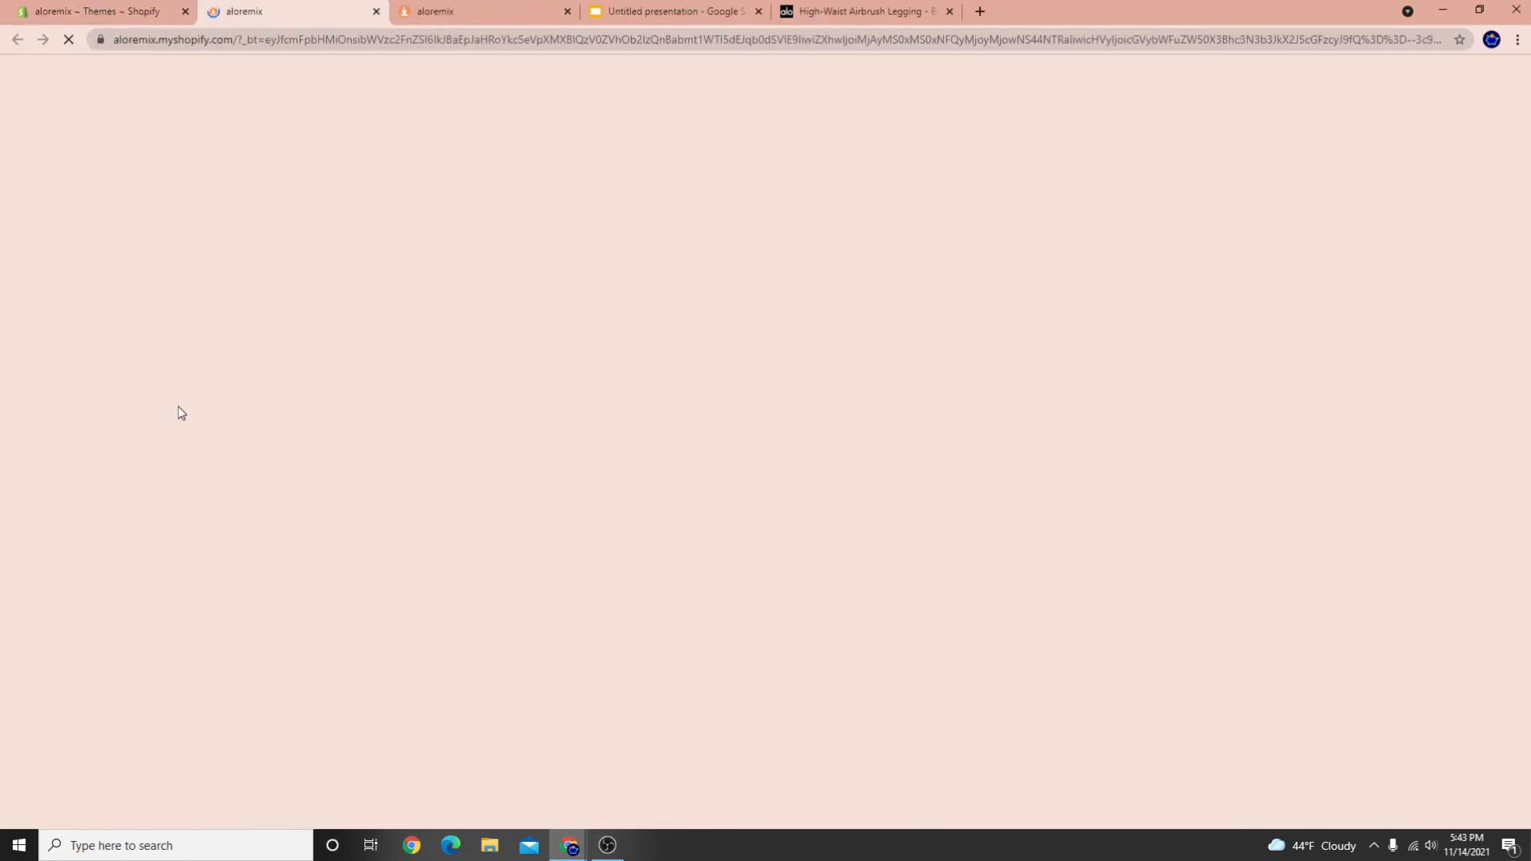
scroll(451, 536, "down", 9)
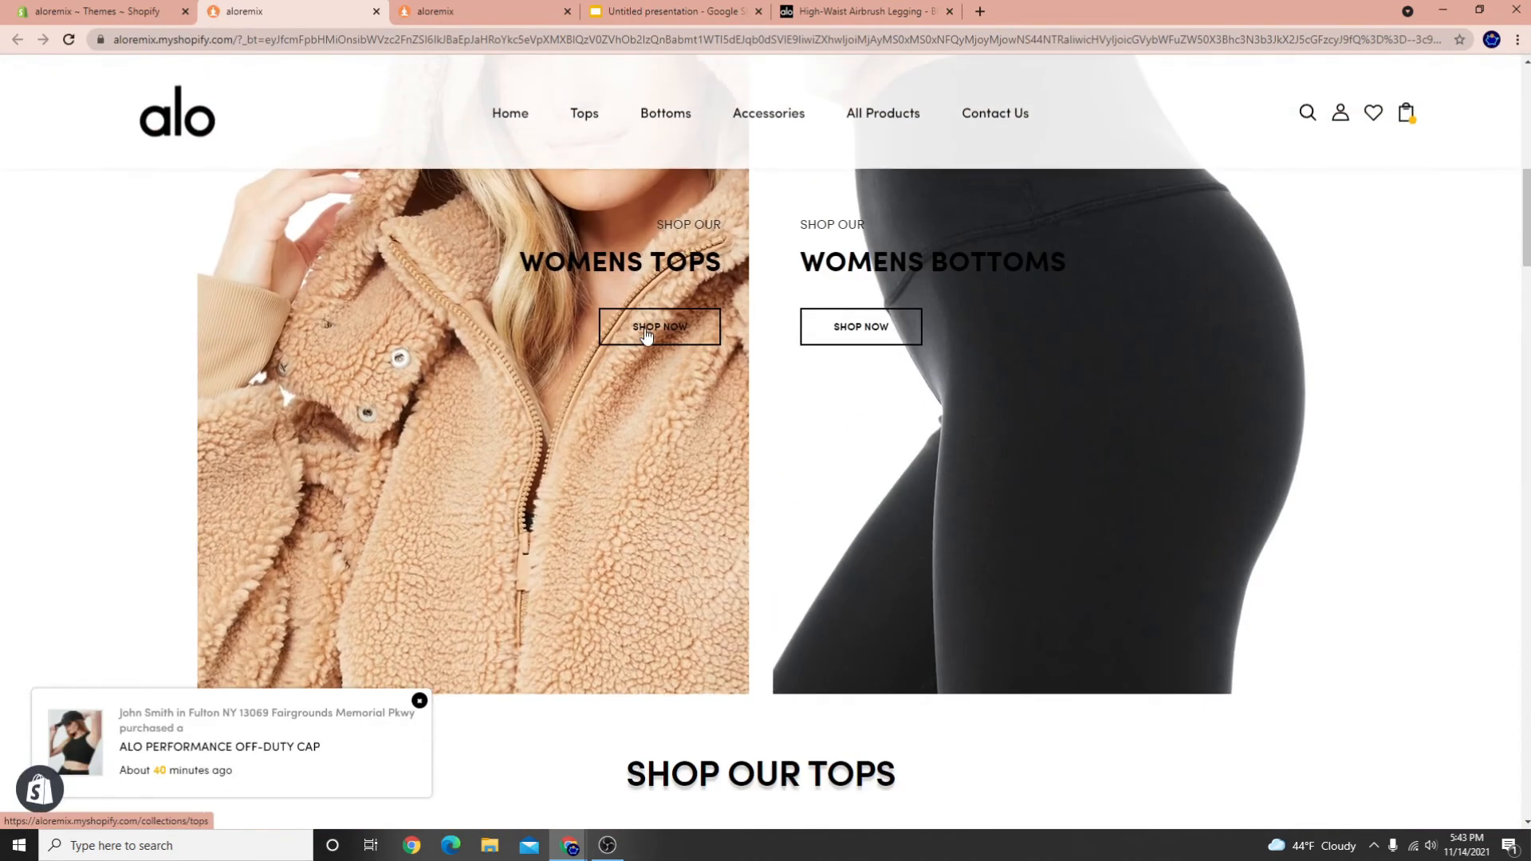
left_click(652, 328)
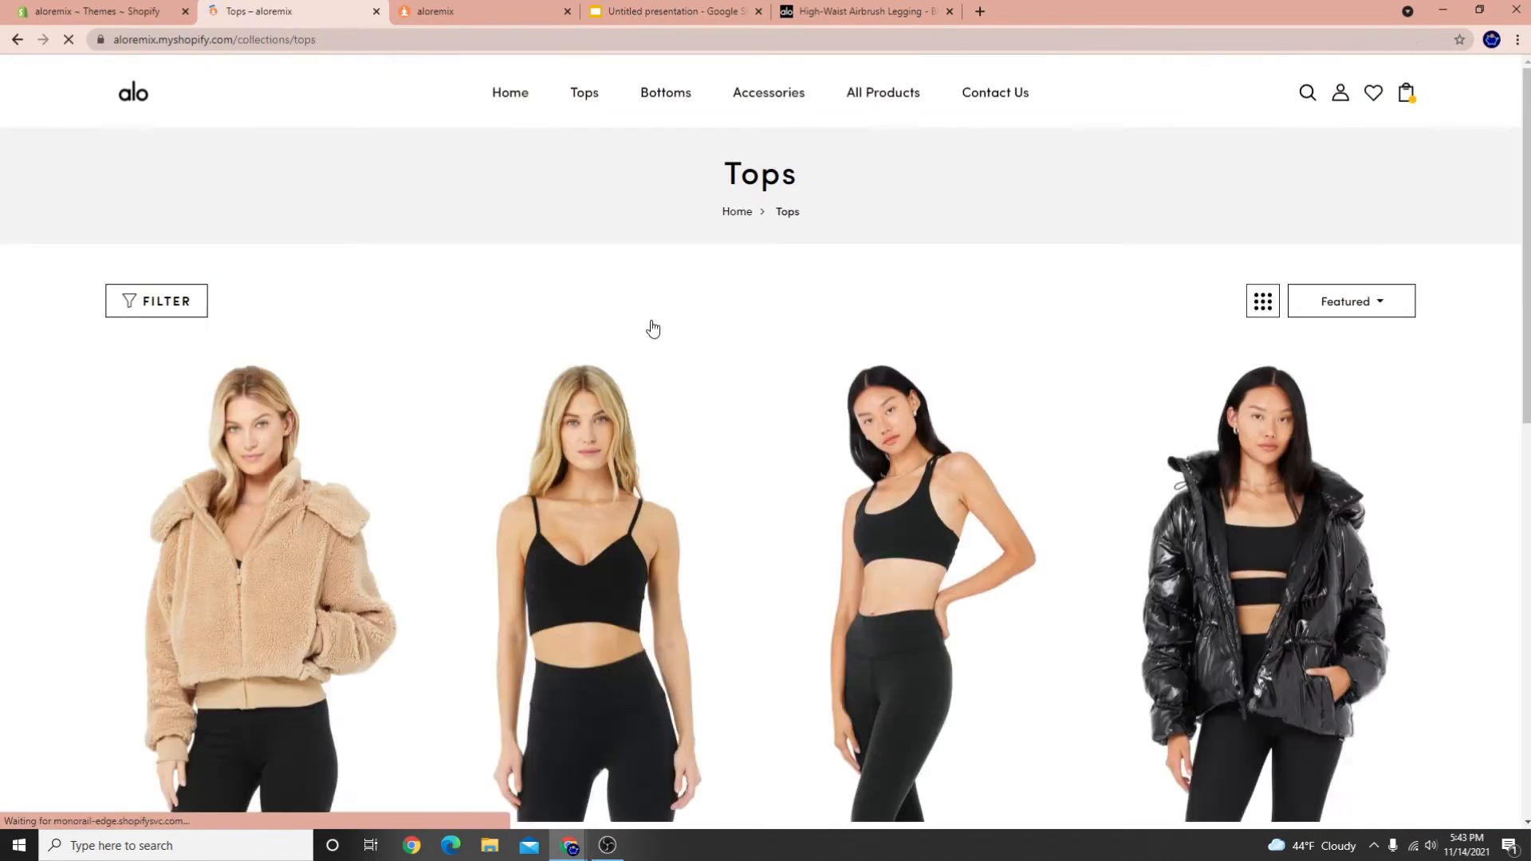
scroll(1055, 479, "down", 2)
scroll(1054, 479, "down", 7)
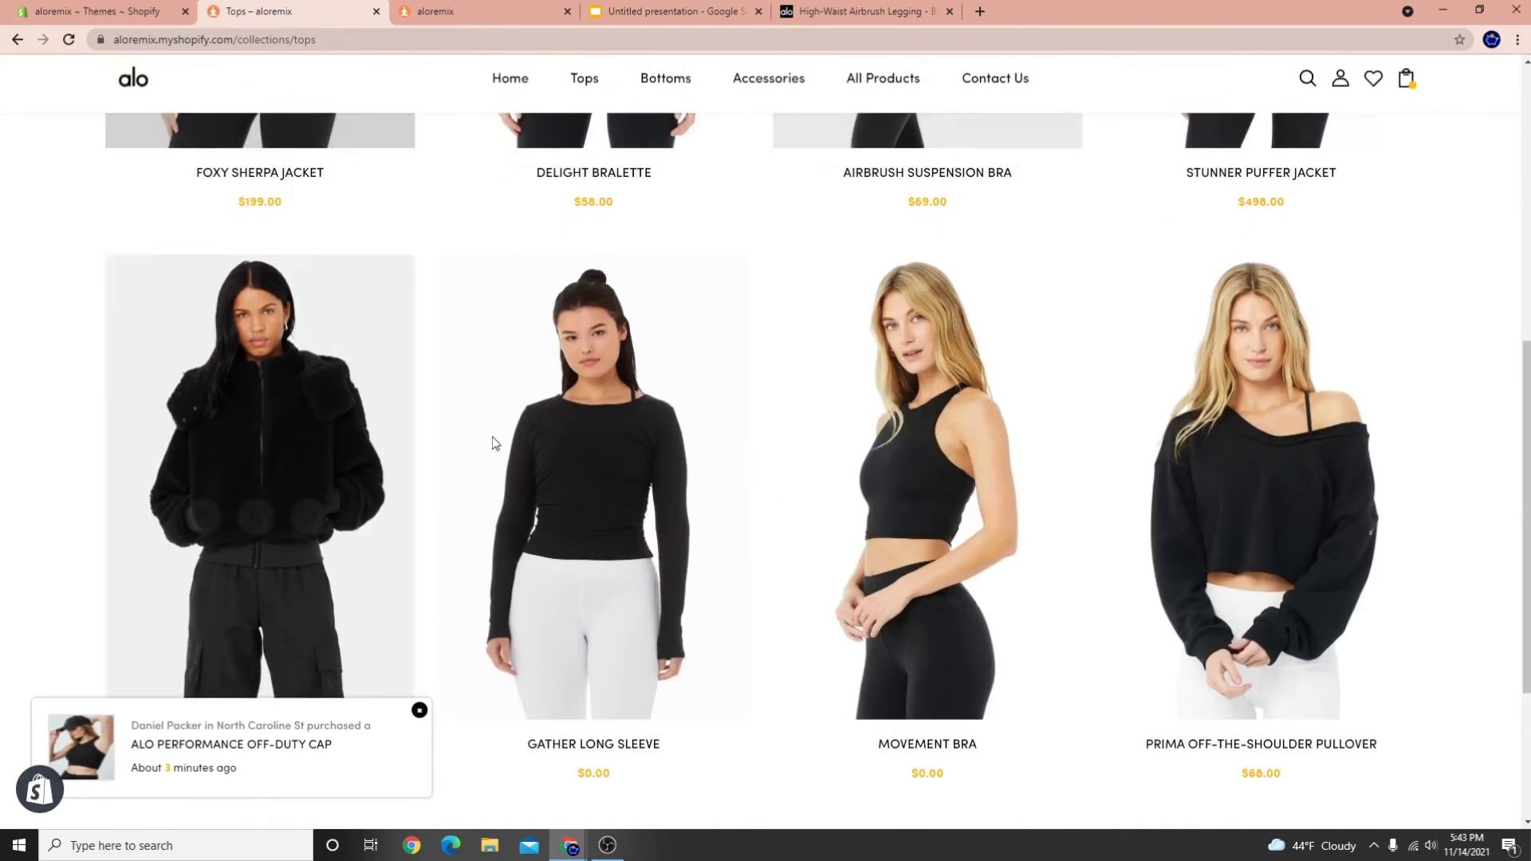
Return to the store's home page and follow the WOMENS BOTTOMS banner's button to examine its collection page
key("alt+Left")
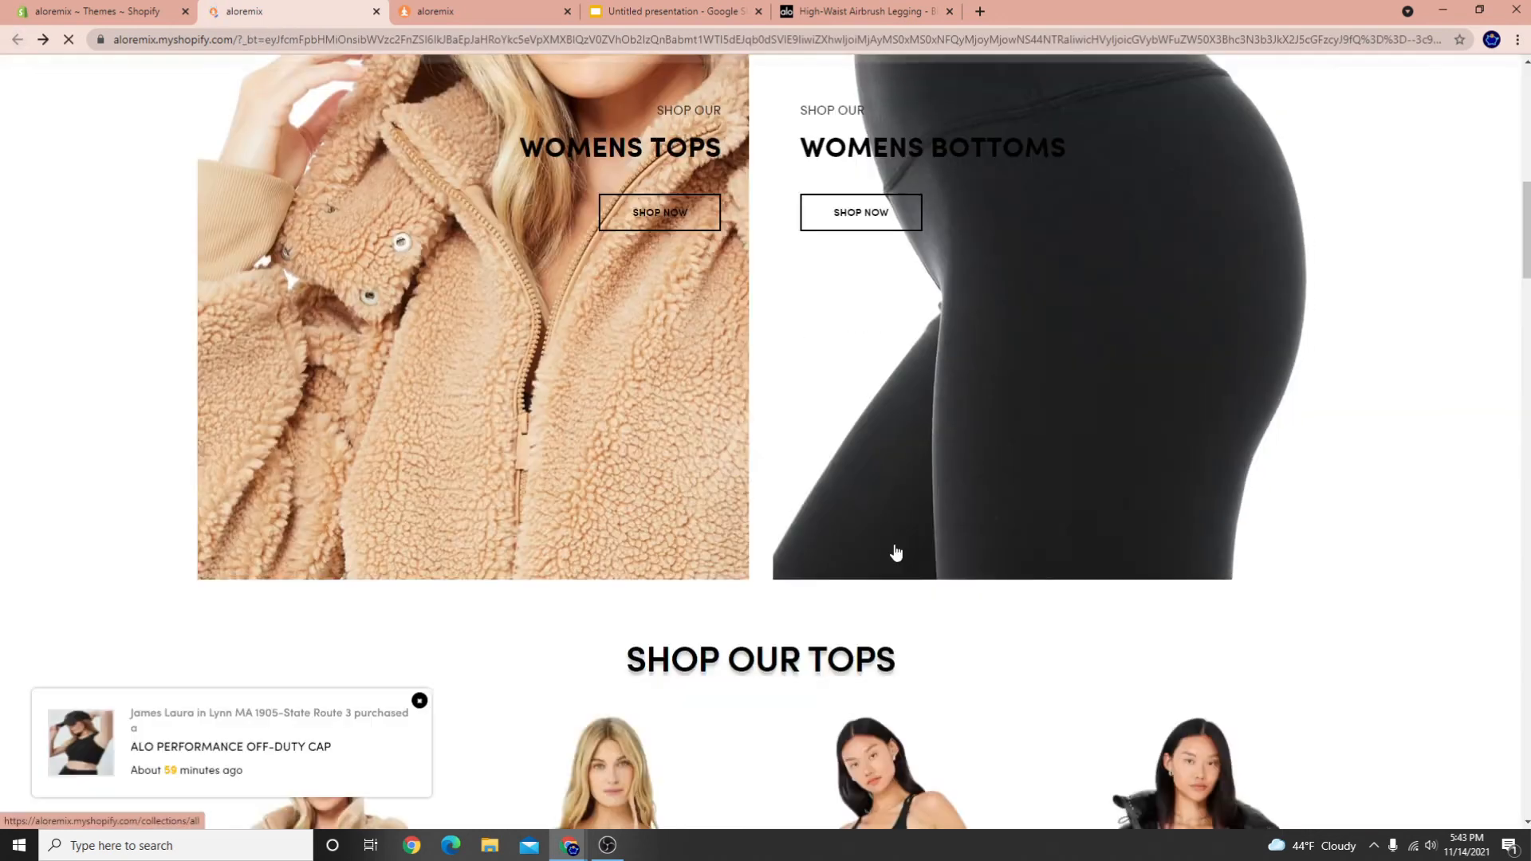
scroll(892, 547, "up", 1)
left_click(896, 333)
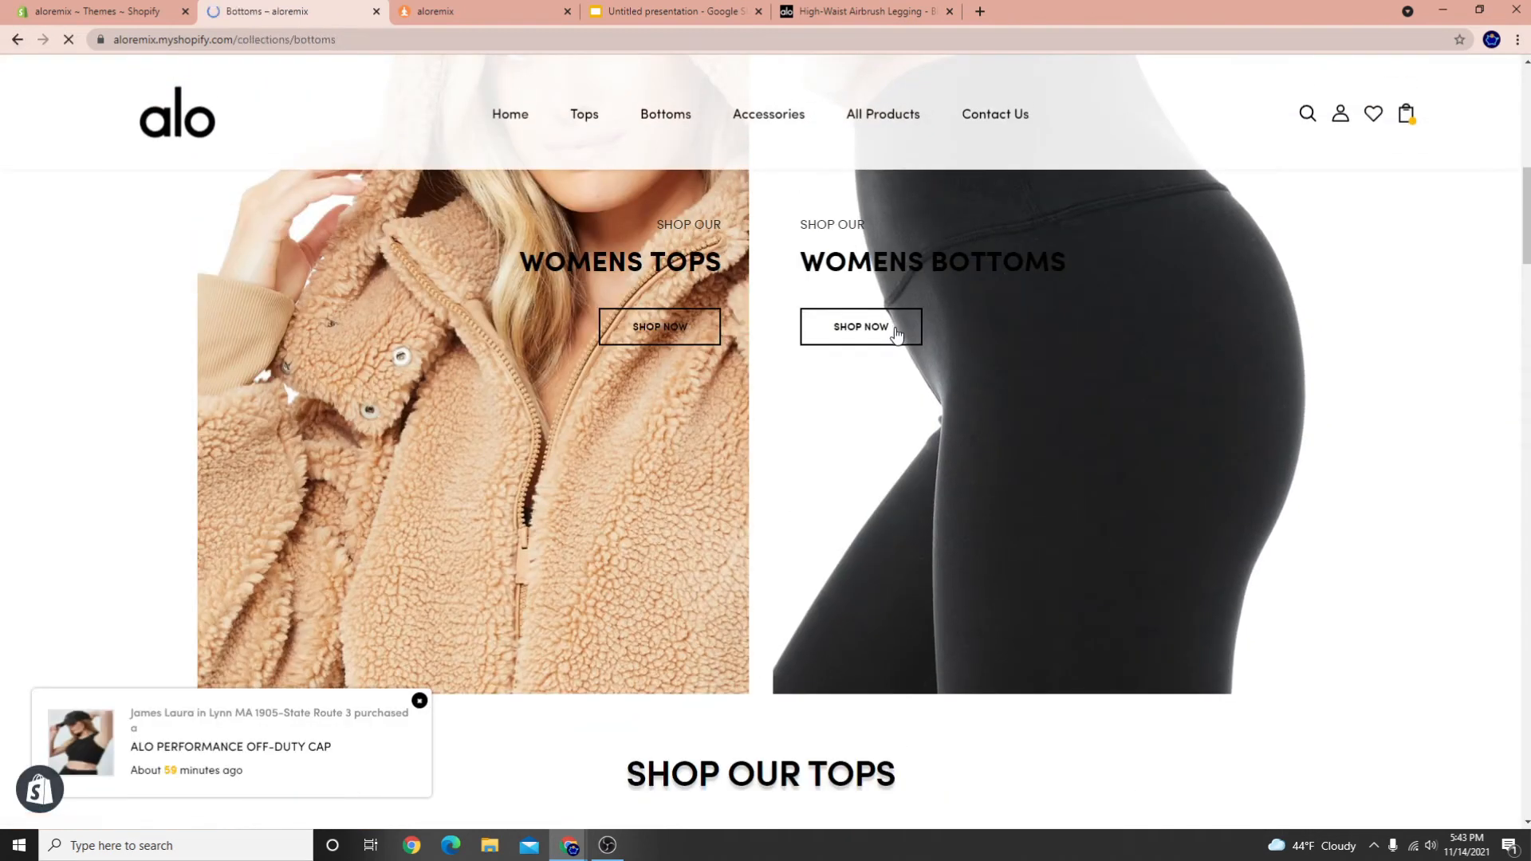
scroll(728, 382, "down", 3)
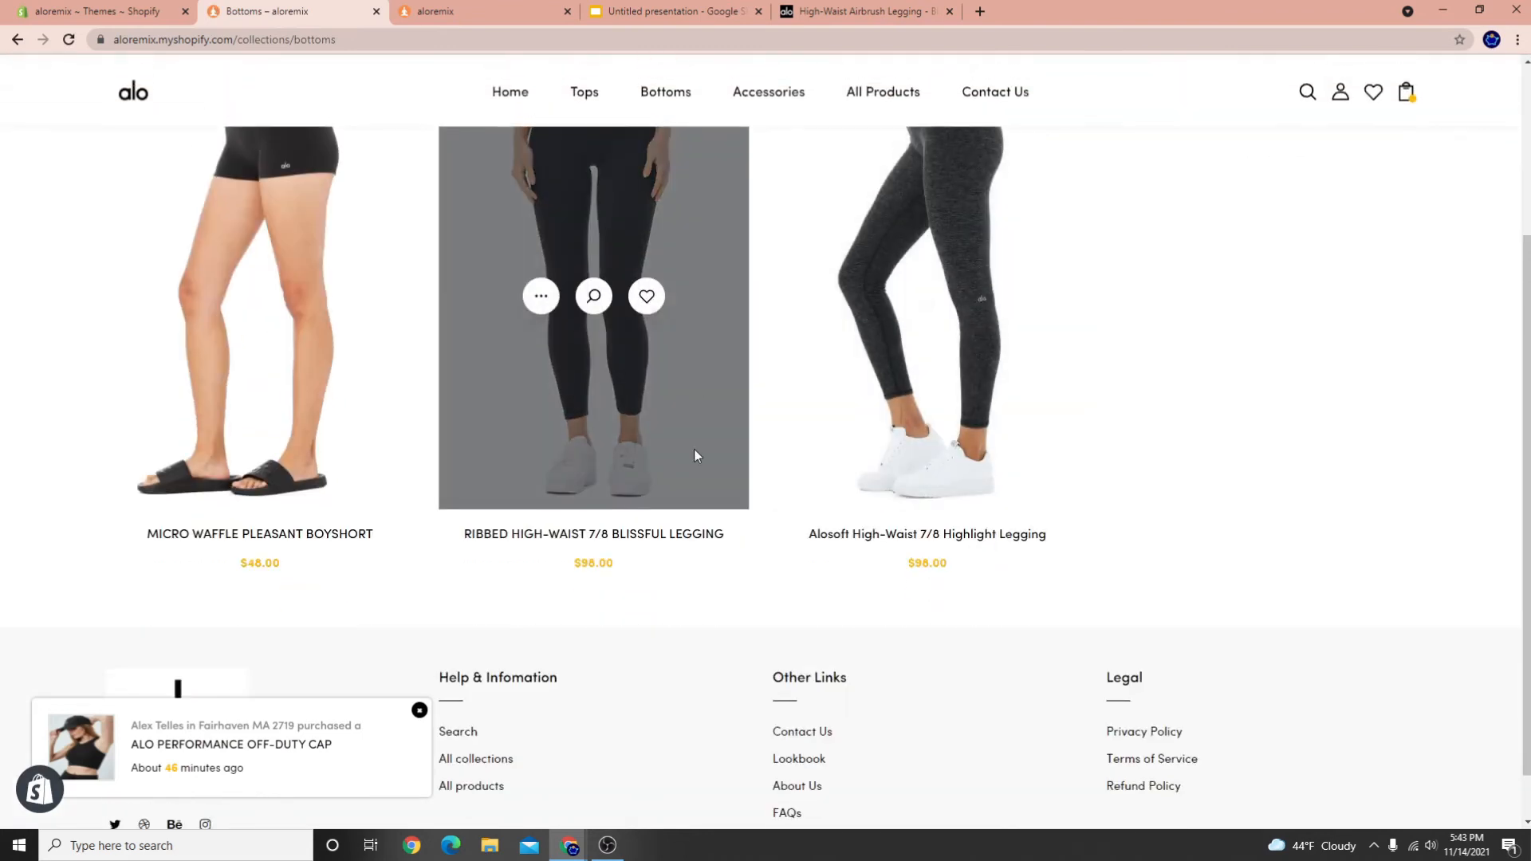
scroll(673, 820, "up", 3)
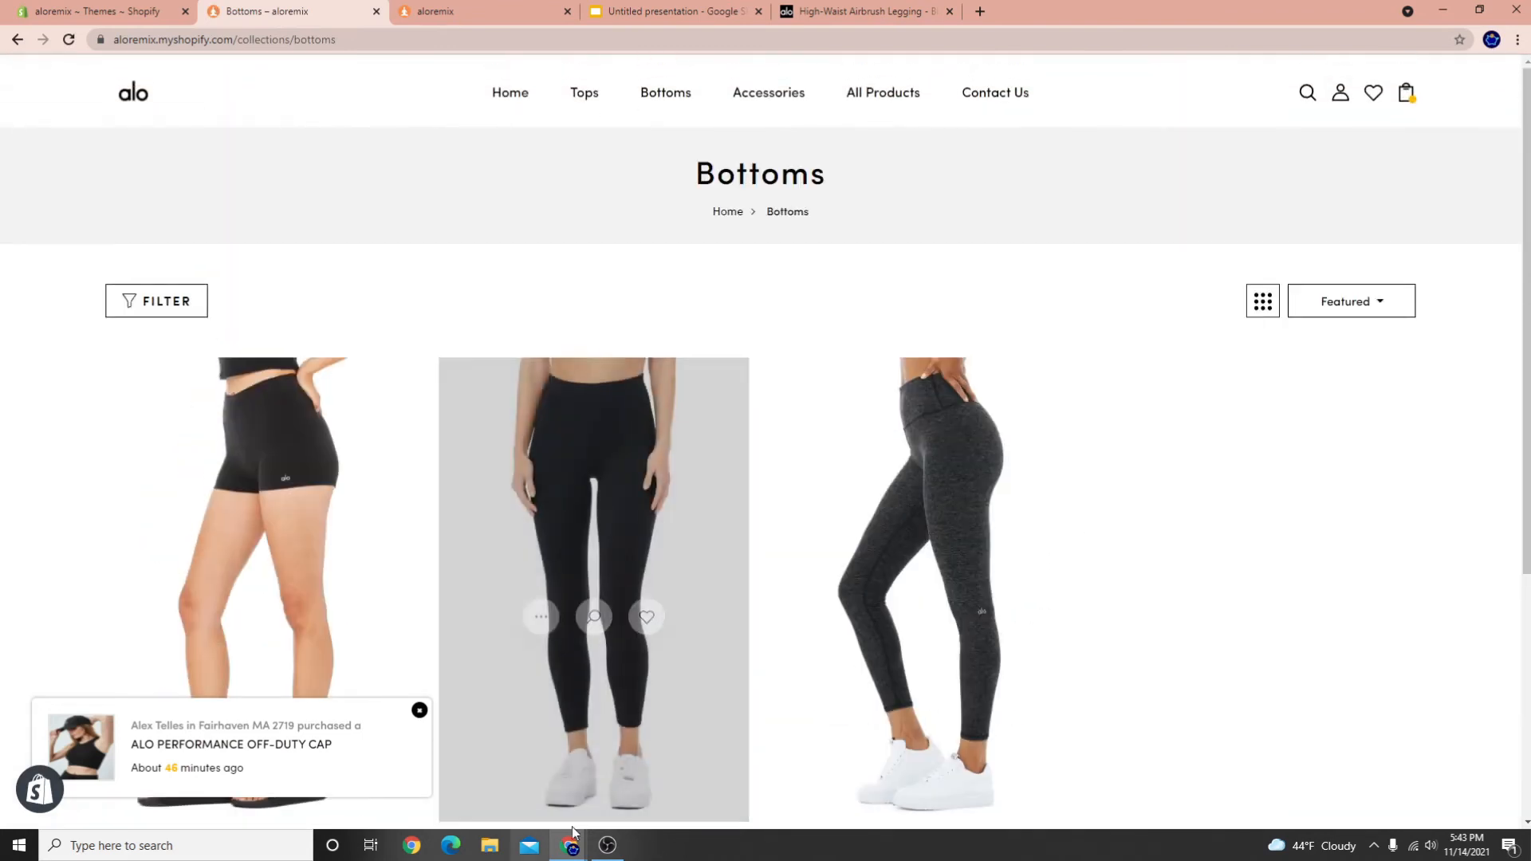
Highlight the Google Slides course outline's lines on product variations and categorizing products into various collections
left_click(608, 846)
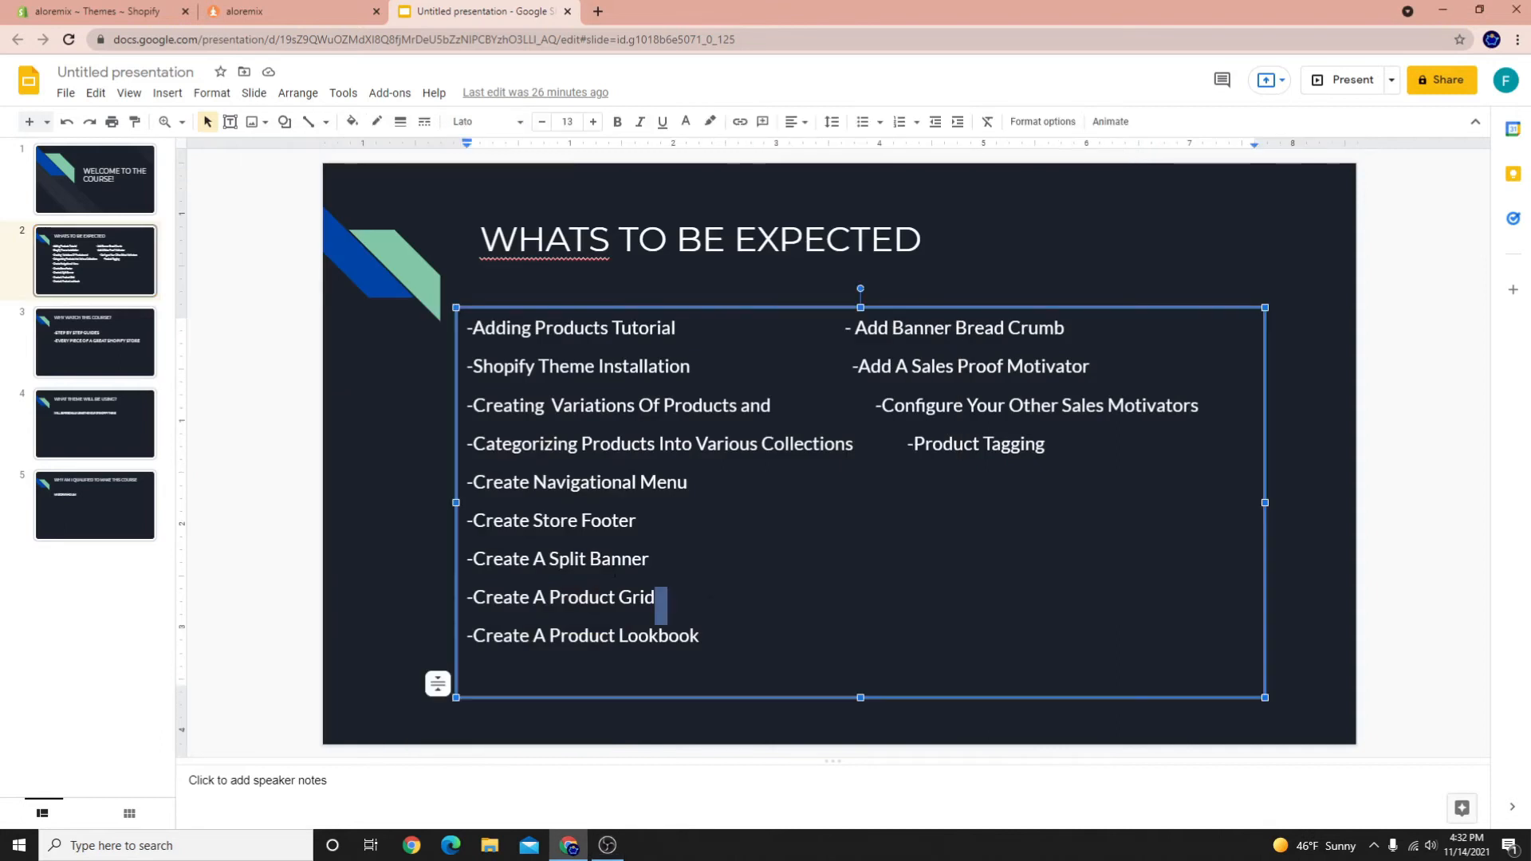
left_click(327, 442)
left_click(731, 398)
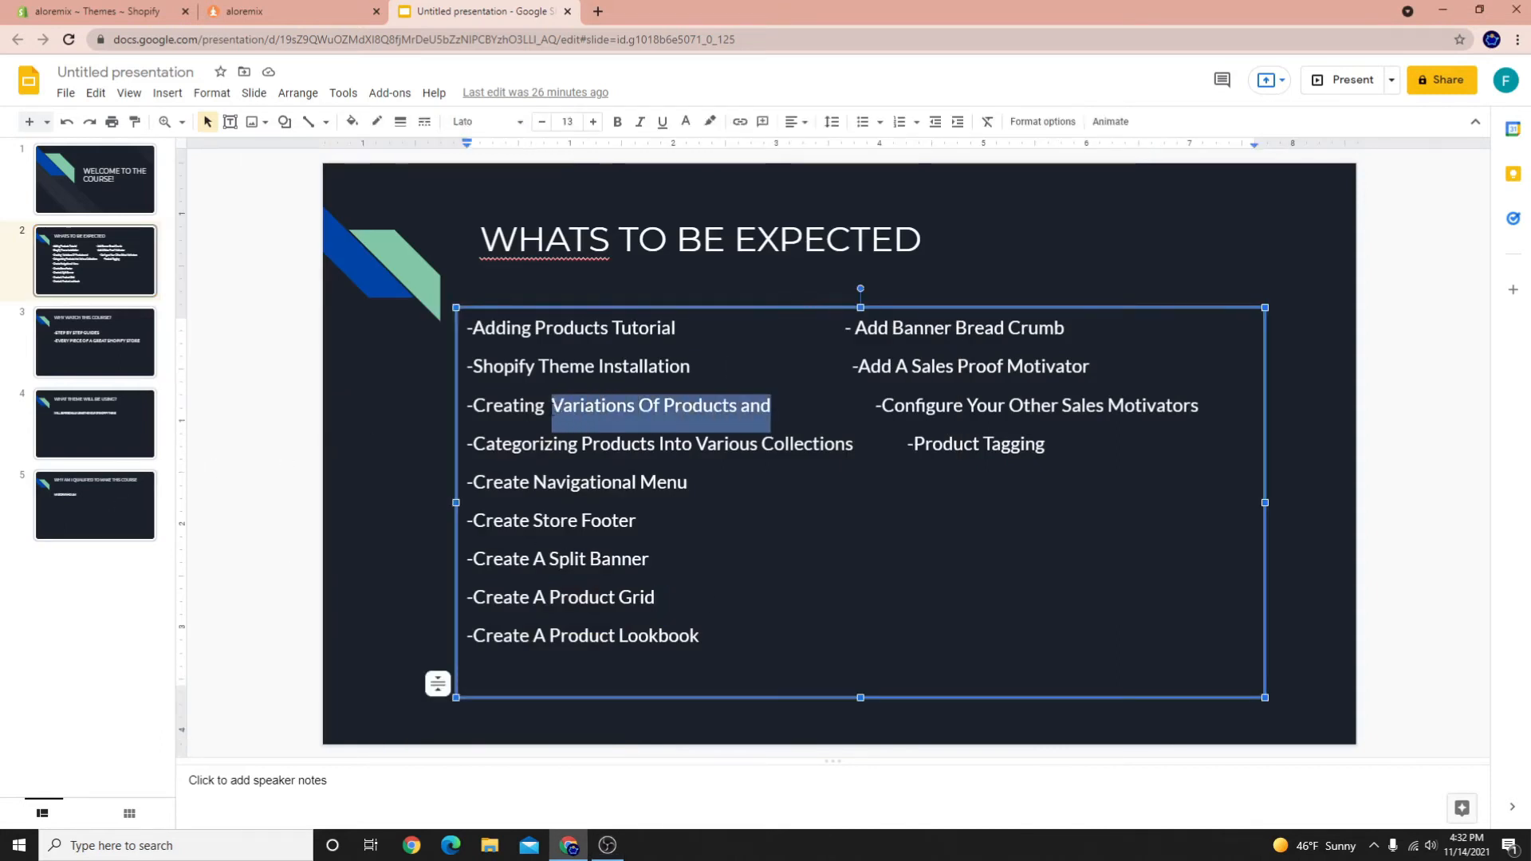
left_click(484, 448)
left_click_drag(496, 443, 844, 446)
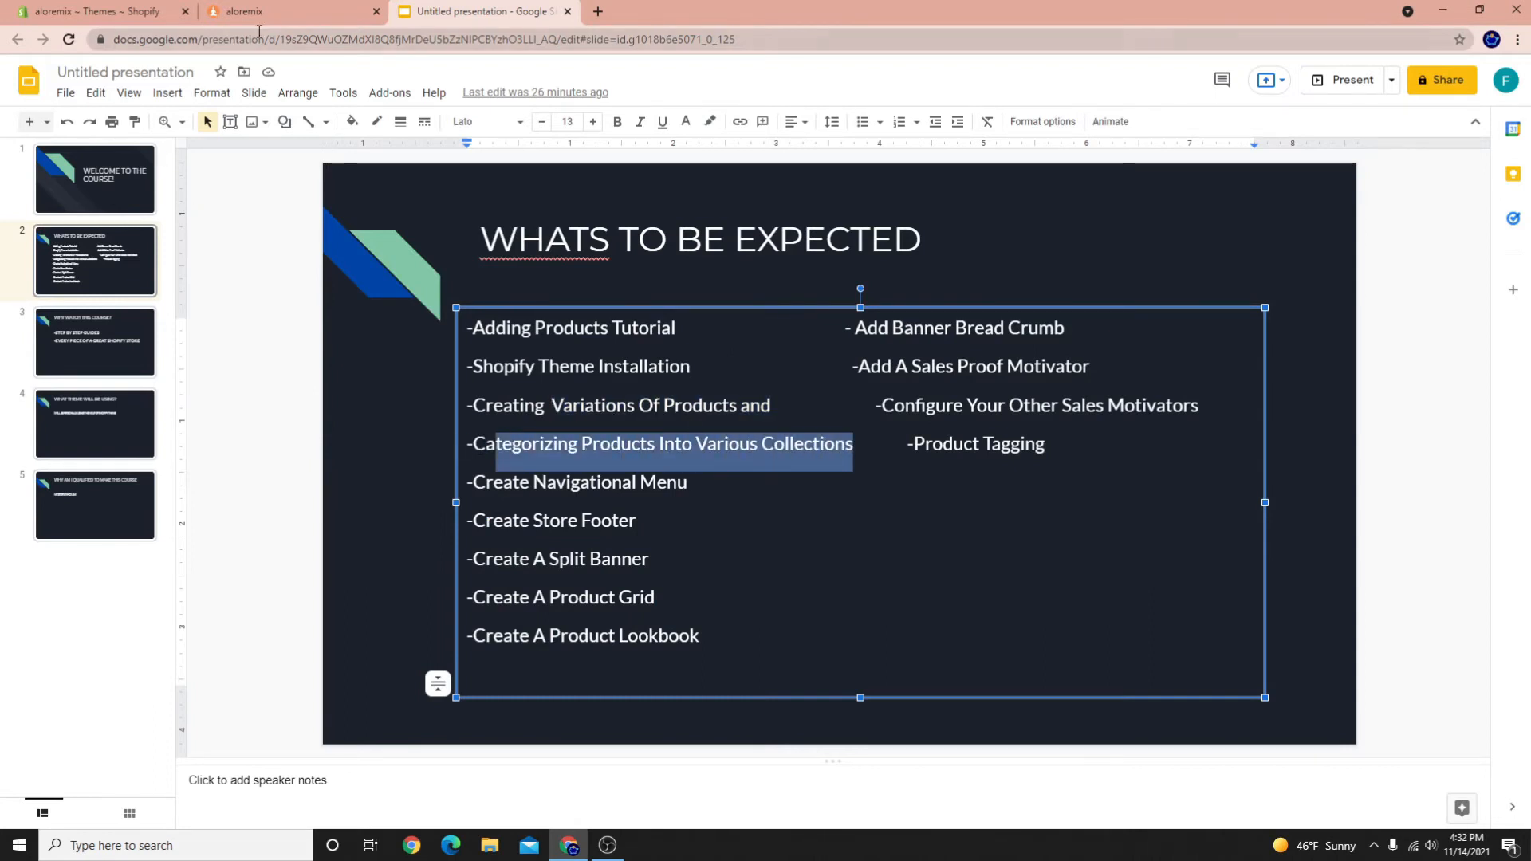
Switch to the aloremix storefront and open its page listing all products
left_click(266, 18)
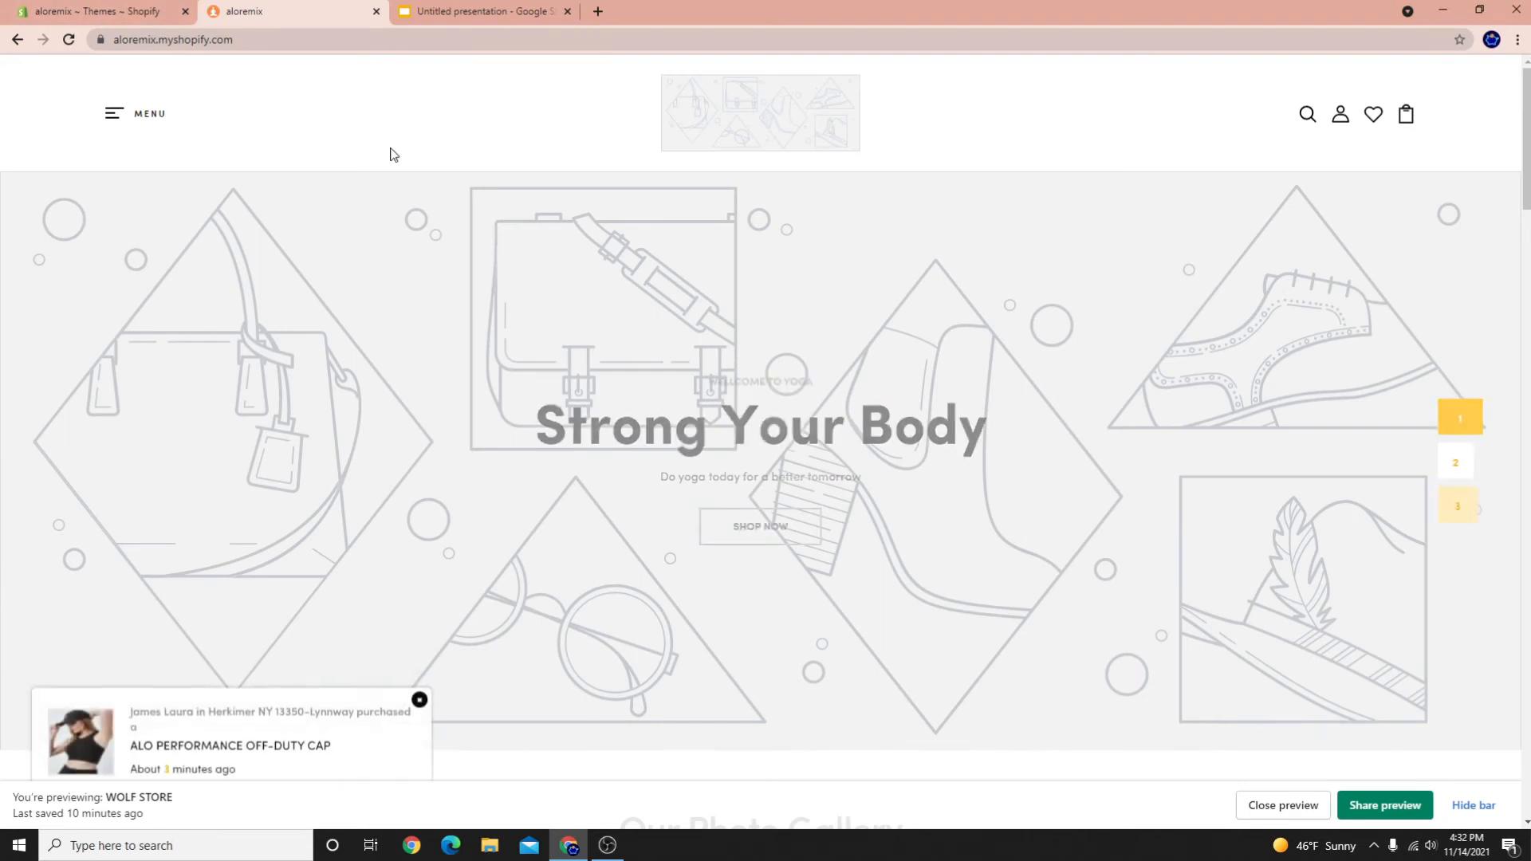
left_click(114, 113)
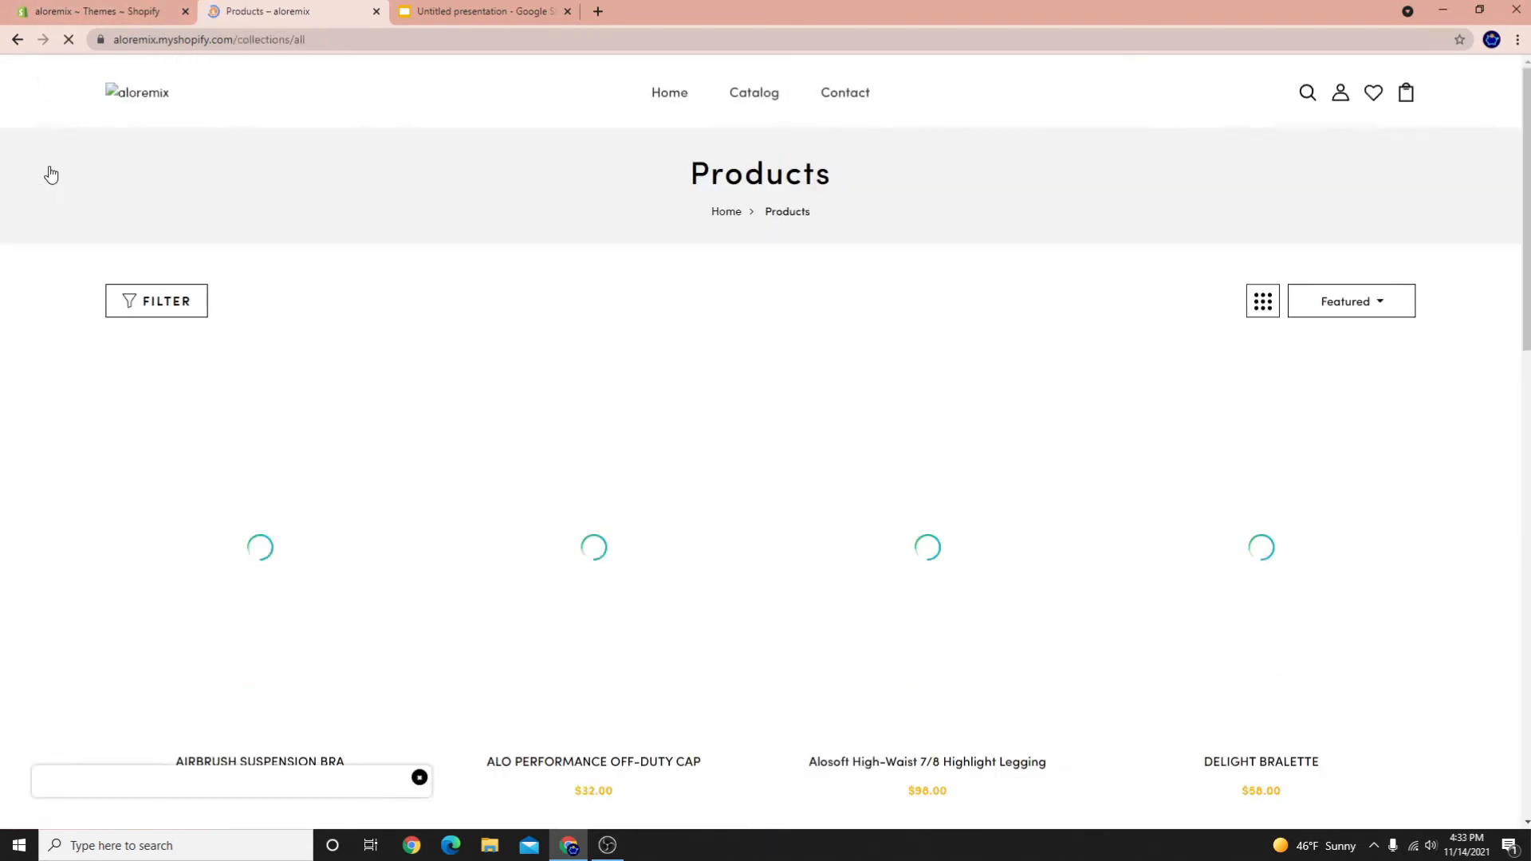
Look through the storefront's full product listing to examine which items are tops and which are bottoms
scroll(595, 311, "down", 4)
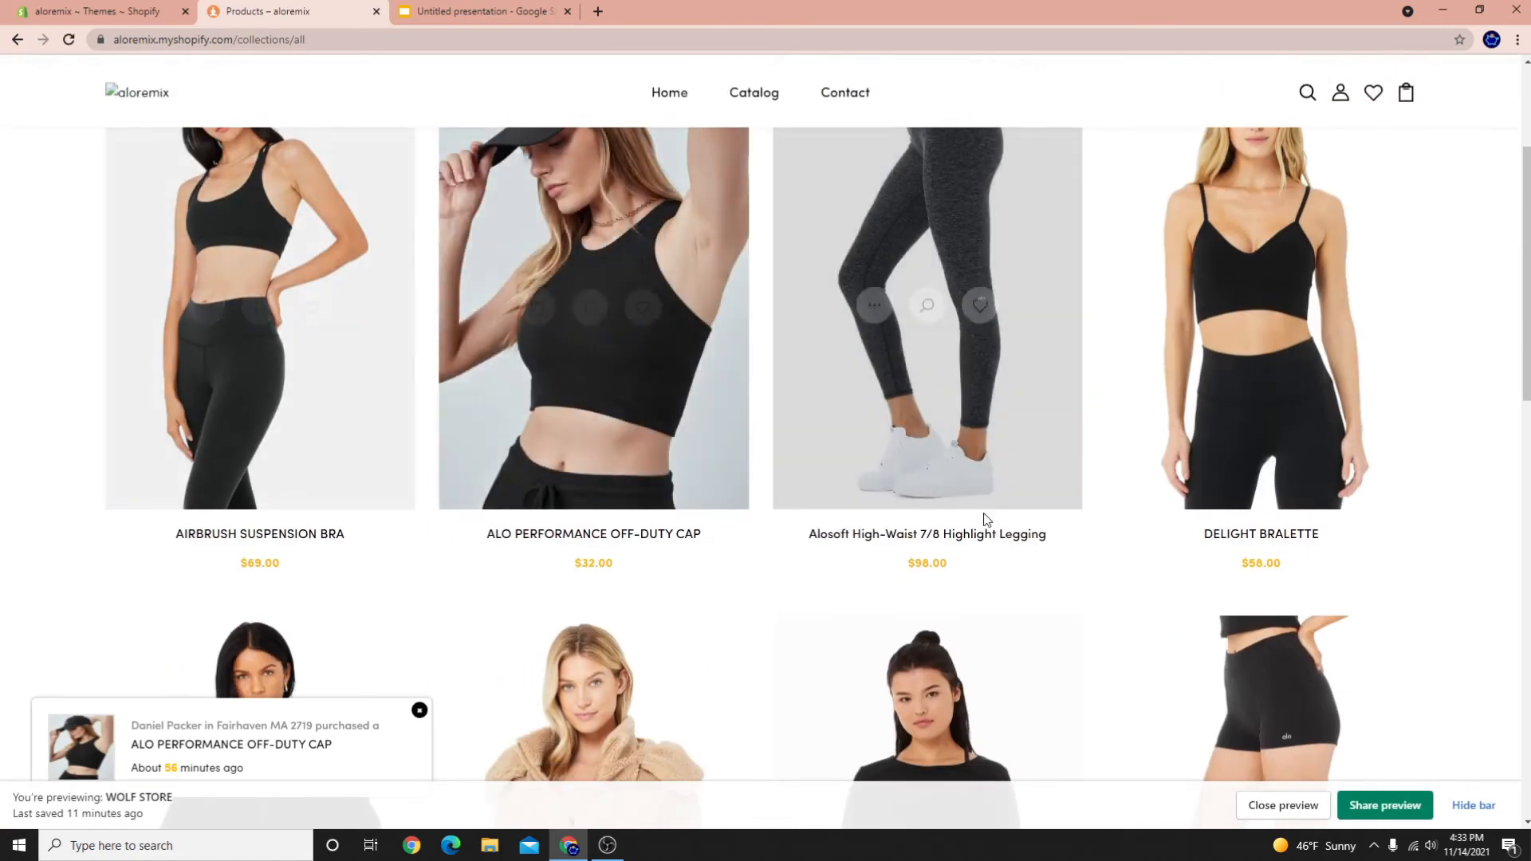
scroll(877, 514, "up", 3)
scroll(407, 493, "down", 3)
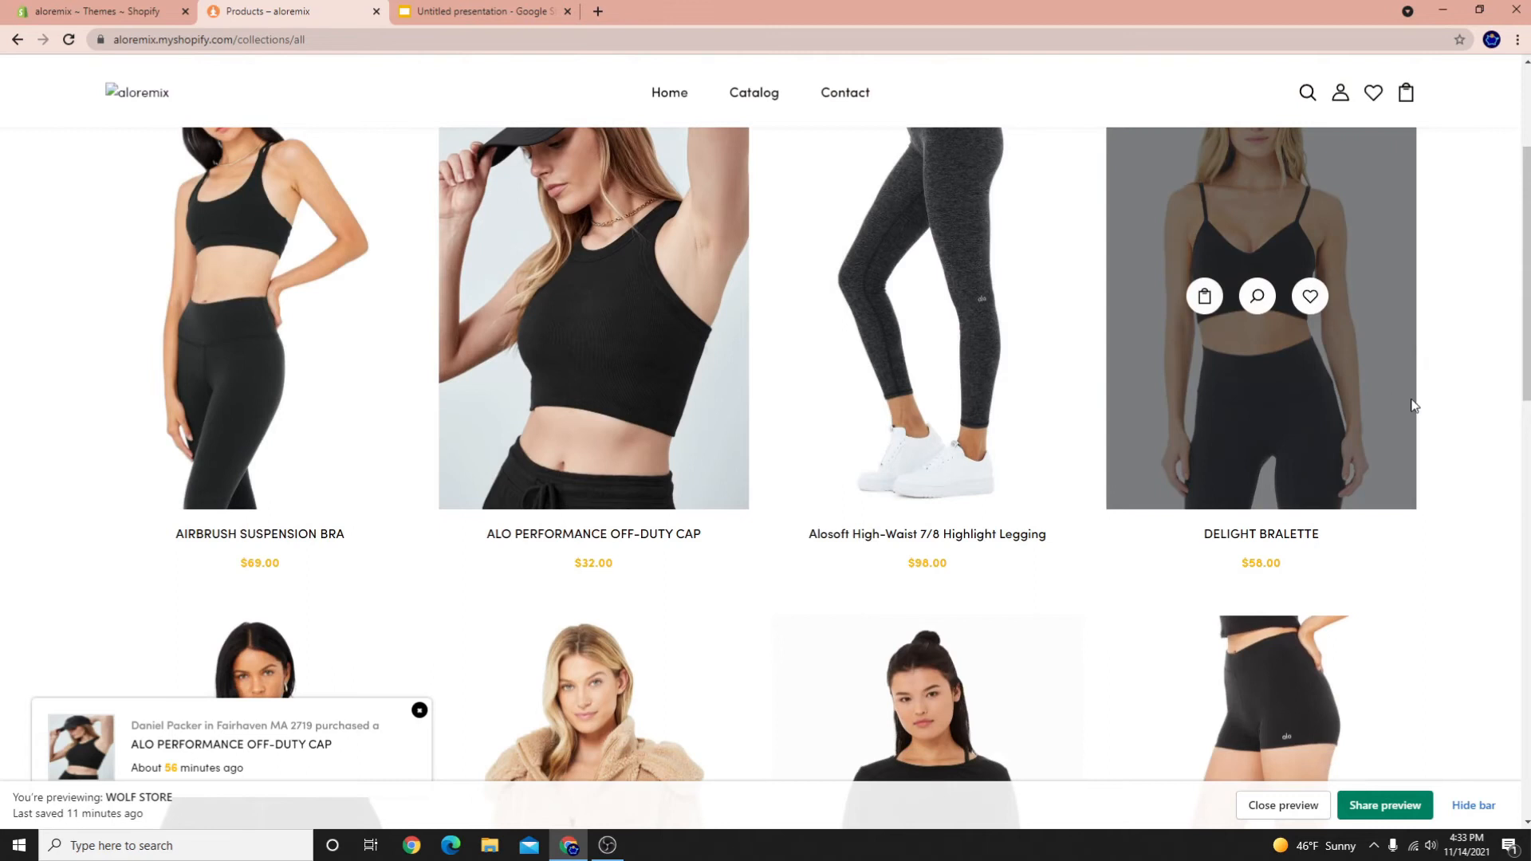
scroll(1407, 405, "up", 2)
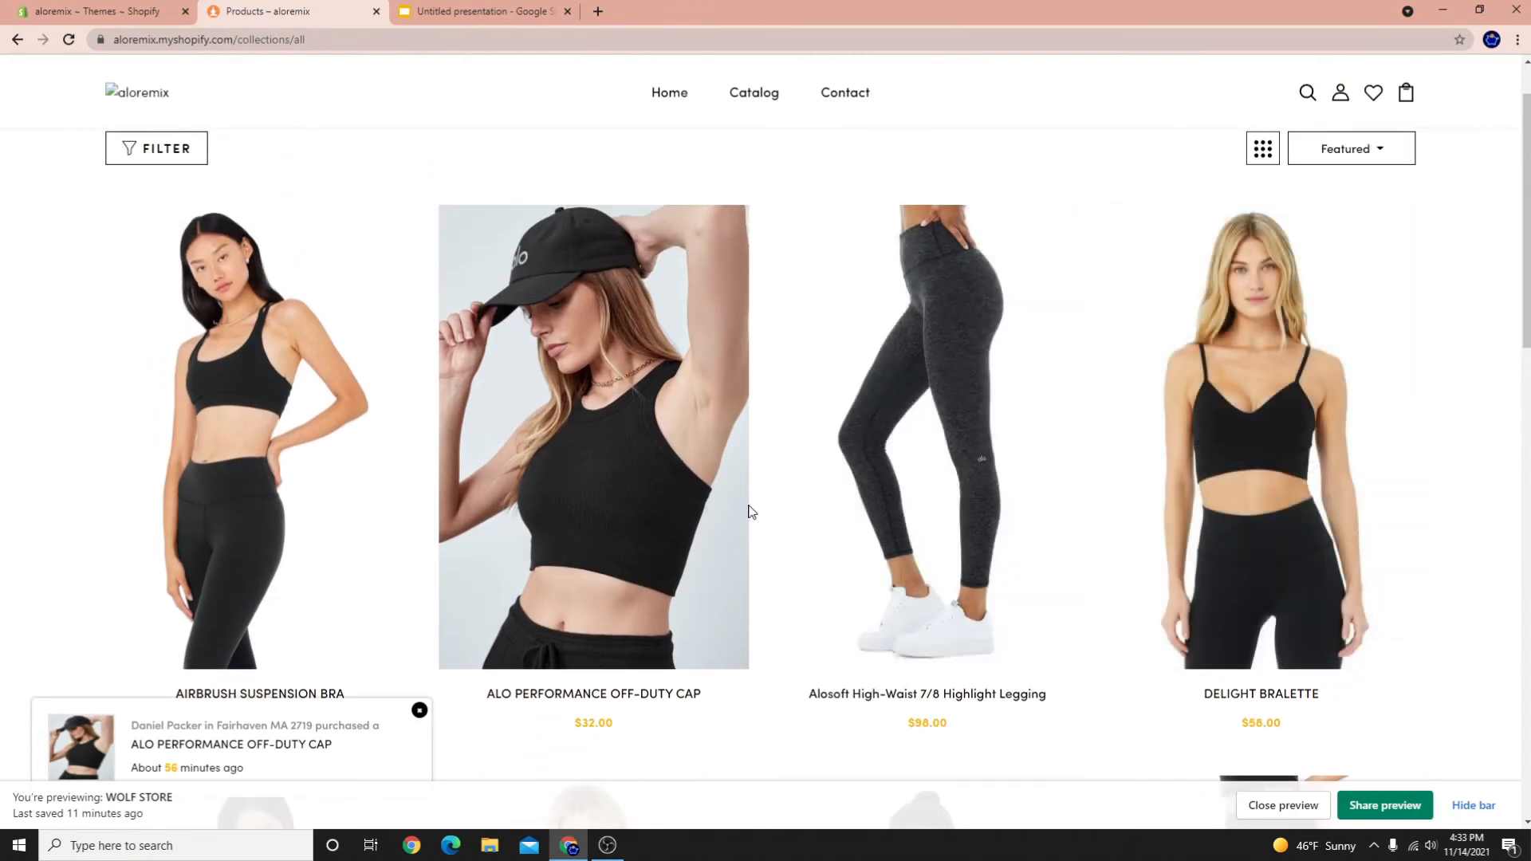
scroll(761, 527, "down", 2)
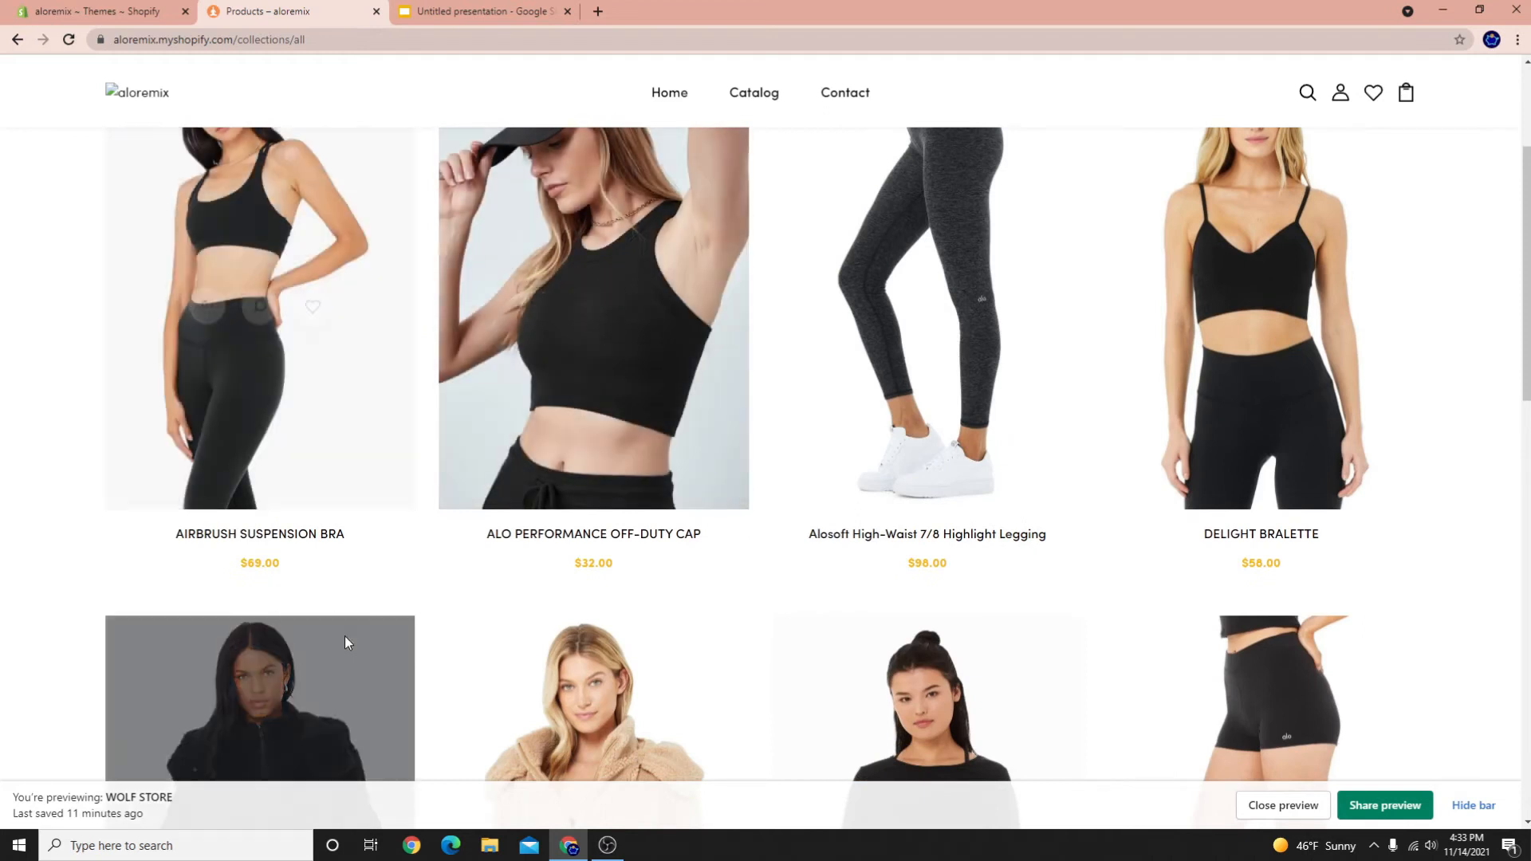
scroll(347, 631, "down", 3)
scroll(218, 236, "down", 3)
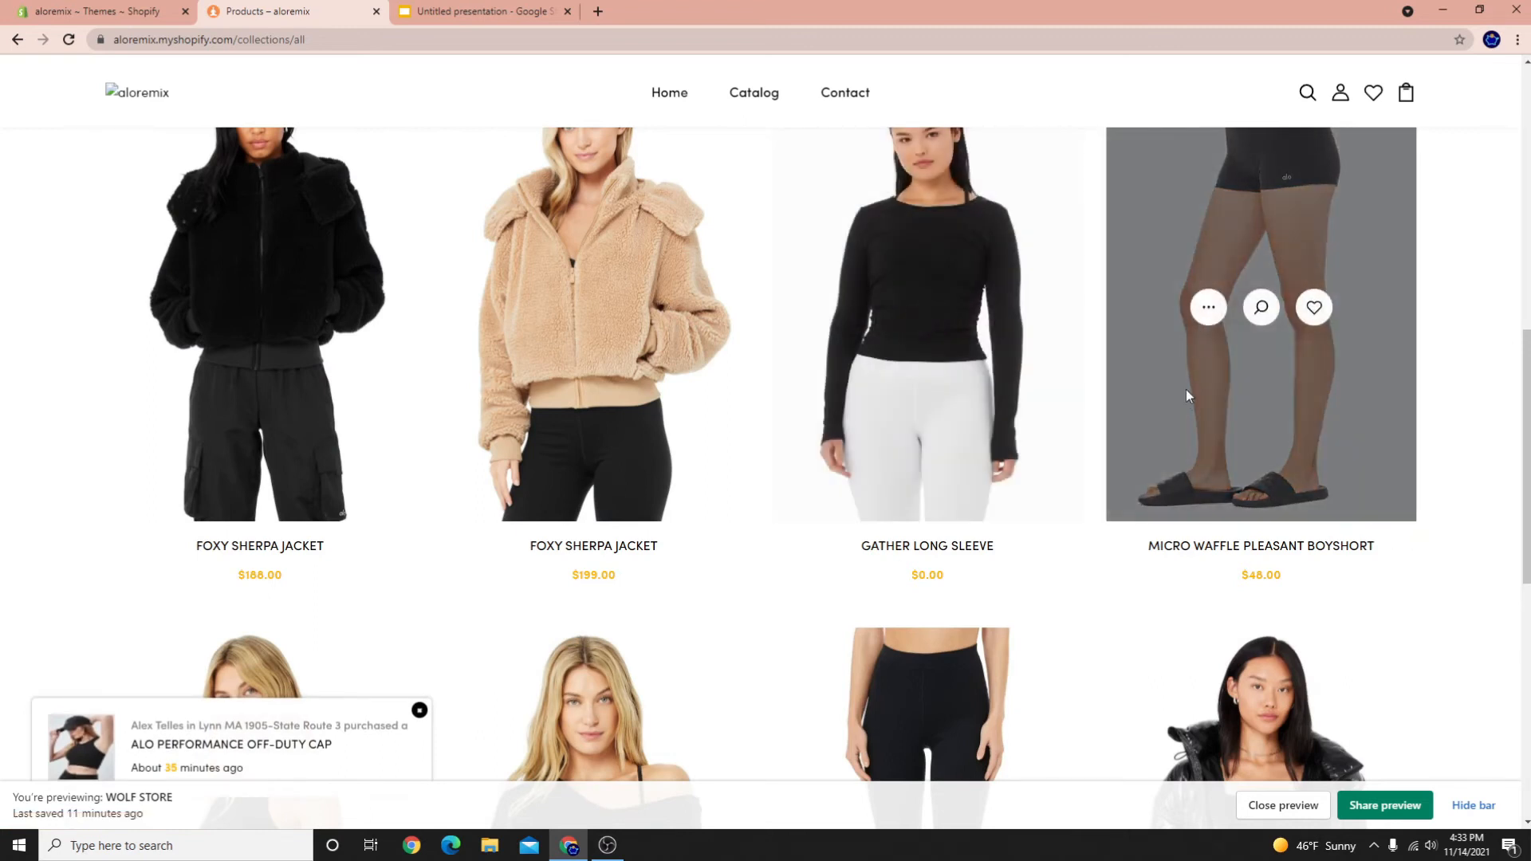
scroll(1185, 389, "down", 7)
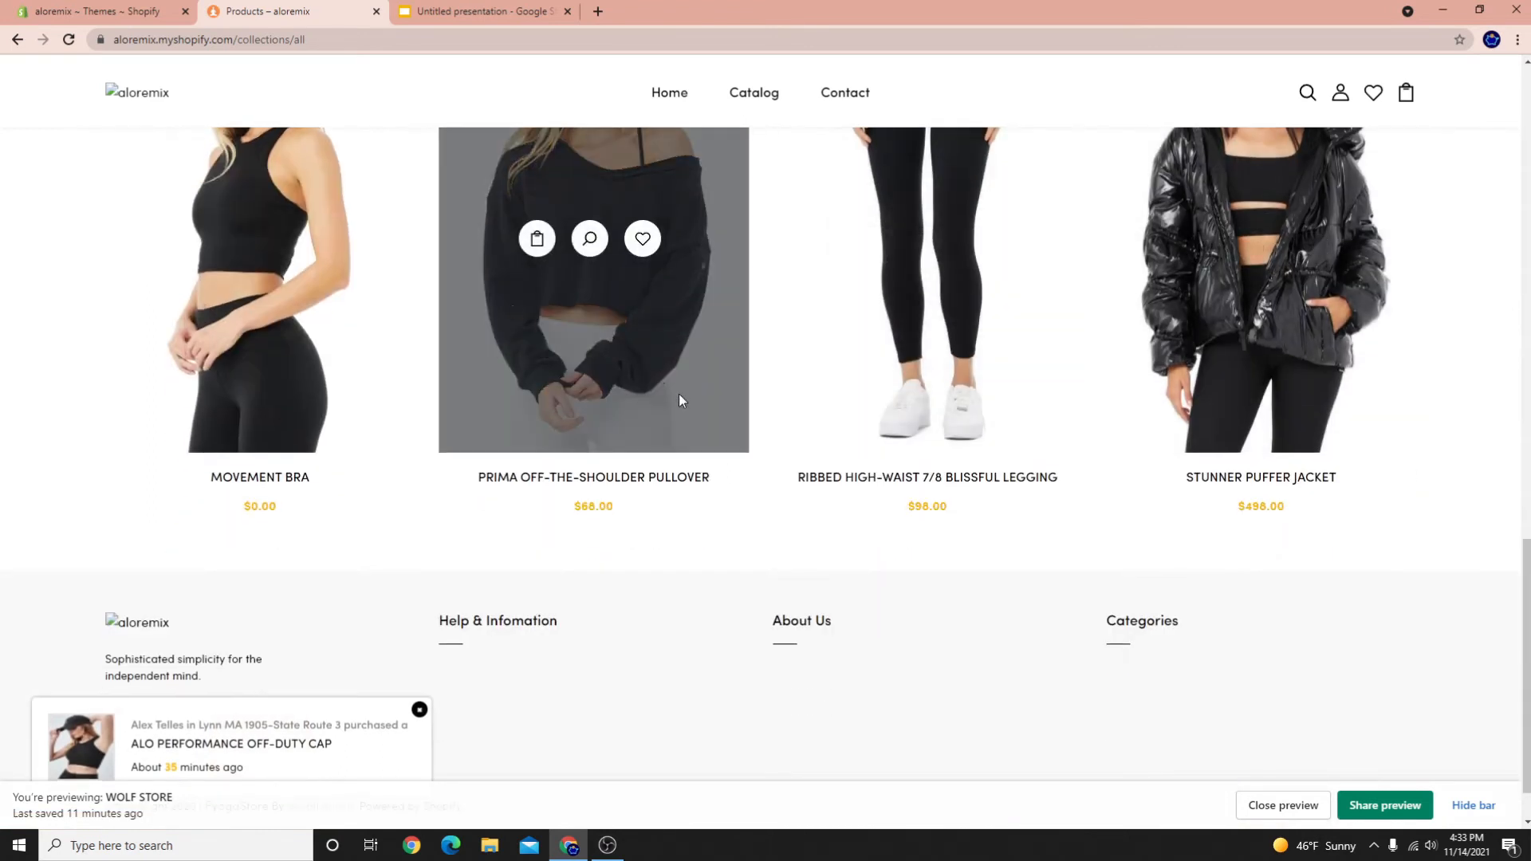
scroll(598, 335, "up", 2)
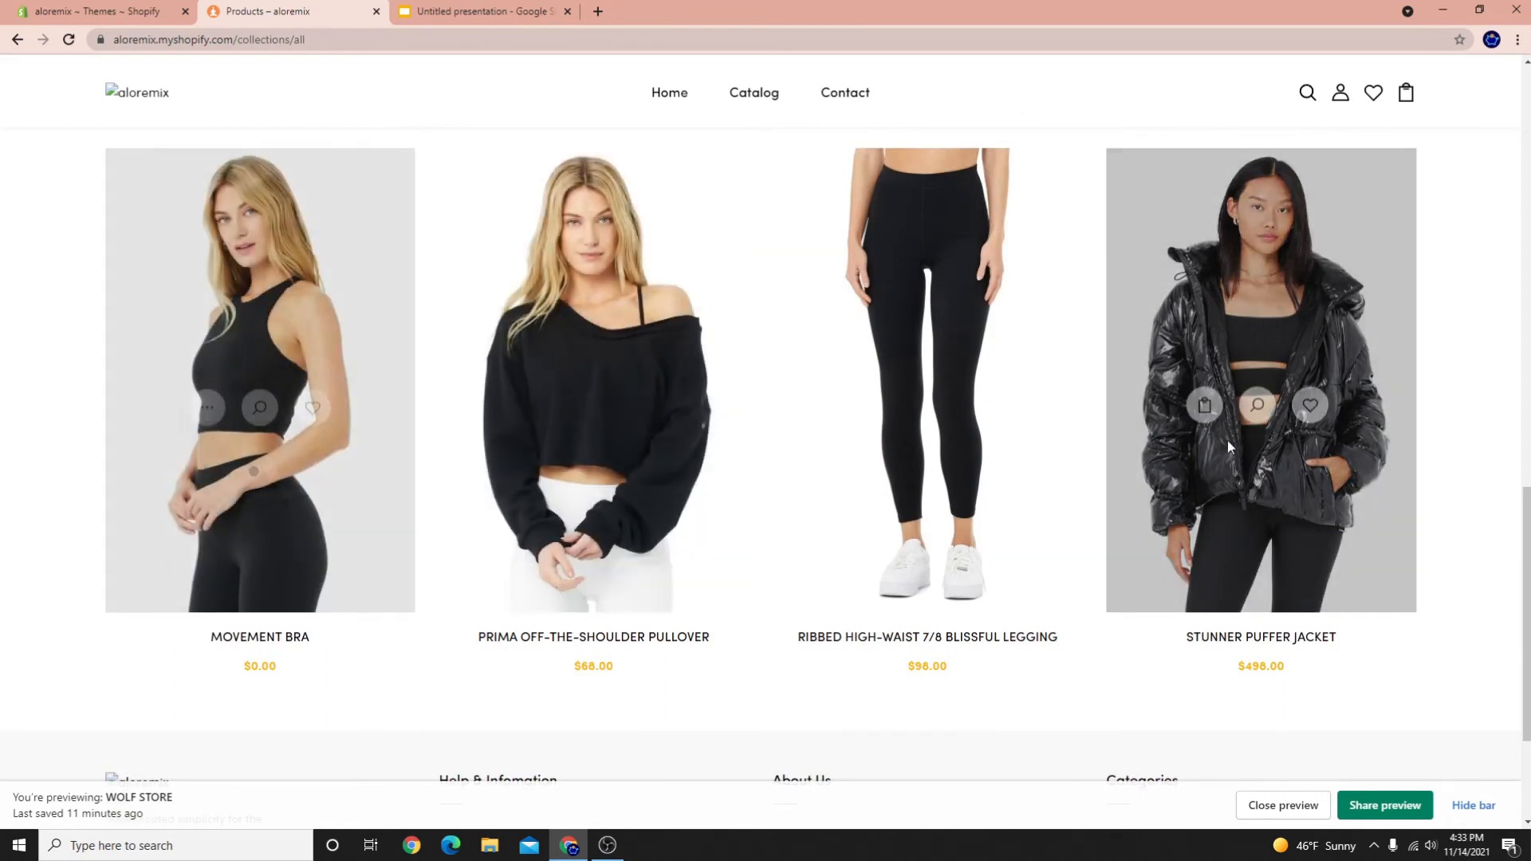
scroll(1284, 538, "up", 1)
scroll(1189, 629, "down", 3)
scroll(1169, 620, "up", 7)
scroll(1166, 609, "up", 3)
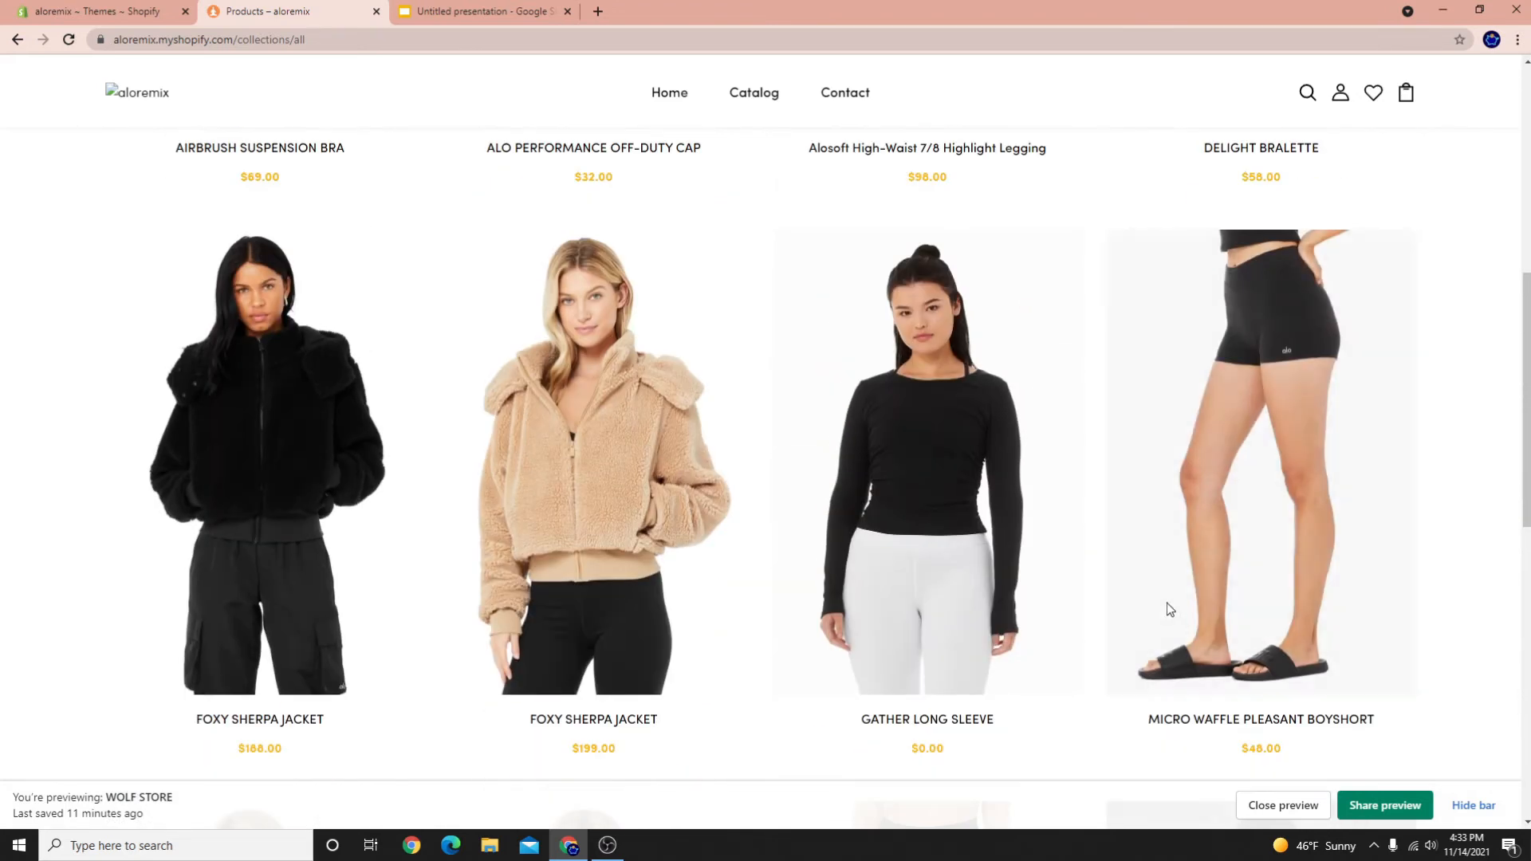
scroll(692, 302, "up", 5)
scroll(591, 375, "down", 10)
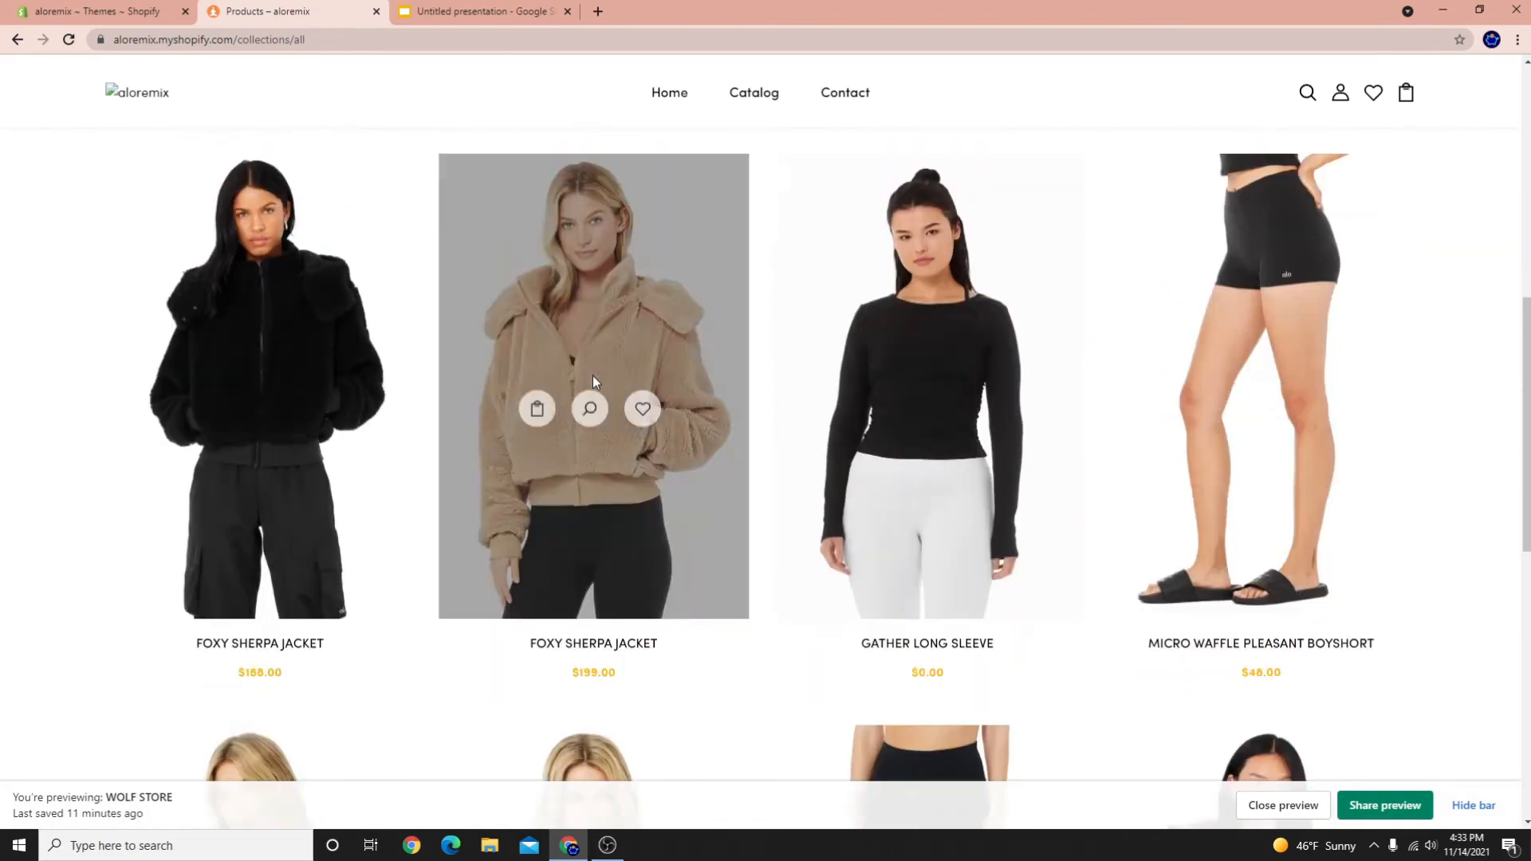
scroll(671, 572, "up", 5)
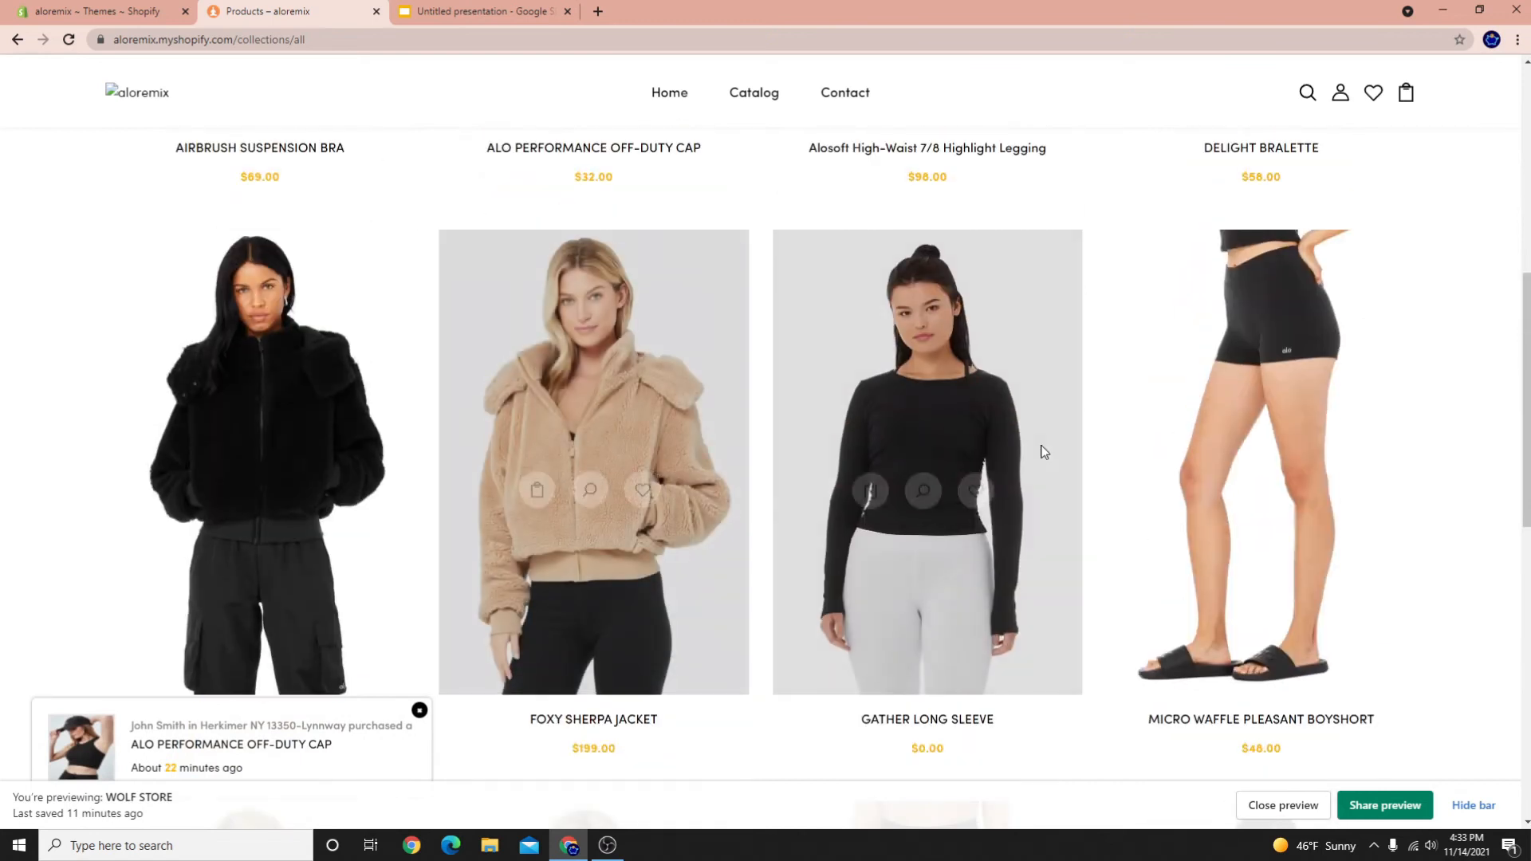
scroll(897, 448, "up", 5)
scroll(586, 437, "down", 1)
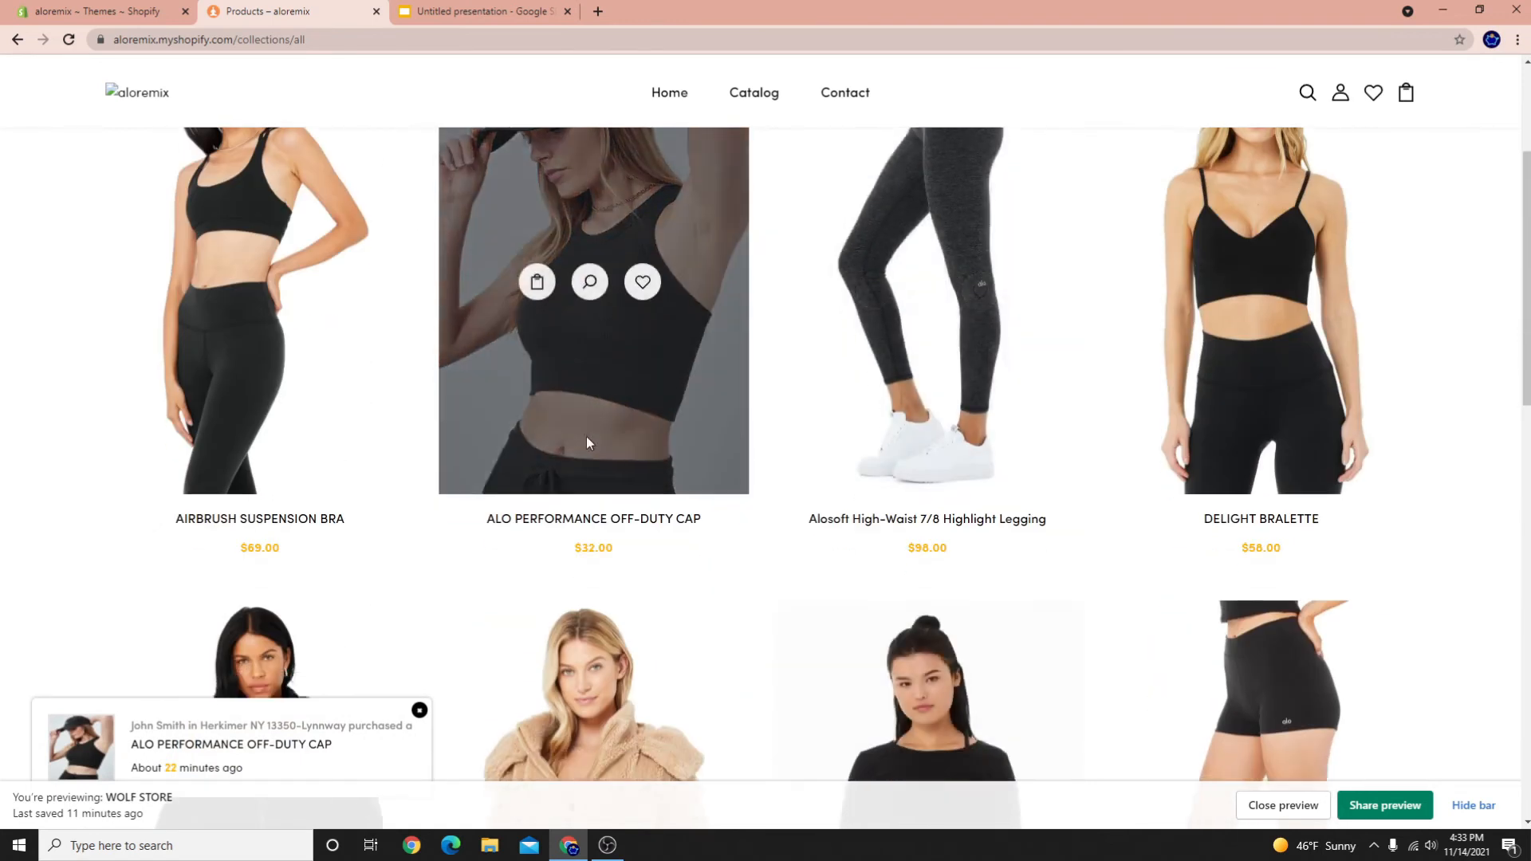
scroll(516, 420, "down", 5)
scroll(517, 419, "up", 10)
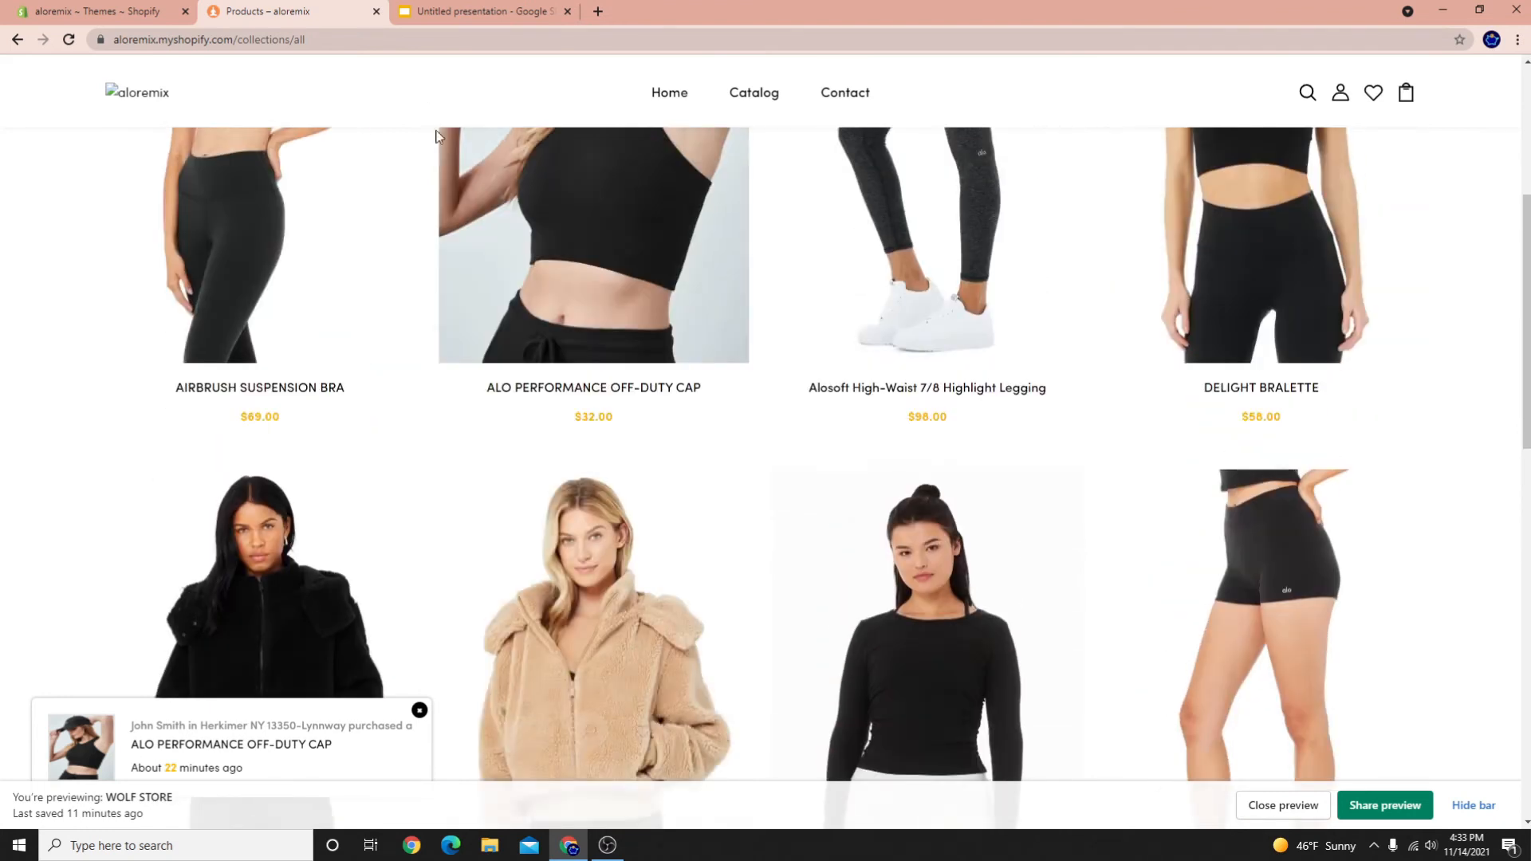
Switch to the Shopify admin and create a manual product collection titled Tops
left_click(140, 9)
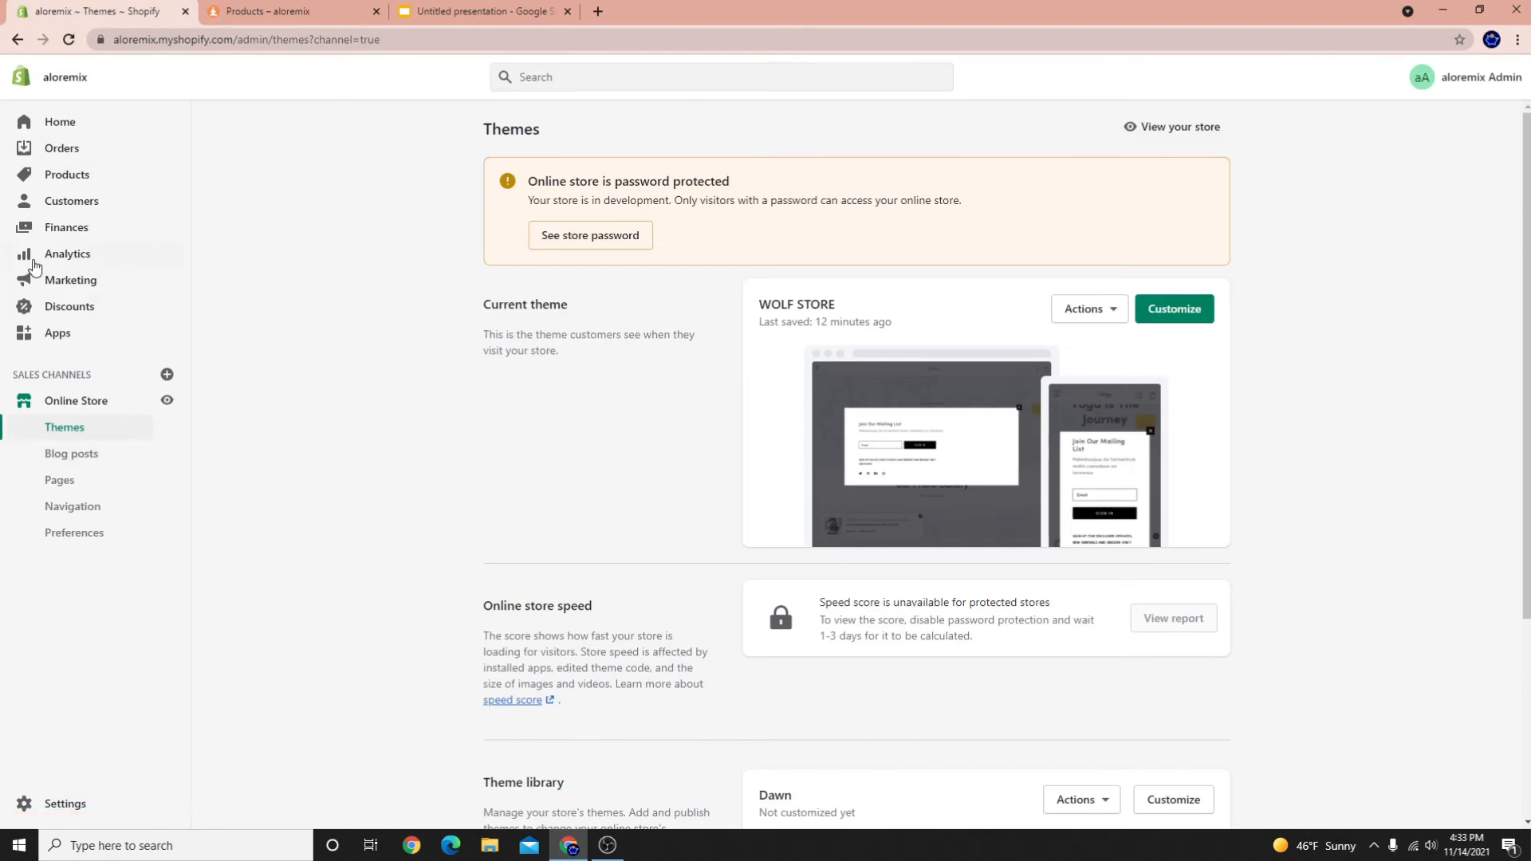
left_click(53, 179)
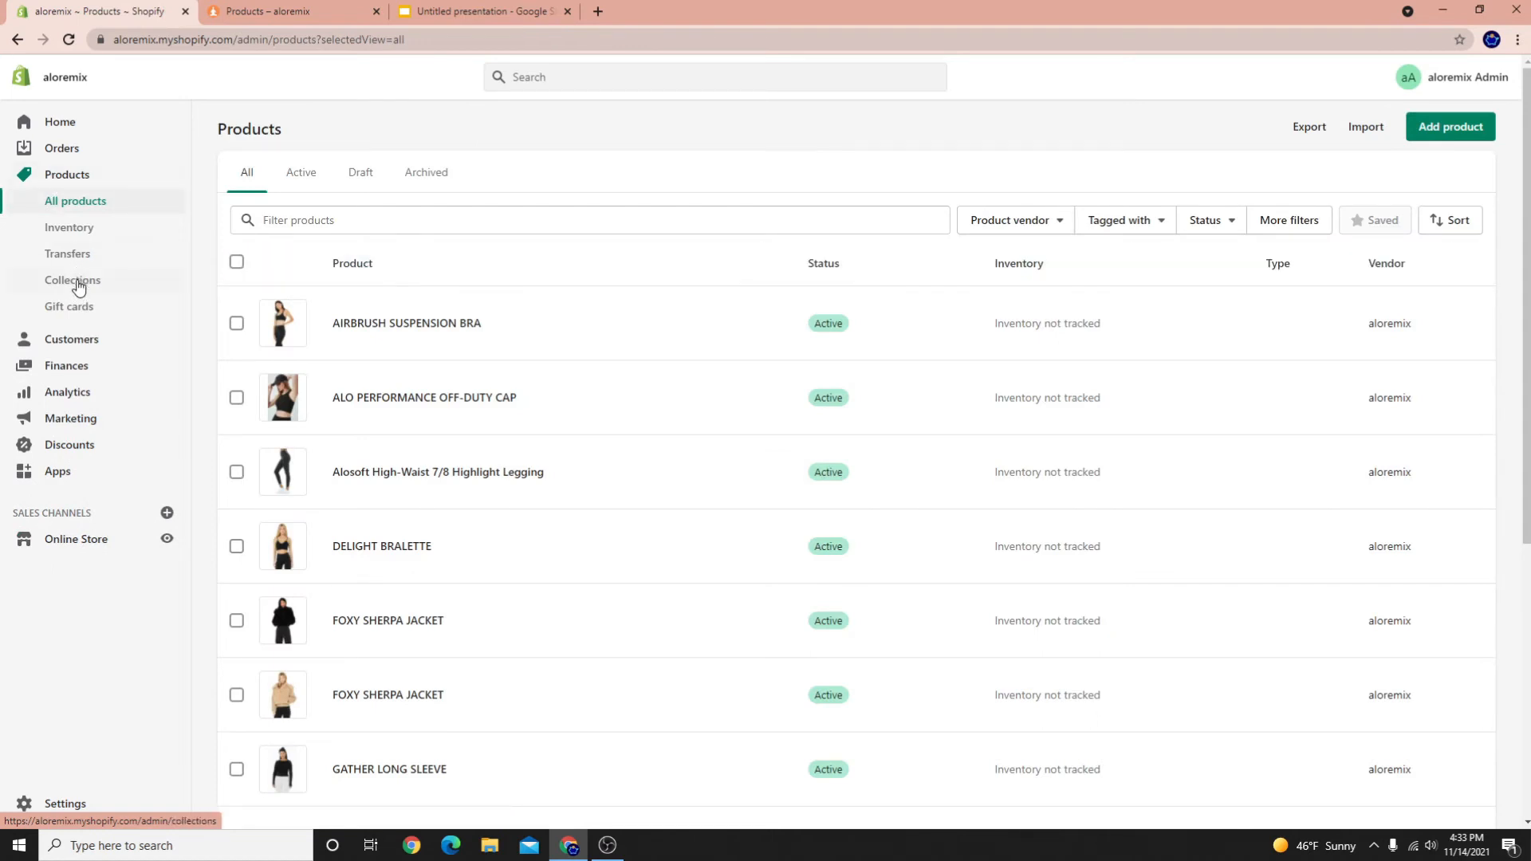
left_click(78, 287)
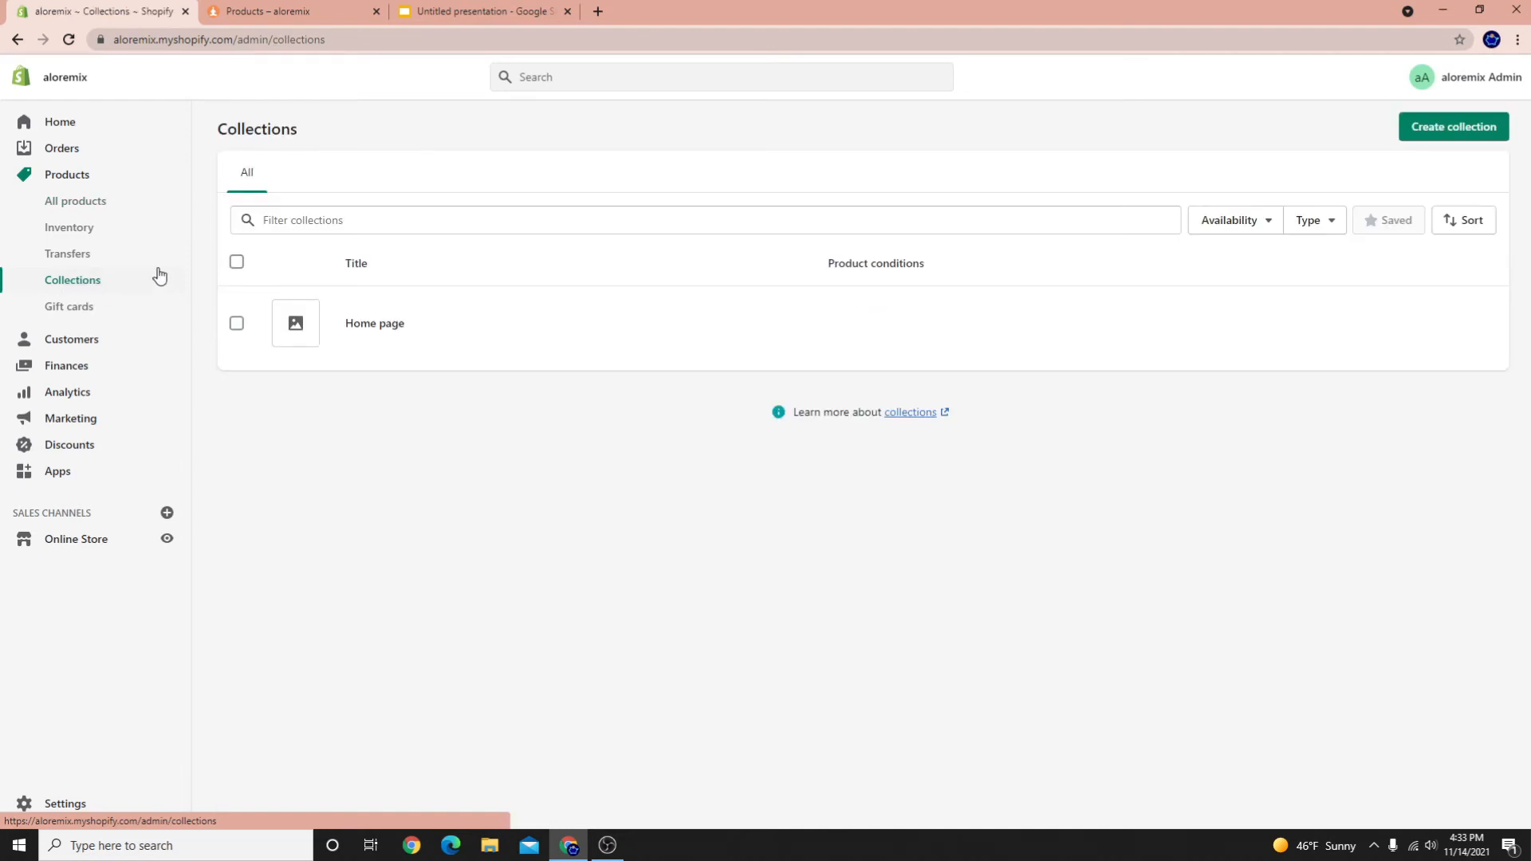
left_click(1456, 127)
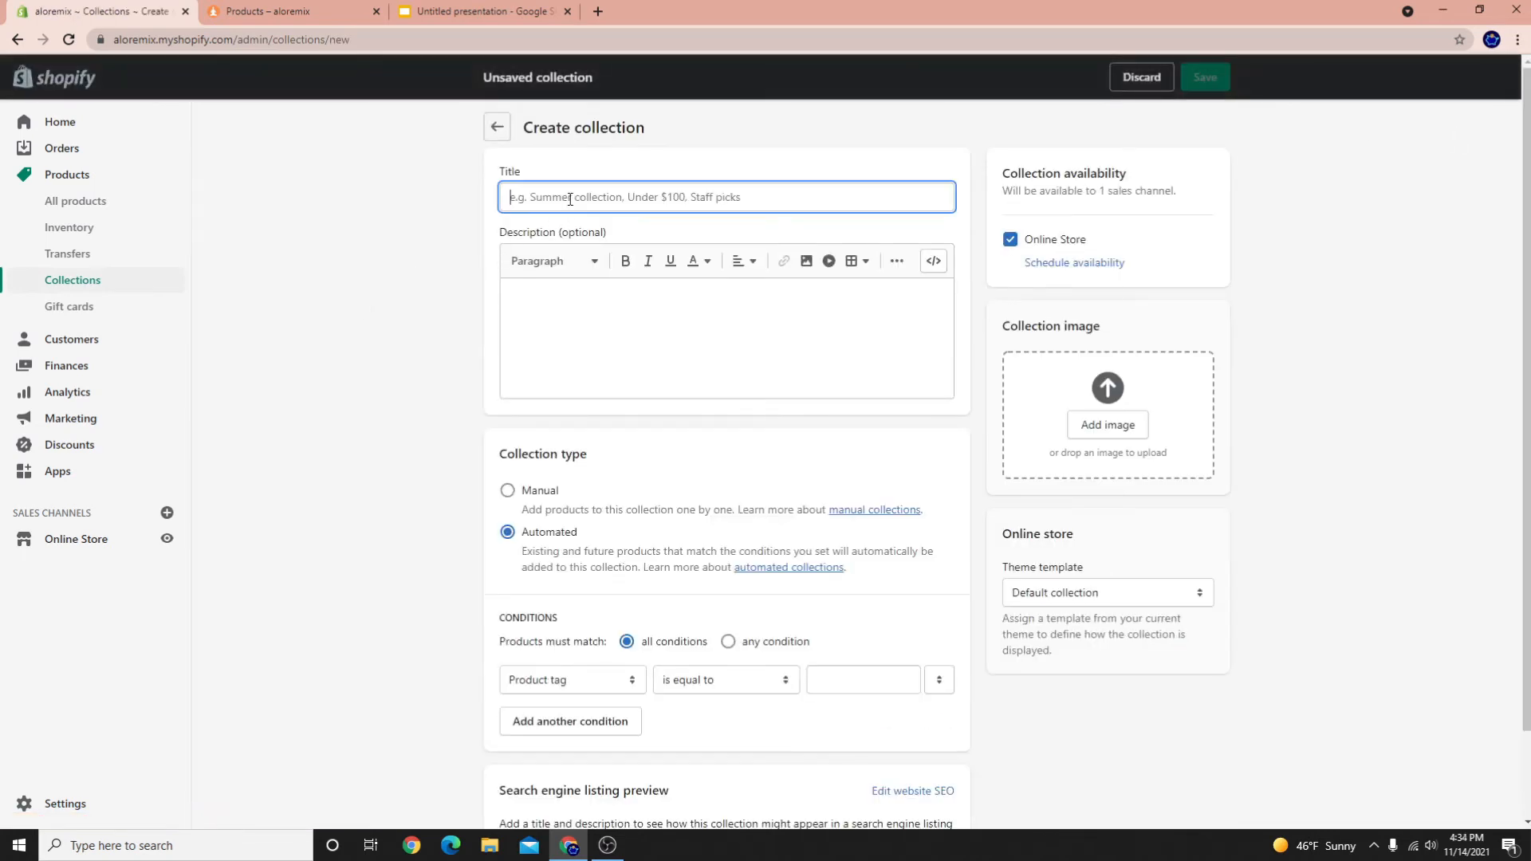
type("Tops")
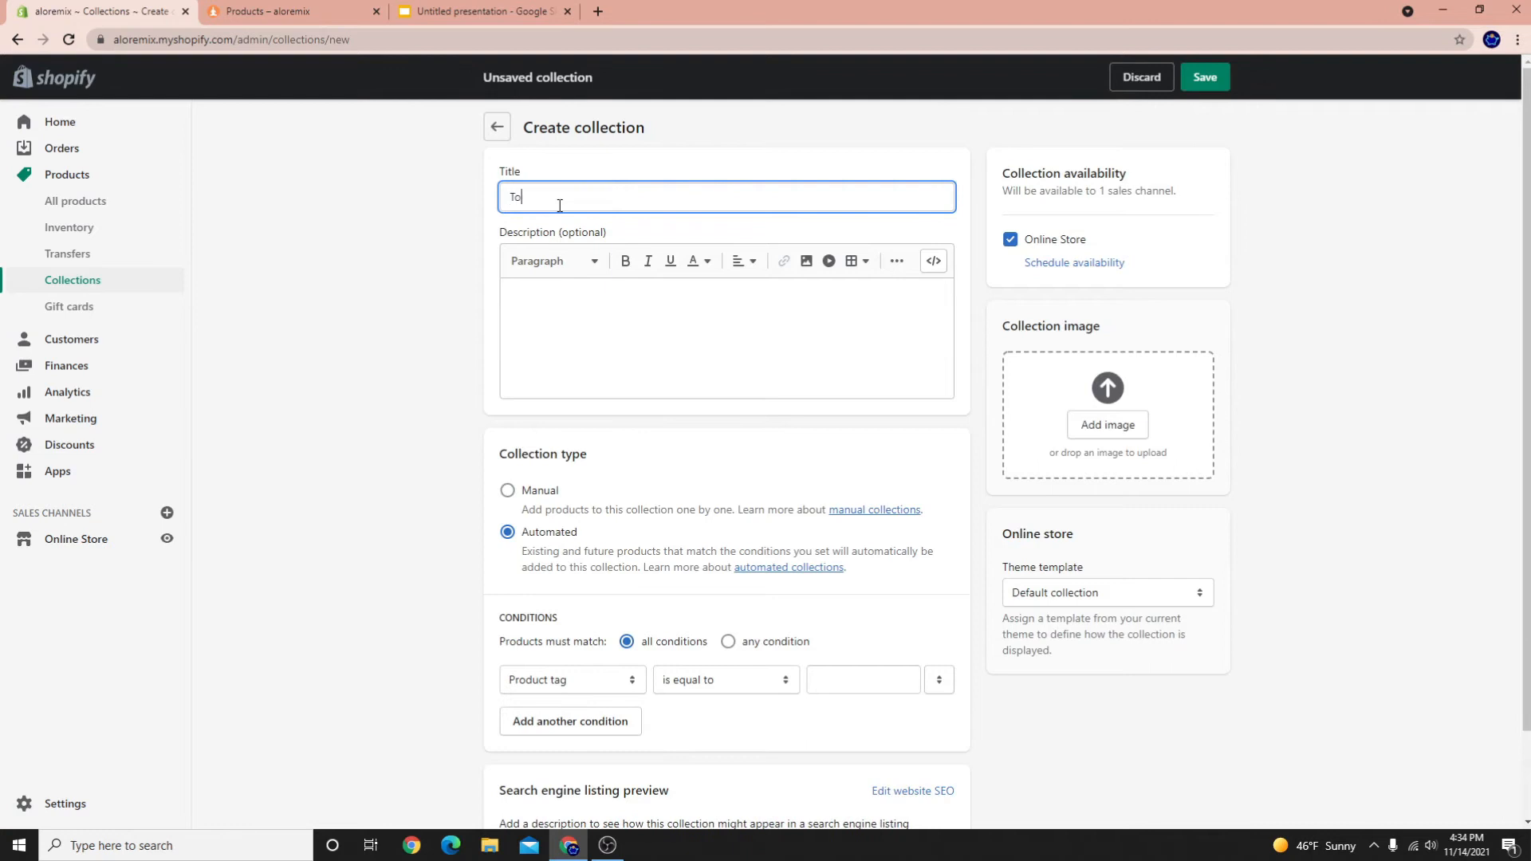
left_click(508, 492)
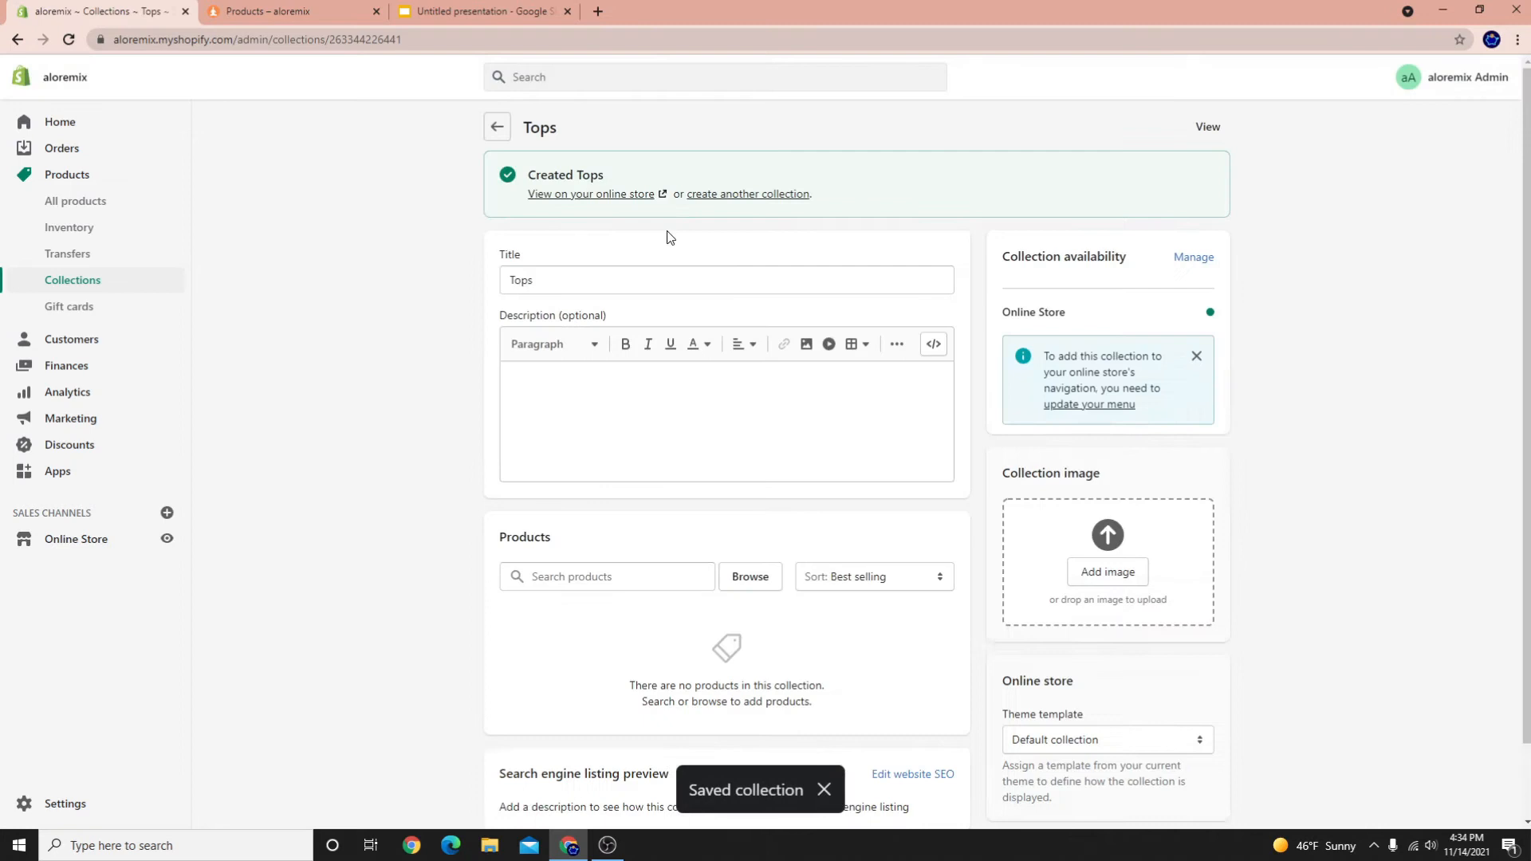
Create another manual collection titled Bottoms and save it
left_click(742, 195)
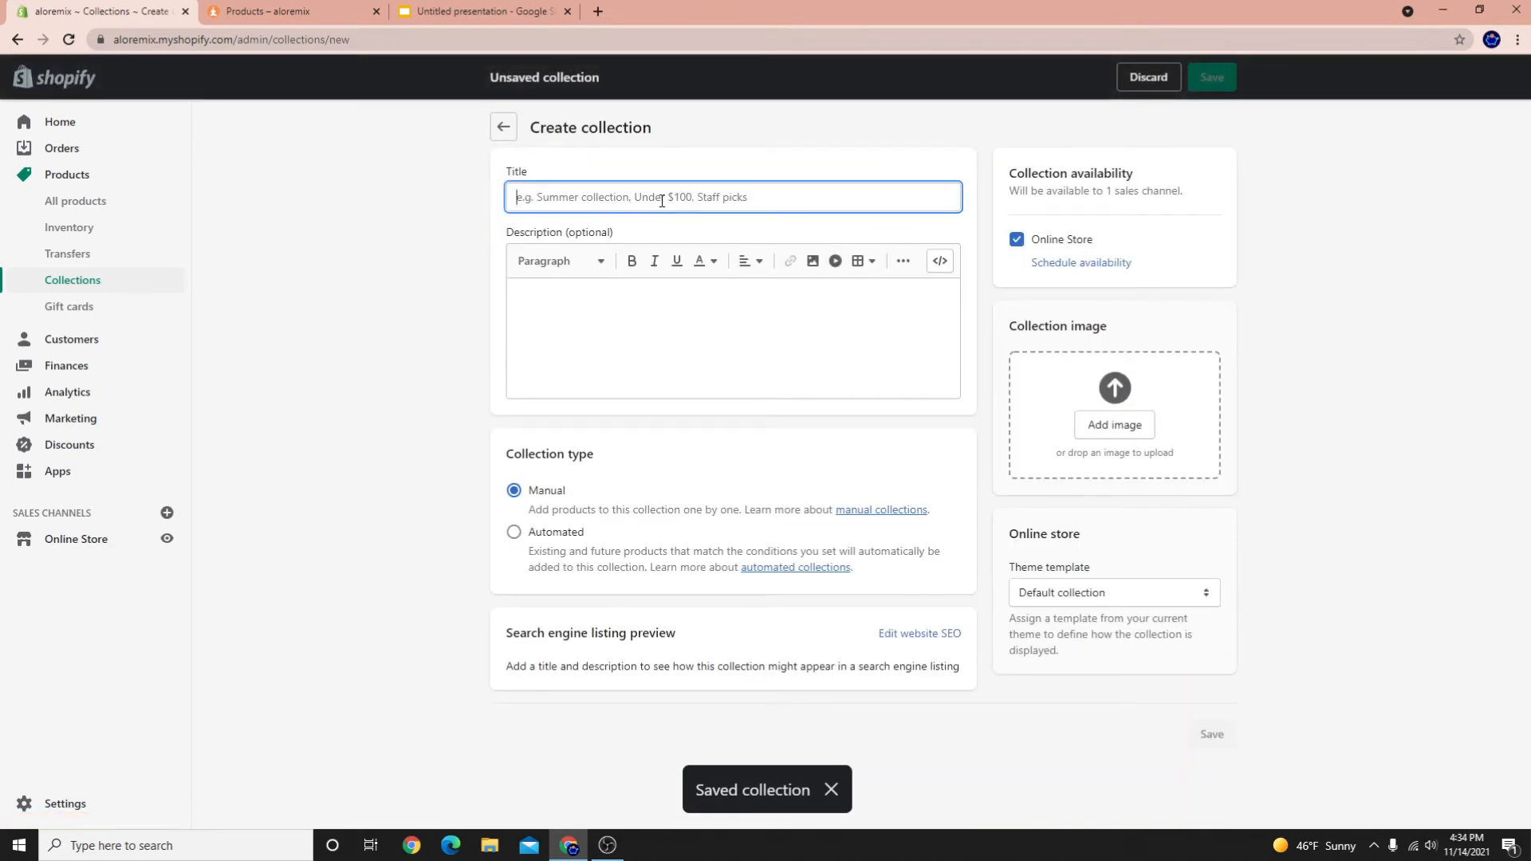
type("Bottoms")
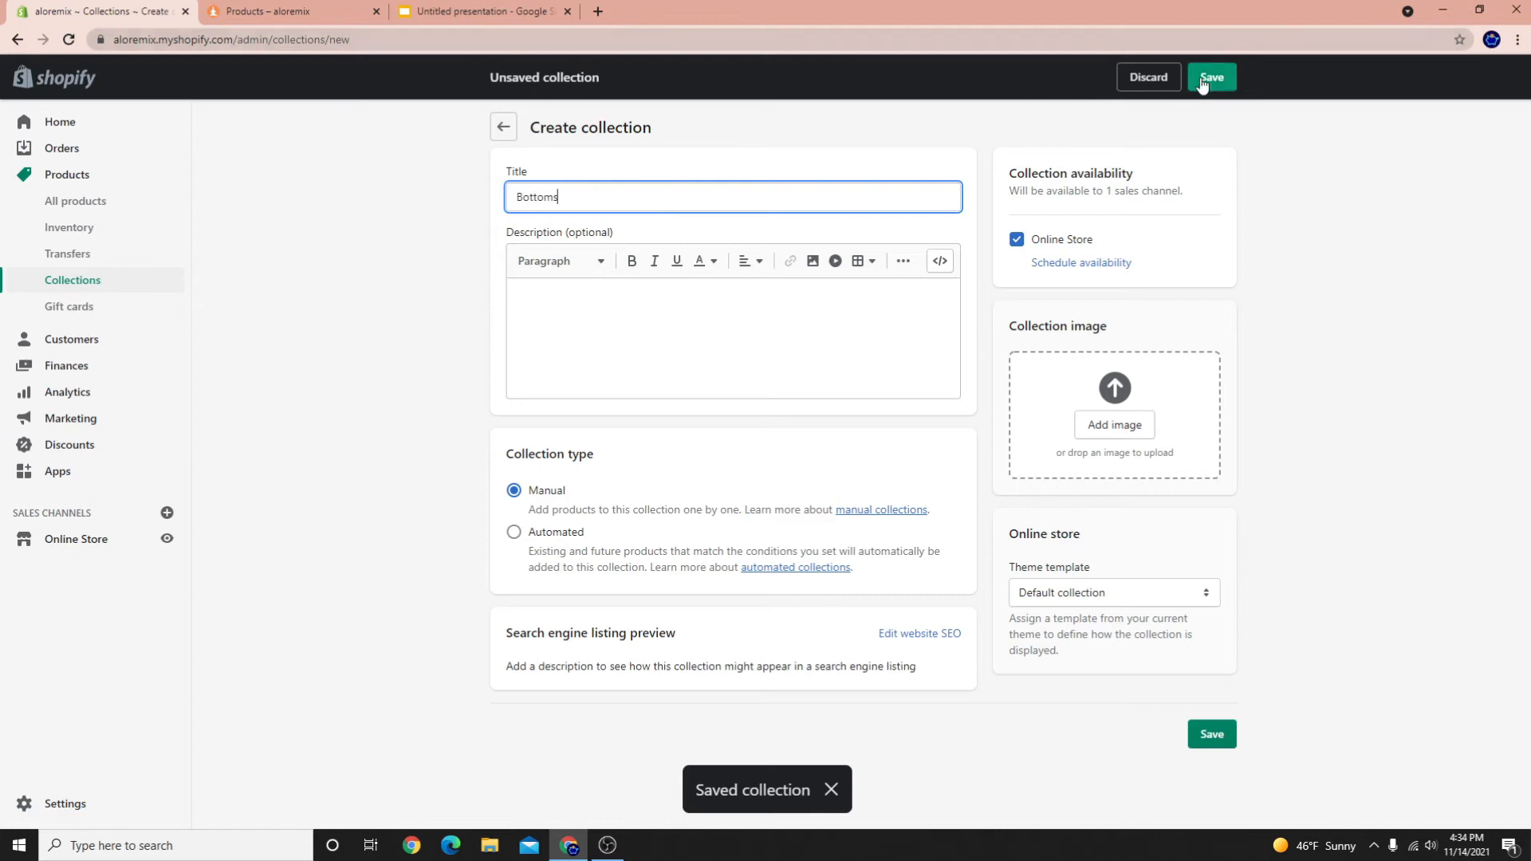
left_click(1203, 80)
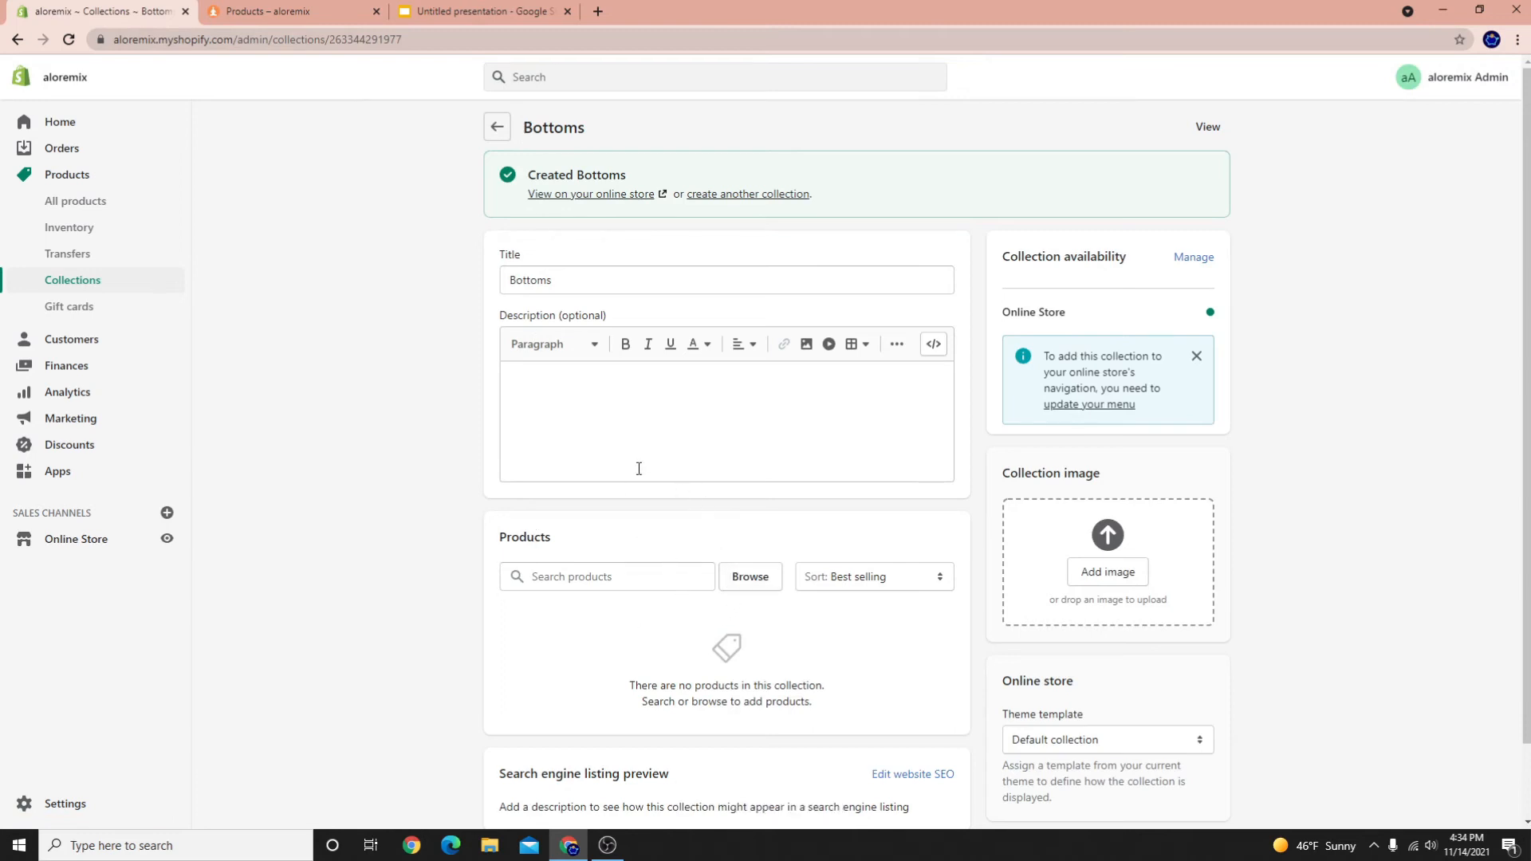
Add RIBBED HIGH-WAIST 7/8 BLISSFUL LEGGING, MICRO WAFFLE PLEASANT BOYSHORT and Alosoft High-Waist 7/8 Highlight Legging to the Bottoms collection
left_click(722, 588)
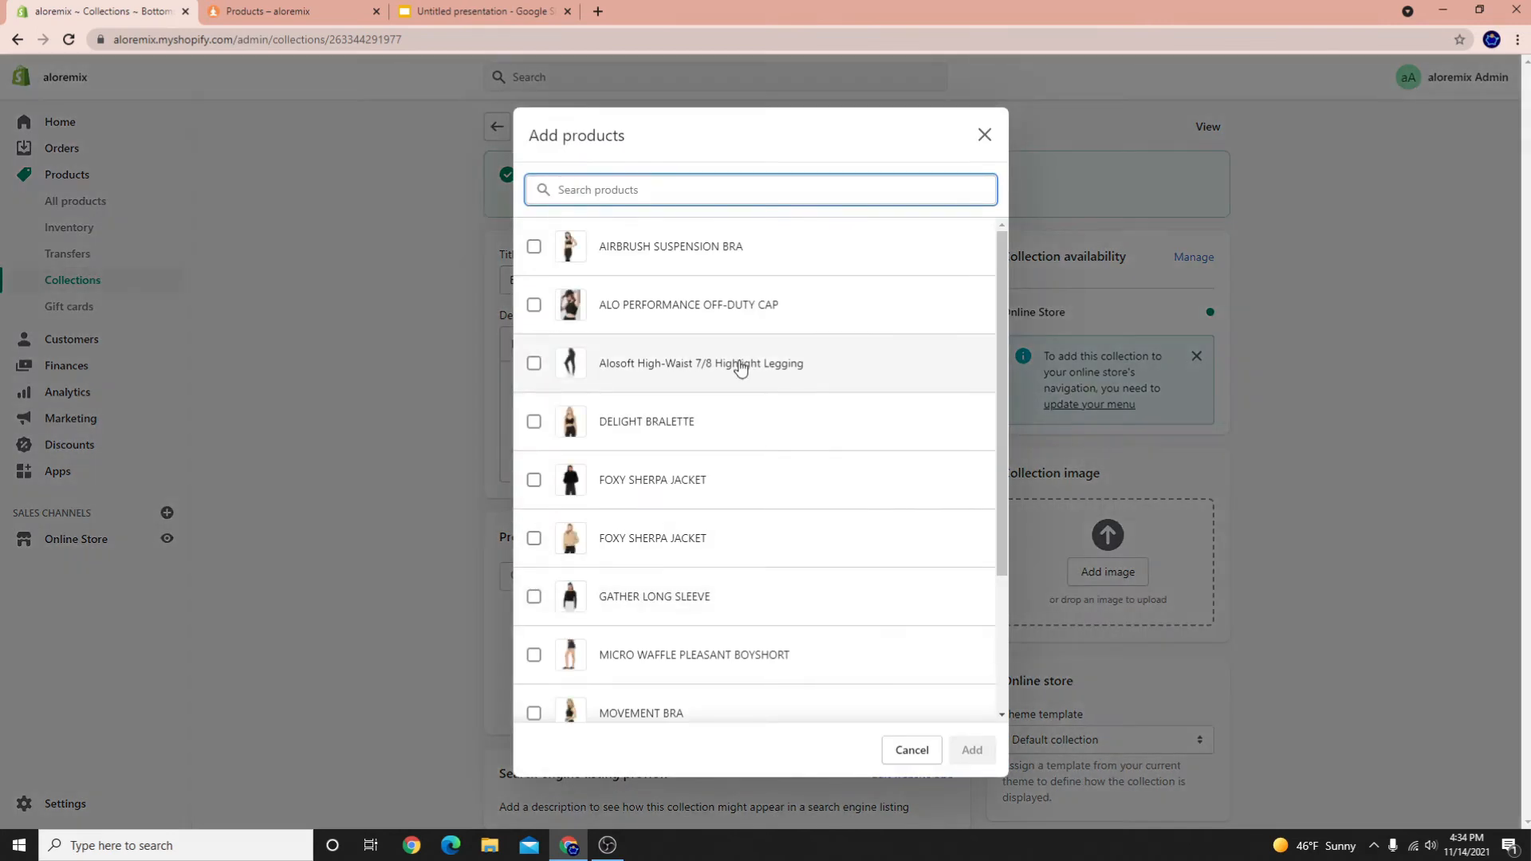
scroll(752, 519, "down", 3)
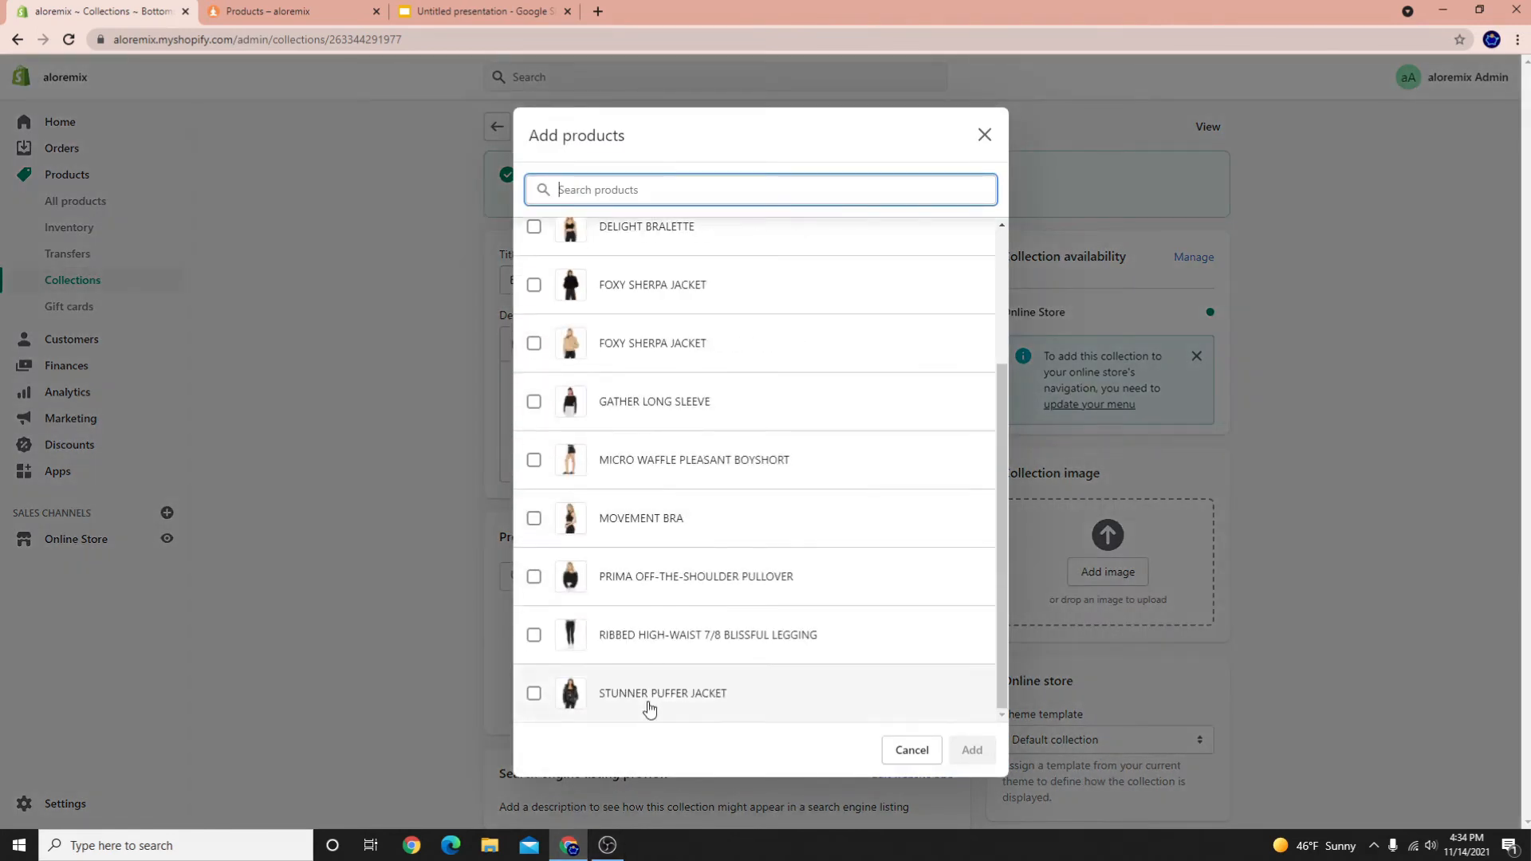
left_click(769, 643)
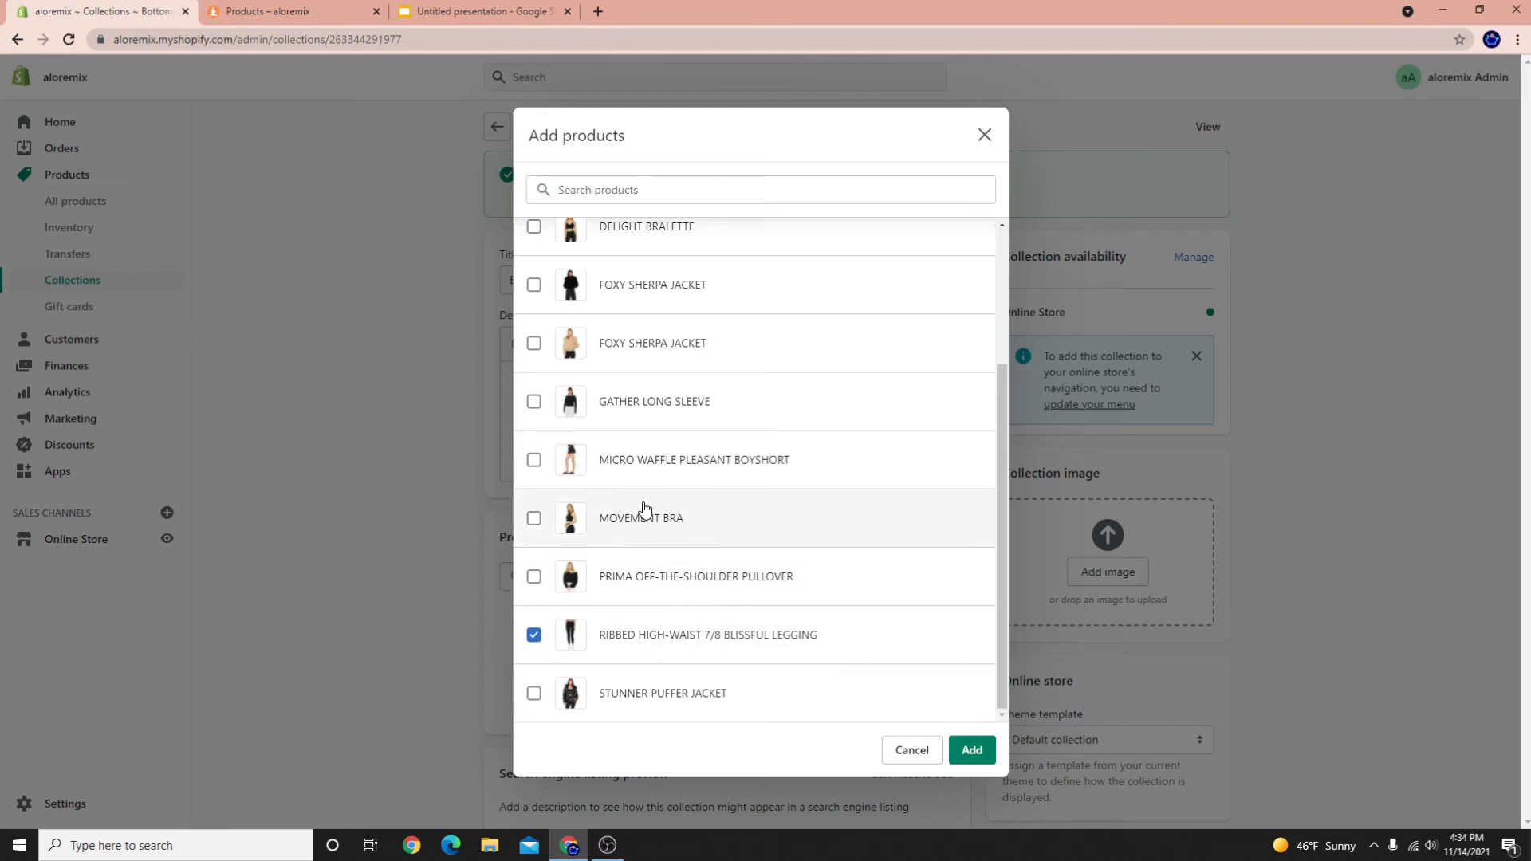
scroll(610, 470, "up", 3)
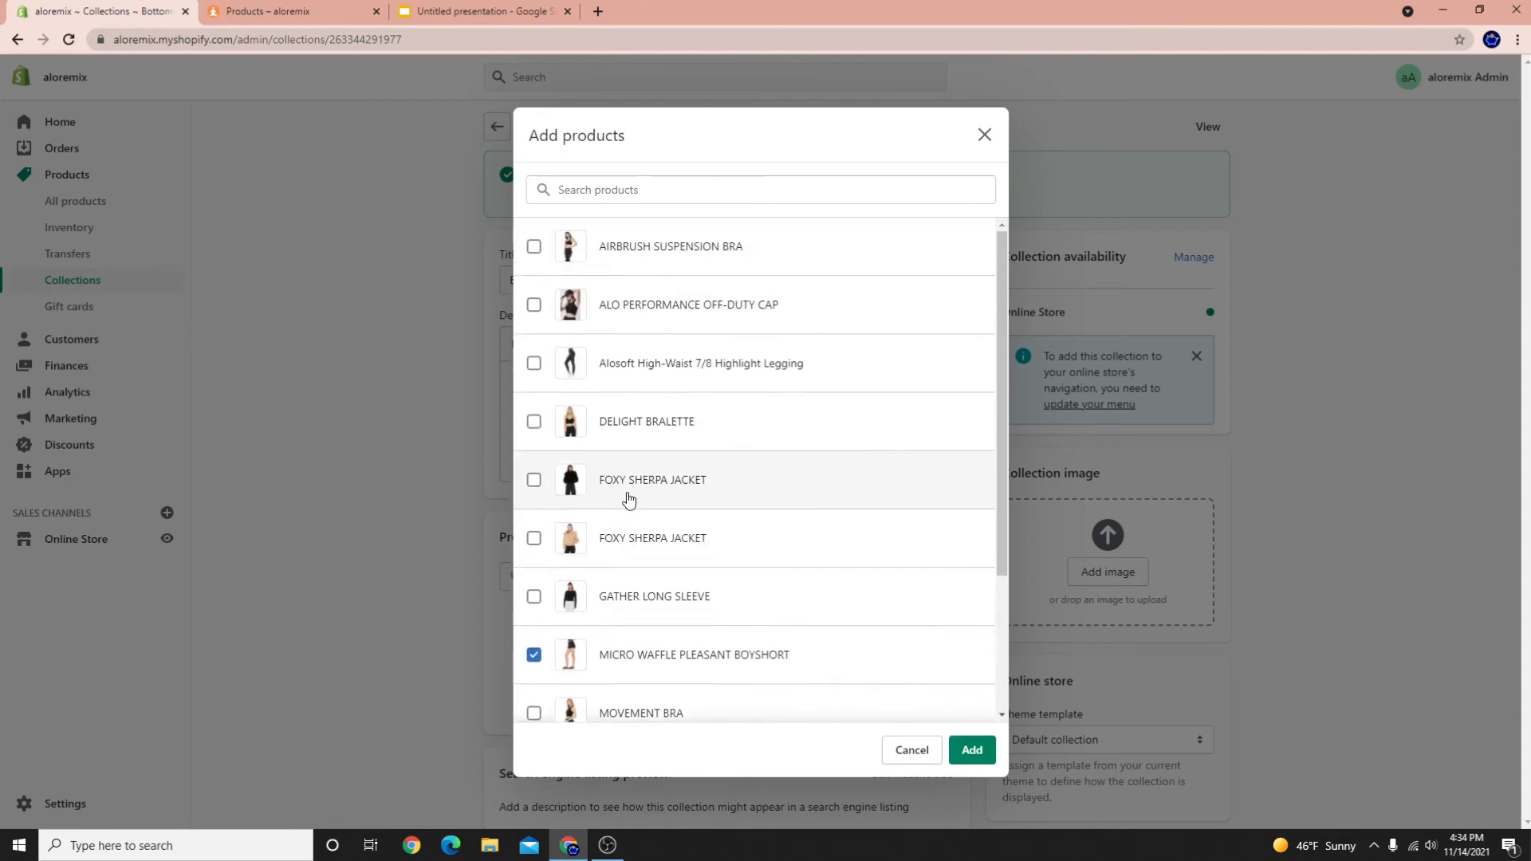
left_click(645, 389)
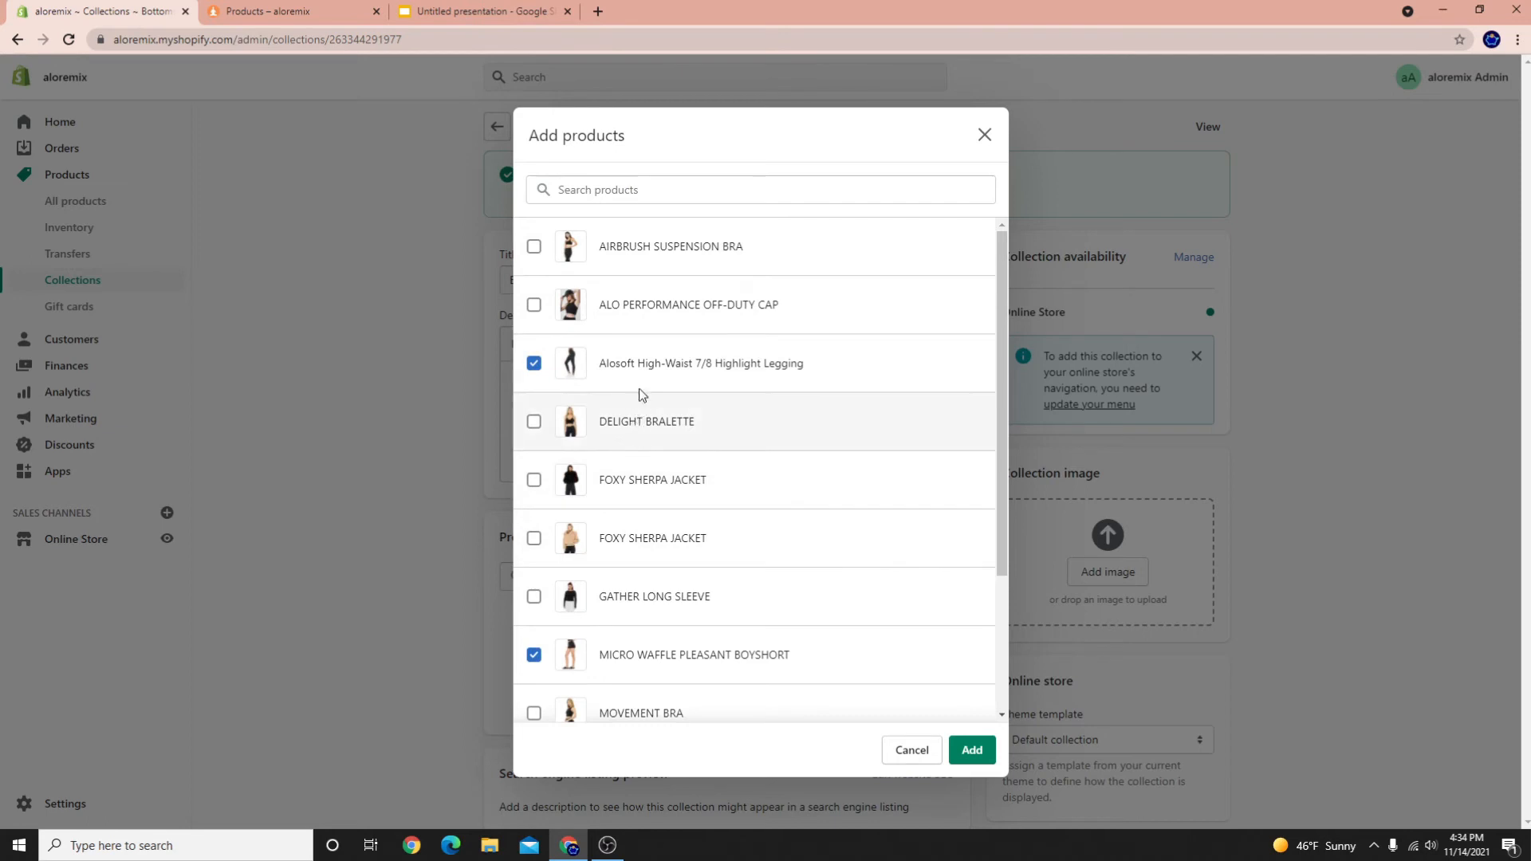
scroll(649, 672, "down", 3)
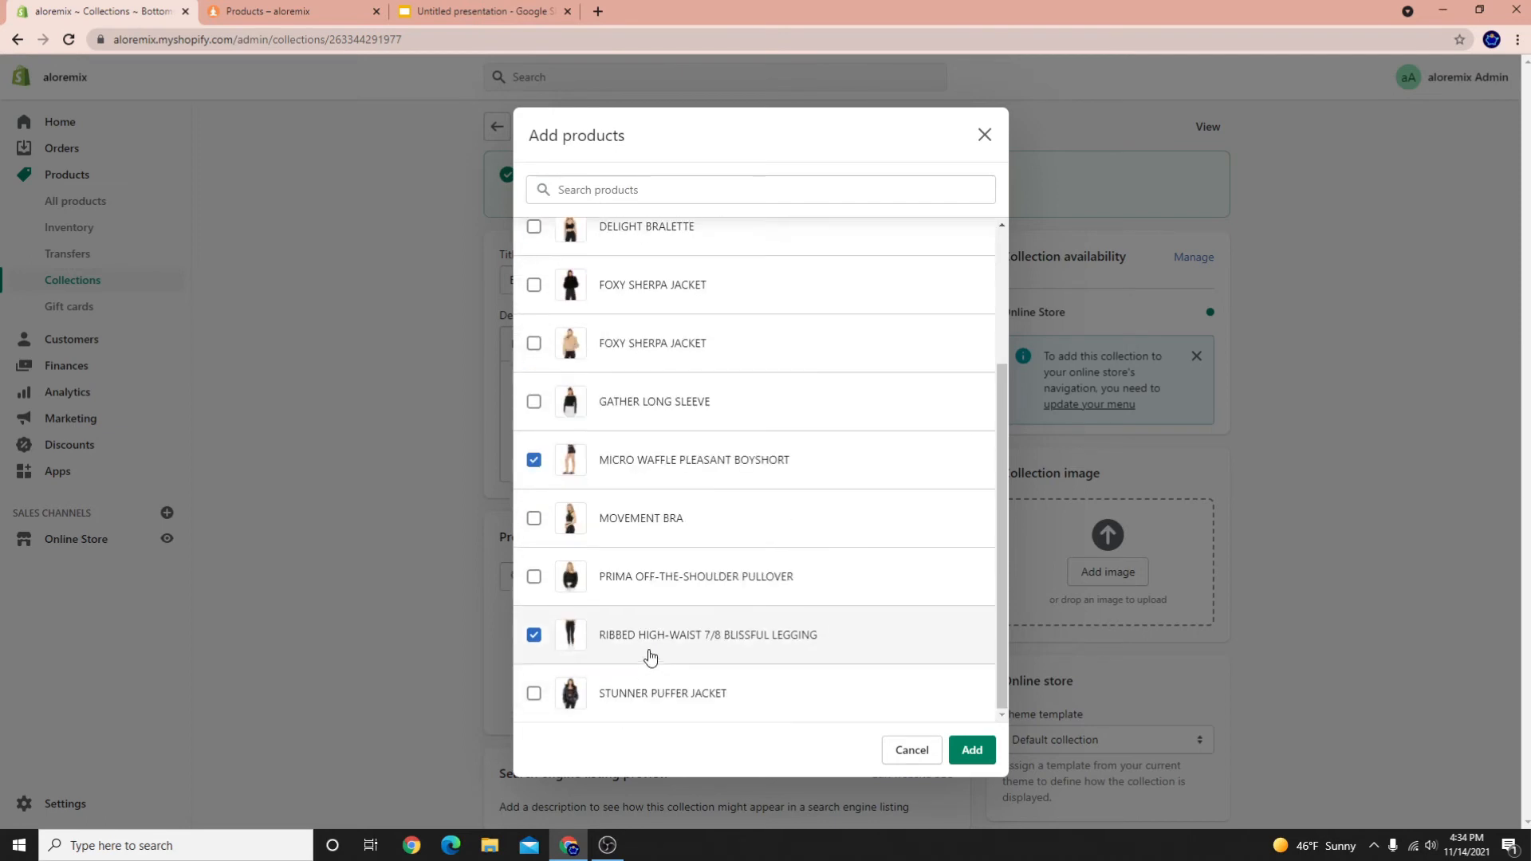
scroll(728, 717, "up", 1)
scroll(753, 707, "up", 1)
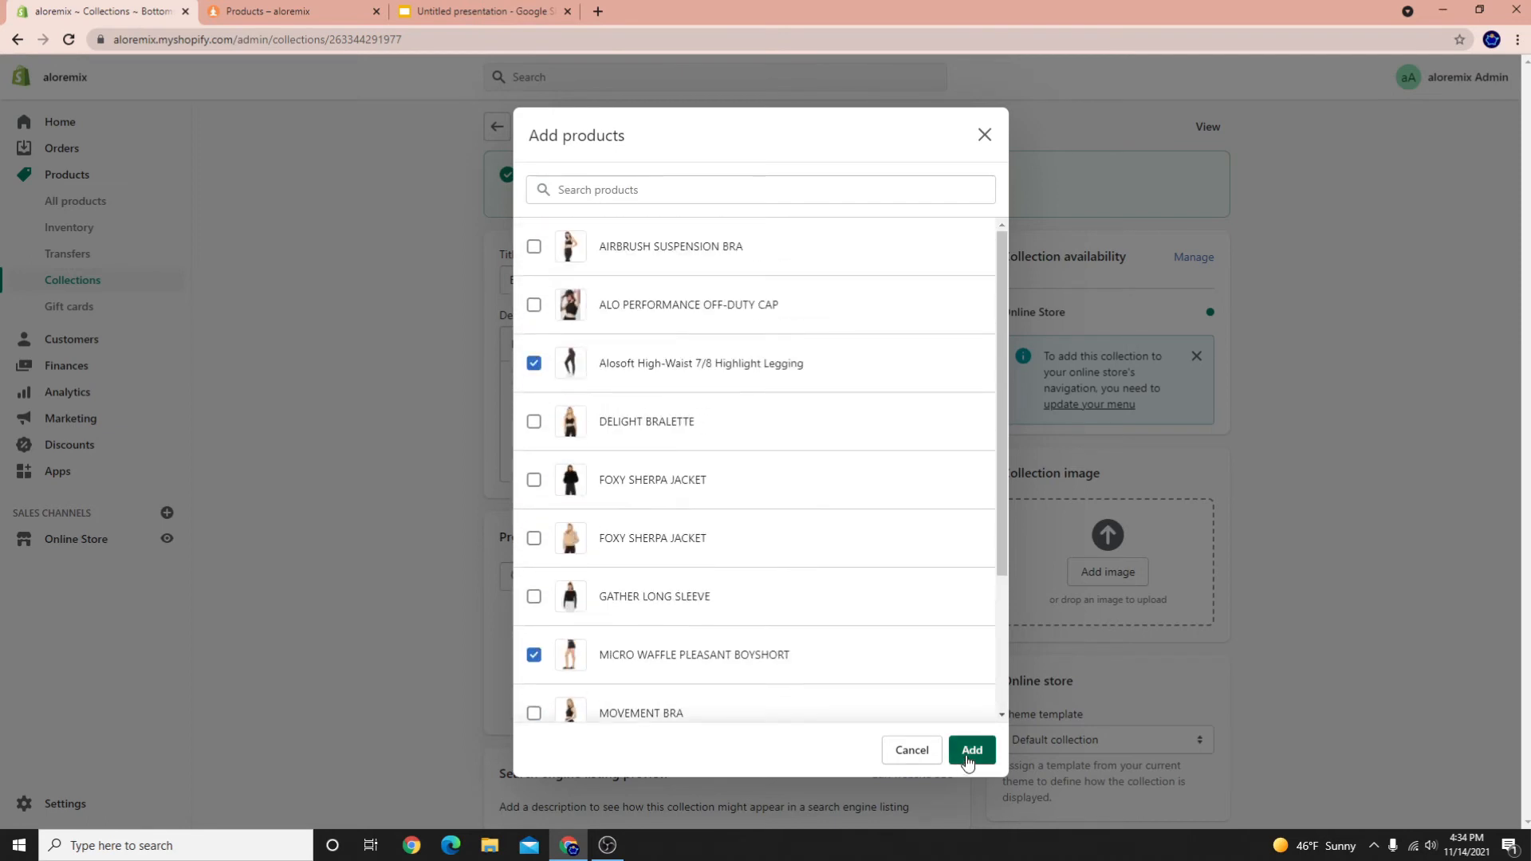
left_click(968, 758)
scroll(673, 638, "down", 3)
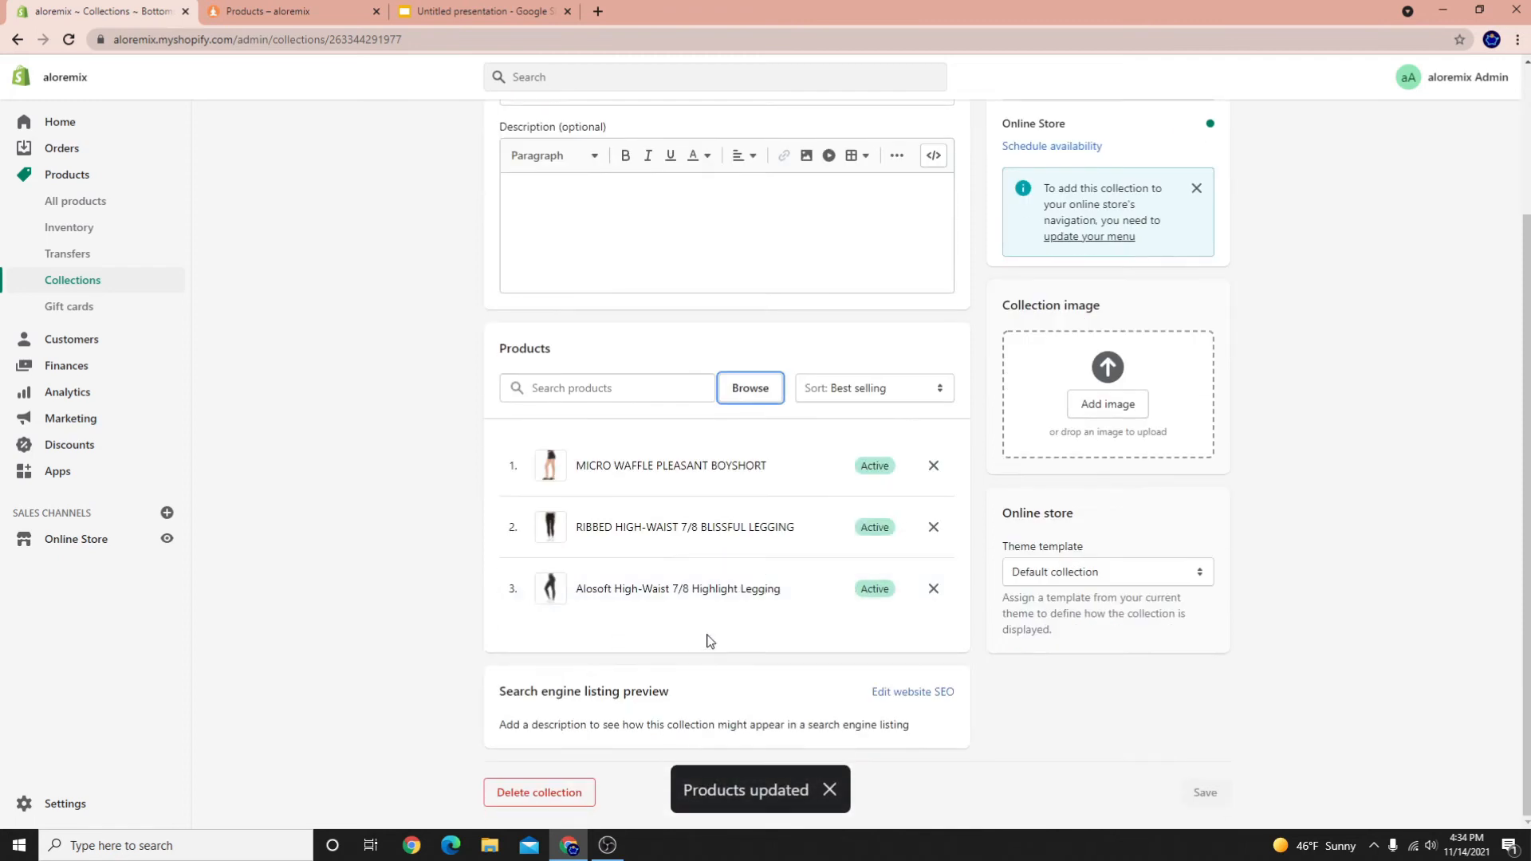
scroll(666, 575, "up", 2)
Add AIRBRUSH SUSPENSION BRA, DELIGHT BRALETTE, both FOXY SHERPA JACKETs, GATHER LONG SLEEVE, MOVEMENT BRA, PRIMA OFF-THE-SHOULDER PULLOVER and STUNNER PUFFER JACKET to the Tops collection
left_click(497, 126)
left_click(350, 399)
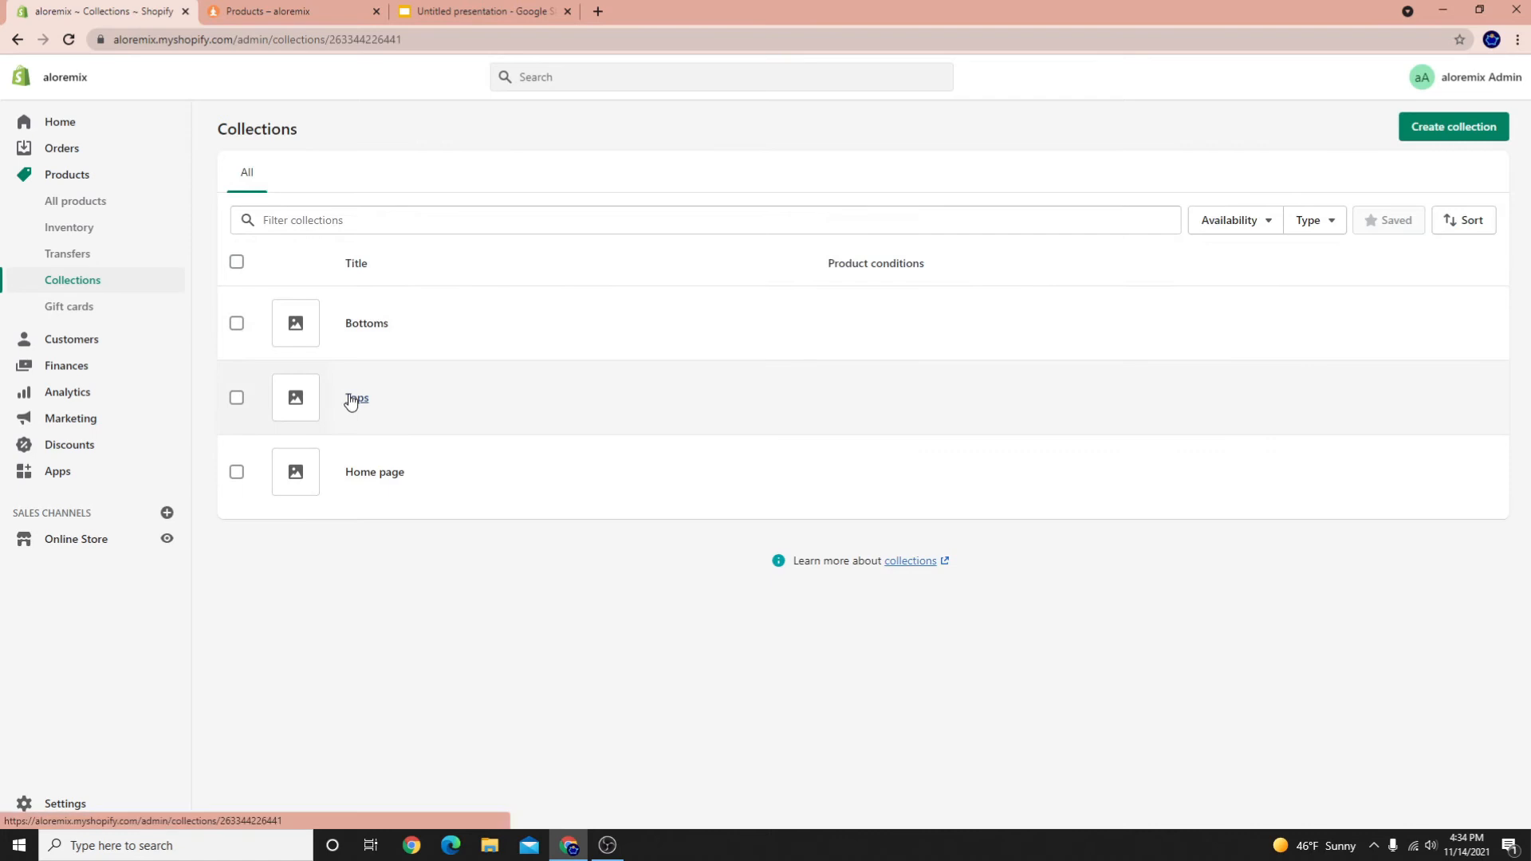
left_click(750, 497)
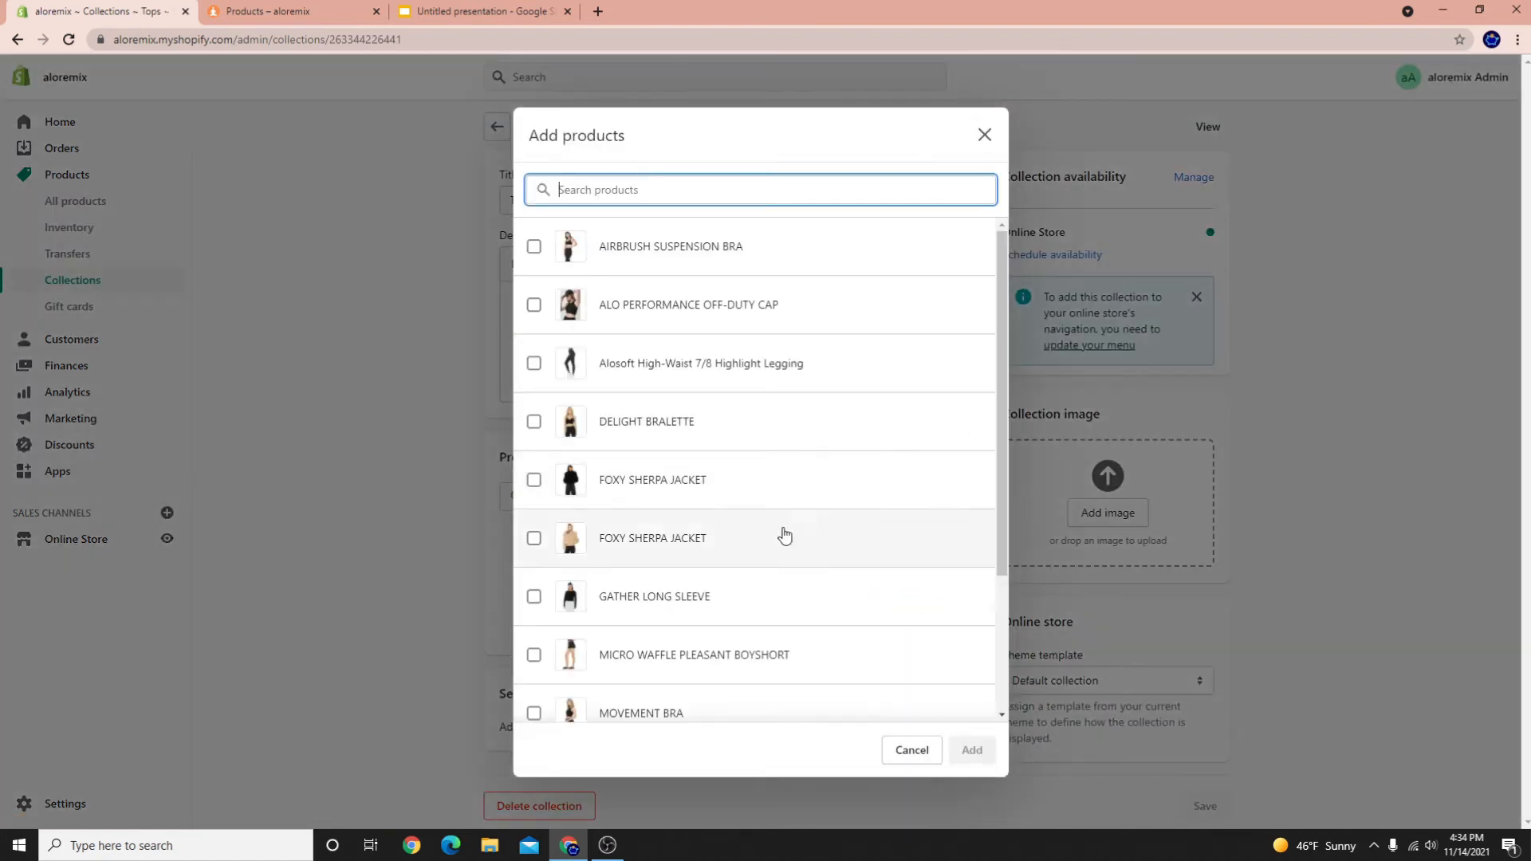
left_click(600, 244)
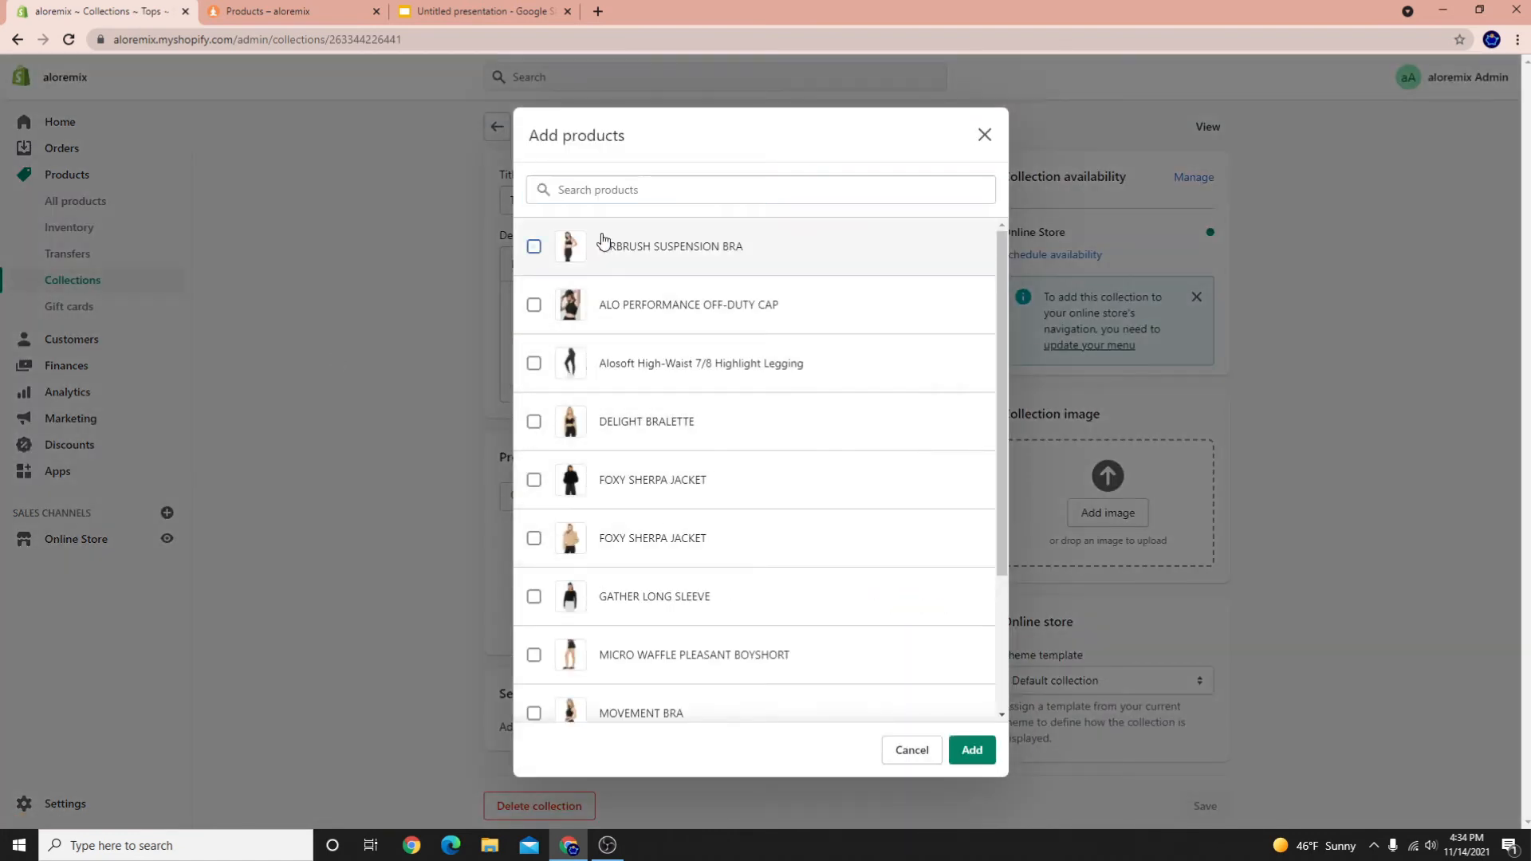
left_click(649, 433)
scroll(638, 510, "down", 3)
left_click(642, 288)
left_click(639, 367)
left_click(622, 420)
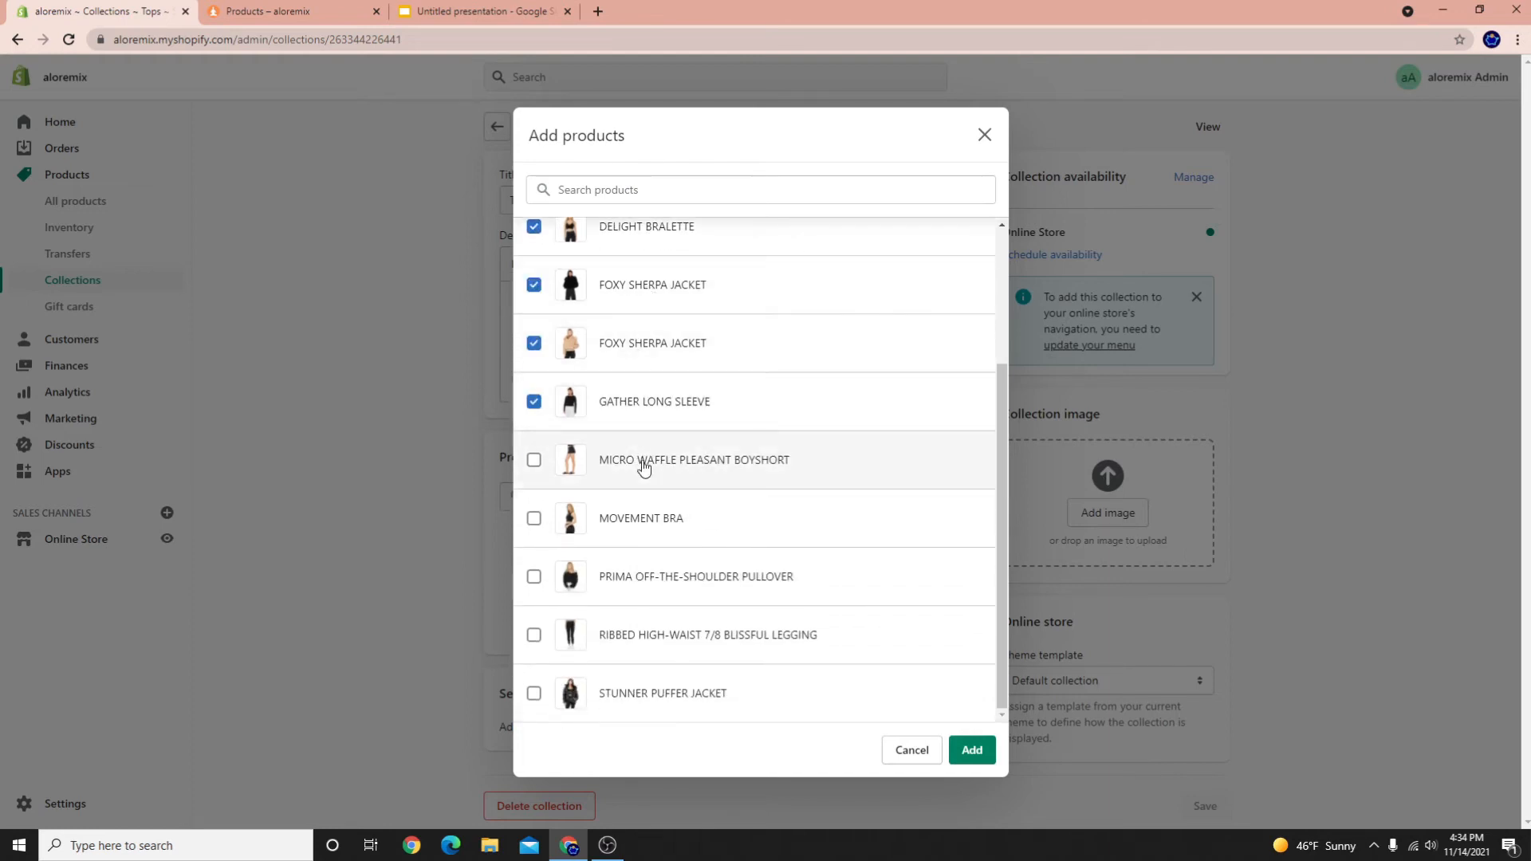
left_click(655, 538)
left_click(702, 591)
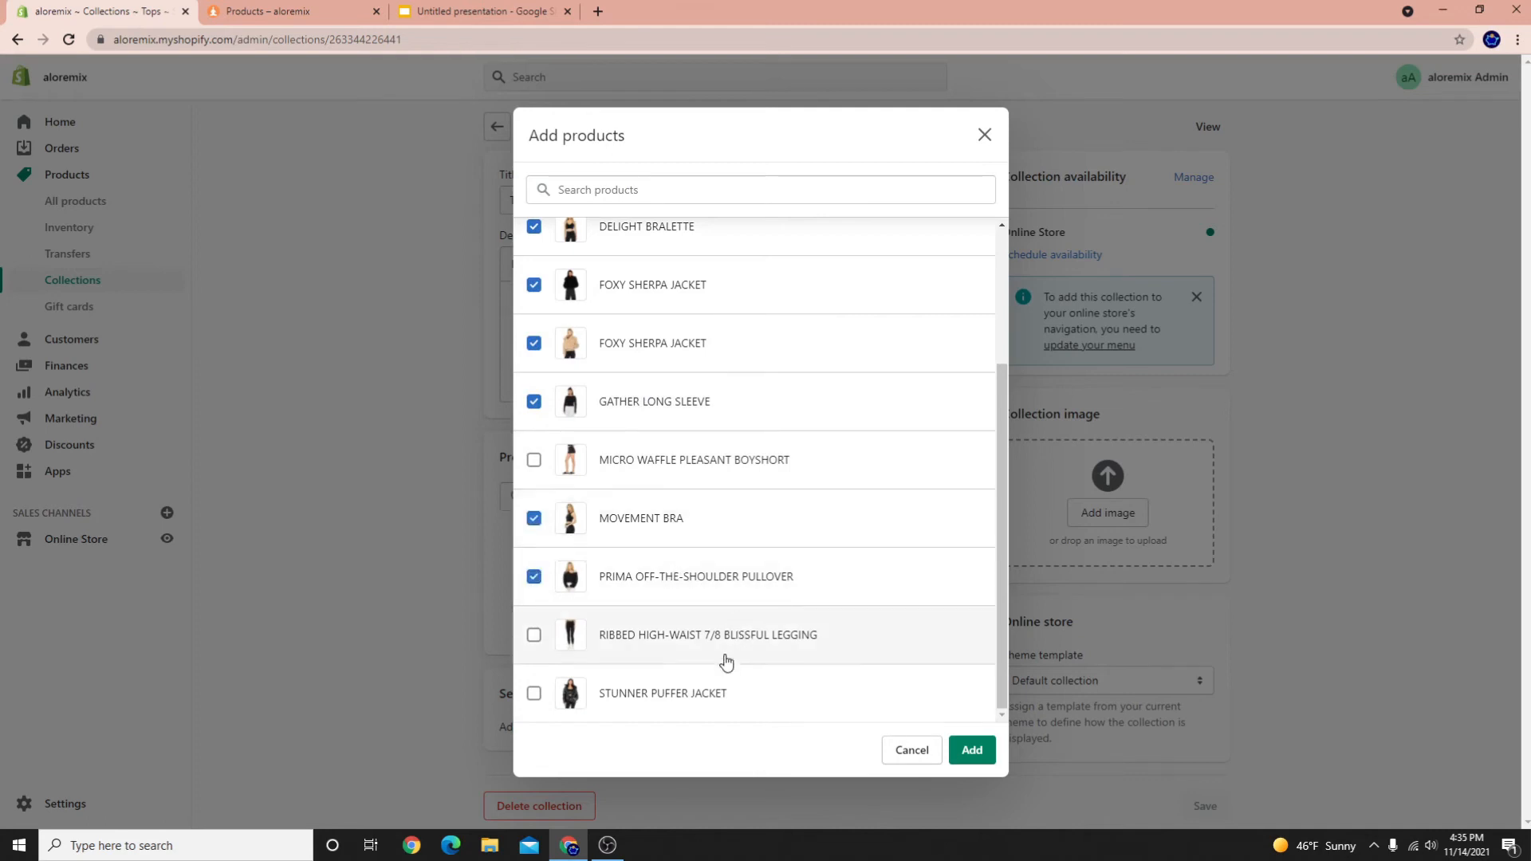
left_click(972, 750)
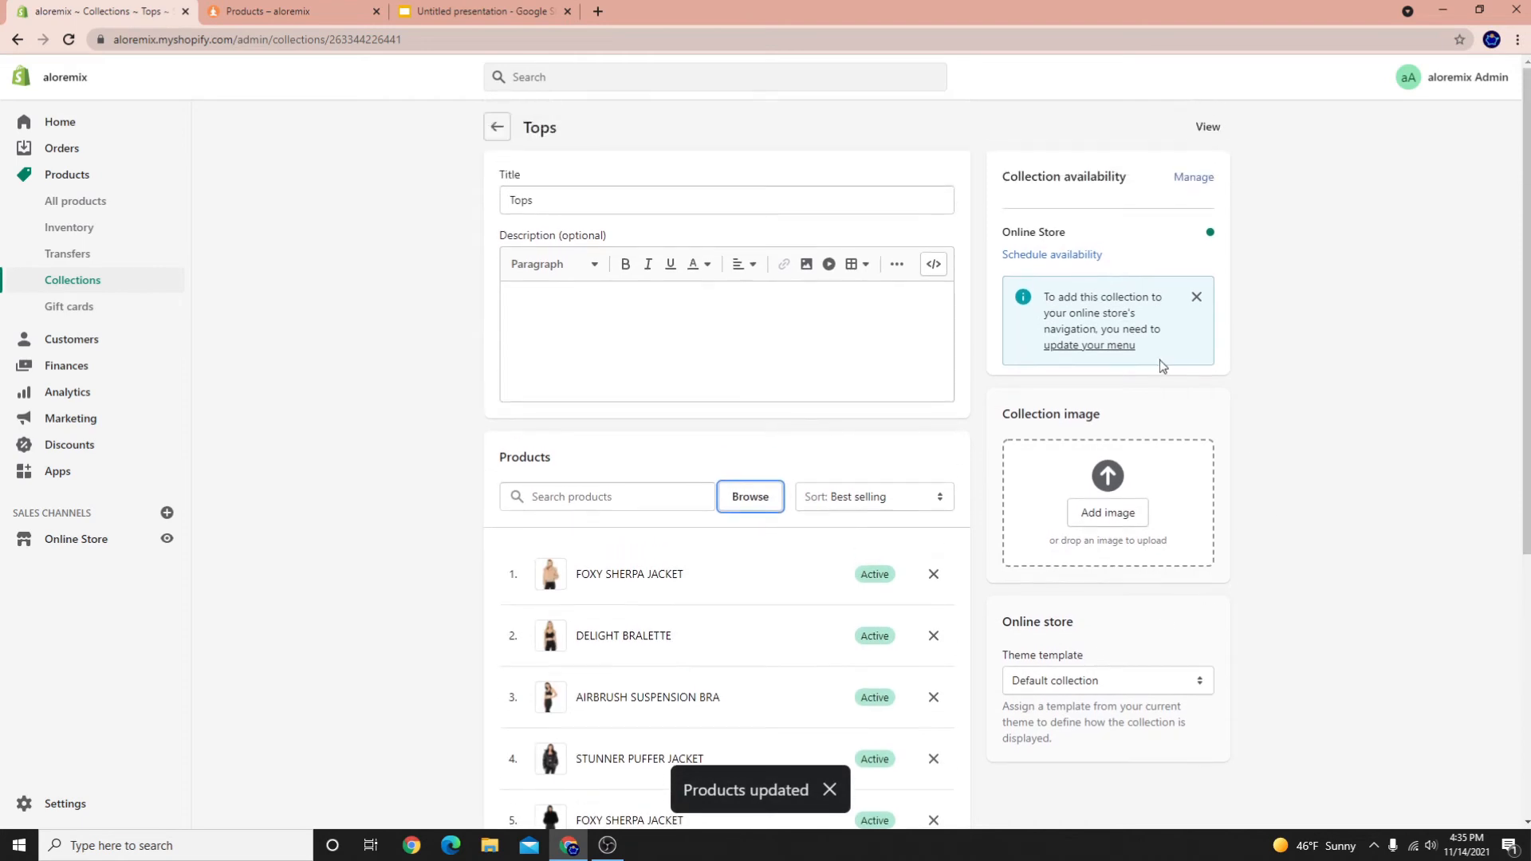
View the Tops collection on the online store and look through its product listing
scroll(1053, 565, "down", 5)
scroll(661, 447, "up", 5)
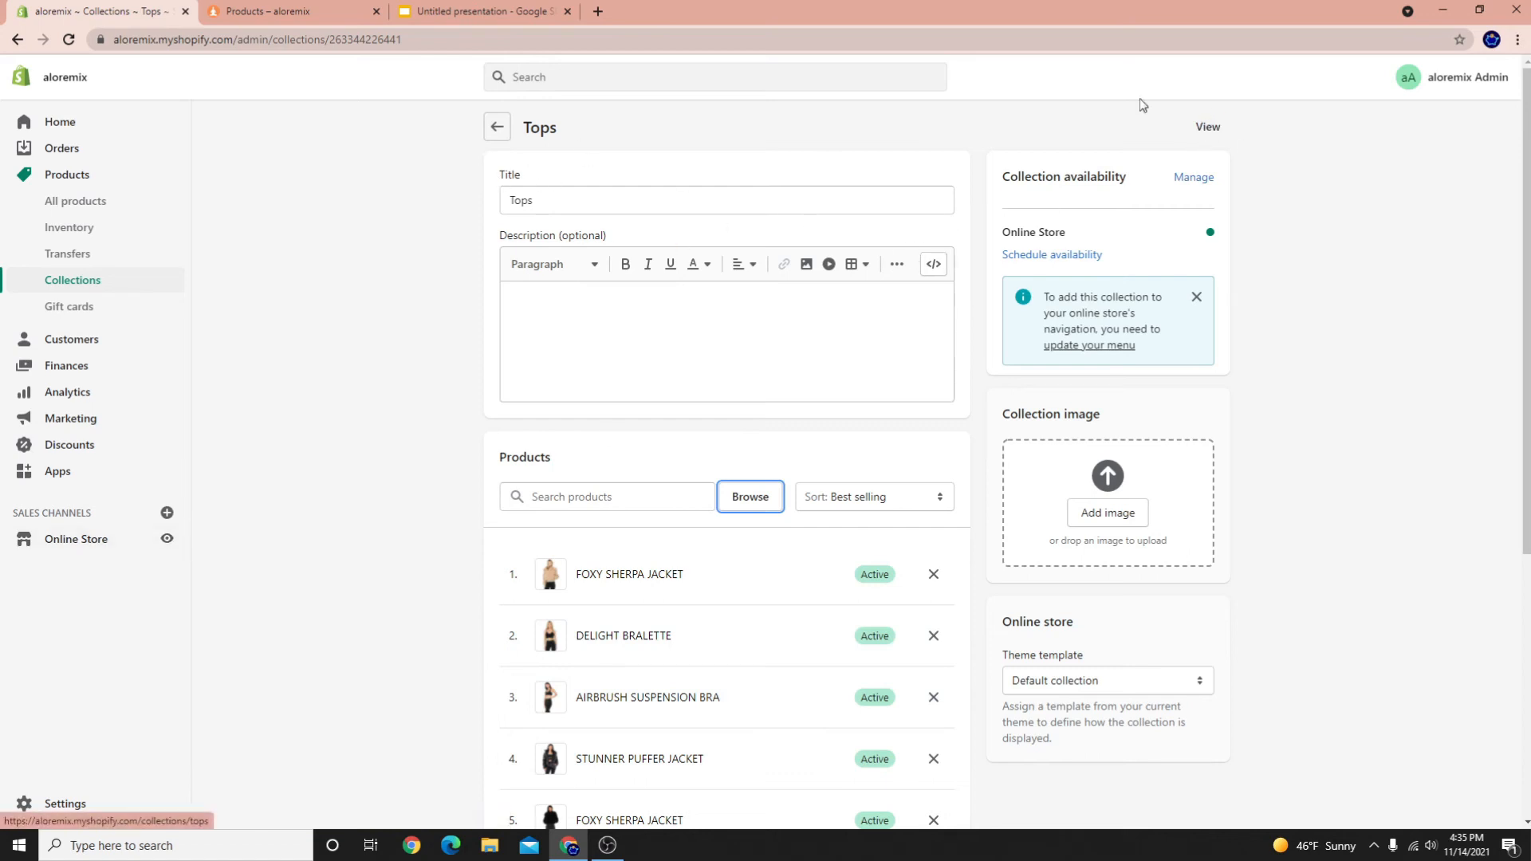
left_click(1207, 127)
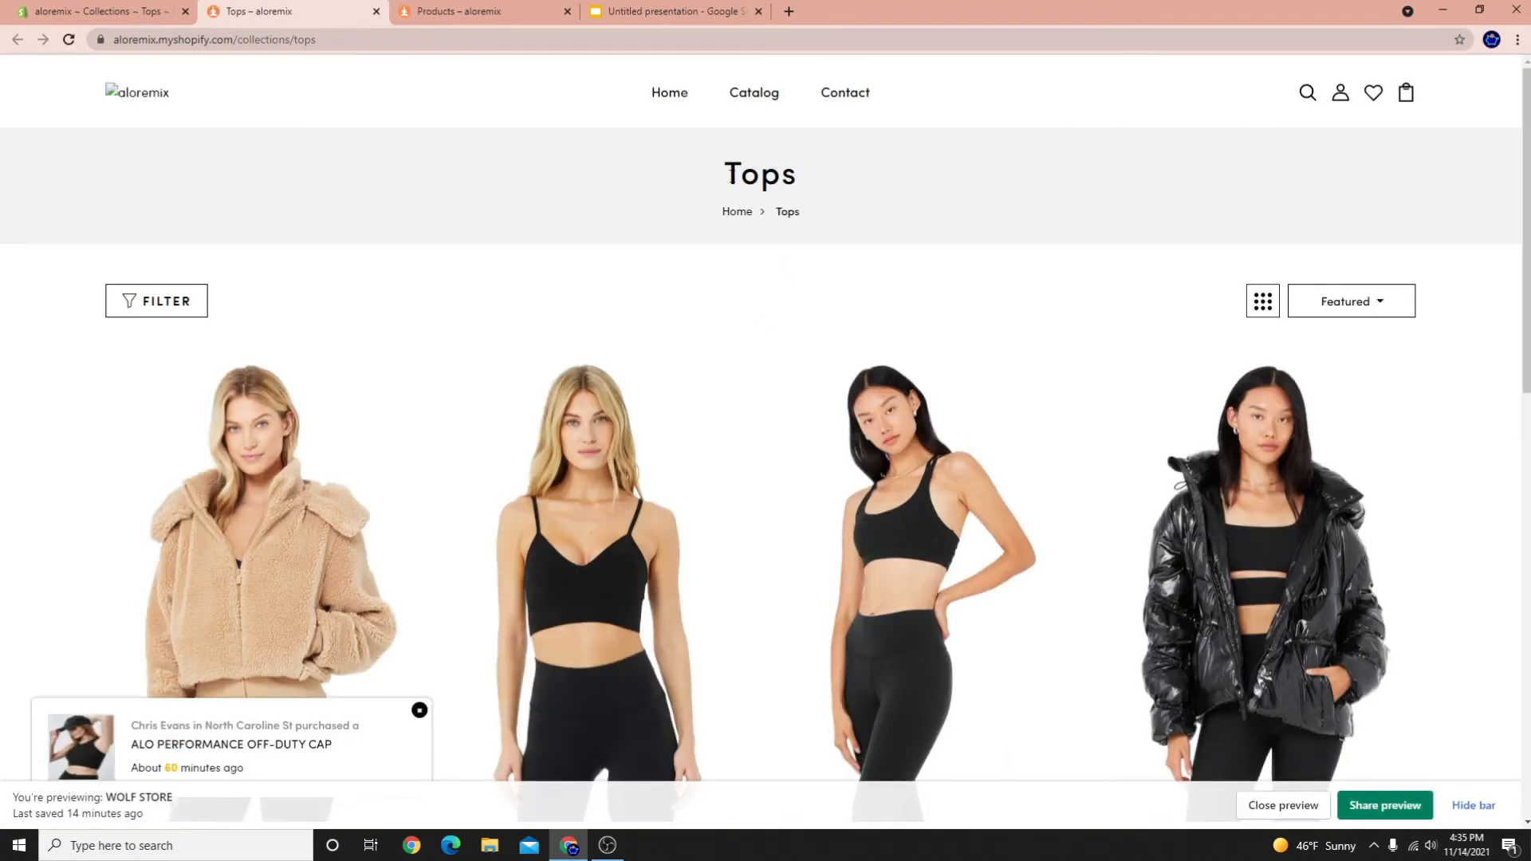
scroll(770, 228, "down", 3)
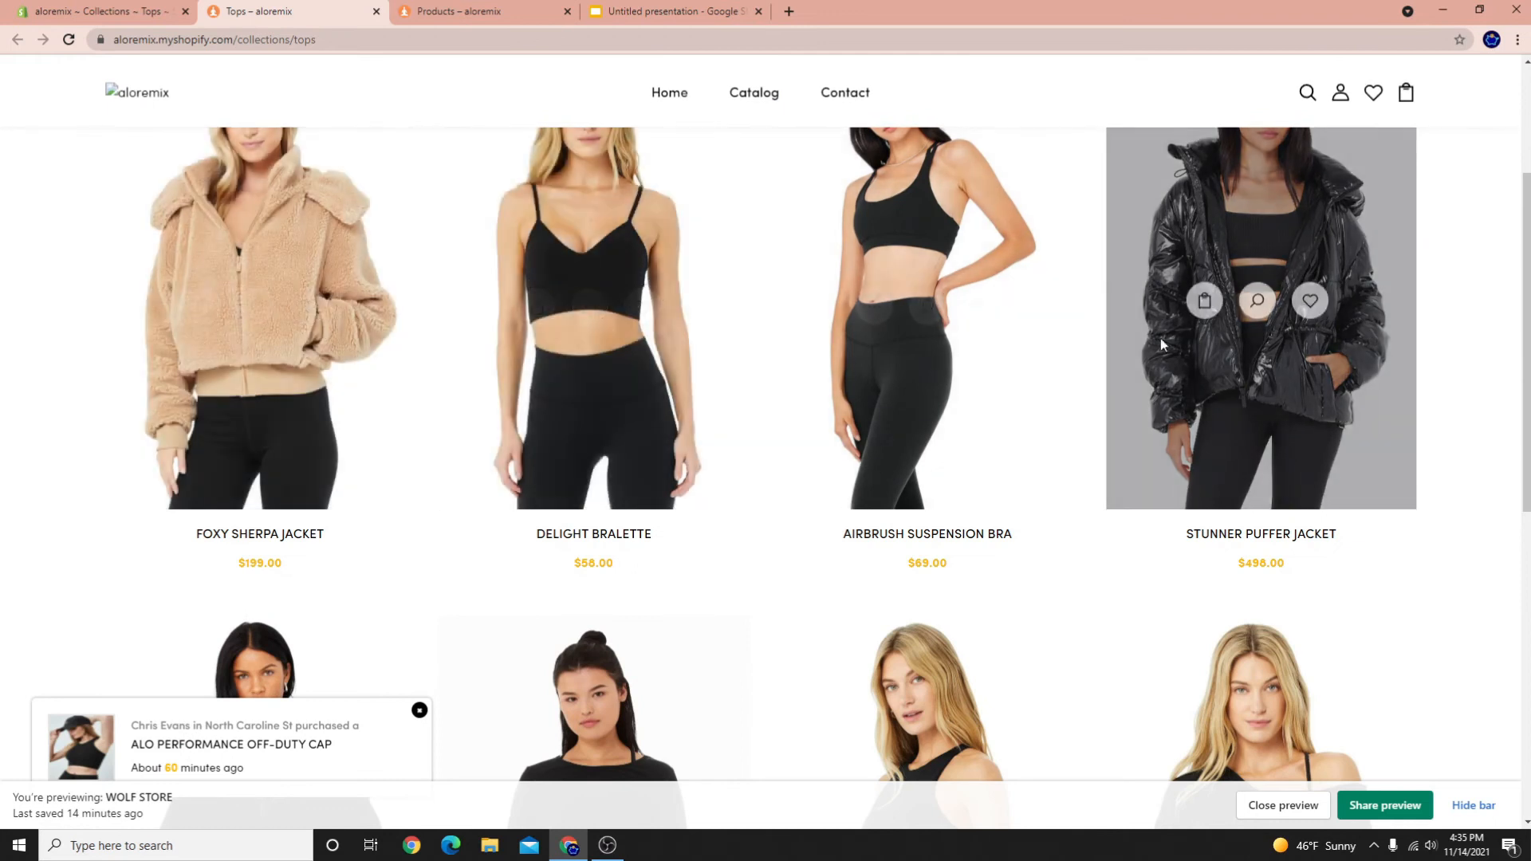
scroll(747, 472, "down", 2)
scroll(747, 473, "down", 4)
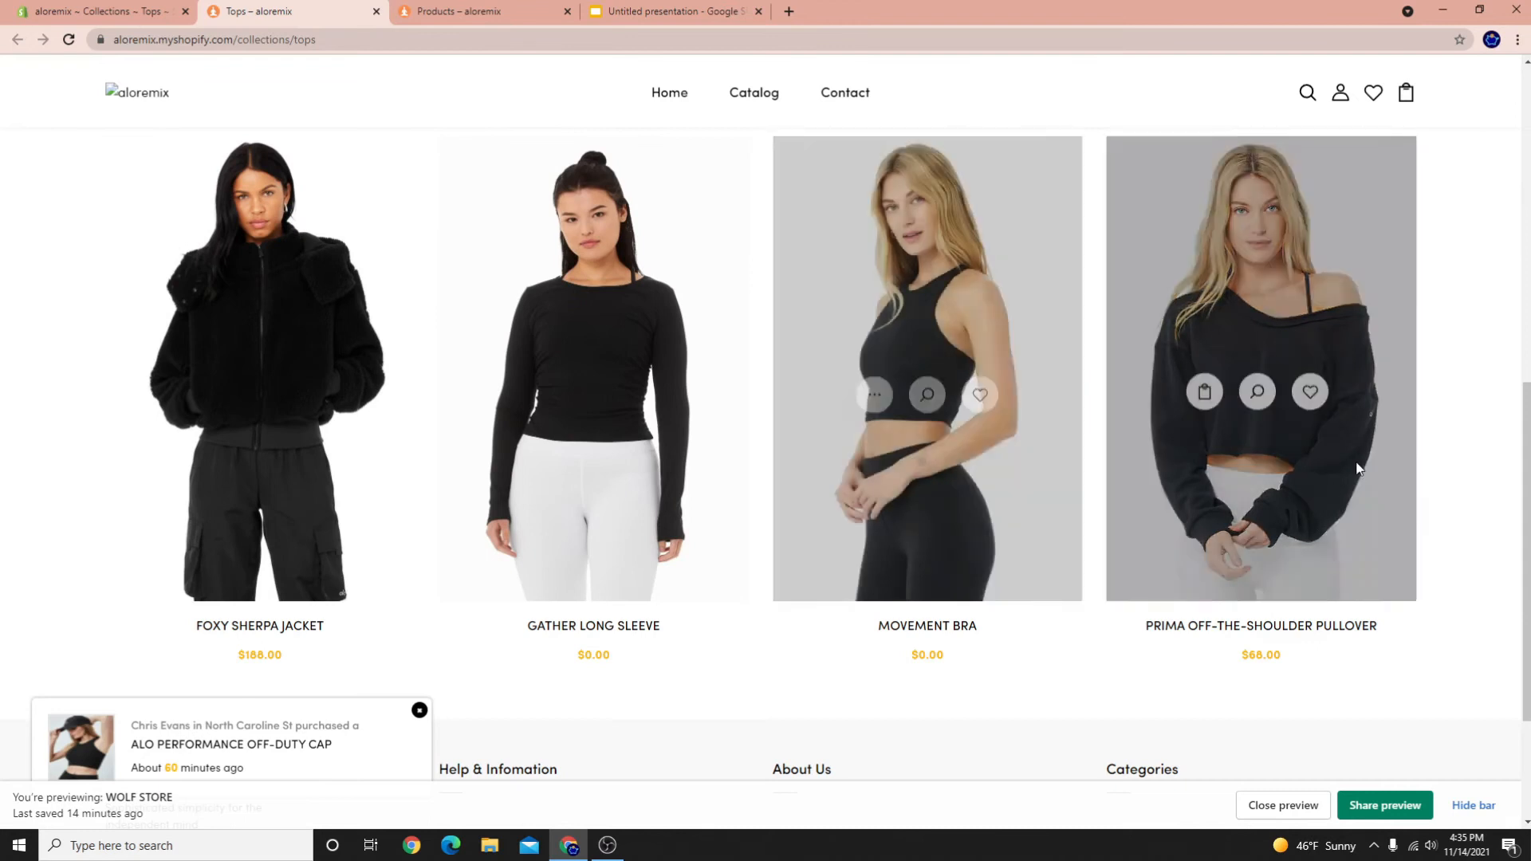
scroll(198, 657, "up", 8)
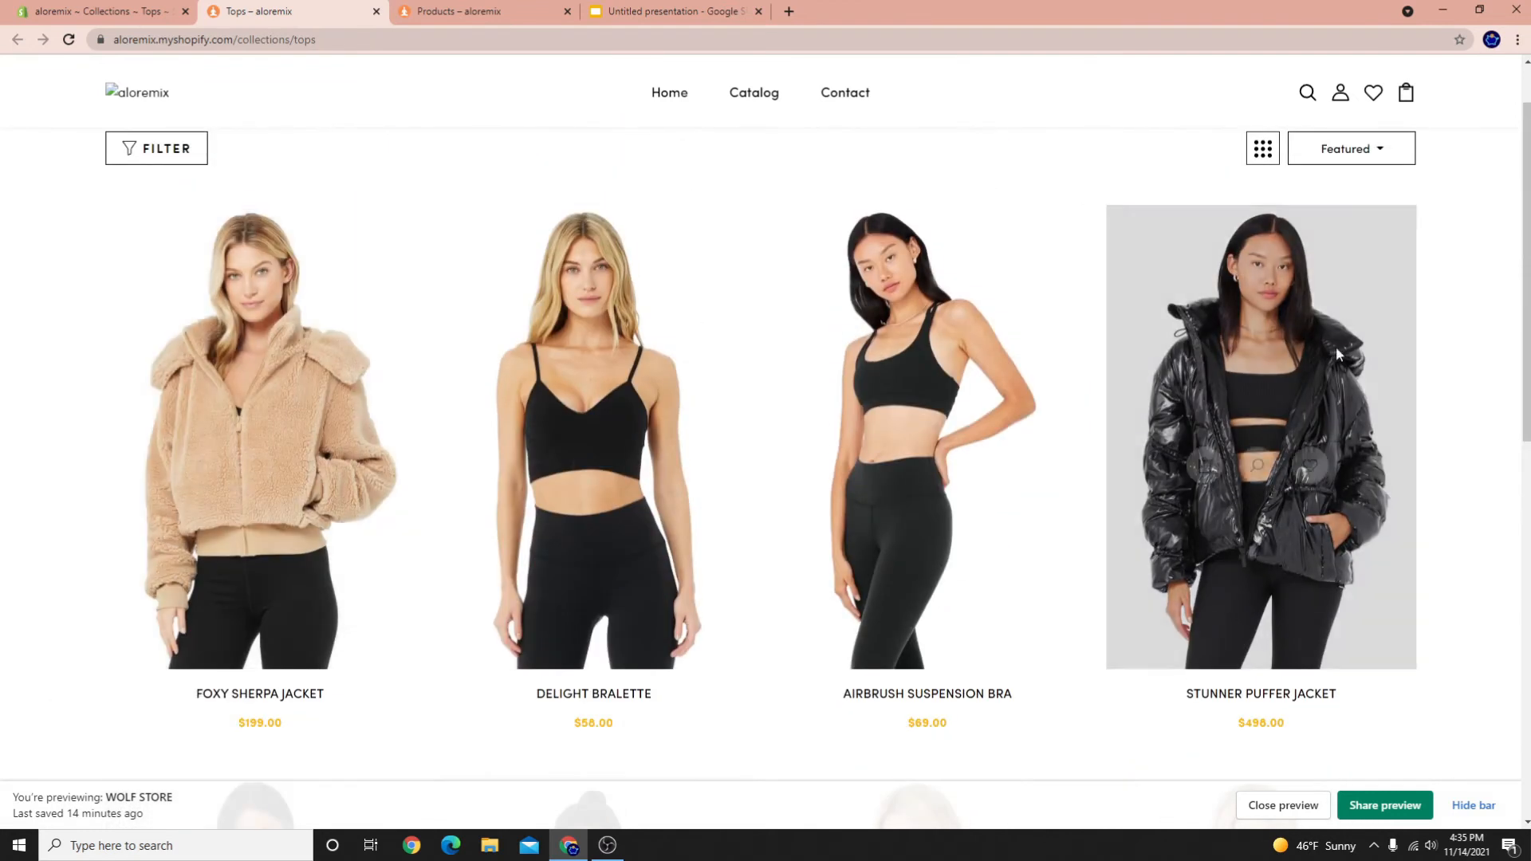
scroll(1279, 558, "down", 5)
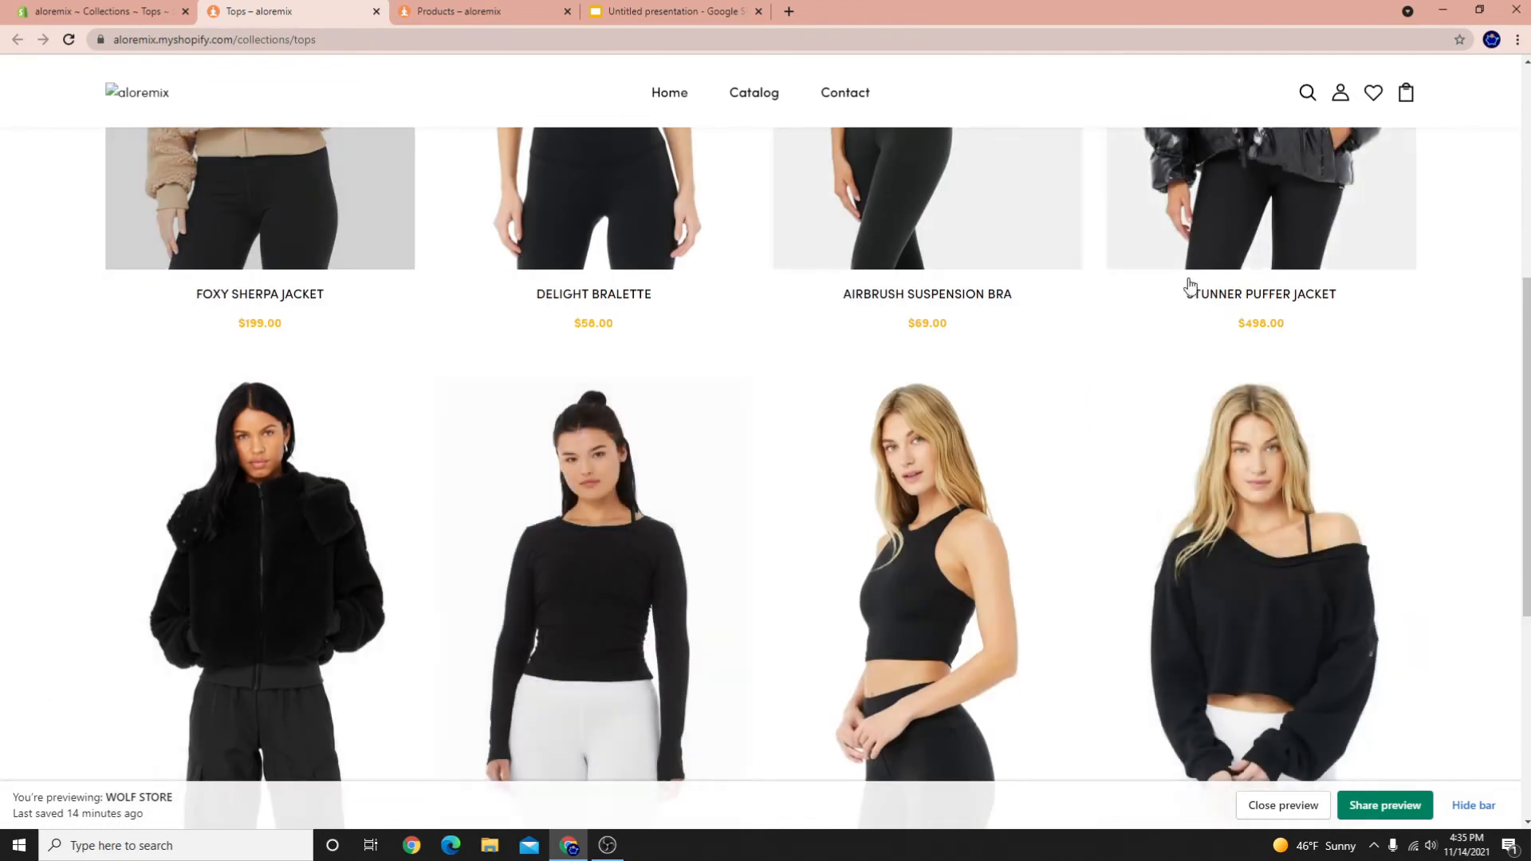
scroll(798, 462, "up", 6)
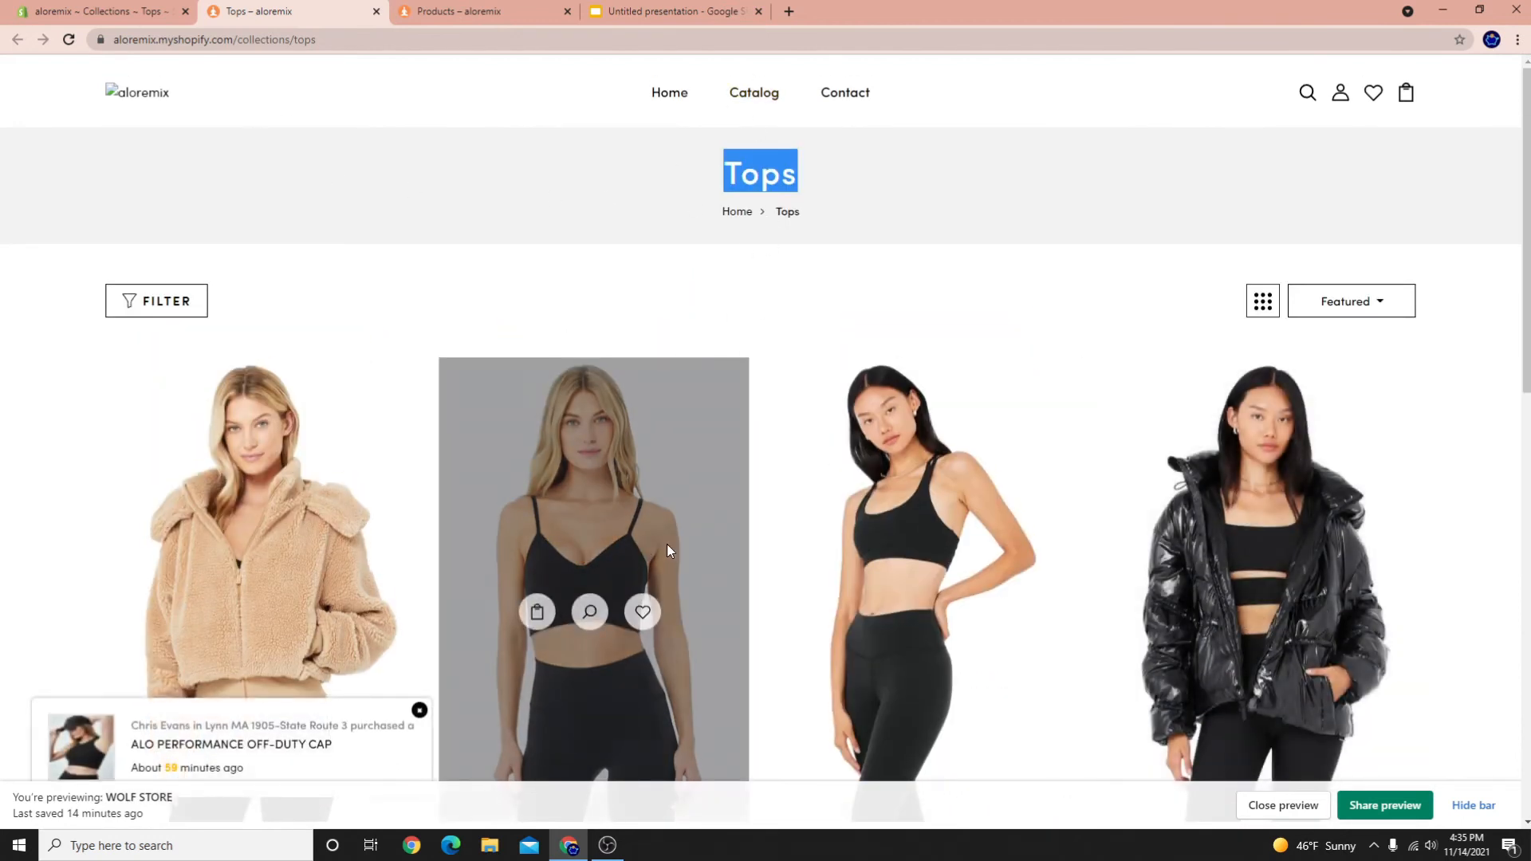
scroll(383, 303, "down", 3)
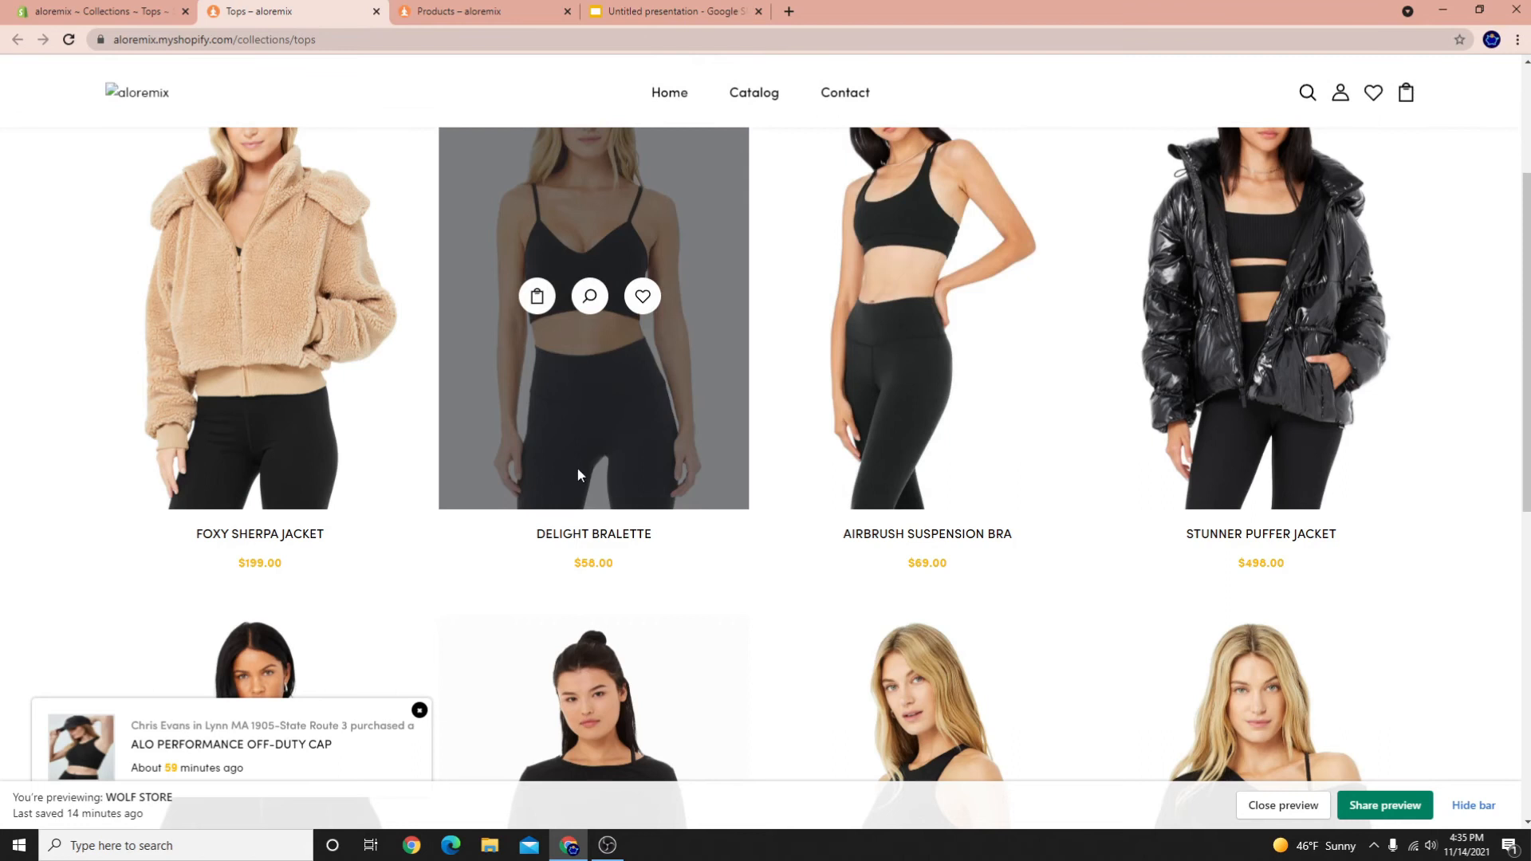
scroll(598, 502, "up", 3)
scroll(260, 460, "down", 5)
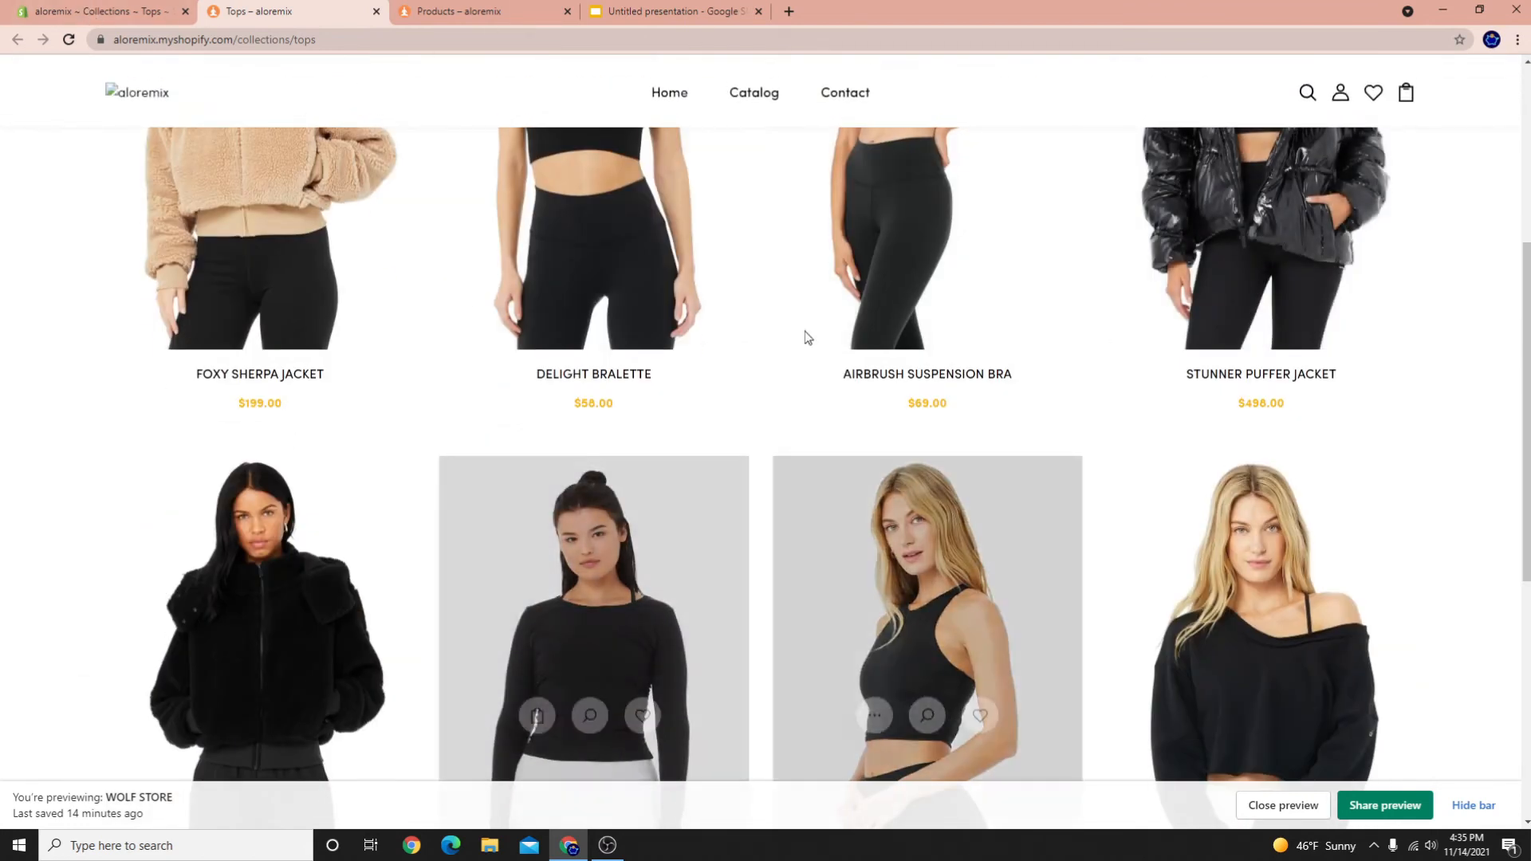
scroll(332, 504, "up", 4)
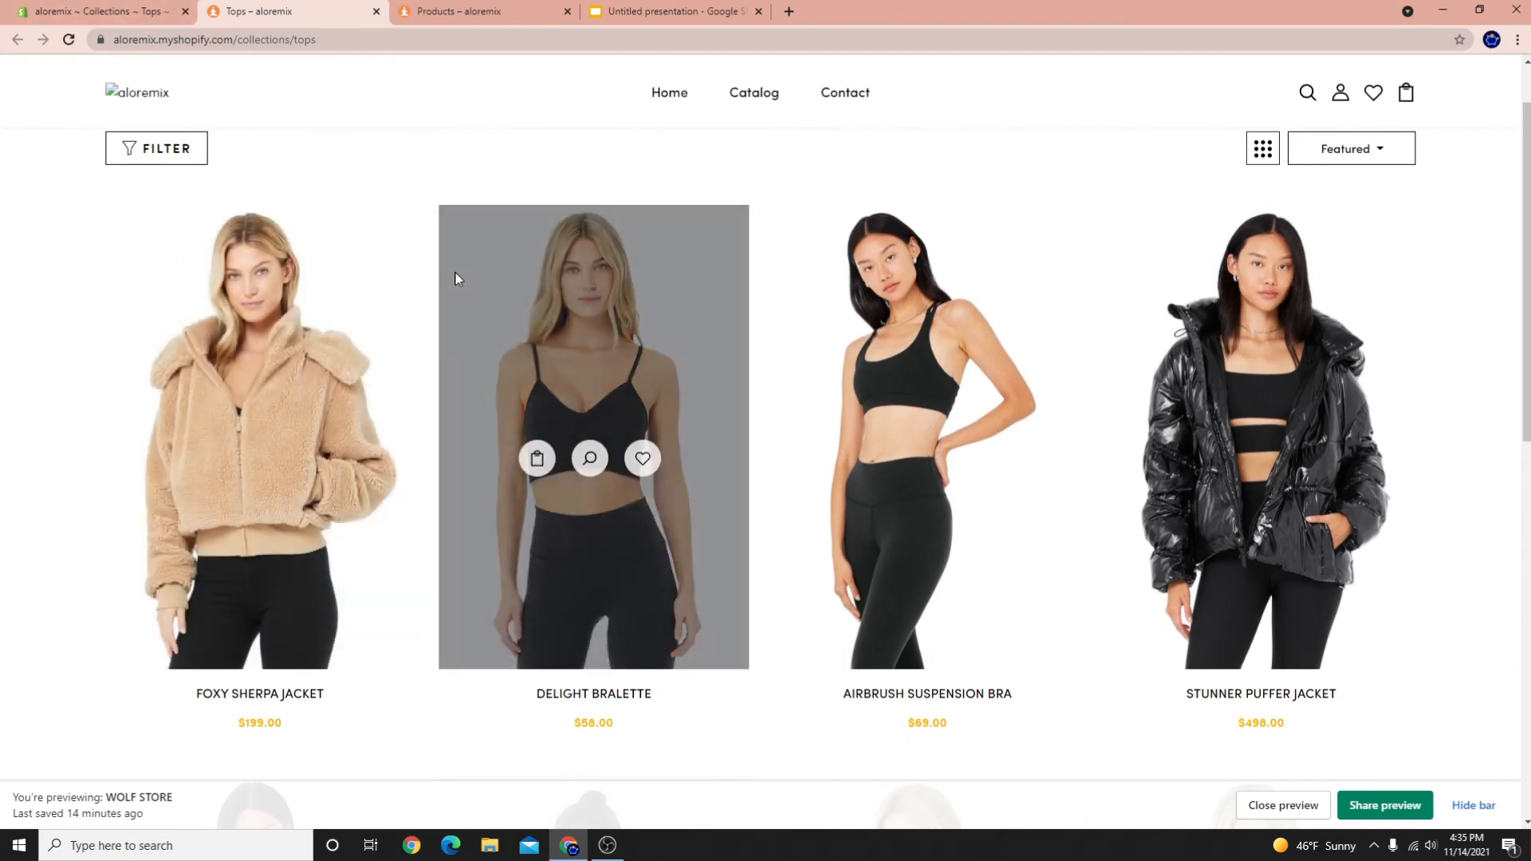
scroll(917, 479, "down", 5)
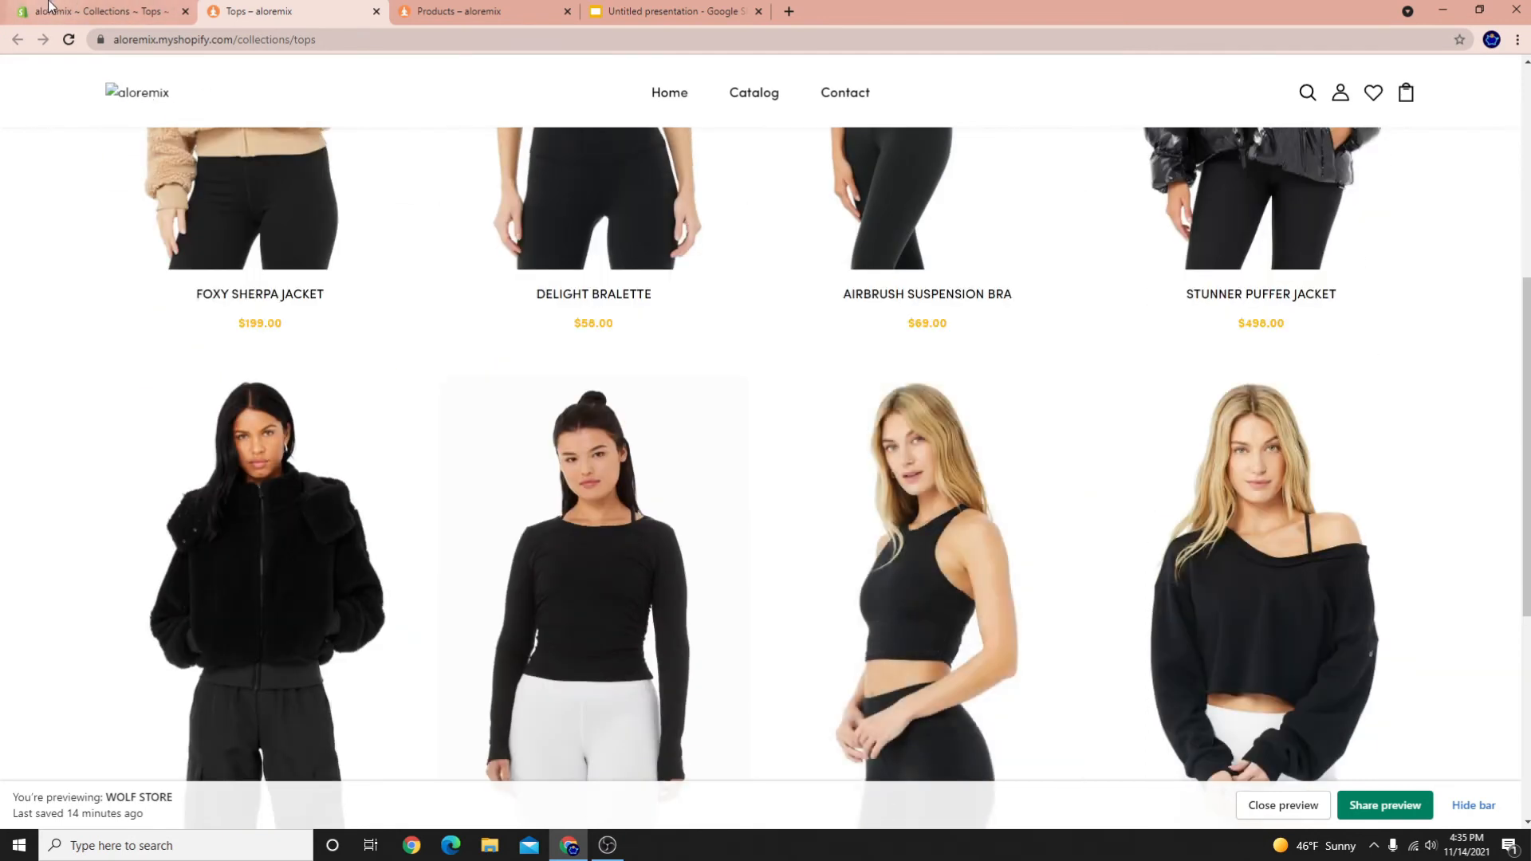
Return to the admin's collections list, then create and save a manual collection titled Jackets
left_click(84, 13)
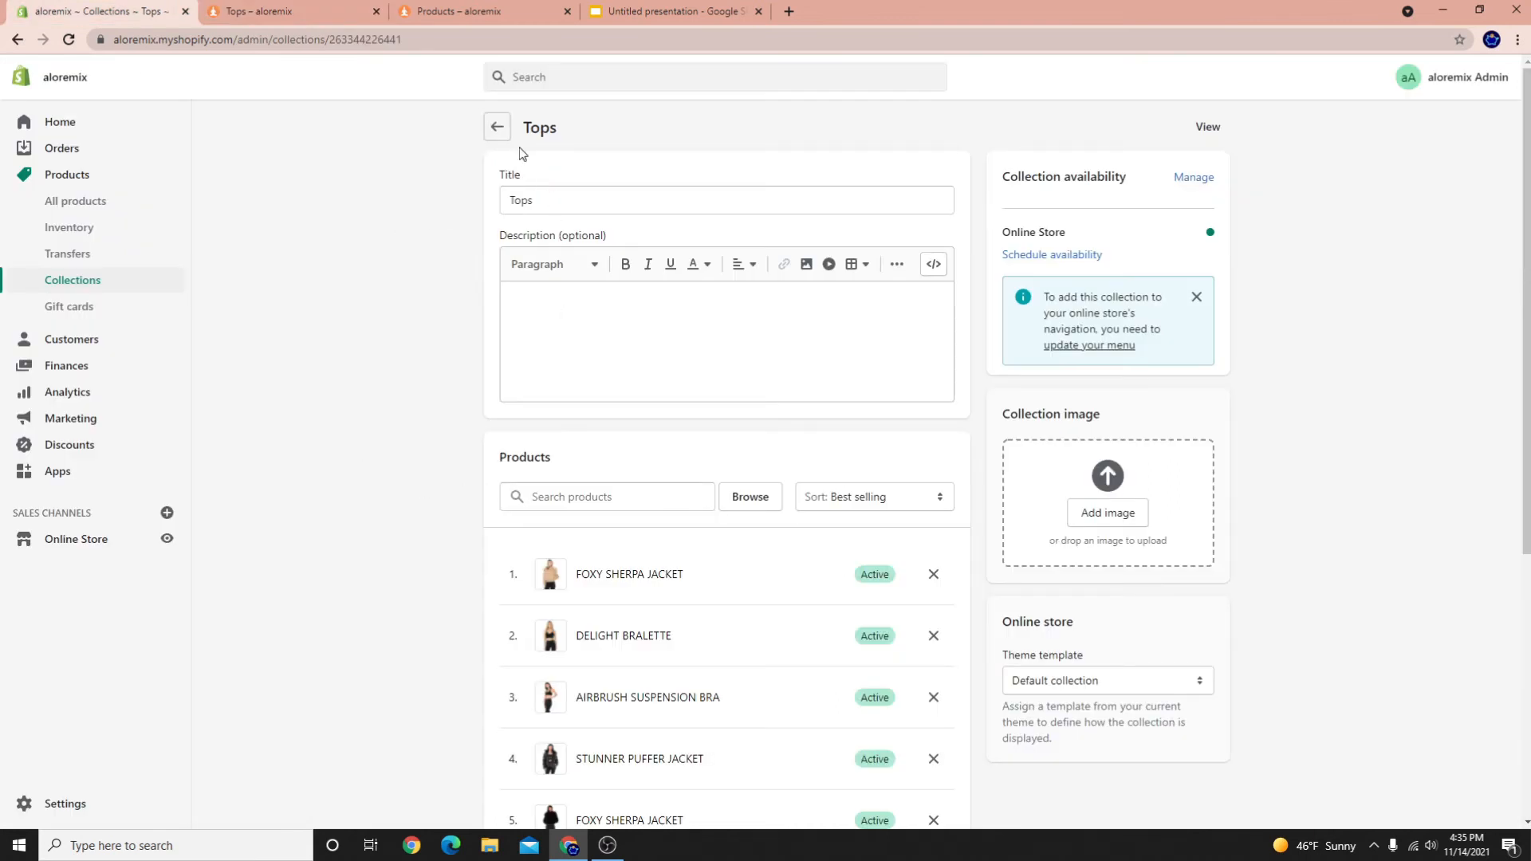
left_click(496, 136)
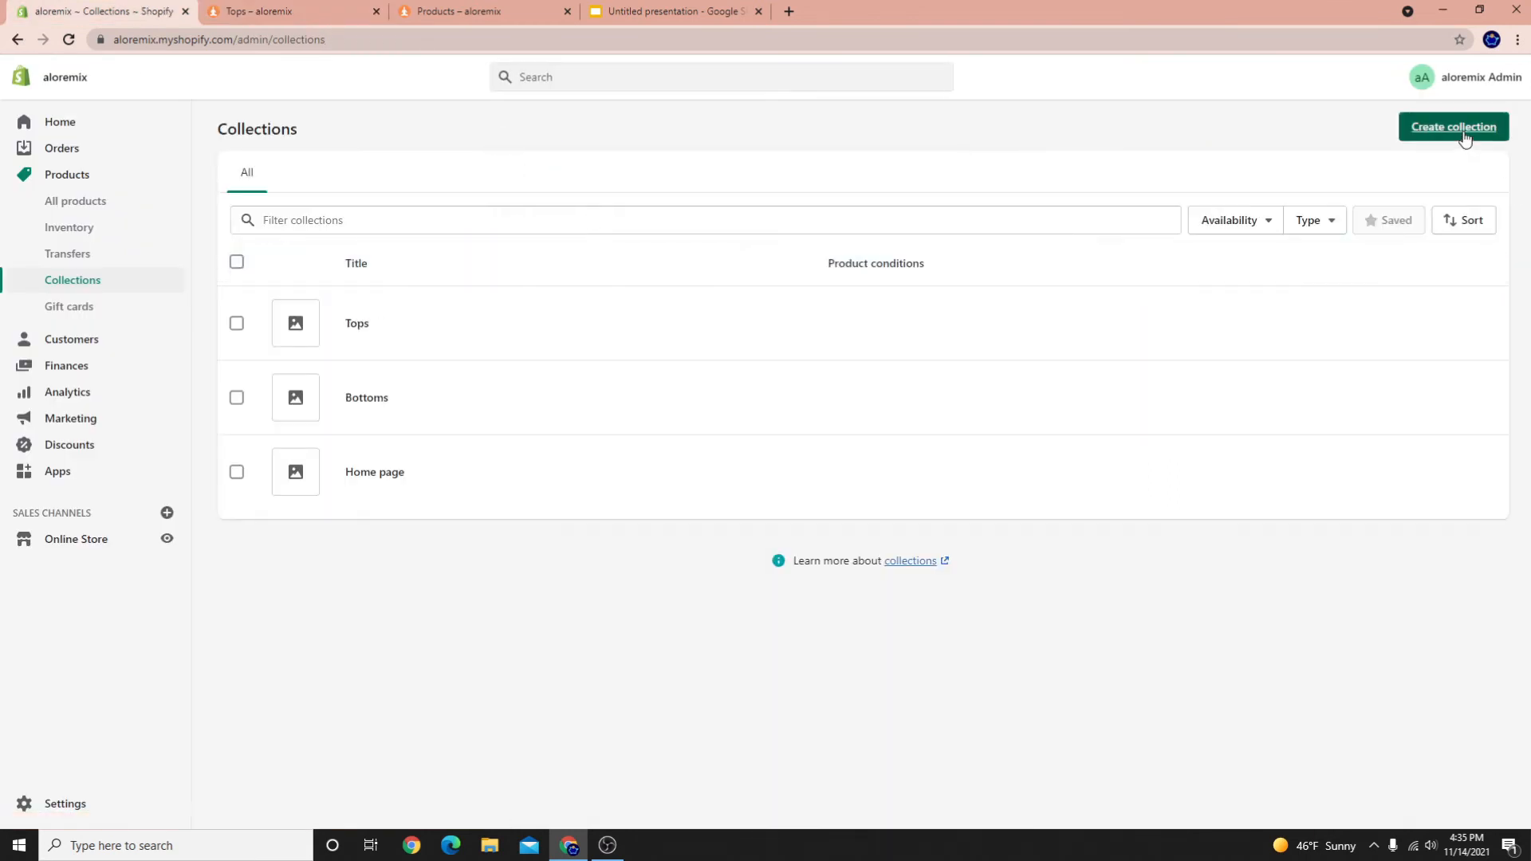
left_click(1466, 139)
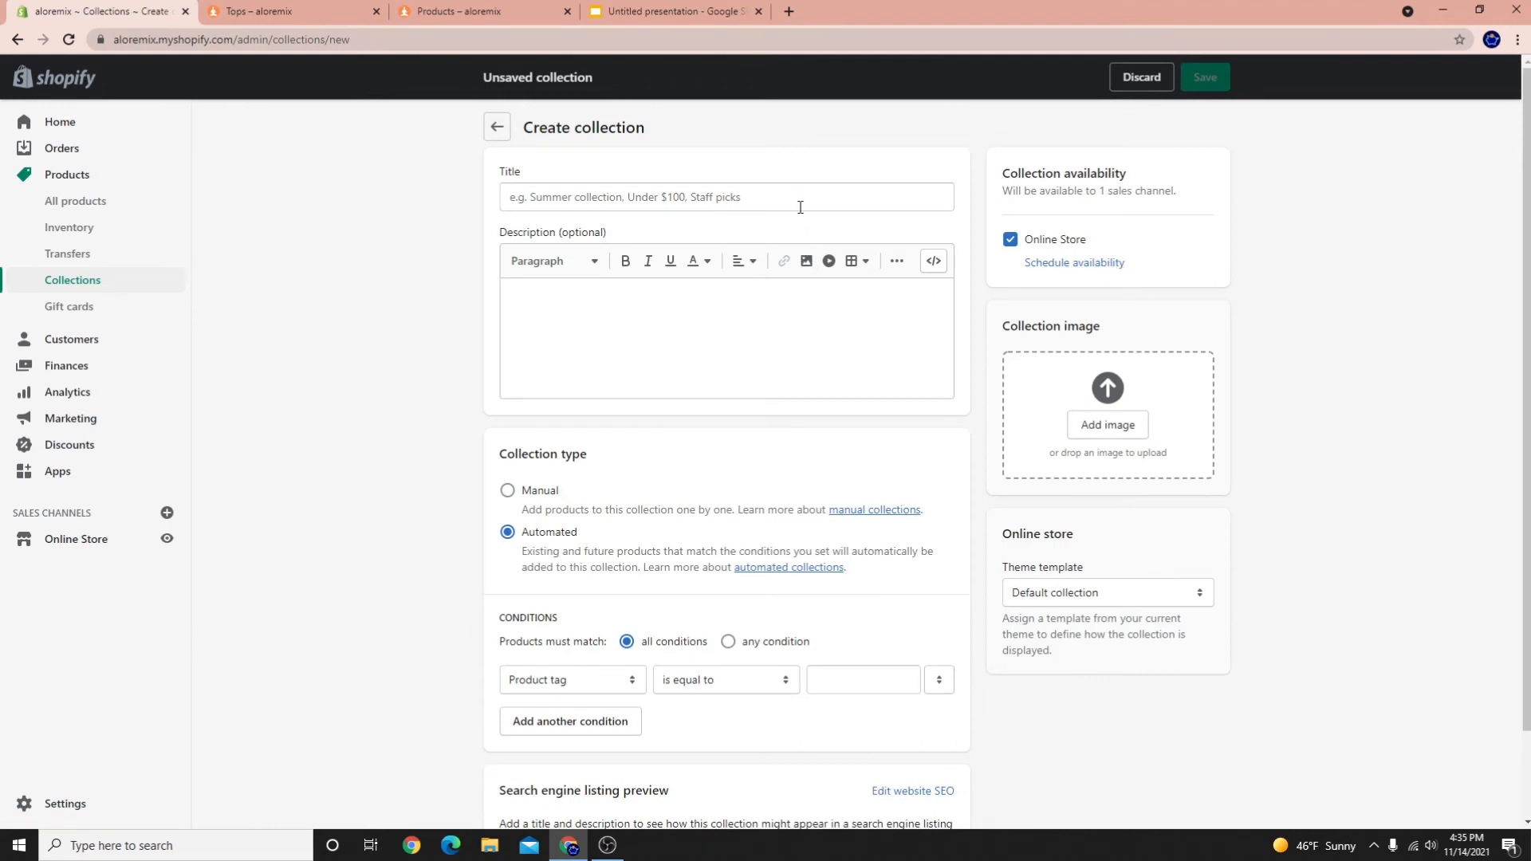
type("Jackets")
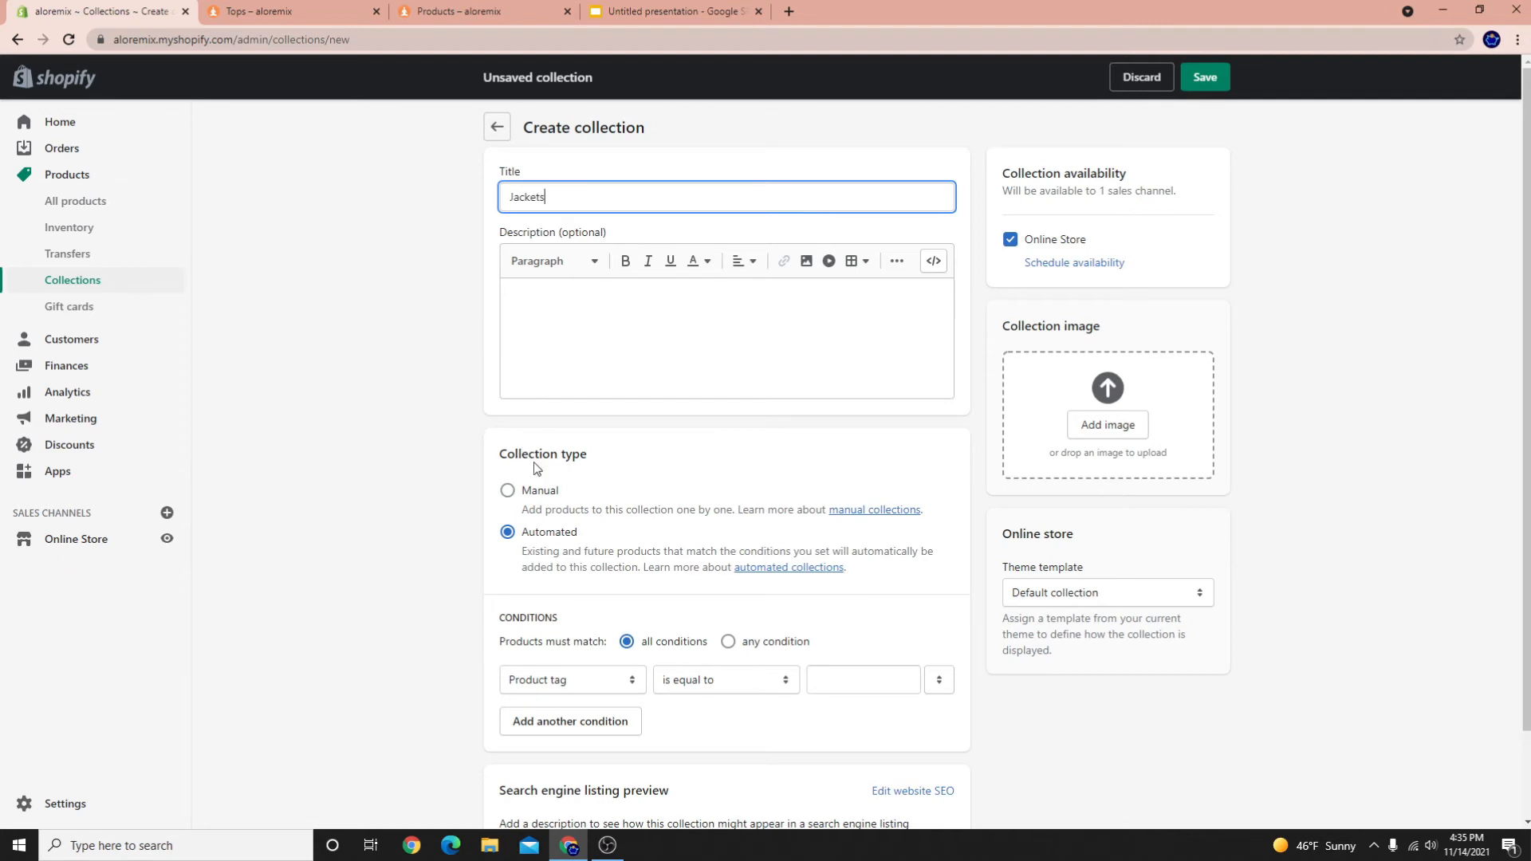
left_click(508, 489)
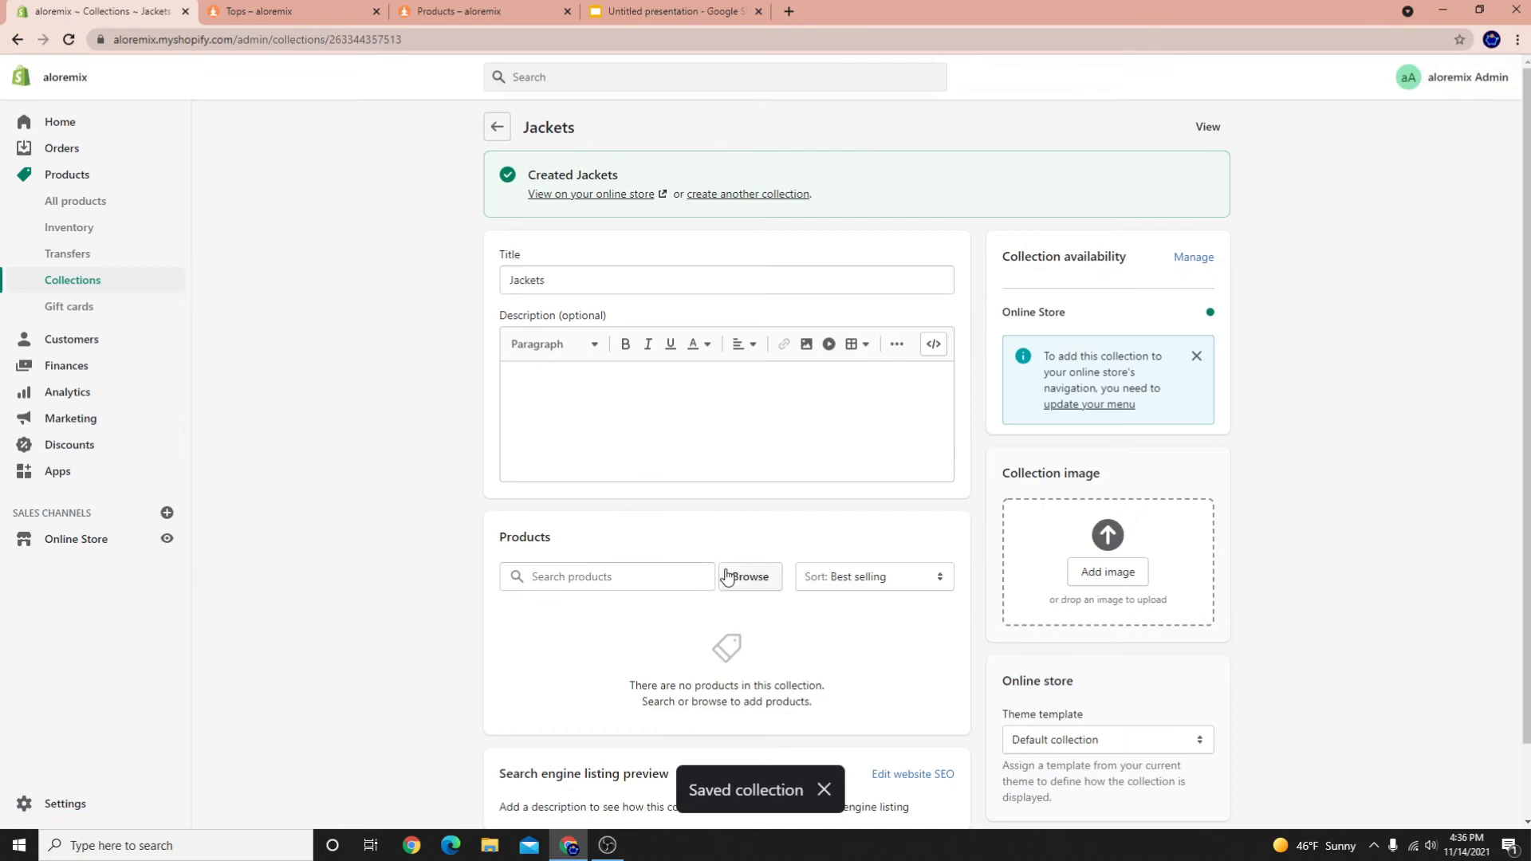
Add STUNNER PUFFER JACKET and both FOXY SHERPA JACKETs to the Jackets collection
left_click(727, 576)
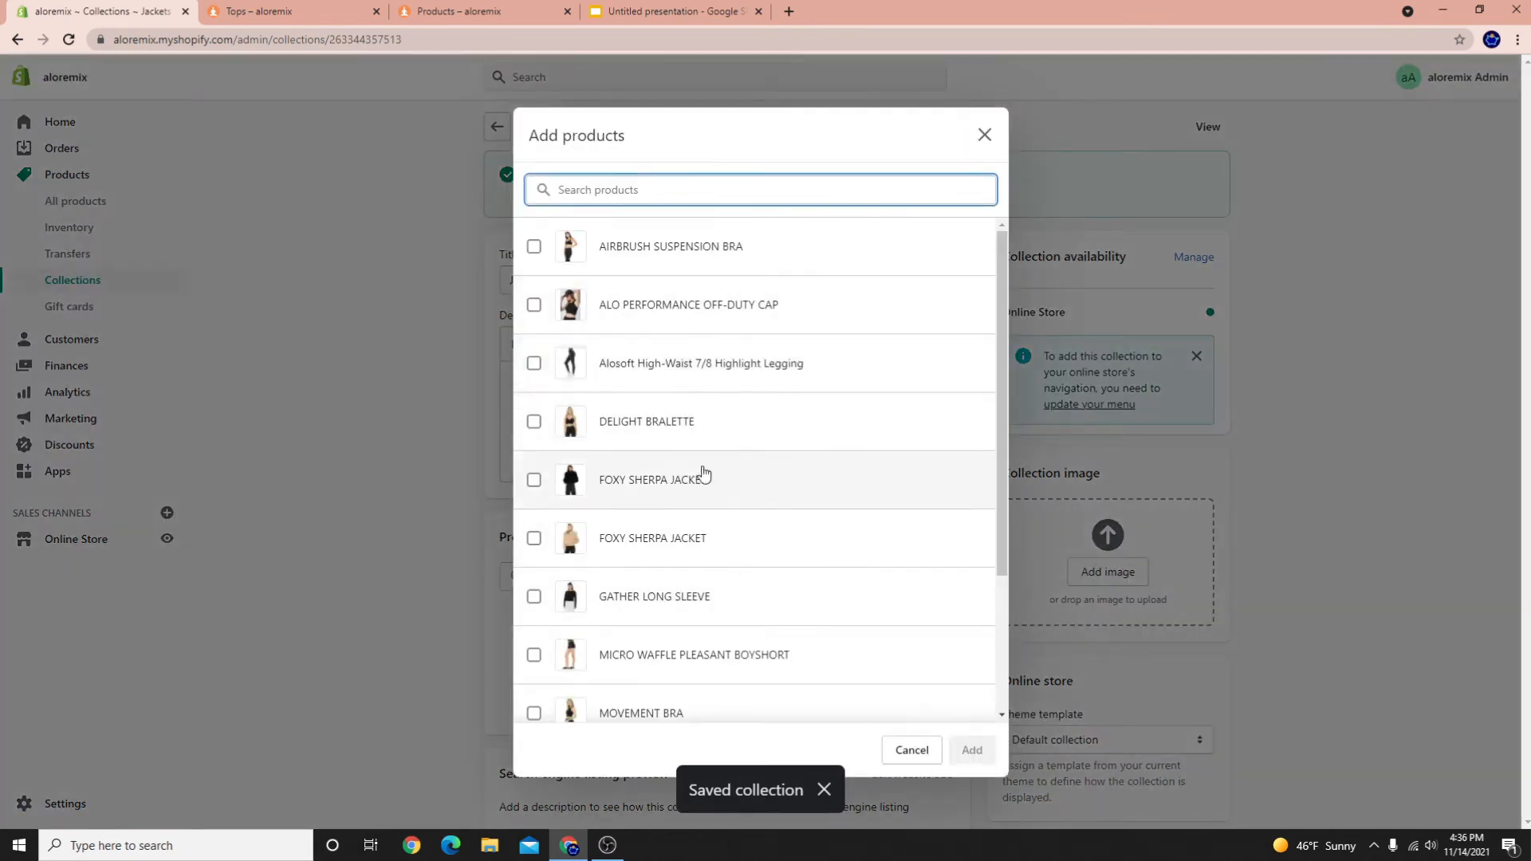
scroll(680, 582, "down", 3)
left_click(627, 689)
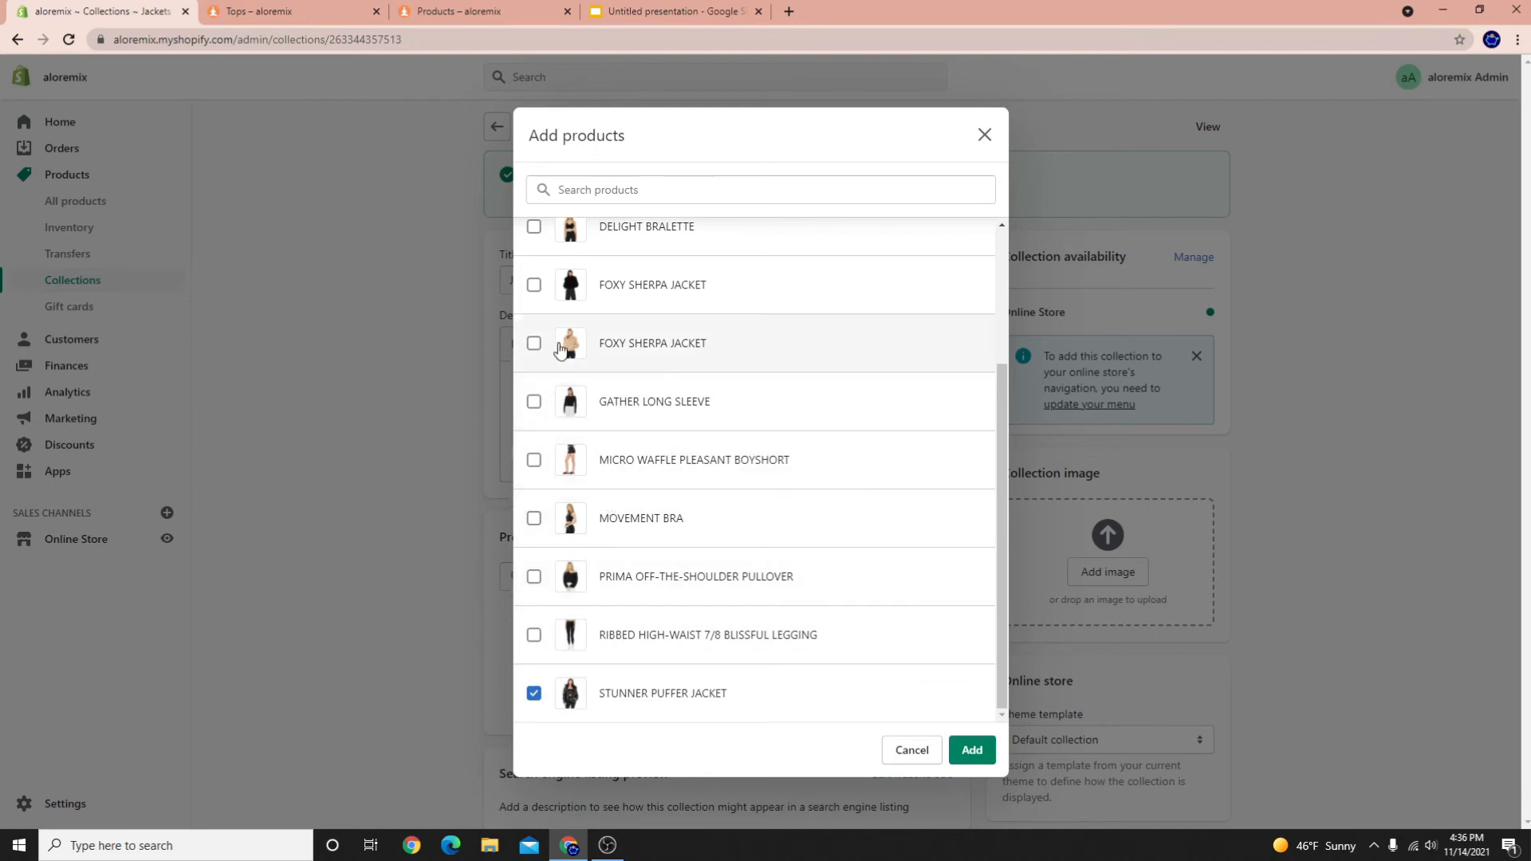
scroll(630, 511, "up", 3)
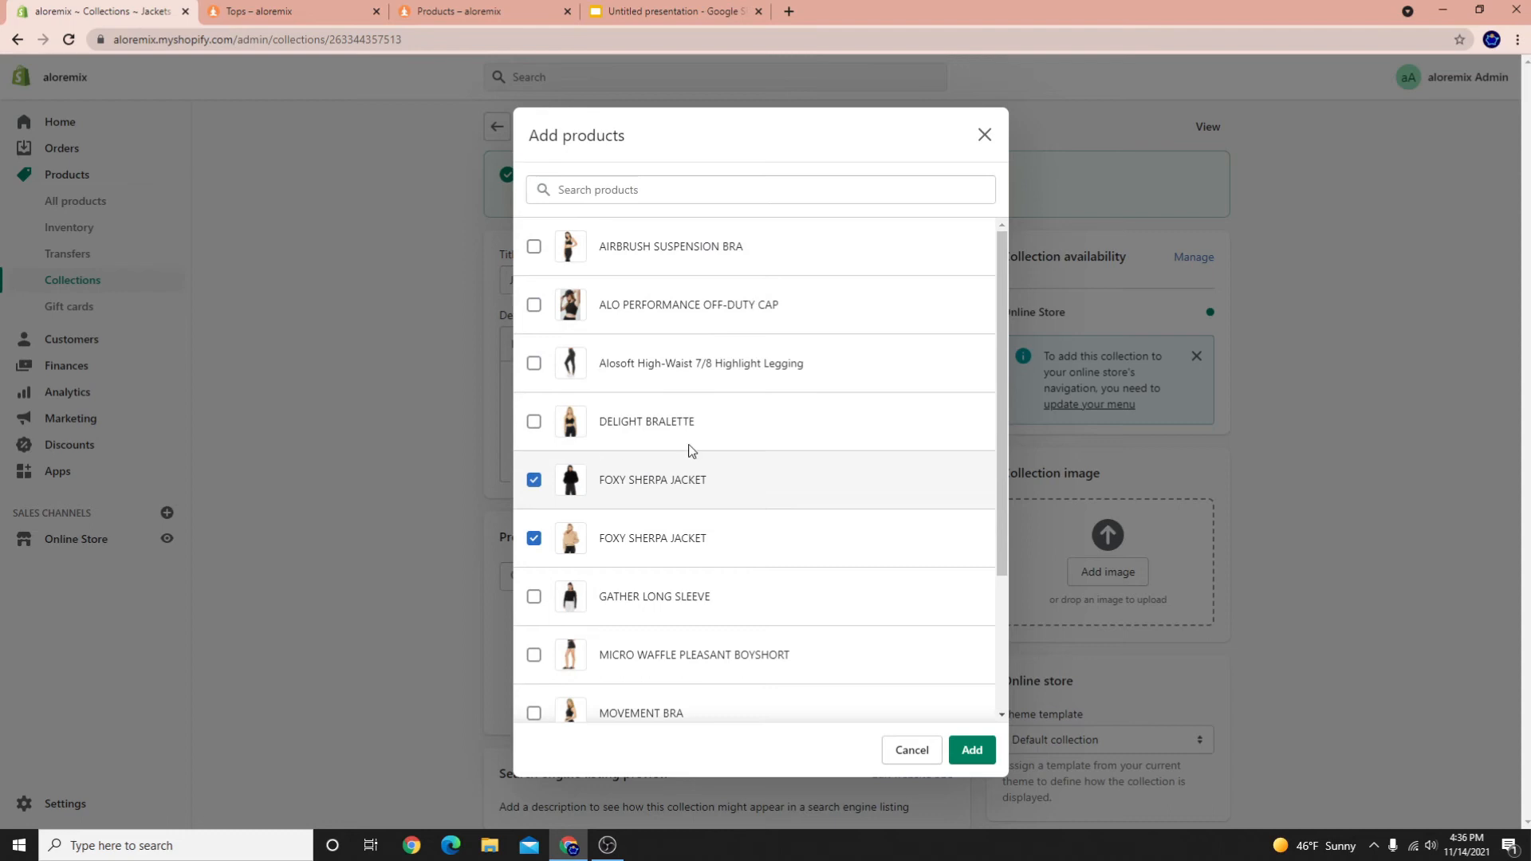
left_click(969, 748)
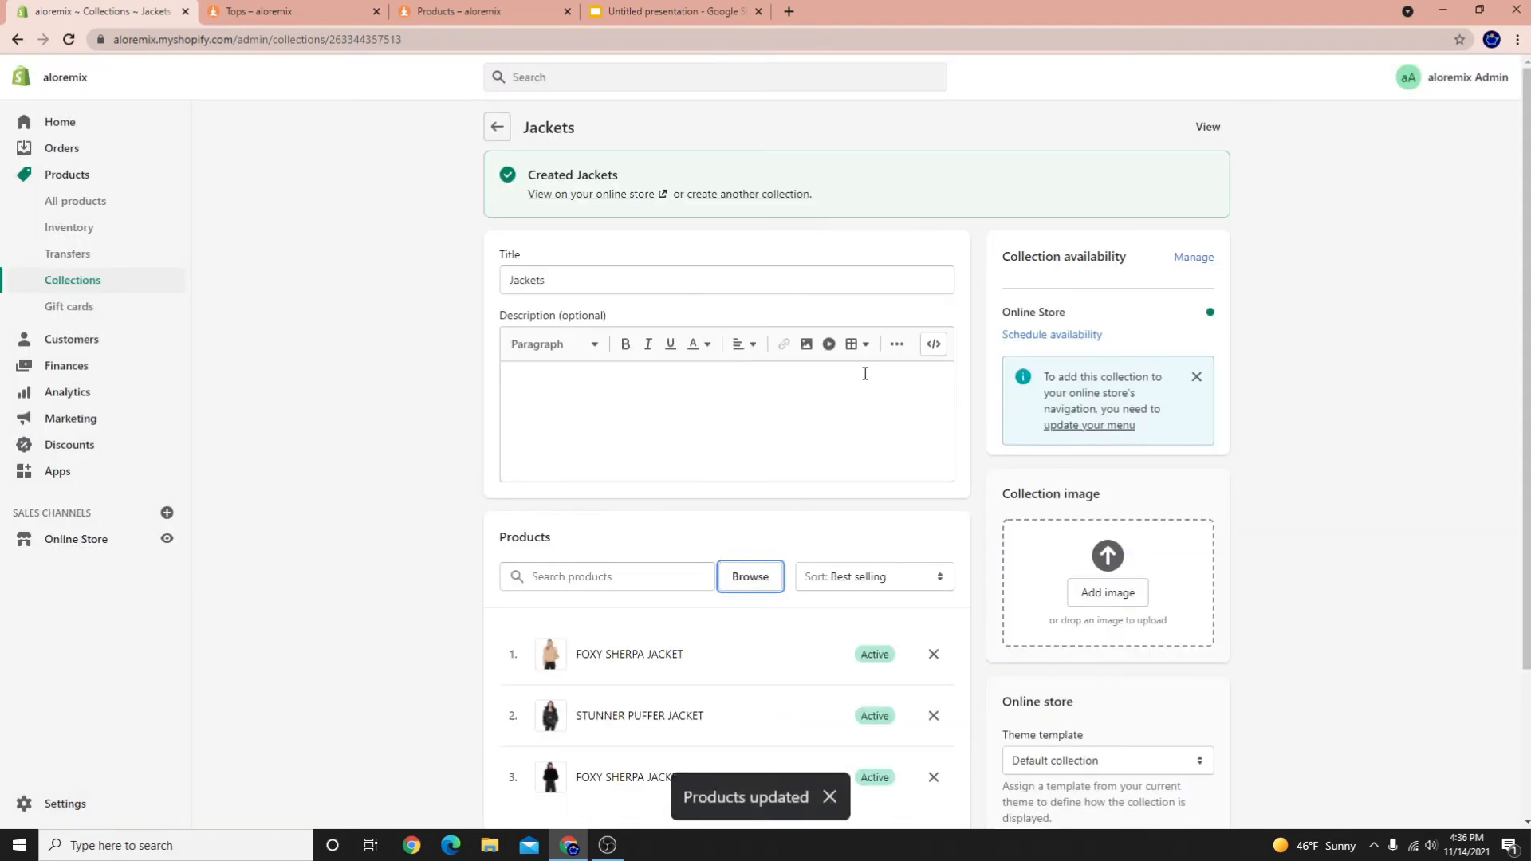
Create another manual collection titled BRA and save it
left_click(745, 194)
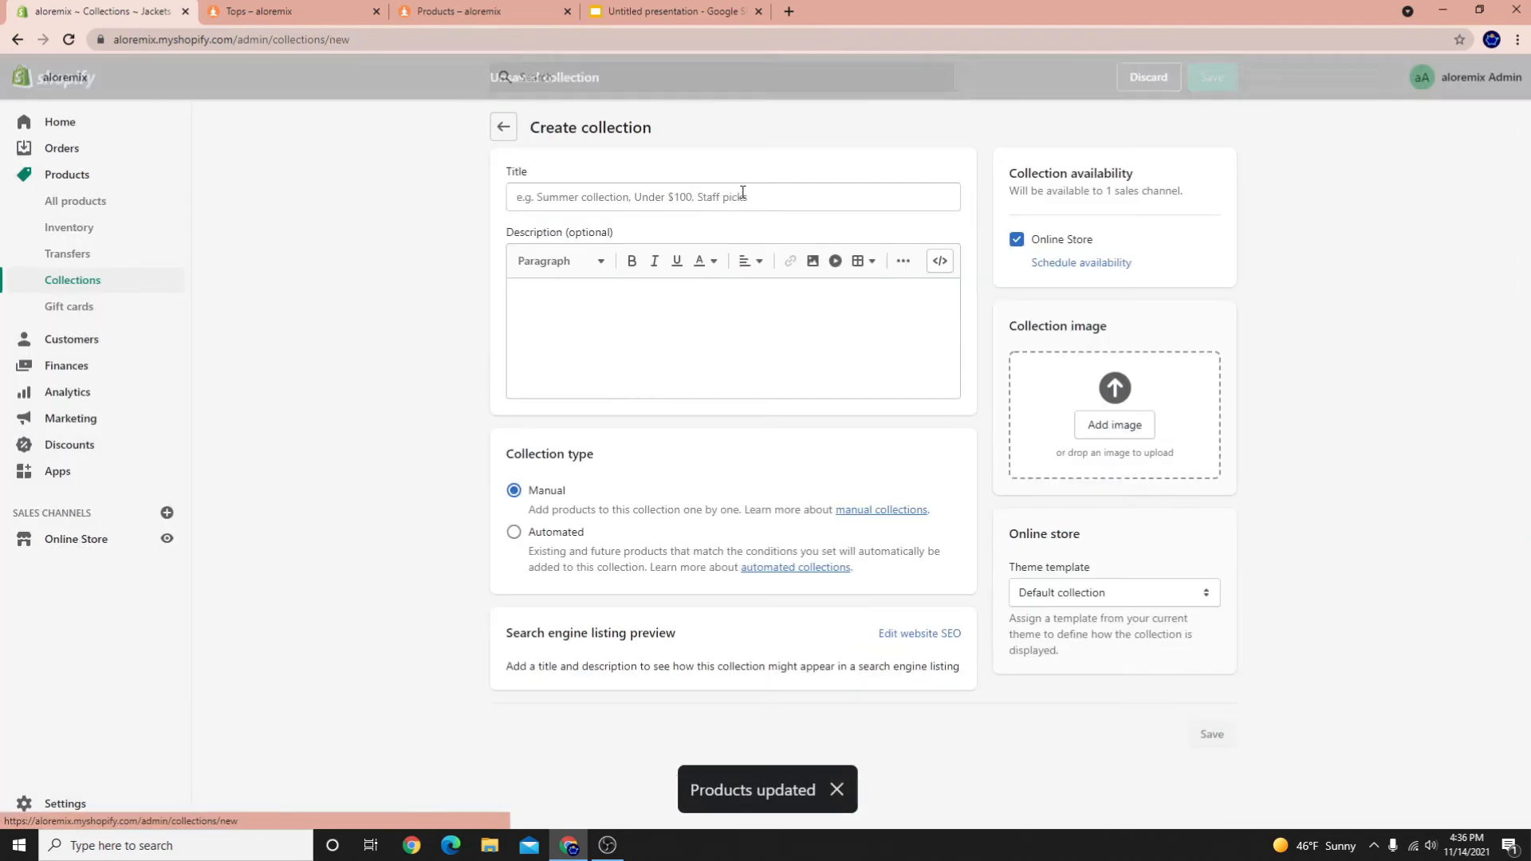
type("Br")
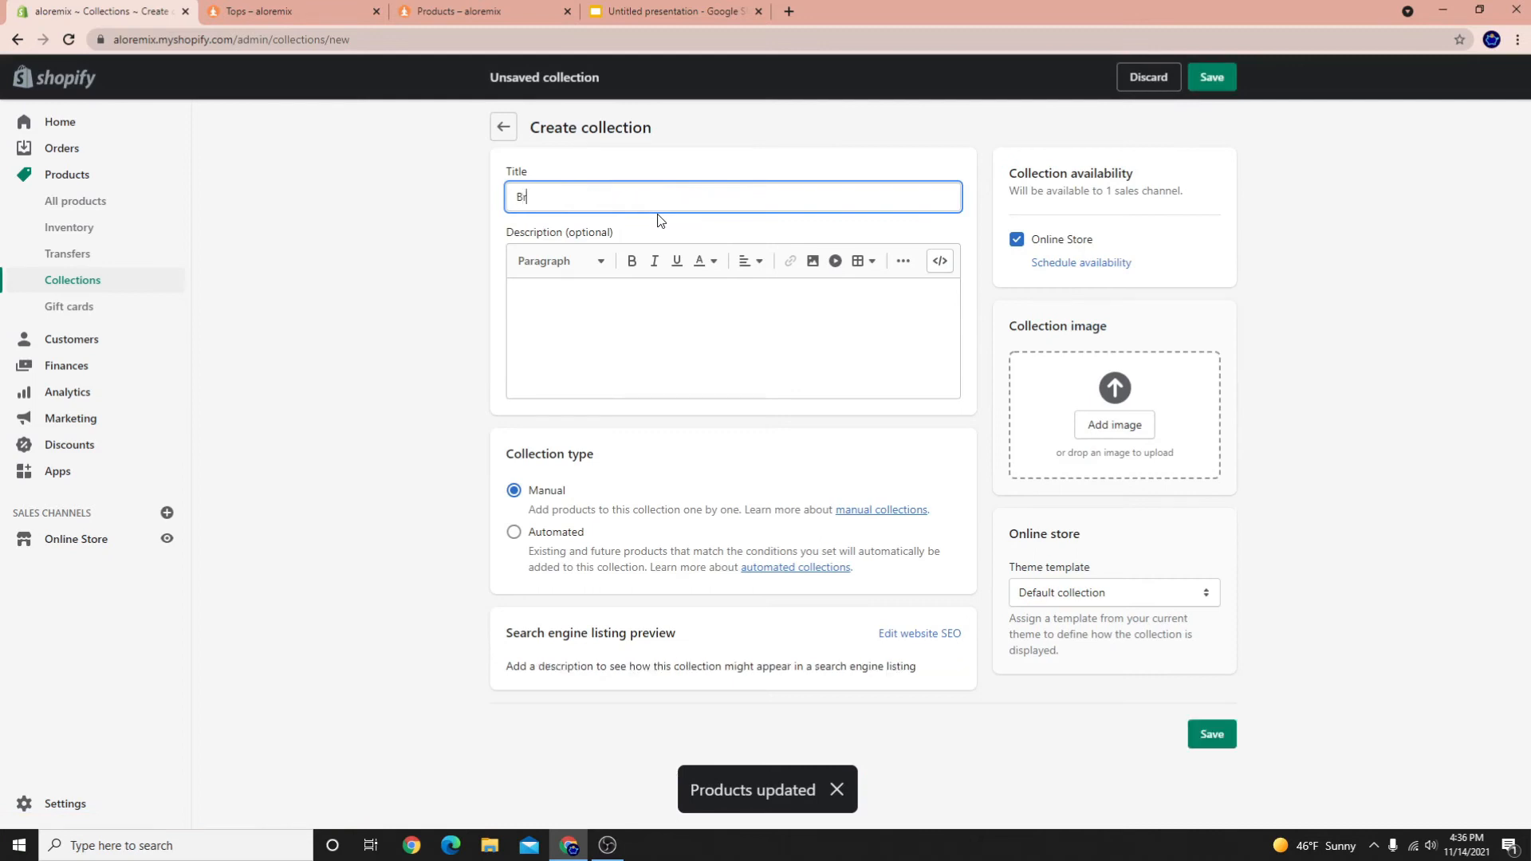
key("BackSpace")
type("RA")
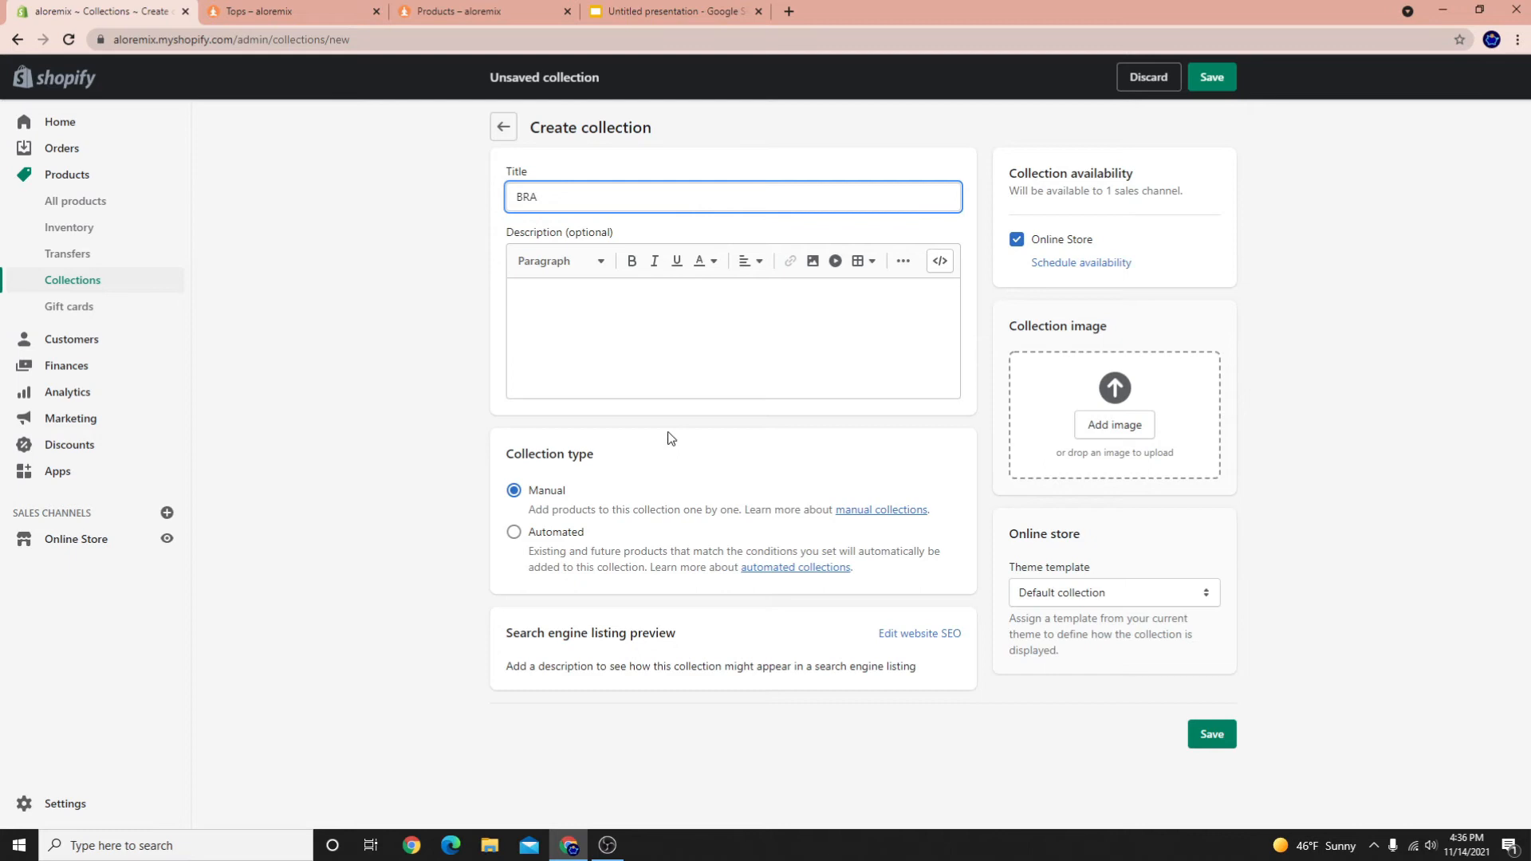
left_click(1200, 76)
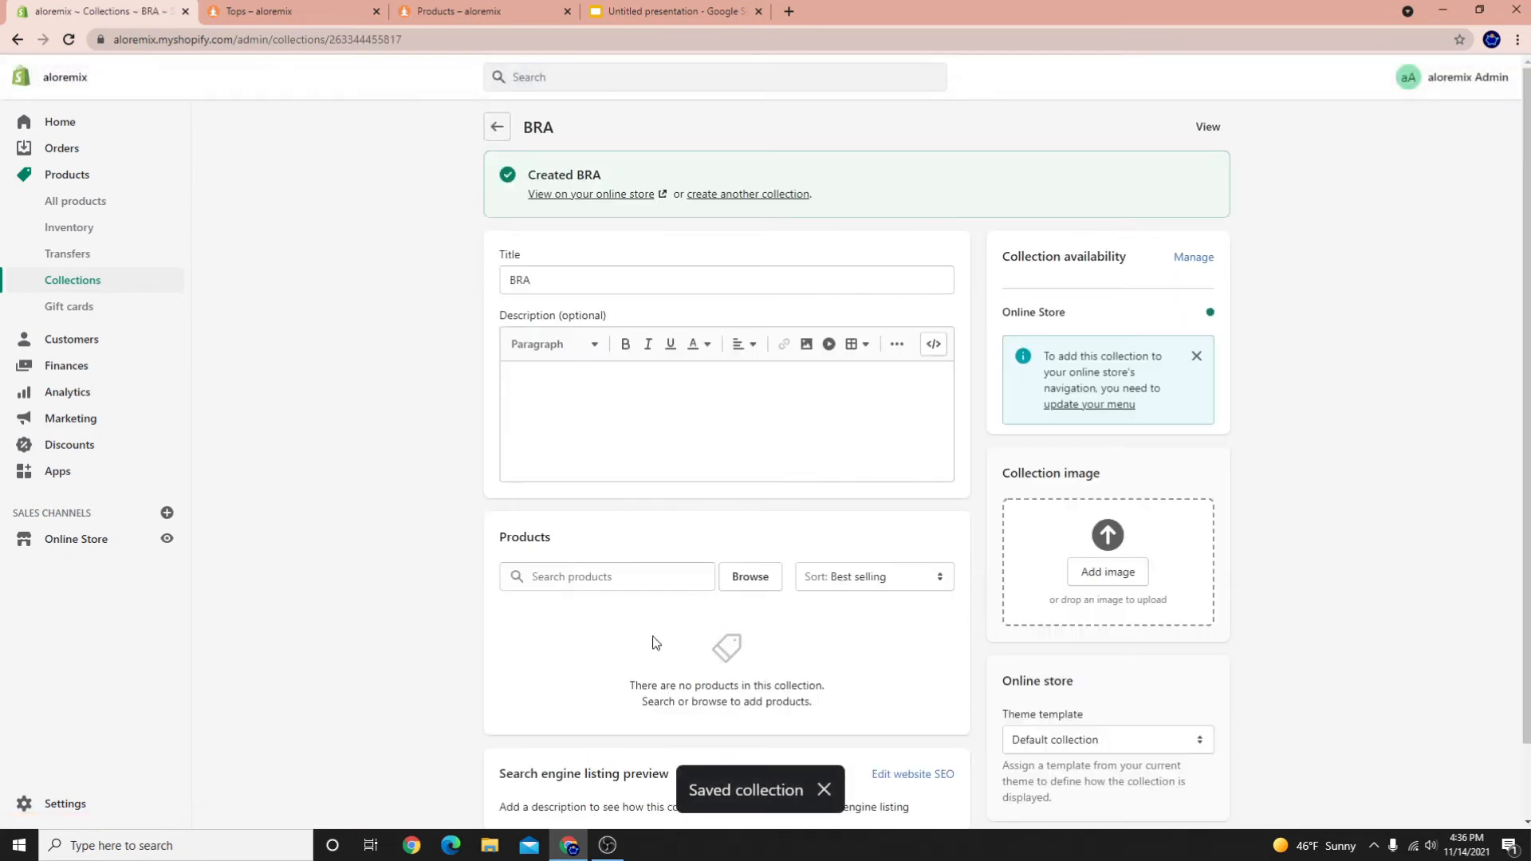
Search the products for BR and add MOVEMENT BRA, DELIGHT BRALETTE and AIRBRUSH SUSPENSION BRA to the BRA collection
left_click(621, 577)
type("BR")
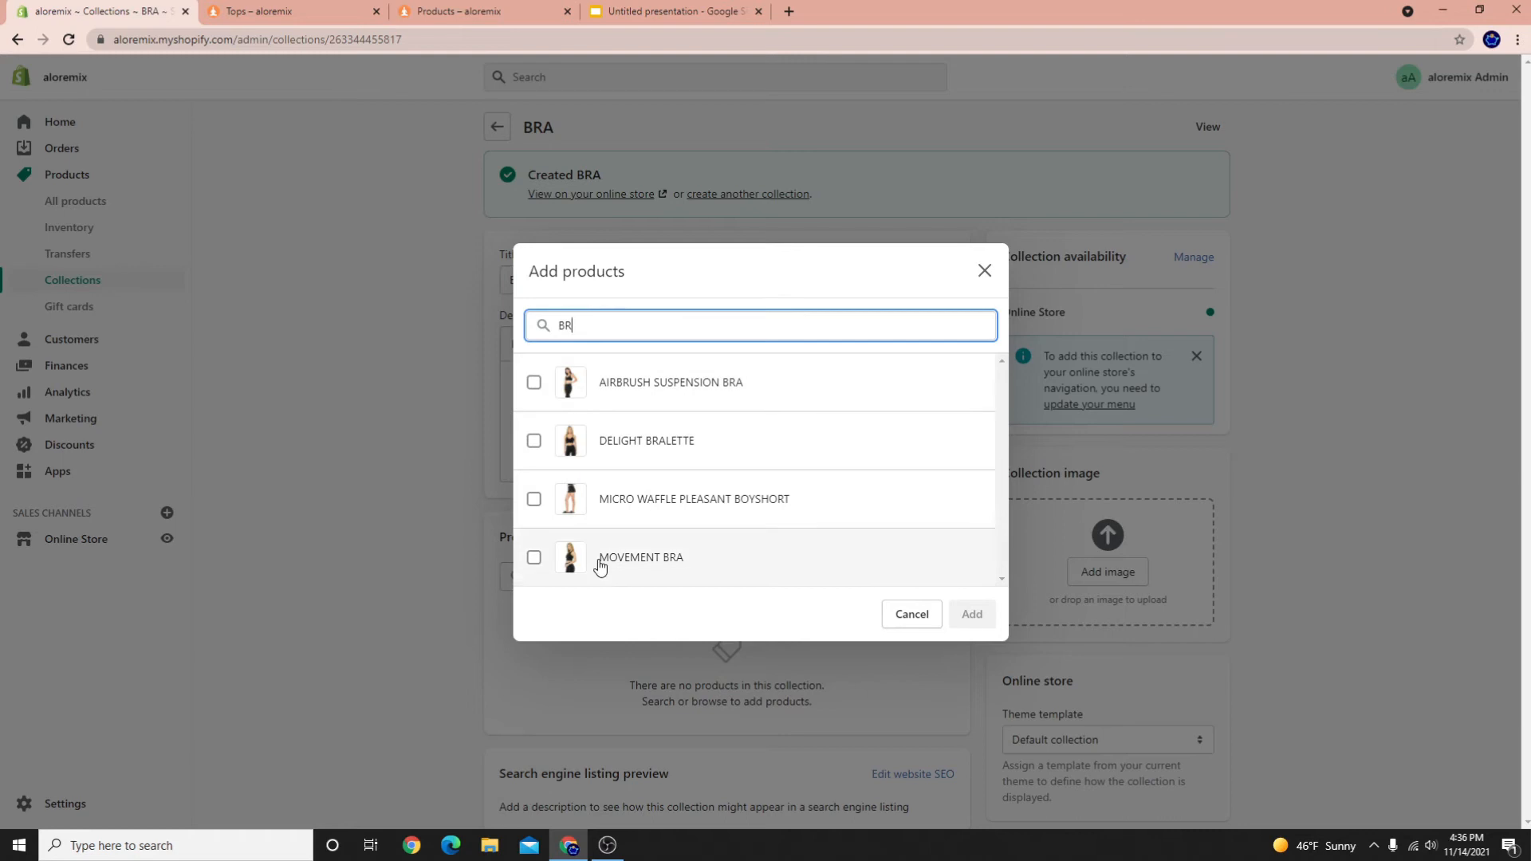
left_click(600, 566)
left_click(588, 440)
left_click(588, 400)
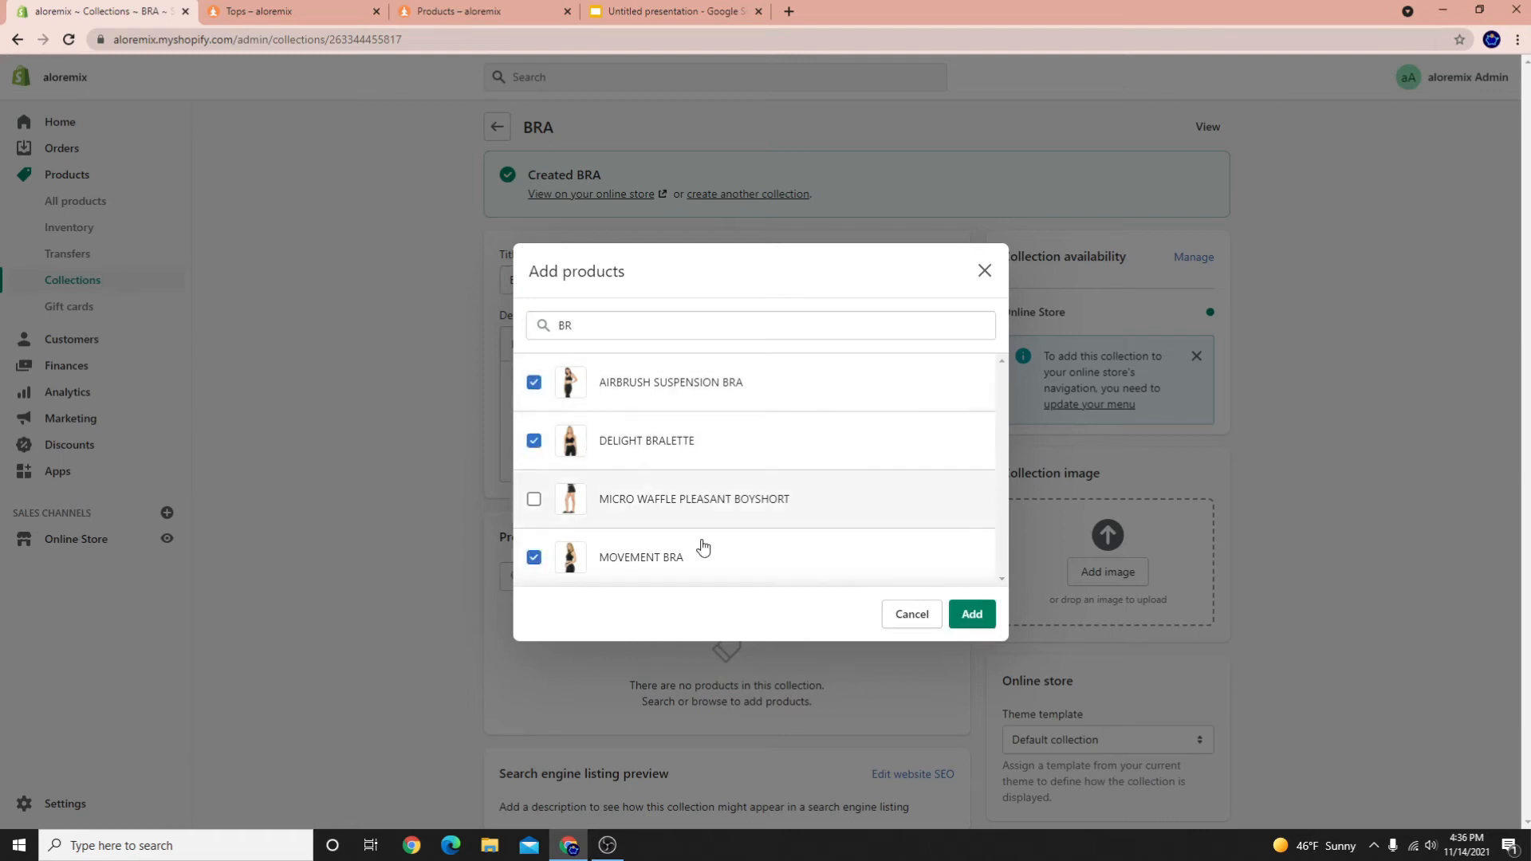
left_click(971, 614)
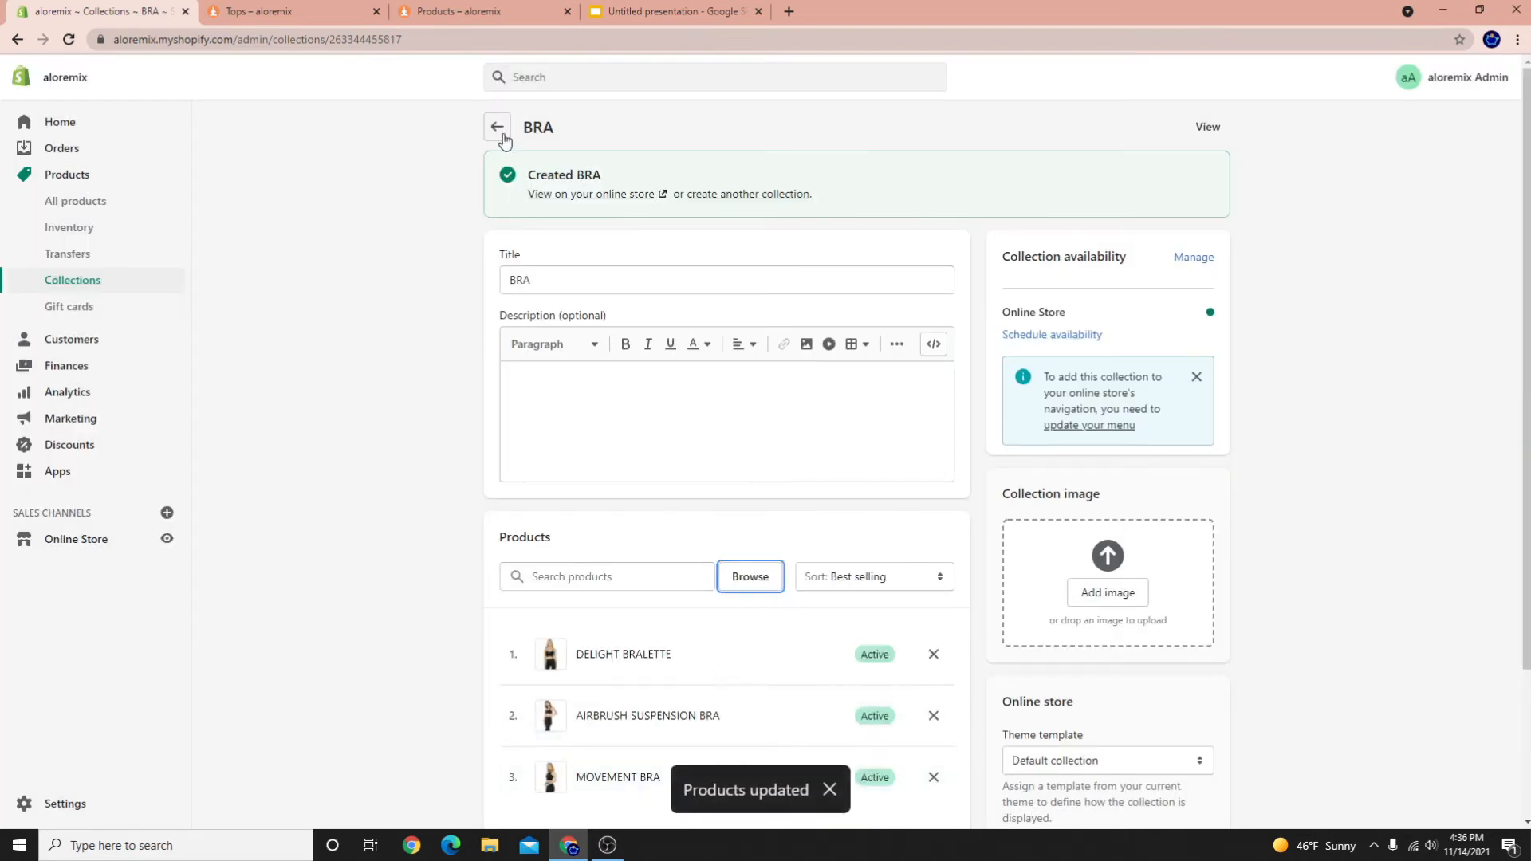
Start another collection titled Leggings and set its collection type to Automated
left_click(761, 195)
left_click(725, 196)
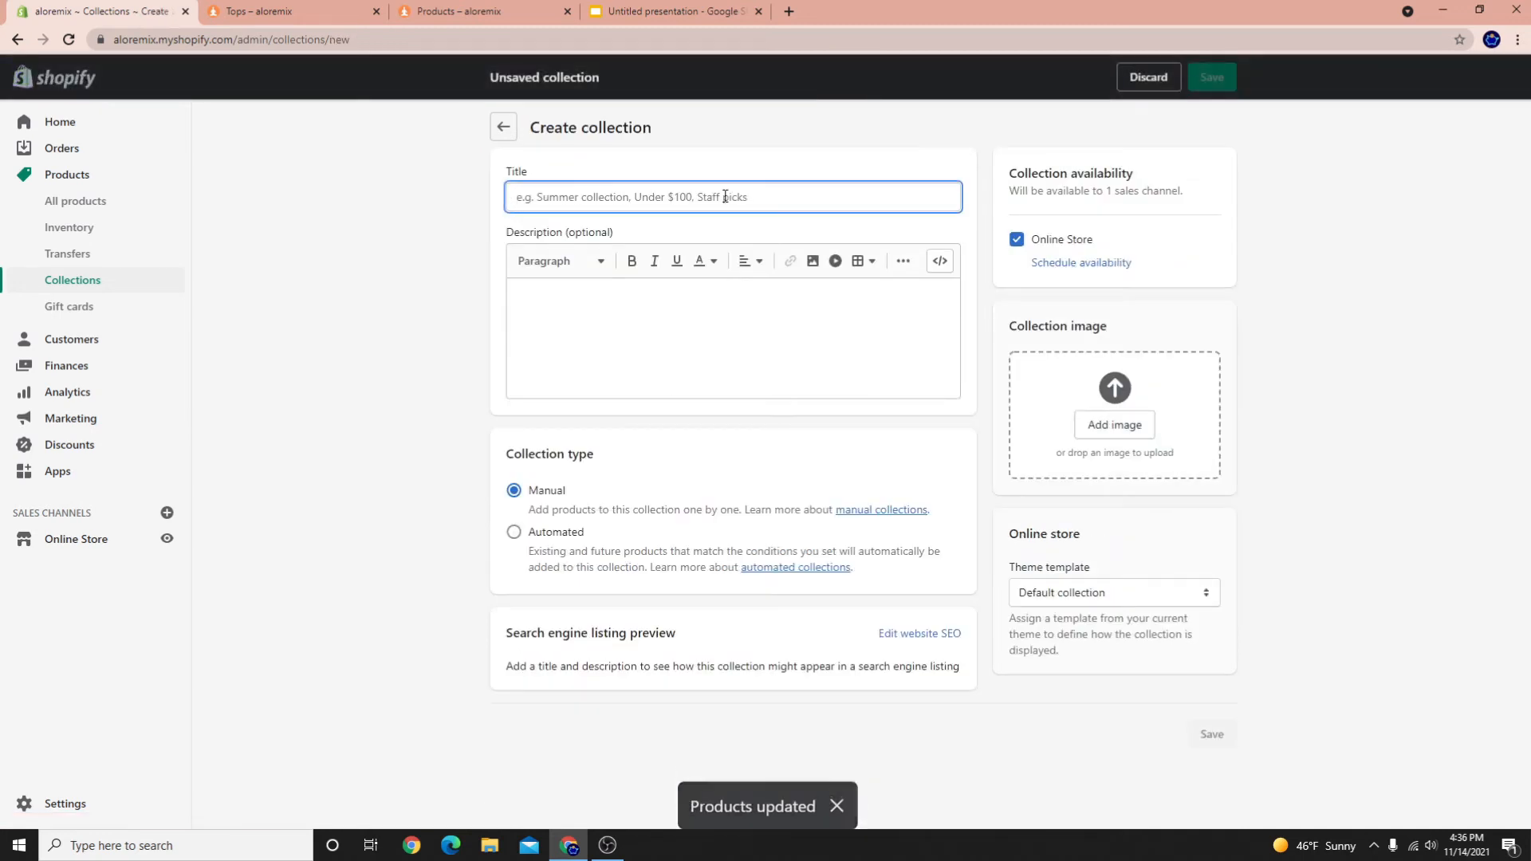
type("Leggings")
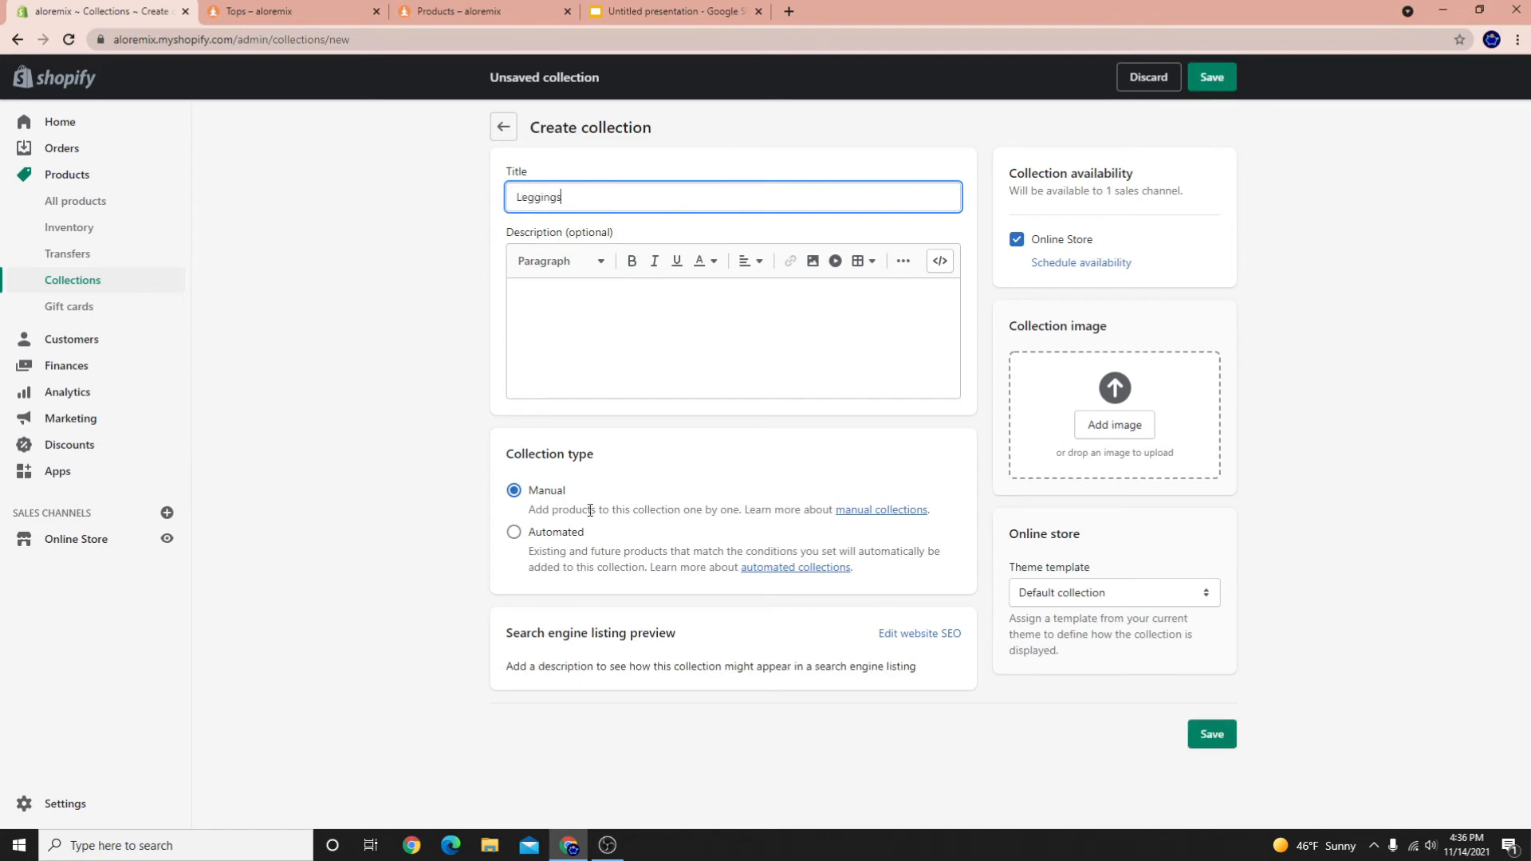
left_click(514, 536)
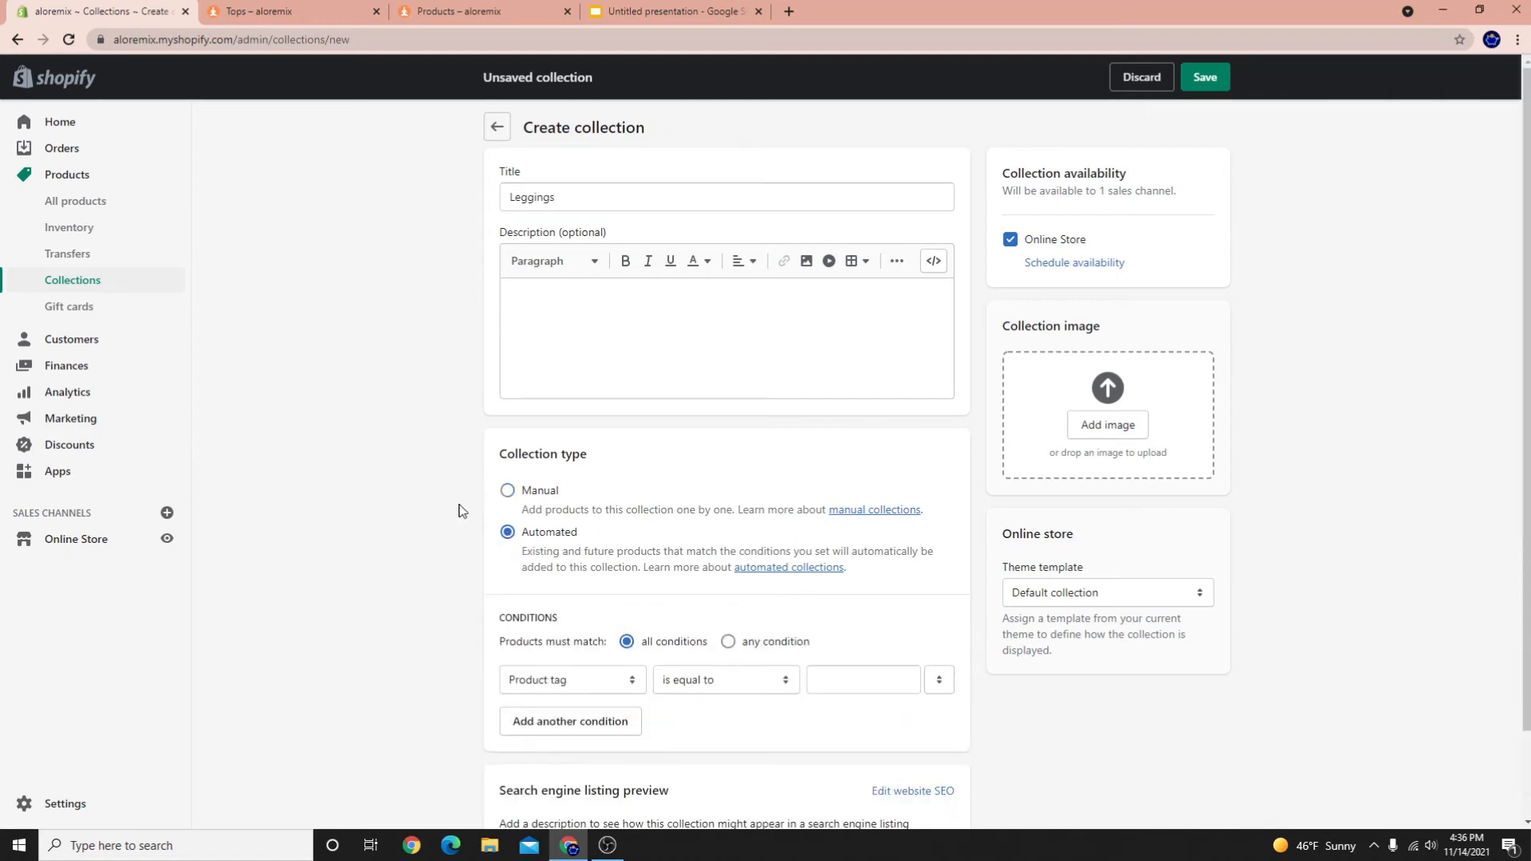
Set the Leggings condition to product title contains legging, save the collection and check its matched products
left_click(582, 673)
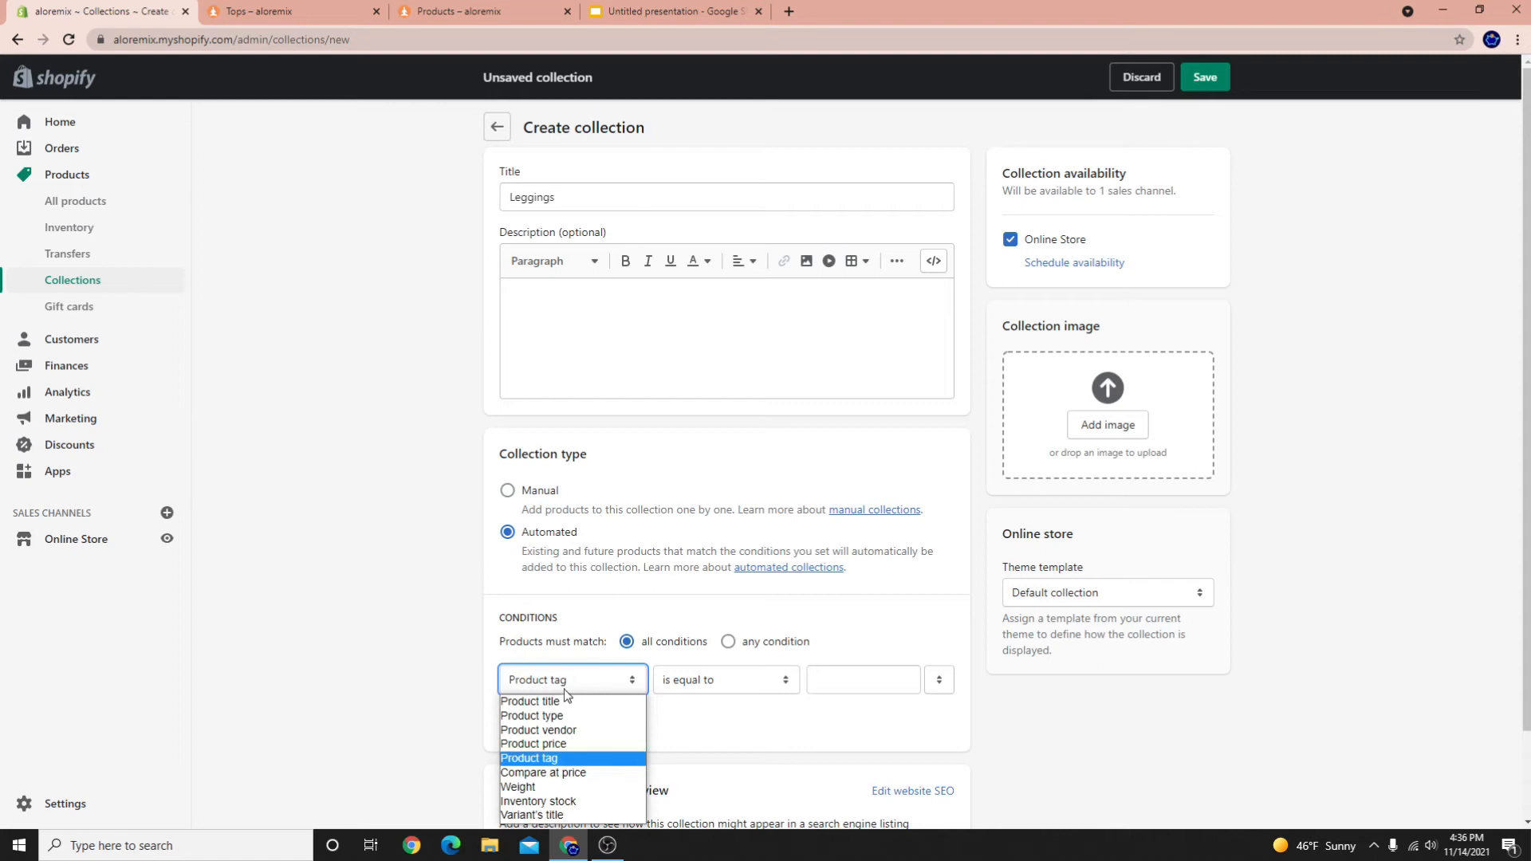
left_click(579, 700)
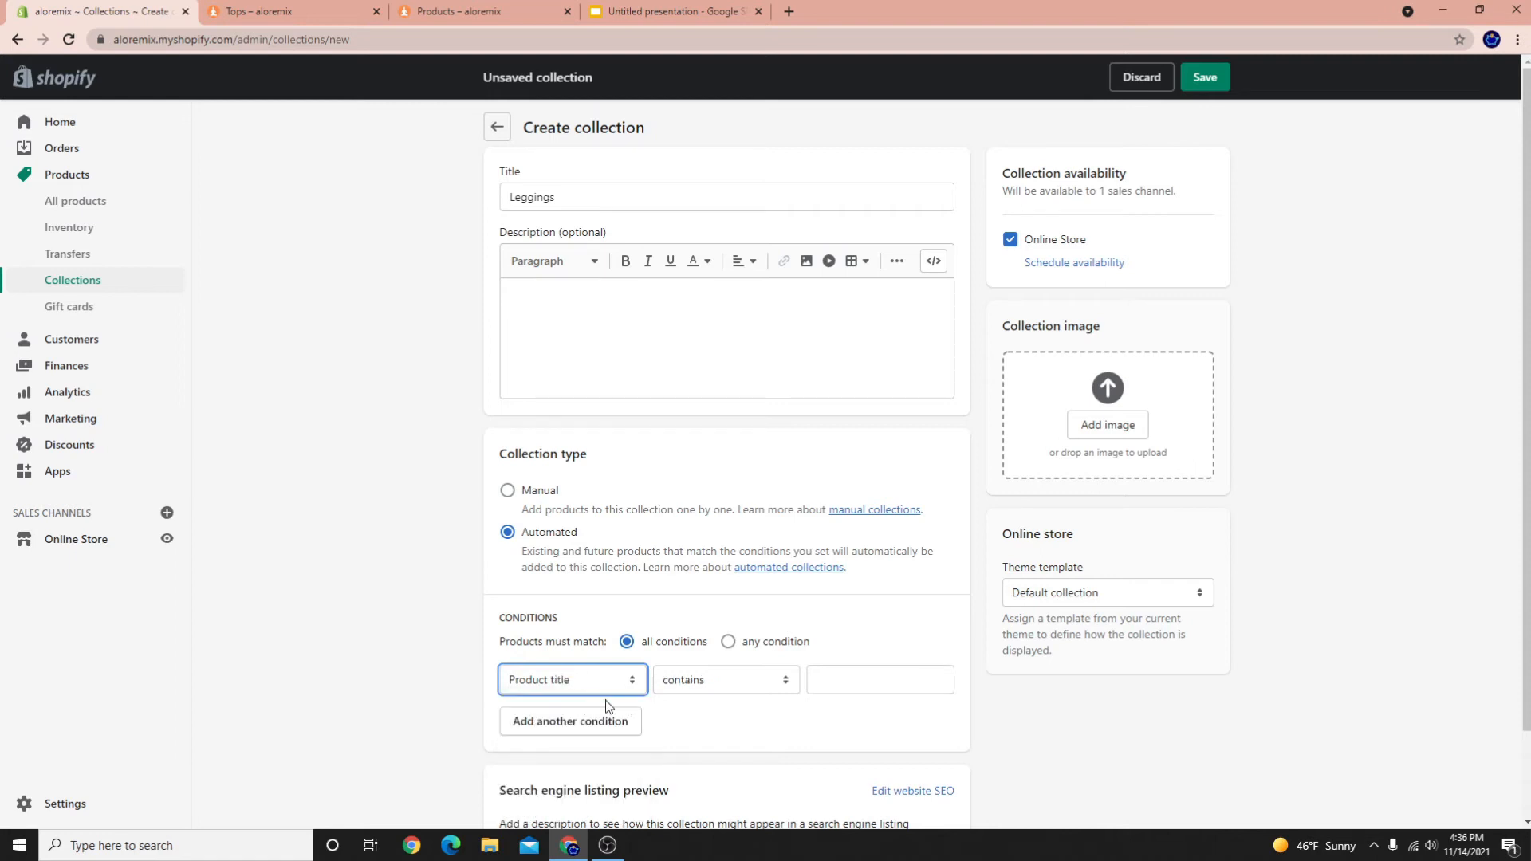
left_click(861, 678)
type("legging")
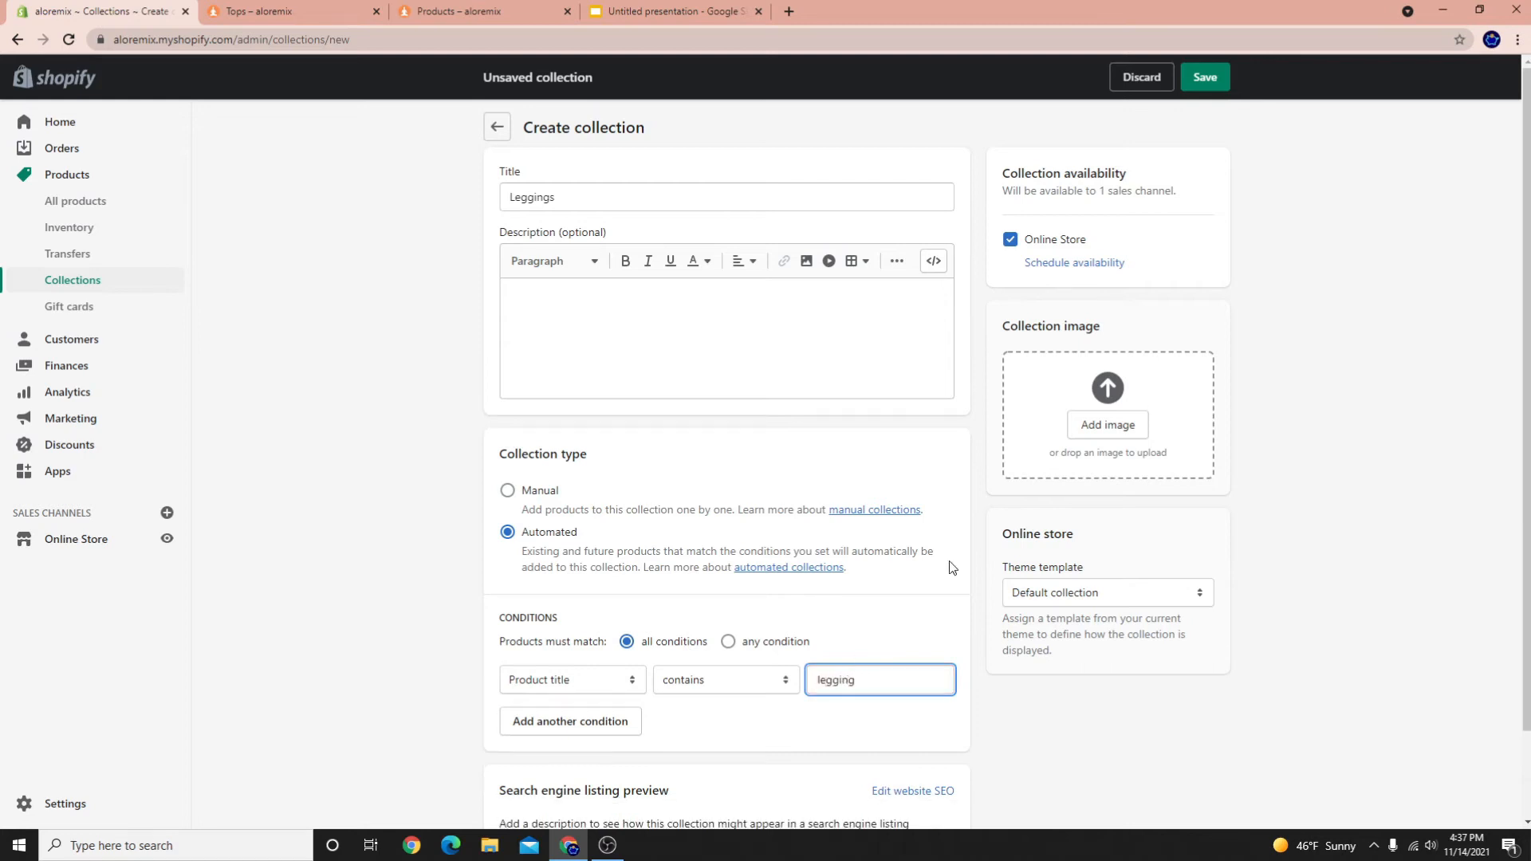
left_click(1210, 76)
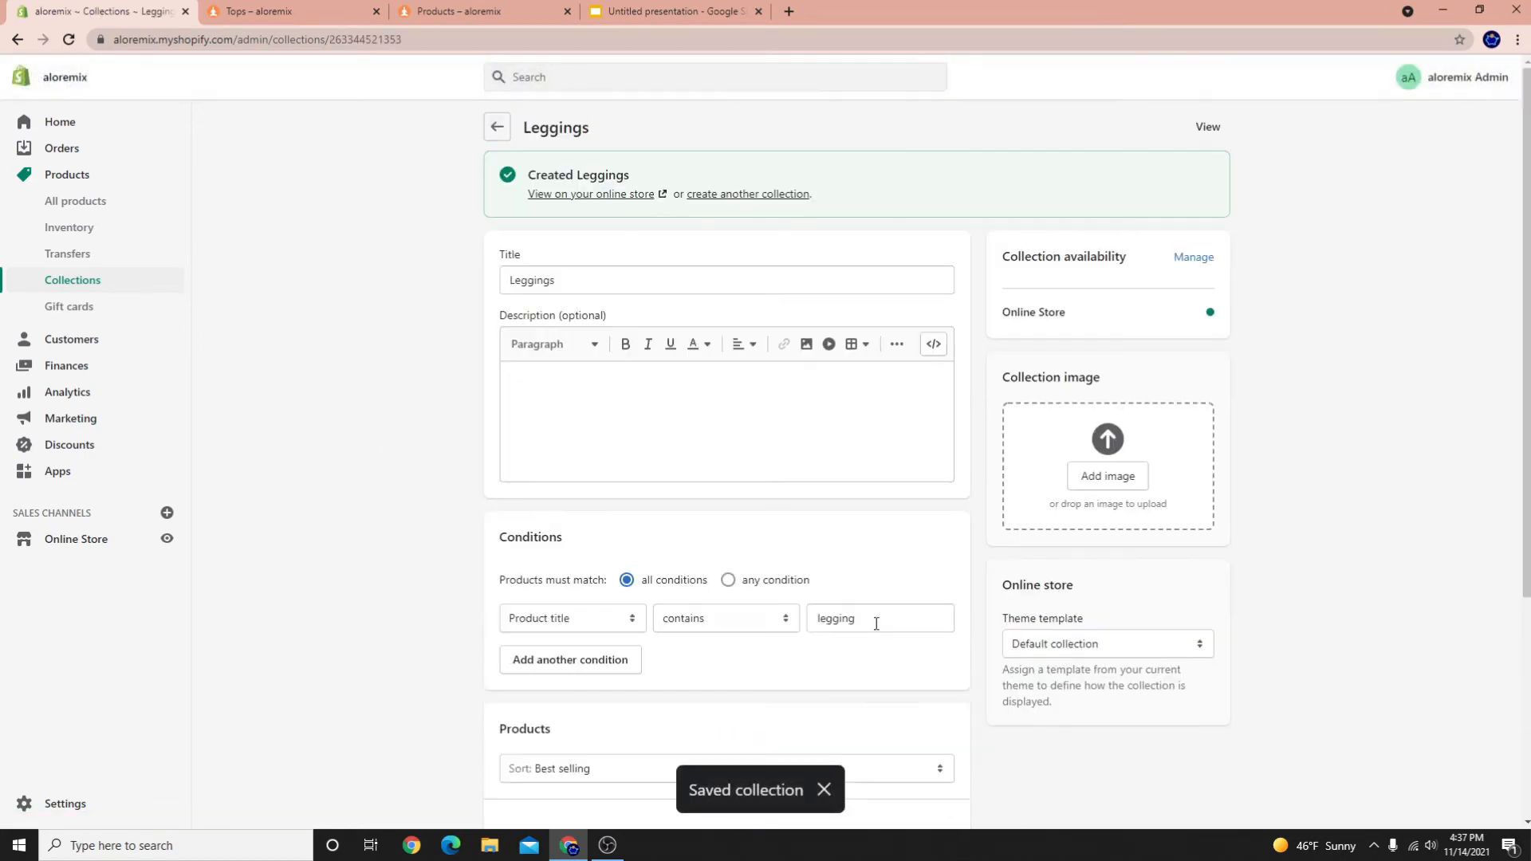
scroll(866, 492, "down", 4)
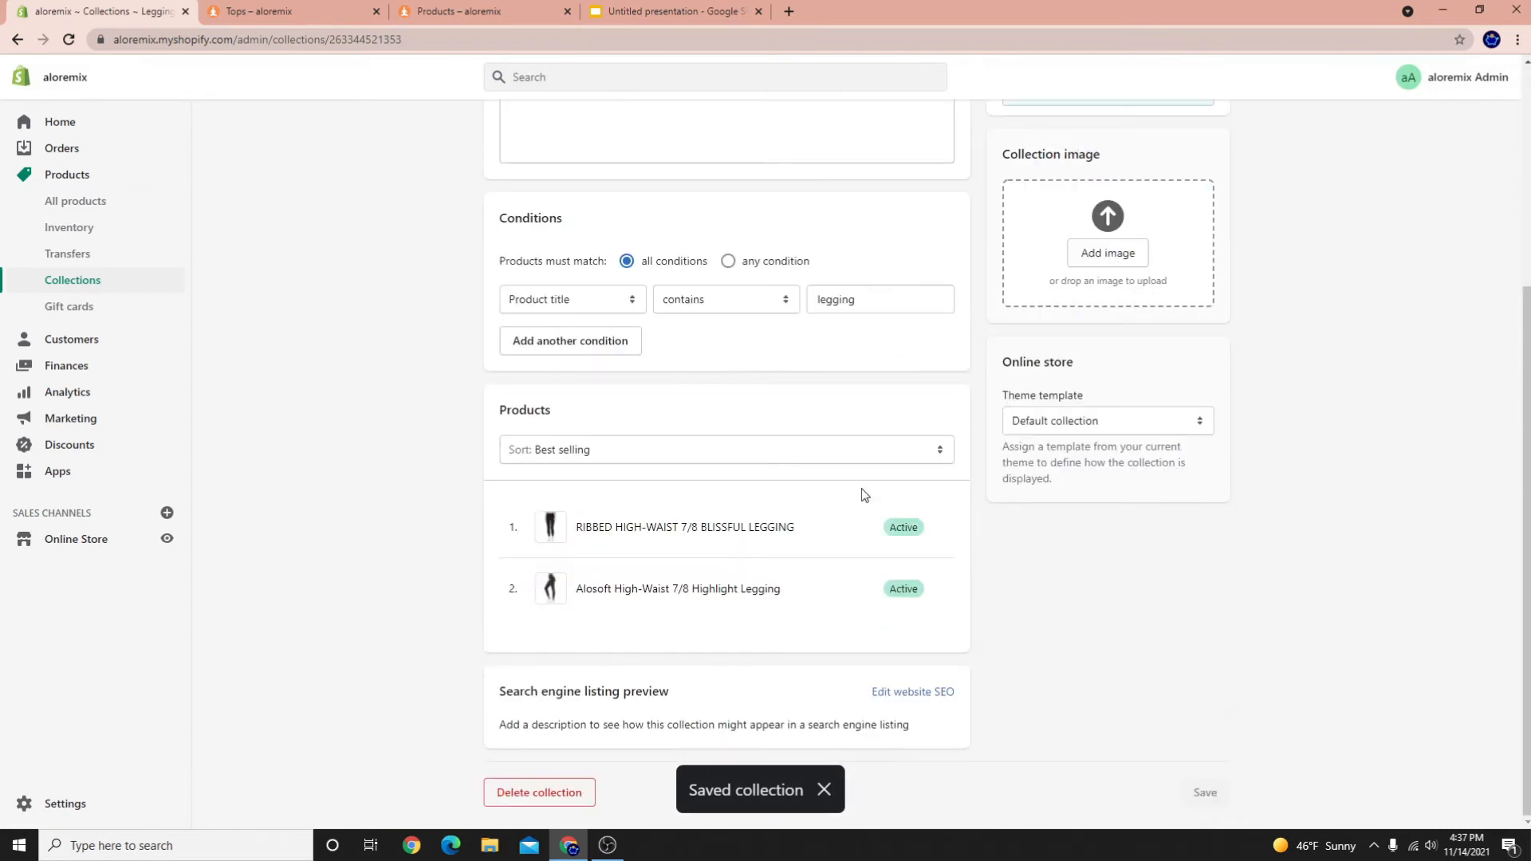
Create another collection titled Shorts, set its collection type to Manual and save it
double_click(881, 307)
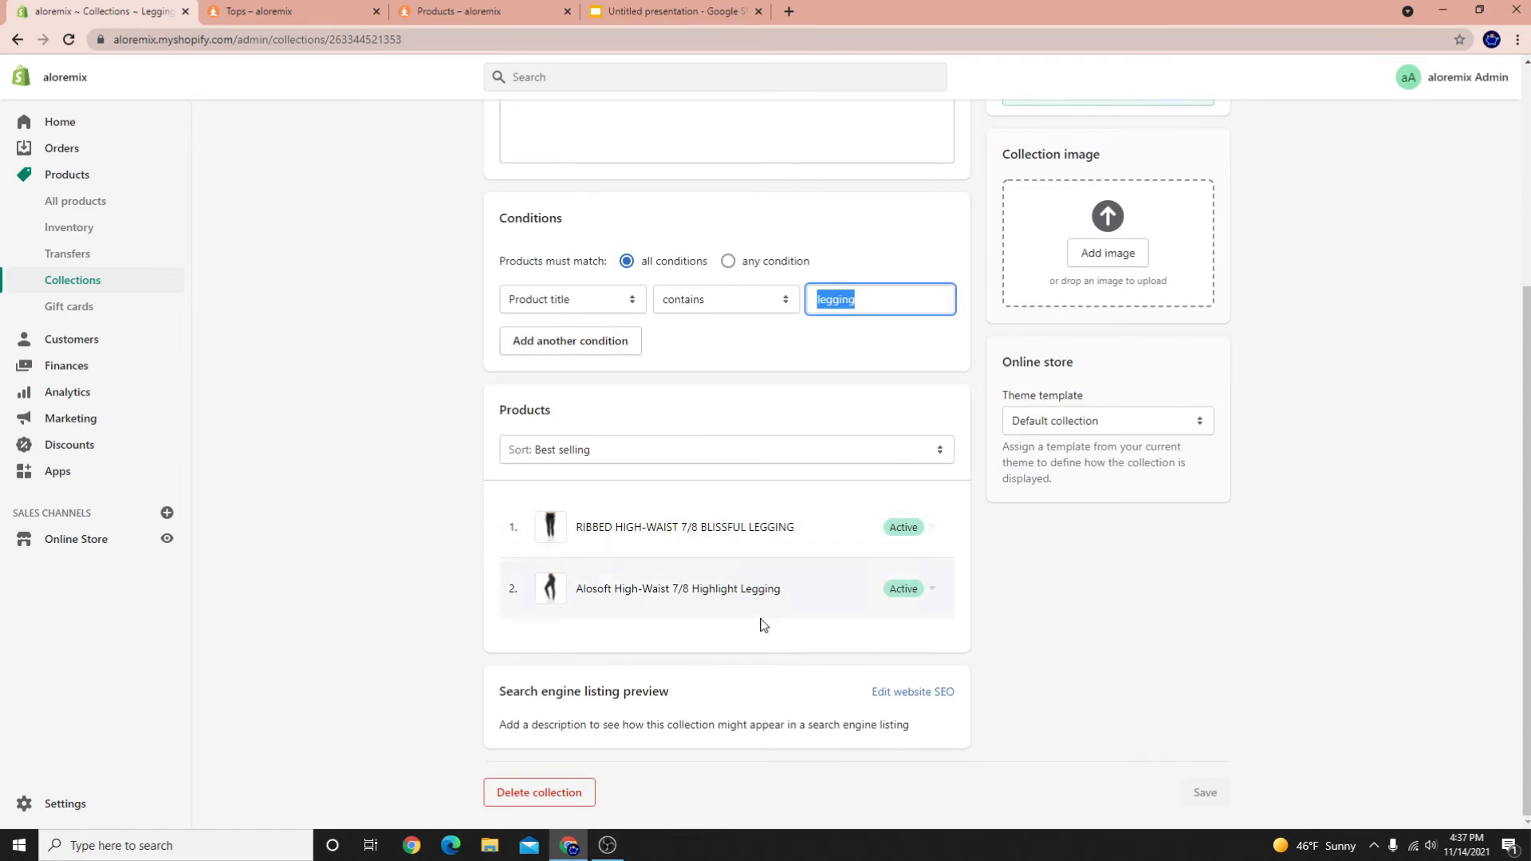
scroll(762, 624, "up", 4)
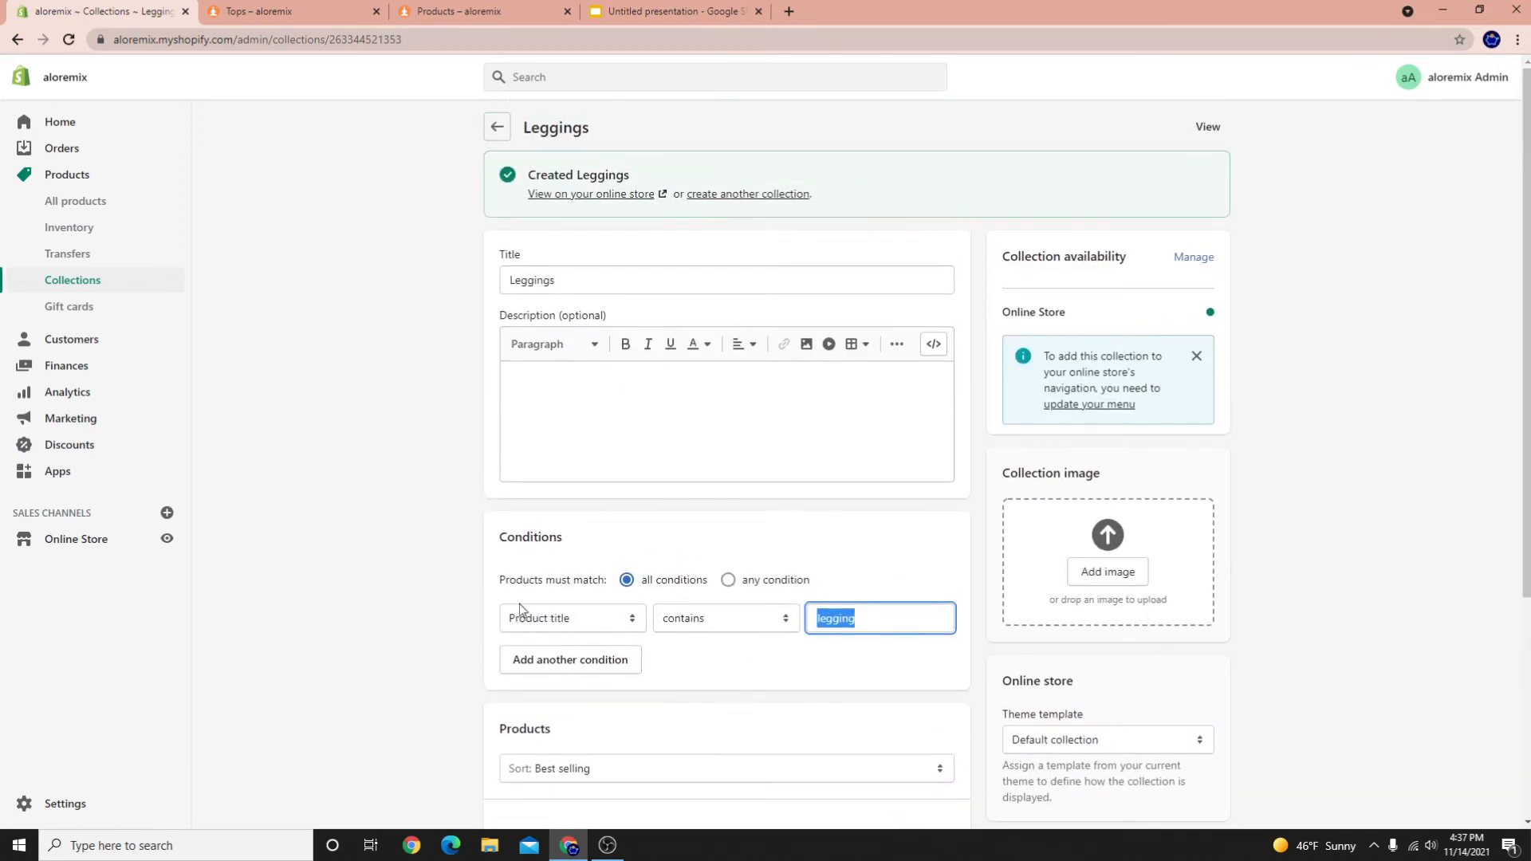
left_click(765, 195)
left_click(732, 200)
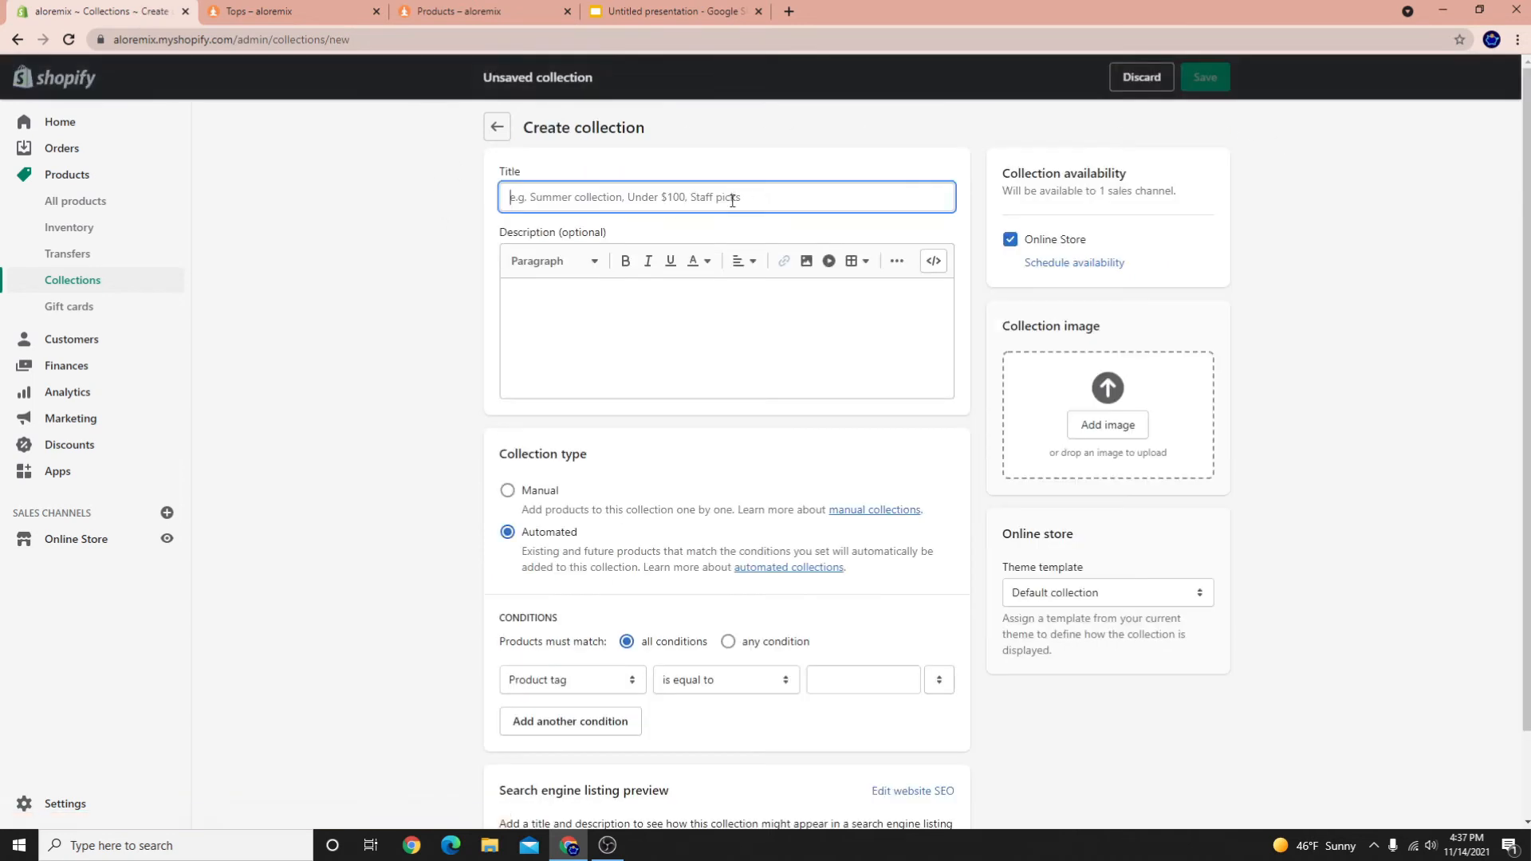
type("Shorts")
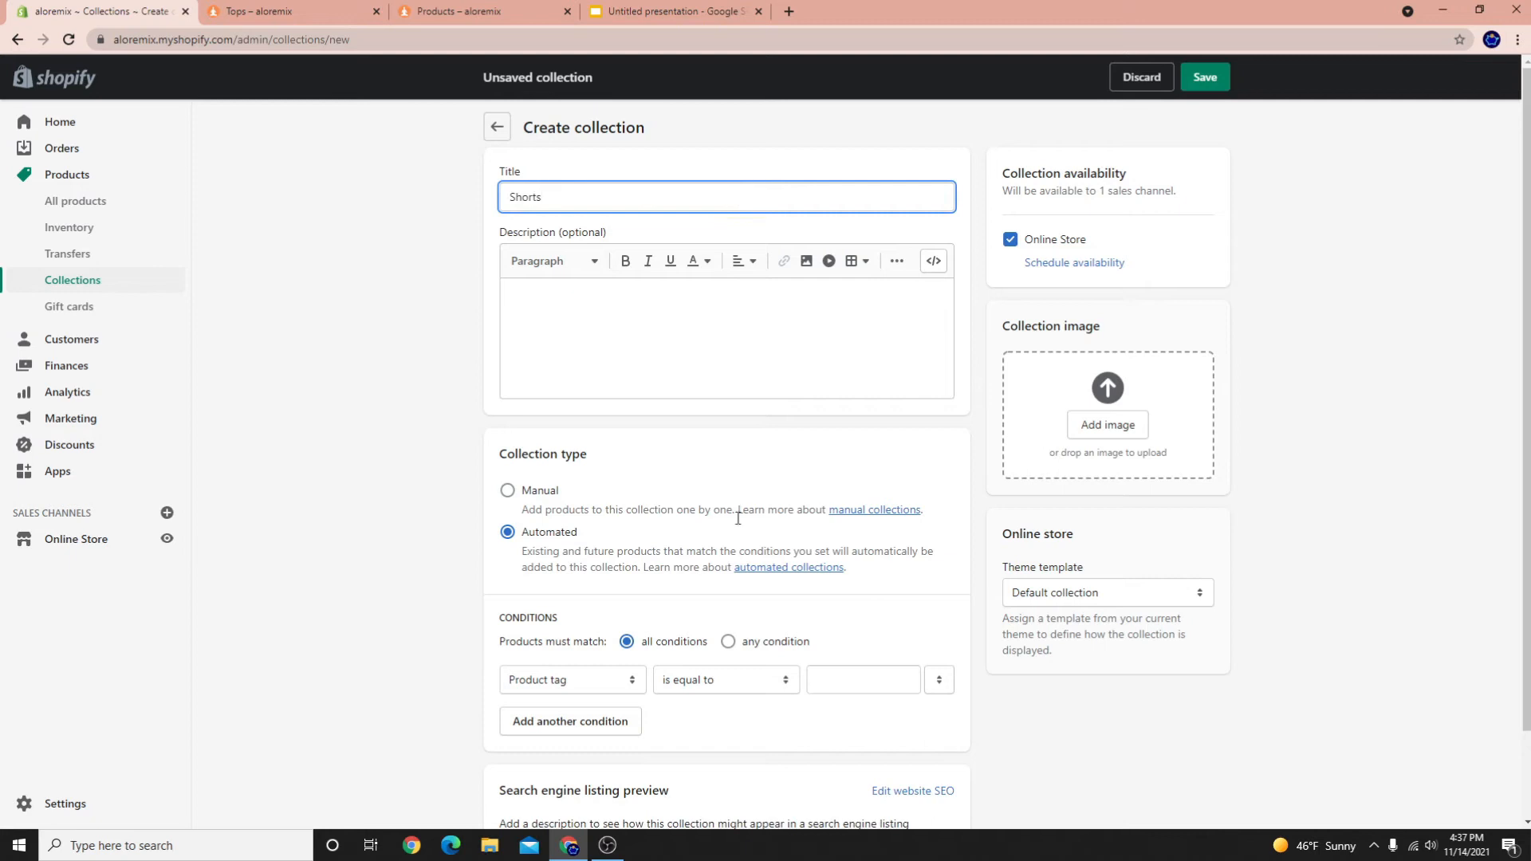
scroll(659, 666, "down", 2)
left_click(598, 579)
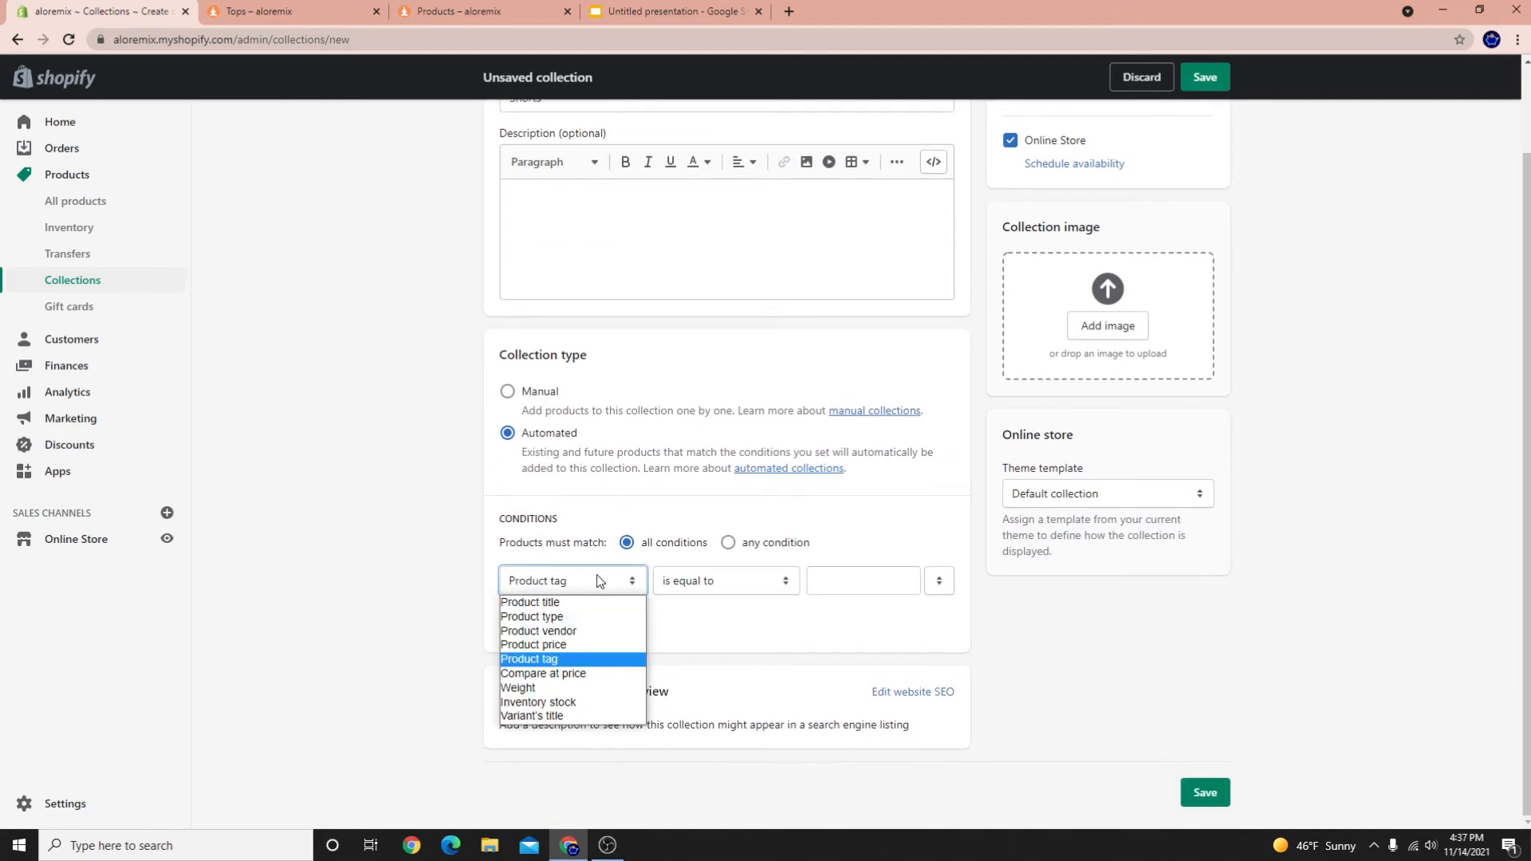
left_click(508, 392)
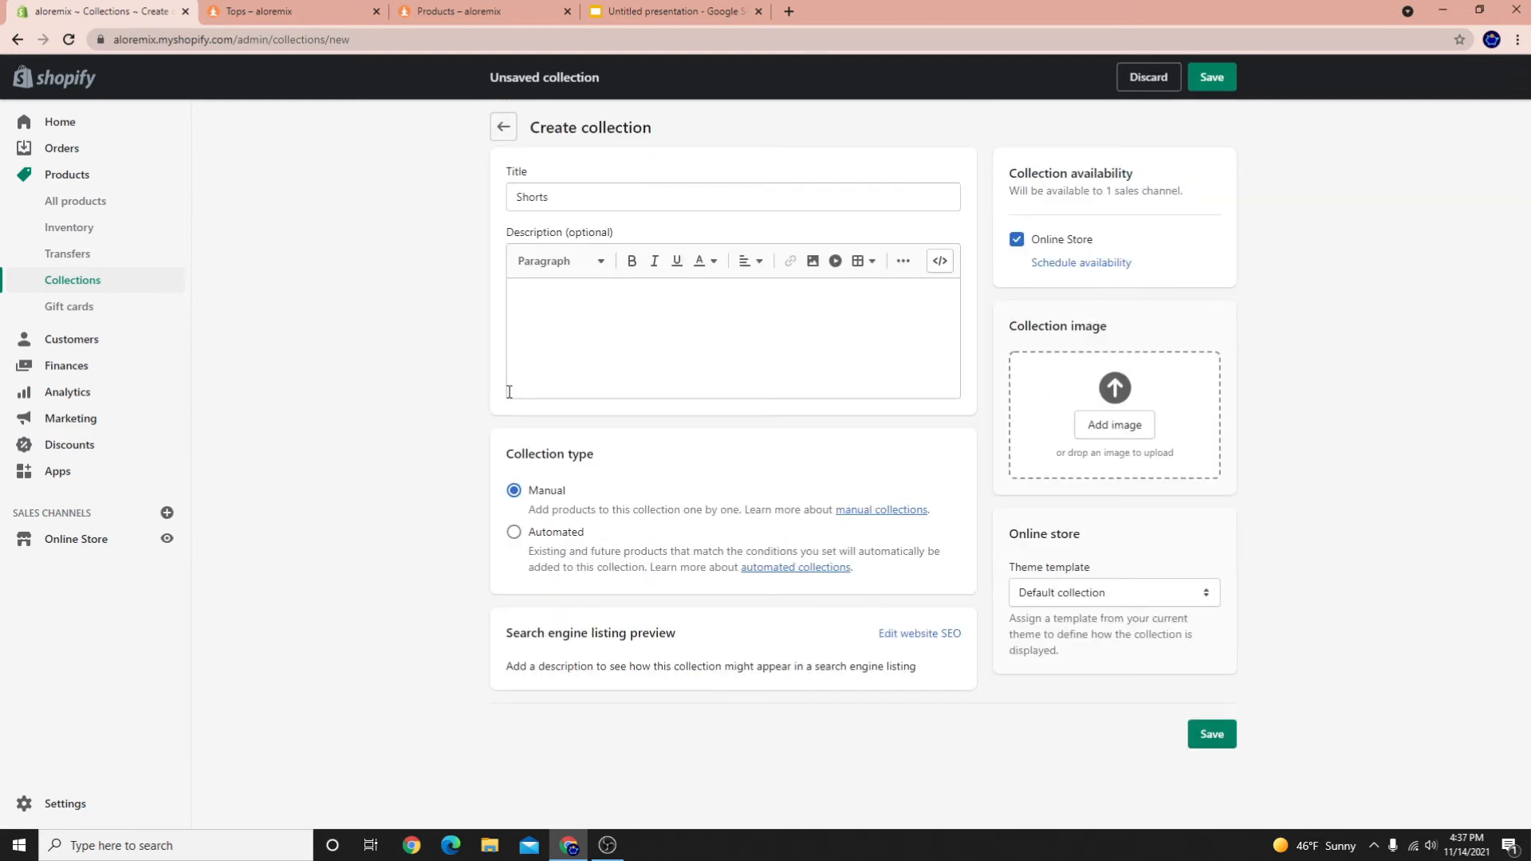
left_click(1211, 76)
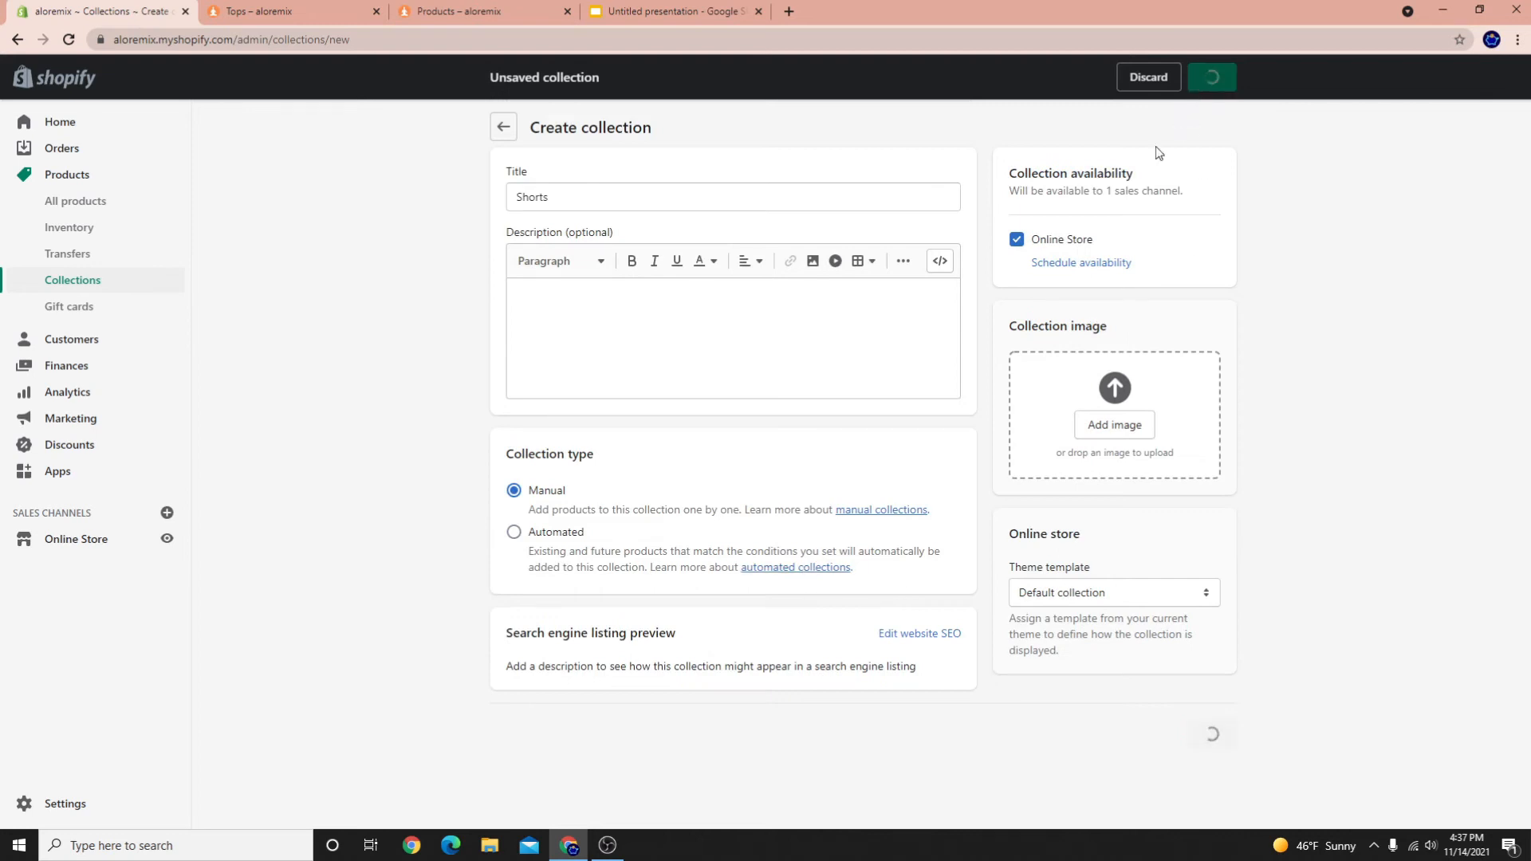
Search the products for Sh and add MICRO WAFFLE PLEASANT BOYSHORT to the Shorts collection
left_click(581, 586)
type("Sh")
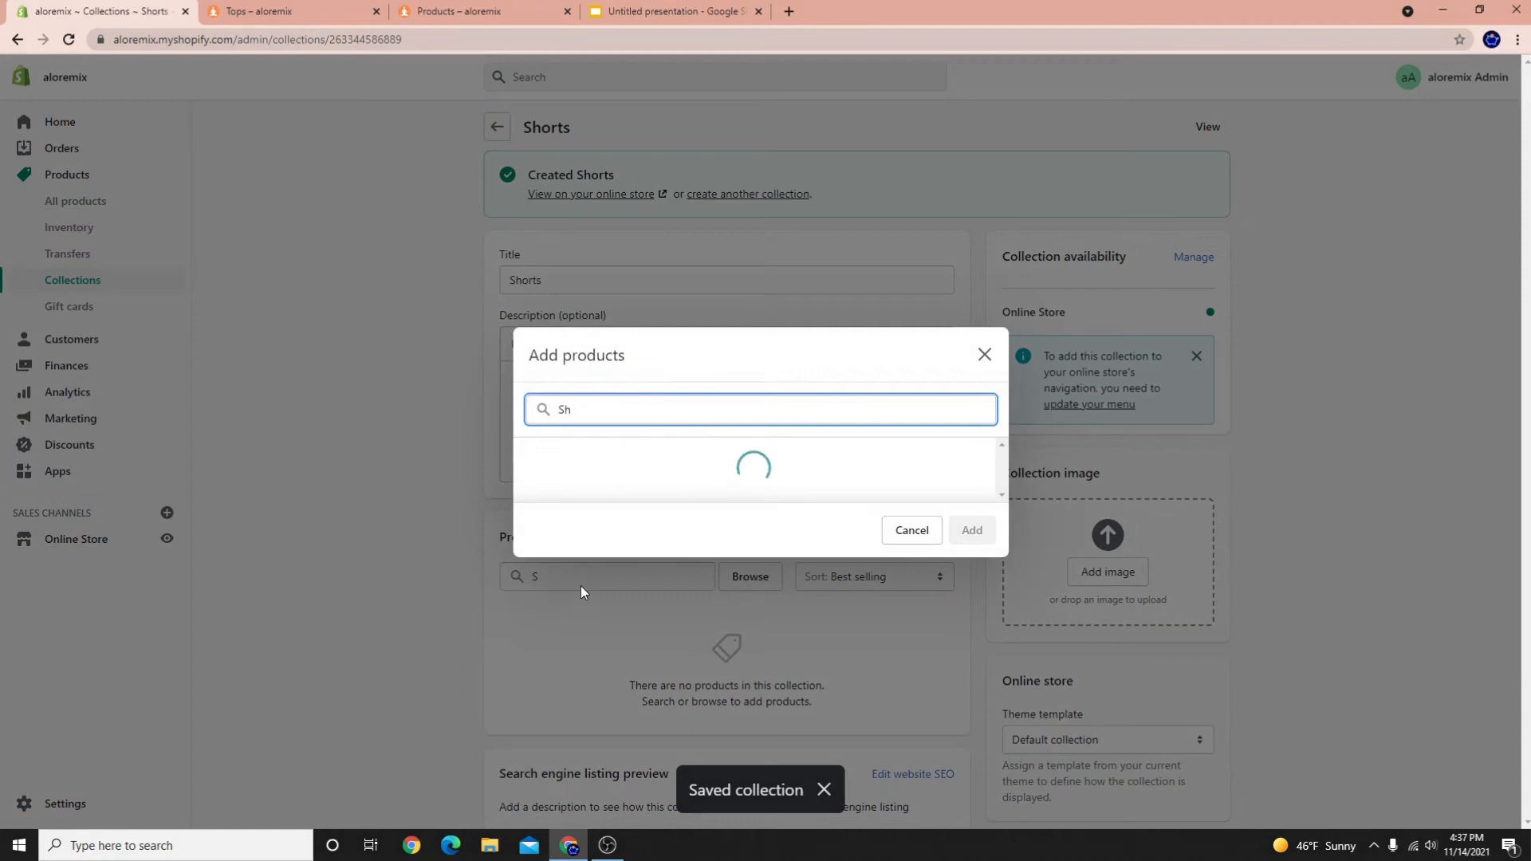
left_click(667, 530)
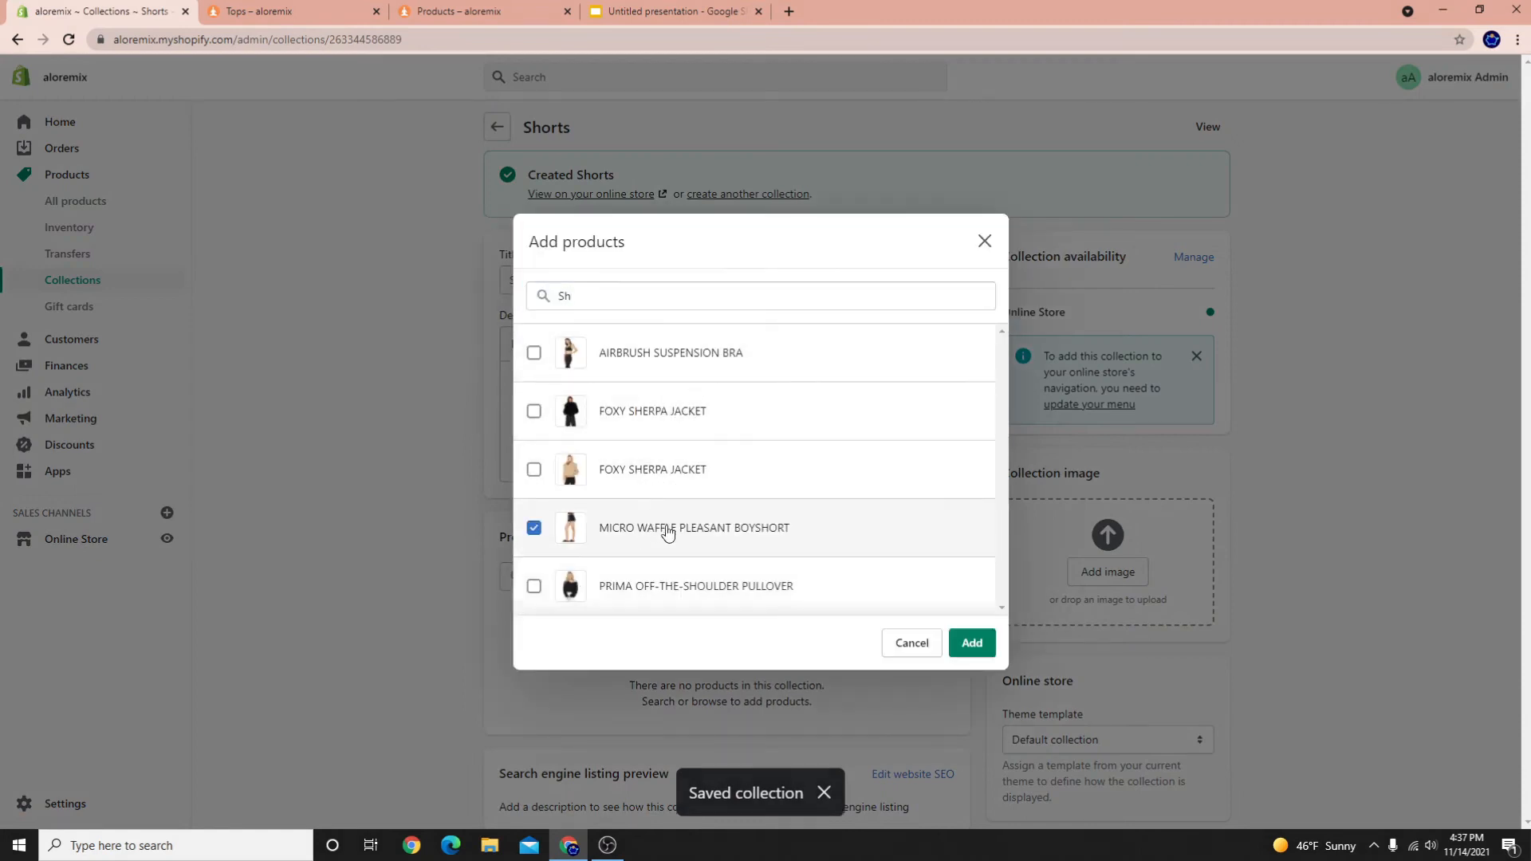
left_click(983, 650)
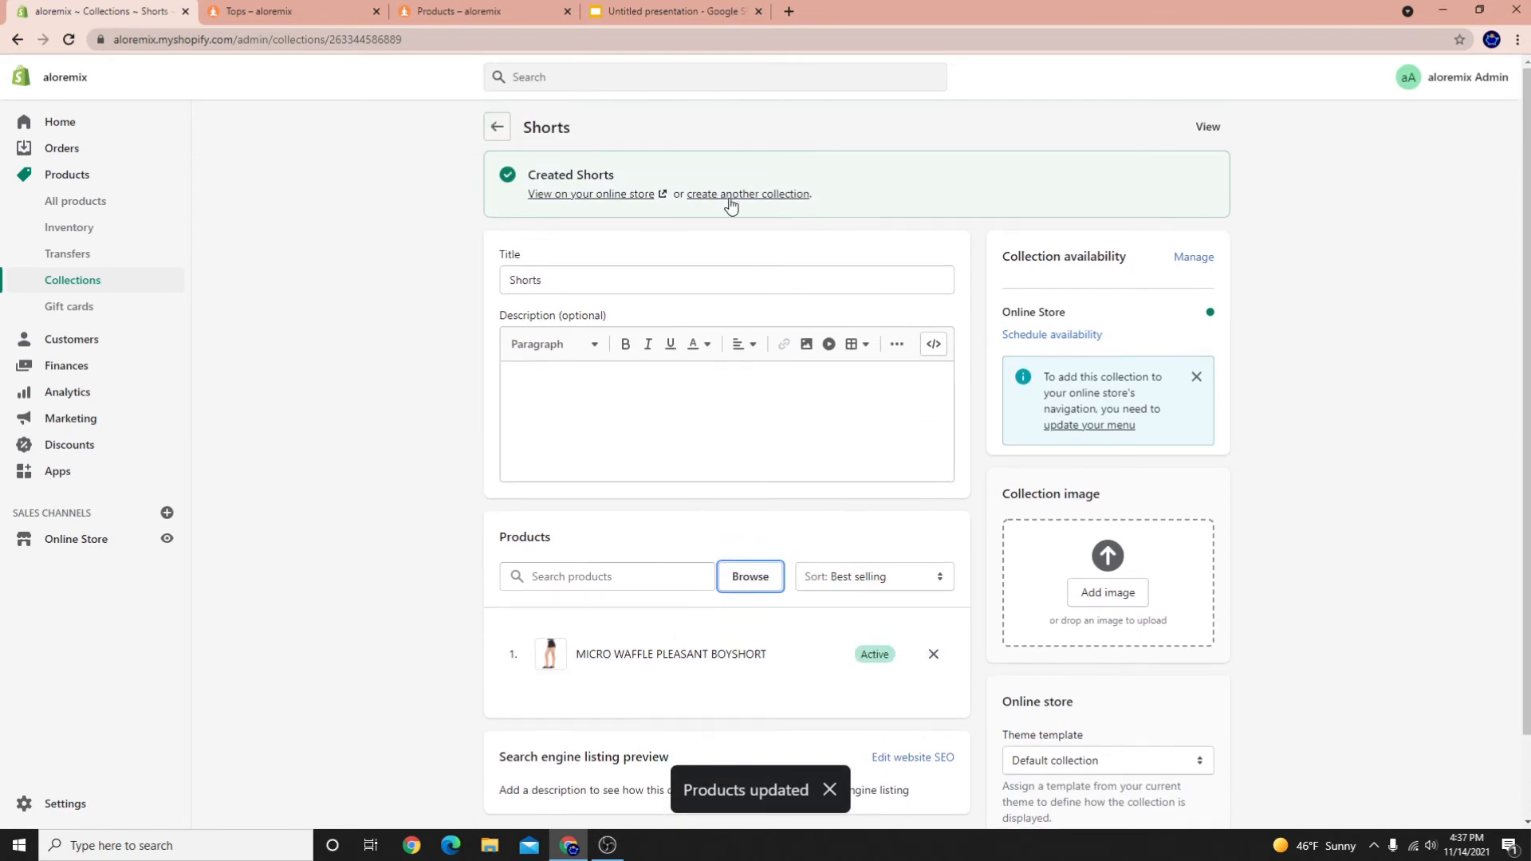
Create another manual collection titled Accessories, correcting the title's spelling, and save it
left_click(730, 196)
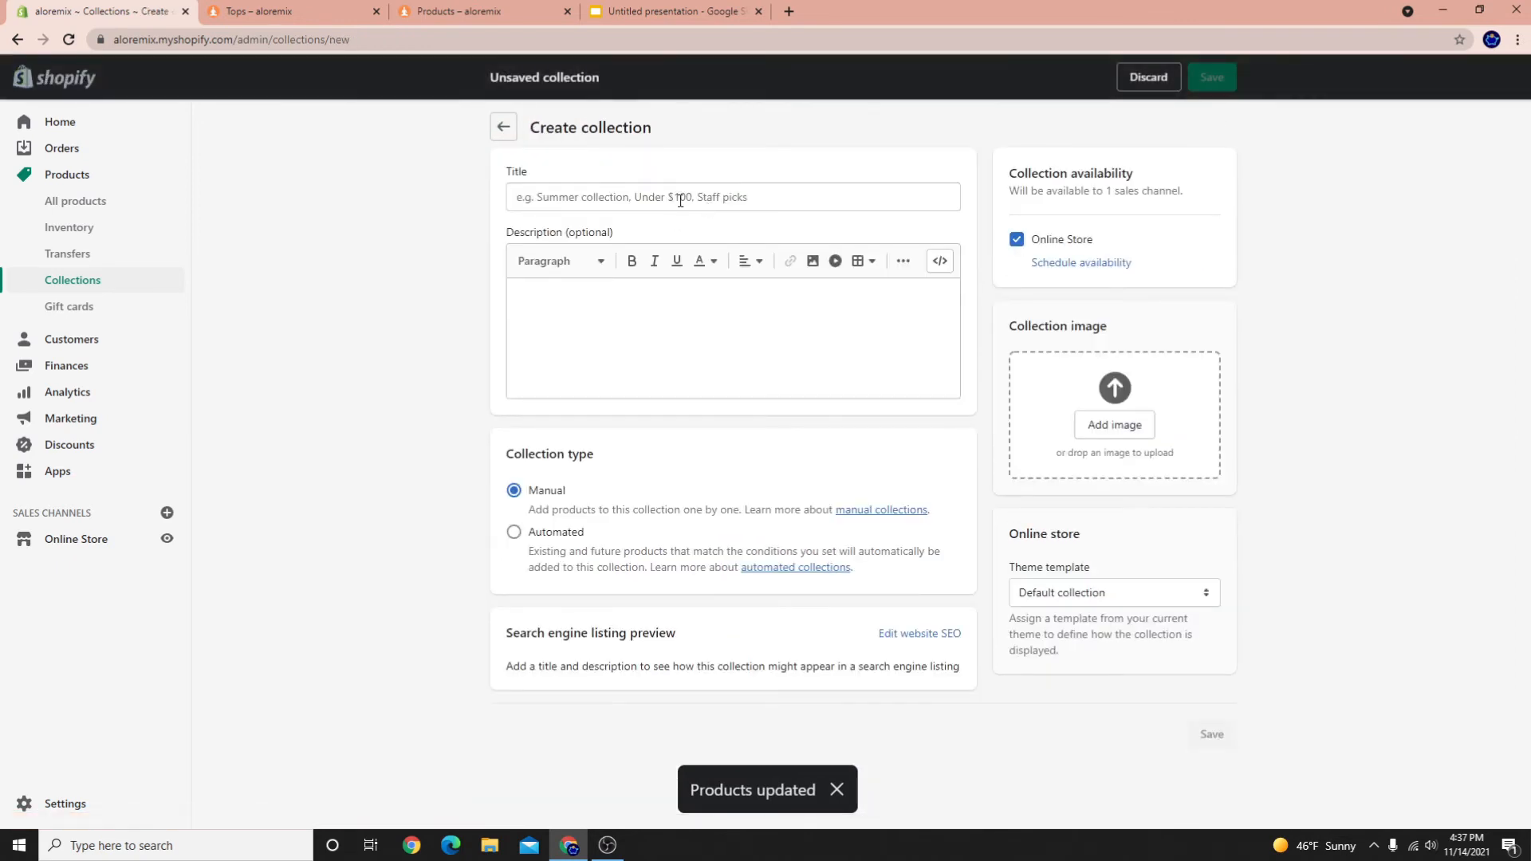
left_click(587, 194)
type("Accesories")
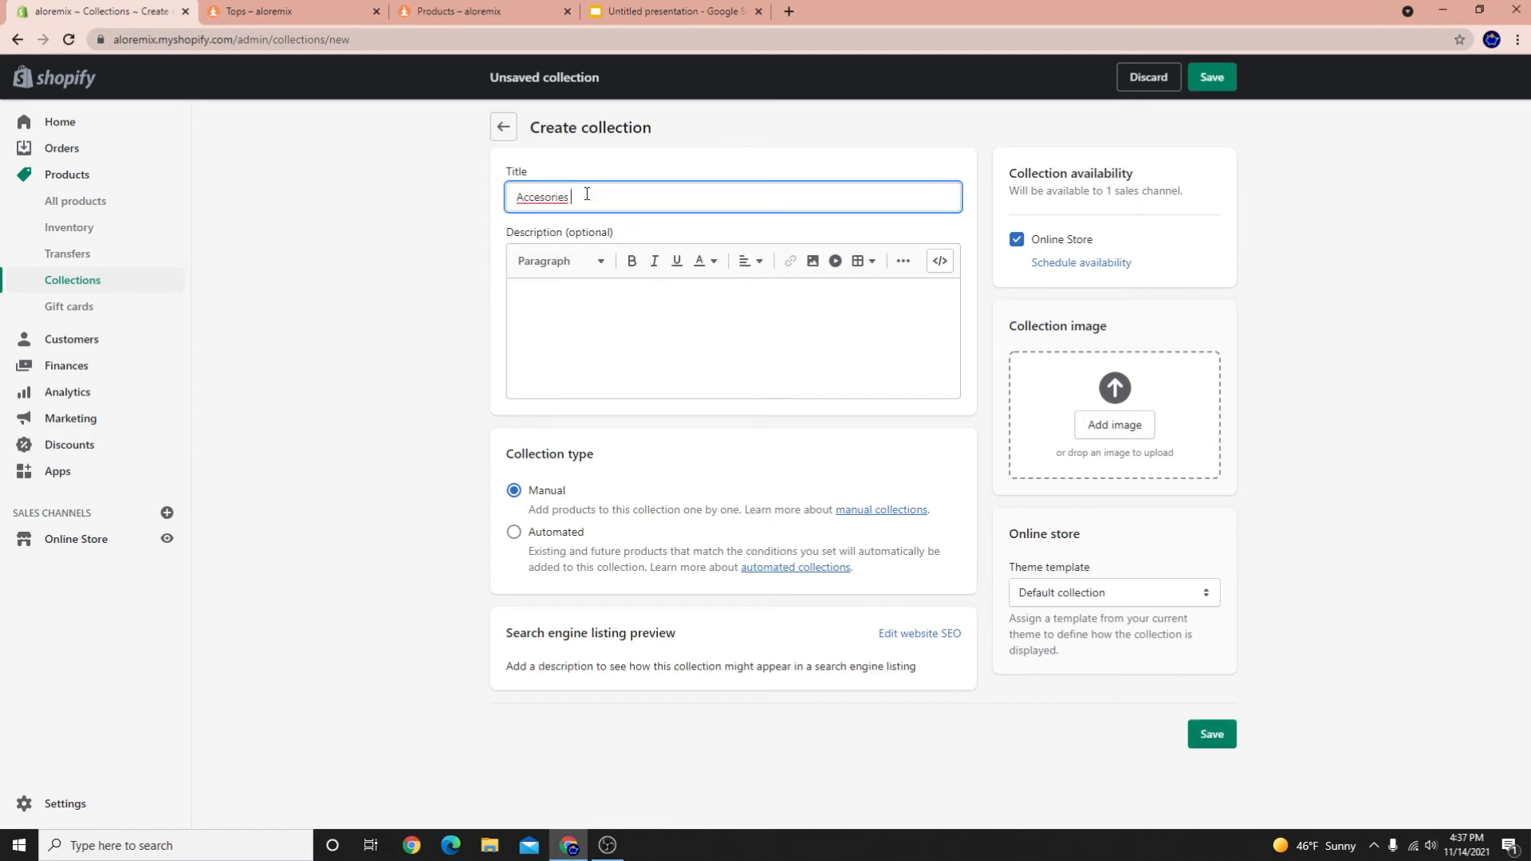
right_click(547, 199)
left_click(594, 211)
left_click(1213, 80)
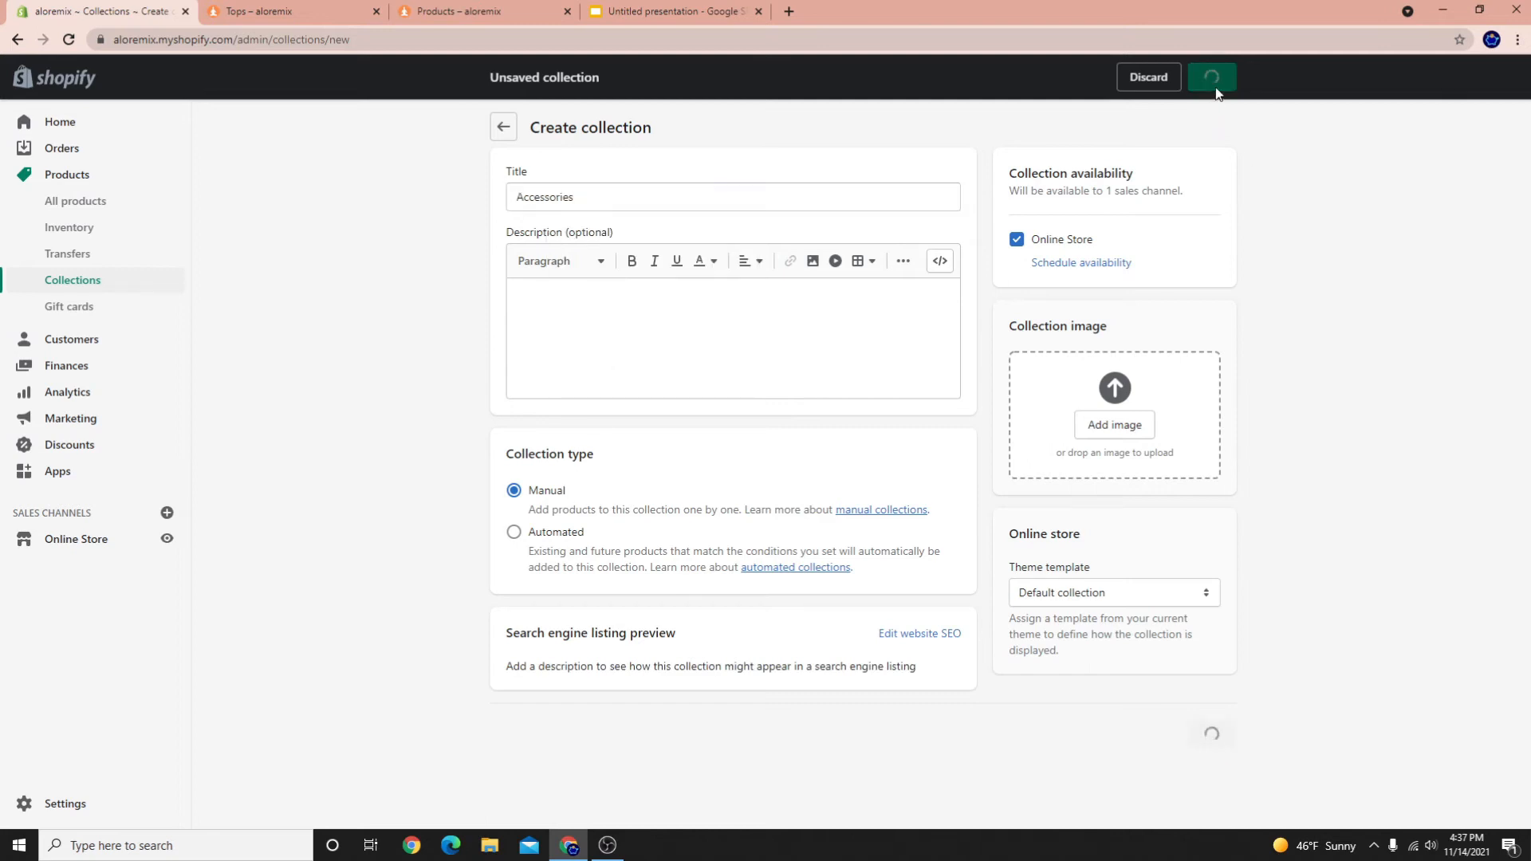
Search the products for cap and add ALO PERFORMANCE OFF-DUTY CAP to the Accessories collection
left_click(593, 588)
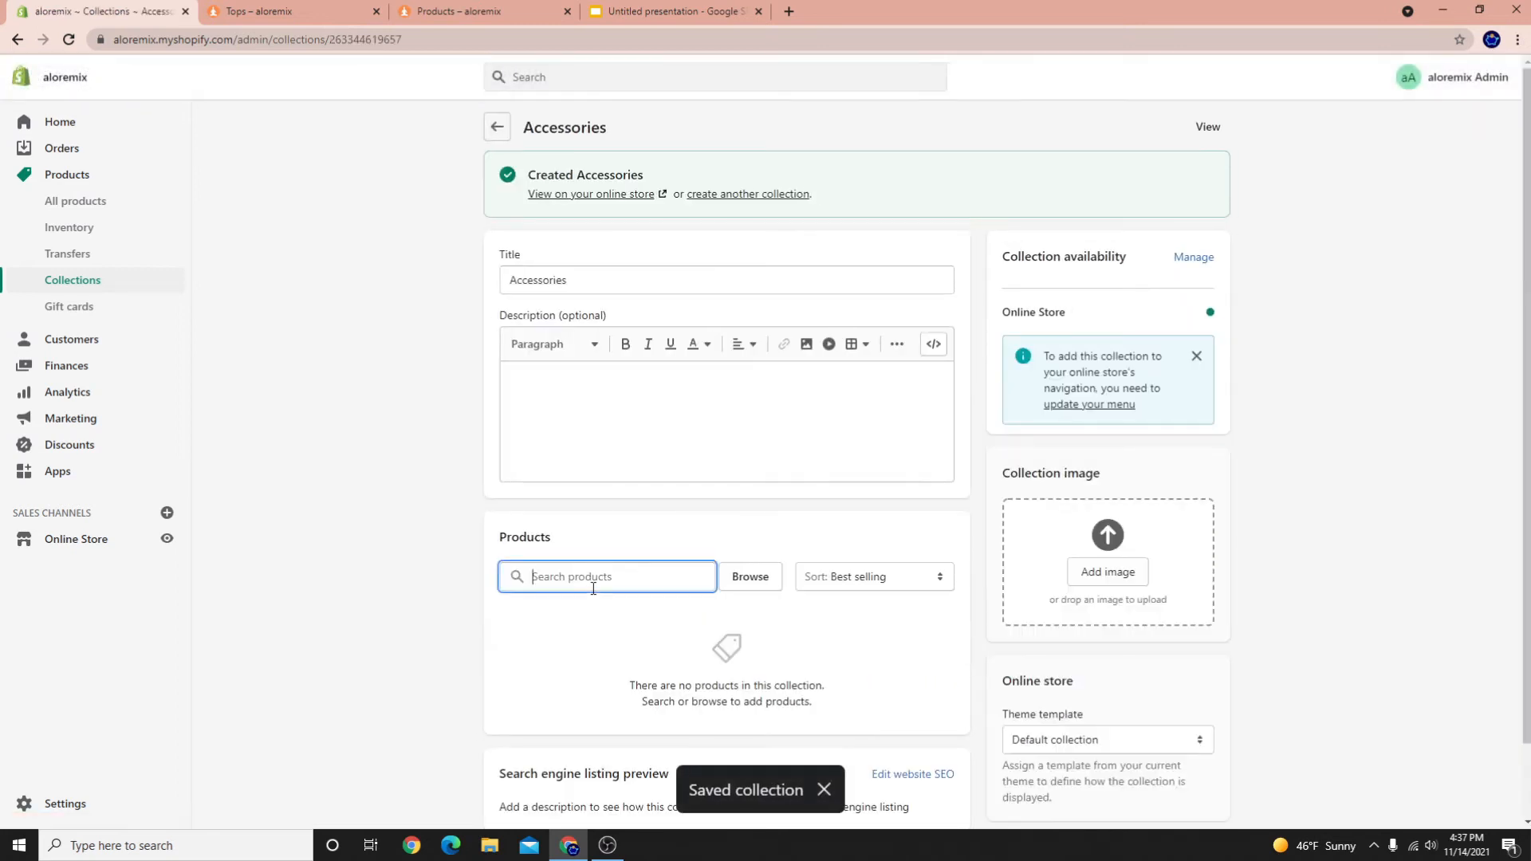
type("hat")
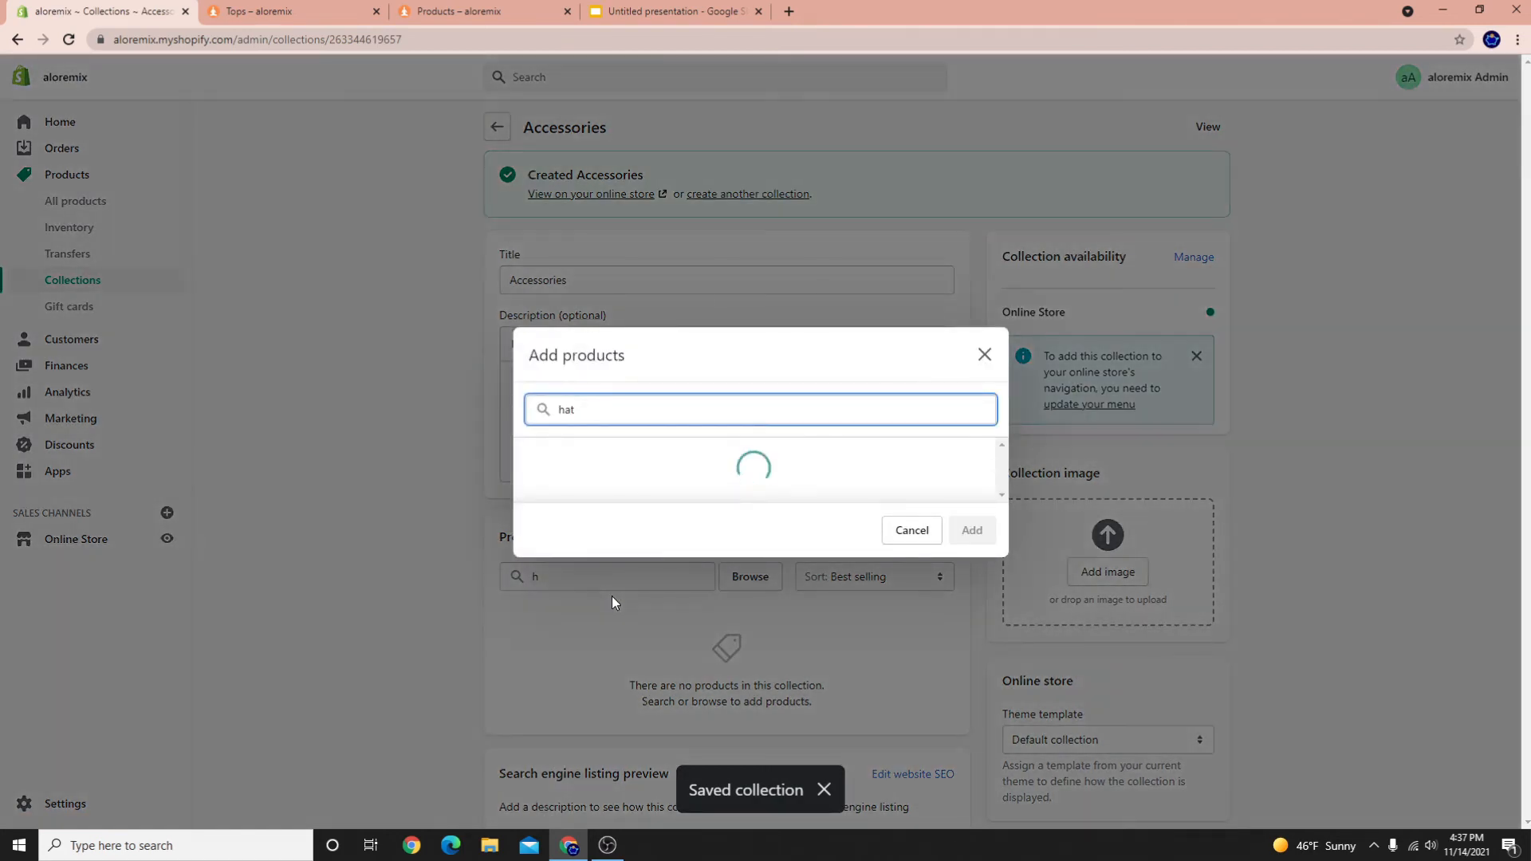
key("BackSpace")
key("BackSpace")
key("BackSpace")
type("cap")
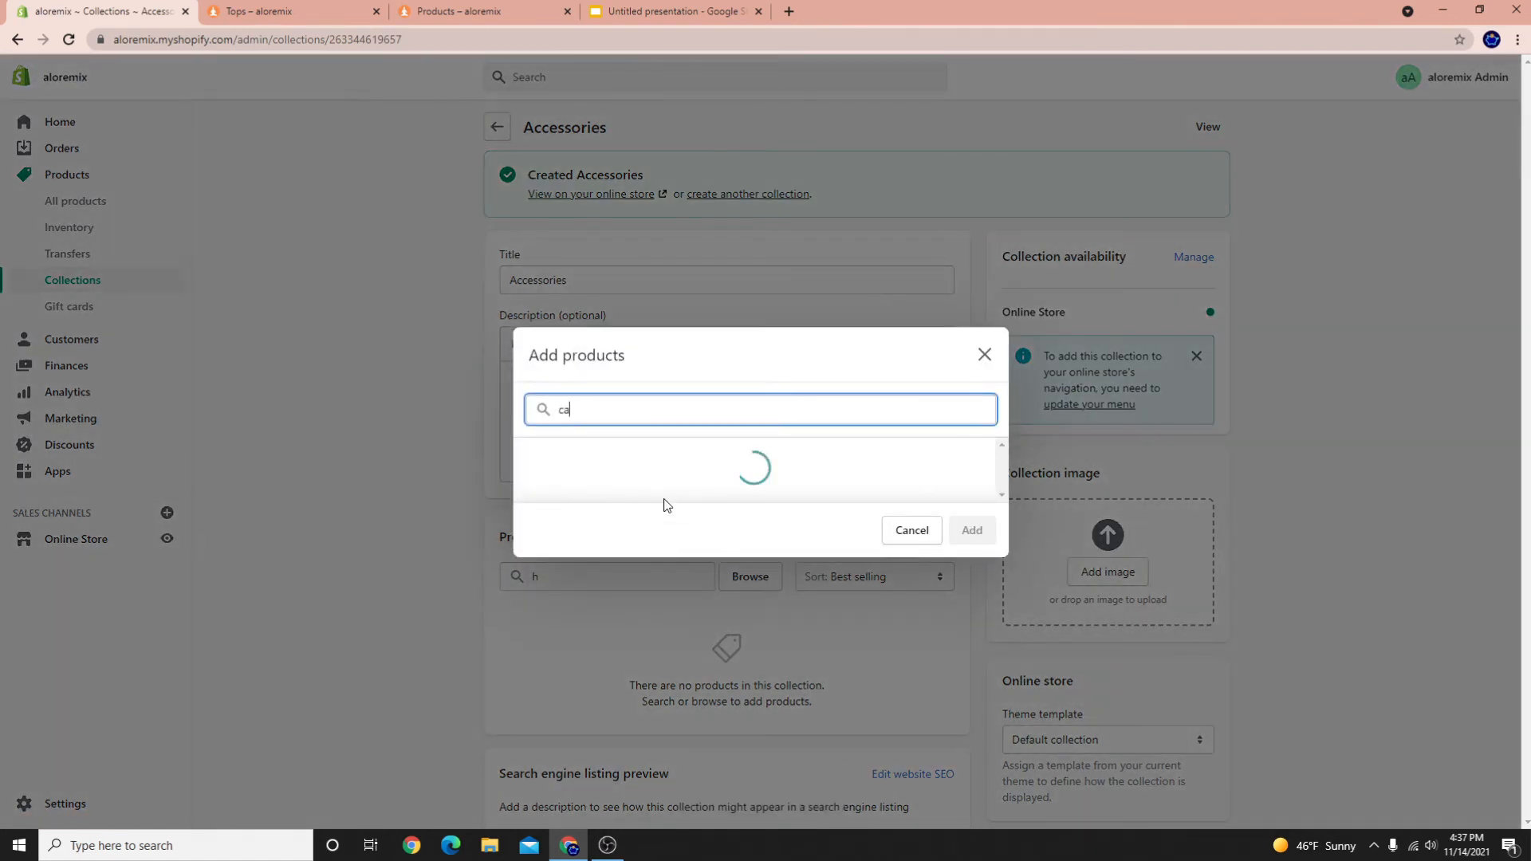
left_click(711, 479)
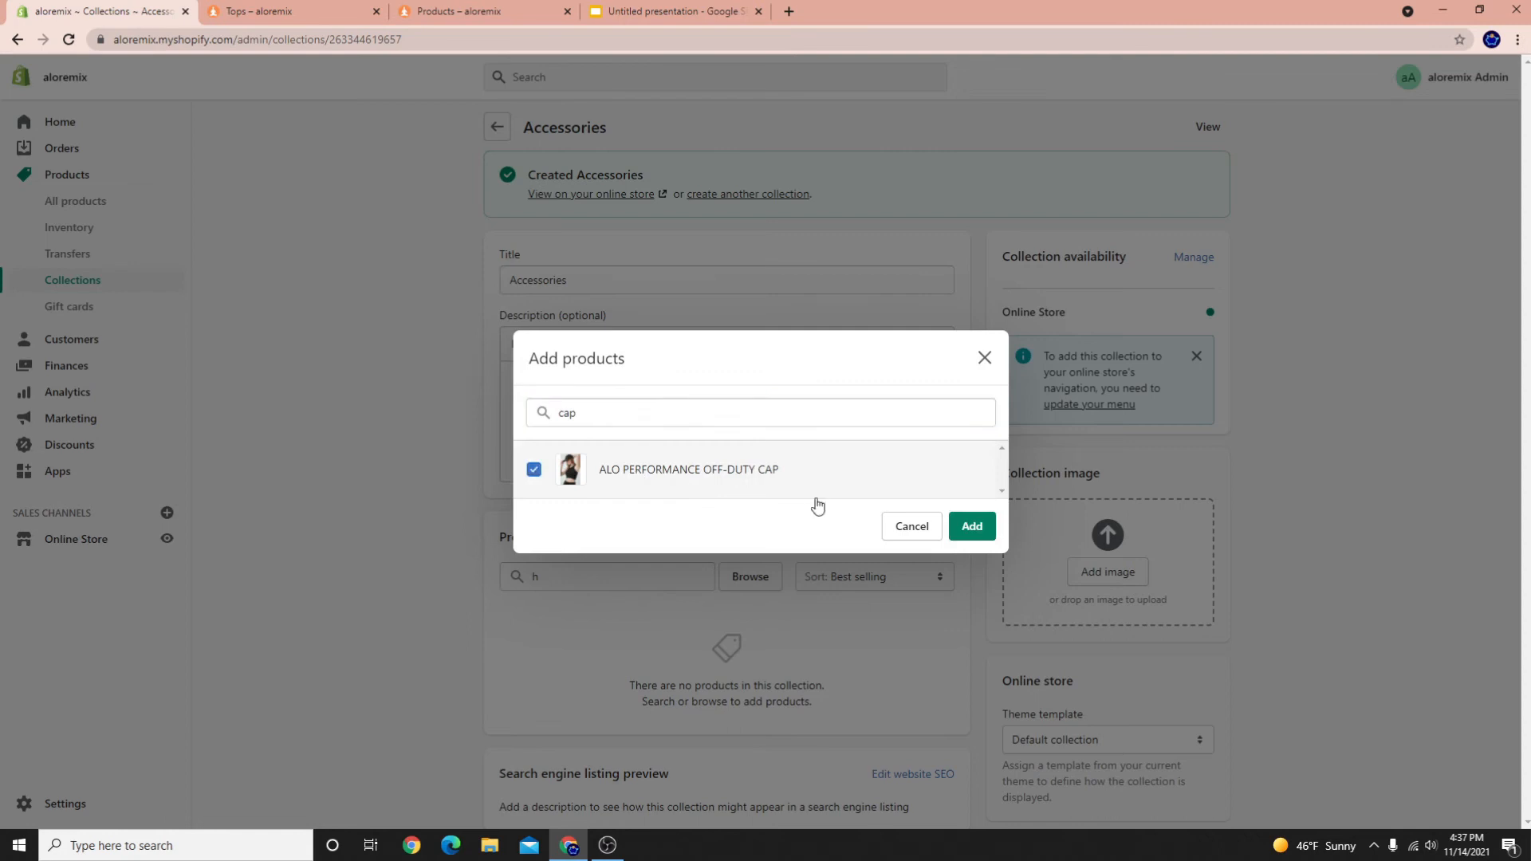
left_click(972, 529)
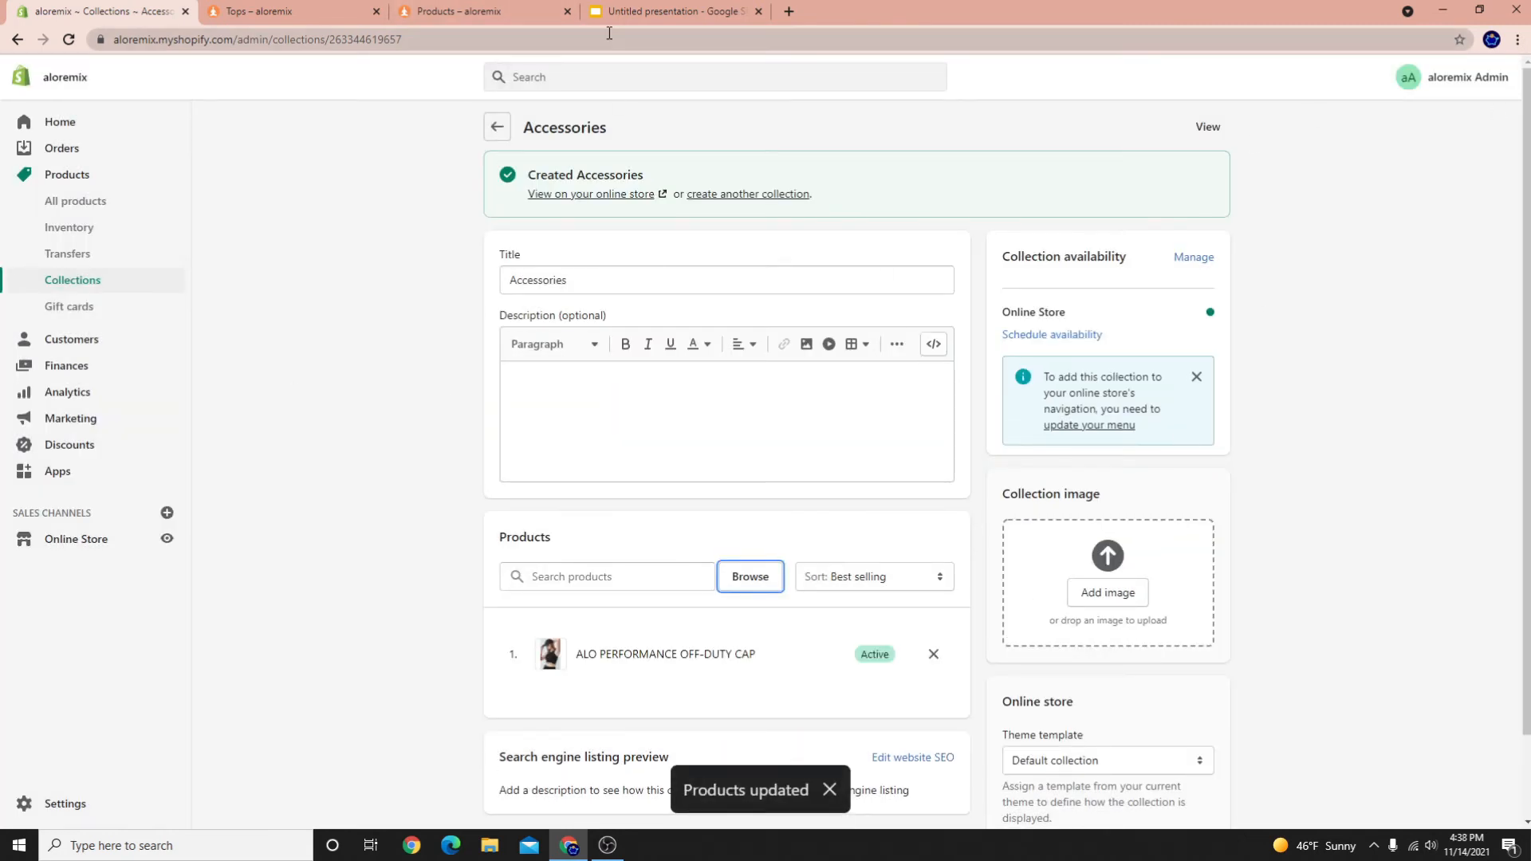
Return to the collections overview and review the full list of collections
left_click(505, 133)
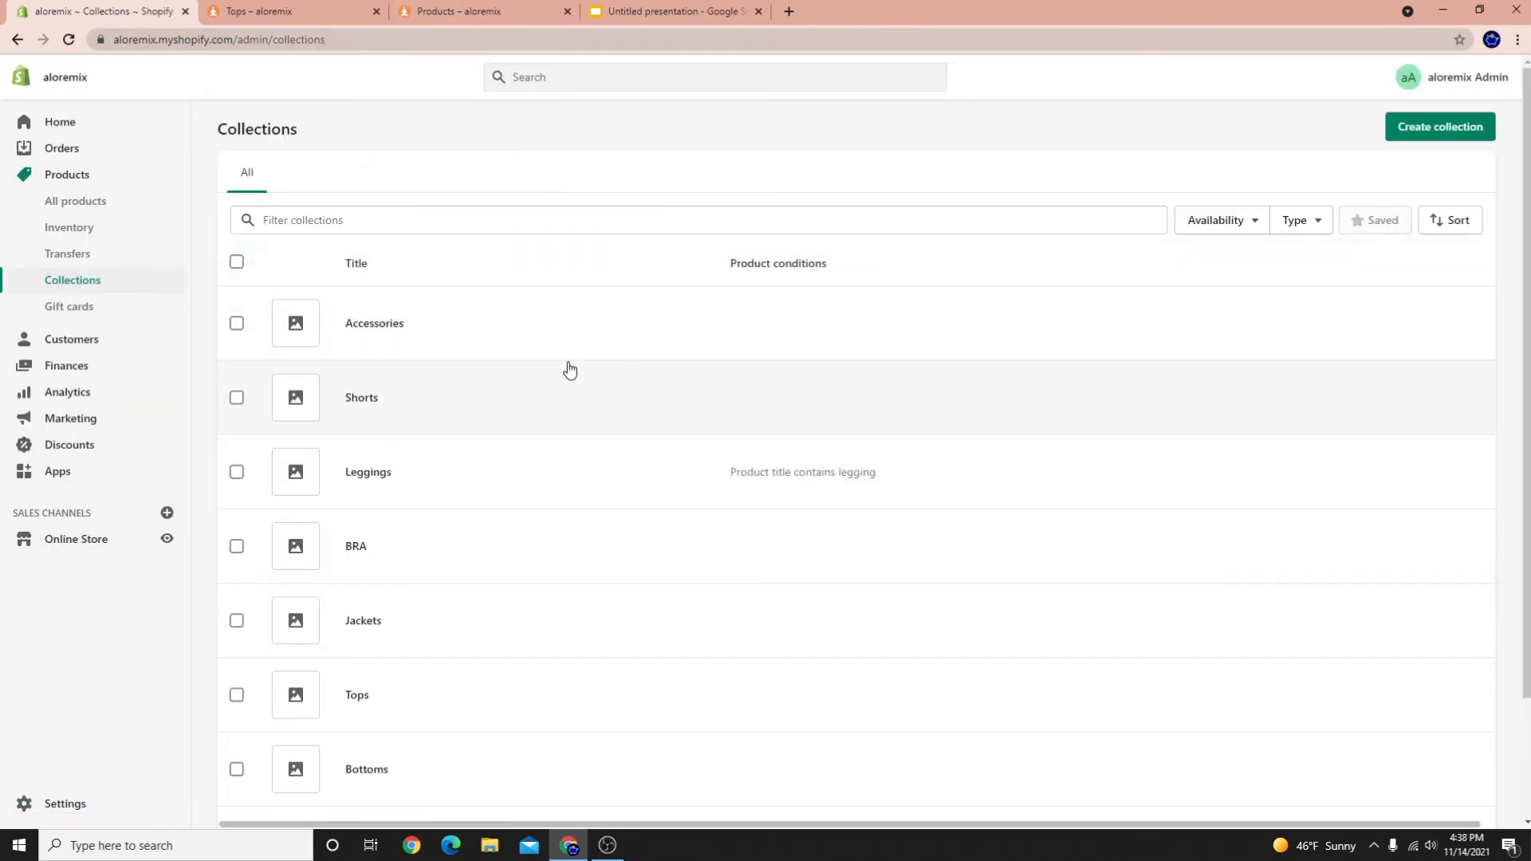
scroll(341, 523, "down", 2)
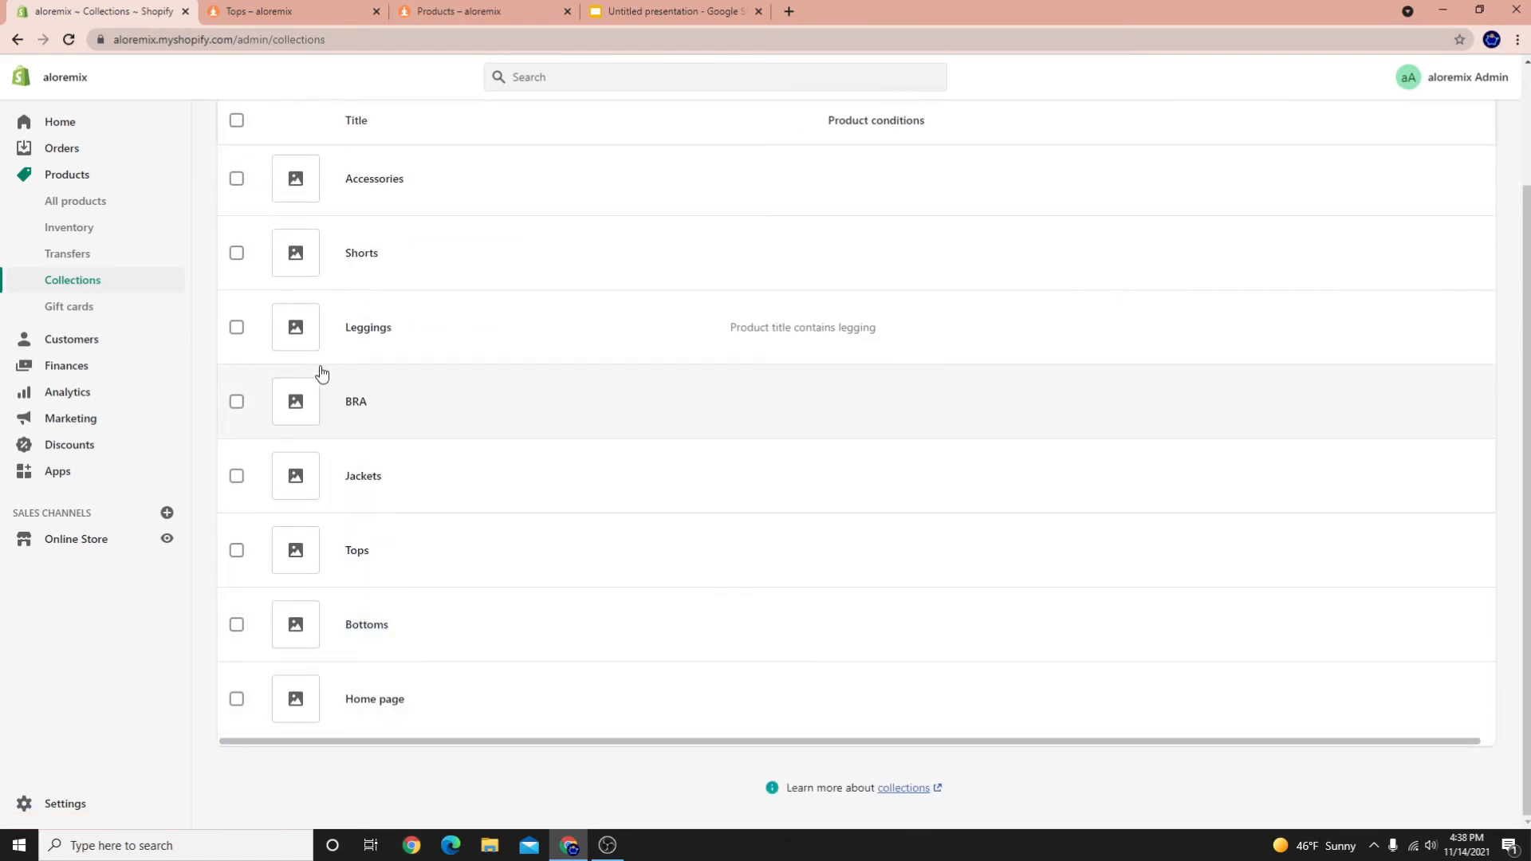
scroll(351, 254, "up", 1)
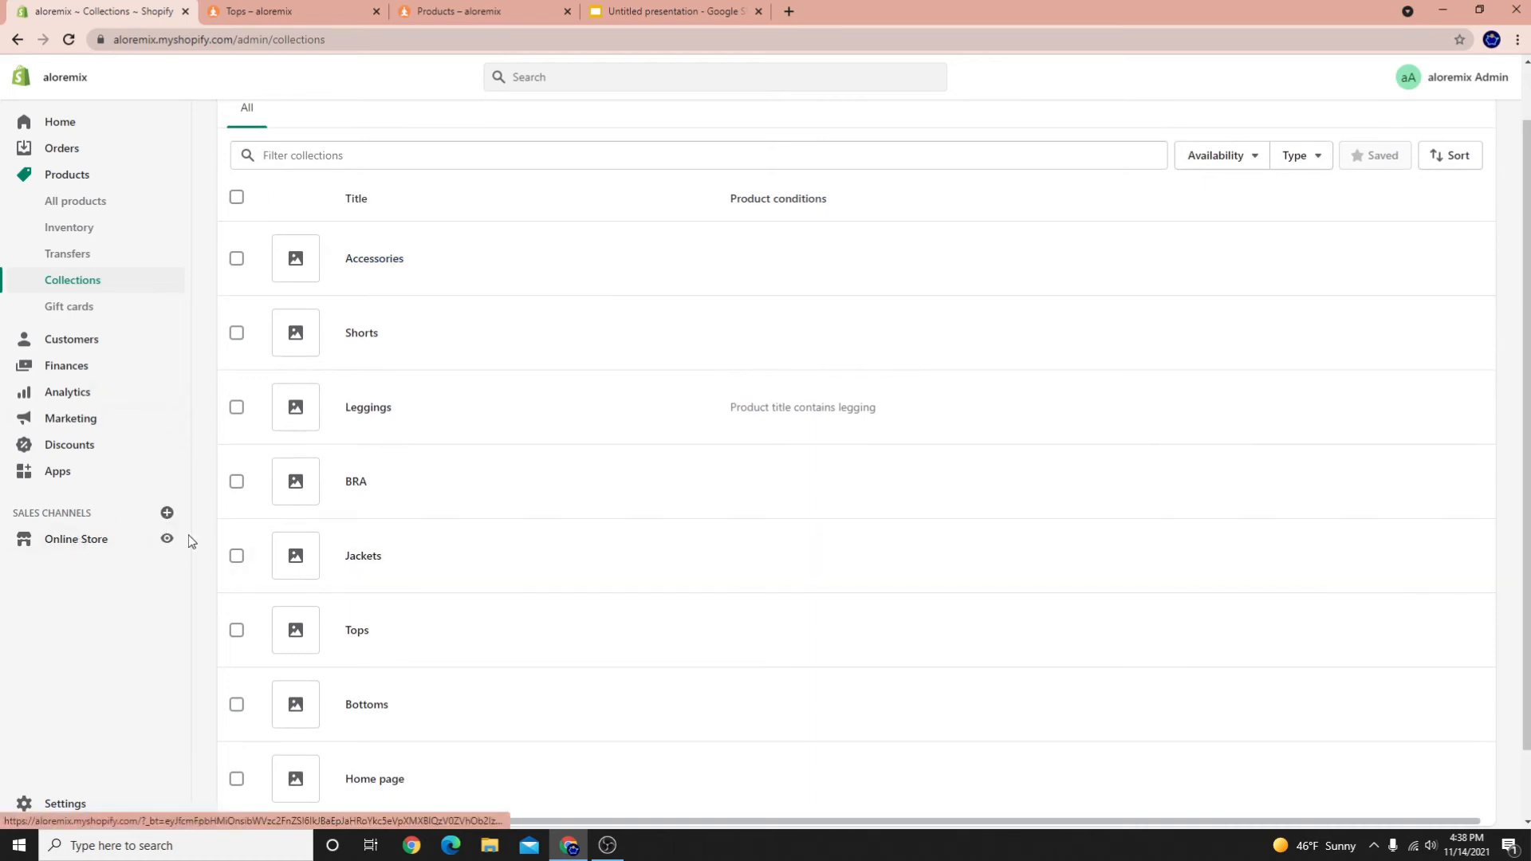
View the online store, dismiss the mailing list popup and open the Catalog page
left_click(166, 539)
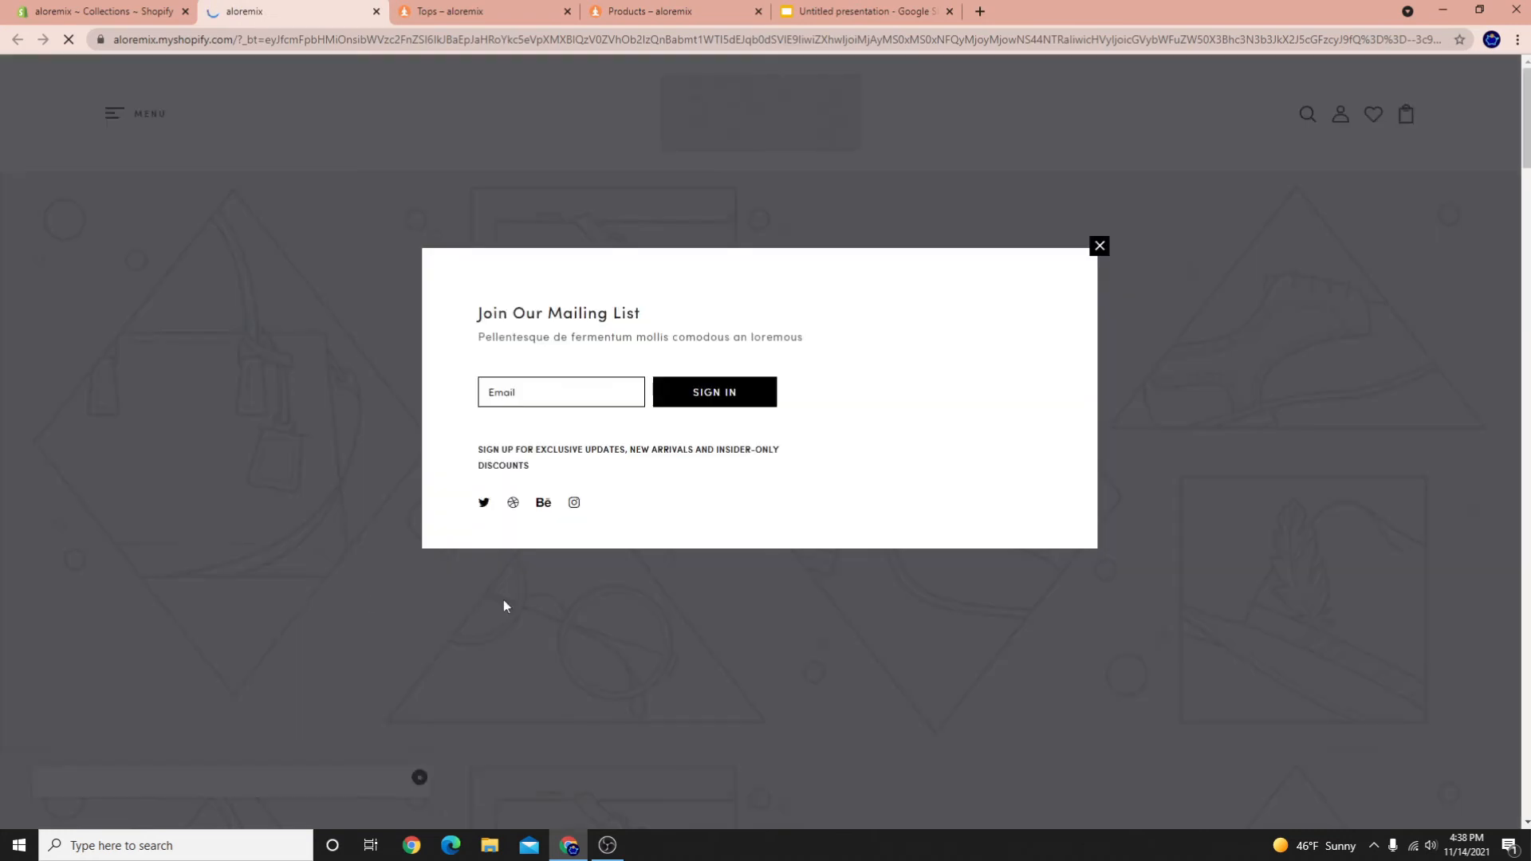
left_click(504, 600)
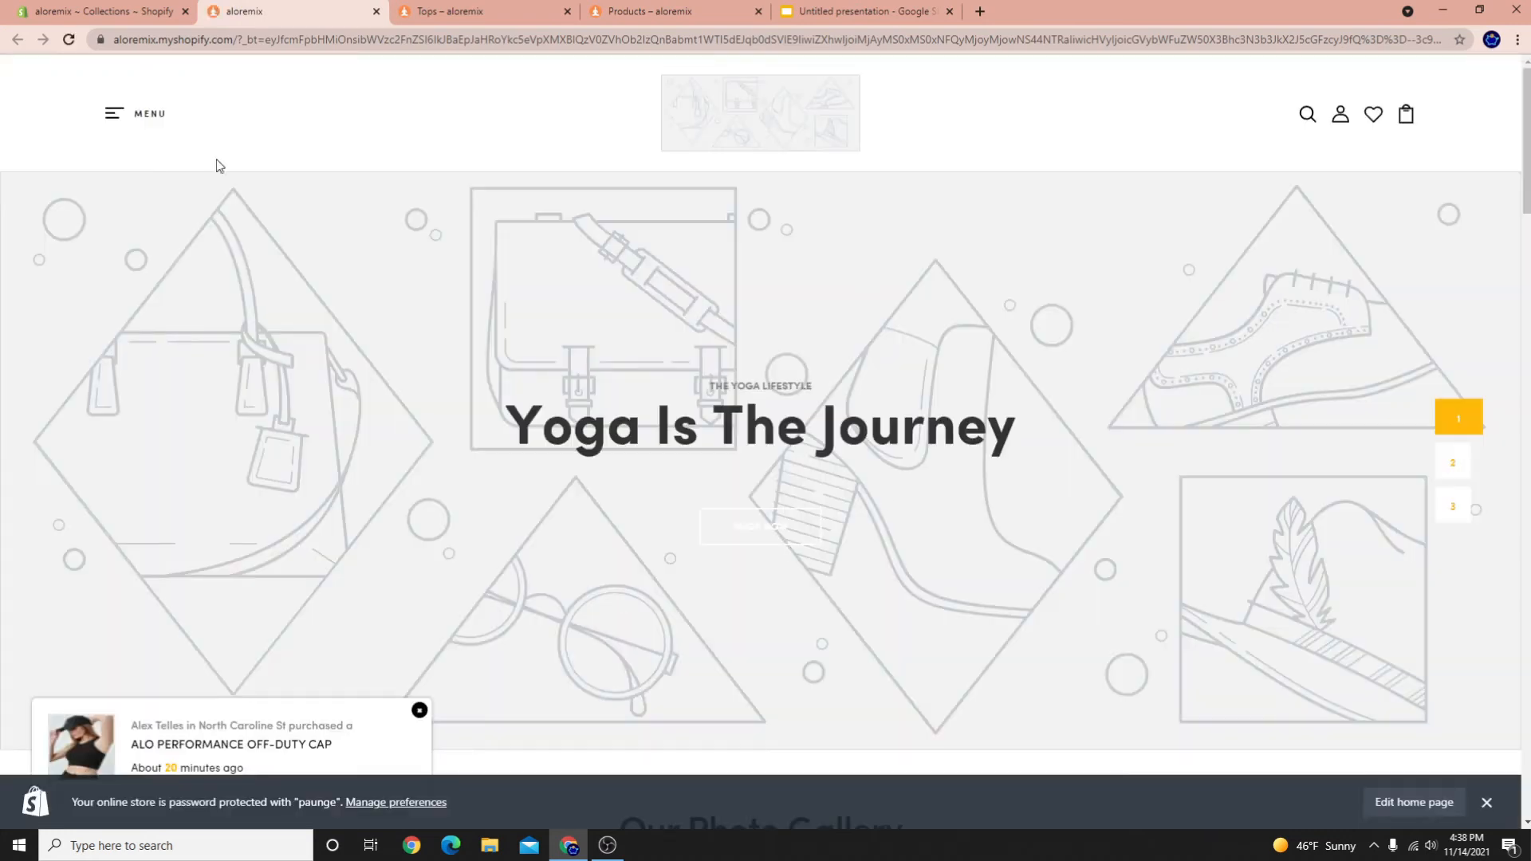
left_click(117, 110)
left_click(24, 164)
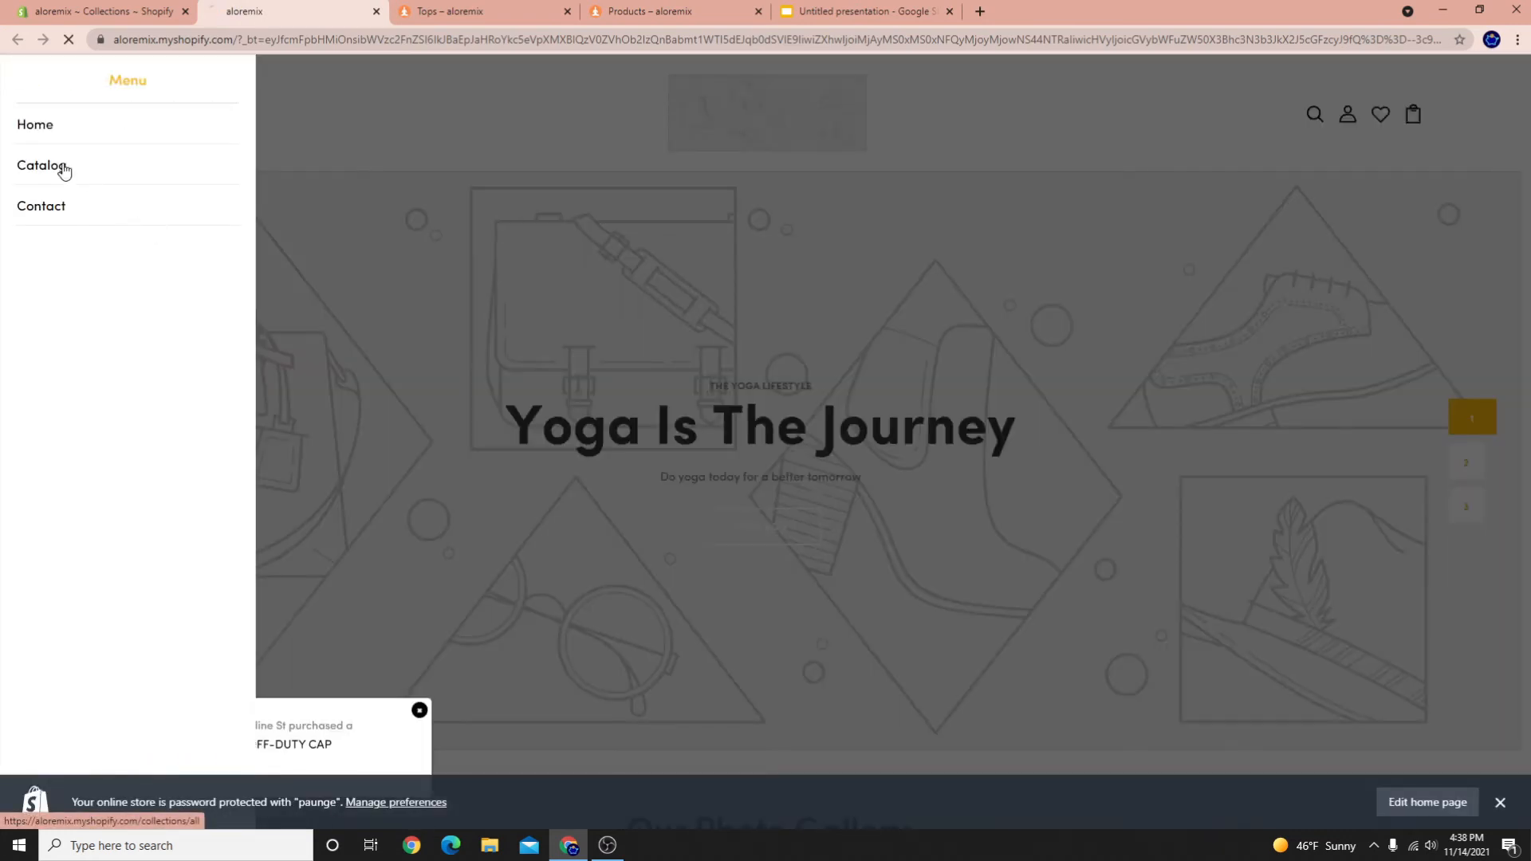
Examine the product listings on the storefront's Products page and dismiss the store preview bar
scroll(1055, 408, "down", 3)
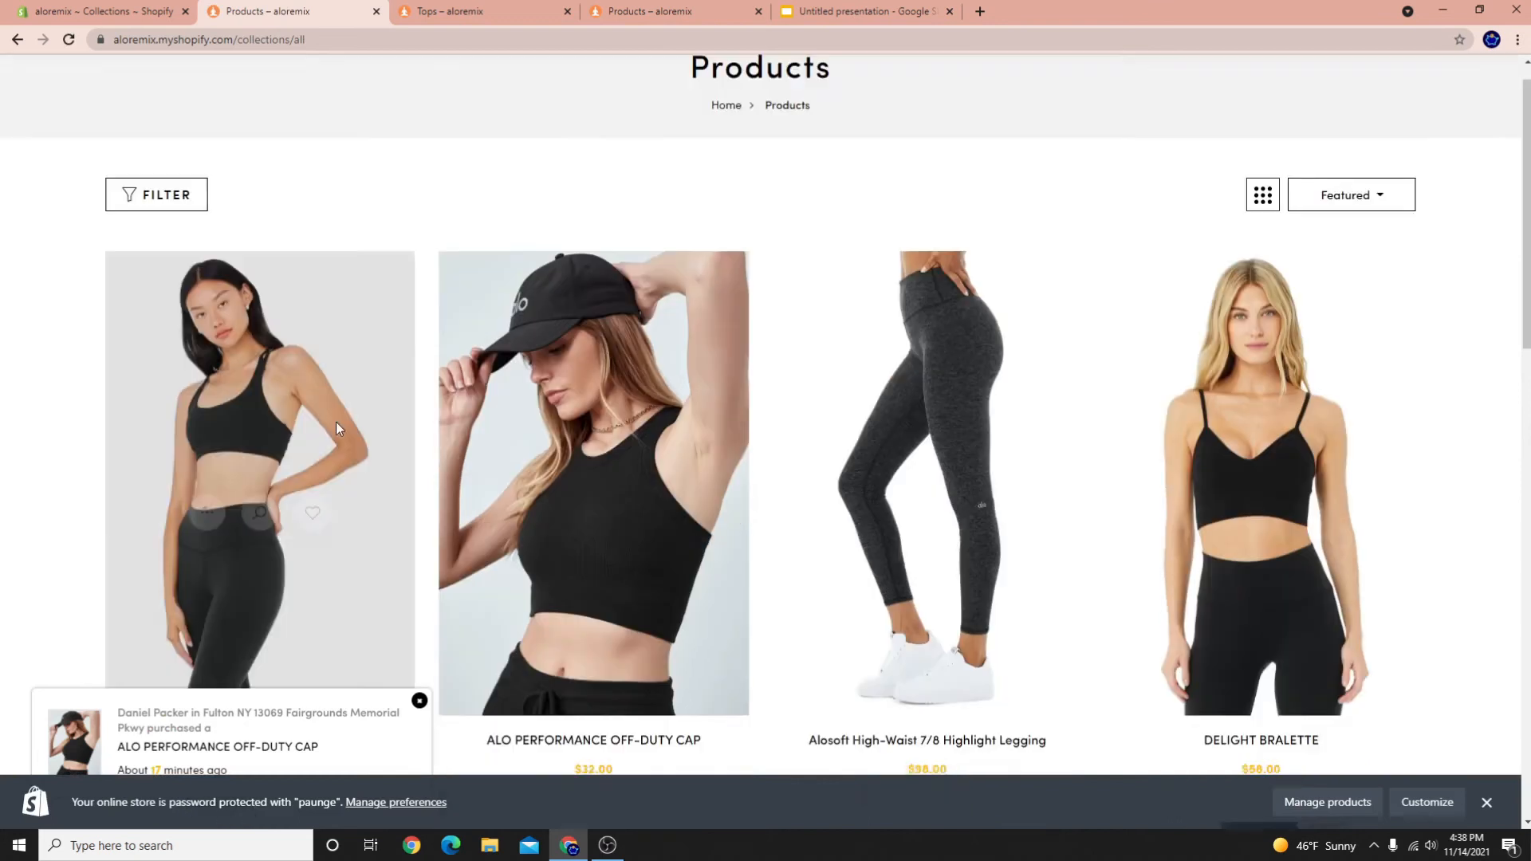
scroll(1023, 322, "up", 2)
scroll(1131, 465, "down", 12)
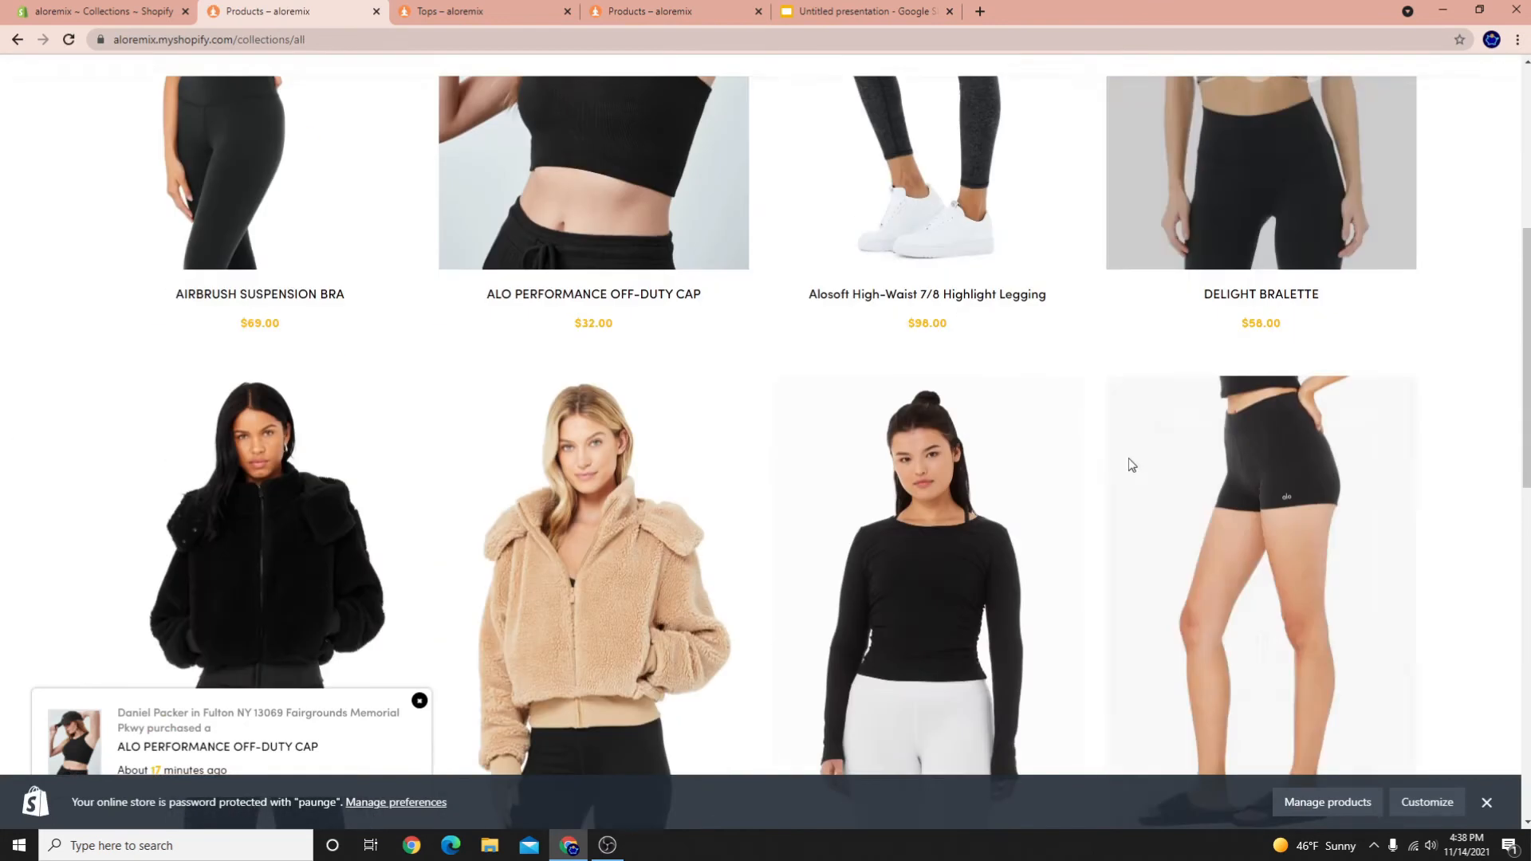
scroll(609, 495, "down", 5)
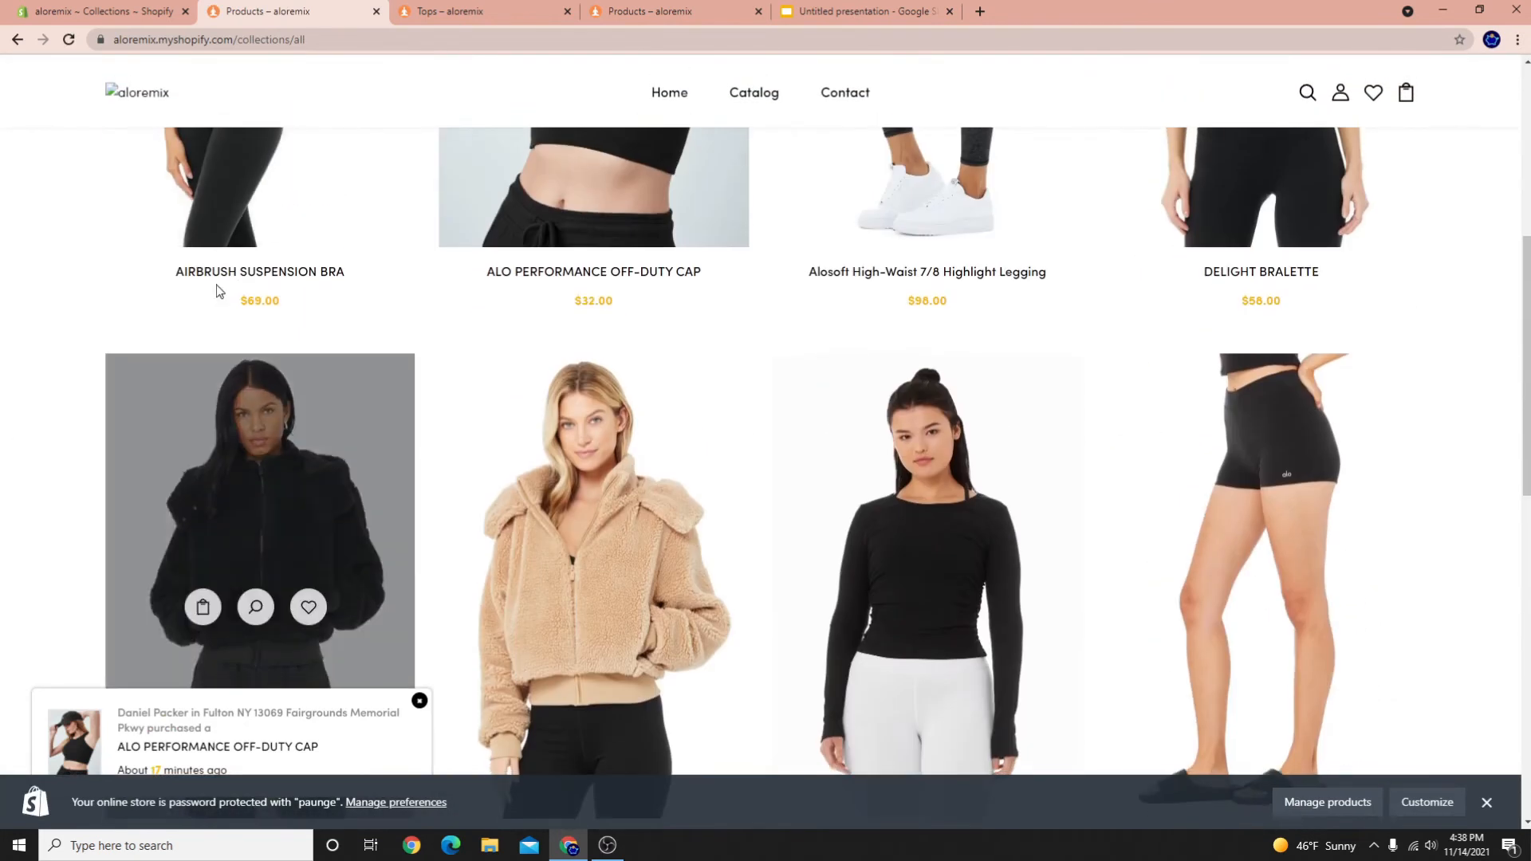
scroll(709, 371, "up", 6)
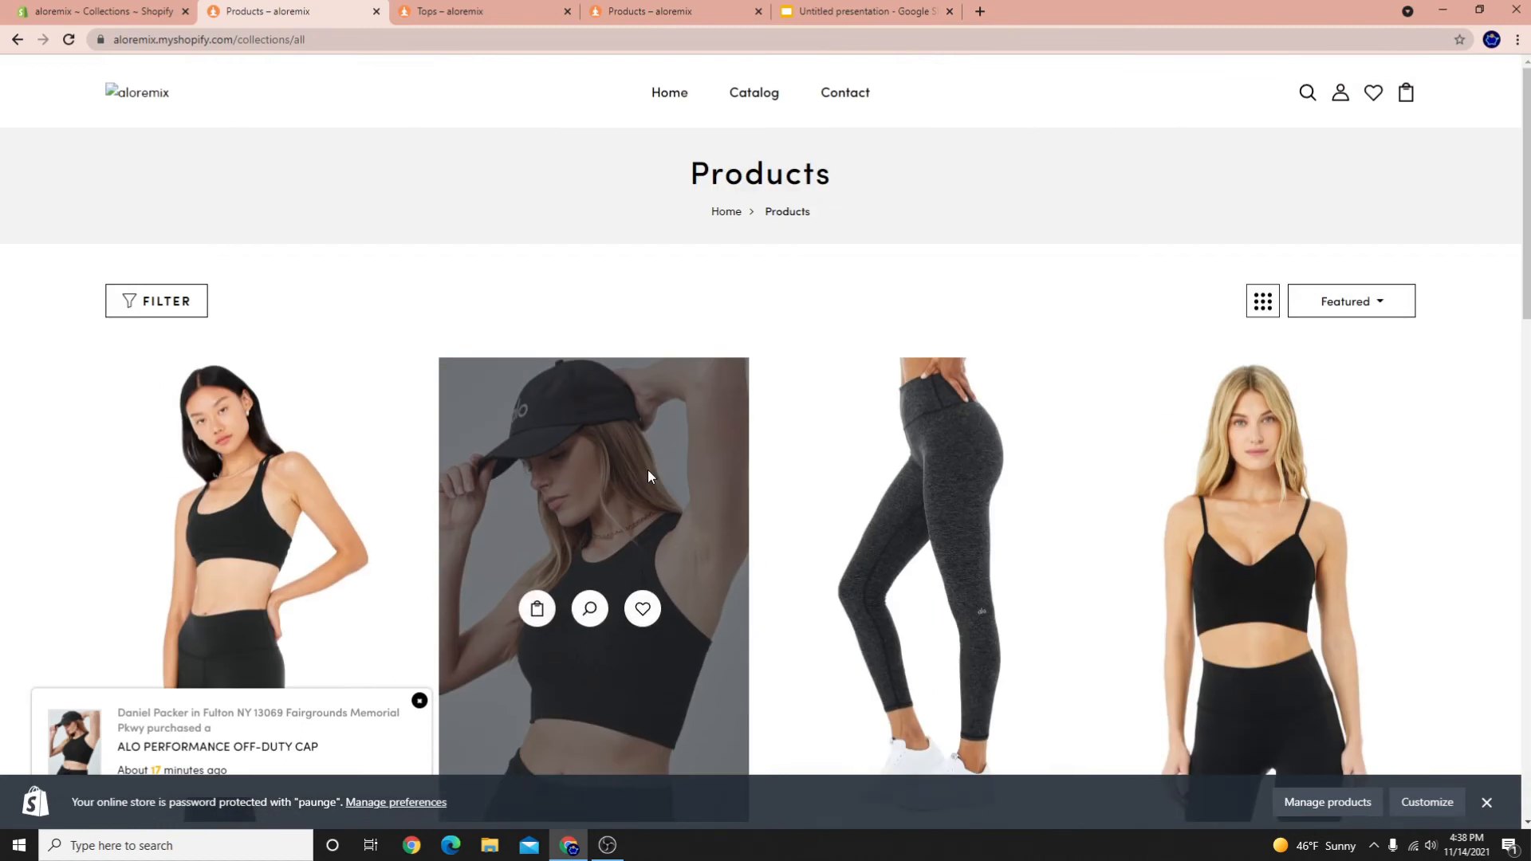
scroll(620, 511, "down", 5)
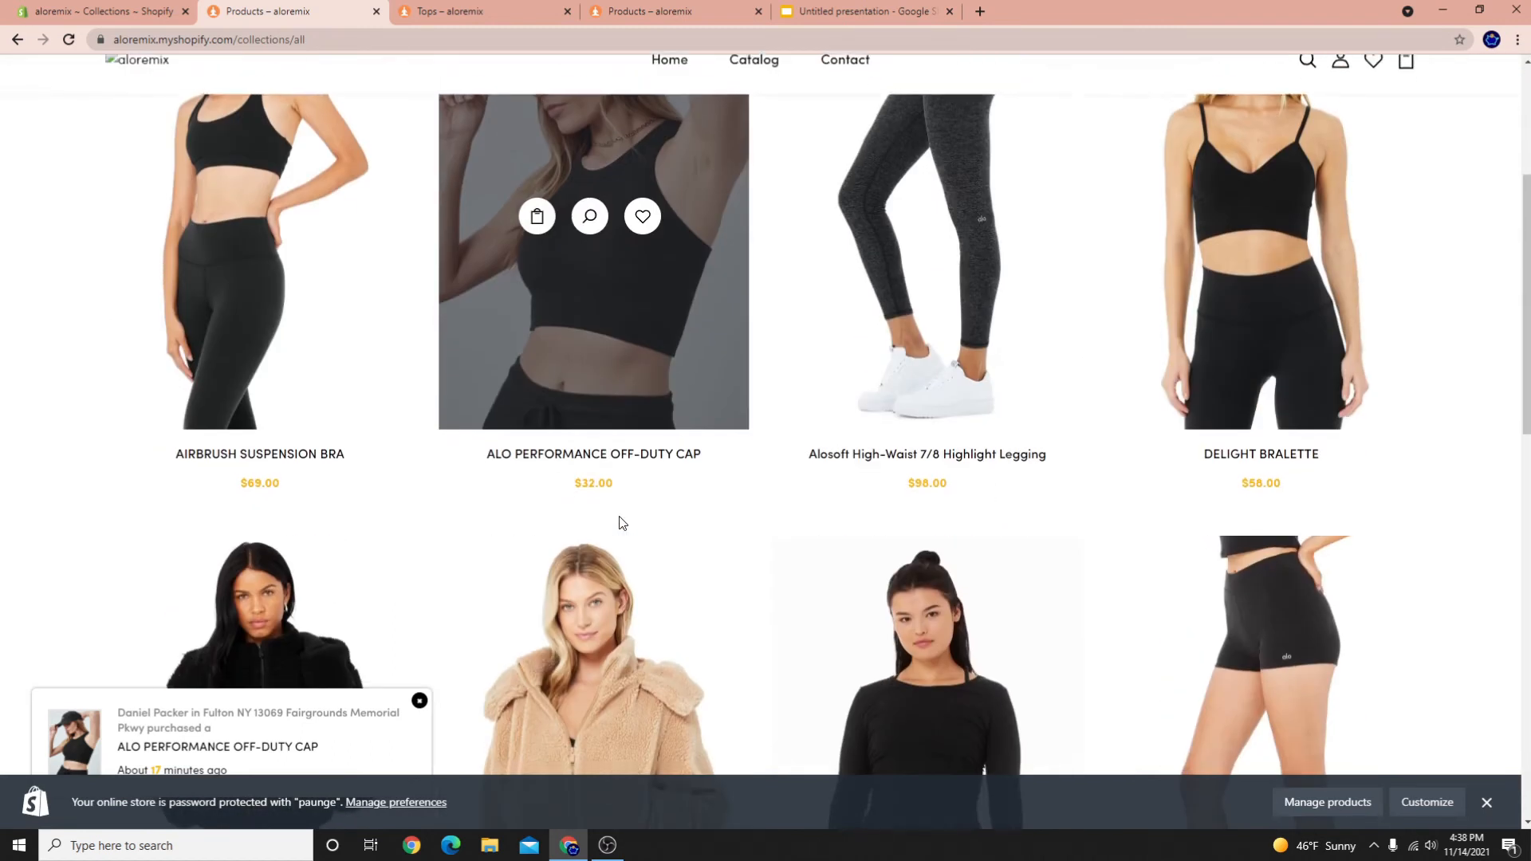
scroll(221, 257, "up", 5)
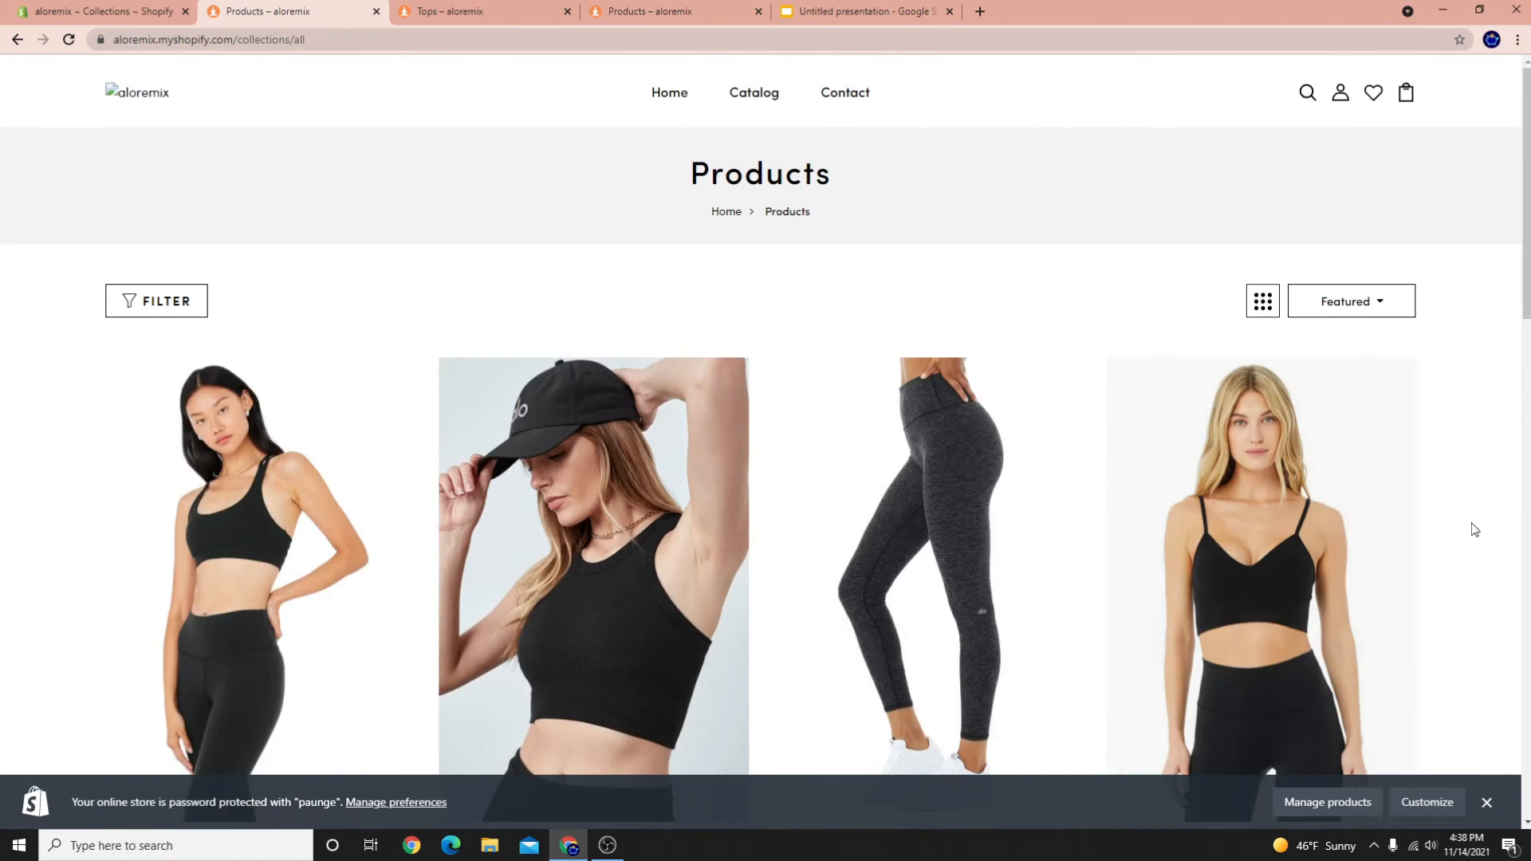
scroll(1473, 526, "down", 6)
left_click(1488, 803)
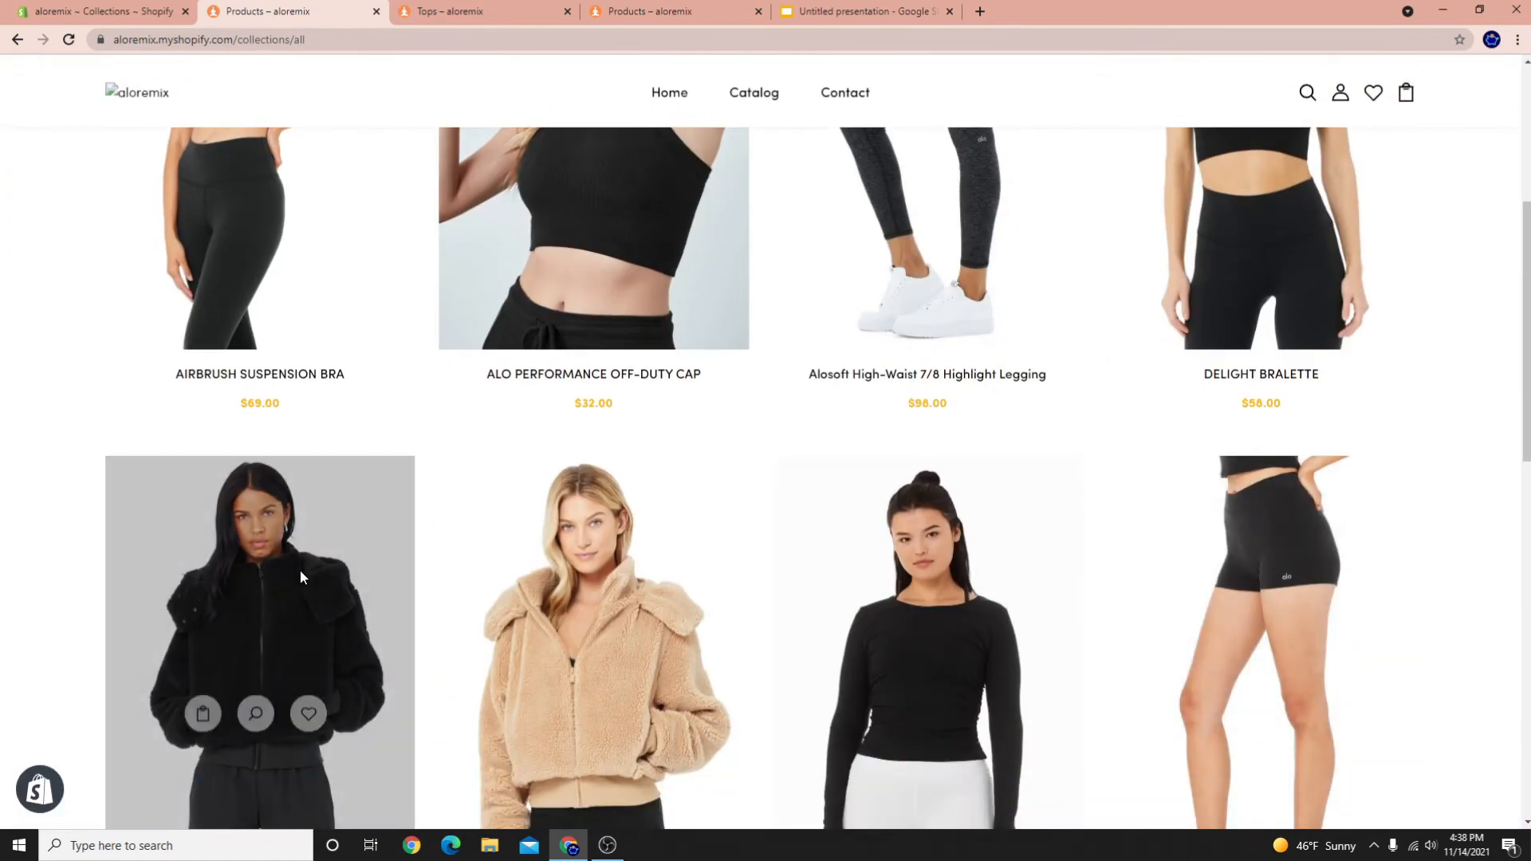
scroll(303, 574, "up", 2)
Switch back to the store admin and look over the collections list again
left_click(121, 17)
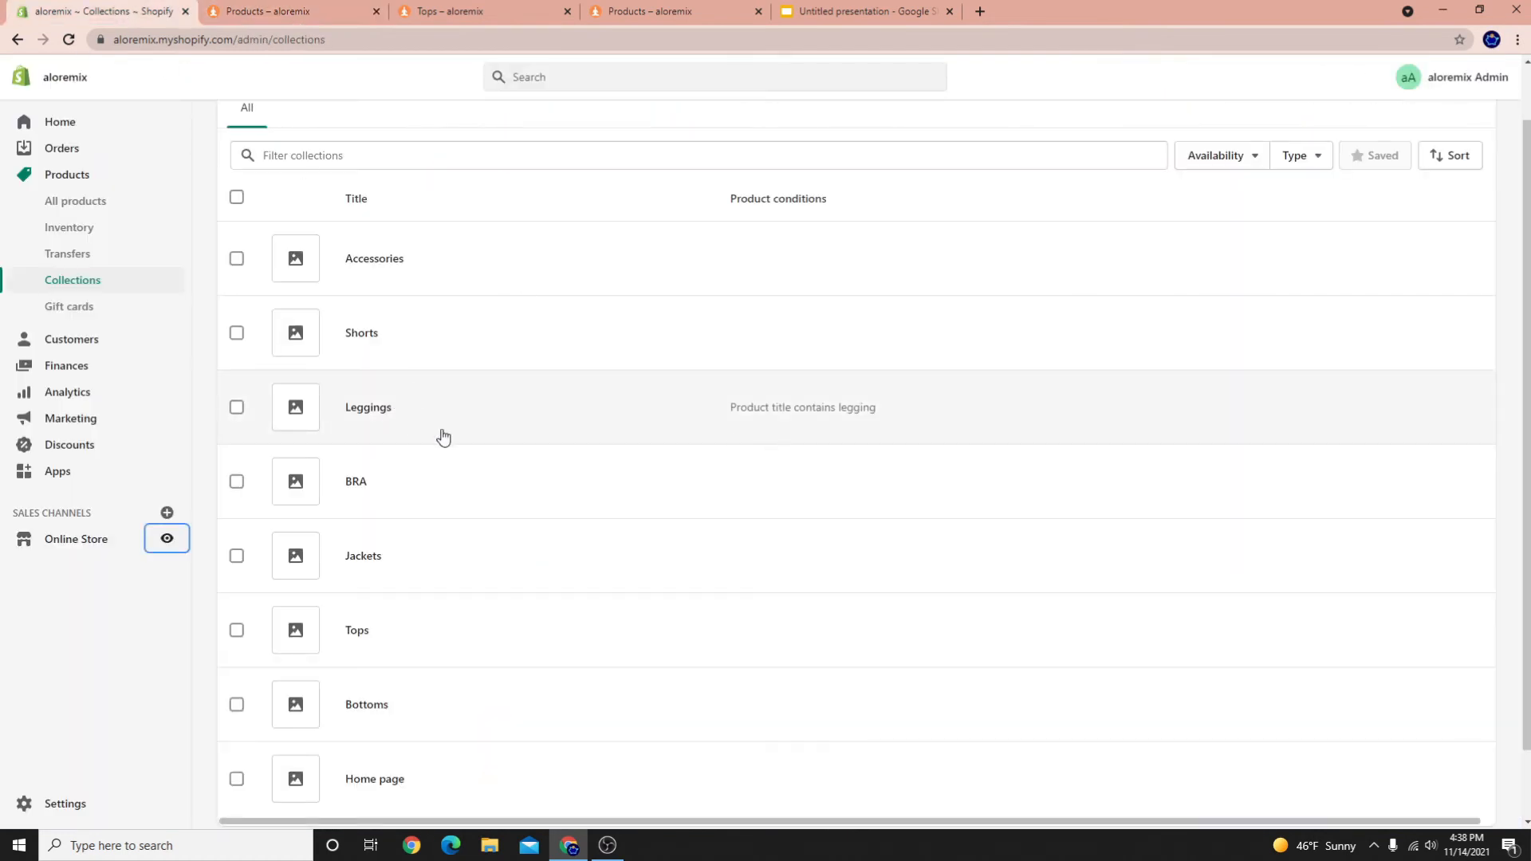
scroll(414, 598, "down", 1)
scroll(191, 522, "up", 2)
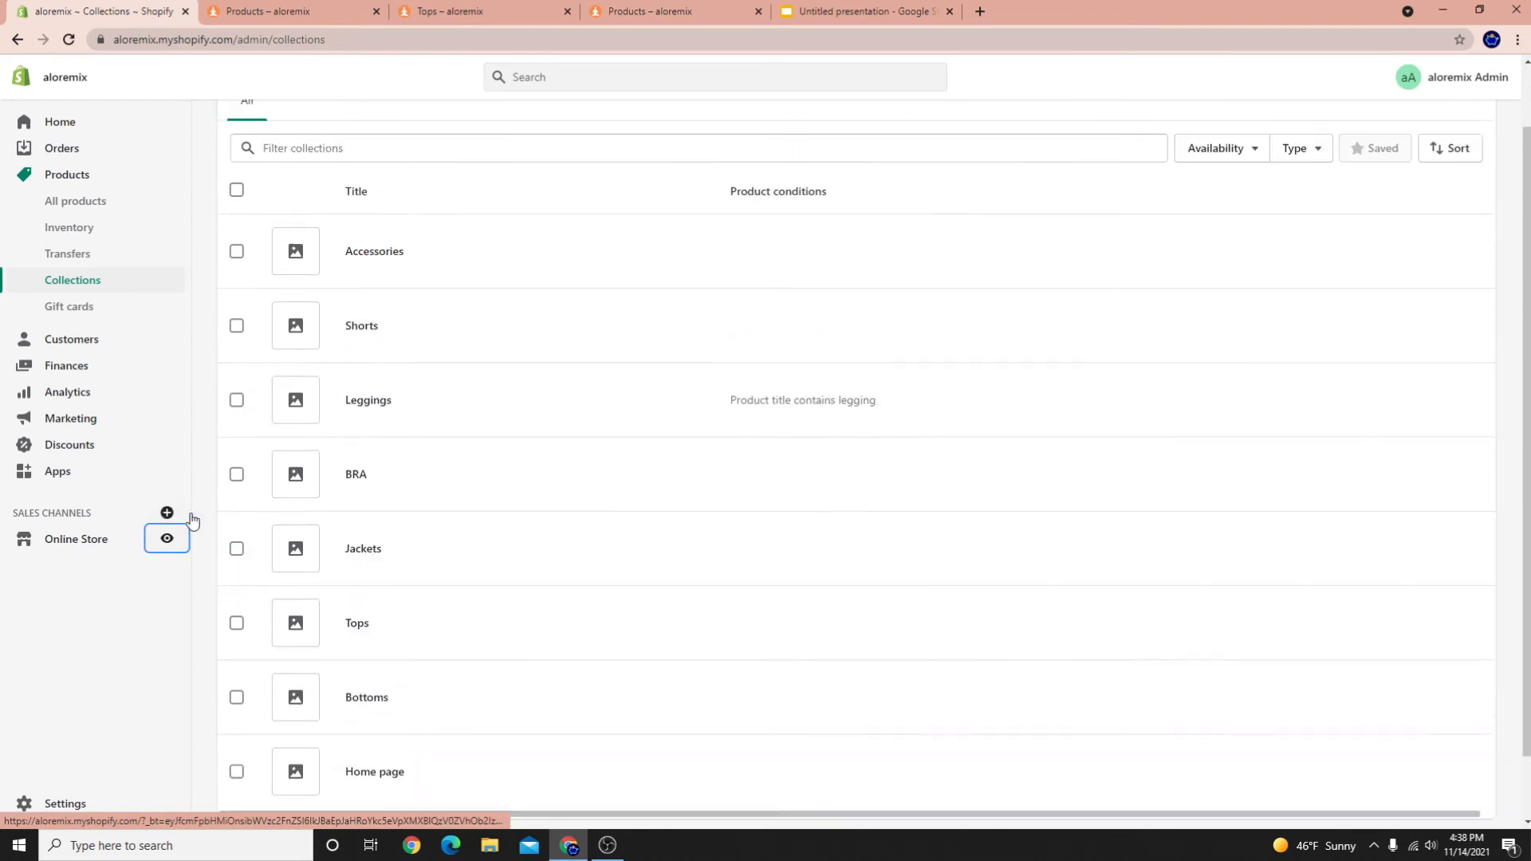
left_click(607, 846)
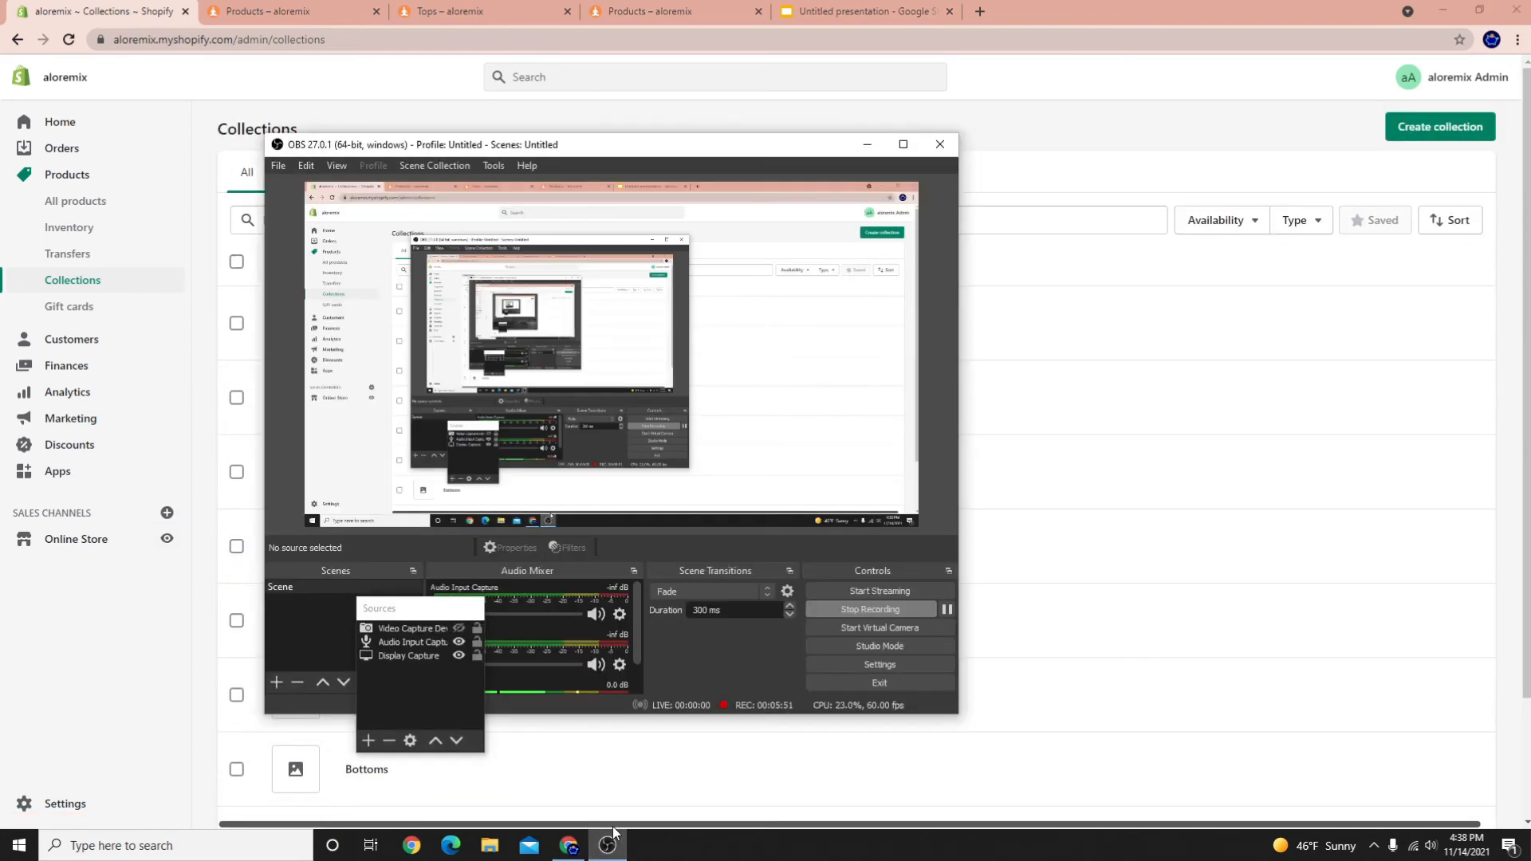
left_click(863, 610)
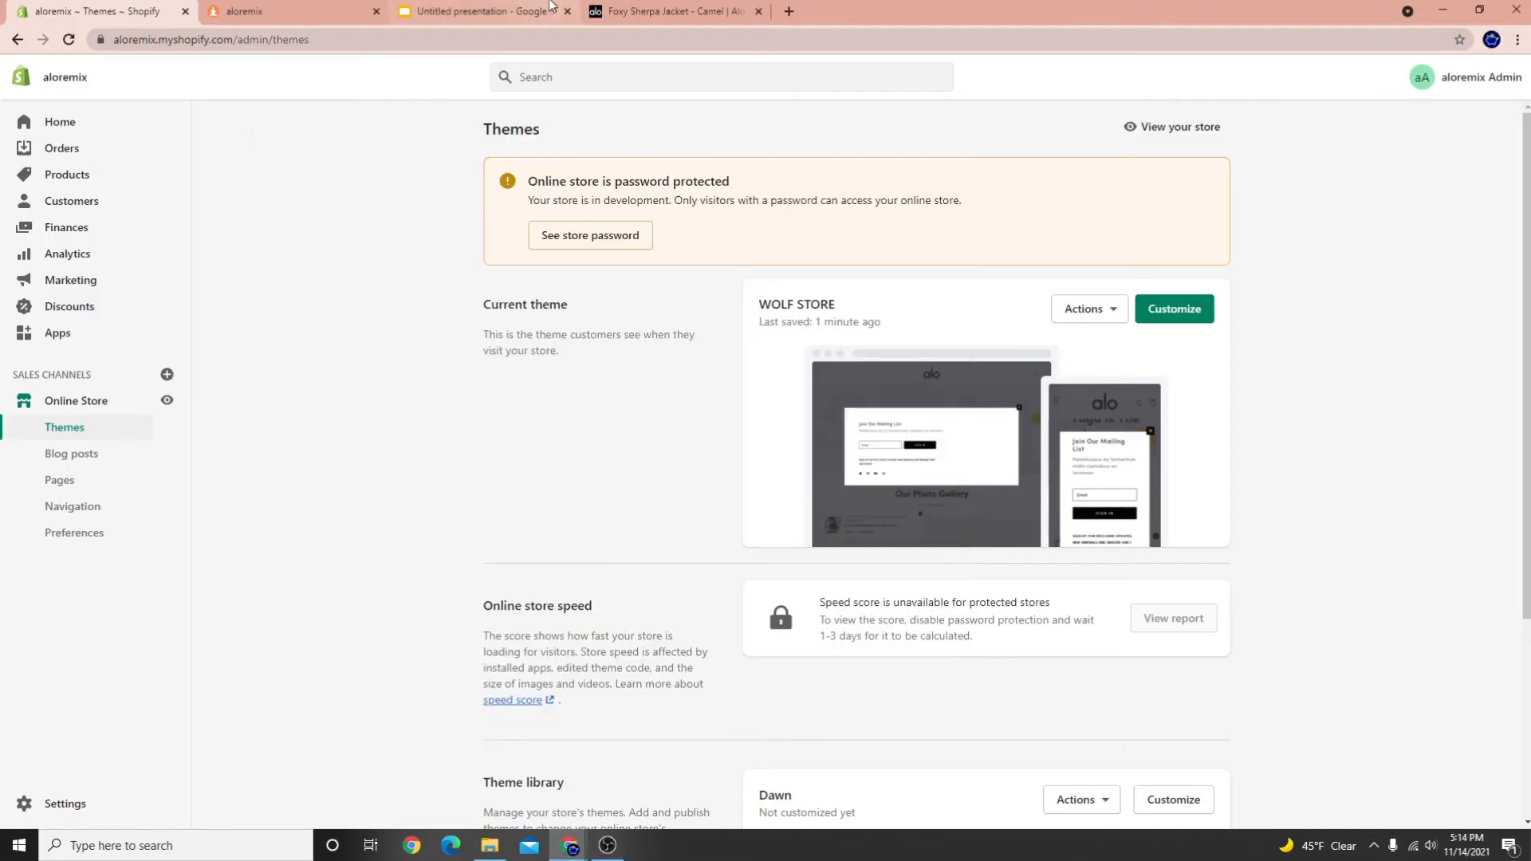
Check the "Create A Product Grid" item in the course presentation's outline and return to the store admin
left_click(518, 16)
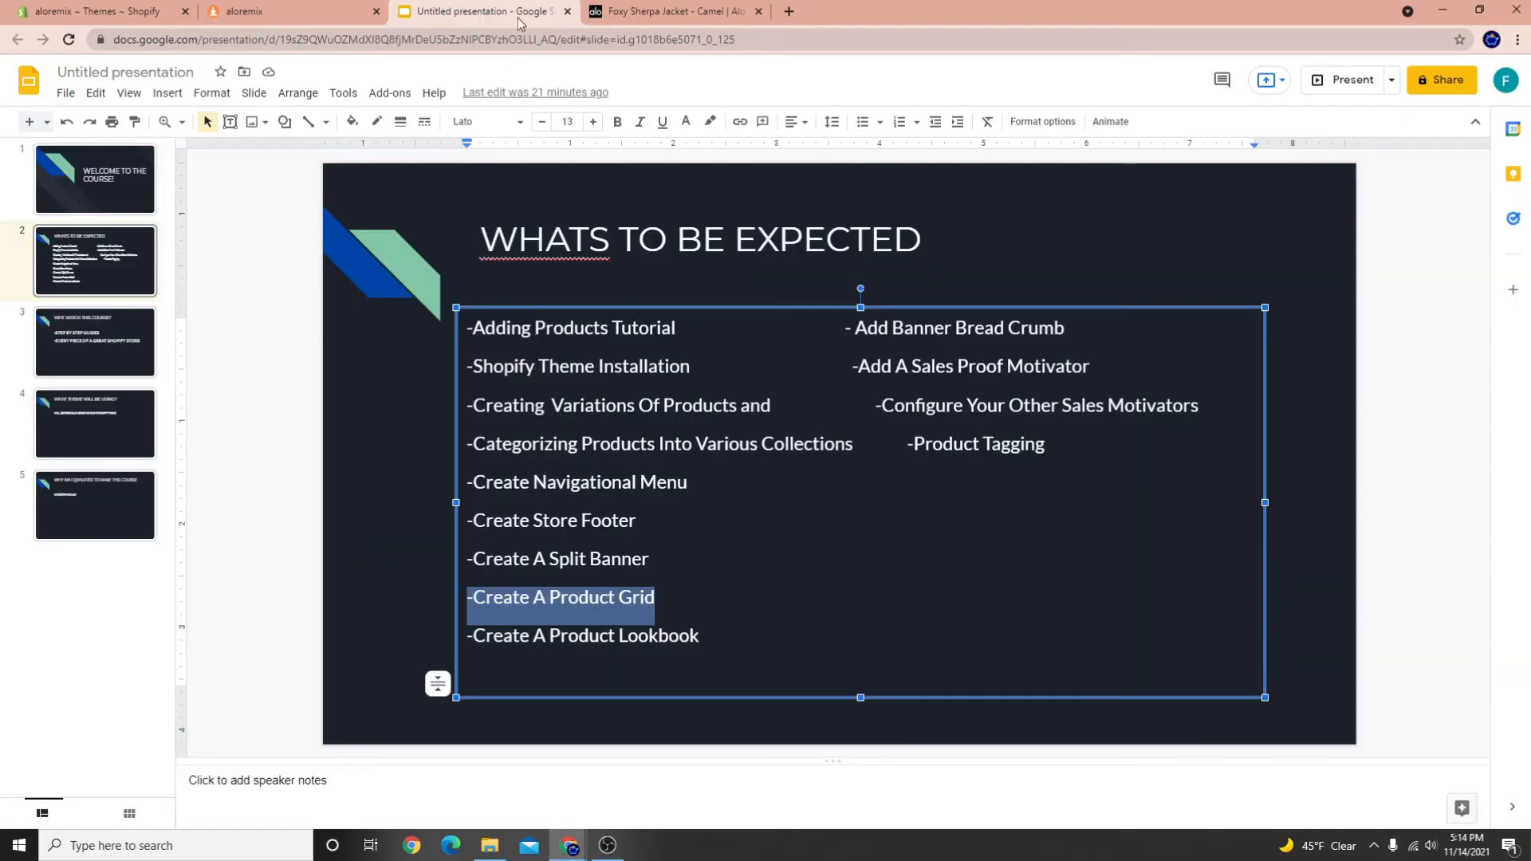
left_click(580, 599)
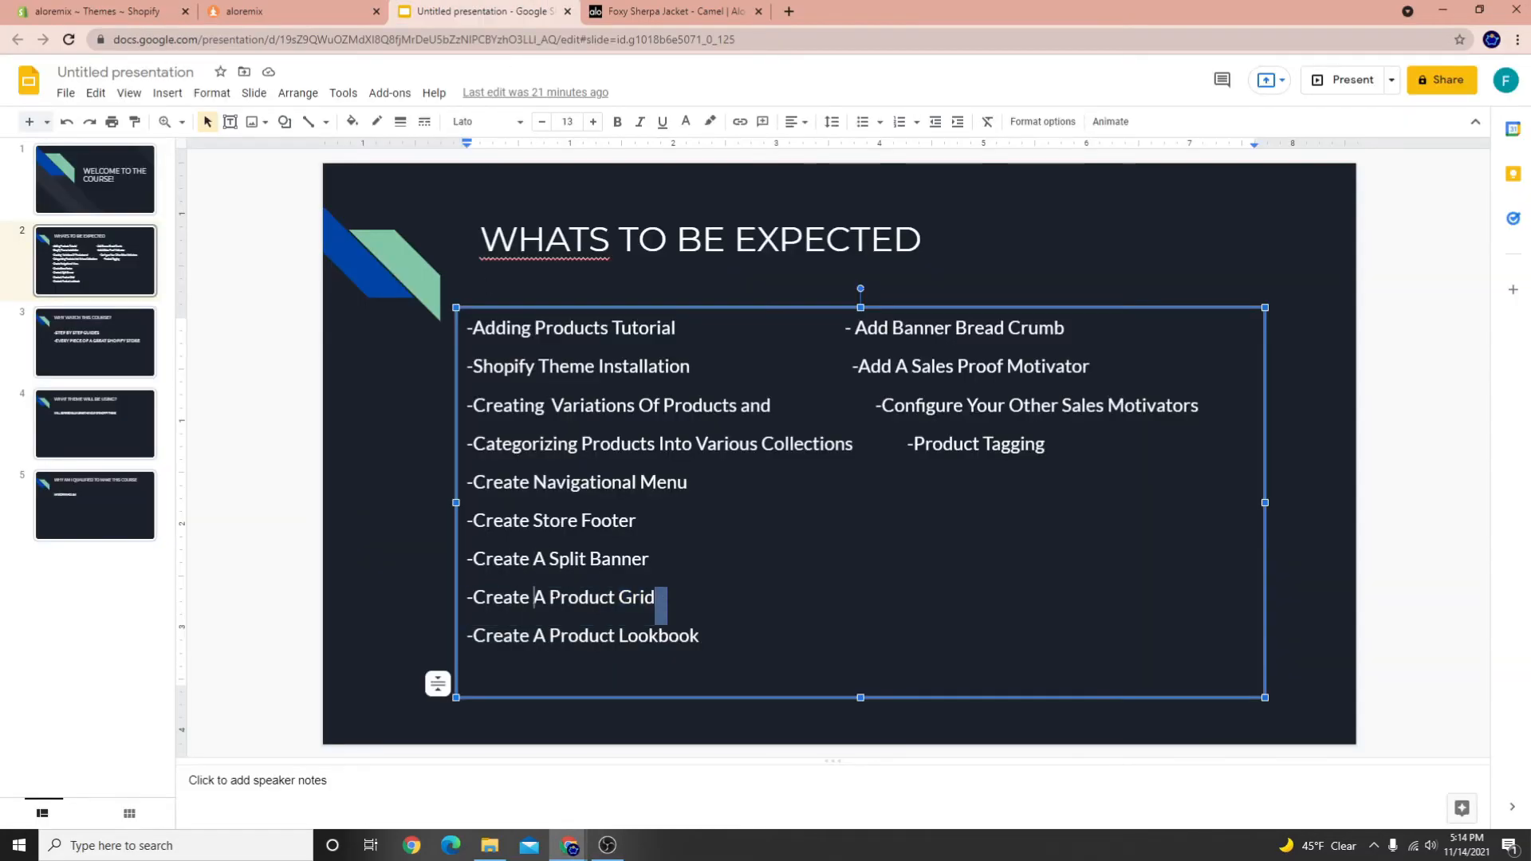
left_click(550, 598)
double_click(472, 597)
left_click(469, 597)
left_click(135, 13)
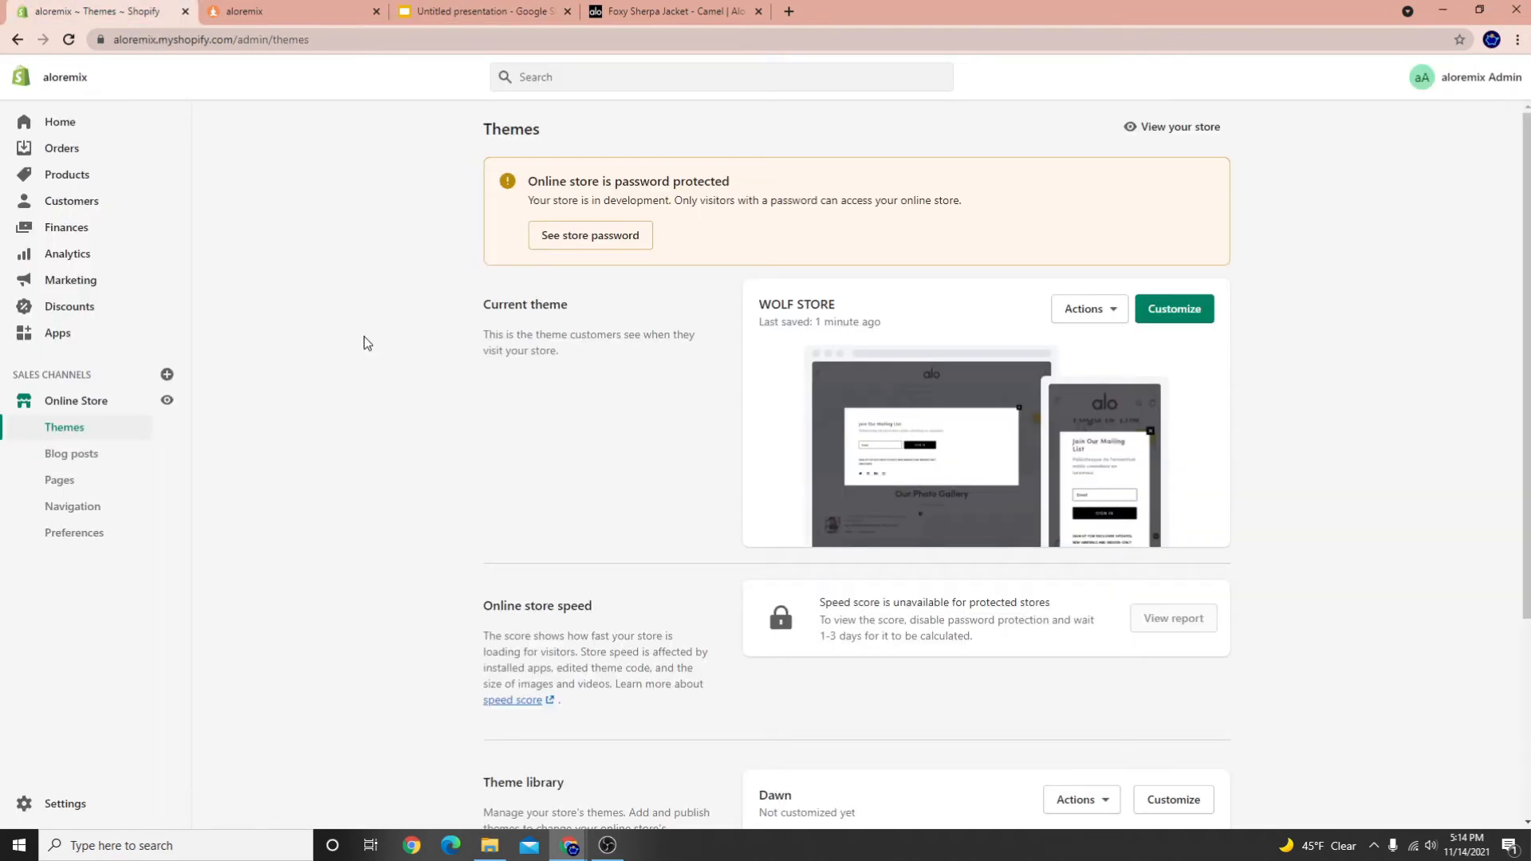
Open the WOLF STORE theme for customization and find the Best Seller section in the home page preview
left_click(1157, 313)
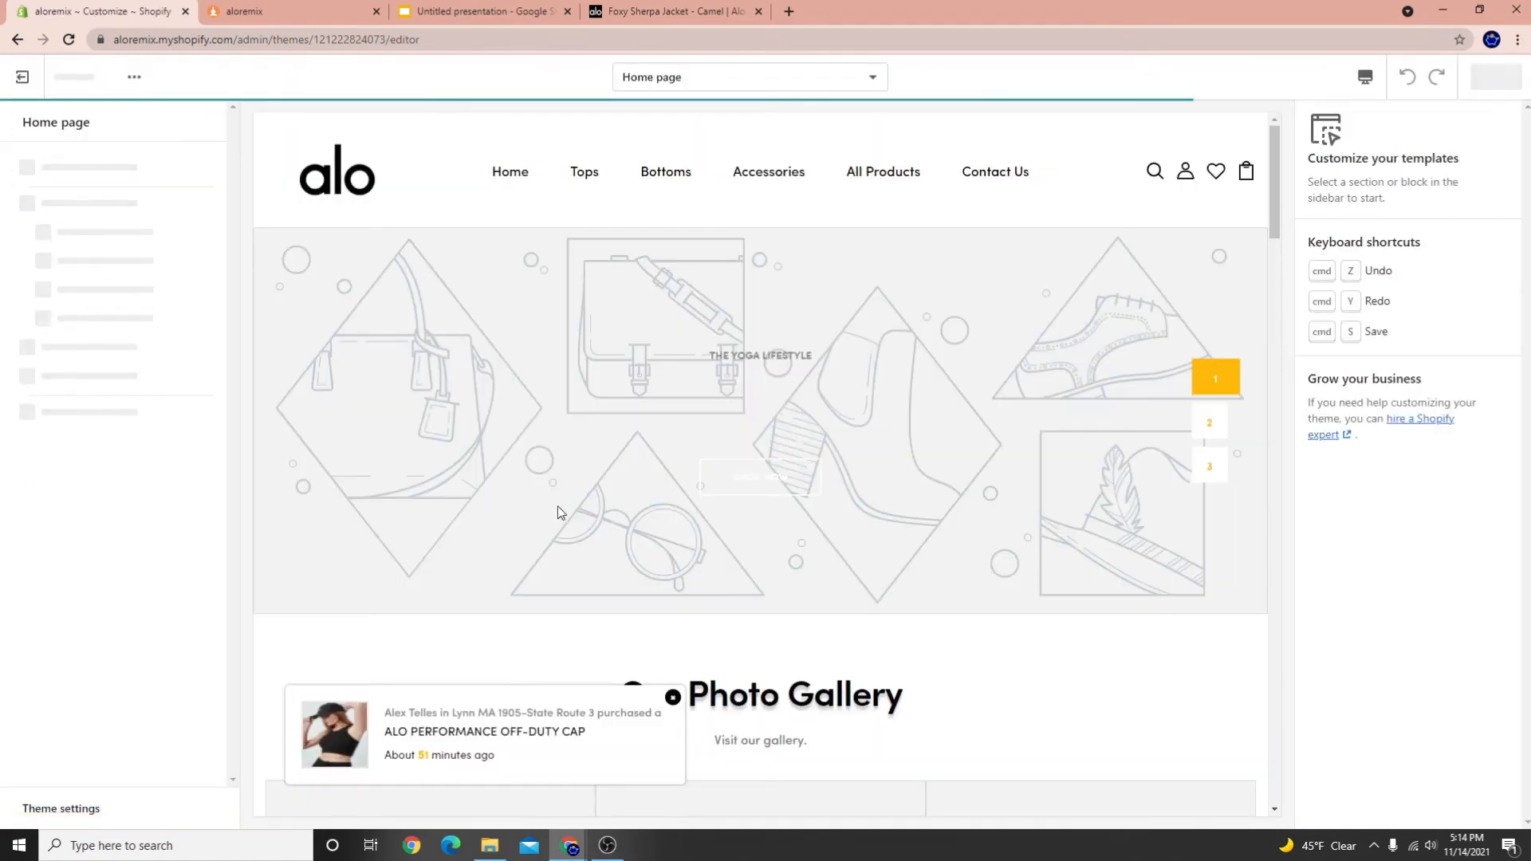
scroll(519, 526, "down", 6)
scroll(478, 526, "down", 10)
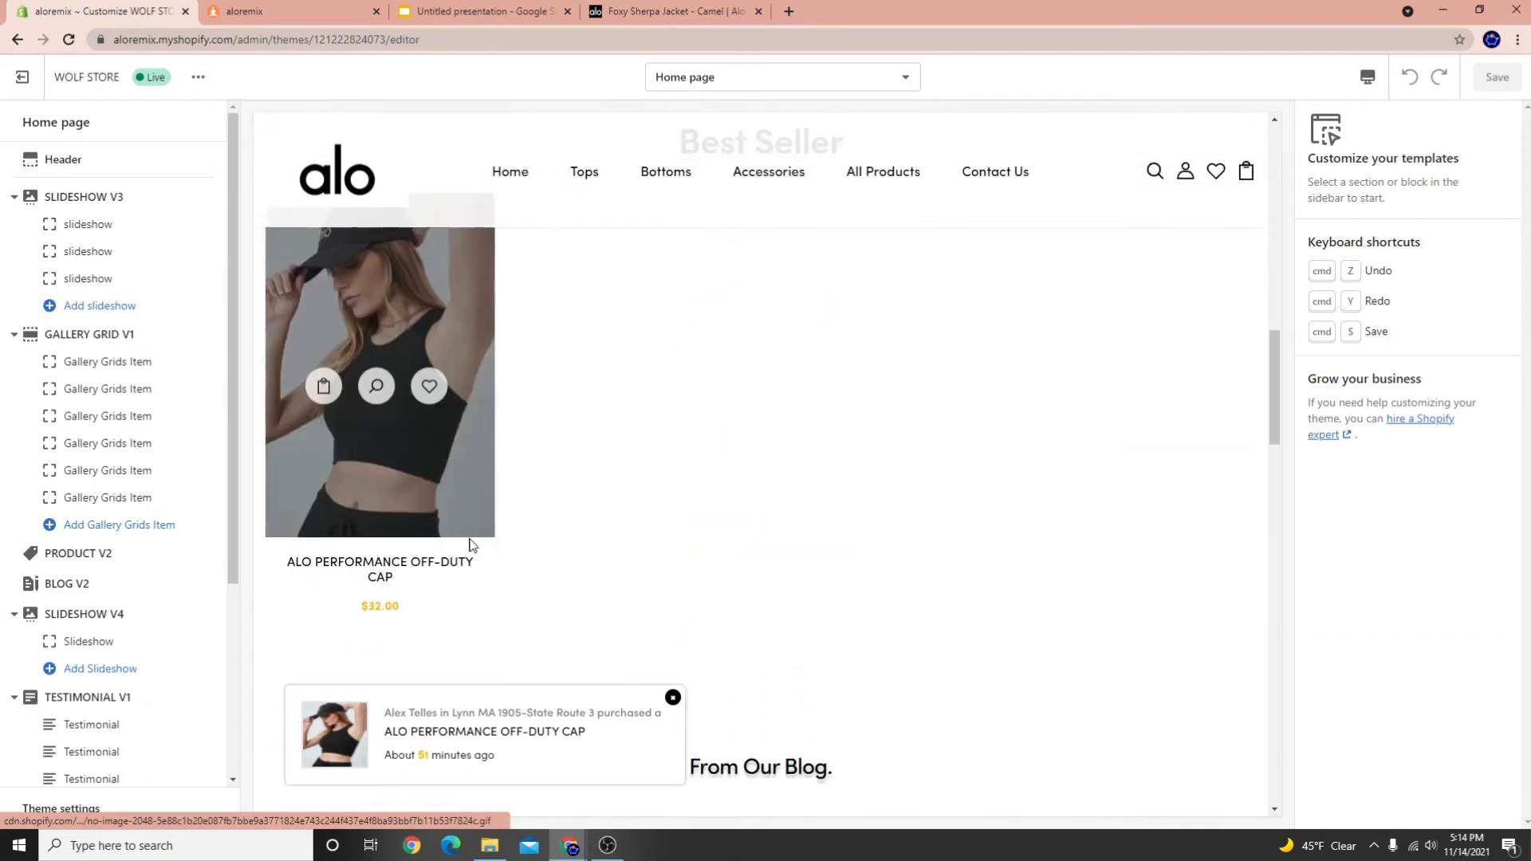
scroll(949, 455, "up", 2)
scroll(590, 549, "down", 2)
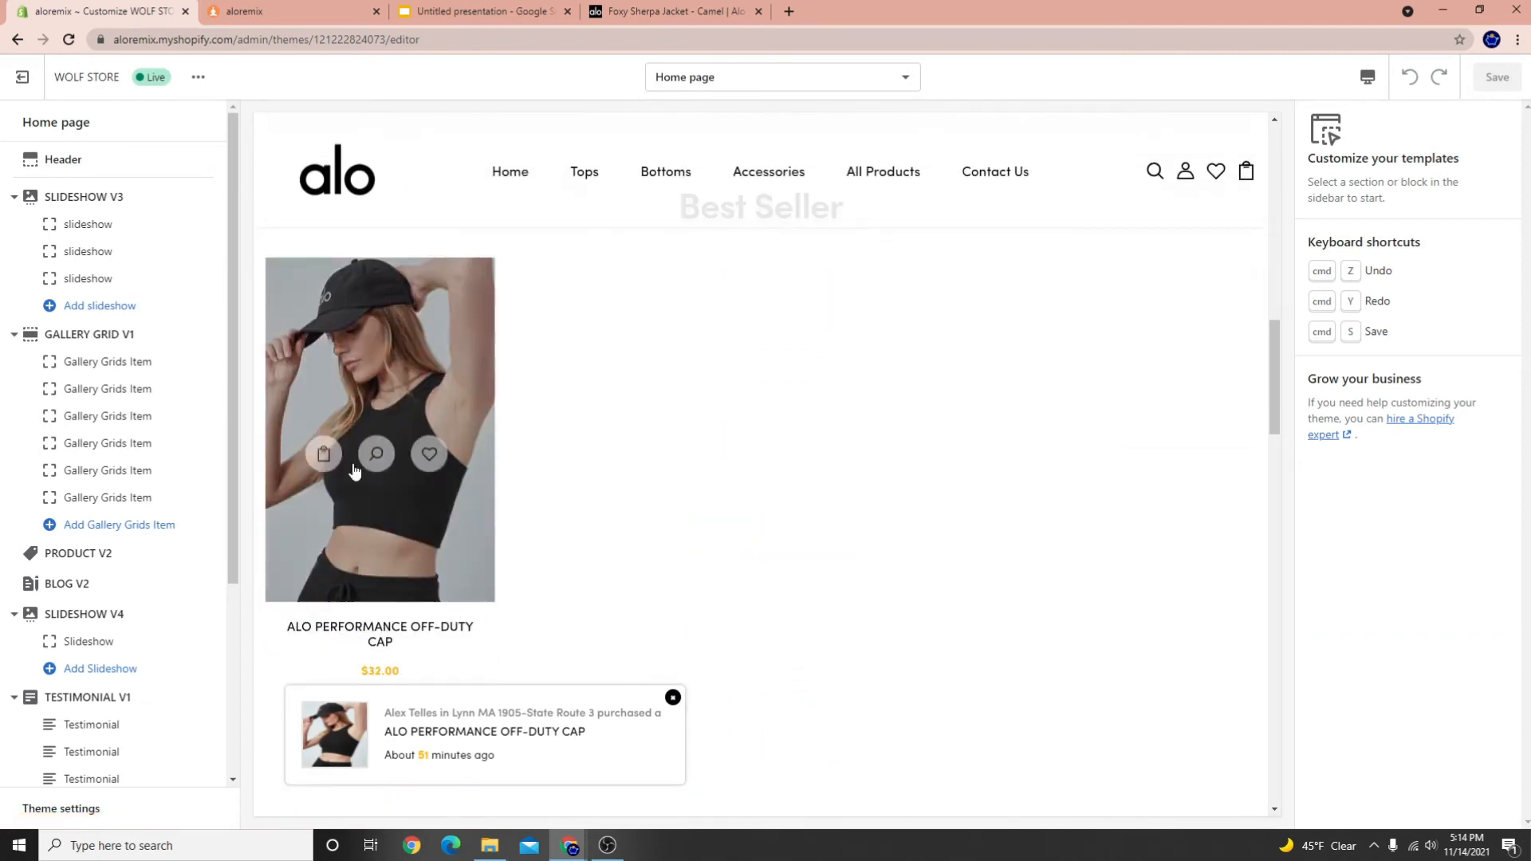
scroll(686, 543, "up", 1)
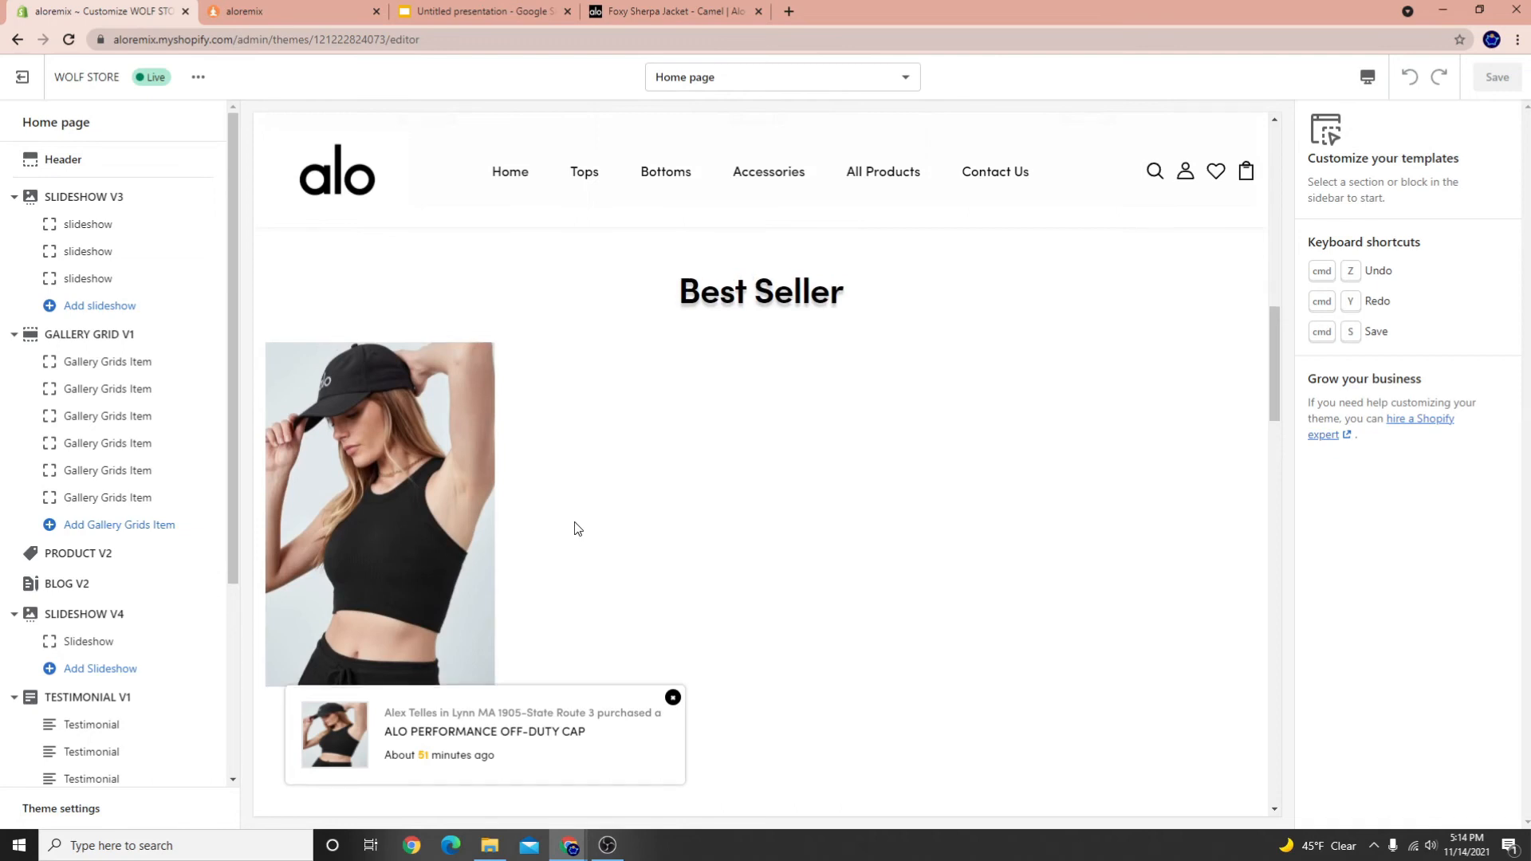
scroll(630, 524, "up", 1)
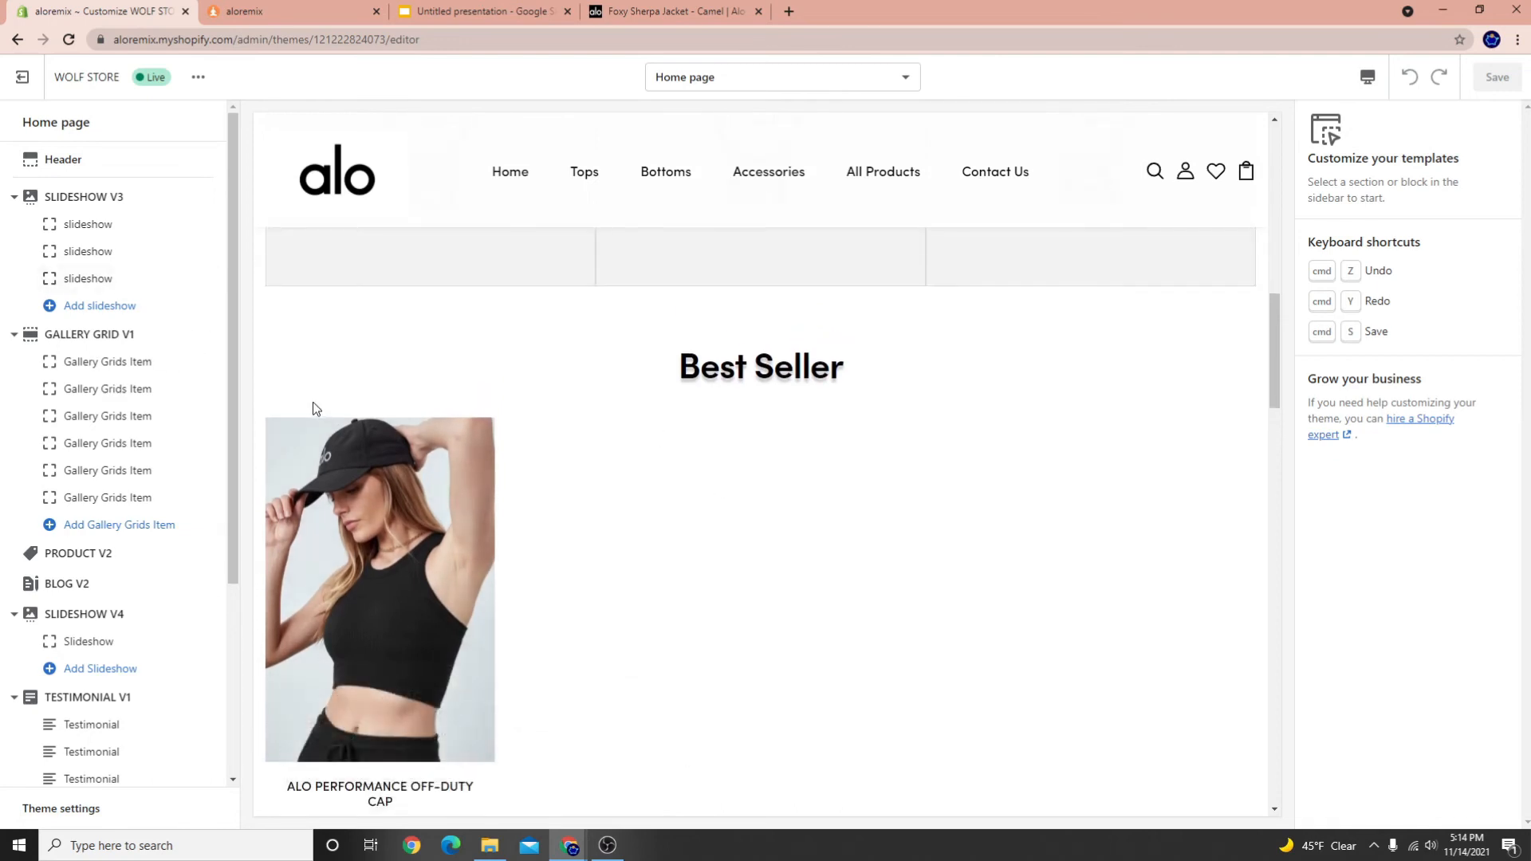
Look over the Best Seller and photo gallery areas of the preview and the home page's list of sections
mouse_move(421, 624)
scroll(421, 624, "down", 3)
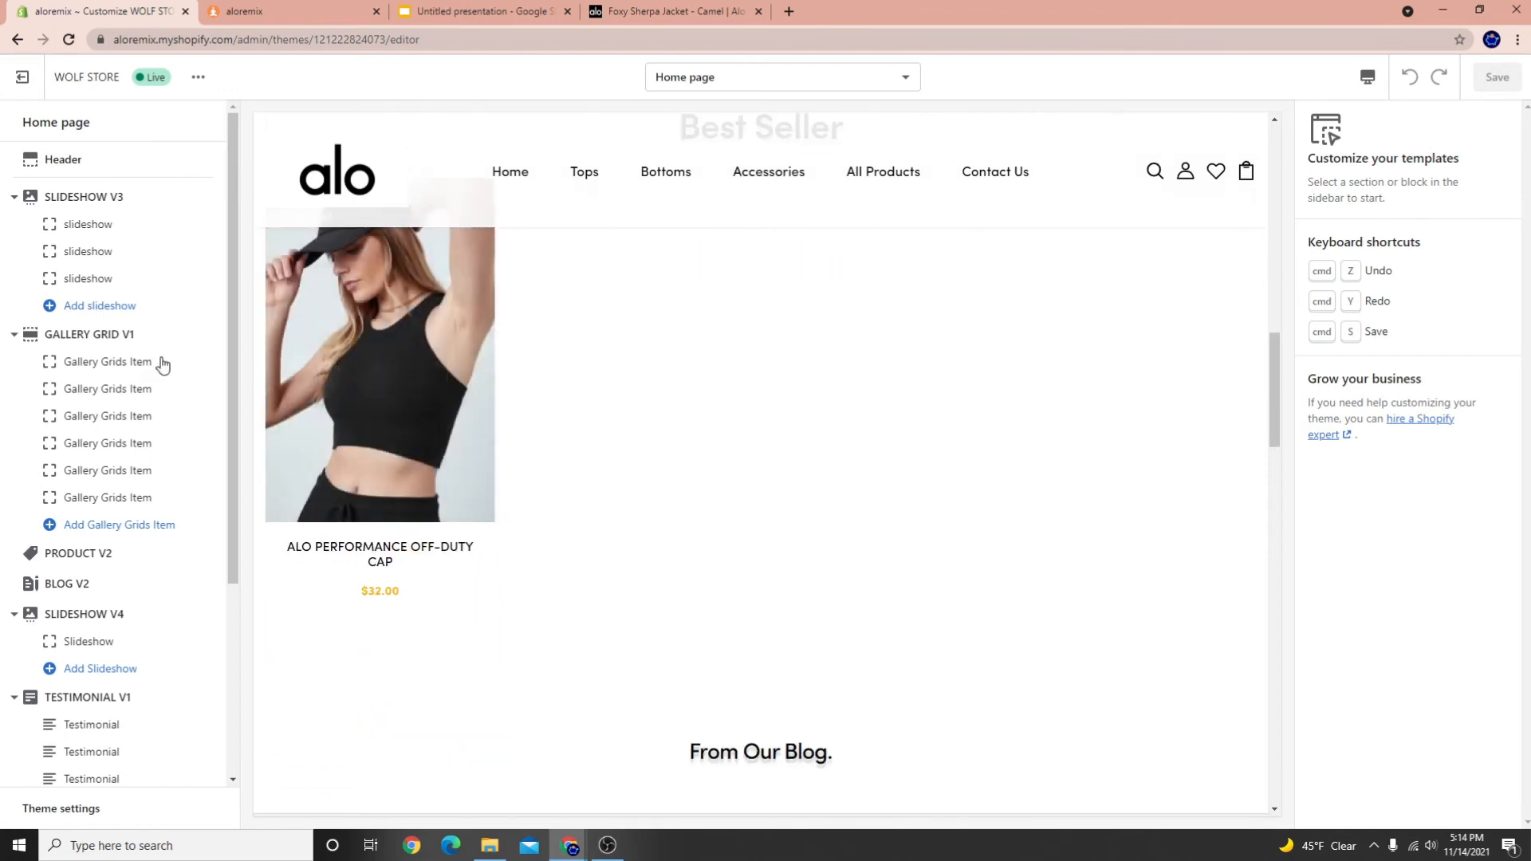
scroll(670, 598, "up", 8)
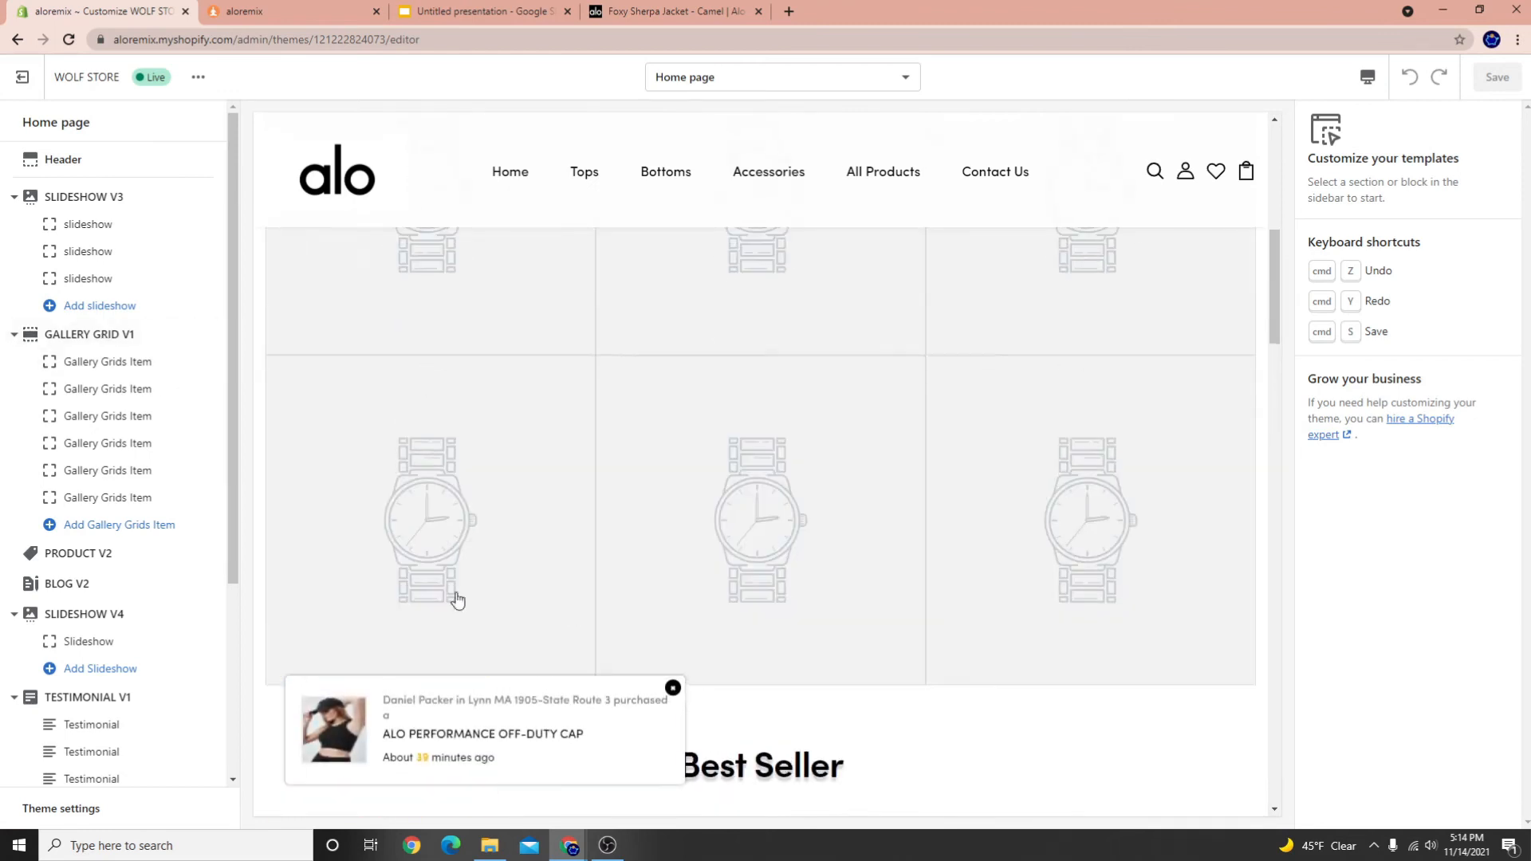
scroll(455, 600, "down", 3)
scroll(80, 634, "down", 4)
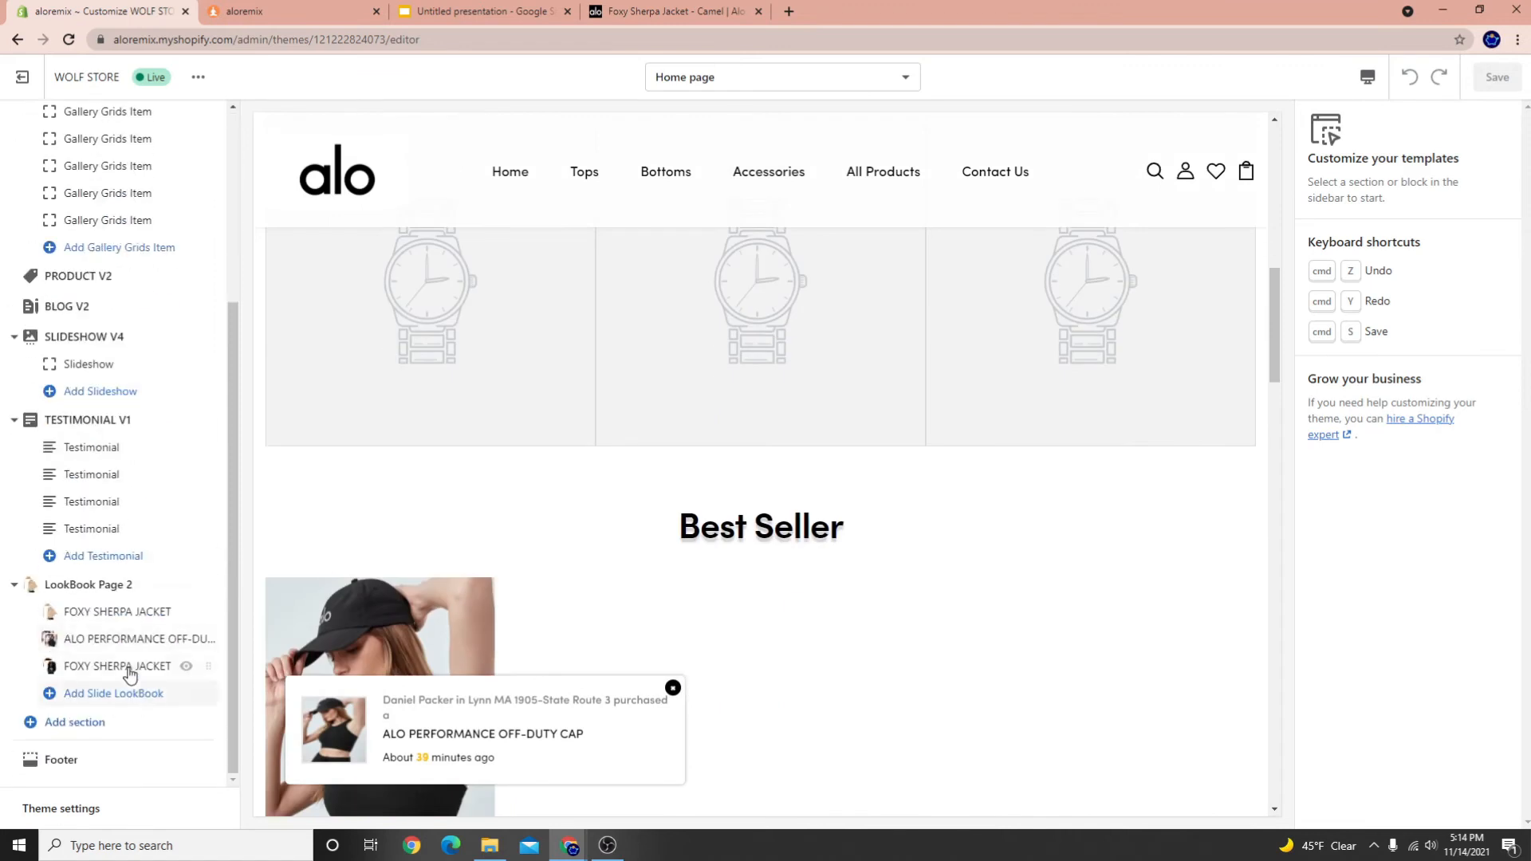
scroll(124, 670, "up", 4)
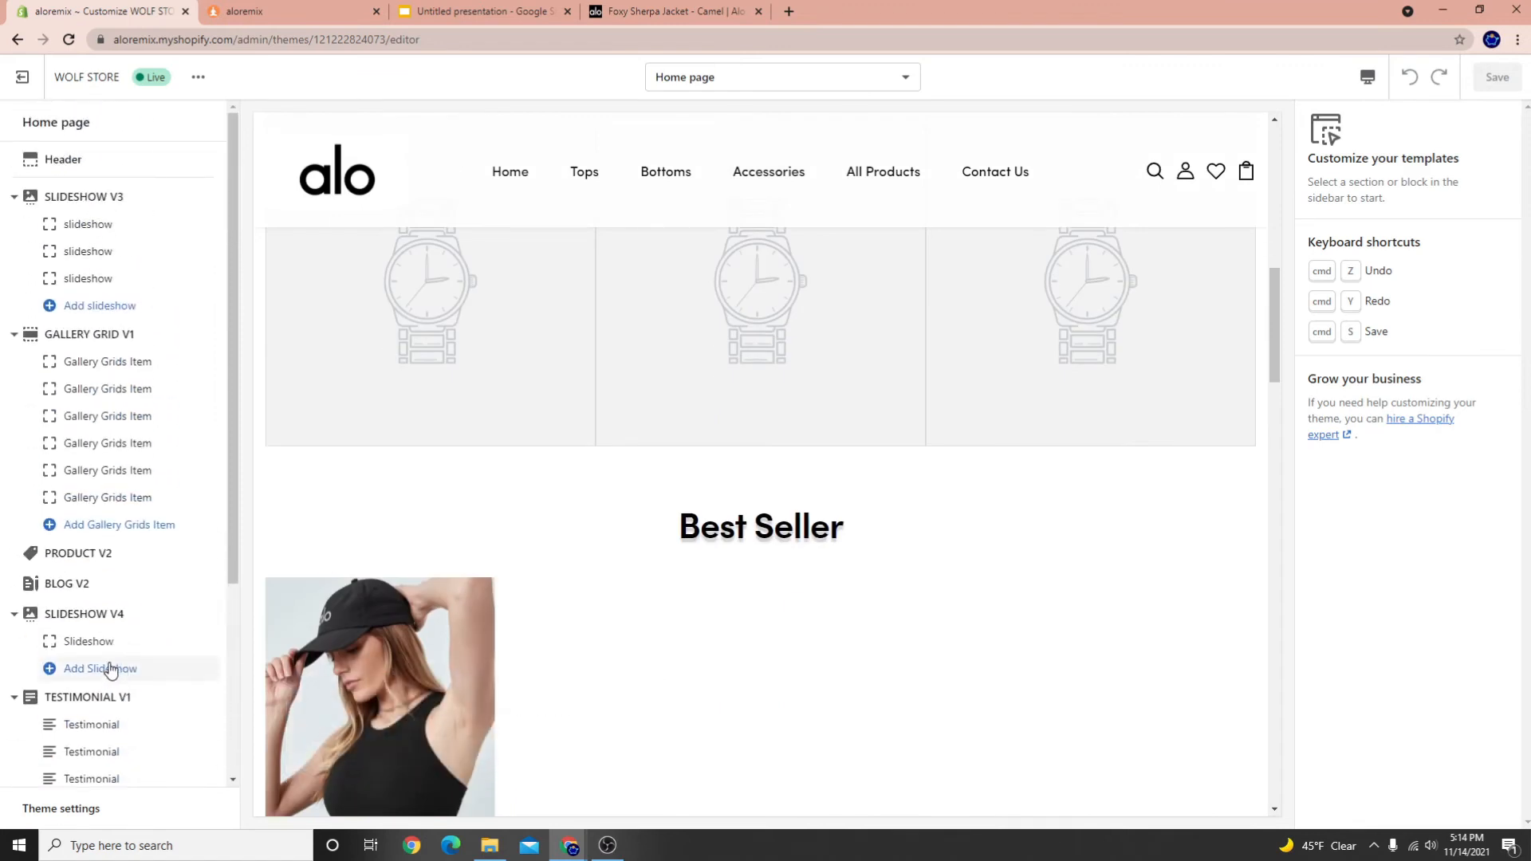
Open the PRODUCT V2 section's collection choices and preview the BRA, Home page, Jackets, Leggings and Shorts collections
left_click(70, 558)
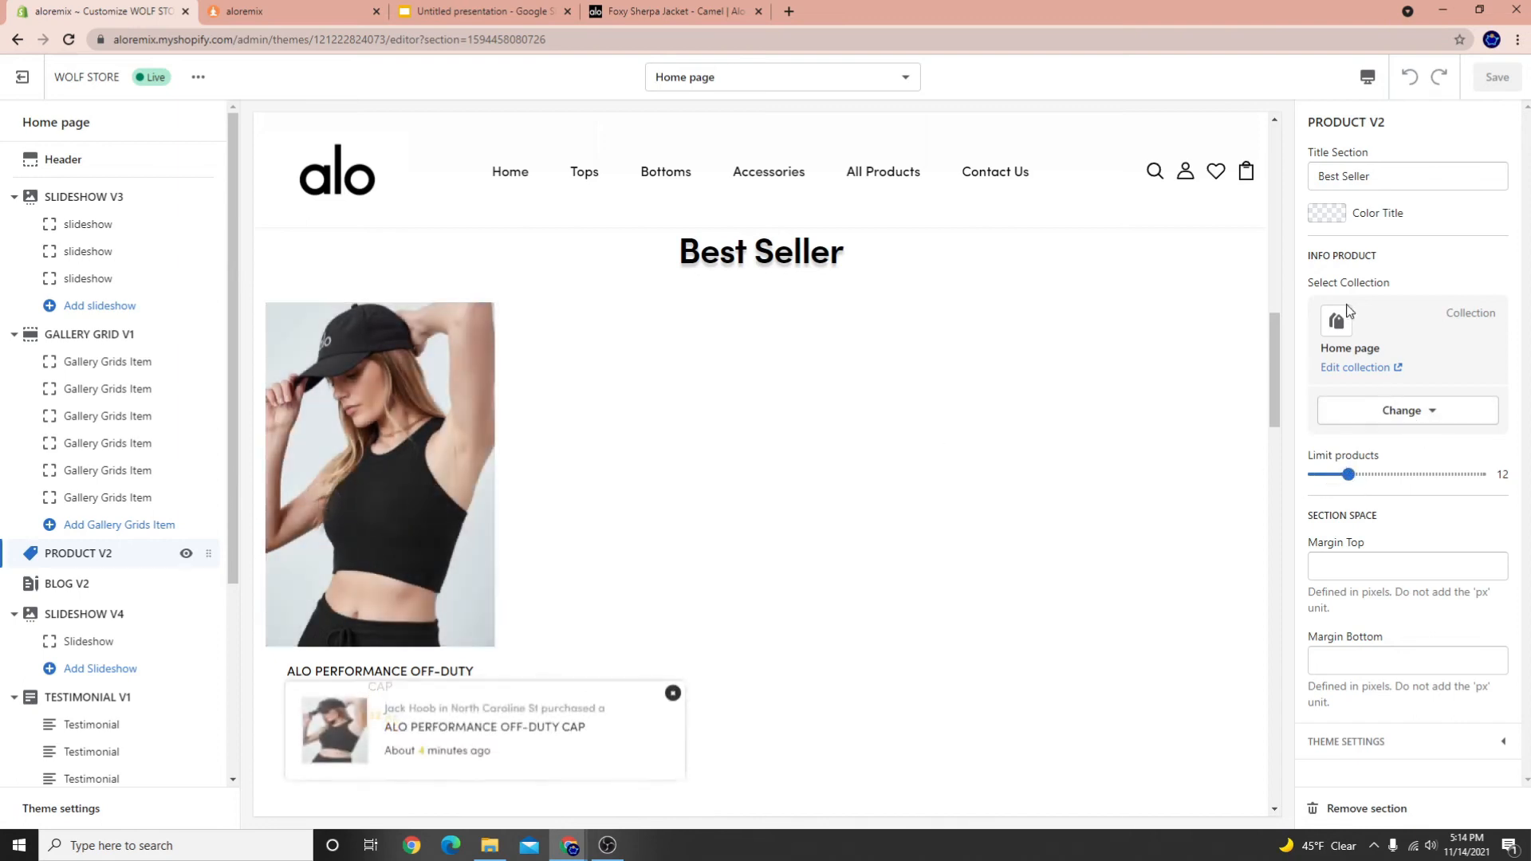
left_click(1377, 415)
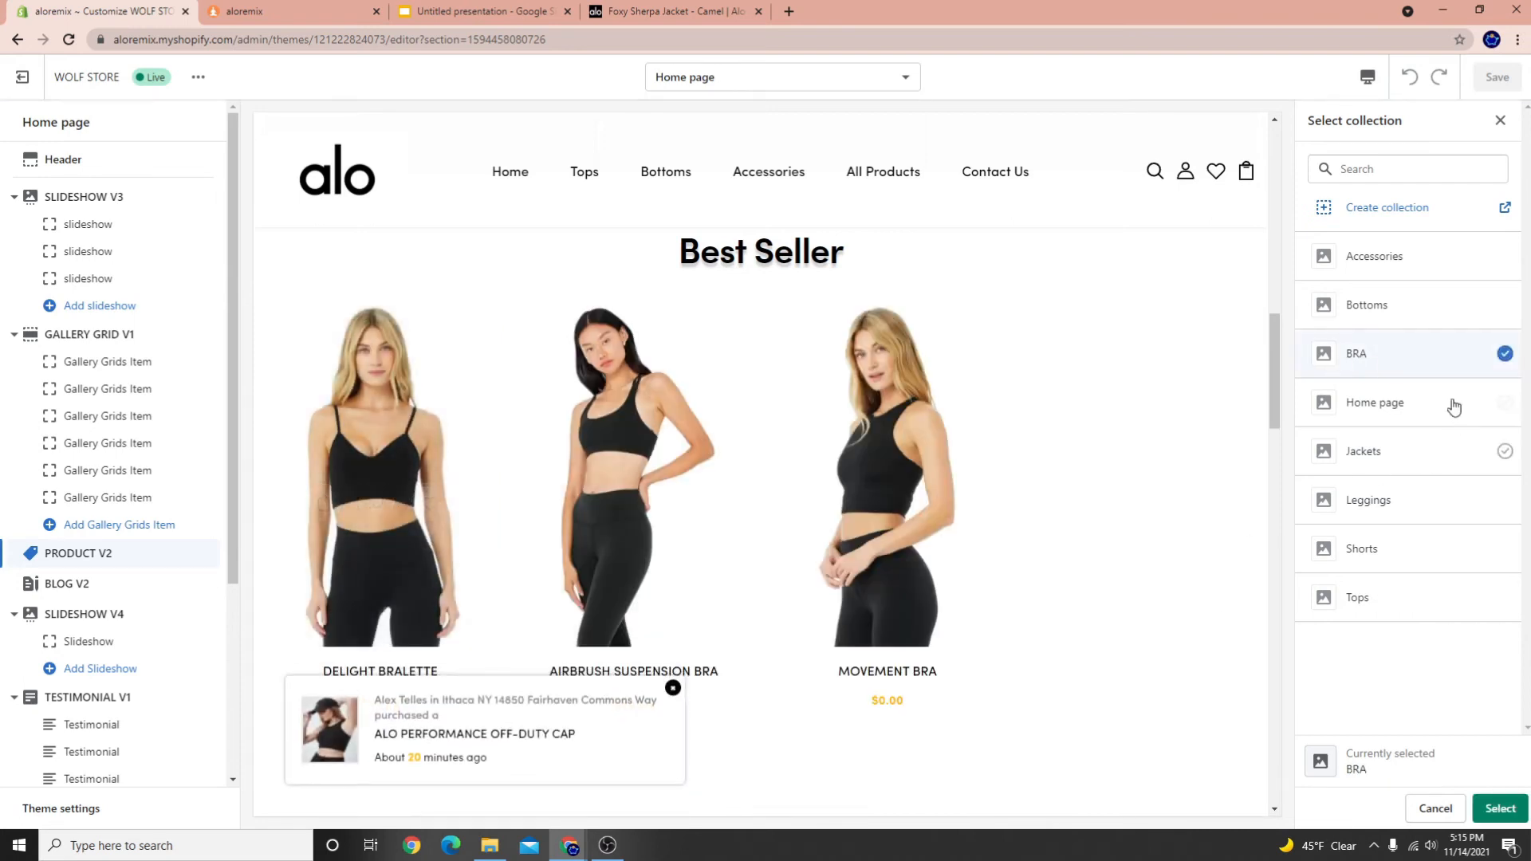
left_click(1403, 404)
left_click(1390, 458)
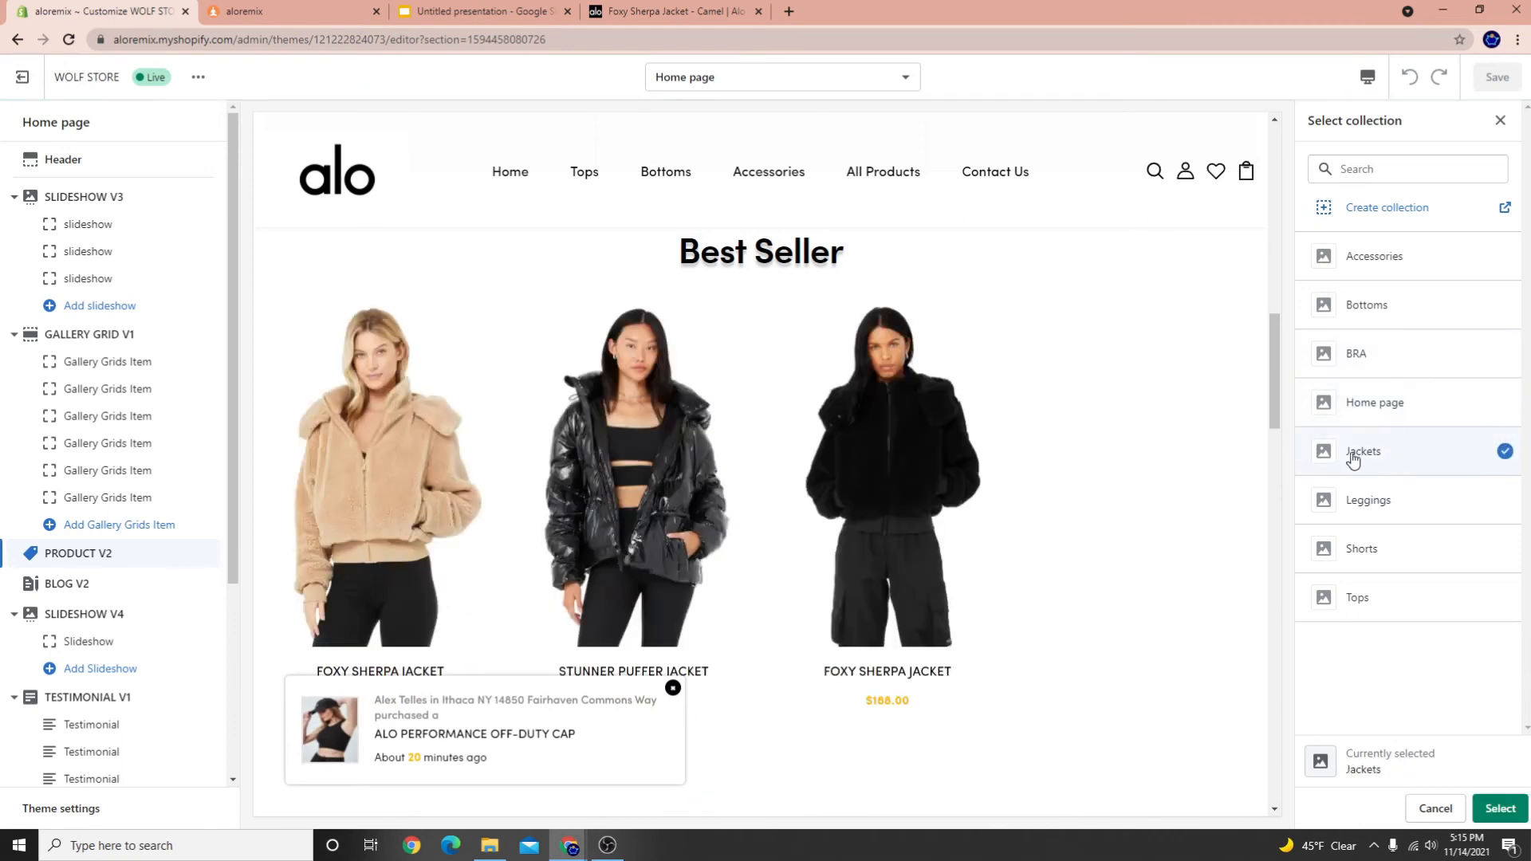
left_click(1402, 508)
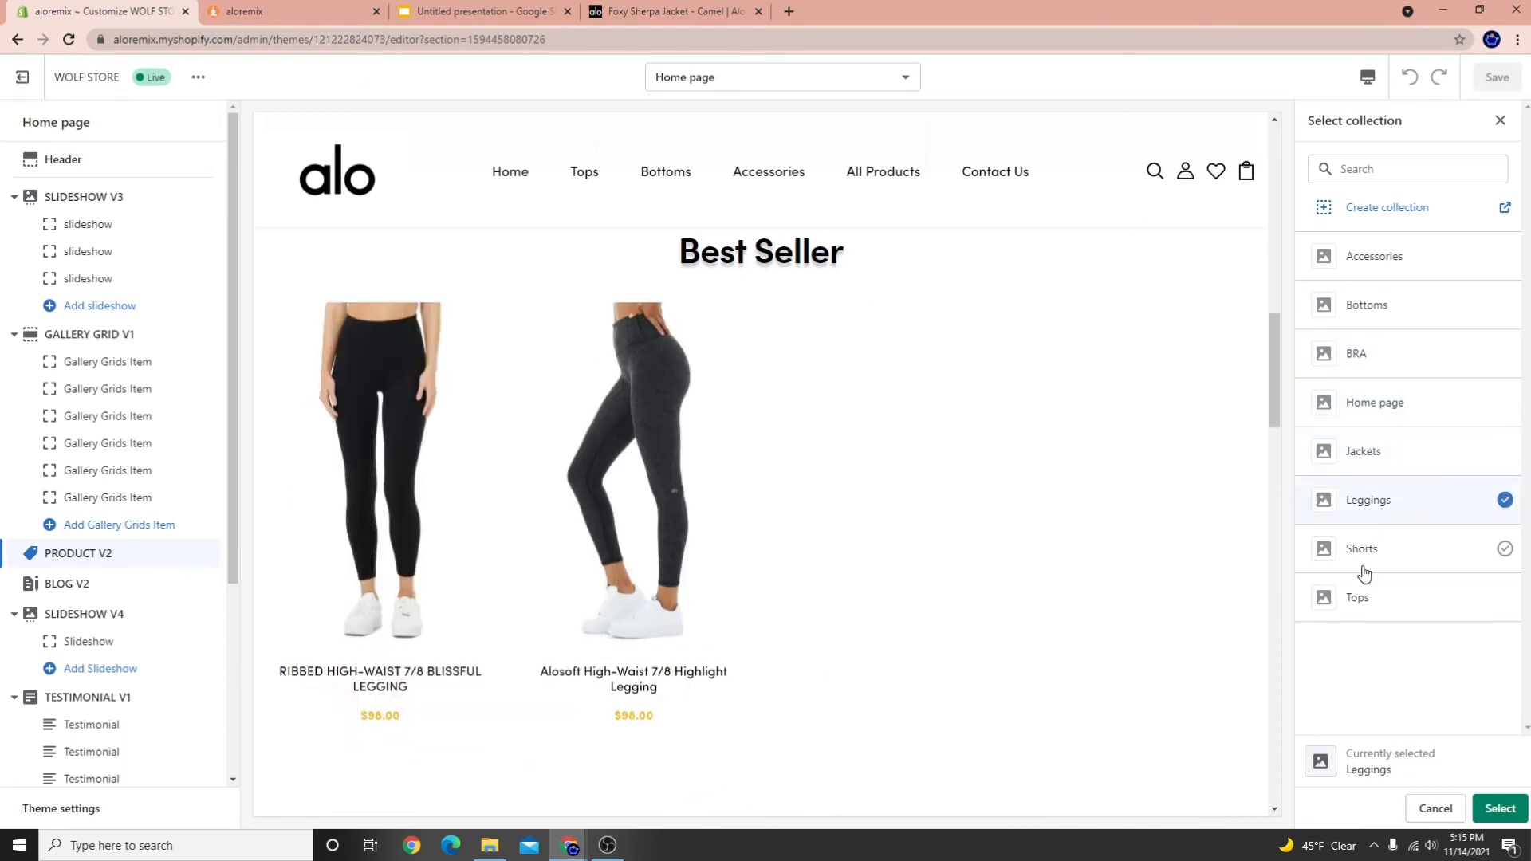
left_click(1403, 549)
Assign the Tops collection to the PRODUCT V2 section and review the products in the Best Seller grid
left_click(1393, 601)
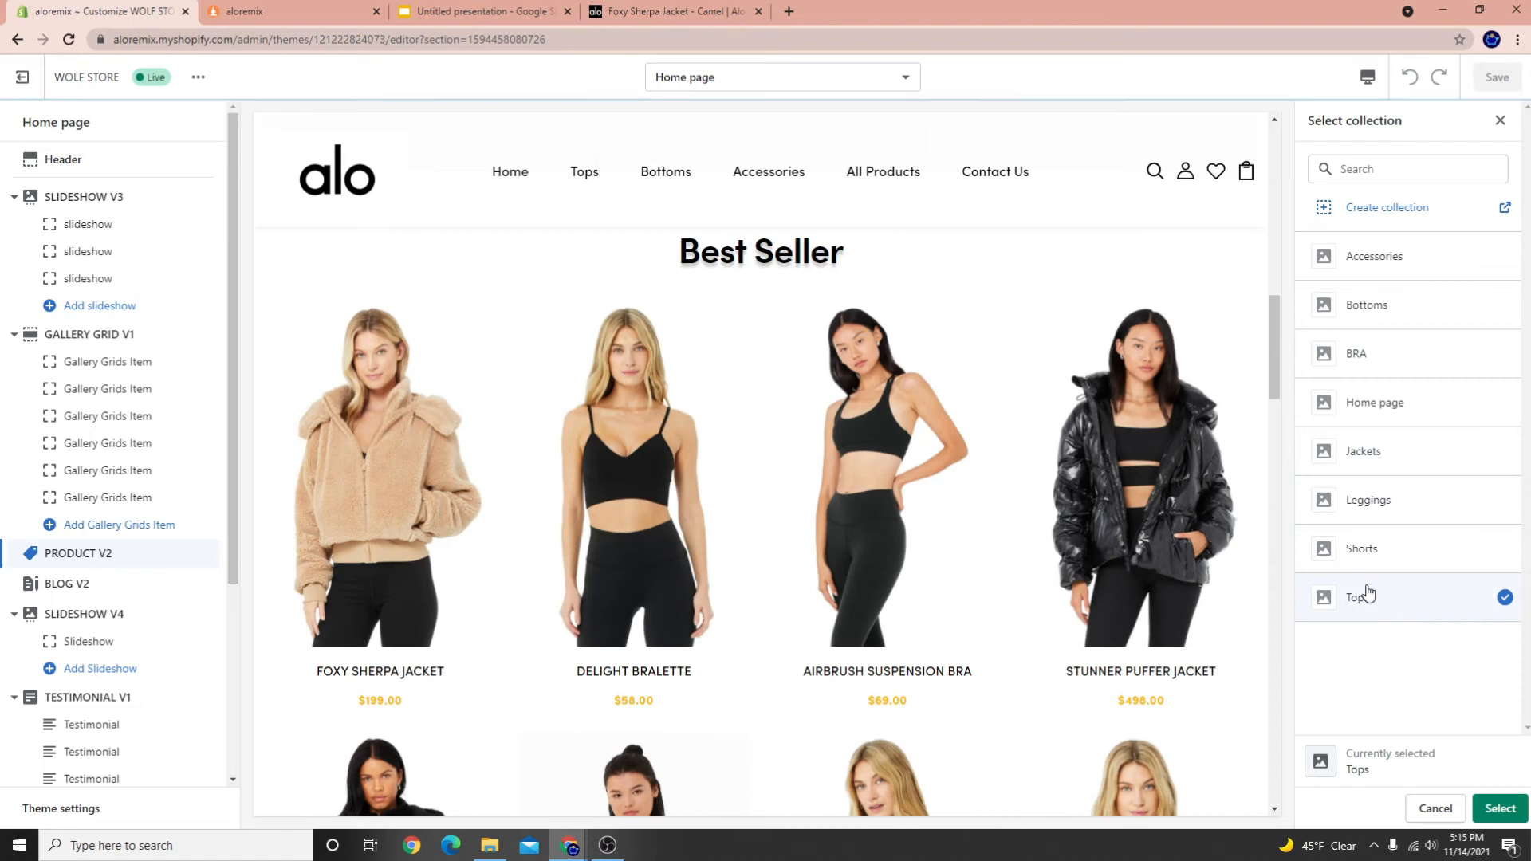
scroll(859, 576, "down", 3)
scroll(930, 610, "up", 3)
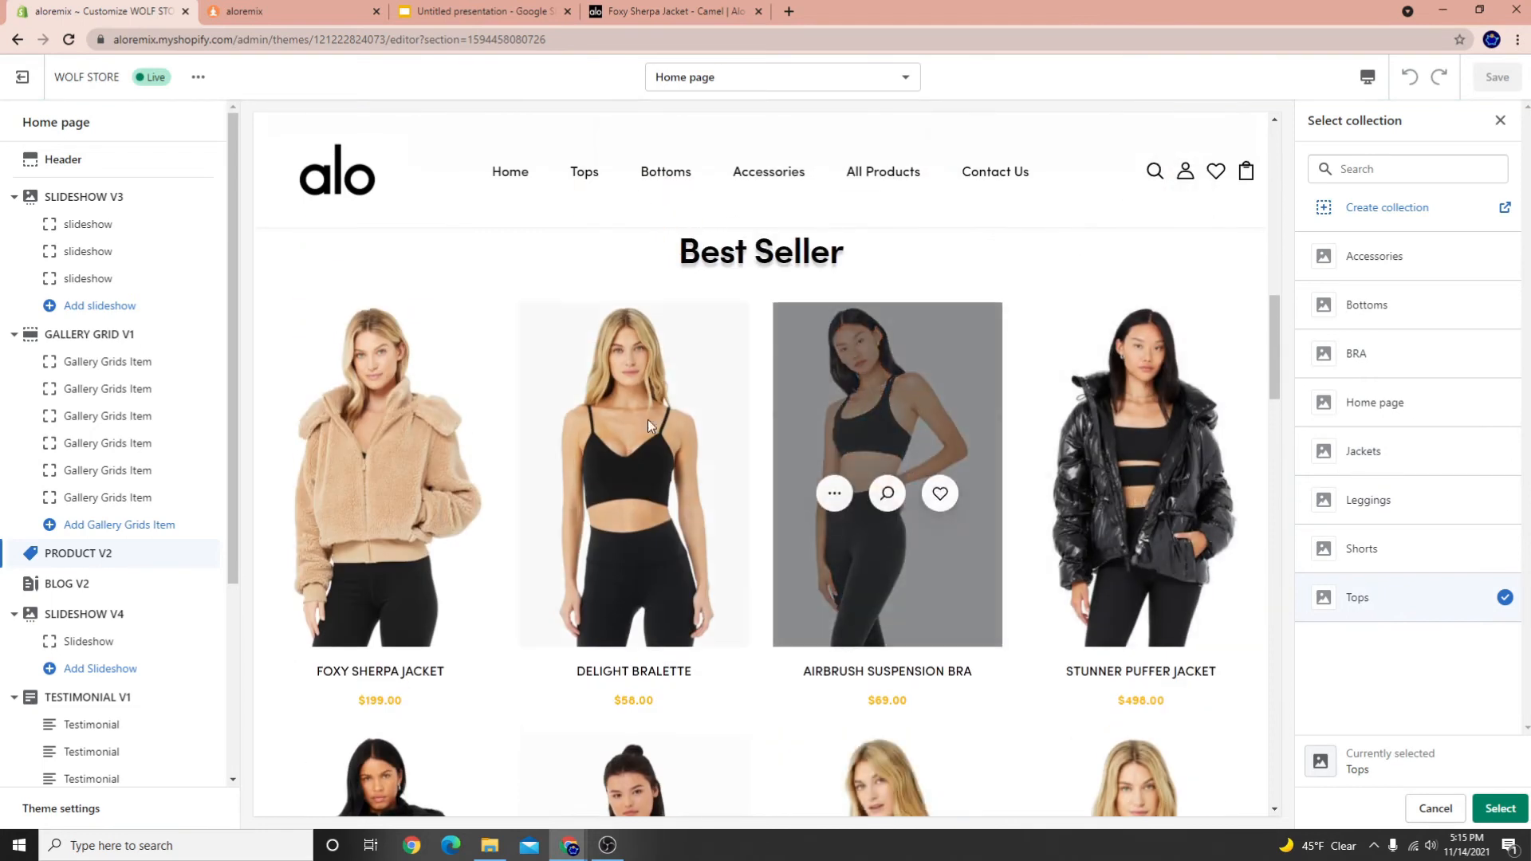
scroll(969, 544, "down", 3)
scroll(878, 519, "up", 2)
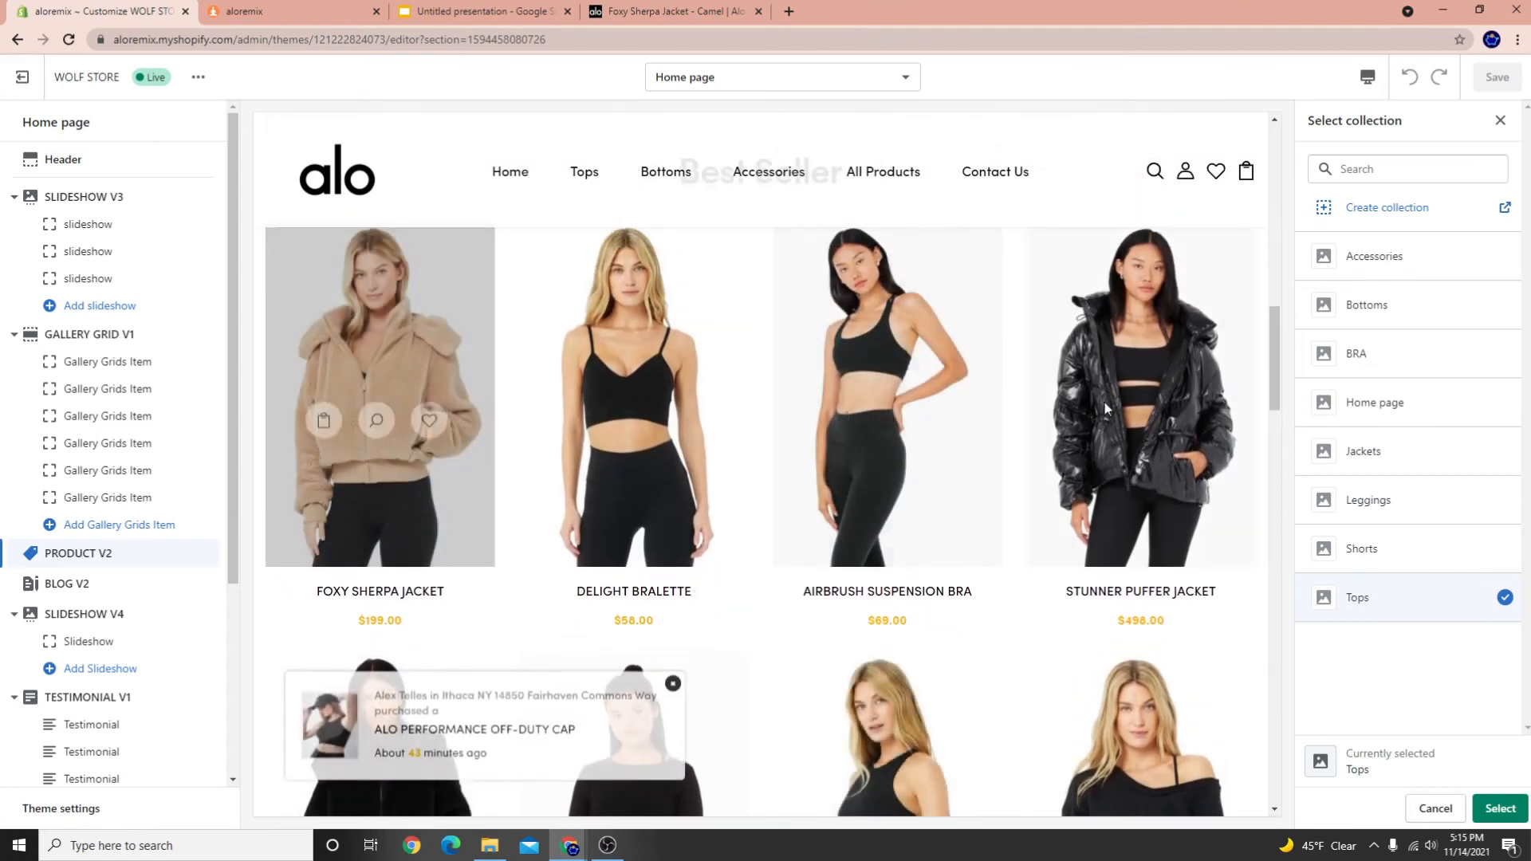
scroll(422, 644, "down", 3)
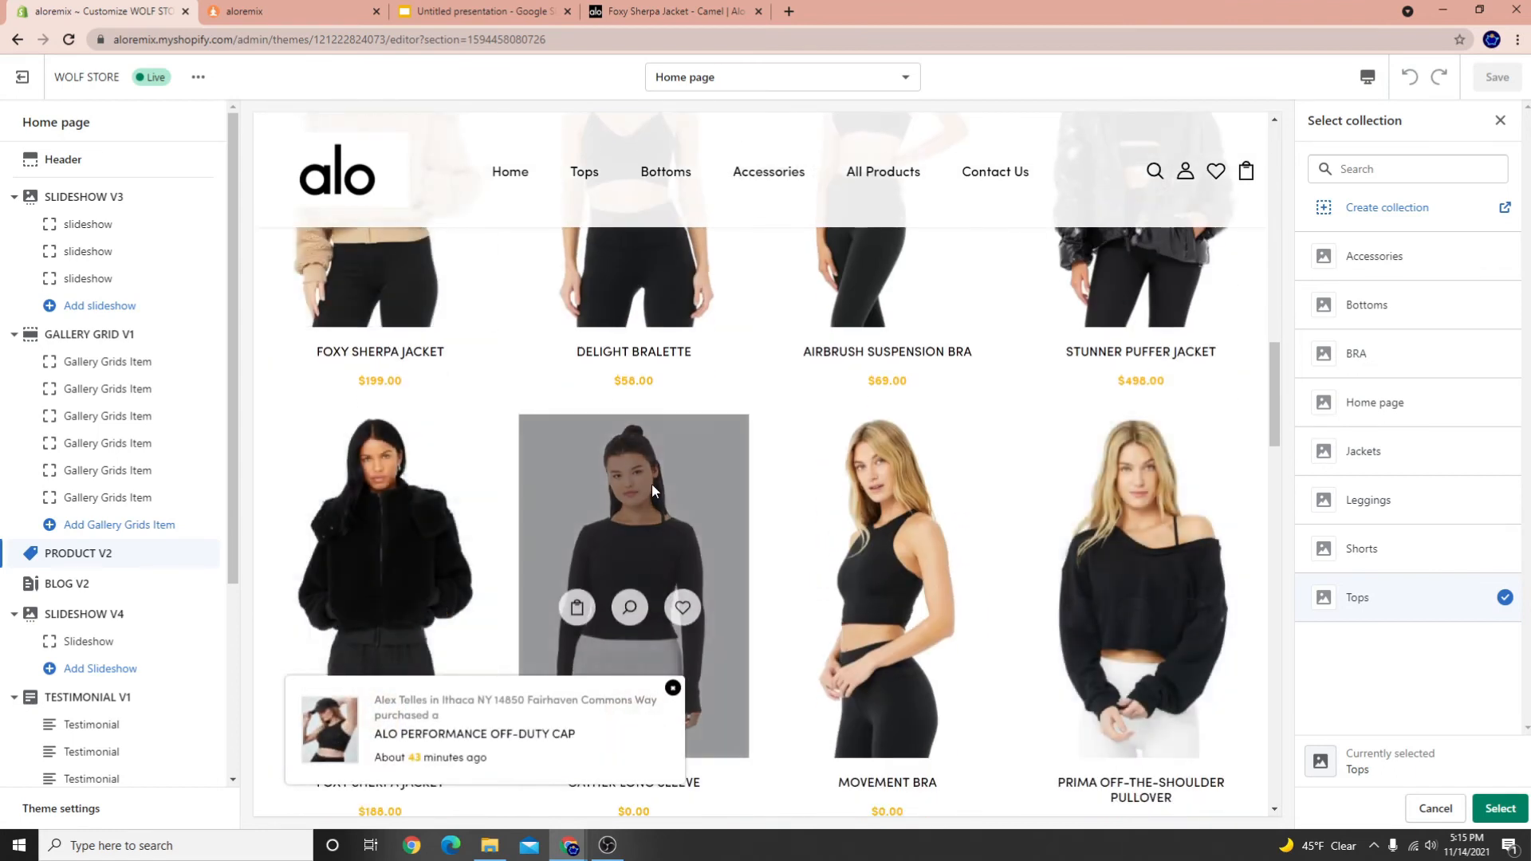
scroll(588, 519, "up", 5)
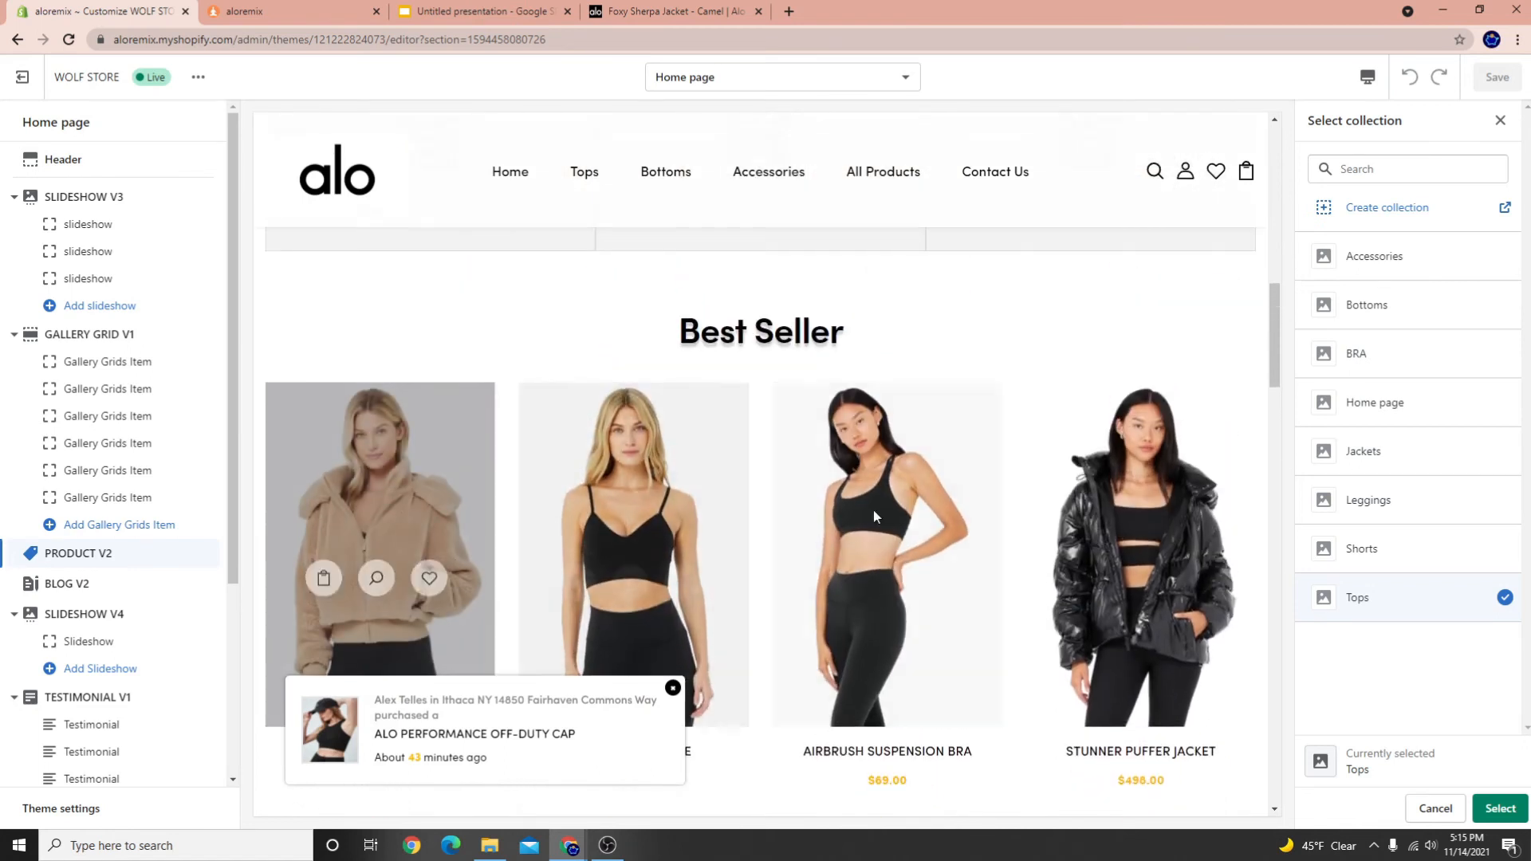
left_click(1499, 807)
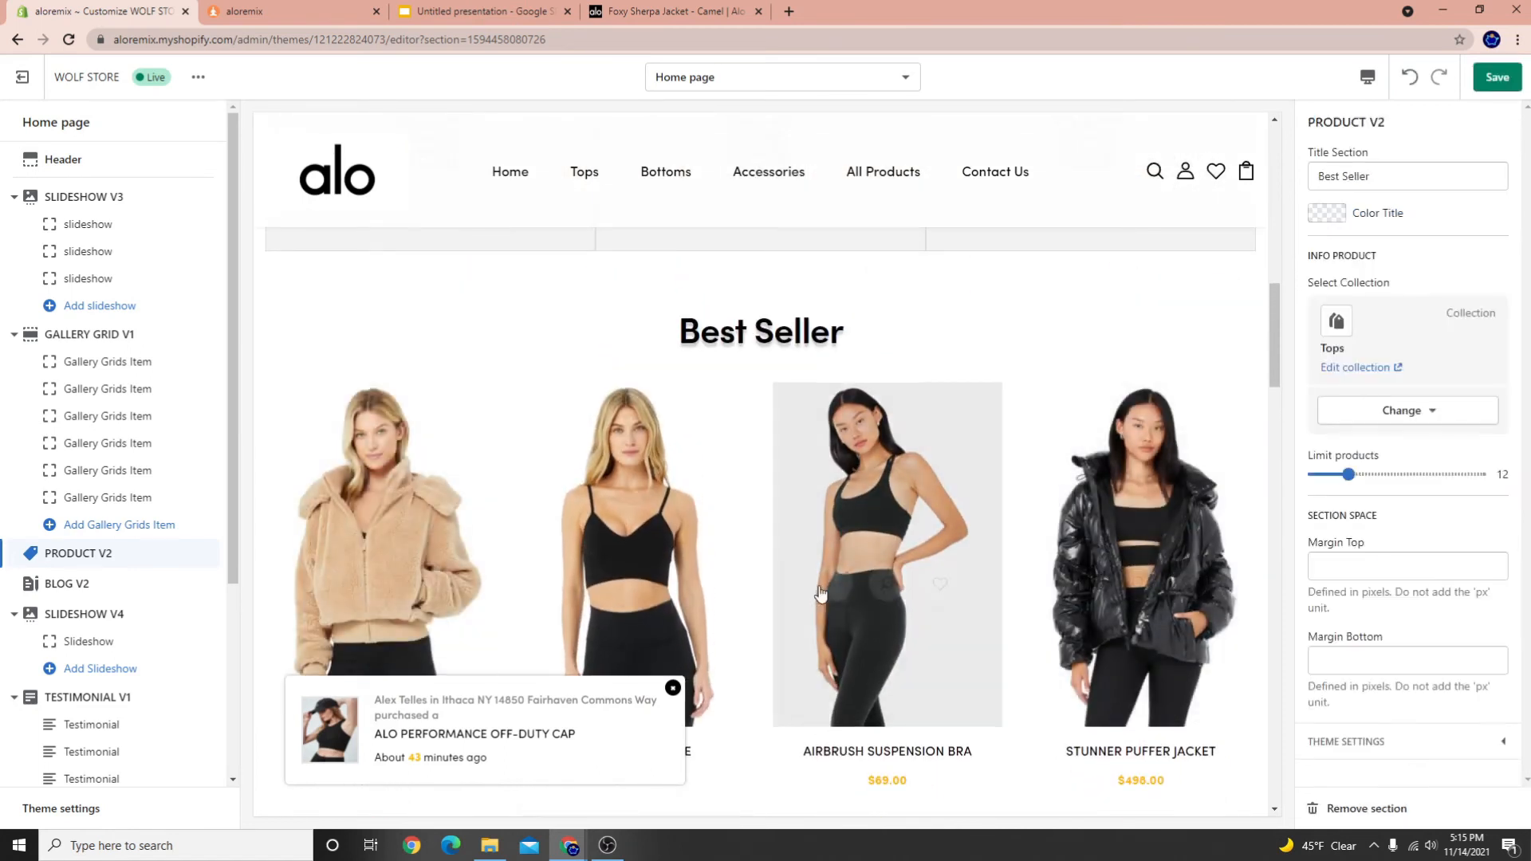
scroll(859, 567, "down", 5)
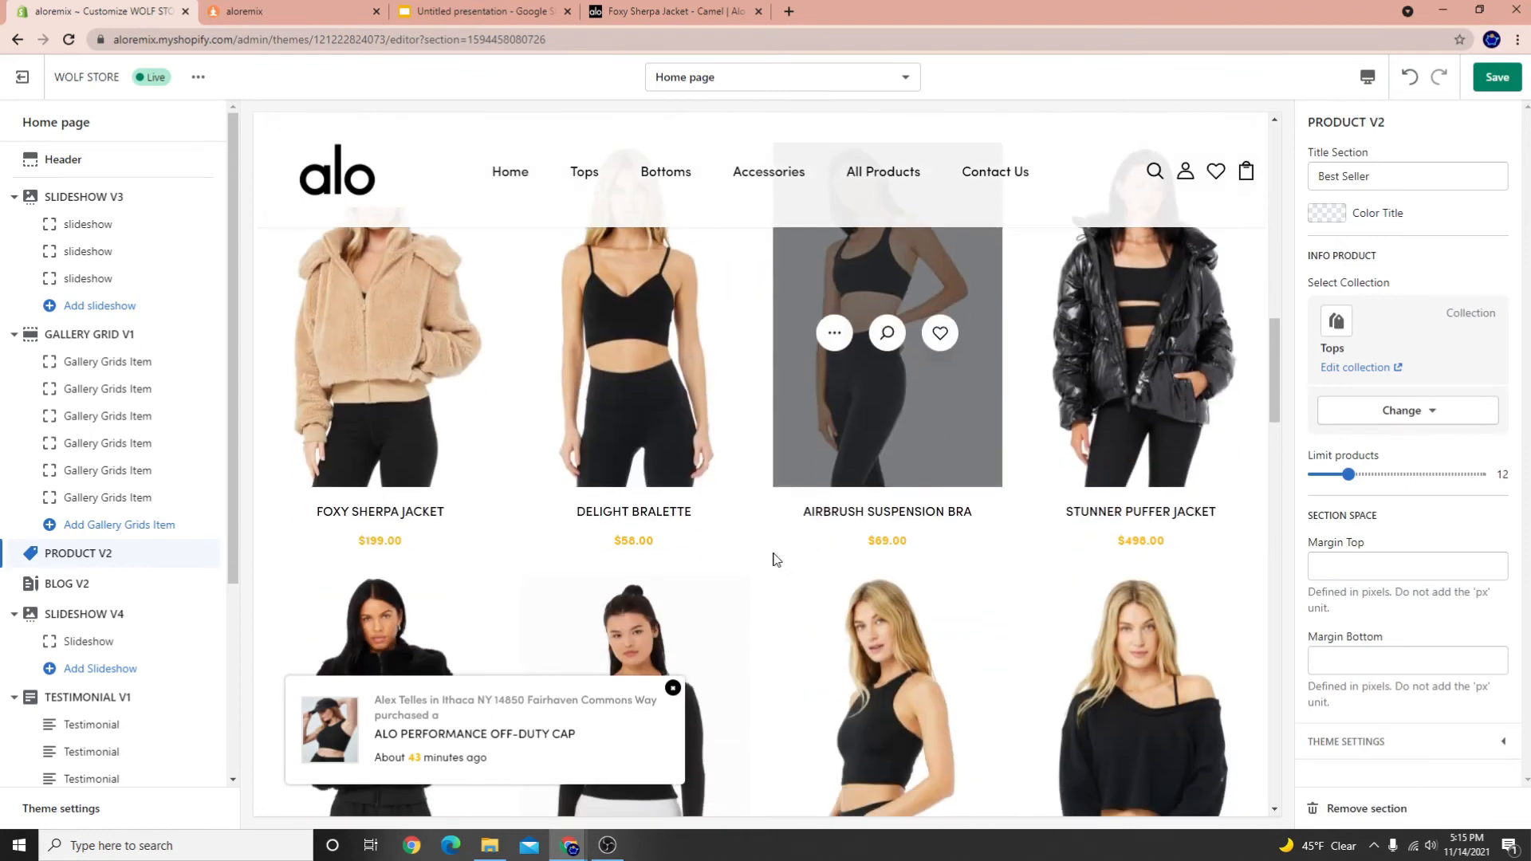
scroll(710, 571, "down", 5)
scroll(727, 547, "up", 5)
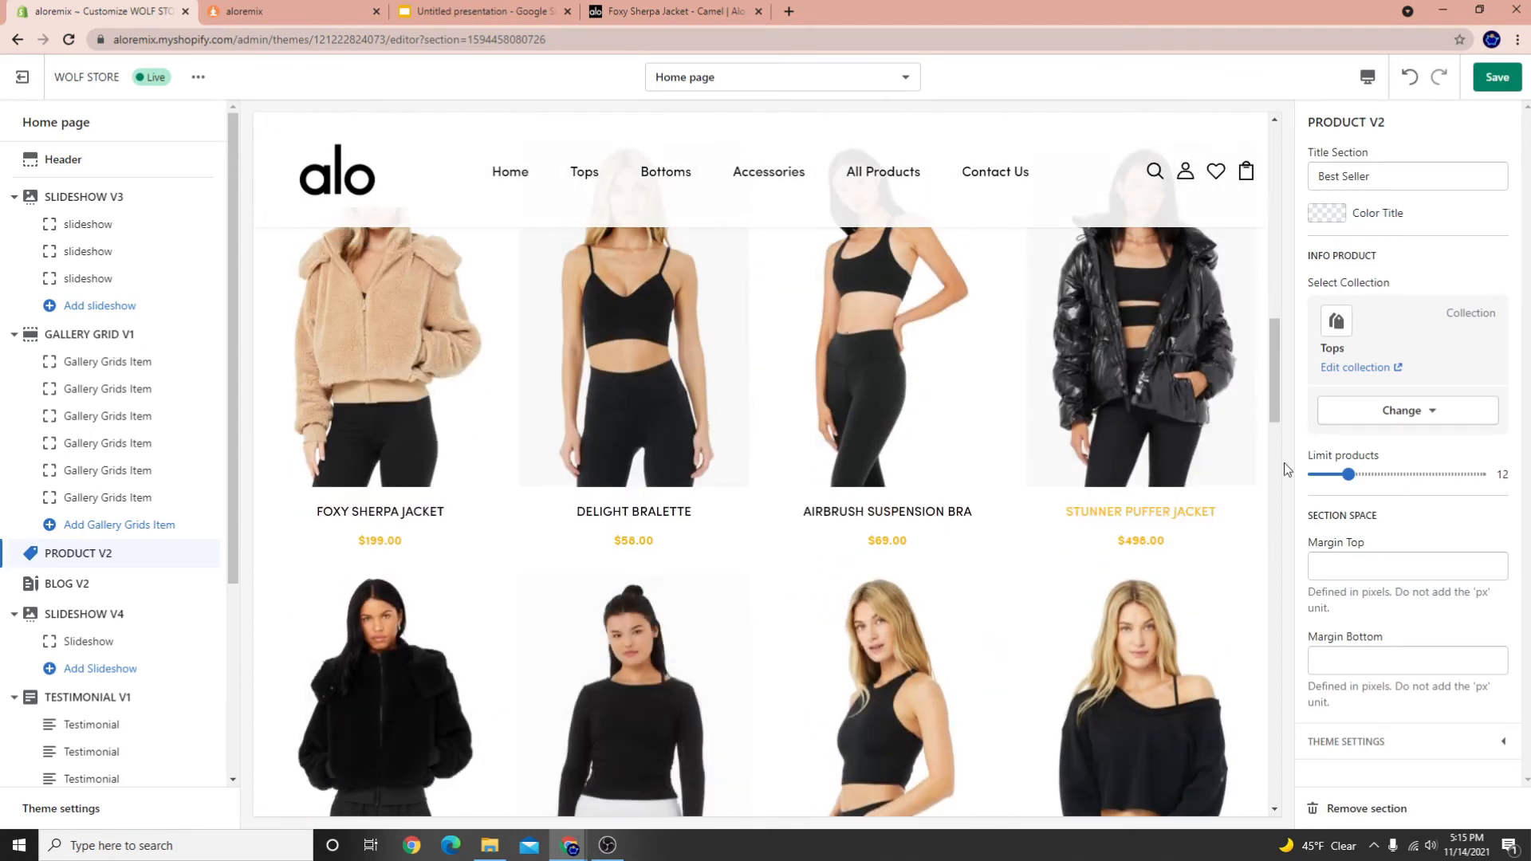
scroll(724, 478, "up", 3)
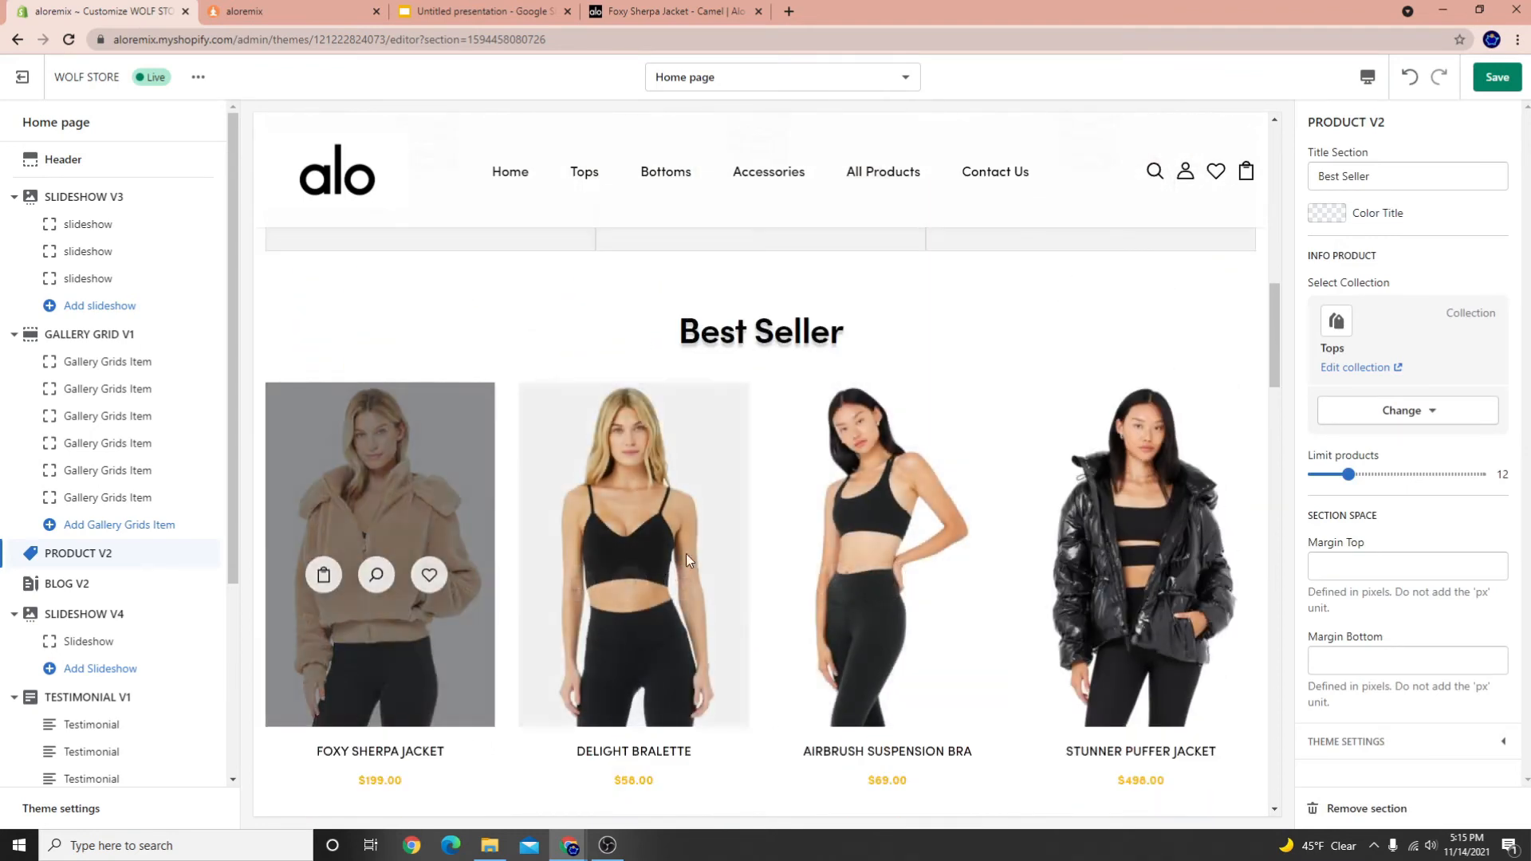
Expand the theme sections available to add to the home page and examine the PRODUCT V1 to V5 options
scroll(92, 701, "down", 4)
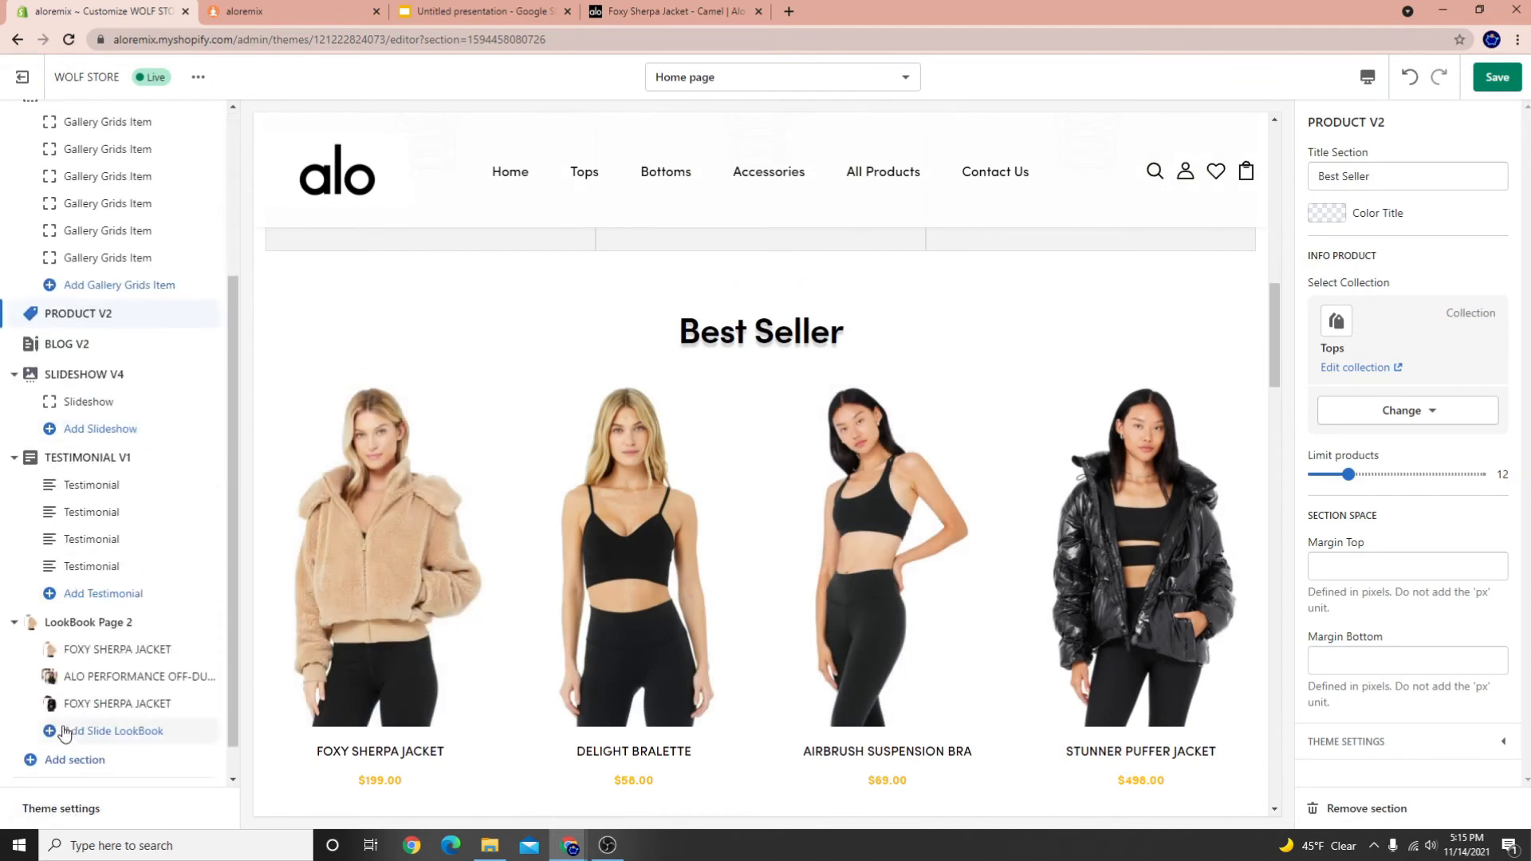
left_click(97, 724)
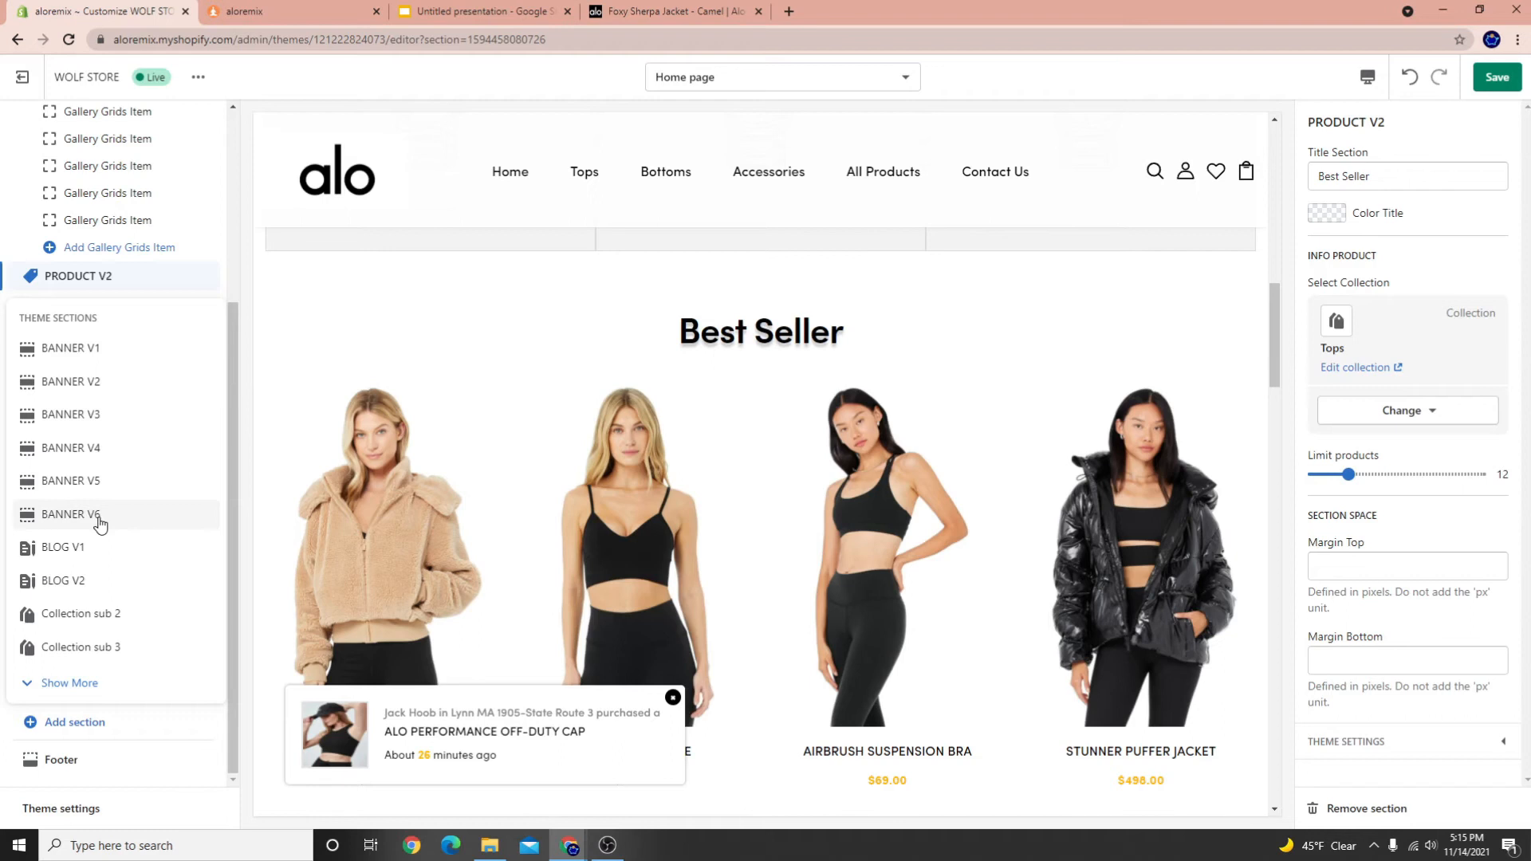
left_click(45, 684)
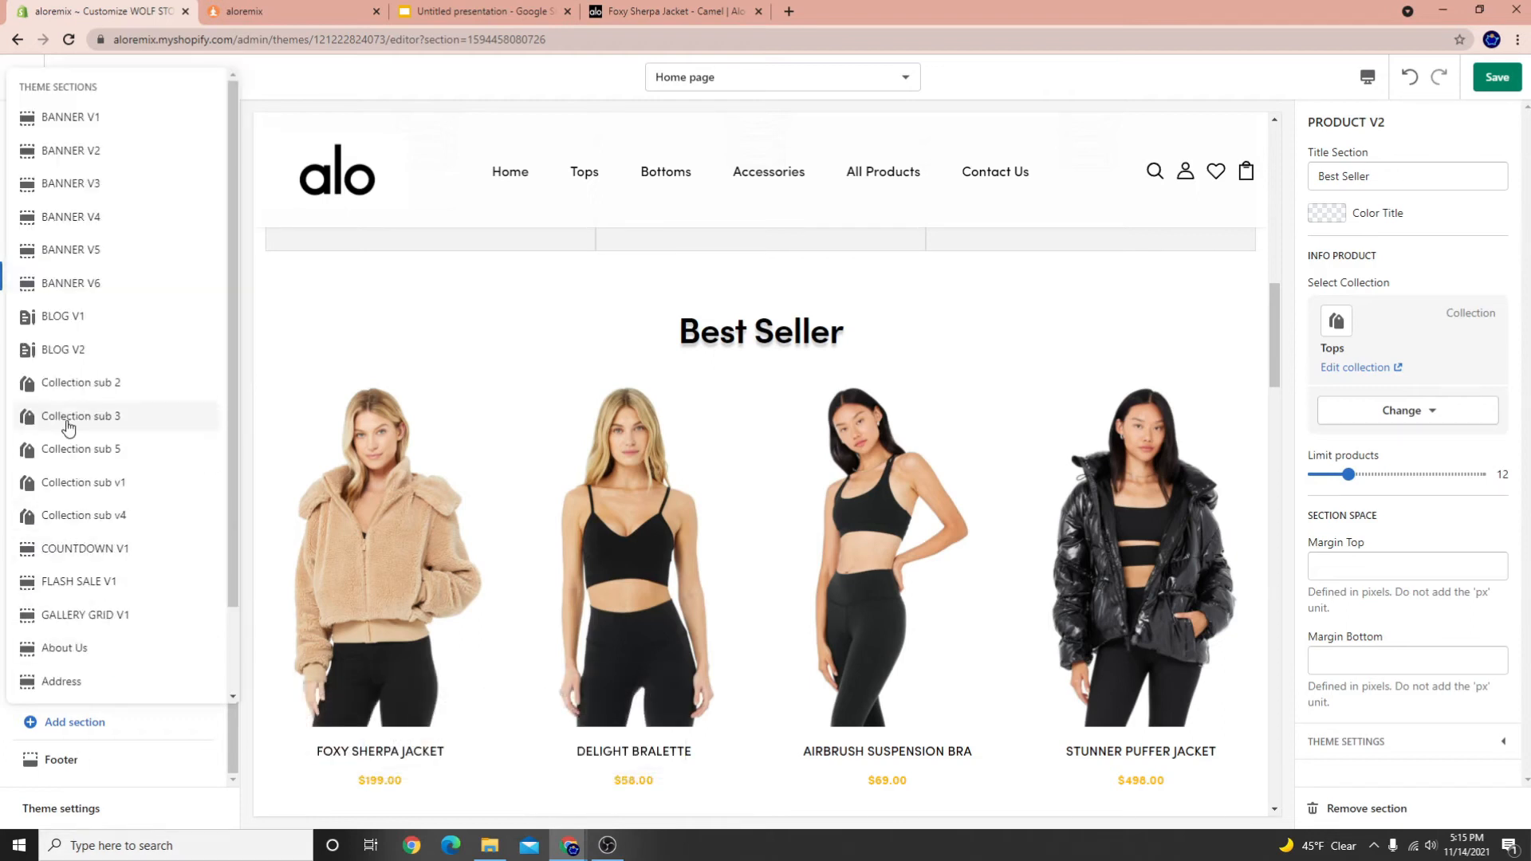
scroll(69, 430, "down", 2)
left_click(64, 686)
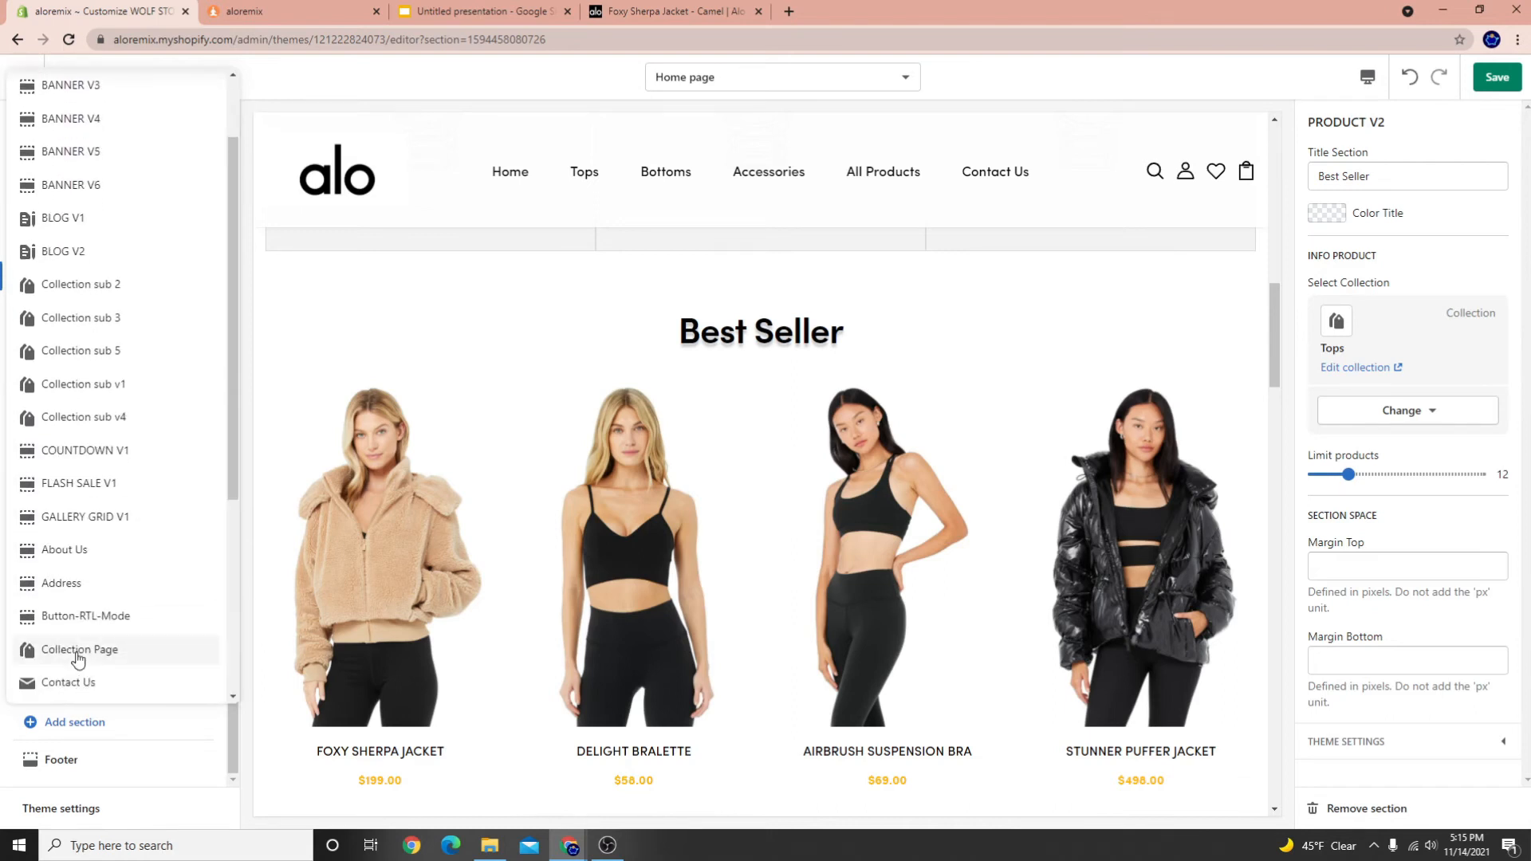
scroll(64, 662, "down", 4)
left_click(68, 682)
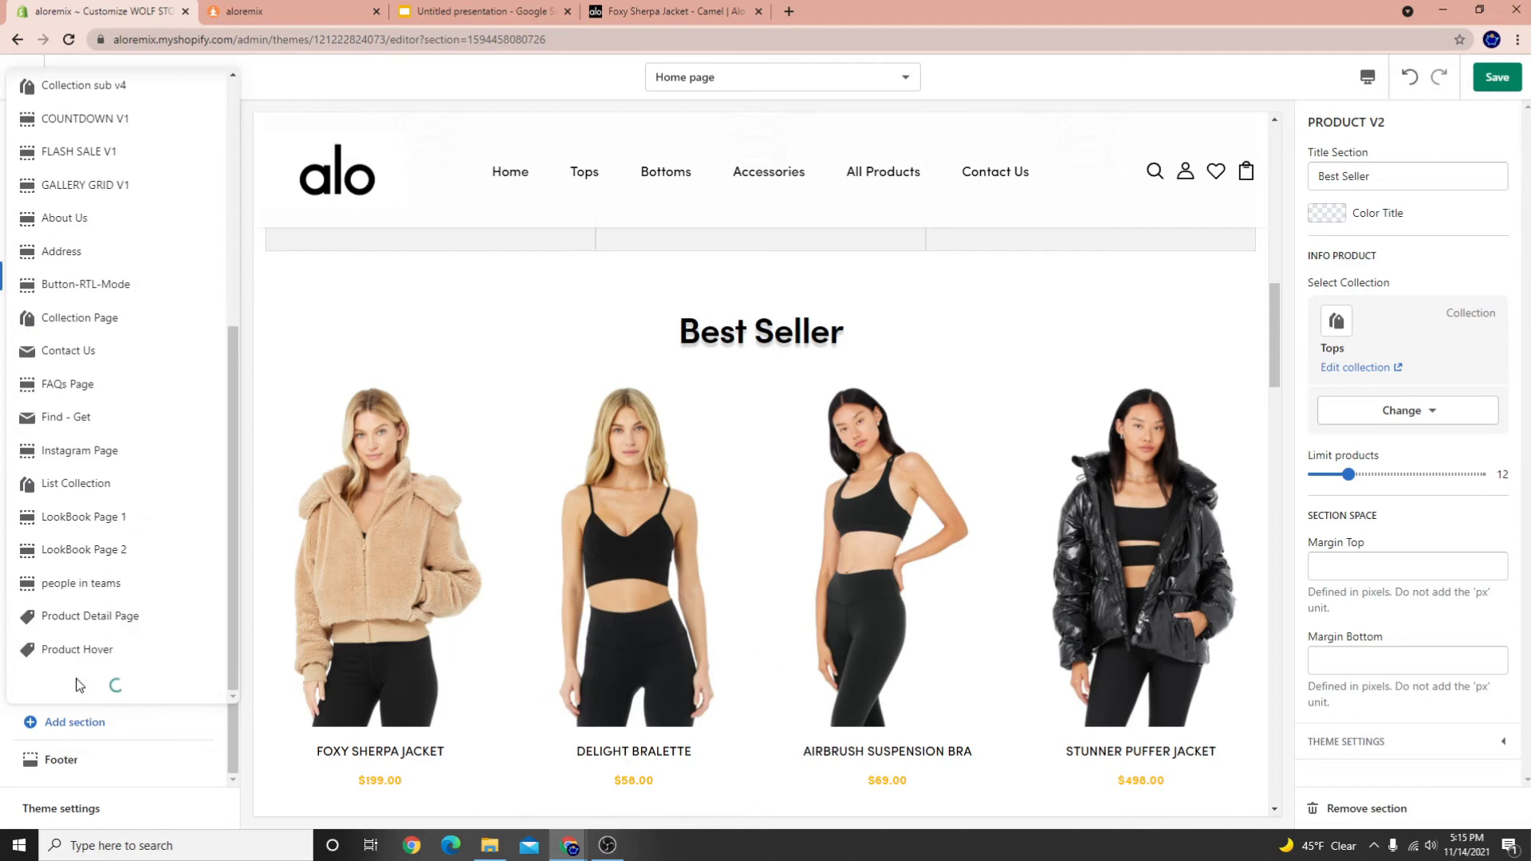
scroll(127, 638, "down", 4)
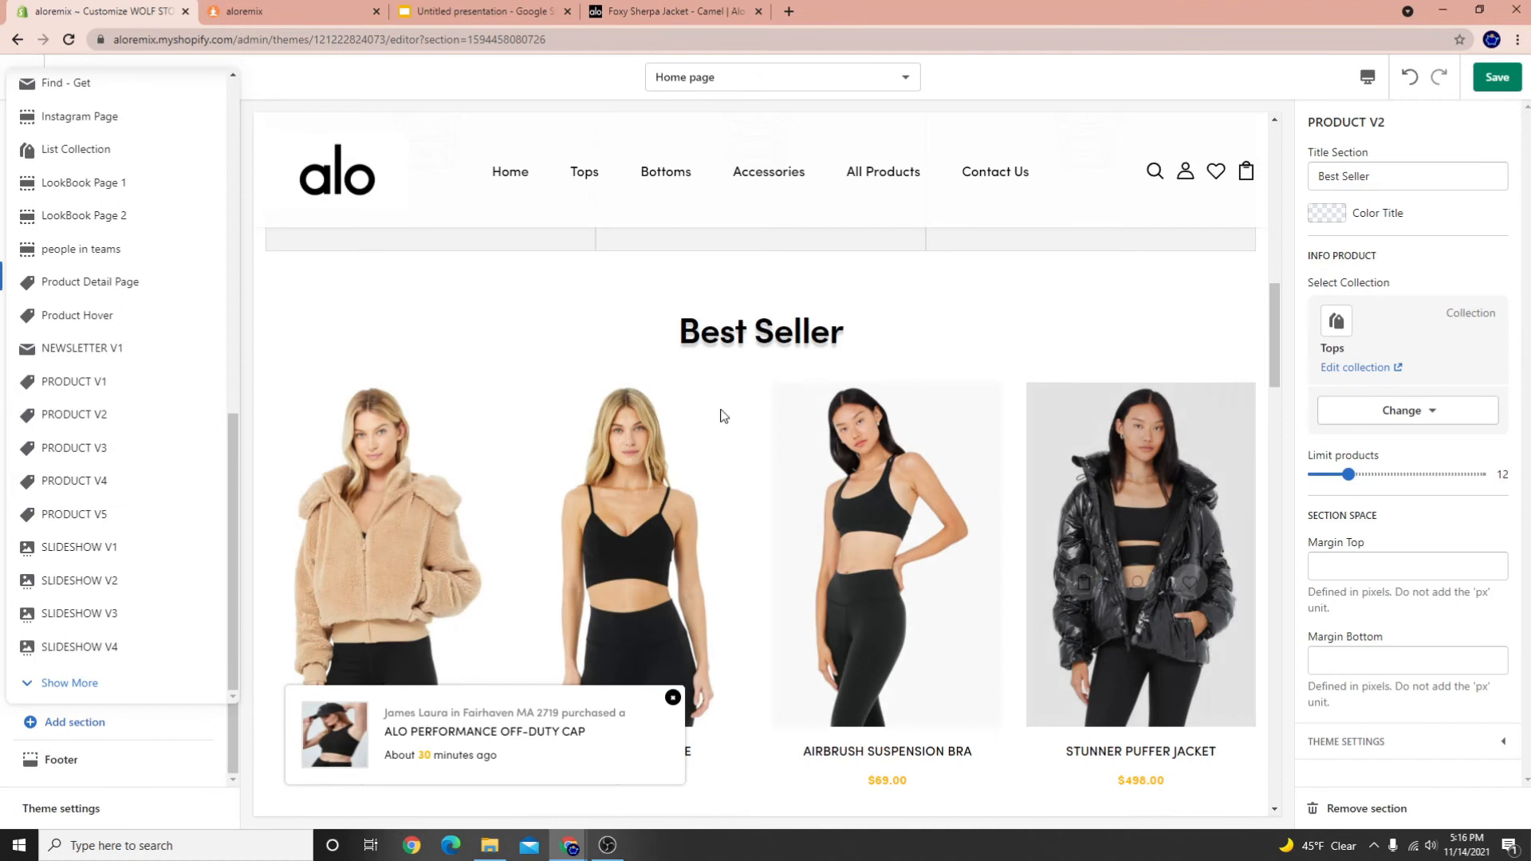
Review the Best Seller product grid in the preview, close the section list and highlight the grid's heading
scroll(520, 355, "down", 2)
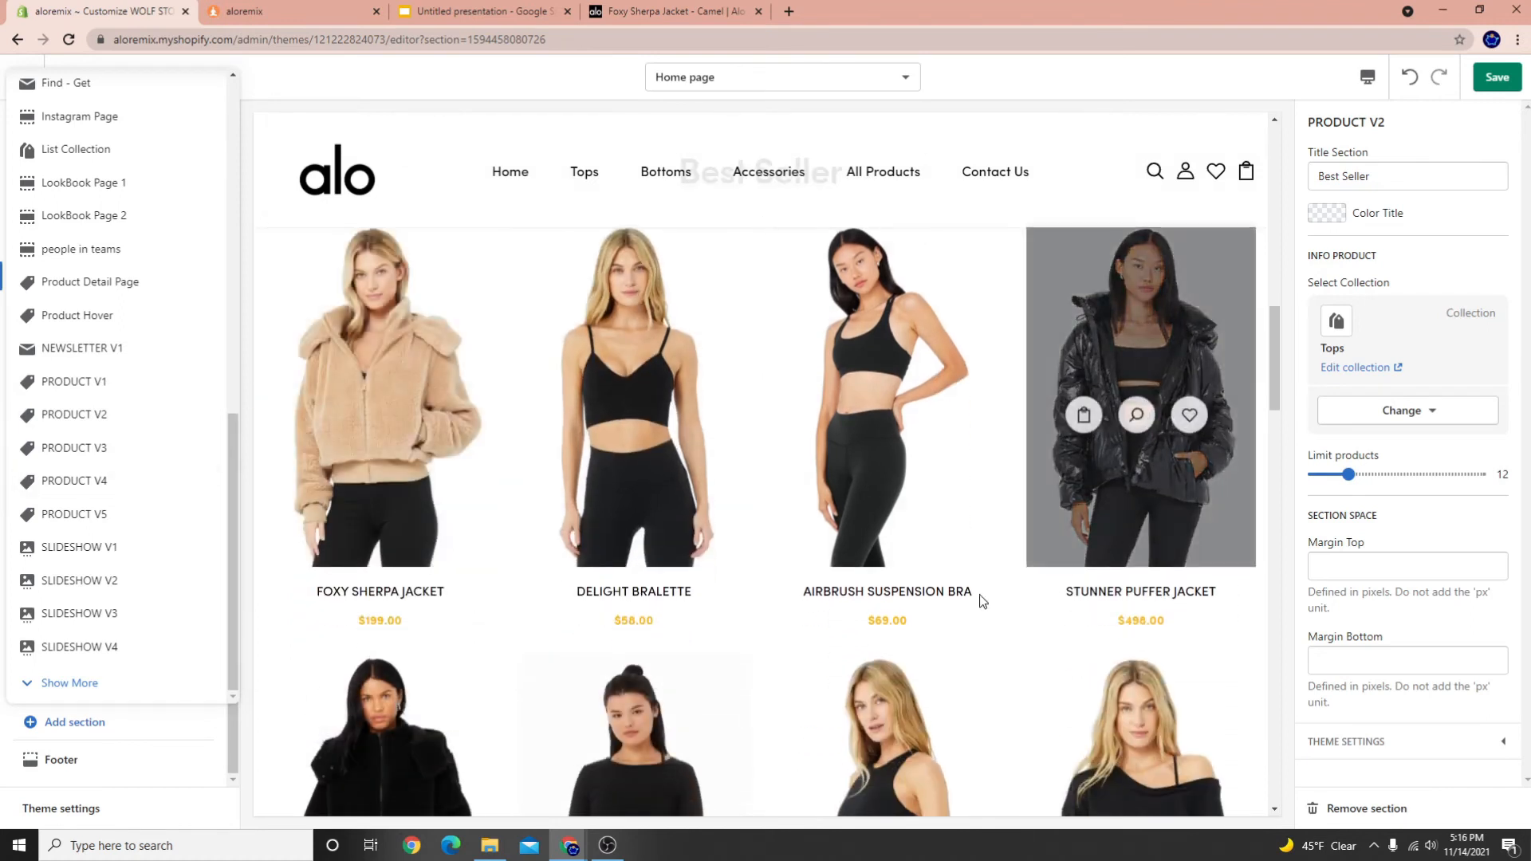
scroll(572, 457, "down", 4)
scroll(414, 520, "up", 6)
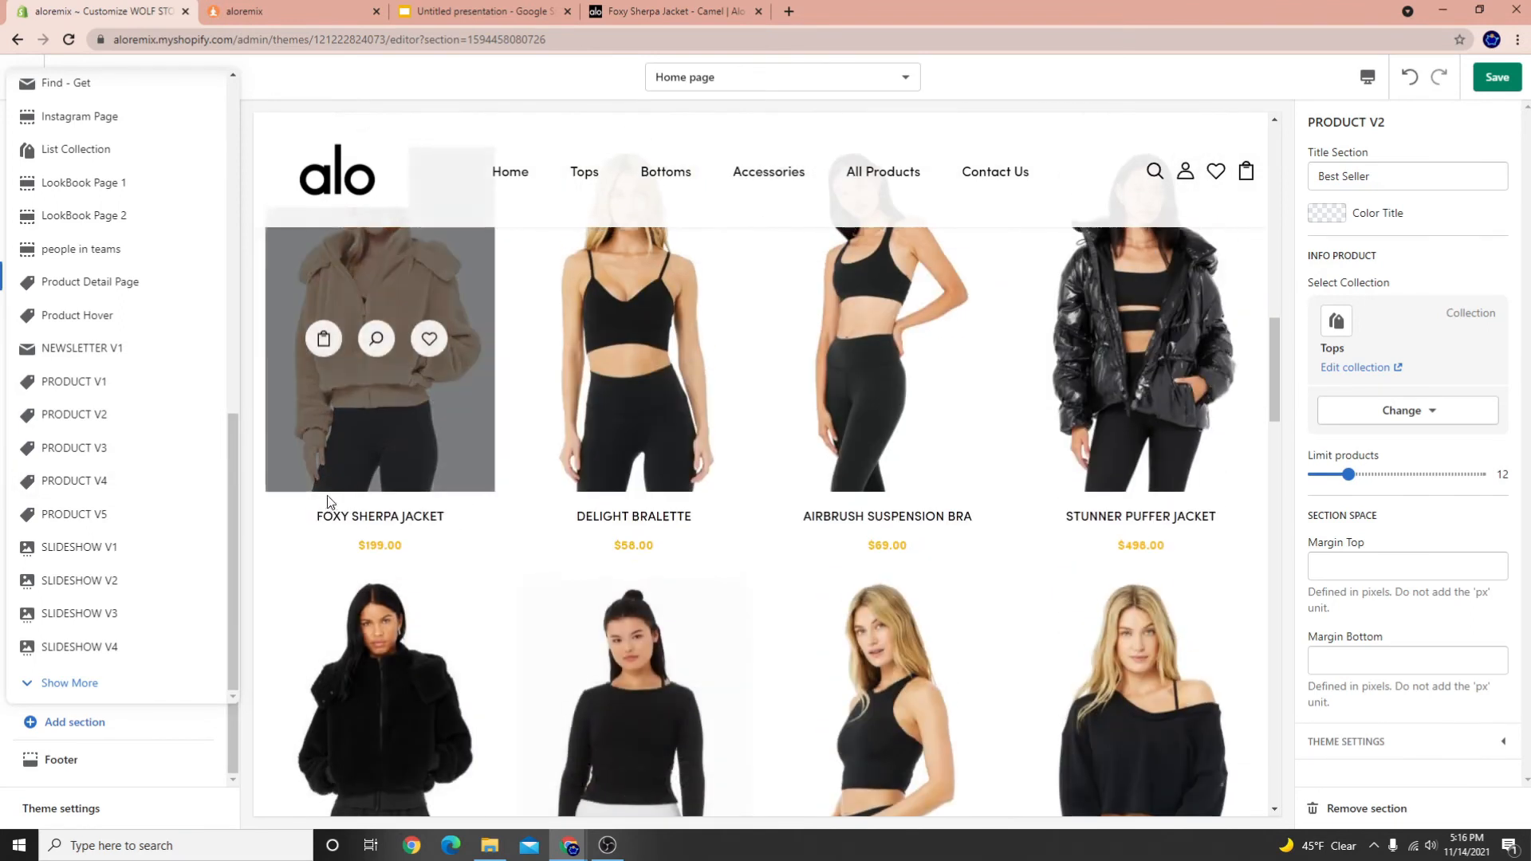
left_click(437, 309)
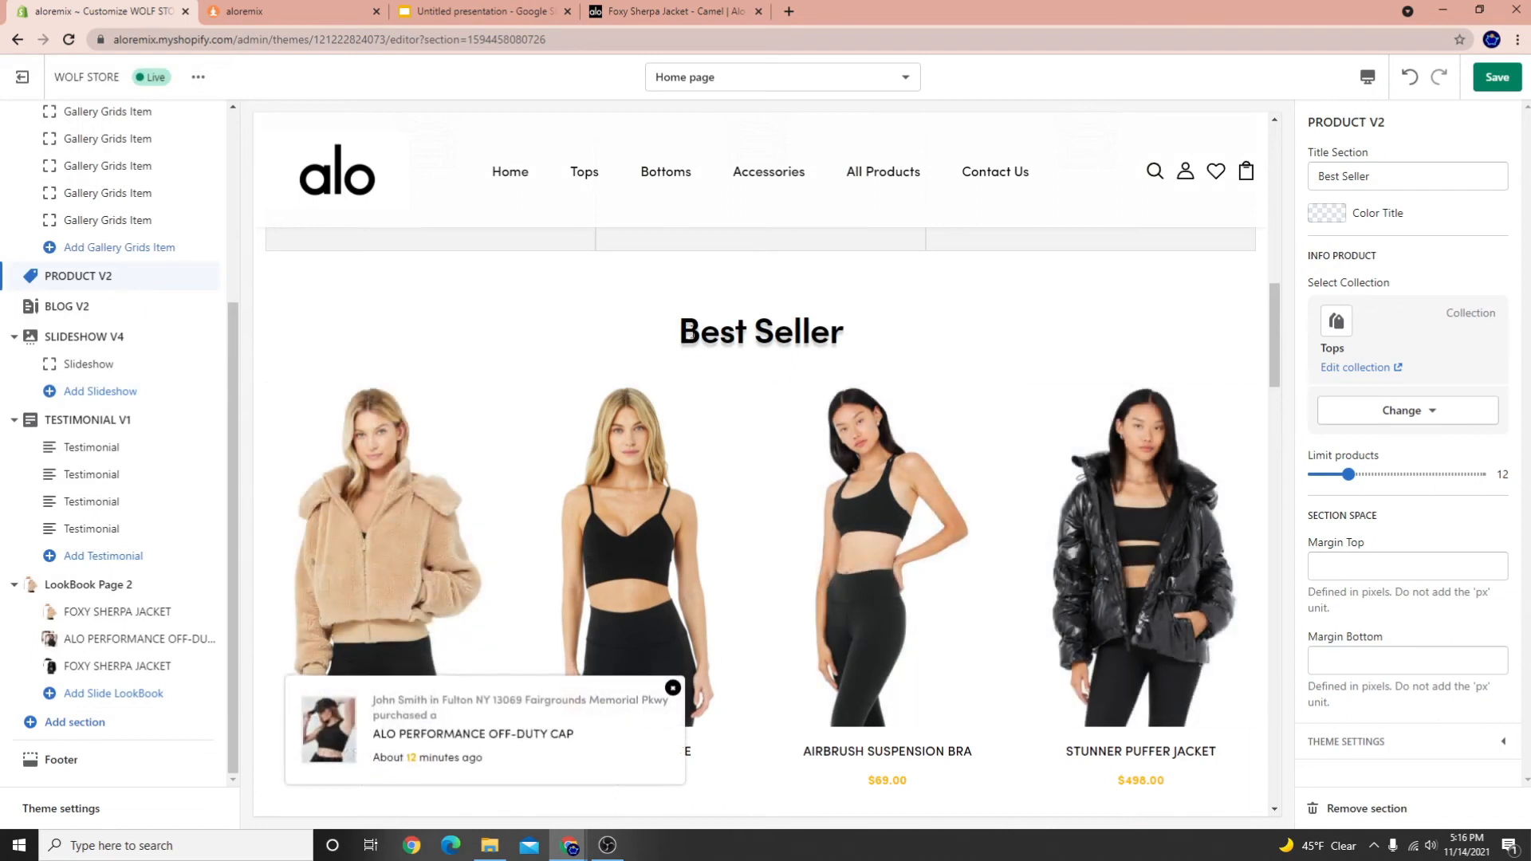
left_click_drag(689, 332, 827, 326)
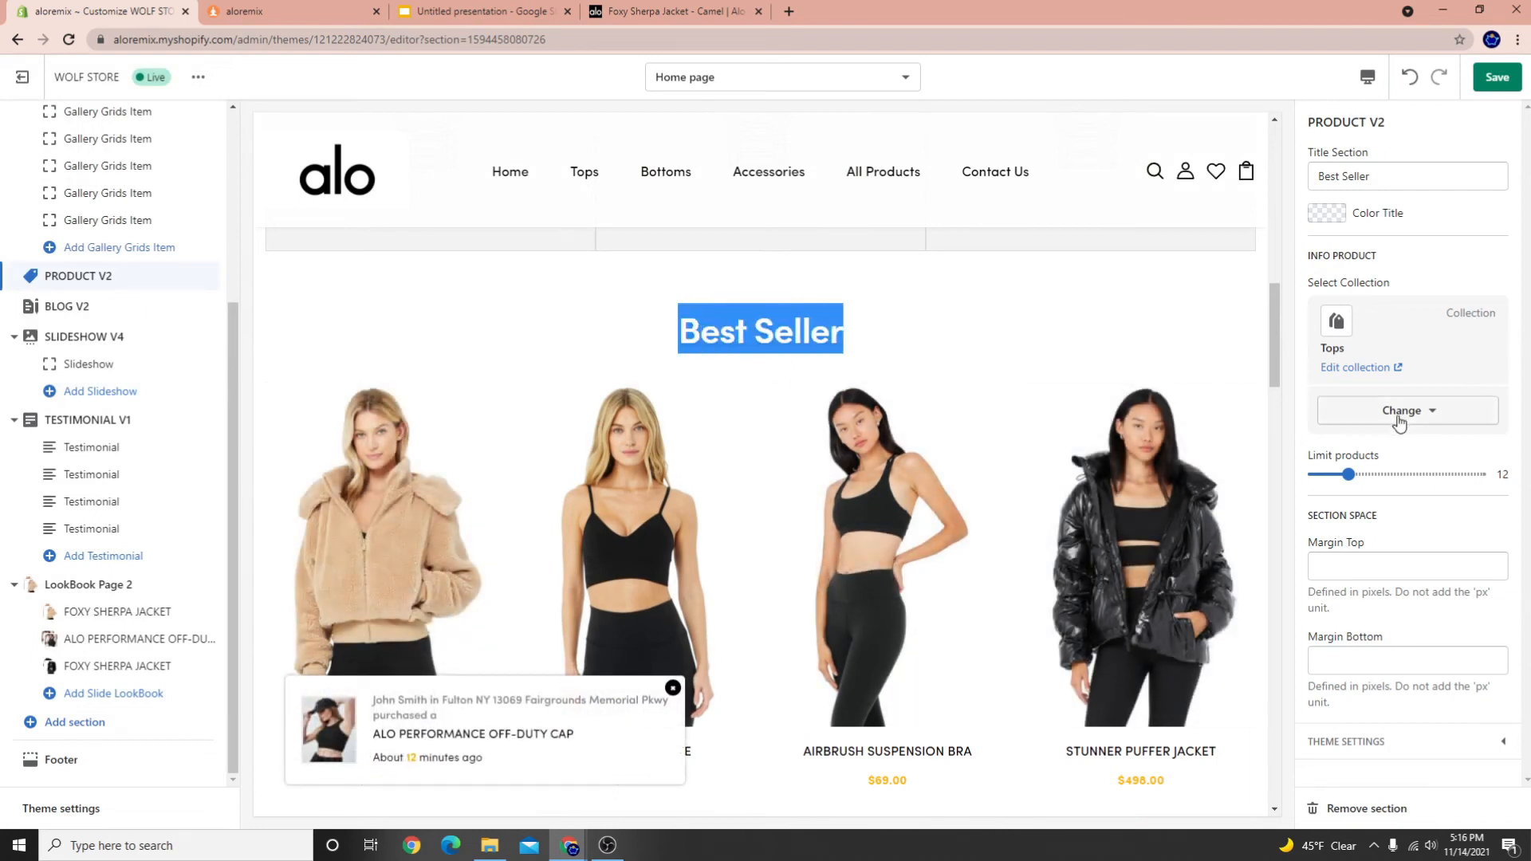
Change the PRODUCT V2 section title to SHOP OUR TOPS and highlight the new heading in the preview
double_click(1404, 177)
key("BackSpace")
type("SHOP OUR T")
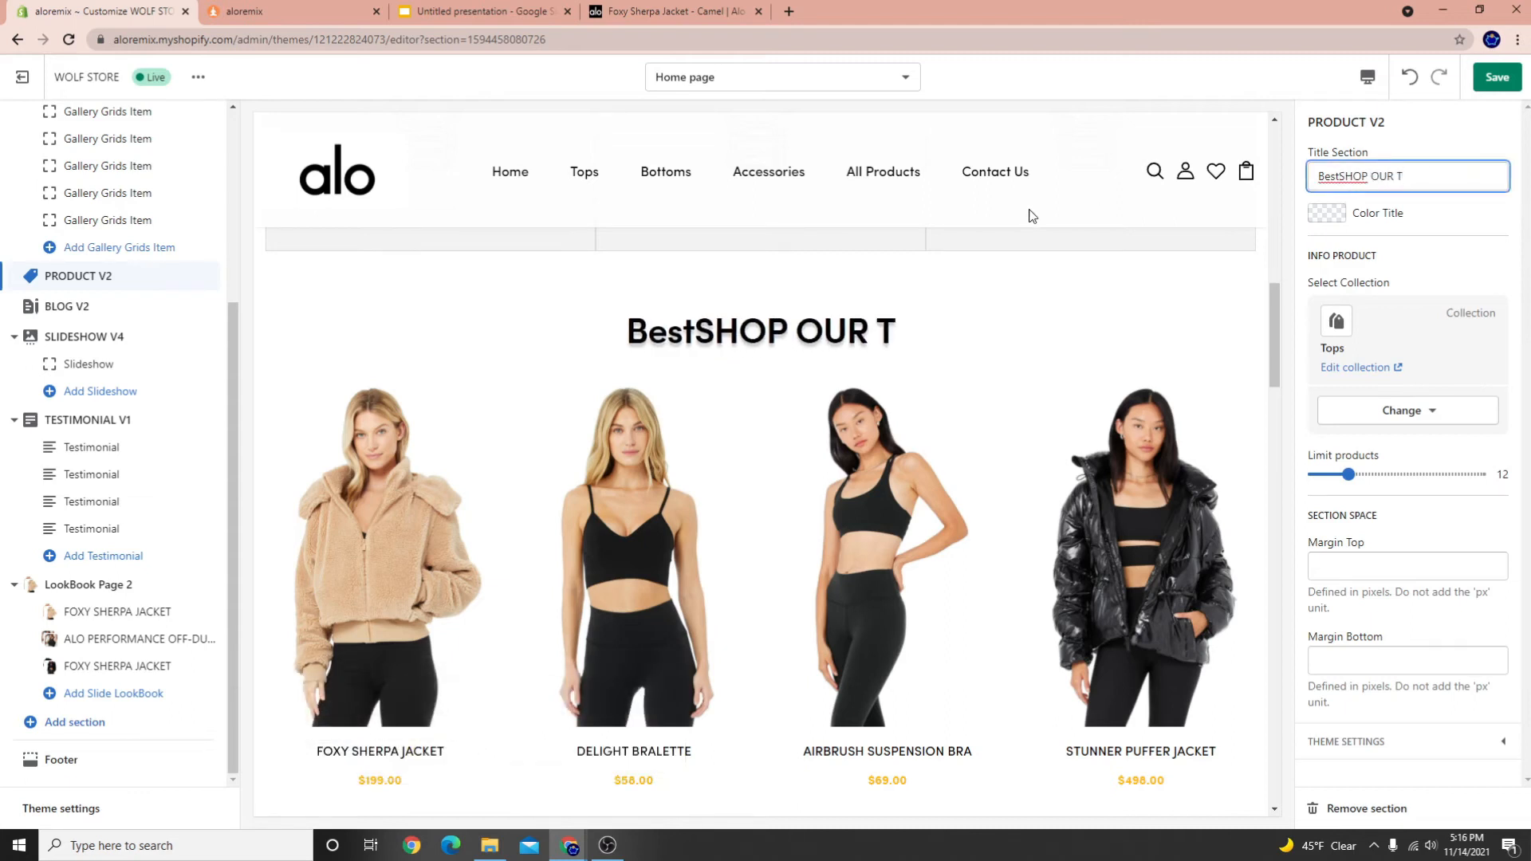
type("OPS")
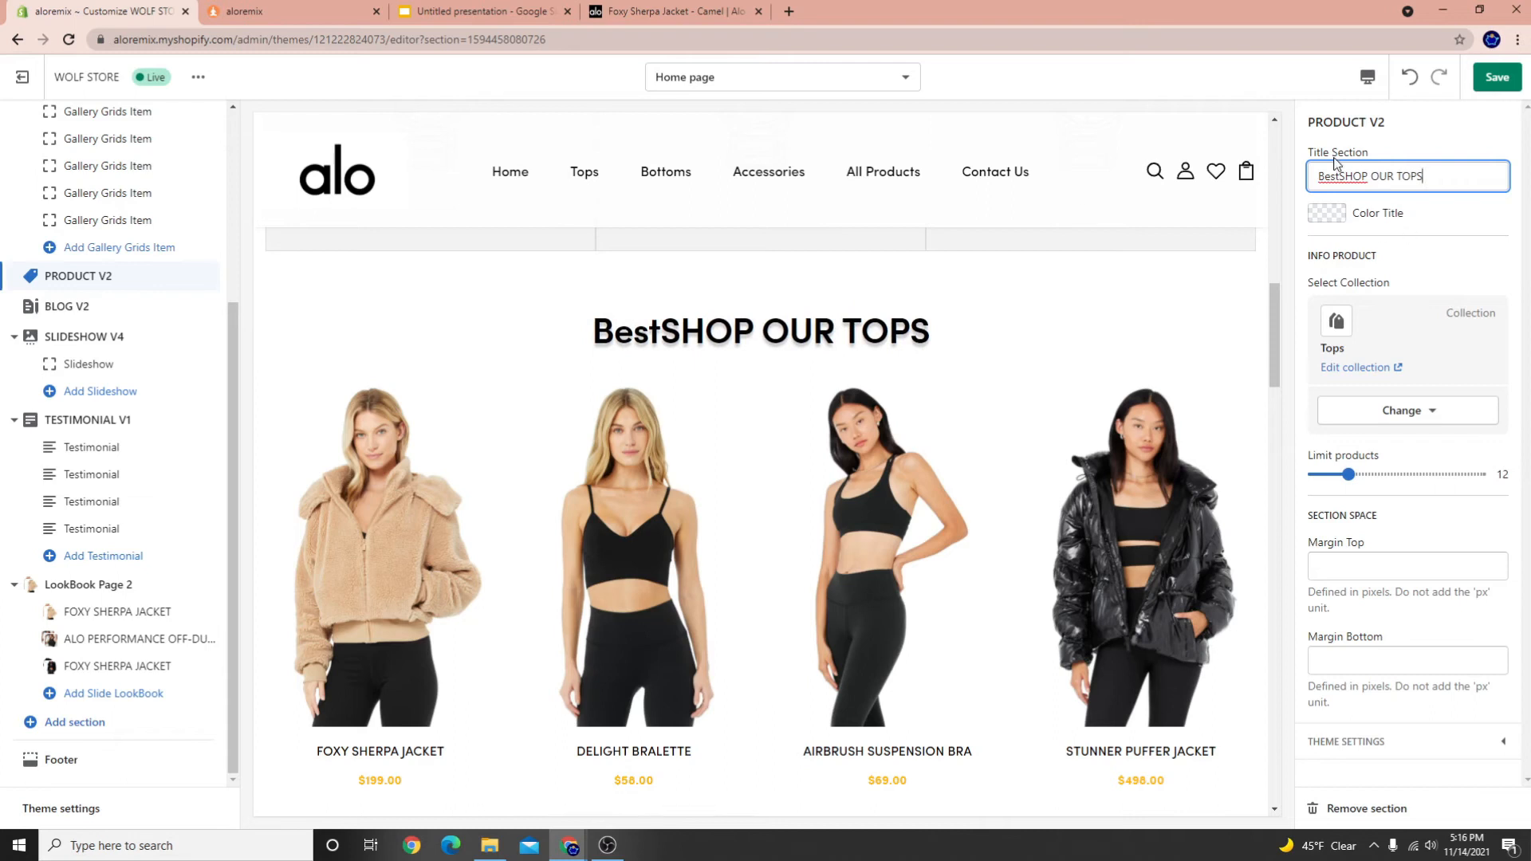
key("BackSpace")
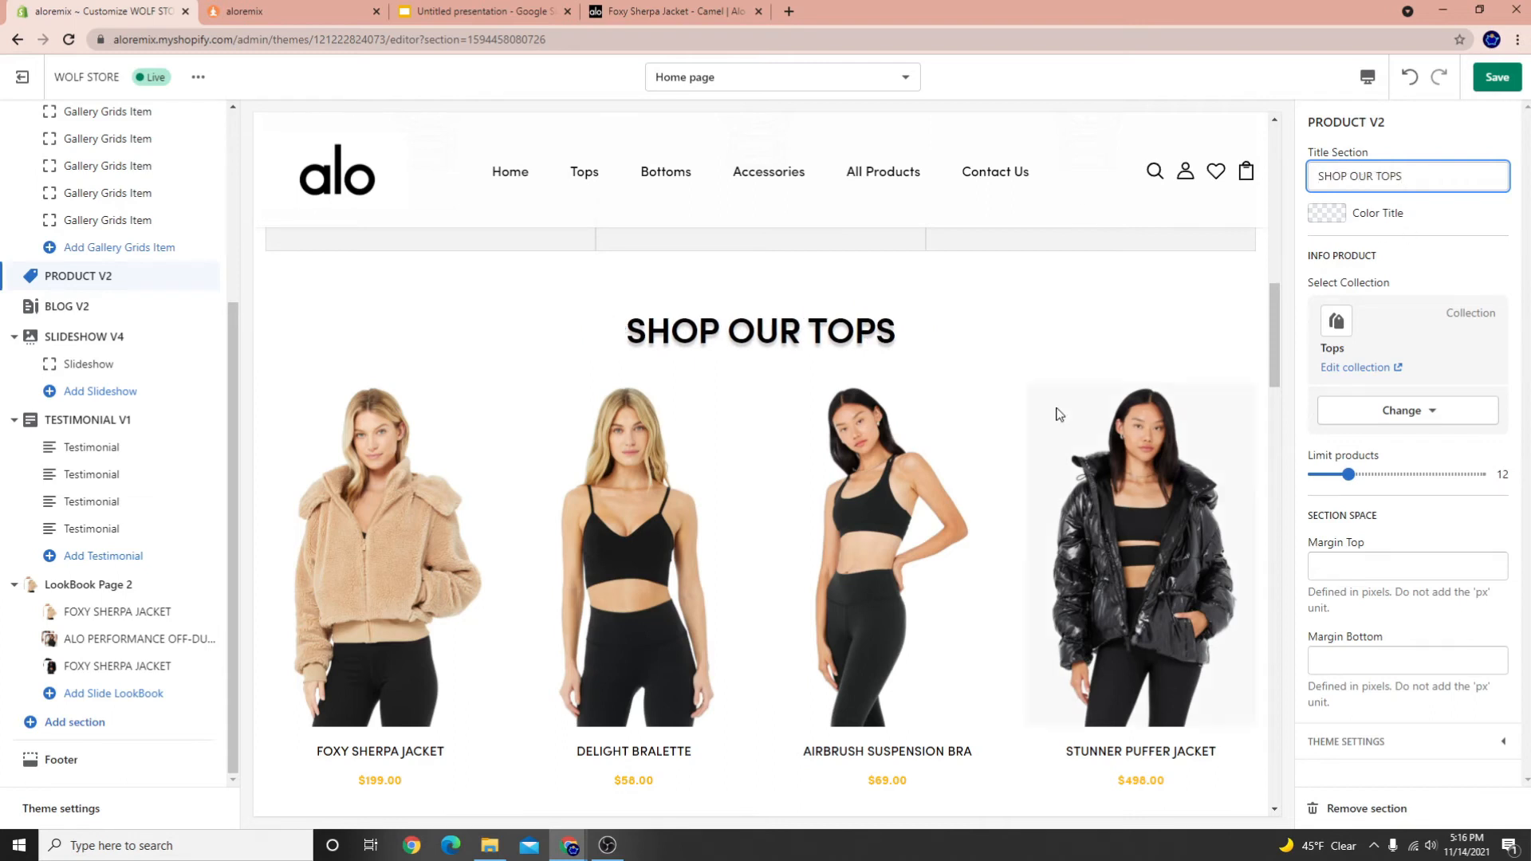
left_click_drag(628, 333, 917, 375)
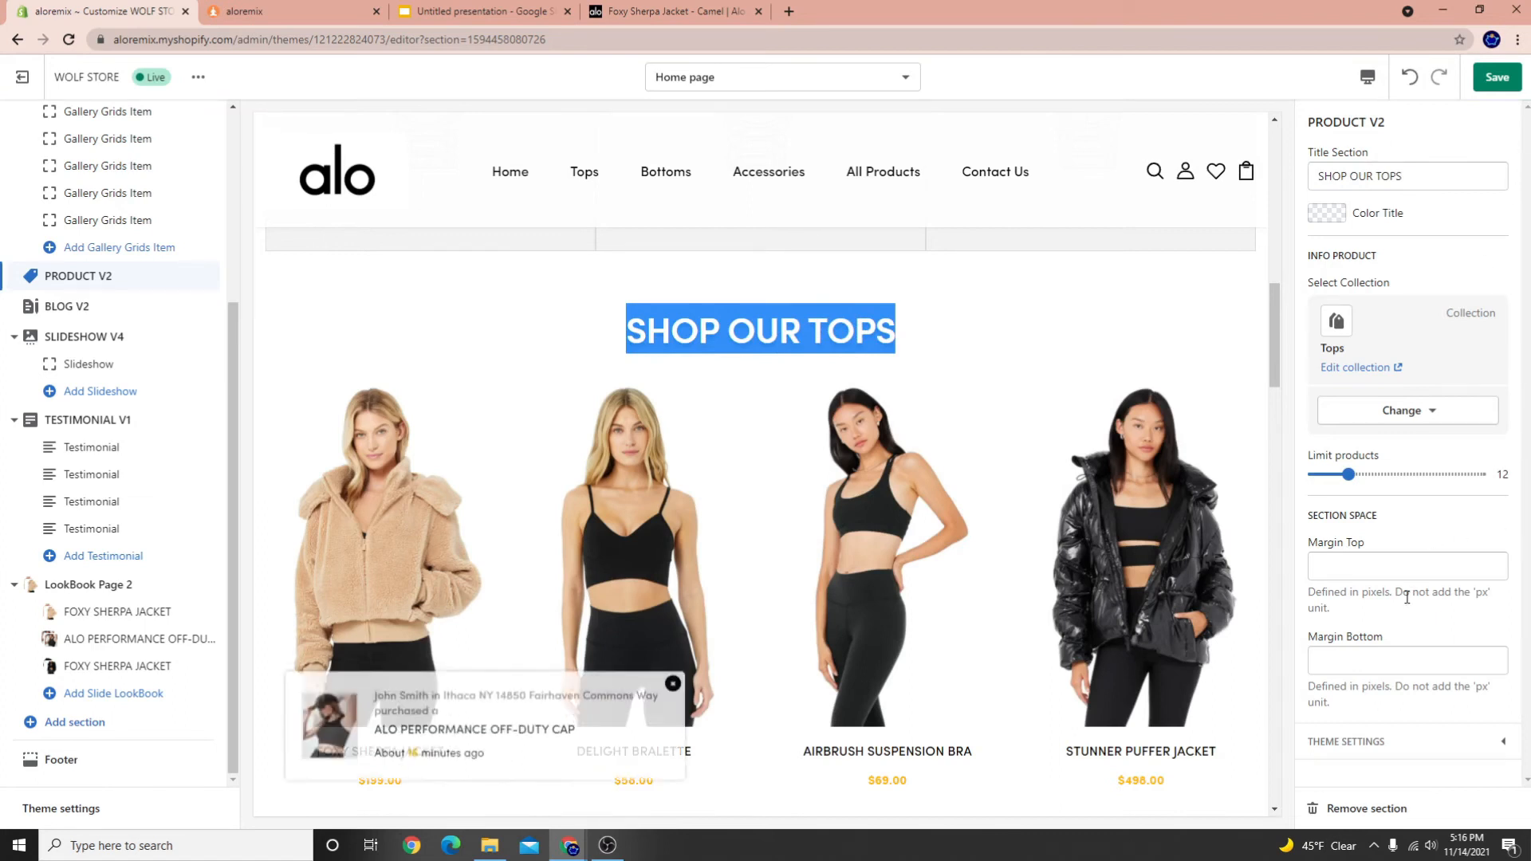
Check the PRODUCT V2 margin fields, review the tops grid in the preview and save the theme
left_click(1338, 662)
left_click(1343, 574)
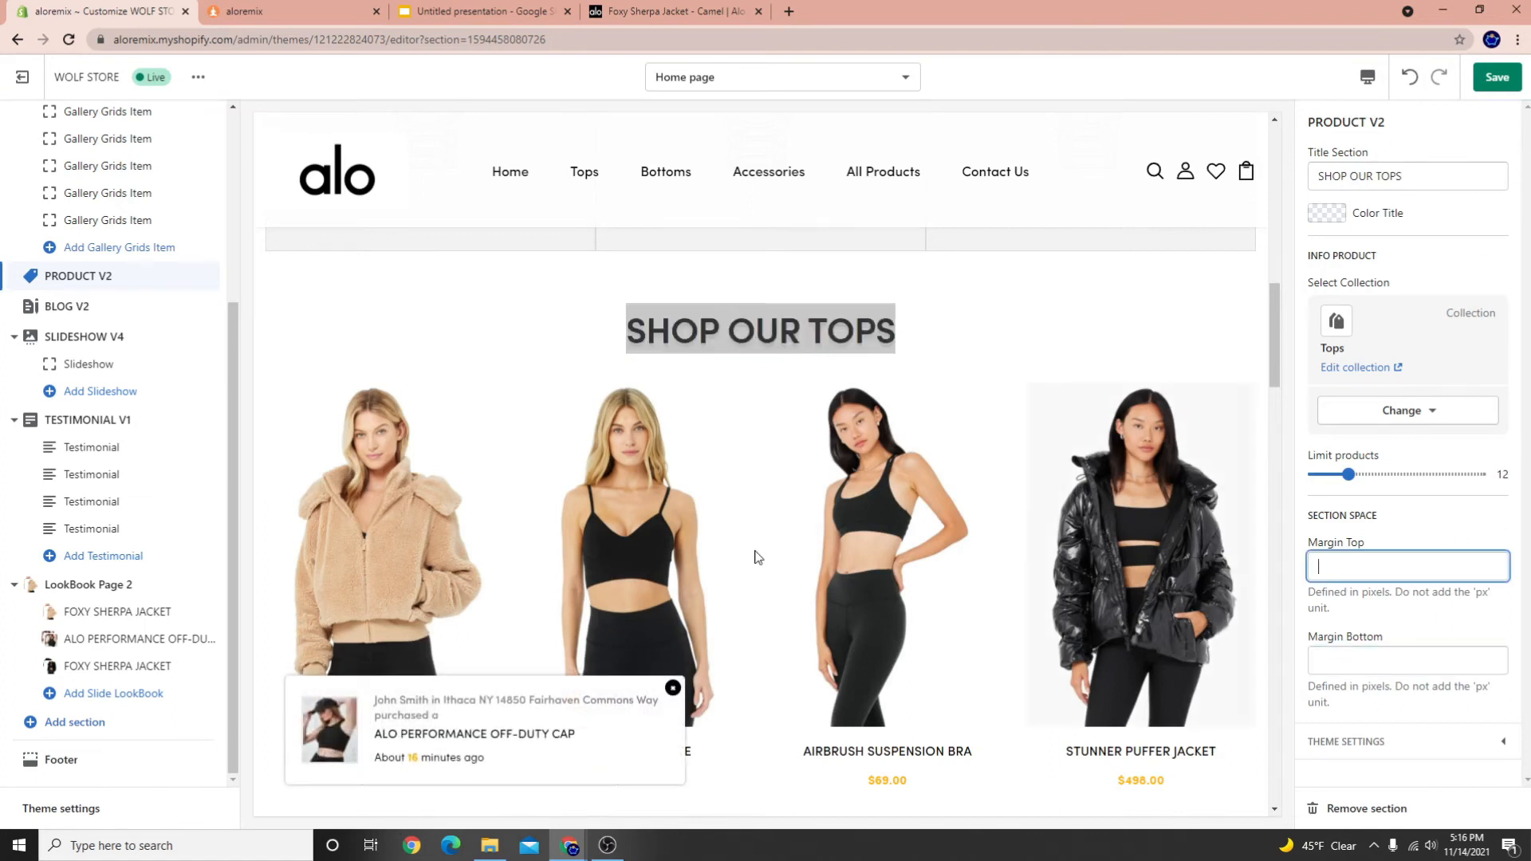
scroll(755, 554, "down", 5)
scroll(719, 530, "up", 7)
scroll(718, 511, "down", 8)
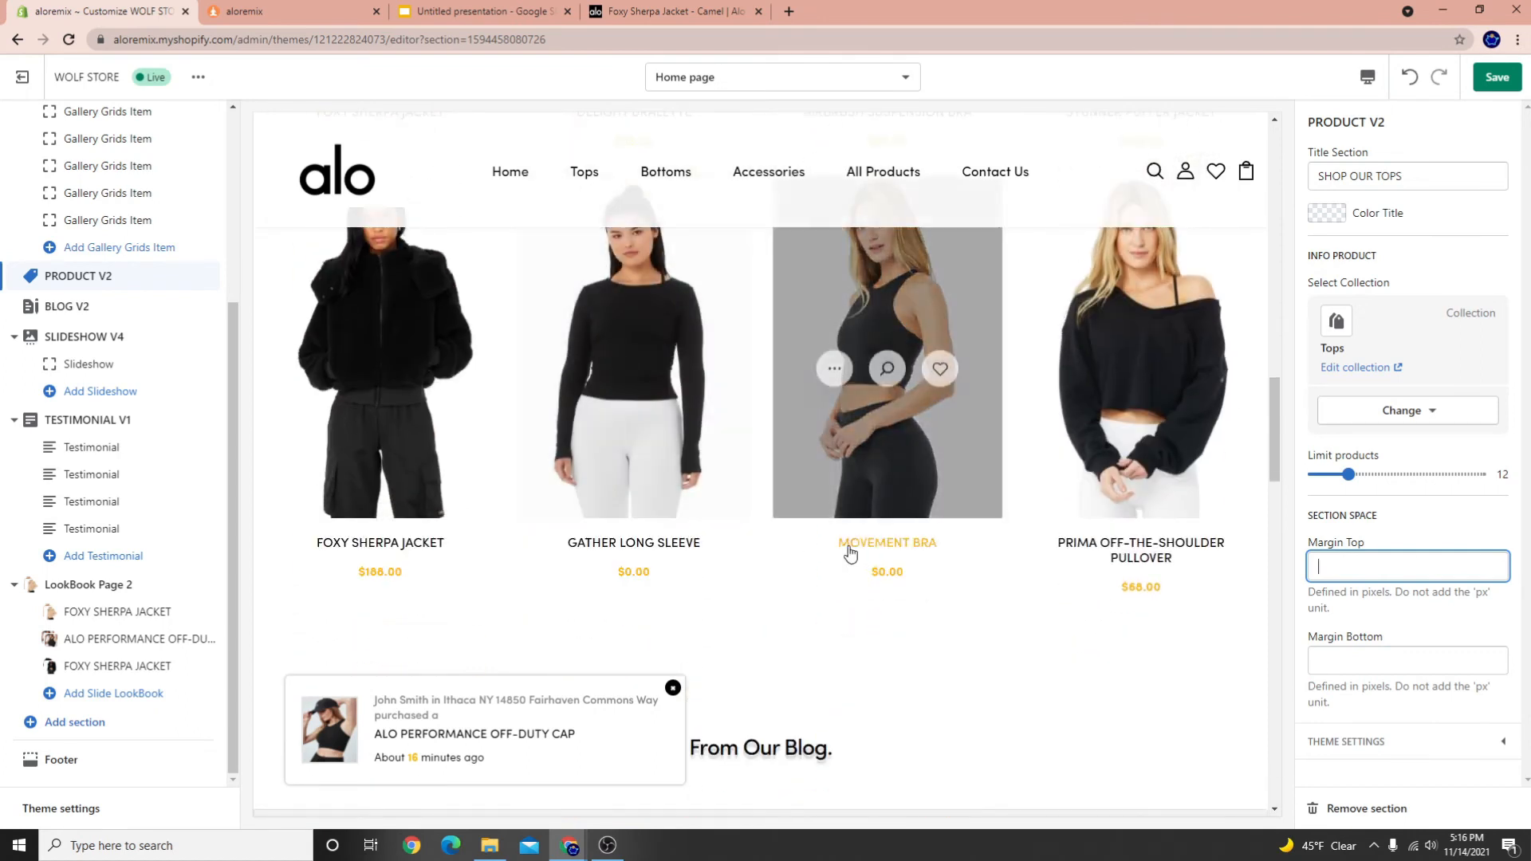
scroll(717, 558, "up", 5)
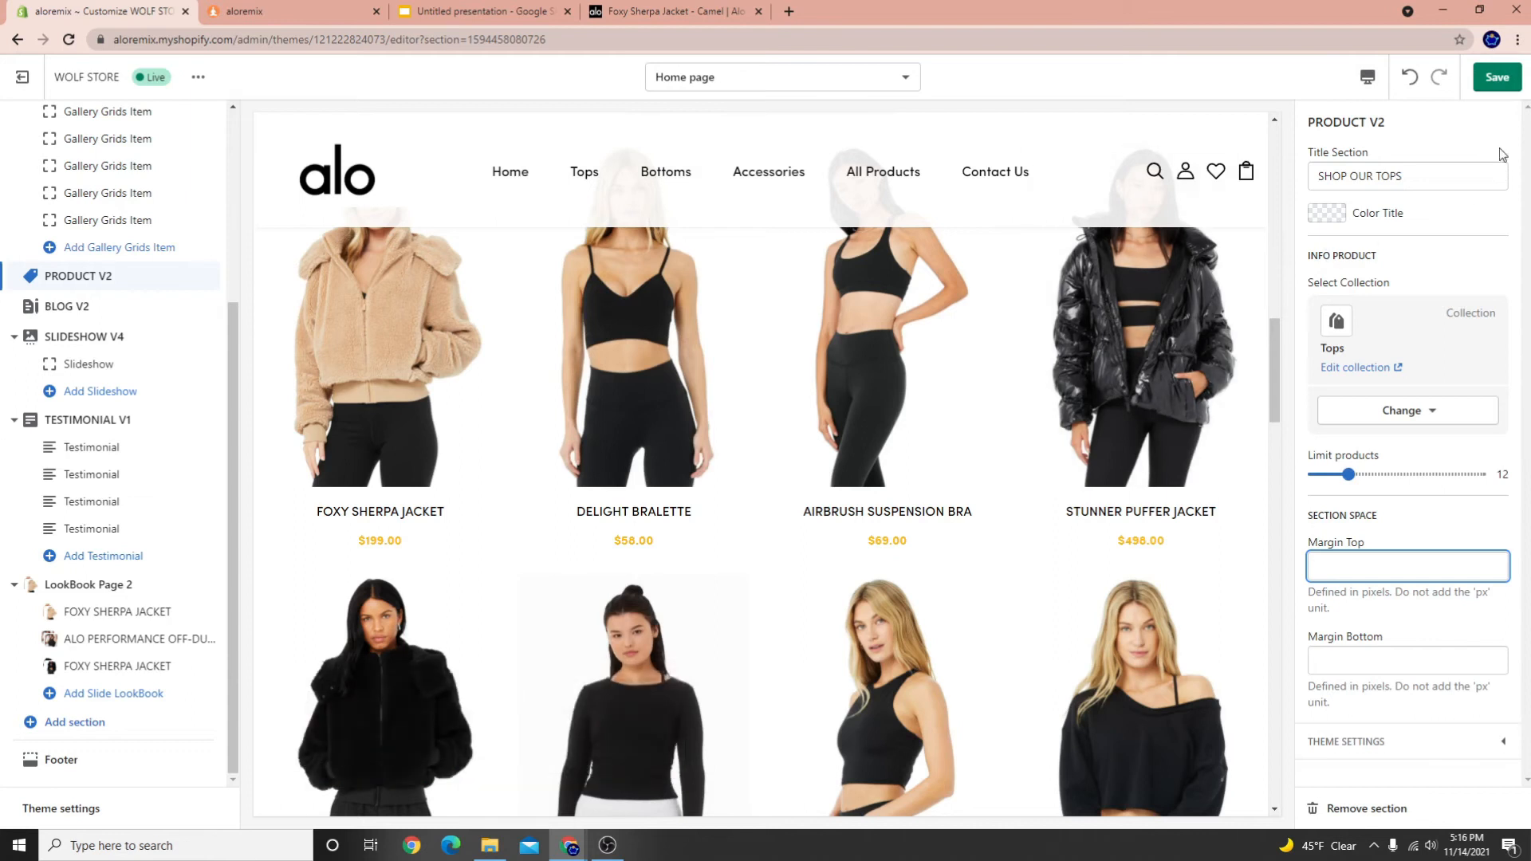
left_click(1494, 79)
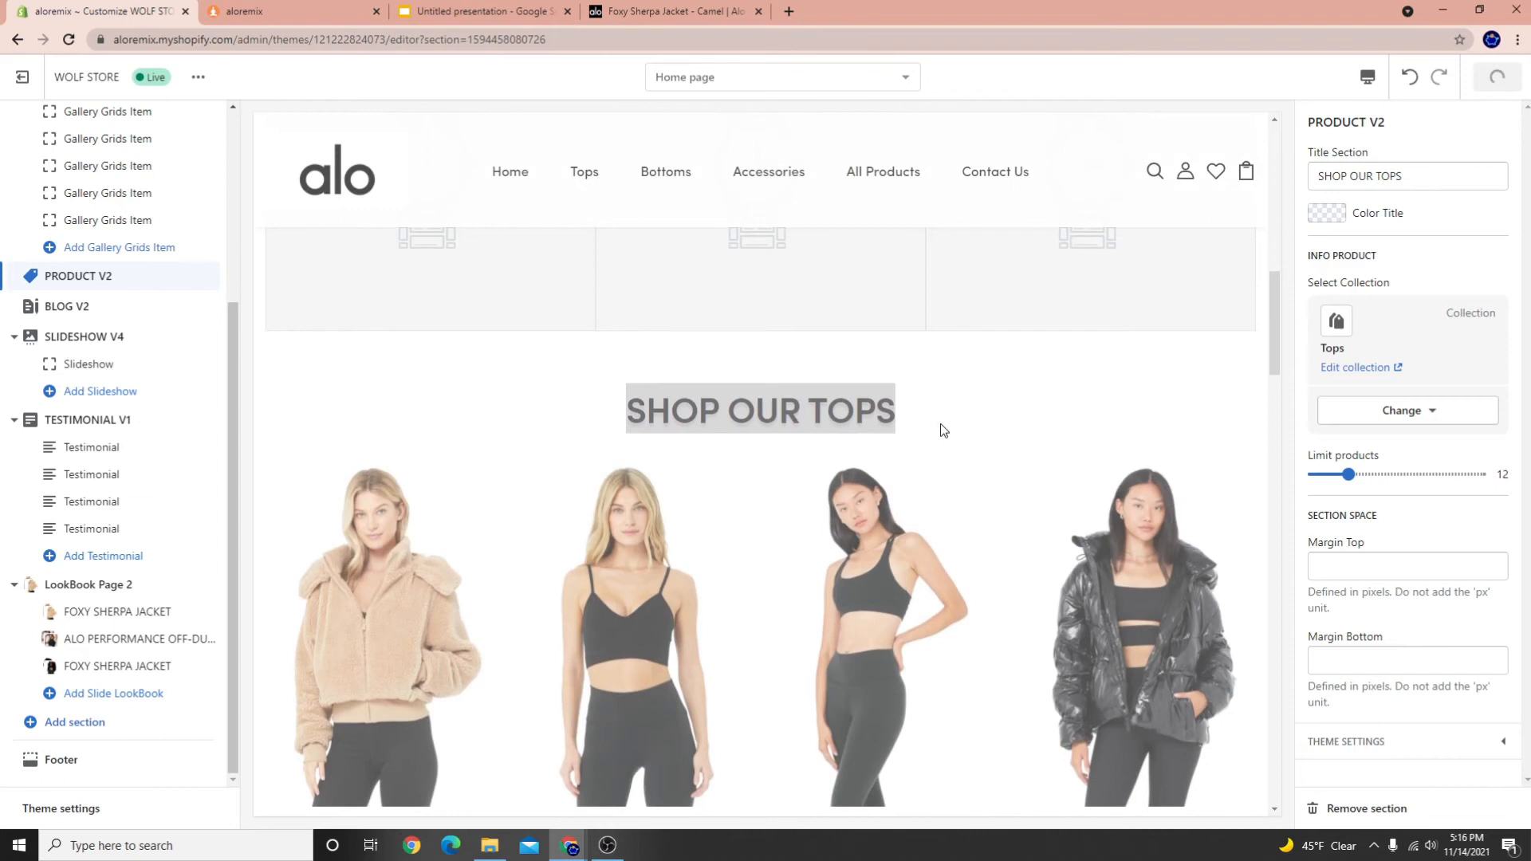
Test adding the Delight Bralette to the cart from the tops grid and close the cart popup
scroll(512, 505, "down", 10)
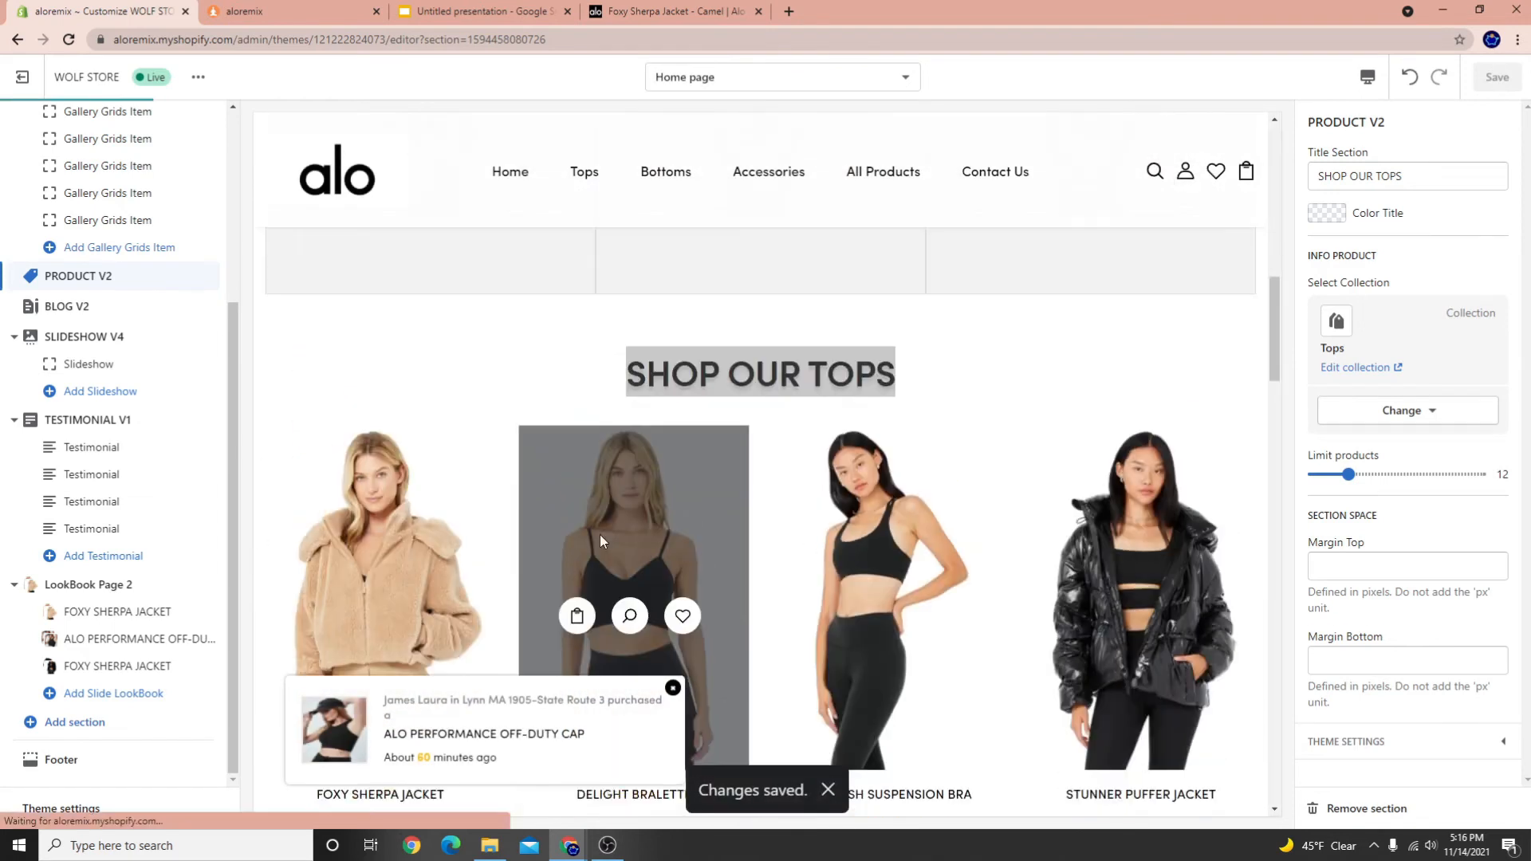
scroll(537, 580, "down", 3)
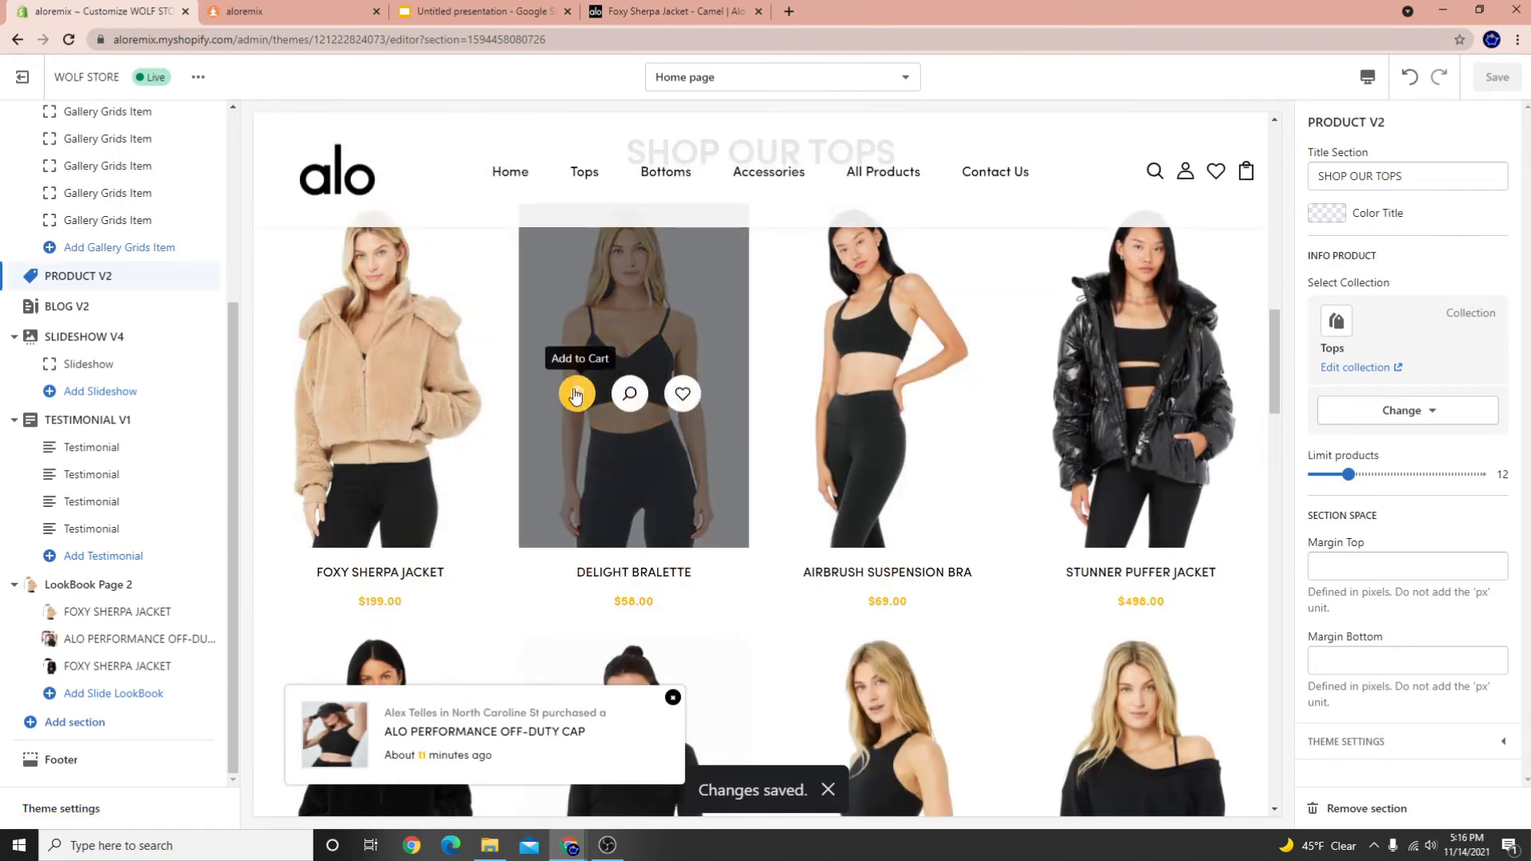
left_click(573, 397)
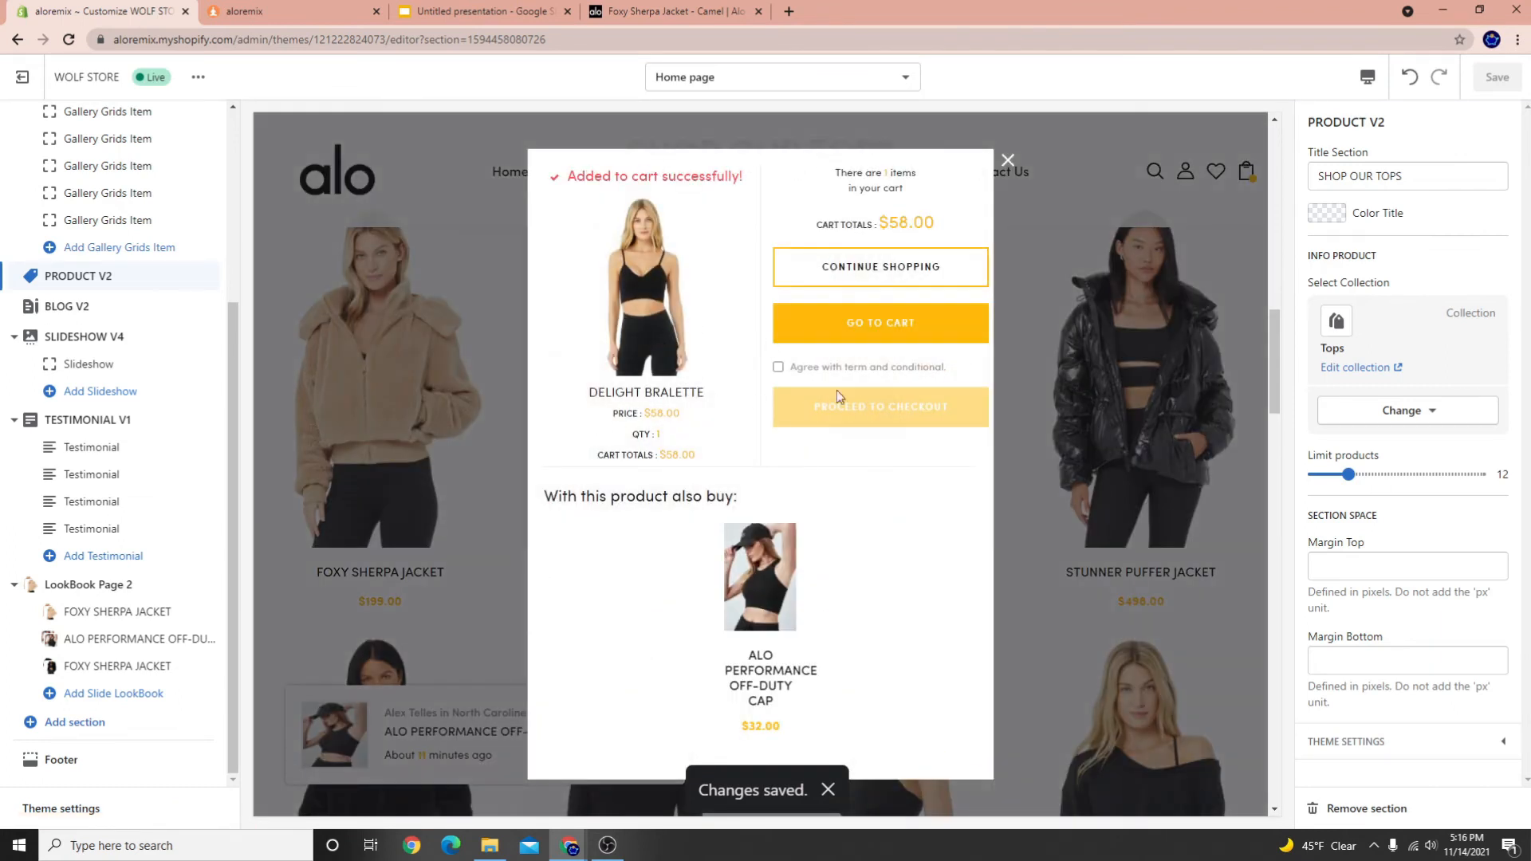
left_click(1010, 165)
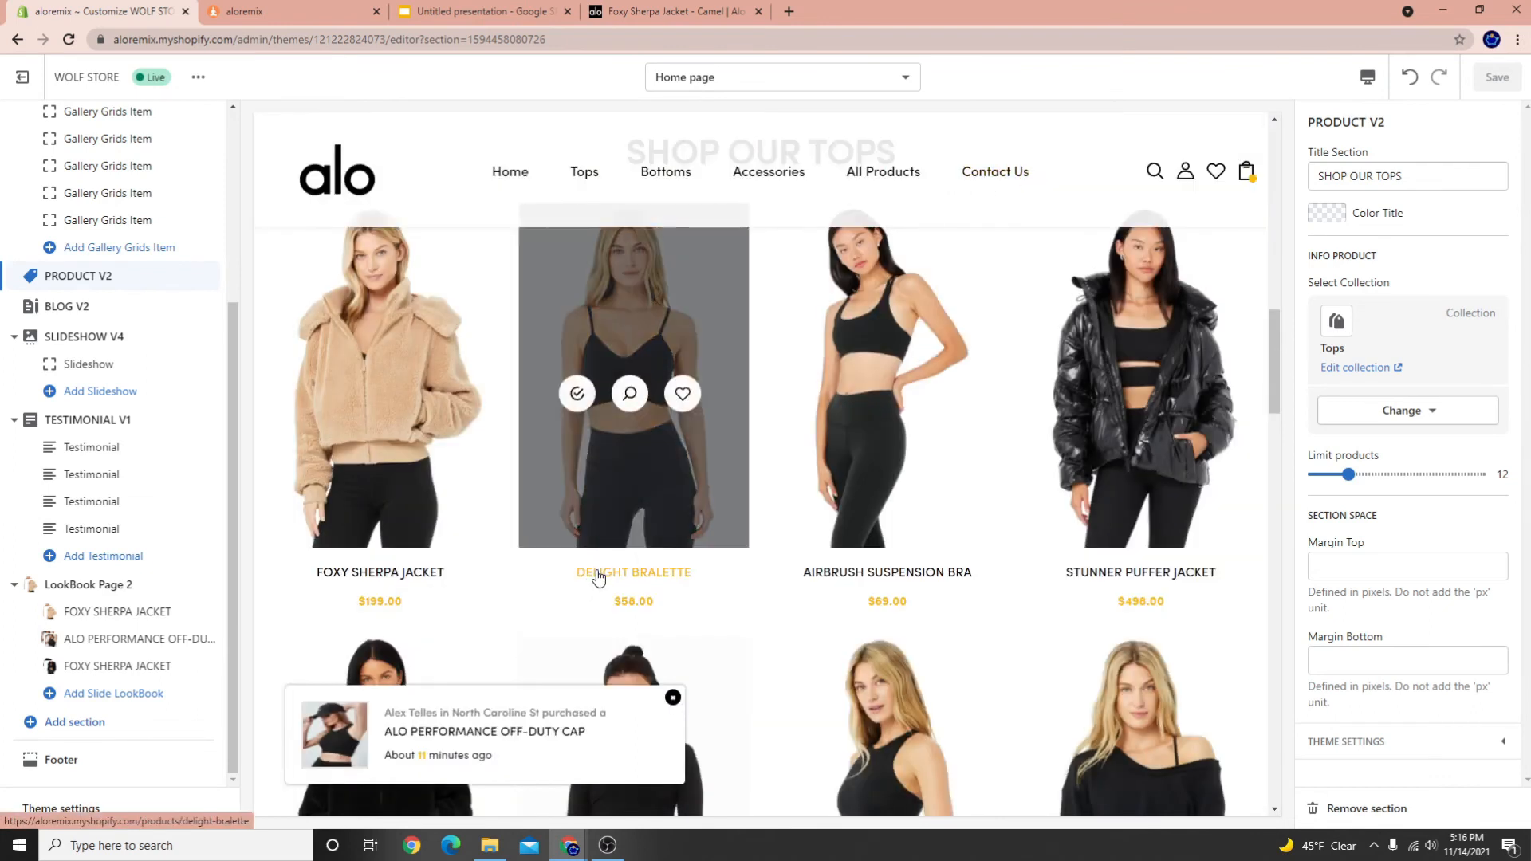
Open the Delight Bralette product page in the preview, look through its images and details, and return to the home page
left_click(598, 575)
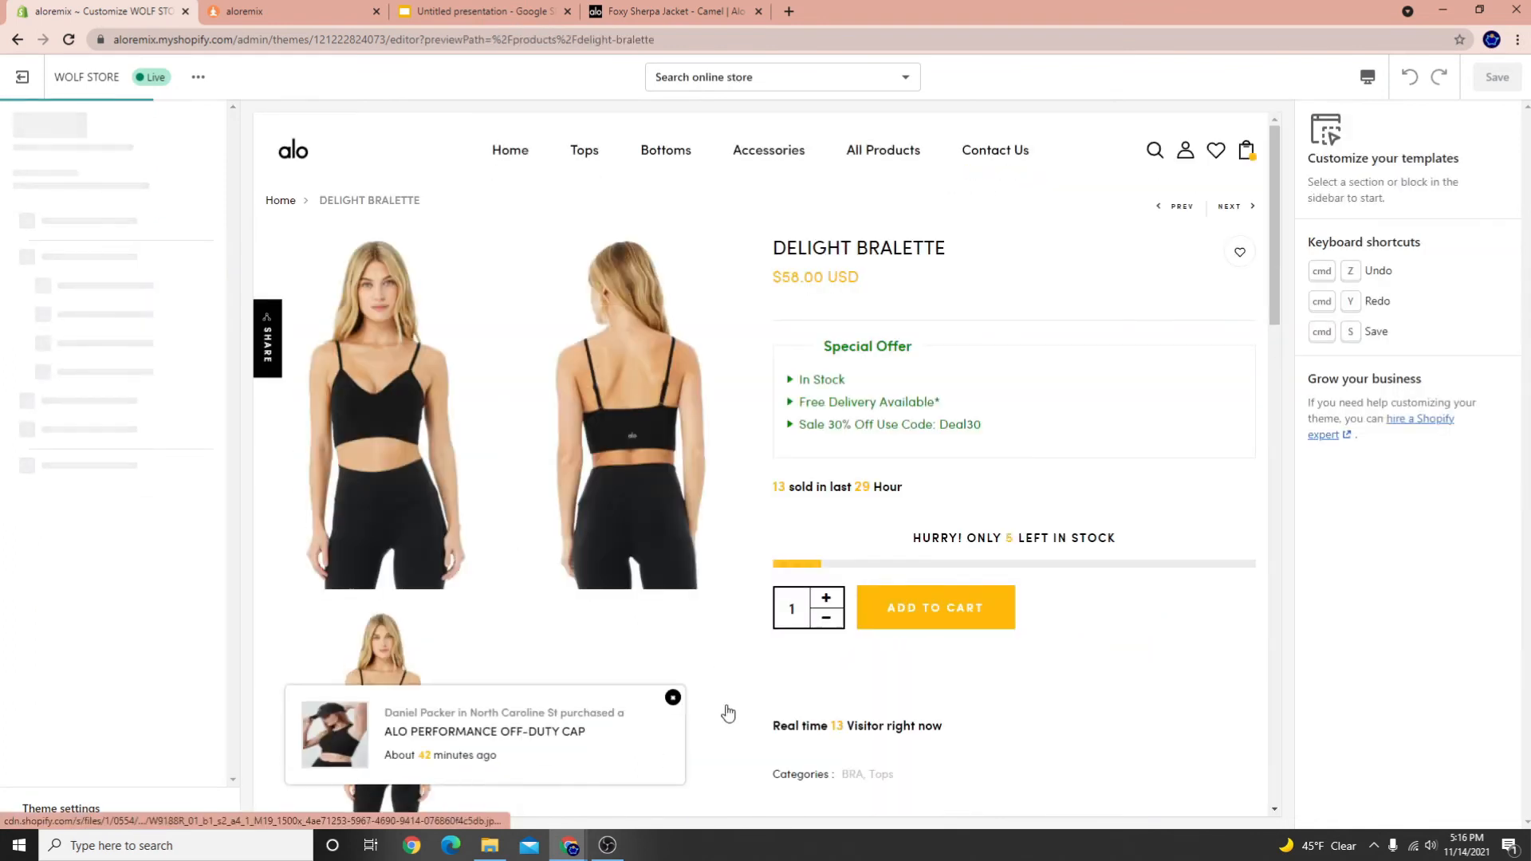
scroll(513, 436, "down", 5)
scroll(513, 435, "down", 3)
scroll(994, 553, "up", 9)
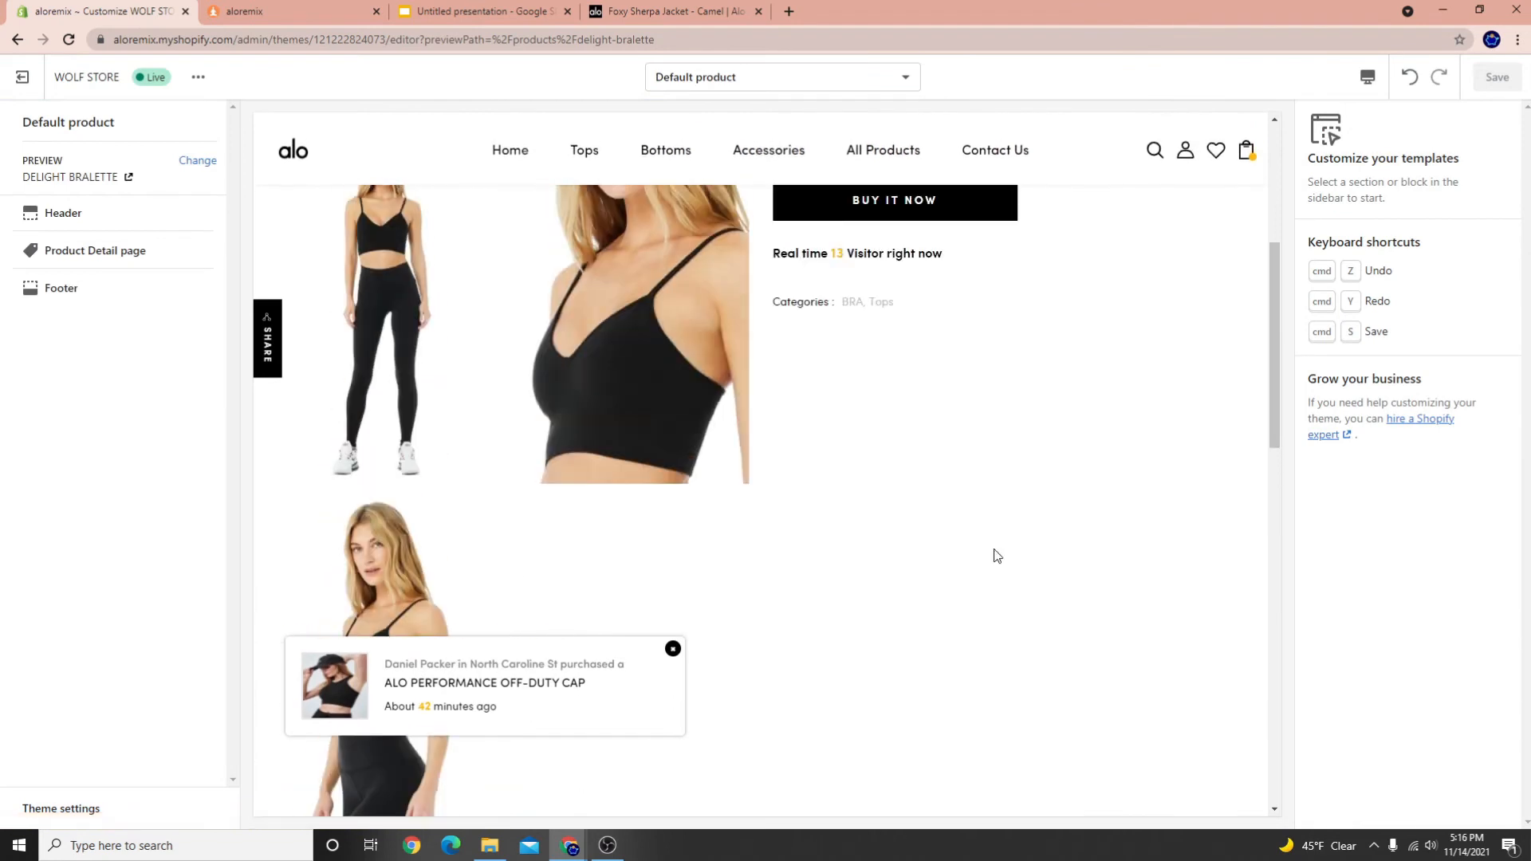
left_click(285, 168)
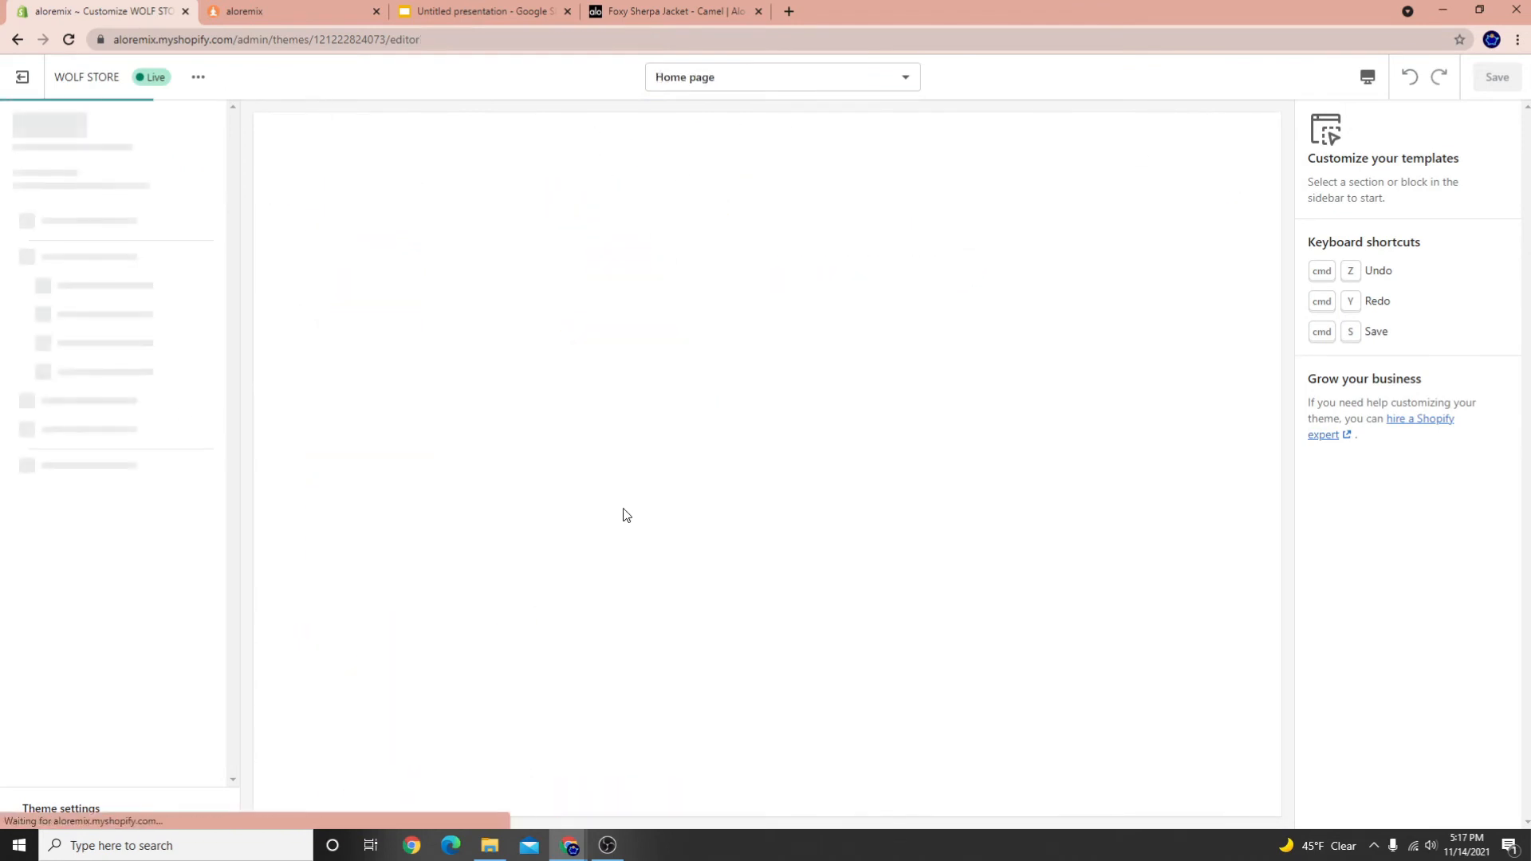
scroll(619, 502, "down", 7)
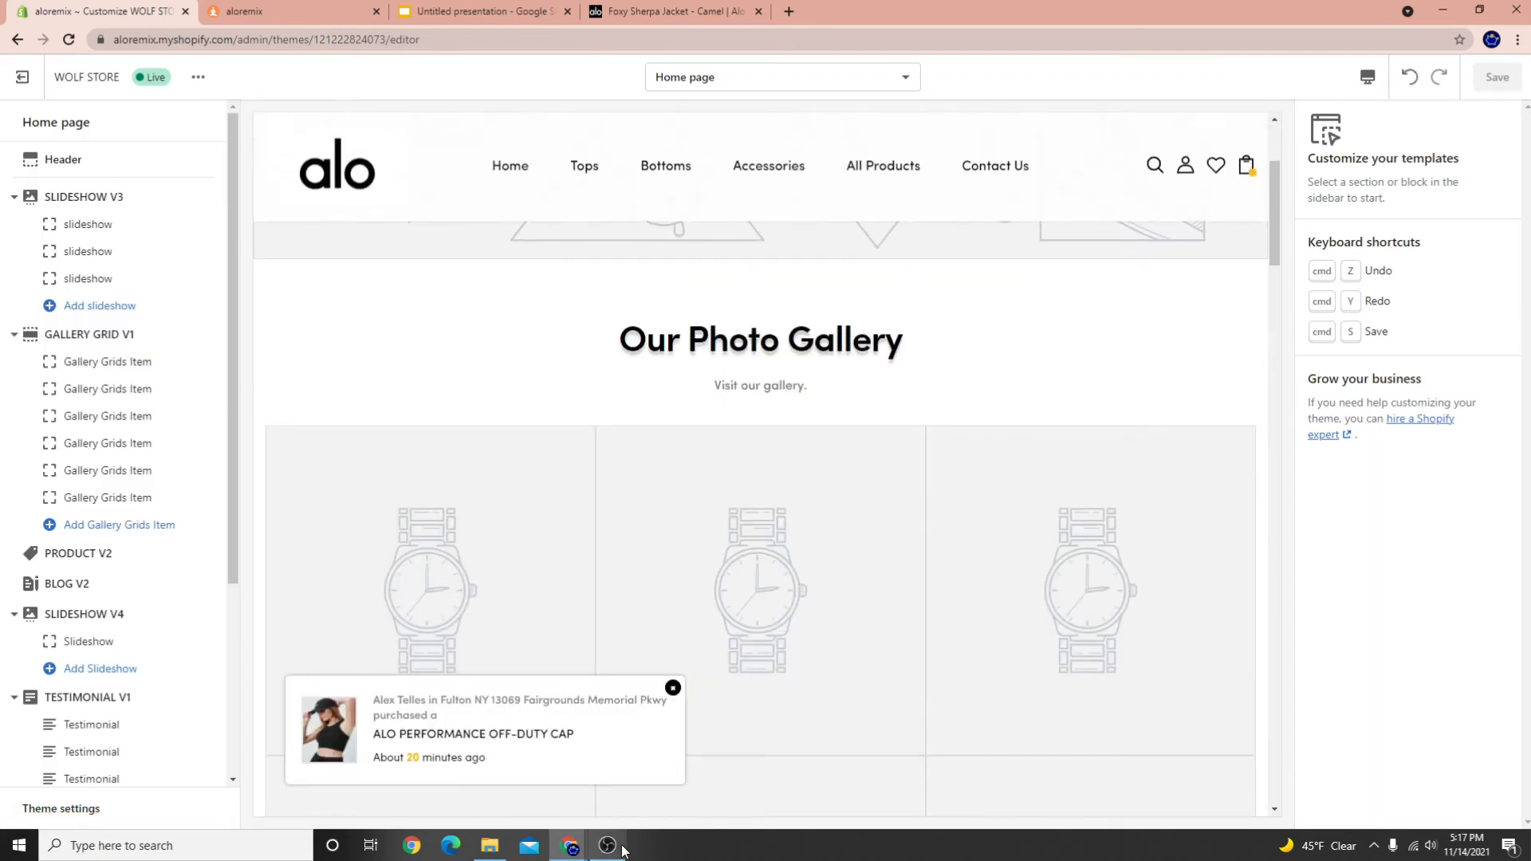
left_click(621, 849)
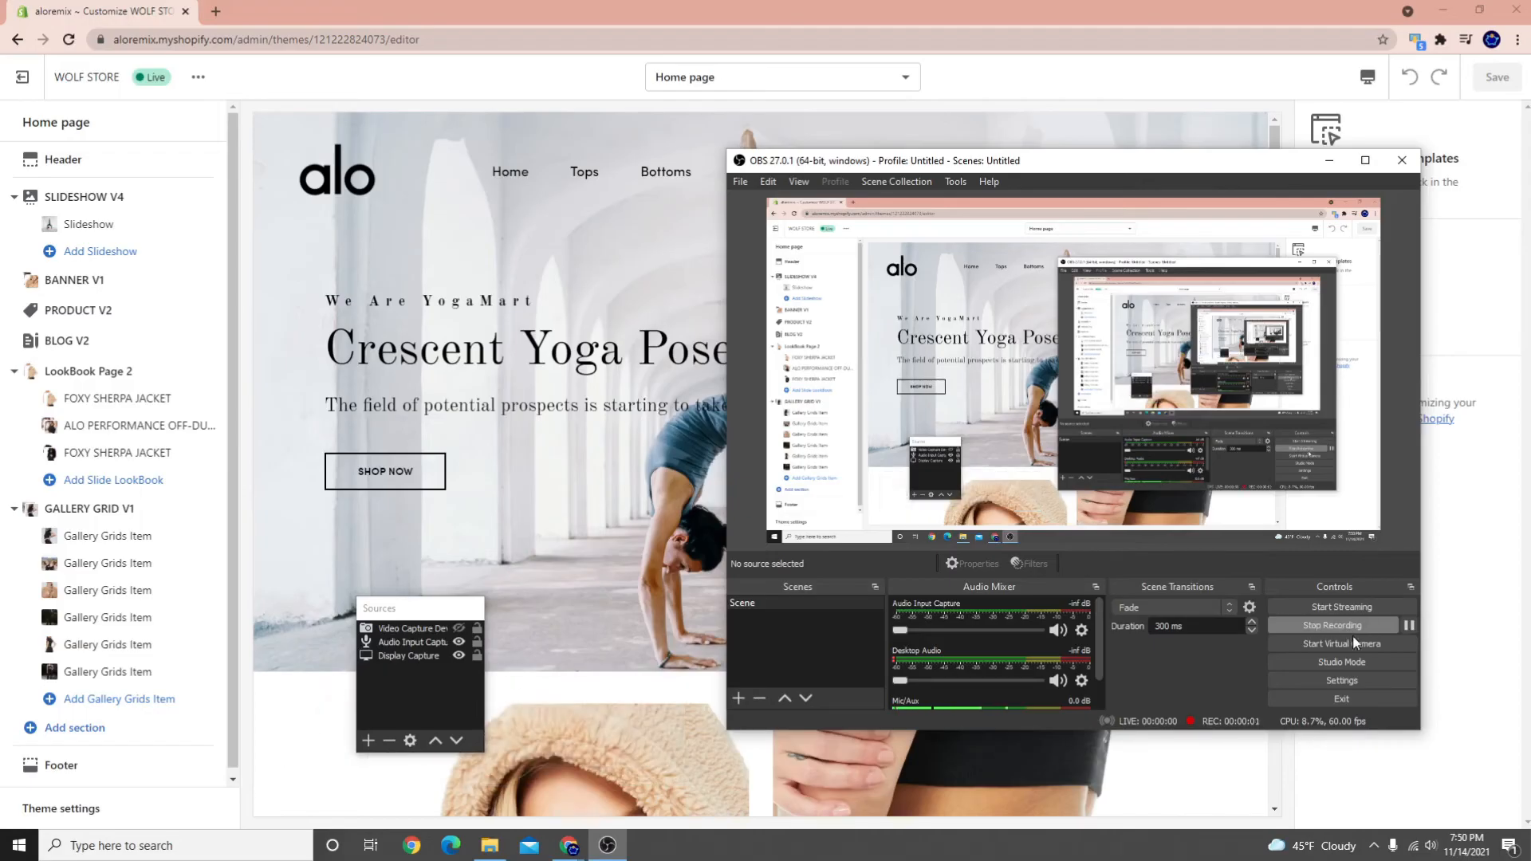
left_click(1377, 662)
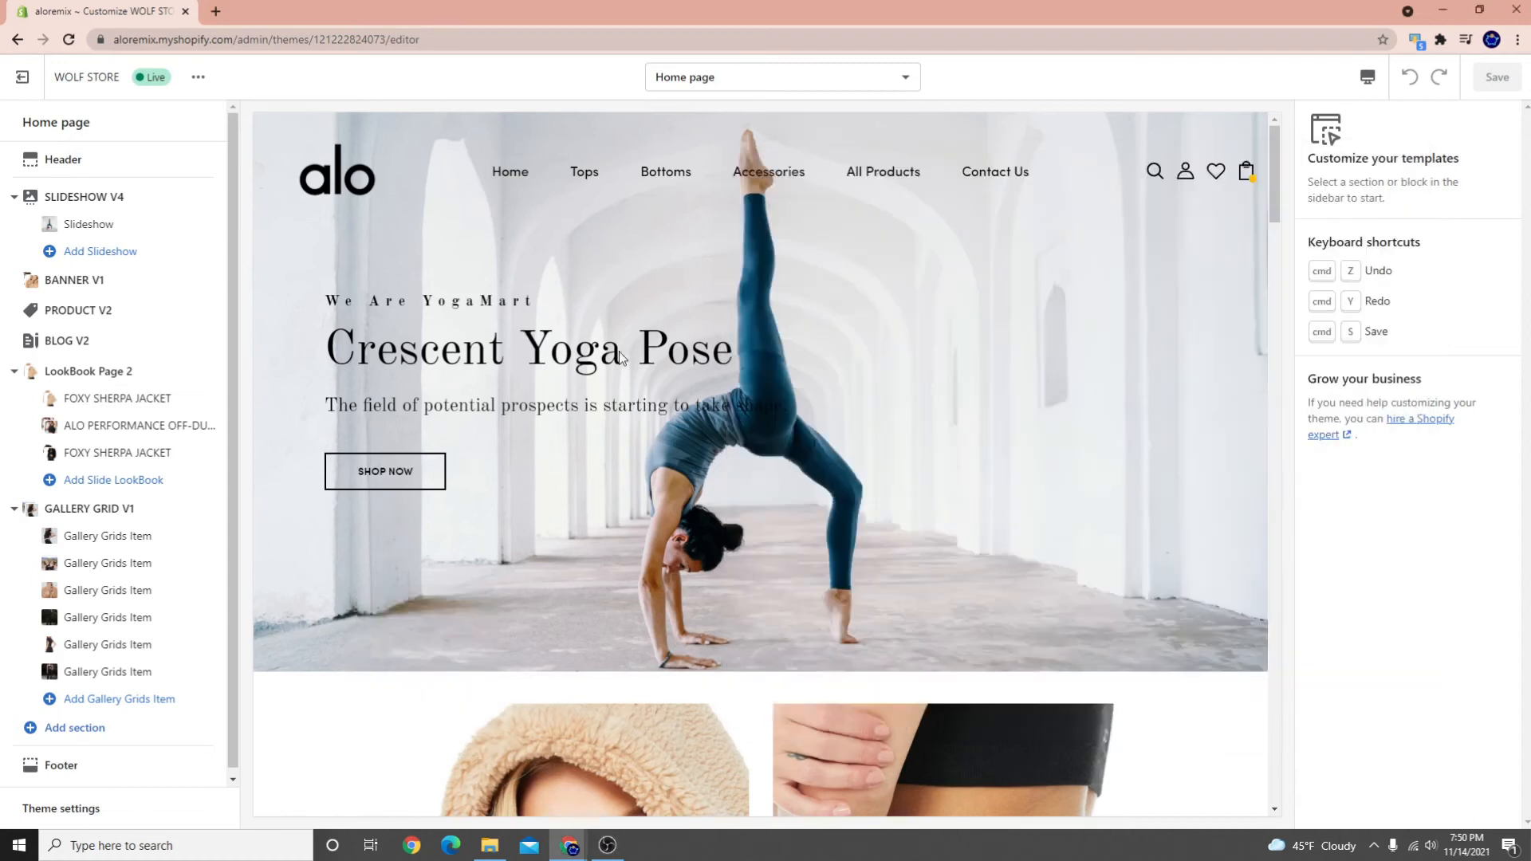
Review the home page banners and tops grid, add the Delight Bralette to the cart and examine the popup's related products
scroll(755, 418, "down", 15)
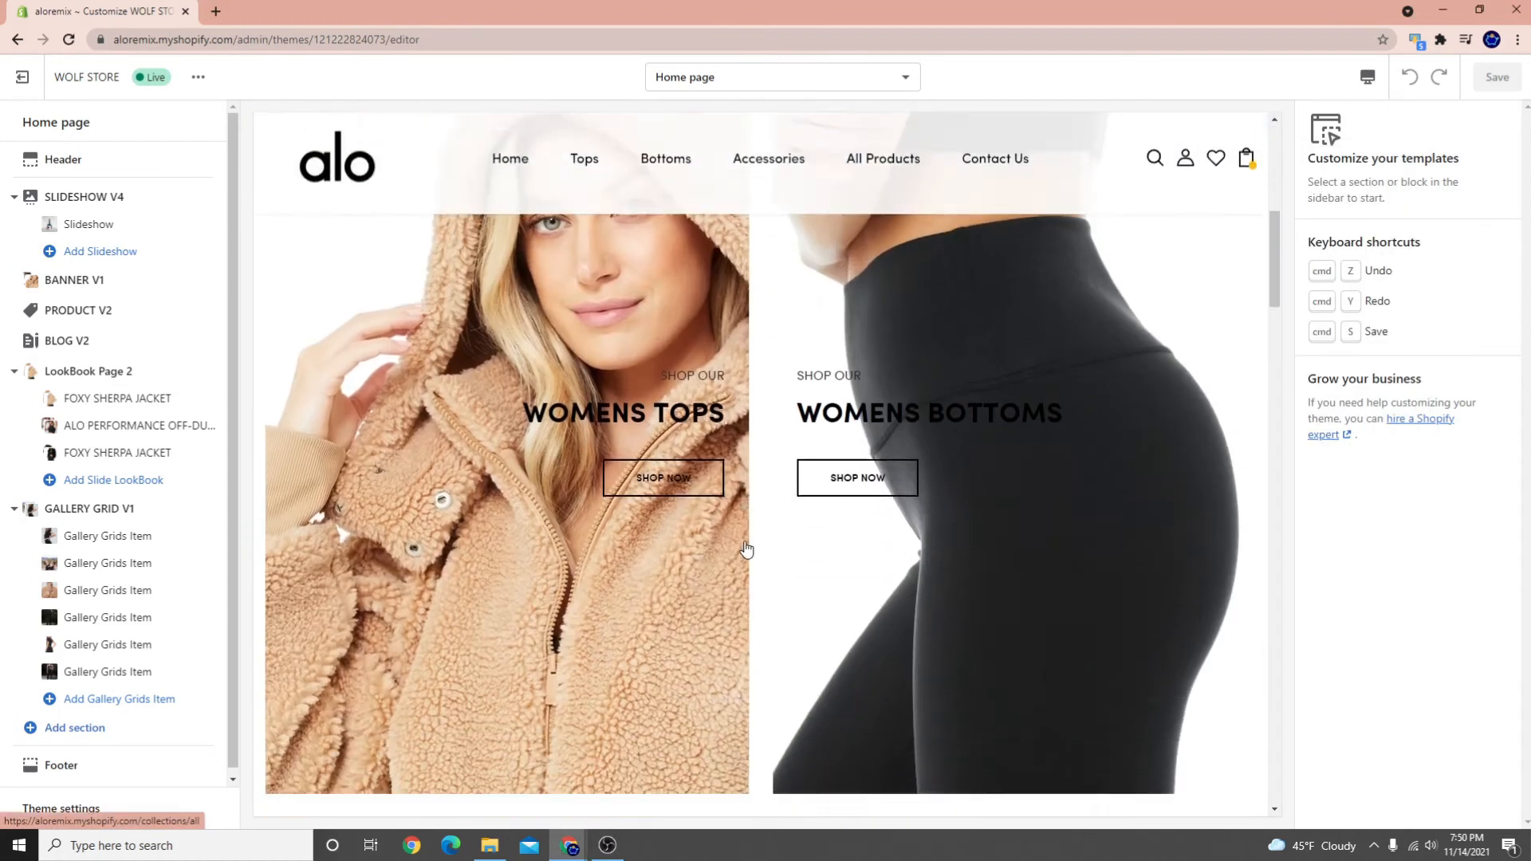
scroll(606, 375, "up", 2)
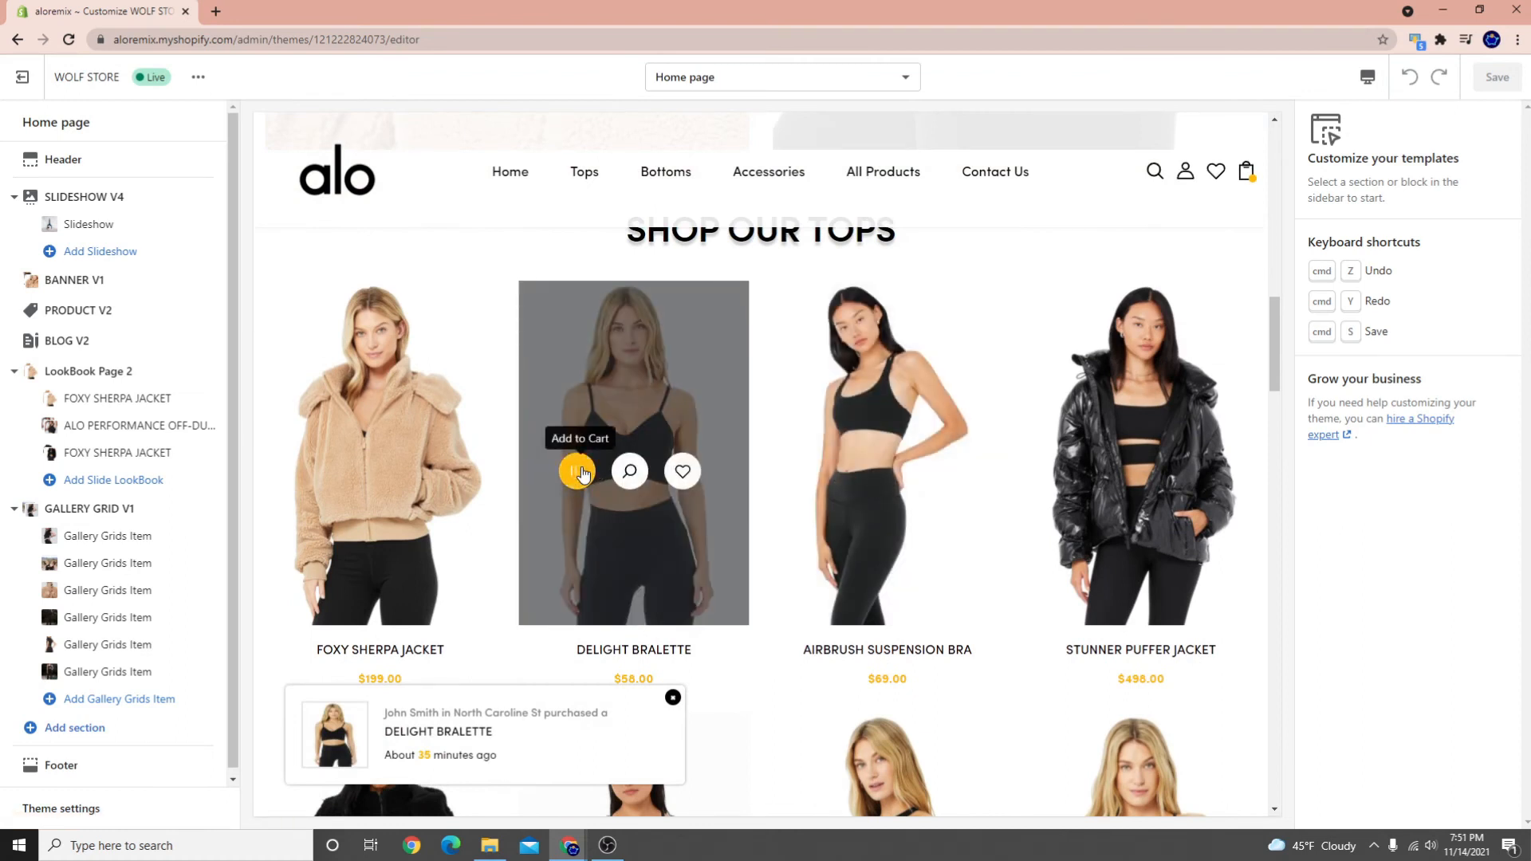
left_click(577, 471)
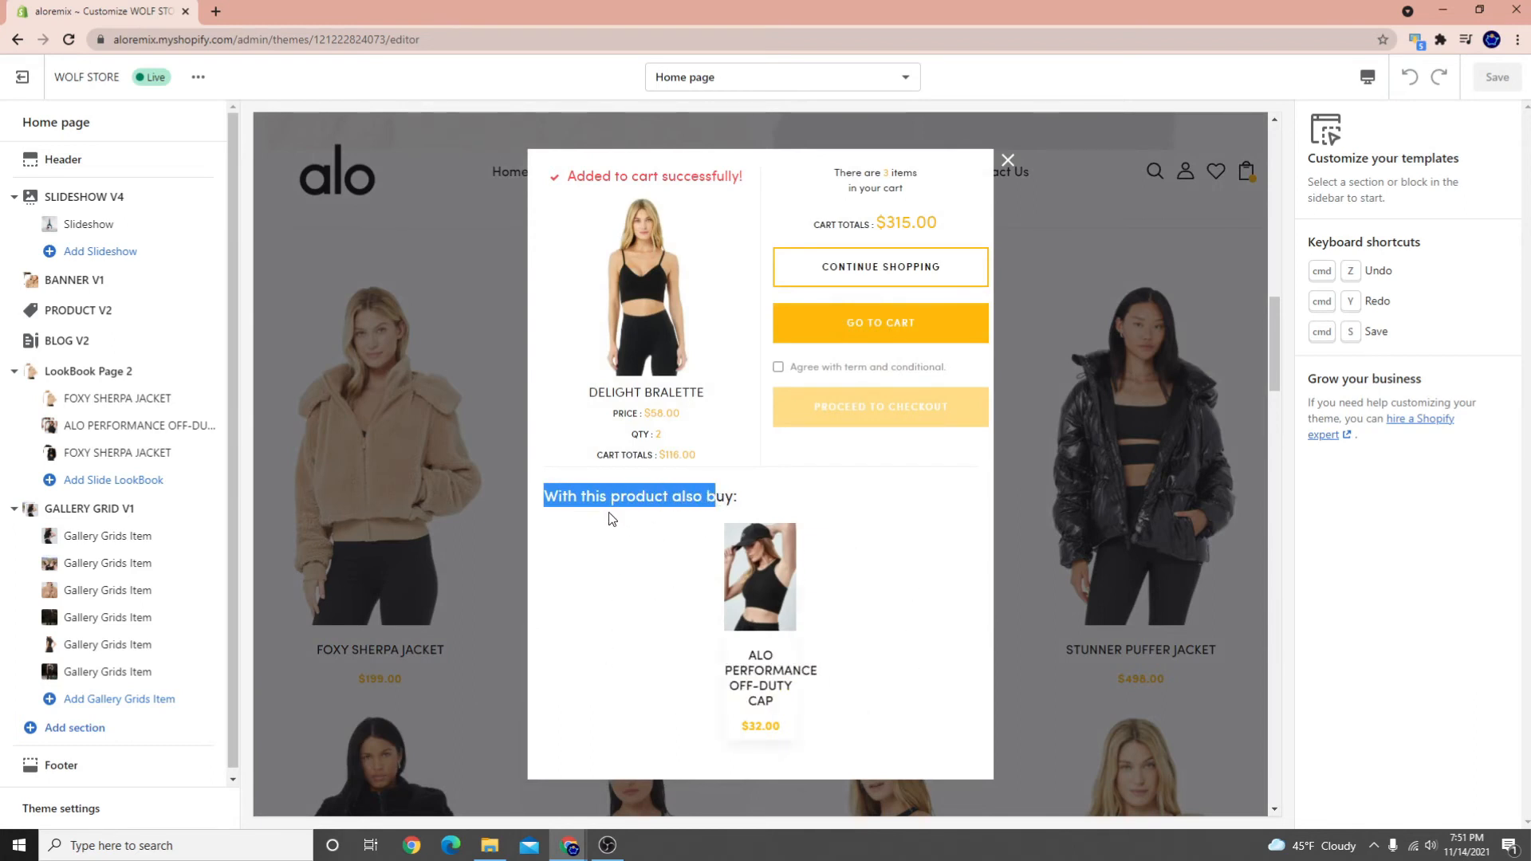
left_click(564, 175)
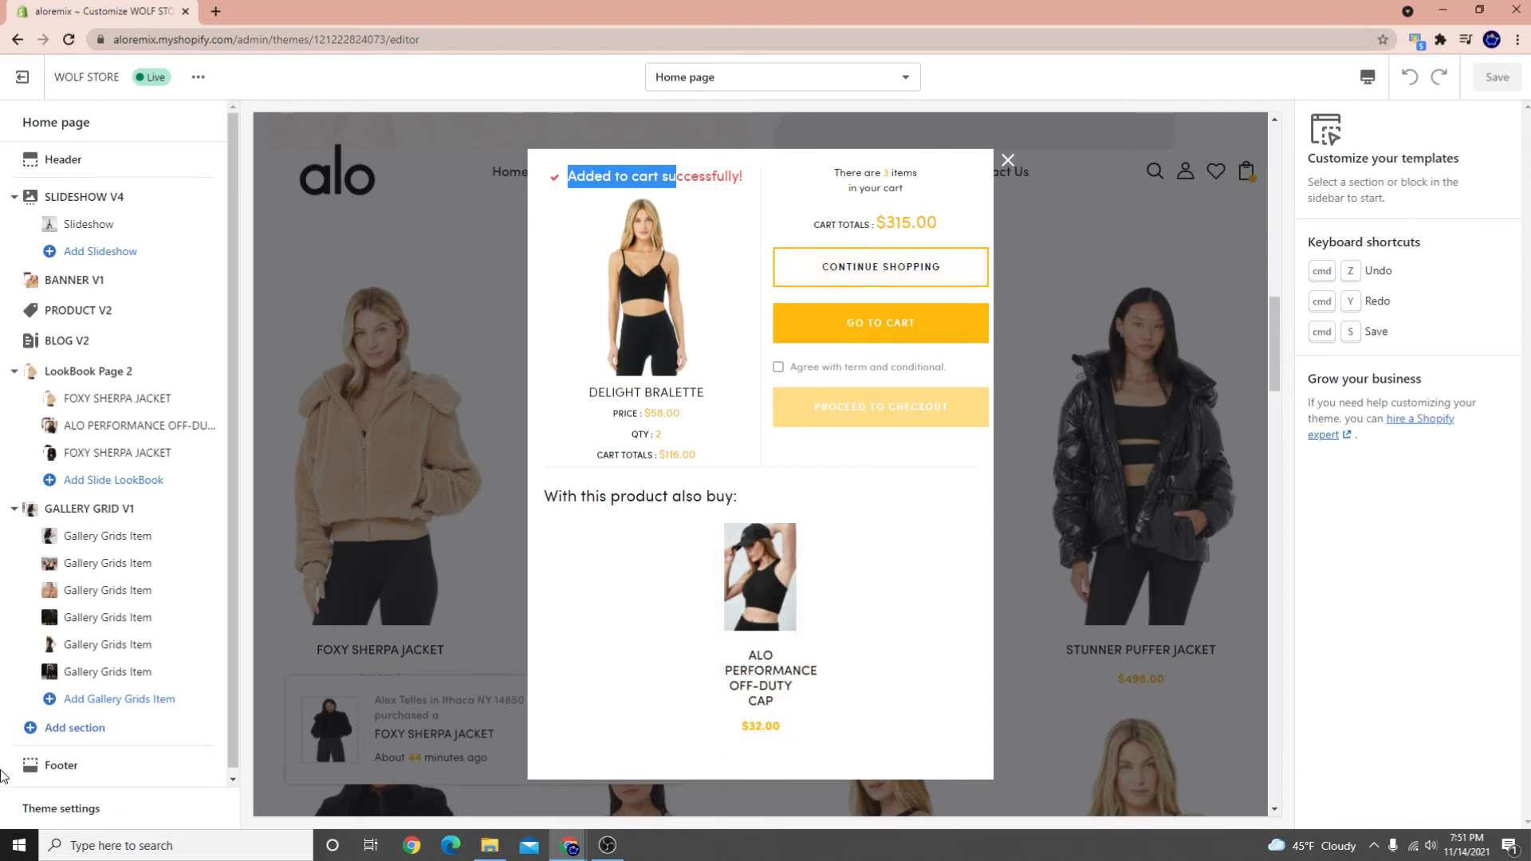
Open the theme's popup settings and examine the Popup Add To Cart Success options
left_click(52, 810)
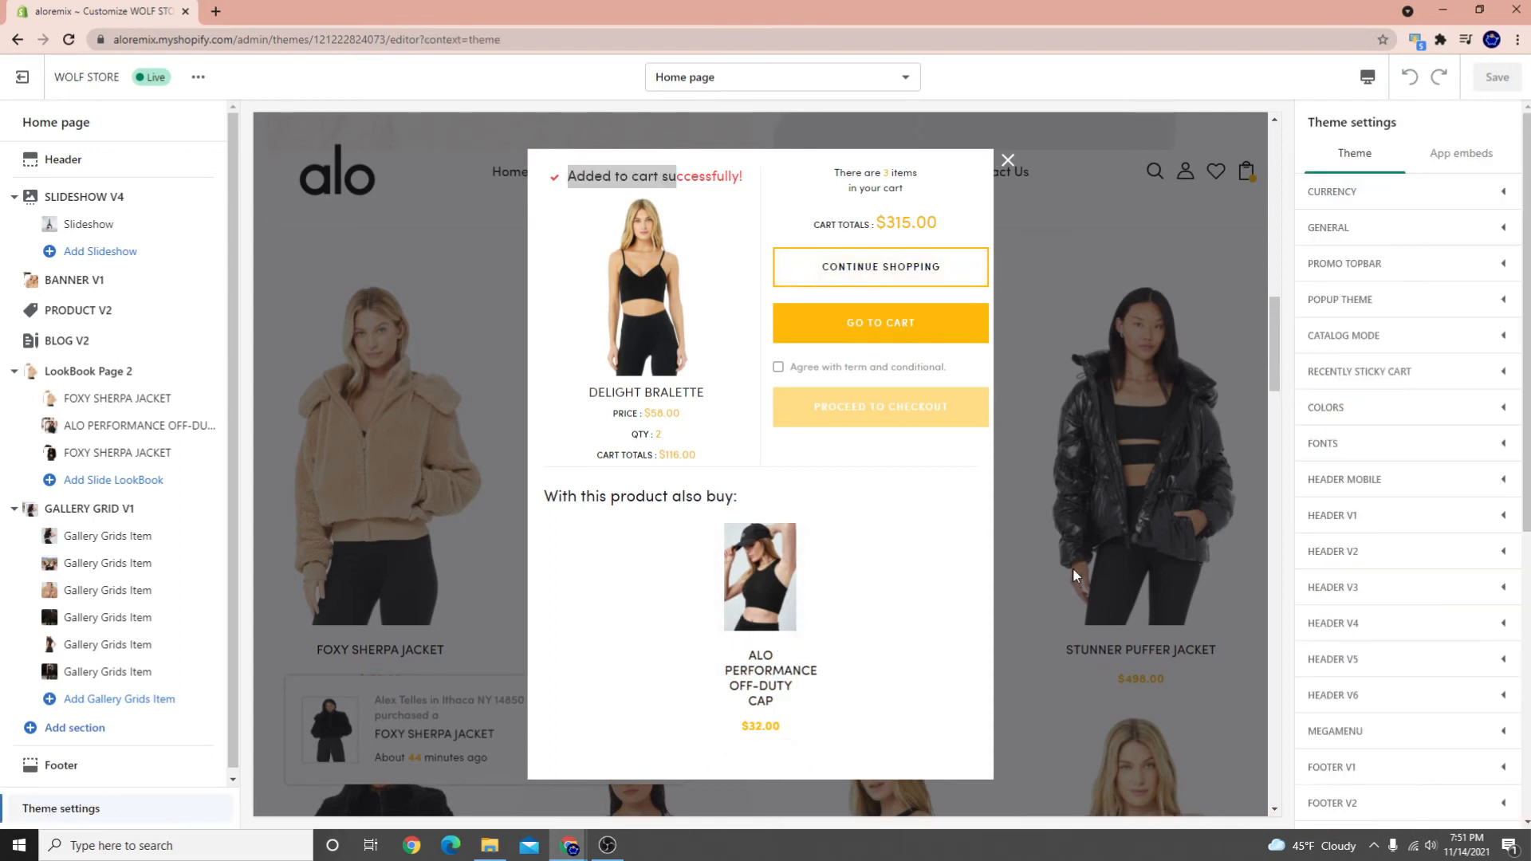
left_click(1369, 301)
scroll(1382, 515, "down", 4)
scroll(1381, 516, "down", 15)
scroll(1402, 619, "down", 9)
scroll(1360, 452, "down", 3)
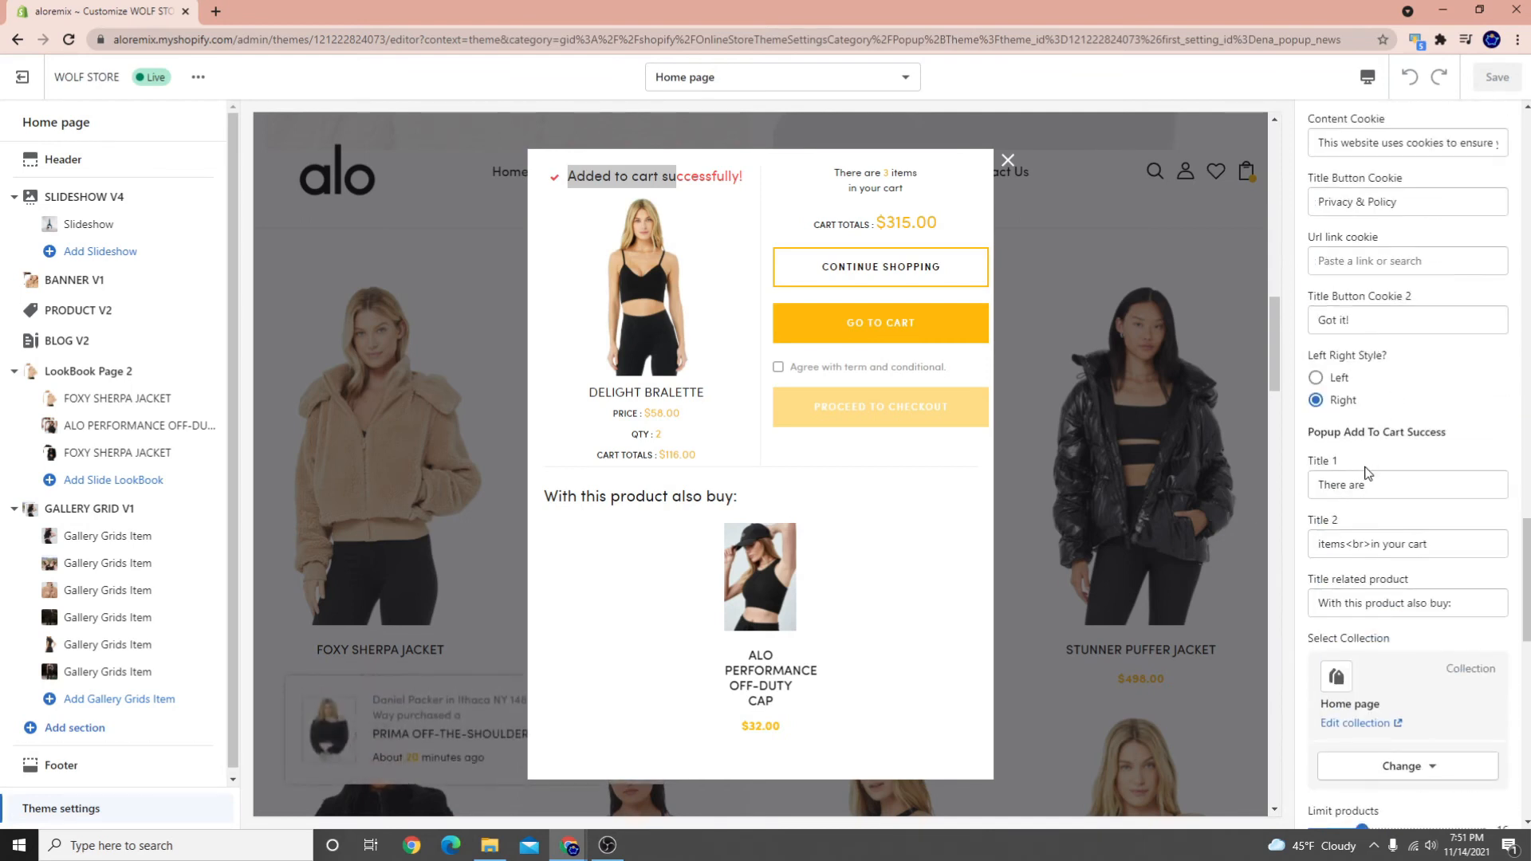
scroll(1347, 433, "down", 1)
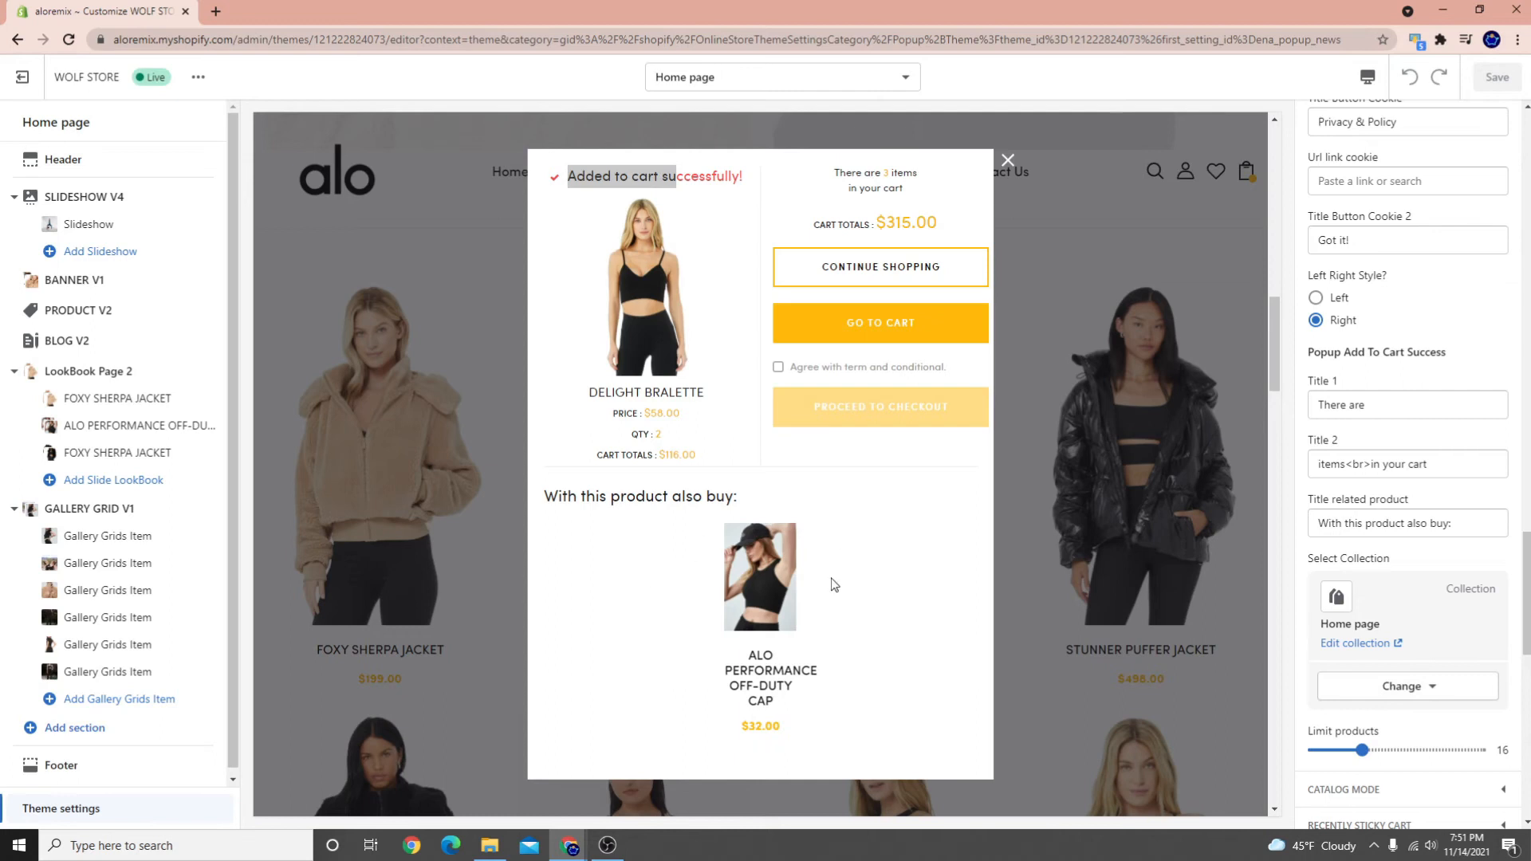
scroll(1228, 491, "up", 1)
scroll(1394, 470, "up", 4)
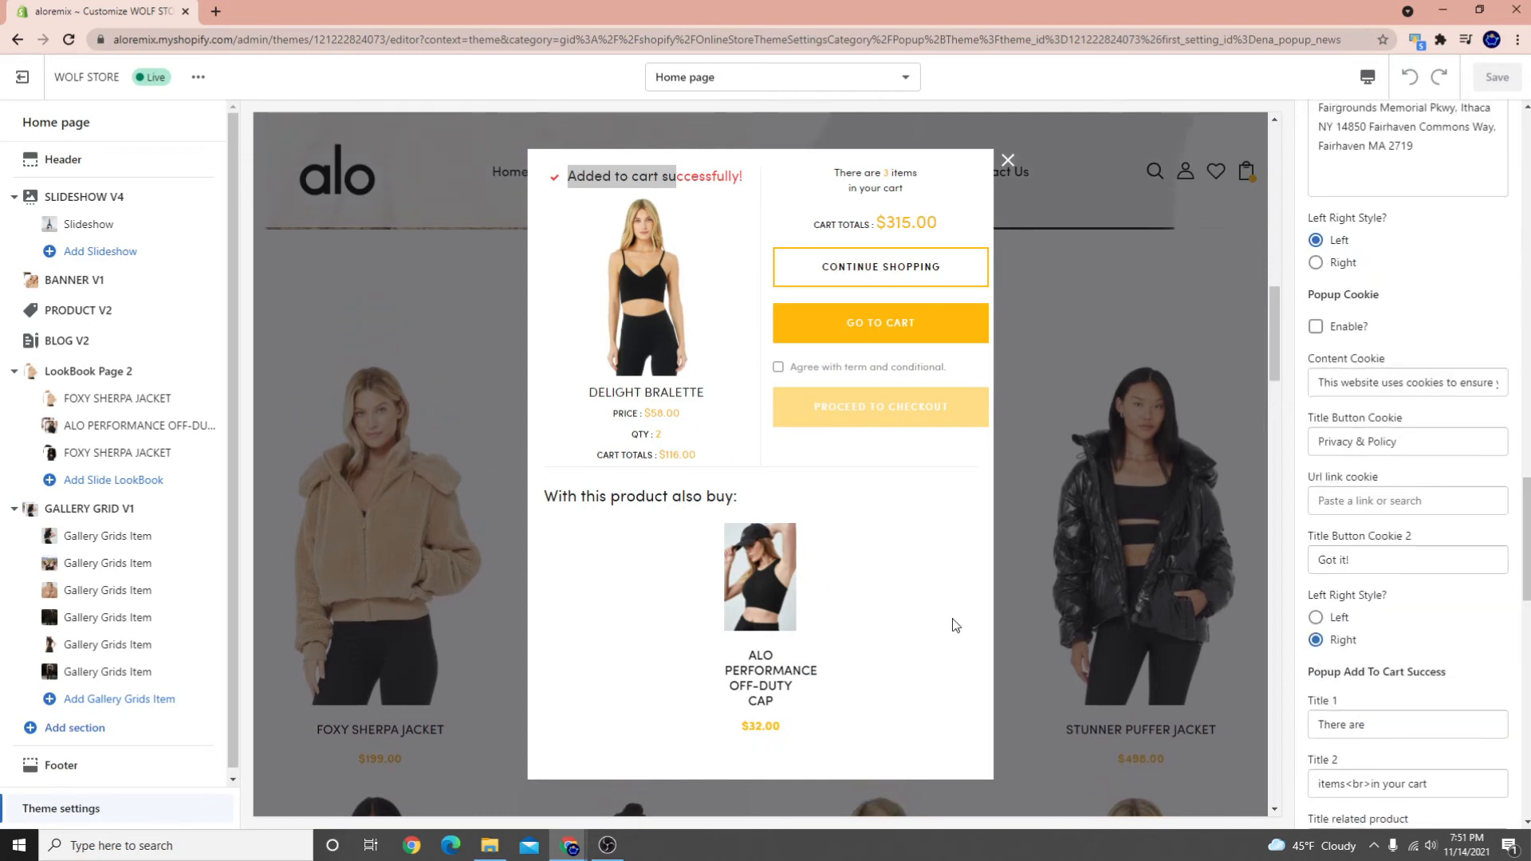
scroll(1389, 482, "down", 2)
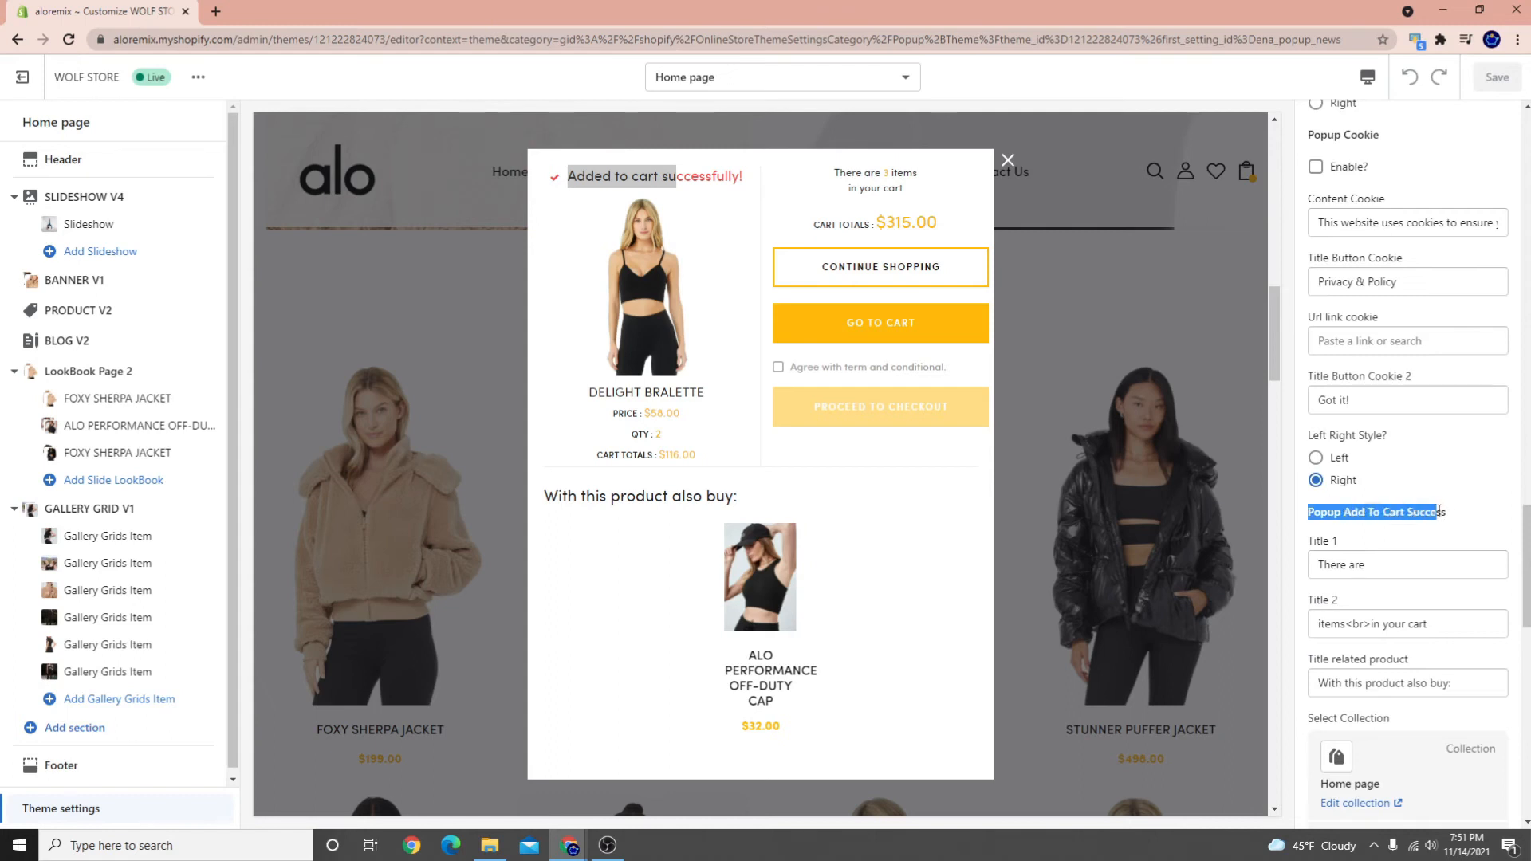
scroll(1435, 526, "down", 3)
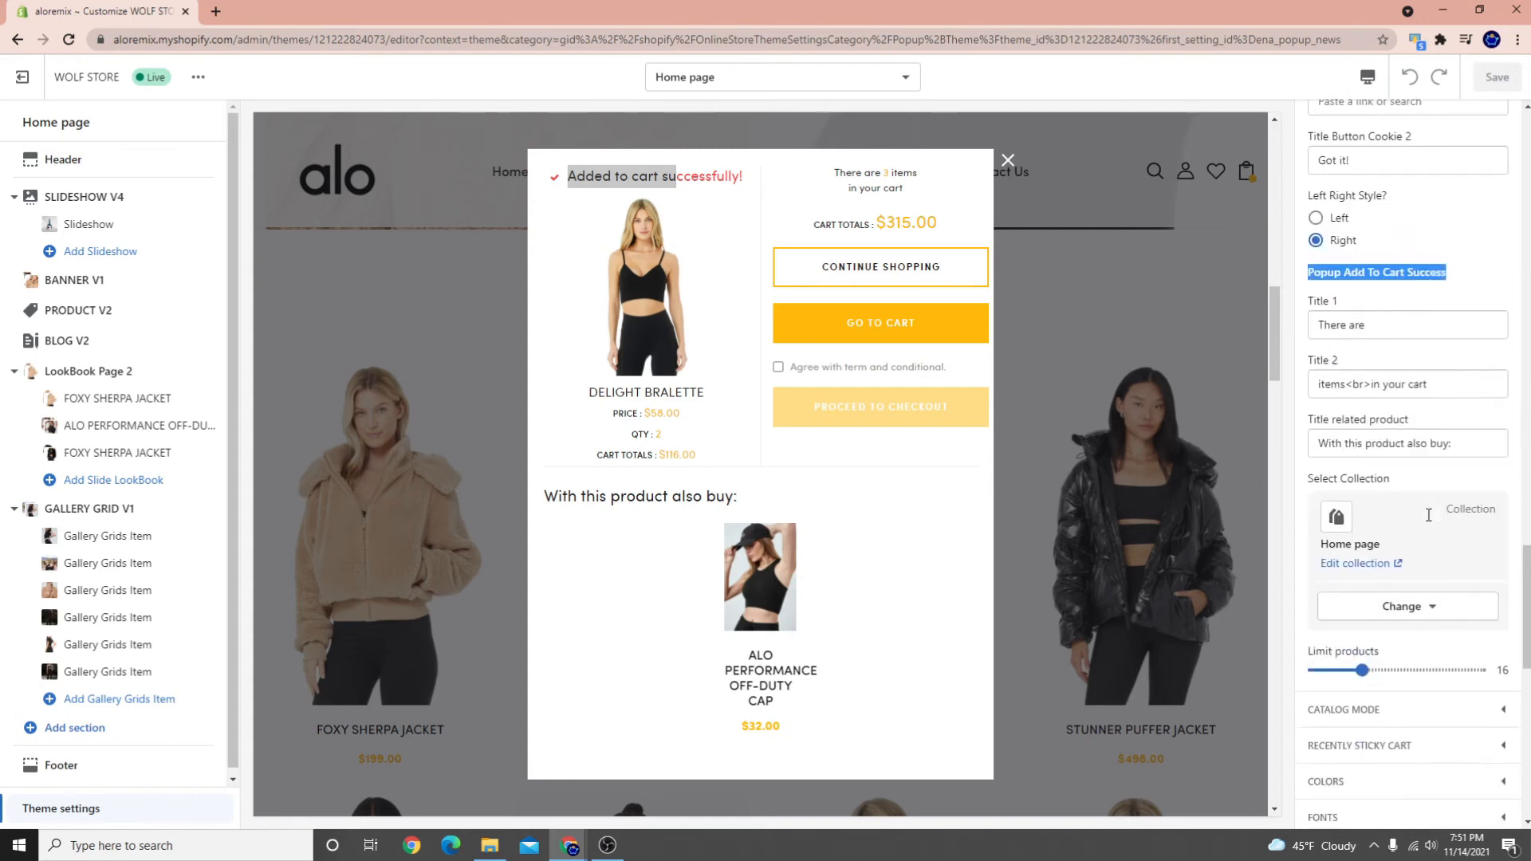
Set the add-to-cart success popup's collection to Tops and test it by adding the Delight Bralette to the cart and browsing the suggestions
left_click(1395, 609)
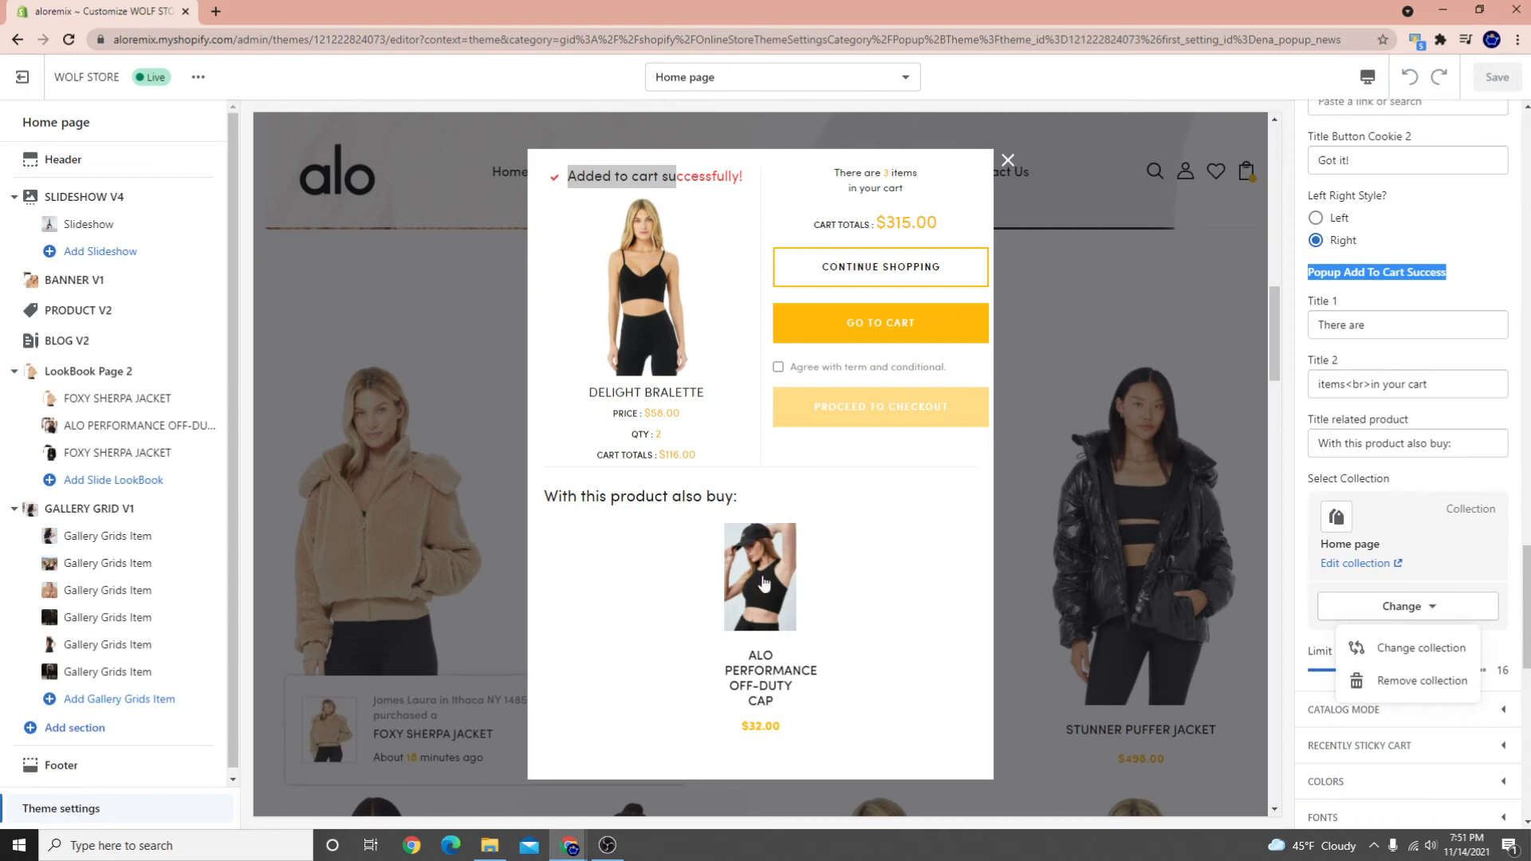
left_click(1410, 651)
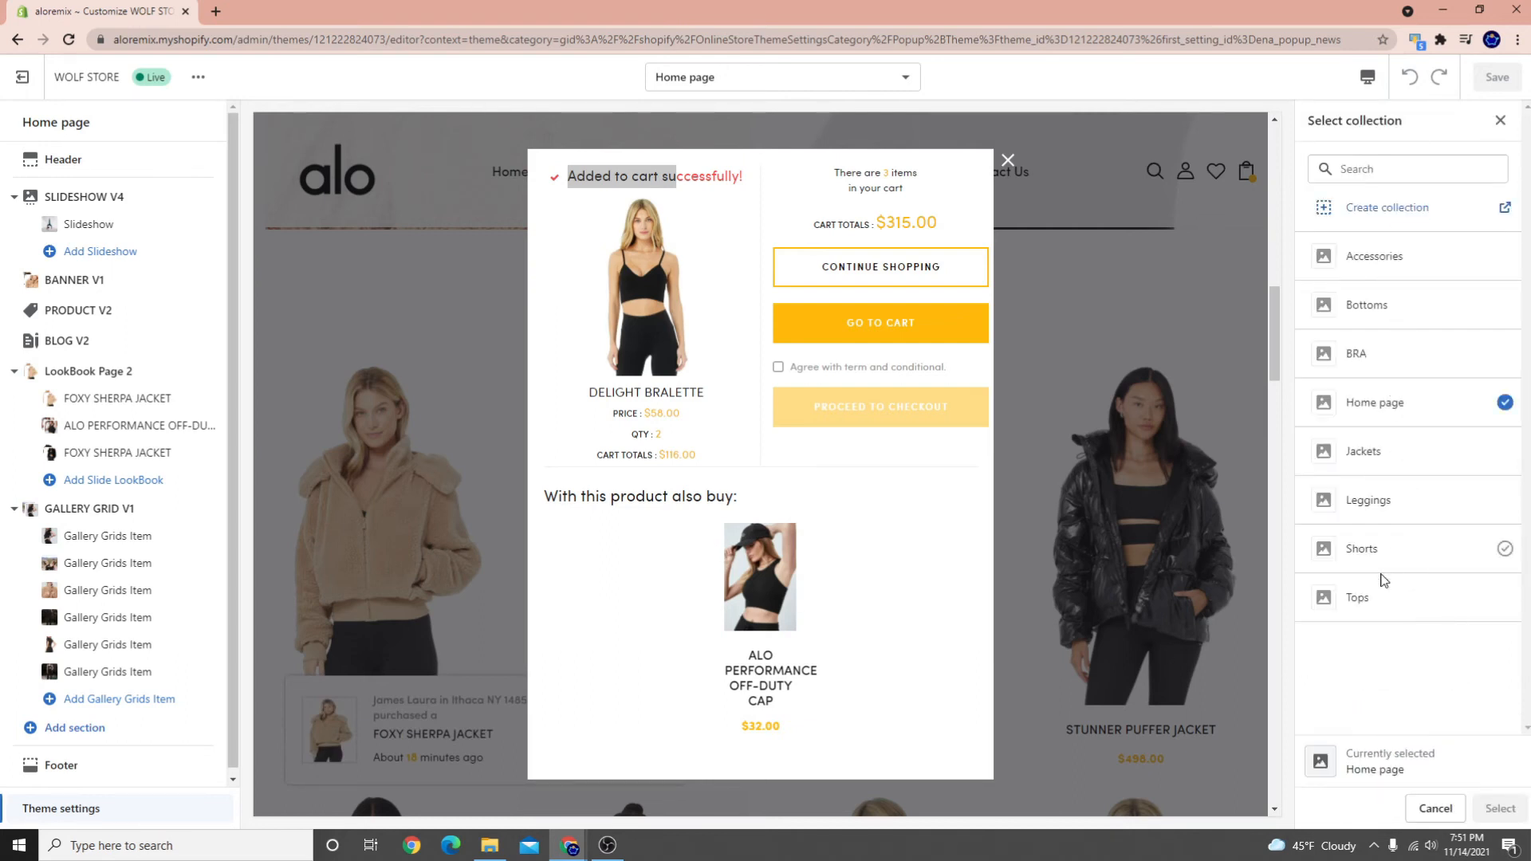
left_click(1379, 606)
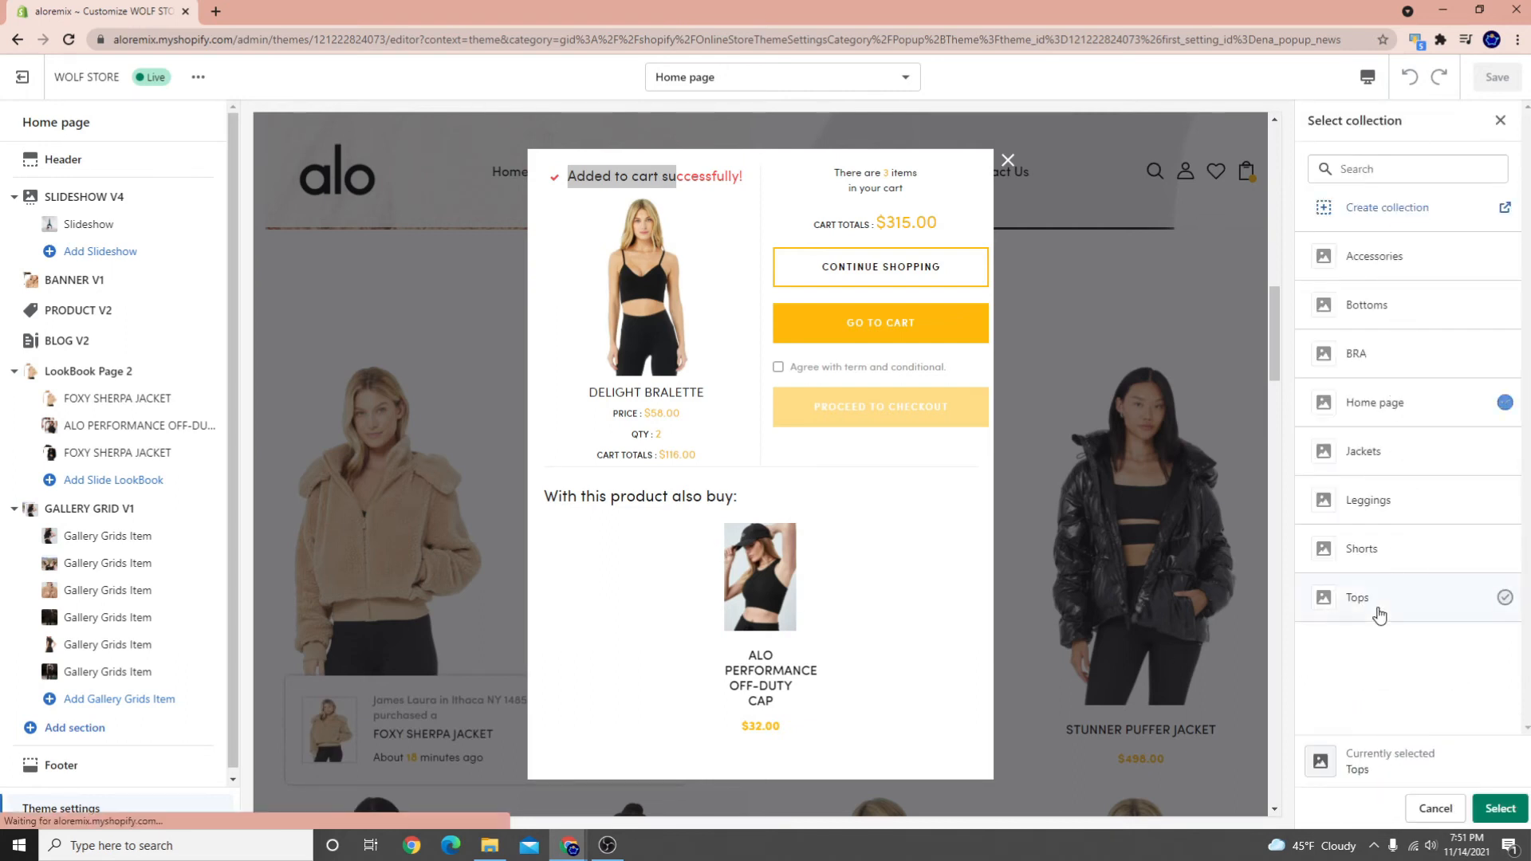
left_click(1499, 810)
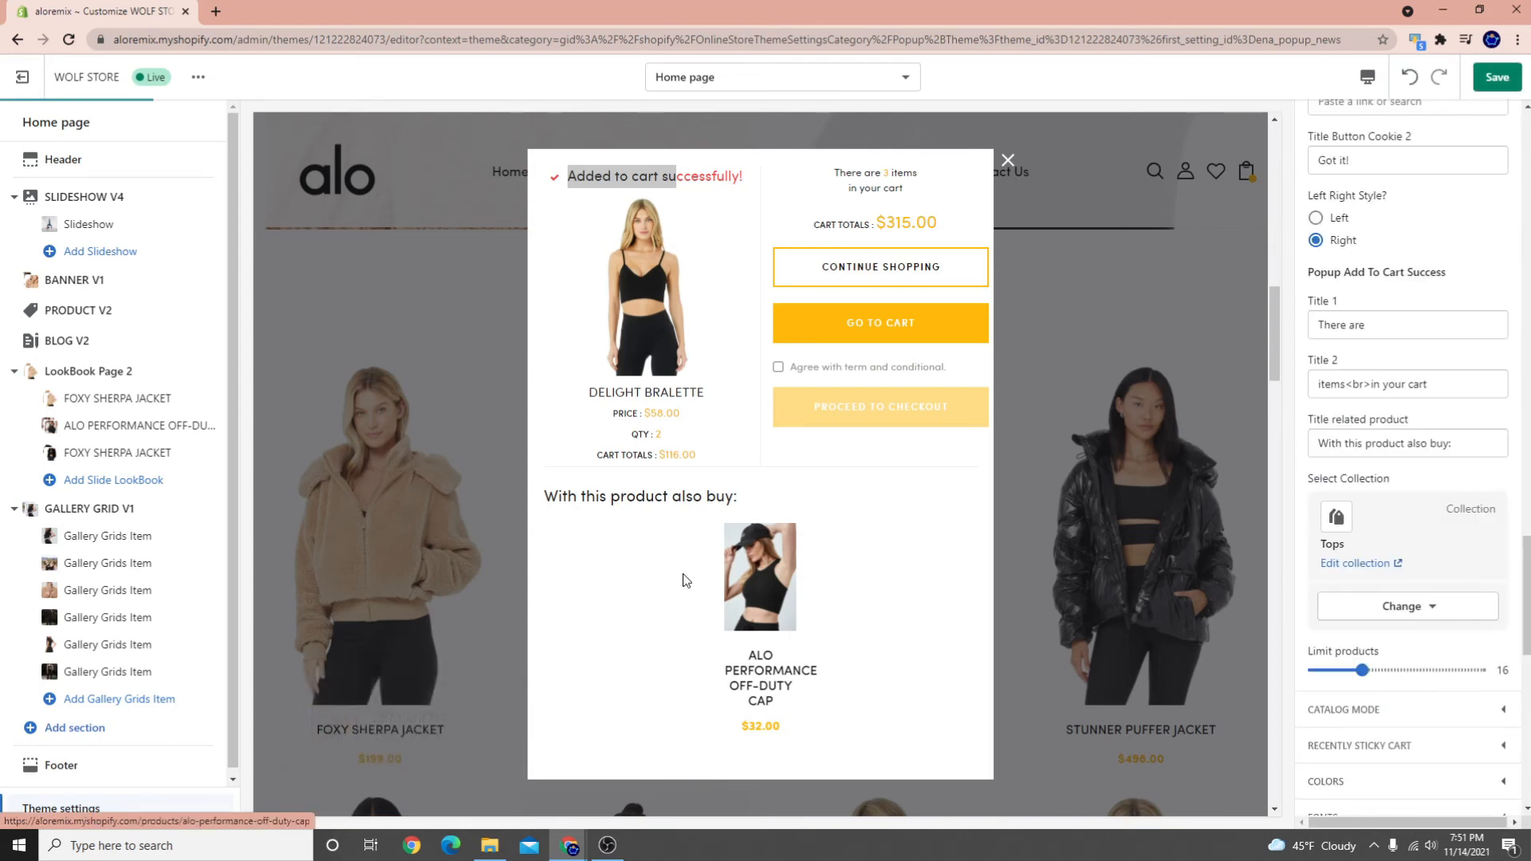
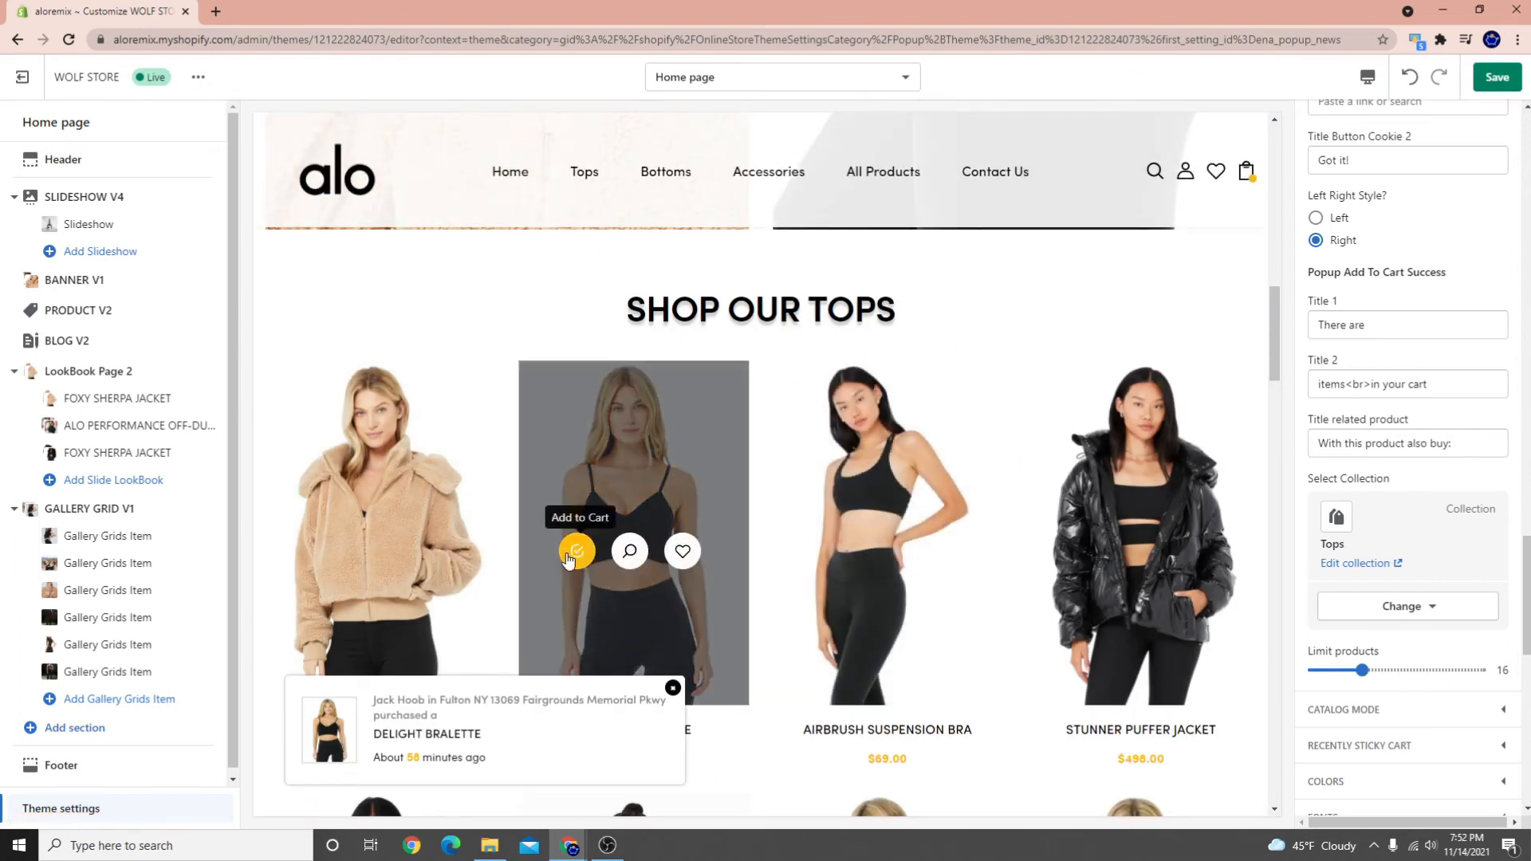
left_click(568, 556)
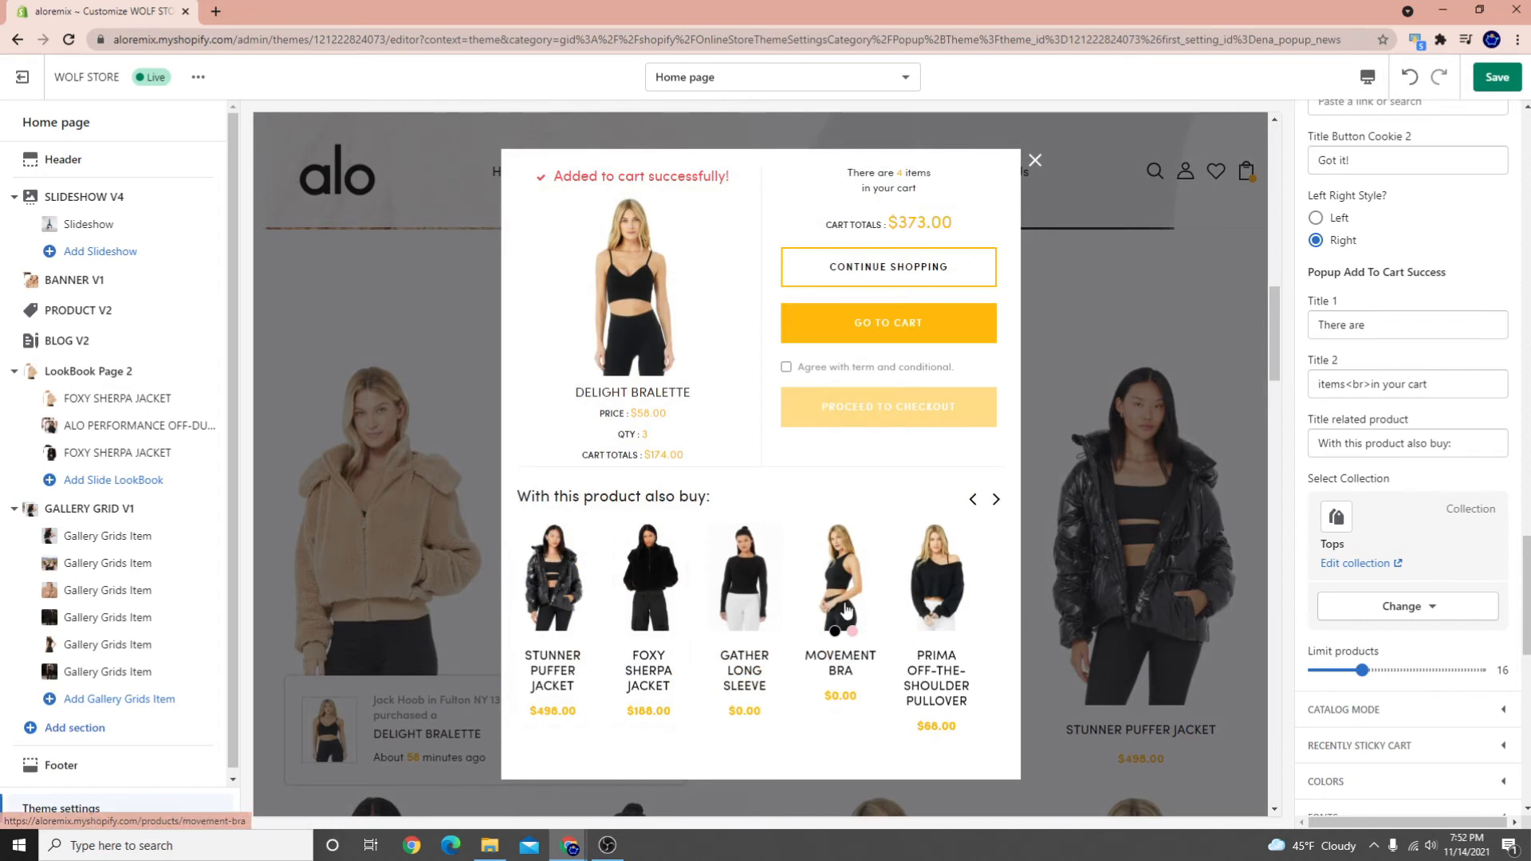
left_click(994, 502)
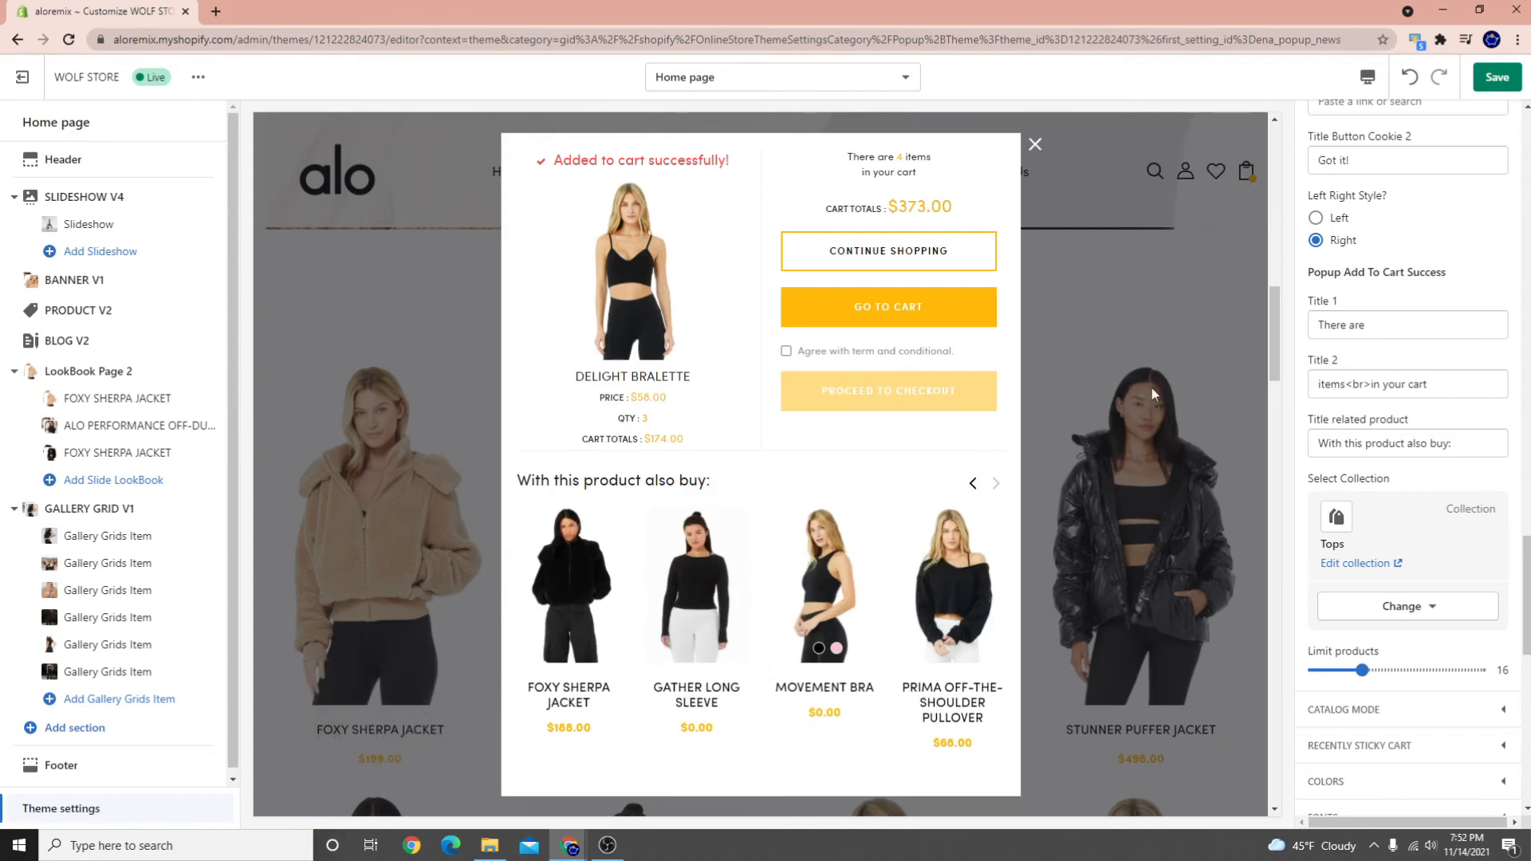
Save the theme with the Tops collection in the add-to-cart success popup
left_click(1503, 82)
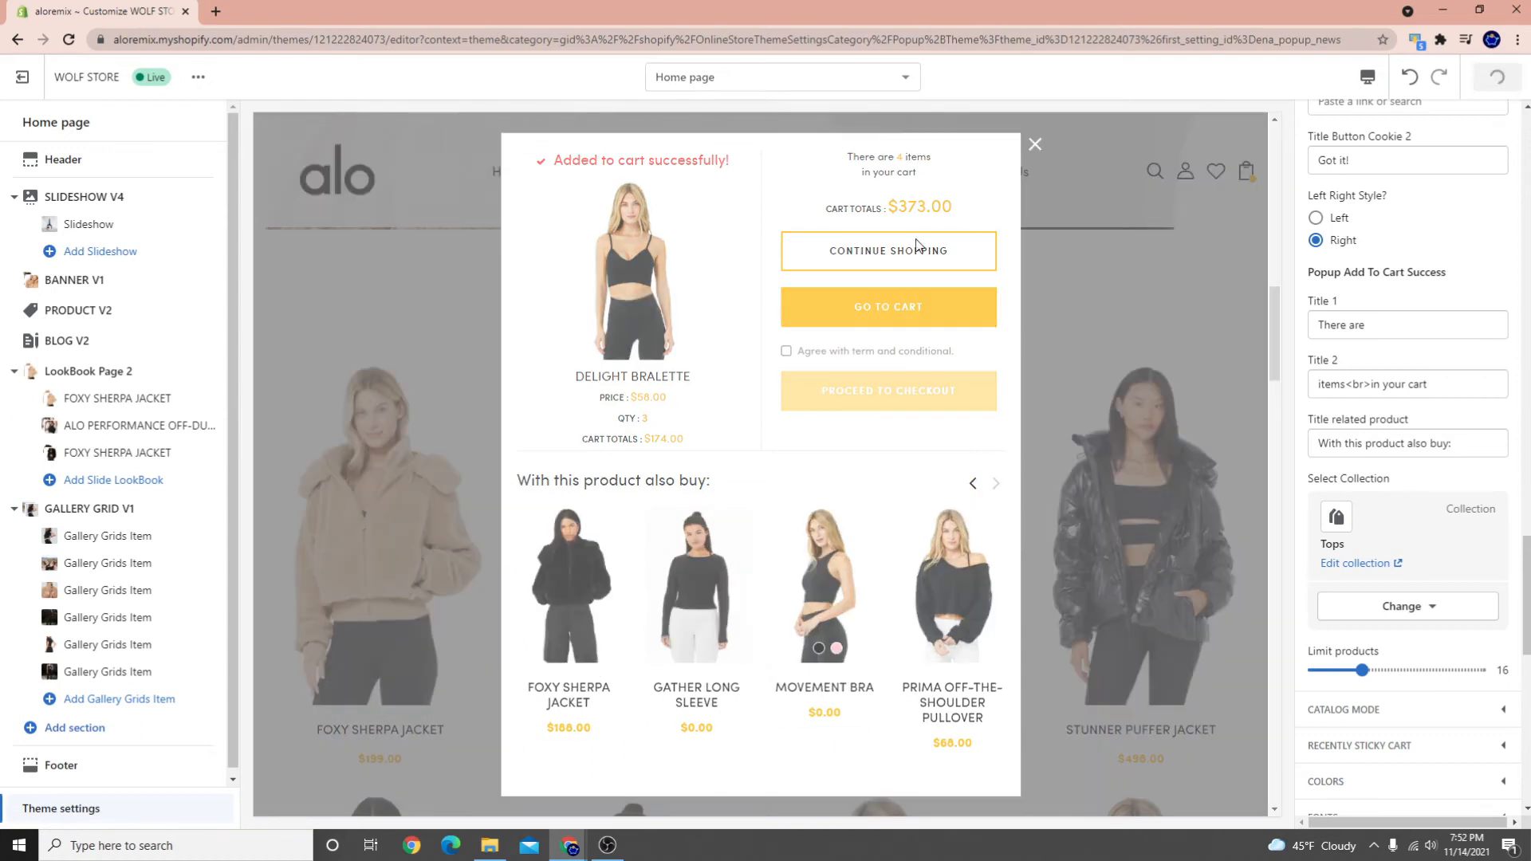
left_click(608, 845)
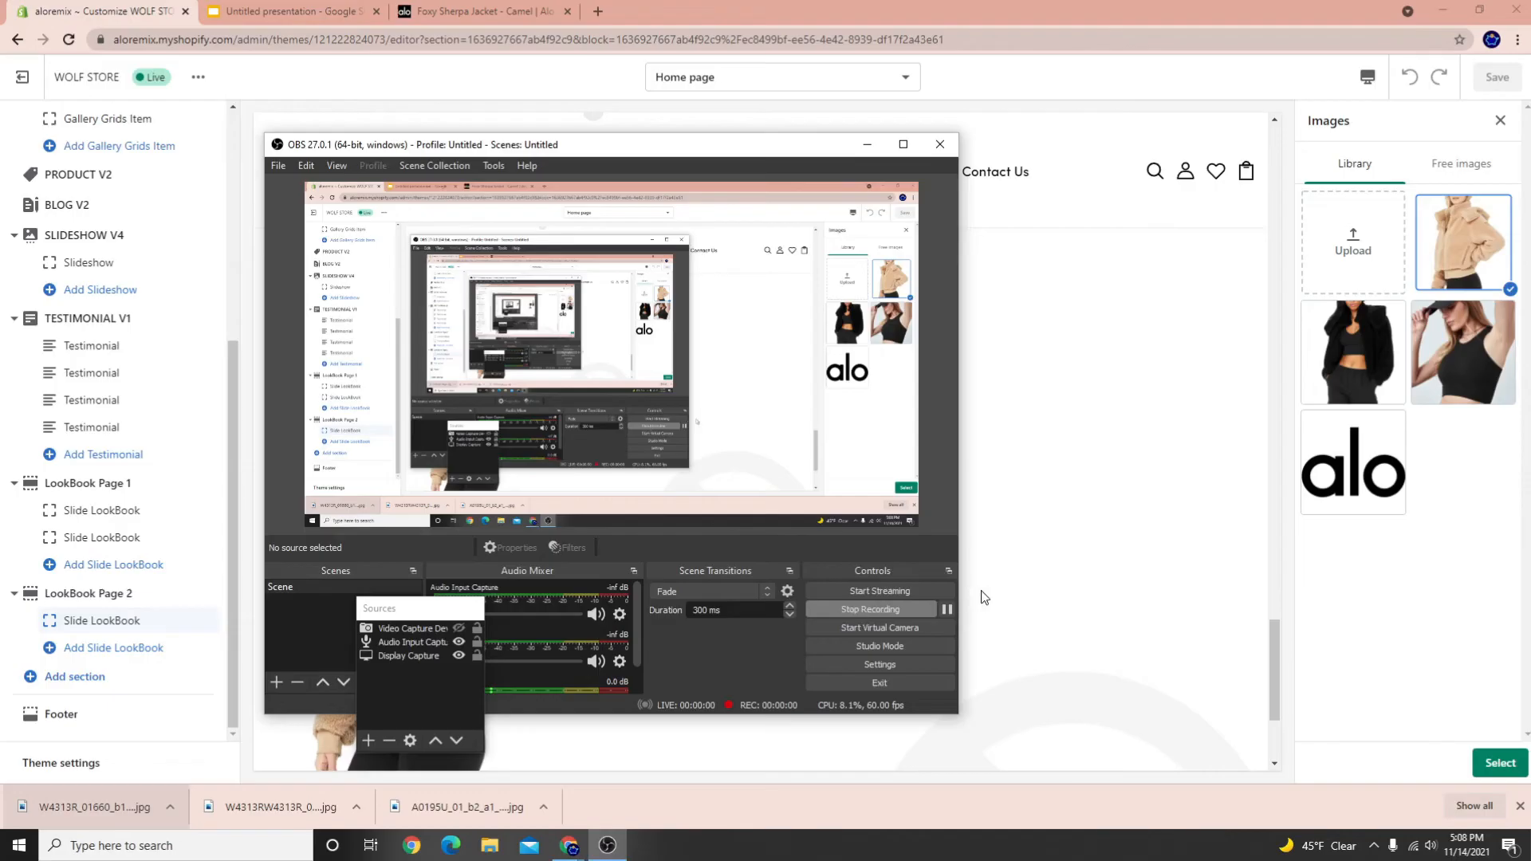
Dismiss the purchase notification in the preview and look through the theme sections available to add to the home page
left_click(984, 598)
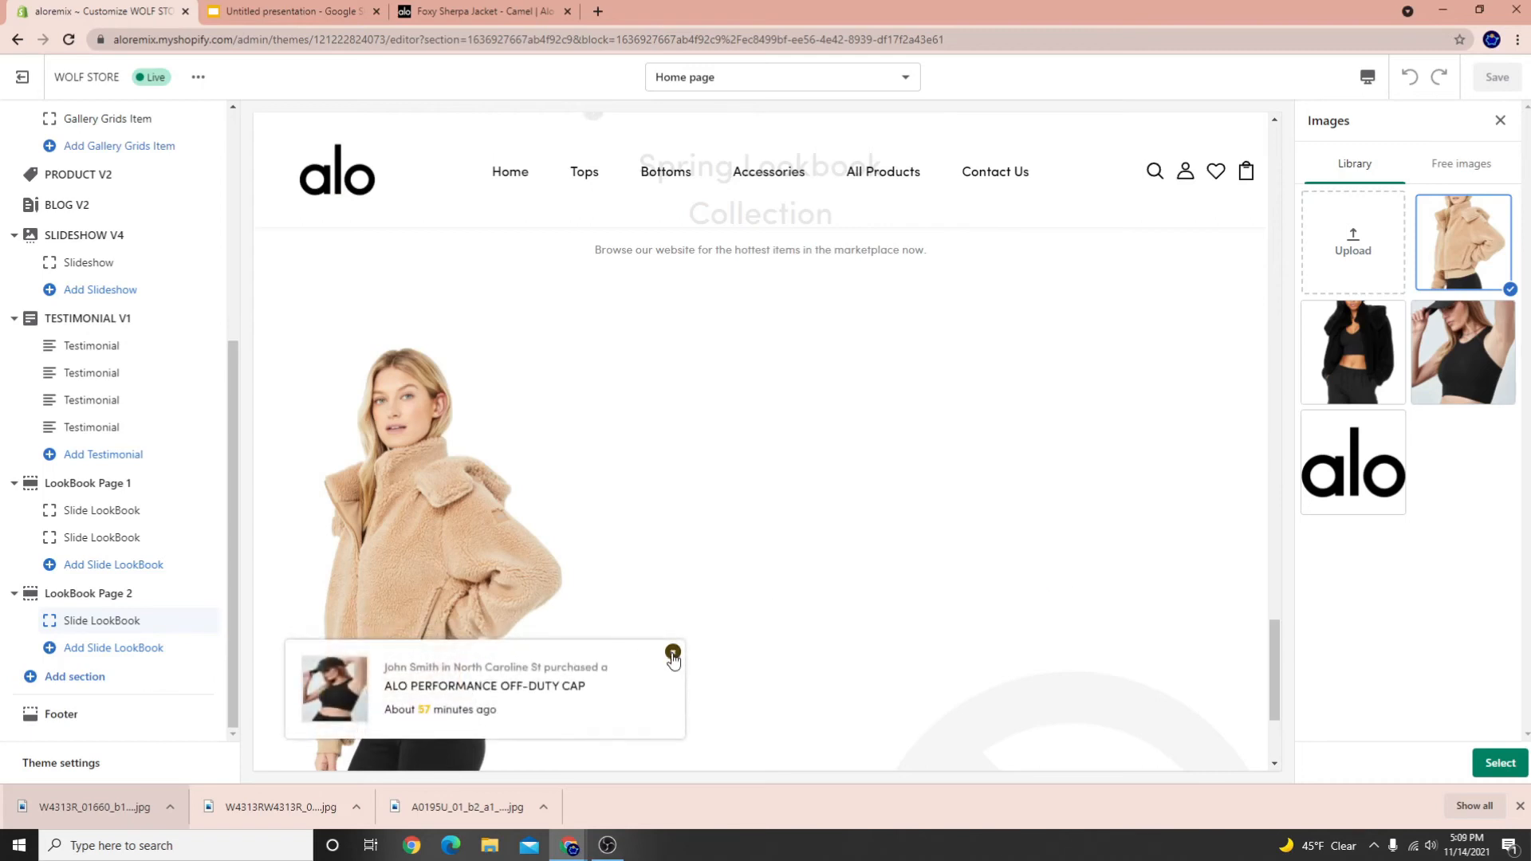
left_click(673, 654)
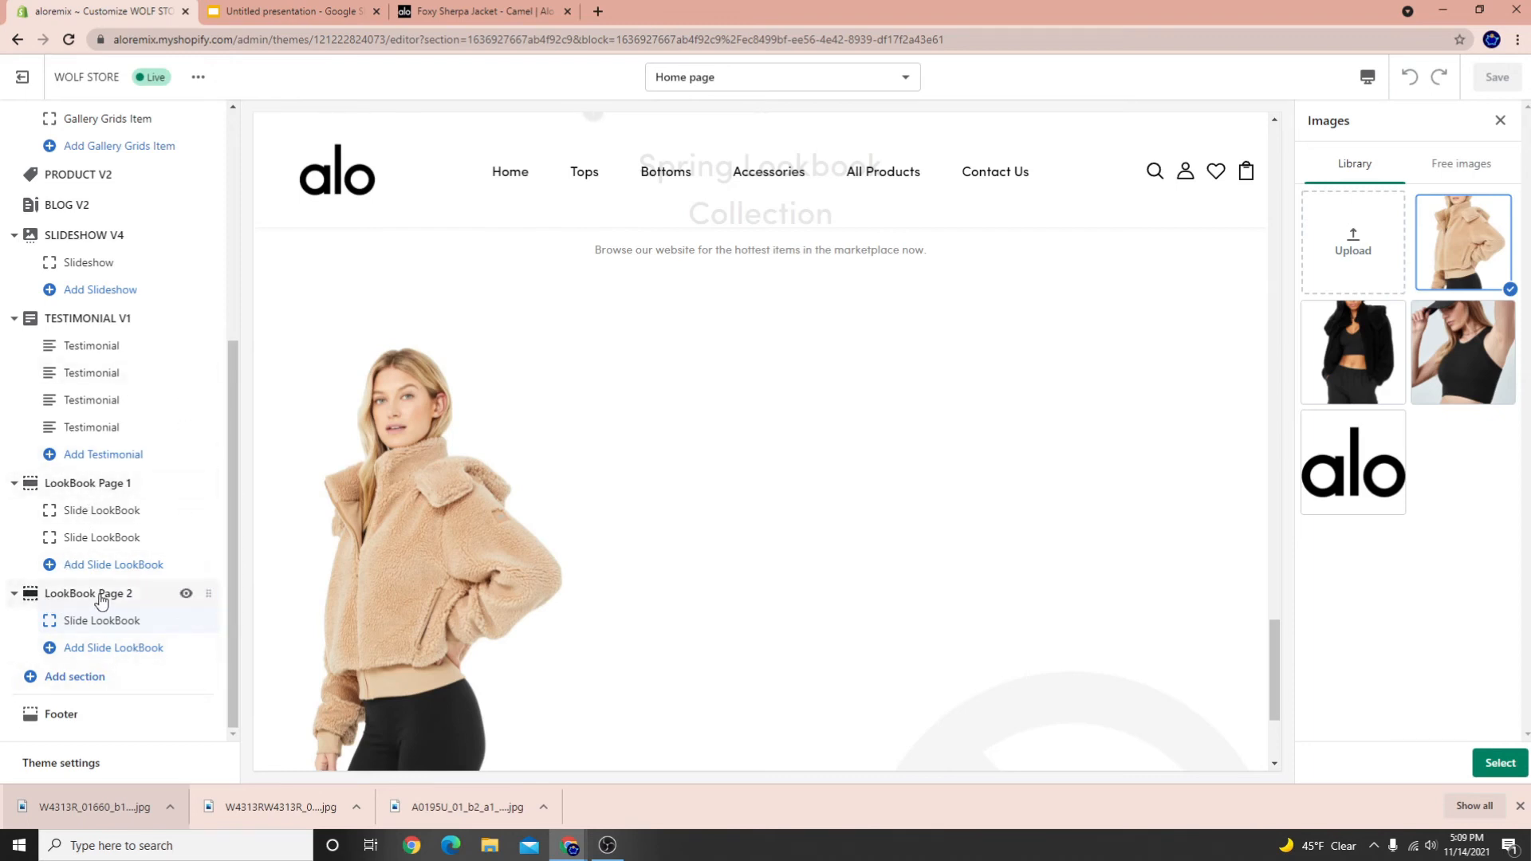
left_click(75, 677)
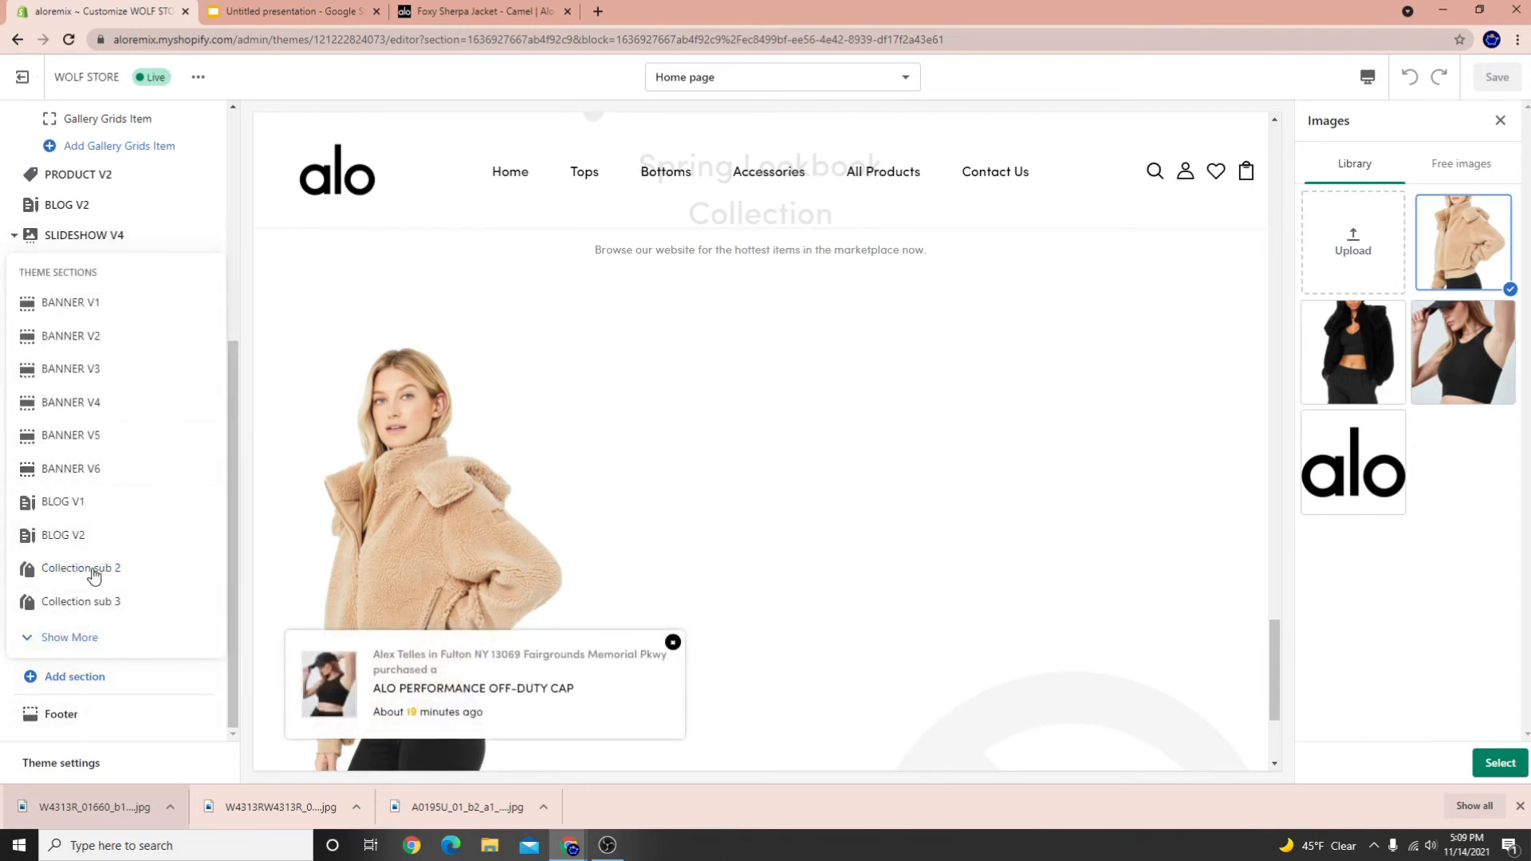
left_click(62, 642)
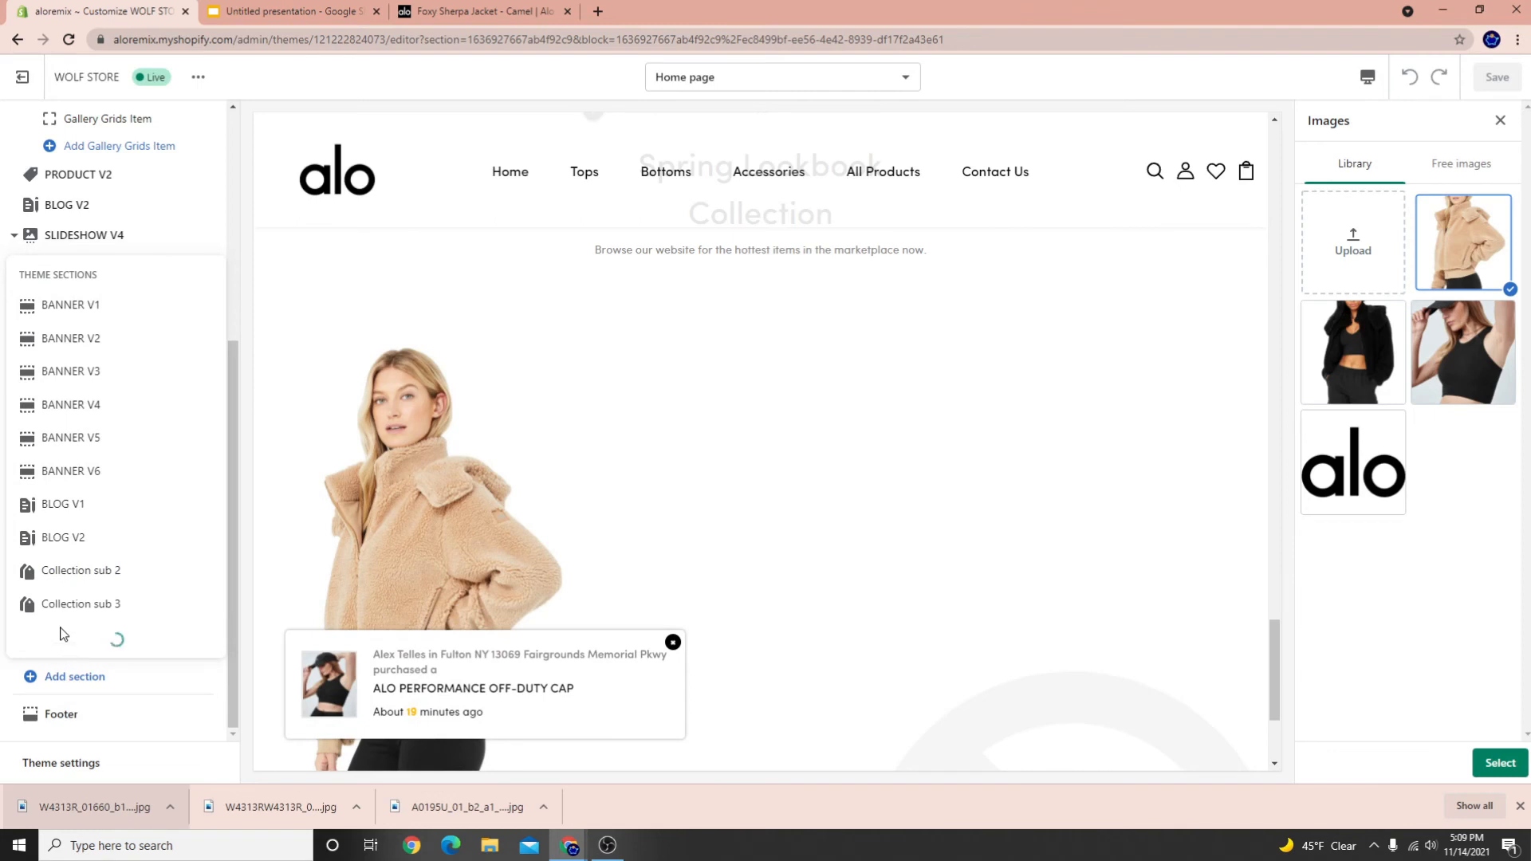
scroll(56, 628, "down", 2)
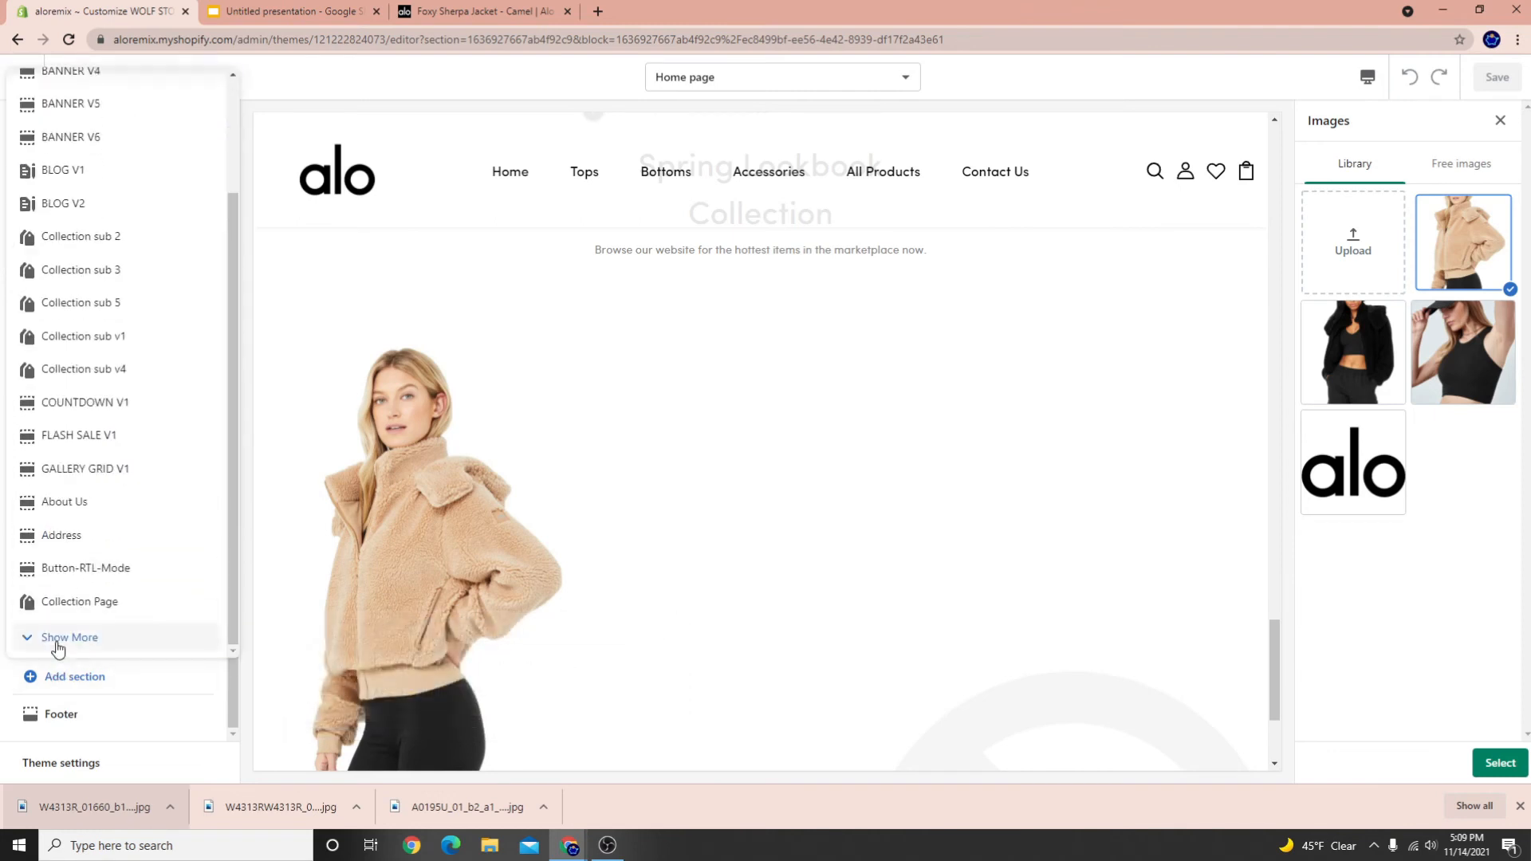
left_click(58, 645)
scroll(48, 642, "down", 4)
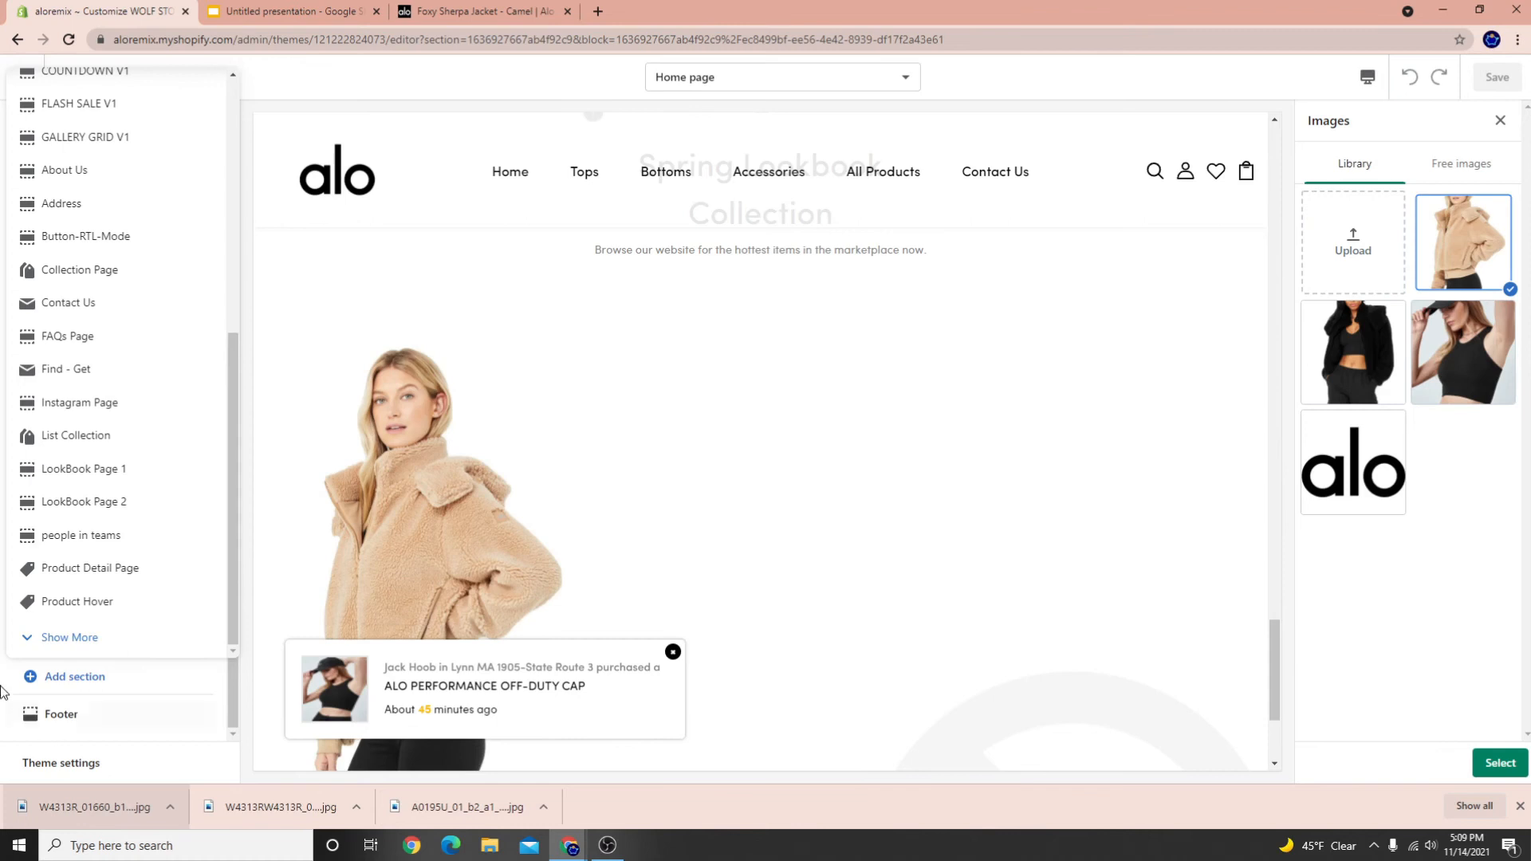
left_click(619, 473)
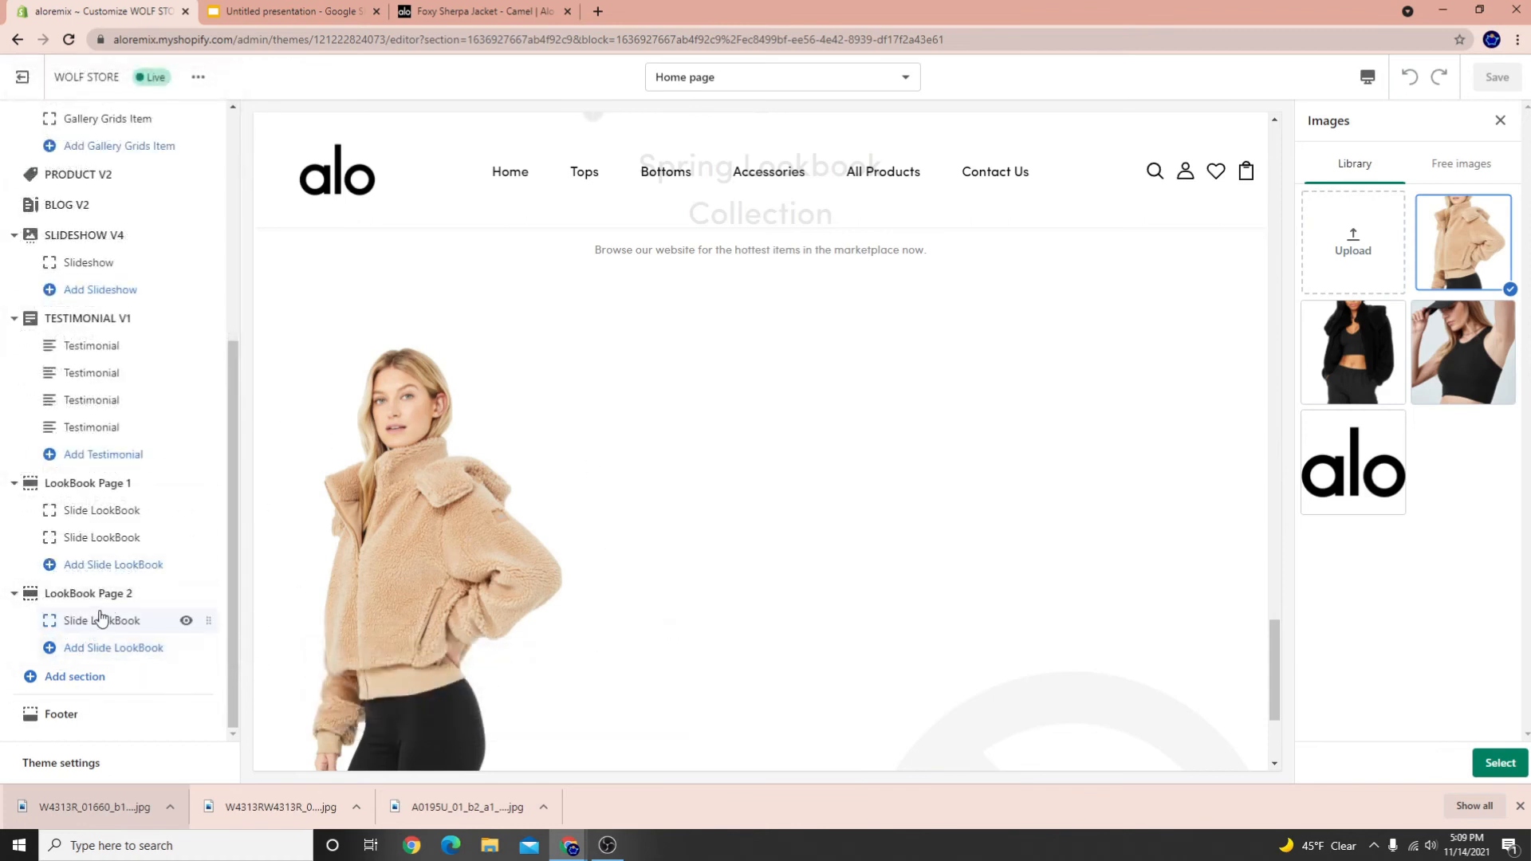
Remove the LookBook Page 1 section and add two more Slide LookBook blocks to LookBook Page 2
left_click(45, 482)
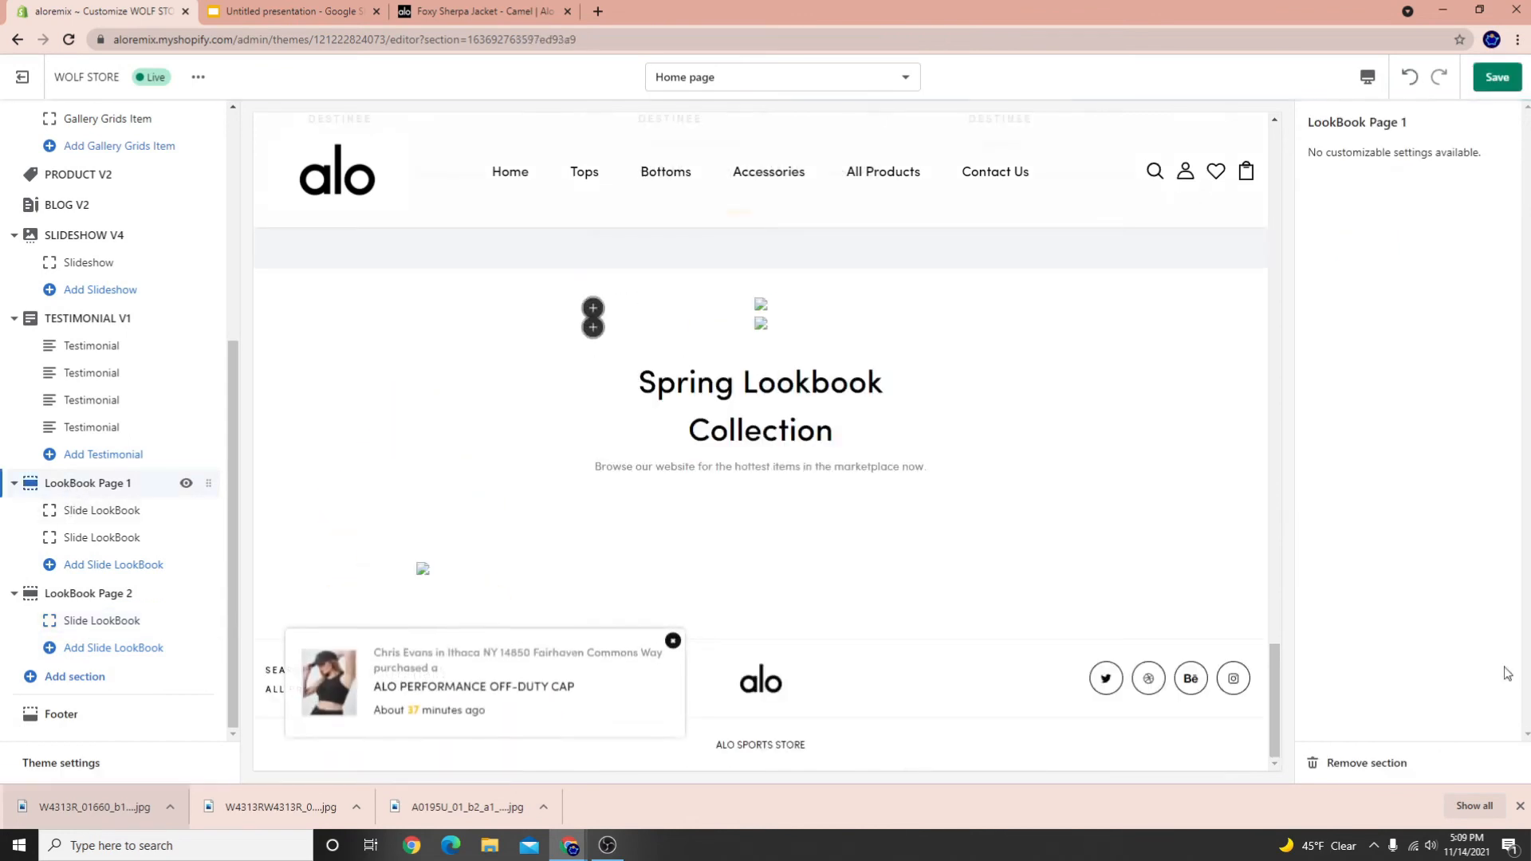
left_click(1333, 764)
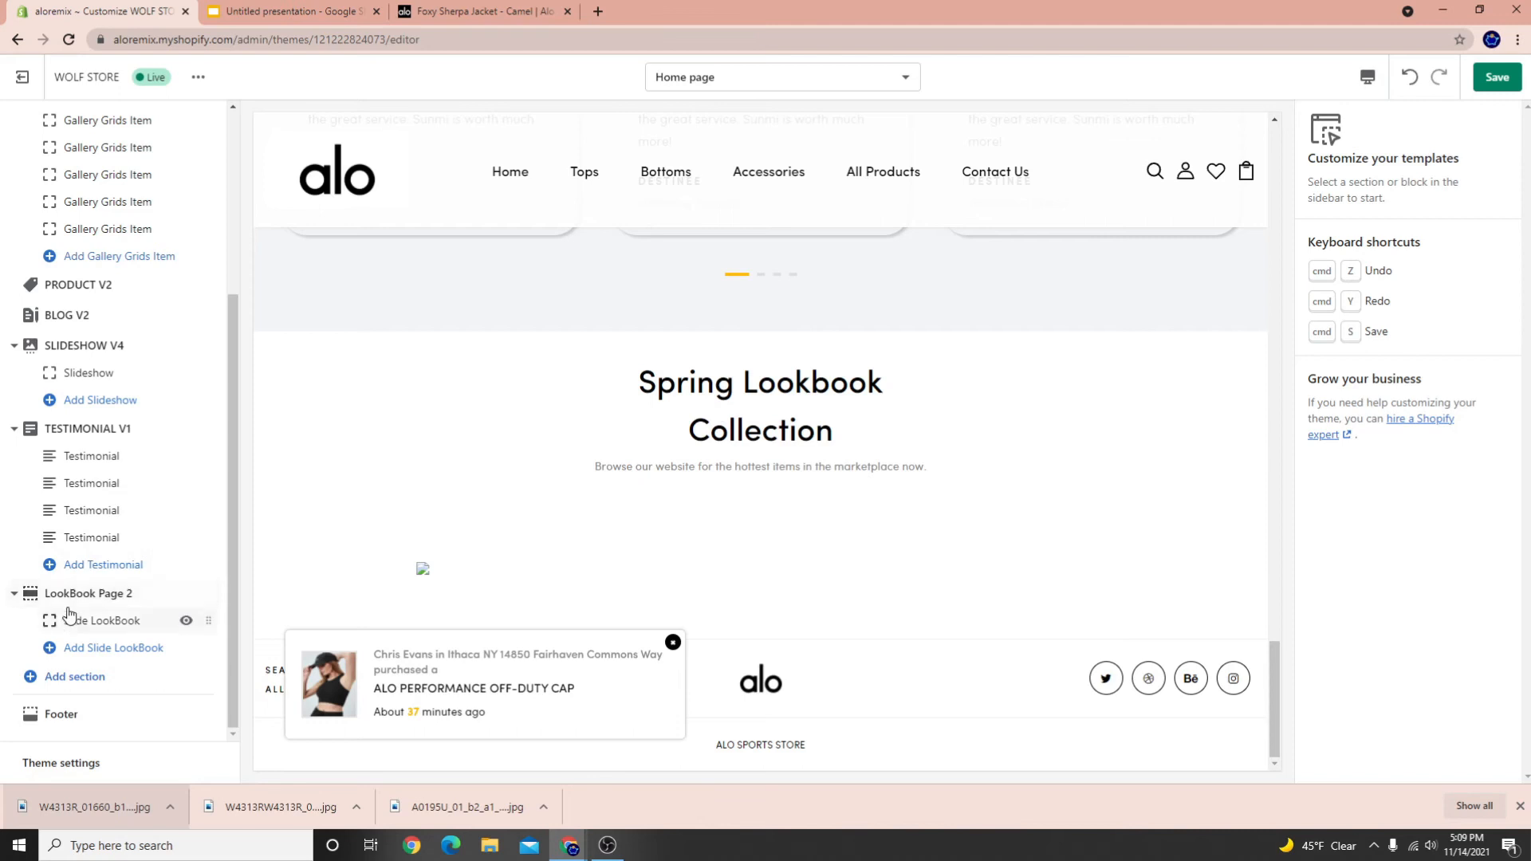
left_click(98, 649)
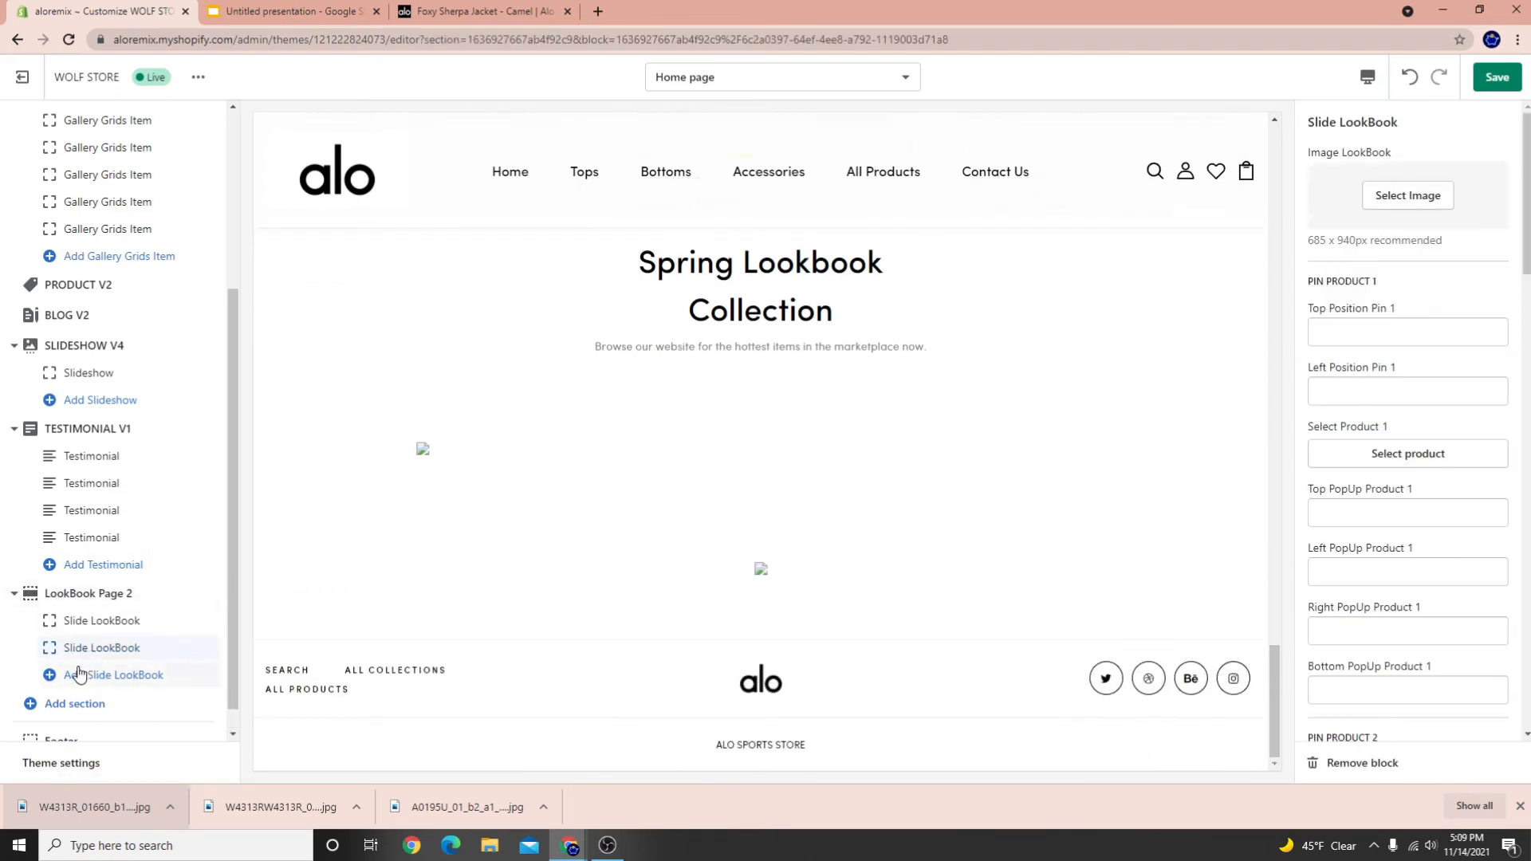
left_click(77, 675)
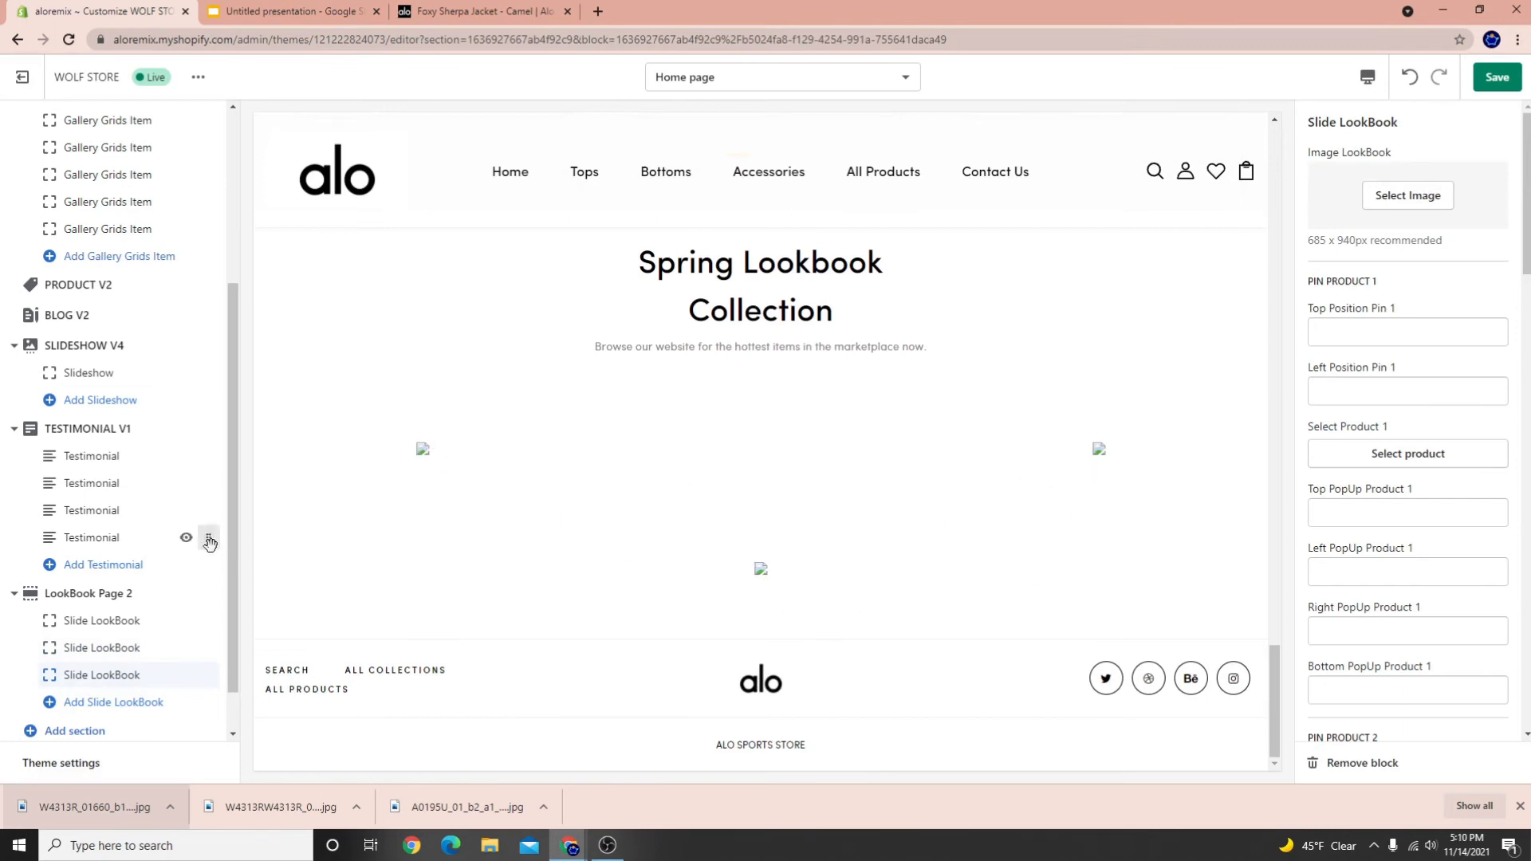
Set the first LookBook Page 2 slide's image to the tan sherpa jacket photo from the library
left_click(76, 624)
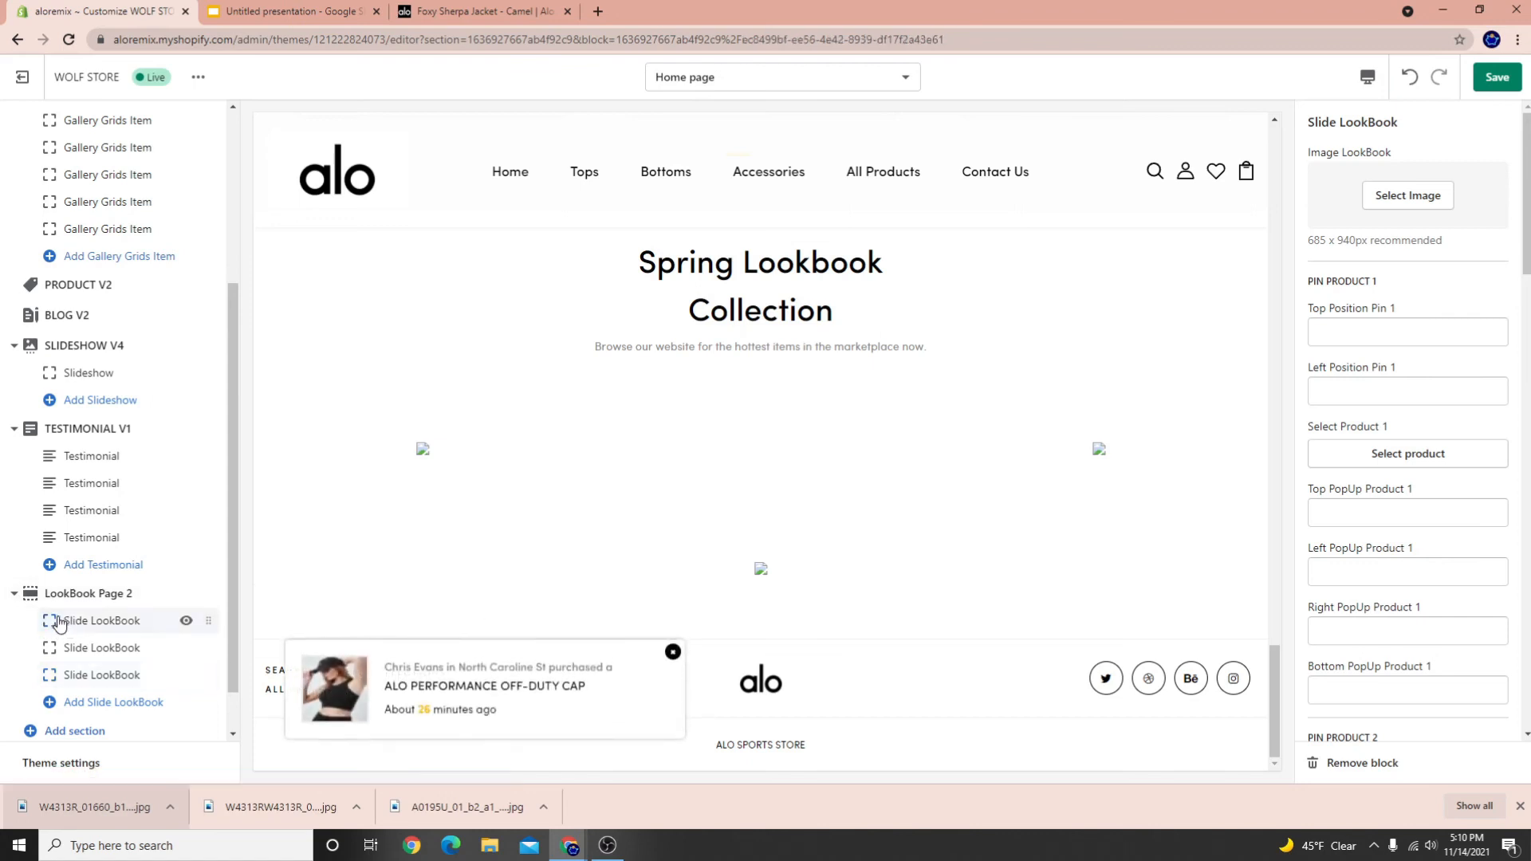
left_click(1423, 195)
left_click(1494, 253)
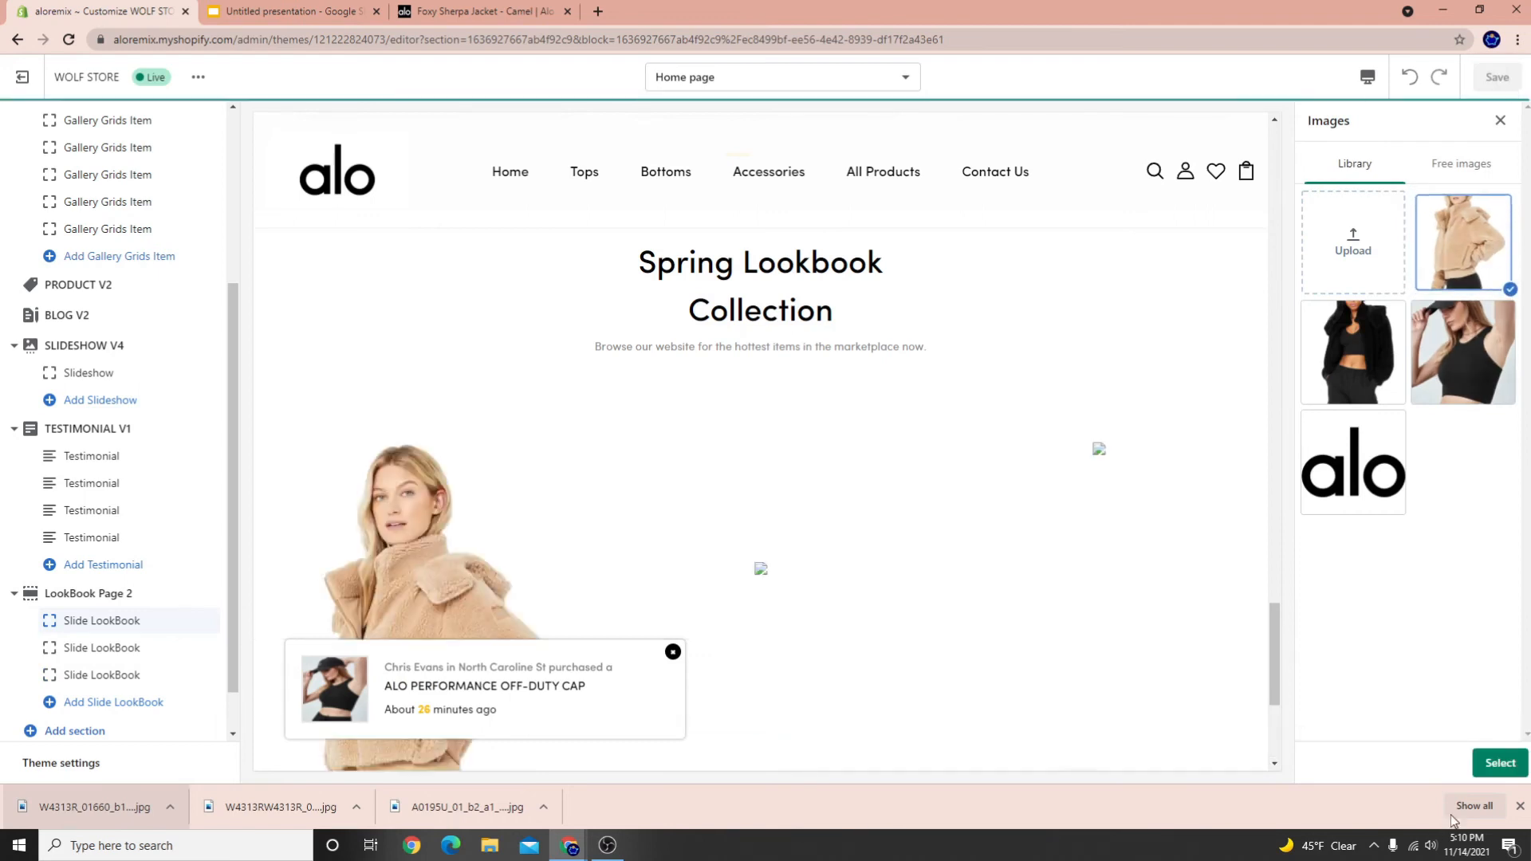
left_click(1497, 764)
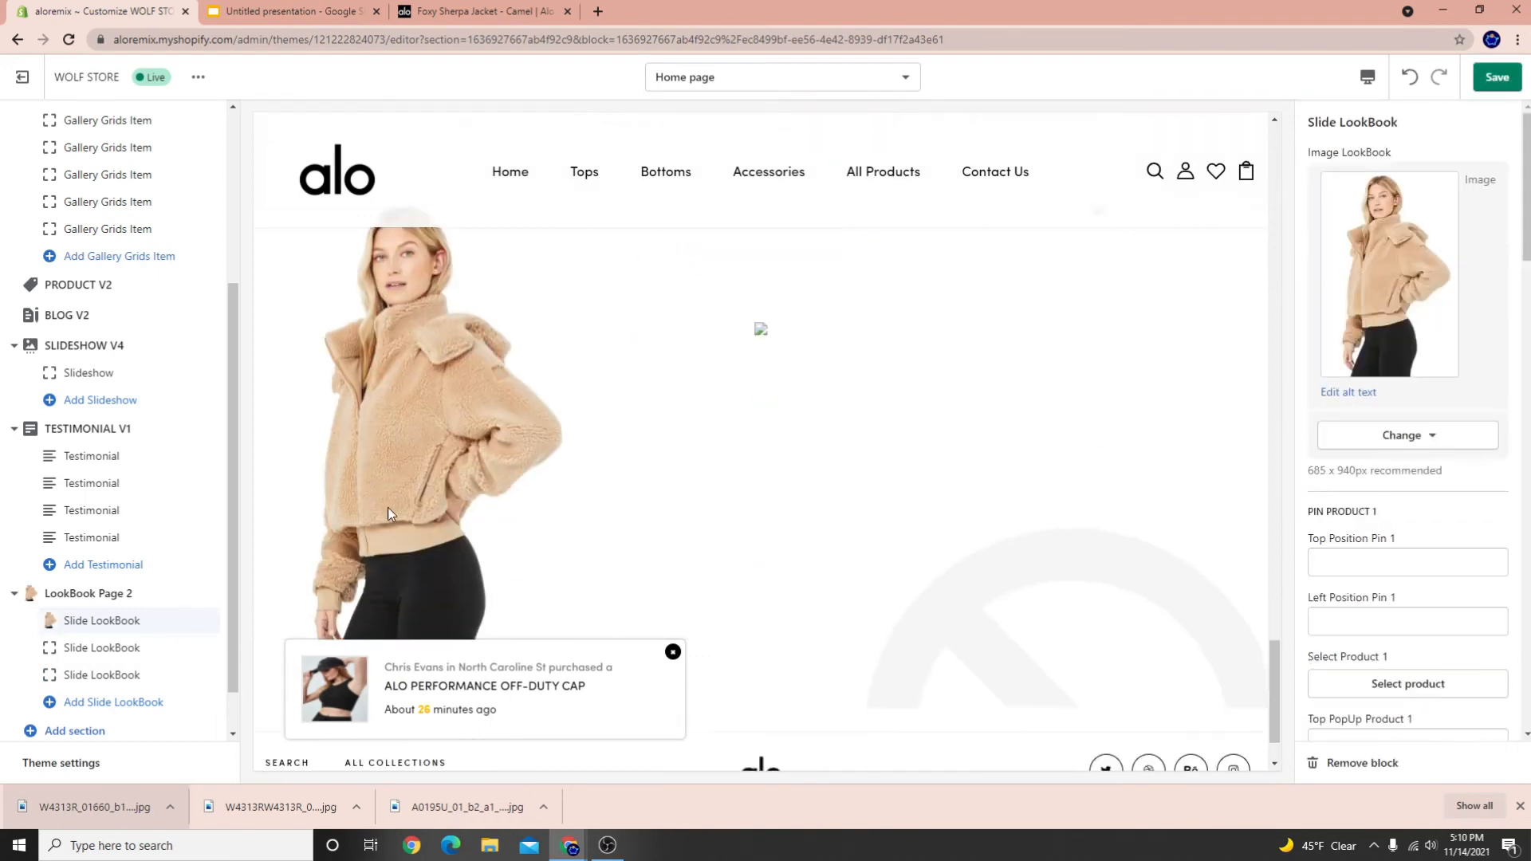
Set the second LookBook Page 2 slide's image to the black cap and crop top photo
left_click(103, 648)
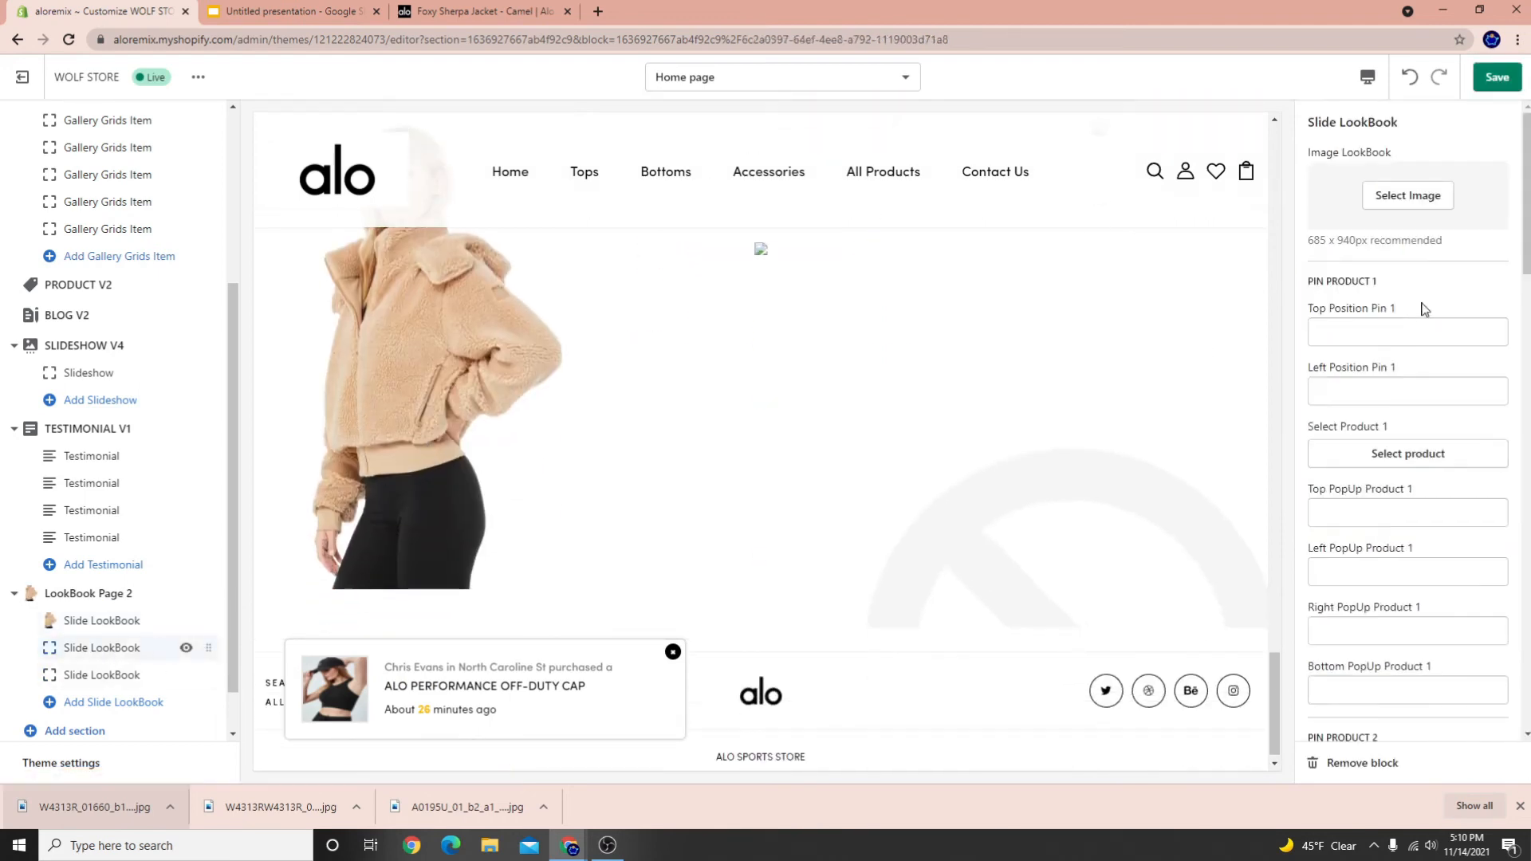
left_click(1432, 195)
left_click(1463, 355)
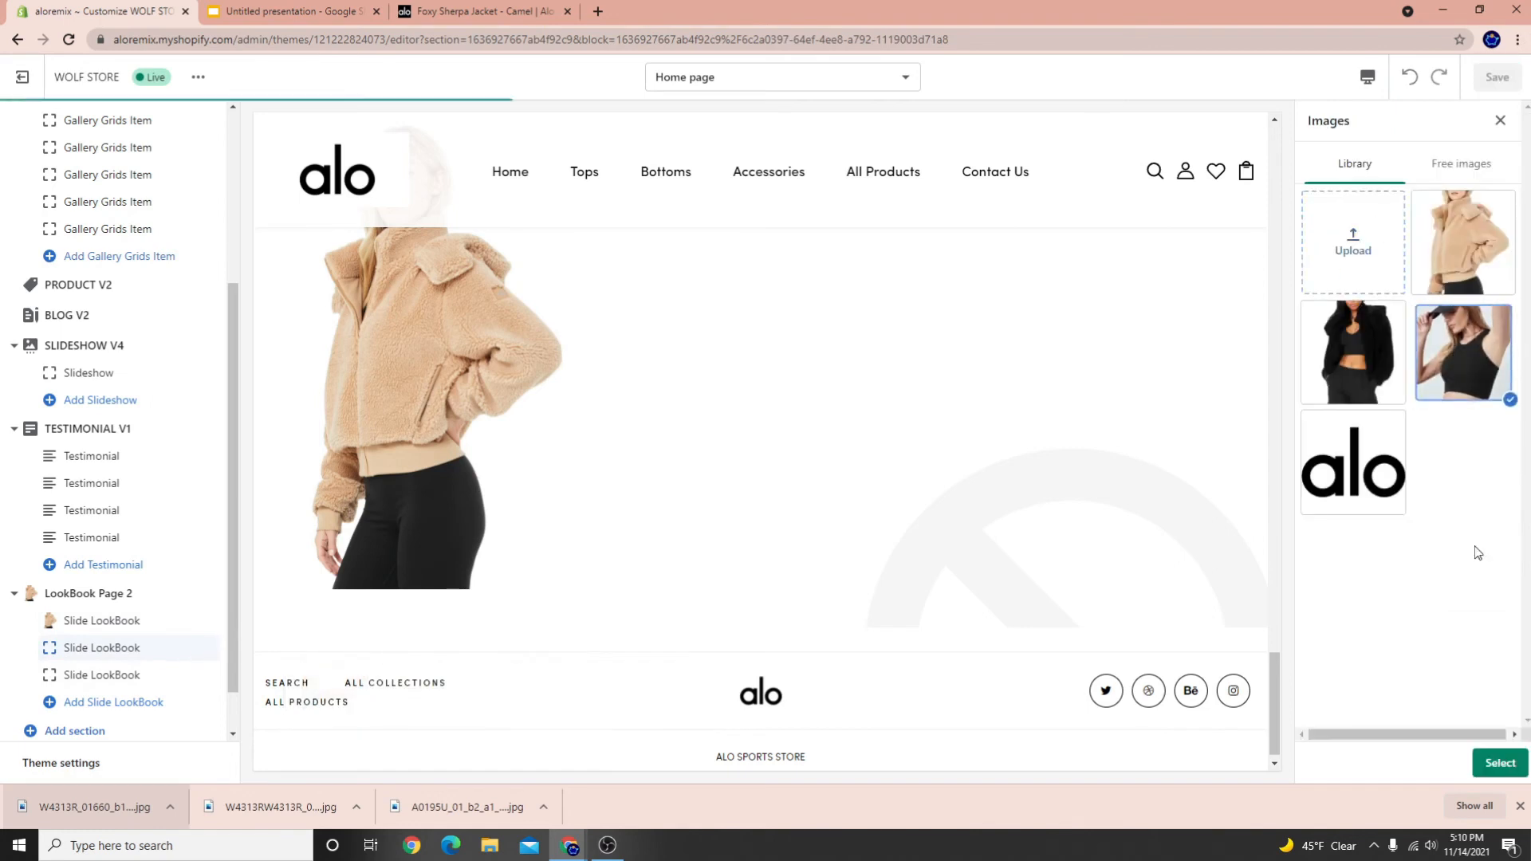
left_click(1496, 765)
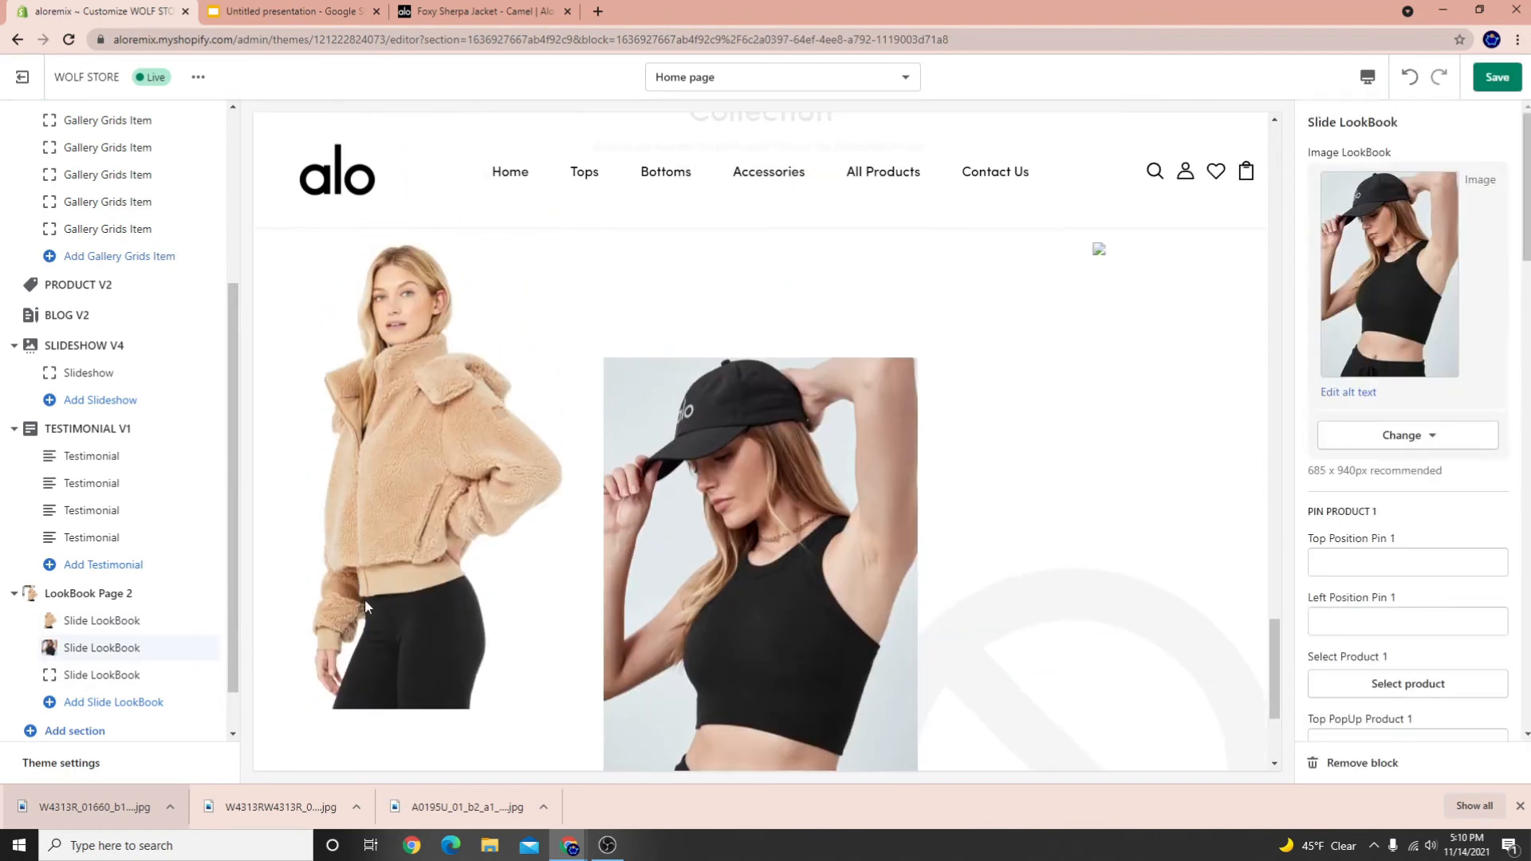
Set the third LookBook Page 2 slide's image to the black sherpa jacket photo
left_click(106, 670)
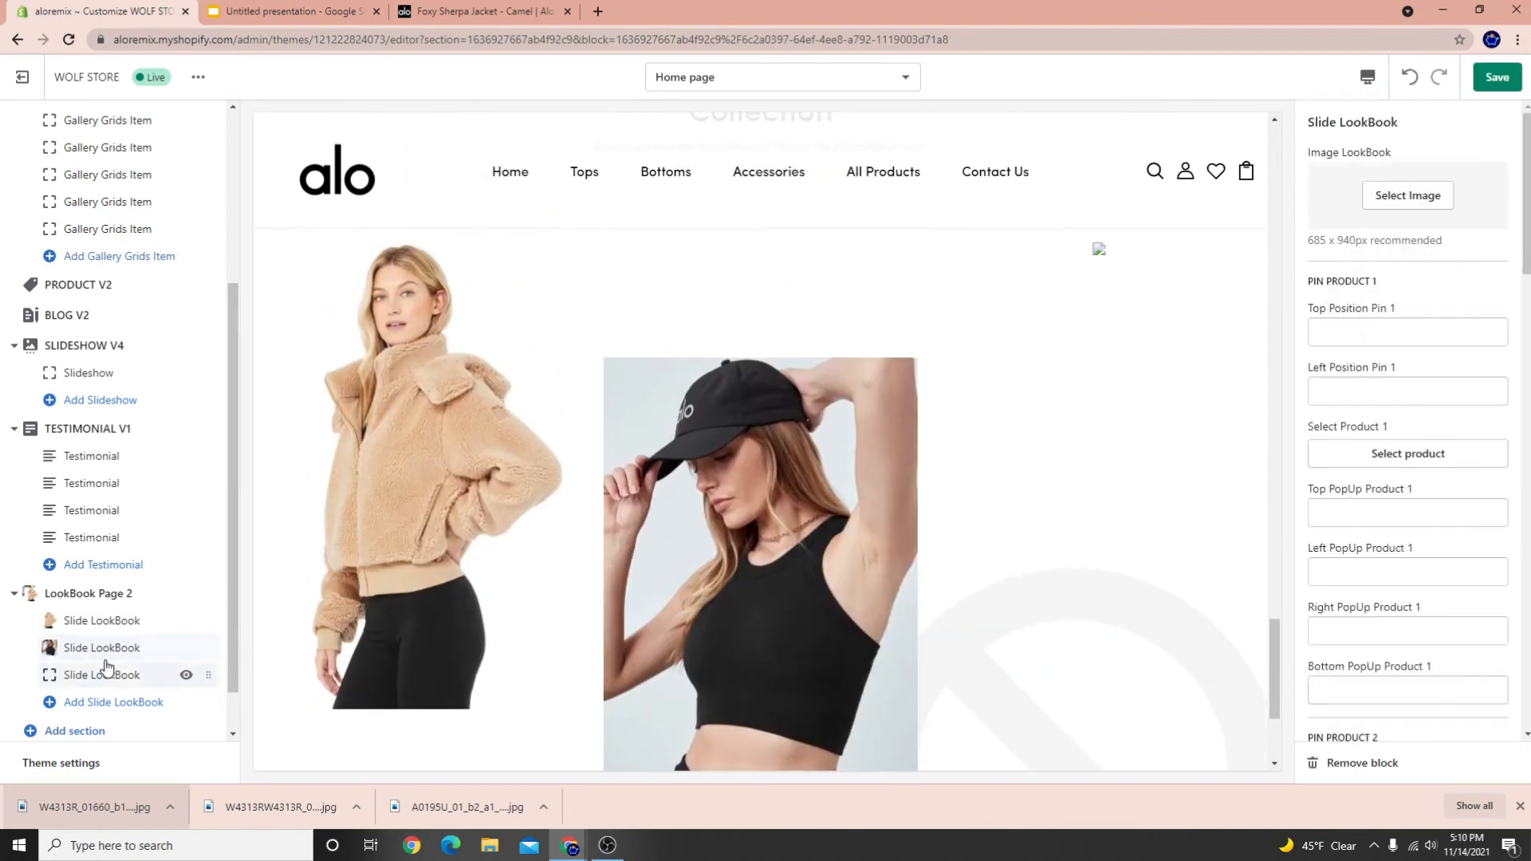
left_click(1406, 204)
left_click(1354, 352)
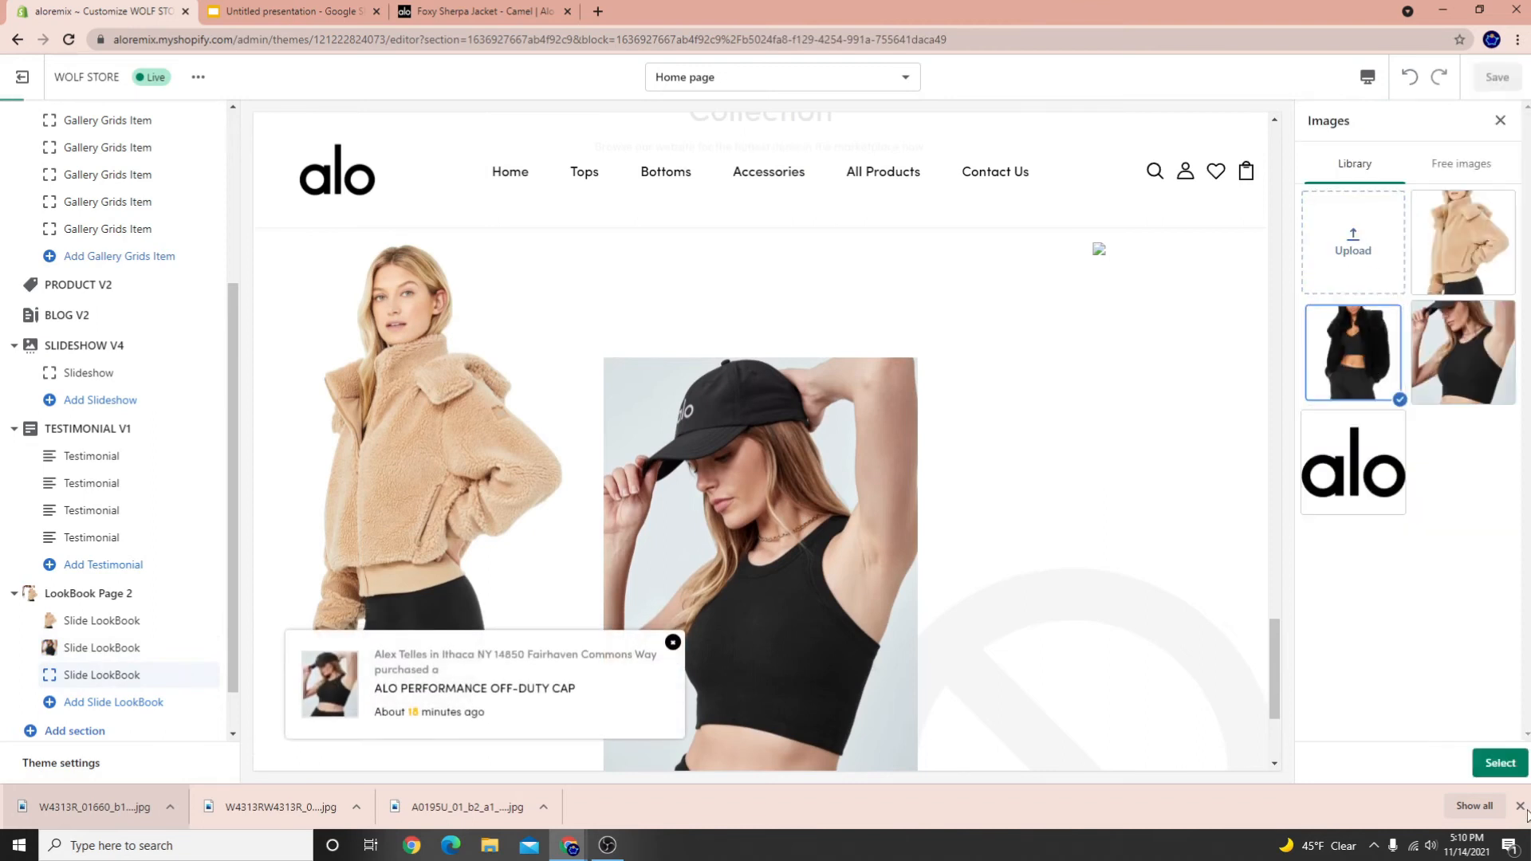
left_click(1497, 763)
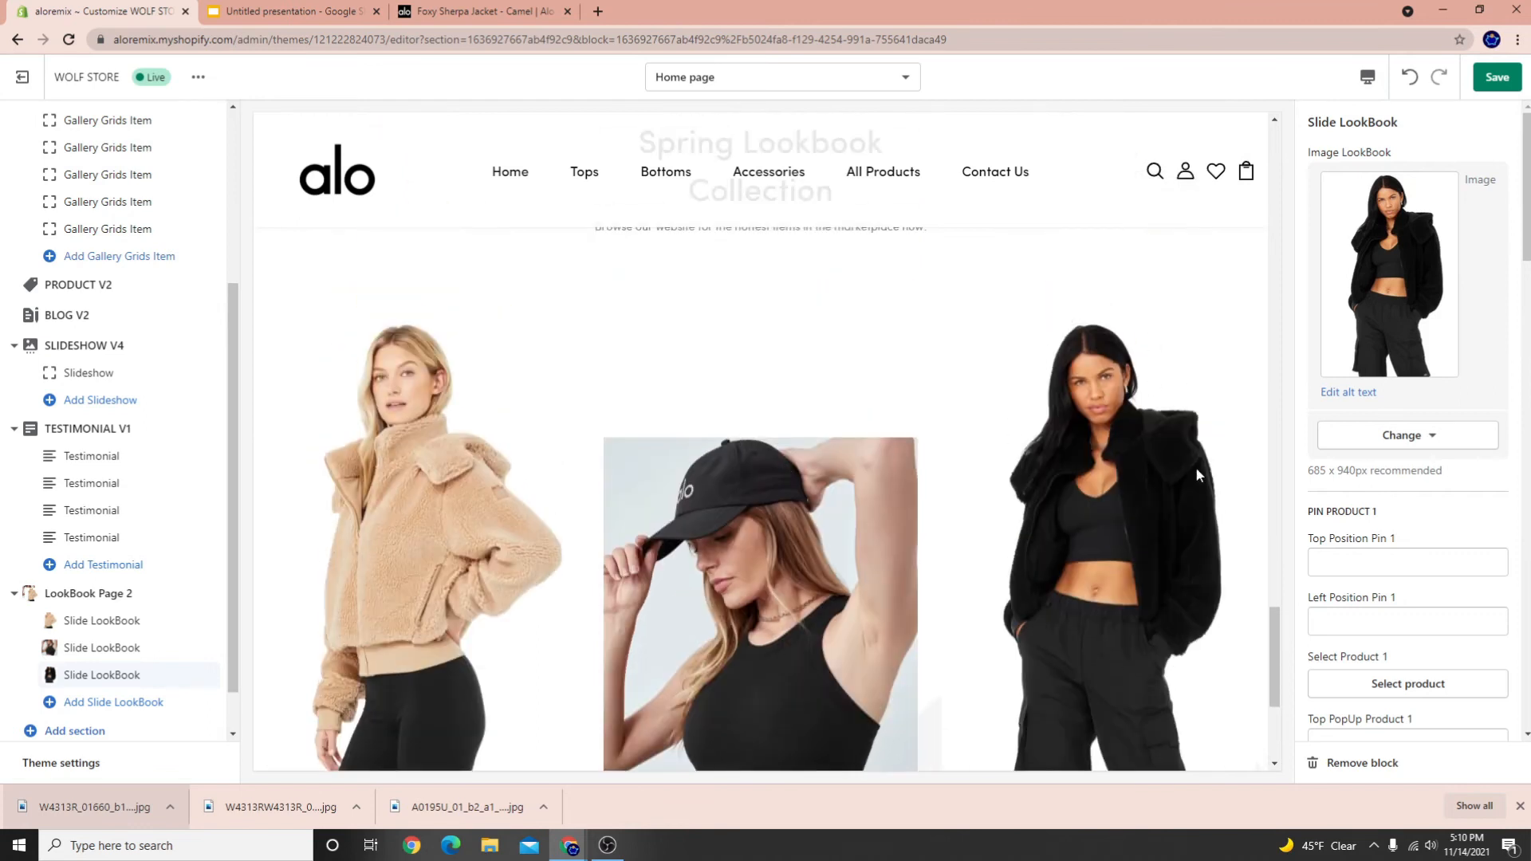
Review the three lookbook images in the preview, dismiss the download bar and purchase notifications, and save the theme
scroll(82, 627, "down", 2)
scroll(590, 638, "down", 4)
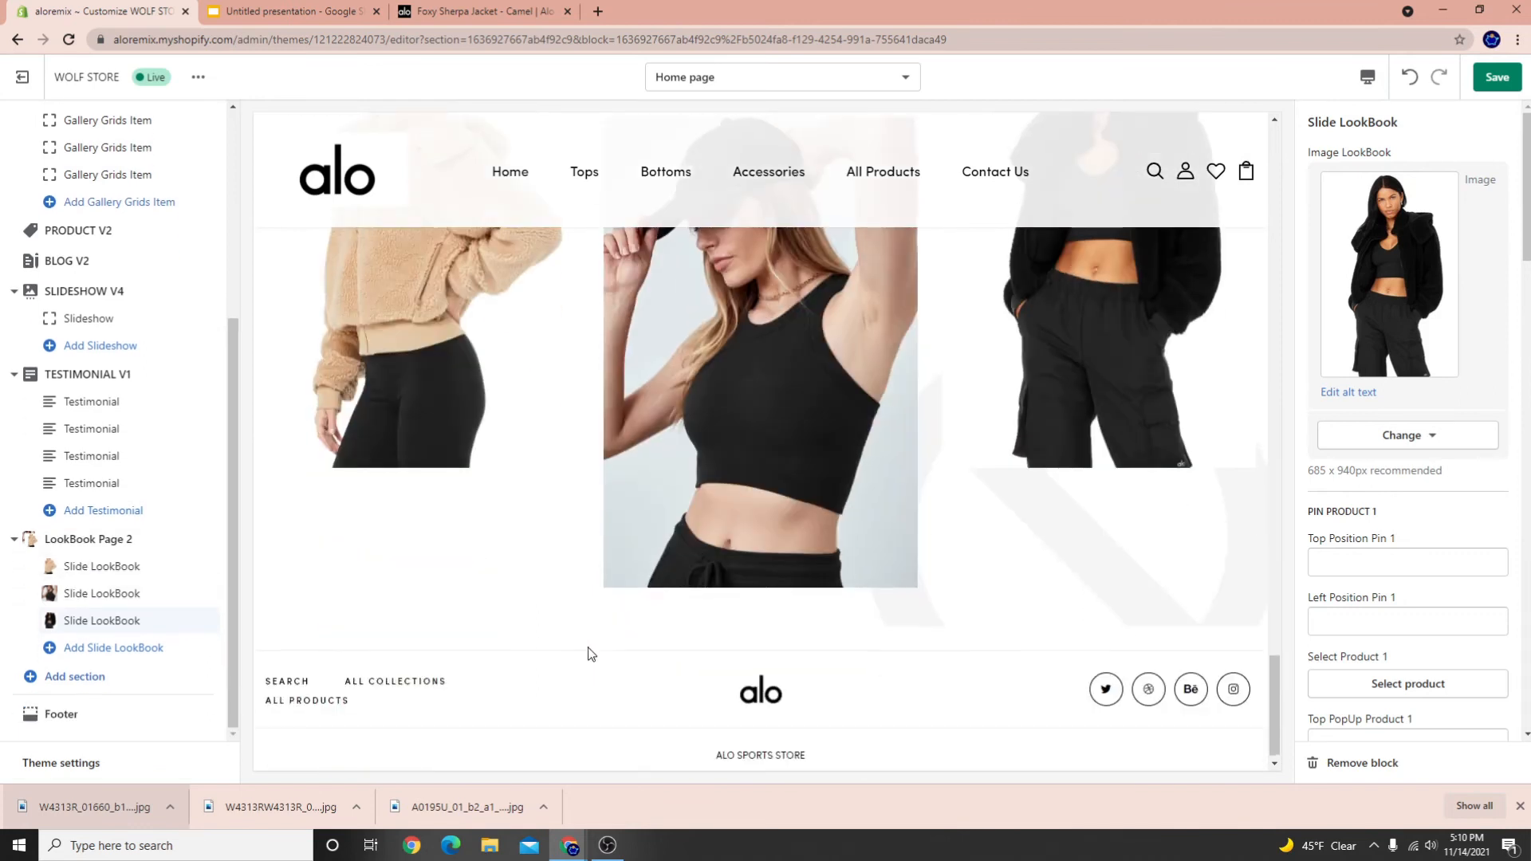
scroll(542, 642, "up", 3)
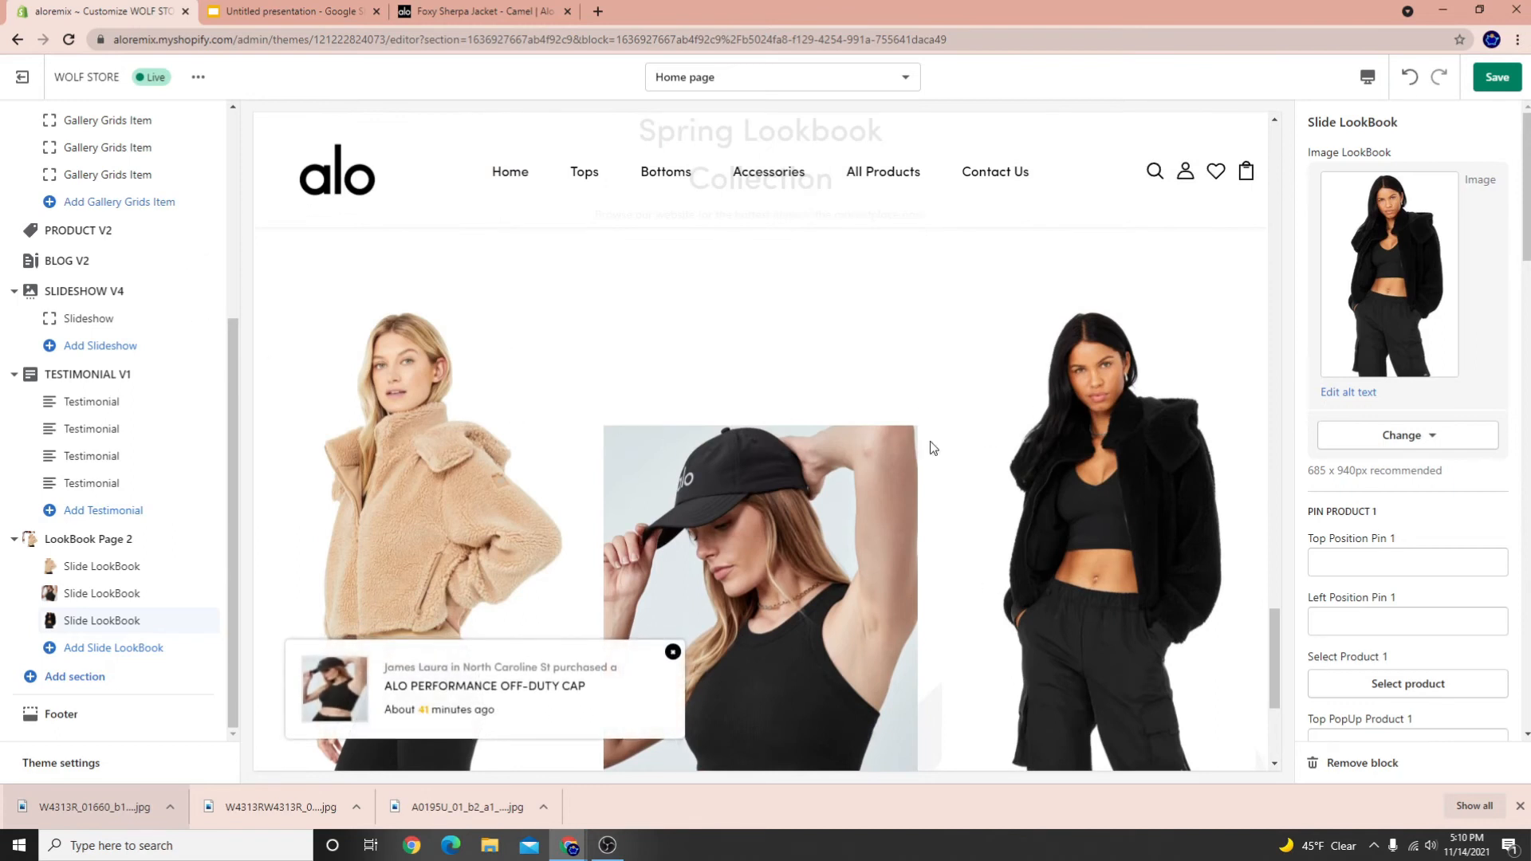
left_click(664, 653)
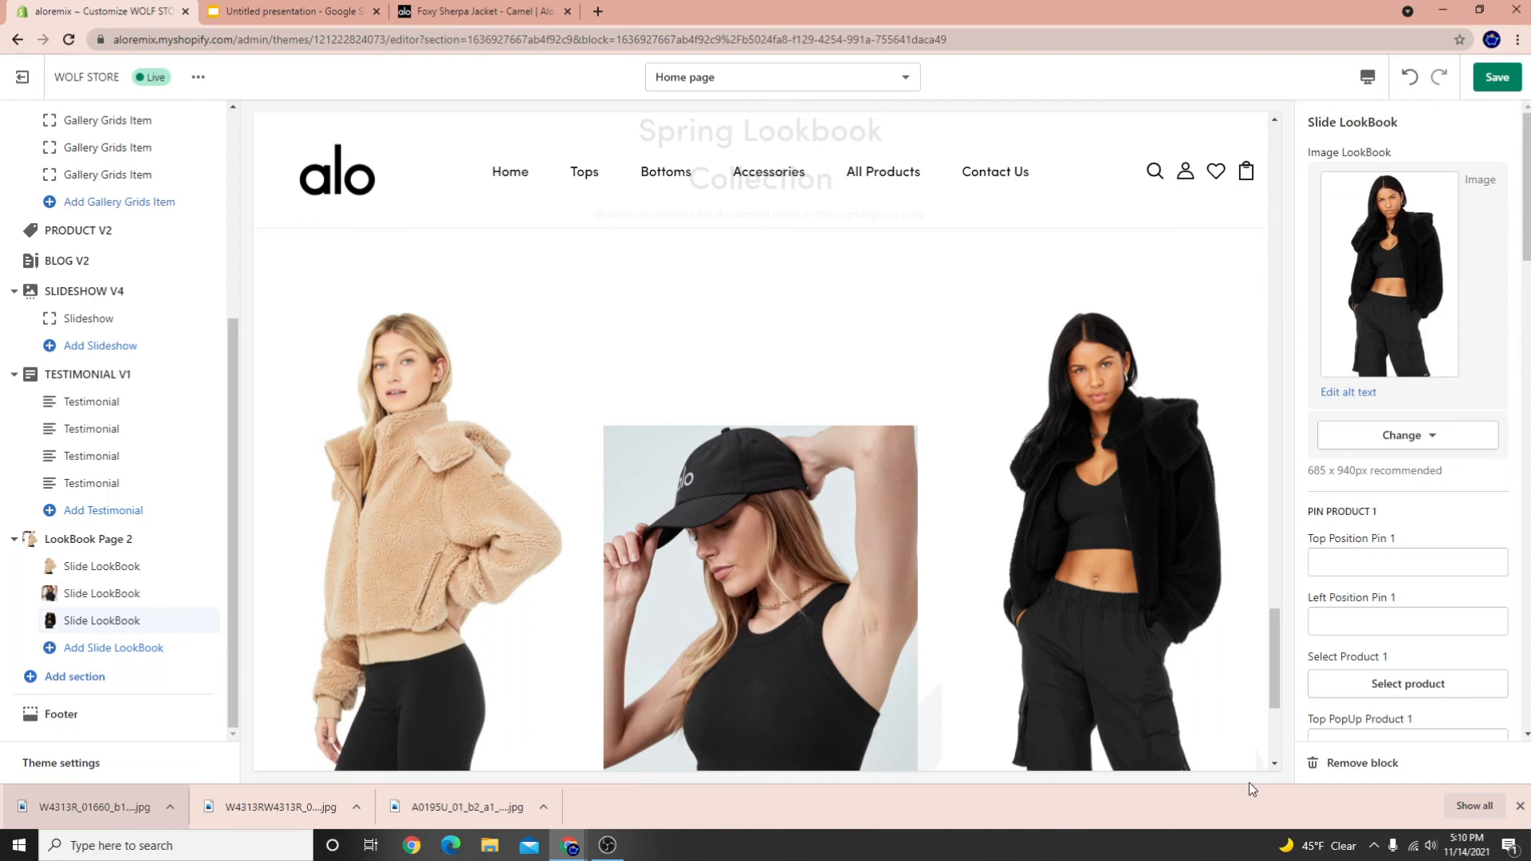
left_click(1519, 806)
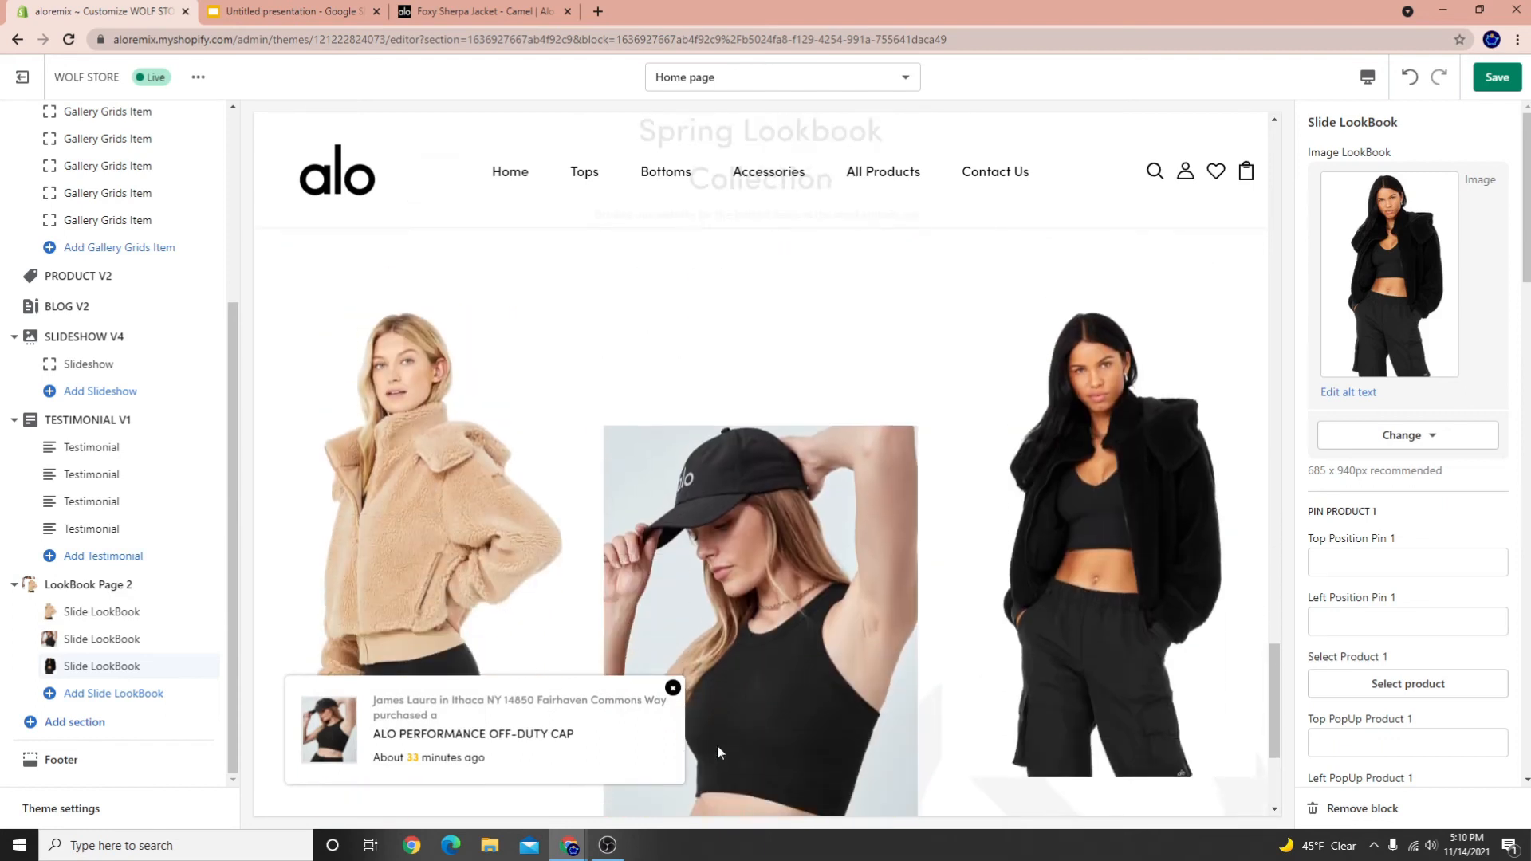
left_click(672, 687)
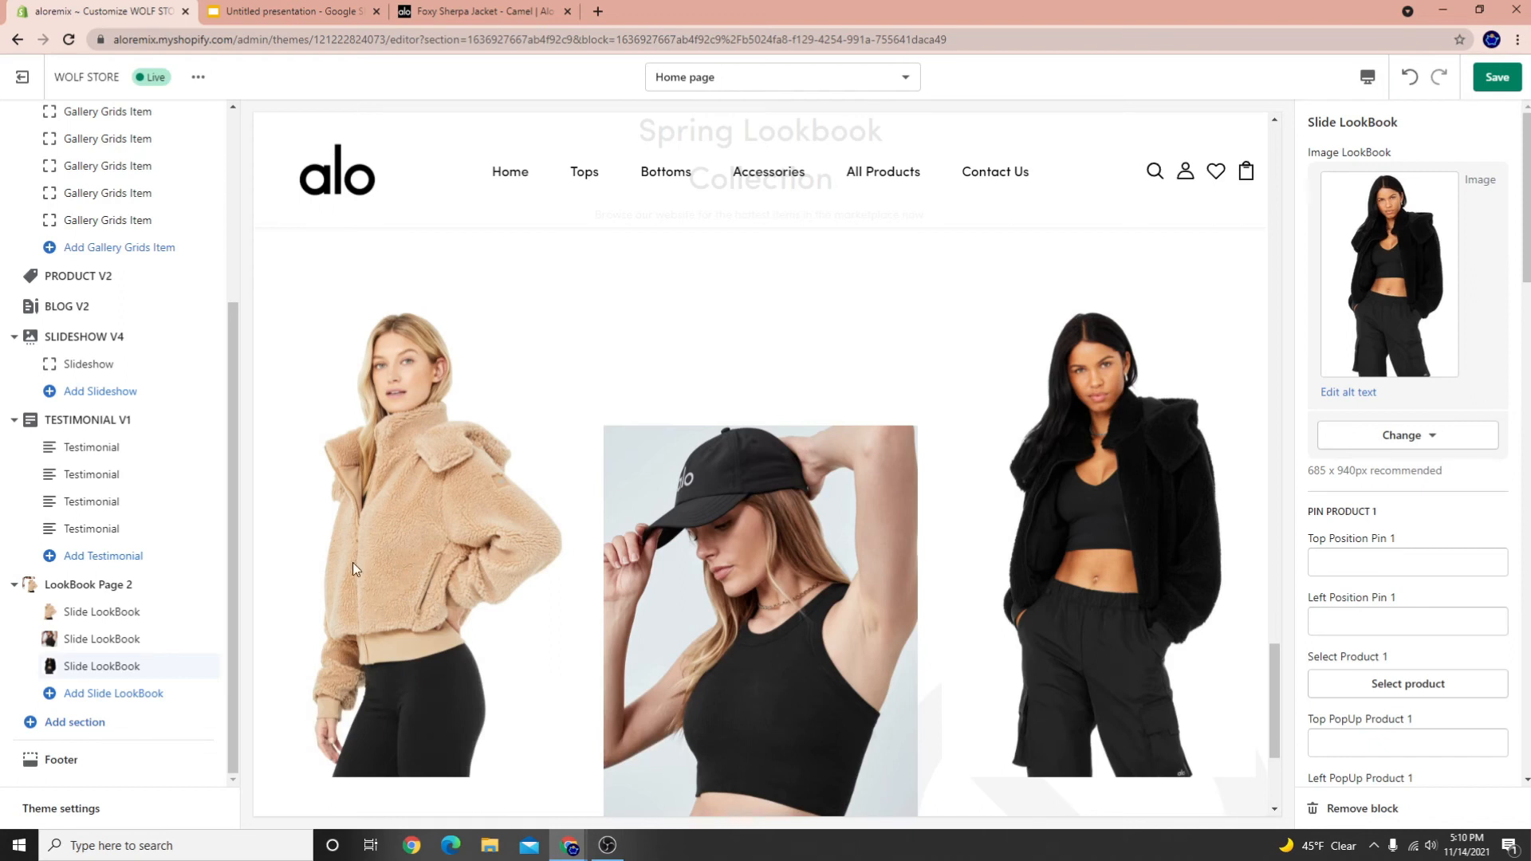
left_click(1496, 83)
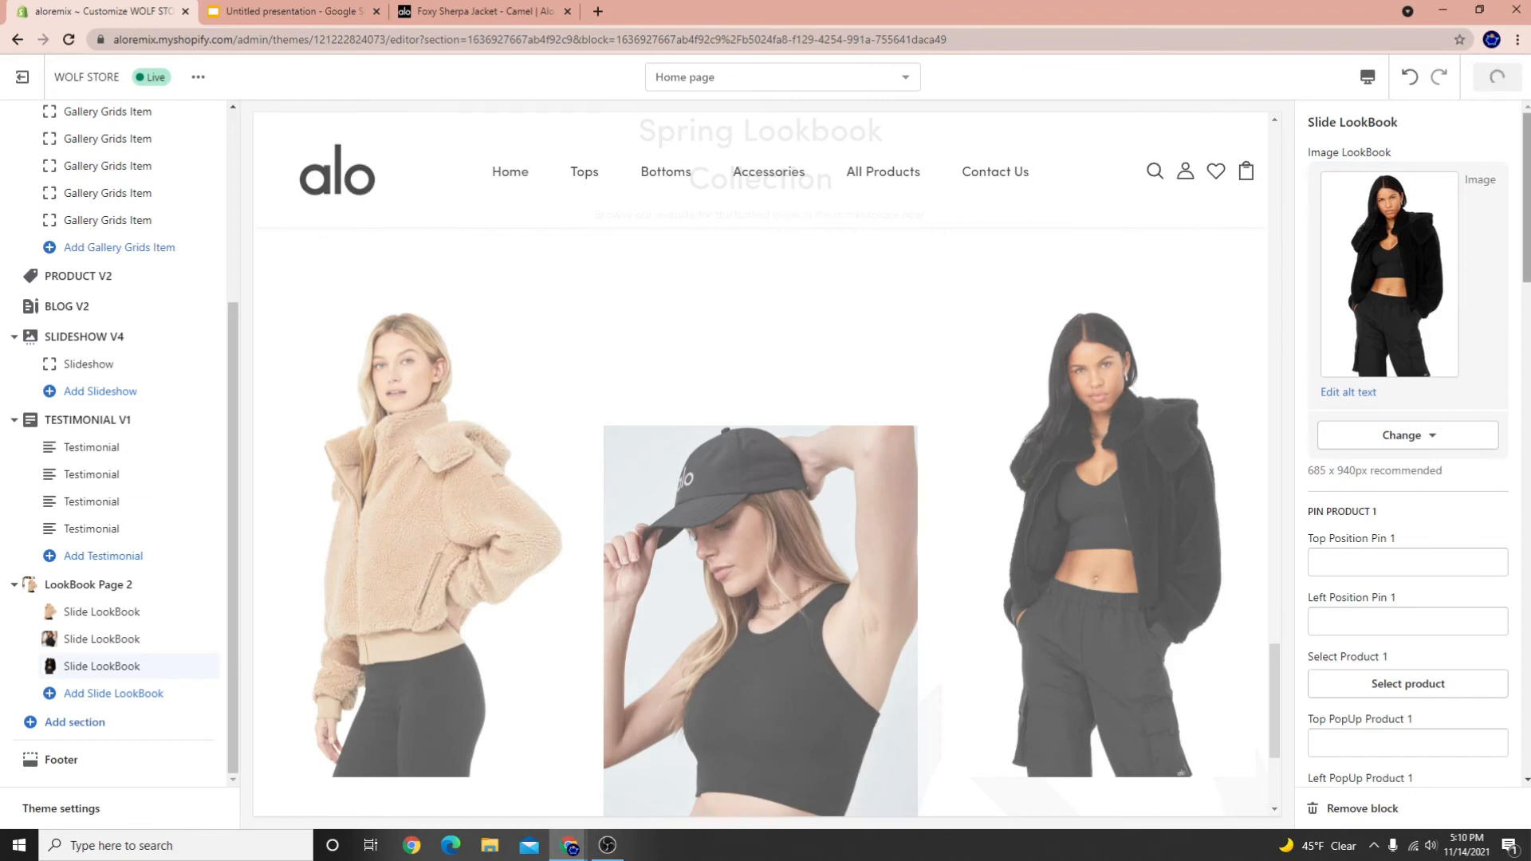
Pin the tan FOXY SHERPA JACKET as Product 1 on the first lookbook slide and save the theme
left_click(96, 614)
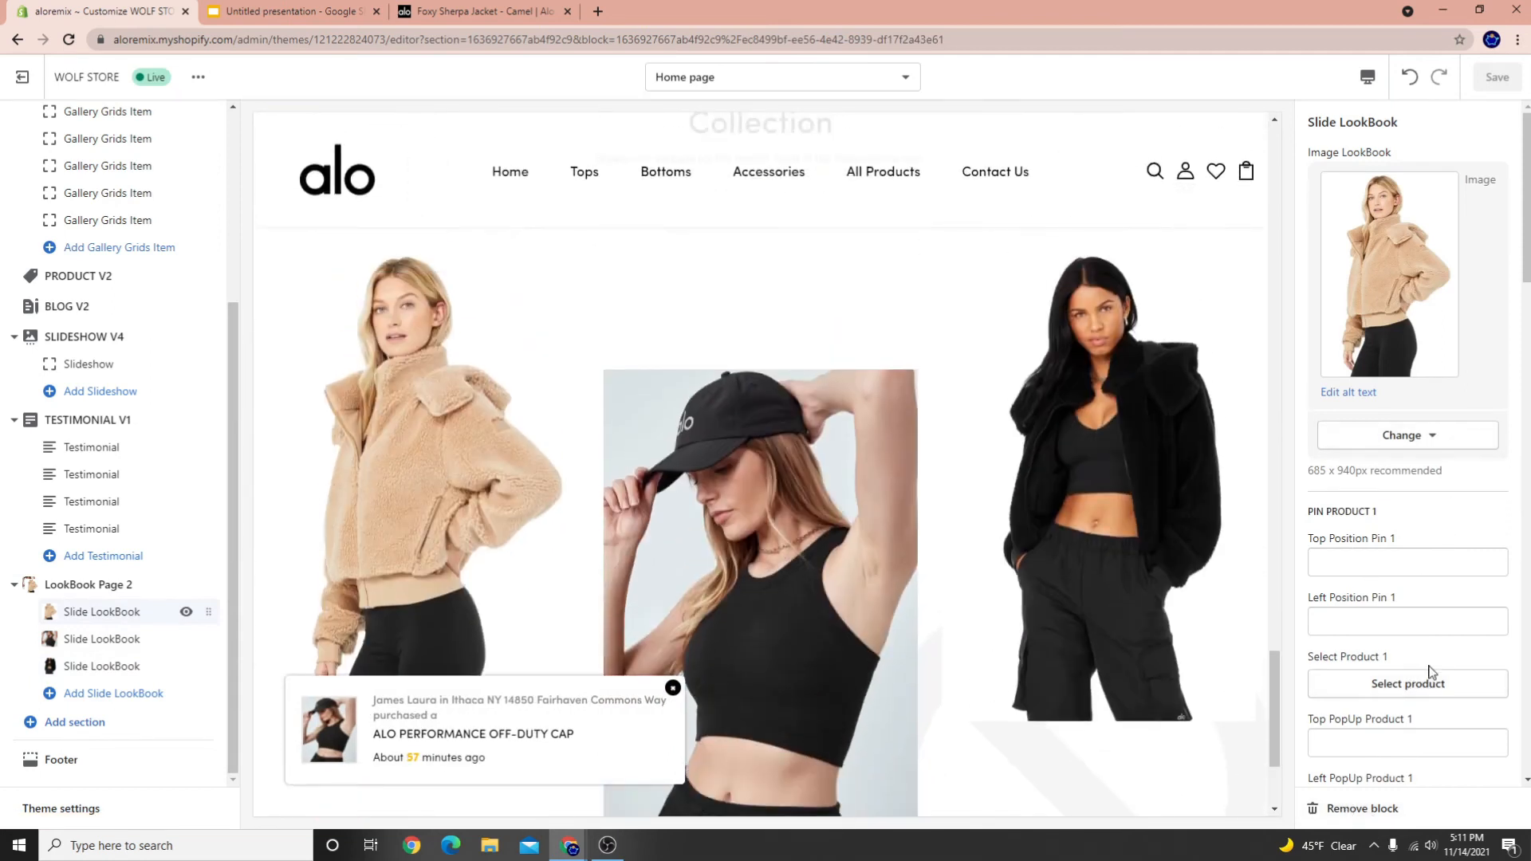
left_click(1428, 678)
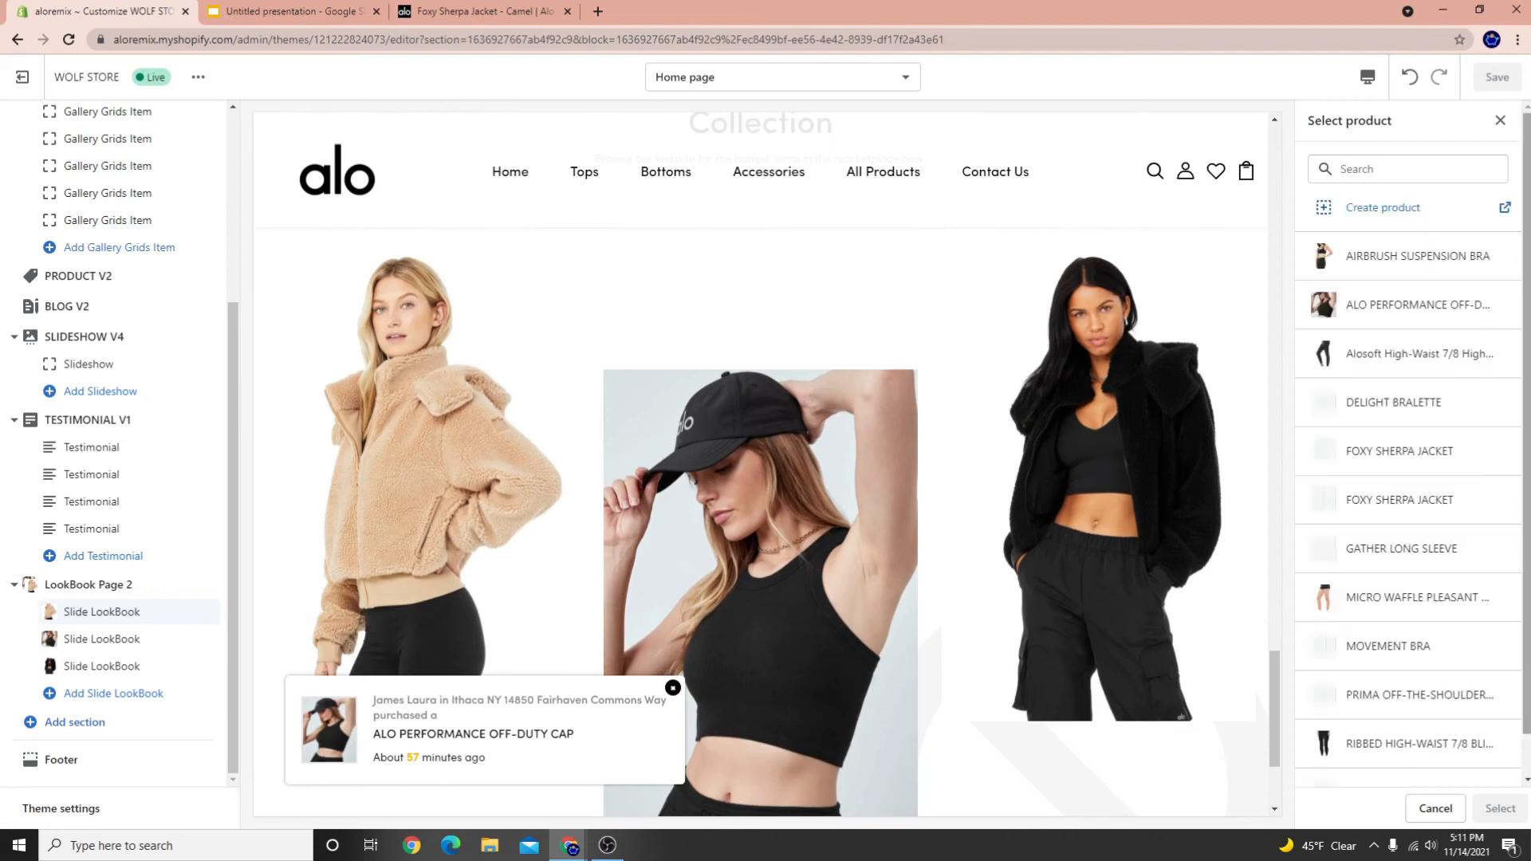
left_click(1352, 507)
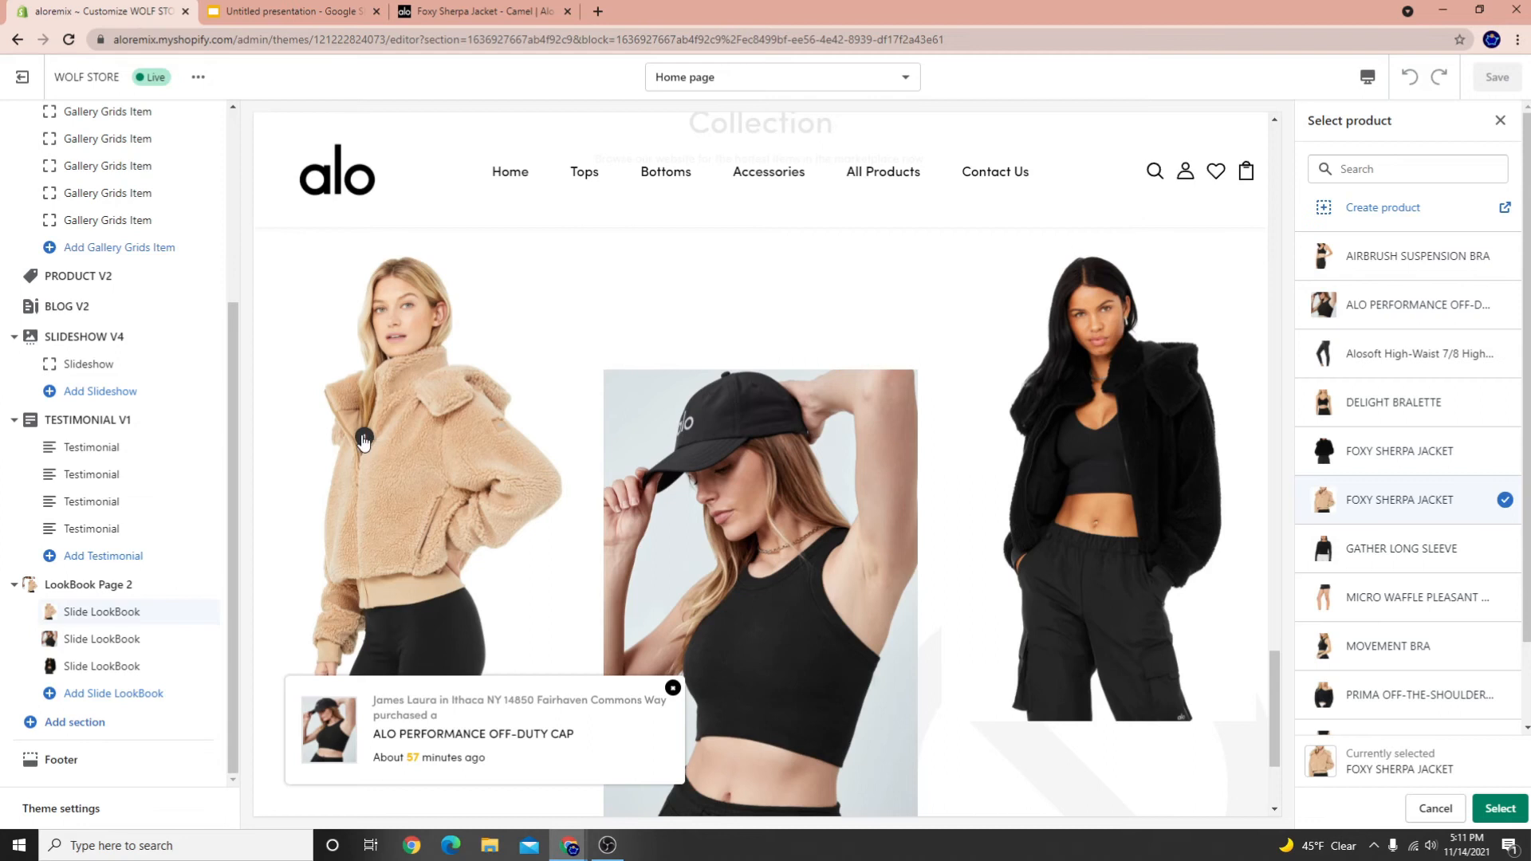
left_click(1500, 808)
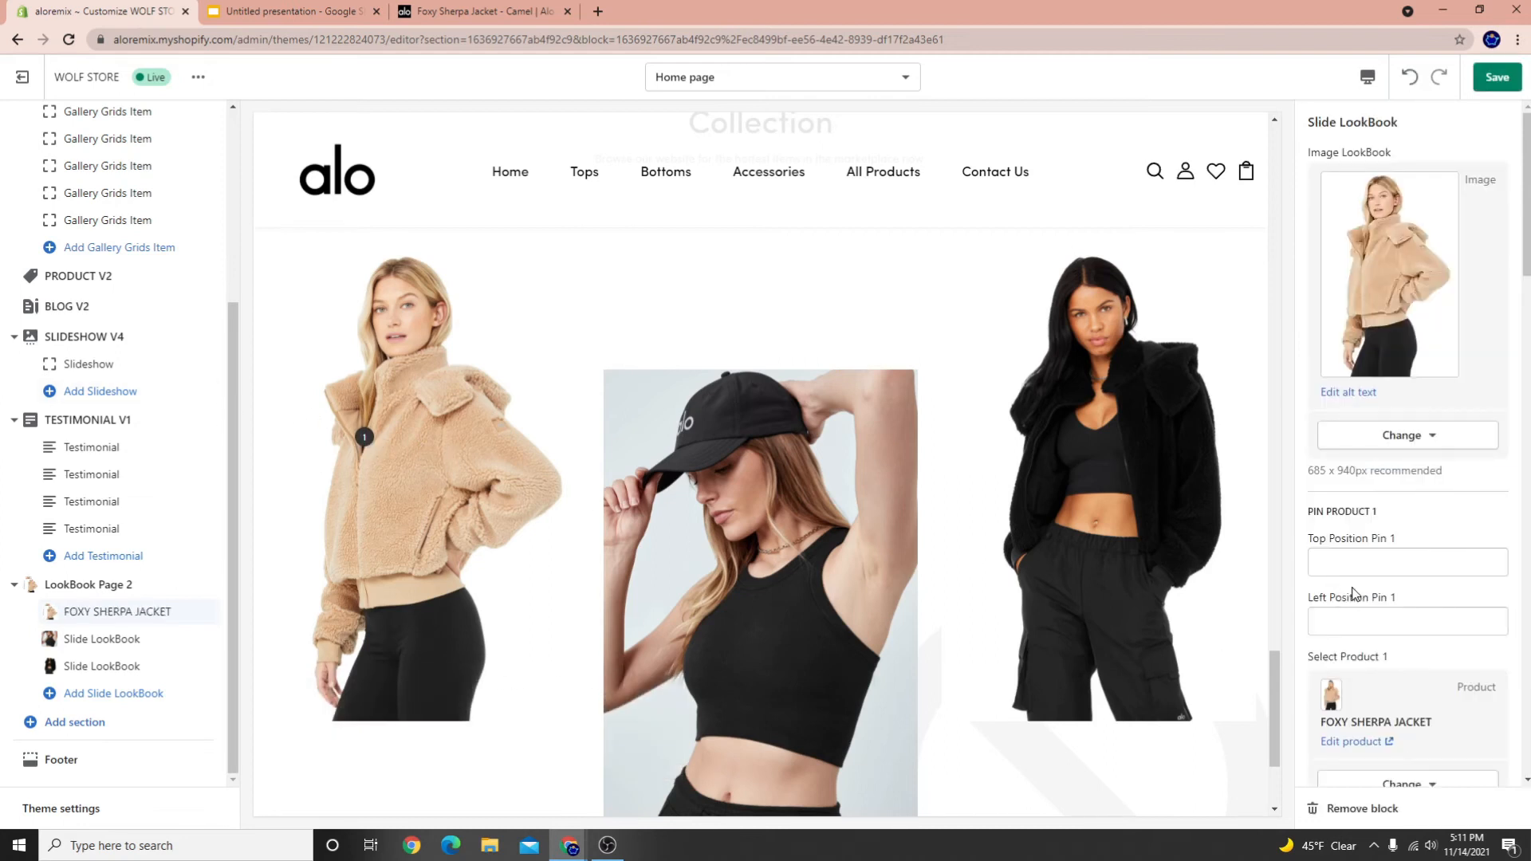
scroll(1353, 594, "down", 10)
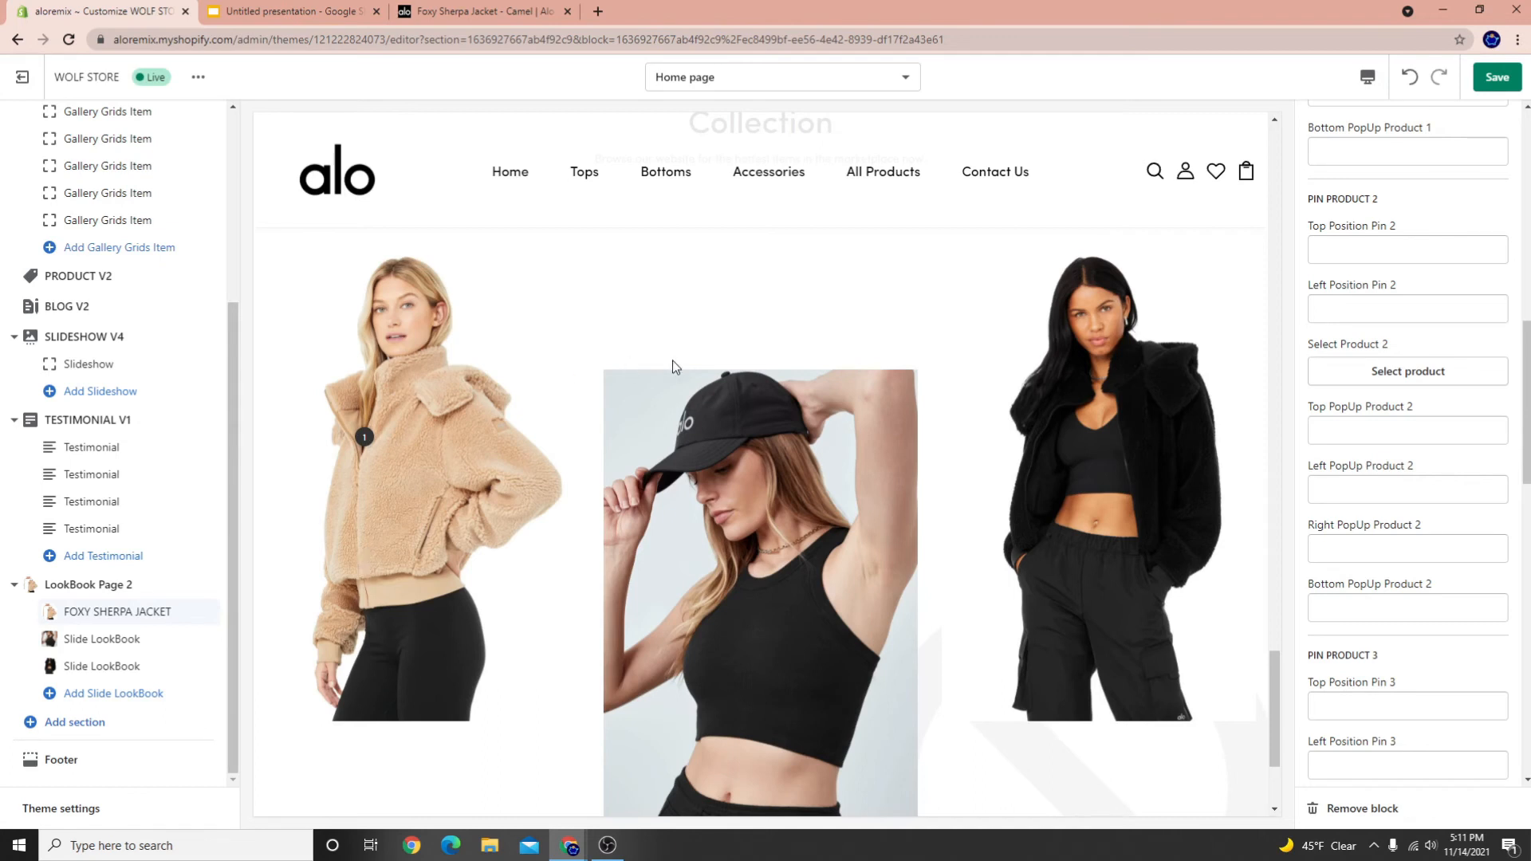
left_click(1481, 78)
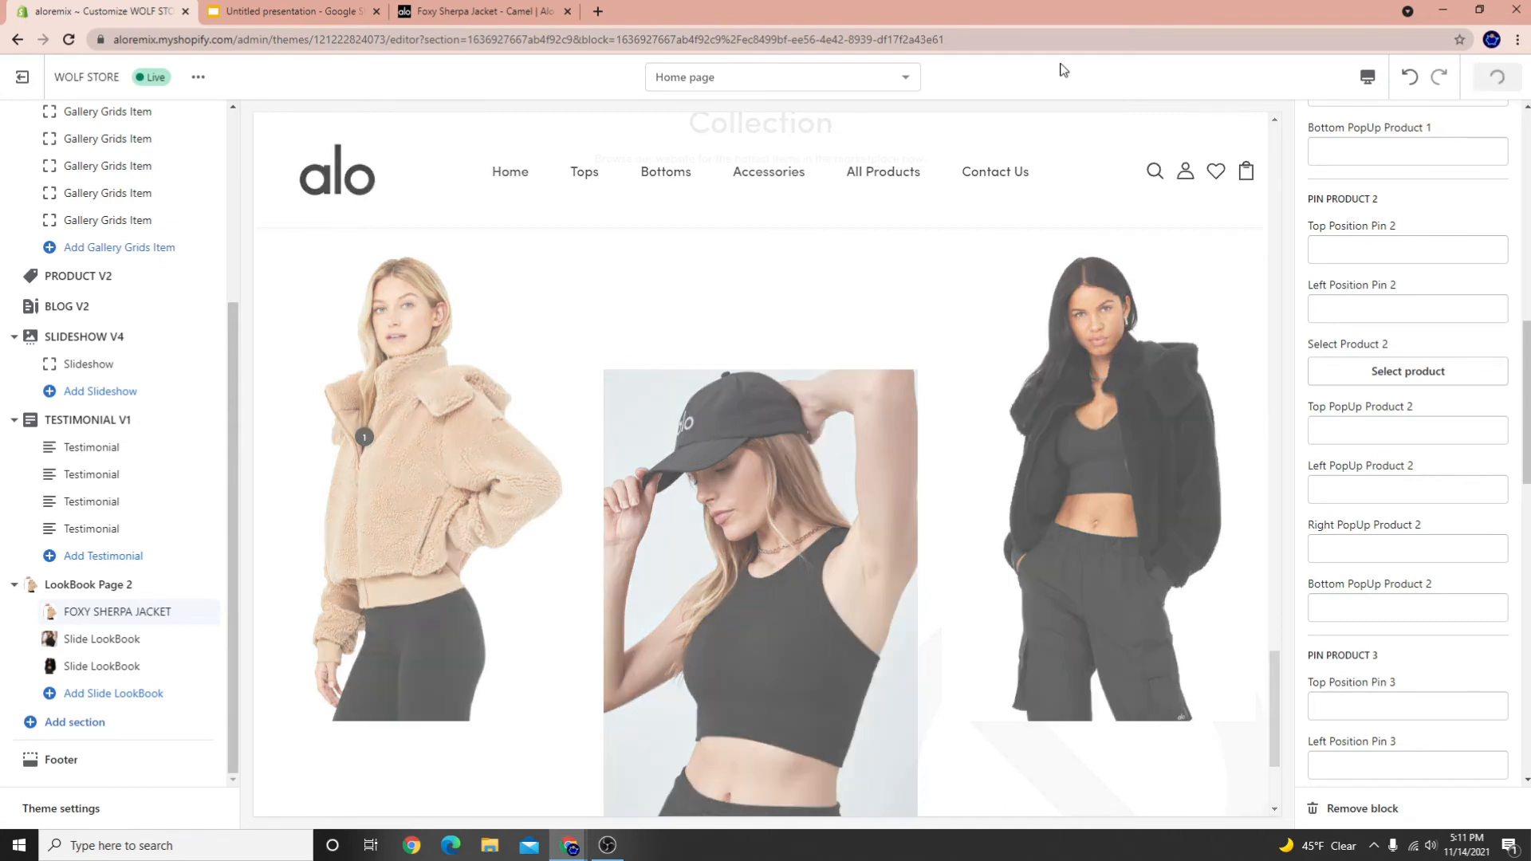
Pin the ALO PERFORMANCE OFF-DUTY CAP as Product 1 on the second LookBook Page 2 slide
left_click(112, 638)
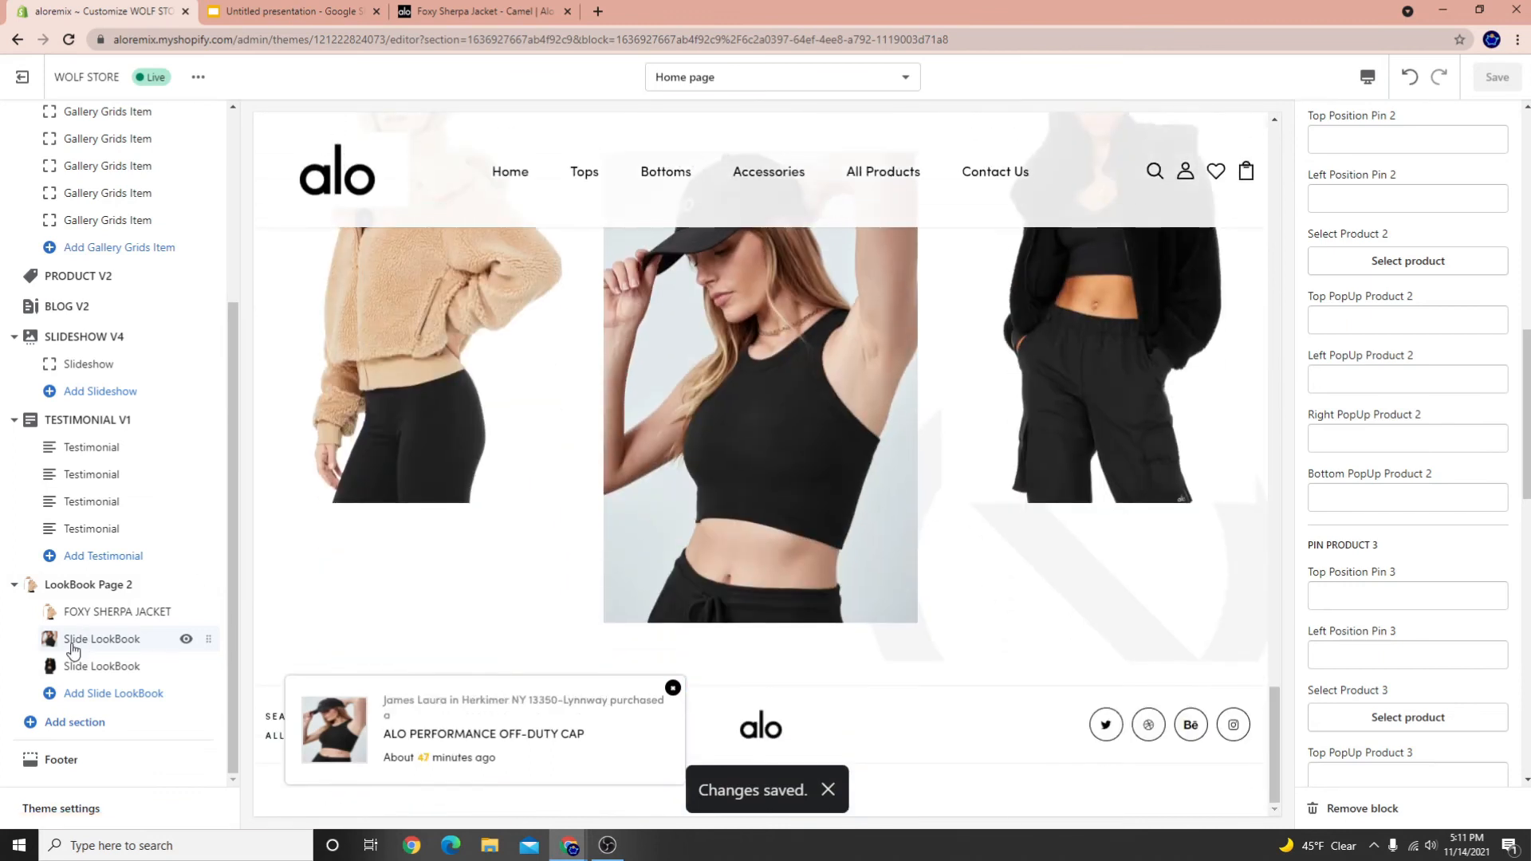
scroll(673, 368, "up", 3)
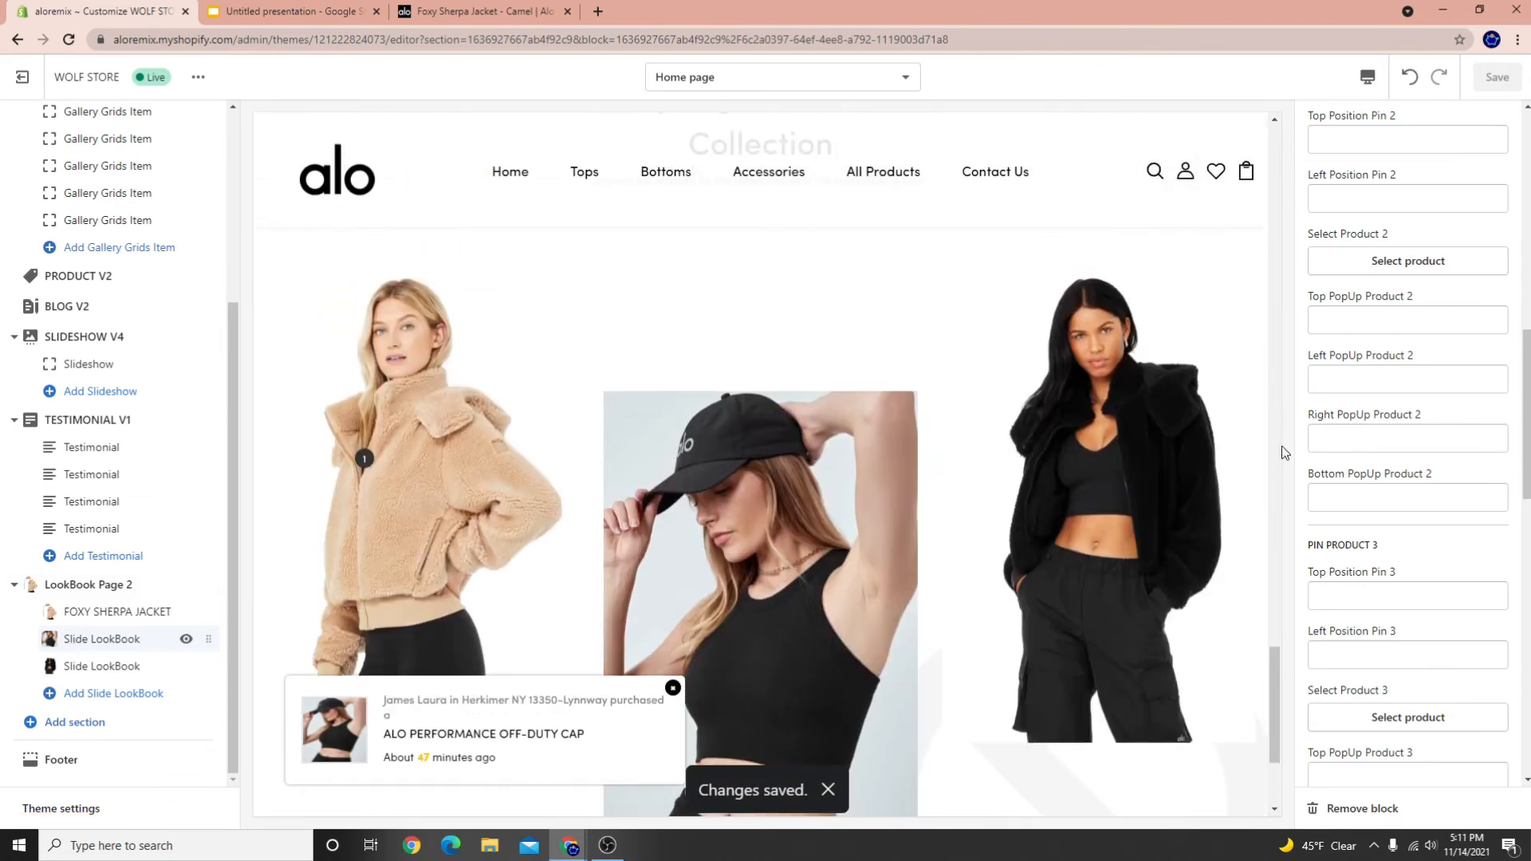
scroll(1401, 346, "up", 9)
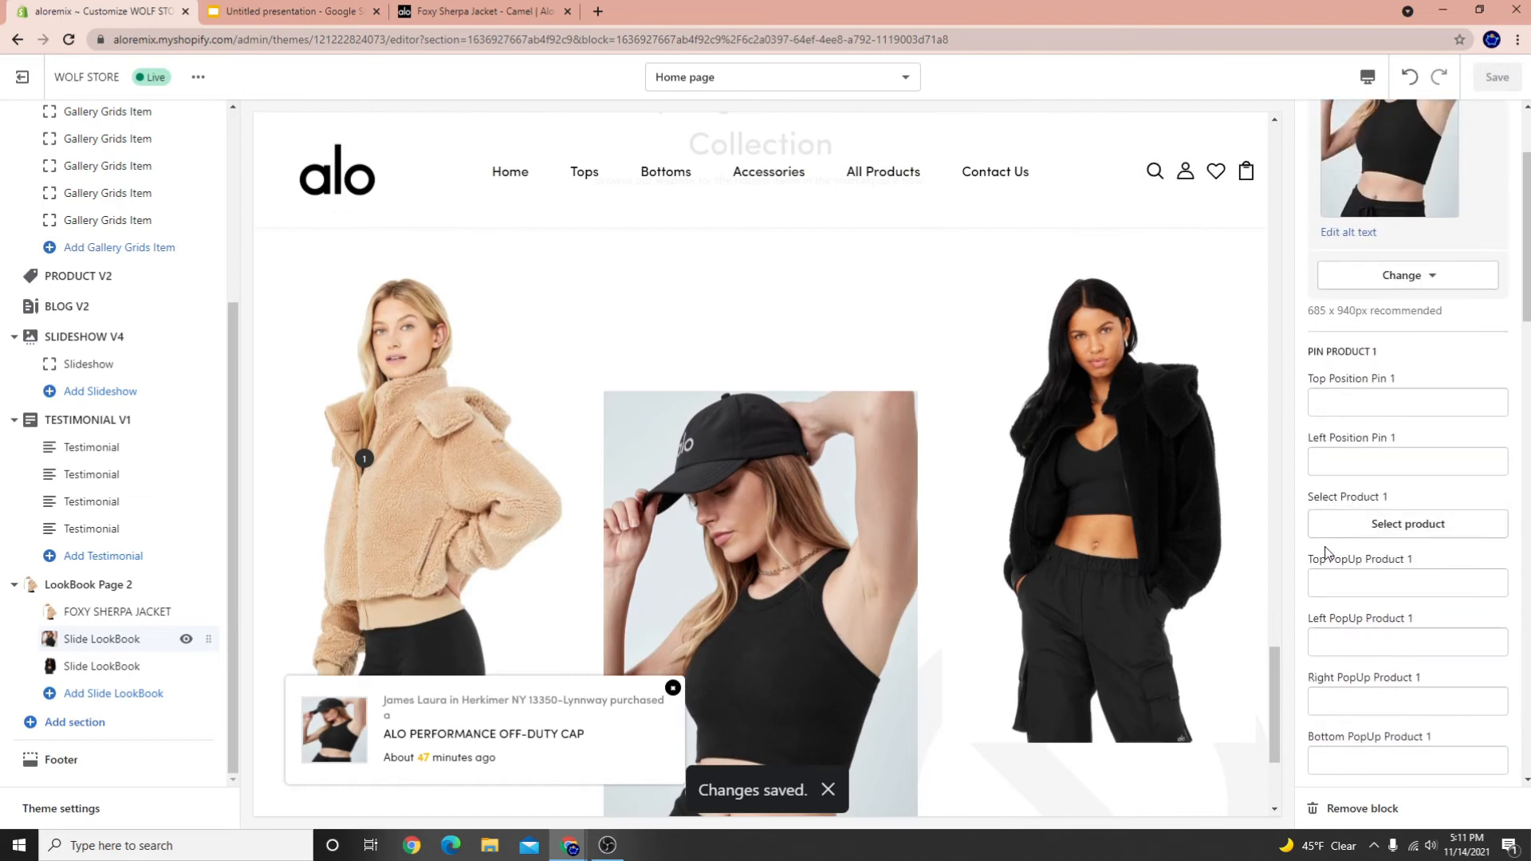
left_click(1340, 528)
scroll(1393, 713, "down", 1)
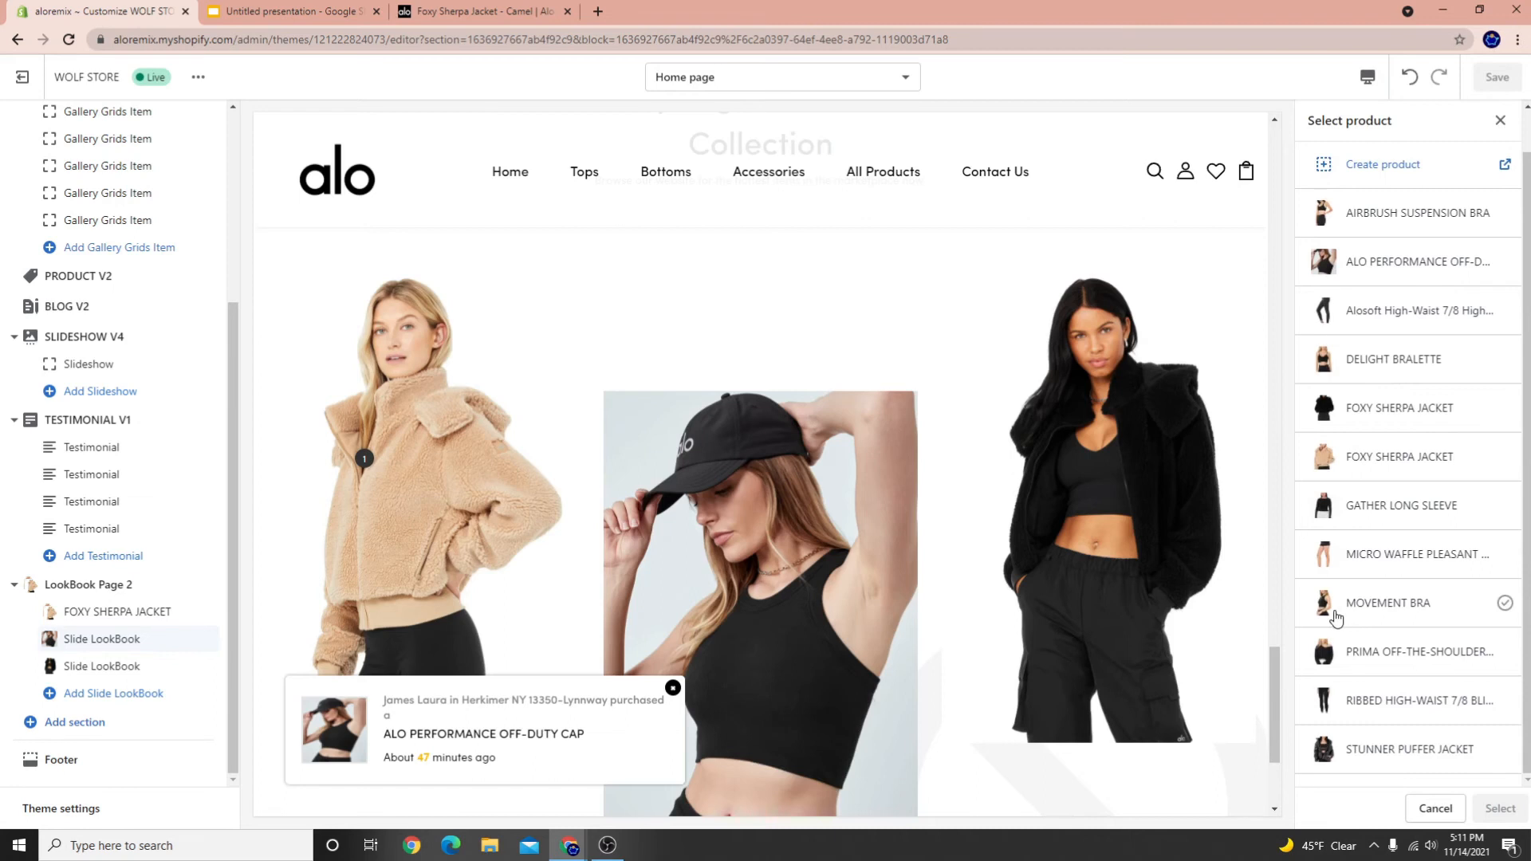
scroll(1403, 335, "up", 1)
left_click(1431, 305)
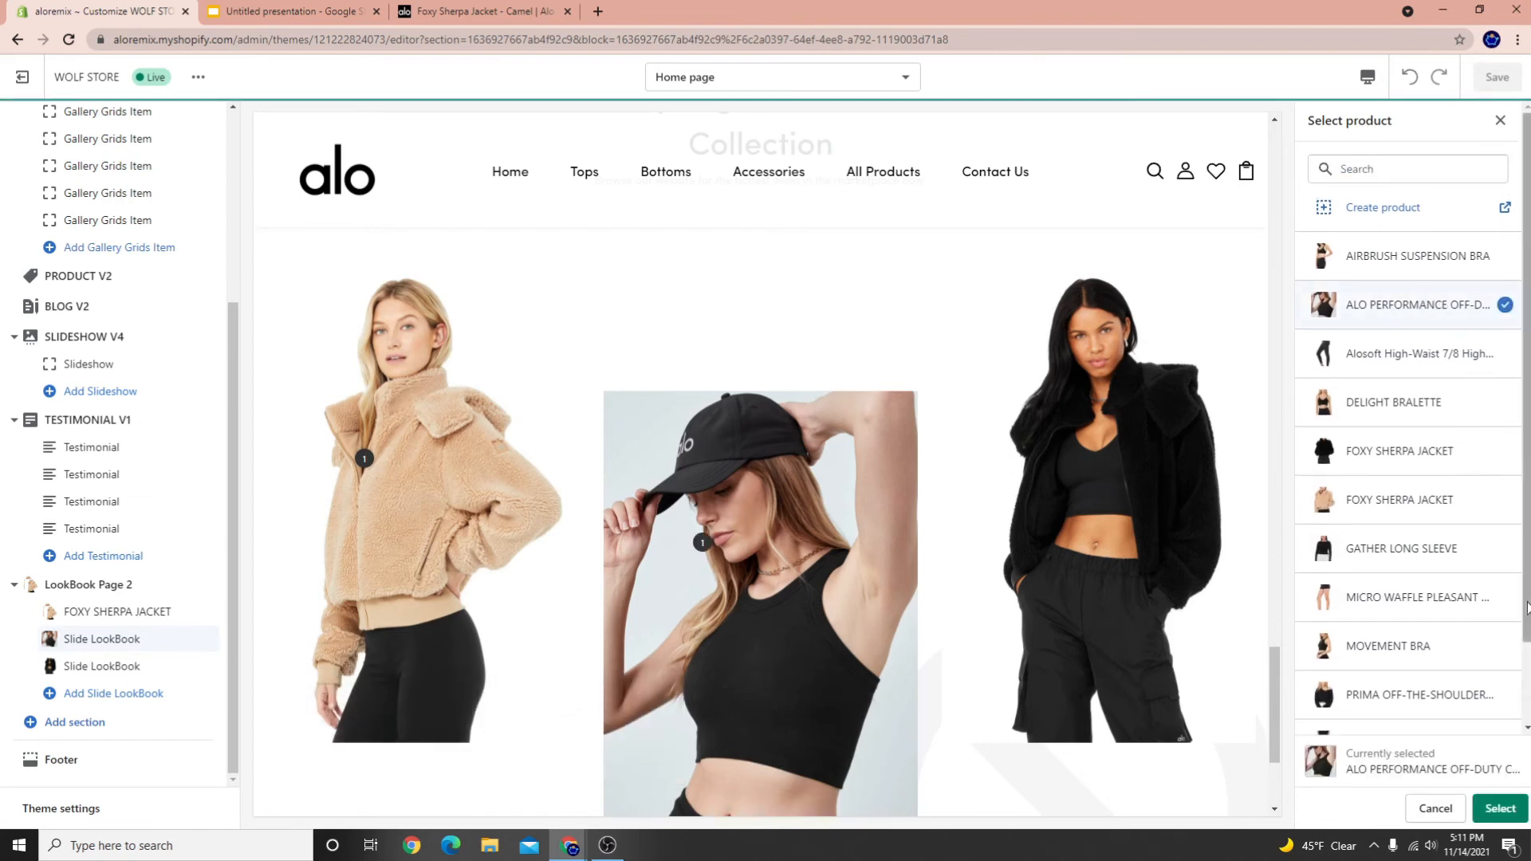
left_click(1499, 807)
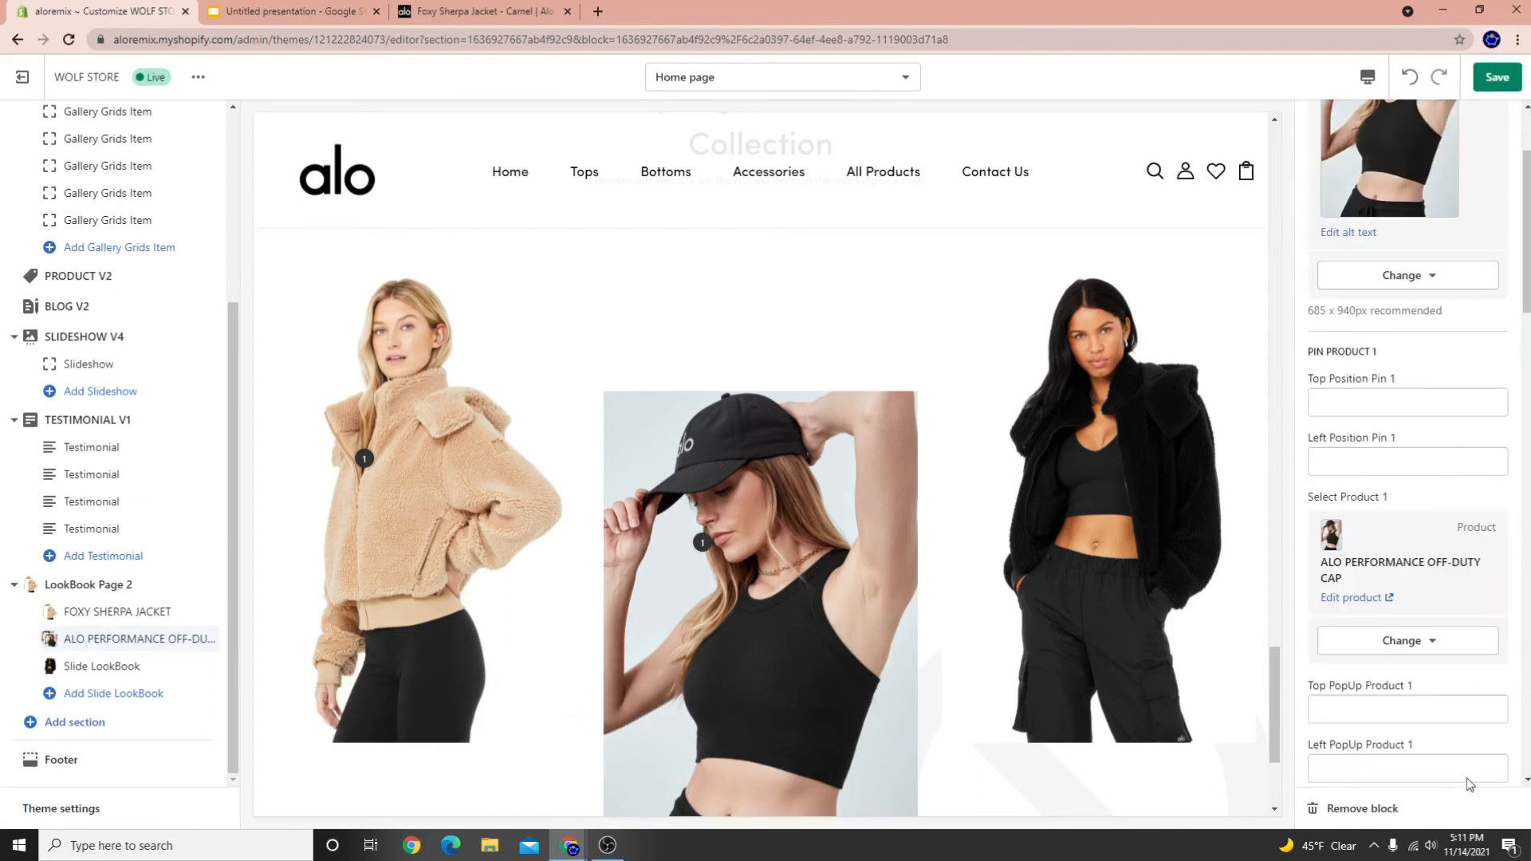
left_click(94, 665)
scroll(1451, 485, "down", 2)
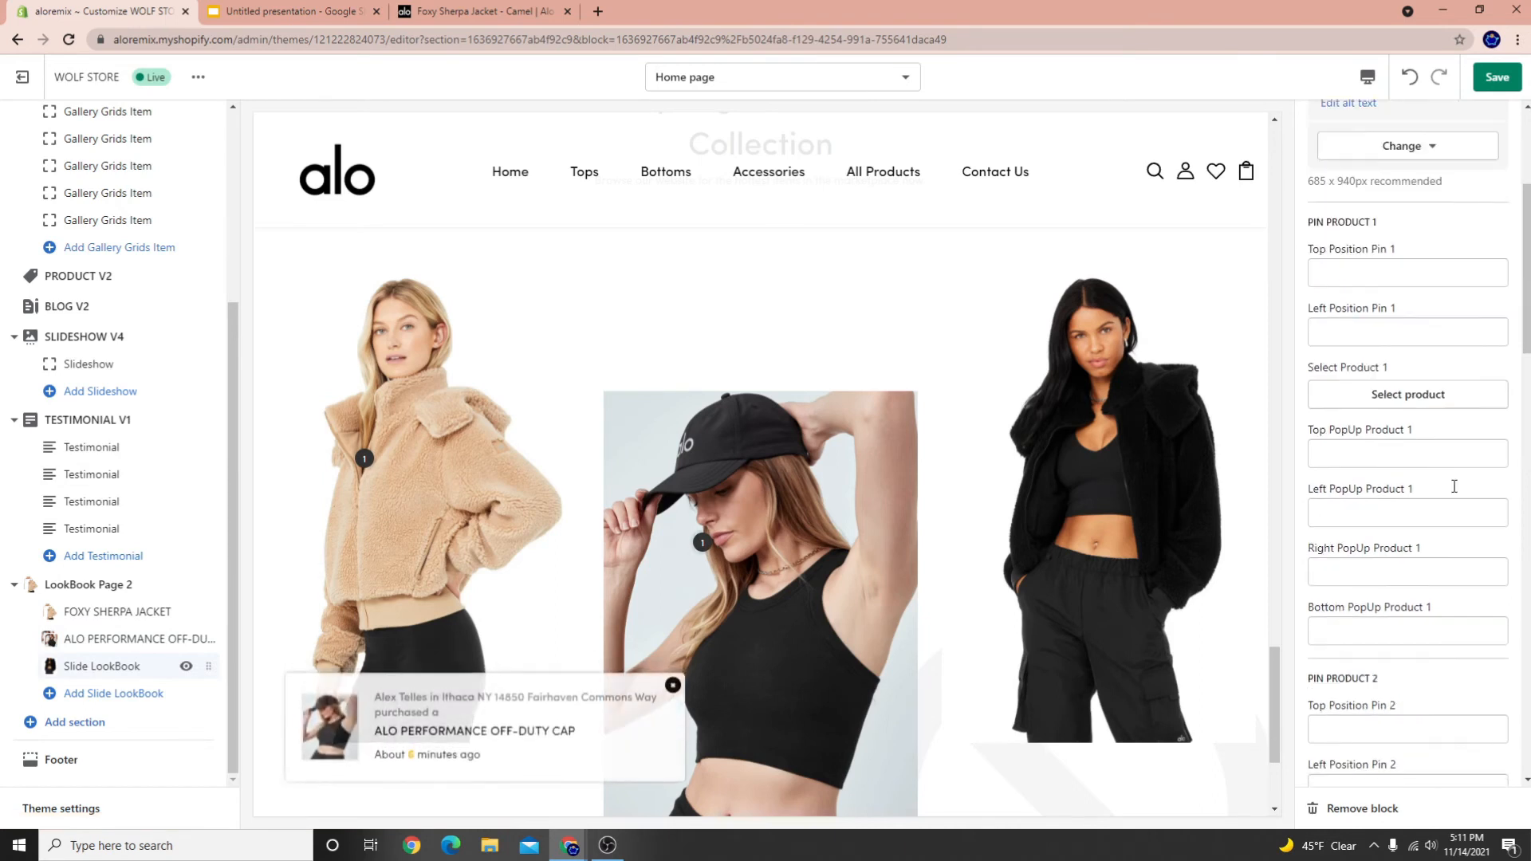
left_click(1402, 374)
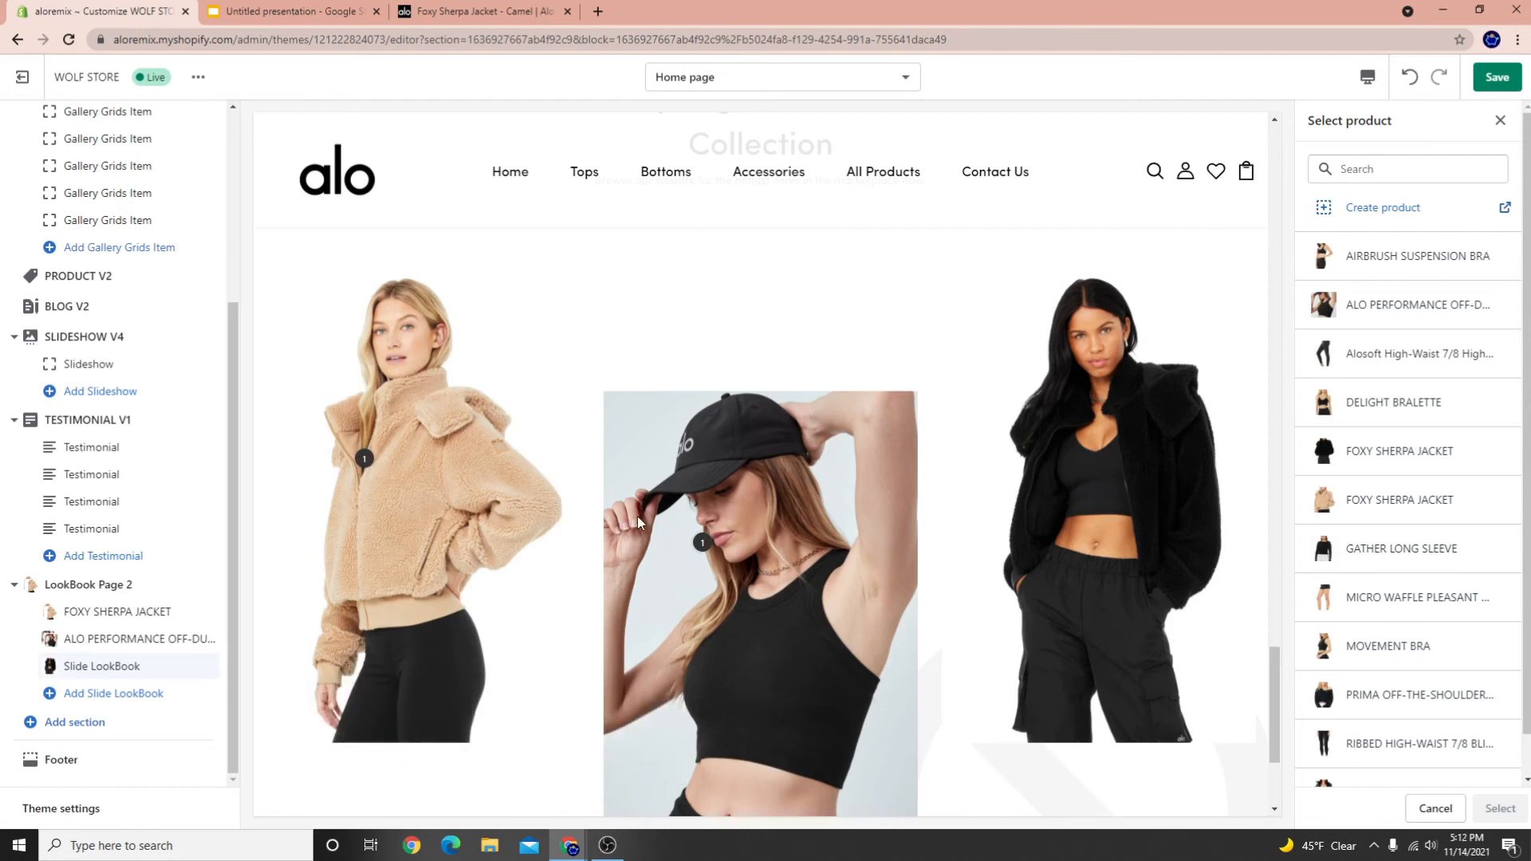
Reopen the second lookbook slide and review its Product 1 and Product 2 pin settings
left_click(101, 639)
scroll(1326, 416, "down", 4)
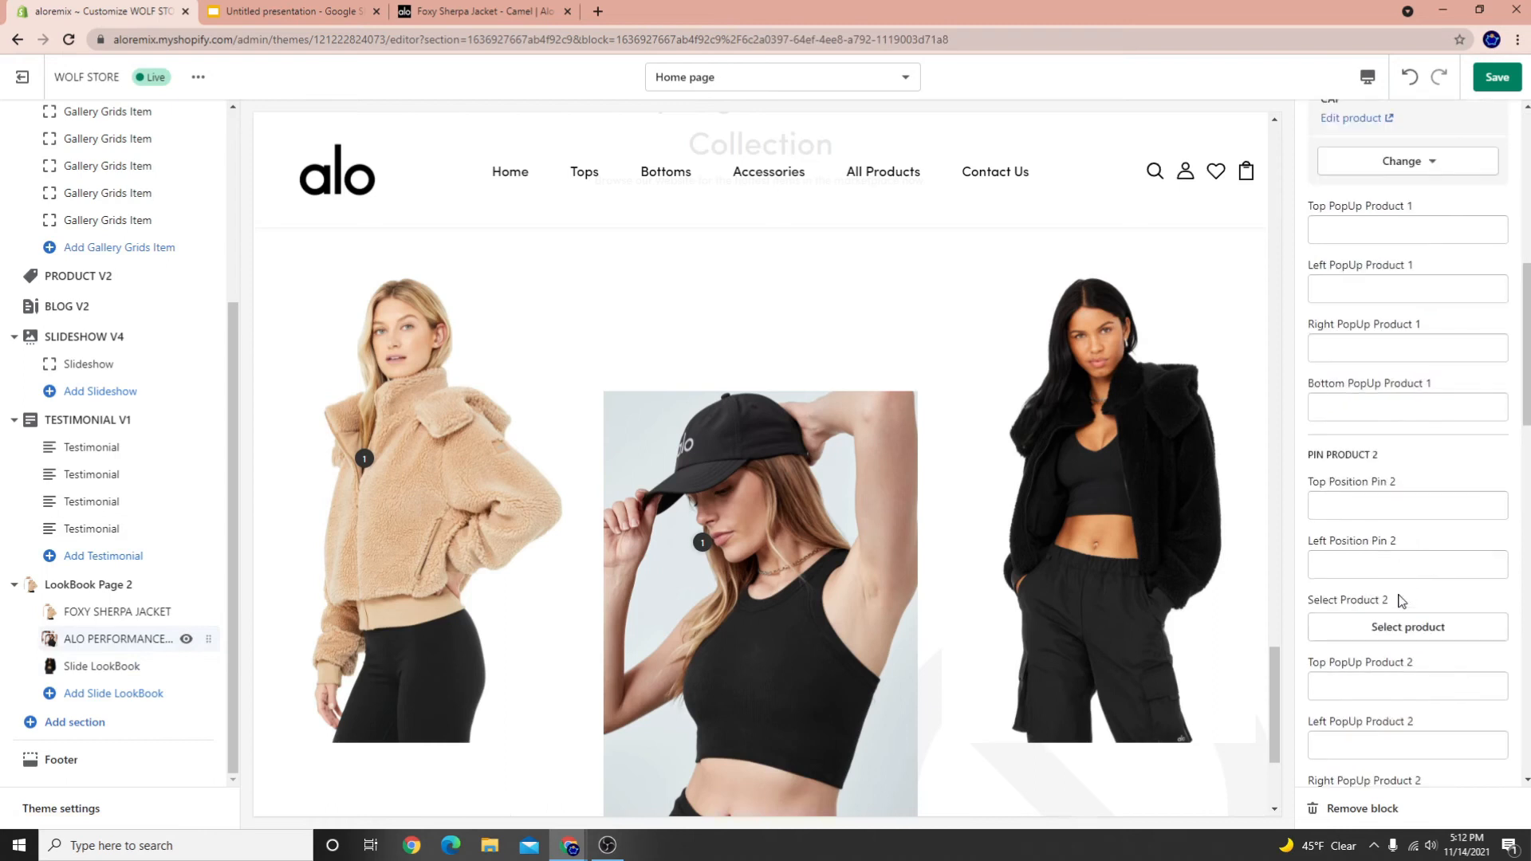
scroll(1412, 551, "up", 4)
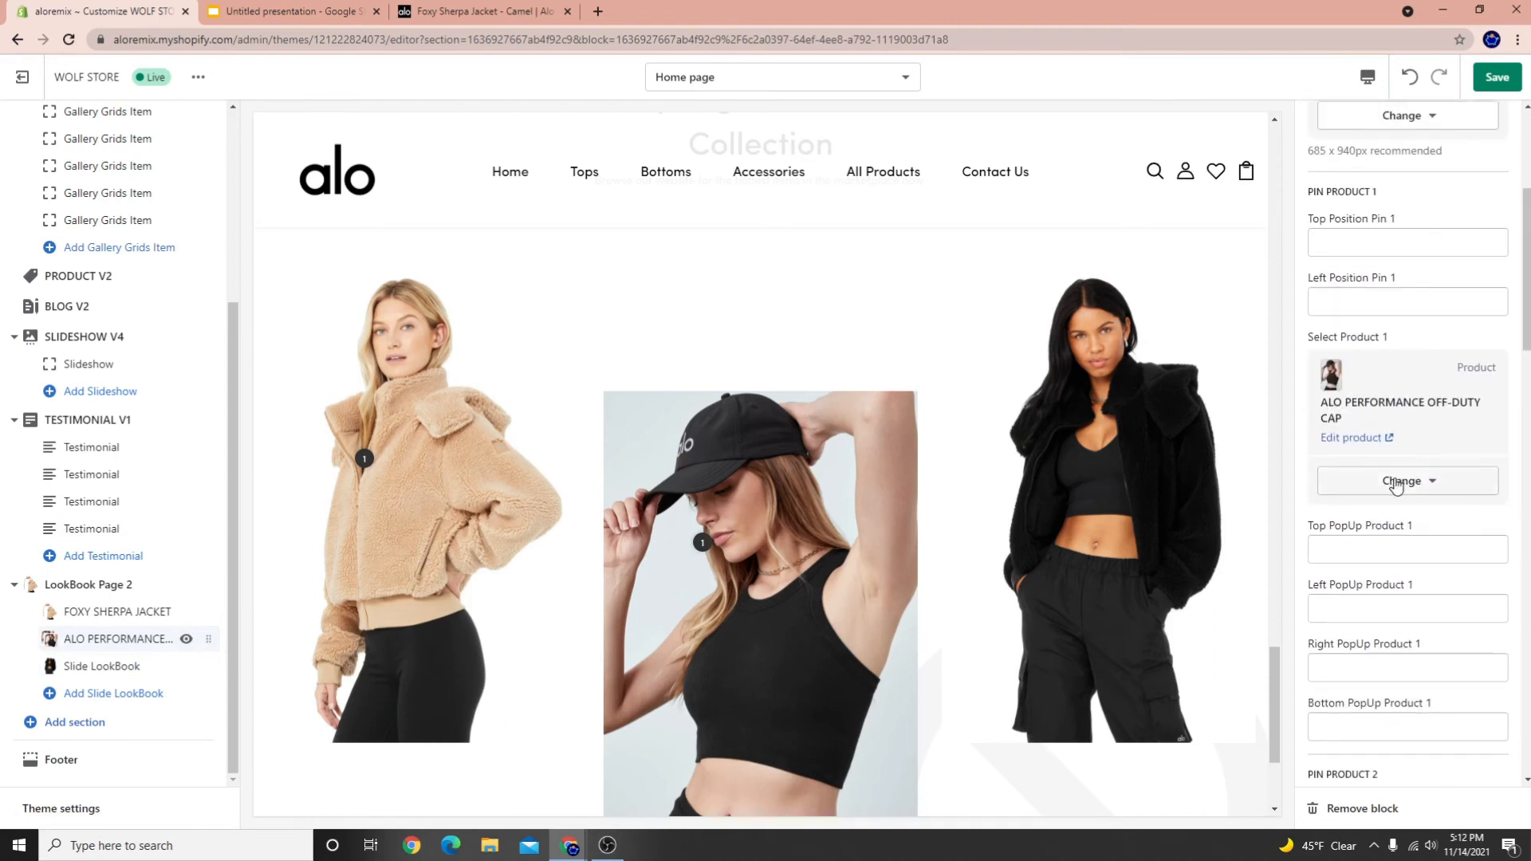
Remove the Alo Performance Off-Duty Cap from the Product 1 pin of the second lookbook slide
left_click(1366, 438)
left_click(103, 12)
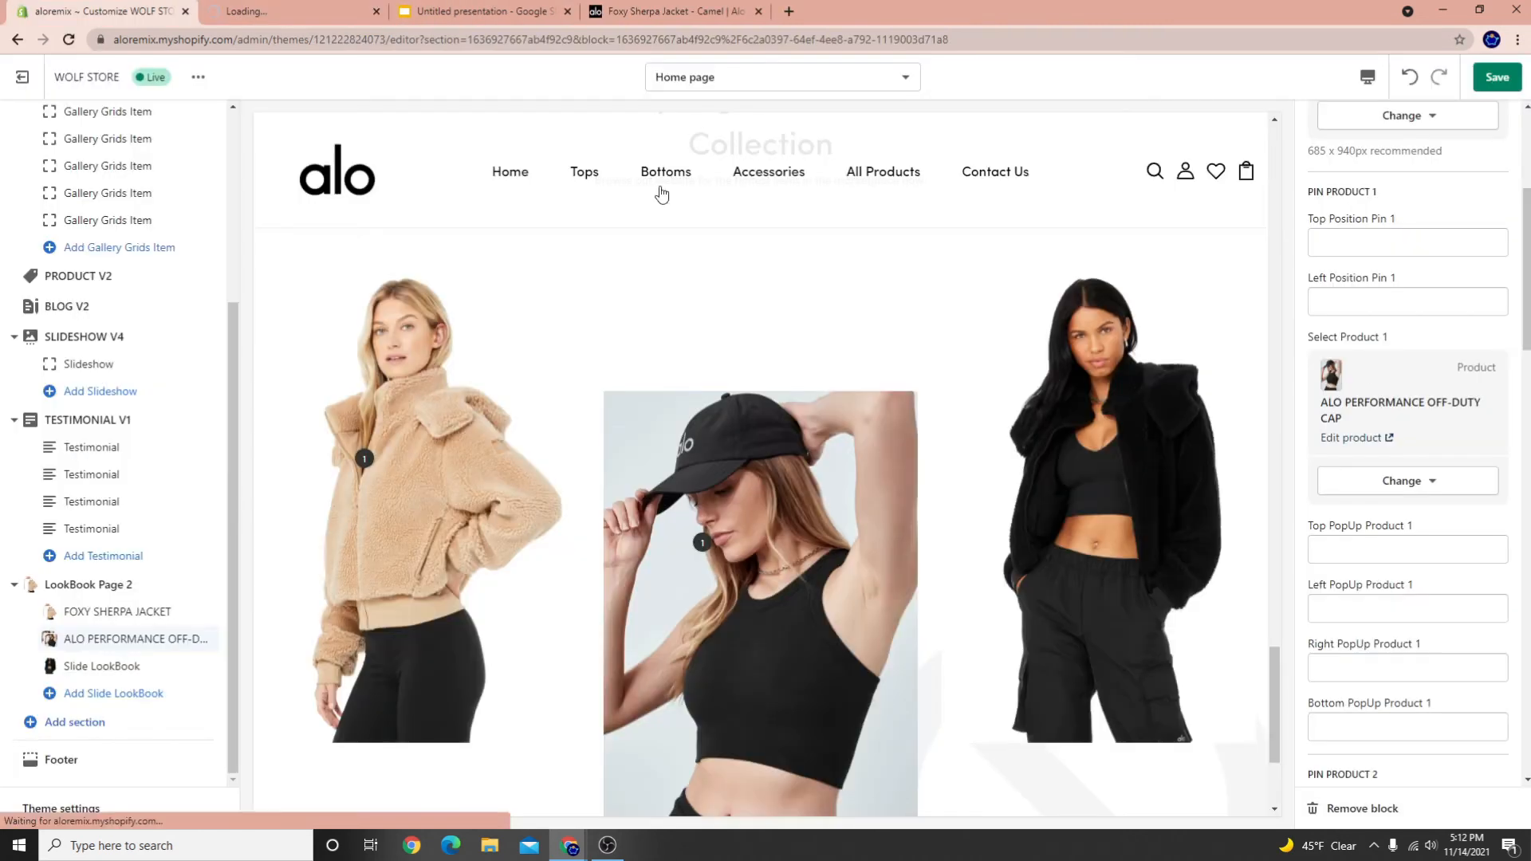
left_click(1427, 488)
left_click(1411, 552)
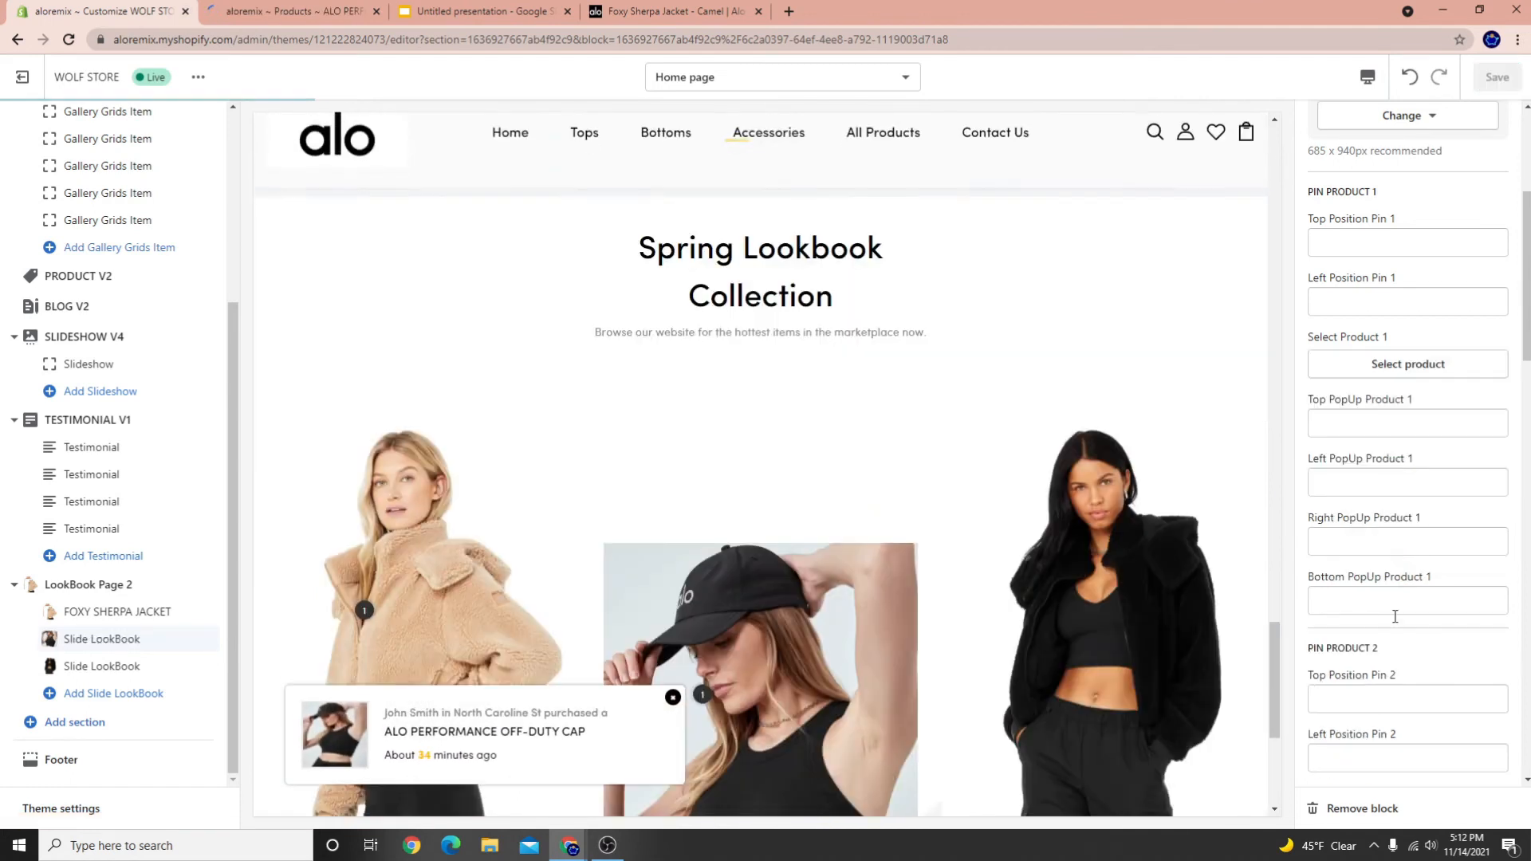
Assign ALO PERFORMANCE OFF-DUTY CAP as Product 2 on the second lookbook slide
scroll(1403, 606, "down", 7)
scroll(1411, 479, "up", 1)
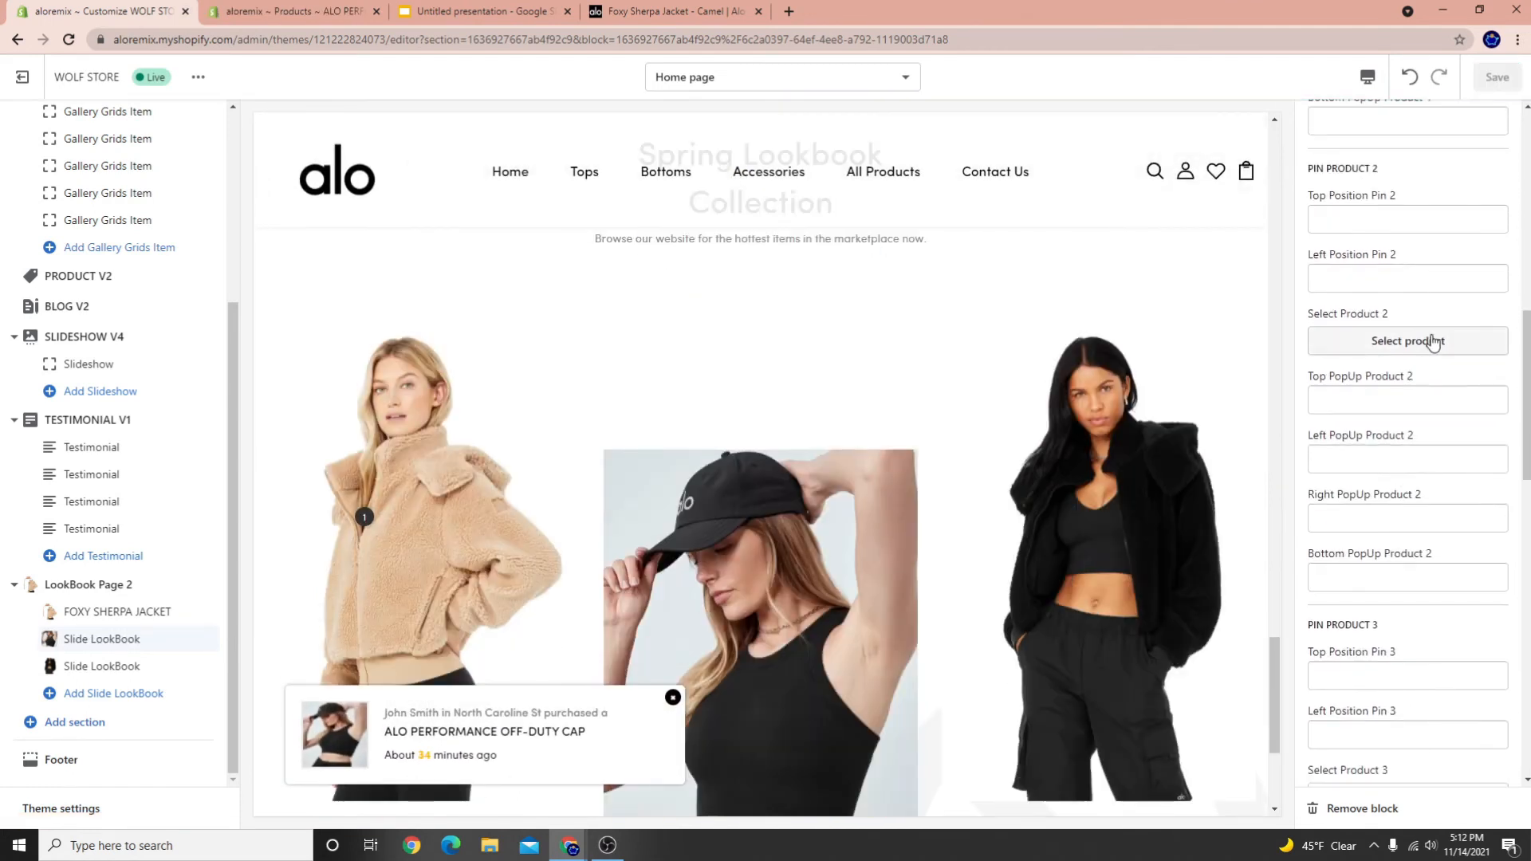
left_click(1429, 342)
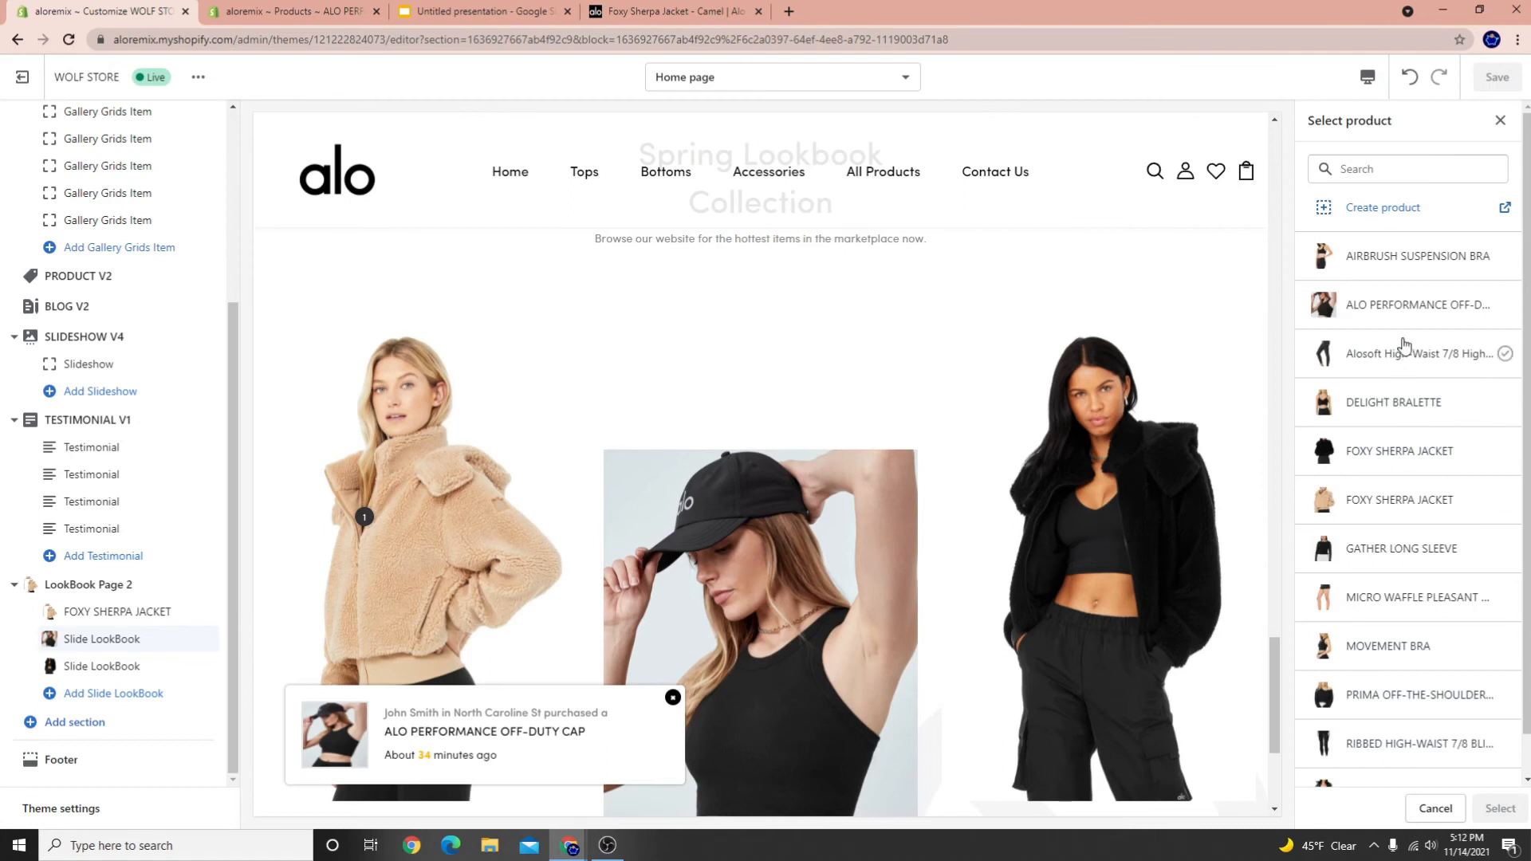
left_click(1401, 310)
left_click(1500, 809)
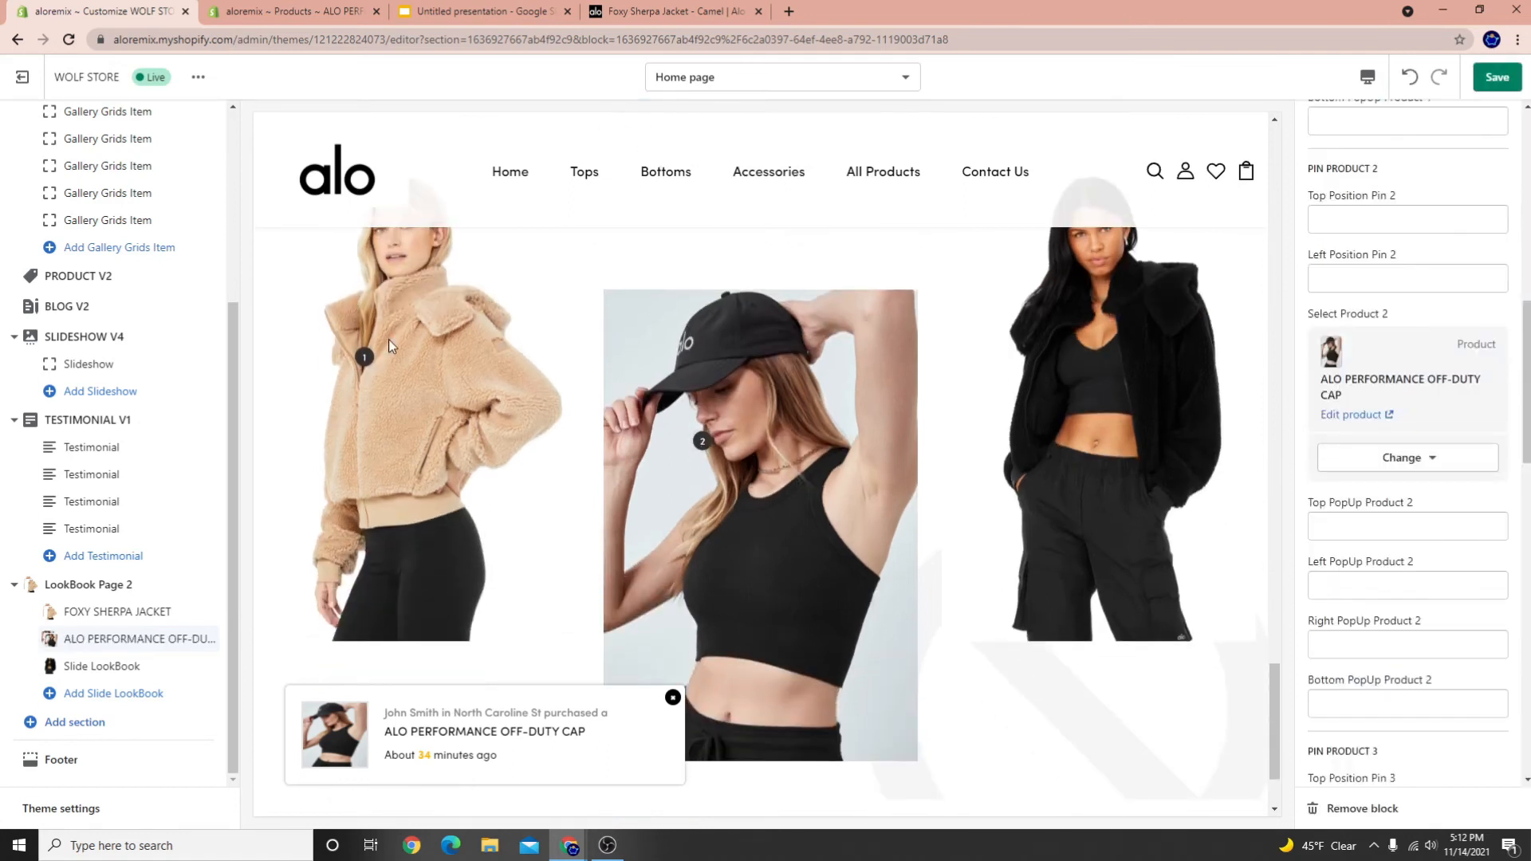
Assign the black FOXY SHERPA JACKET as Product 3 on the third lookbook slide and save the theme
left_click(99, 663)
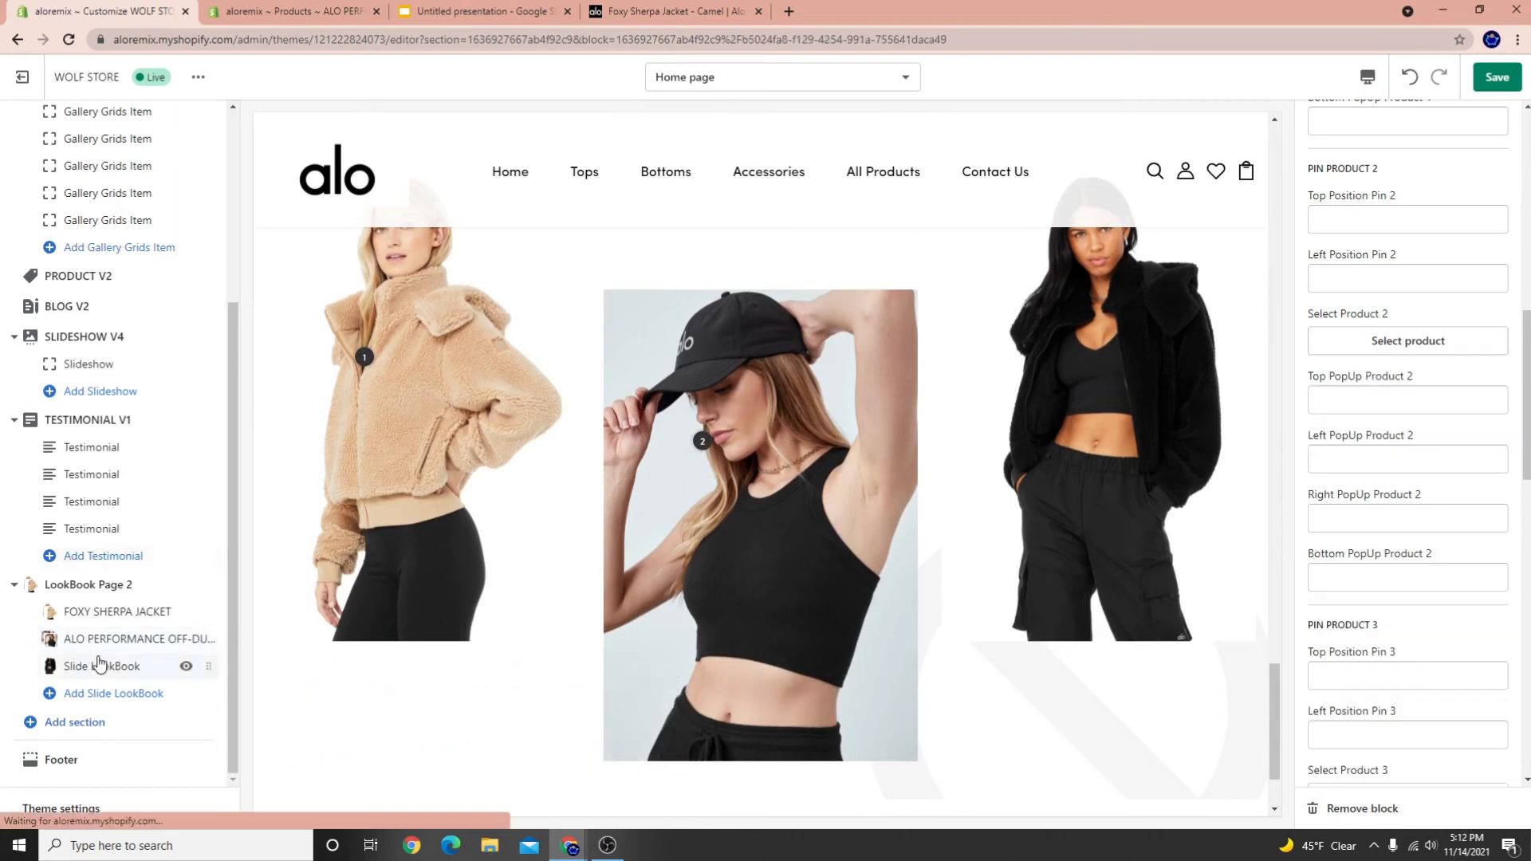
scroll(1337, 662, "down", 3)
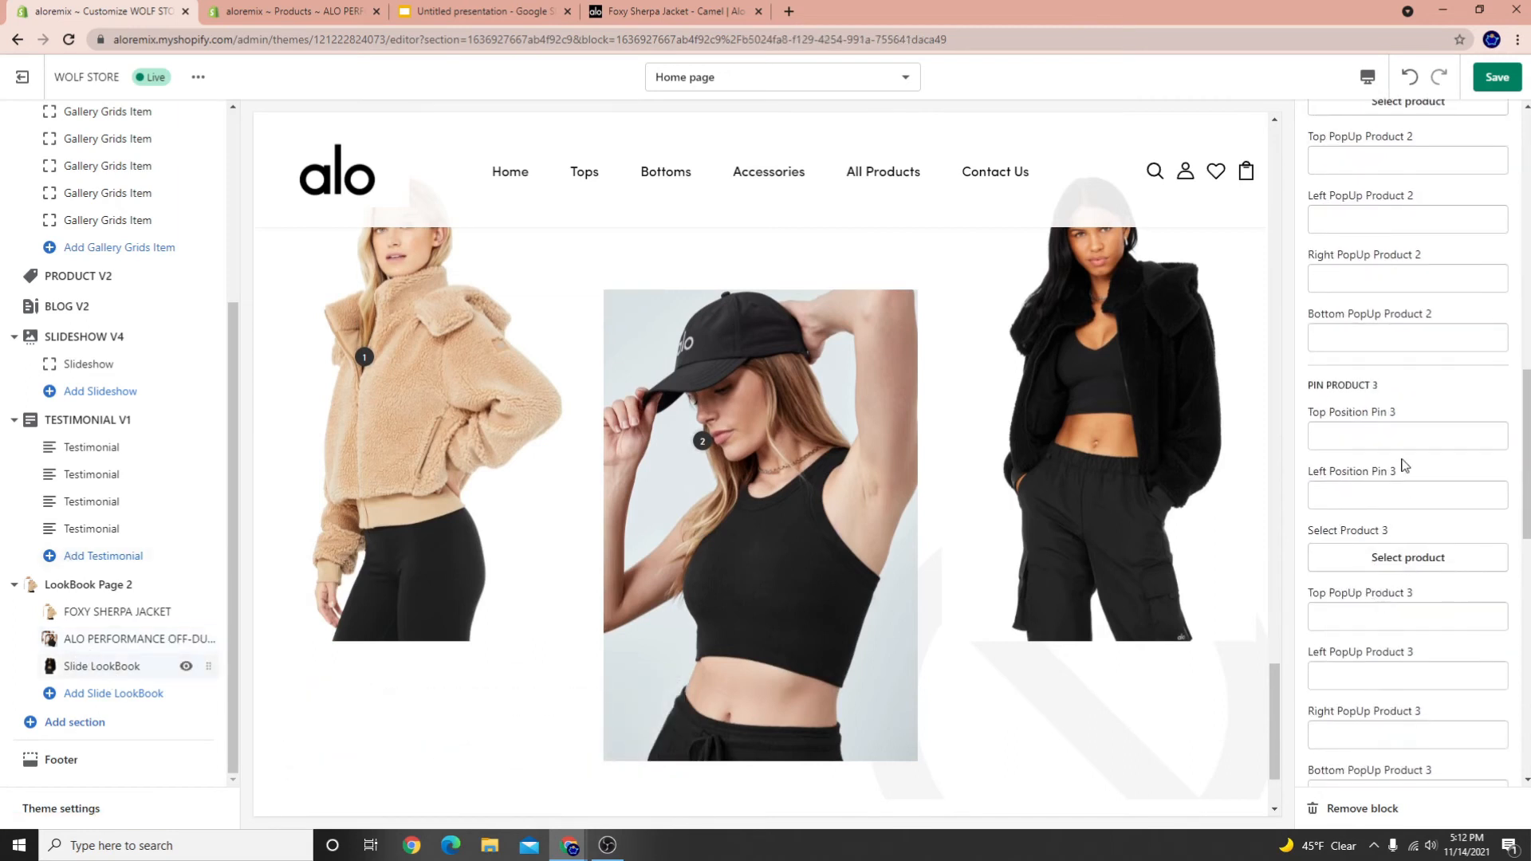
left_click(1410, 559)
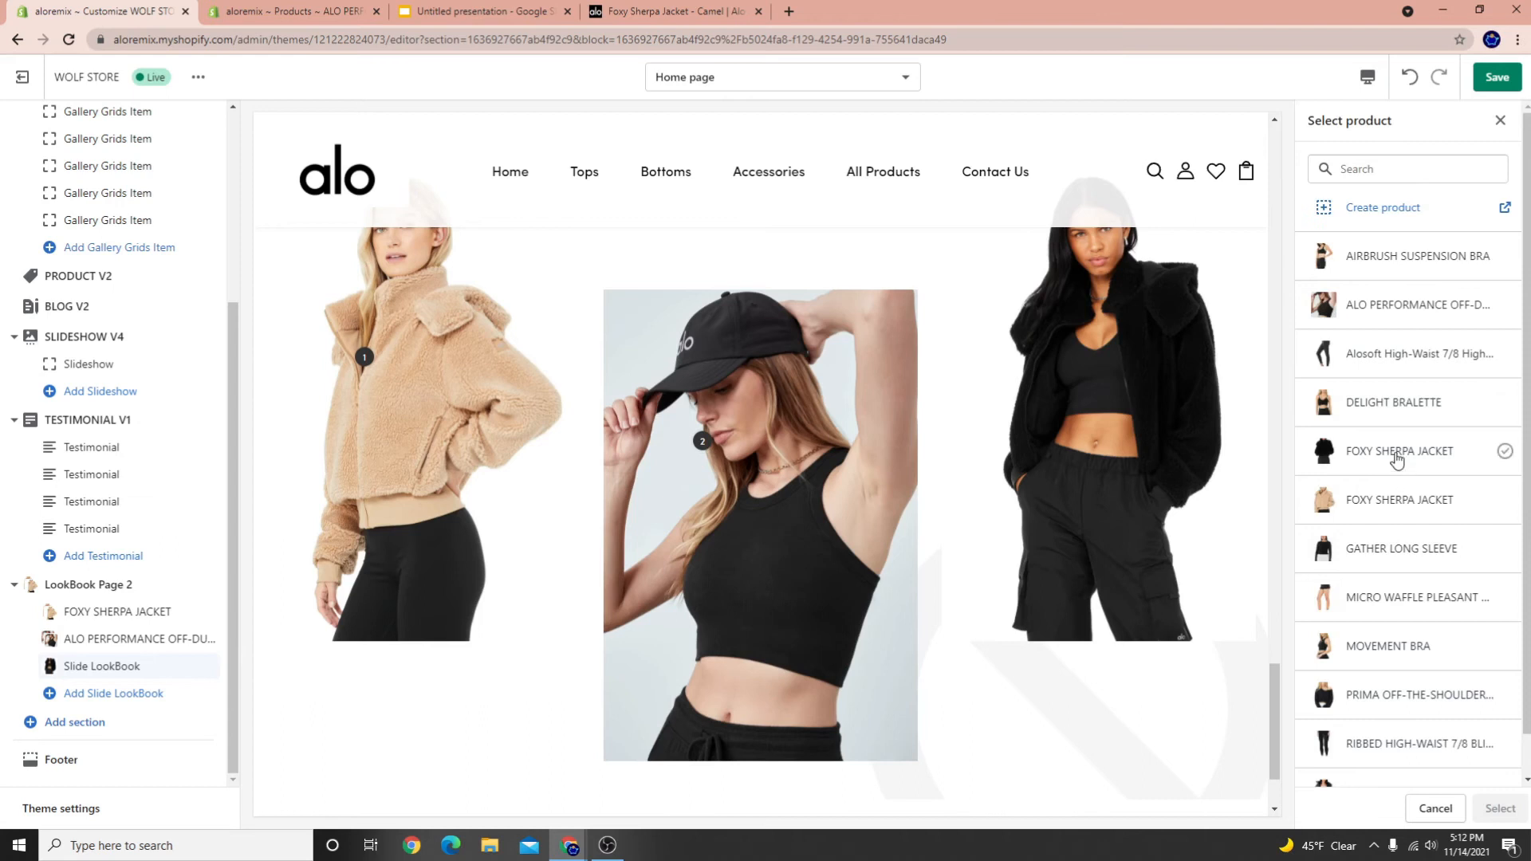
left_click(1396, 455)
left_click(1499, 807)
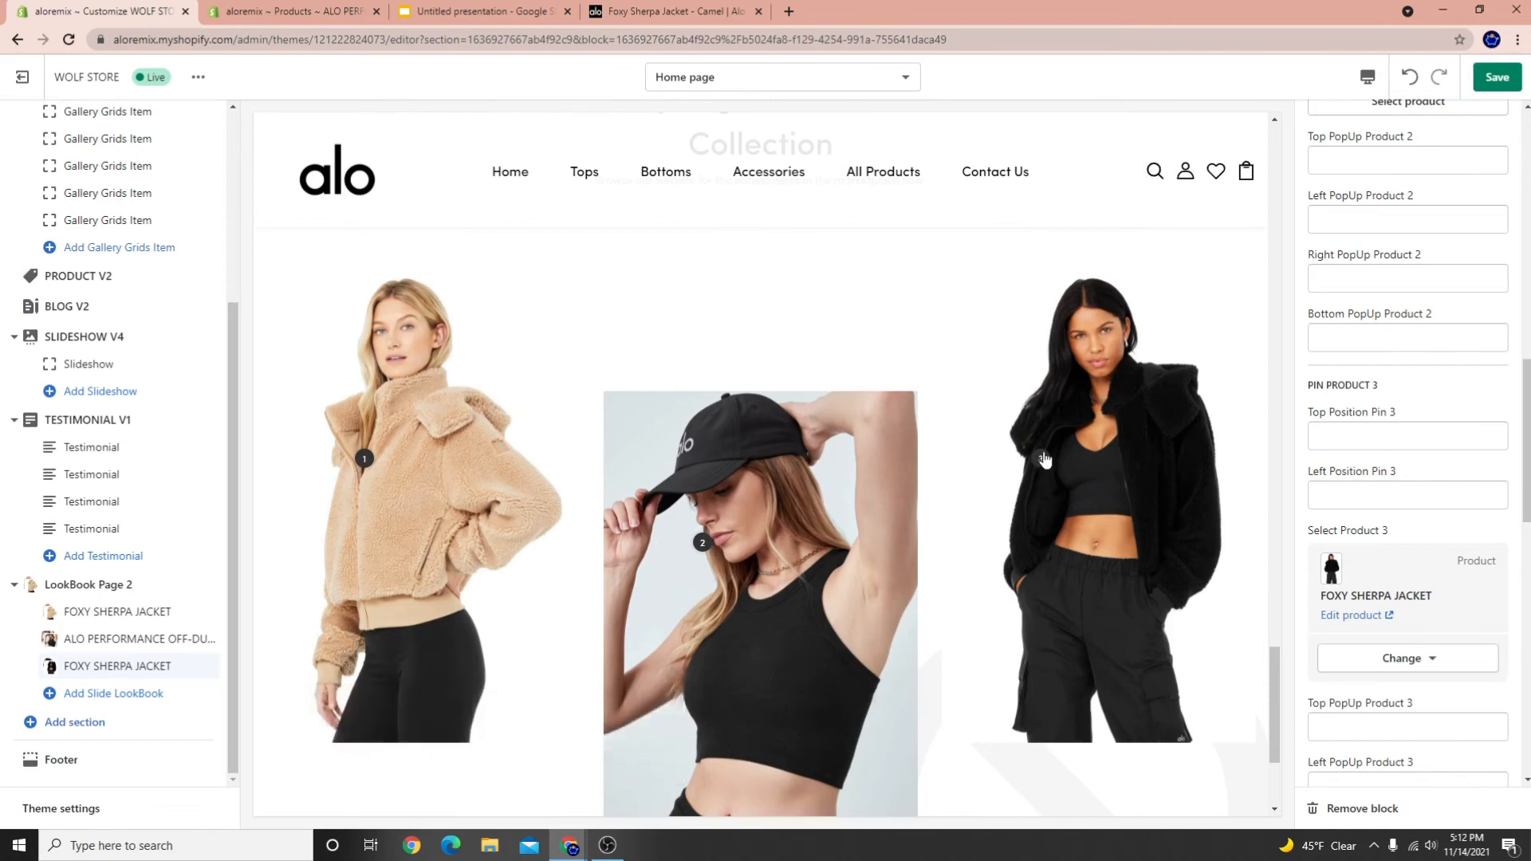
left_click(1479, 88)
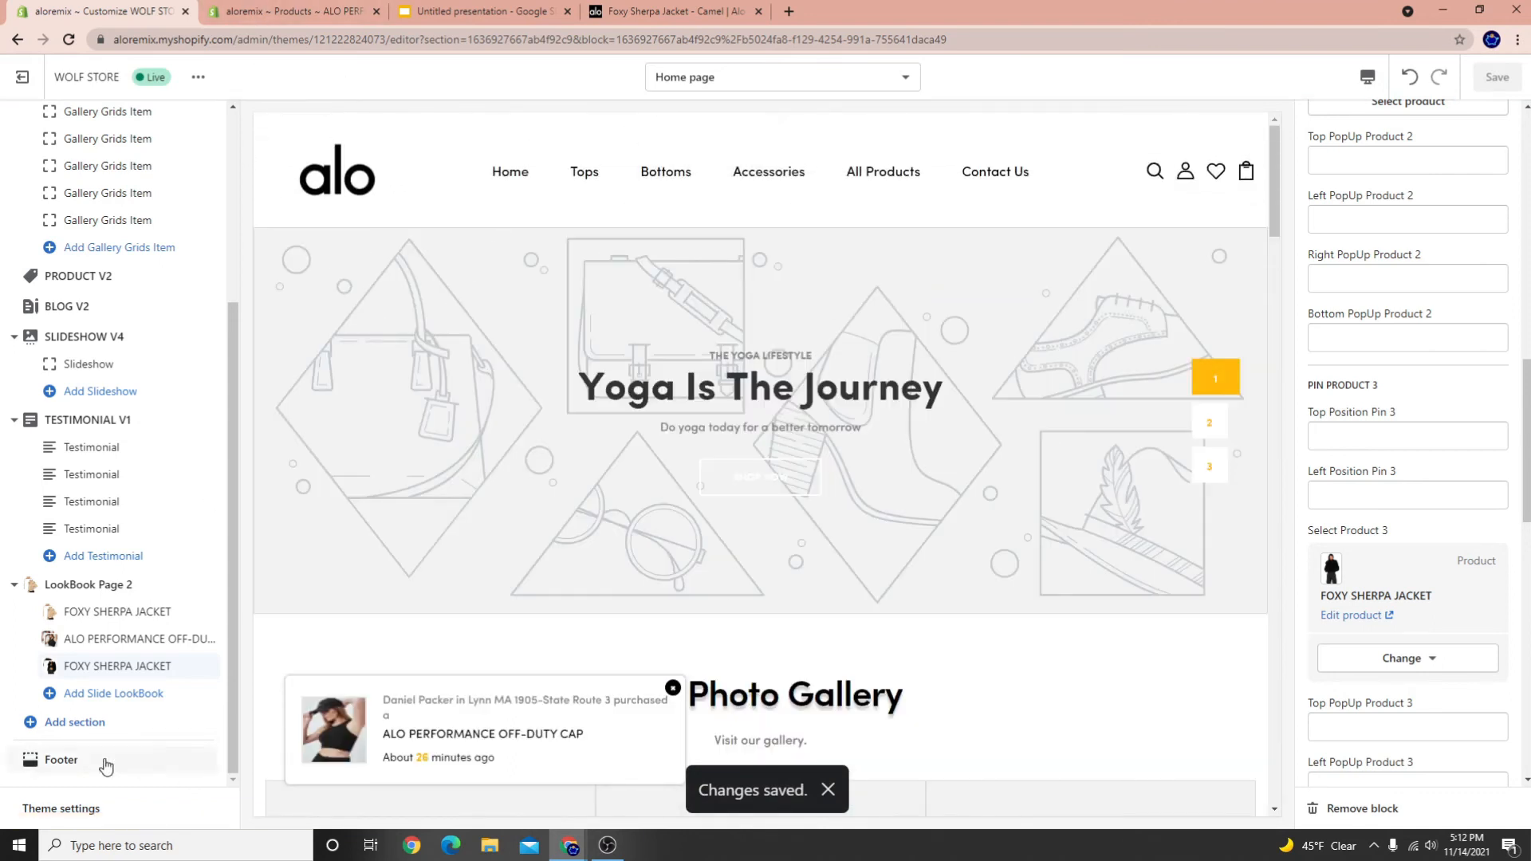
Exit the theme editor, closing the extra product tab, and view the online store in a new tab
left_click(67, 810)
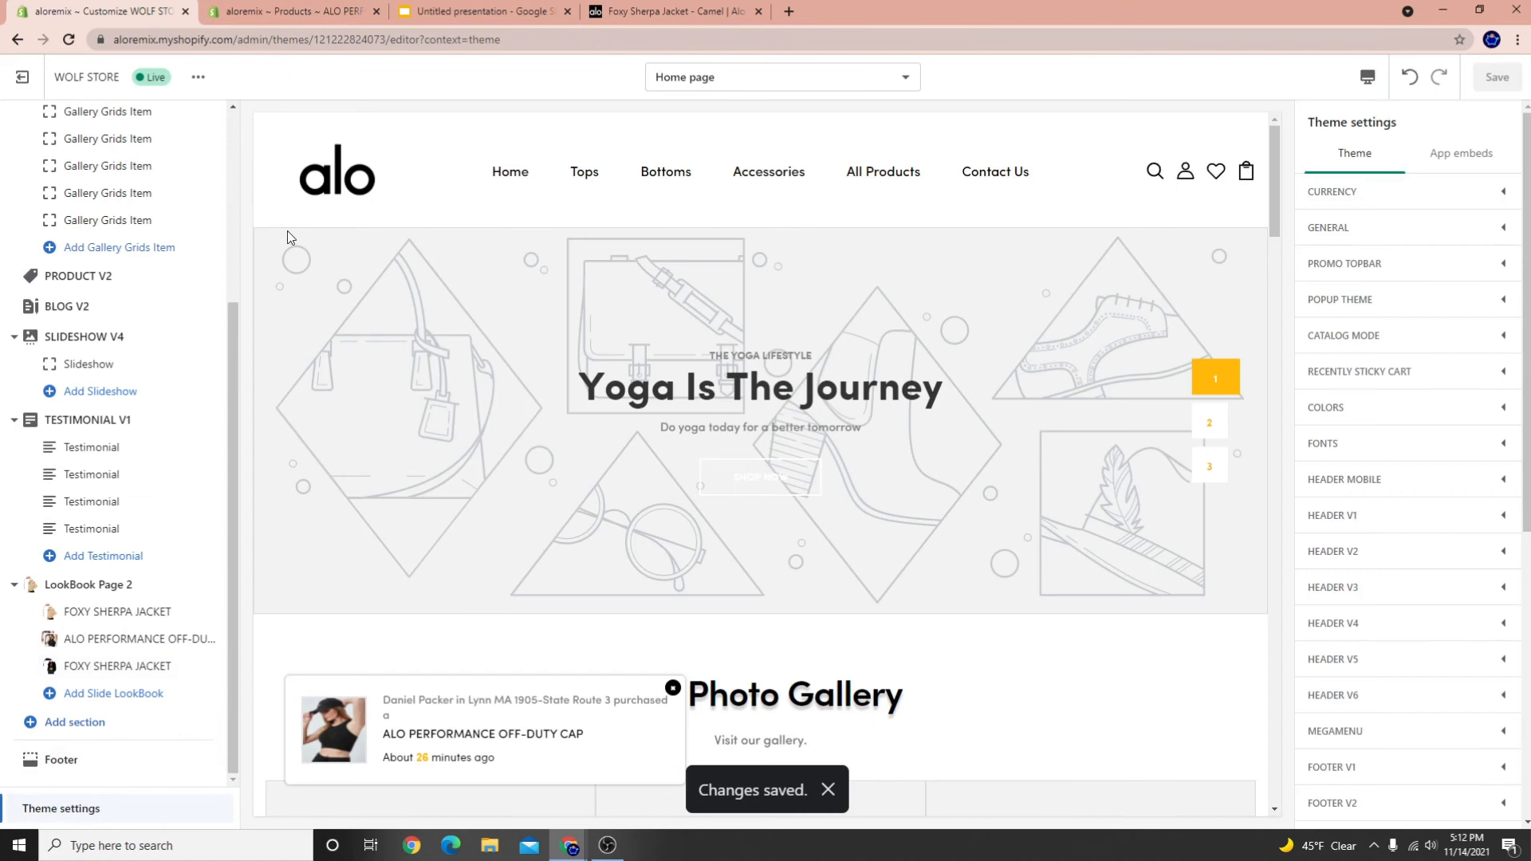
left_click(24, 76)
left_click(358, 6)
left_click(377, 11)
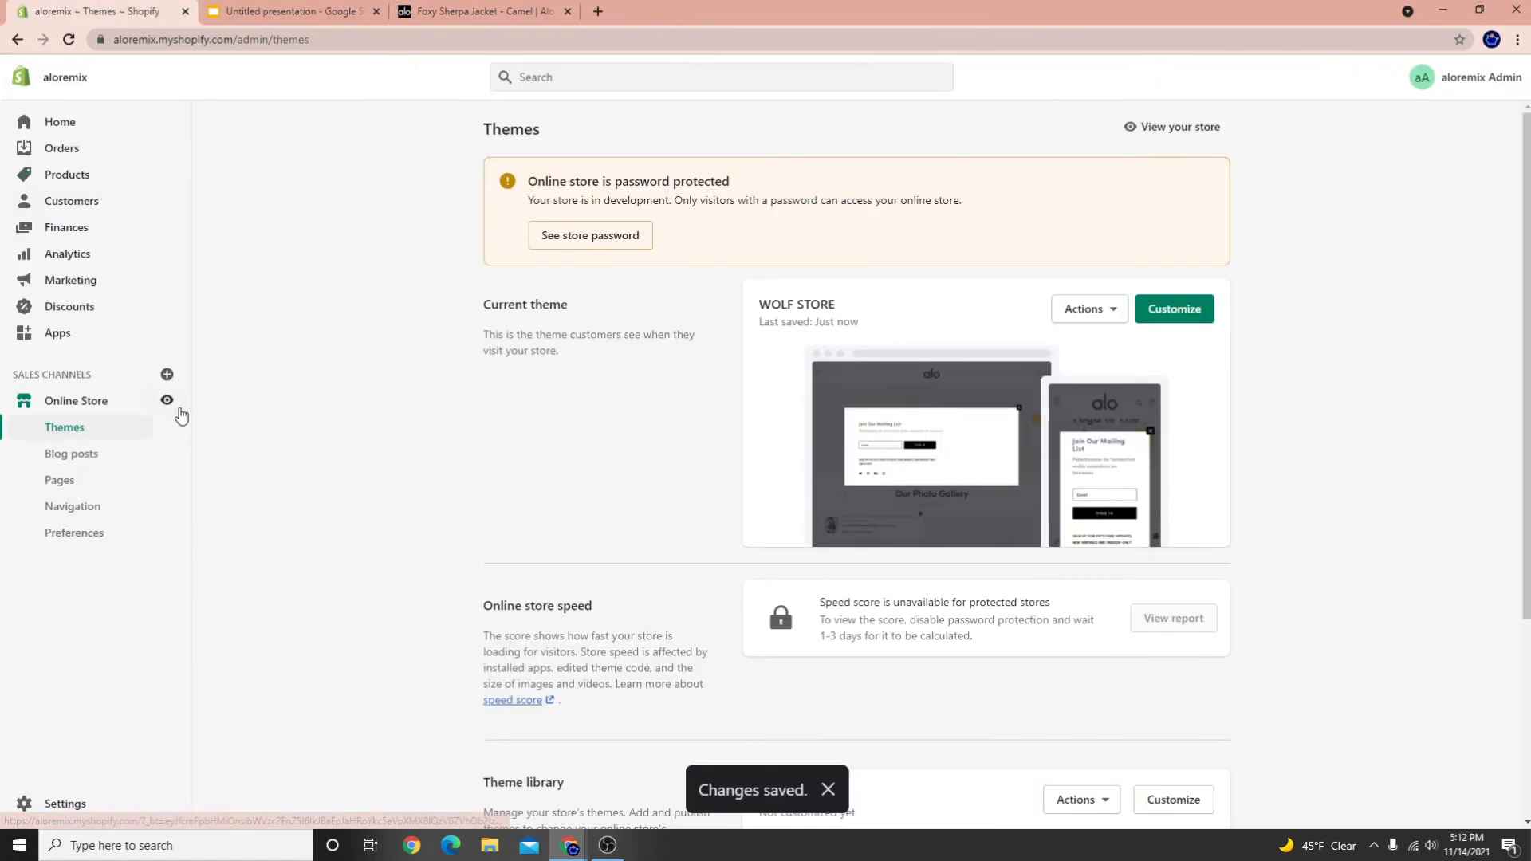
left_click(179, 410)
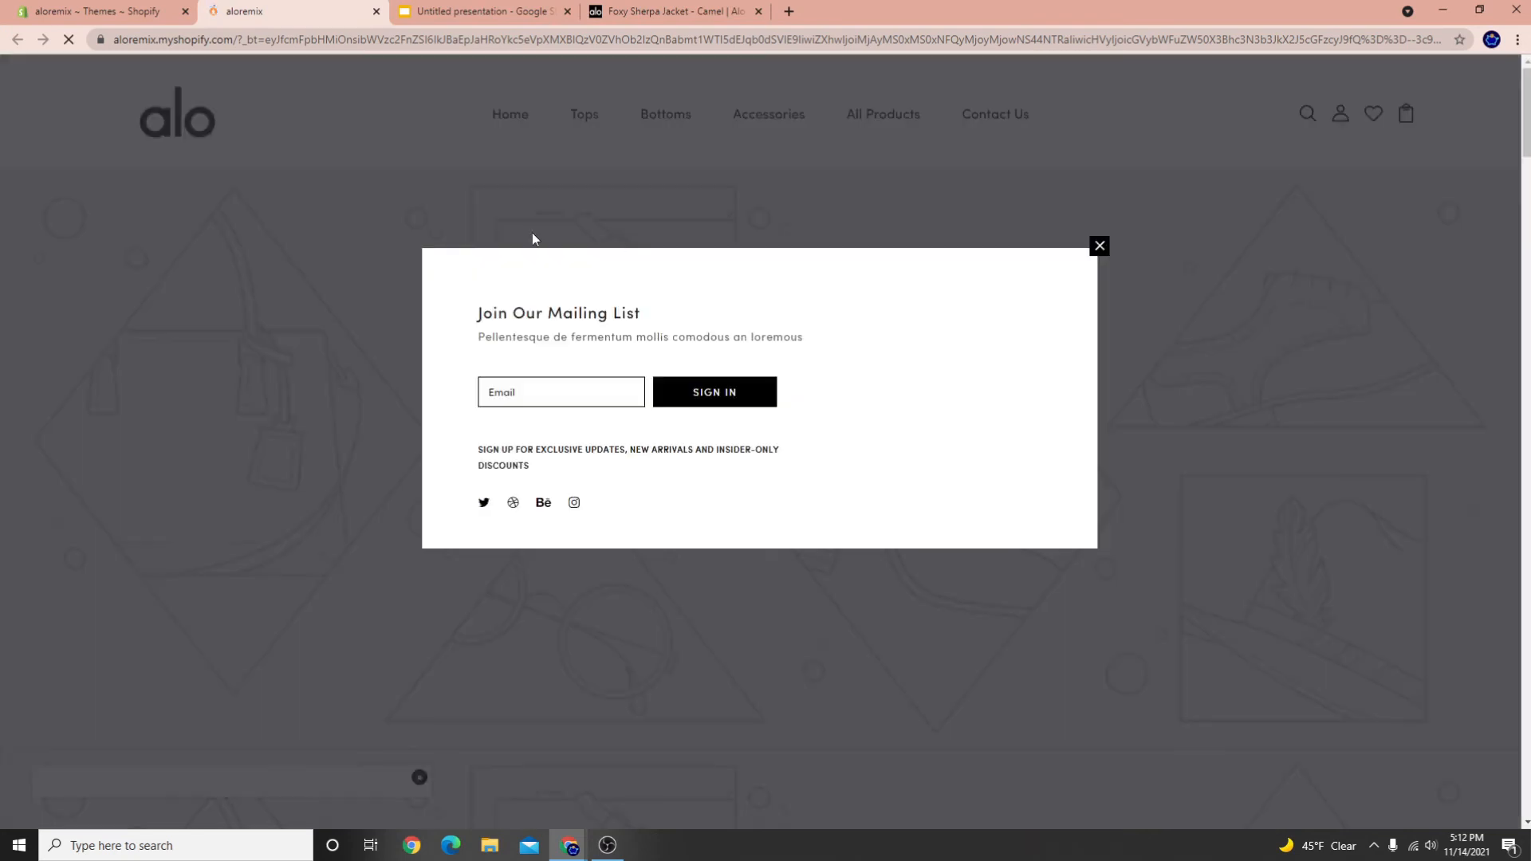
Dismiss the mailing list popup and examine the storefront home page down to the Spring Lookbook Collection
left_click(532, 238)
scroll(683, 533, "down", 15)
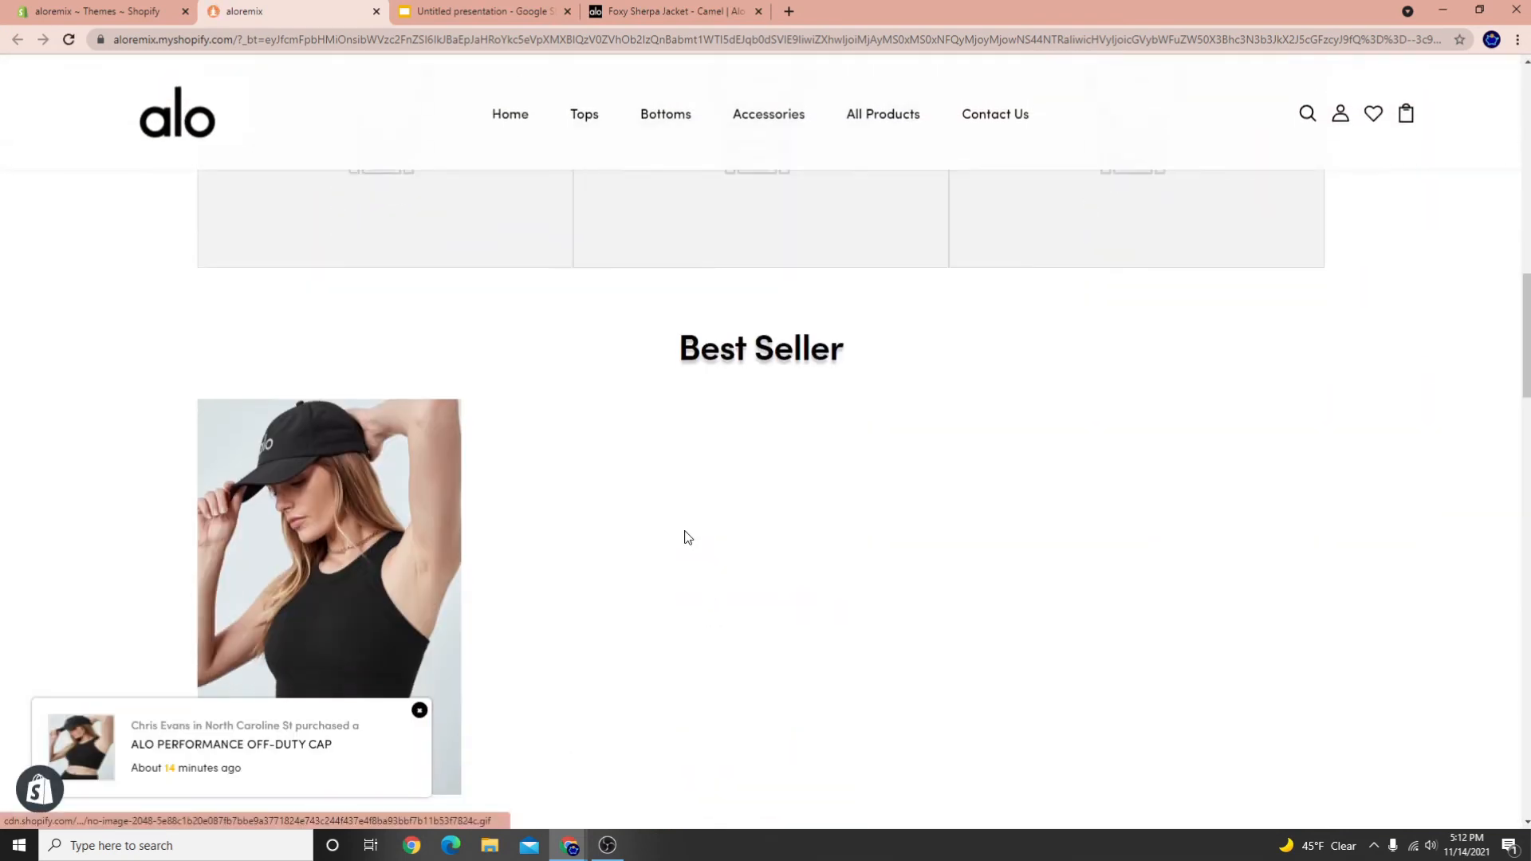
scroll(687, 538, "down", 4)
scroll(649, 505, "up", 2)
scroll(386, 479, "down", 4)
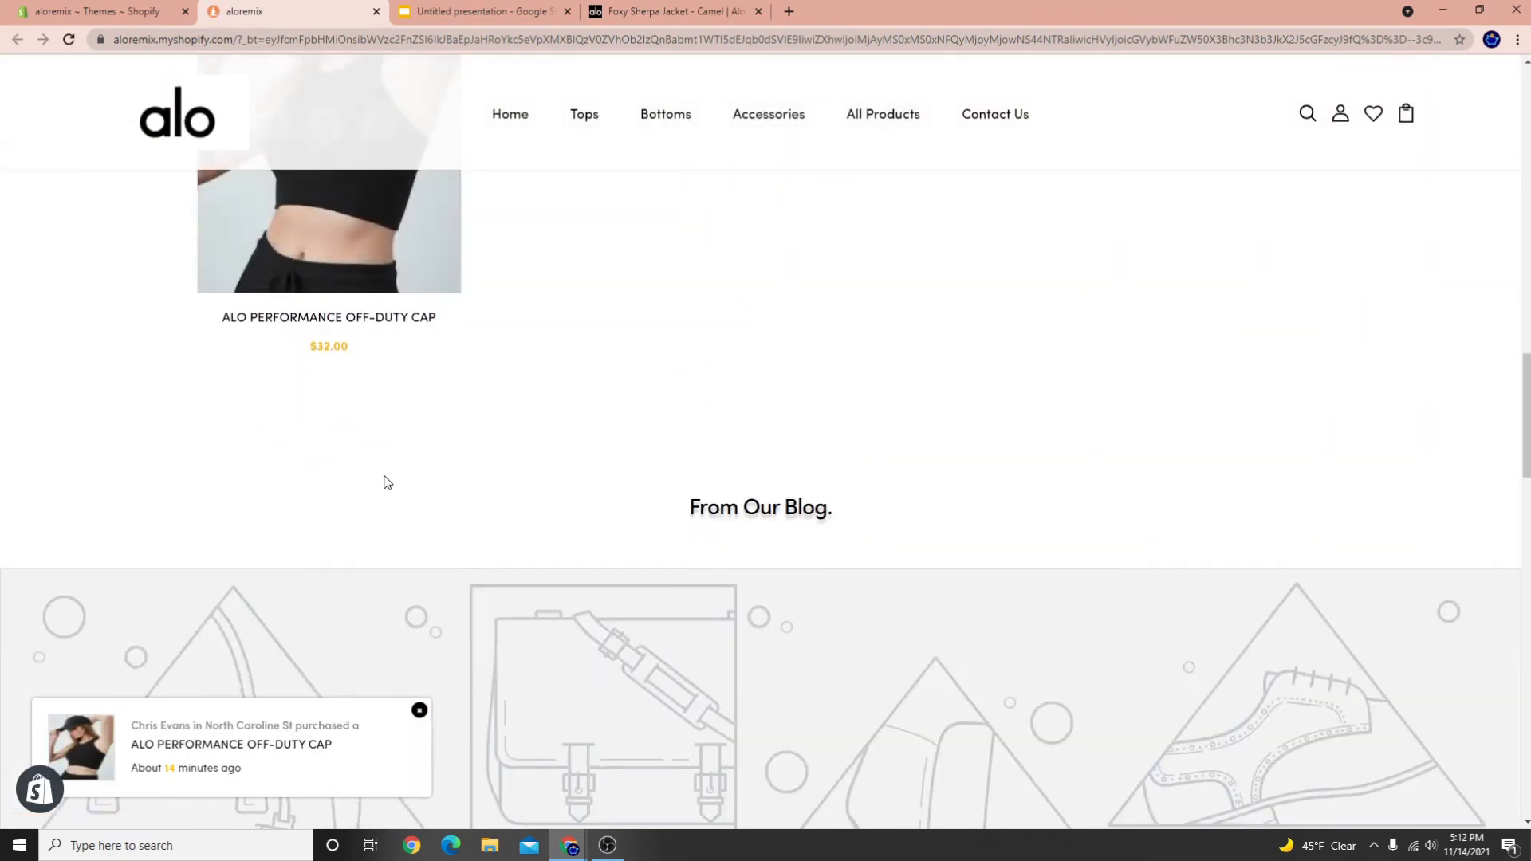
scroll(384, 481, "down", 15)
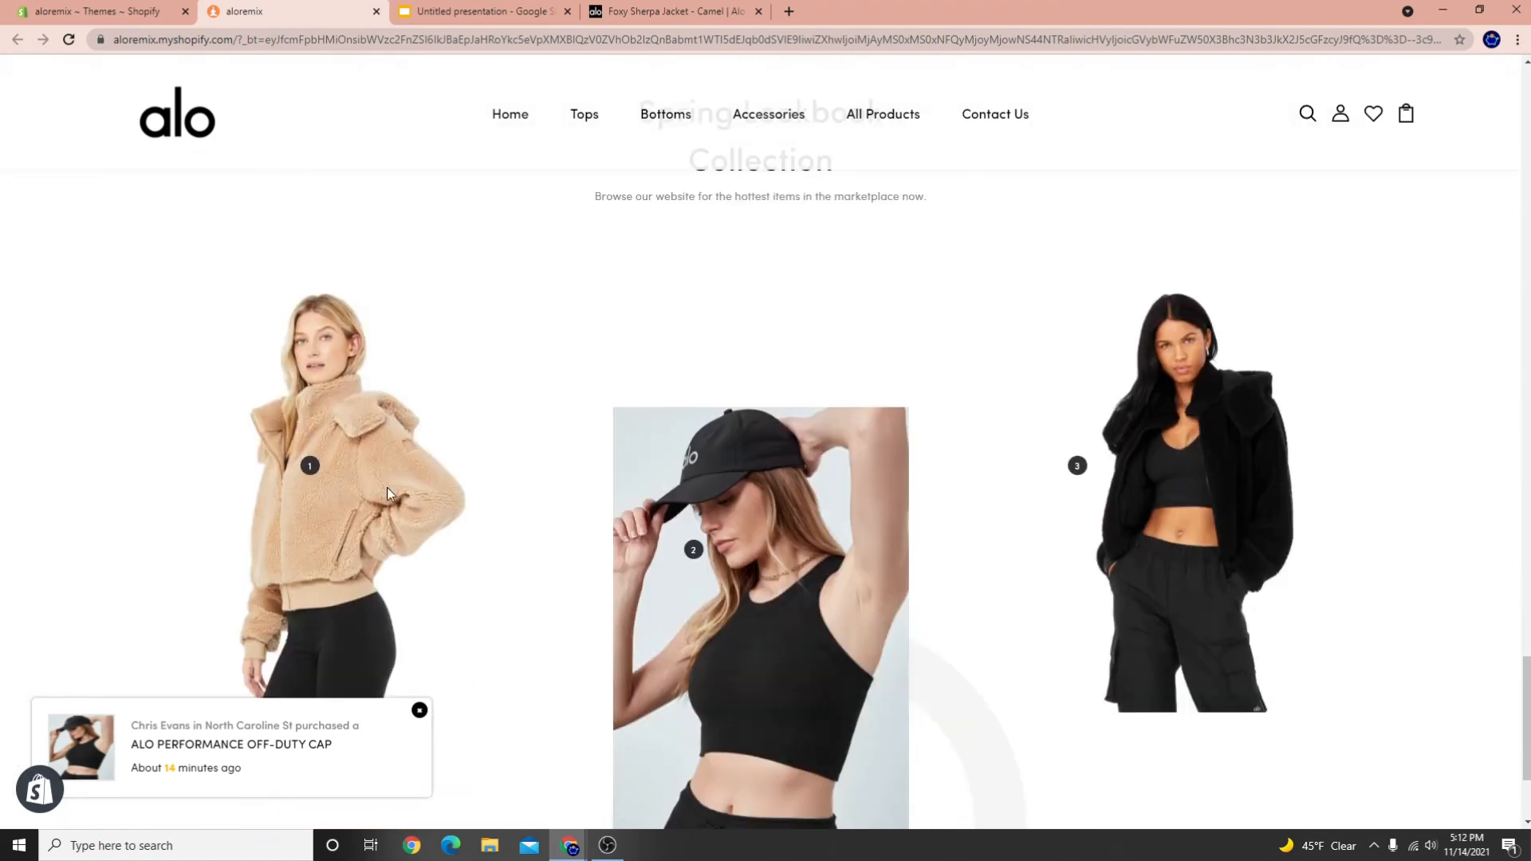
scroll(386, 487, "down", 3)
scroll(542, 730, "up", 2)
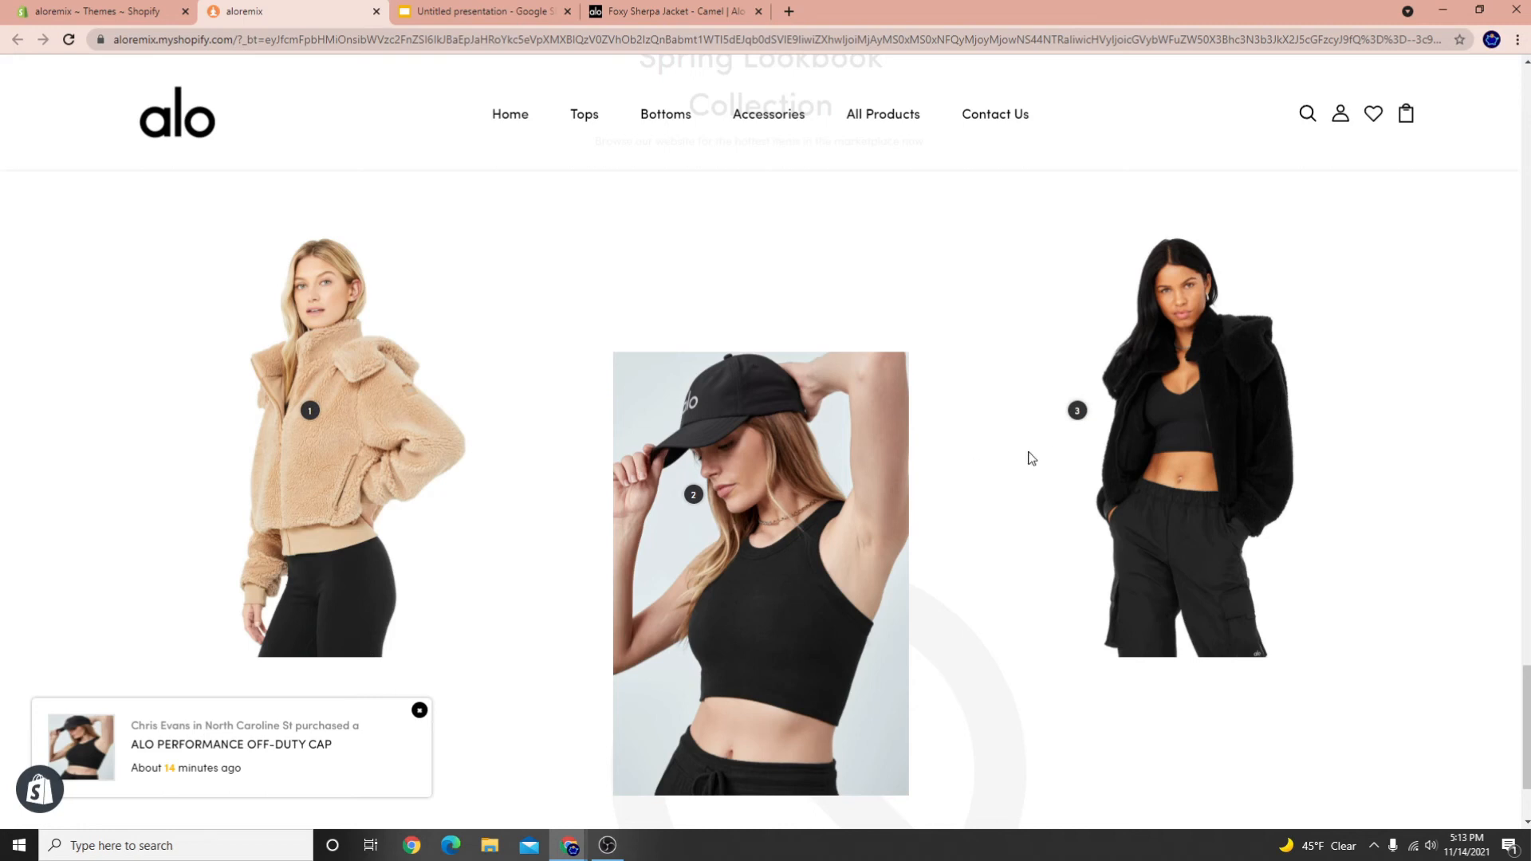
Open the product popups of pins 1, 2 and 3 in the Spring Lookbook Collection to check them
left_click(311, 412)
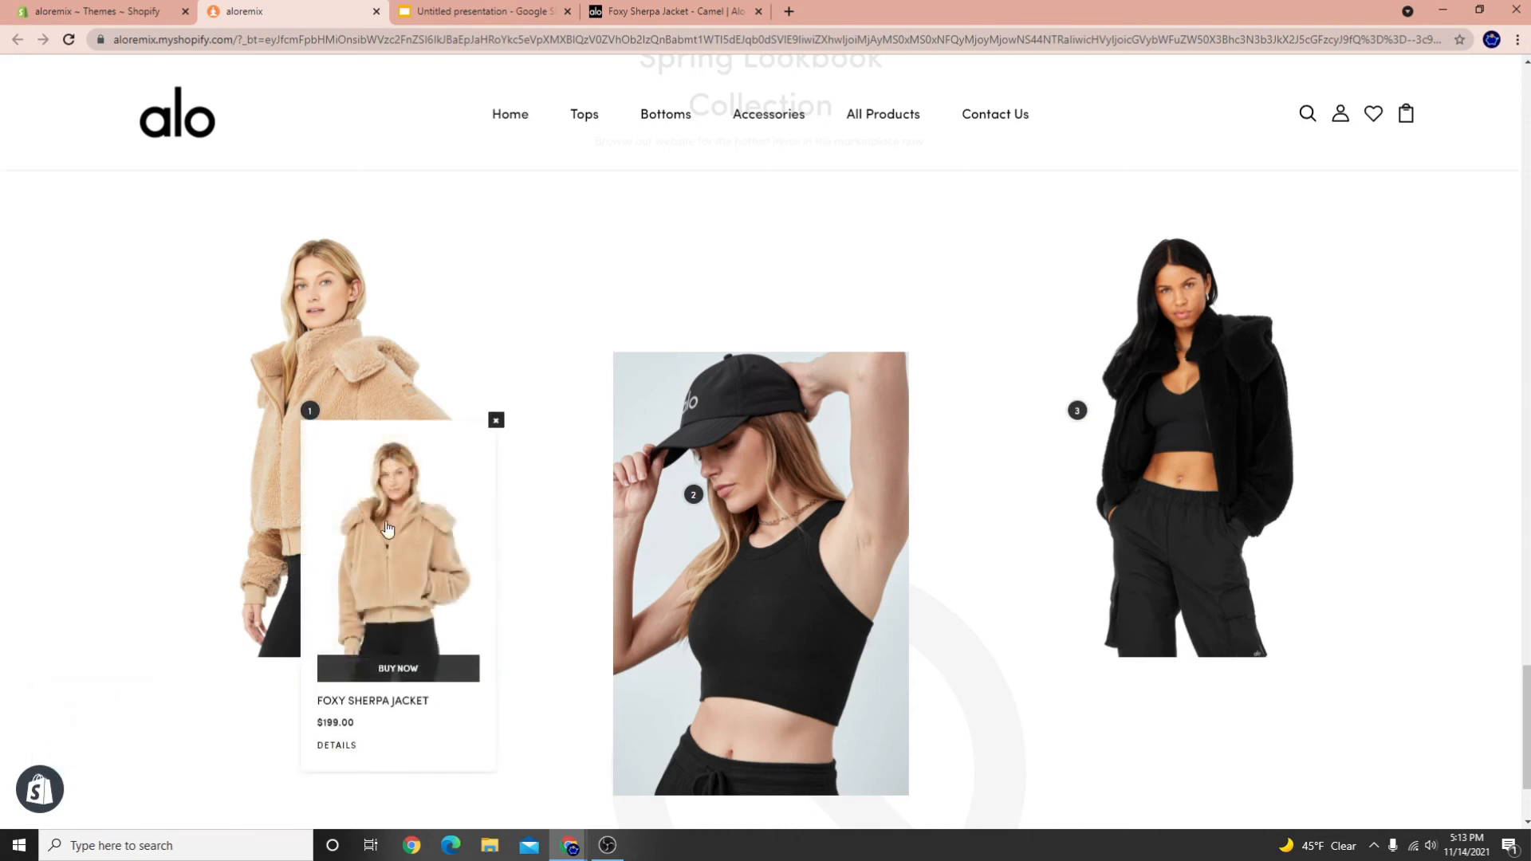
scroll(495, 649, "down", 1)
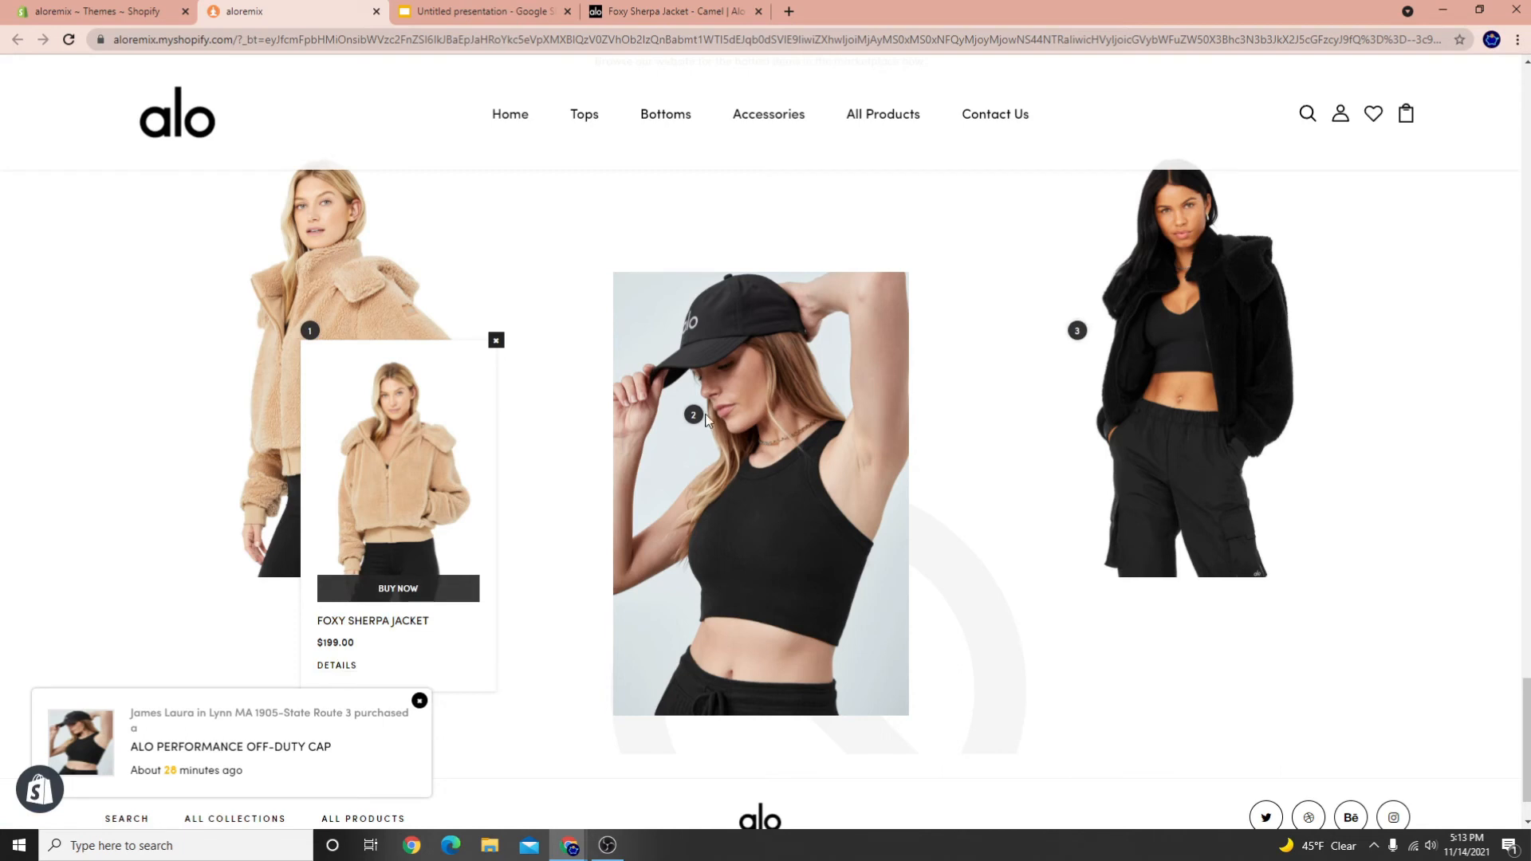
left_click(693, 415)
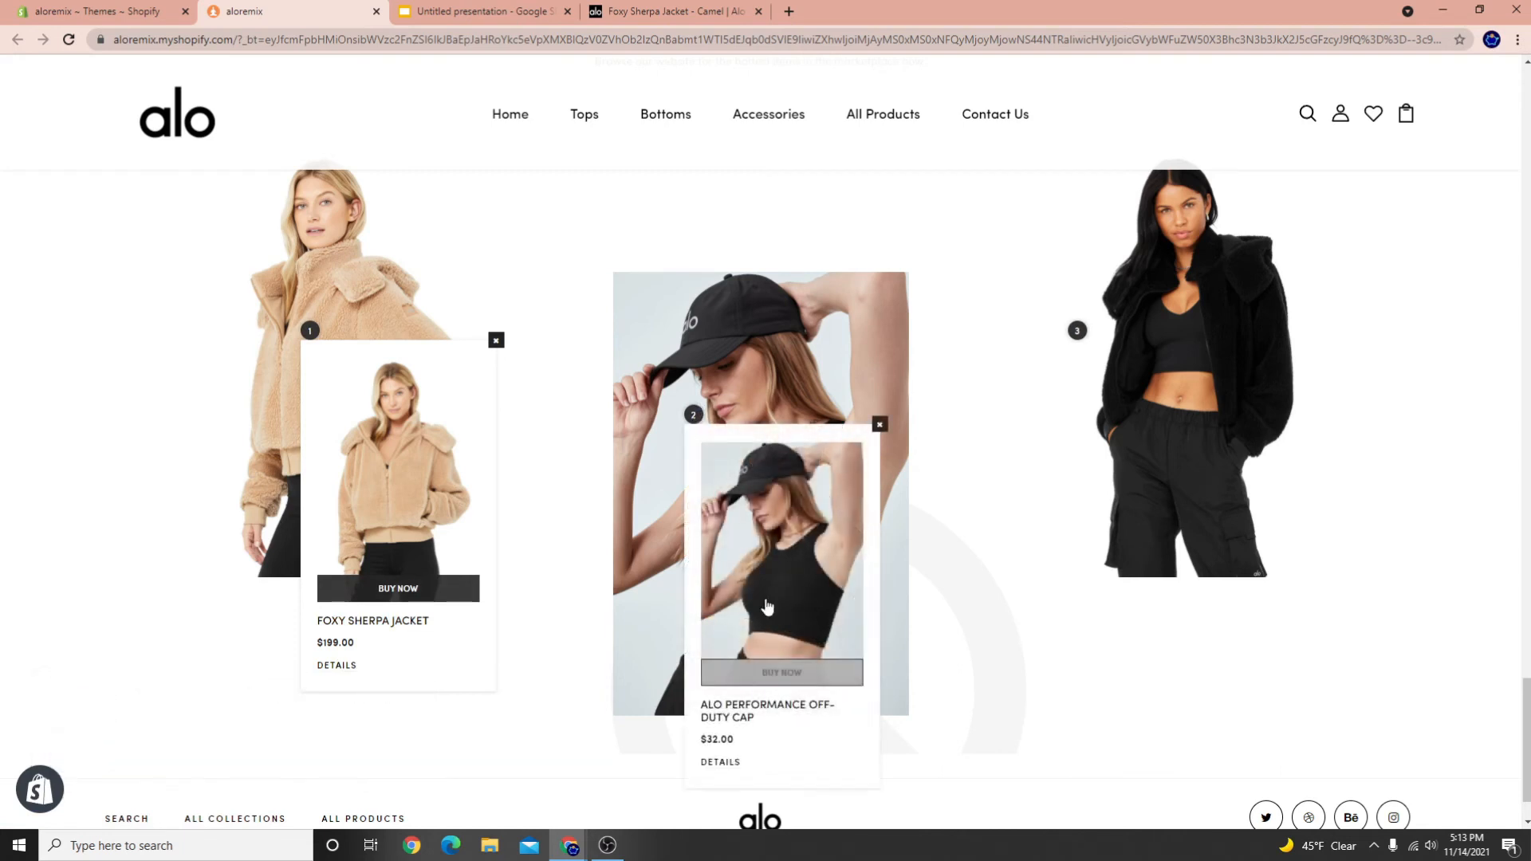
scroll(519, 398, "down", 1)
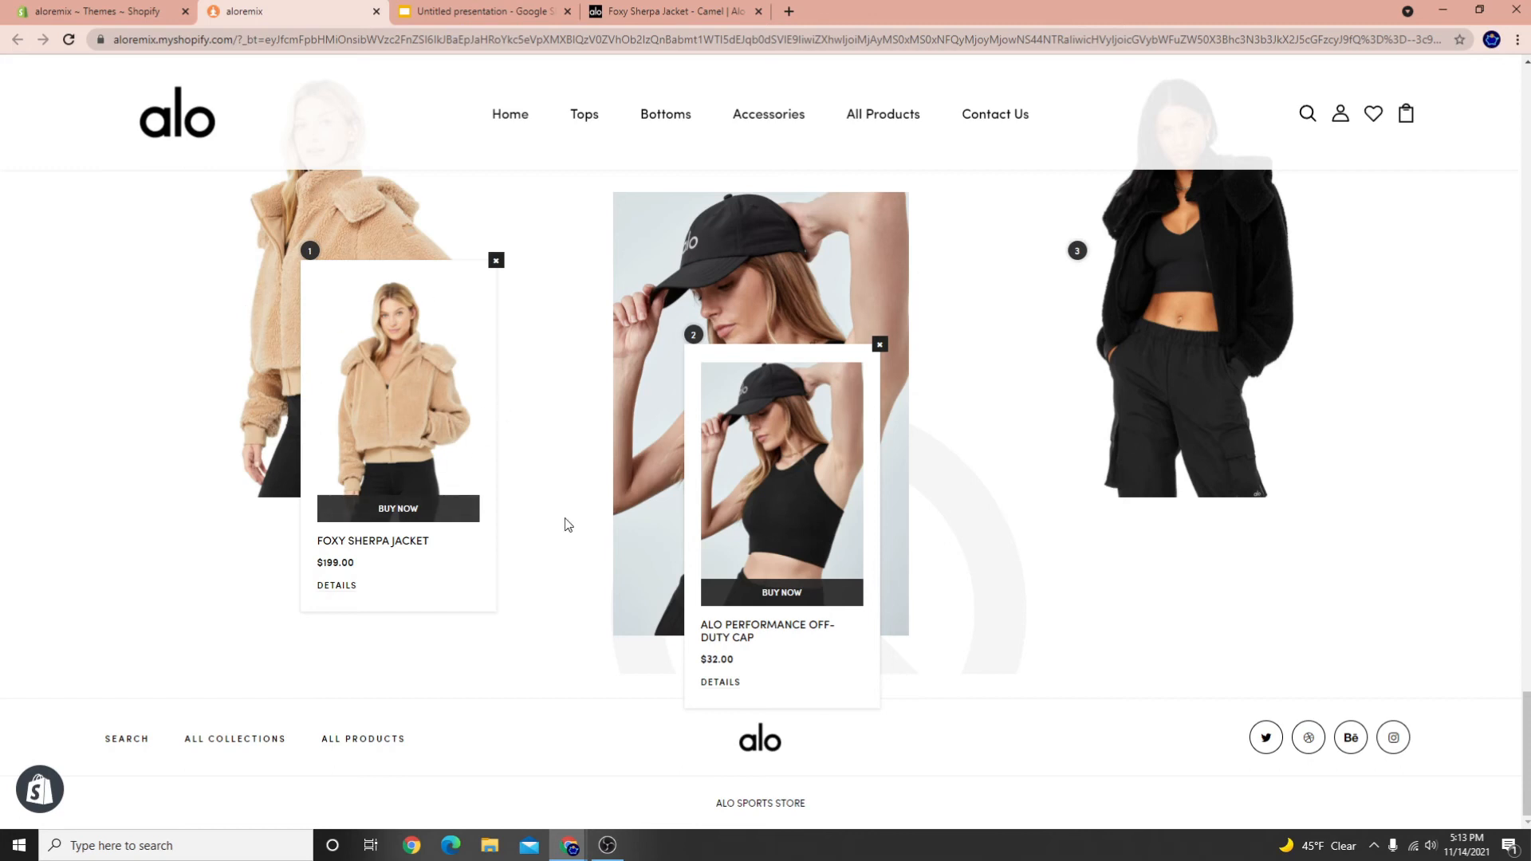
scroll(606, 530, "up", 2)
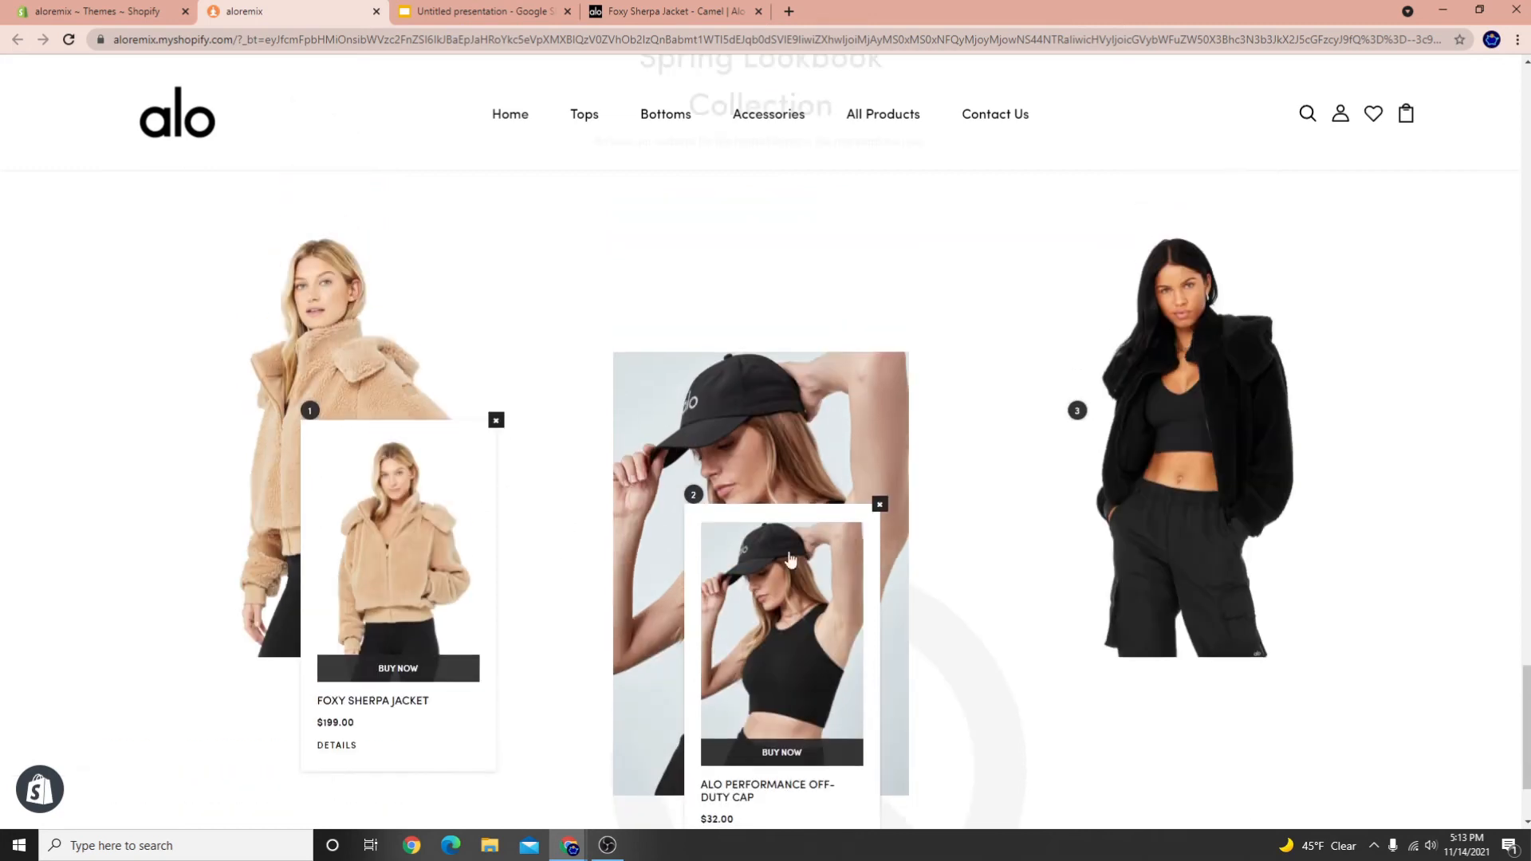
left_click(1082, 411)
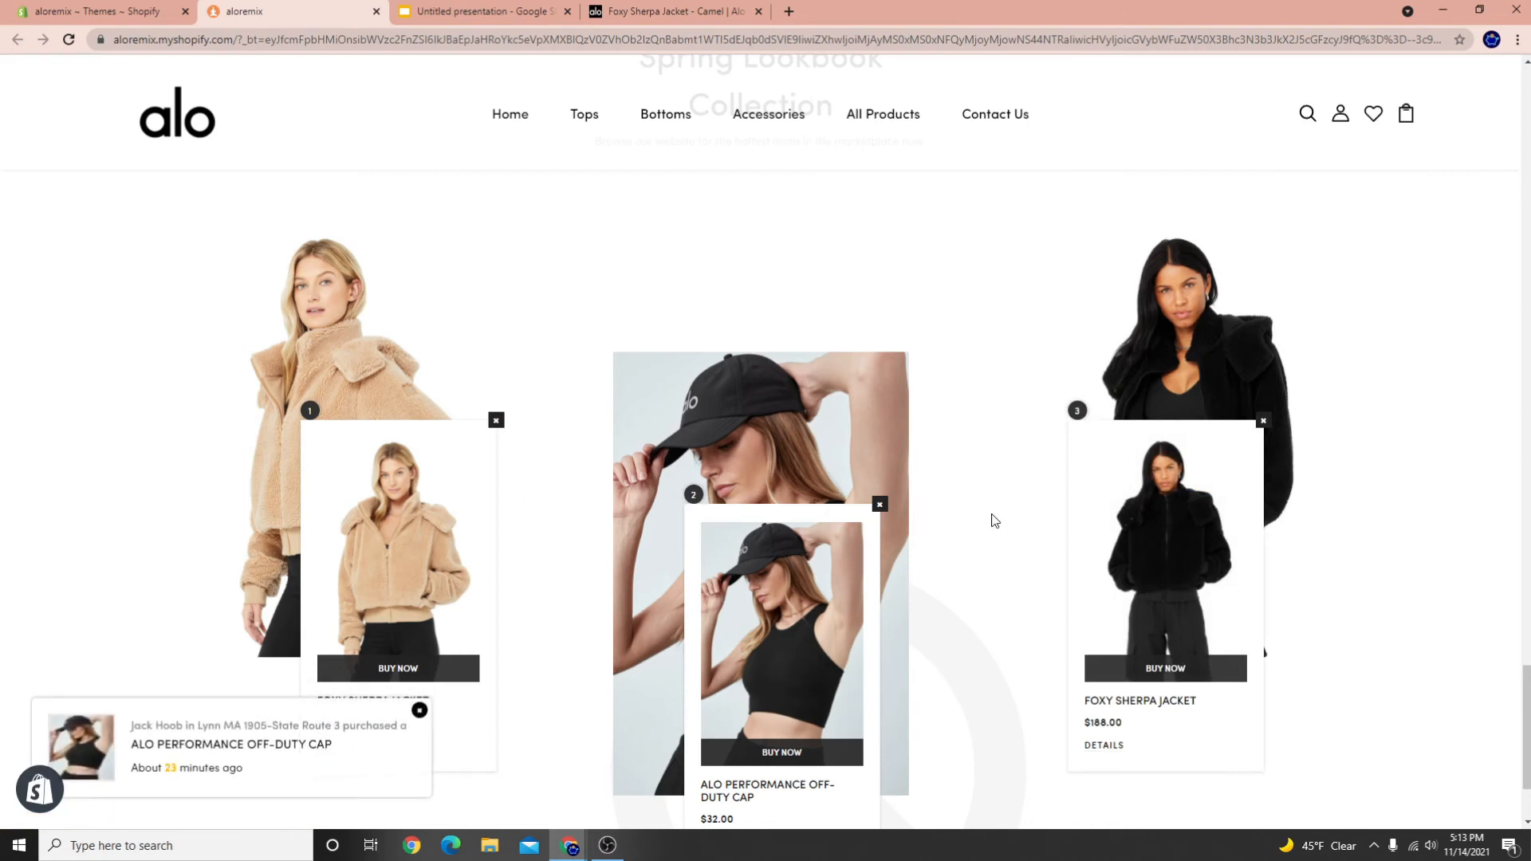
scroll(603, 680, "up", 4)
scroll(604, 680, "down", 5)
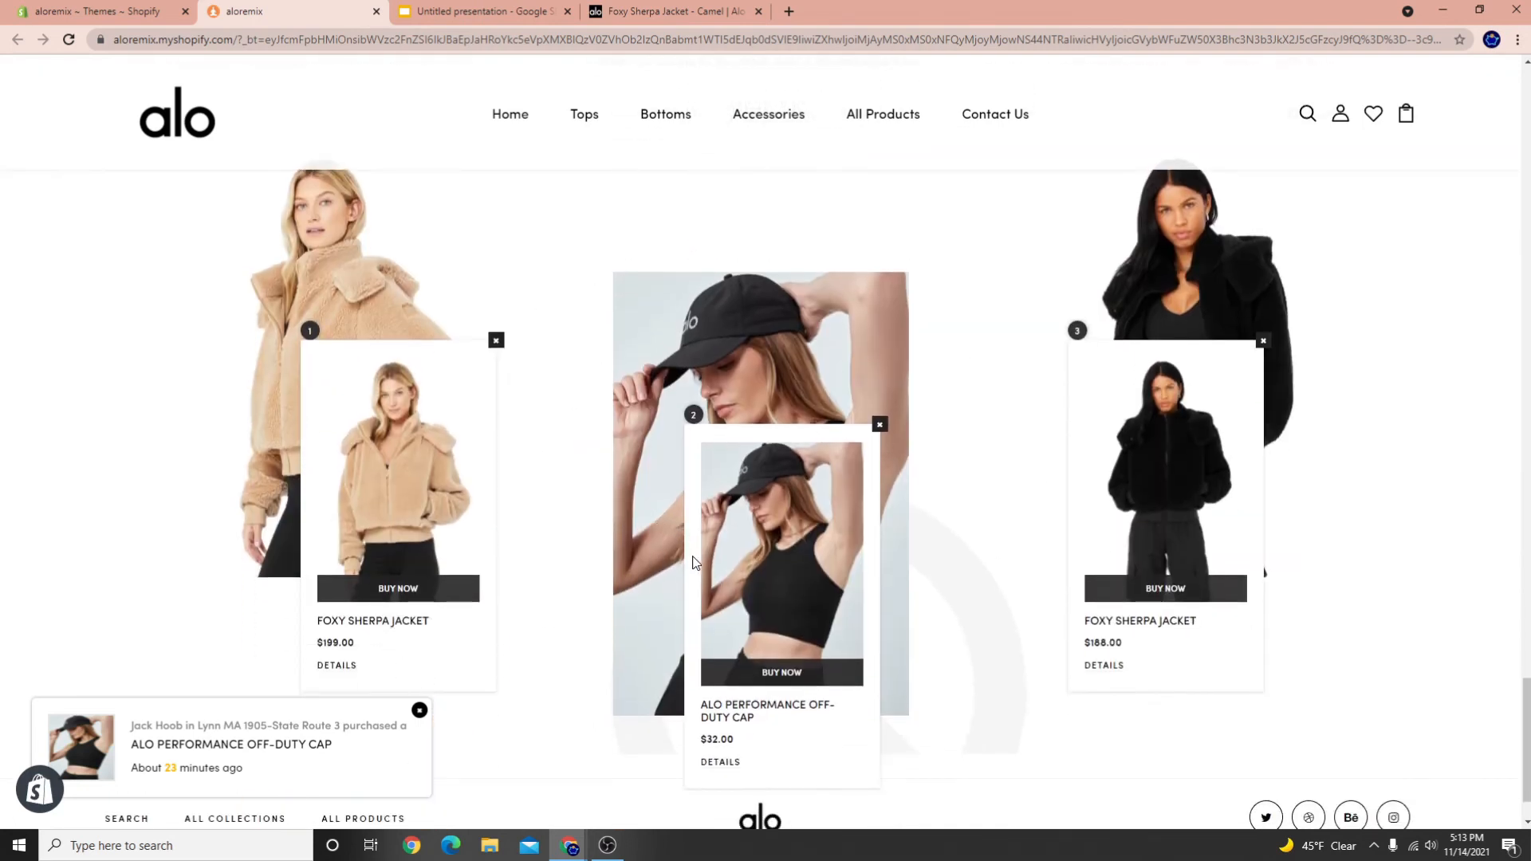
scroll(797, 558, "down", 1)
scroll(834, 590, "up", 2)
scroll(834, 589, "up", 1)
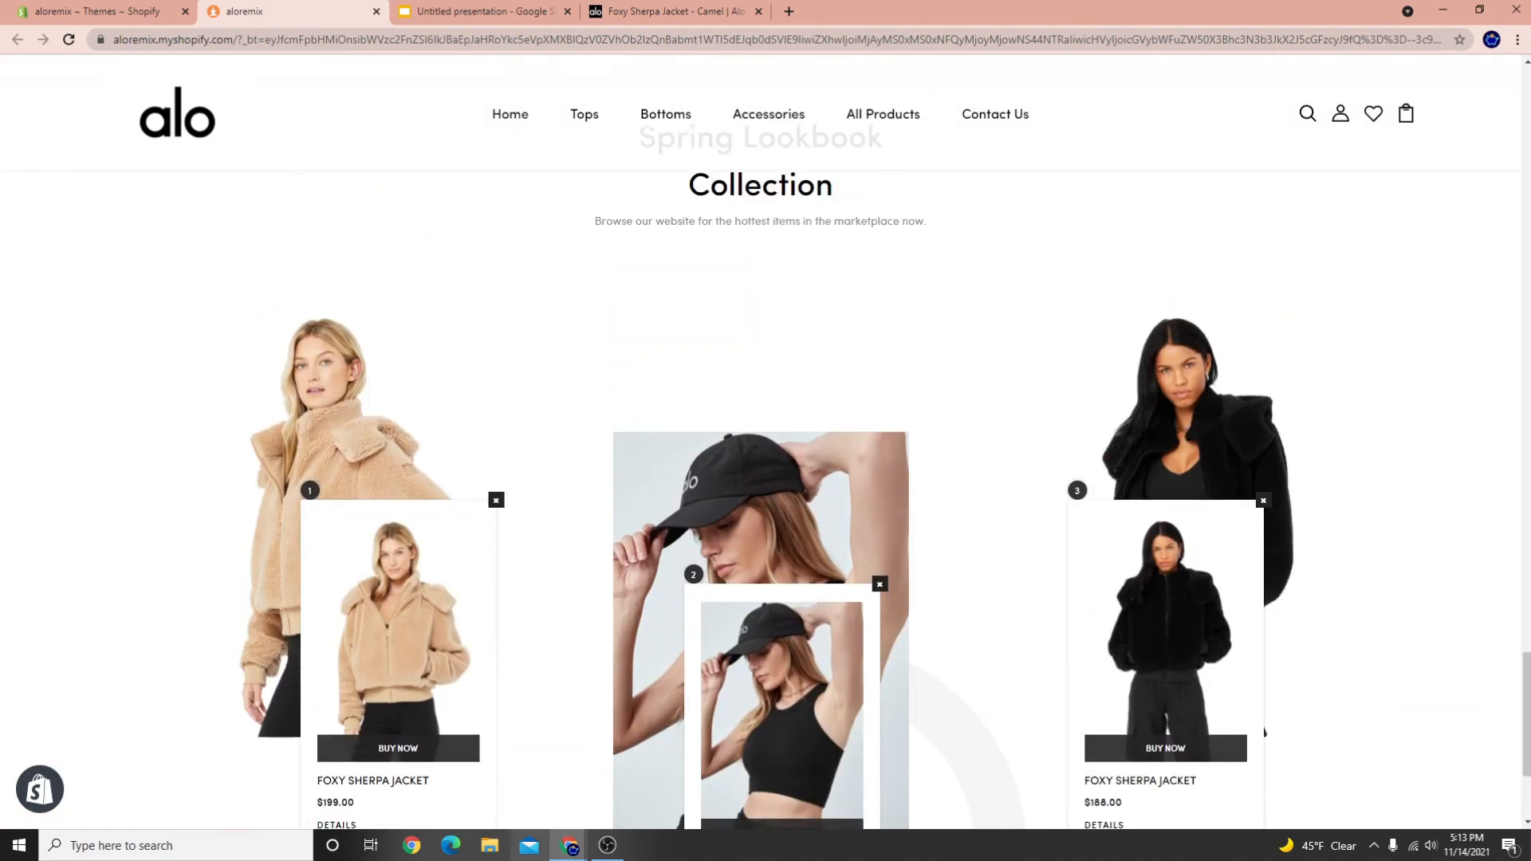
left_click(608, 846)
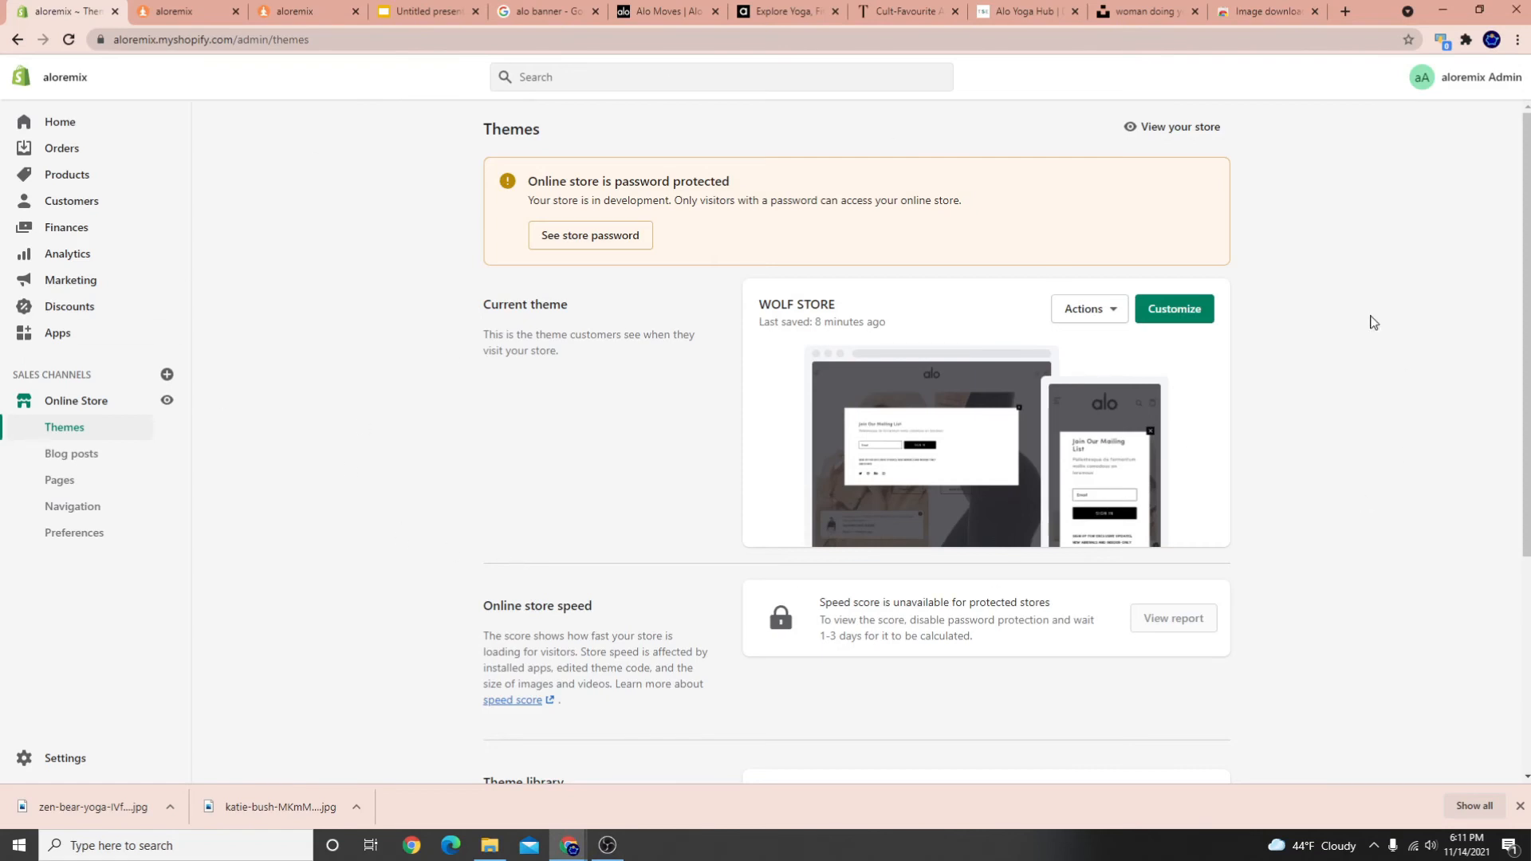
Create a blog post titled "Yoga Blog #1" and add the downloaded zen-bear-yoga image as its featured image
left_click(80, 455)
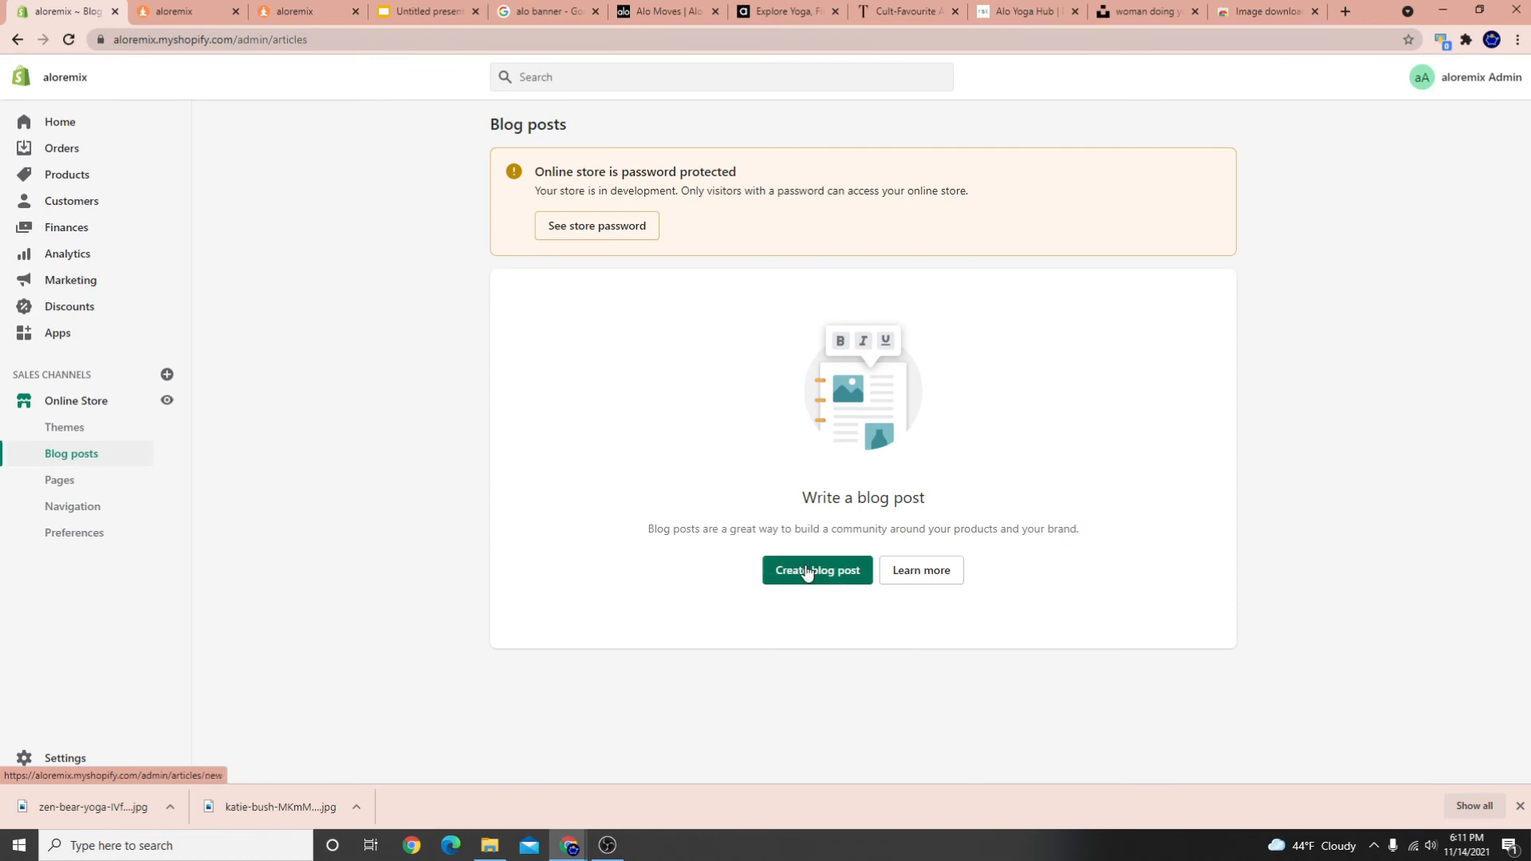
left_click(807, 571)
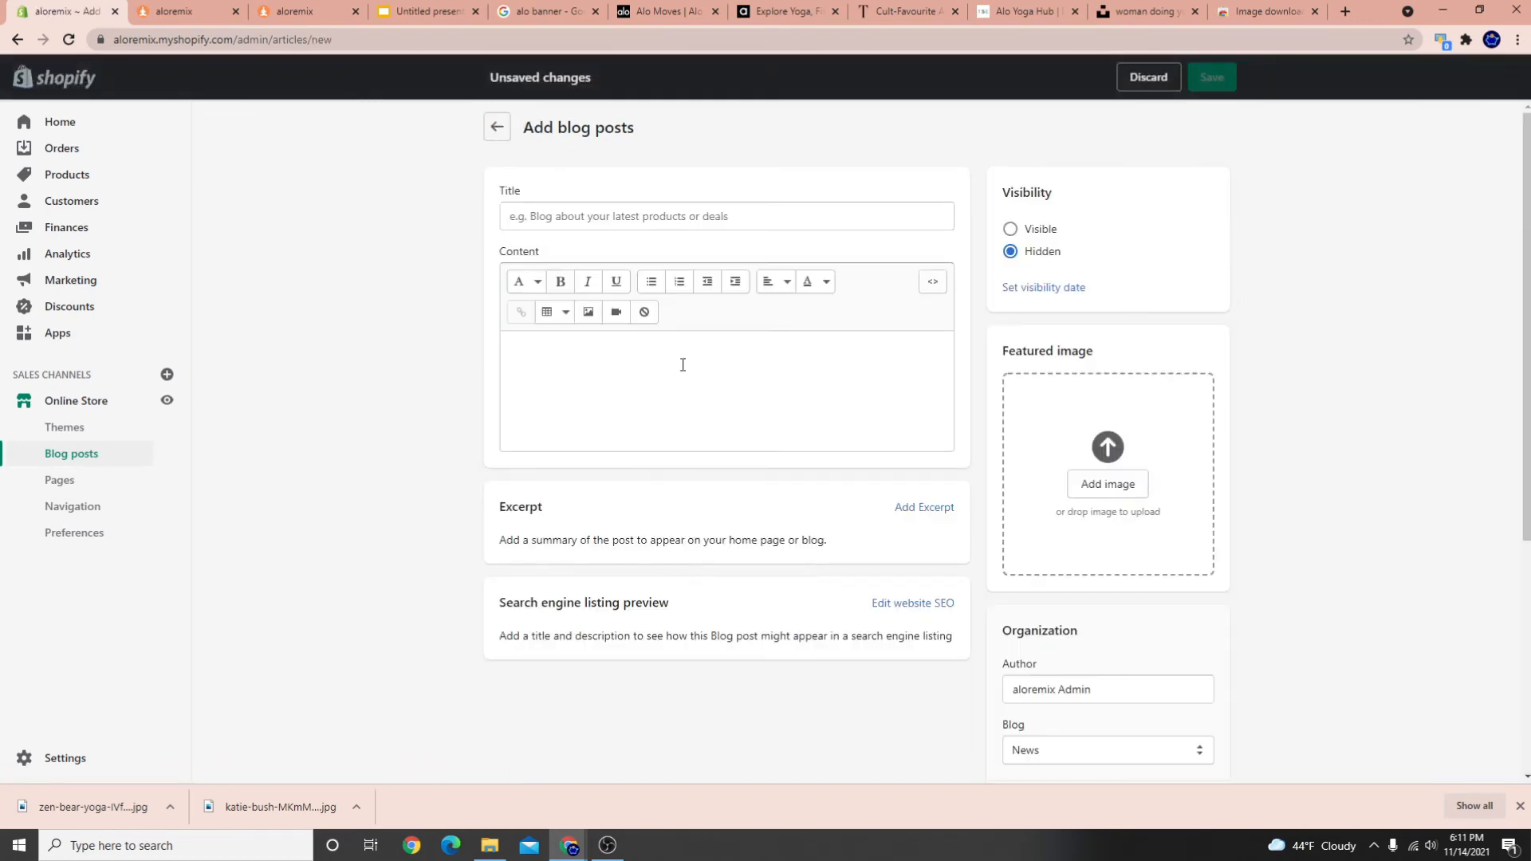
left_click(672, 221)
type("Yoga Blog #1")
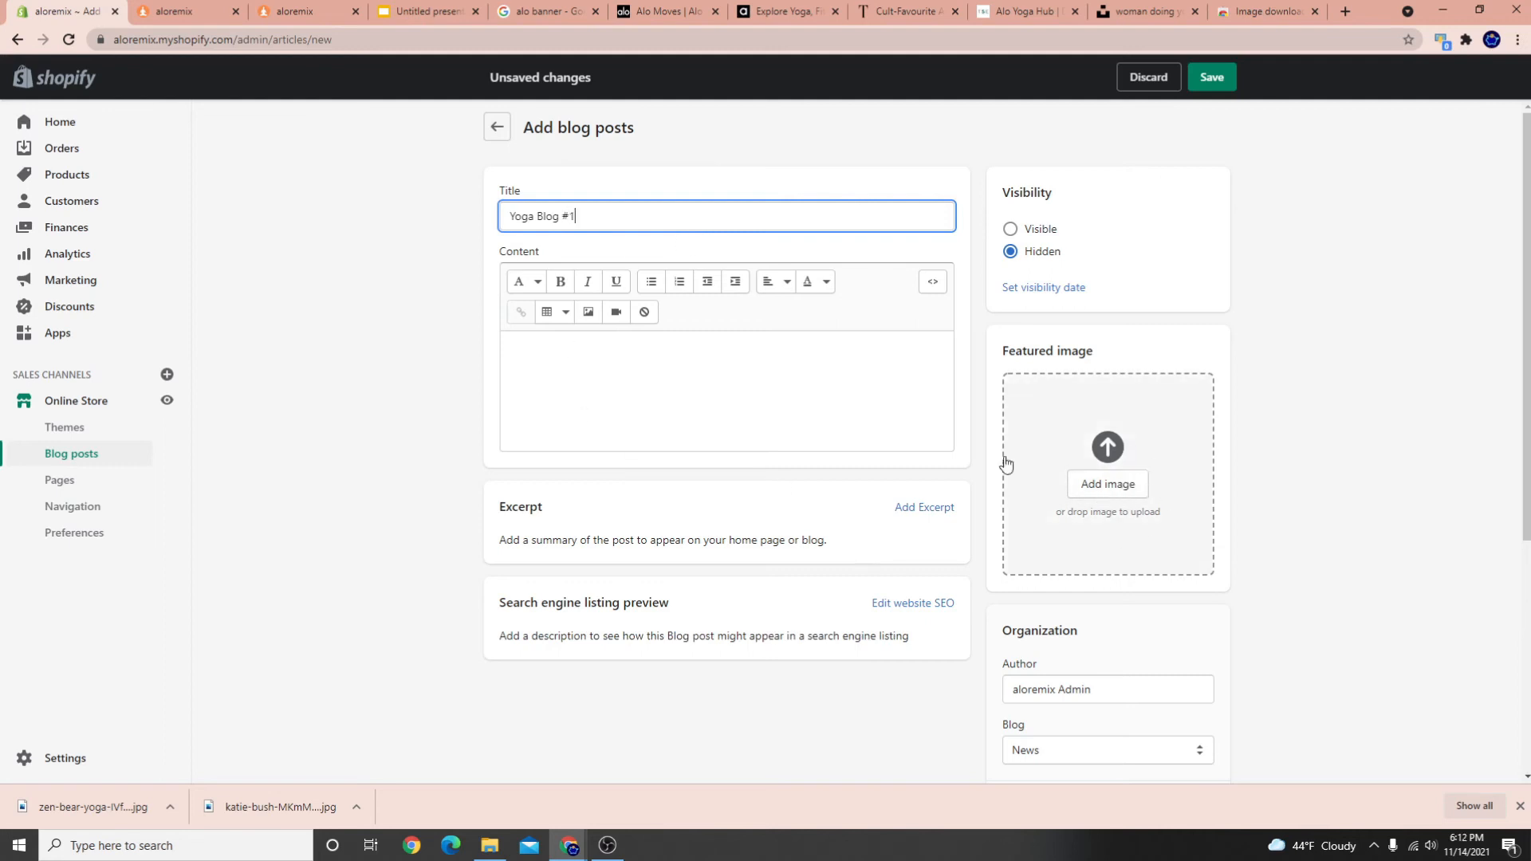
left_click_drag(51, 807, 1090, 474)
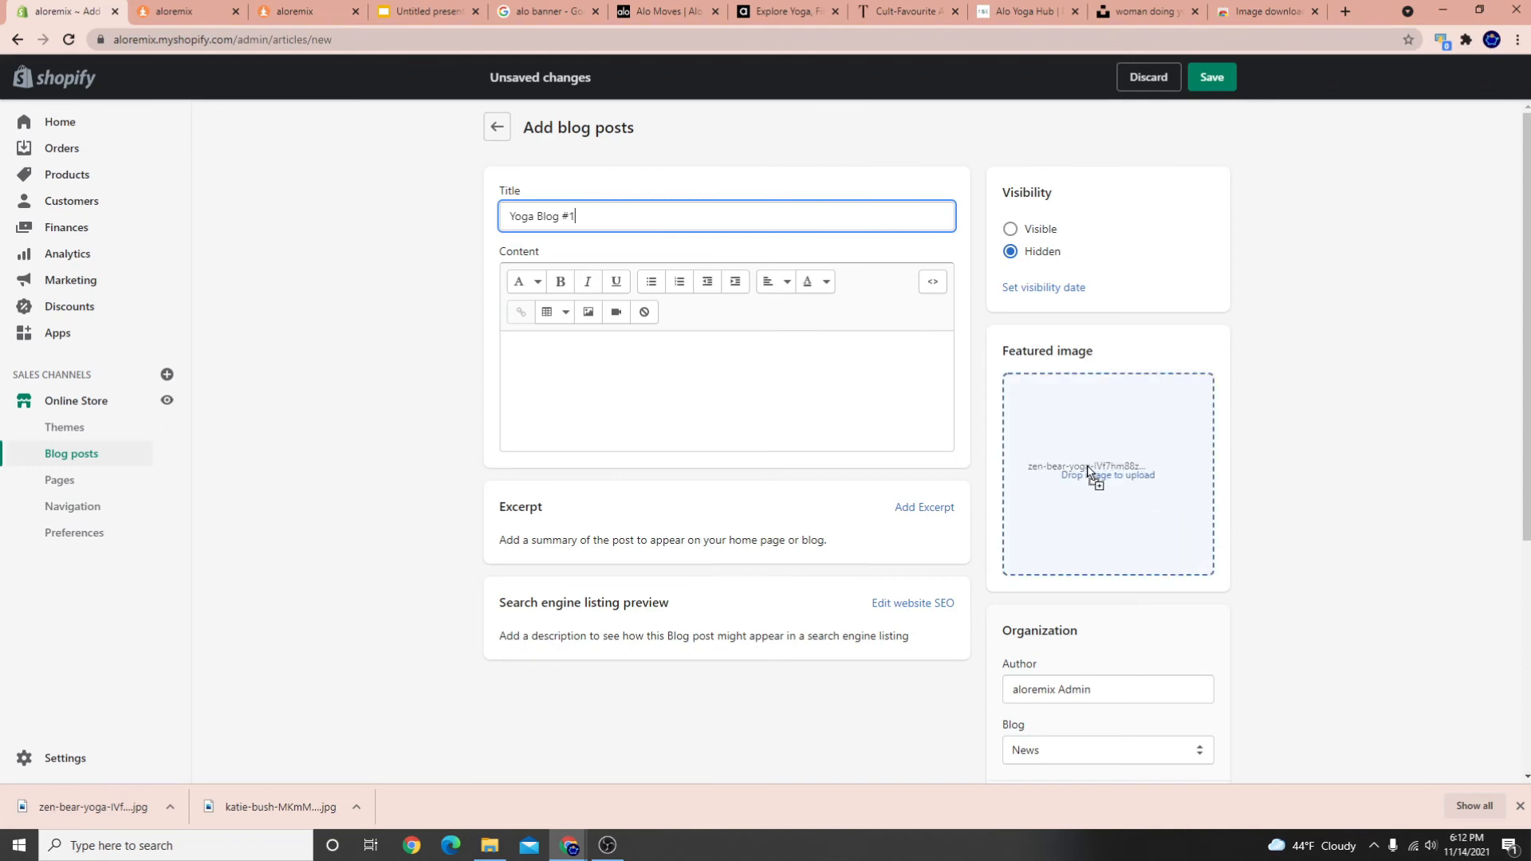
Examine the new blog post's author, blog and theme template settings
scroll(1172, 584, "down", 3)
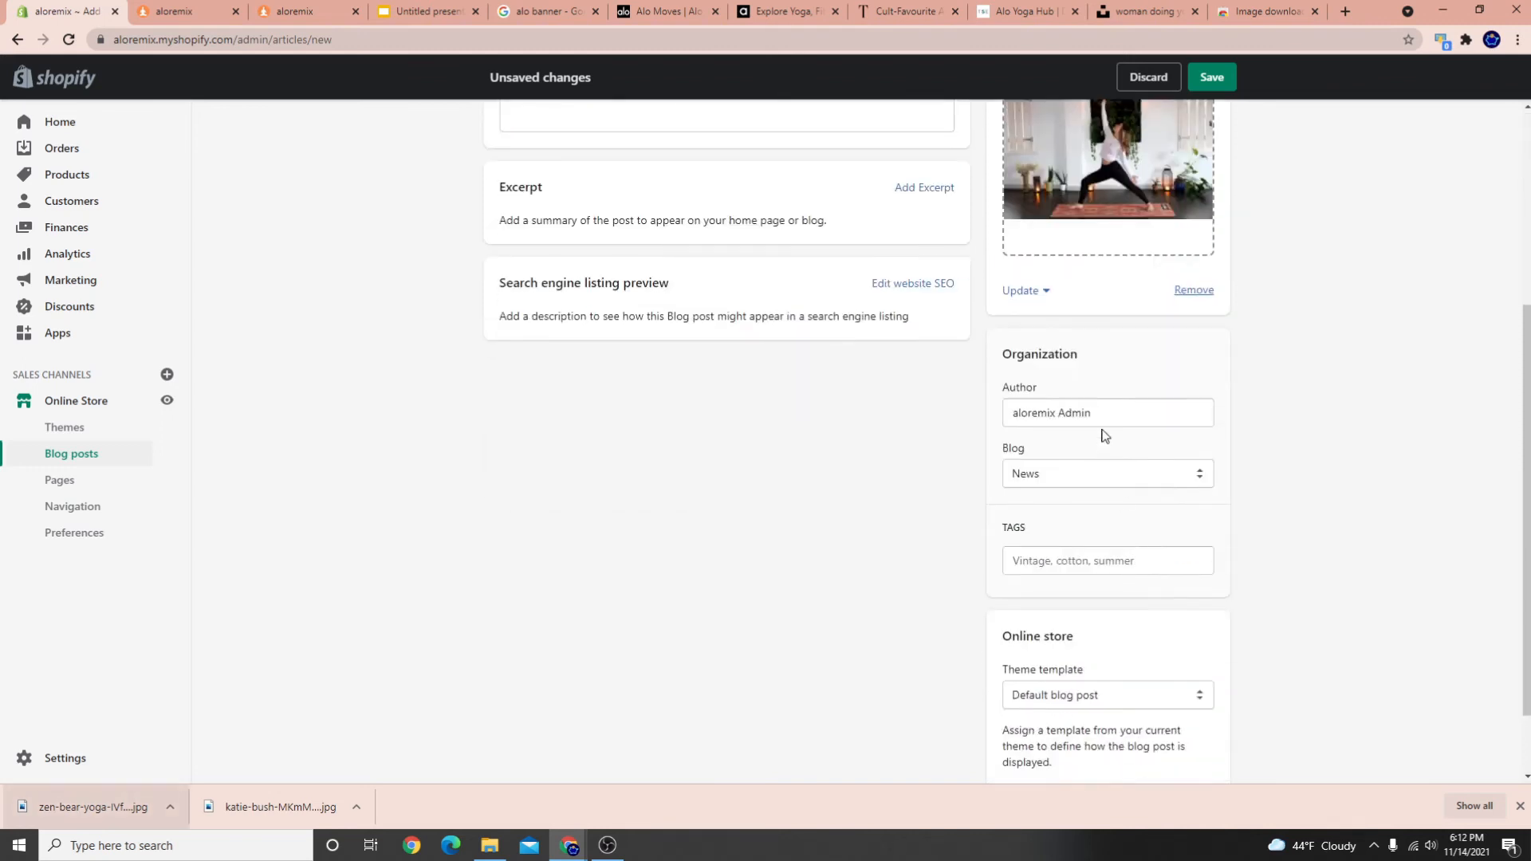
left_click(1070, 404)
left_click(1435, 458)
left_click(1095, 482)
left_click(1300, 506)
left_click(1100, 695)
left_click(1323, 598)
scroll(722, 497, "up", 5)
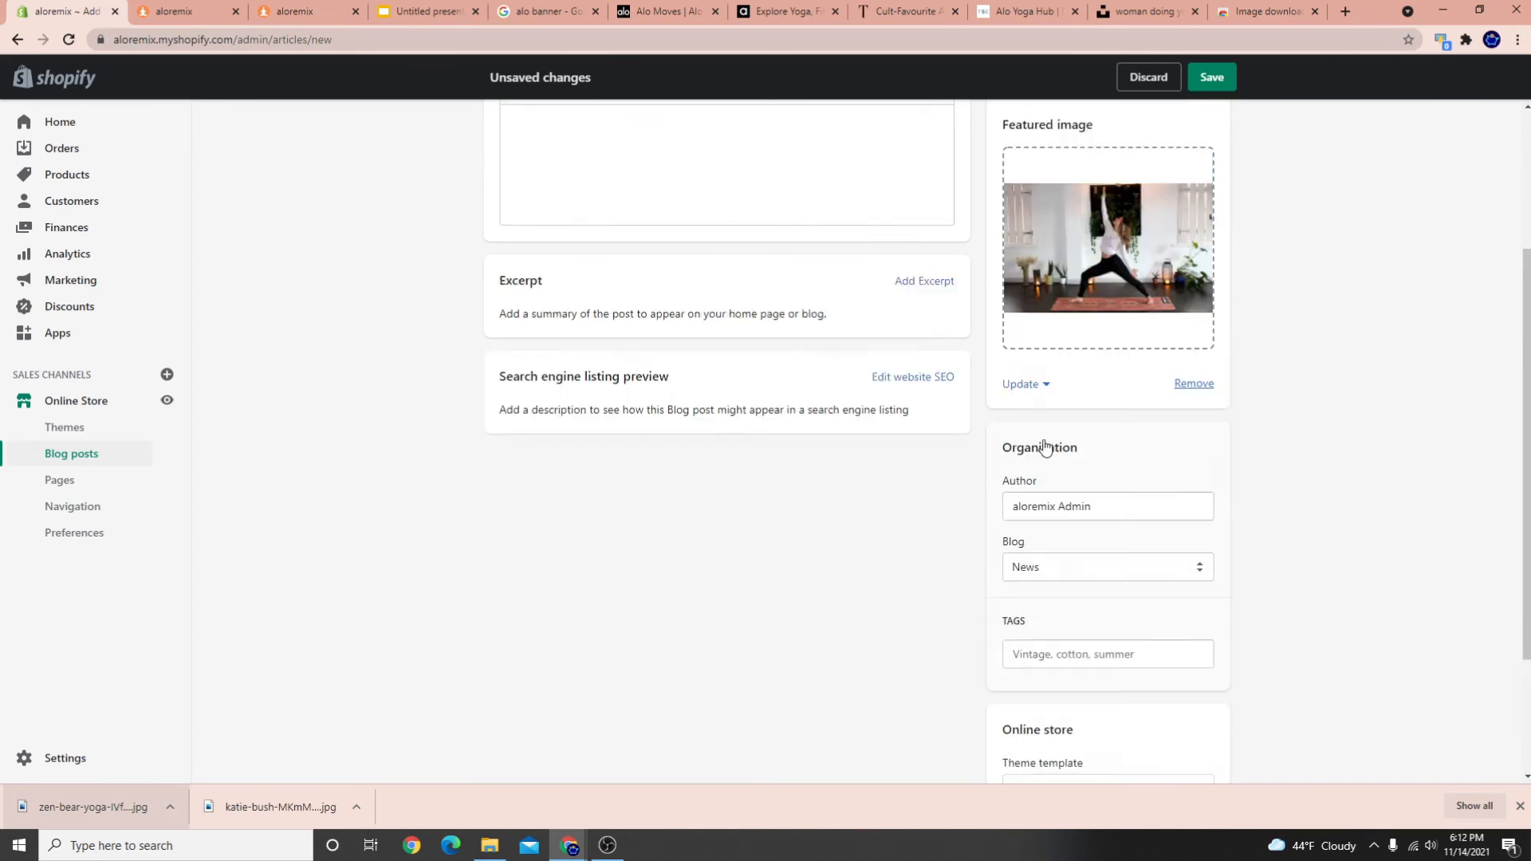
Enter "Blog Content Goes Here" as the blog post's content and set its visibility to Visible
left_click(632, 360)
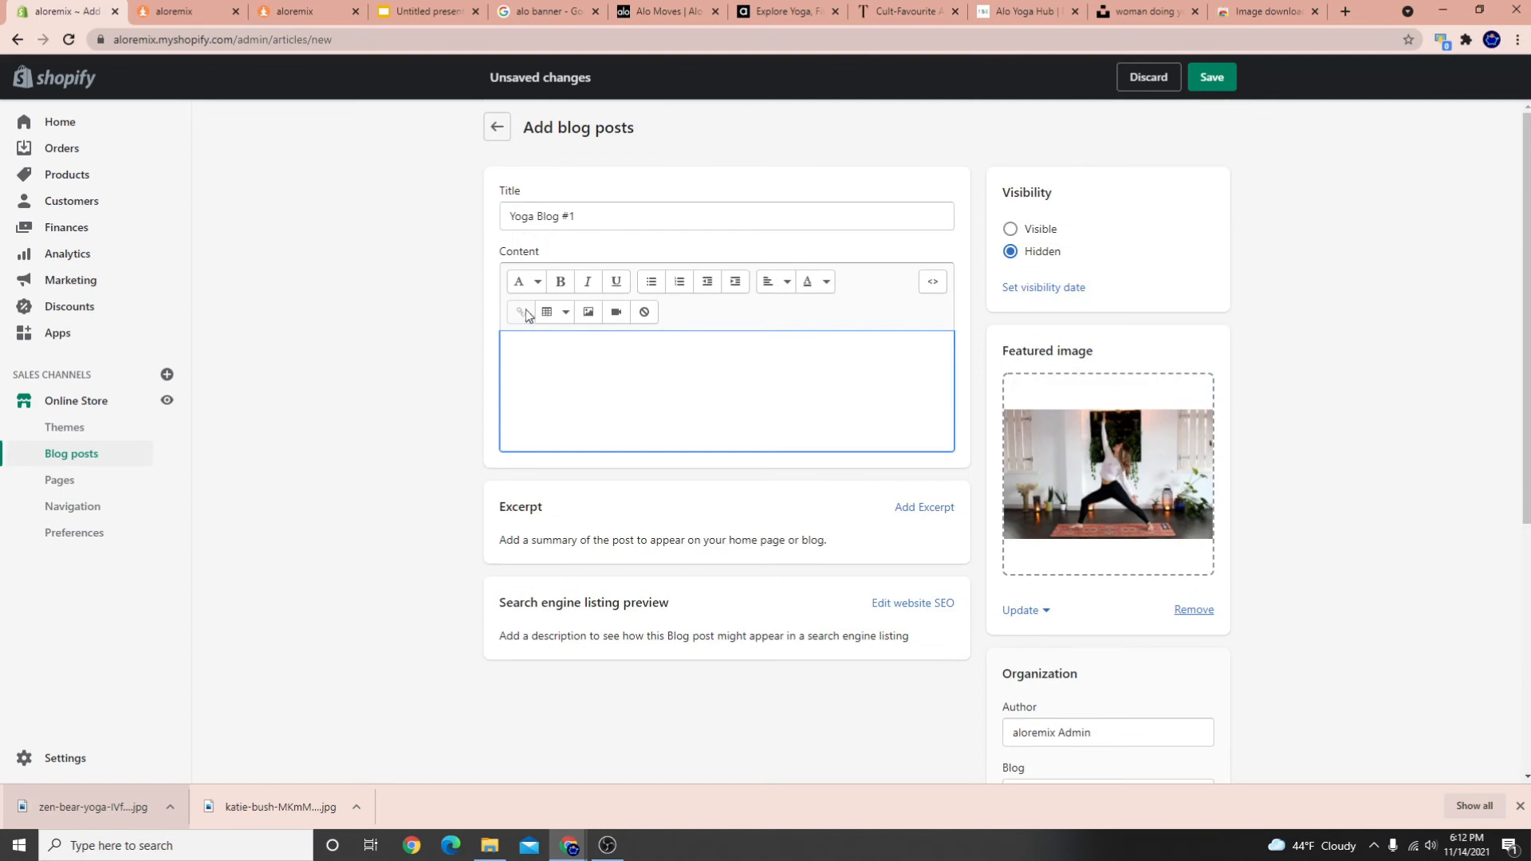
left_click(684, 440)
left_click(845, 417)
type("Blog Content Goes Here")
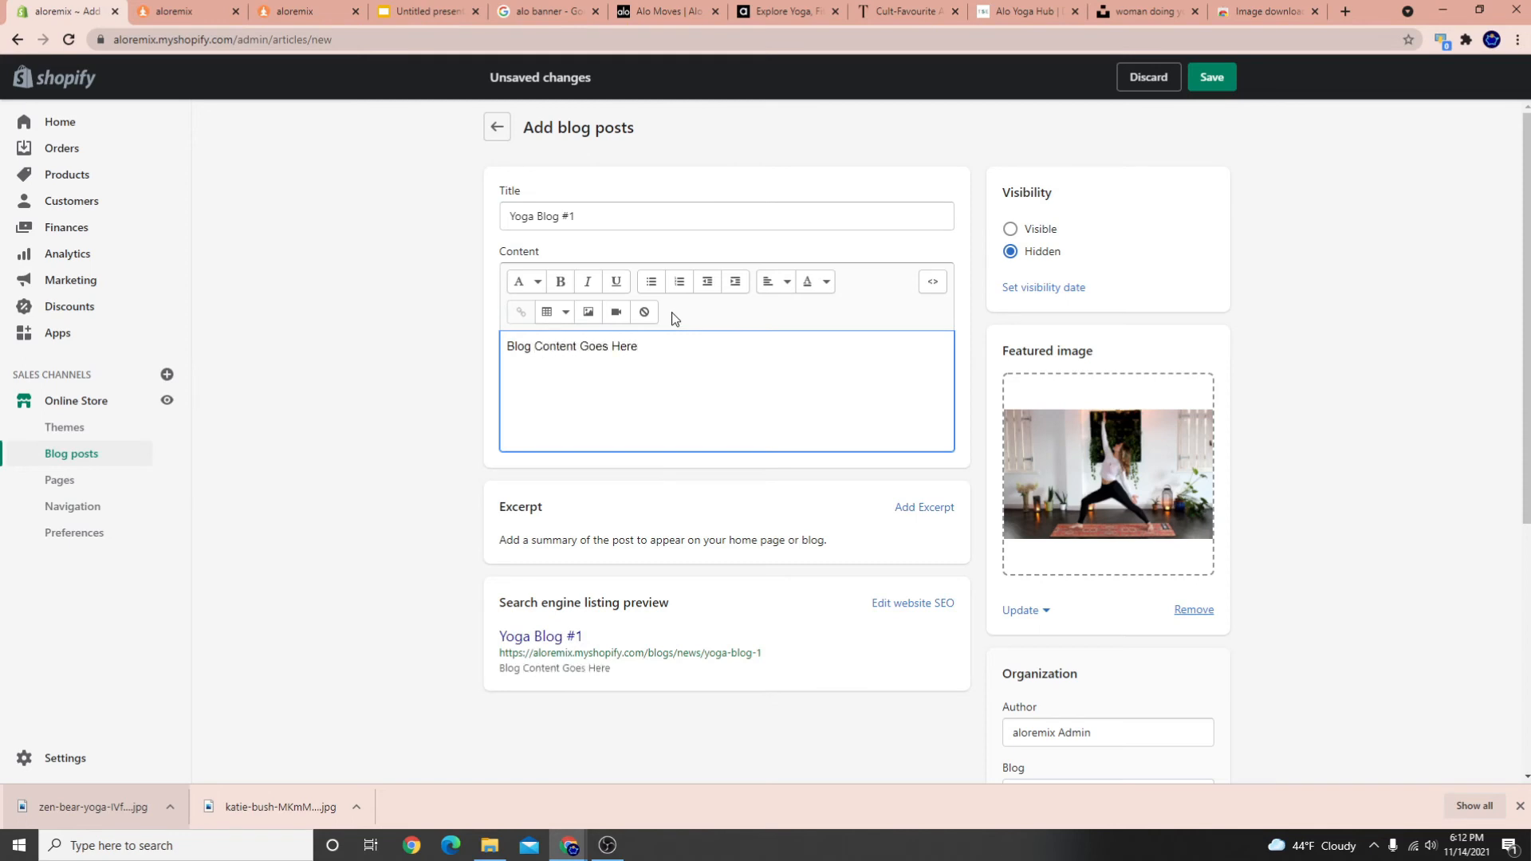
left_click(522, 348)
left_click_drag(561, 353, 719, 383)
left_click(784, 375)
left_click(1029, 233)
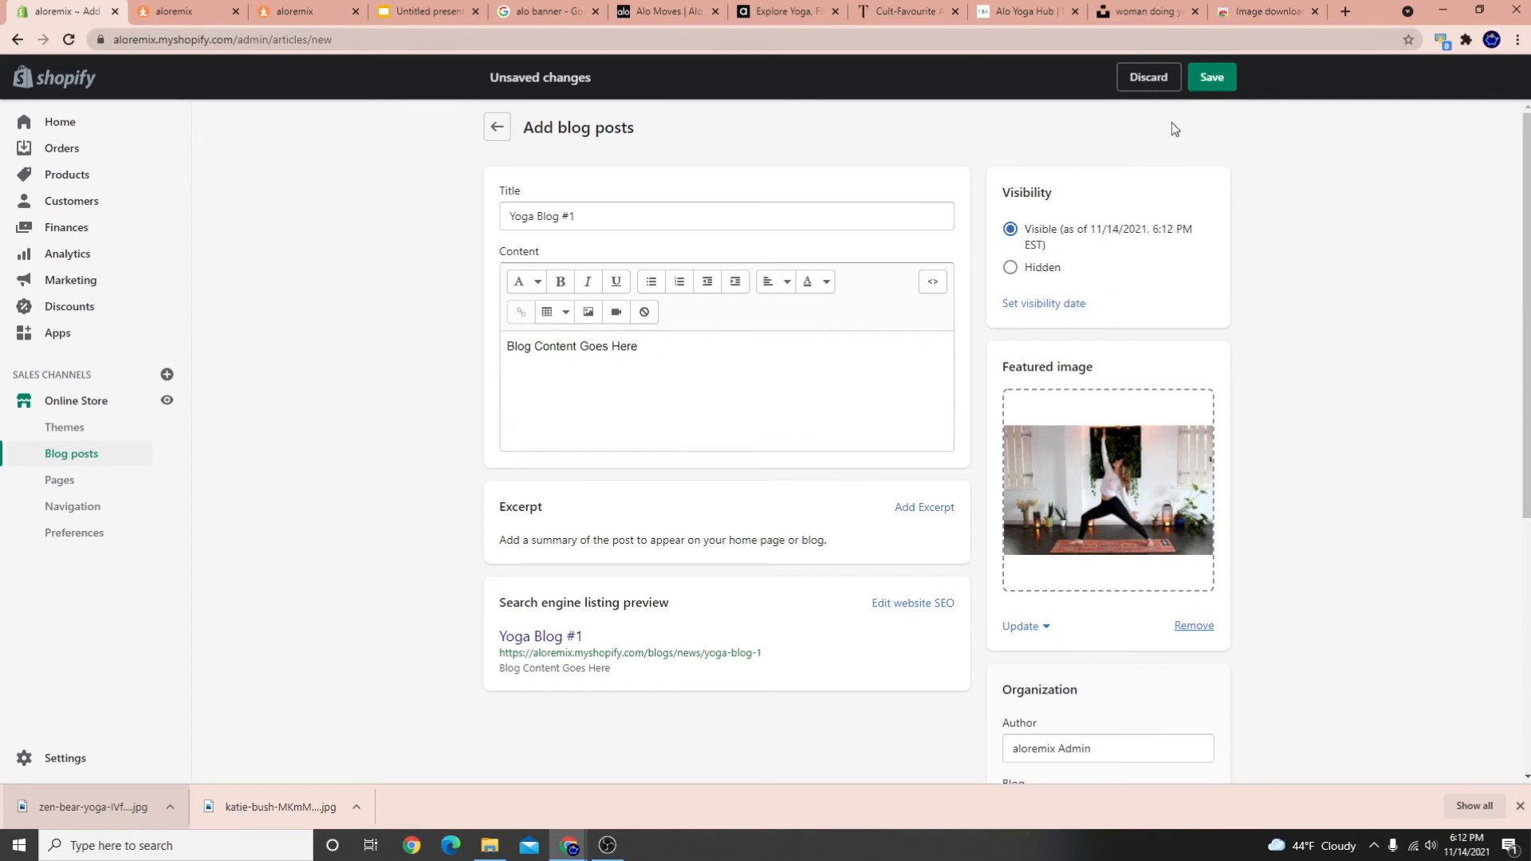
Save the Yoga Blog #1 post and open the WOLF STORE theme for customization
left_click(1222, 76)
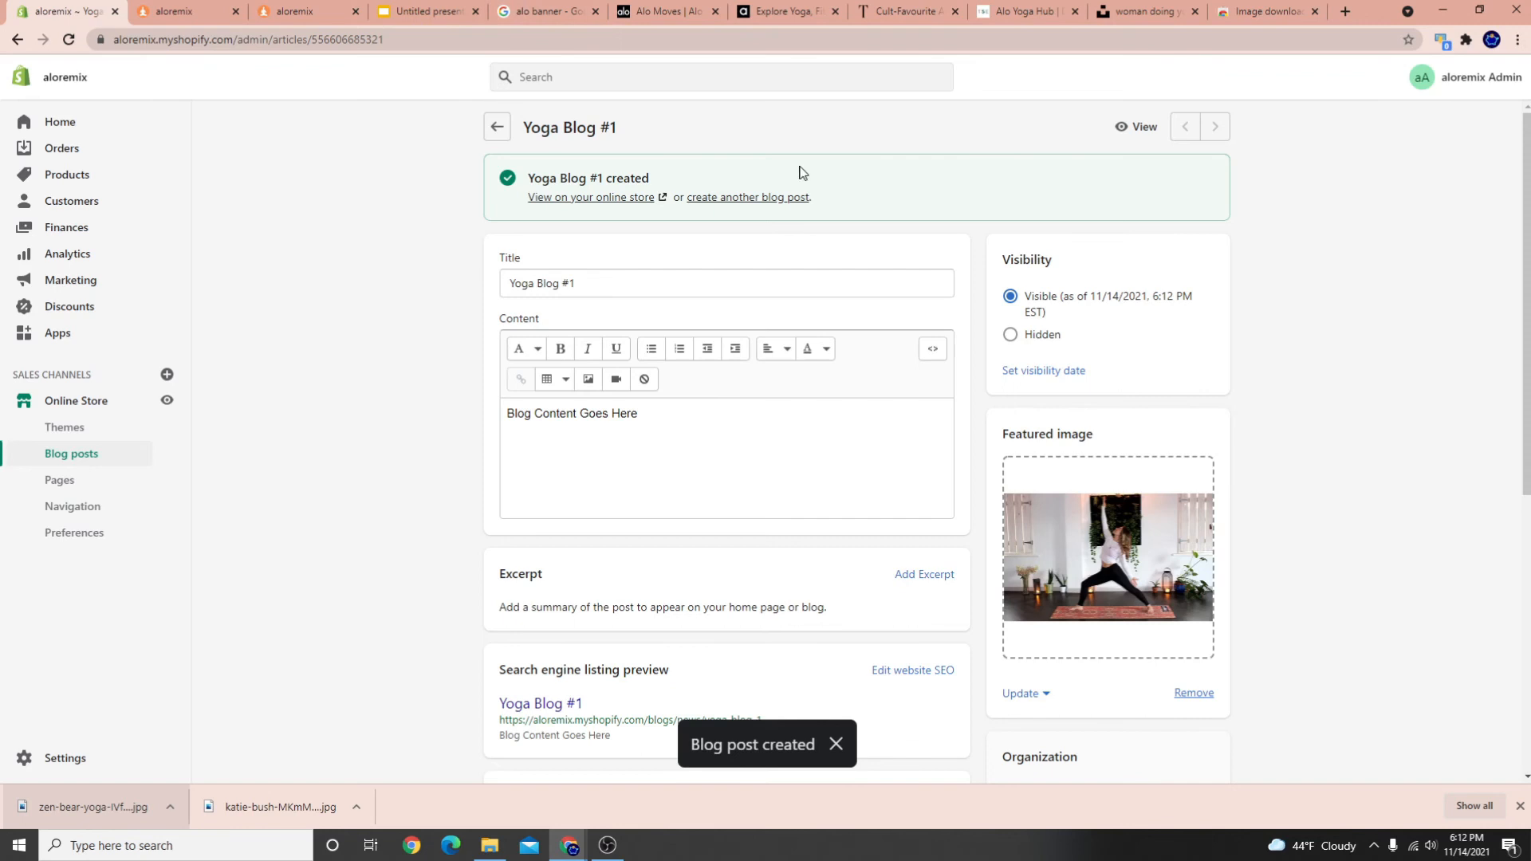
left_click(80, 397)
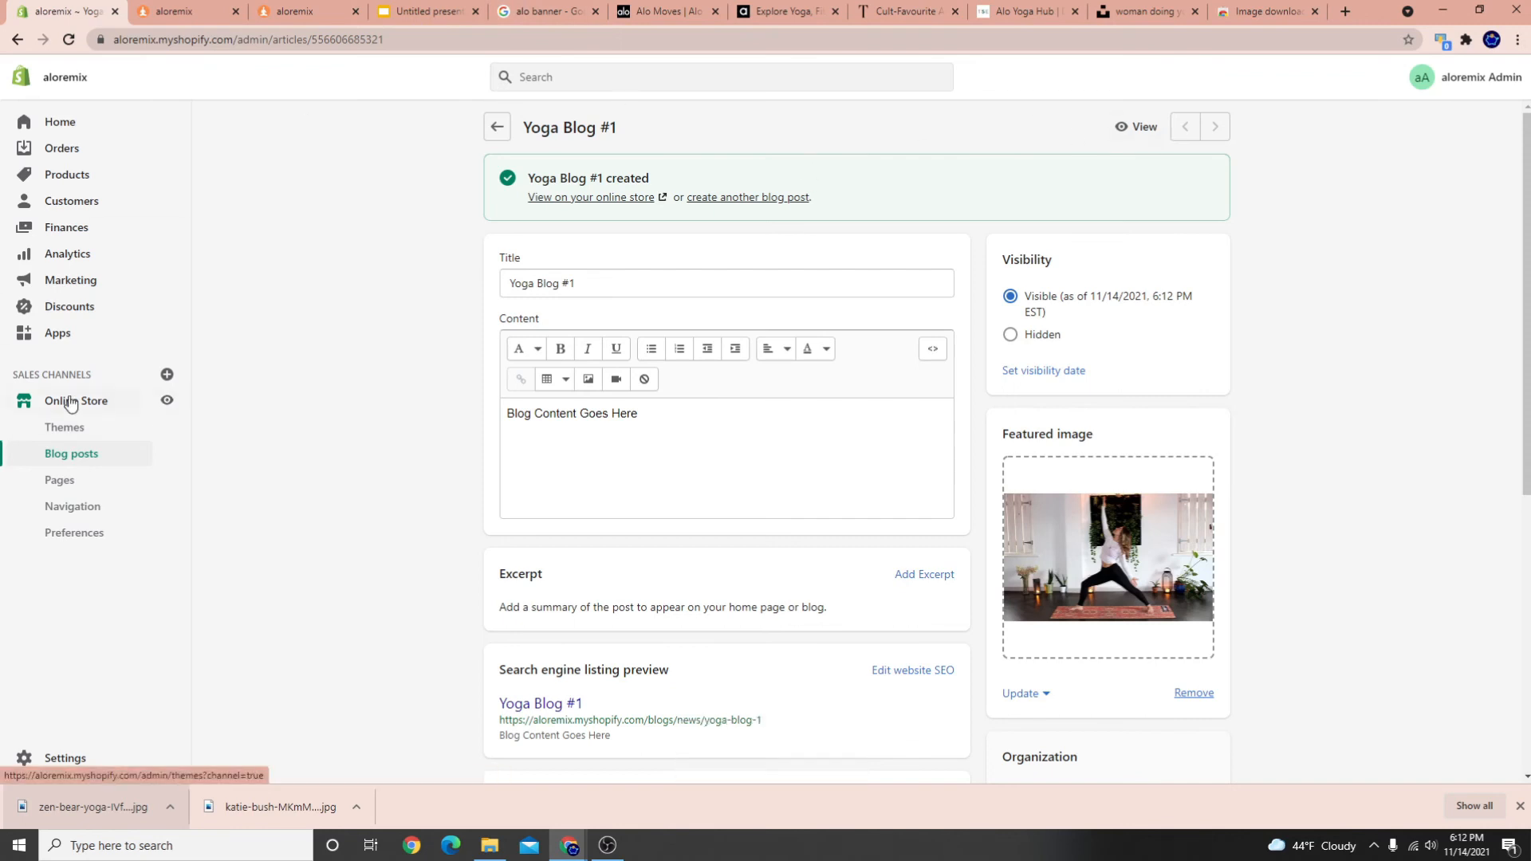
left_click(1173, 316)
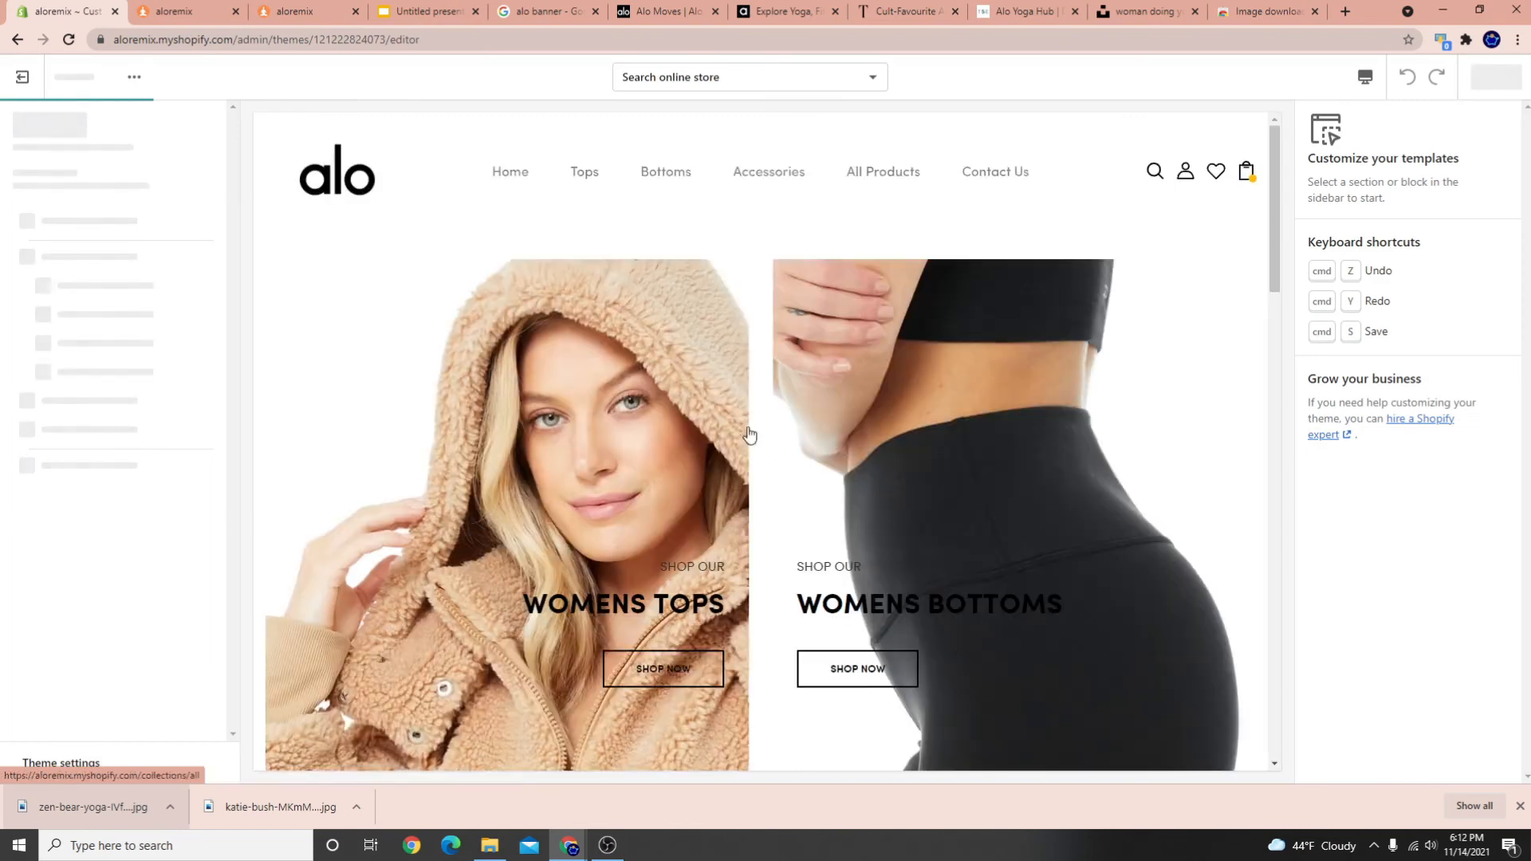
Examine the home page's From Our Blog section and check which blog the BLOG V2 section uses
scroll(513, 564, "down", 15)
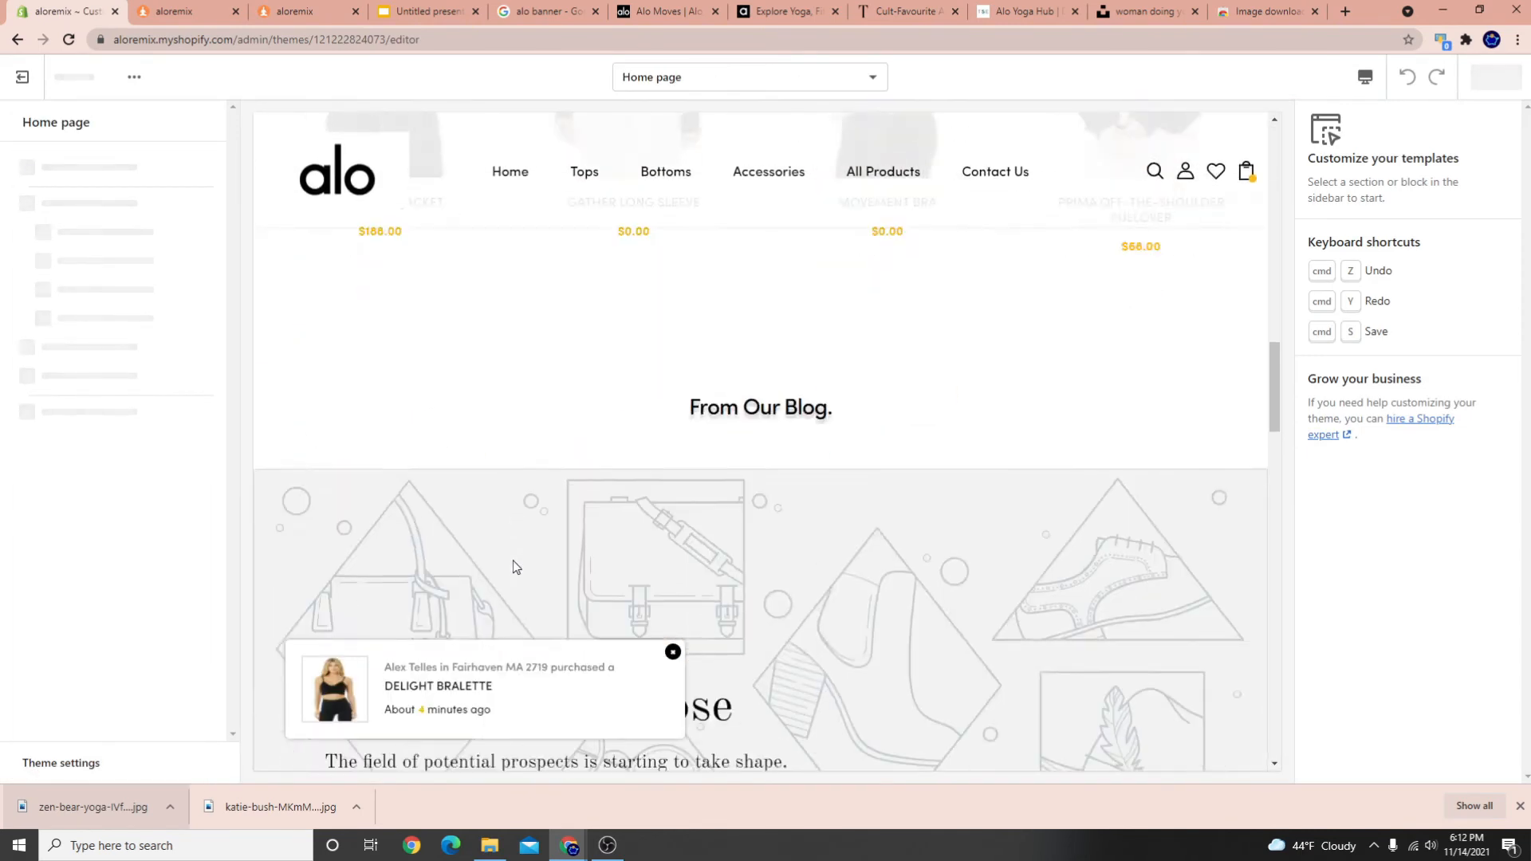
scroll(513, 564, "up", 5)
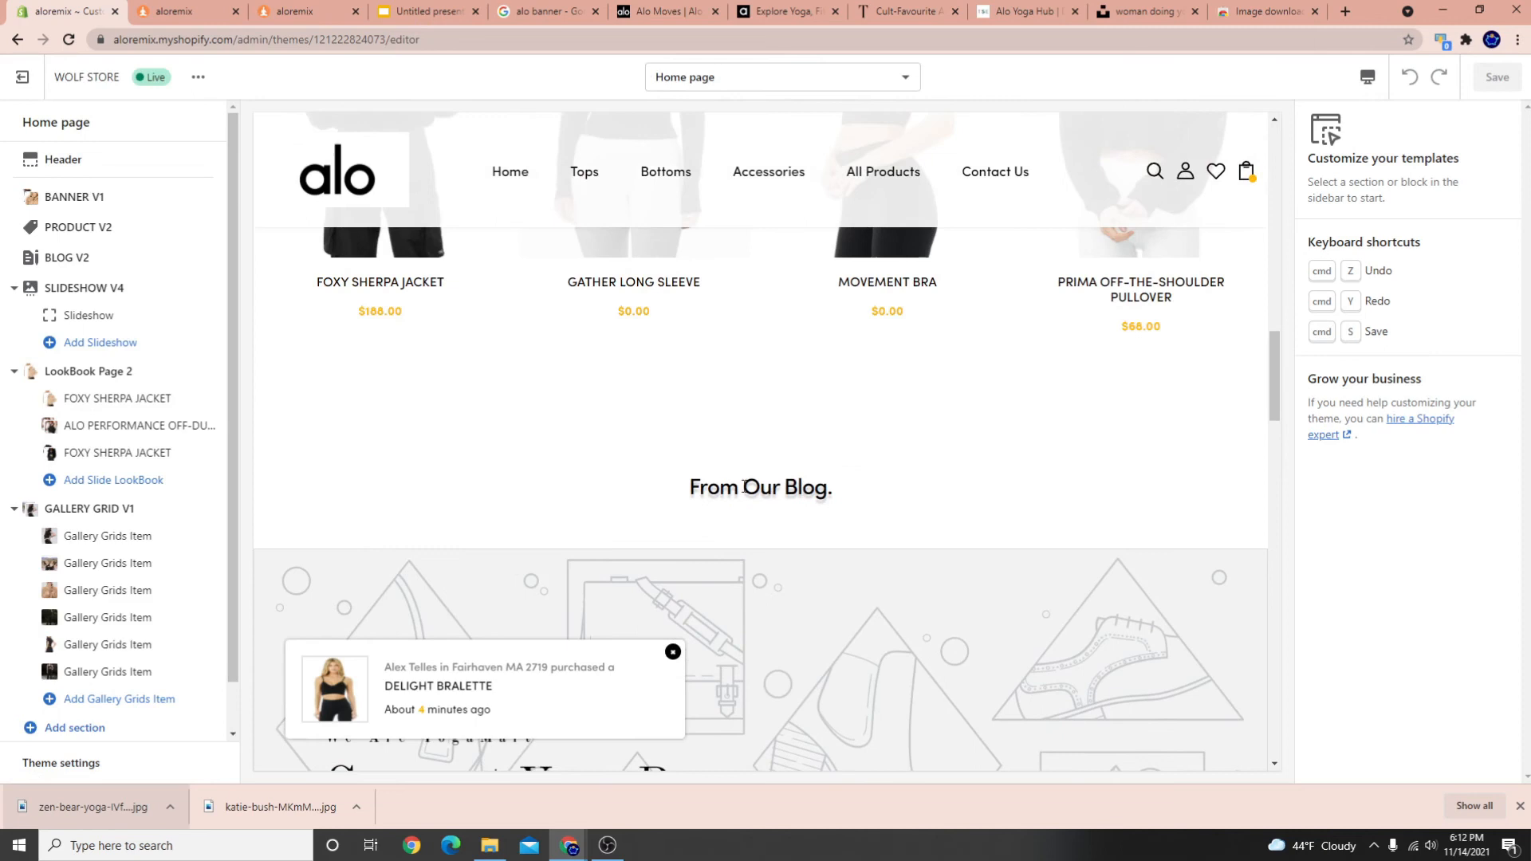
left_click_drag(686, 489, 838, 489)
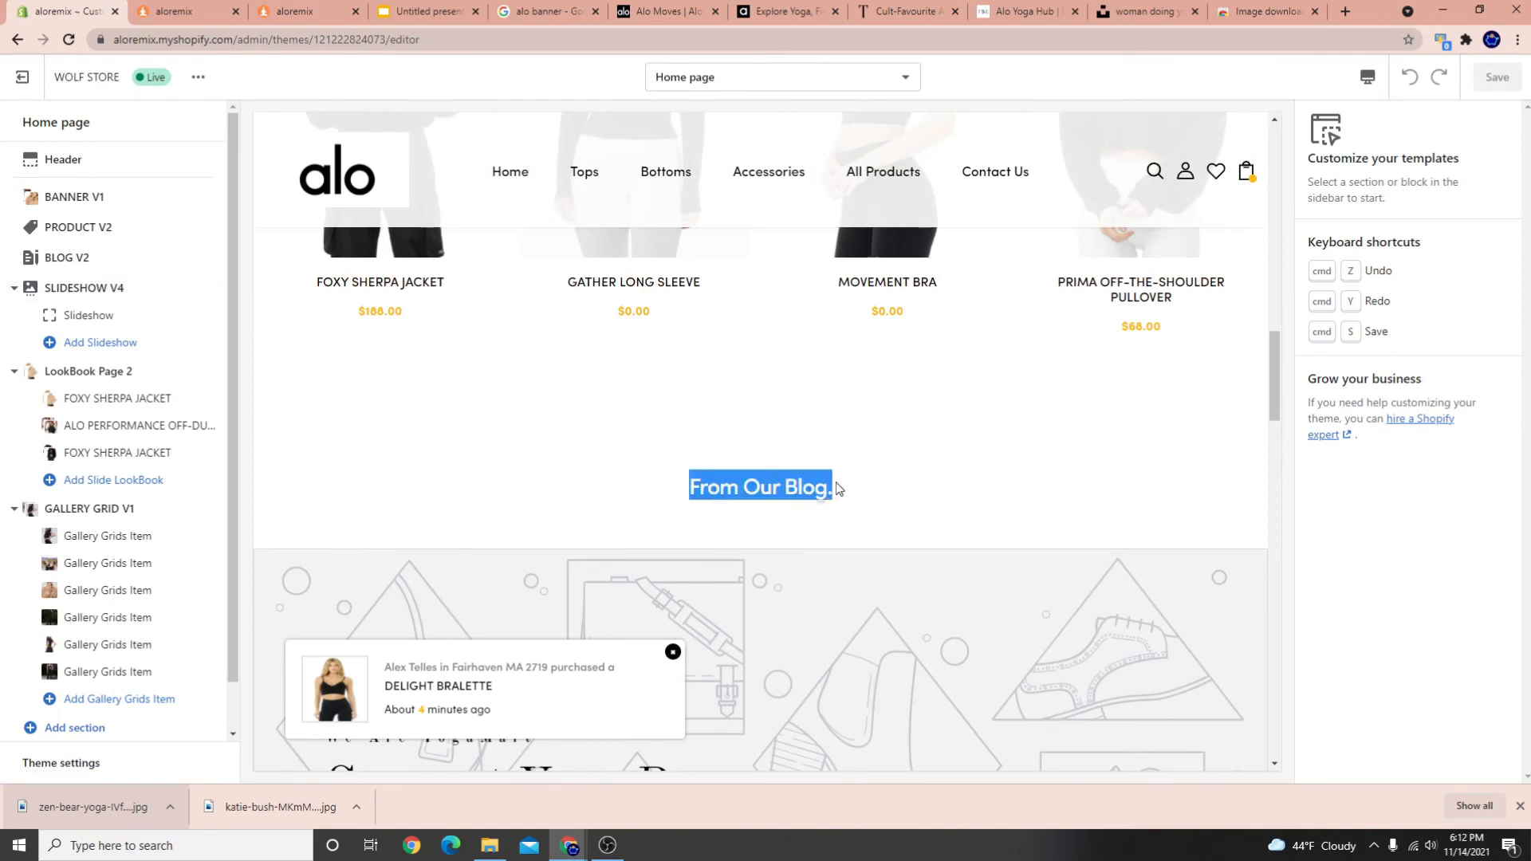
left_click(96, 258)
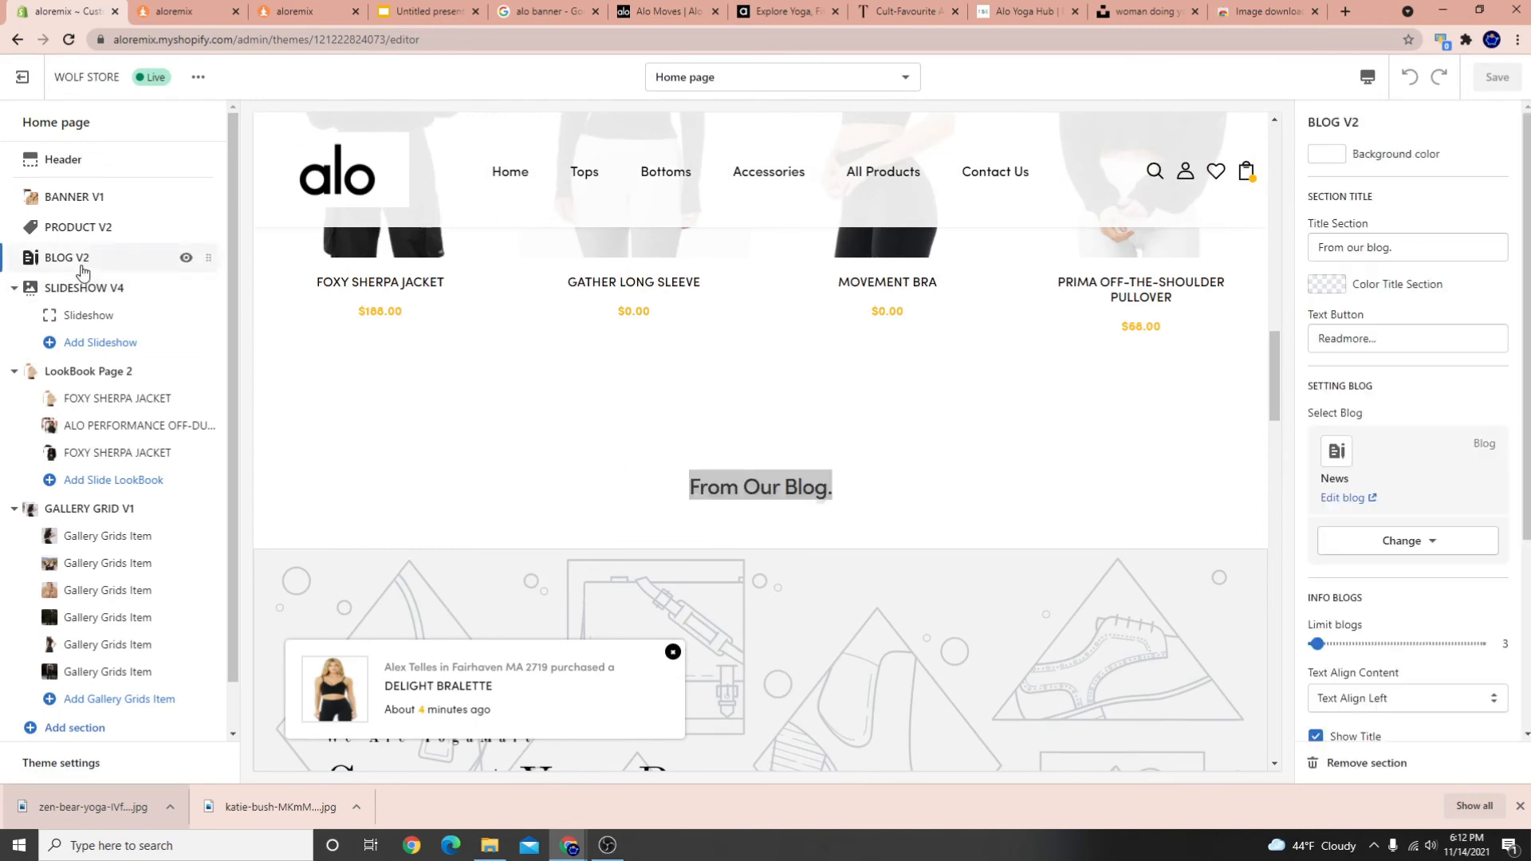
left_click(1441, 541)
left_click(1427, 583)
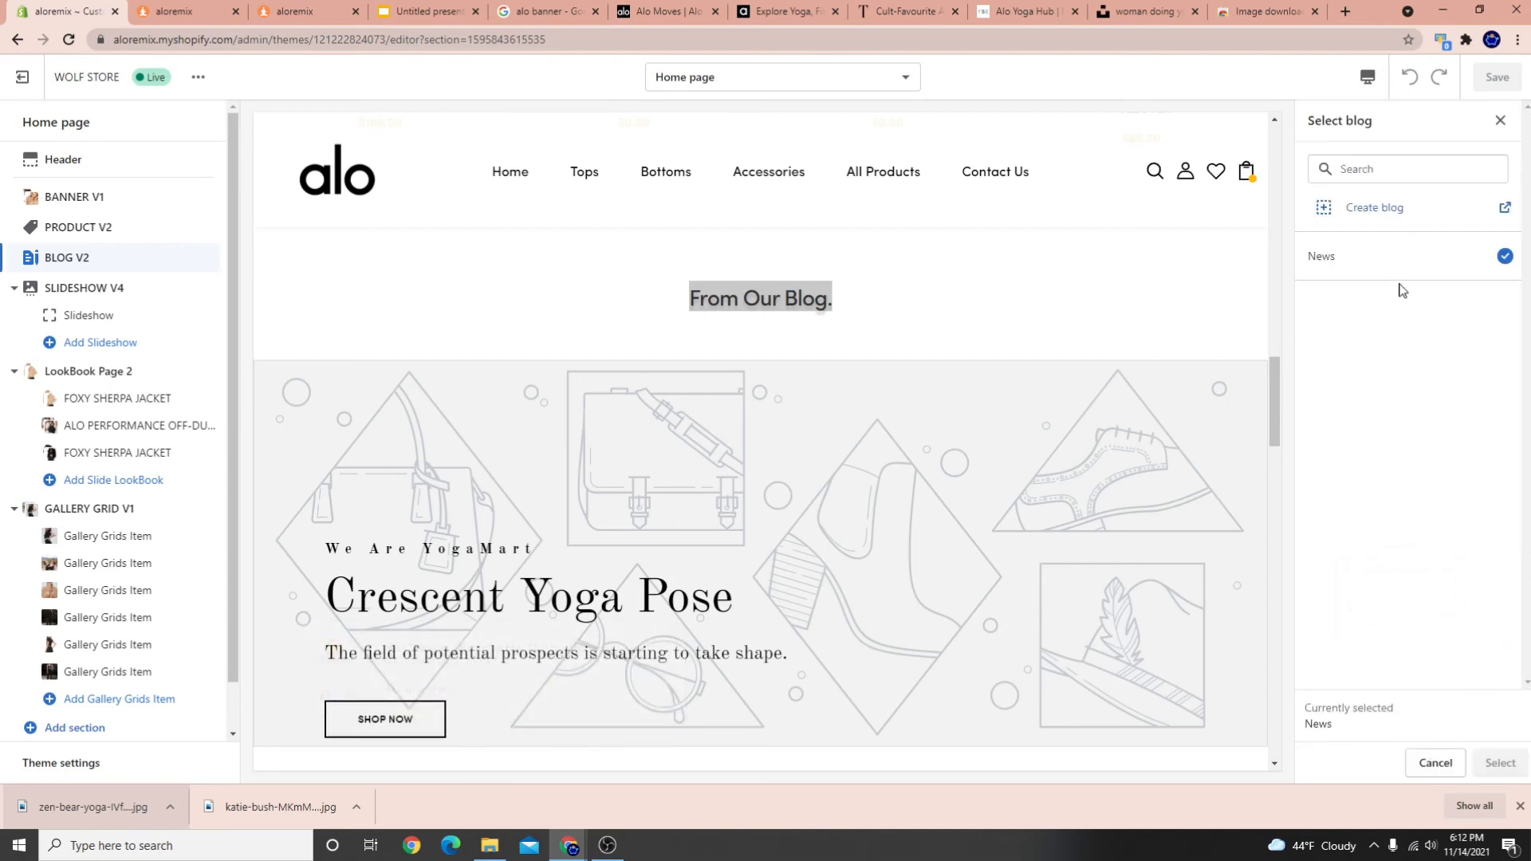
left_click(1435, 763)
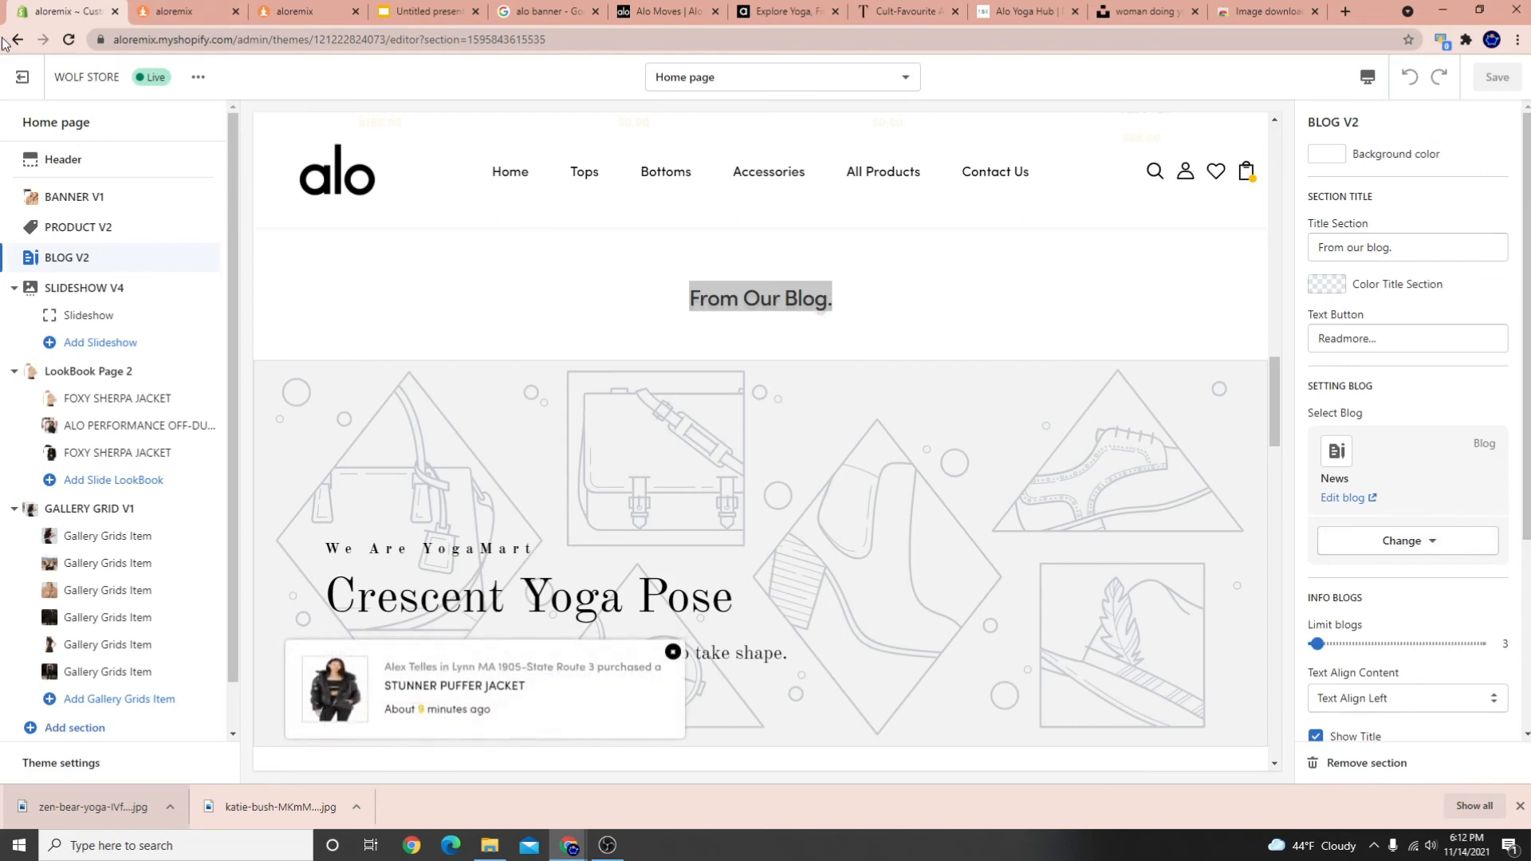
Leave the theme editor, open the Yoga Blog #1 post and view its published page on the online store
left_click(30, 83)
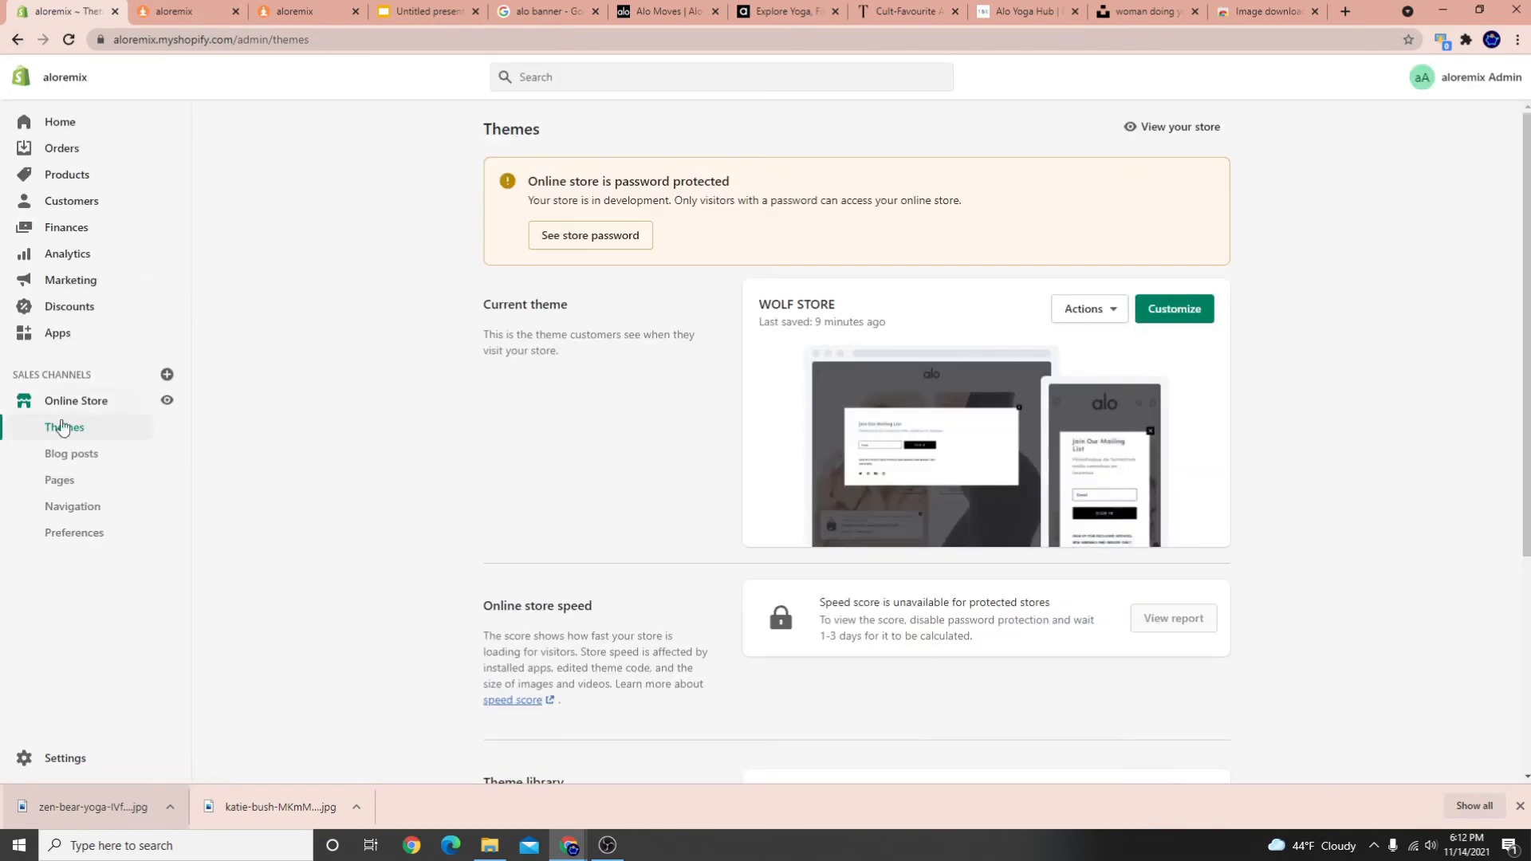
left_click(64, 451)
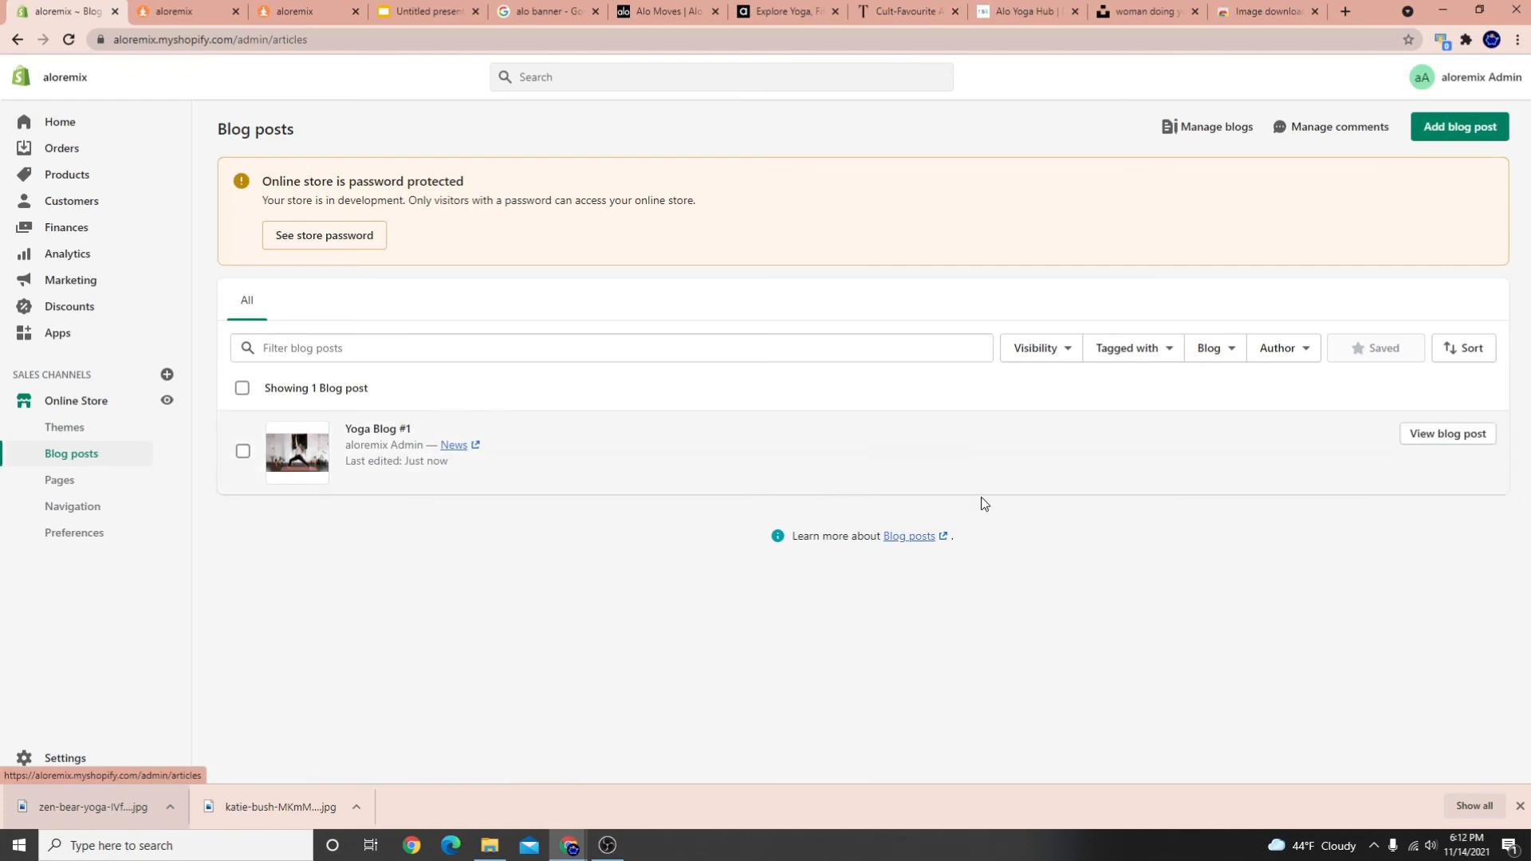
left_click(290, 451)
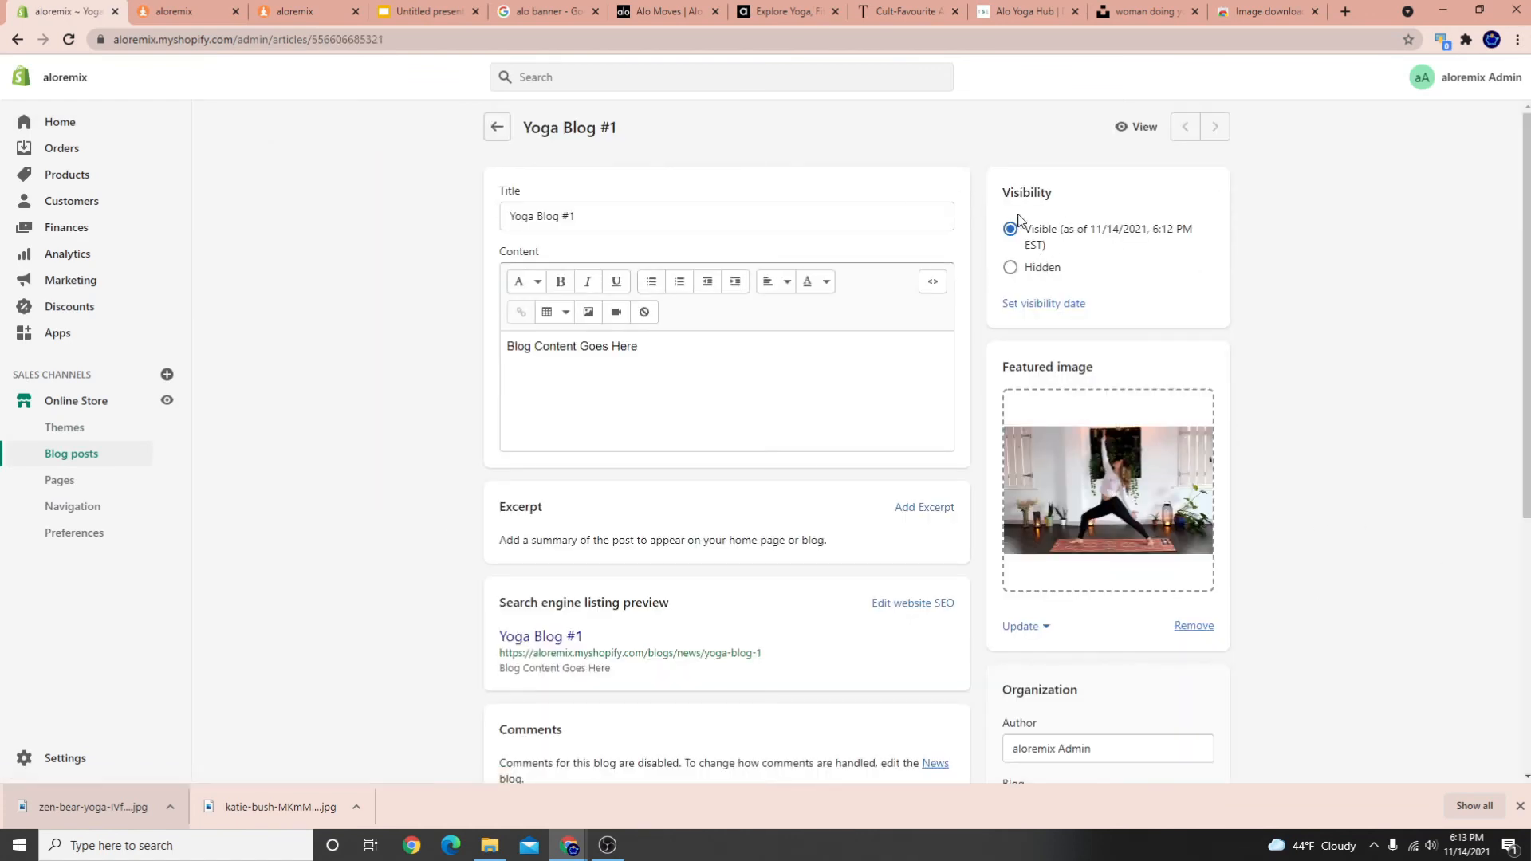
left_click(1126, 122)
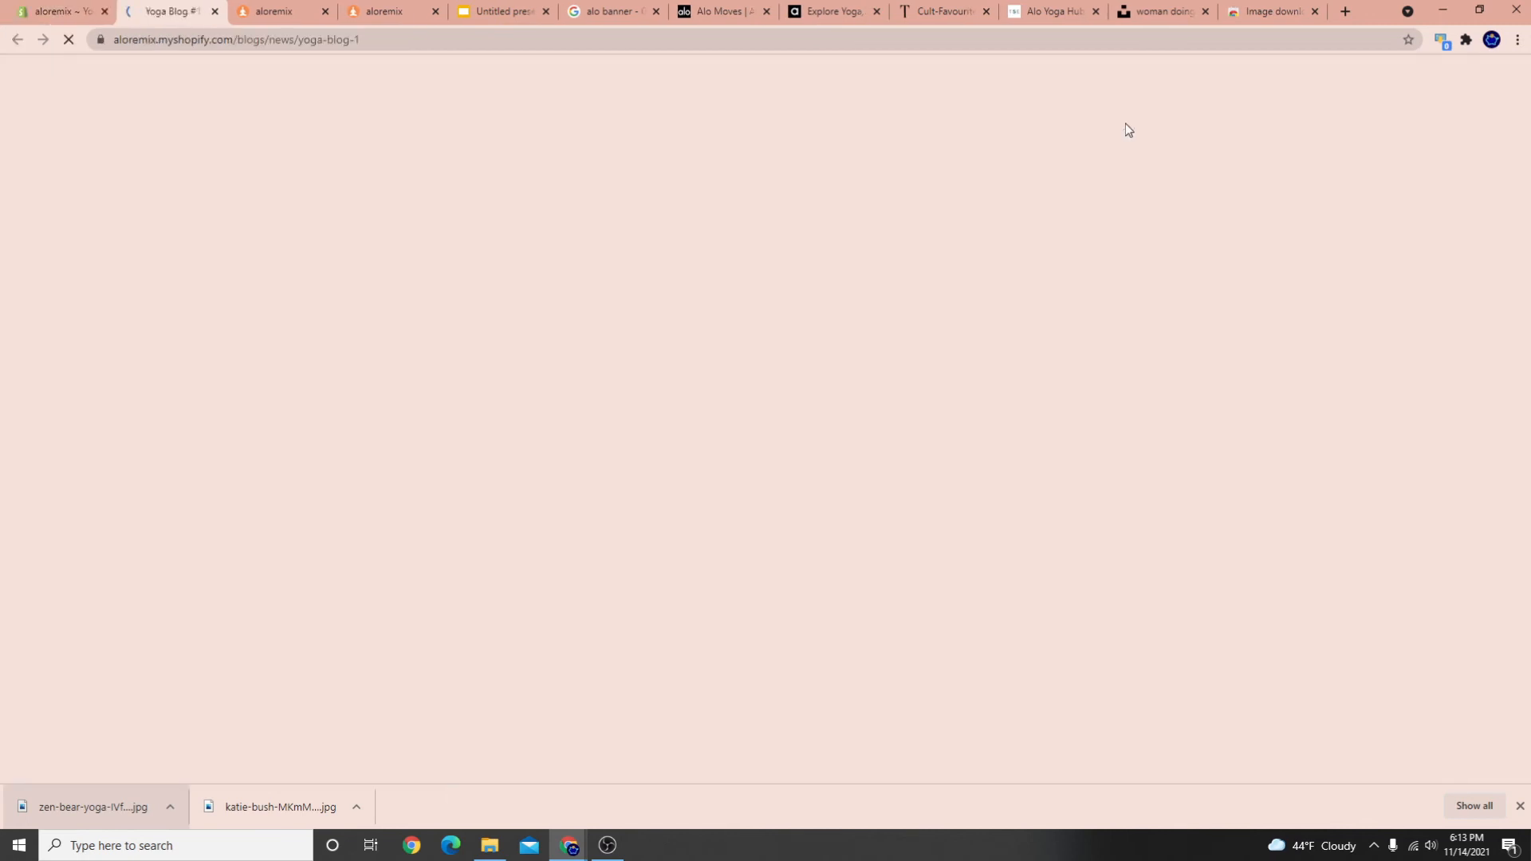
scroll(871, 297, "down", 5)
scroll(781, 535, "up", 2)
scroll(782, 536, "up", 3)
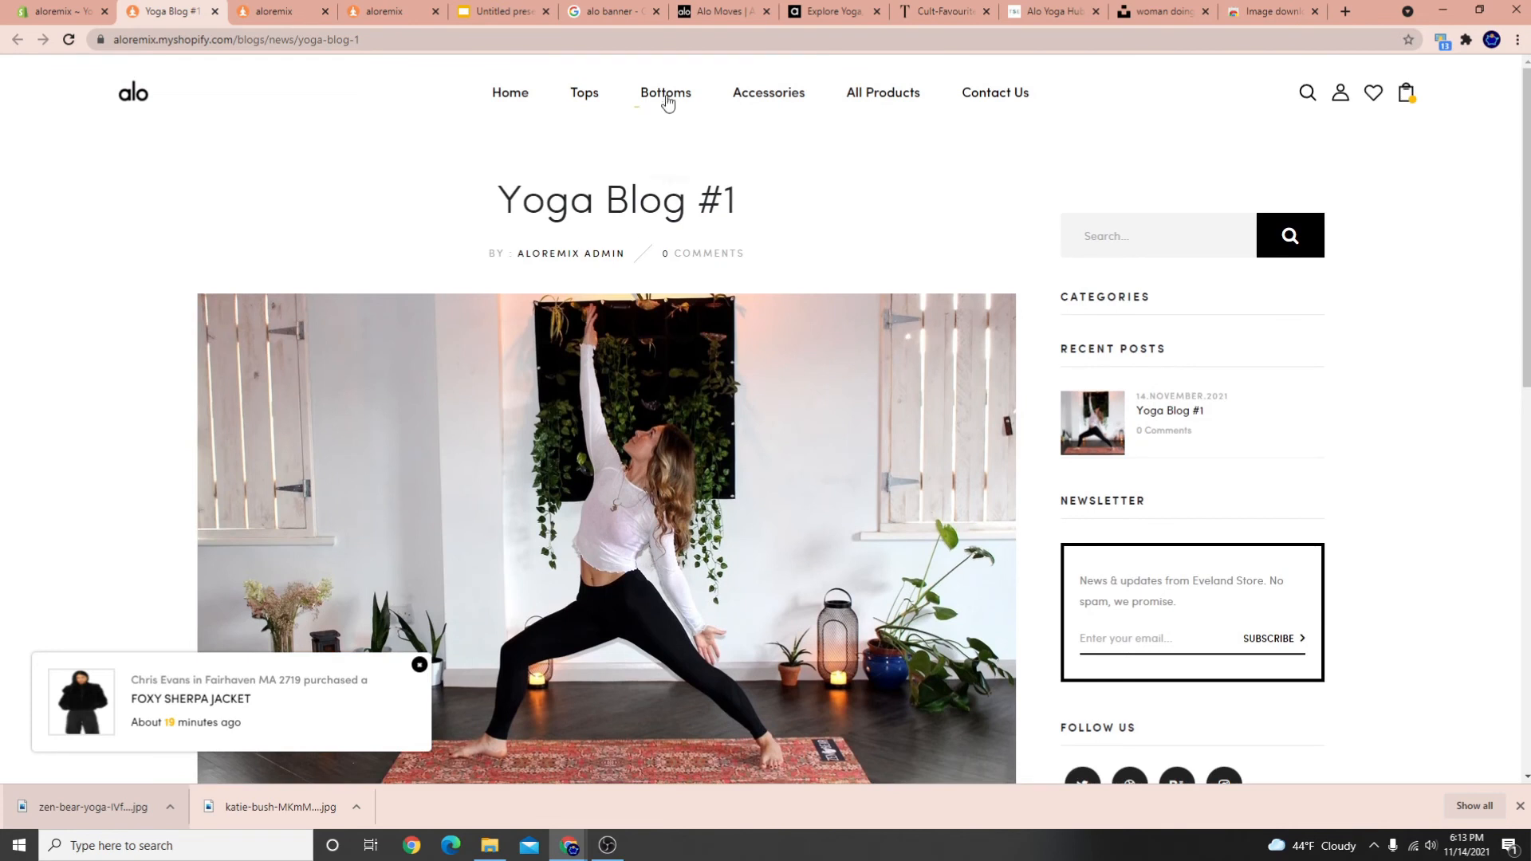
Check how the From Our Blog section shows the post on the store's live home page
left_click(135, 93)
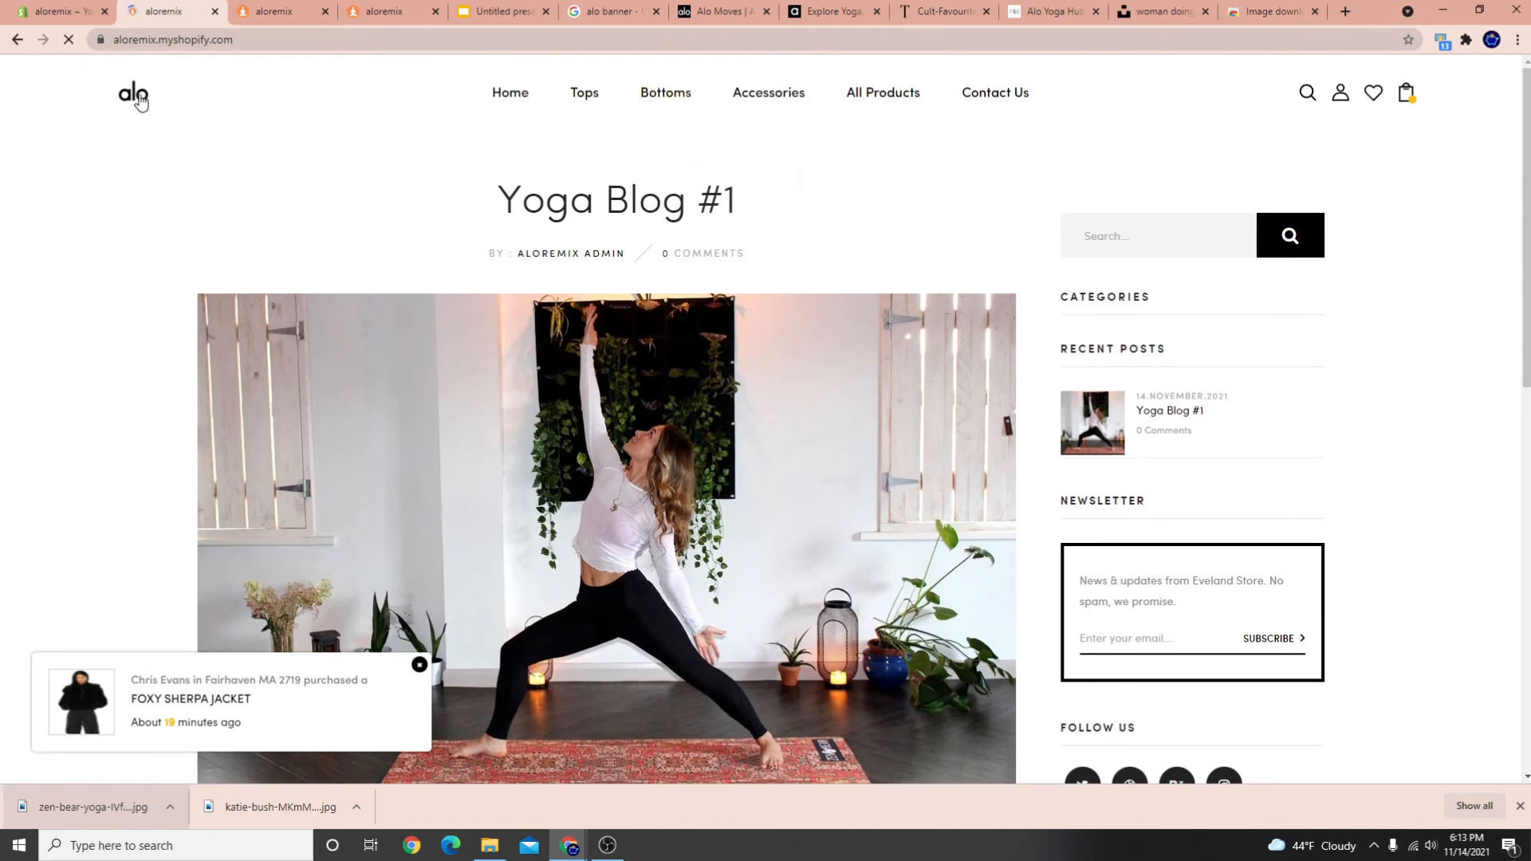
scroll(536, 342, "down", 10)
scroll(680, 495, "down", 10)
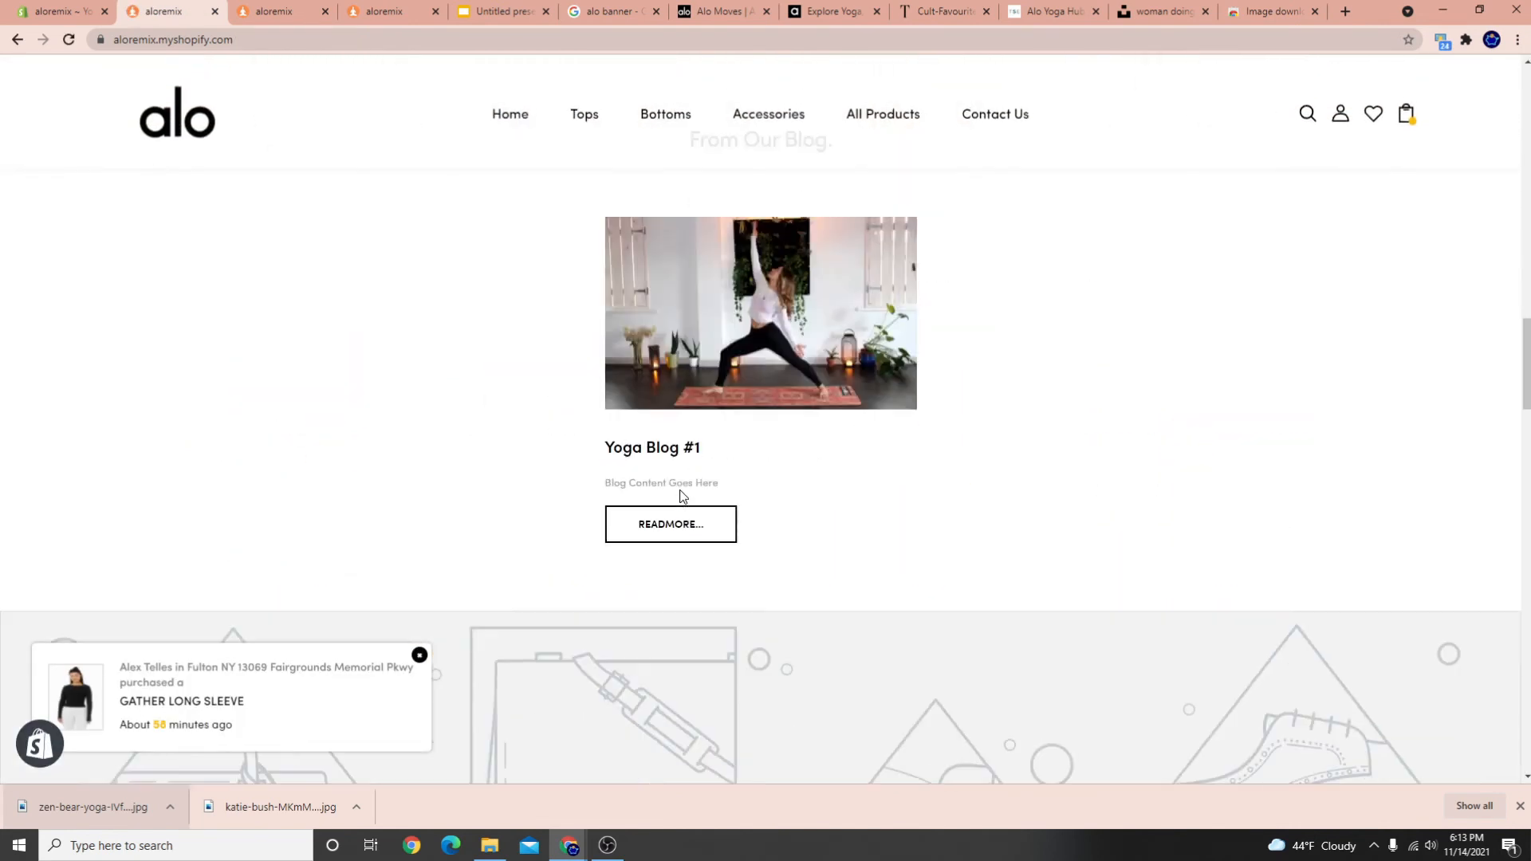
scroll(539, 431, "up", 3)
scroll(702, 558, "down", 2)
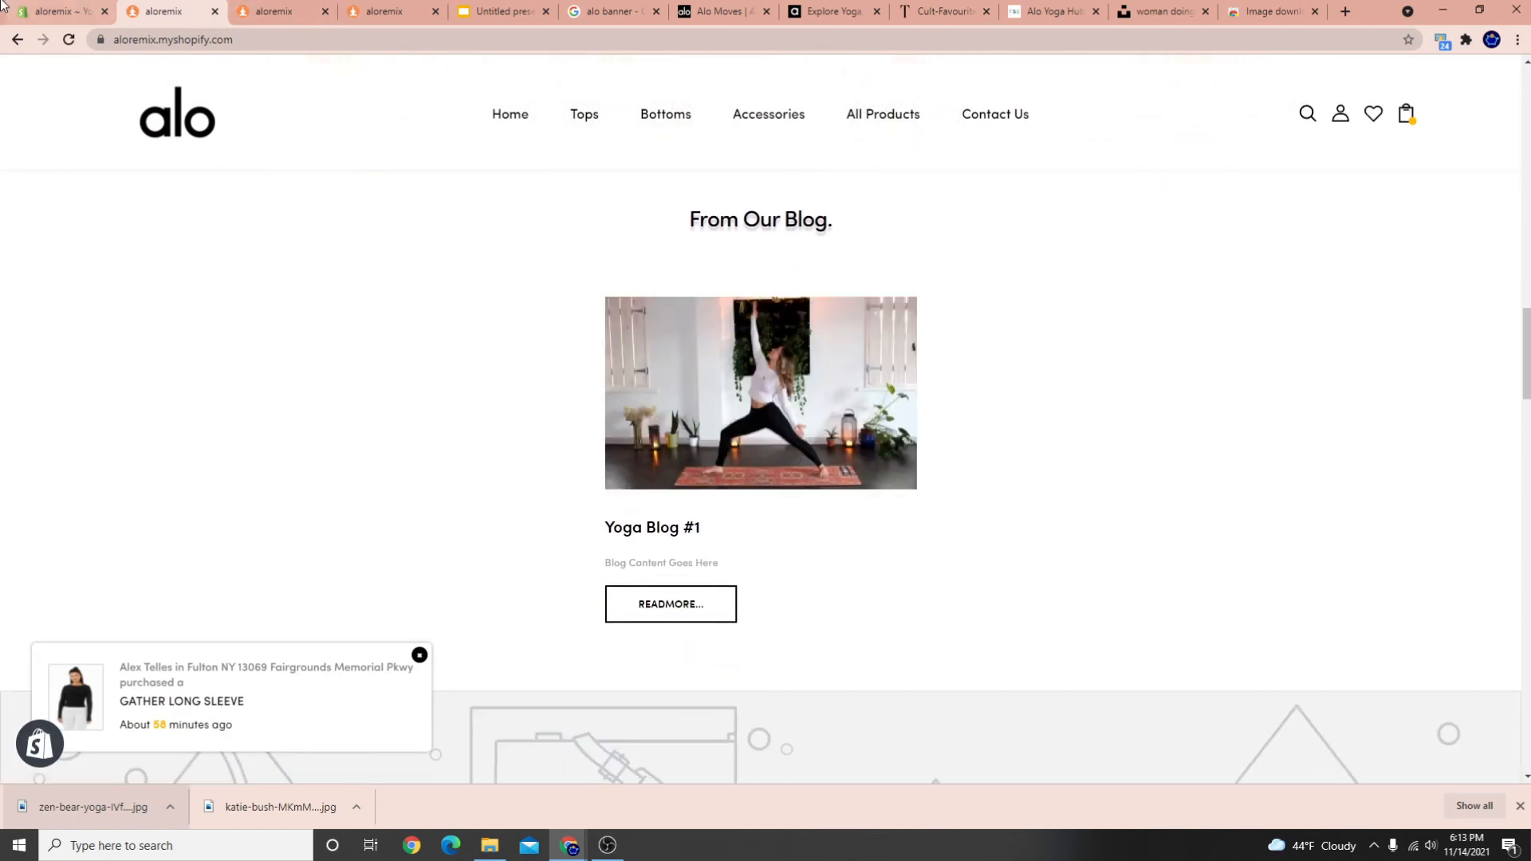
Back in the Shopify admin, add and save a new blog post titled "Yoga Blog #2"
left_click(56, 11)
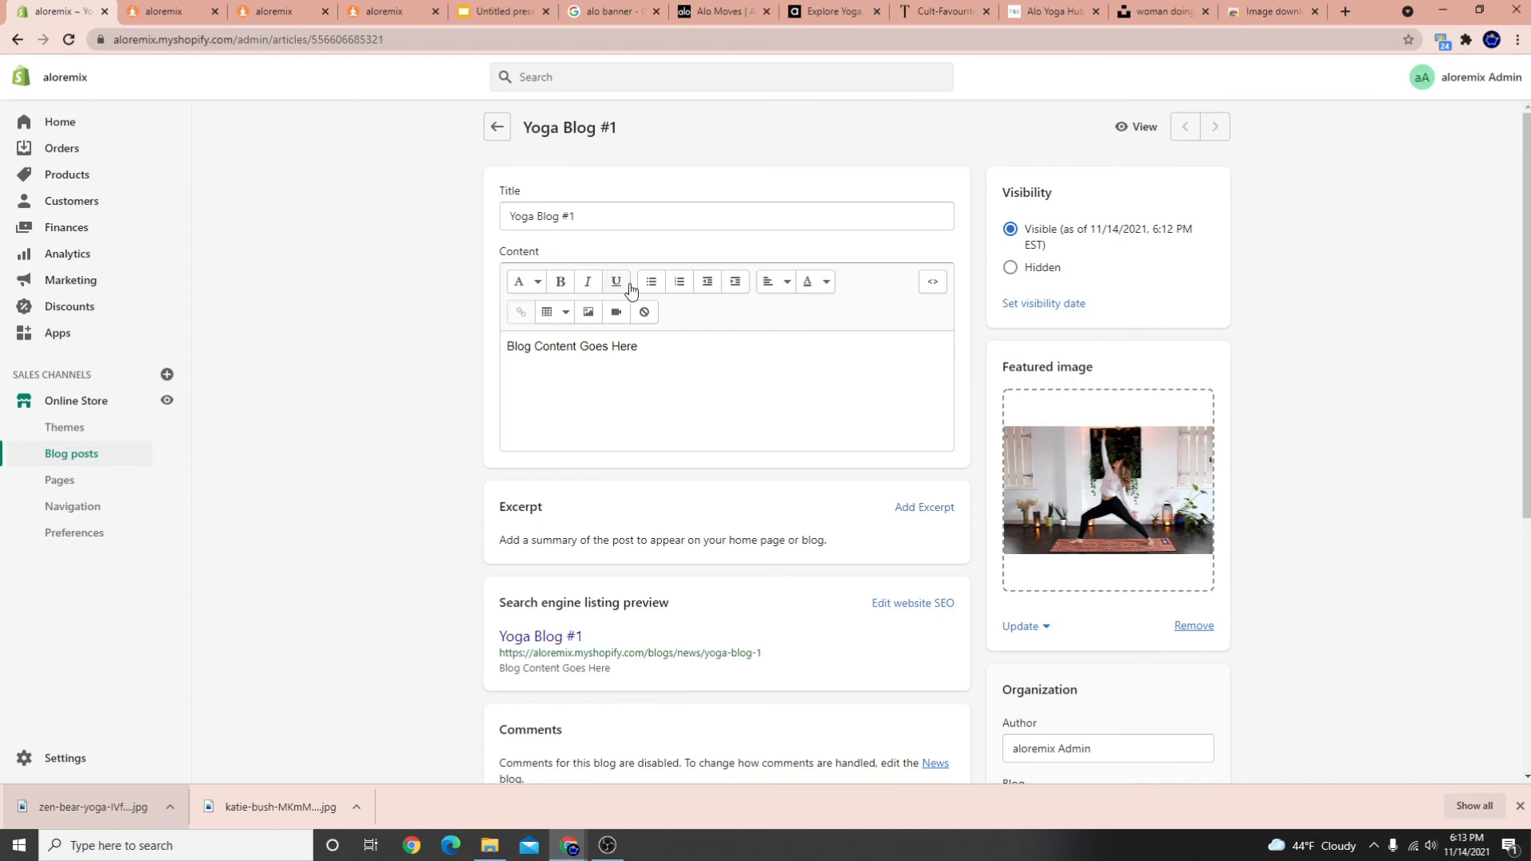
left_click(498, 129)
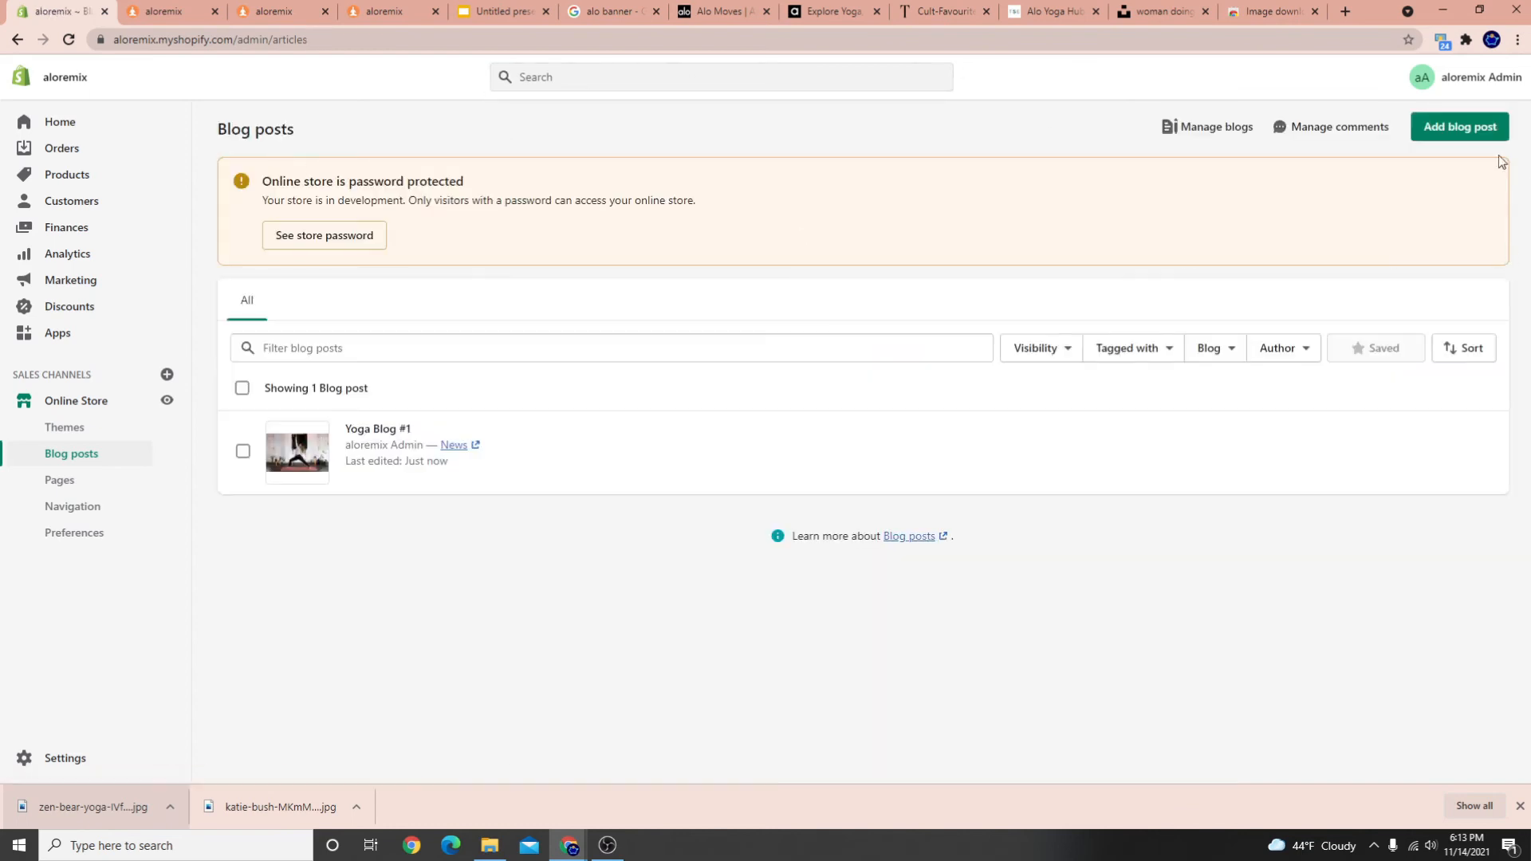
left_click(1466, 127)
left_click(602, 212)
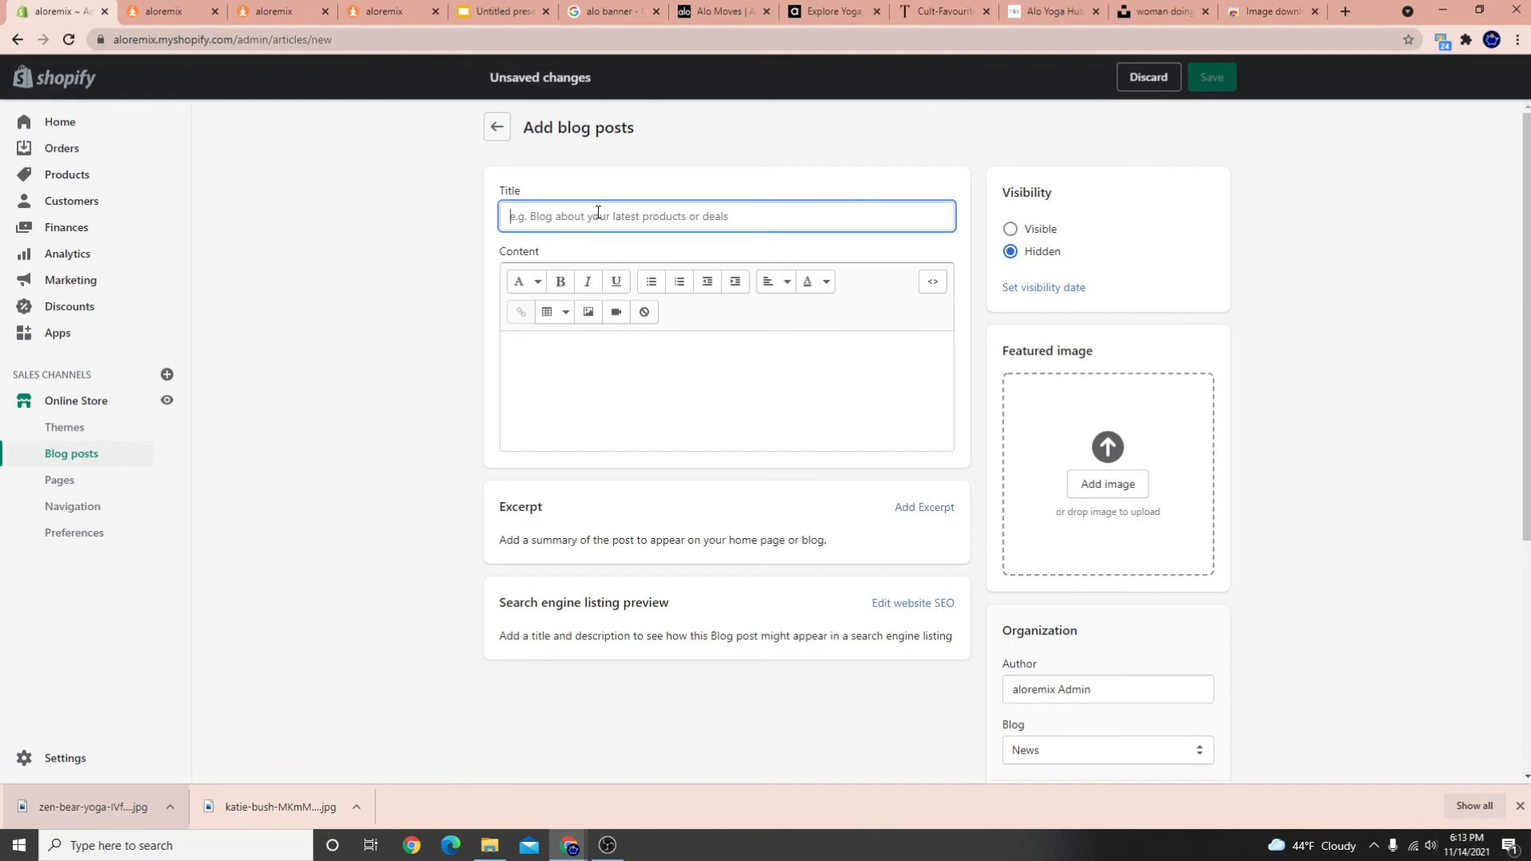
type("YOG")
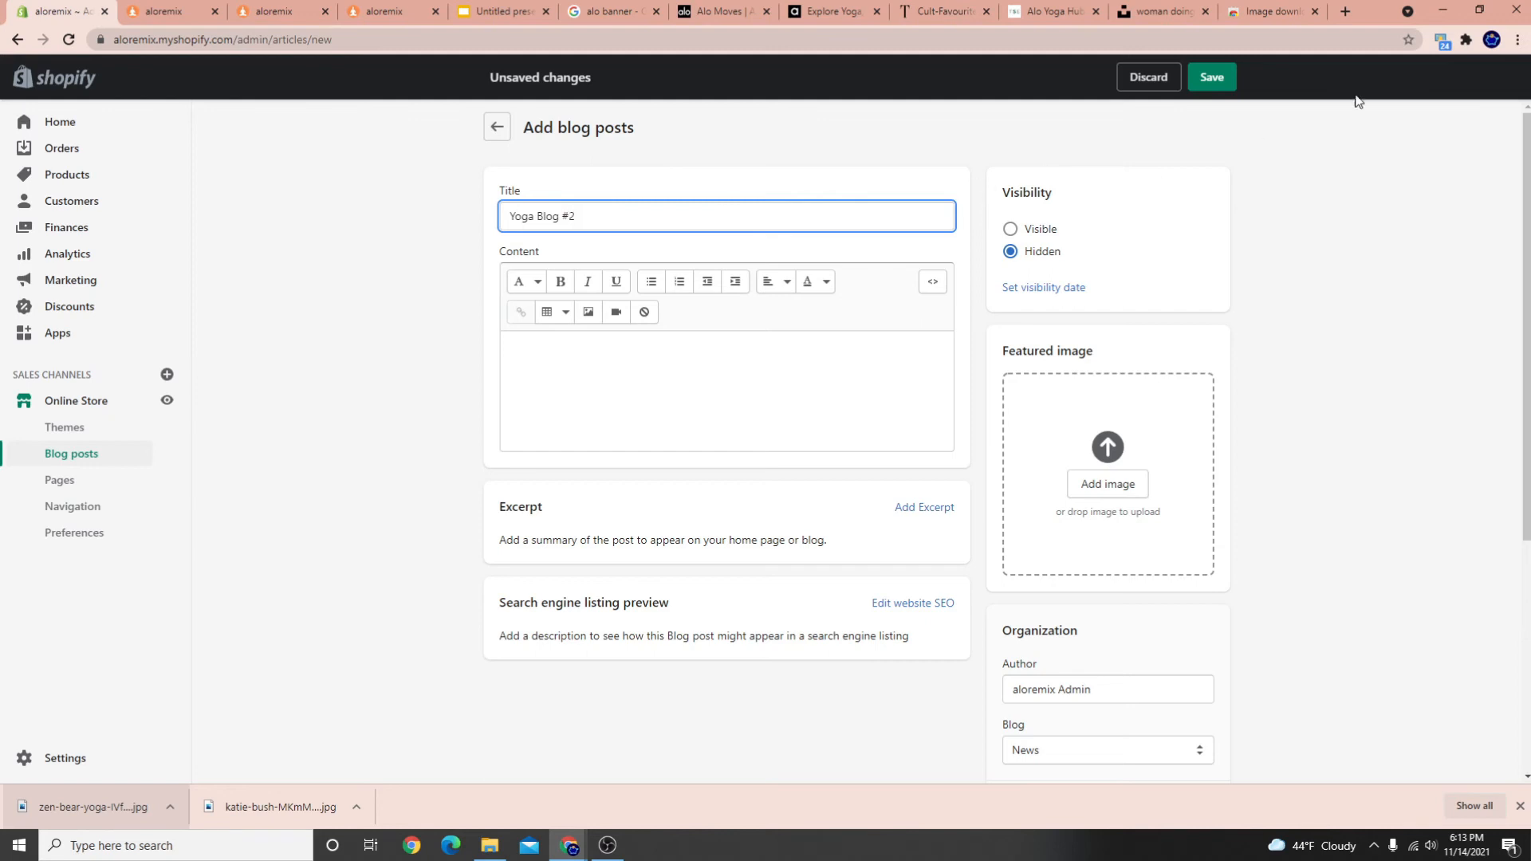
left_click(1212, 77)
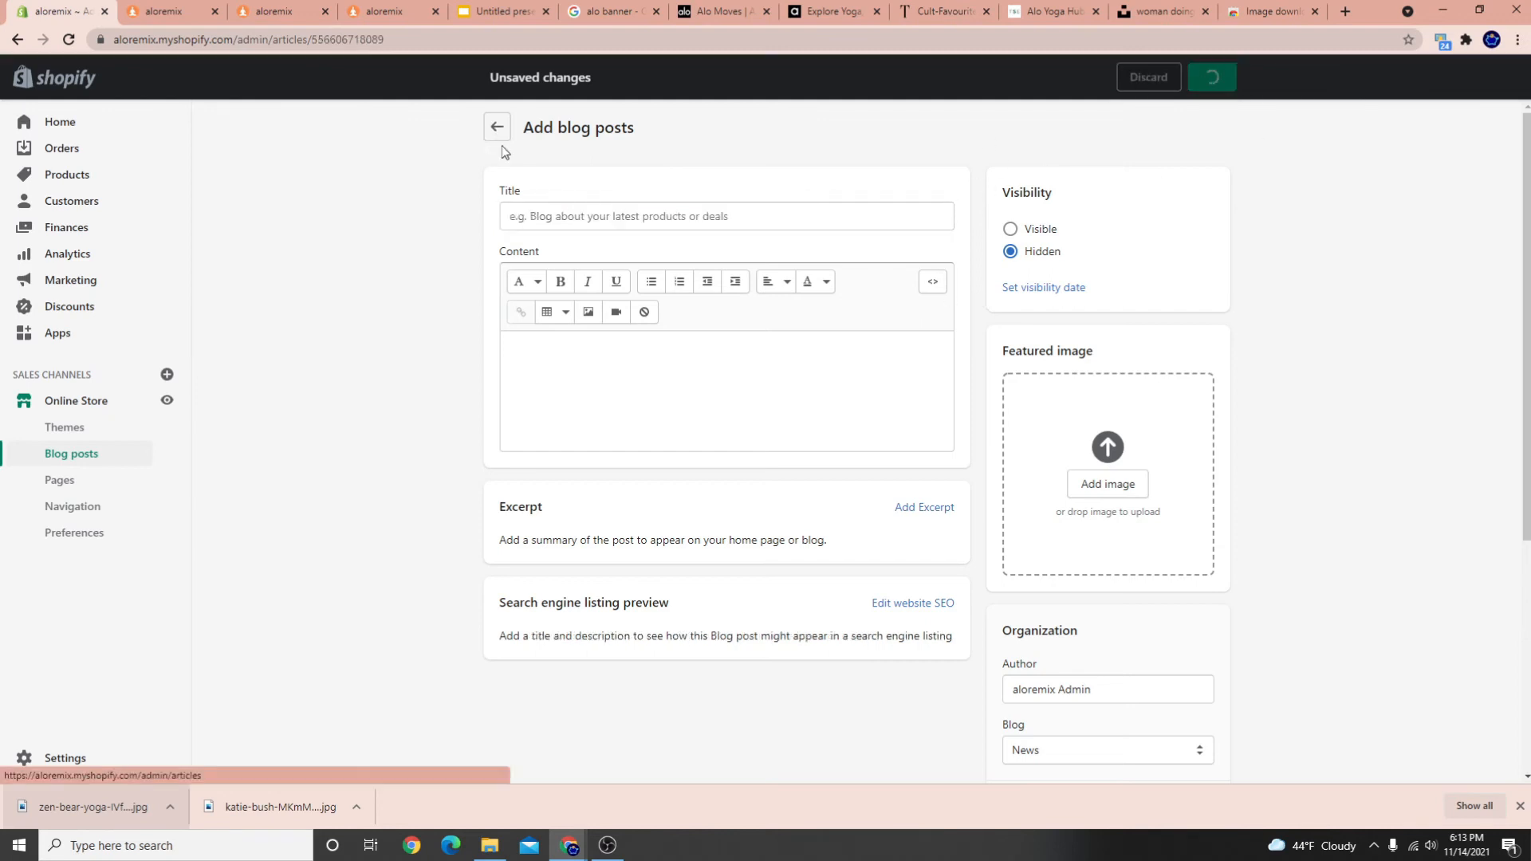
Add and save another blog post titled "Yoga Blog #3"
left_click(614, 205)
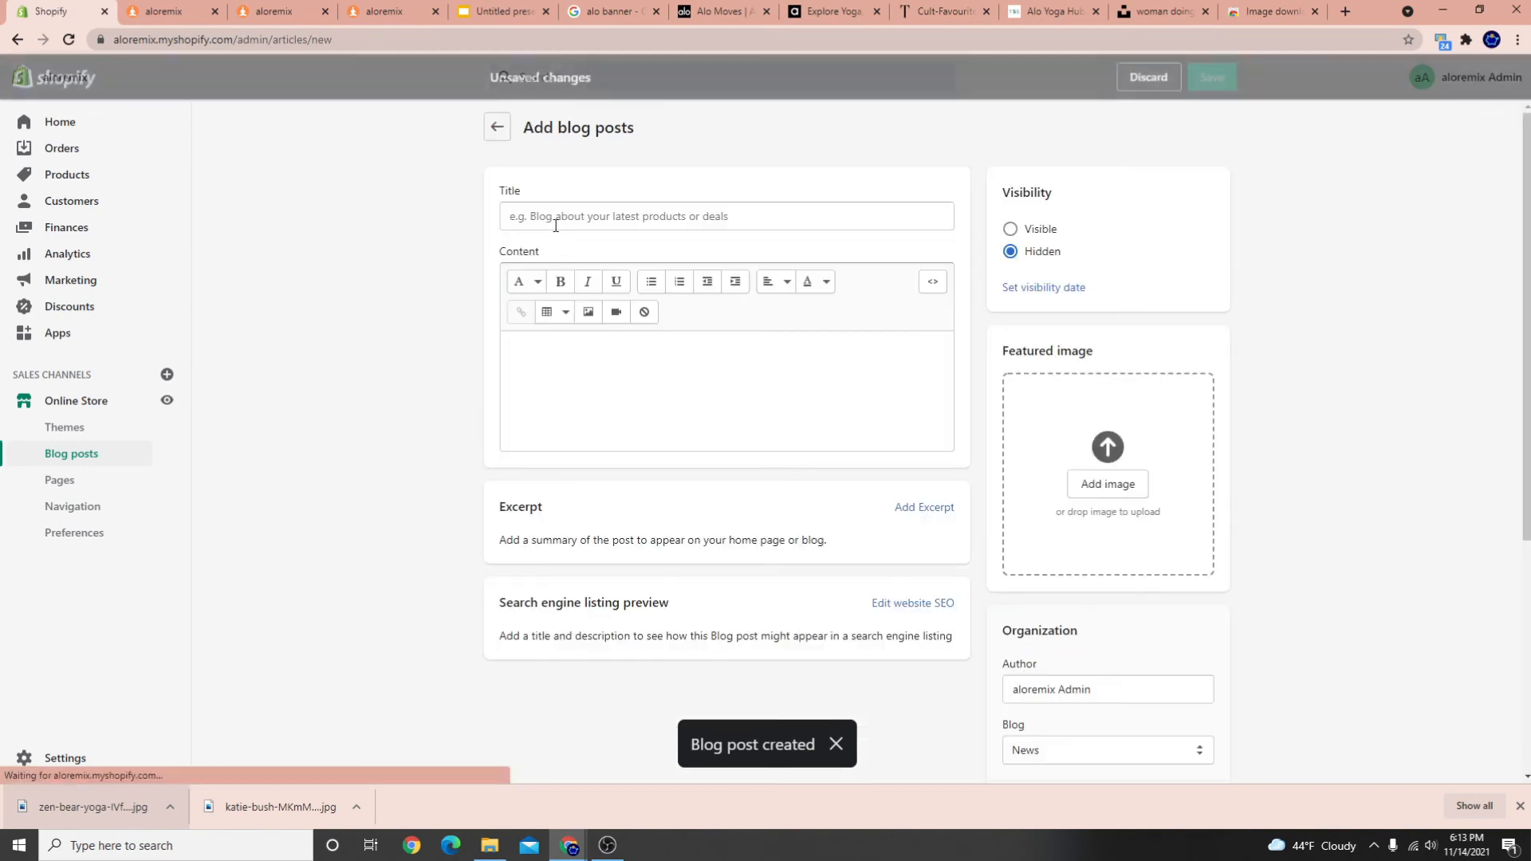
left_click(568, 227)
type("Yoga Blog")
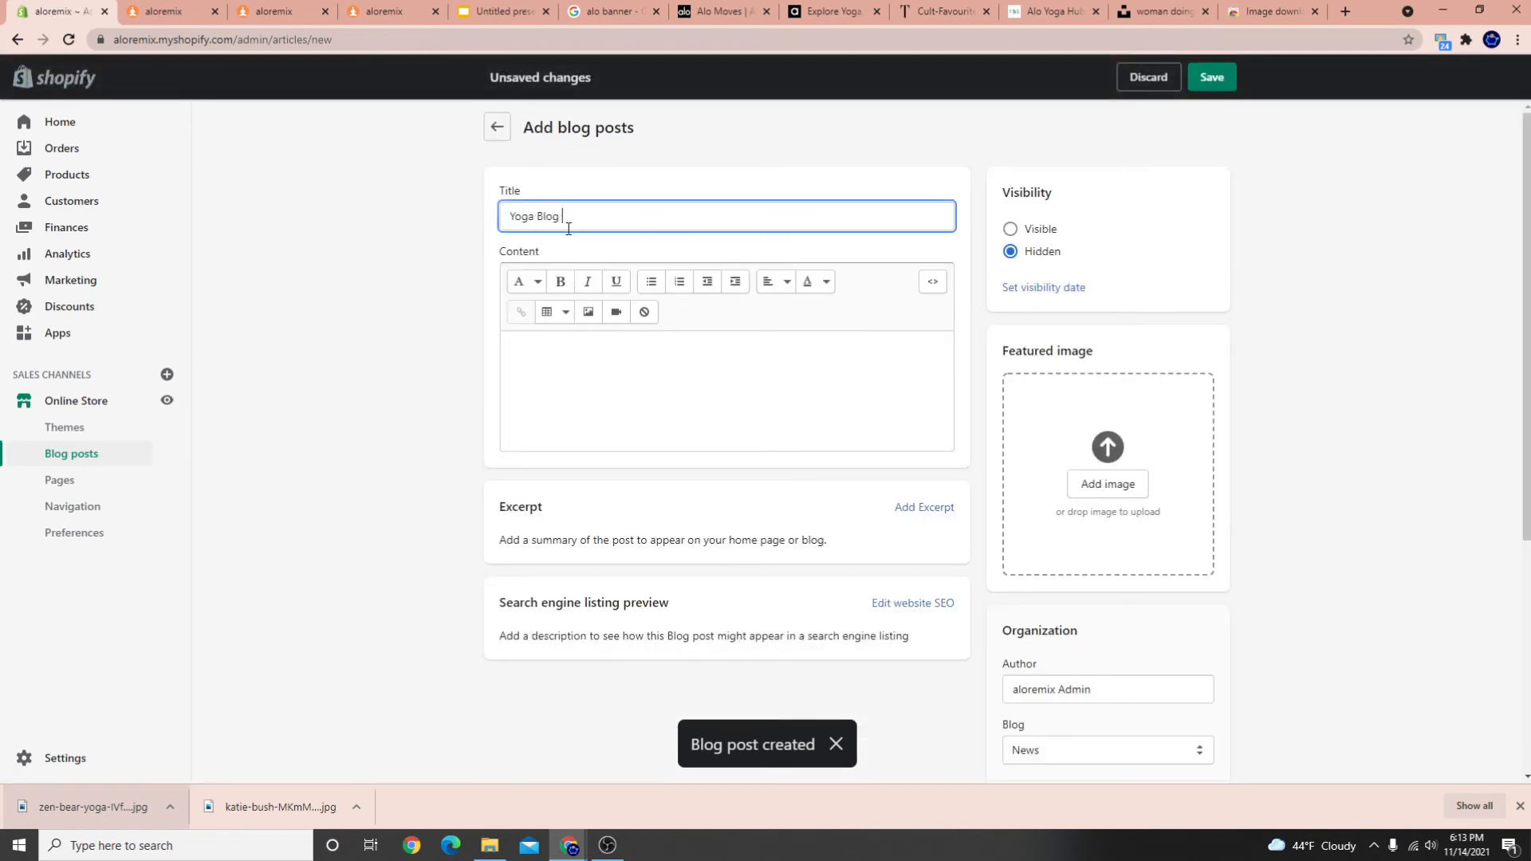
left_click(1212, 73)
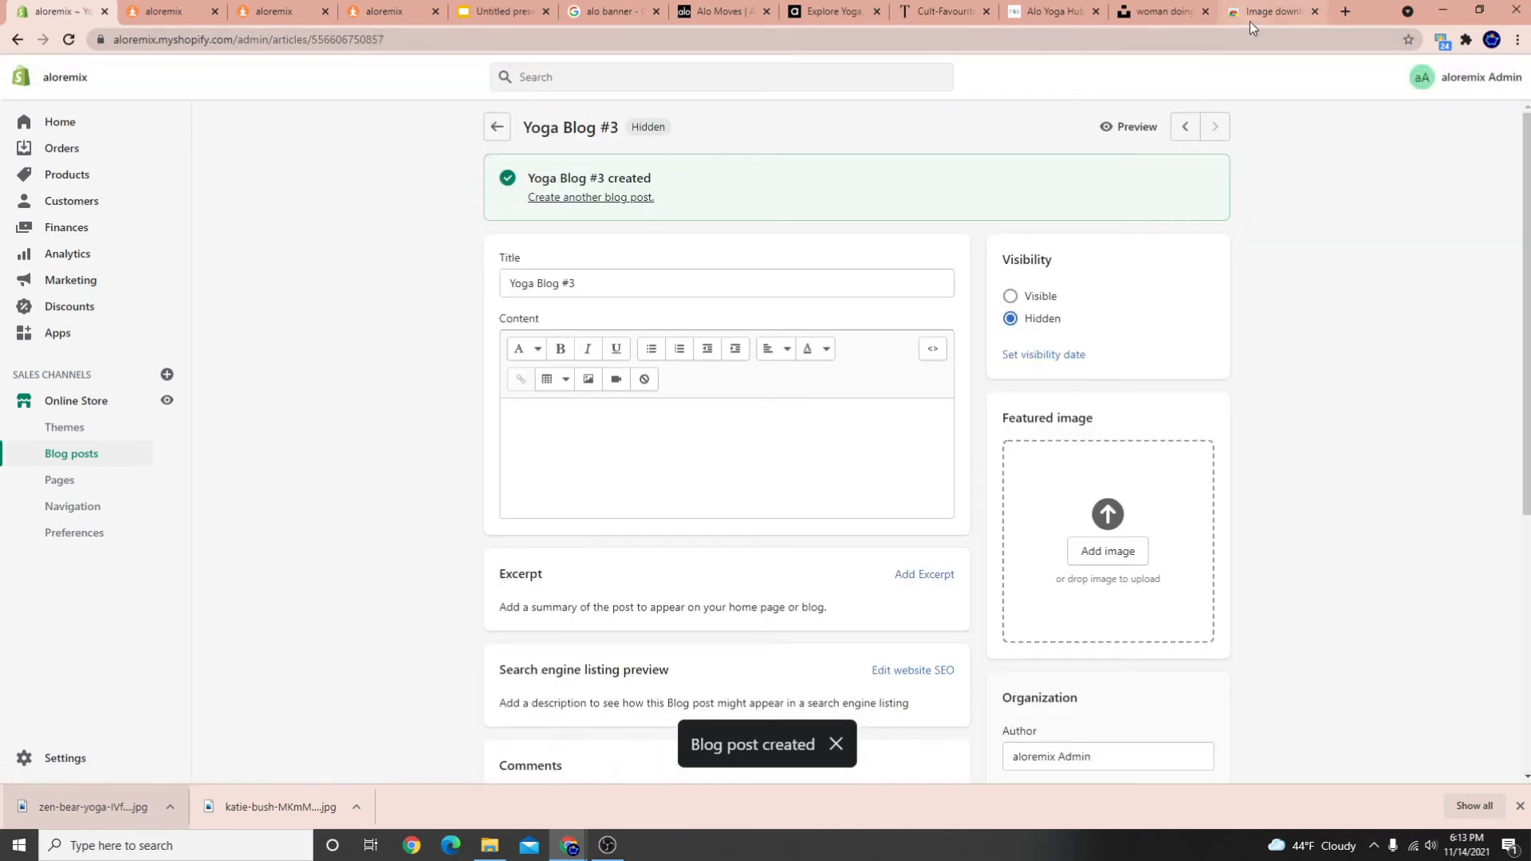
Switch to Unsplash and download the Large version of the photo of a woman in black meditating beside potted plants
left_click(1250, 22)
left_click(1156, 6)
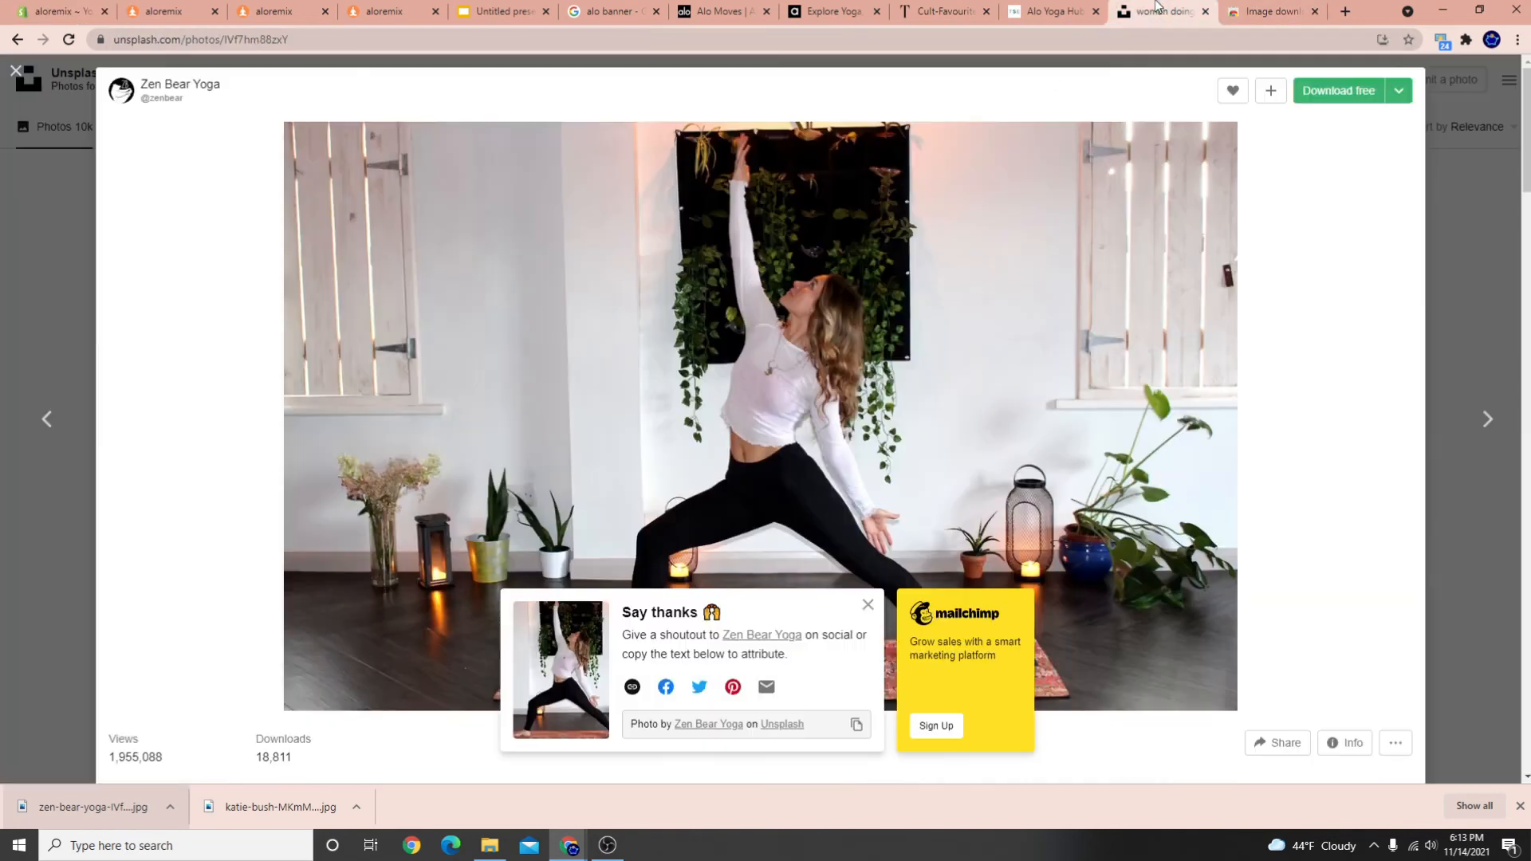
left_click(1465, 189)
scroll(764, 487, "down", 5)
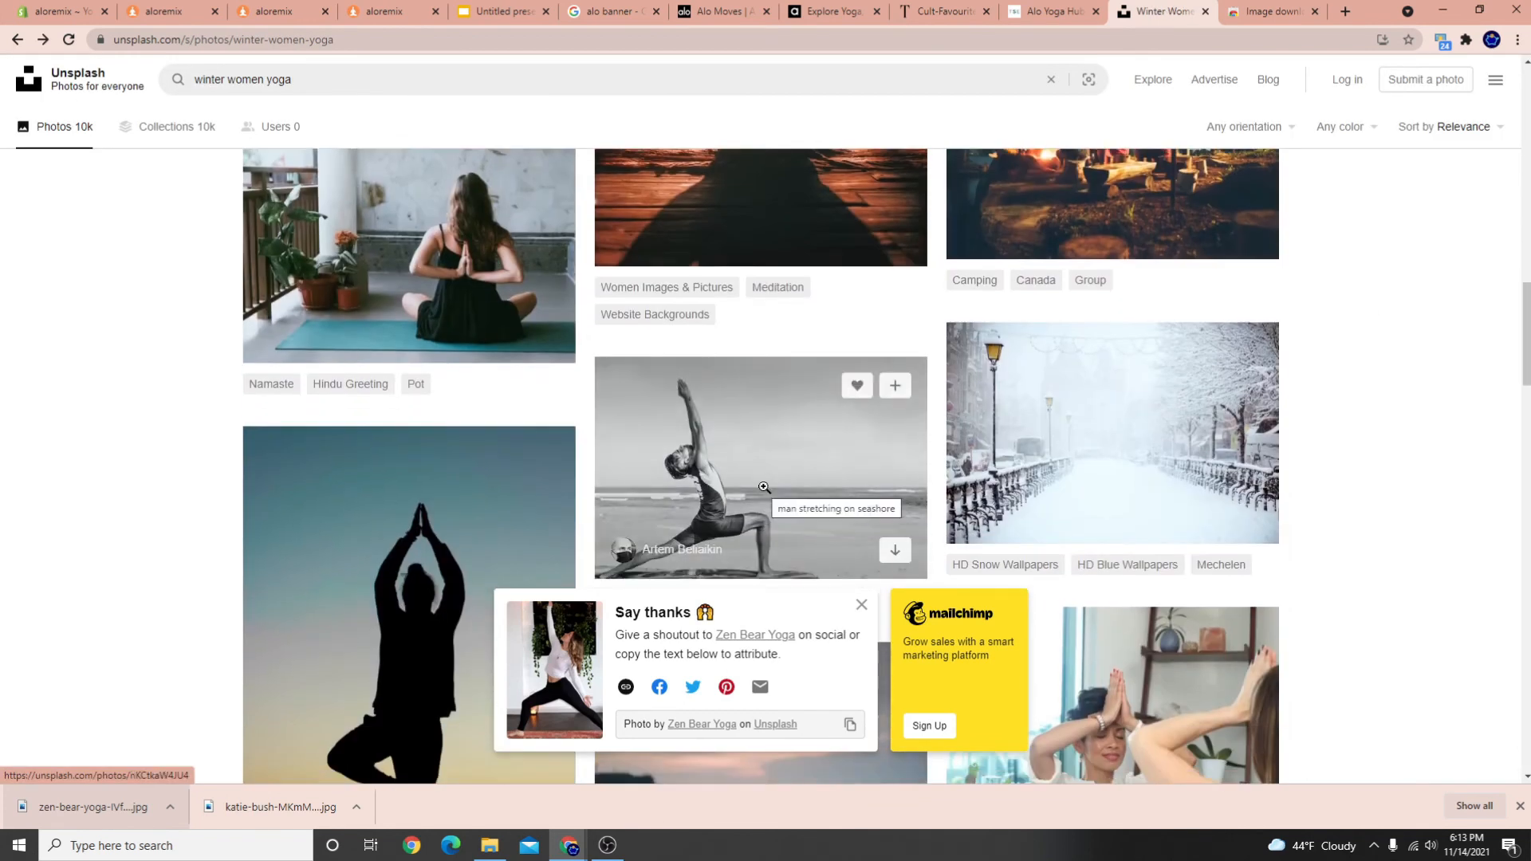
scroll(478, 383, "up", 2)
left_click(478, 399)
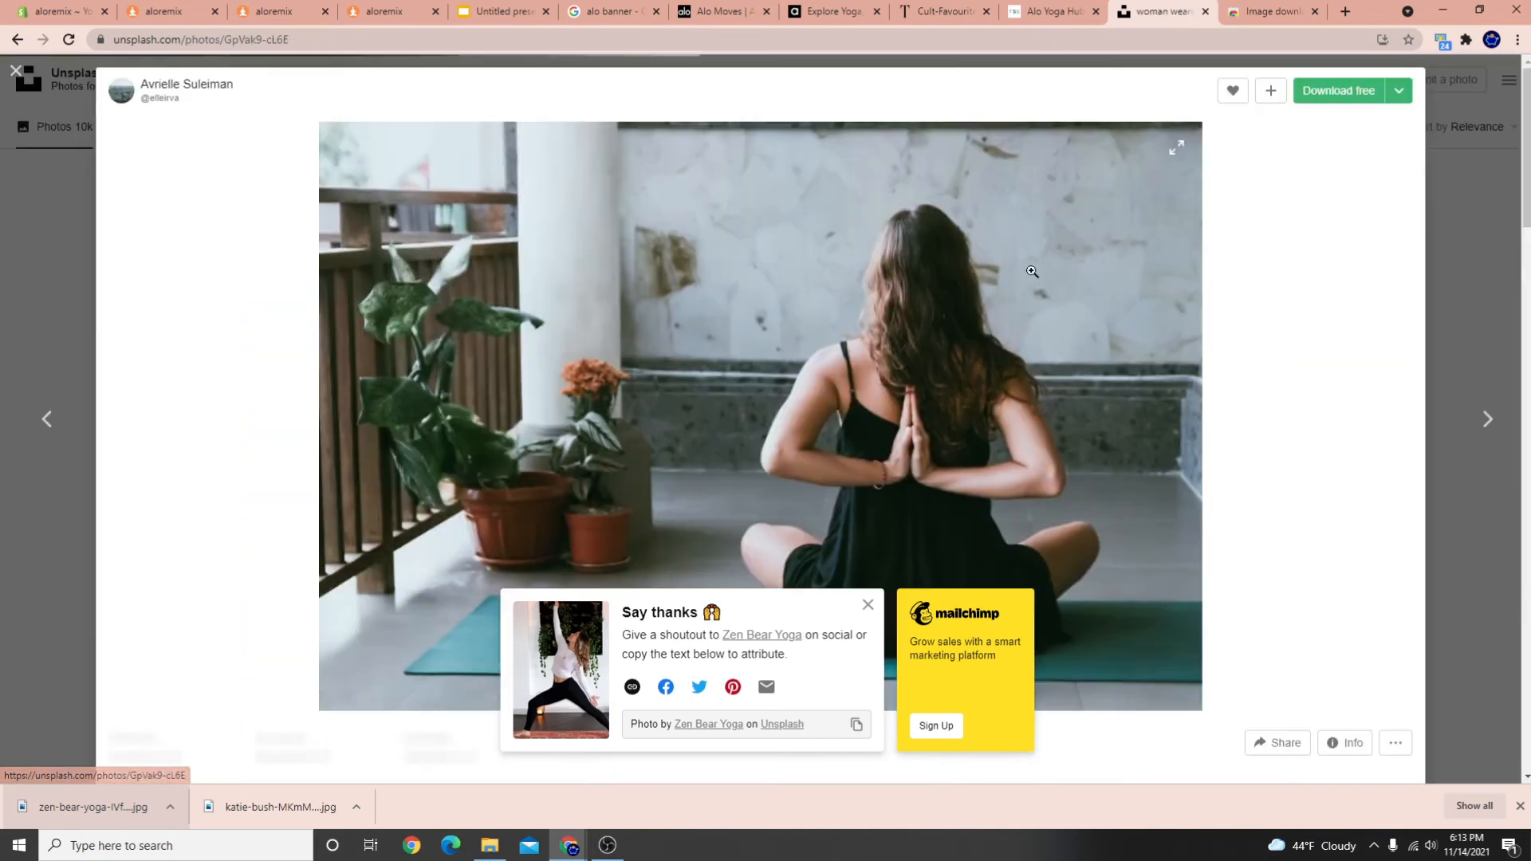
left_click(1398, 94)
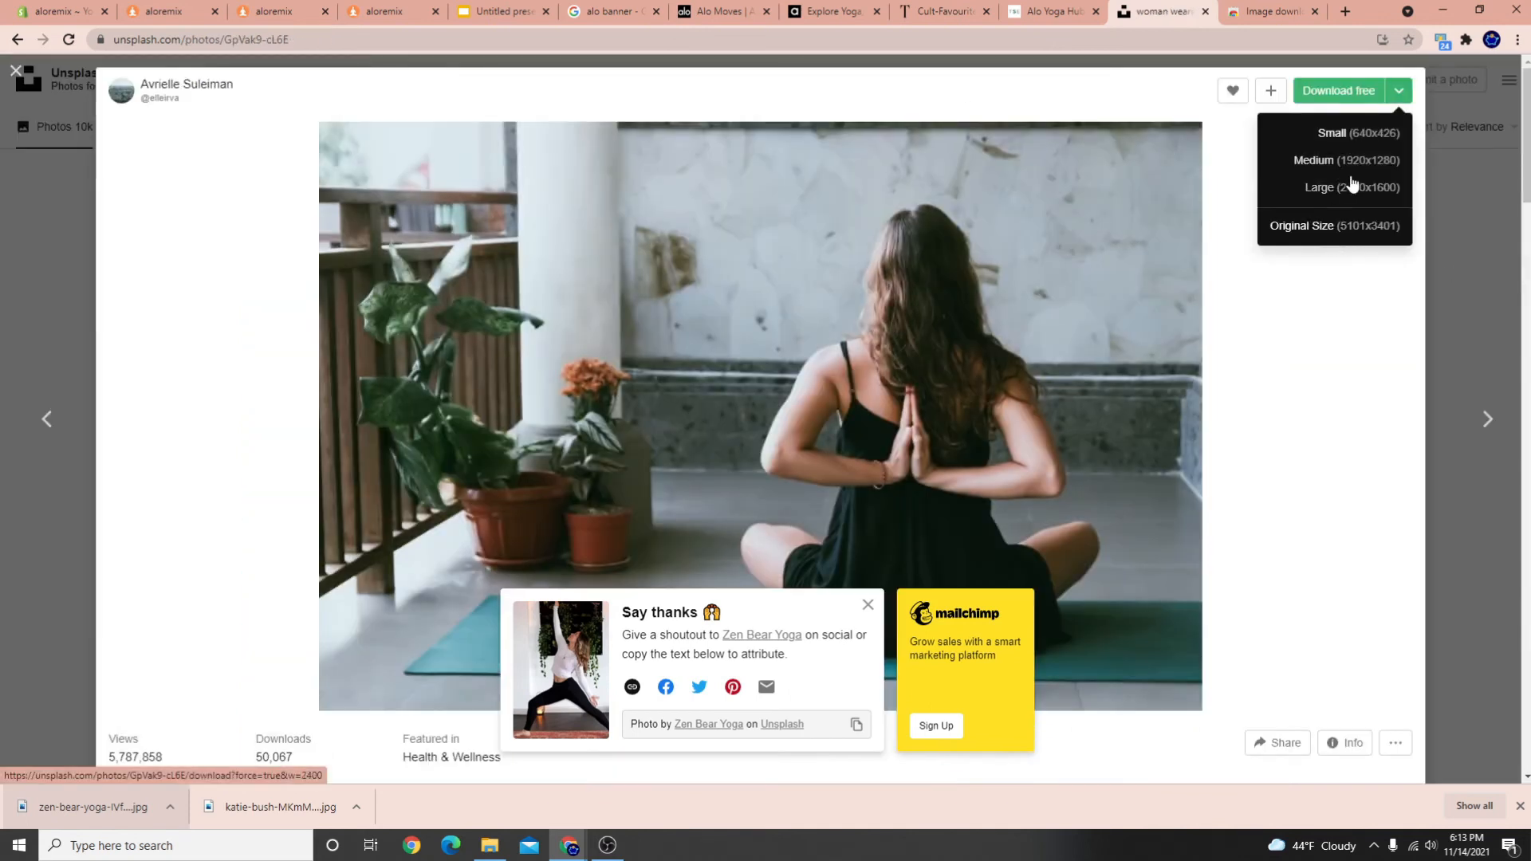
left_click(1352, 183)
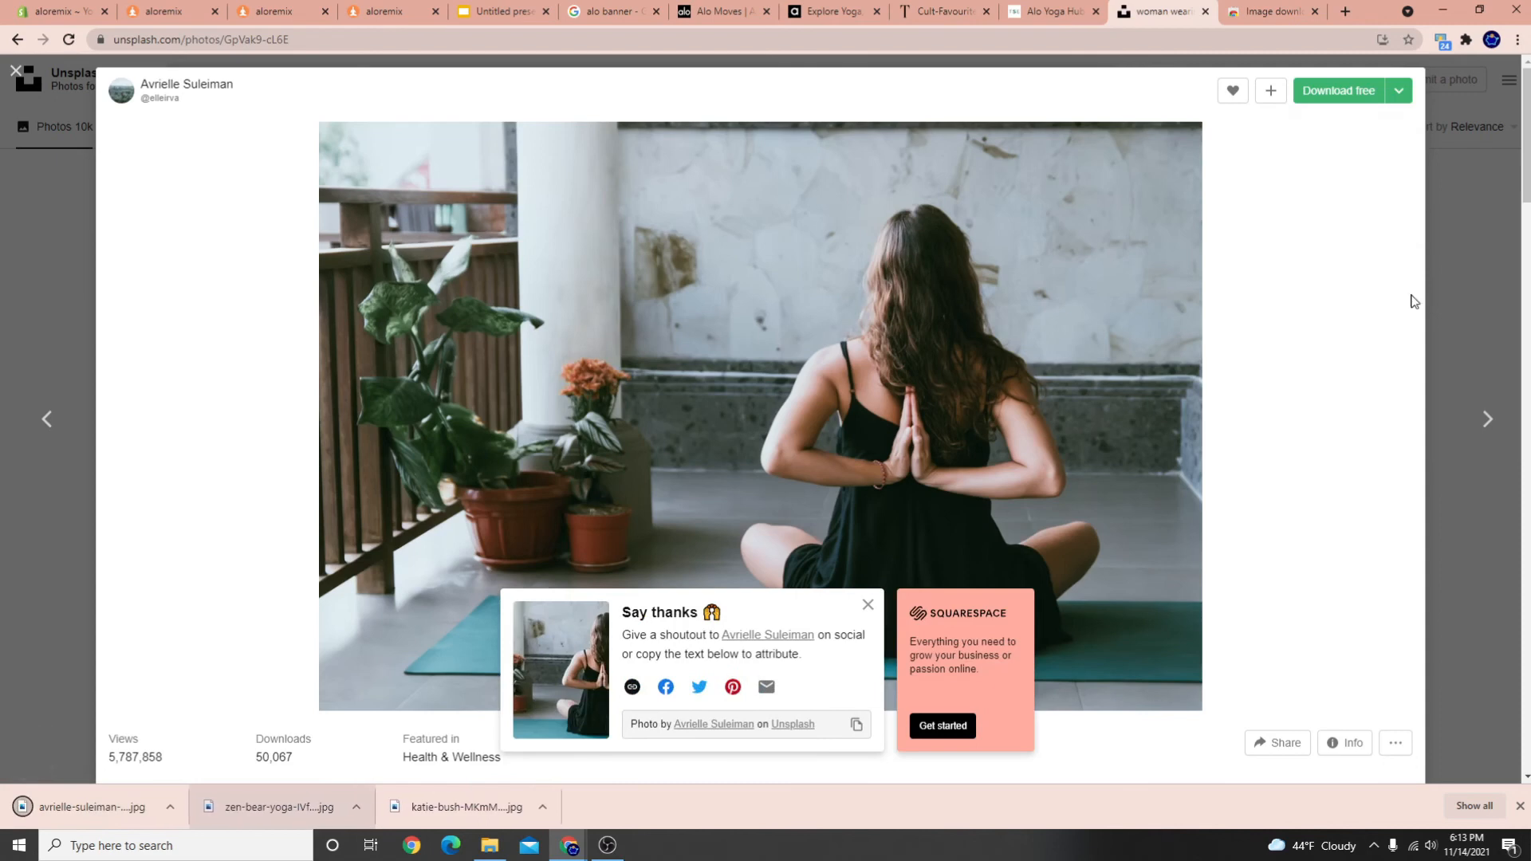
Browse the remaining winter women yoga photos and shorten the Unsplash search to "yoga"
left_click(1465, 312)
scroll(923, 582, "down", 18)
scroll(921, 584, "down", 10)
scroll(660, 332, "up", 12)
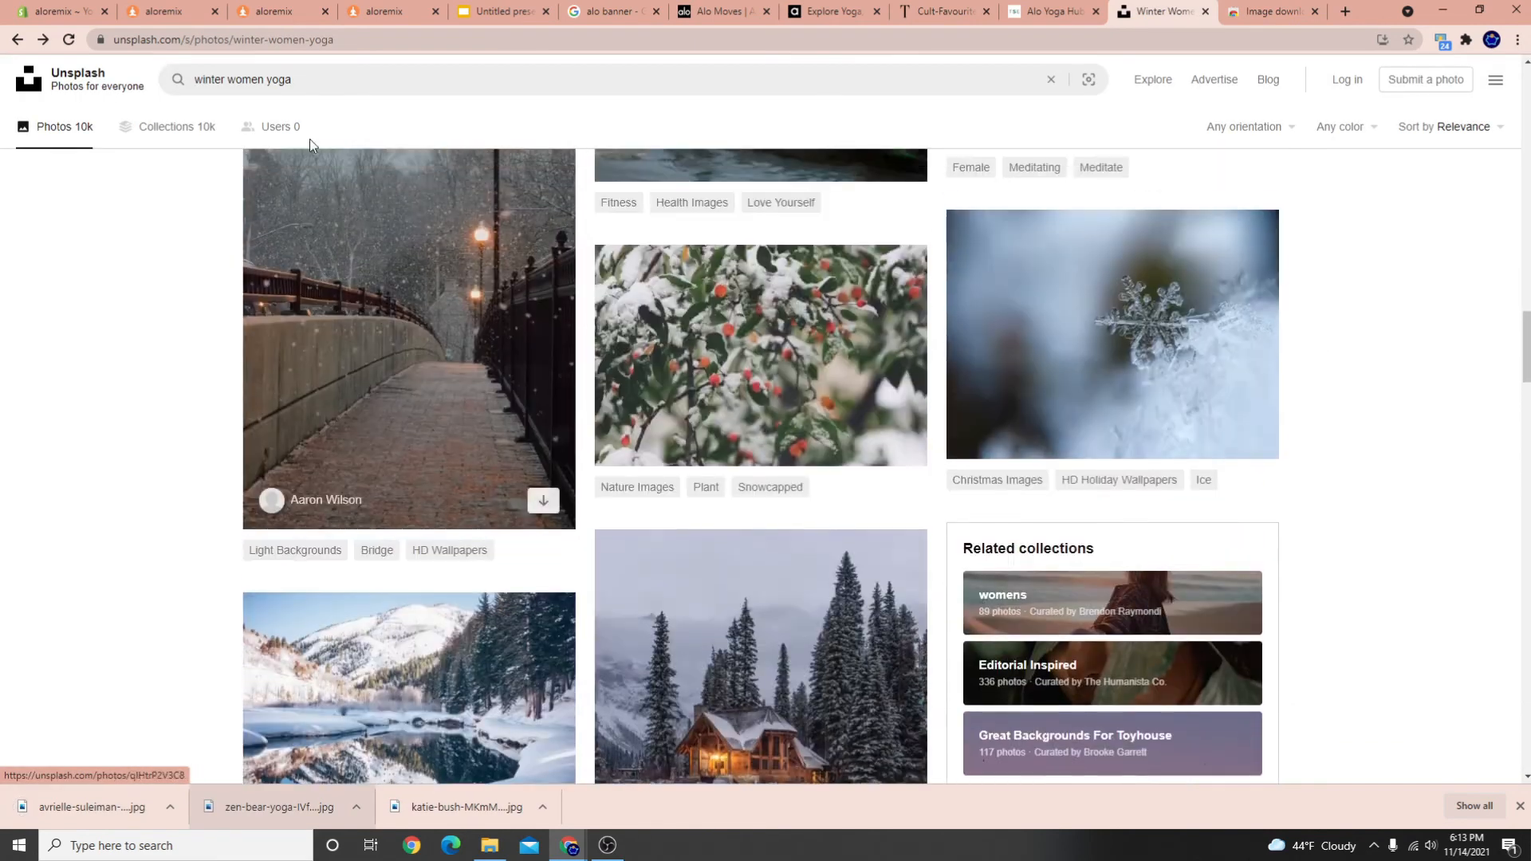
left_click_drag(263, 79, 3, 5)
key("BackSpace")
key("Return")
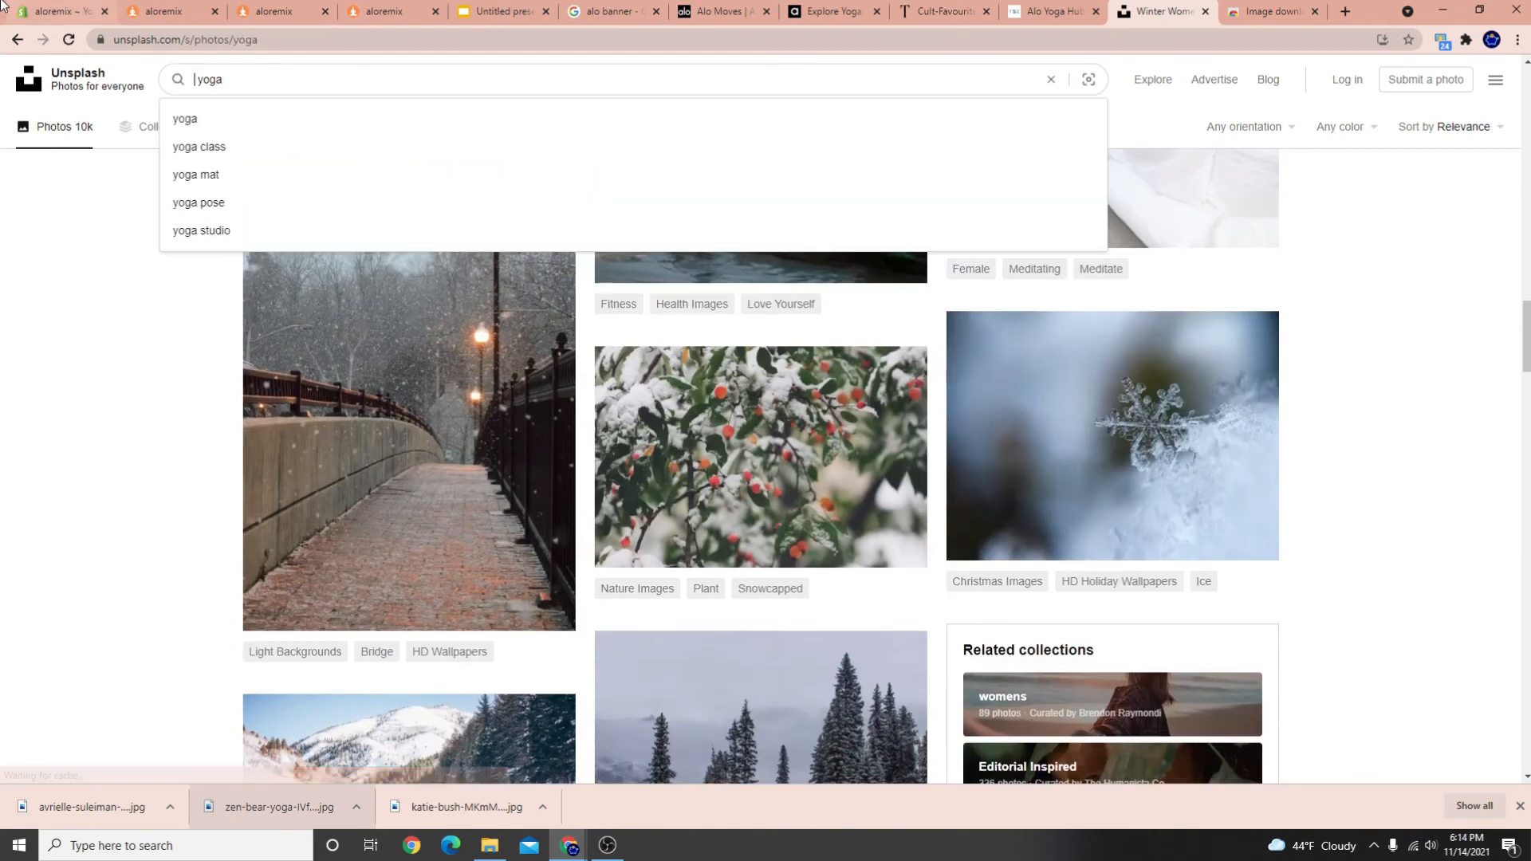
Download the Large version of the photo of a woman in blue doing a one-legged backbend under white arches
scroll(452, 478, "down", 15)
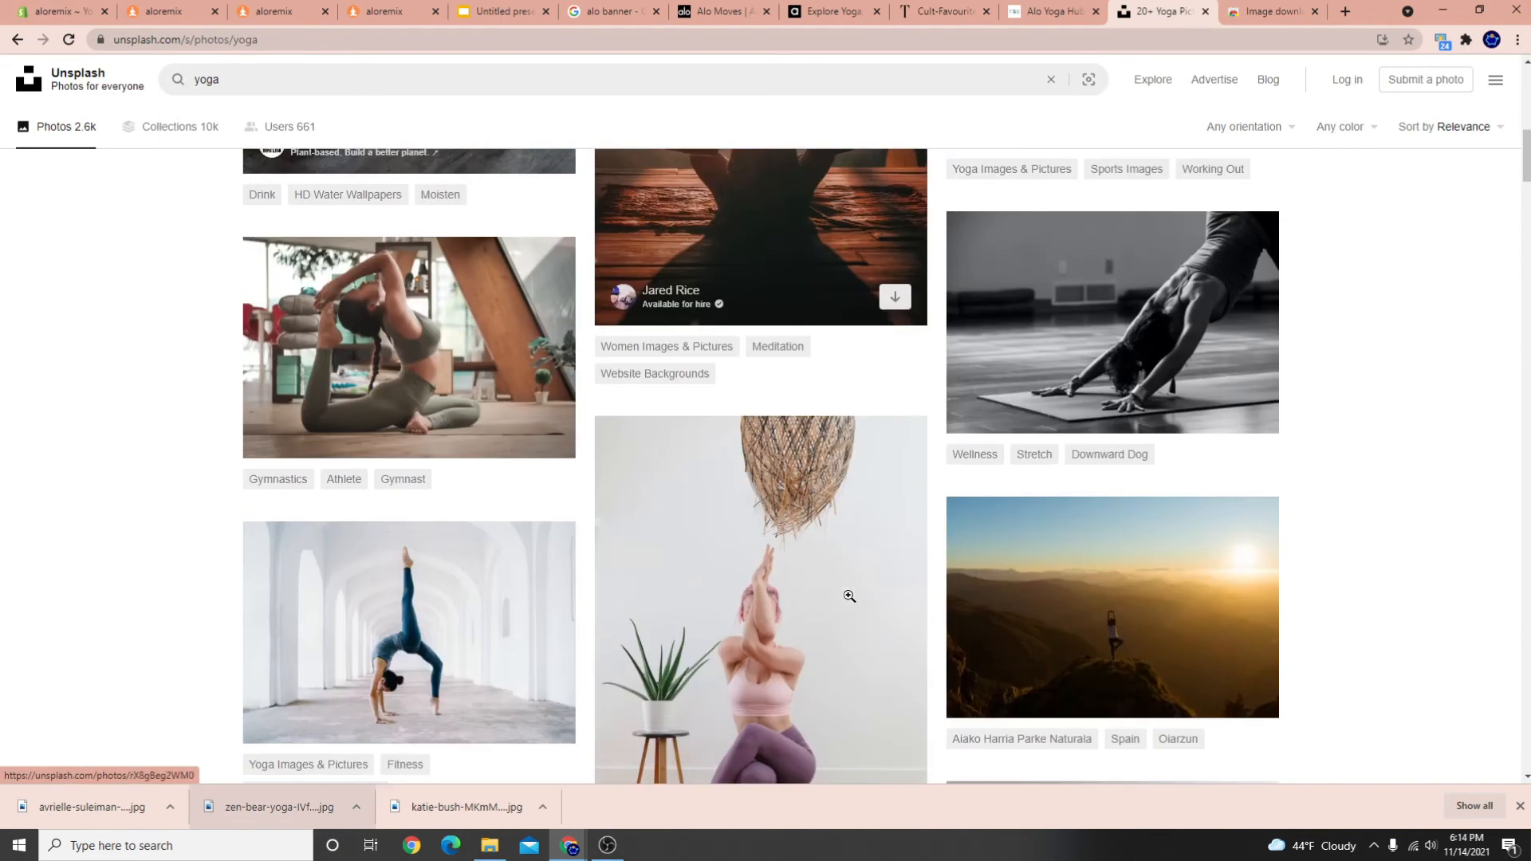
scroll(850, 596, "down", 5)
left_click(406, 239)
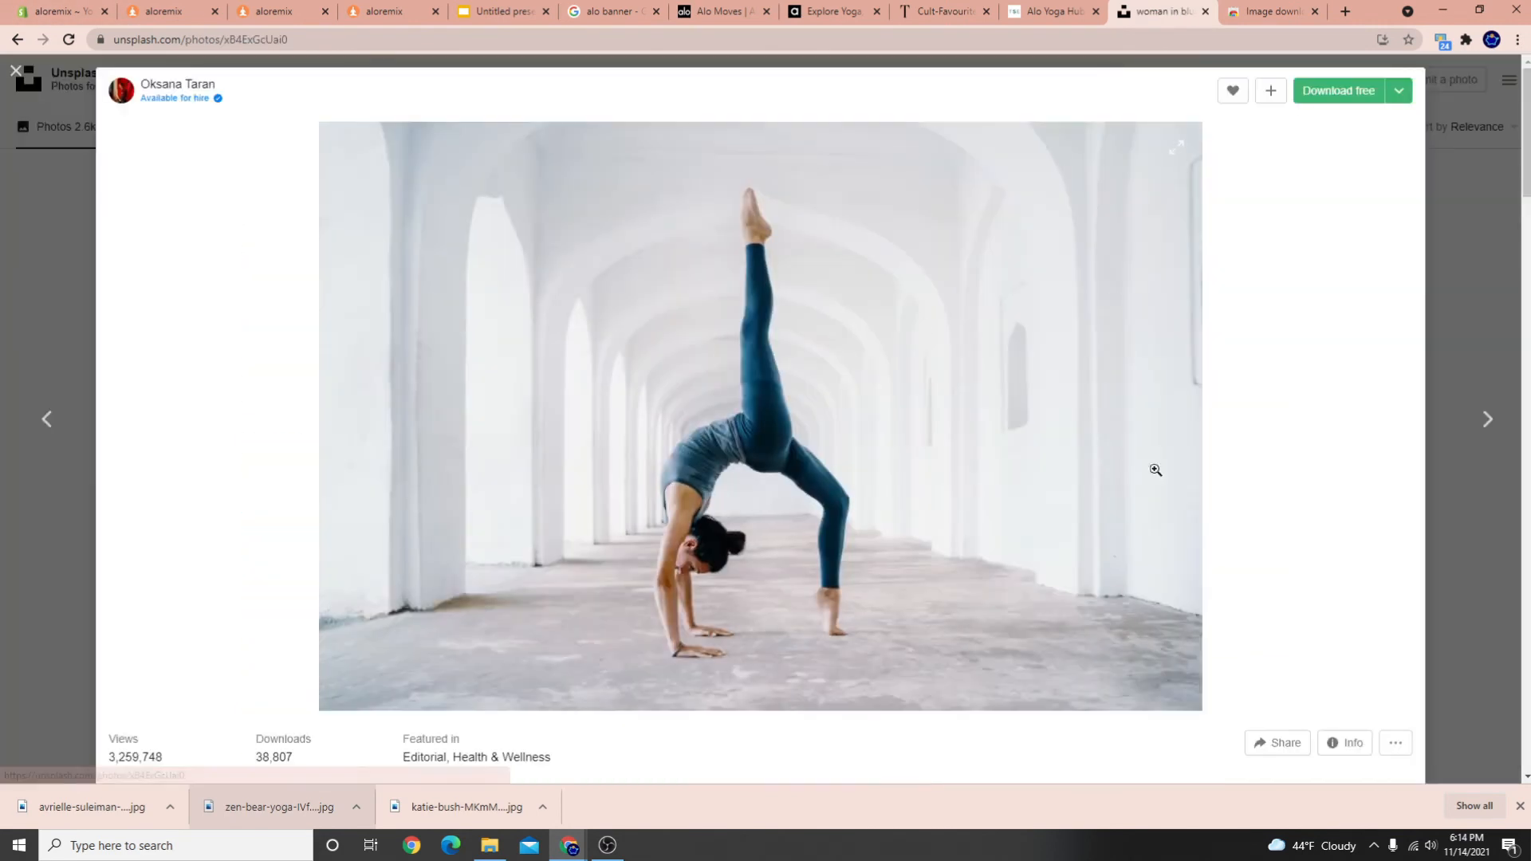
left_click(1401, 92)
left_click(1356, 185)
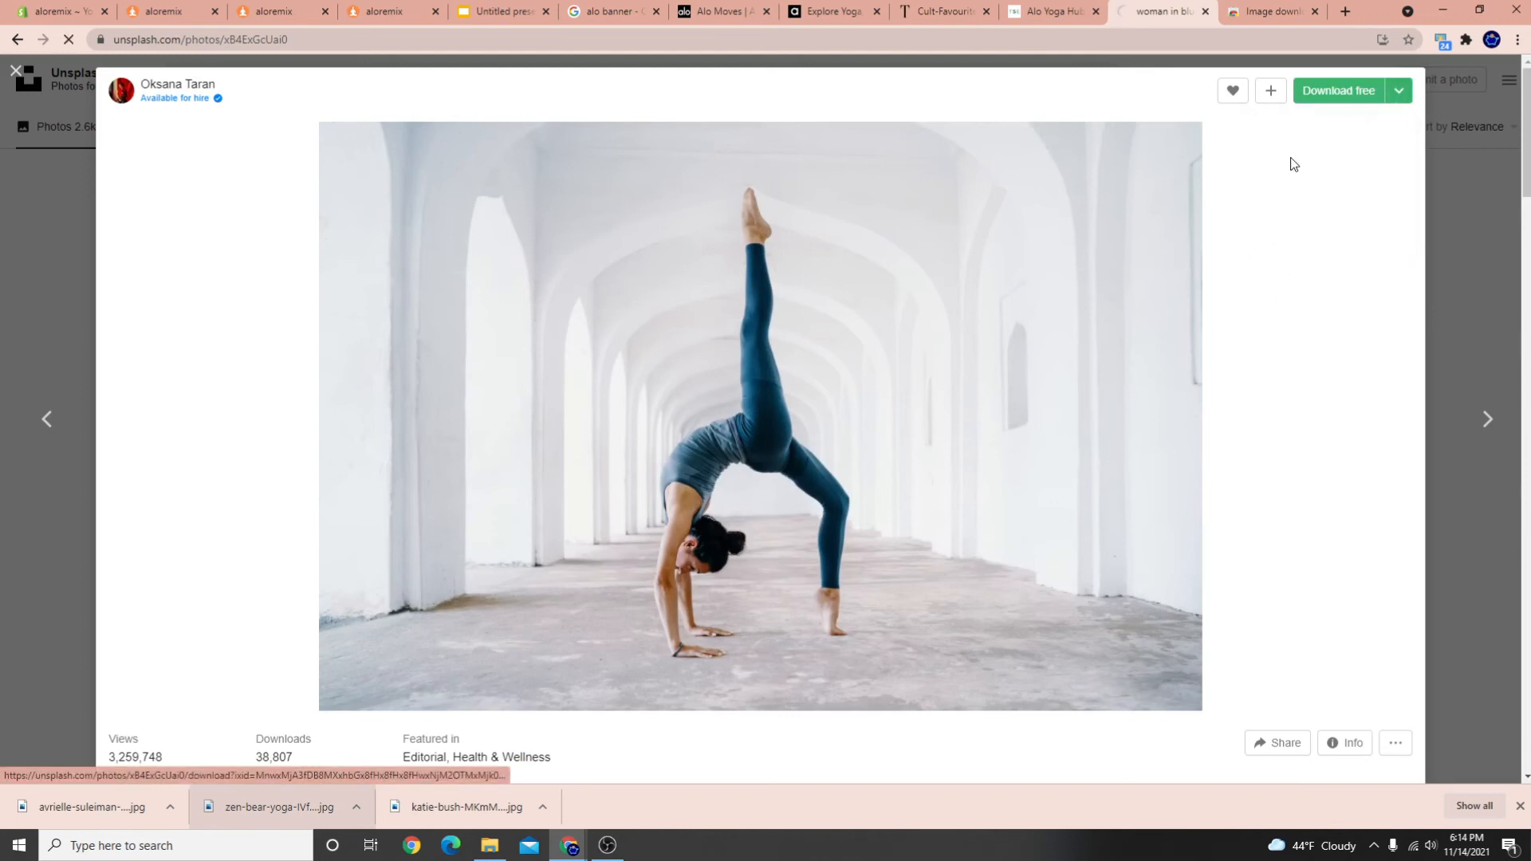
Switch to Shopify and save the backbend photo as Yoga Blog #3's featured image and the meditation photo as Yoga Blog #2's
left_click(62, 4)
left_click_drag(87, 806, 1093, 607)
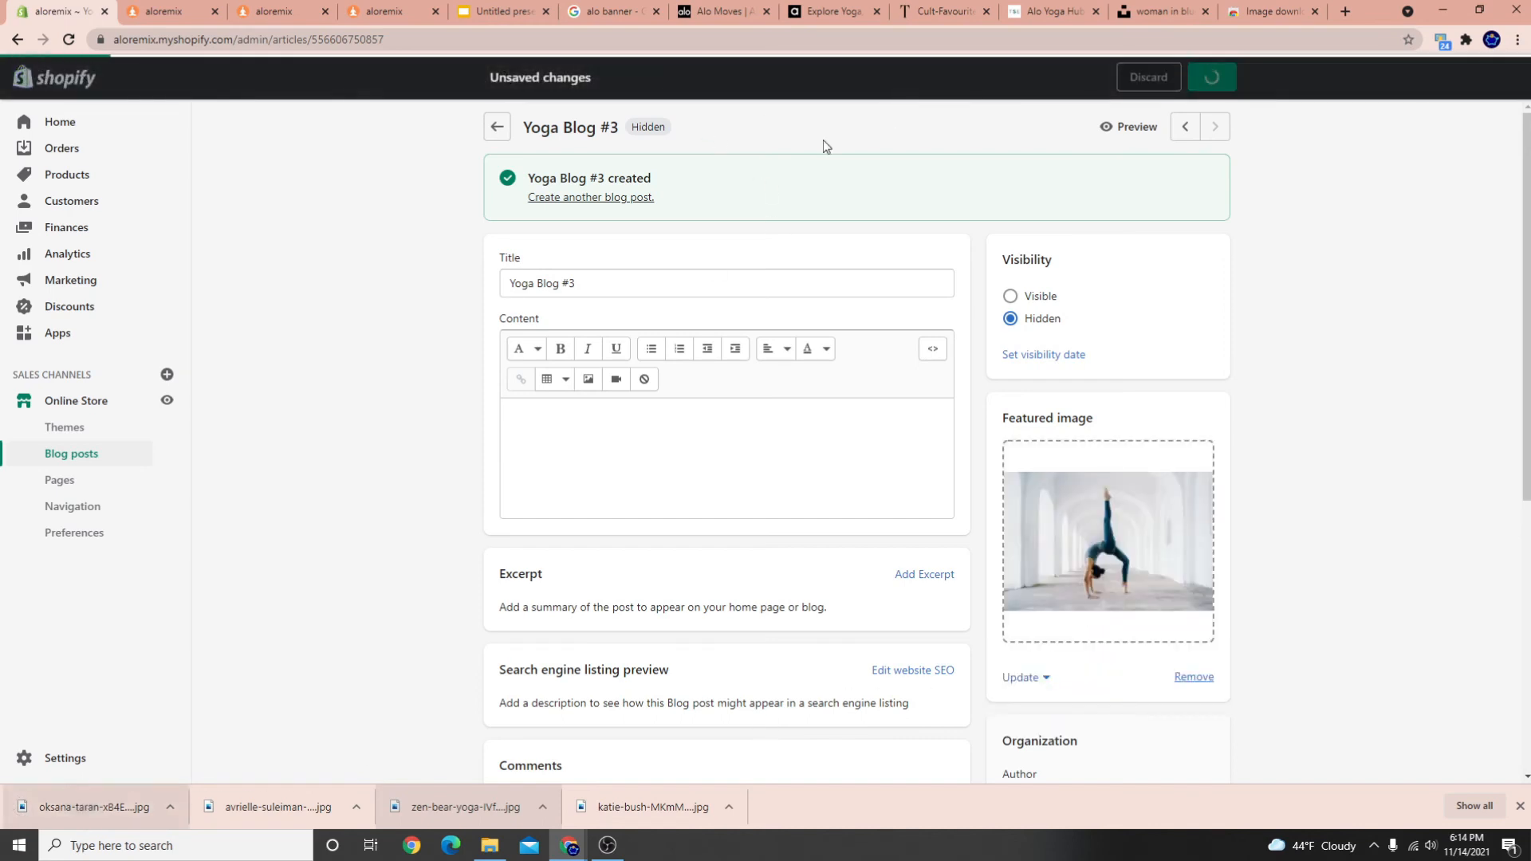
left_click(1183, 126)
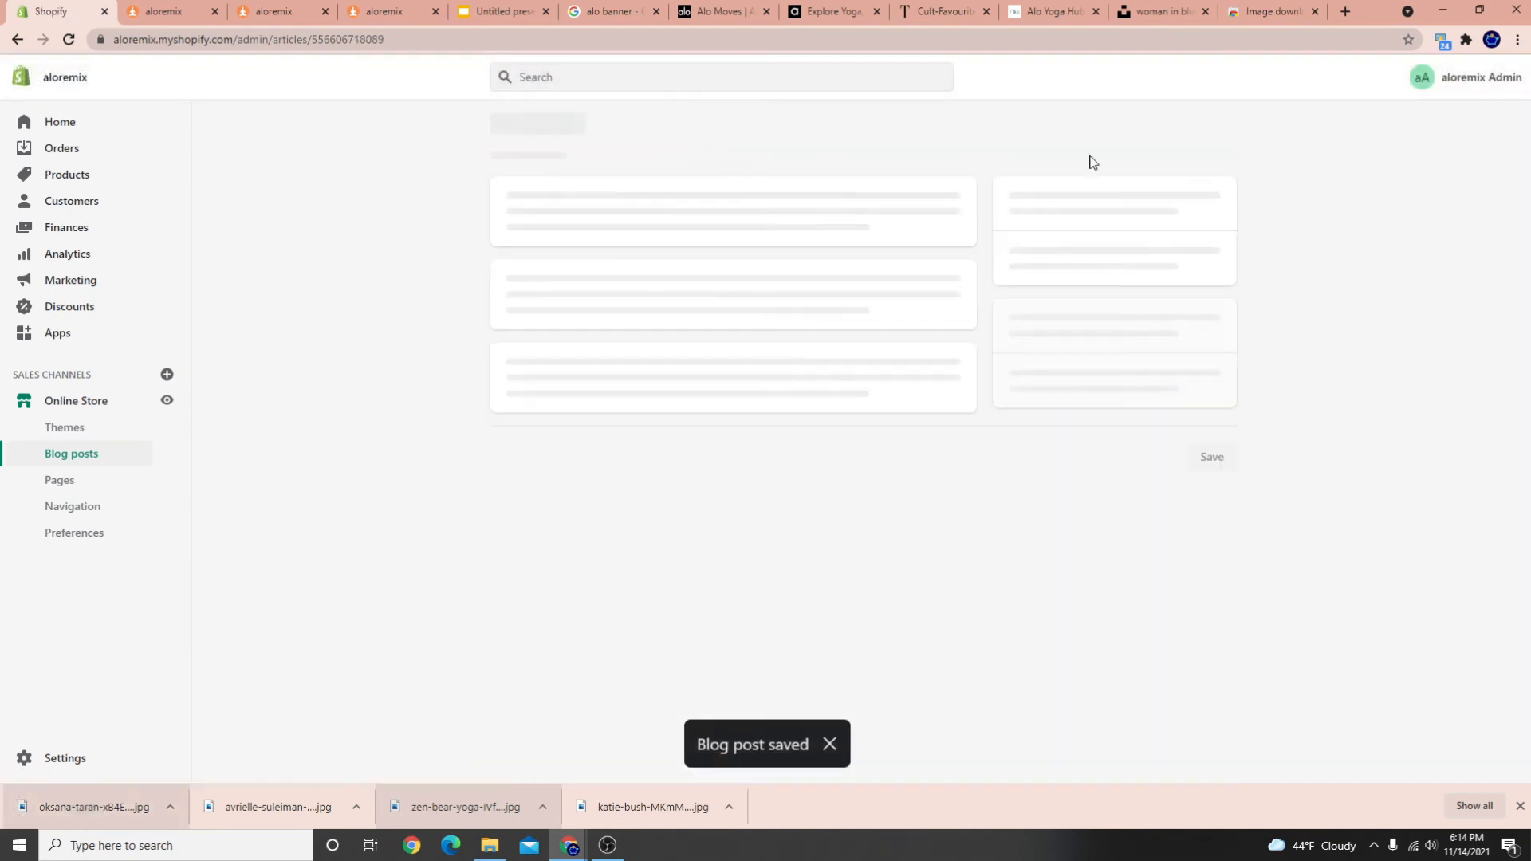
left_click_drag(116, 810, 1036, 526)
left_click_drag(286, 804, 1127, 519)
left_click(1209, 75)
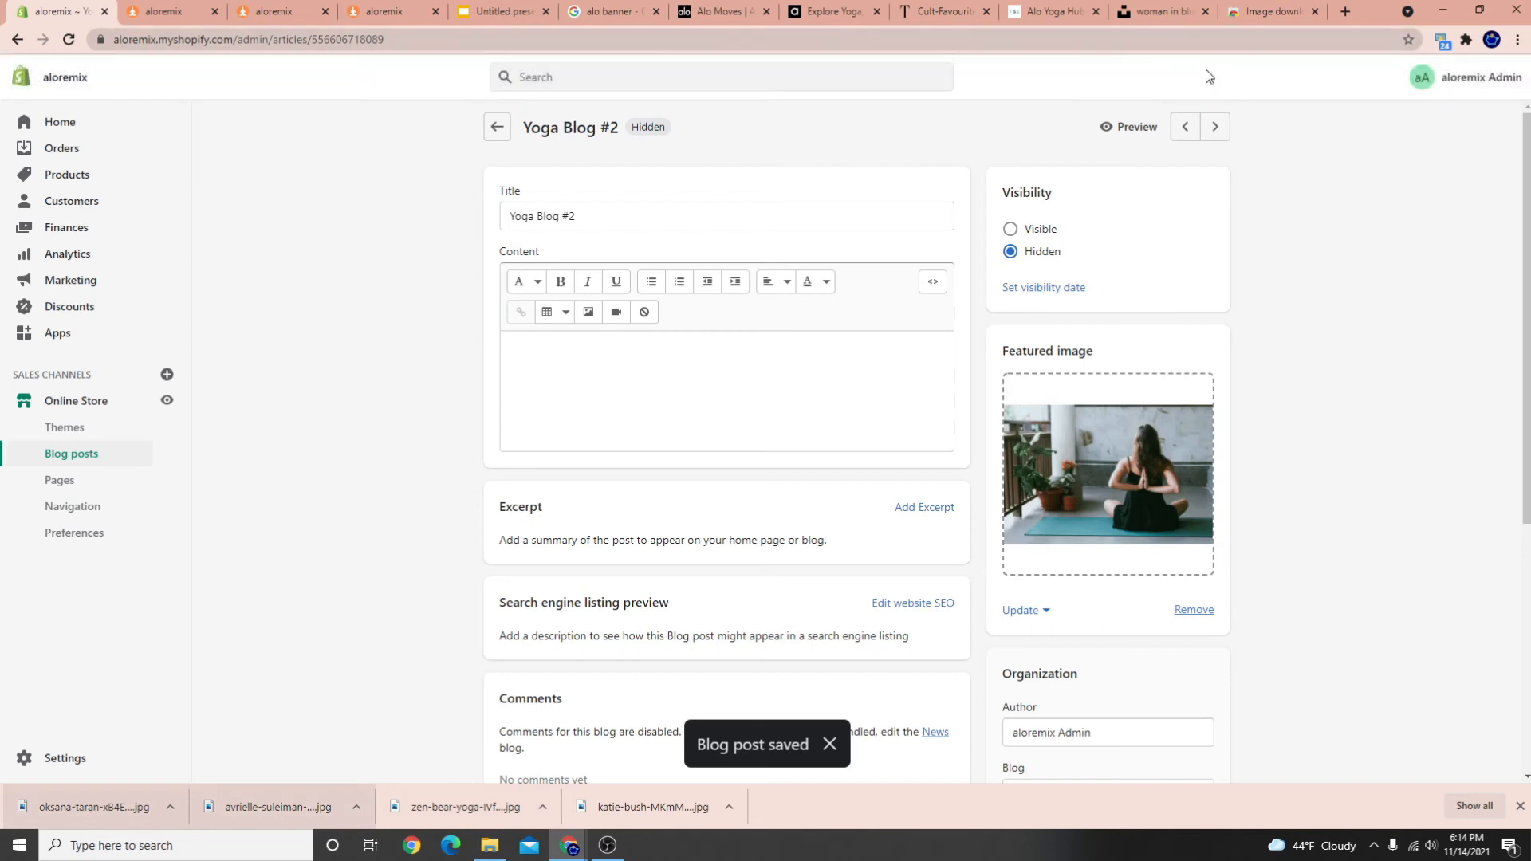
Preview Yoga Blog #2, then open the WOLF STORE theme editor and check the home page's From Our Blog section
left_click(1134, 129)
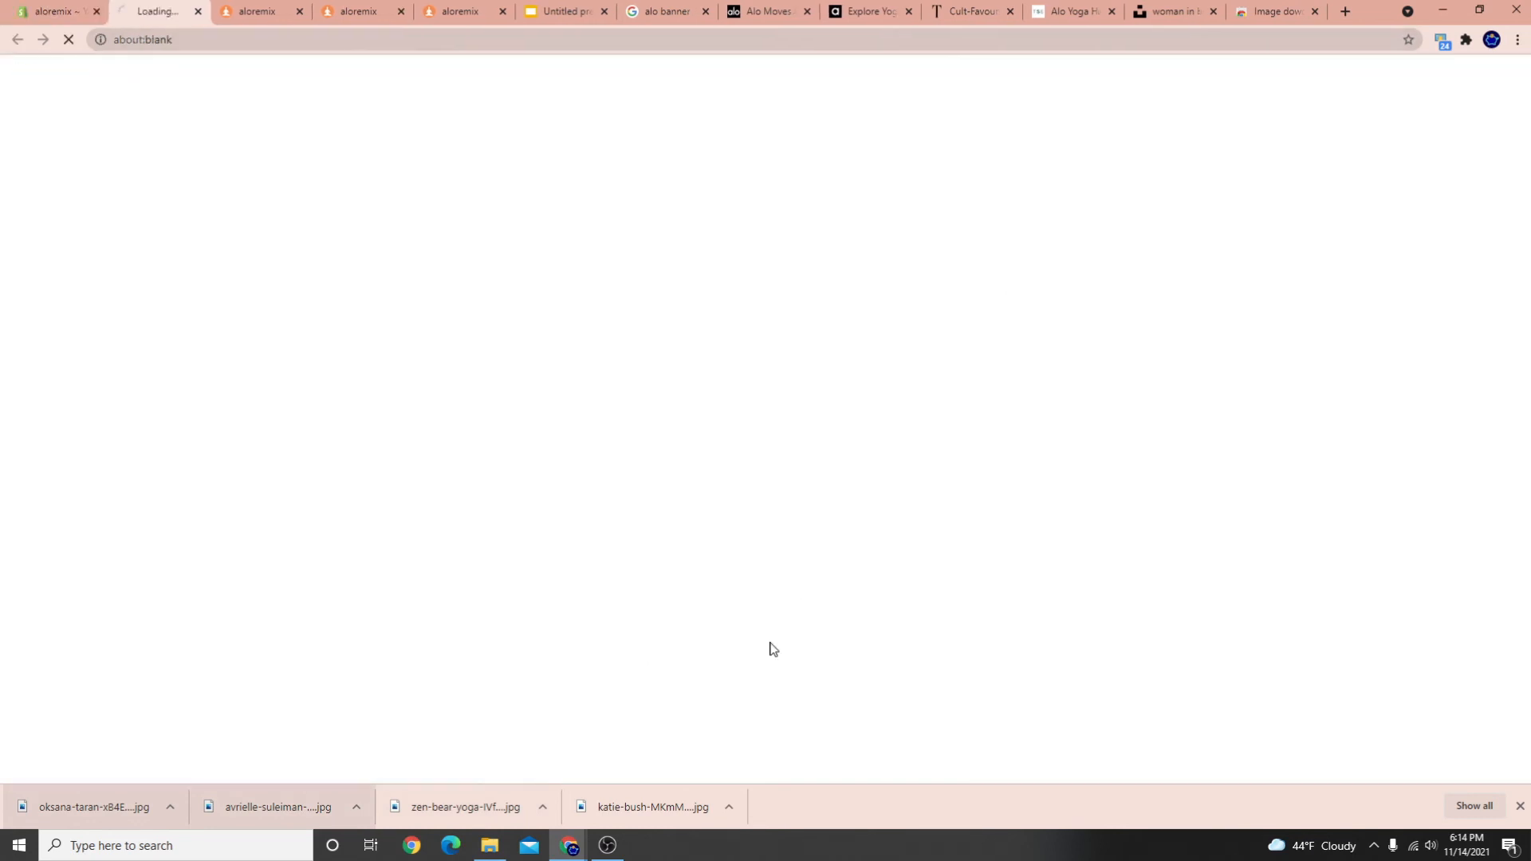
left_click(55, 12)
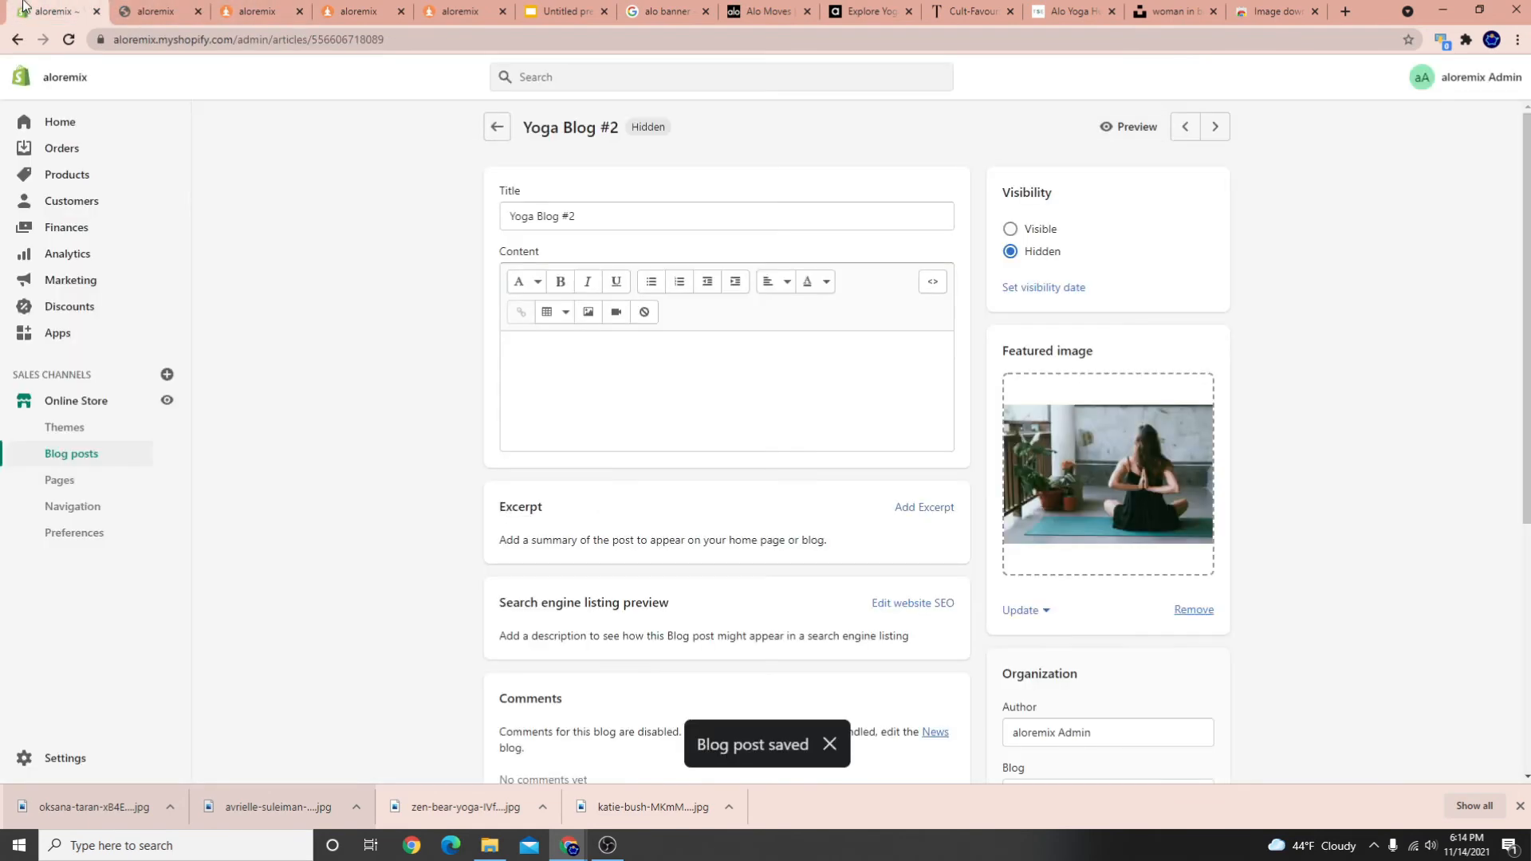
left_click(96, 402)
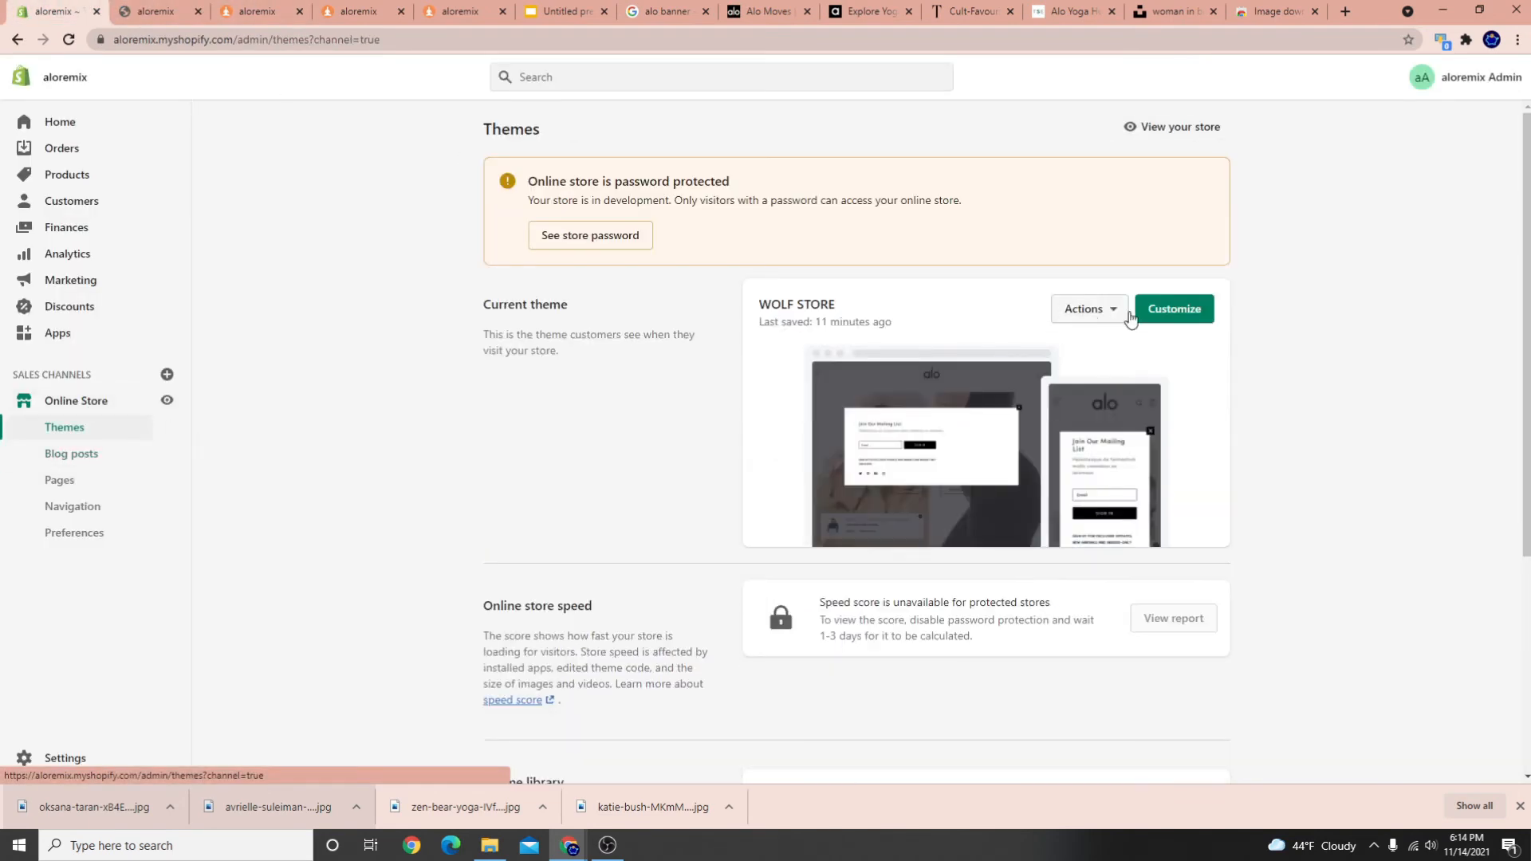
left_click(1169, 310)
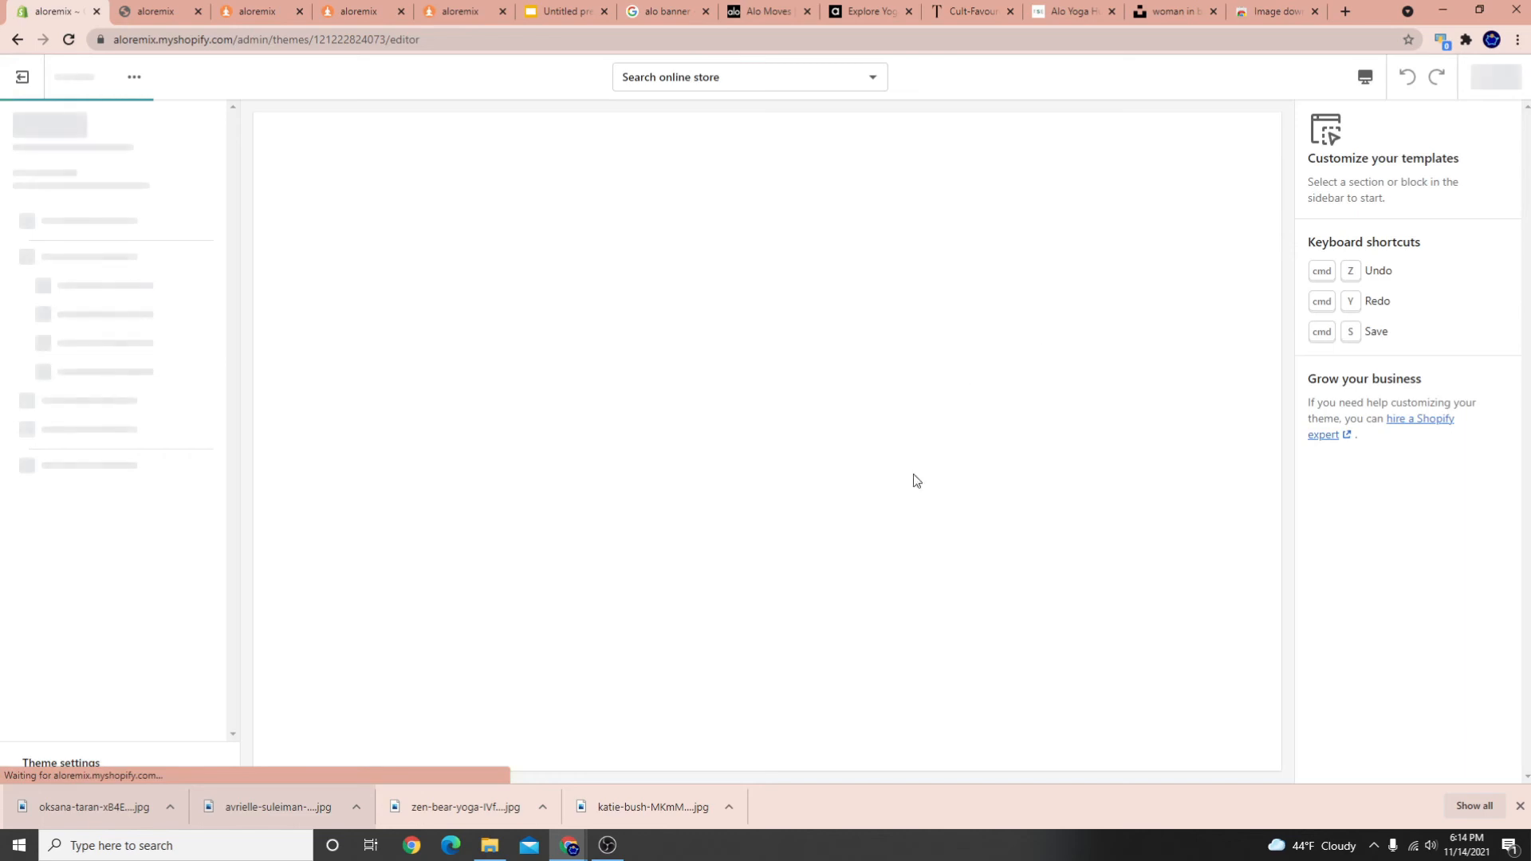
left_click(1519, 808)
scroll(1005, 758, "down", 15)
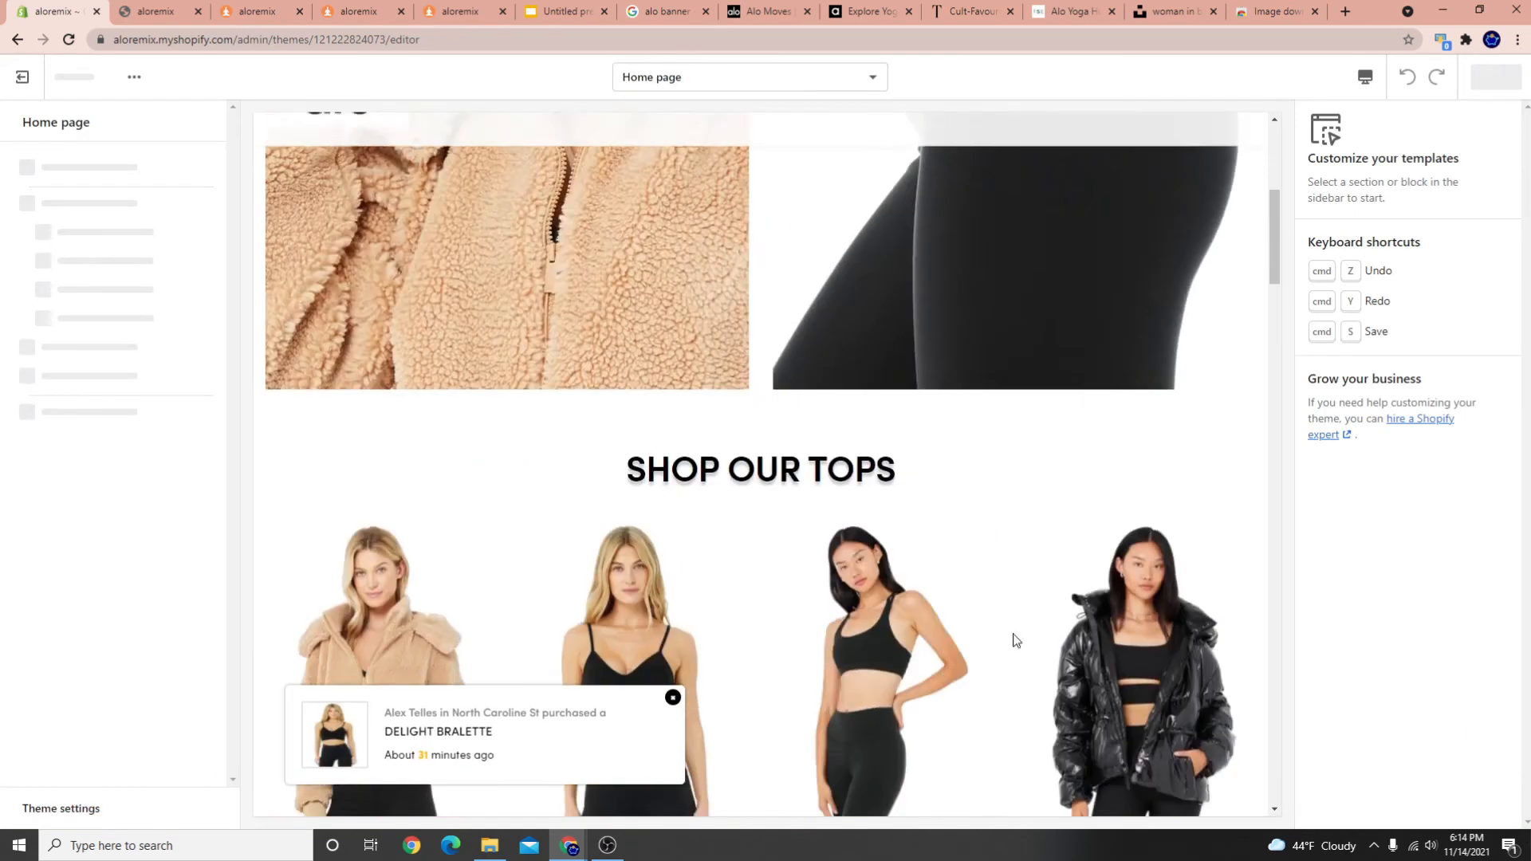
scroll(854, 415, "up", 3)
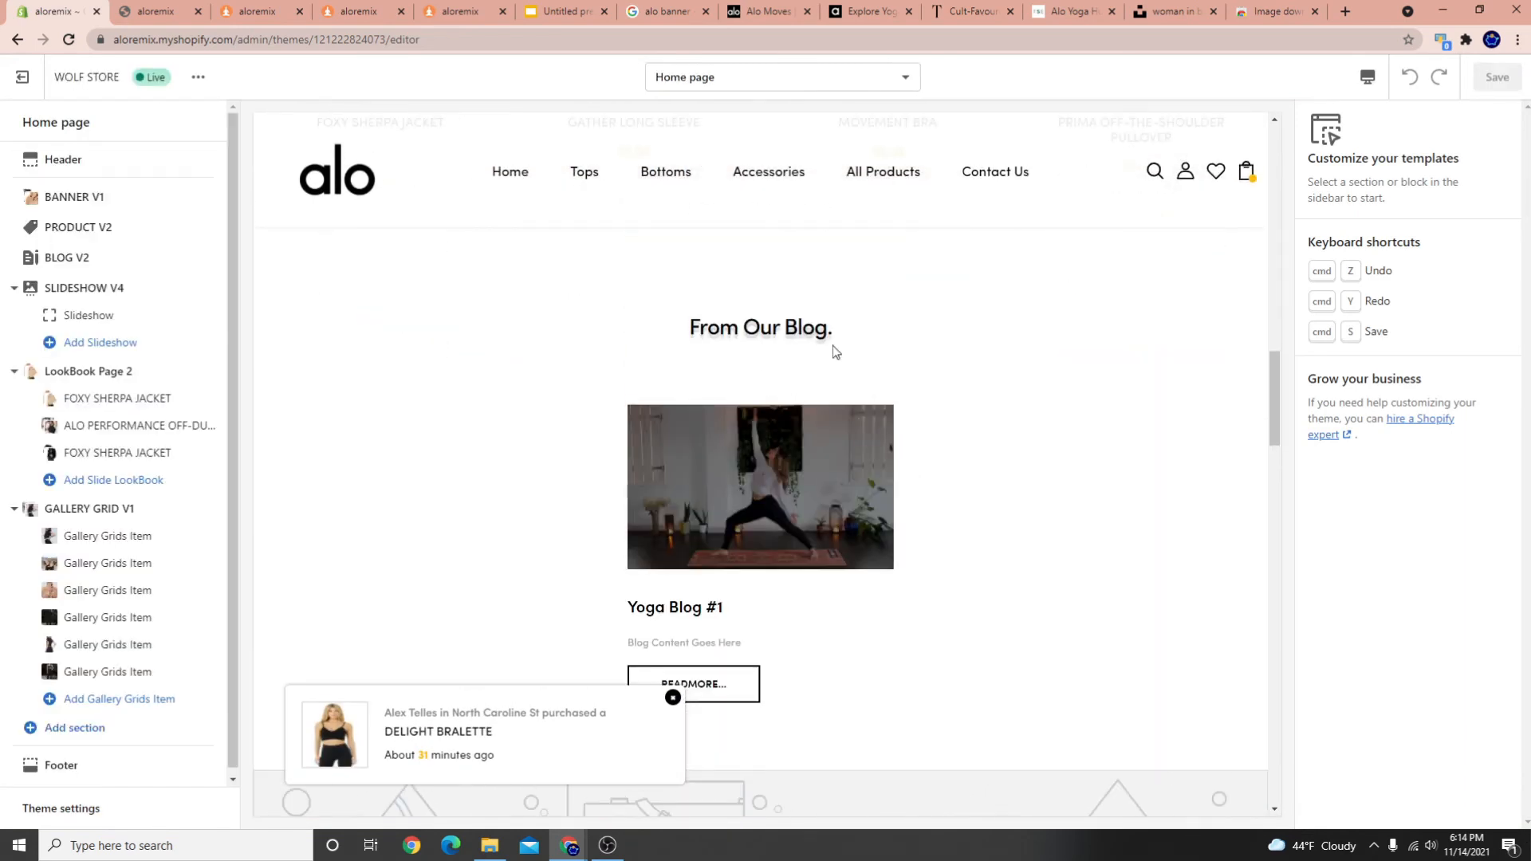
Open Yoga Blog #1 from the home page preview and look through its page
left_click(685, 498)
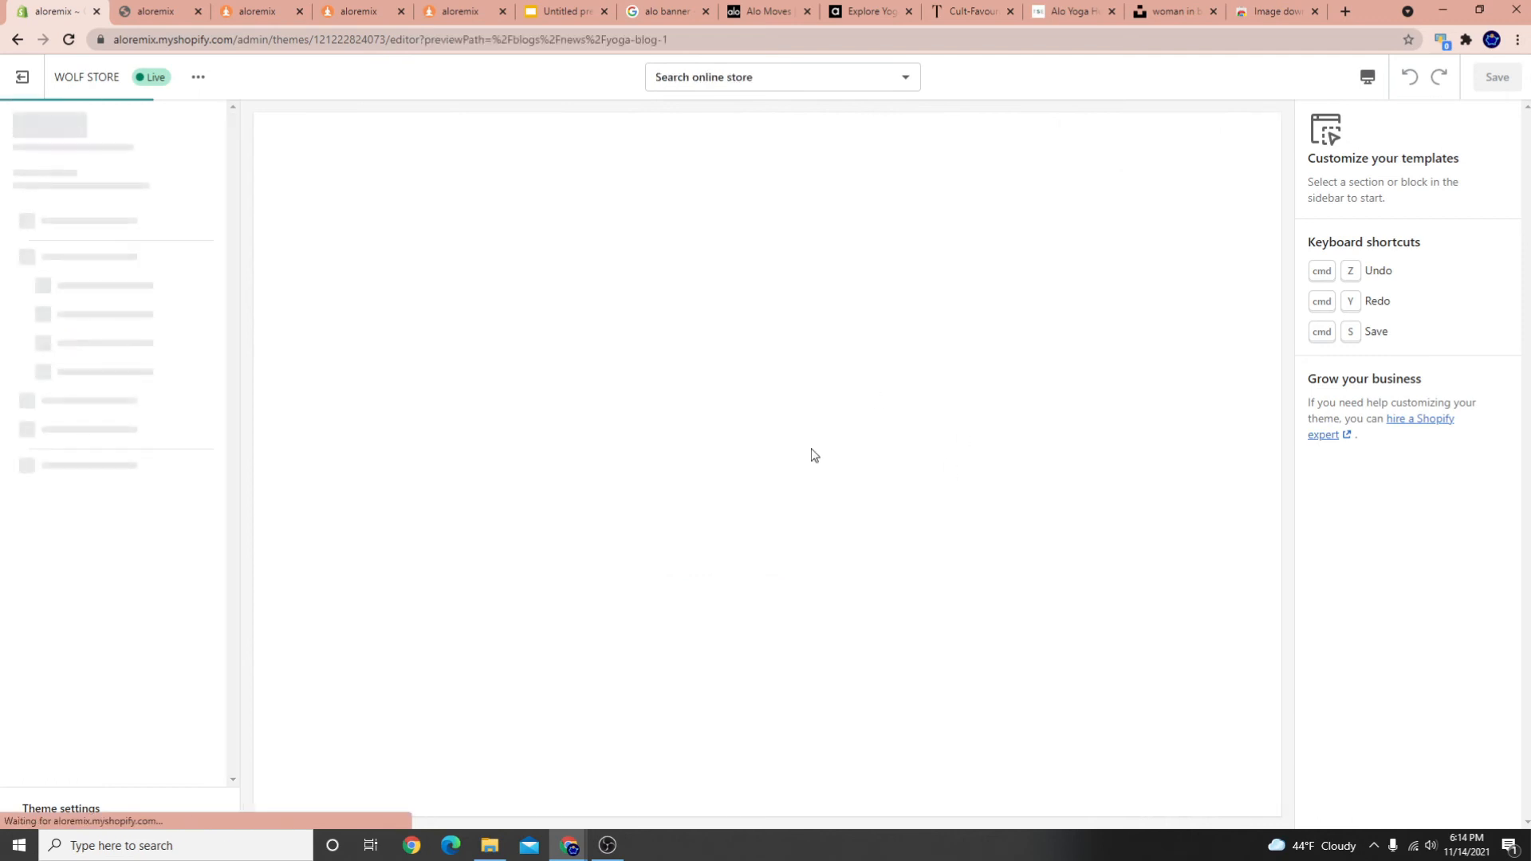
scroll(800, 471, "down", 10)
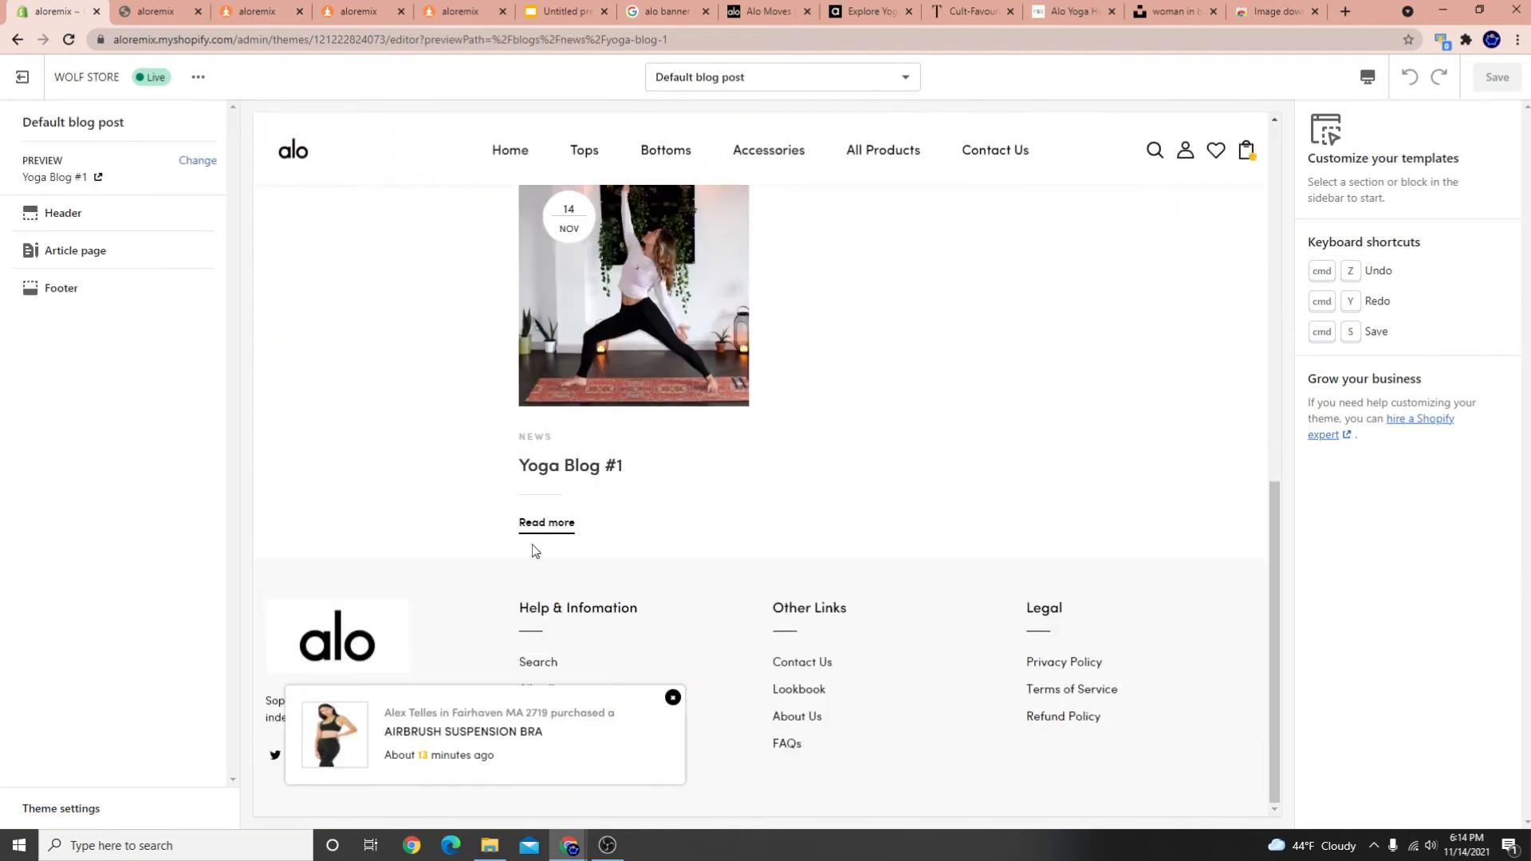
scroll(536, 550, "up", 4)
Return to the store's blog posts, set Yoga Blog #3's visibility to Visible and save it
left_click(23, 77)
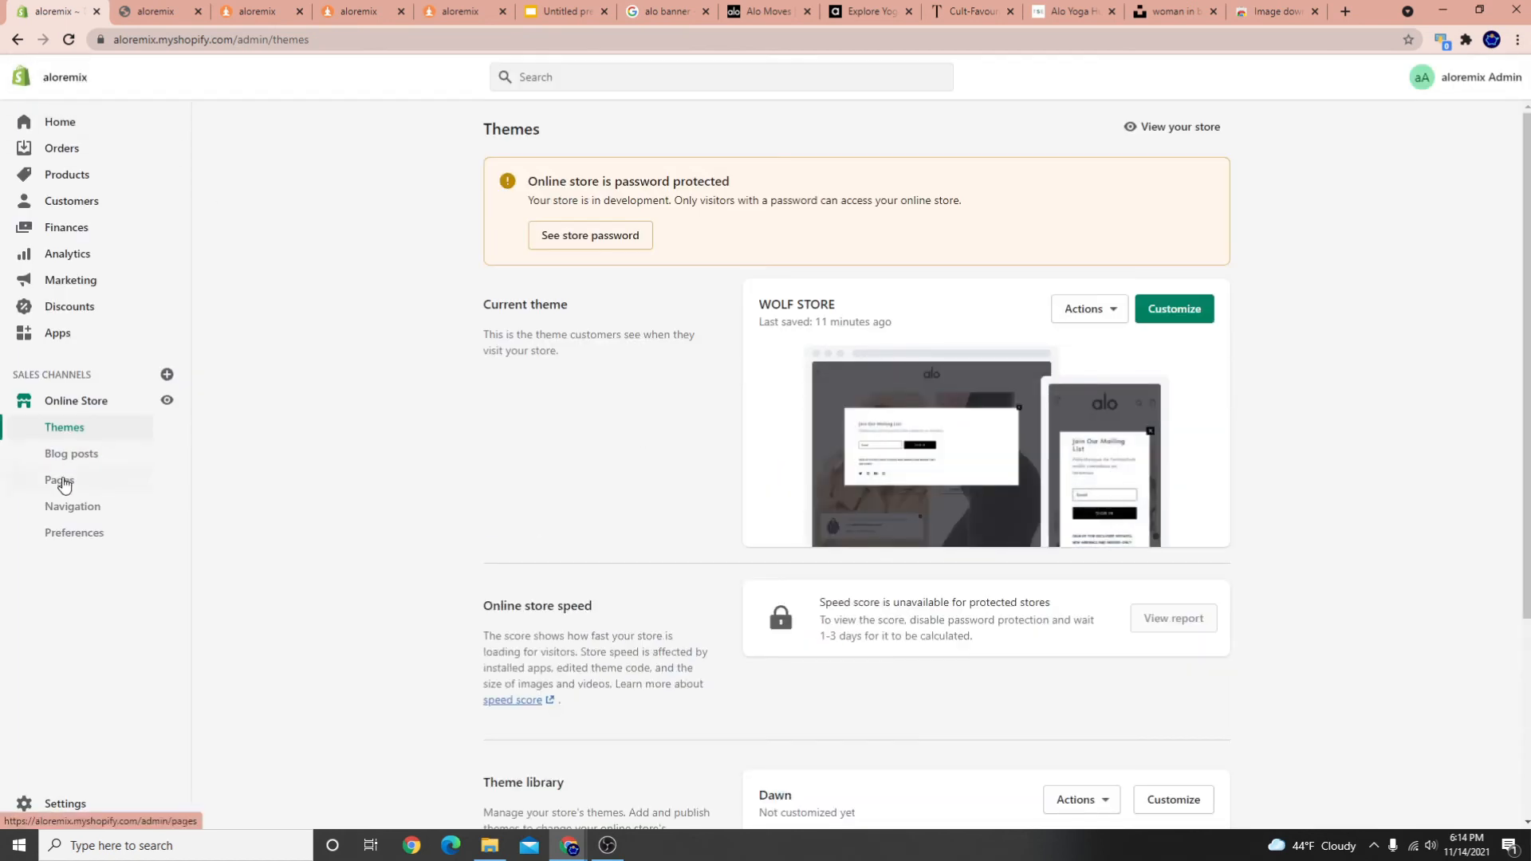
left_click(62, 453)
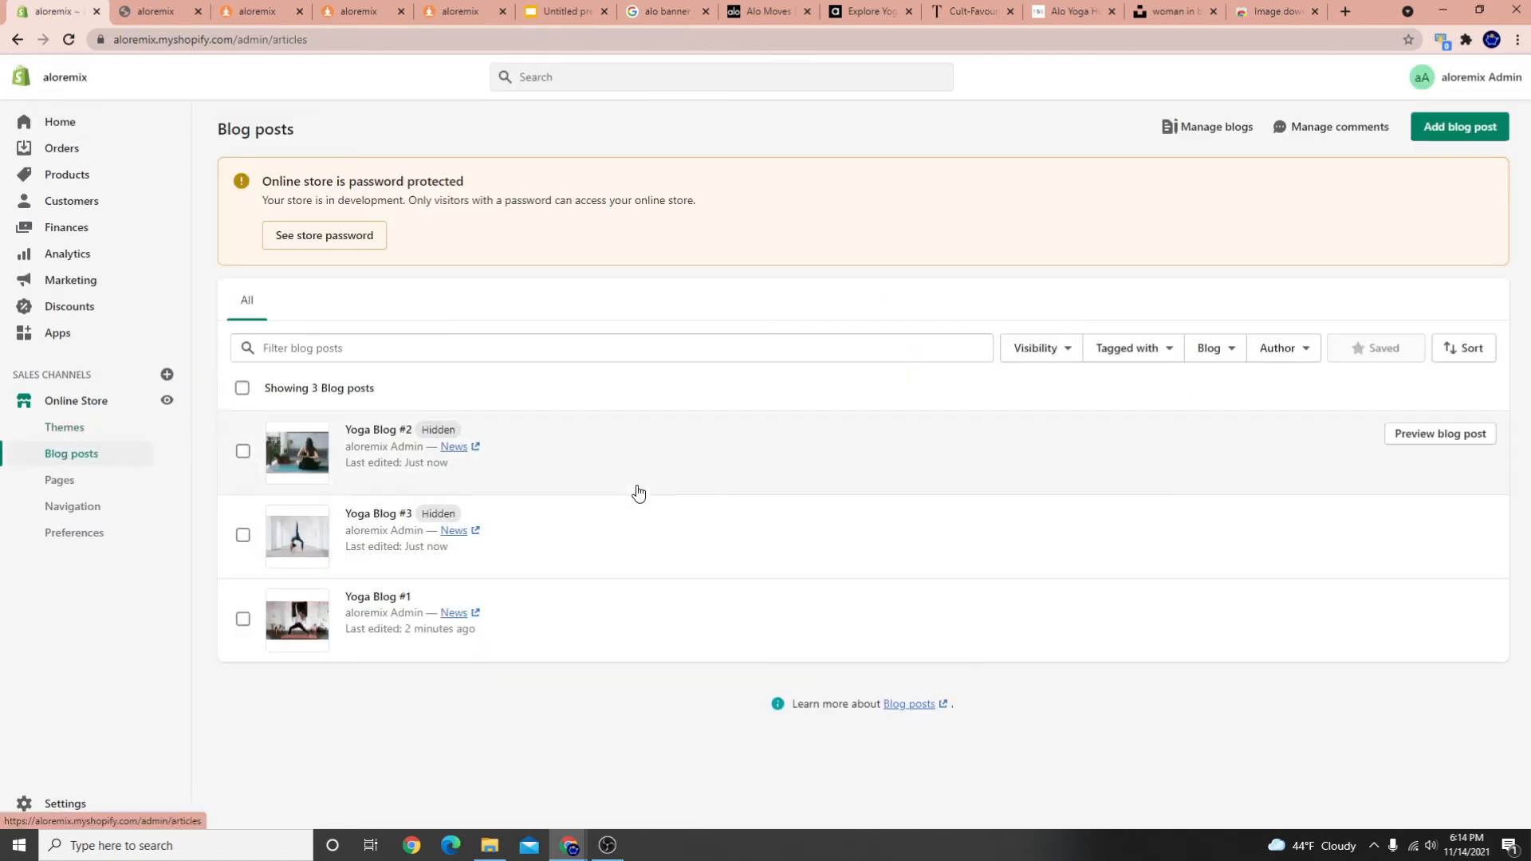
left_click(339, 550)
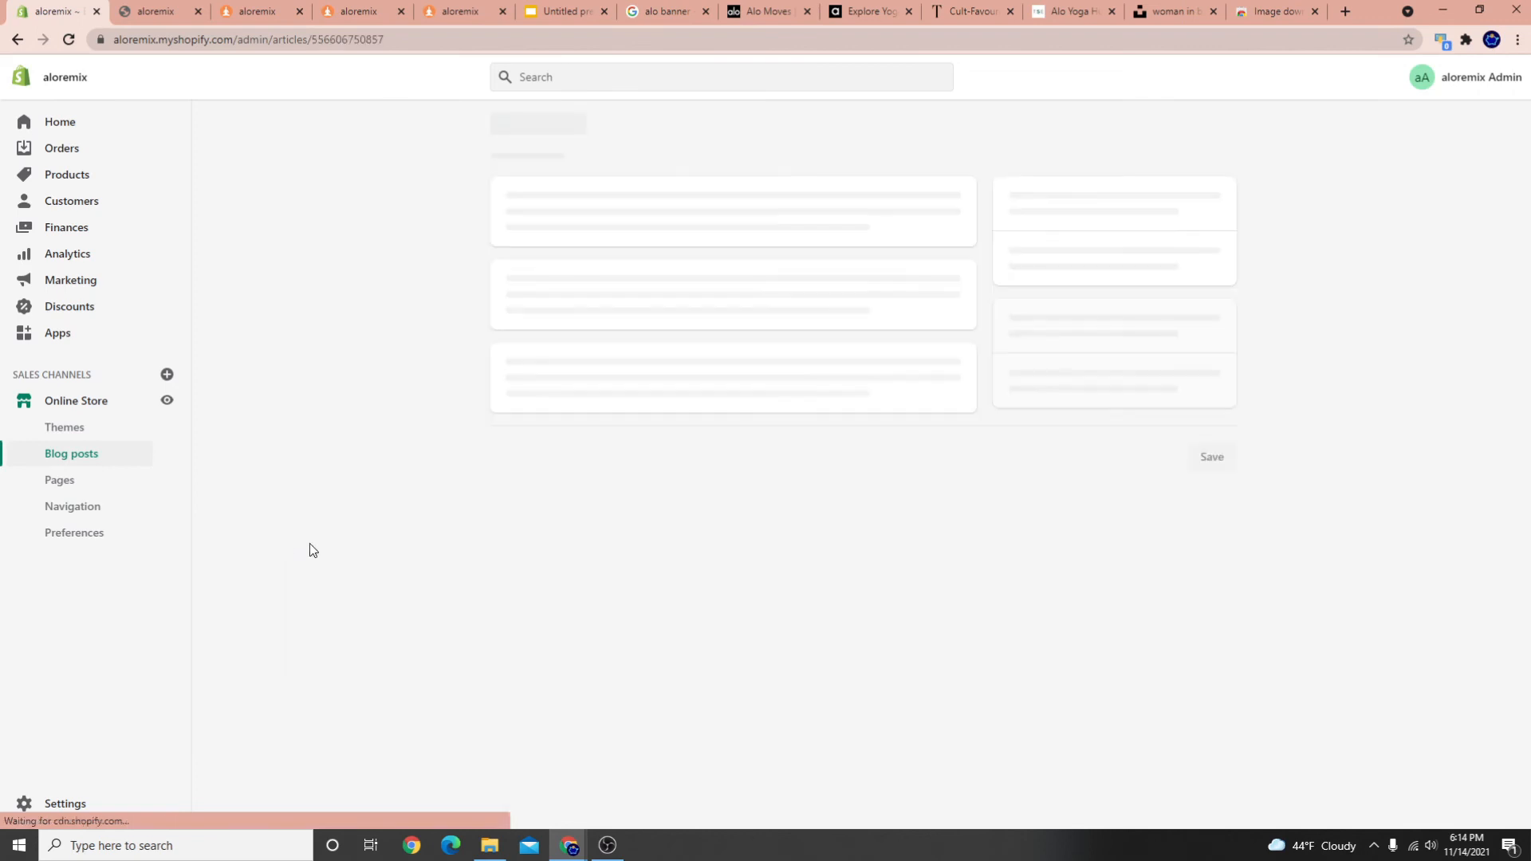
left_click(1036, 230)
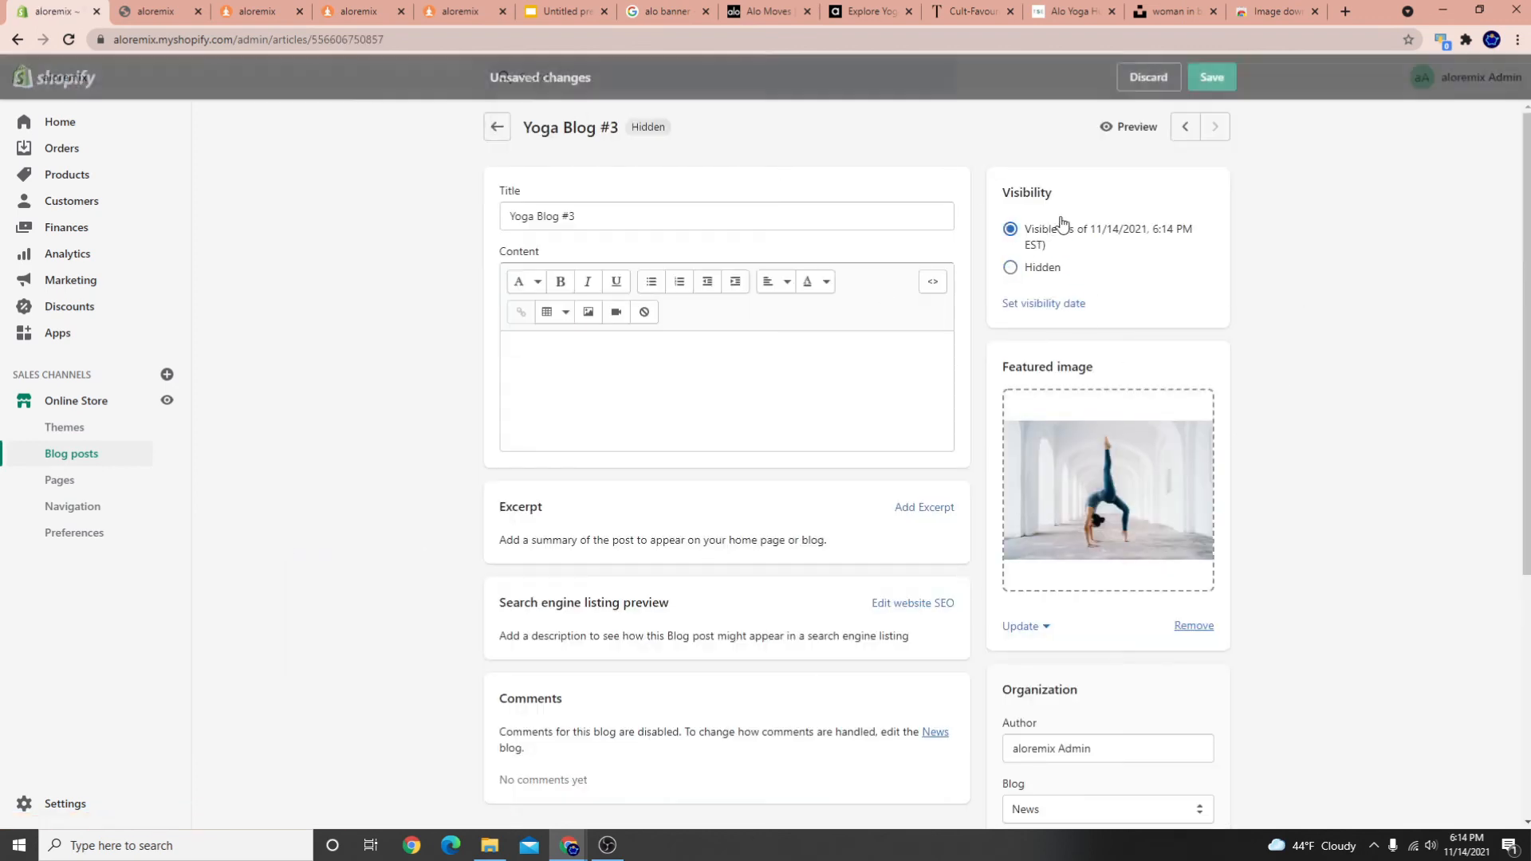
left_click(1211, 76)
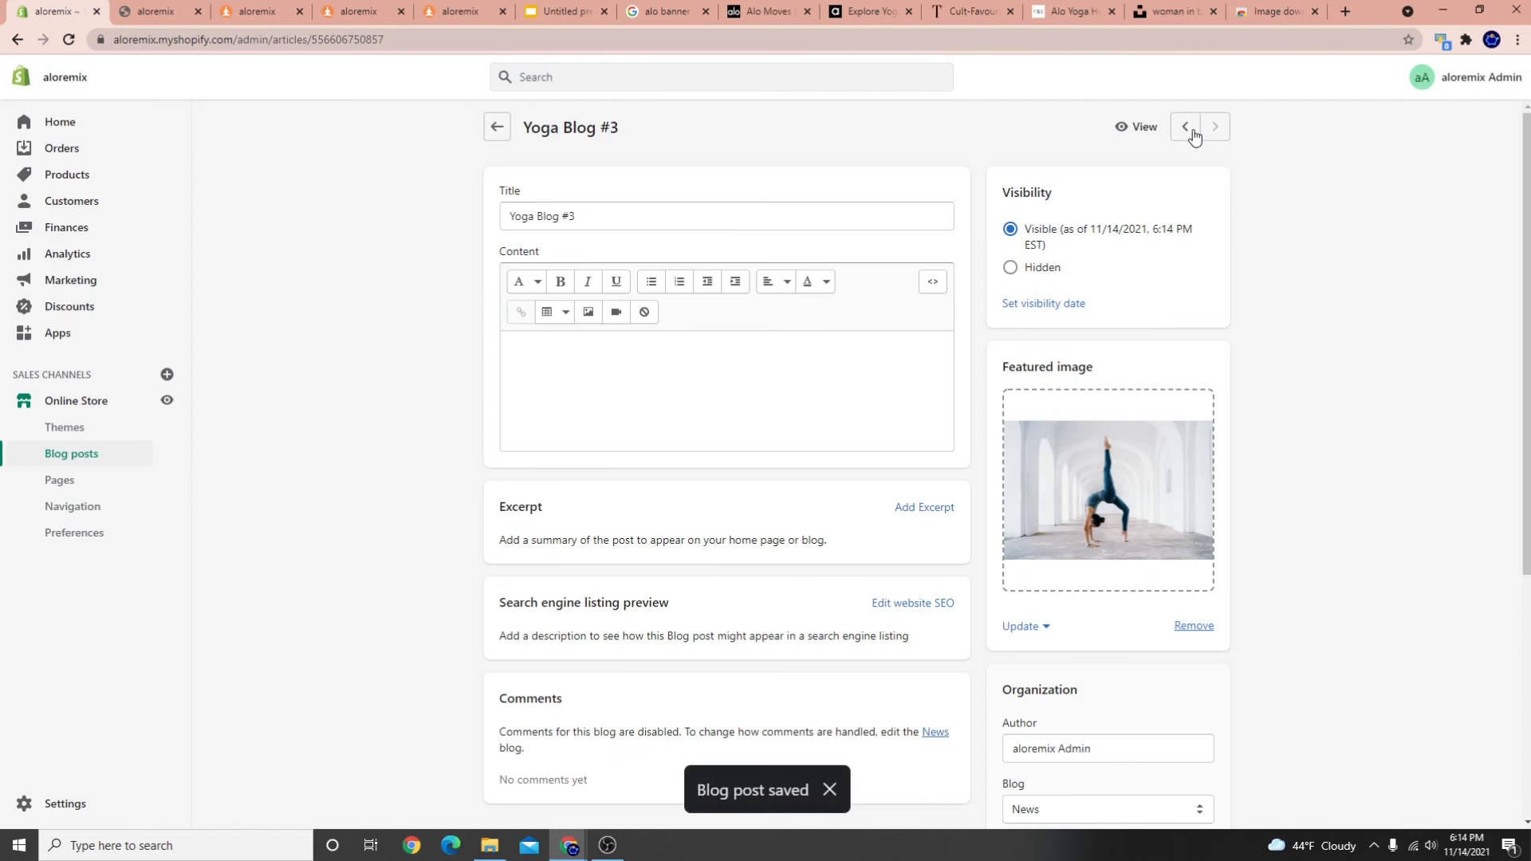
Set Yoga Blog #2's visibility to Visible and save the post
left_click(1186, 127)
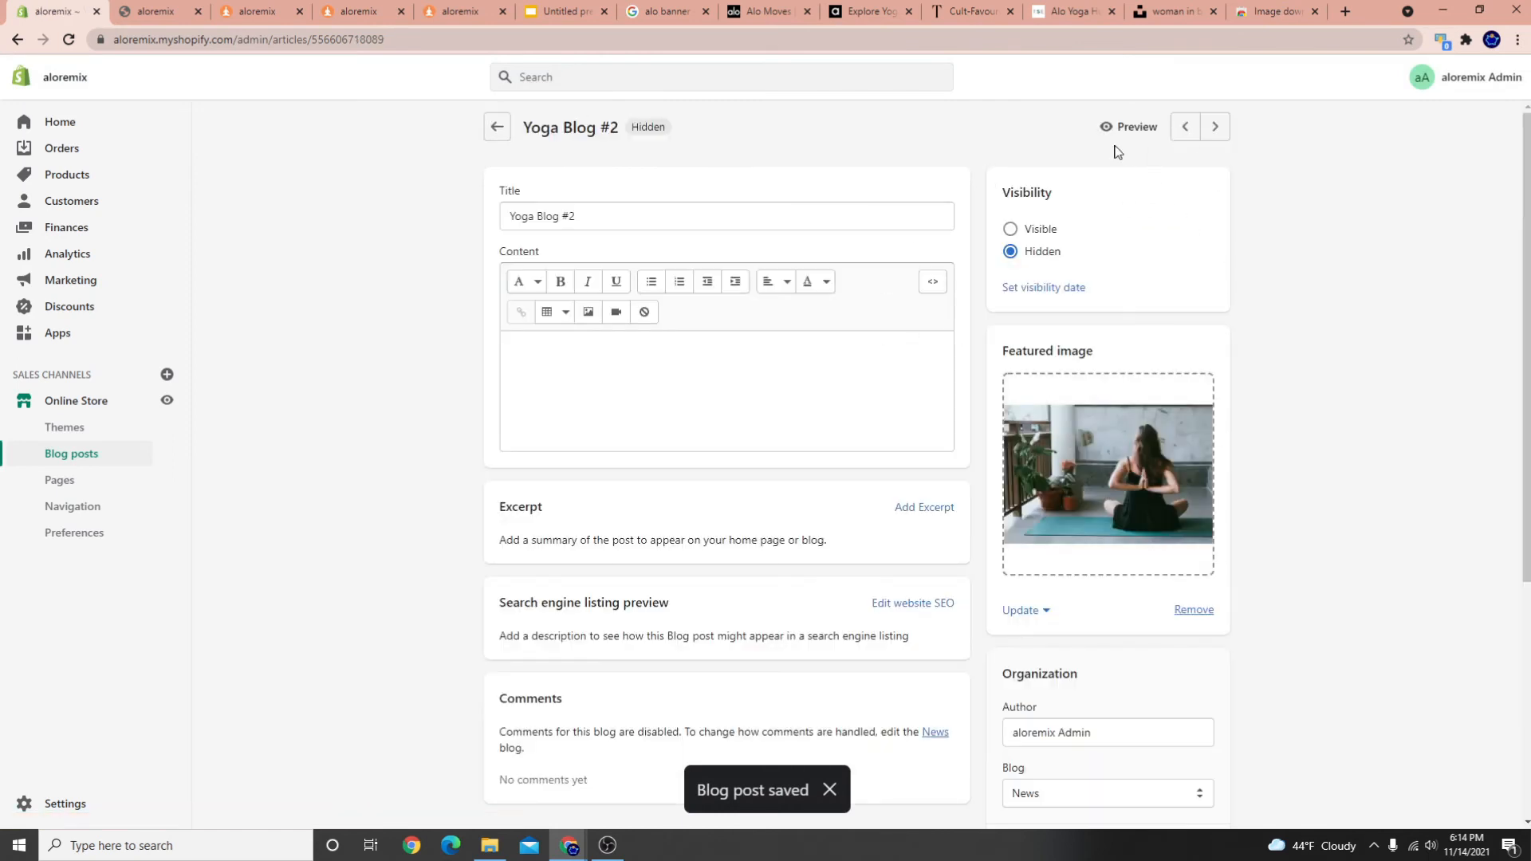
left_click(1032, 229)
left_click(1218, 78)
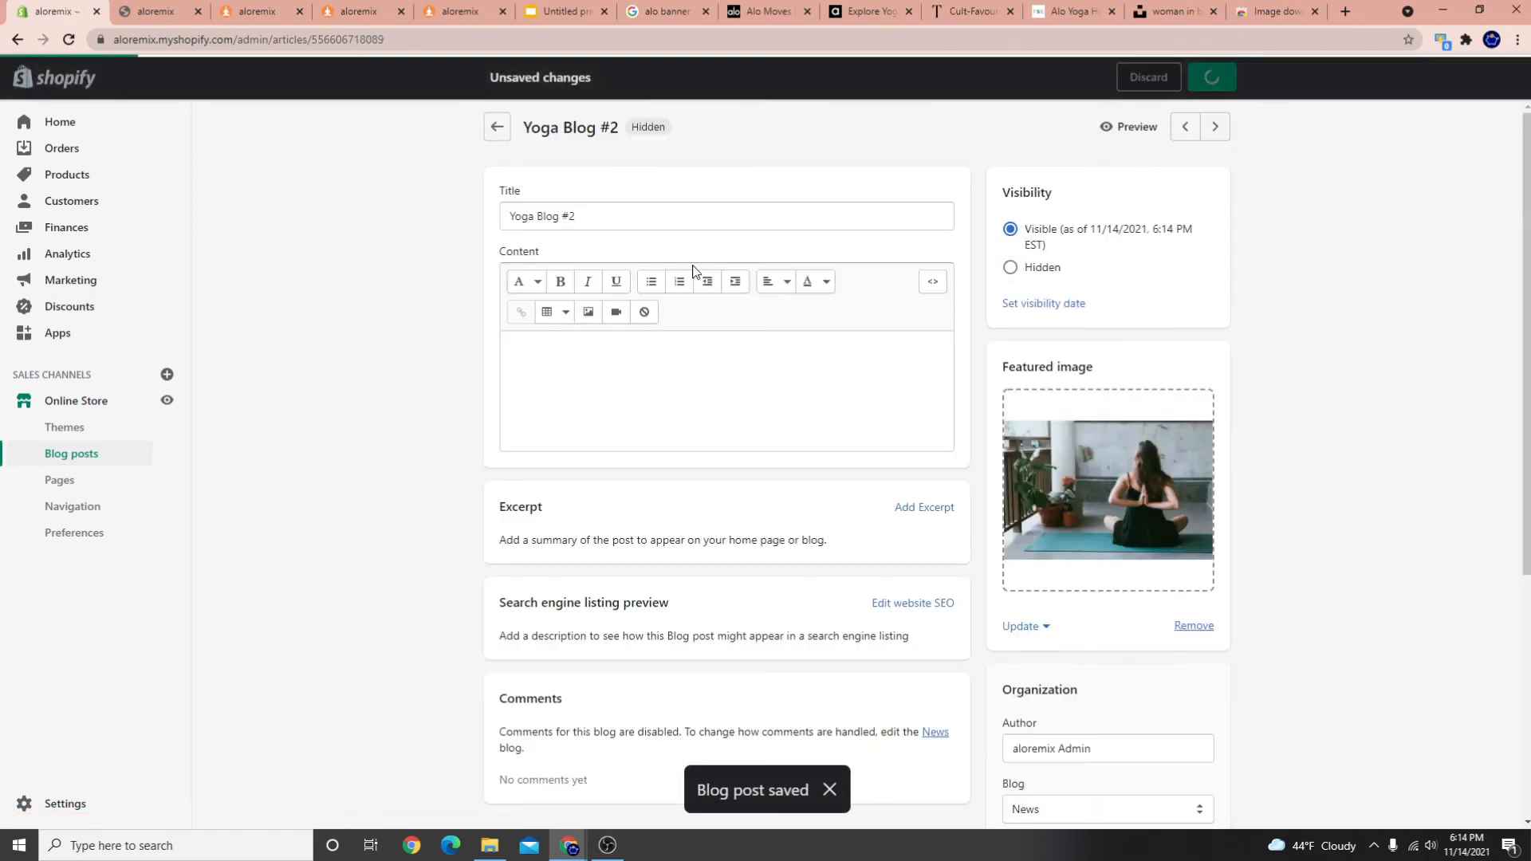
Reopen the WOLF STORE theme editor and review the blog posts under From Our Blog on the home page
left_click(21, 399)
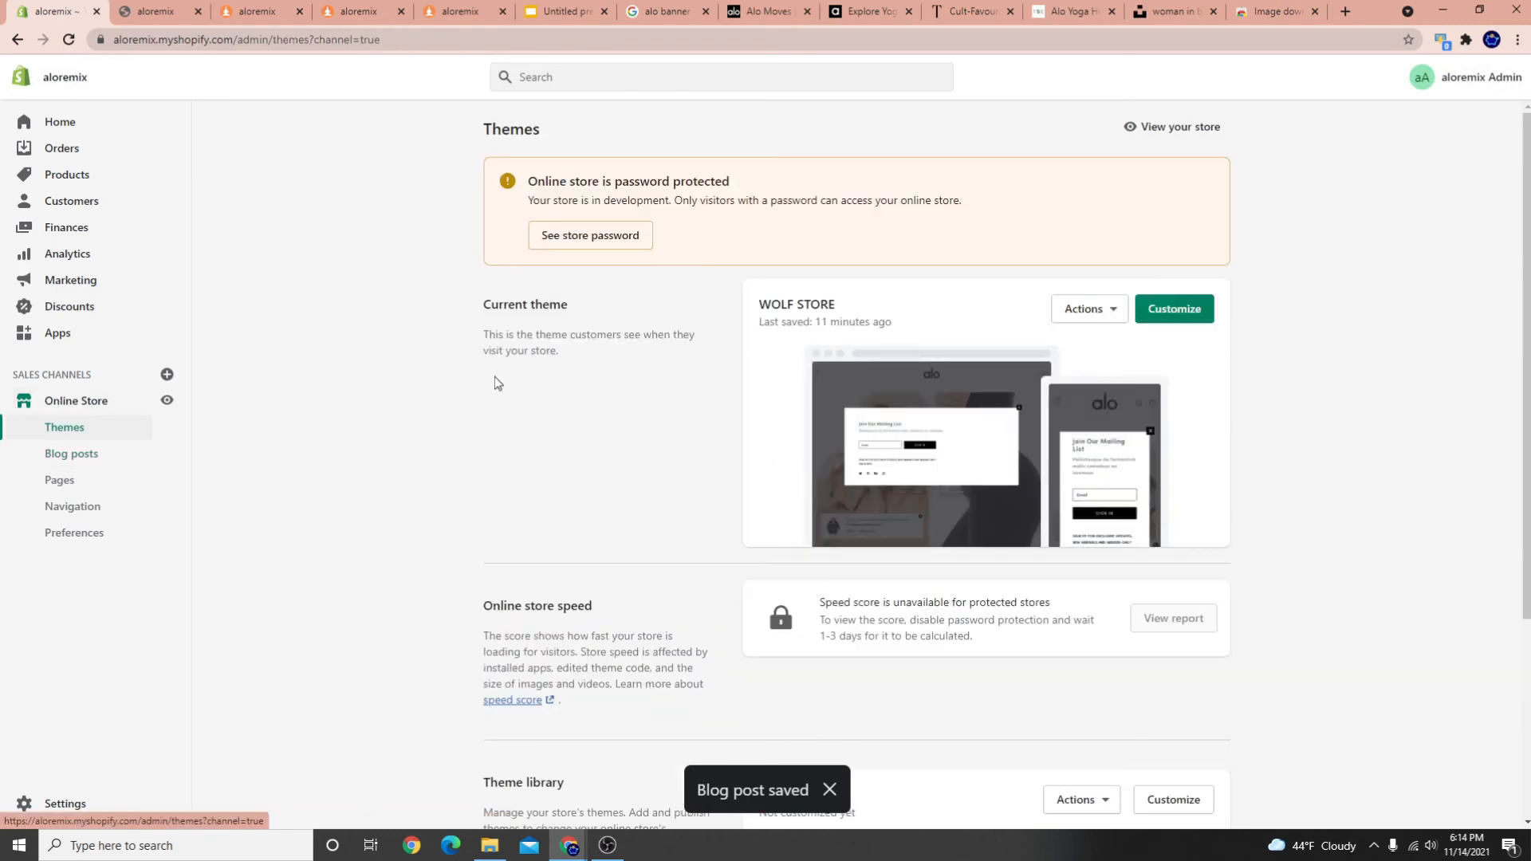
left_click(1174, 309)
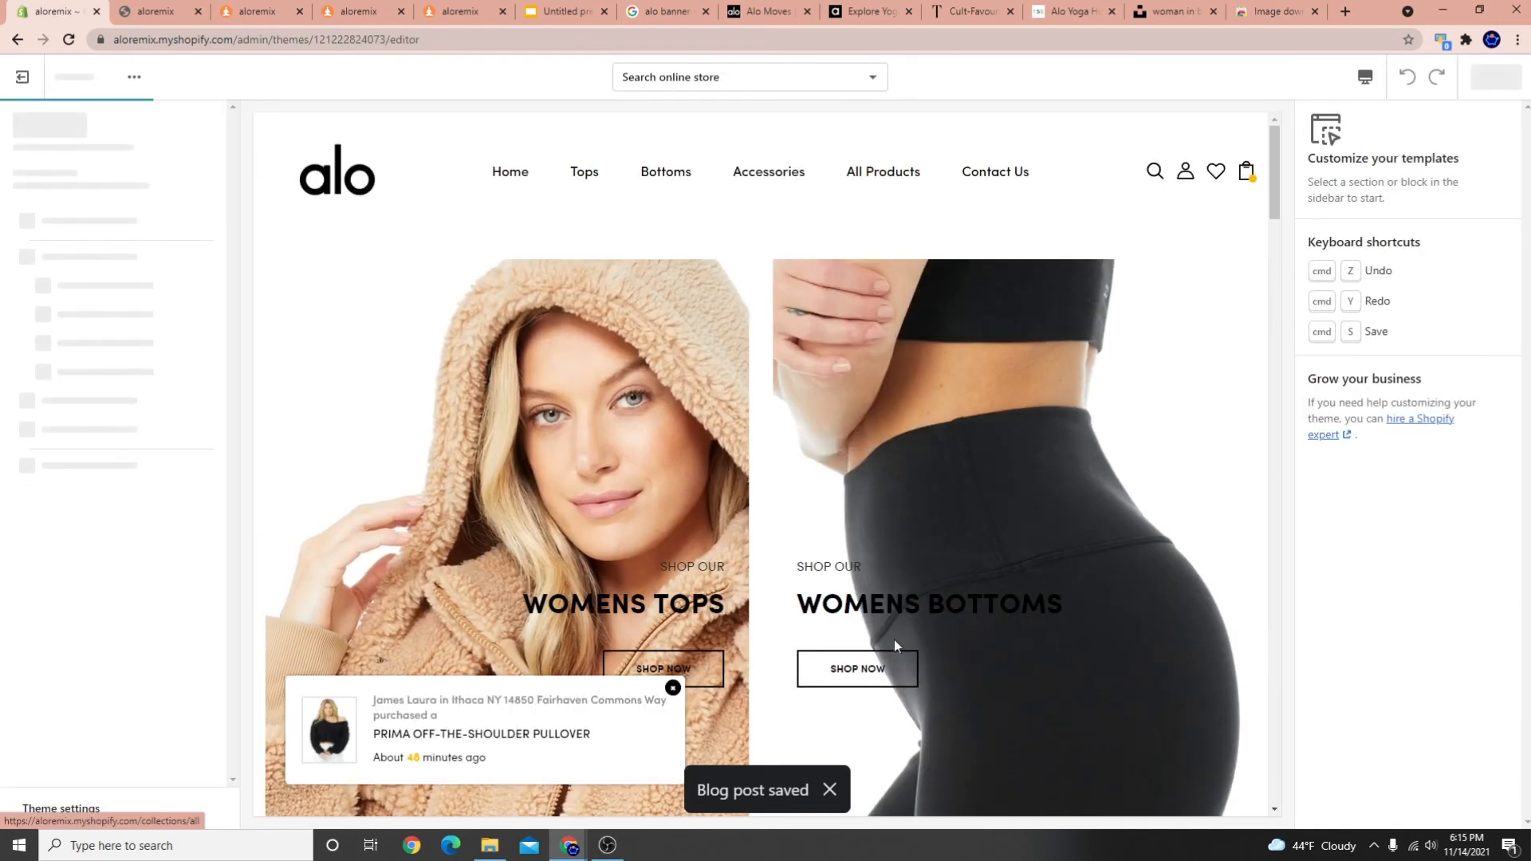
scroll(359, 536, "down", 15)
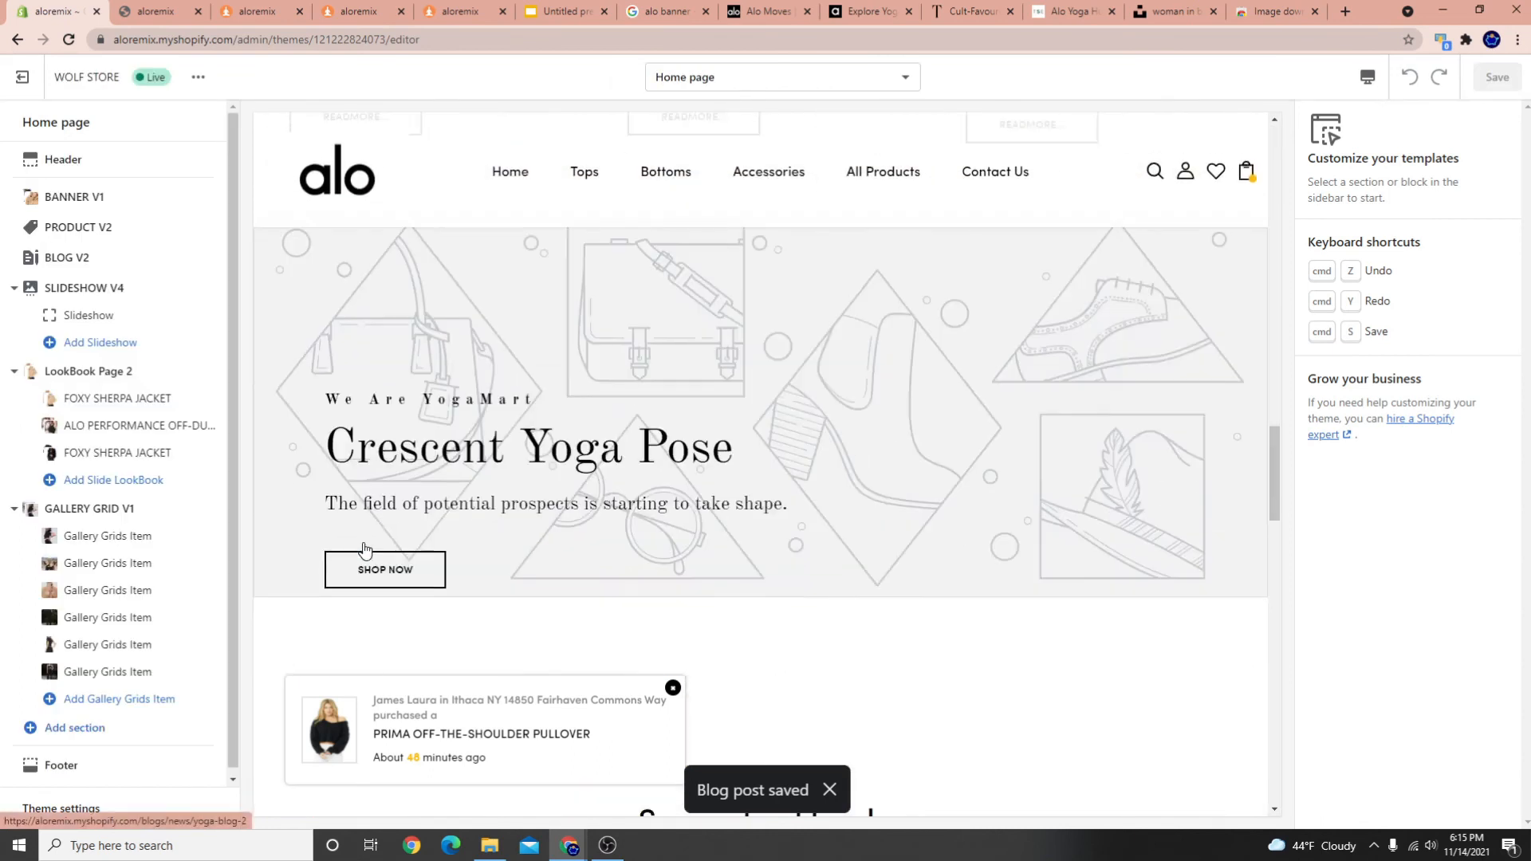
scroll(721, 529, "up", 5)
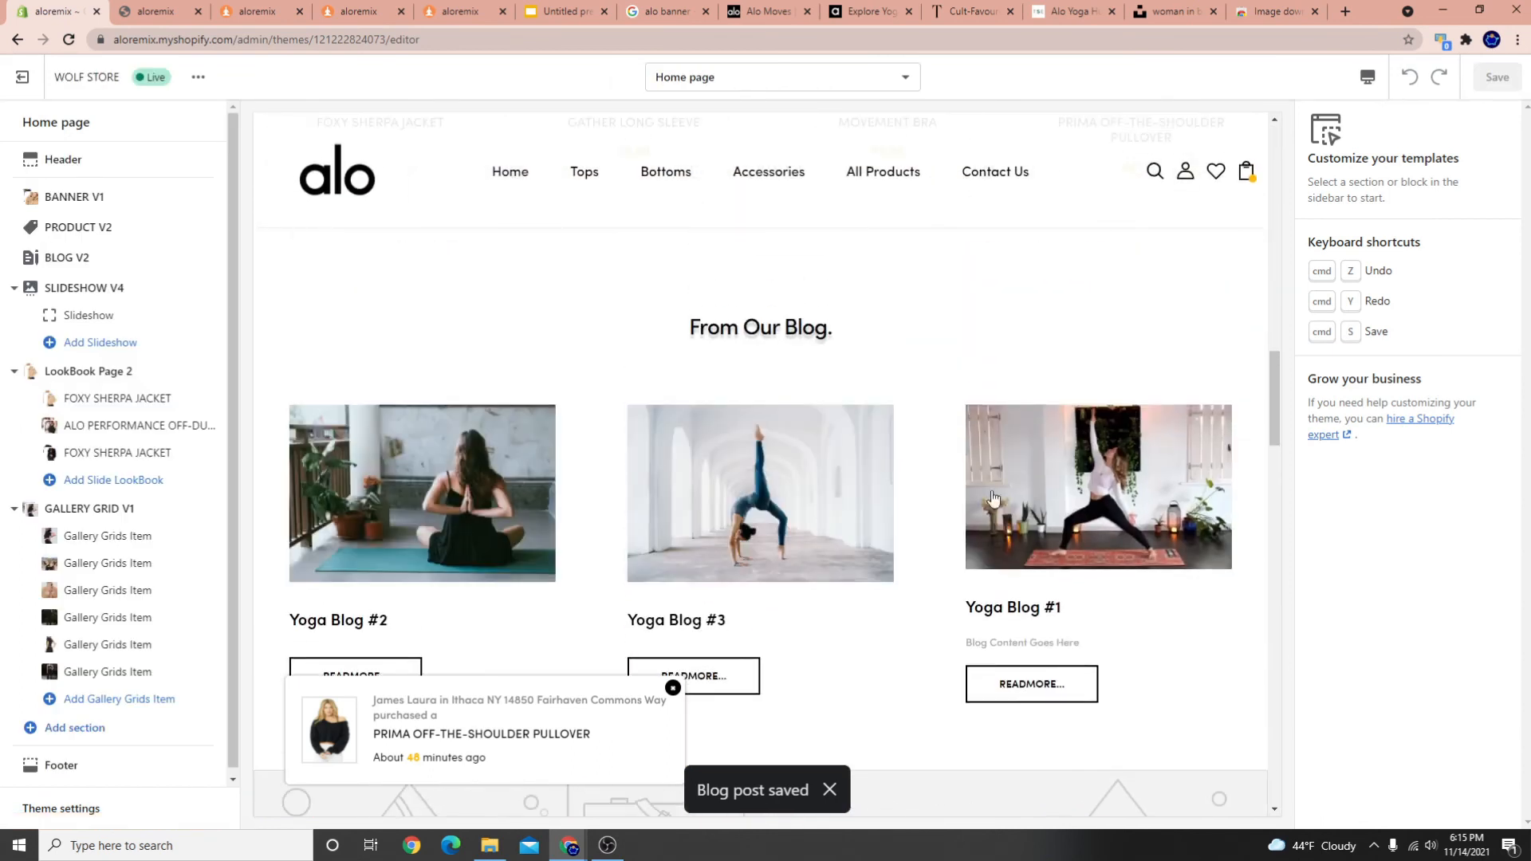
scroll(1101, 598, "down", 1)
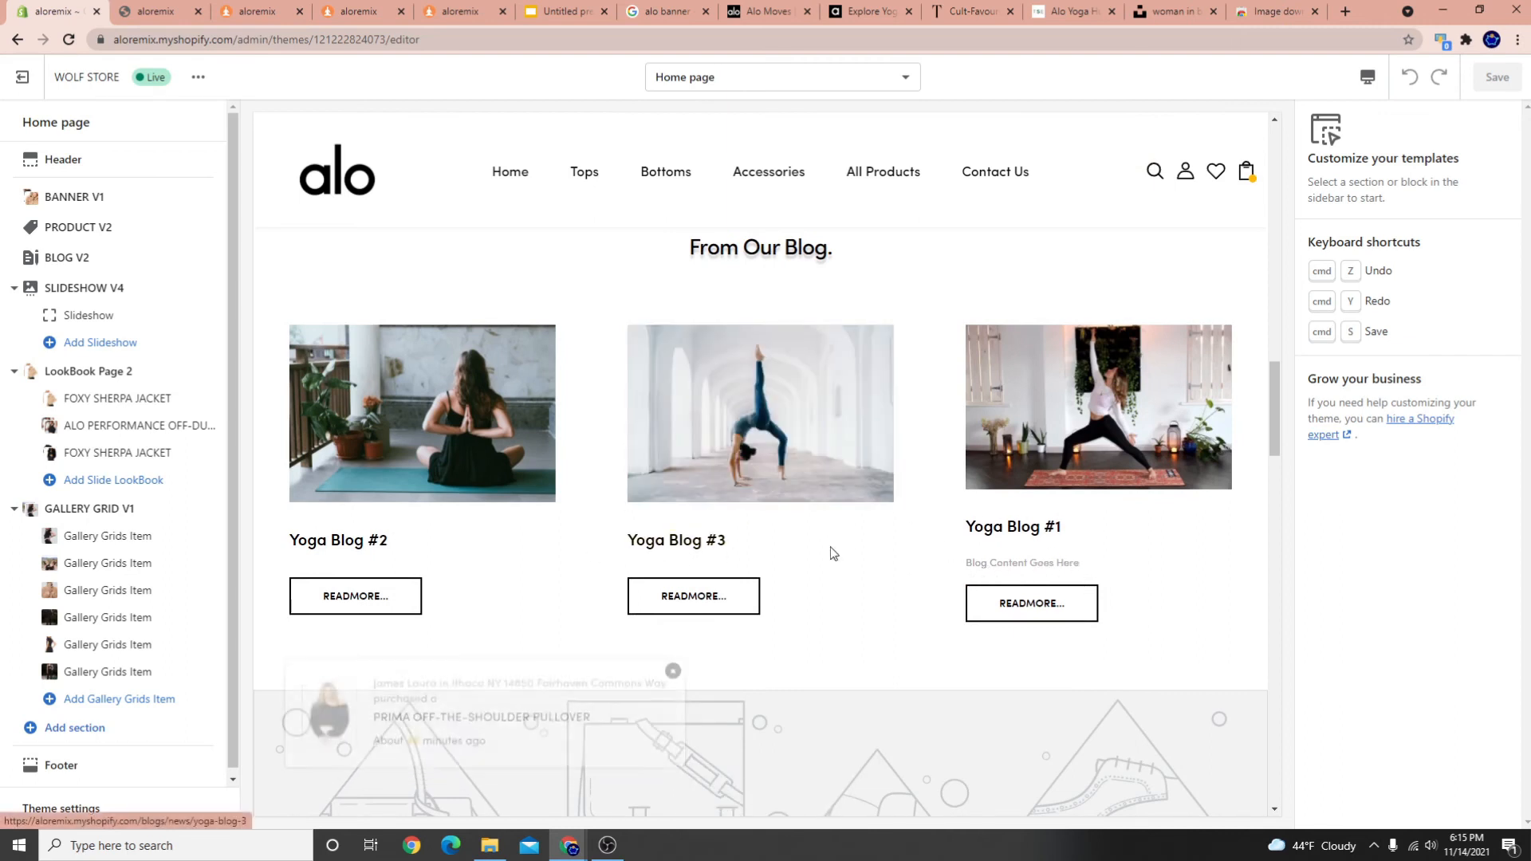
Open Yoga Blog #3 from the From Our Blog section and inspect its post page
left_click(821, 428)
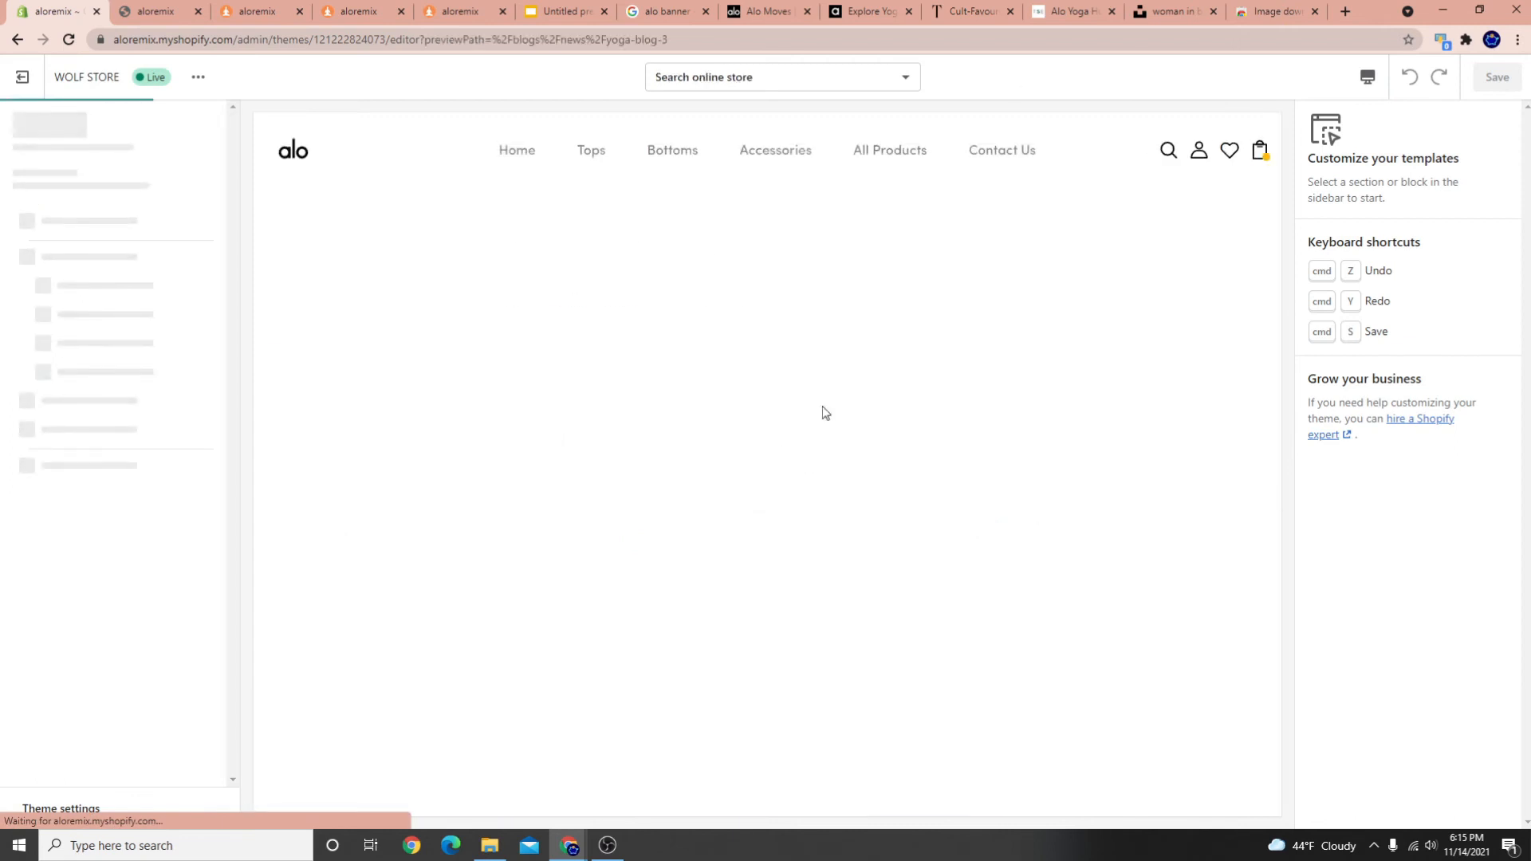
scroll(533, 263, "down", 4)
scroll(532, 263, "up", 4)
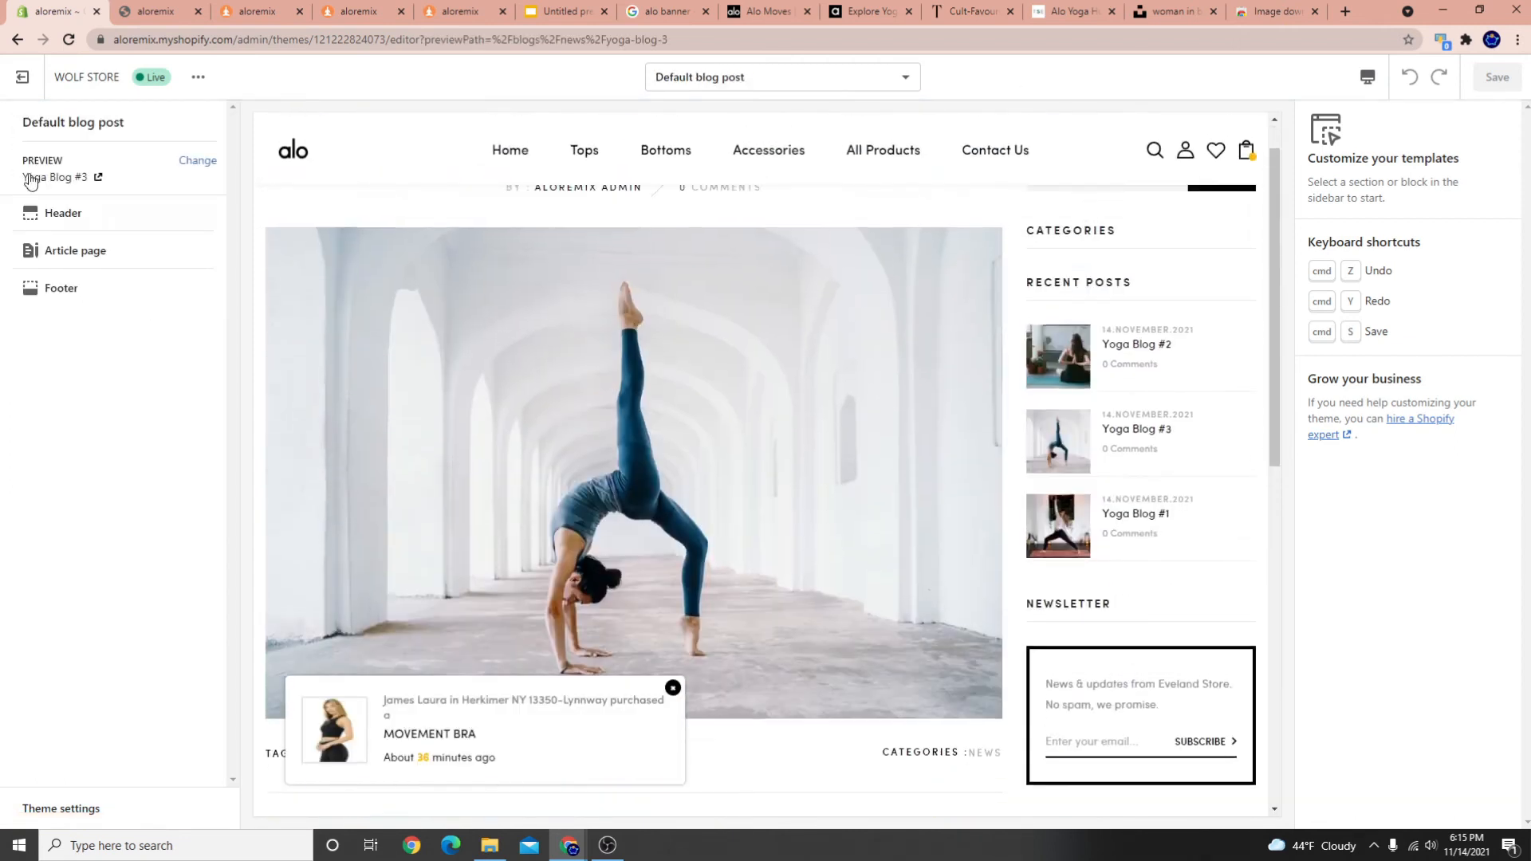
left_click(607, 845)
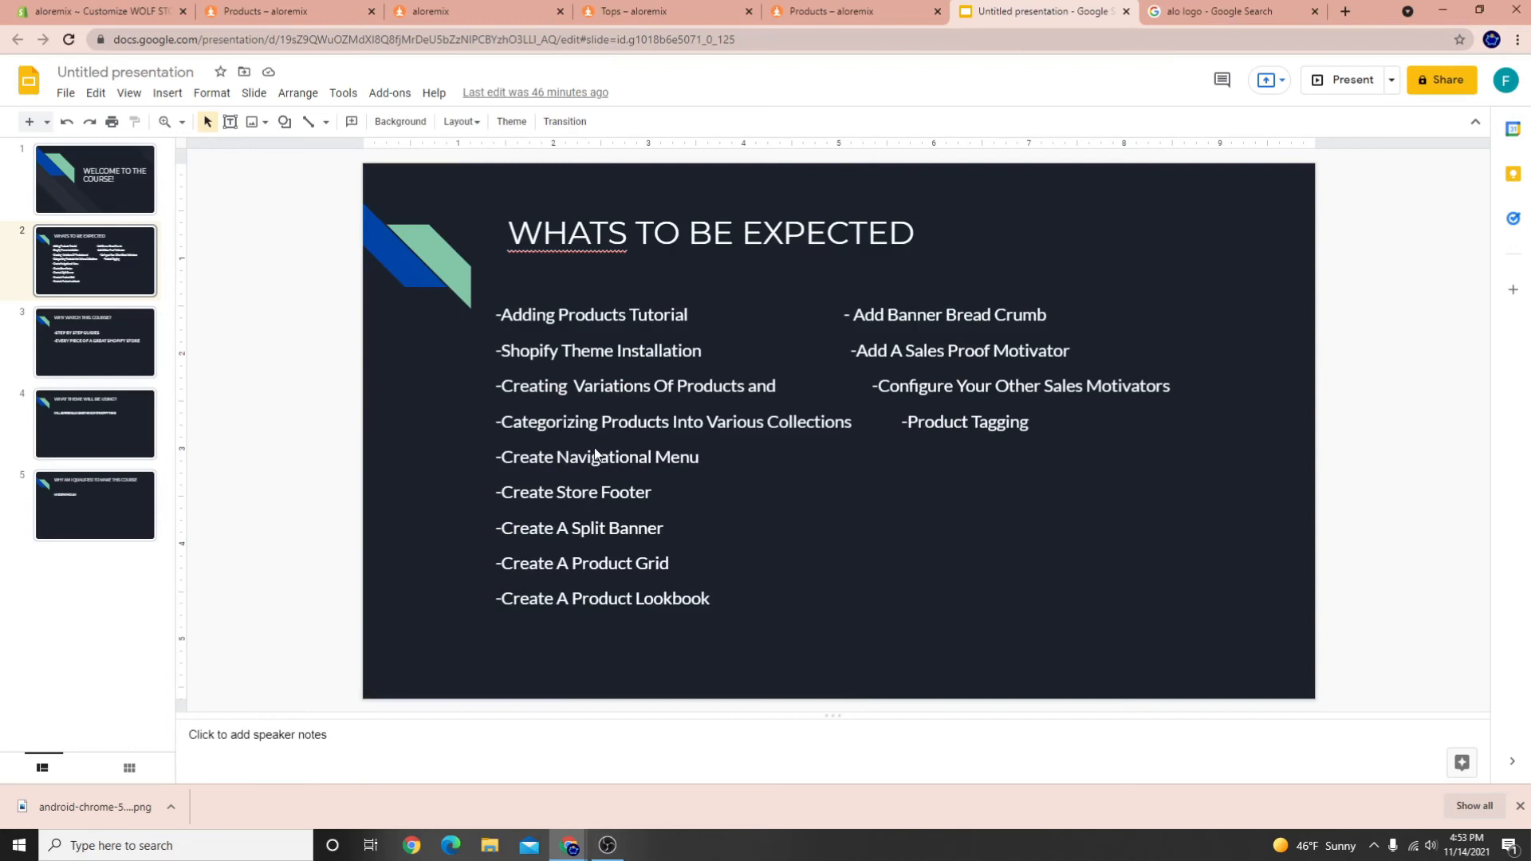
Check the Create Store Footer topic on the course outline slide and switch to the Shopify theme editor
left_click(540, 493)
left_click(493, 492)
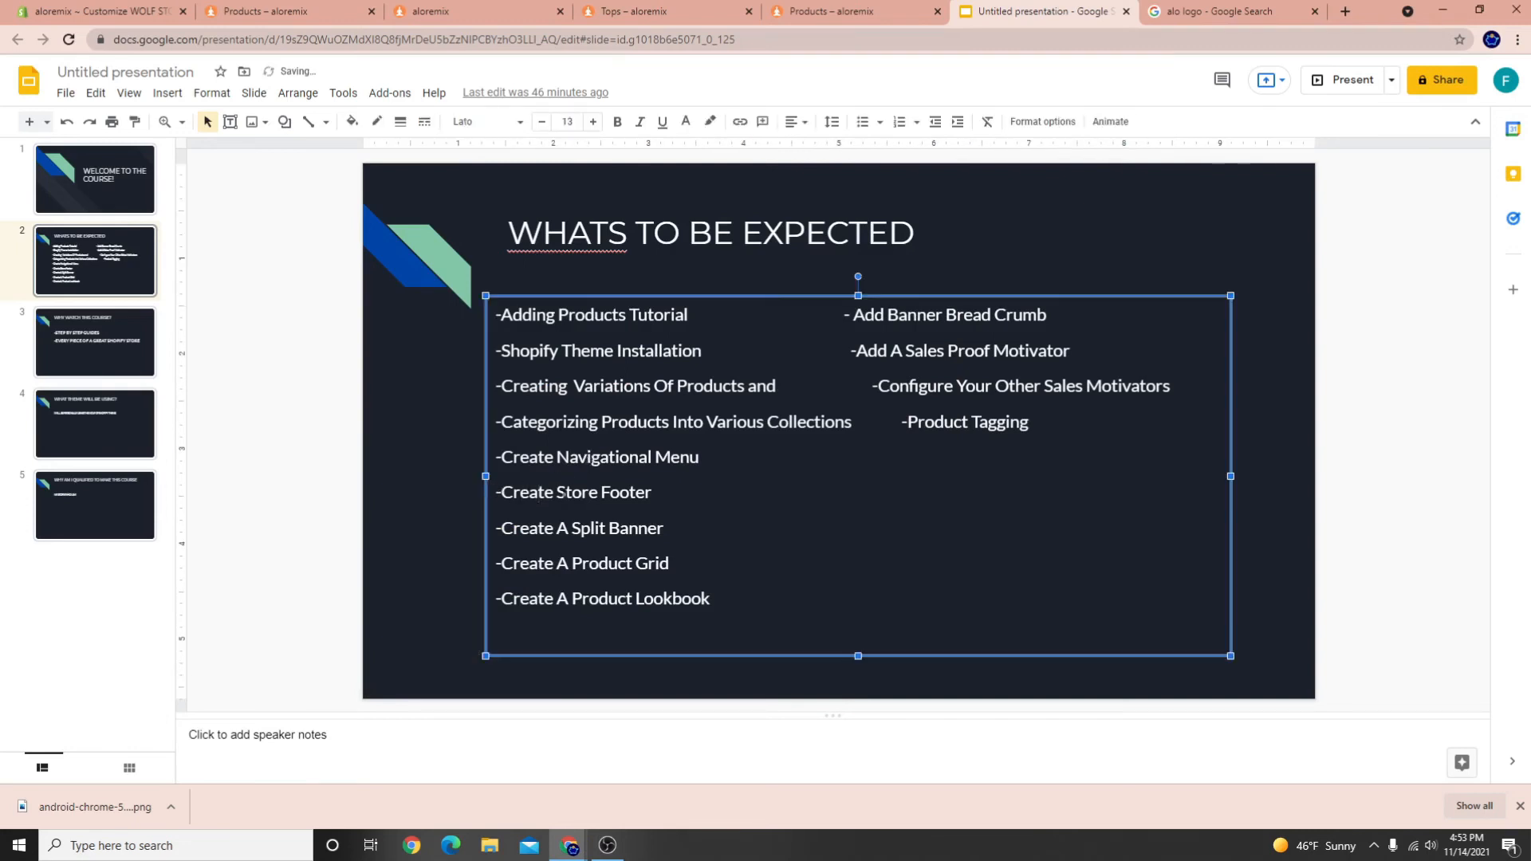
left_click(127, 11)
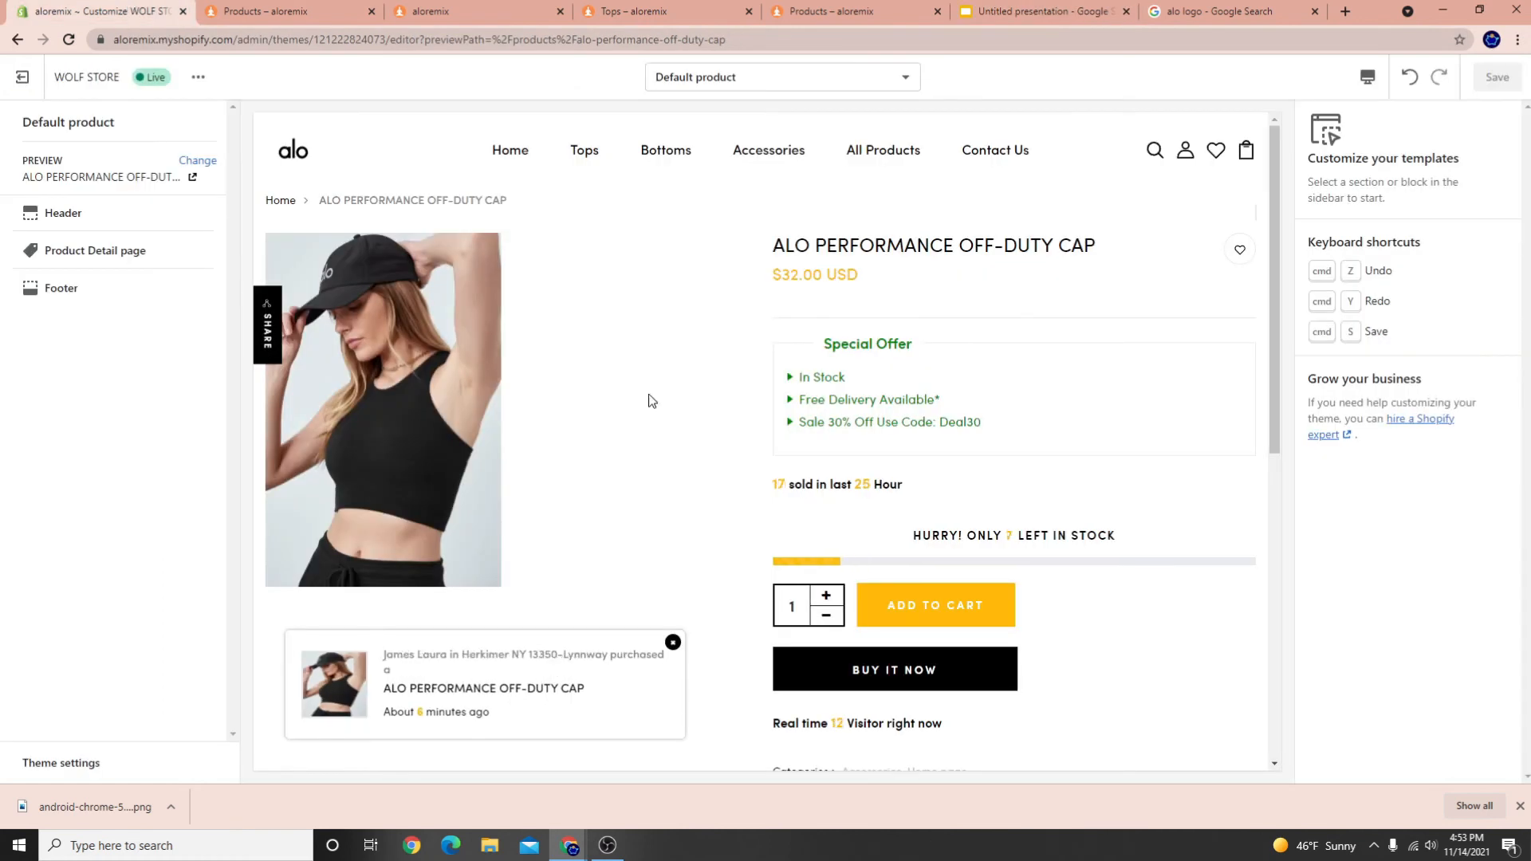
Examine the footer columns on the Alo Performance Off-Duty Cap product page and dismiss the sales notification covering them
scroll(475, 542, "down", 10)
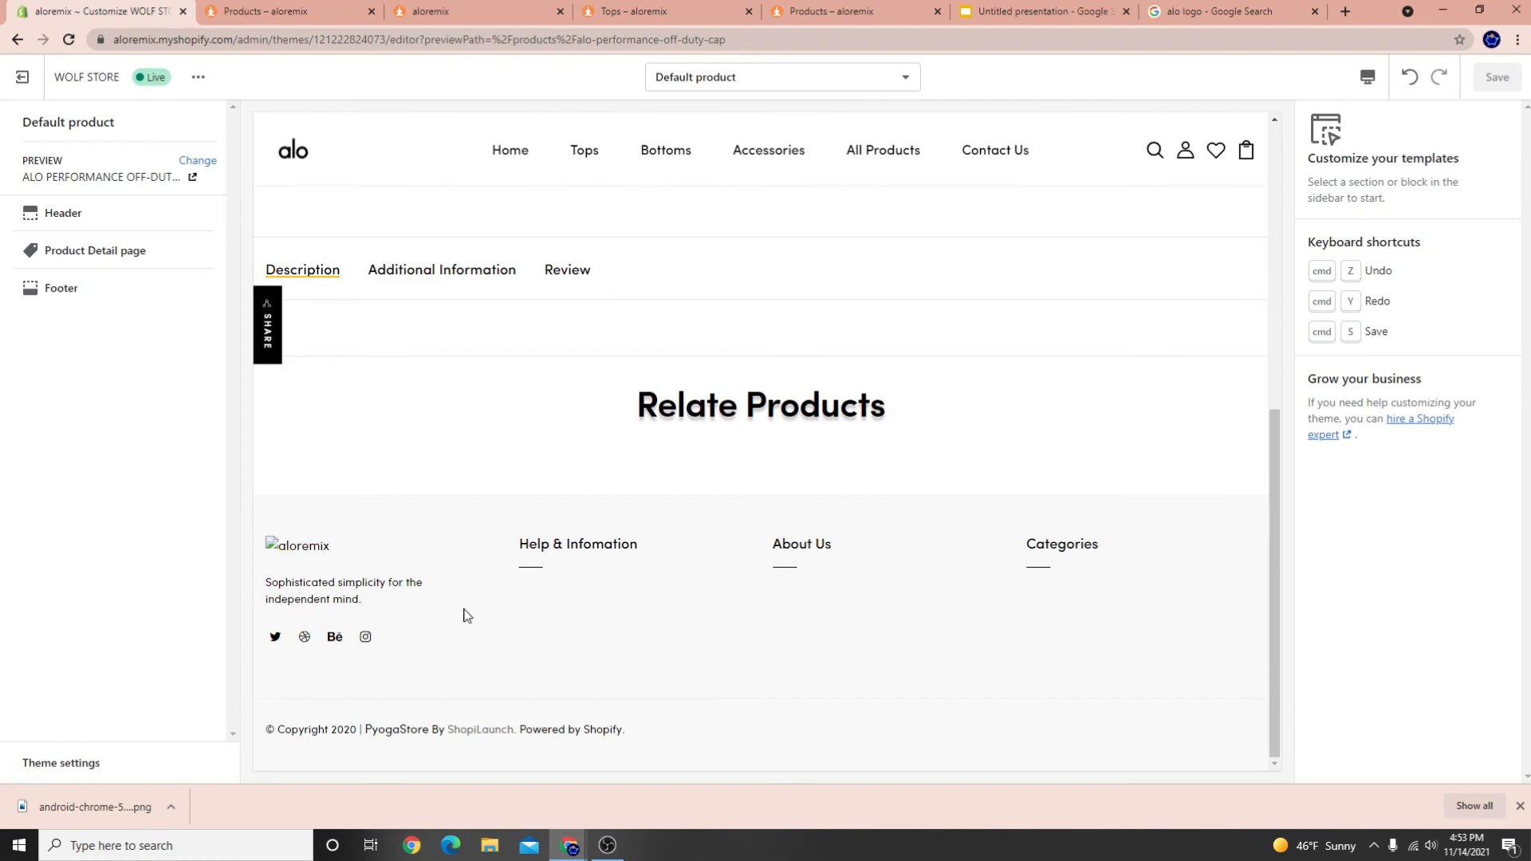
left_click_drag(1065, 535, 303, 542)
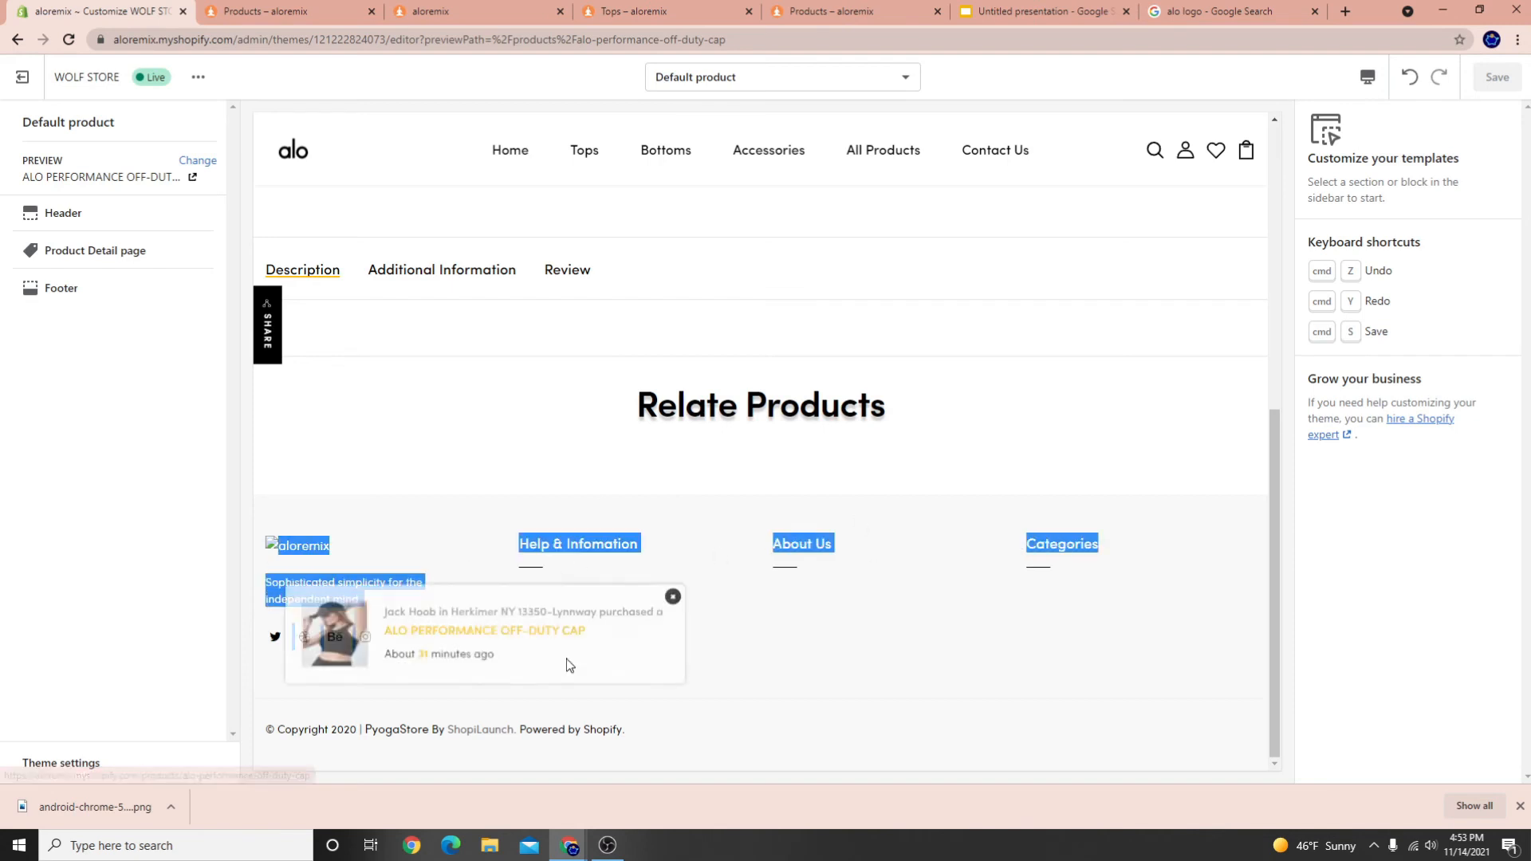
scroll(563, 686, "up", 3)
scroll(655, 684, "down", 2)
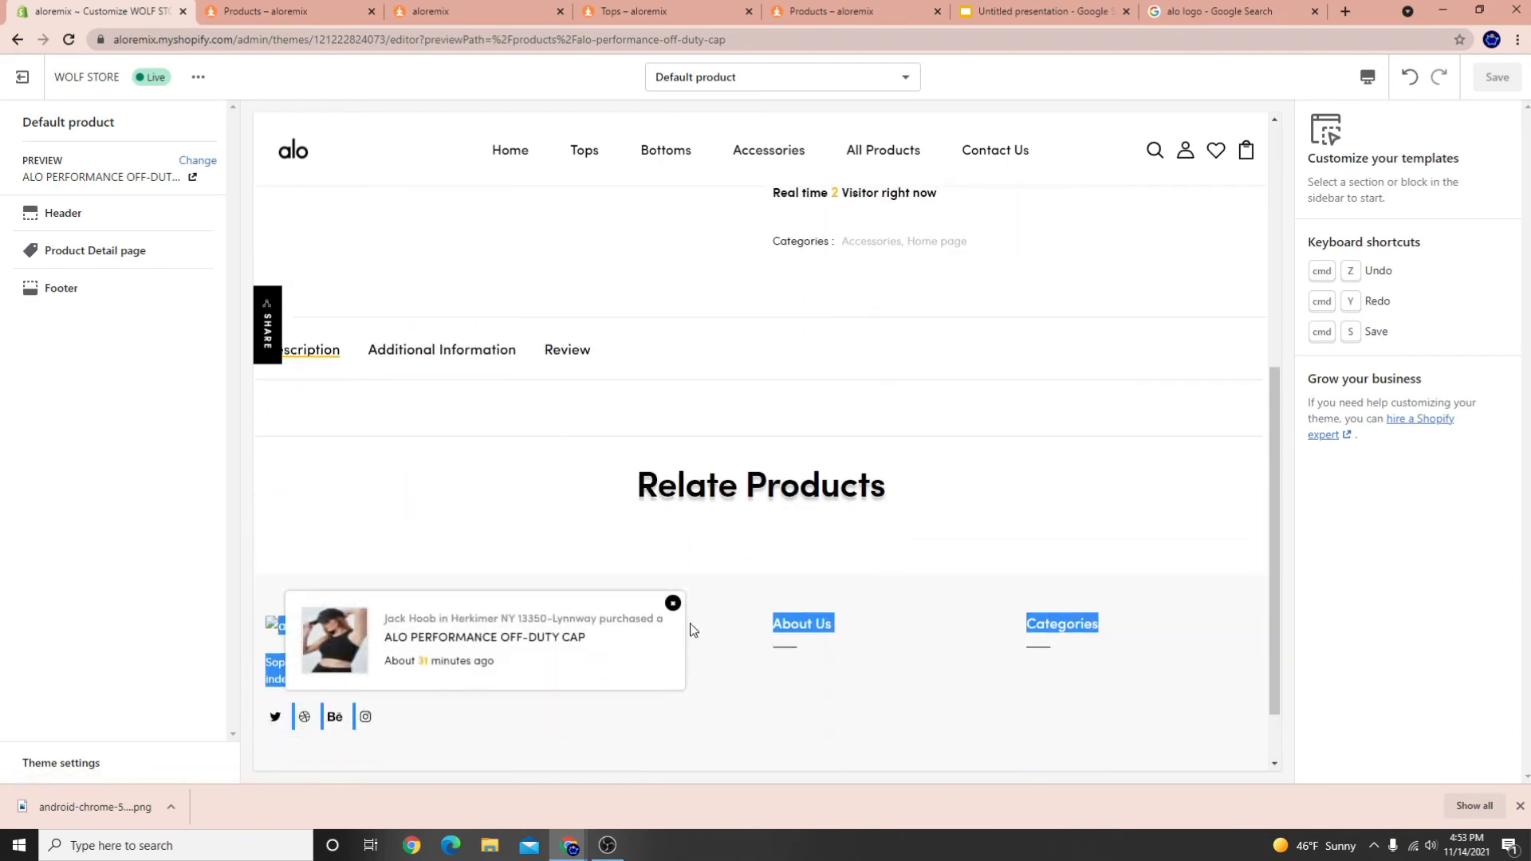
left_click(672, 603)
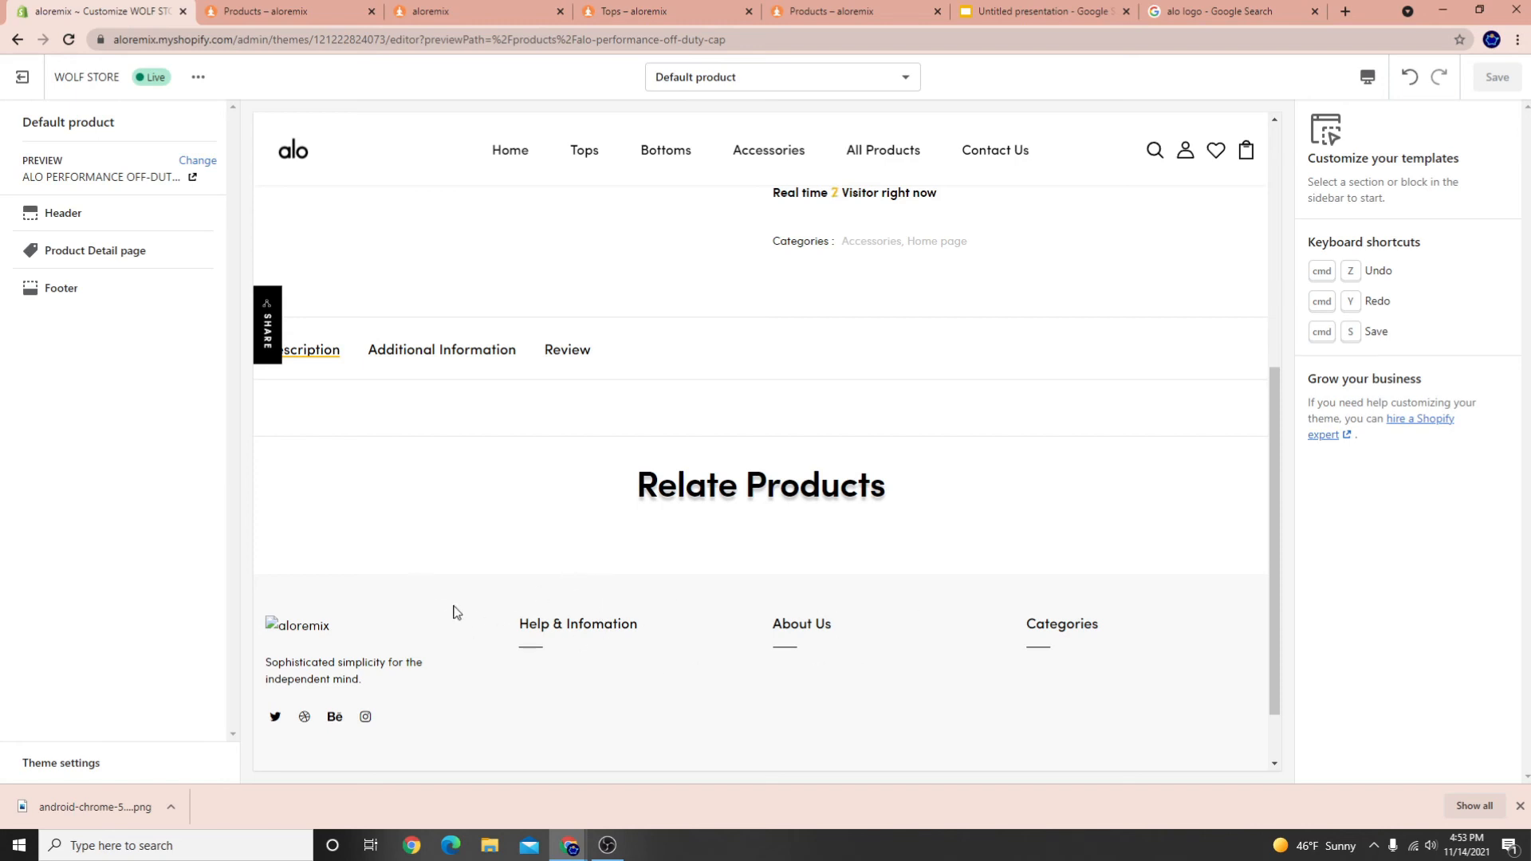
Open the Footer section's settings for the default product template and look over the page preview
left_click(85, 301)
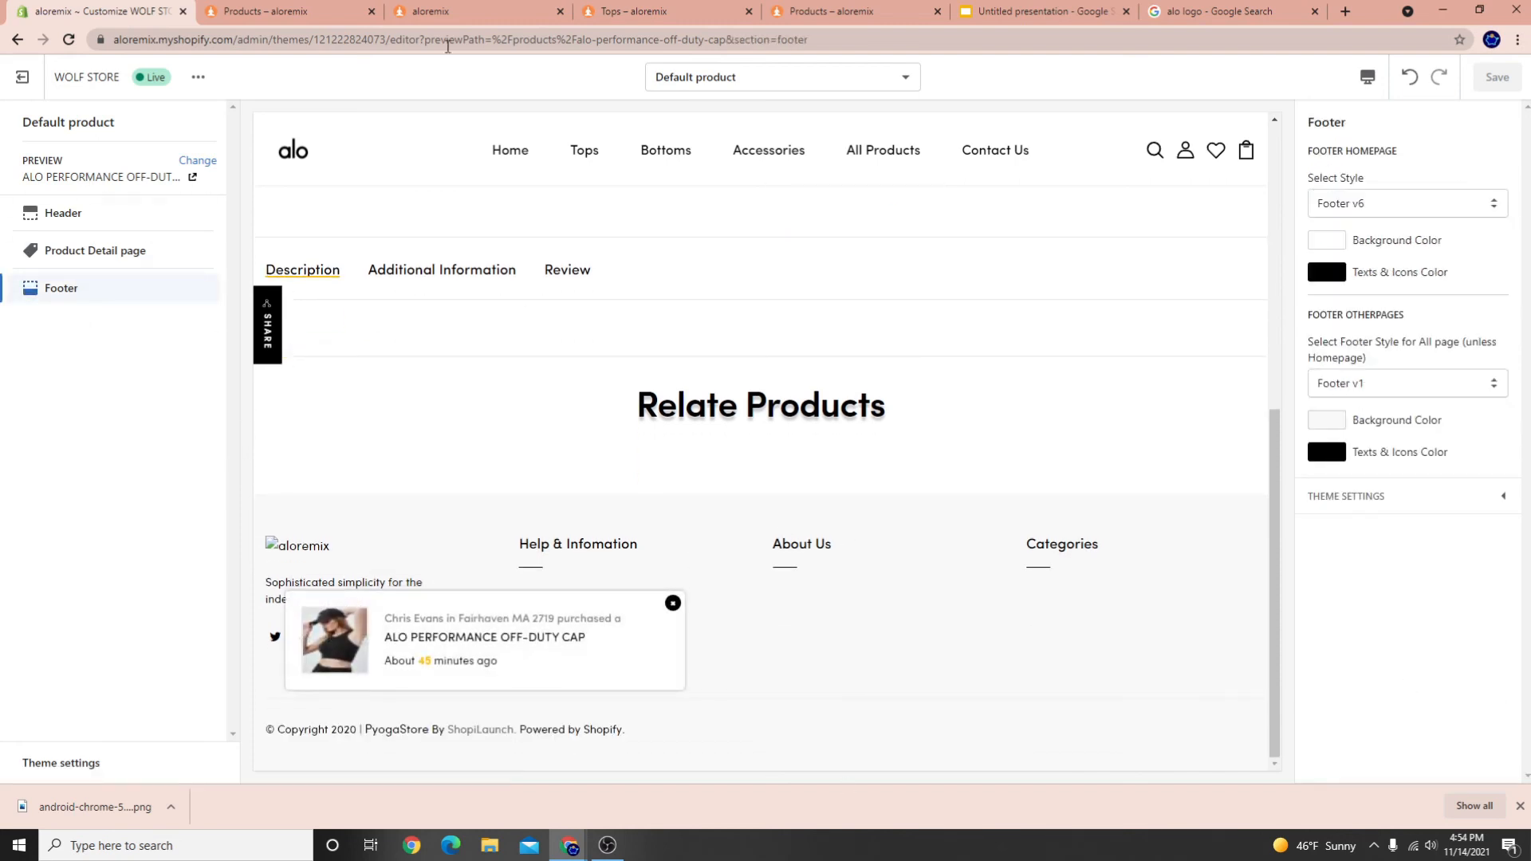
scroll(808, 526, "up", 3)
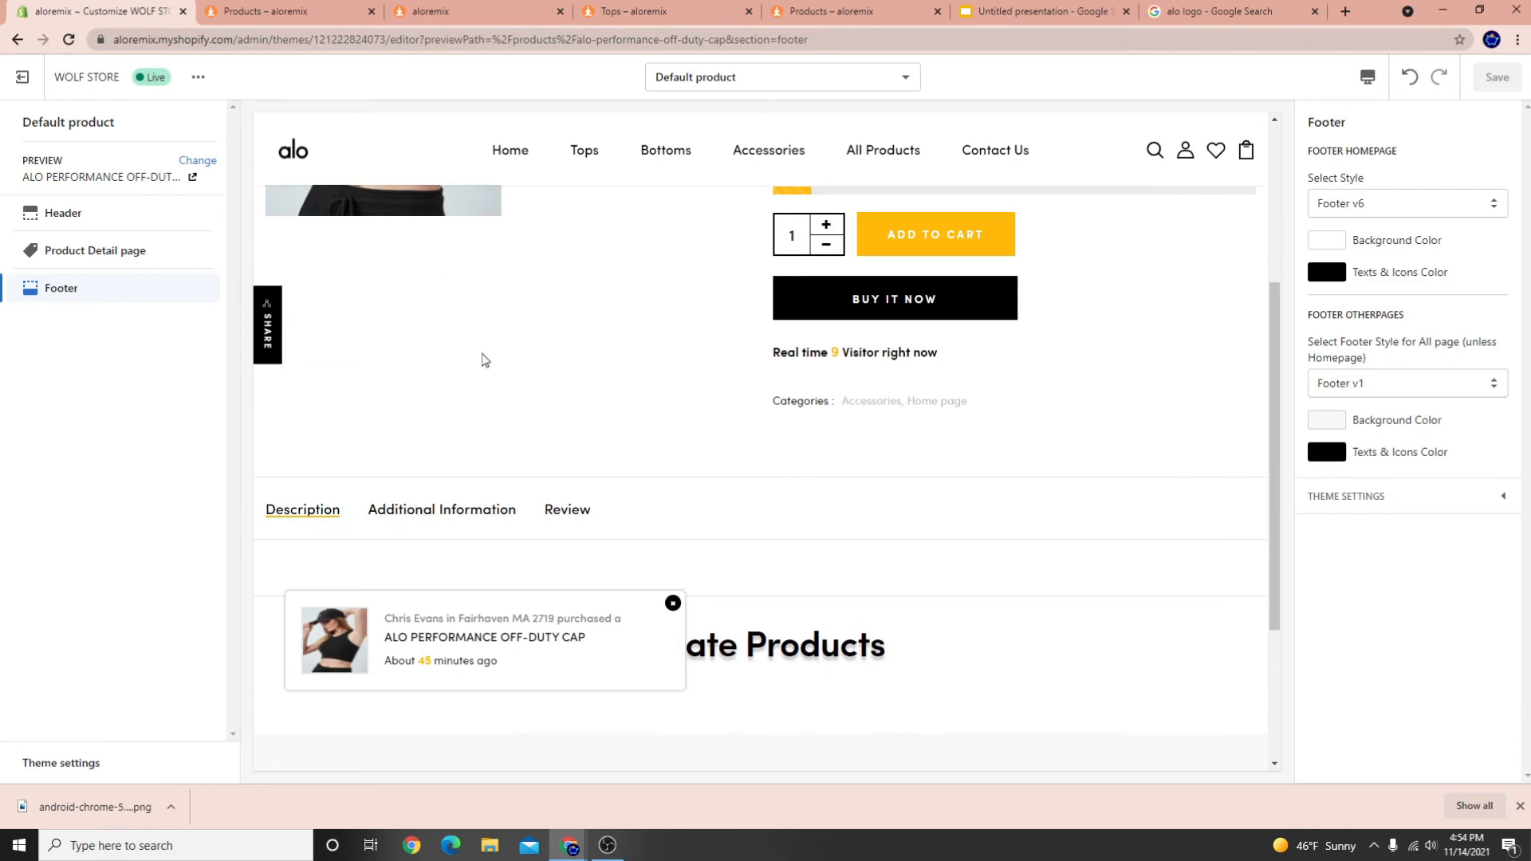
scroll(482, 359, "down", 3)
scroll(383, 542, "up", 2)
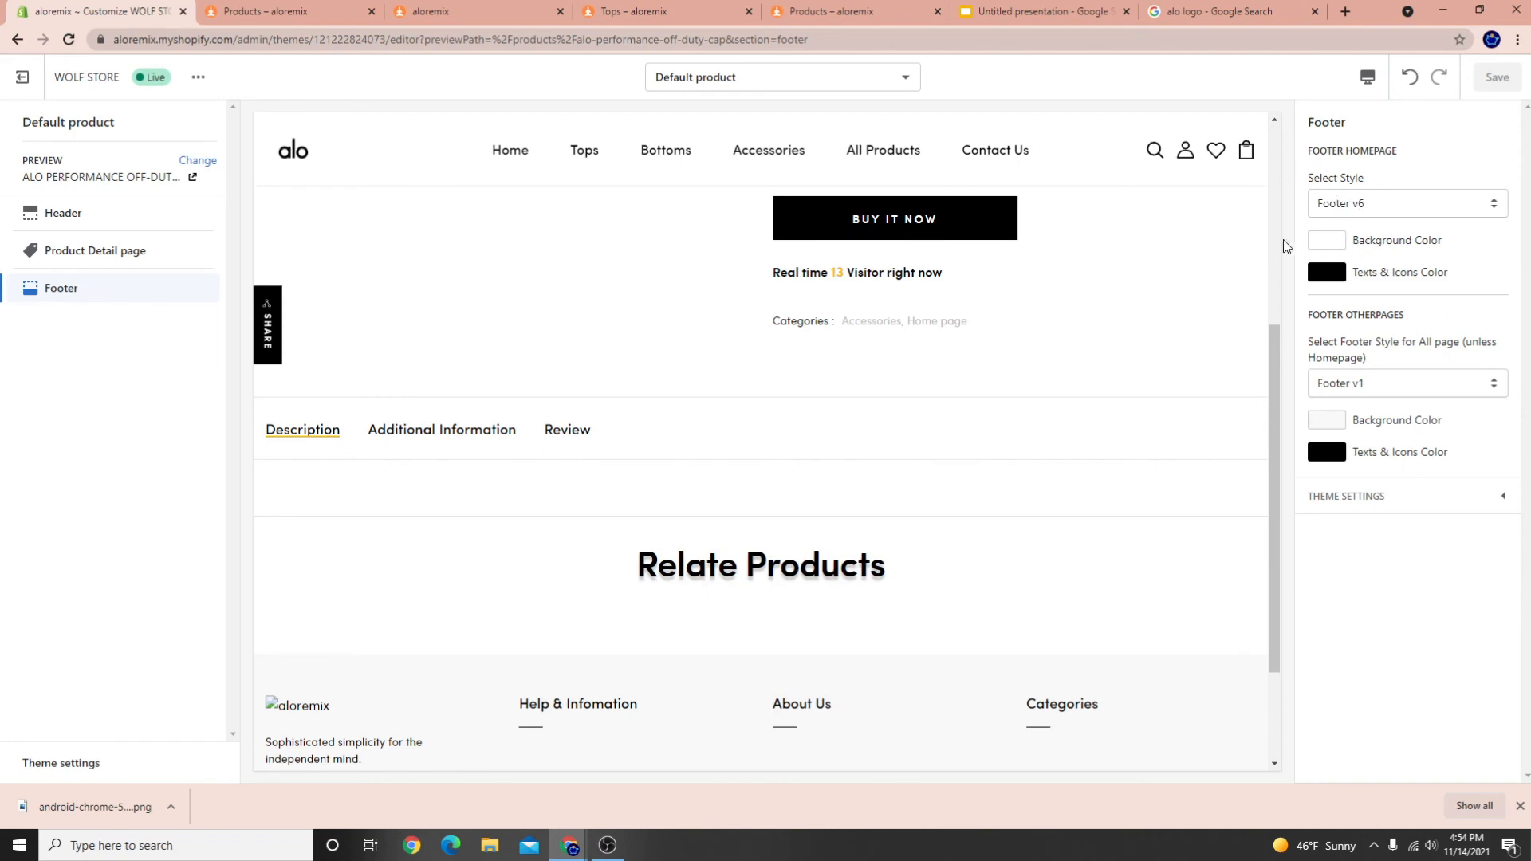
Check the available footer styles for non-home pages, and open the home page preview at its footer
left_click_drag(1327, 152, 1379, 152)
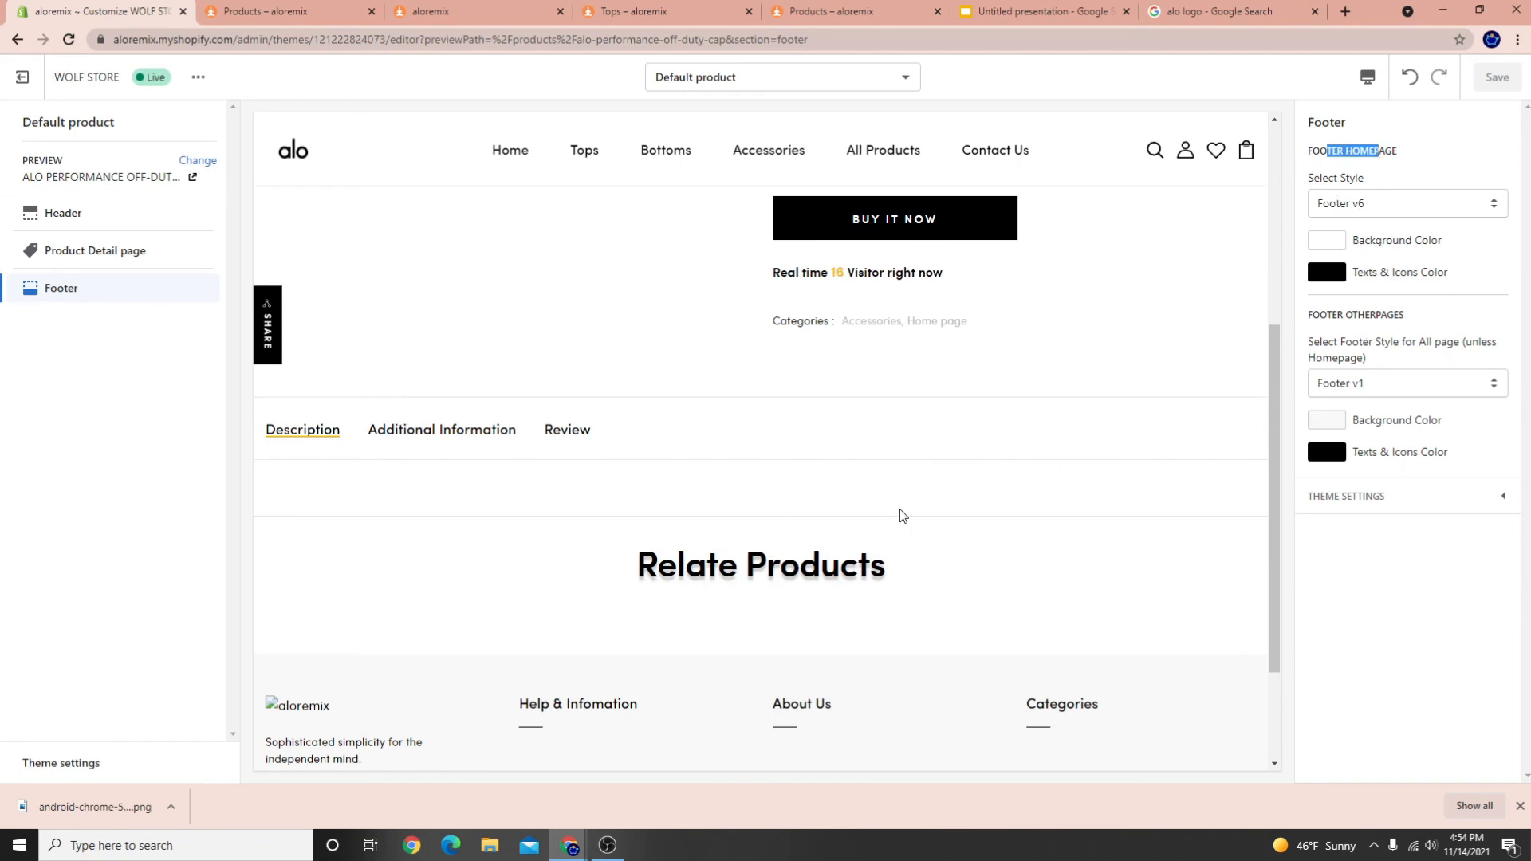
left_click(1377, 383)
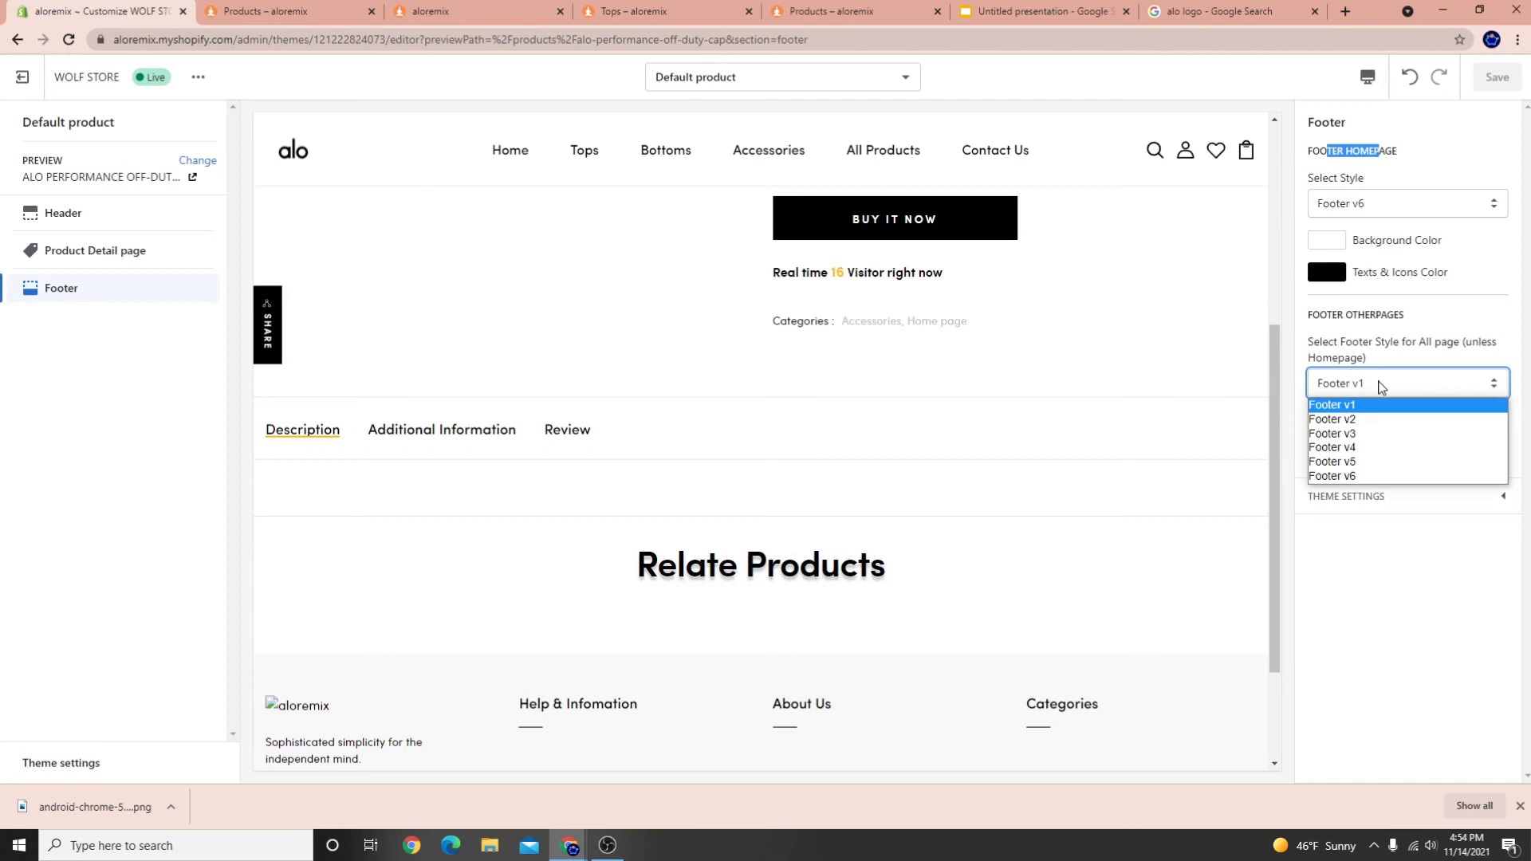
left_click(300, 158)
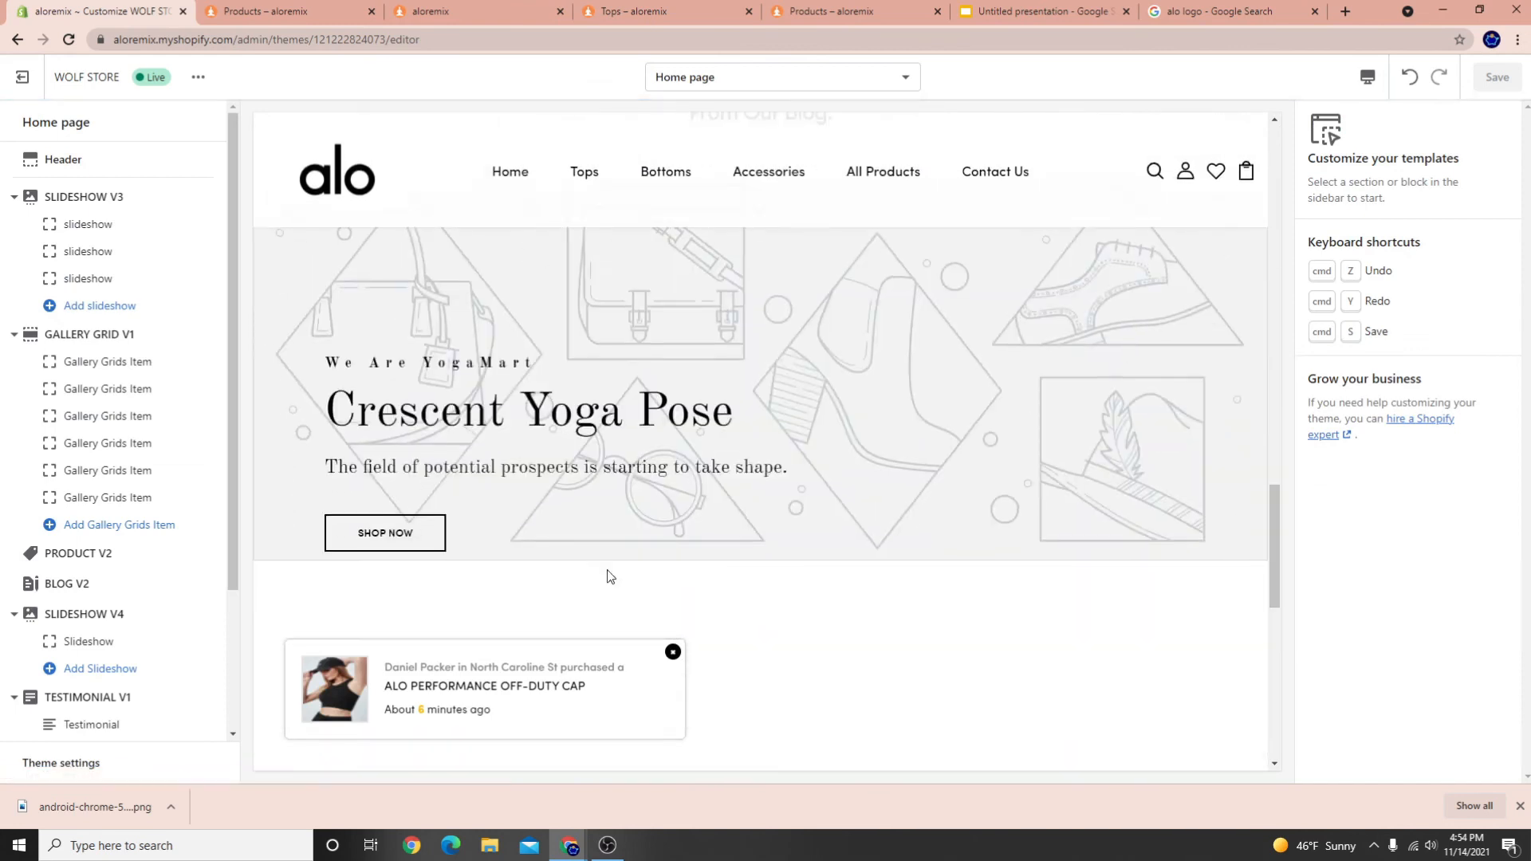
scroll(610, 575, "down", 10)
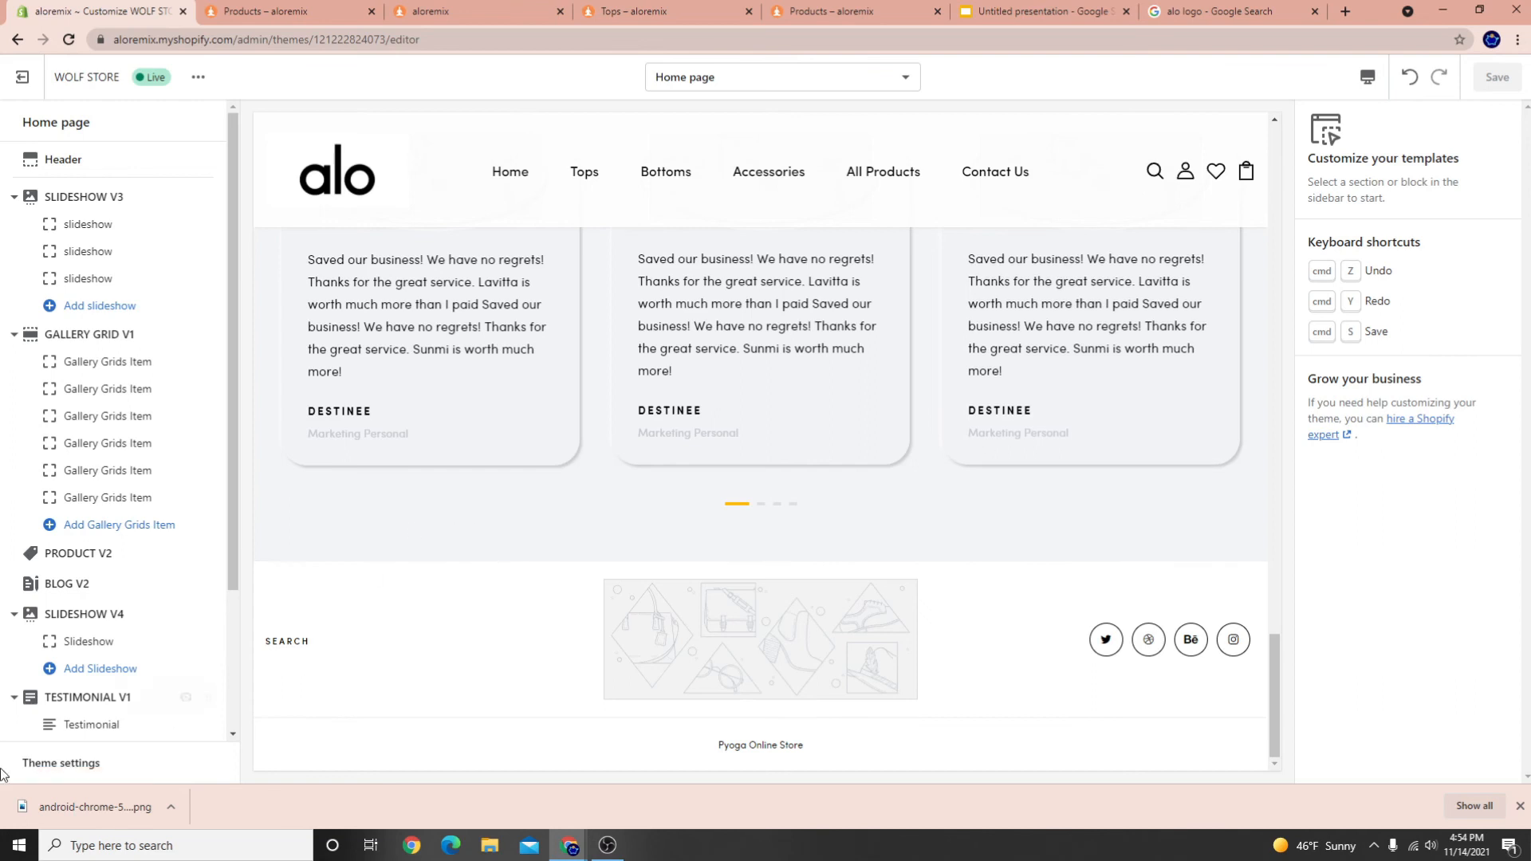
Look through the footer entries in the theme settings and open the home page's Footer section settings
left_click(130, 766)
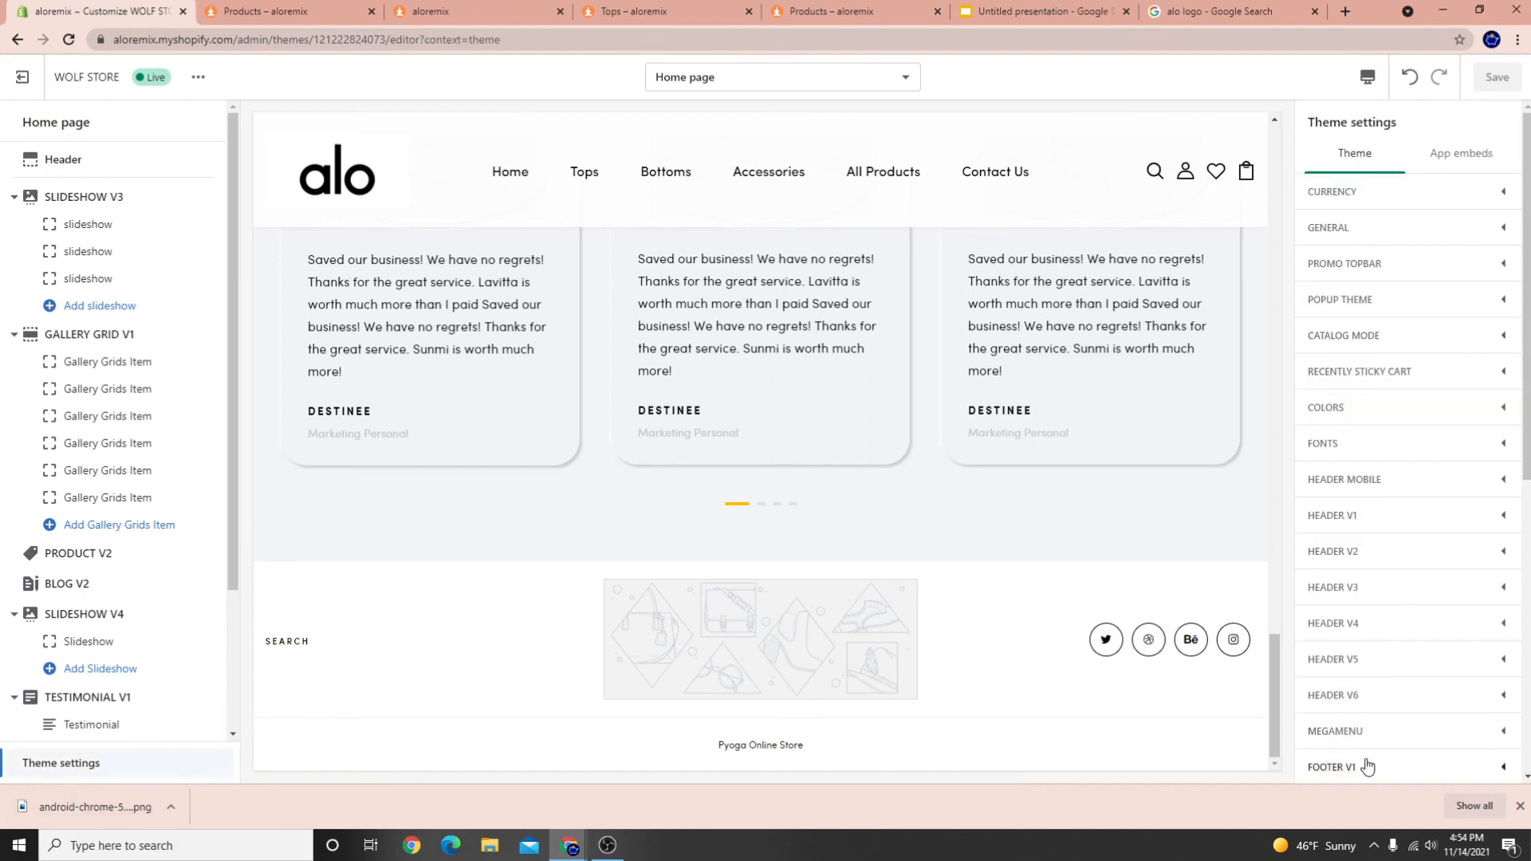
scroll(1362, 745, "down", 5)
scroll(85, 379, "down", 3)
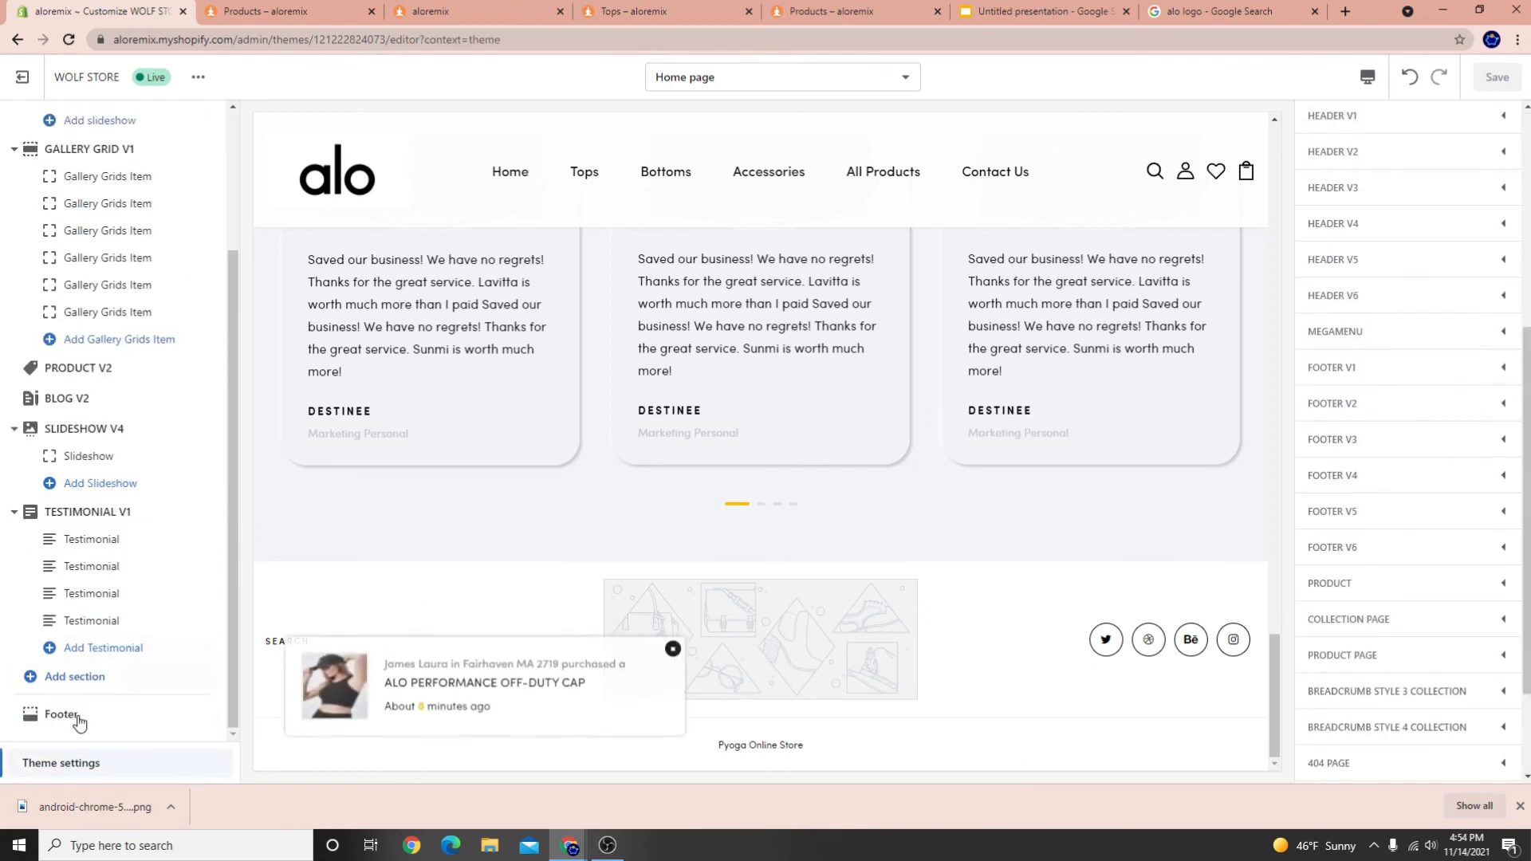
left_click(31, 716)
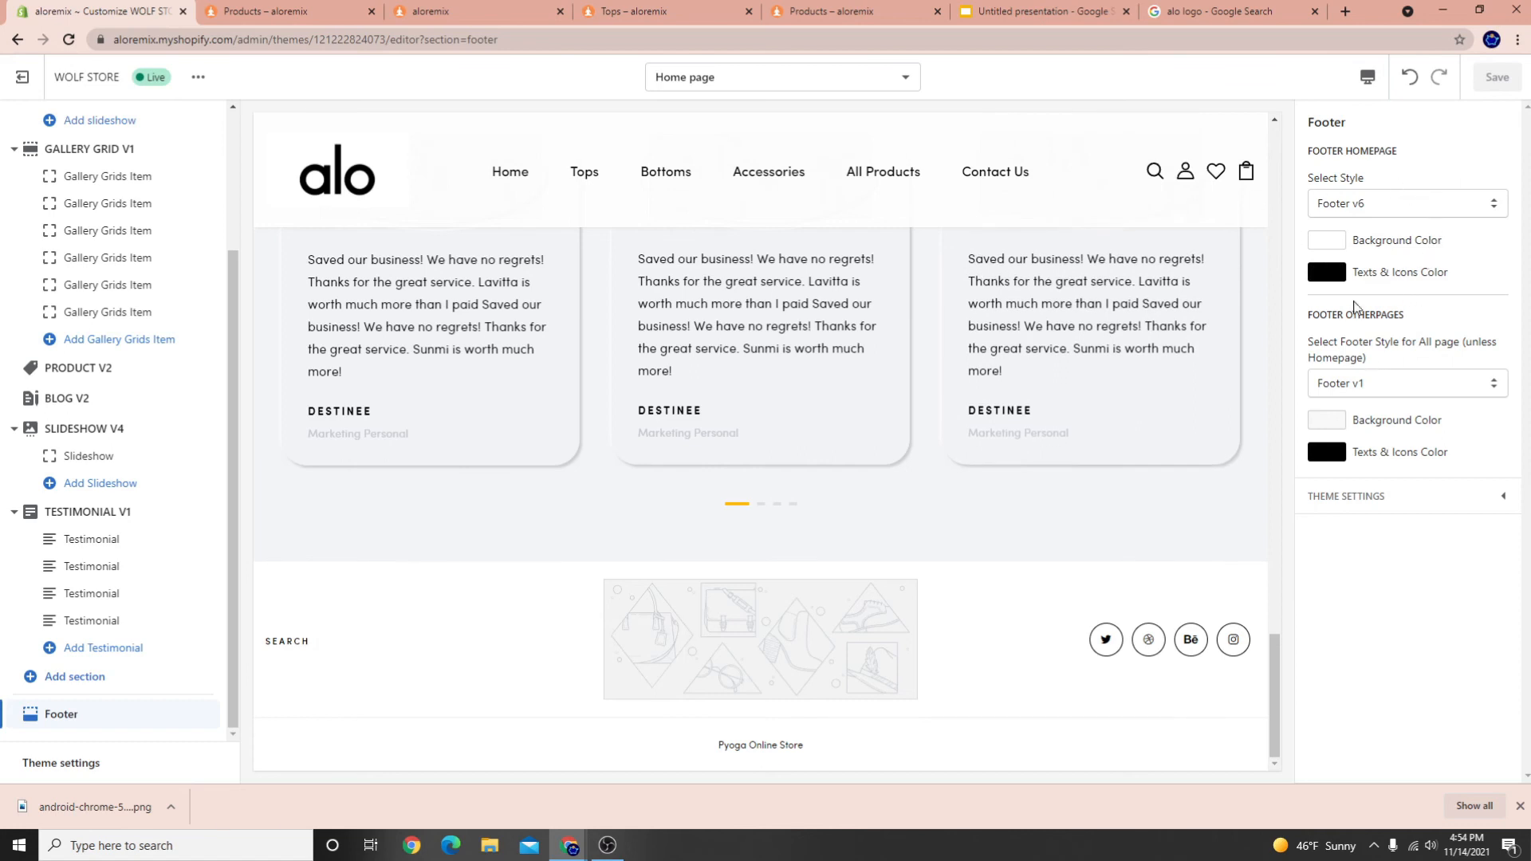
Try the Footer v1 to Footer v5 styles for the home page footer and return the style to Footer v6
left_click(1397, 206)
left_click(1351, 224)
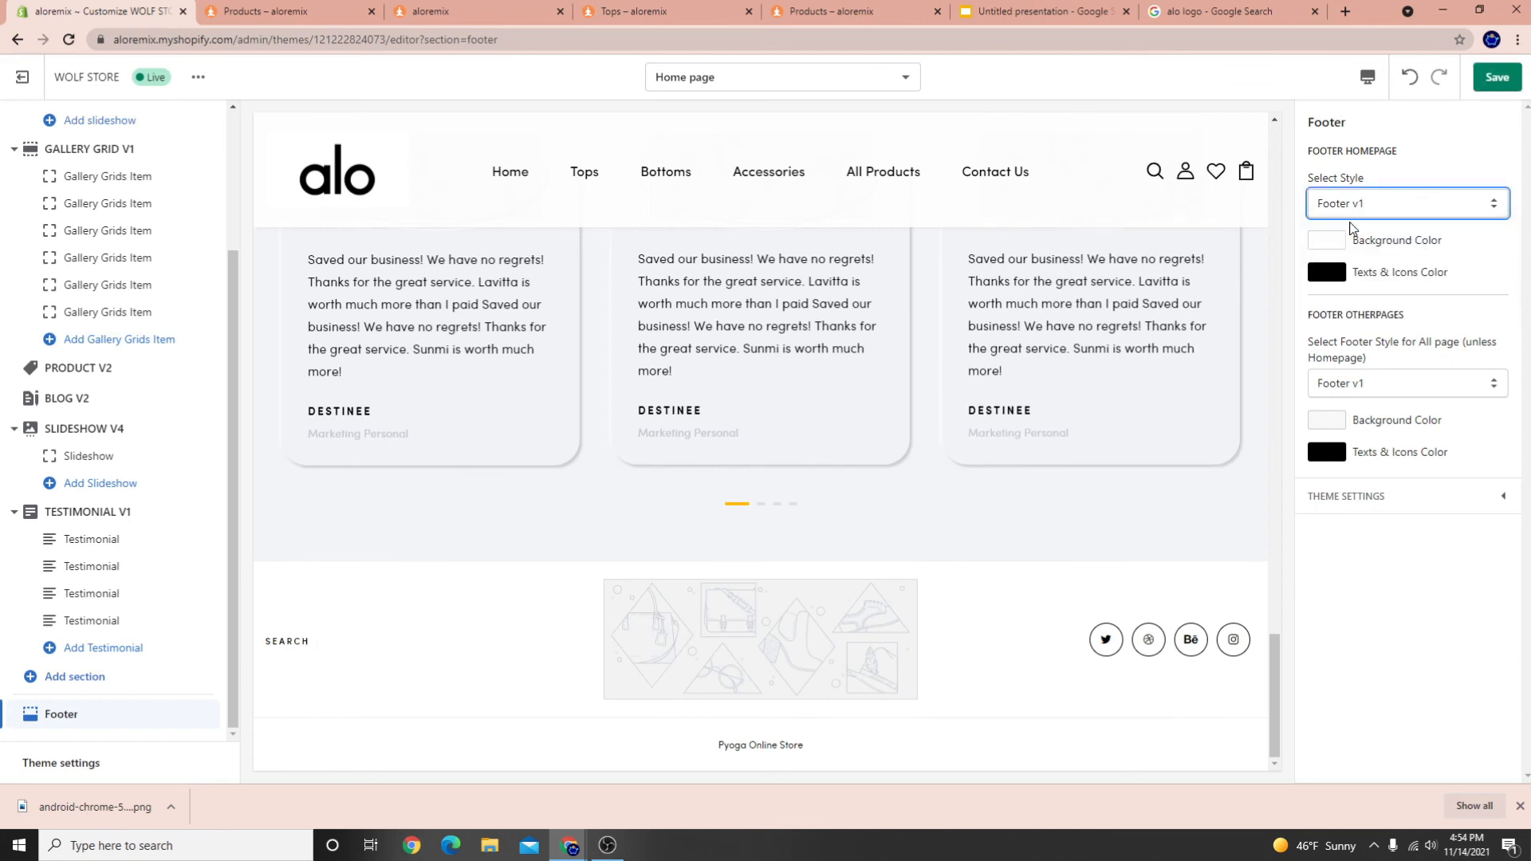
left_click(1359, 205)
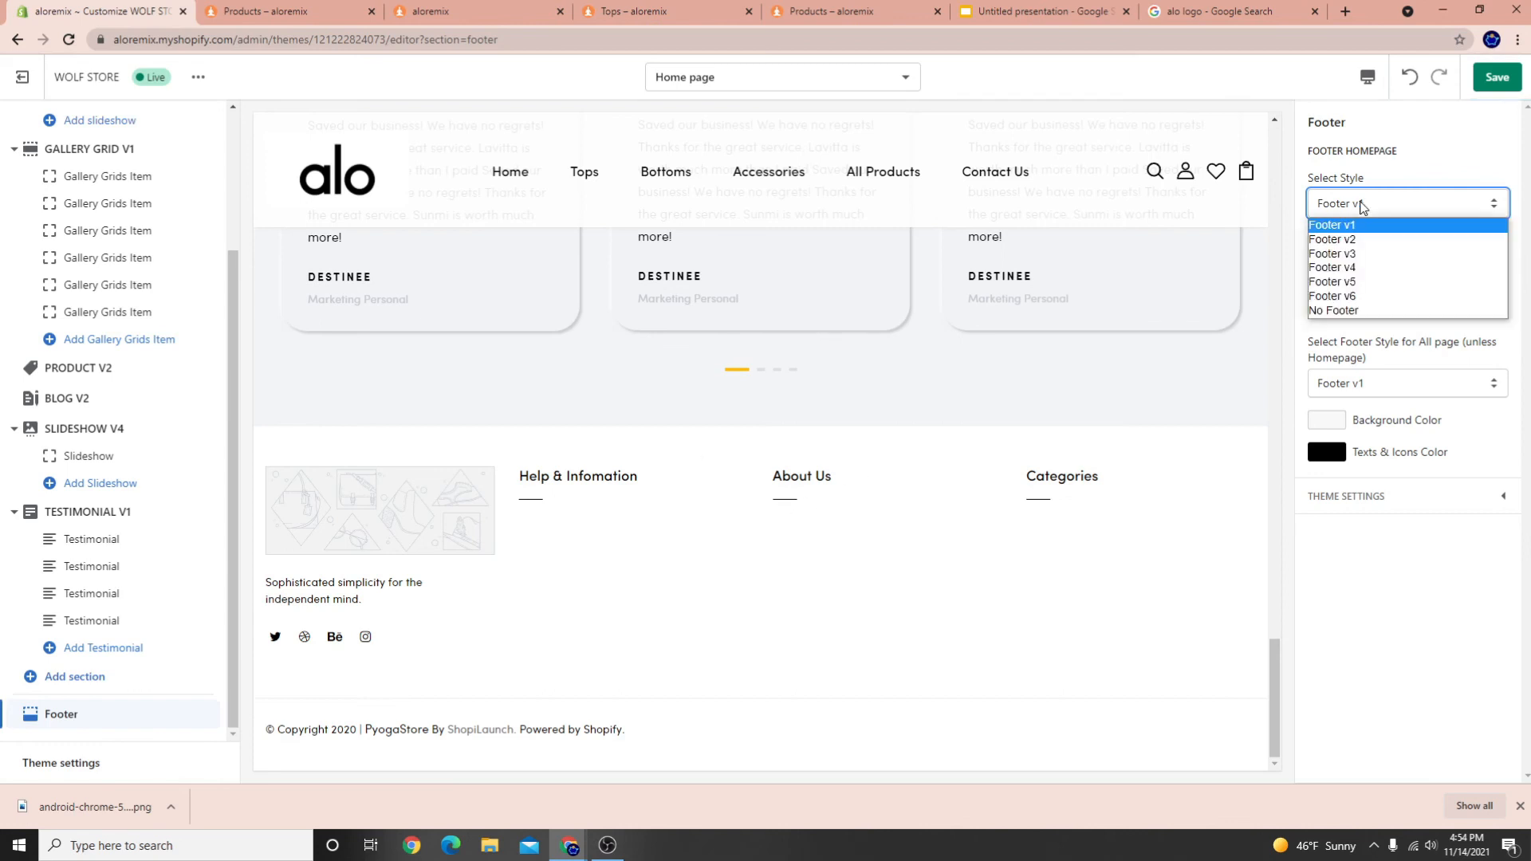
left_click(1353, 230)
left_click(1355, 205)
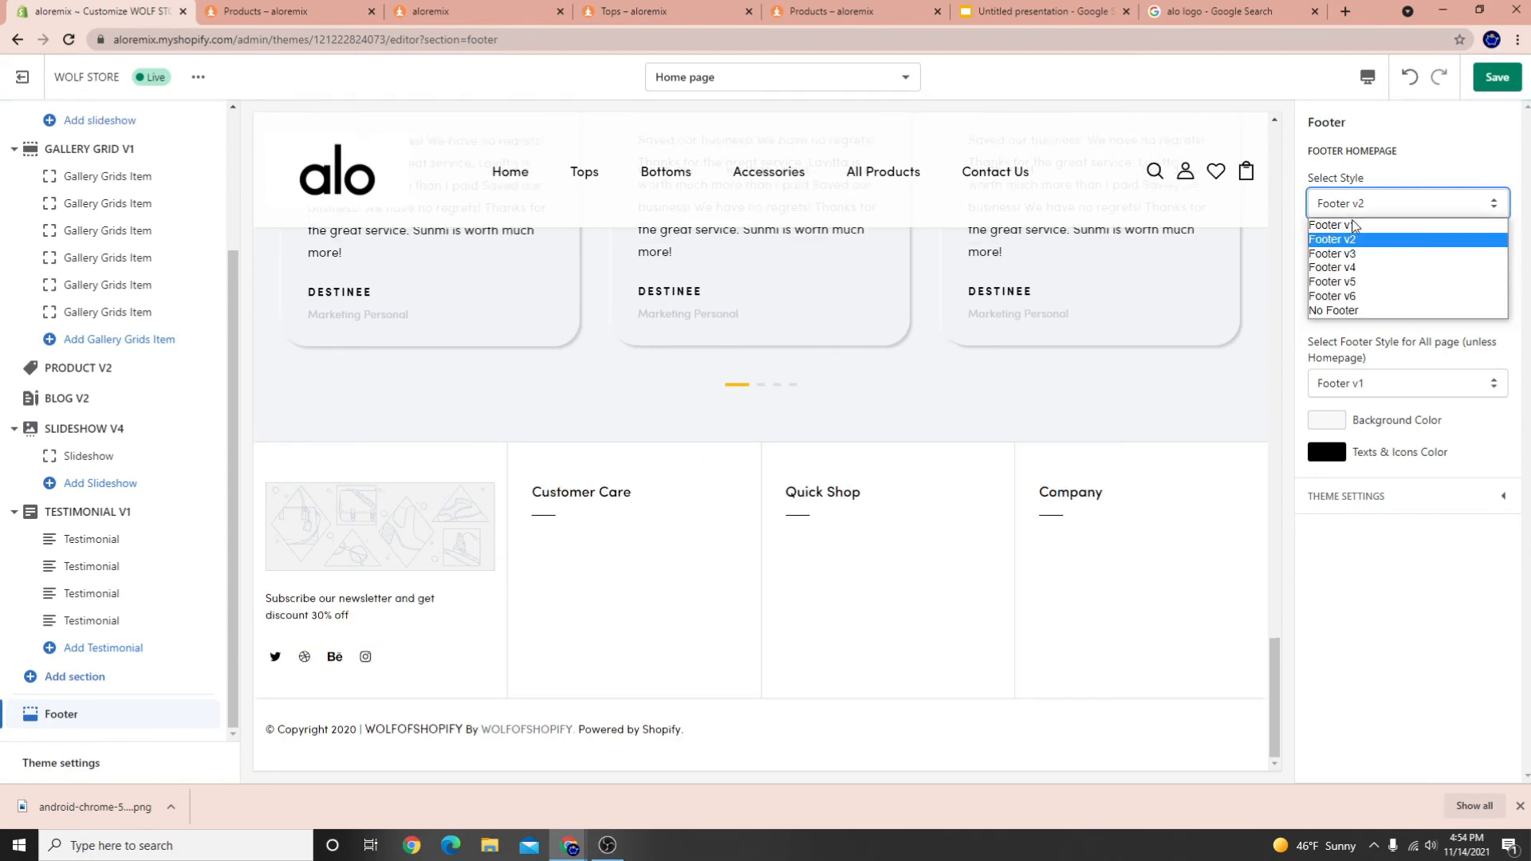
left_click(1348, 248)
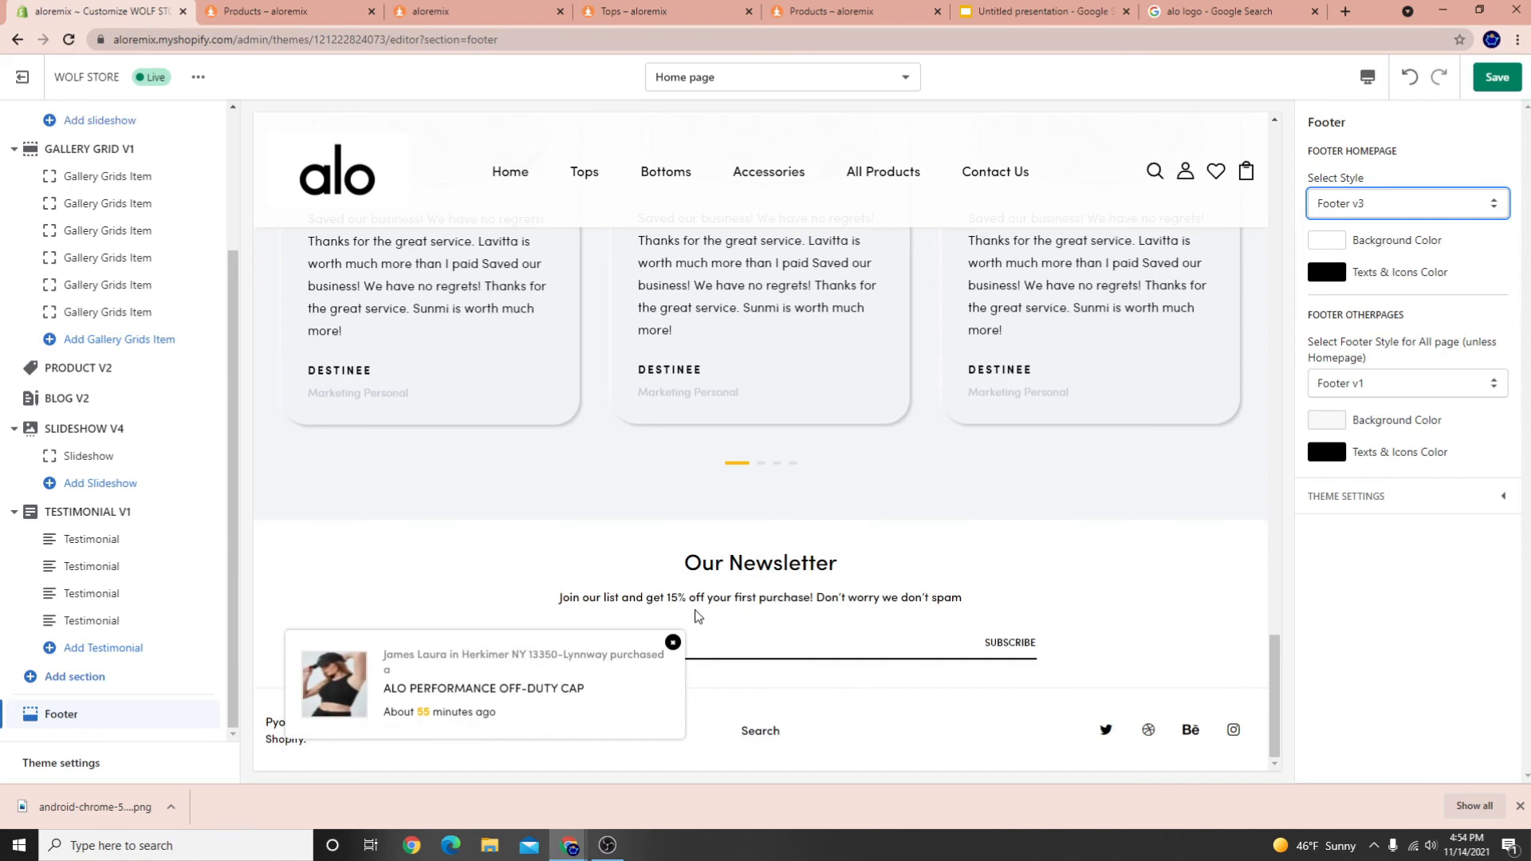
left_click(1399, 212)
left_click(1349, 263)
left_click(1362, 200)
left_click(1342, 287)
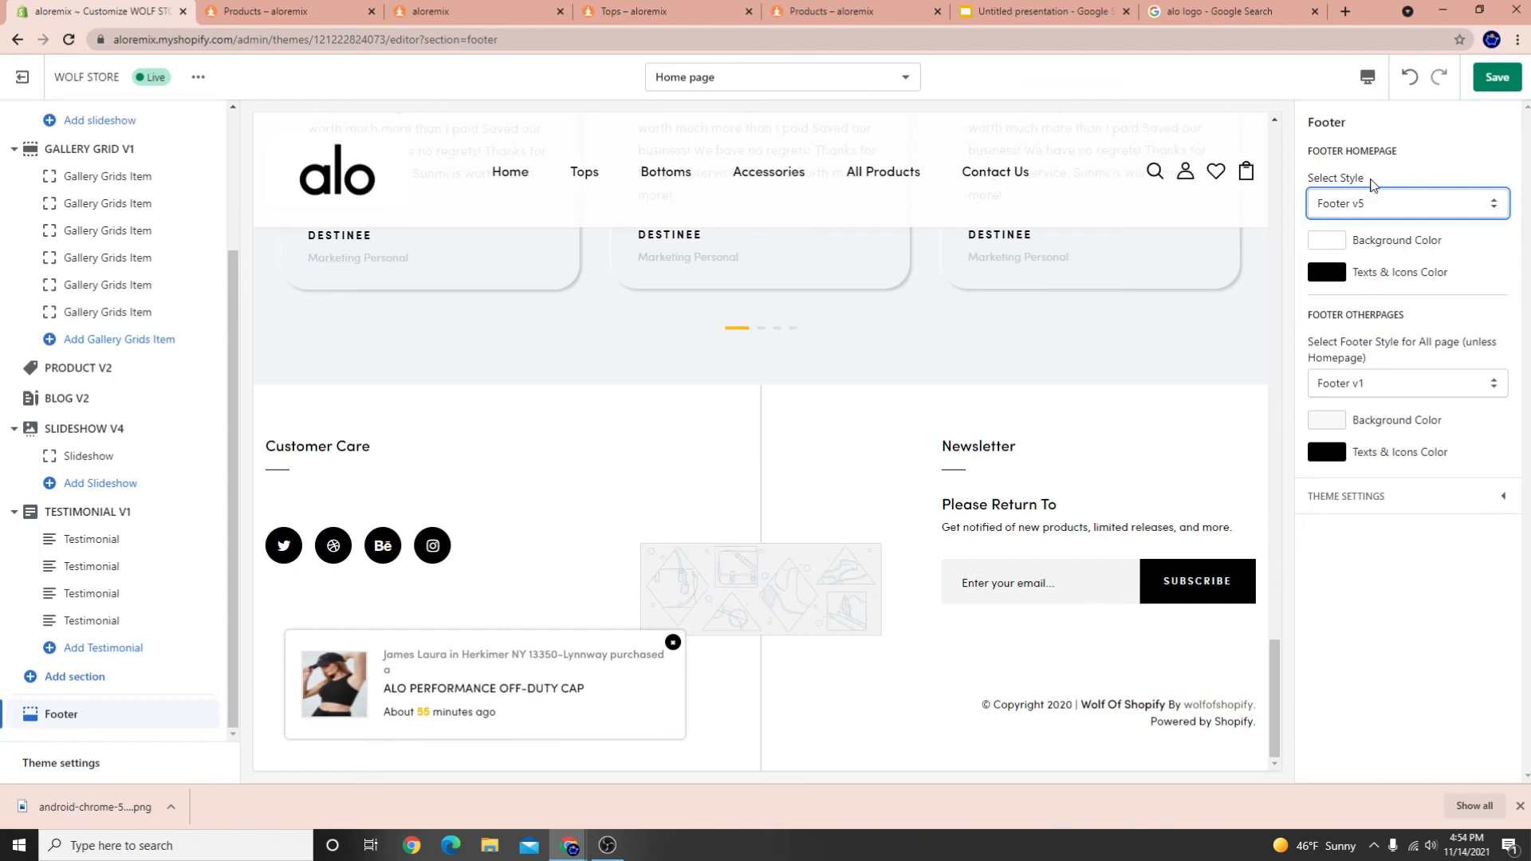
left_click(1371, 203)
left_click(1328, 301)
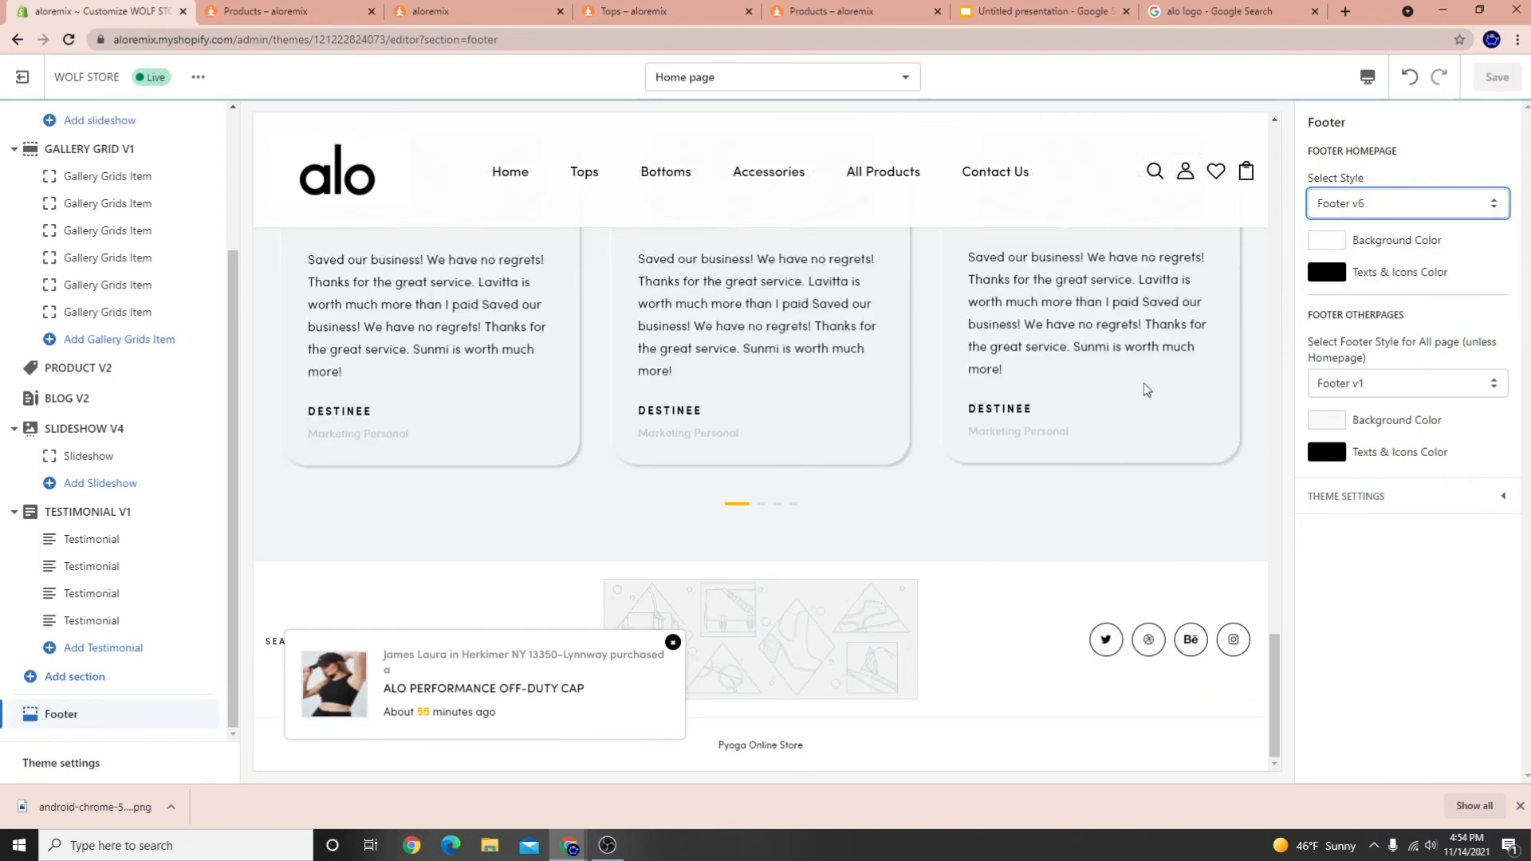
left_click(1337, 208)
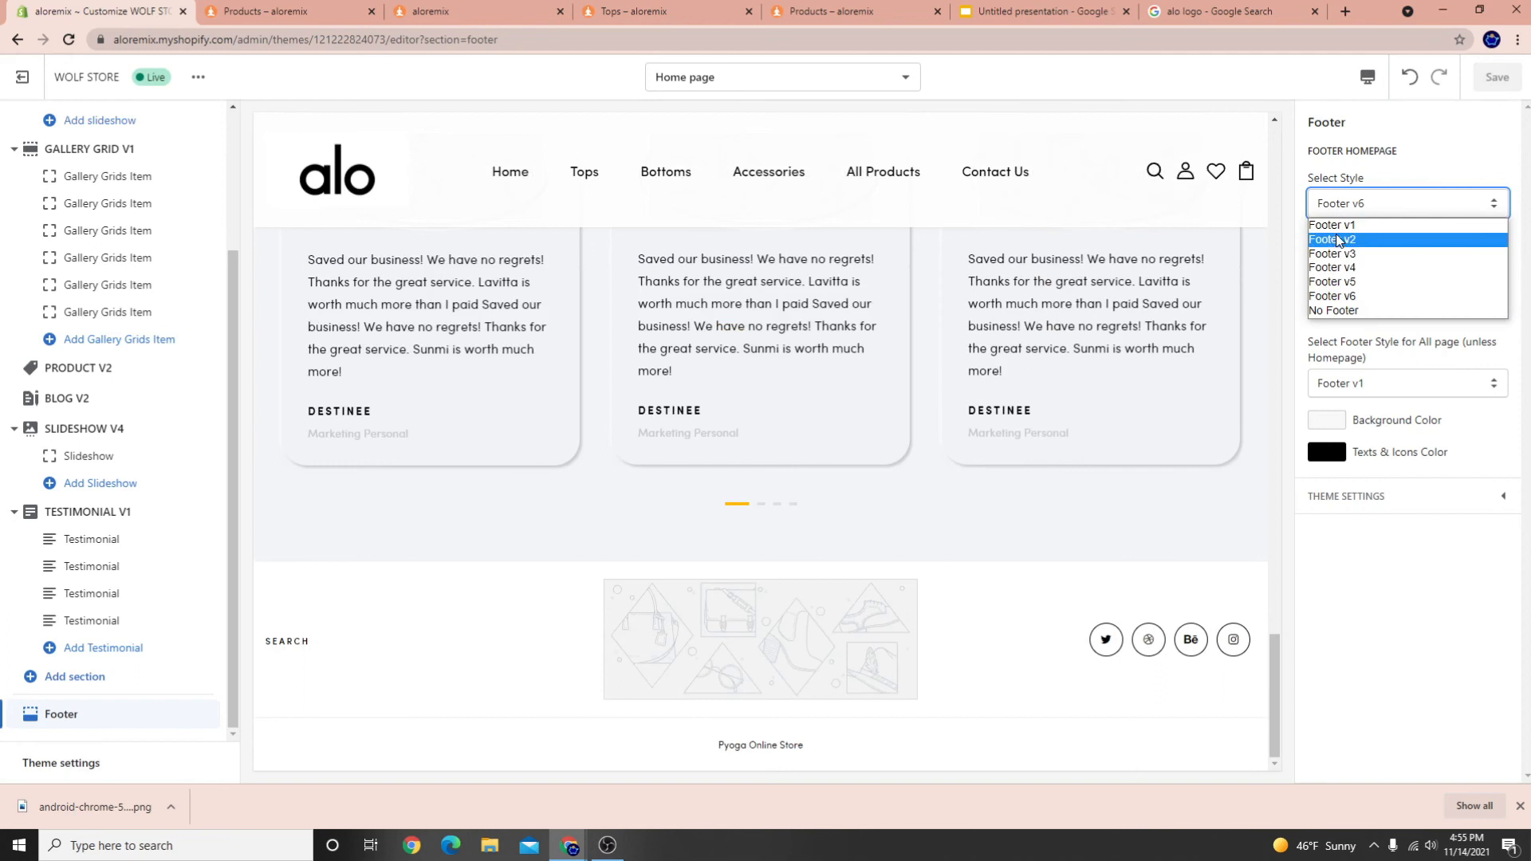
left_click(1332, 236)
left_click(1351, 205)
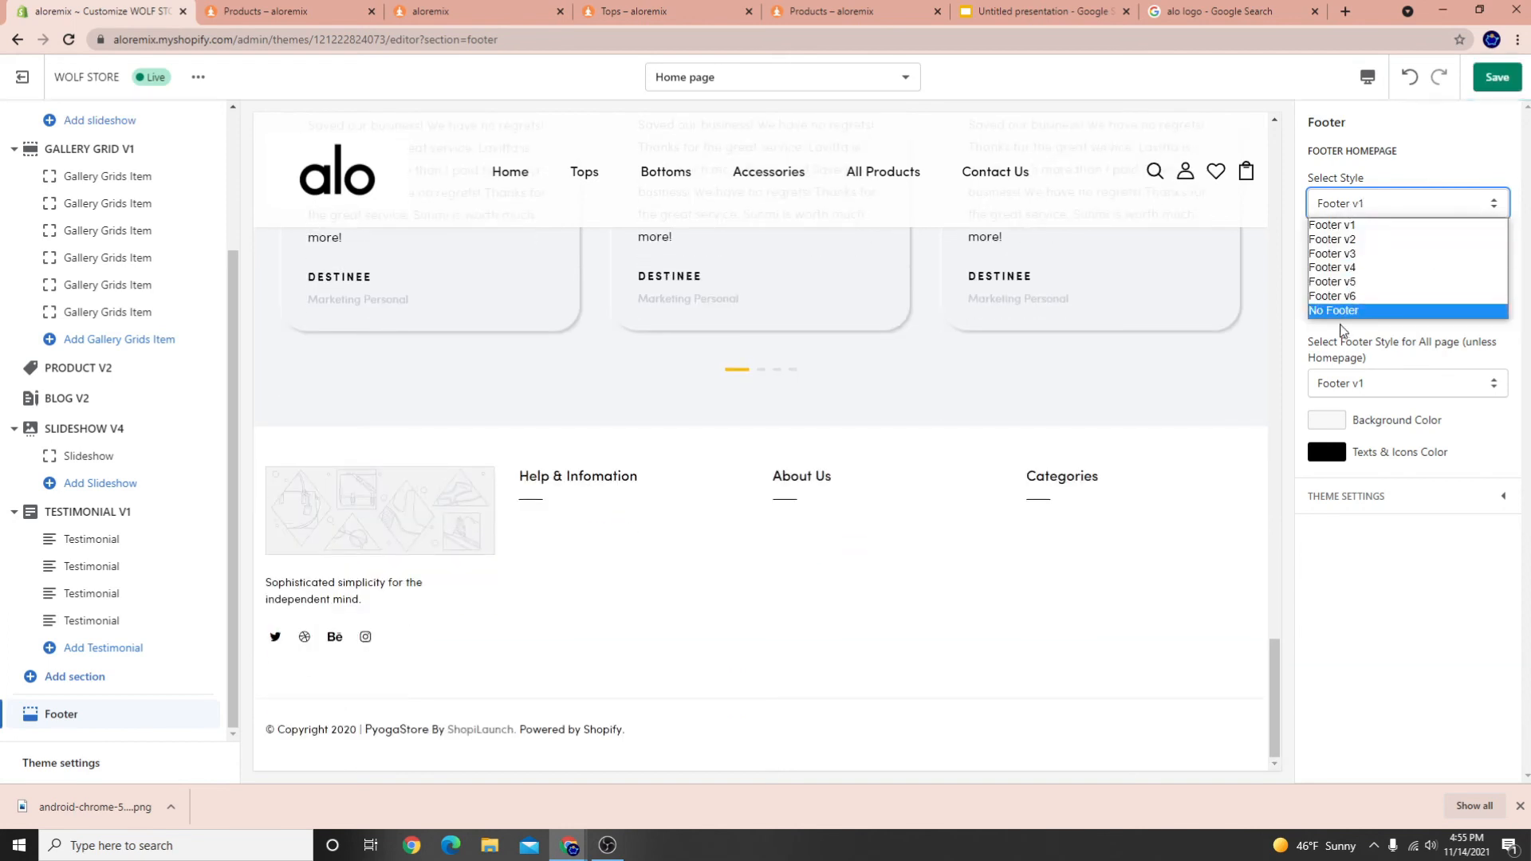
left_click(1353, 298)
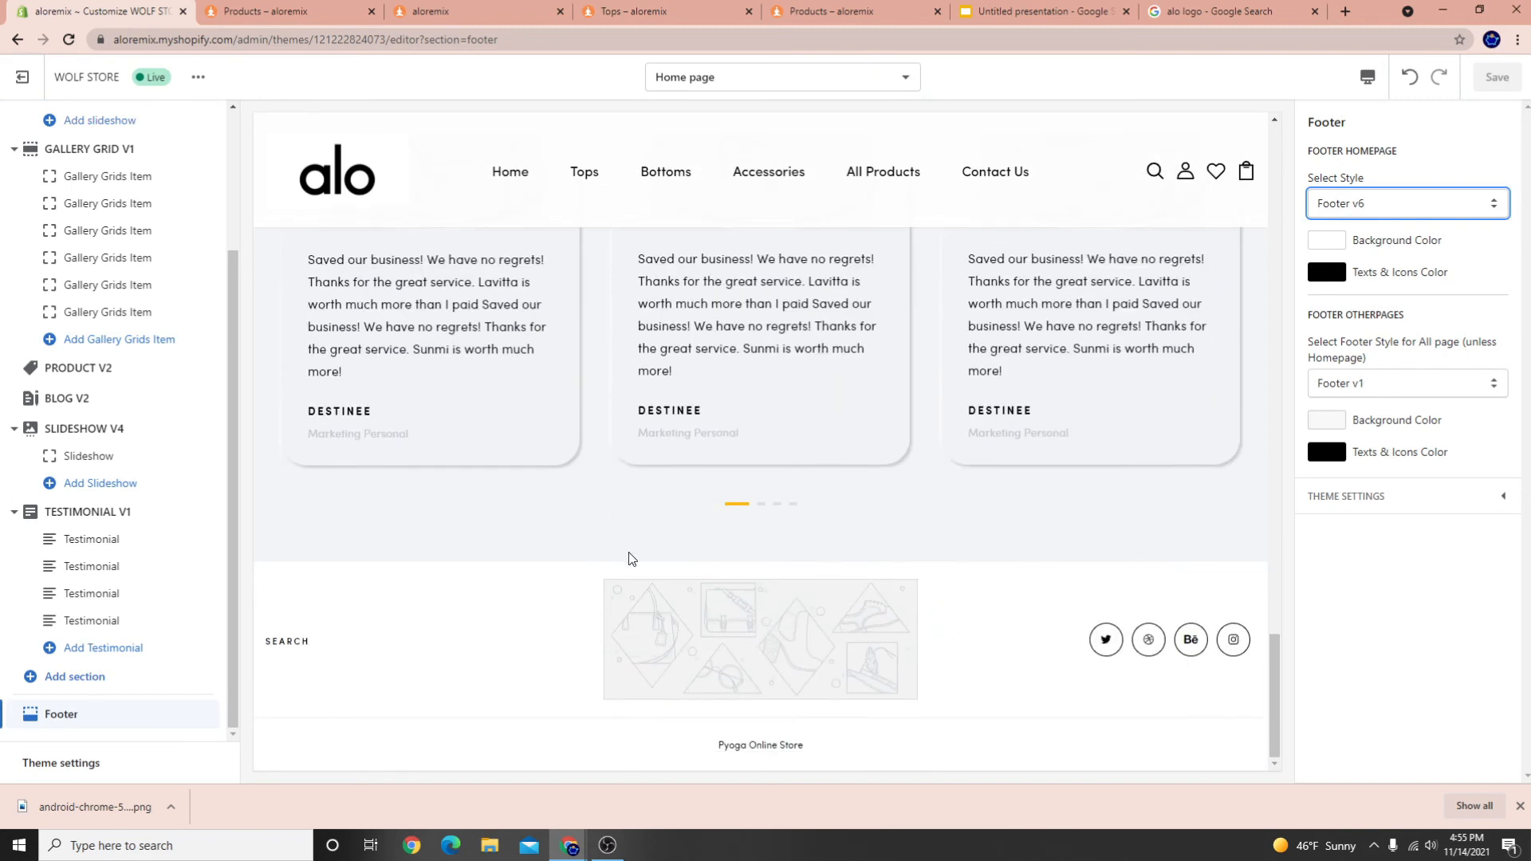
Set the alo logo from the library as the home page footer's logo image, save the theme, and dismiss the sales notification
left_click(1343, 496)
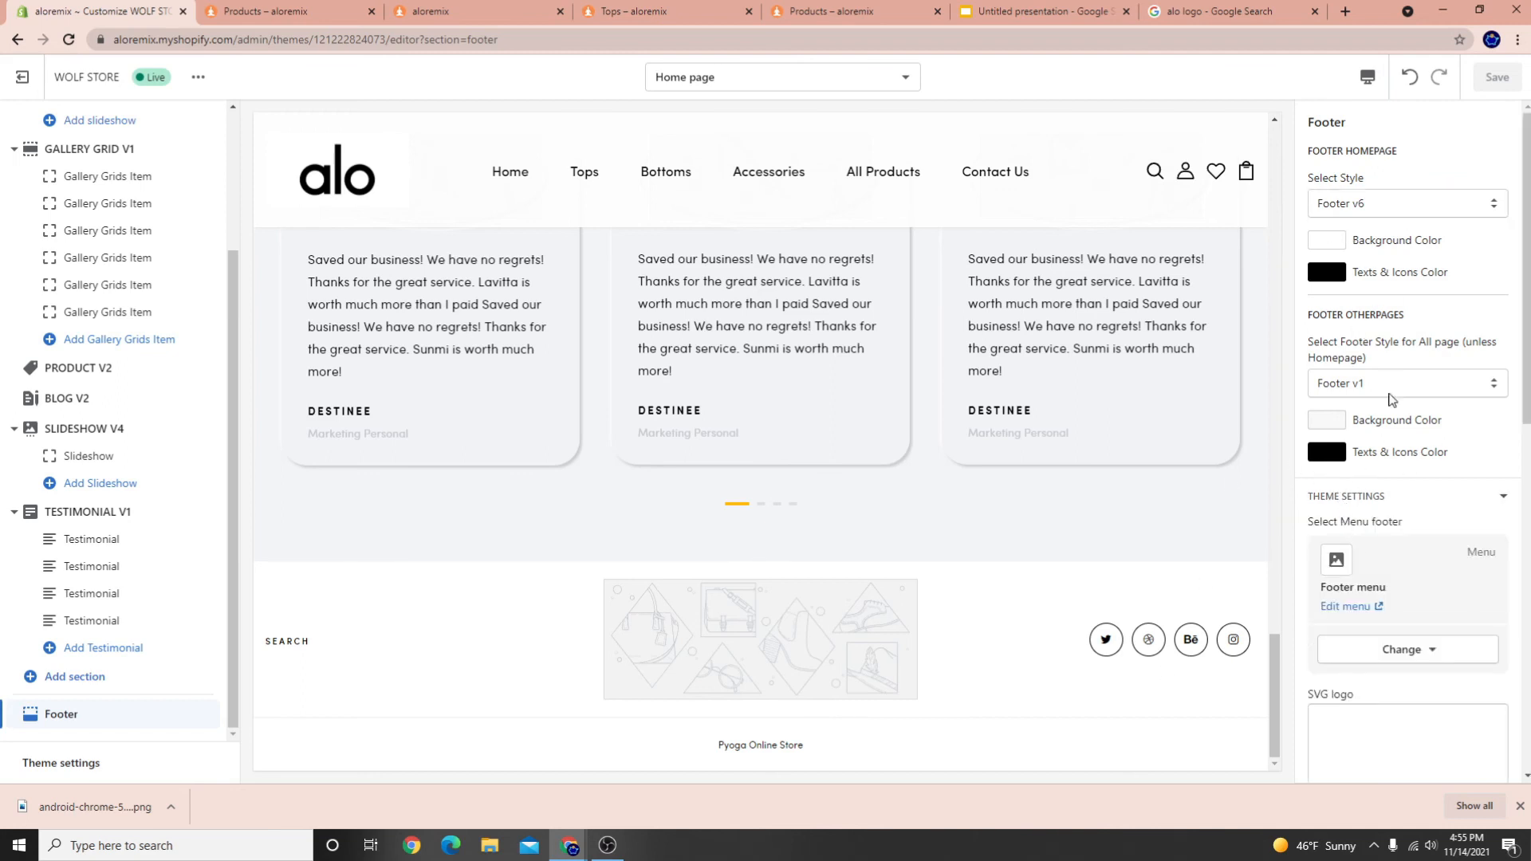
scroll(1391, 399, "down", 5)
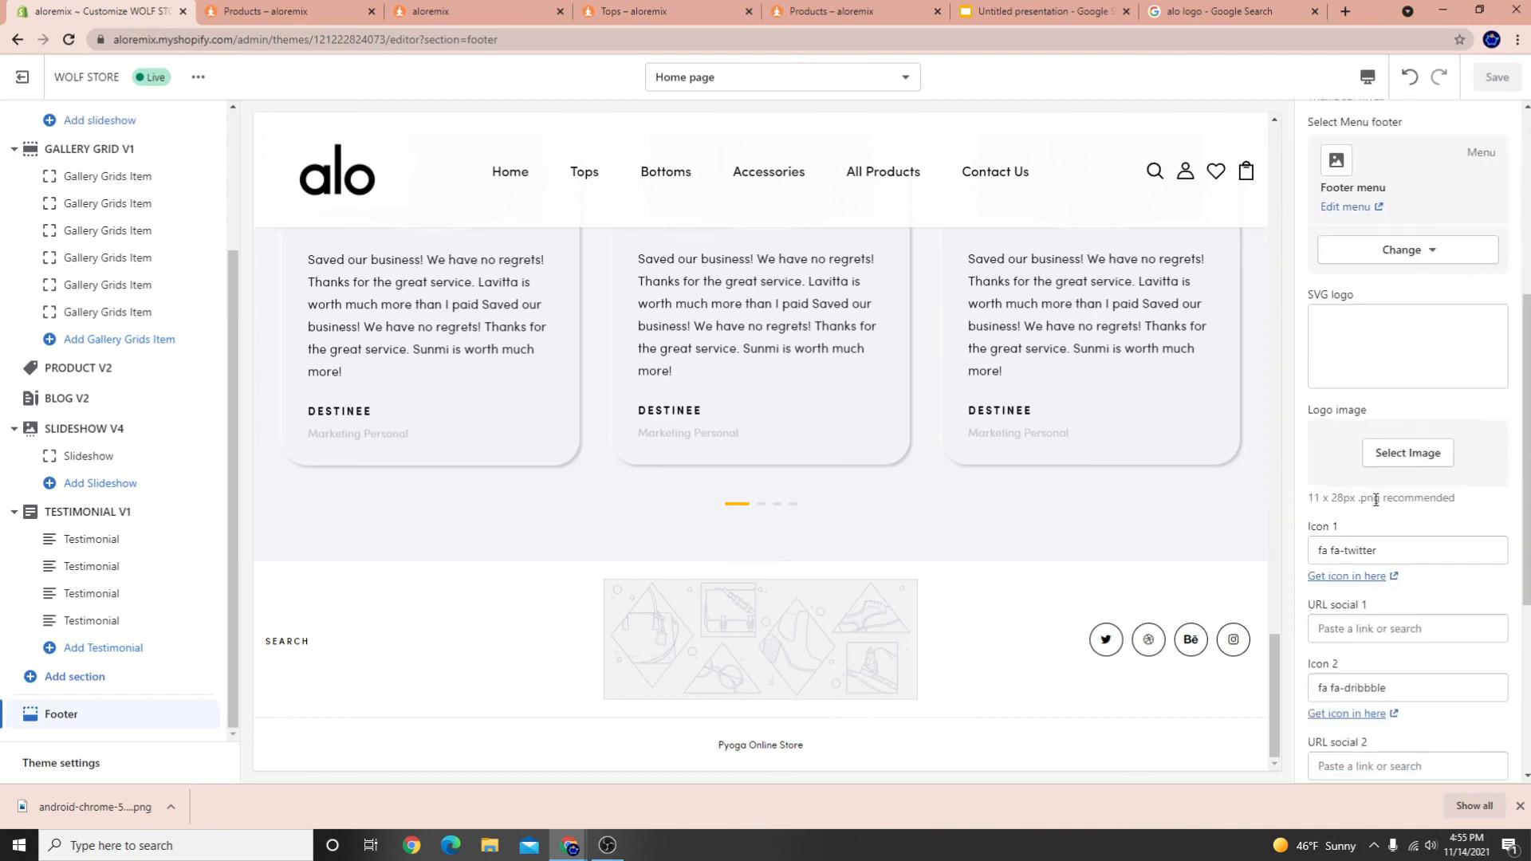
left_click(1407, 453)
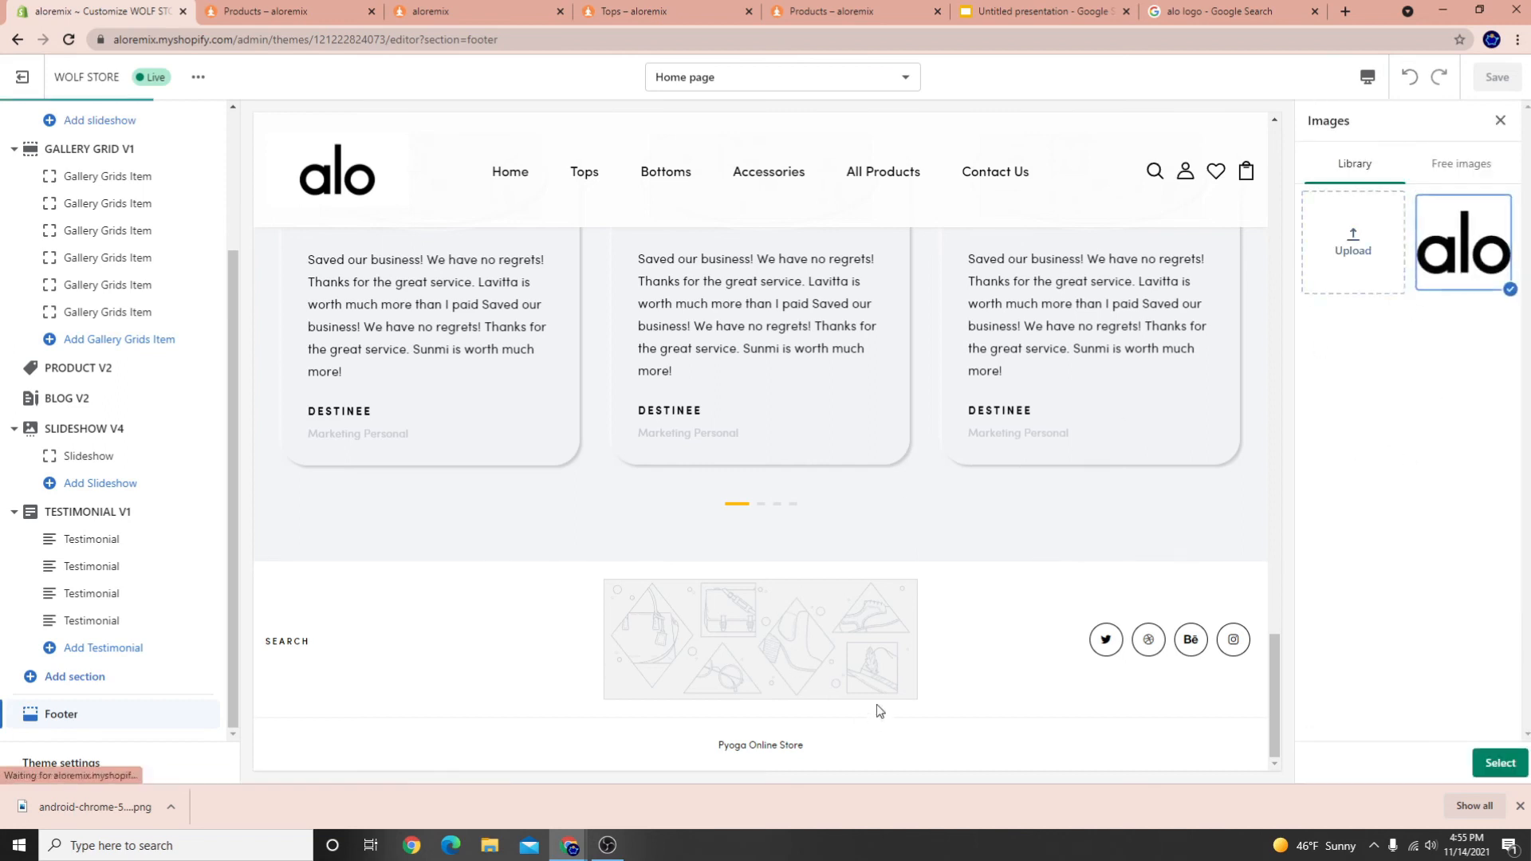
left_click(1499, 763)
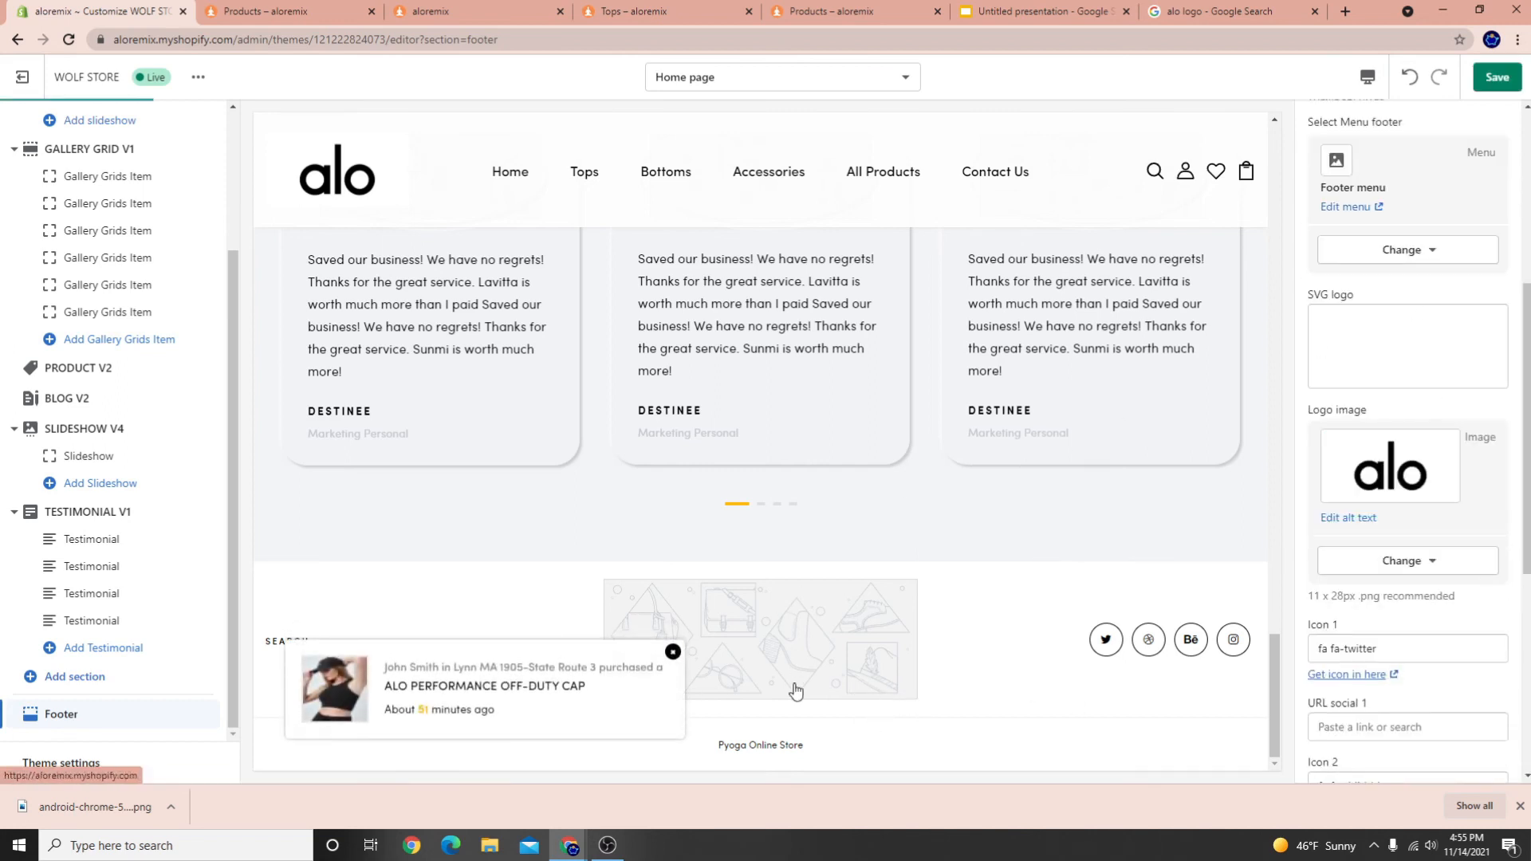
scroll(1421, 571, "down", 6)
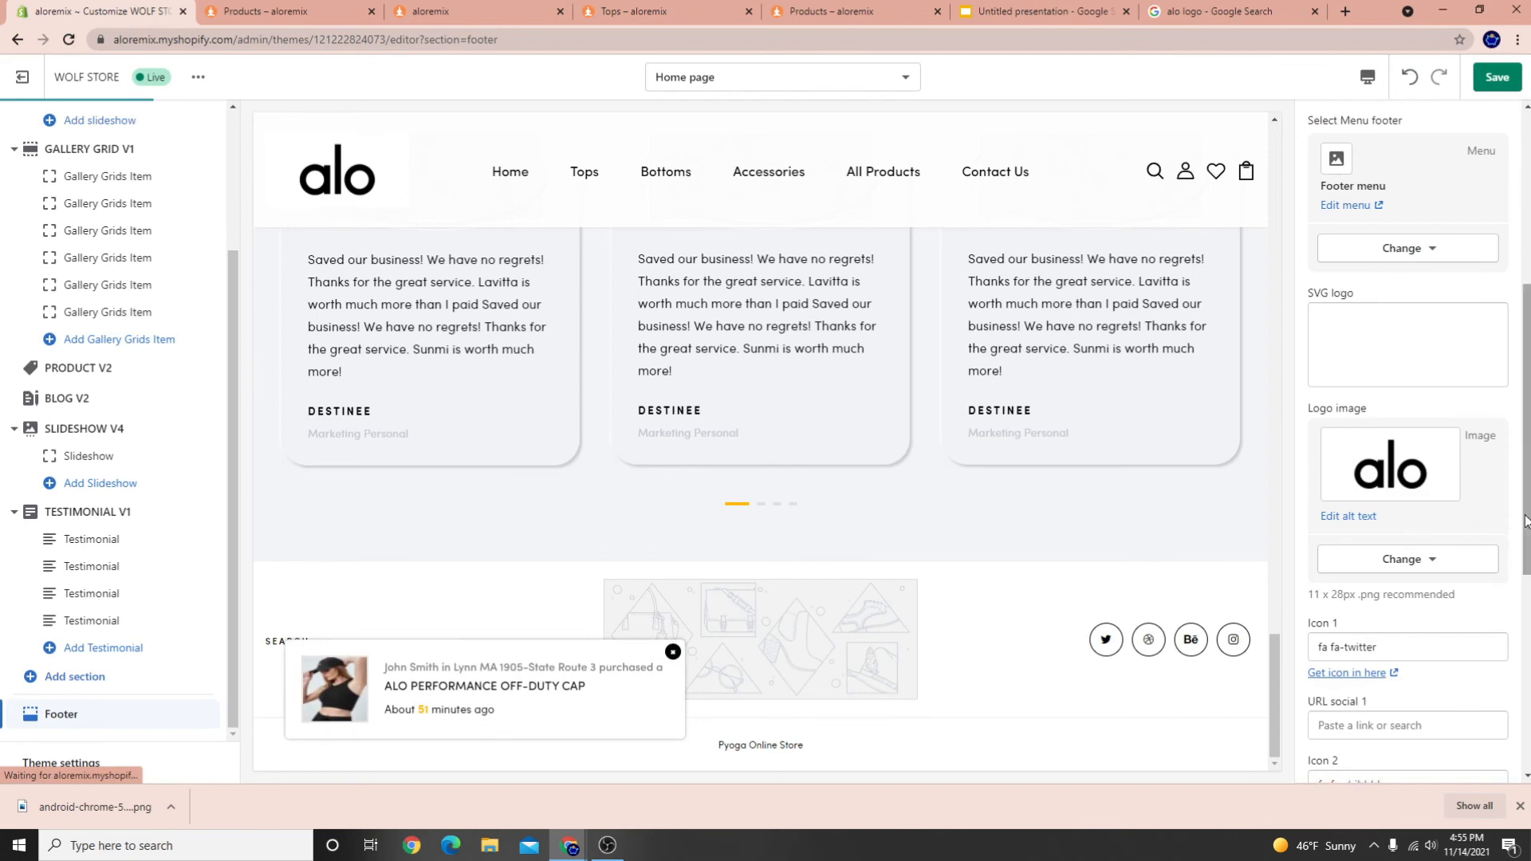
left_click(1497, 88)
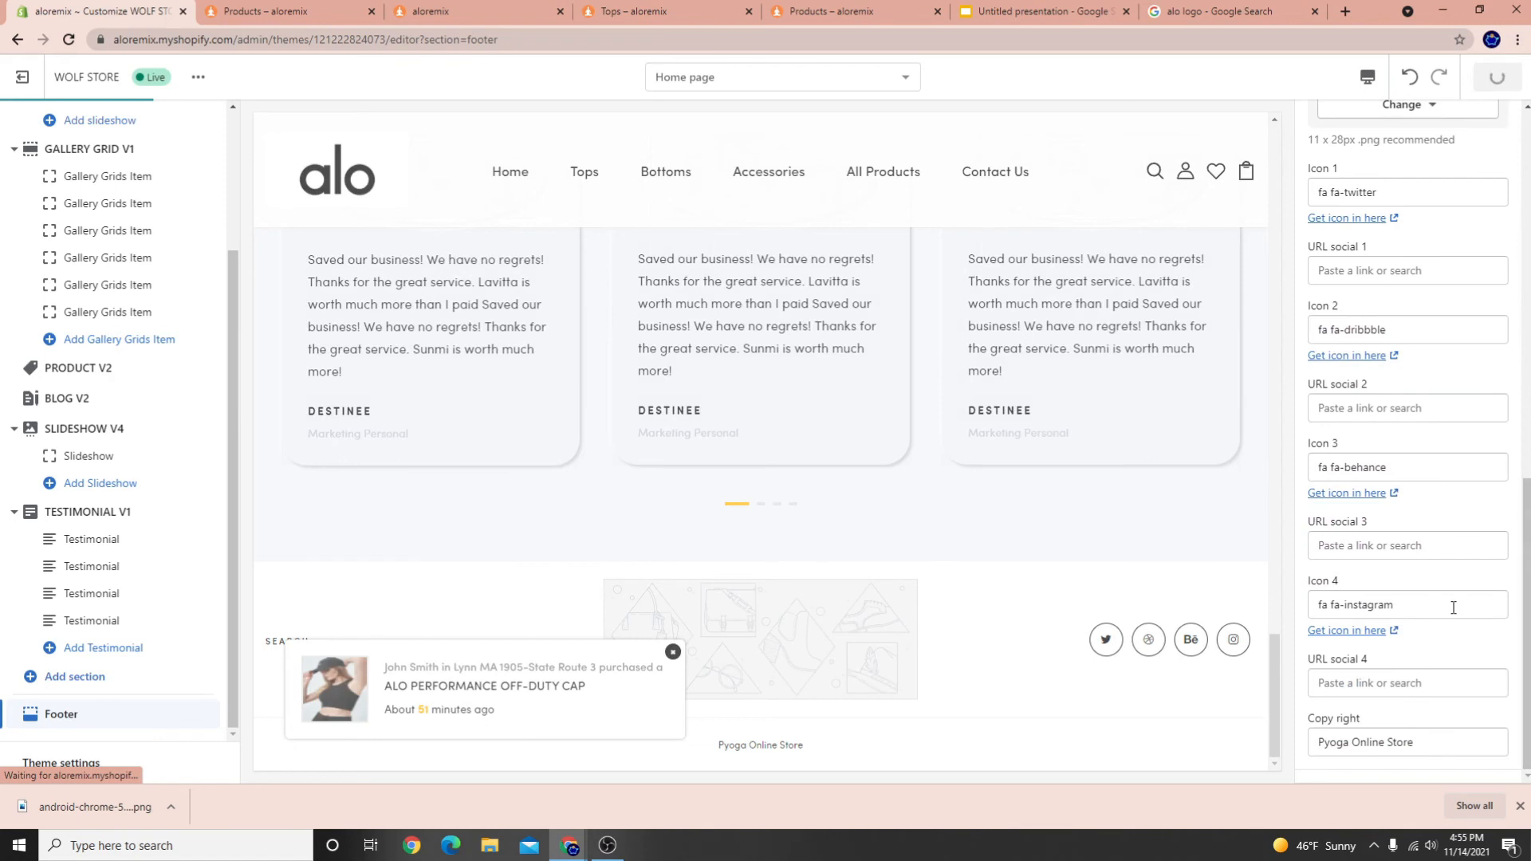
left_click(672, 651)
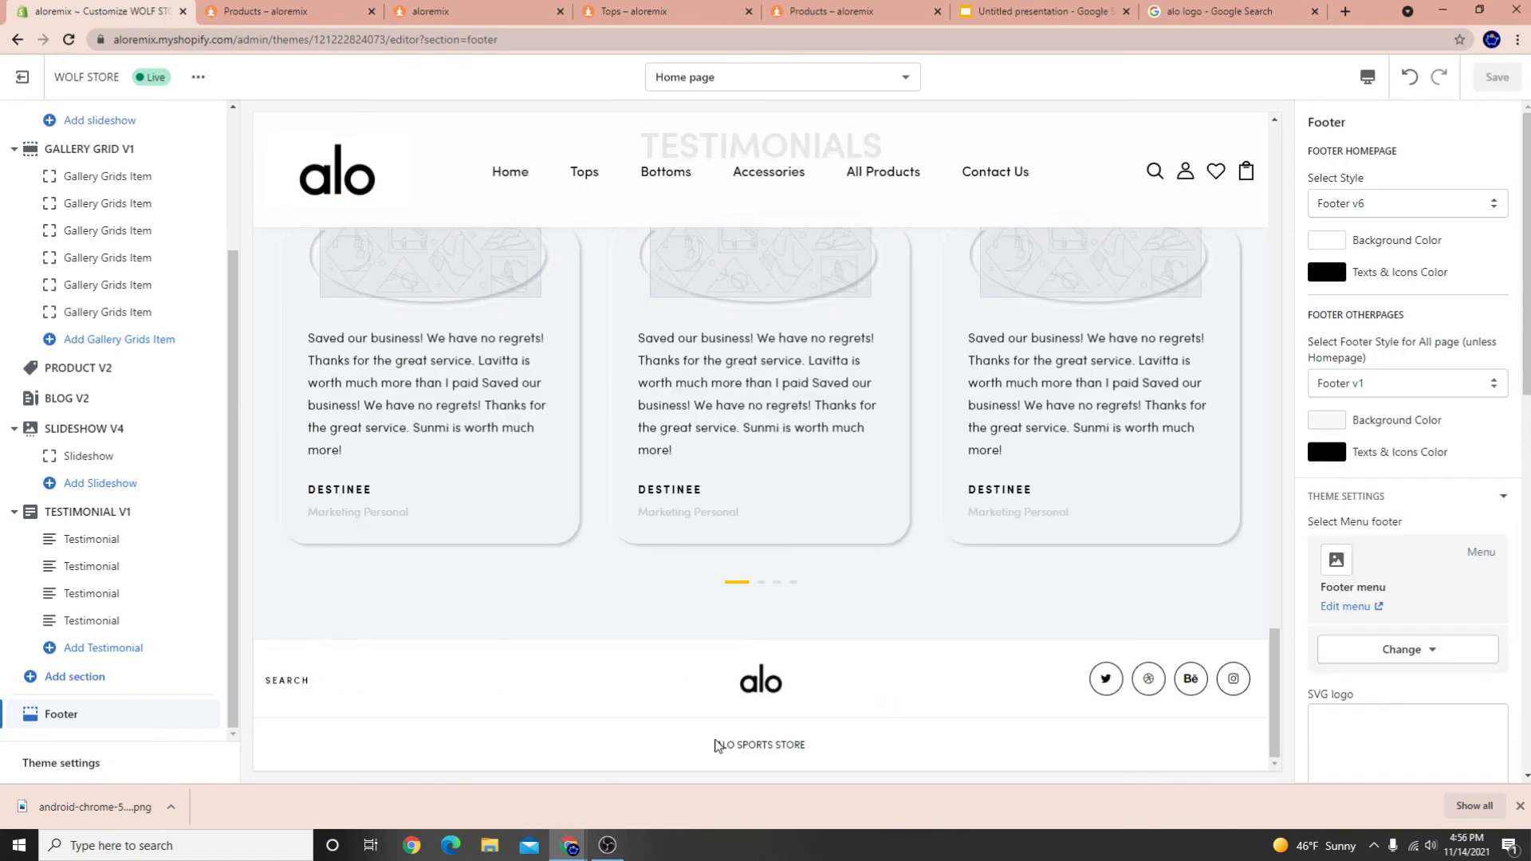
Check the home page footer's copyright line, and open the Tops collection page to examine its footer, dismissing the sales notification
left_click_drag(716, 746, 823, 748)
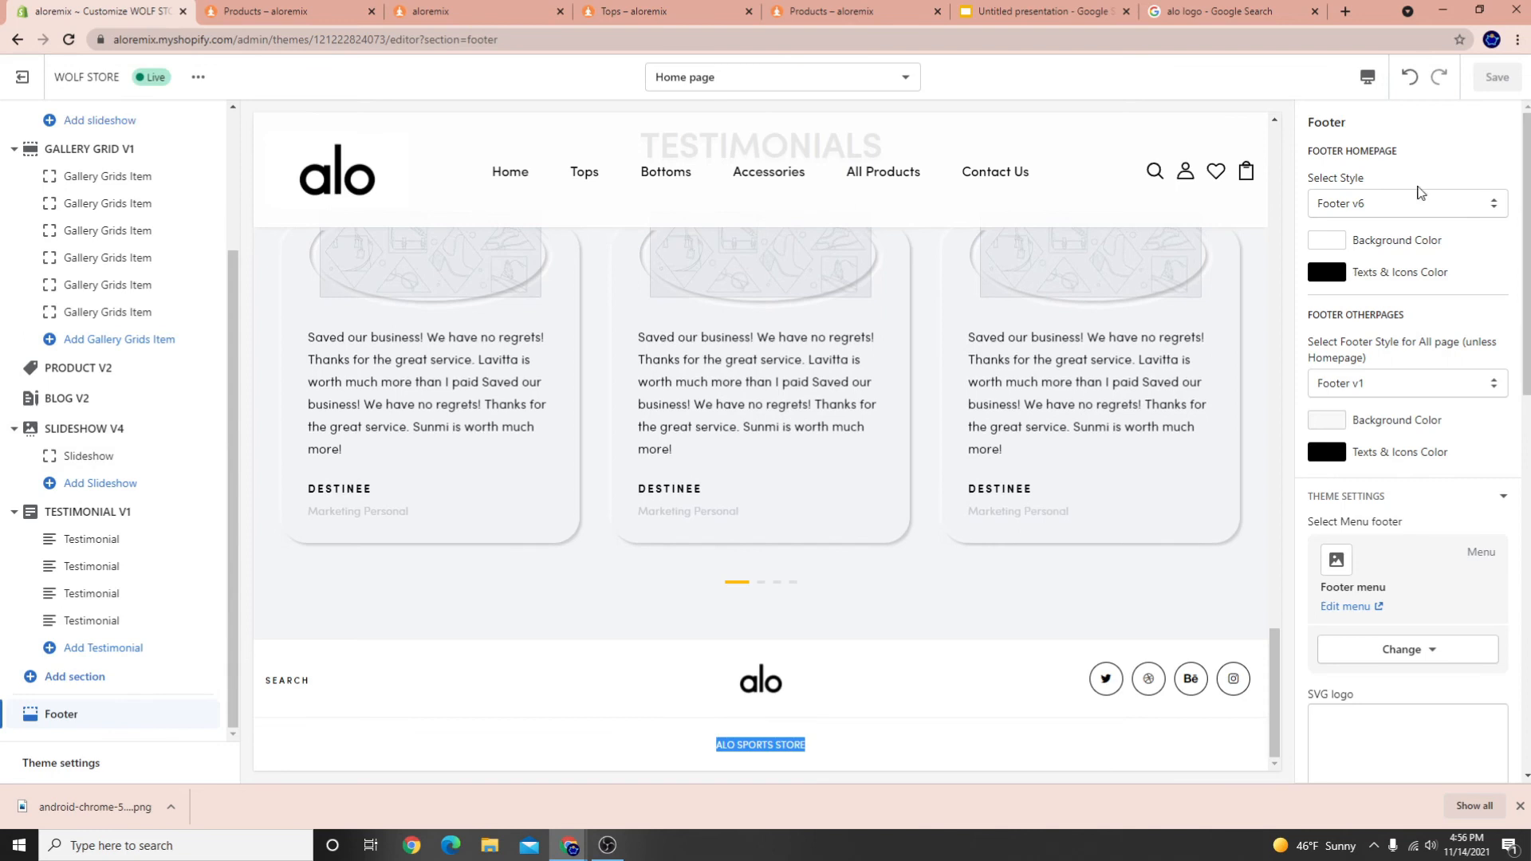
left_click(582, 176)
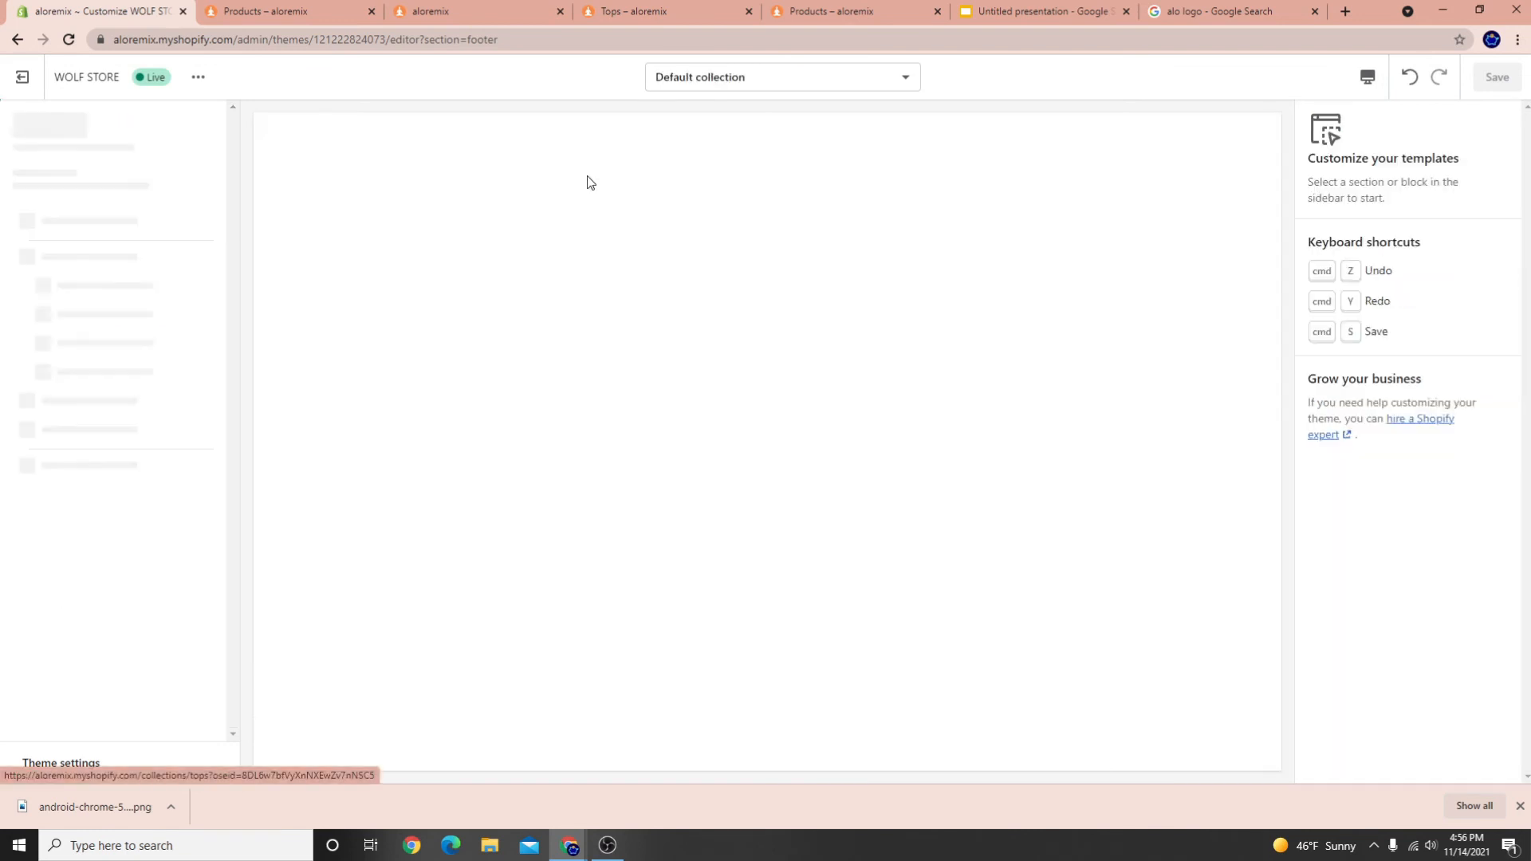
scroll(622, 606, "down", 10)
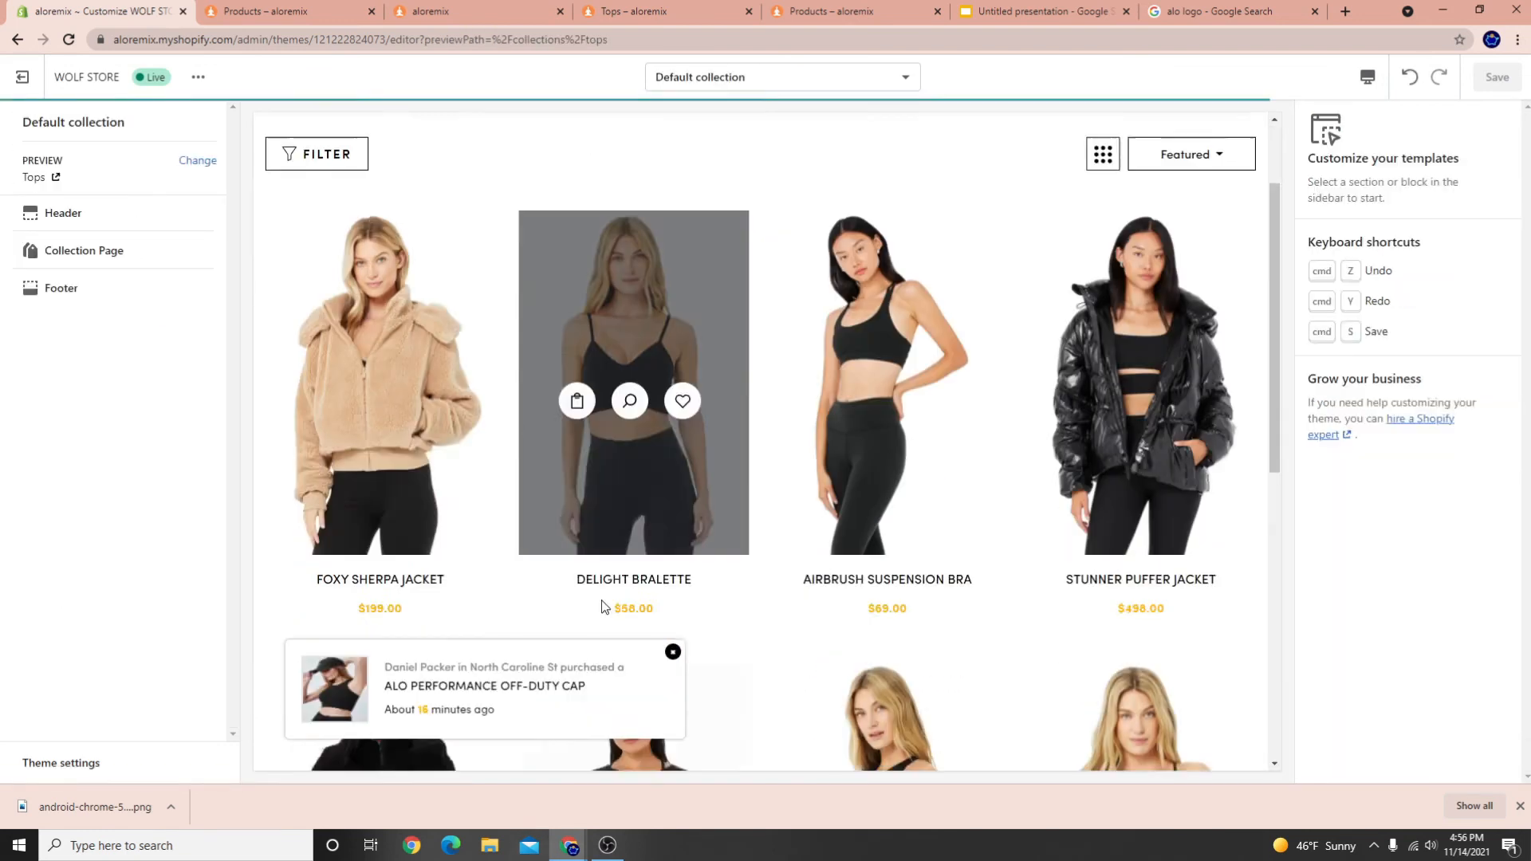
left_click(674, 652)
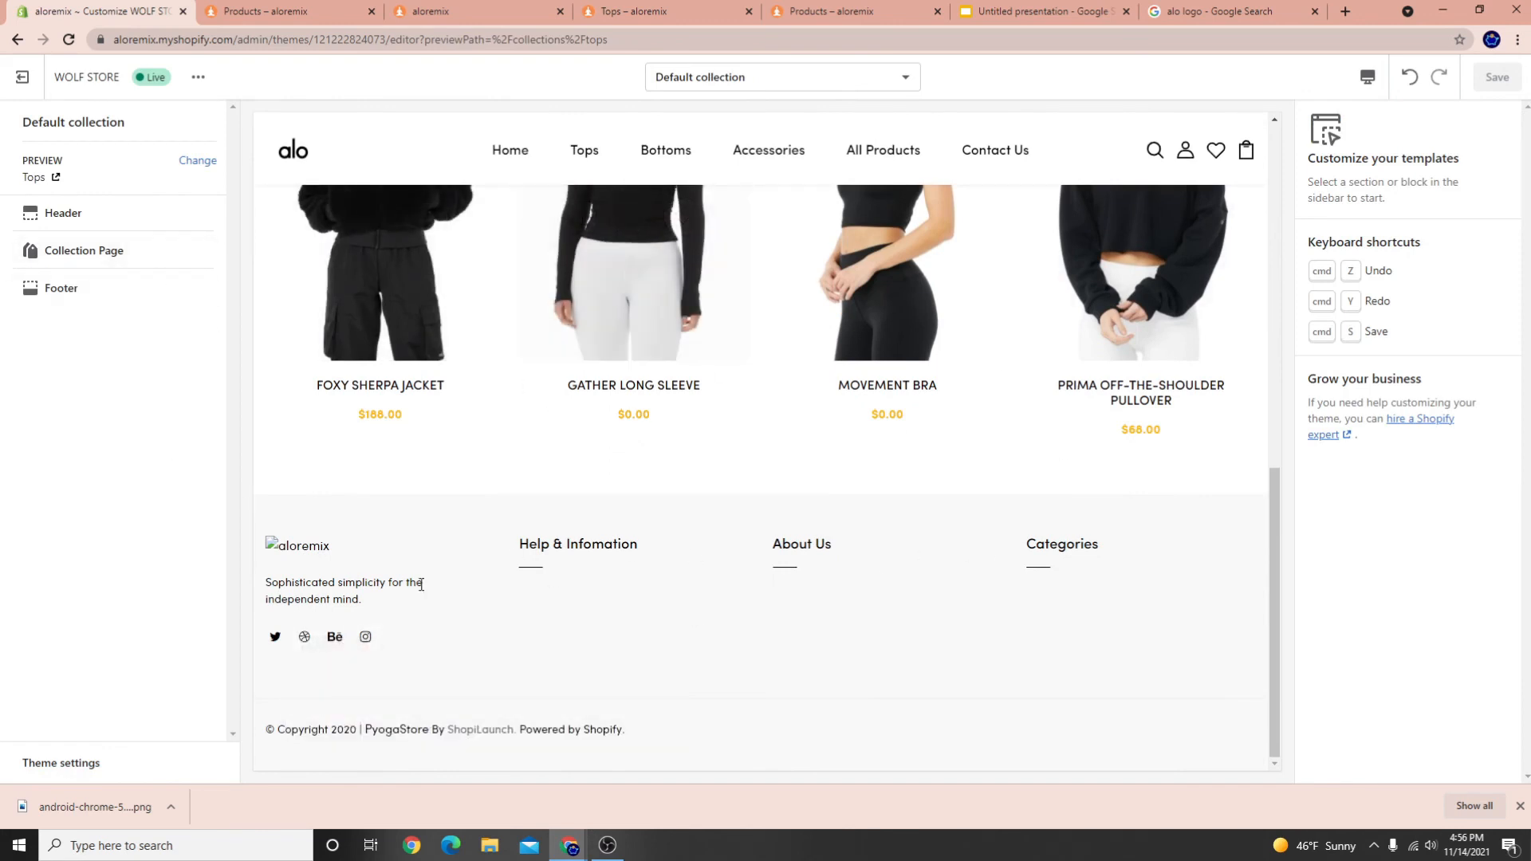
Open the Footer section for the default collection template and look through its expanded theme settings
left_click(17, 297)
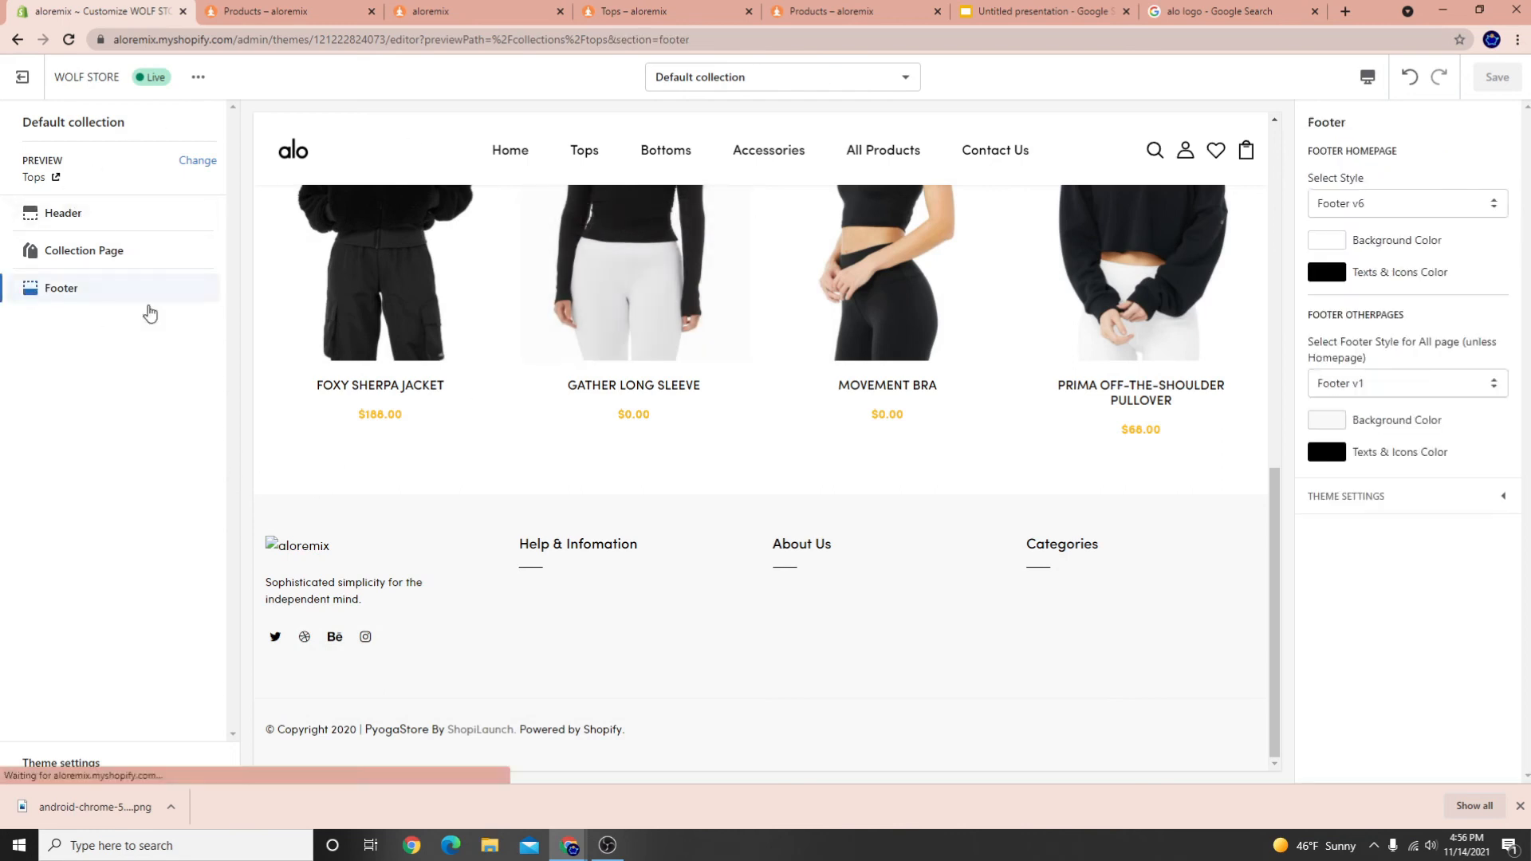
left_click(1442, 501)
scroll(1429, 614, "down", 5)
scroll(1426, 612, "up", 5)
scroll(1409, 582, "down", 10)
left_click(1408, 723)
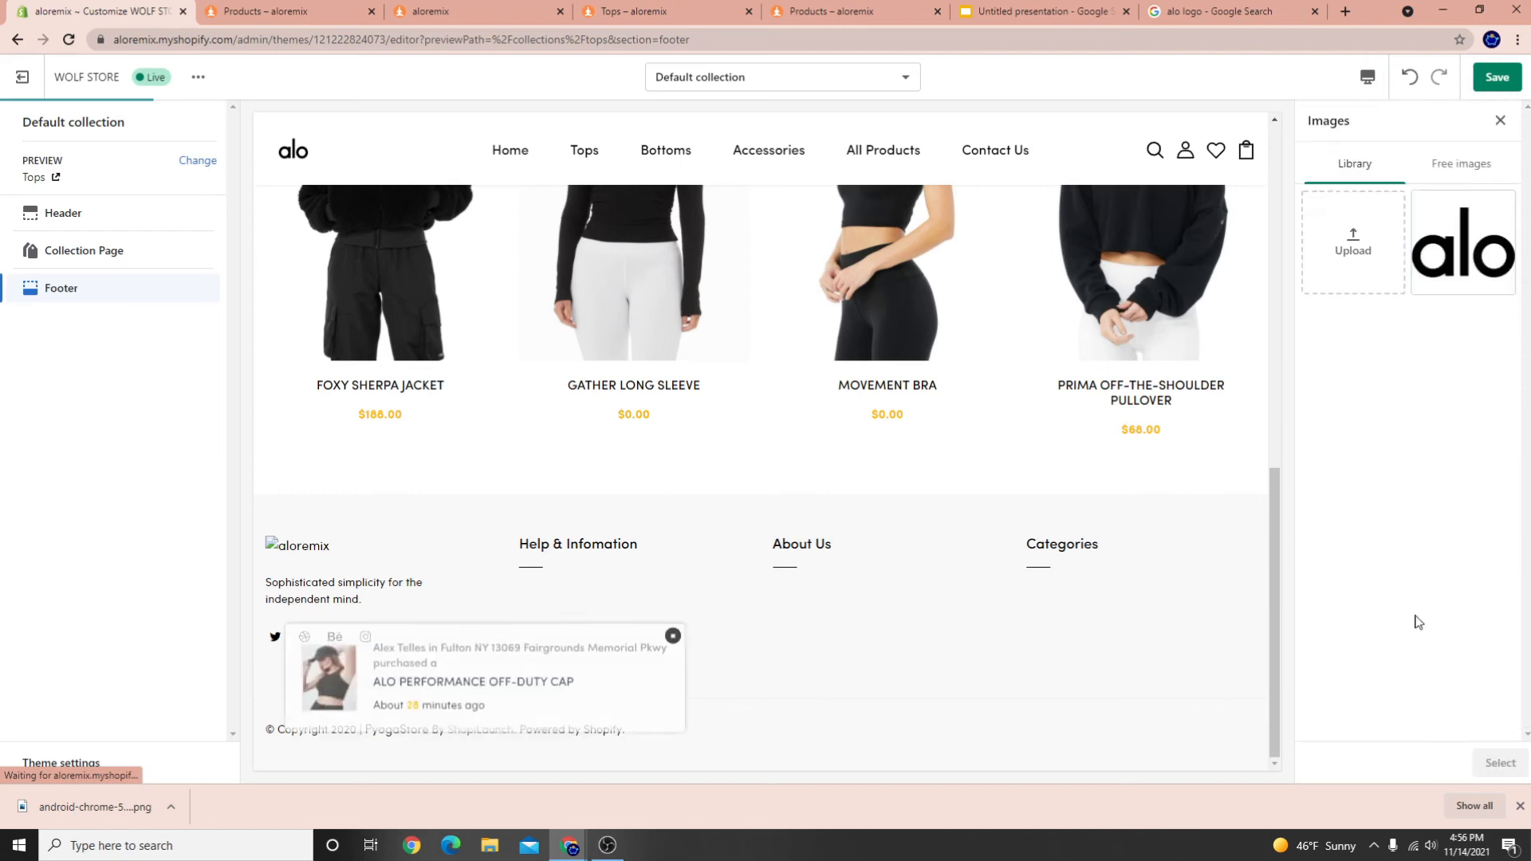
left_click(1501, 121)
left_click(1500, 123)
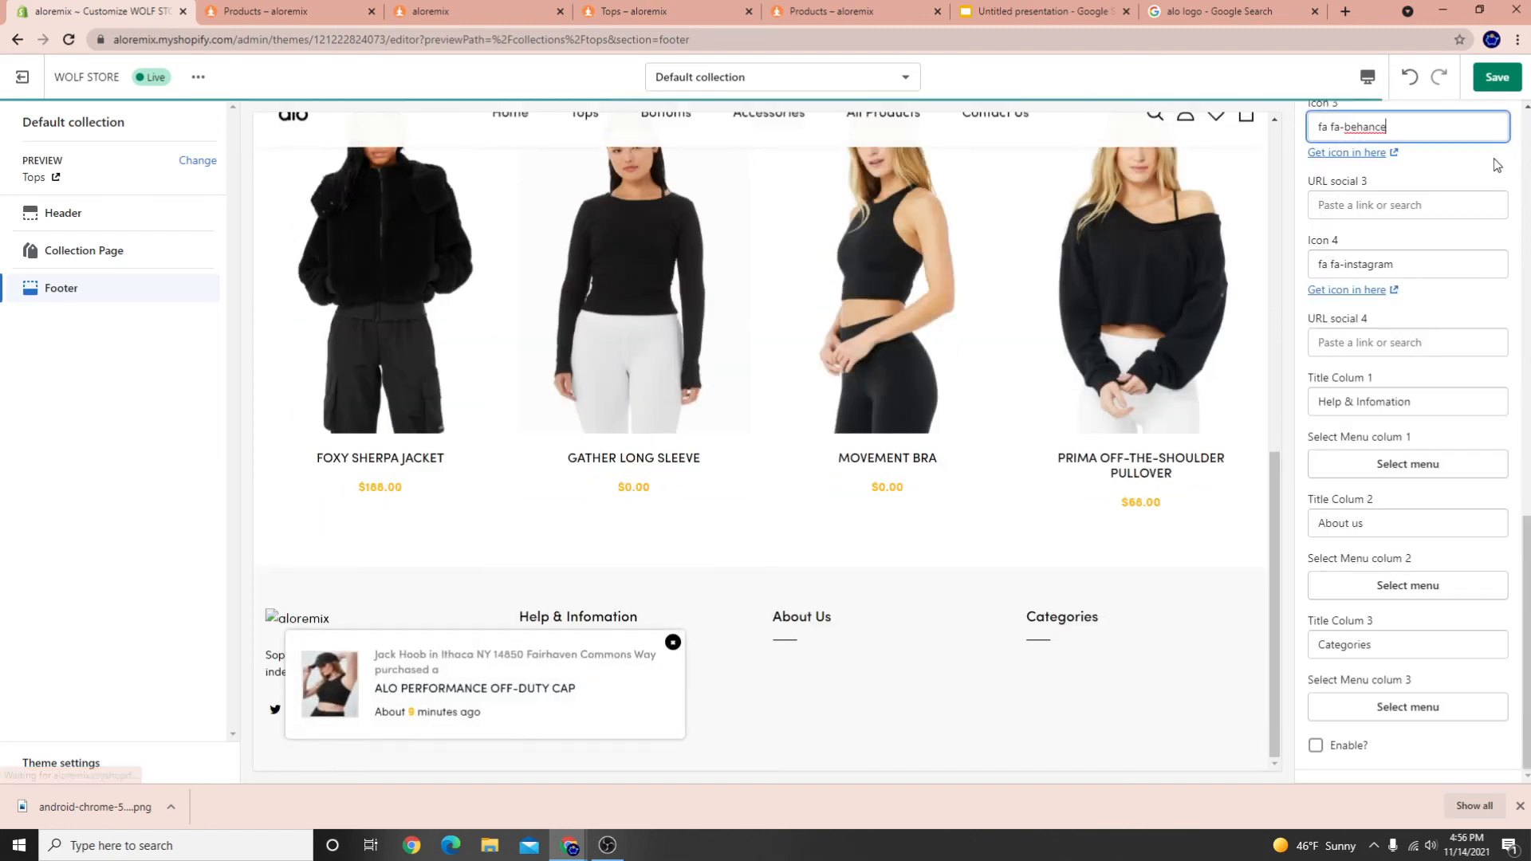
Dismiss the sales notification, set the alo logo as the Footer v1 logo image for the collection page, and save the theme
left_click(670, 646)
scroll(1475, 630, "up", 10)
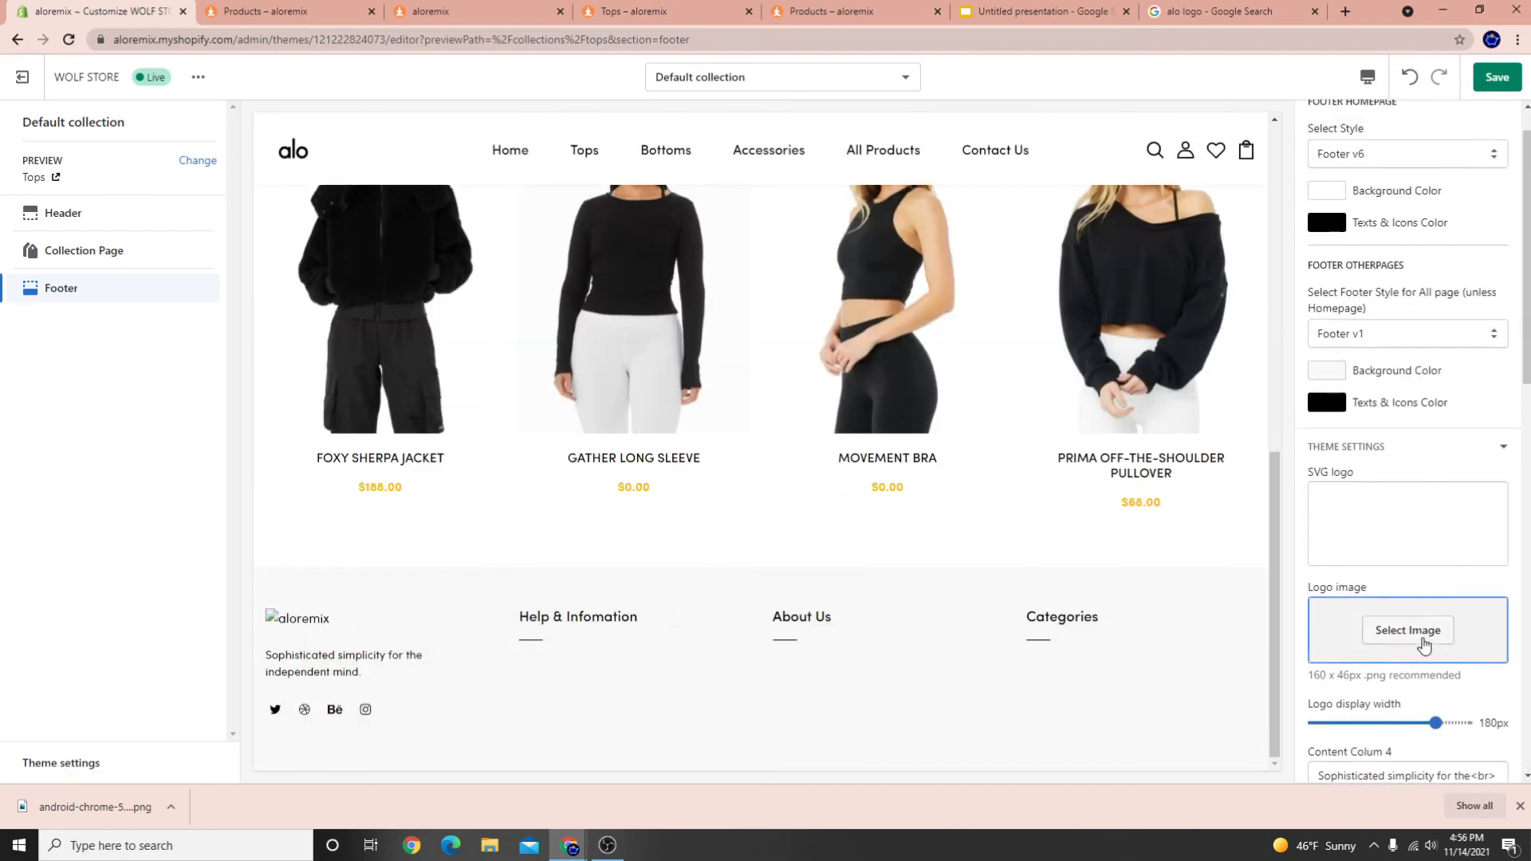
left_click(1423, 629)
left_click(1463, 243)
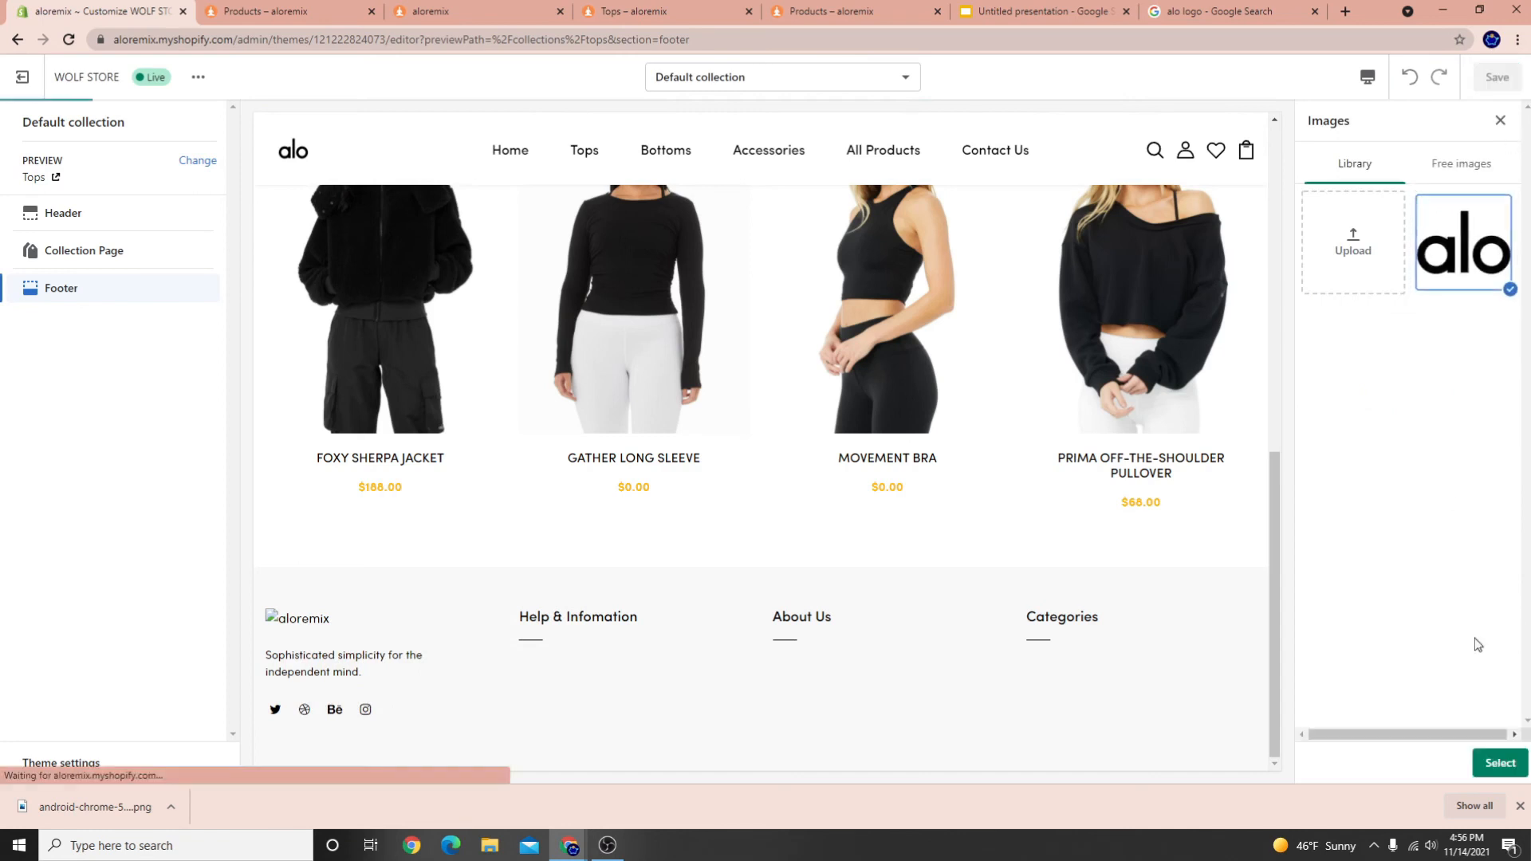
left_click(1483, 766)
left_click(1497, 77)
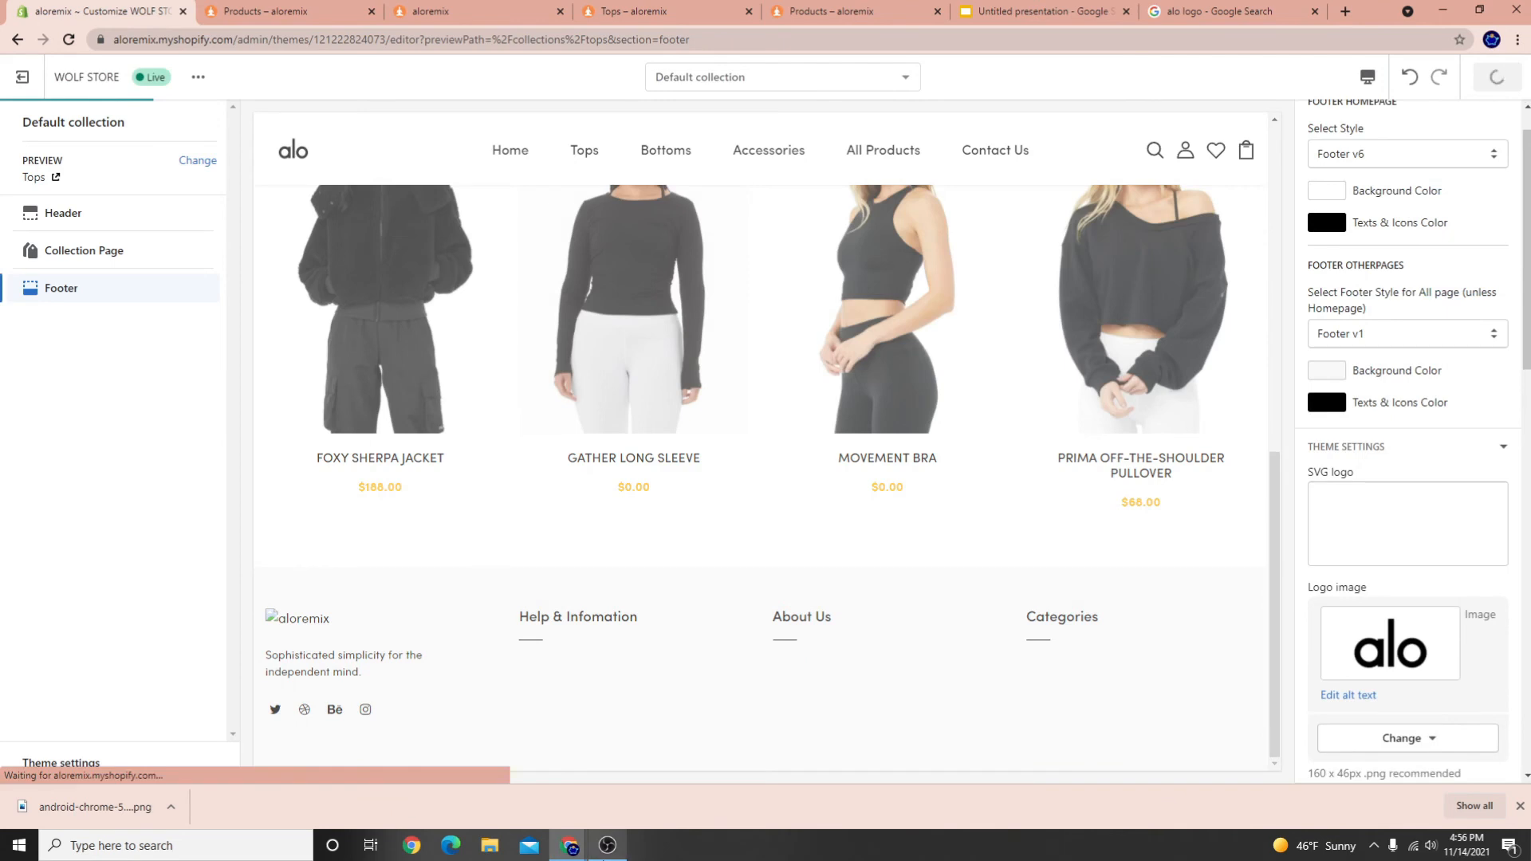
left_click(610, 845)
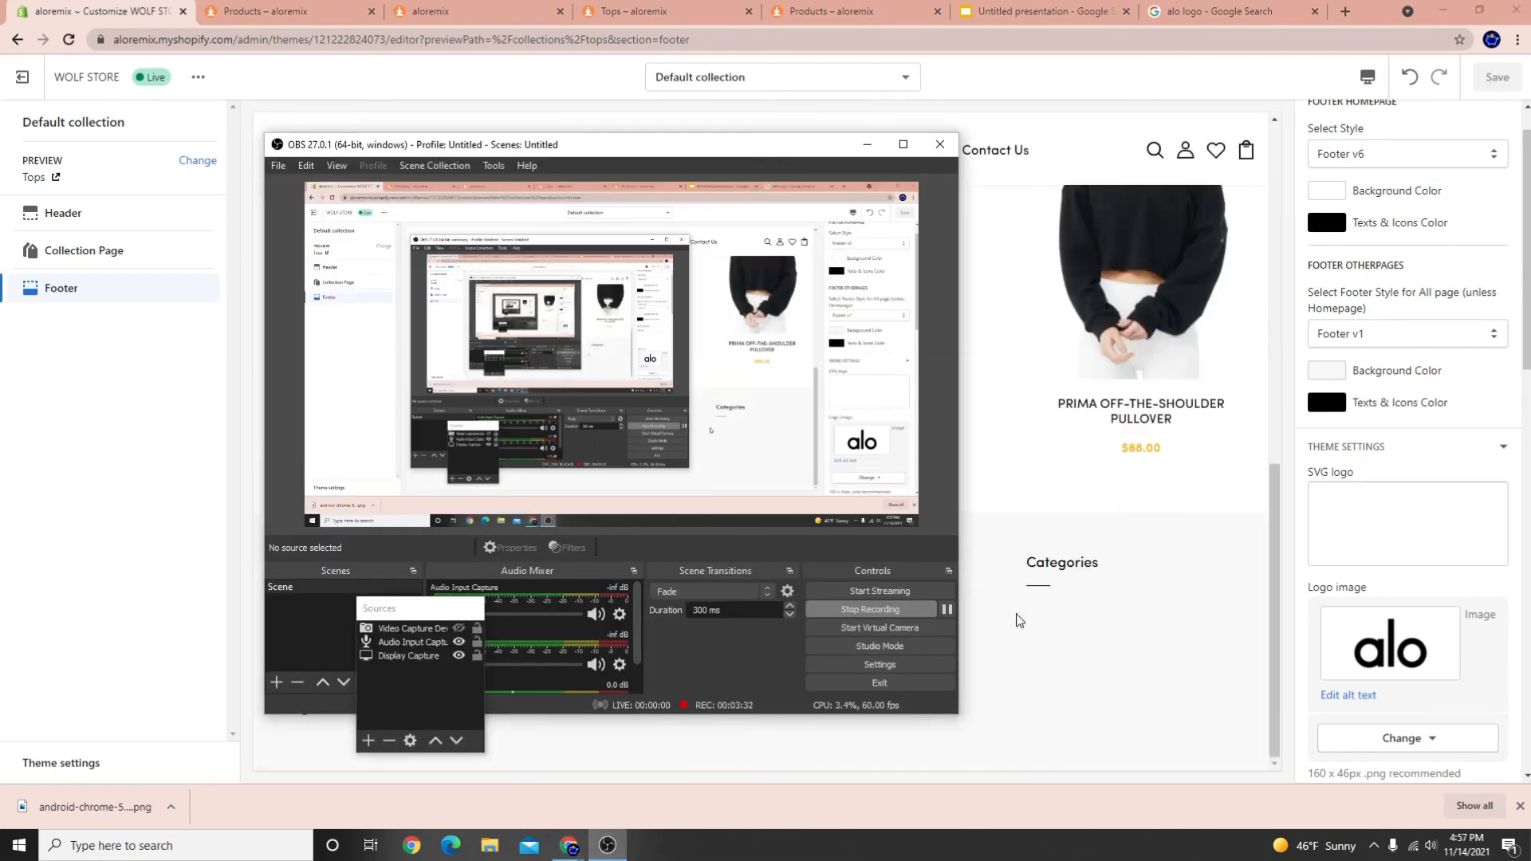
left_click(1026, 630)
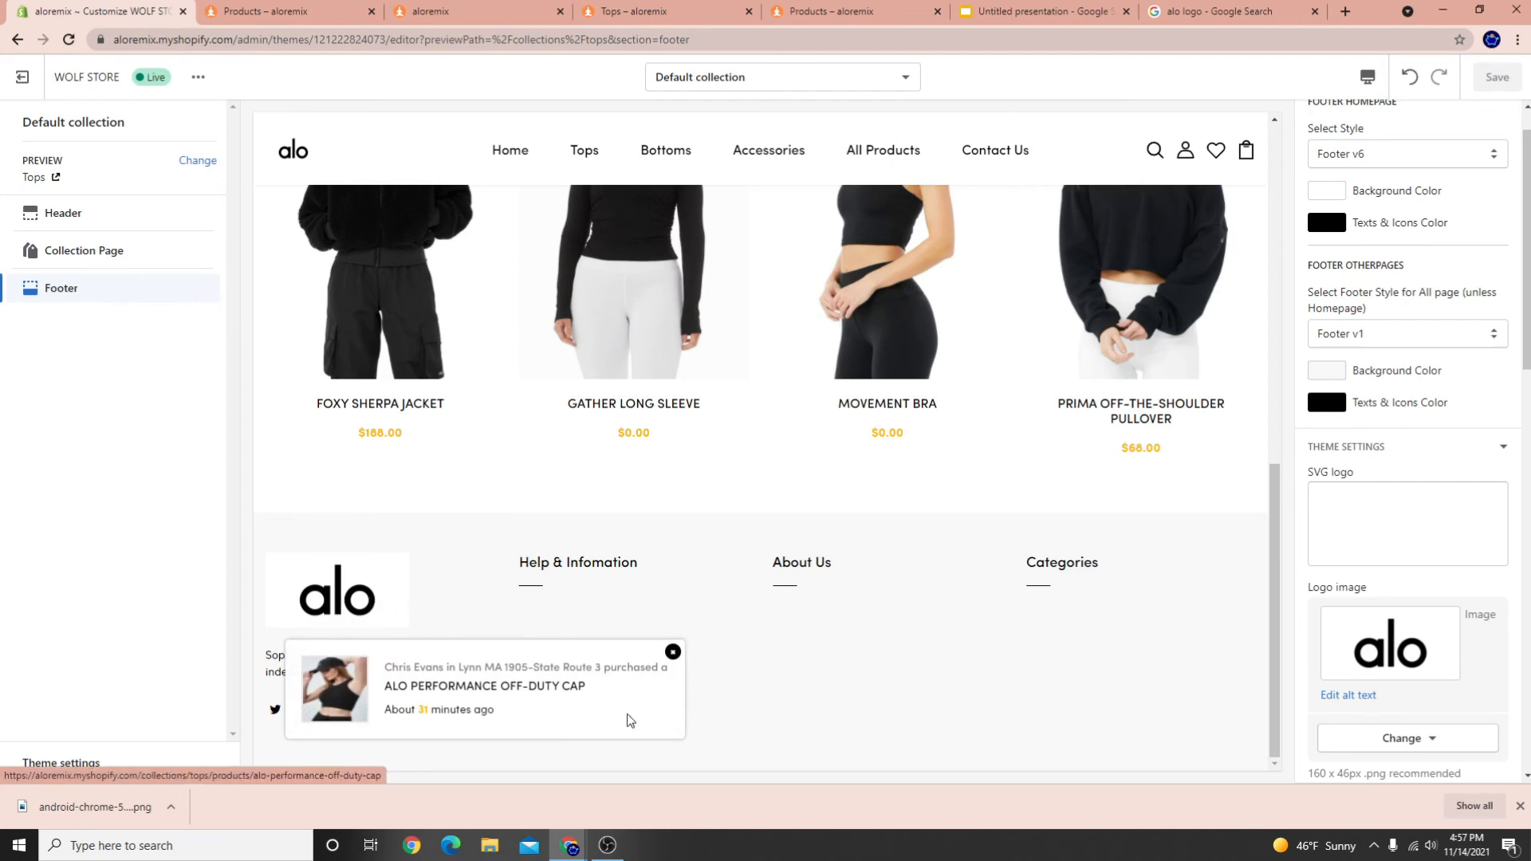
Leave the theme editor and add an All collections link to the Footer menu in the store's navigation
left_click_drag(528, 596, 636, 647)
left_click(906, 636)
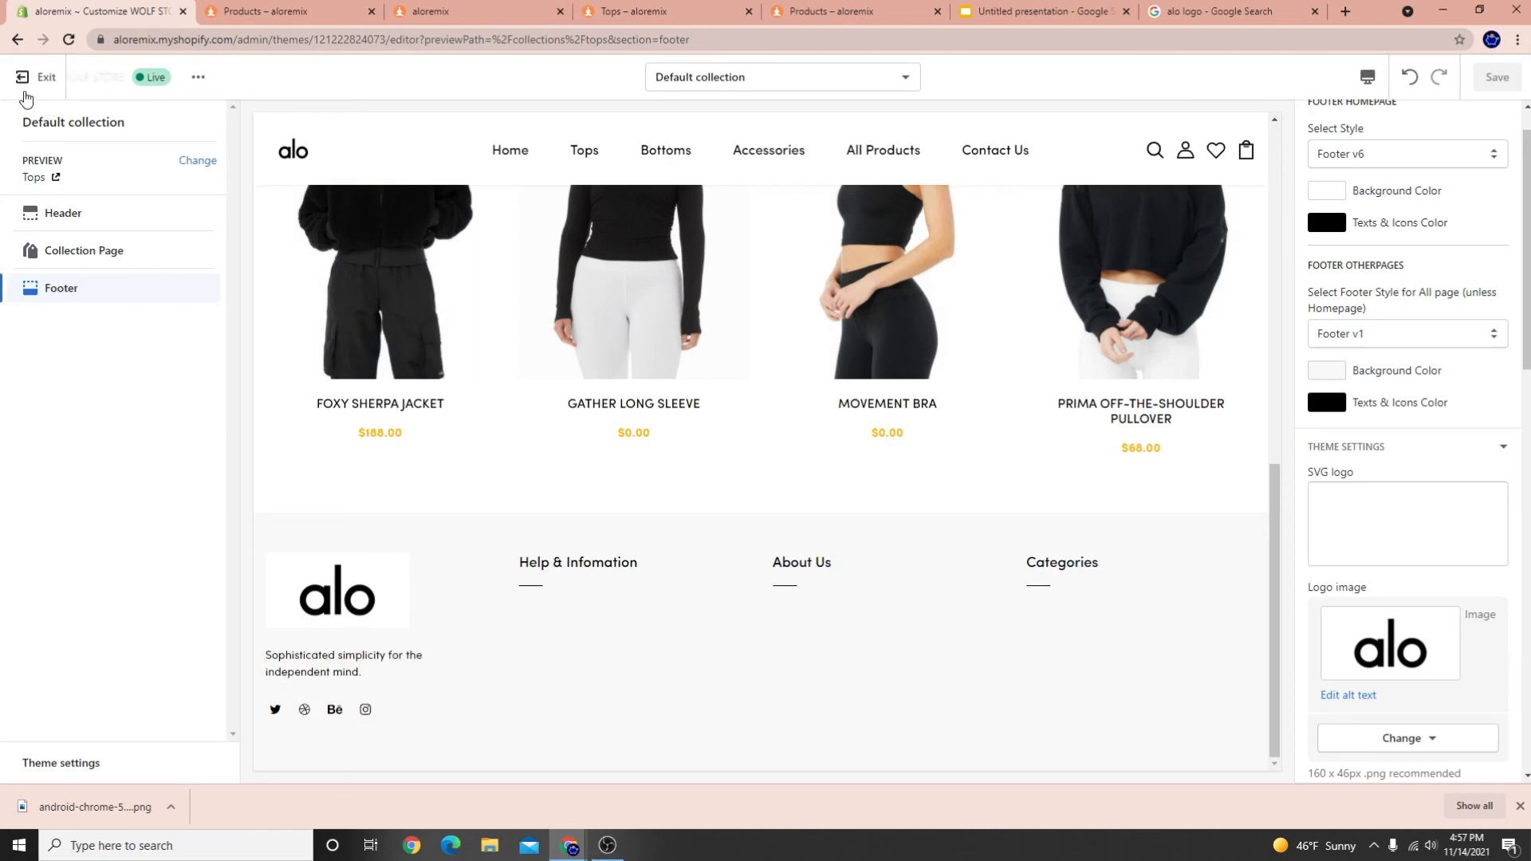
left_click(22, 76)
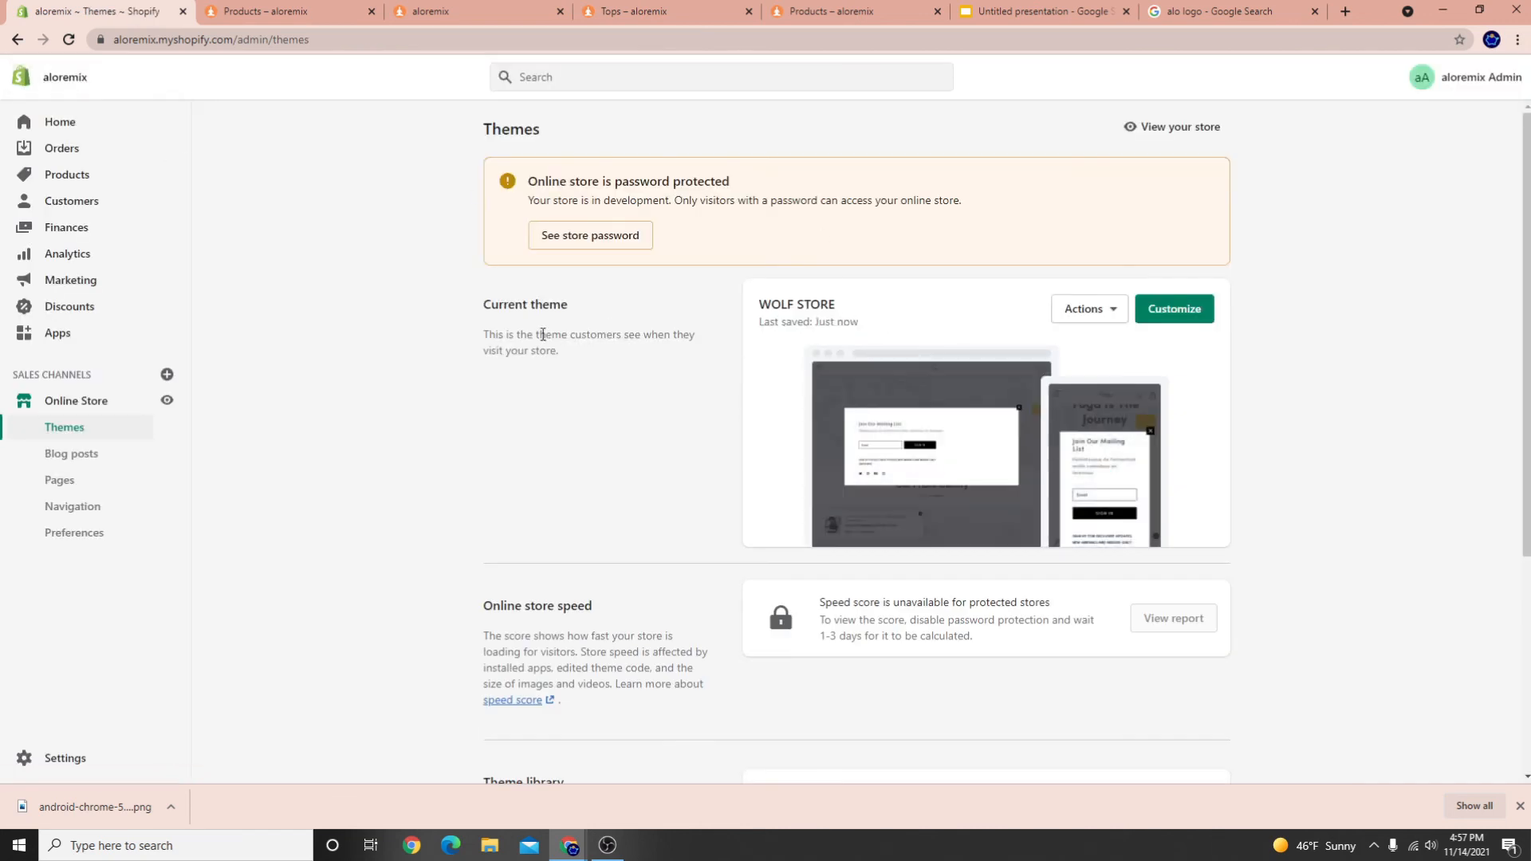
left_click(74, 510)
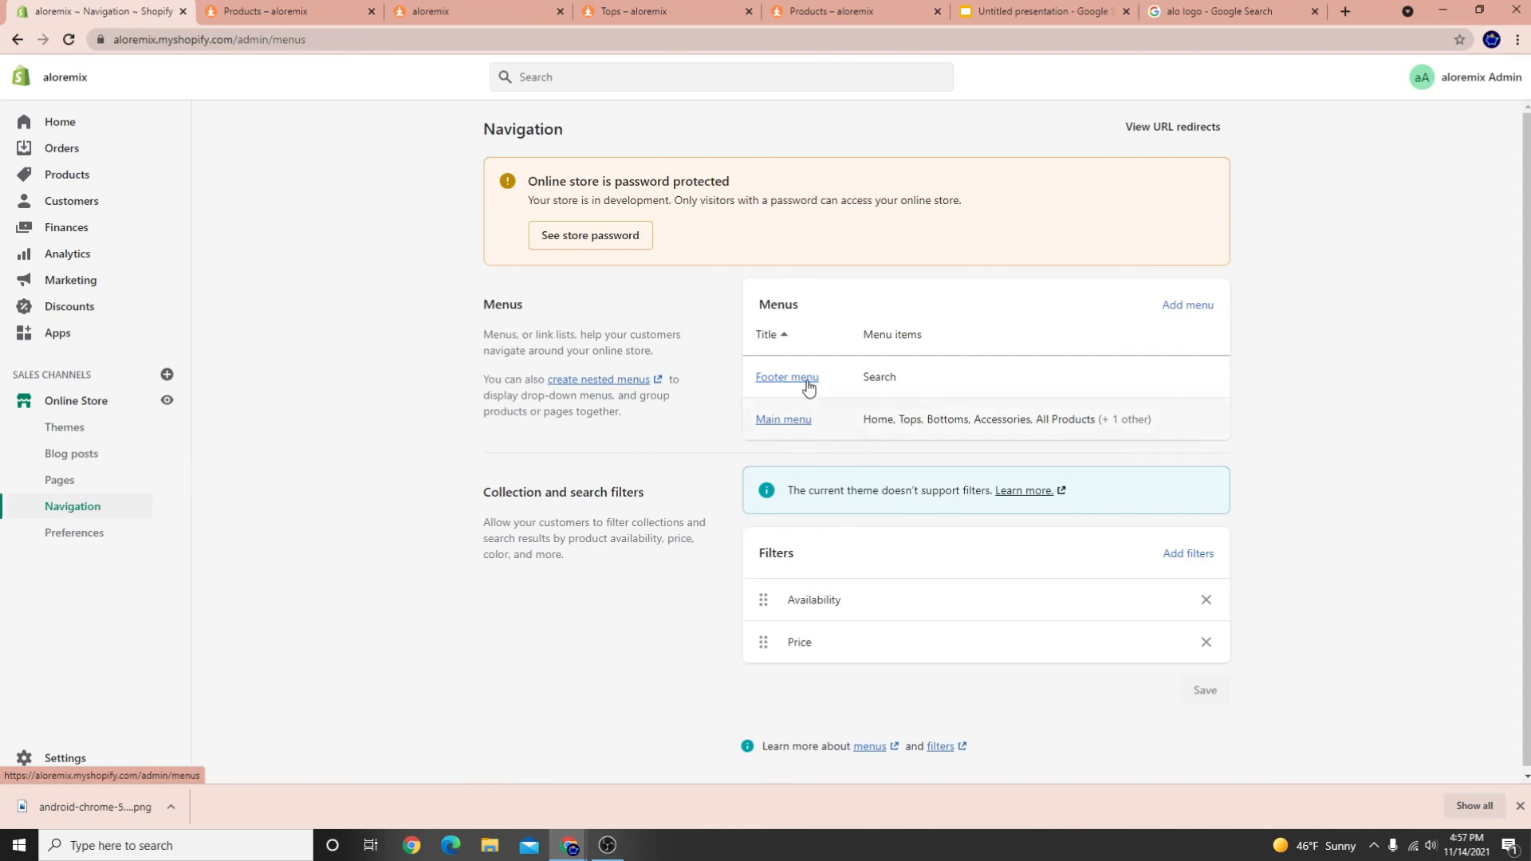
left_click(807, 388)
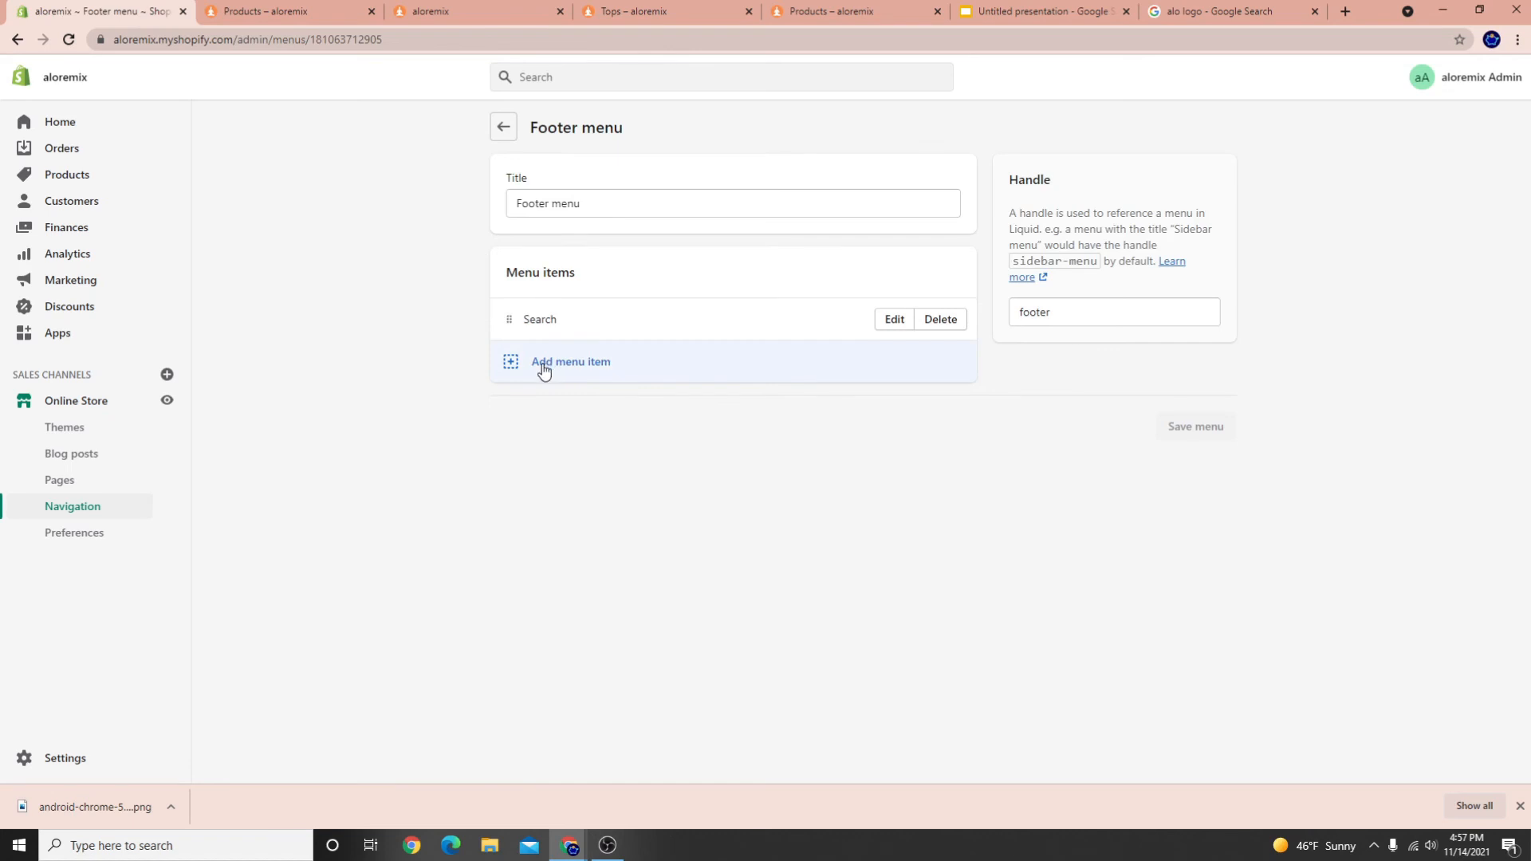
left_click(543, 366)
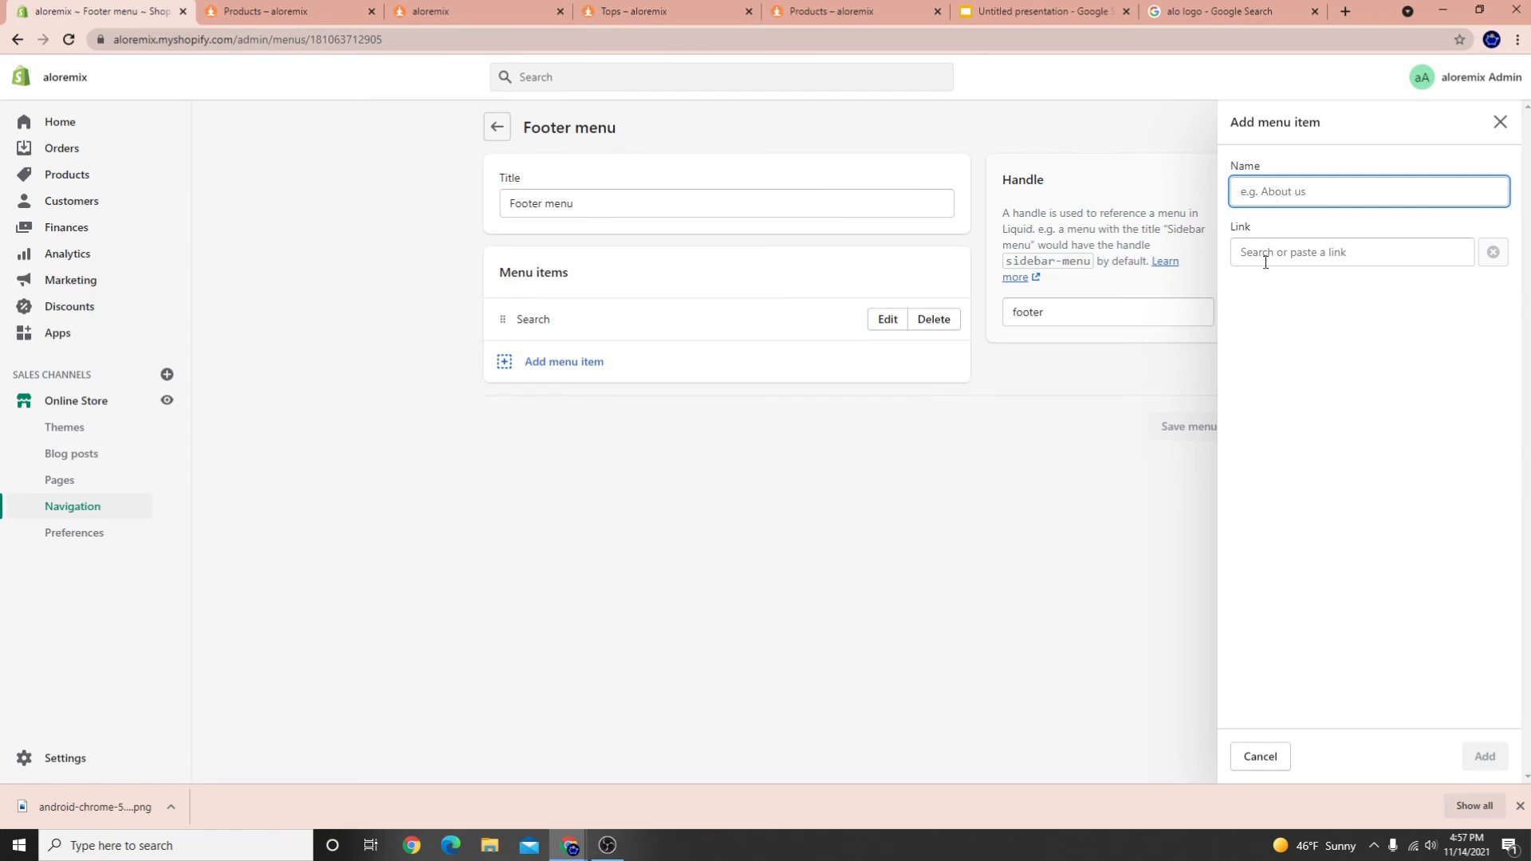
left_click(1340, 241)
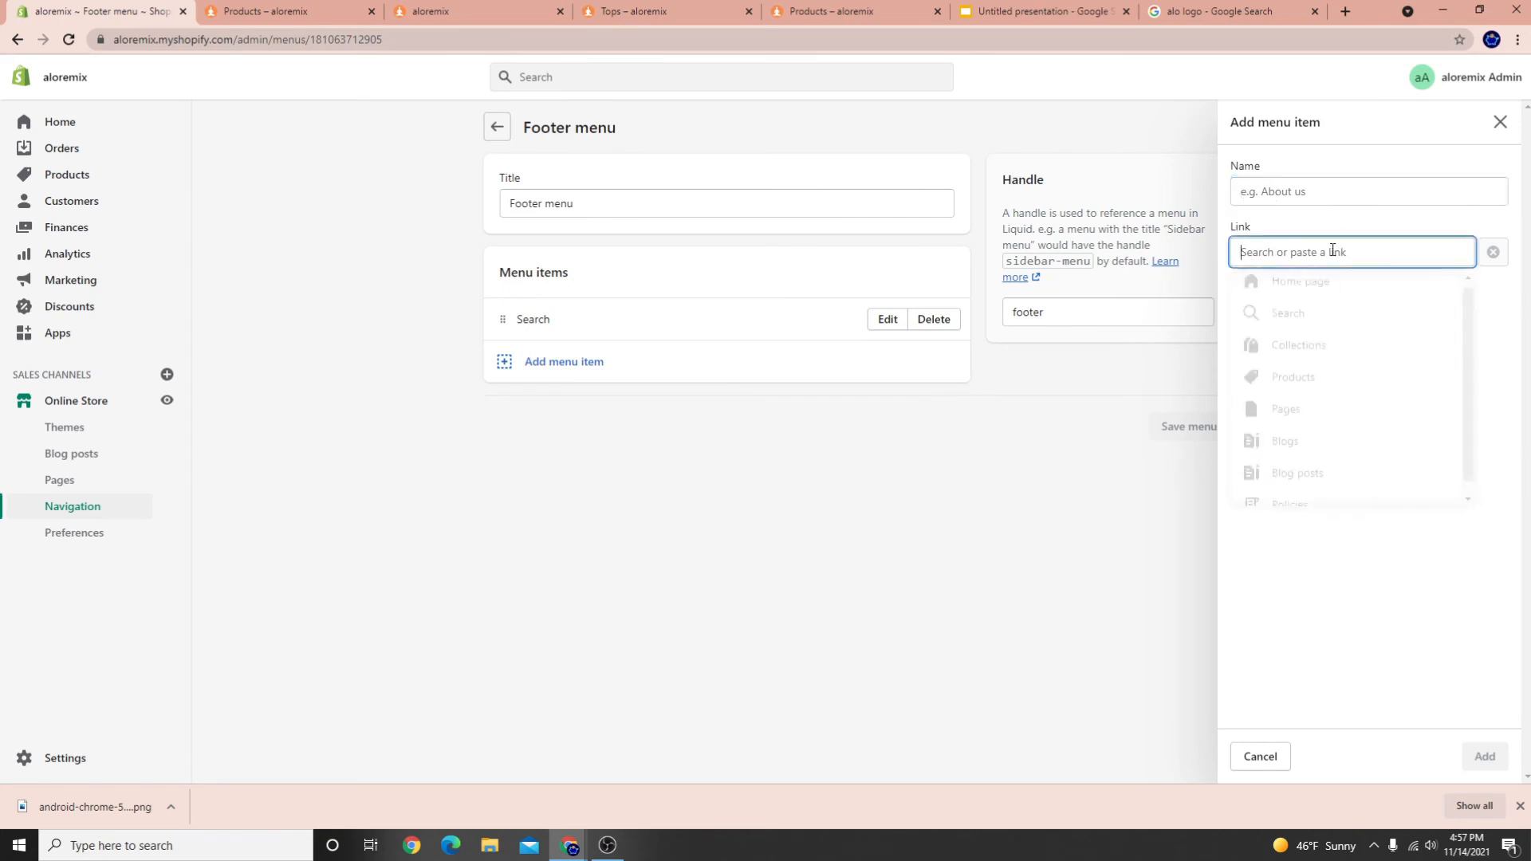
left_click(1317, 353)
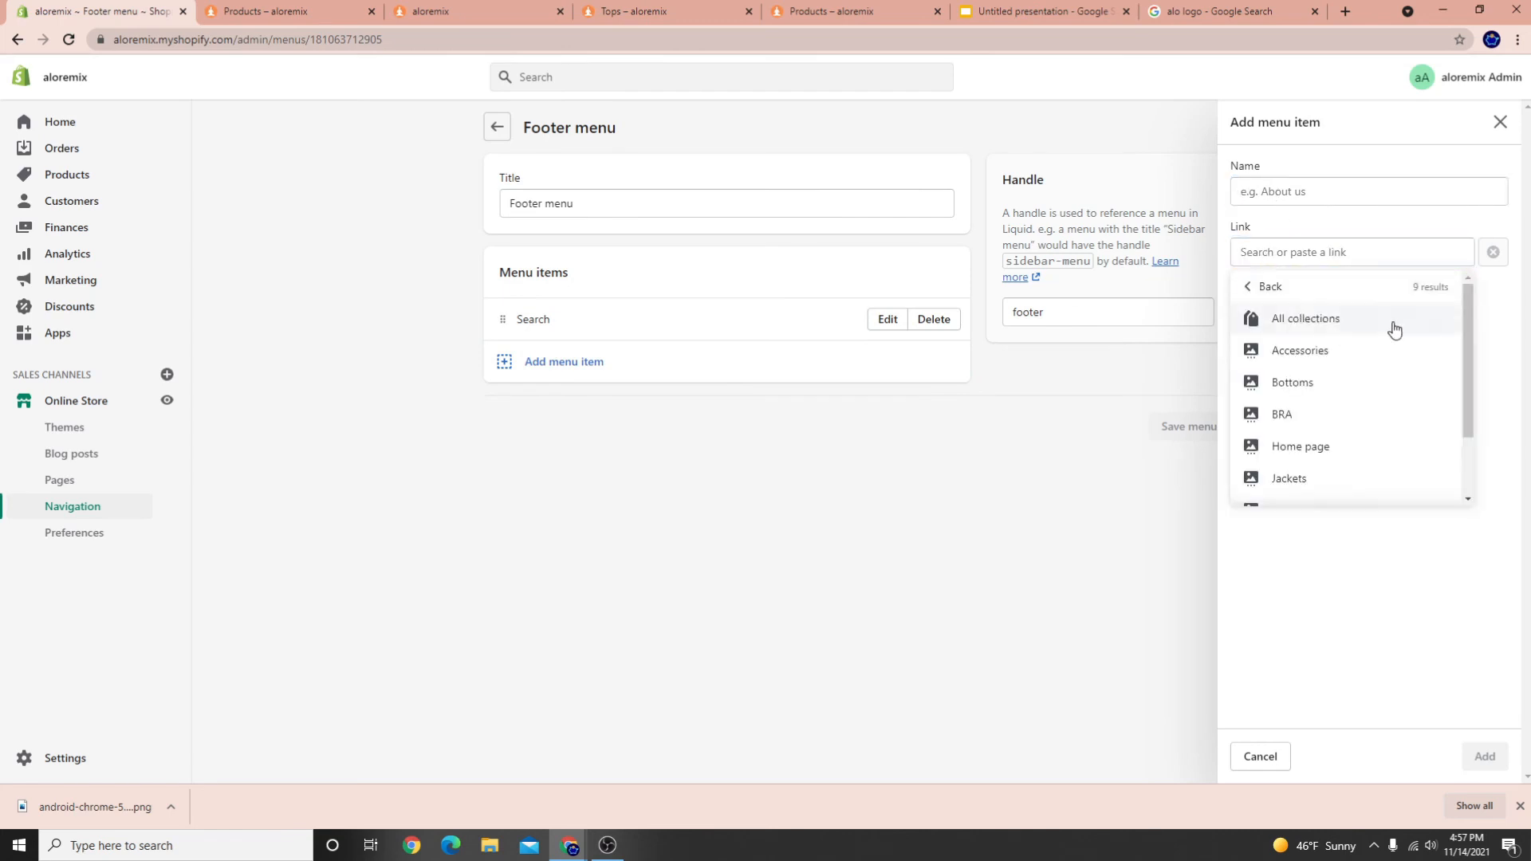
left_click(1316, 326)
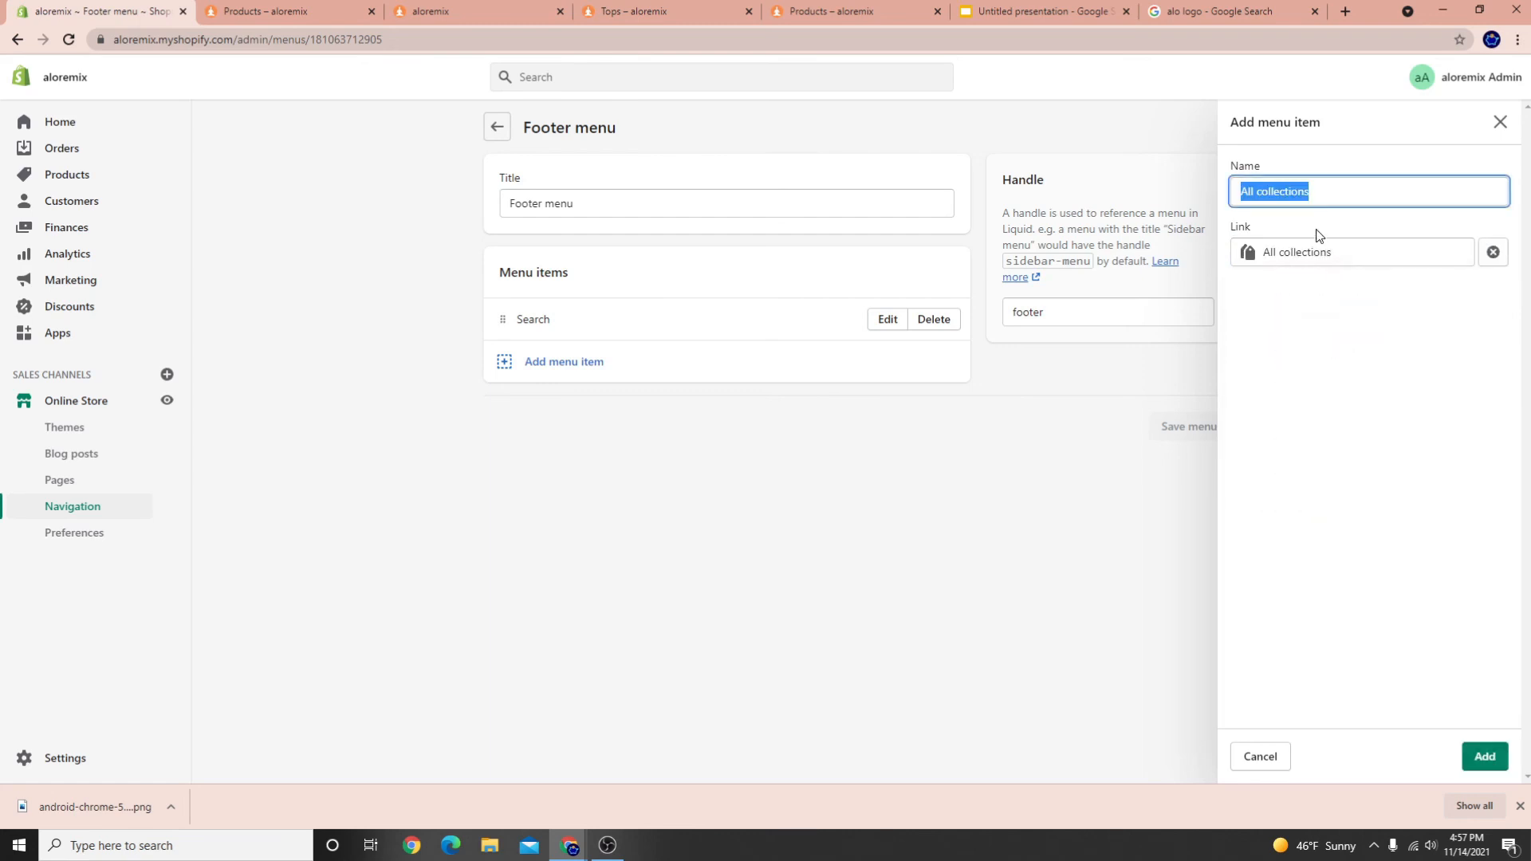
left_click(1494, 767)
Add a link to All products to the Footer menu and save the menu
left_click(564, 405)
left_click(1291, 252)
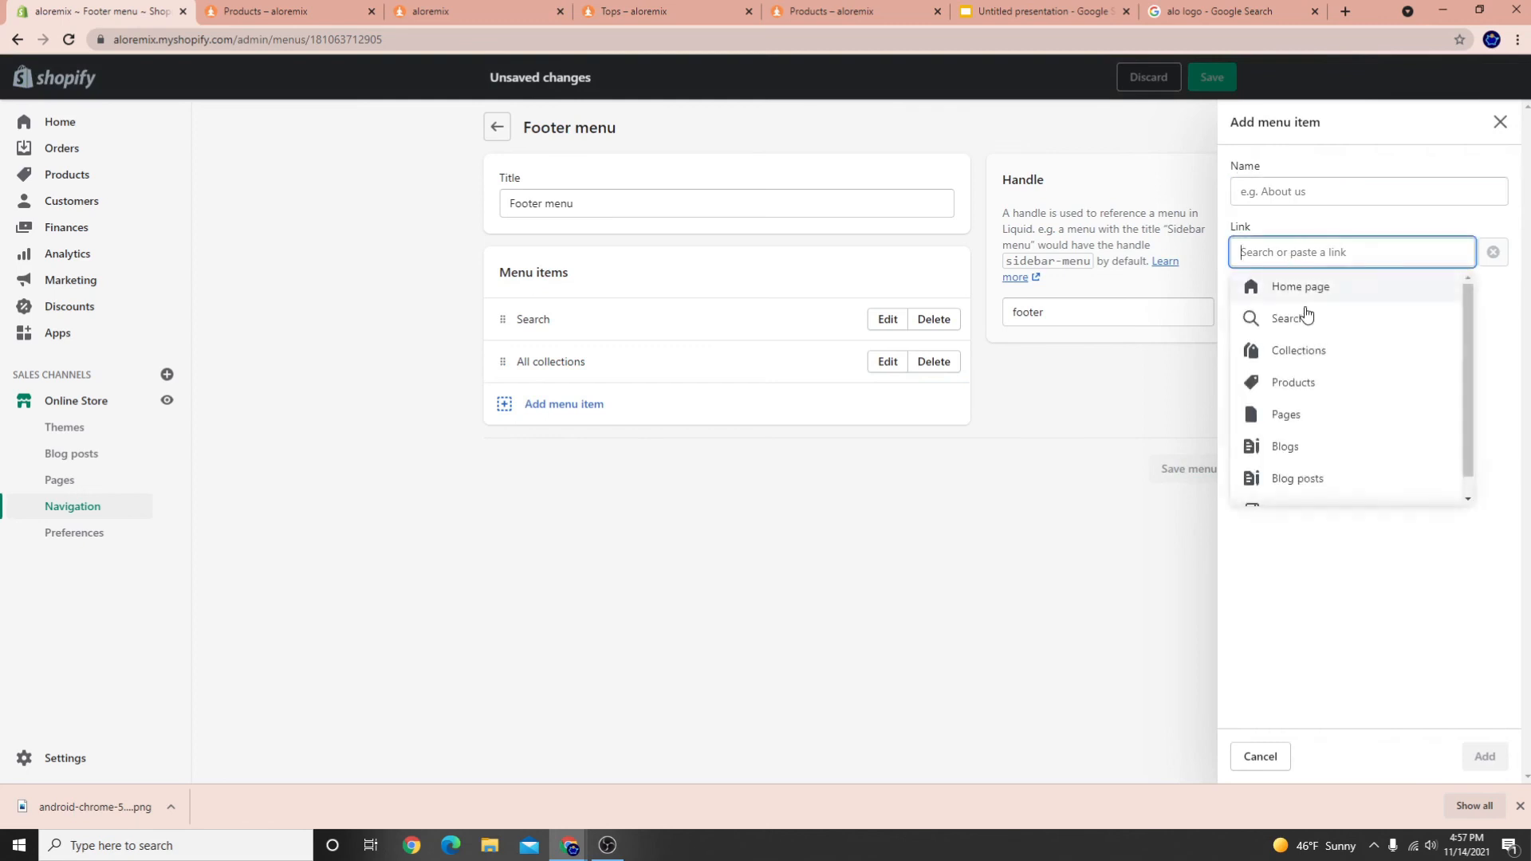
left_click(1303, 383)
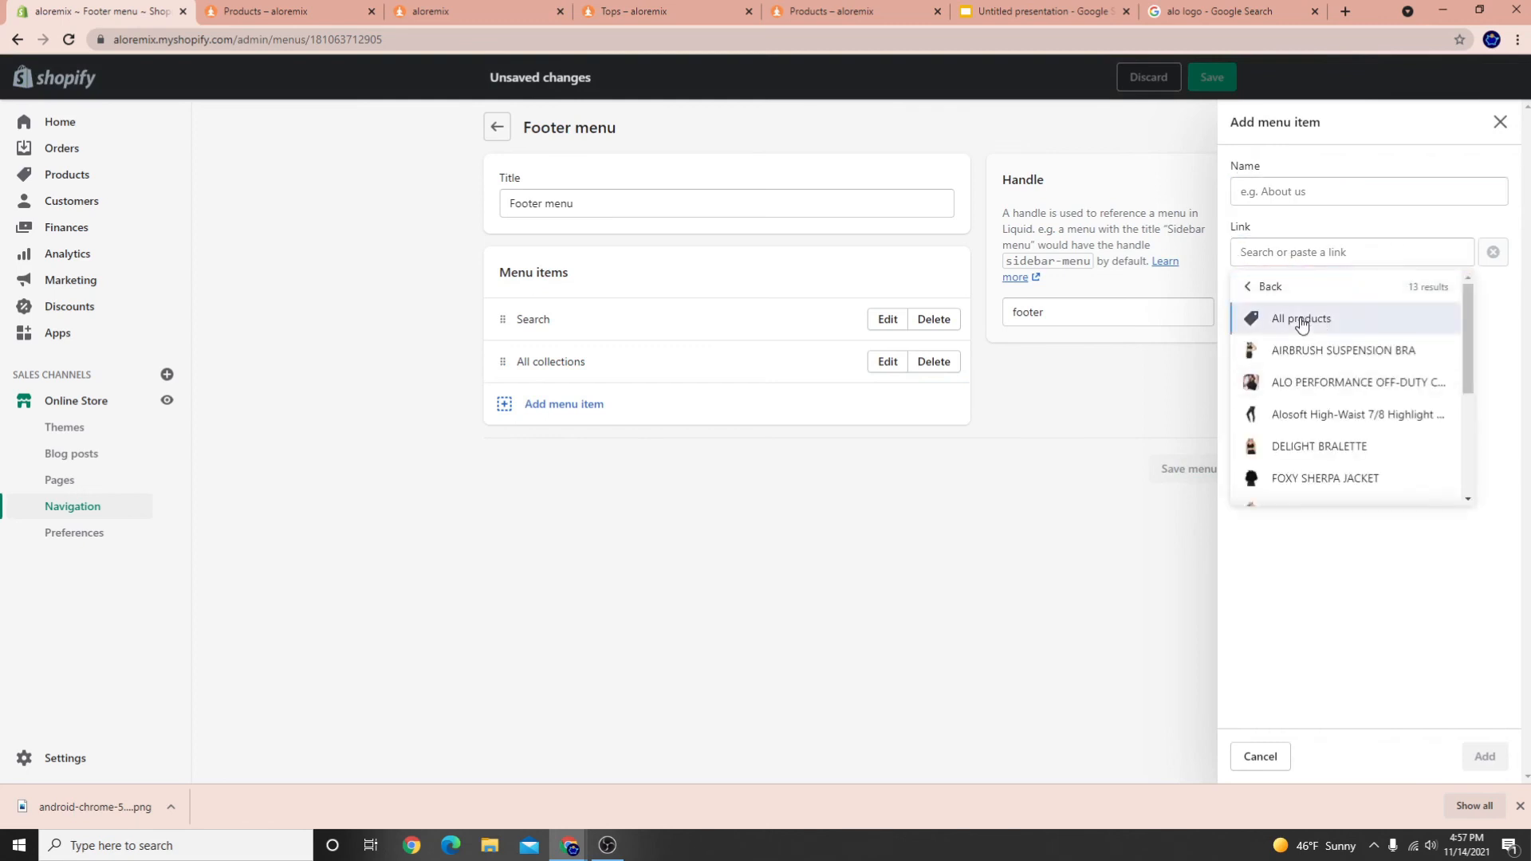
left_click(1301, 319)
left_click(1487, 755)
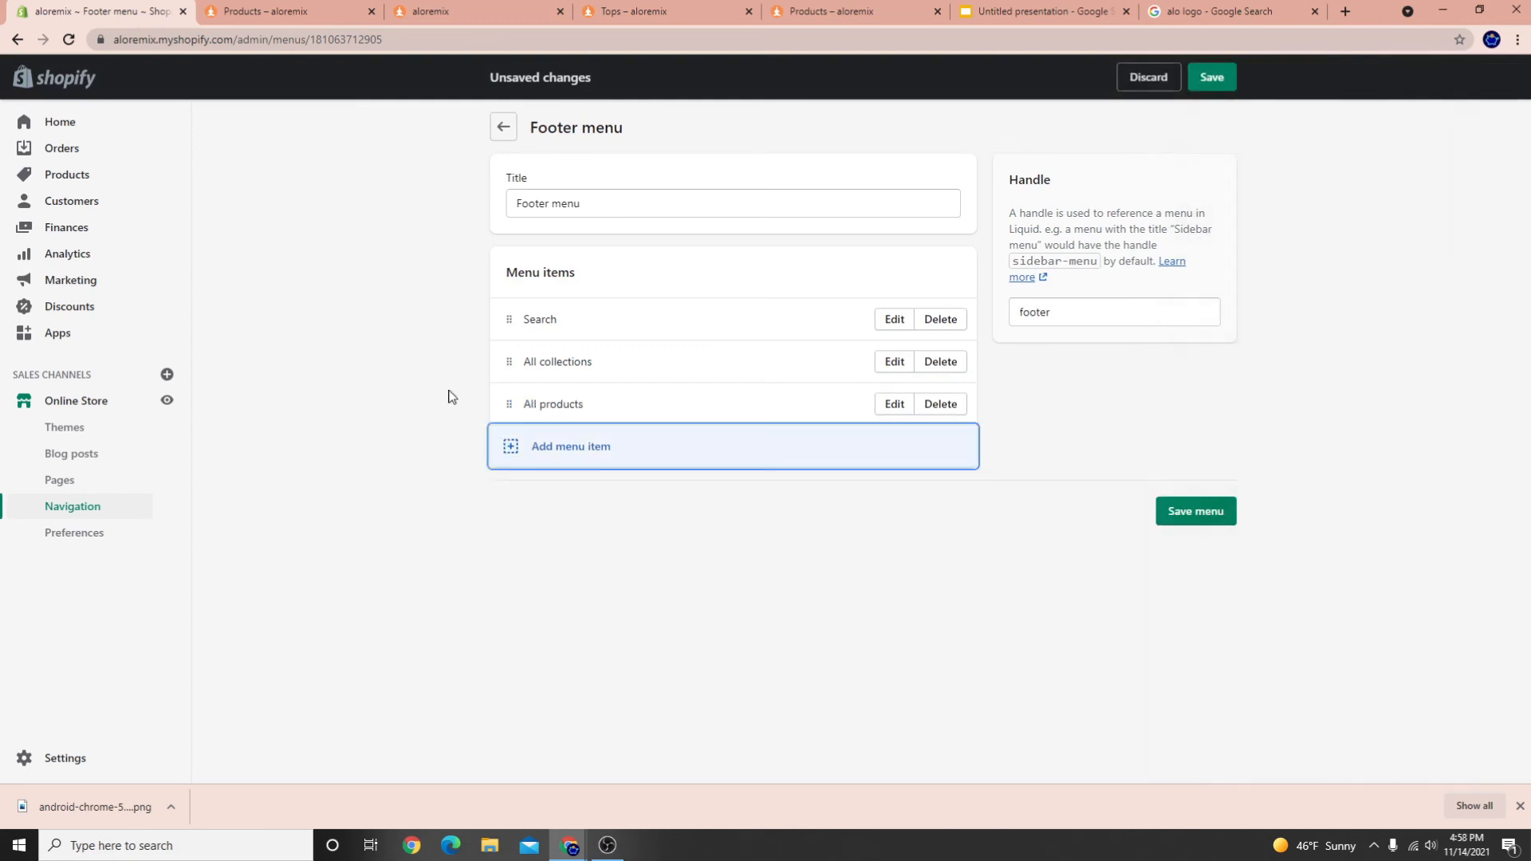
left_click(1217, 512)
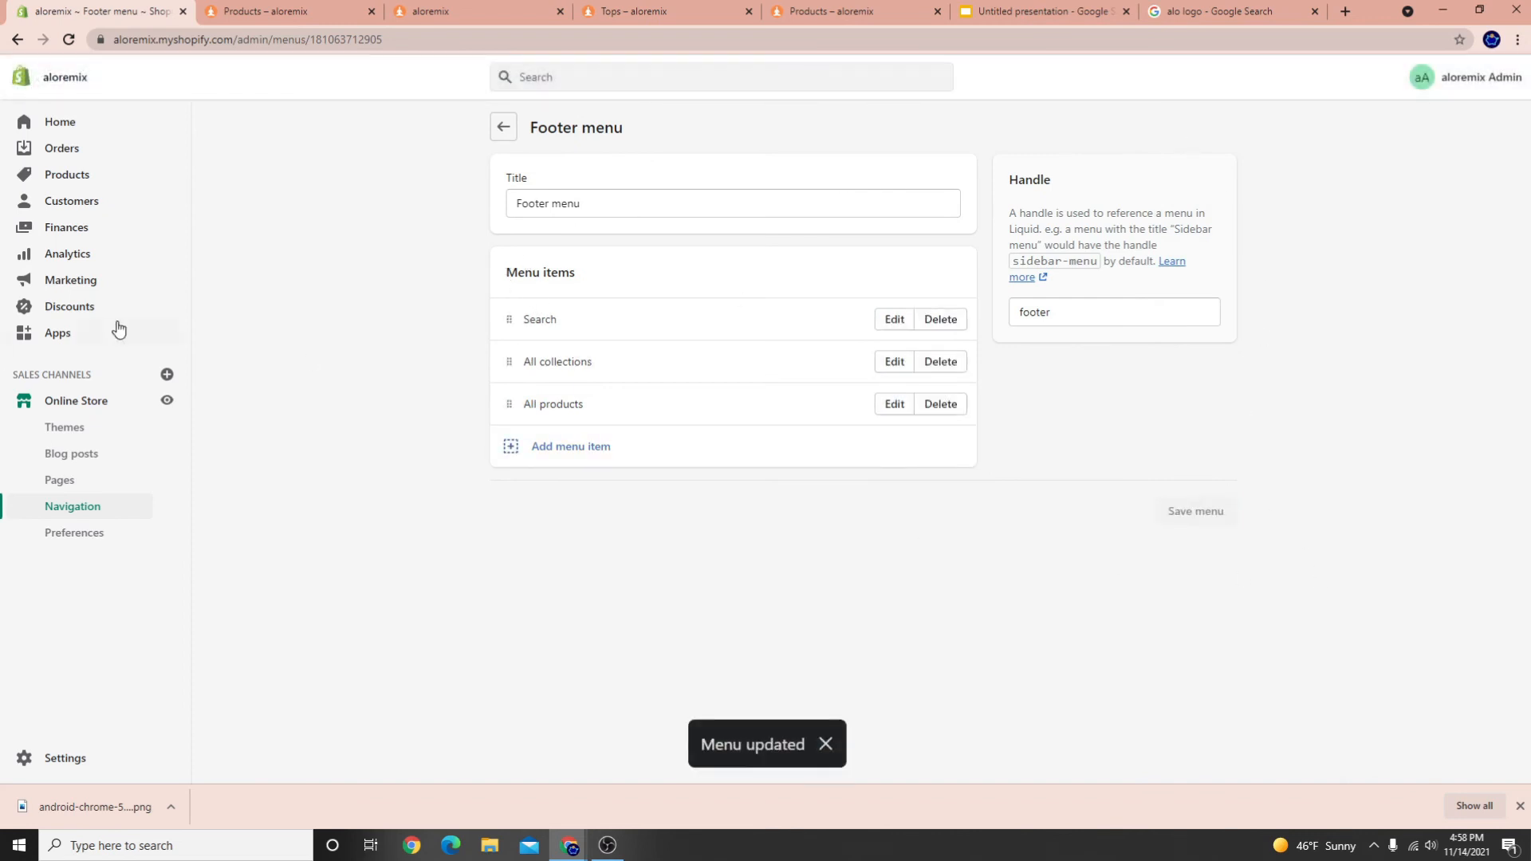
Reopen the theme editor on the Tops collection page, open its Footer section, and dismiss the sales notification
left_click(93, 406)
left_click(1188, 313)
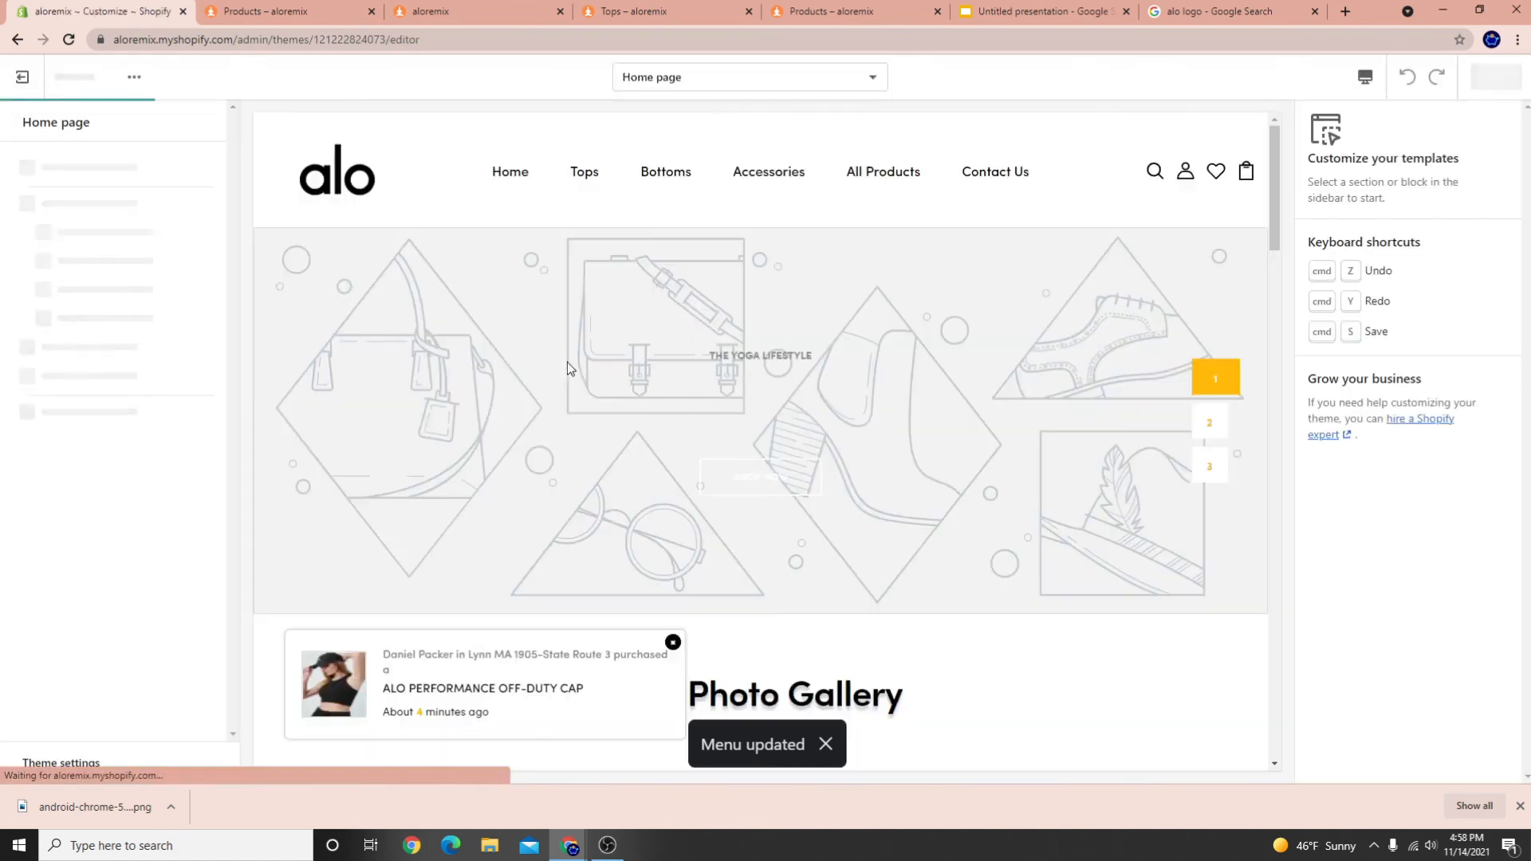
left_click(581, 185)
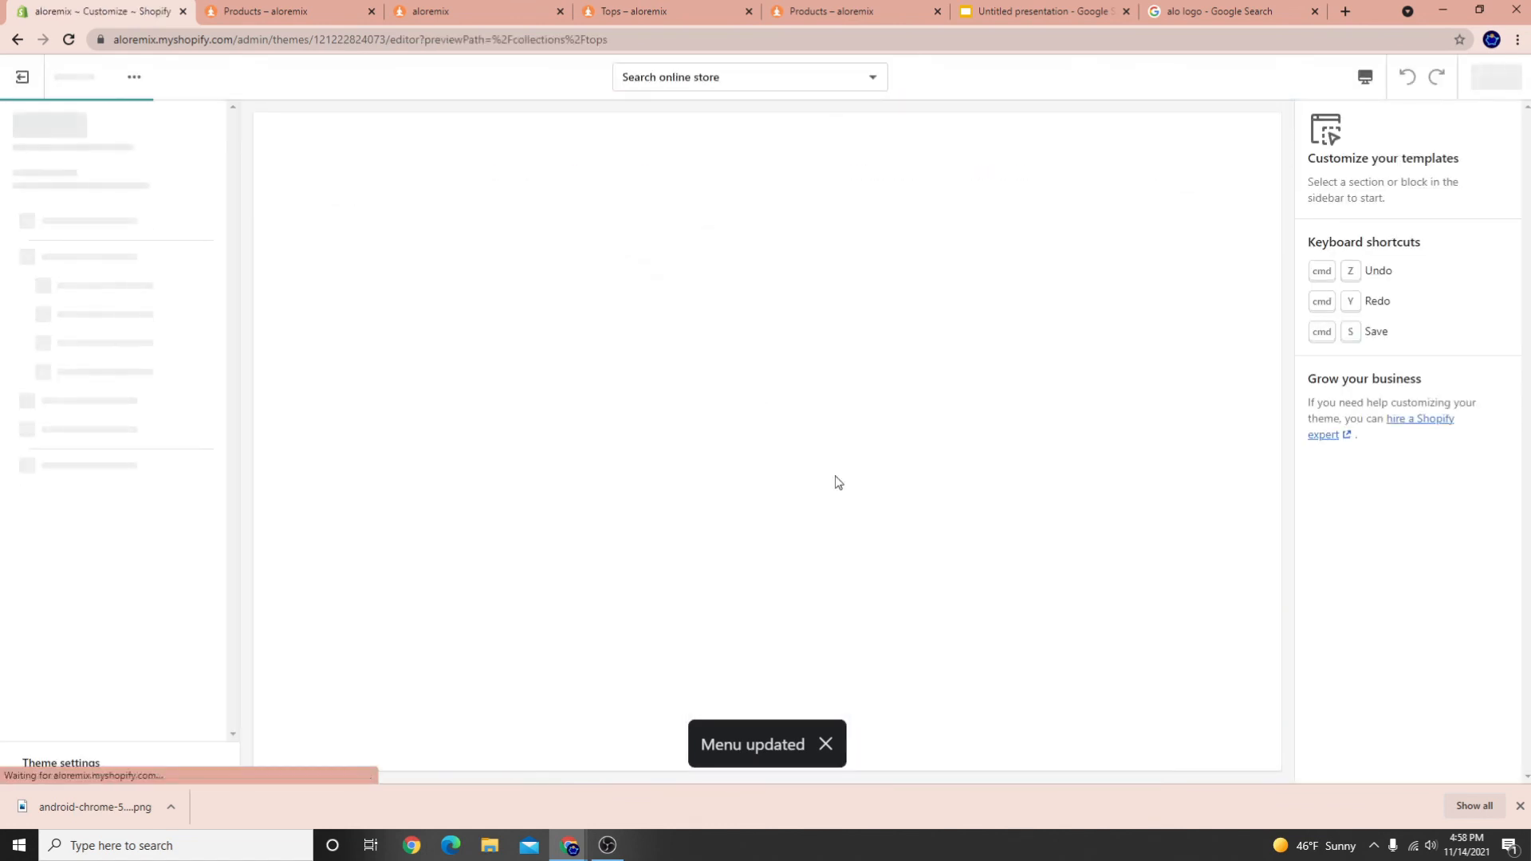
scroll(632, 354, "down", 3)
left_click(26, 292)
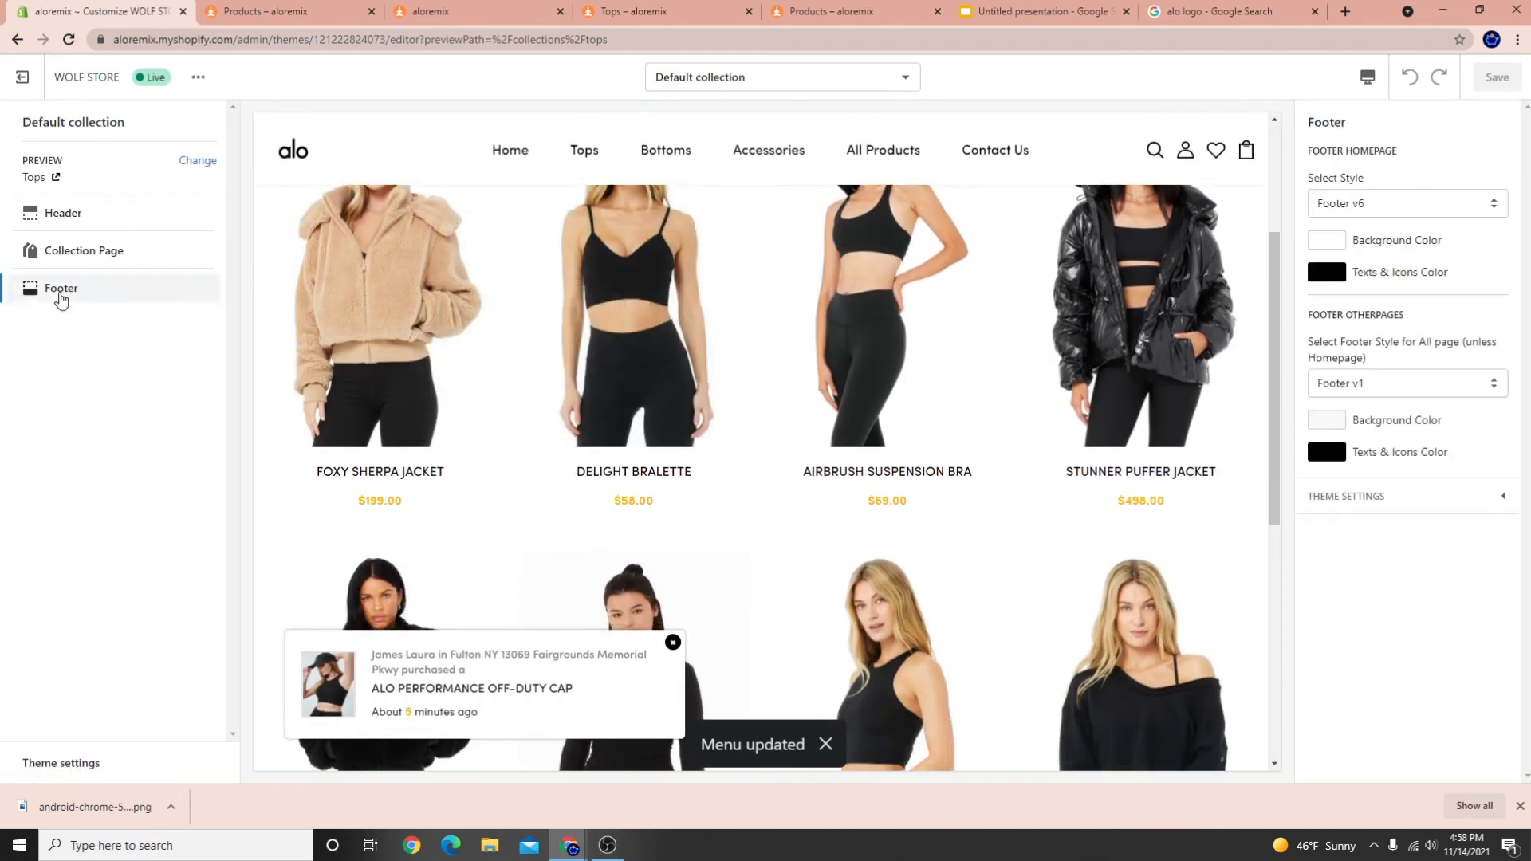
left_click(673, 642)
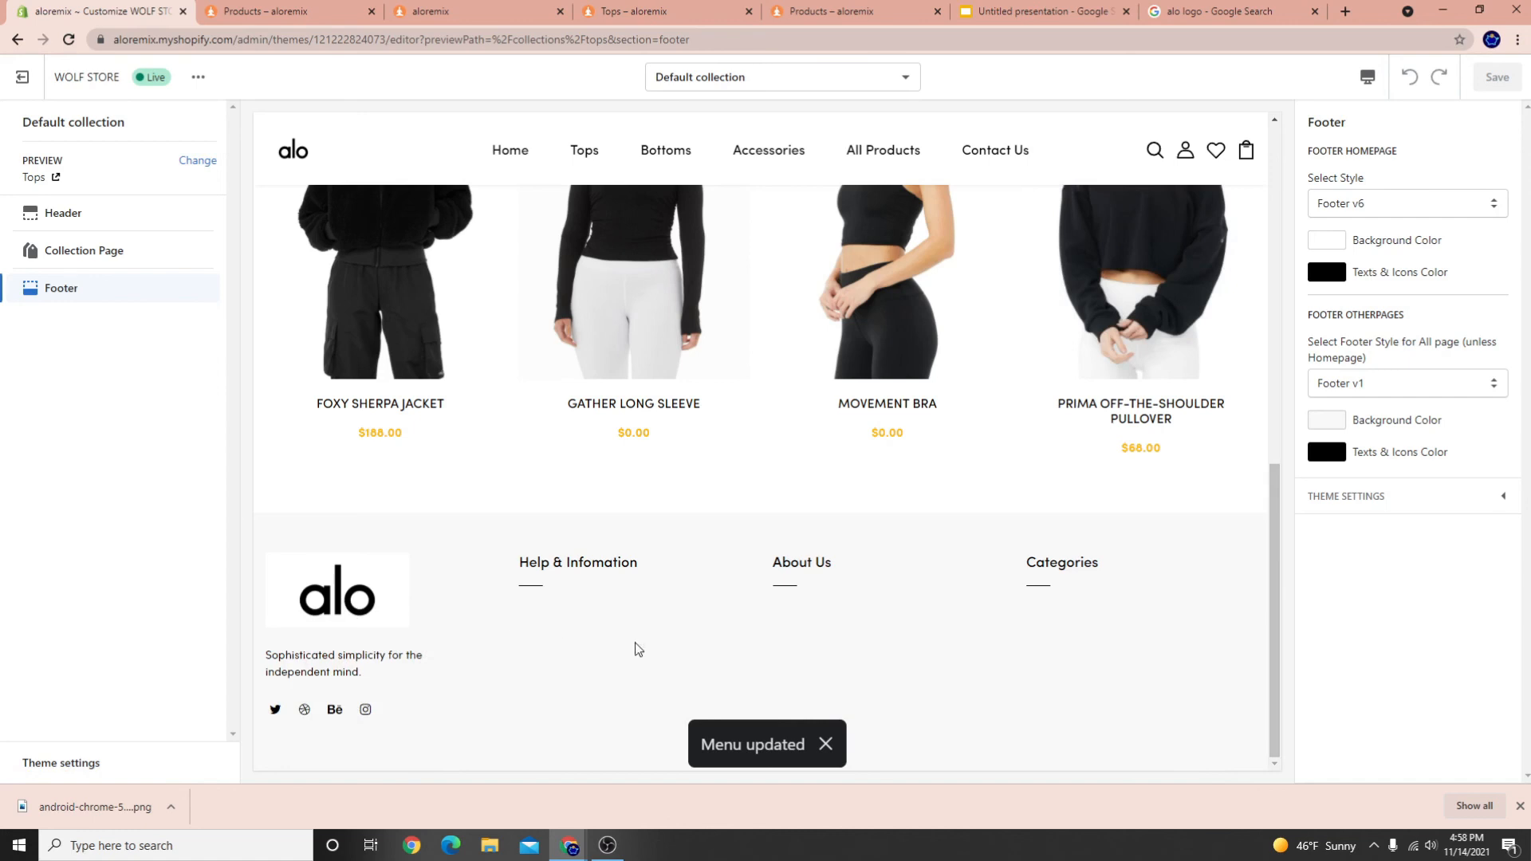
Assign the Footer menu to column 1, Help & Infomation, in the footer's theme settings and save the theme
left_click(1363, 496)
scroll(1397, 558, "down", 3)
scroll(1401, 576, "down", 5)
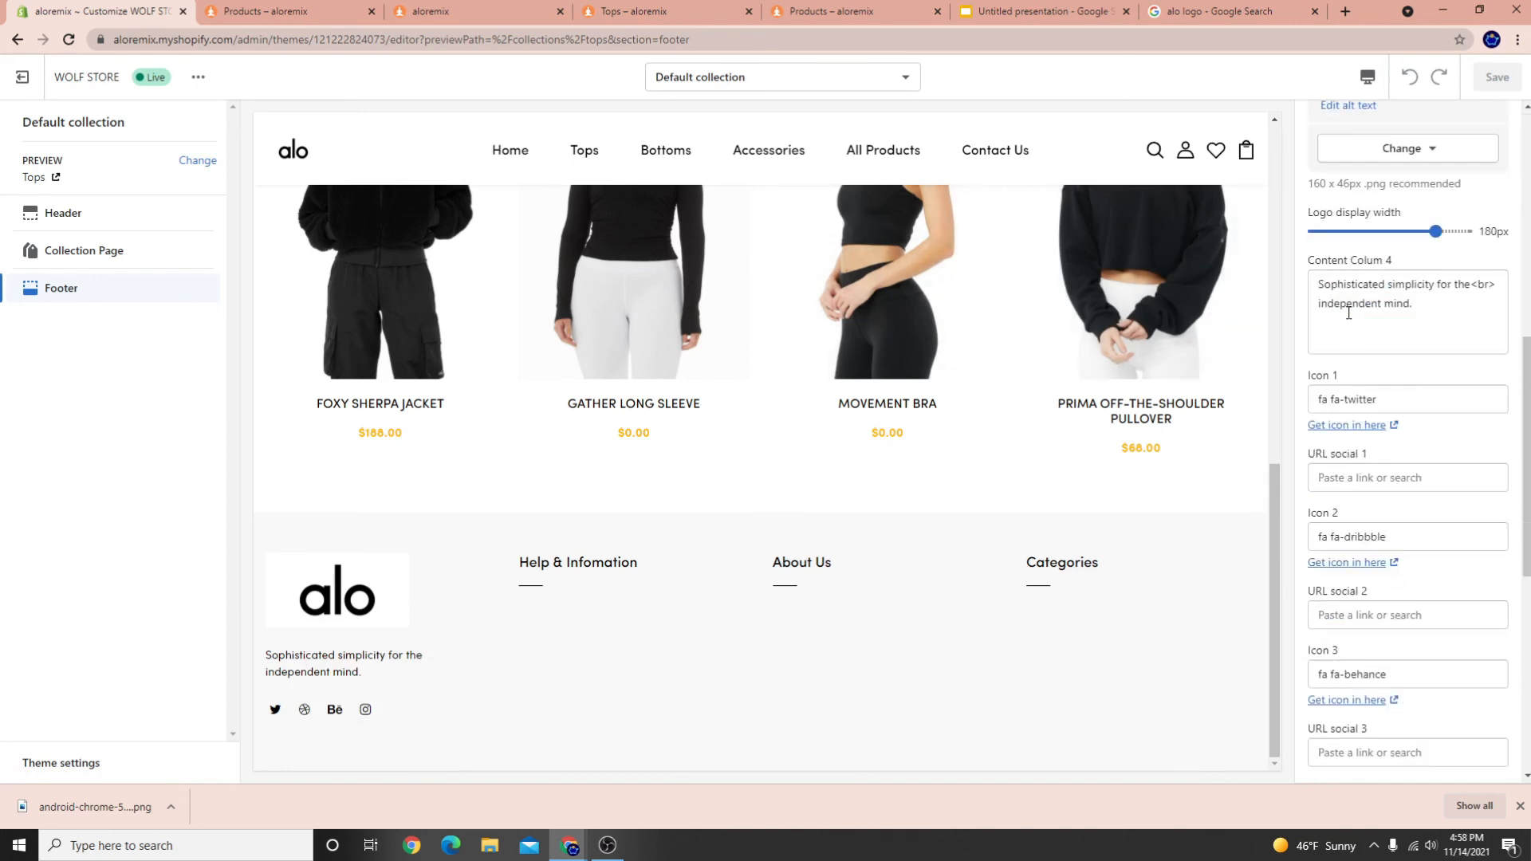
scroll(1411, 558, "down", 7)
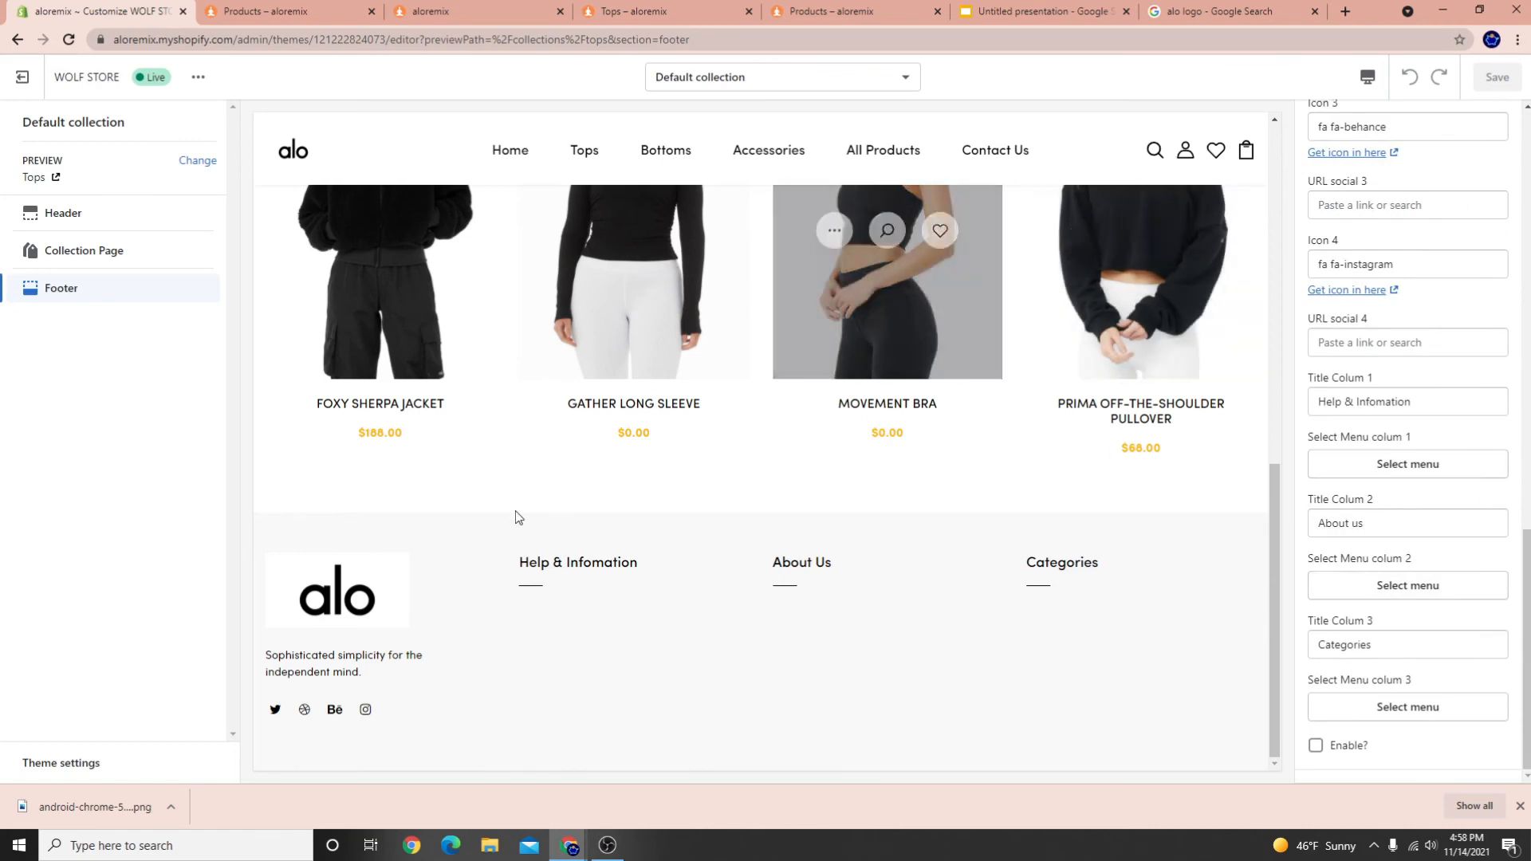
left_click_drag(520, 563, 630, 562)
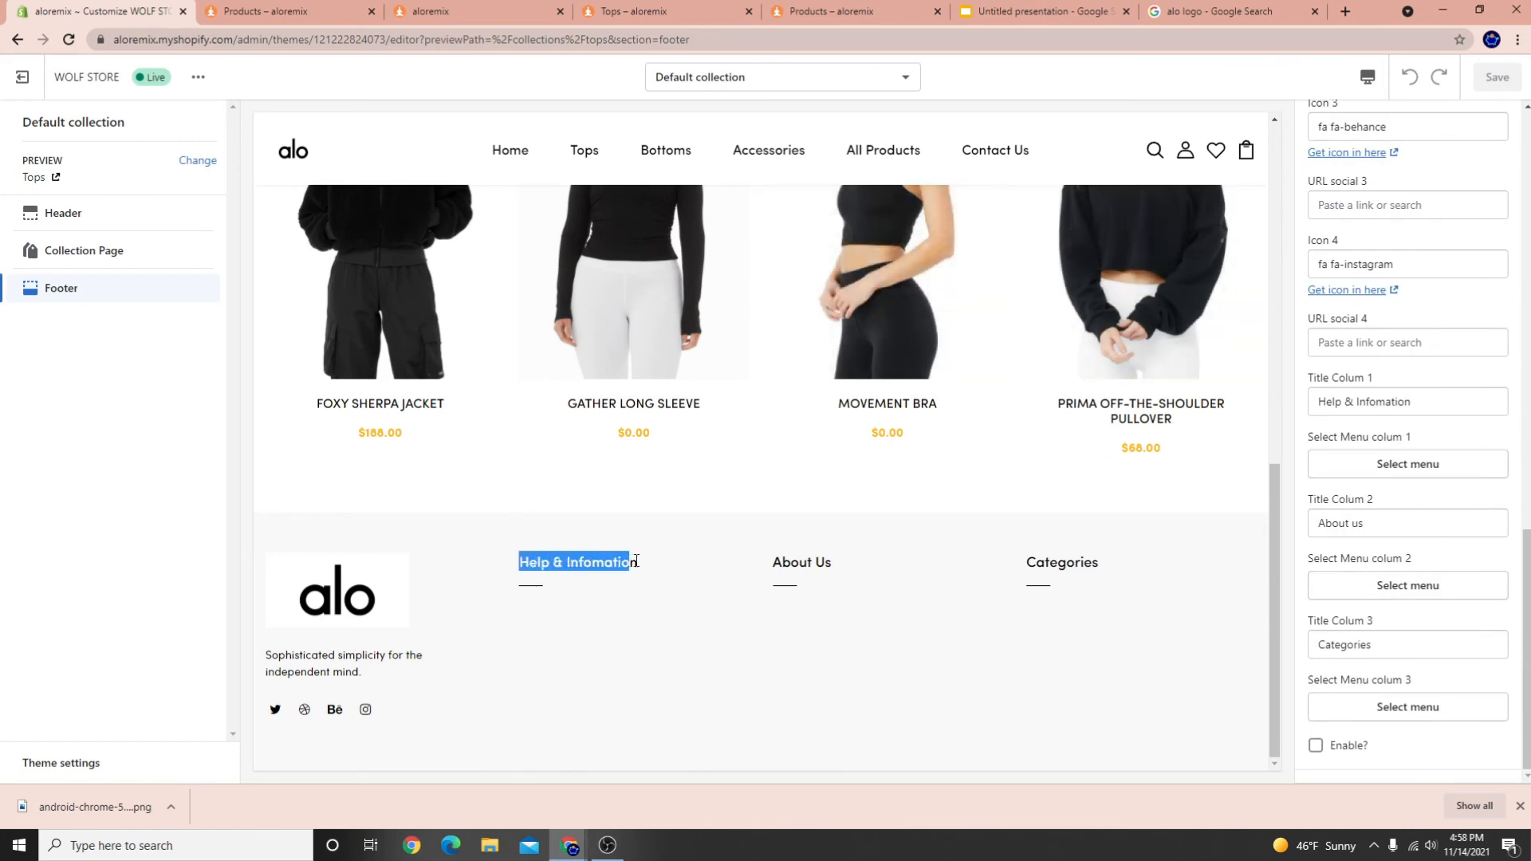
triple_click(1421, 402)
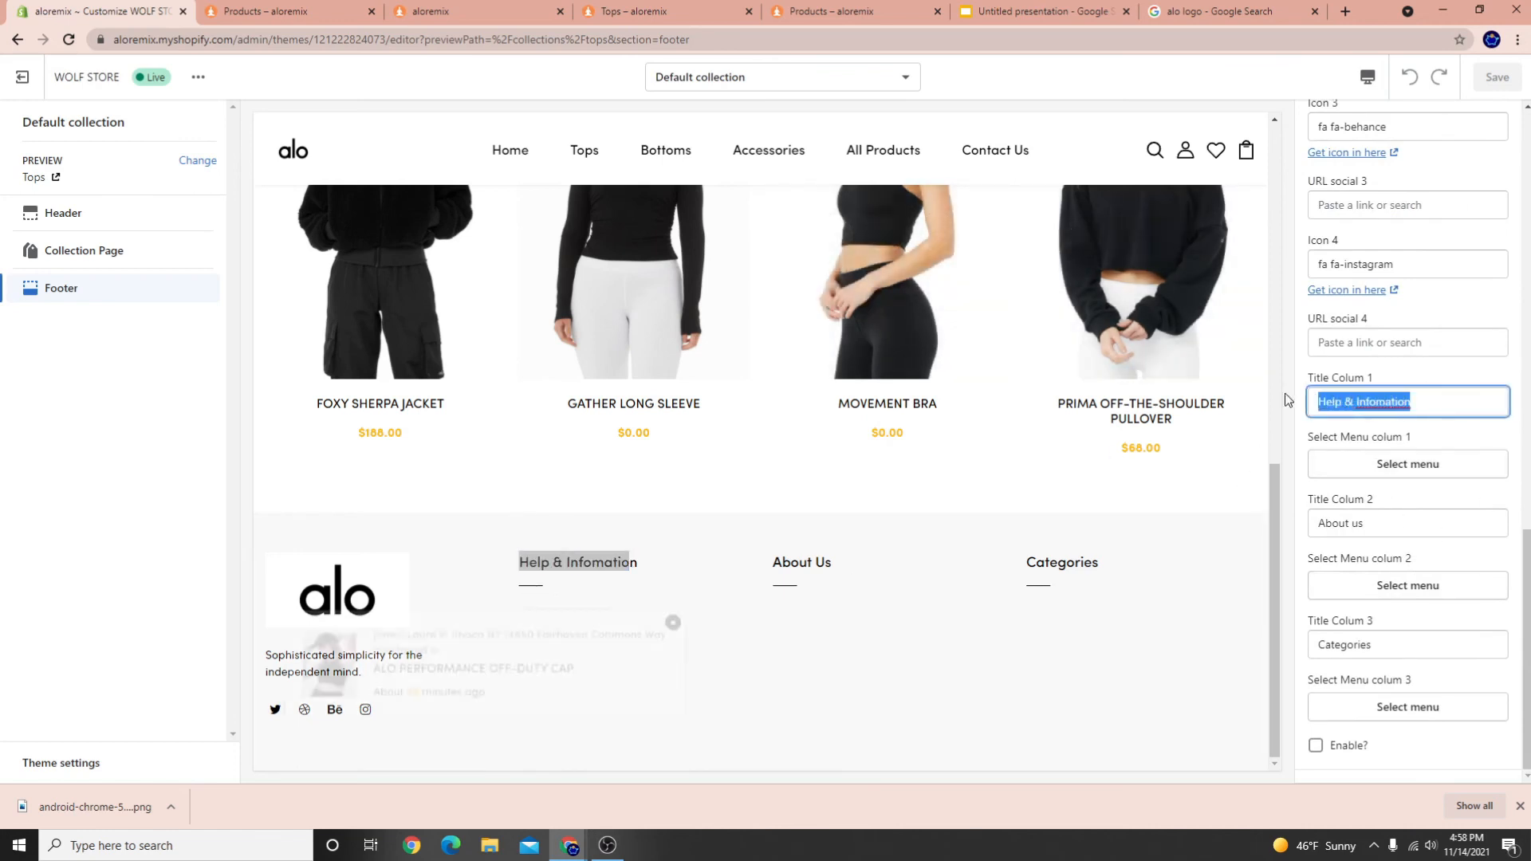
left_click(1414, 465)
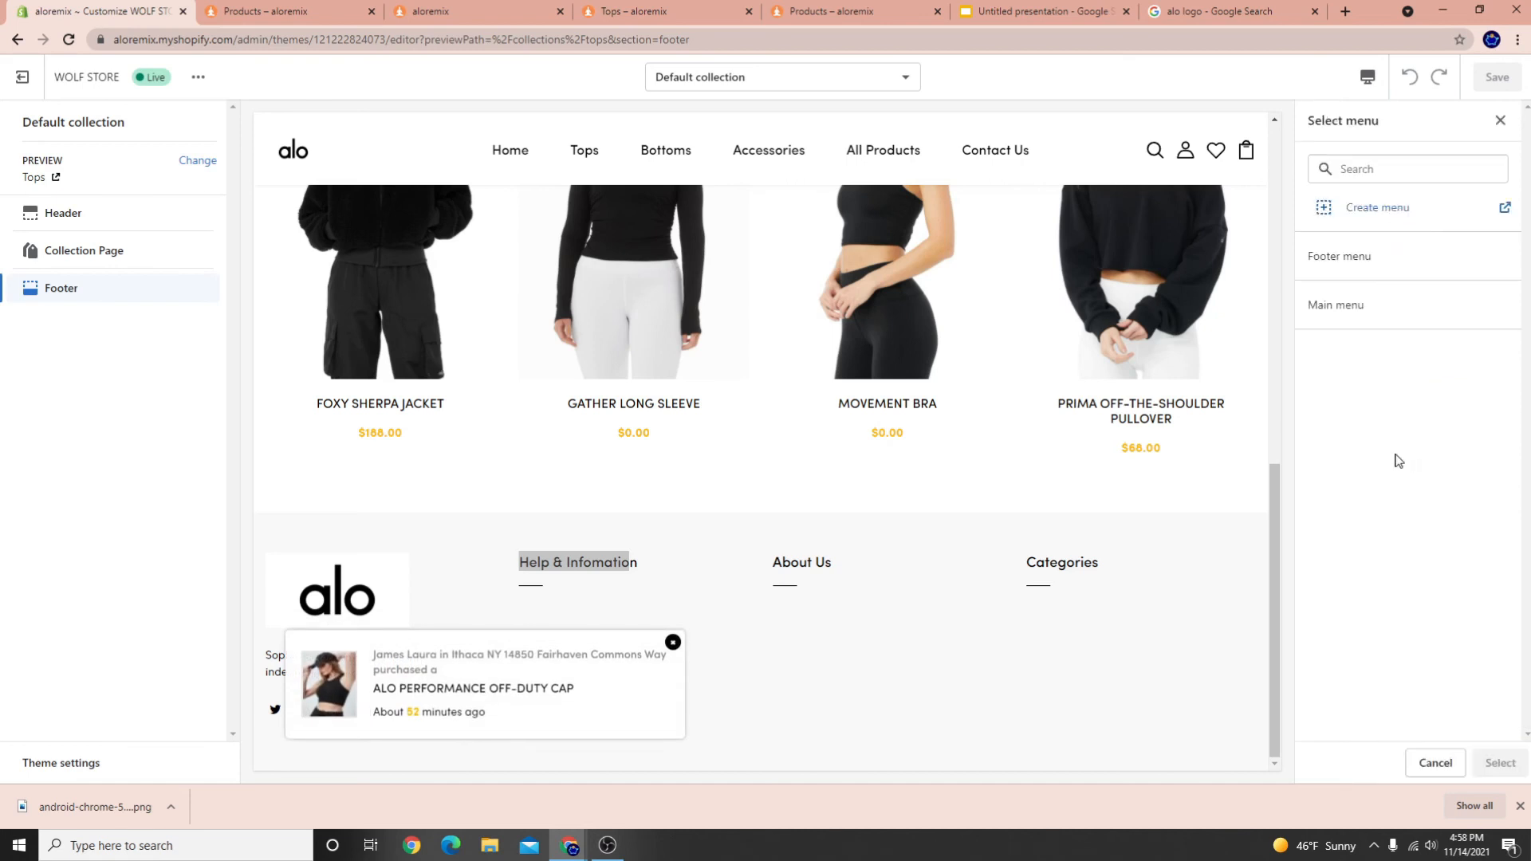
left_click(1389, 257)
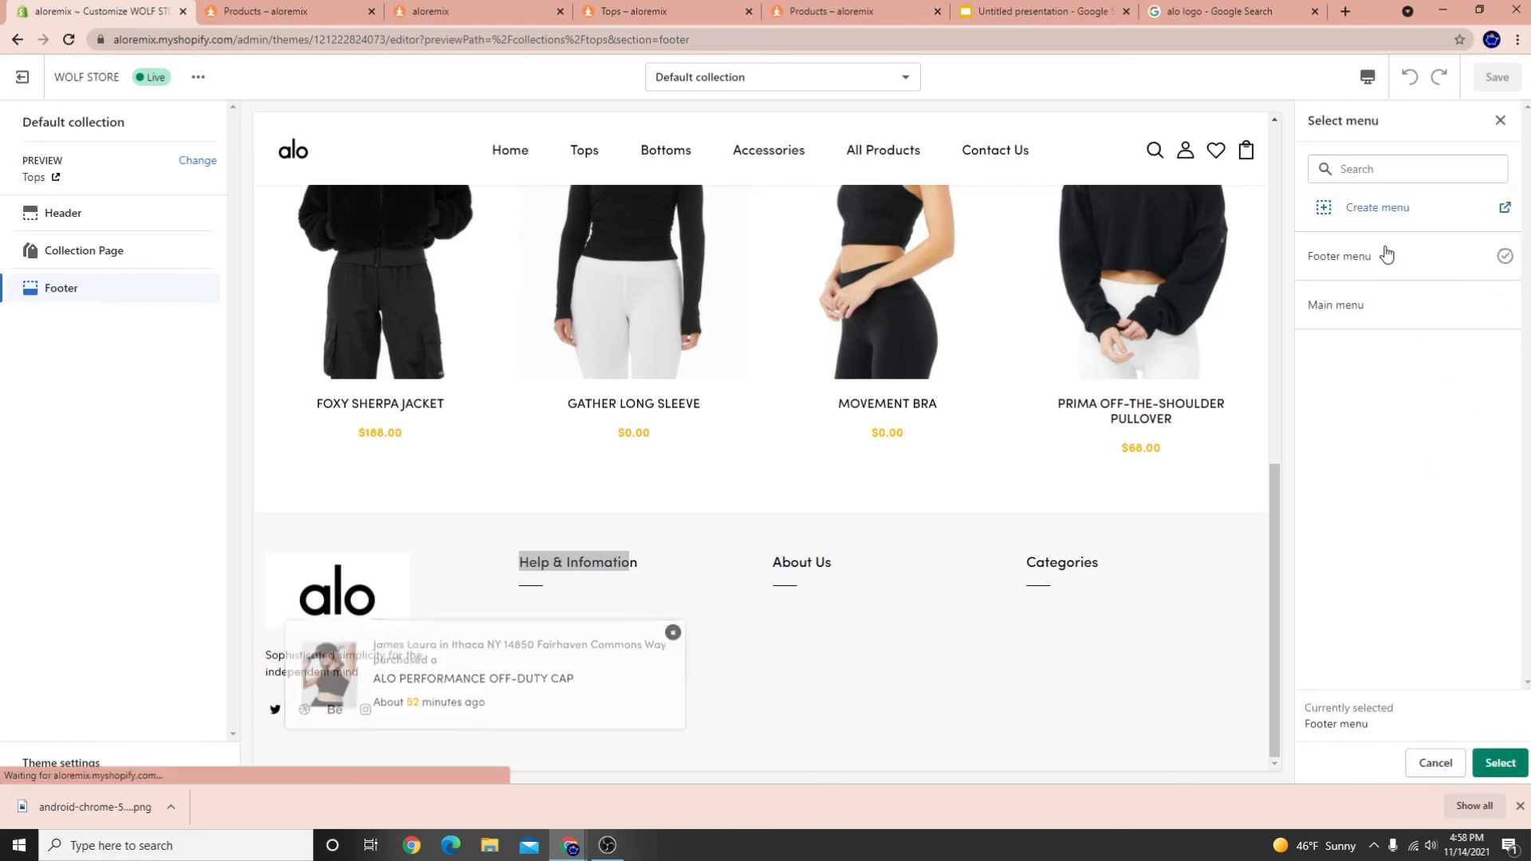
left_click(1500, 764)
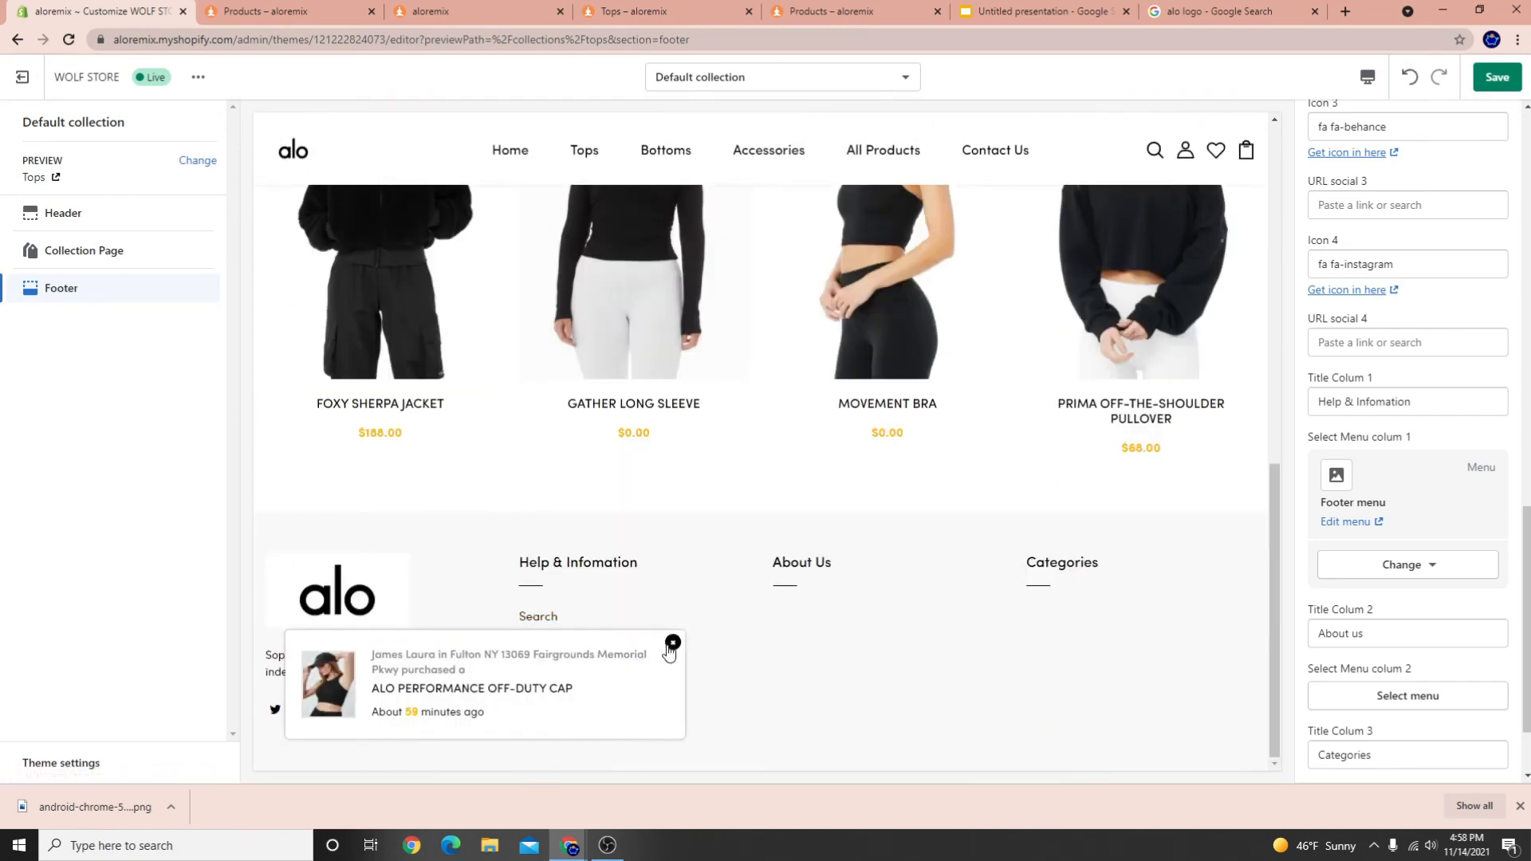
left_click(671, 649)
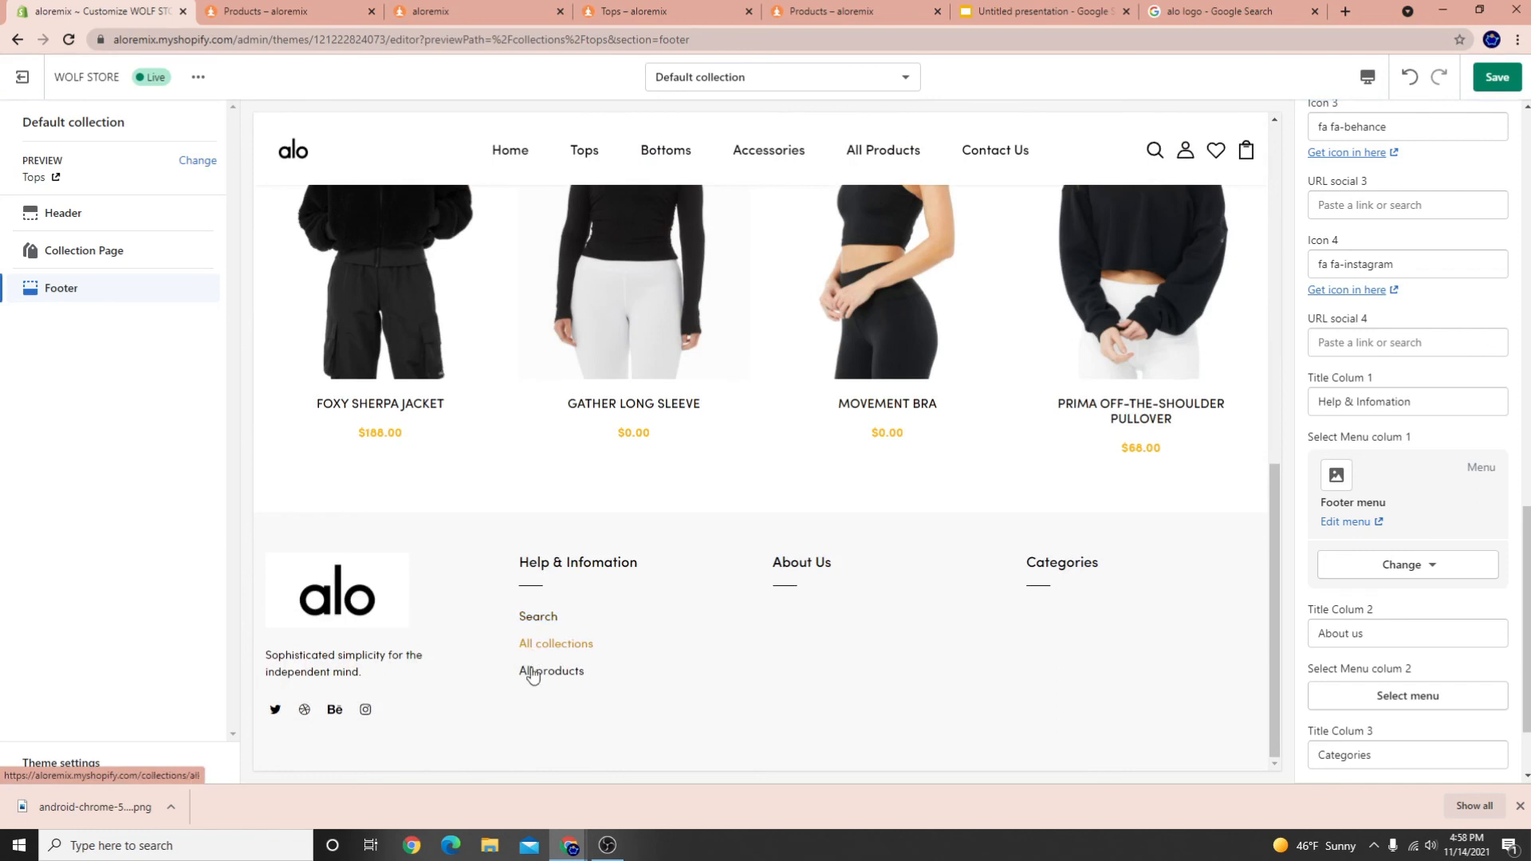
left_click(1496, 82)
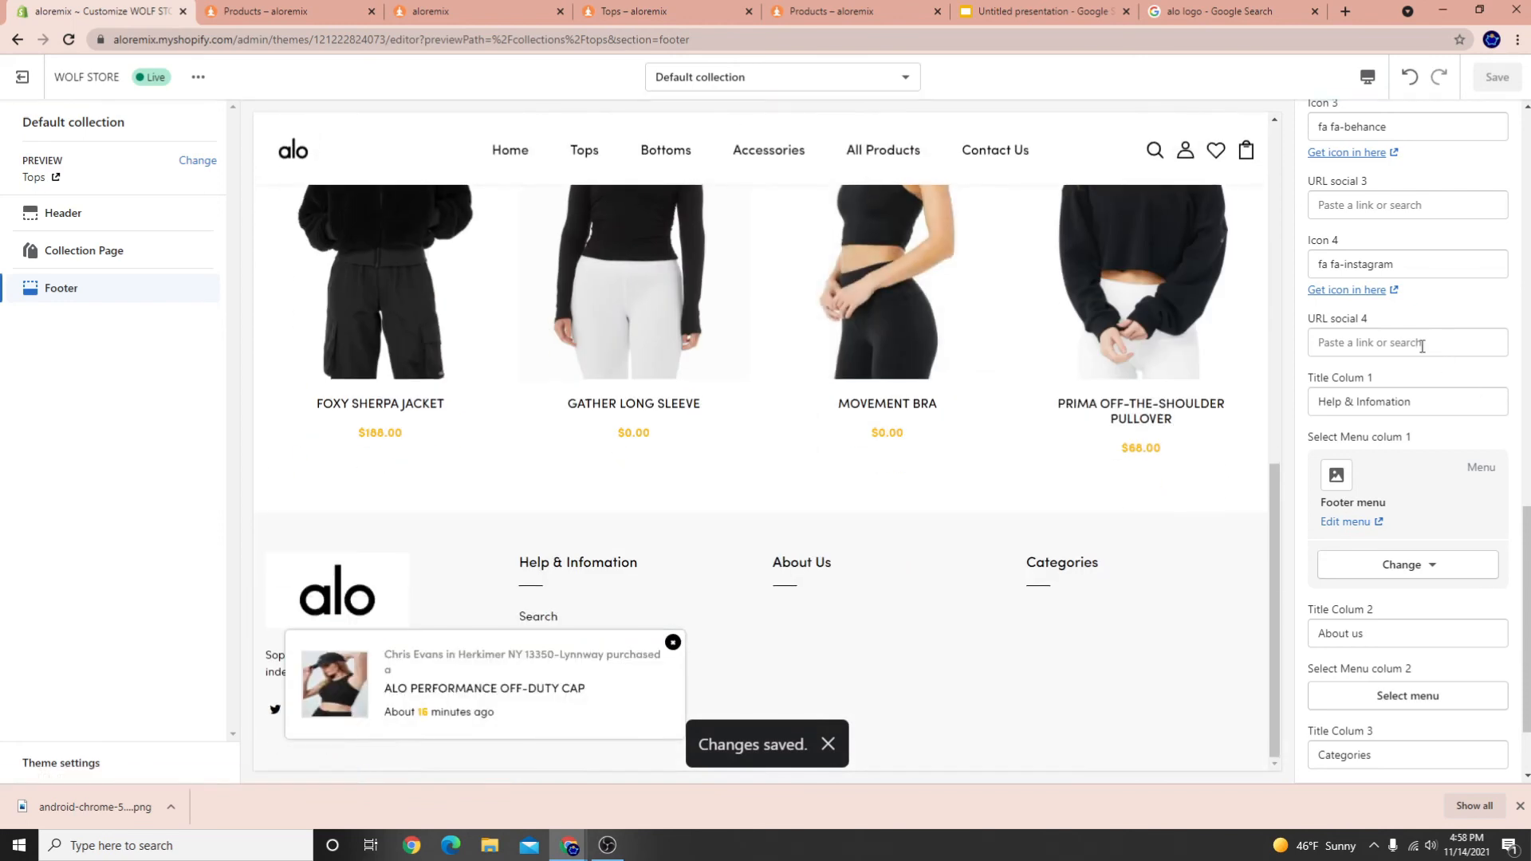
Set the title of footer column 2 to "Other Links"
scroll(1408, 478, "down", 2)
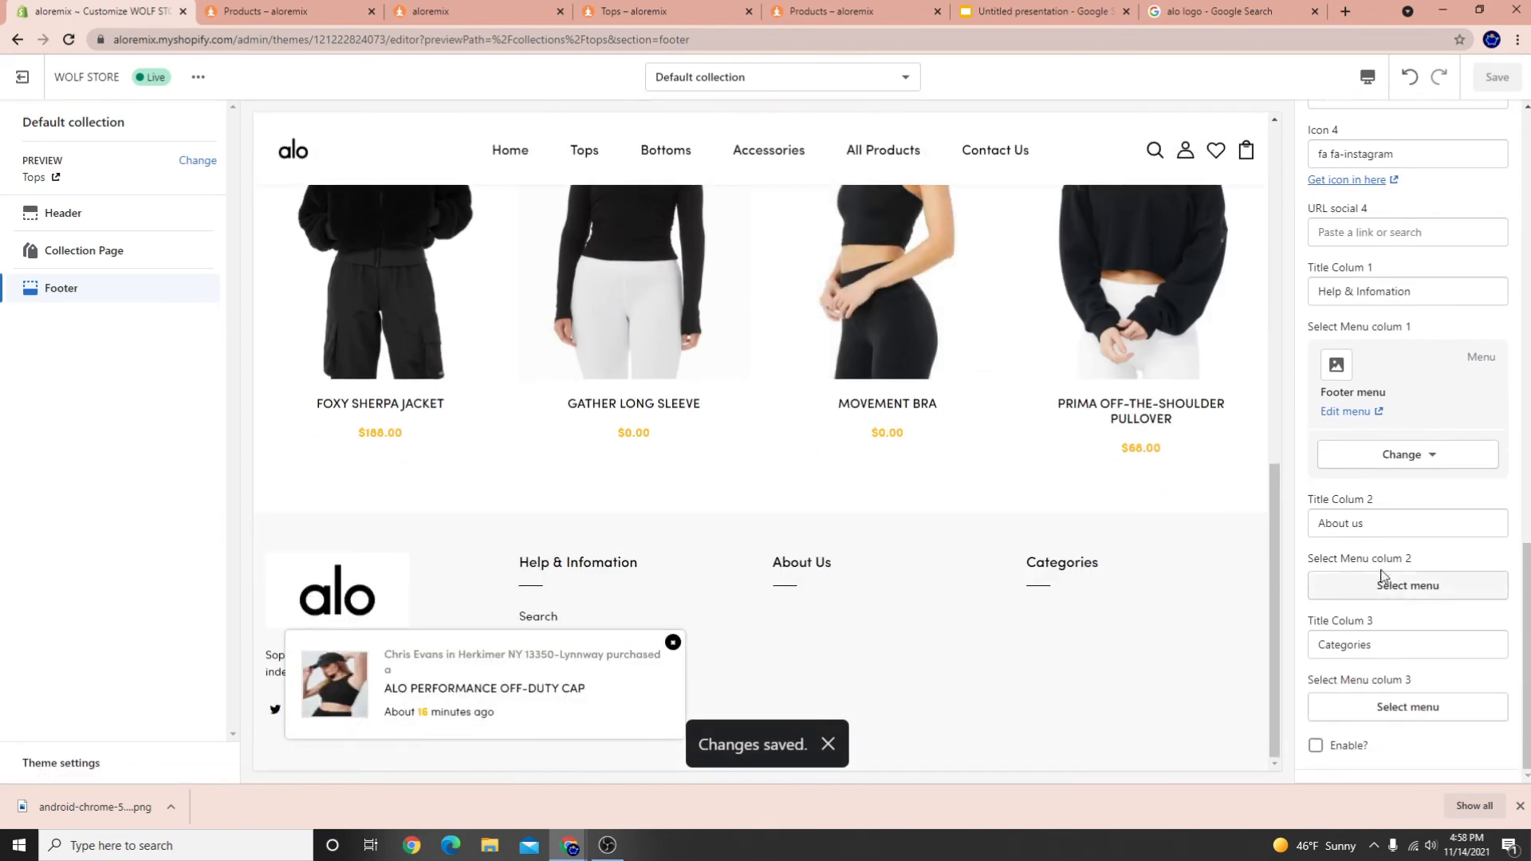
left_click_drag(1380, 526, 1096, 485)
type("C")
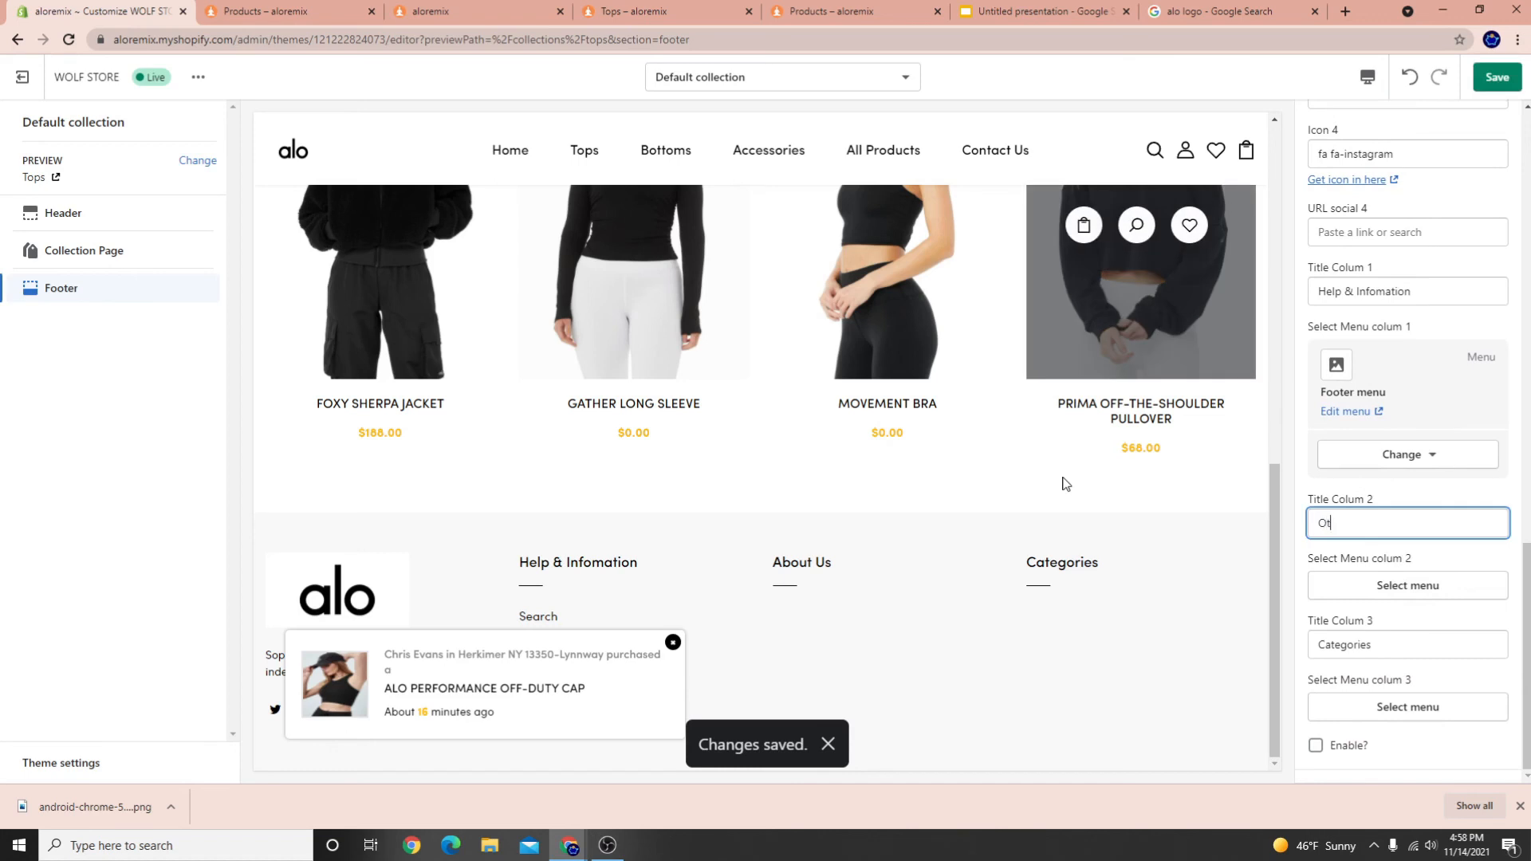
key("BackSpace")
key("BackSpace")
type("er Links")
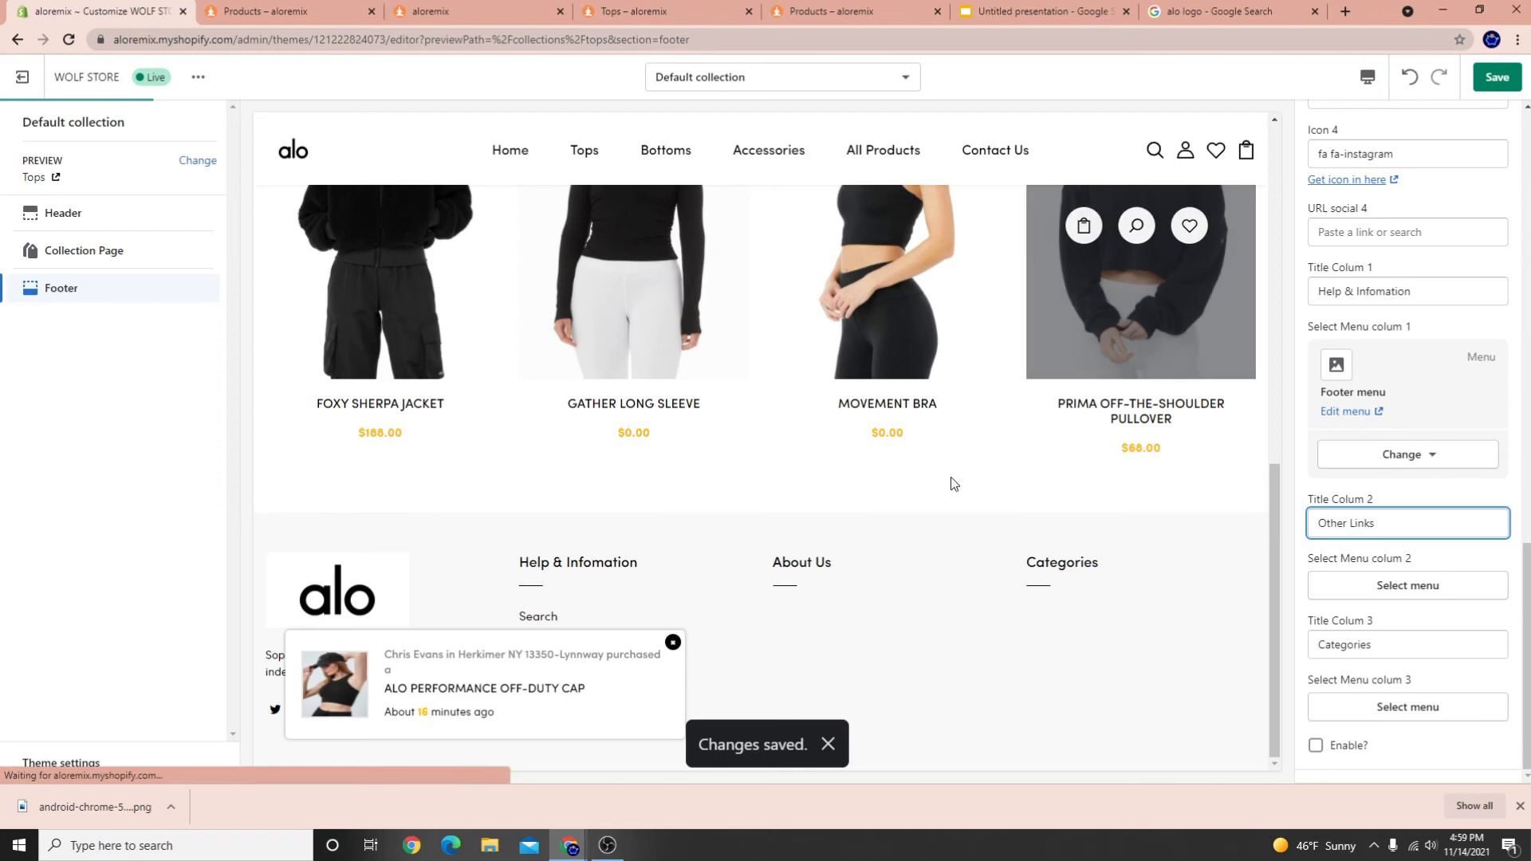
Set the title of footer column 3 to "Legal" and save the theme
key("Tab")
key("Tab")
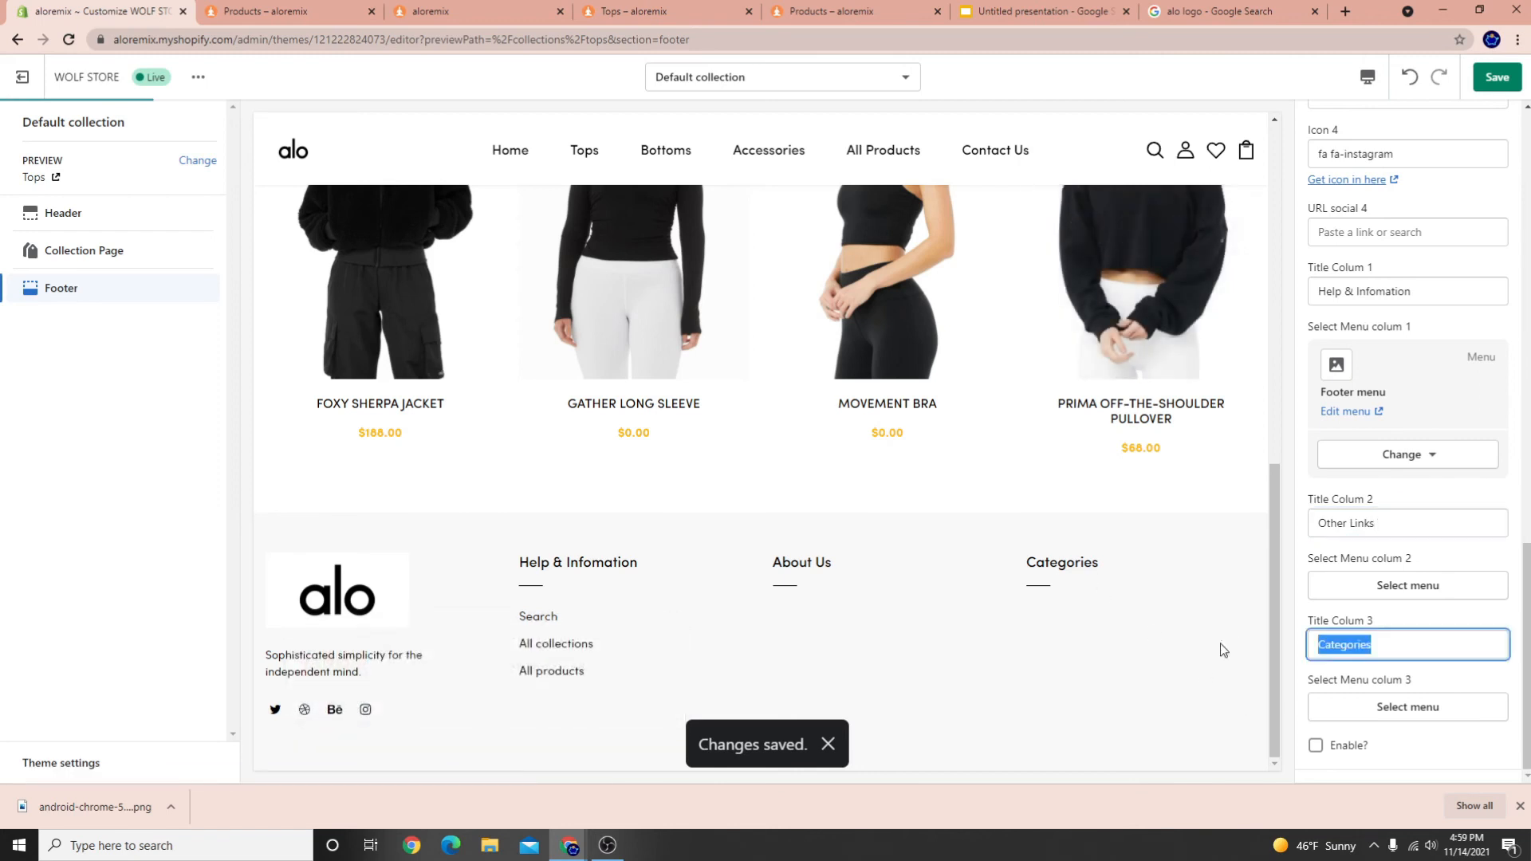
key("BackSpace")
type("LE")
key("BackSpace")
type("egal")
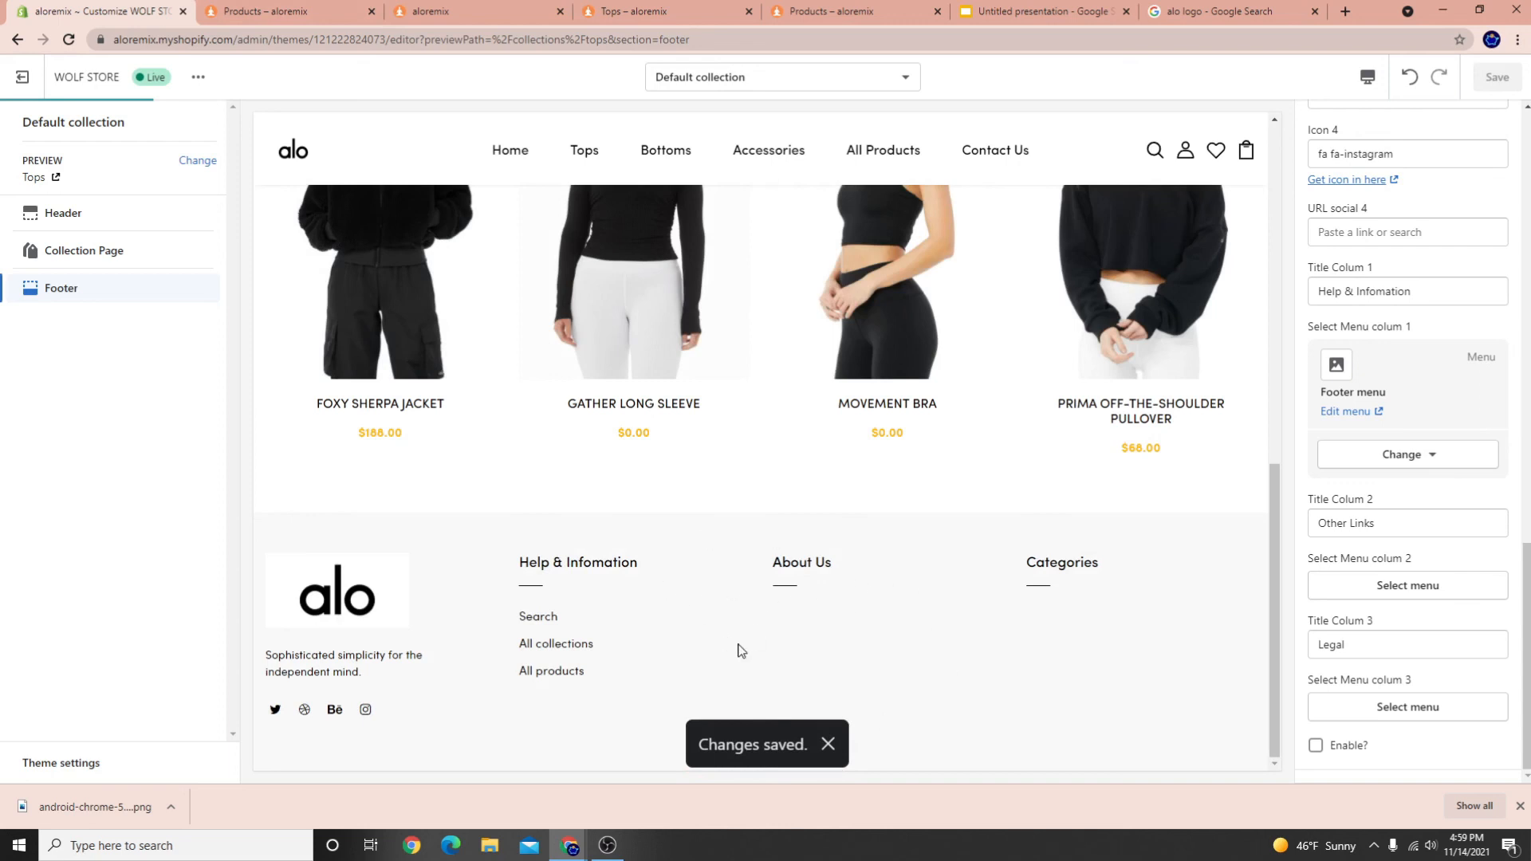
Leave the theme editor, create a new navigation menu titled "Legal", and save it
left_click(34, 80)
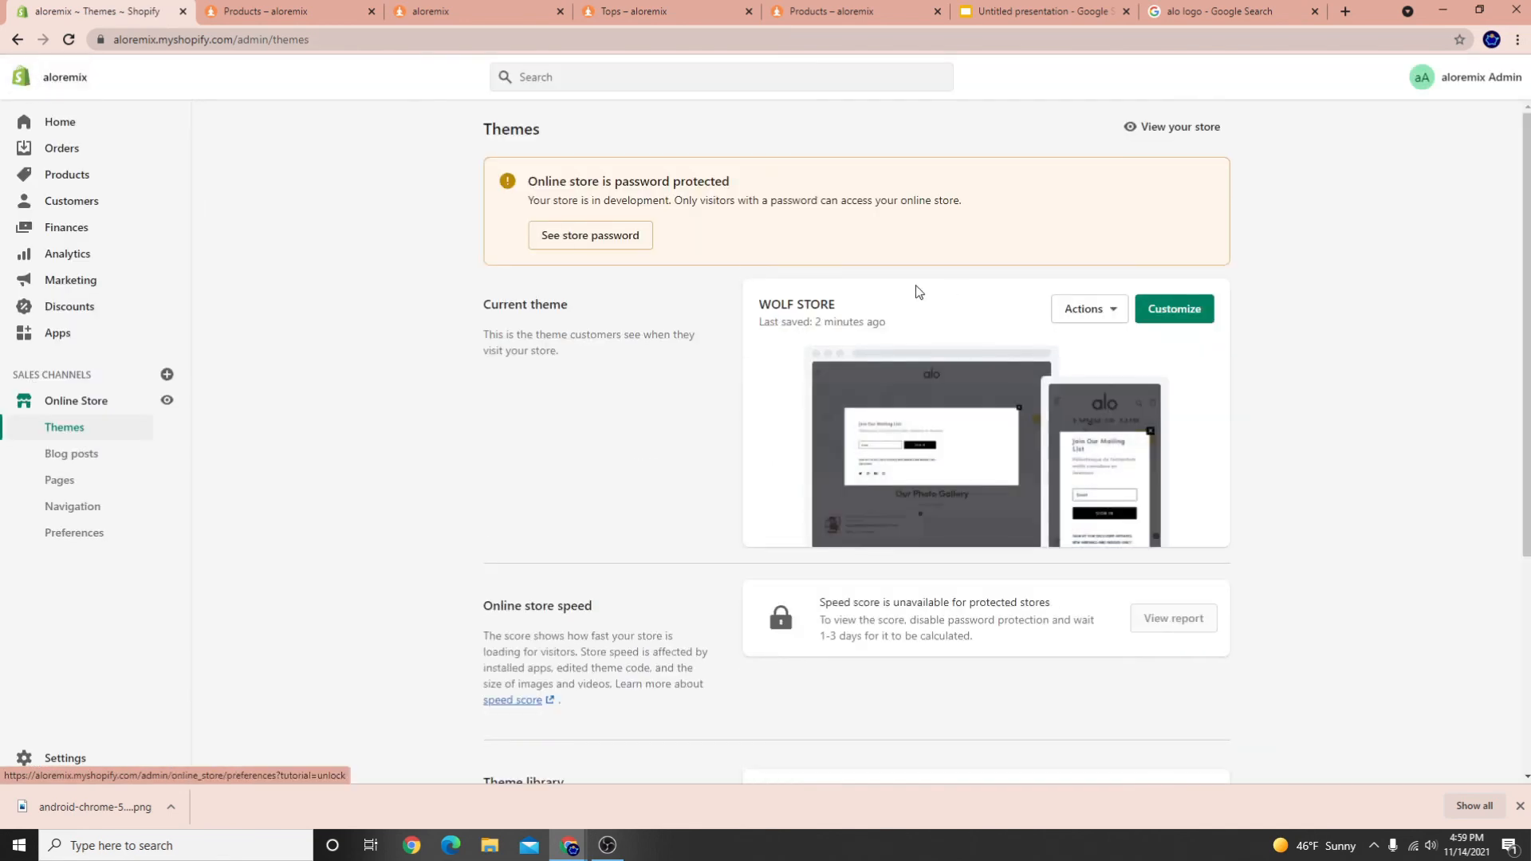
left_click(79, 406)
left_click(85, 512)
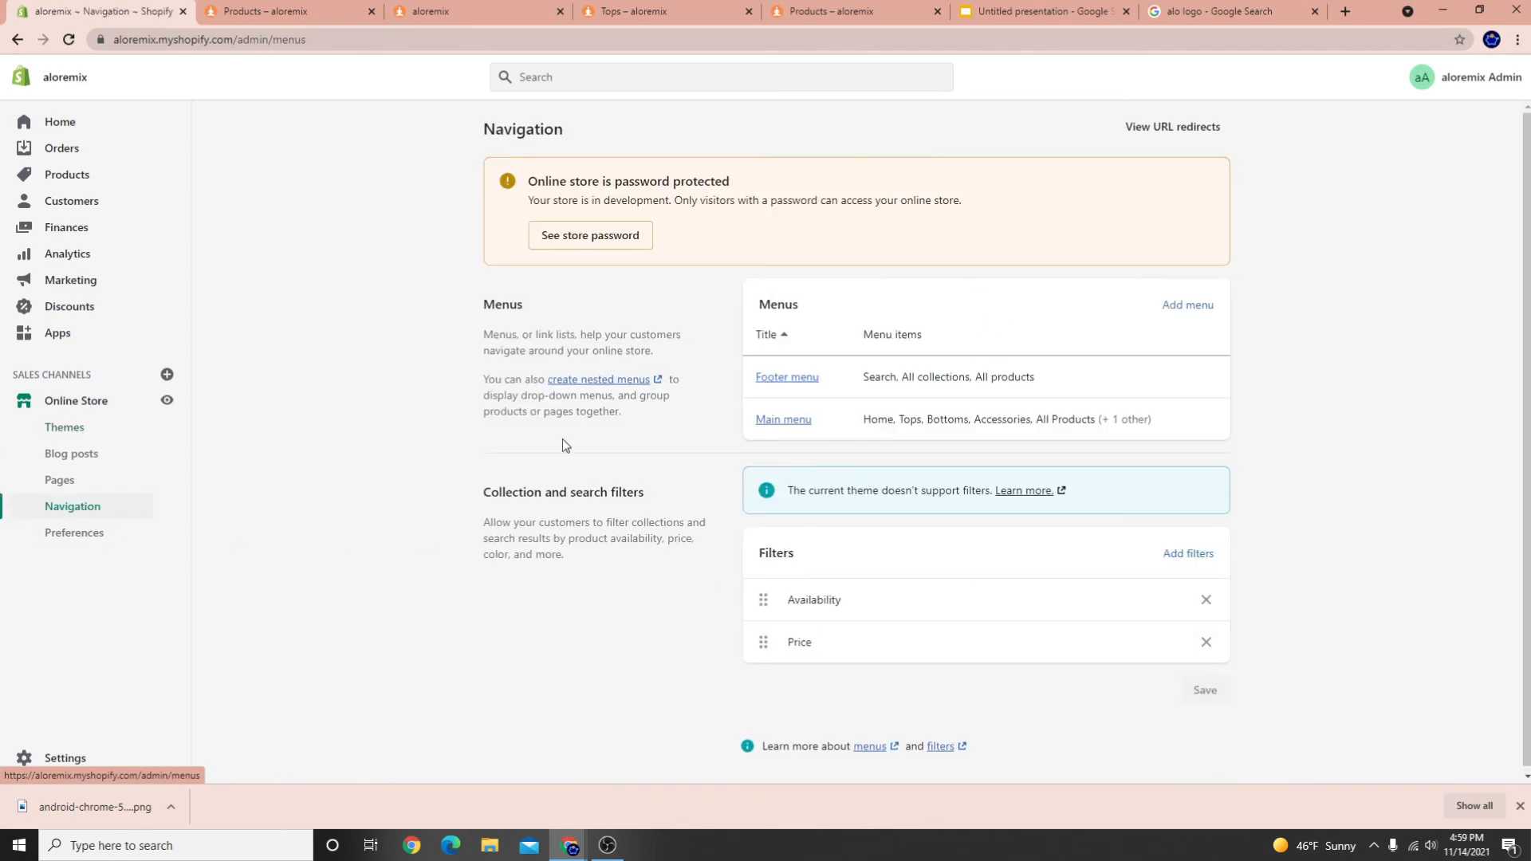
left_click(1196, 307)
left_click(583, 203)
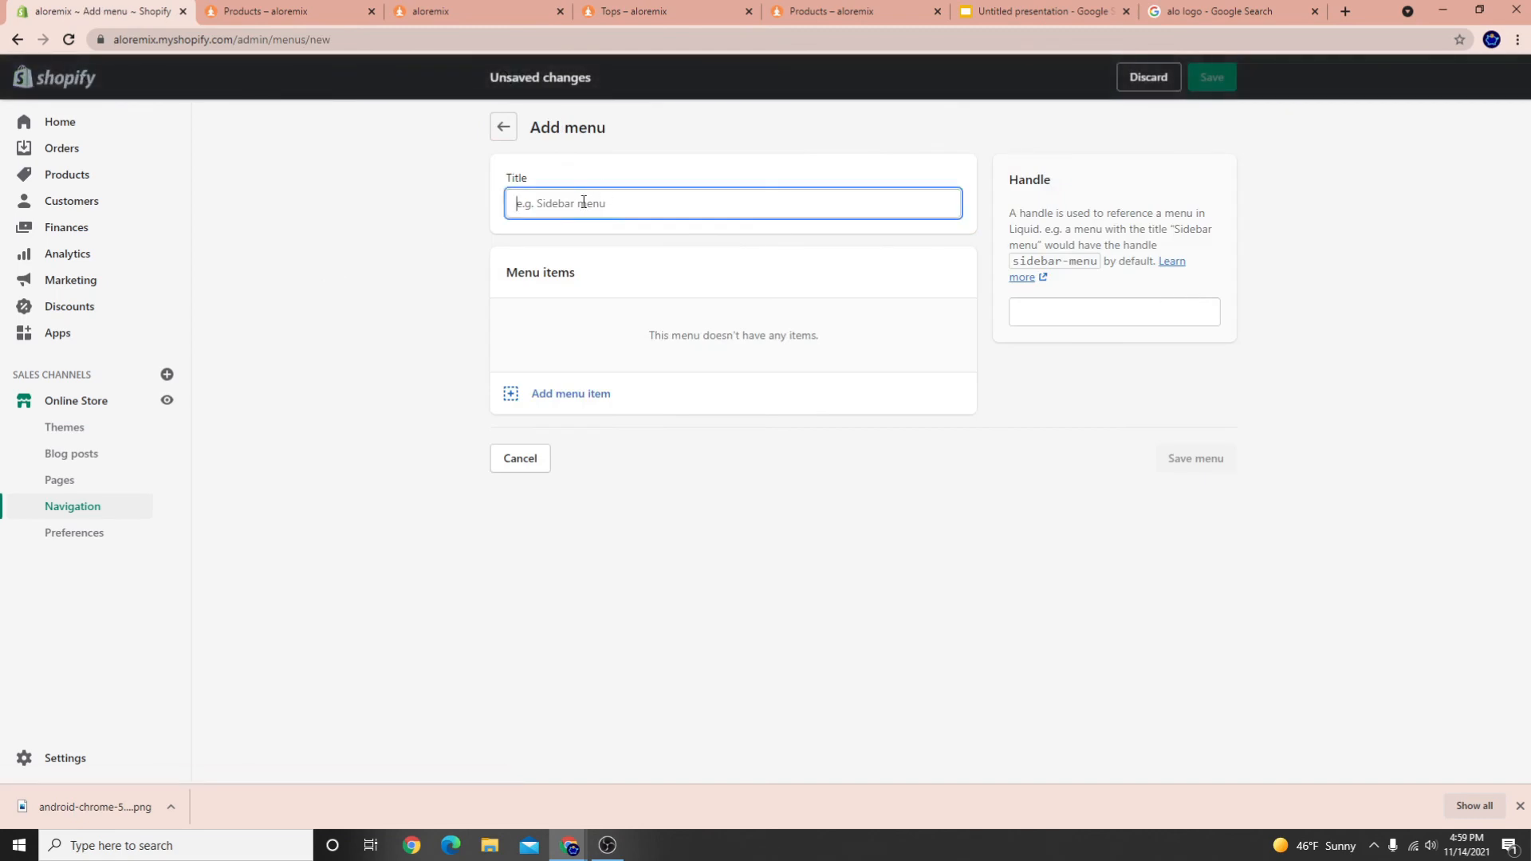
type("Legal")
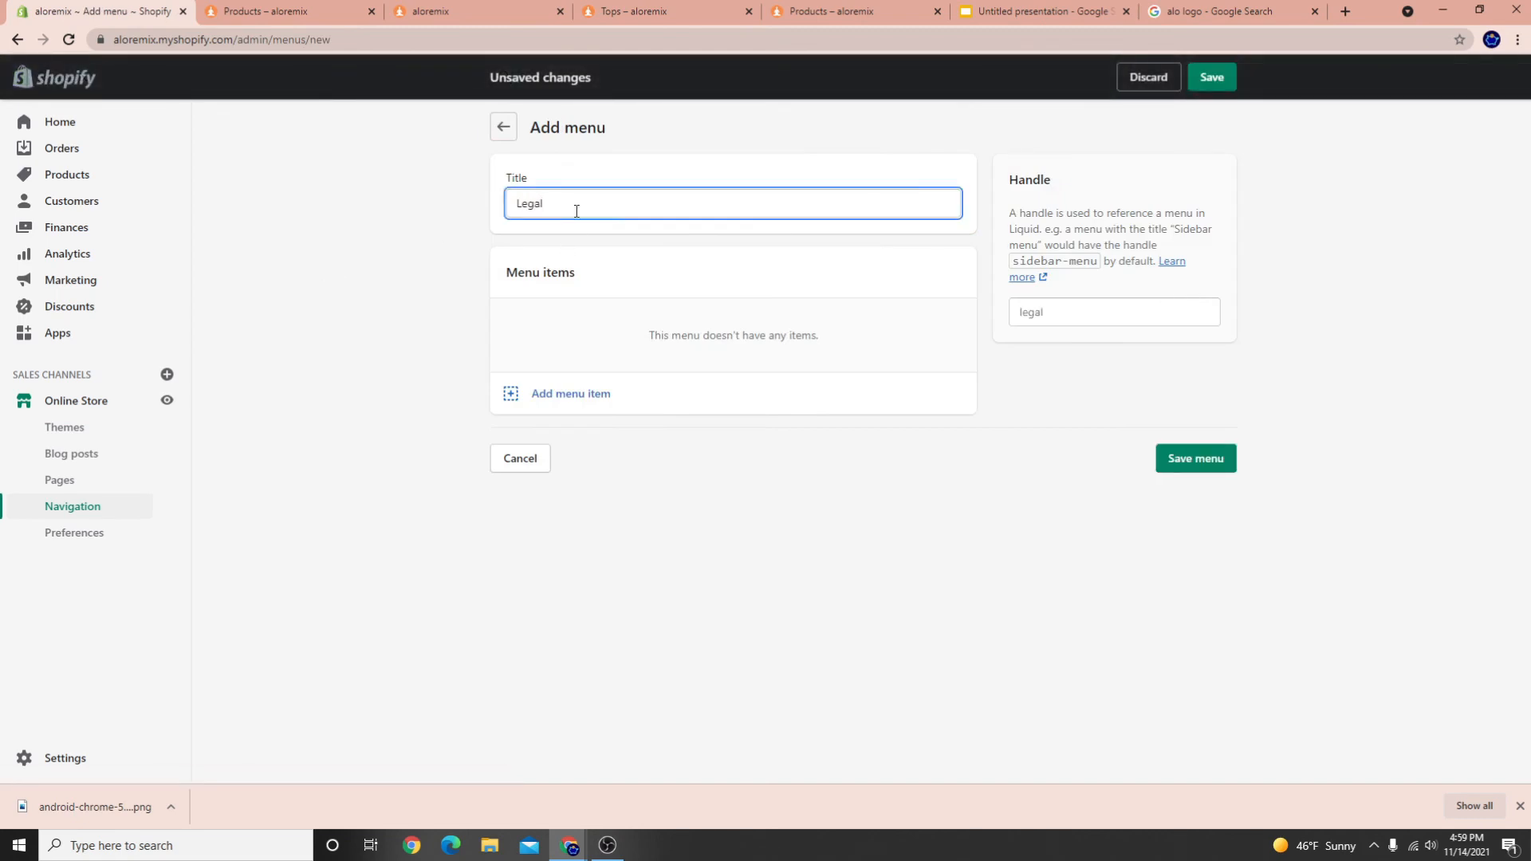
left_click(1210, 77)
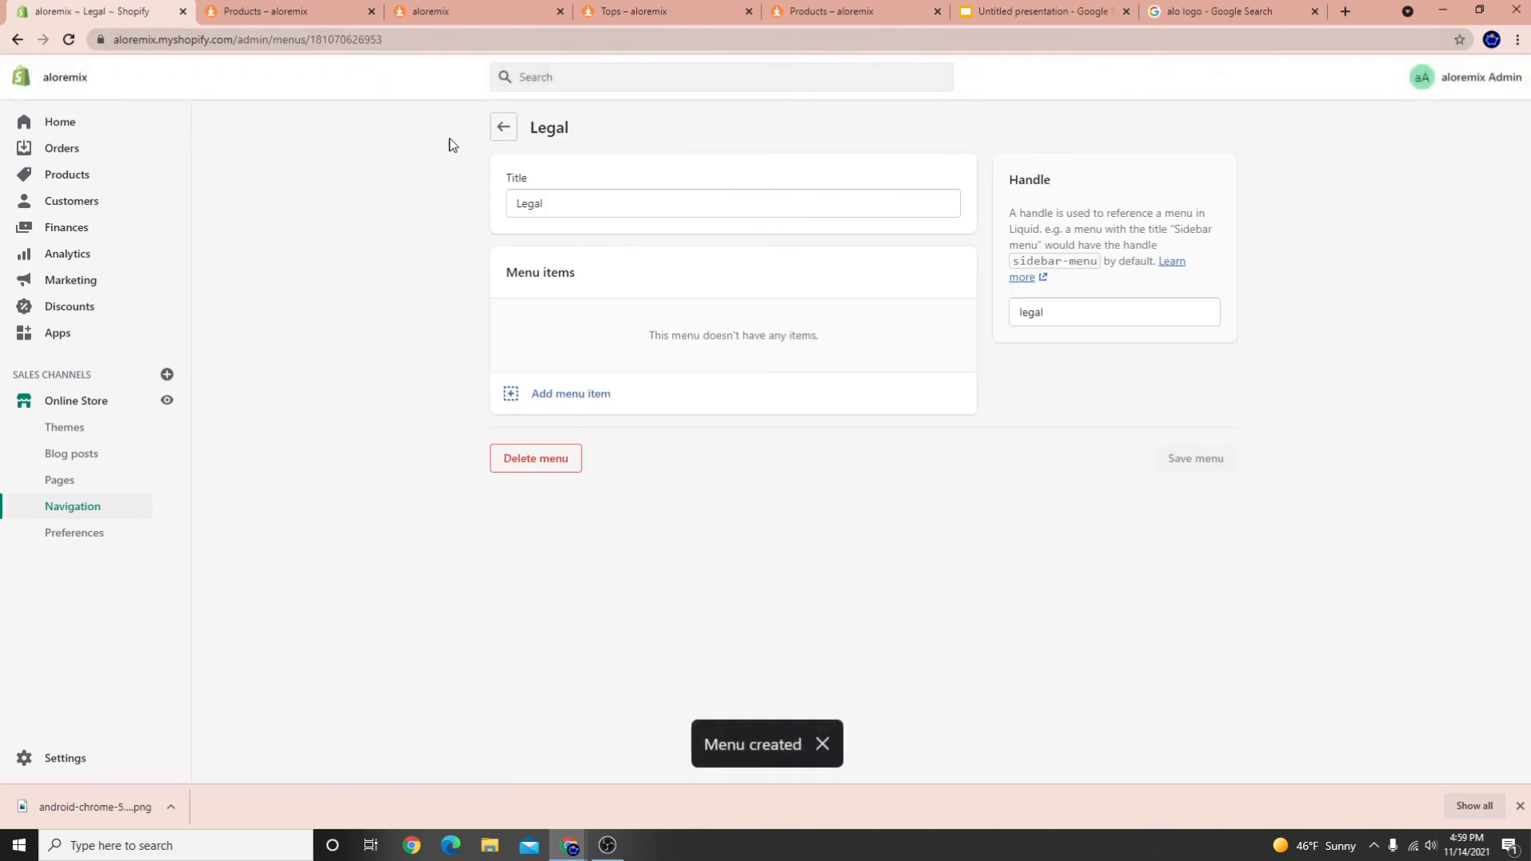
Return to the menu list, open the online storefront in a new tab, and close the older store preview tabs
left_click(507, 127)
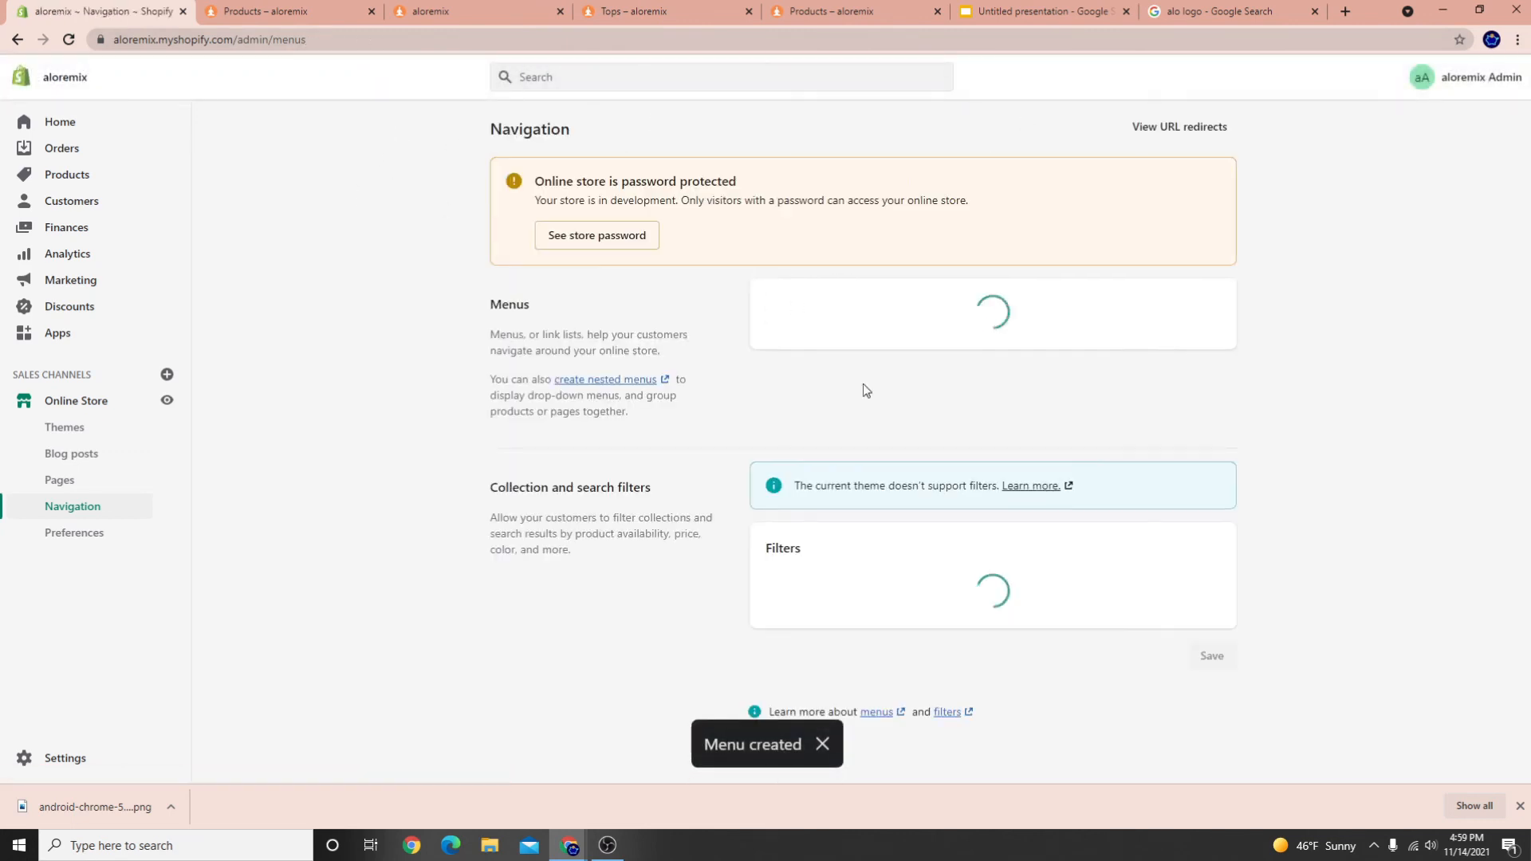
scroll(209, 631, "down", 1)
left_click(165, 401)
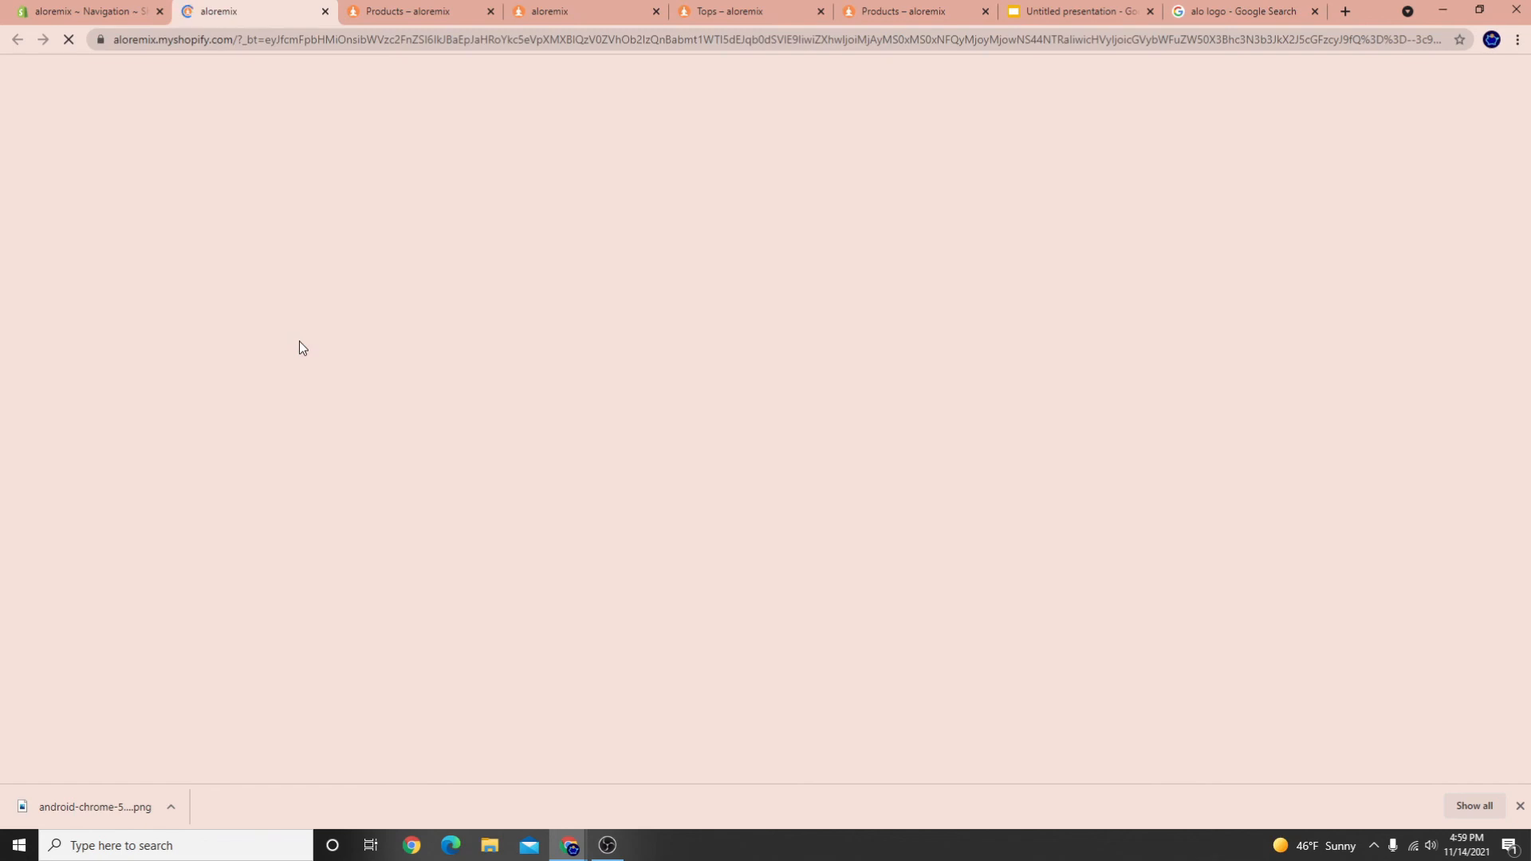
left_click(480, 14)
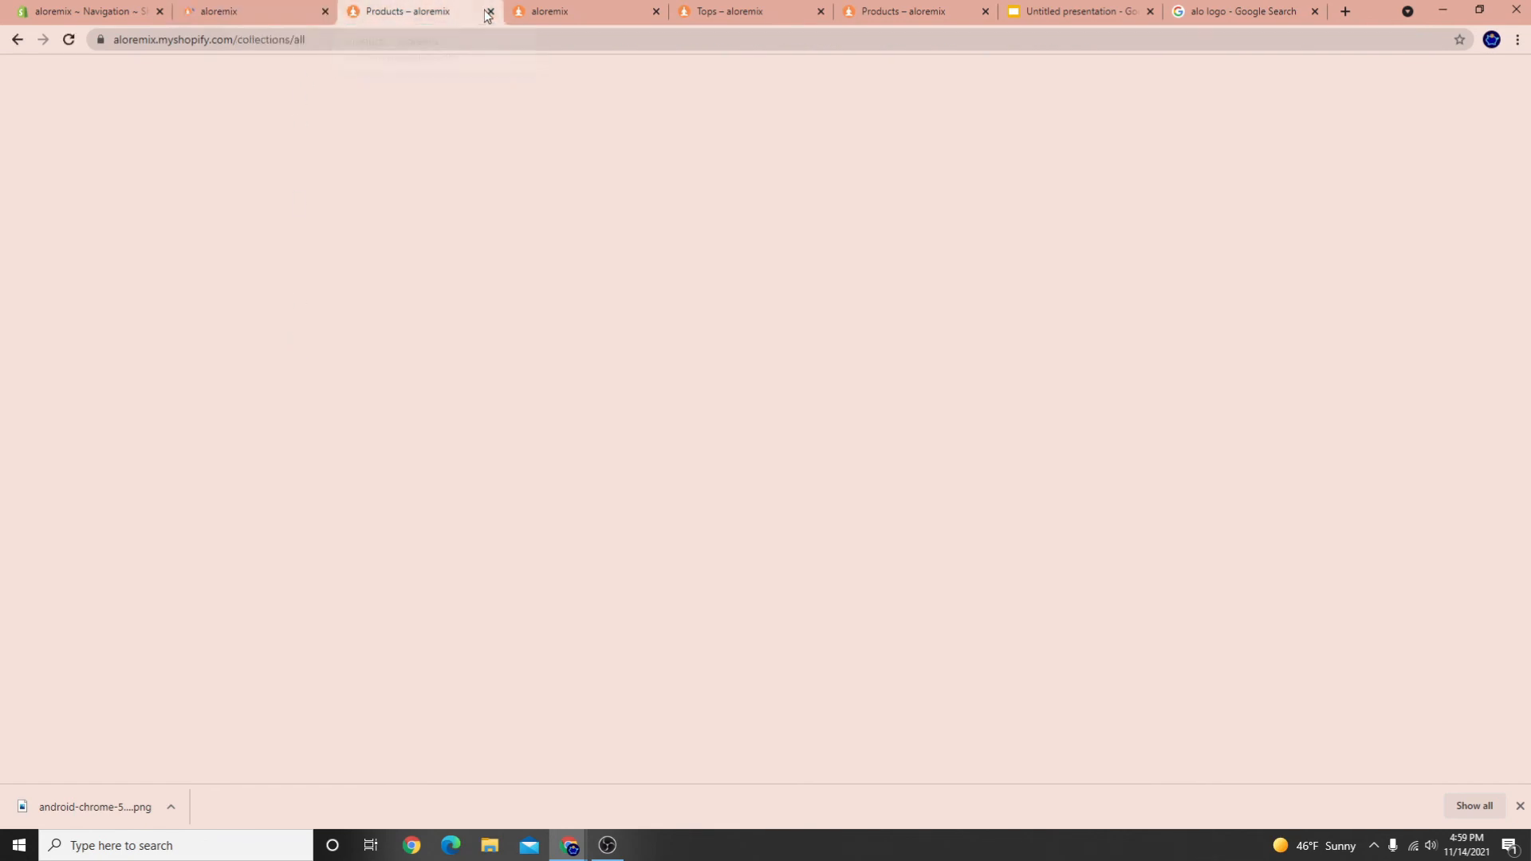
left_click(490, 12)
left_click(490, 12)
left_click(490, 12)
left_click(490, 12)
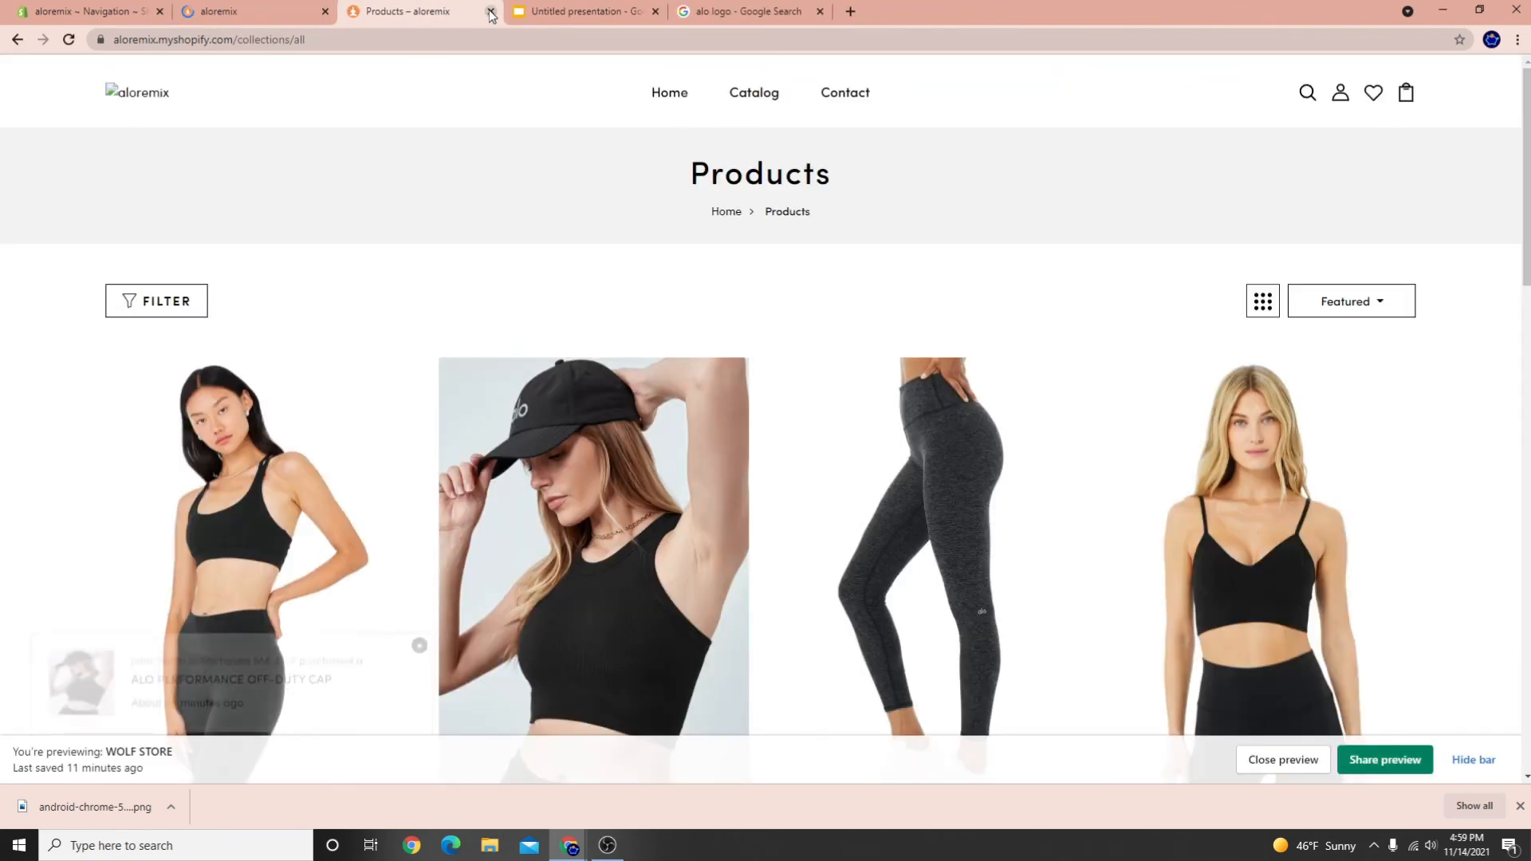
left_click(489, 12)
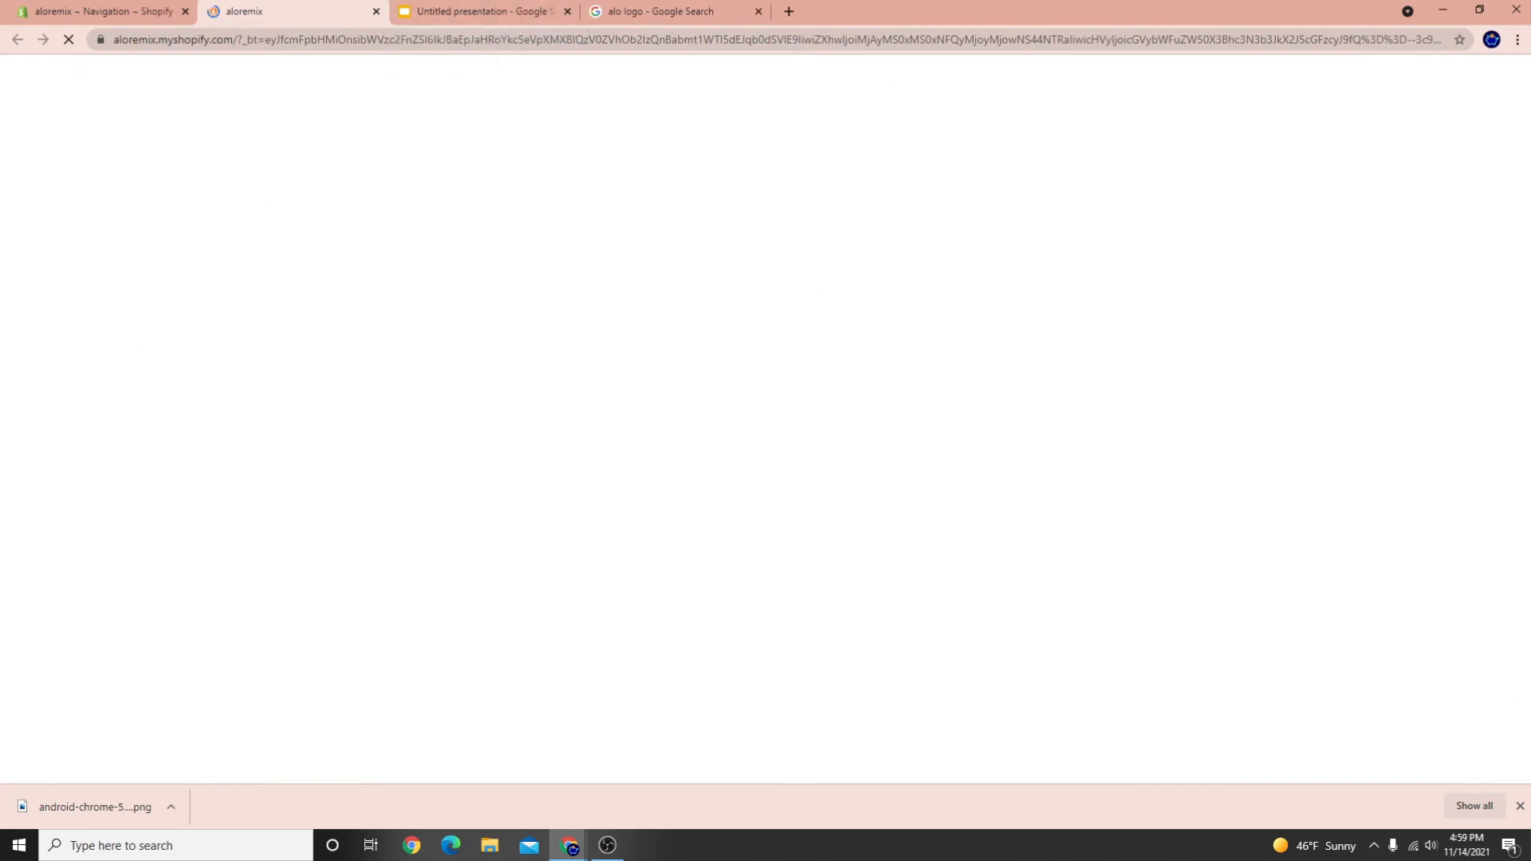
Examine the storefront homepage and the Tops collection page down to the footer link columns
left_click(608, 845)
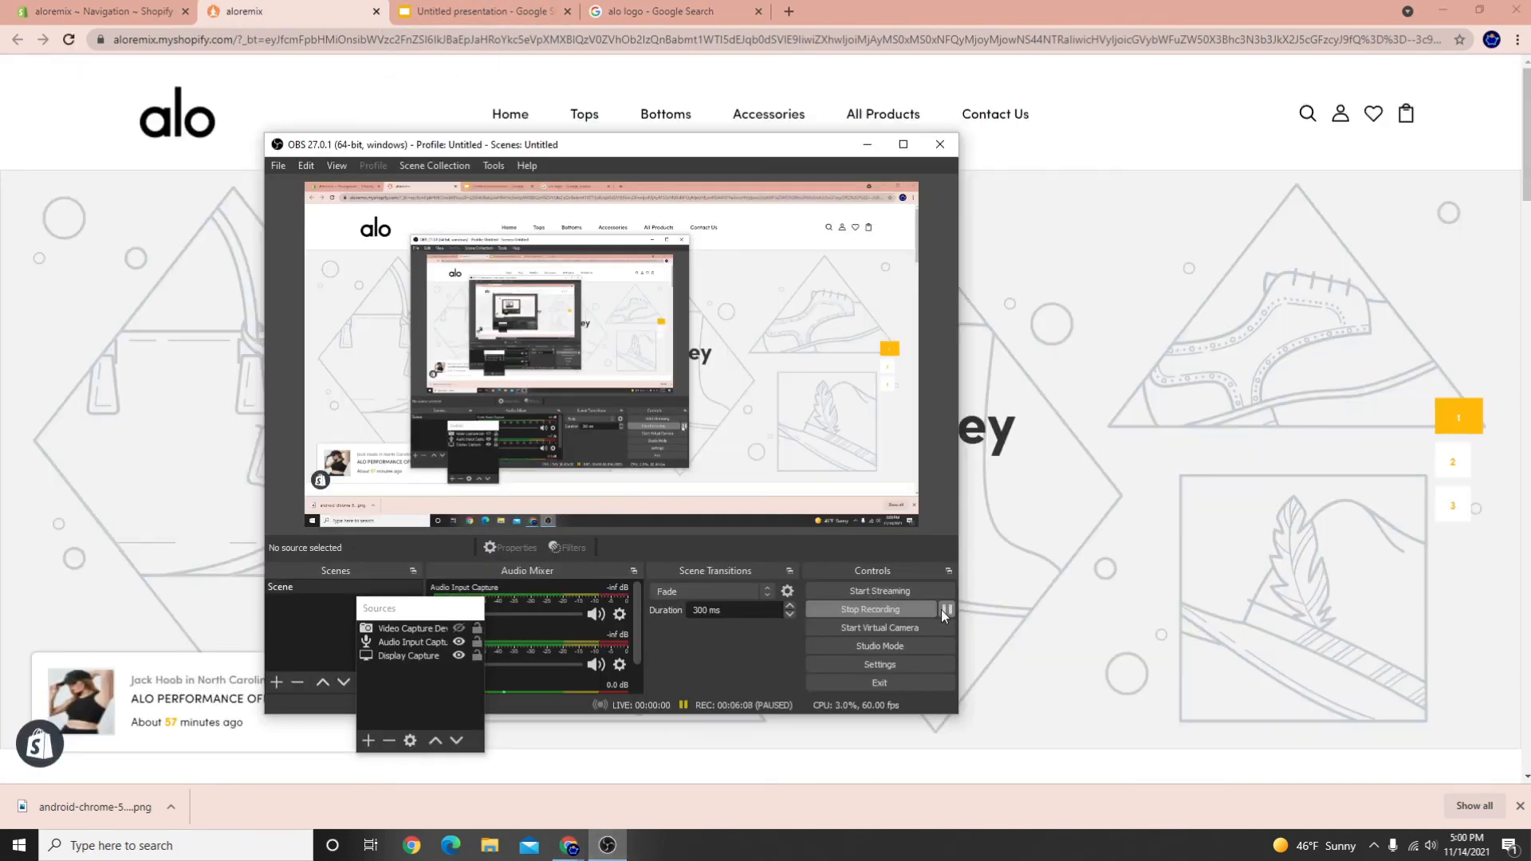
left_click(979, 604)
scroll(232, 563, "down", 10)
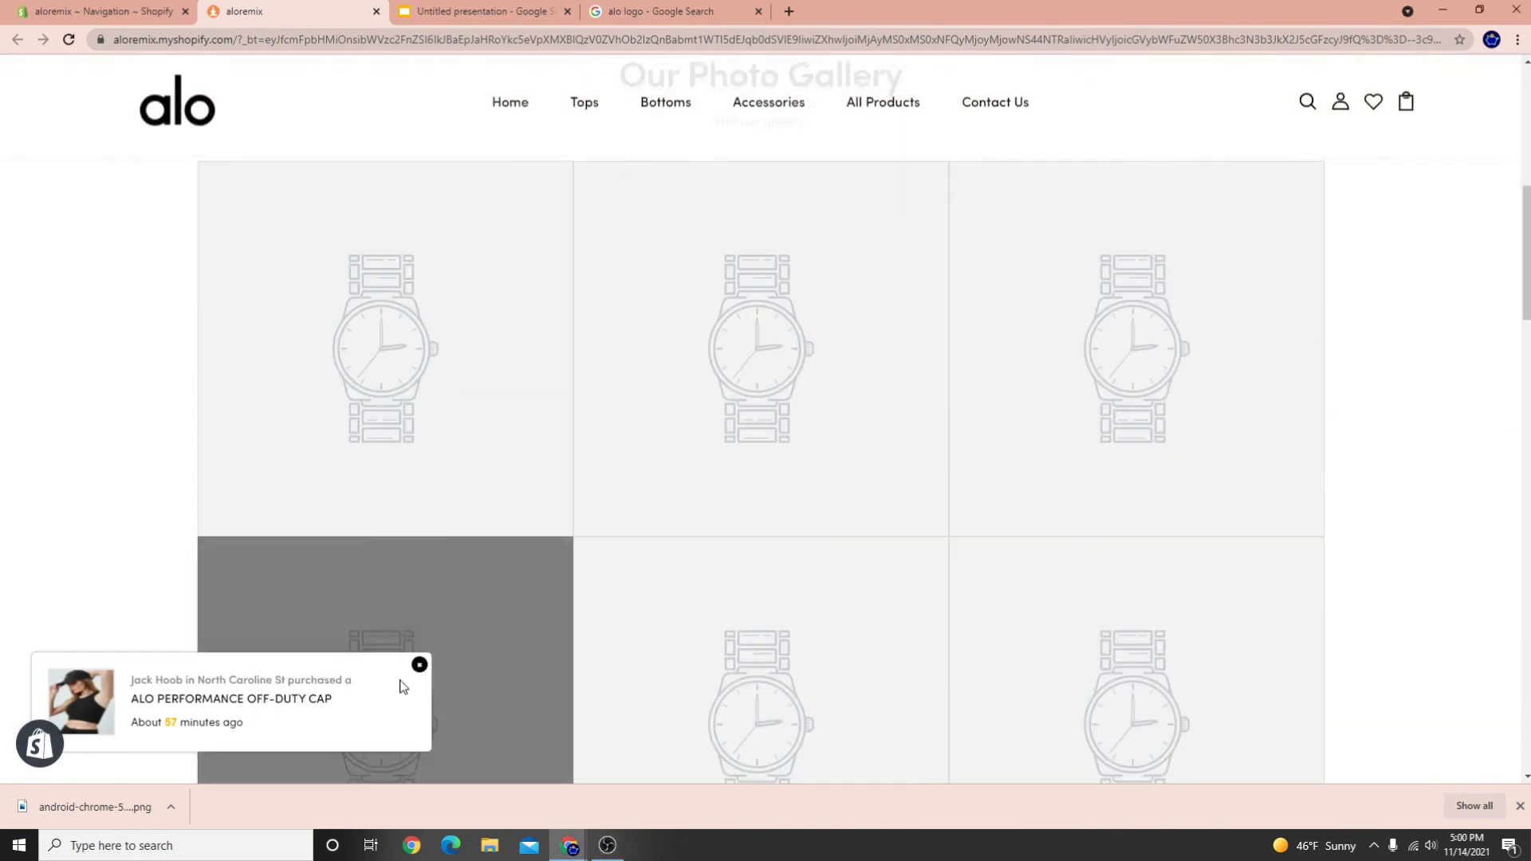
scroll(435, 641, "down", 15)
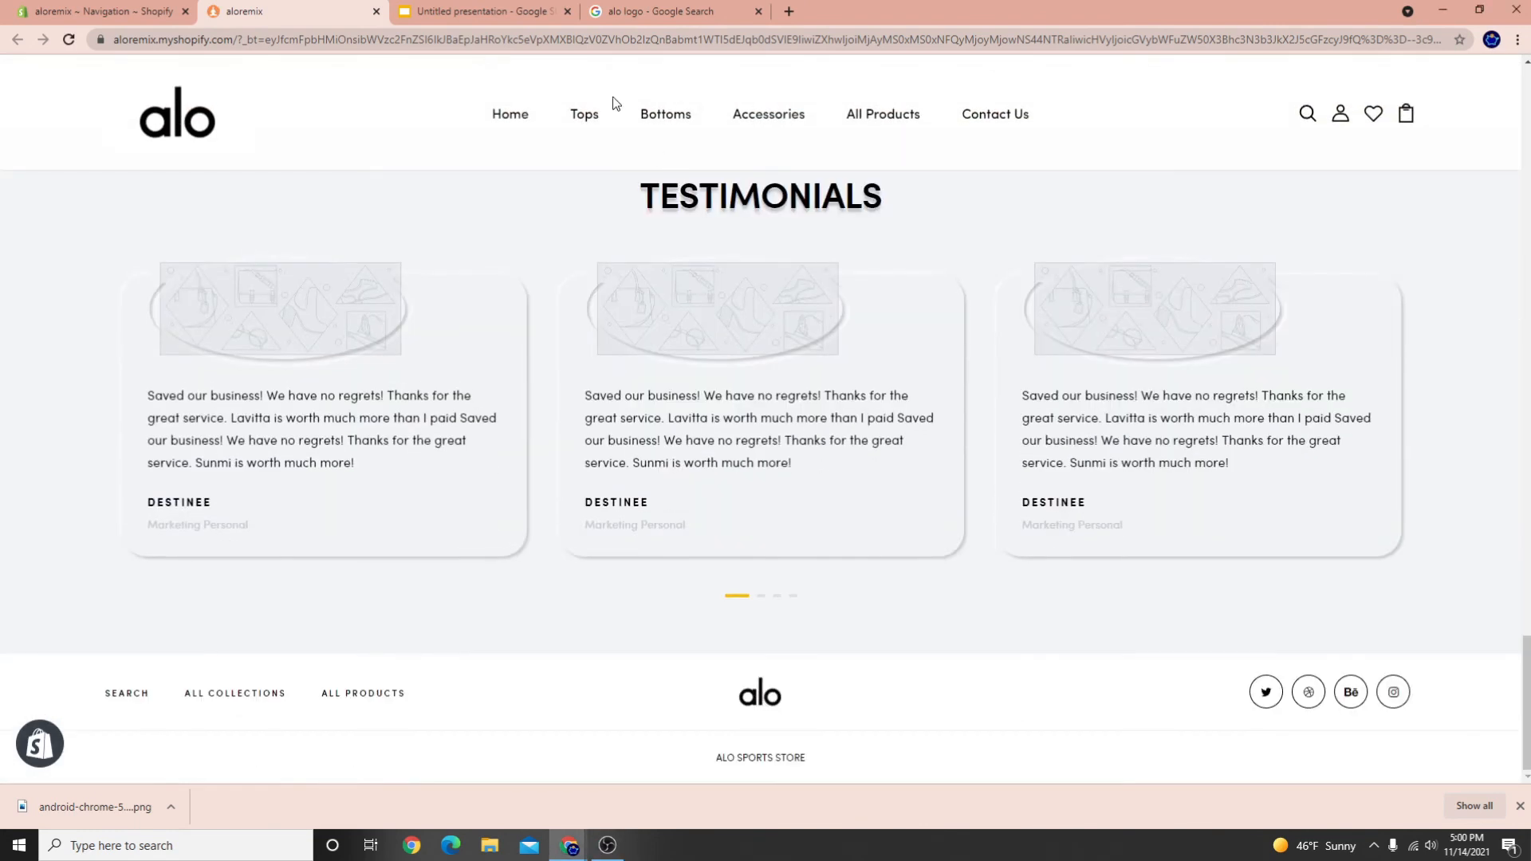
left_click(586, 120)
scroll(462, 558, "down", 5)
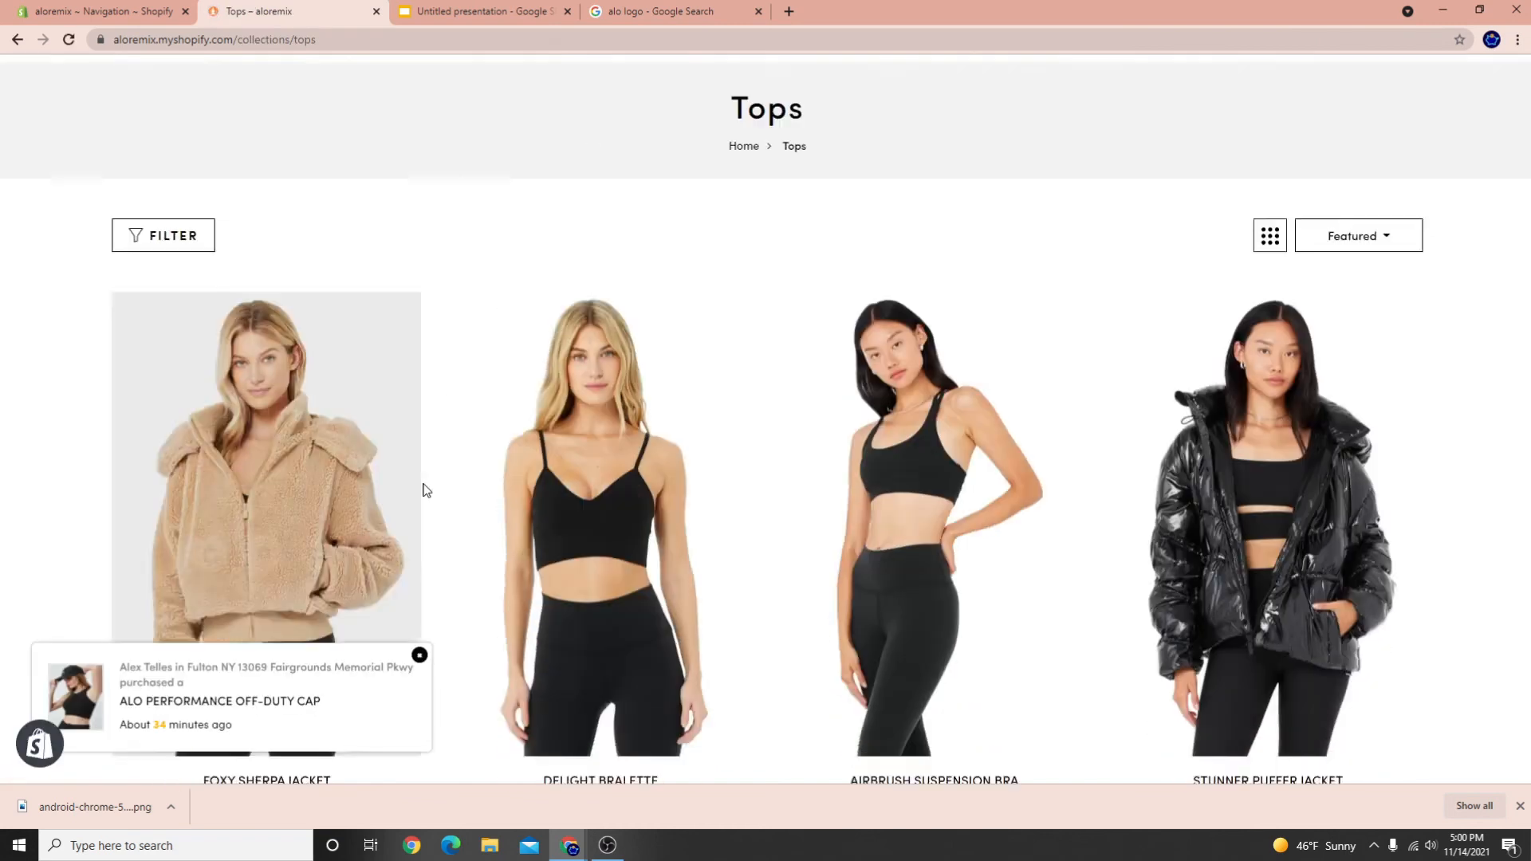
scroll(508, 636, "down", 2)
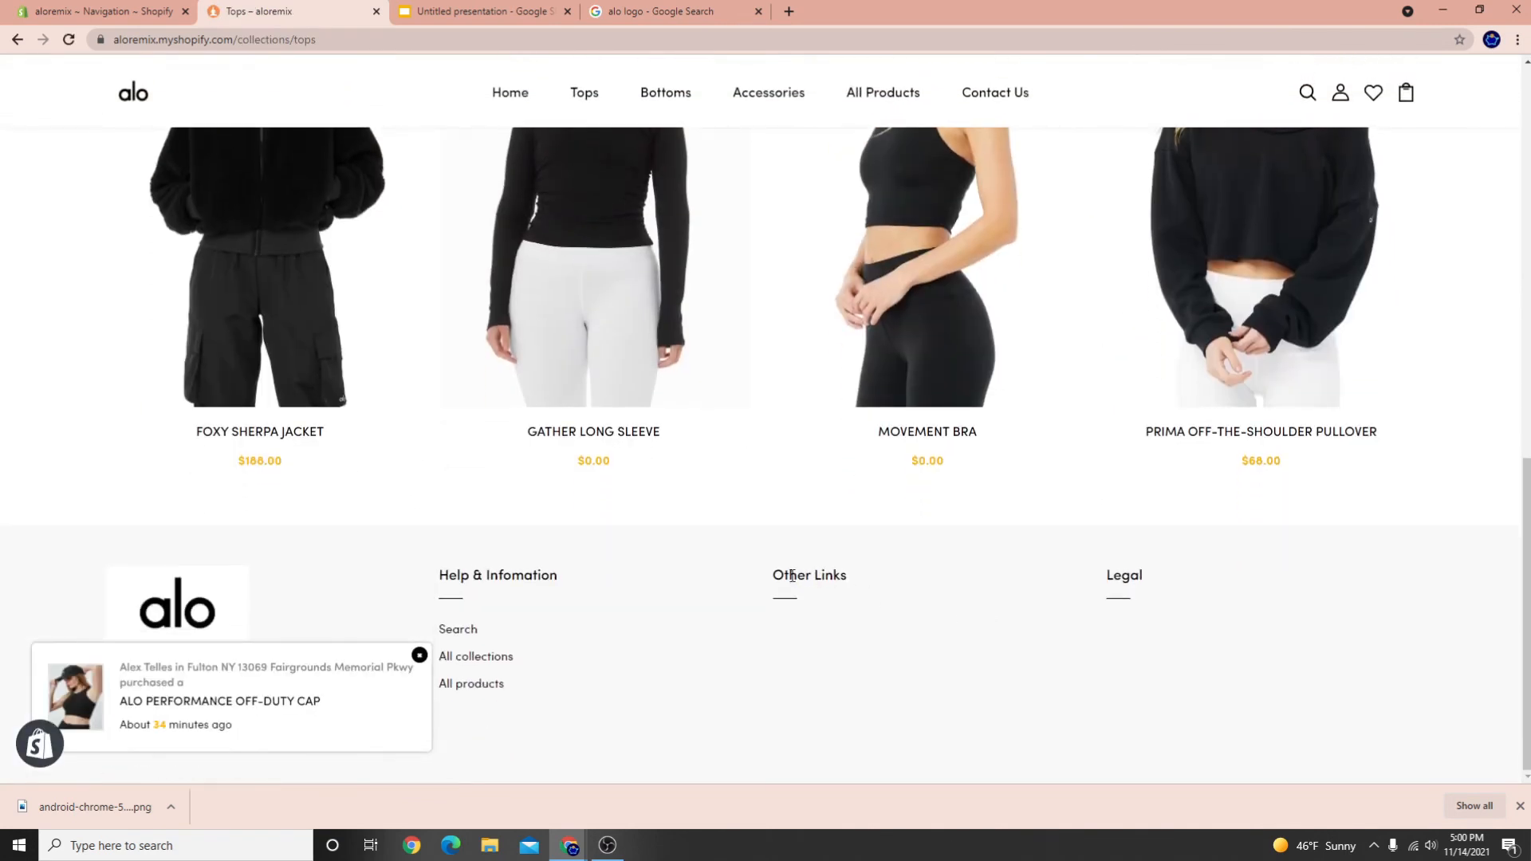
left_click_drag(774, 575, 847, 575)
Back in the store admin, create a new navigation menu titled "Other Links" and save it
key("ctrl+shift+Tab")
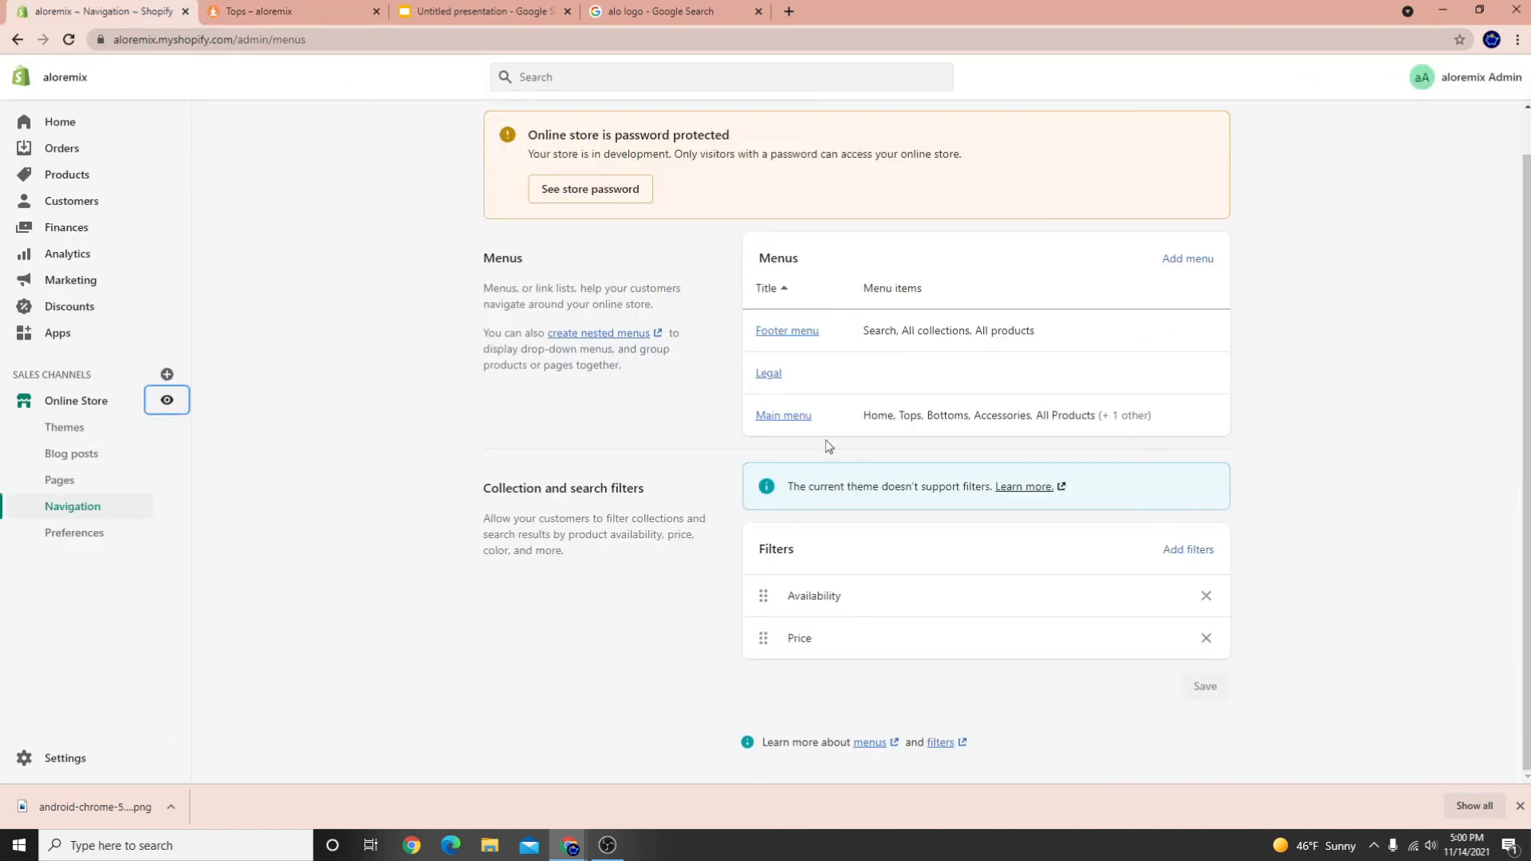
left_click(1188, 258)
left_click(571, 204)
type("Other Links")
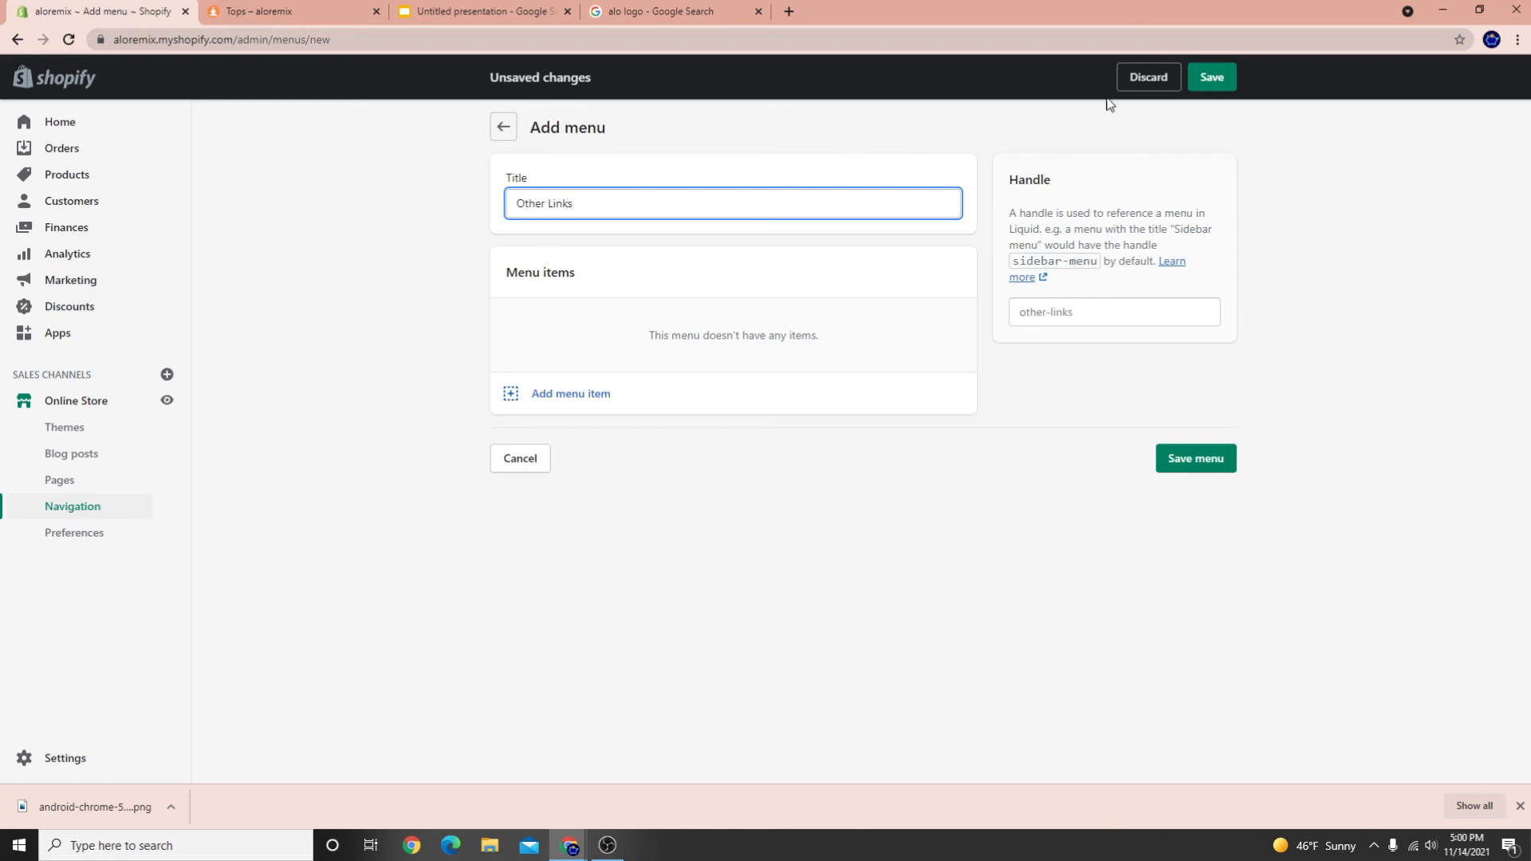
left_click(1210, 78)
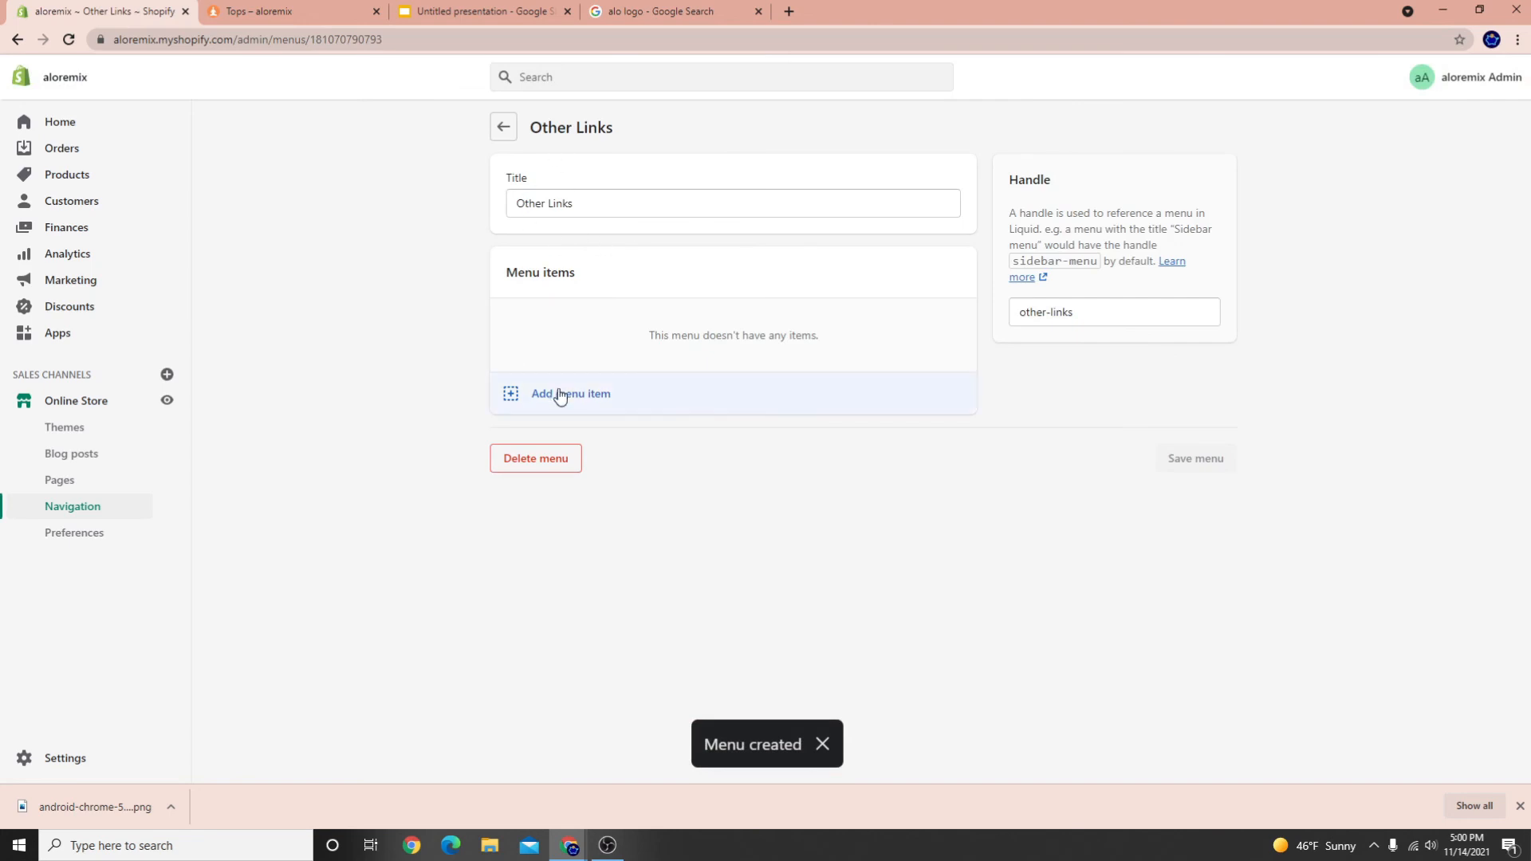
Create a store page titled "About Us" with the aboutus-v2 theme template and save it
left_click(64, 481)
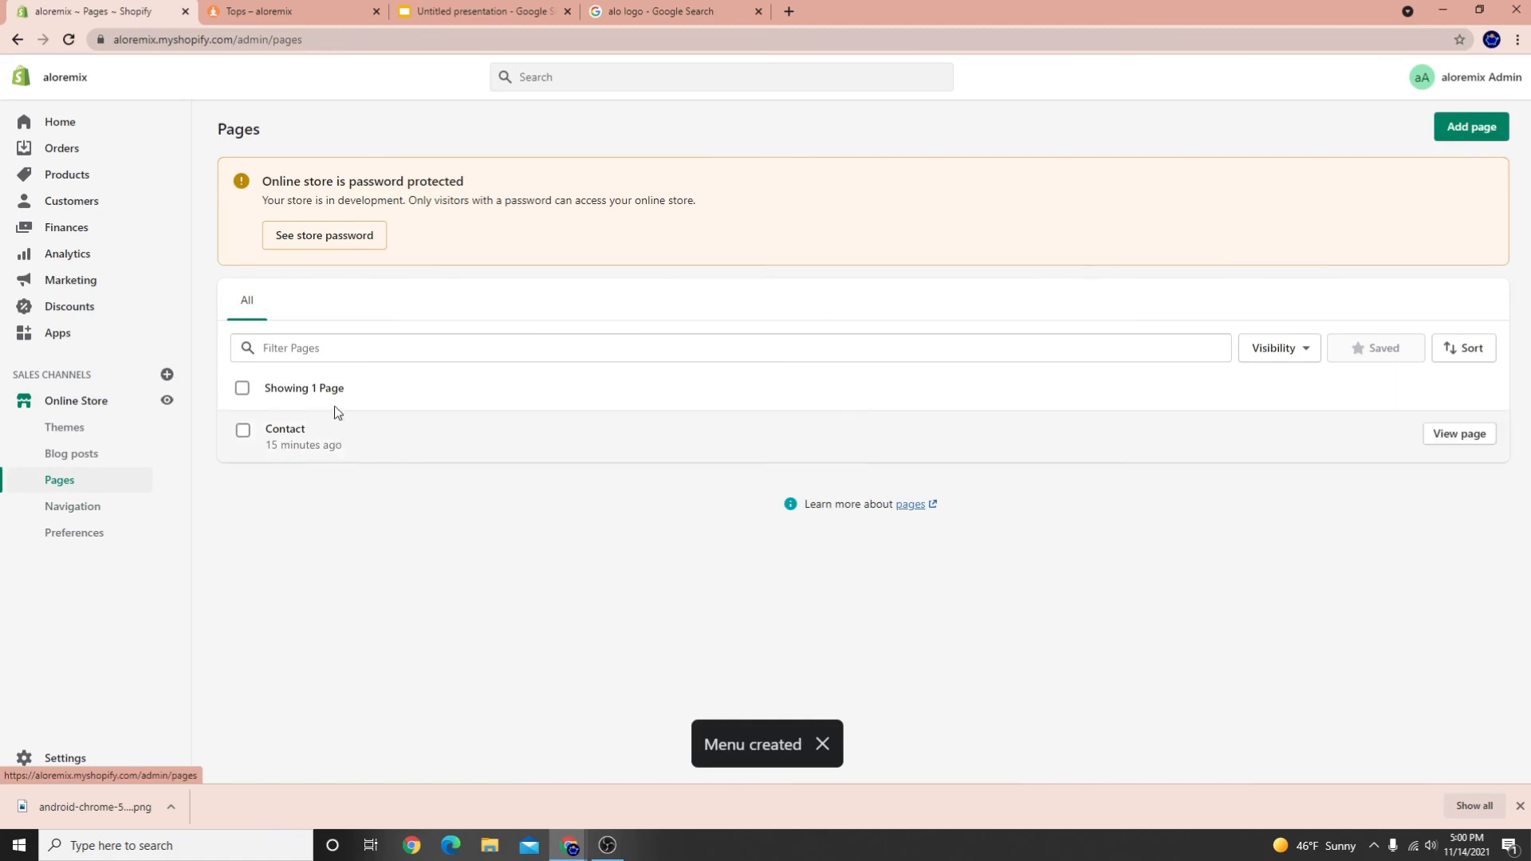
left_click(1471, 126)
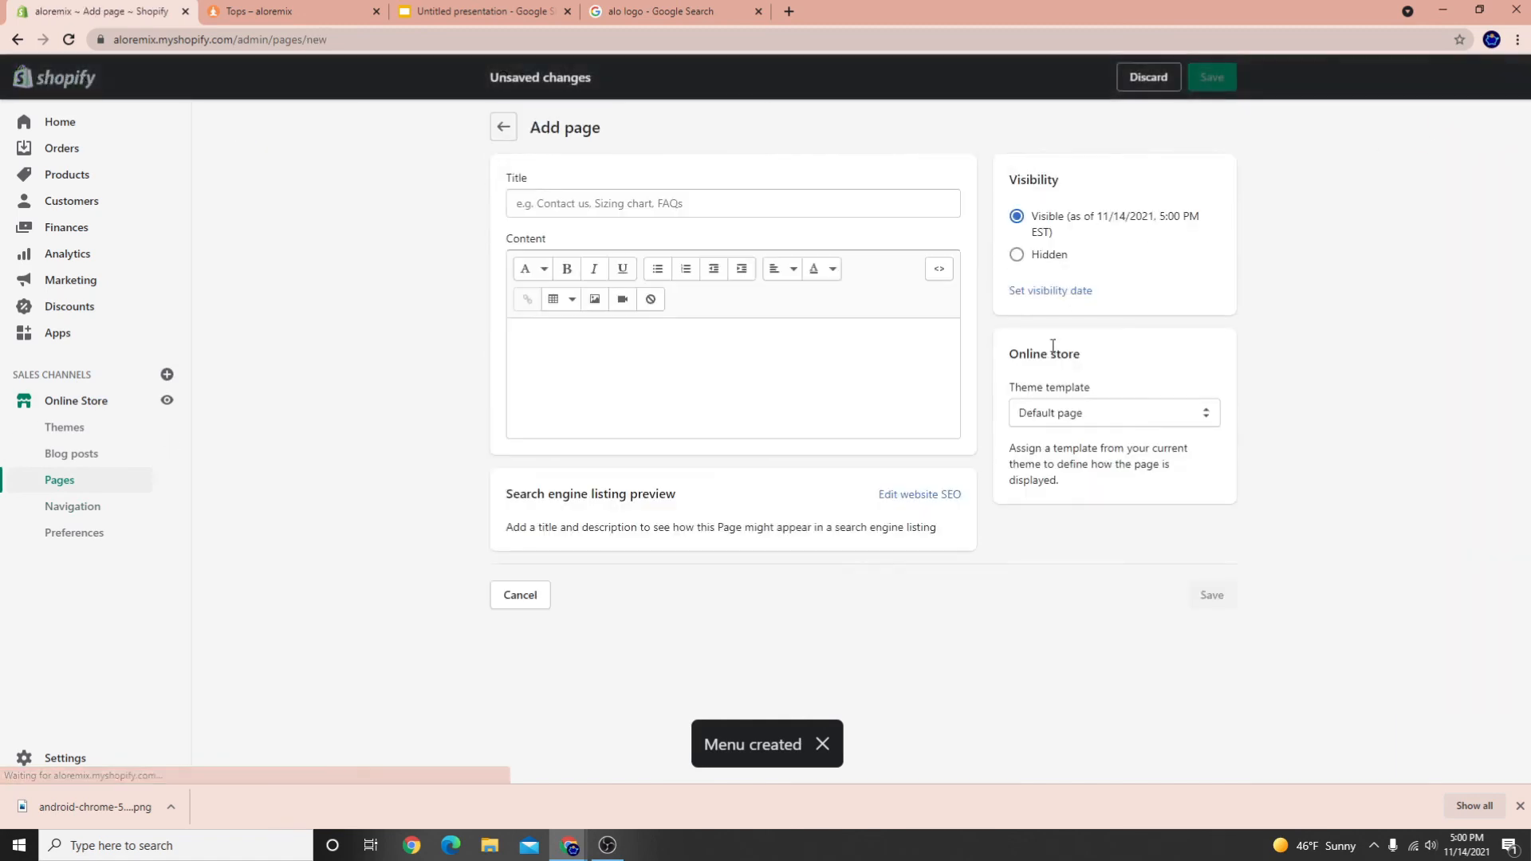
left_click(1111, 412)
left_click(1072, 445)
left_click(609, 210)
type("About Us")
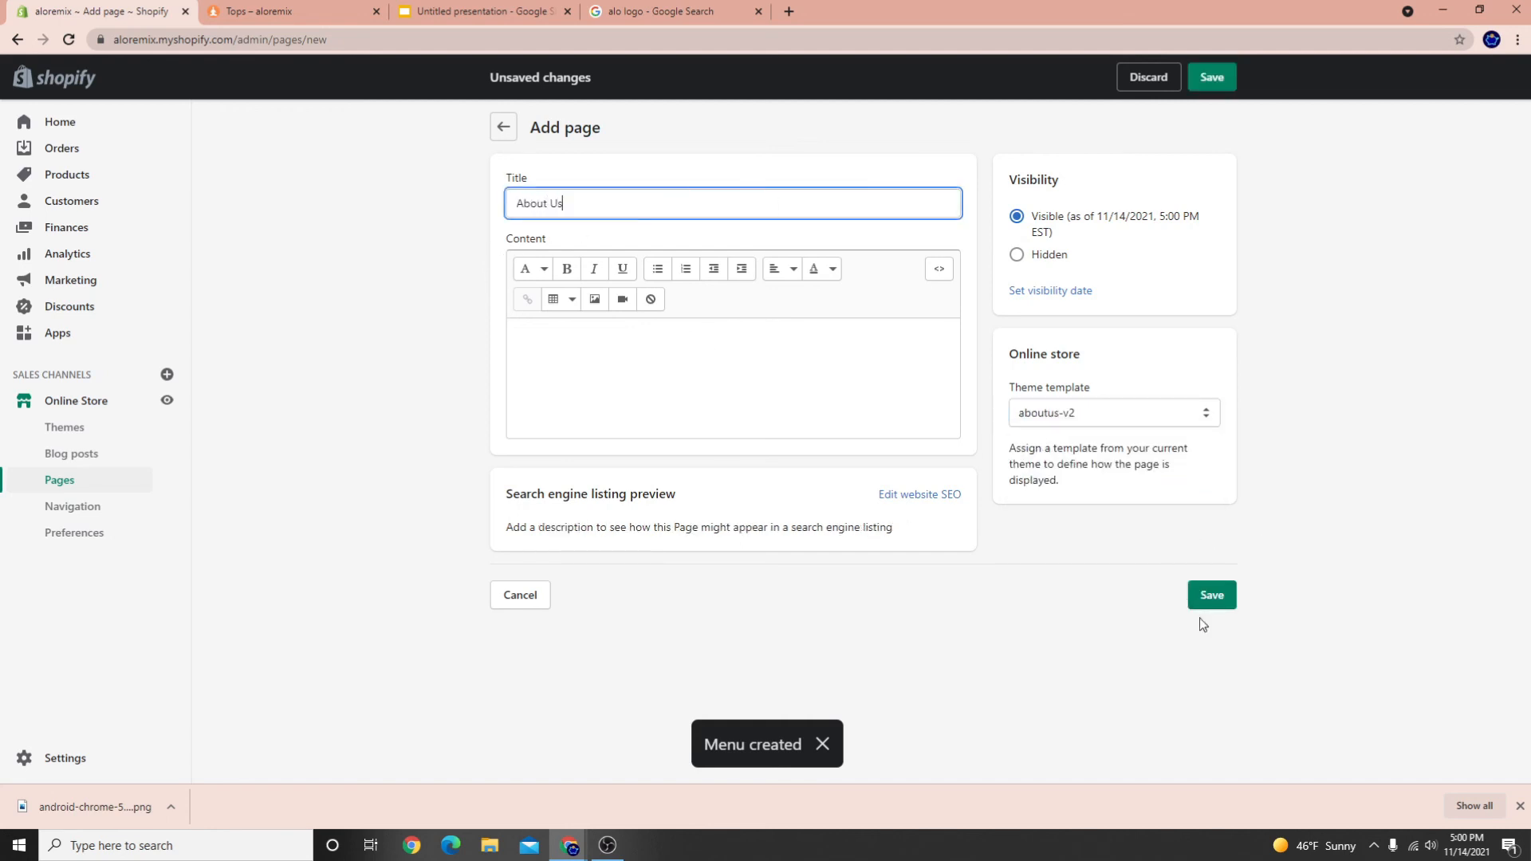
left_click(1209, 598)
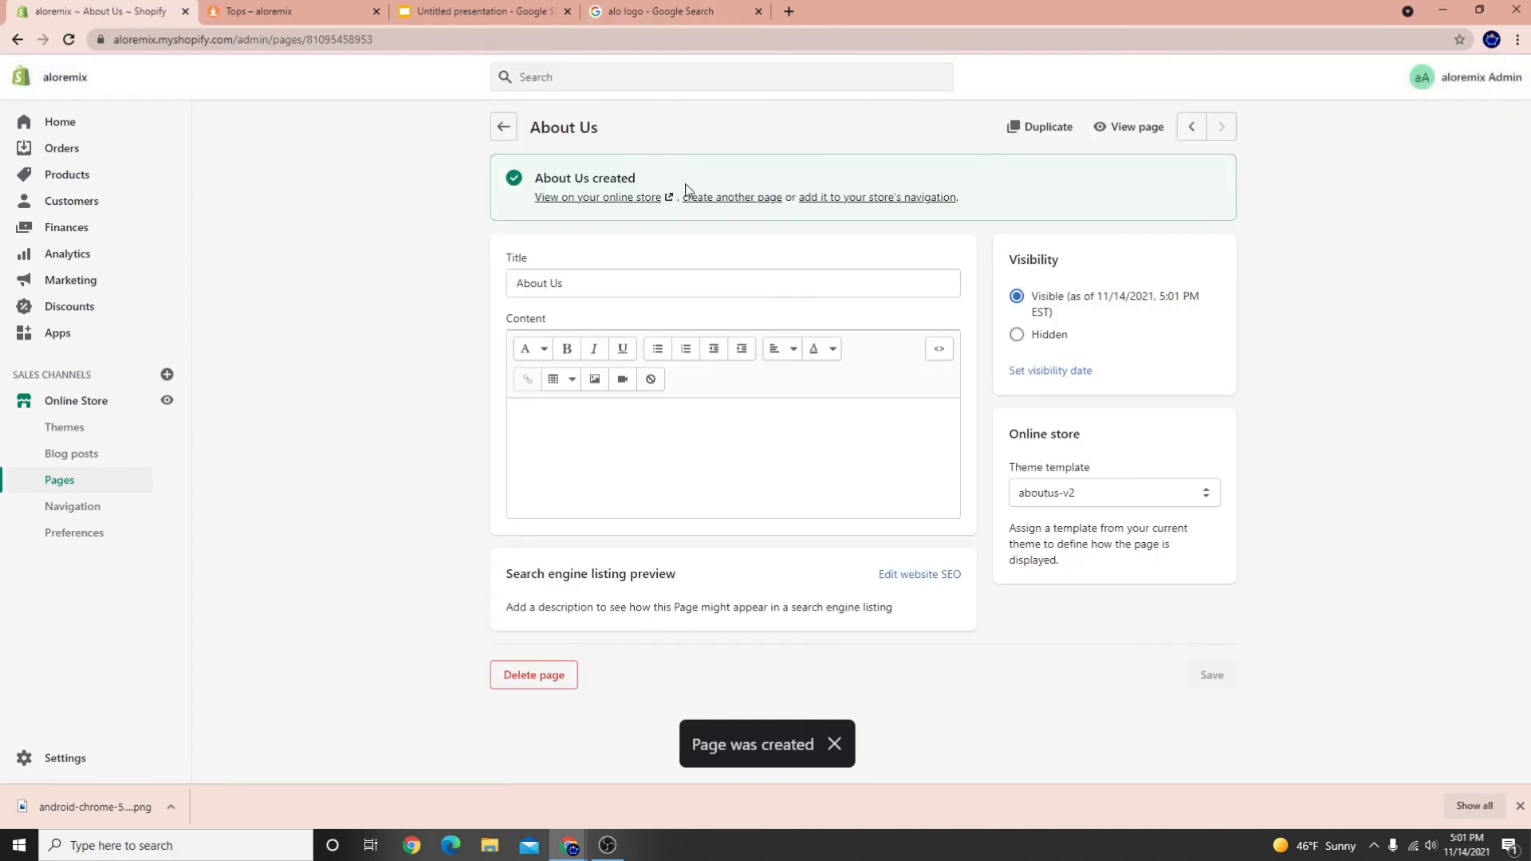
Create another page titled "FAQs" with the FAQs theme template and save it
left_click(721, 197)
left_click(1069, 413)
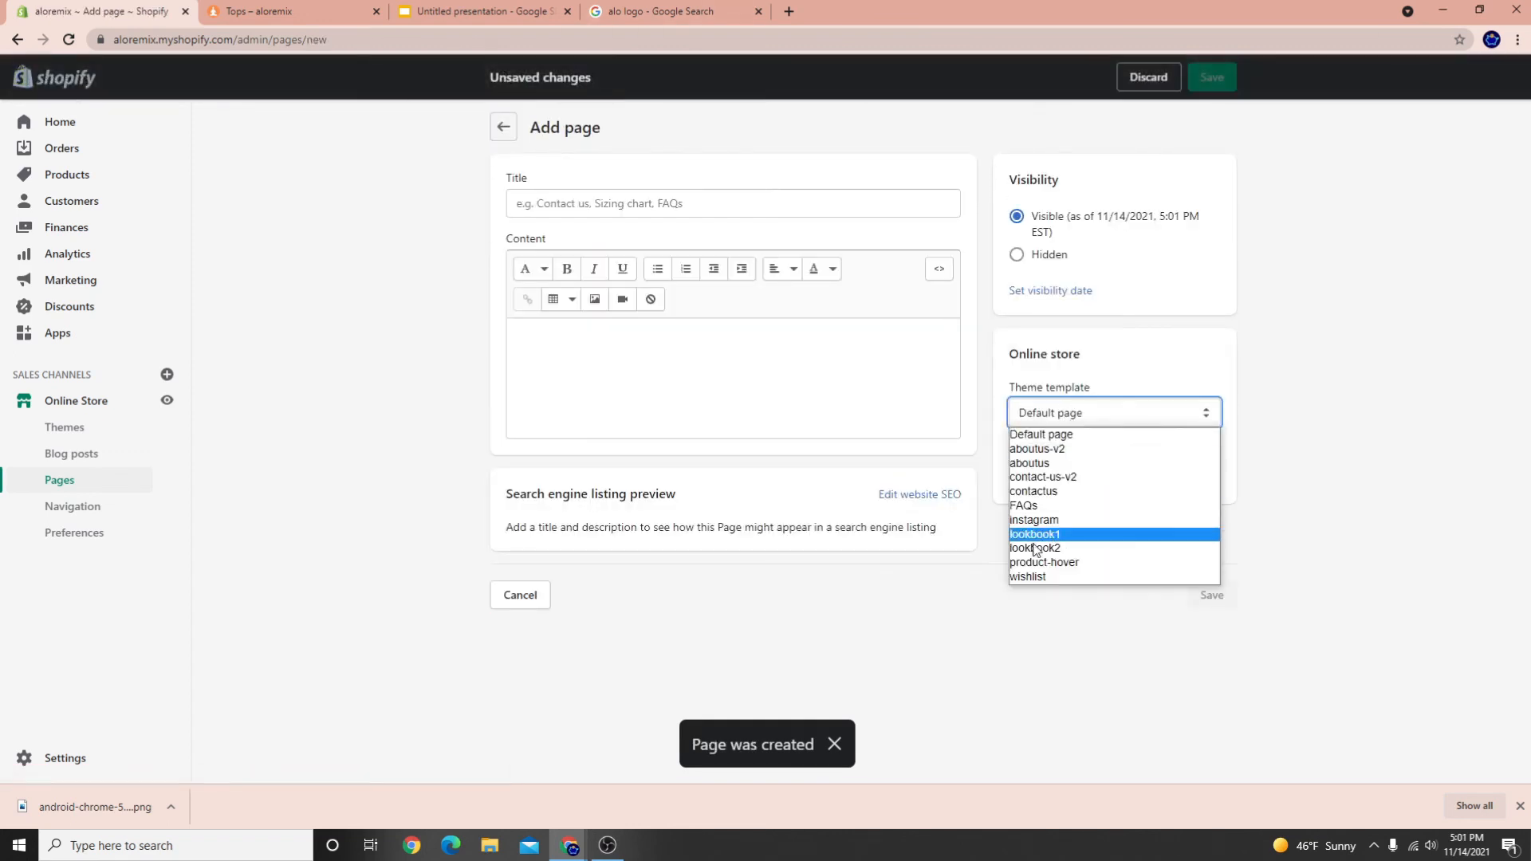
left_click(1029, 505)
left_click(644, 214)
type("FAQs")
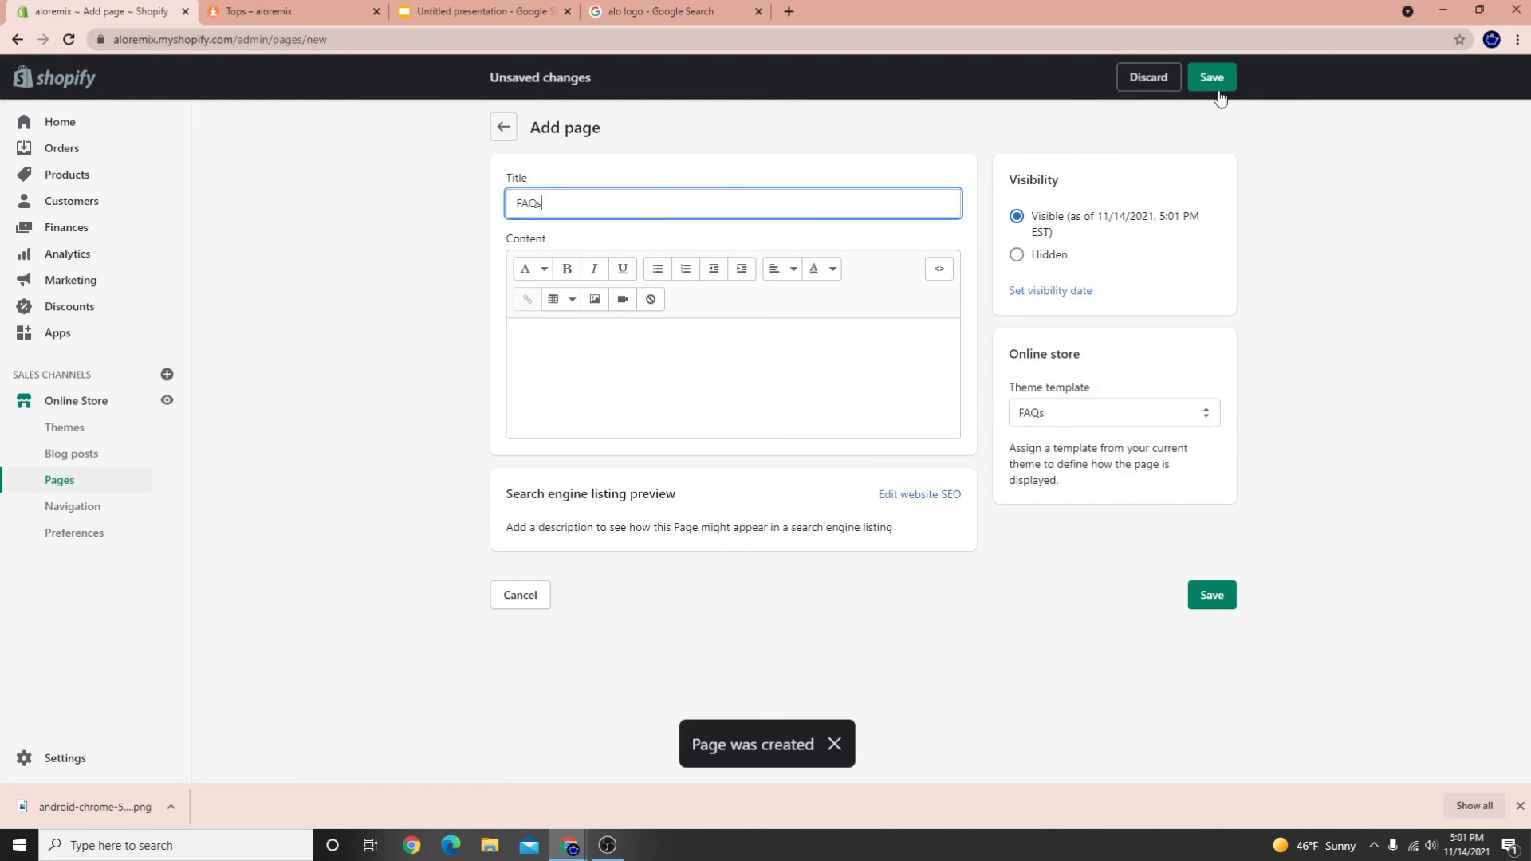
left_click(1216, 88)
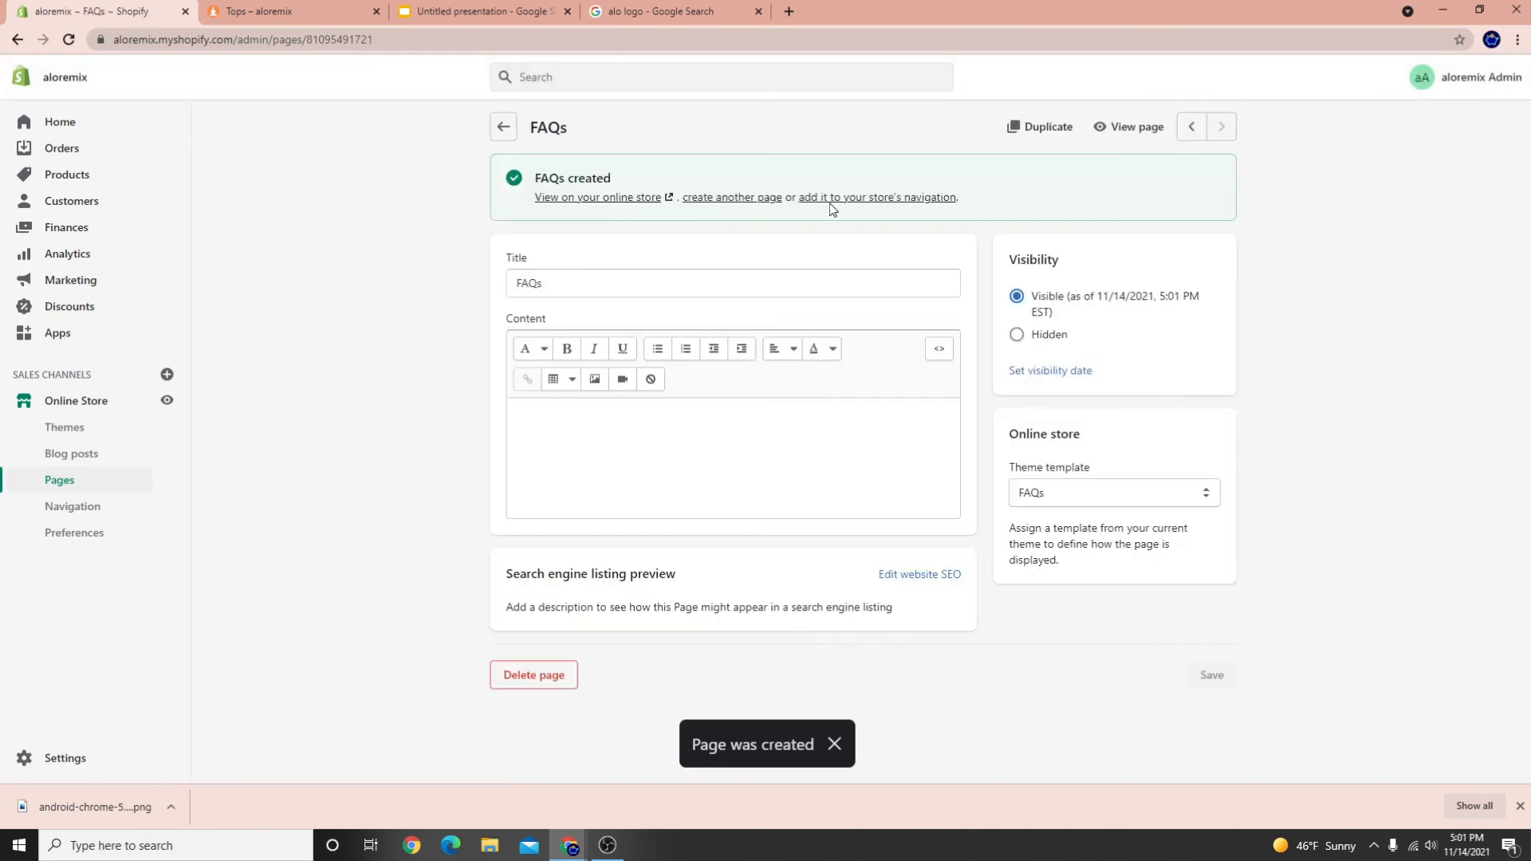
Create another page titled "Lookbook" with the lookbook1 theme template and save it
left_click(765, 199)
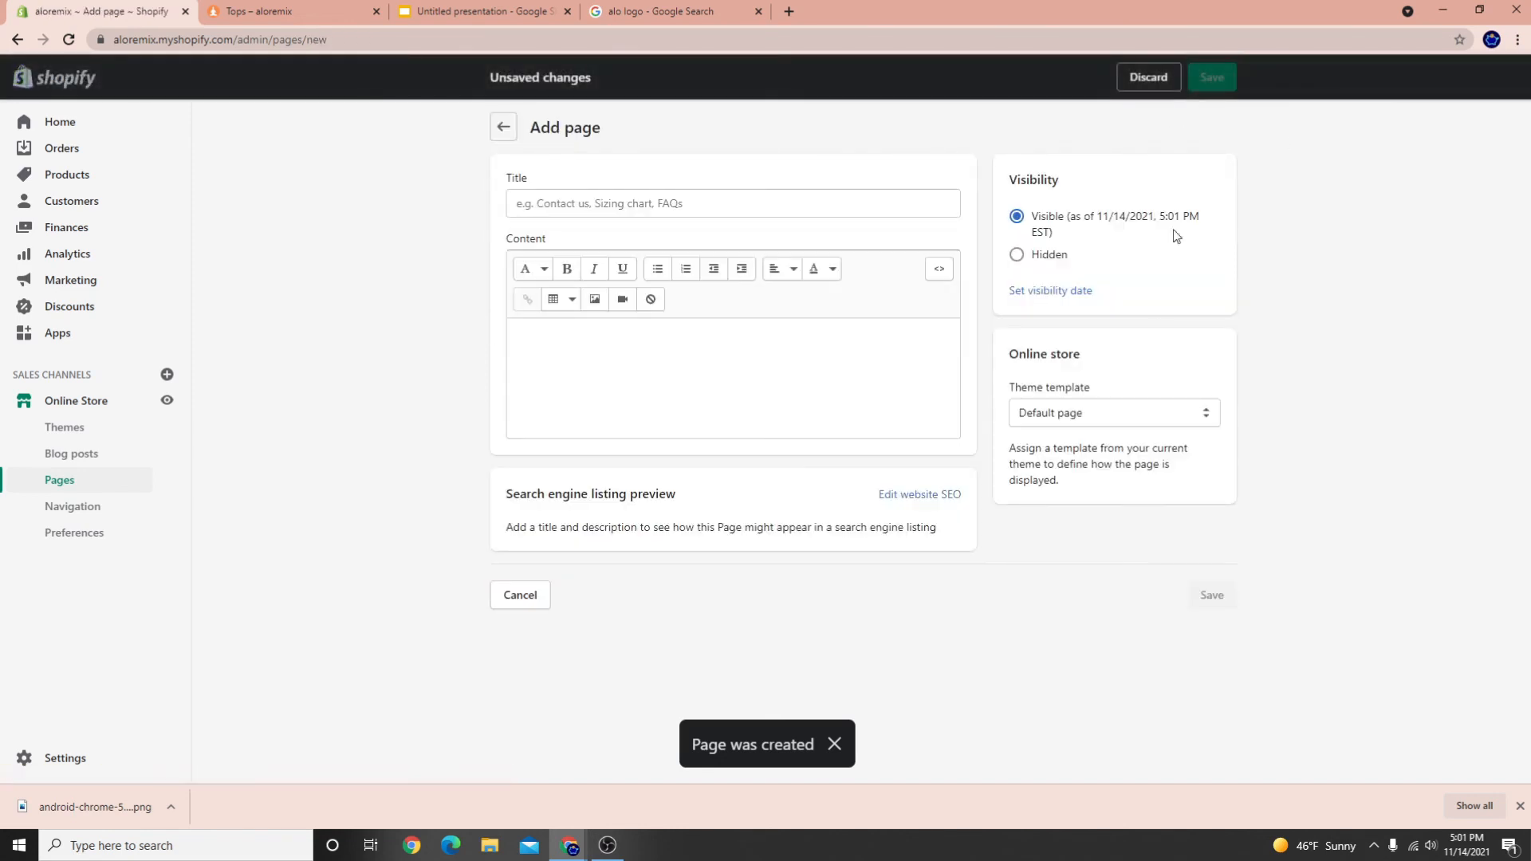
left_click(1144, 414)
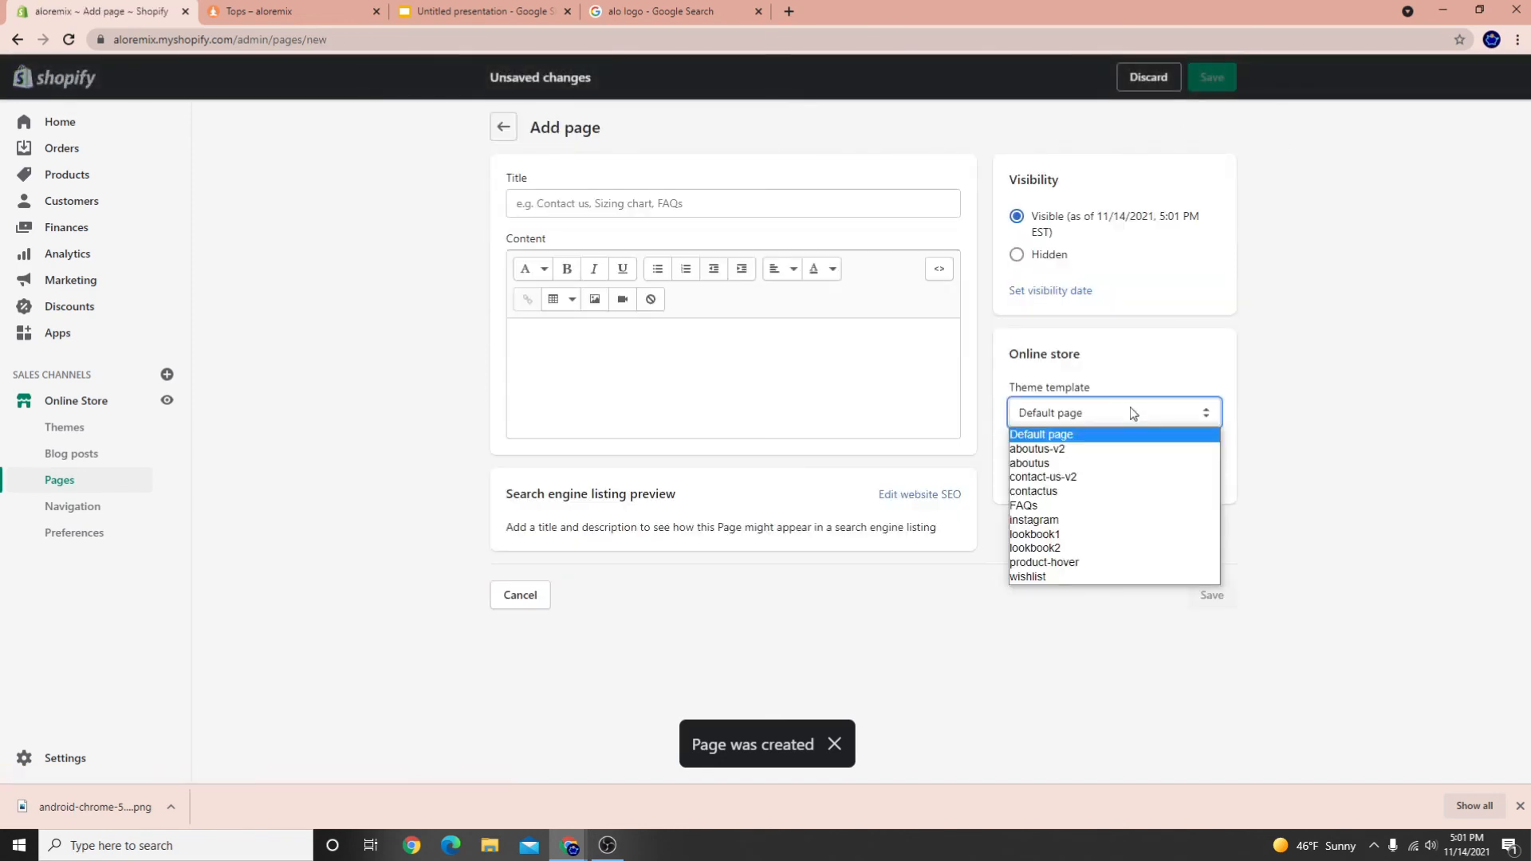
left_click(1076, 535)
left_click(661, 227)
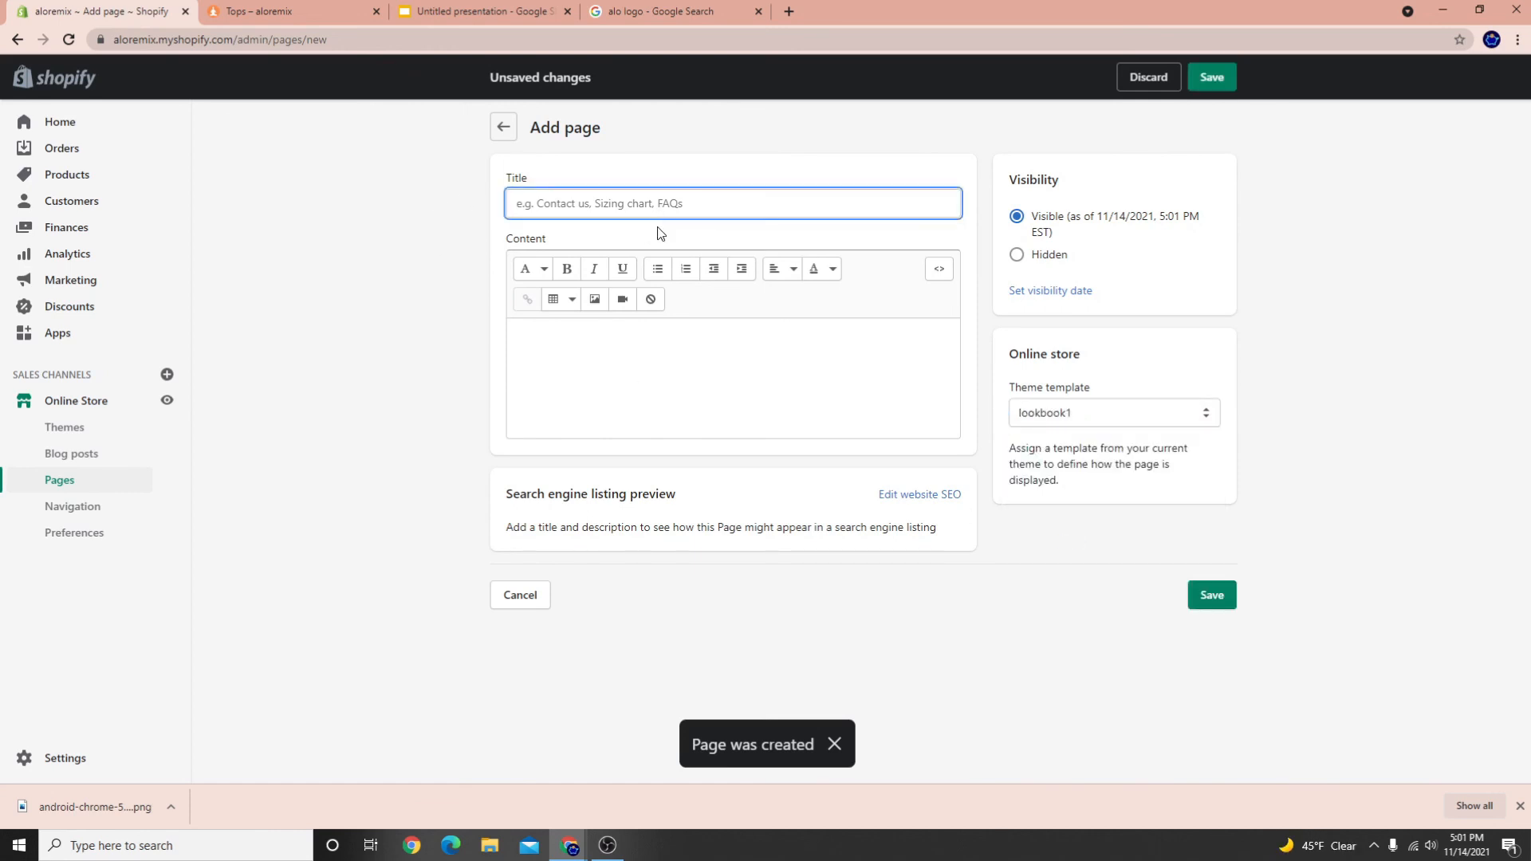
type("lo")
key("BackSpace")
key("BackSpace")
key("BackSpace")
type("Lookbook")
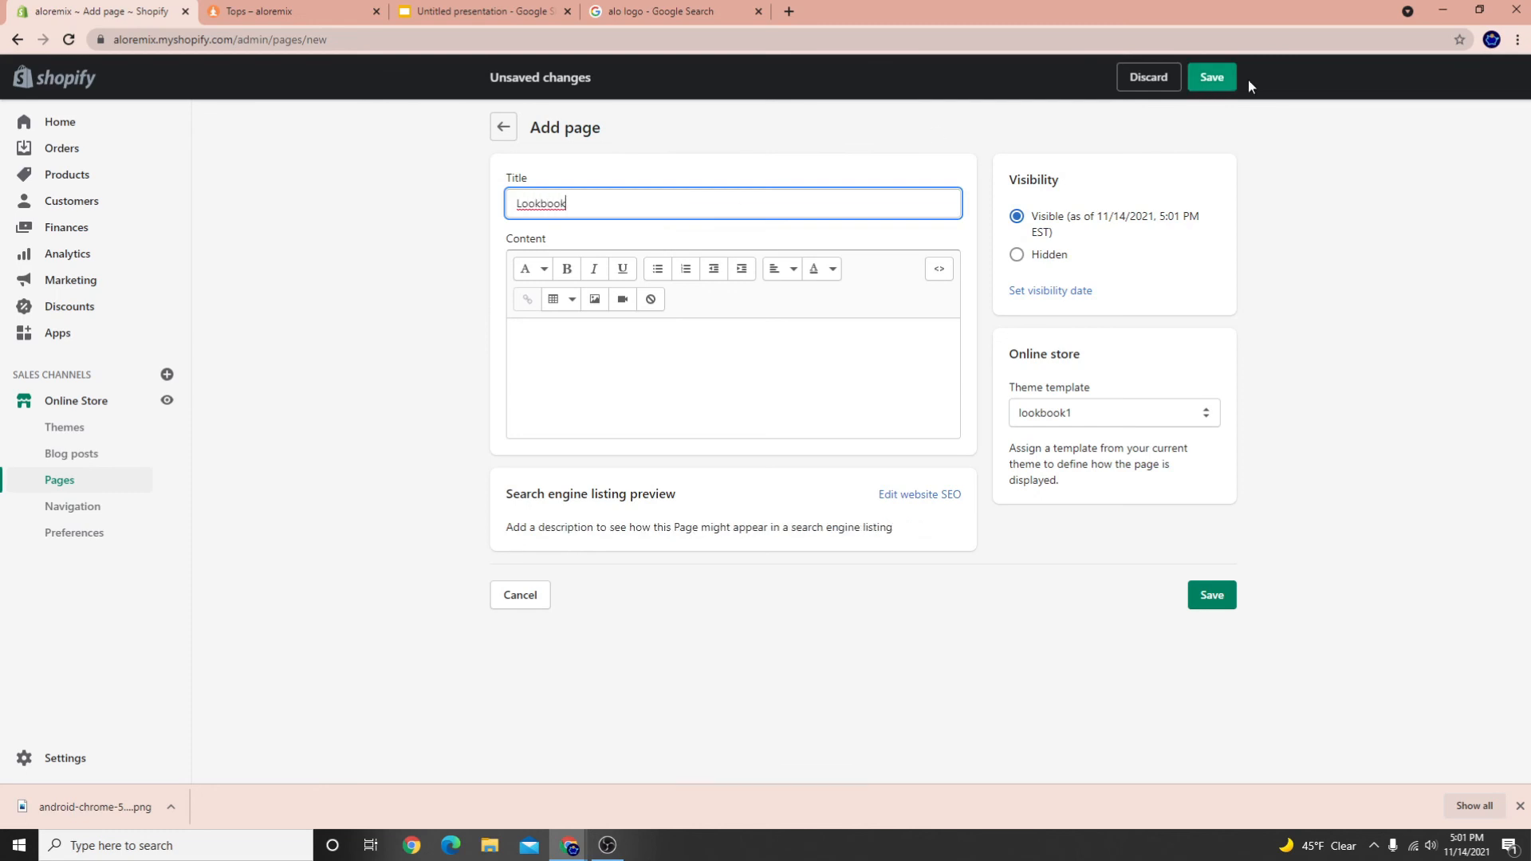
left_click(1221, 78)
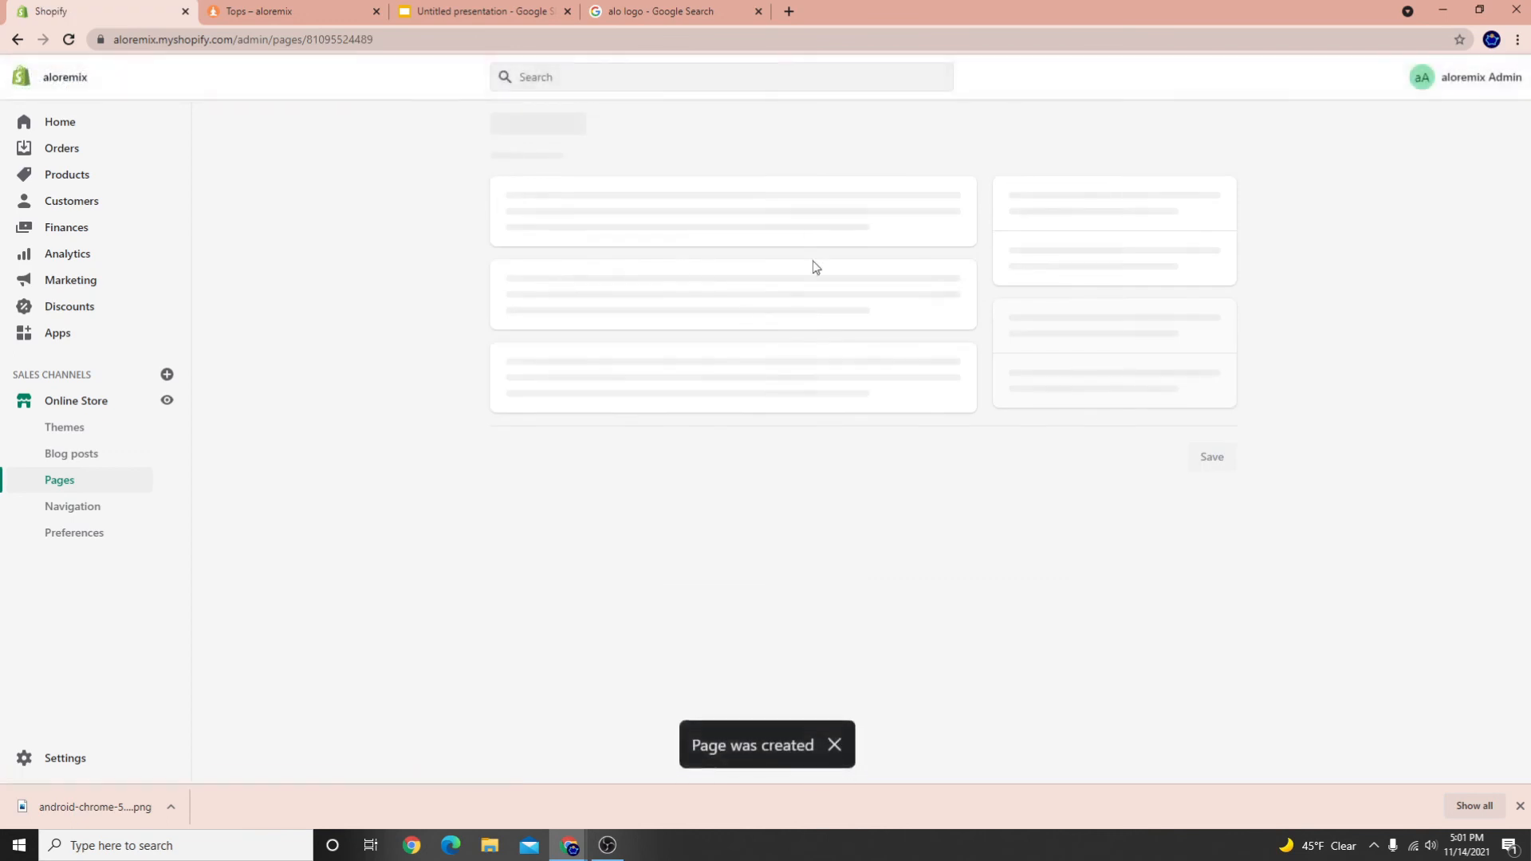
Open the Other Links navigation menu and add a menu item linking to the Contact page
left_click(52, 508)
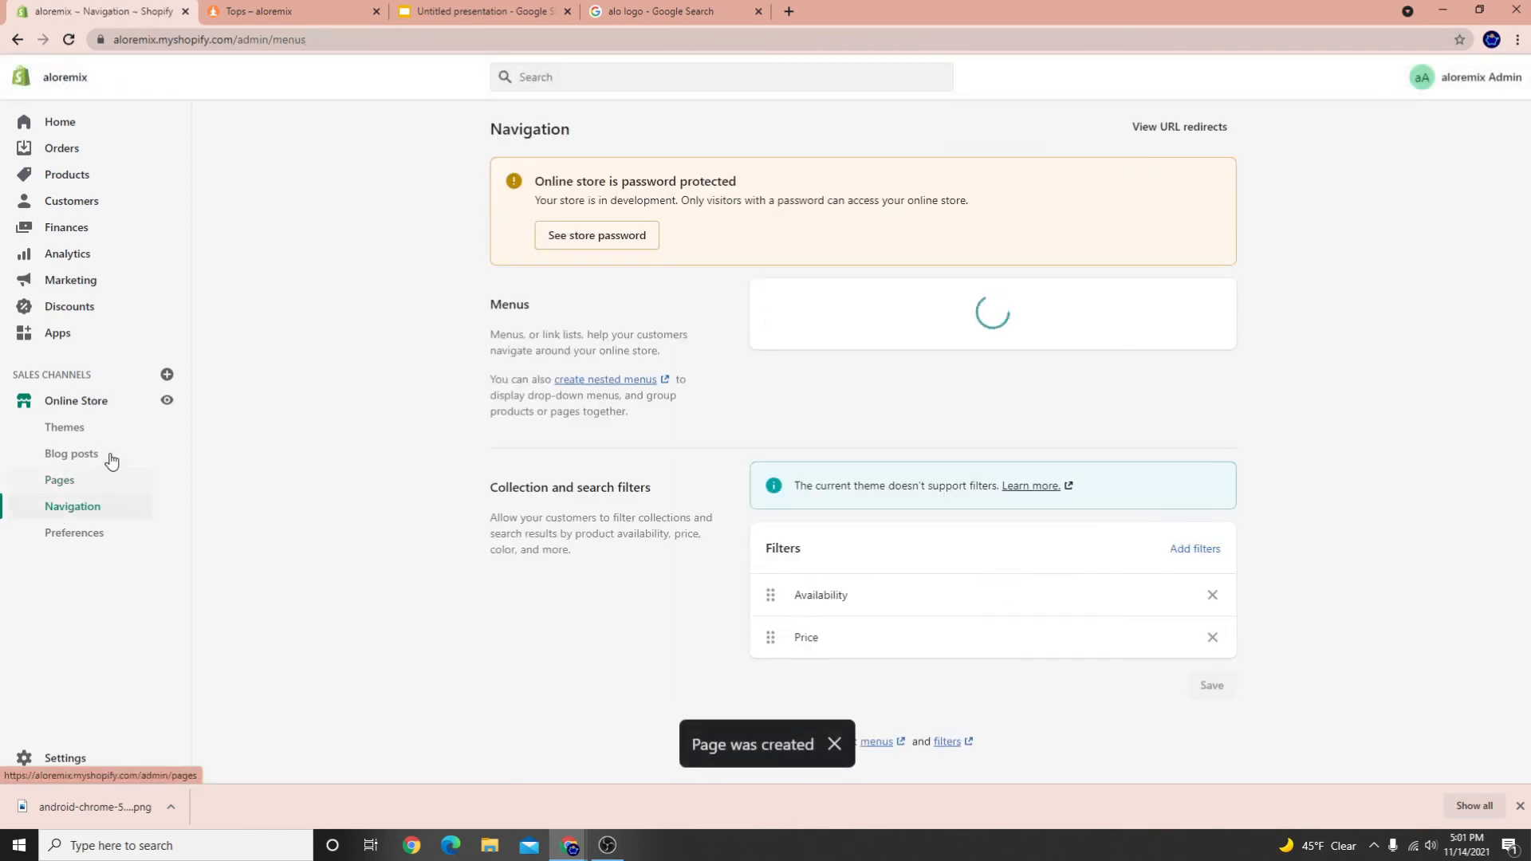
scroll(789, 532, "down", 1)
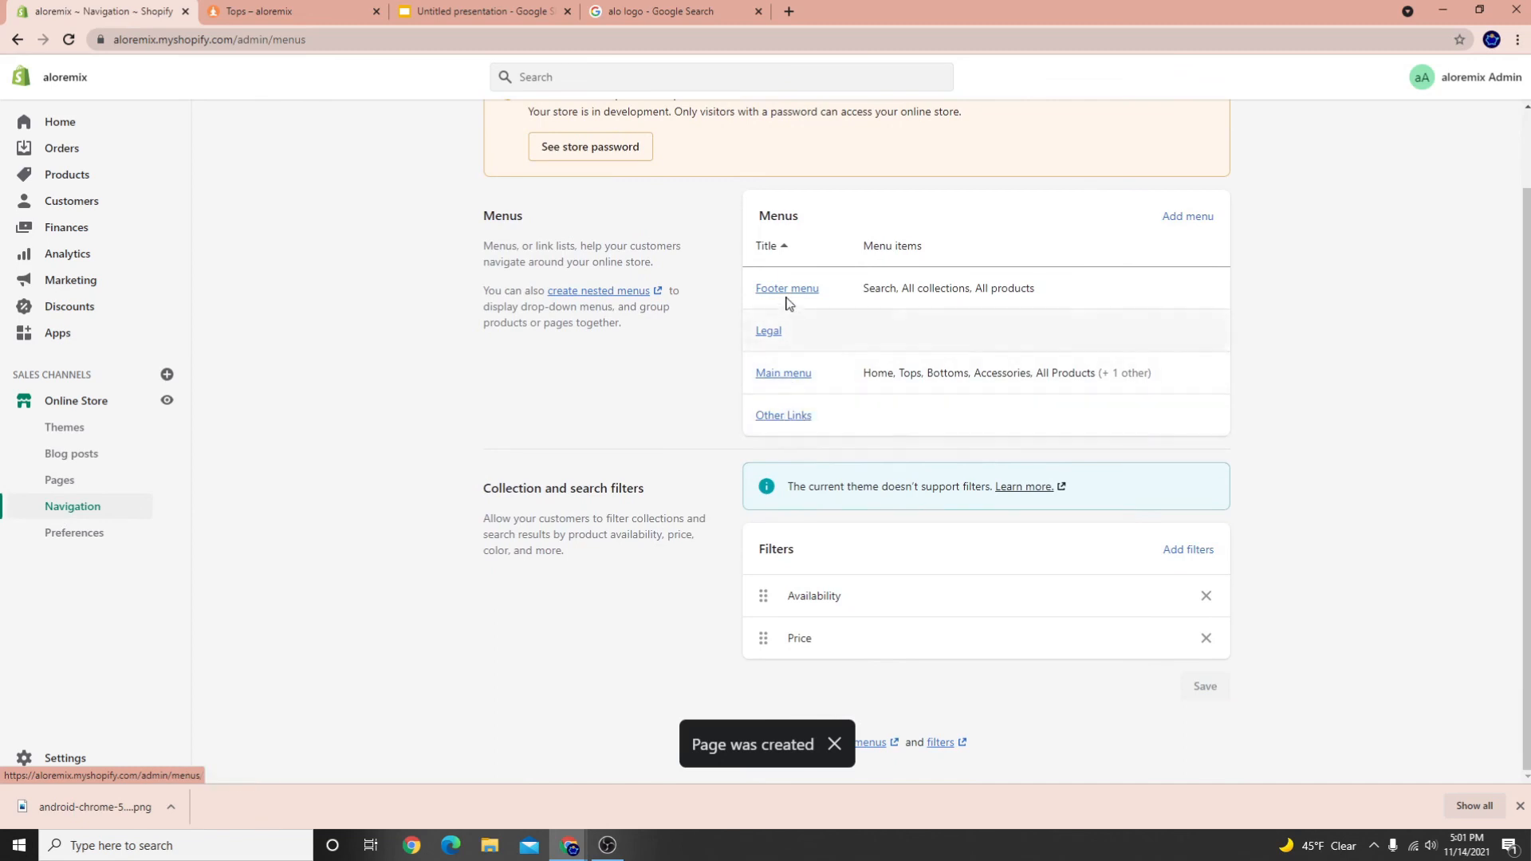
left_click(775, 427)
left_click(628, 396)
left_click(1299, 253)
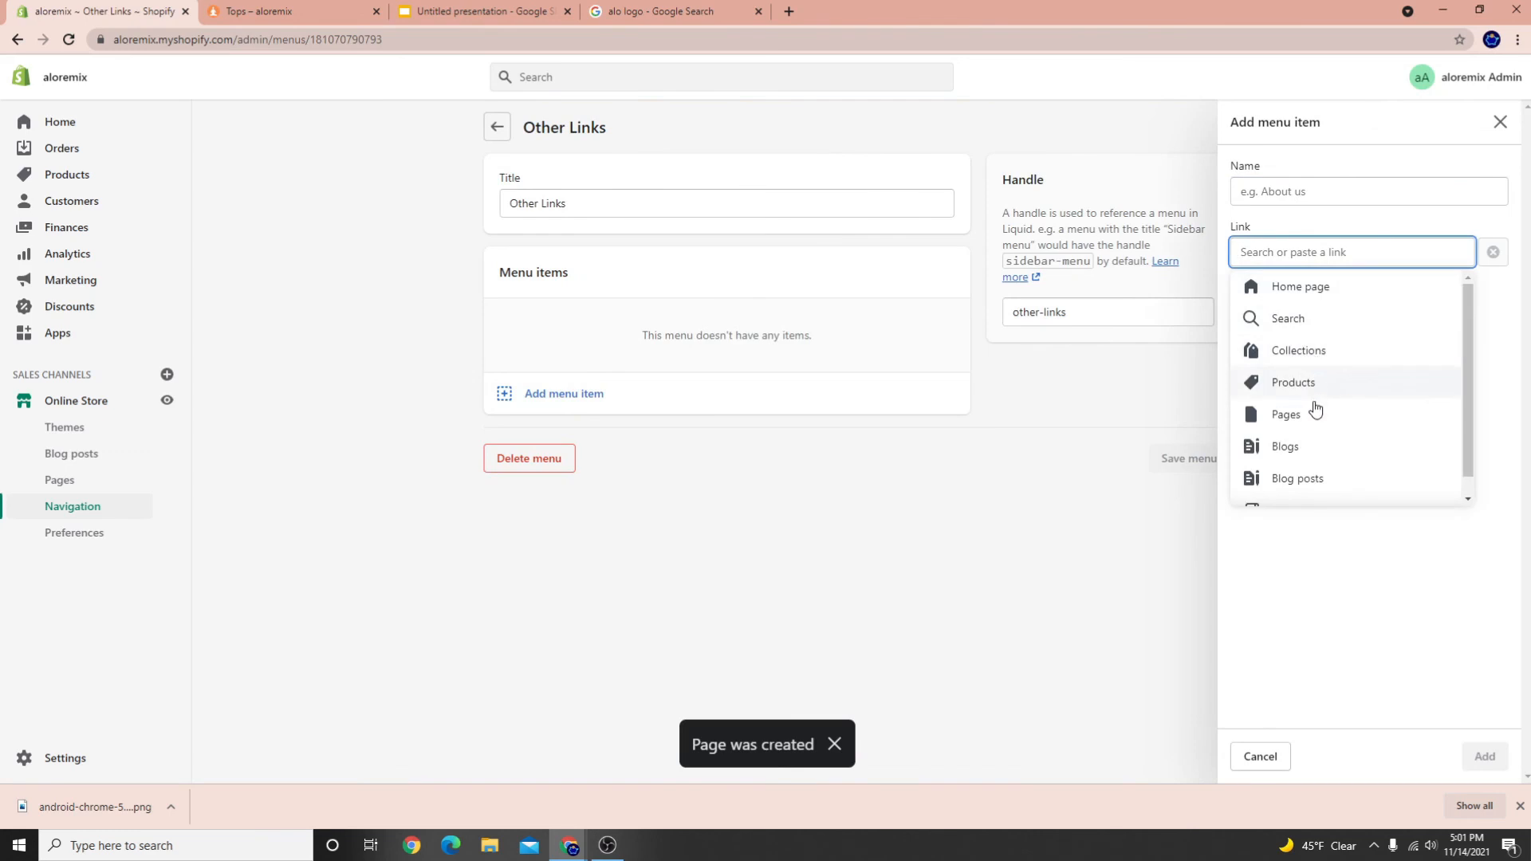
left_click(1289, 420)
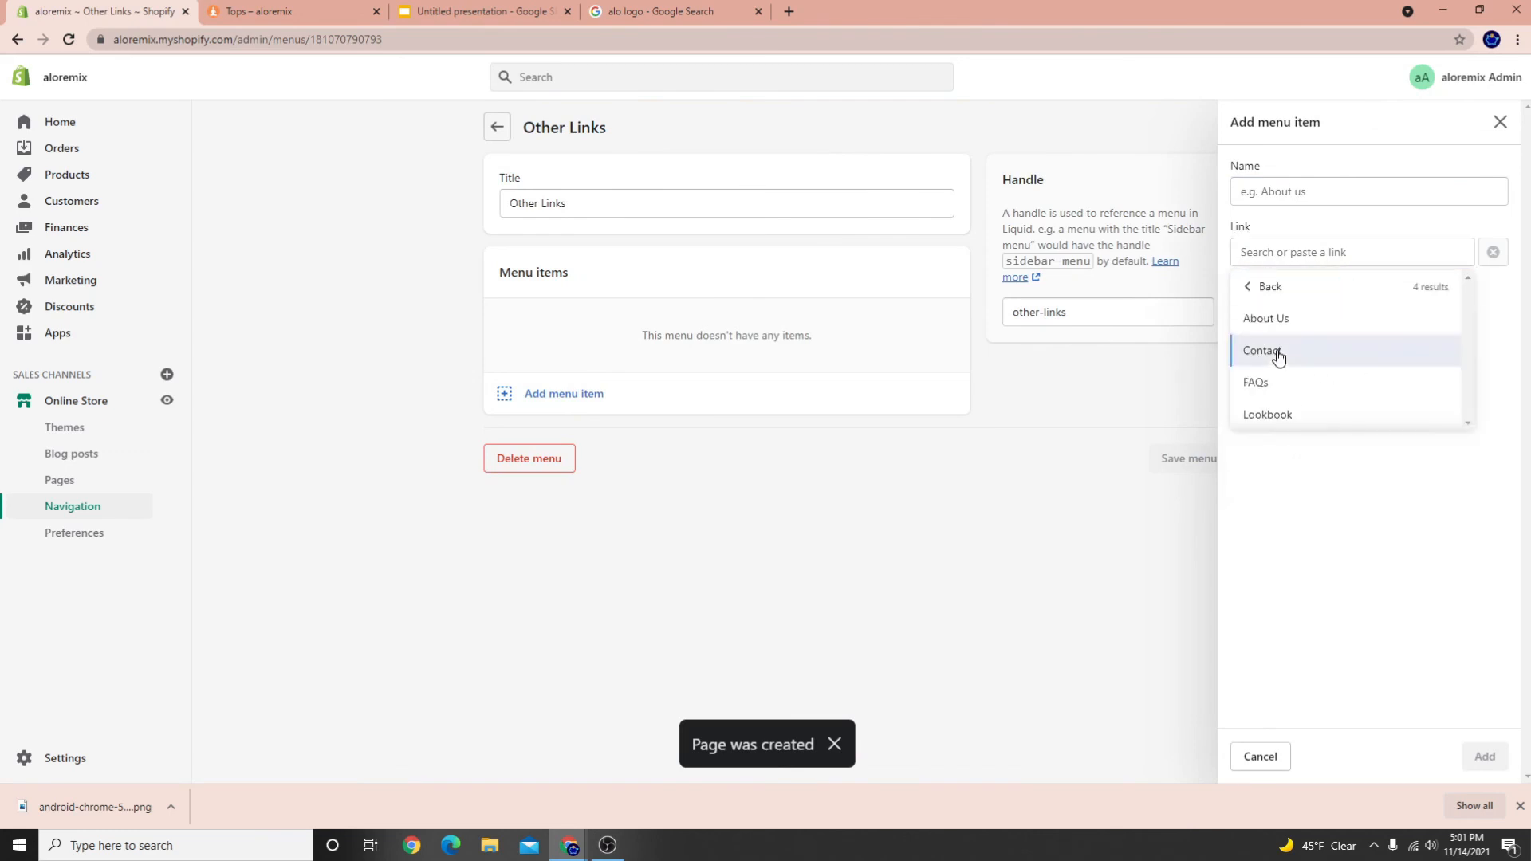
left_click(1277, 350)
left_click(1485, 757)
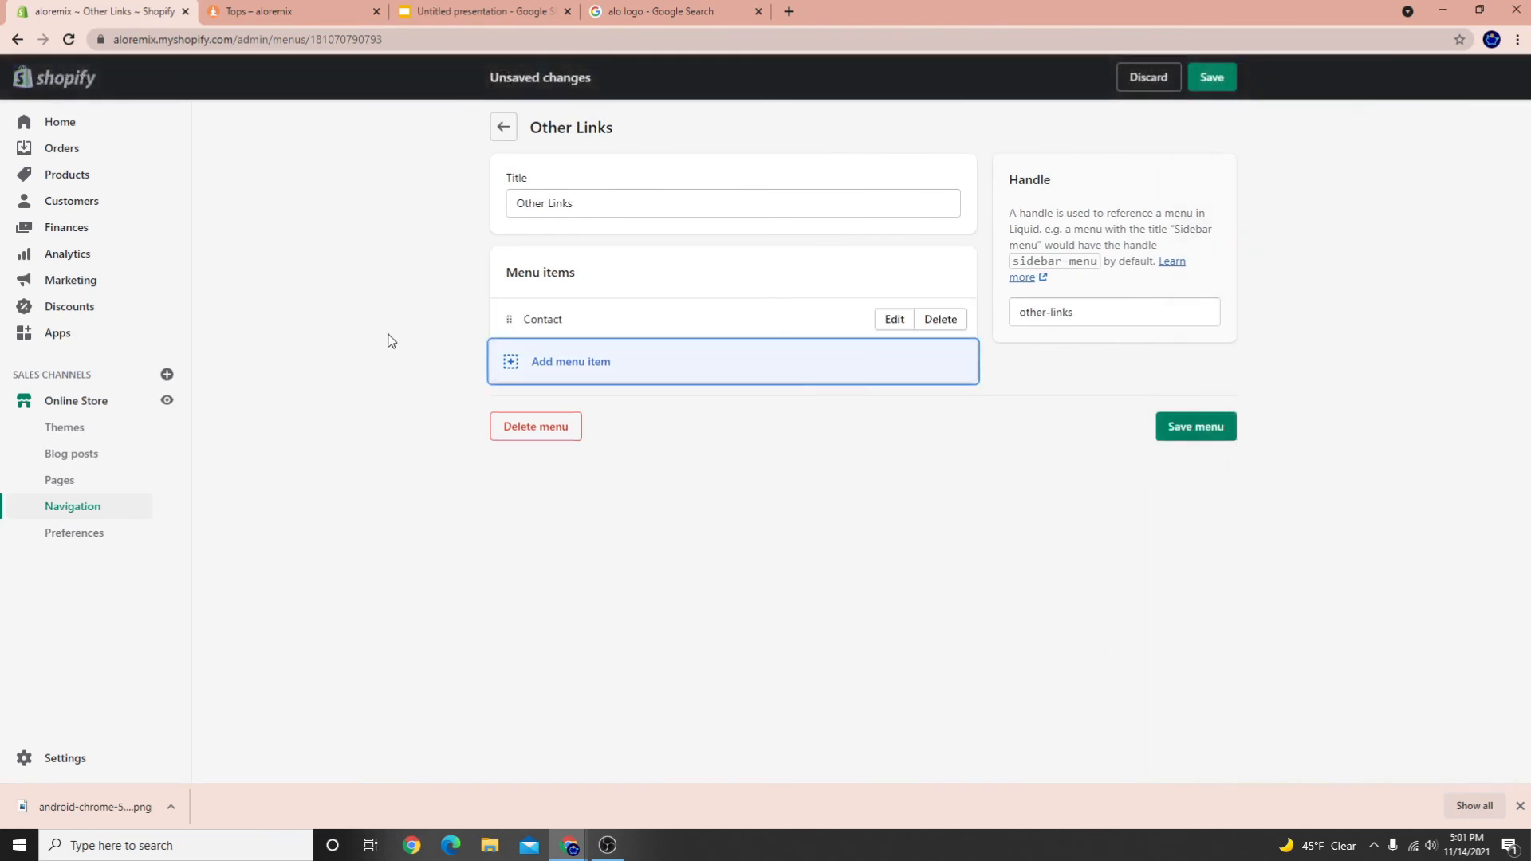
Add a menu item linking to the Lookbook page to the Other Links menu
left_click(552, 371)
left_click(1343, 253)
scroll(1308, 439, "down", 2)
scroll(1302, 404, "up", 2)
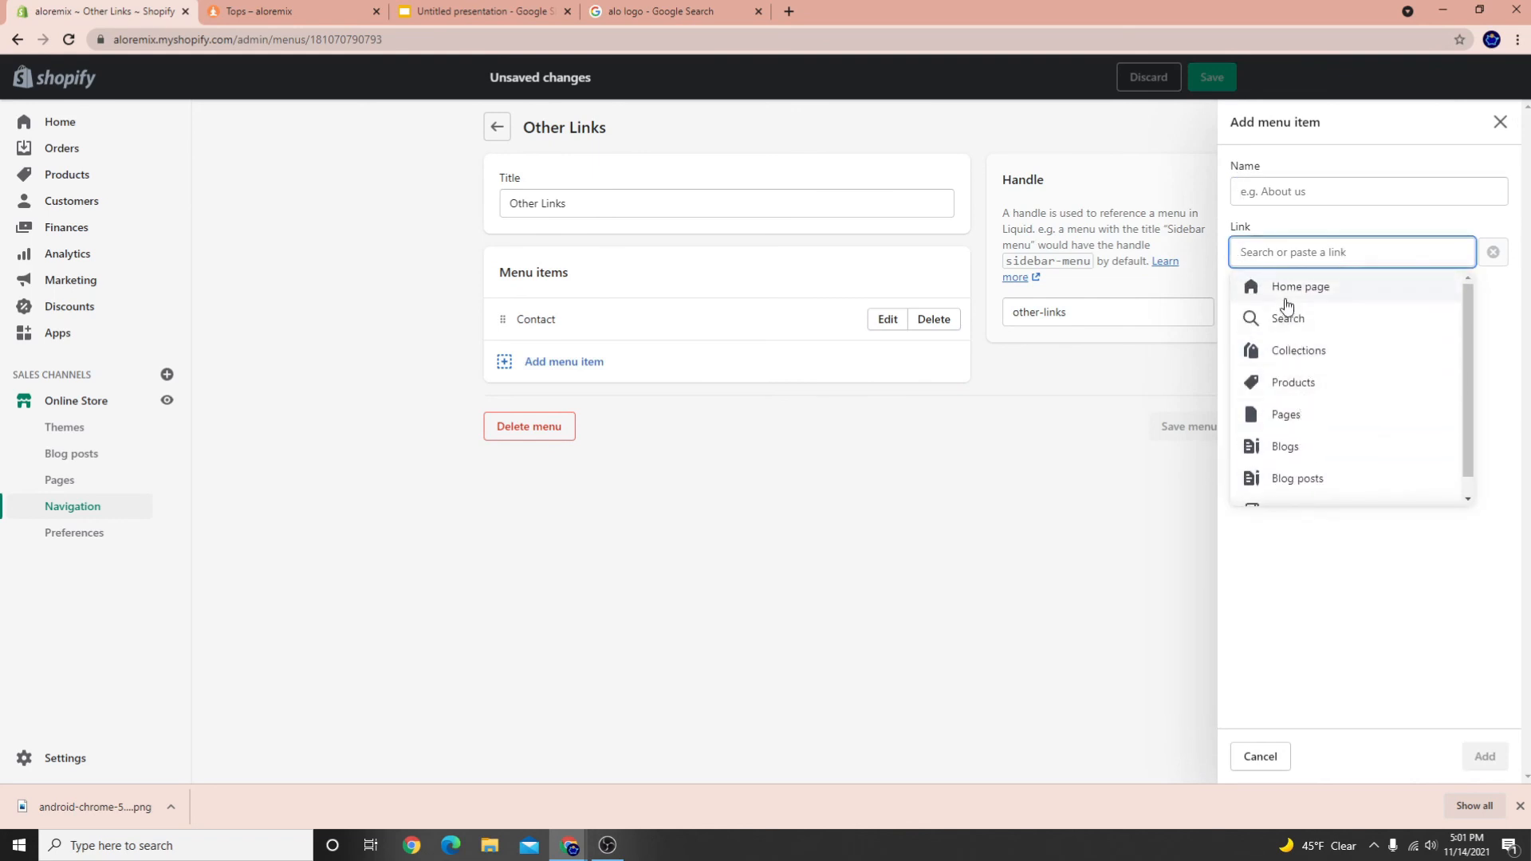
left_click(1300, 414)
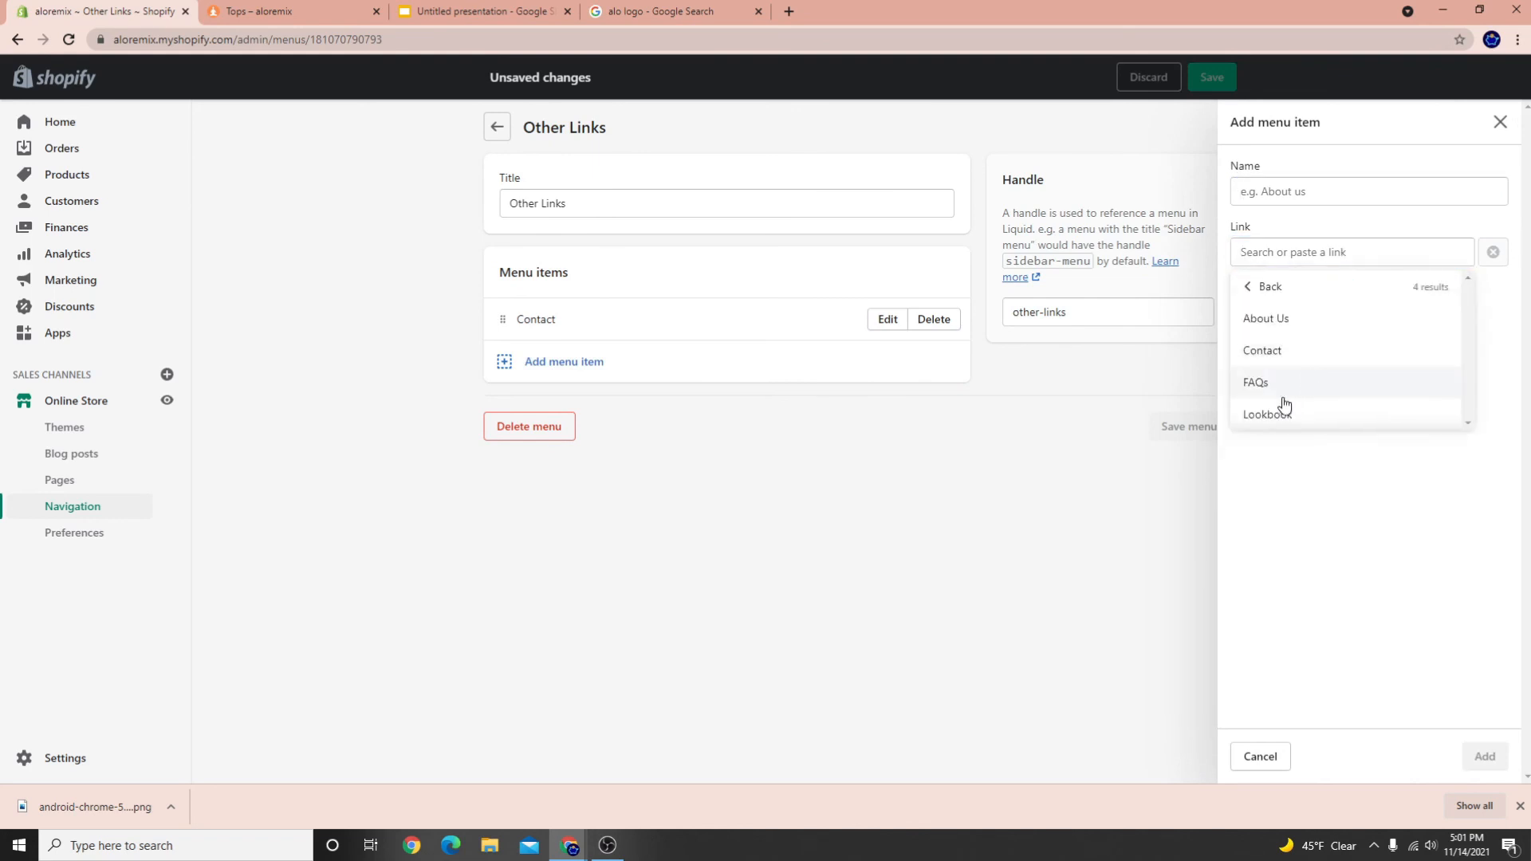
left_click(1284, 408)
left_click(1482, 755)
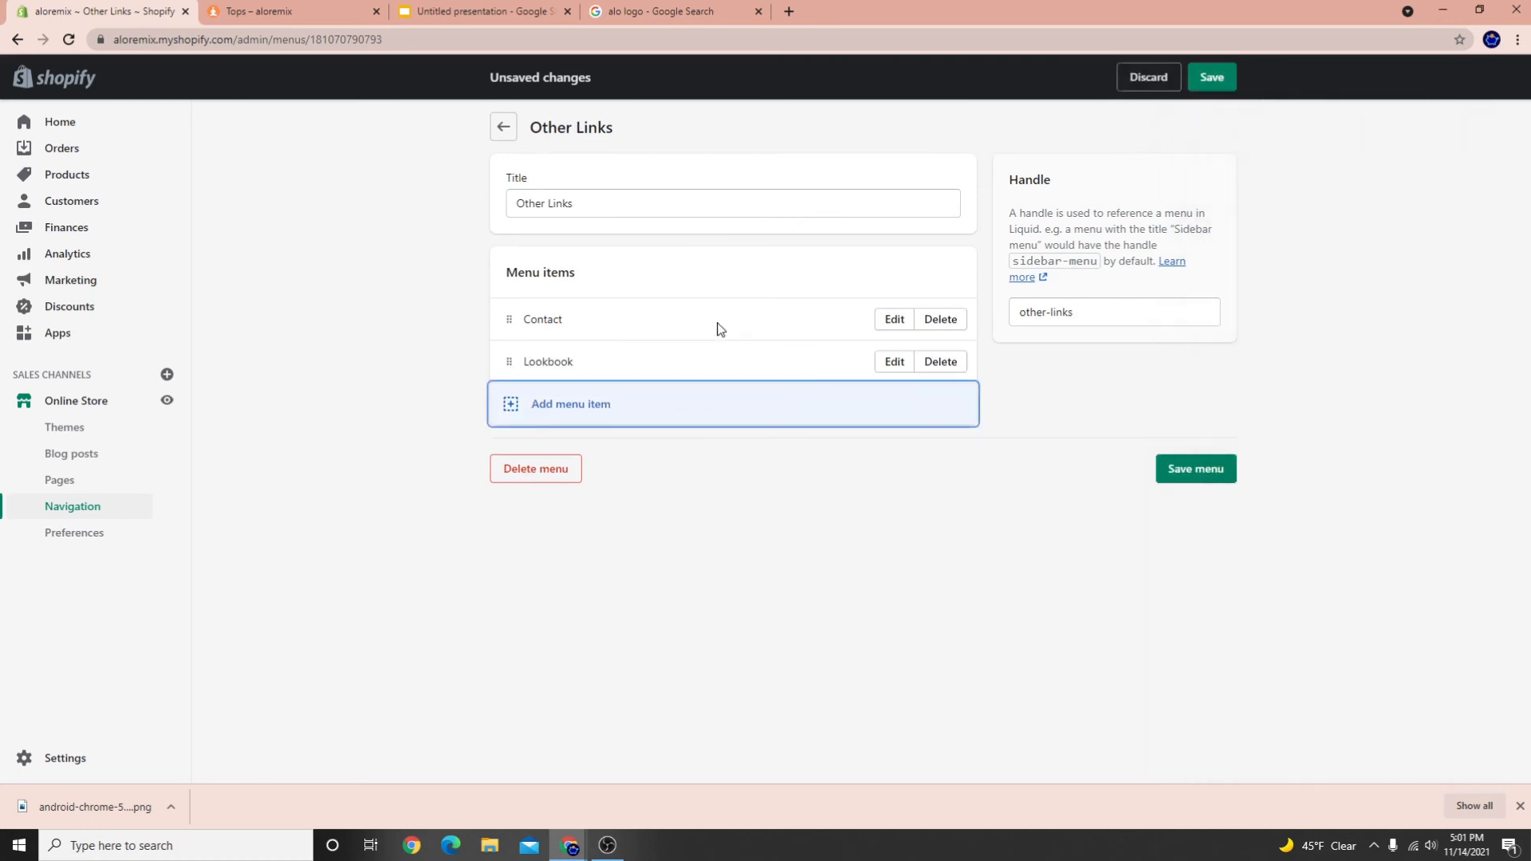
Add a menu item linking to the FAQs page to the Other Links menu
left_click(554, 414)
left_click(1344, 254)
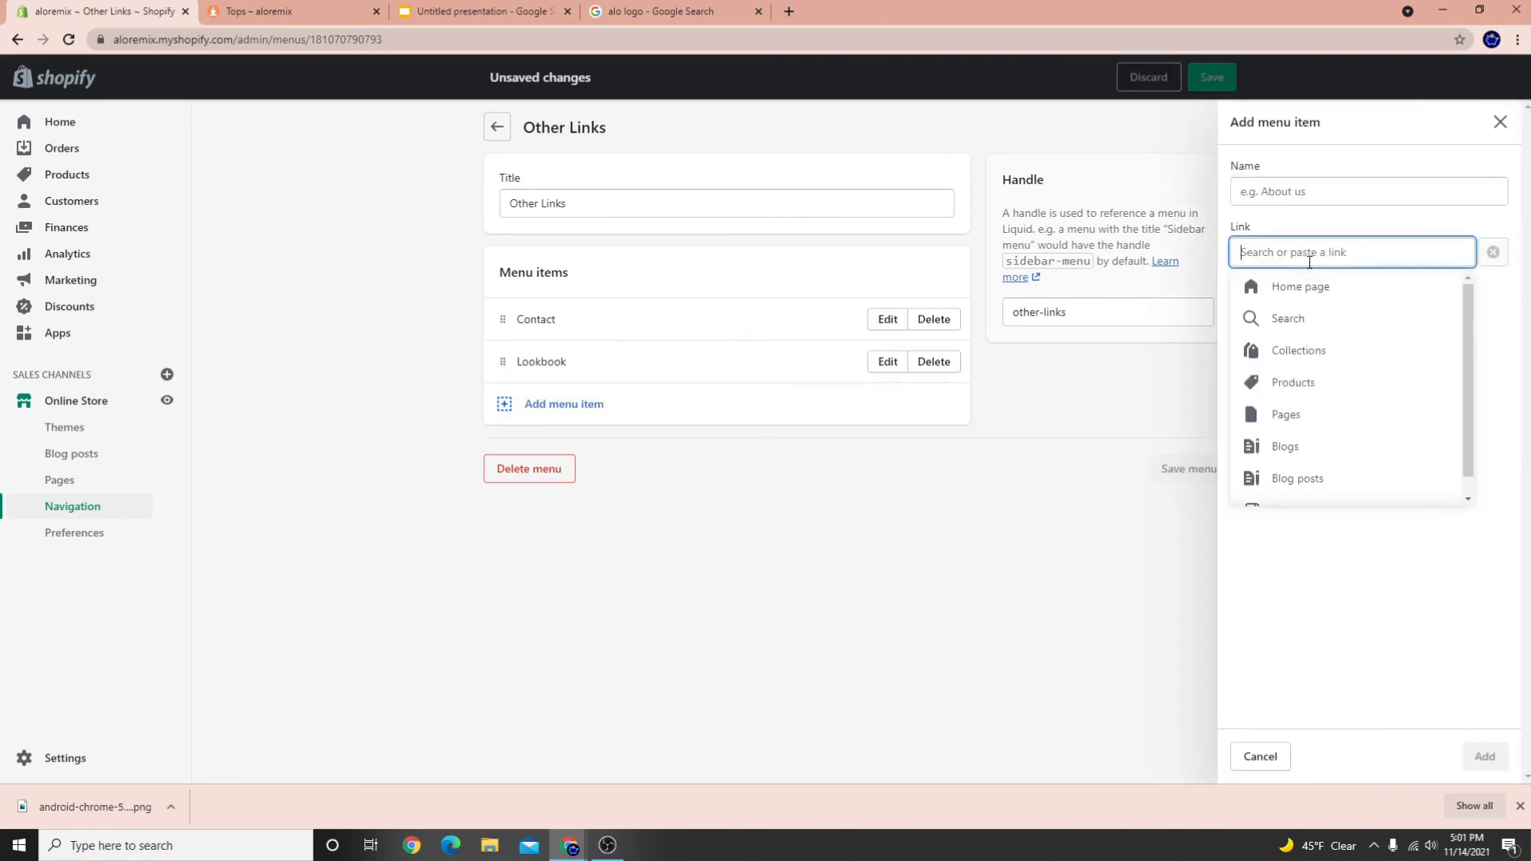
left_click(1295, 414)
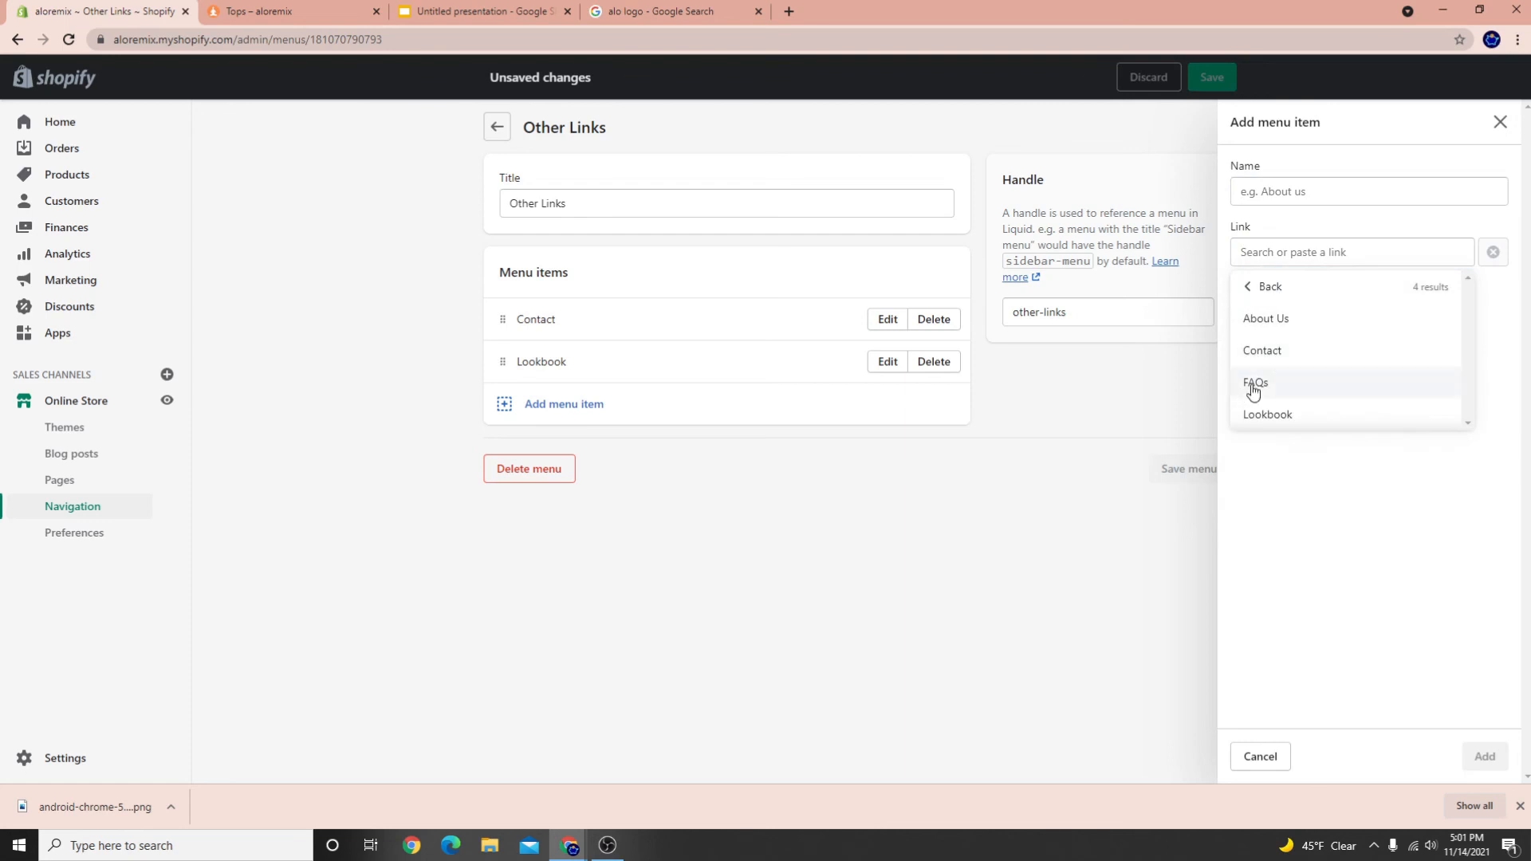
left_click(1256, 383)
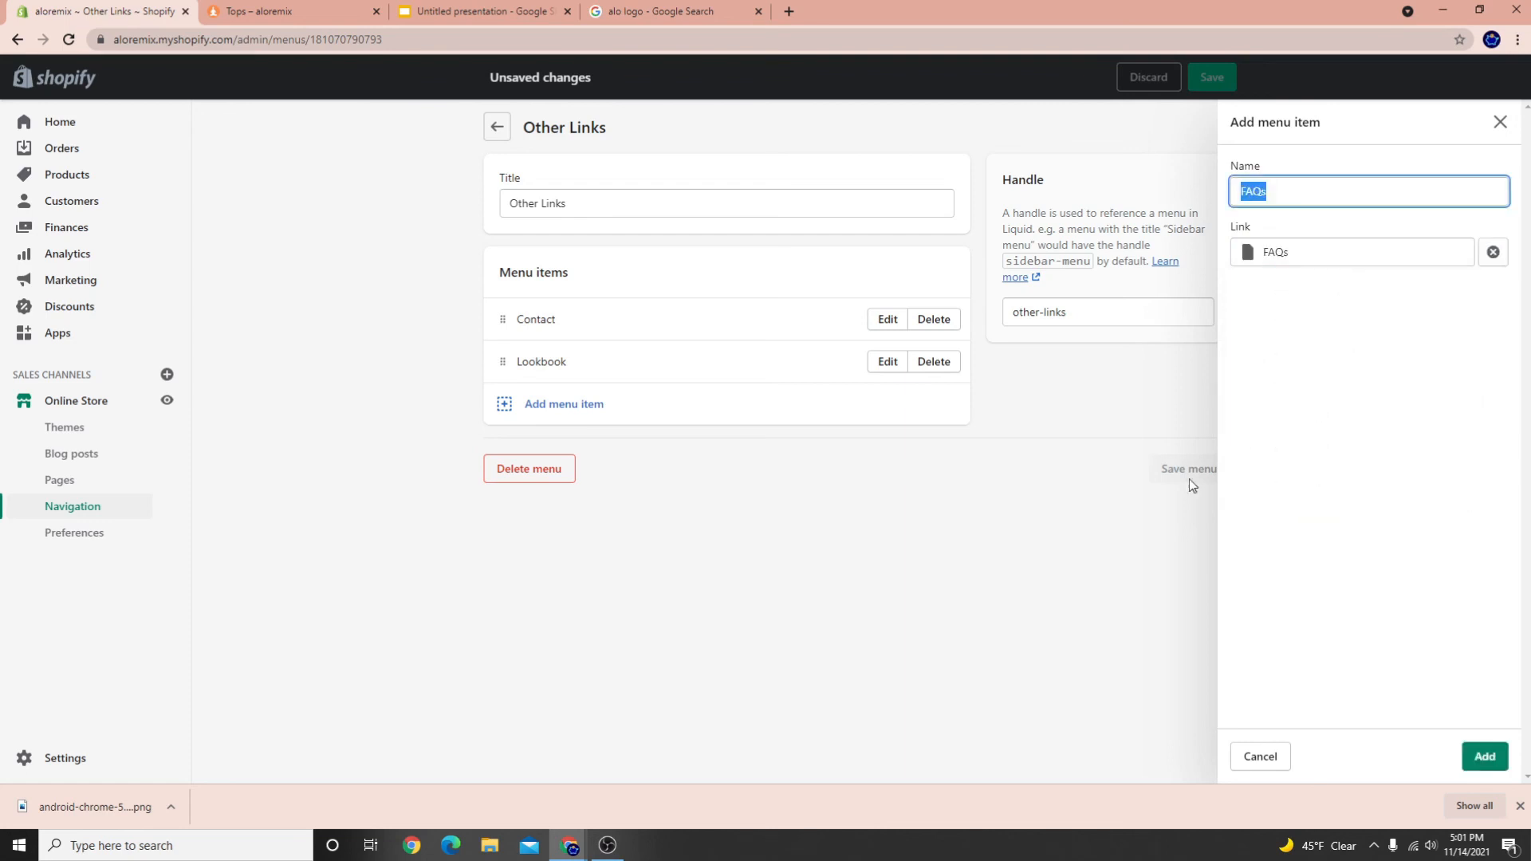
left_click(1486, 750)
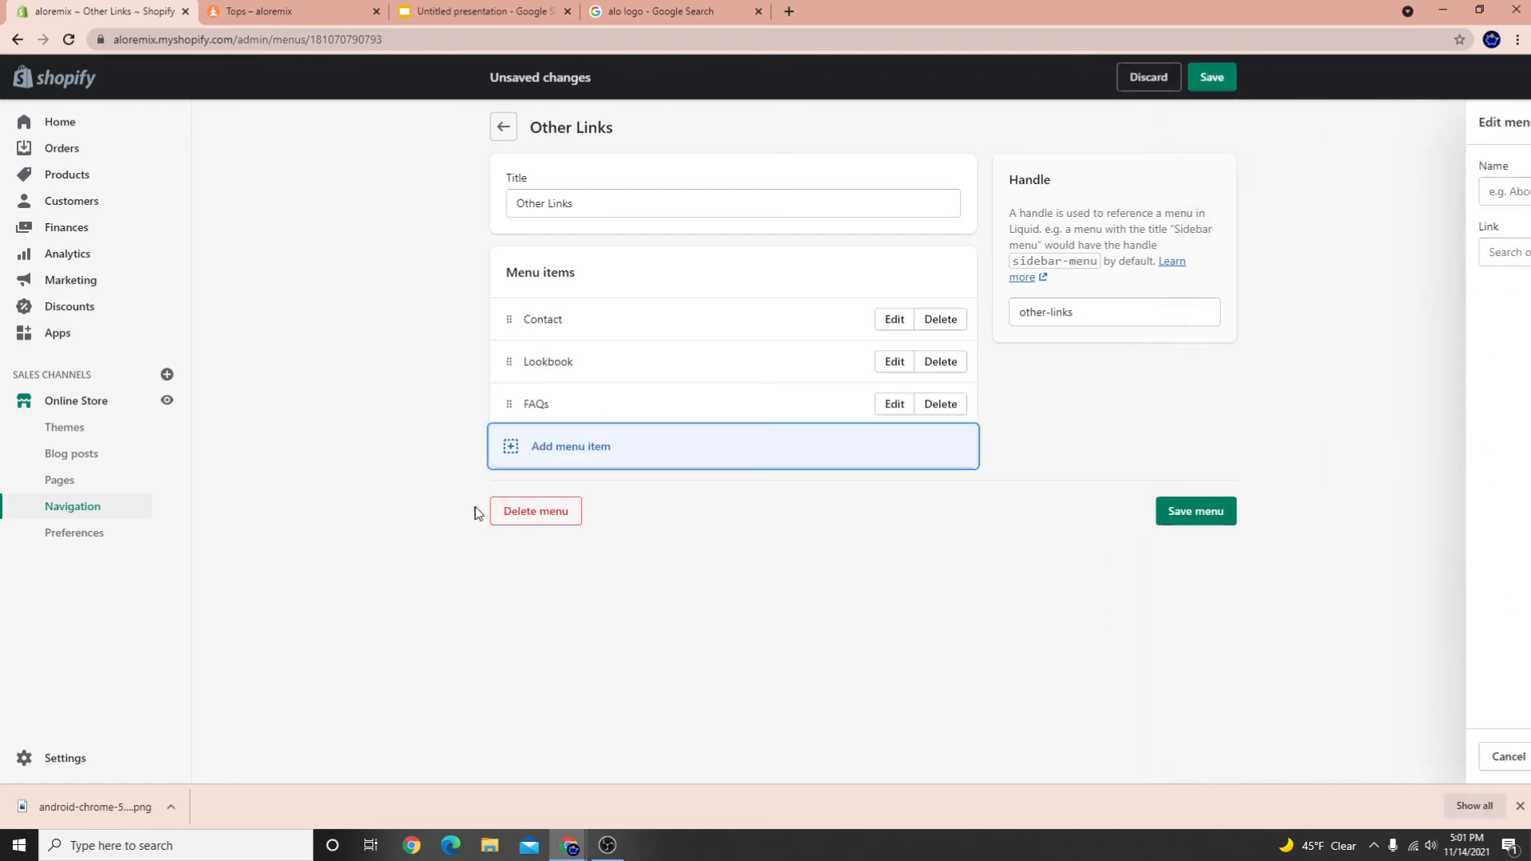
Add a menu item linking to the About Us page and move it above FAQs in the Other Links menu
left_click(543, 451)
left_click(1254, 252)
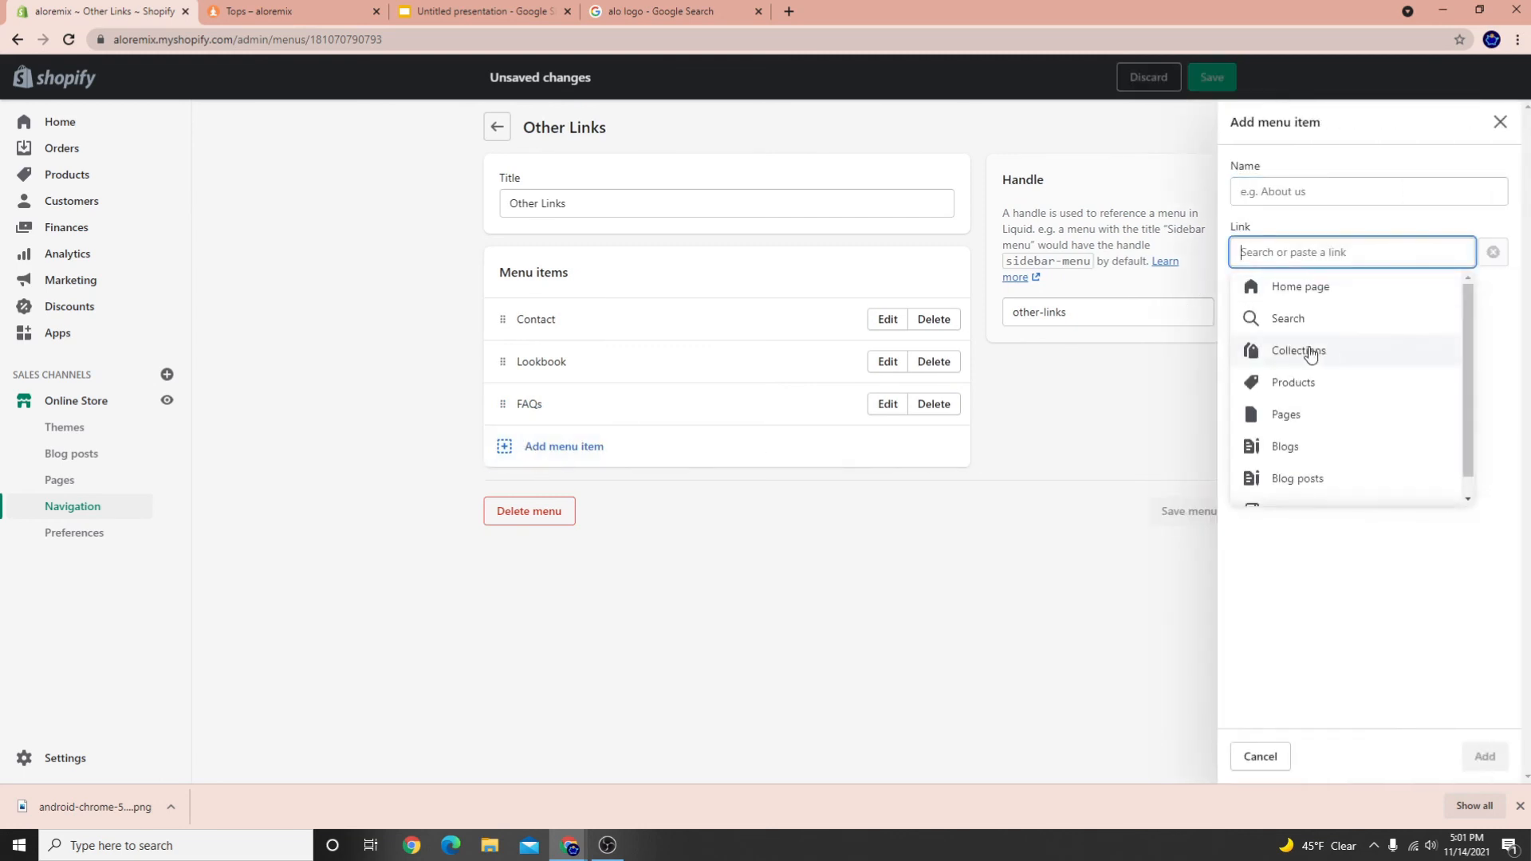
left_click(1286, 414)
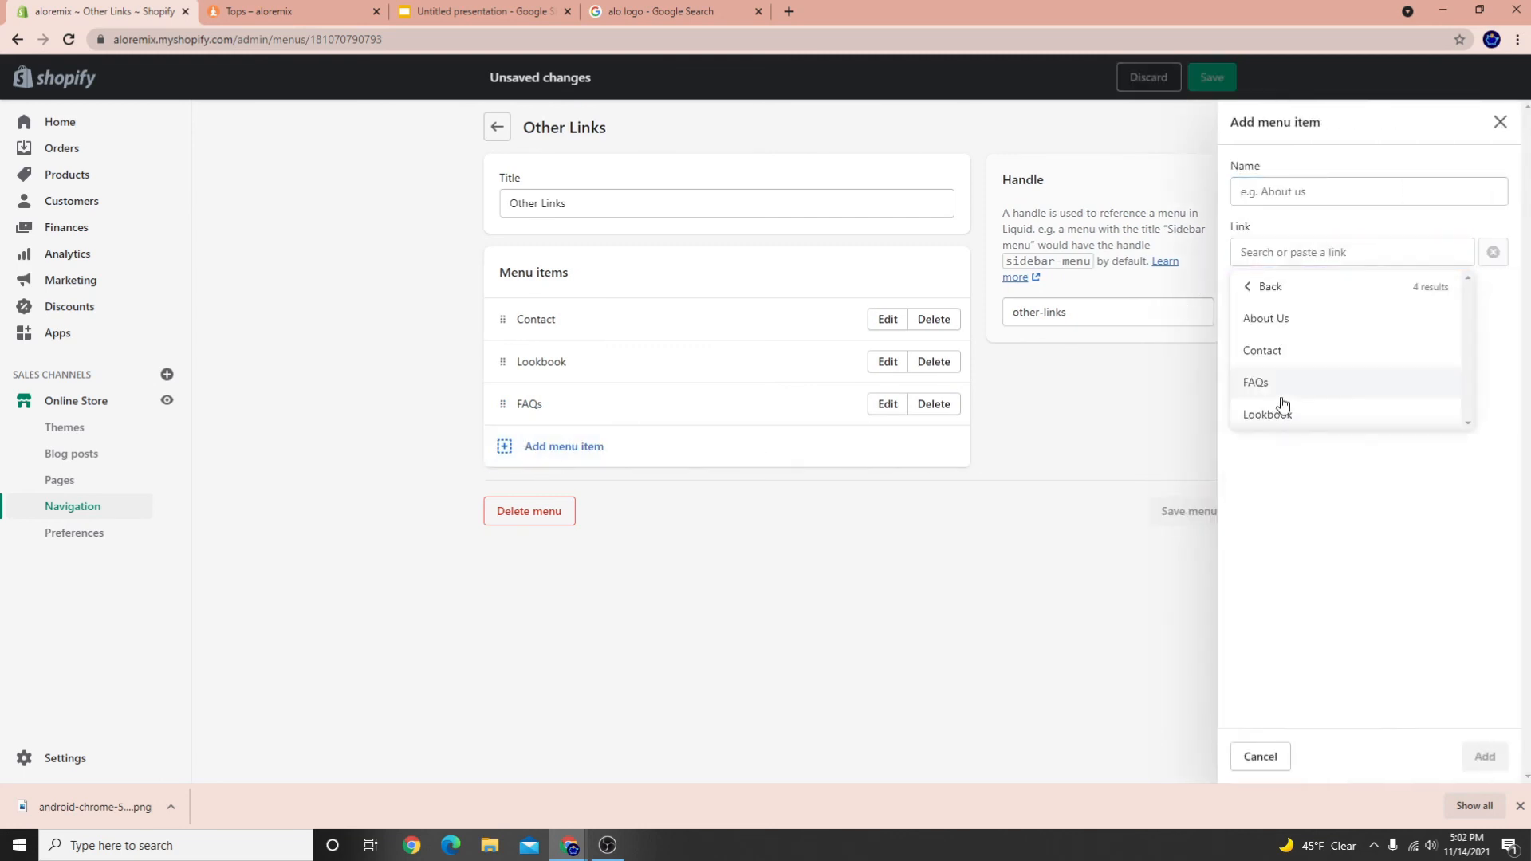
left_click(1259, 318)
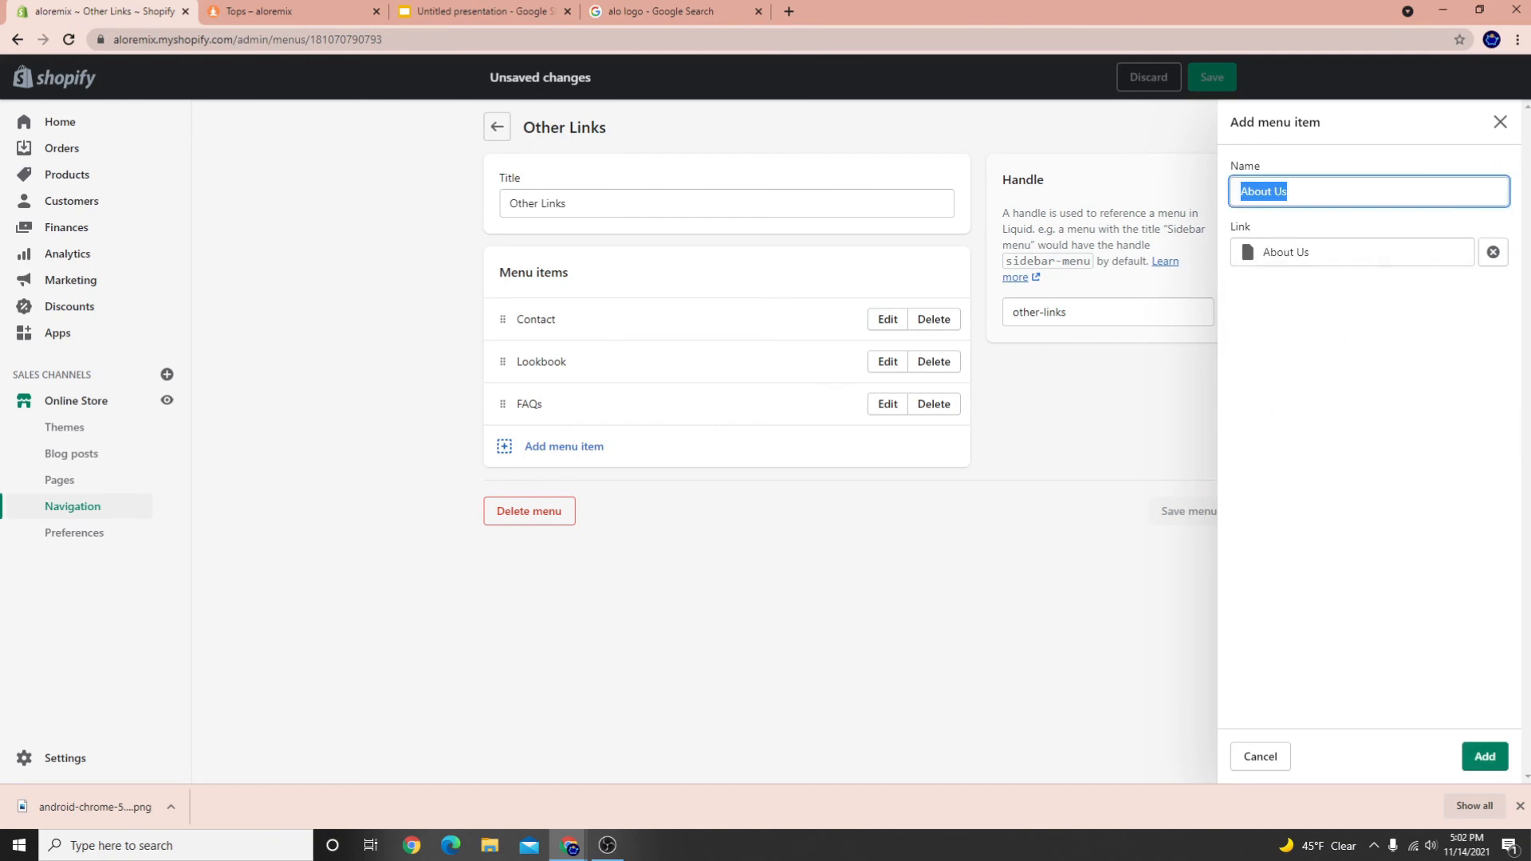
left_click(1483, 756)
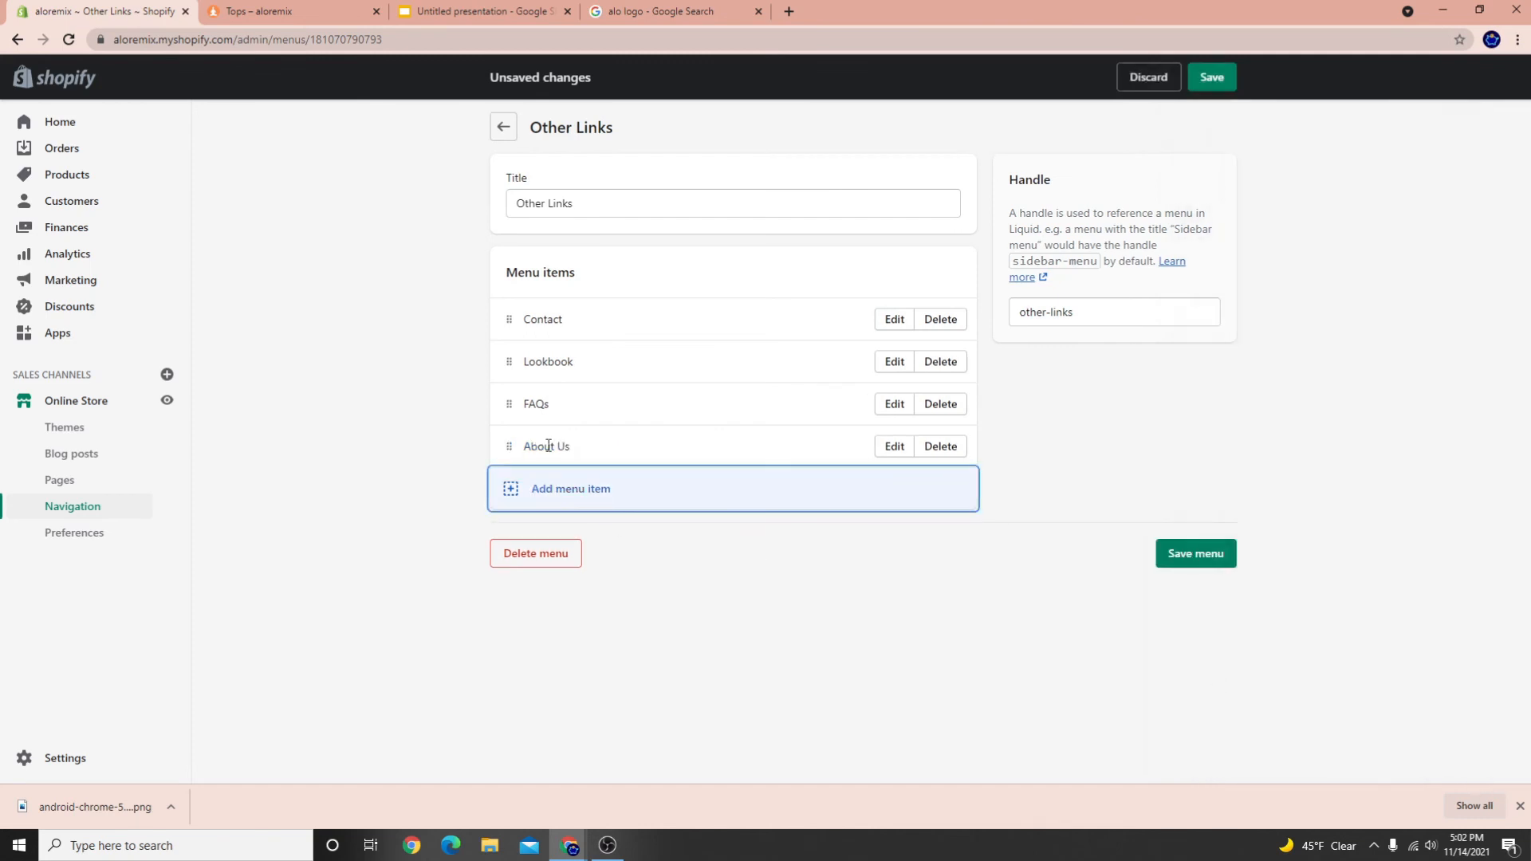
left_click_drag(511, 443, 511, 402)
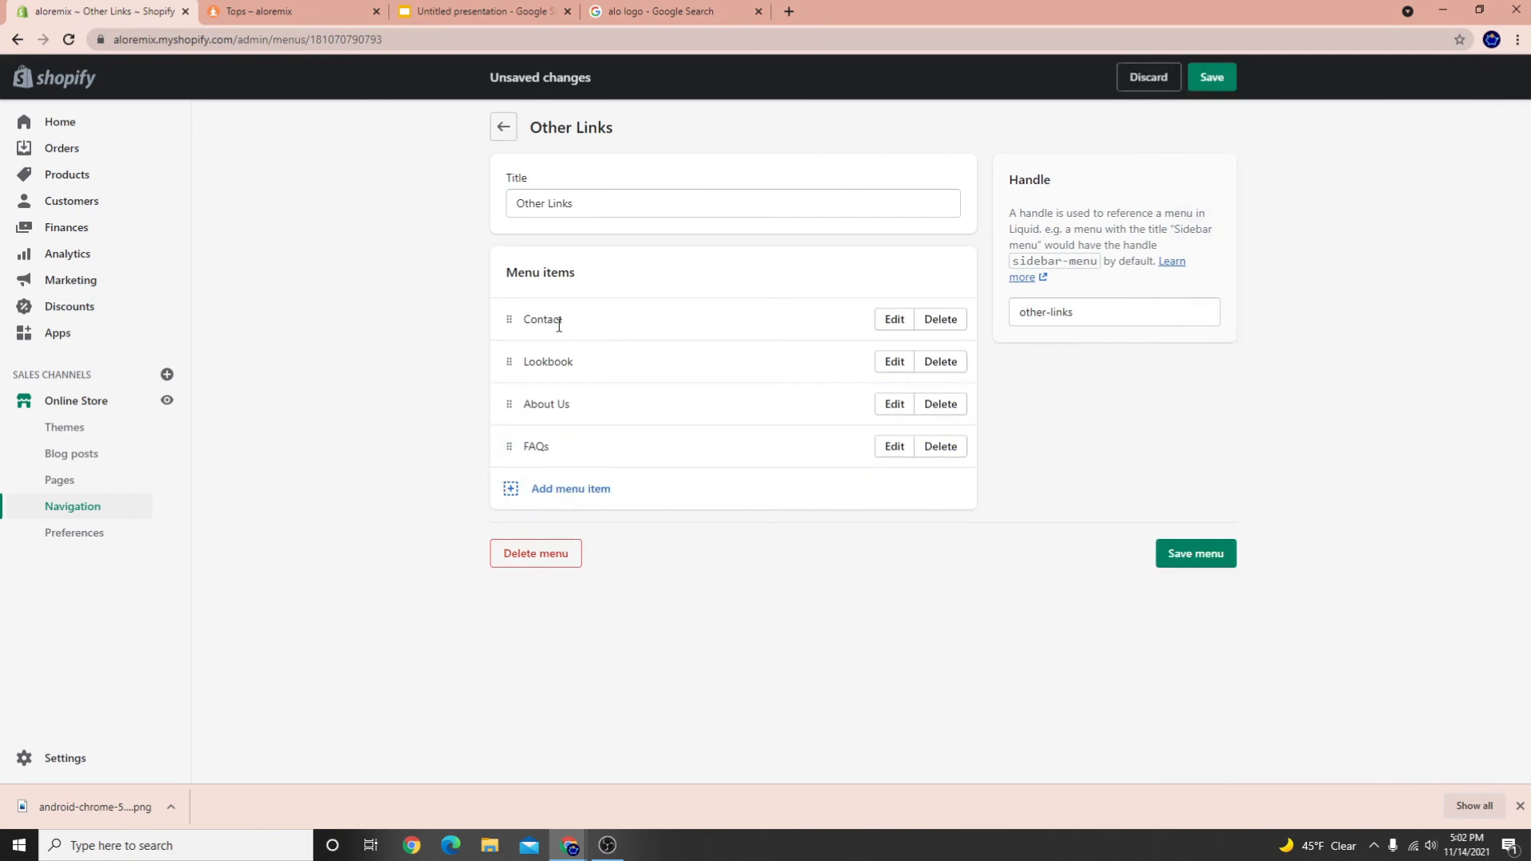
Rename the Contact menu item to "Contact Us" and save the Other Links menu
left_click(891, 319)
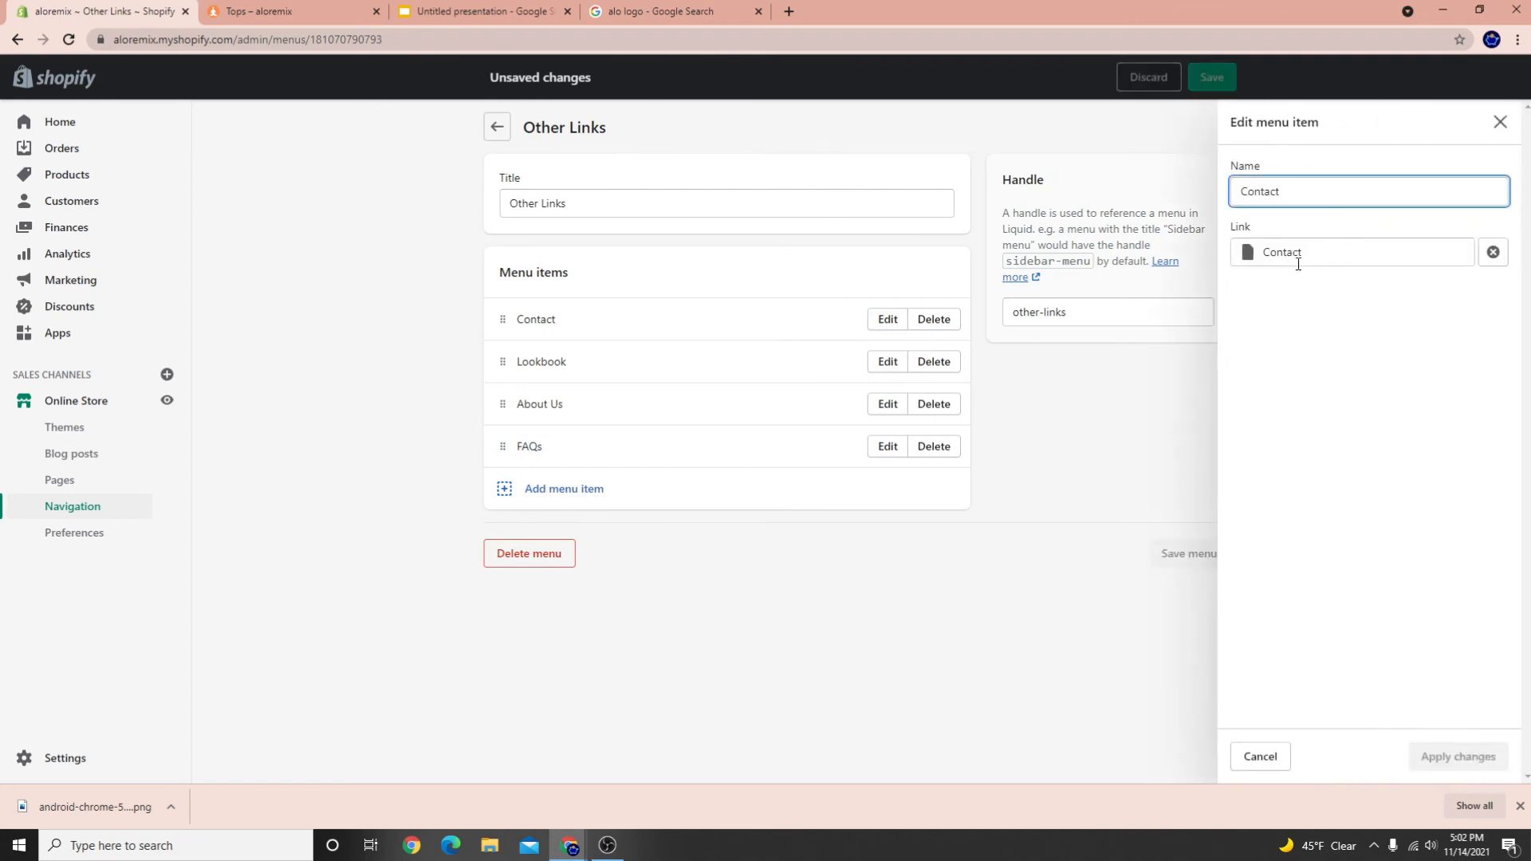
type("Us")
left_click(1475, 754)
left_click(1194, 554)
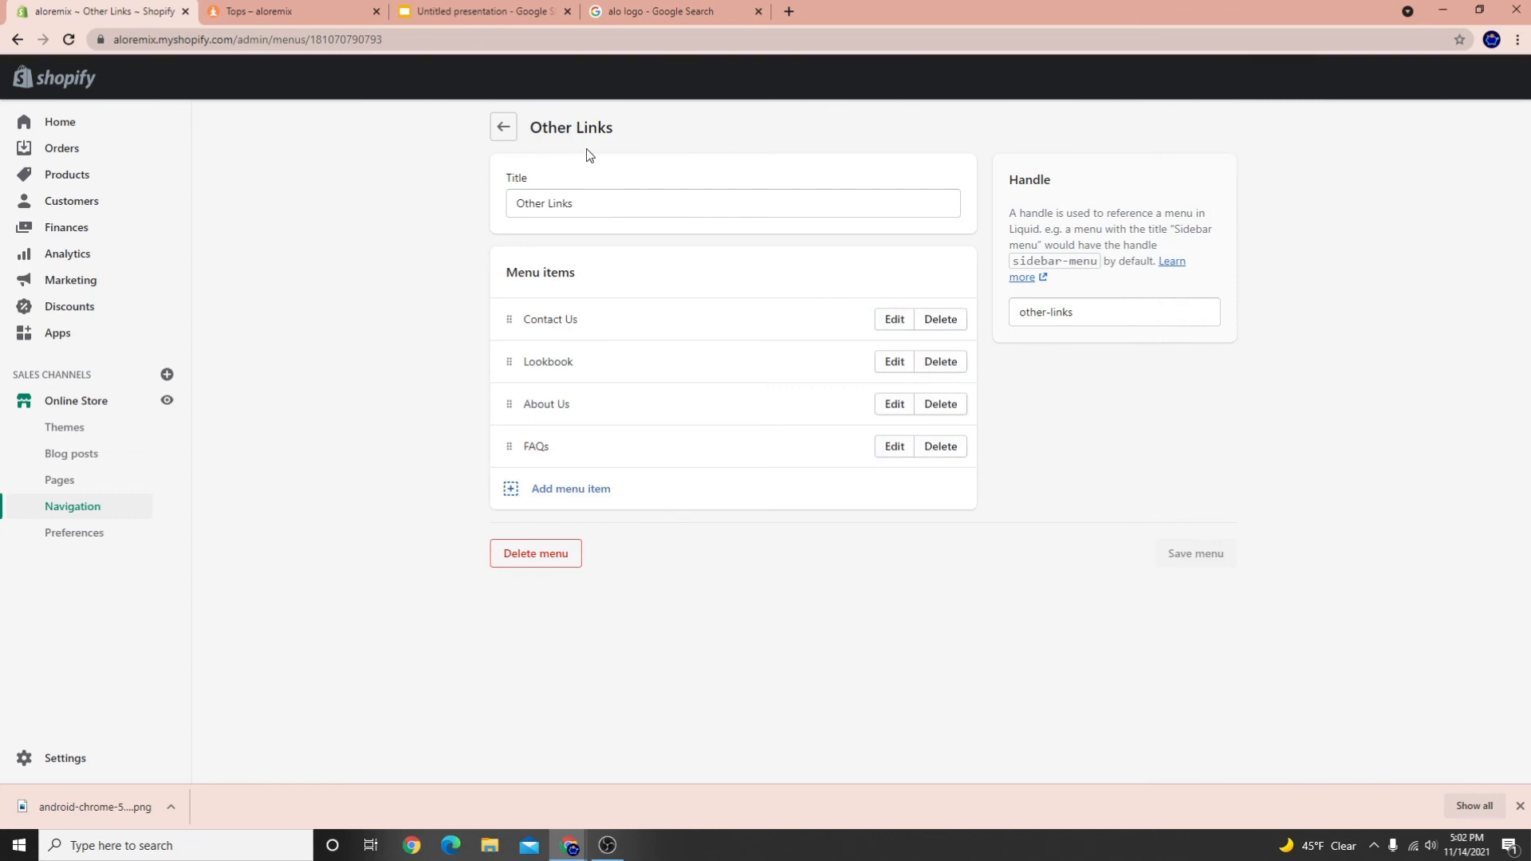
Check the storefront footer's columns, then search the store admin for "pol" and open the Legal settings
left_click(319, 11)
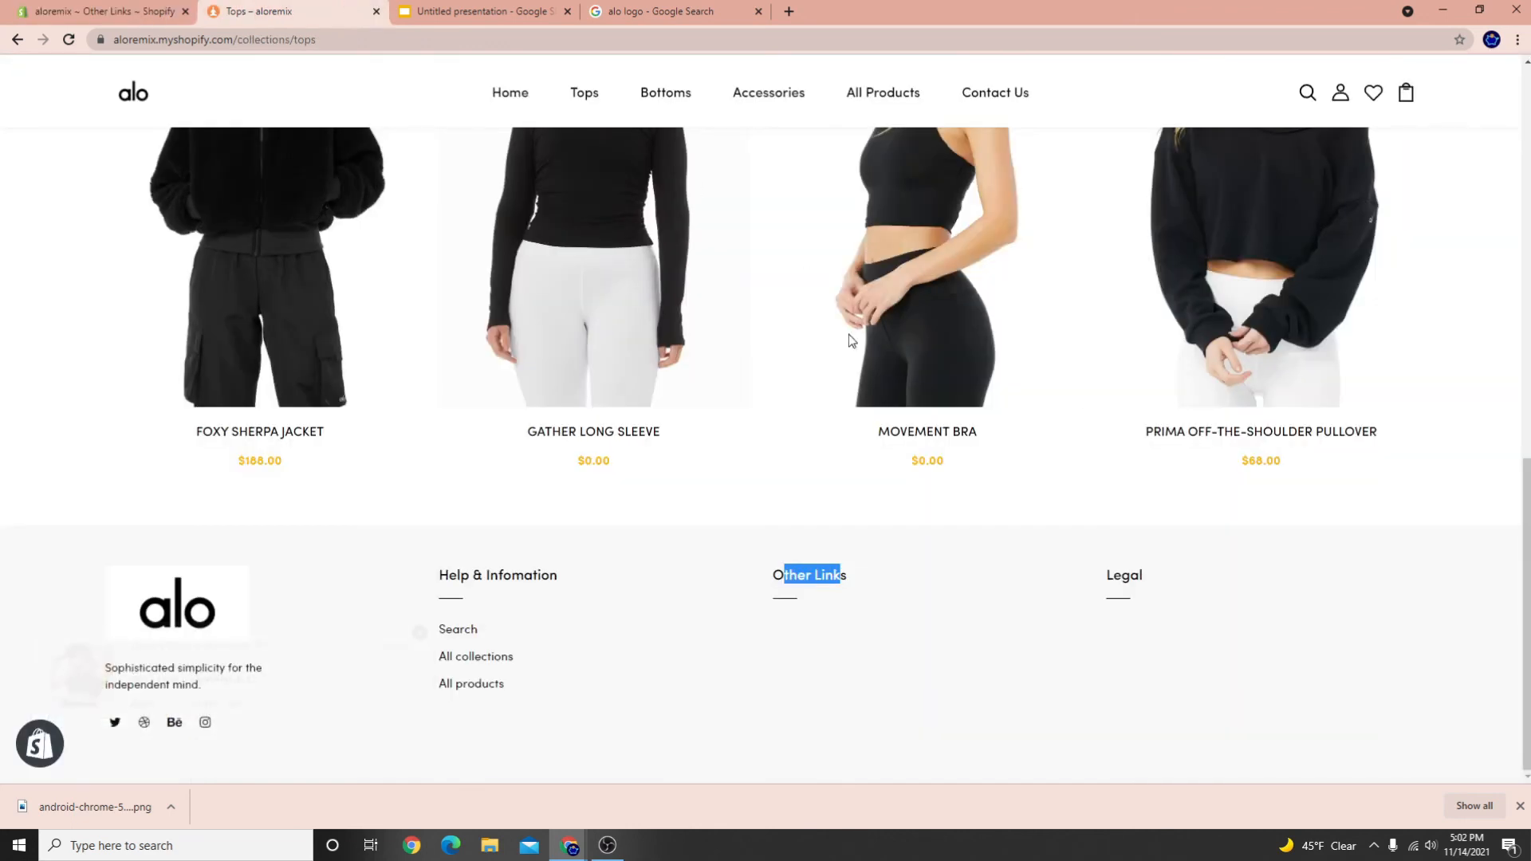
left_click(802, 638)
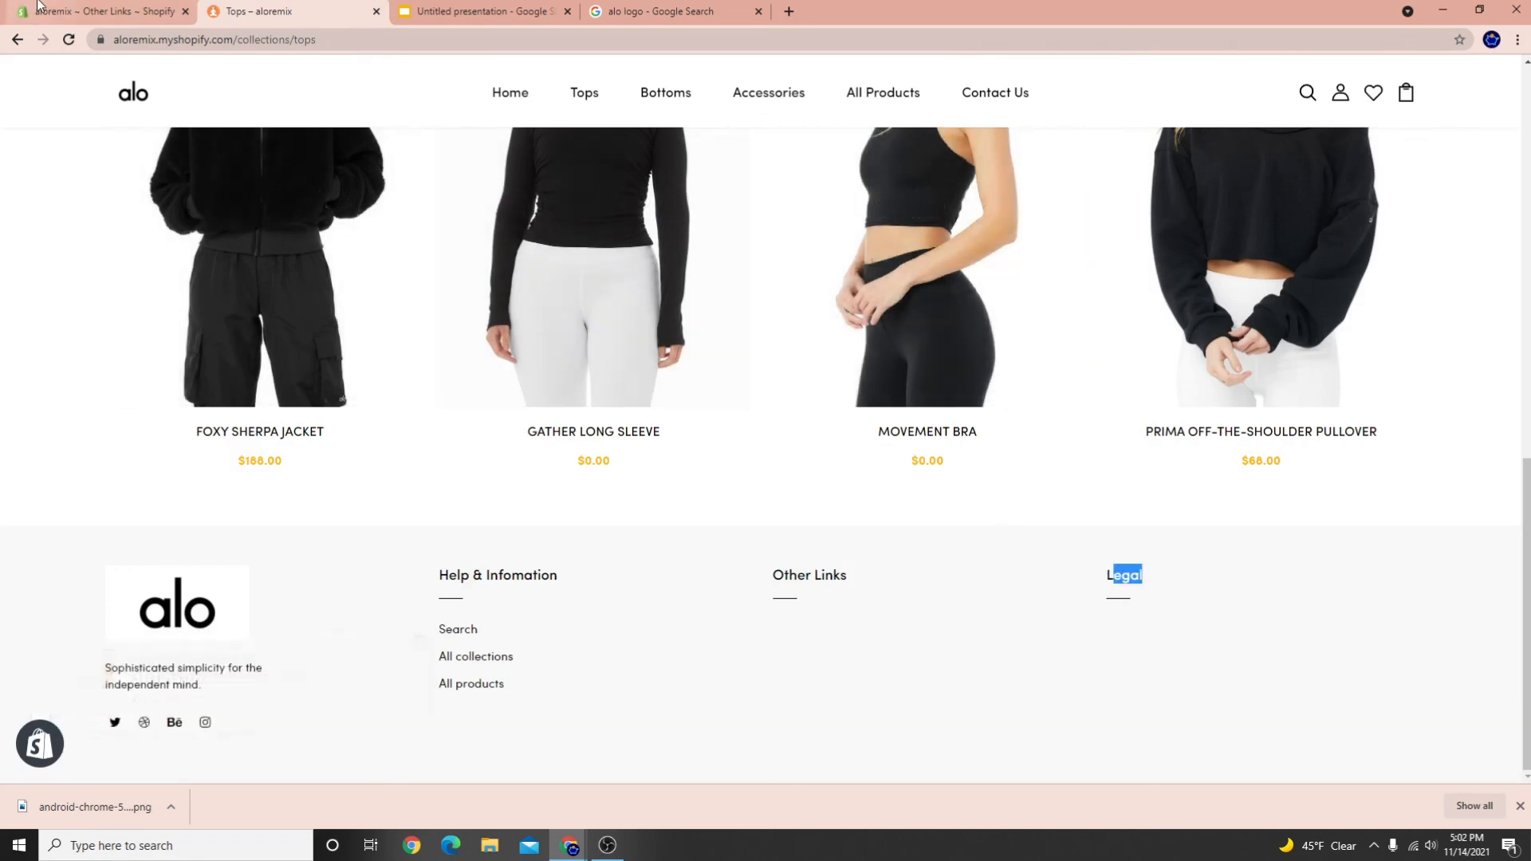
left_click(151, 11)
left_click(613, 83)
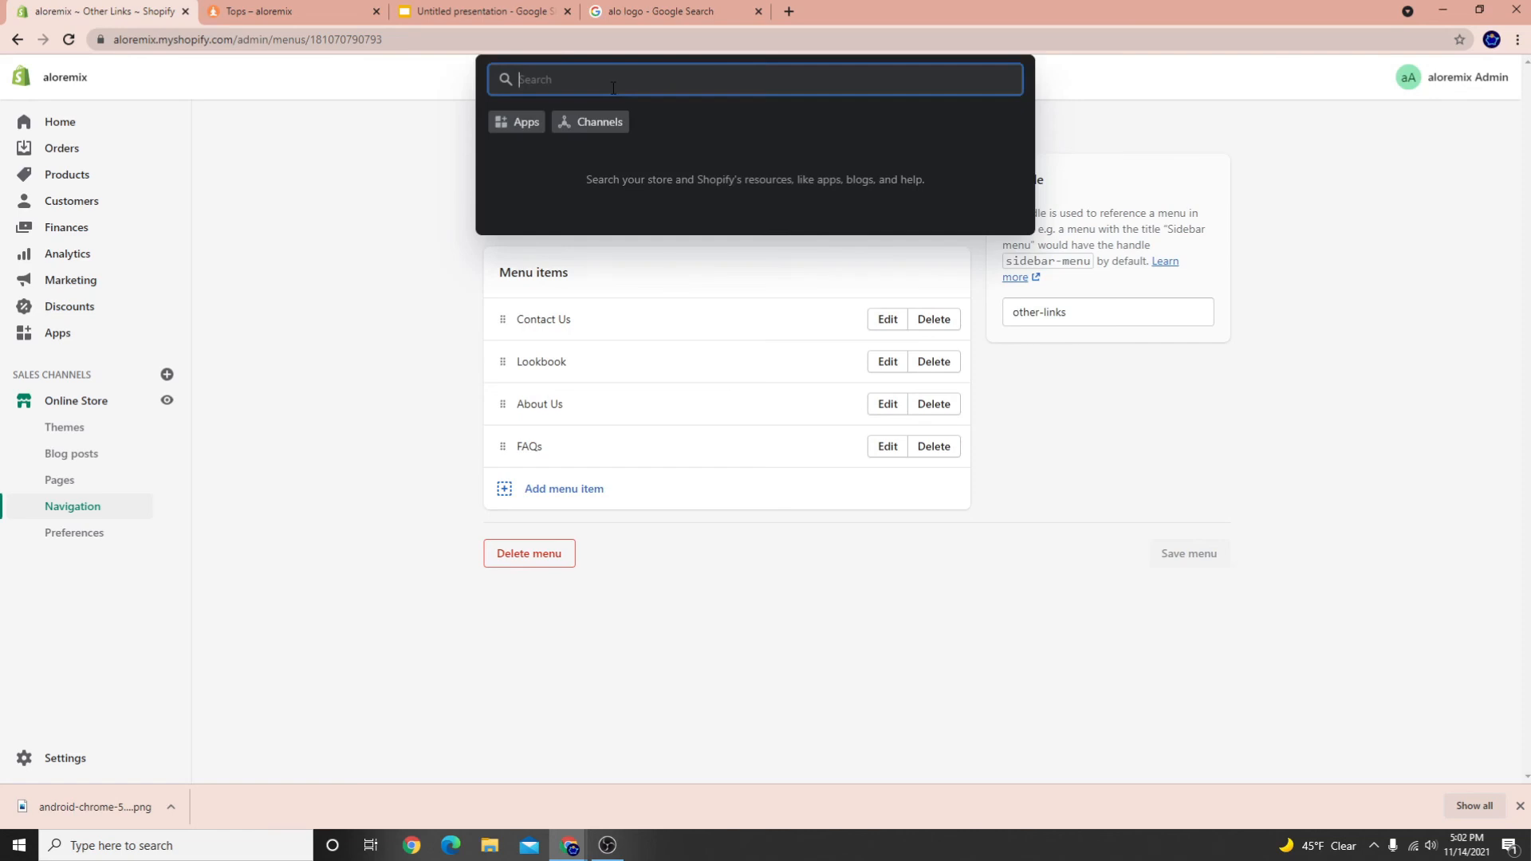
type("pol")
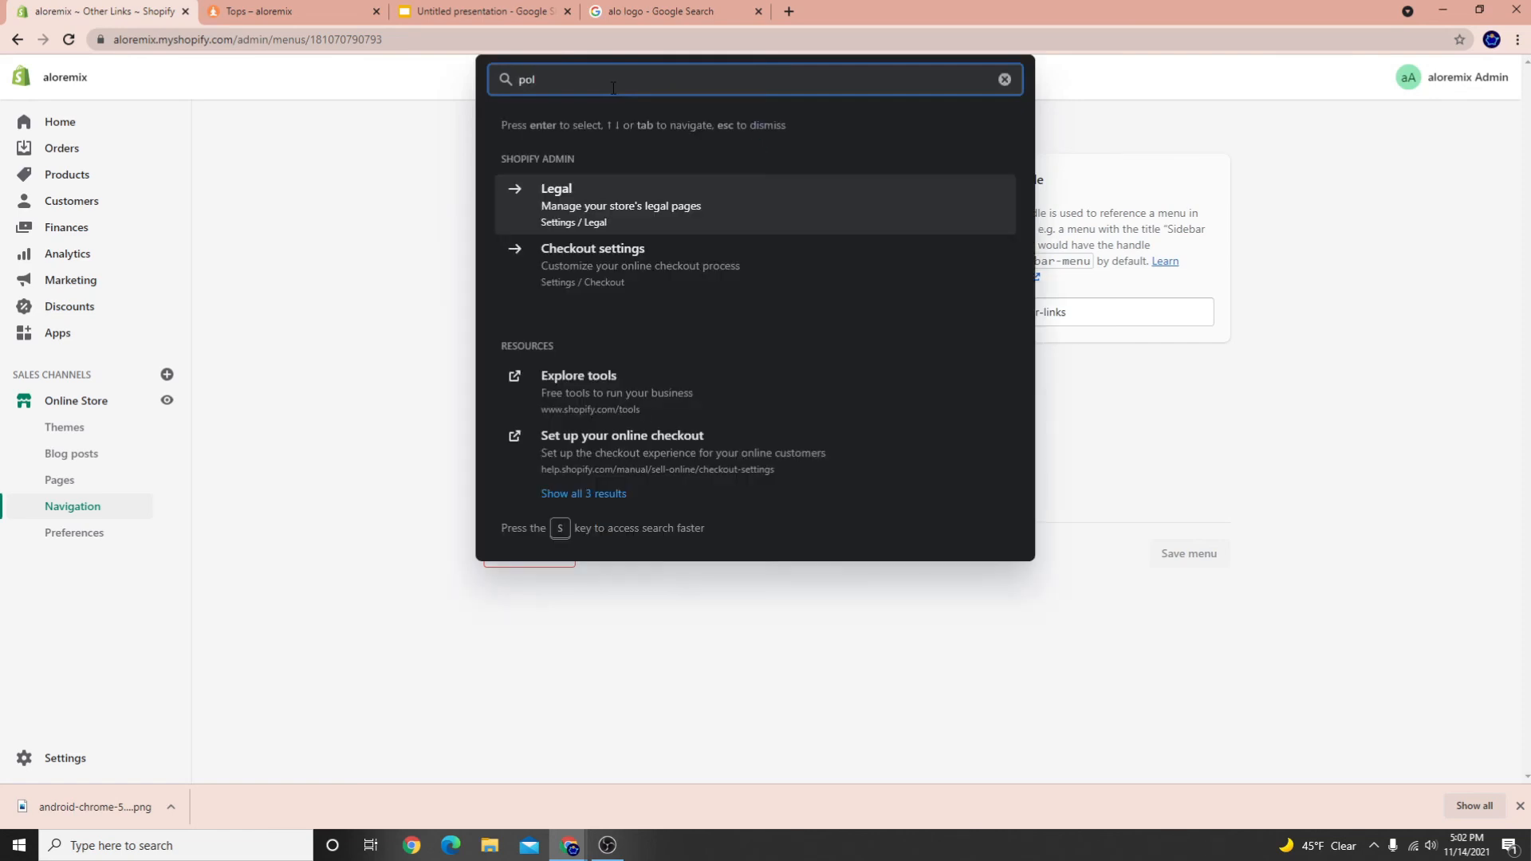
left_click(550, 215)
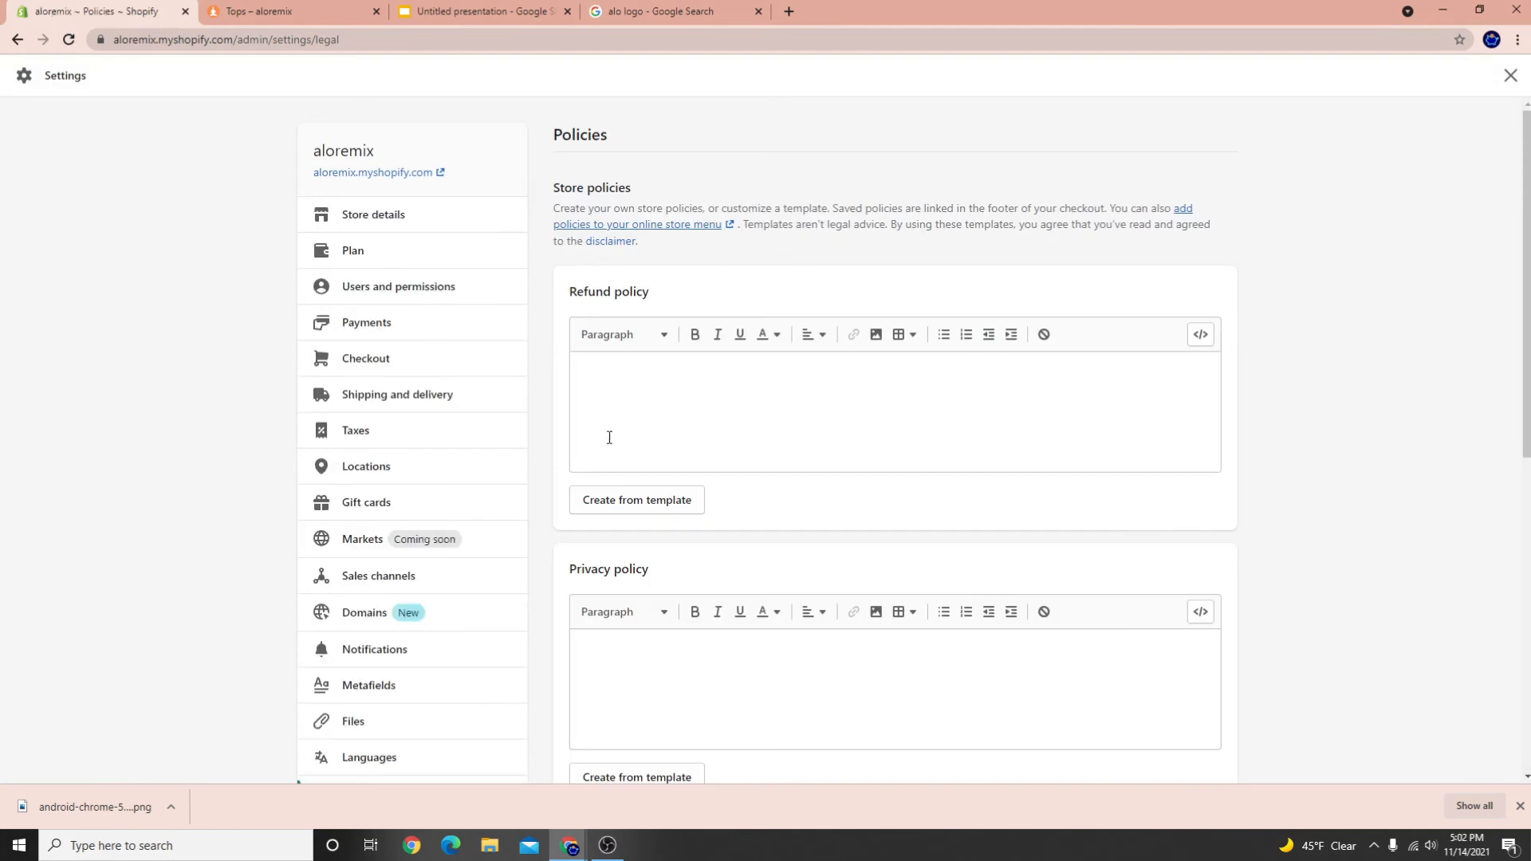
Create the store's refund policy and privacy policy from the provided templates
left_click(676, 503)
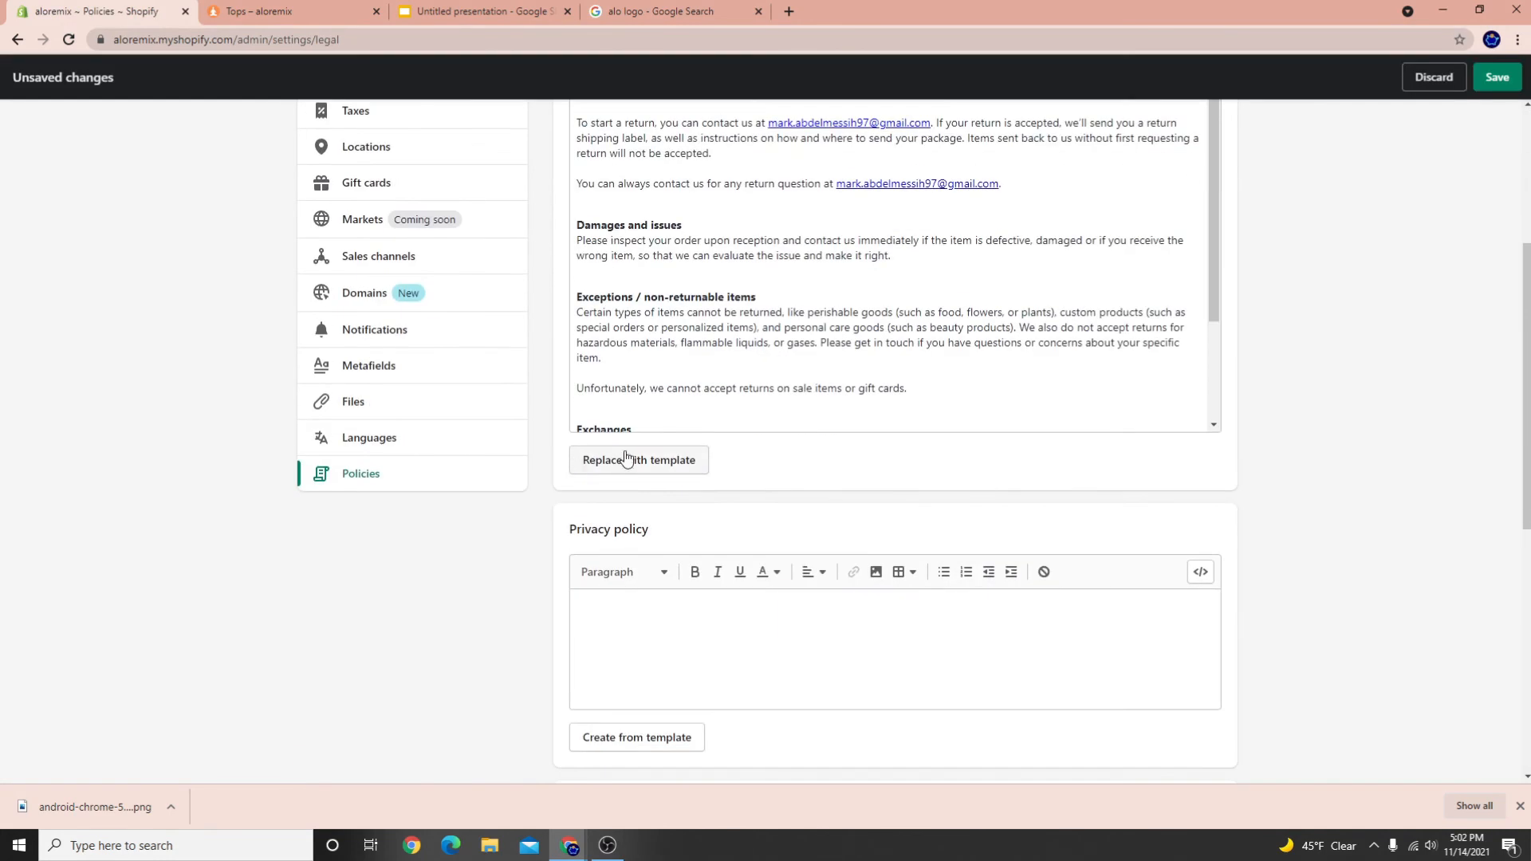
left_click(627, 459)
left_click(934, 474)
scroll(728, 481, "down", 4)
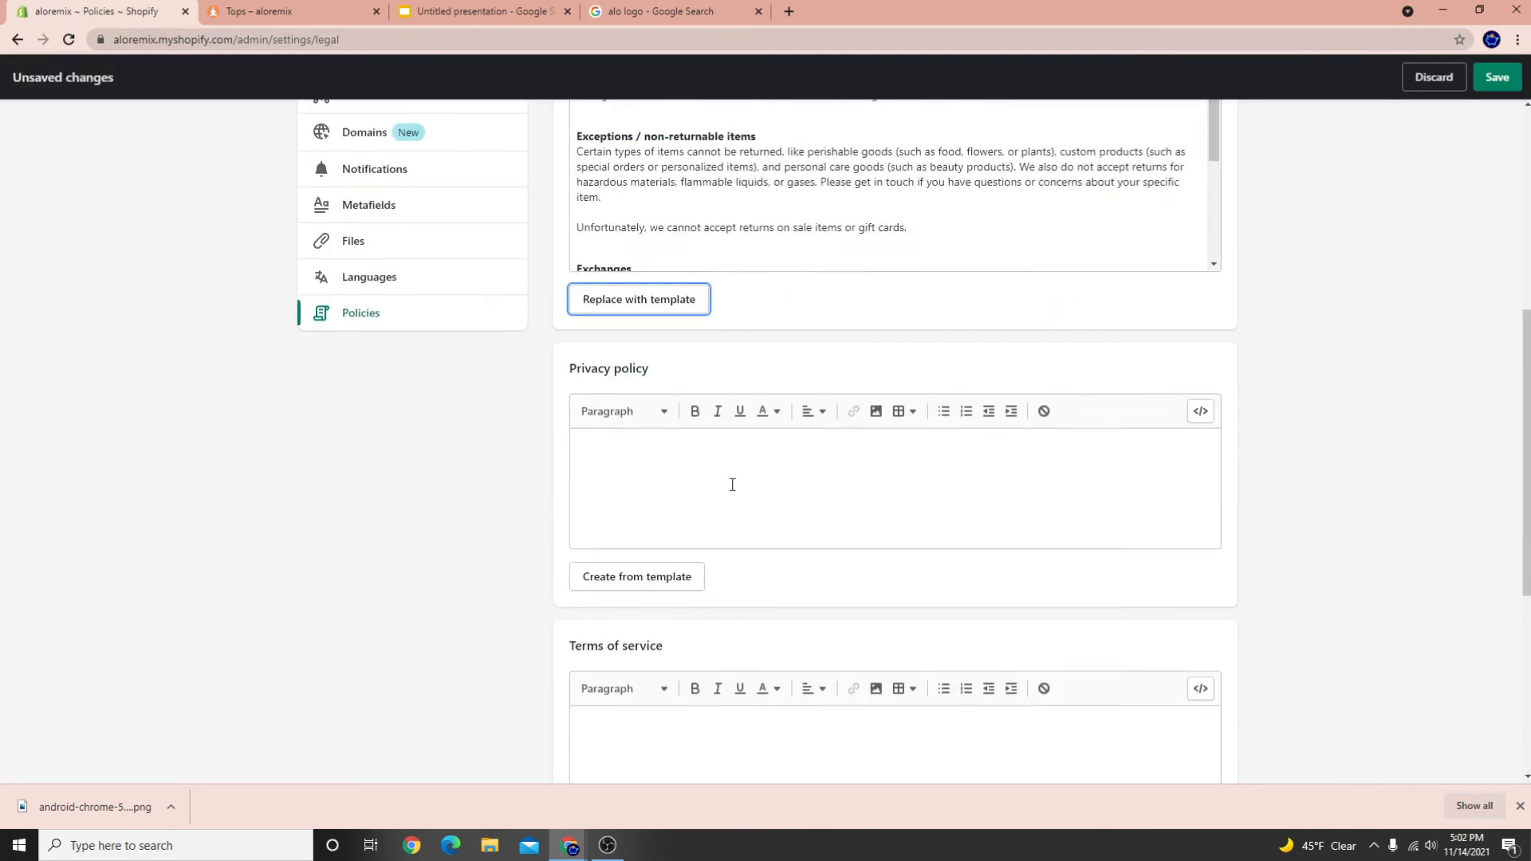
left_click(606, 416)
Create the terms of service from the template and save the store policies
scroll(734, 461, "down", 8)
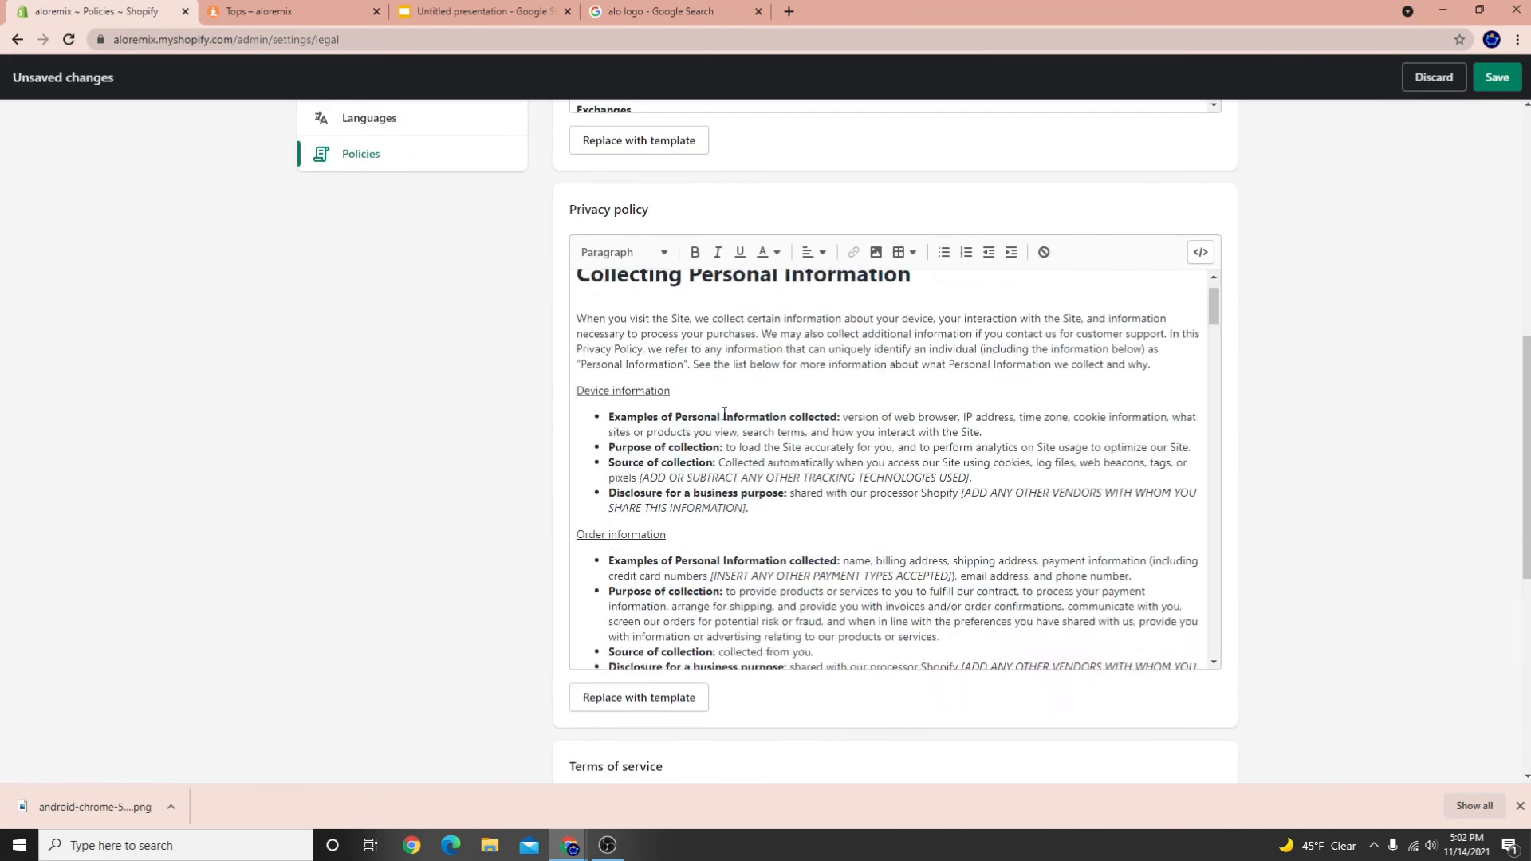
scroll(367, 433, "down", 1)
scroll(364, 433, "down", 6)
left_click(654, 443)
scroll(665, 398, "down", 10)
scroll(345, 483, "down", 4)
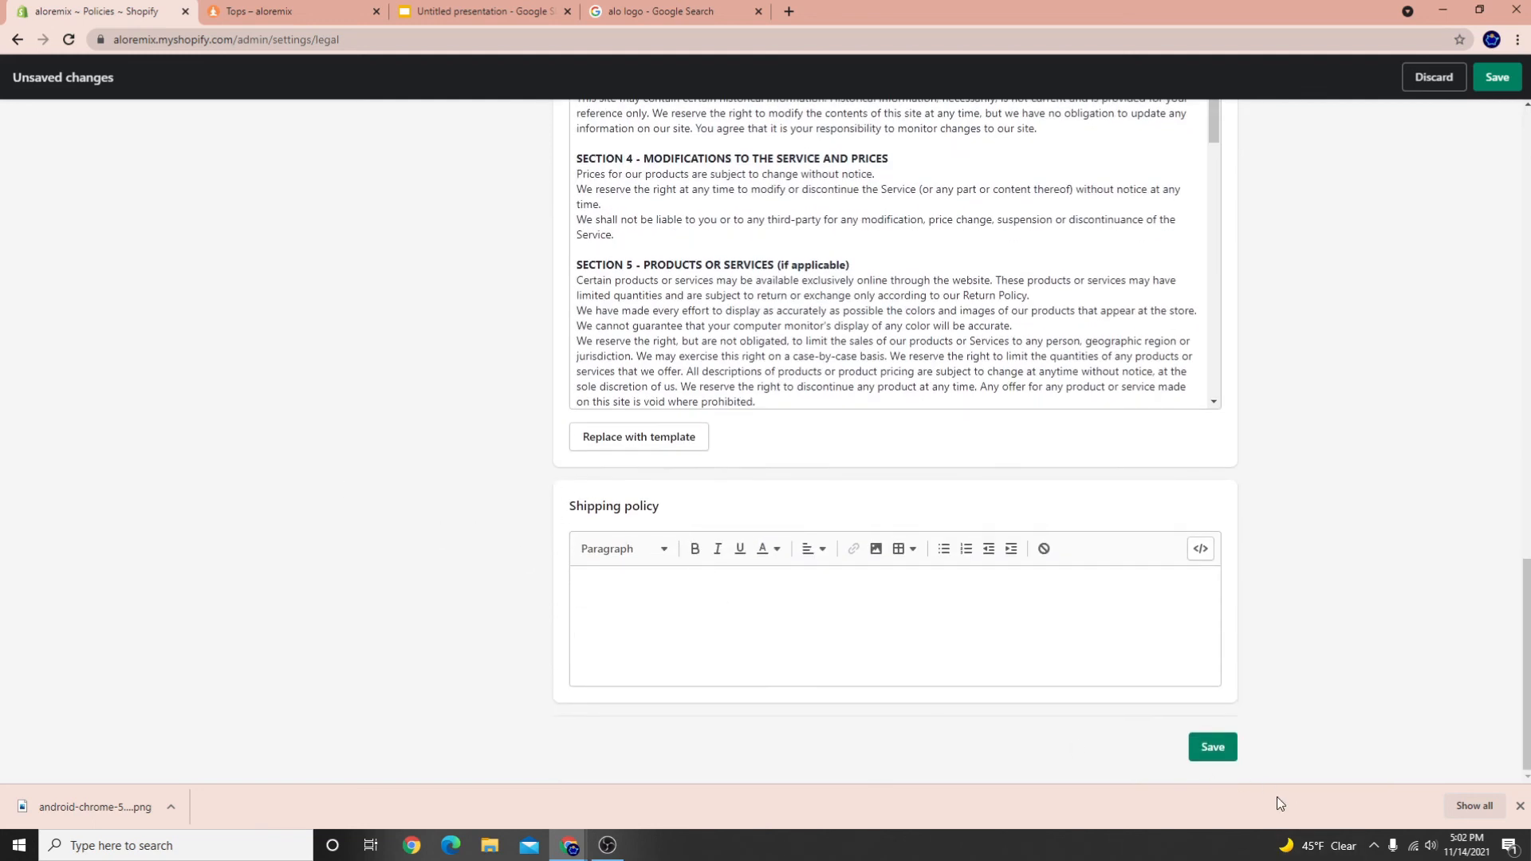
left_click(1211, 747)
Review the saved policy texts, including the refund policy, and close the settings
scroll(768, 338, "up", 10)
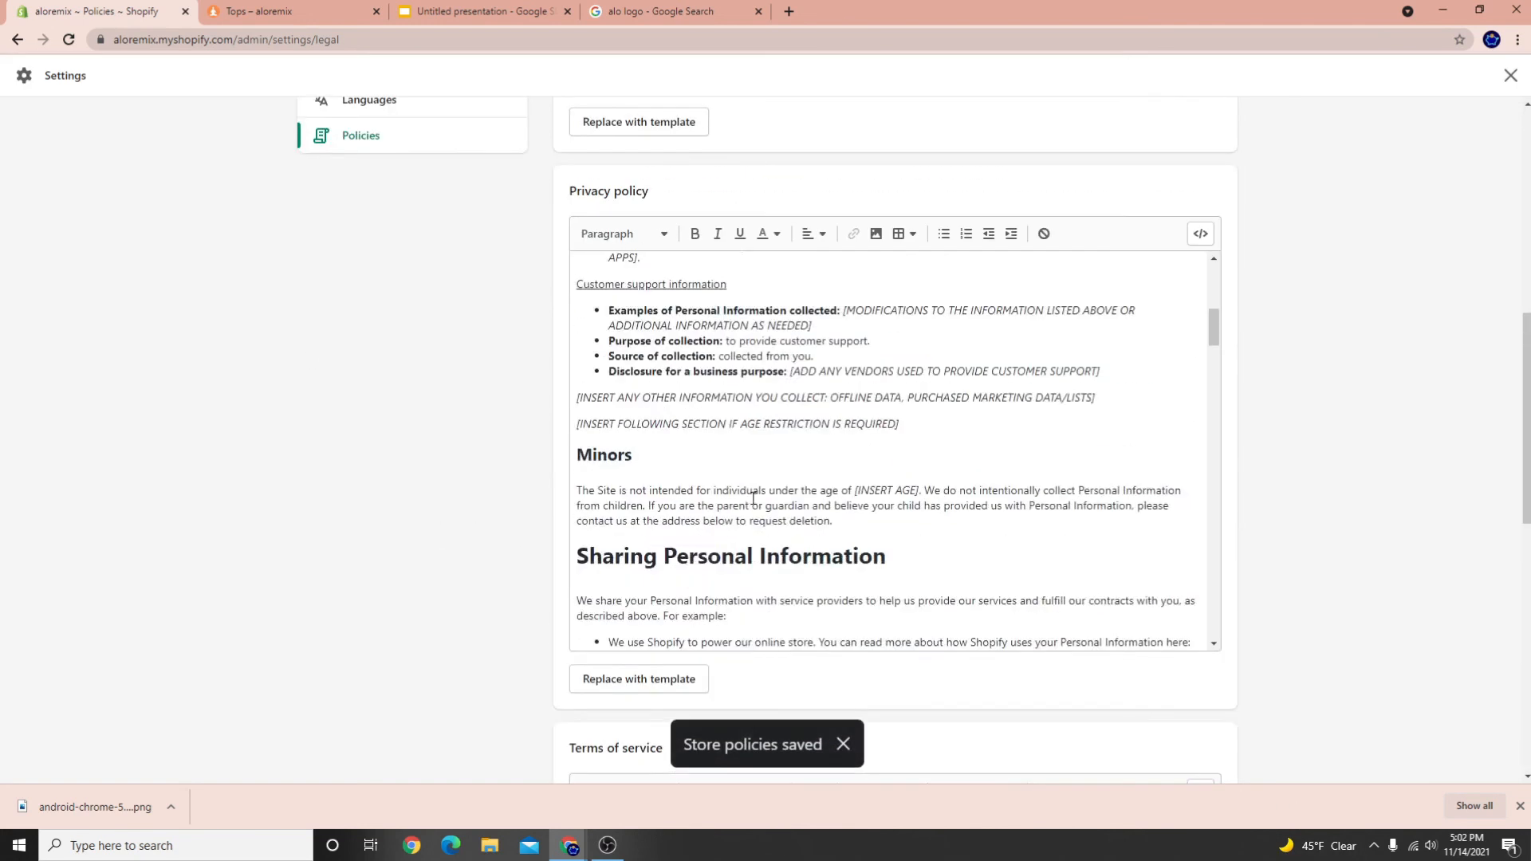
scroll(574, 386, "up", 5)
scroll(650, 578, "up", 3)
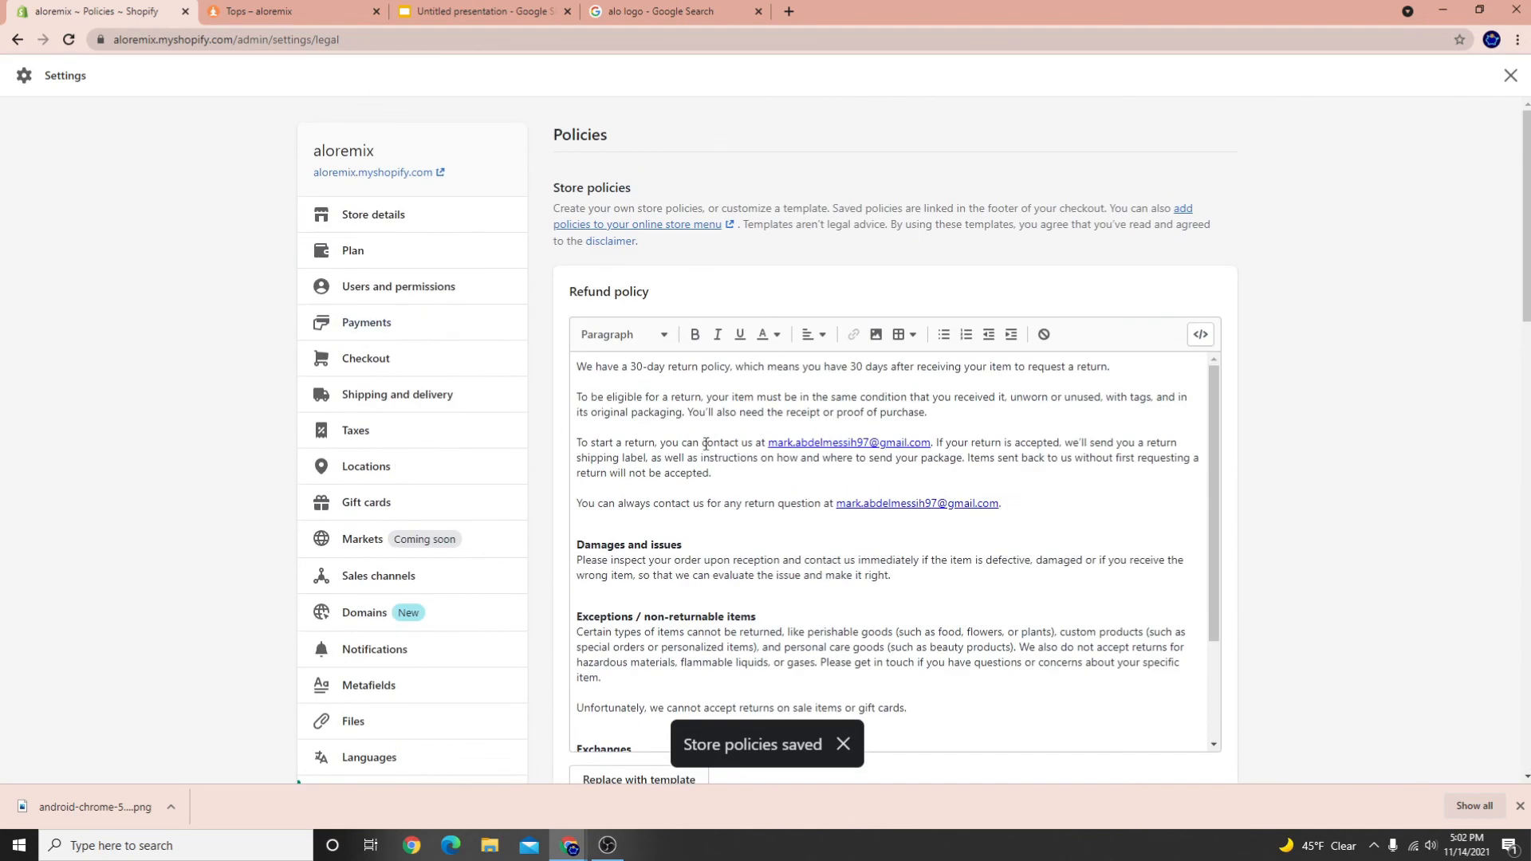
scroll(694, 426, "down", 4)
scroll(685, 415, "down", 4)
scroll(674, 451, "up", 8)
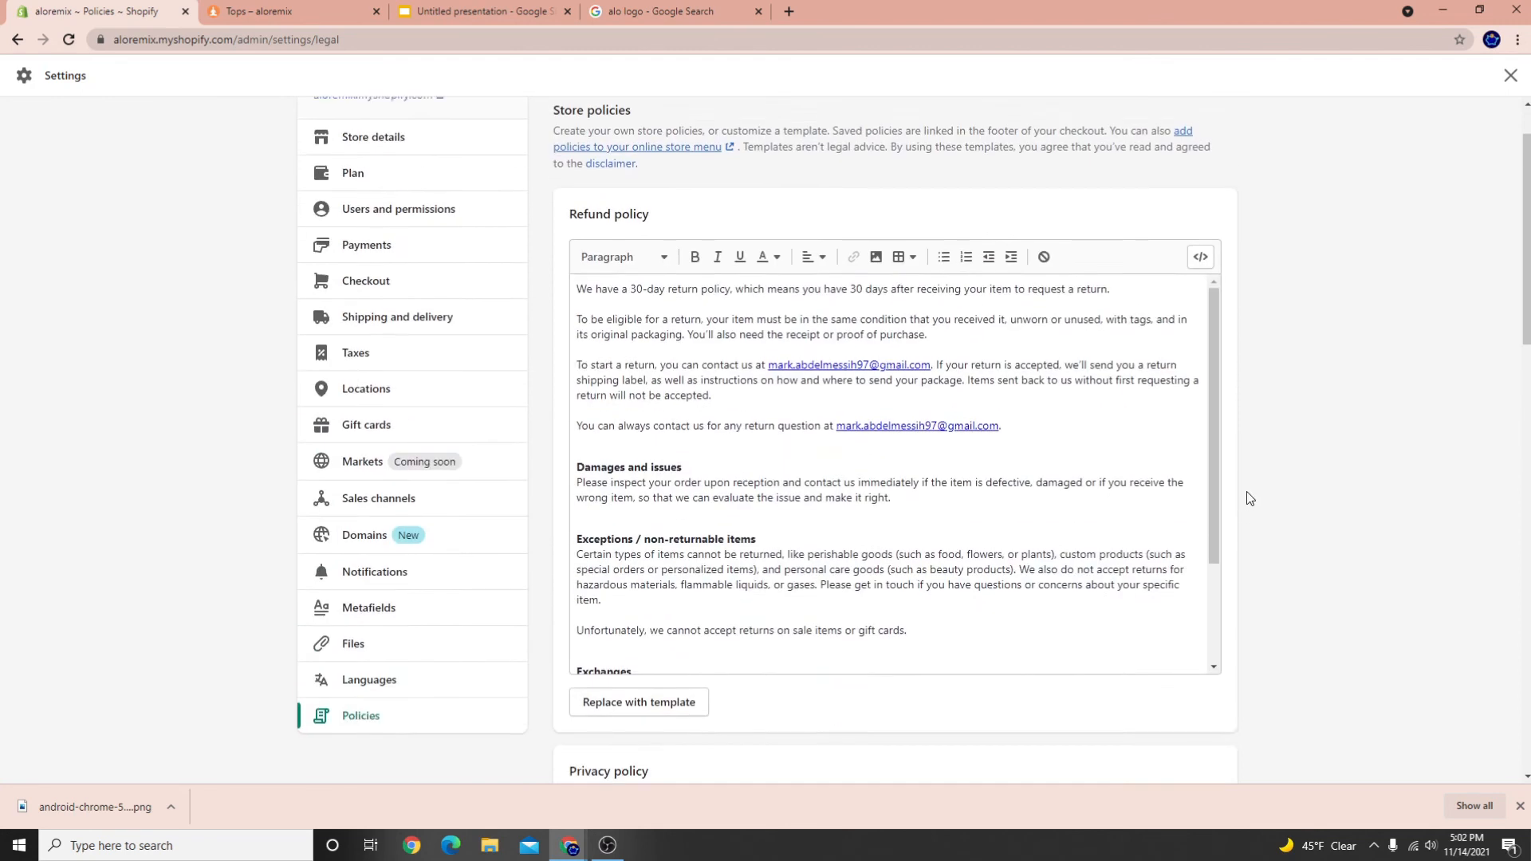
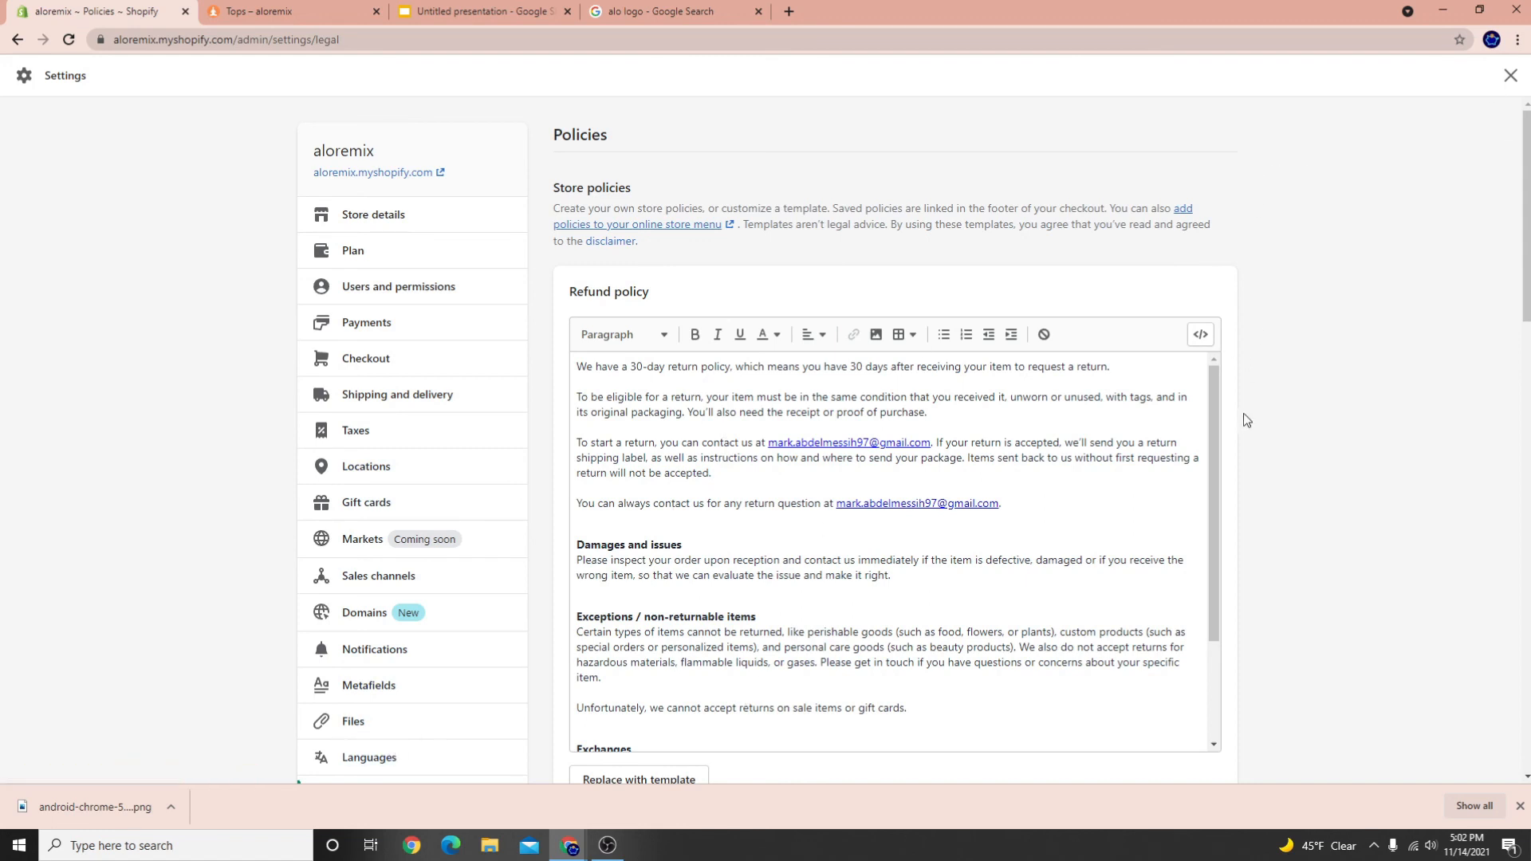
left_click(1499, 83)
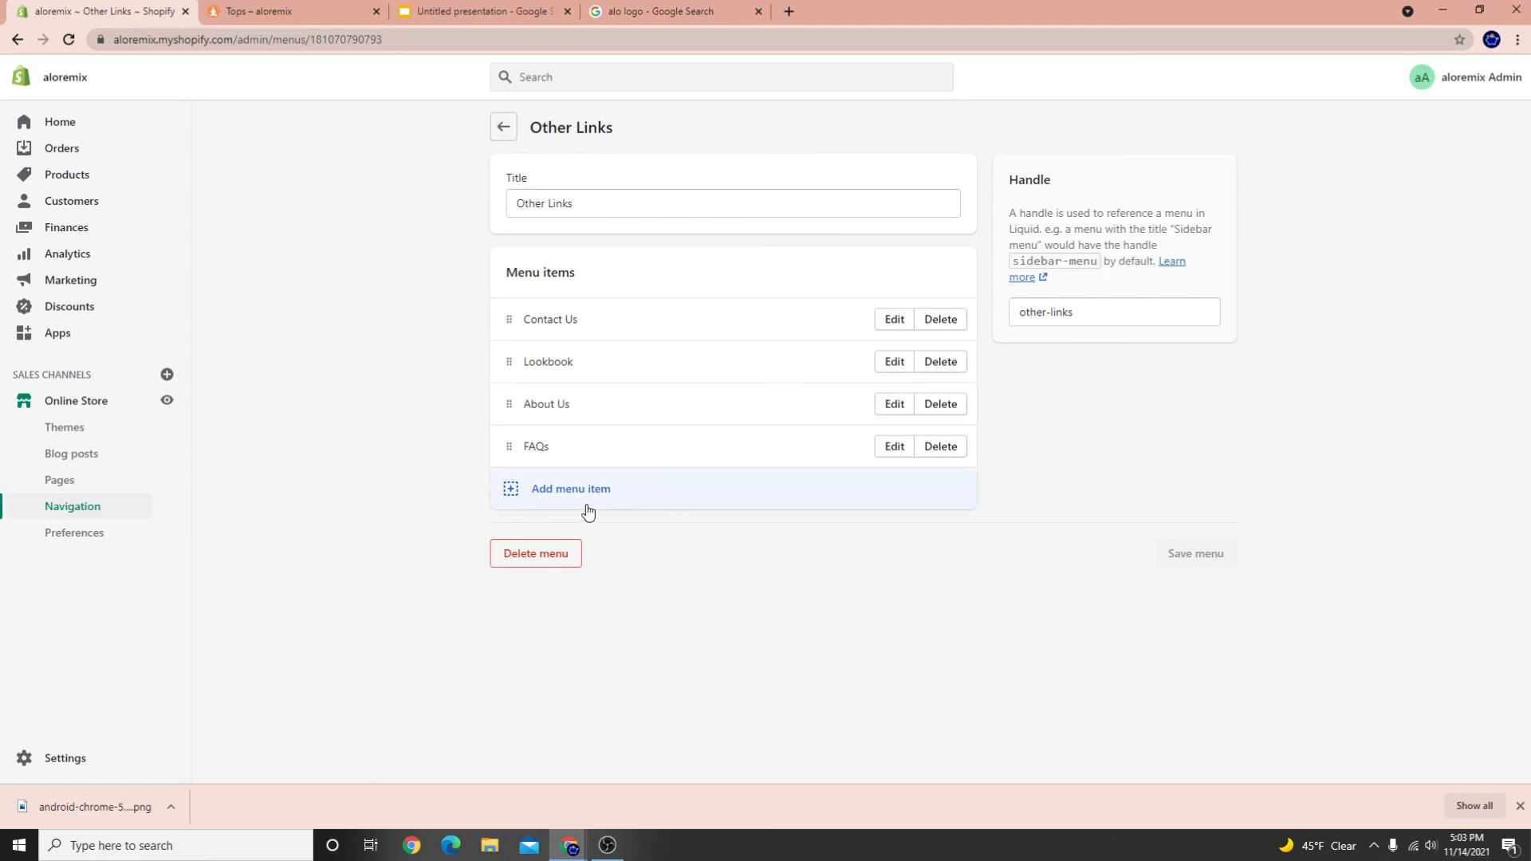
Open the Legal navigation menu and add a menu item linking to the Privacy Policy
left_click(501, 128)
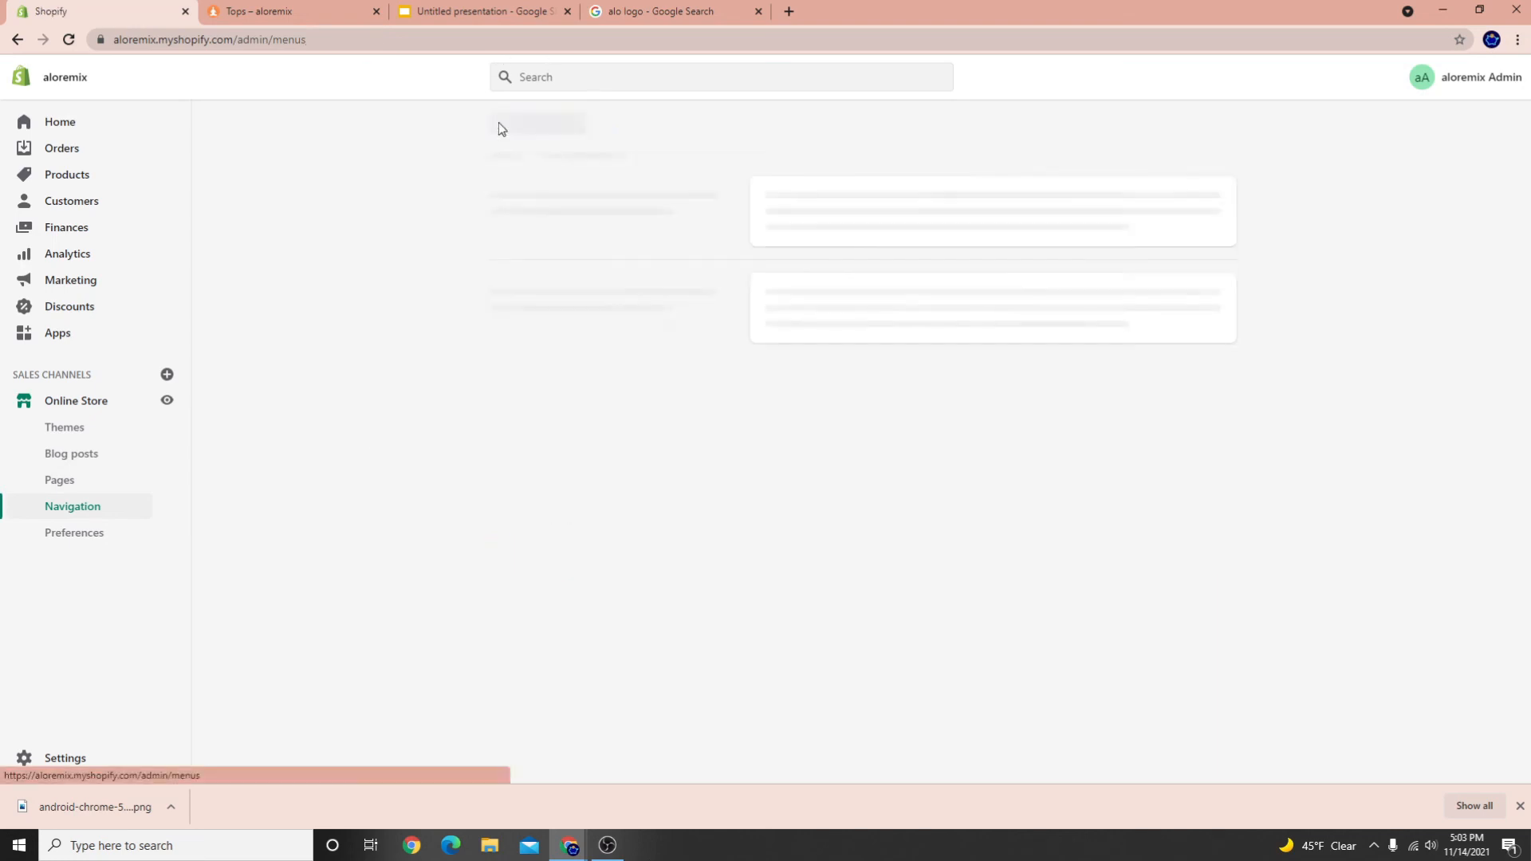
scroll(885, 666, "down", 1)
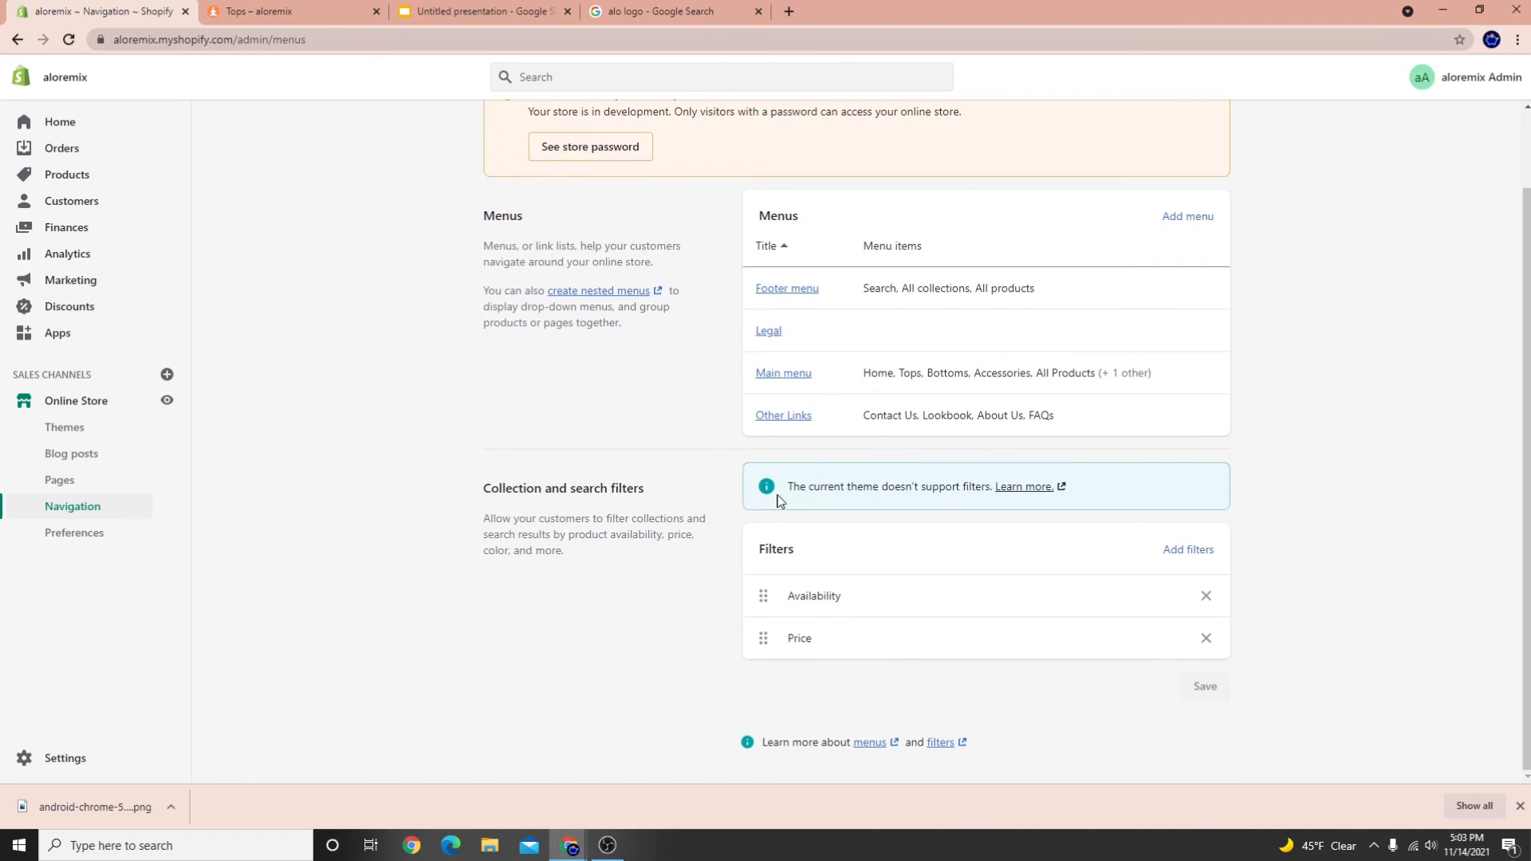
left_click(764, 335)
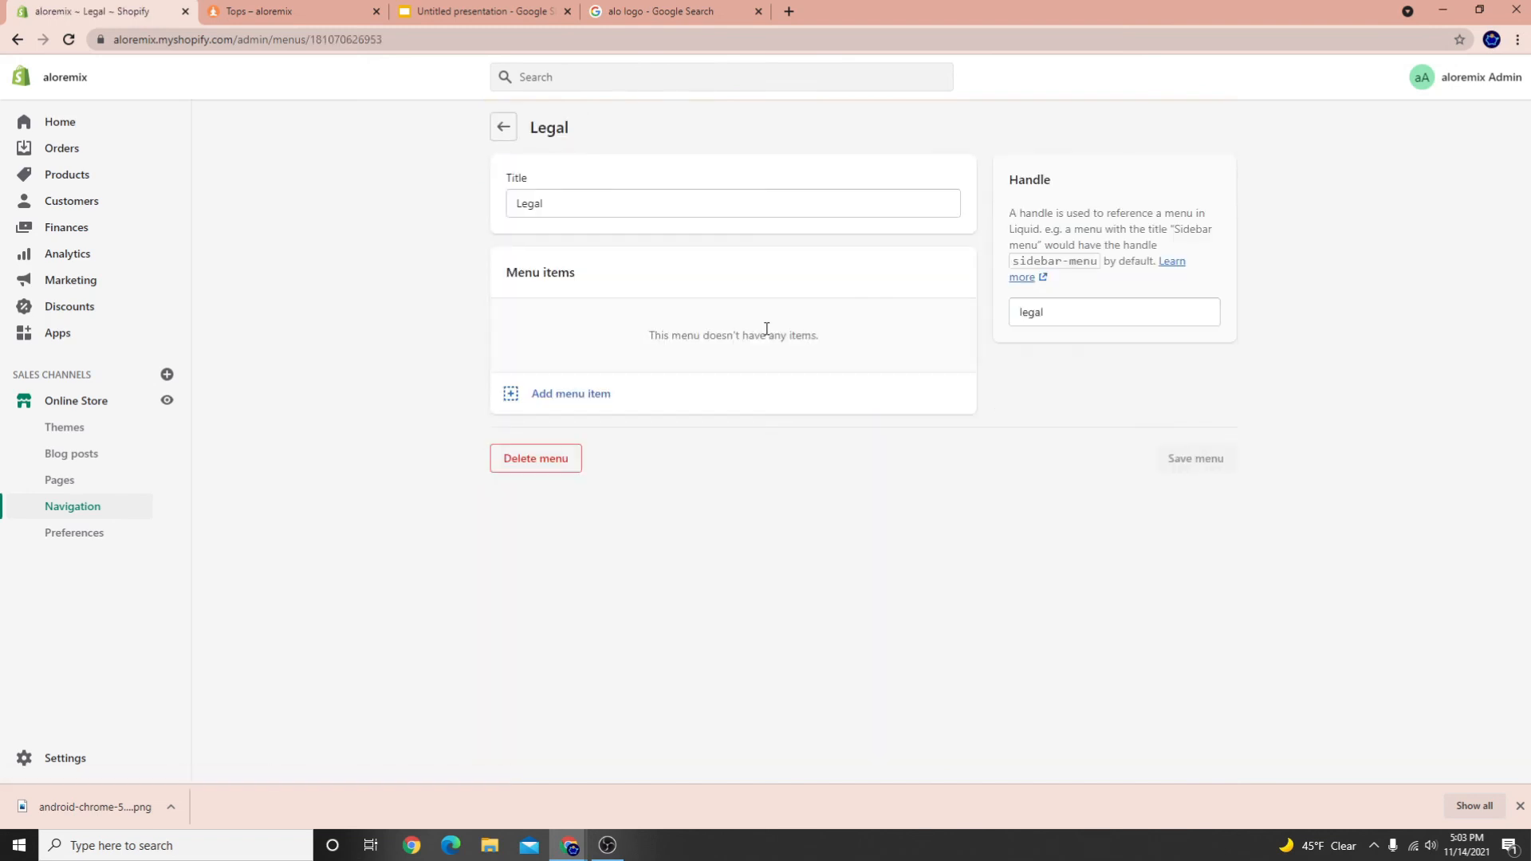
left_click(558, 397)
left_click(1323, 253)
scroll(1348, 398, "down", 1)
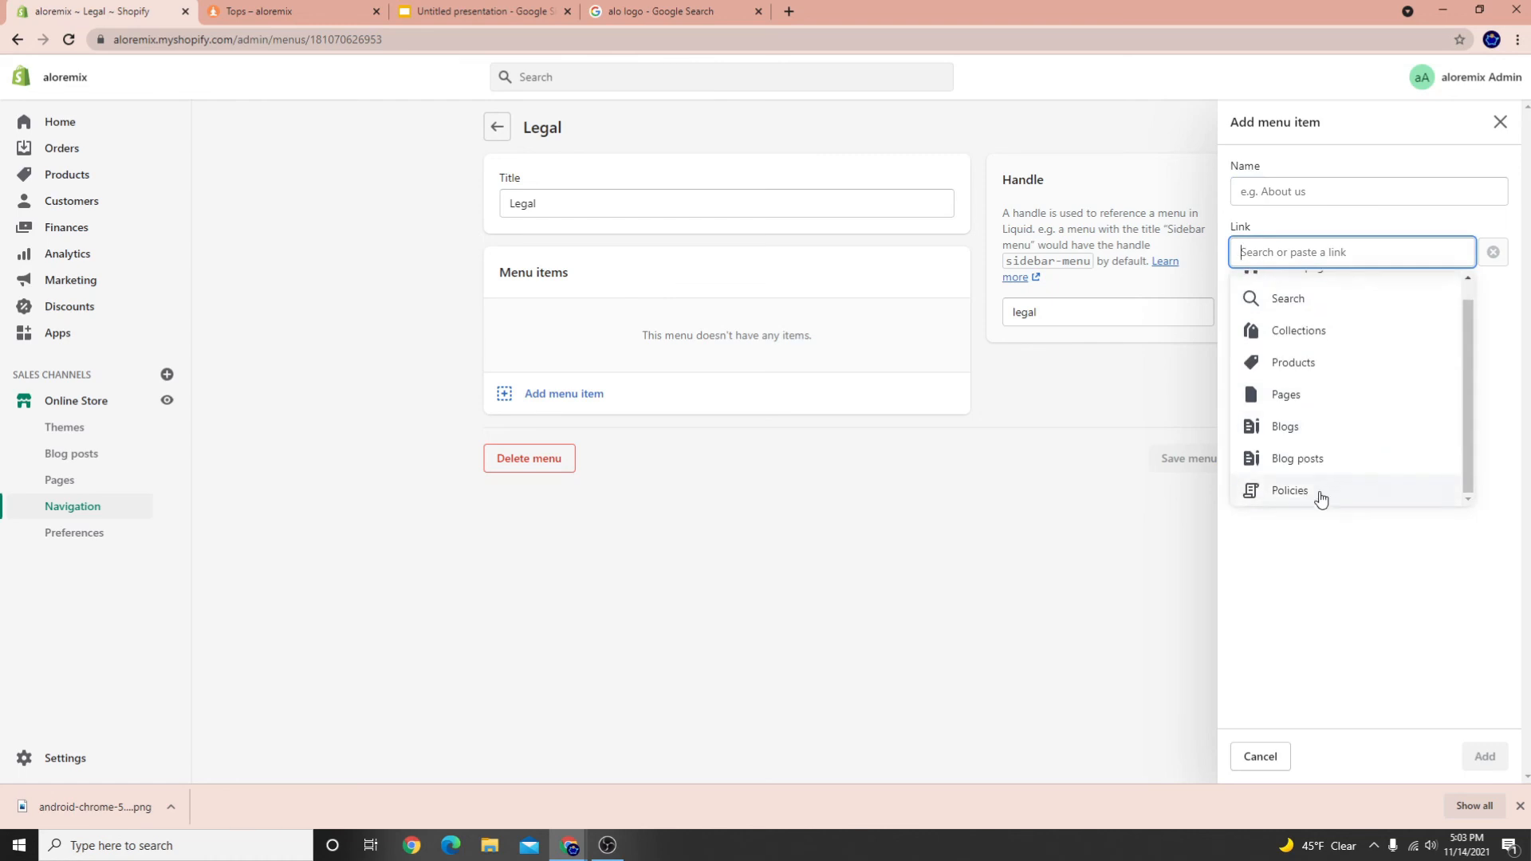
left_click(1305, 493)
left_click(1271, 323)
left_click(1487, 760)
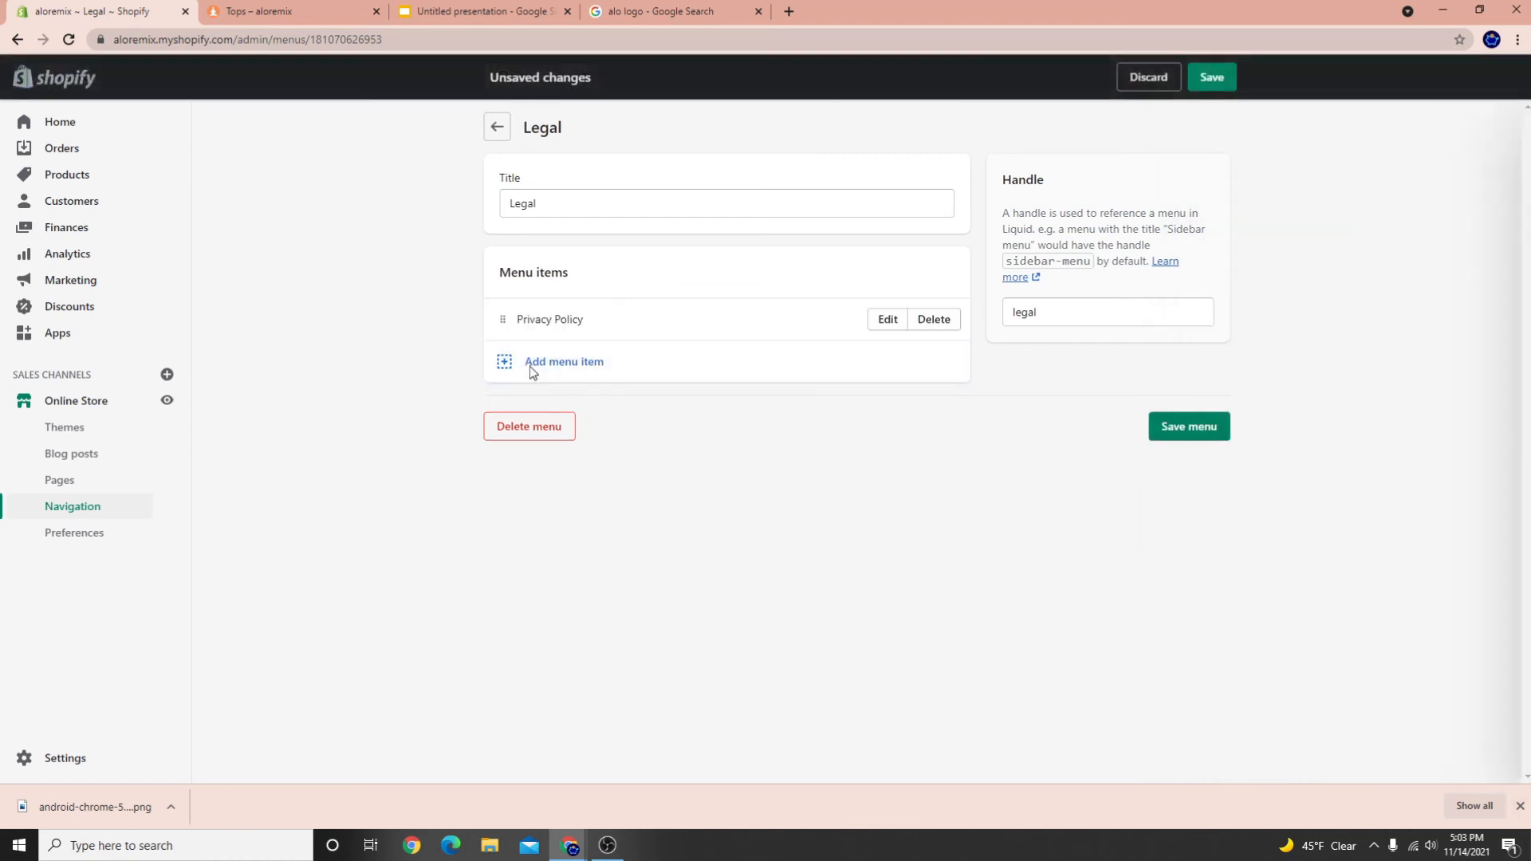
Add a menu item linking to the Terms of Service policy to the Legal menu
left_click(529, 364)
left_click(1276, 252)
scroll(1292, 454, "down", 1)
left_click(1288, 490)
left_click(1281, 384)
left_click(1499, 757)
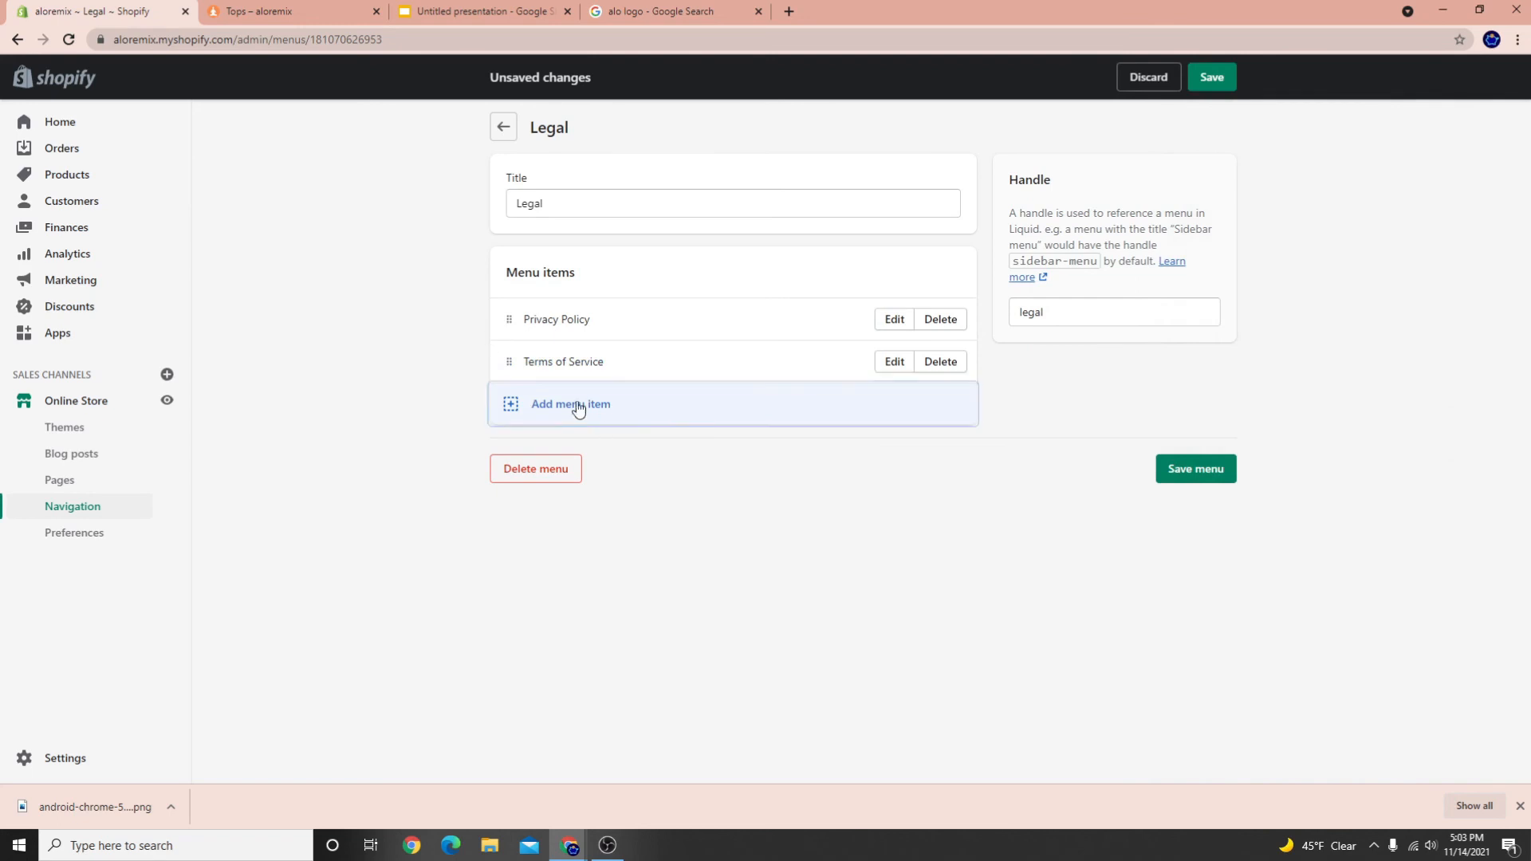
Add a menu item linking to the Refund Policy to the Legal menu and save the menu
left_click(573, 404)
left_click(1285, 242)
scroll(1303, 476, "down", 1)
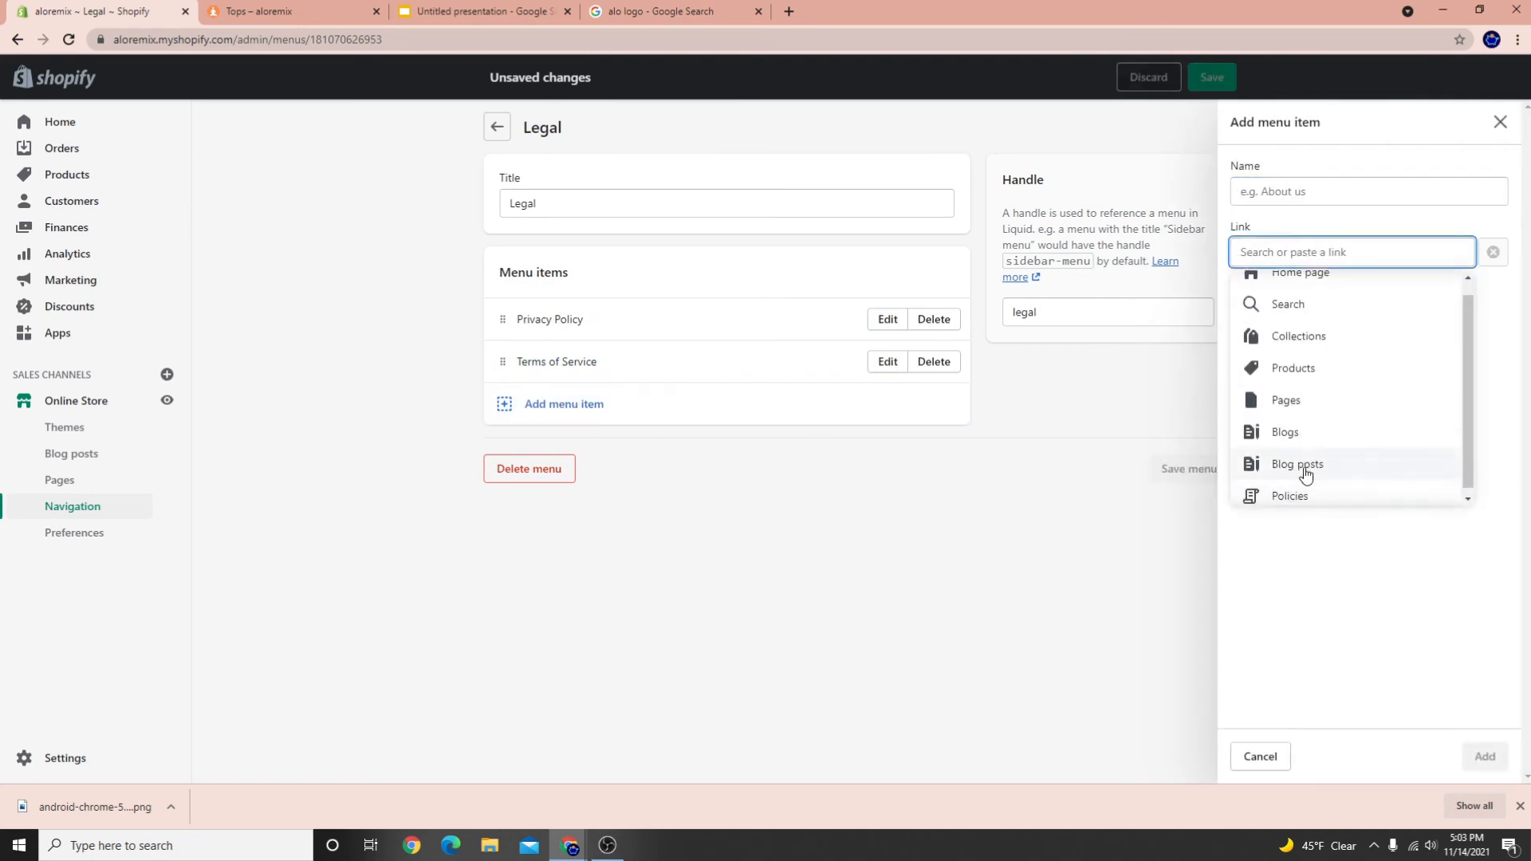
left_click(1291, 489)
left_click(1299, 351)
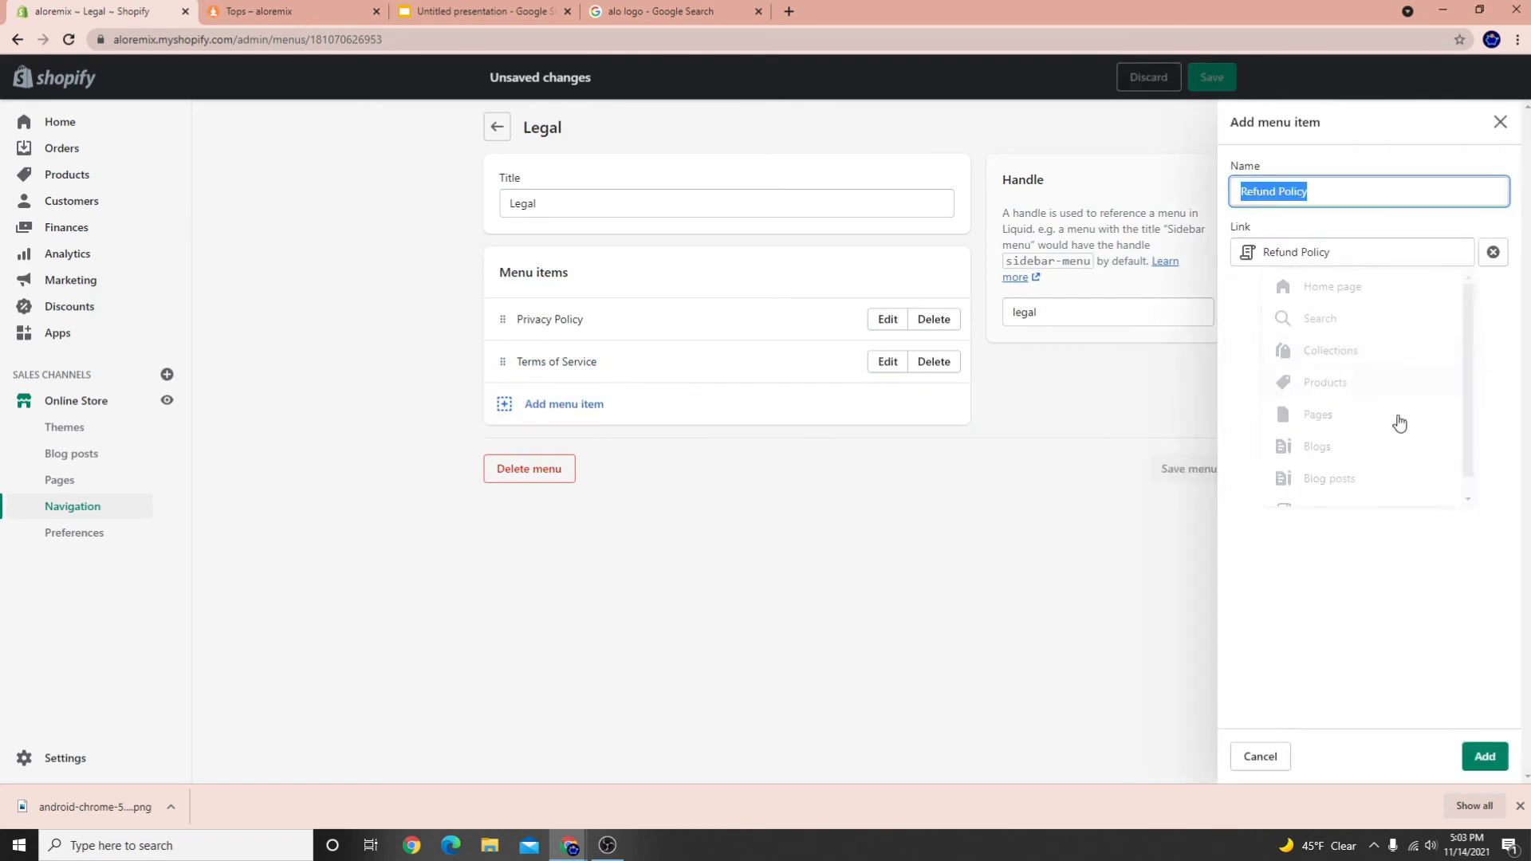
left_click(1485, 757)
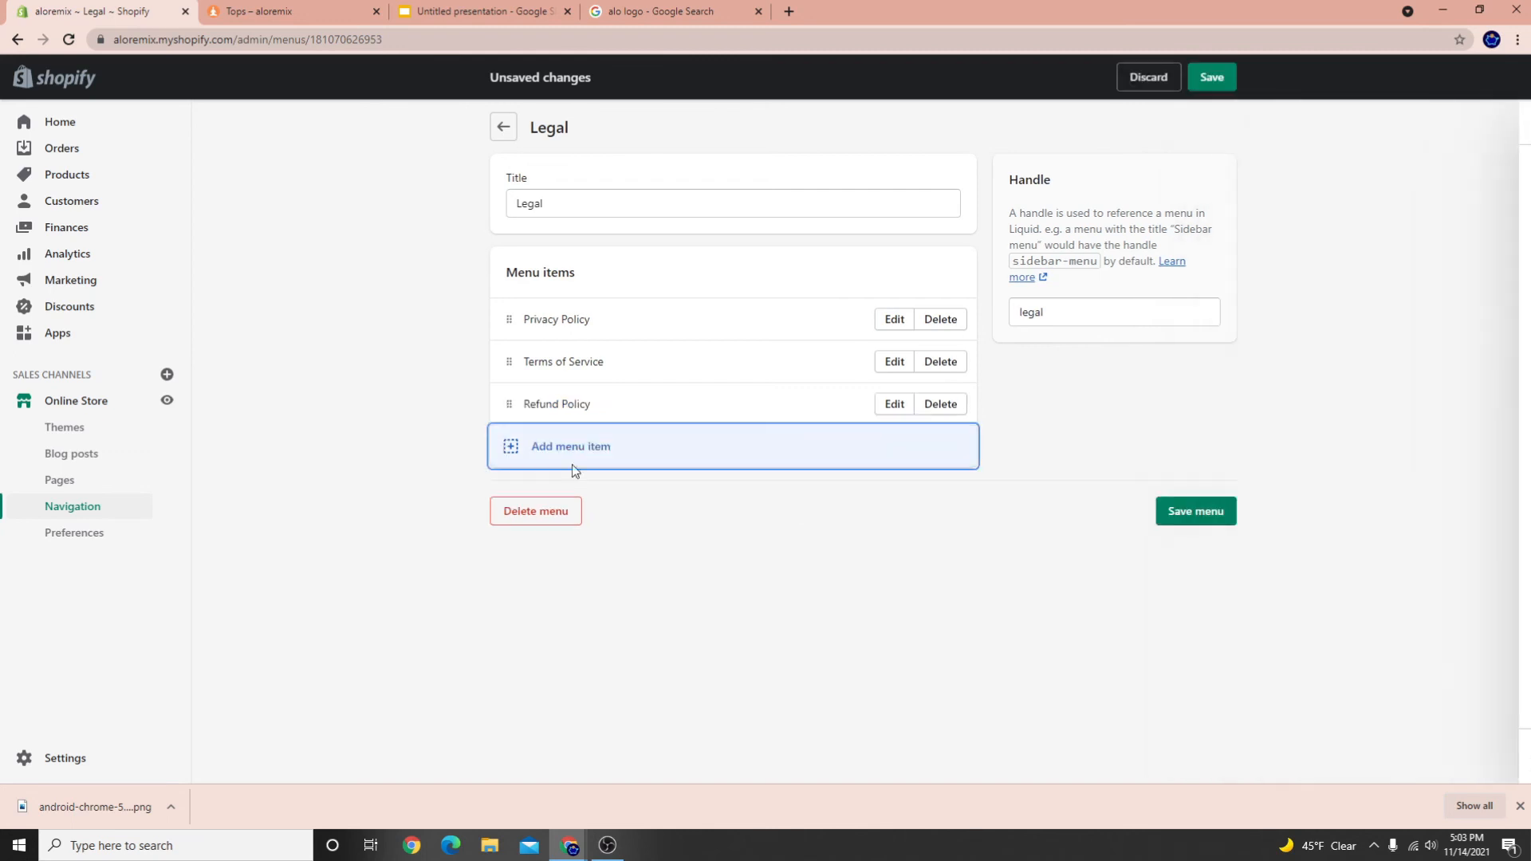
left_click(1174, 510)
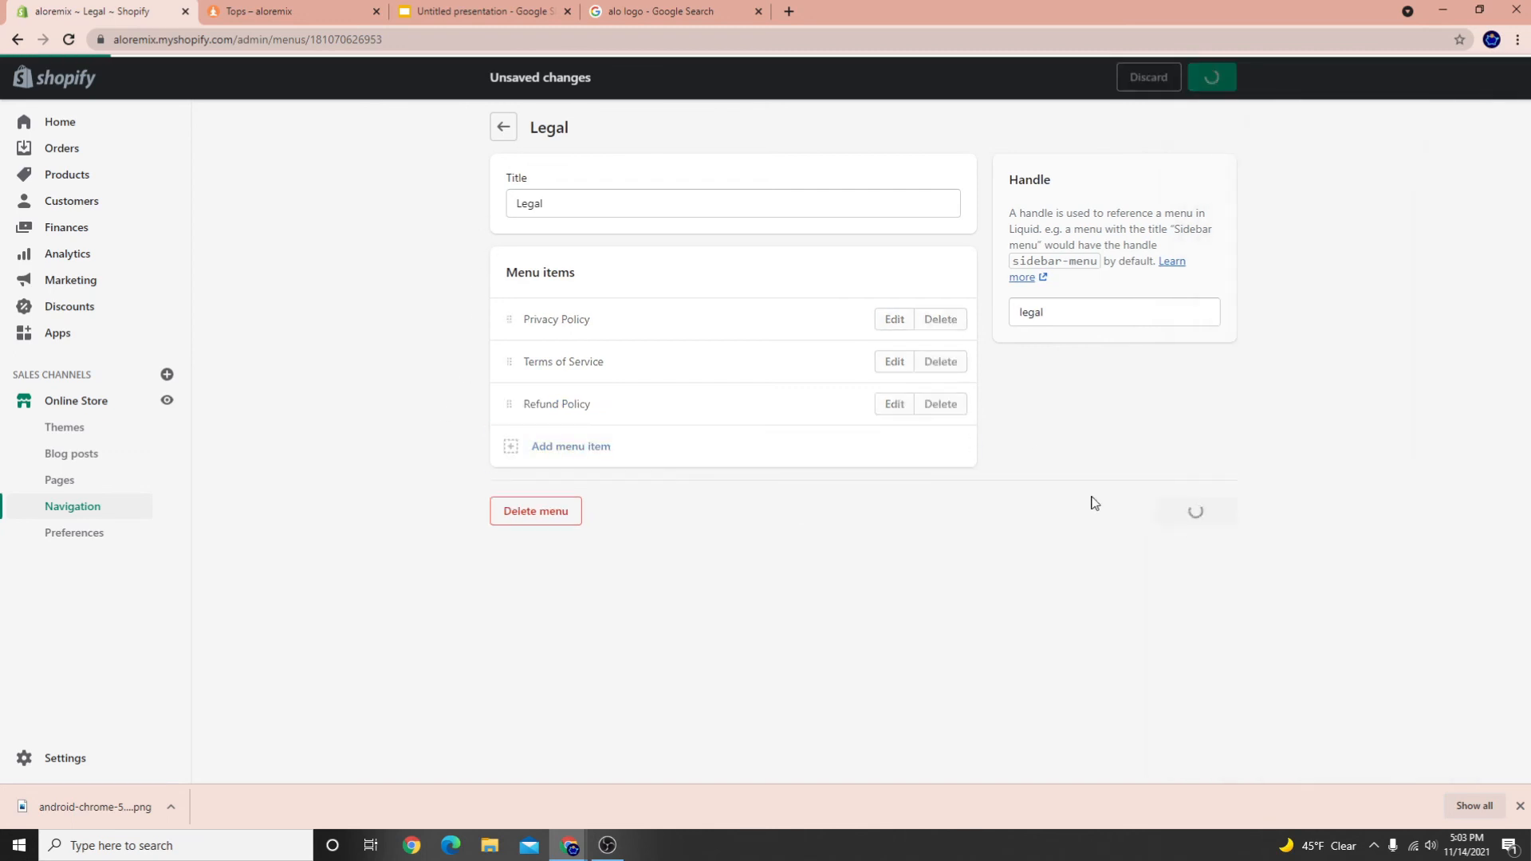
Open the current theme's customizer, preview the Tops collection page, and open its Footer section settings, closing the extra storefront tab and downloads bar
left_click(98, 406)
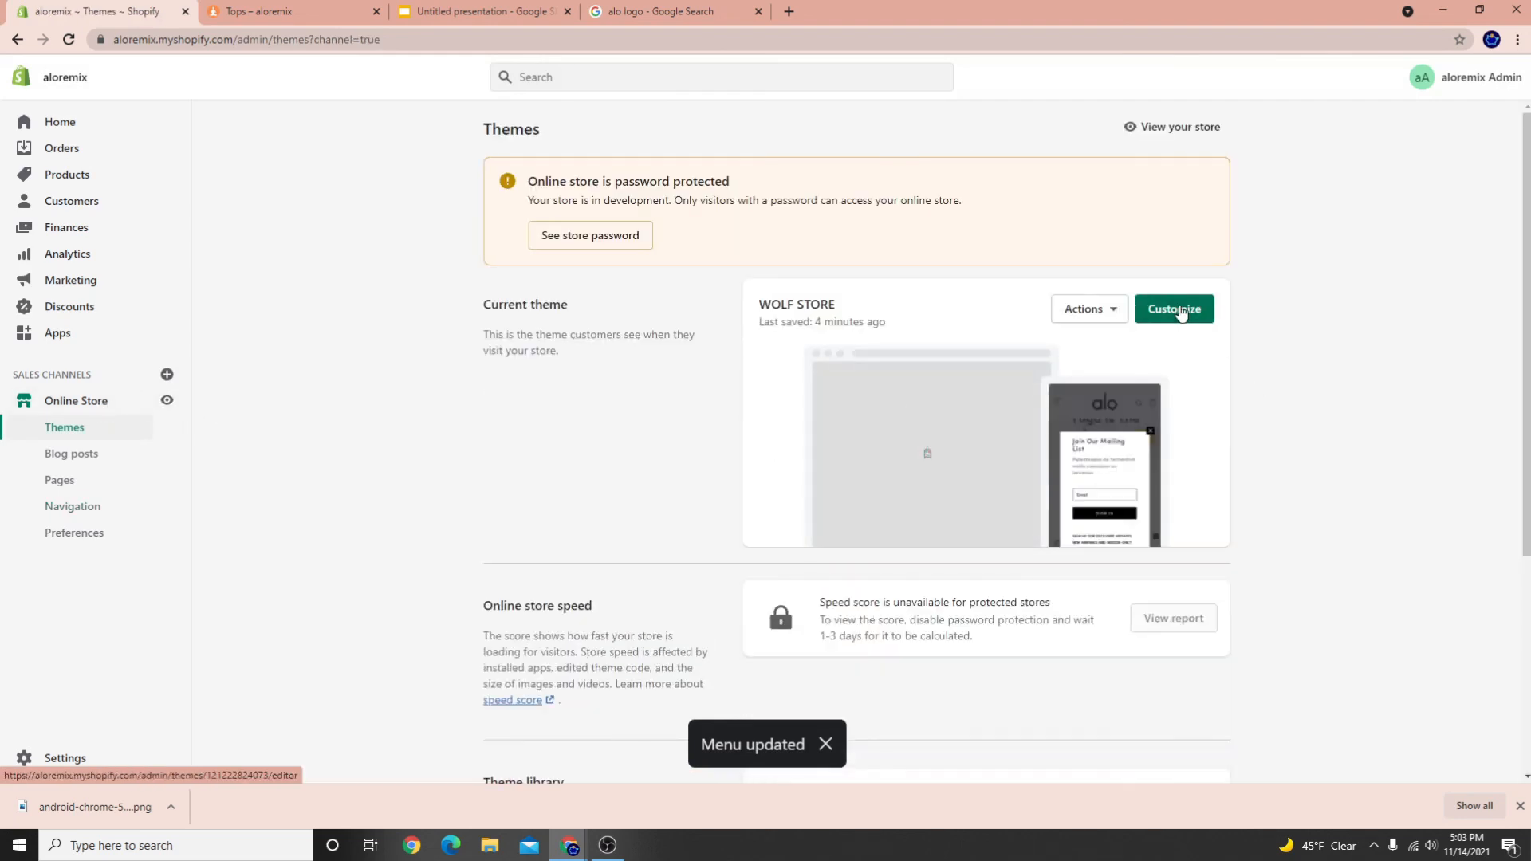
left_click(1174, 308)
left_click(376, 12)
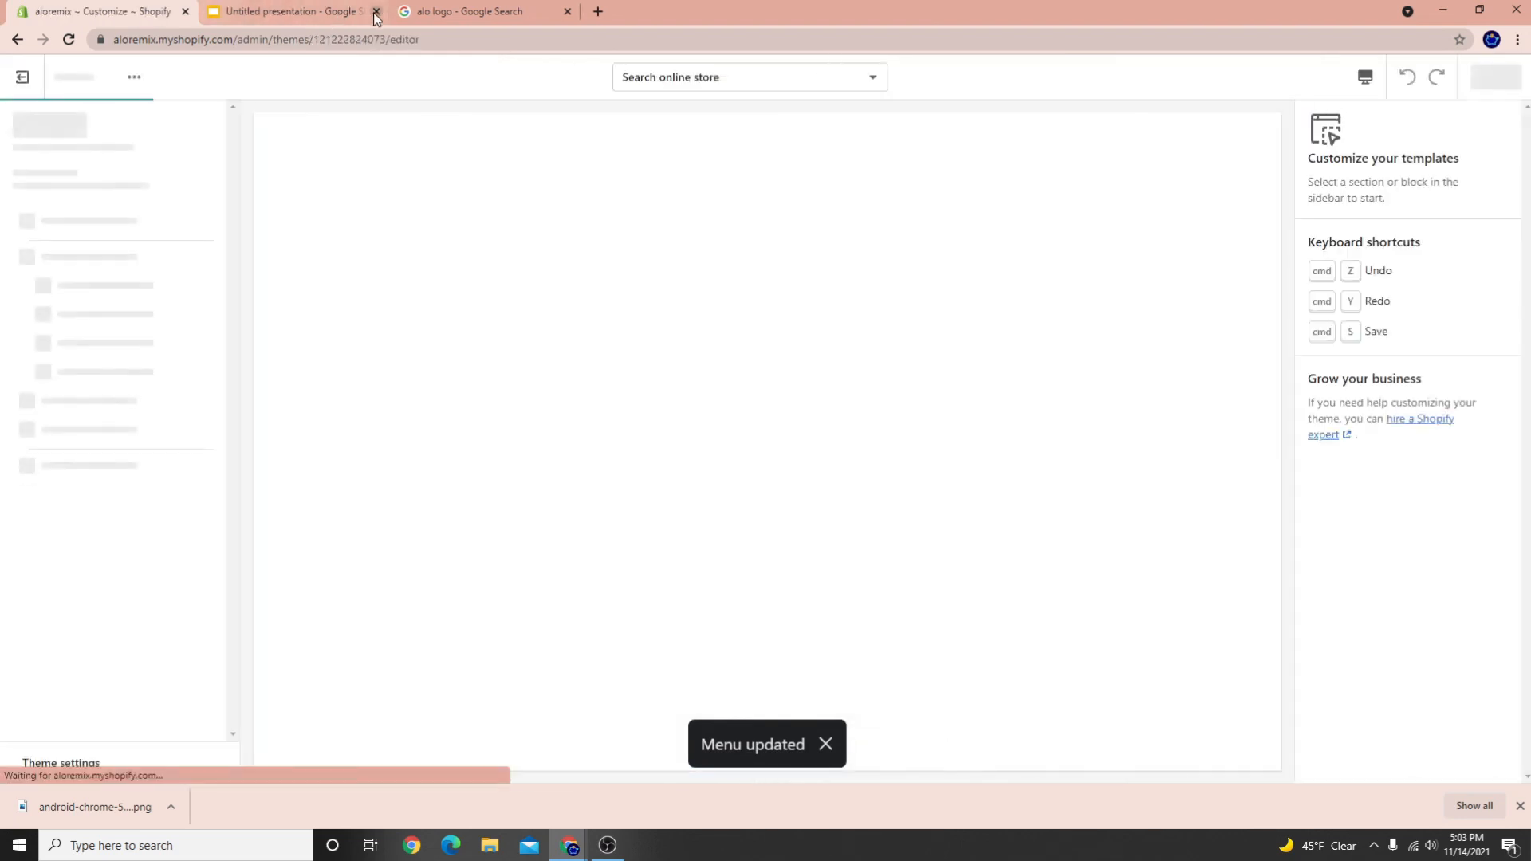
left_click(1520, 807)
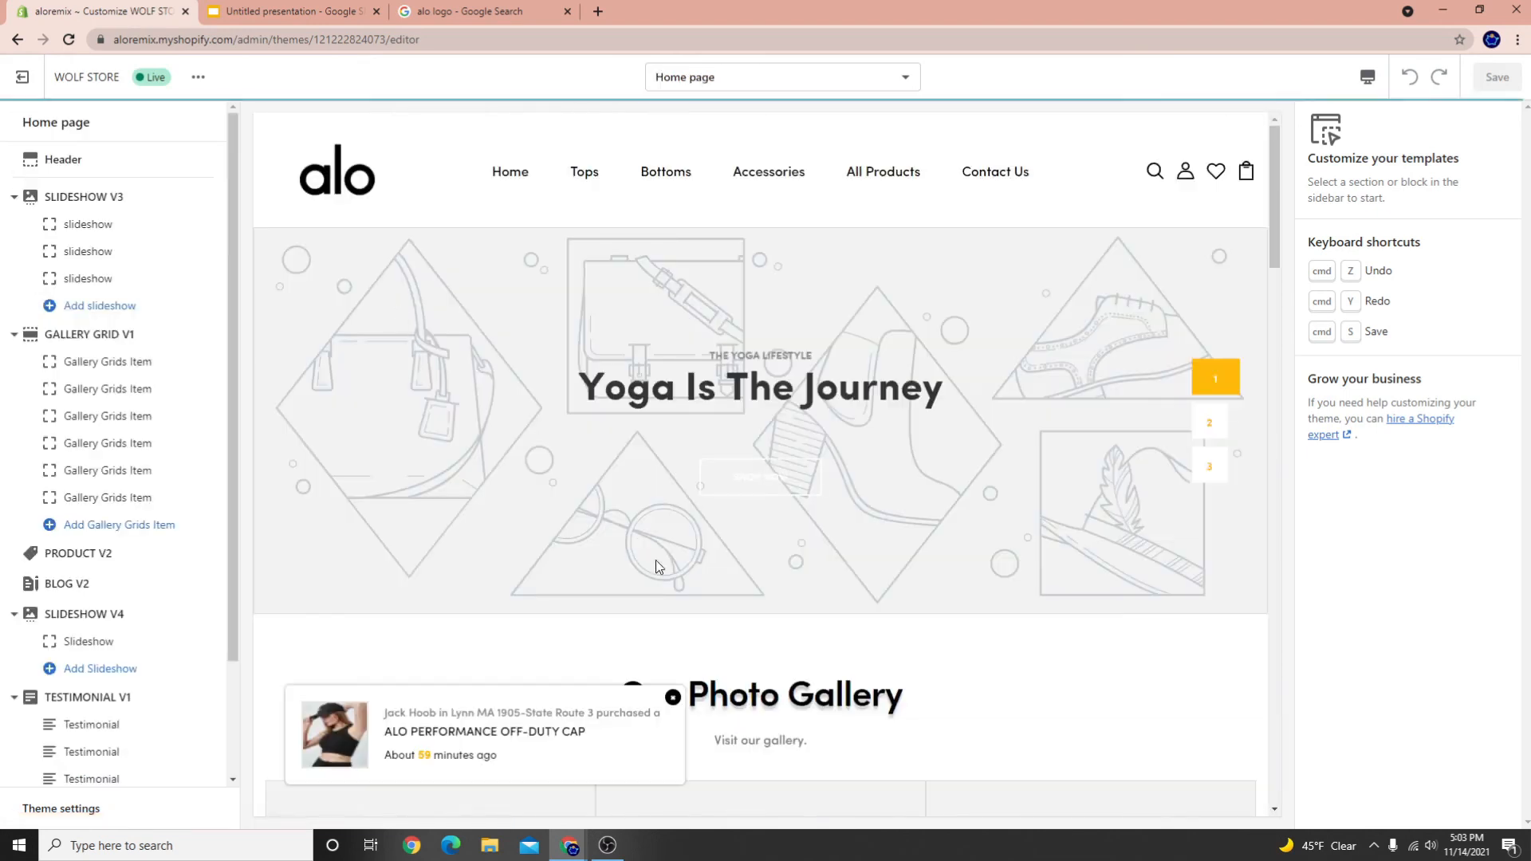
left_click(587, 173)
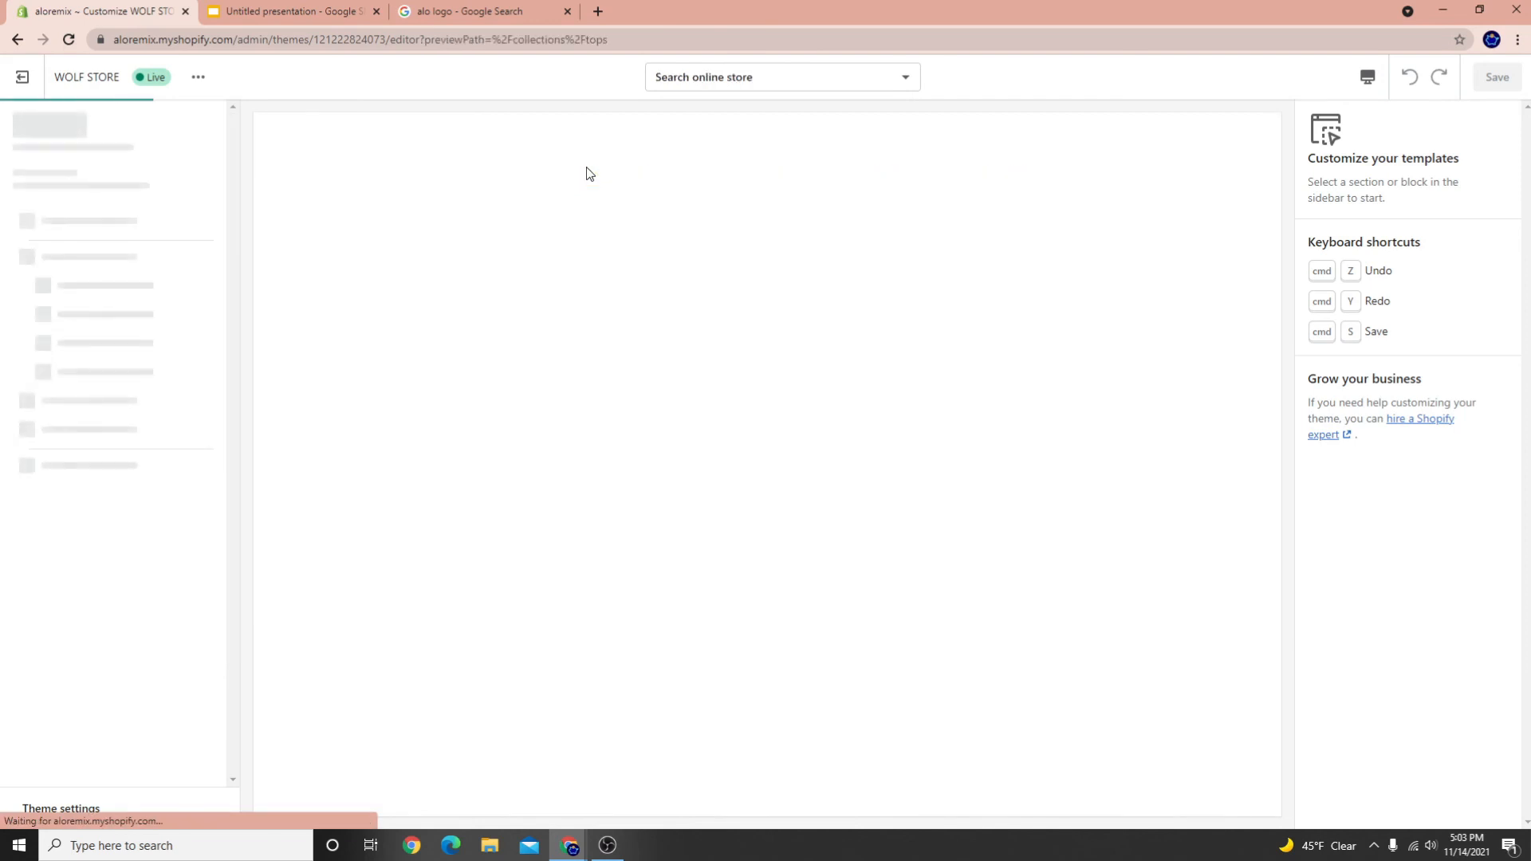
left_click(41, 288)
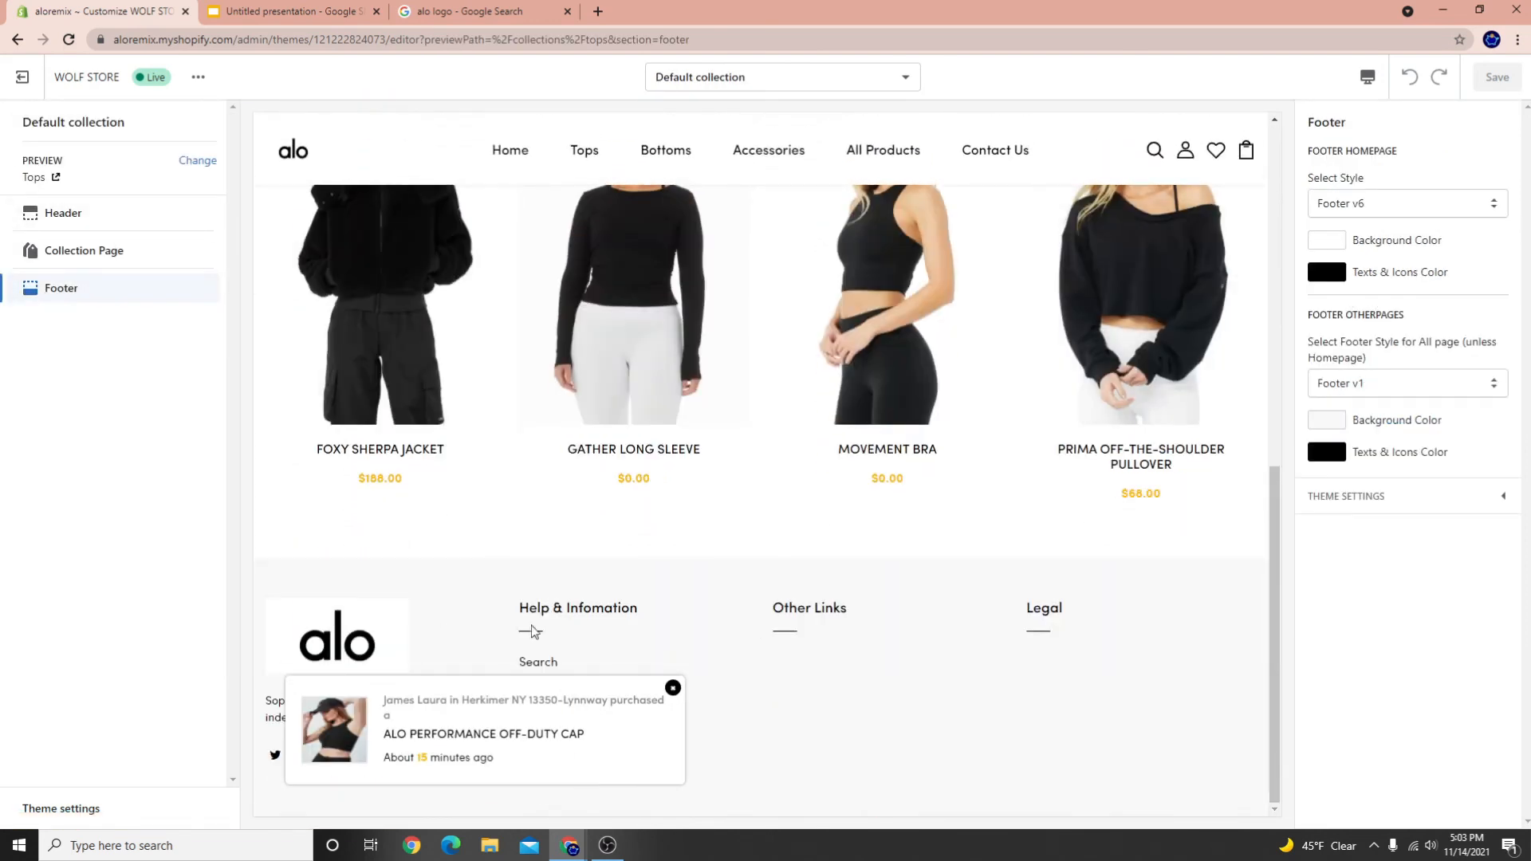
Assign the Other Links menu to column 2 in the footer's theme settings
left_click(1365, 499)
scroll(1340, 561, "down", 15)
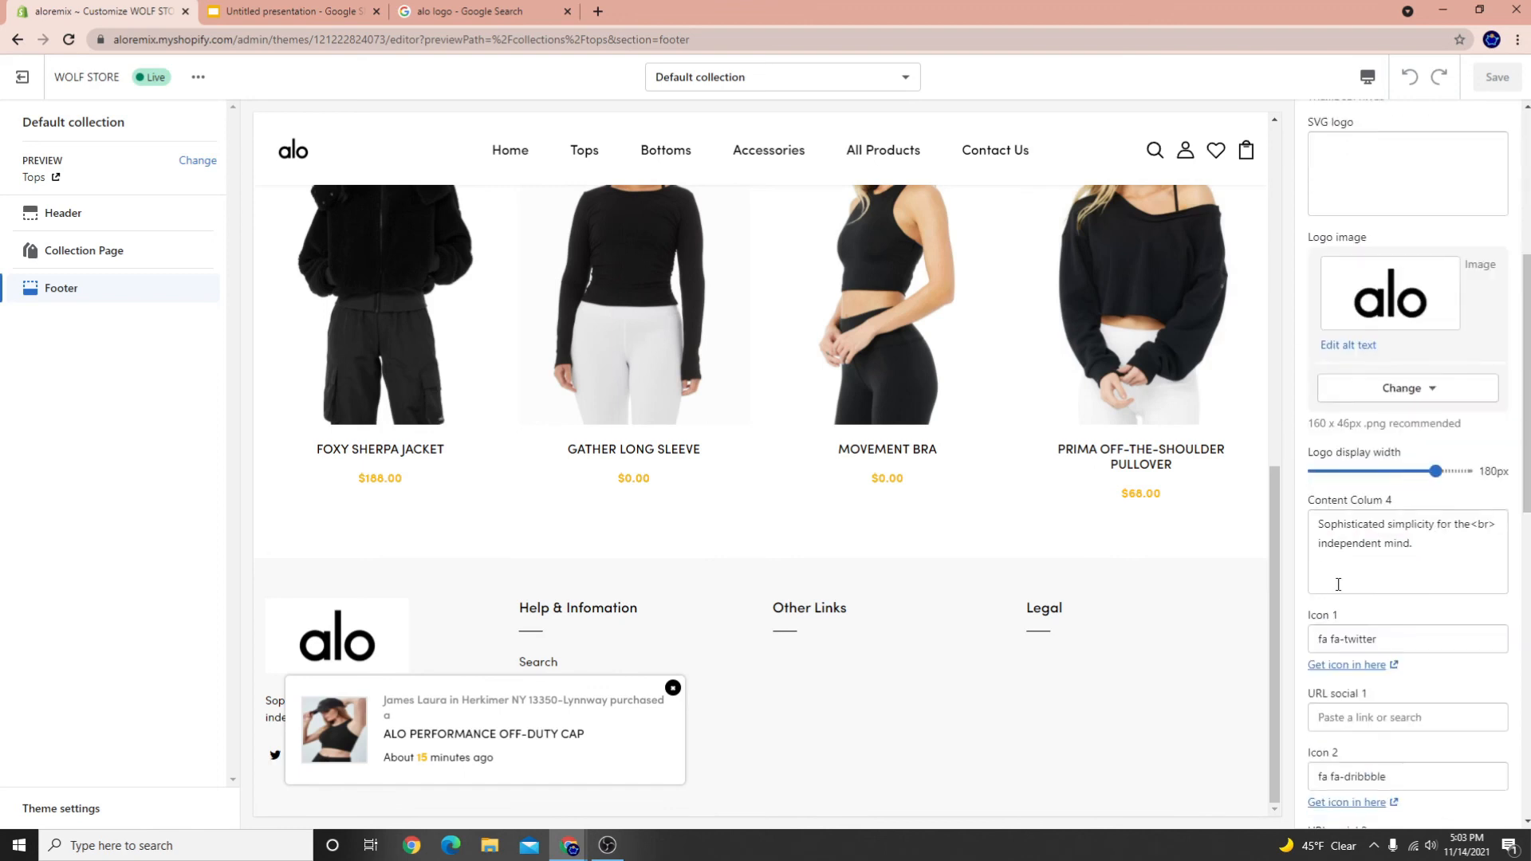
left_click(1374, 632)
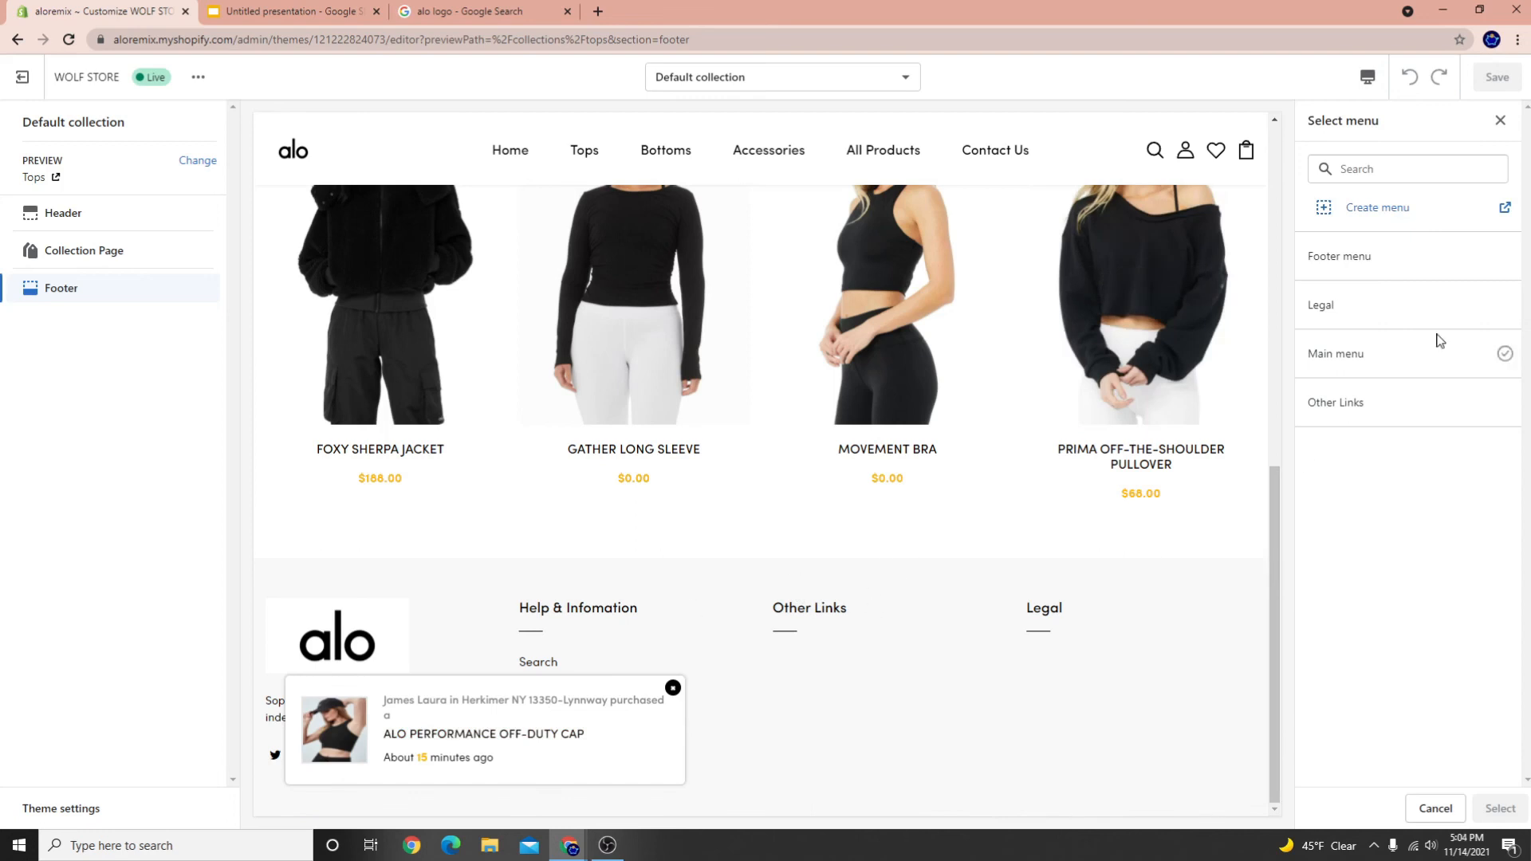
left_click(1353, 404)
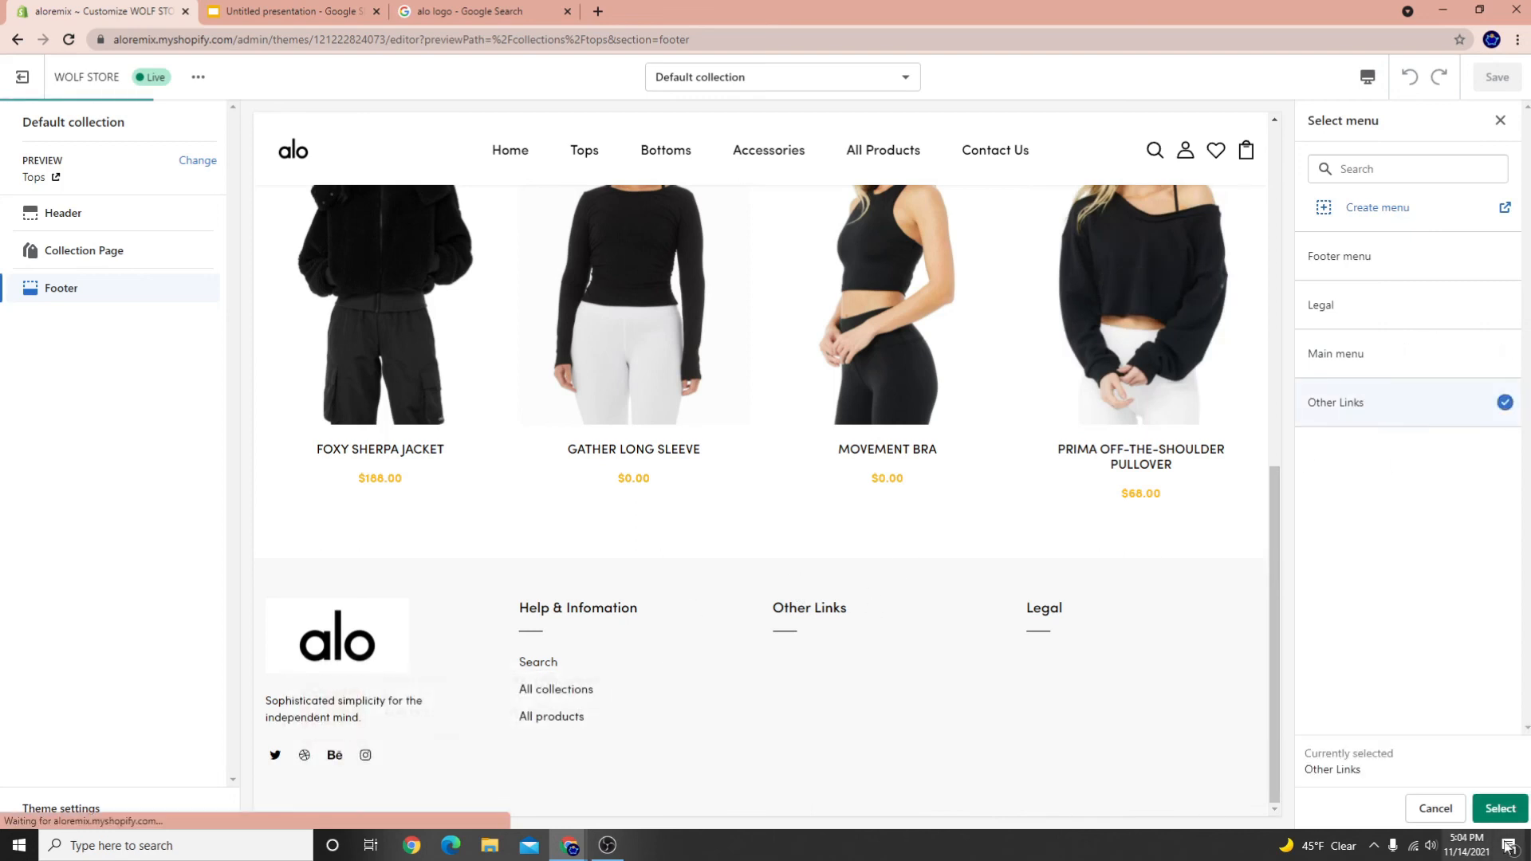
left_click(1500, 807)
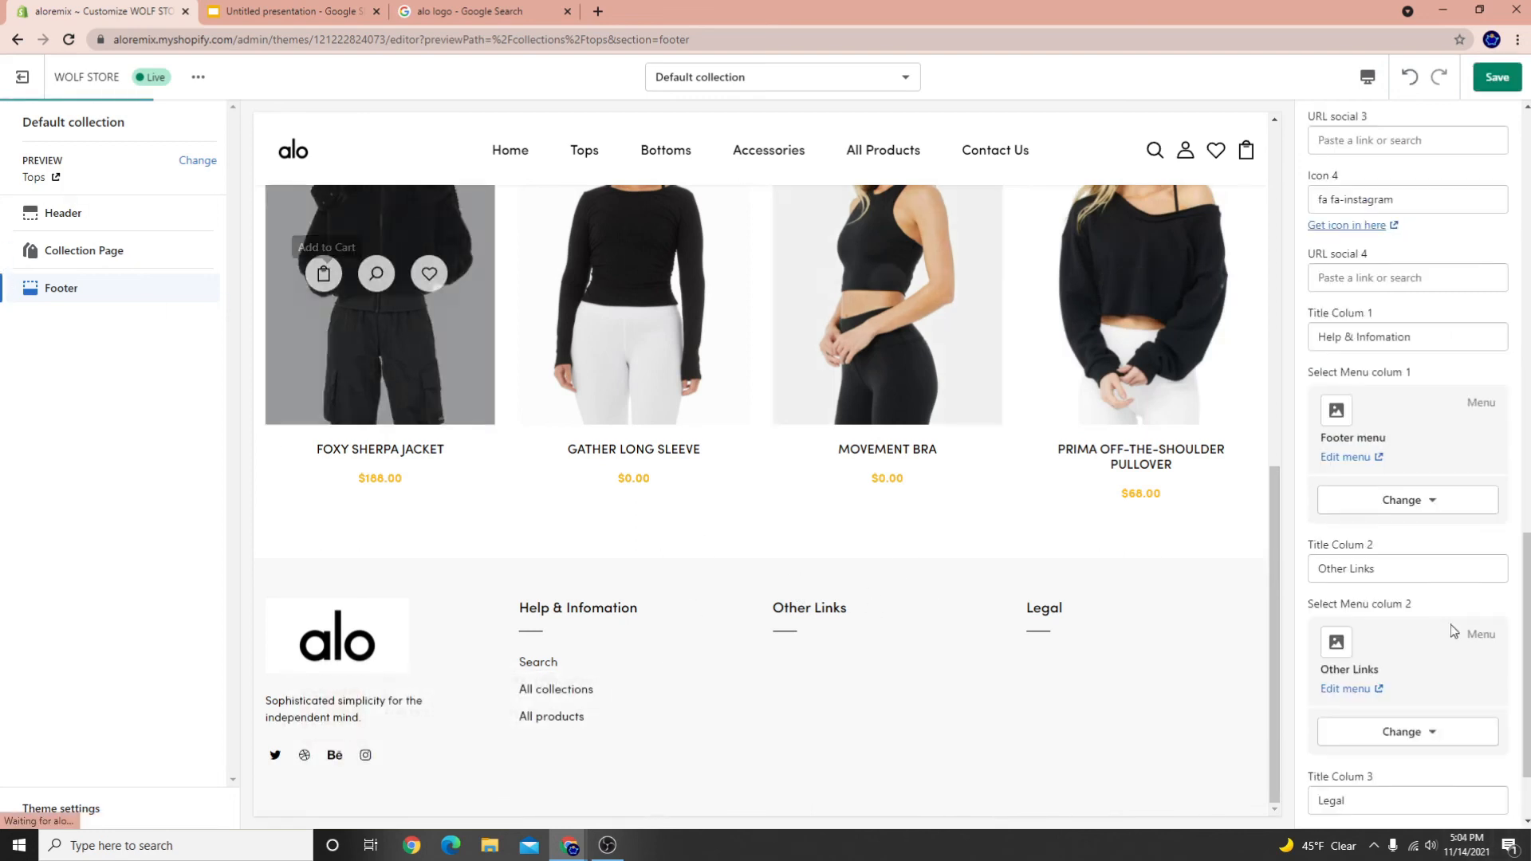
Assign the Legal menu to footer column 3 and save the theme
scroll(1451, 624, "down", 2)
left_click(1378, 748)
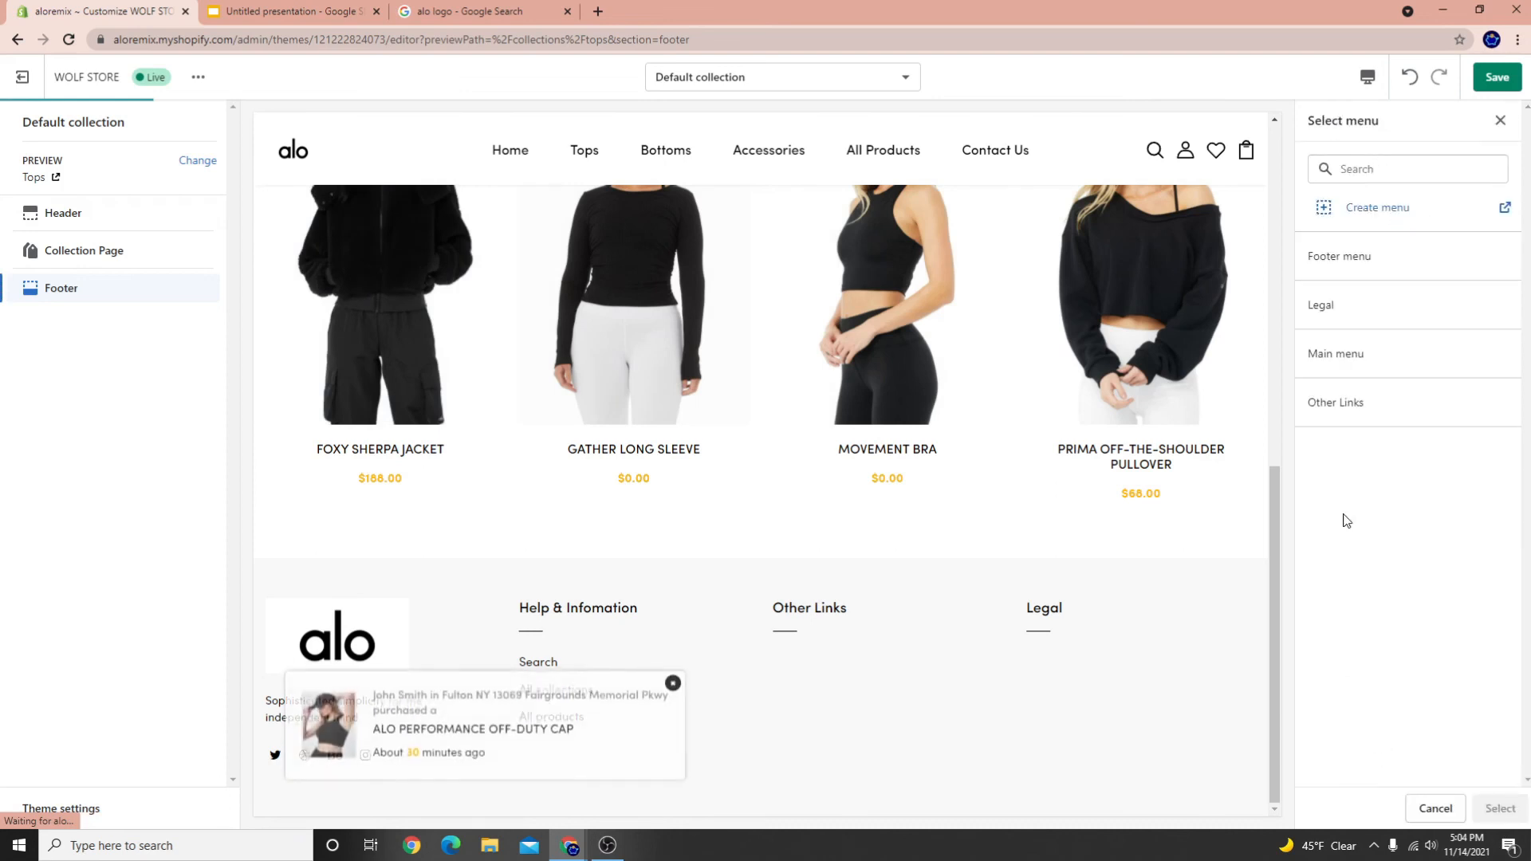
left_click(1343, 310)
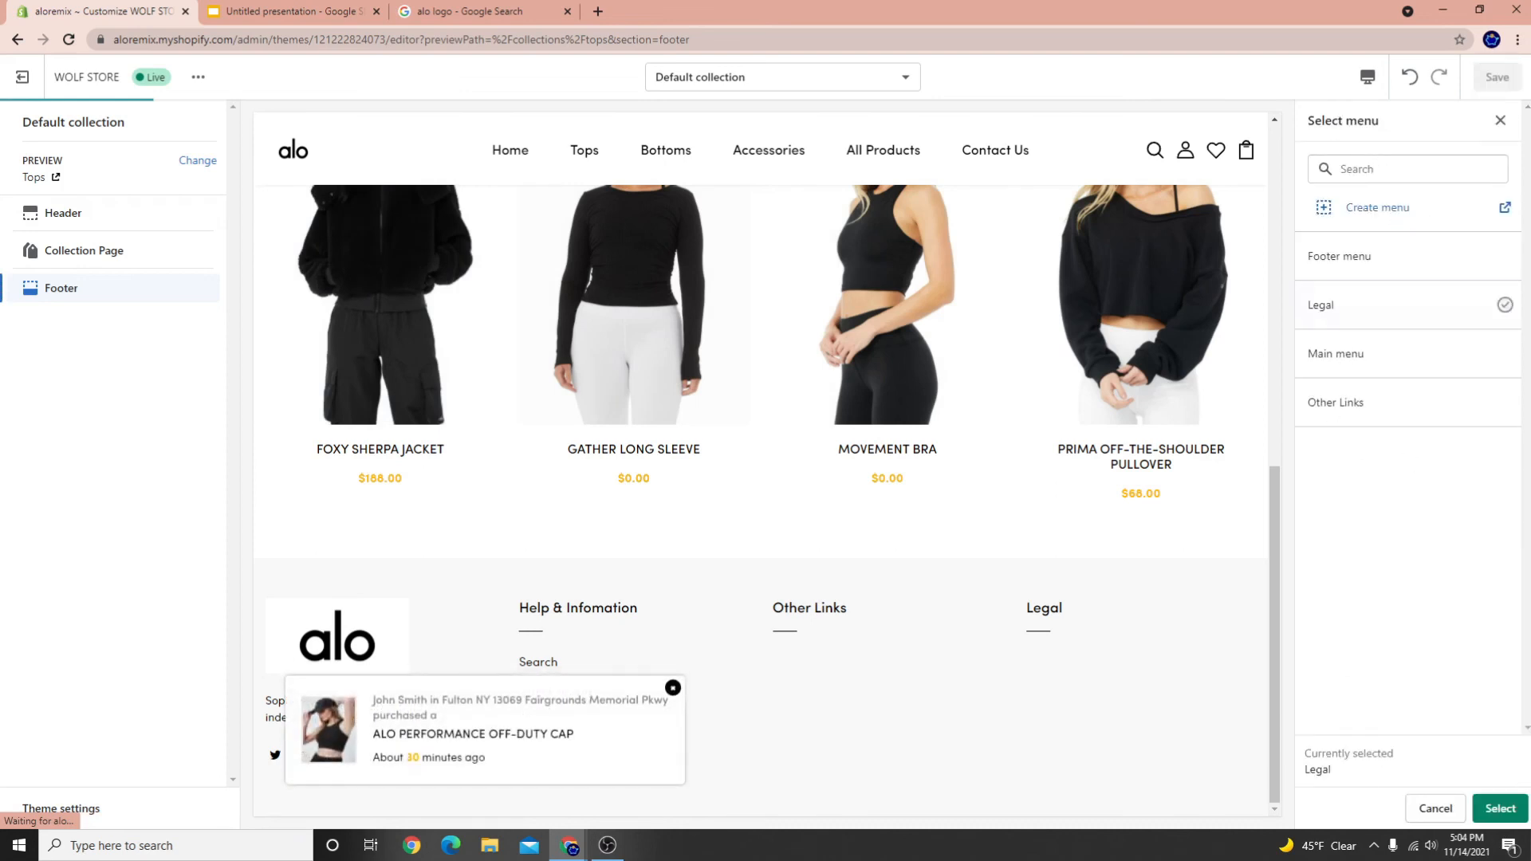
left_click(1493, 807)
left_click(1491, 76)
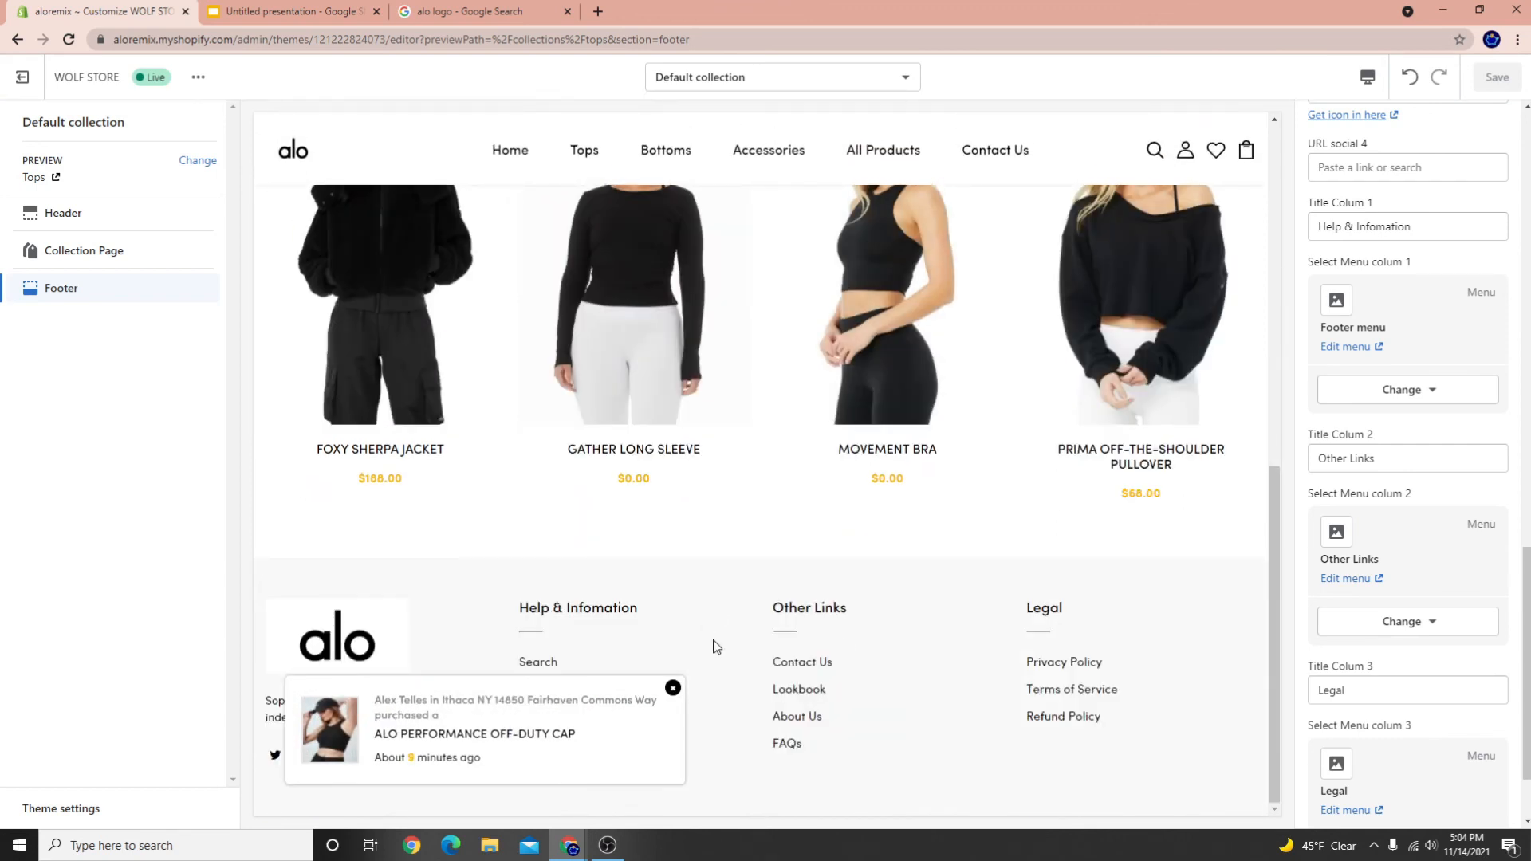
Dismiss the sales notifications covering the footer and examine its Help & Infomation, Other Links and Legal columns
left_click(673, 687)
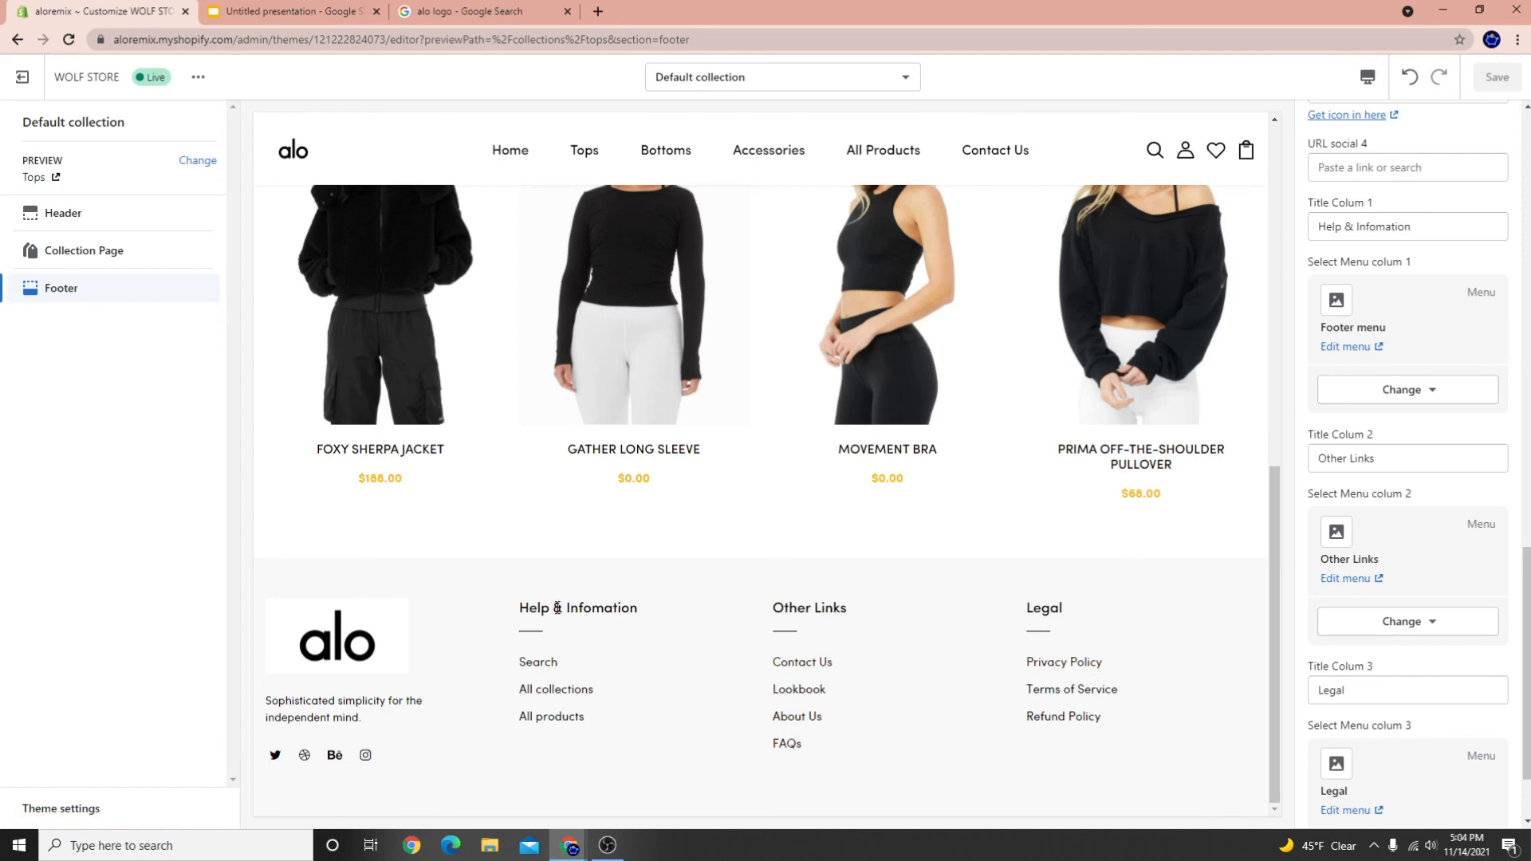
left_click_drag(542, 608, 661, 626)
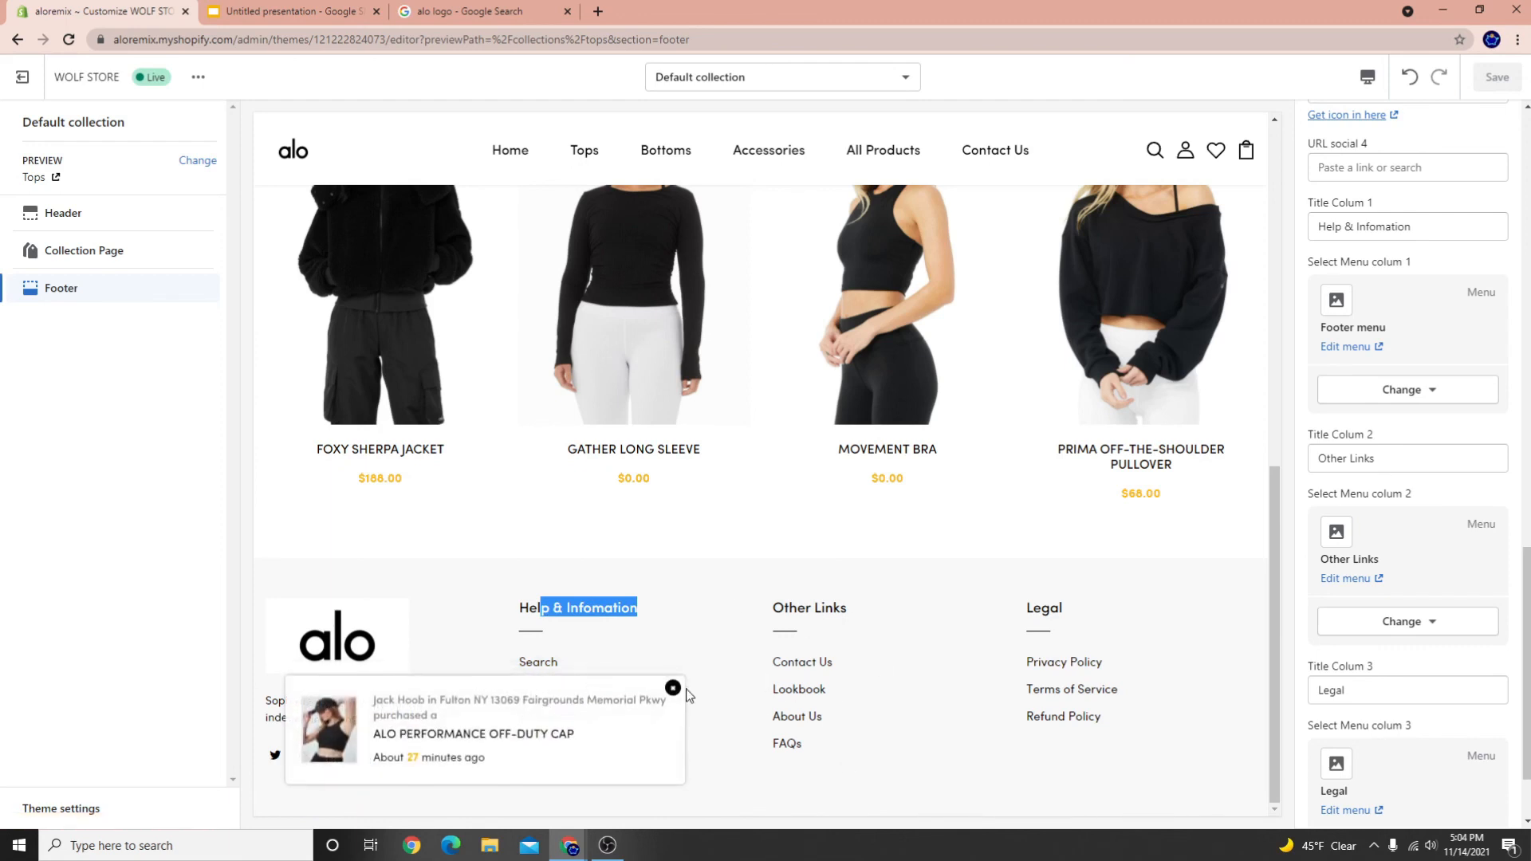
left_click(665, 692)
left_click_drag(666, 697, 672, 689)
left_click(672, 689)
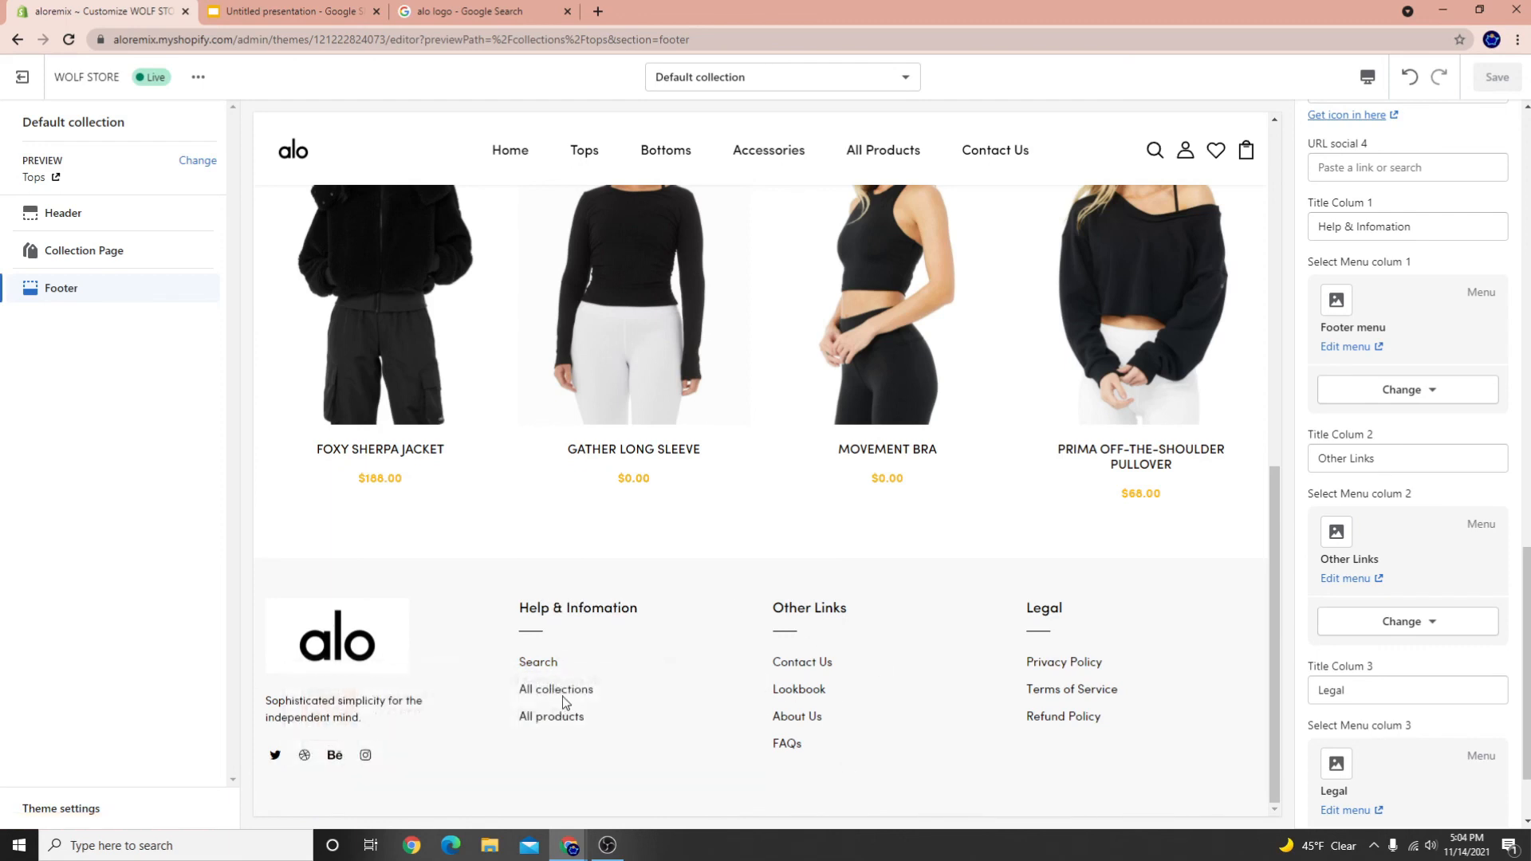
Open the All collections link in the footer and look through the collection list page
left_click(558, 691)
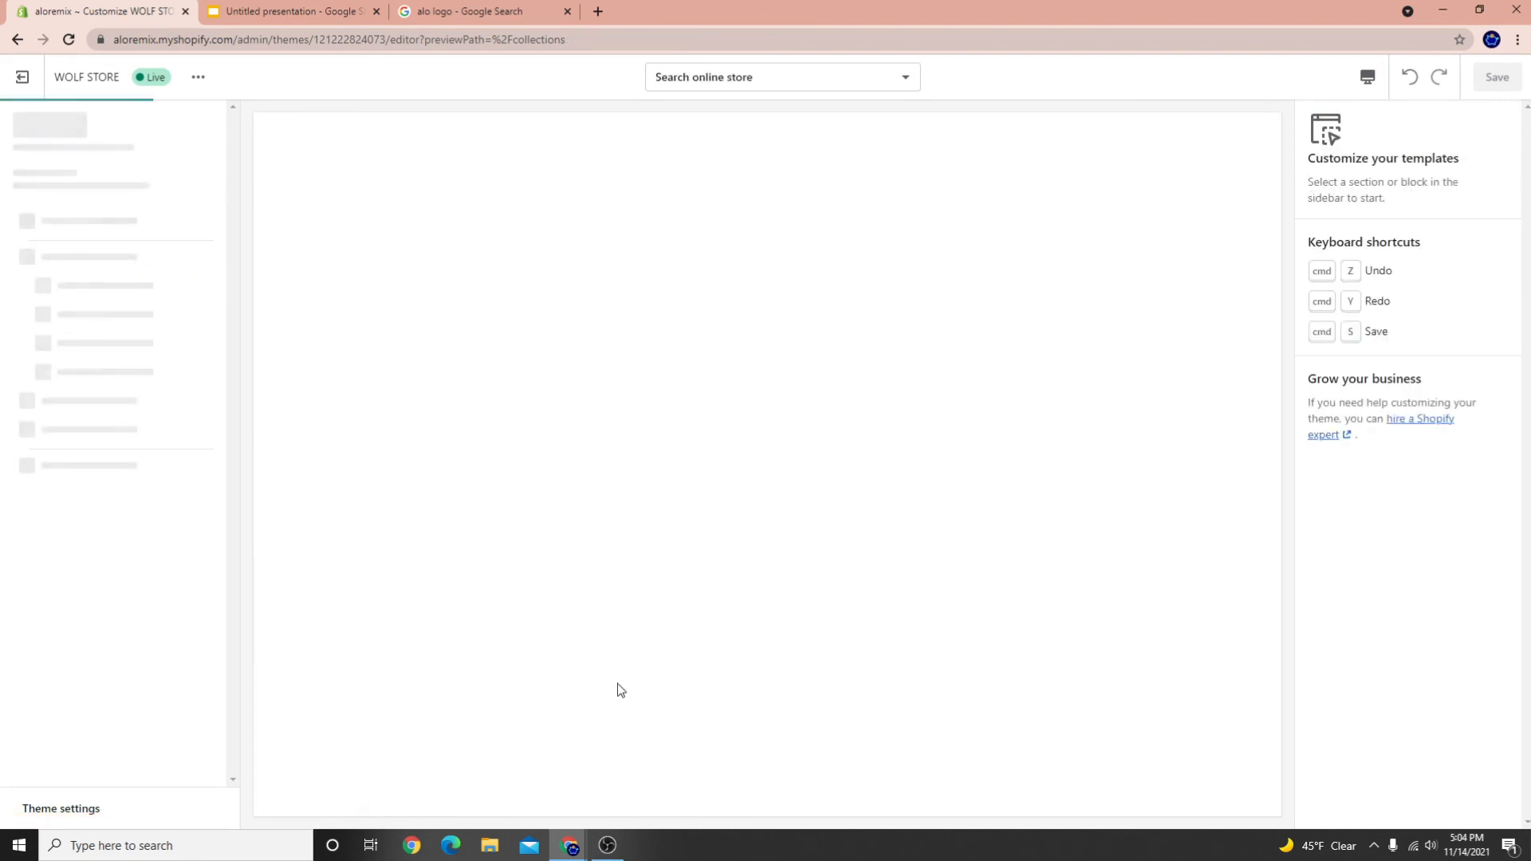
scroll(980, 505, "down", 7)
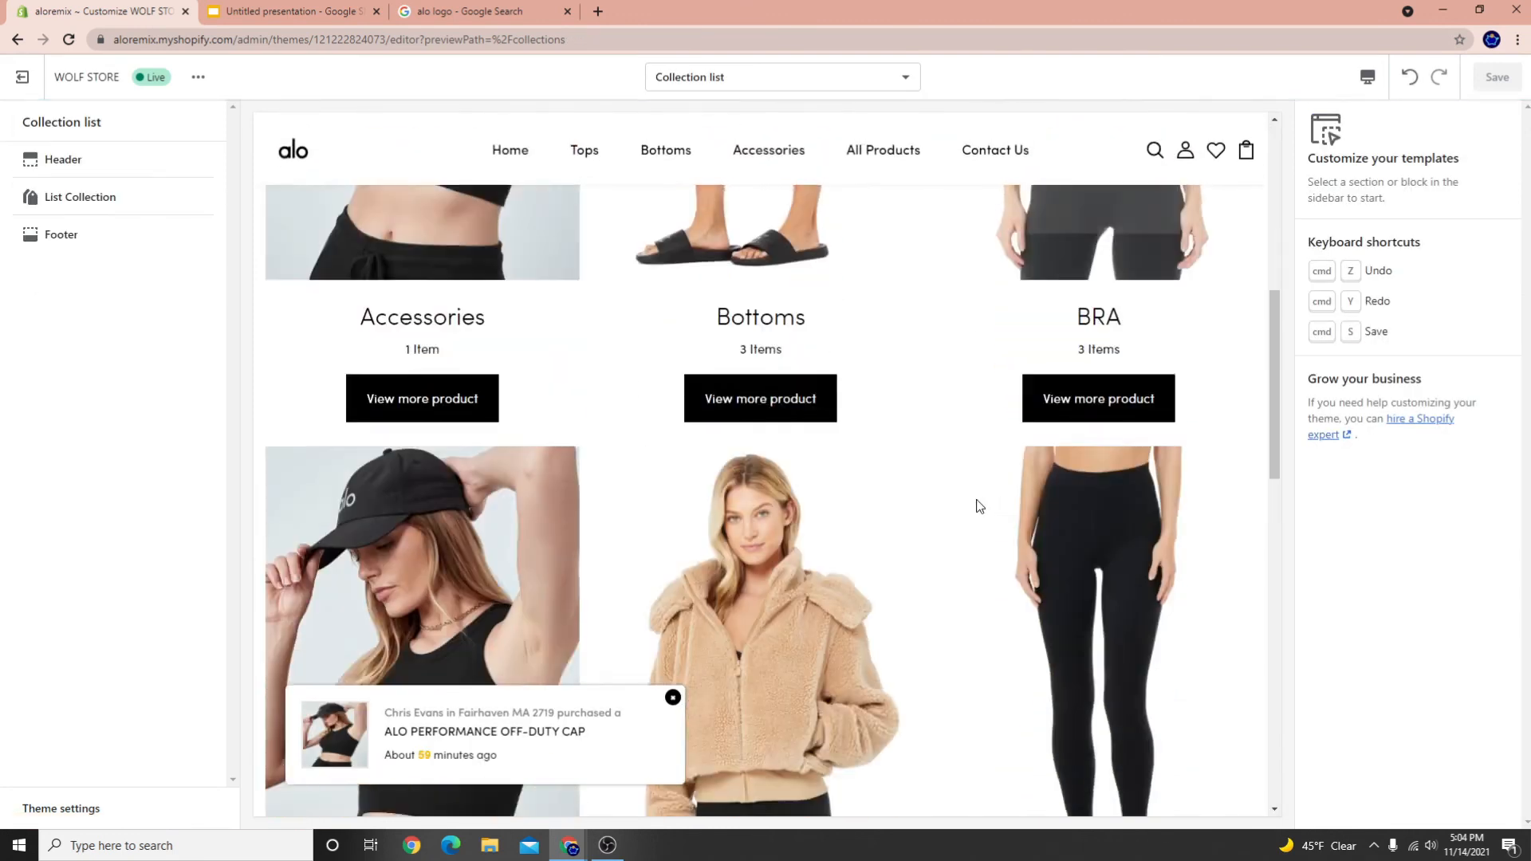
scroll(438, 298, "up", 5)
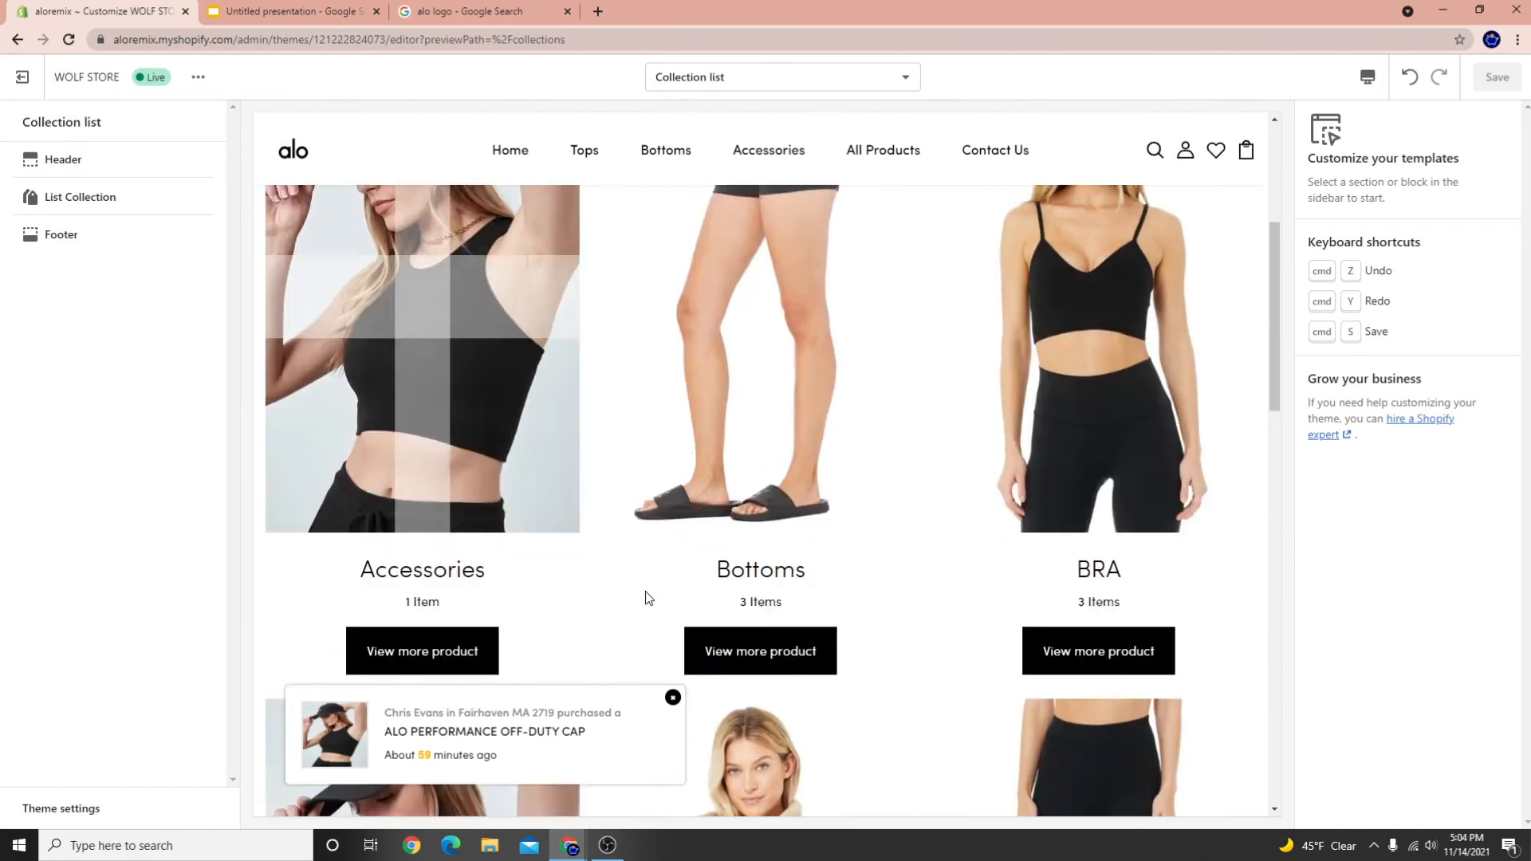
scroll(647, 598, "down", 15)
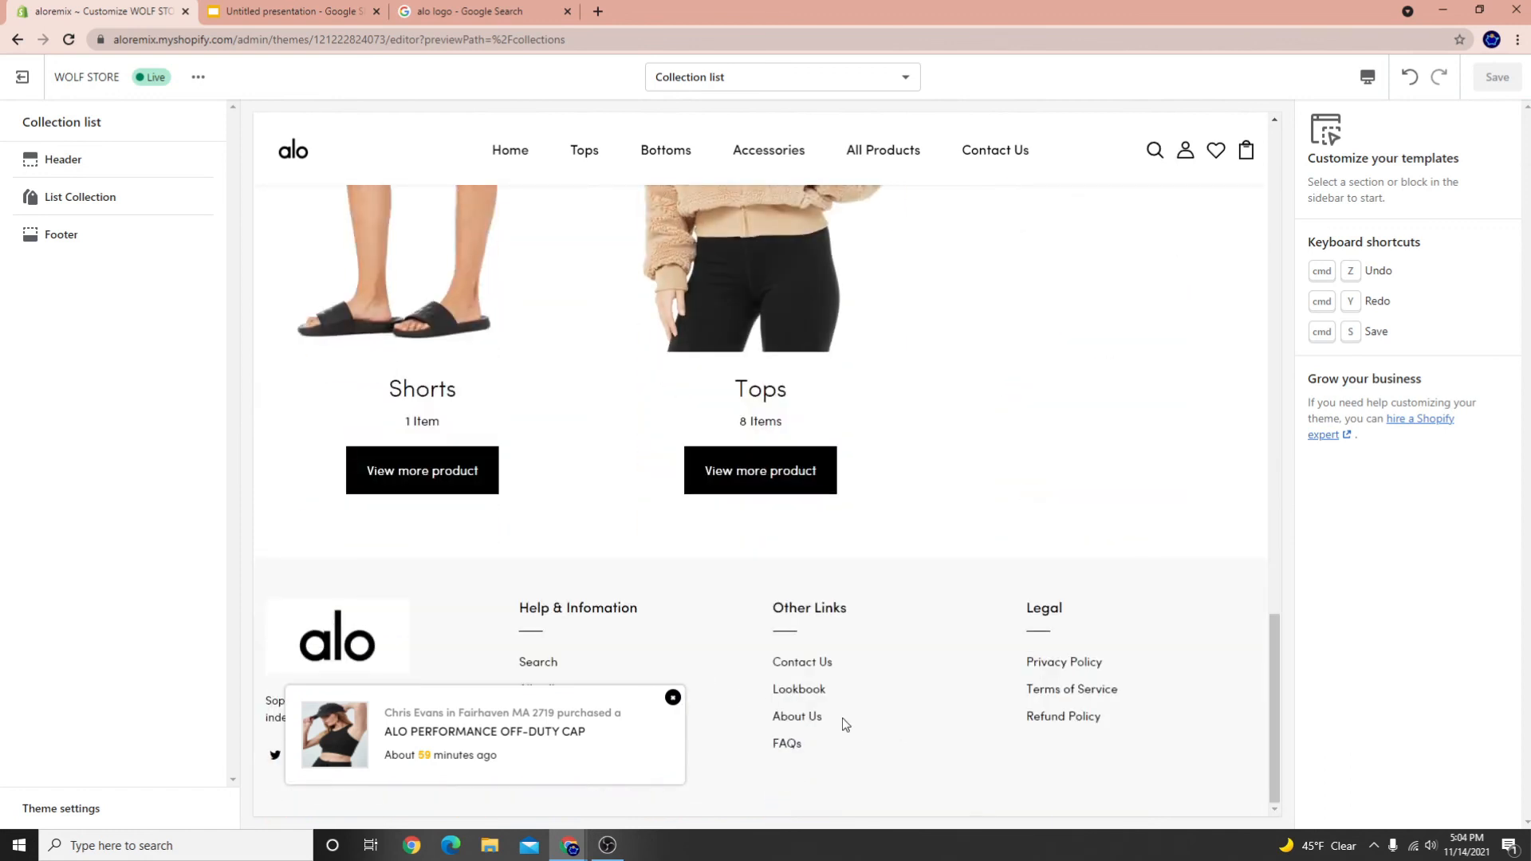
Open the FAQs page from the footer, look through its questions, and return to the home page
left_click(792, 745)
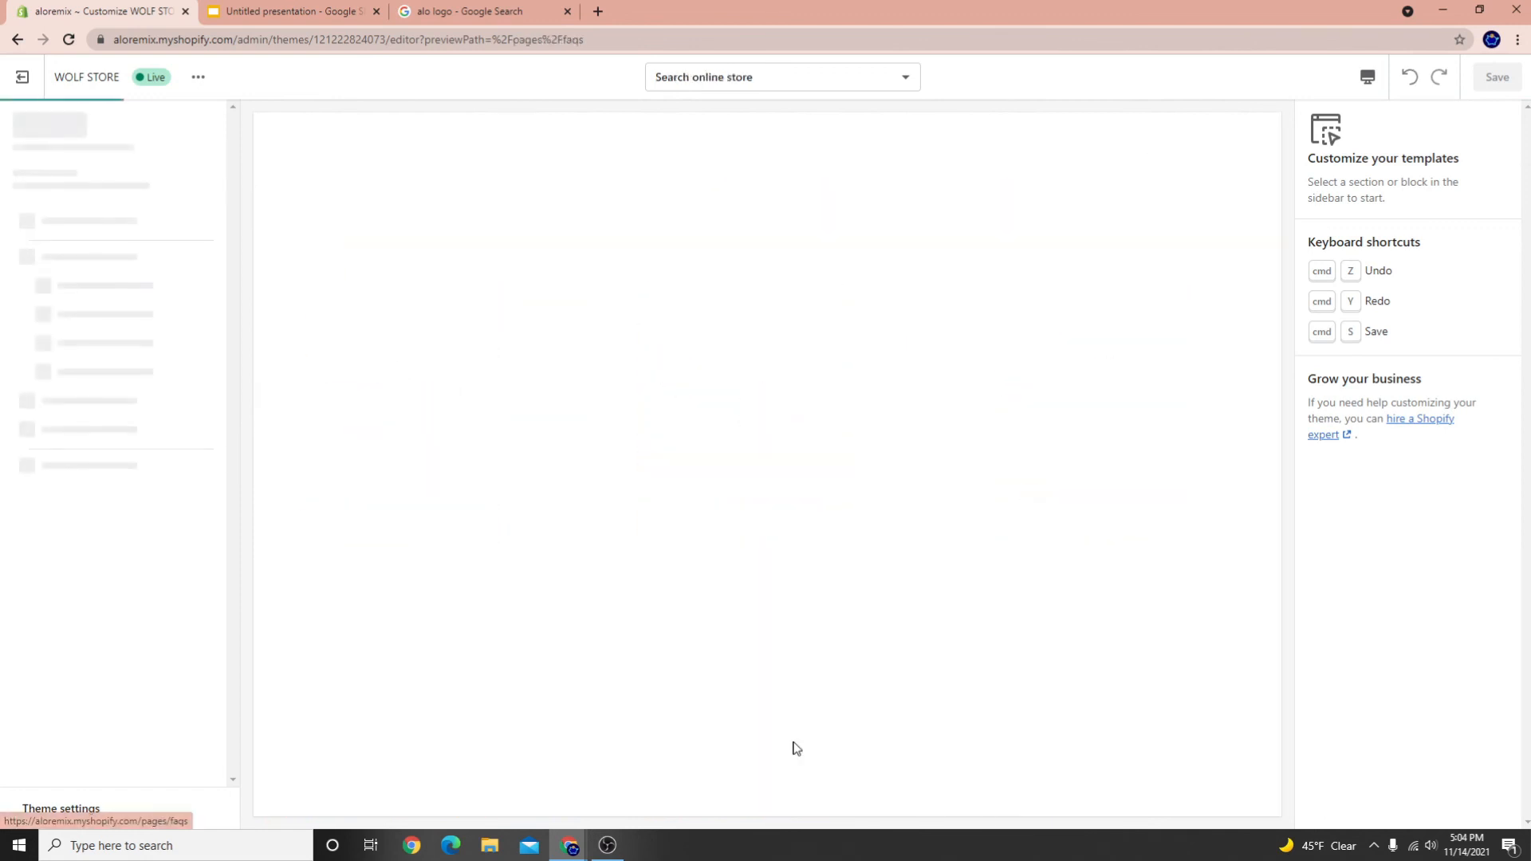
scroll(680, 296, "down", 7)
scroll(626, 455, "up", 7)
scroll(558, 494, "down", 3)
scroll(554, 468, "up", 3)
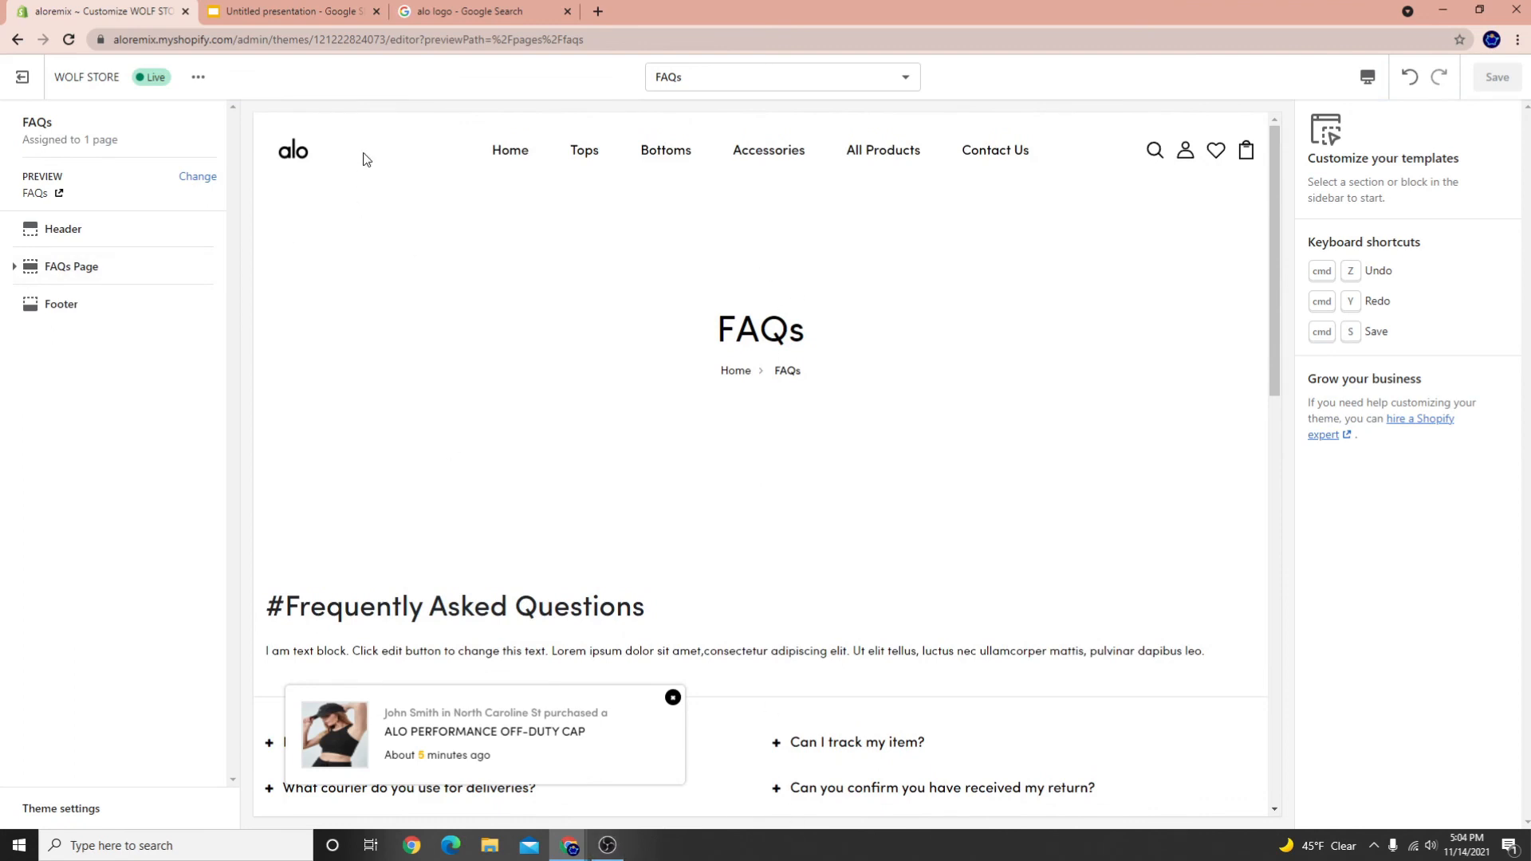
left_click(300, 160)
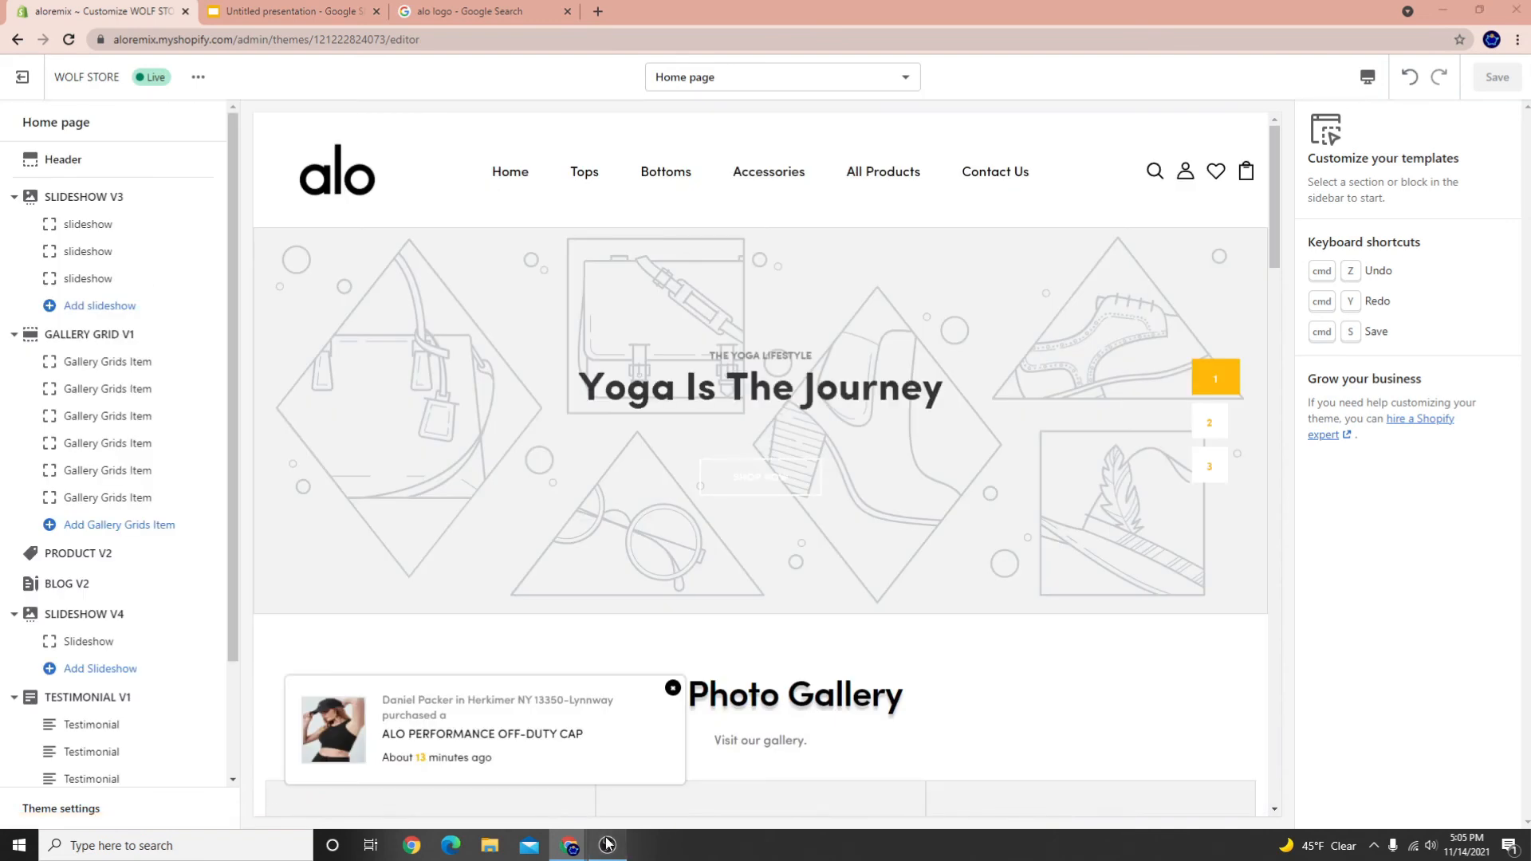
left_click(608, 846)
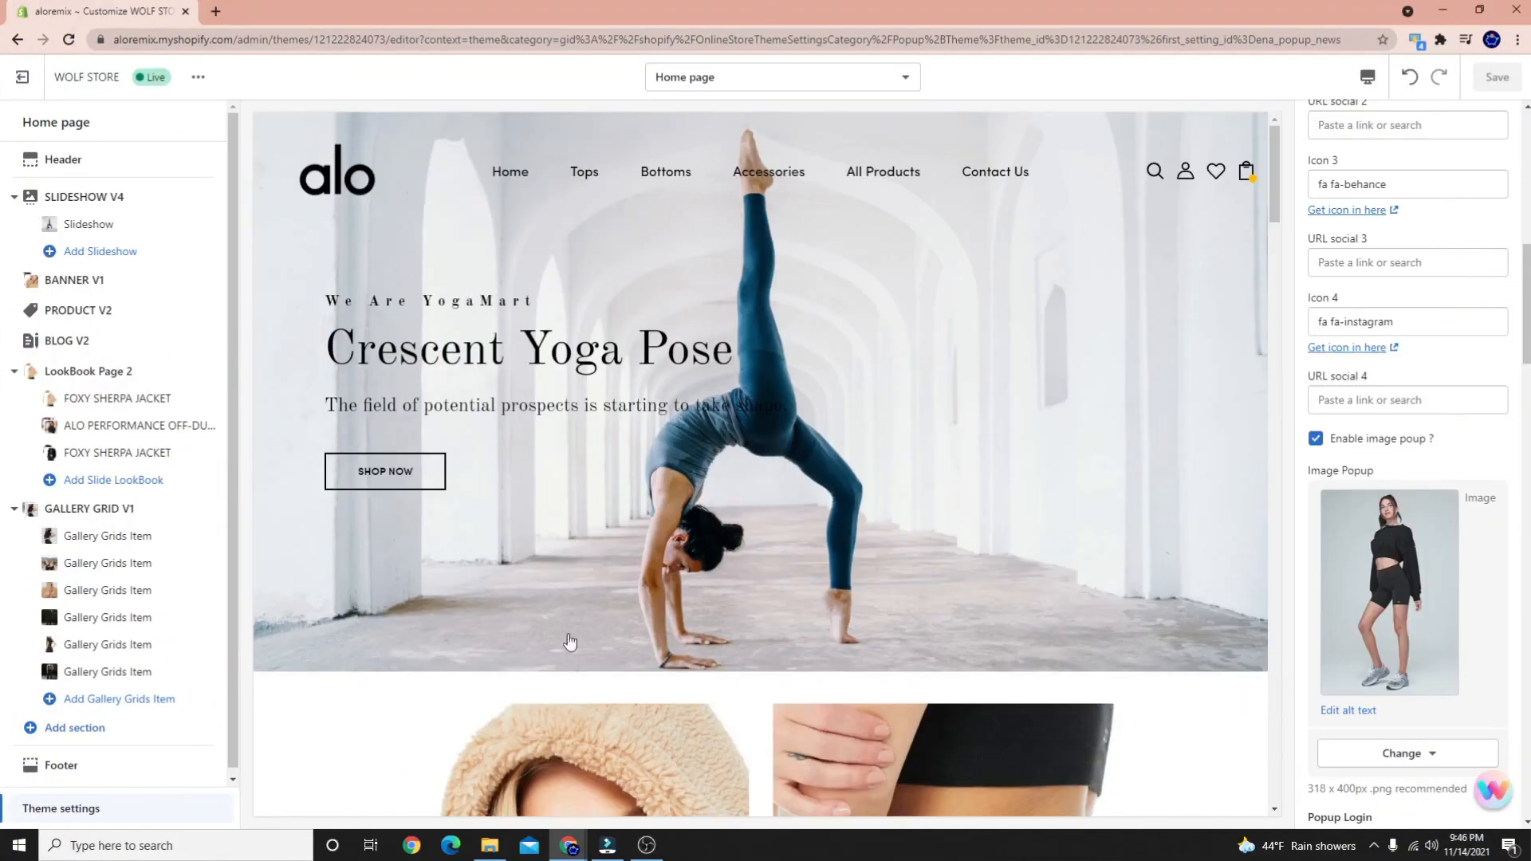
Review the finished home page's banner and header navigation, and preview the shopping cart drawer before closing it
scroll(590, 478, "down", 4)
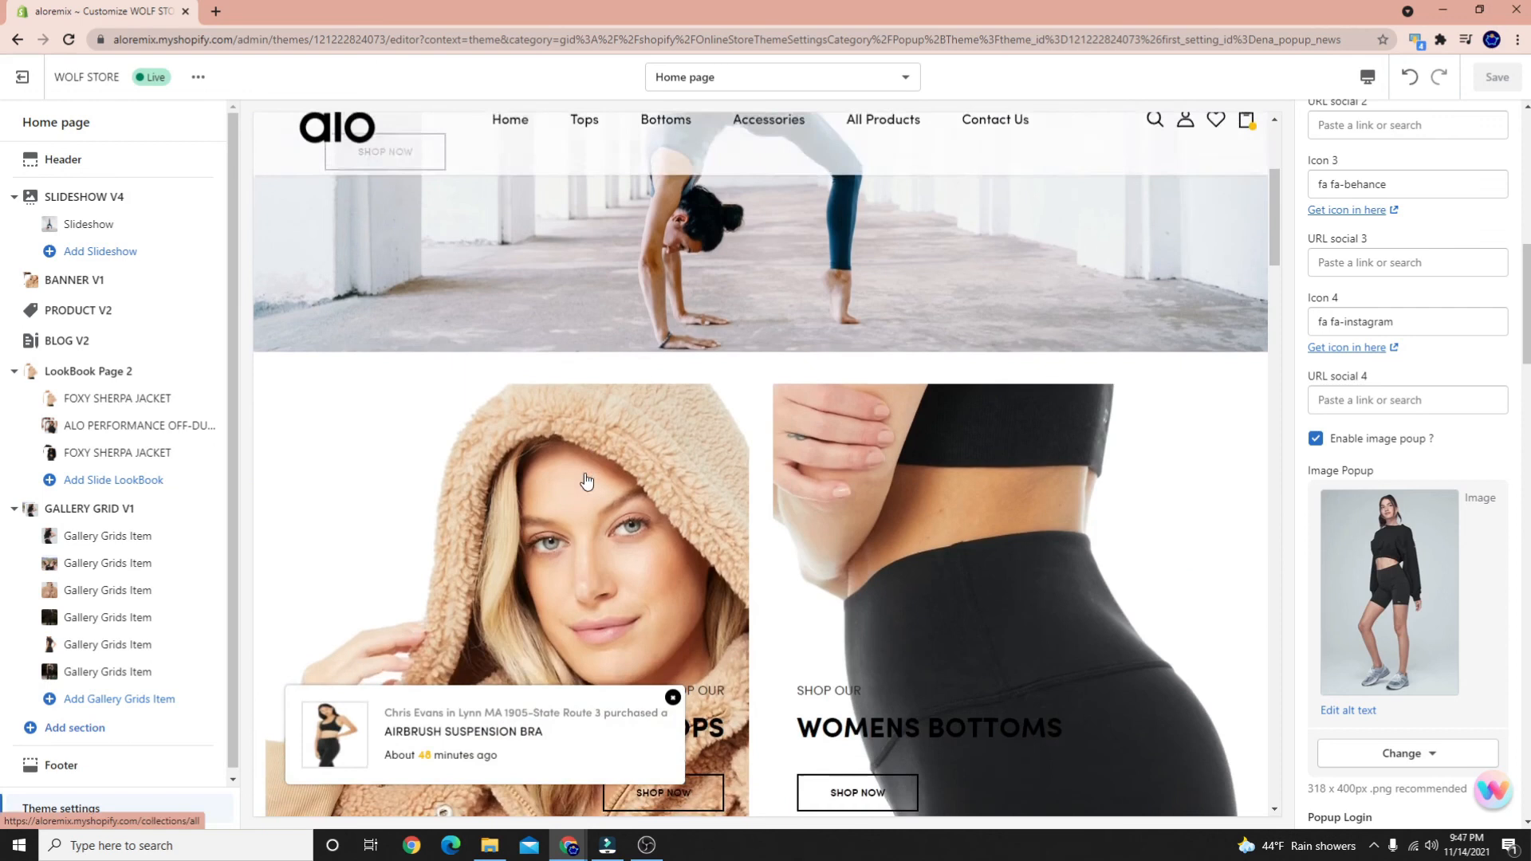
scroll(586, 481, "up", 4)
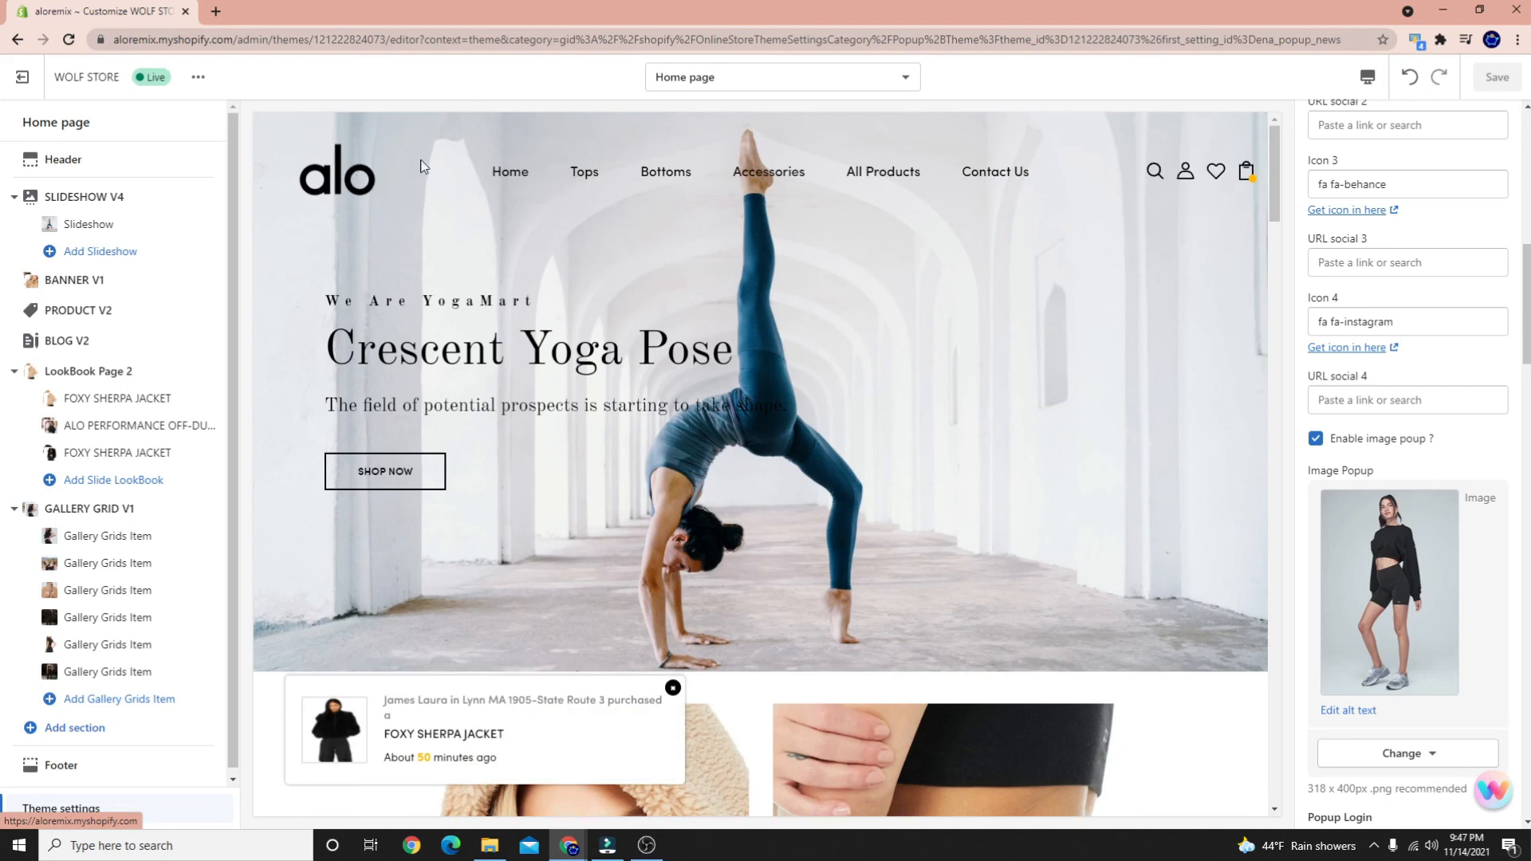
mouse_move(665, 175)
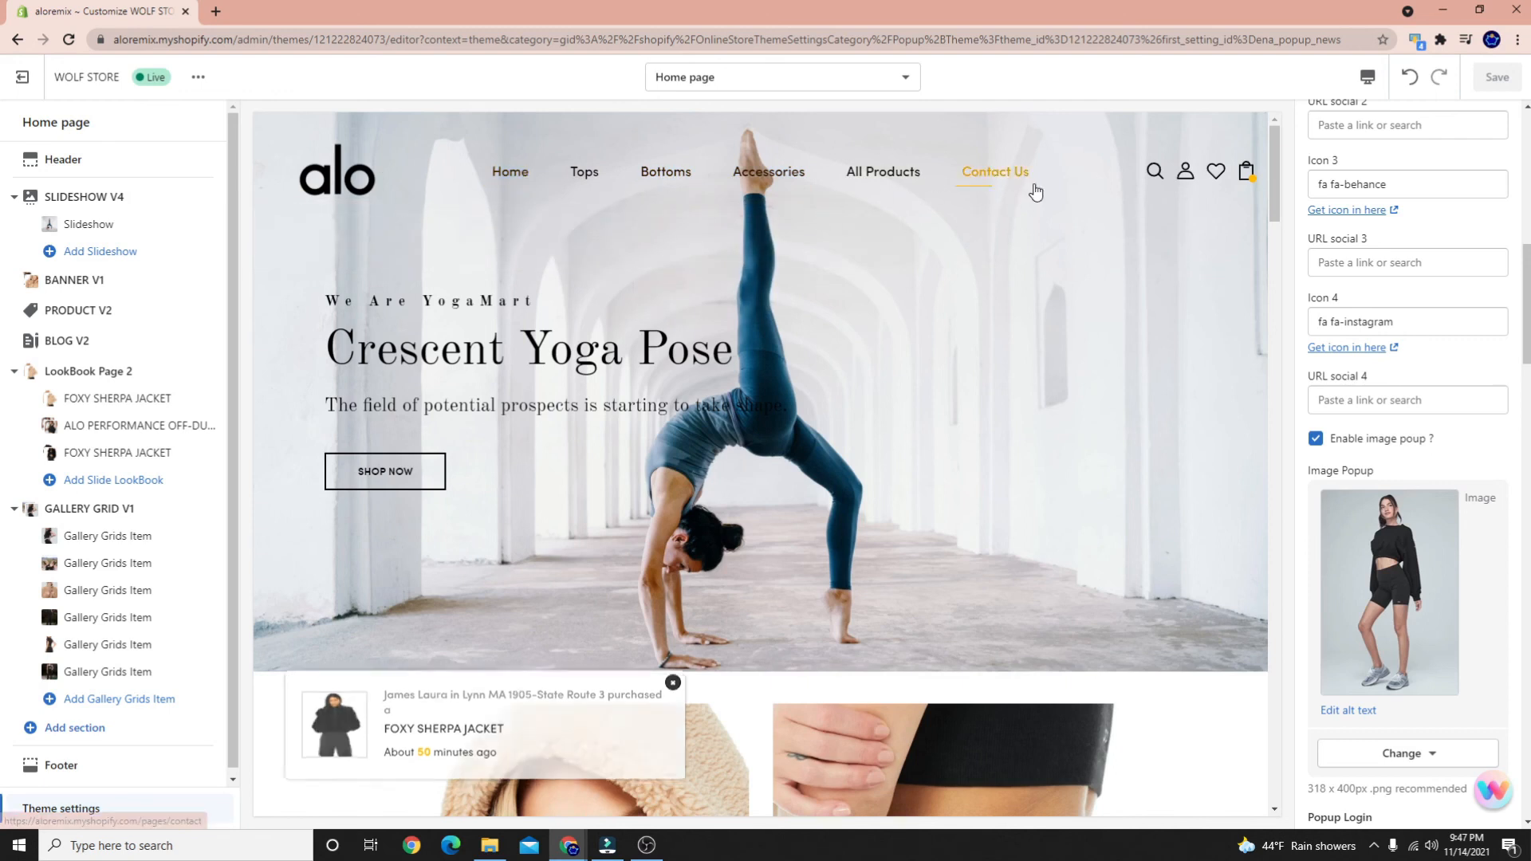
left_click(1247, 177)
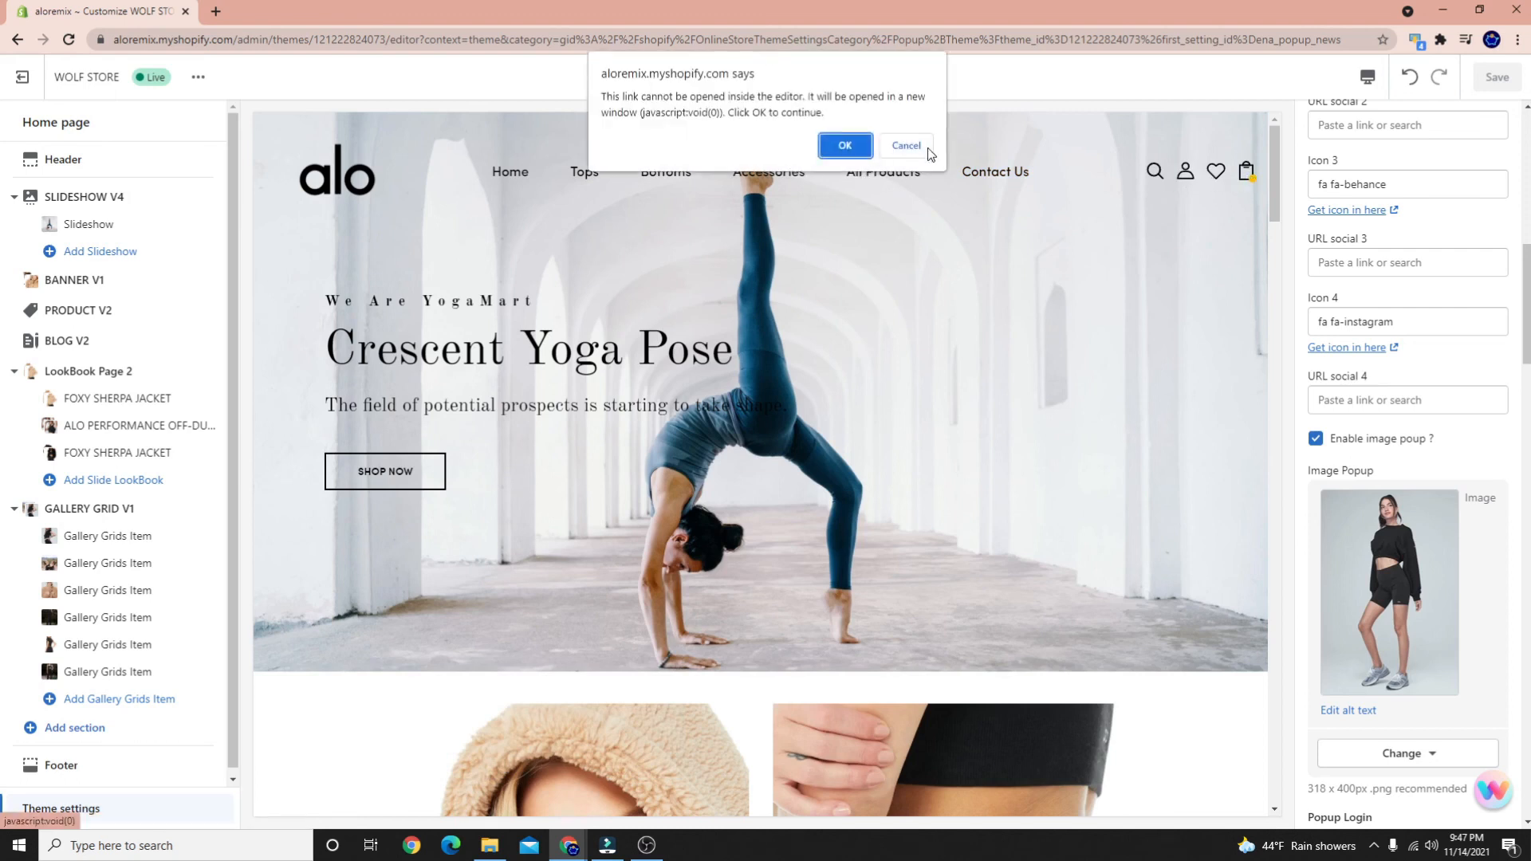
left_click(904, 144)
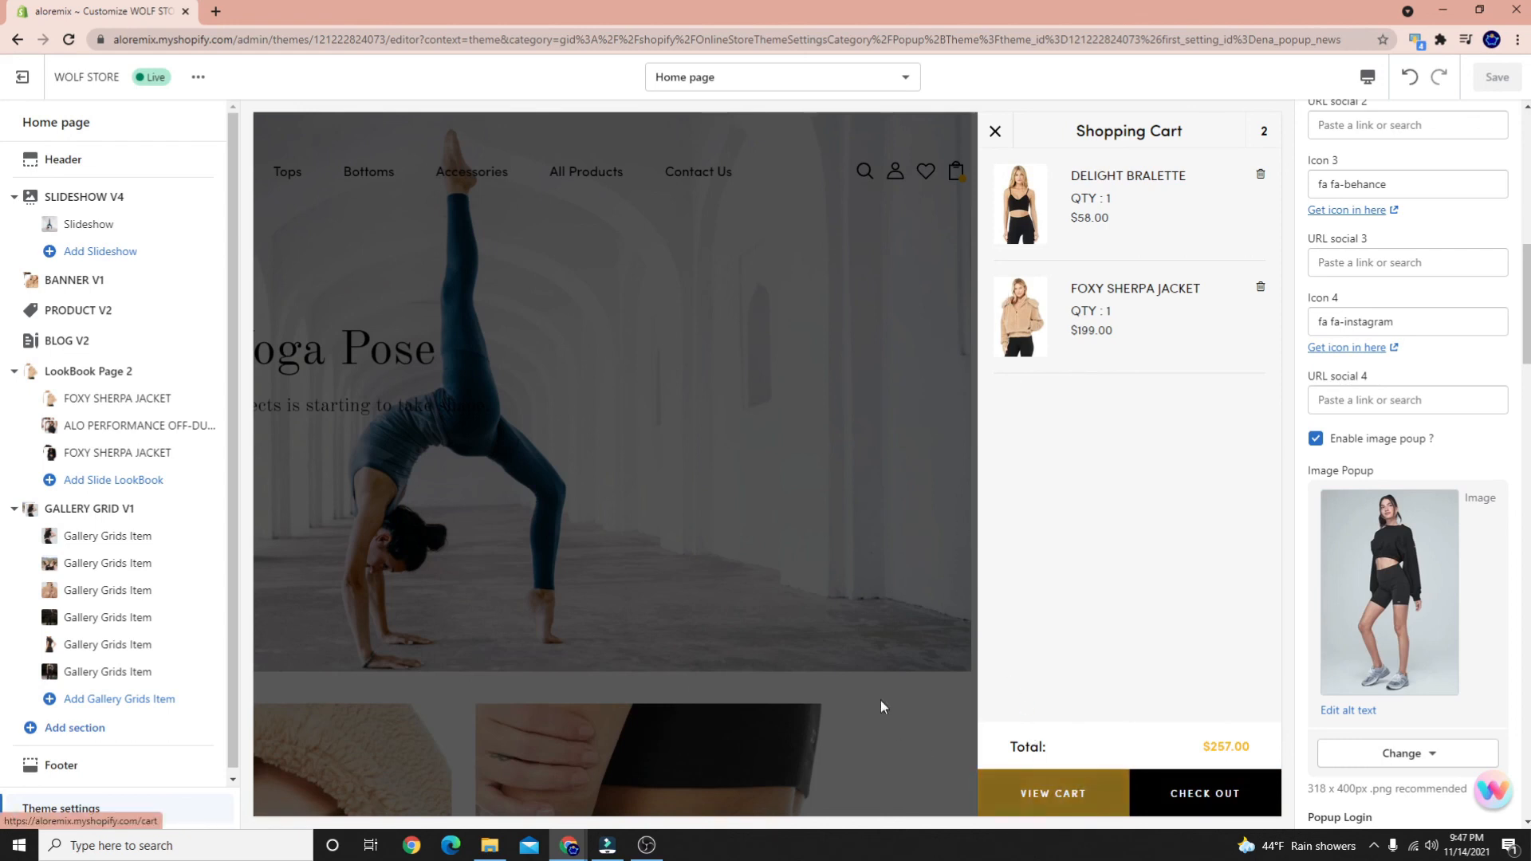
left_click(773, 586)
Add the $199.00 Foxy Sherpa Jacket to the cart, browse the suggested products in the popup, and close it
scroll(721, 598, "down", 10)
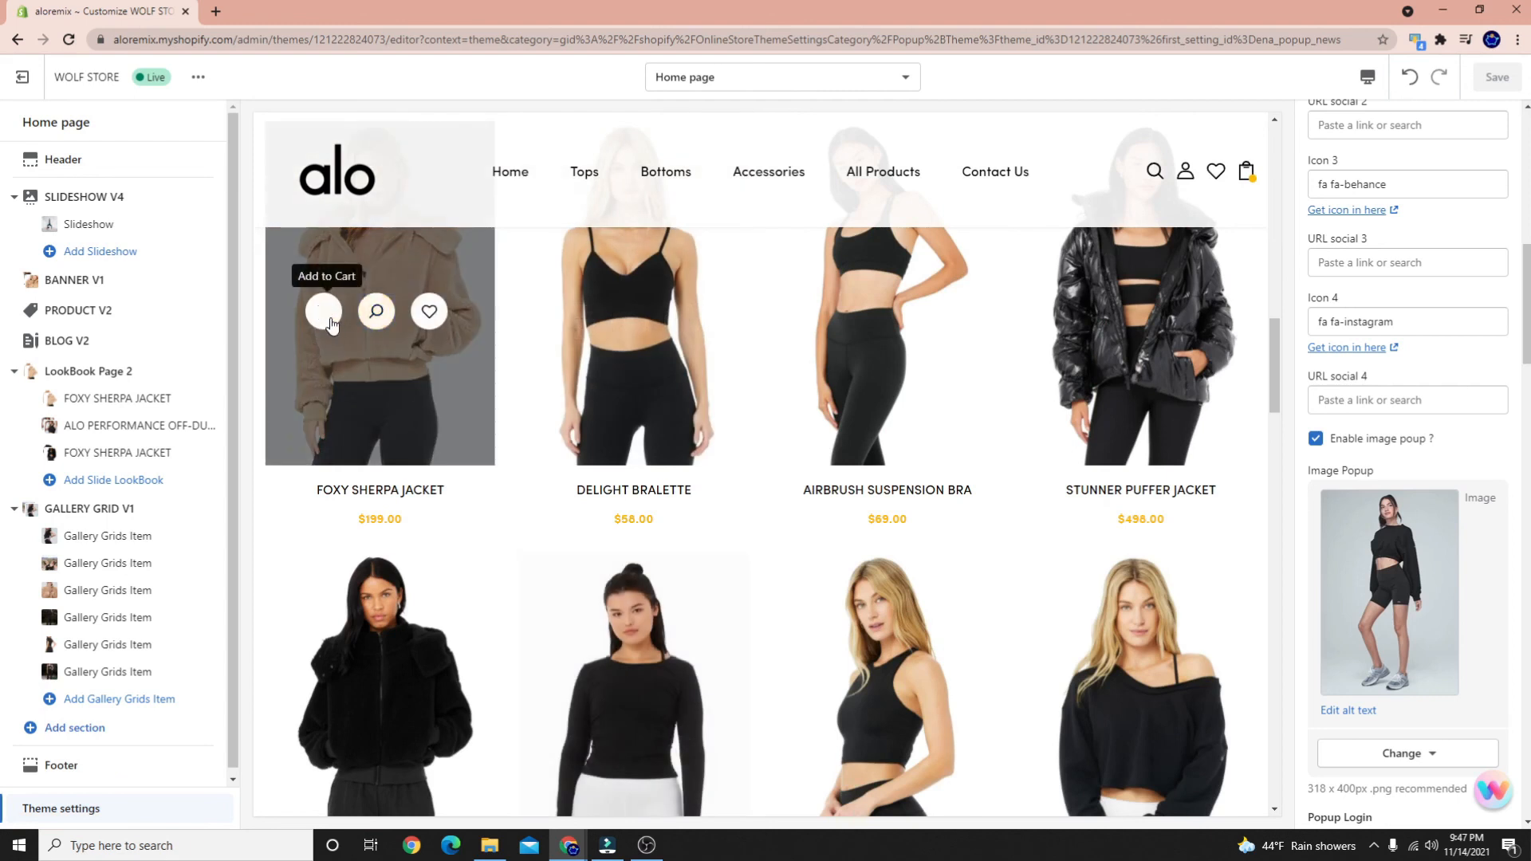
left_click(323, 388)
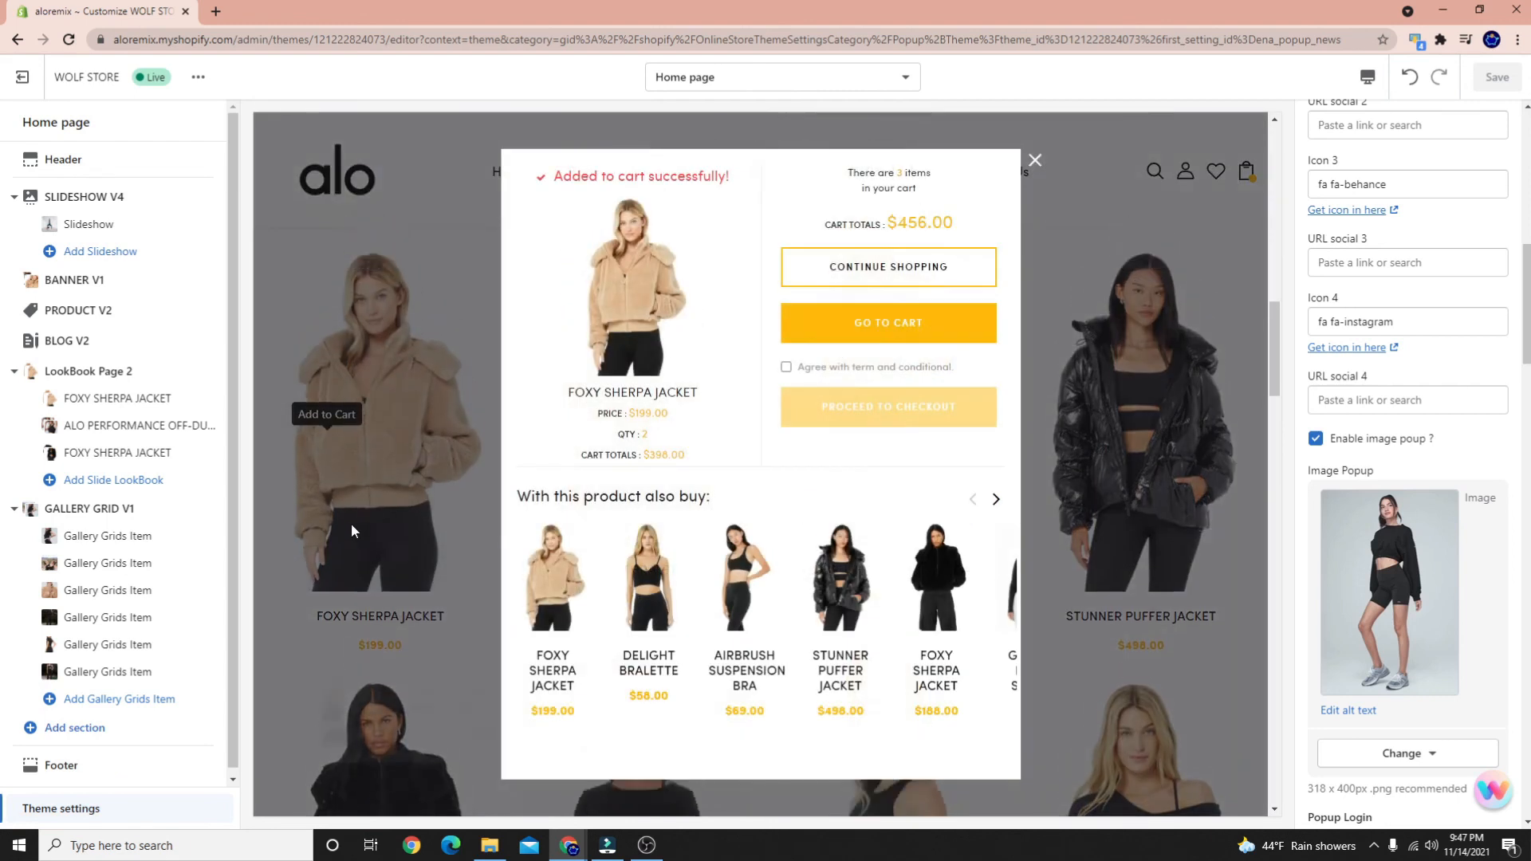
left_click(996, 500)
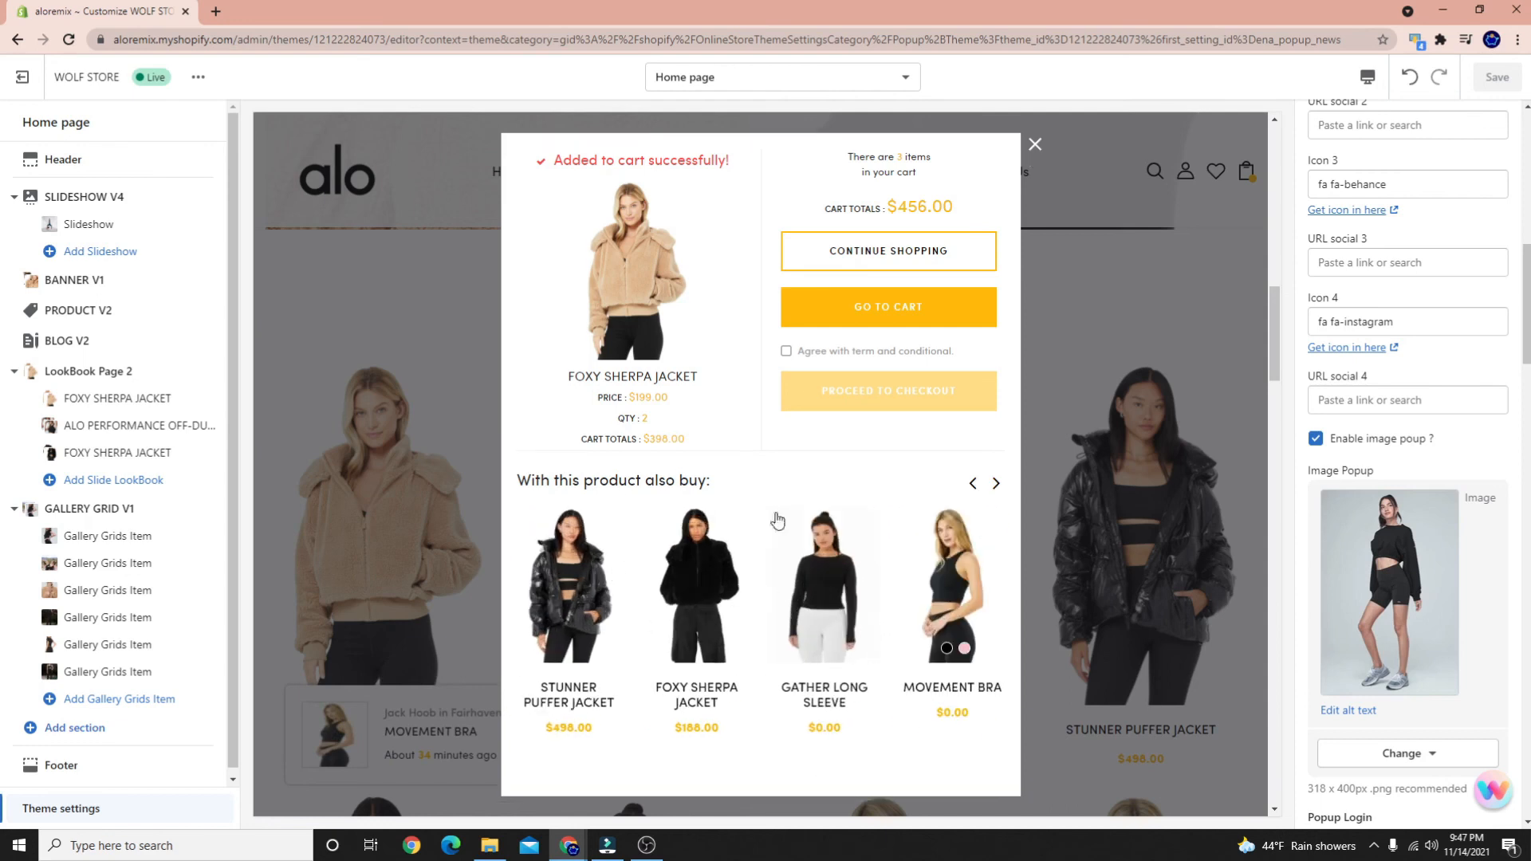
left_click(971, 485)
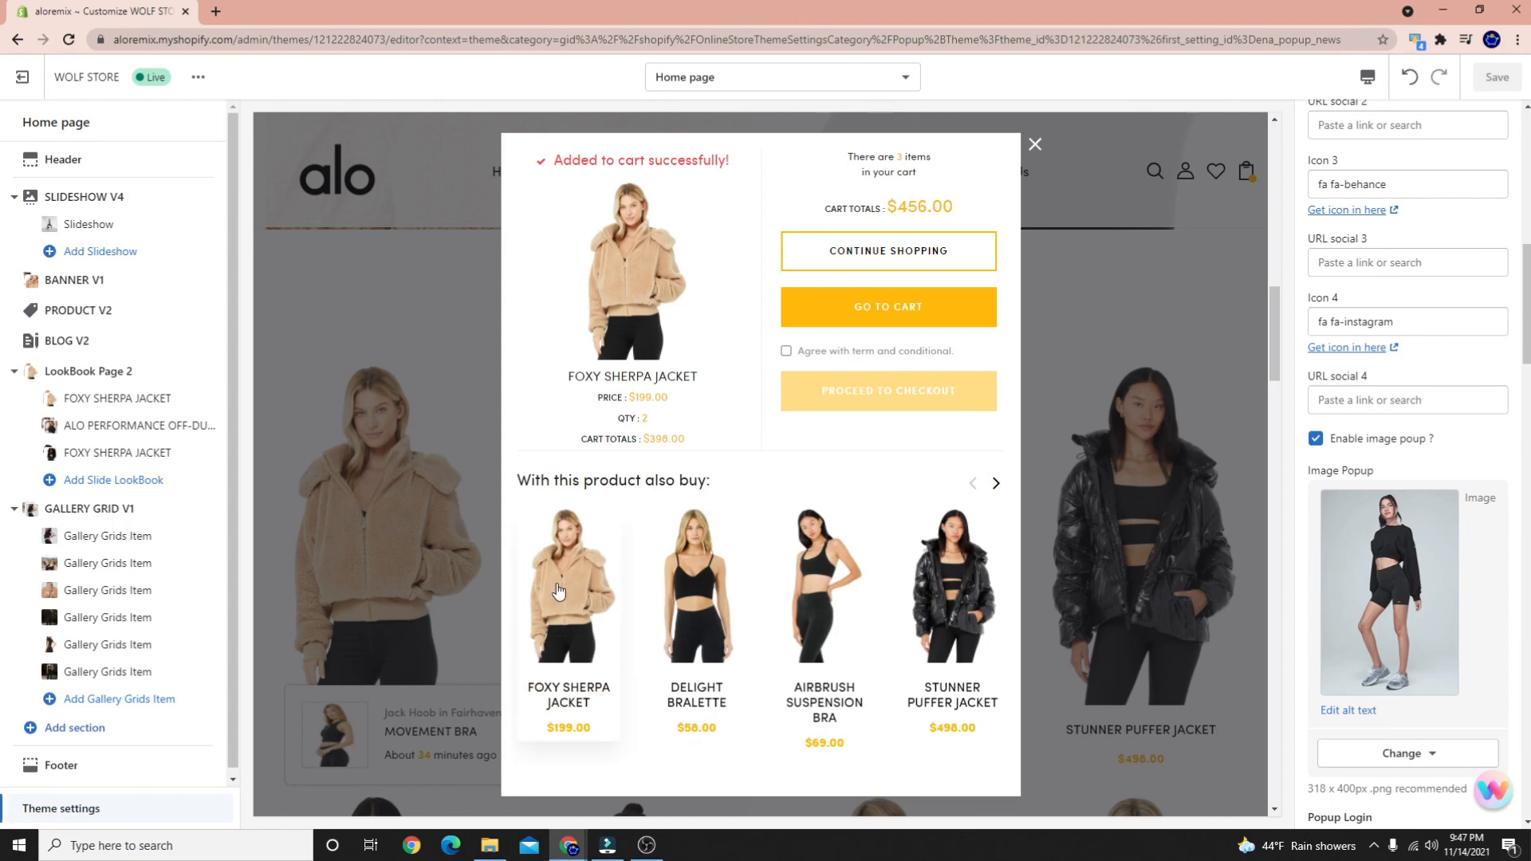
left_click(1034, 148)
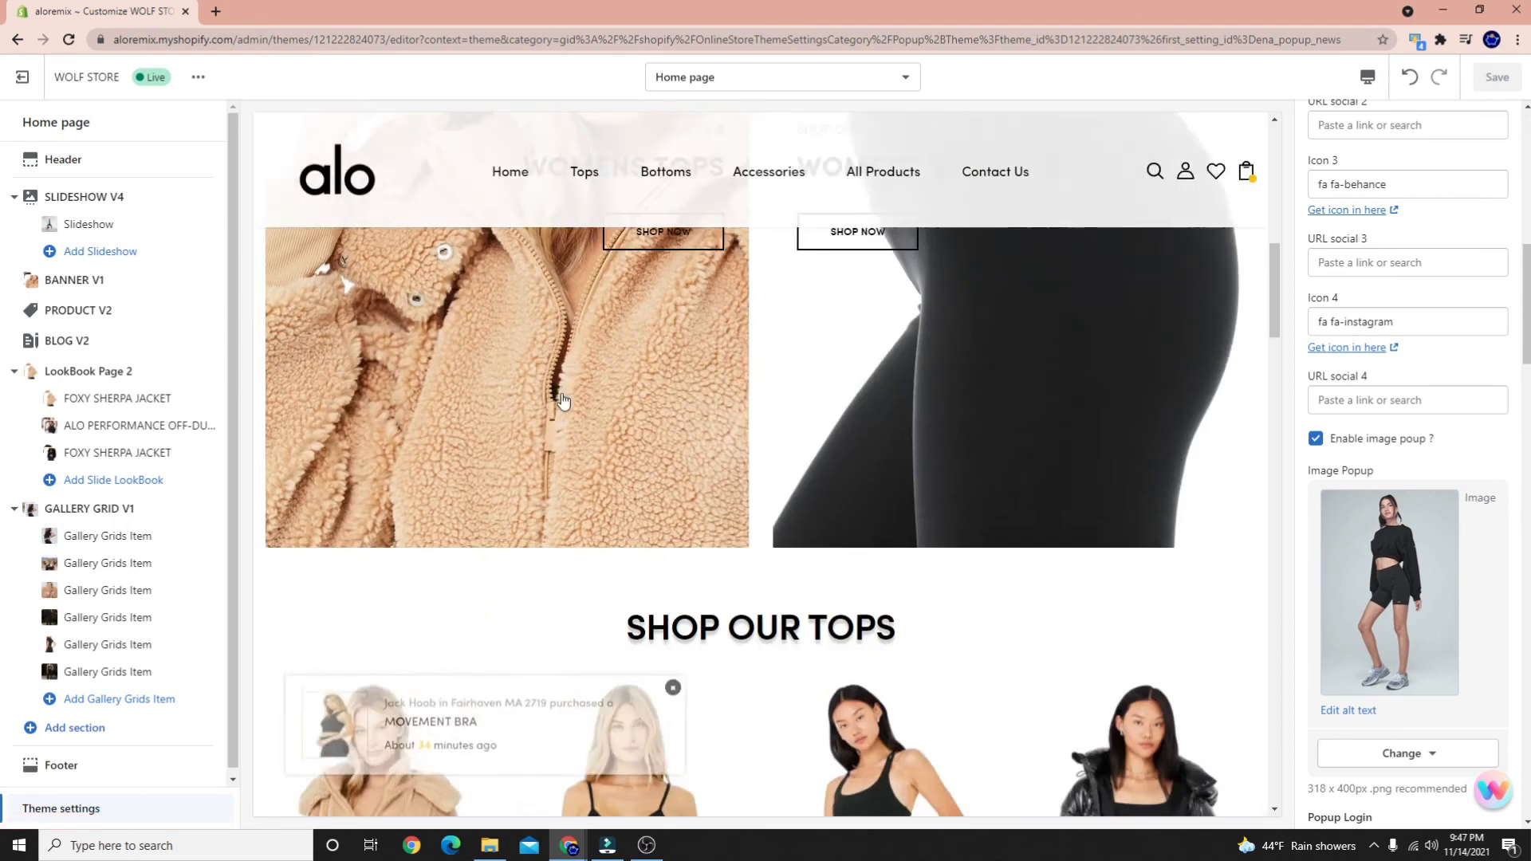
Examine the Womens Tops and Womens Bottoms banners on the home page
scroll(486, 674, "down", 5)
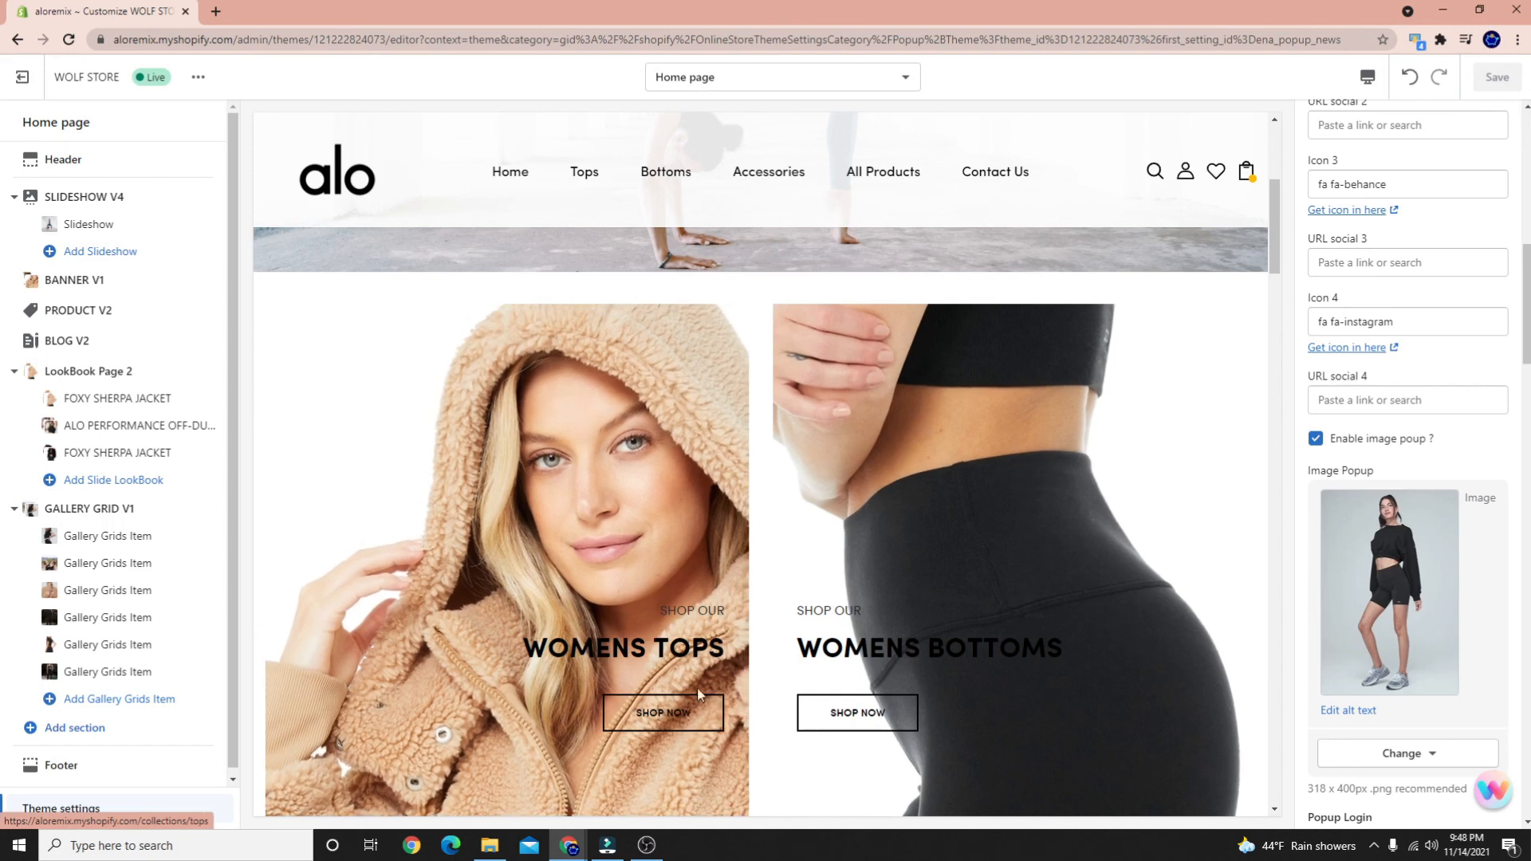
scroll(636, 653, "up", 1)
scroll(636, 652, "down", 2)
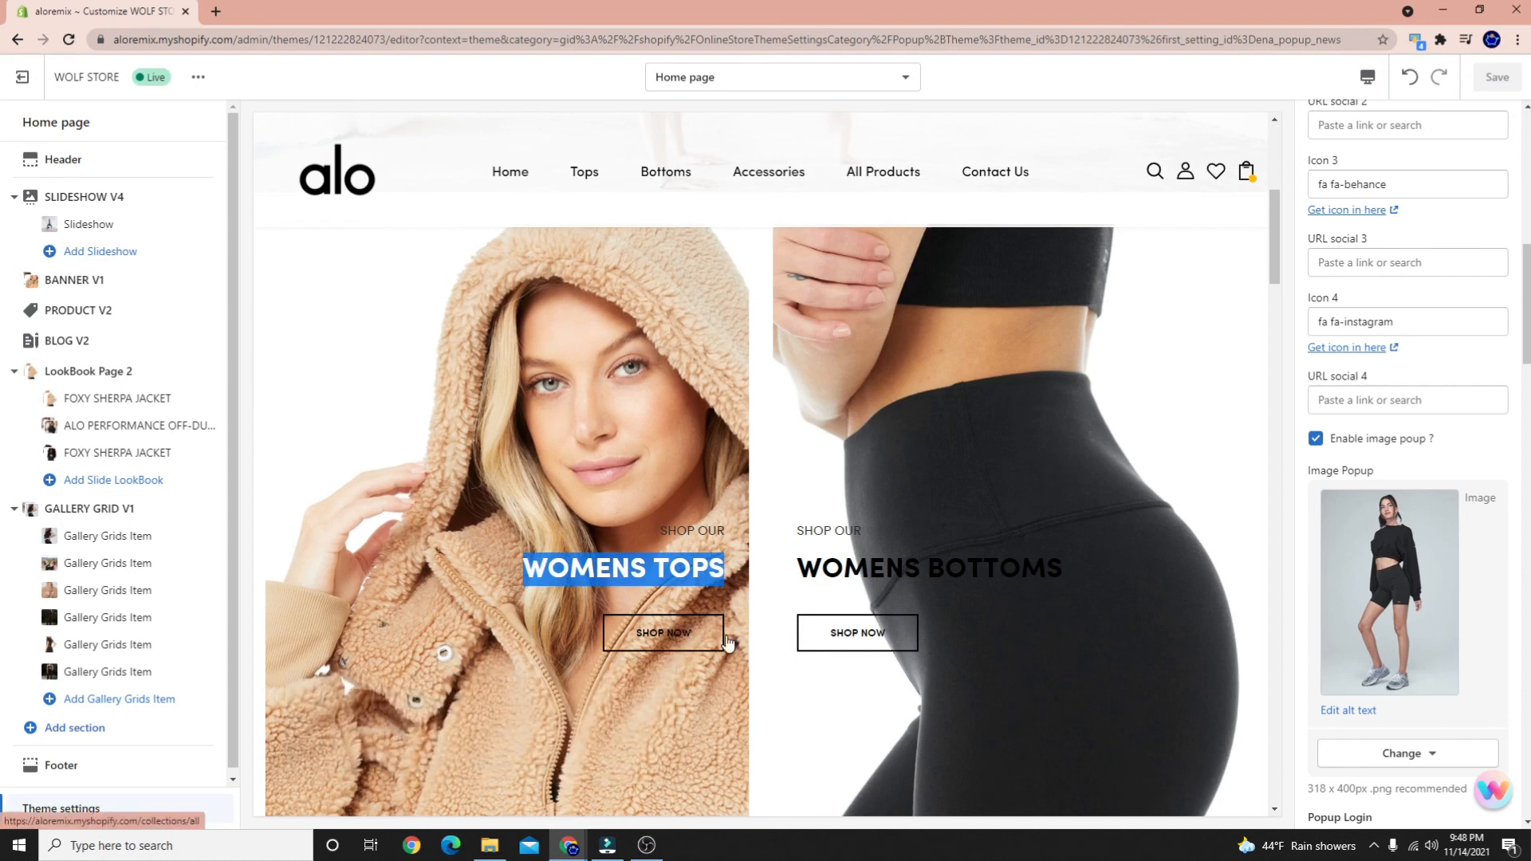
Look through the Shop Our Tops products and the From Our Blog posts on the home page
scroll(727, 642, "down", 8)
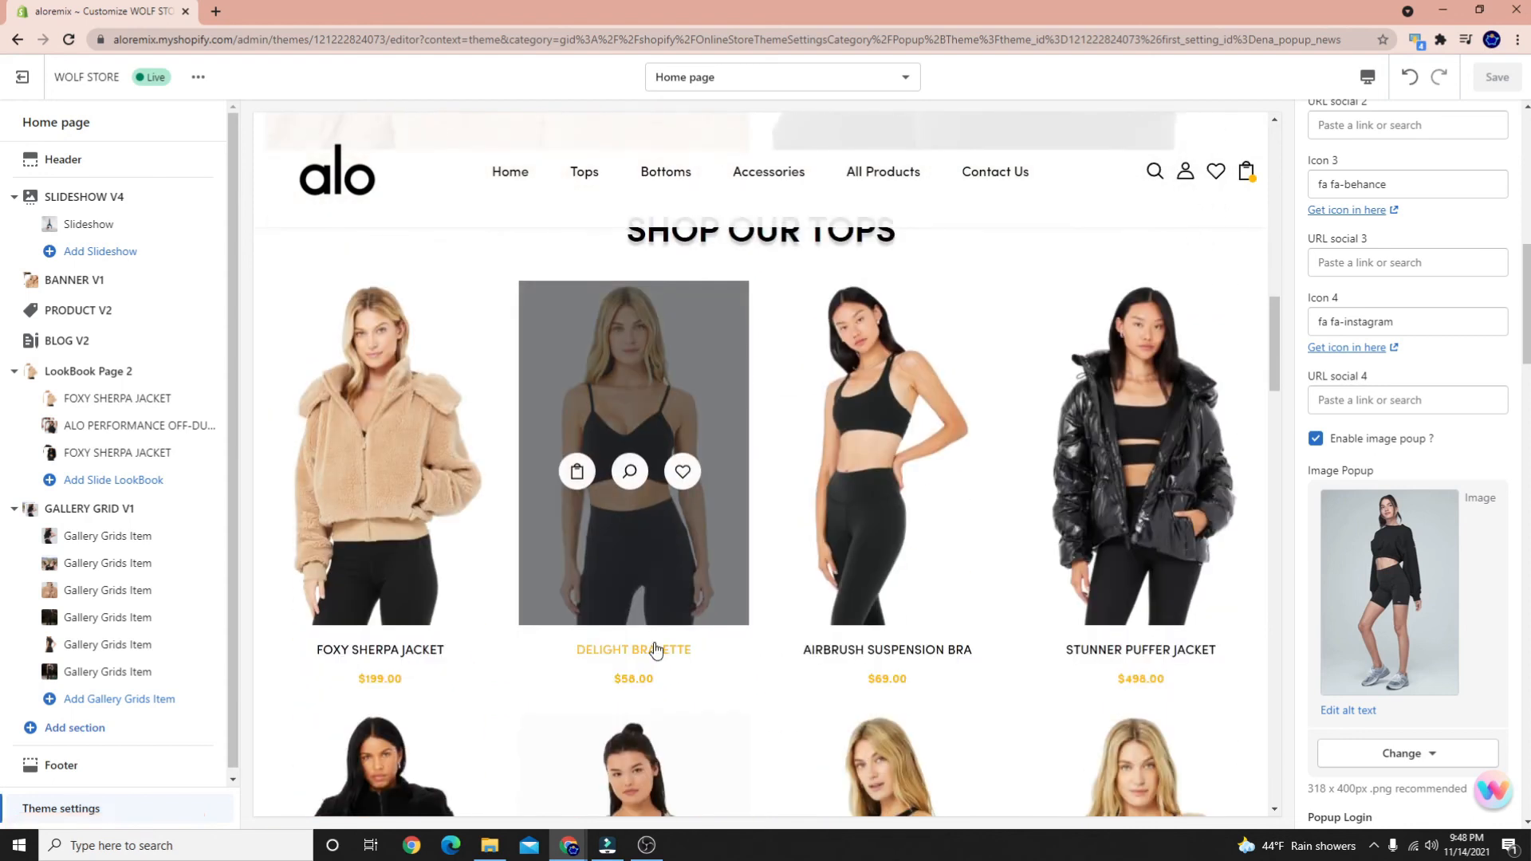
scroll(656, 649, "down", 1)
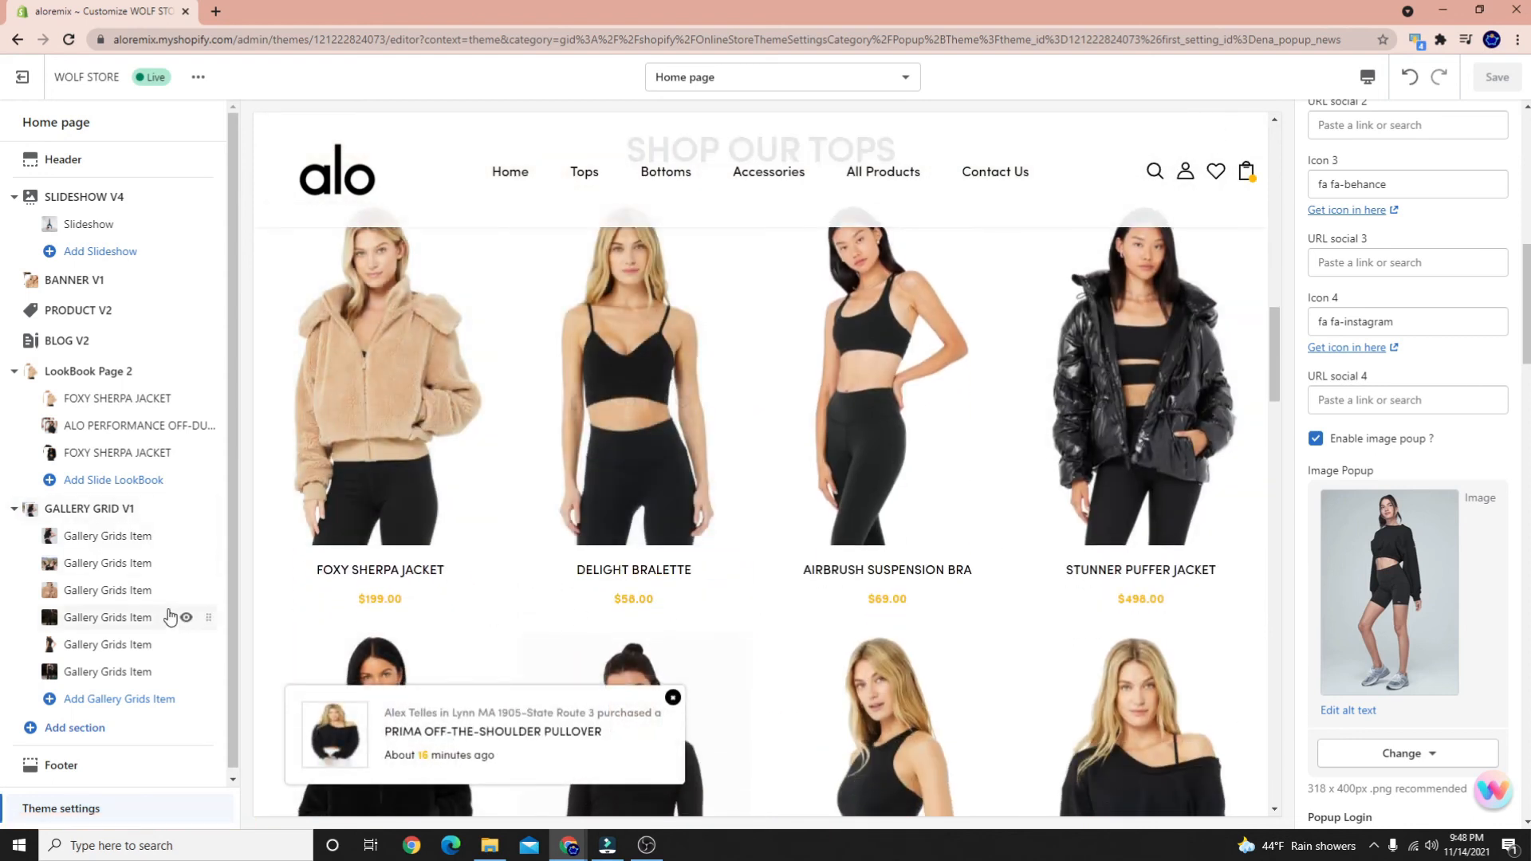
scroll(537, 390, "up", 1)
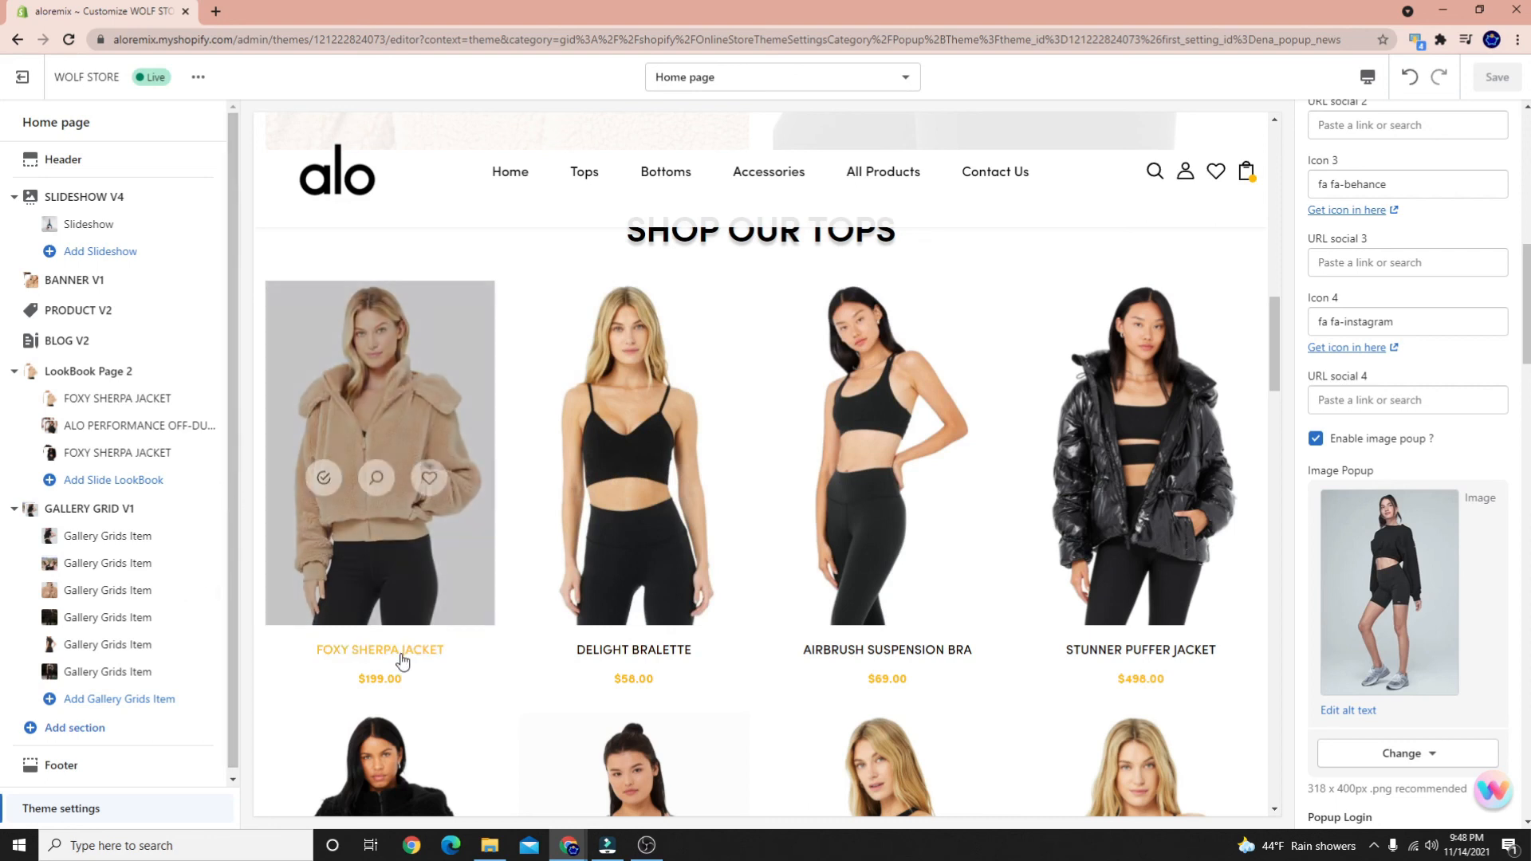
scroll(399, 654, "down", 3)
scroll(502, 708, "down", 5)
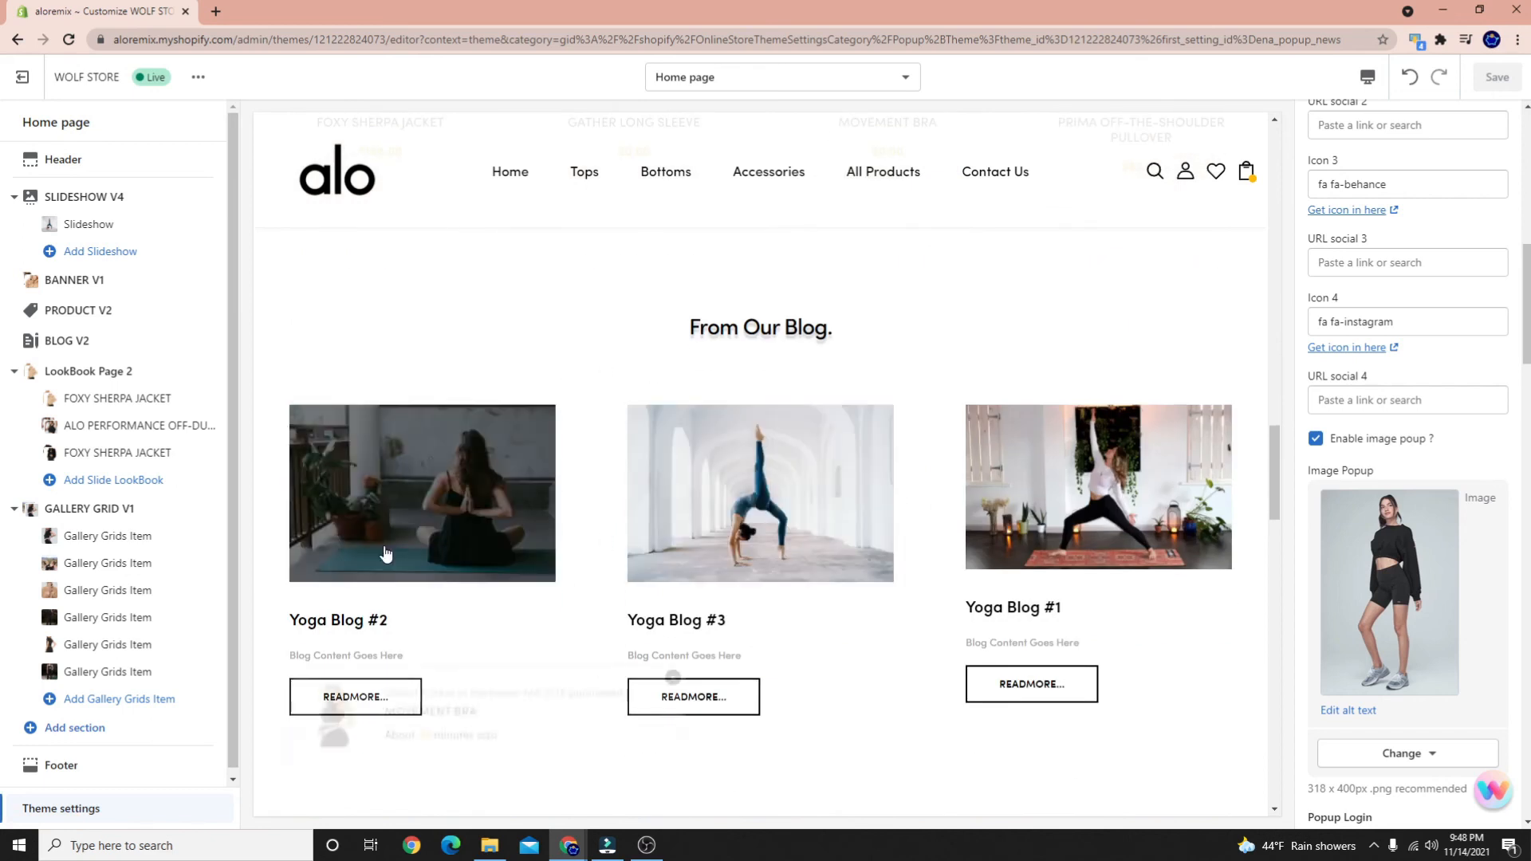
scroll(693, 447, "down", 3)
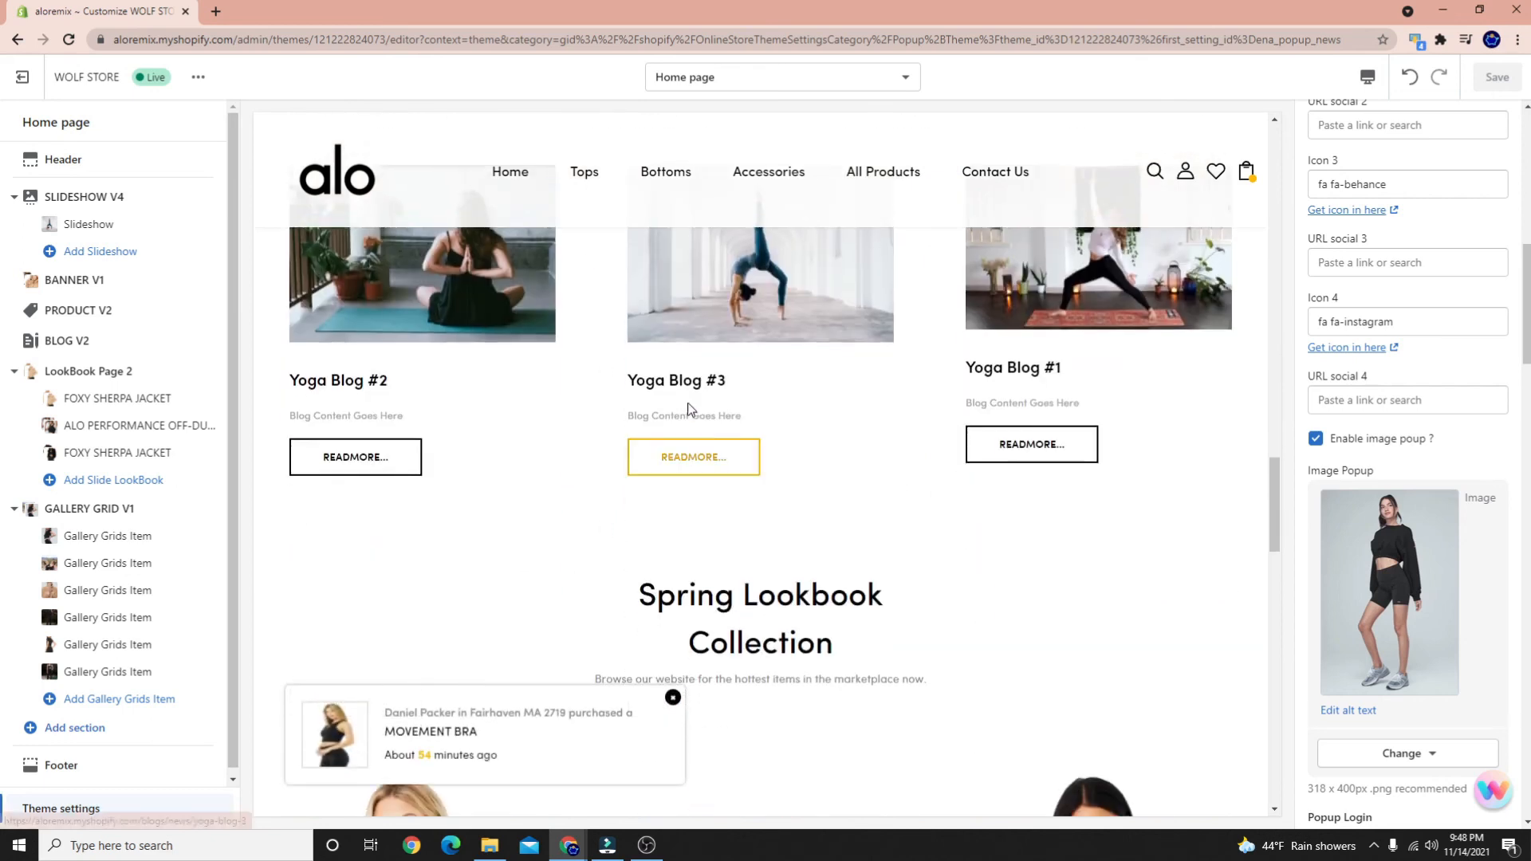
Open the Yoga Blog #3 post, look through its content, sidebar and related posts, and return to the home page
left_click(672, 379)
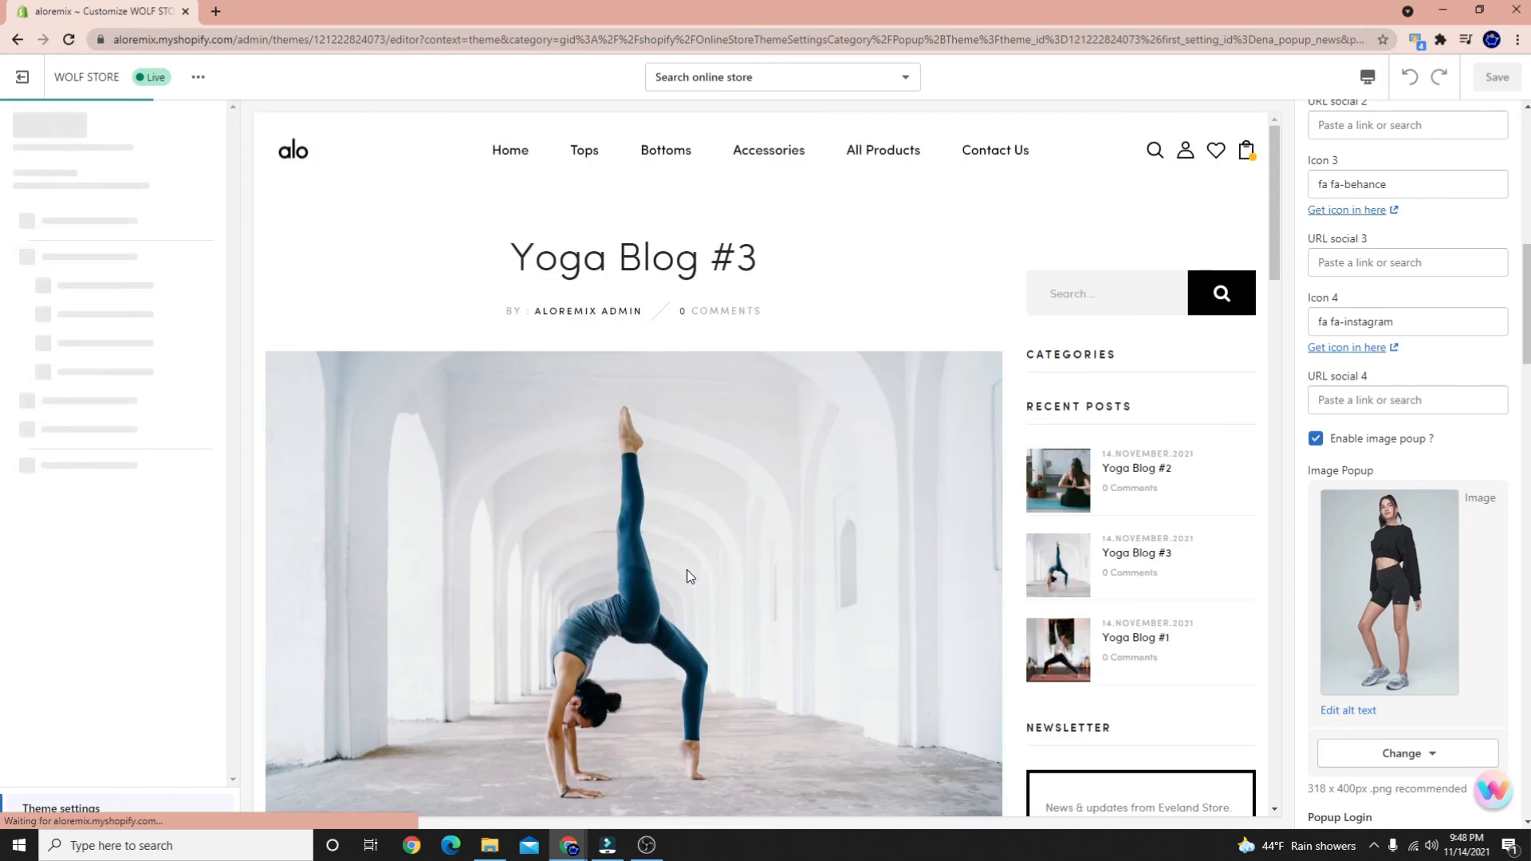
scroll(831, 475, "down", 5)
scroll(1146, 361, "up", 5)
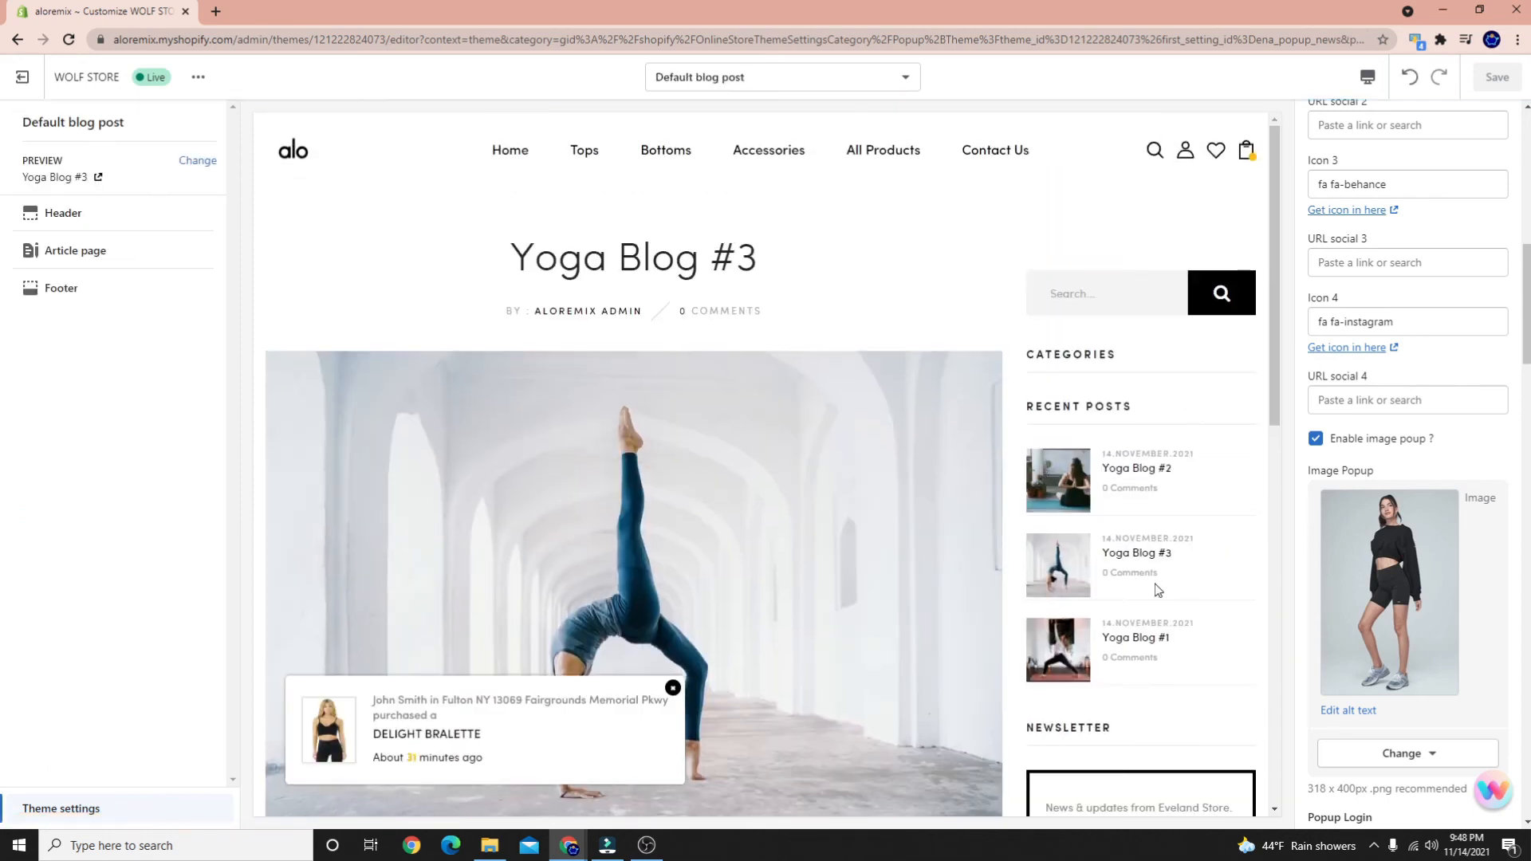
scroll(1157, 590, "down", 8)
scroll(1111, 499, "up", 2)
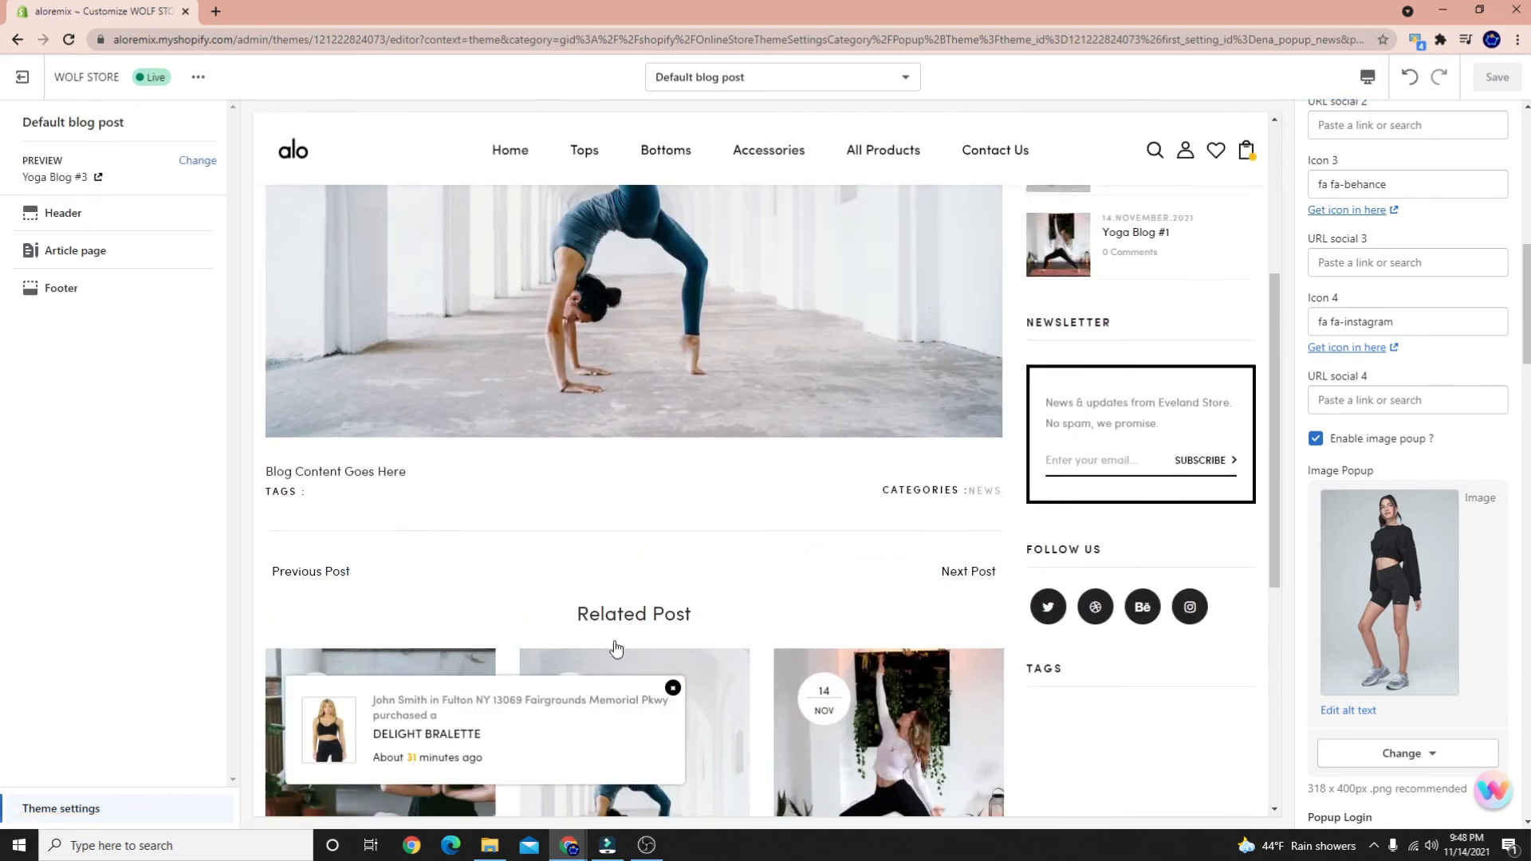
scroll(615, 648, "down", 4)
scroll(518, 471, "down", 2)
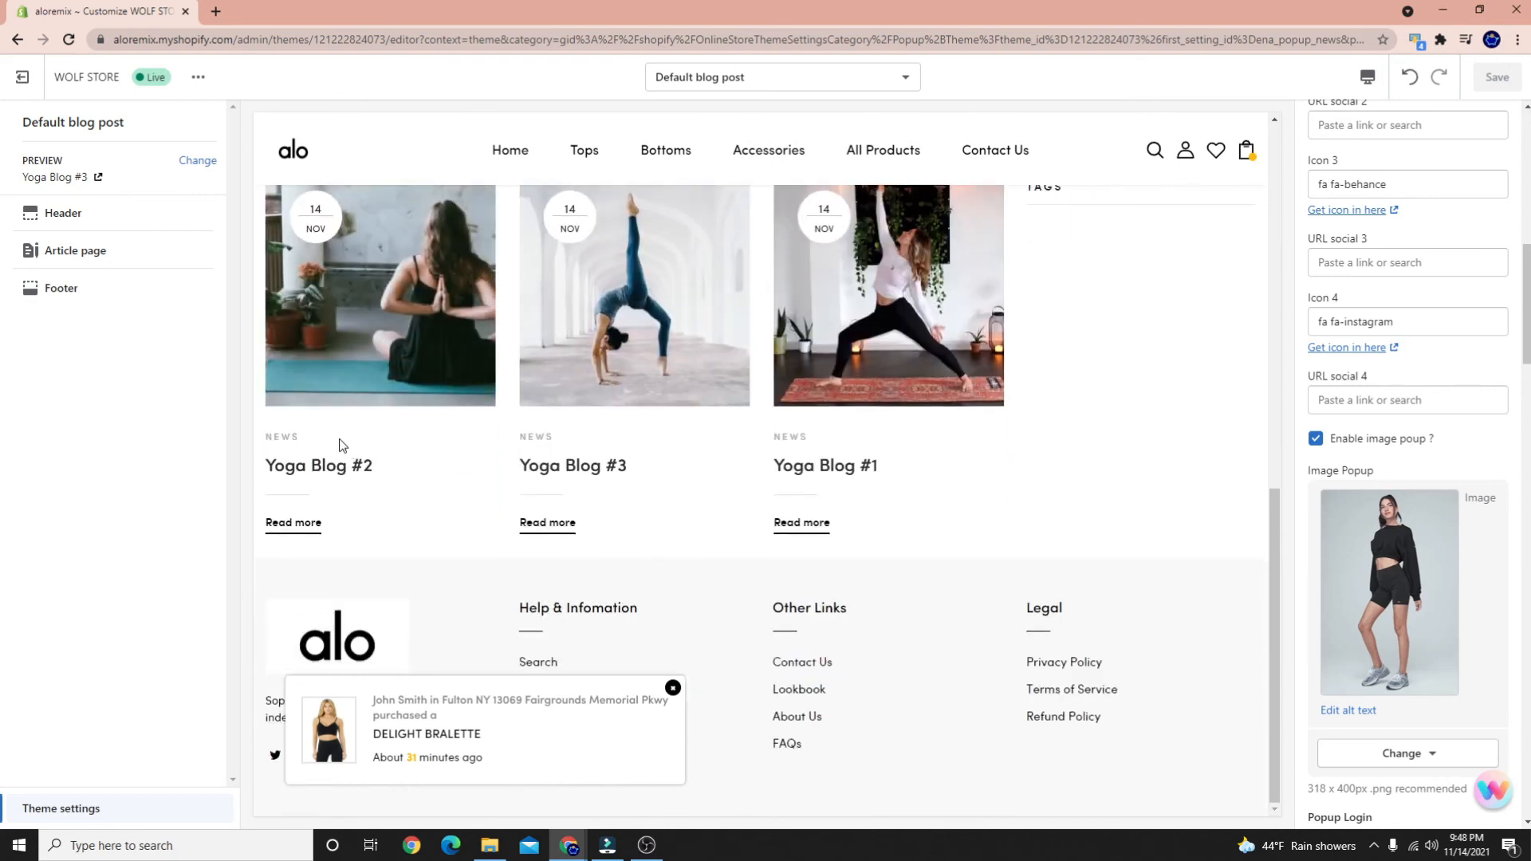
scroll(670, 562, "up", 12)
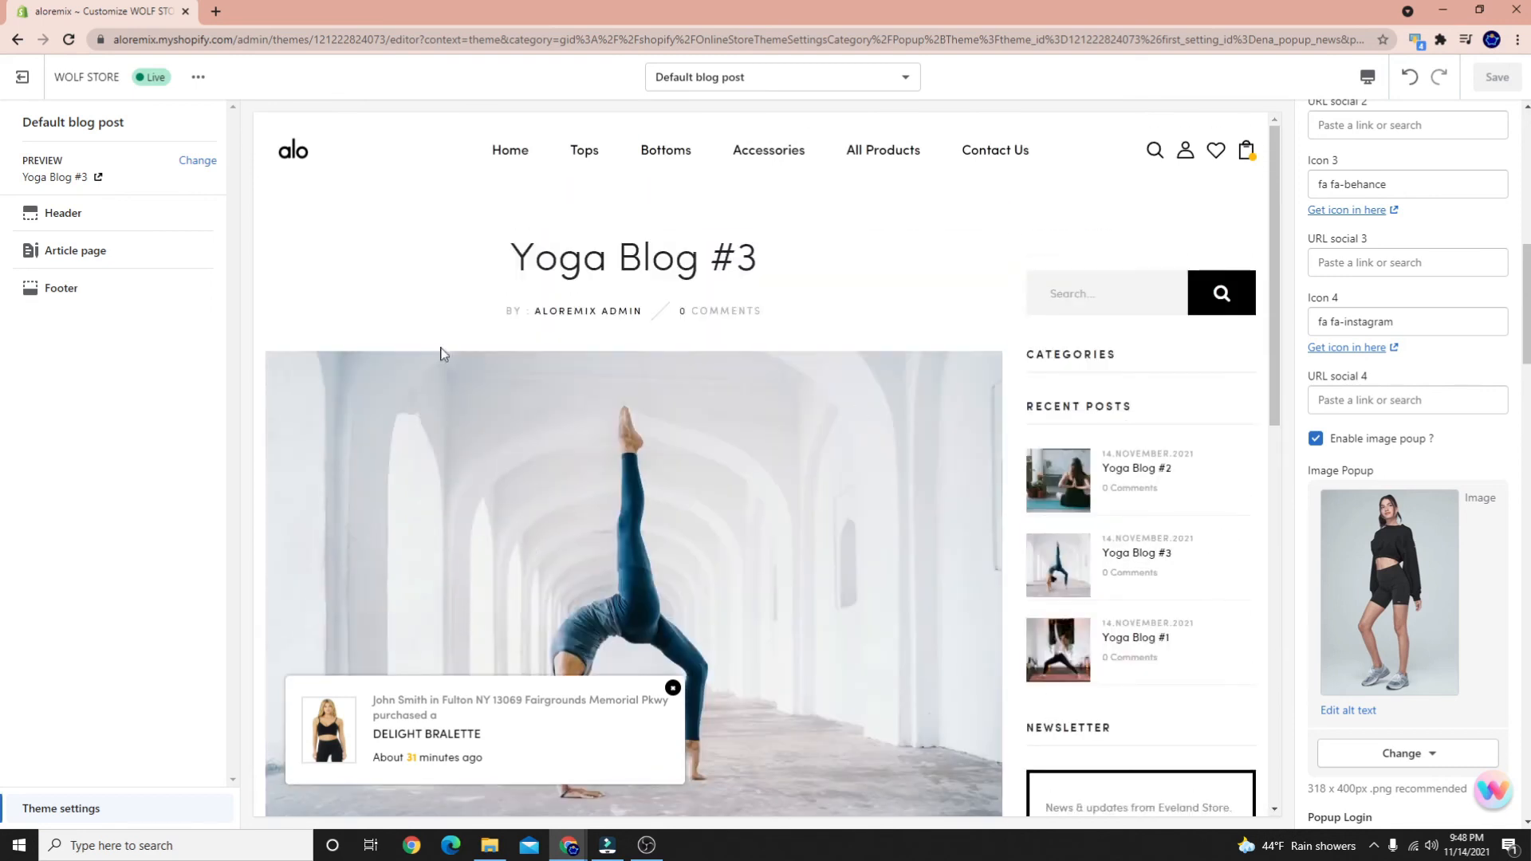
left_click(527, 148)
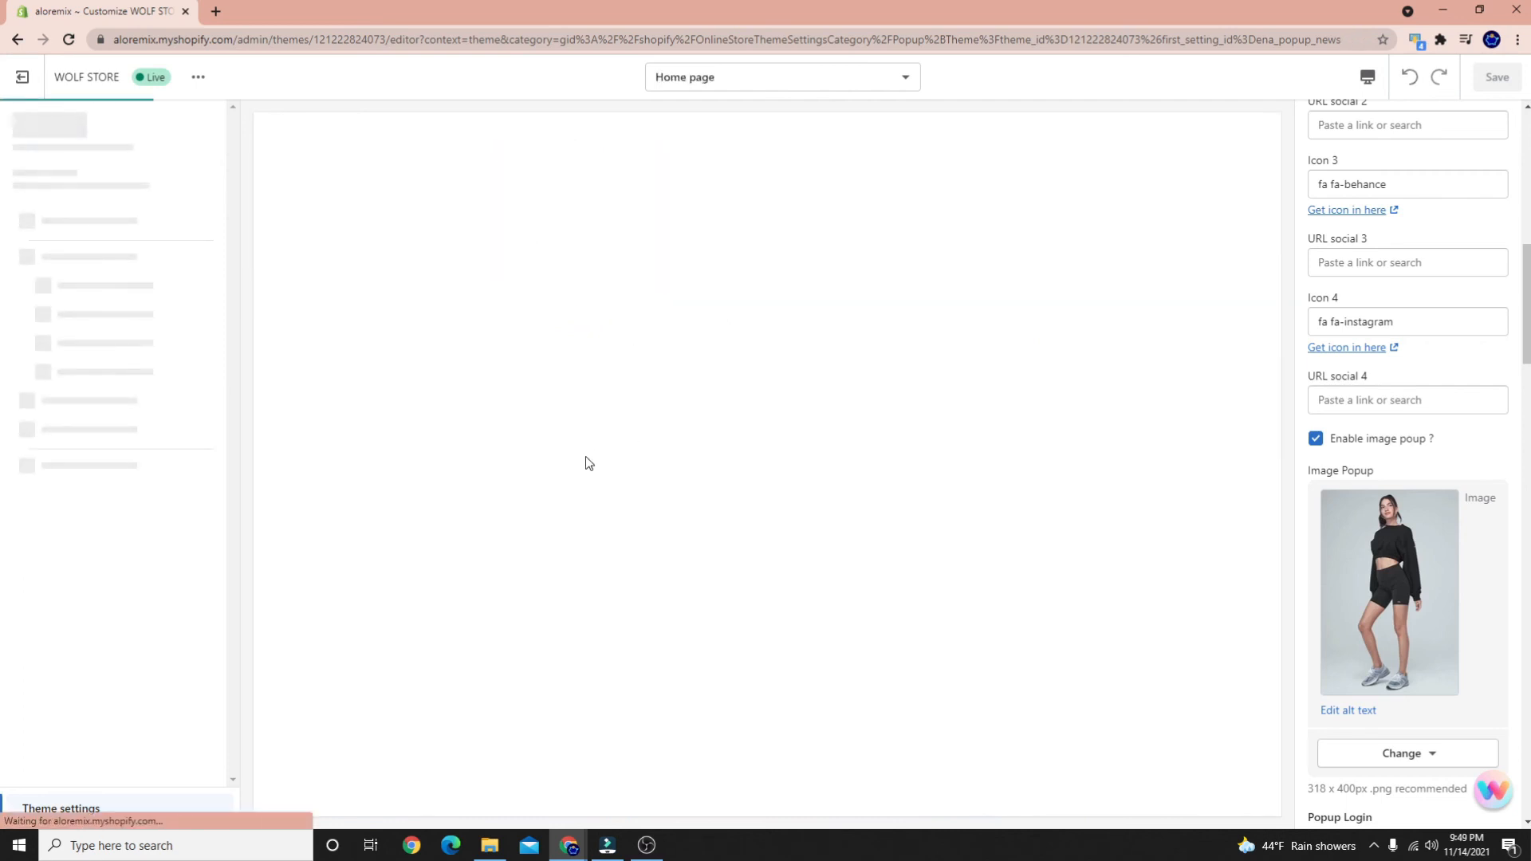
Preview the product popup of hotspot 2 on the cap photo in the Spring Lookbook Collection, and close it
scroll(614, 470, "down", 12)
scroll(577, 543, "down", 15)
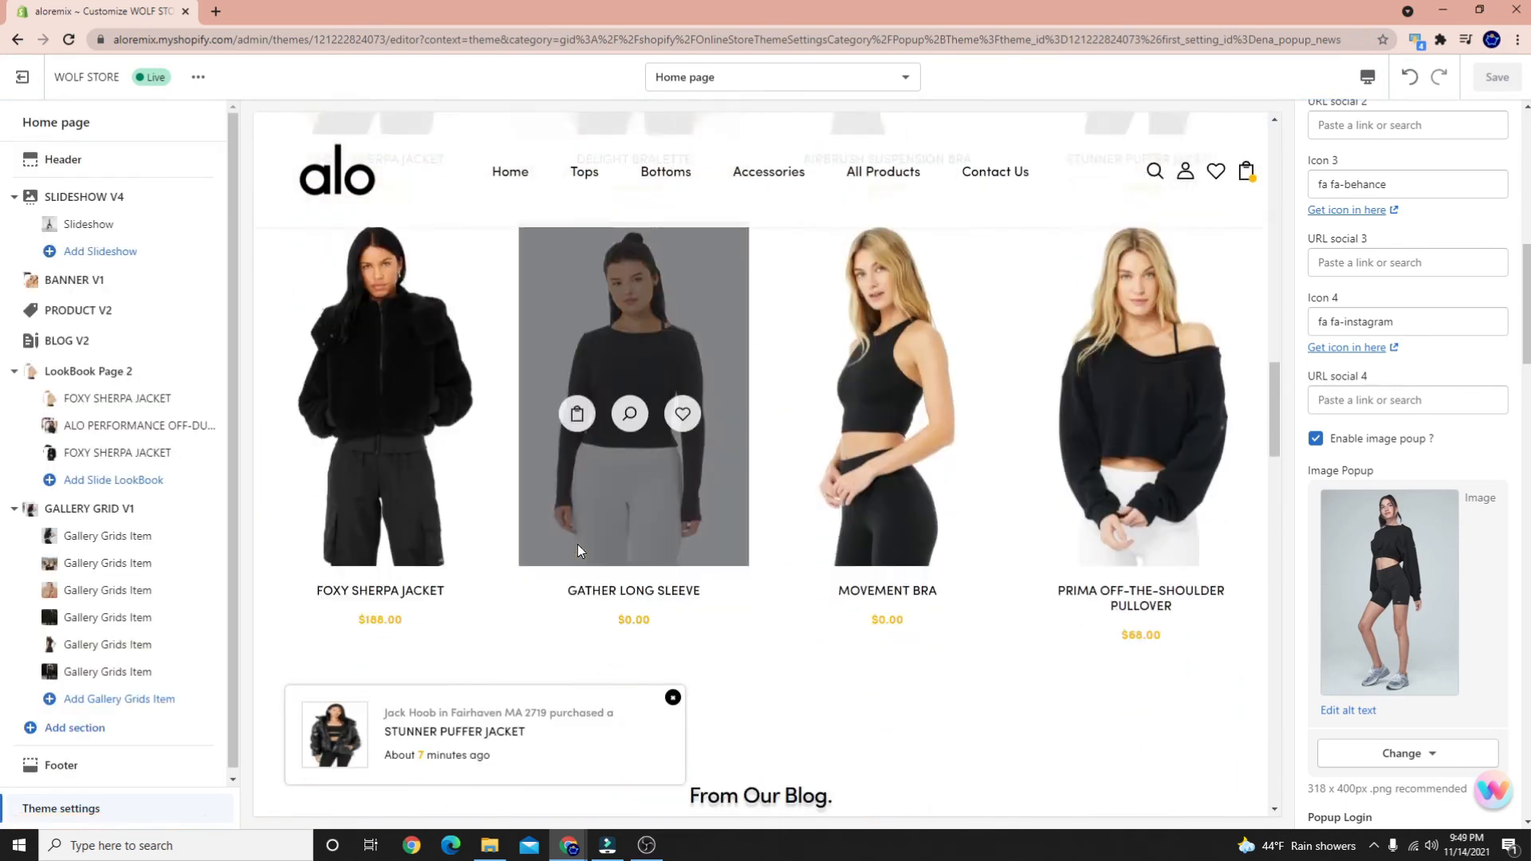
scroll(477, 367, "down", 5)
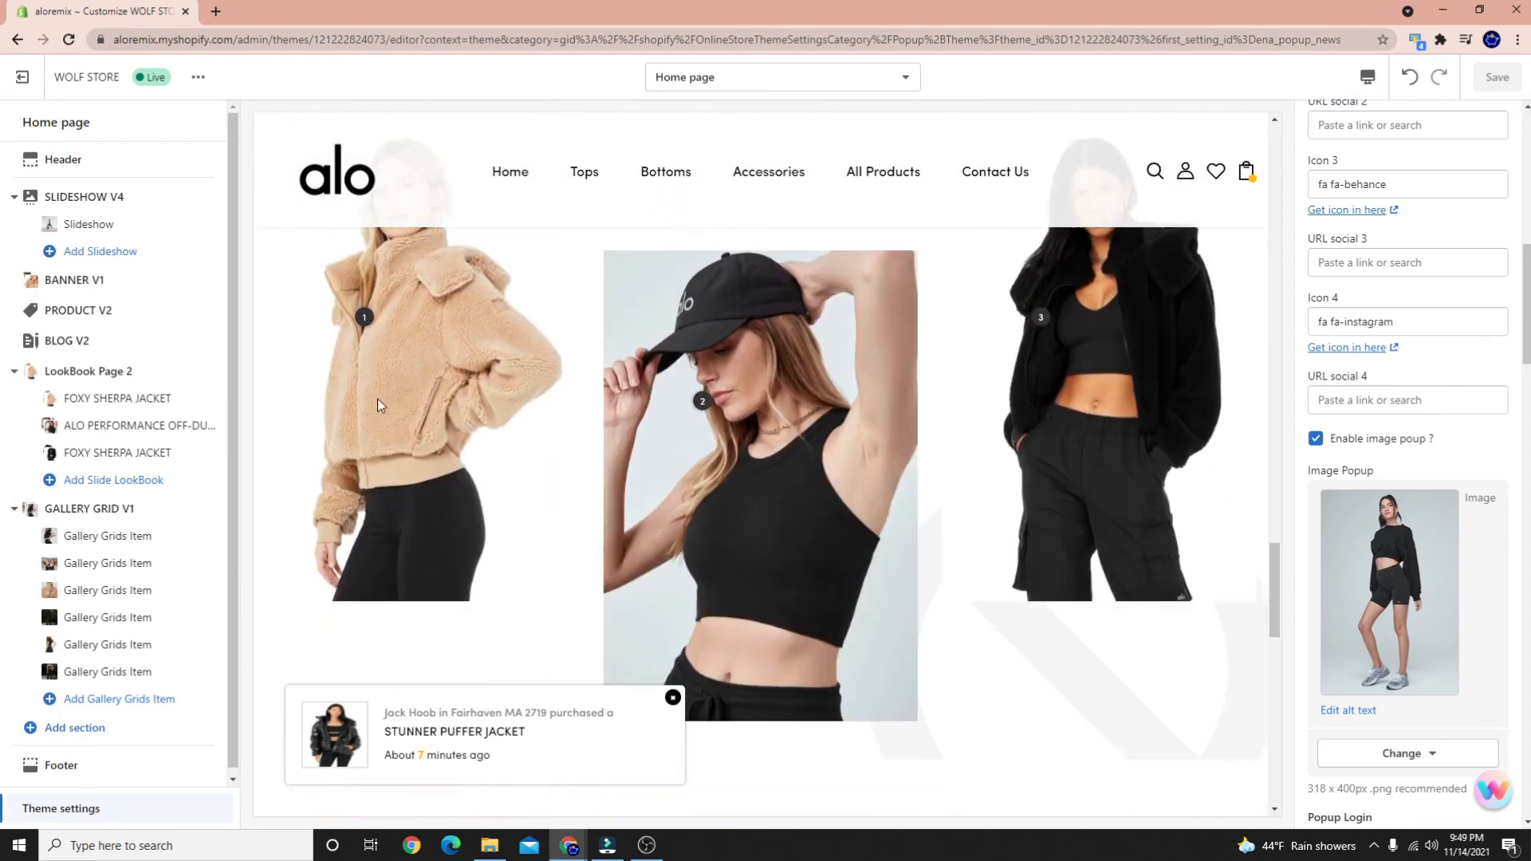
scroll(413, 393, "up", 3)
scroll(359, 319, "down", 3)
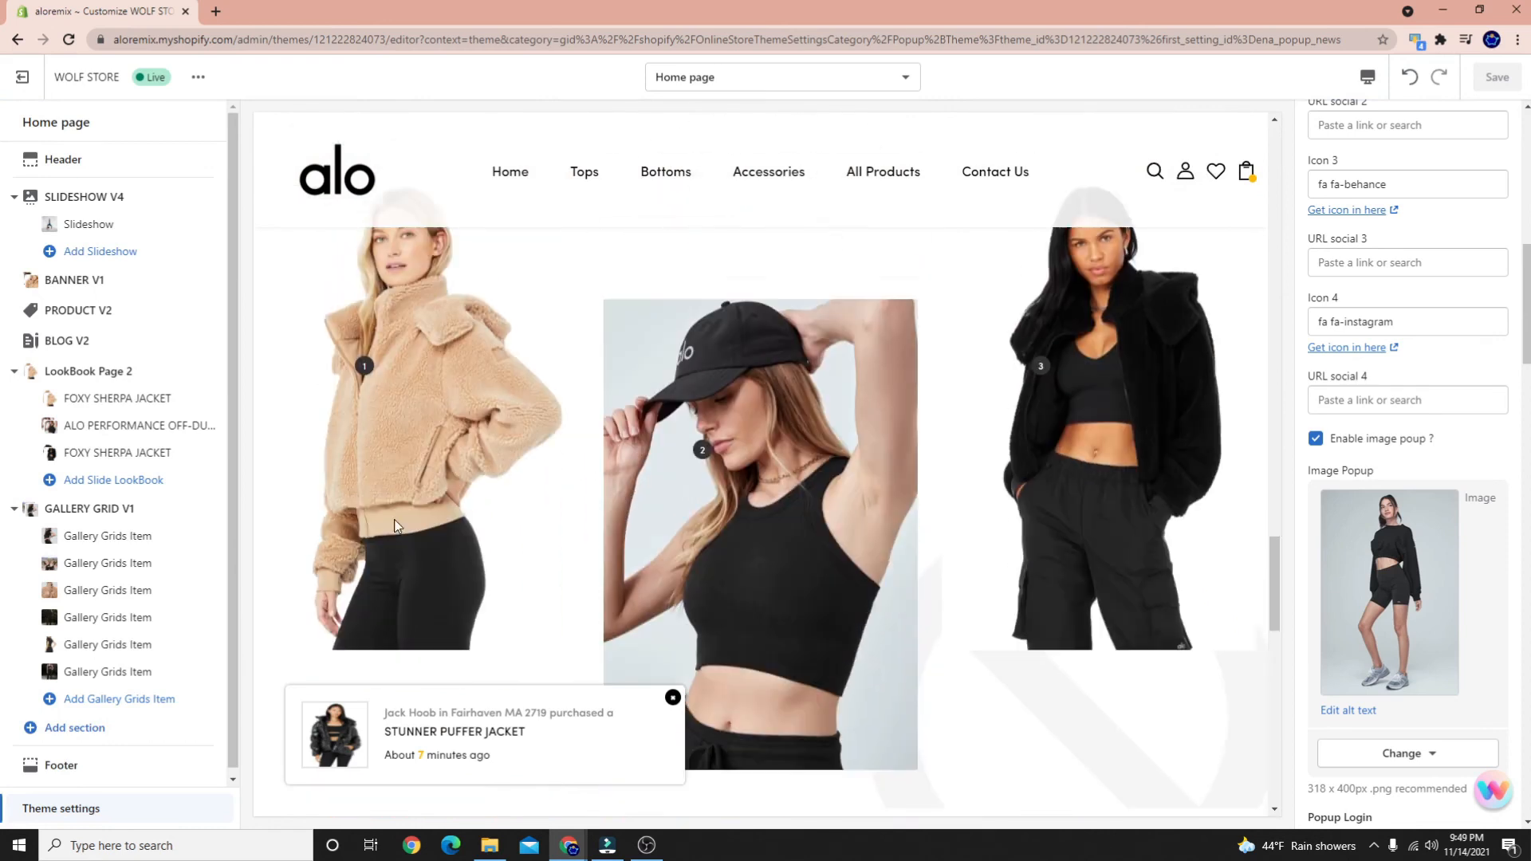
left_click(705, 406)
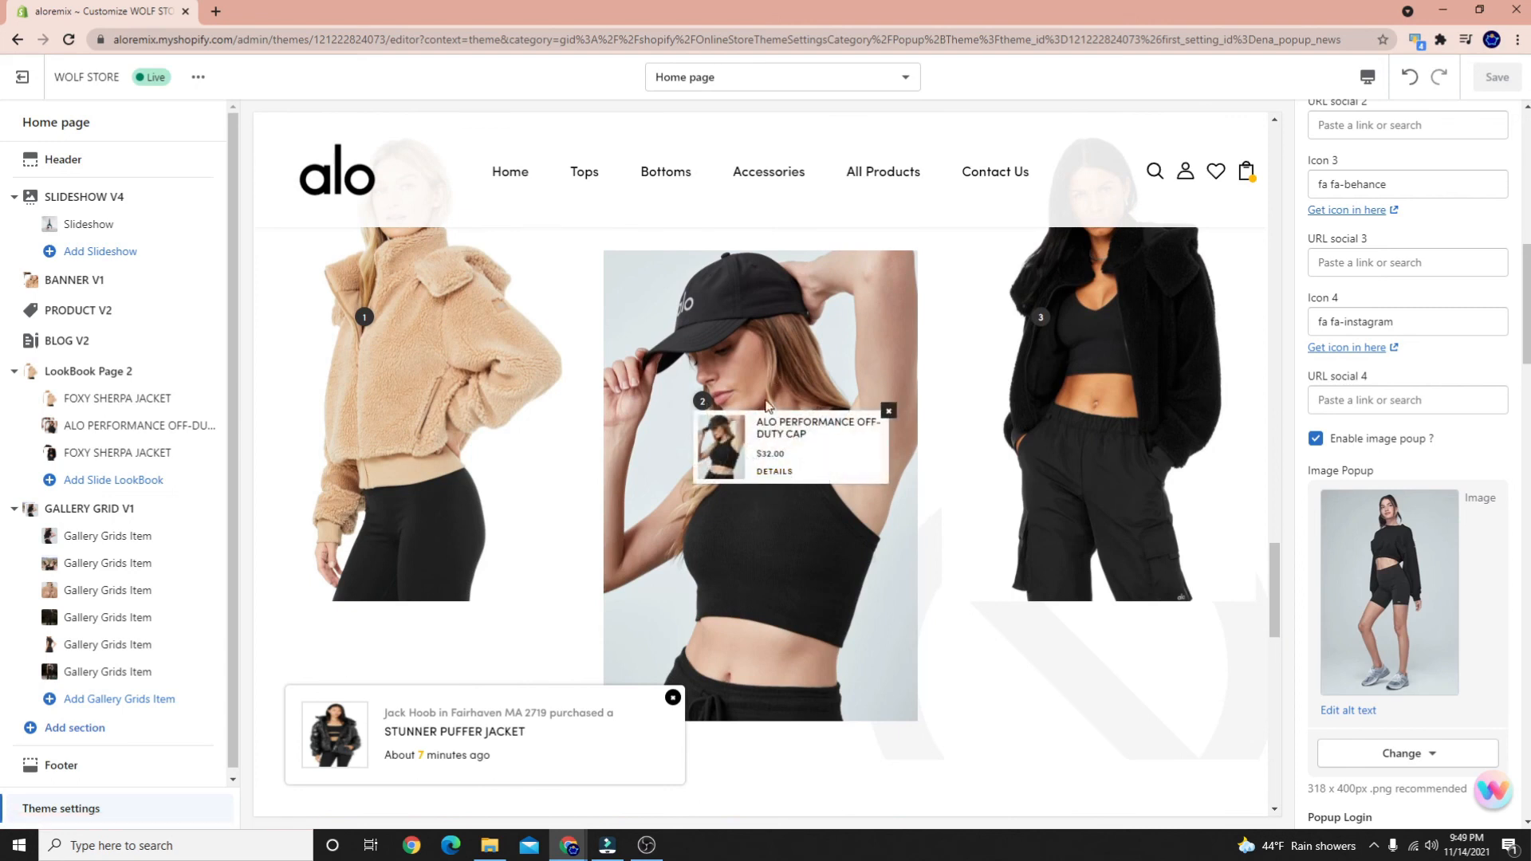
left_click(888, 412)
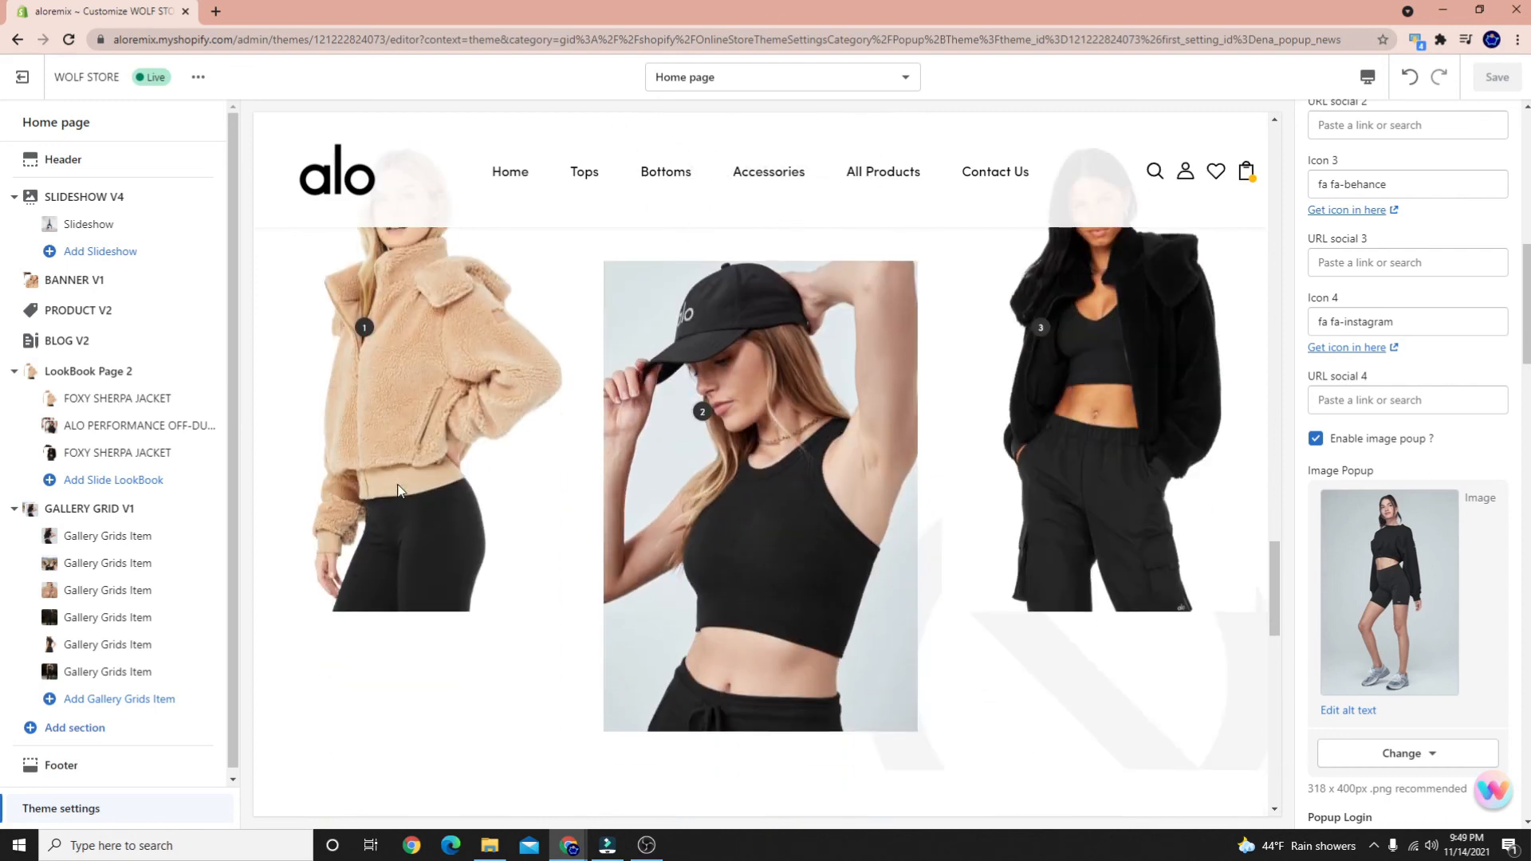
Open the first Our Photo Gallery image in the full-size viewer, zoom in on it, browse the other photos, and close the viewer
scroll(871, 636, "down", 5)
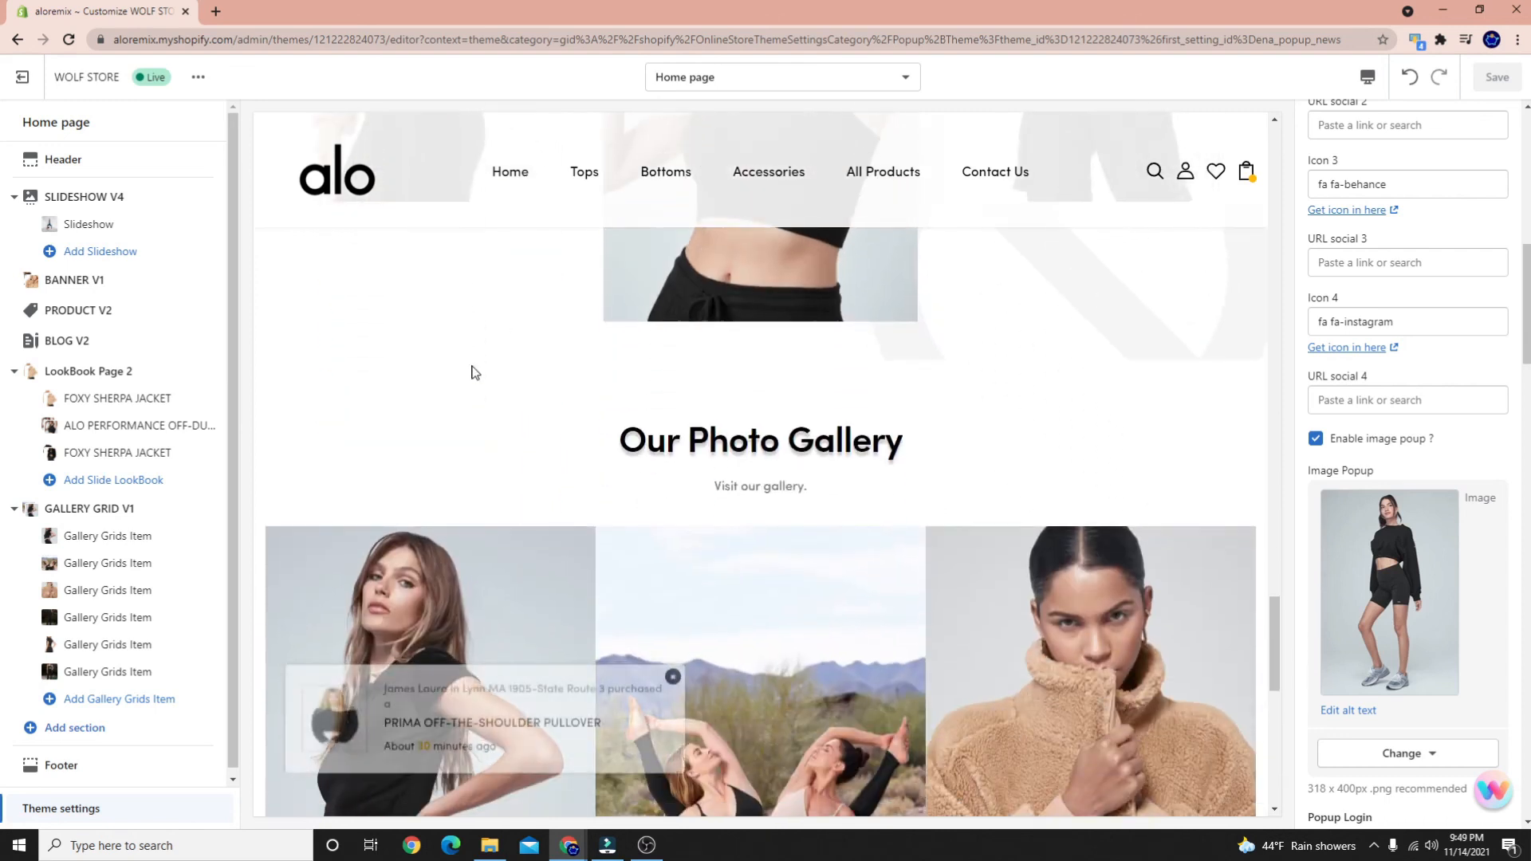
scroll(478, 368, "down", 4)
scroll(598, 444, "down", 5)
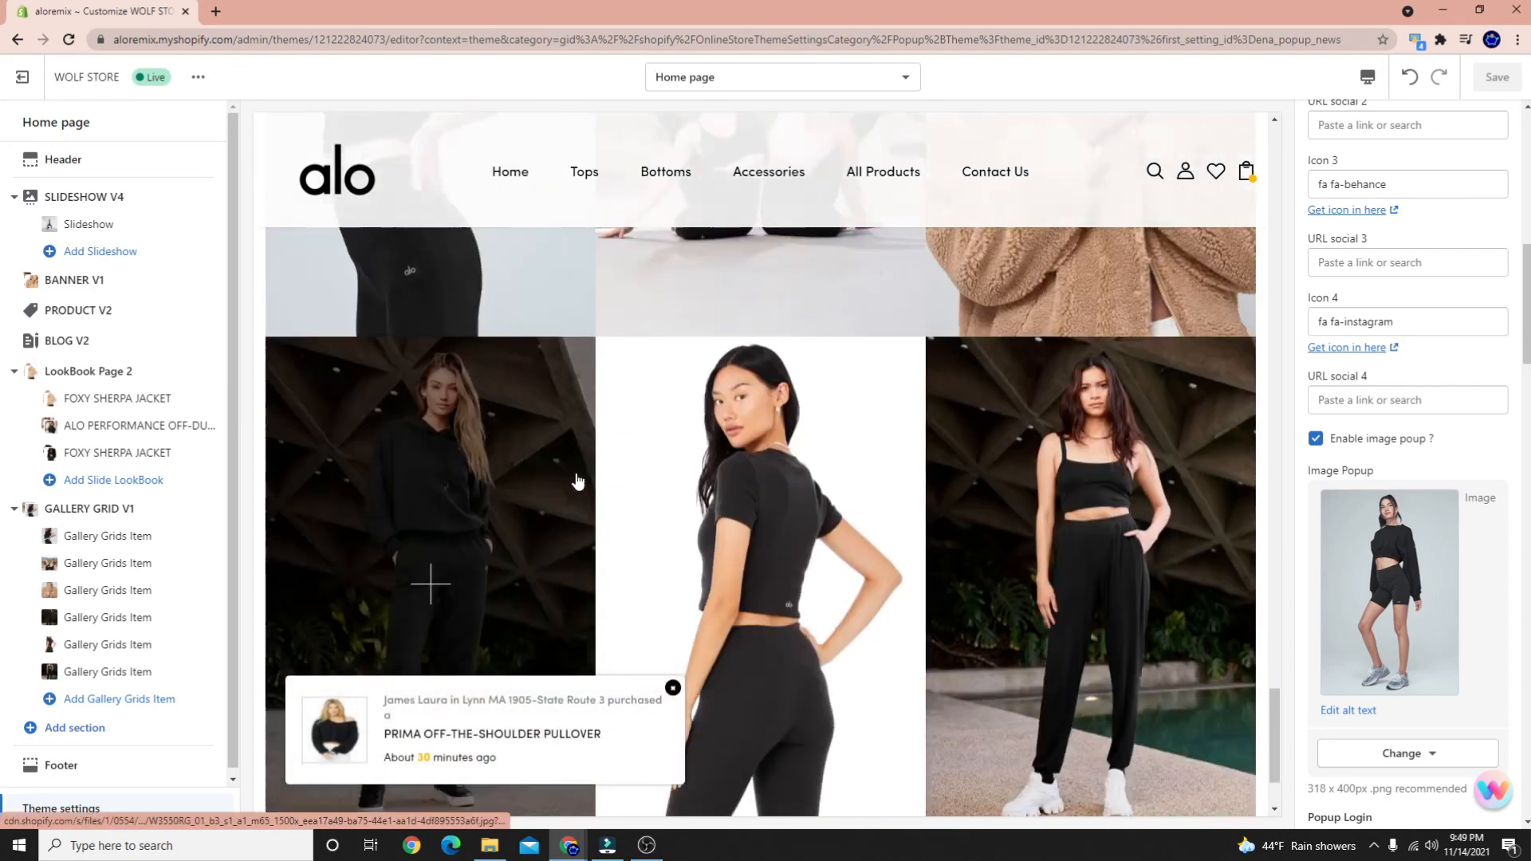
scroll(572, 474, "up", 5)
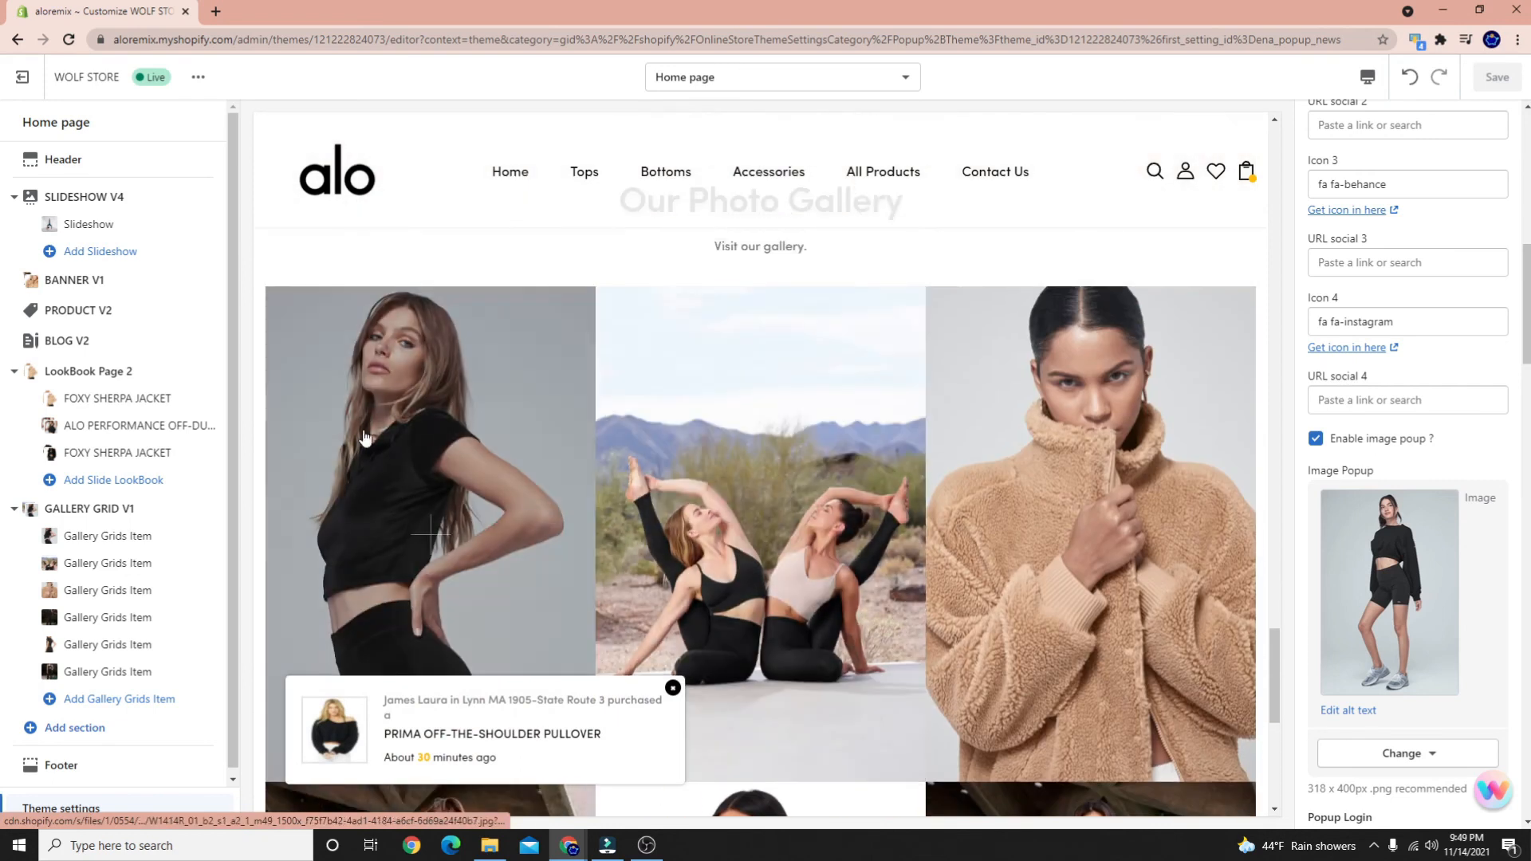
left_click(547, 412)
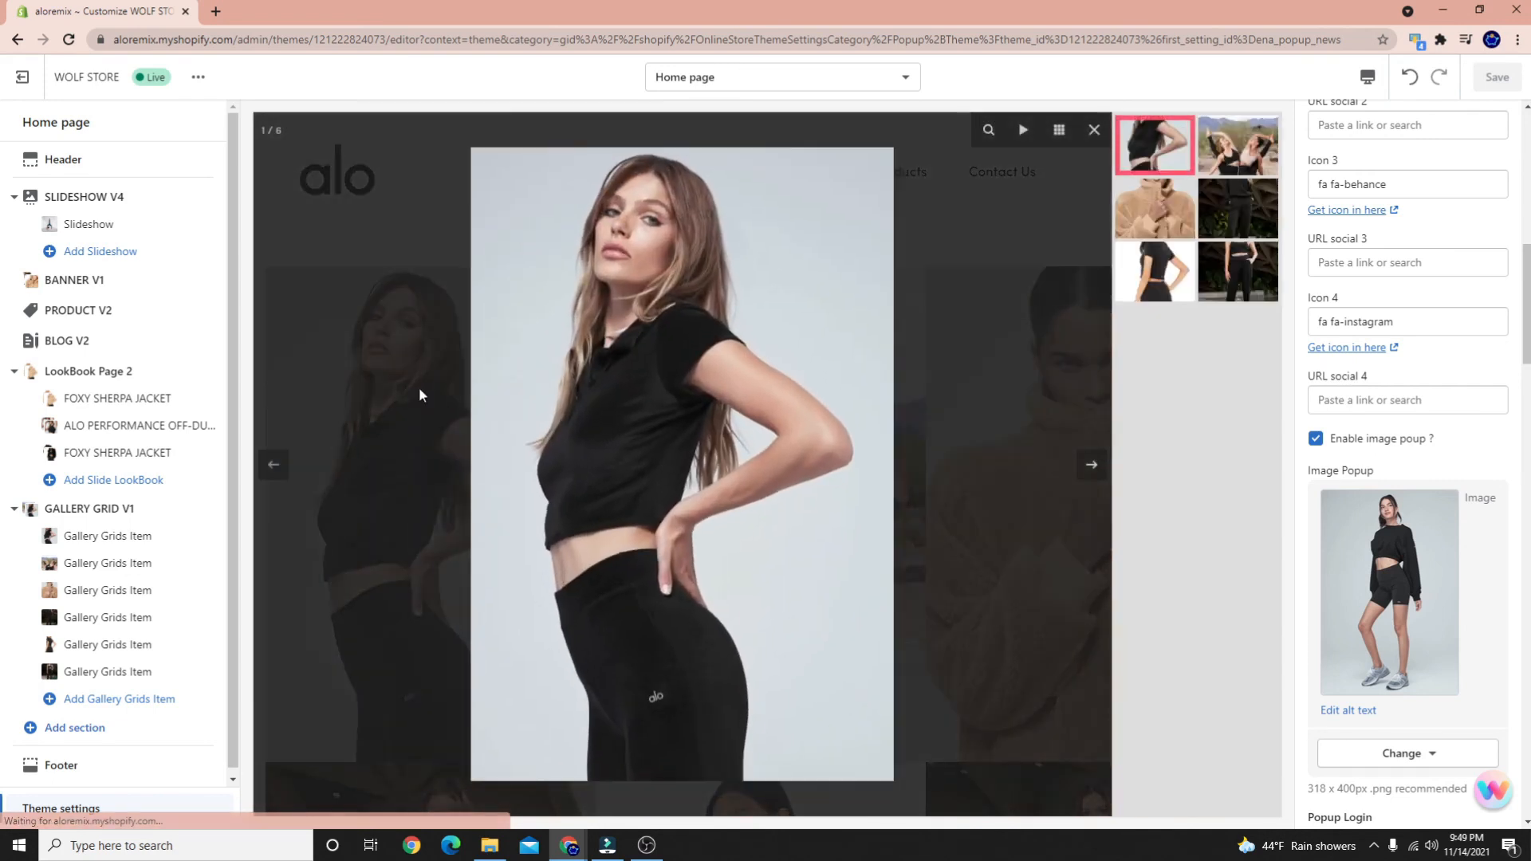
left_click(625, 535)
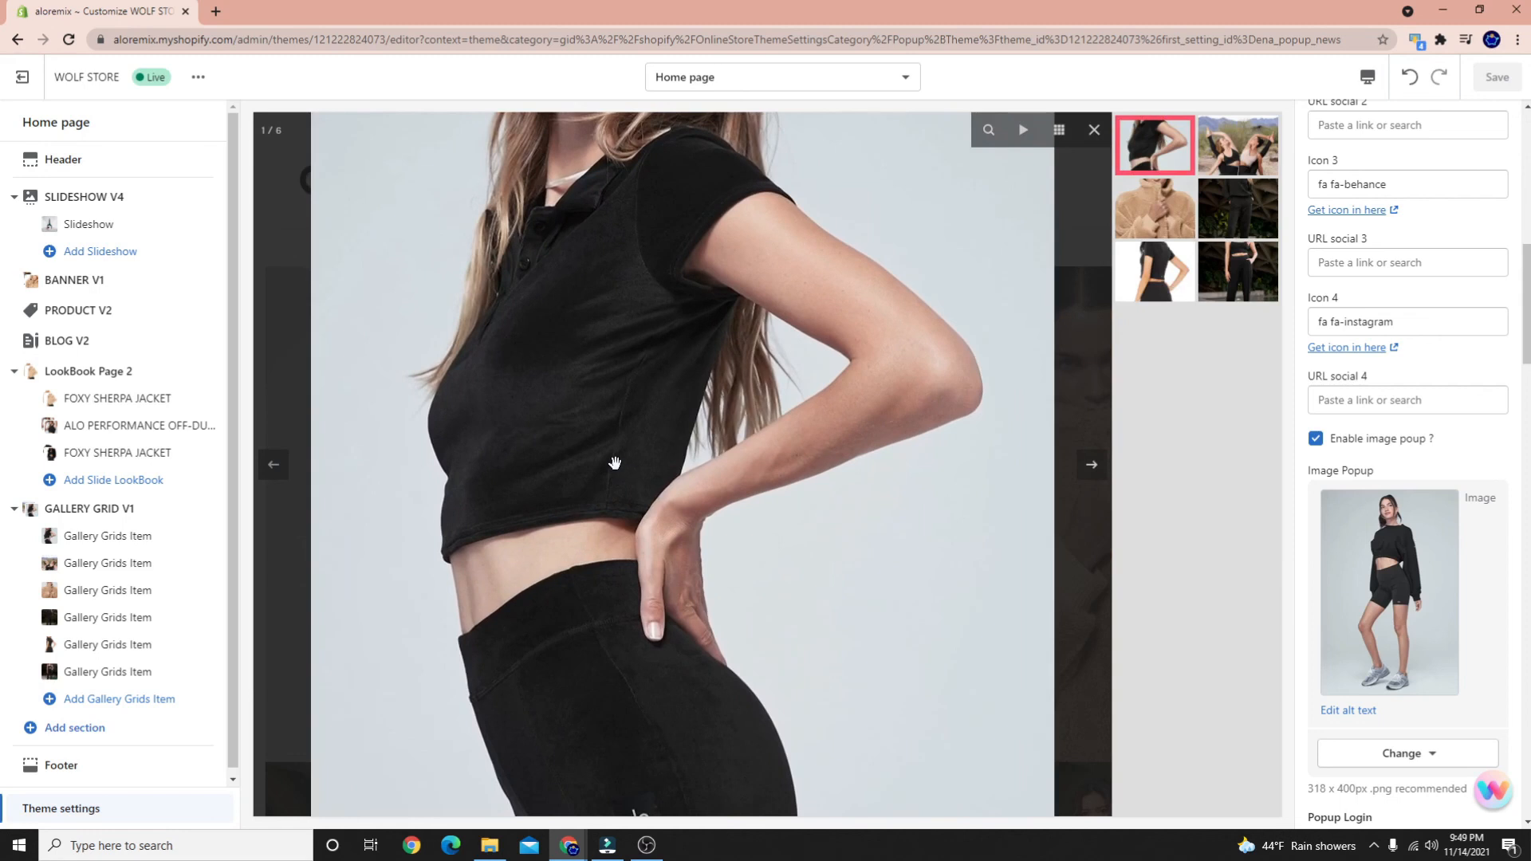
key("Right")
left_click(641, 472)
left_click_drag(641, 473, 803, 369)
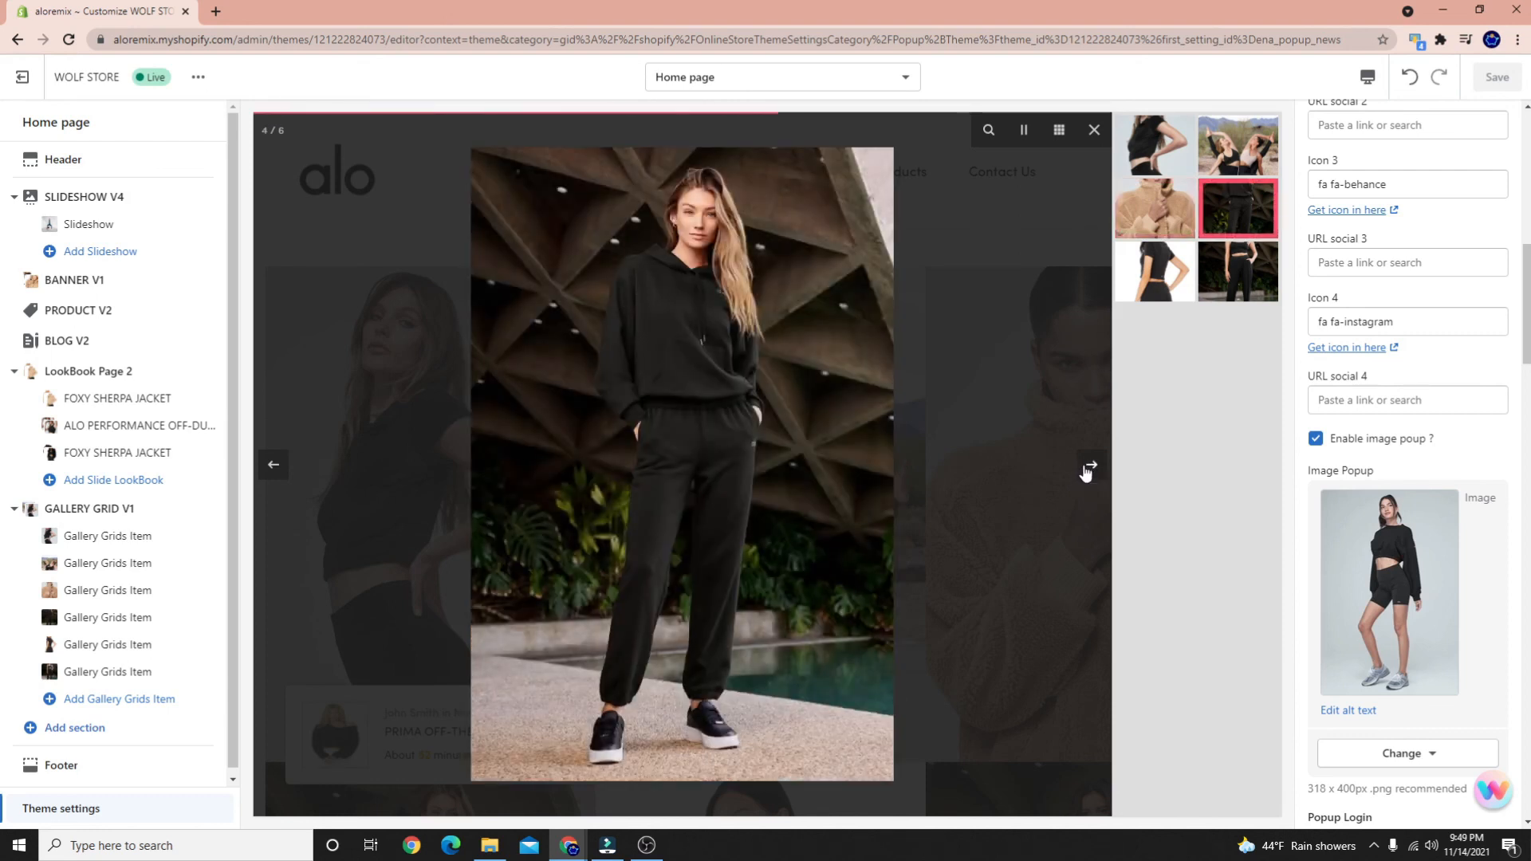
left_click(1088, 468)
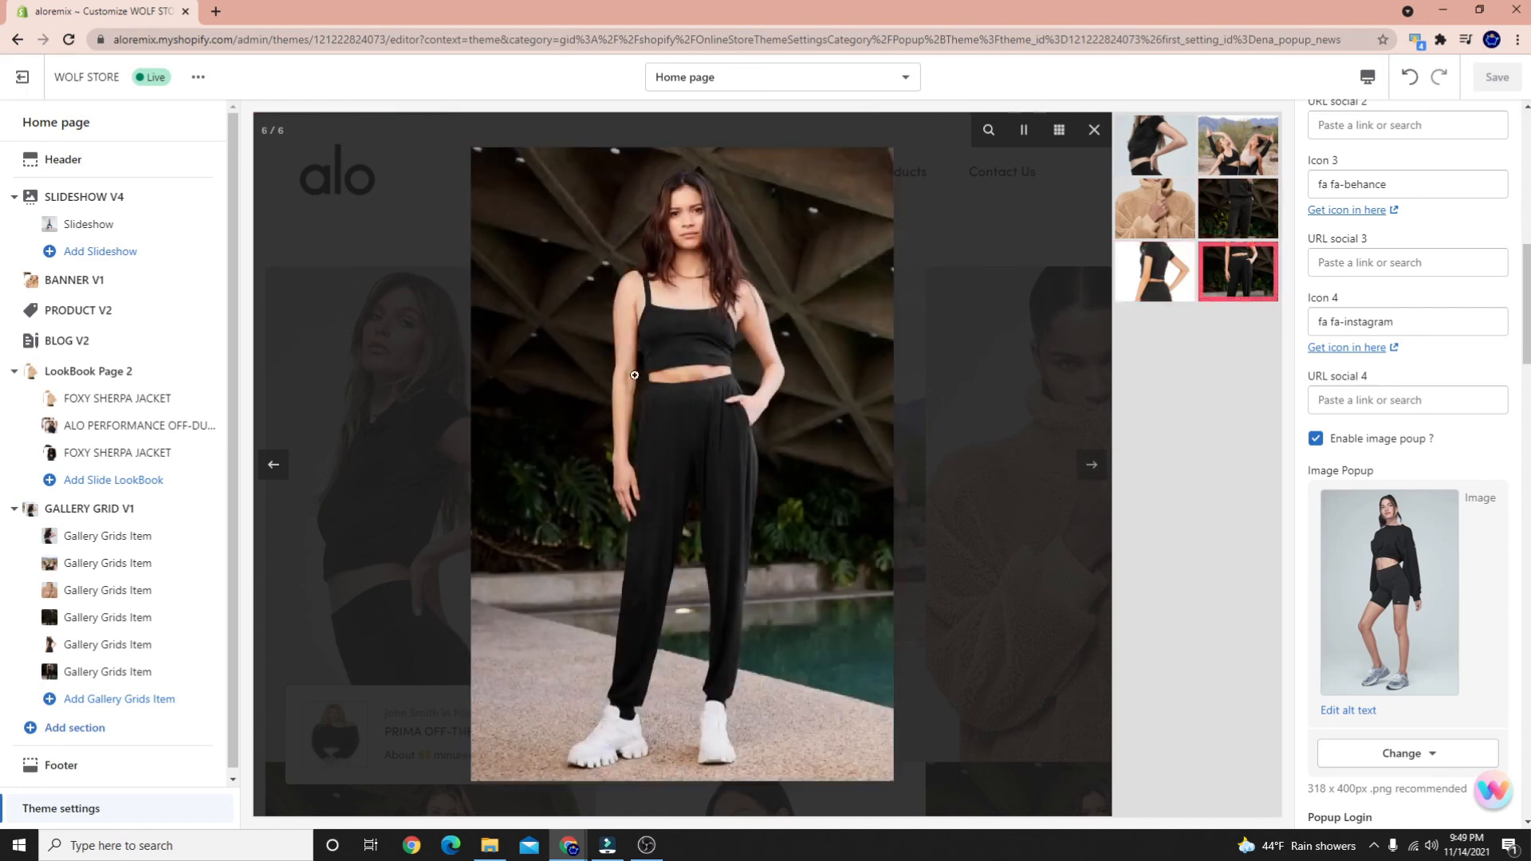
left_click(929, 396)
Open the Tops collection from the store's header navigation and look through its products and filter options
scroll(766, 342, "down", 7)
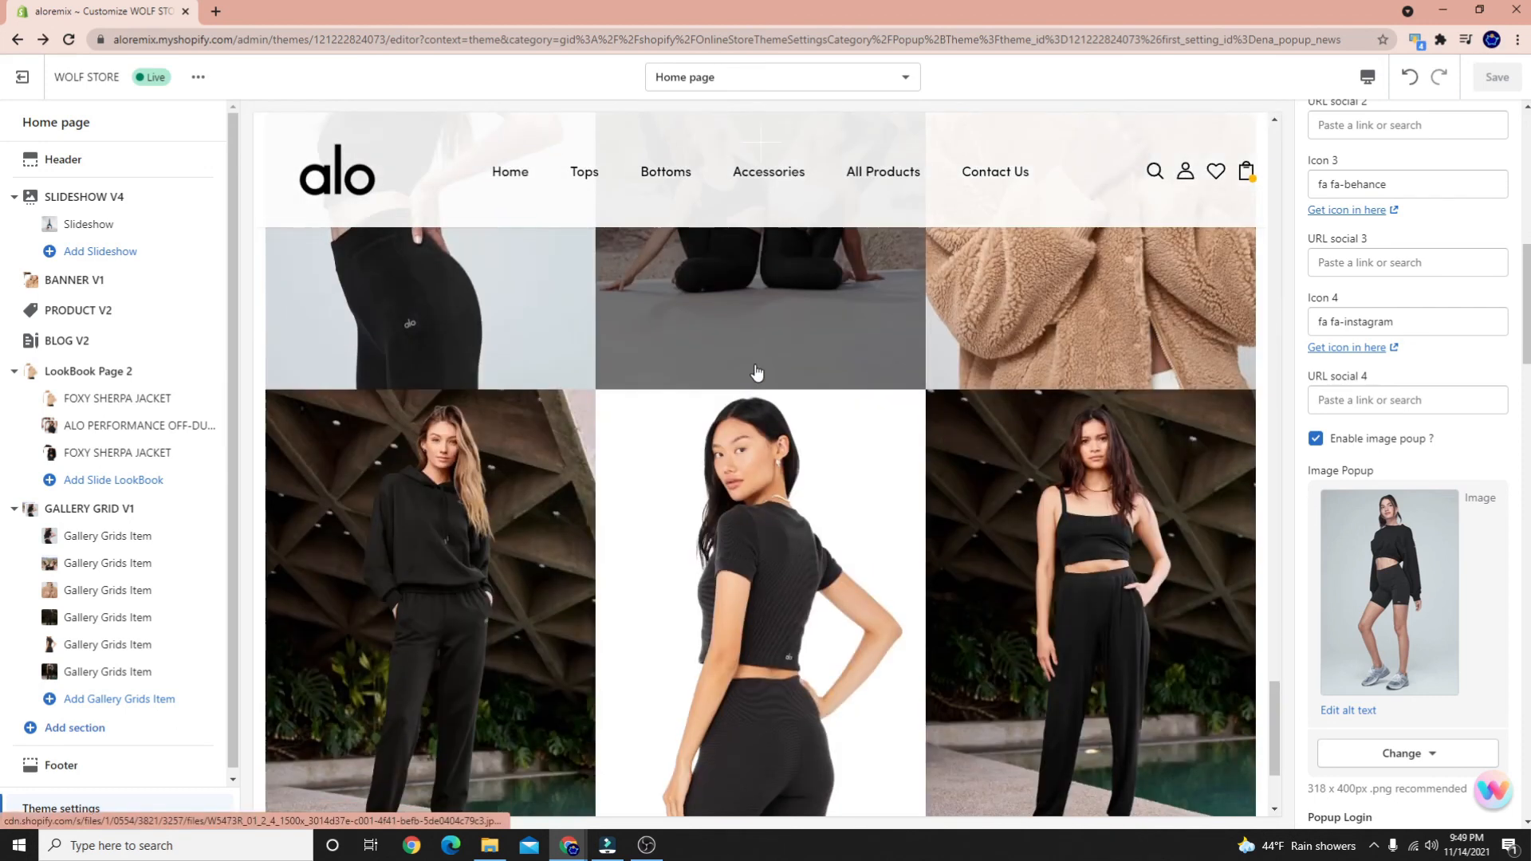
scroll(654, 376, "up", 3)
scroll(654, 377, "up", 5)
mouse_move(580, 172)
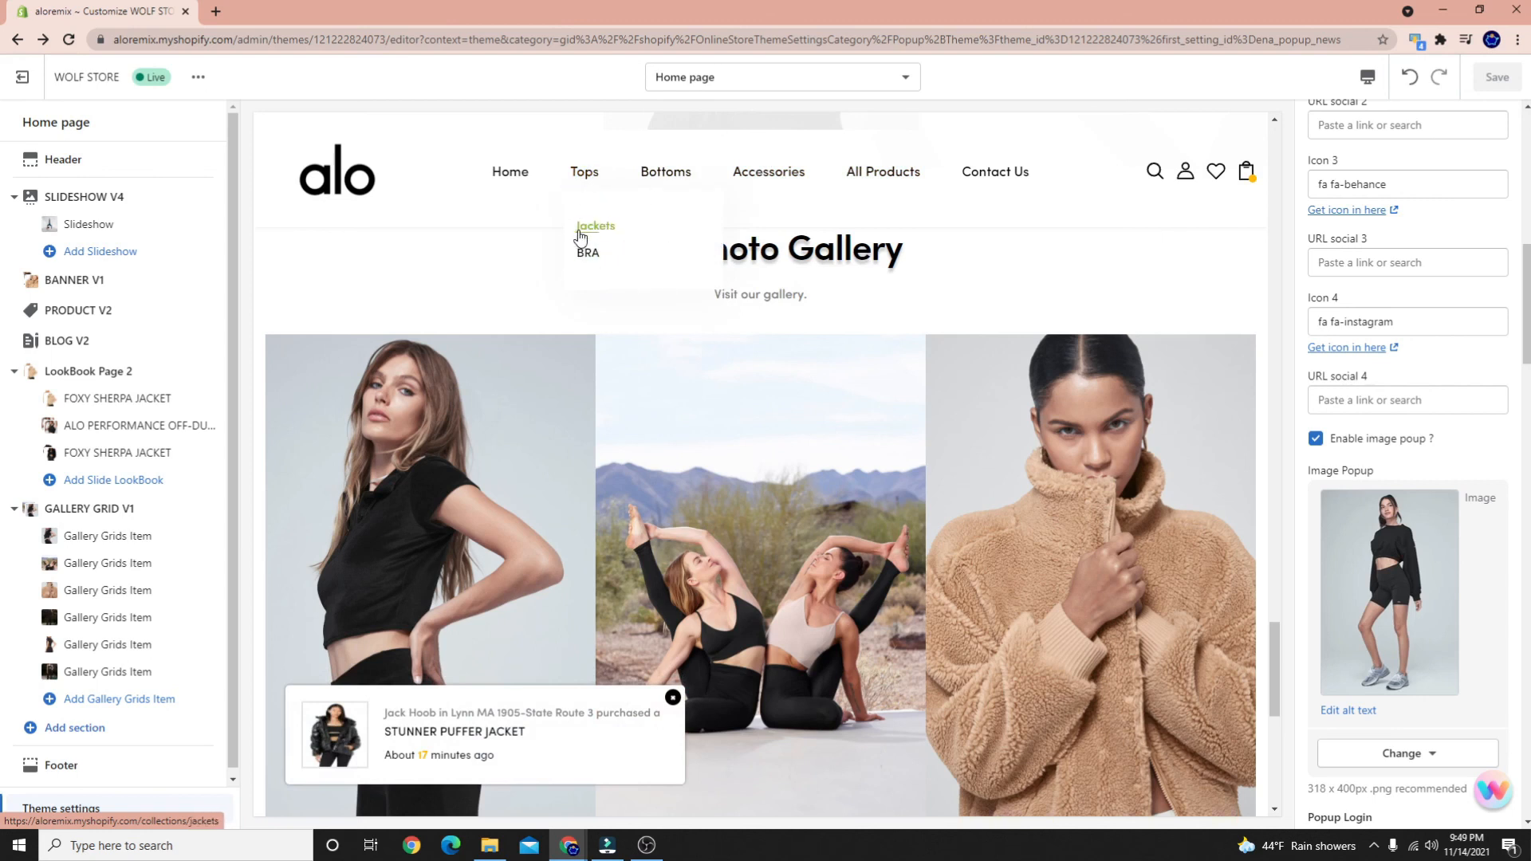
left_click(581, 181)
scroll(603, 345, "down", 3)
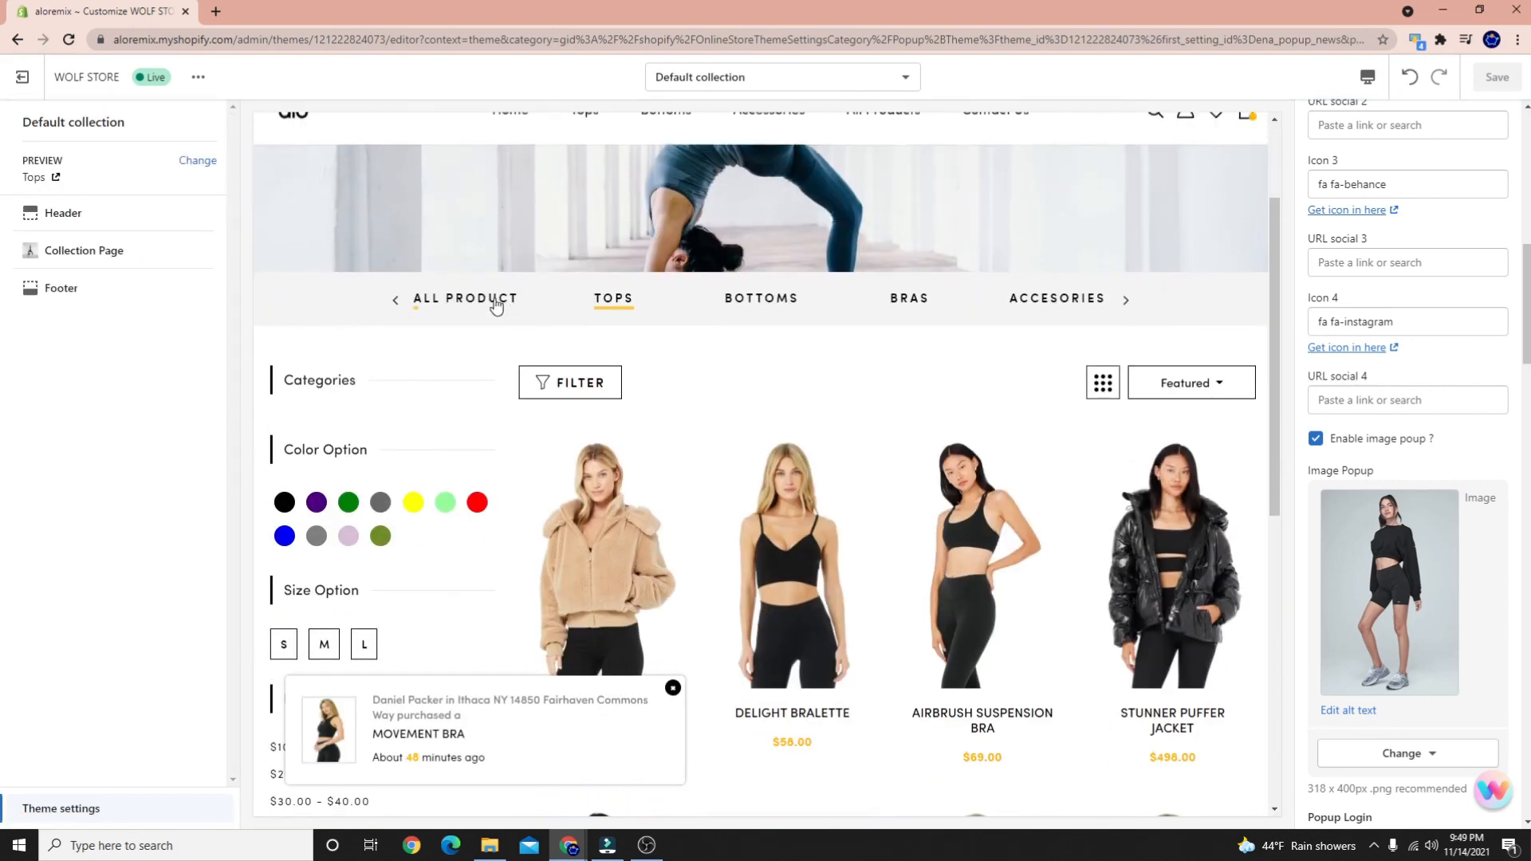
scroll(495, 305, "down", 5)
scroll(510, 456, "up", 3)
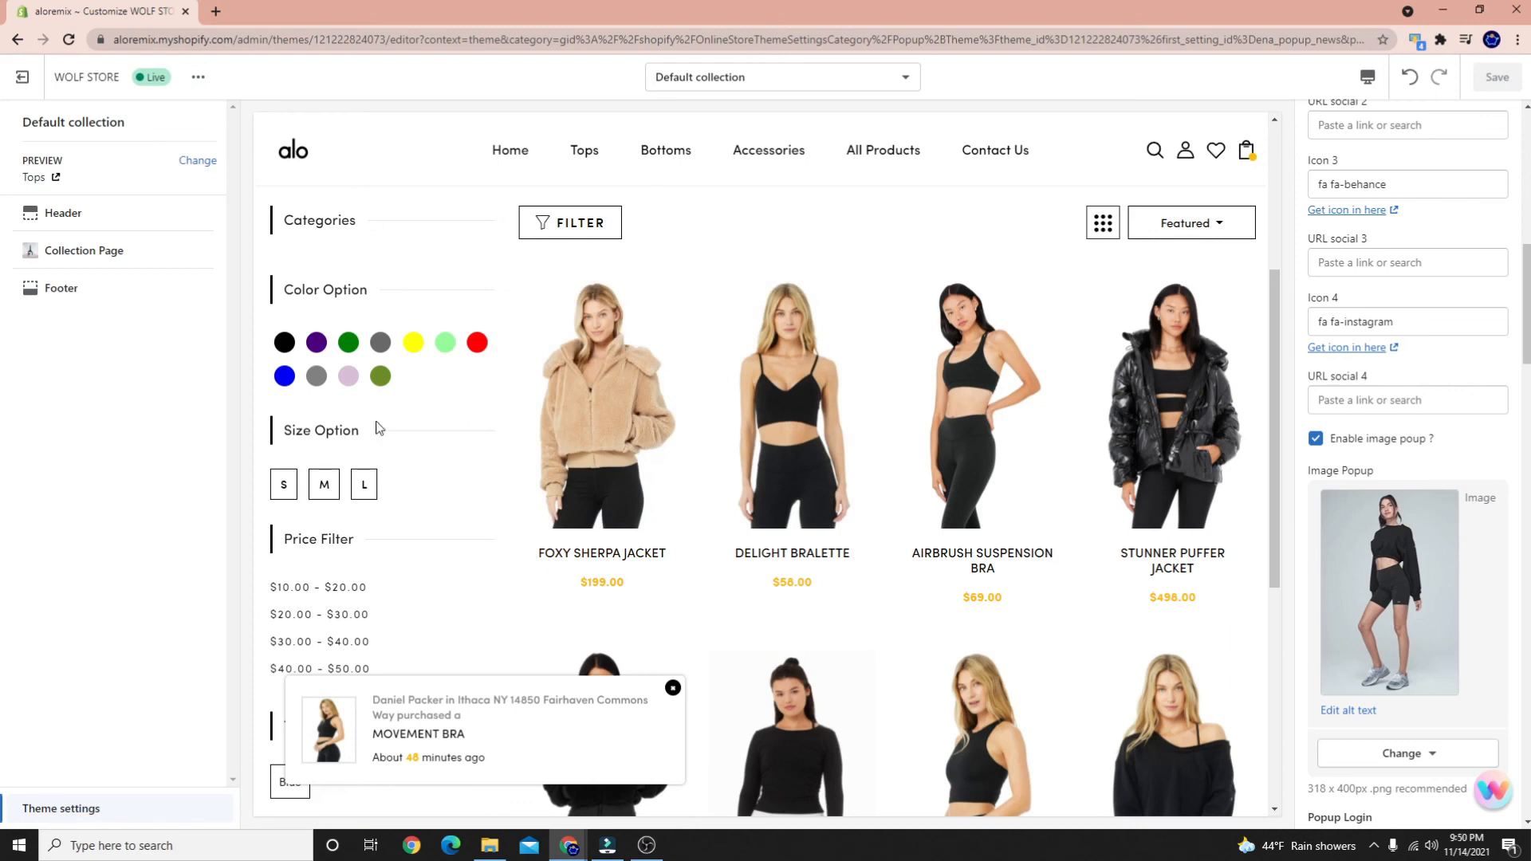
scroll(318, 574, "down", 3)
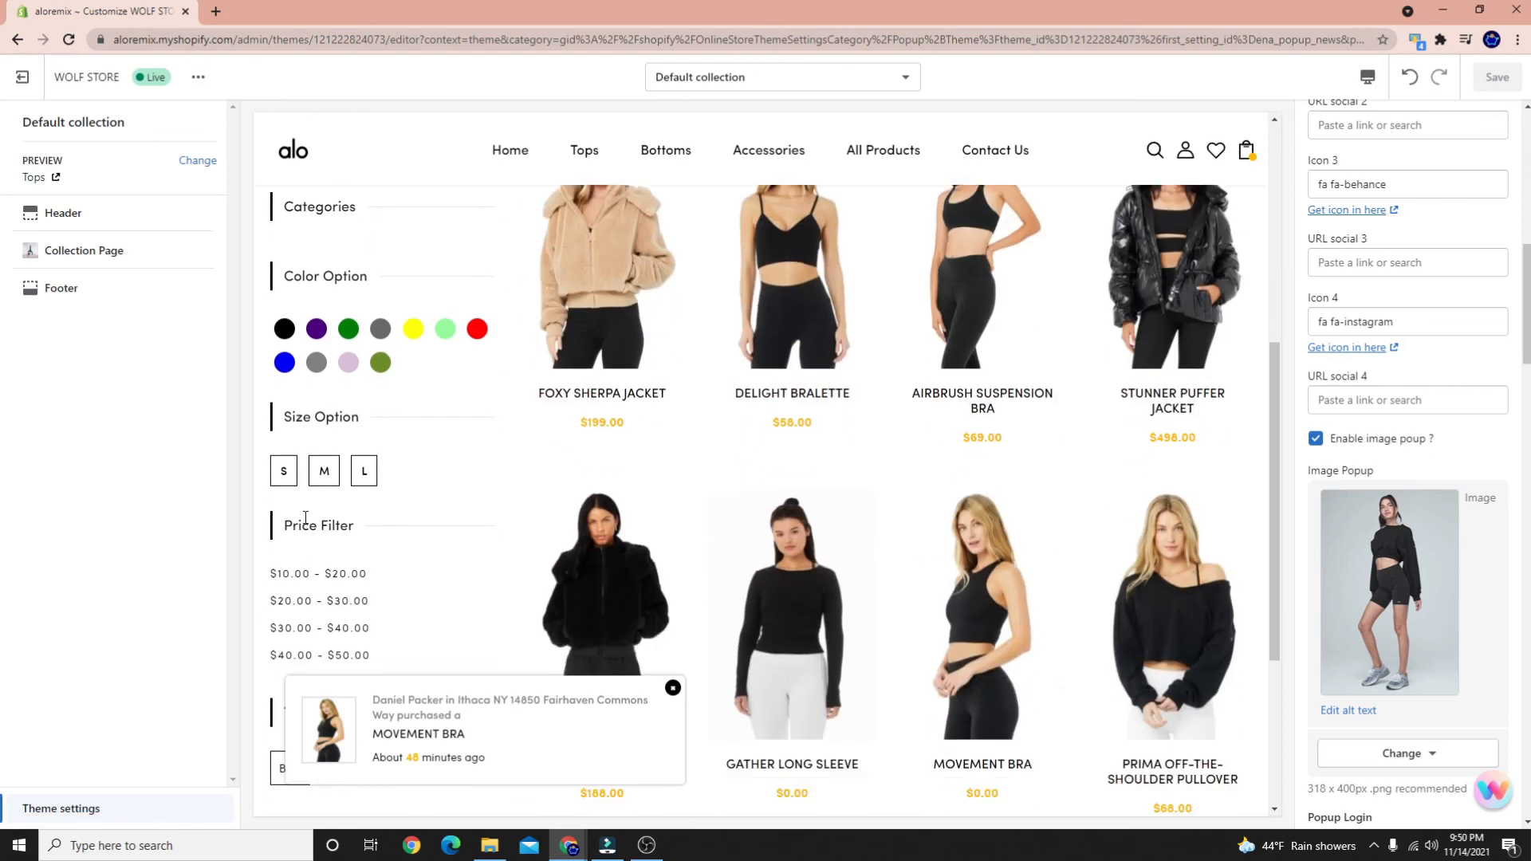
scroll(319, 554, "up", 4)
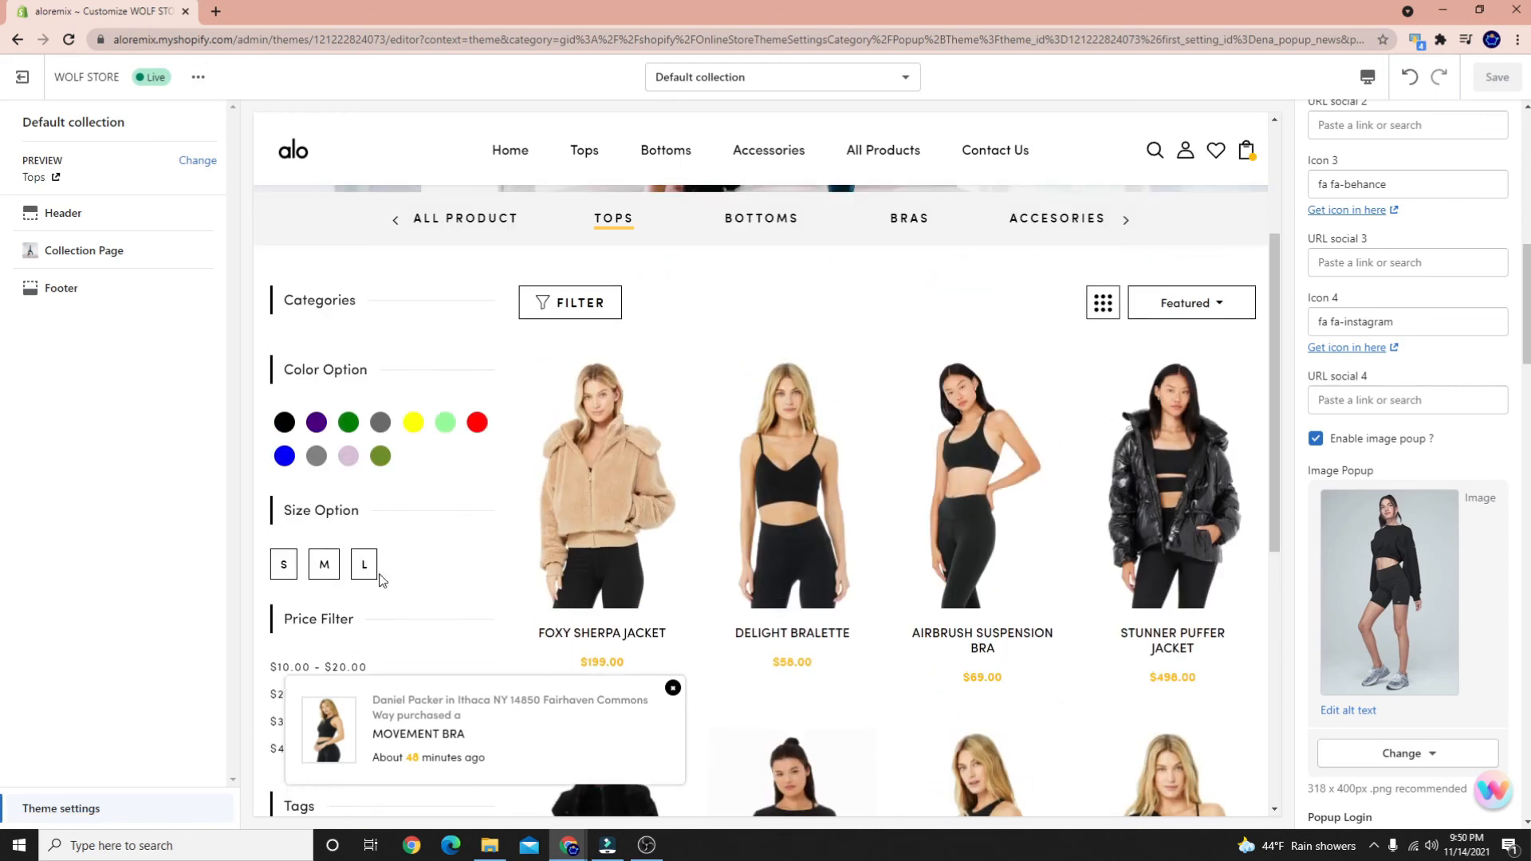
Filter the Tops collection by the blue color, clear that filter, and check the size, price and tag filters
left_click(283, 465)
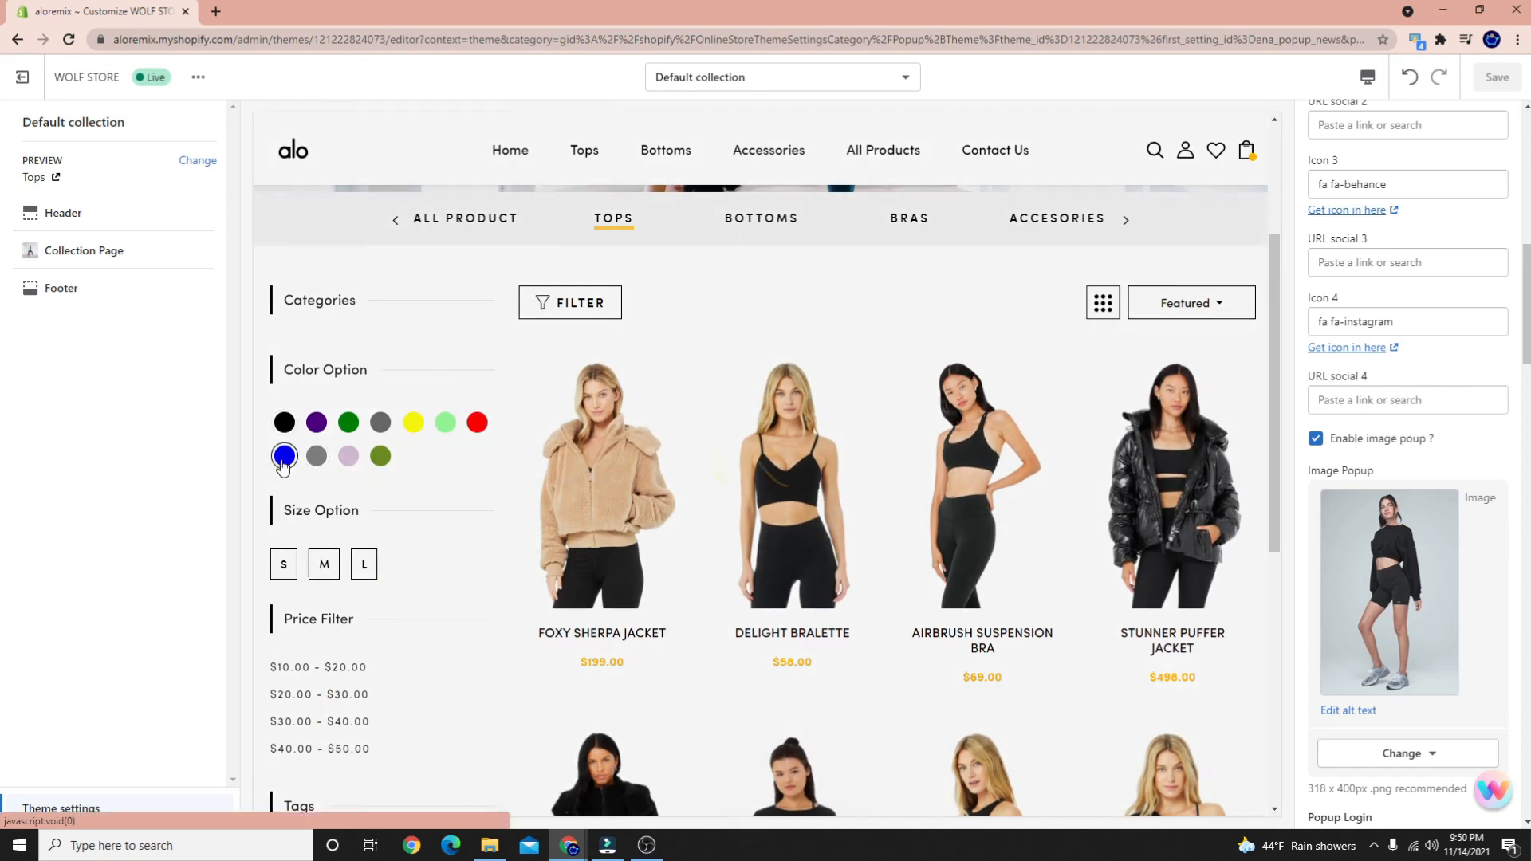
mouse_move(580, 500)
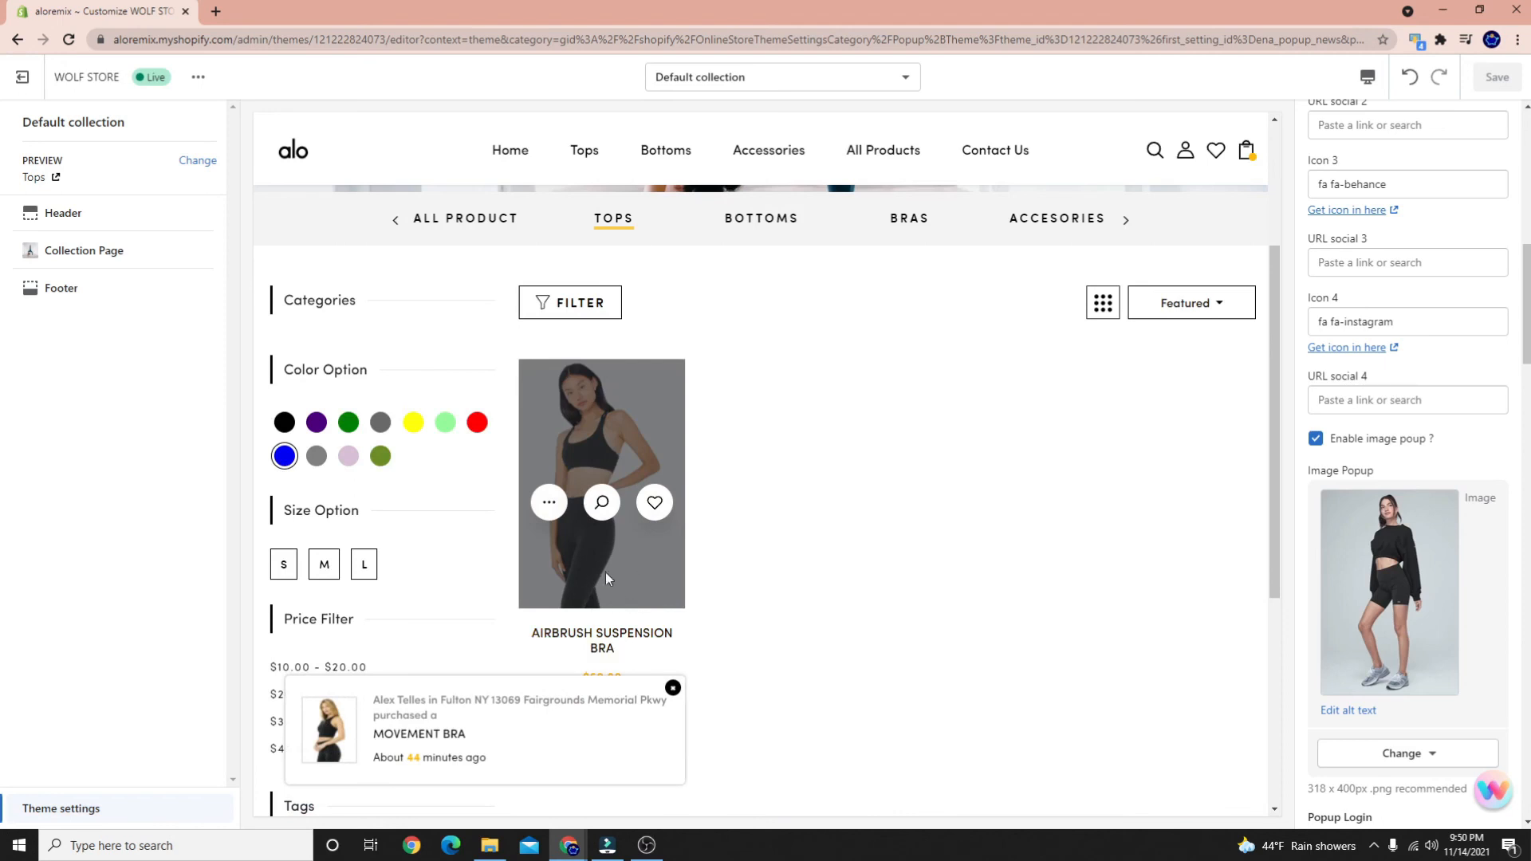
left_click(286, 462)
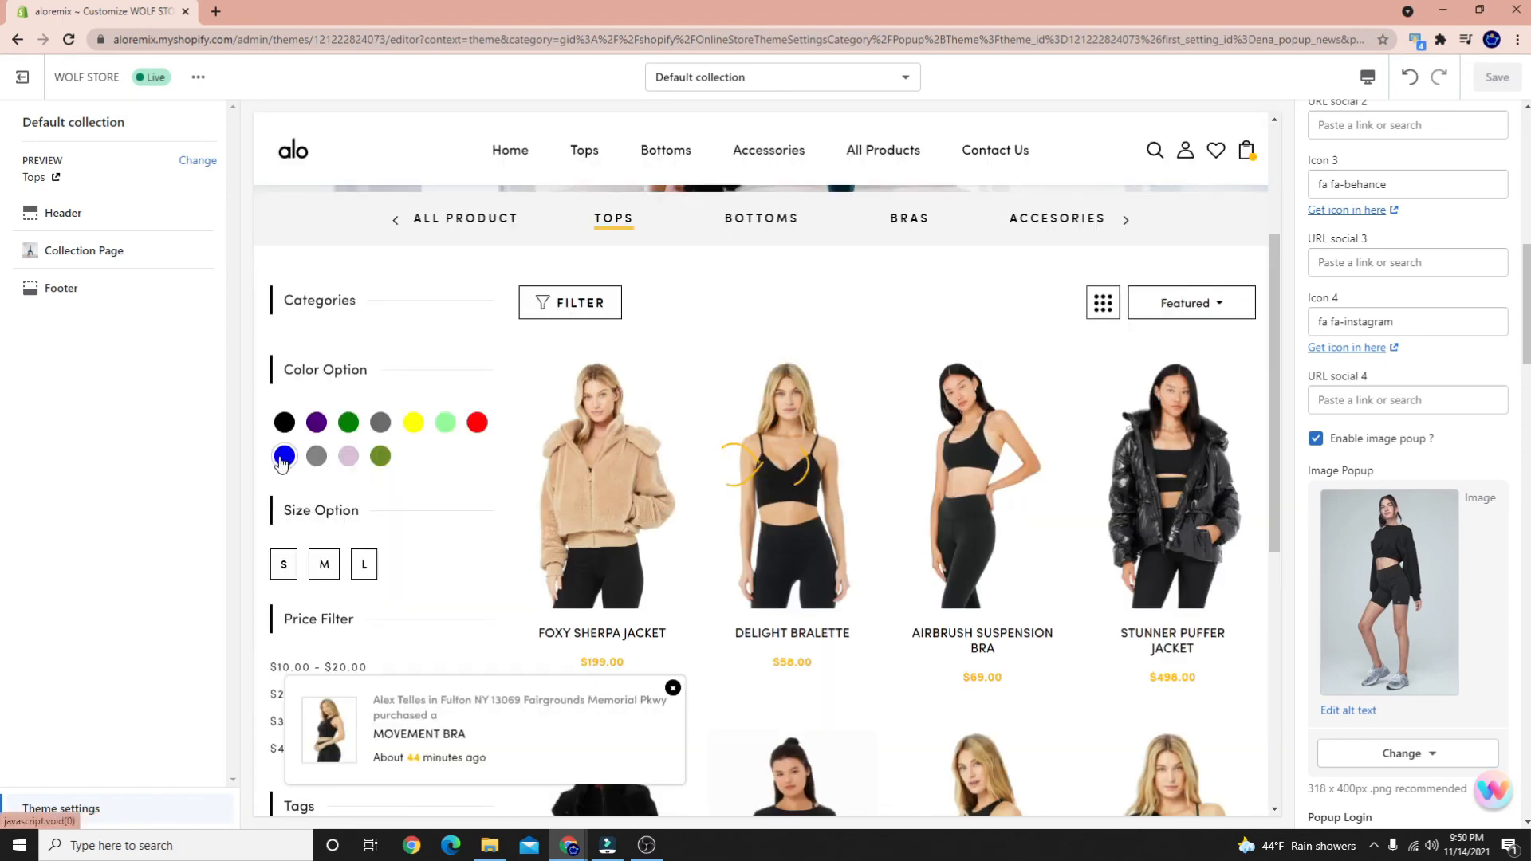
left_click(364, 564)
scroll(325, 669, "down", 1)
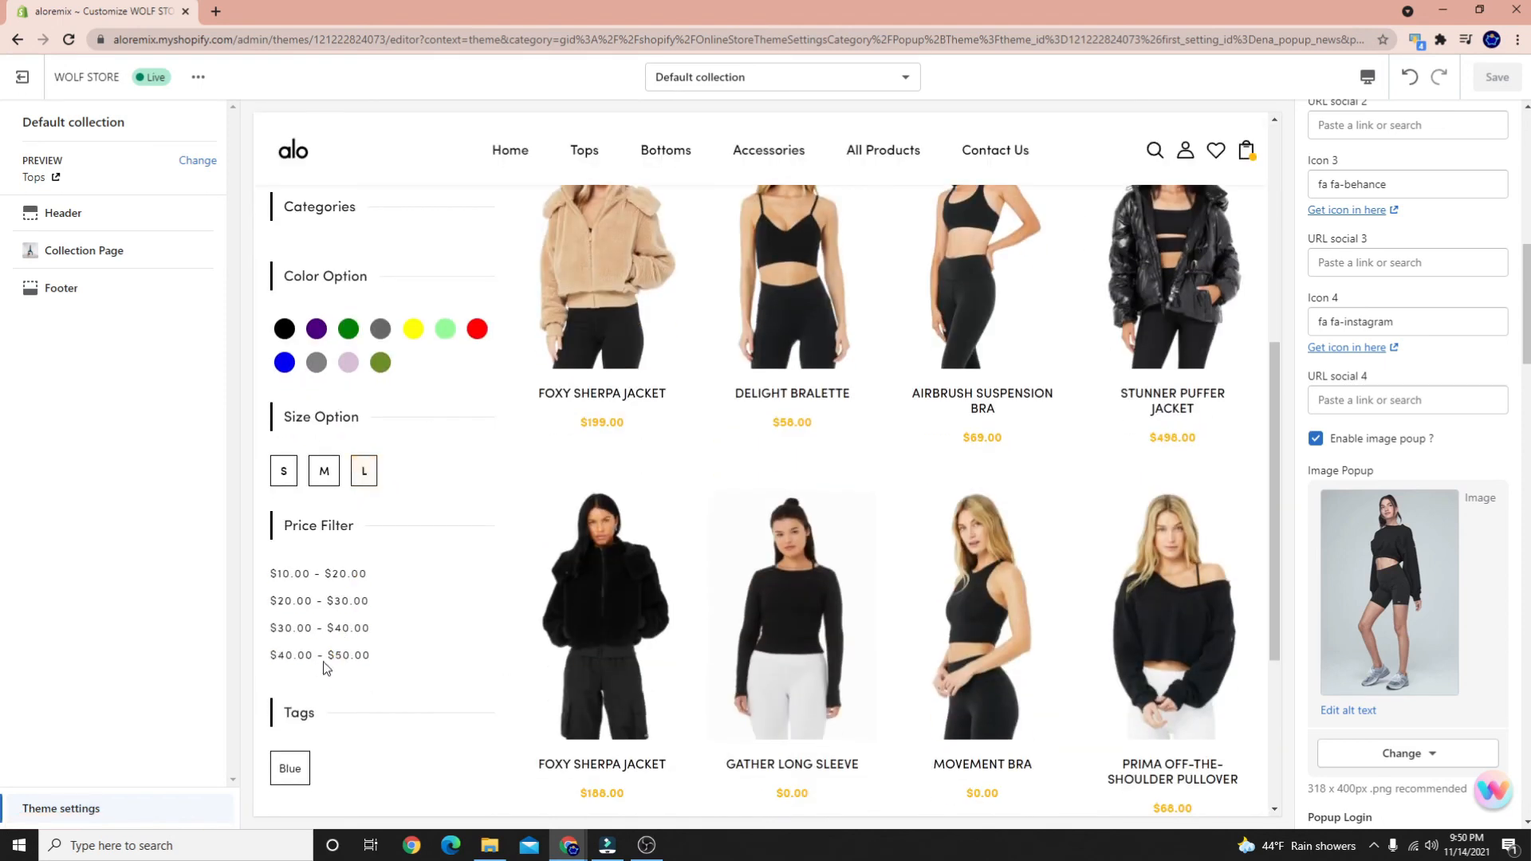
scroll(385, 552, "up", 2)
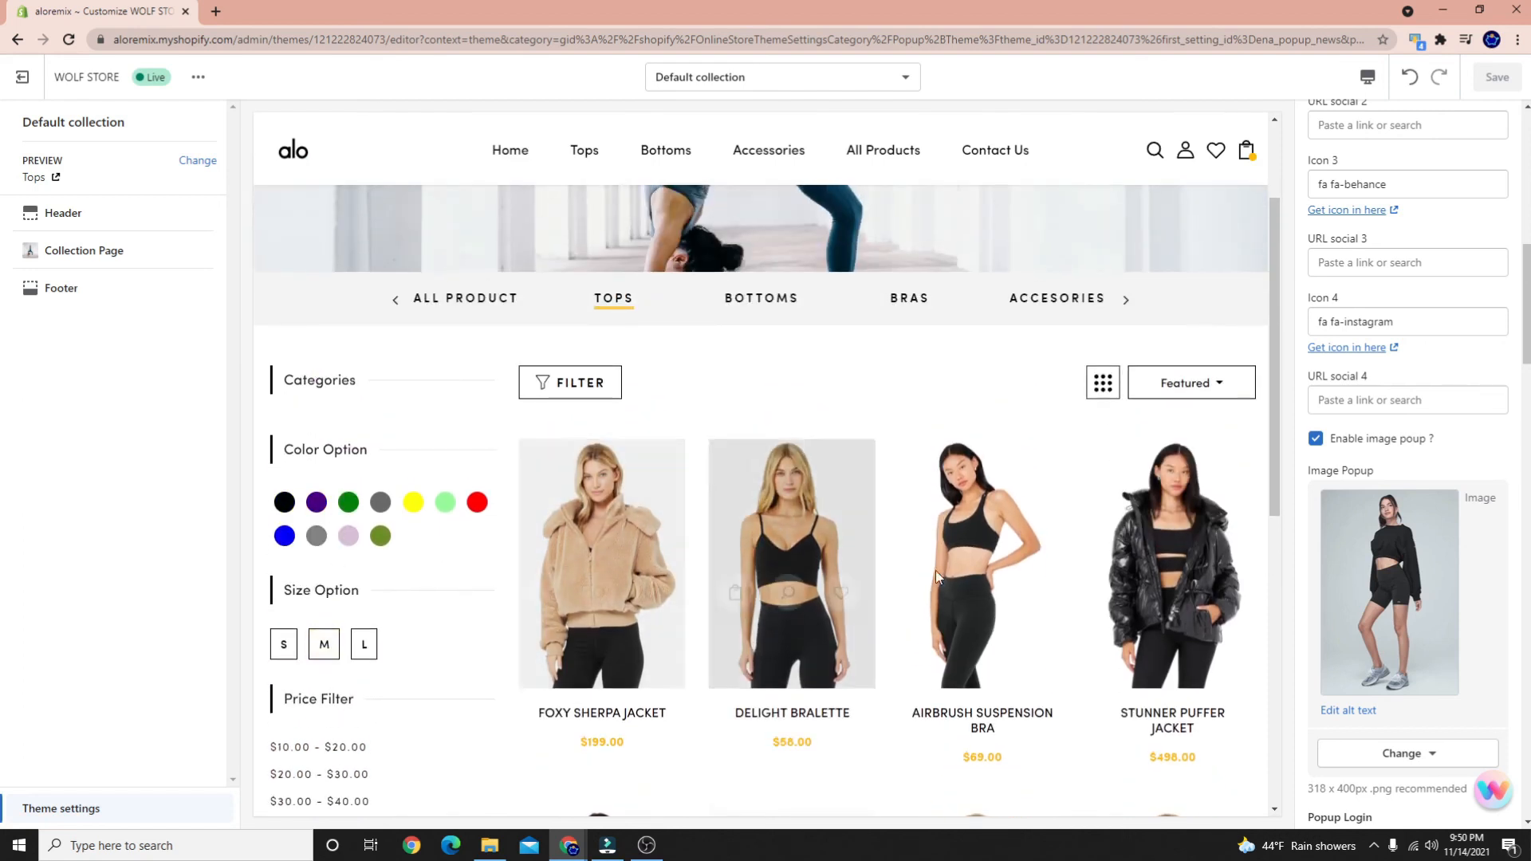
scroll(1016, 646, "down", 2)
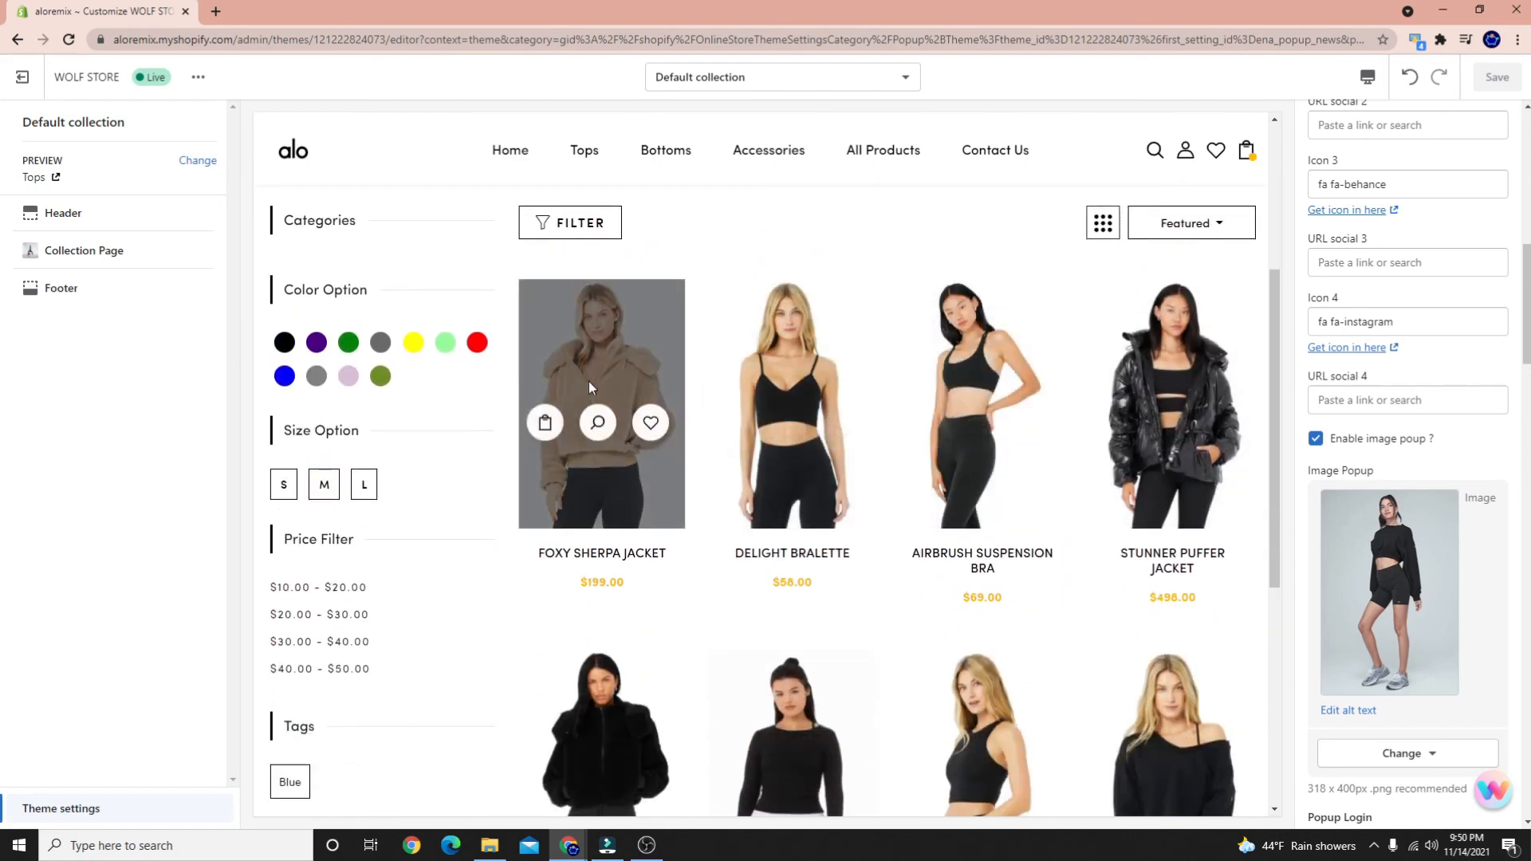
Switch to the Bras collection from the category links below the banner and look over its products
scroll(704, 622, "up", 5)
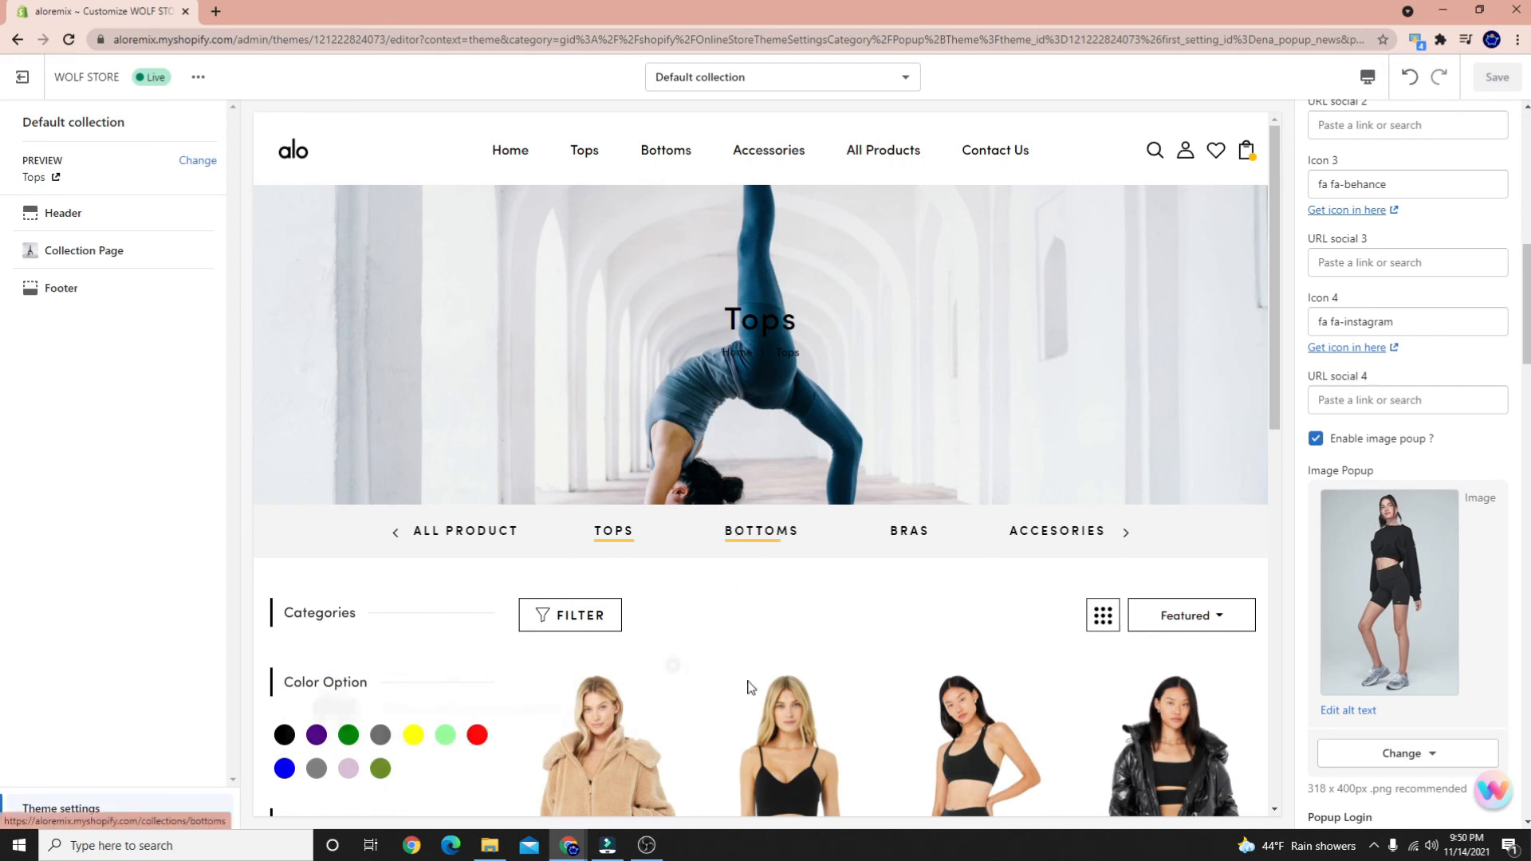
left_click(896, 536)
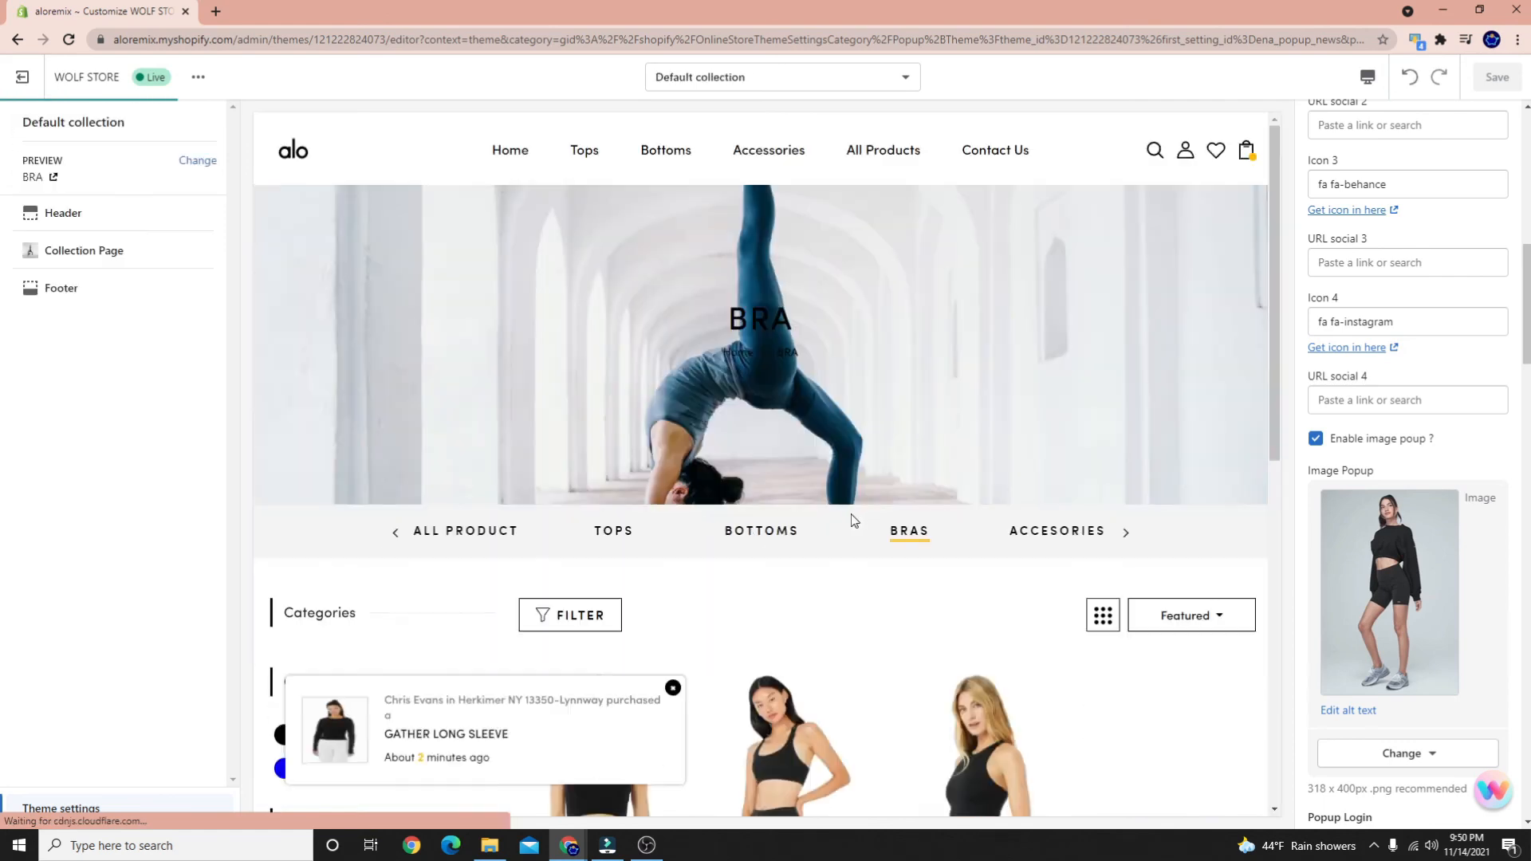
scroll(797, 446, "down", 5)
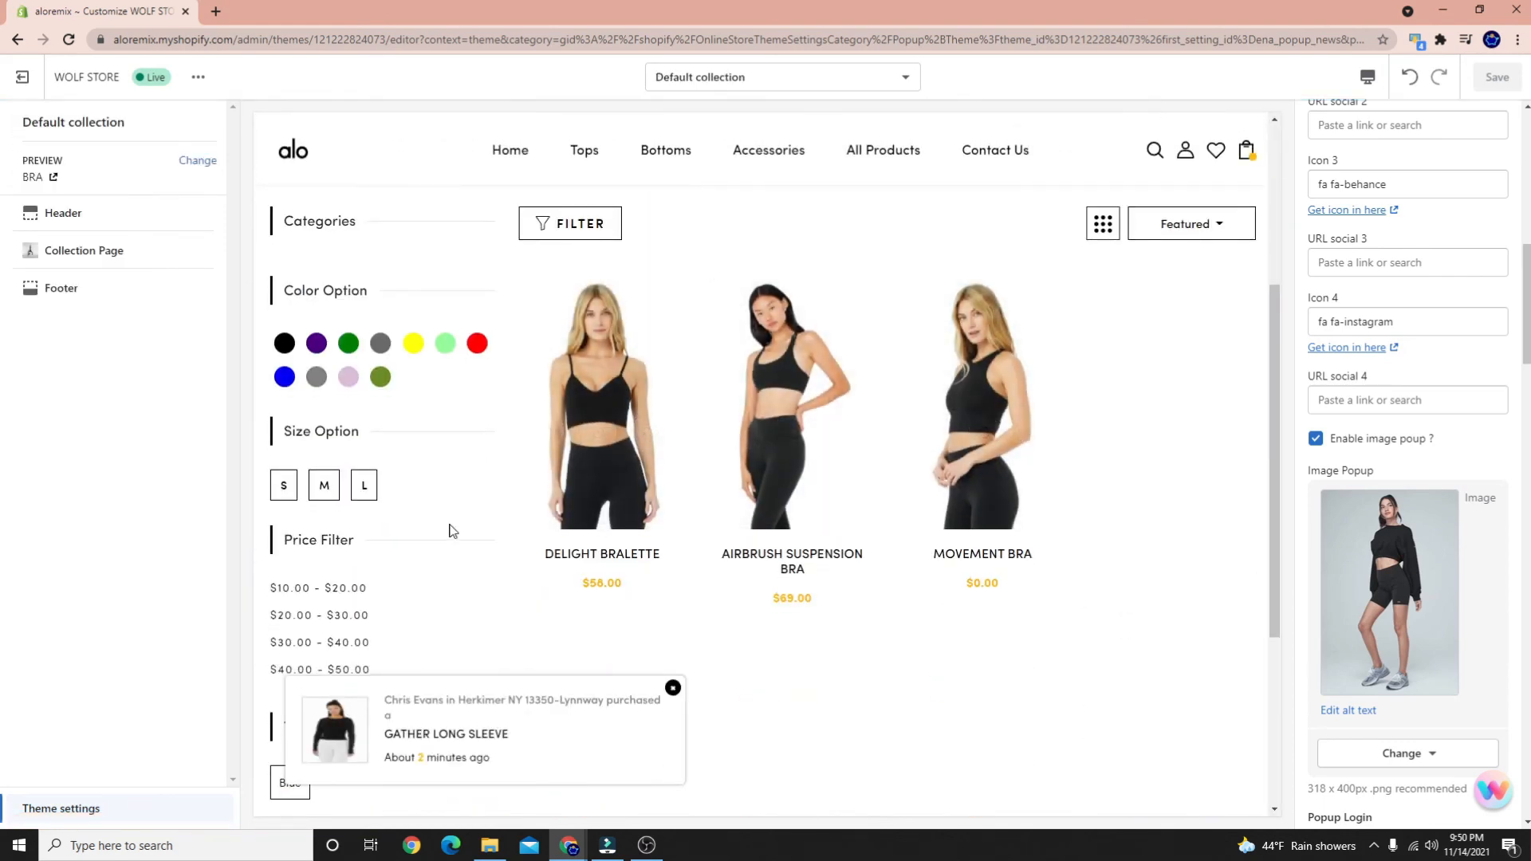
scroll(459, 533, "up", 5)
Return to the Tops collection from the category links and look through its product grid
left_click(612, 532)
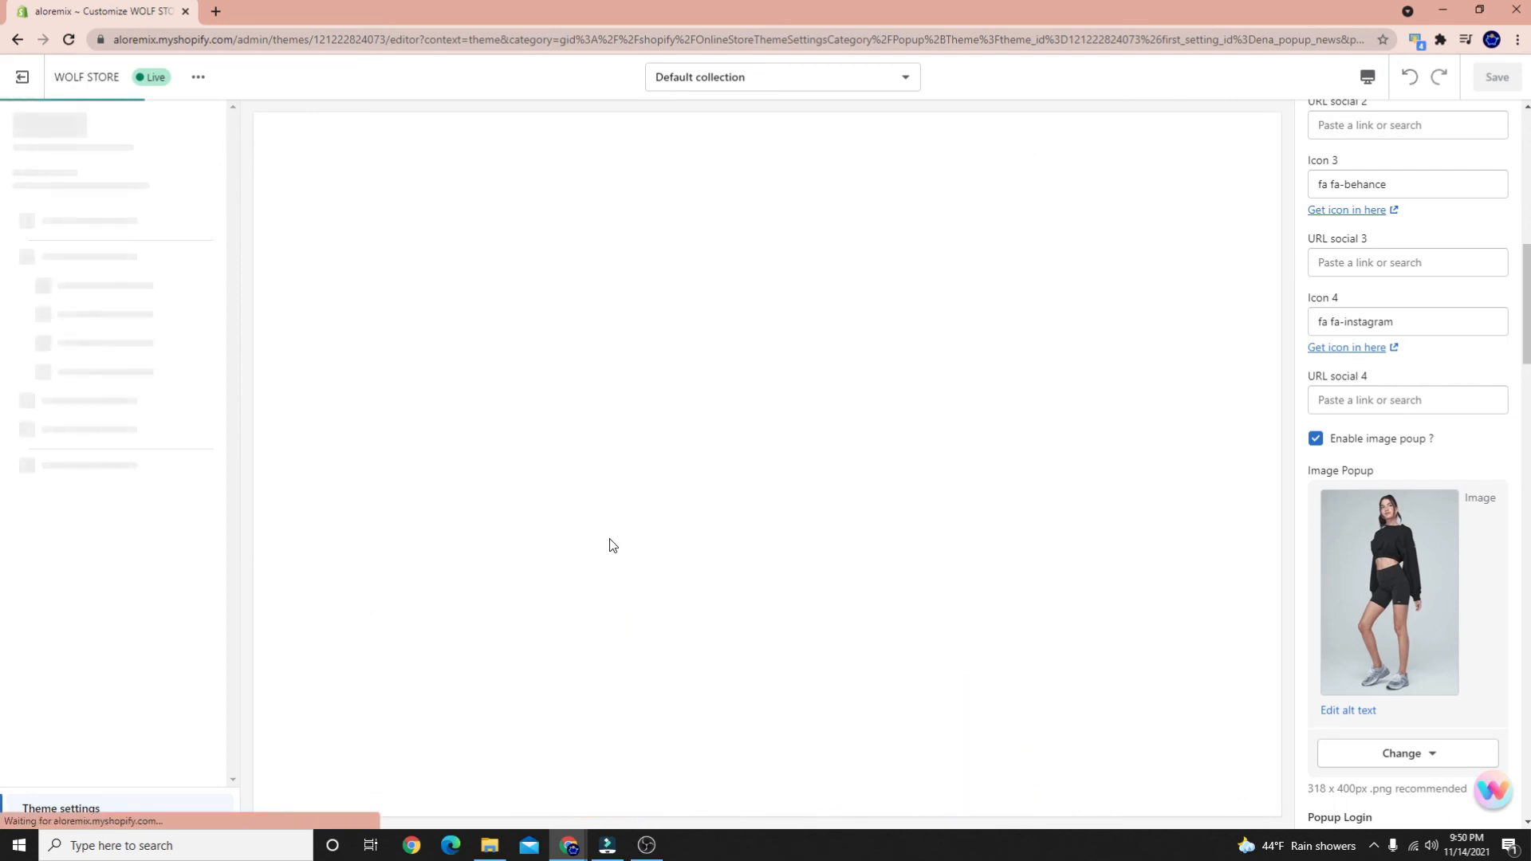
scroll(893, 663, "down", 6)
scroll(895, 382, "up", 3)
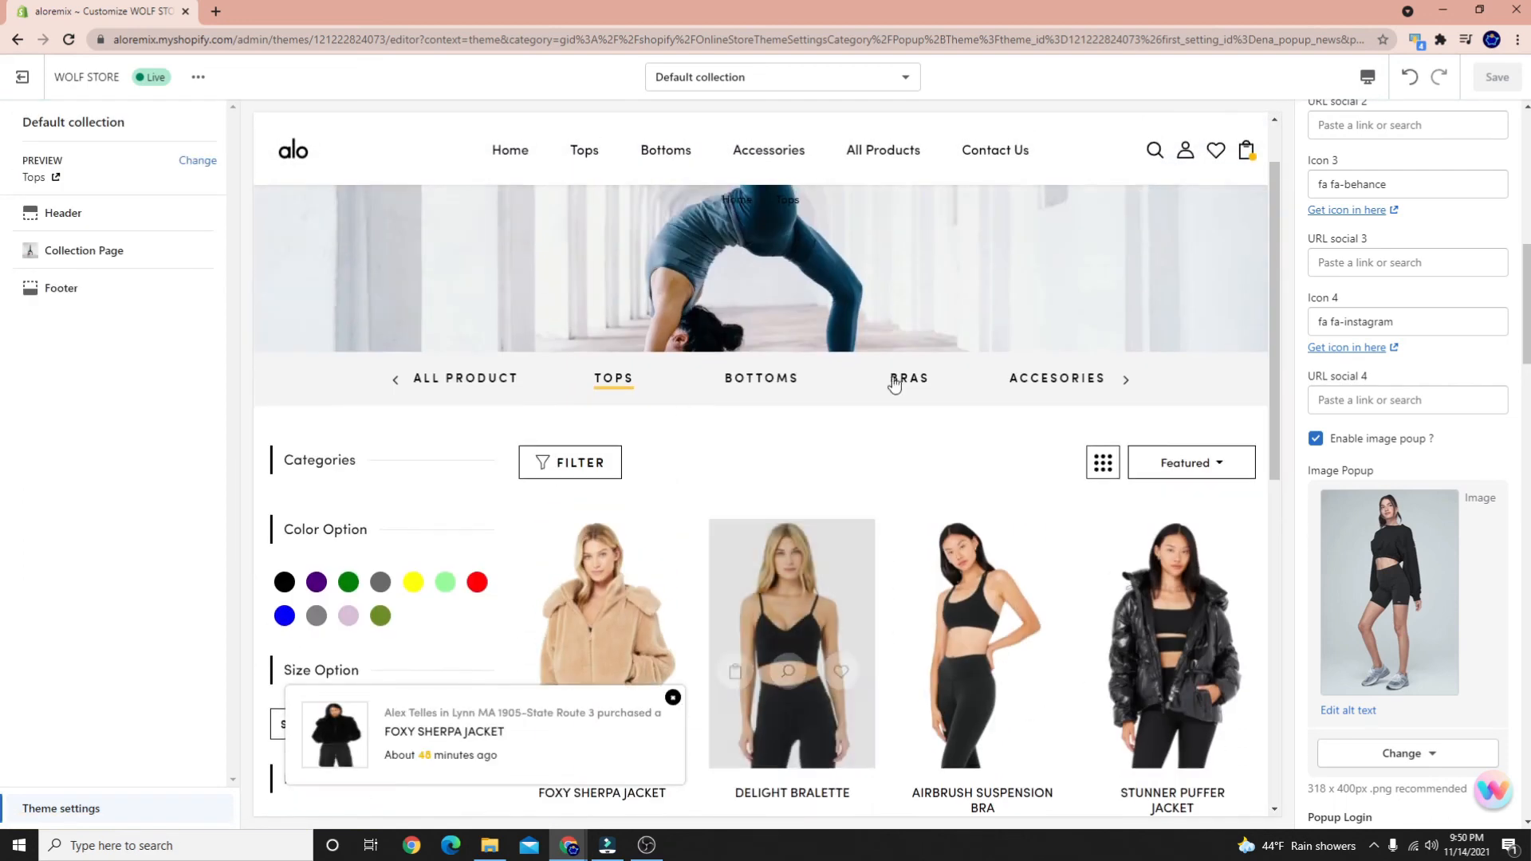
scroll(798, 431, "down", 3)
scroll(717, 462, "down", 3)
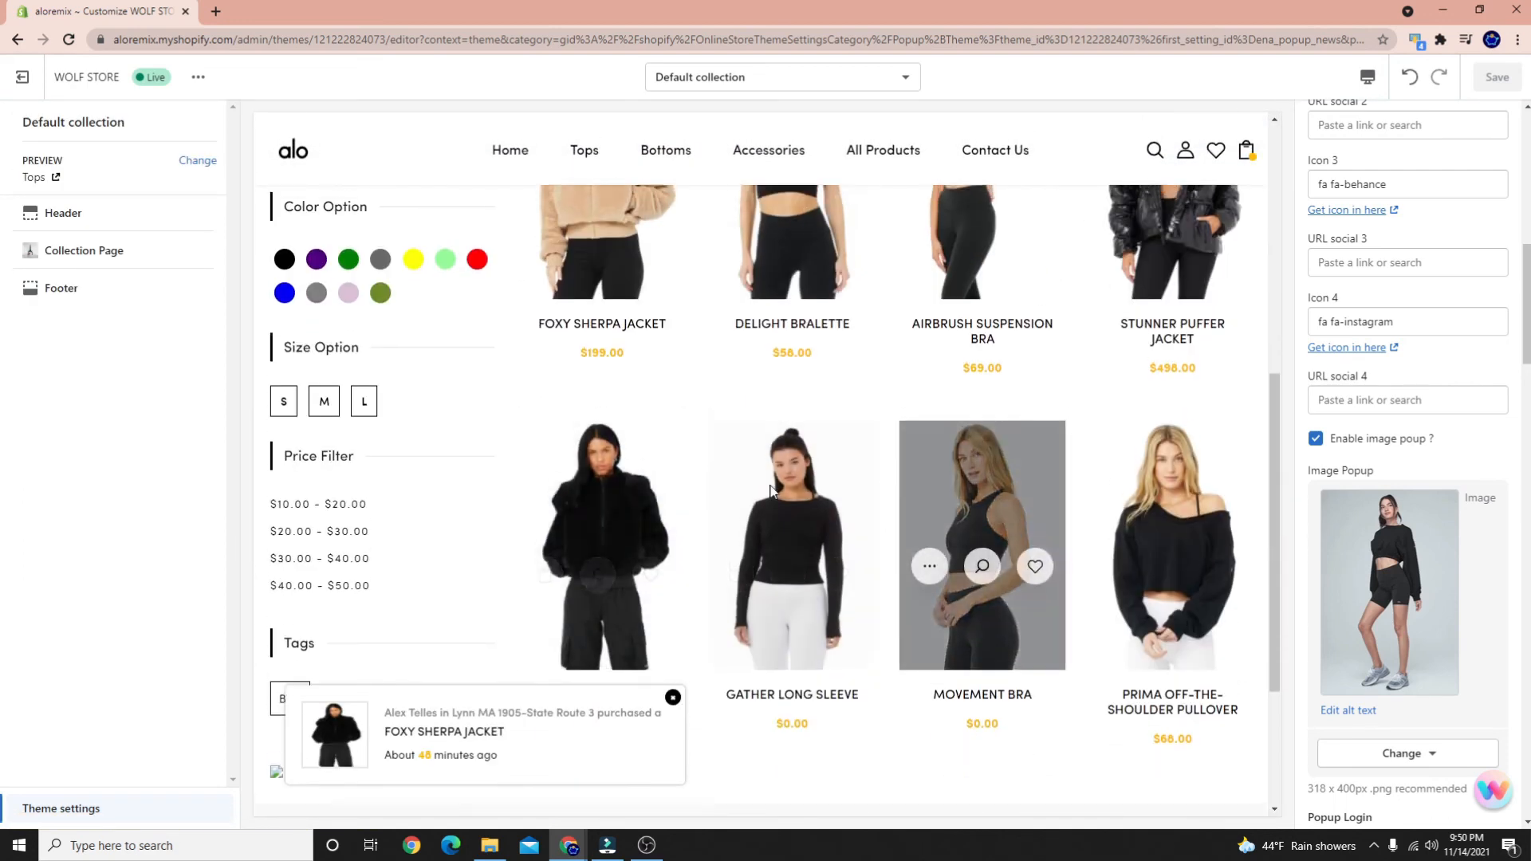
scroll(659, 542, "up", 6)
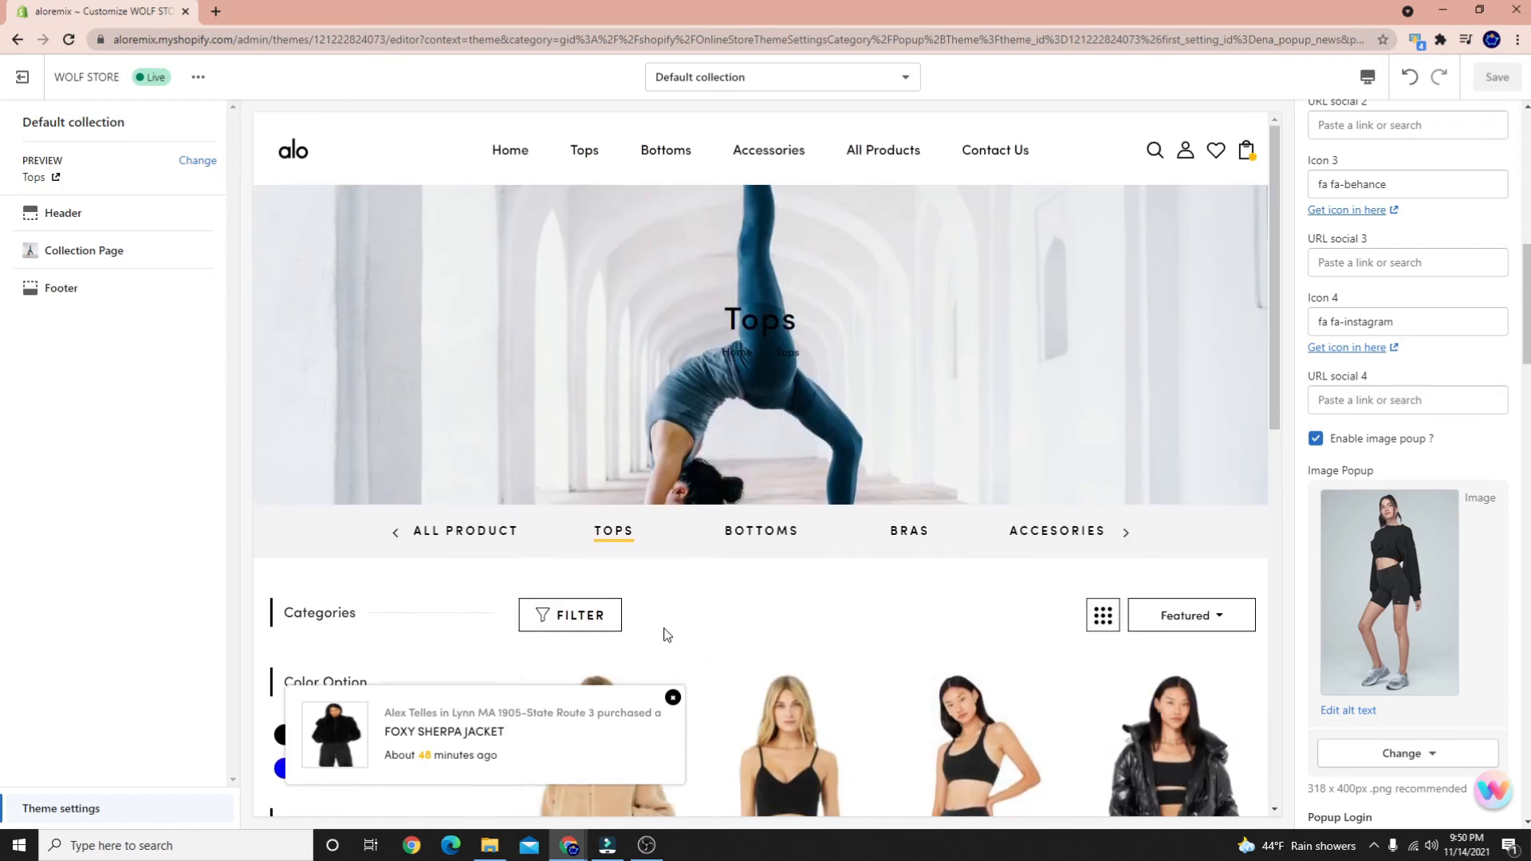
Expand and collapse the Filter panel above the Tops products, and show the sorting options
scroll(666, 630, "down", 4)
left_click(604, 311)
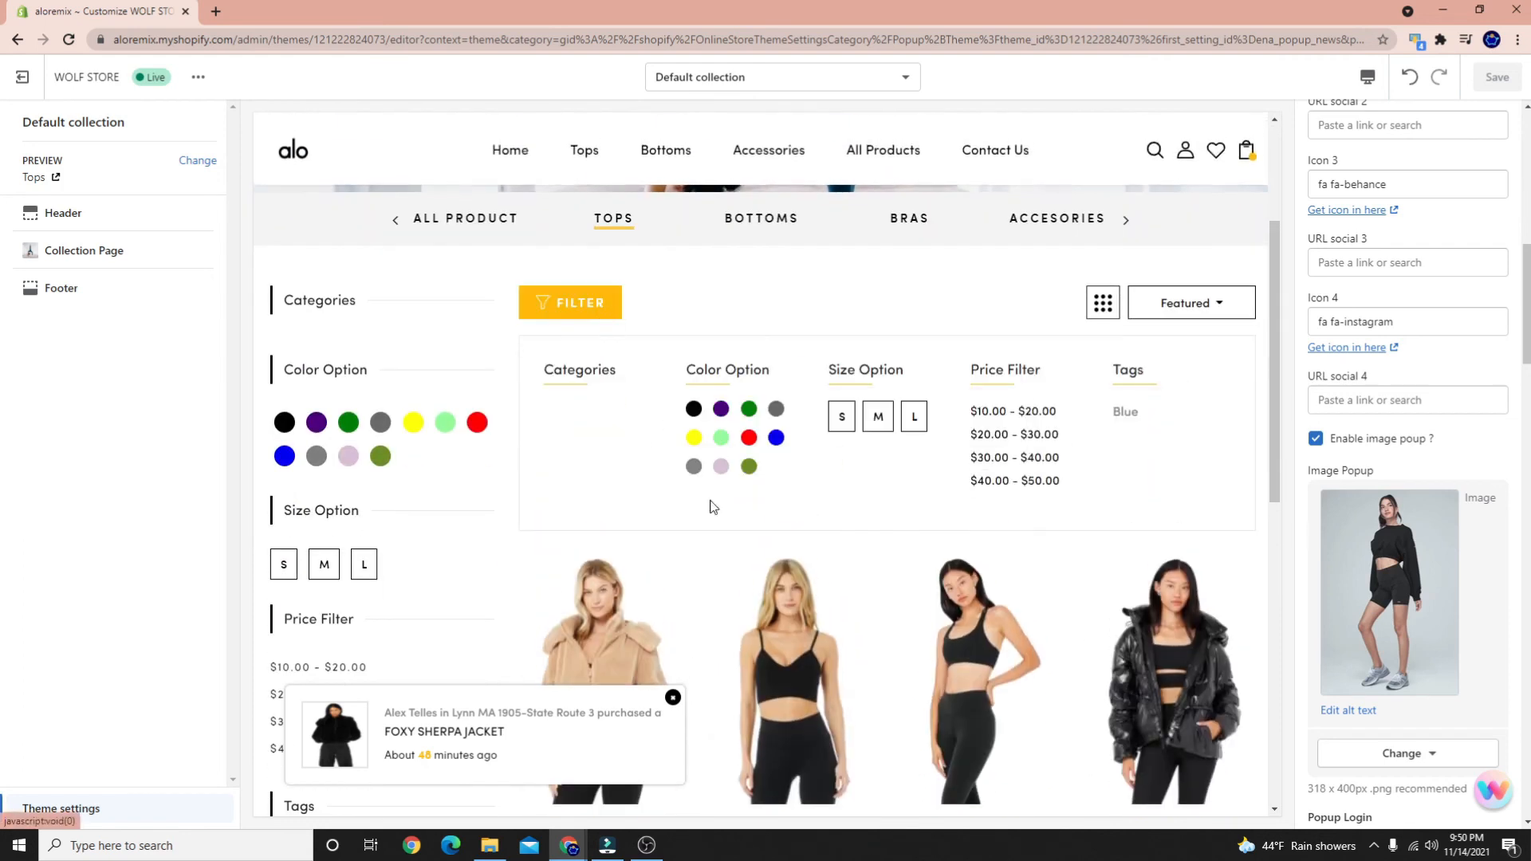
left_click(577, 307)
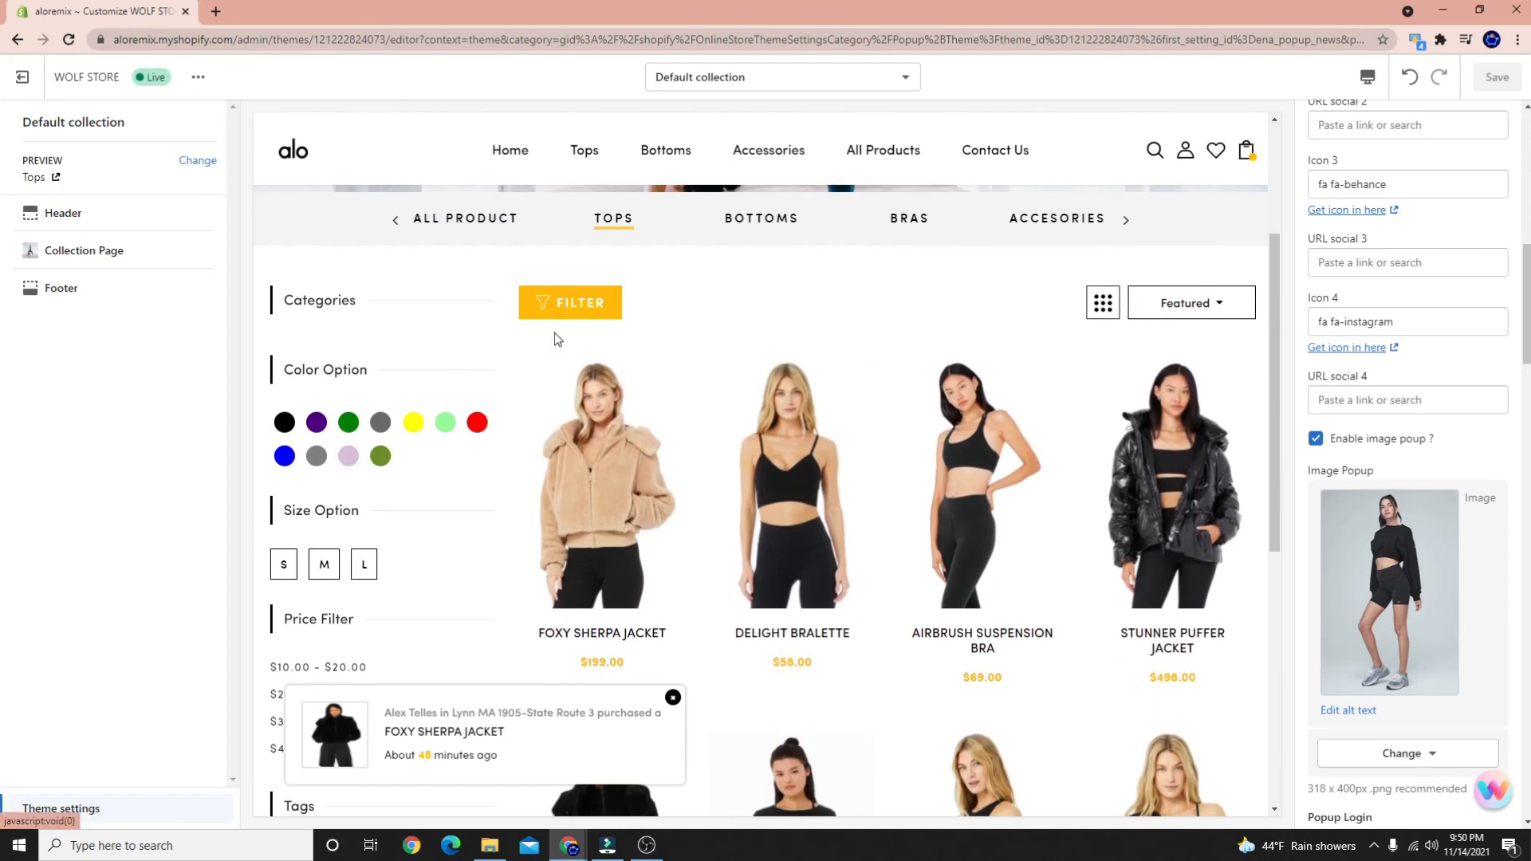
left_click(1234, 298)
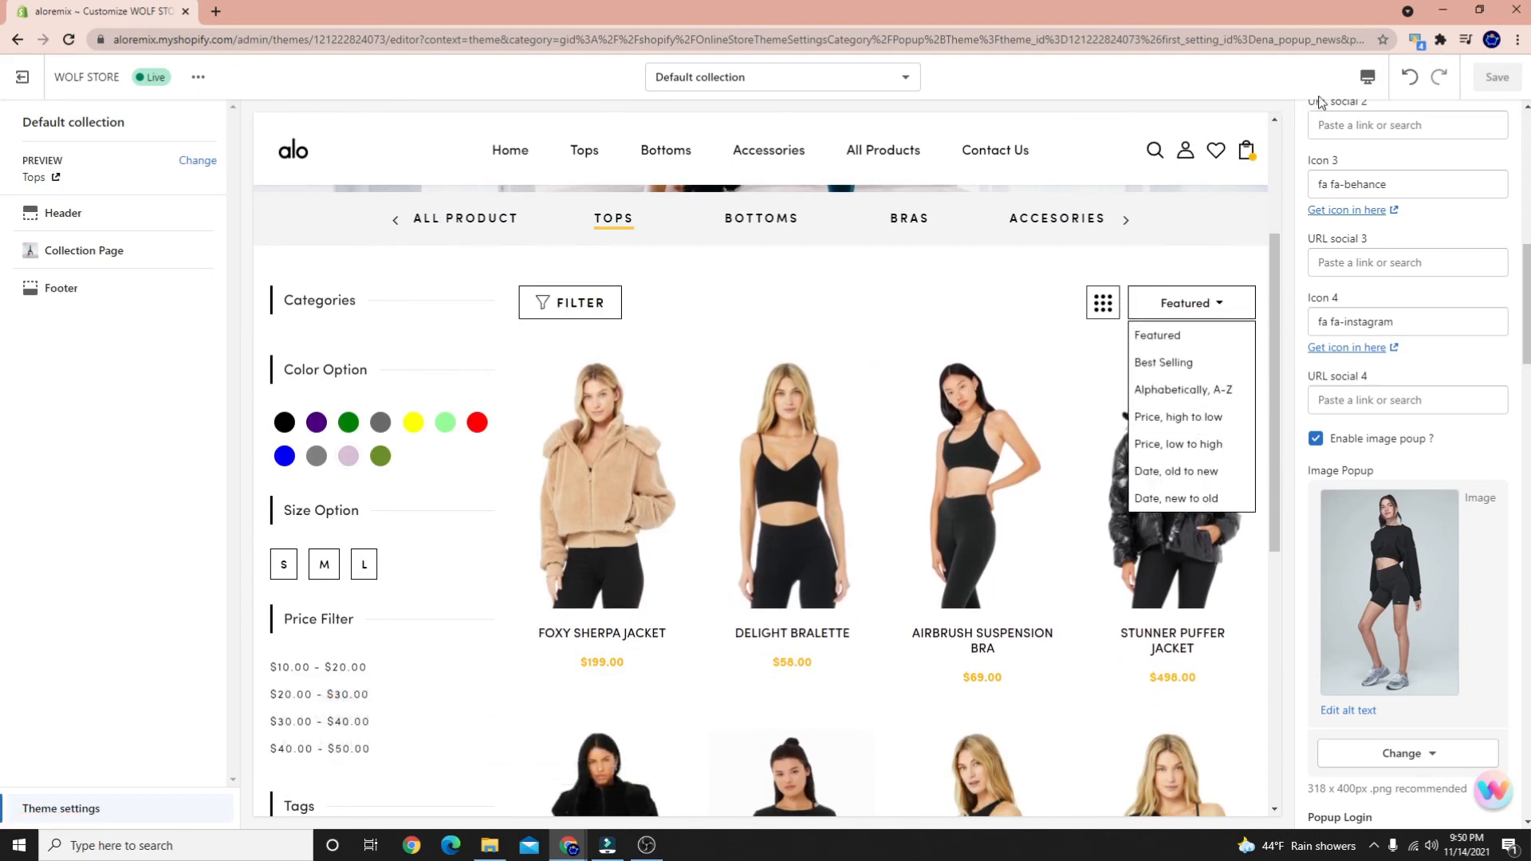
Preview the Tops collection in the mobile view, dismiss the recent-purchase popup, and look through the products
left_click(1381, 121)
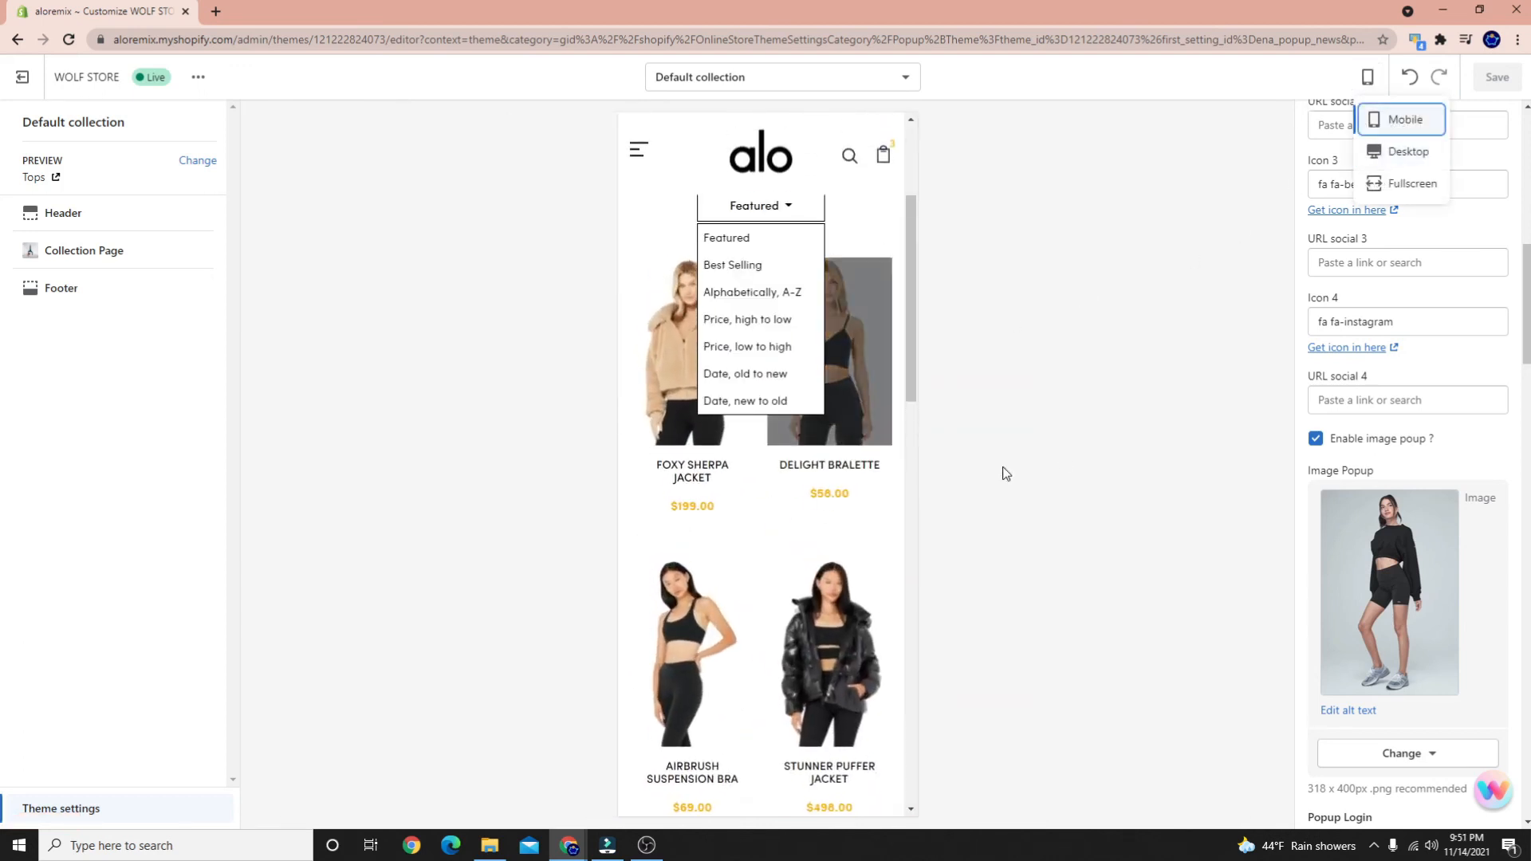
left_click(769, 567)
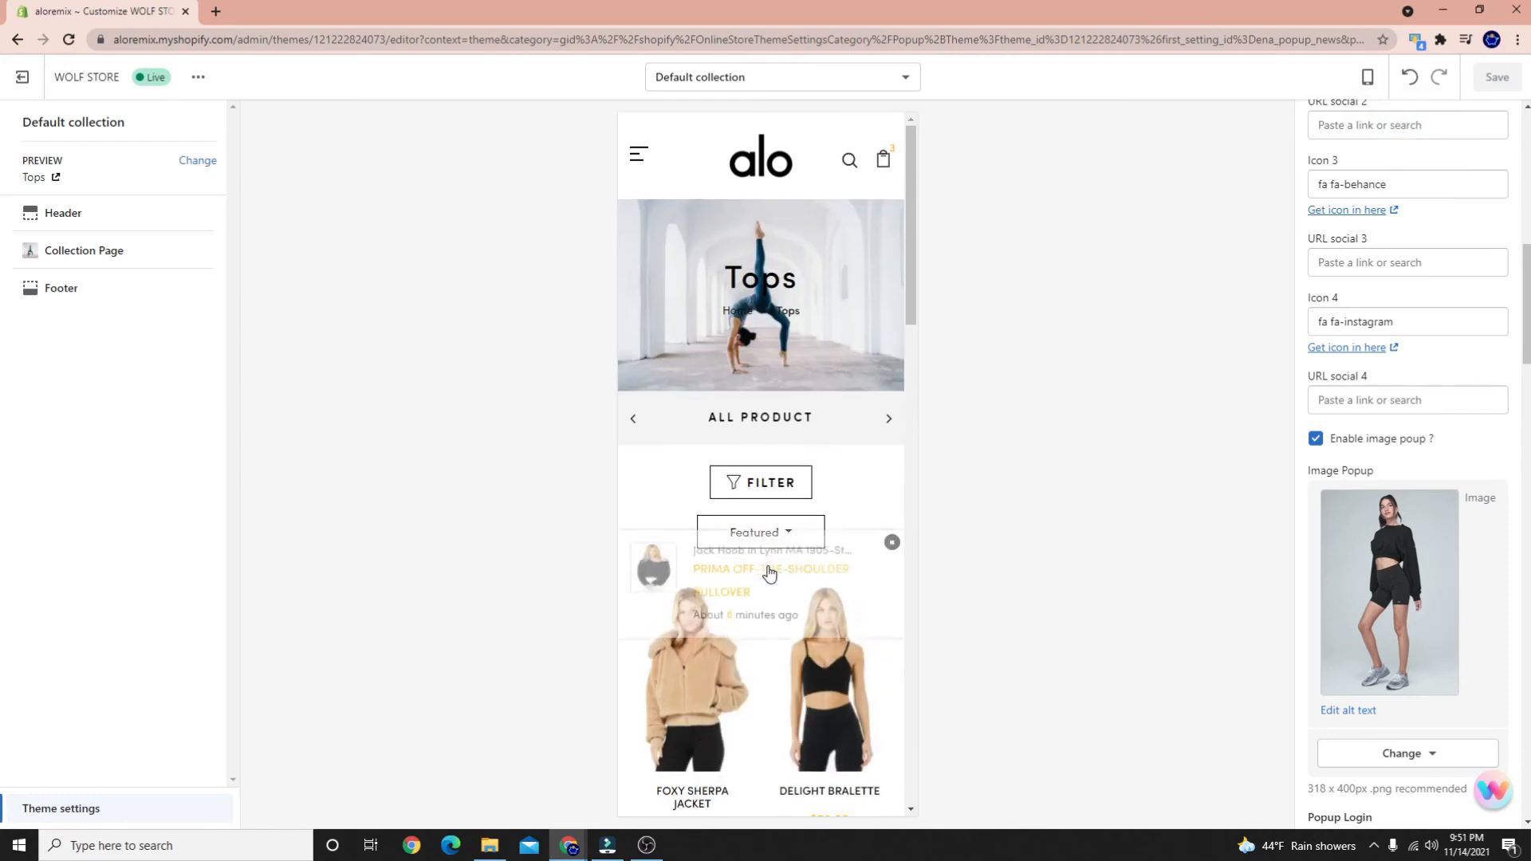
scroll(758, 602, "down", 5)
scroll(805, 472, "up", 5)
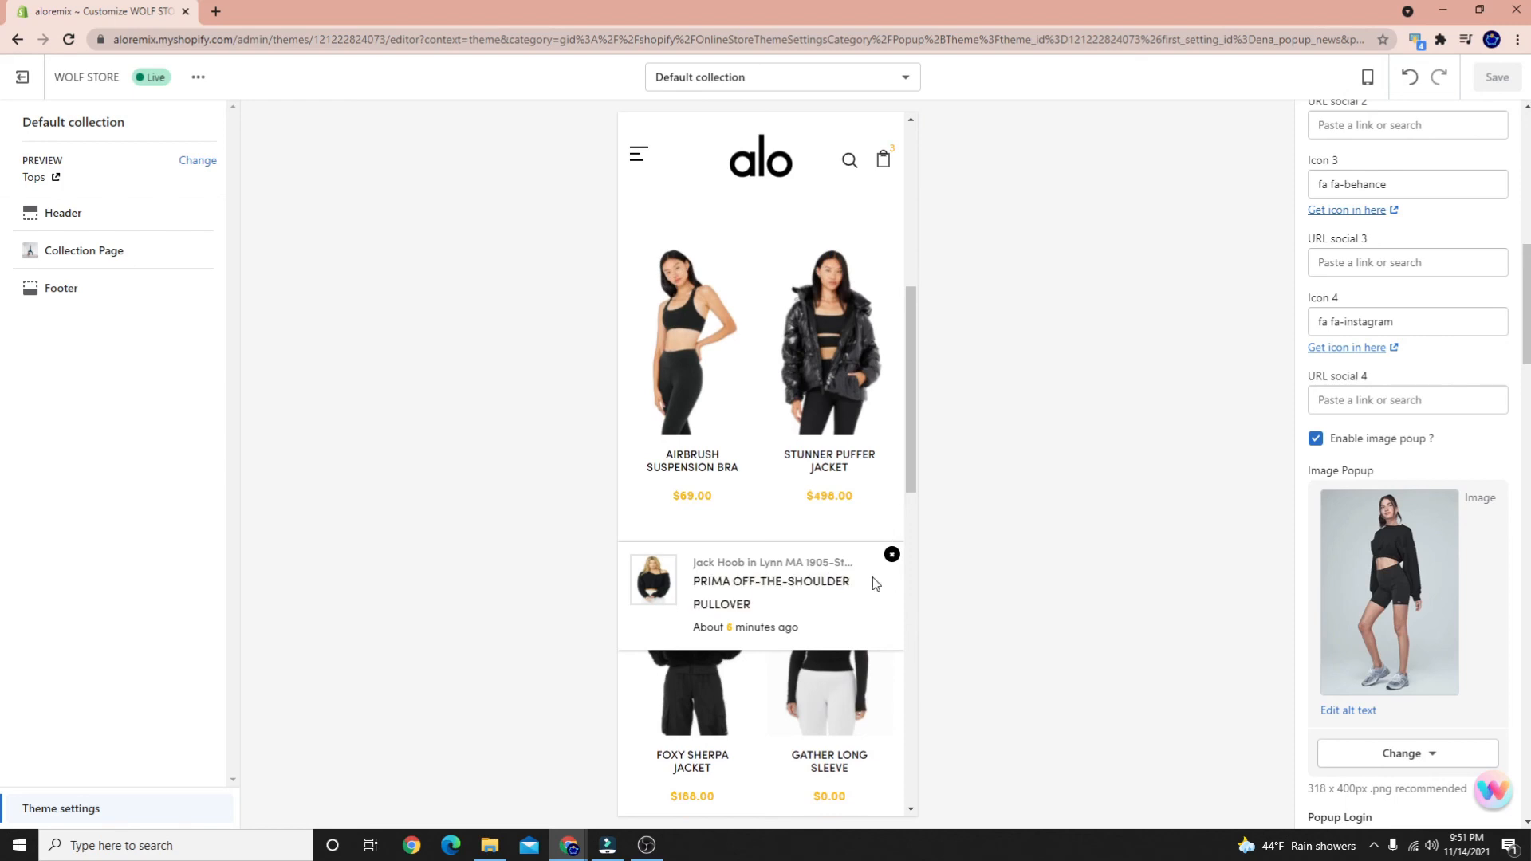
left_click(889, 556)
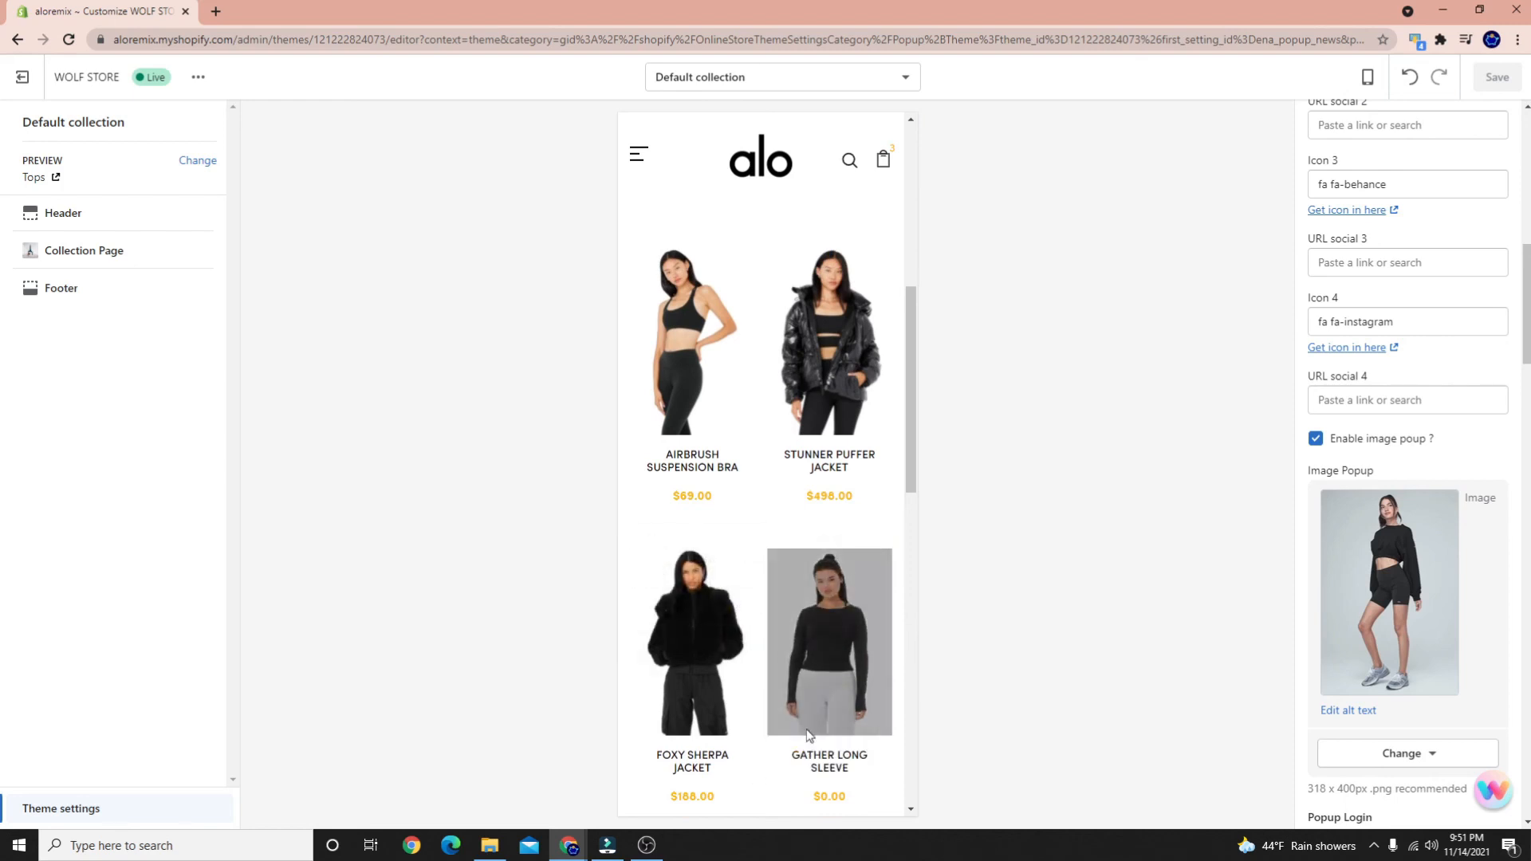
scroll(799, 710, "up", 3)
scroll(799, 695, "up", 3)
scroll(781, 696, "down", 6)
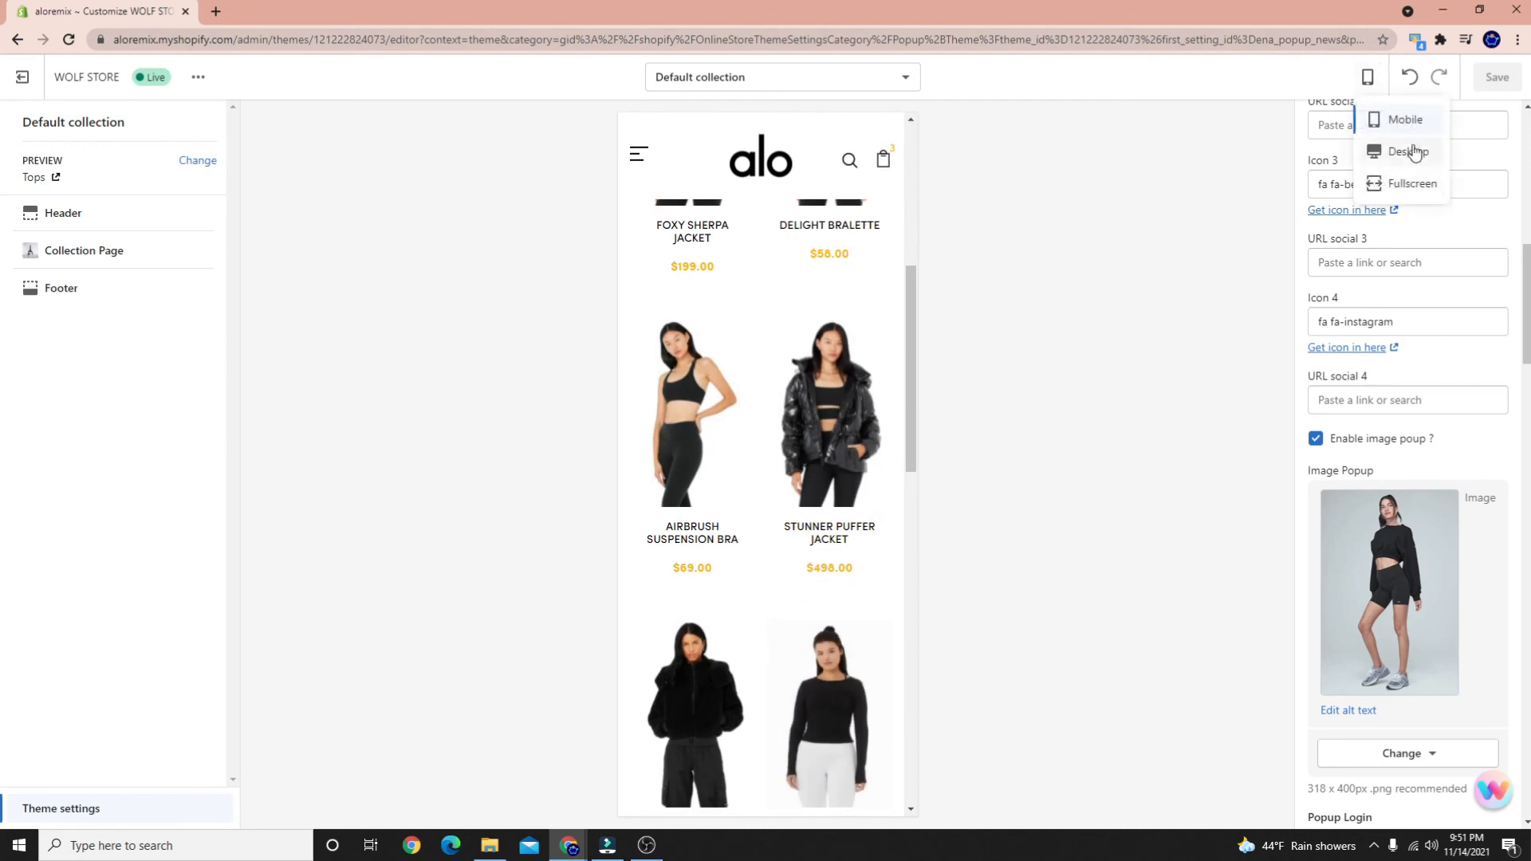
Switch the preview back to desktop and open the FAQs page from the store's footer links
left_click(1409, 155)
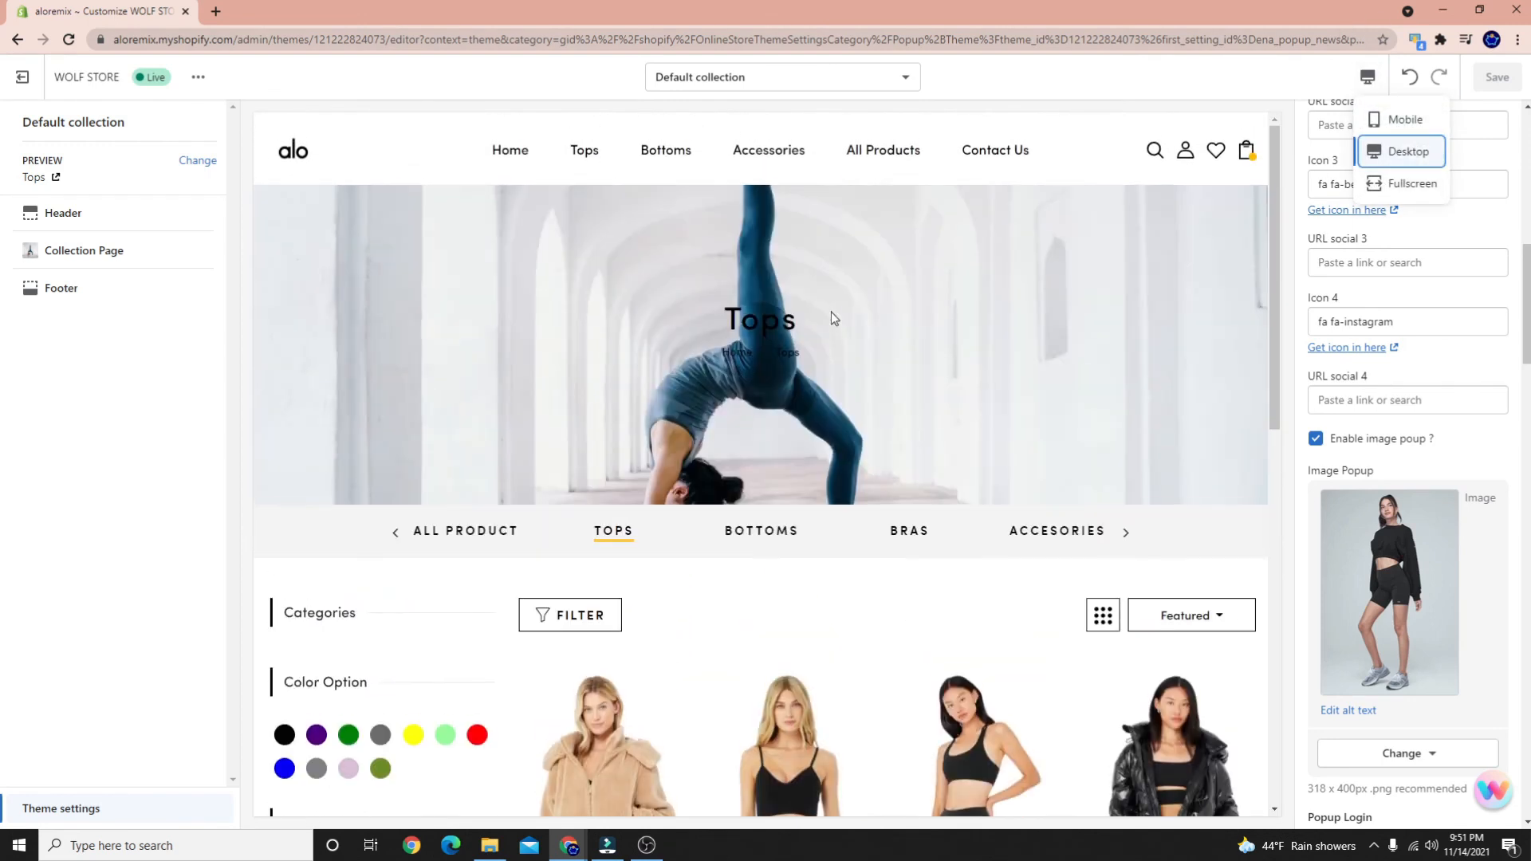
scroll(897, 223, "down", 15)
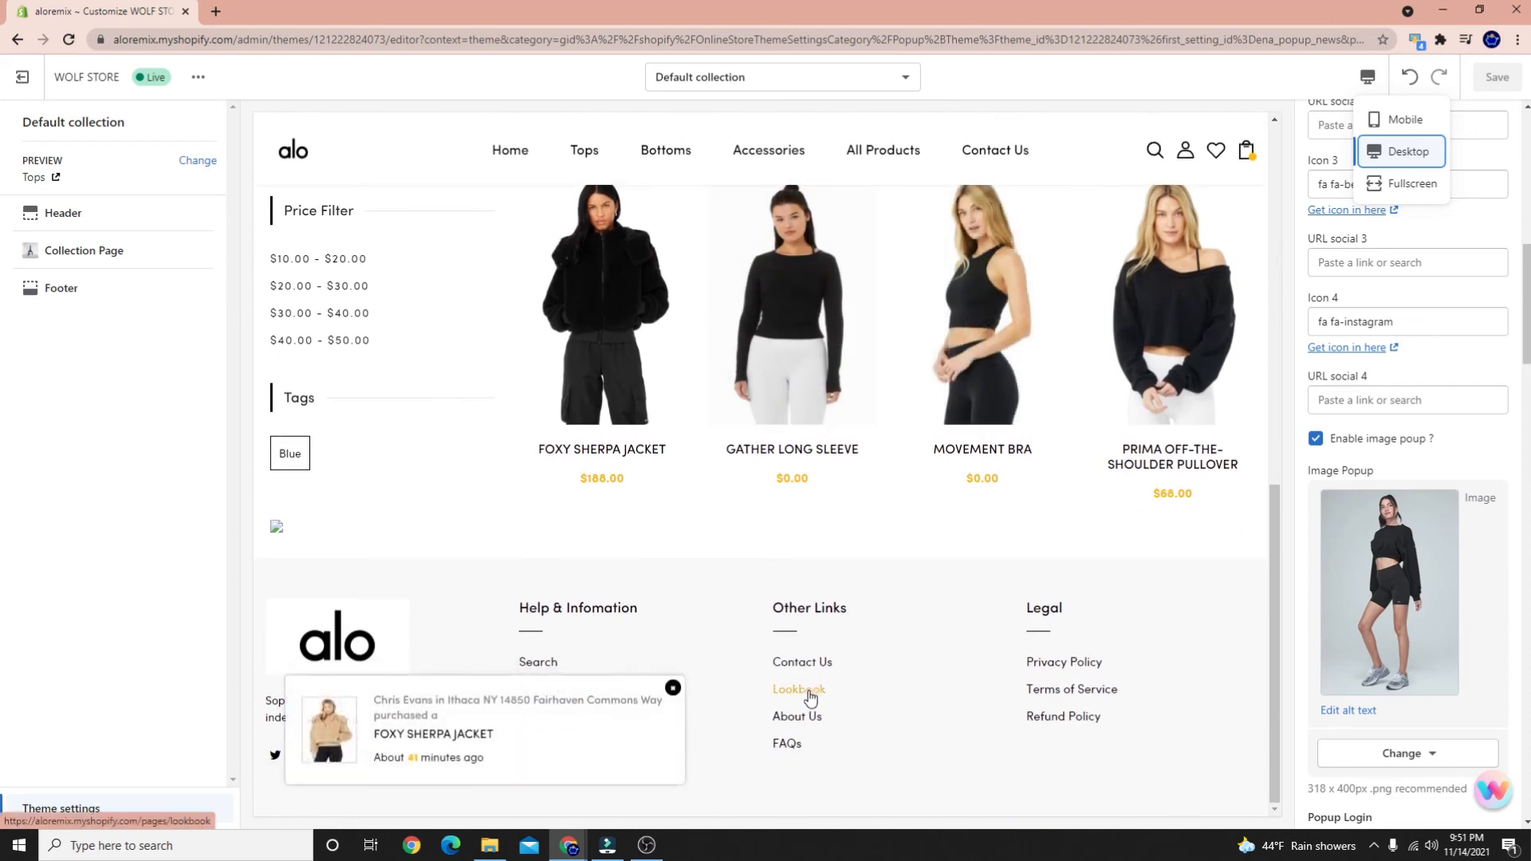
left_click(779, 745)
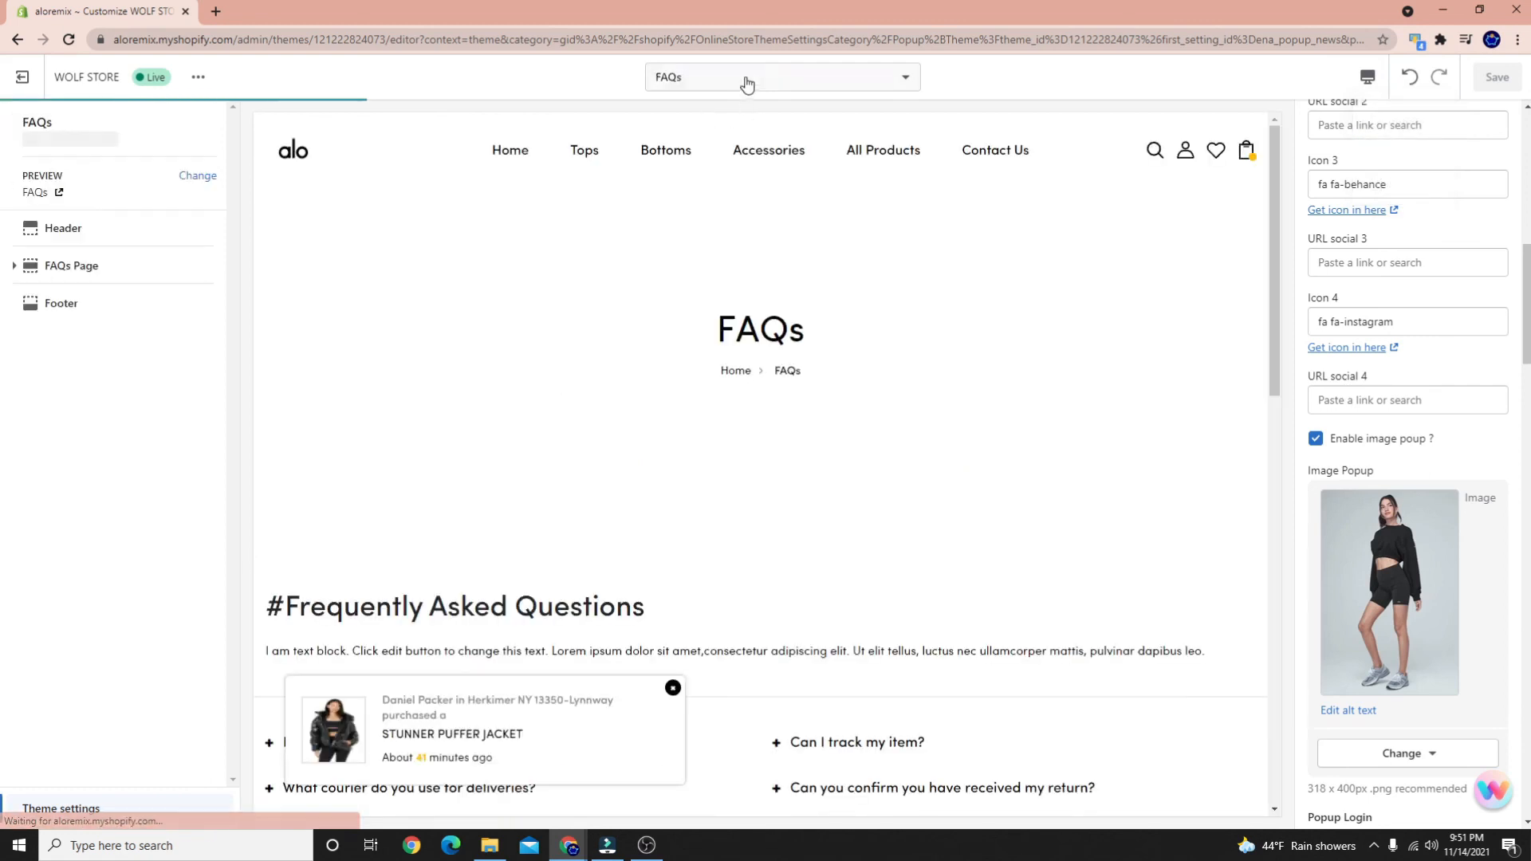
Look through the frequently asked questions and newsletter section on the FAQs page
left_click(747, 80)
left_click(1064, 398)
scroll(717, 520, "down", 8)
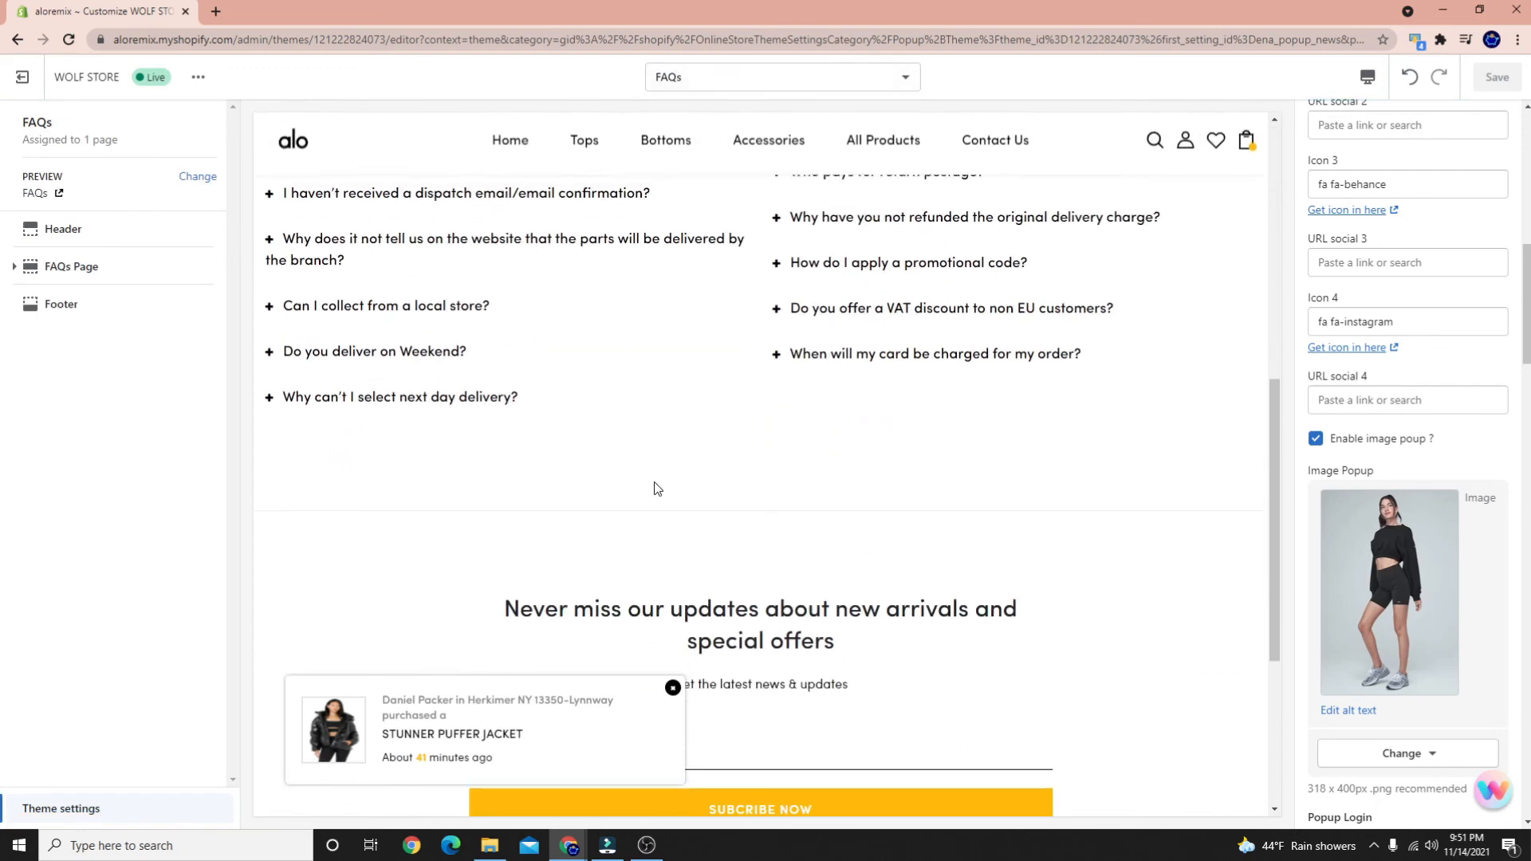
scroll(518, 503, "up", 3)
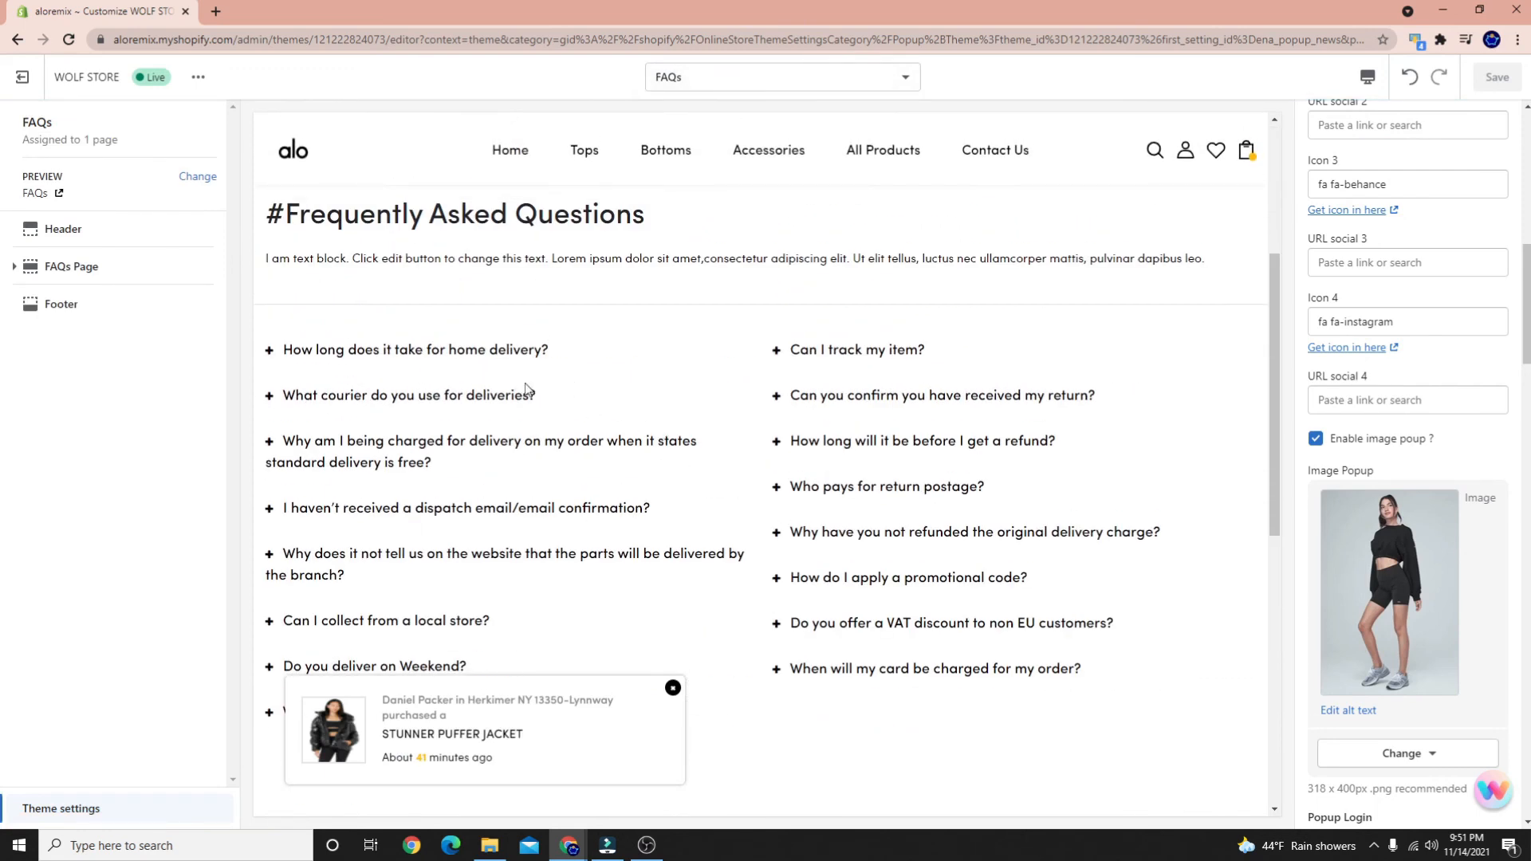
scroll(630, 352, "up", 5)
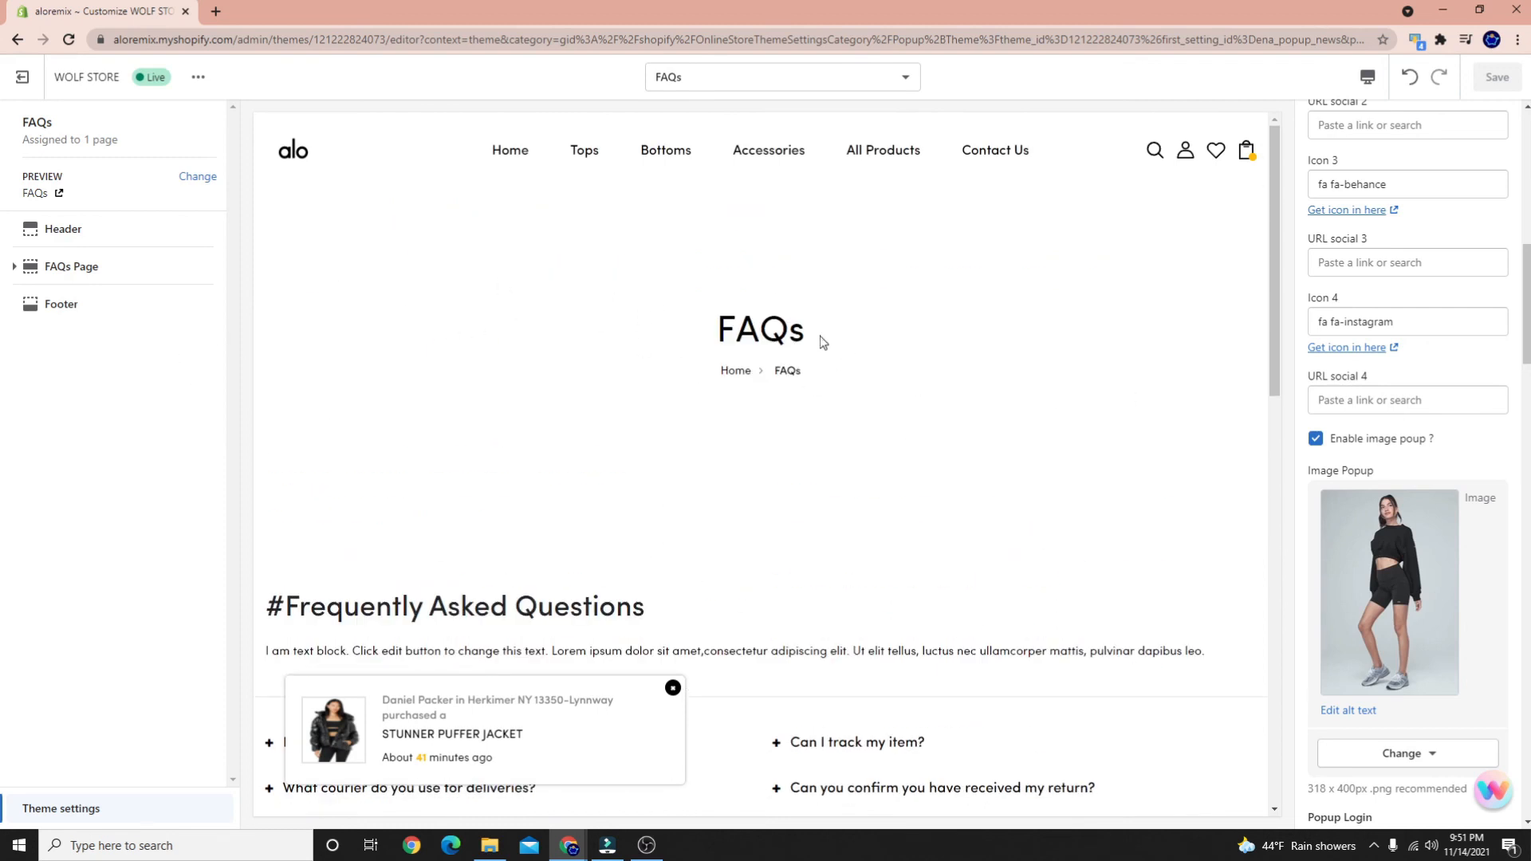
Try the yoga photo as the FAQs page's breadcrumb background image, and close the image library without selecting it
left_click(75, 269)
left_click(1409, 252)
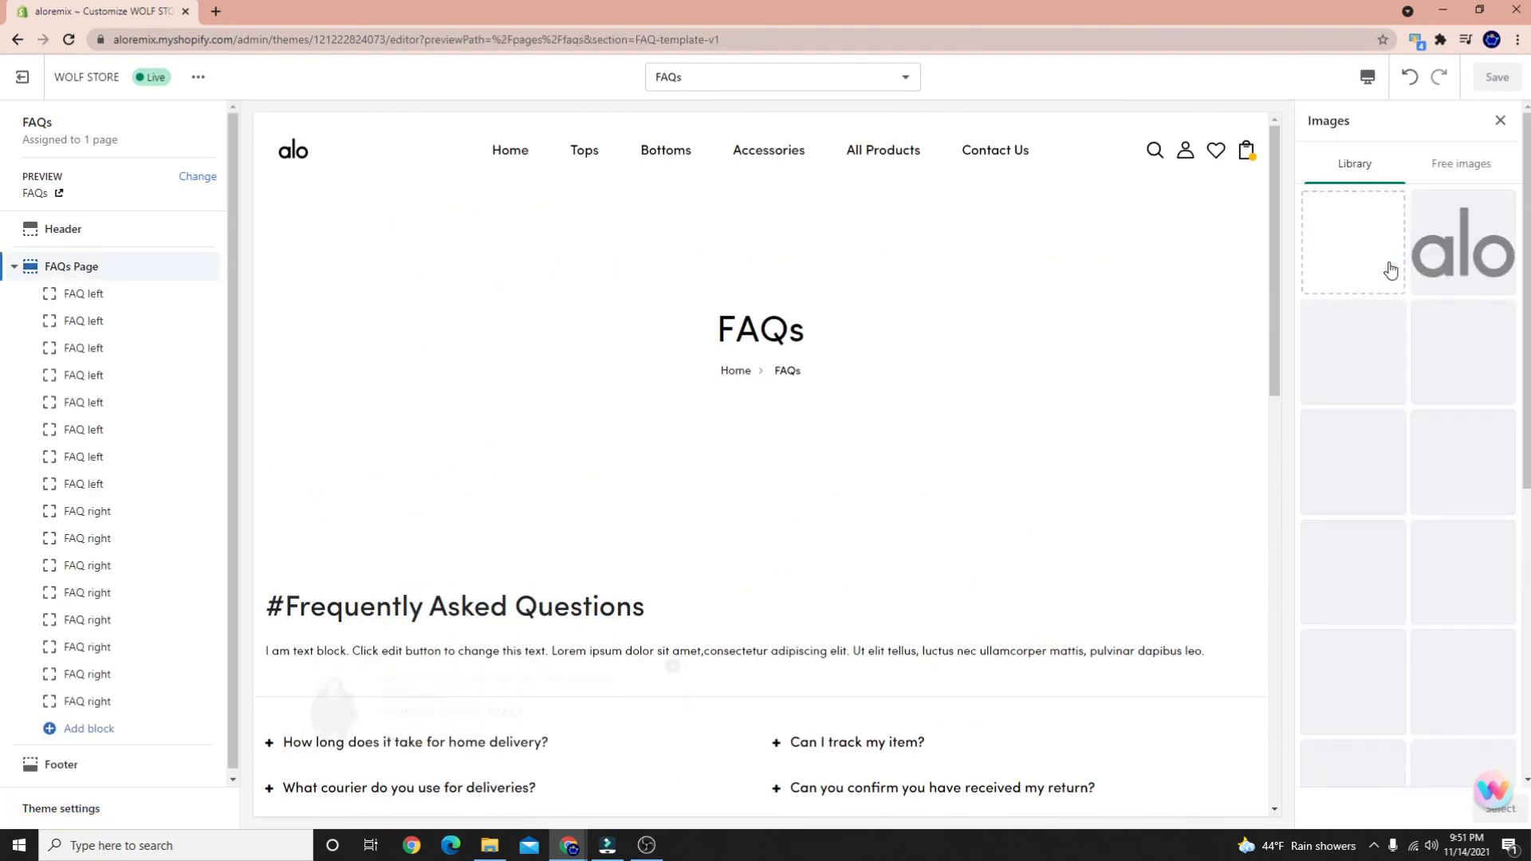
left_click(1365, 369)
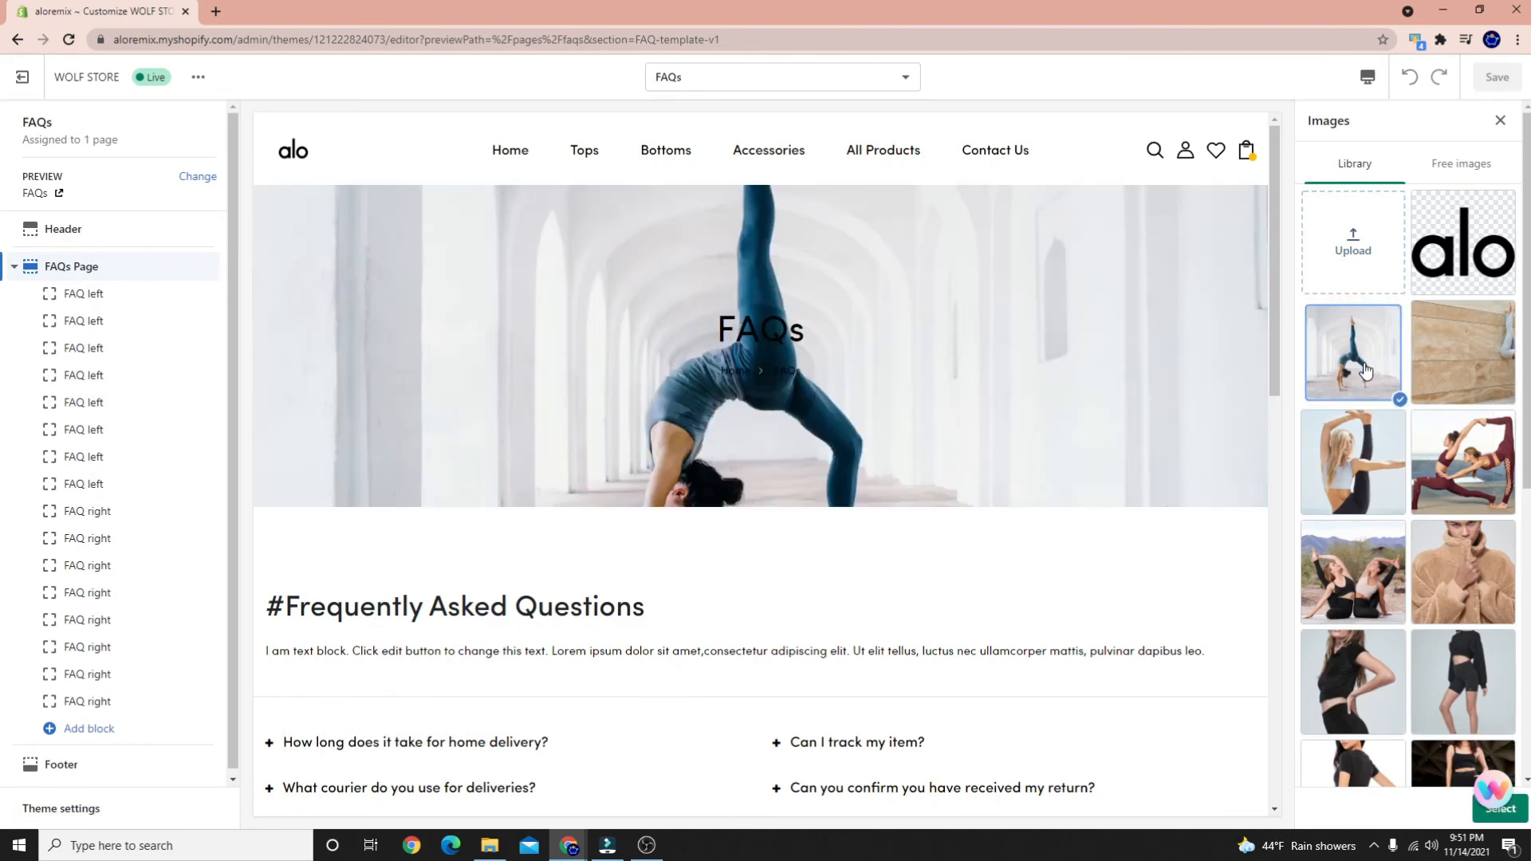
left_click(1503, 122)
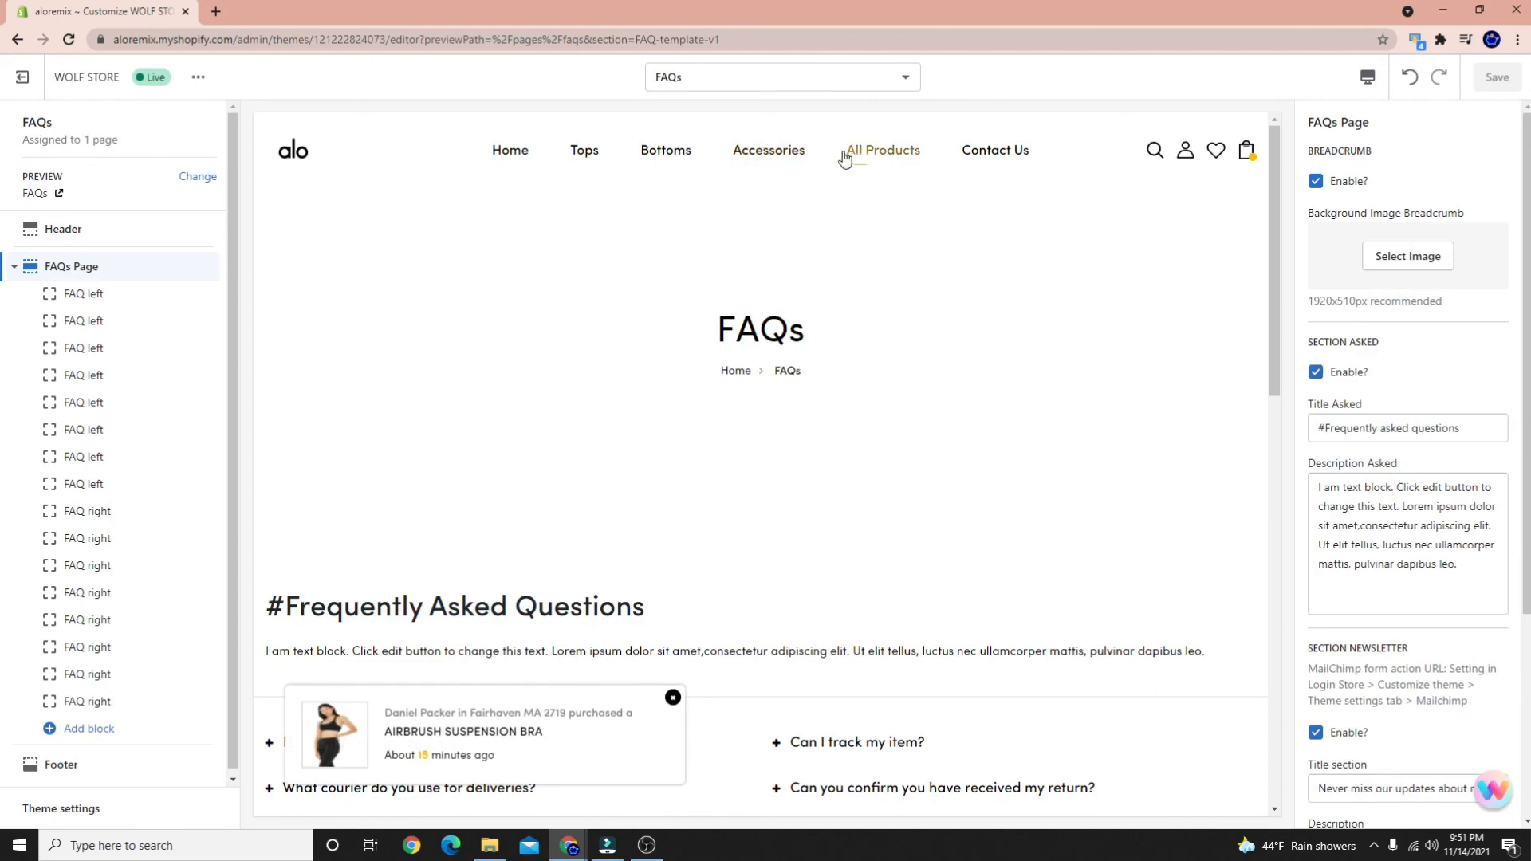
Go to the Tops collection from the store's header navigation and open the $199.00 Foxy Sherpa Jacket's product page
left_click(582, 155)
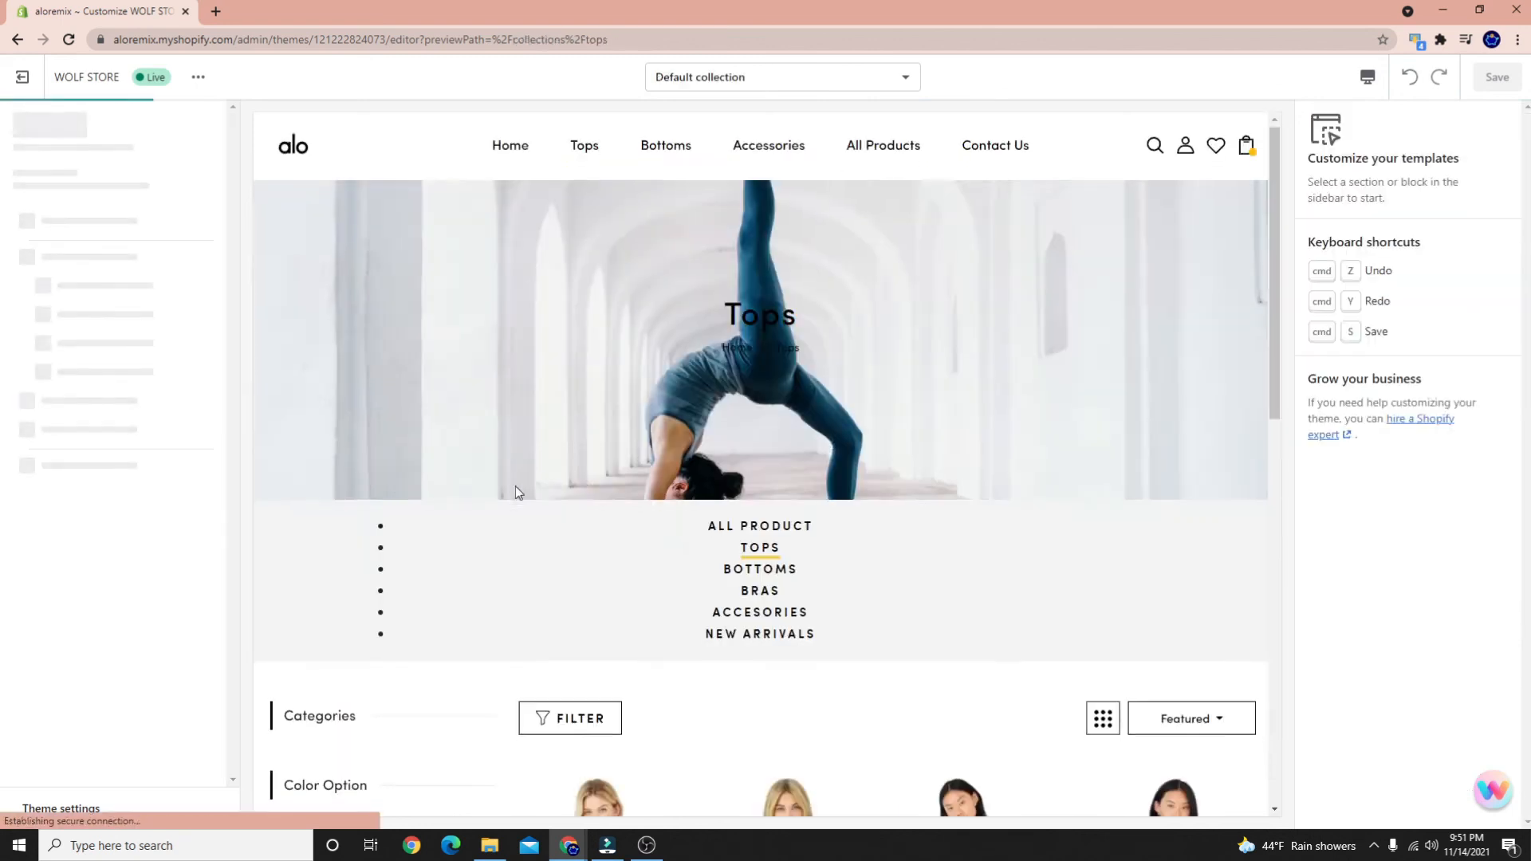
scroll(628, 482, "down", 5)
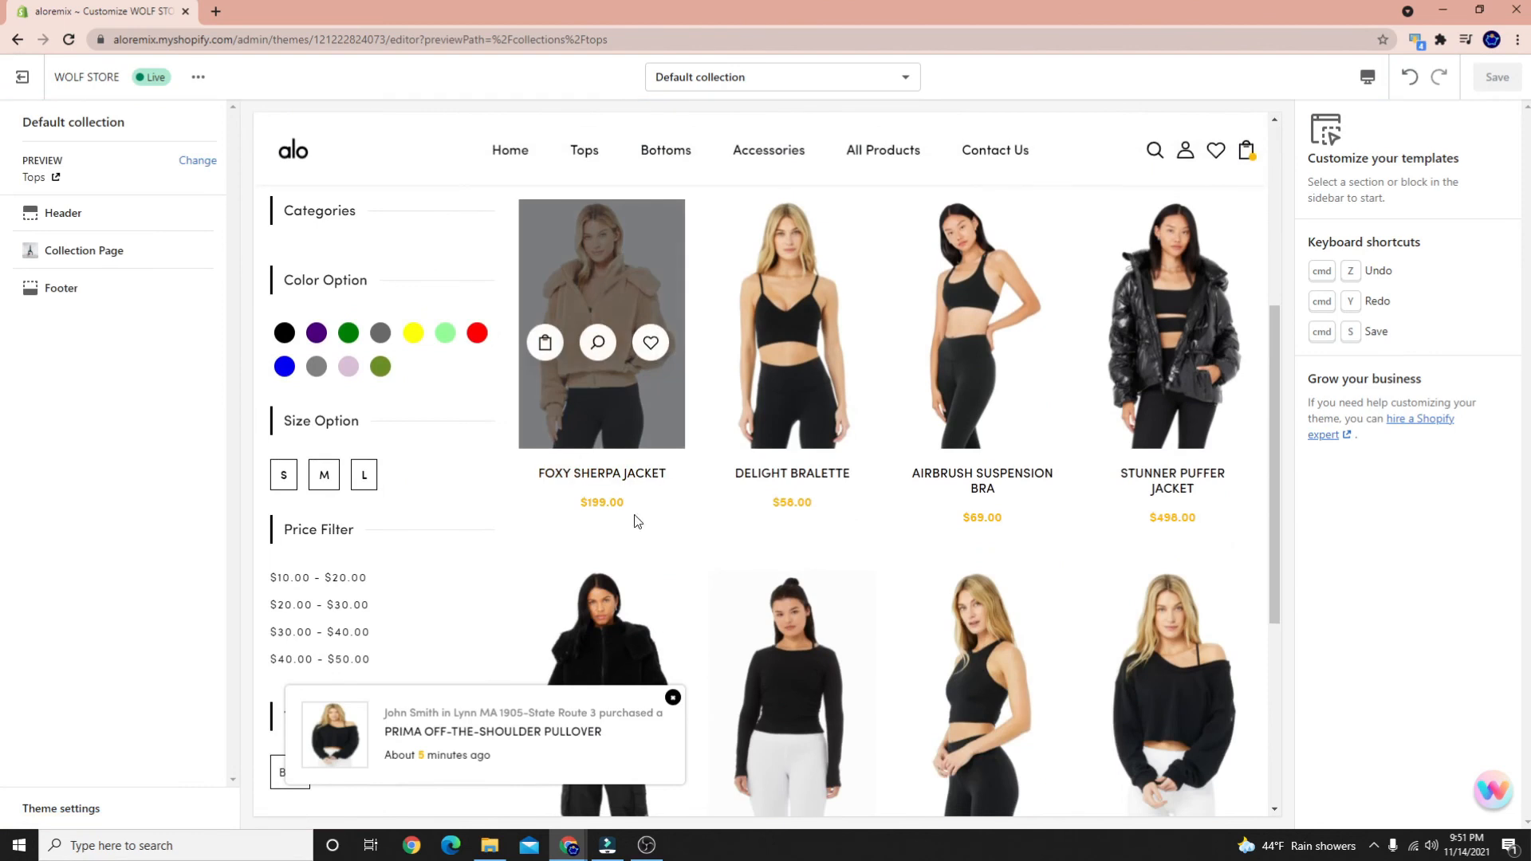
left_click(595, 474)
Examine the photos, purchase details and information tabs on the Foxy Sherpa Jacket's product page
scroll(566, 520, "down", 4)
scroll(564, 520, "up", 4)
scroll(570, 459, "down", 2)
scroll(572, 449, "up", 2)
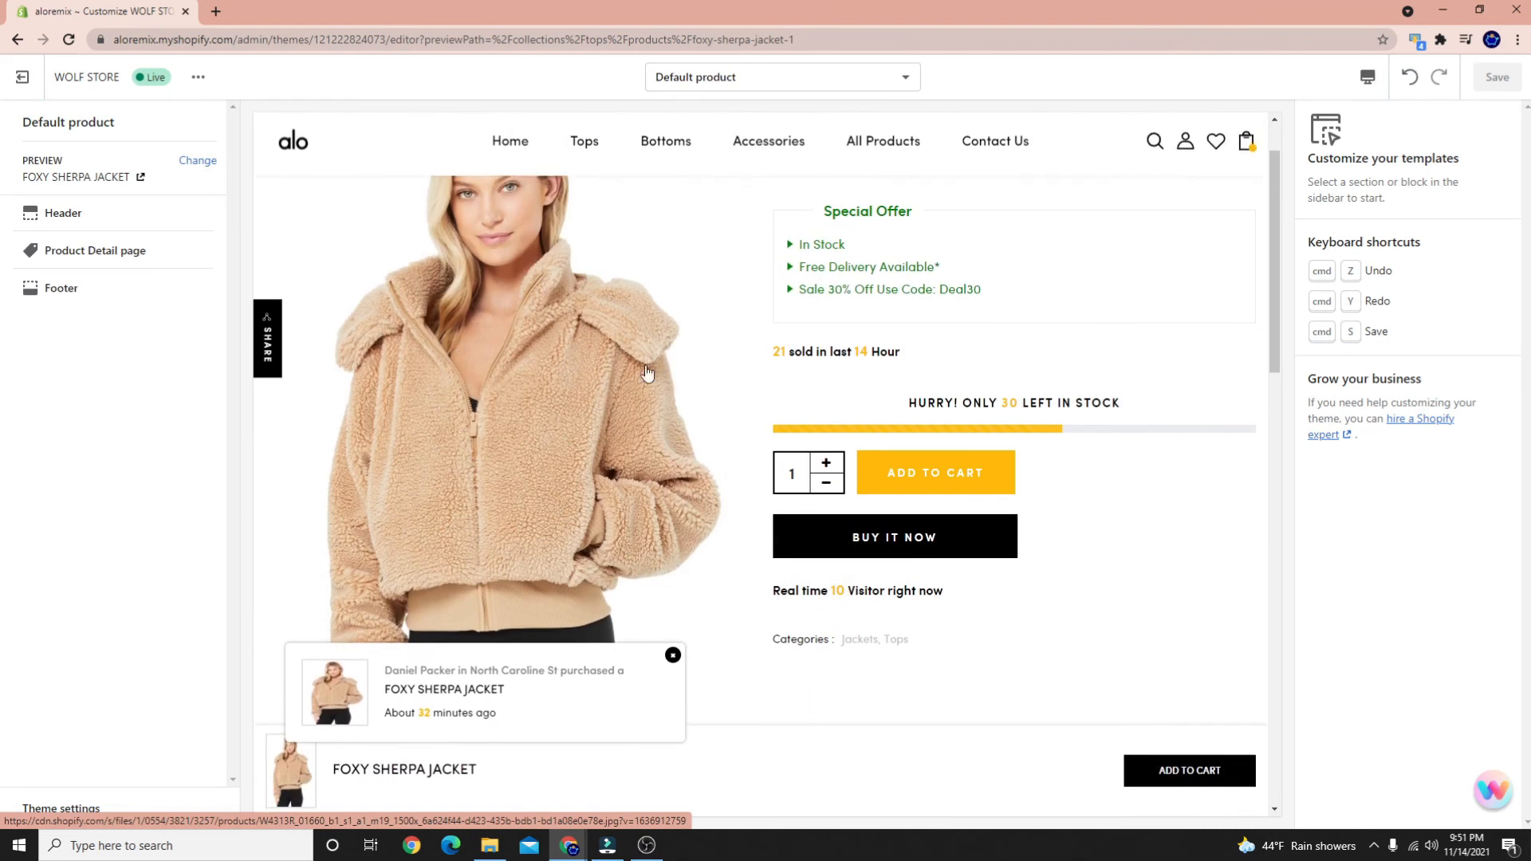
scroll(530, 414, "down", 8)
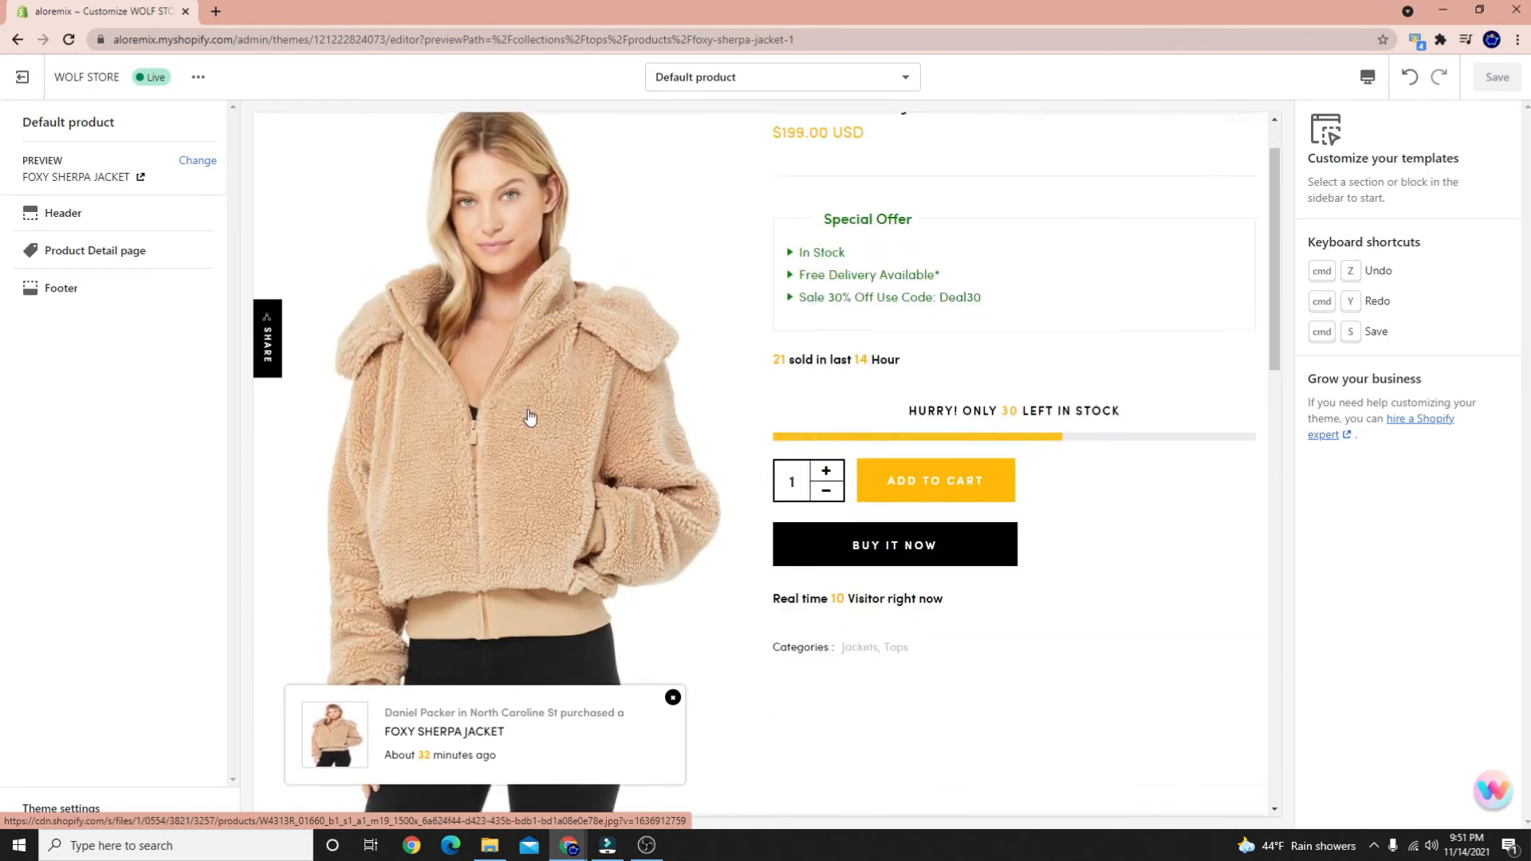
scroll(405, 536, "up", 5)
scroll(614, 427, "up", 4)
scroll(513, 537, "down", 8)
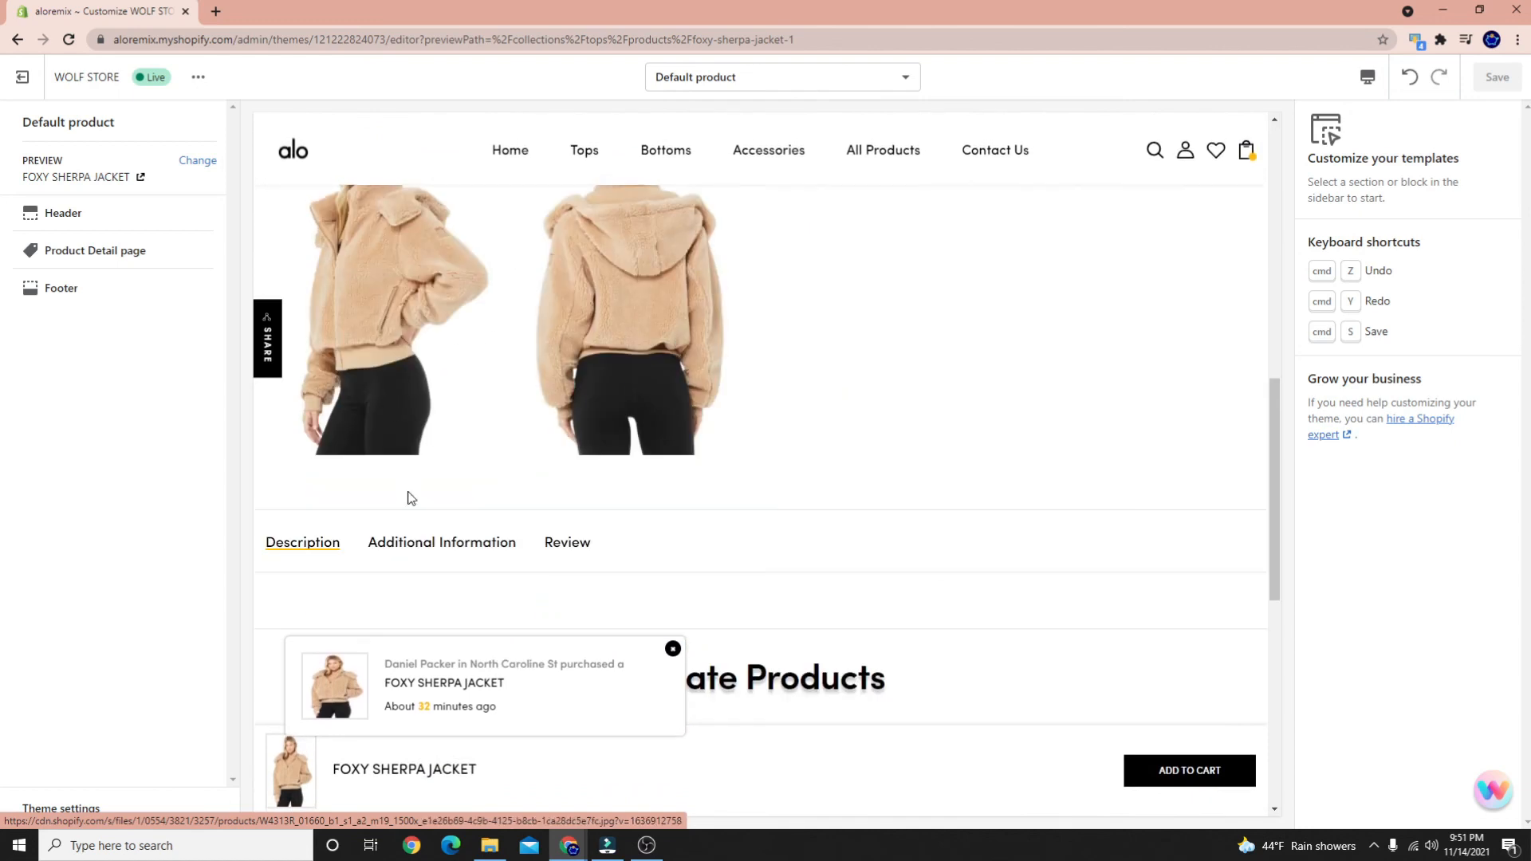
scroll(409, 498, "up", 8)
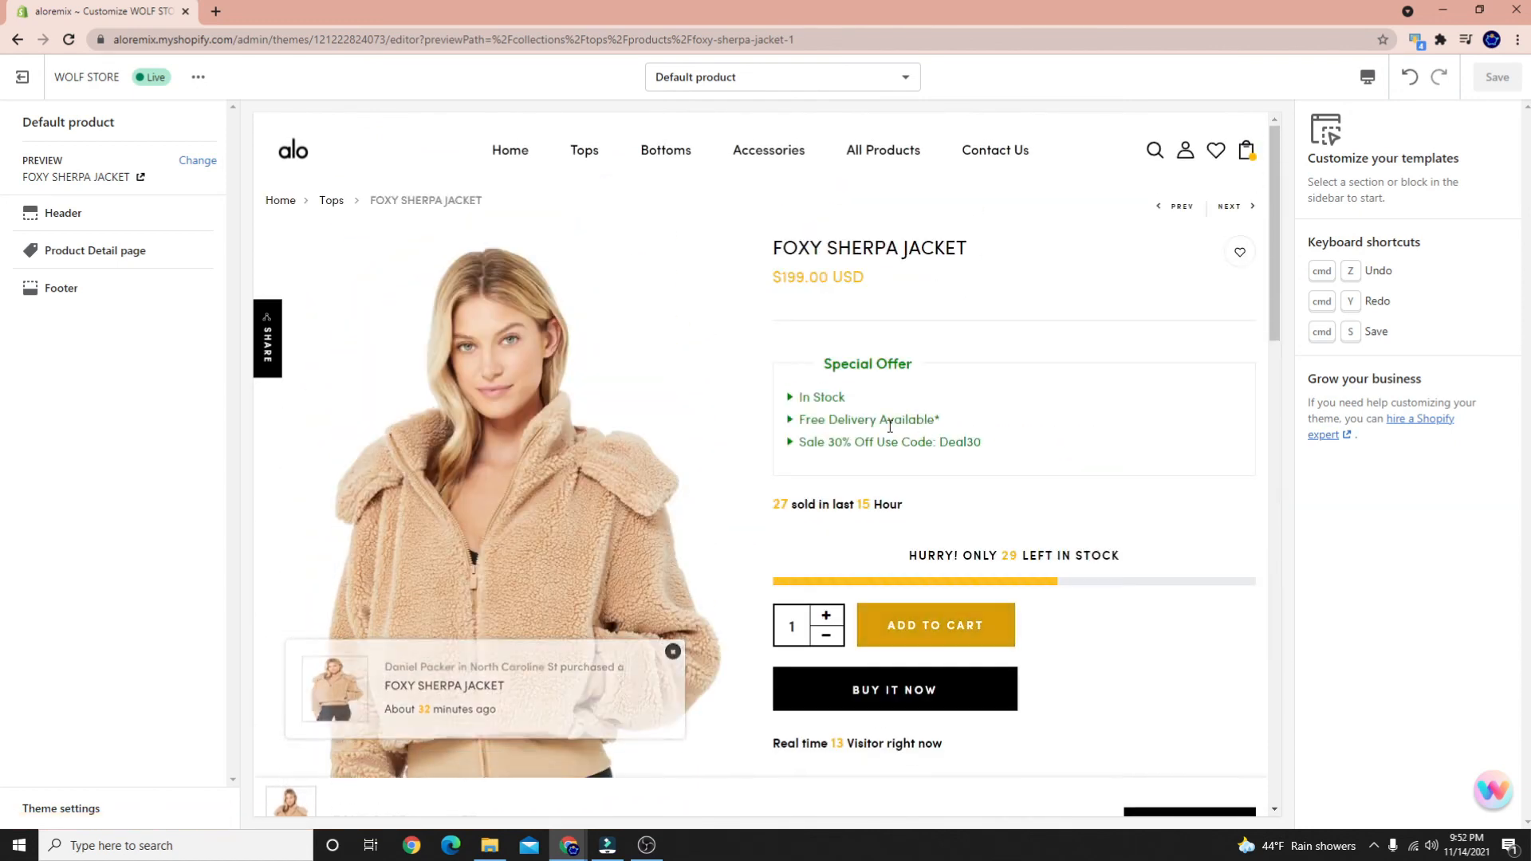
Check the special offer, recent sales counter, stock countdown and purchase buttons of the Foxy Sherpa Jacket
left_click_drag(793, 367, 1117, 697)
left_click(914, 510)
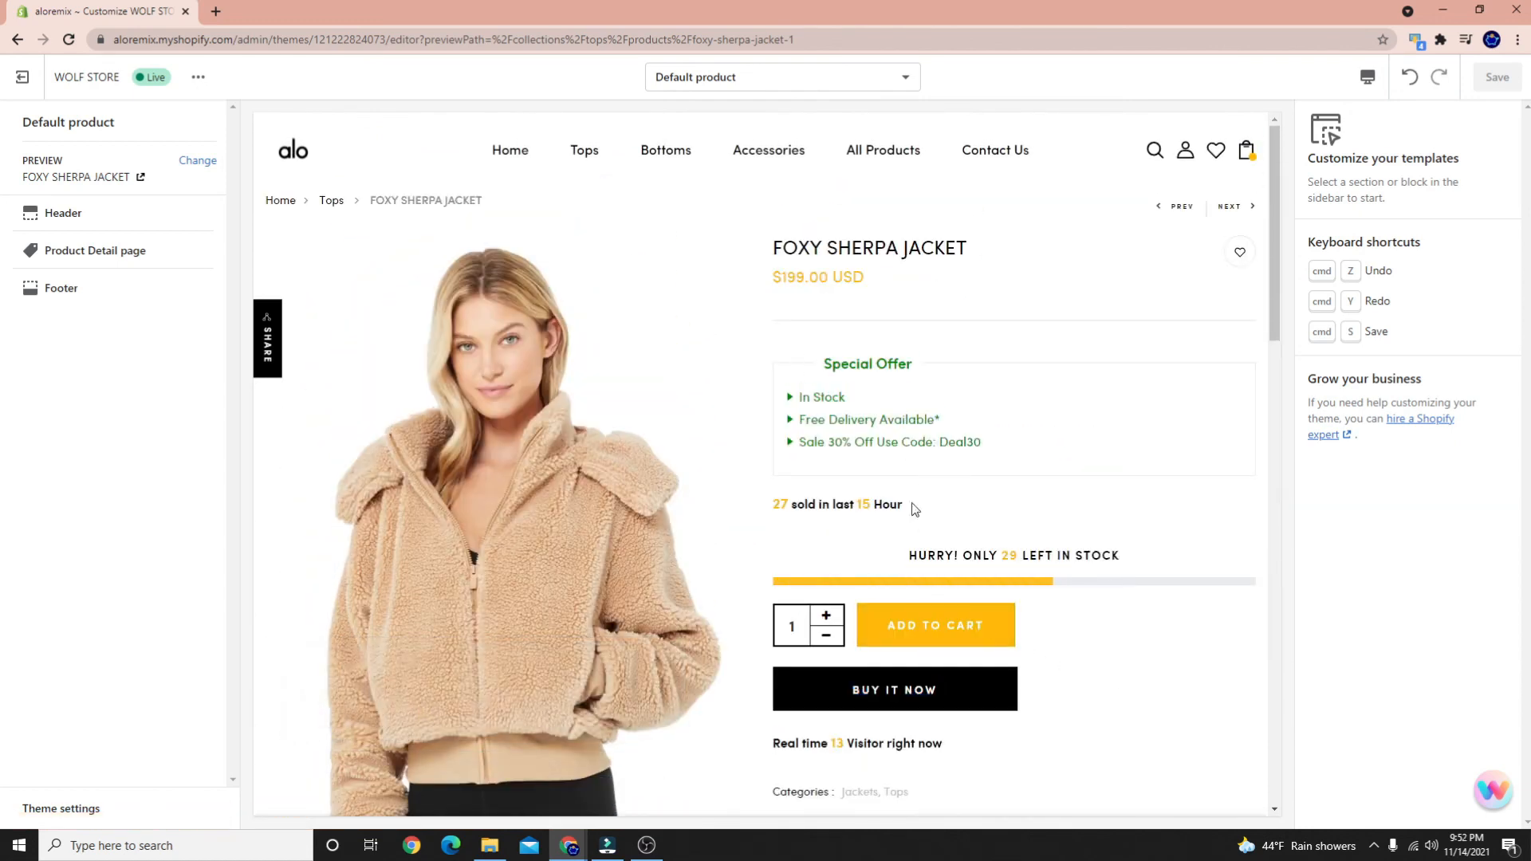
left_click(806, 444)
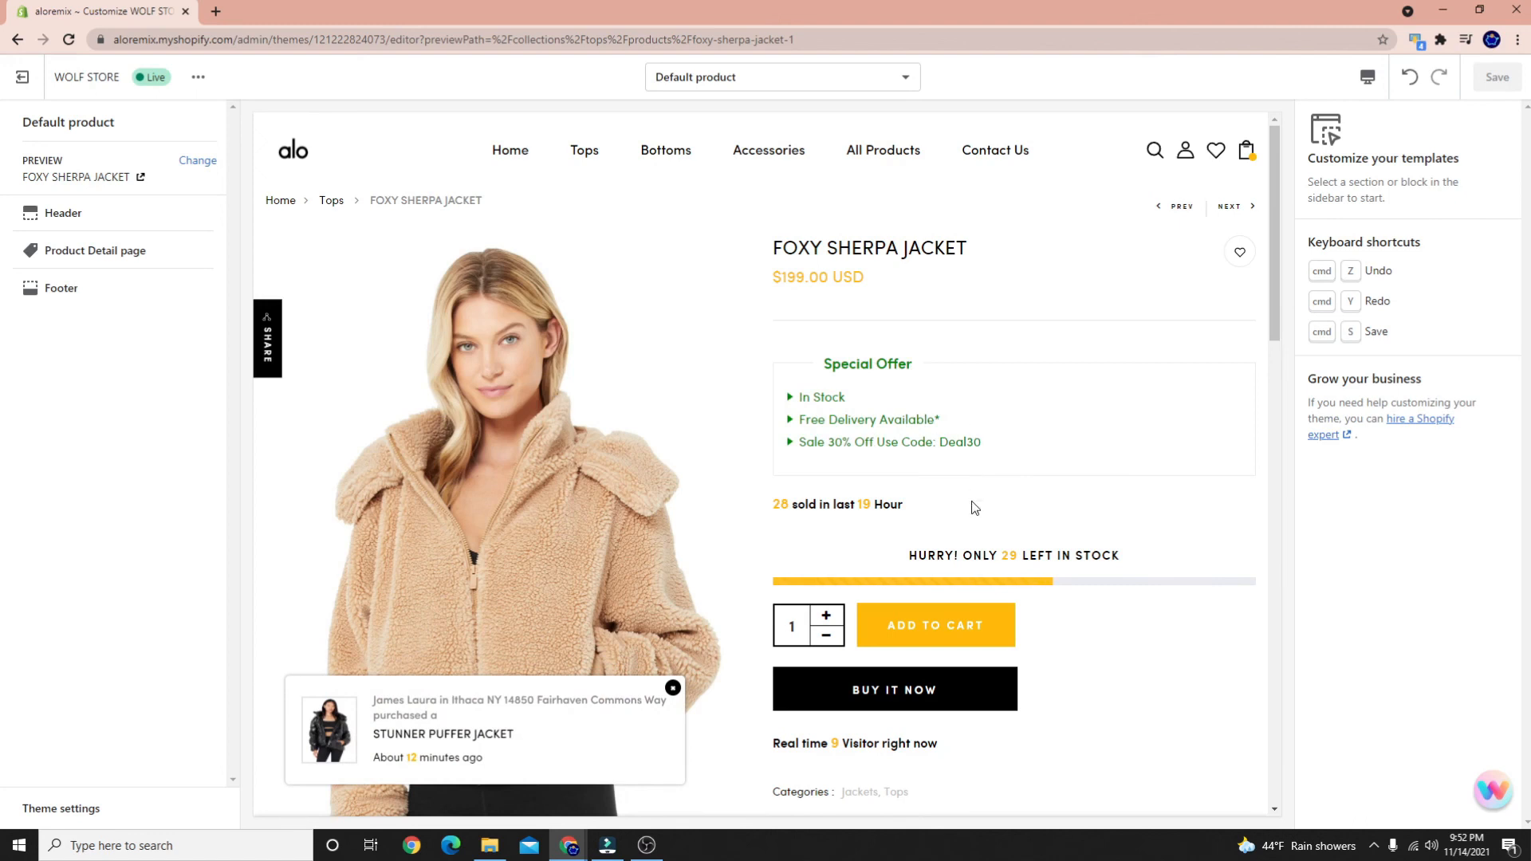
View the lower part of the jacket's product page, including the sticky add-to-cart bar, description tabs and related products
scroll(973, 478, "down", 3)
scroll(927, 515, "down", 1)
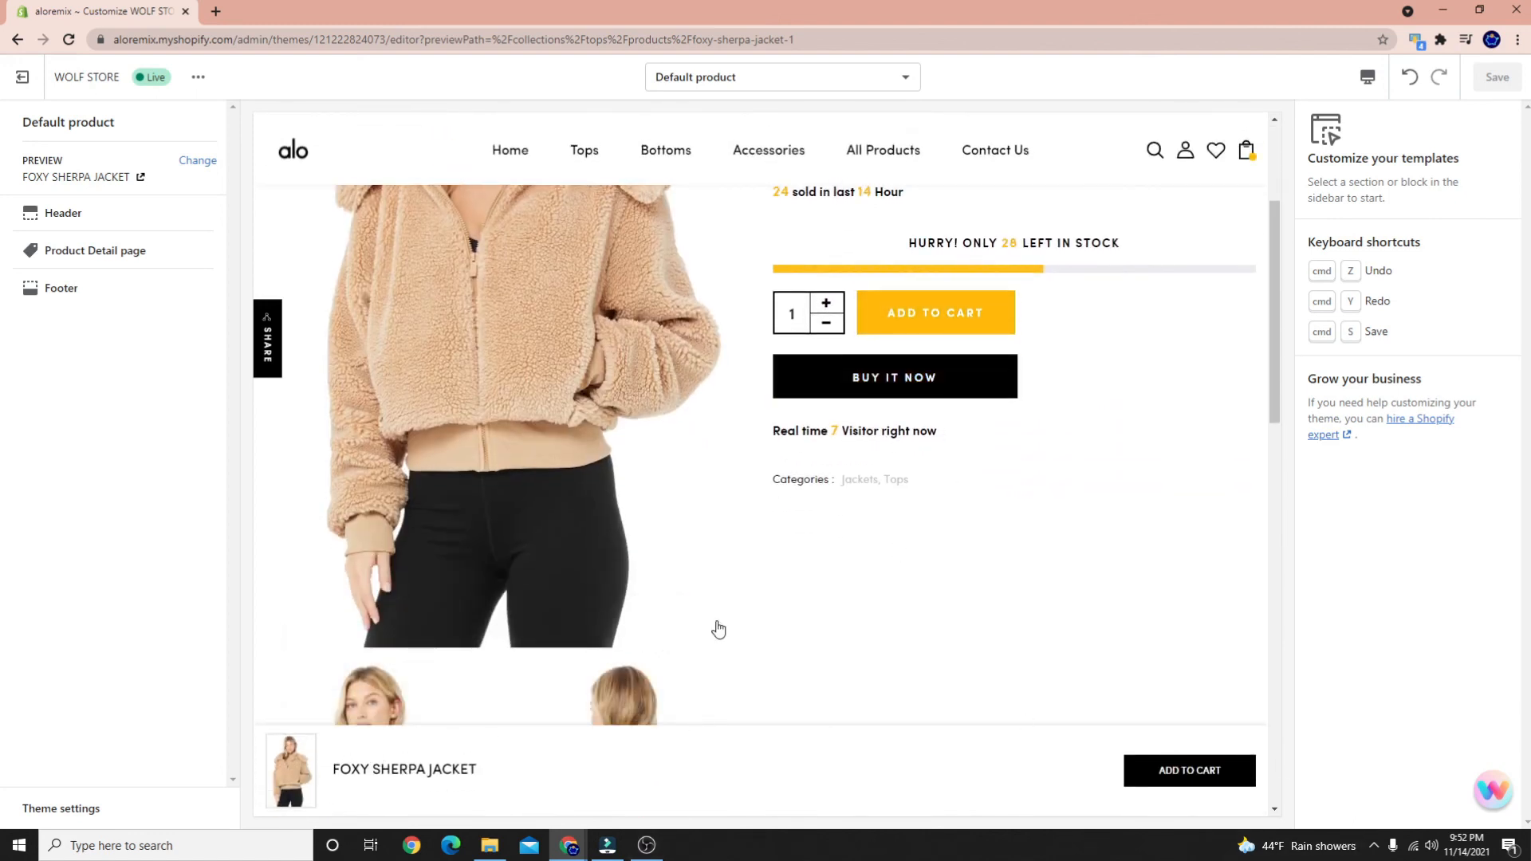
scroll(719, 630, "down", 7)
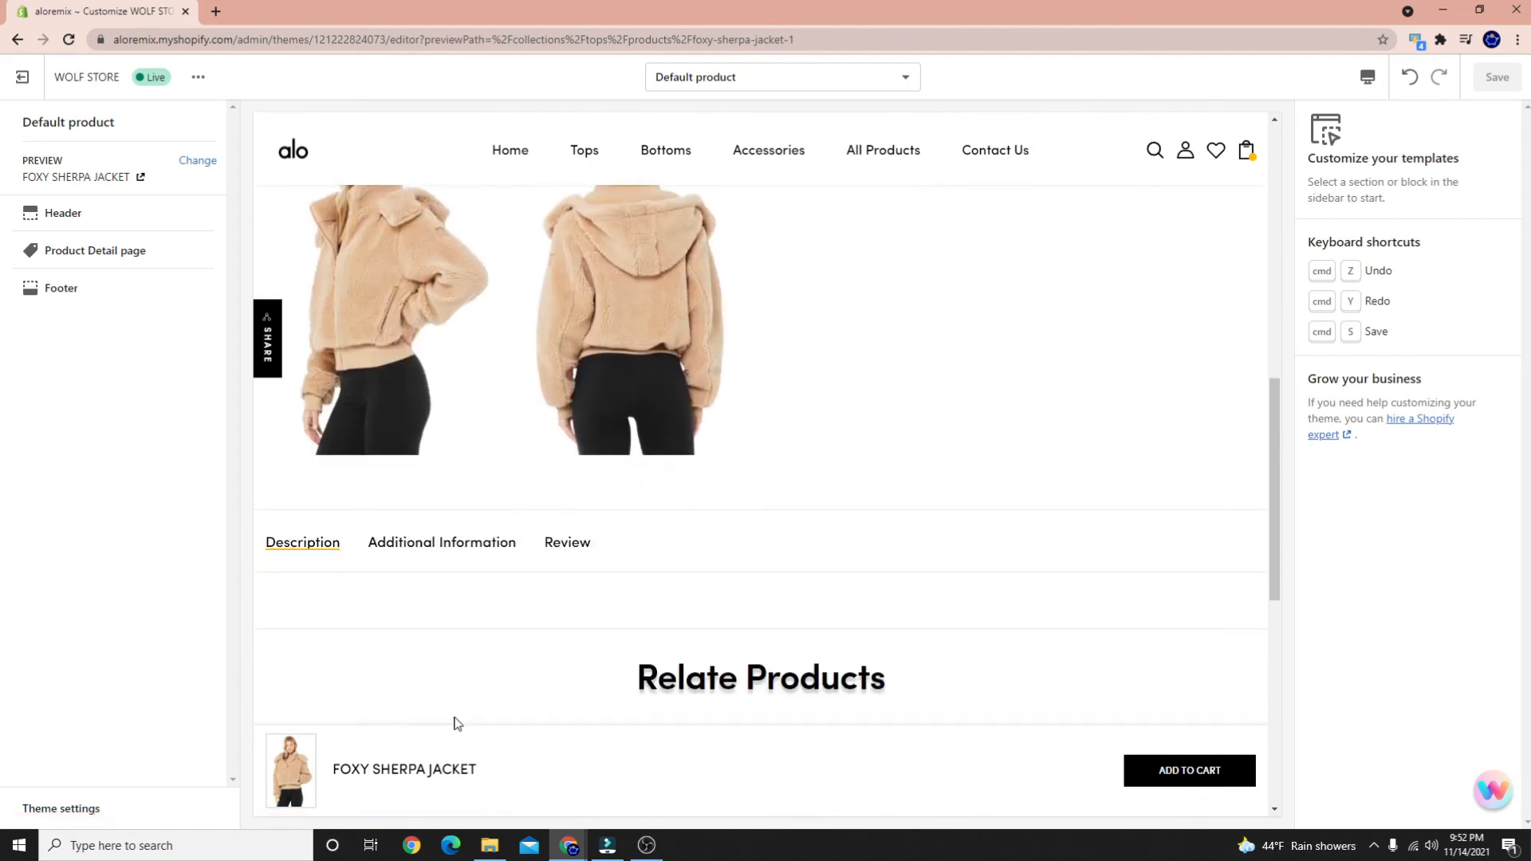
scroll(508, 672, "down", 5)
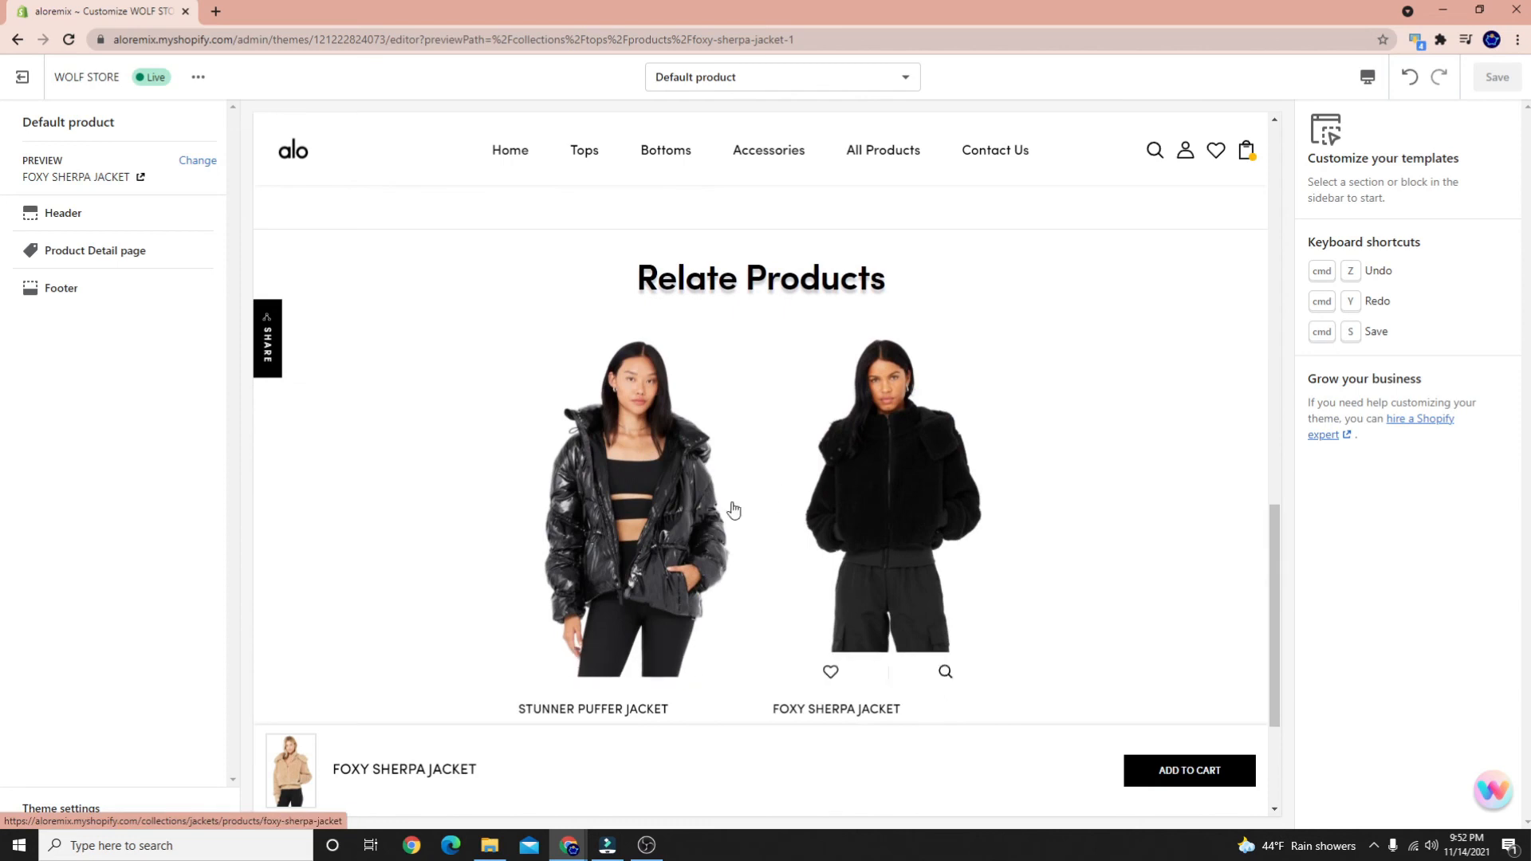
Open the quick view of the black Foxy Sherpa Jacket from the product page's related products and close it again
scroll(732, 510, "up", 13)
scroll(877, 526, "up", 5)
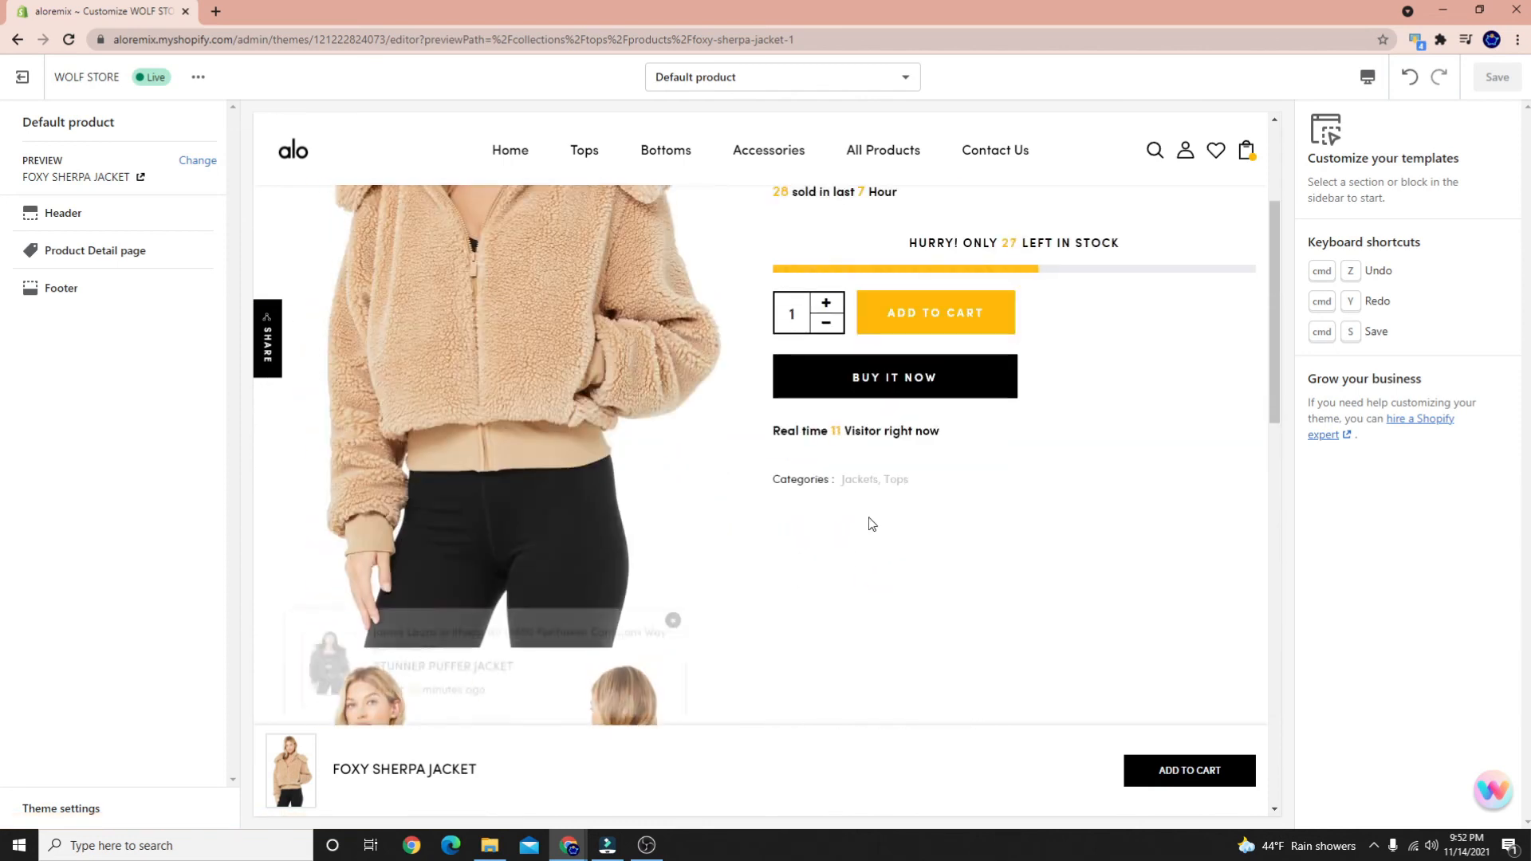
scroll(662, 558, "down", 10)
scroll(762, 526, "down", 6)
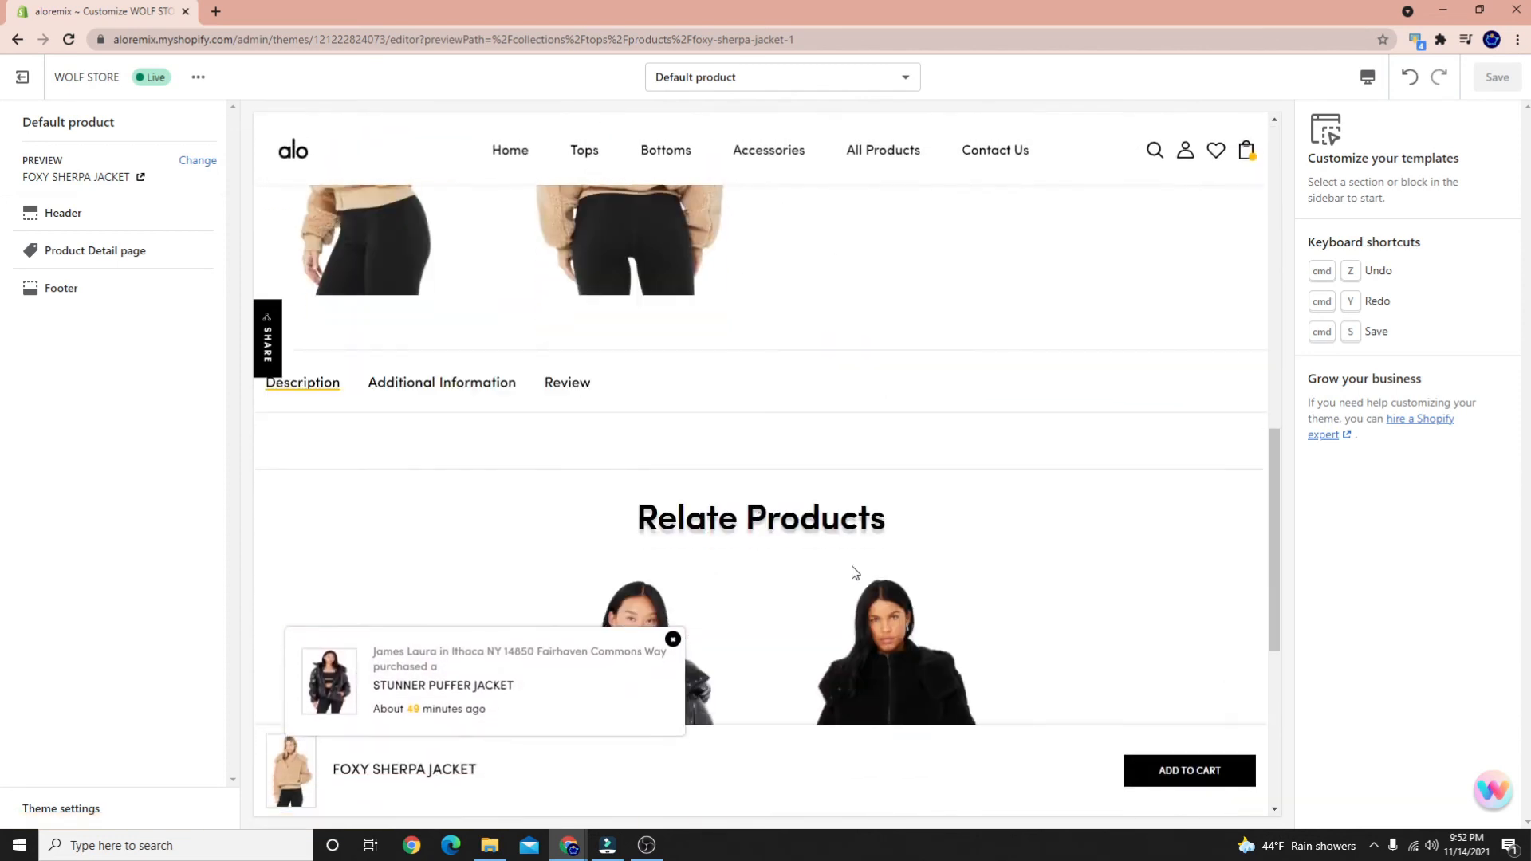
scroll(783, 448, "up", 2)
scroll(886, 445, "down", 4)
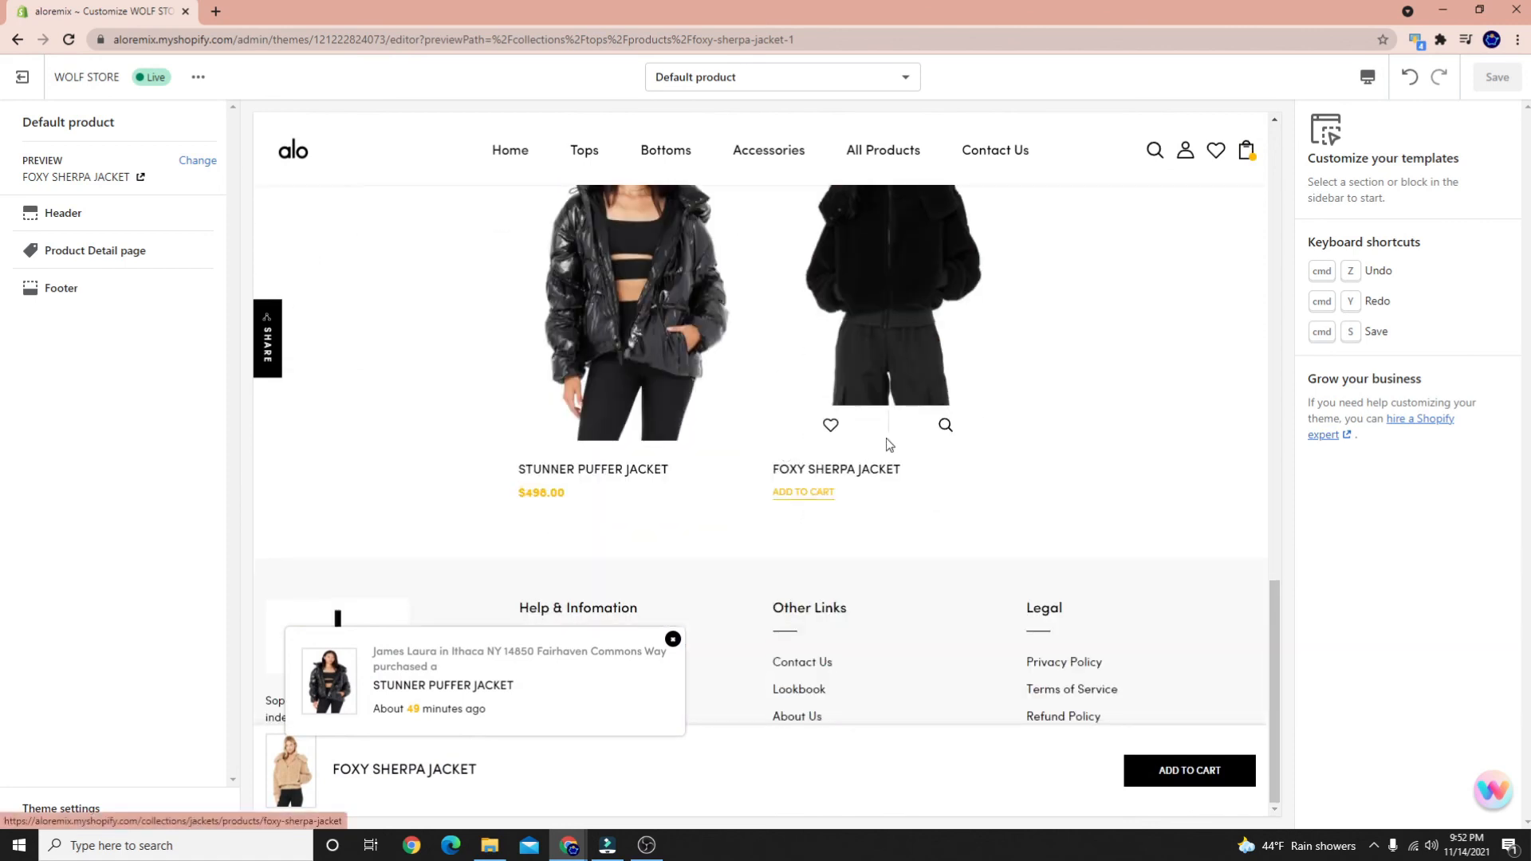
left_click(944, 428)
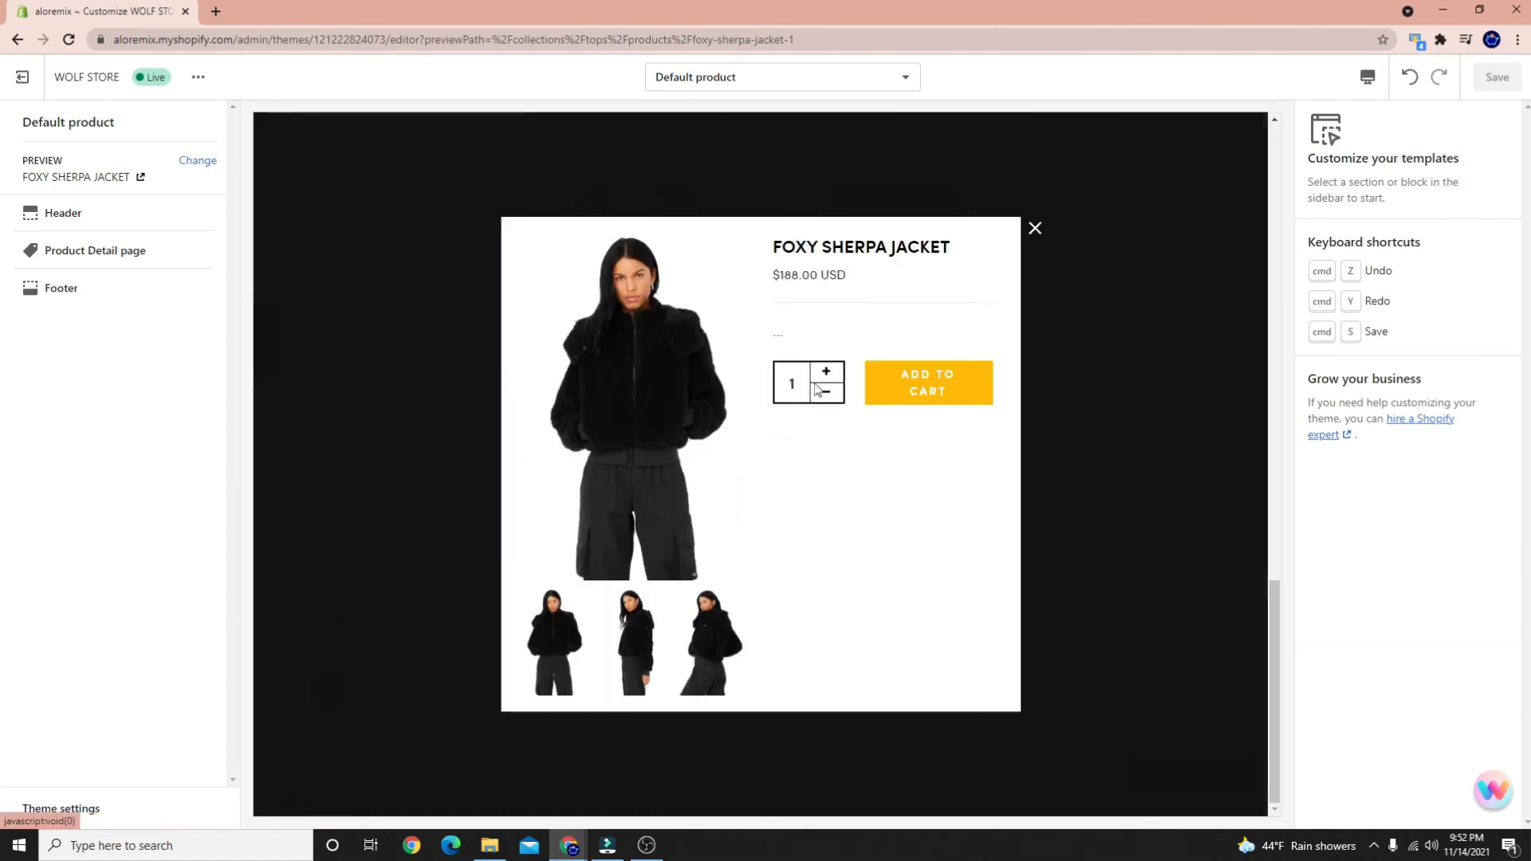
left_click(1033, 229)
Return to the store's home page through the header logo and review its banner, product and blog sections
scroll(796, 454, "up", 10)
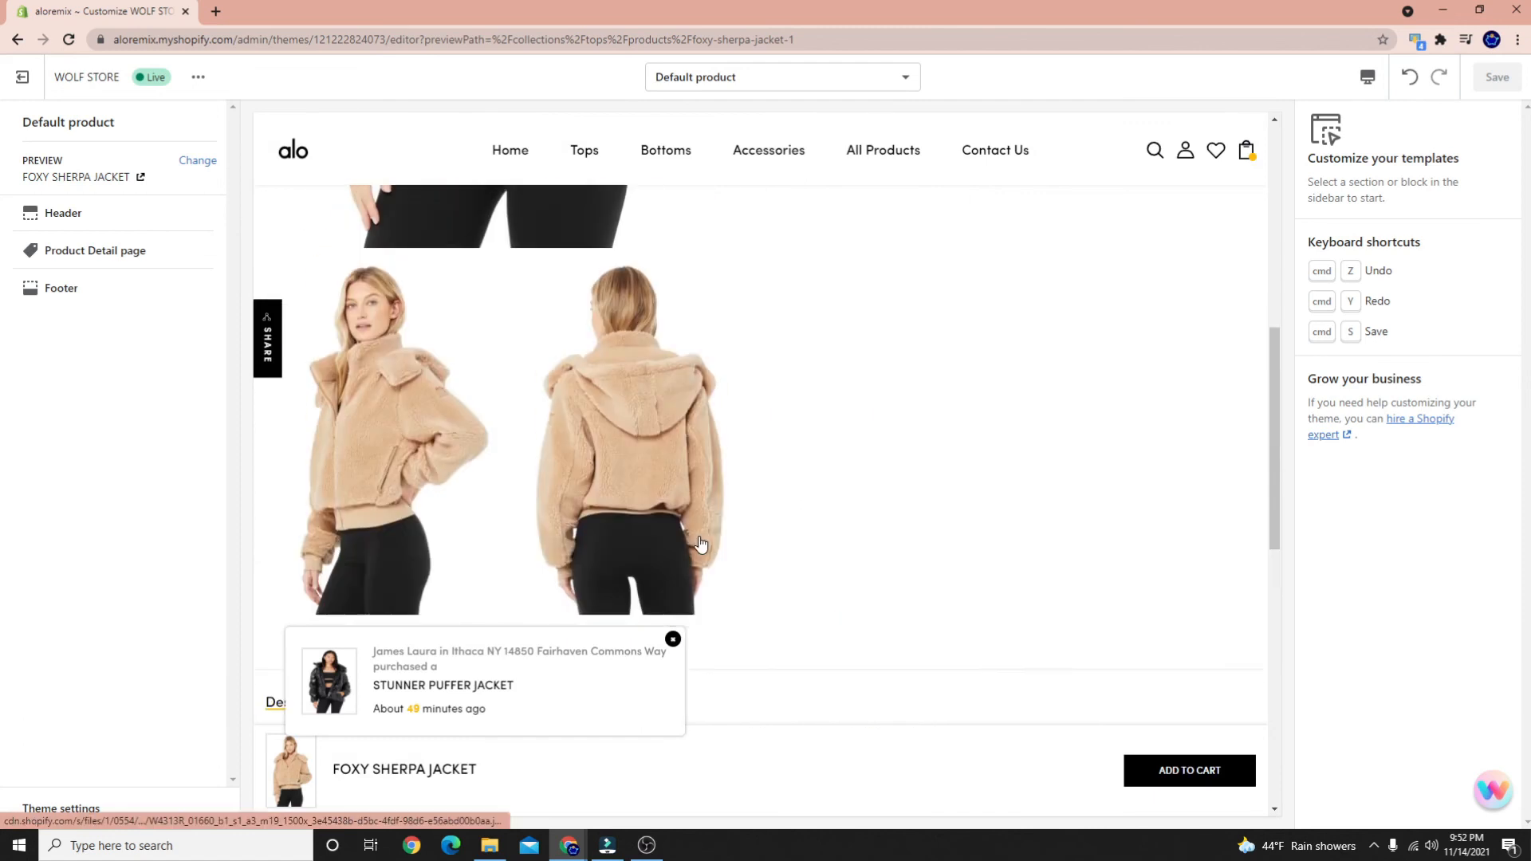
scroll(737, 439, "up", 3)
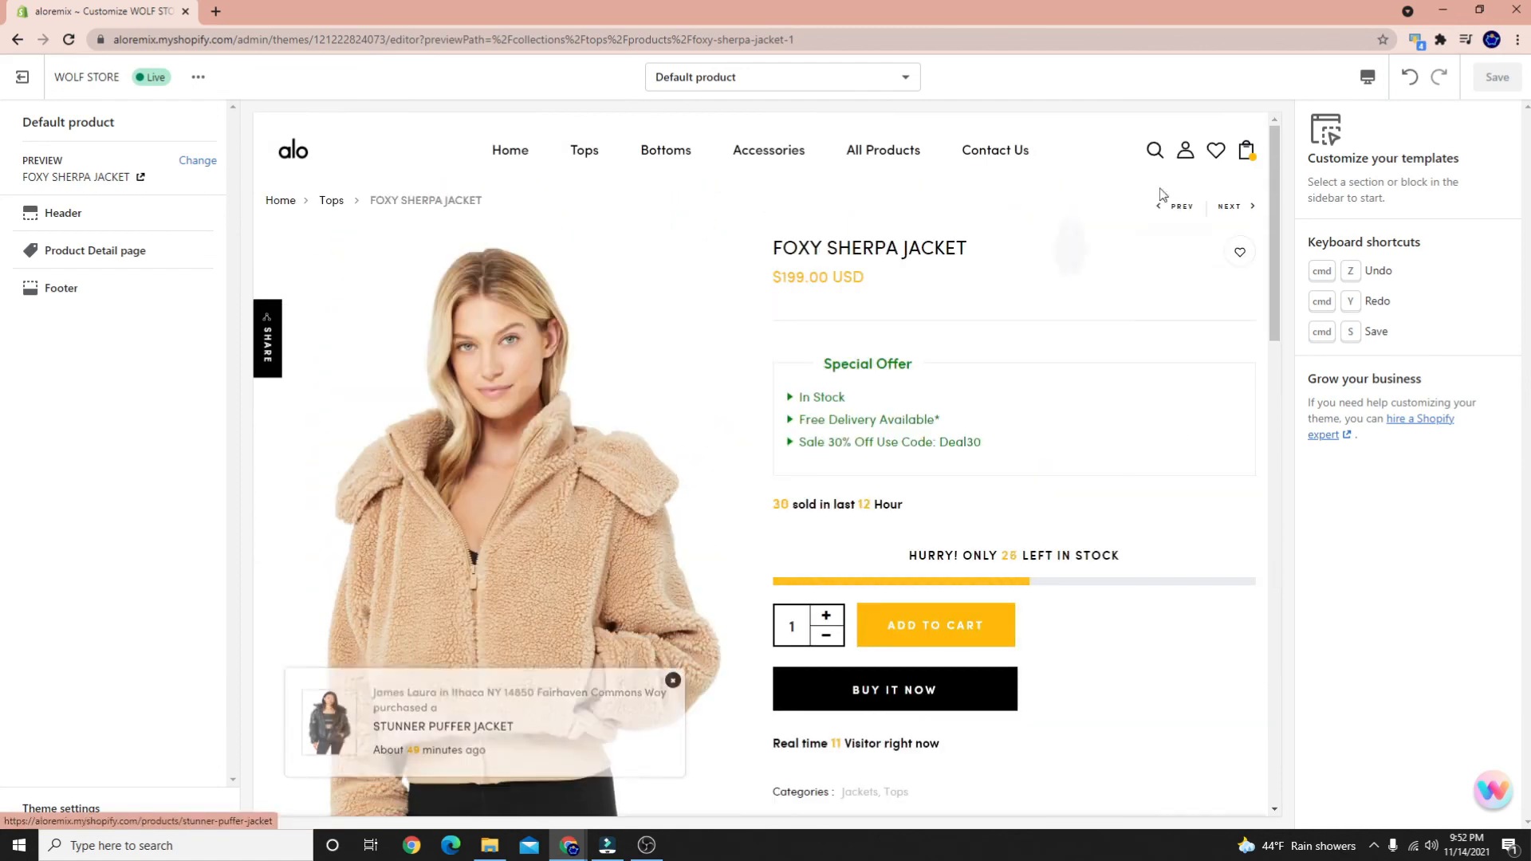
left_click(292, 162)
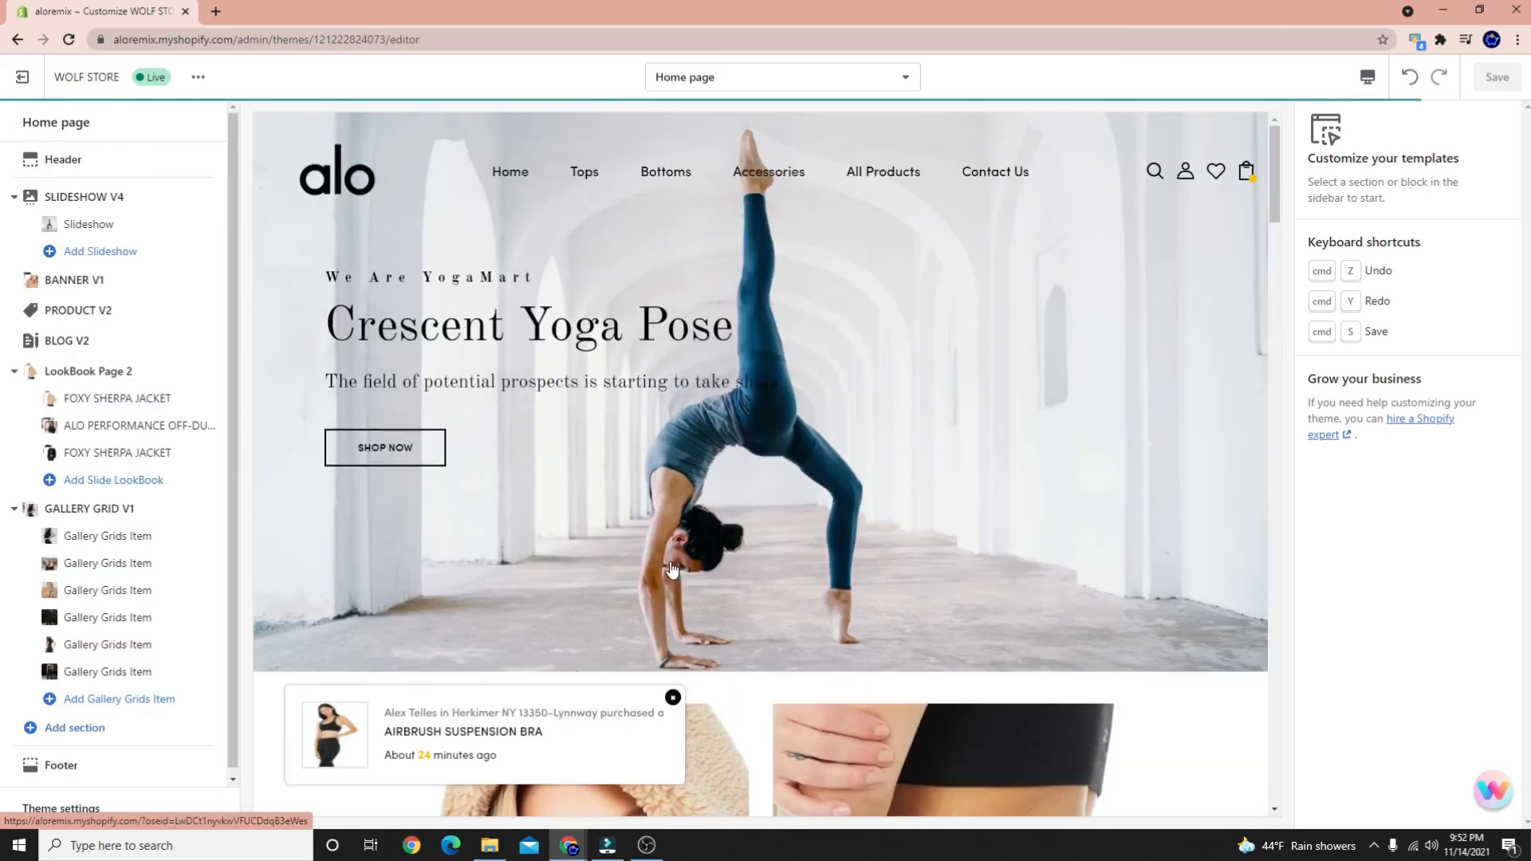
scroll(685, 574, "down", 10)
scroll(668, 561, "down", 15)
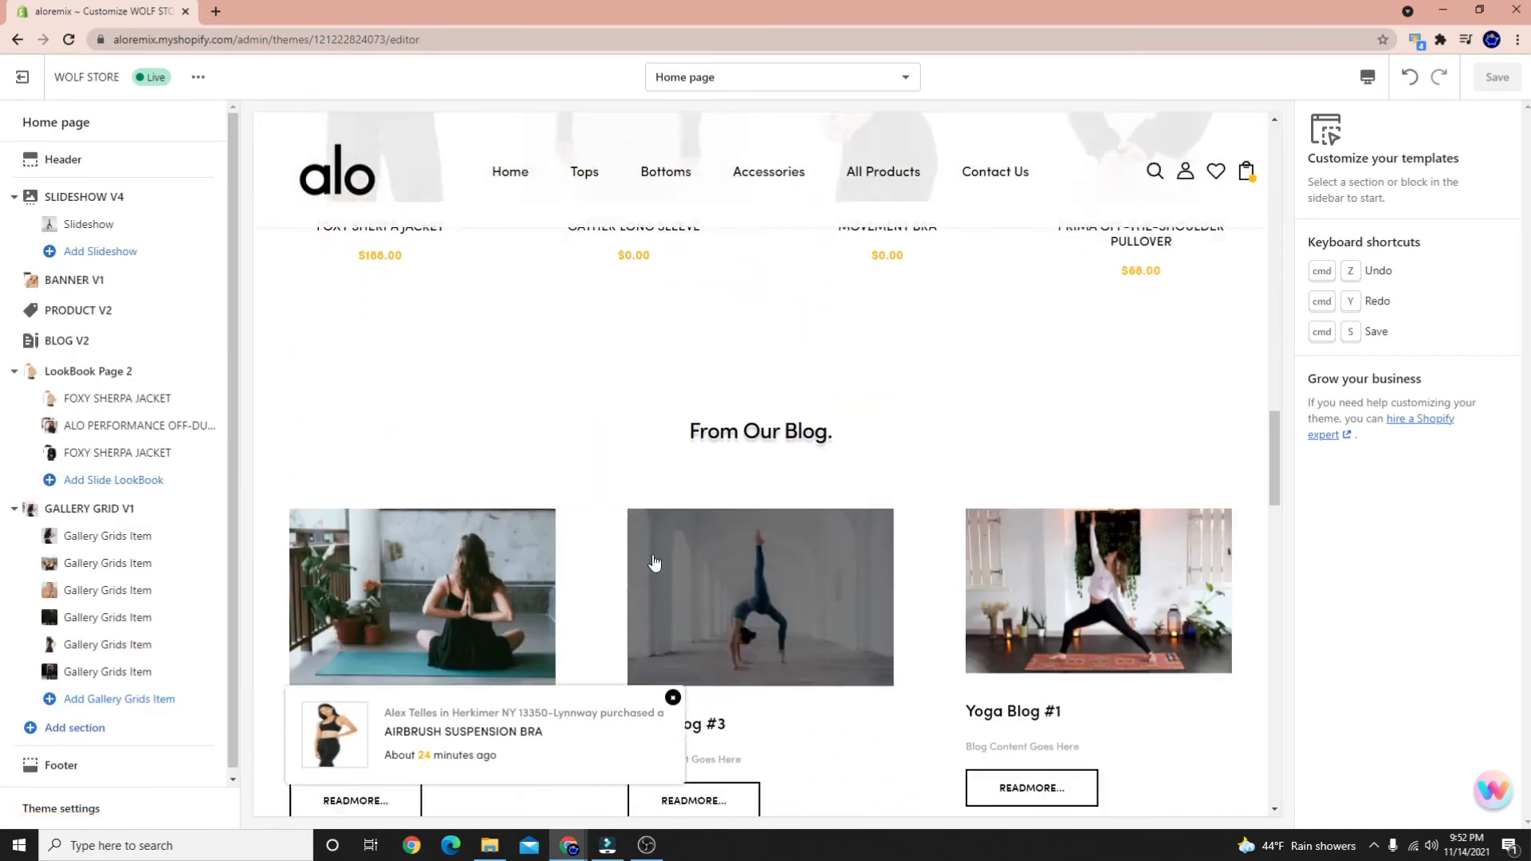
scroll(936, 445, "up", 15)
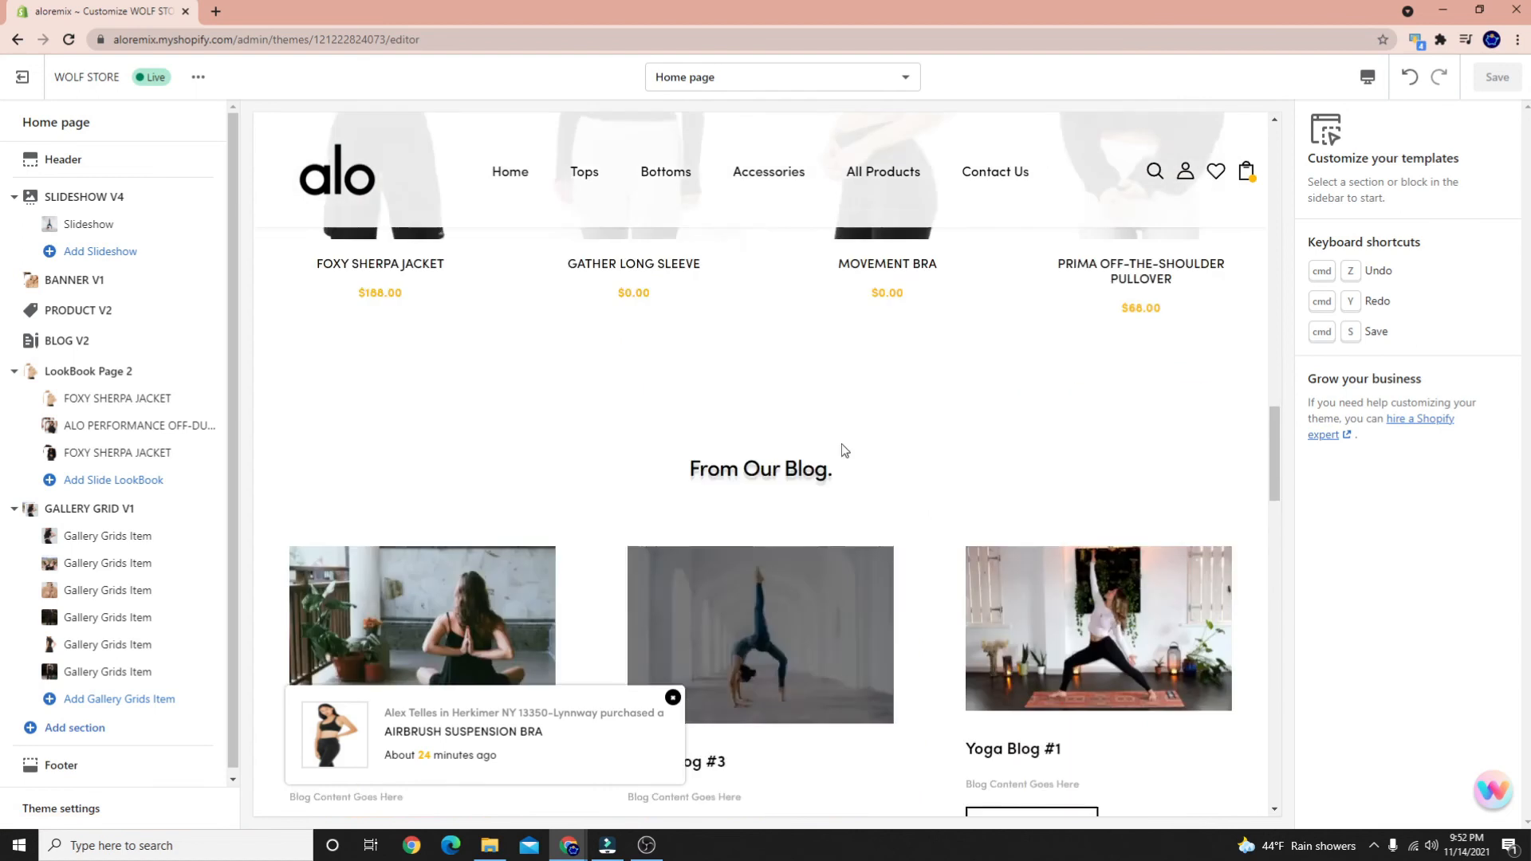
scroll(720, 756, "up", 6)
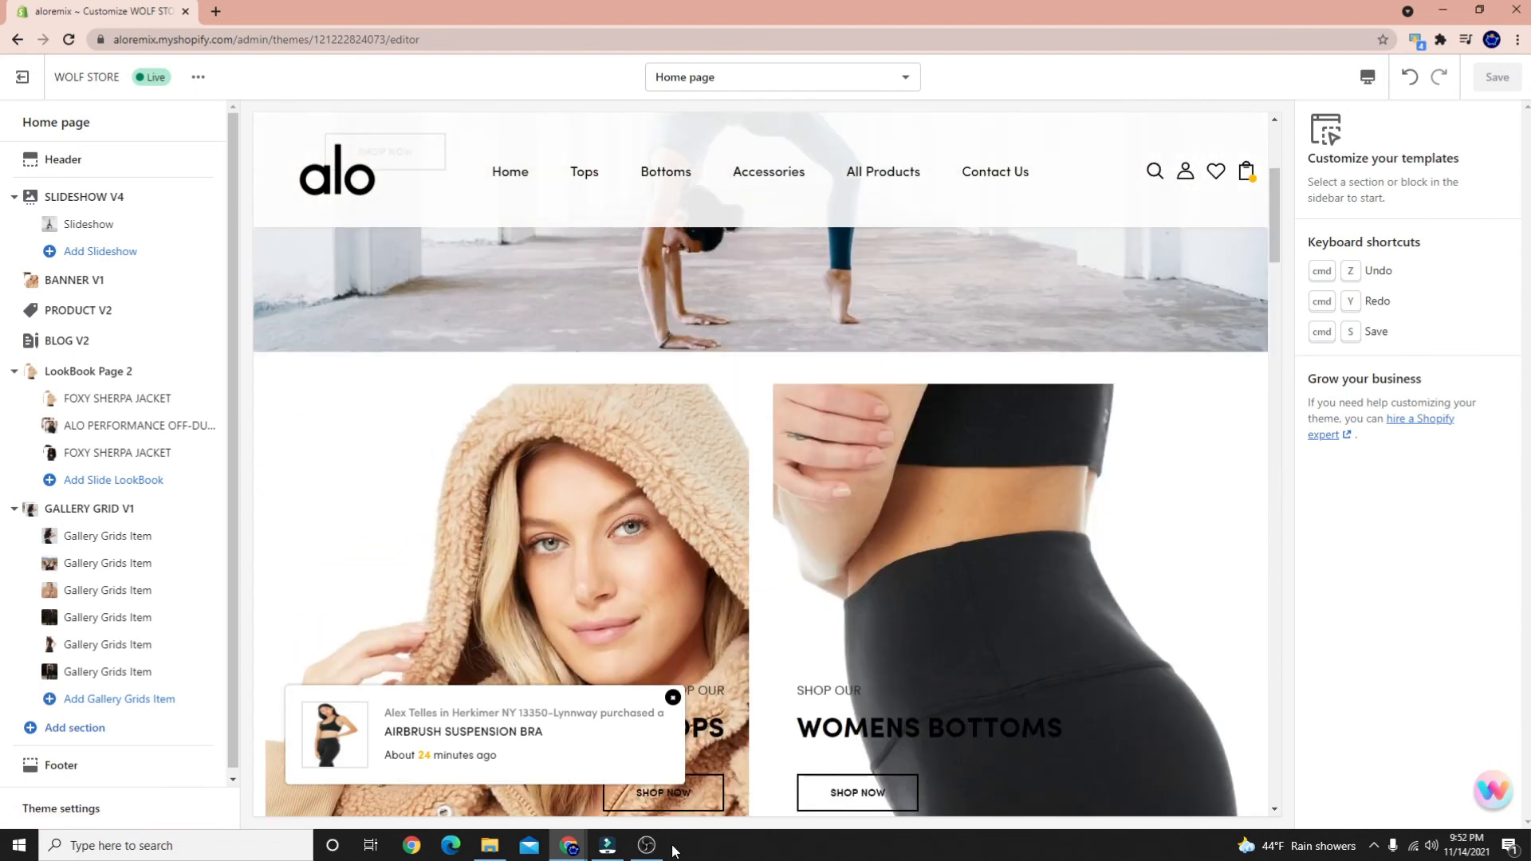
left_click(652, 852)
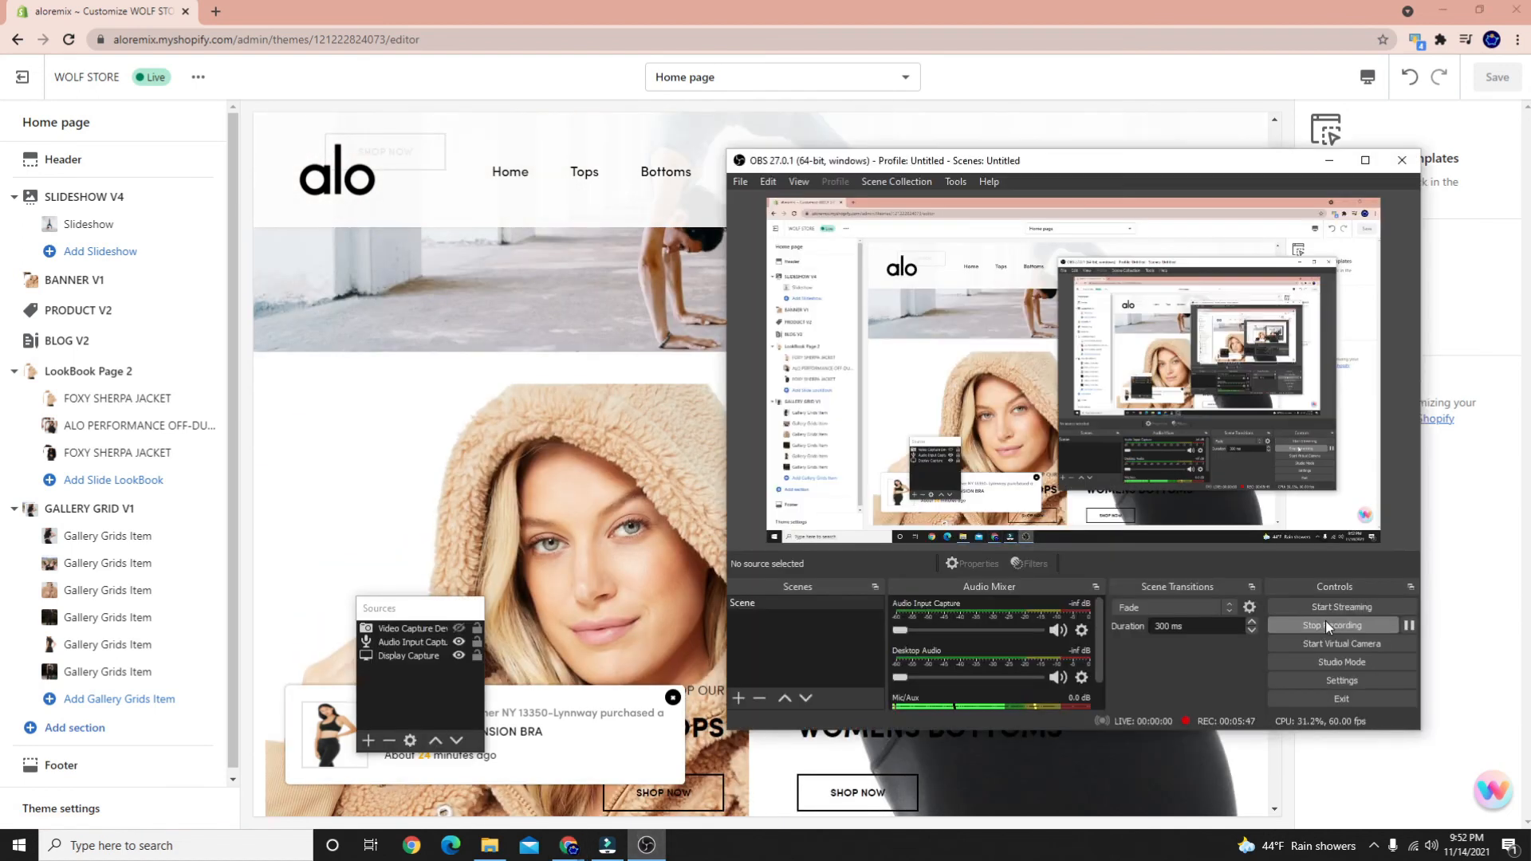